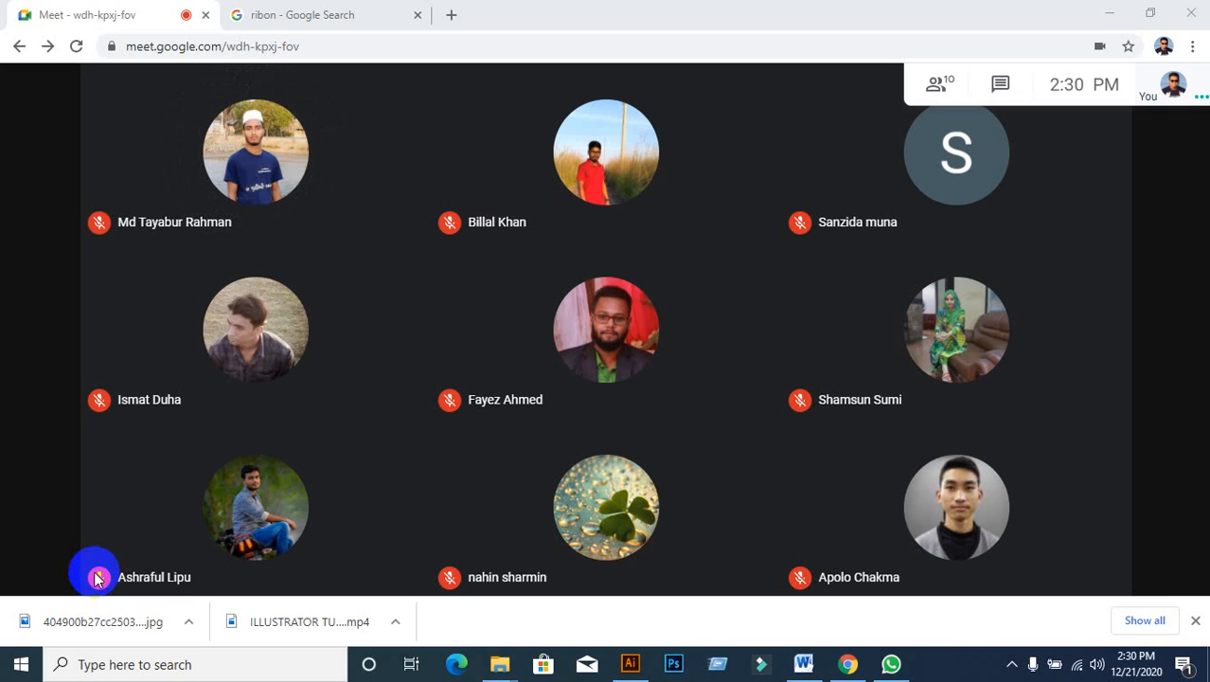
# Step: Switch to Illustrator and create a new document with the Web preset Common, 1366 x 768 px
pyautogui.click(1106, 17)
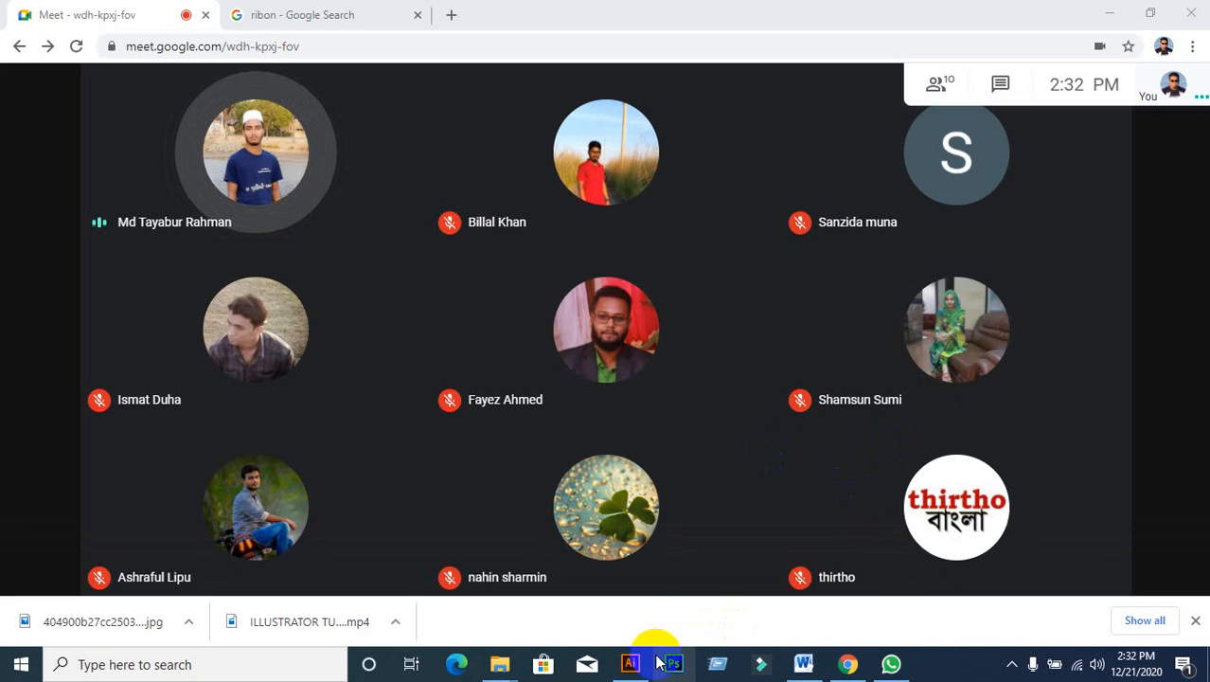
pyautogui.click(631, 665)
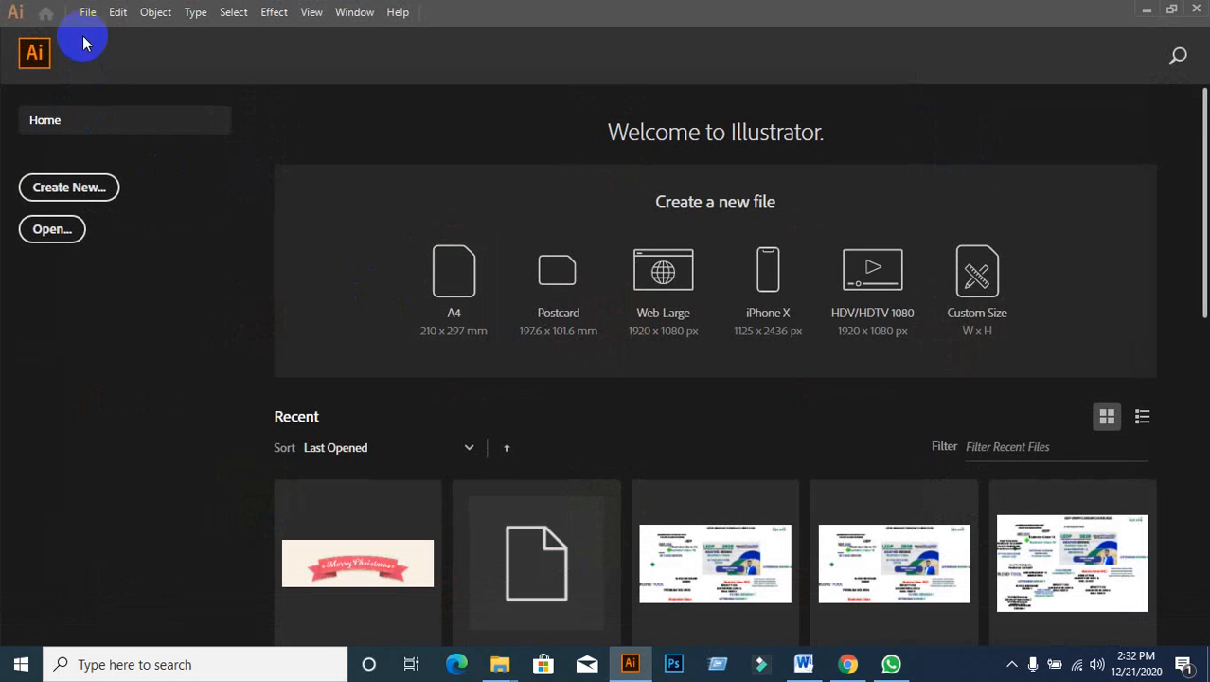
pyautogui.click(87, 186)
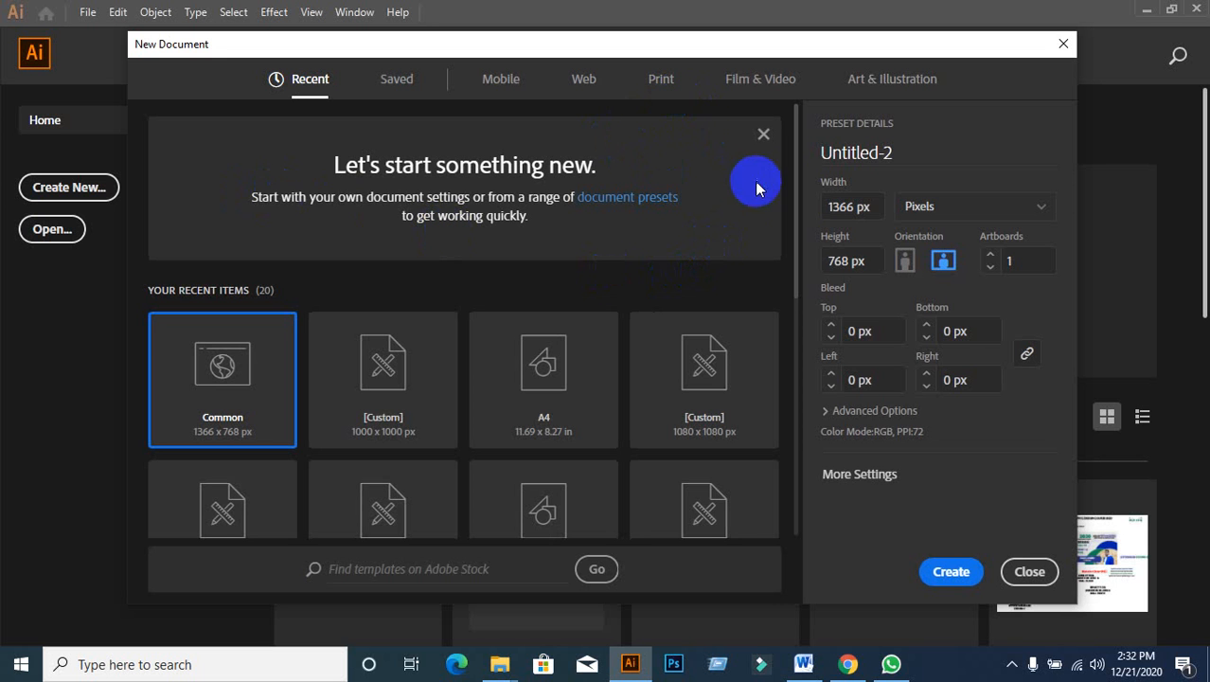
pyautogui.click(587, 86)
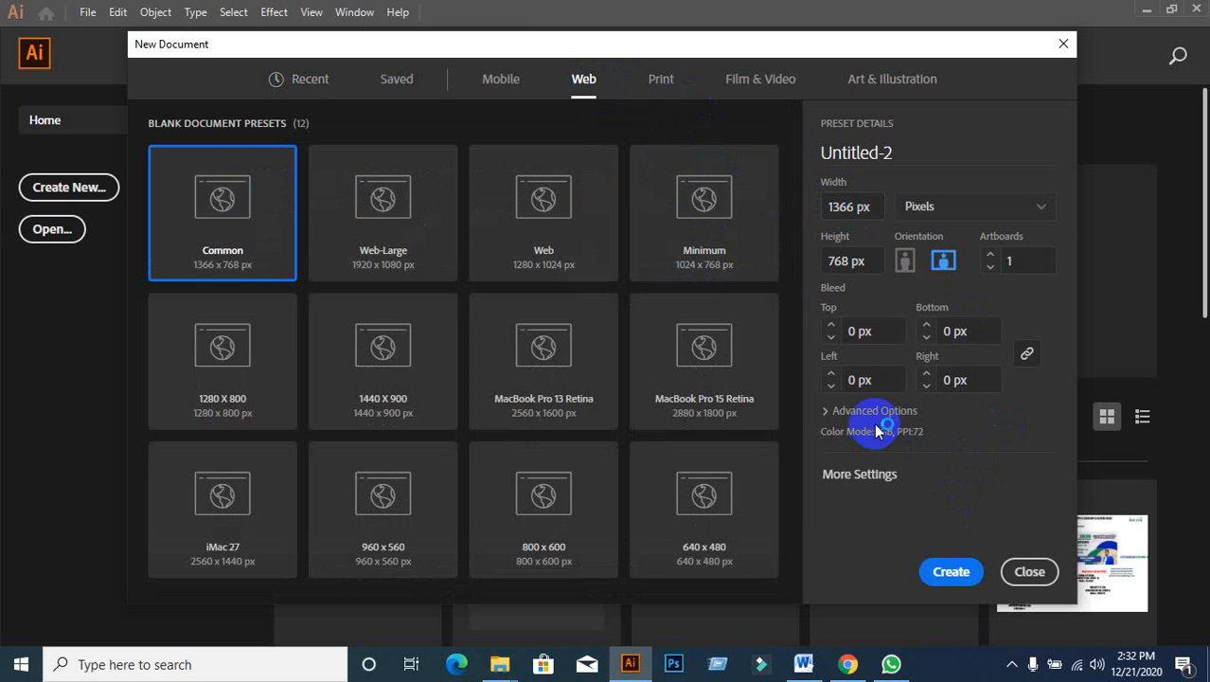
pyautogui.click(947, 569)
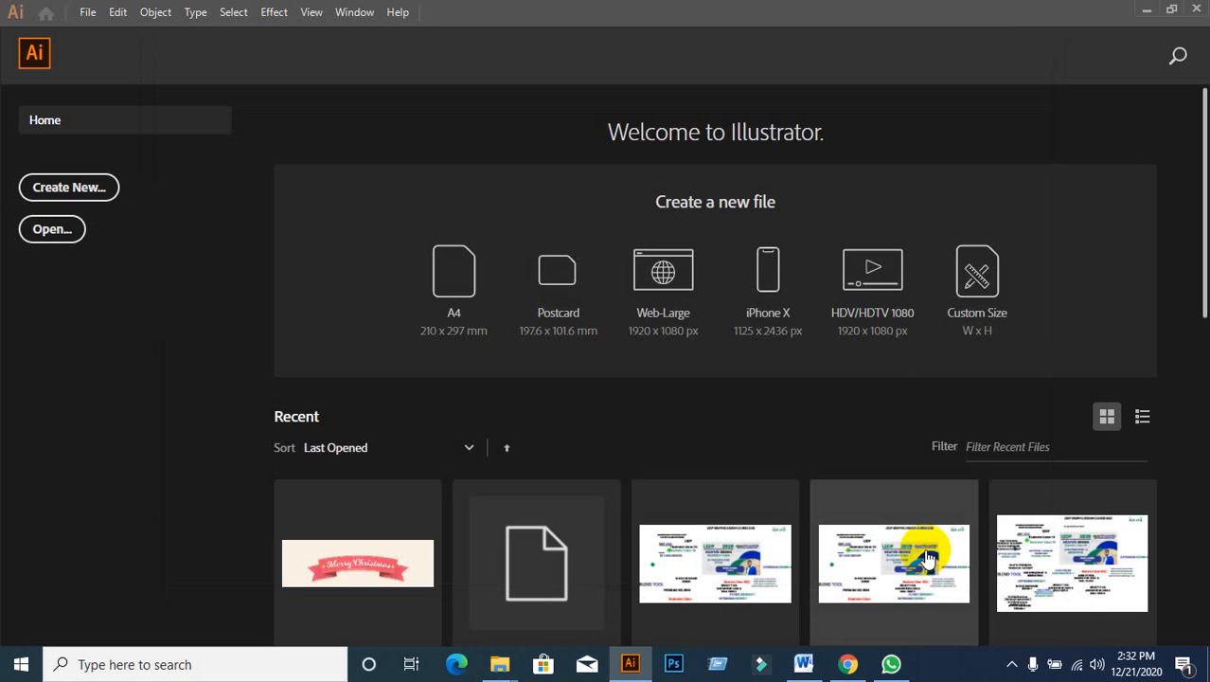
pyautogui.scroll(-1, 752, 294)
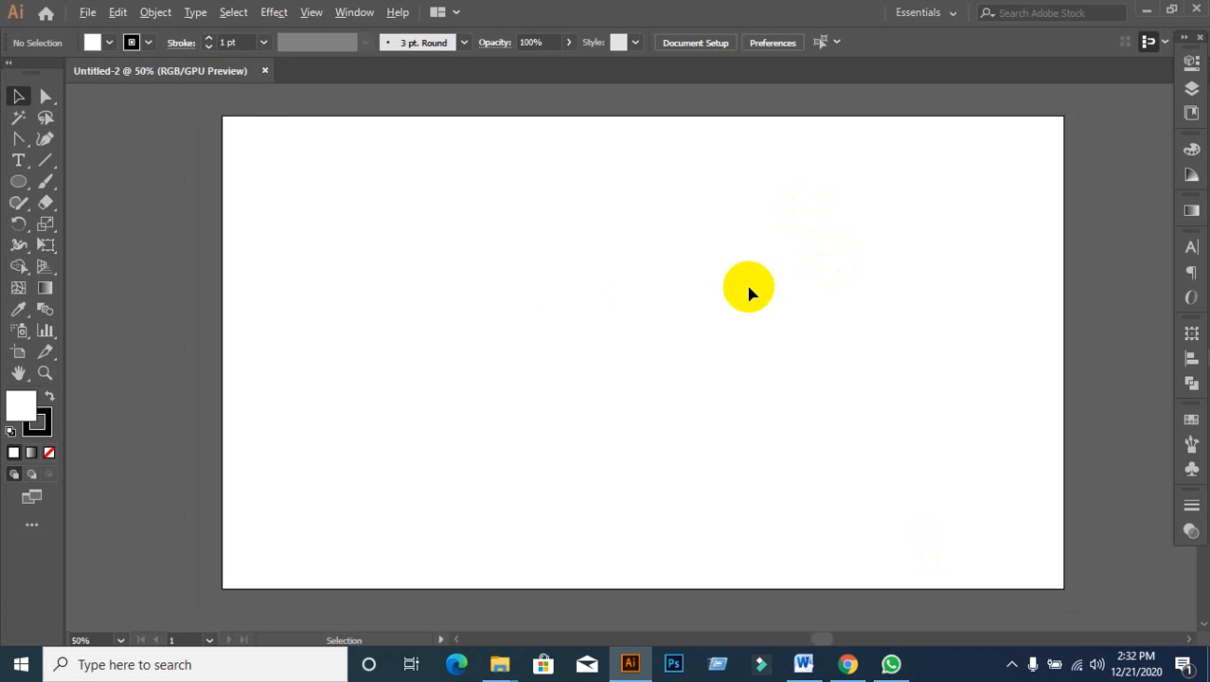
# Step: Set the stroke to None and make the white fill the active colour
pyautogui.scroll(1, 511, 317)
pyautogui.click(48, 452)
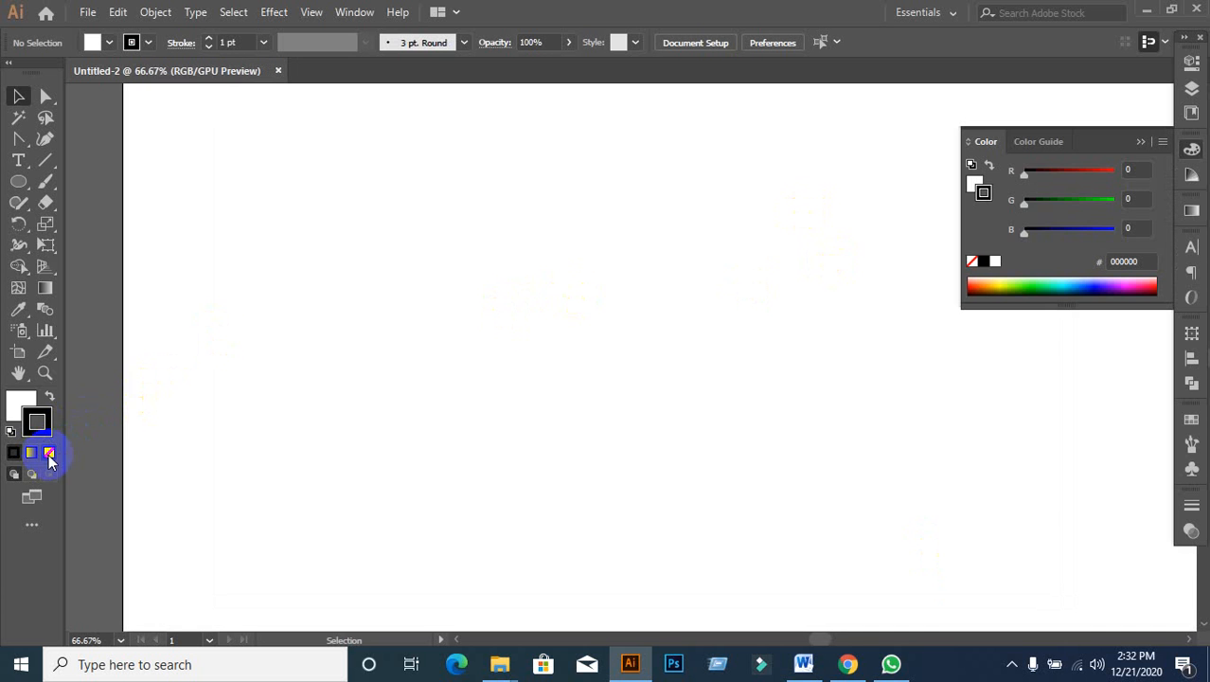
pyautogui.click(19, 402)
pyautogui.scroll(-1, 596, 368)
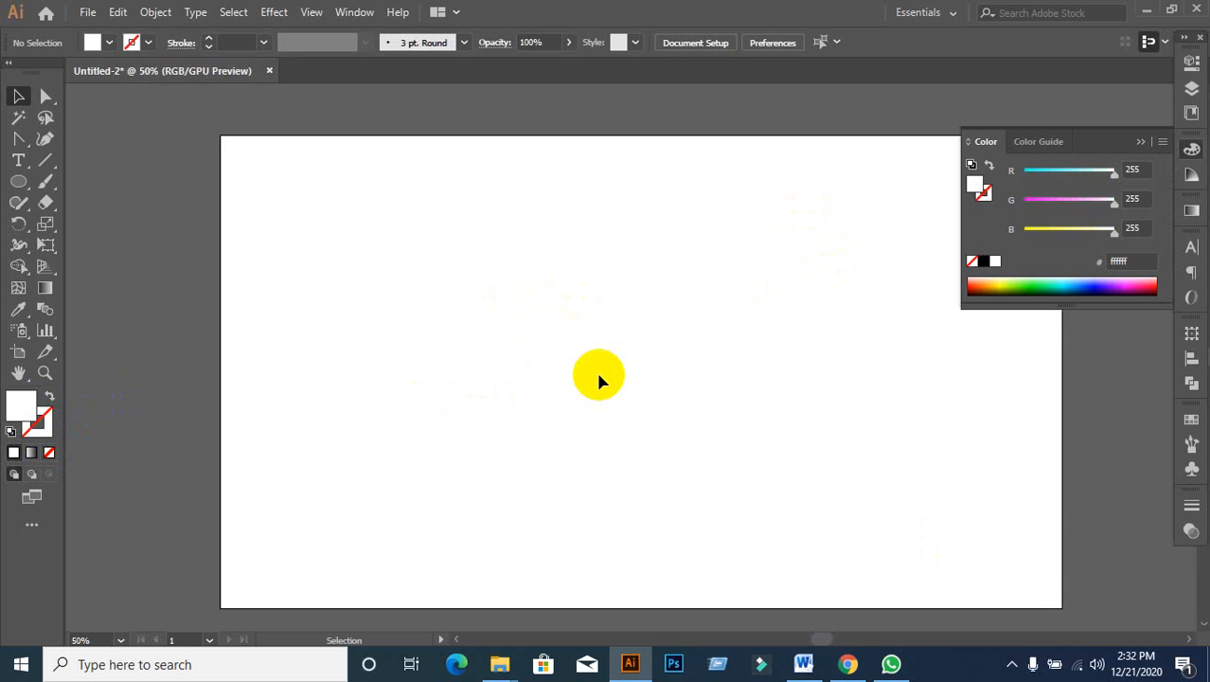
# Step: Place the 404900b27cc2503 ribbon image from the desktop onto the Illustrator artboard
pyautogui.click(1146, 14)
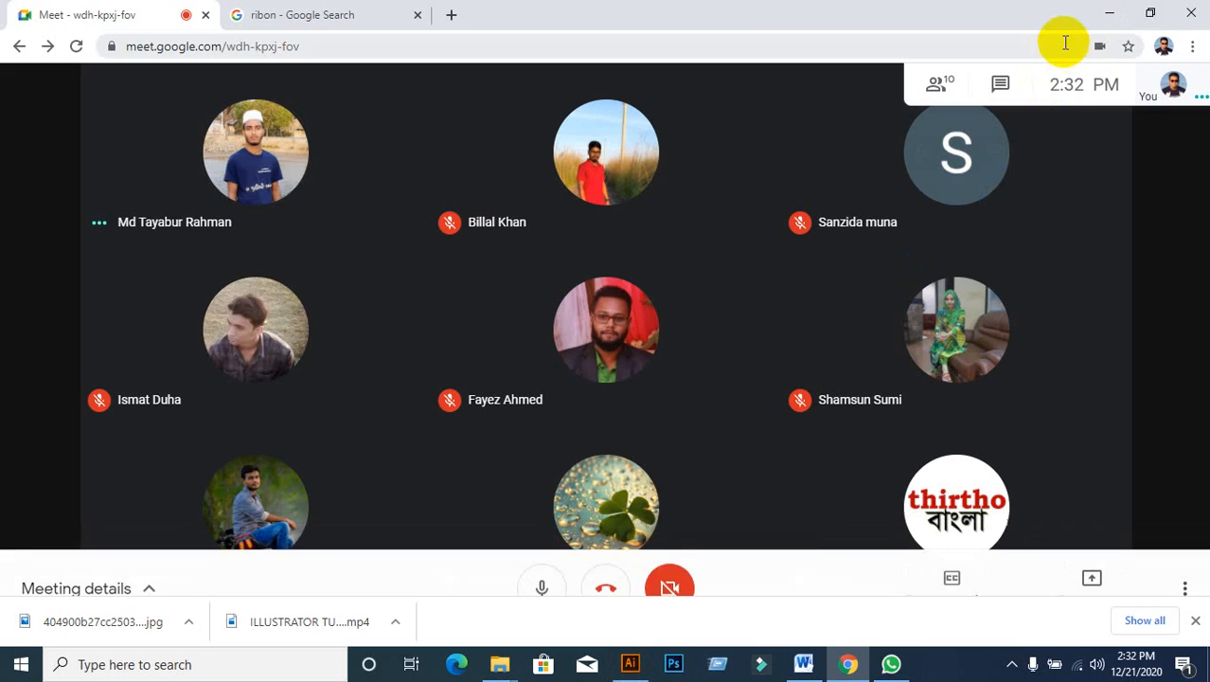
pyautogui.click(1116, 16)
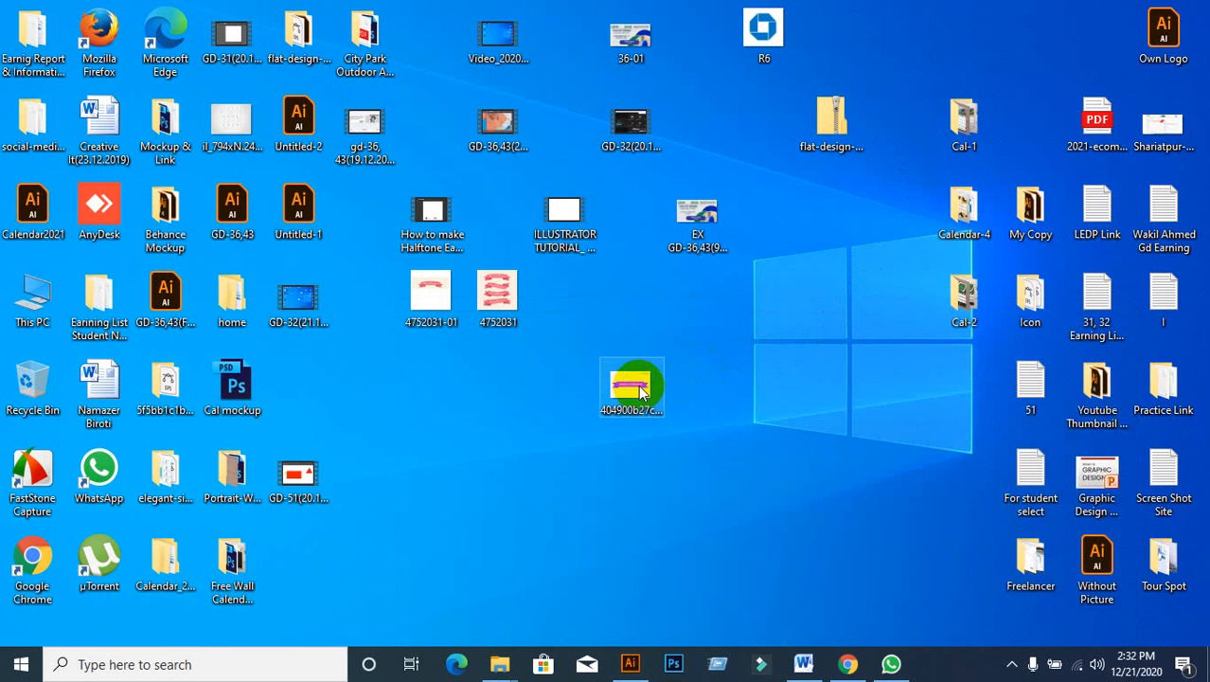
pyautogui.moveTo(640, 379); pyautogui.dragTo(524, 283)
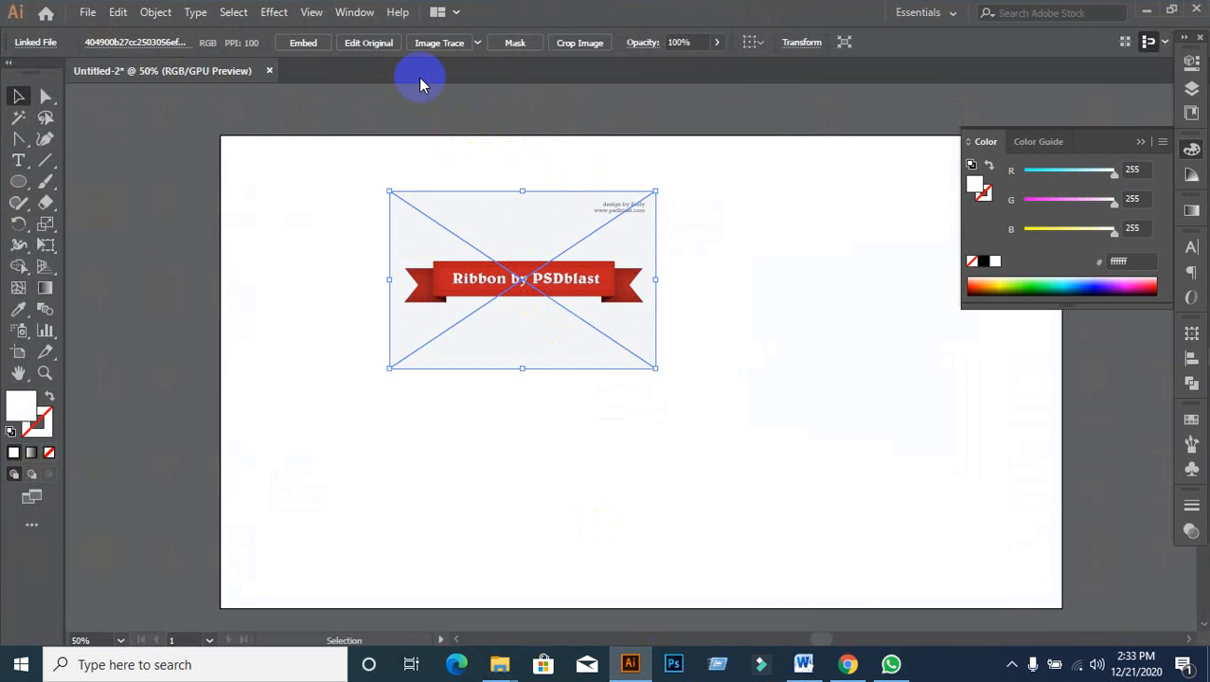
# Step: Embed the placed ribbon image and scale it up proportionally to about half the artboard's width
pyautogui.click(305, 44)
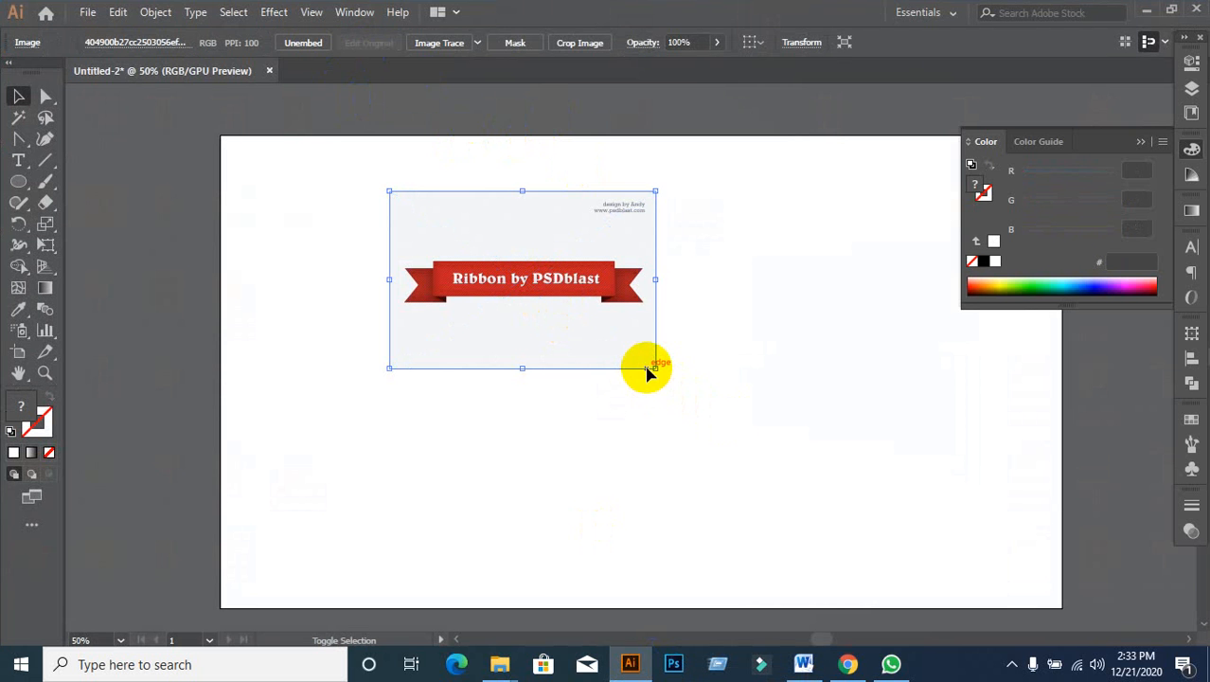
pyautogui.moveTo(648, 371); pyautogui.dragTo(829, 483)
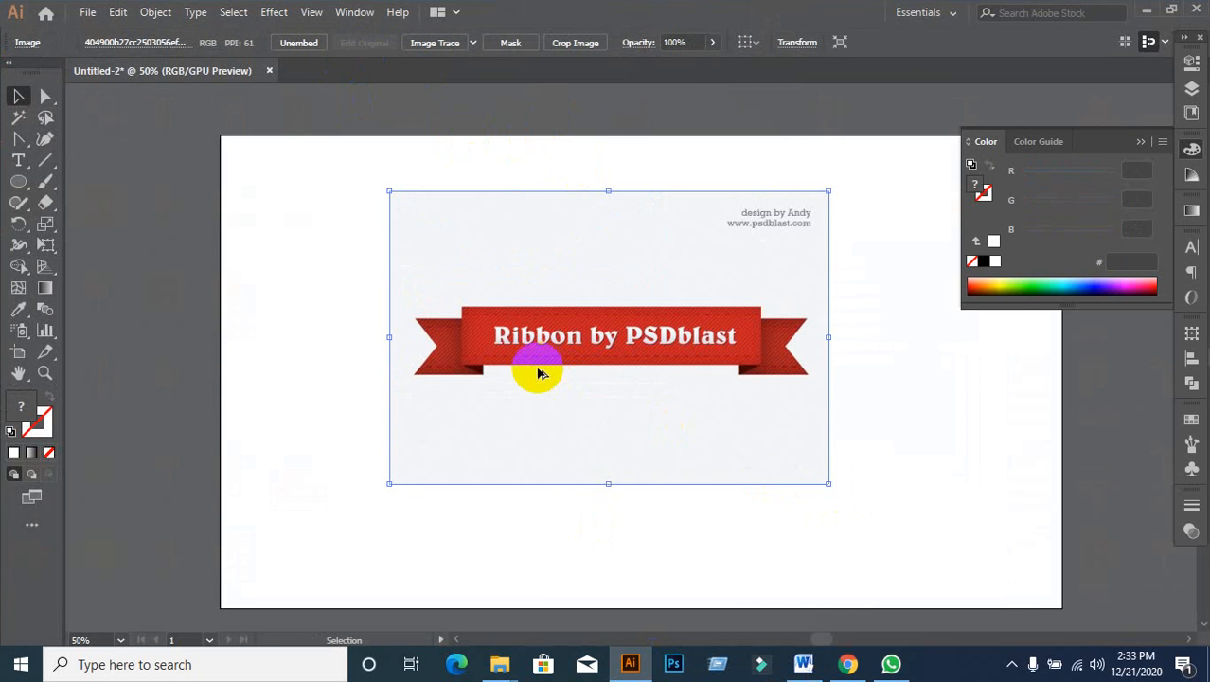
pyautogui.scroll(3, 537, 373)
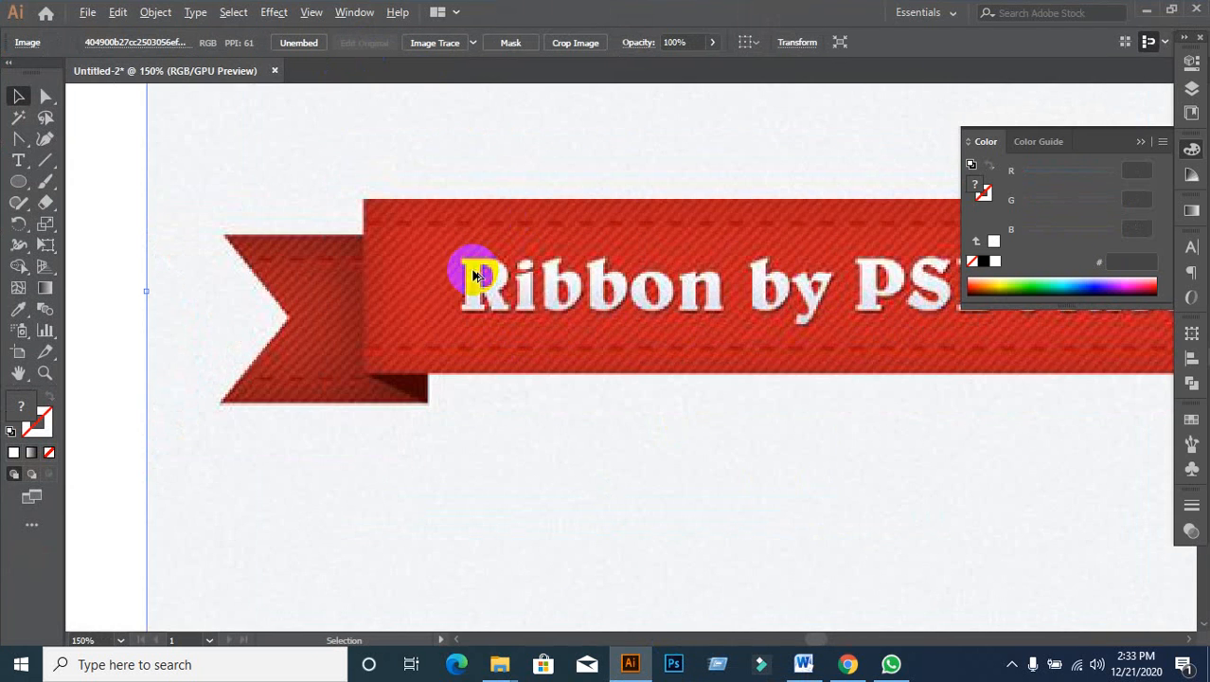
pyautogui.scroll(-3, 511, 278)
# Step: Switch to Google Meet, present the entire screen and admit the participant waiting to join
pyautogui.click(848, 664)
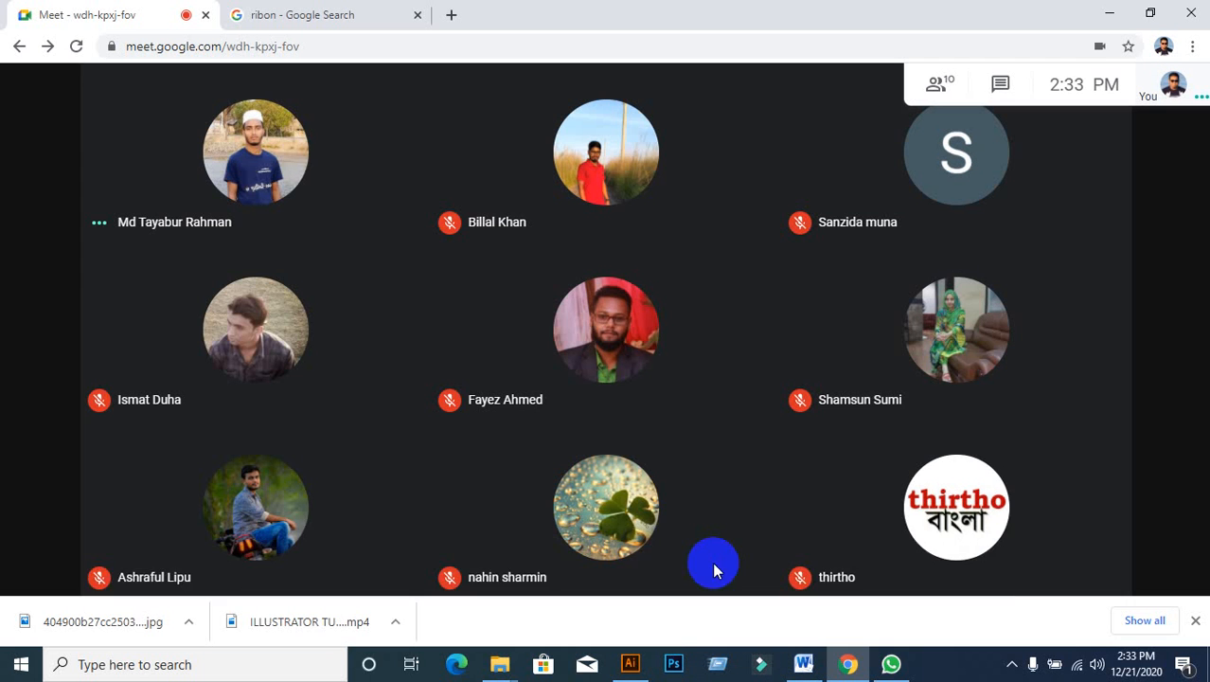
pyautogui.click(1088, 545)
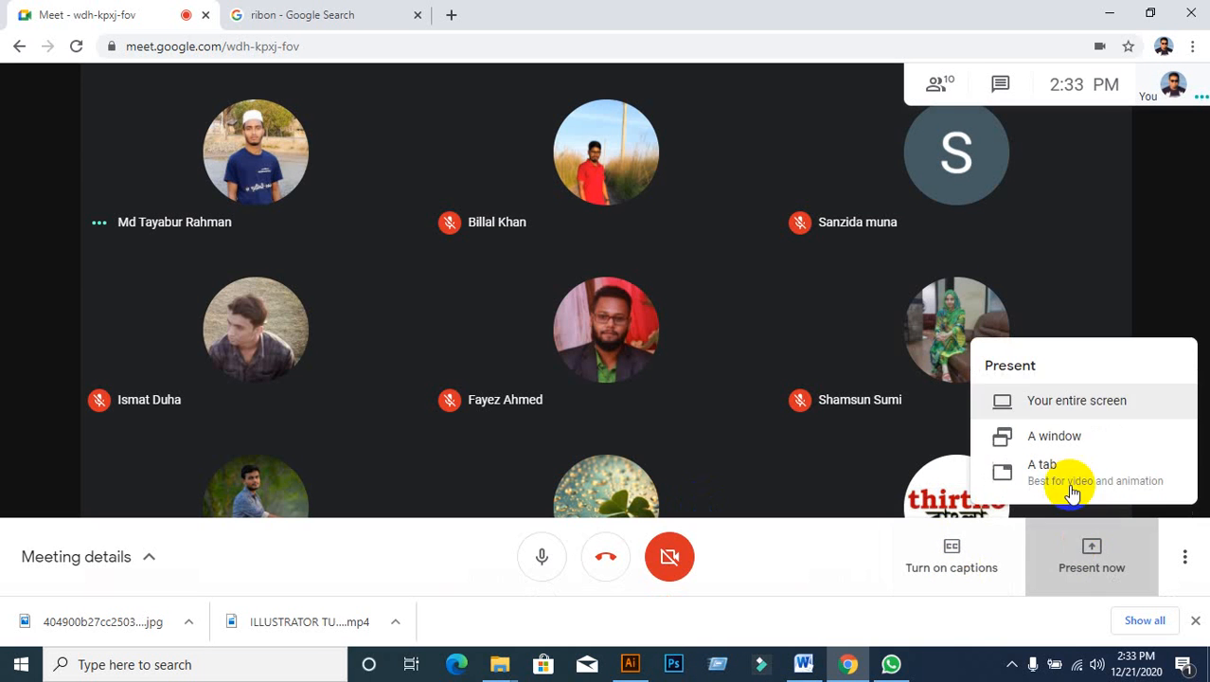
pyautogui.click(1062, 400)
pyautogui.click(771, 426)
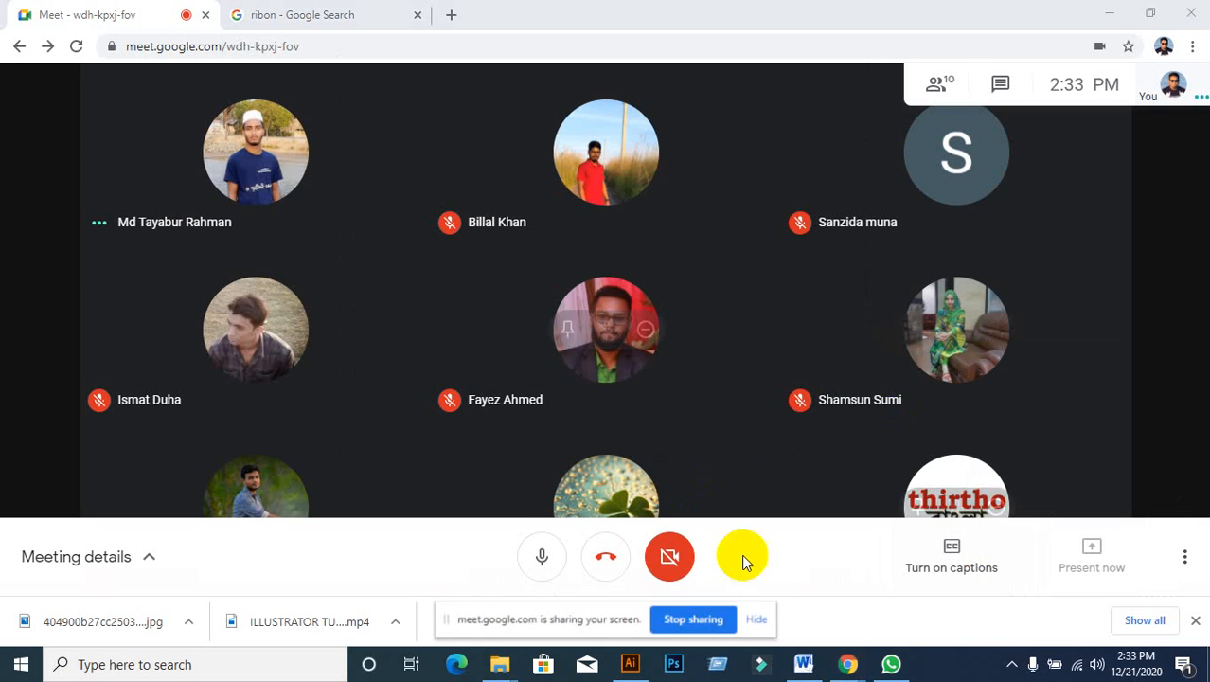
pyautogui.click(757, 620)
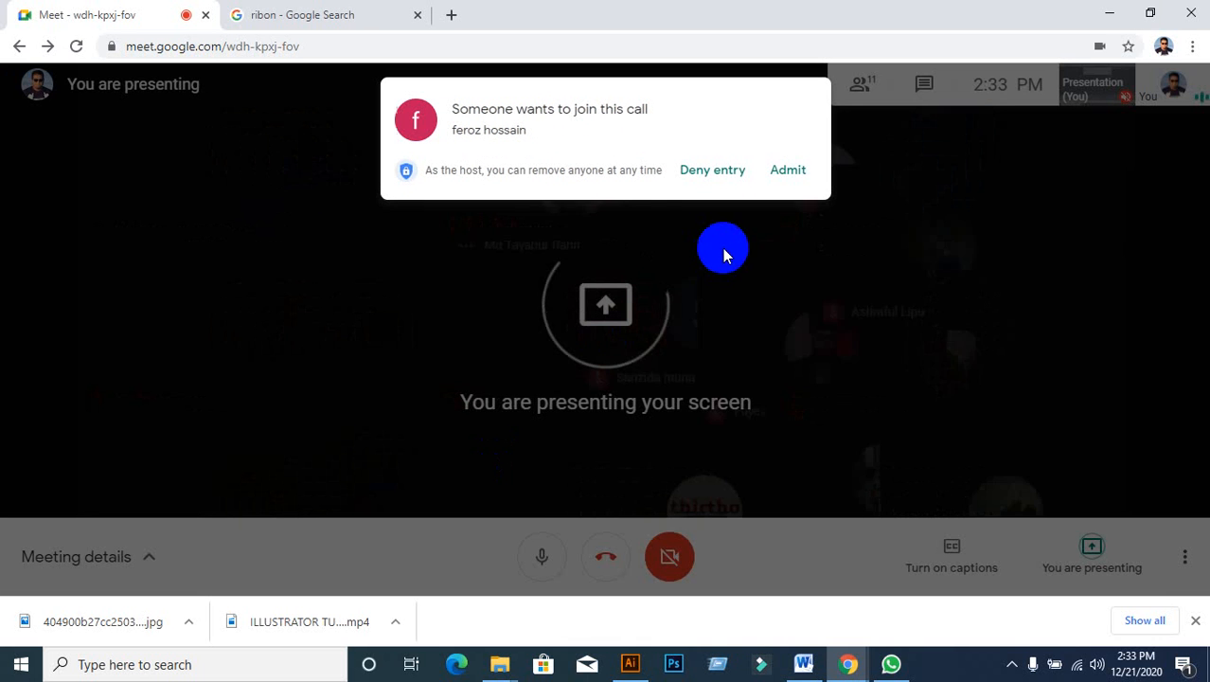
pyautogui.click(803, 167)
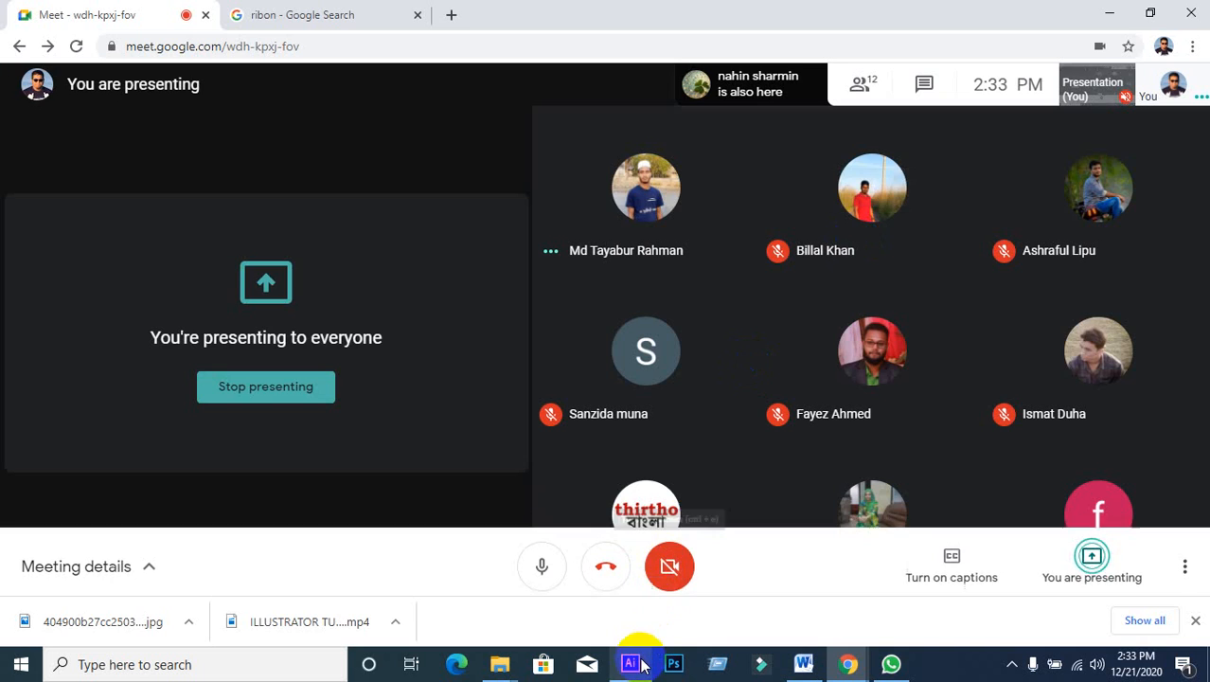
# Step: Switch back to Illustrator and move the ribbon image toward the artboard's upper-left corner
pyautogui.click(642, 664)
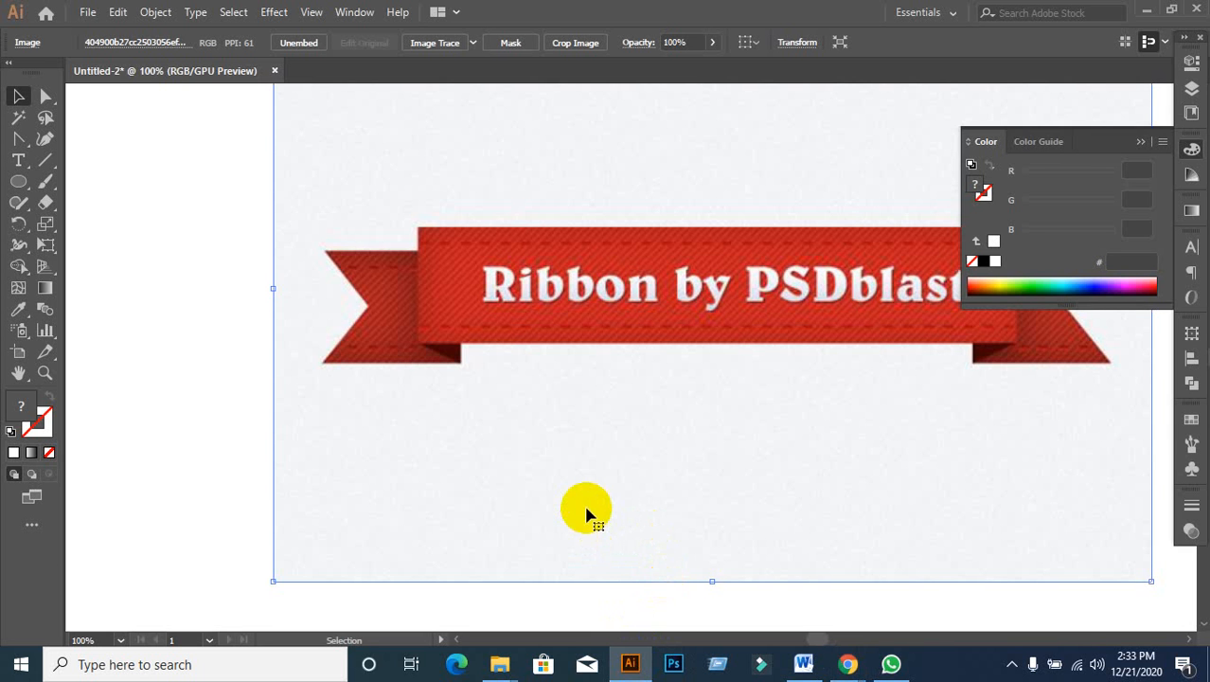
pyautogui.scroll(-2, 588, 504)
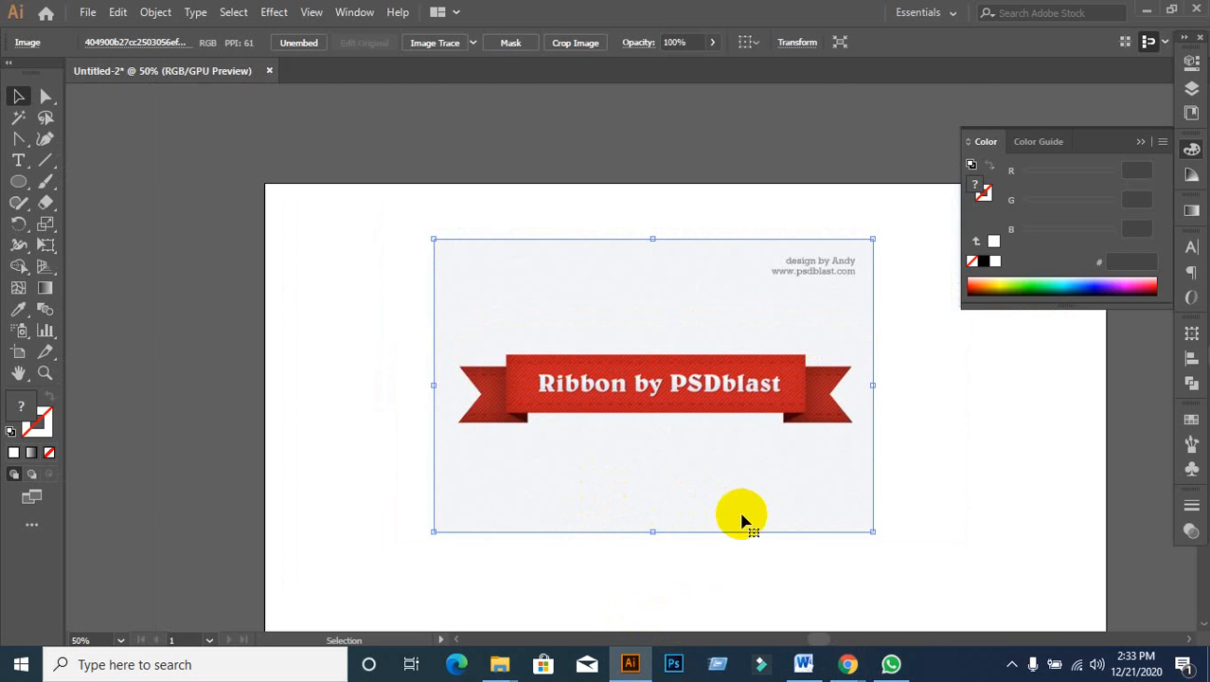
pyautogui.moveTo(708, 377)
pyautogui.mouseDown()
pyautogui.moveTo(579, 359)
pyautogui.moveTo(710, 386)
pyautogui.mouseUp()
pyautogui.scroll(1, 625, 356)
pyautogui.scroll(-1, 625, 356)
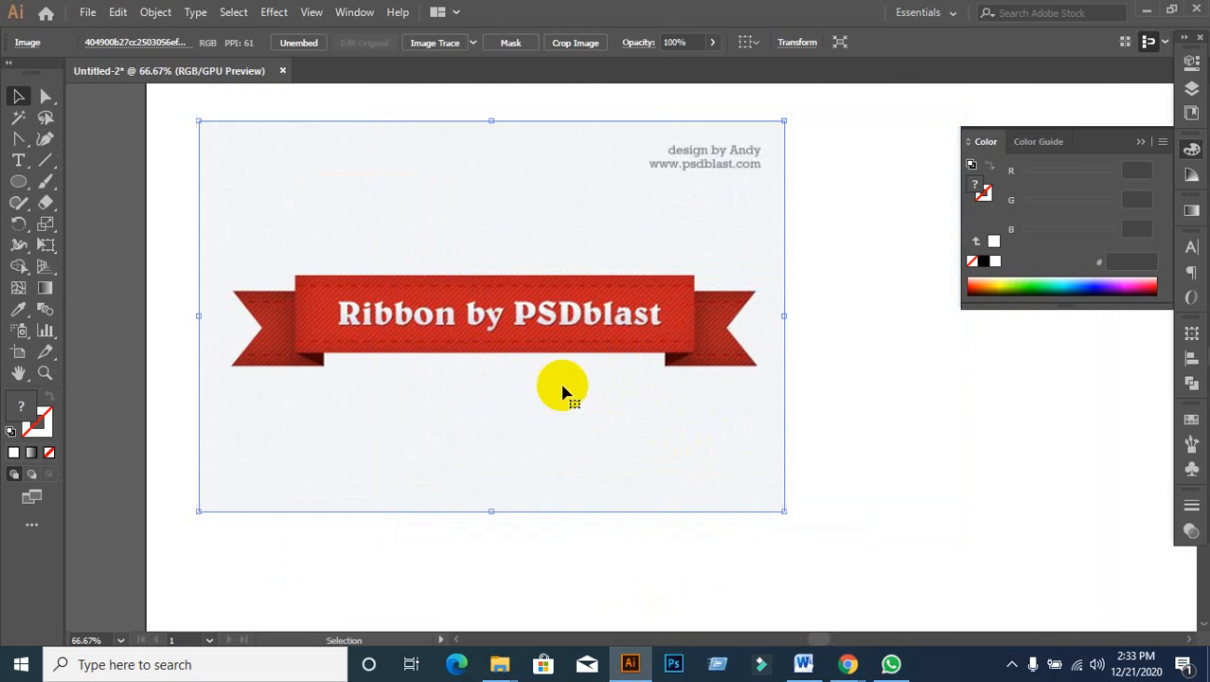
pyautogui.scroll(3, 561, 389)
pyautogui.scroll(-3, 707, 357)
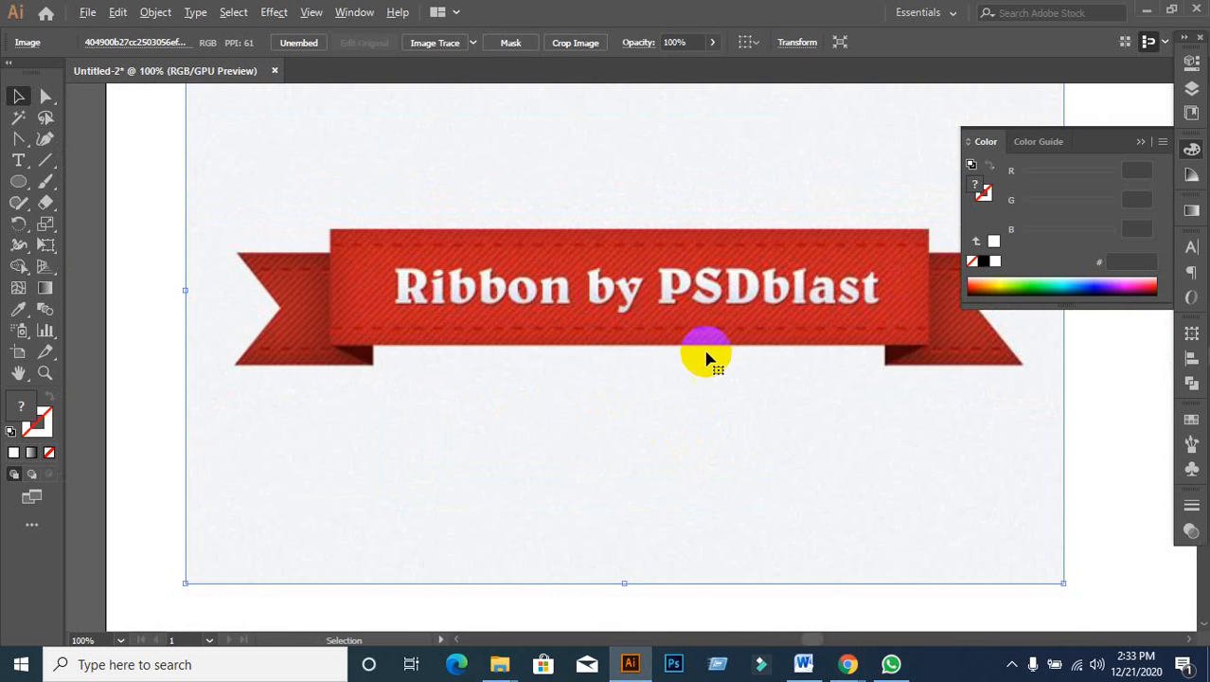
pyautogui.scroll(2, 587, 281)
pyautogui.scroll(-1, 429, 301)
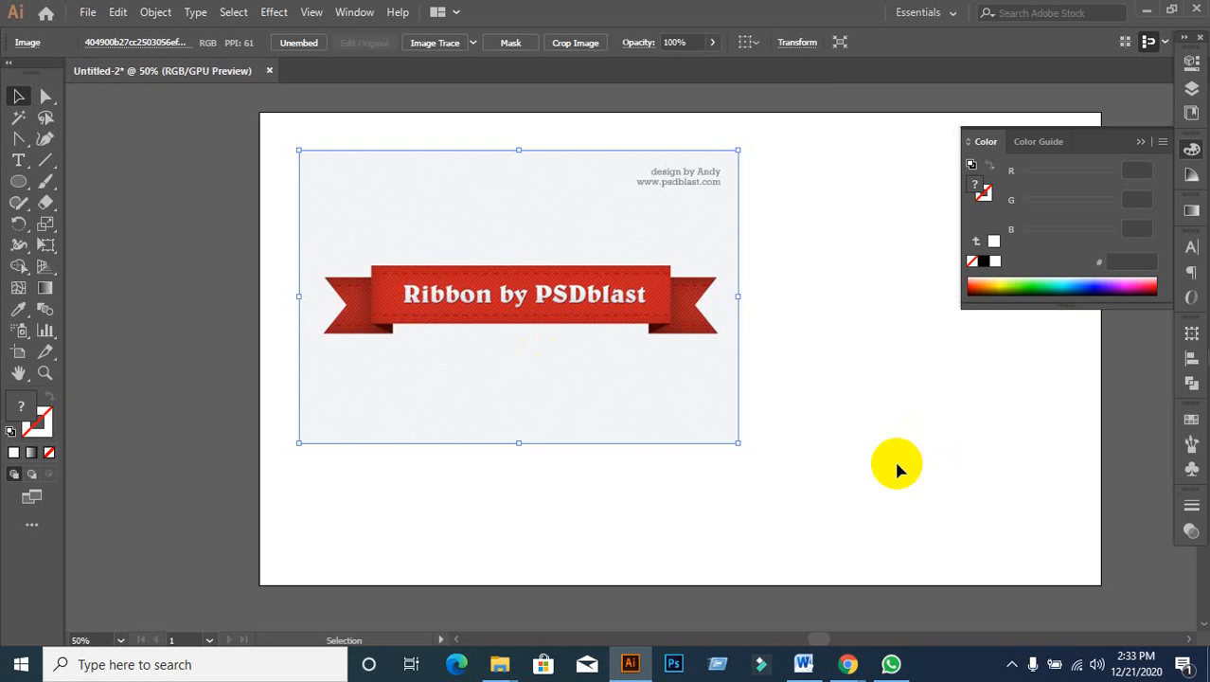
pyautogui.scroll(-1, 758, 318)
# Step: Move the ribbon reference image to the left side of the artboard, with only its right edge overlapping the artboard
pyautogui.moveTo(760, 324); pyautogui.dragTo(335, 330)
pyautogui.moveTo(583, 348); pyautogui.dragTo(831, 361)
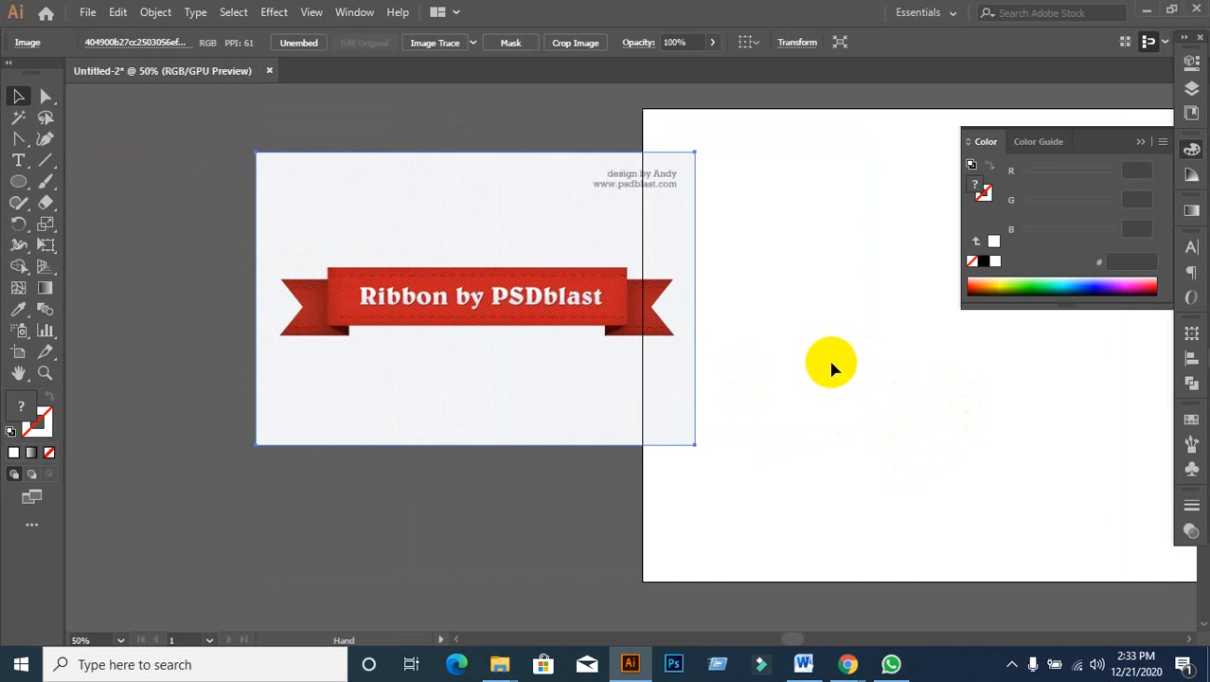
pyautogui.moveTo(553, 297); pyautogui.dragTo(474, 239)
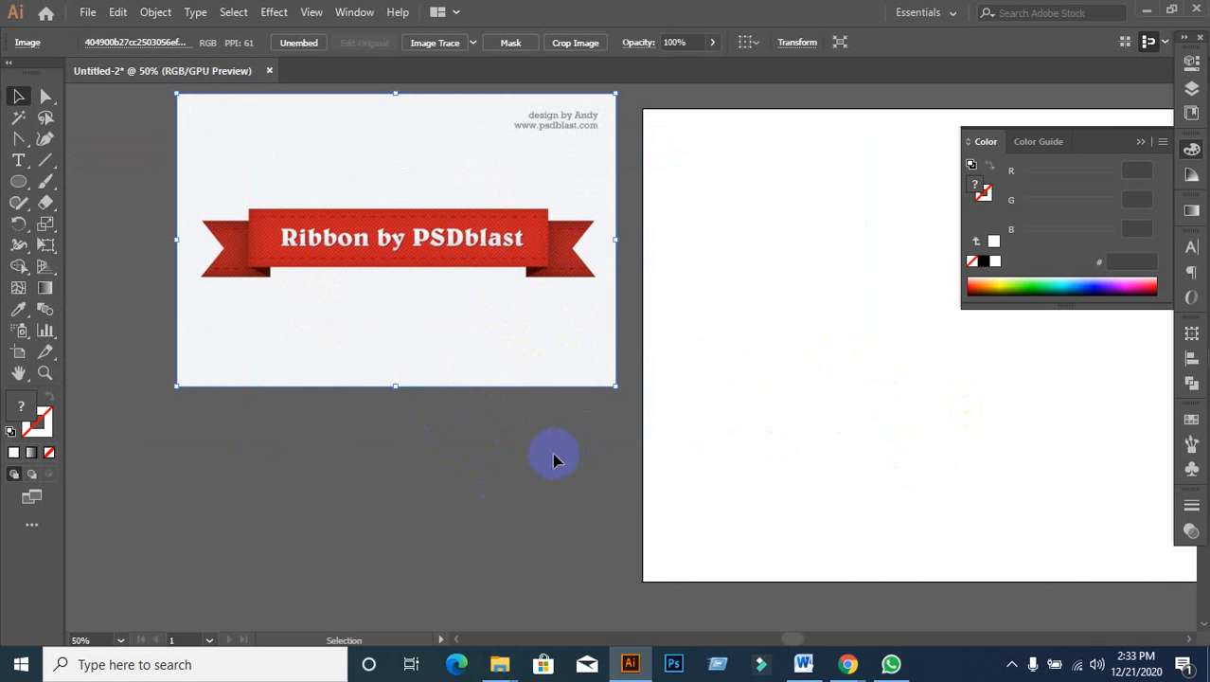
pyautogui.click(489, 449)
pyautogui.scroll(1, 491, 291)
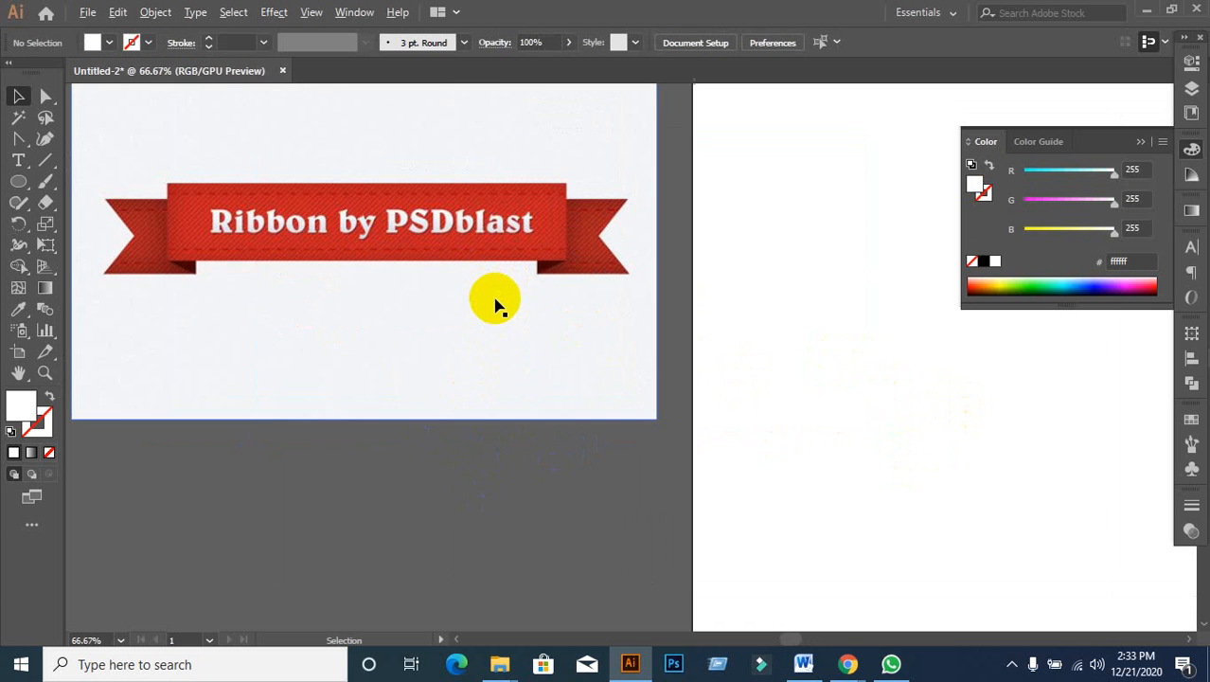
pyautogui.scroll(-1, 495, 299)
pyautogui.moveTo(850, 401); pyautogui.dragTo(672, 407)
pyautogui.moveTo(271, 270); pyautogui.dragTo(369, 370)
pyautogui.moveTo(687, 414); pyautogui.dragTo(652, 332)
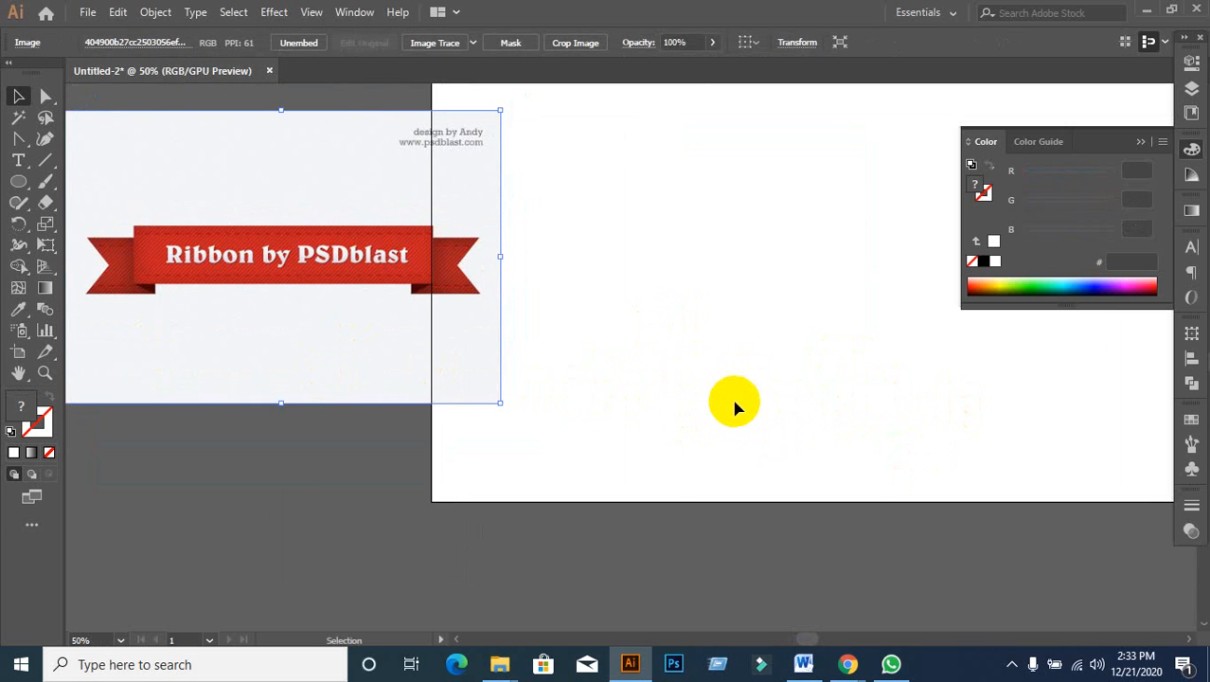
pyautogui.scroll(2, 239, 285)
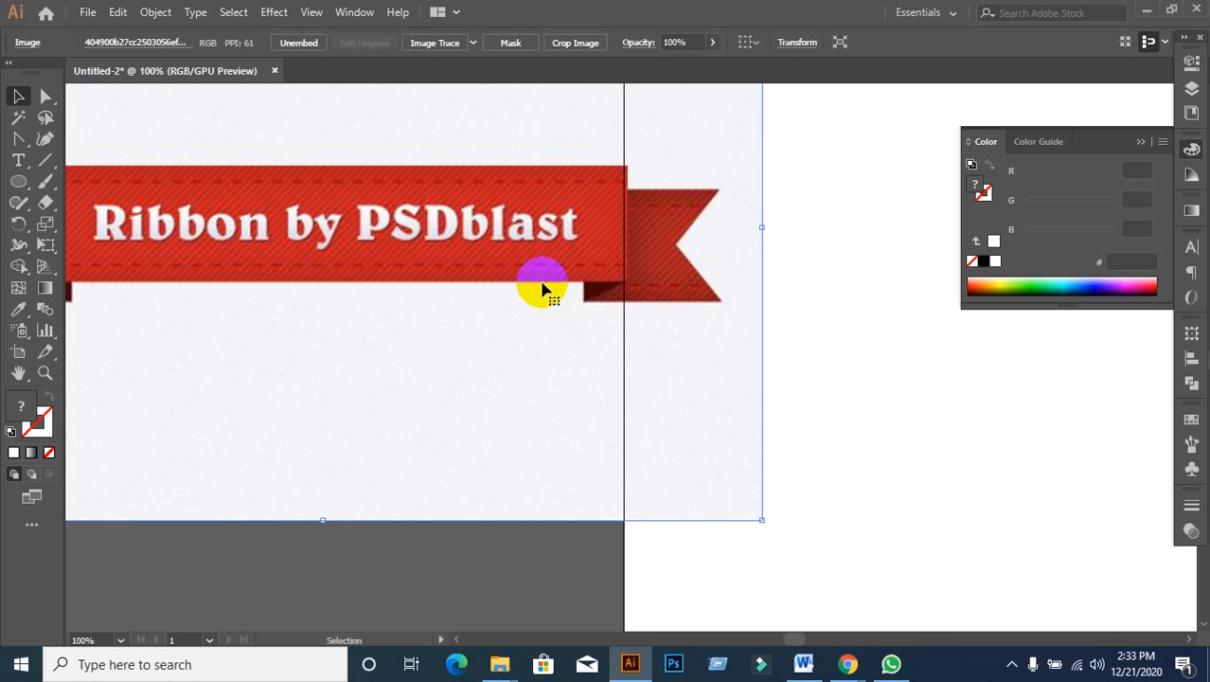
pyautogui.scroll(-3, 564, 259)
pyautogui.hscroll(4, 853, 341)
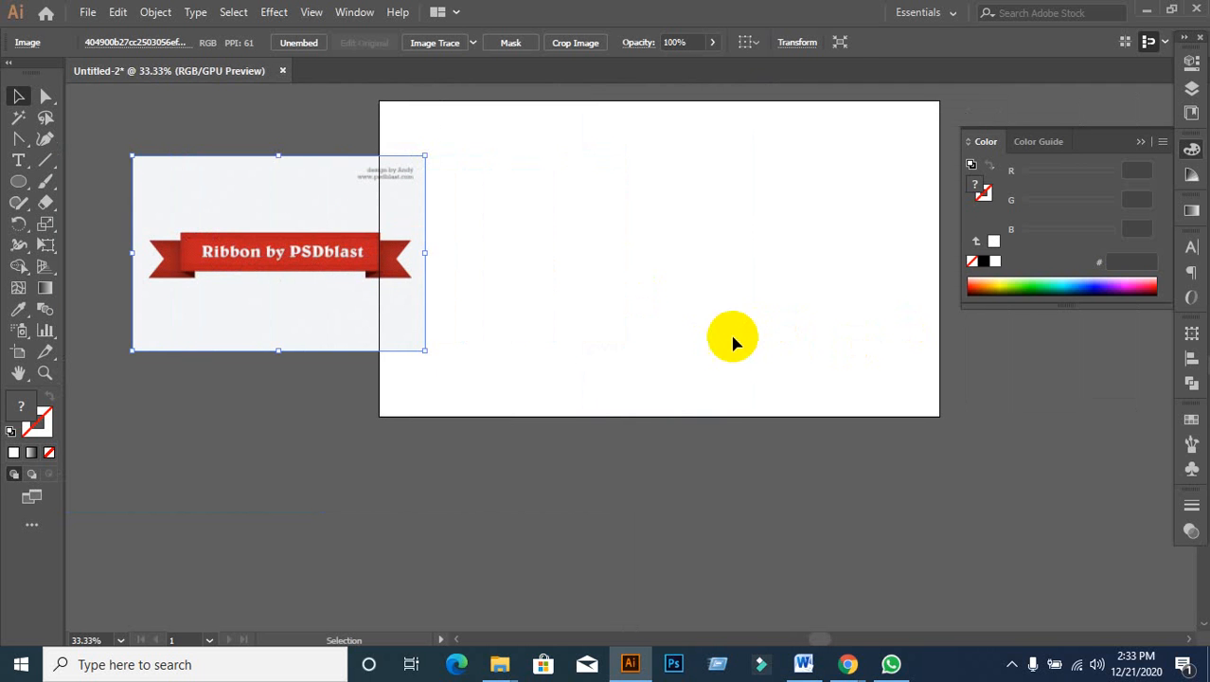
# Step: Draw a wide, flat rectangle in the upper part of the artboard, beside the reference image, with the Rectangle tool
pyautogui.click(544, 337)
pyautogui.moveTo(13, 185); pyautogui.dragTo(79, 181)
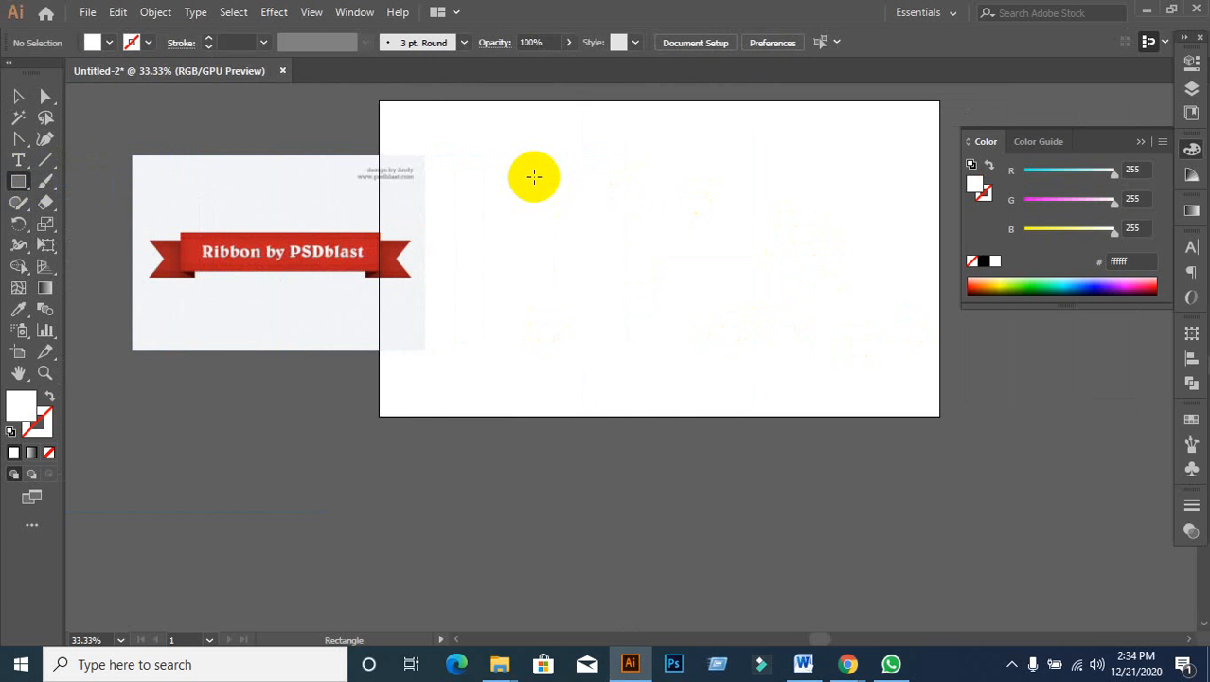
pyautogui.moveTo(536, 175); pyautogui.dragTo(877, 232)
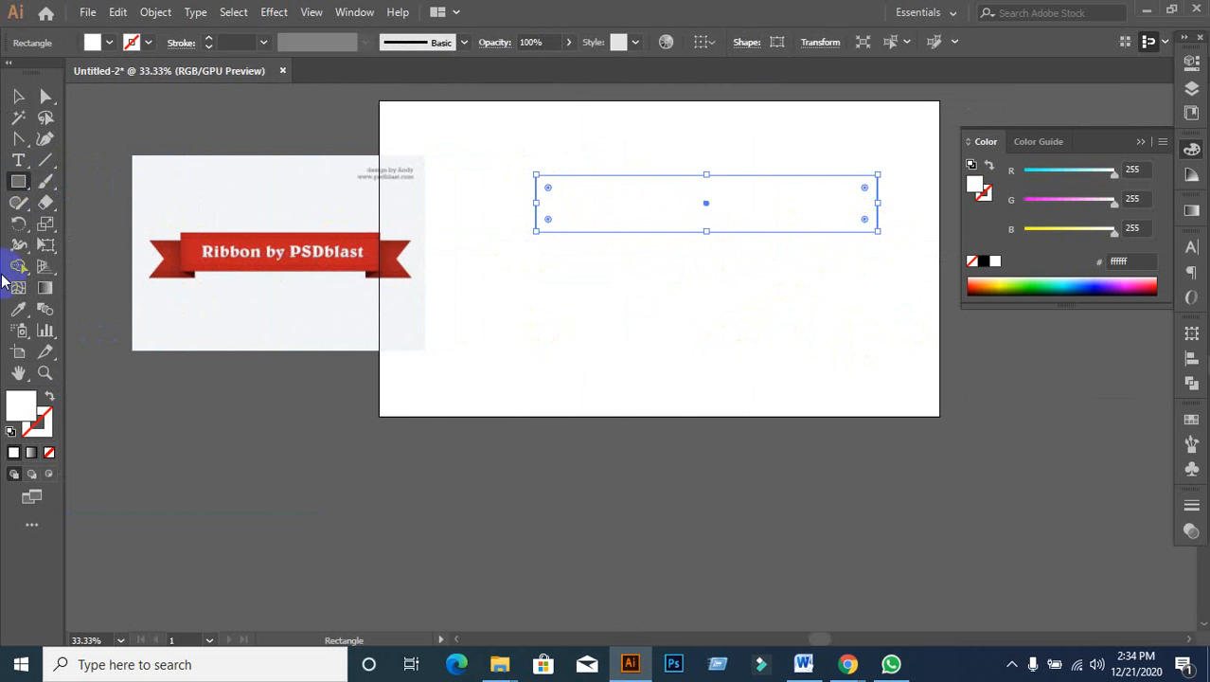
# Step: Fill the rectangle with the red sampled from the reference ribbon's main band, then deselect it
pyautogui.click(19, 310)
pyautogui.click(180, 248)
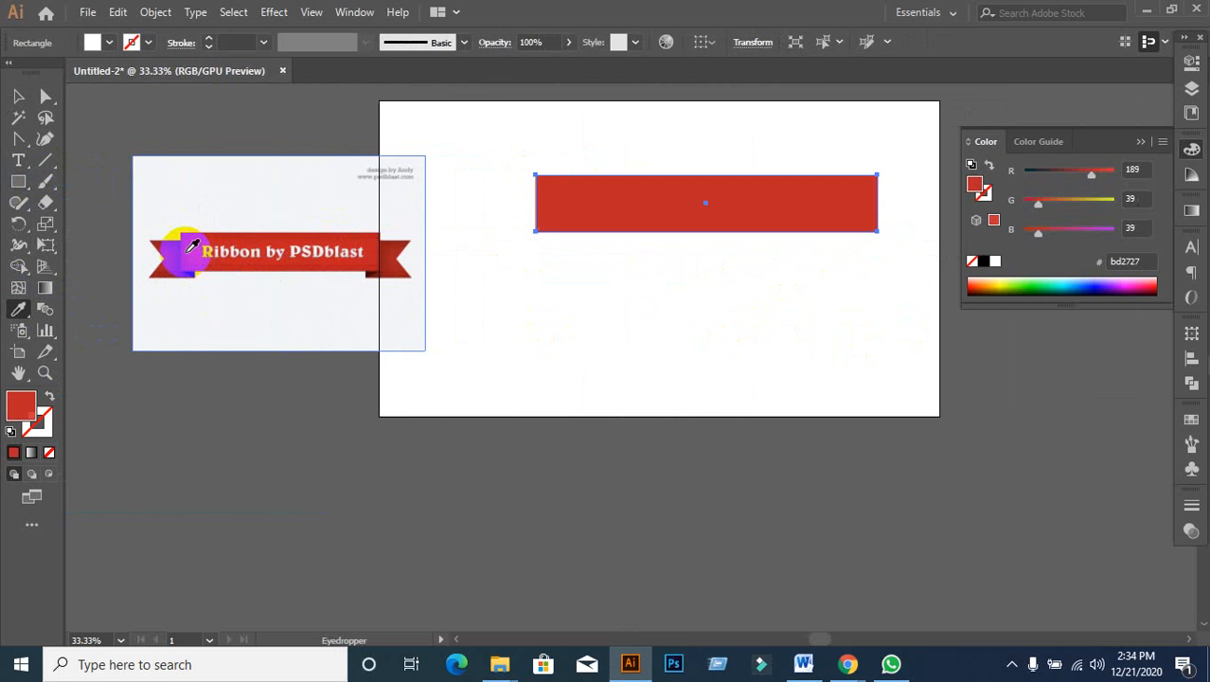
pyautogui.click(18, 96)
pyautogui.click(765, 403)
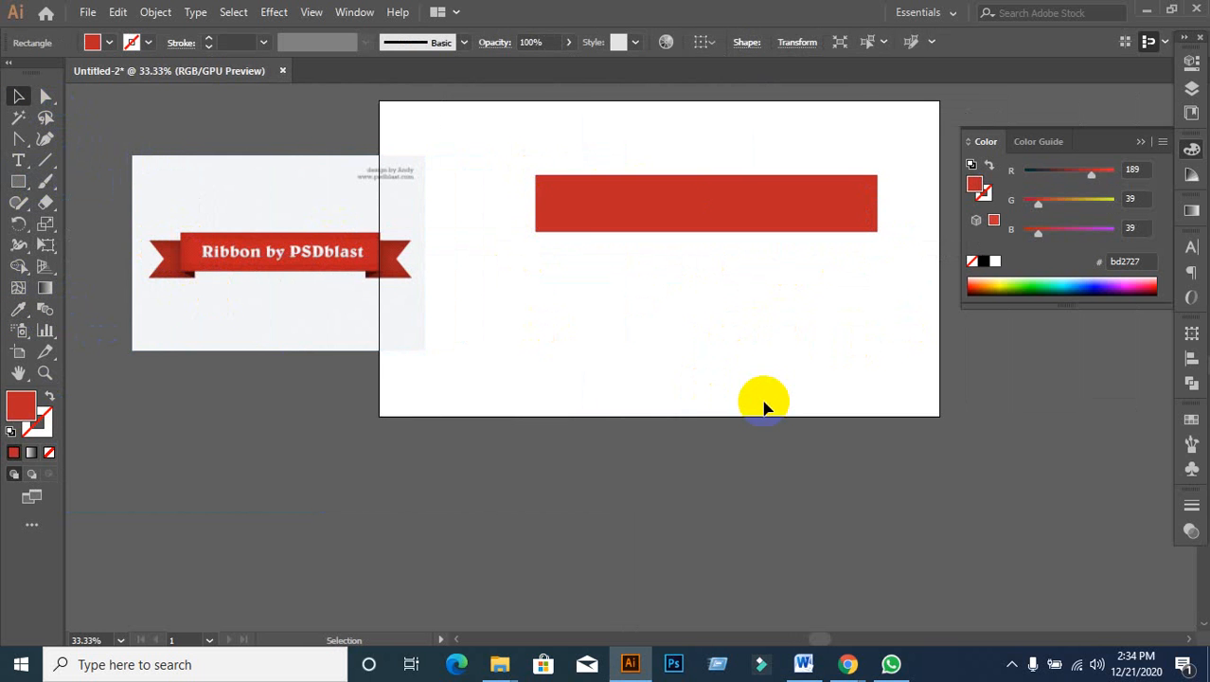
pyautogui.hscroll(-3, 587, 324)
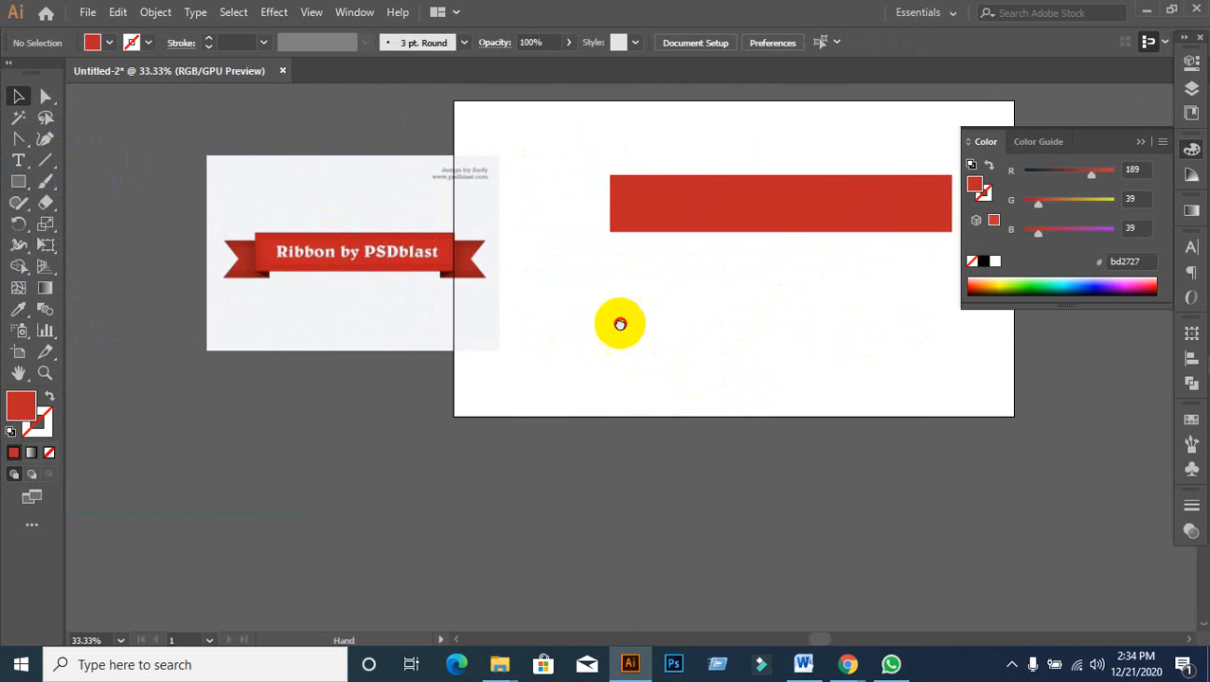
# Step: Move the ribbon reference image completely off the artboard, leaving a gap on its left side, and deselect it
pyautogui.scroll(4, 405, 289)
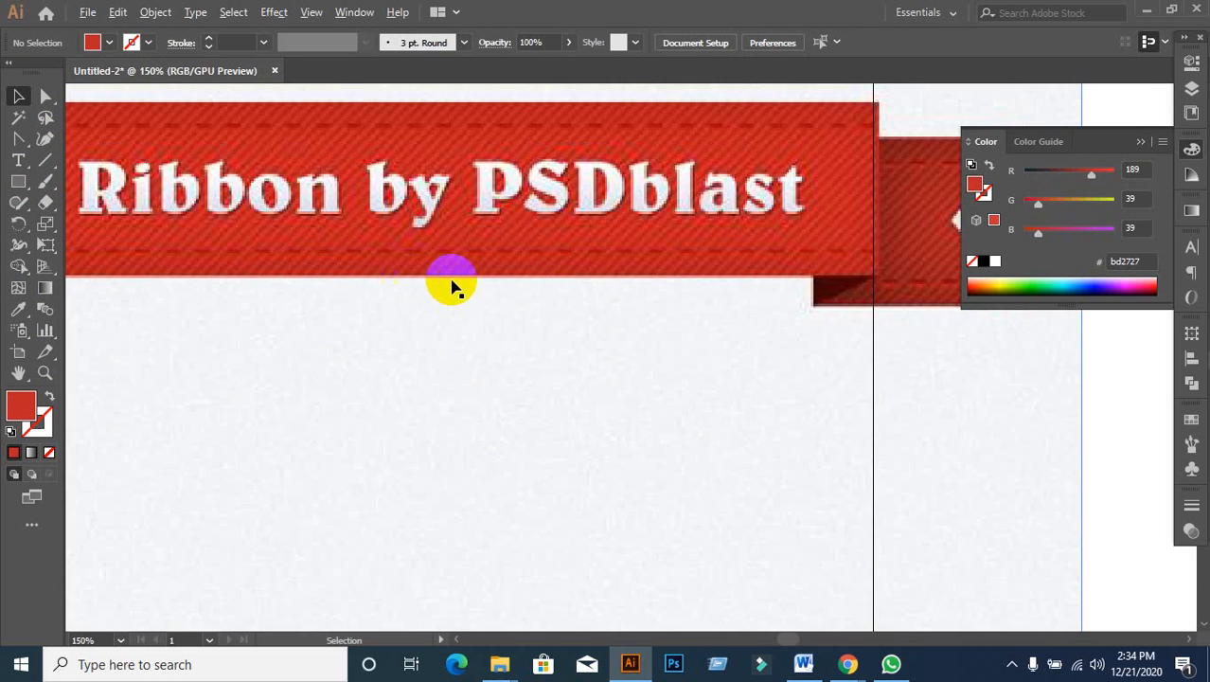
pyautogui.scroll(-4, 580, 284)
pyautogui.moveTo(574, 270); pyautogui.dragTo(459, 256)
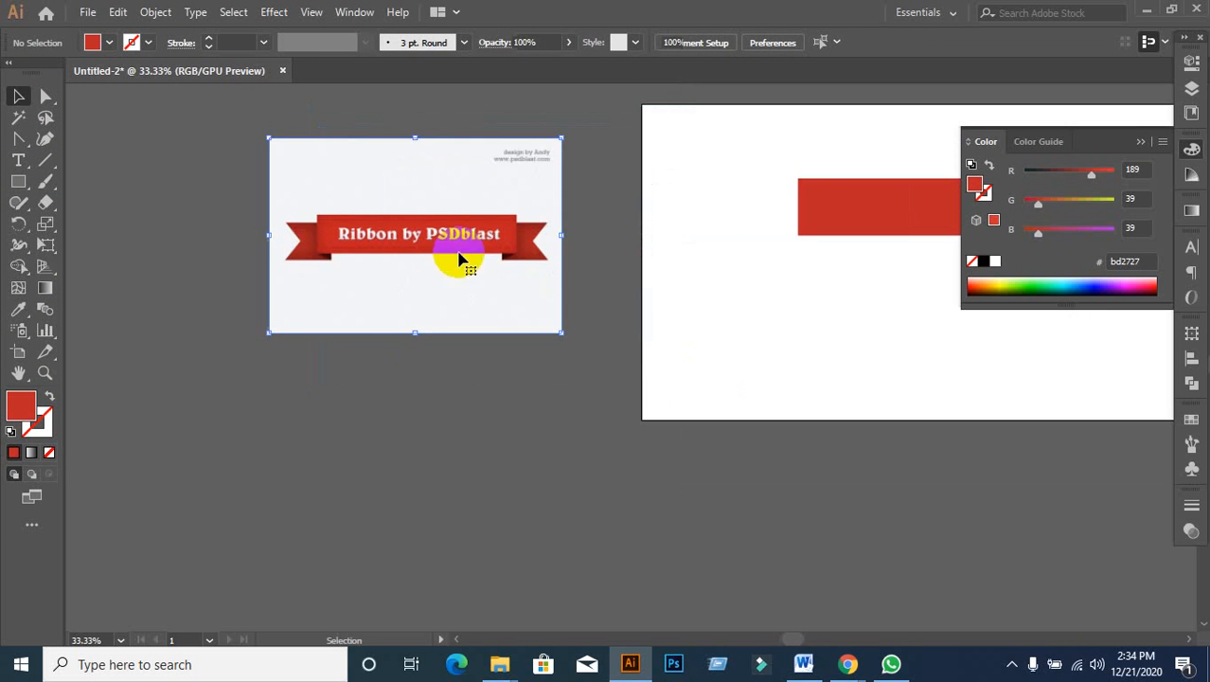
pyautogui.click(630, 330)
pyautogui.hscroll(5, 630, 329)
# Step: Move the red rectangle down and to the left, closer to the middle of the artboard
pyautogui.click(663, 213)
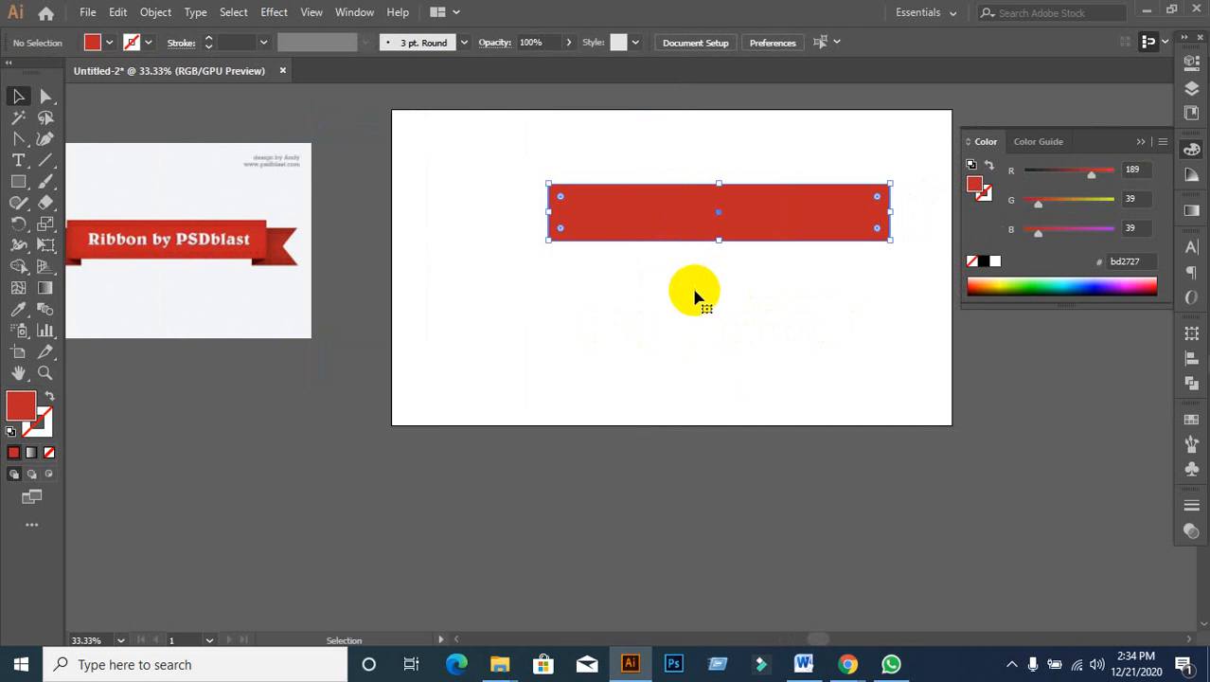
pyautogui.click(652, 323)
pyautogui.press('space')
pyautogui.moveTo(556, 364); pyautogui.dragTo(646, 362)
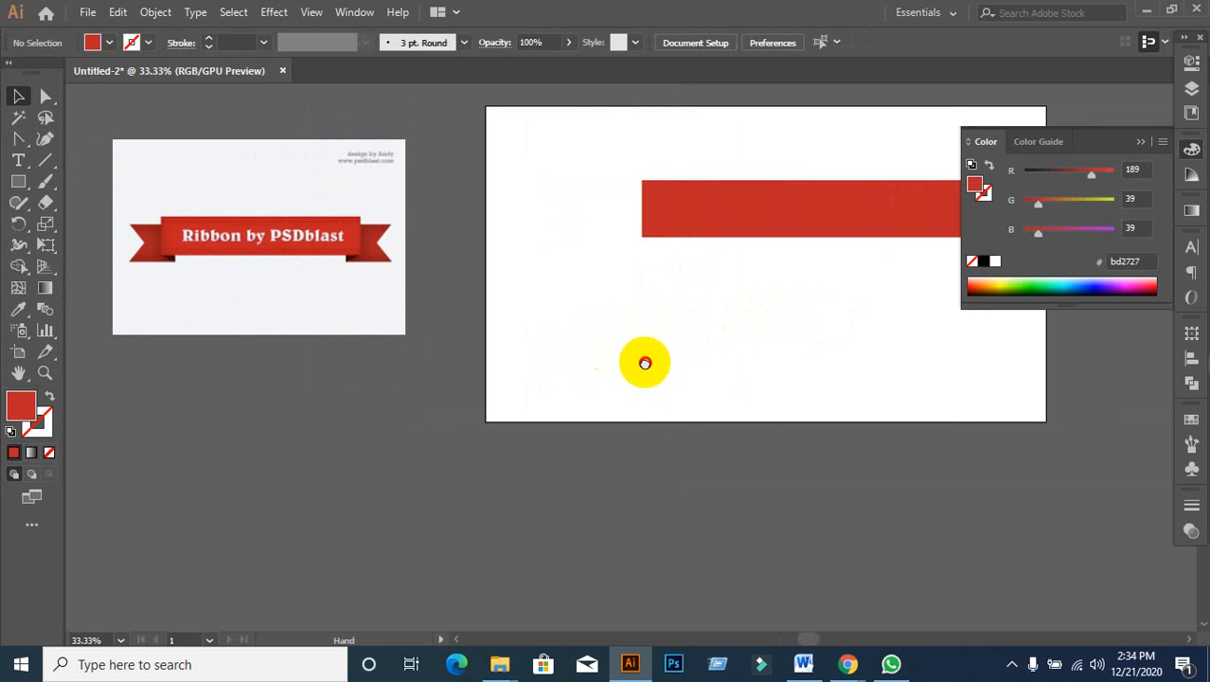
pyautogui.moveTo(729, 222); pyautogui.dragTo(643, 259)
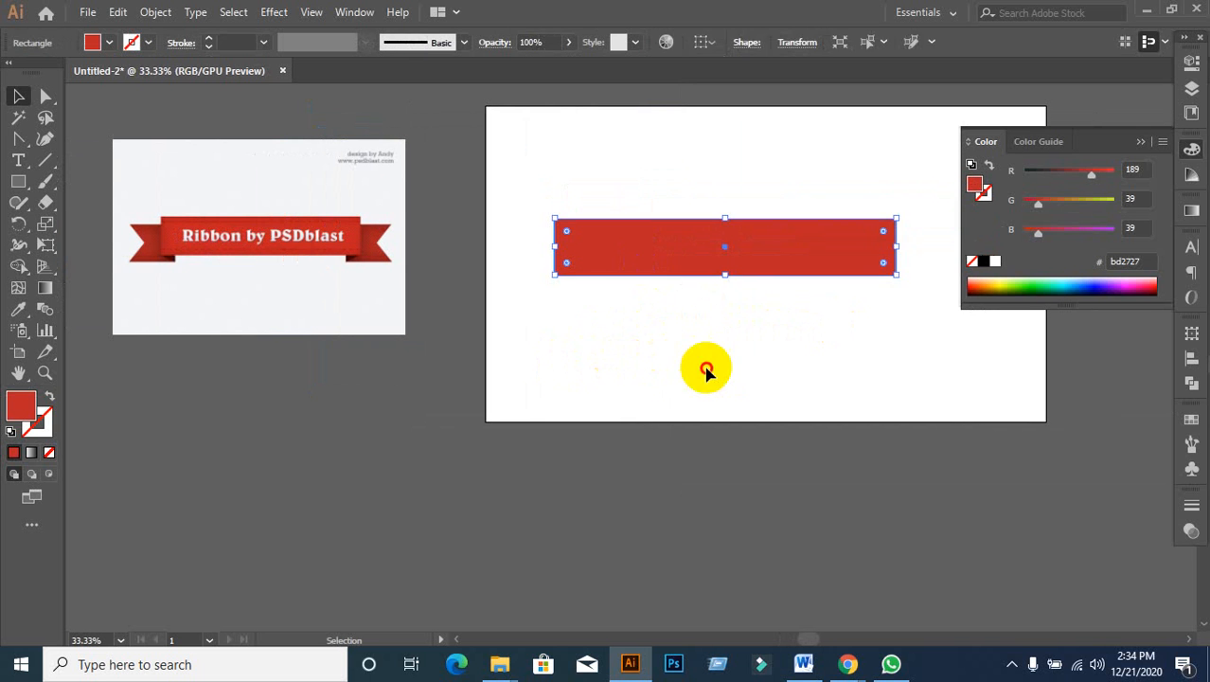
pyautogui.click(707, 371)
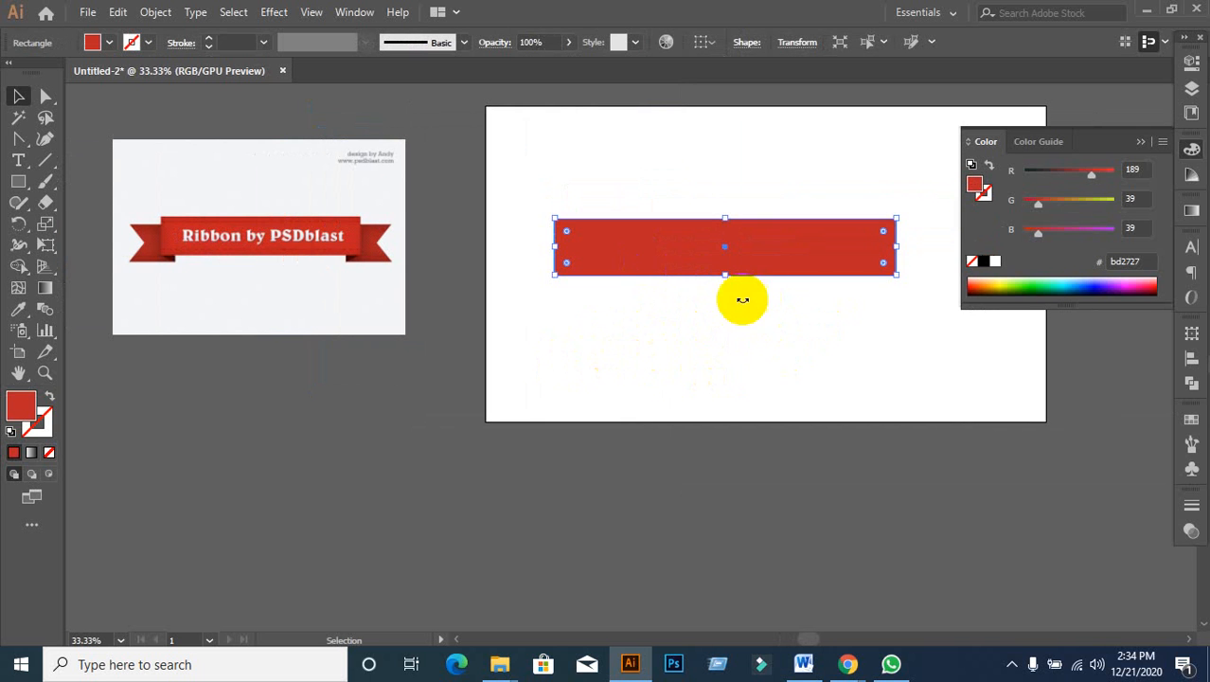
# Step: Lengthen the band with a narrowed duplicate rectangle flush against its left end, and move both pieces together back onto the artboard
pyautogui.moveTo(802, 248); pyautogui.dragTo(465, 250)
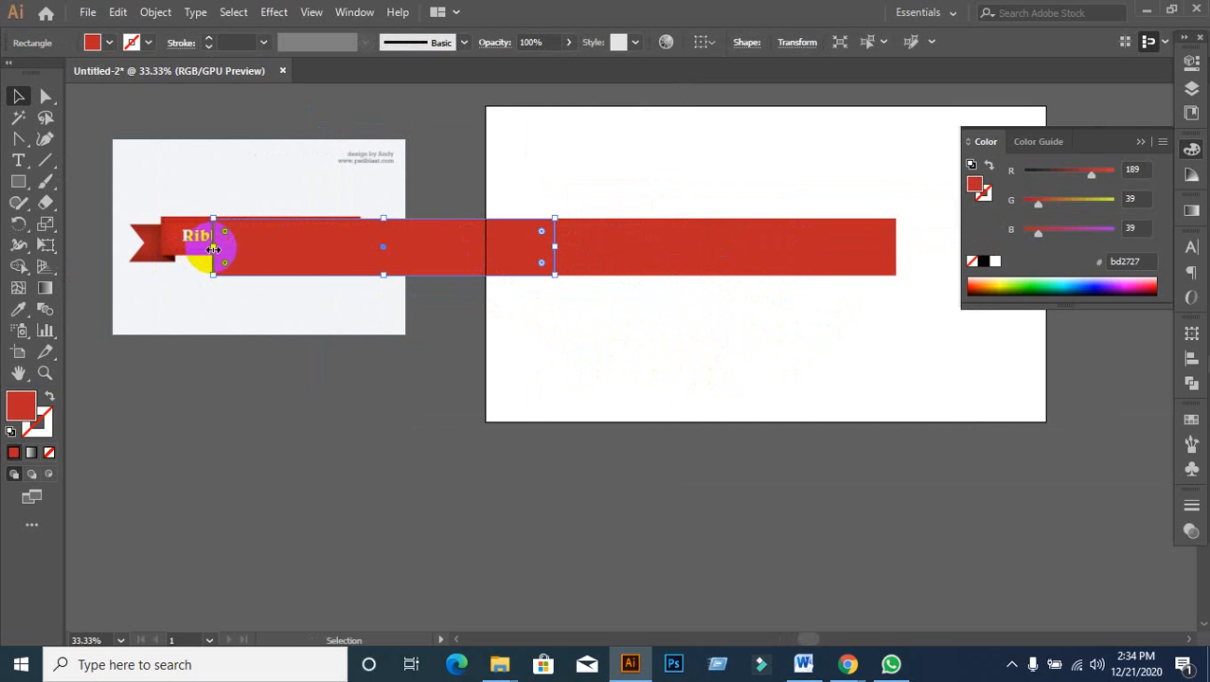
pyautogui.moveTo(213, 248); pyautogui.dragTo(459, 265)
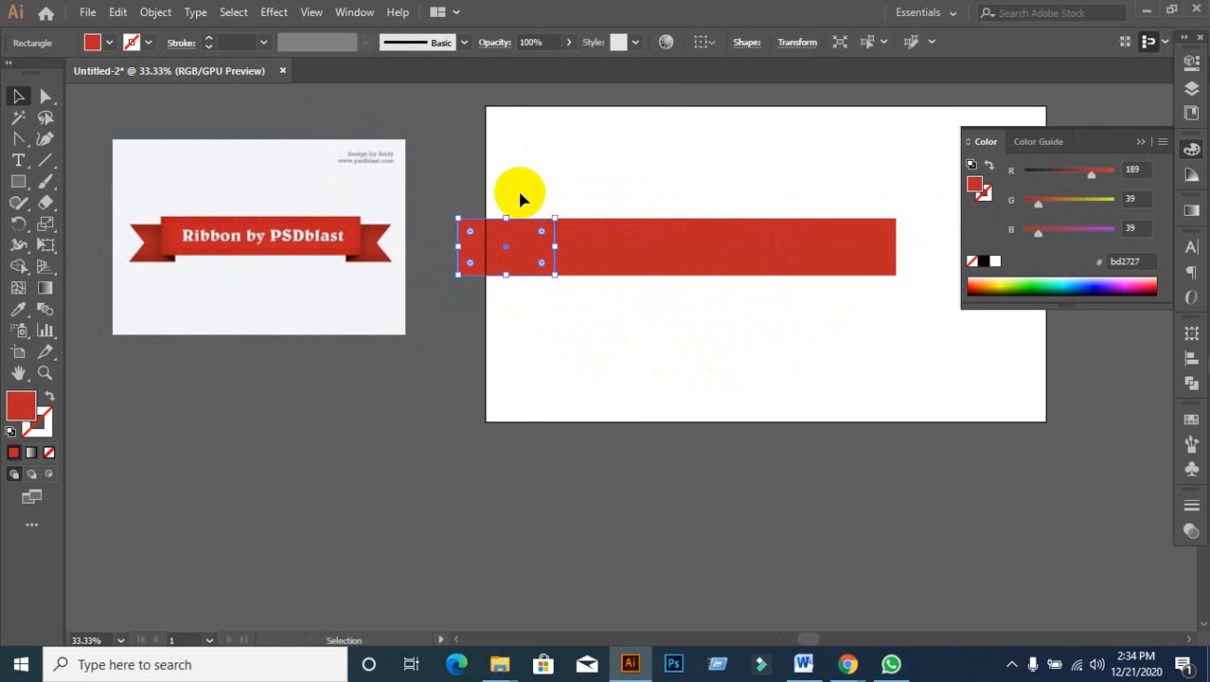
pyautogui.moveTo(517, 188); pyautogui.dragTo(655, 244)
pyautogui.click(780, 347)
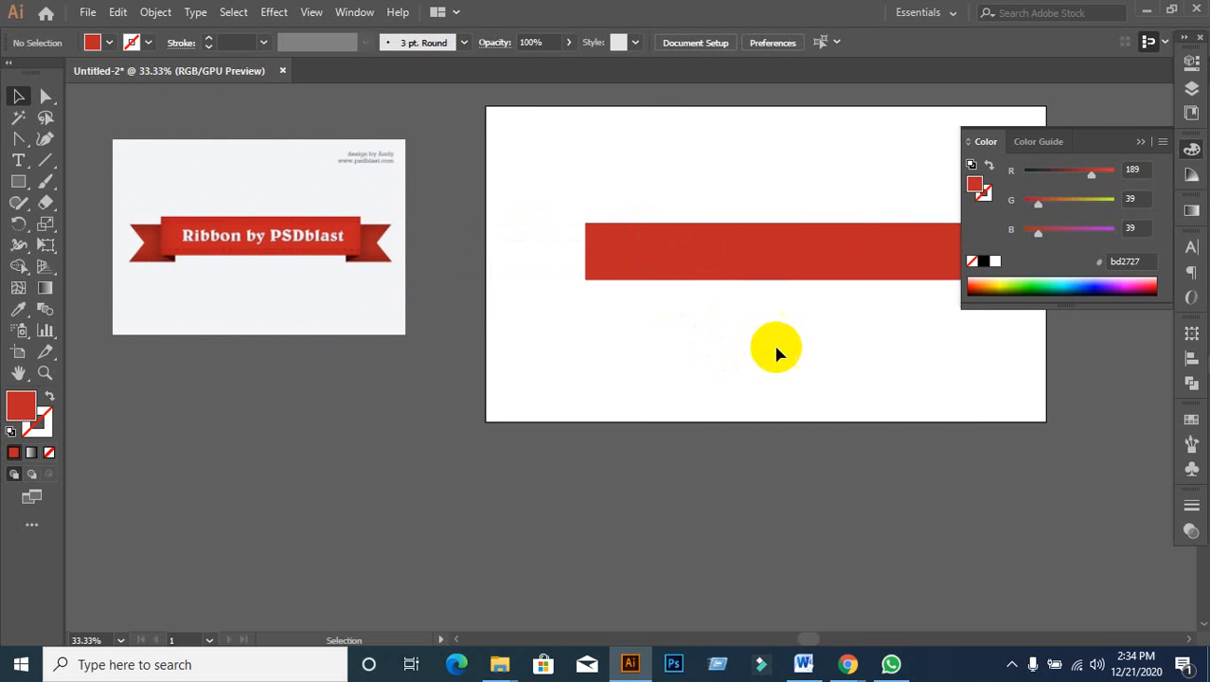
# Step: Draw a straight horizontal Pen line with red stroke and no fill near the band's upper edge, slightly overshooting both ends, and deselect it
pyautogui.press('space')
pyautogui.moveTo(779, 348); pyautogui.dragTo(567, 342)
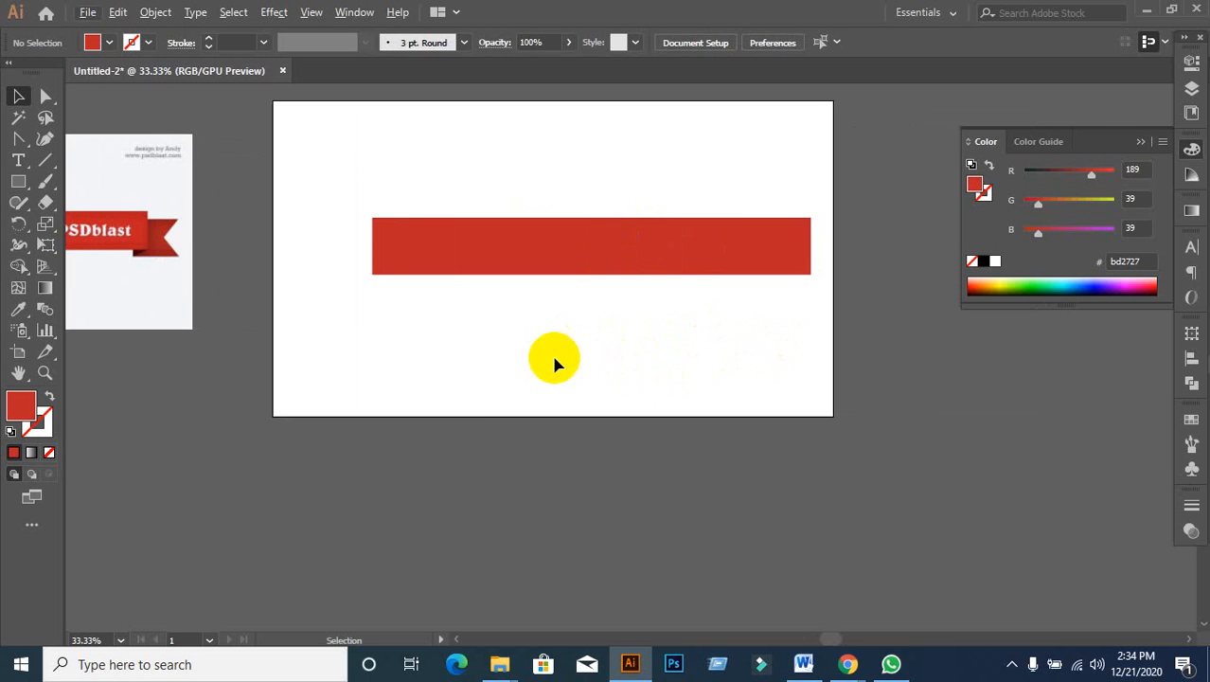
pyautogui.press('space')
pyautogui.moveTo(454, 344); pyautogui.dragTo(561, 353)
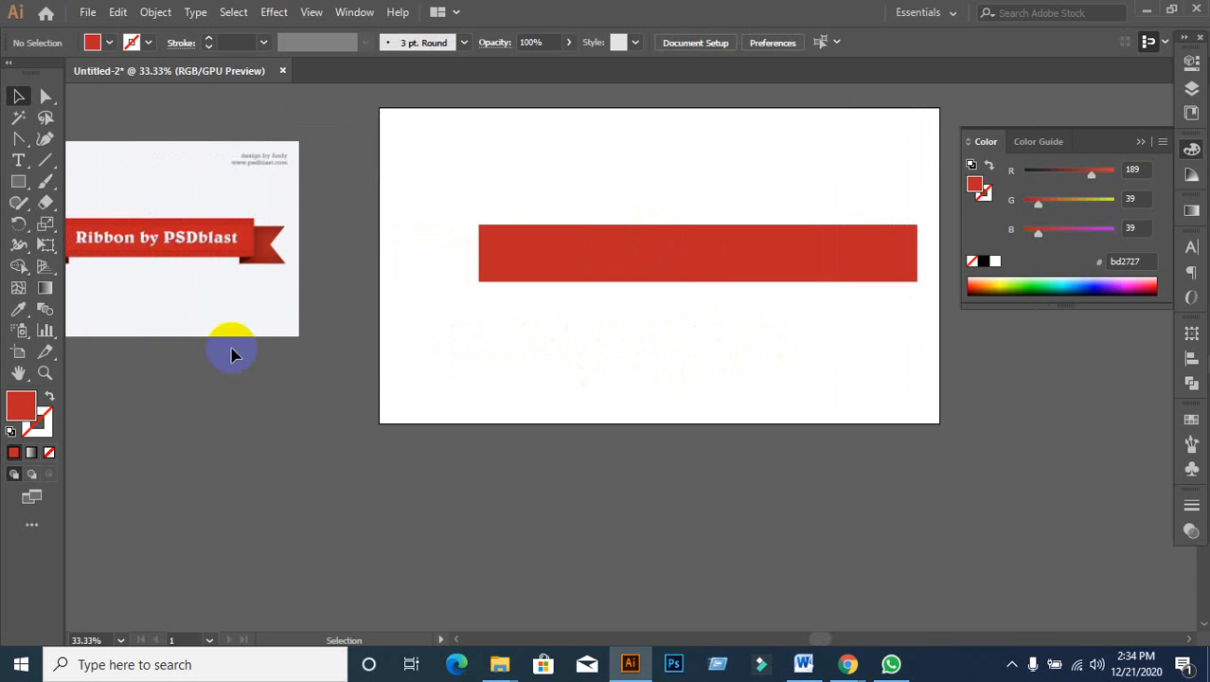
pyautogui.click(19, 142)
pyautogui.click(89, 141)
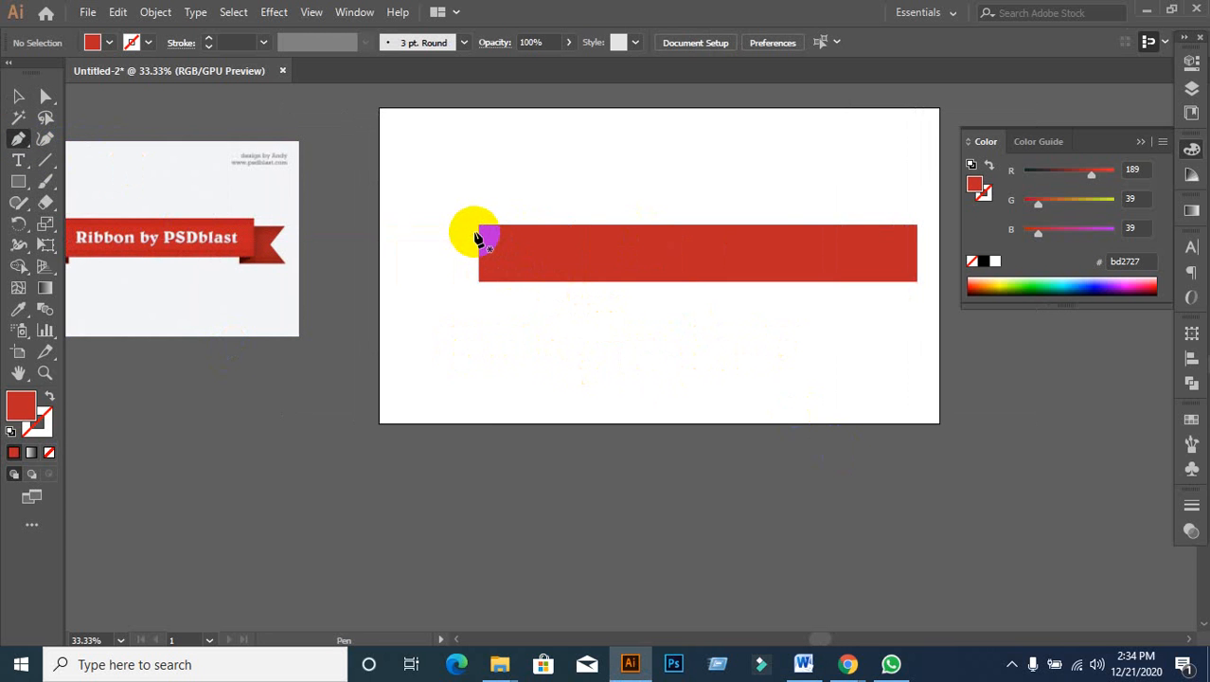
pyautogui.moveTo(475, 232); pyautogui.dragTo(484, 245)
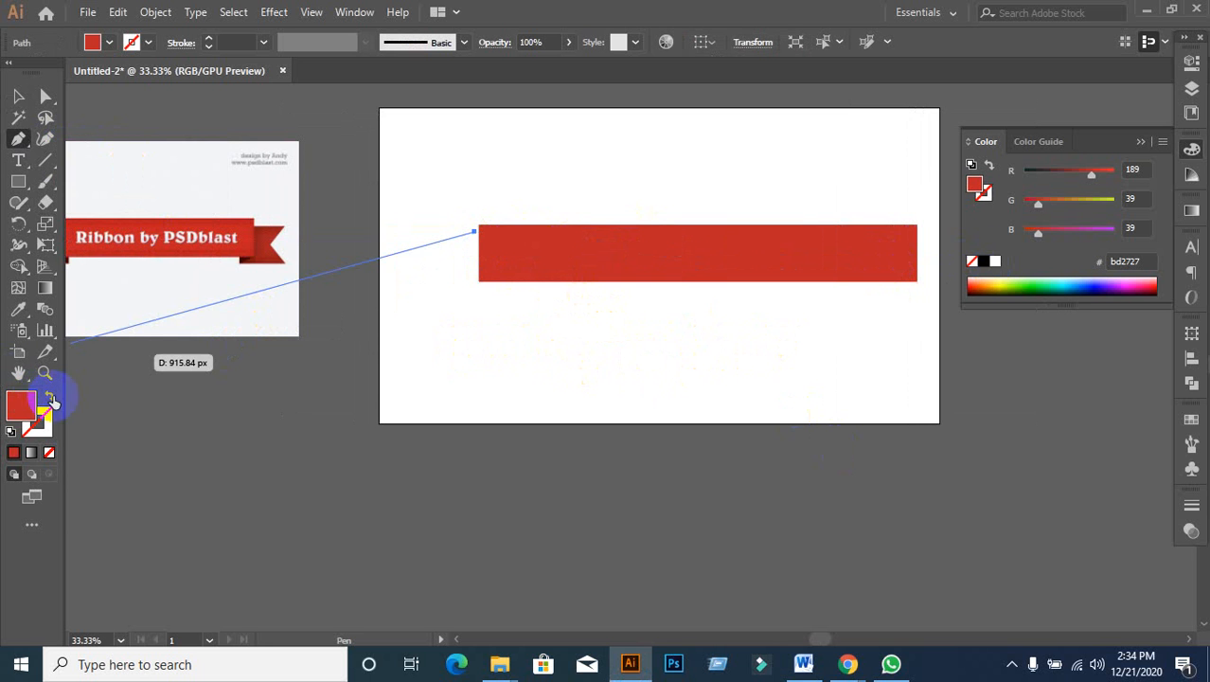
pyautogui.click(50, 398)
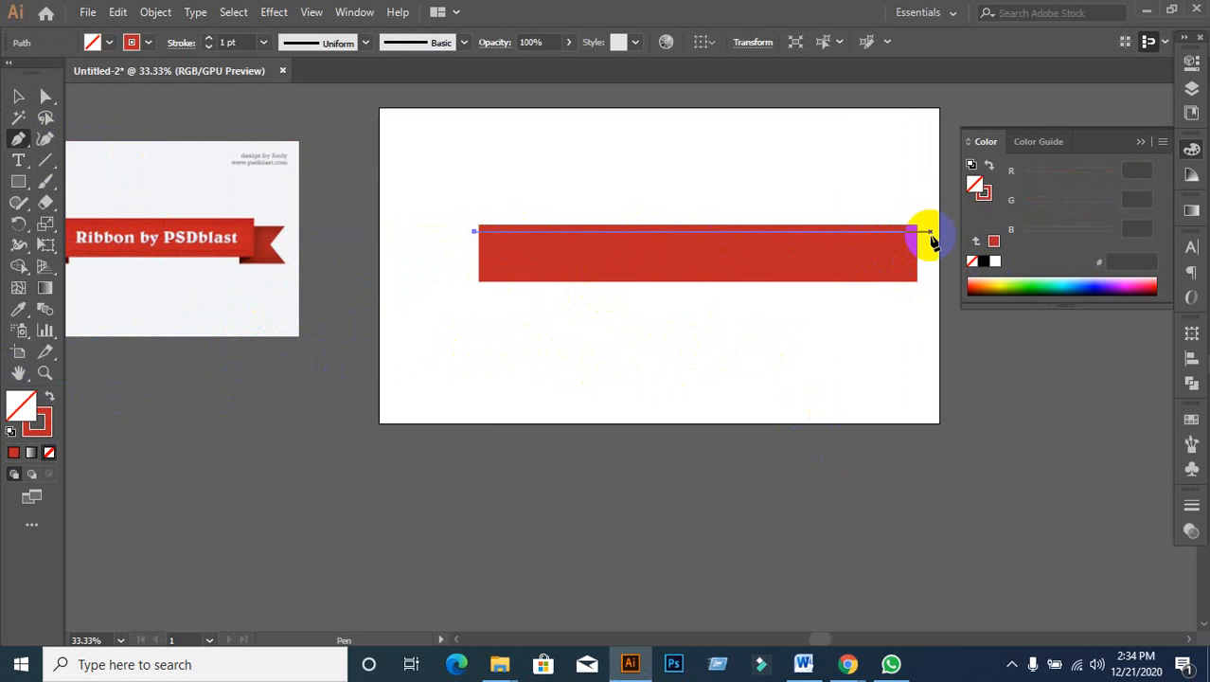
pyautogui.click(930, 232)
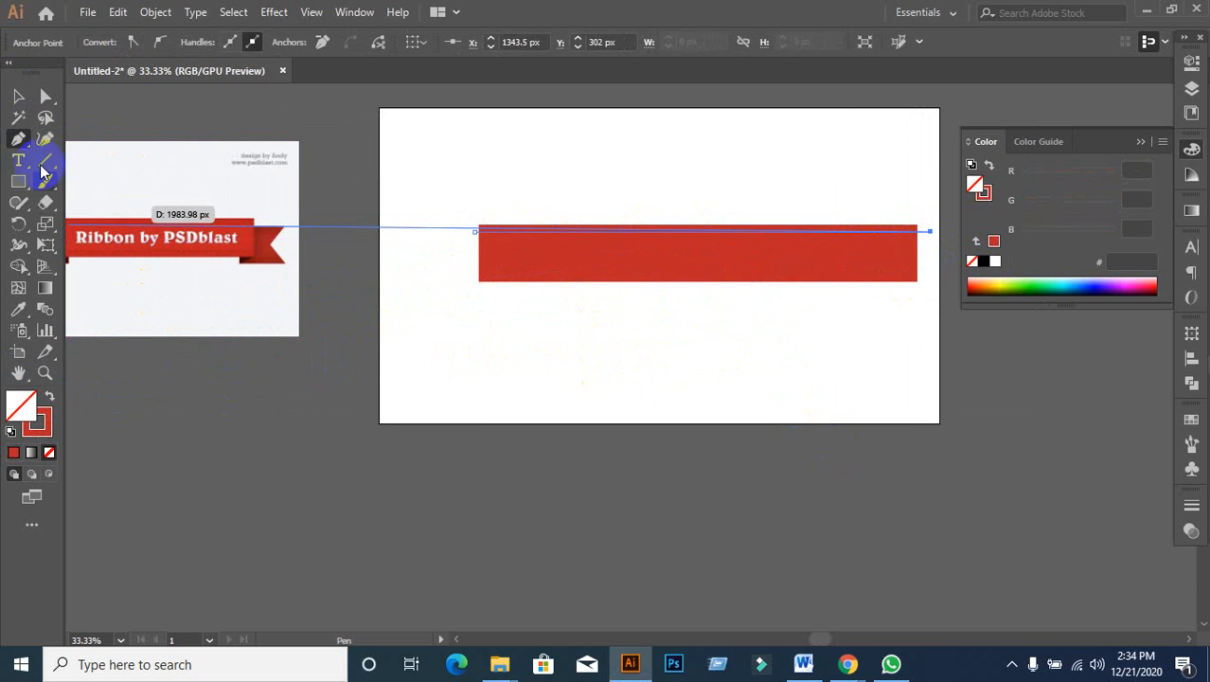
pyautogui.click(39, 426)
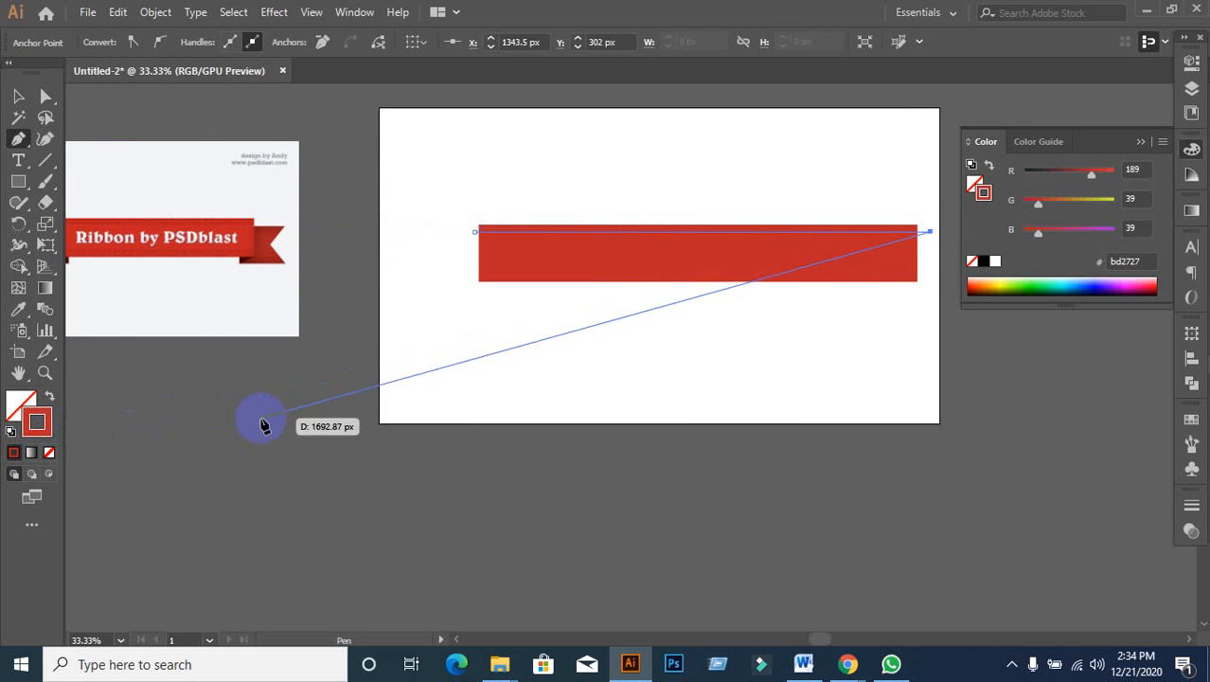
pyautogui.click(18, 95)
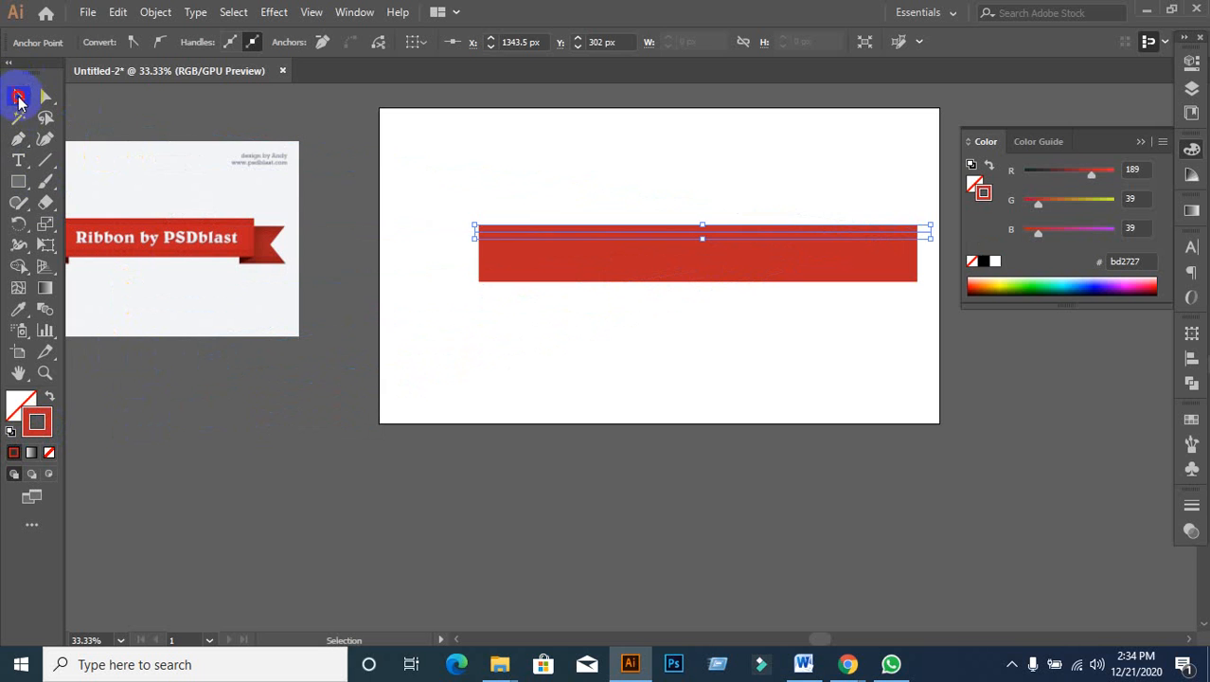
pyautogui.click(319, 233)
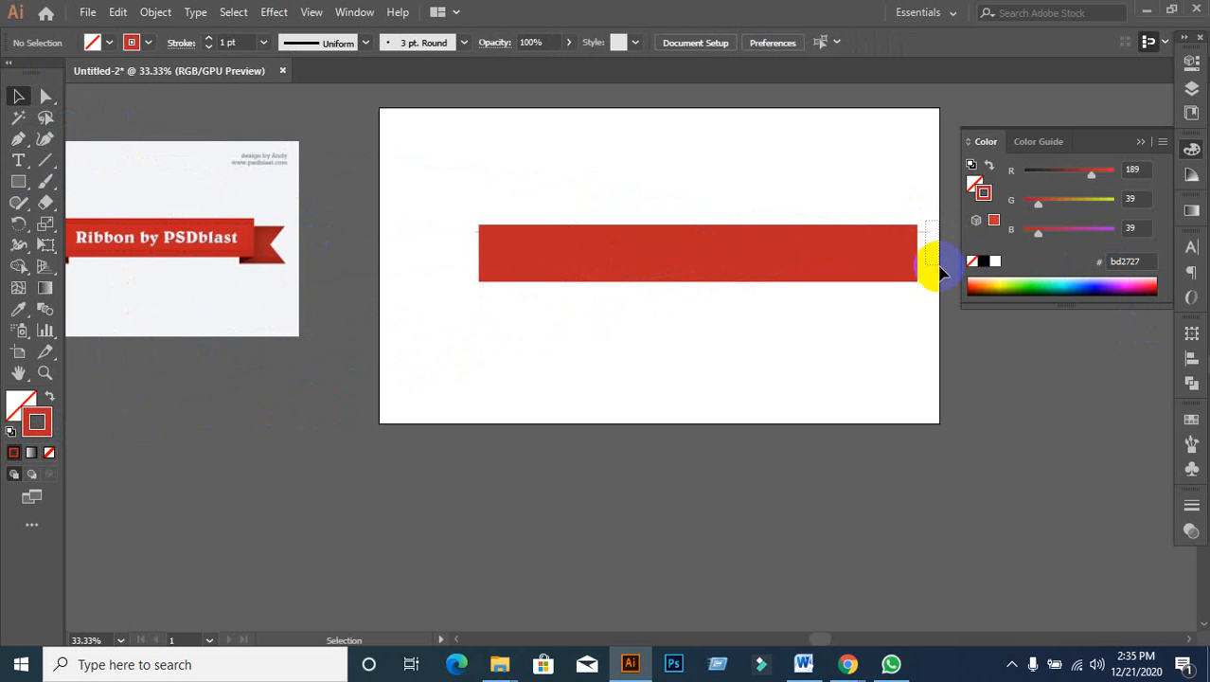
# Step: Set the horizontal line's stroke colour to dark red 7a1c1c and deselect it
pyautogui.click(649, 273)
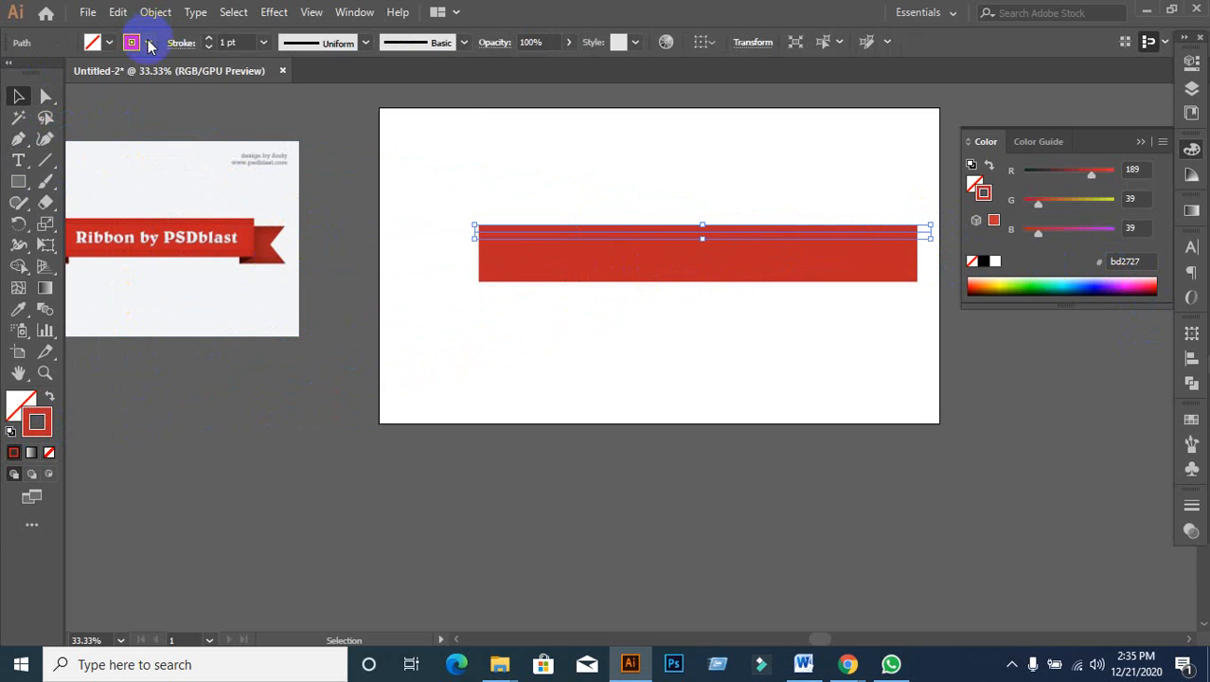
pyautogui.scroll(2, 244, 244)
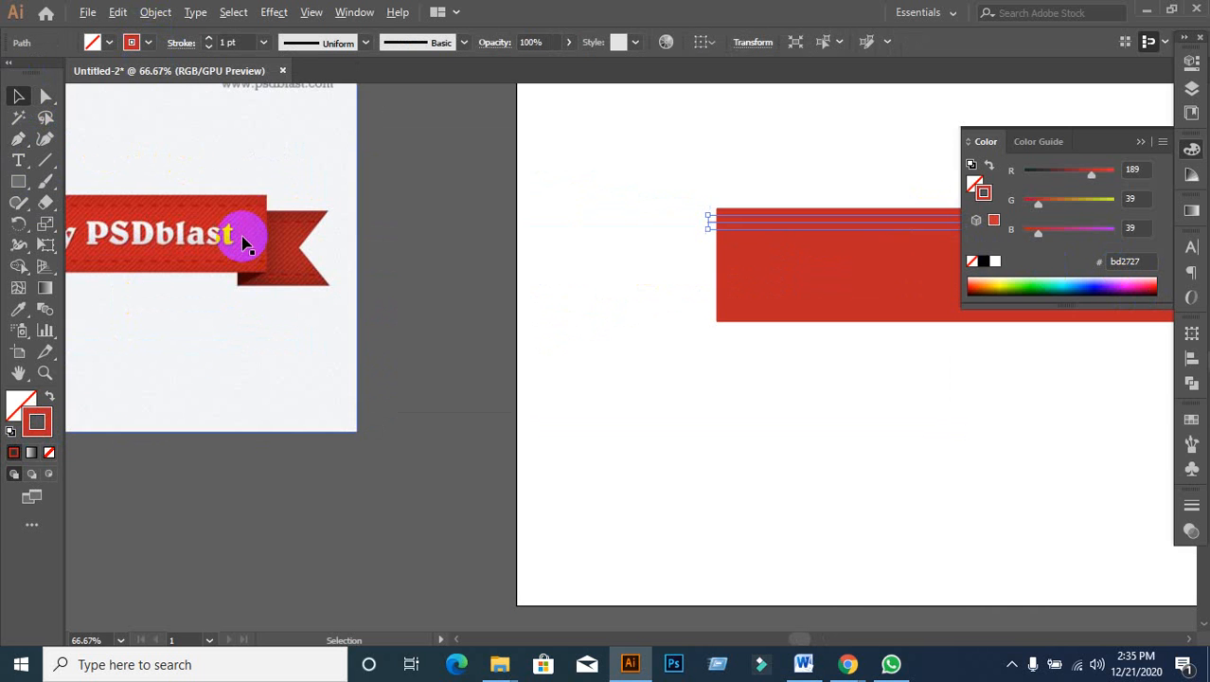
pyautogui.scroll(-2, 311, 197)
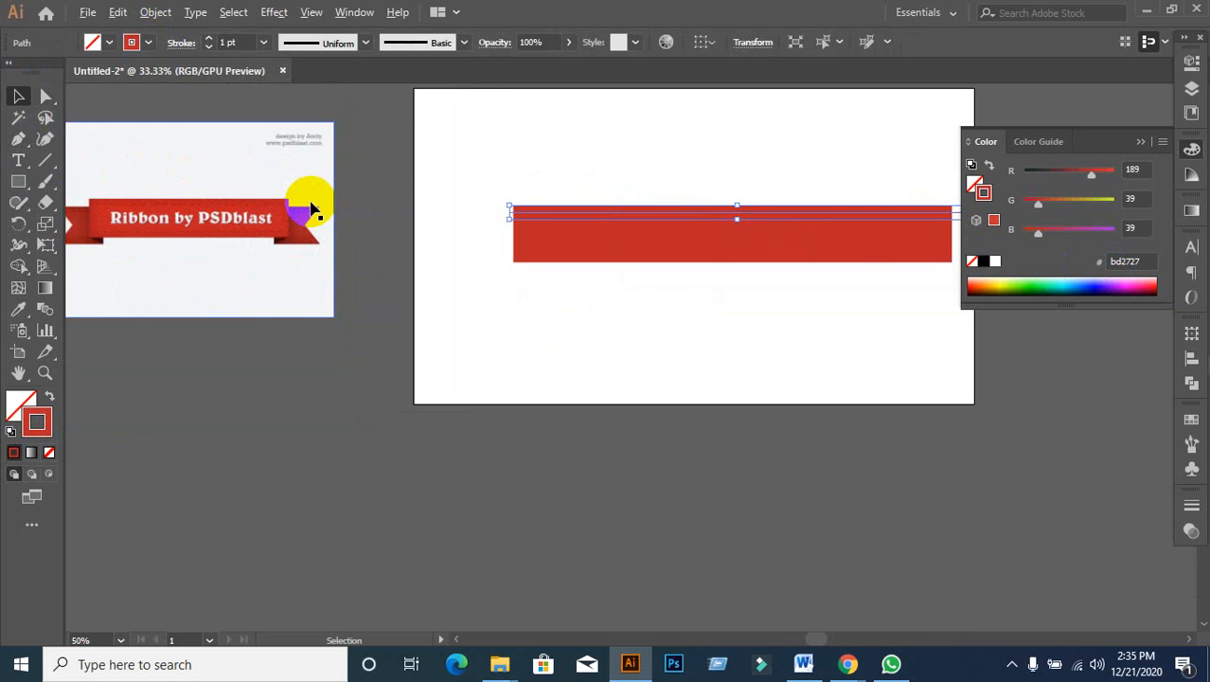
pyautogui.doubleClick(50, 423)
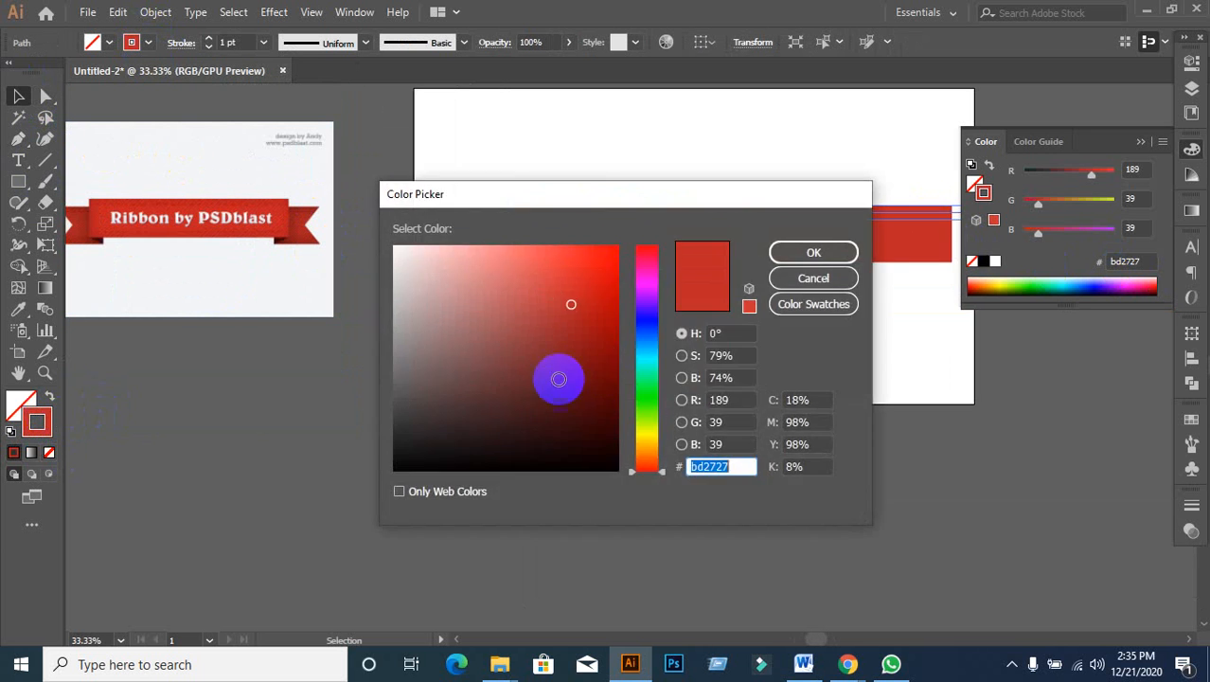
pyautogui.moveTo(557, 357)
pyautogui.mouseDown()
pyautogui.moveTo(576, 352)
pyautogui.moveTo(567, 361)
pyautogui.mouseUp()
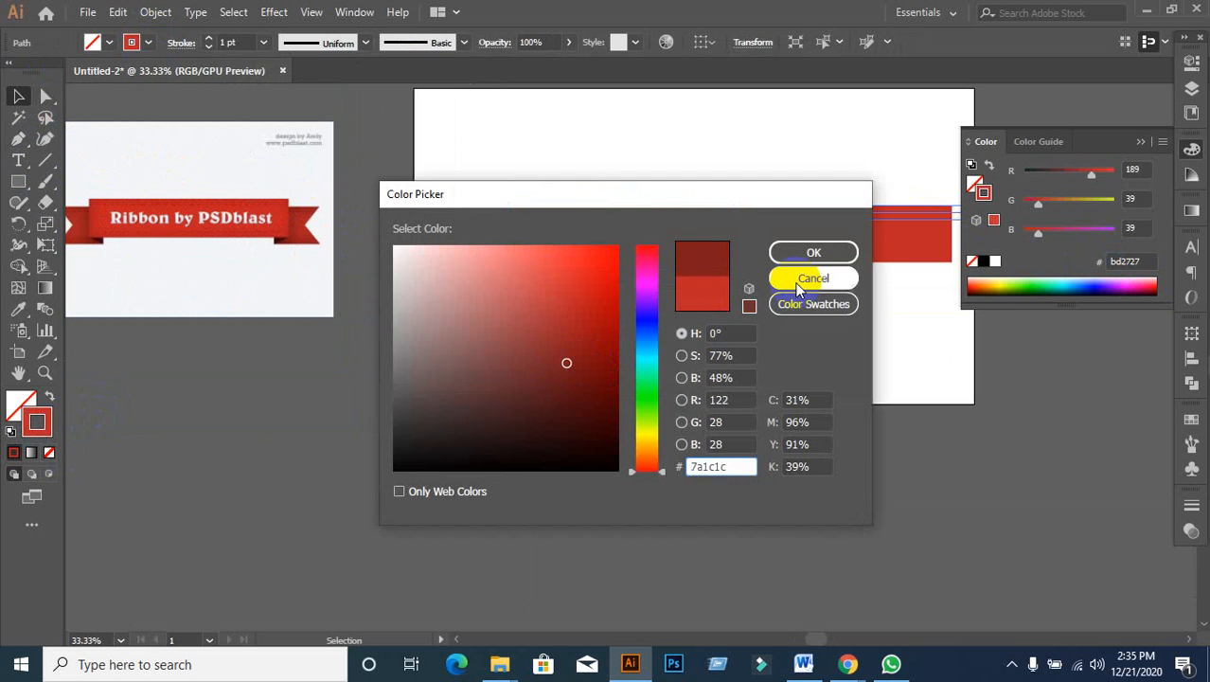
pyautogui.click(814, 252)
pyautogui.click(838, 327)
# Step: Increase the horizontal line's stroke weight to 4 pt and deselect it
pyautogui.scroll(1, 844, 300)
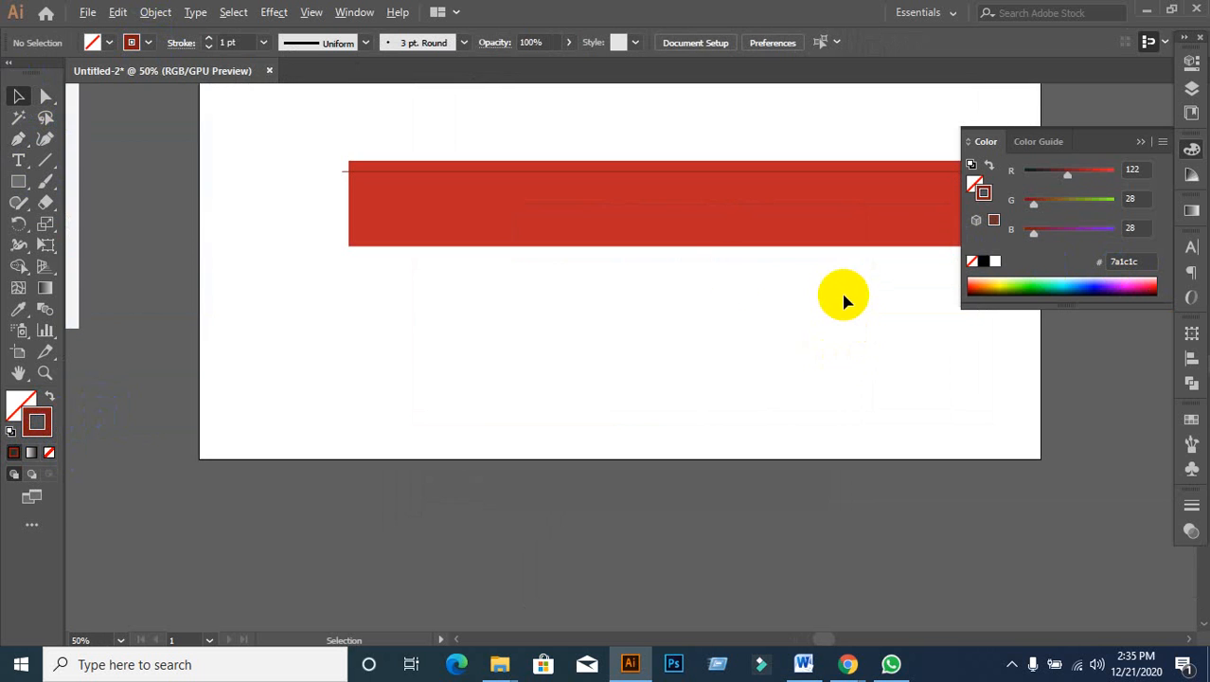
pyautogui.hscroll(3, 644, 312)
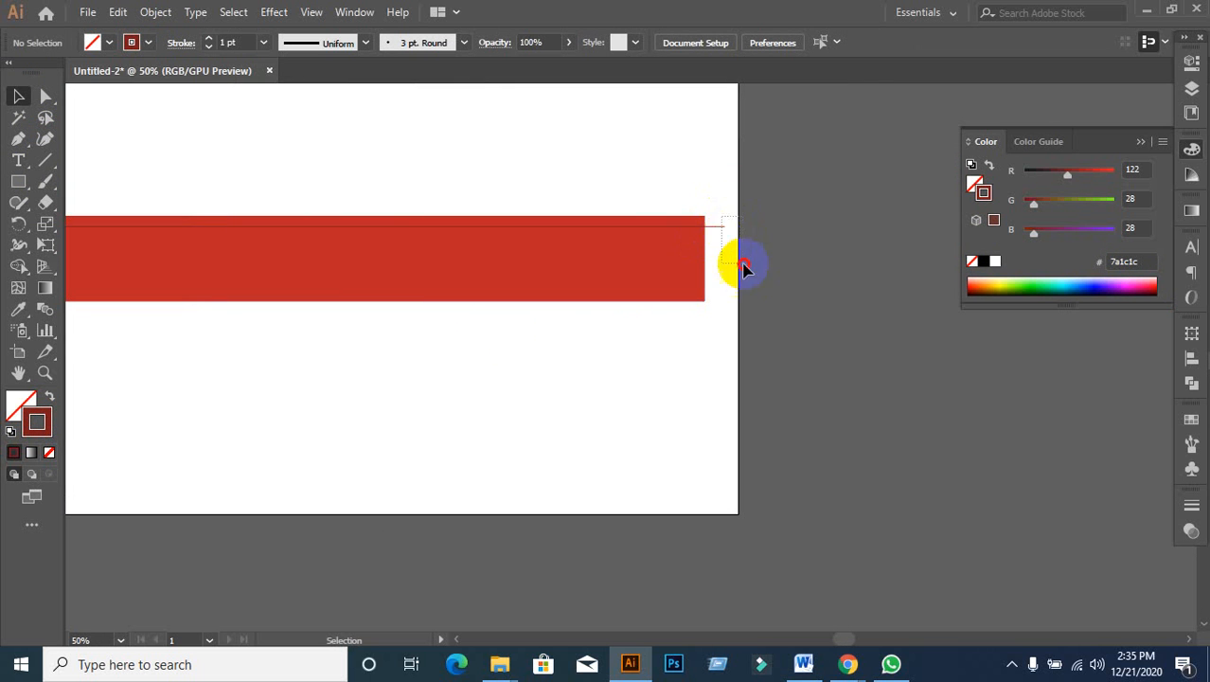
pyautogui.click(724, 222)
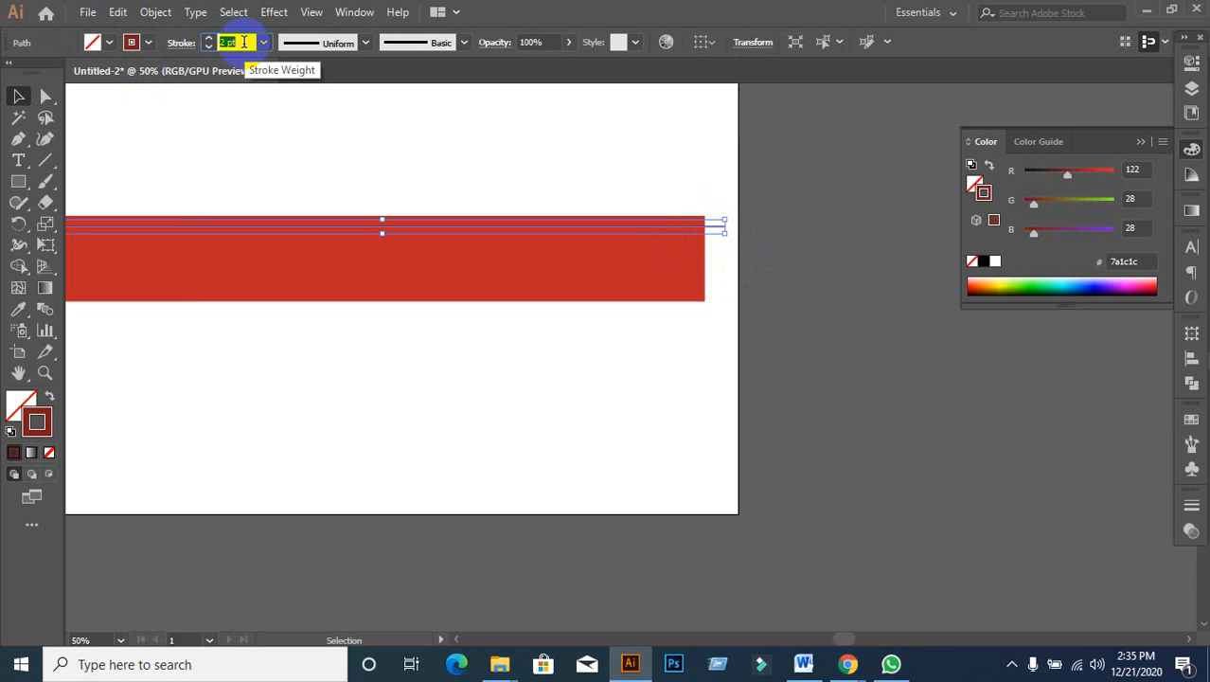
pyautogui.click(623, 323)
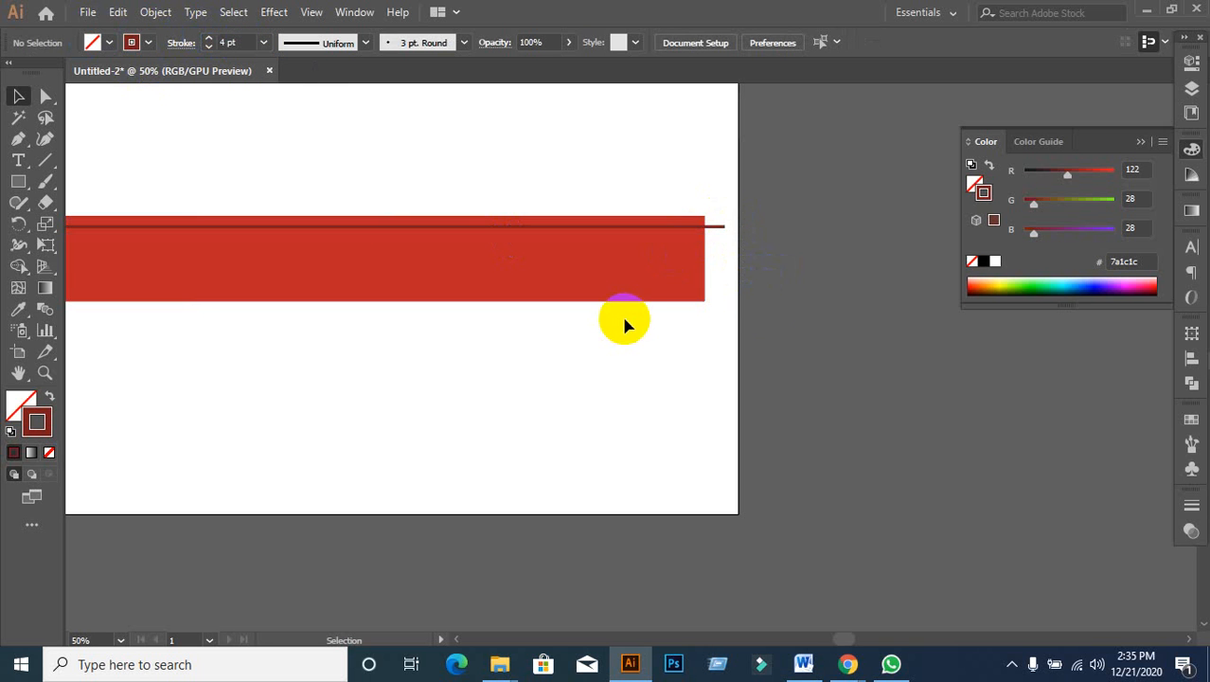
# Step: Change the horizontal line's stroke colour to the lighter red d13333
pyautogui.scroll(-1, 782, 302)
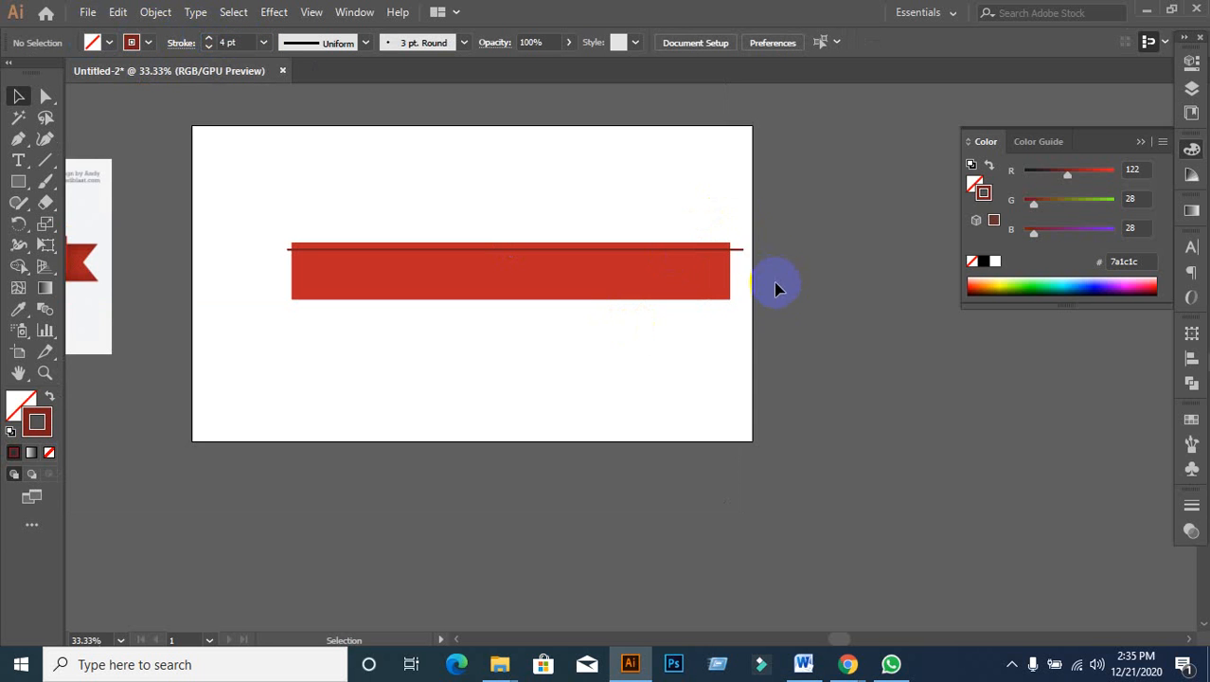
pyautogui.click(743, 244)
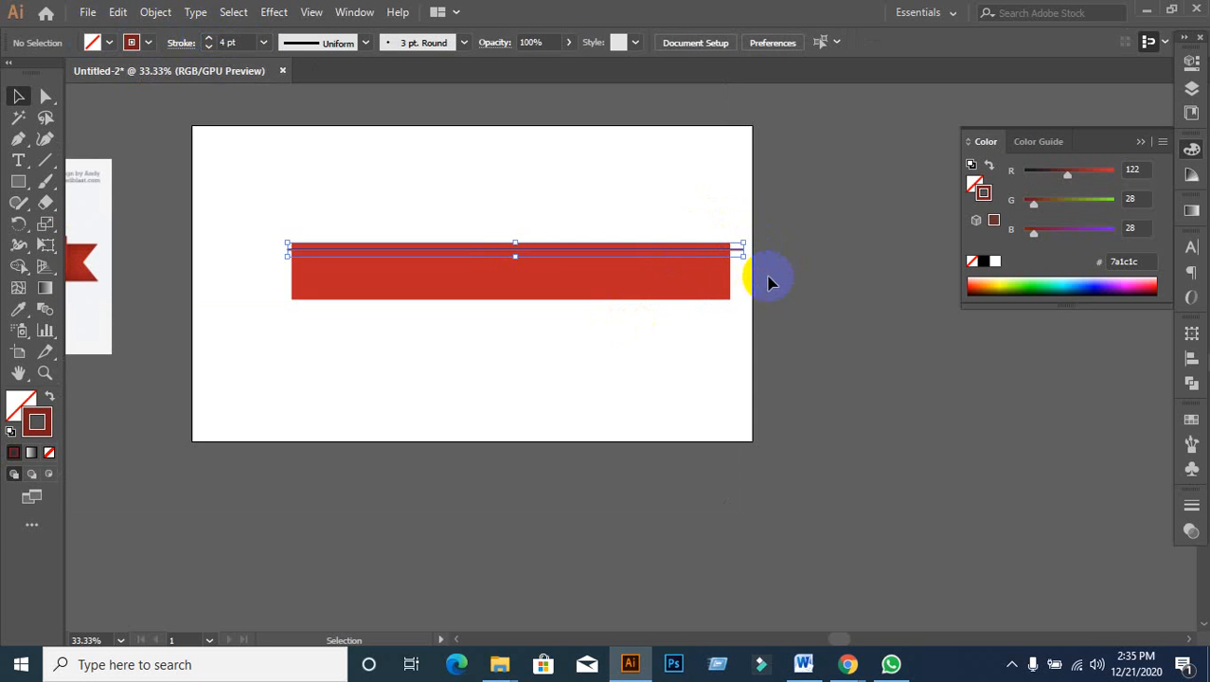
pyautogui.doubleClick(45, 417)
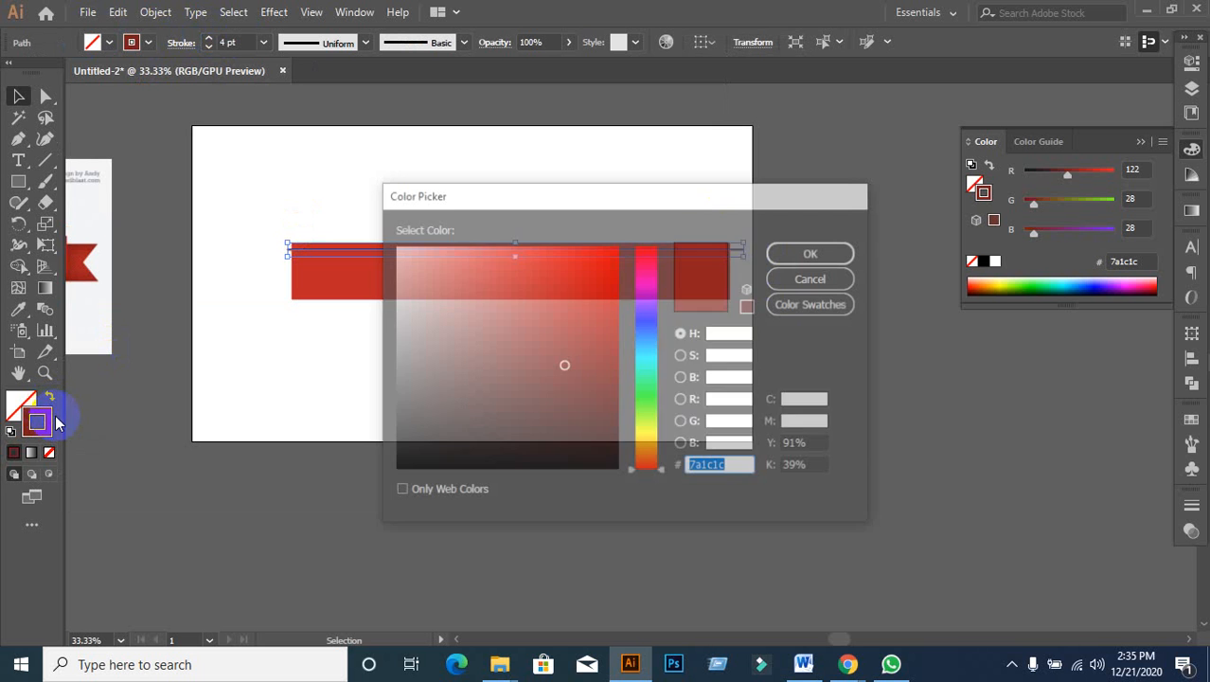
pyautogui.moveTo(594, 386)
pyautogui.mouseDown()
pyautogui.moveTo(581, 338)
pyautogui.moveTo(586, 319)
pyautogui.moveTo(605, 344)
pyautogui.moveTo(602, 327)
pyautogui.moveTo(573, 310)
pyautogui.mouseUp()
pyautogui.click(564, 286)
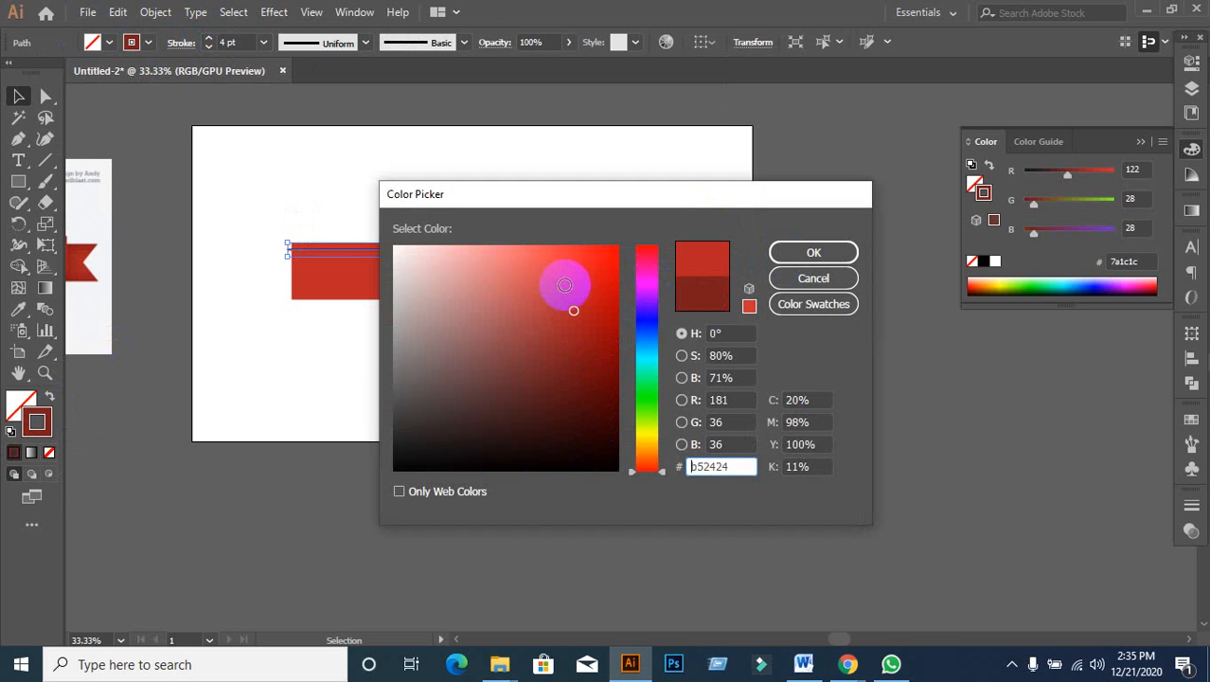
pyautogui.click(798, 255)
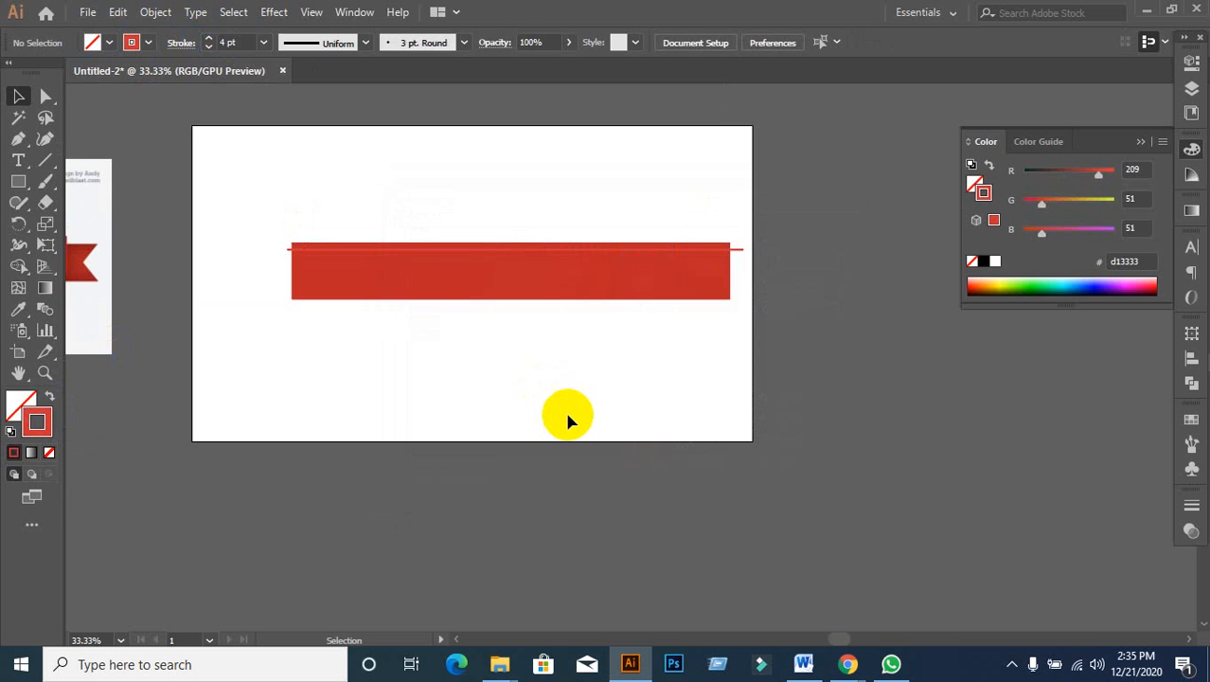
# Step: Change the horizontal line's stroke colour to the saturated red bc1111 and leave the line selected
pyautogui.moveTo(743, 237); pyautogui.dragTo(748, 300)
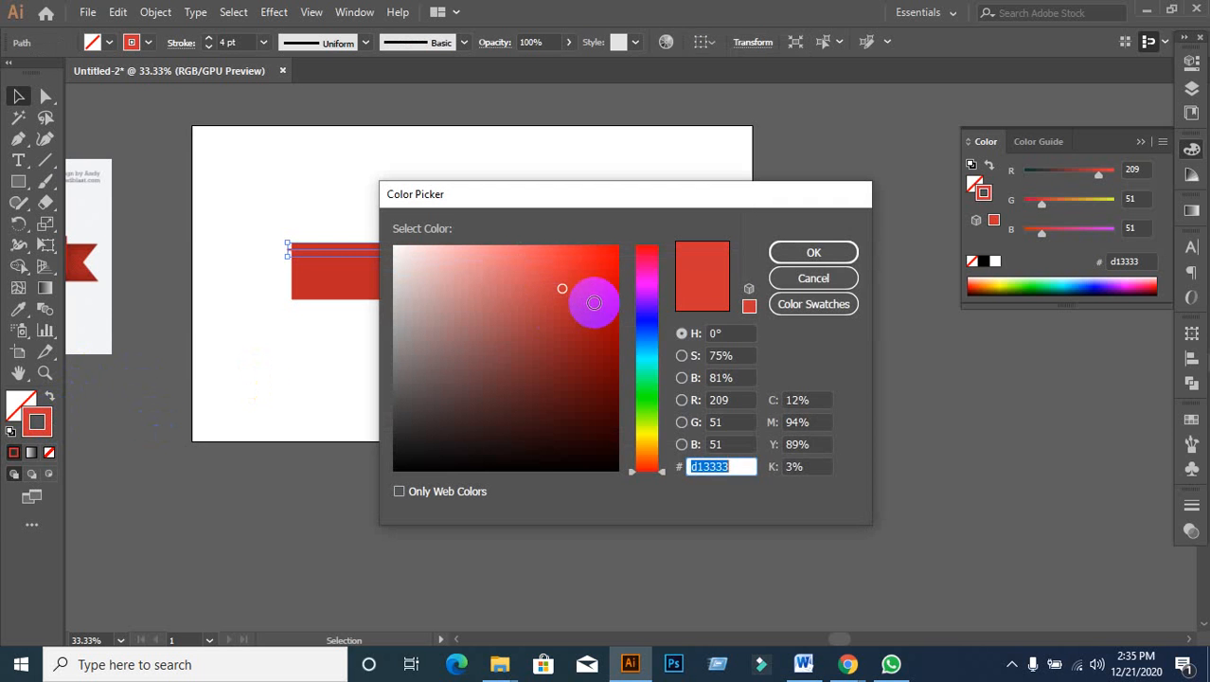
pyautogui.click(598, 304)
pyautogui.press('Return')
pyautogui.click(500, 465)
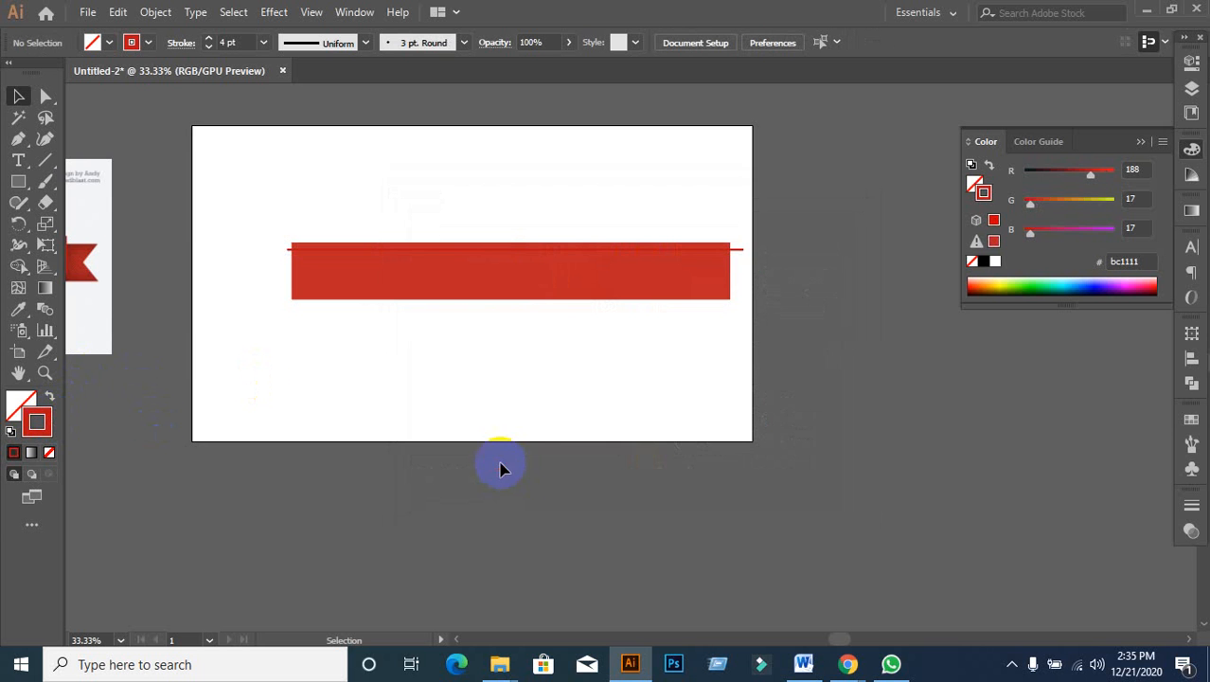
pyautogui.click(743, 255)
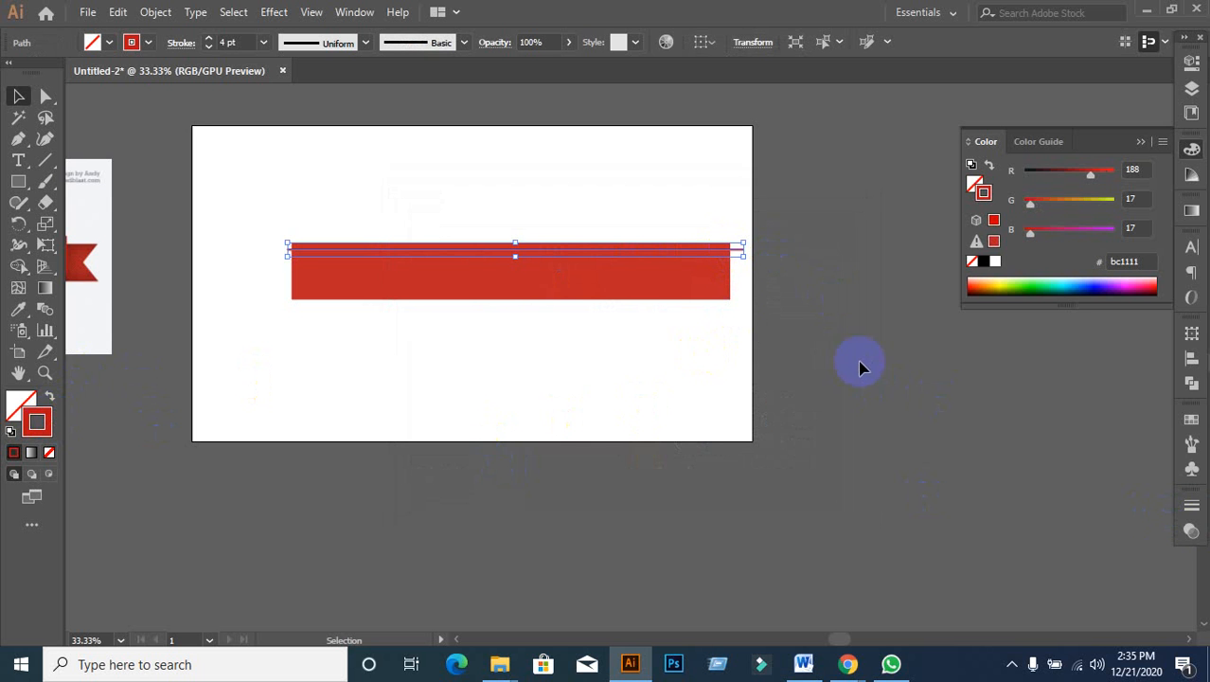
pyautogui.click(833, 345)
pyautogui.moveTo(743, 254); pyautogui.dragTo(729, 252)
pyautogui.click(767, 294)
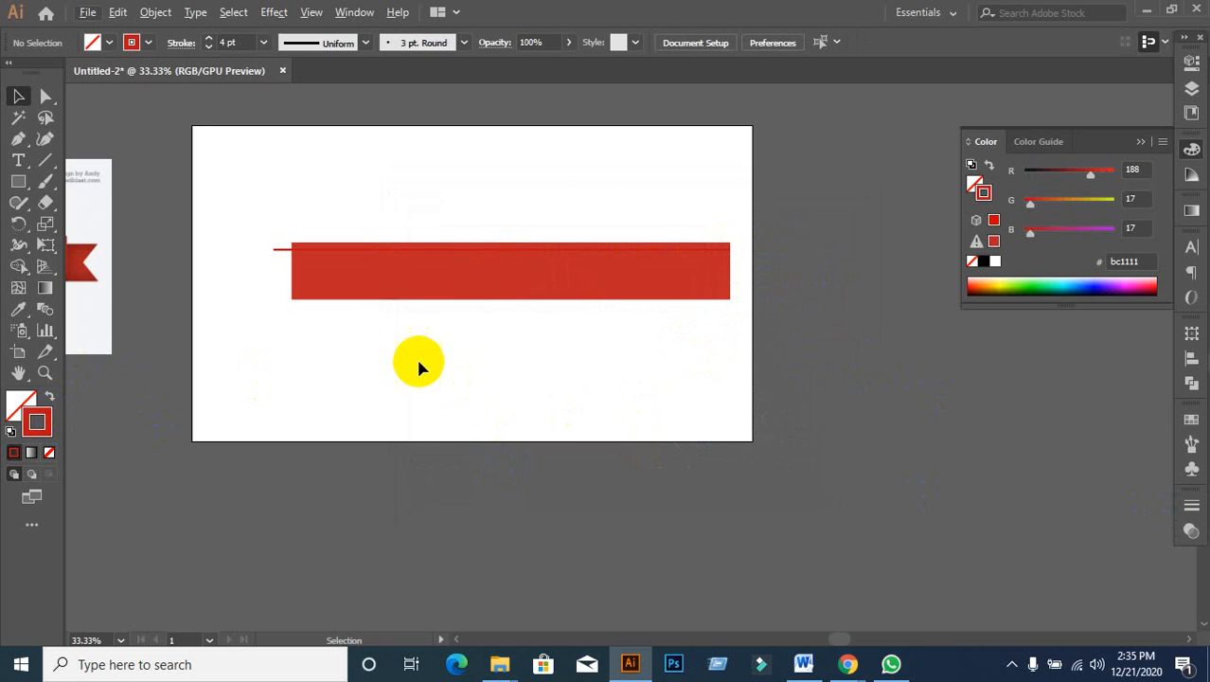
pyautogui.hotkey('ctrl', 'z')
# Step: Extend the horizontal line past the red bar by shifting only its right anchor point to X 1433.5 px
pyautogui.click(880, 279)
pyautogui.scroll(2, 880, 277)
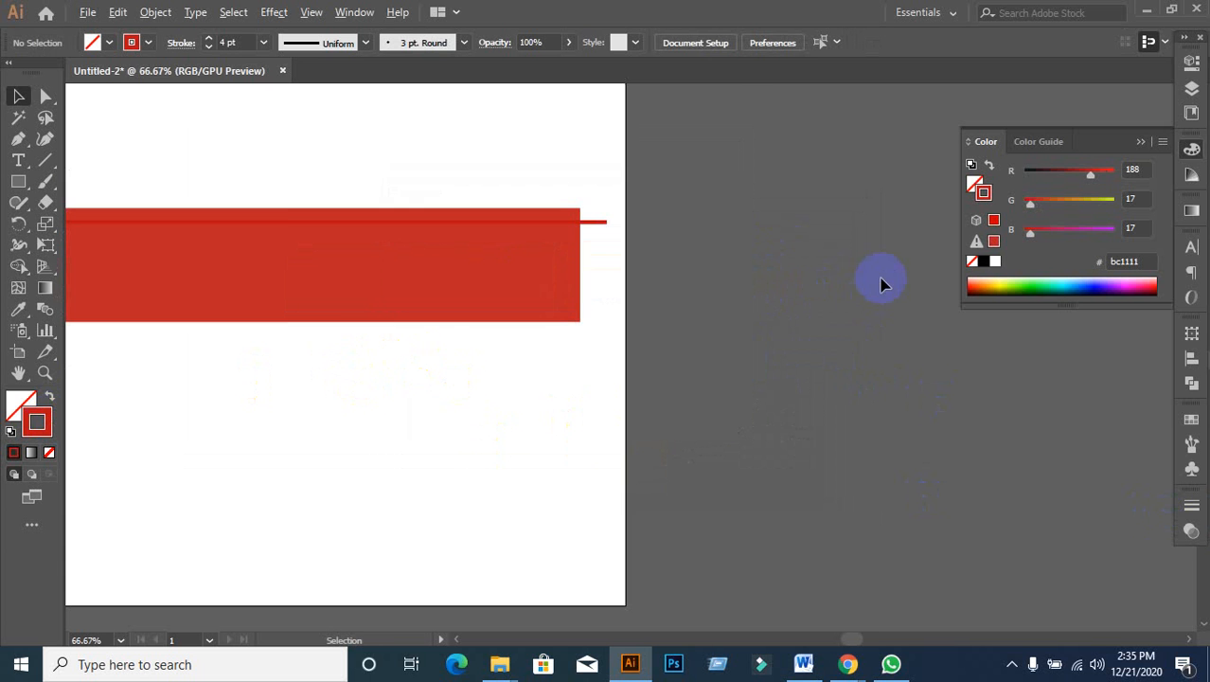
pyautogui.click(47, 94)
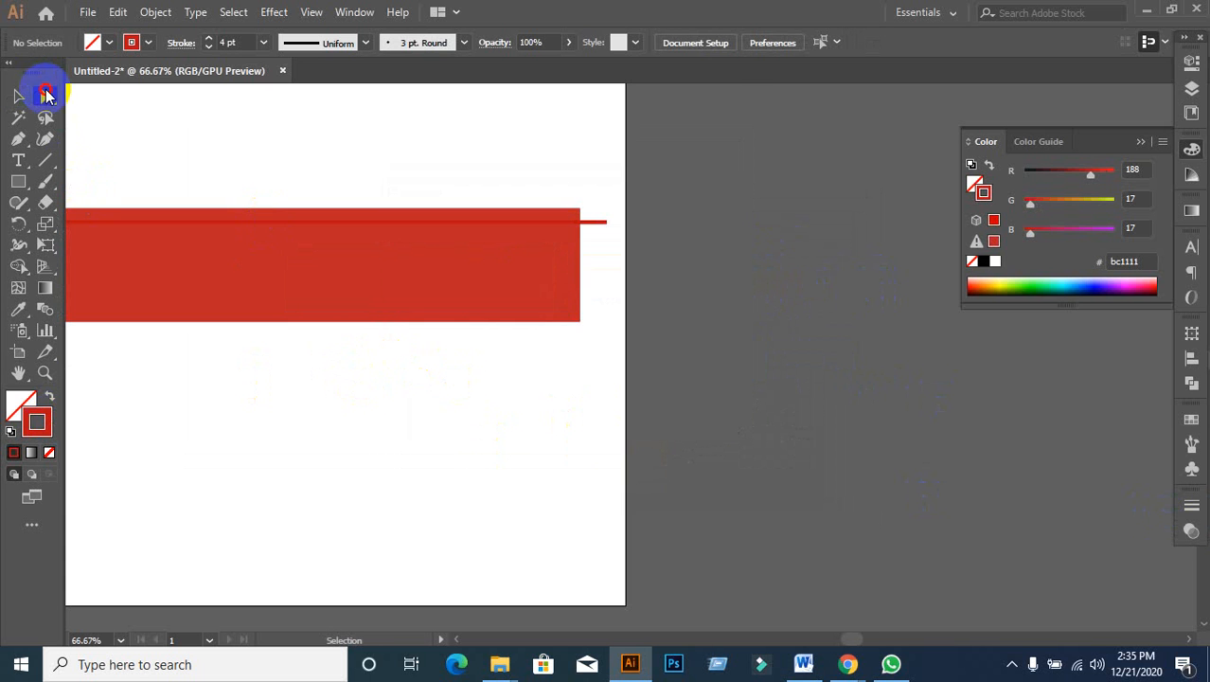
pyautogui.click(604, 222)
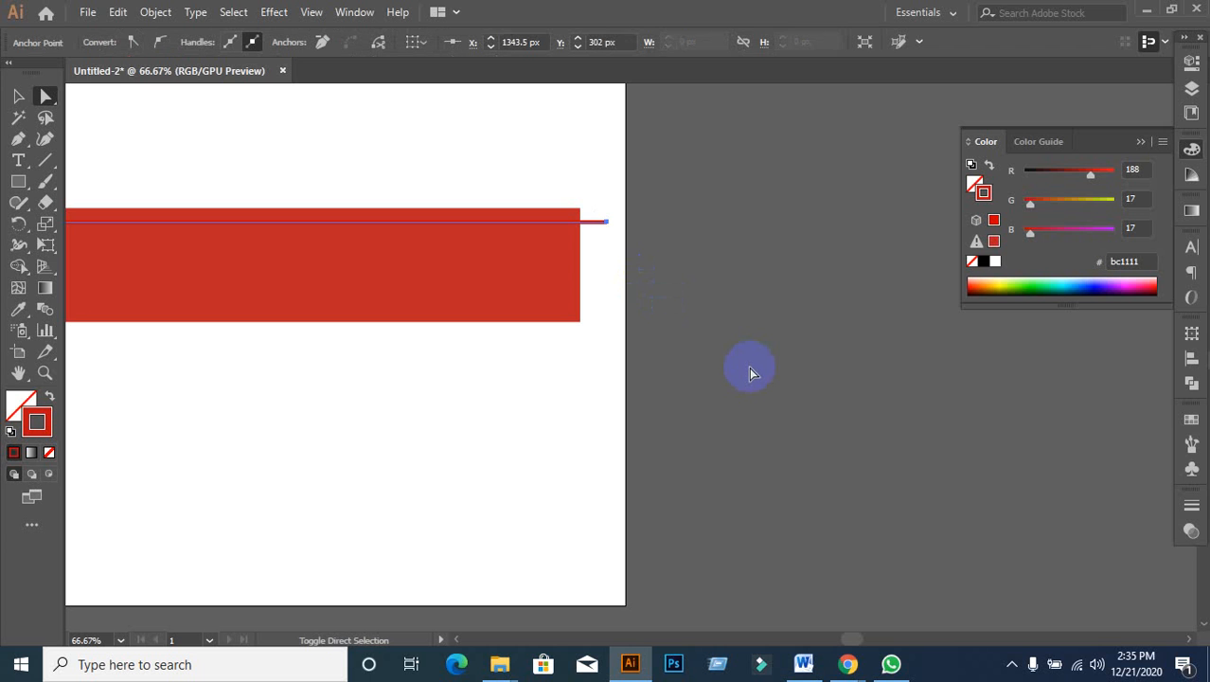
pyautogui.hotkey('shift', 'Right')
pyautogui.hotkey('shift', 'Right')
pyautogui.hotkey('shift', 'Right')
pyautogui.hotkey('shift', 'Right')
pyautogui.hotkey('shift', 'Right')
pyautogui.hotkey('shift', 'Right')
pyautogui.hotkey('shift', 'Right')
pyautogui.hotkey('shift', 'Right')
pyautogui.hotkey('shift', 'Right')
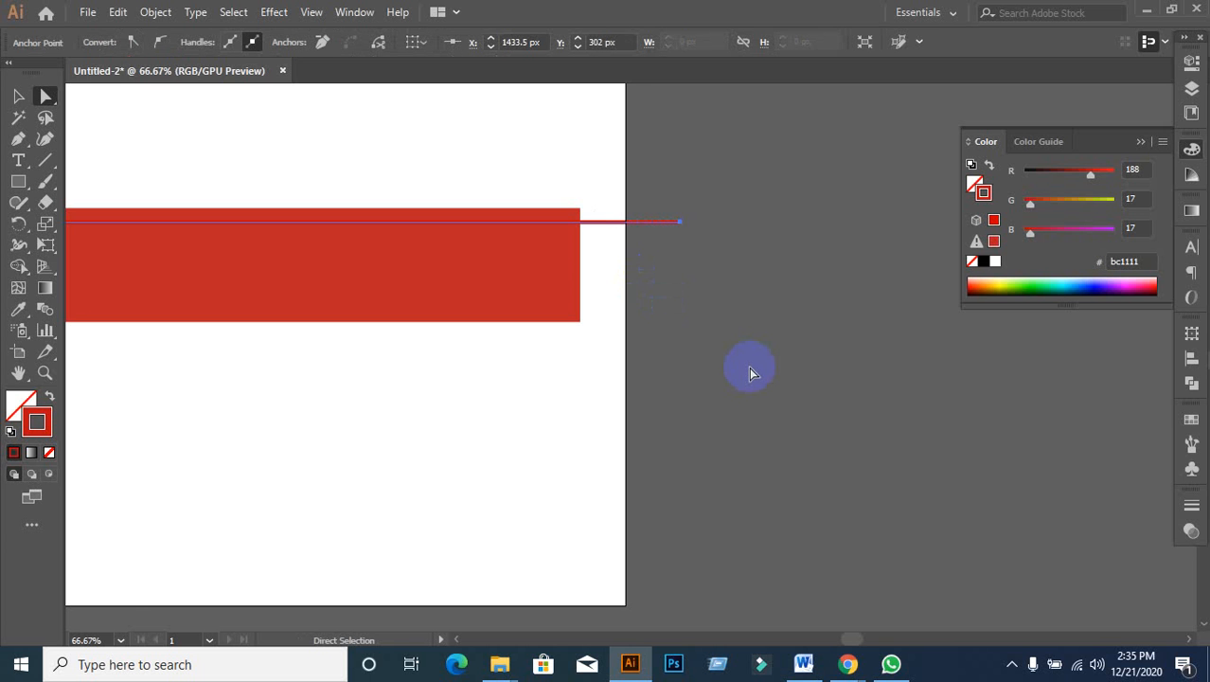
# Step: Extend the horizontal line's left end past the bar by shifting its anchor point to X 103 px, and deselect it
pyautogui.scroll(-2, 749, 366)
pyautogui.scroll(2, 260, 403)
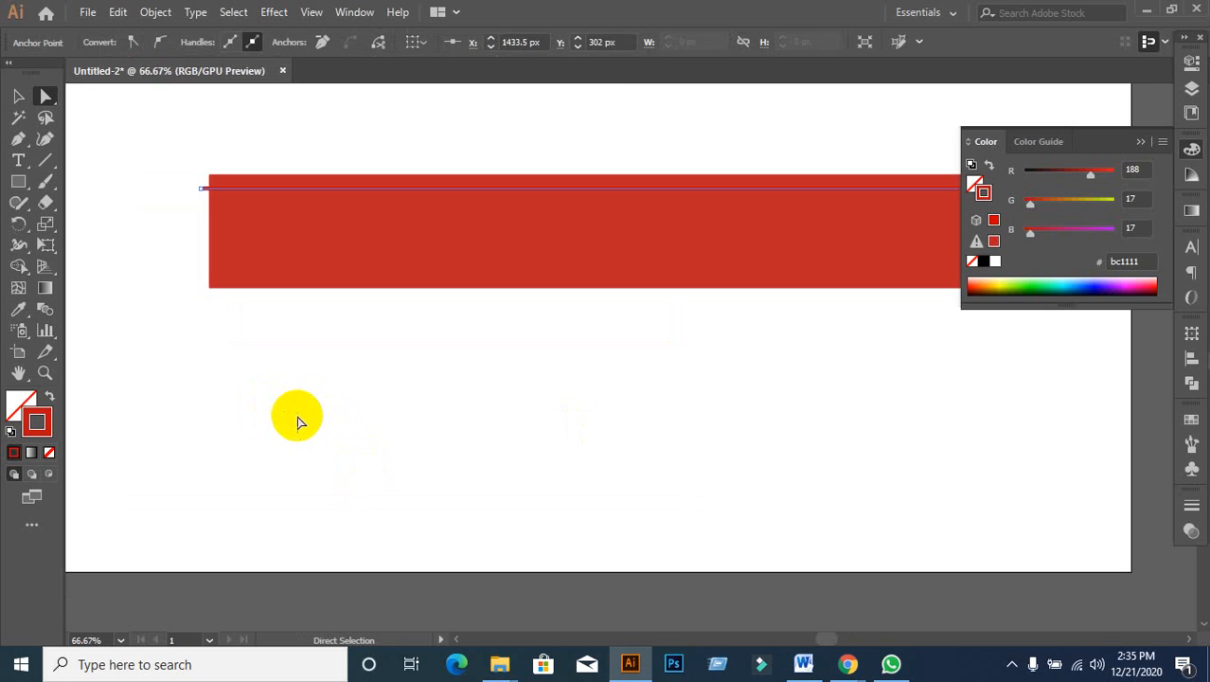
pyautogui.click(201, 186)
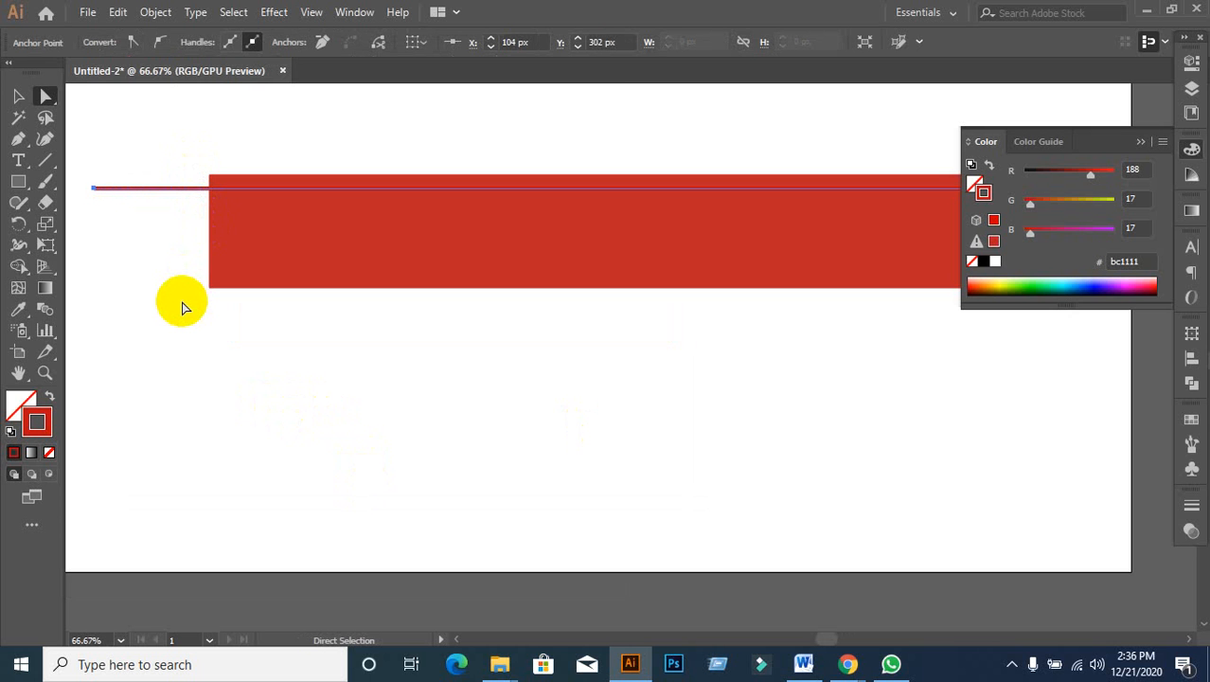
pyautogui.scroll(-2, 130, 262)
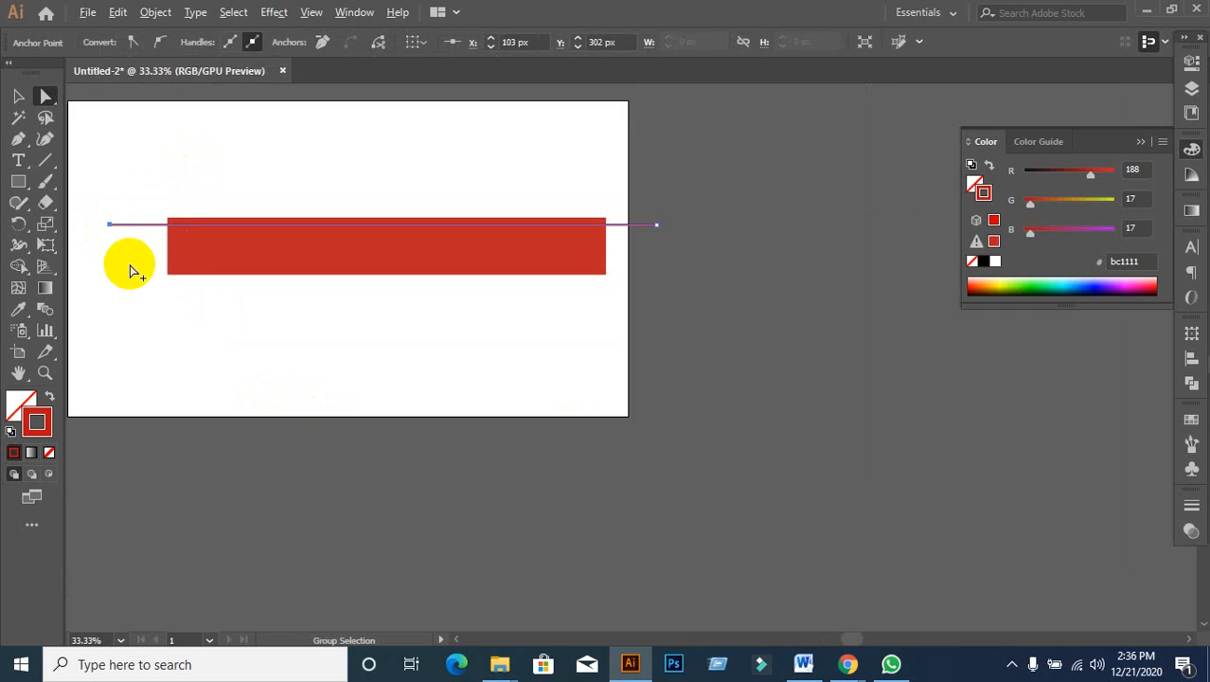
pyautogui.click(20, 98)
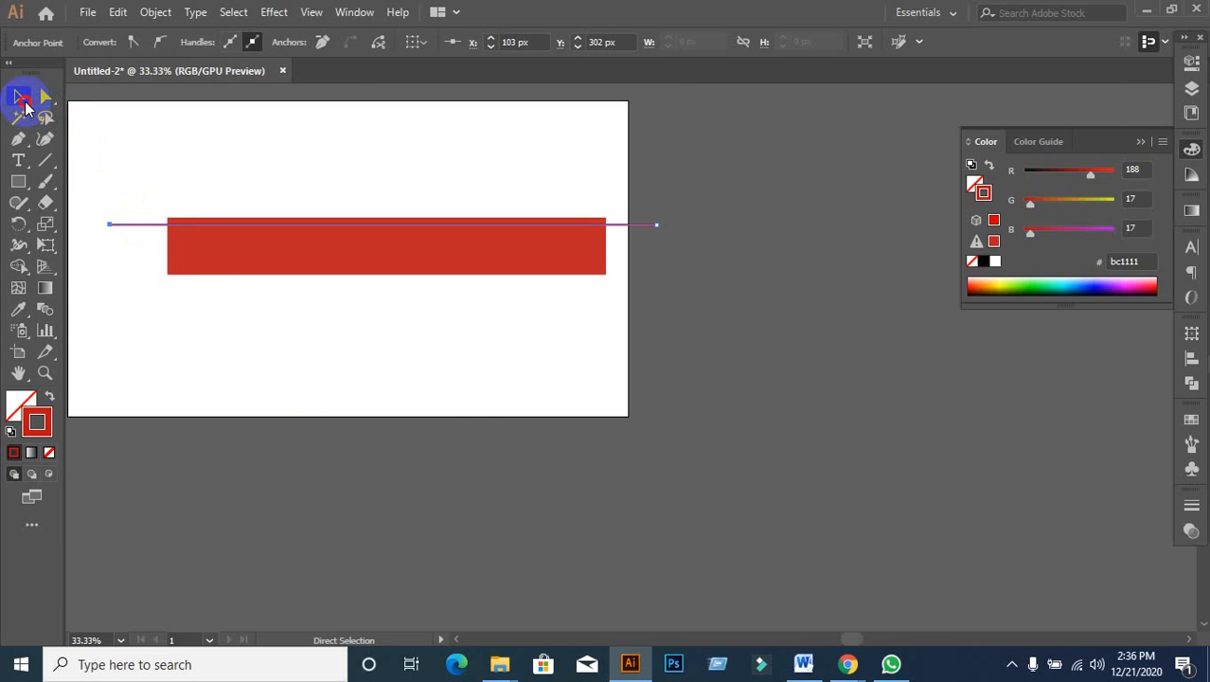
pyautogui.moveTo(425, 397); pyautogui.dragTo(489, 360)
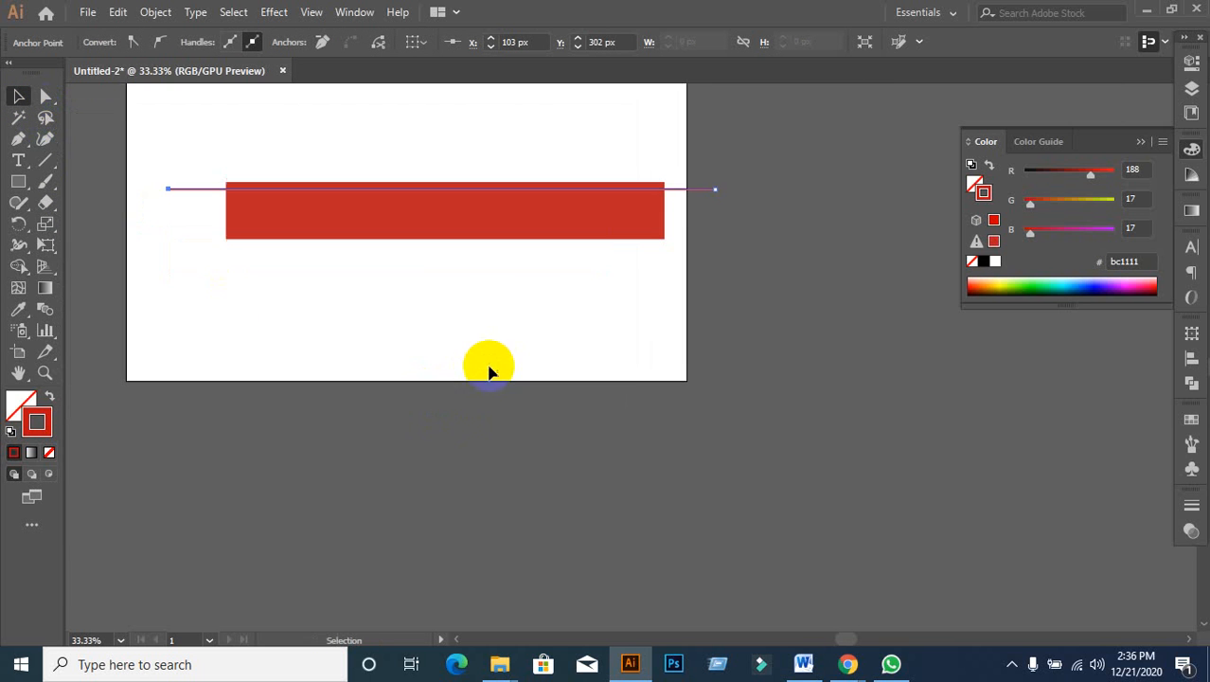
pyautogui.click(620, 268)
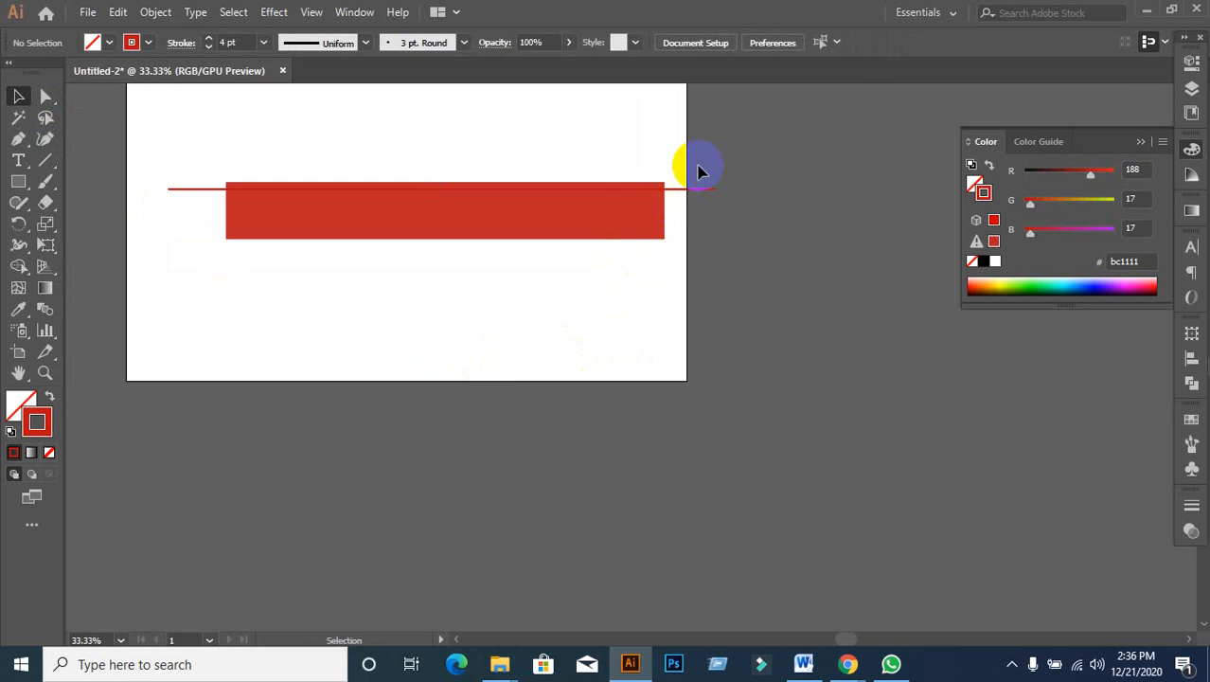
# Step: Make the horizontal line's stroke dashed with a 12 pt dash and deselect it
pyautogui.click(705, 189)
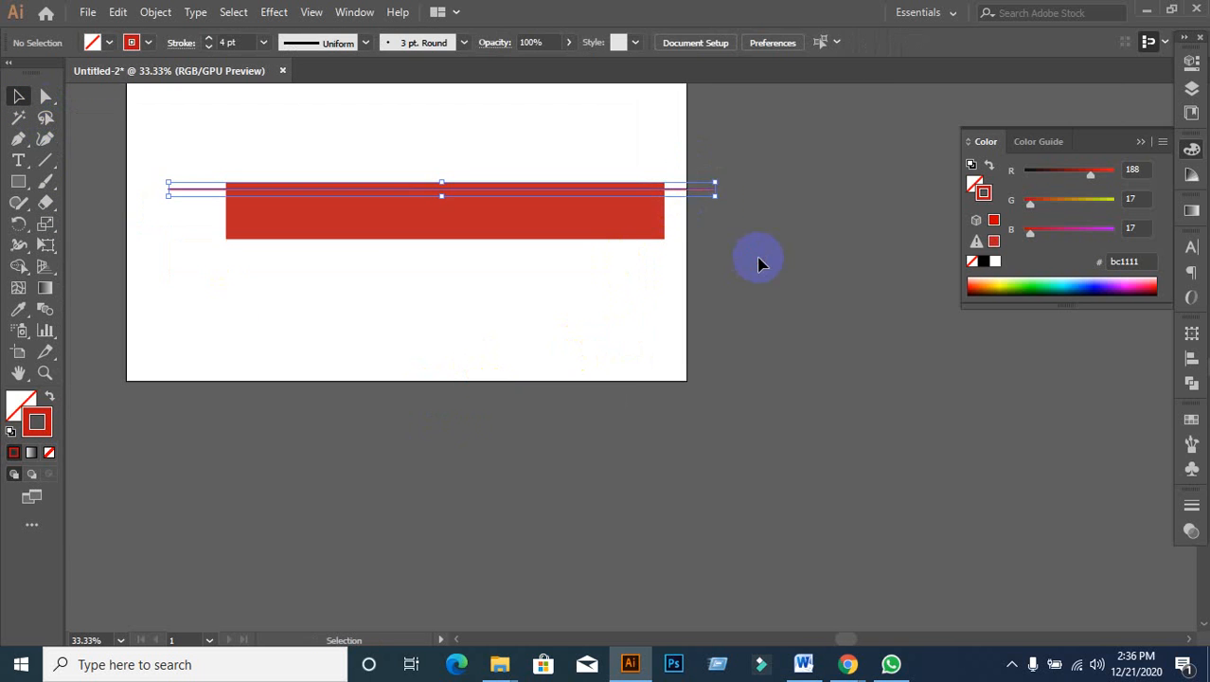
pyautogui.click(1191, 505)
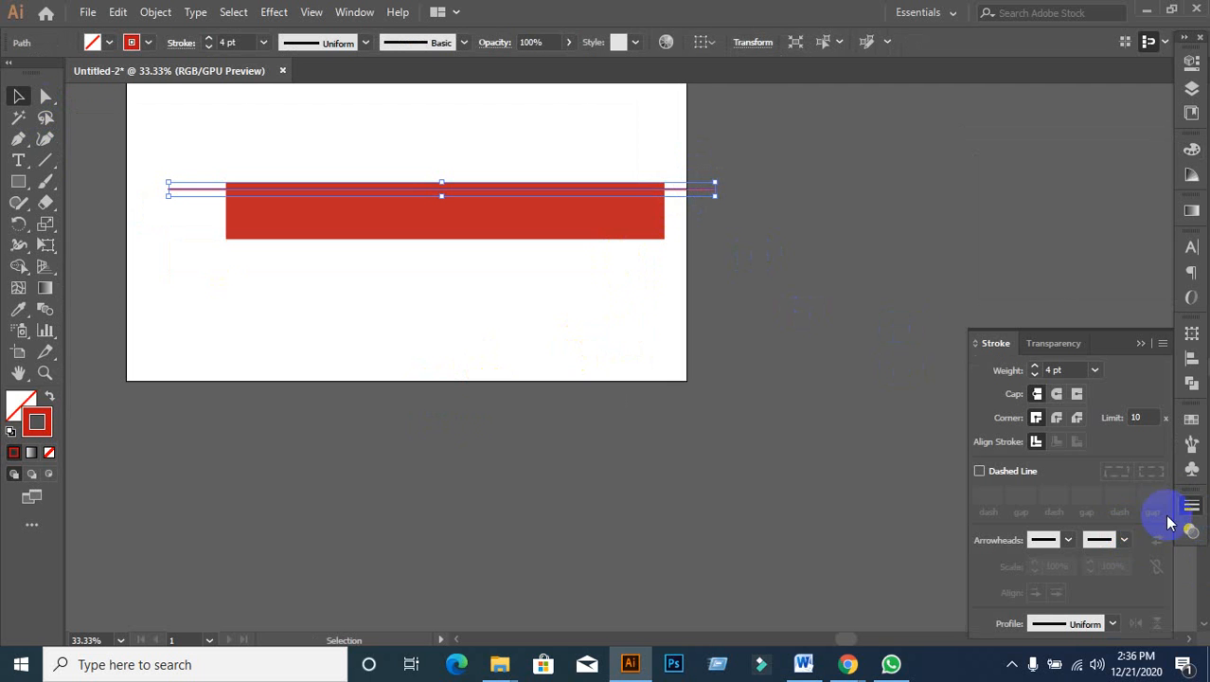
pyautogui.click(980, 472)
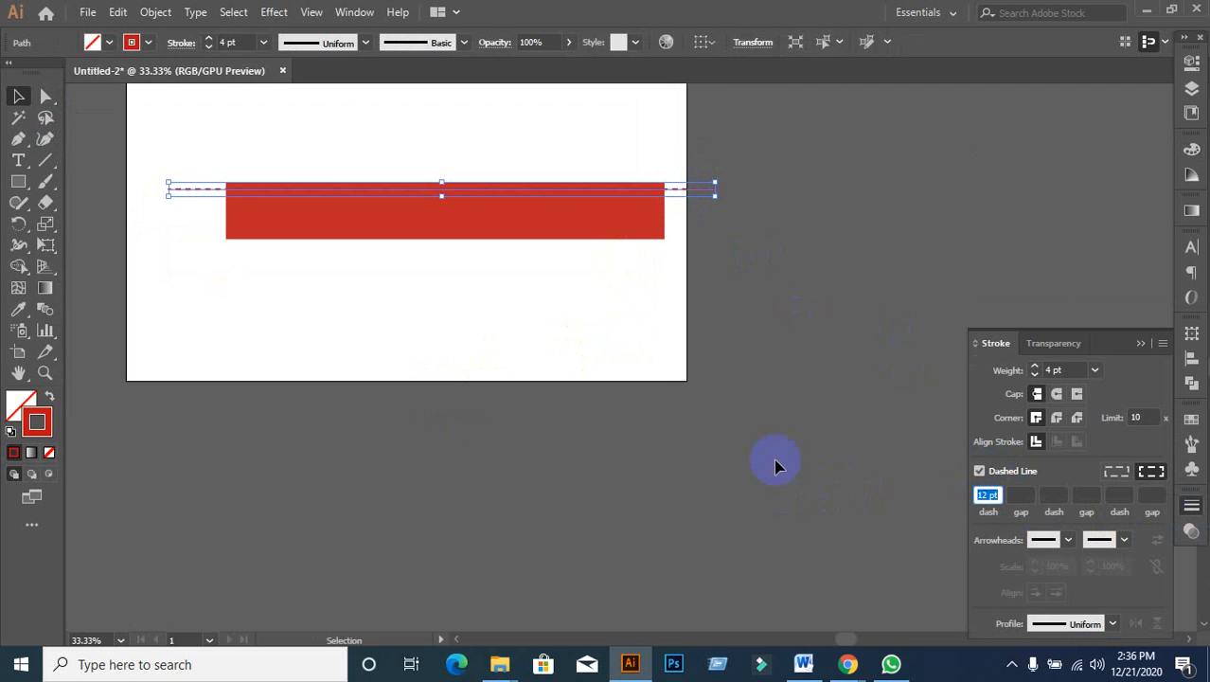
pyautogui.click(762, 304)
pyautogui.scroll(3, 712, 245)
pyautogui.scroll(2, 691, 108)
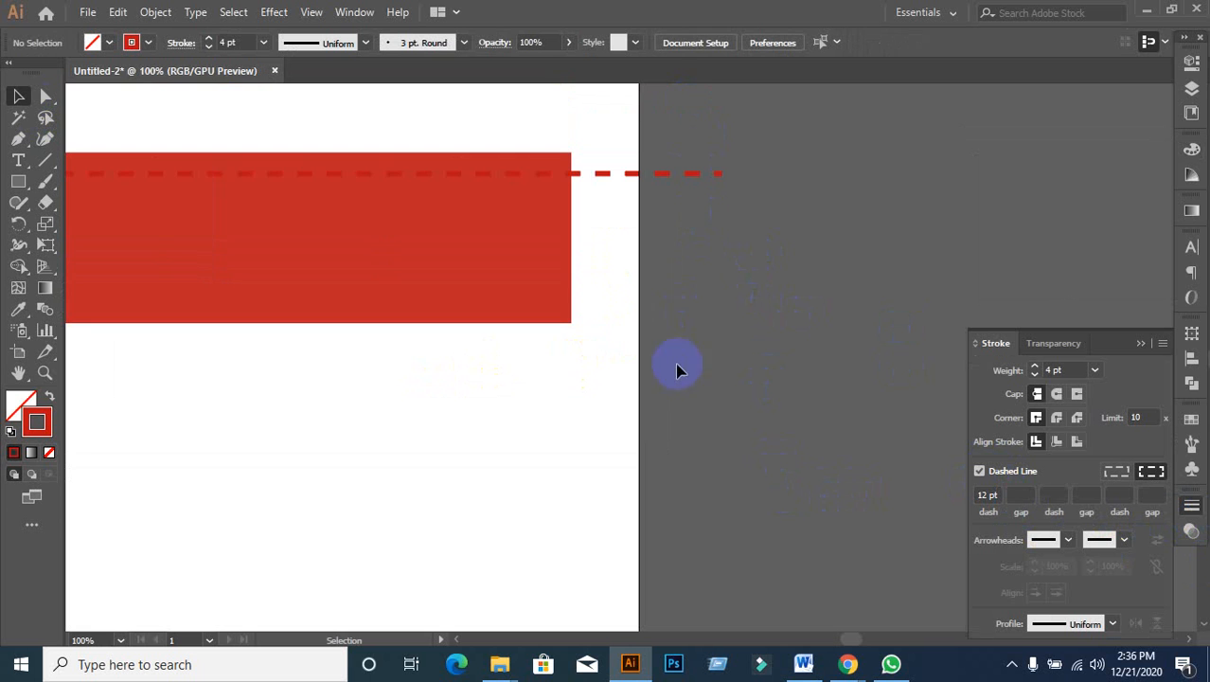
# Step: Shorten the line's dash length to 8 pt and deselect it
pyautogui.click(651, 173)
pyautogui.click(990, 495)
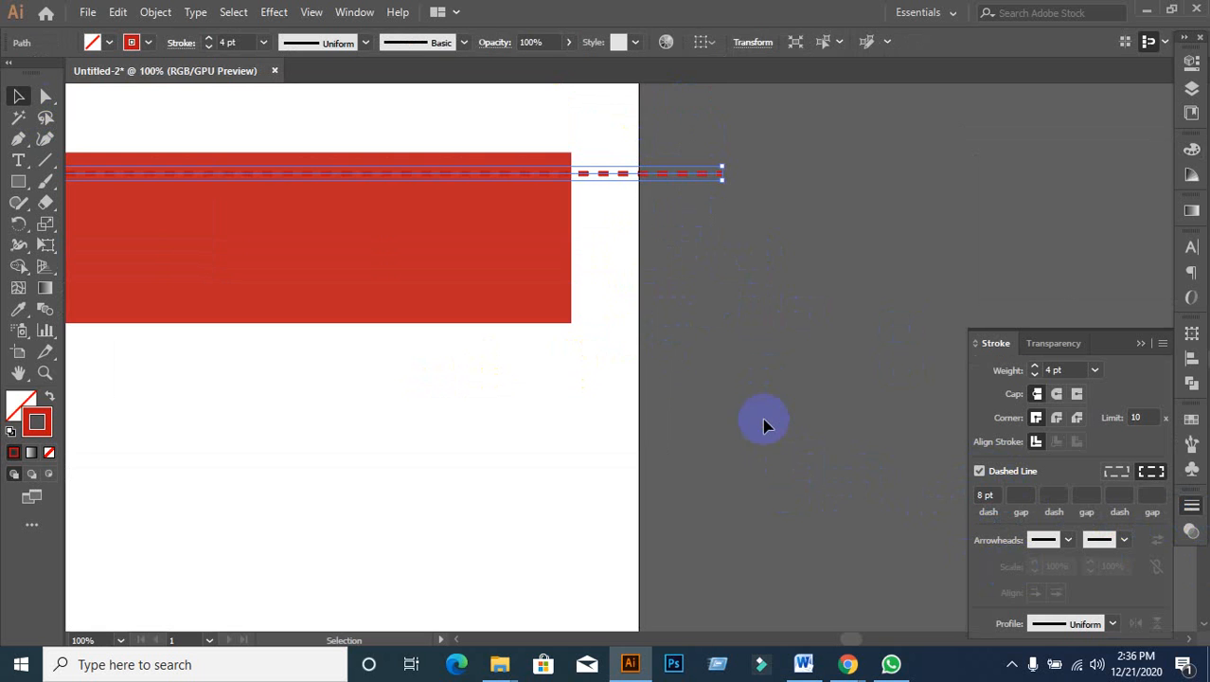
pyautogui.click(702, 271)
pyautogui.scroll(-2, 707, 254)
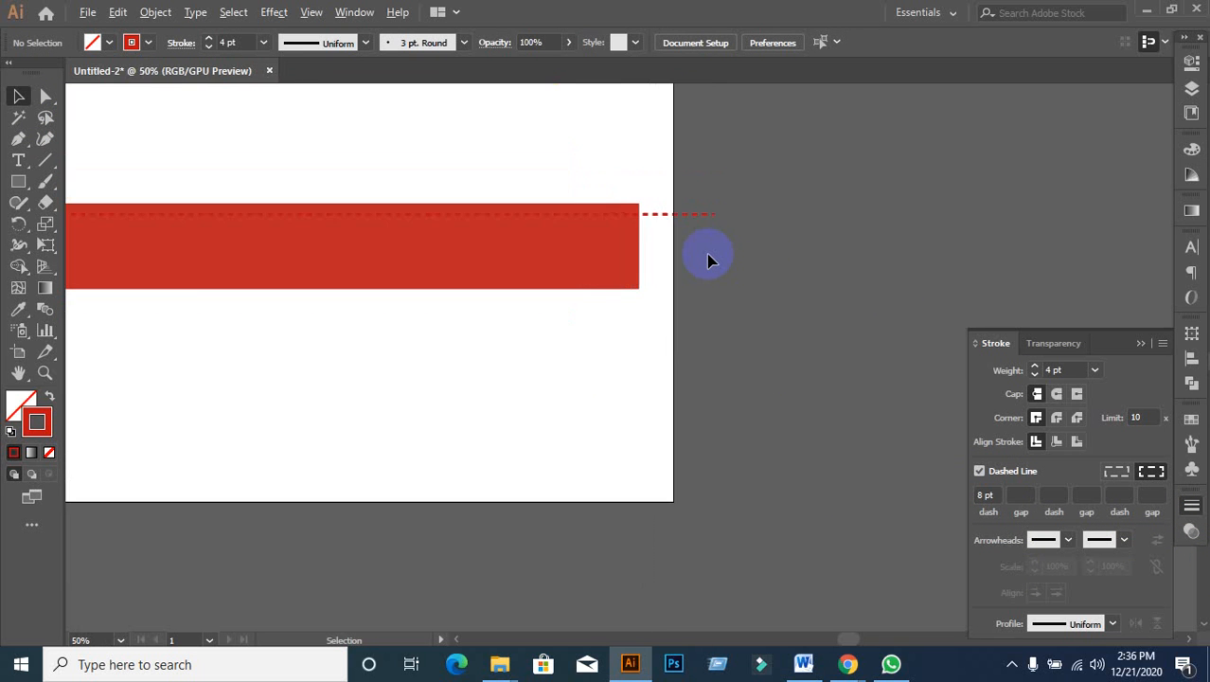
pyautogui.scroll(-2, 651, 338)
pyautogui.moveTo(321, 428); pyautogui.dragTo(362, 422)
pyautogui.click(368, 287)
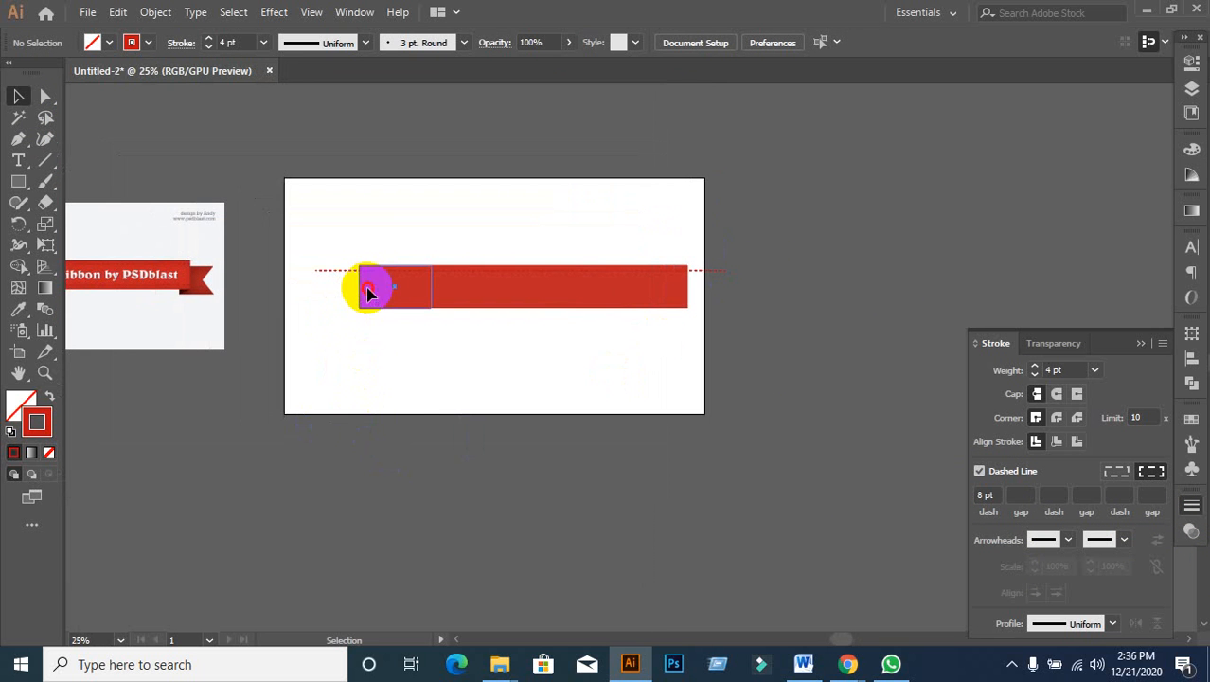
pyautogui.click(526, 322)
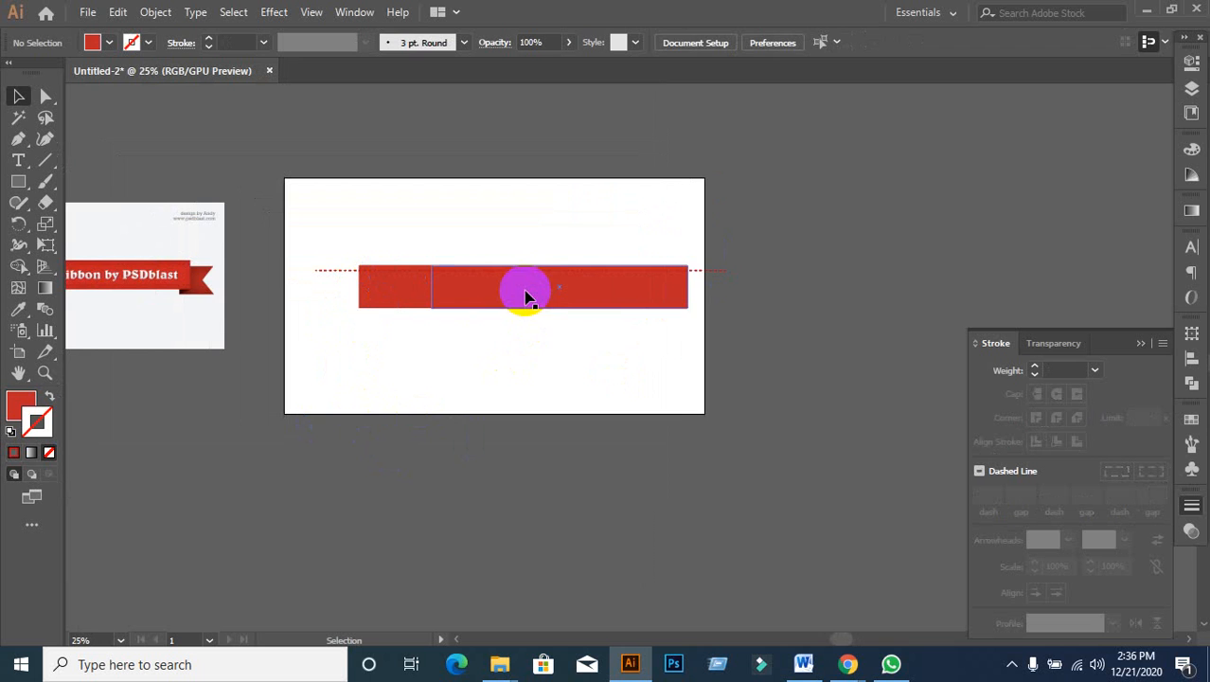
pyautogui.click(526, 292)
pyautogui.click(382, 300)
pyautogui.click(572, 378)
# Step: Expand the appearance of the dashed line
pyautogui.scroll(2, 595, 358)
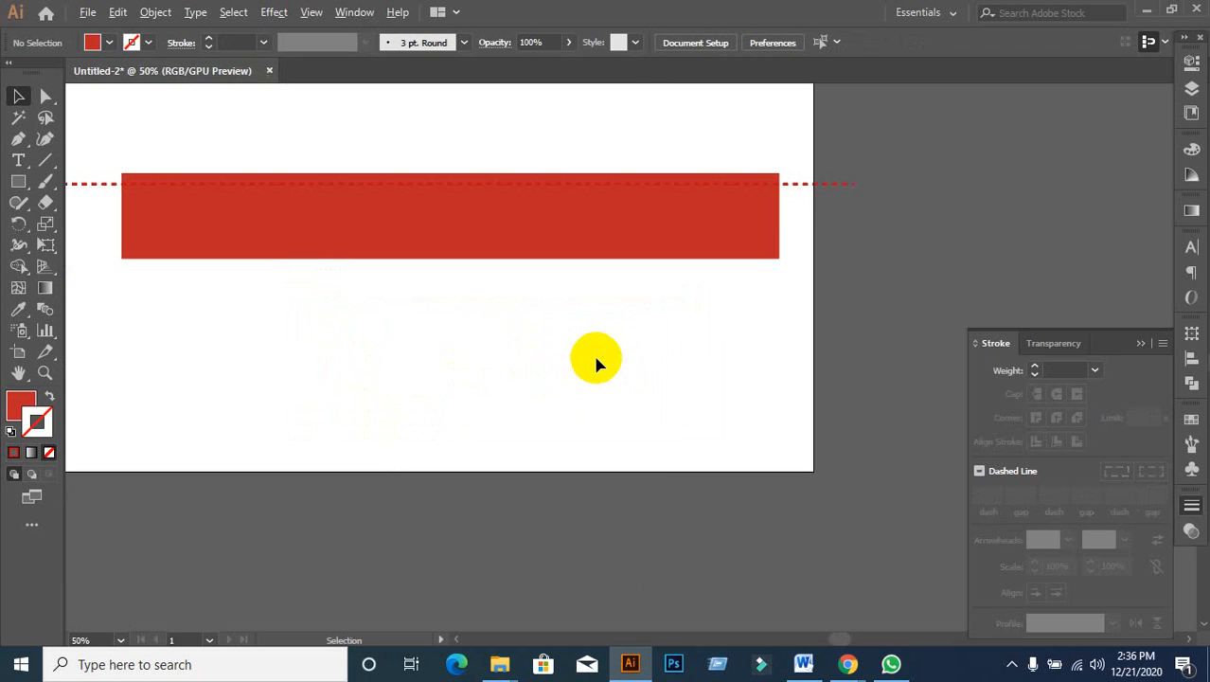
pyautogui.click(809, 185)
pyautogui.moveTo(809, 186); pyautogui.dragTo(834, 170)
pyautogui.press('Delete')
pyautogui.click(155, 12)
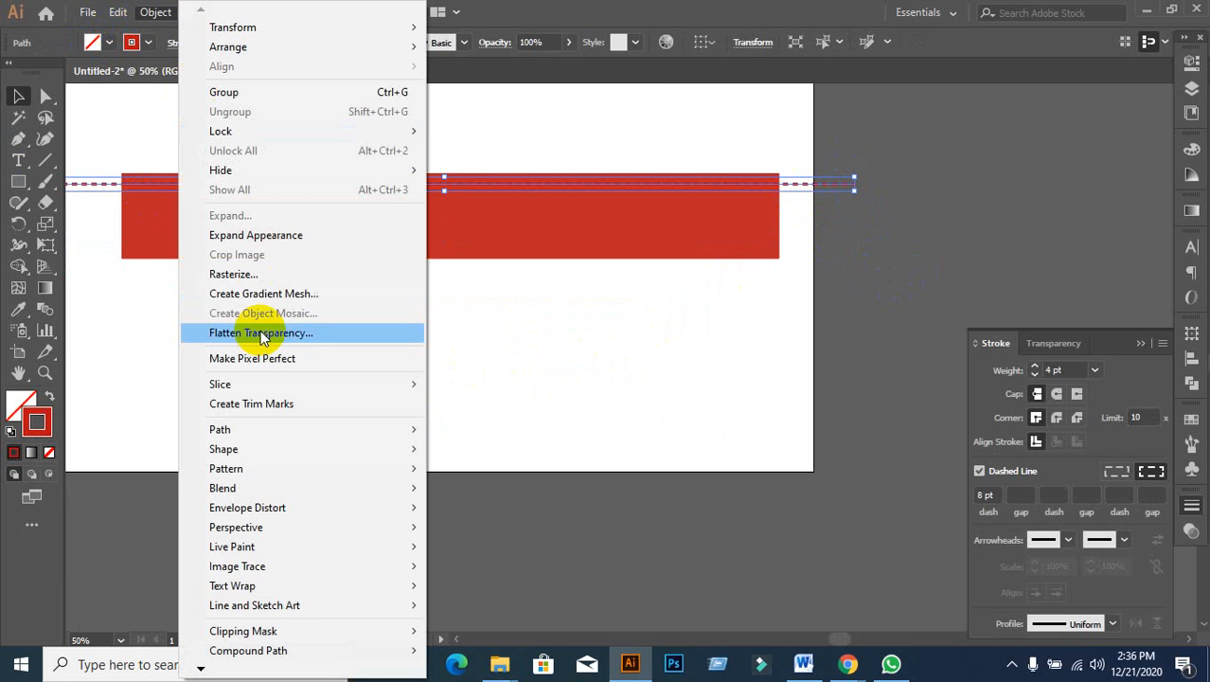
pyautogui.click(261, 235)
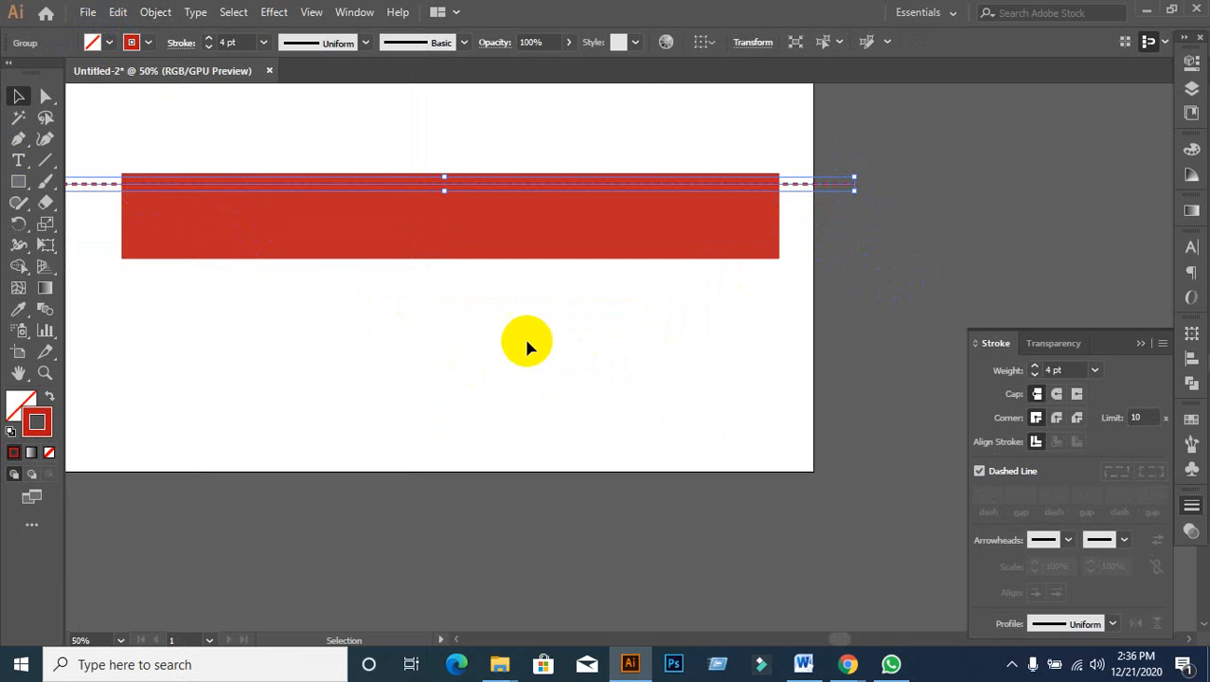
# Step: Expand the dashed line's fill and stroke into filled shapes and deselect them
pyautogui.click(156, 12)
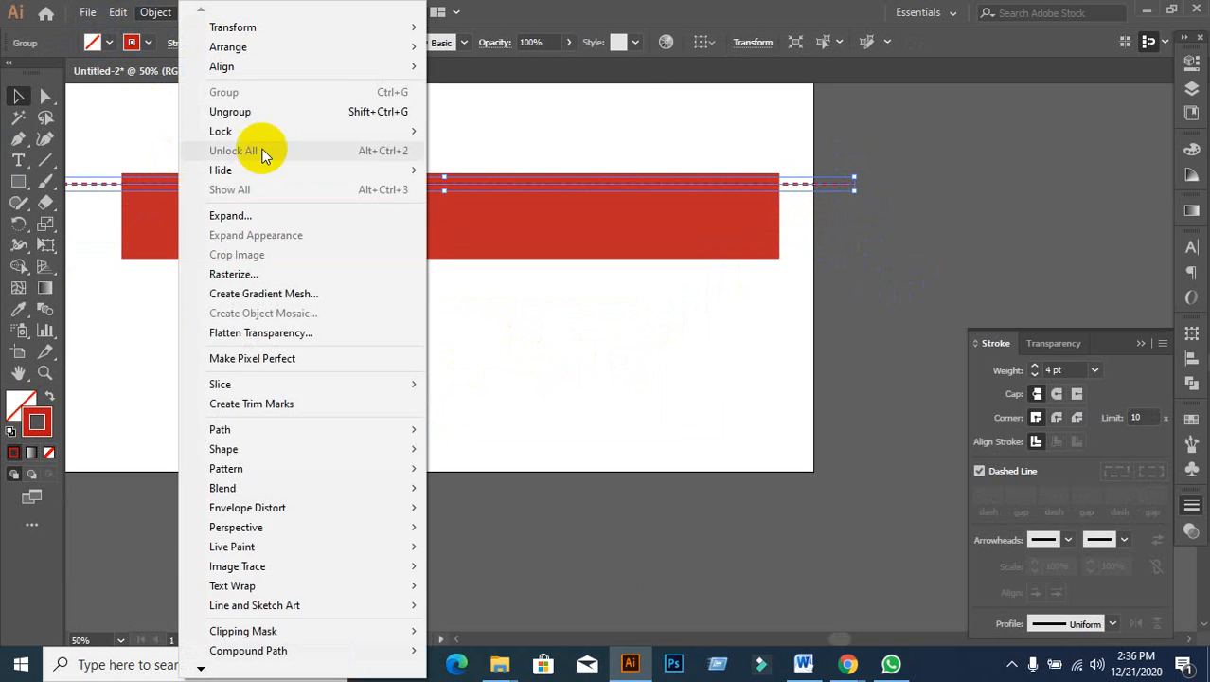
pyautogui.click(242, 210)
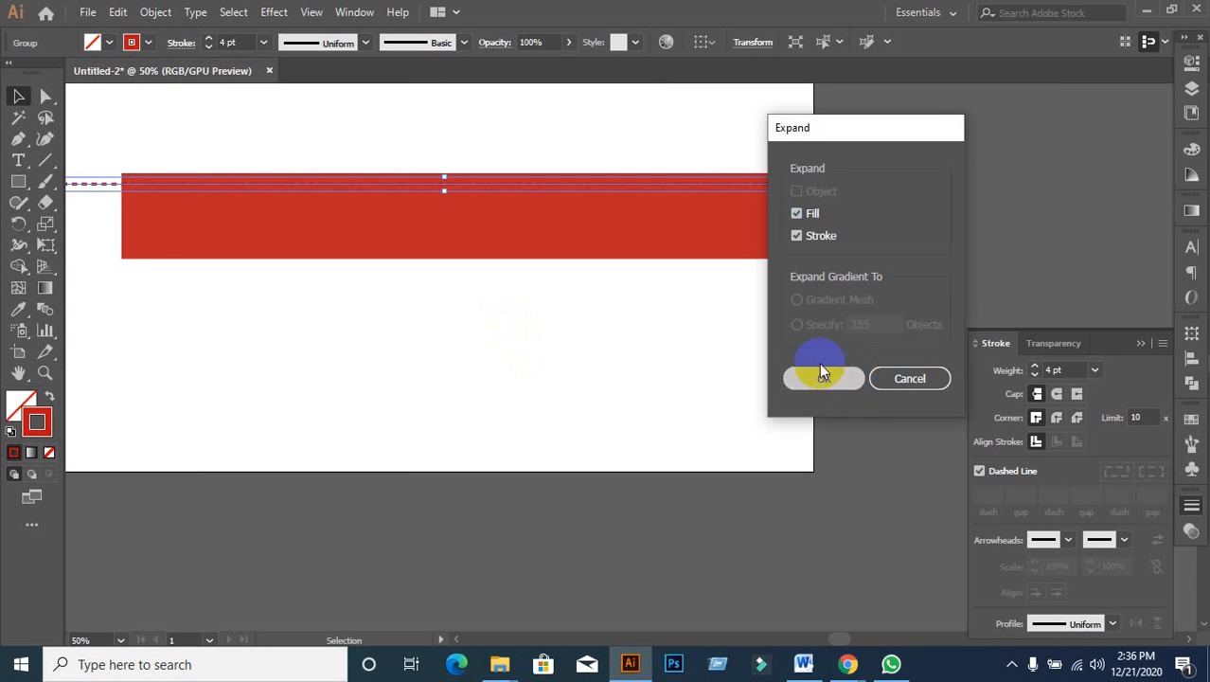
pyautogui.click(823, 377)
pyautogui.click(706, 344)
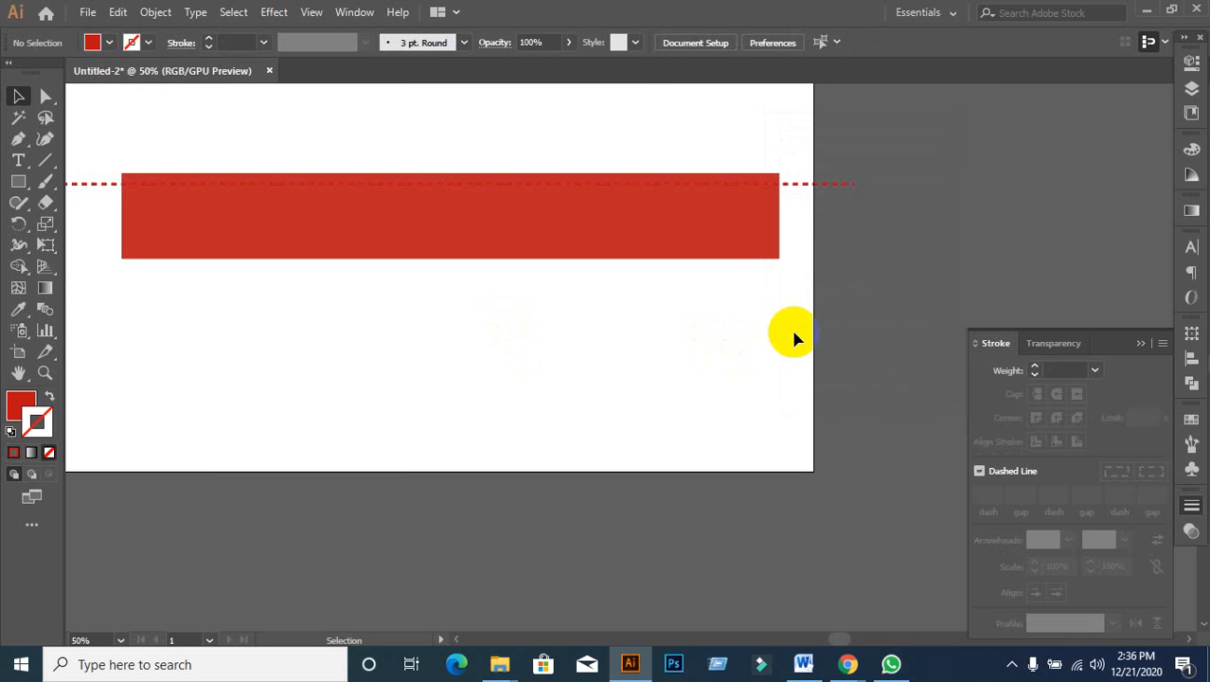
# Step: Duplicate the dashed line straight down and position the copy just inside the red bar's lower edge
pyautogui.click(838, 188)
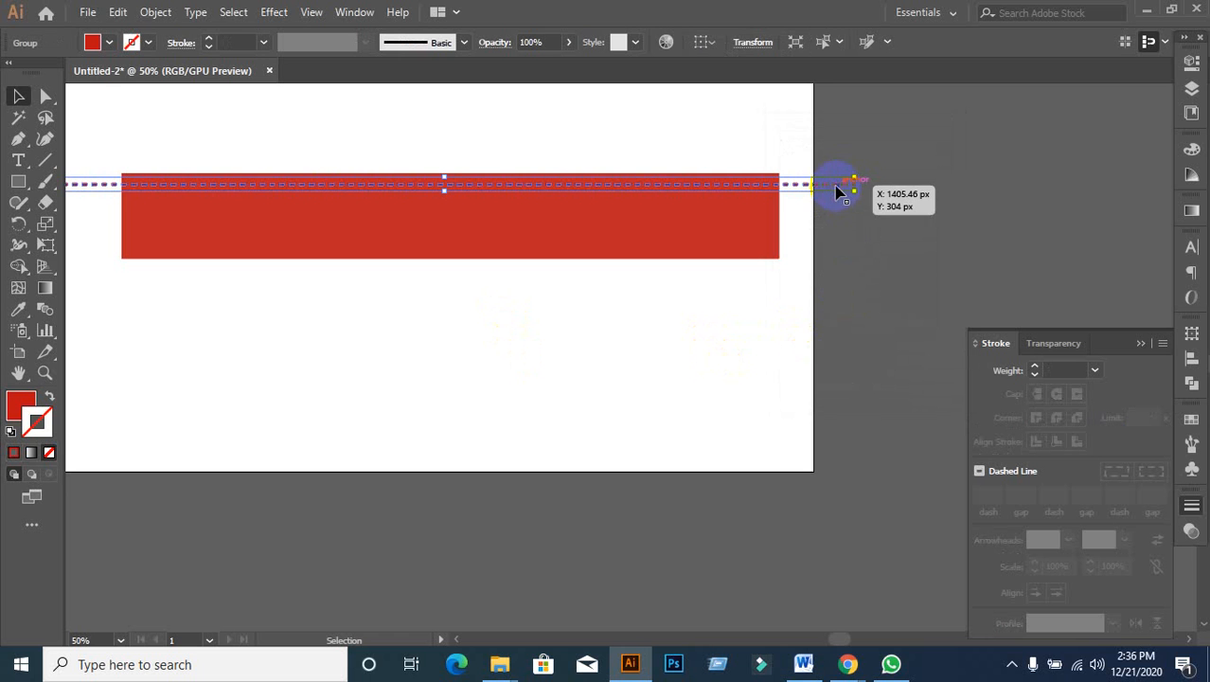
pyautogui.moveTo(835, 184); pyautogui.dragTo(837, 216)
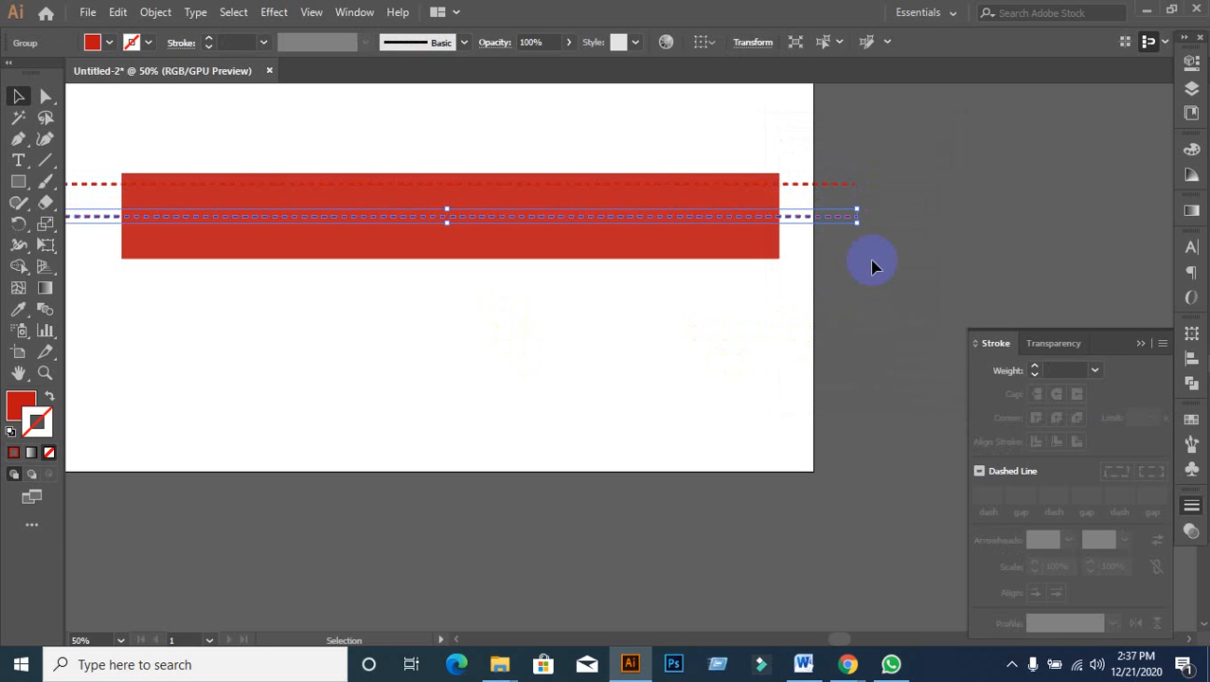
pyautogui.moveTo(872, 266); pyautogui.dragTo(839, 252)
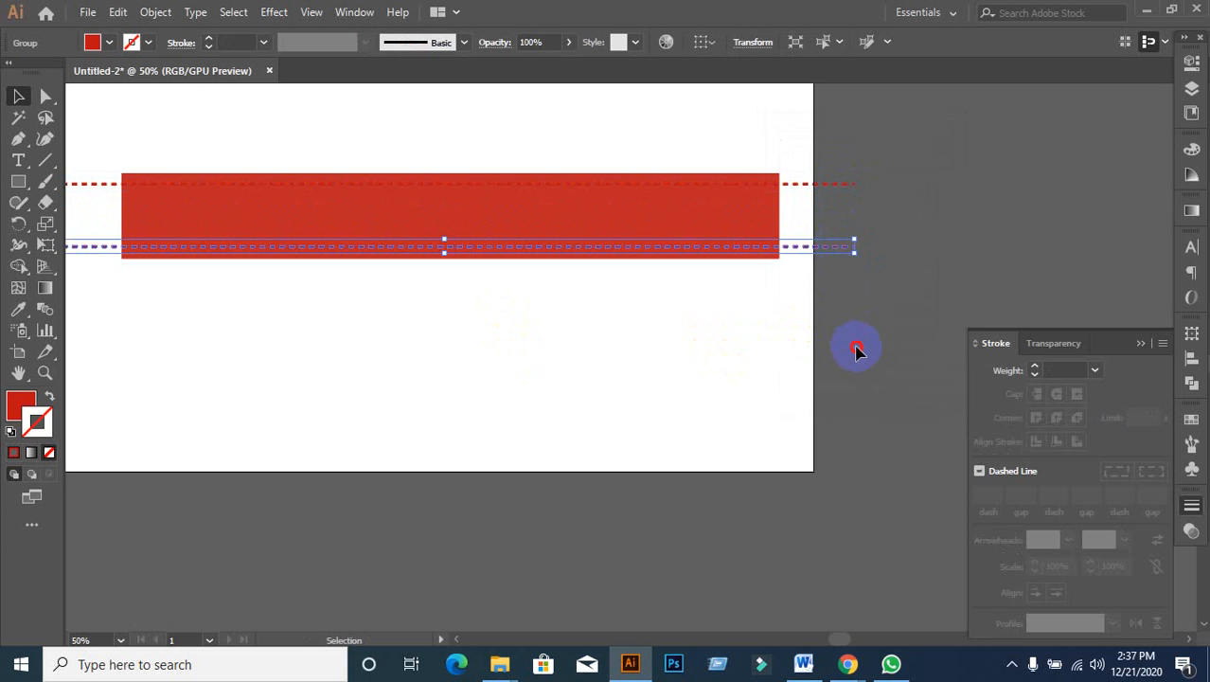
pyautogui.click(856, 346)
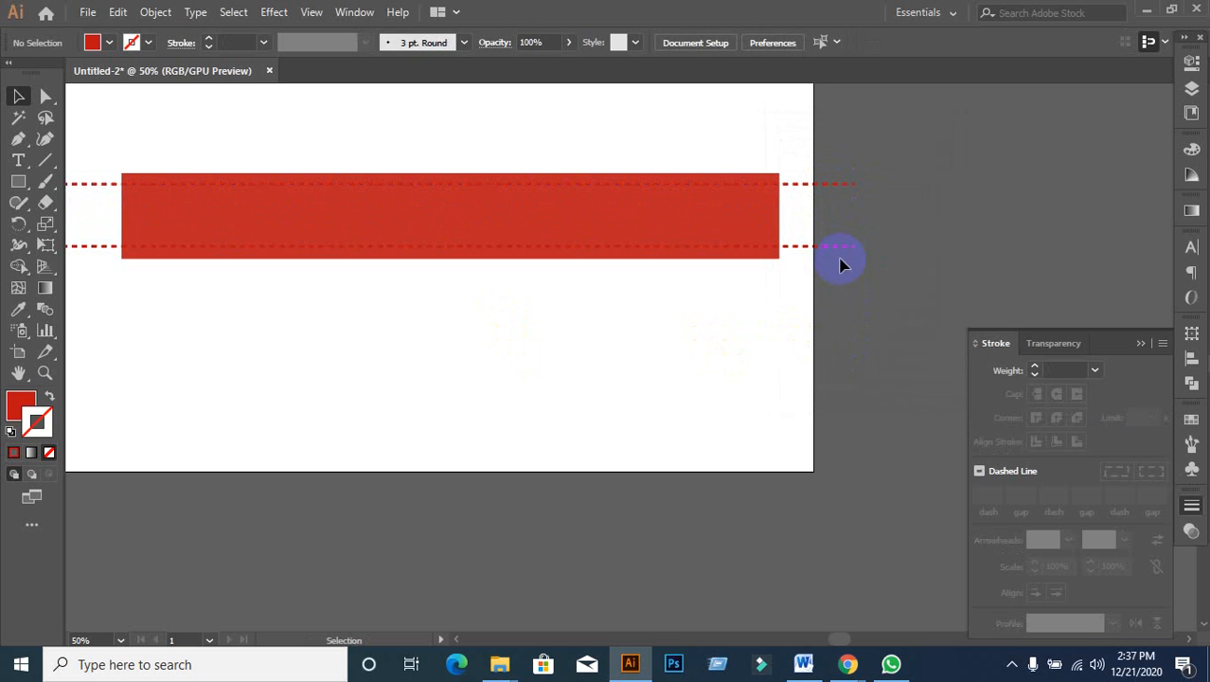
pyautogui.click(841, 250)
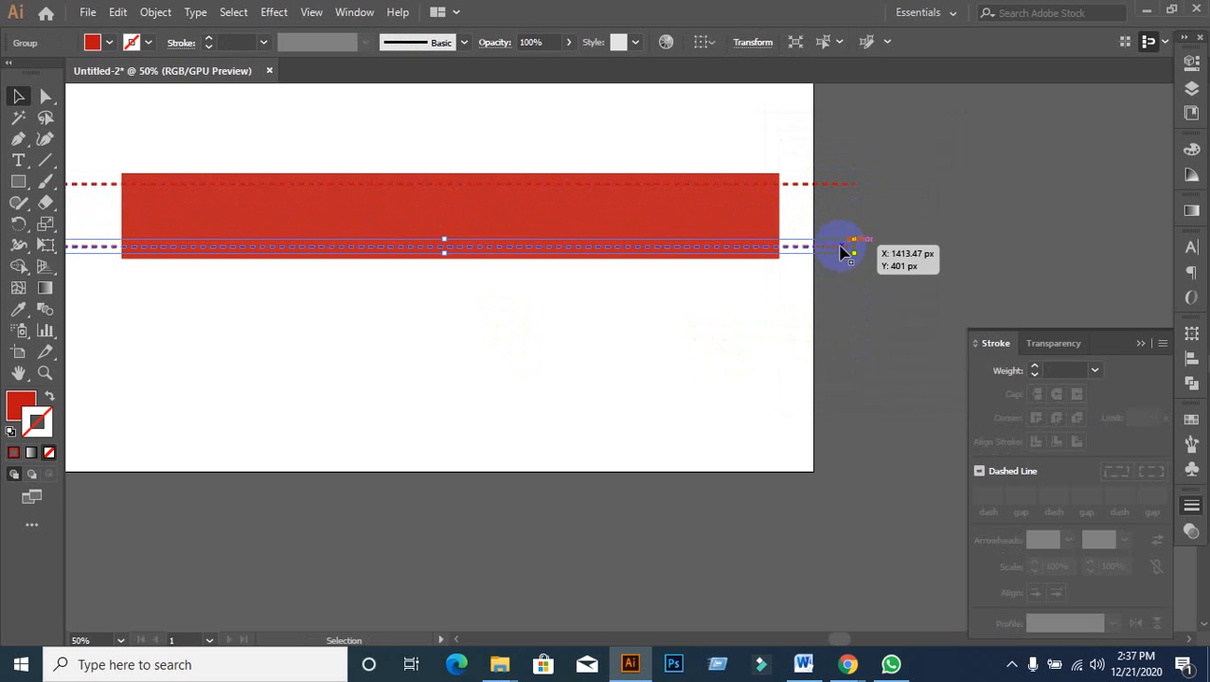
pyautogui.moveTo(841, 252); pyautogui.dragTo(843, 252)
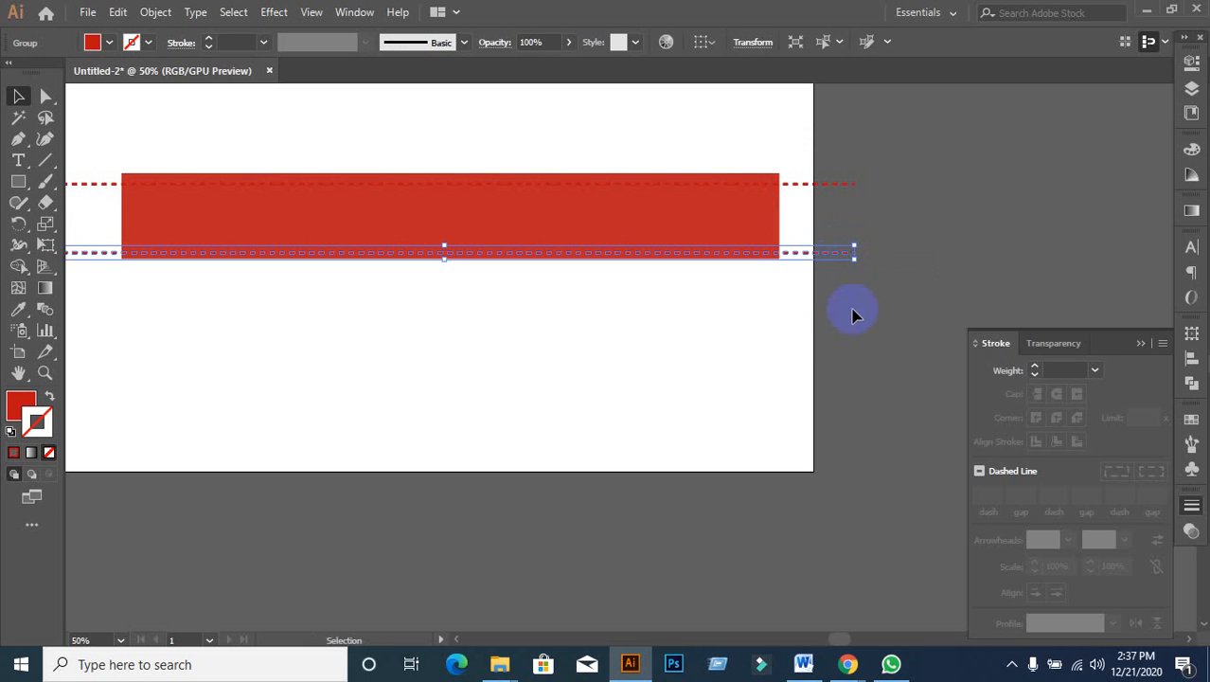
# Step: Group the upper and lower dashed lines together
pyautogui.click(888, 202)
pyautogui.moveTo(843, 149); pyautogui.dragTo(903, 332)
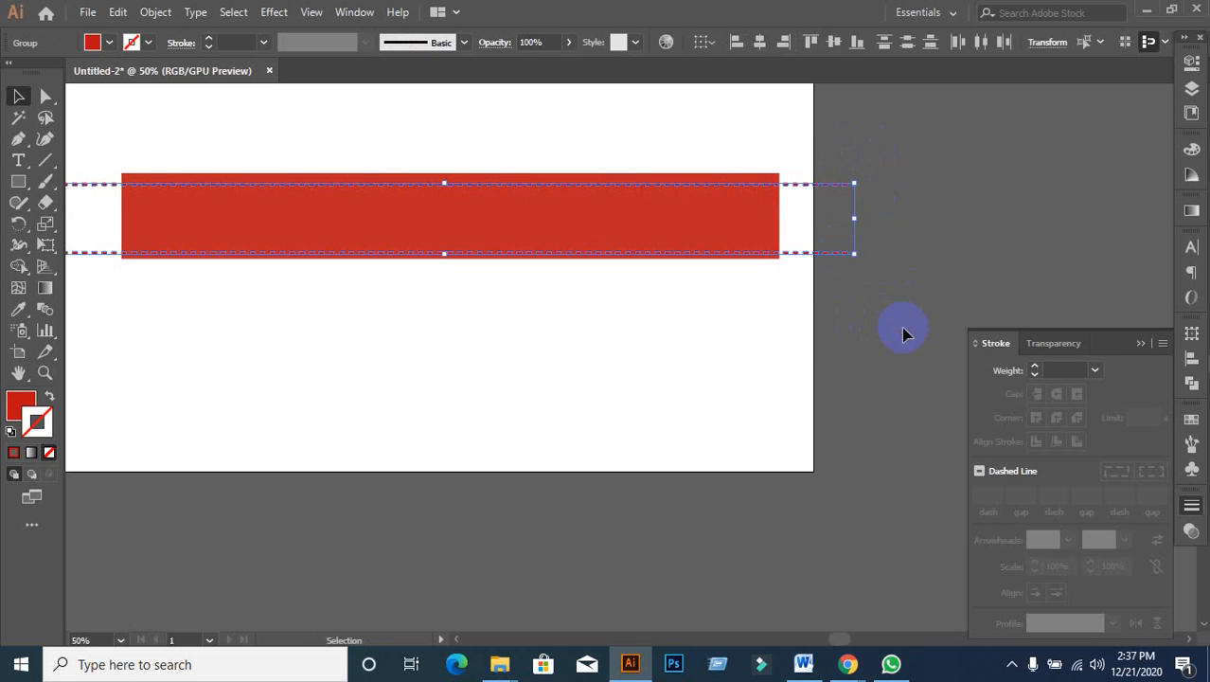
pyautogui.hotkey('ctrl', 'g')
pyautogui.click(844, 393)
pyautogui.moveTo(829, 160); pyautogui.dragTo(928, 326)
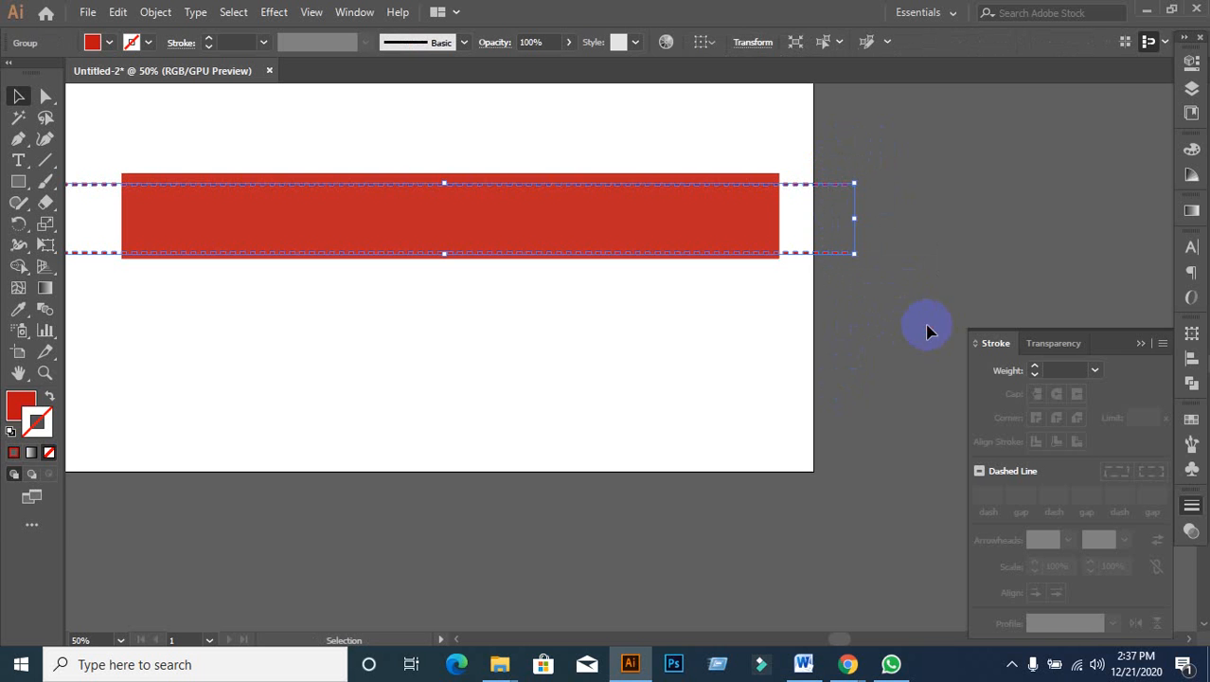
# Step: Align the dashed line group's vertical center to the long red rectangle, using the rectangle as the key object
pyautogui.click(687, 284)
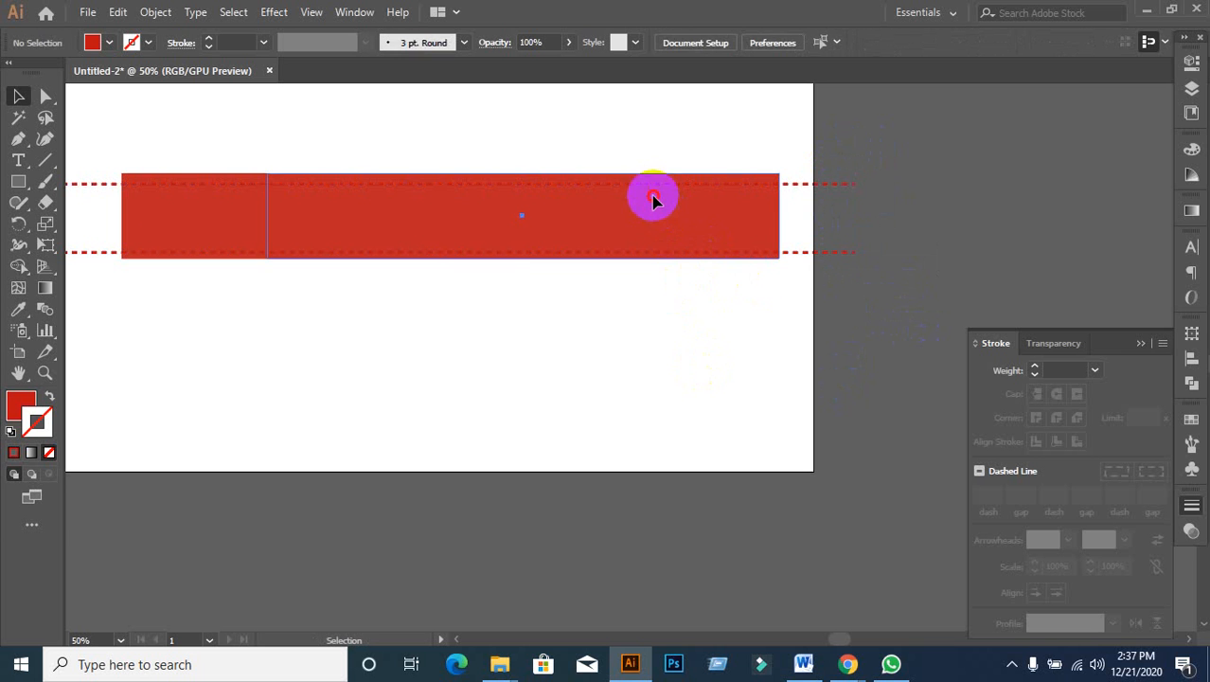
pyautogui.click(653, 199)
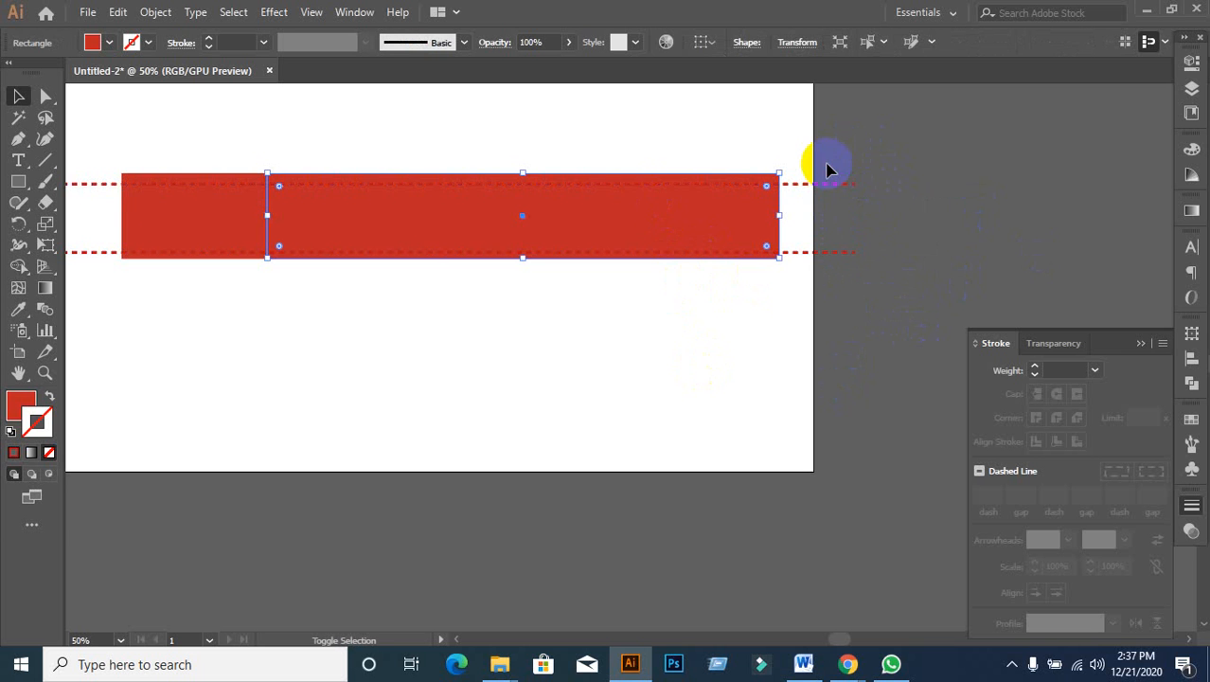
pyautogui.moveTo(826, 164); pyautogui.dragTo(891, 311)
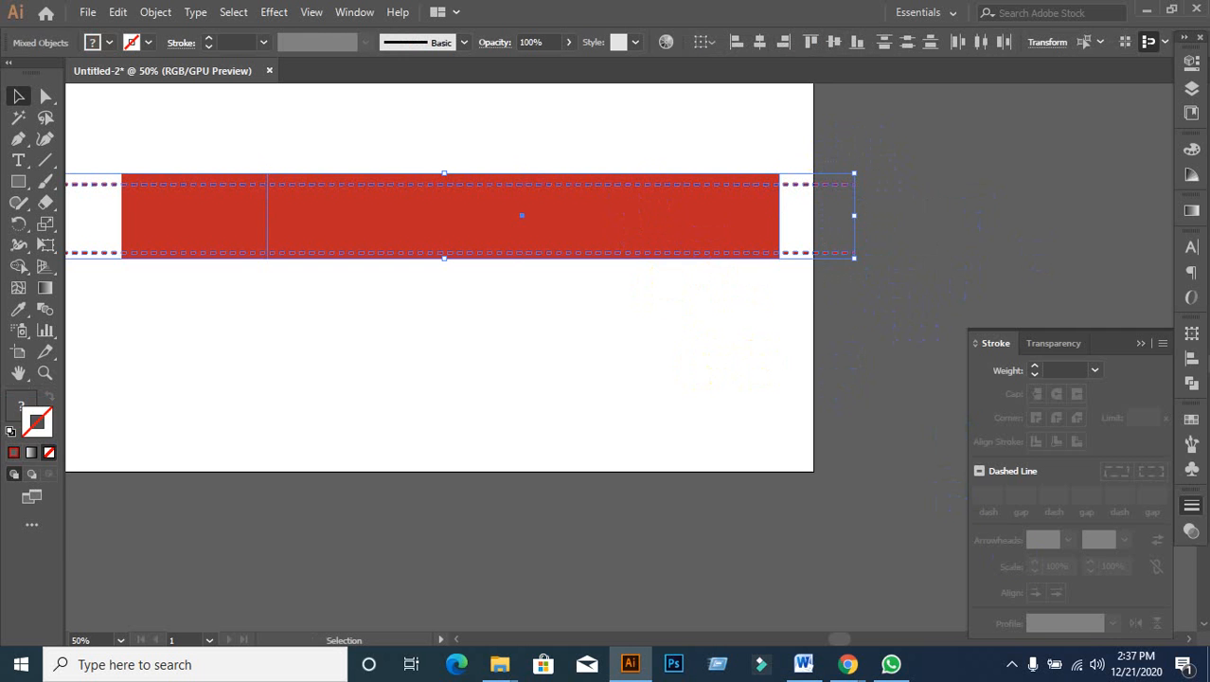
pyautogui.click(707, 227)
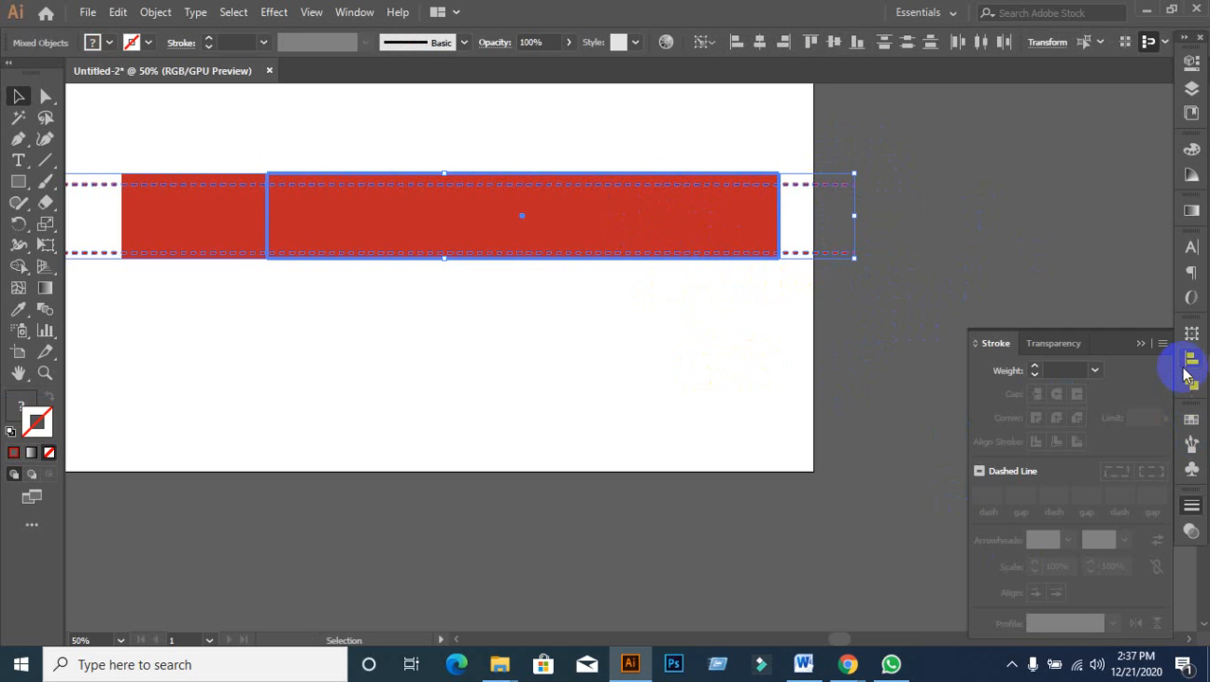
pyautogui.click(1188, 363)
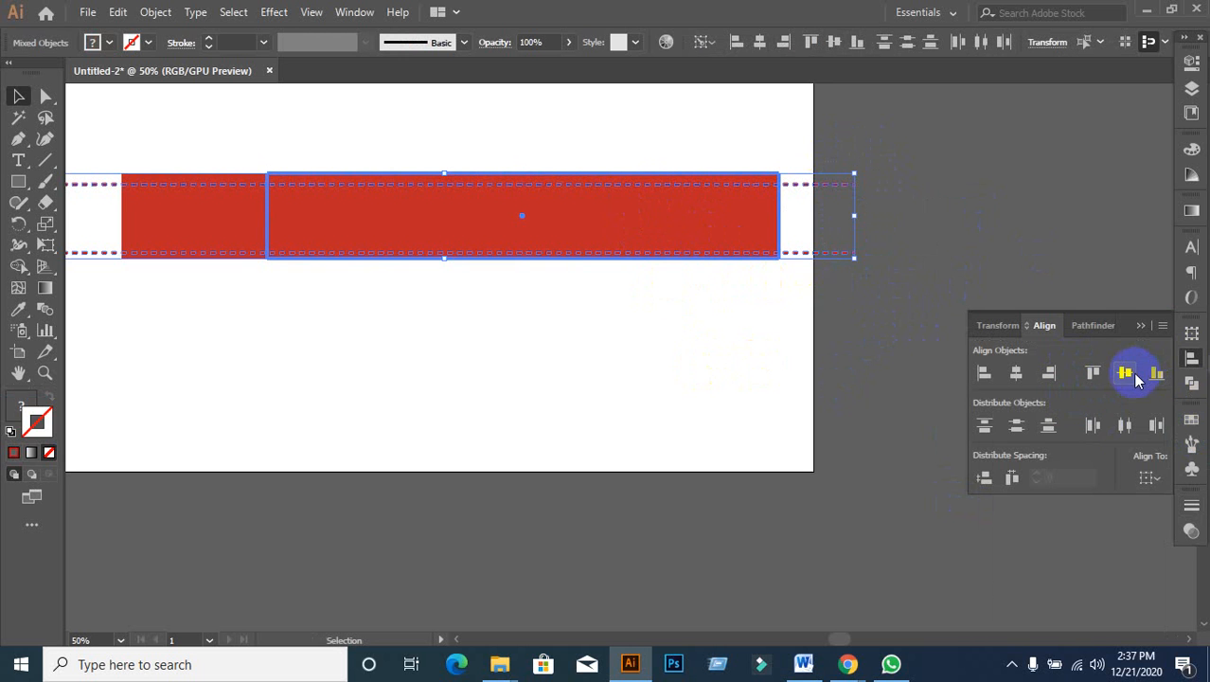
pyautogui.click(1137, 379)
pyautogui.click(845, 397)
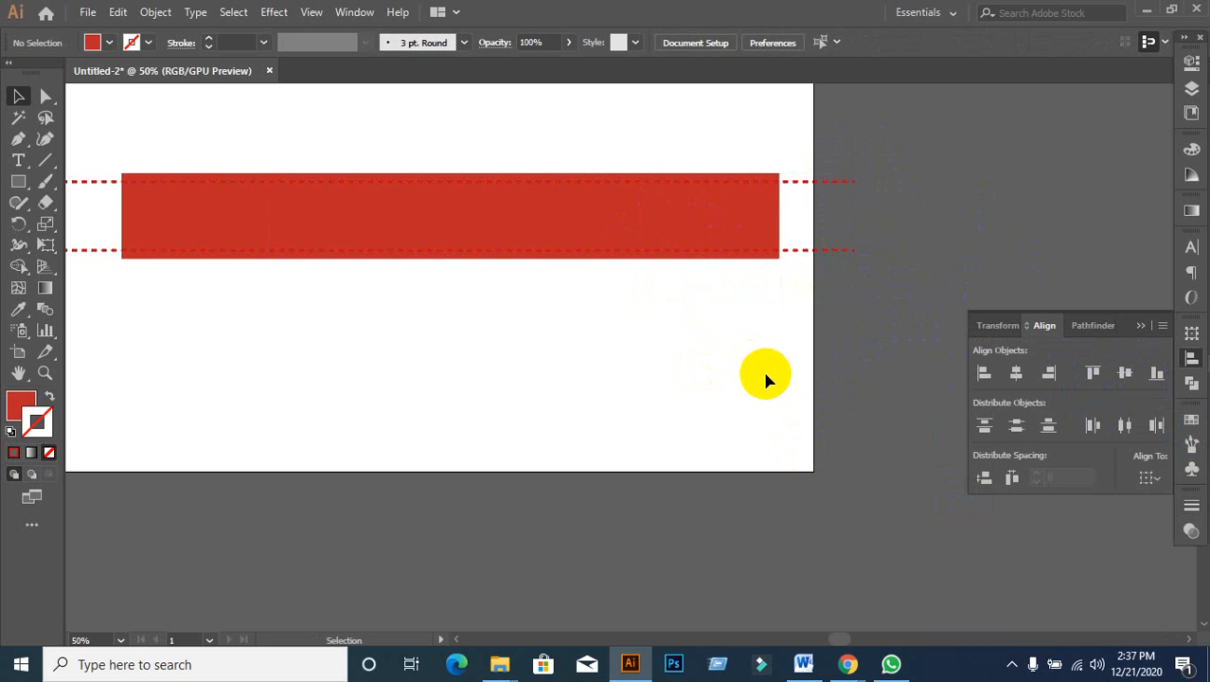
# Step: Ungroup the pair of dashed lines on the red bar
pyautogui.scroll(-2, 710, 374)
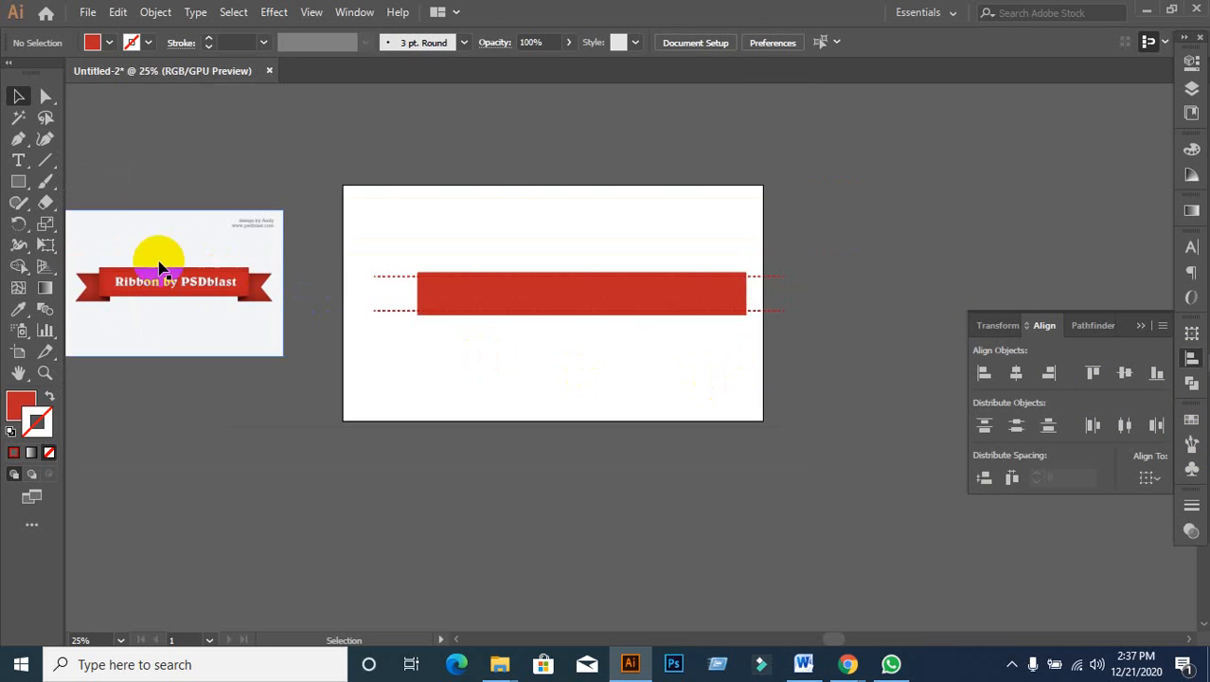
pyautogui.scroll(2, 163, 272)
pyautogui.scroll(-2, 278, 304)
pyautogui.moveTo(370, 370); pyautogui.dragTo(195, 311)
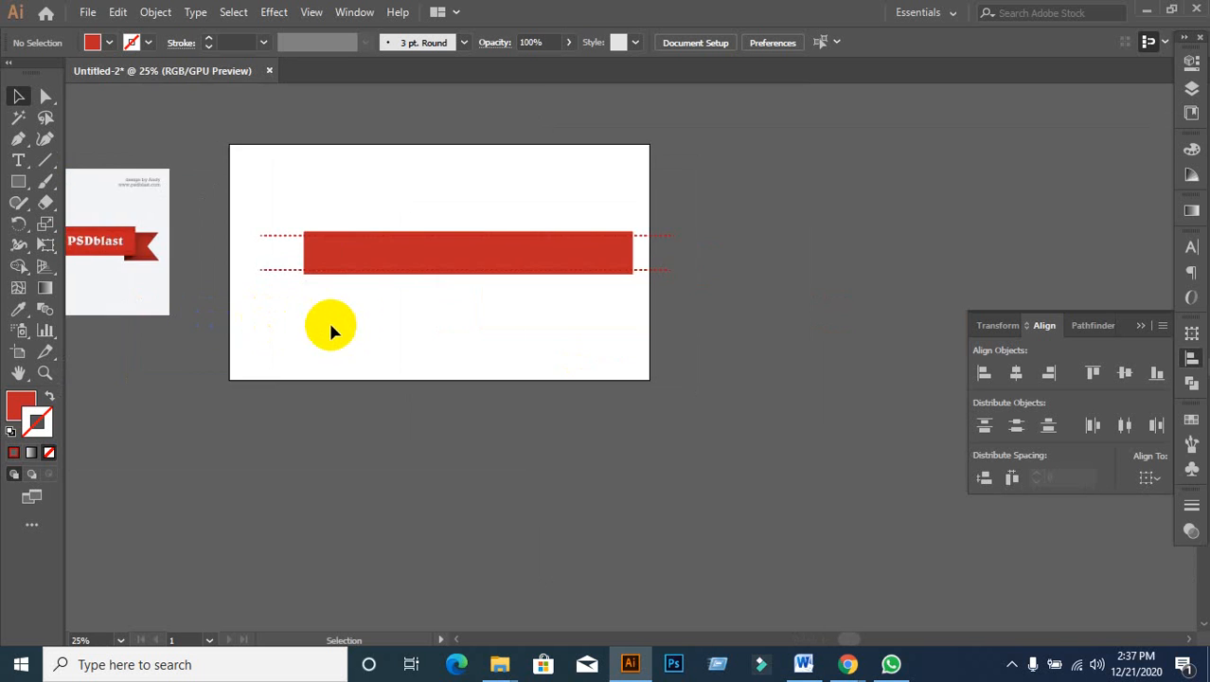
pyautogui.scroll(1, 348, 323)
pyautogui.scroll(2, 346, 322)
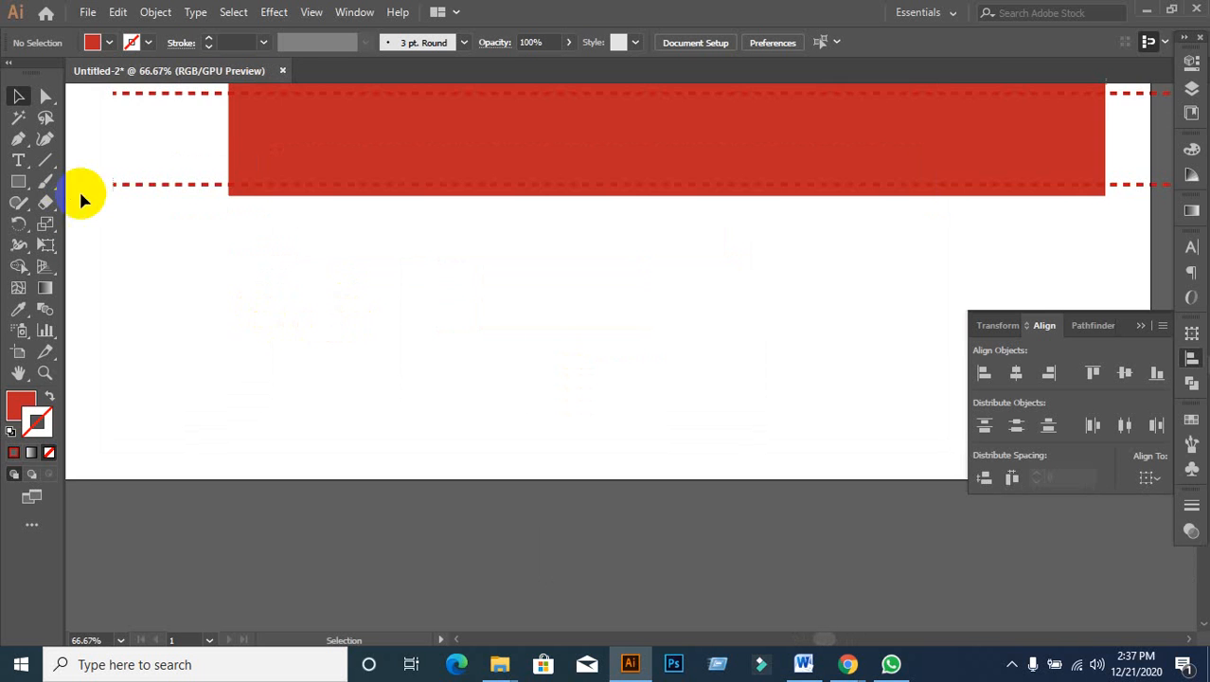
pyautogui.scroll(-1, 118, 213)
pyautogui.click(128, 191)
pyautogui.rightClick(129, 190)
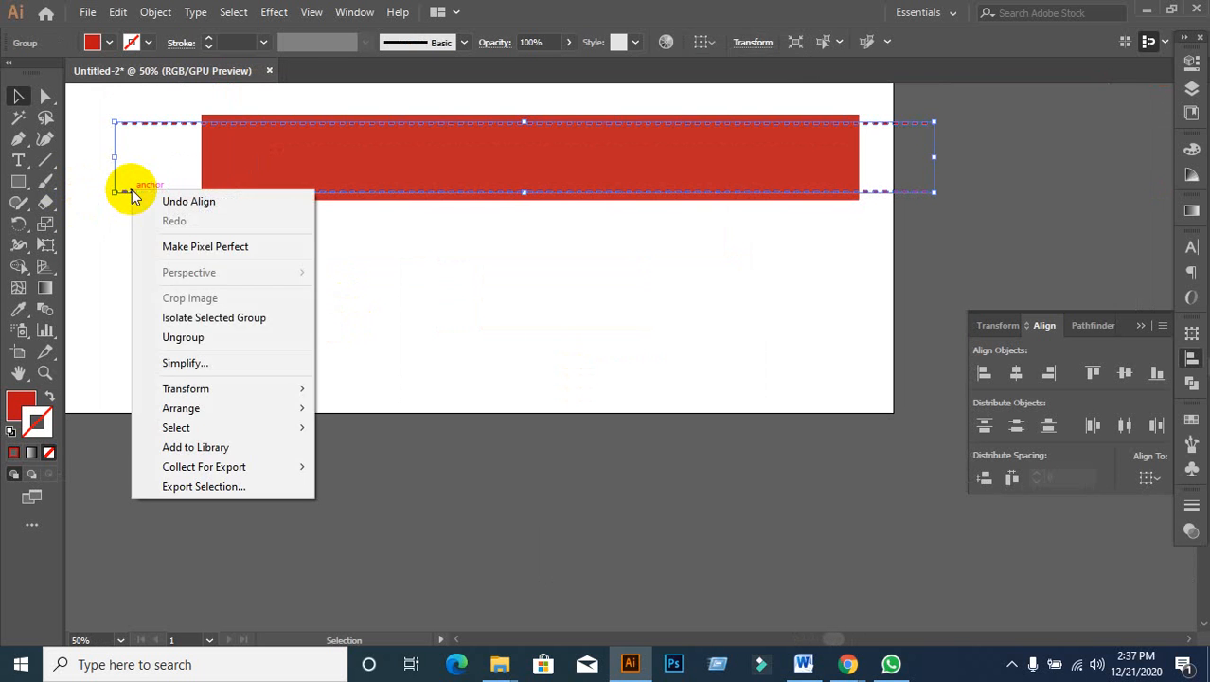
pyautogui.click(184, 338)
pyautogui.click(297, 314)
# Step: Delete the upper and lower dashed lines from the red bar
pyautogui.click(208, 156)
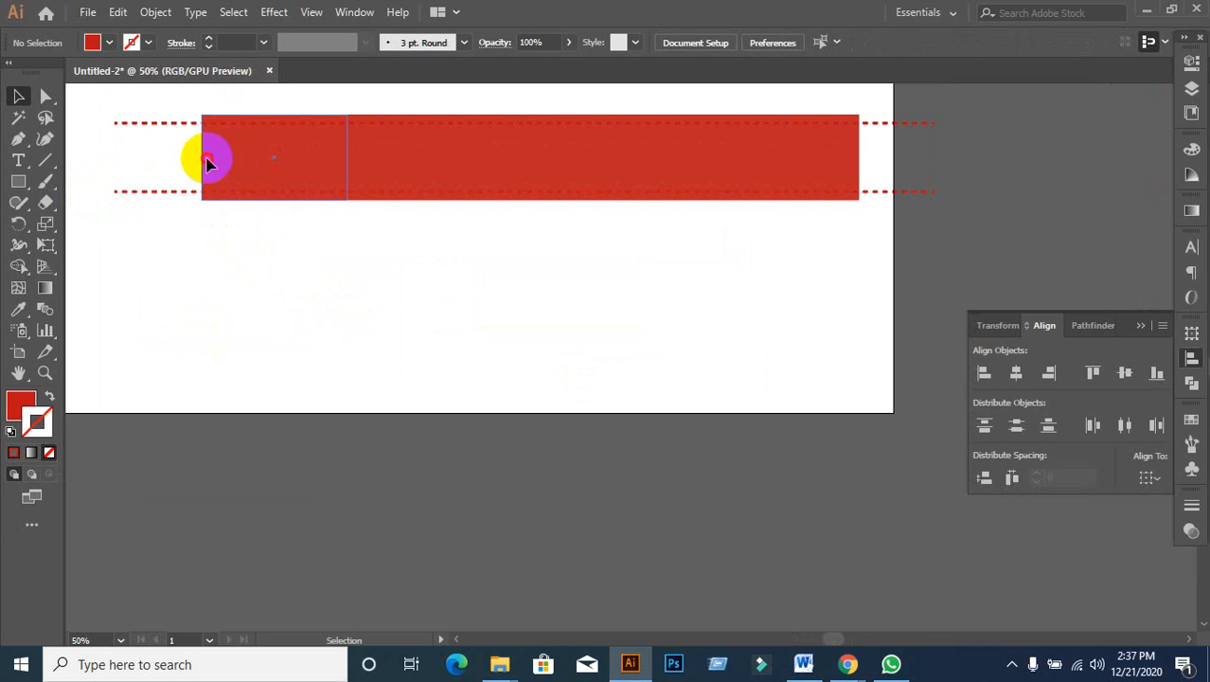
pyautogui.click(117, 171)
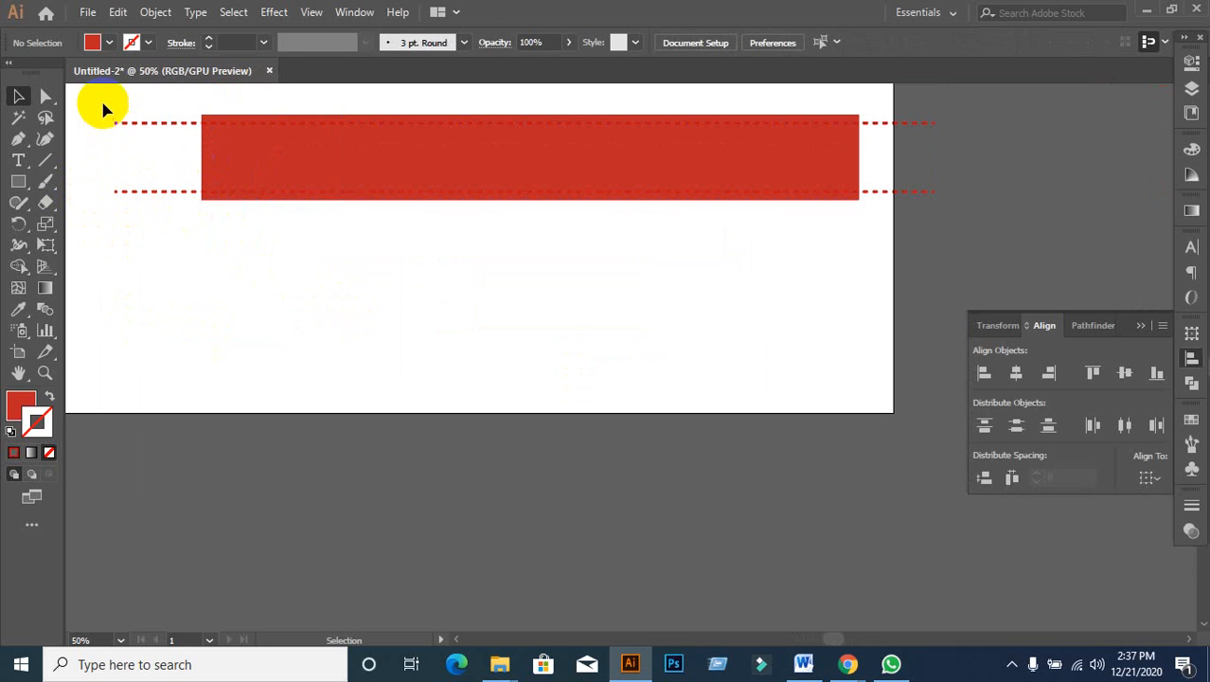
pyautogui.moveTo(99, 108); pyautogui.dragTo(153, 293)
pyautogui.press('Delete')
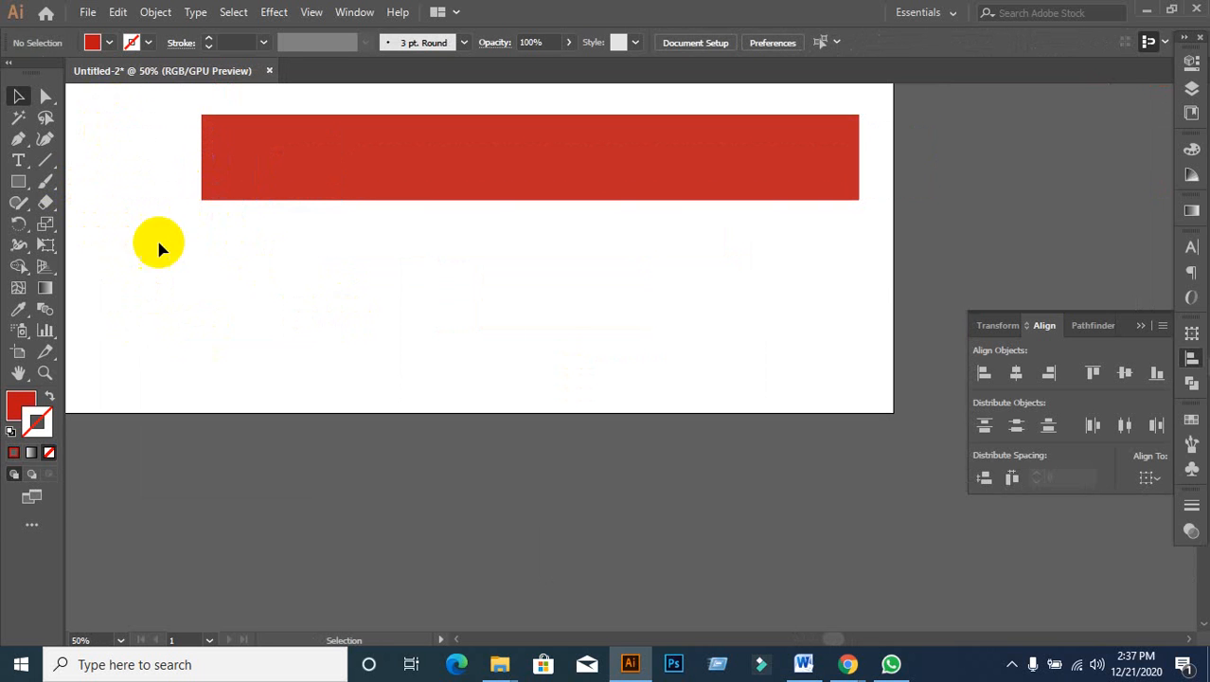
# Step: Move the reference ribbon image from the artboard's left side to the empty area on its right
pyautogui.scroll(1, 149, 102)
pyautogui.moveTo(327, 381); pyautogui.dragTo(305, 479)
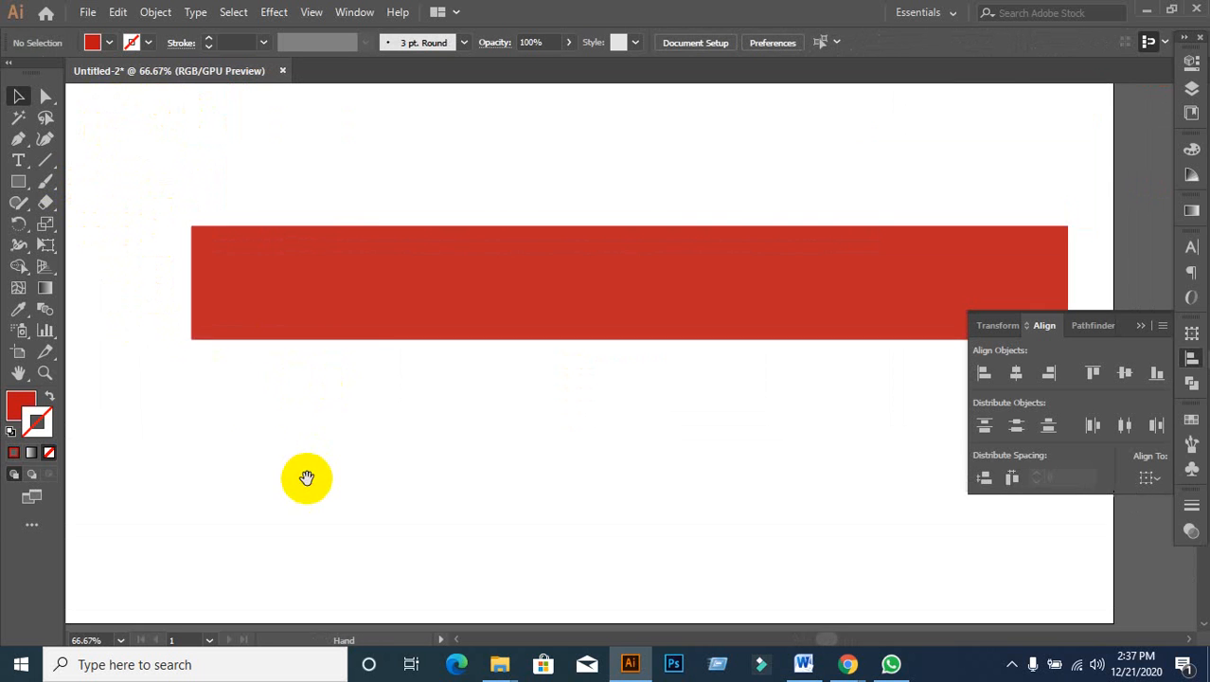
pyautogui.click(222, 303)
pyautogui.scroll(-2, 349, 417)
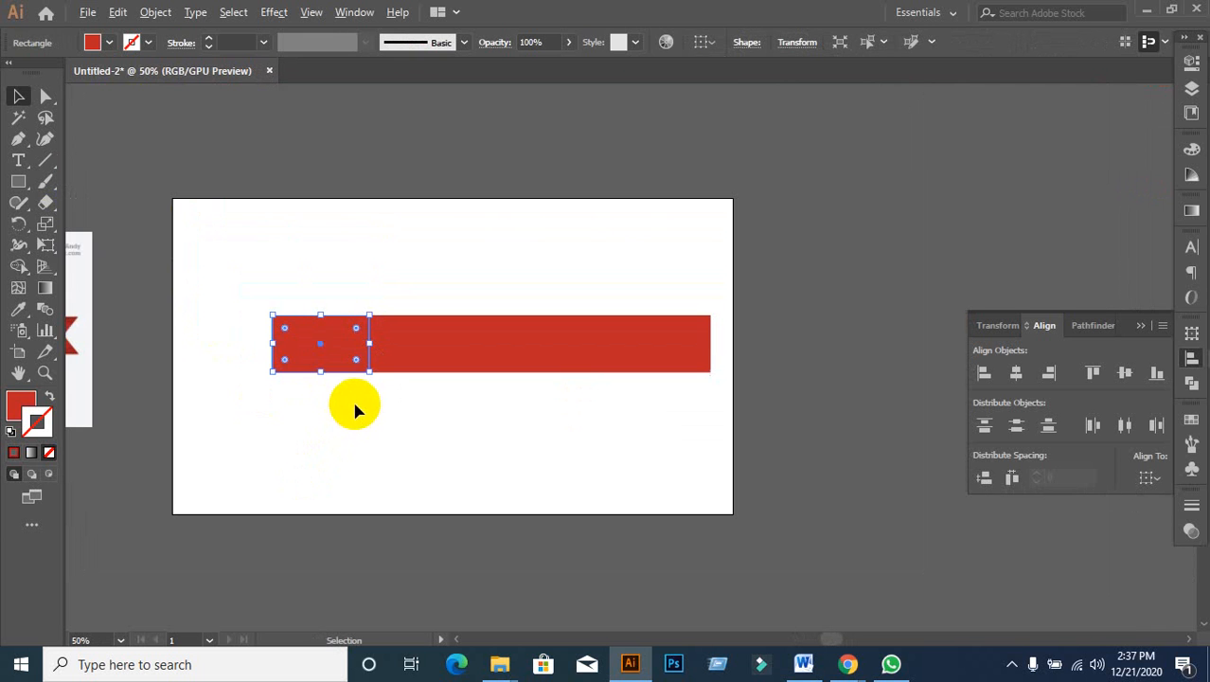
pyautogui.scroll(1, 303, 374)
pyautogui.scroll(-2, 303, 379)
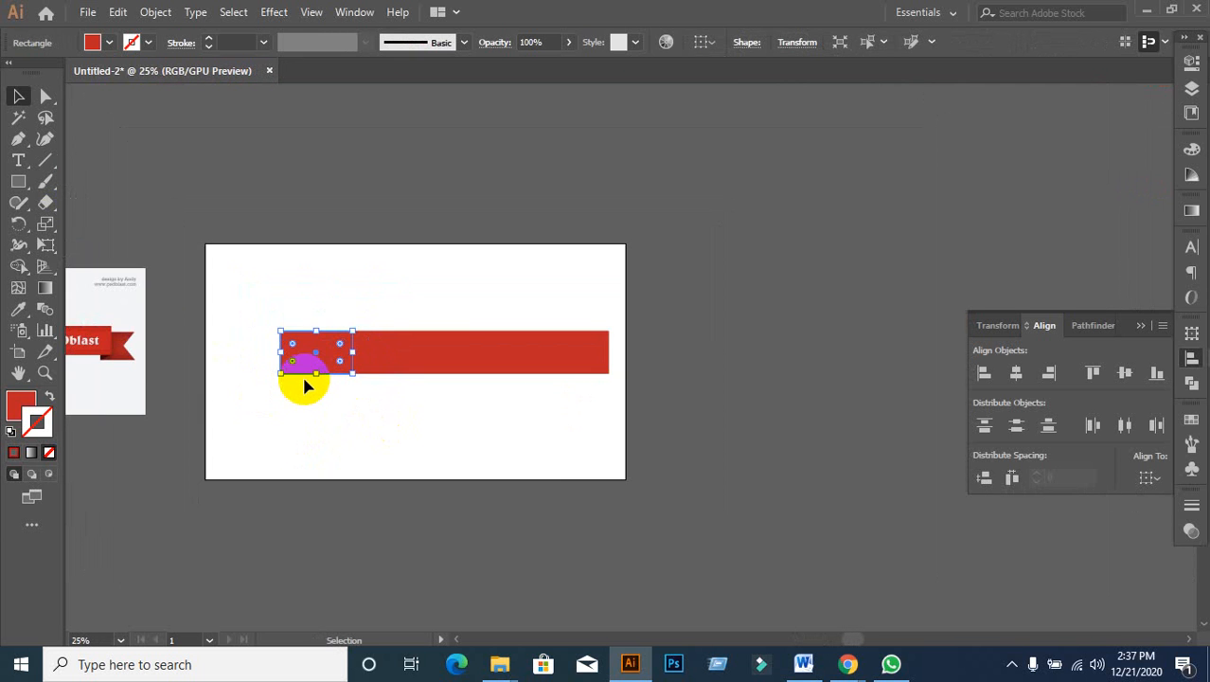
pyautogui.moveTo(114, 353); pyautogui.dragTo(851, 221)
# Step: Switch to the Google Meet call in Chrome to check on the participants, and return to Illustrator
pyautogui.moveTo(848, 664)
pyautogui.click(761, 617)
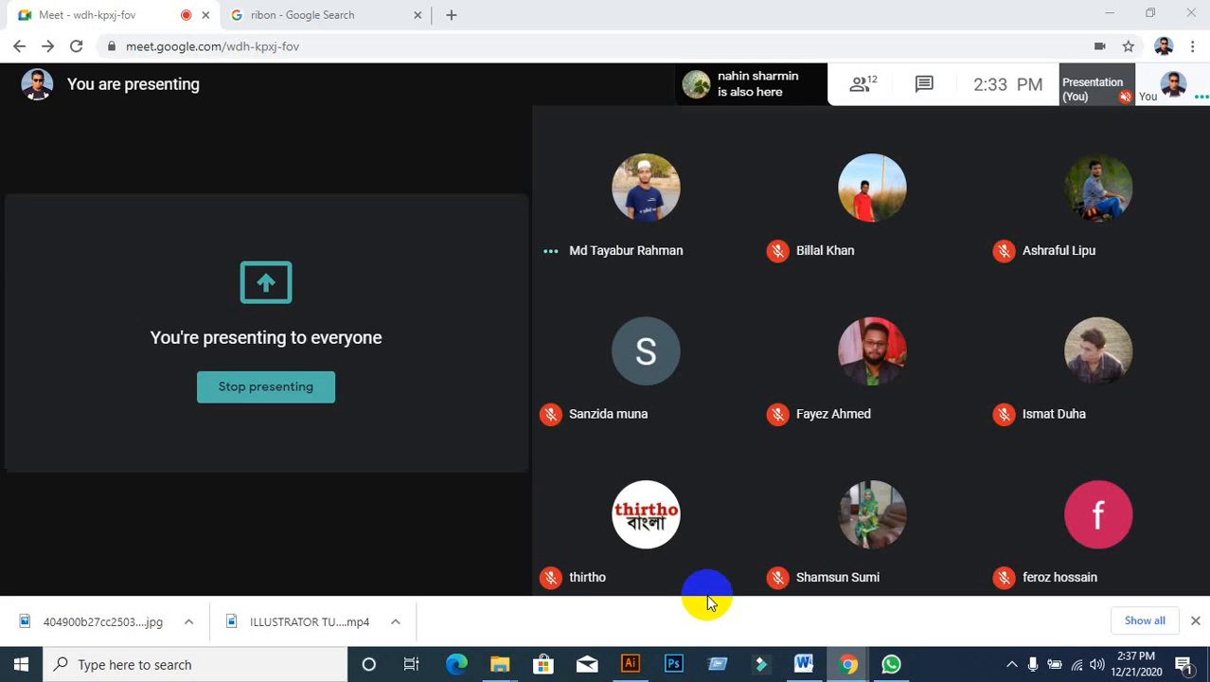
pyautogui.click(777, 170)
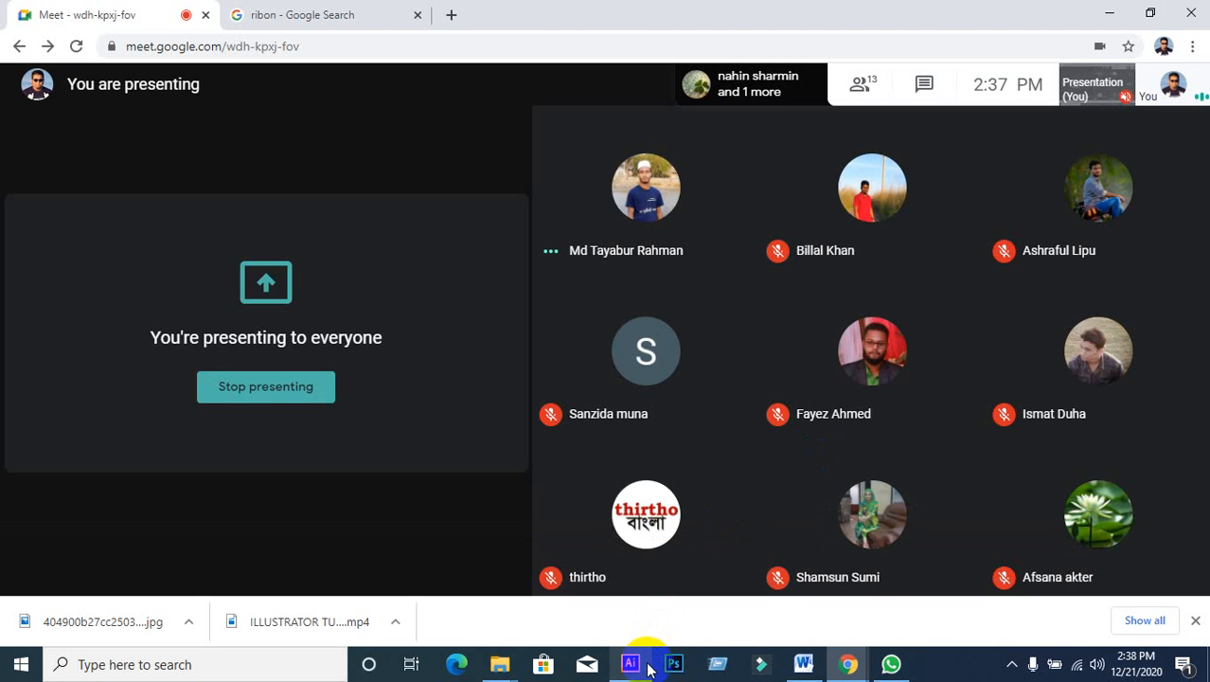
pyautogui.click(630, 664)
# Step: Narrow the short rectangle at the left end of the red bar by moving its outer edge inward
pyautogui.scroll(2, 317, 440)
pyautogui.click(267, 238)
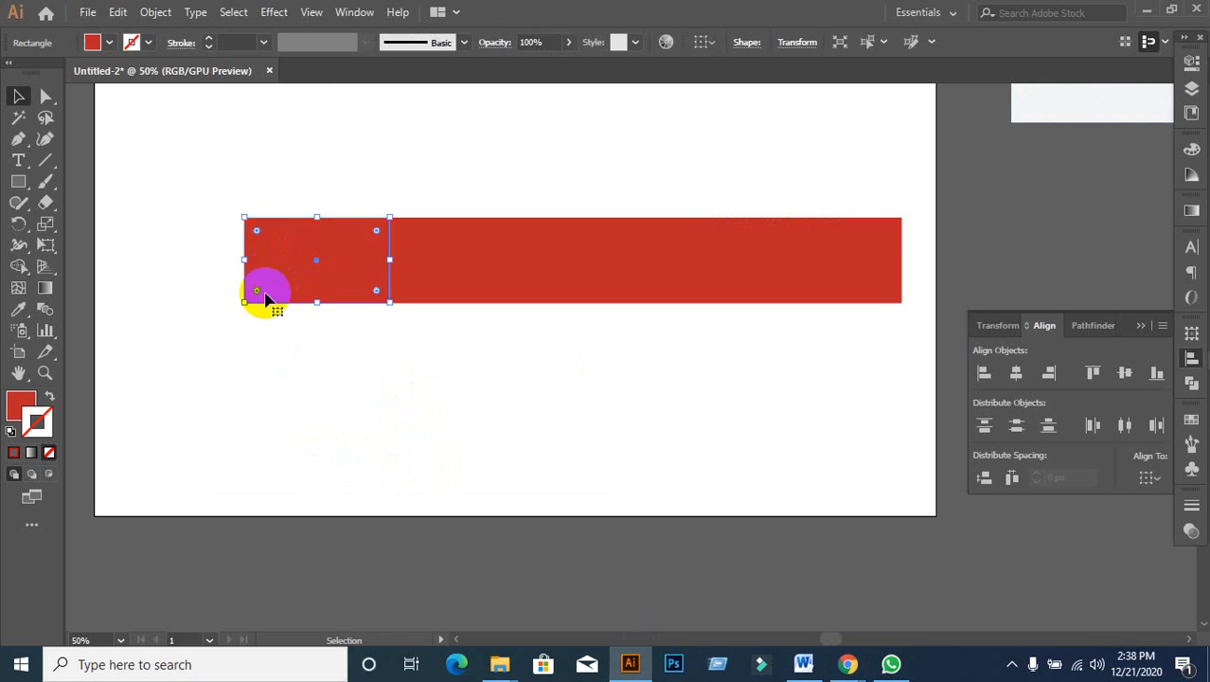
pyautogui.moveTo(244, 260); pyautogui.dragTo(273, 261)
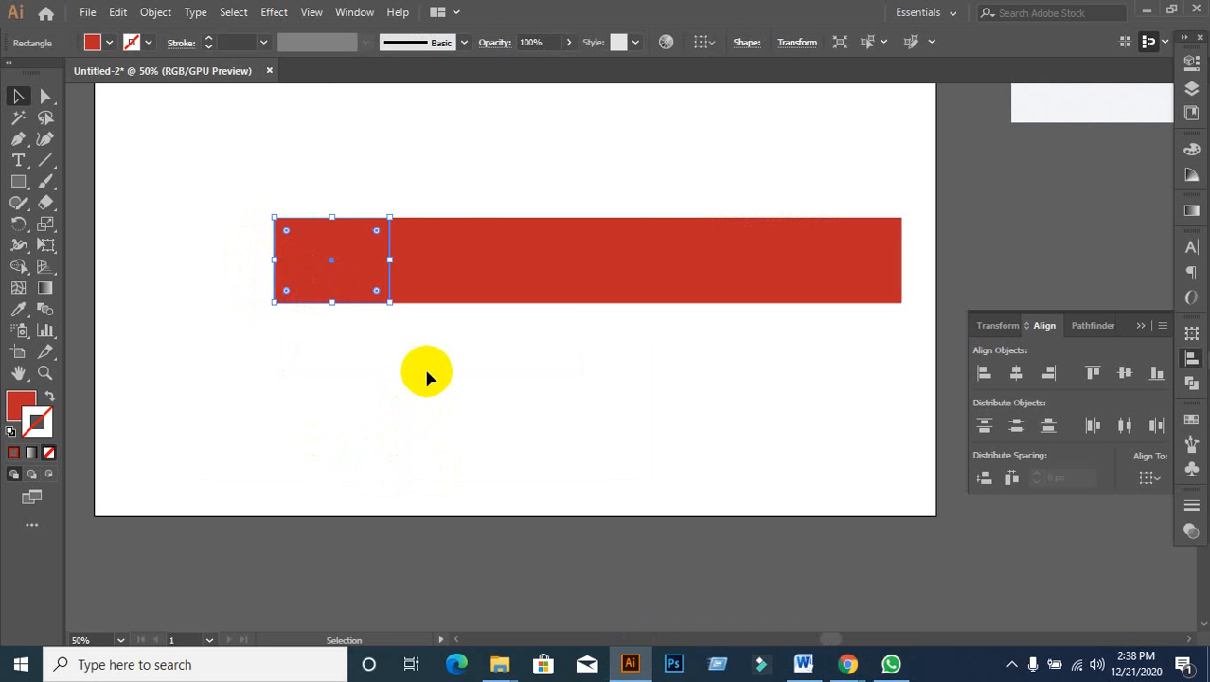
pyautogui.click(427, 376)
# Step: Add an anchor point at the middle of the short rectangle's left edge
pyautogui.click(324, 285)
pyautogui.click(17, 140)
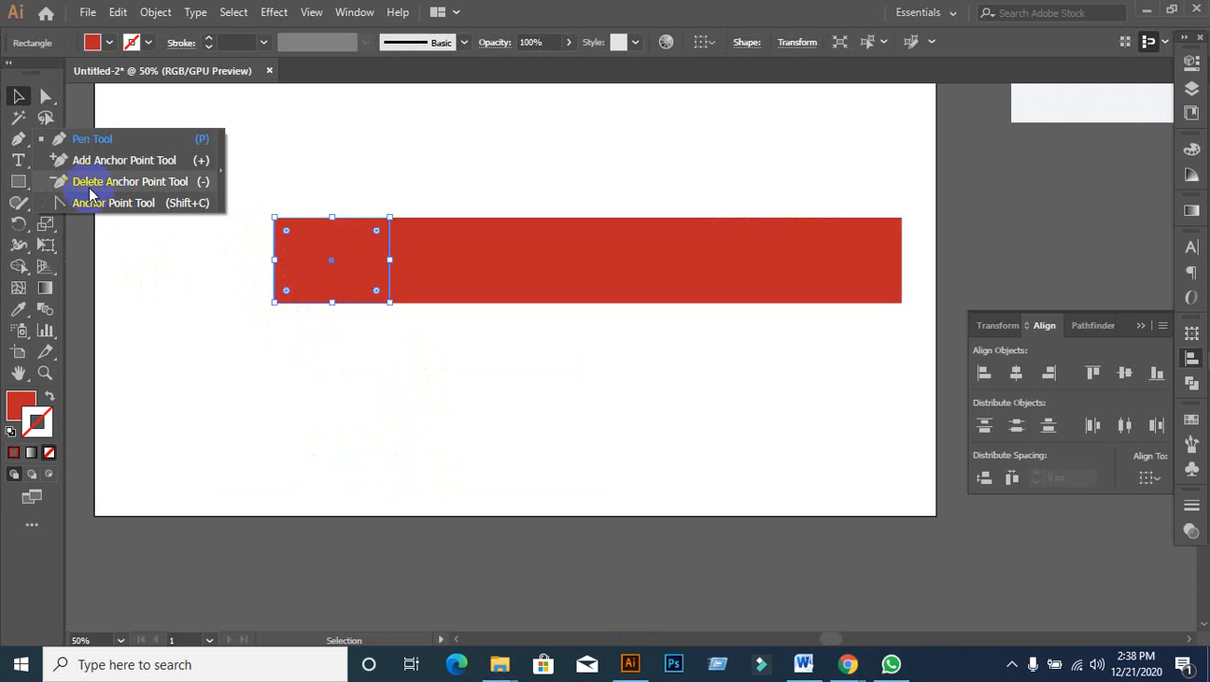
pyautogui.click(98, 159)
pyautogui.click(339, 275)
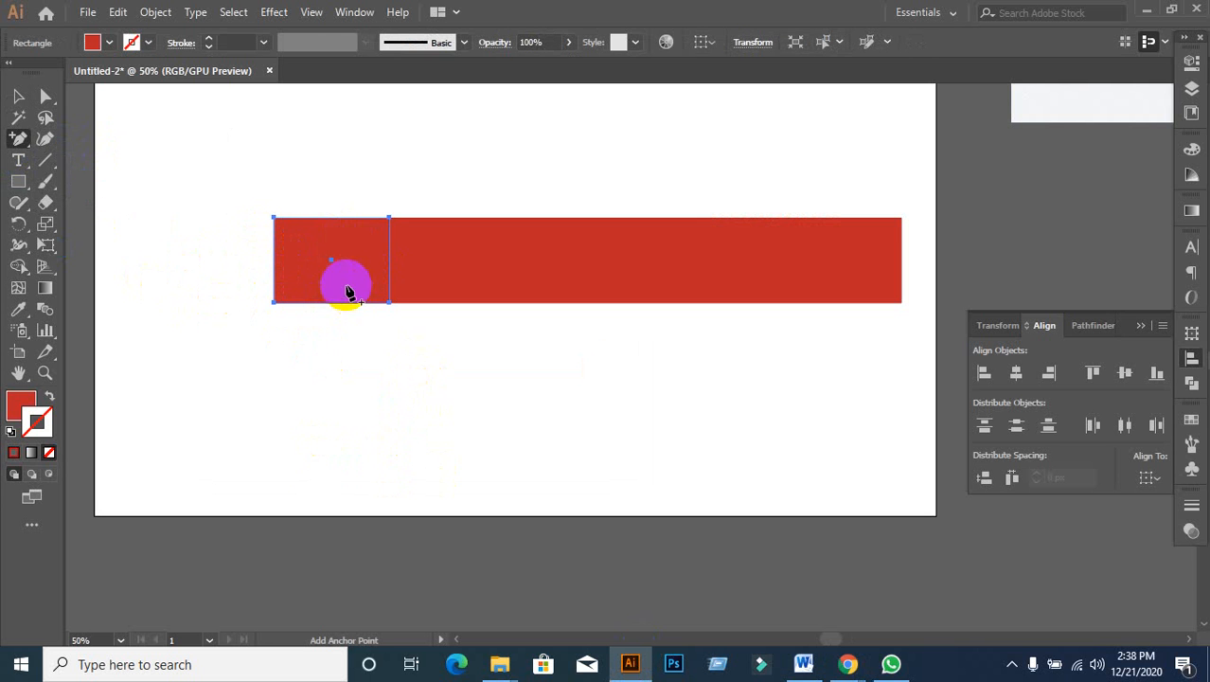
pyautogui.moveTo(331, 266); pyautogui.dragTo(272, 266)
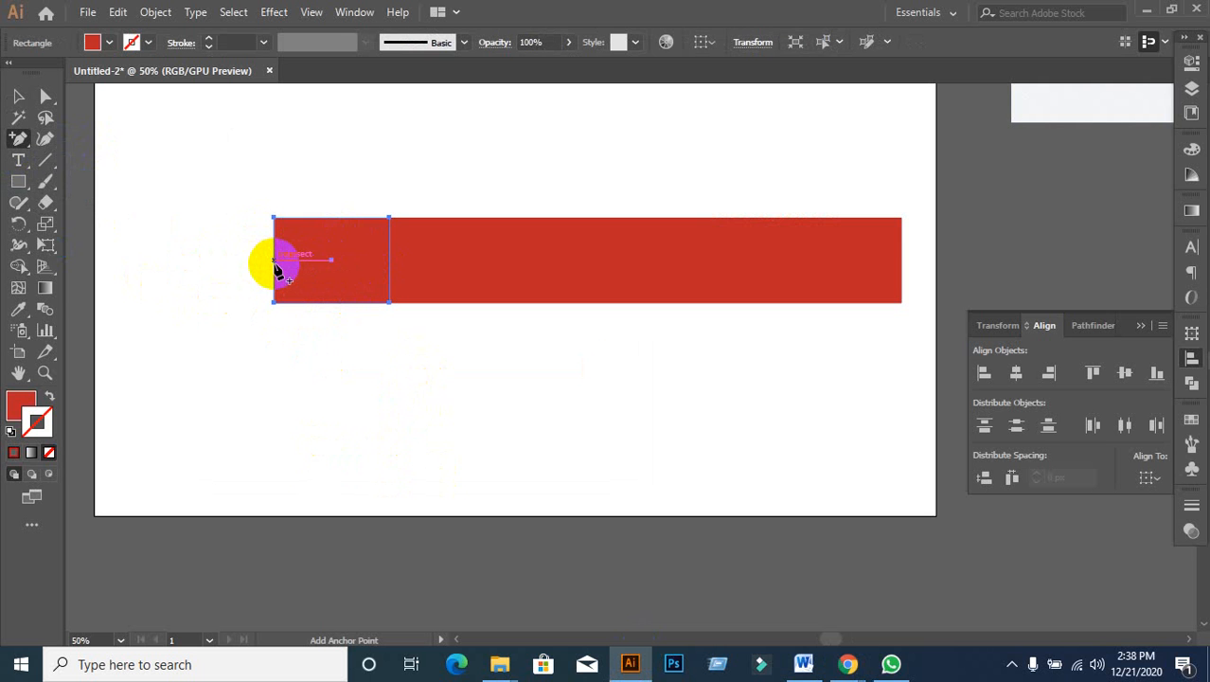
pyautogui.moveTo(277, 270); pyautogui.dragTo(276, 264)
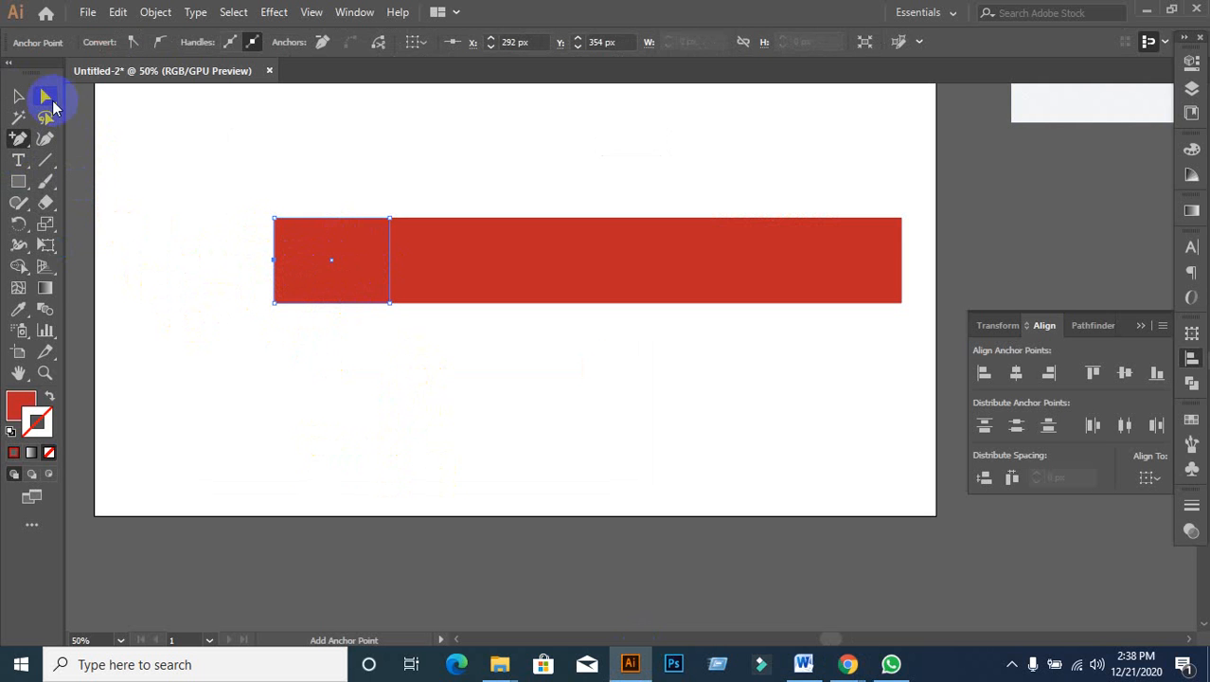
# Step: Shift the new left-edge anchor point inward to X 322 px to form a V-shaped notch
pyautogui.click(45, 96)
pyautogui.click(277, 267)
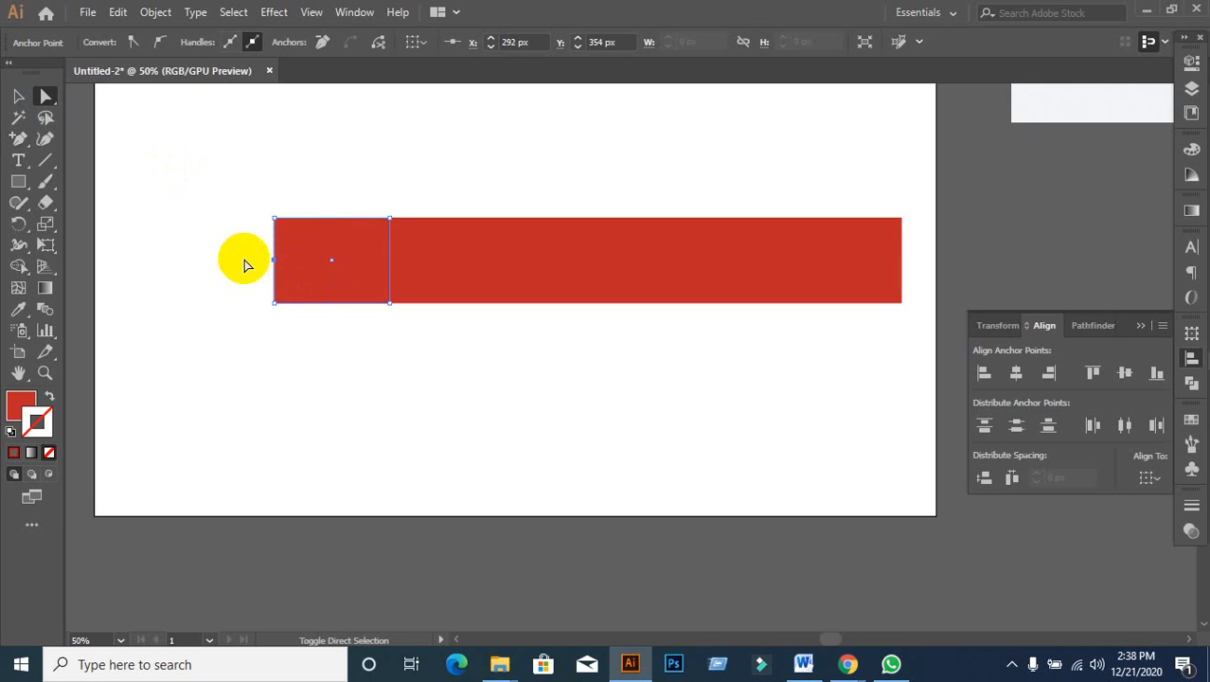
pyautogui.hotkey('shift', 'Right')
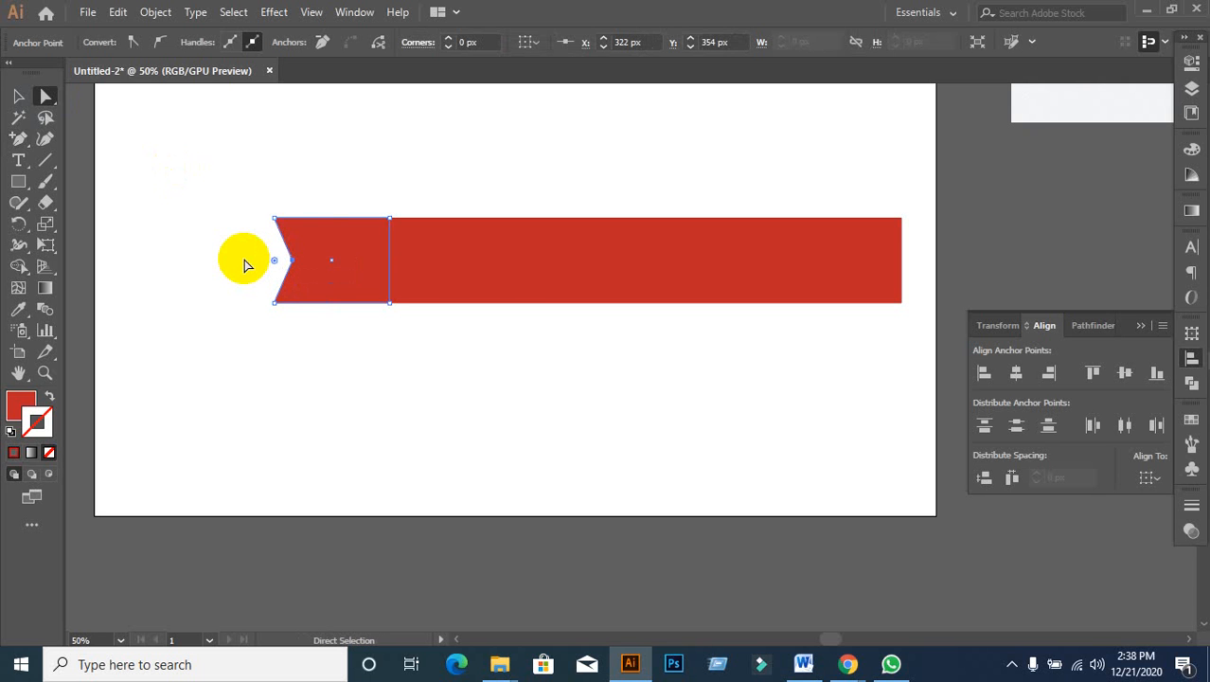
pyautogui.click(18, 96)
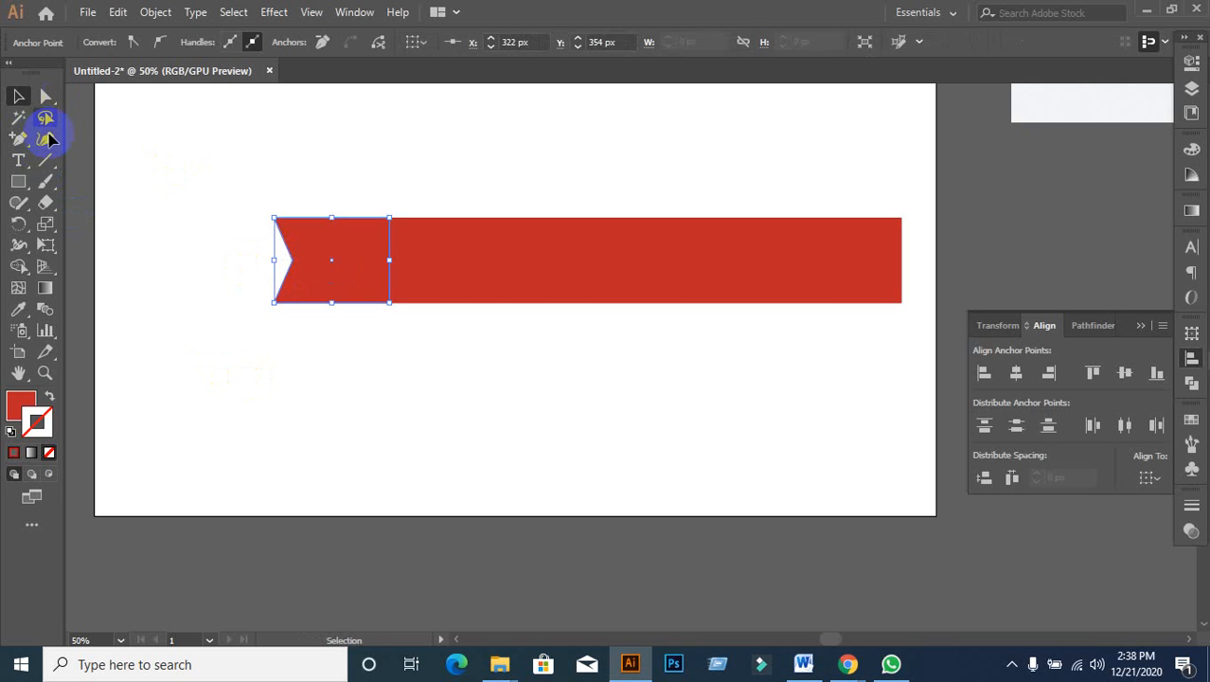
pyautogui.click(397, 480)
pyautogui.click(366, 276)
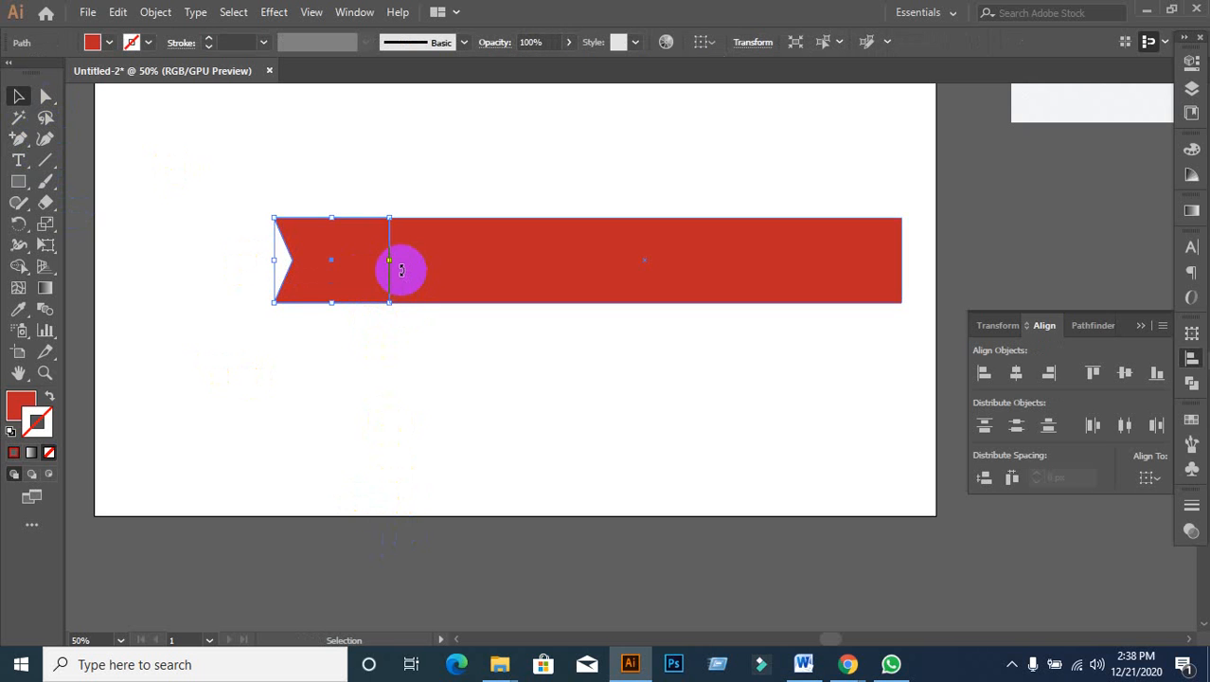
pyautogui.moveTo(396, 262); pyautogui.dragTo(381, 263)
pyautogui.hotkey('ctrl', 'z')
pyautogui.click(454, 430)
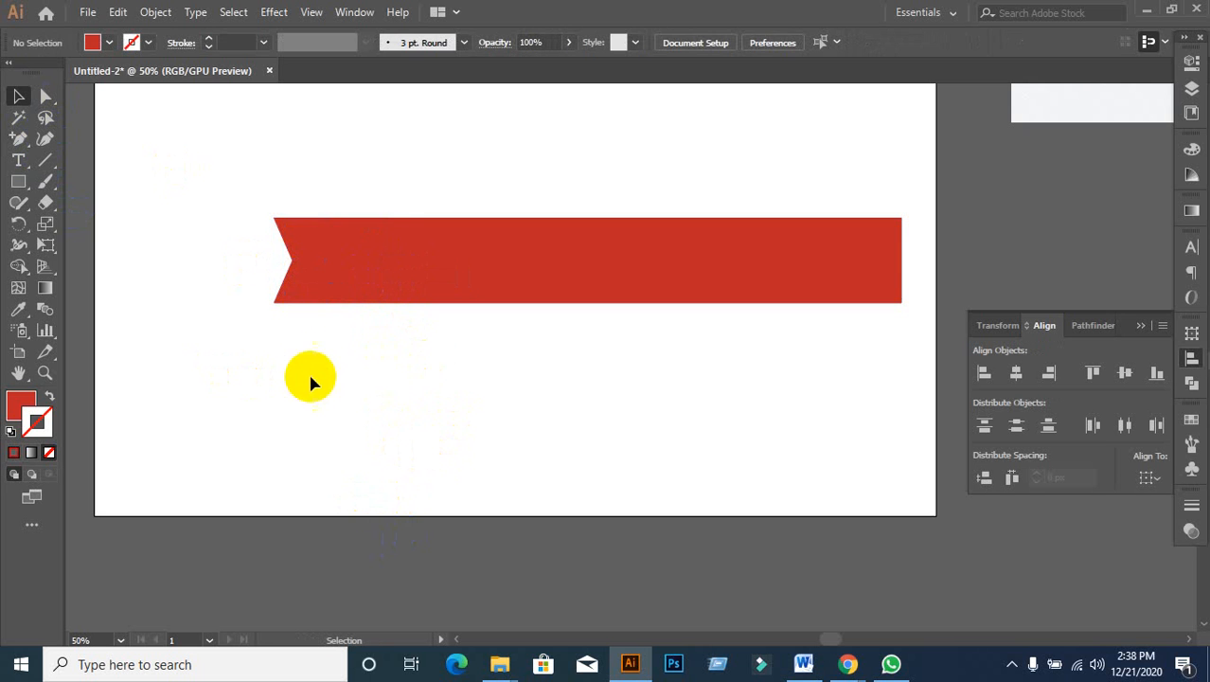
# Step: Move the notched end piece horizontally inward along the long red bar
pyautogui.click(351, 284)
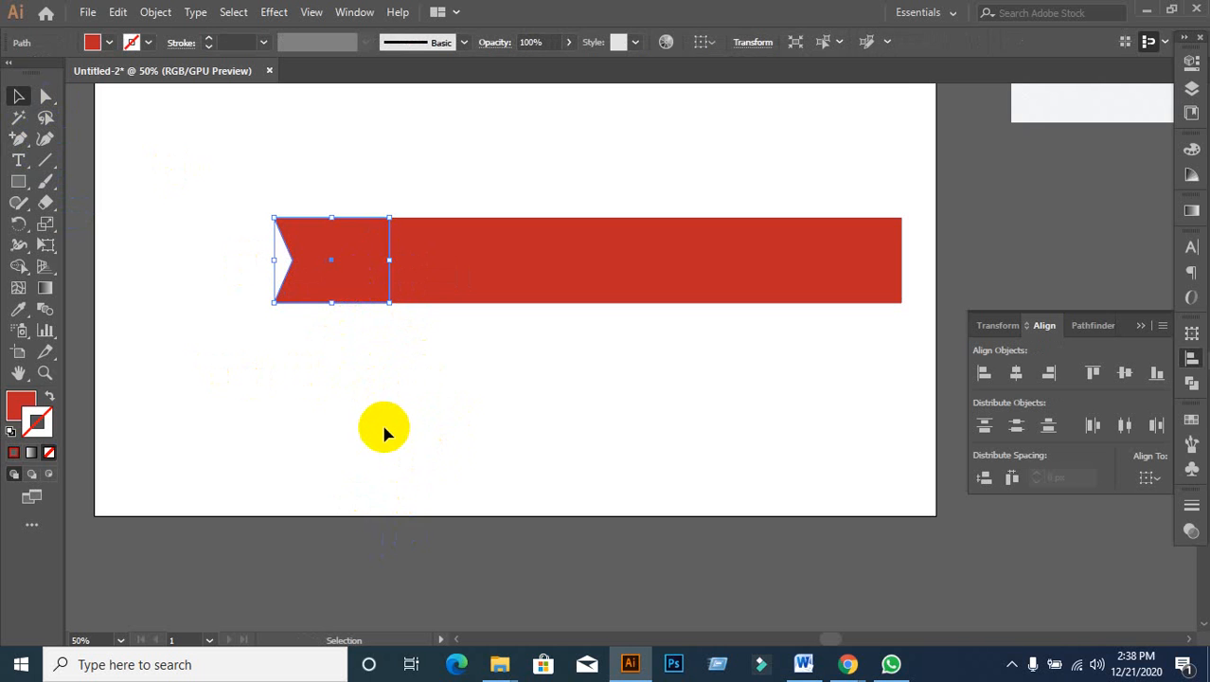
pyautogui.scroll(-2, 391, 336)
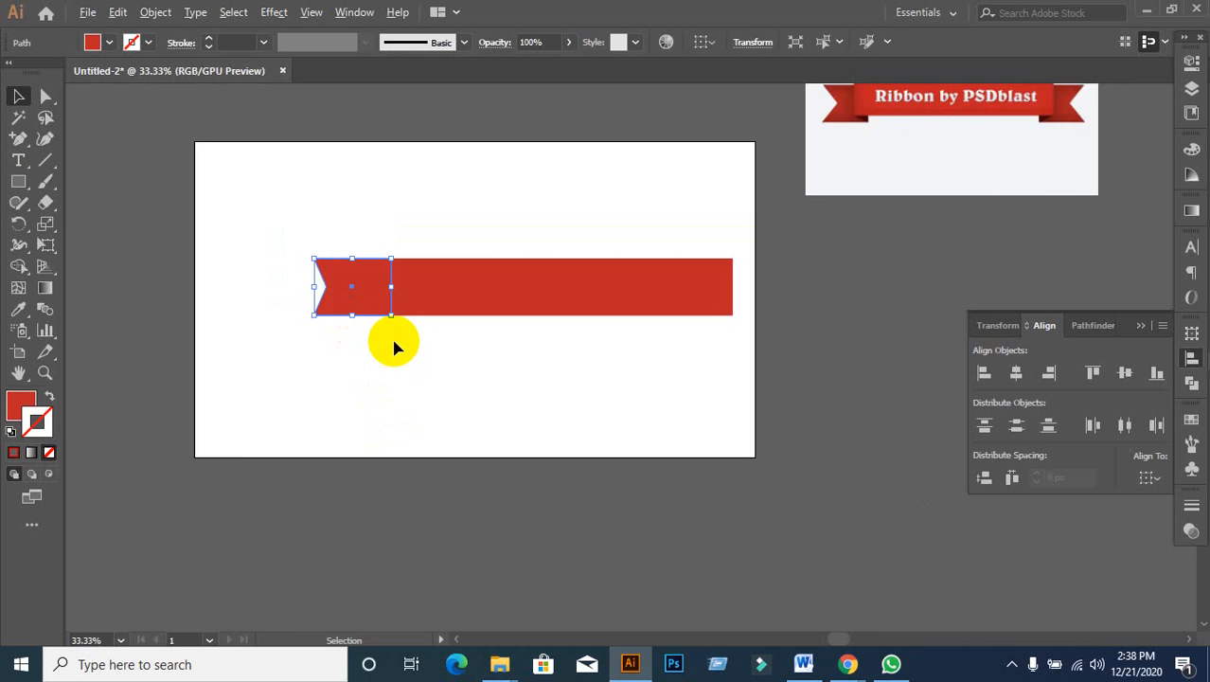
pyautogui.scroll(1, 432, 358)
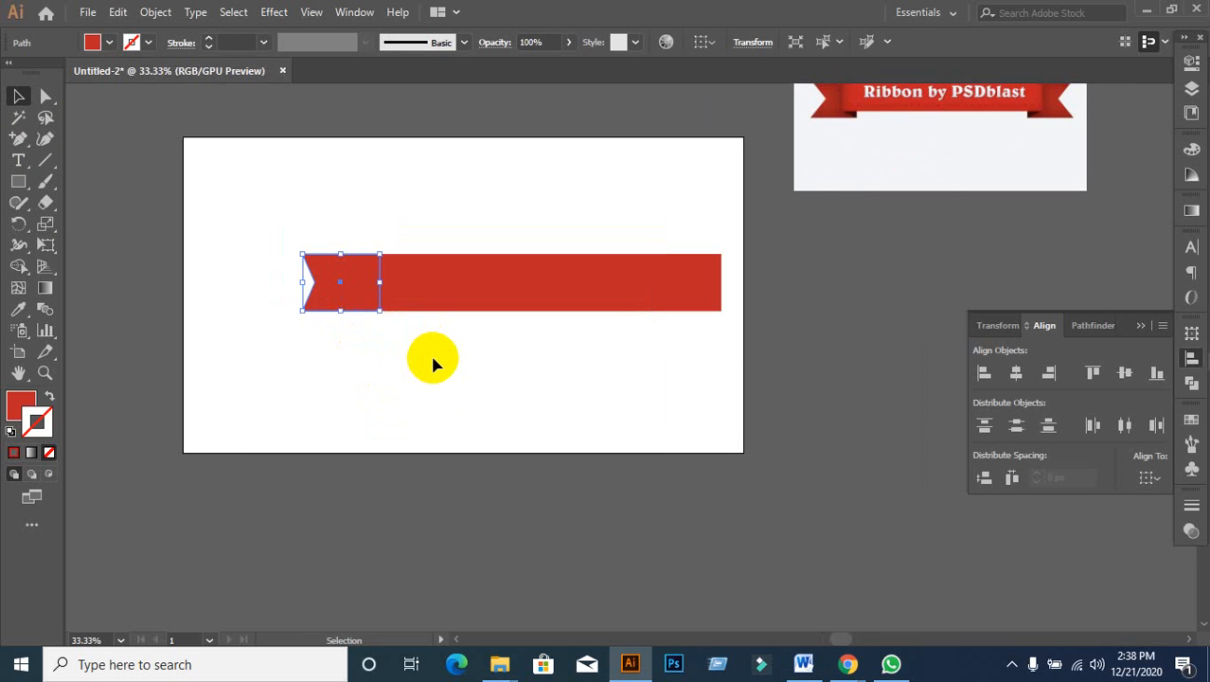
pyautogui.click(330, 310)
pyautogui.moveTo(329, 306); pyautogui.dragTo(357, 296)
# Step: Undo the end piece's move, its V-shaped notch and the added anchor point
pyautogui.press('a')
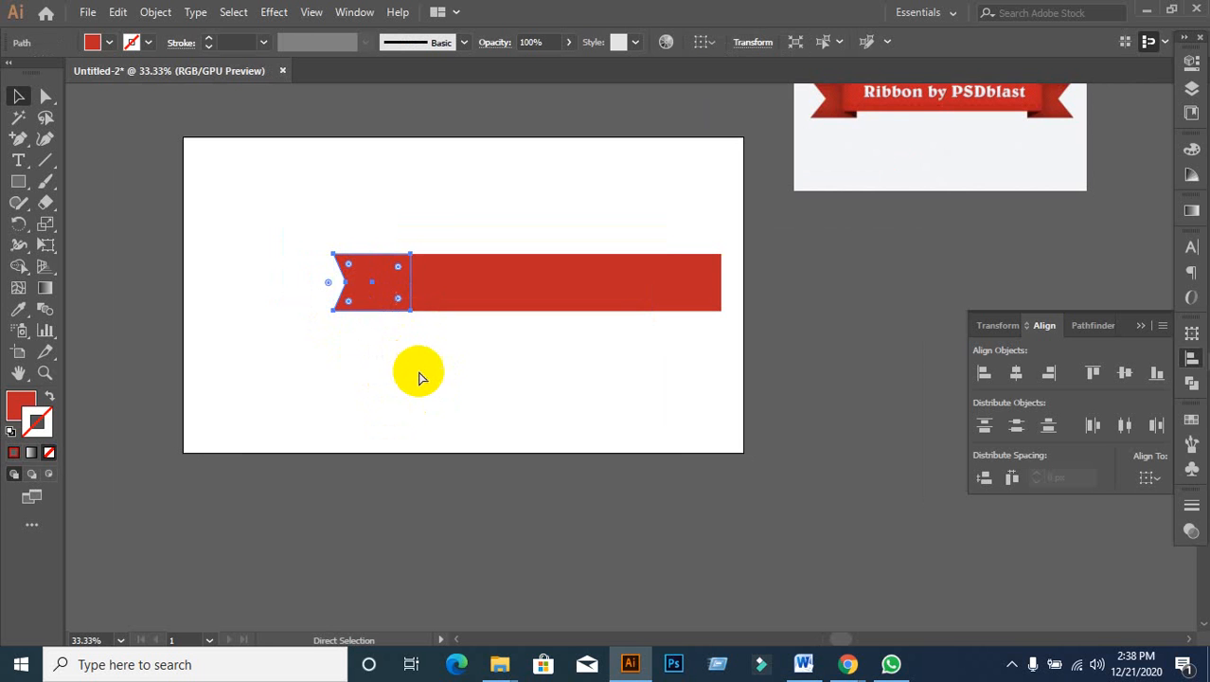
pyautogui.hotkey('ctrl', 'z')
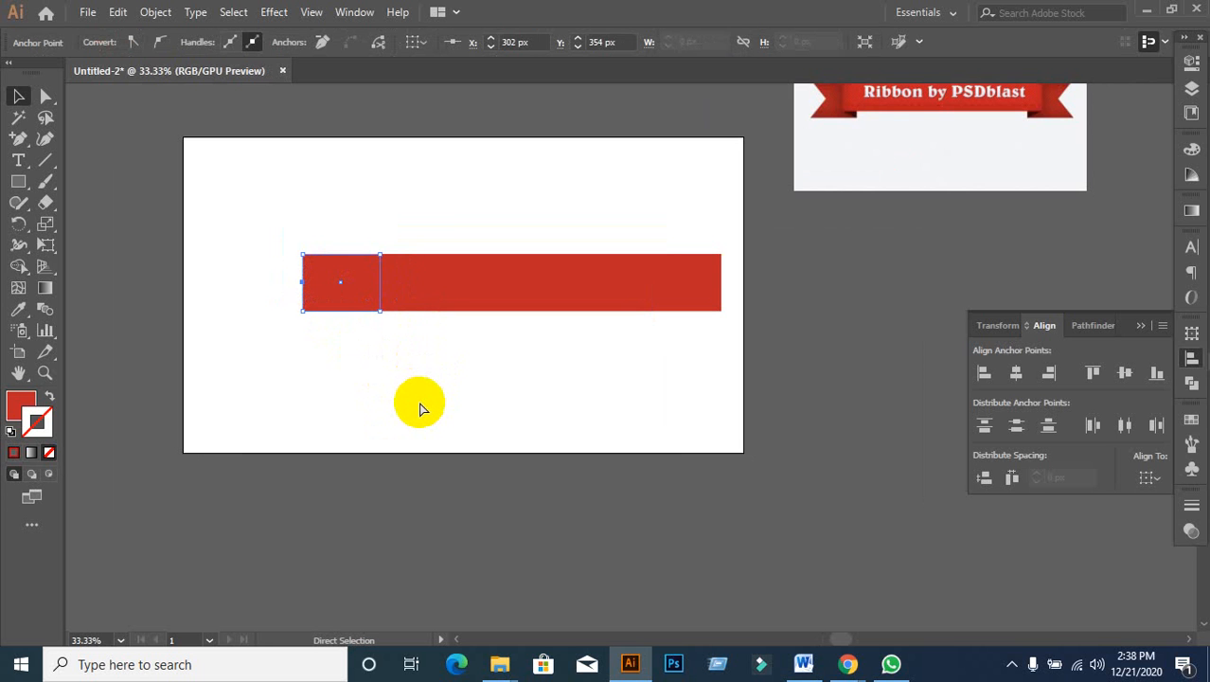
pyautogui.click(413, 405)
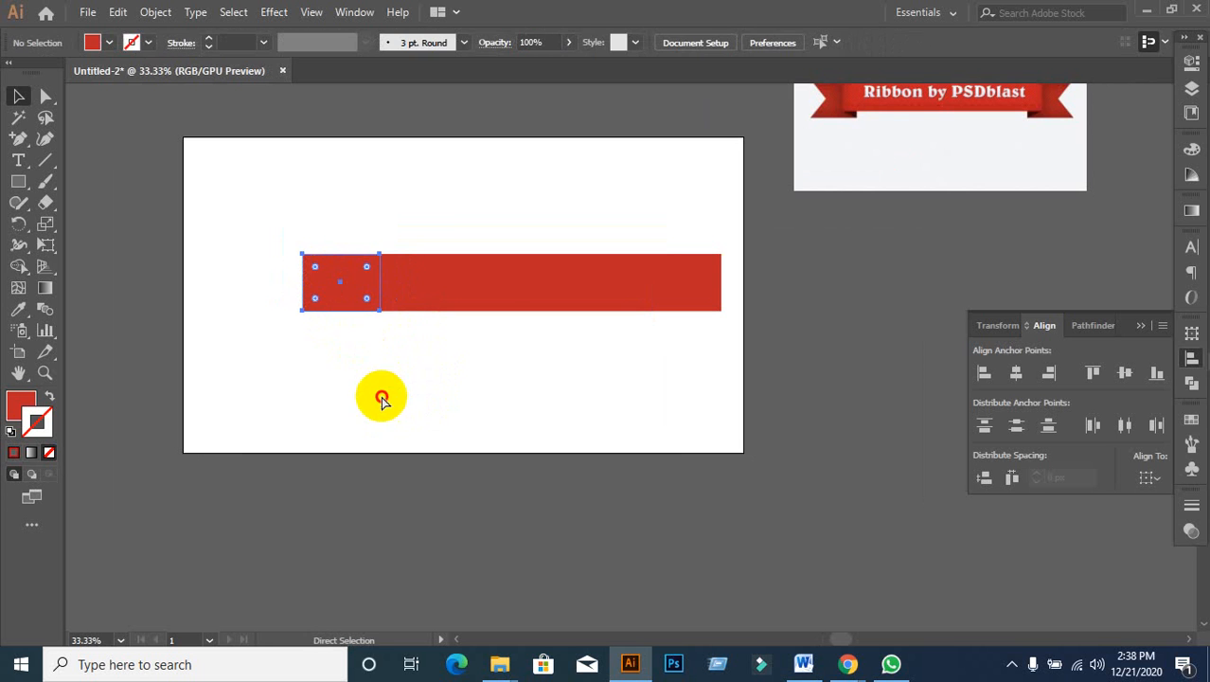
# Step: Narrow the short rectangle at the red bar's left end by moving its outer edge inward
pyautogui.scroll(1, 379, 368)
pyautogui.press('v')
pyautogui.click(297, 269)
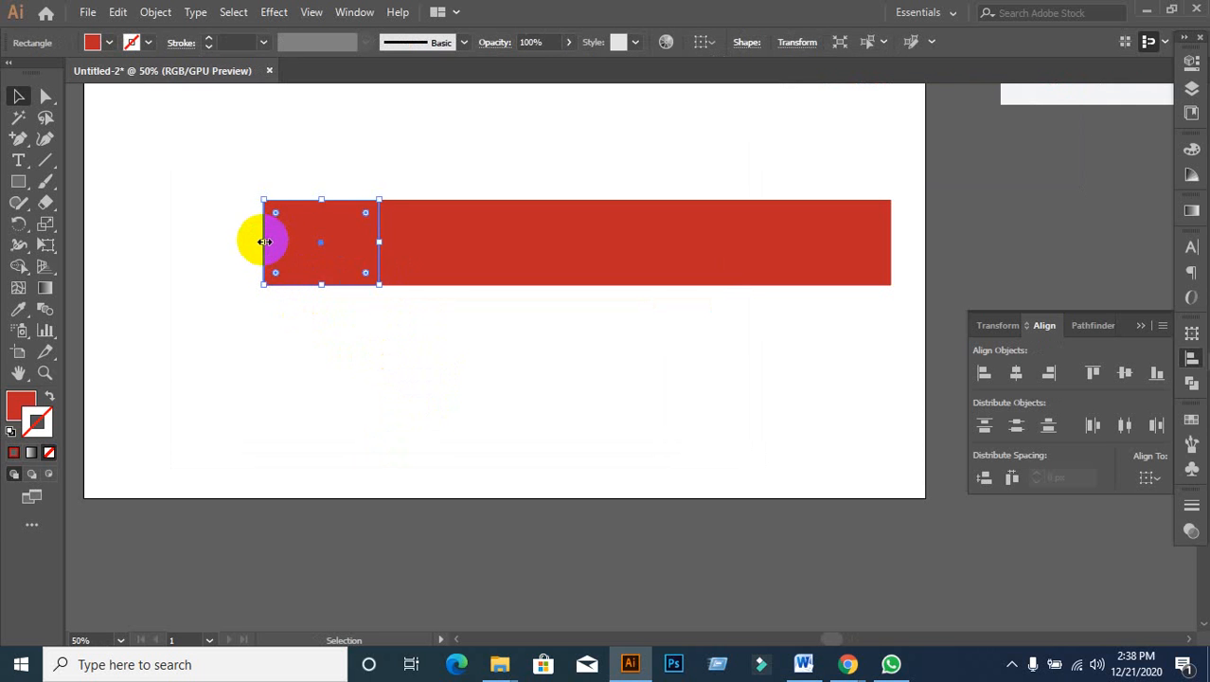
pyautogui.moveTo(262, 240); pyautogui.dragTo(295, 241)
pyautogui.moveTo(295, 242); pyautogui.dragTo(295, 241)
pyautogui.click(495, 419)
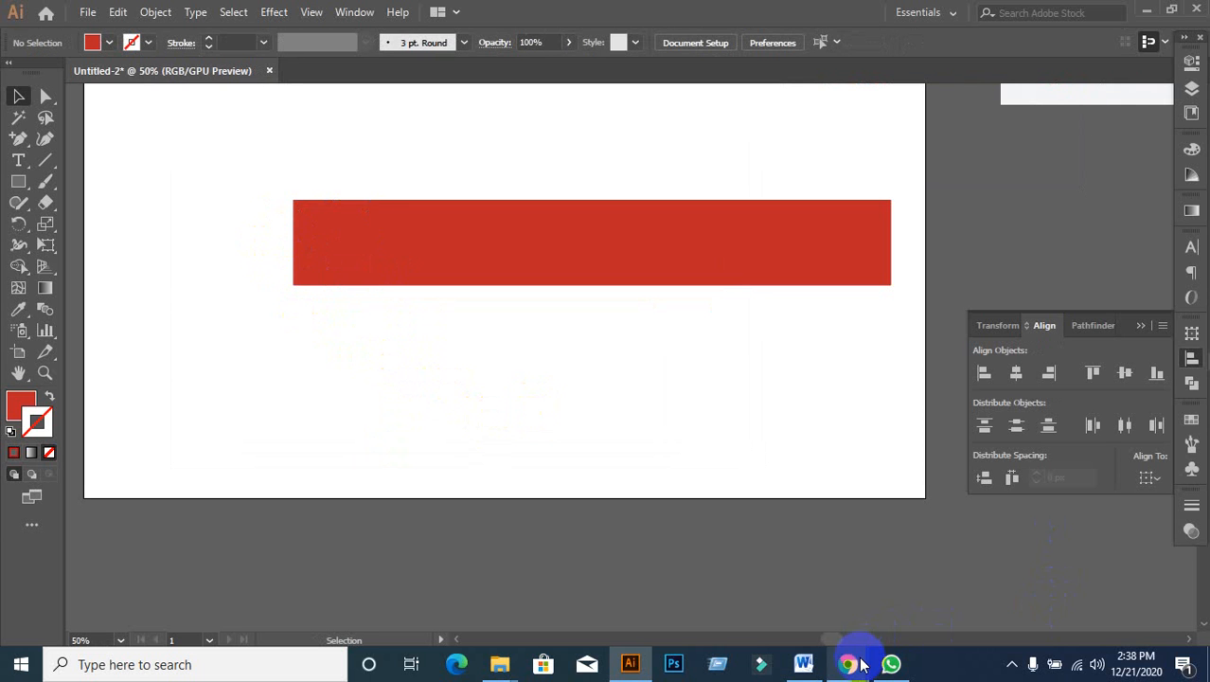
pyautogui.moveTo(848, 664)
pyautogui.click(781, 593)
pyautogui.click(783, 170)
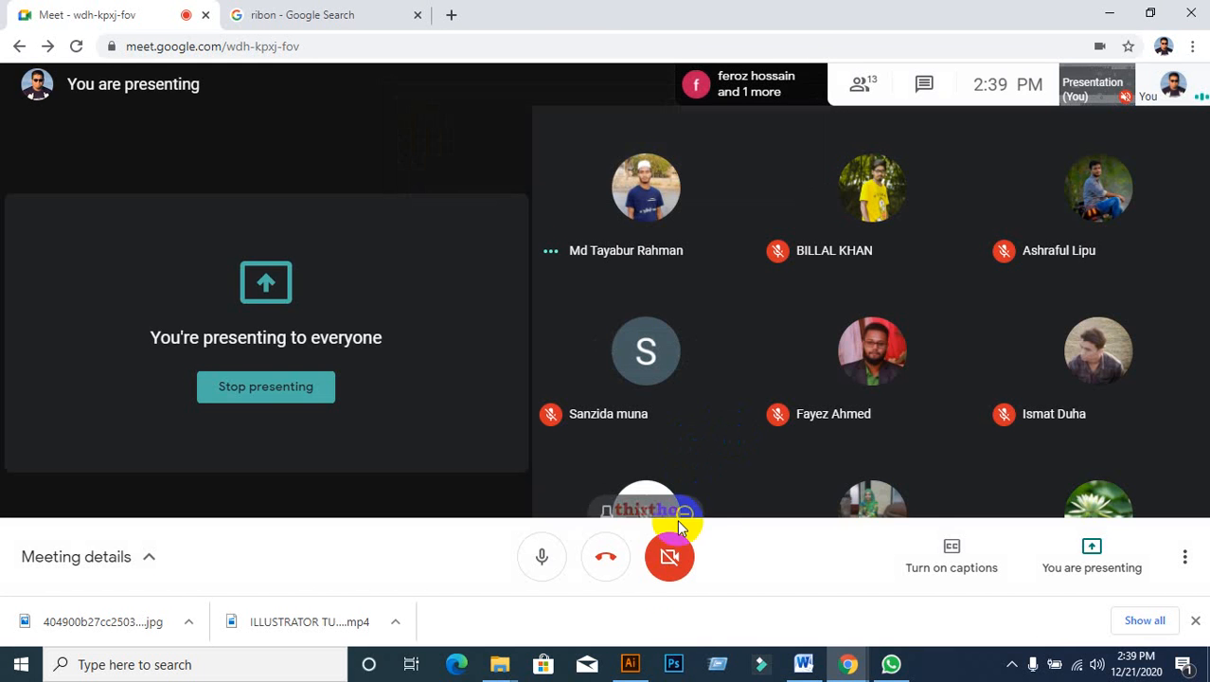
pyautogui.click(630, 664)
# Step: Add an anchor point at the middle of the short rectangle's left edge, at about Y 354 px
pyautogui.click(305, 230)
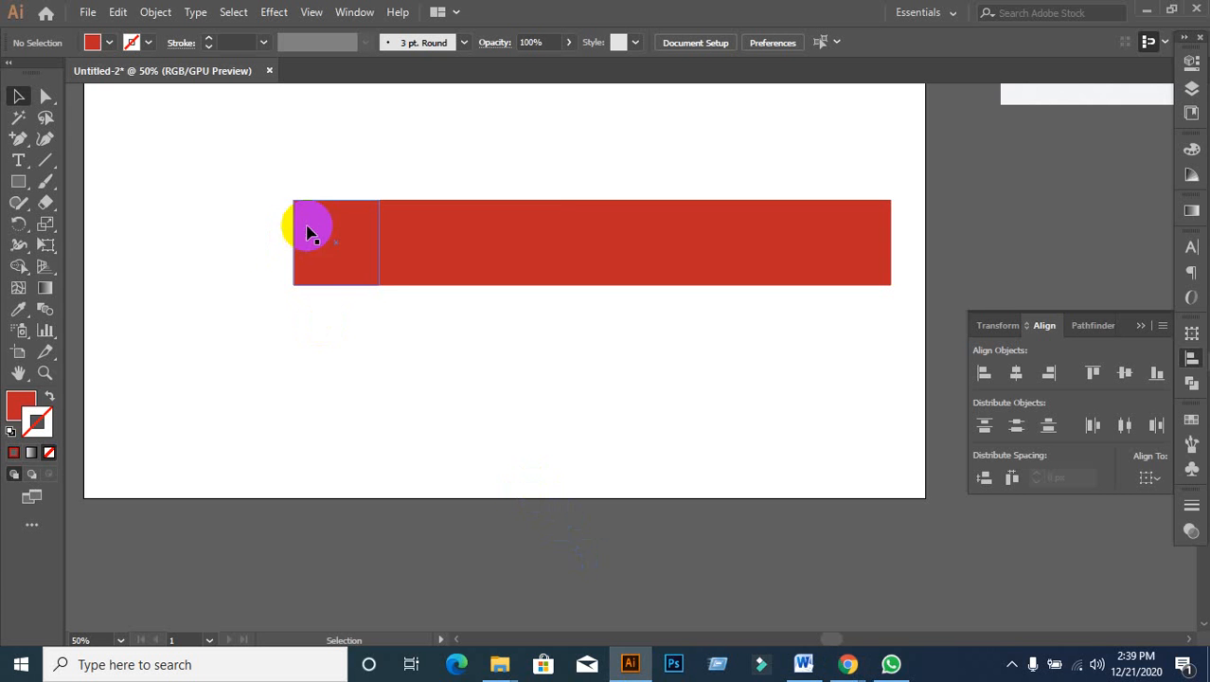
pyautogui.click(19, 139)
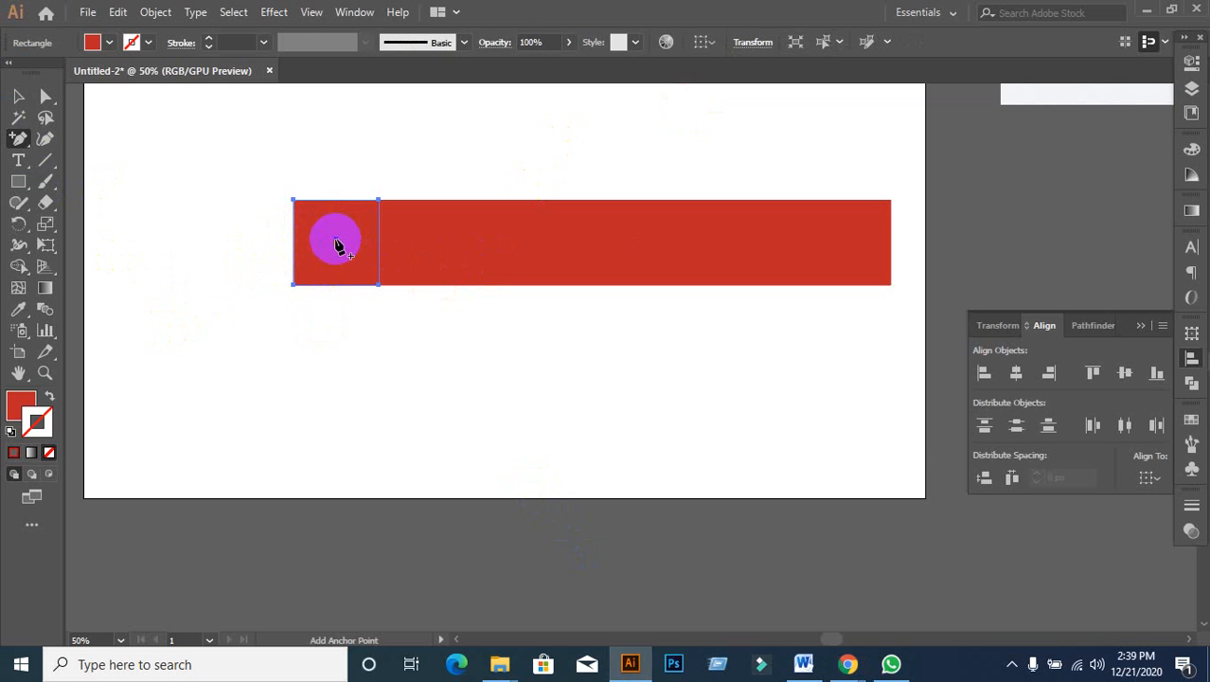
pyautogui.click(299, 248)
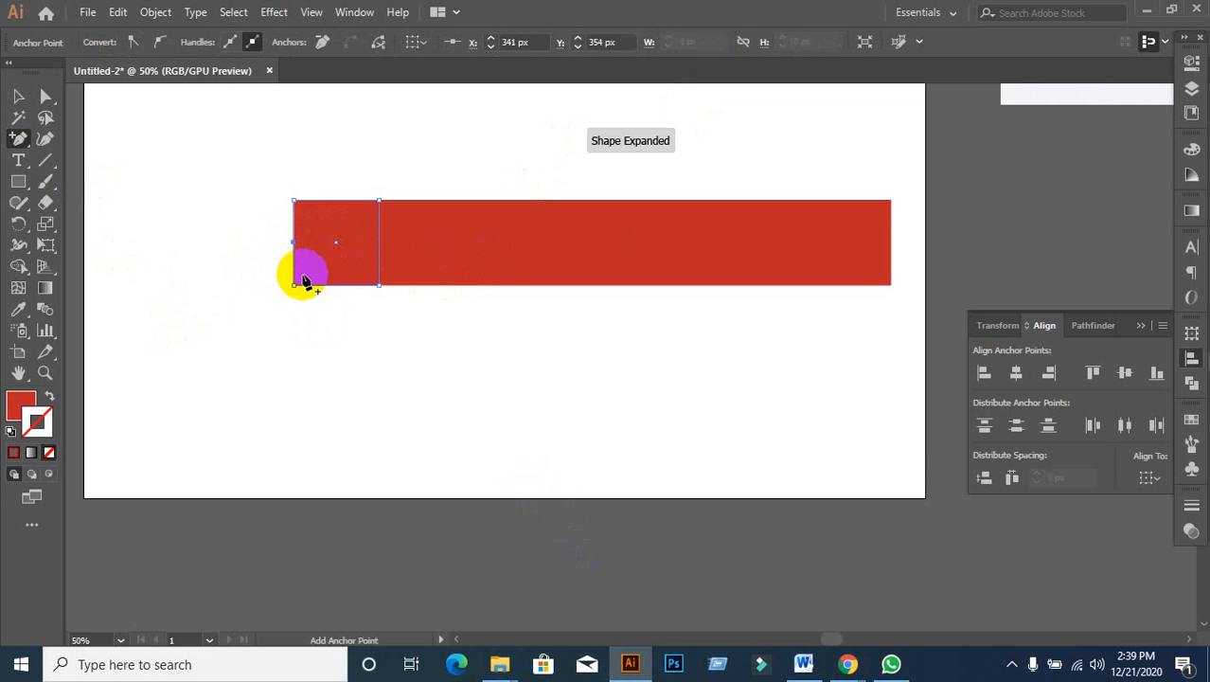
# Step: Shift the new left-edge anchor point inward to X 361 px to form a V-shaped notch
pyautogui.click(46, 96)
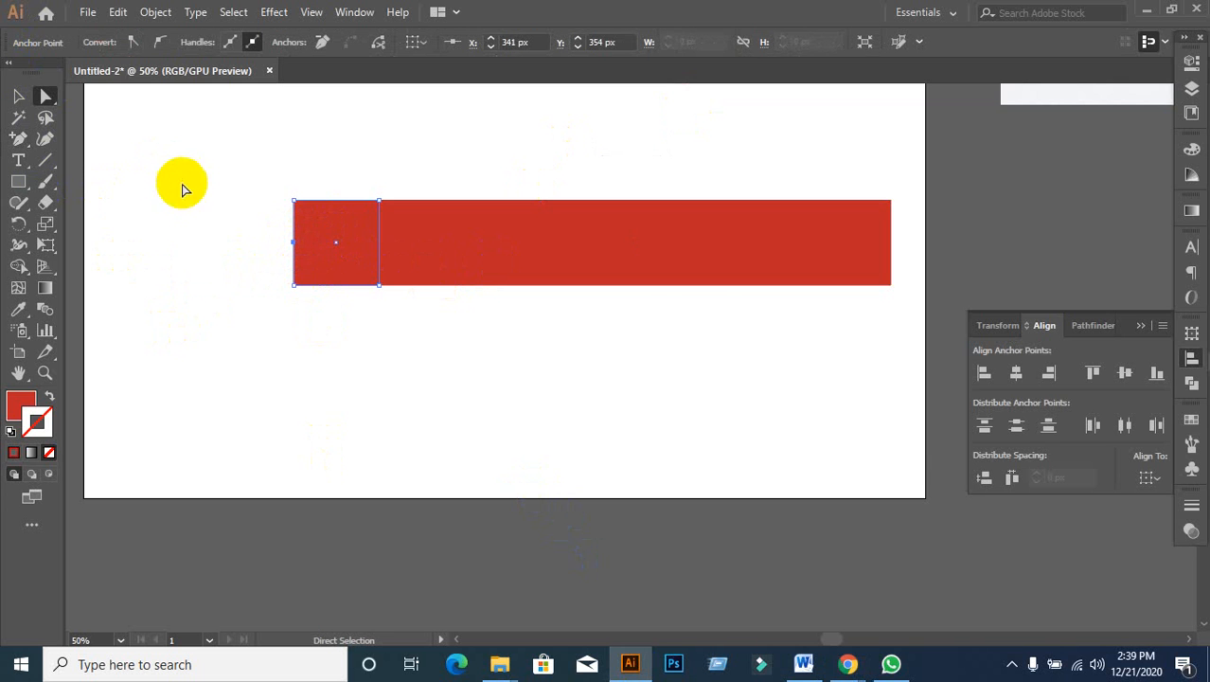
pyautogui.click(291, 246)
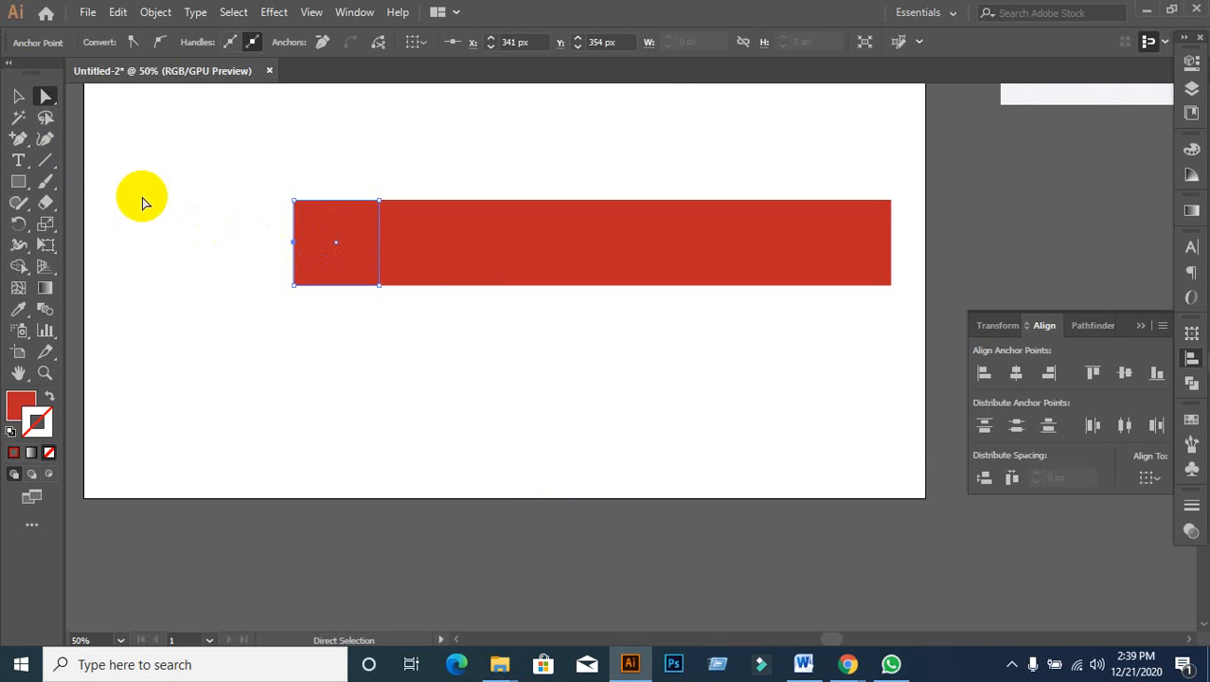
pyautogui.hotkey('shift', 'Right')
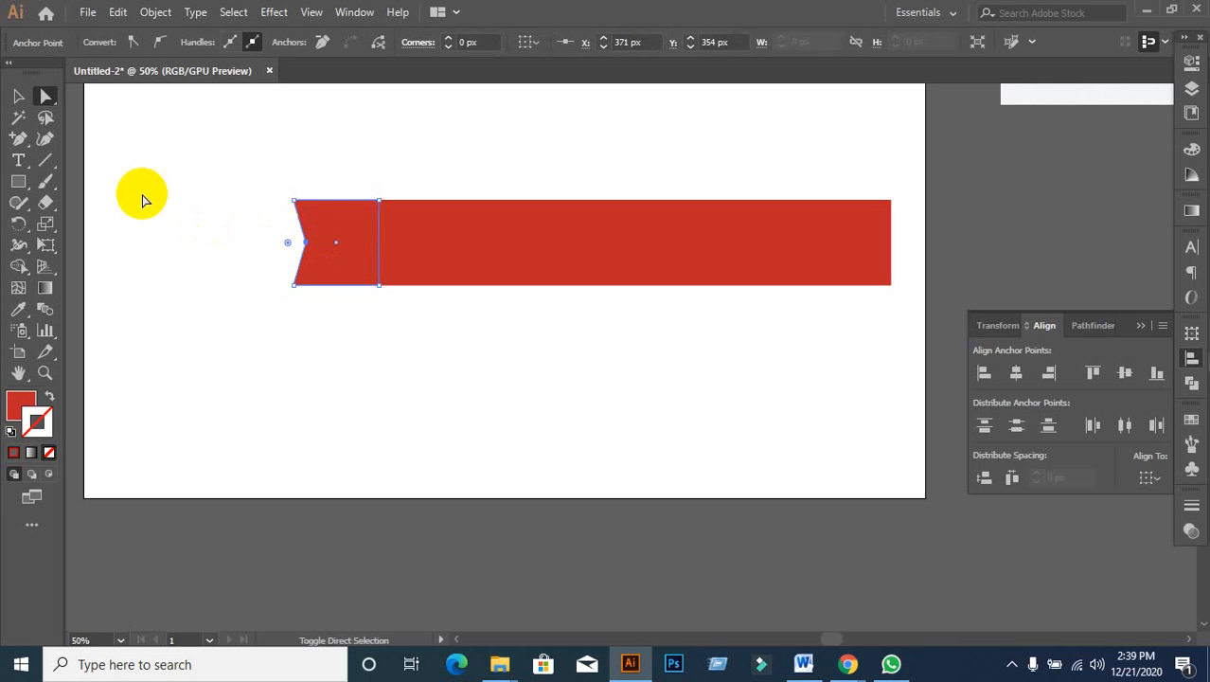
pyautogui.click(18, 96)
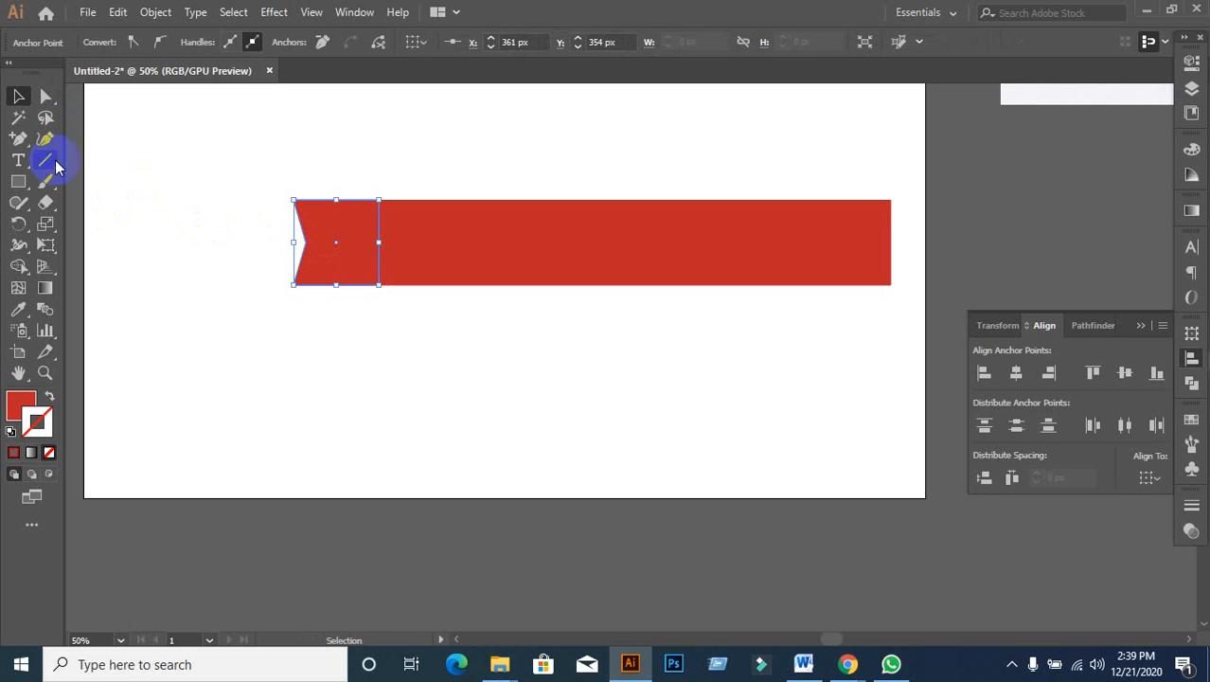
pyautogui.click(189, 257)
pyautogui.click(361, 268)
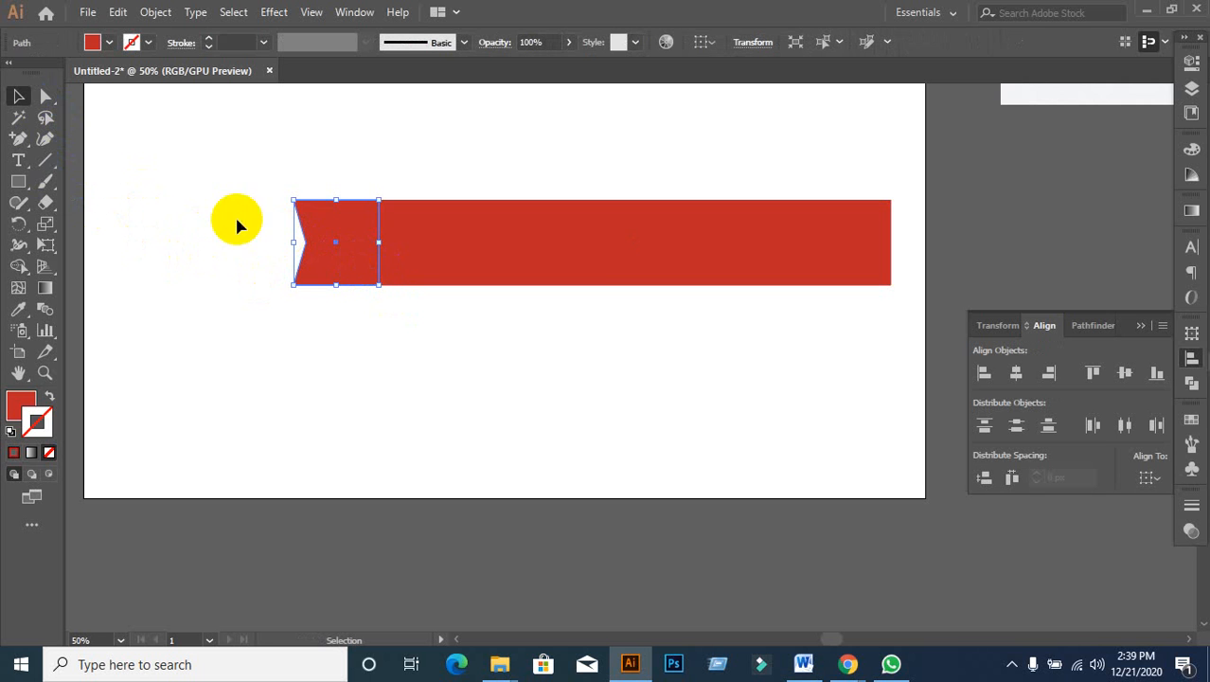
# Step: Recolour the notched end piece with the darker red sampled from the left tail of the reference ribbon
pyautogui.scroll(-3, 337, 353)
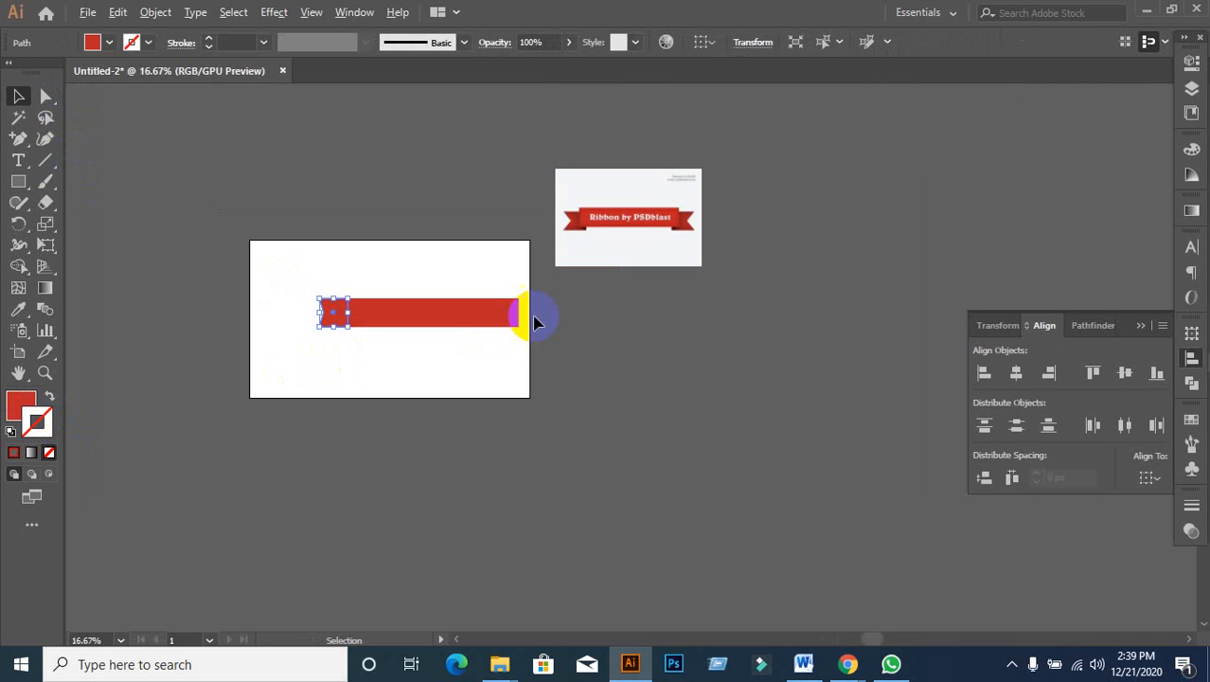
pyautogui.scroll(2, 533, 322)
pyautogui.click(16, 310)
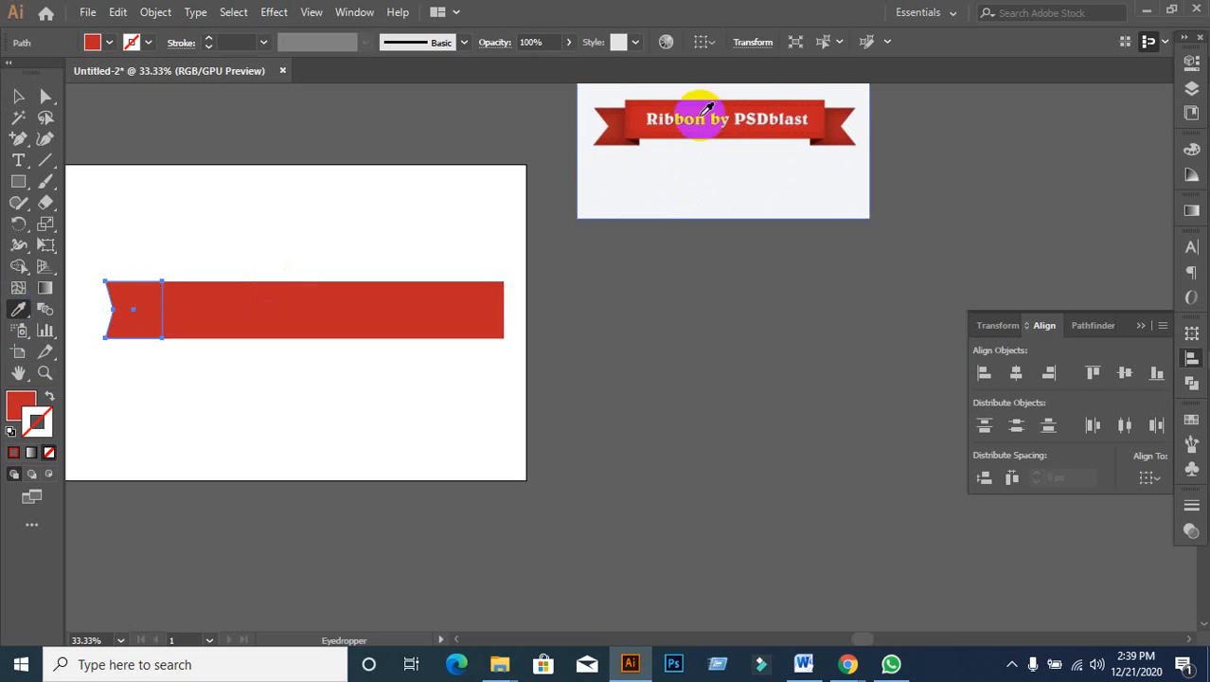
pyautogui.click(609, 121)
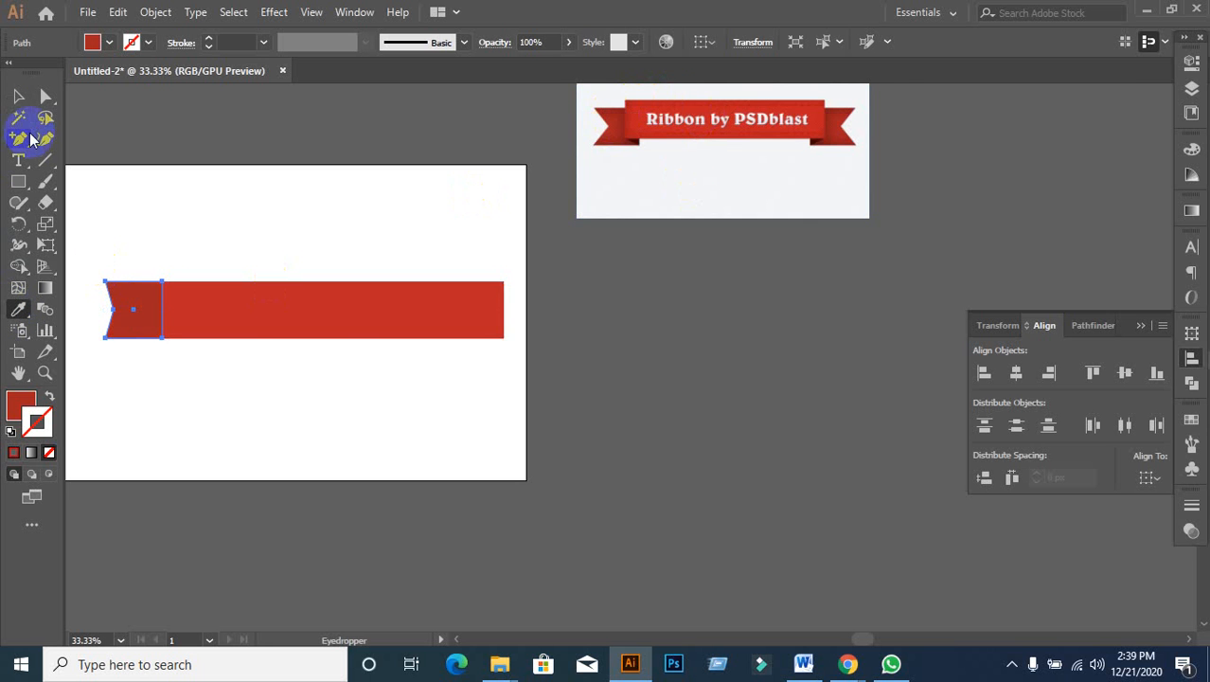
pyautogui.click(18, 95)
pyautogui.click(254, 341)
pyautogui.click(261, 391)
pyautogui.moveTo(176, 407); pyautogui.dragTo(222, 376)
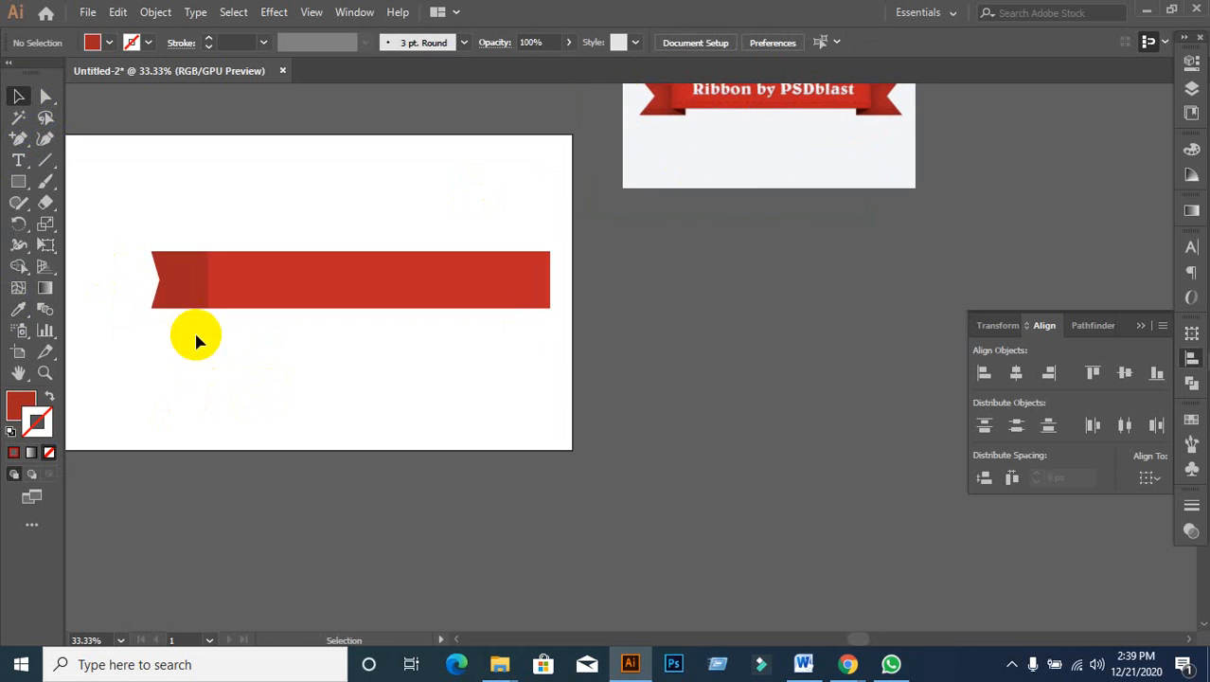
# Step: Move the dark notched end piece straight down so it sits lower than the long red bar
pyautogui.click(174, 299)
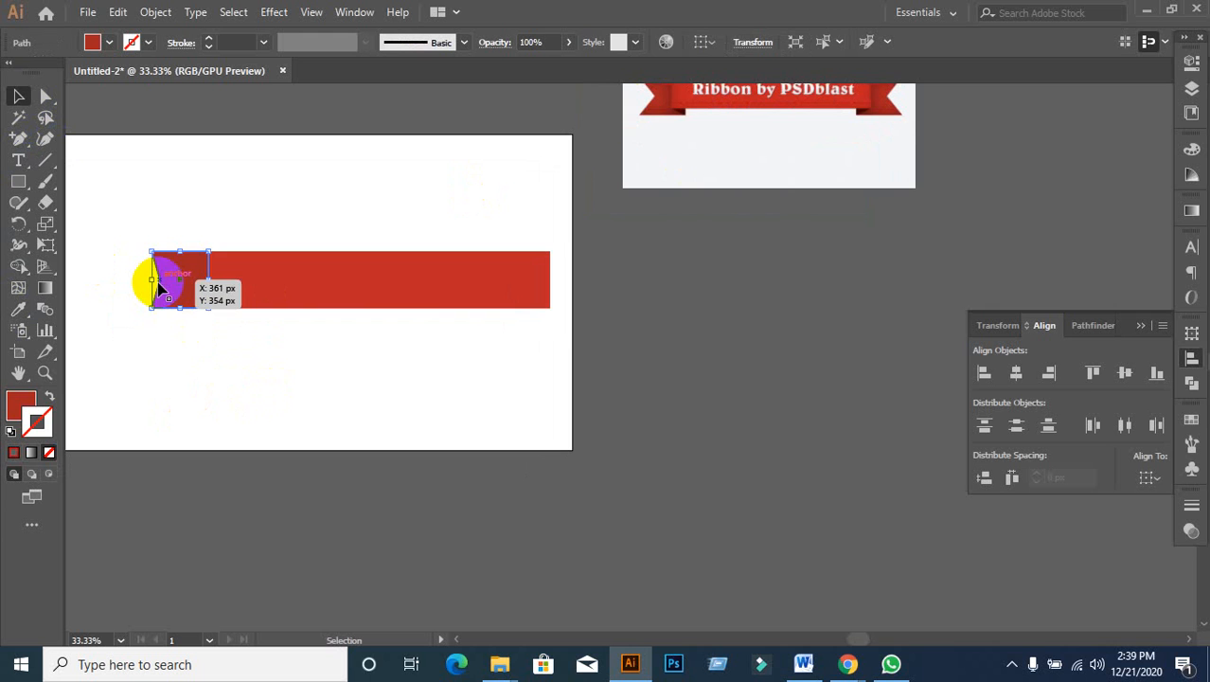
pyautogui.hotkey('shift', 'Down')
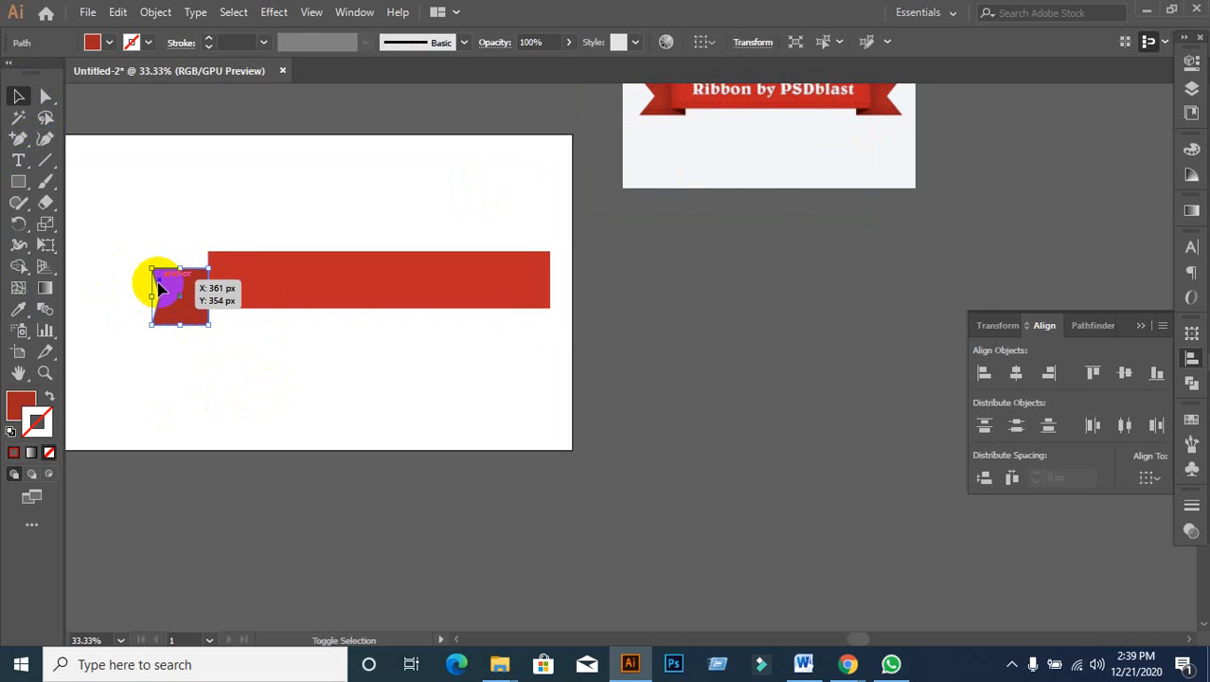
pyautogui.hotkey('shift', 'Down')
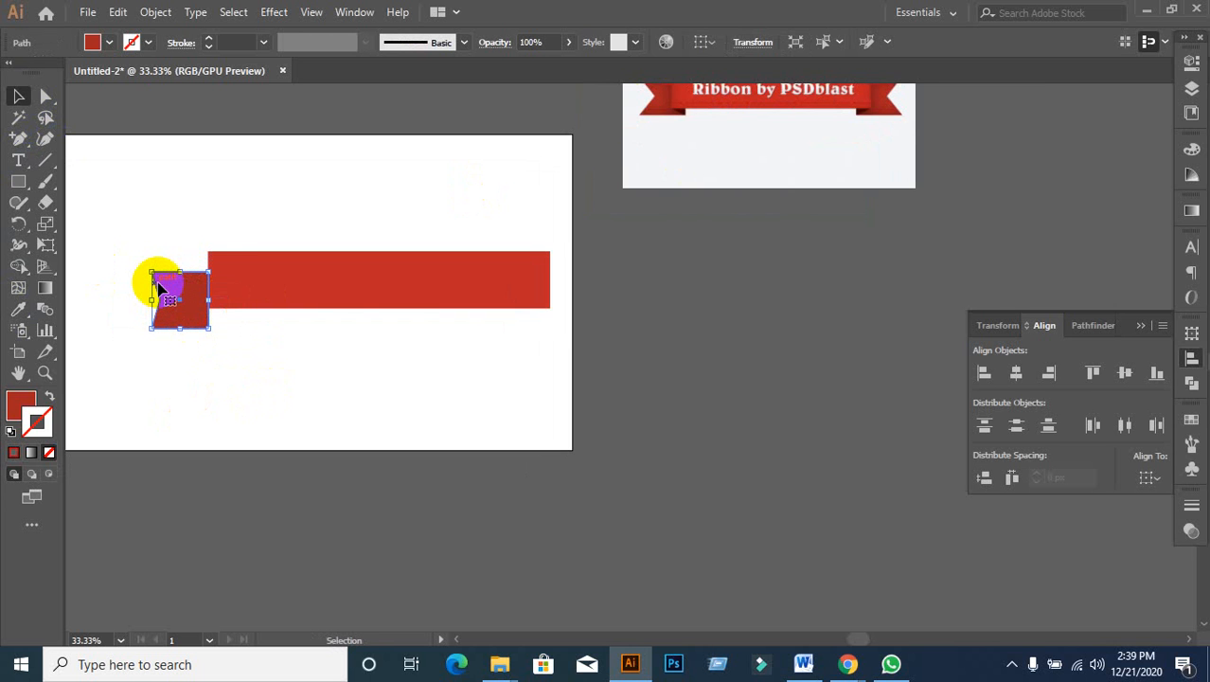
pyautogui.hotkey('shift', 'Up')
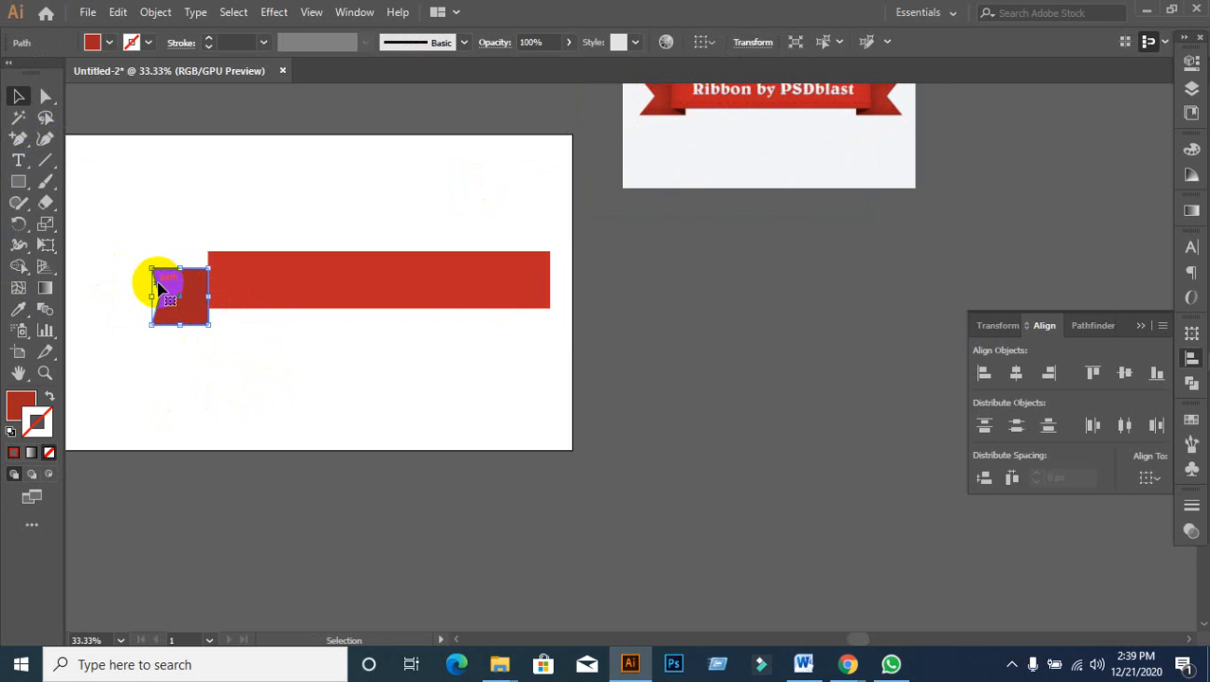
pyautogui.scroll(1, 144, 289)
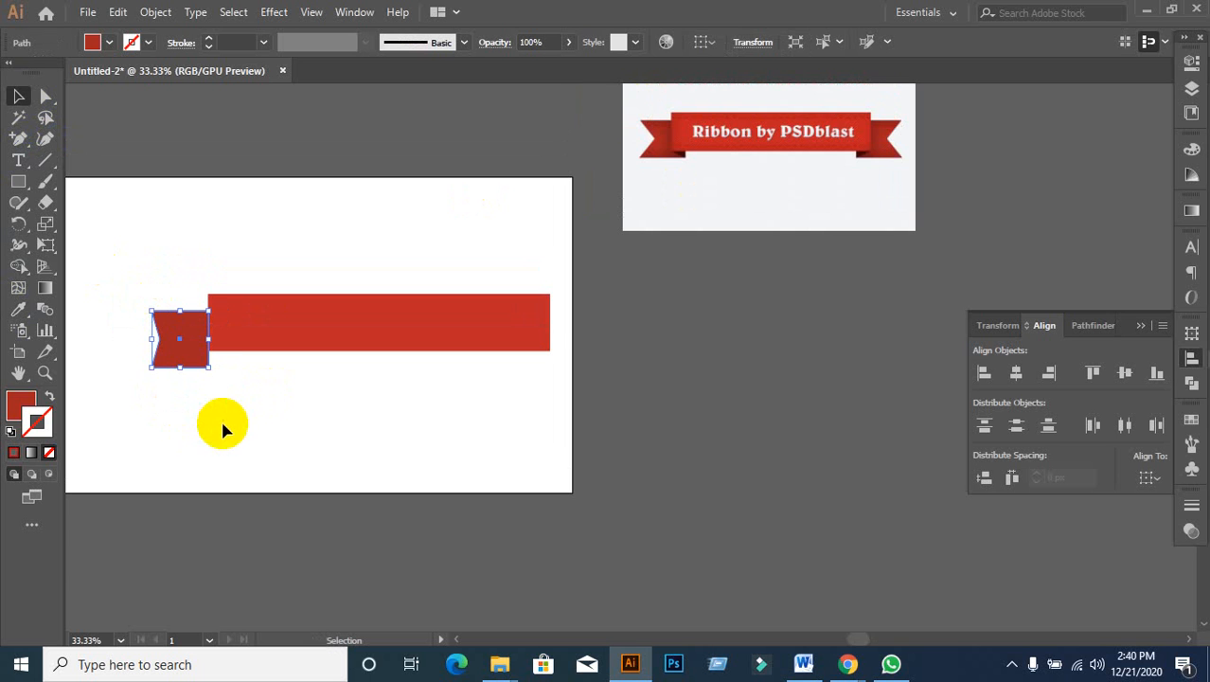
pyautogui.click(204, 408)
# Step: Move the end piece horizontally inward so about half of it overlaps the bar's left end
pyautogui.scroll(2, 200, 408)
pyautogui.click(136, 308)
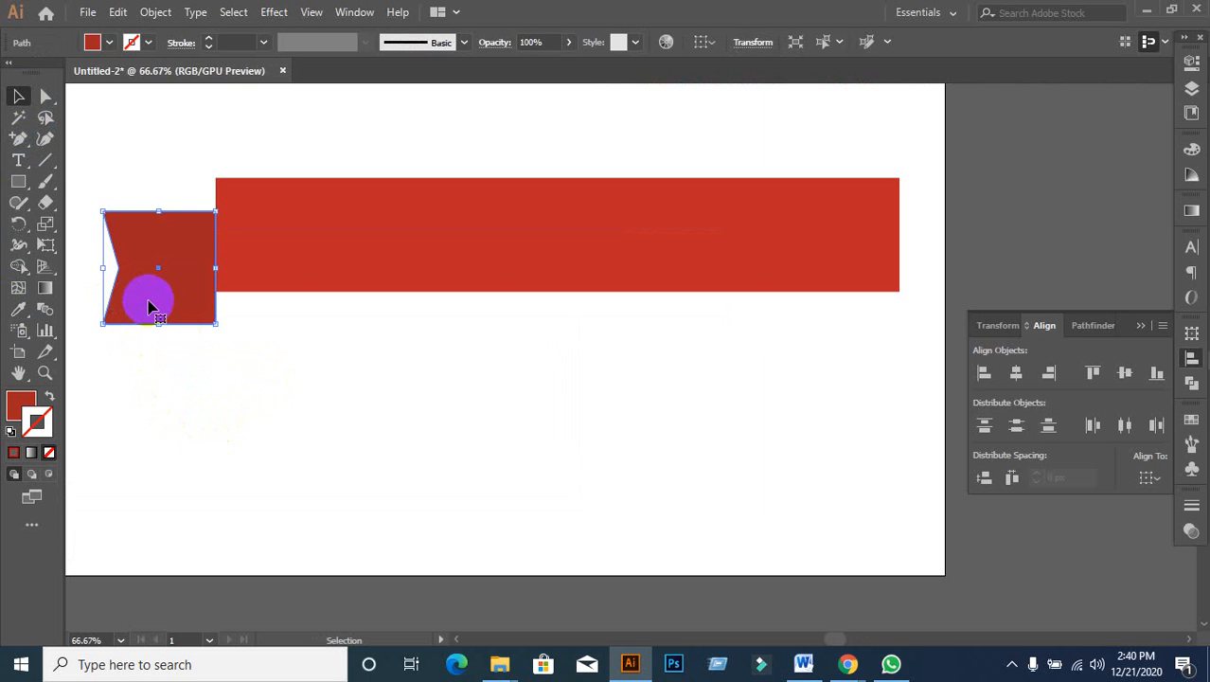
pyautogui.moveTo(145, 296); pyautogui.dragTo(200, 298)
pyautogui.click(221, 334)
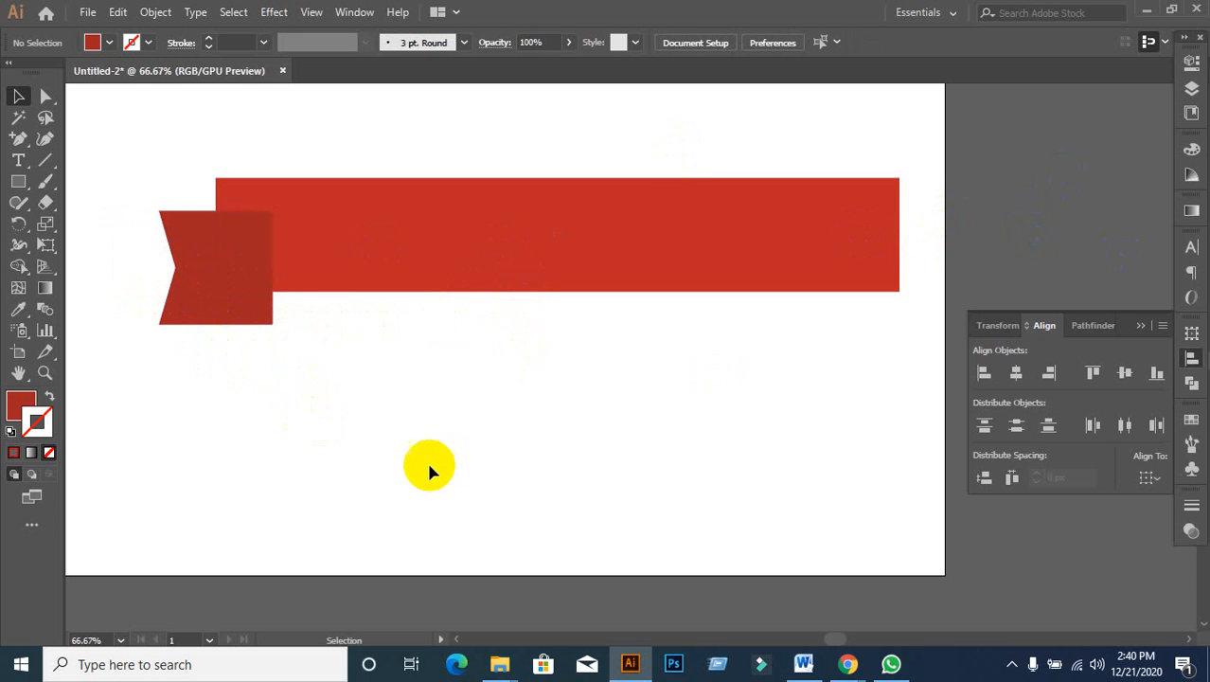
# Step: Send the notched end piece backward behind the long red bar
pyautogui.click(183, 305)
pyautogui.hotkey('ctrl', '[')
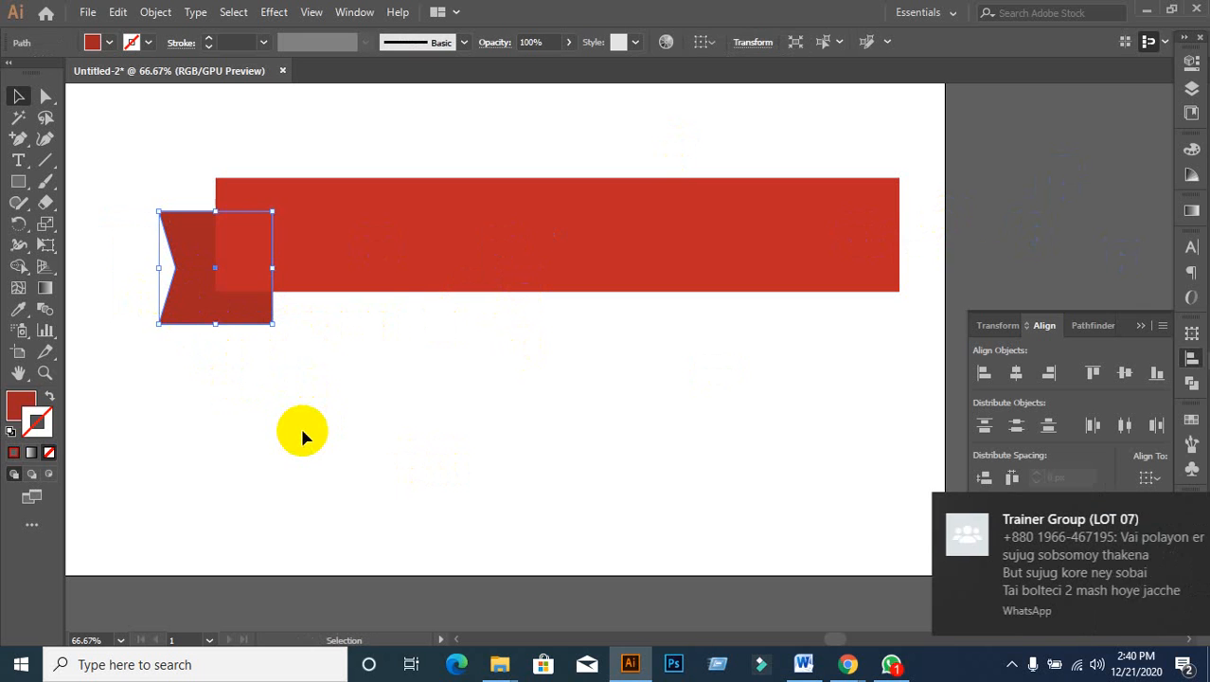
pyautogui.click(301, 430)
pyautogui.click(239, 319)
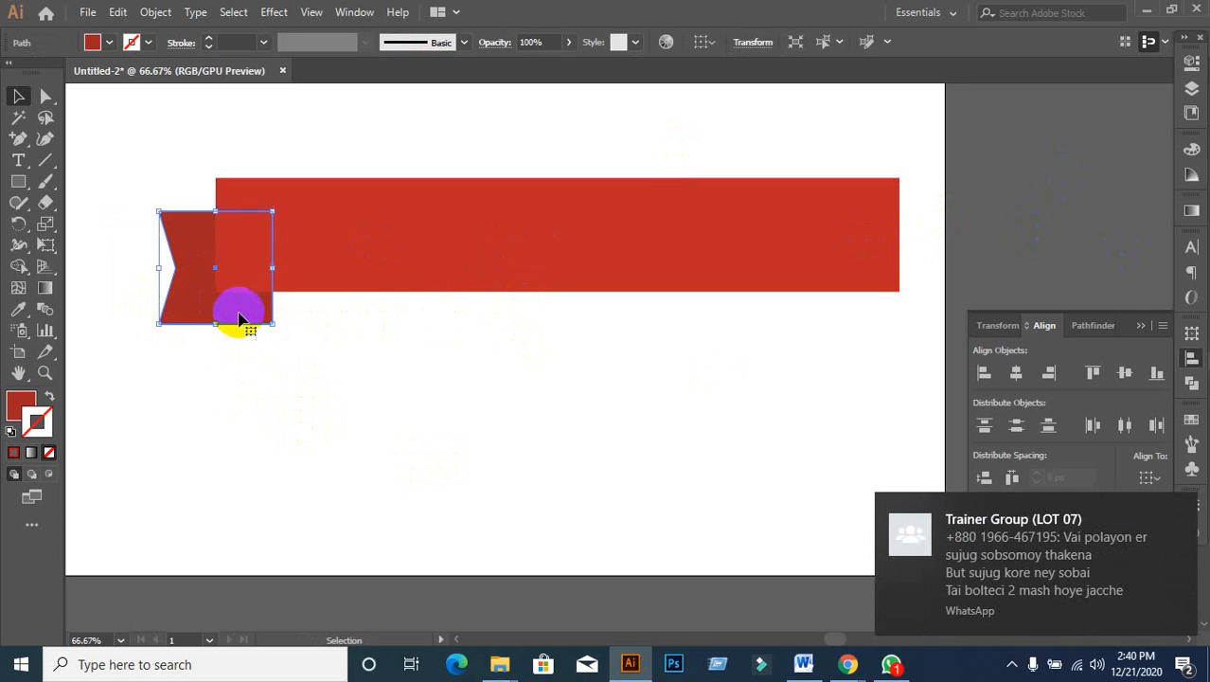
pyautogui.click(297, 394)
pyautogui.hotkey('ctrl', '-')
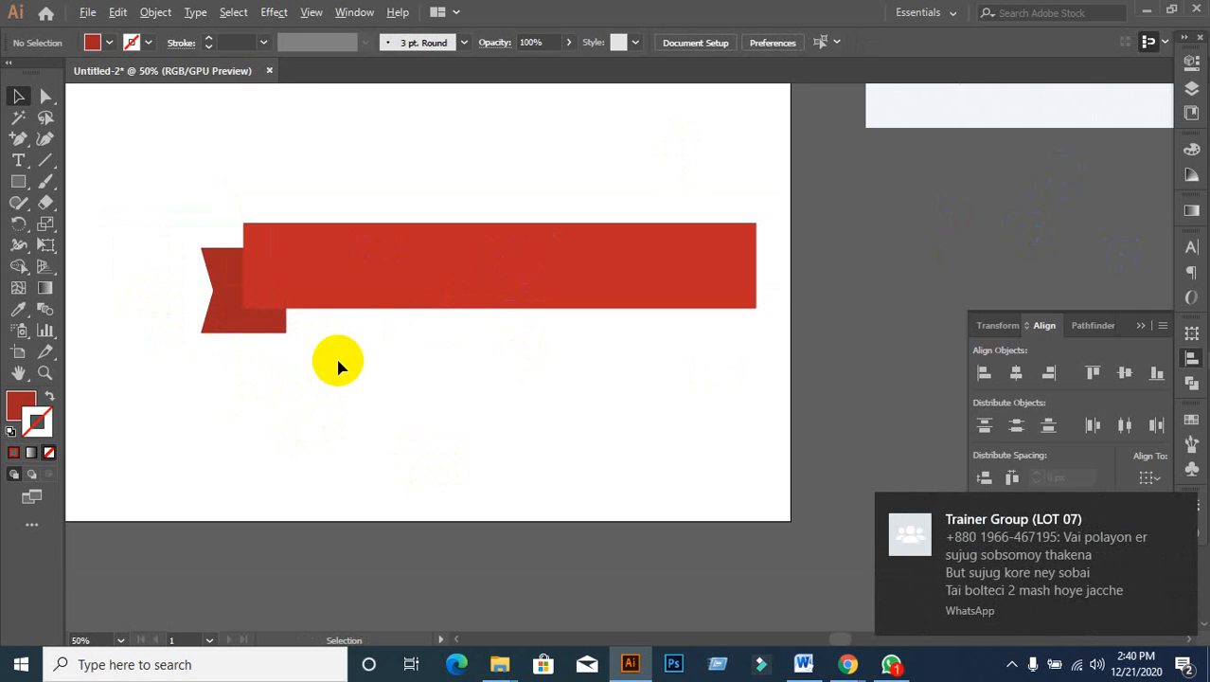
# Step: Undo the end piece's stacking change, its inward move and its downward shift
pyautogui.click(18, 142)
pyautogui.click(286, 435)
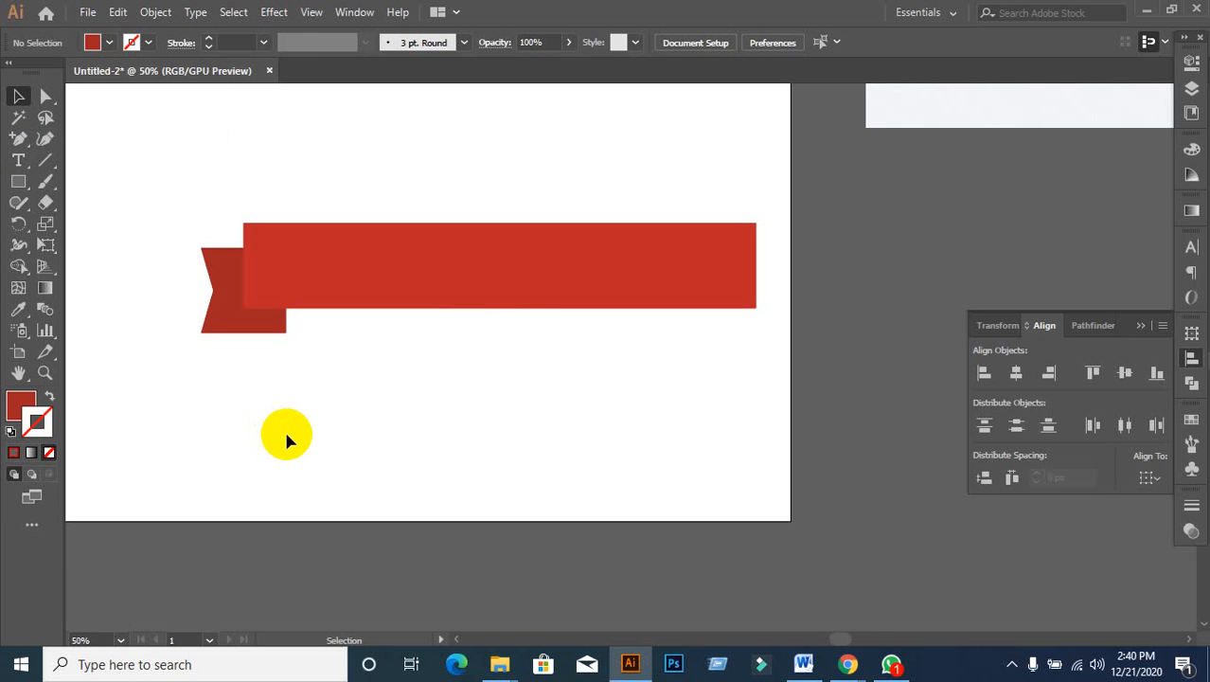
pyautogui.hotkey('ctrl', 'z')
pyautogui.hotkey('ctrl', 'z')
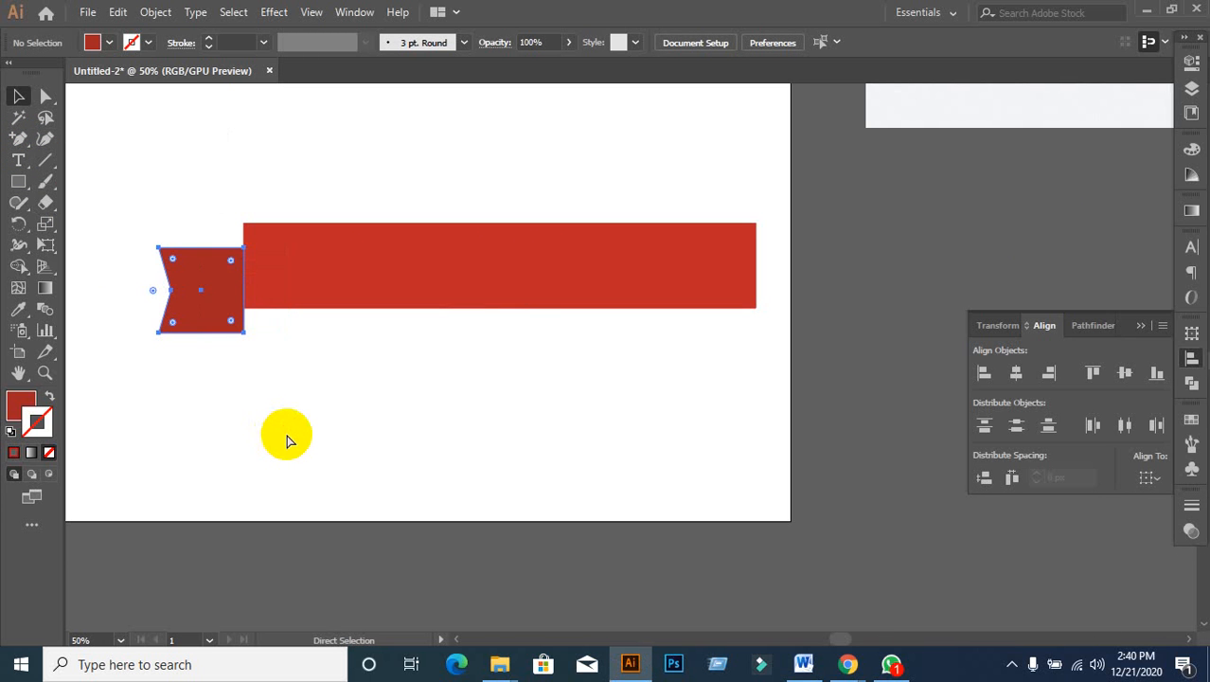
pyautogui.press('Up')
pyautogui.press('Up')
pyautogui.press('Up')
pyautogui.press('Up')
pyautogui.press('Up')
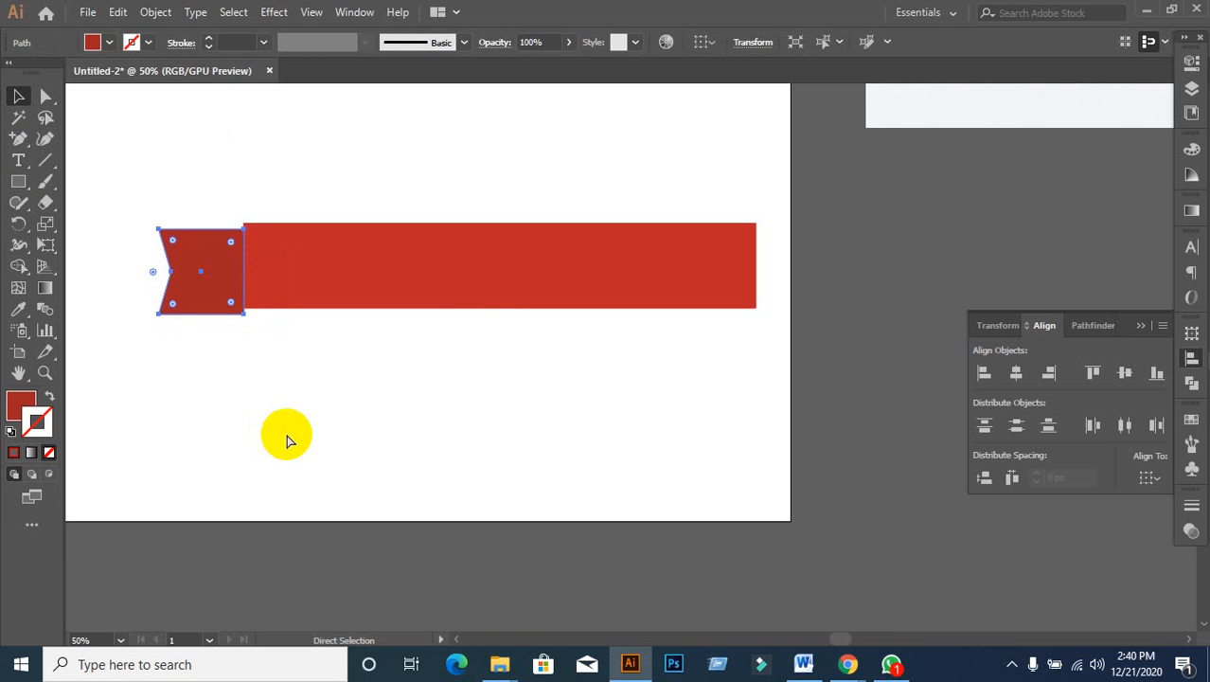
# Step: Show all hidden objects to bring back the two dashed stitch lines along the bar
pyautogui.click(287, 438)
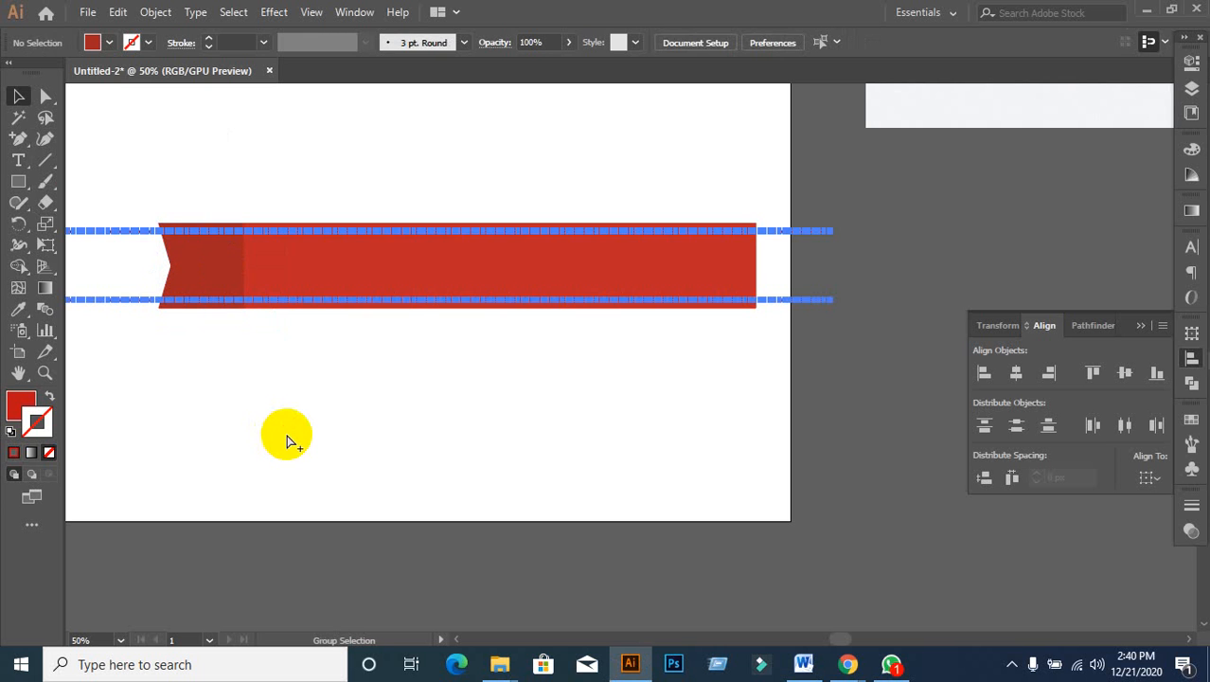
pyautogui.click(375, 383)
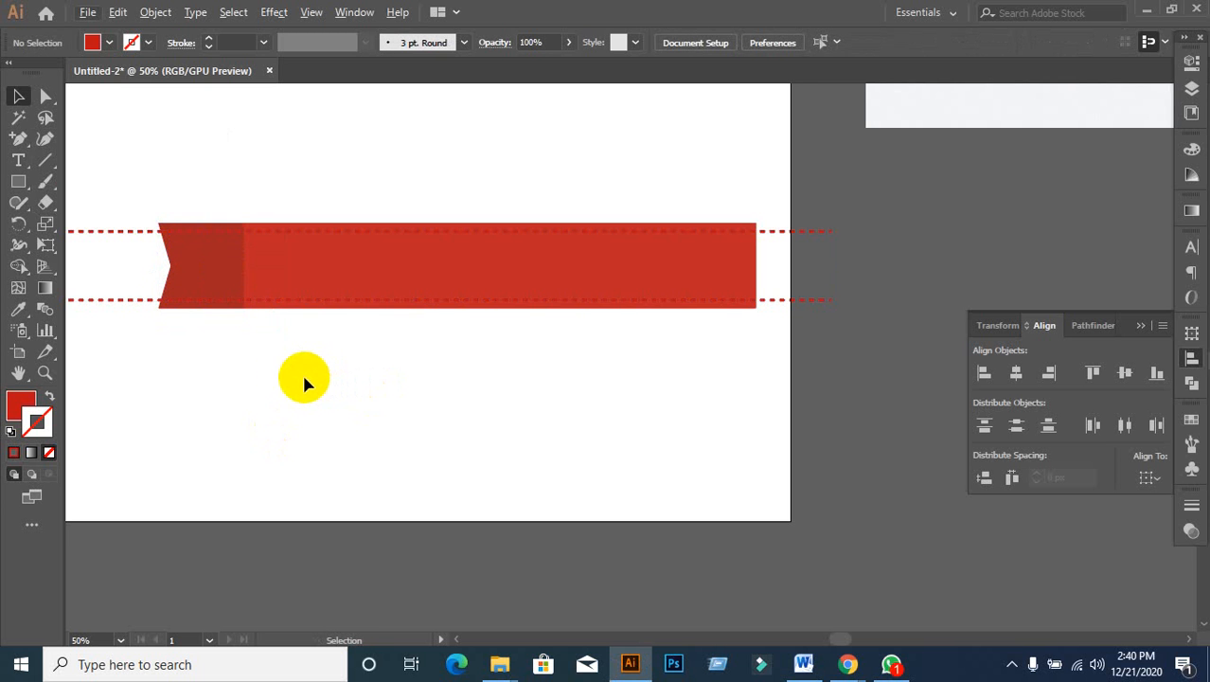
pyautogui.moveTo(276, 380); pyautogui.dragTo(525, 390)
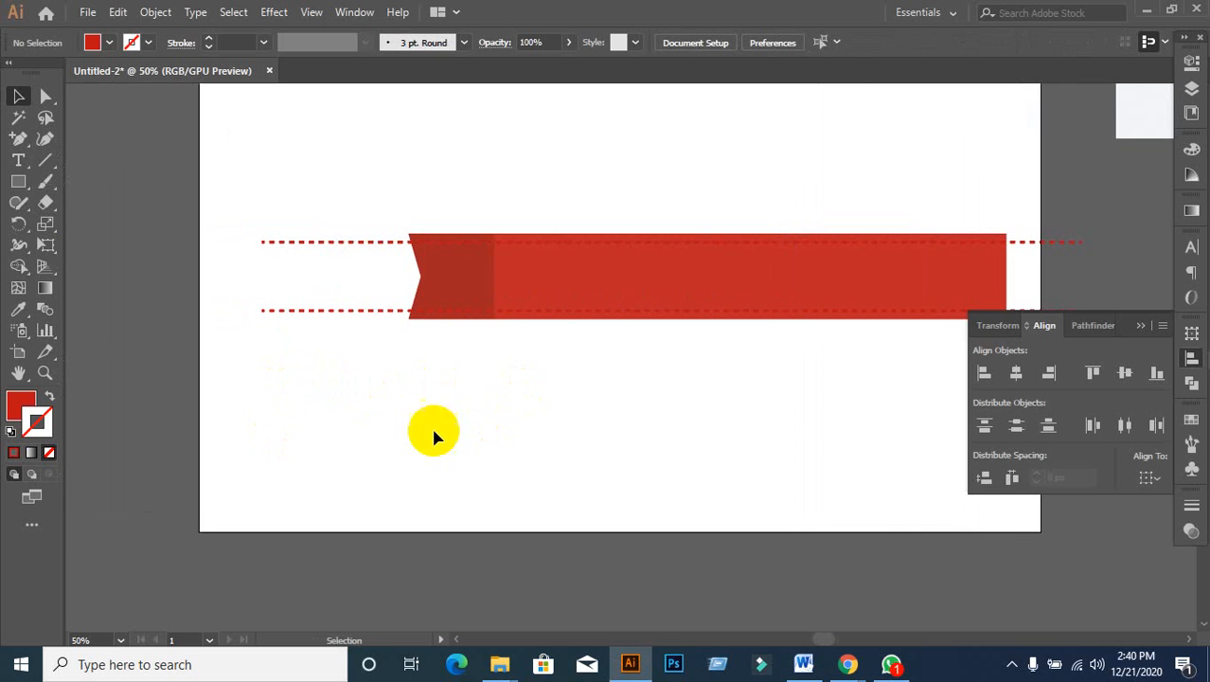
# Step: Ungroup the lower dashed stitch line
pyautogui.click(268, 319)
pyautogui.rightClick(299, 320)
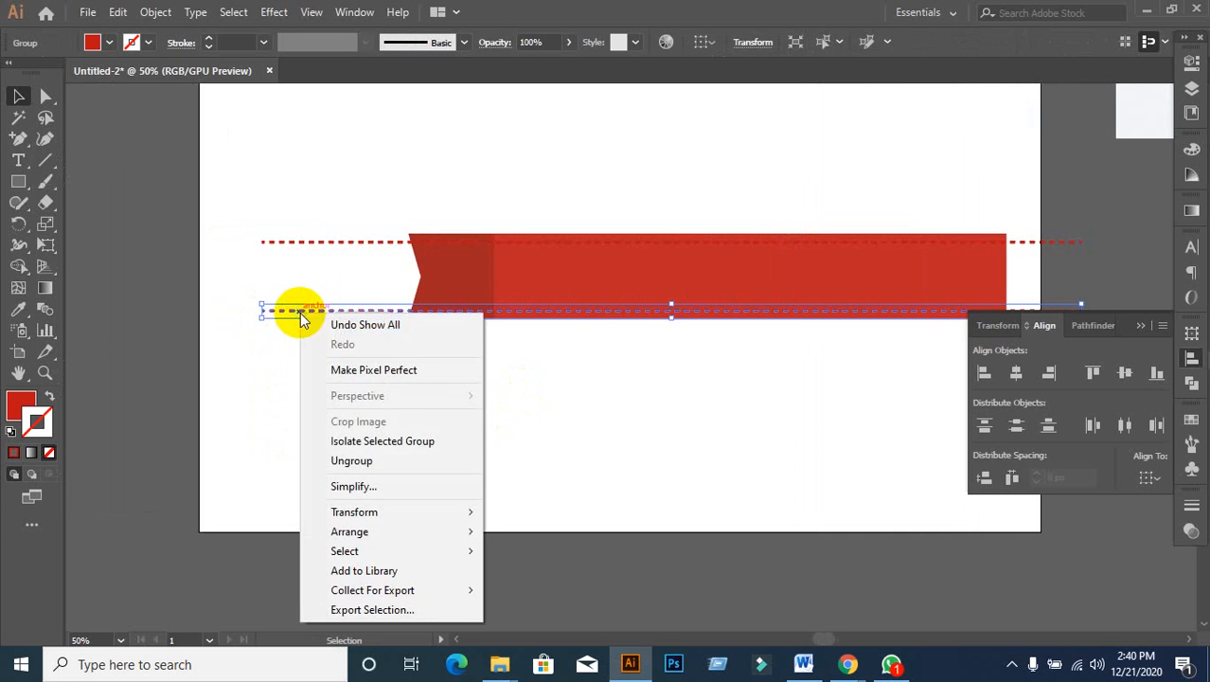
pyautogui.click(401, 460)
pyautogui.click(408, 373)
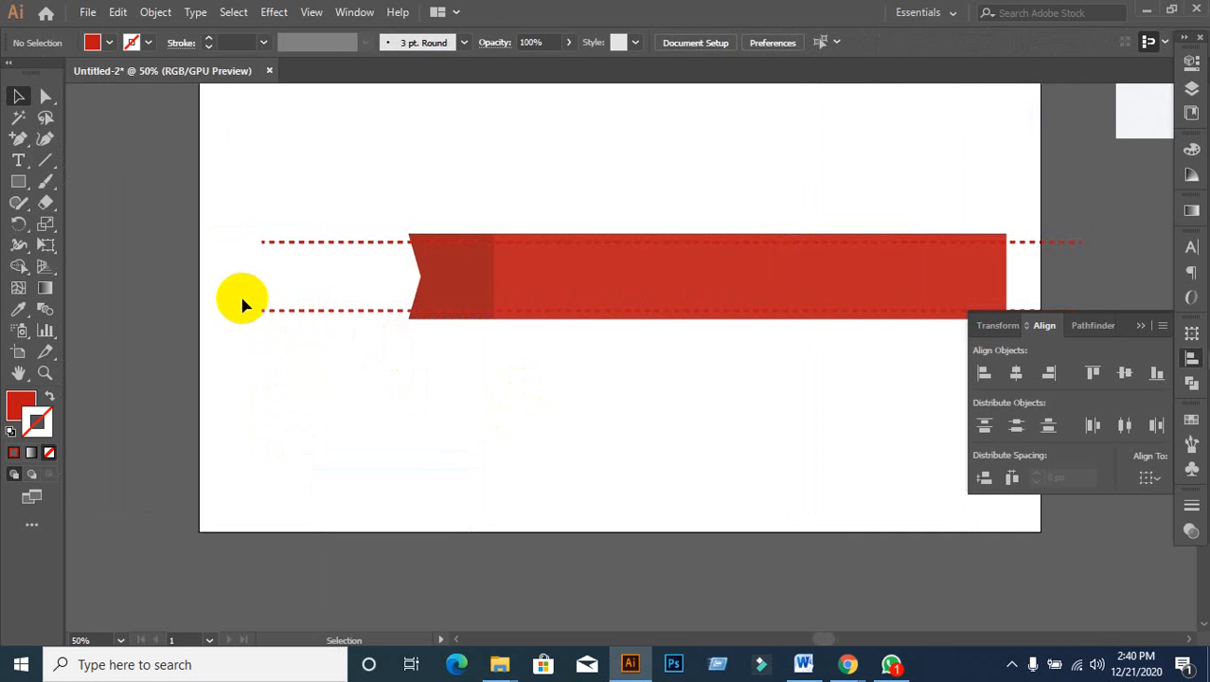
# Step: Ungroup the nested group inside the lower dashed stitch line
pyautogui.moveTo(243, 305); pyautogui.dragTo(397, 340)
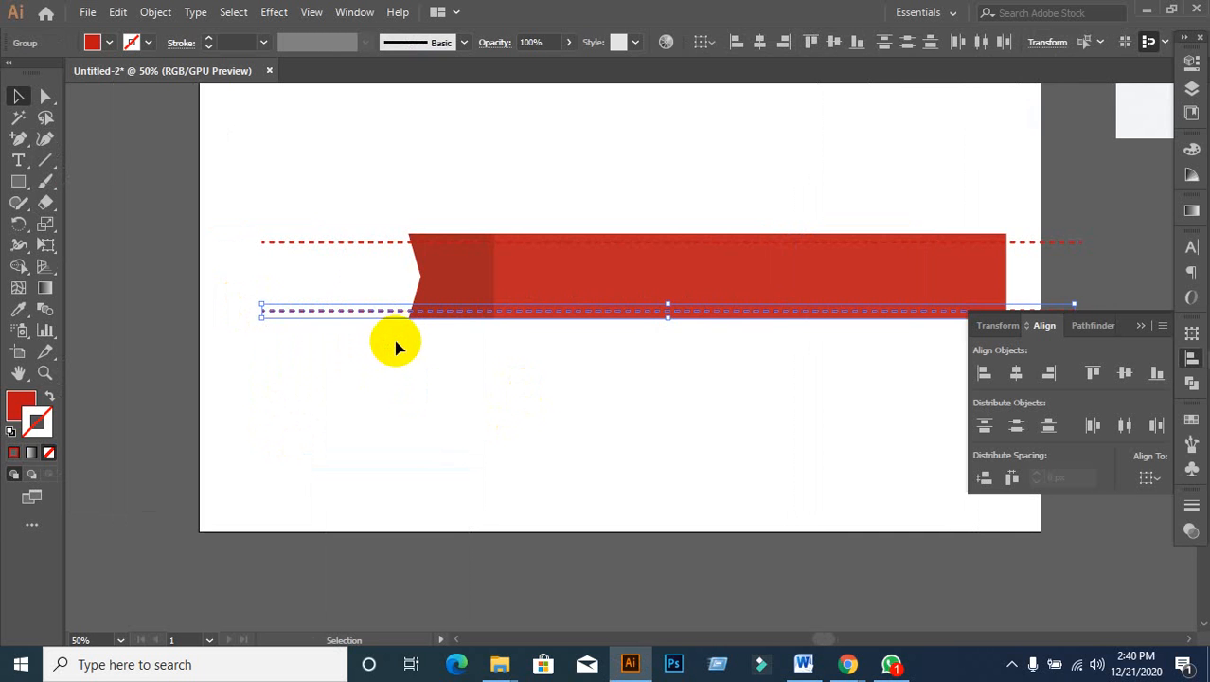
pyautogui.click(395, 342)
pyautogui.click(345, 311)
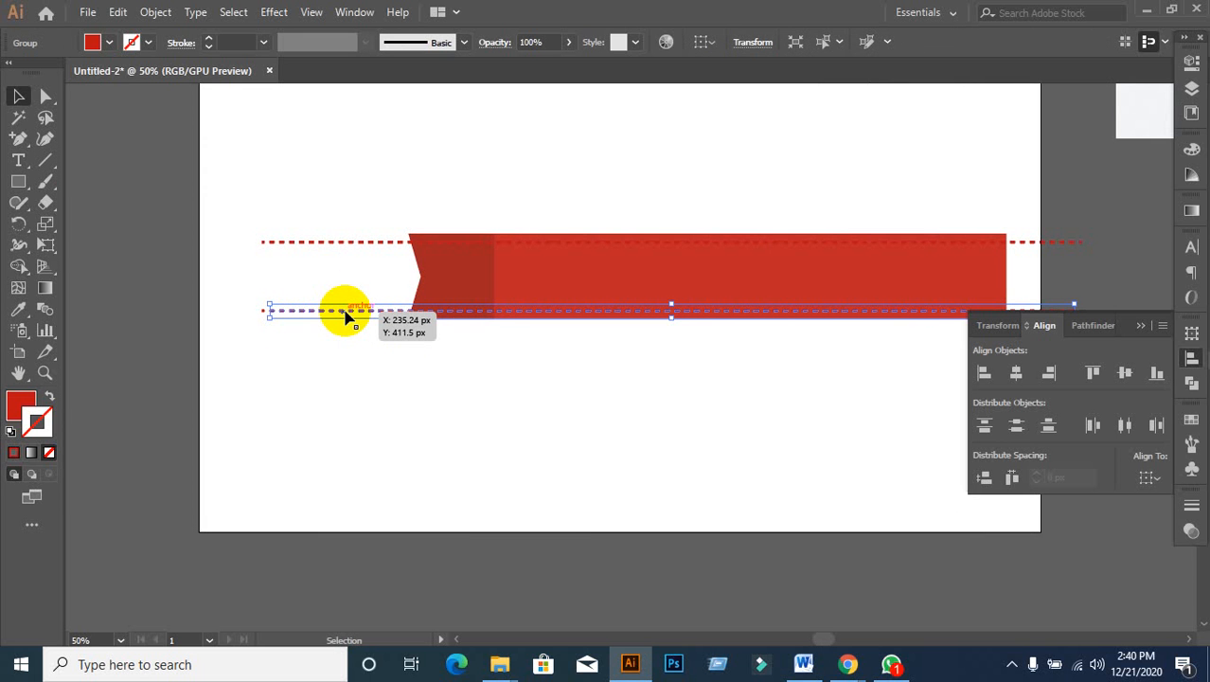
pyautogui.rightClick(346, 315)
pyautogui.click(379, 459)
pyautogui.click(313, 358)
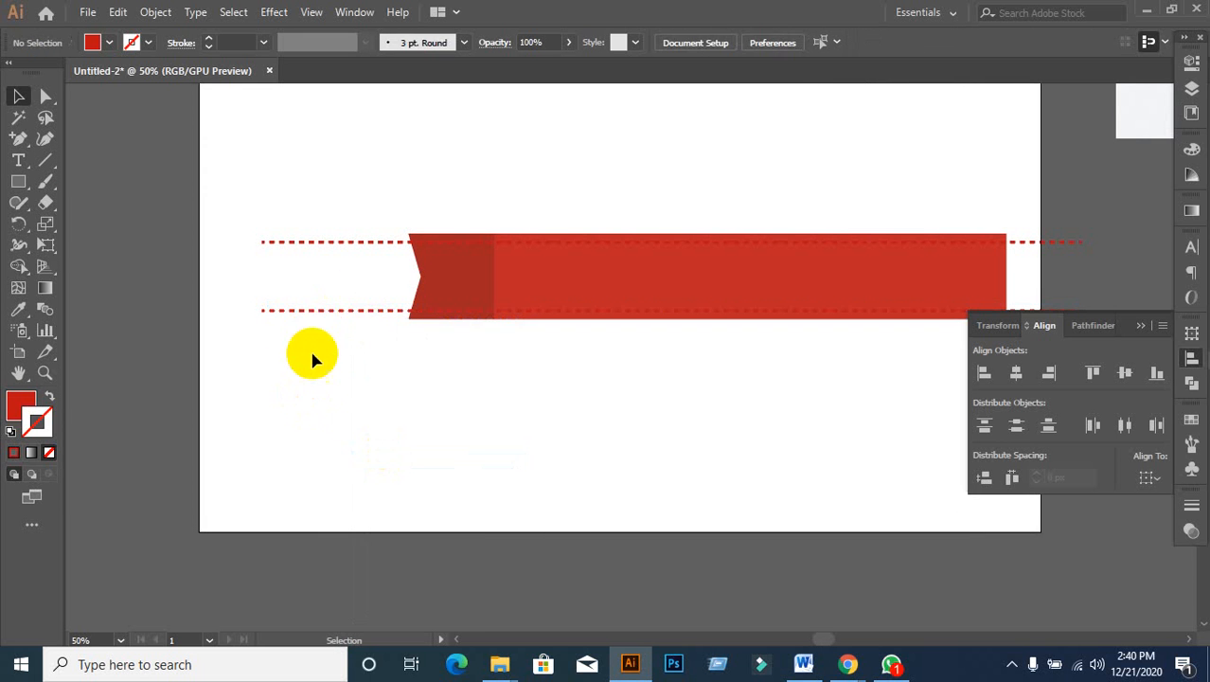
# Step: Release the lower stitch line's compound path into separate dashes
pyautogui.click(320, 311)
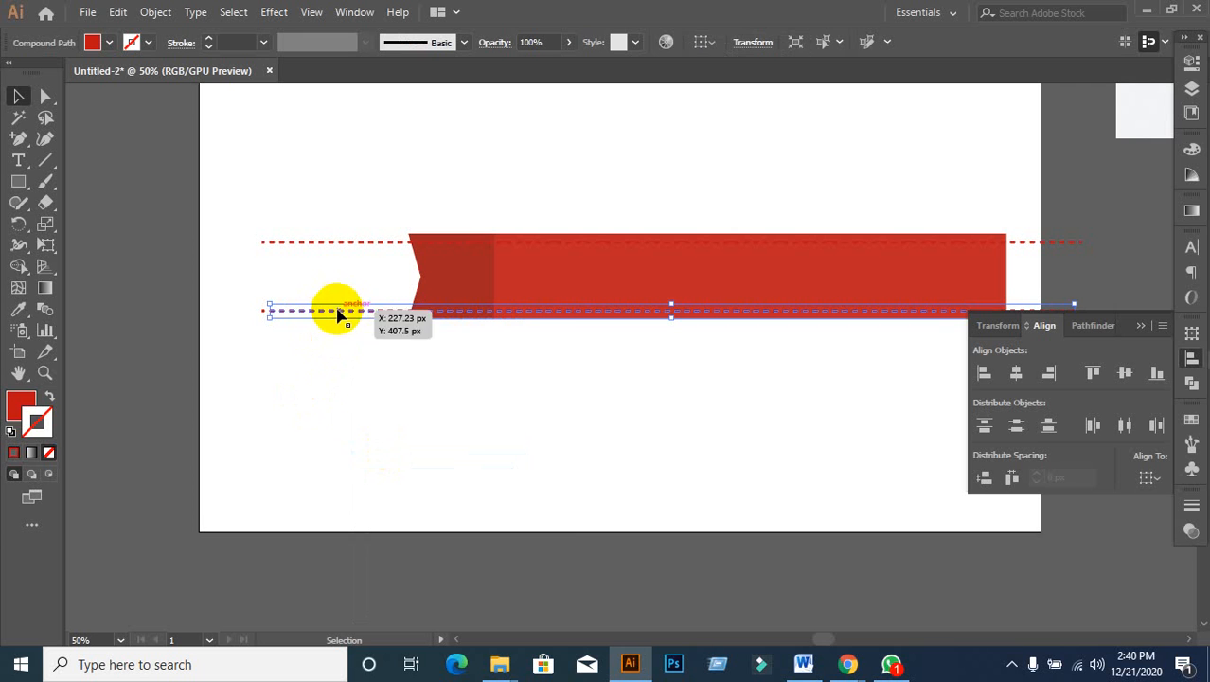
pyautogui.rightClick(338, 312)
pyautogui.click(401, 440)
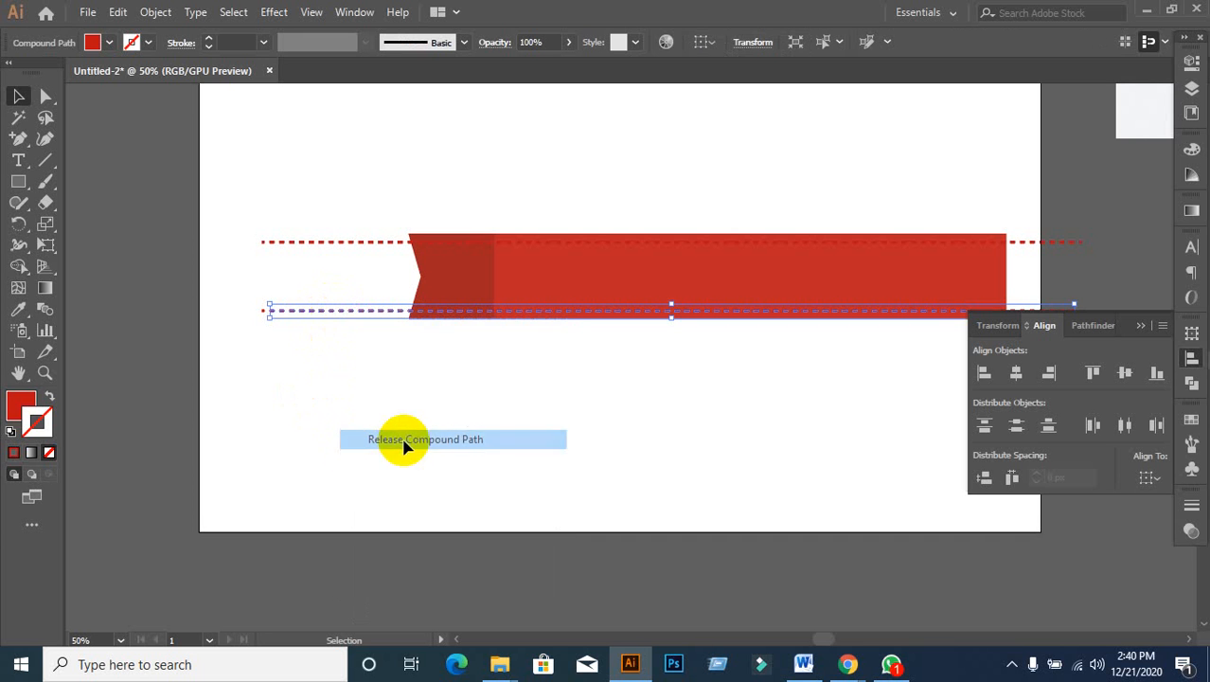
pyautogui.click(331, 425)
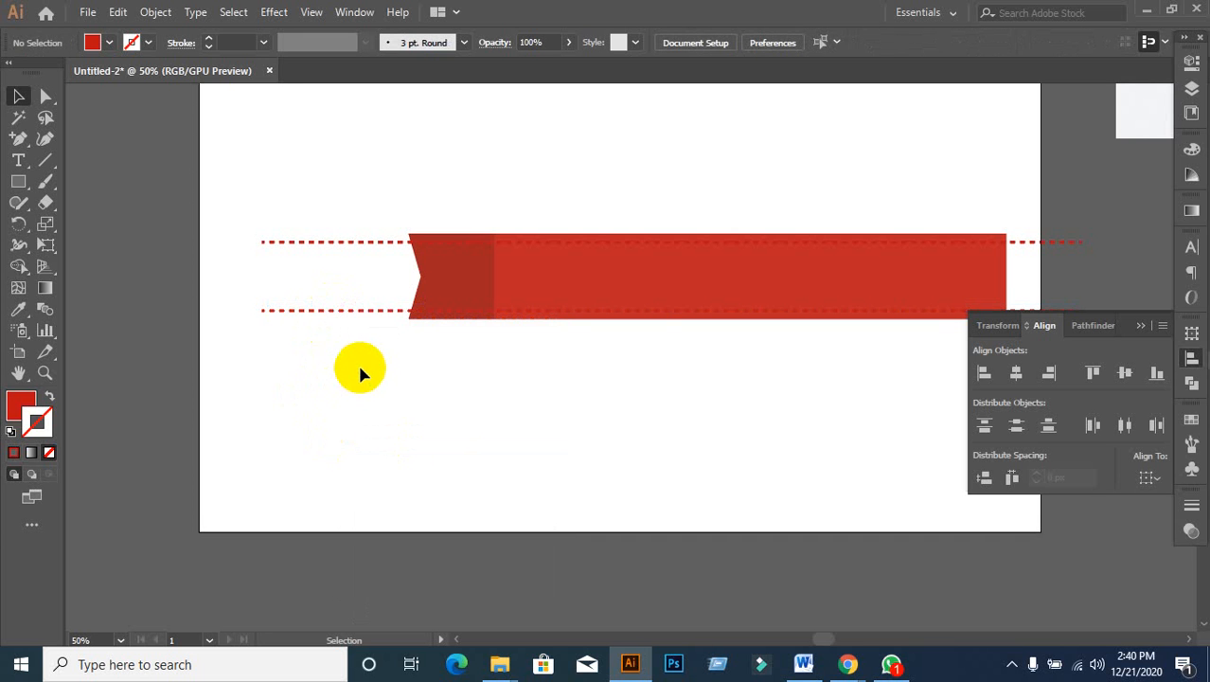
# Step: Delete the lower stitch line's dashes that stick out past the notched end, including the one crossing its slanted edge
pyautogui.scroll(1, 360, 372)
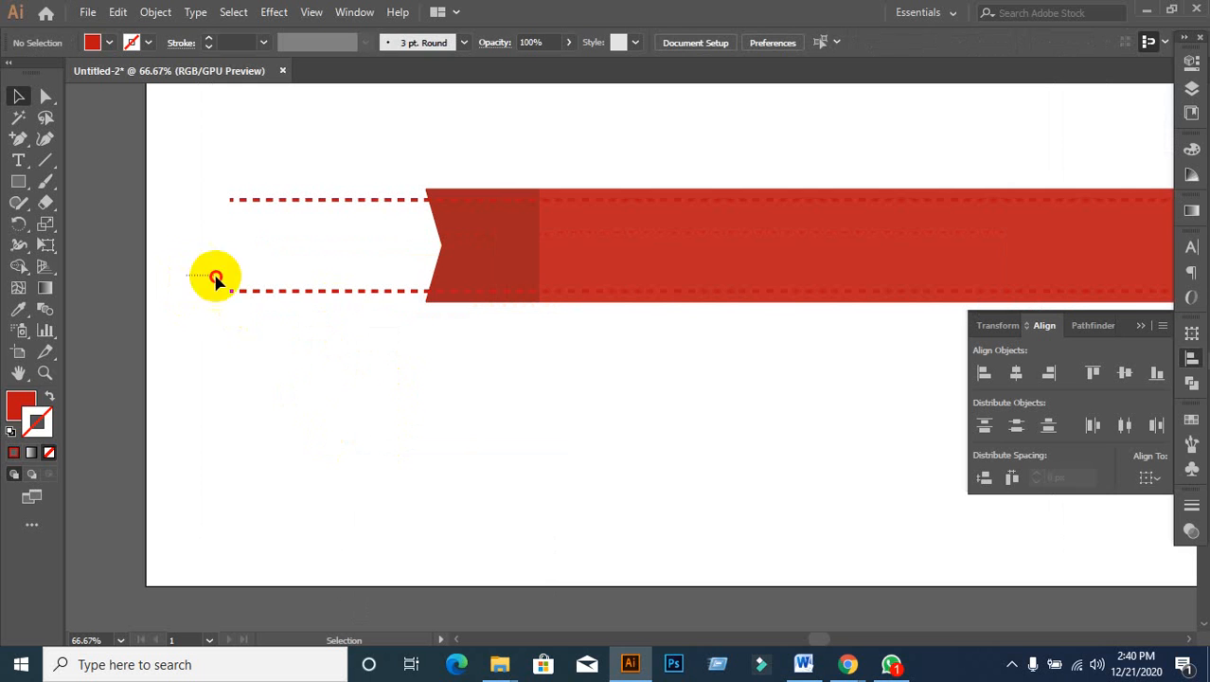
pyautogui.moveTo(216, 279); pyautogui.dragTo(422, 305)
pyautogui.press('Delete')
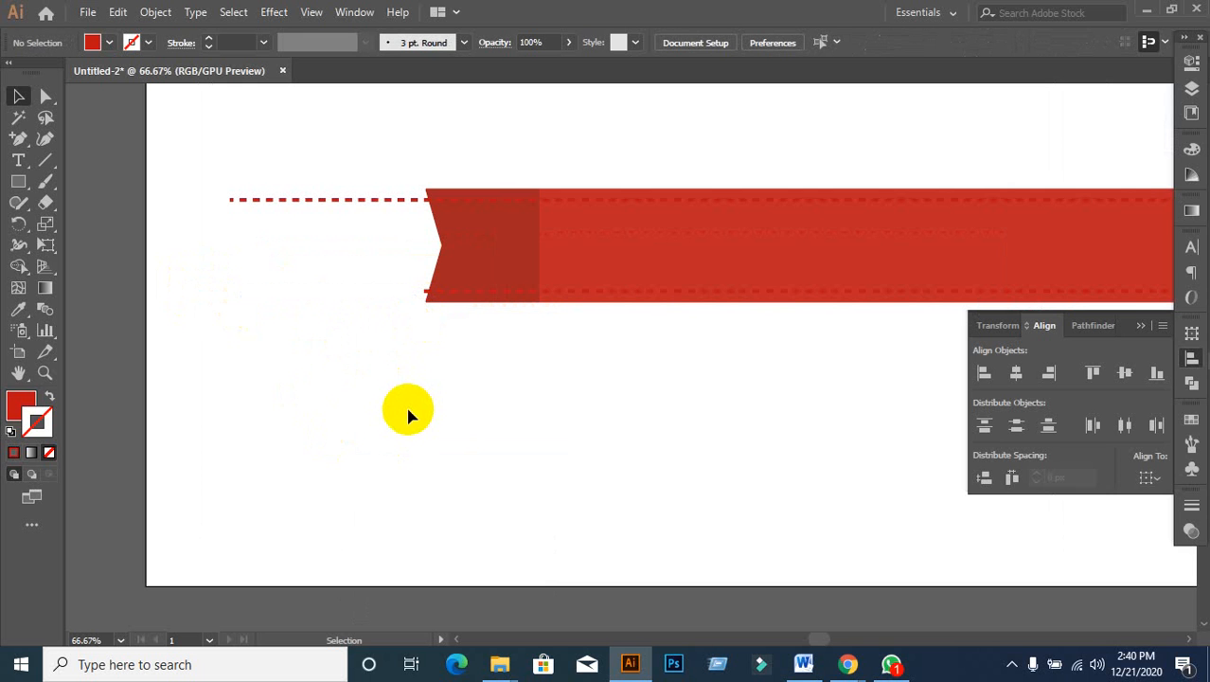
pyautogui.scroll(2, 418, 347)
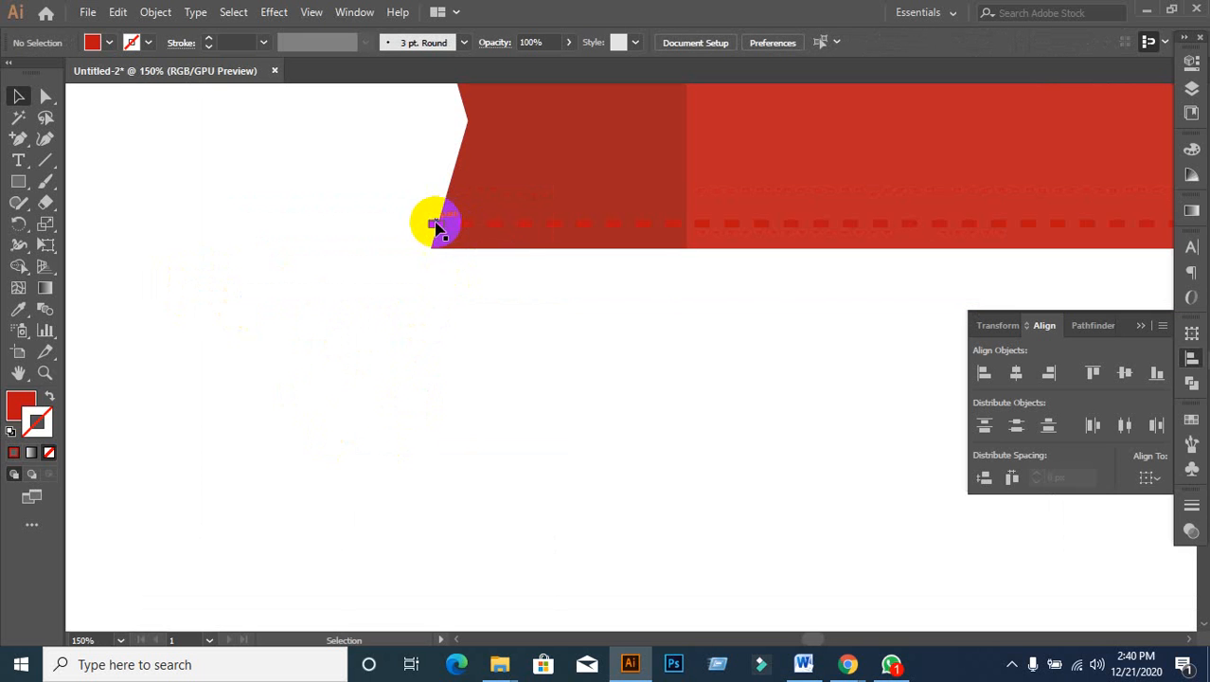
pyautogui.scroll(4, 438, 279)
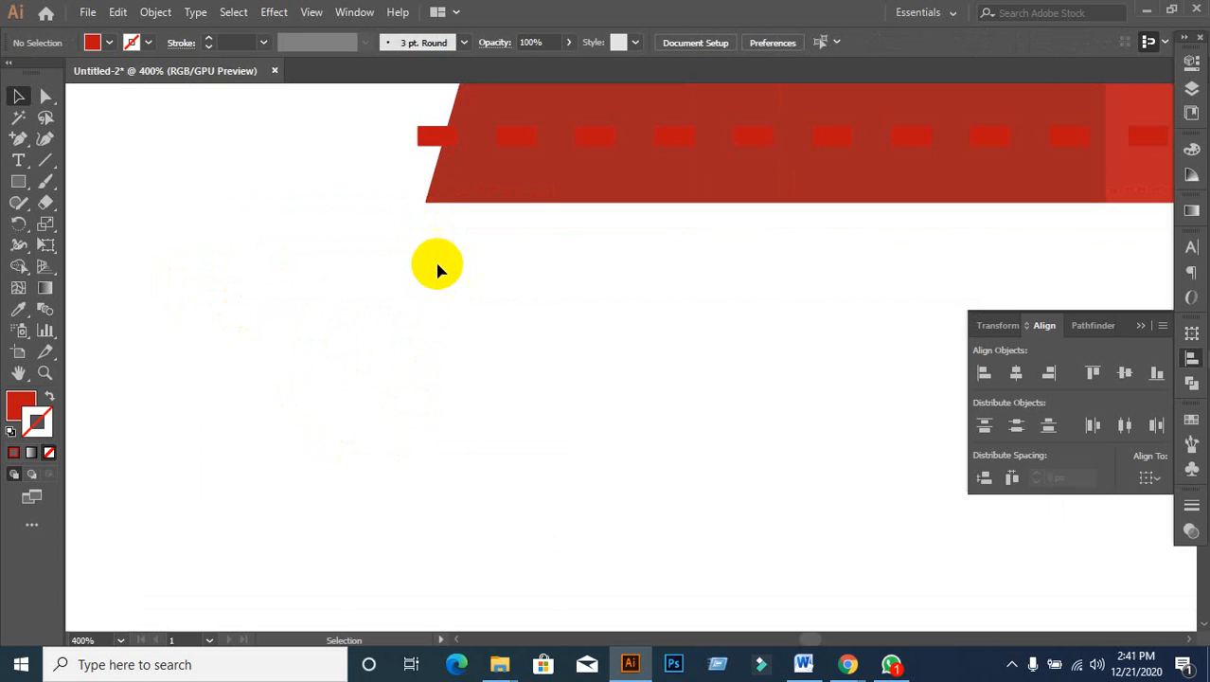
pyautogui.moveTo(368, 420); pyautogui.dragTo(363, 433)
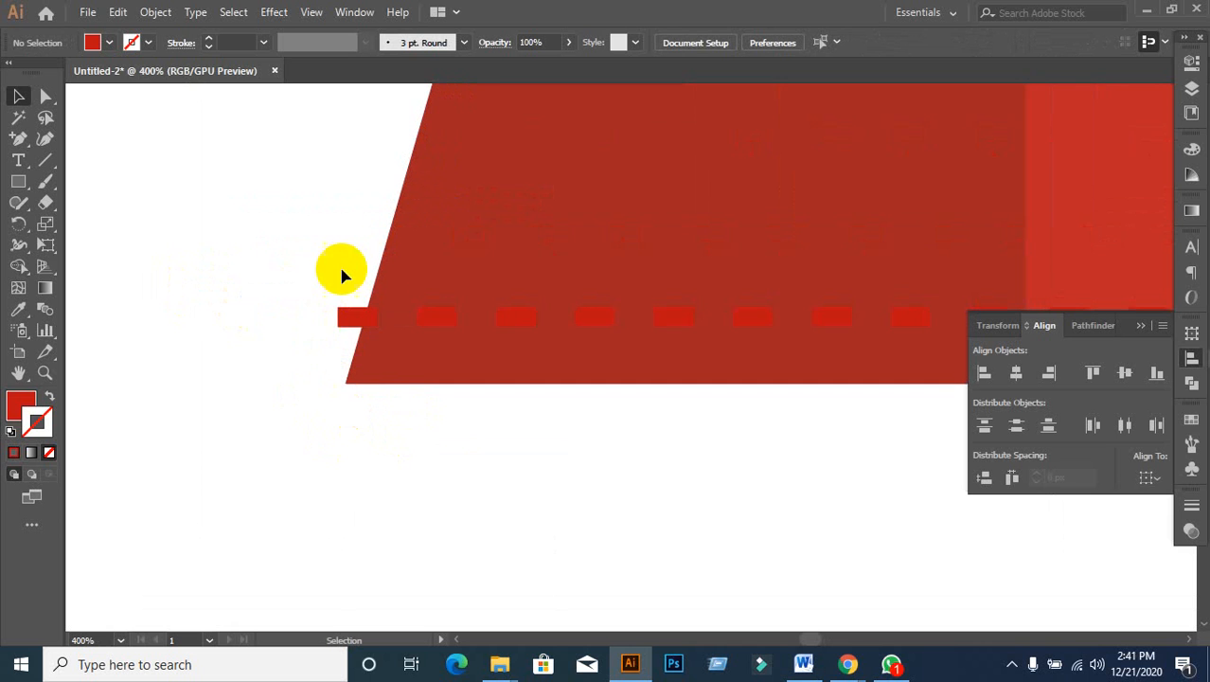
pyautogui.click(344, 323)
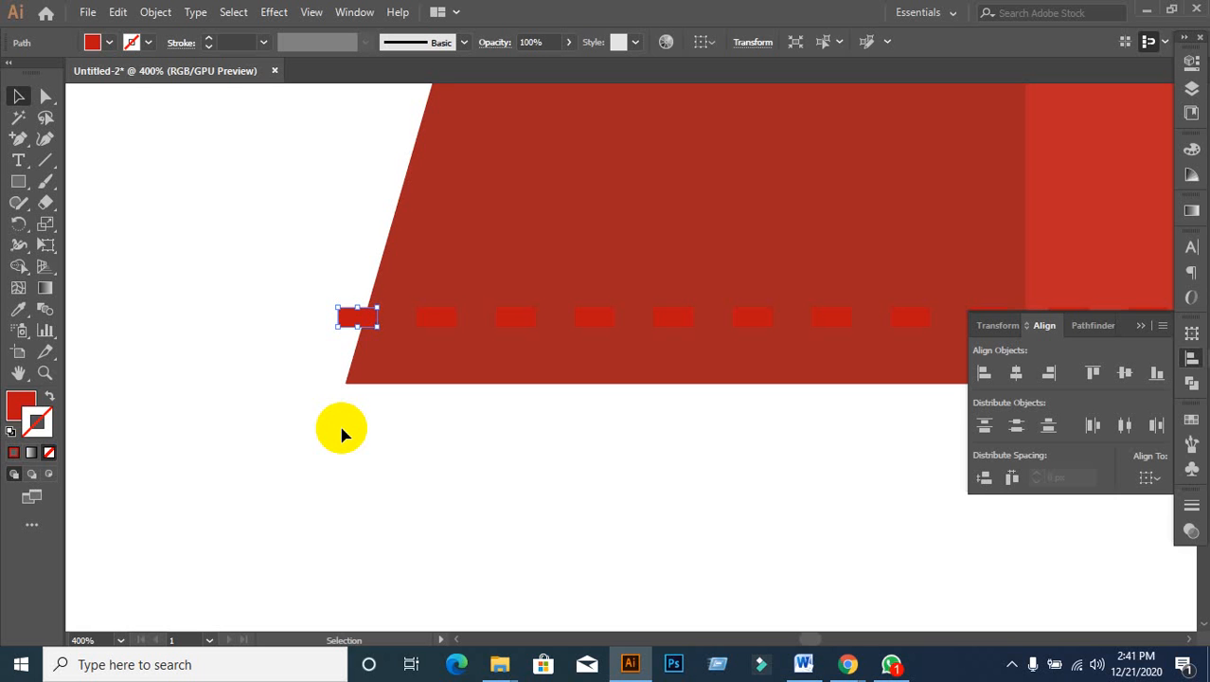
pyautogui.click(343, 433)
# Step: Ungroup the upper dashed stitch line twice to break up its nested groups
pyautogui.scroll(-3, 342, 432)
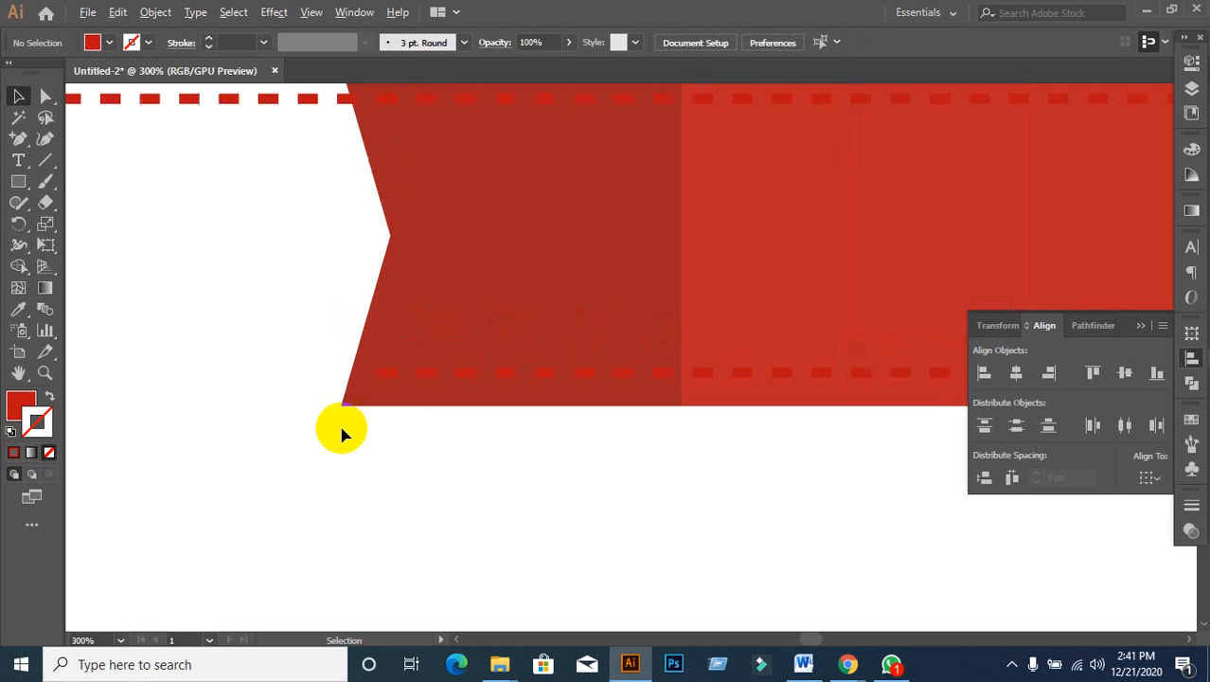
pyautogui.moveTo(299, 254); pyautogui.dragTo(519, 263)
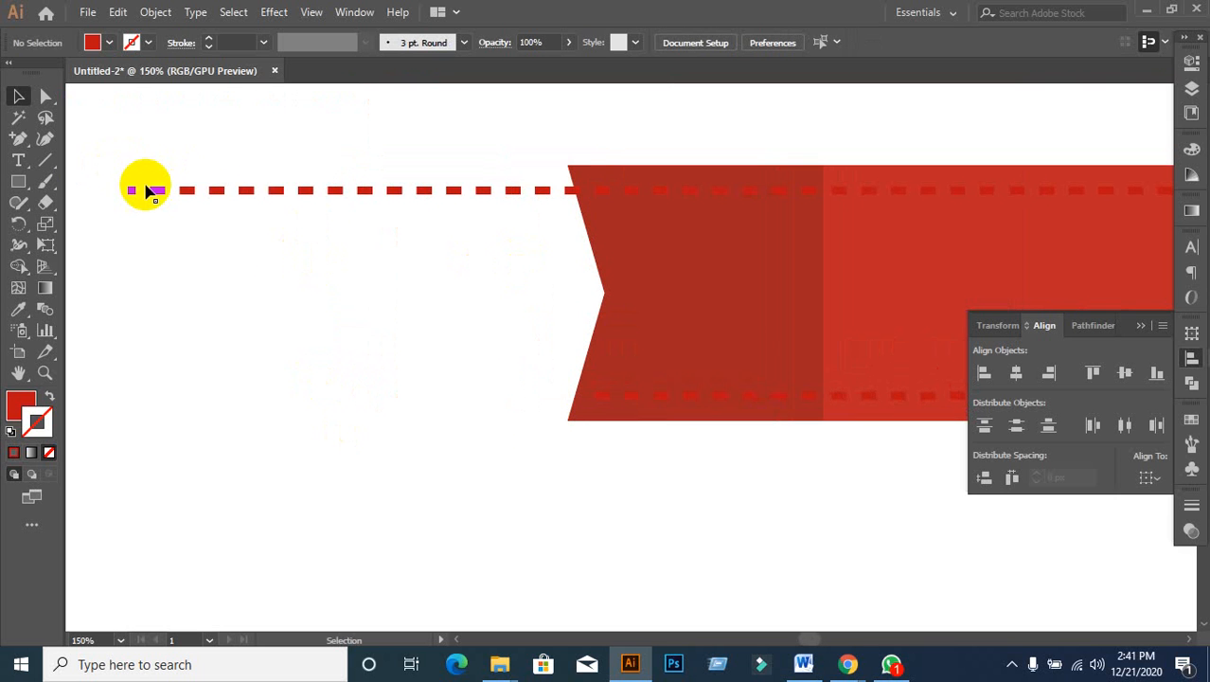
pyautogui.click(136, 190)
pyautogui.rightClick(149, 193)
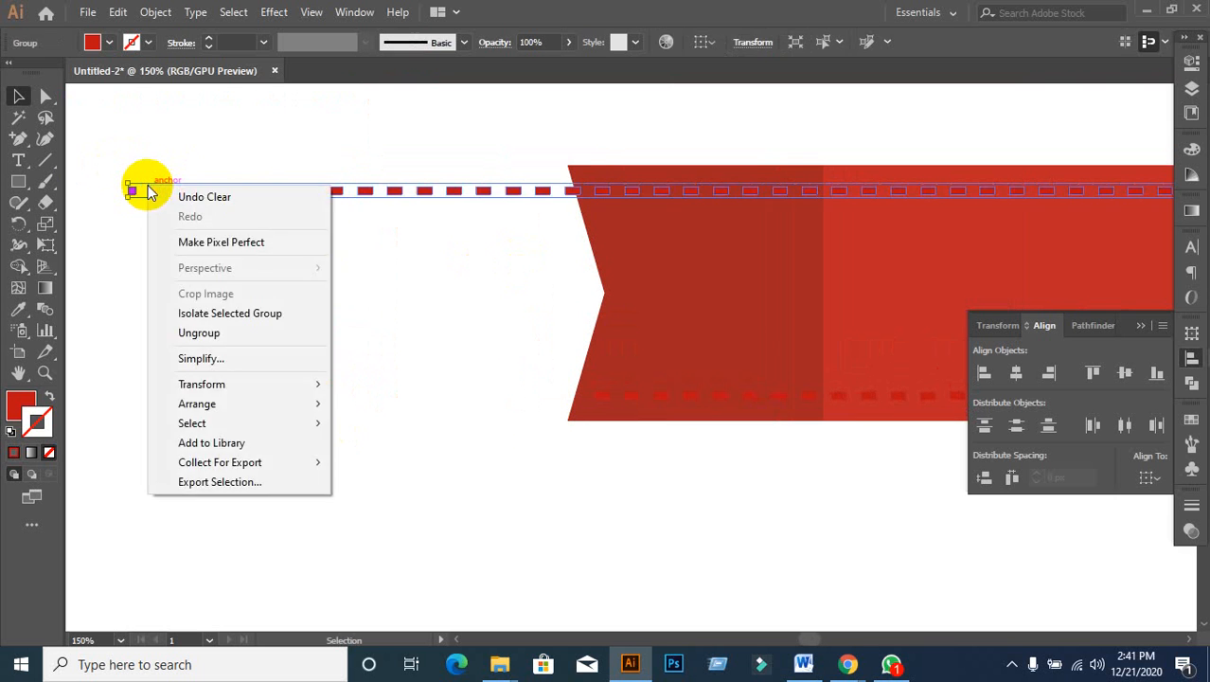
pyautogui.click(199, 334)
pyautogui.rightClick(236, 194)
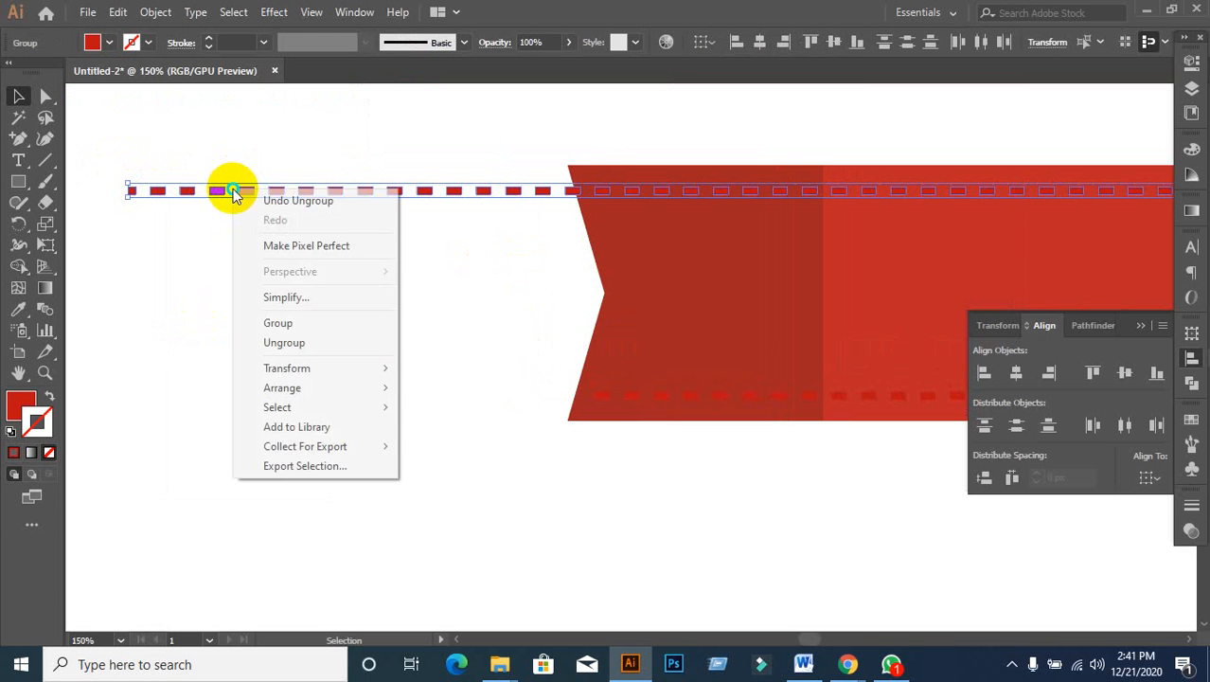
pyautogui.click(284, 342)
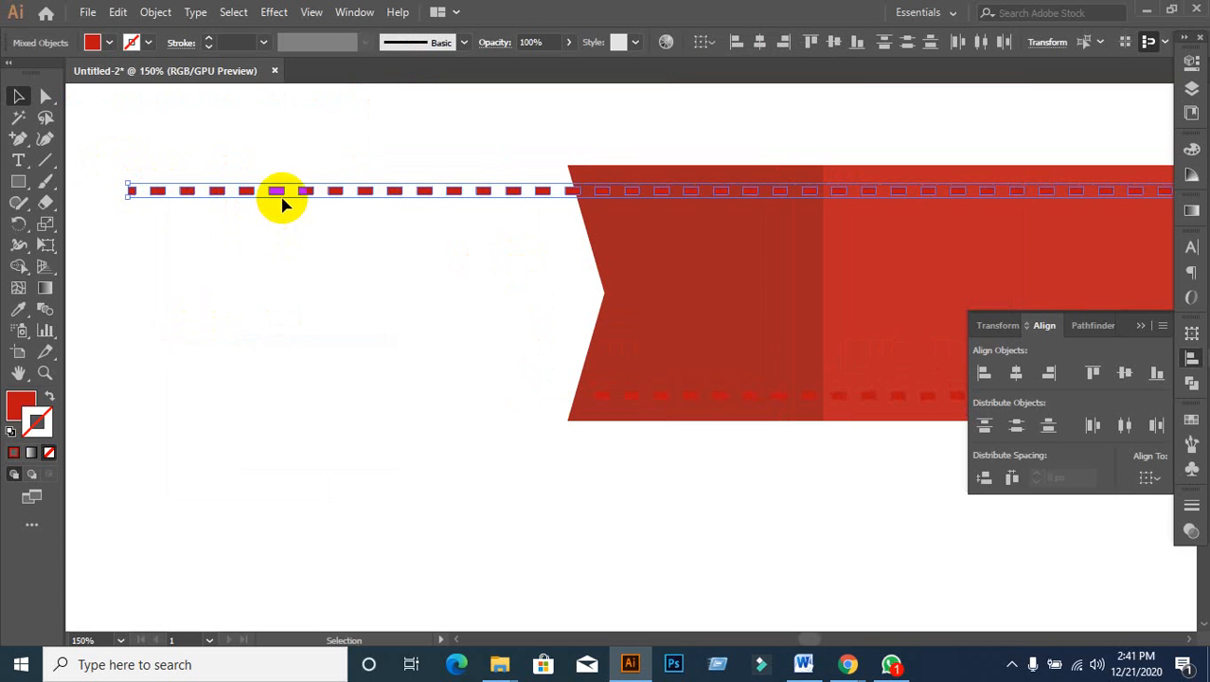
pyautogui.rightClick(289, 200)
pyautogui.click(250, 317)
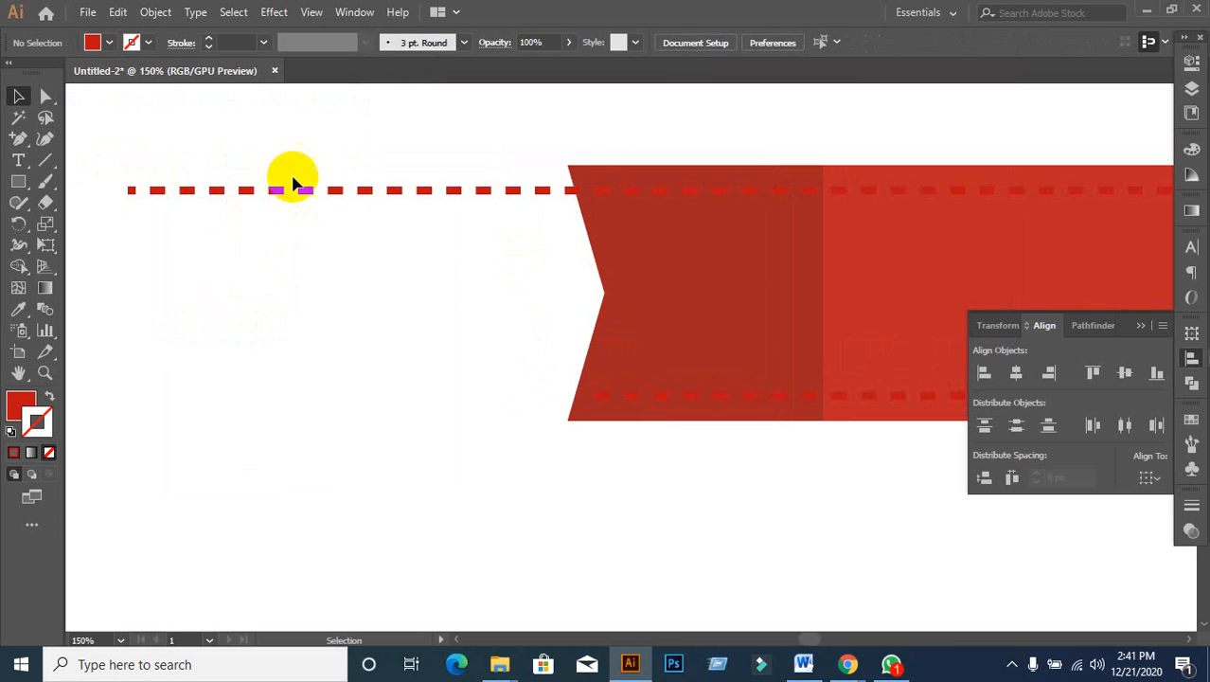
# Step: Release the upper stitch line's compound path into separate dashes
pyautogui.click(272, 189)
pyautogui.rightClick(272, 188)
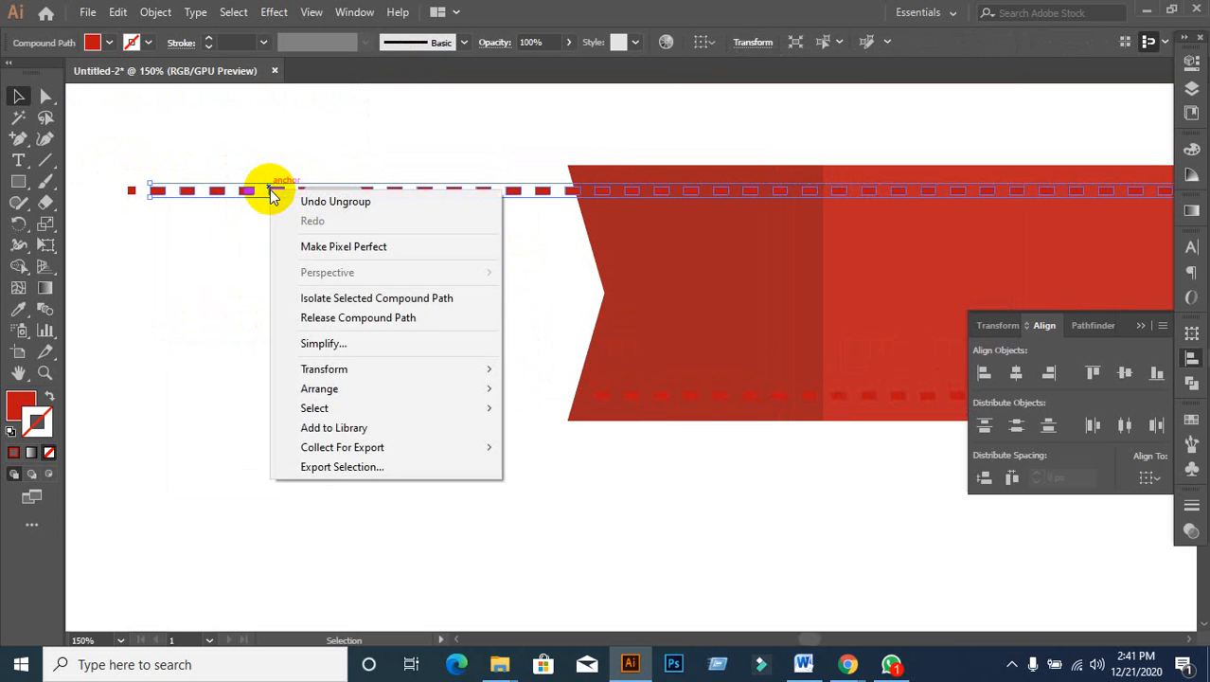
pyautogui.click(339, 317)
pyautogui.click(203, 257)
# Step: Delete the upper stitch line's dashes beyond the notched end, including the one overlapping its slanted edge
pyautogui.moveTo(115, 160); pyautogui.dragTo(560, 230)
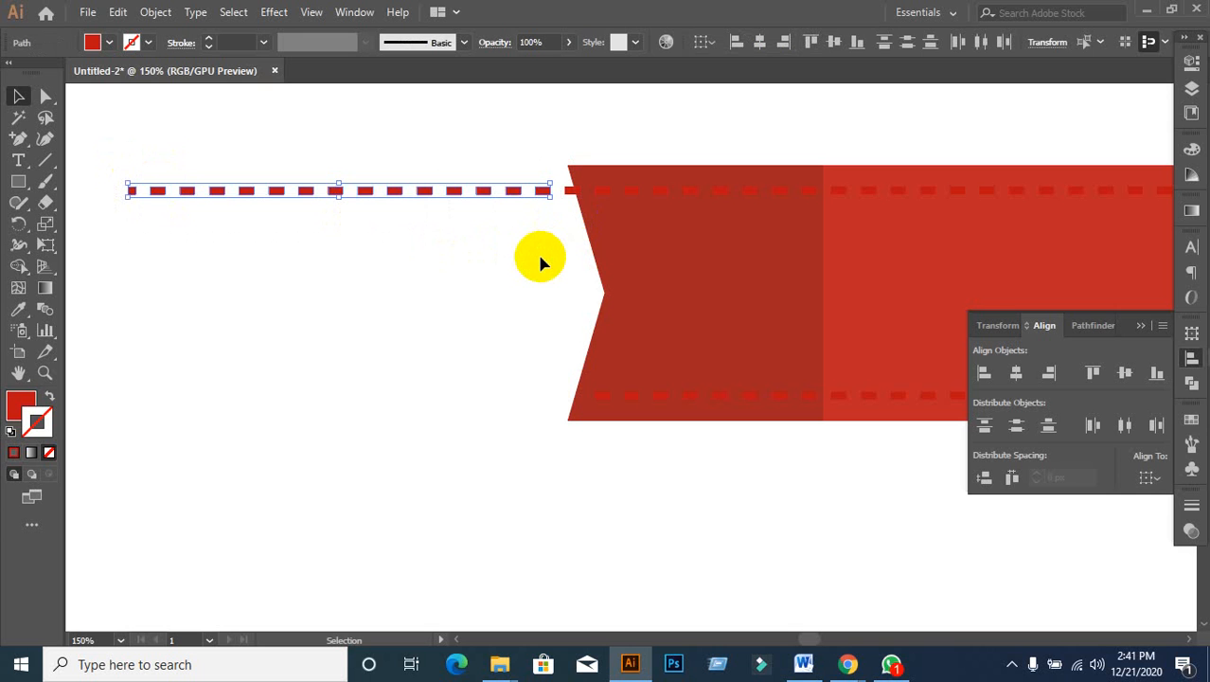
pyautogui.press('Delete')
pyautogui.click(575, 190)
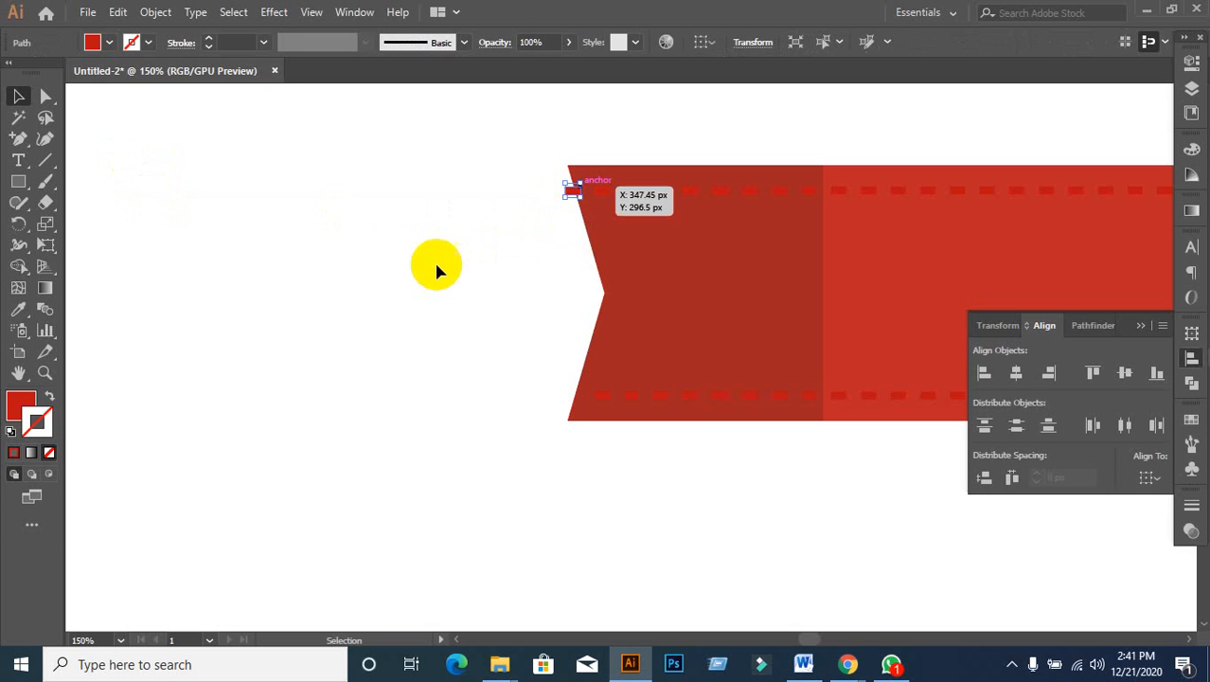
pyautogui.press('Delete')
# Step: Delete the dashes of both stitch lines that extend past the square right end of the red bar
pyautogui.scroll(-2, 413, 269)
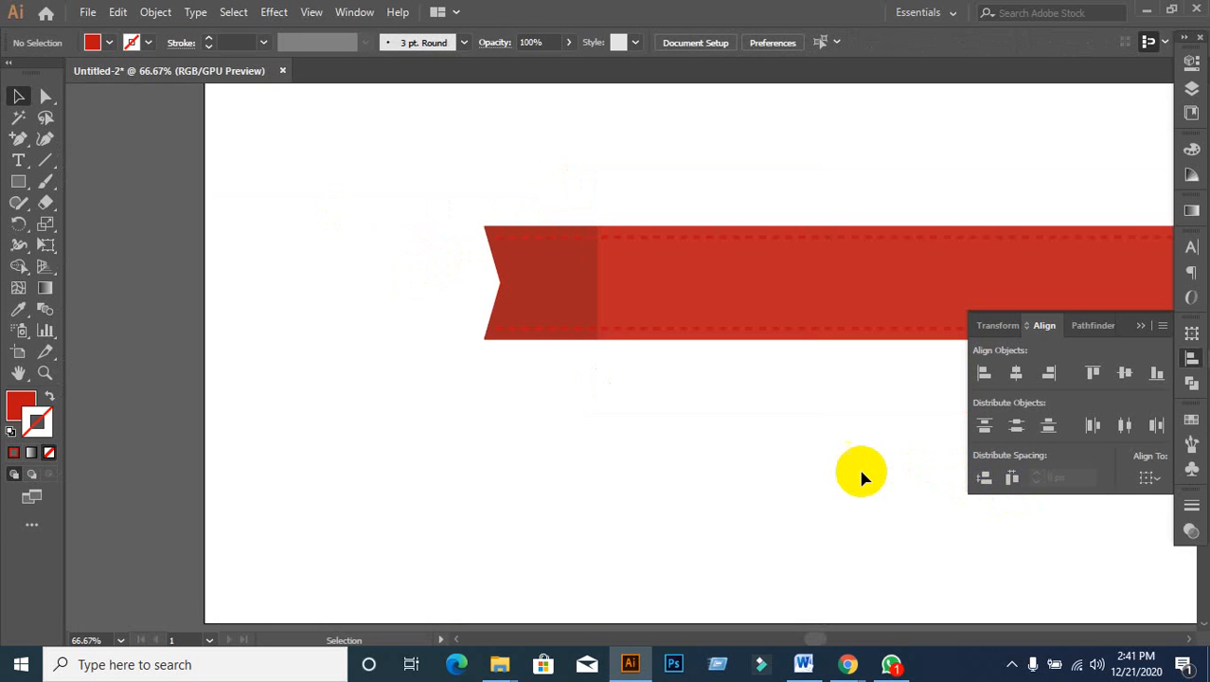
pyautogui.scroll(-1, 834, 474)
pyautogui.scroll(2, 655, 408)
pyautogui.scroll(-1, 864, 425)
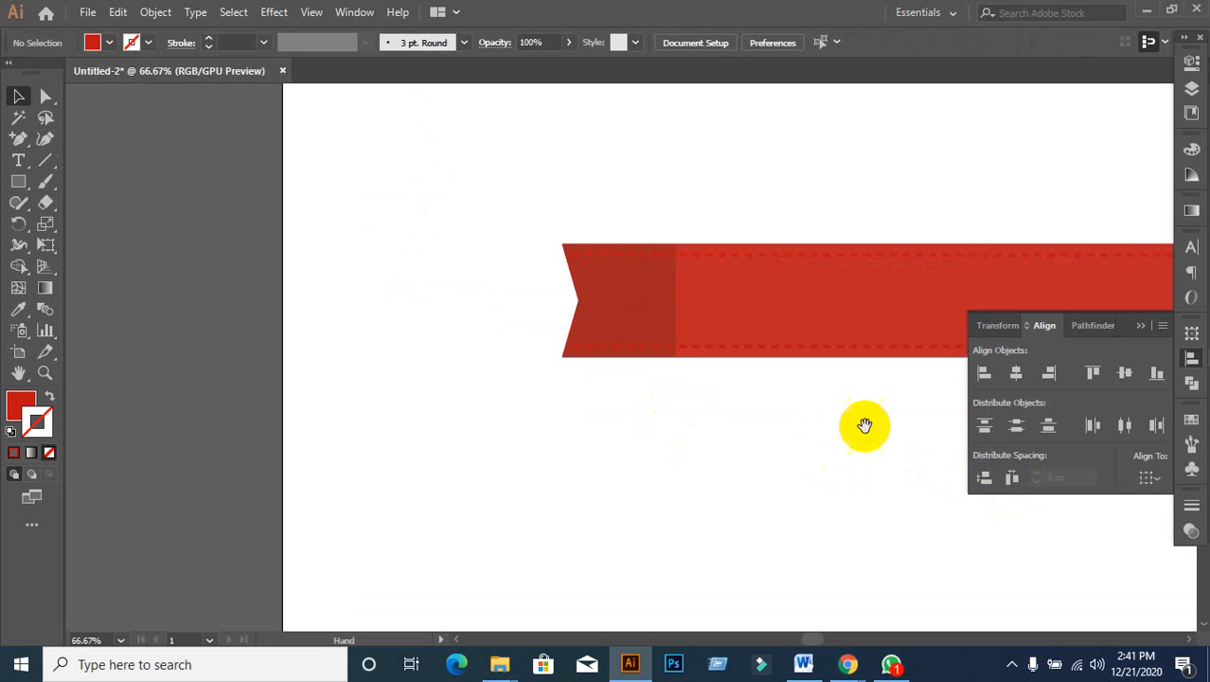
pyautogui.moveTo(865, 424); pyautogui.dragTo(143, 461)
pyautogui.scroll(1, 694, 438)
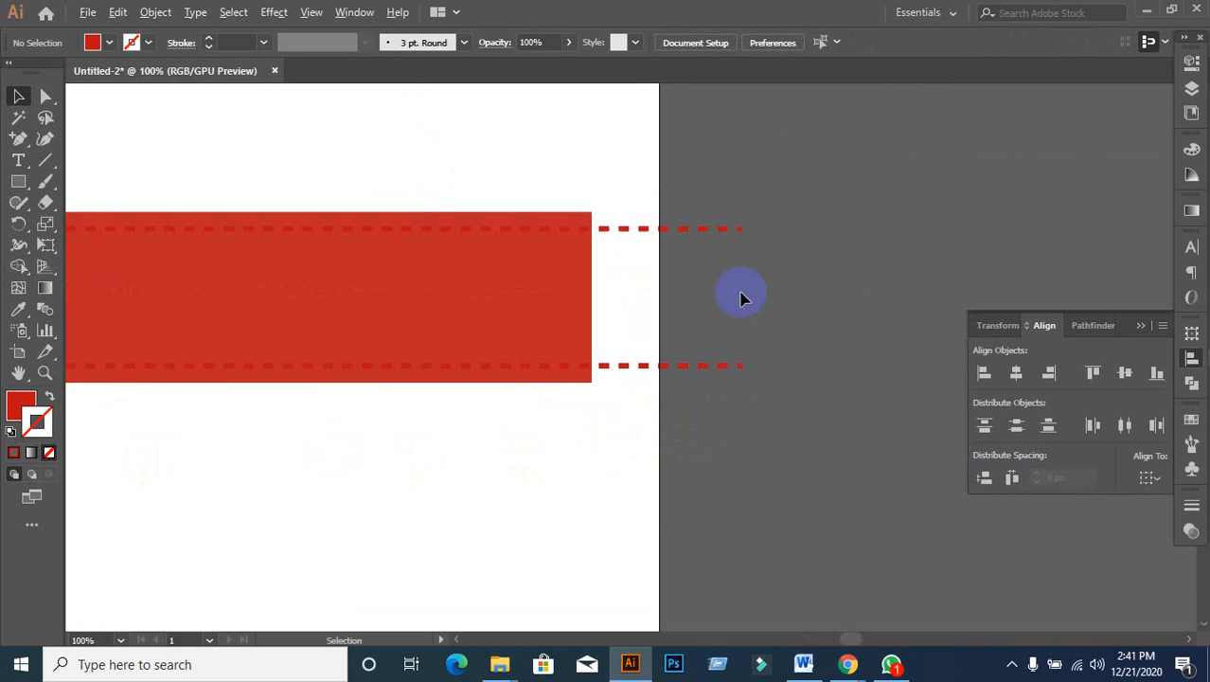
pyautogui.moveTo(607, 224); pyautogui.dragTo(760, 402)
pyautogui.press('Delete')
# Step: Group the darker notched end piece with the stitch dashes lying on it
pyautogui.scroll(-1, 768, 408)
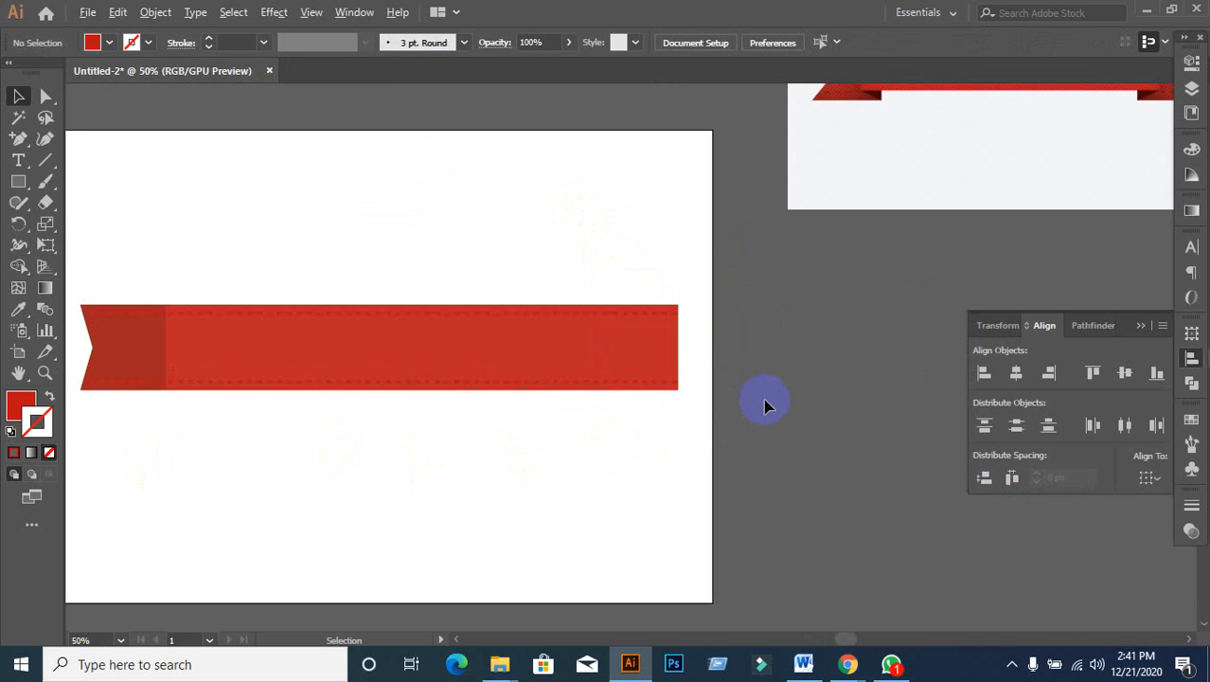
pyautogui.scroll(2, 710, 393)
pyautogui.scroll(-3, 628, 384)
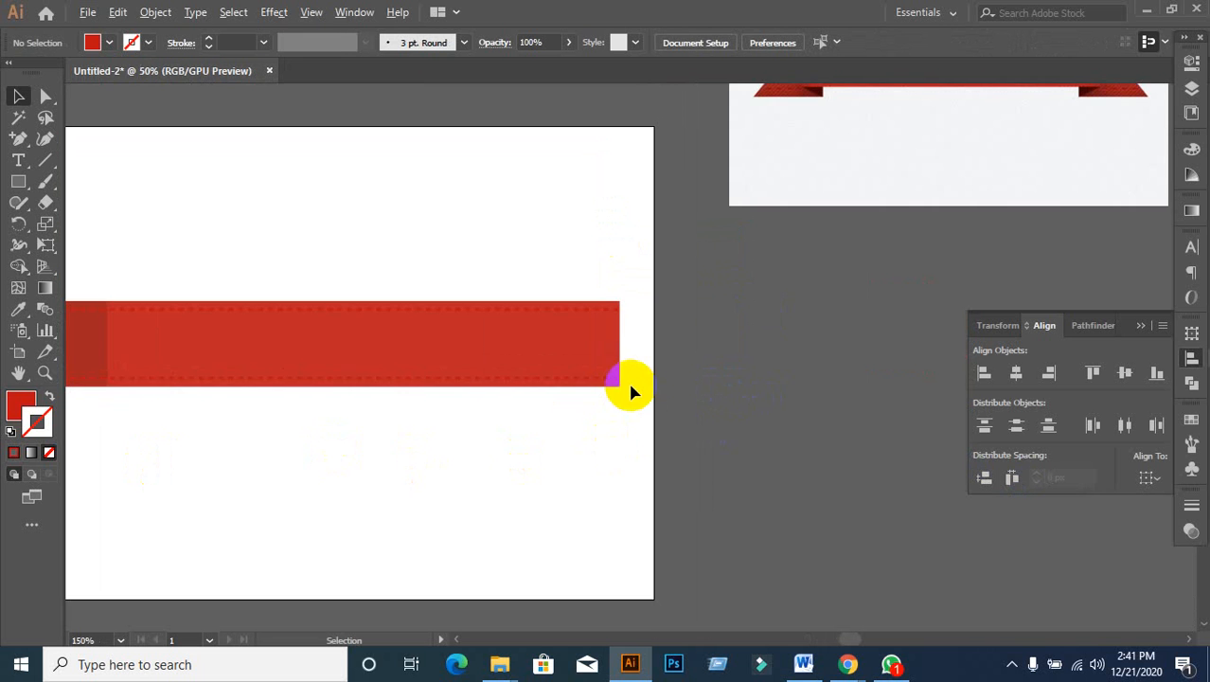
pyautogui.moveTo(159, 499); pyautogui.dragTo(486, 458)
pyautogui.scroll(2, 681, 425)
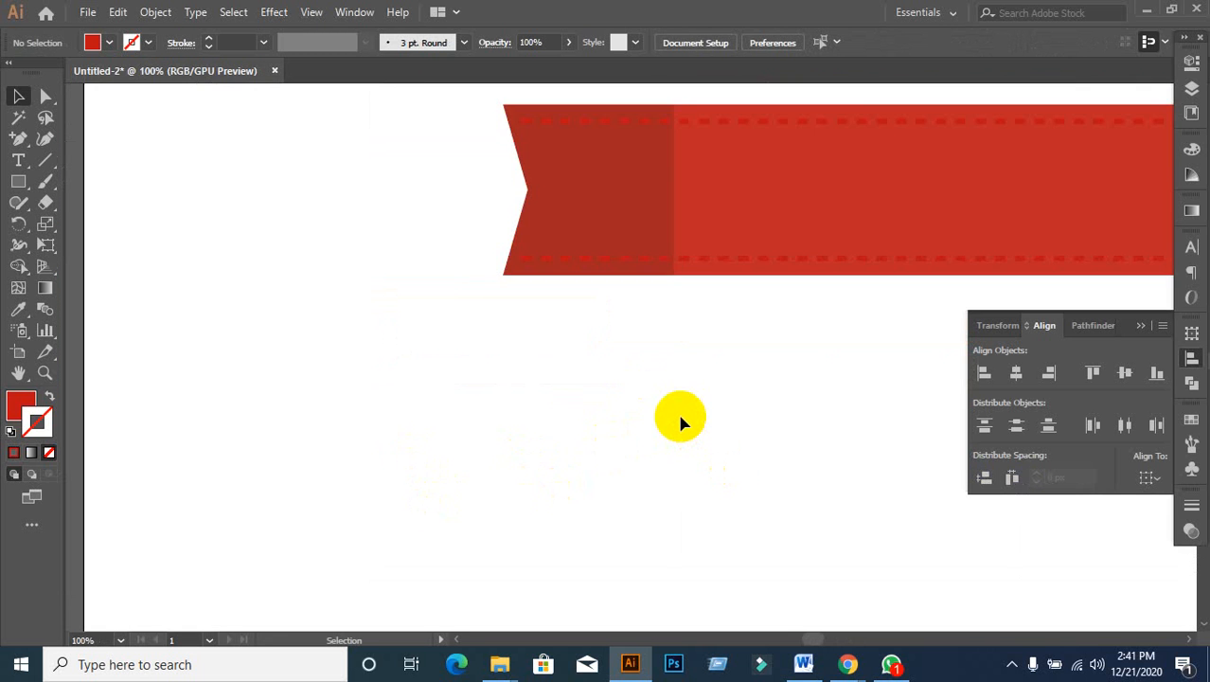
pyautogui.scroll(1, 681, 417)
pyautogui.moveTo(466, 129); pyautogui.dragTo(632, 391)
pyautogui.hotkey('ctrl', 'g')
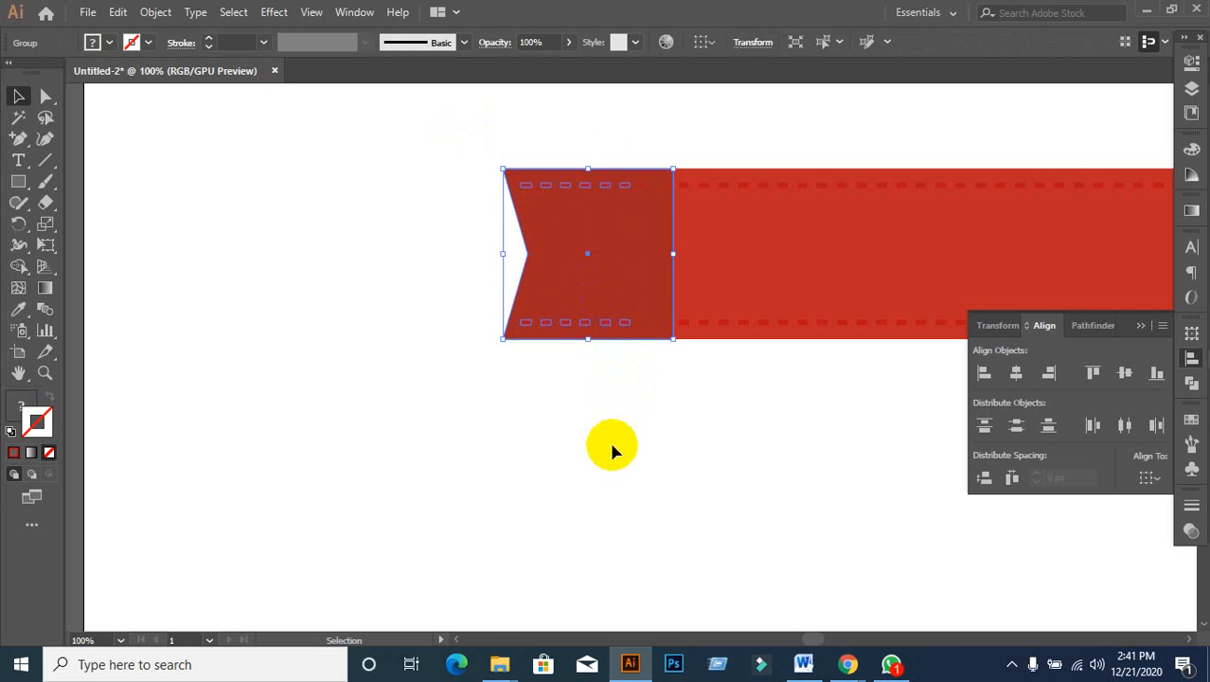
pyautogui.click(597, 317)
pyautogui.click(677, 434)
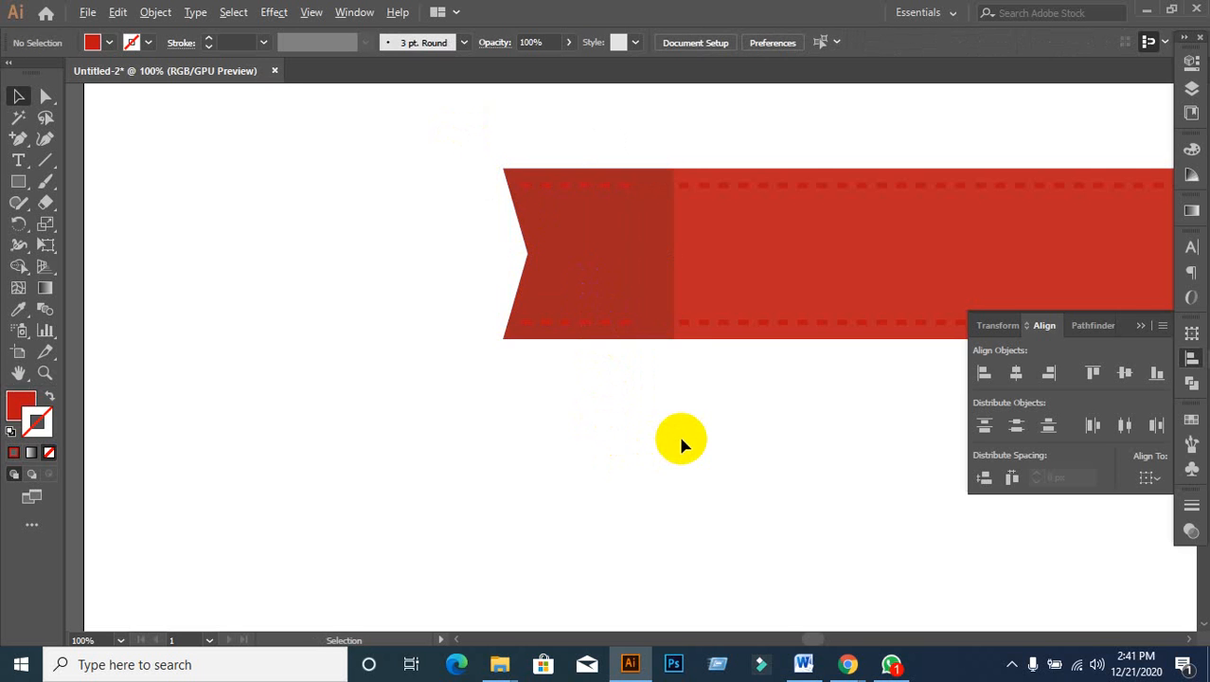
# Step: Ungroup the notched end piece from its stitch dashes
pyautogui.scroll(-1, 678, 433)
pyautogui.moveTo(773, 462); pyautogui.dragTo(562, 413)
pyautogui.click(400, 318)
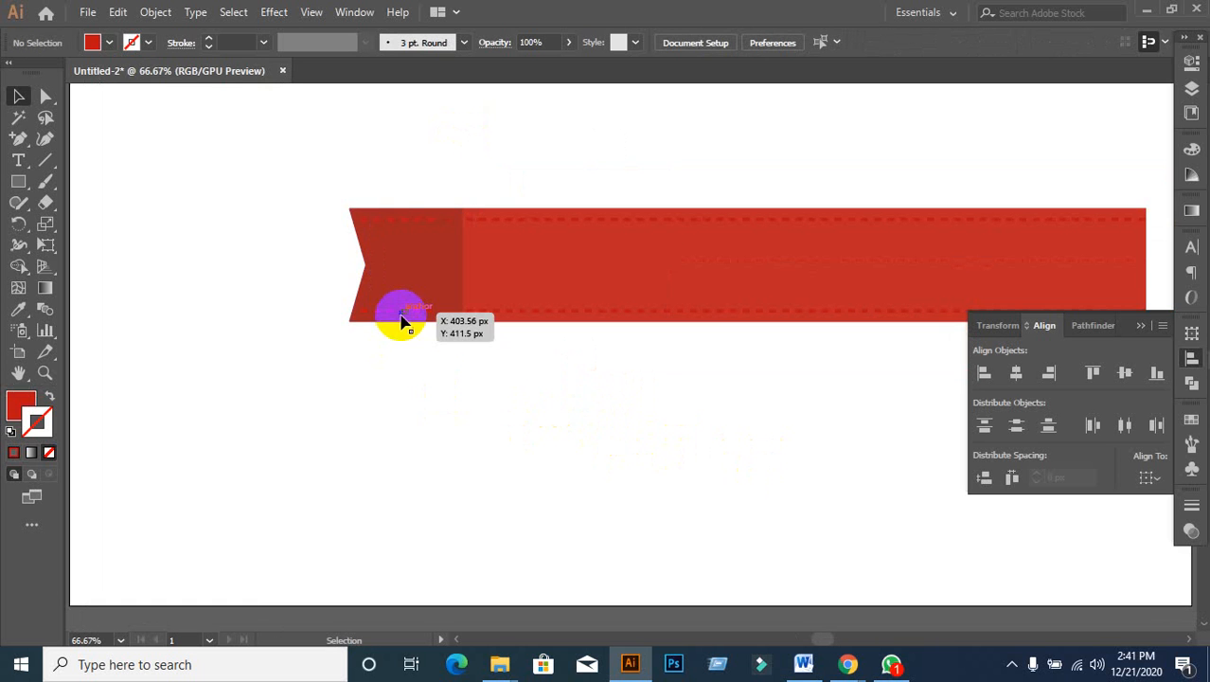
pyautogui.click(502, 190)
pyautogui.scroll(2, 502, 190)
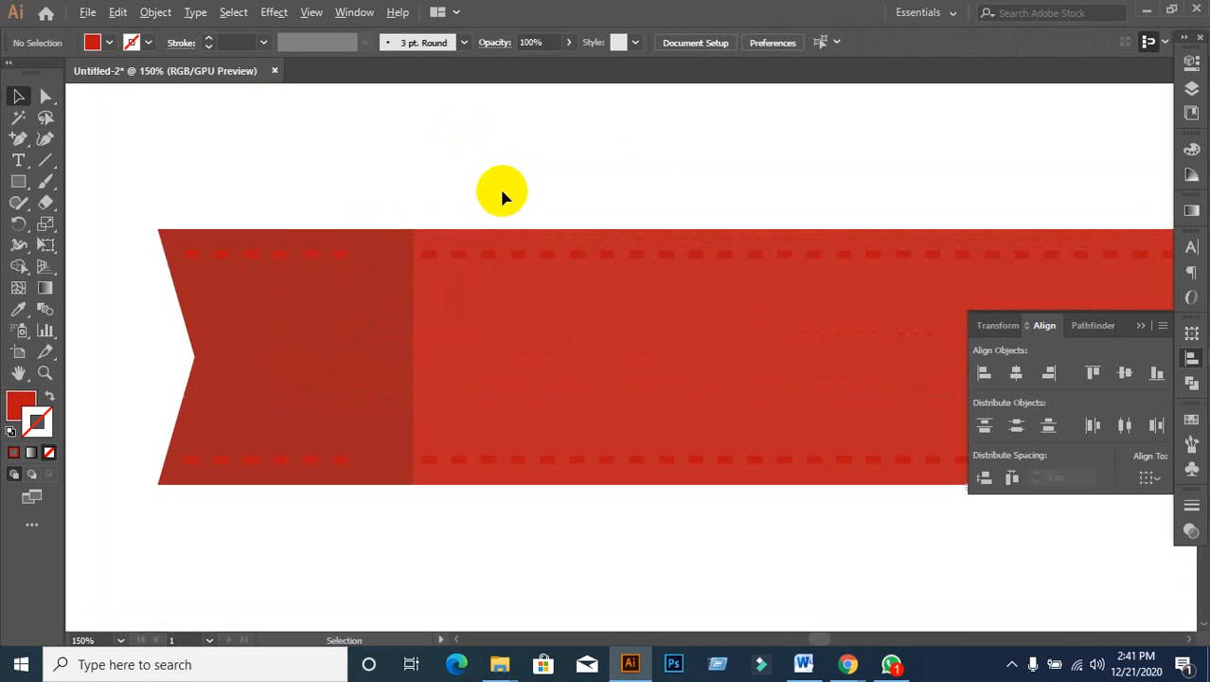
pyautogui.rightClick(345, 267)
pyautogui.click(387, 411)
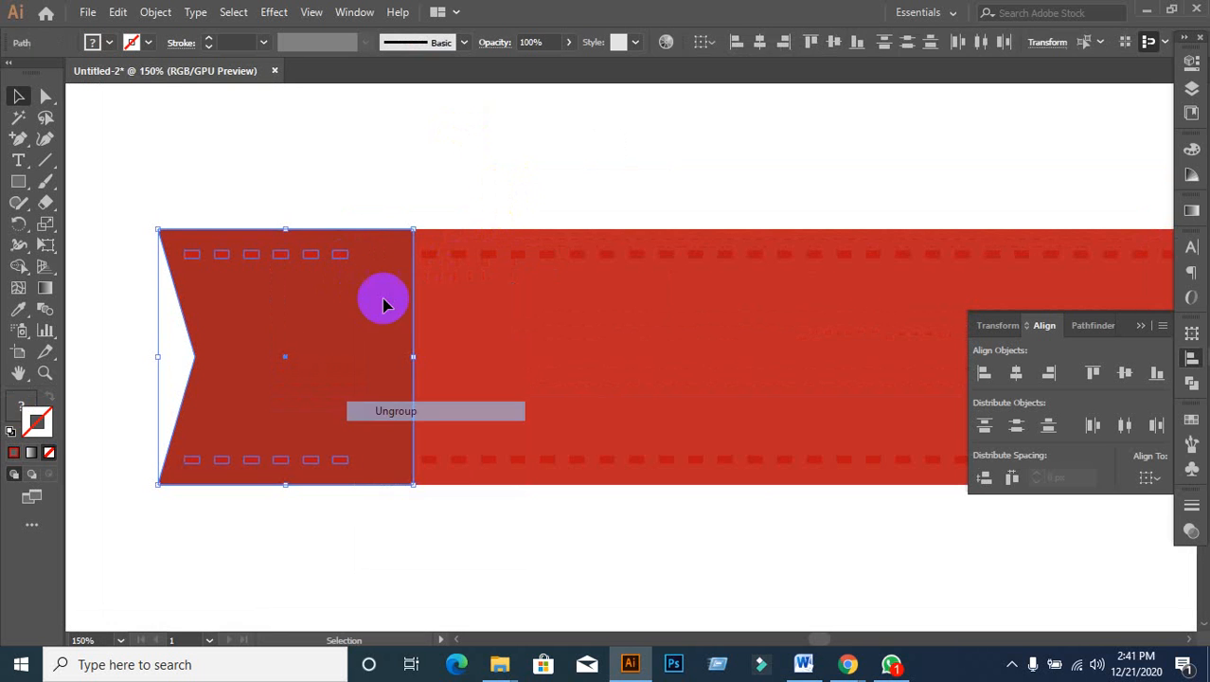
pyautogui.click(405, 184)
# Step: Try to move the notched end piece down and away from the bar, and undo the move
pyautogui.click(343, 256)
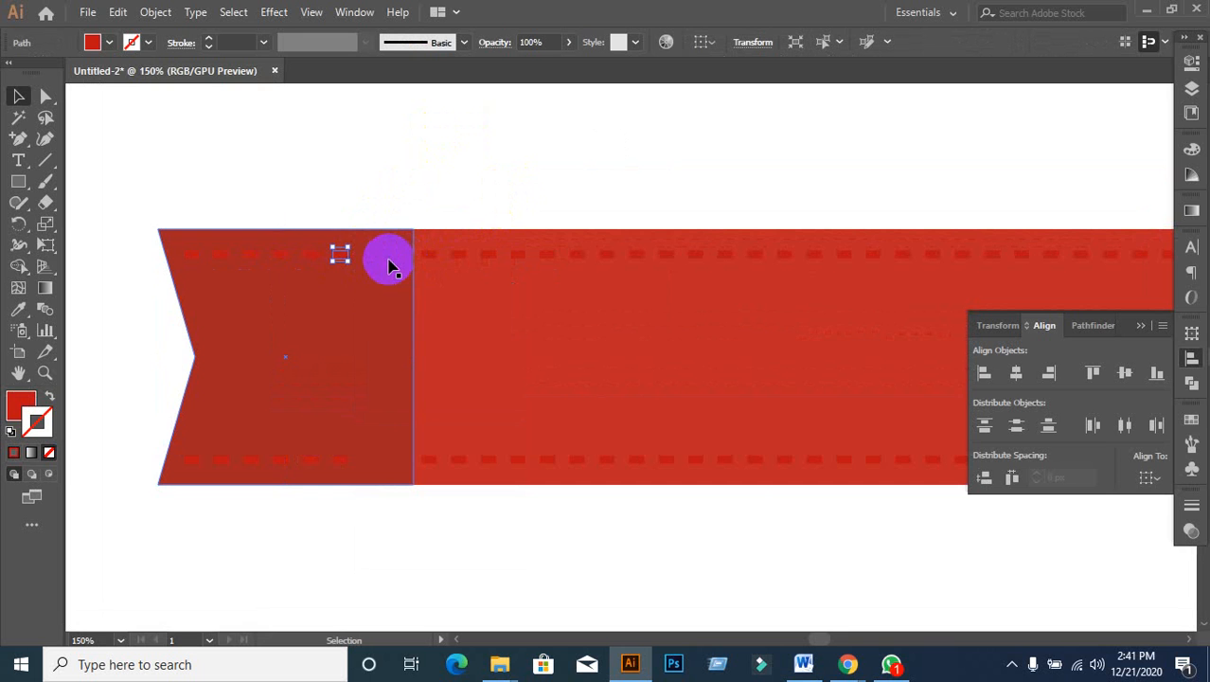
pyautogui.moveTo(389, 264); pyautogui.dragTo(360, 395)
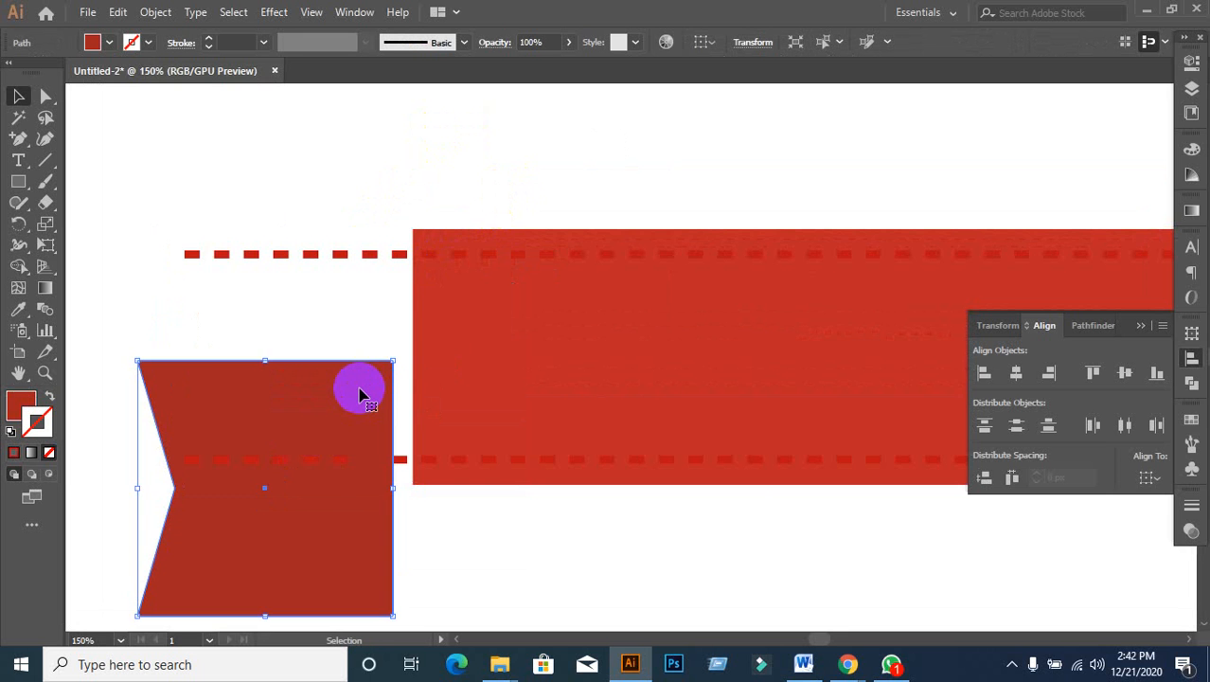
pyautogui.hotkey('ctrl', 'z')
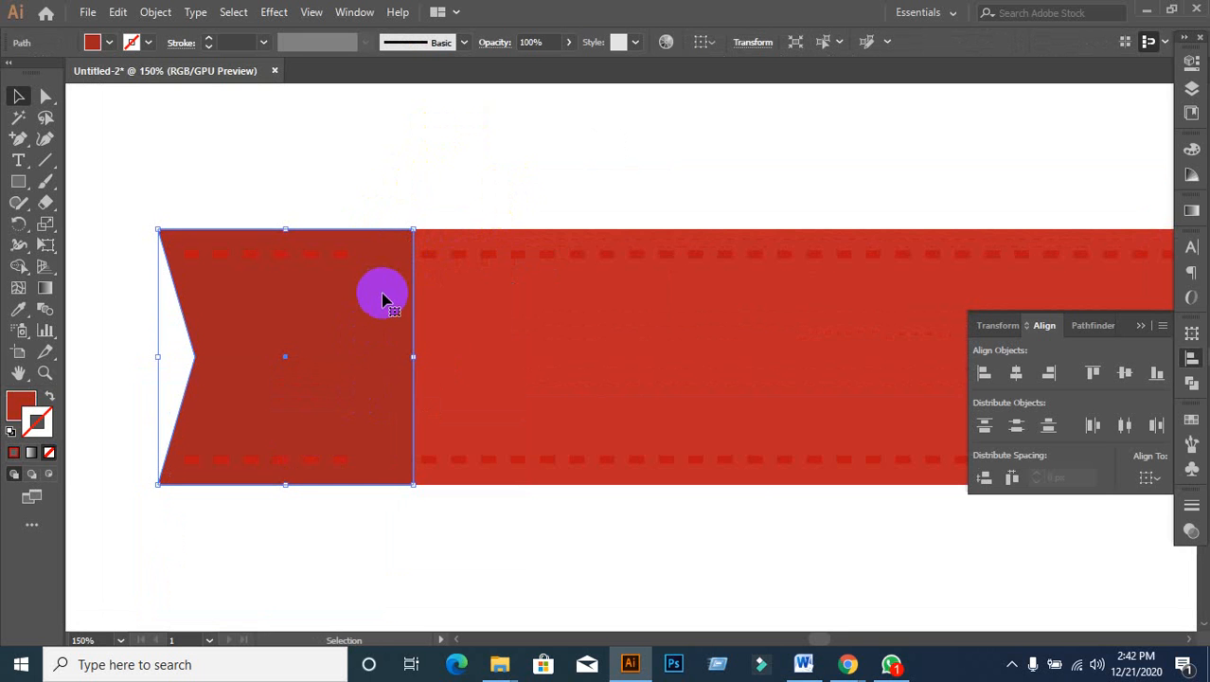
# Step: Hide the darker notched end piece and the red bar so only the stitch dashes remain
pyautogui.press('Delete')
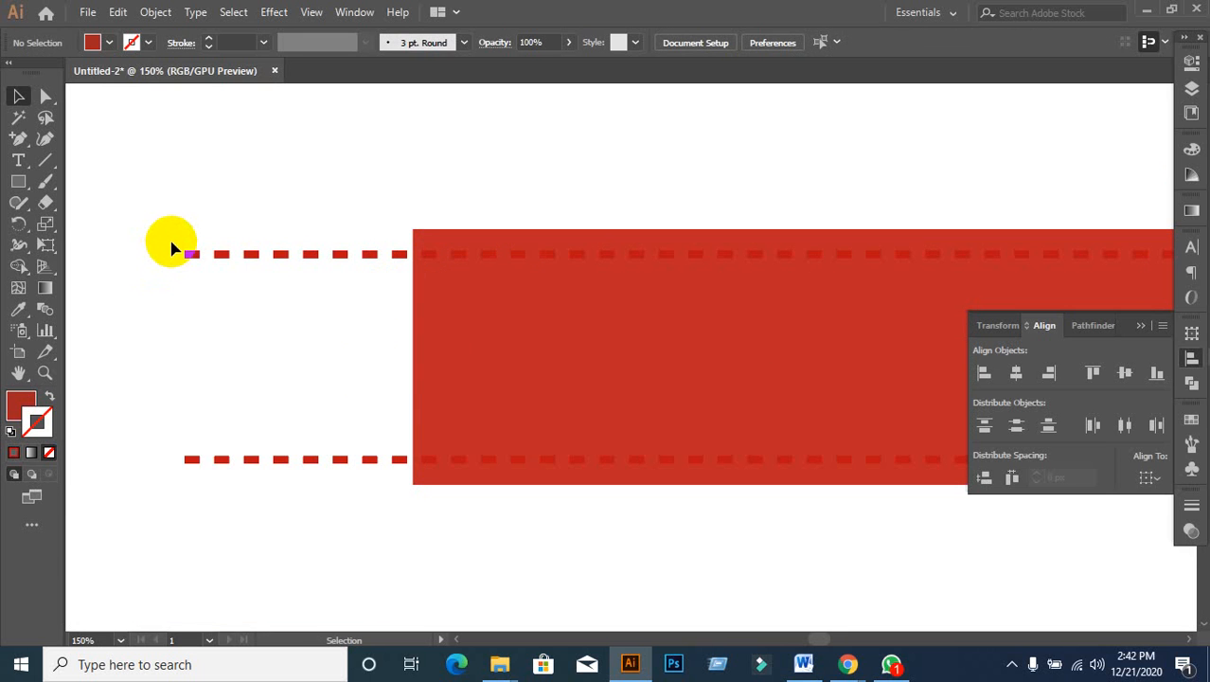
pyautogui.click(486, 402)
pyautogui.press('Delete')
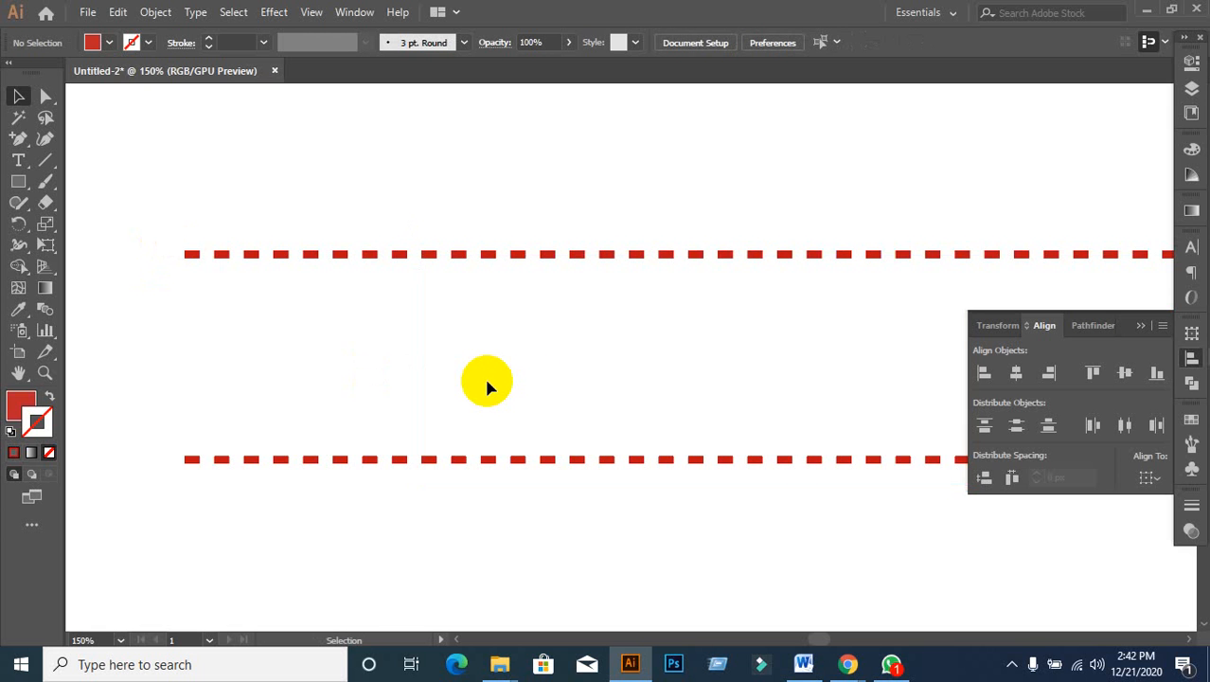
# Step: Group all the dashes of both stitch lines and bring the group to the front
pyautogui.scroll(-4, 483, 375)
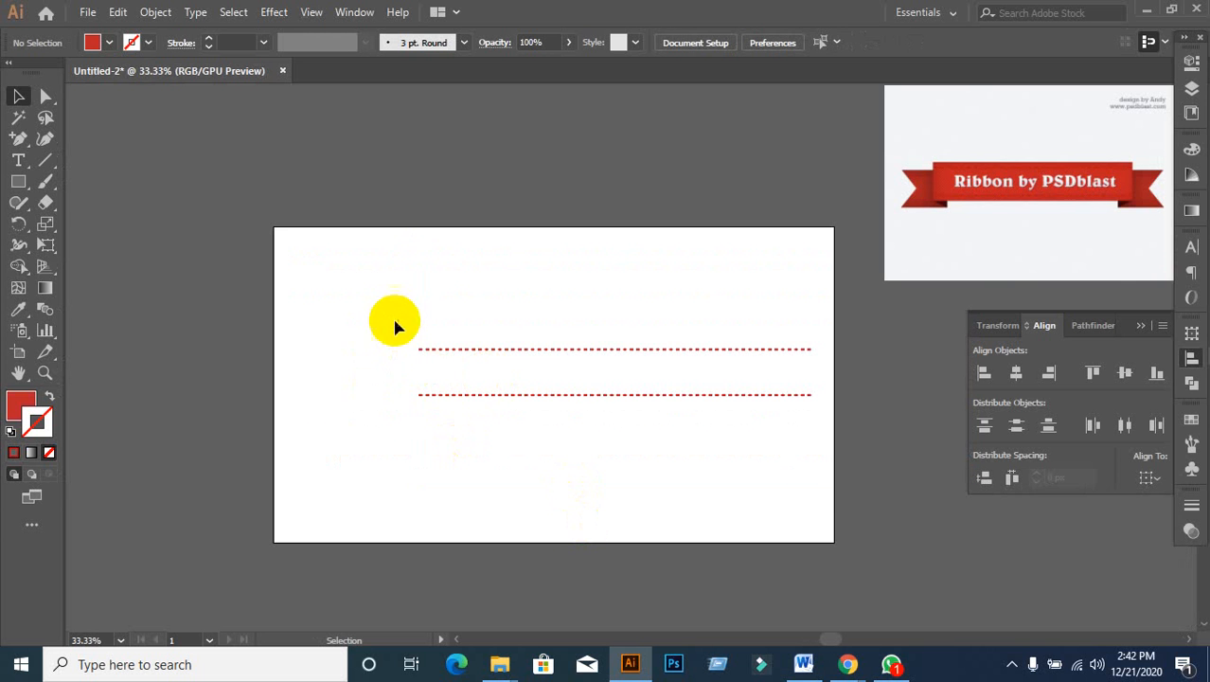
pyautogui.moveTo(394, 320); pyautogui.dragTo(881, 476)
pyautogui.hotkey('ctrl', 'g')
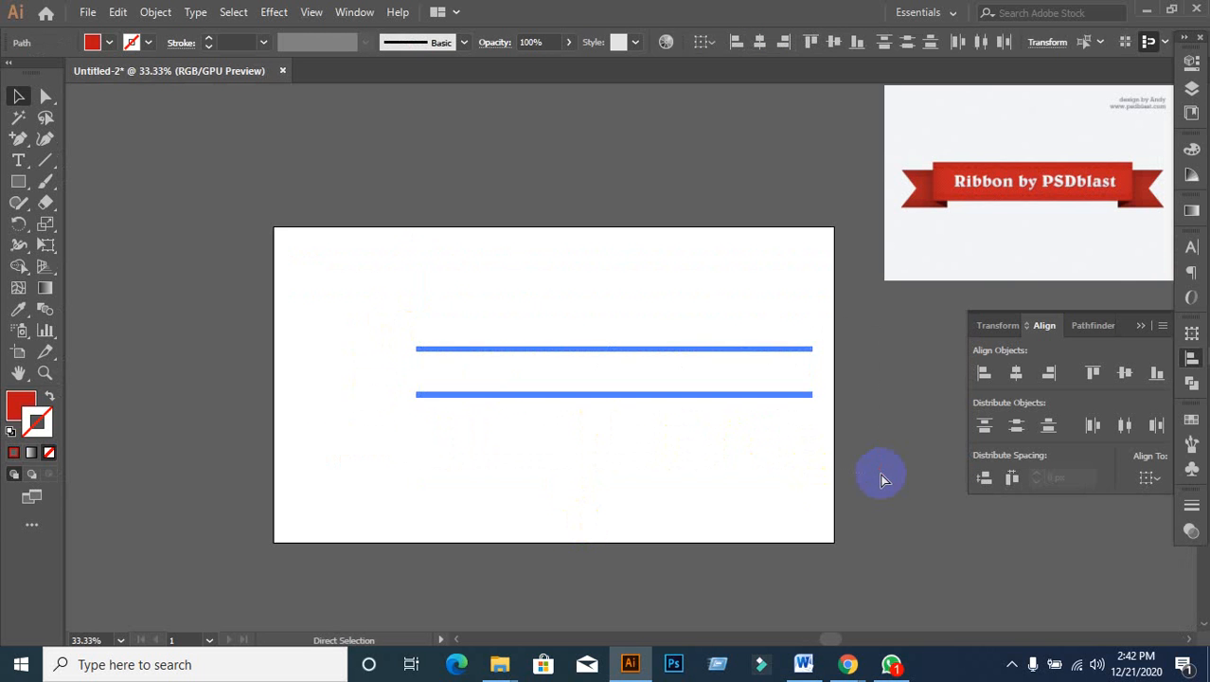
pyautogui.rightClick(633, 375)
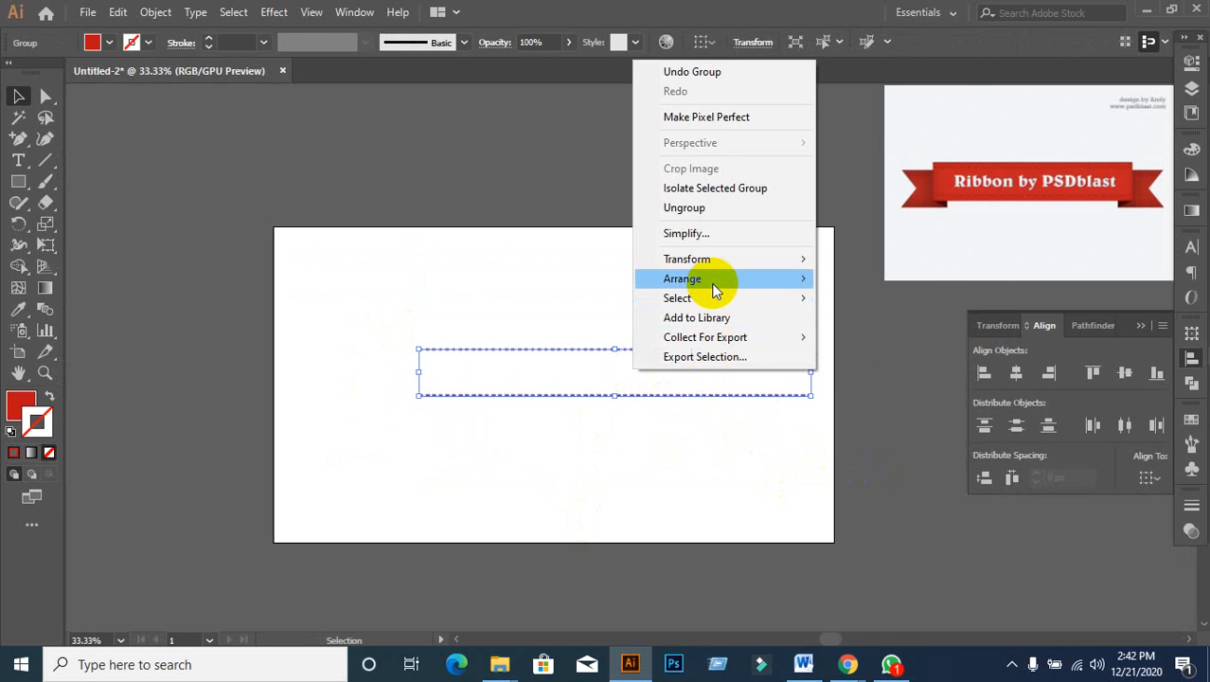
pyautogui.moveTo(716, 289)
pyautogui.click(867, 280)
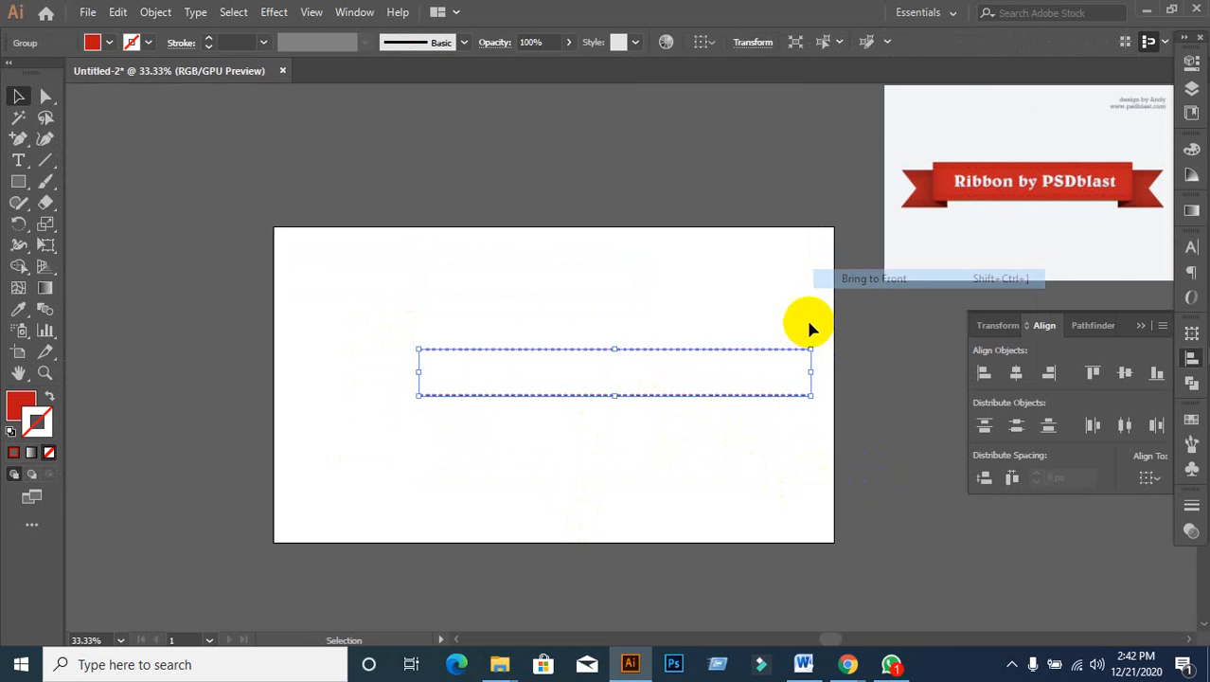
pyautogui.click(666, 490)
# Step: Show all hidden ribbon pieces again and ungroup the stitch dashes
pyautogui.hotkey('ctrl', 'alt', '3')
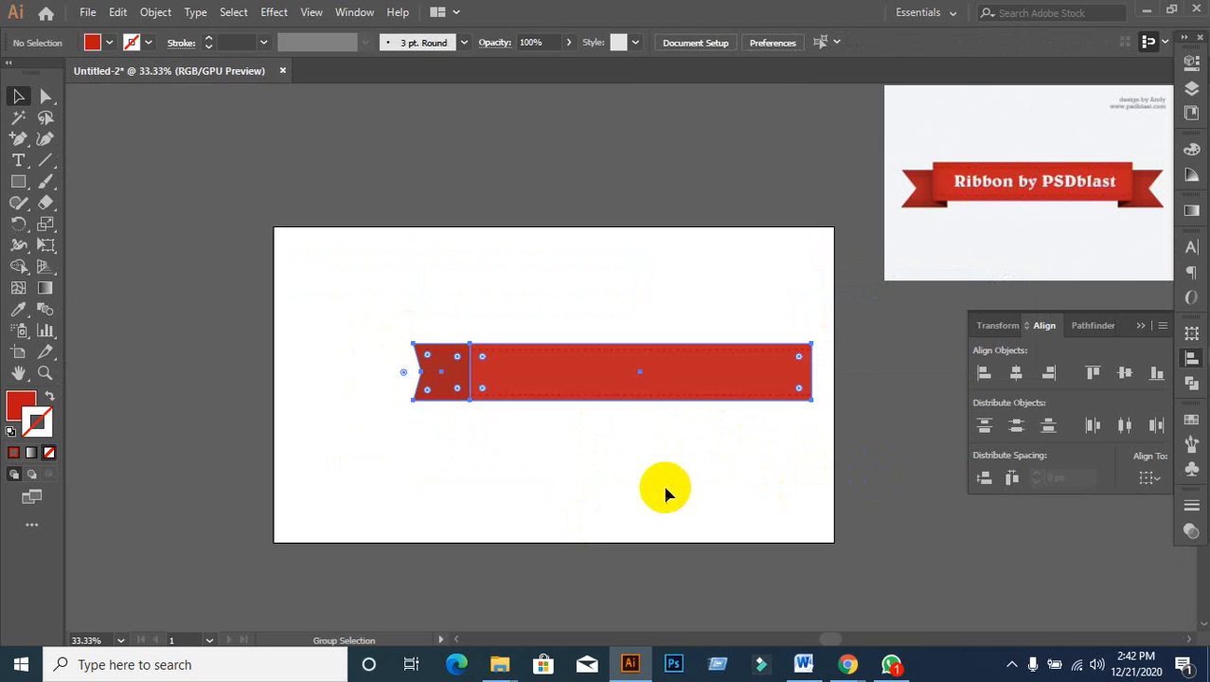
pyautogui.click(427, 472)
pyautogui.scroll(2, 396, 416)
pyautogui.moveTo(557, 438); pyautogui.dragTo(373, 411)
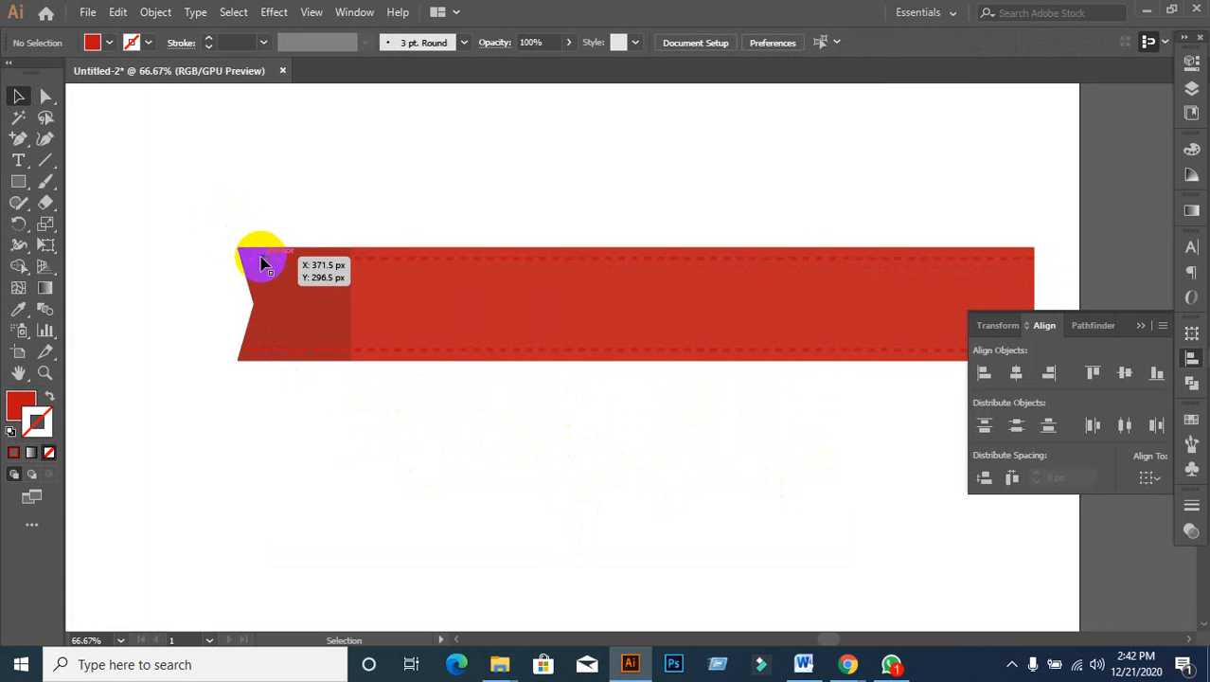
pyautogui.click(265, 265)
pyautogui.rightClick(288, 273)
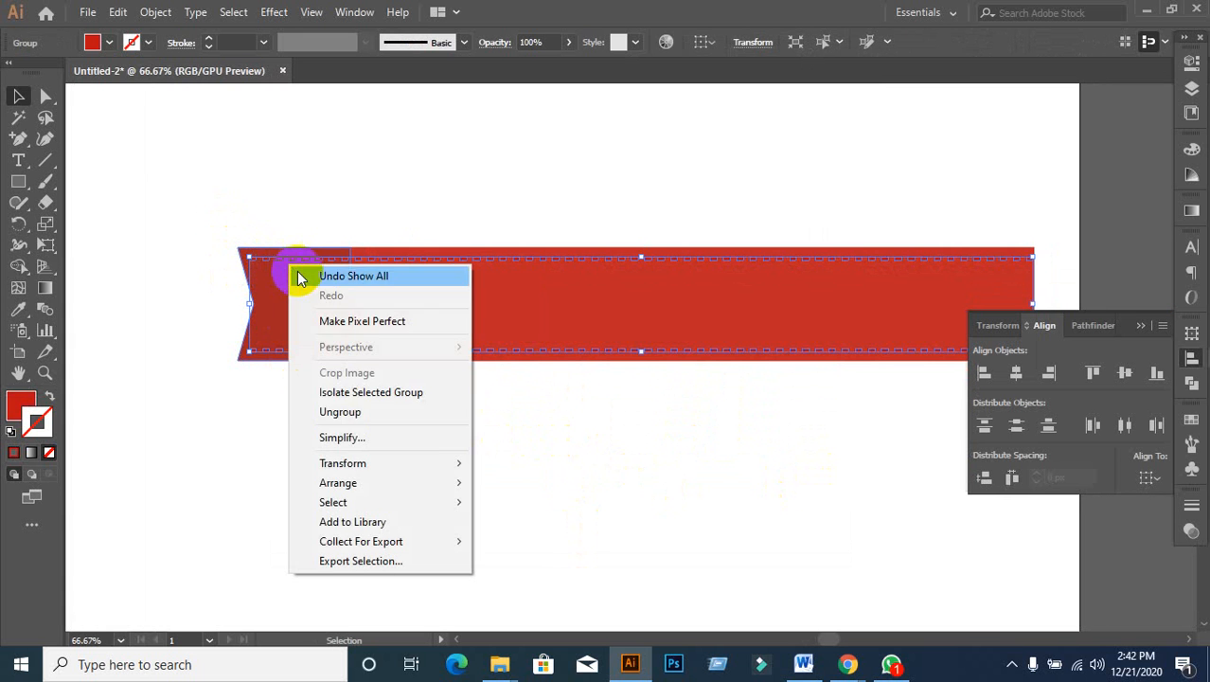
pyautogui.click(338, 412)
# Step: Group the darker notched end piece with the stitch dashes lying on it
pyautogui.moveTo(181, 199); pyautogui.dragTo(351, 417)
pyautogui.hotkey('ctrl', 'g')
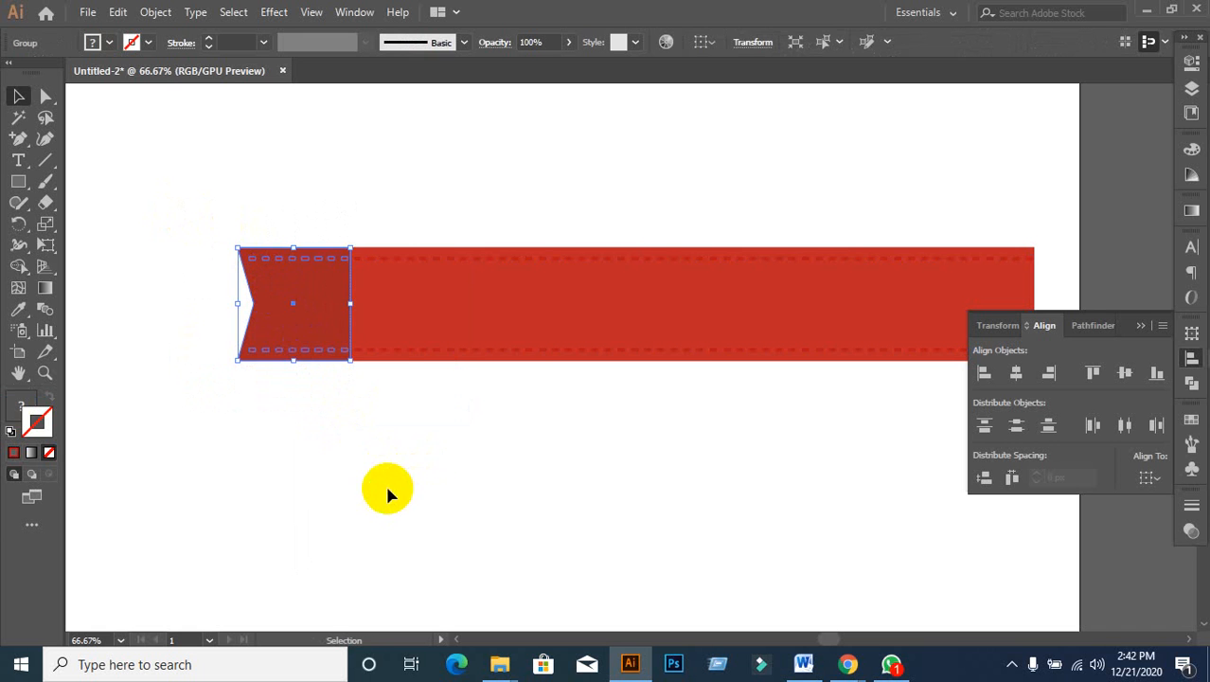
pyautogui.click(387, 486)
# Step: Move the notched end group down and right so about half of it overlaps the red bar's left end
pyautogui.click(312, 351)
pyautogui.hotkey('shift', 'Down')
pyautogui.hotkey('shift', 'Down')
pyautogui.hotkey('shift', 'Down')
pyautogui.hotkey('shift', 'Down')
pyautogui.hotkey('shift', 'Down')
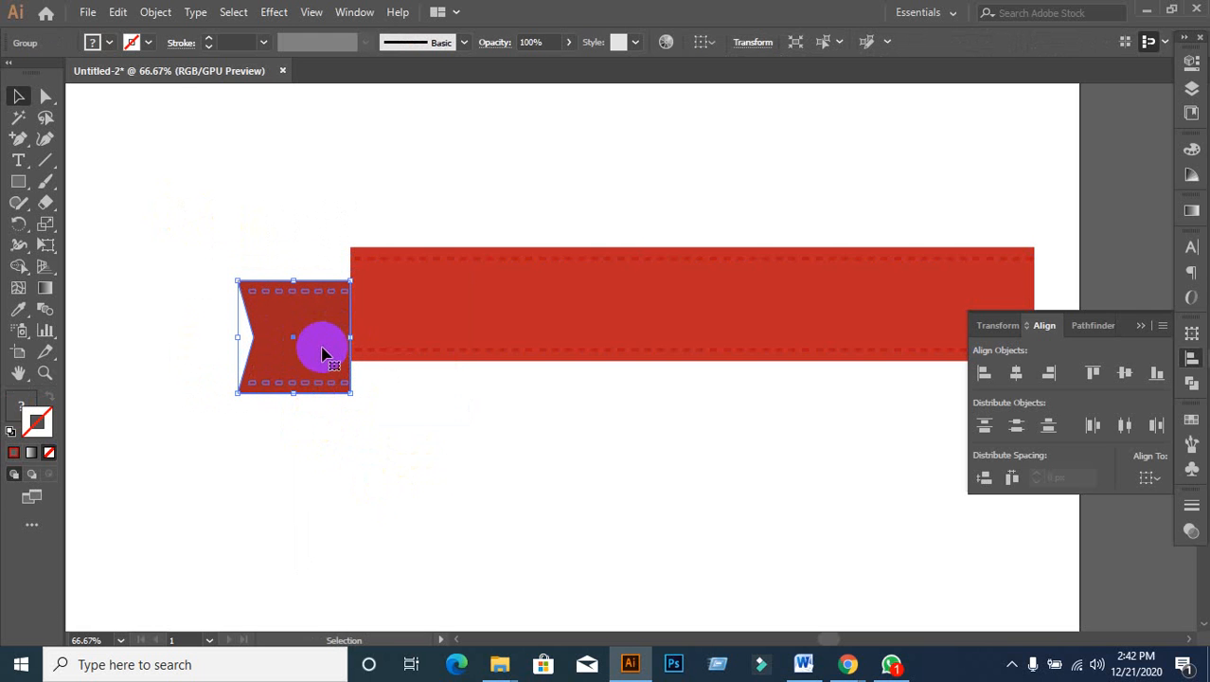
pyautogui.moveTo(316, 353); pyautogui.dragTo(372, 353)
pyautogui.click(381, 432)
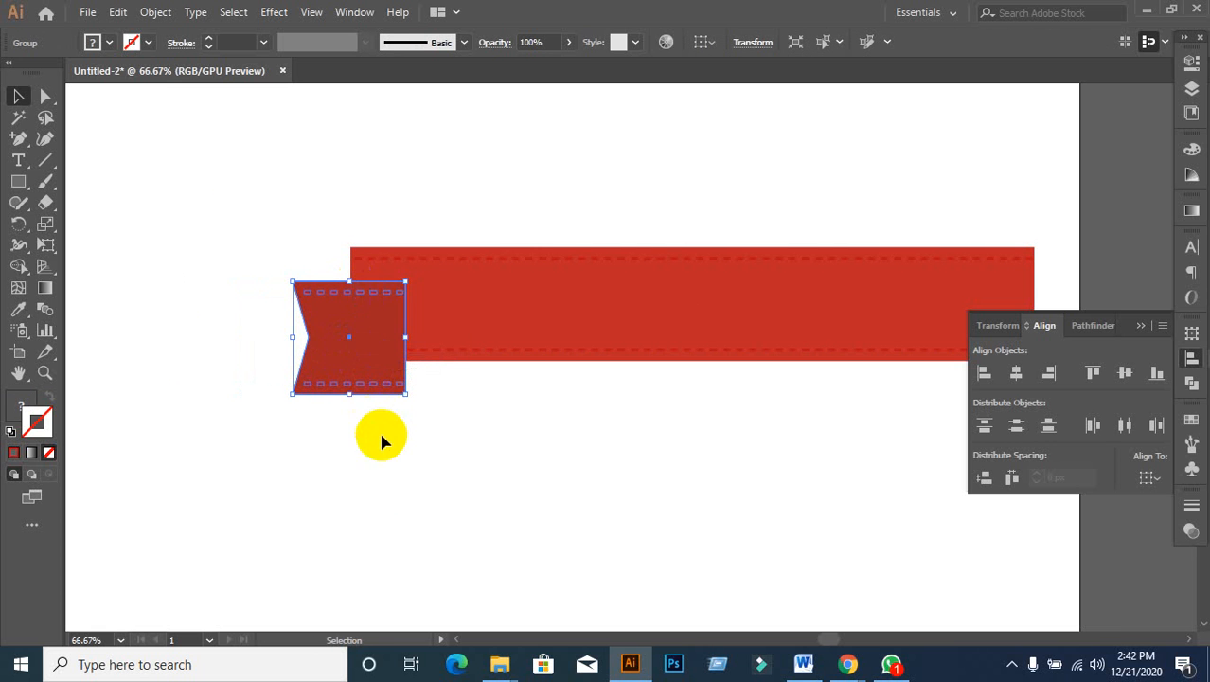
# Step: Send the notched end group to the back, behind the red bar
pyautogui.click(341, 334)
pyautogui.hotkey('ctrl', 'shift', '[')
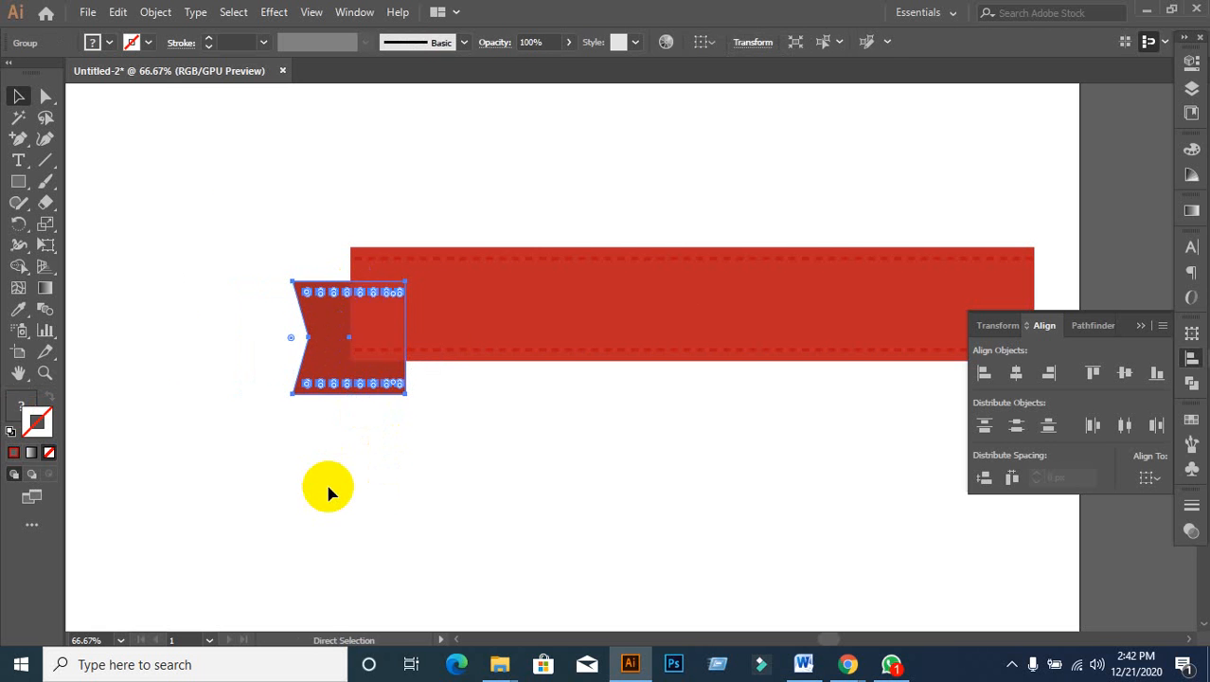
pyautogui.click(329, 487)
pyautogui.scroll(-2, 431, 426)
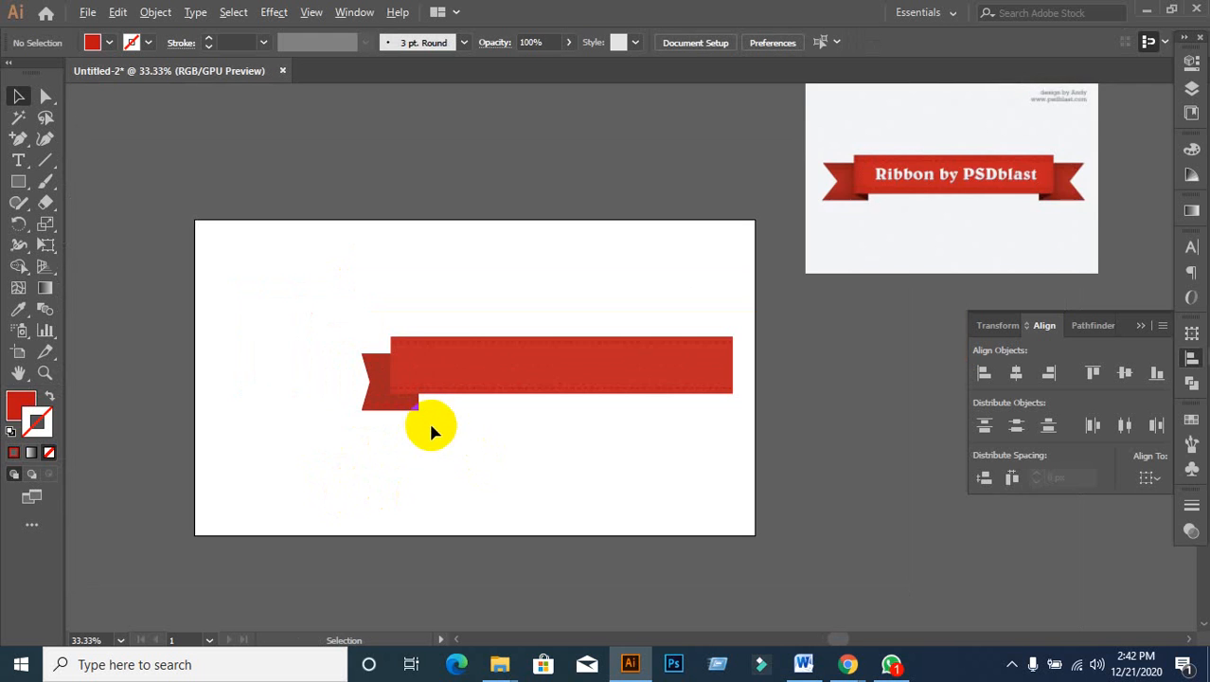
pyautogui.scroll(2, 871, 279)
pyautogui.scroll(-1, 878, 210)
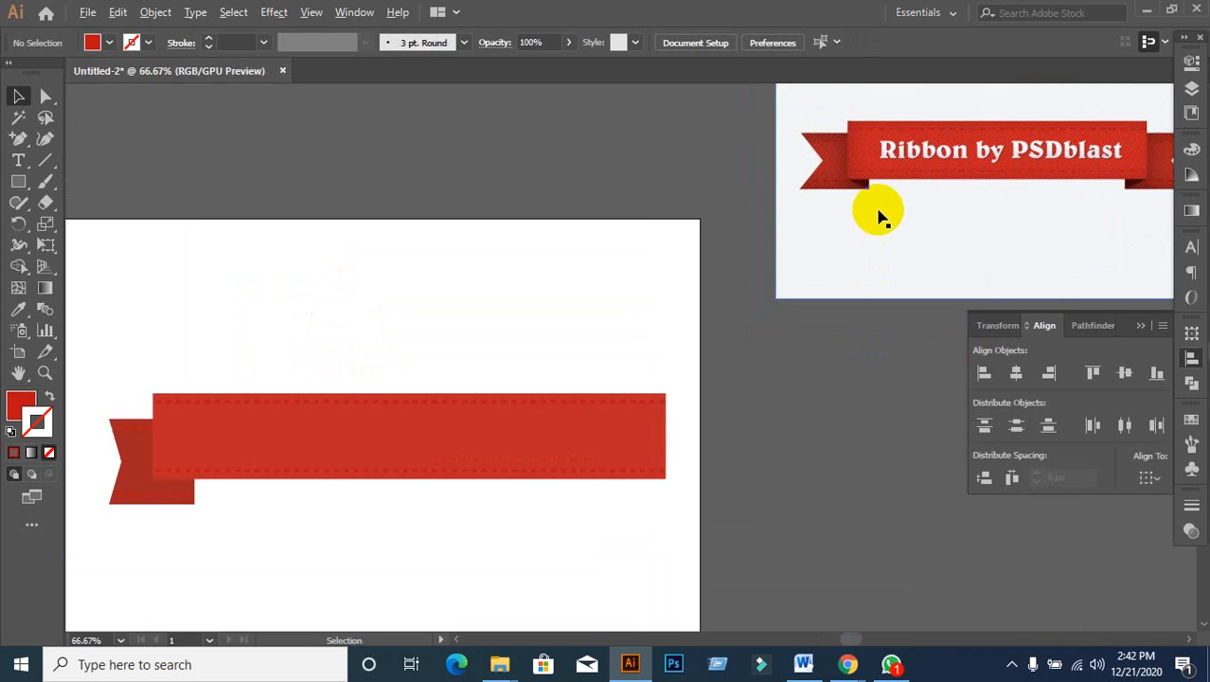
pyautogui.moveTo(304, 548); pyautogui.dragTo(387, 486)
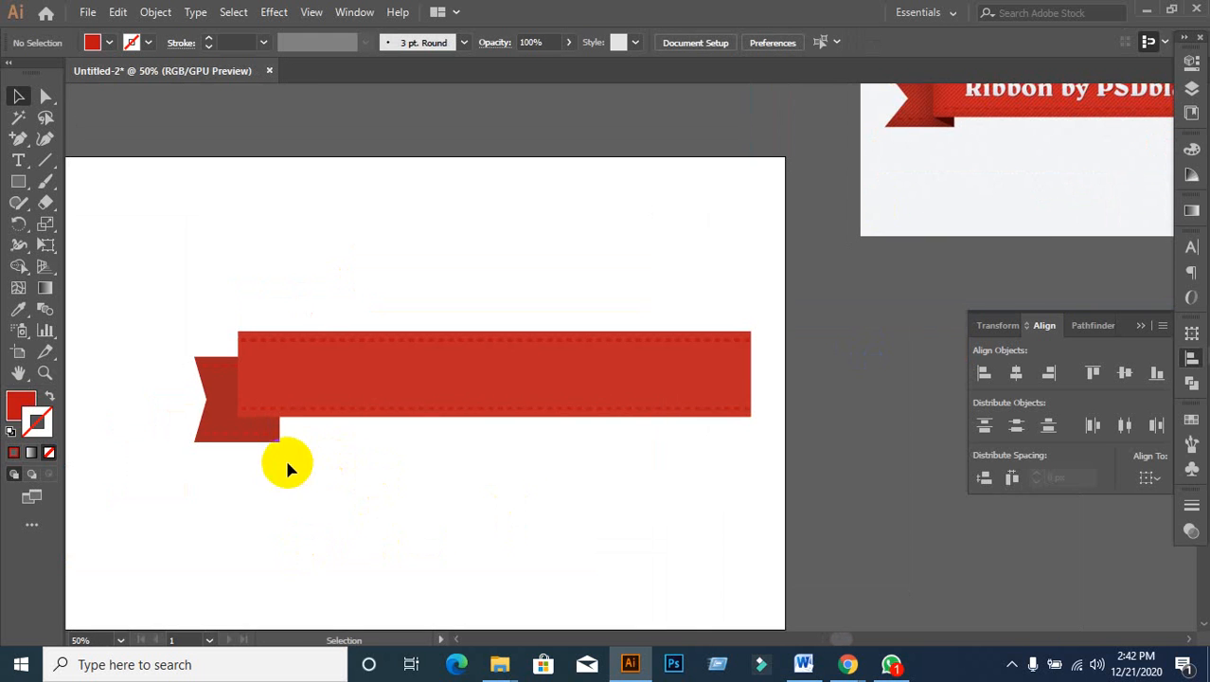
# Step: Draw a triangular fold with the Pen tool between the bar's lower-left corner and the tail's two right-hand corners below the bar
pyautogui.scroll(1, 280, 466)
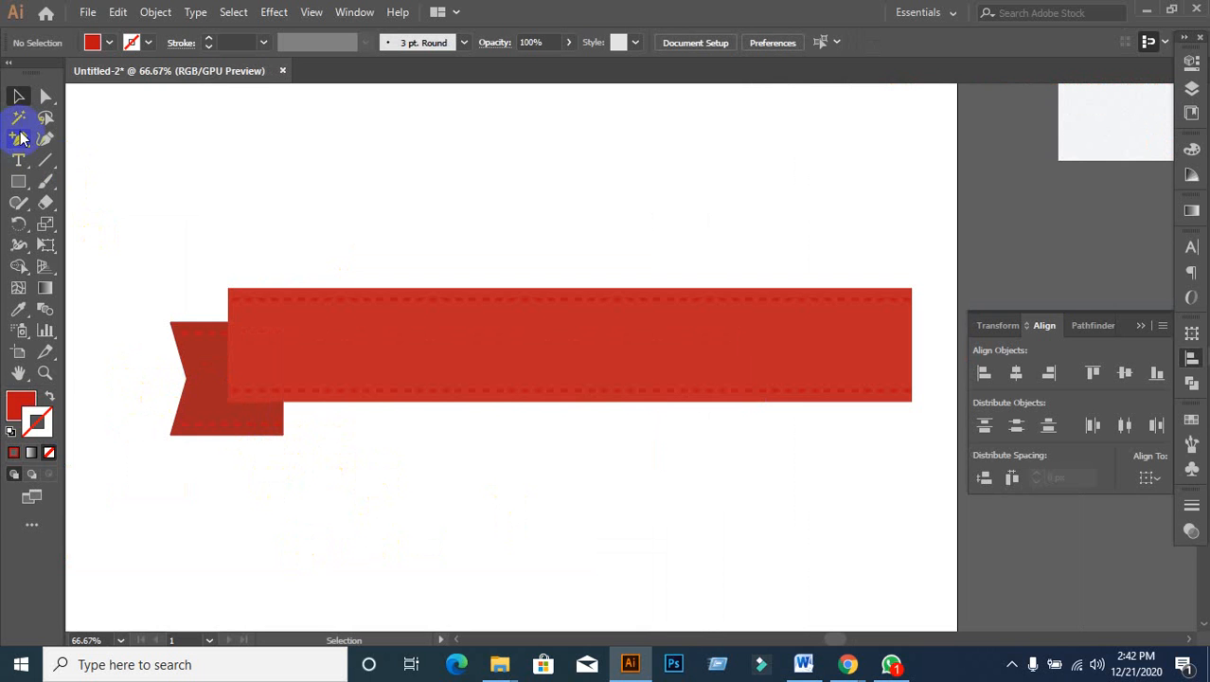
pyautogui.moveTo(21, 138); pyautogui.dragTo(95, 138)
pyautogui.click(228, 288)
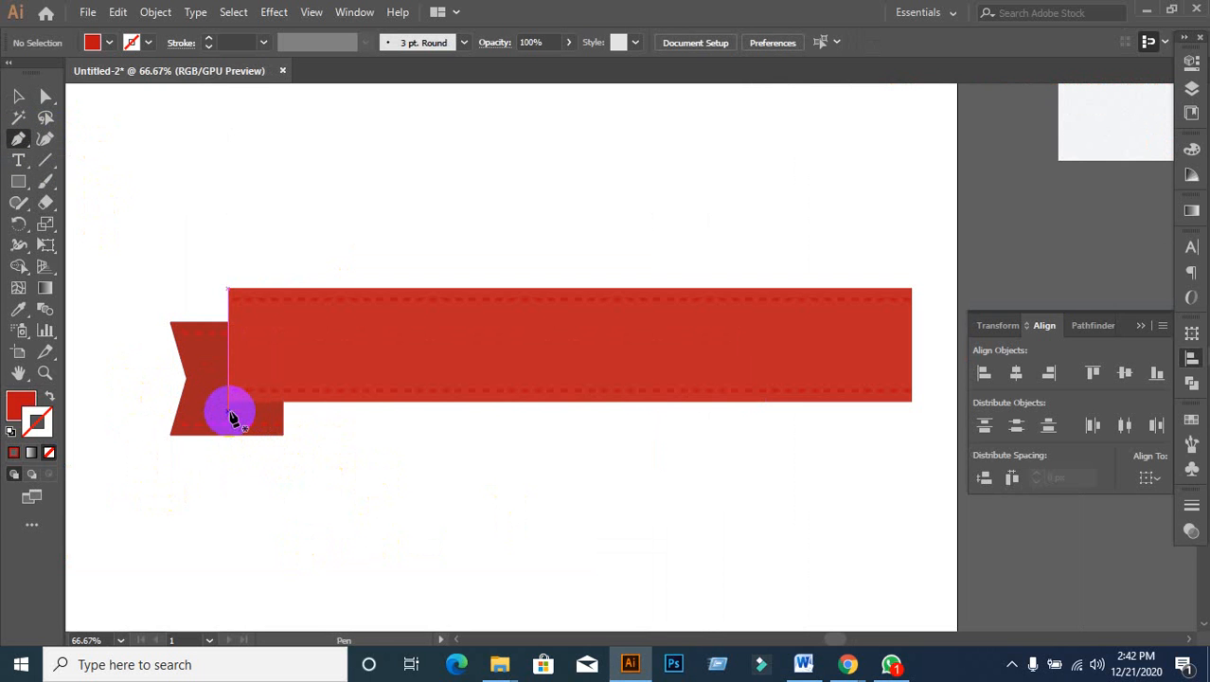
pyautogui.scroll(2, 233, 407)
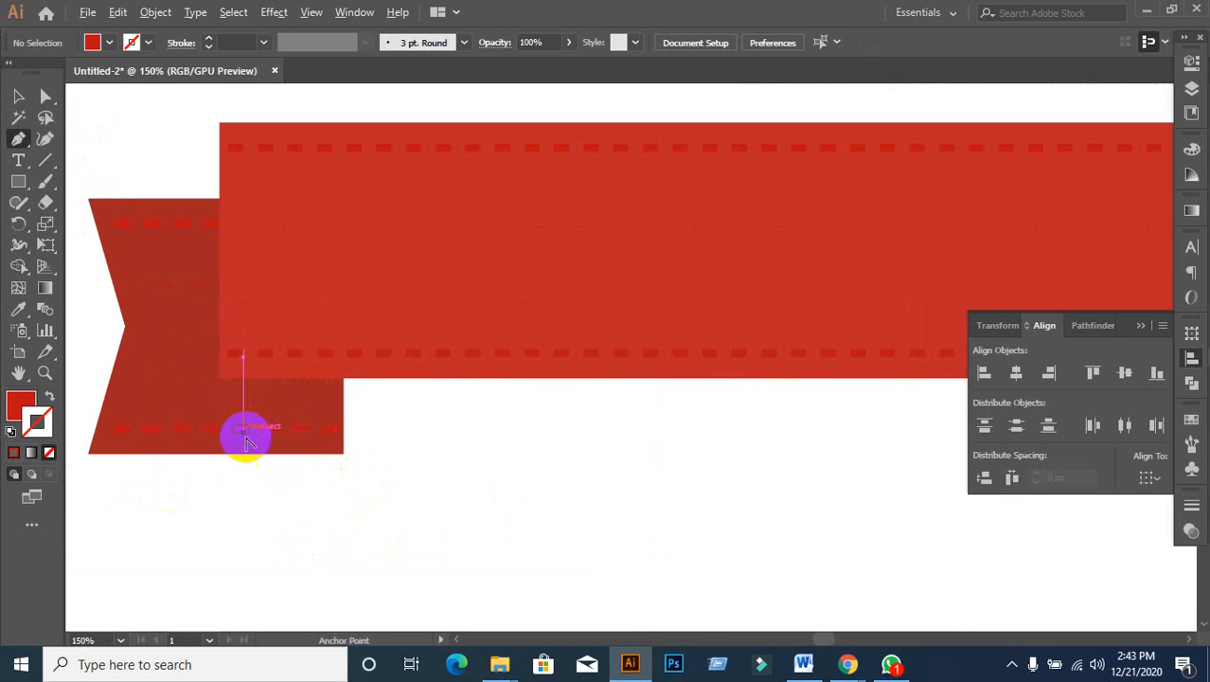
pyautogui.click(343, 453)
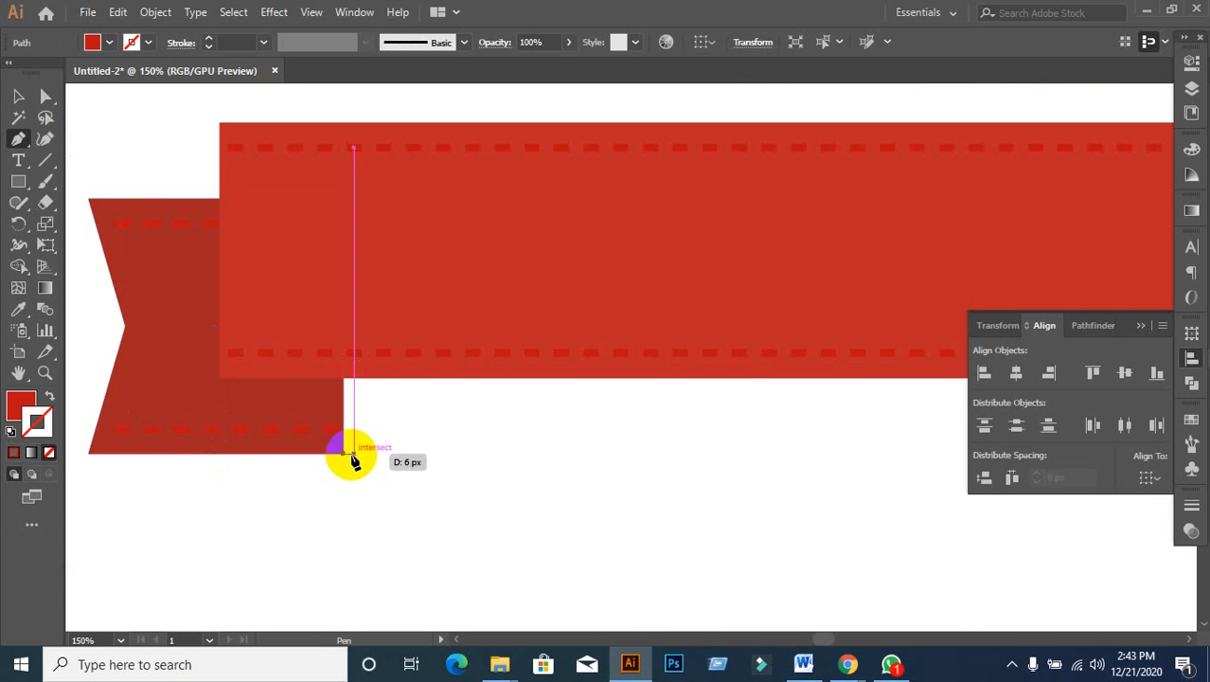
pyautogui.click(220, 378)
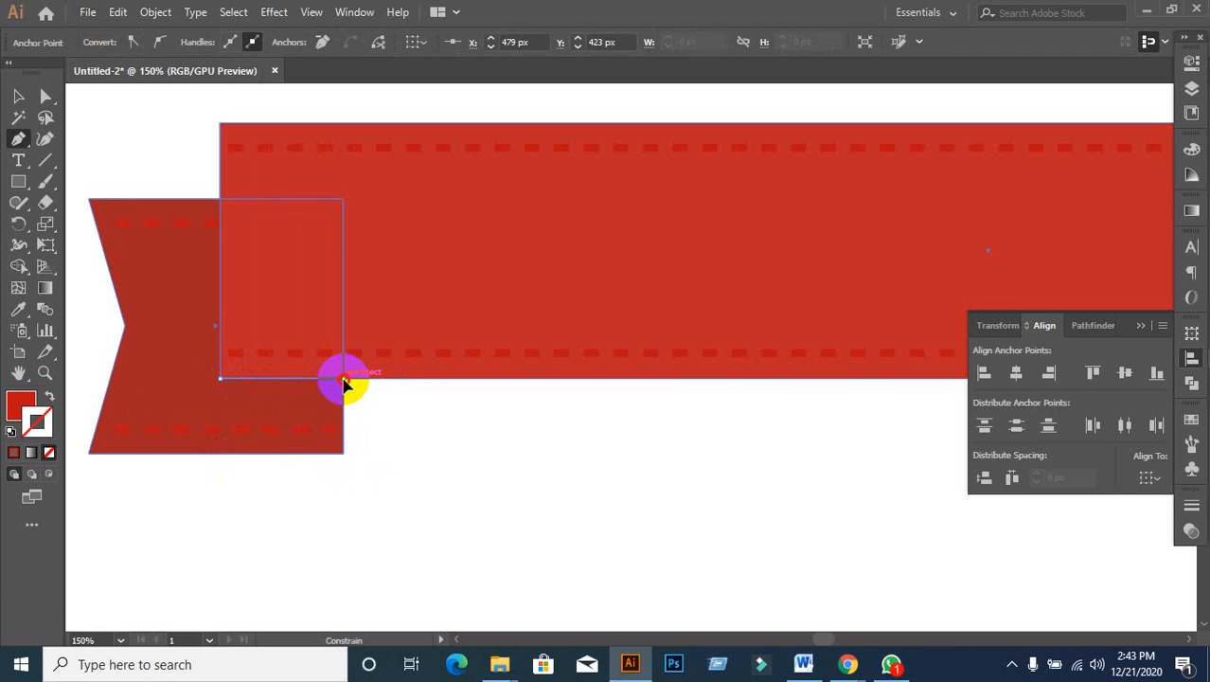
pyautogui.click(344, 379)
pyautogui.click(344, 453)
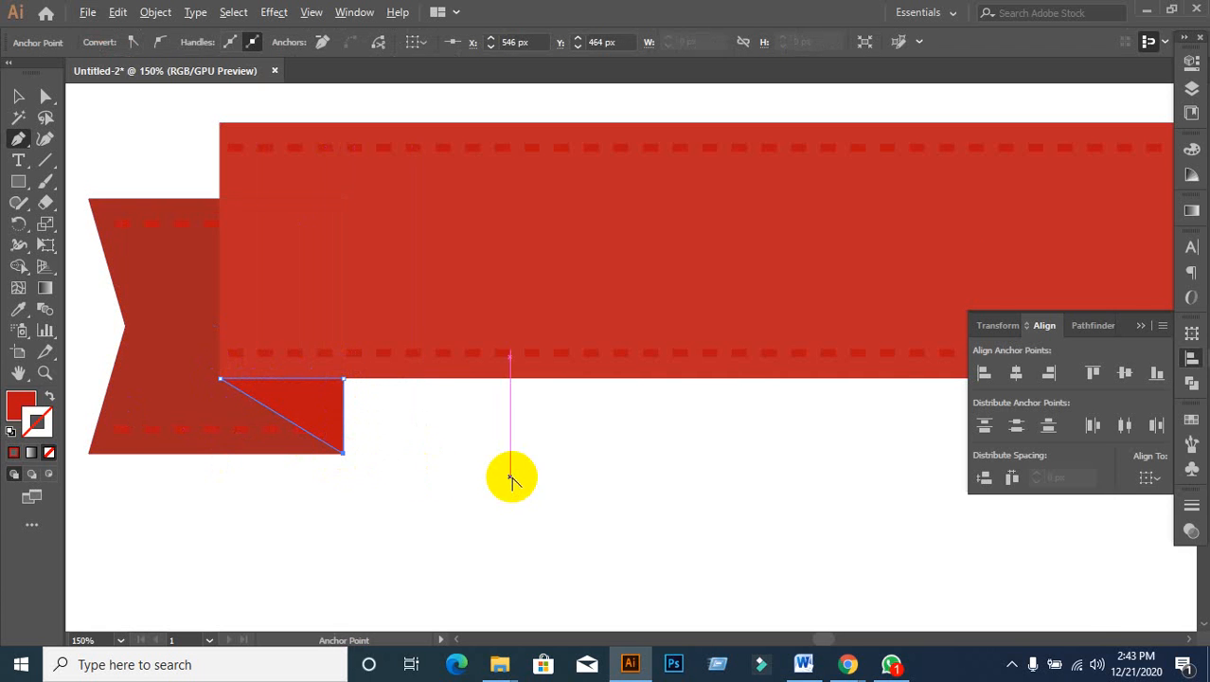
# Step: Fill the fold triangle with the dark maroon sampled from the fold in the reference ribbon
pyautogui.scroll(-3, 514, 479)
pyautogui.click(25, 97)
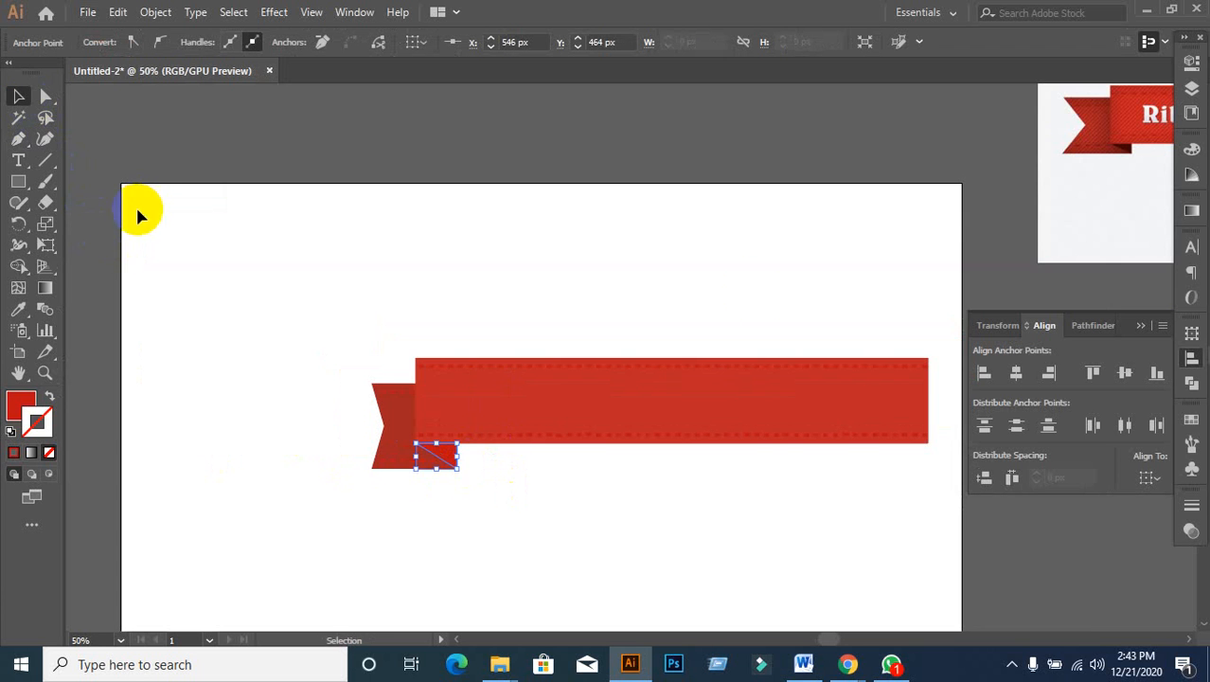
pyautogui.click(19, 310)
pyautogui.click(1129, 139)
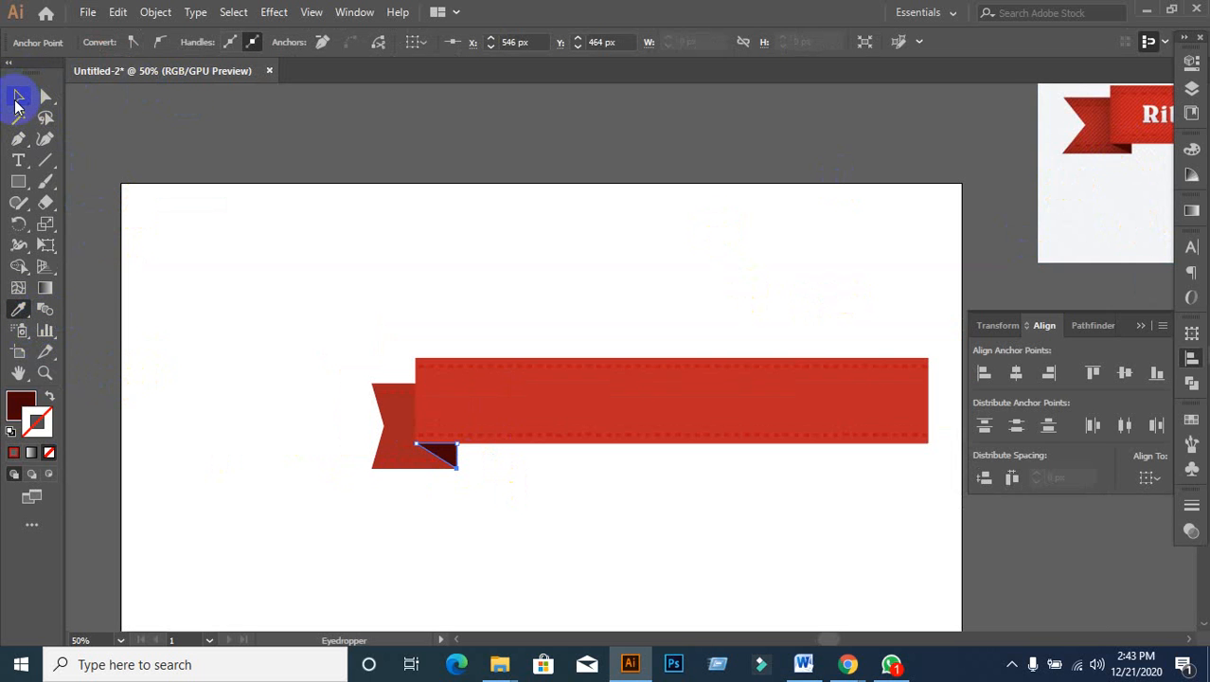
pyautogui.click(17, 99)
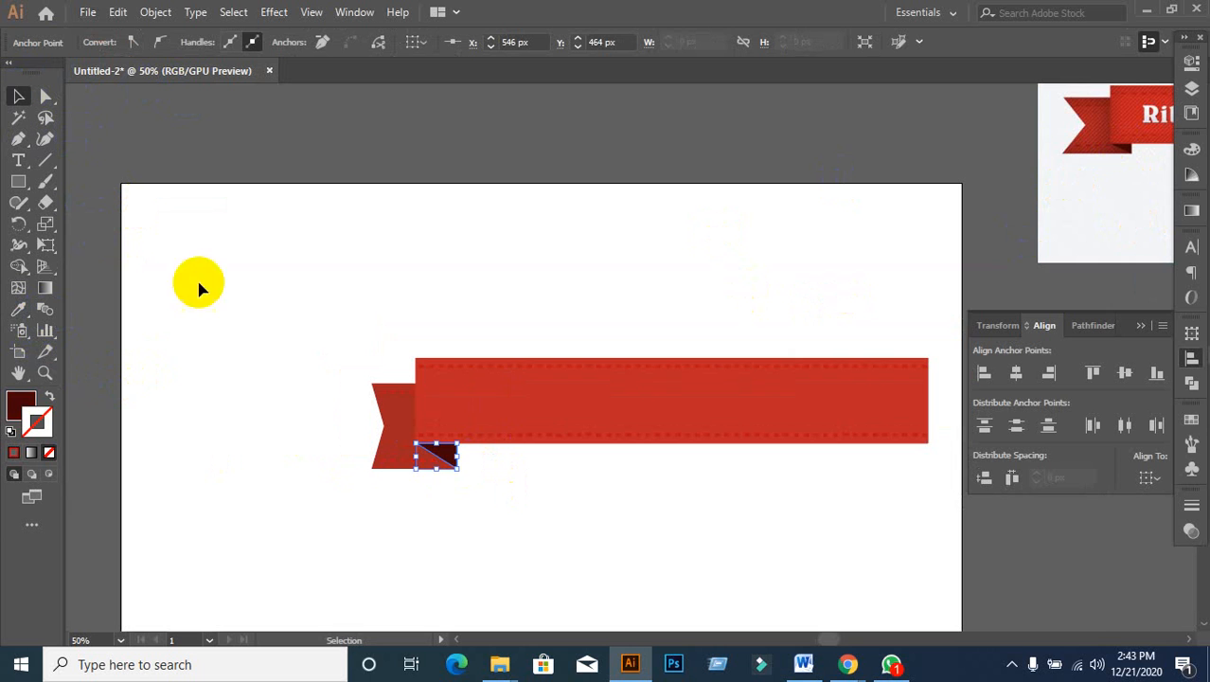
pyautogui.click(245, 327)
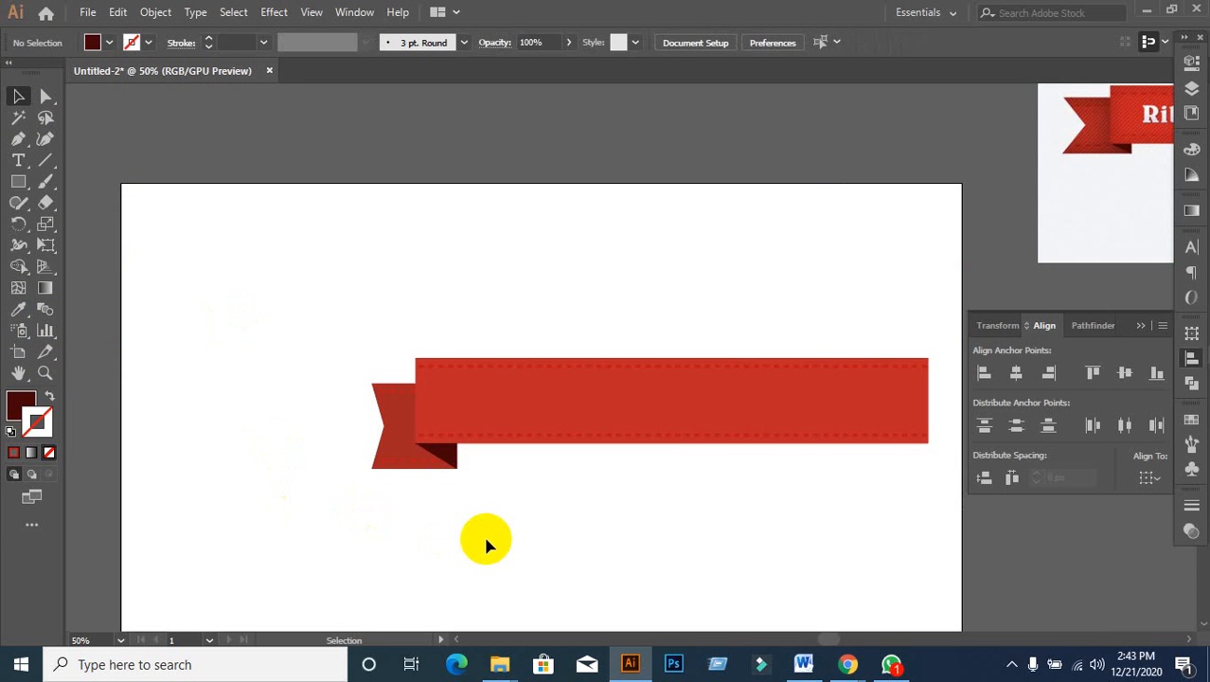
# Step: Group the left notched tail with its dark fold triangle
pyautogui.scroll(-1, 486, 516)
pyautogui.moveTo(563, 525); pyautogui.dragTo(399, 398)
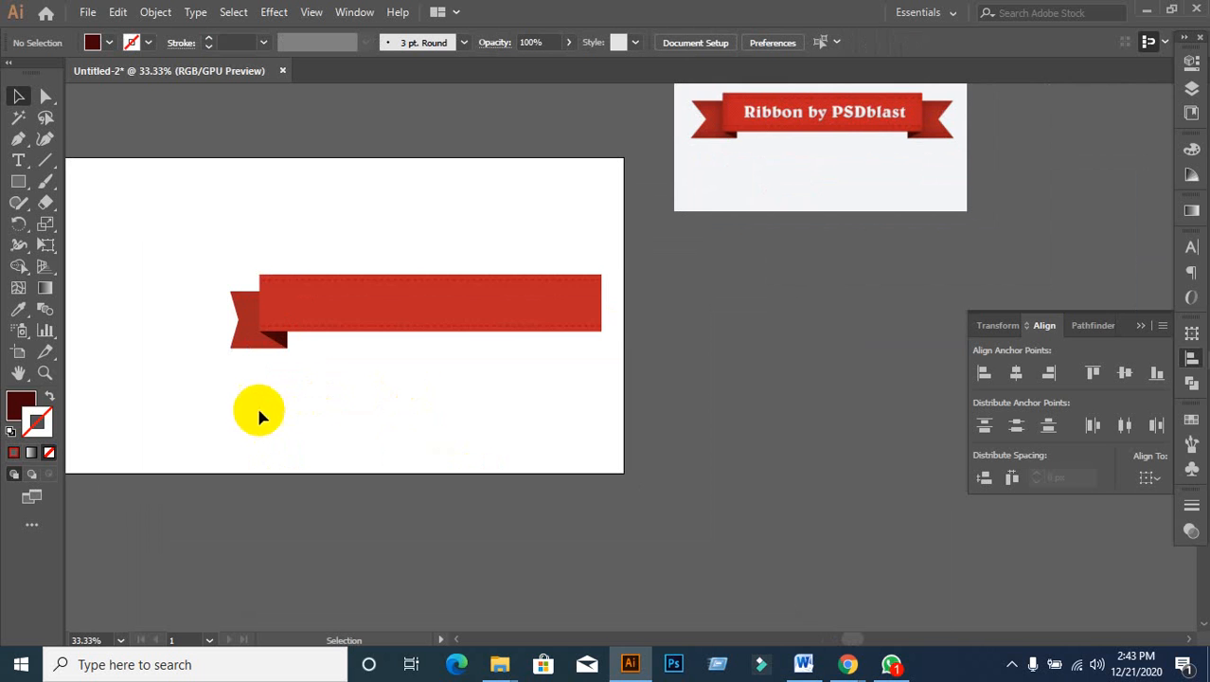
pyautogui.moveTo(318, 392); pyautogui.dragTo(287, 386)
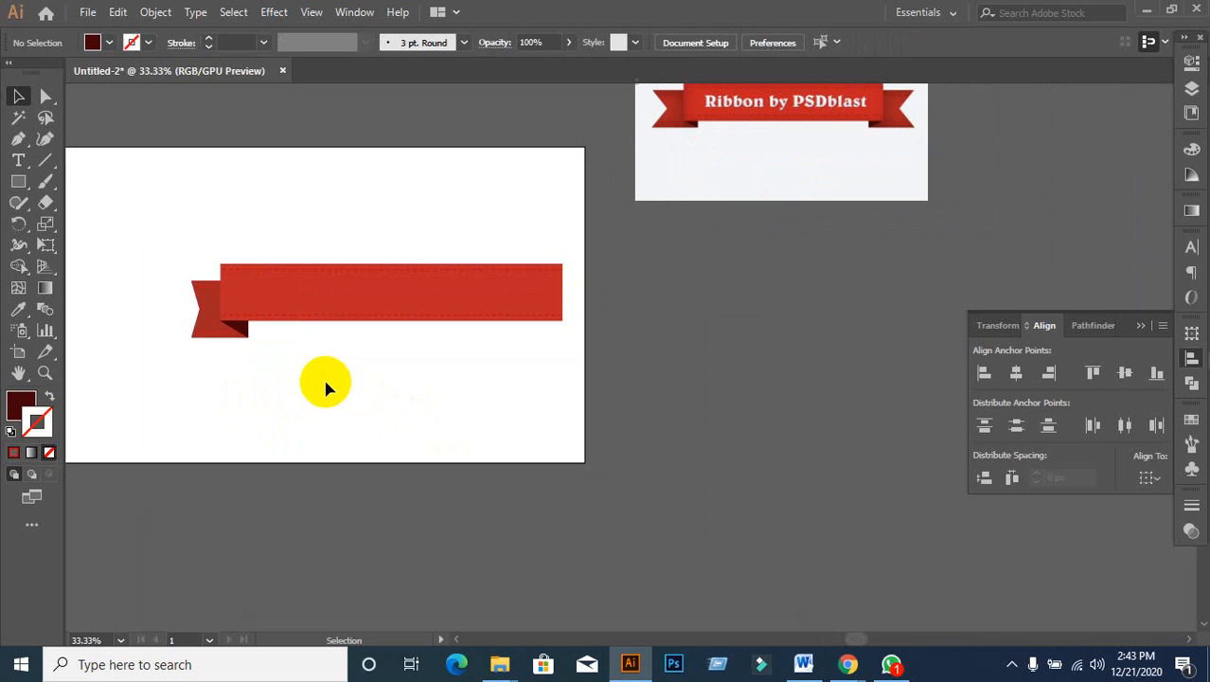
pyautogui.scroll(1, 325, 389)
pyautogui.moveTo(184, 358); pyautogui.dragTo(353, 421)
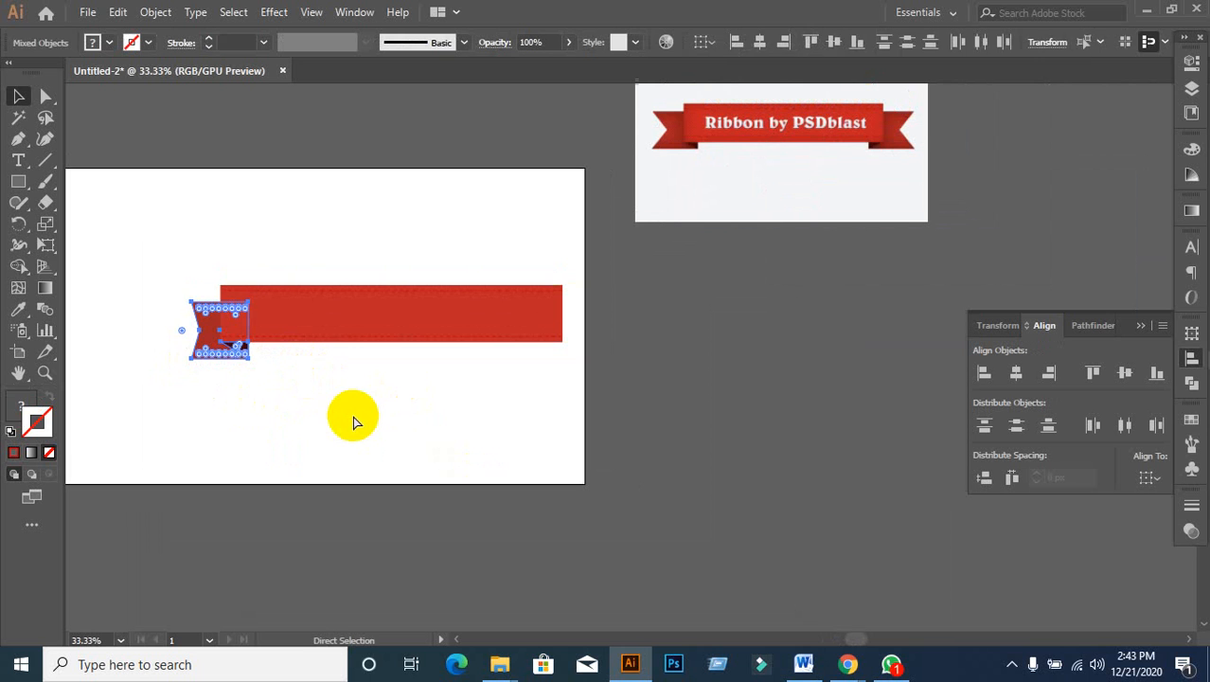
pyautogui.hotkey('ctrl', 'g')
pyautogui.click(348, 418)
# Step: Duplicate the left tail group just beyond the bar's right end and reflect the copy so its notch faces outward
pyautogui.click(217, 356)
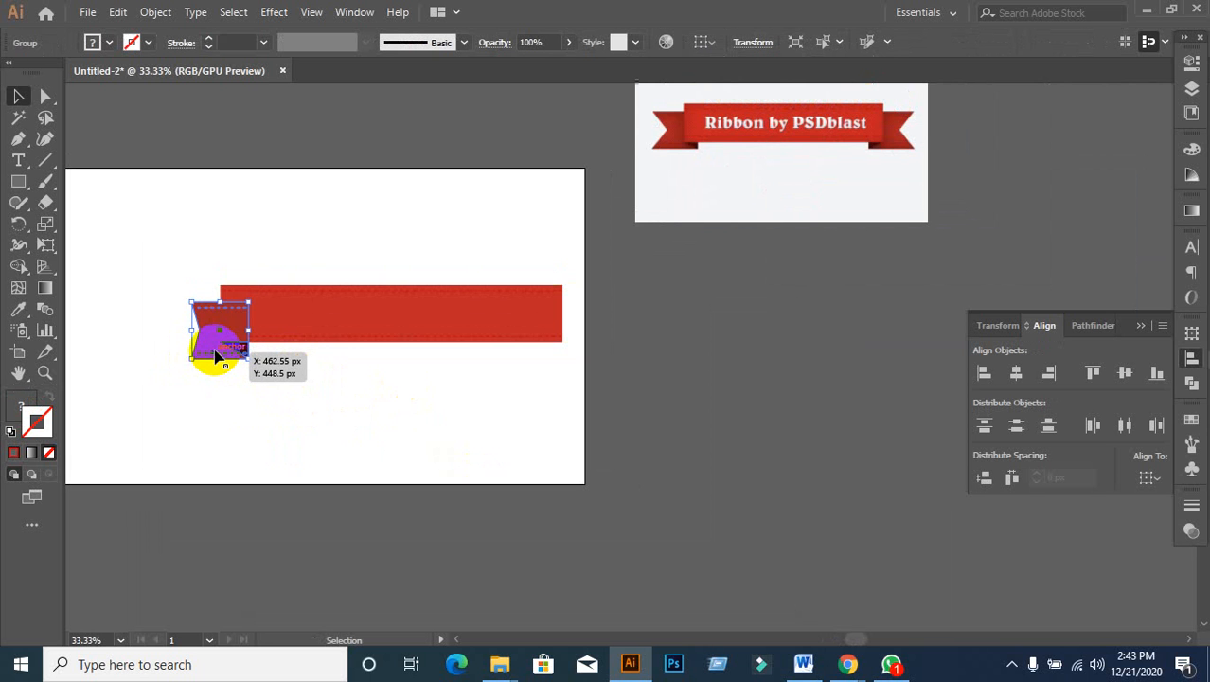
pyautogui.moveTo(216, 355); pyautogui.dragTo(596, 364)
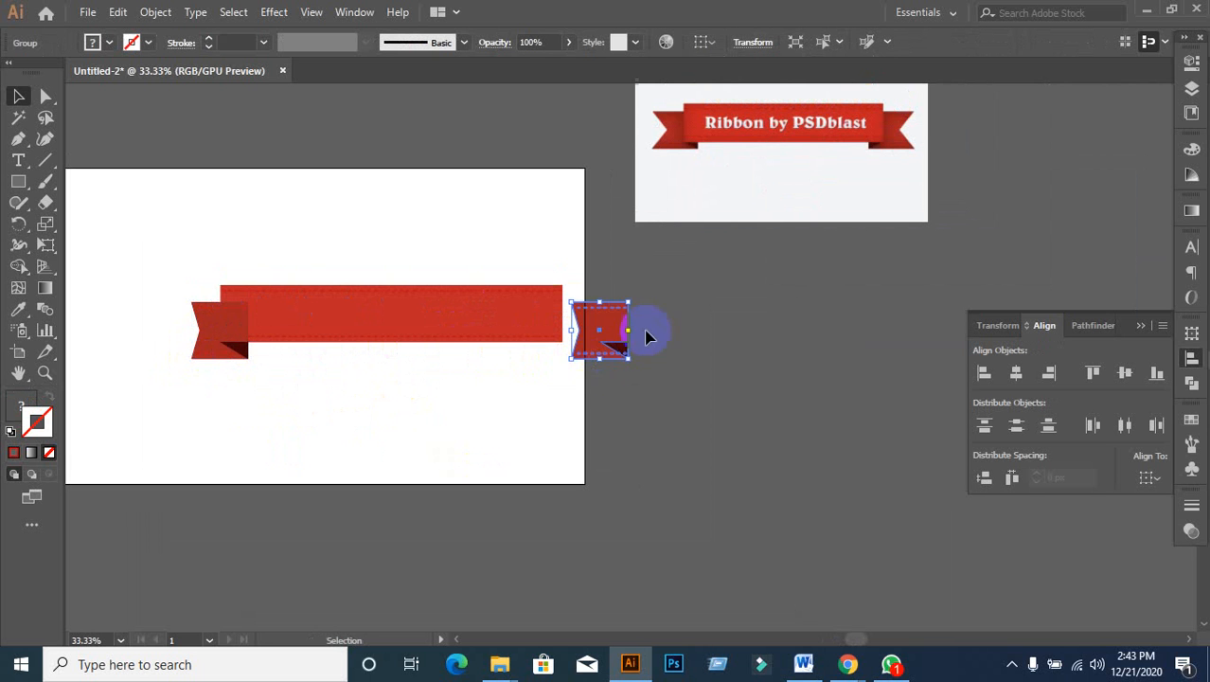
pyautogui.rightClick(590, 355)
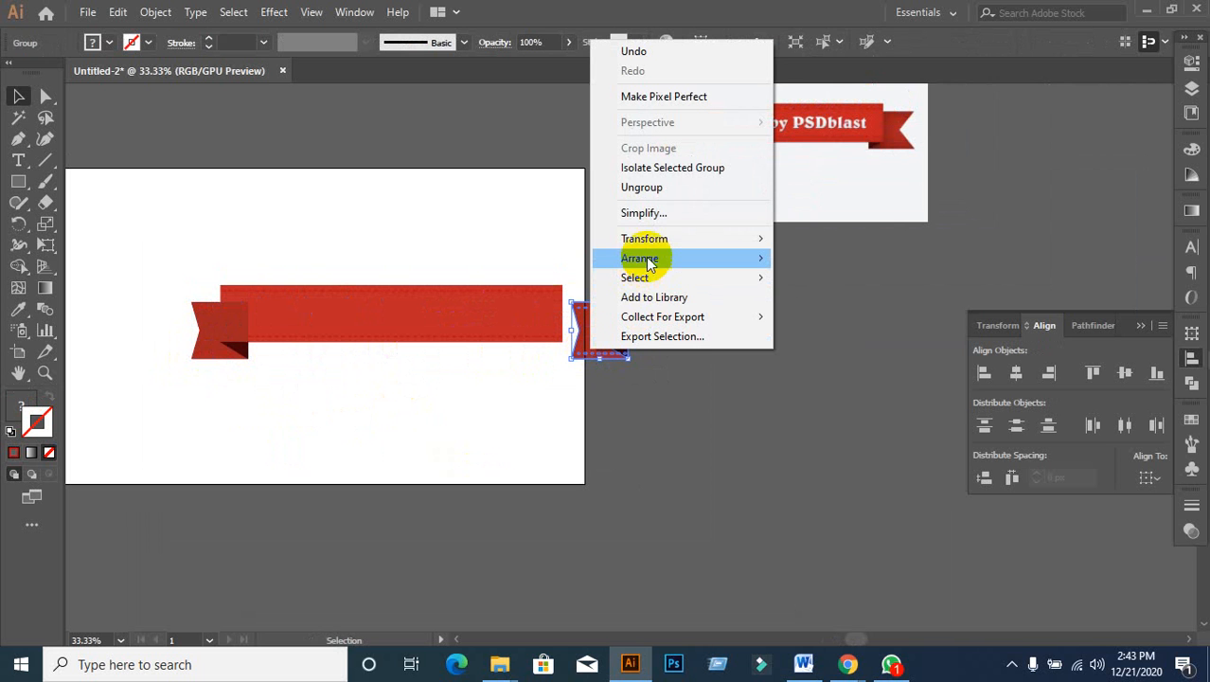
pyautogui.moveTo(657, 245)
pyautogui.click(819, 303)
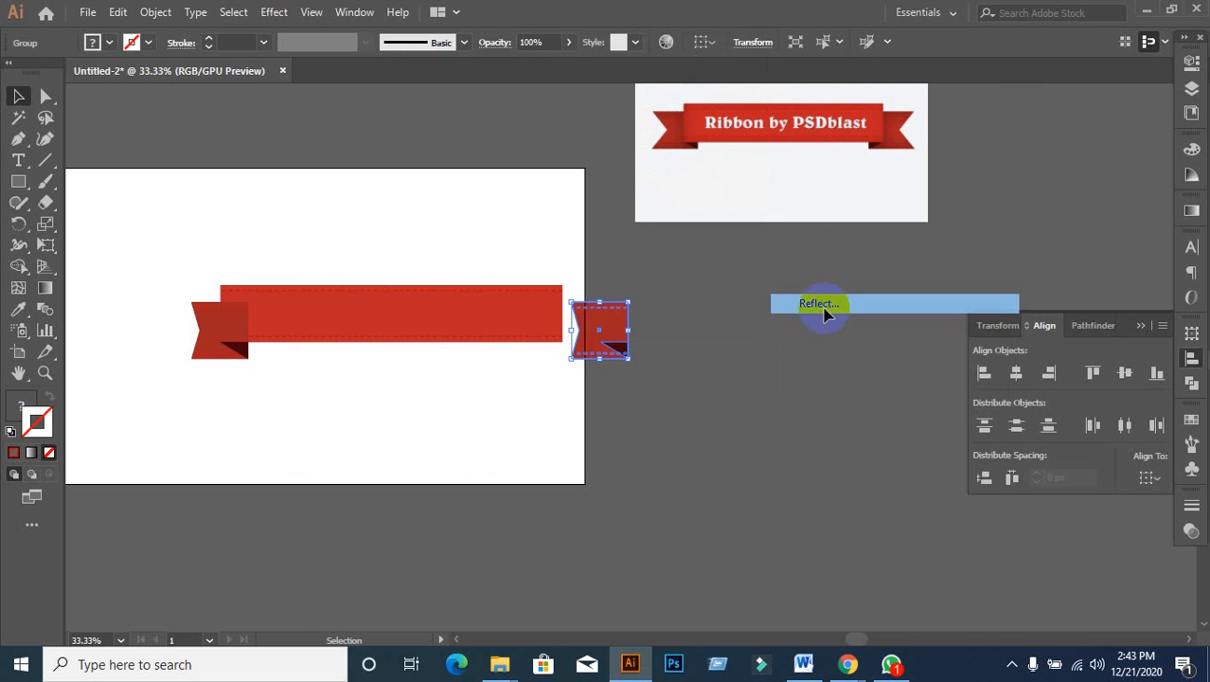
pyautogui.click(895, 439)
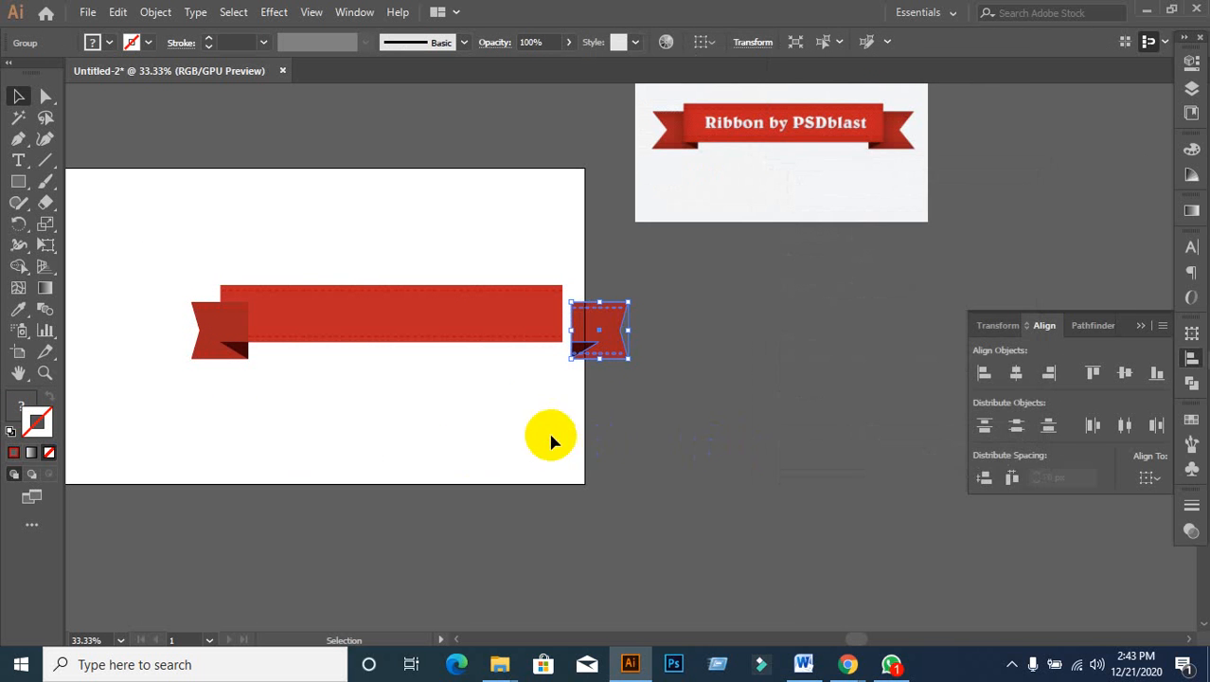
pyautogui.click(571, 402)
pyautogui.scroll(1, 526, 402)
pyautogui.click(630, 322)
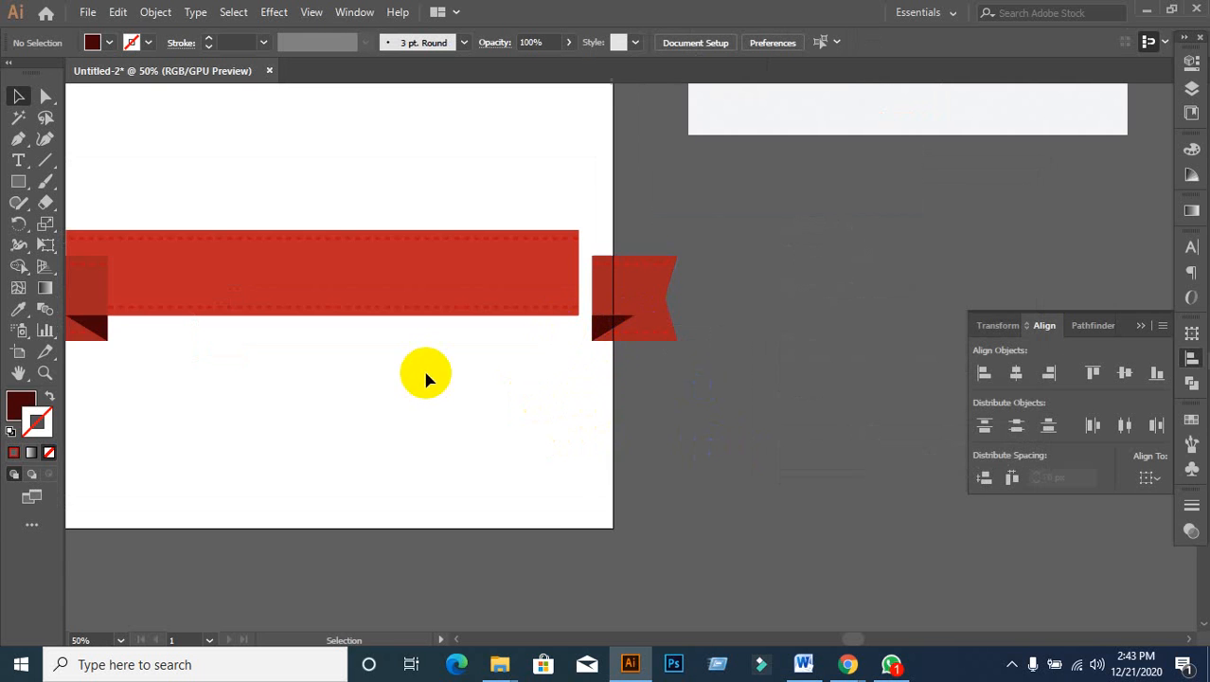
# Step: Move the reflected tail group onto the bar's right end so it overlaps the bar like the left tail
pyautogui.scroll(-1, 422, 367)
pyautogui.moveTo(185, 322); pyautogui.dragTo(190, 312)
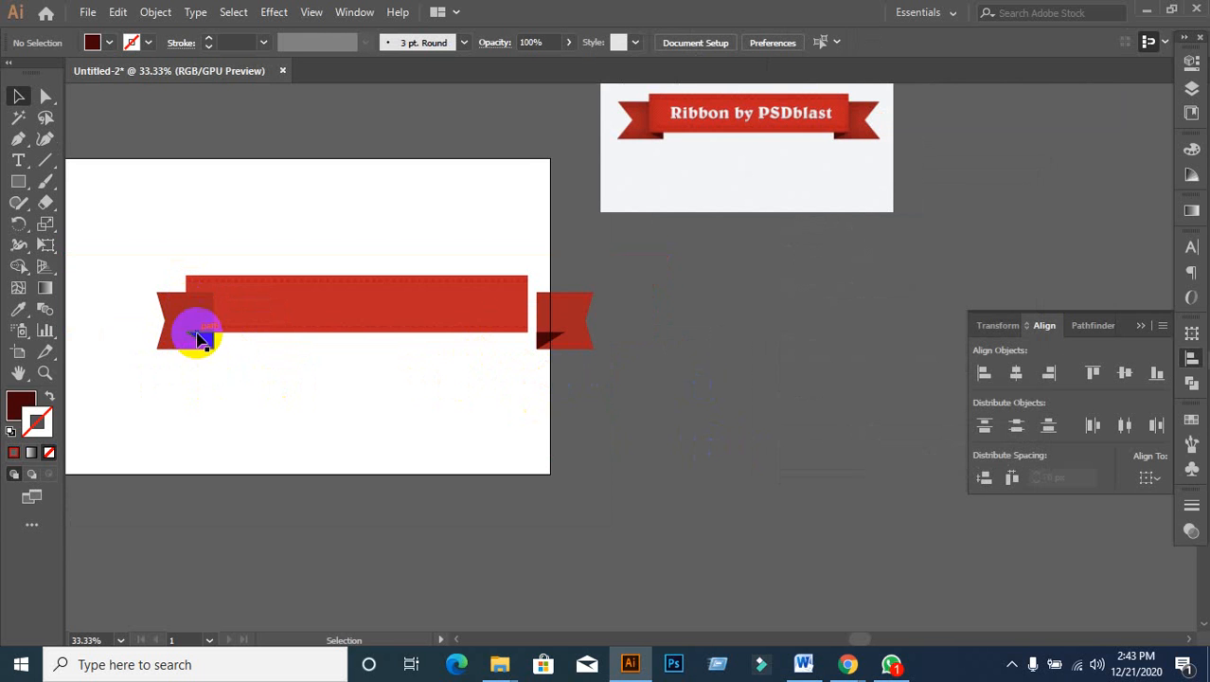
pyautogui.scroll(1, 184, 313)
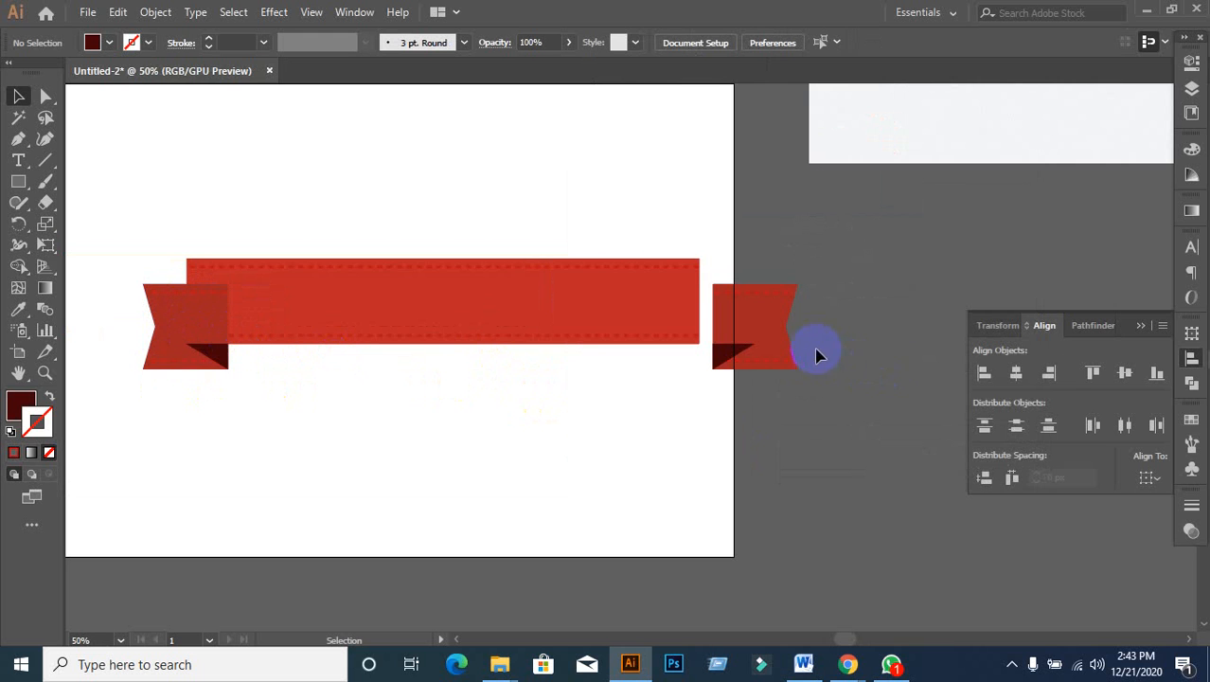
pyautogui.moveTo(771, 356)
pyautogui.mouseDown()
pyautogui.moveTo(742, 352)
pyautogui.moveTo(783, 343)
pyautogui.mouseUp()
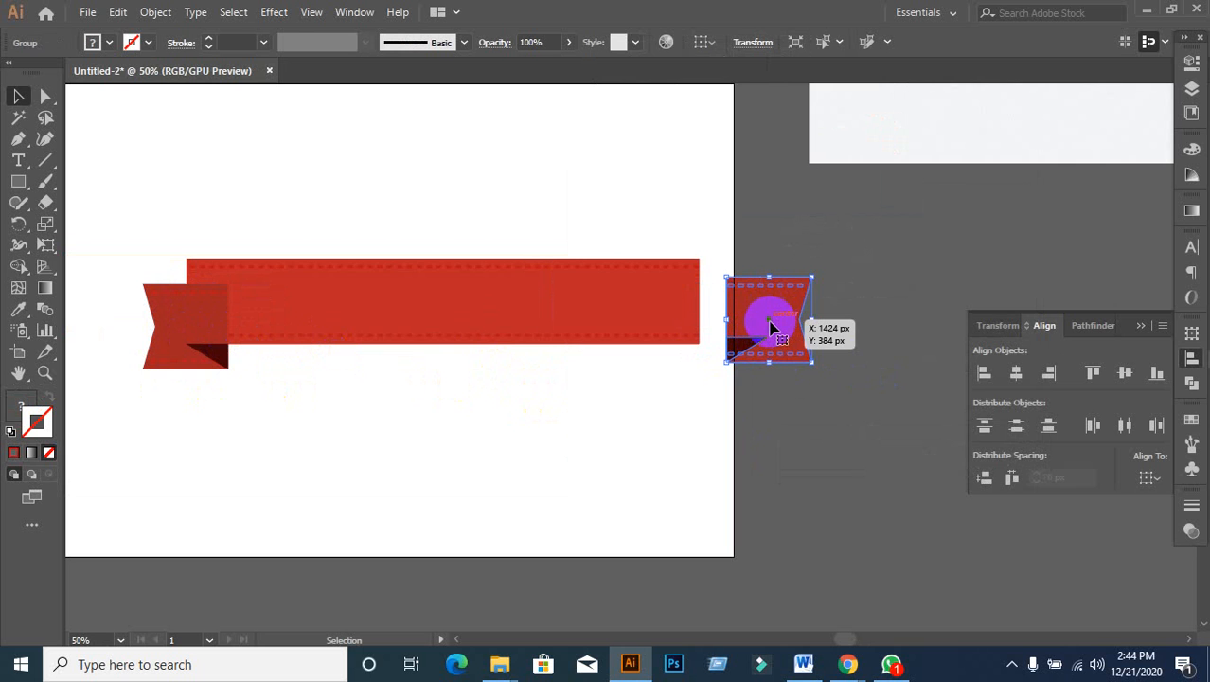
pyautogui.moveTo(771, 324); pyautogui.dragTo(704, 337)
pyautogui.click(684, 472)
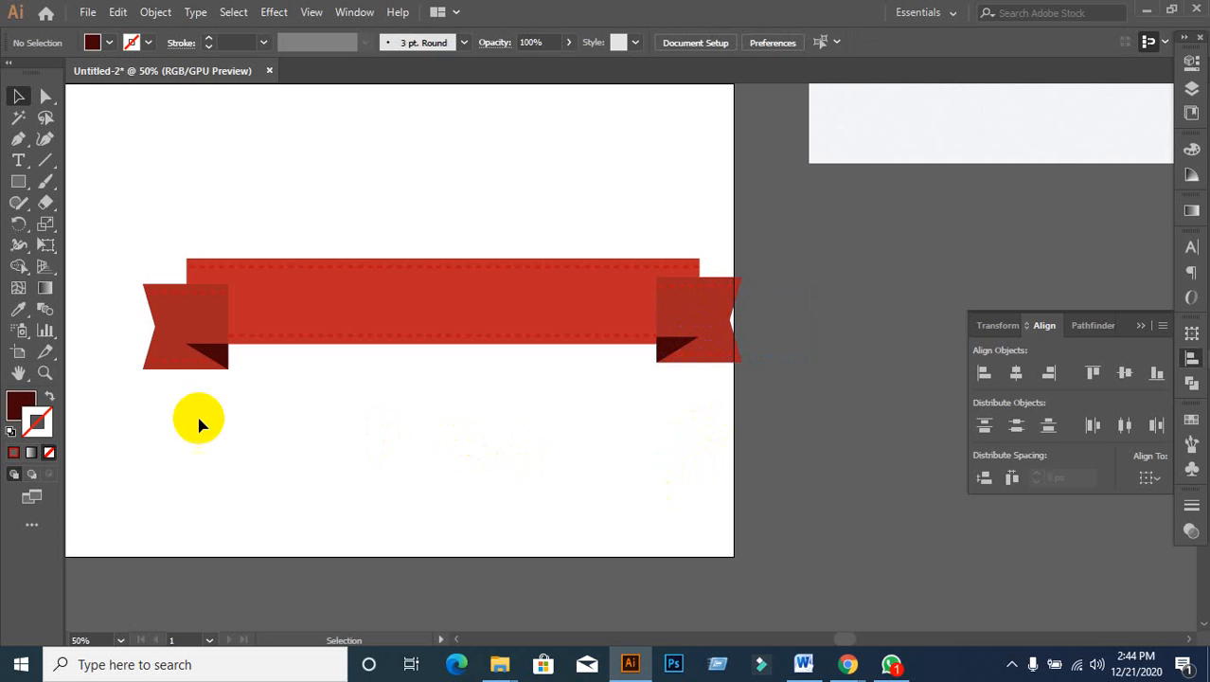
# Step: Align the right tail group to the left one by their vertical centres, using the left tail as key object
pyautogui.click(171, 367)
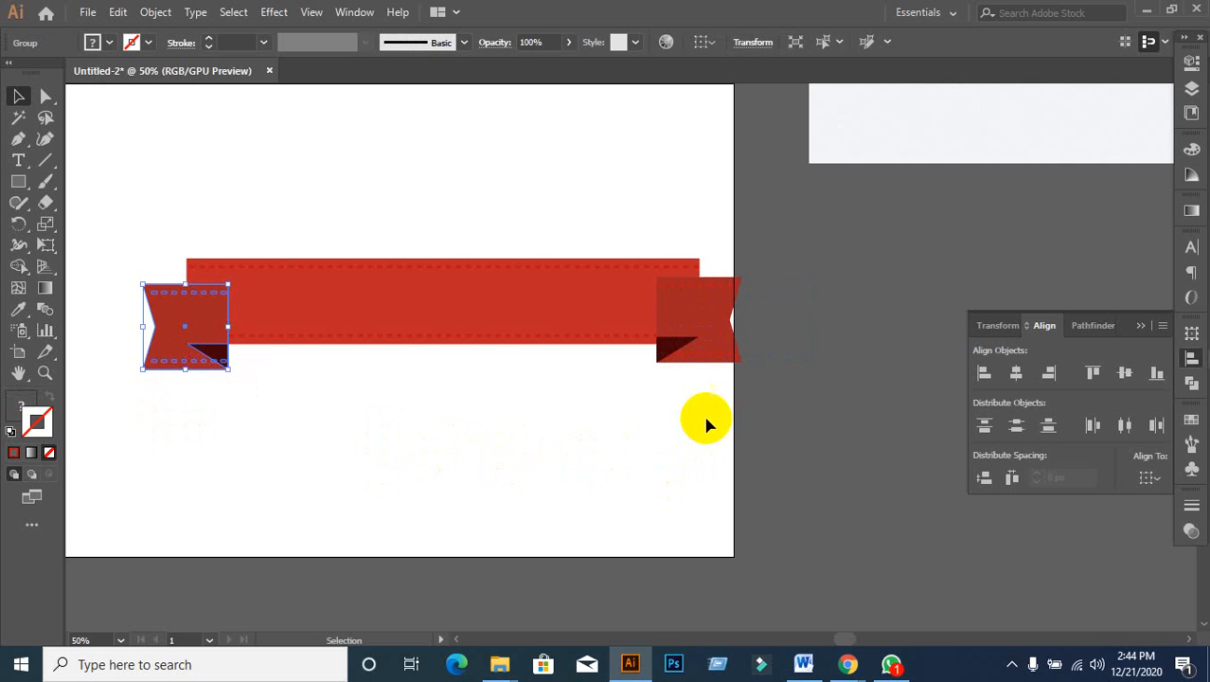
pyautogui.keyDown('shift'); pyautogui.click(709, 358); pyautogui.keyUp('shift')
pyautogui.click(192, 350)
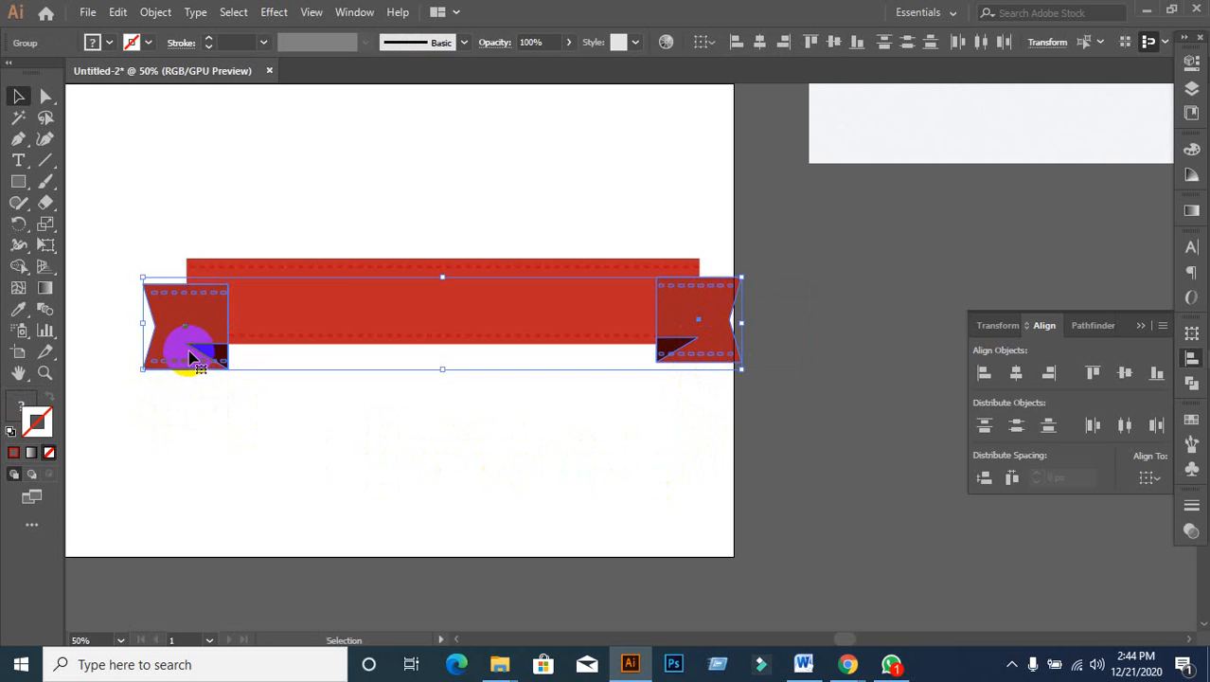
pyautogui.click(1122, 375)
pyautogui.click(554, 505)
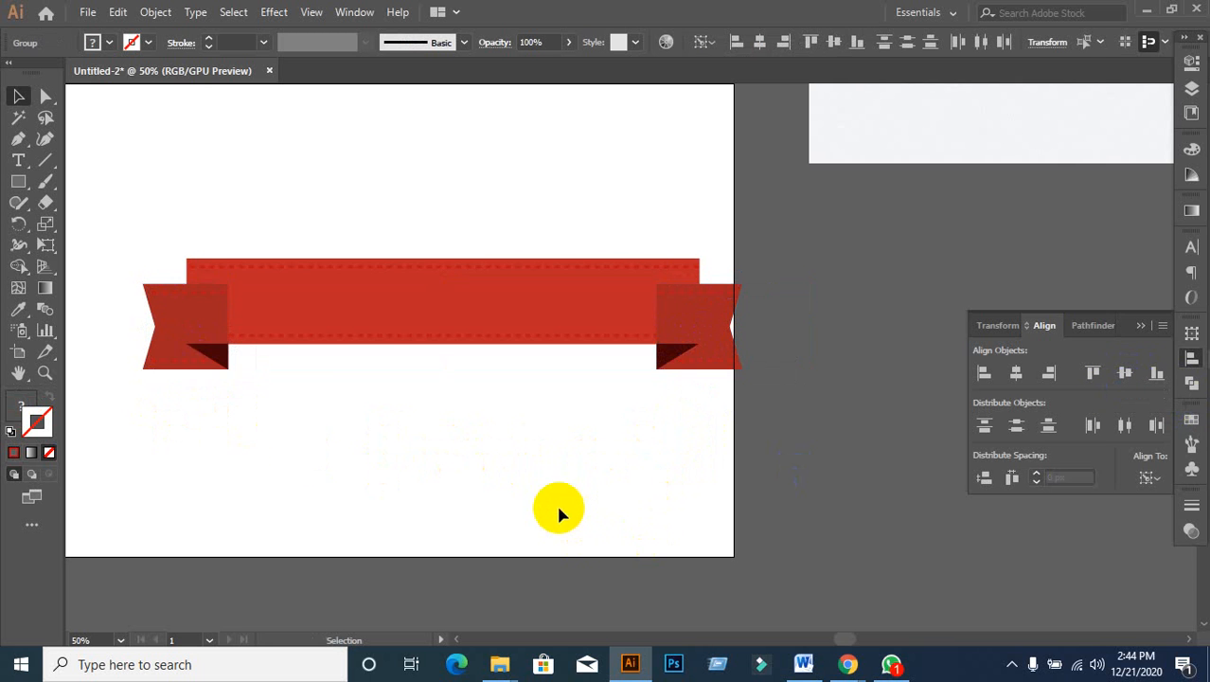
# Step: Group the two tails together and send them behind the red bar
pyautogui.click(190, 358)
pyautogui.keyDown('shift'); pyautogui.click(689, 362); pyautogui.keyUp('shift')
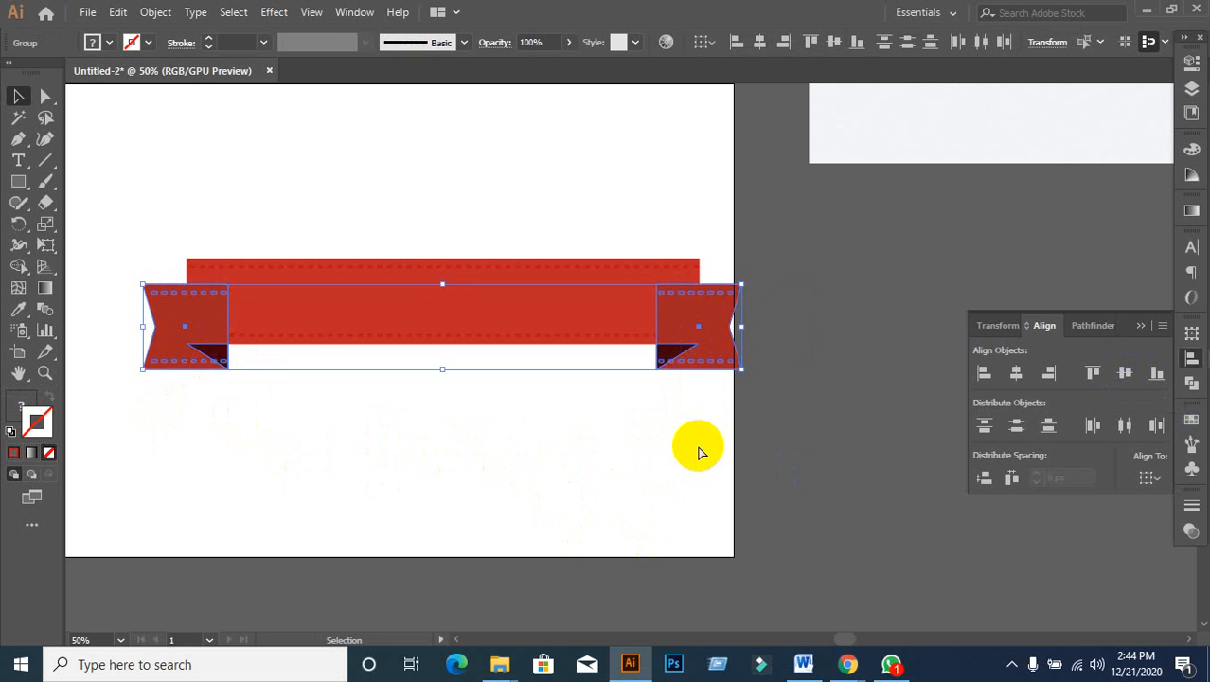
pyautogui.hotkey('ctrl', 'g')
pyautogui.click(653, 446)
pyautogui.click(190, 360)
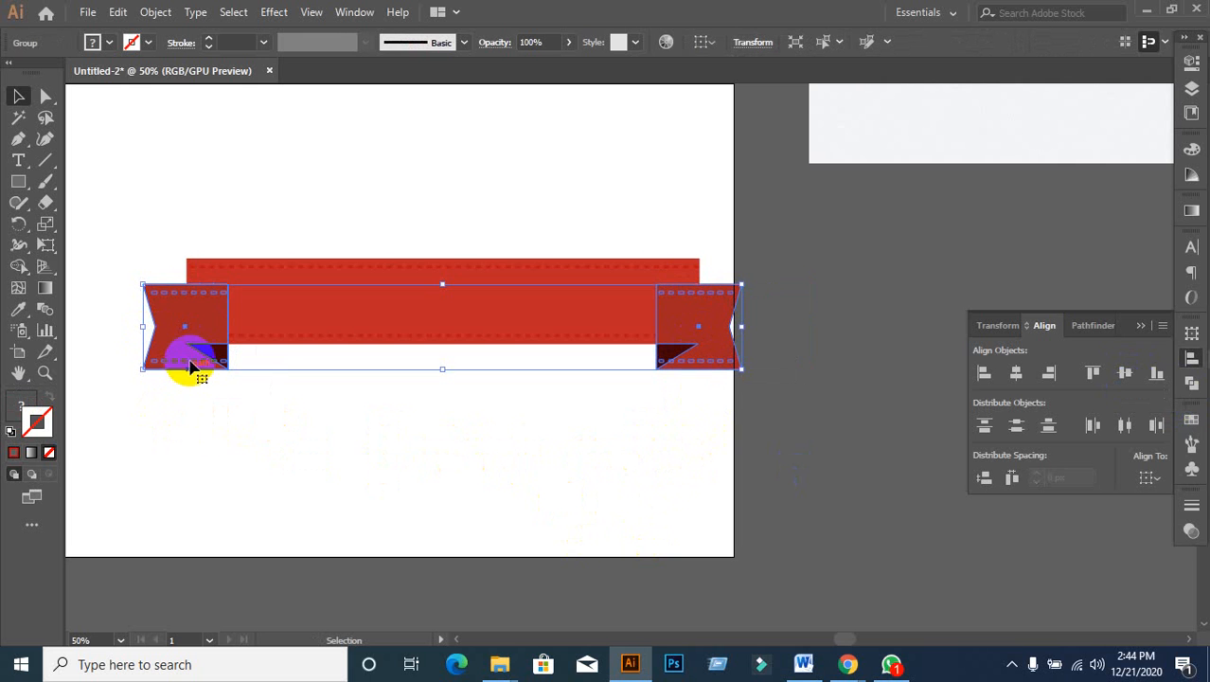
pyautogui.hotkey('ctrl', 'shift', '[')
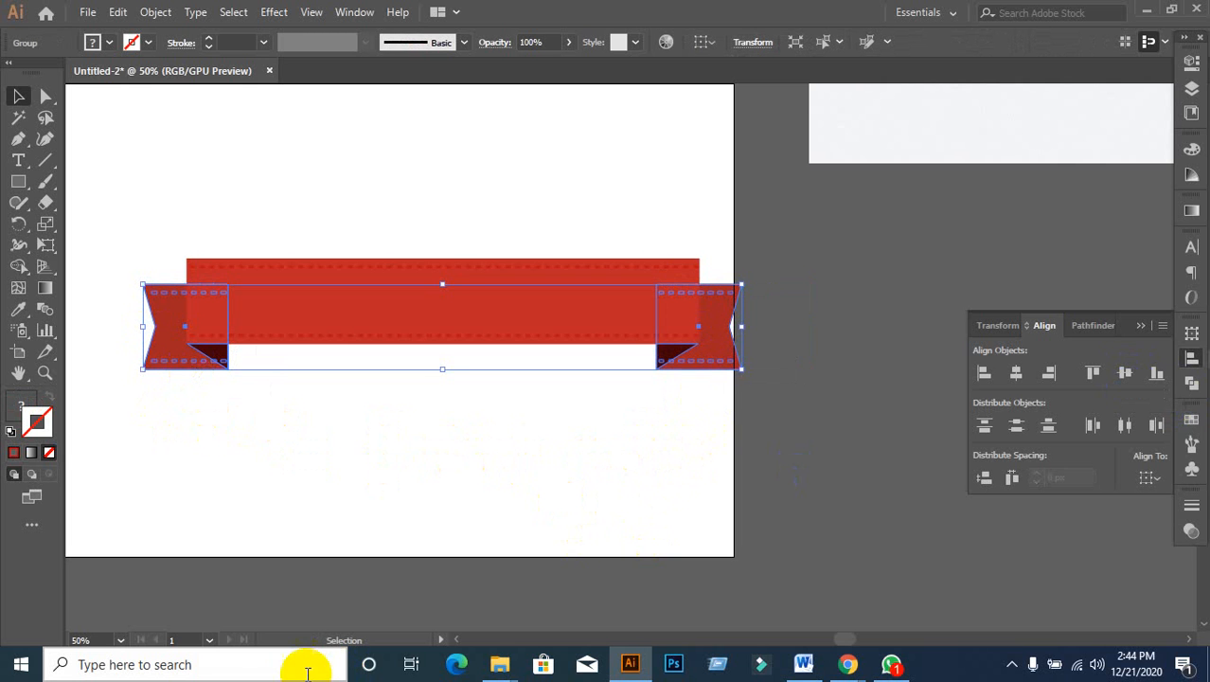
pyautogui.click(441, 447)
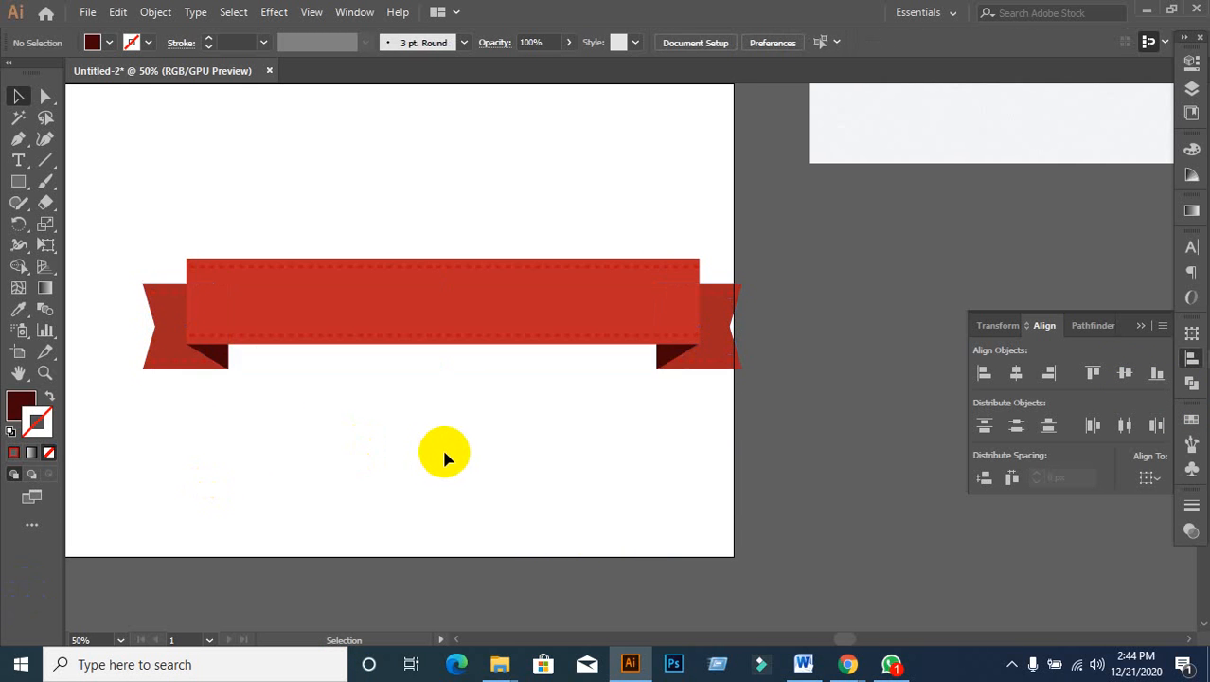
# Step: Group the bar with both tails as one ribbon object
pyautogui.scroll(-1, 447, 445)
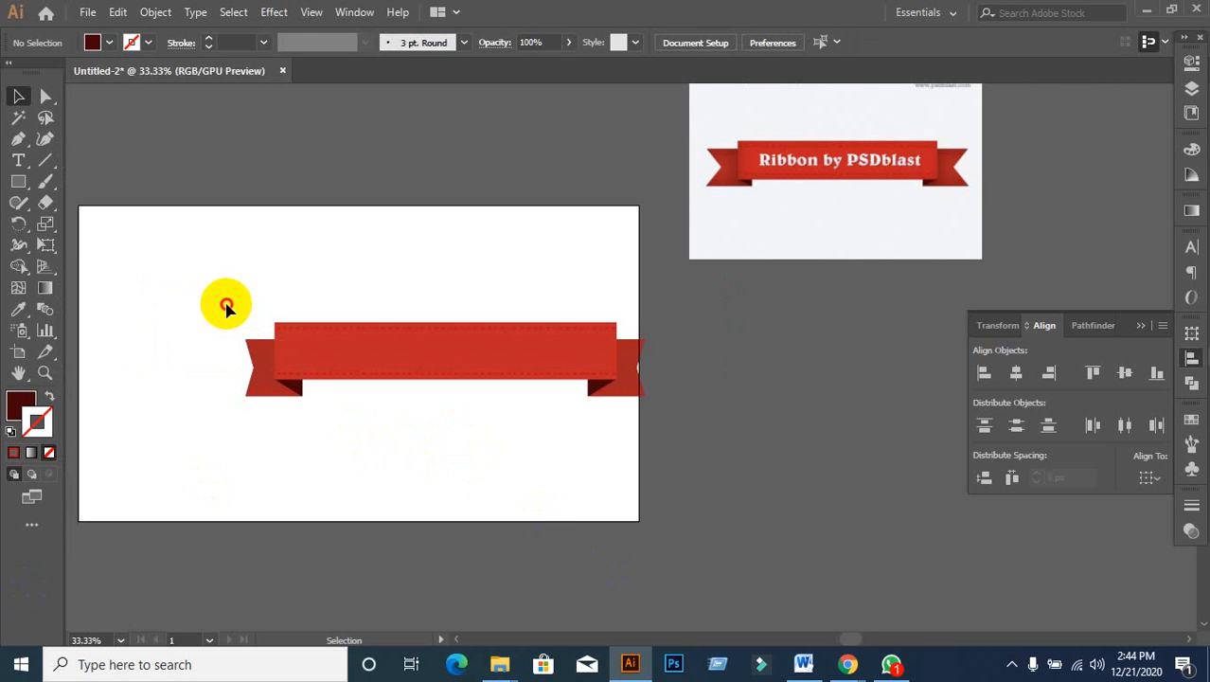
pyautogui.moveTo(228, 305); pyautogui.dragTo(667, 398)
pyautogui.click(787, 456)
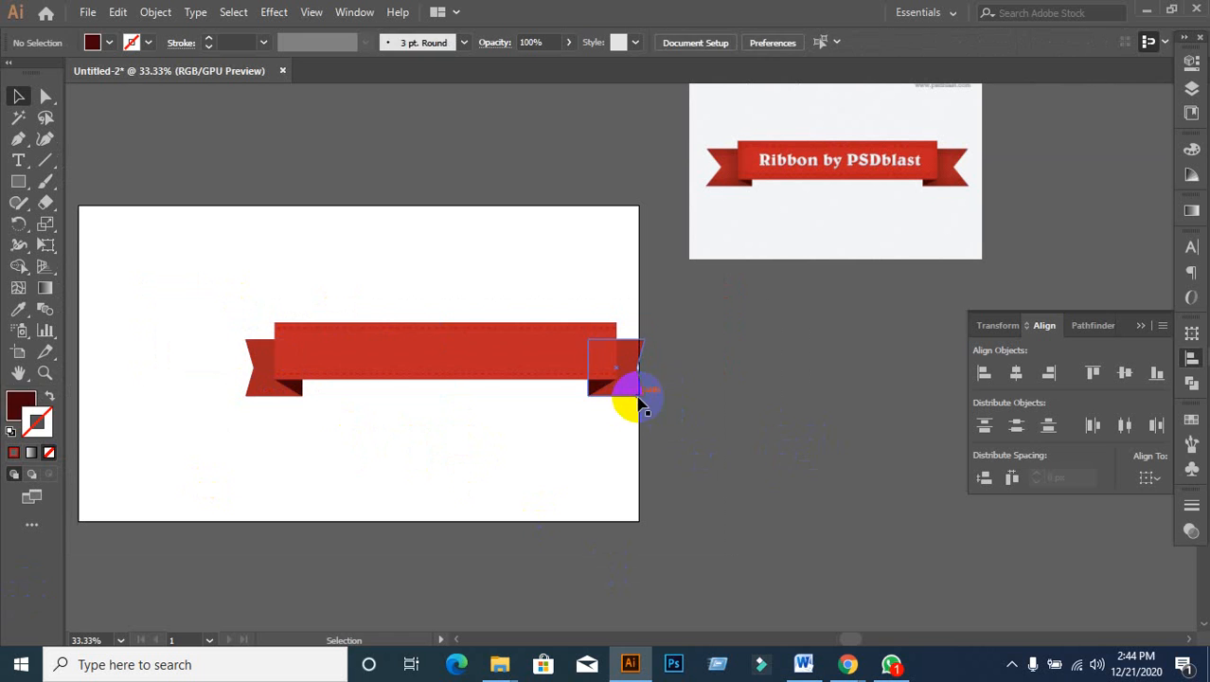
pyautogui.click(636, 393)
pyautogui.click(764, 457)
pyautogui.moveTo(244, 297); pyautogui.dragTo(738, 490)
pyautogui.hotkey('ctrl', 'g')
pyautogui.click(723, 480)
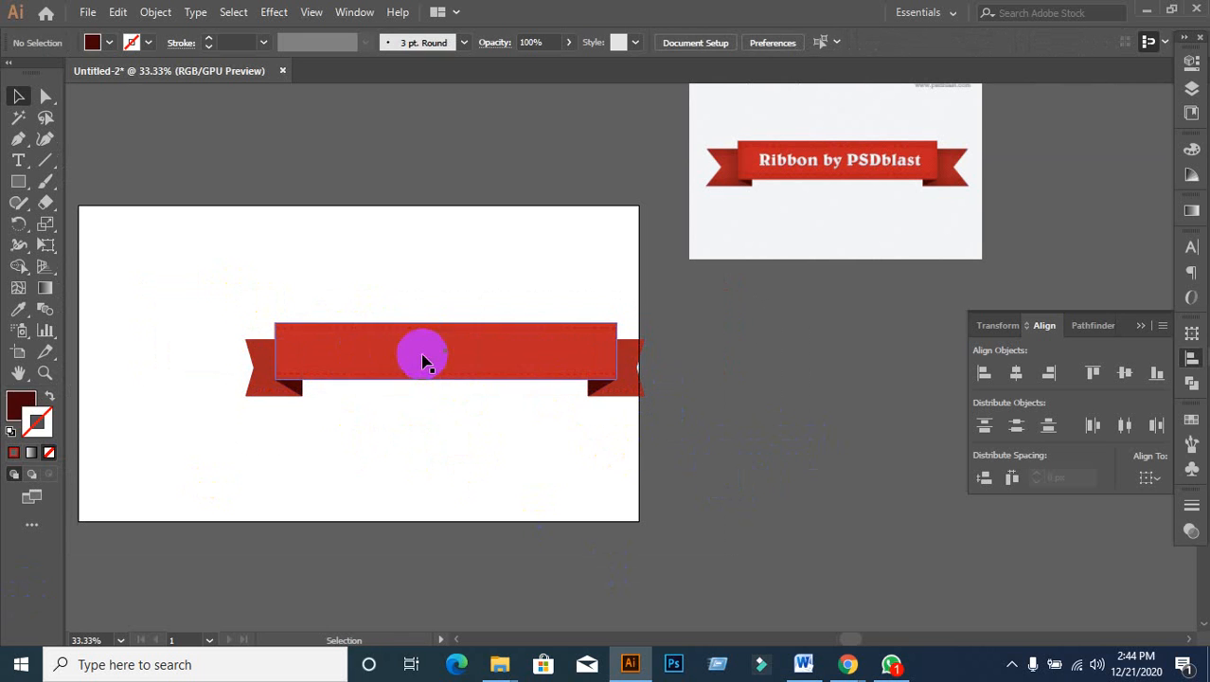
pyautogui.click(424, 355)
pyautogui.click(641, 471)
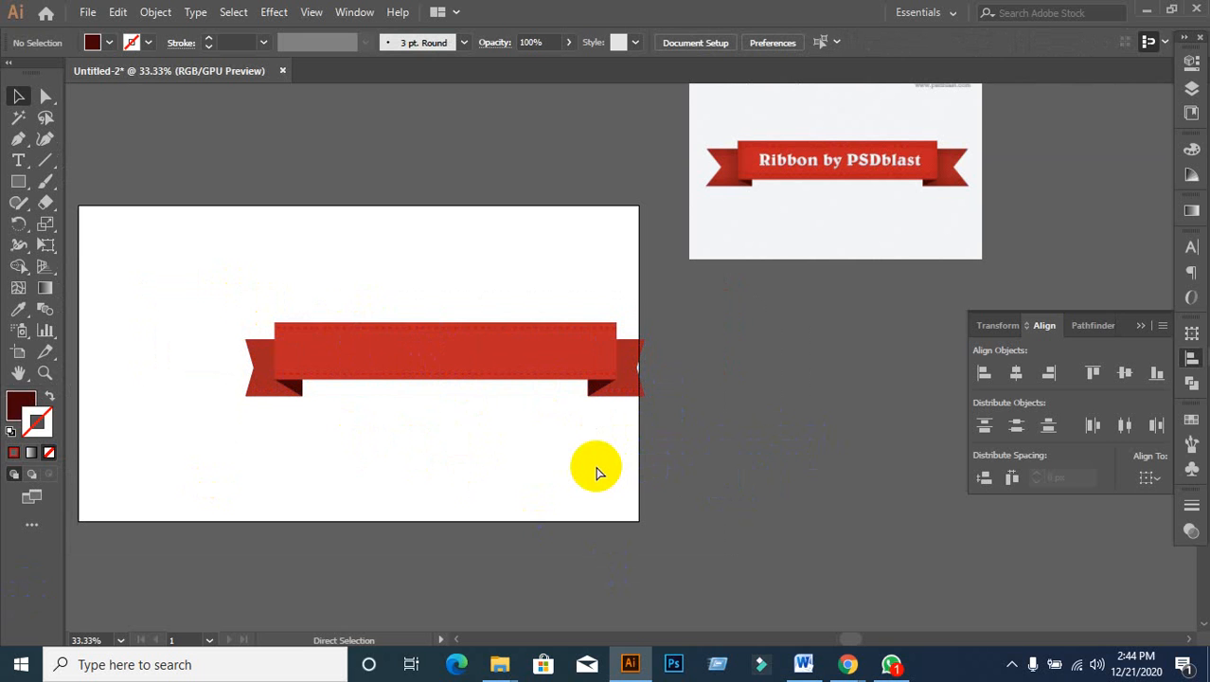
# Step: Ungroup the whole ribbon into the separate bar and tails
pyautogui.rightClick(373, 347)
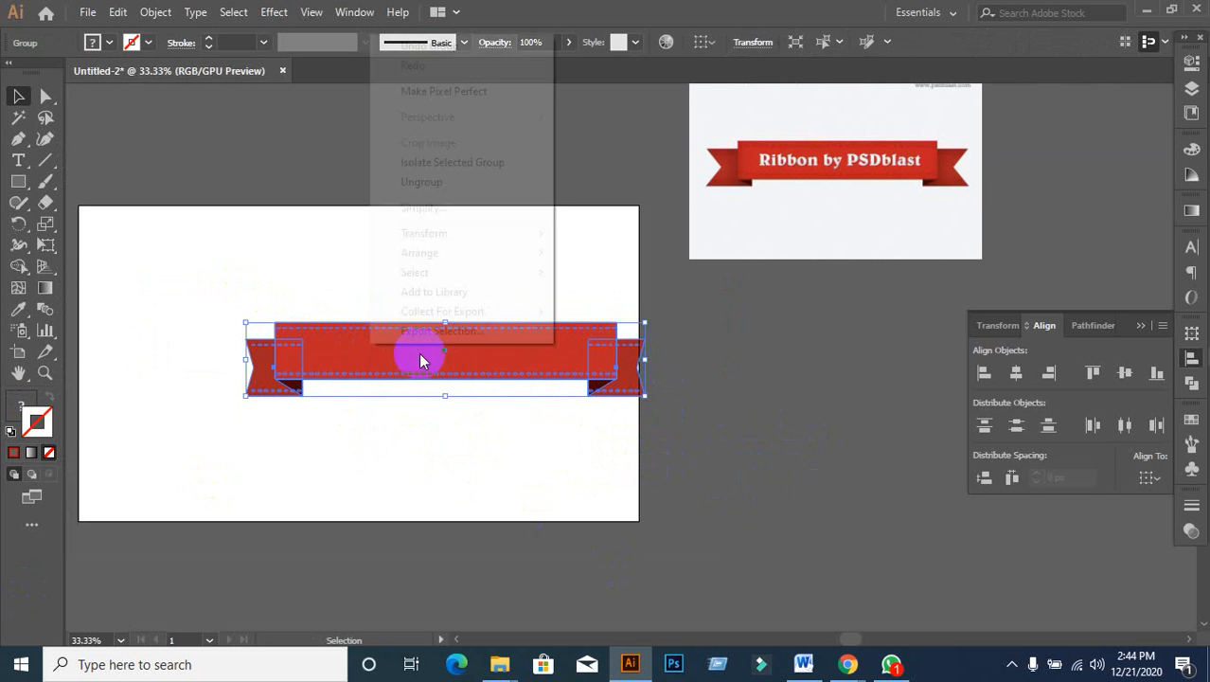
pyautogui.click(426, 183)
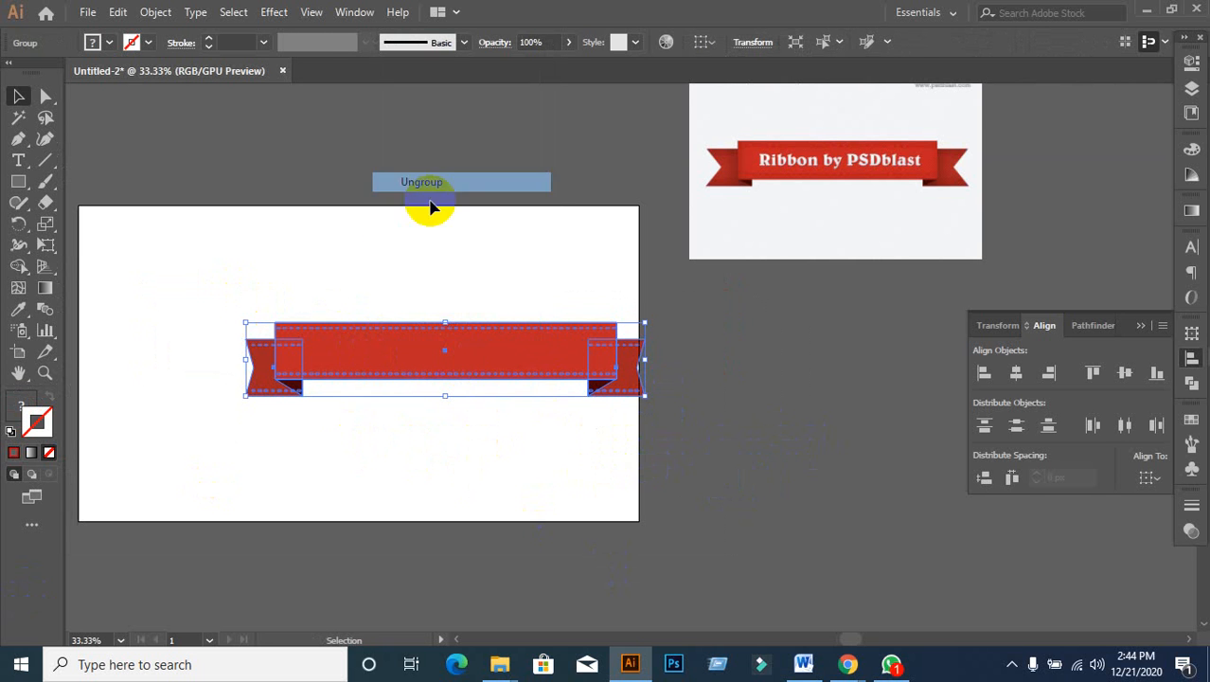
pyautogui.click(405, 444)
pyautogui.click(405, 351)
pyautogui.click(373, 251)
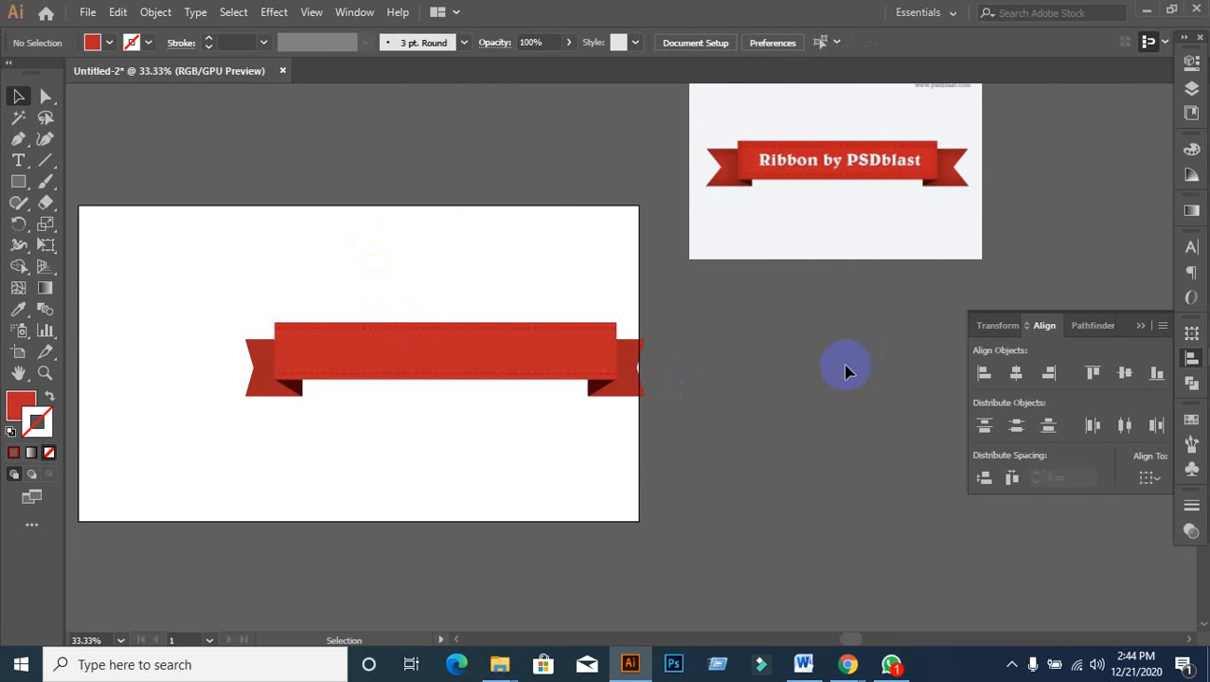
# Step: Add the point text "Ribon by PSDblast" on the empty canvas beneath the reference image
pyautogui.moveTo(816, 373); pyautogui.dragTo(778, 353)
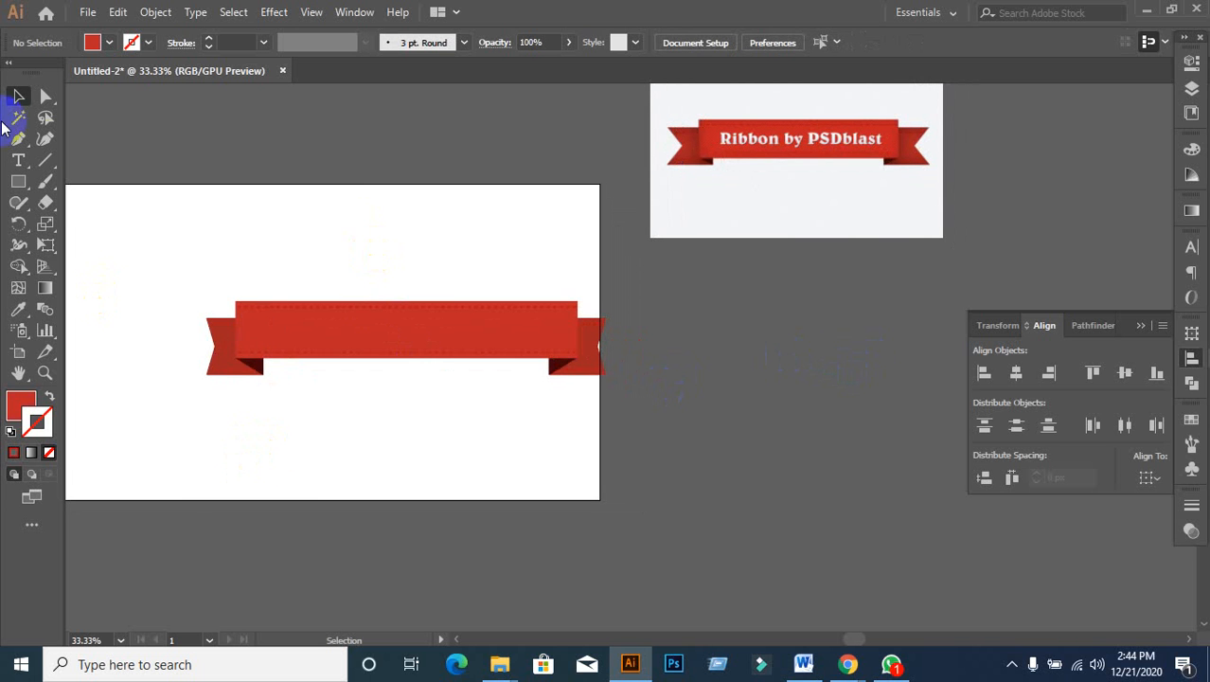
pyautogui.click(16, 163)
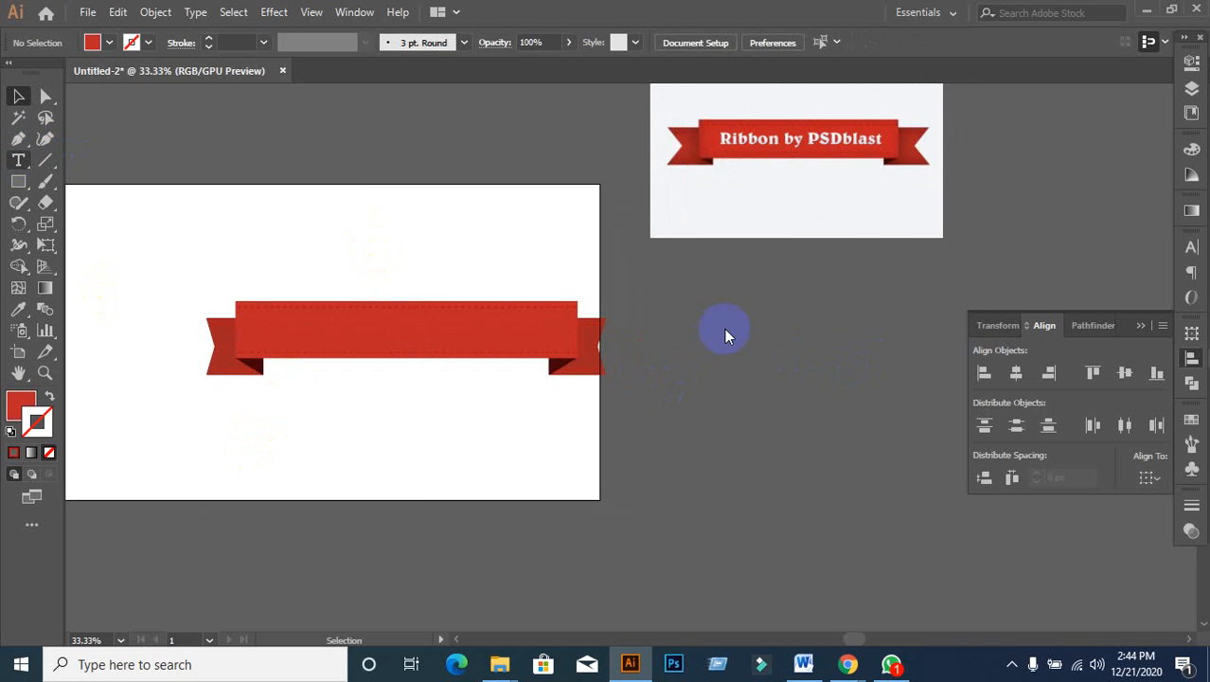
pyautogui.press('t')
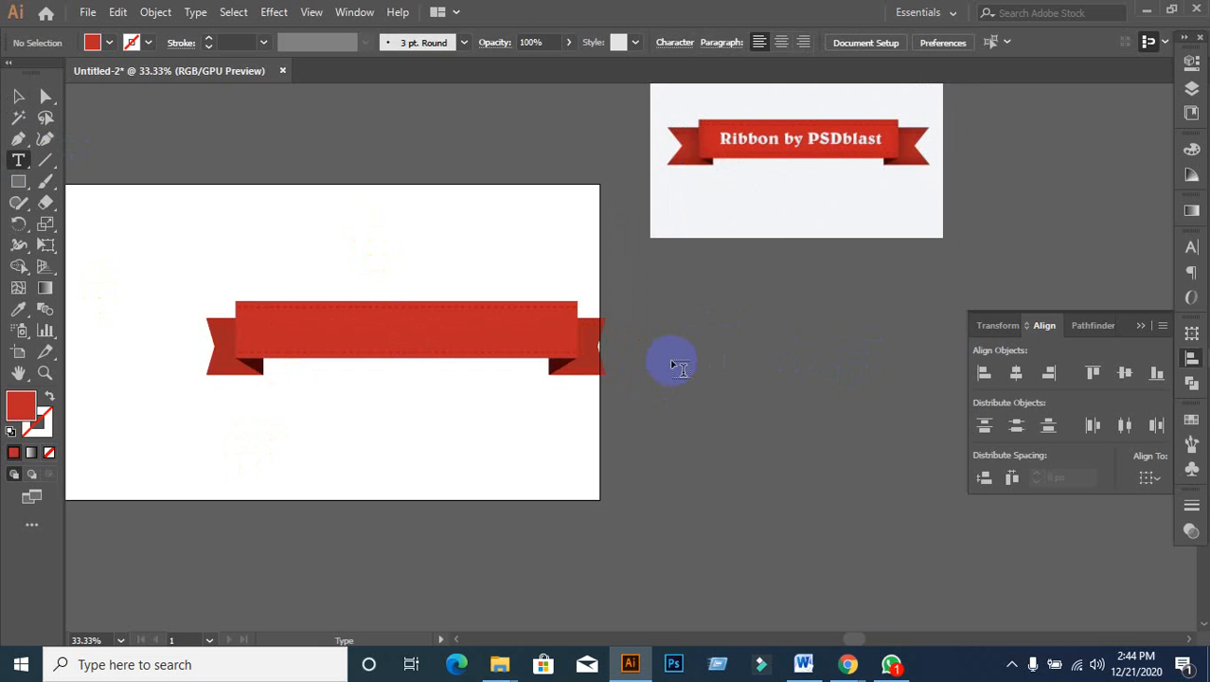
pyautogui.click(673, 363)
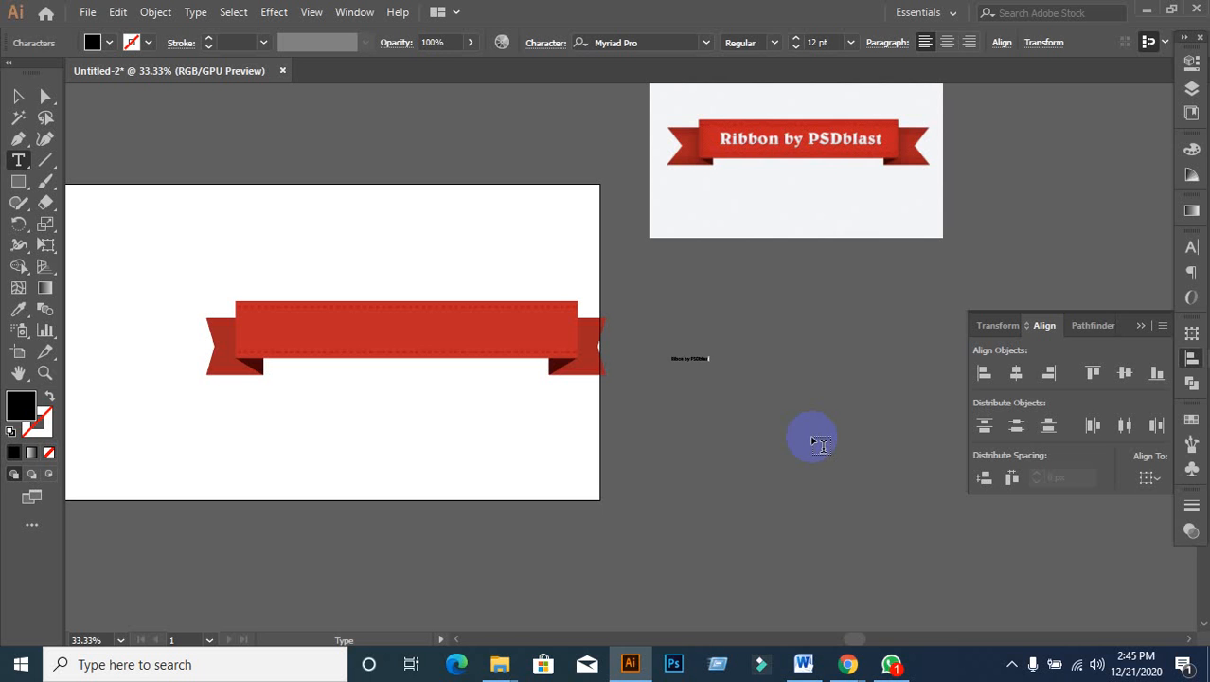
pyautogui.click(18, 96)
# Step: Scale the text up to about 87 pt and move it onto the artboard below the ribbon
pyautogui.click(688, 360)
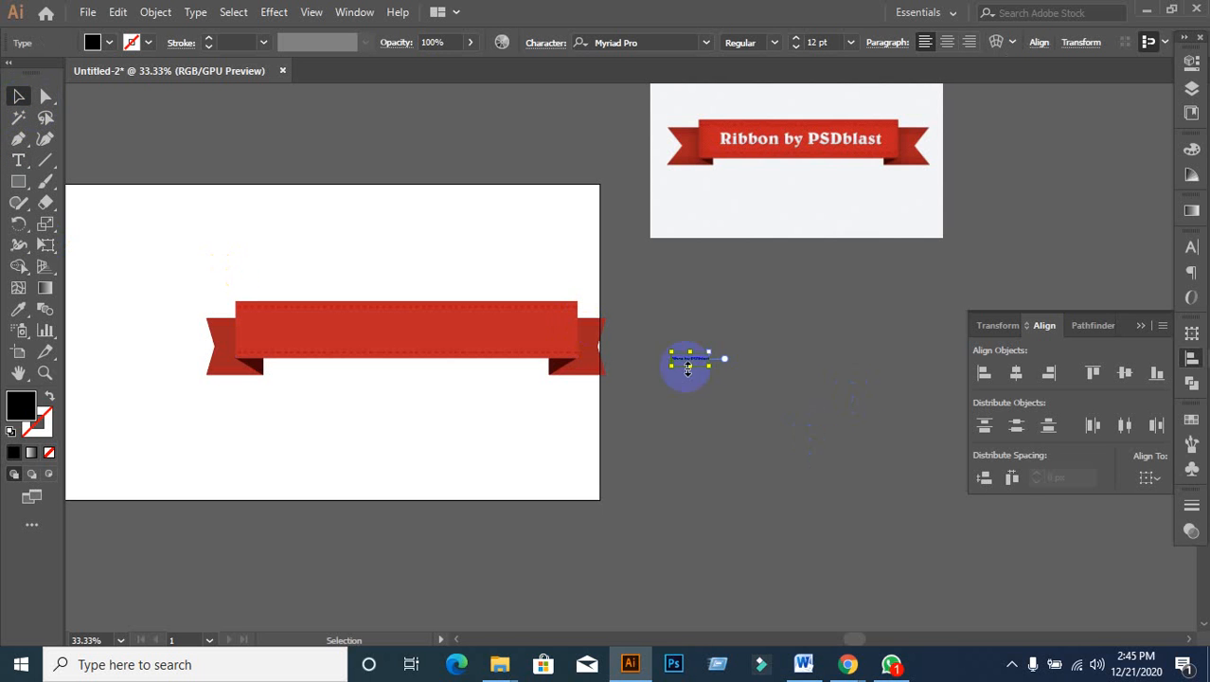
pyautogui.moveTo(717, 368); pyautogui.dragTo(940, 543)
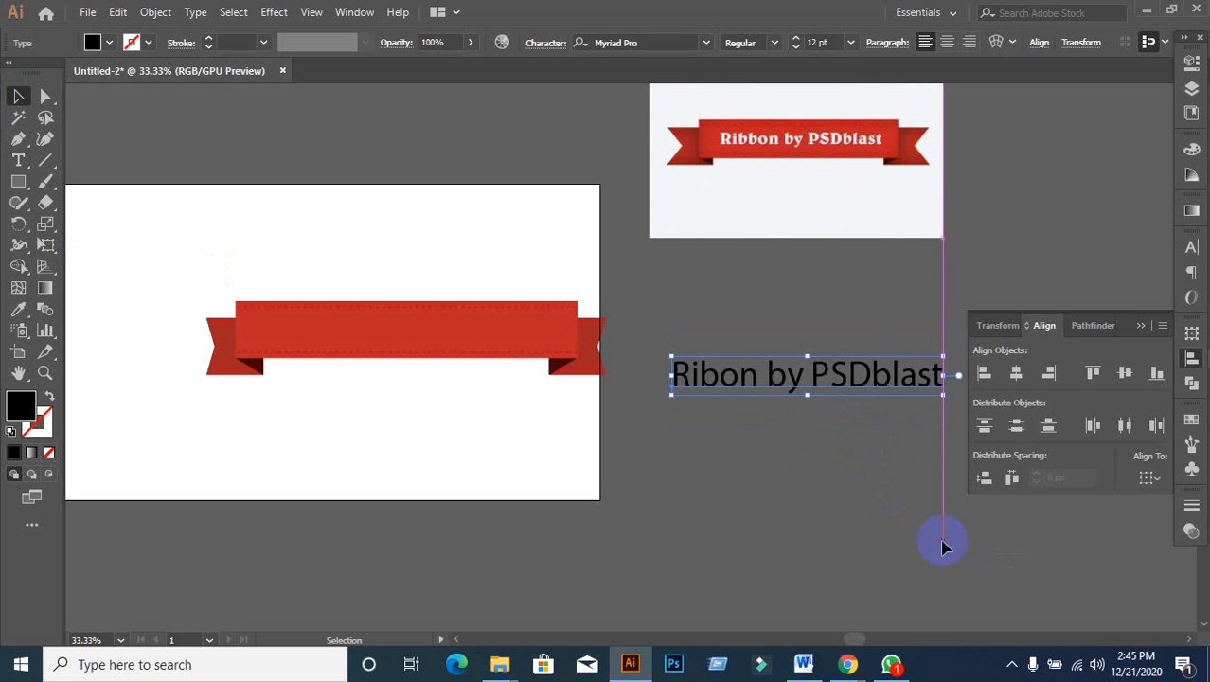
pyautogui.moveTo(808, 389); pyautogui.dragTo(496, 438)
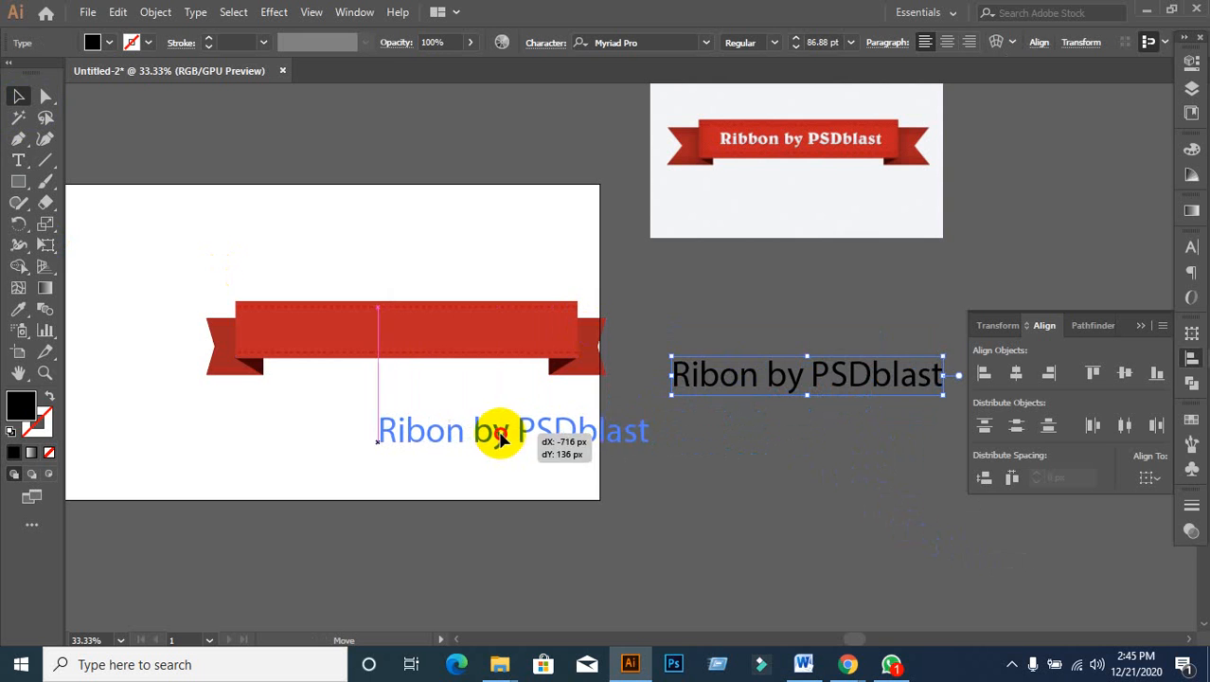
pyautogui.click(1021, 425)
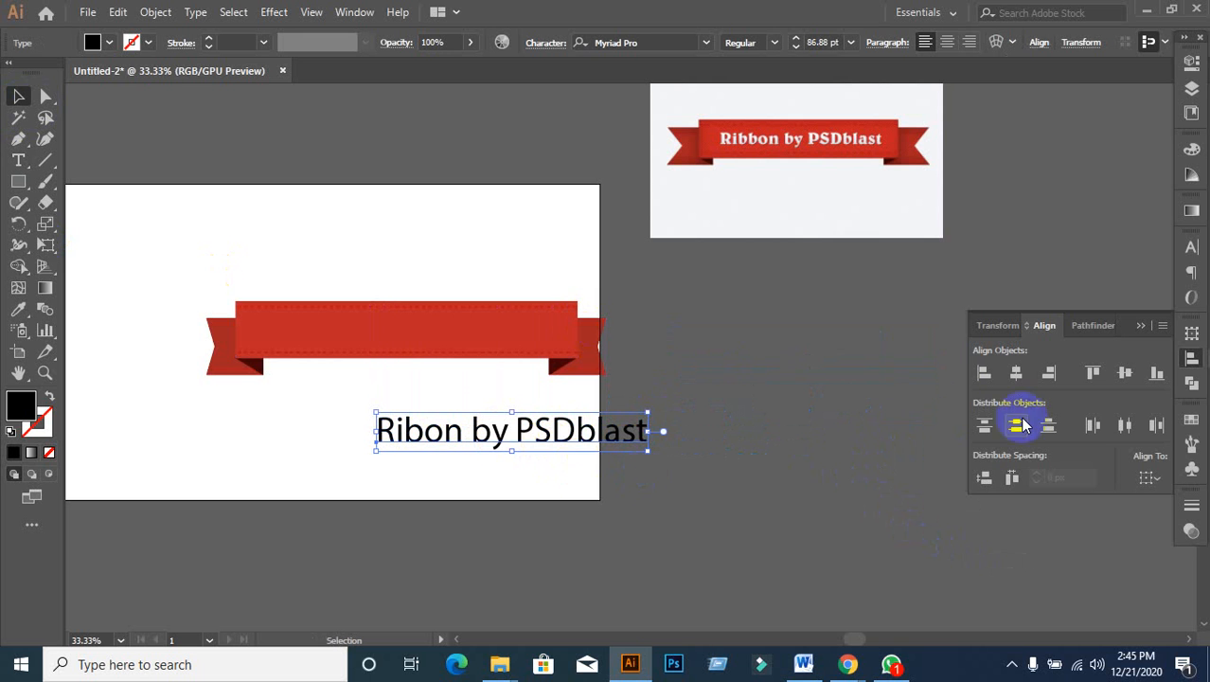
# Step: Set the text's font to Bree Serif
pyautogui.click(1191, 251)
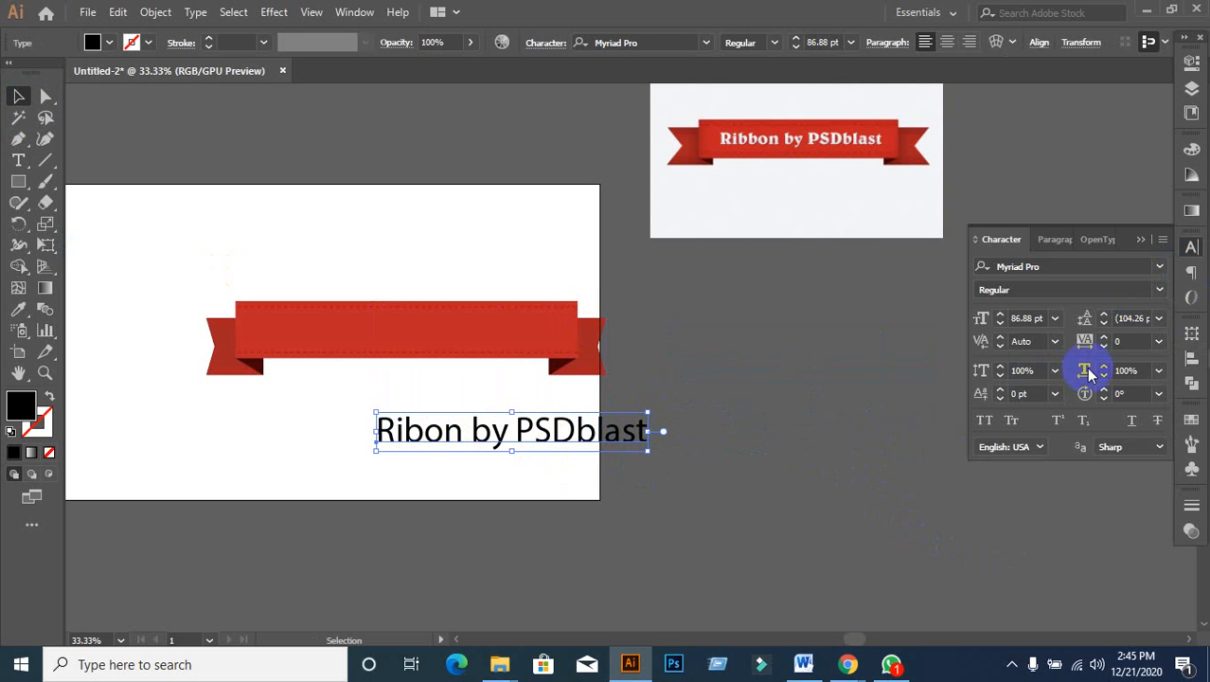
pyautogui.click(1051, 269)
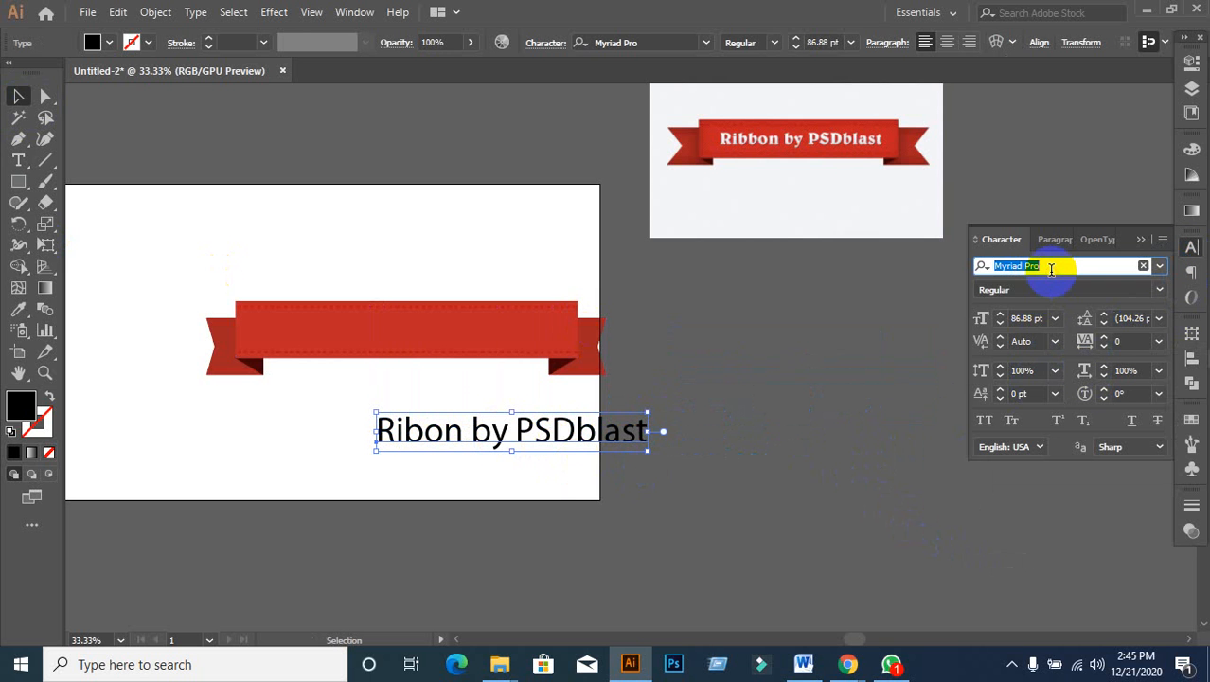
pyautogui.write('bre')
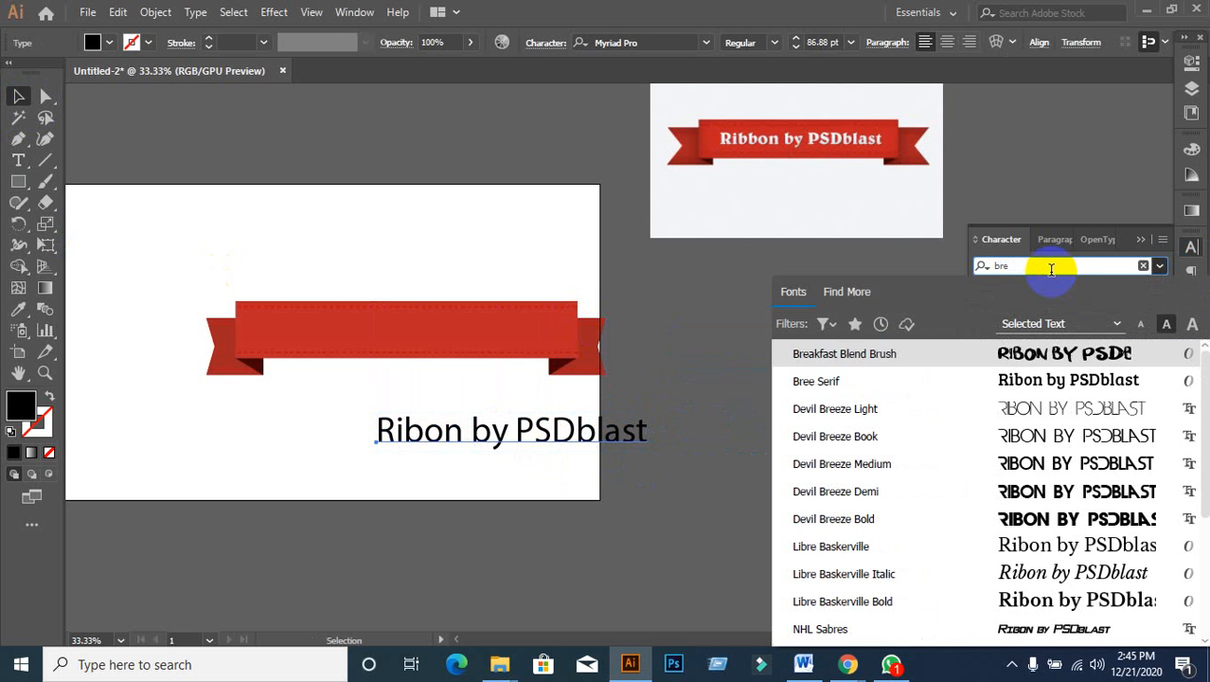
pyautogui.click(843, 382)
pyautogui.click(748, 438)
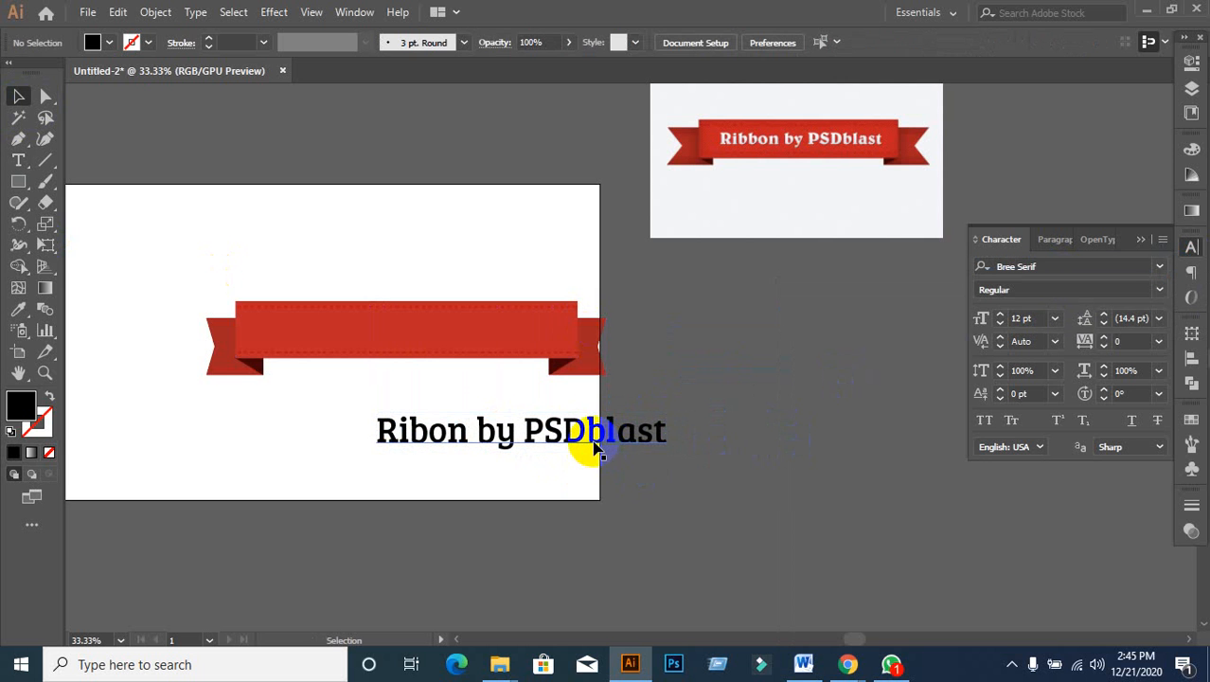
# Step: Fill the "Ribon by PSDblast" text with white and move it onto the ribbon's red bar
pyautogui.moveTo(589, 441); pyautogui.dragTo(496, 420)
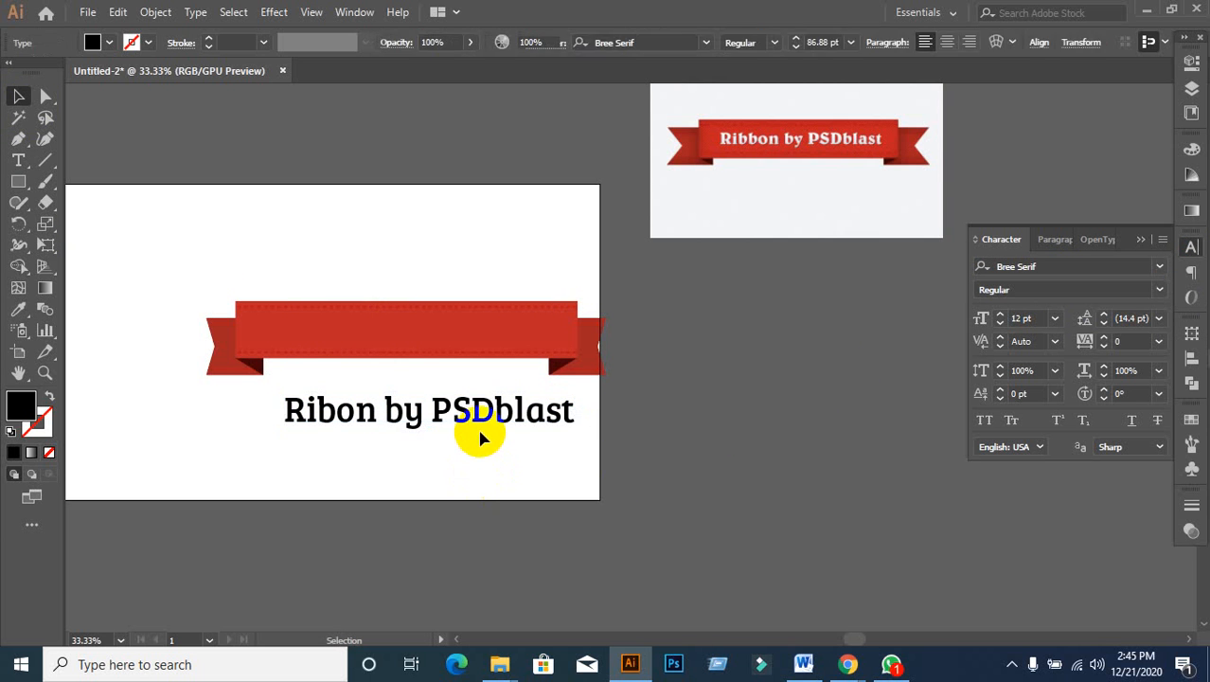
pyautogui.click(481, 421)
pyautogui.click(111, 43)
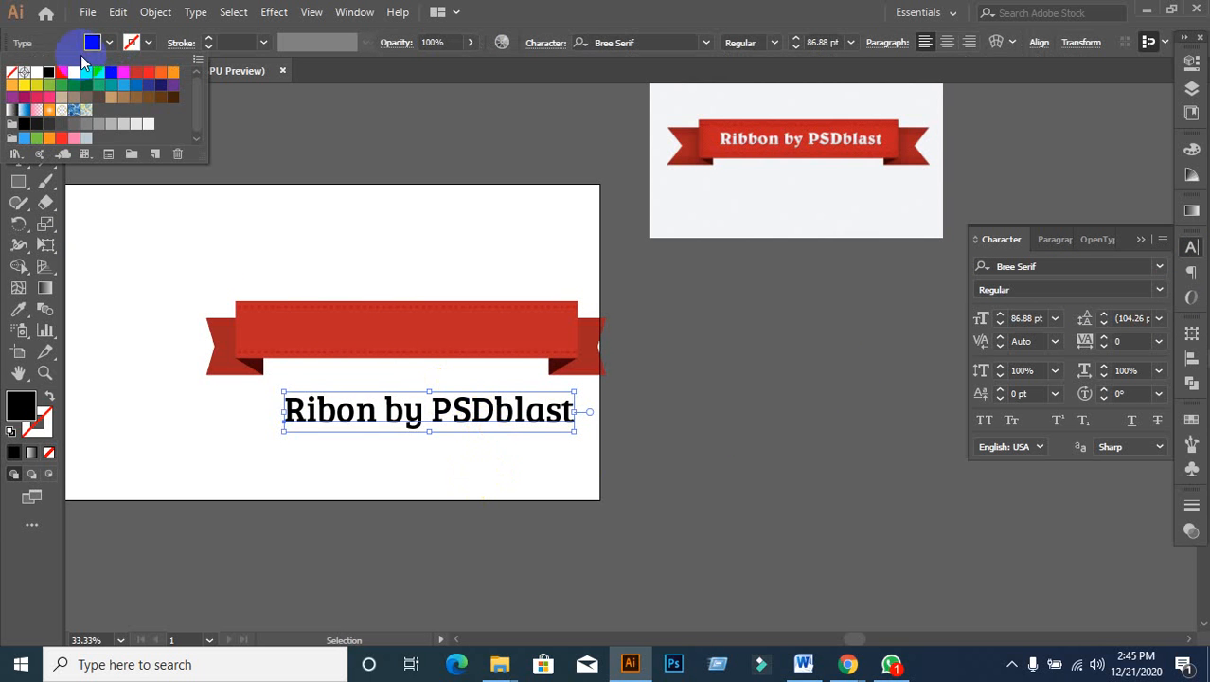
pyautogui.click(36, 72)
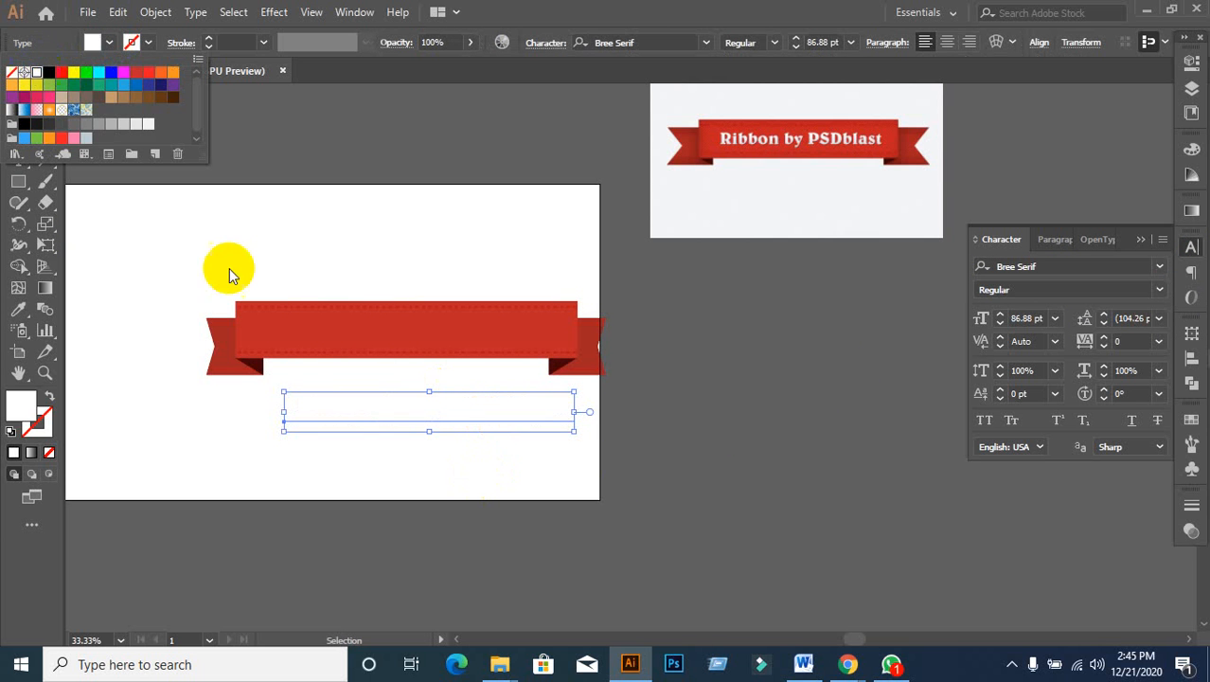
pyautogui.click(324, 259)
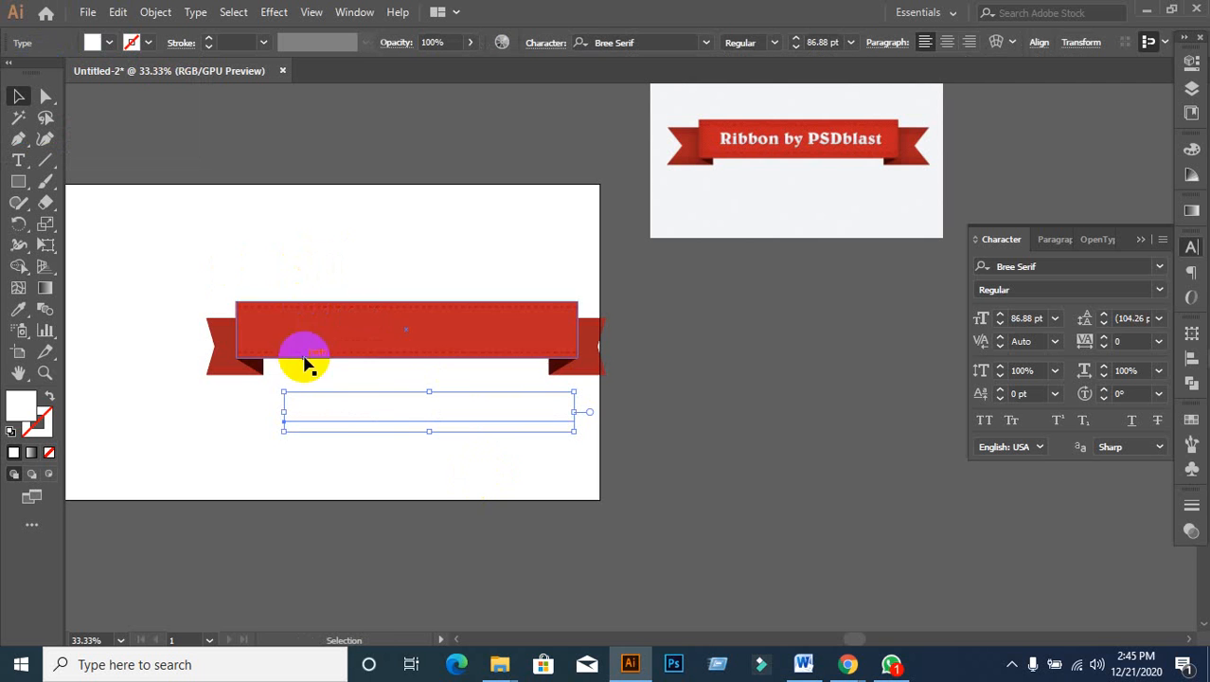
pyautogui.moveTo(333, 411); pyautogui.dragTo(312, 340)
pyautogui.scroll(1, 423, 388)
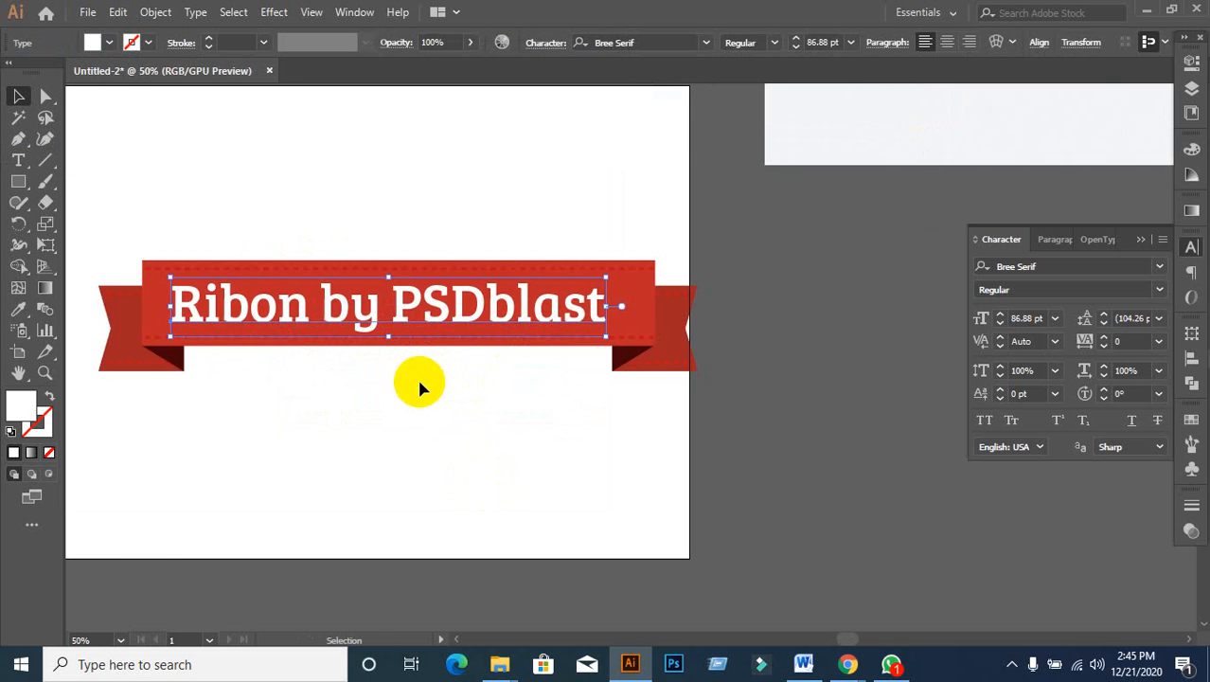
# Step: Convert the white "Ribon by PSDblast" text on the ribbon to outlines
pyautogui.scroll(-1, 419, 384)
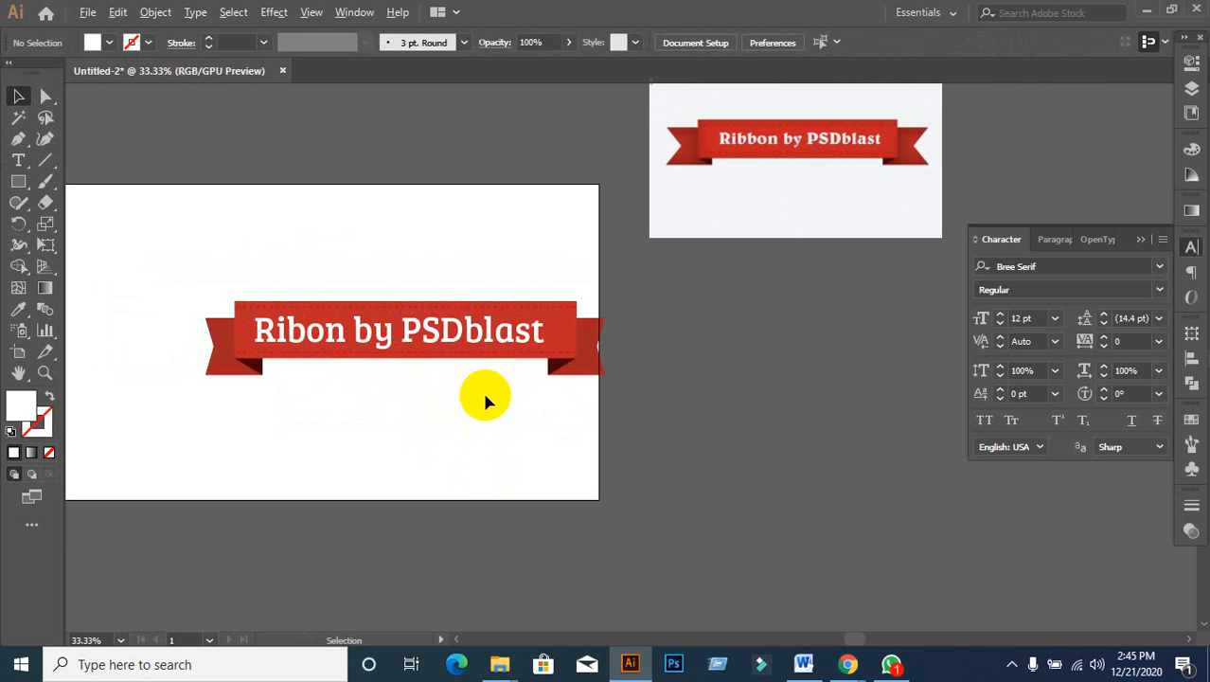
pyautogui.click(454, 339)
pyautogui.rightClick(452, 336)
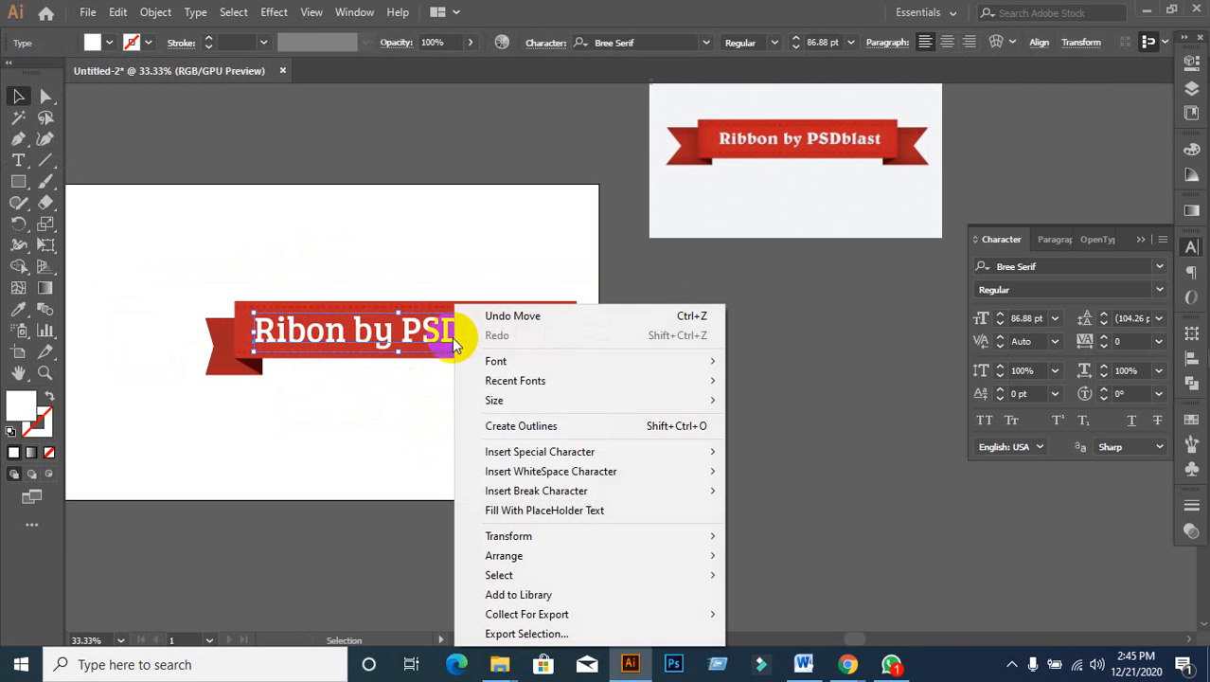
pyautogui.click(532, 425)
pyautogui.click(479, 425)
pyautogui.scroll(2, 478, 417)
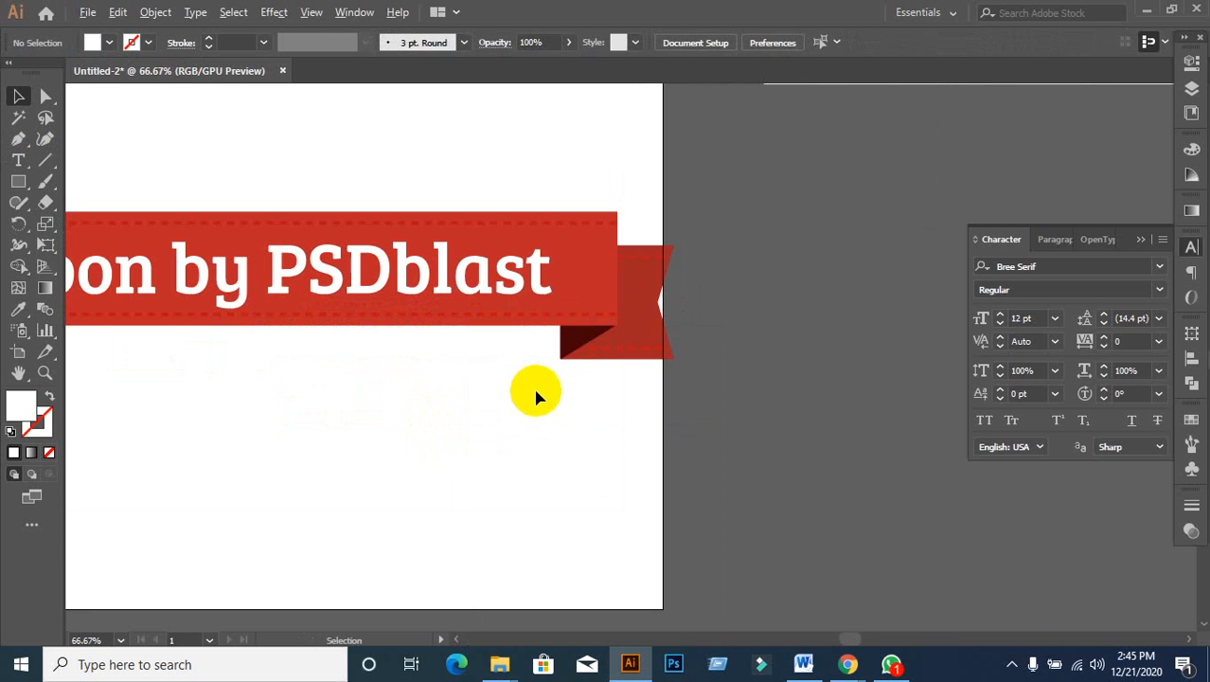
# Step: Center the outlined lettering horizontally and vertically on the ribbon's front red bar
pyautogui.scroll(-1, 465, 292)
pyautogui.click(441, 297)
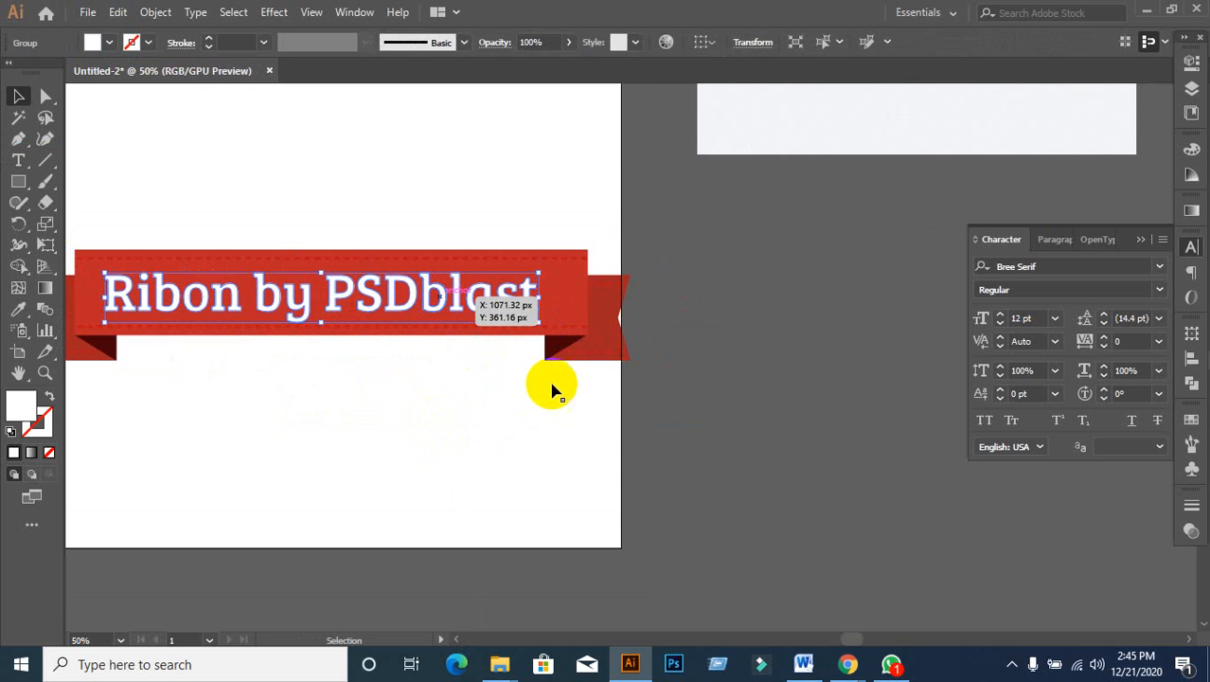
pyautogui.click(567, 292)
pyautogui.click(400, 313)
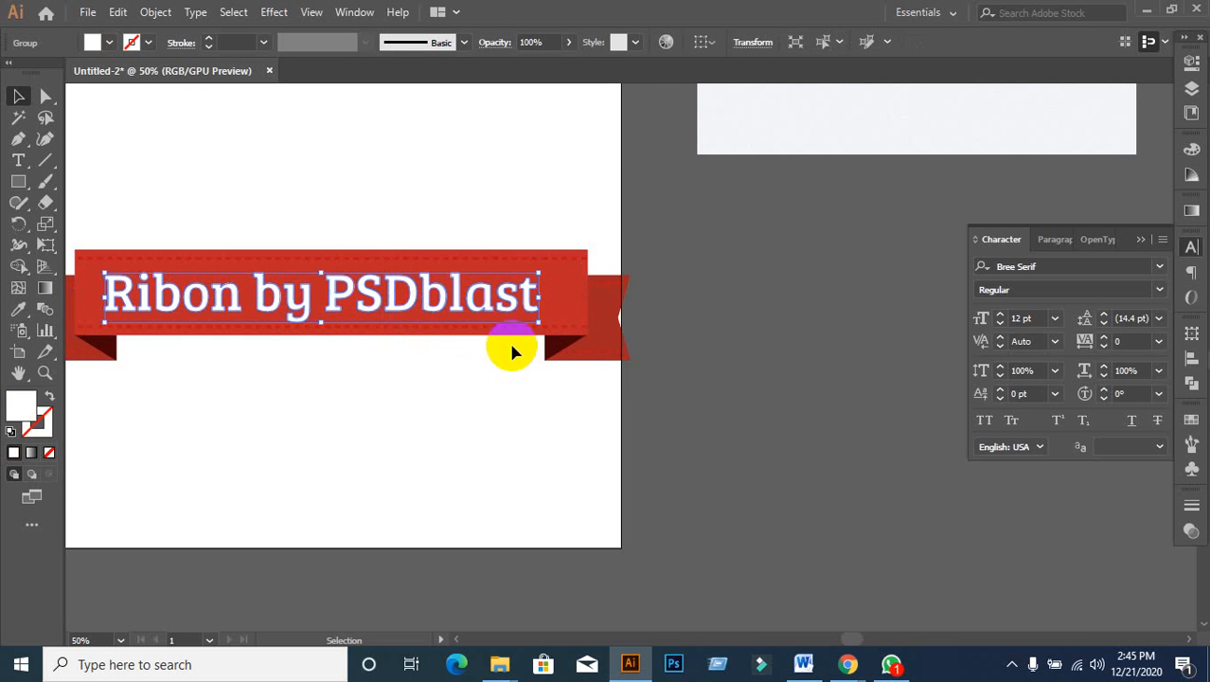
pyautogui.keyDown('shift'); pyautogui.click(562, 287); pyautogui.keyUp('shift')
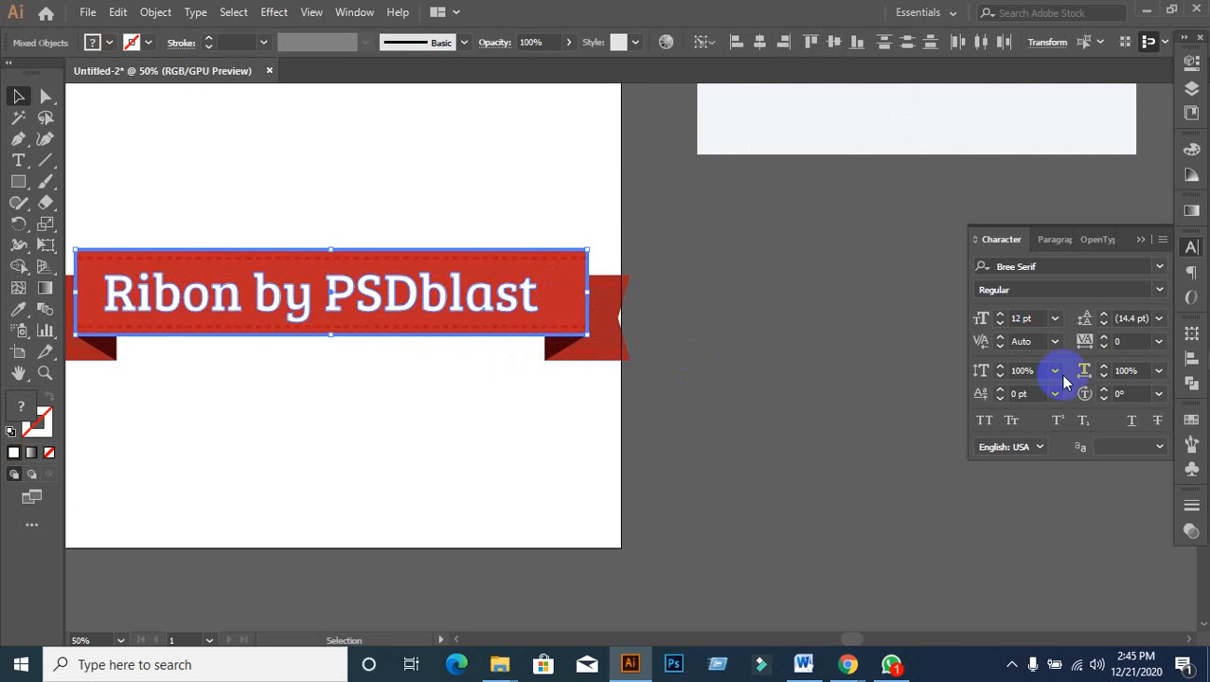
pyautogui.click(1191, 358)
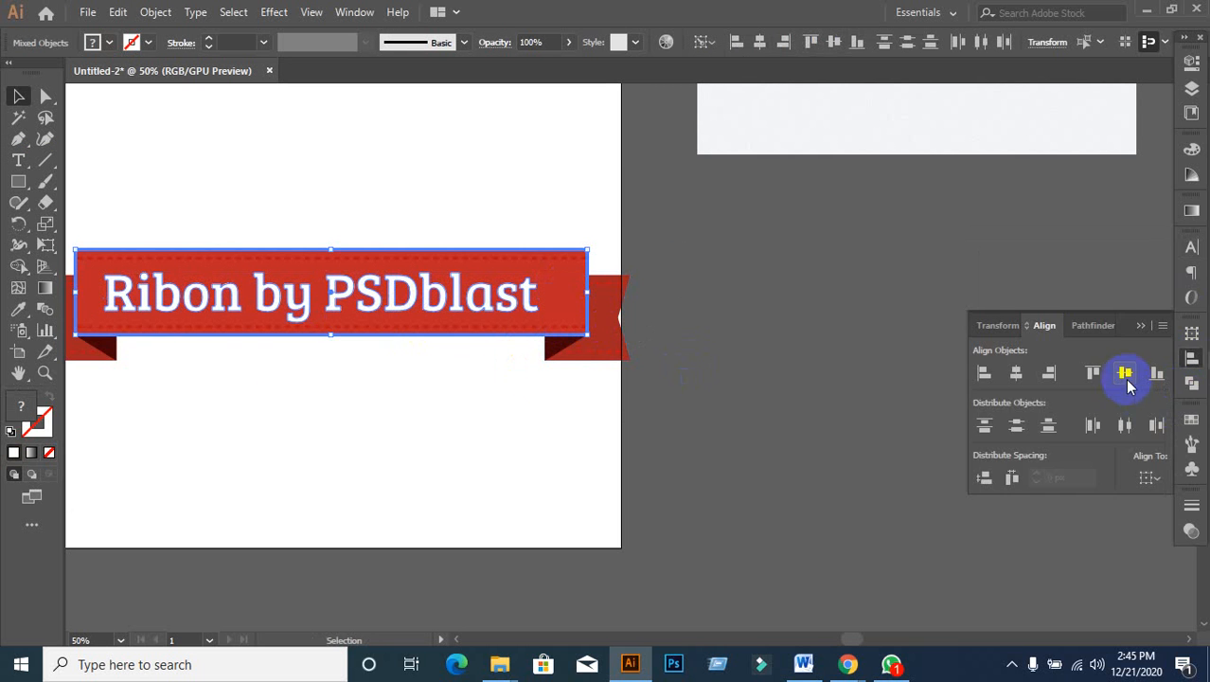
pyautogui.click(1125, 379)
pyautogui.click(1017, 376)
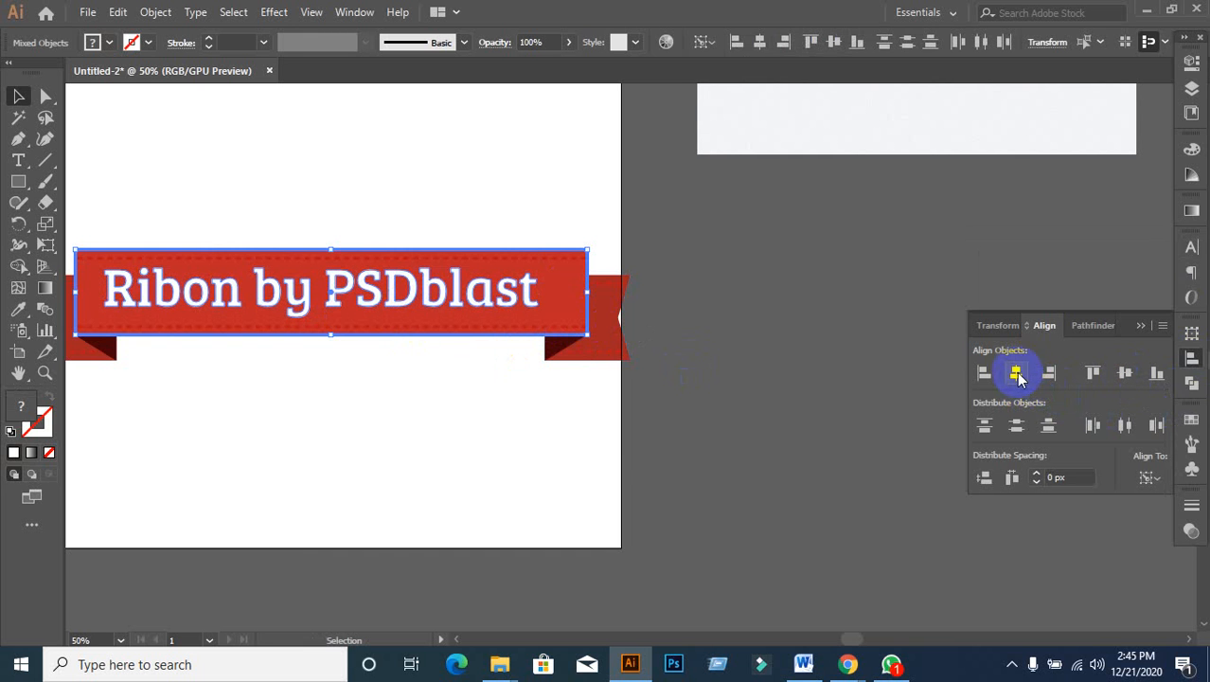
pyautogui.click(505, 481)
# Step: Group all the ribbon parts together with the outlined lettering
pyautogui.scroll(-1, 509, 485)
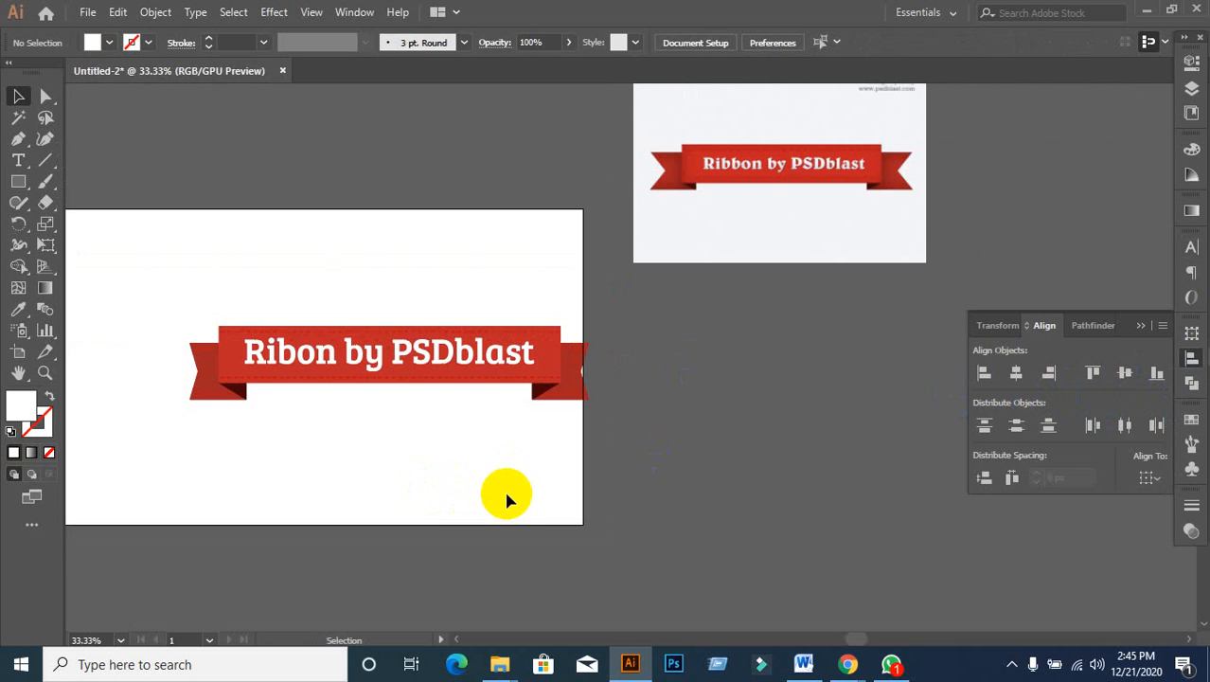
pyautogui.moveTo(149, 303); pyautogui.dragTo(682, 464)
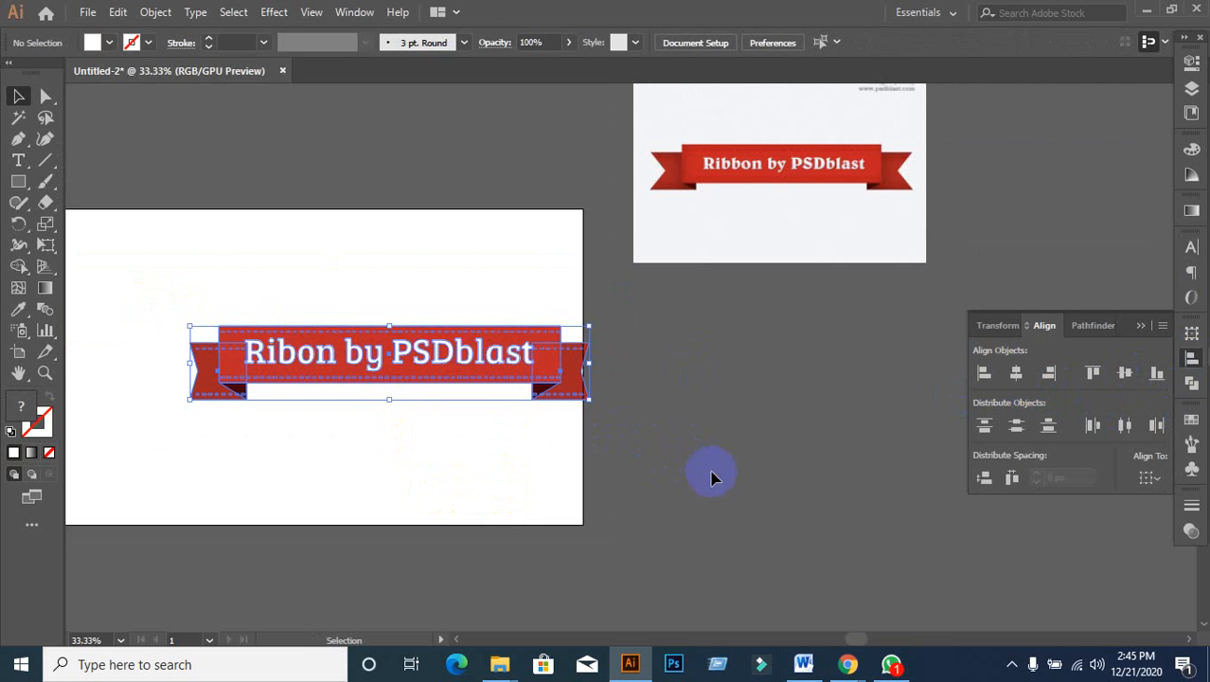
pyautogui.hotkey('ctrl', 'g')
pyautogui.click(671, 460)
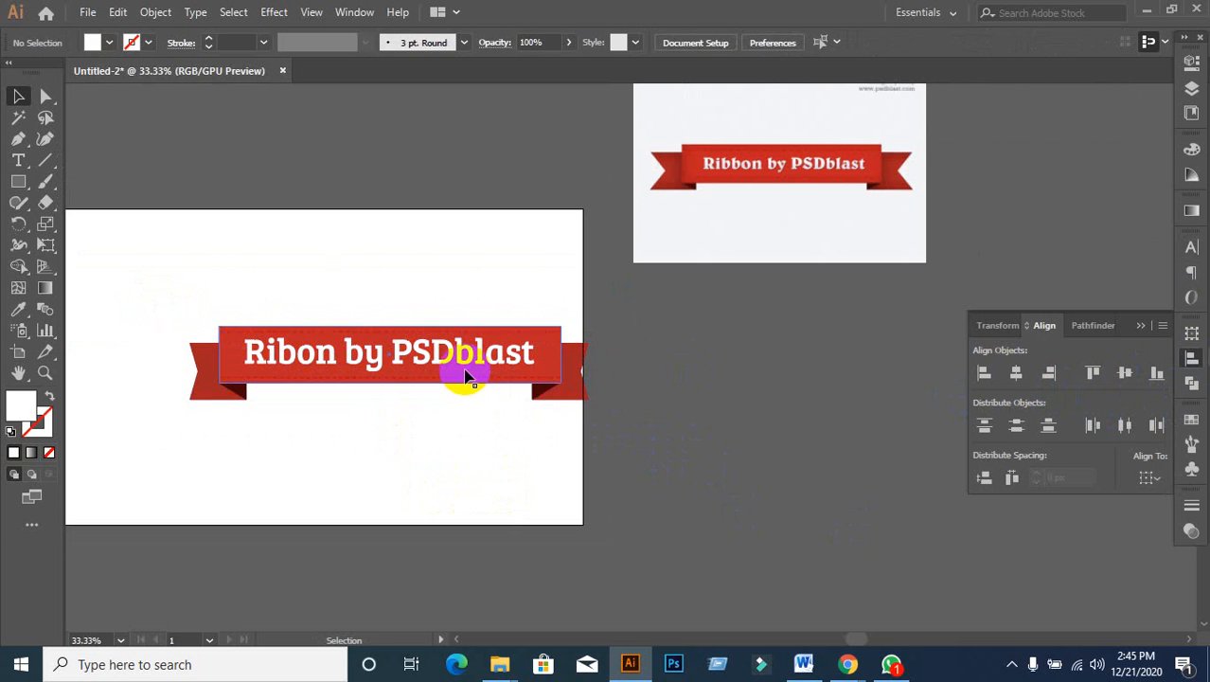
# Step: Duplicate the grouped ribbon onto the empty canvas beneath the reference image
pyautogui.click(465, 372)
pyautogui.click(470, 373)
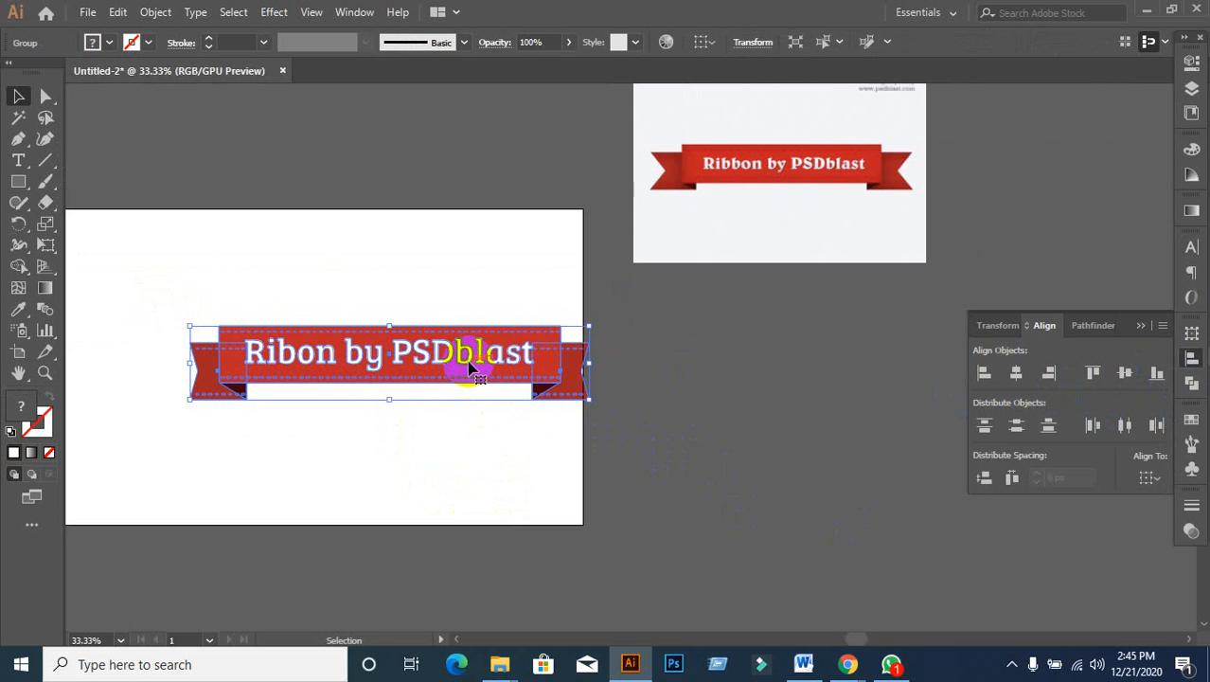
pyautogui.moveTo(470, 369); pyautogui.dragTo(933, 381)
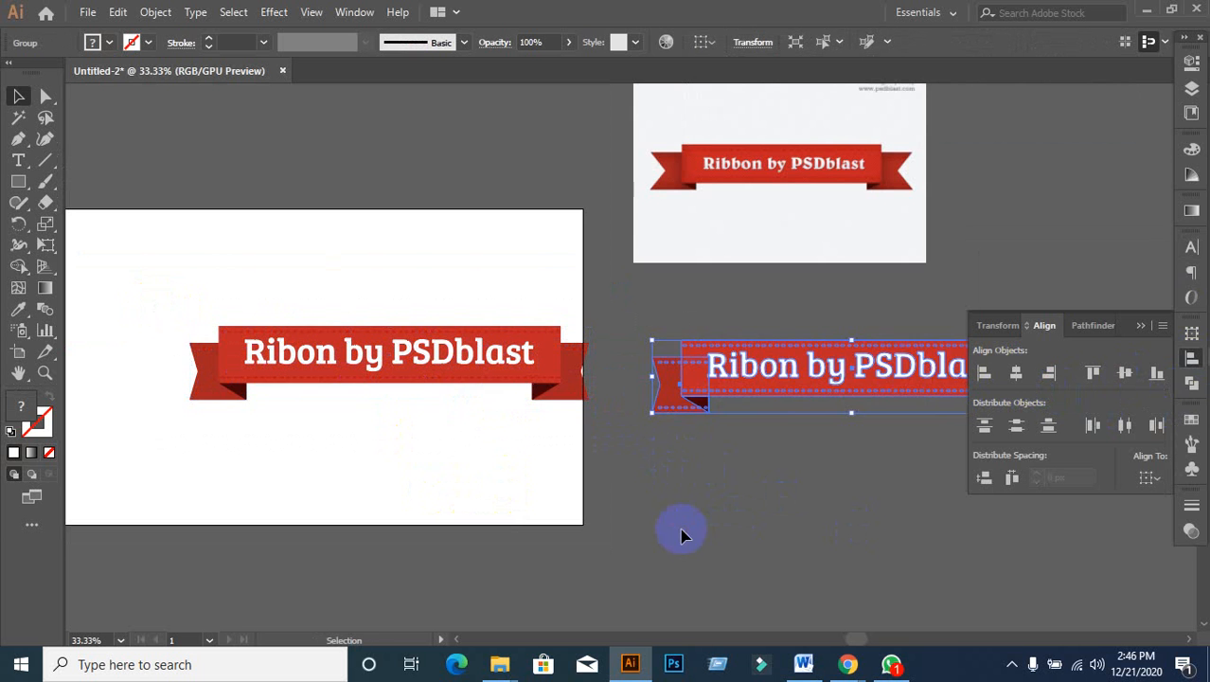
pyautogui.click(685, 536)
# Step: Apply an Arc warp effect with a 32% horizontal bend to the ribbon on the artboard
pyautogui.click(303, 371)
pyautogui.click(273, 13)
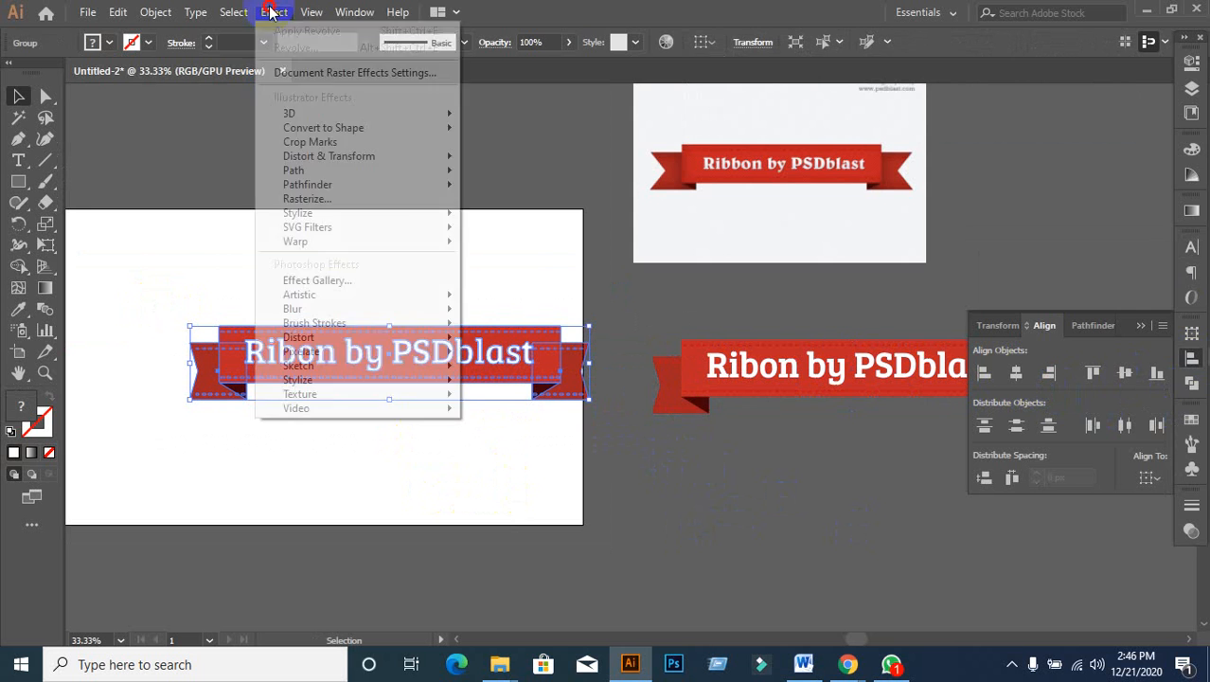
pyautogui.moveTo(305, 238)
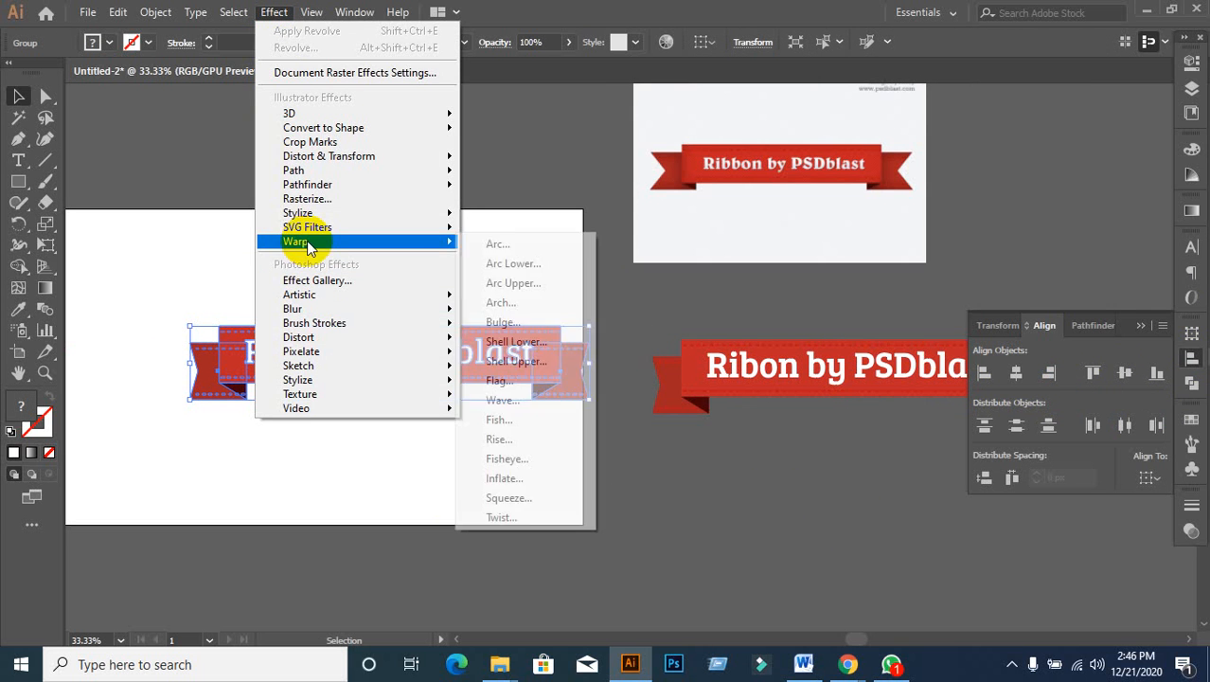
pyautogui.click(516, 248)
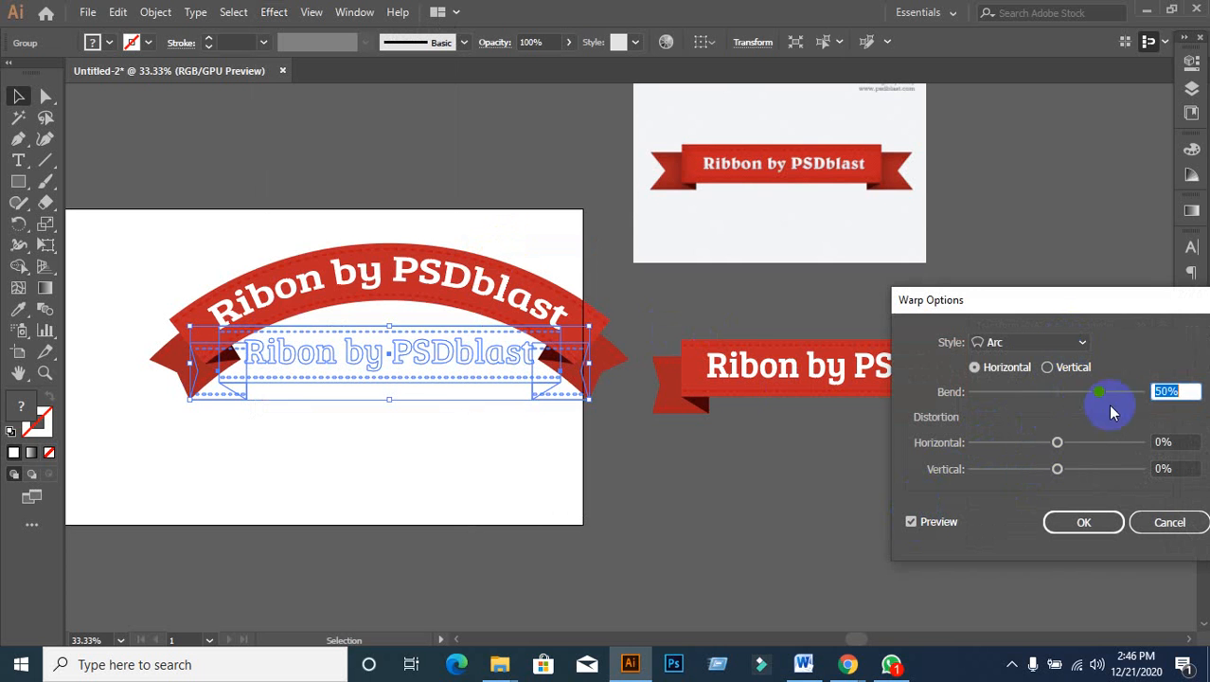
pyautogui.click(1178, 390)
pyautogui.scroll(-1, 1179, 390)
pyautogui.scroll(-13, 1179, 390)
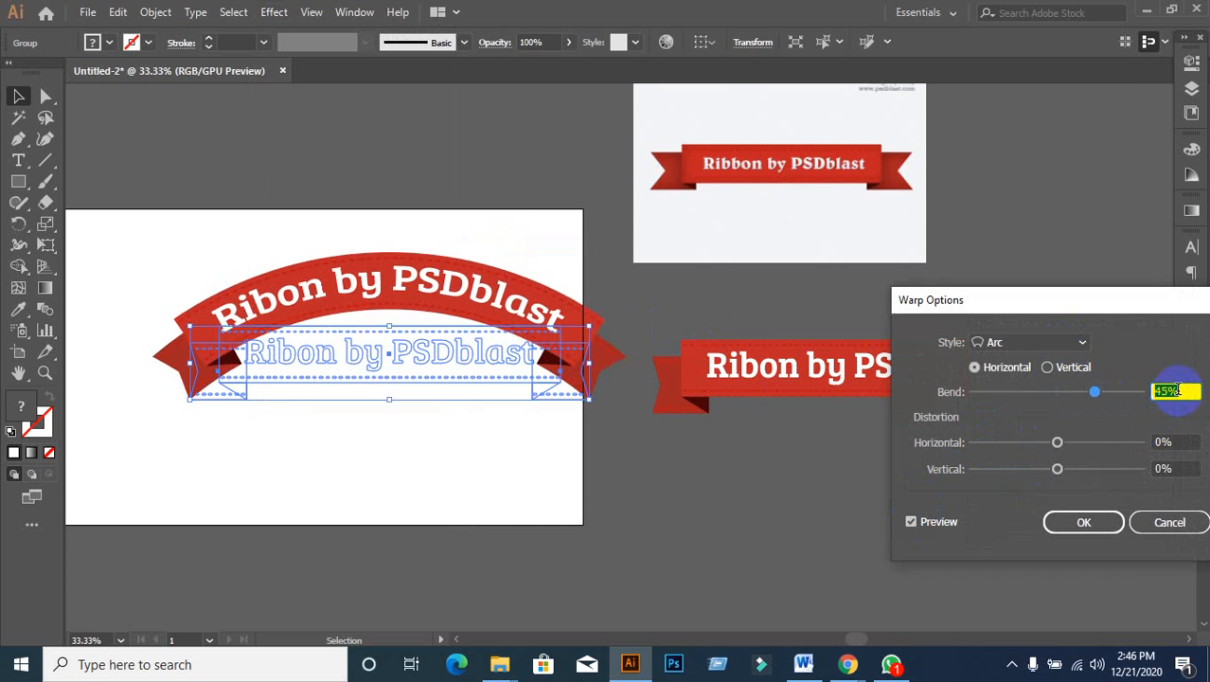
pyautogui.scroll(-4, 1178, 390)
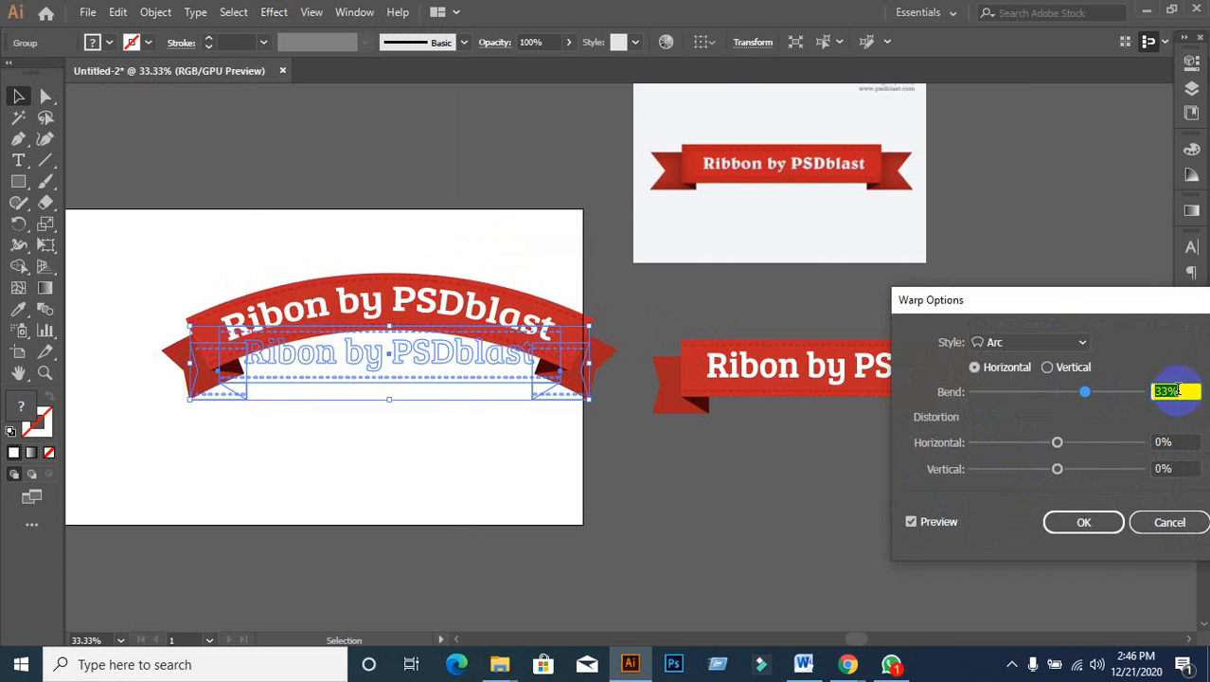
pyautogui.click(1106, 520)
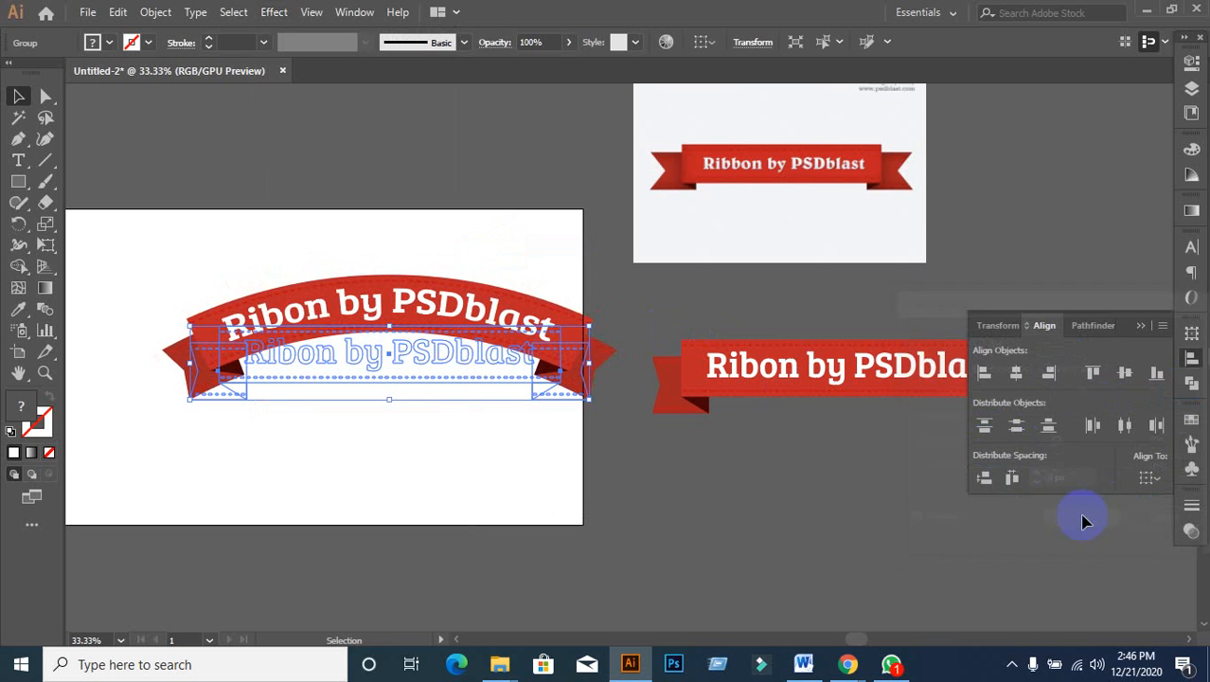
# Step: Expand the appearance of the arched ribbon into editable shapes
pyautogui.click(153, 11)
pyautogui.click(241, 235)
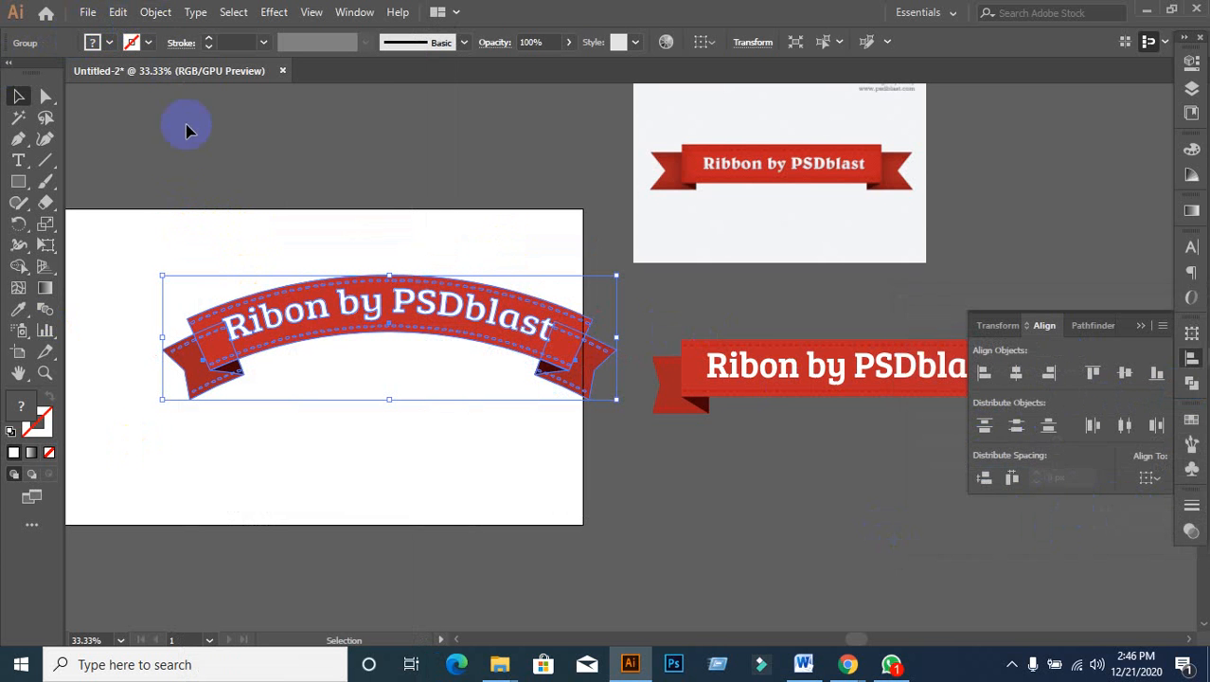
pyautogui.click(156, 12)
pyautogui.click(203, 215)
# Step: Move the arched ribbon off the artboard onto the canvas directly above it
pyautogui.click(349, 394)
pyautogui.moveTo(349, 394); pyautogui.dragTo(345, 209)
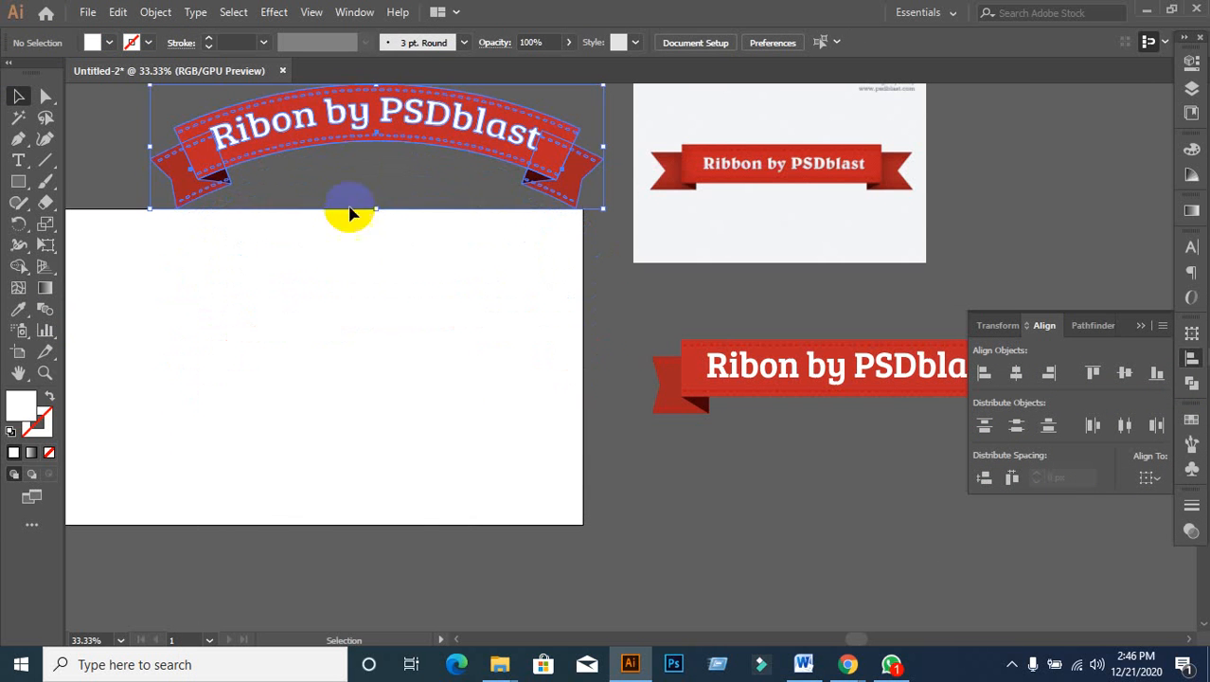
pyautogui.click(352, 265)
# Step: Duplicate the flat ribbon onto the artboard and apply a Flag warp with a 73% horizontal bend to the copy
pyautogui.click(811, 365)
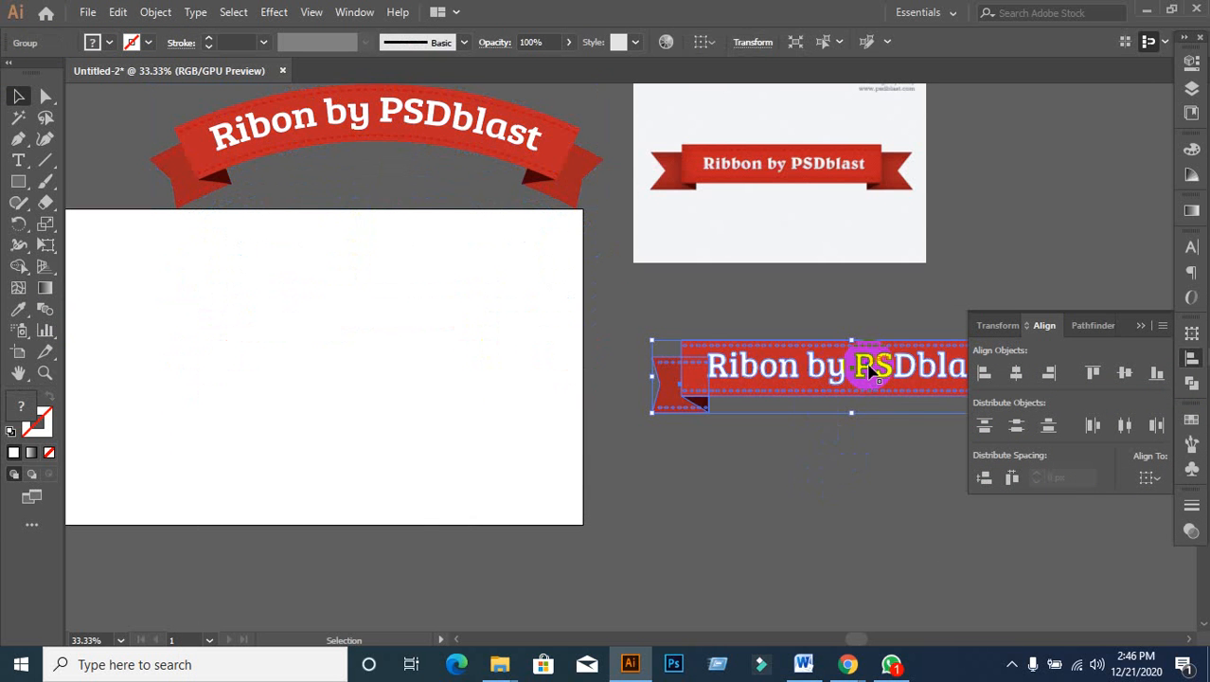
pyautogui.moveTo(870, 365); pyautogui.dragTo(336, 384)
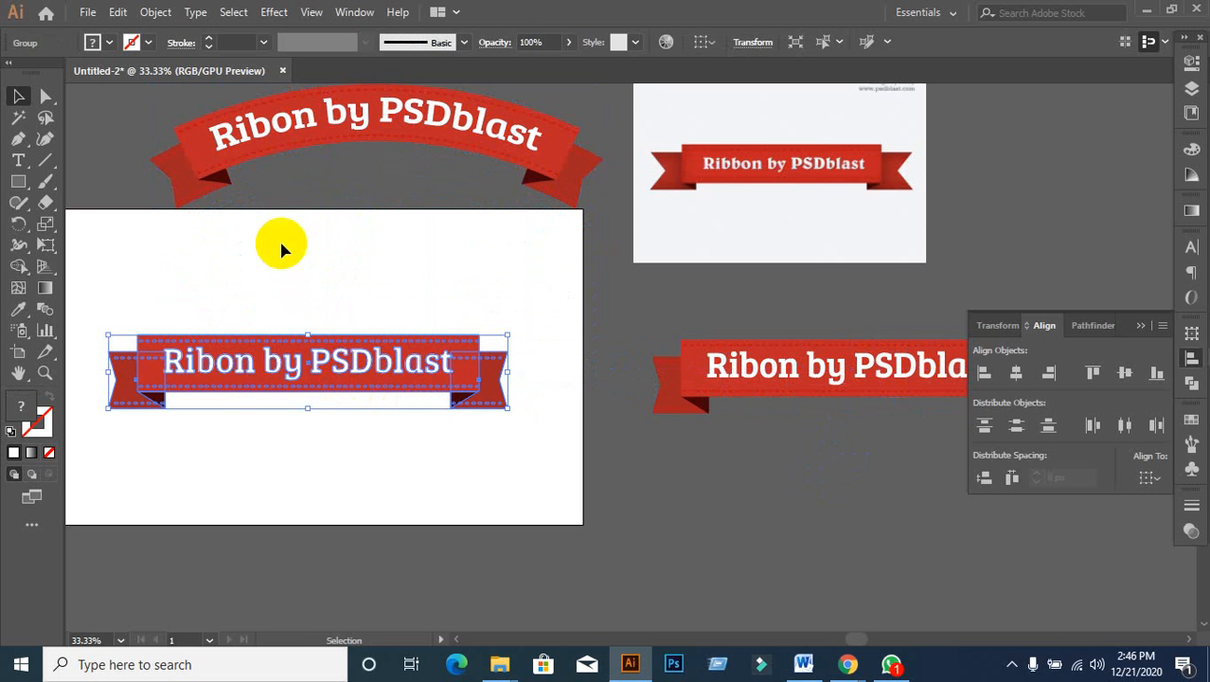
pyautogui.click(274, 13)
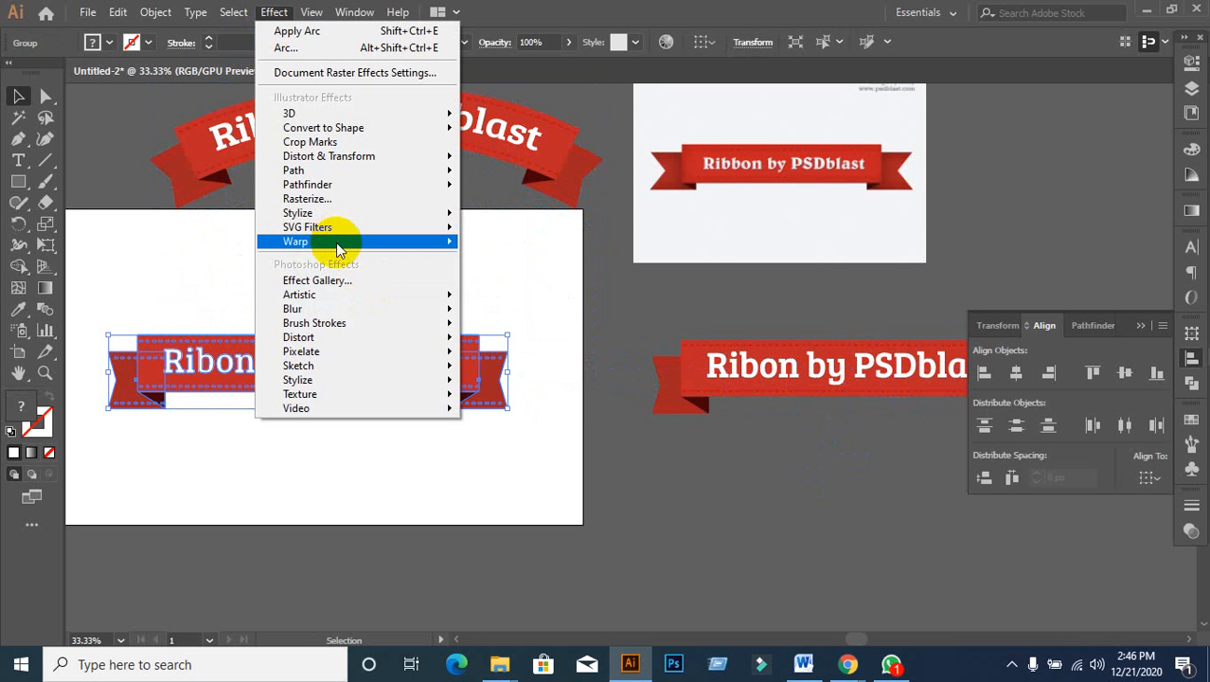
pyautogui.moveTo(339, 241)
pyautogui.click(535, 245)
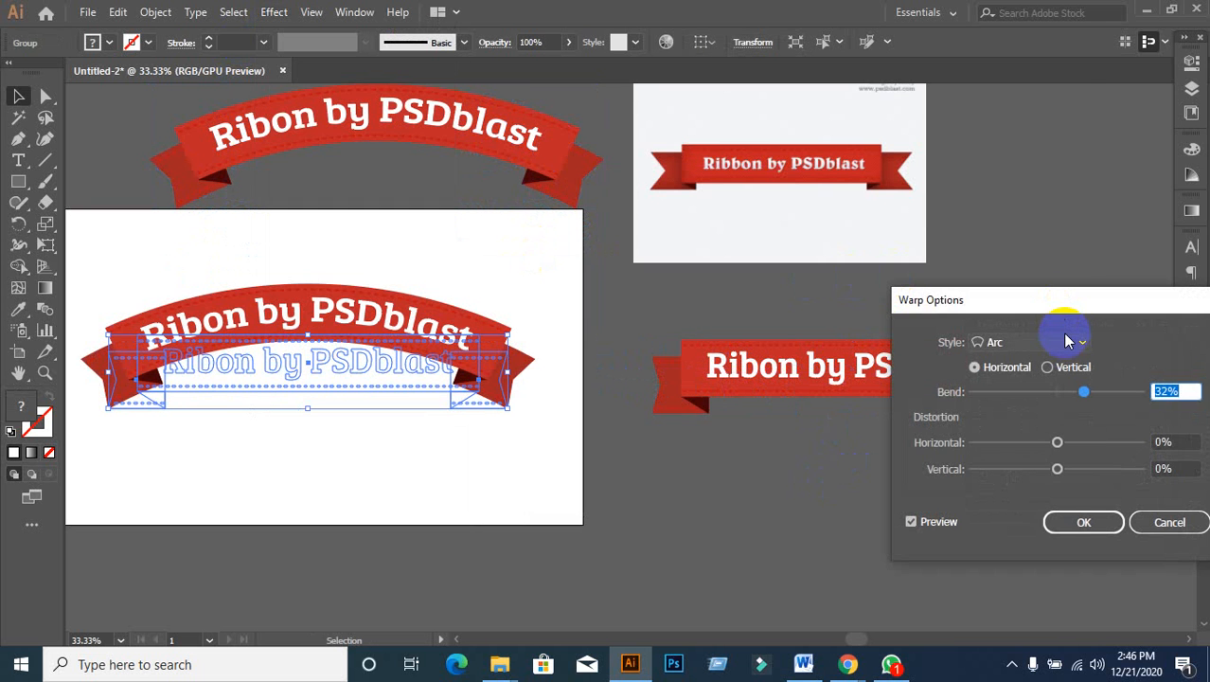
pyautogui.click(1066, 343)
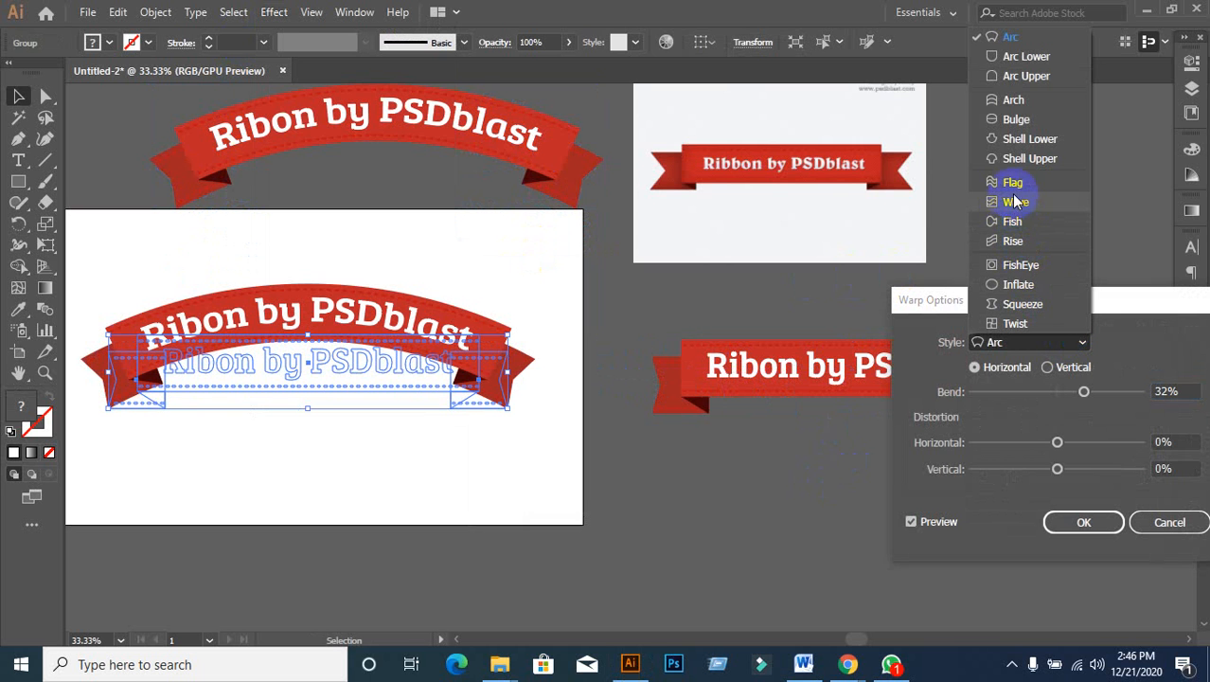
pyautogui.click(1012, 184)
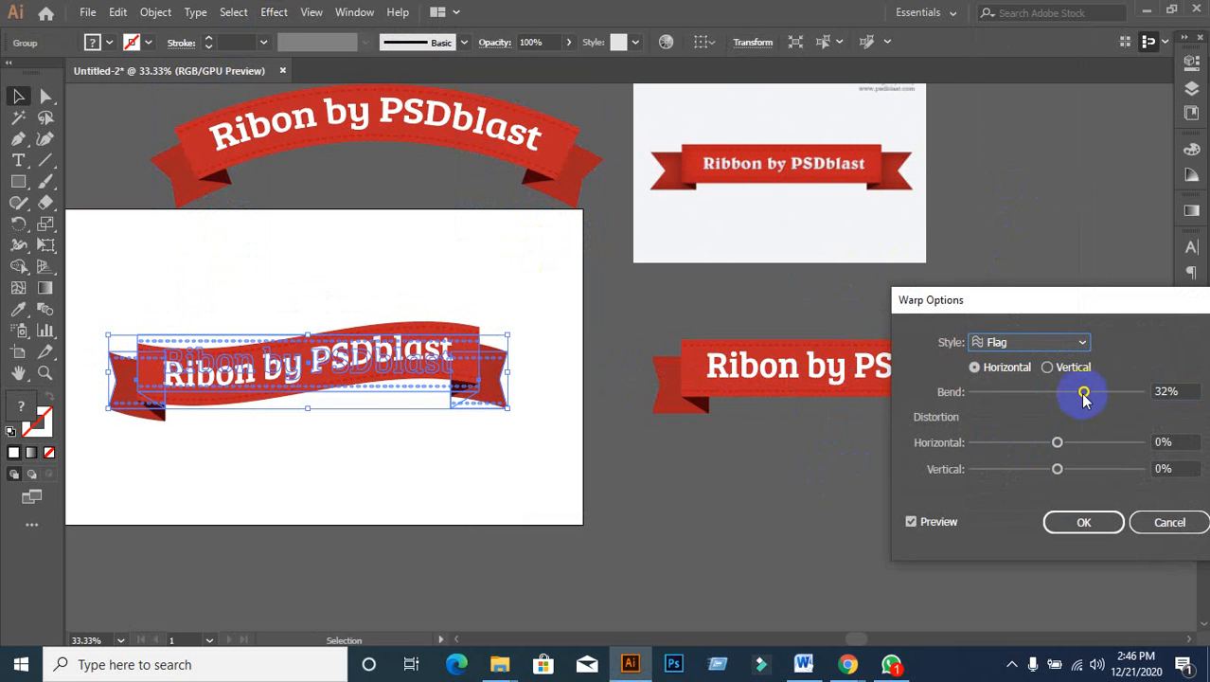
pyautogui.moveTo(1084, 391); pyautogui.dragTo(1116, 390)
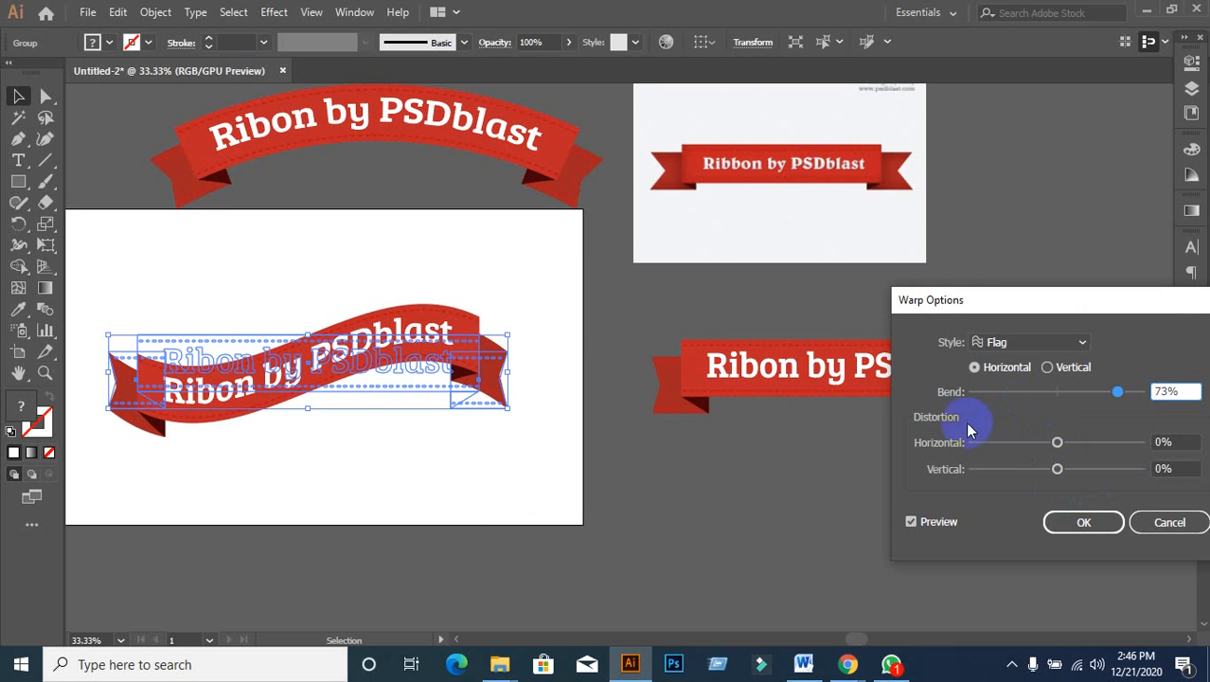
pyautogui.click(1072, 524)
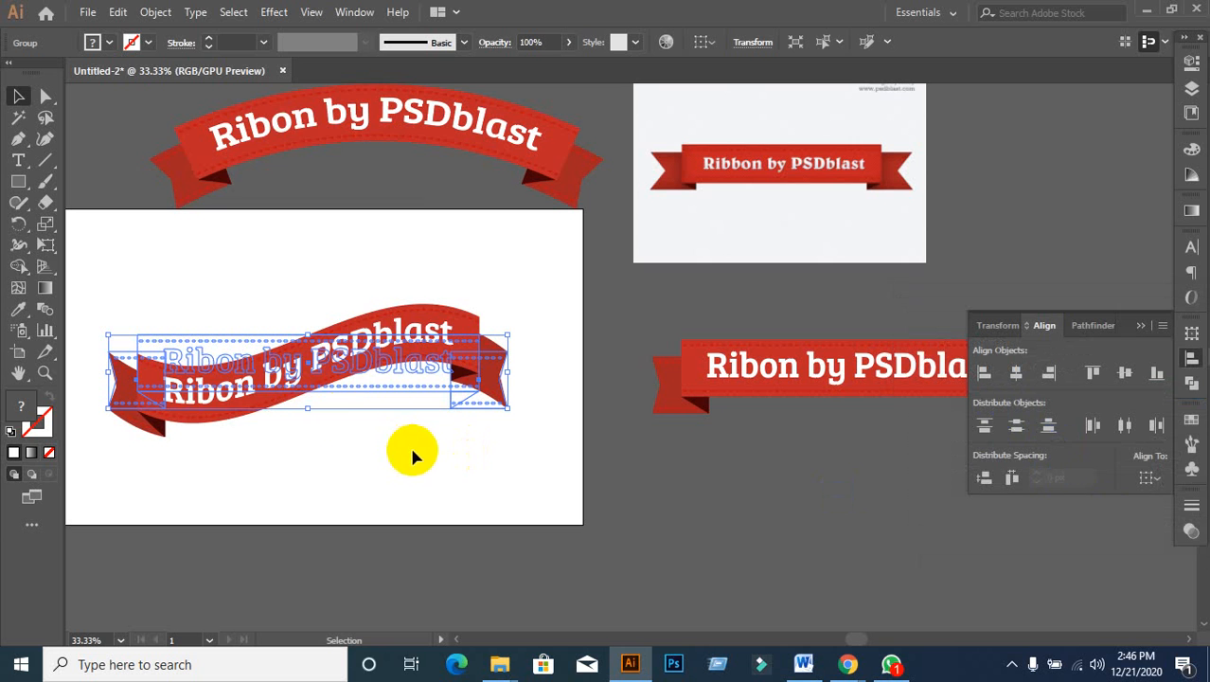
# Step: Expand the appearance of the flag-warped ribbon into editable shapes
pyautogui.click(156, 12)
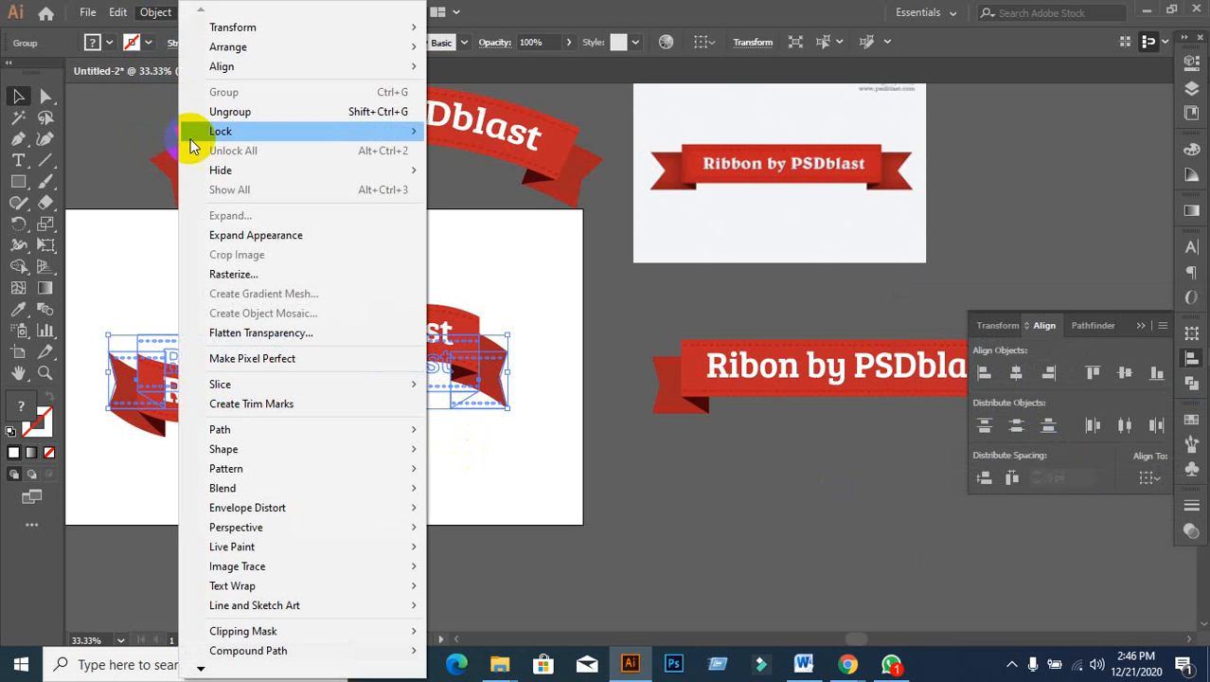
pyautogui.click(243, 243)
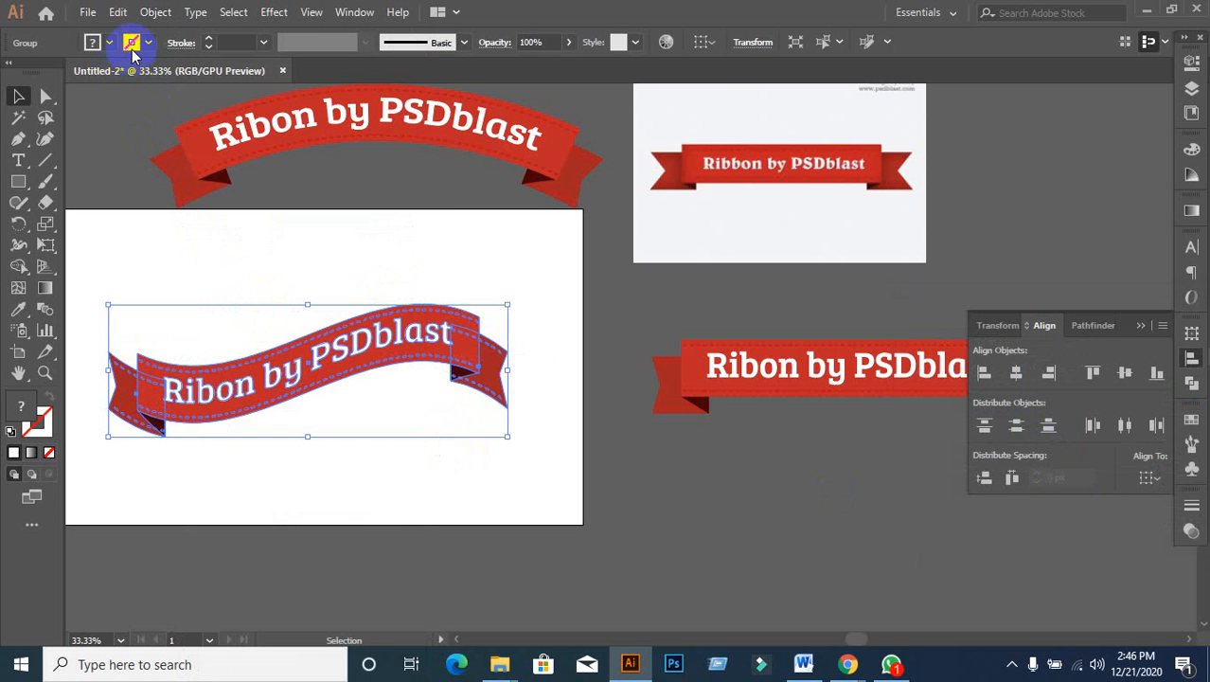
pyautogui.click(156, 12)
pyautogui.click(251, 218)
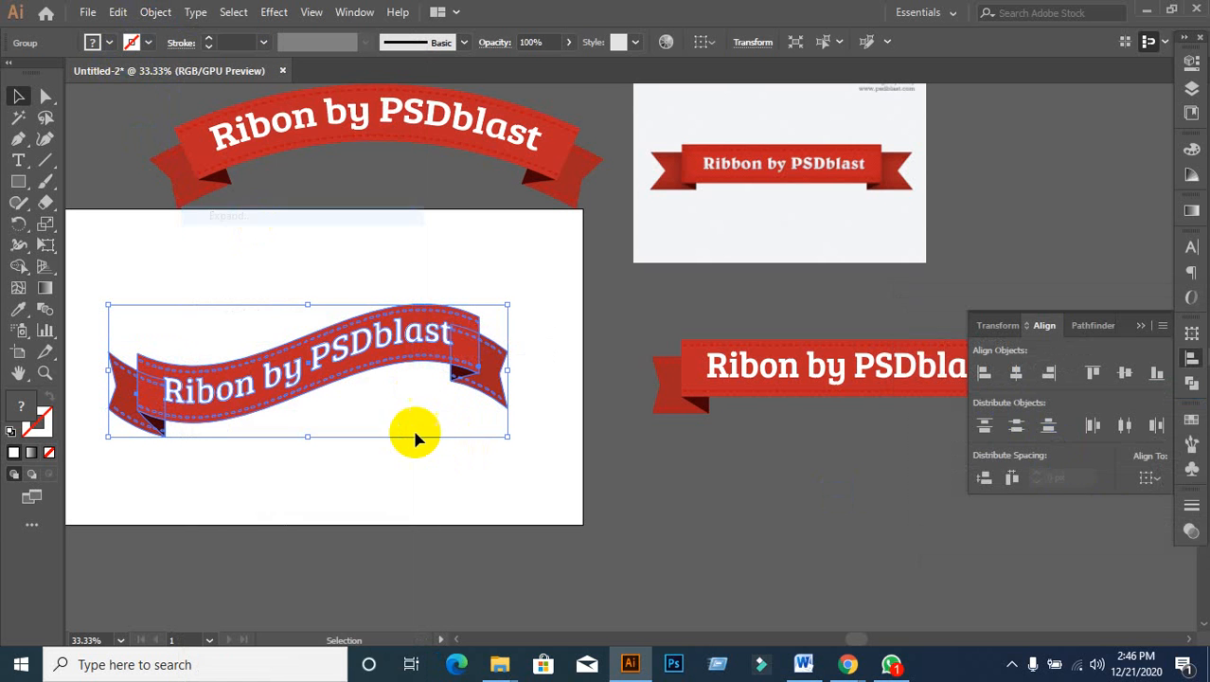
pyautogui.click(398, 485)
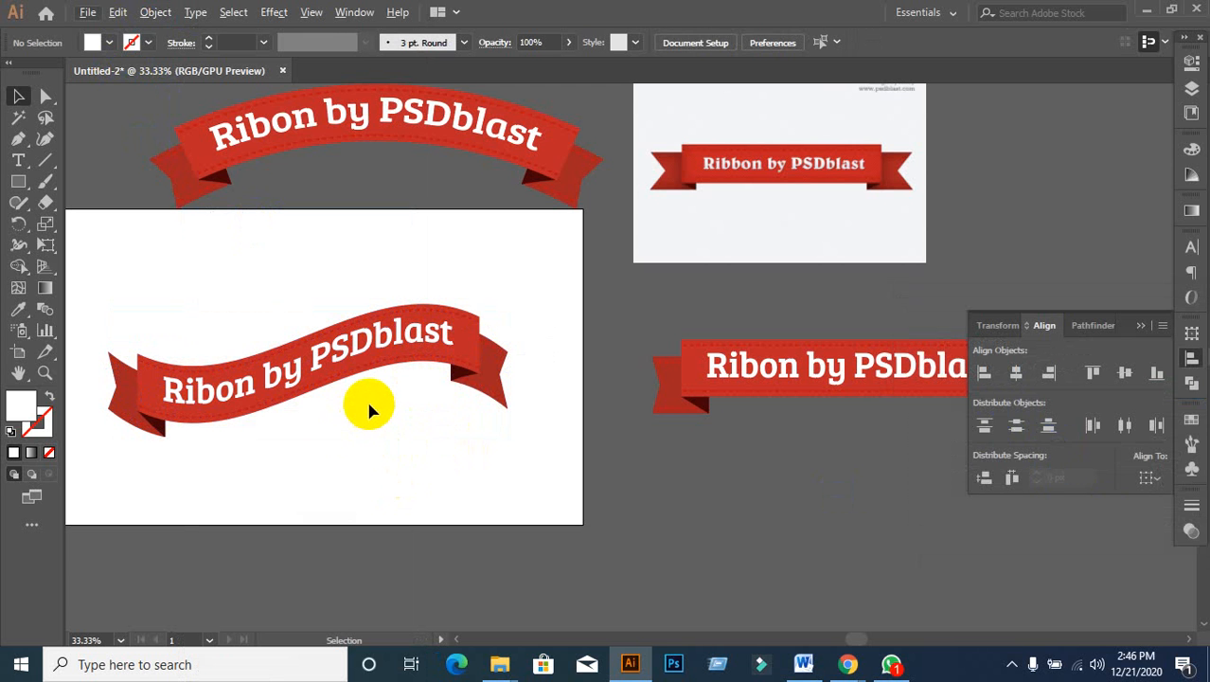
# Step: Move the wavy ribbon off the artboard to just below the flat ribbon
pyautogui.moveTo(345, 368); pyautogui.dragTo(885, 493)
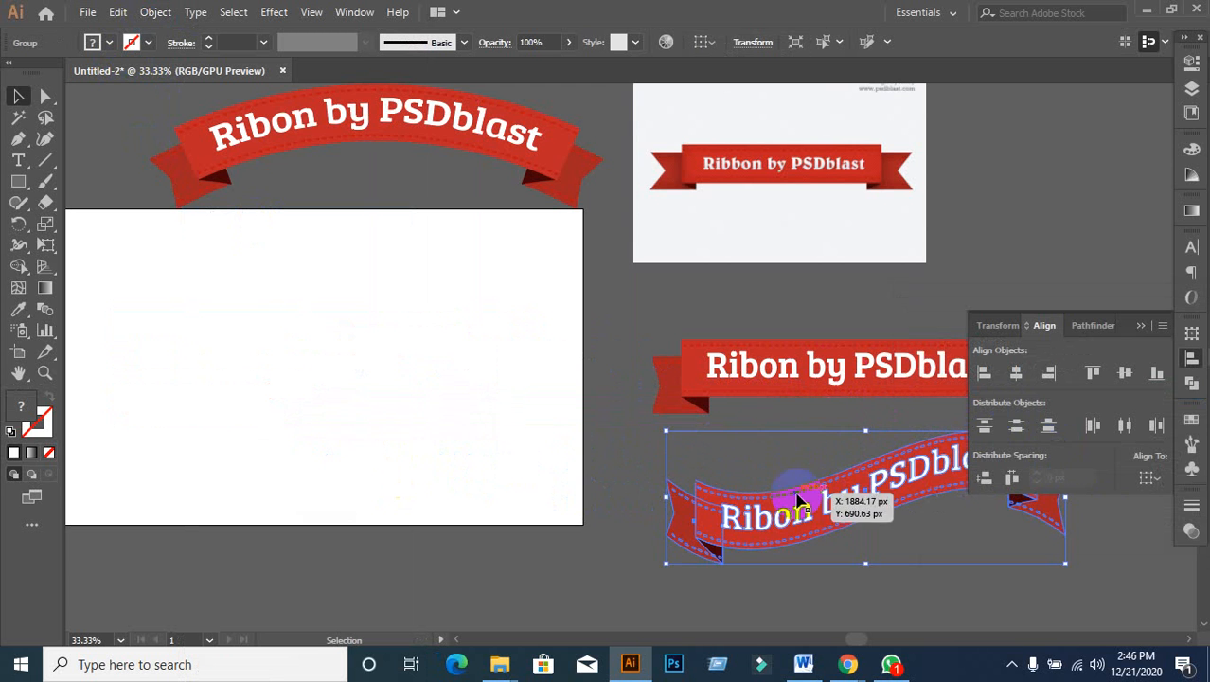
pyautogui.click(369, 434)
pyautogui.moveTo(335, 425); pyautogui.dragTo(398, 429)
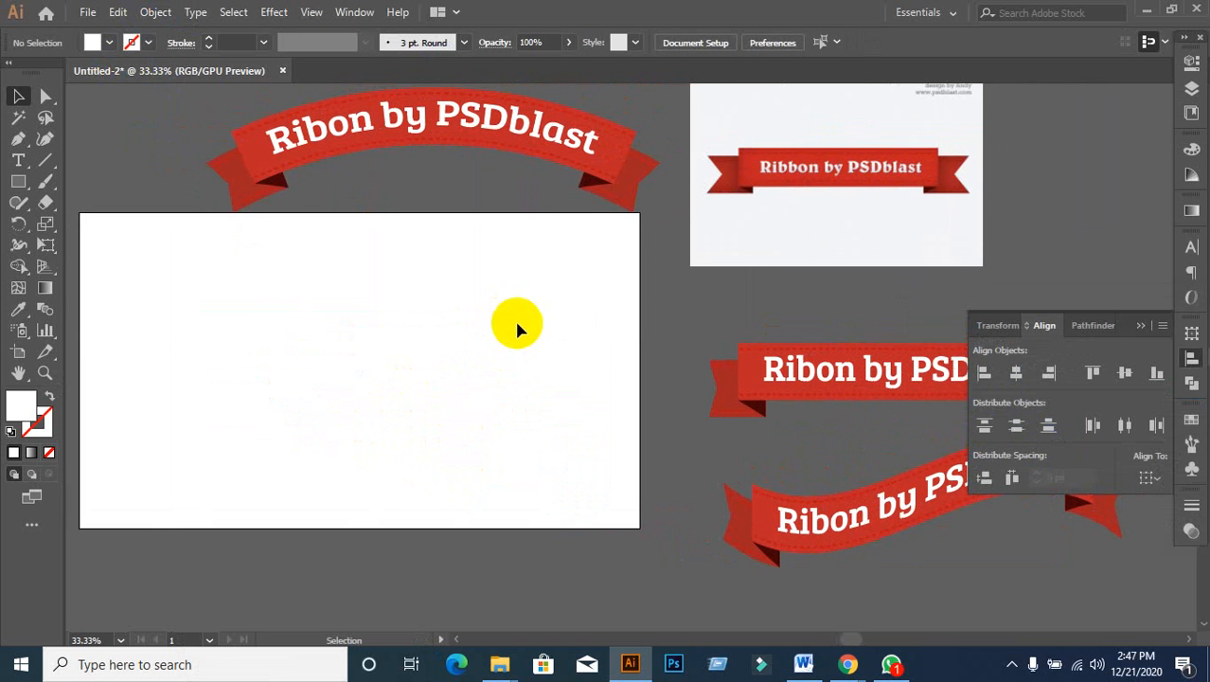
# Step: Center the arched ribbon horizontally above the artboard and hide the floating alignment options
pyautogui.click(472, 138)
pyautogui.click(457, 328)
pyautogui.scroll(1, 431, 339)
pyautogui.moveTo(432, 168); pyautogui.dragTo(364, 133)
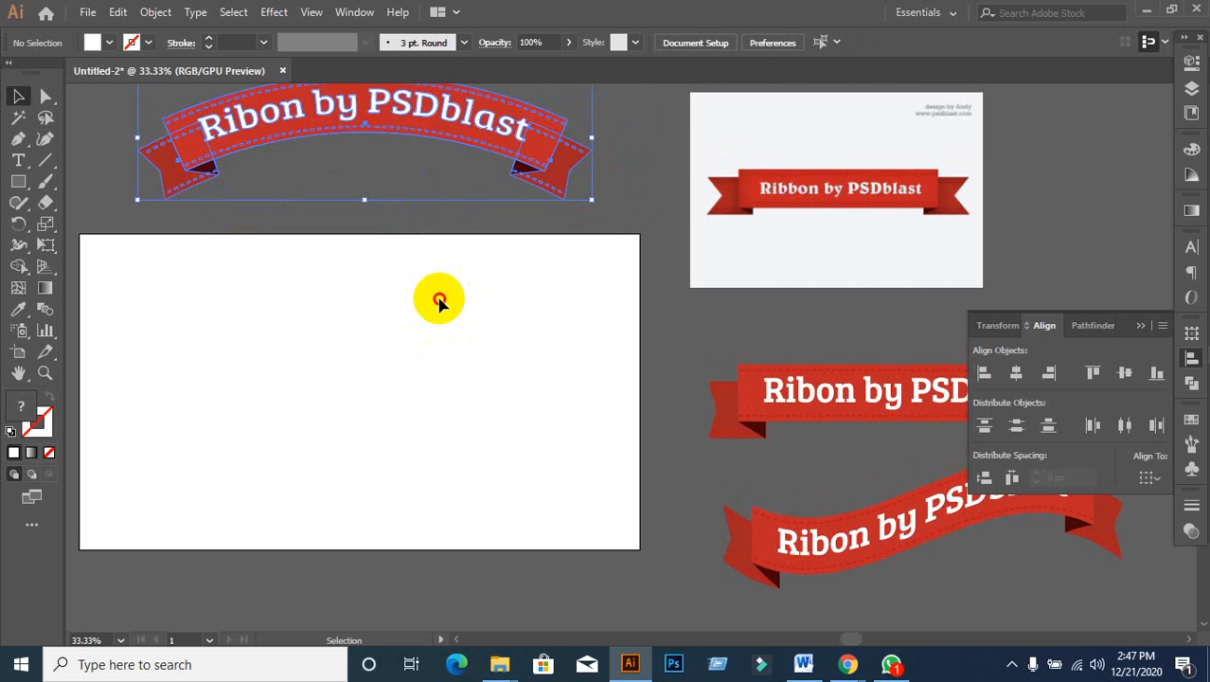
pyautogui.click(443, 322)
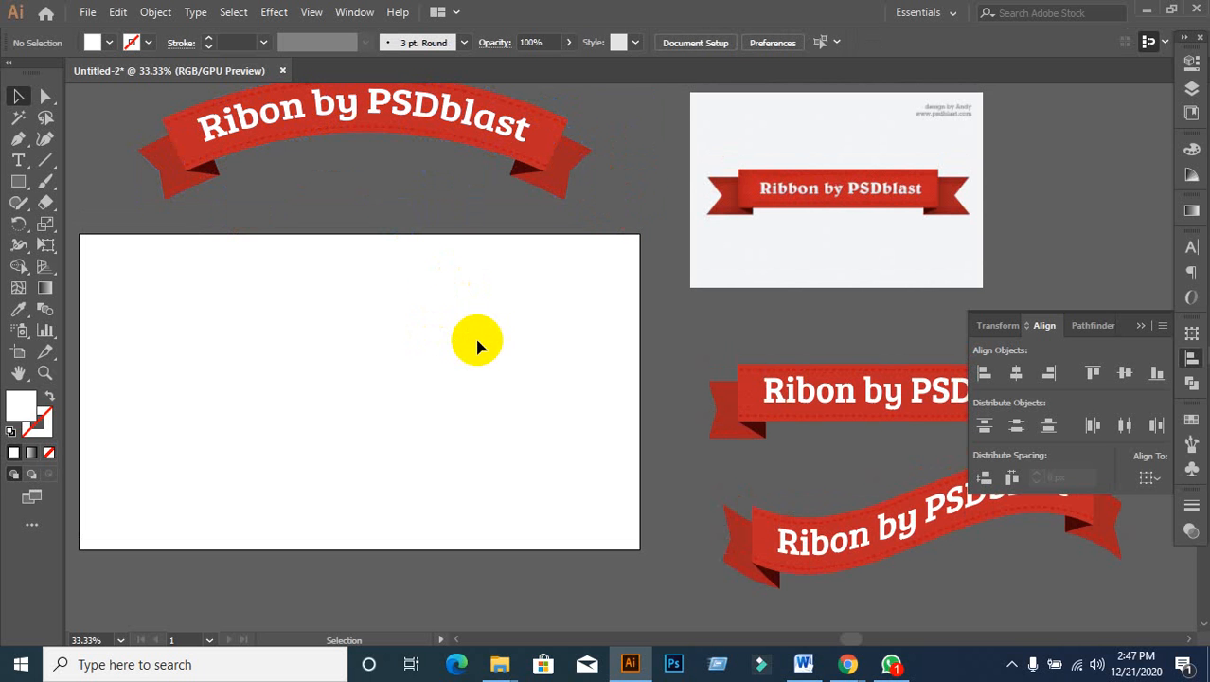
pyautogui.click(1144, 326)
pyautogui.scroll(-2, 465, 414)
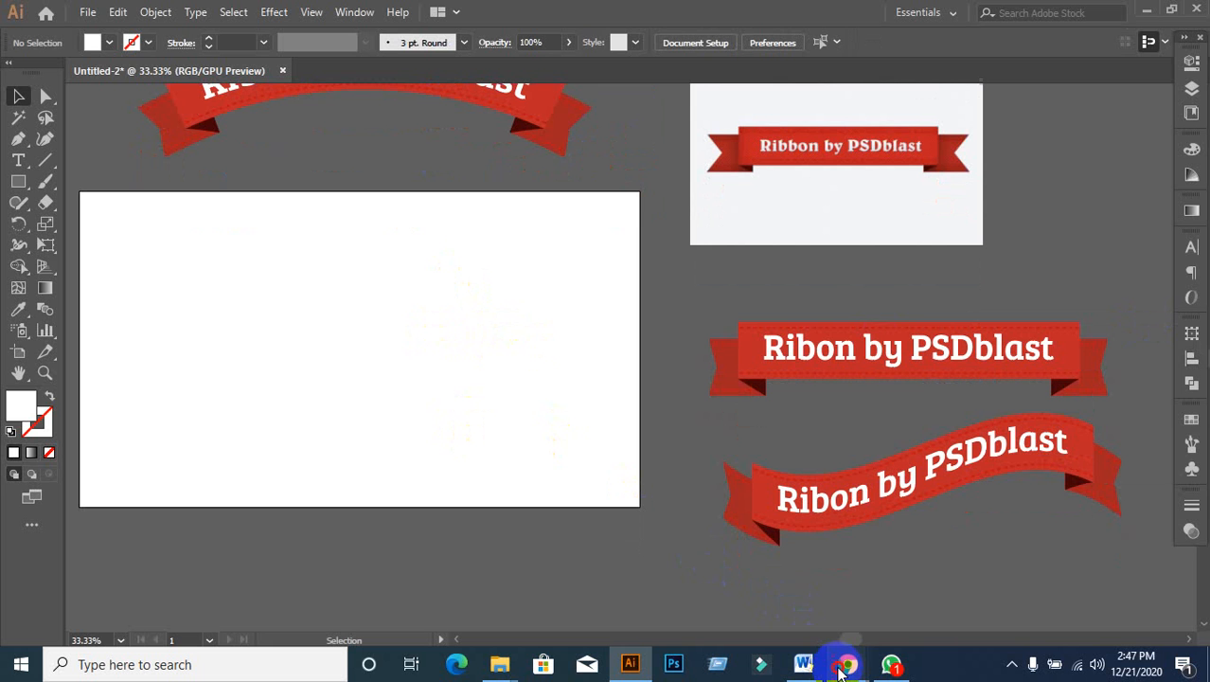
pyautogui.moveTo(848, 664)
pyautogui.click(710, 597)
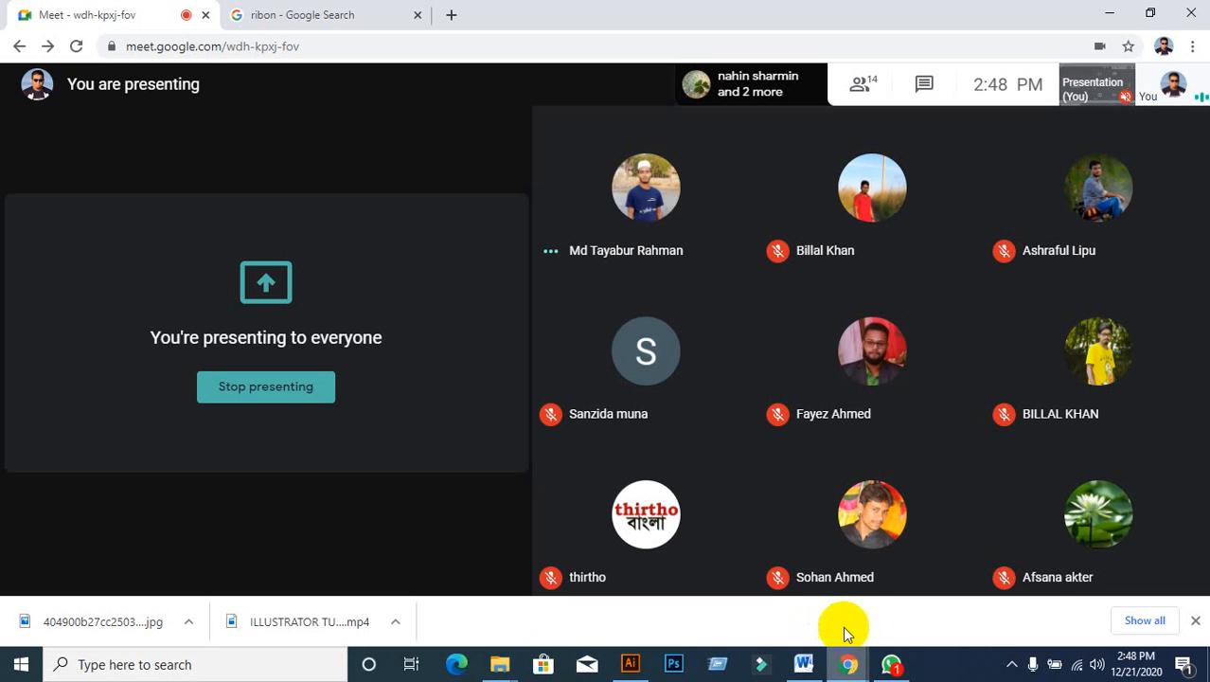
pyautogui.moveTo(588, 481)
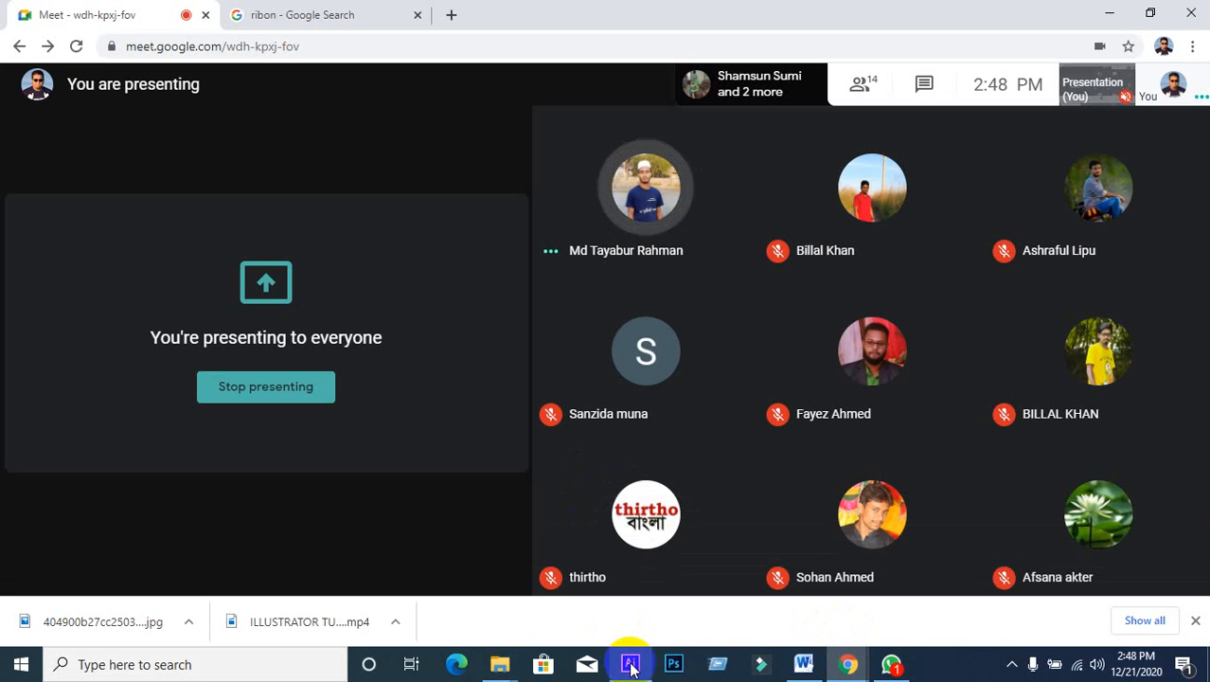
pyautogui.click(630, 664)
pyautogui.click(757, 500)
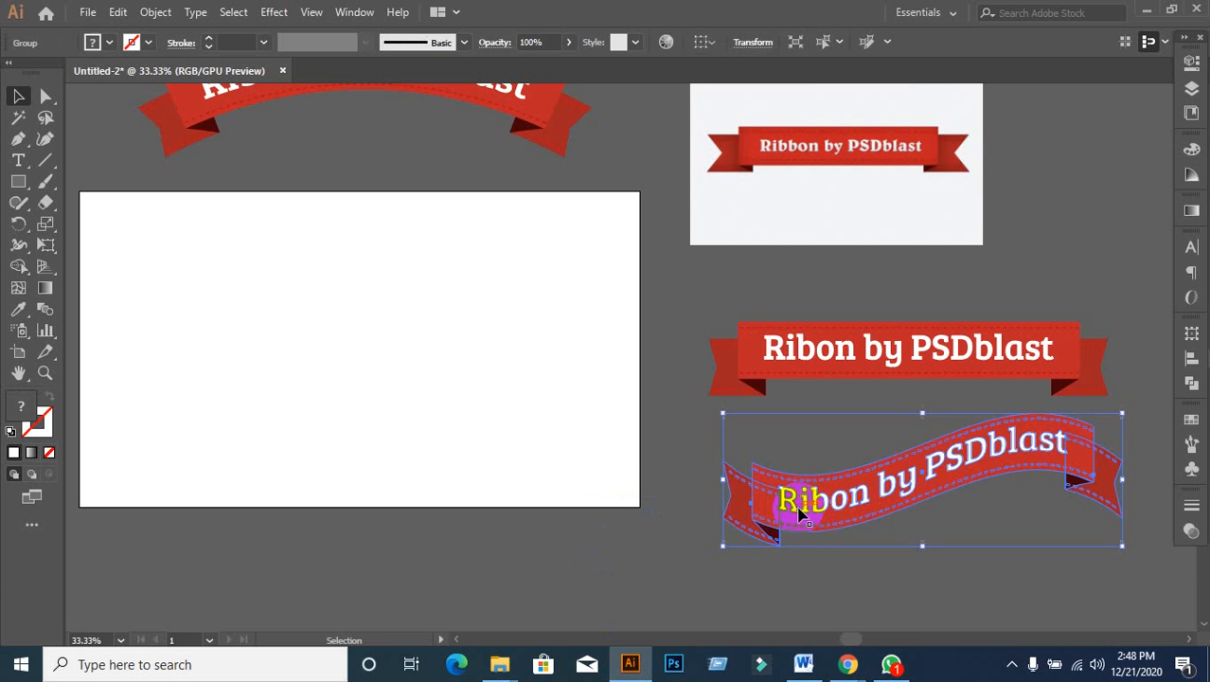
pyautogui.click(569, 471)
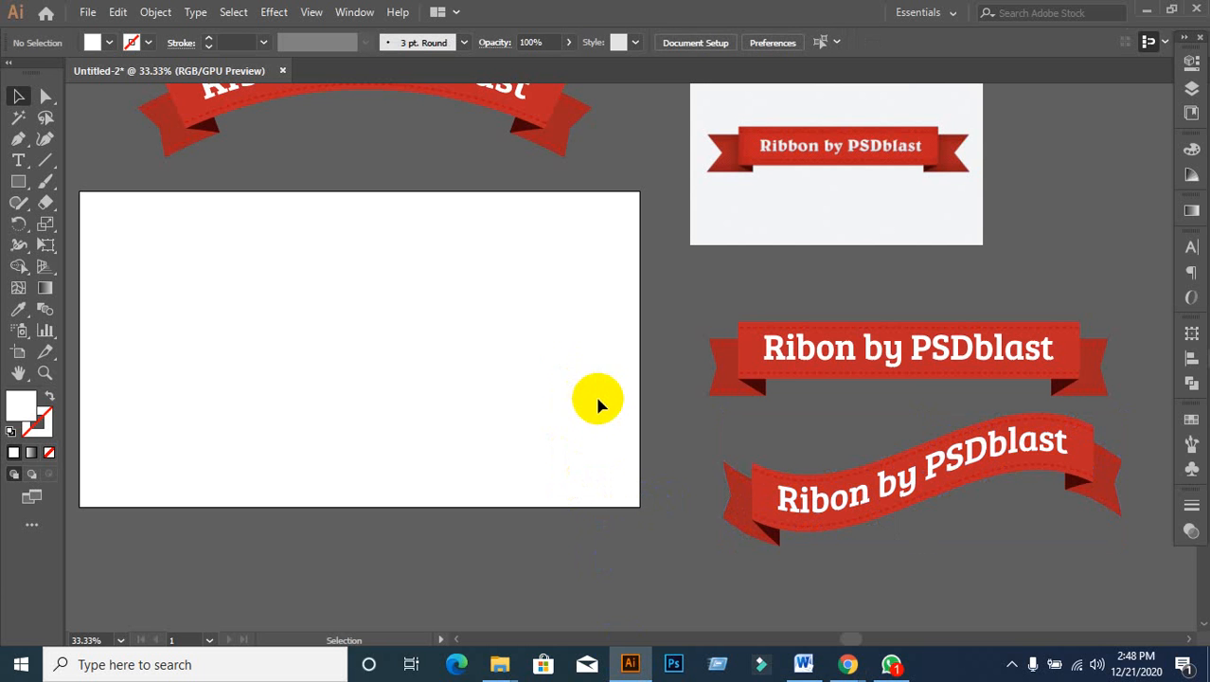
# Step: Switch to Google Meet in Chrome, stop presenting the screen and close the "ribon" image search
pyautogui.moveTo(847, 664)
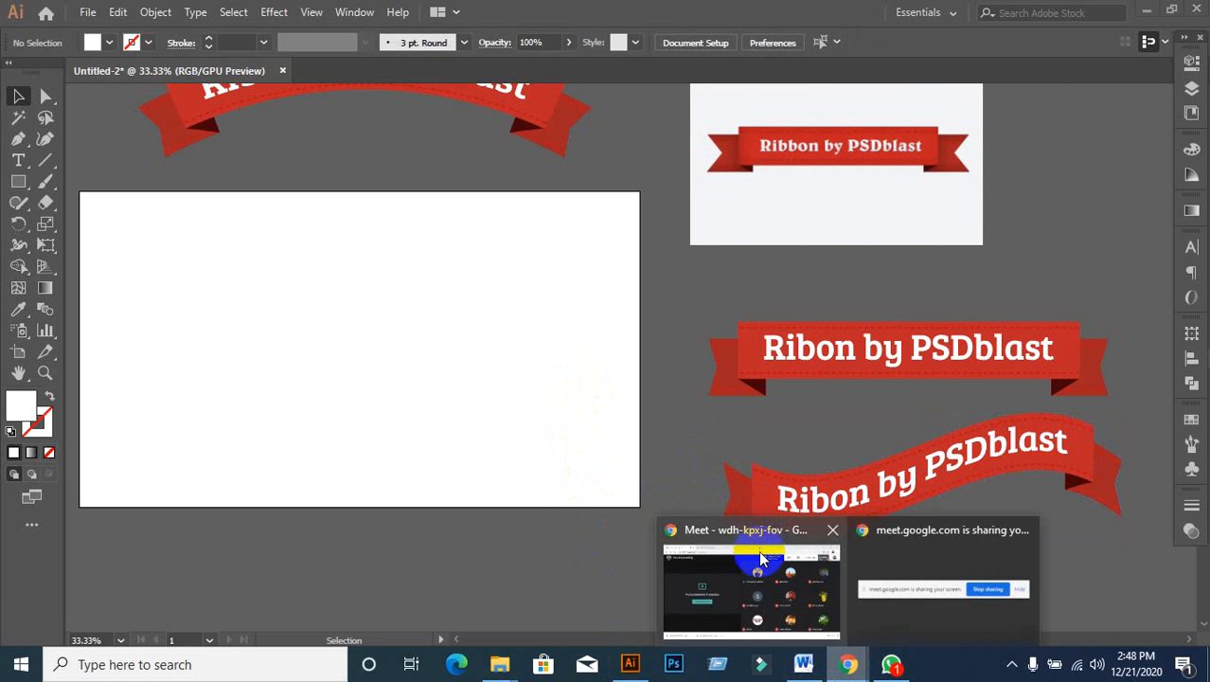
pyautogui.click(762, 559)
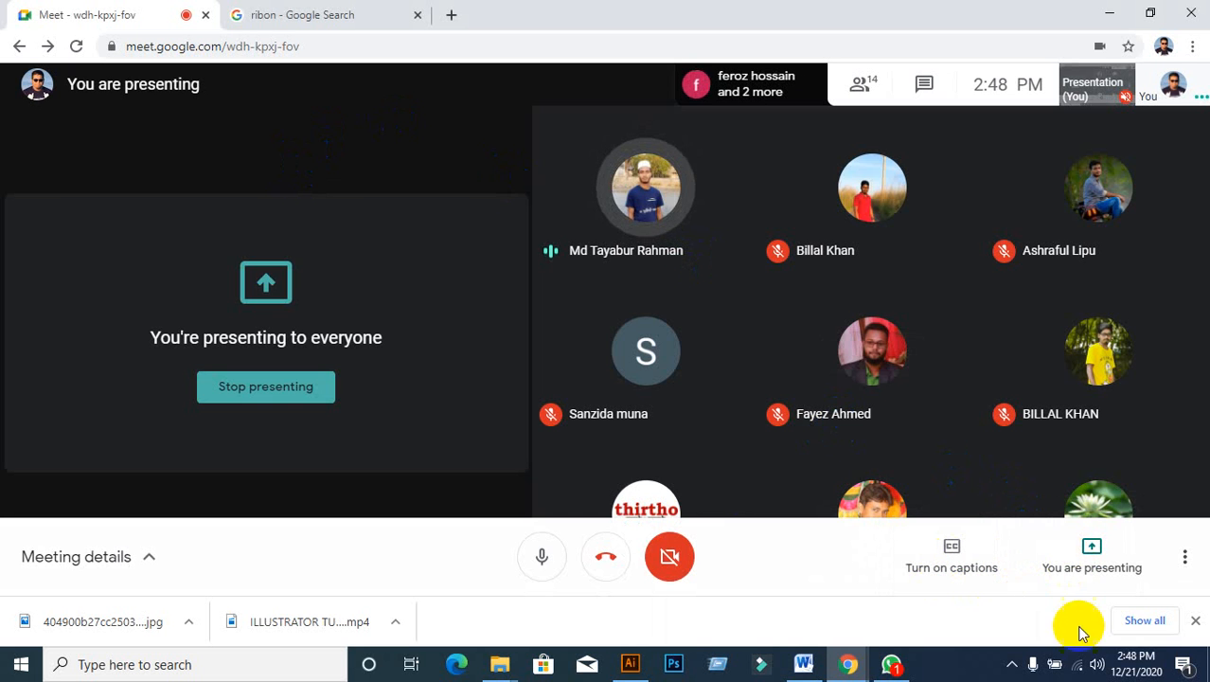
pyautogui.click(1092, 568)
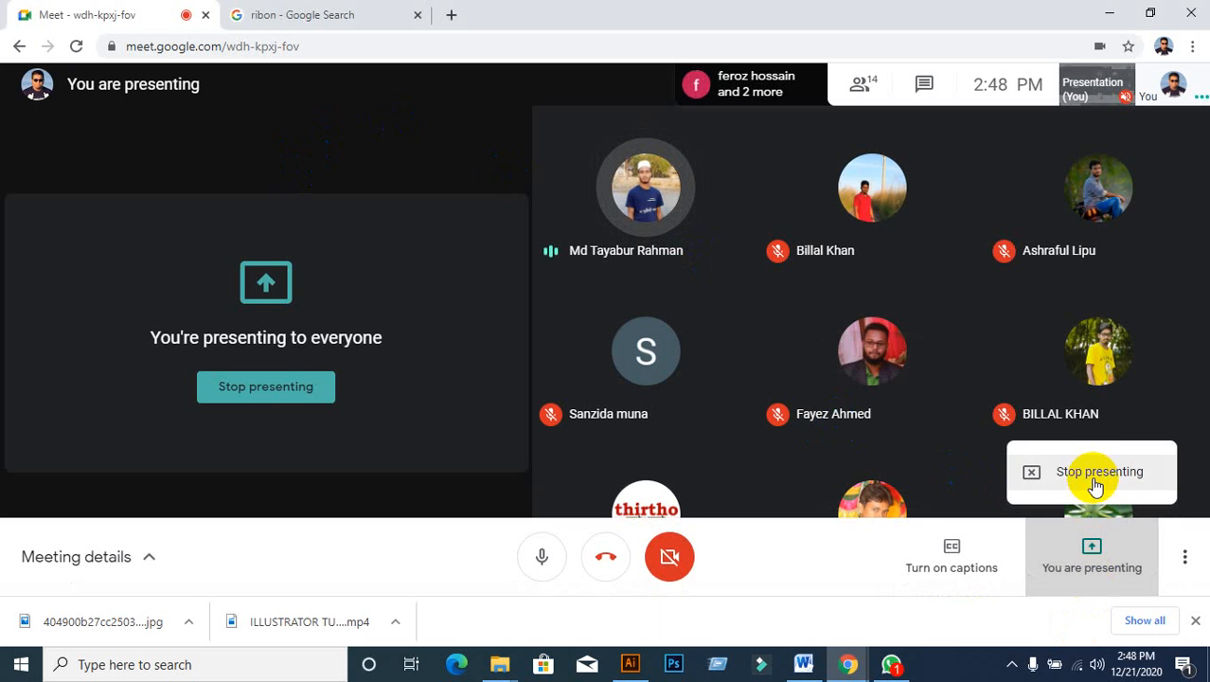
pyautogui.click(980, 488)
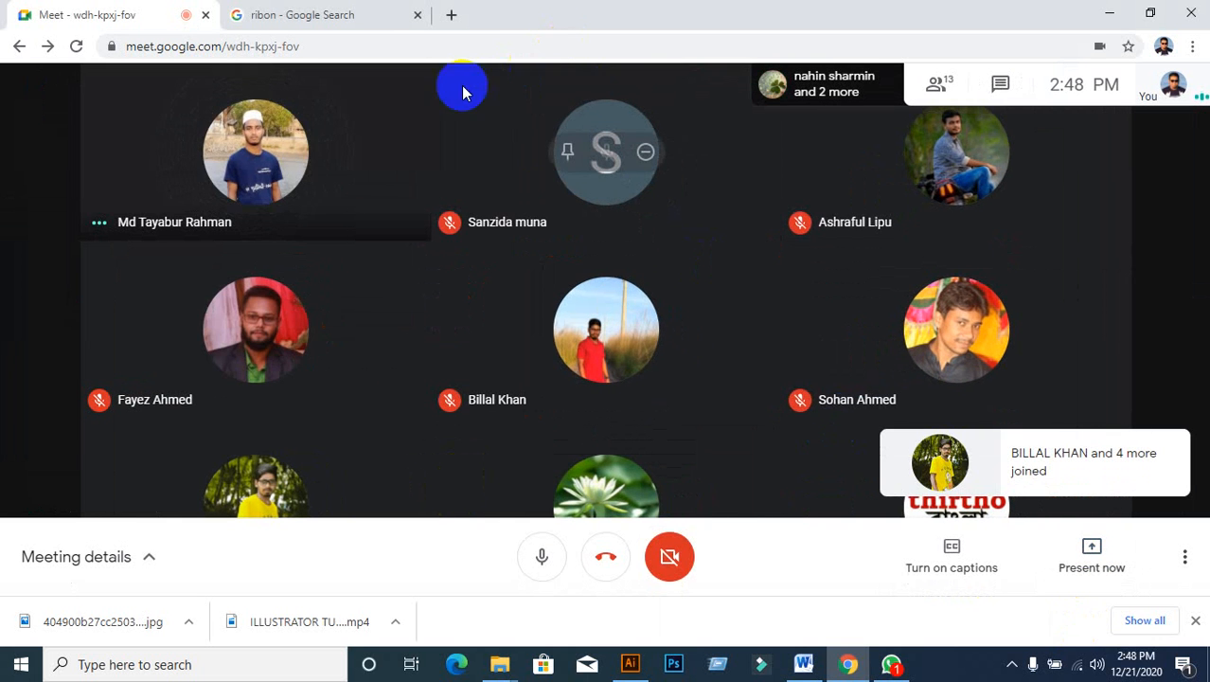
pyautogui.click(367, 14)
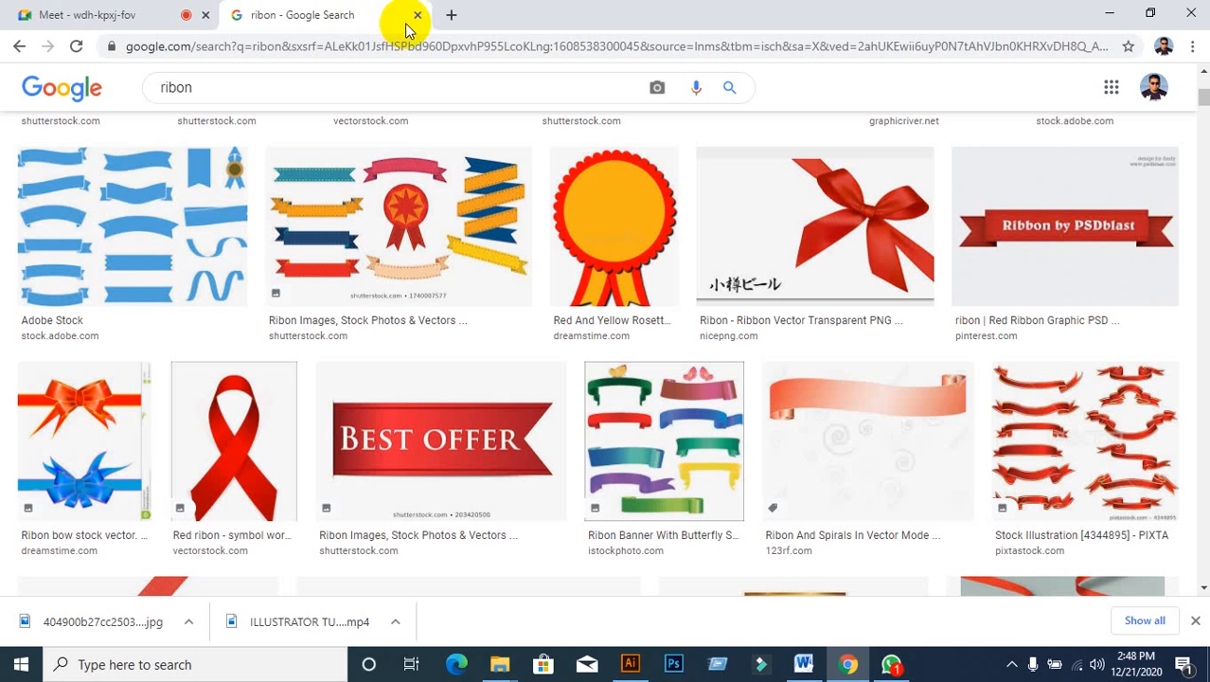
pyautogui.click(415, 16)
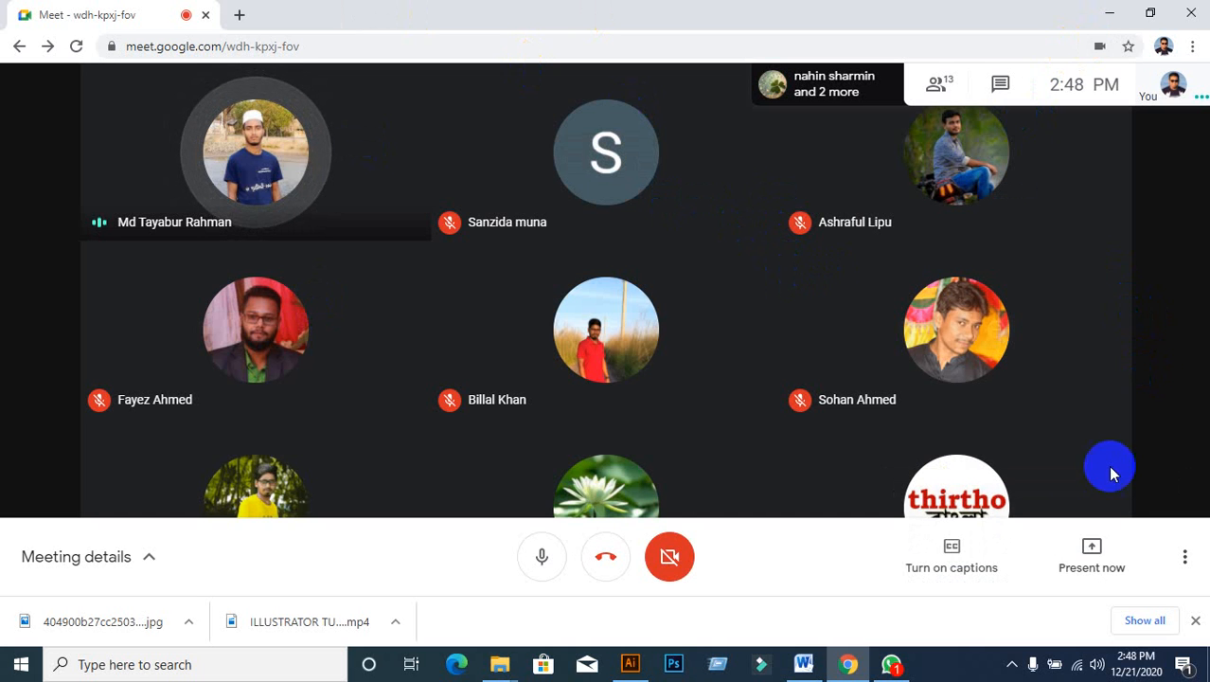
# Step: Present the entire screen to the meeting with the sharing notice hidden, and switch back to Illustrator
pyautogui.click(1096, 555)
pyautogui.click(1099, 559)
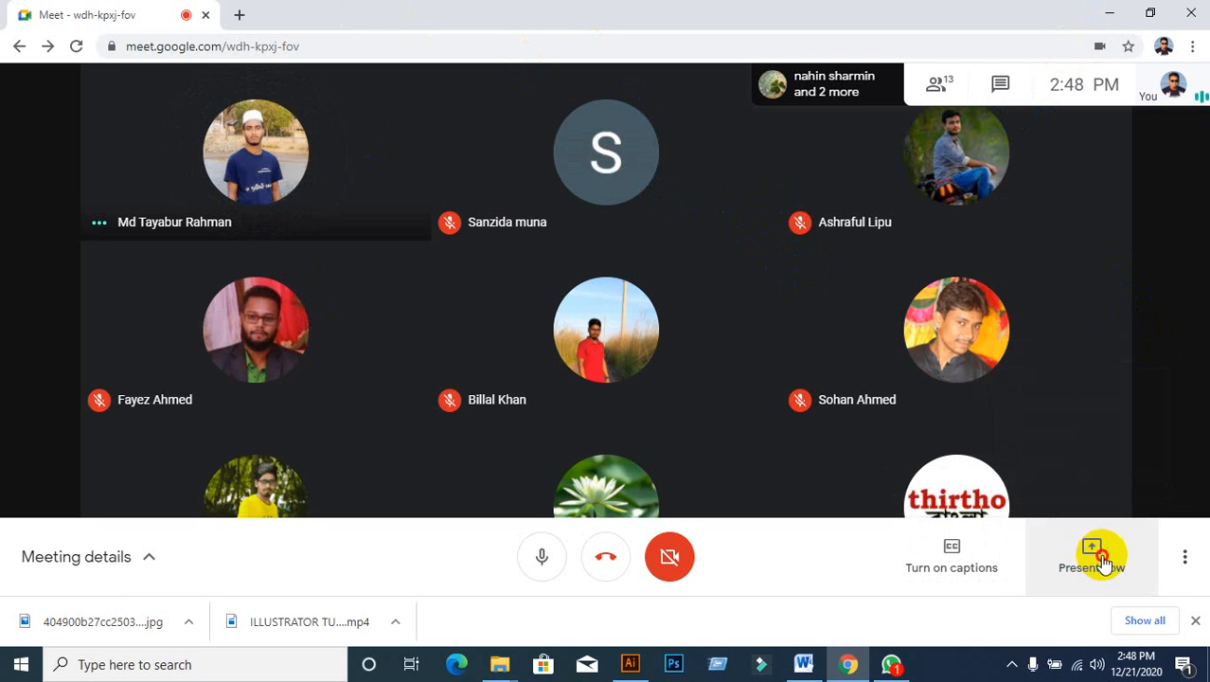
pyautogui.click(1104, 561)
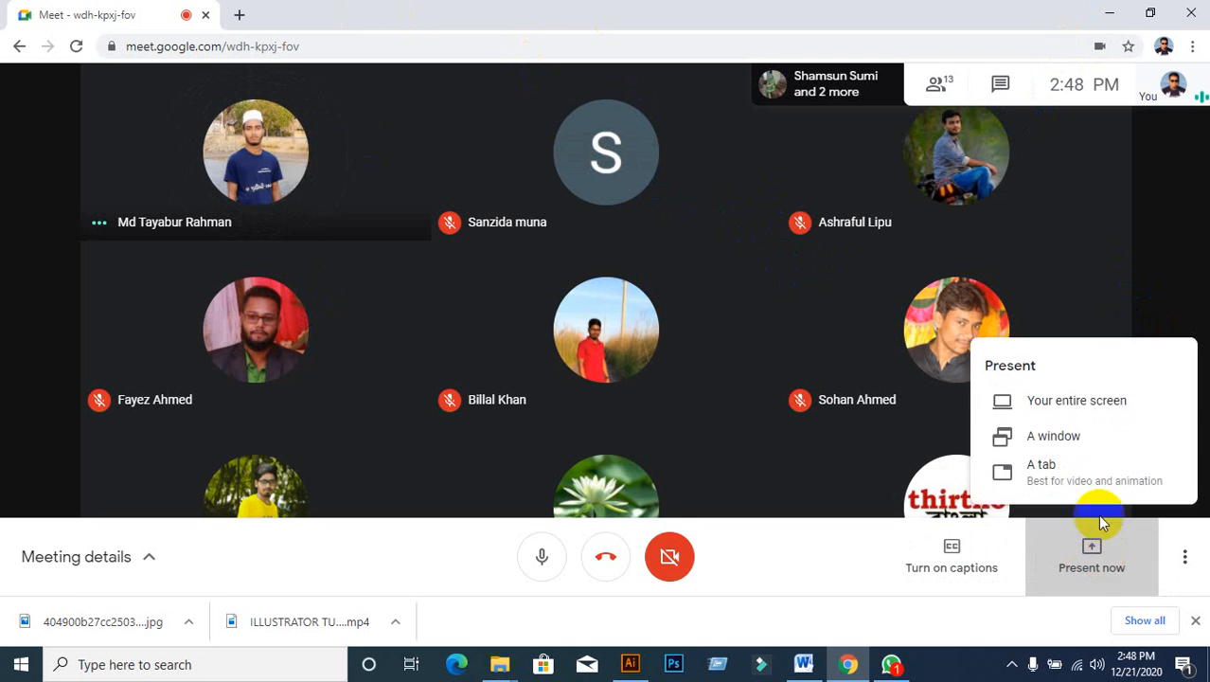
pyautogui.click(1122, 562)
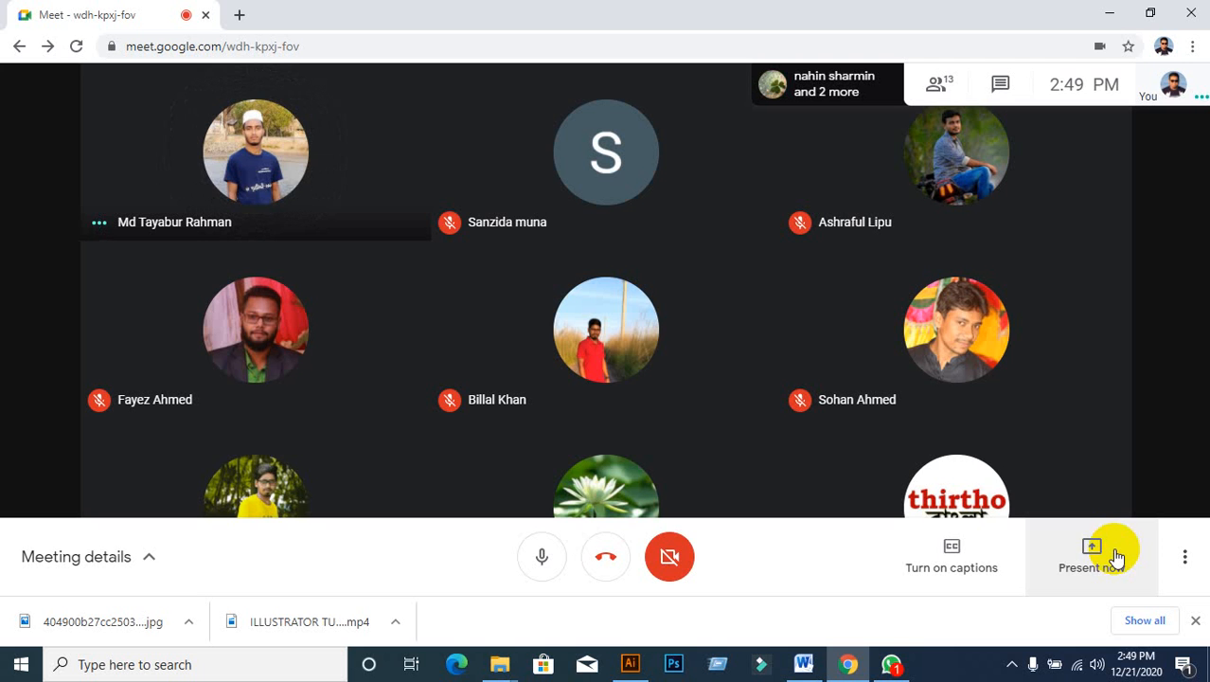
pyautogui.click(1117, 557)
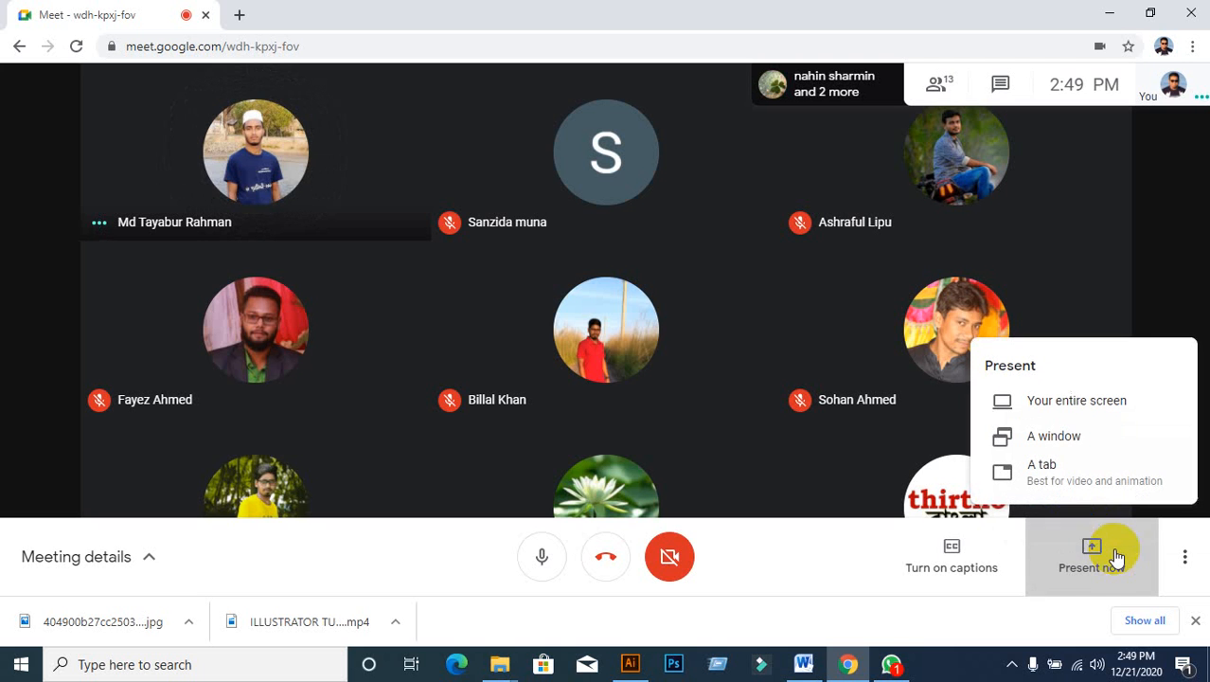
pyautogui.click(1077, 399)
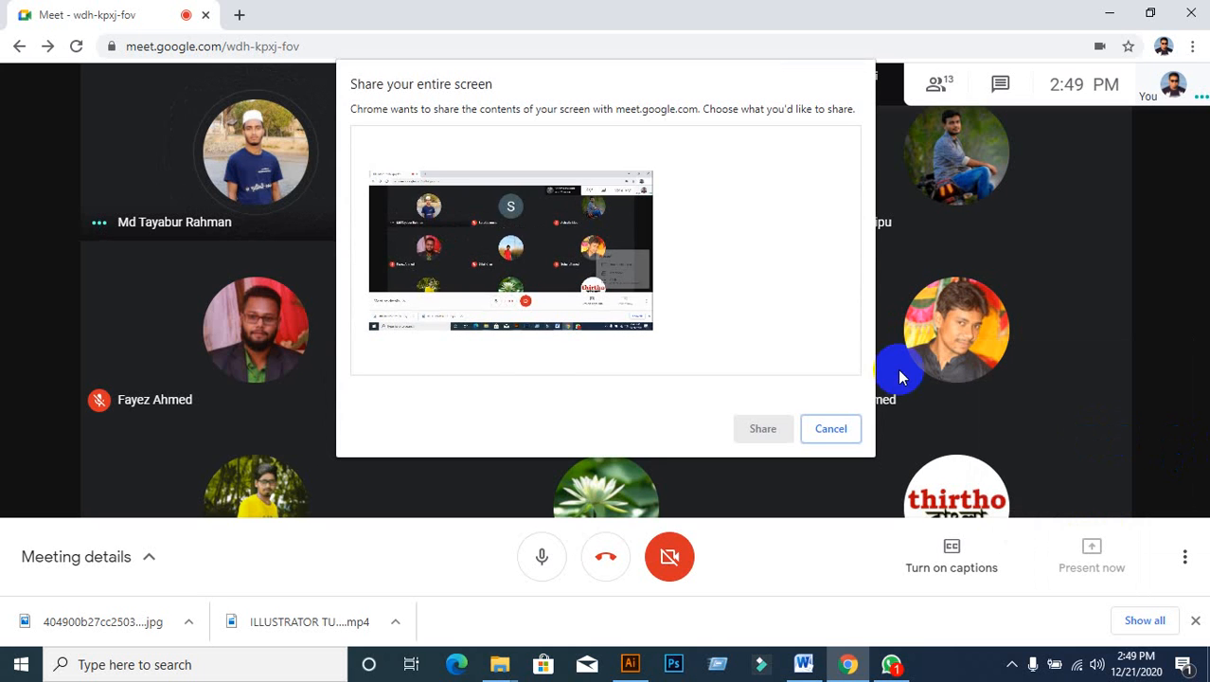
pyautogui.click(767, 428)
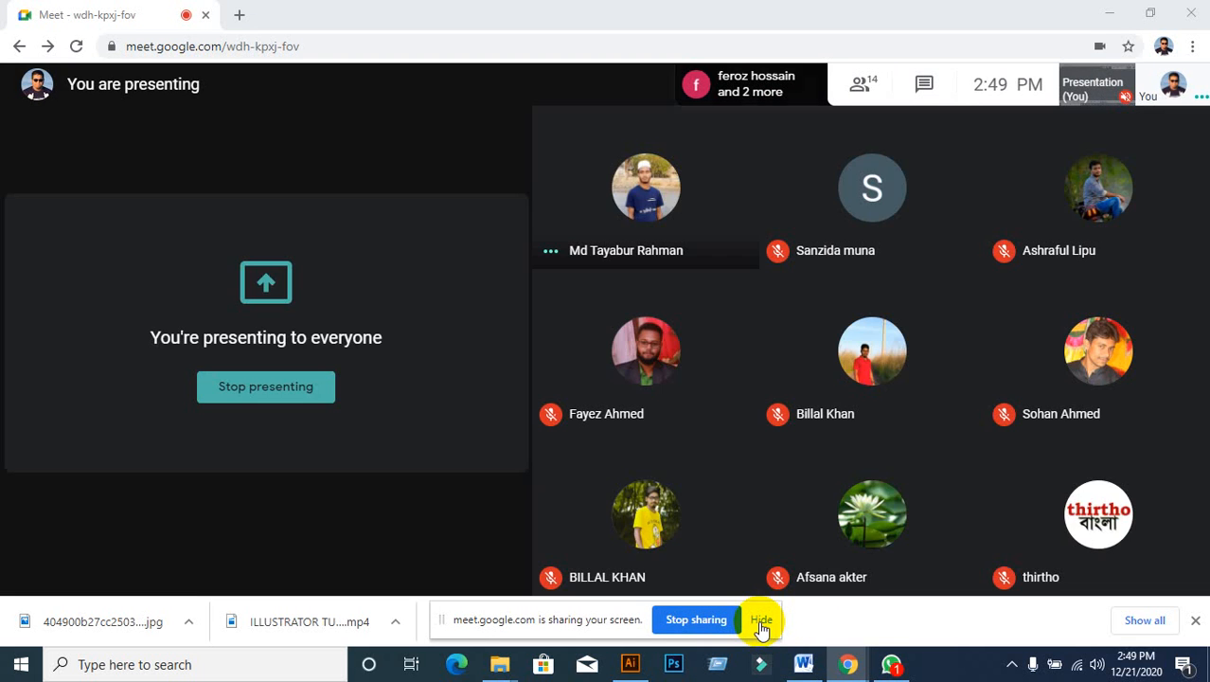
pyautogui.click(772, 620)
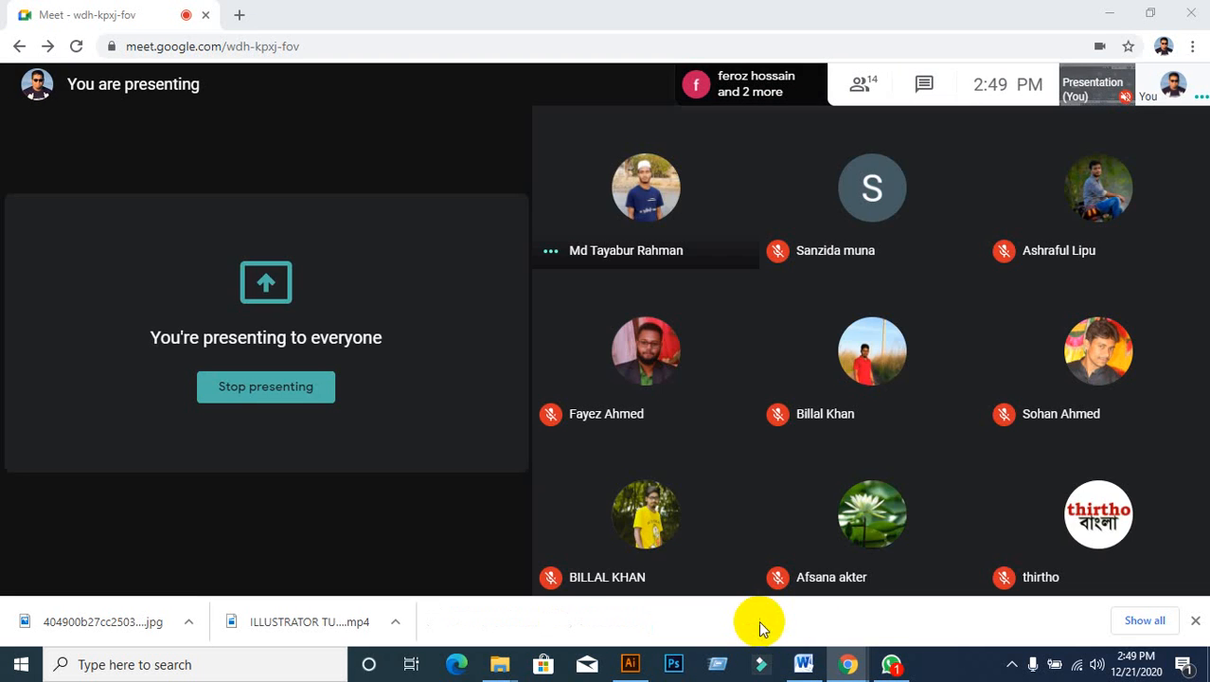
pyautogui.click(630, 664)
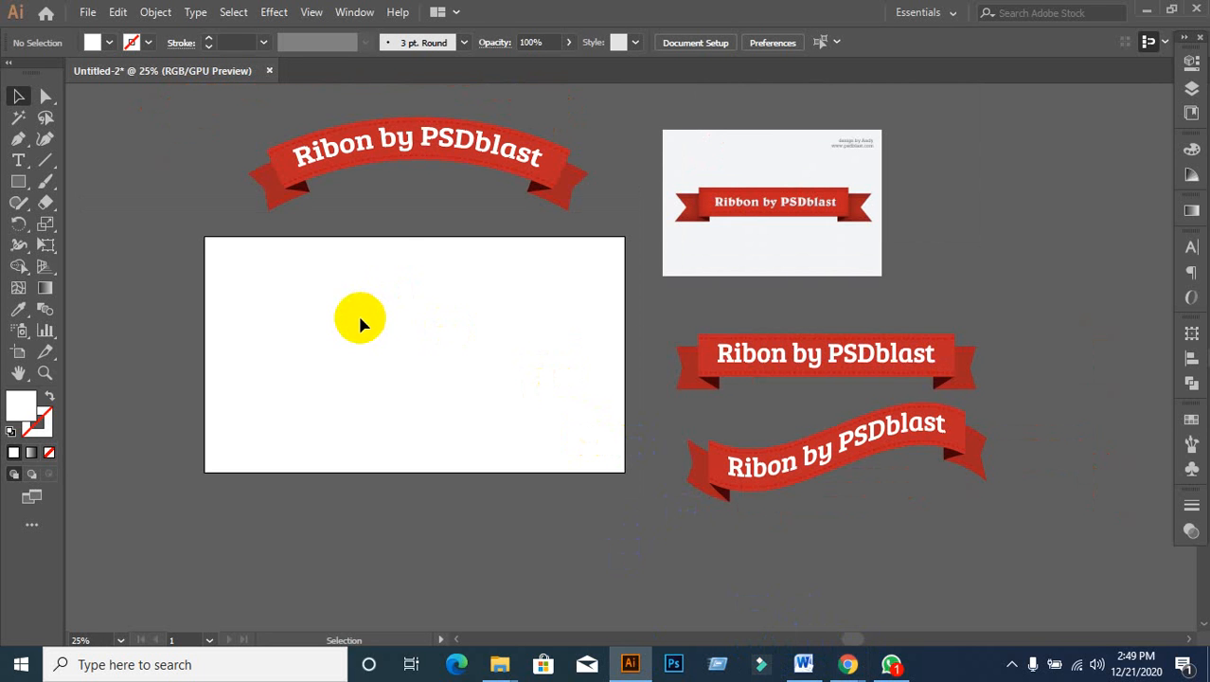
pyautogui.click(777, 463)
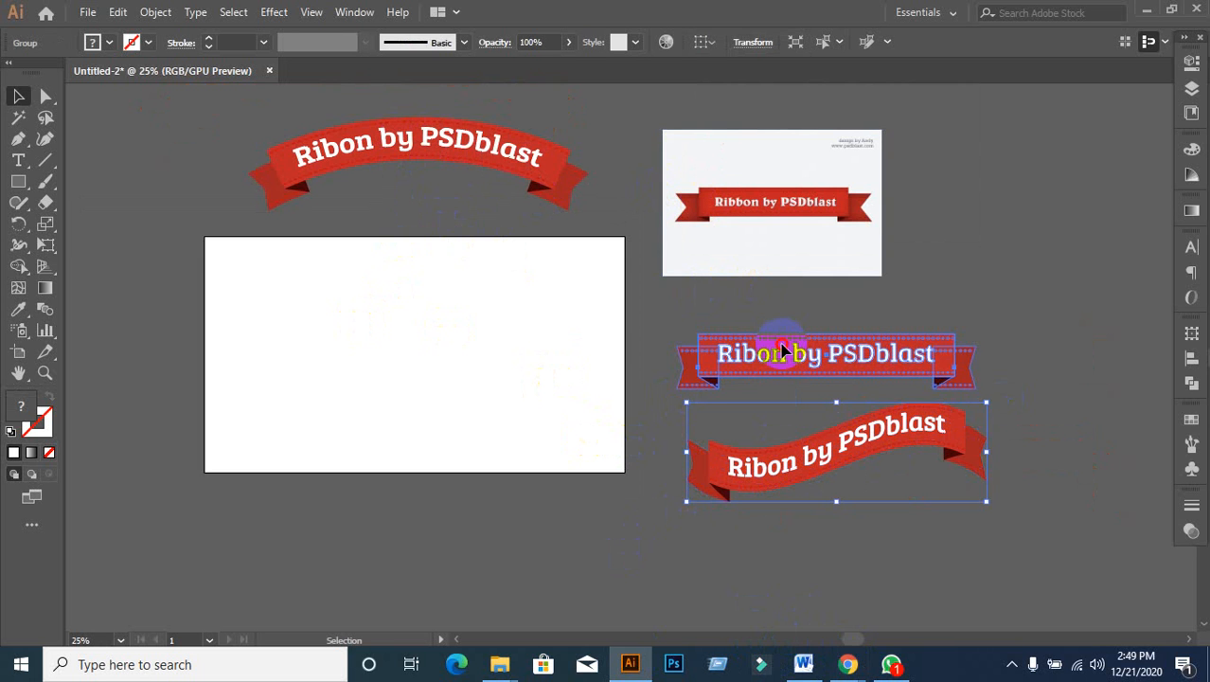
pyautogui.click(779, 349)
pyautogui.click(273, 12)
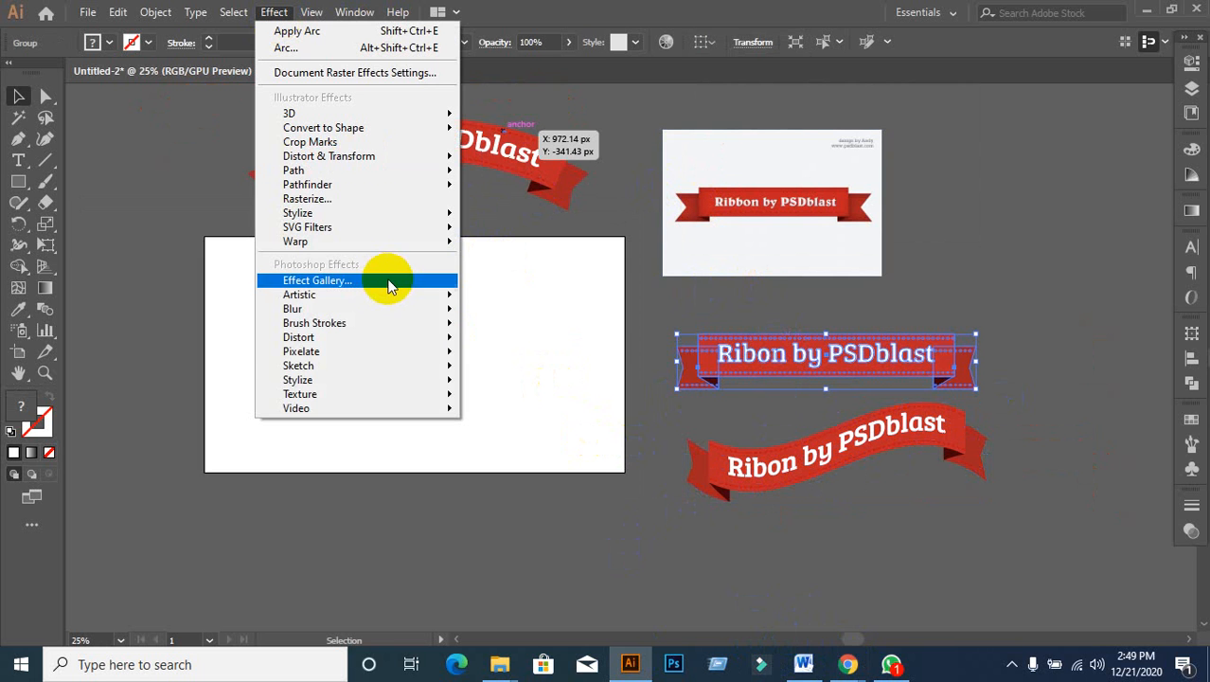
pyautogui.click(371, 464)
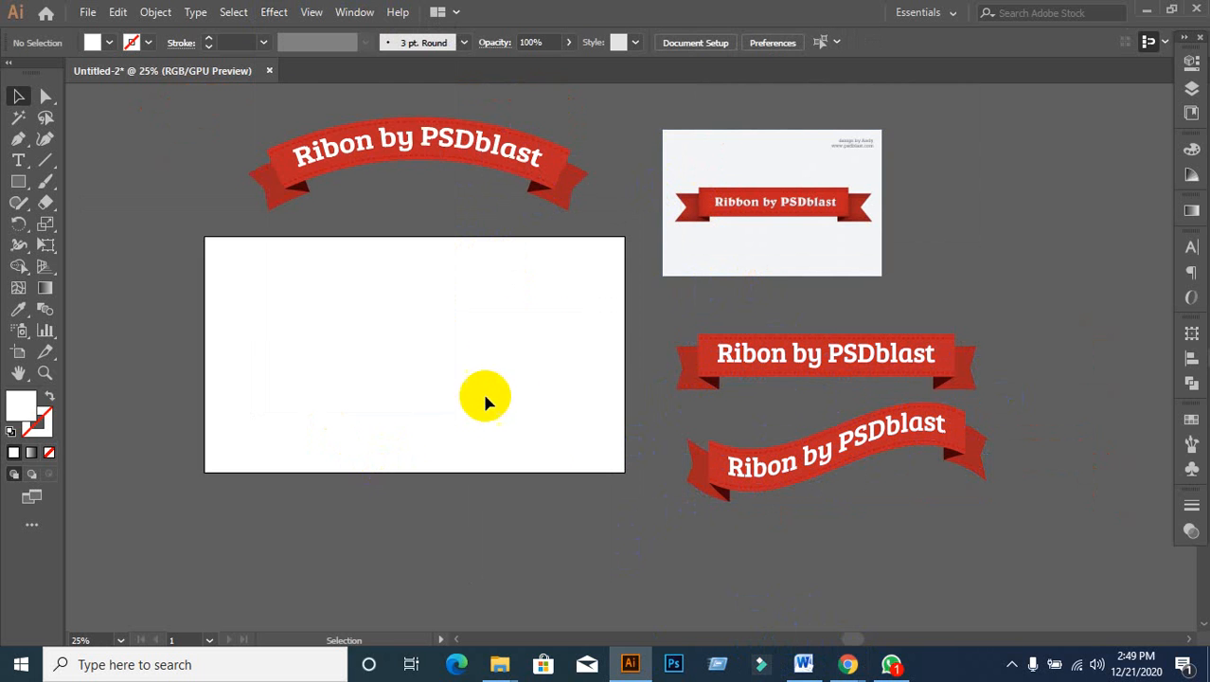
# Step: Move the arched ribbon from above the artboard to beside the reference image, above the flat ribbon
pyautogui.moveTo(423, 159); pyautogui.dragTo(1008, 269)
pyautogui.click(1040, 441)
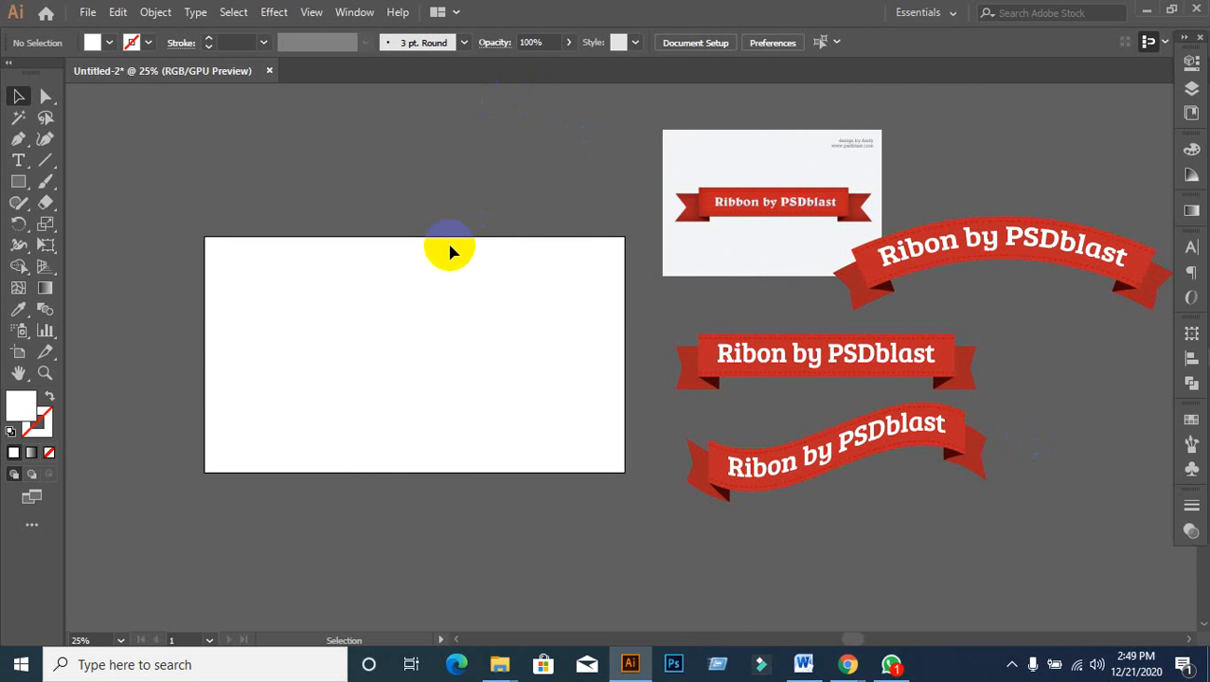
pyautogui.scroll(1, 459, 248)
pyautogui.moveTo(440, 320); pyautogui.dragTo(494, 243)
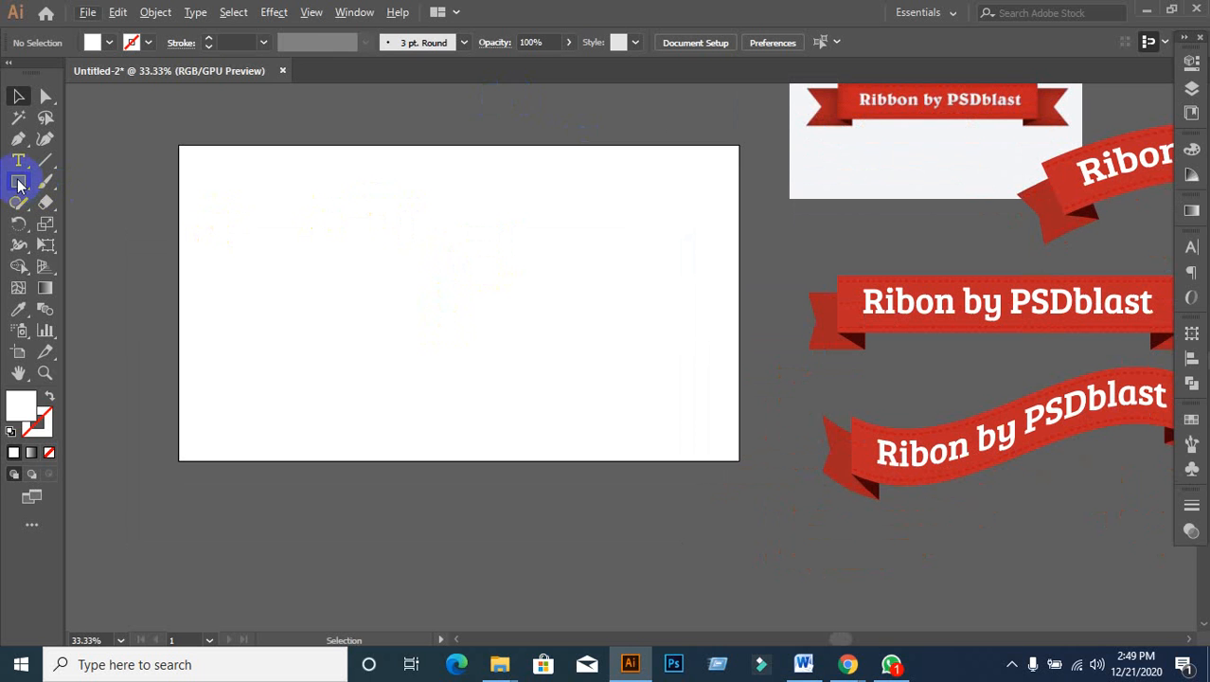
pyautogui.click(274, 12)
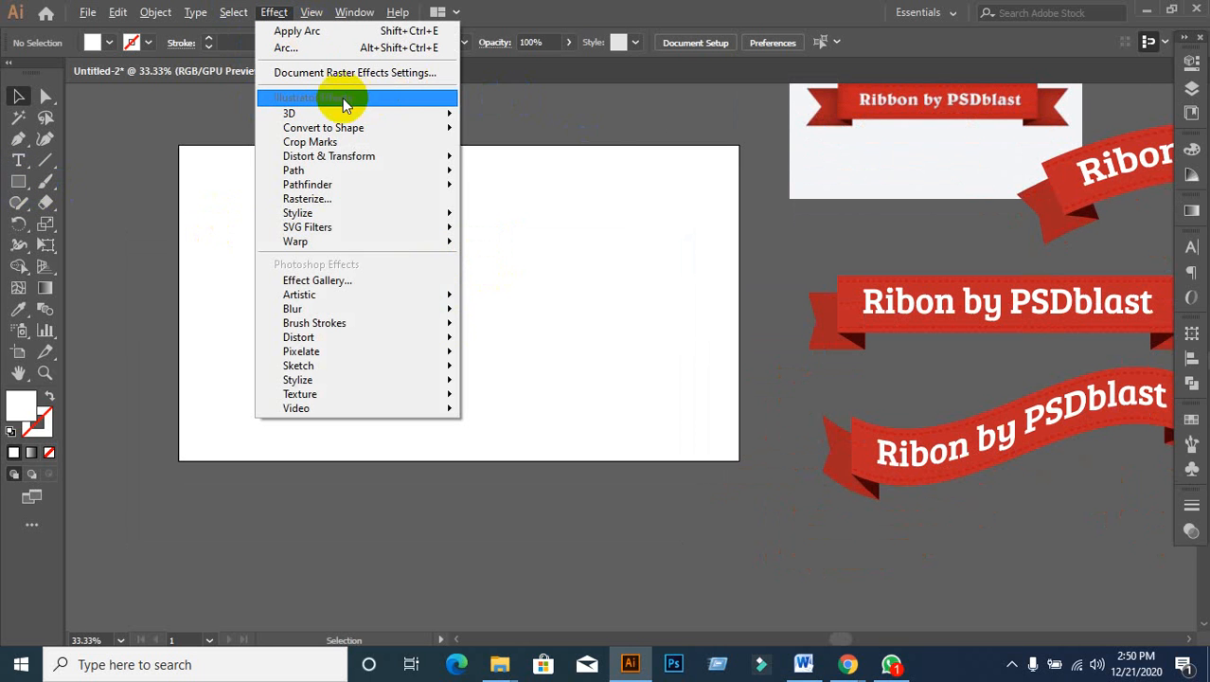
pyautogui.click(343, 113)
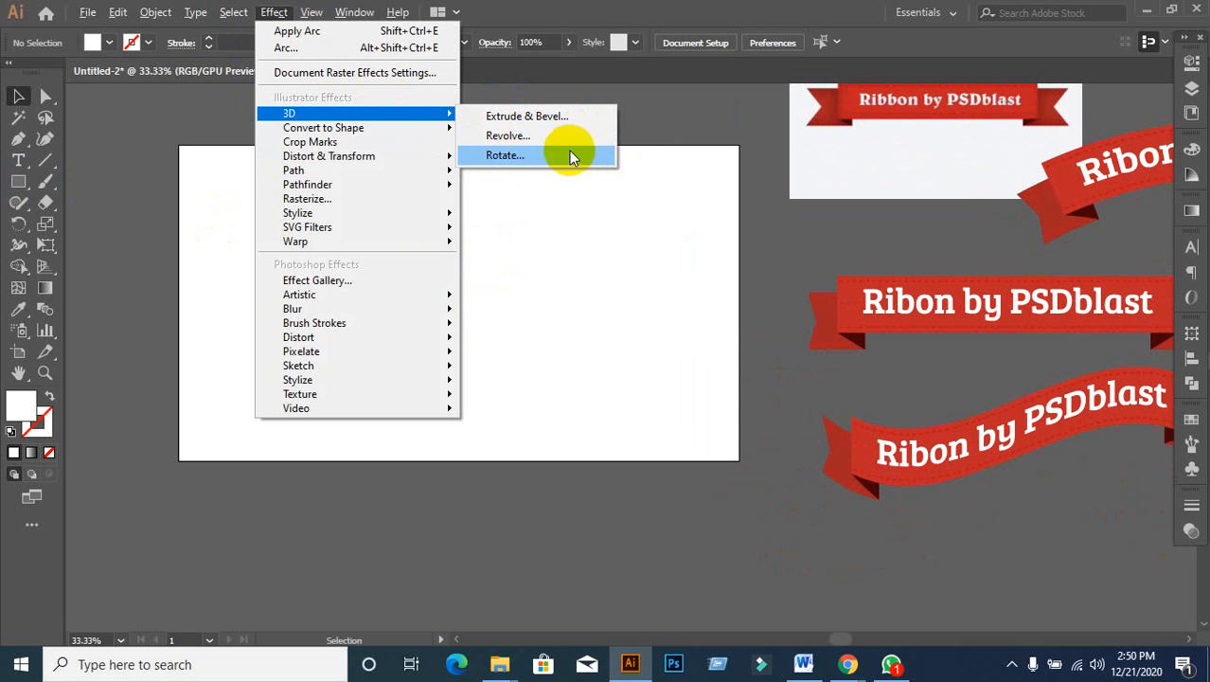
pyautogui.click(382, 112)
pyautogui.click(433, 111)
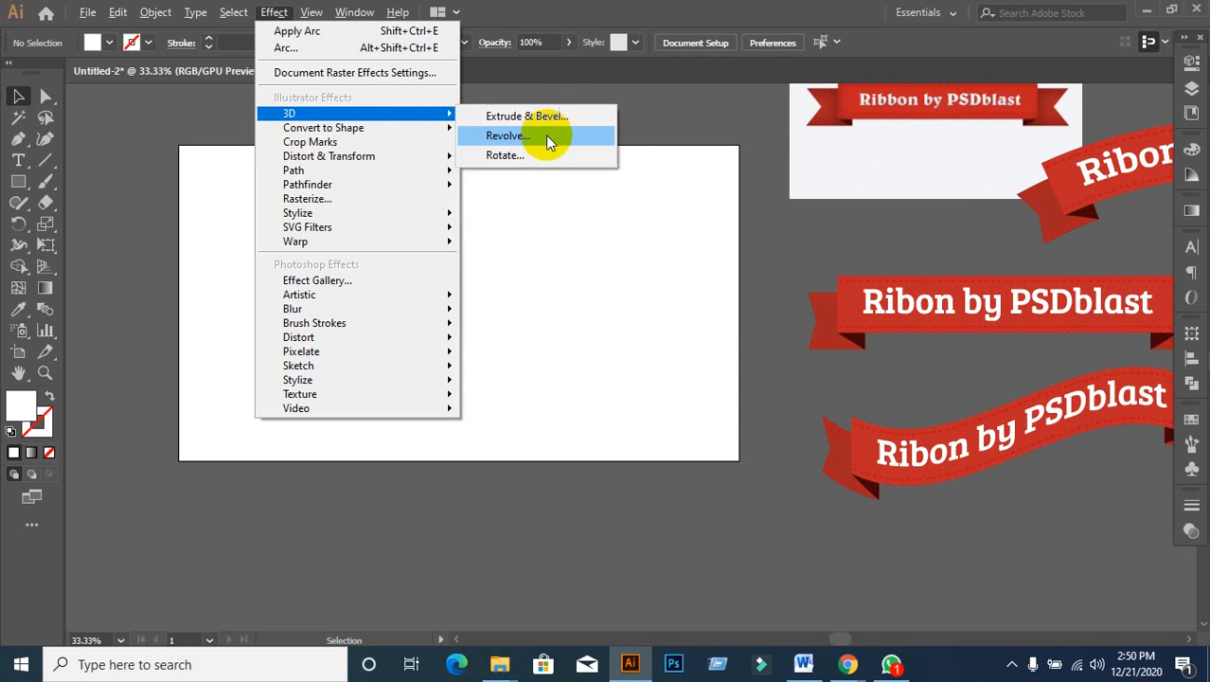
pyautogui.click(540, 15)
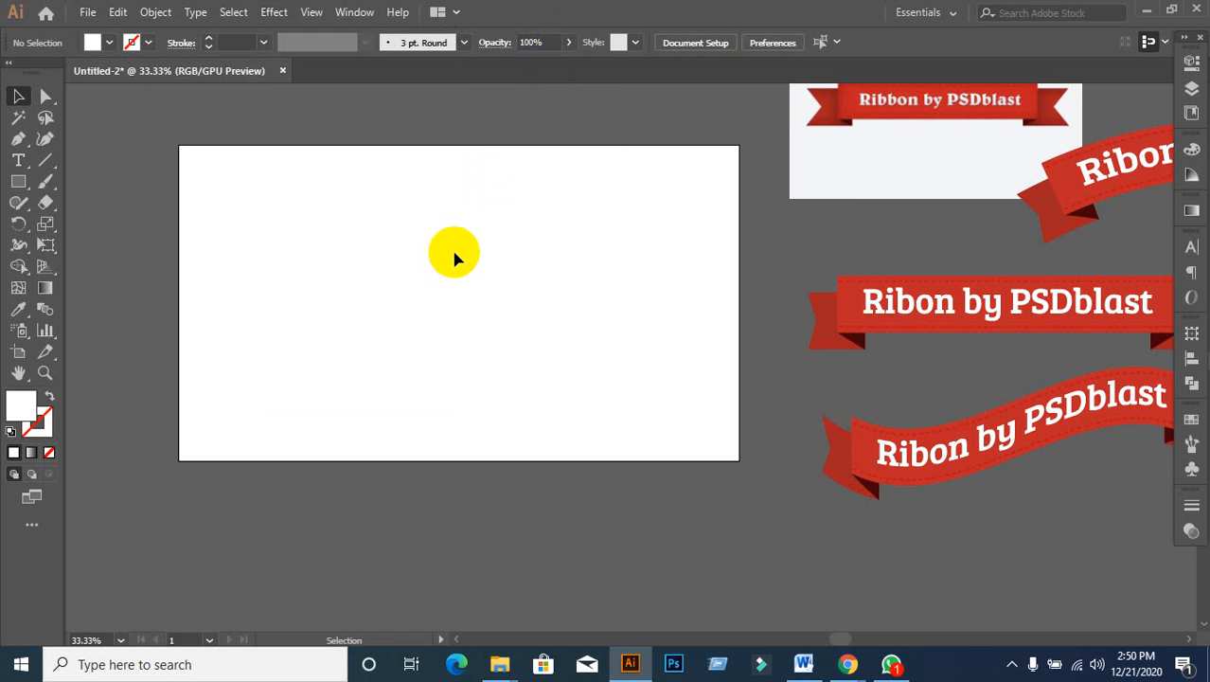
# Step: Set the default fill color to the red swatch with nothing selected
pyautogui.scroll(1, 429, 232)
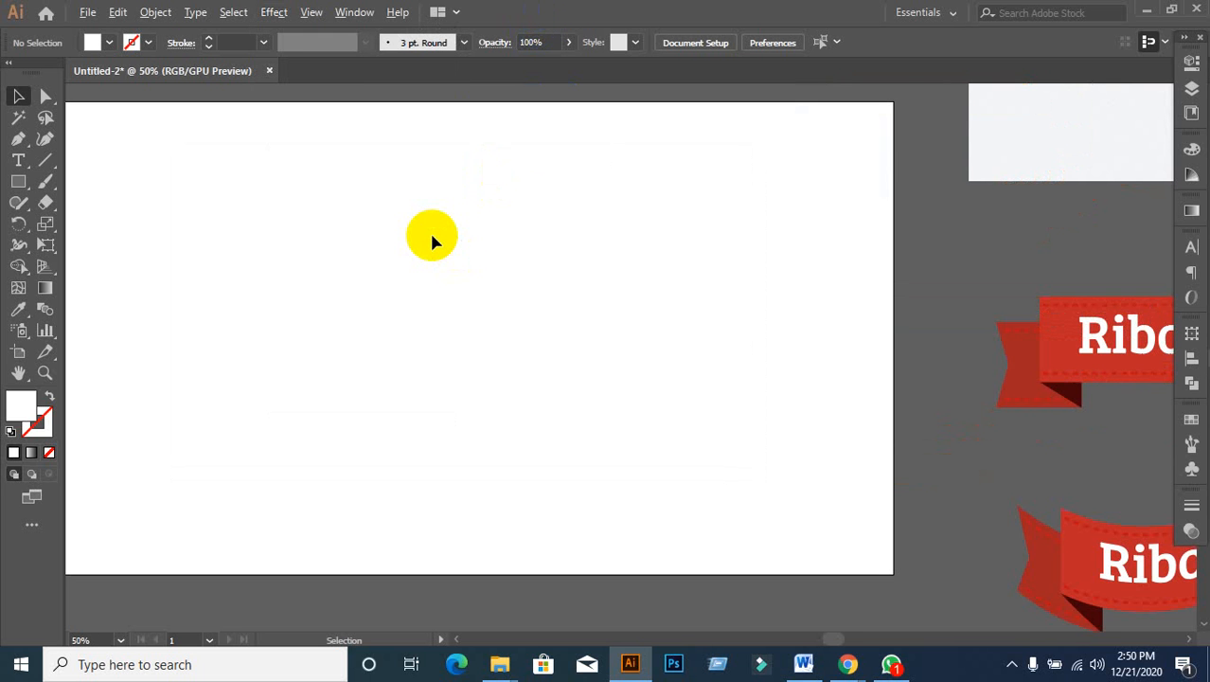
pyautogui.scroll(-1, 431, 242)
pyautogui.moveTo(399, 241); pyautogui.dragTo(459, 251)
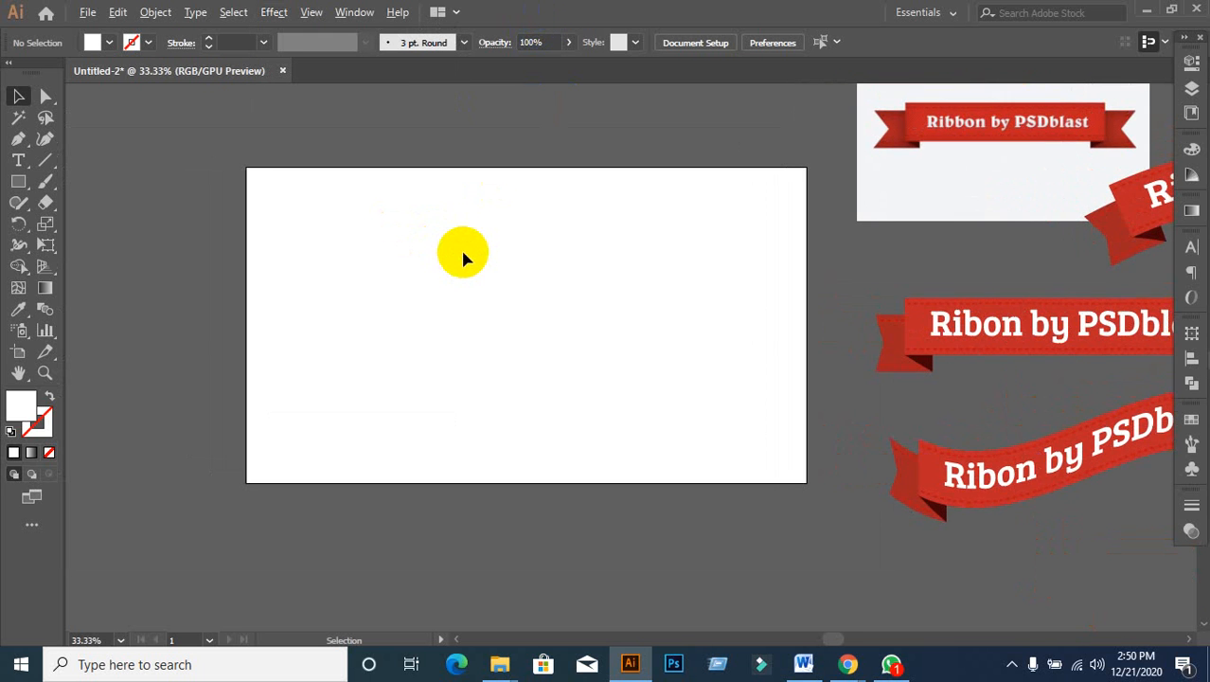
pyautogui.scroll(1, 463, 257)
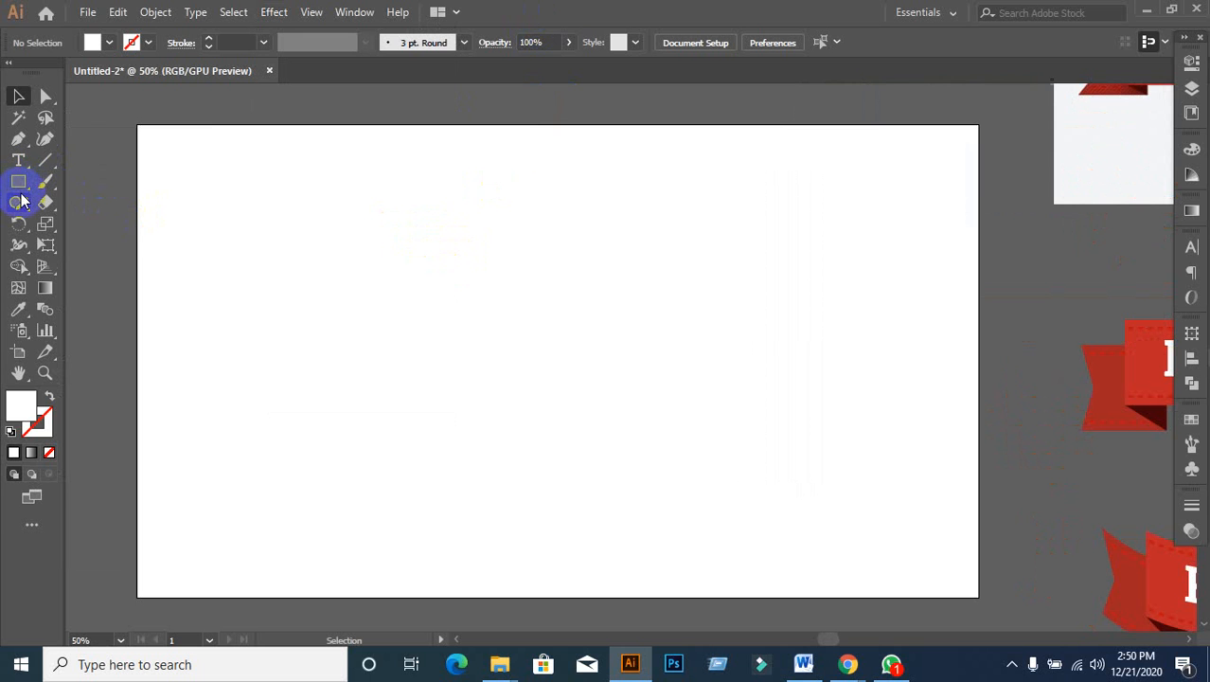
pyautogui.click(108, 43)
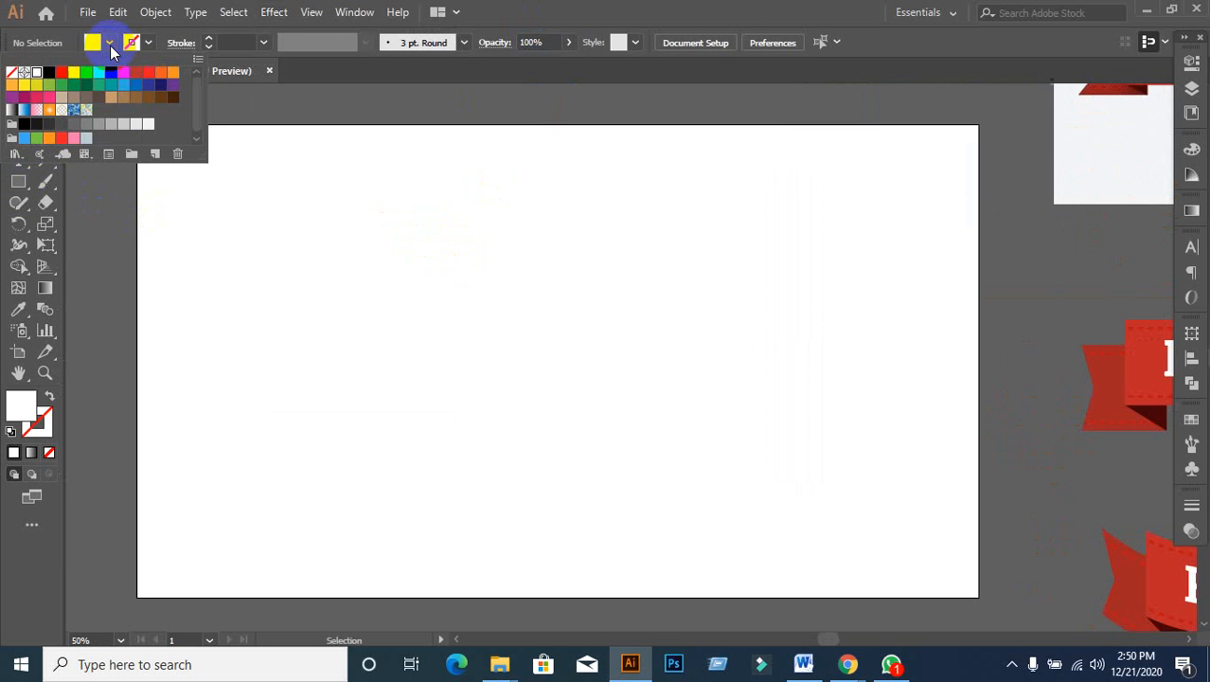
pyautogui.click(61, 73)
pyautogui.click(147, 274)
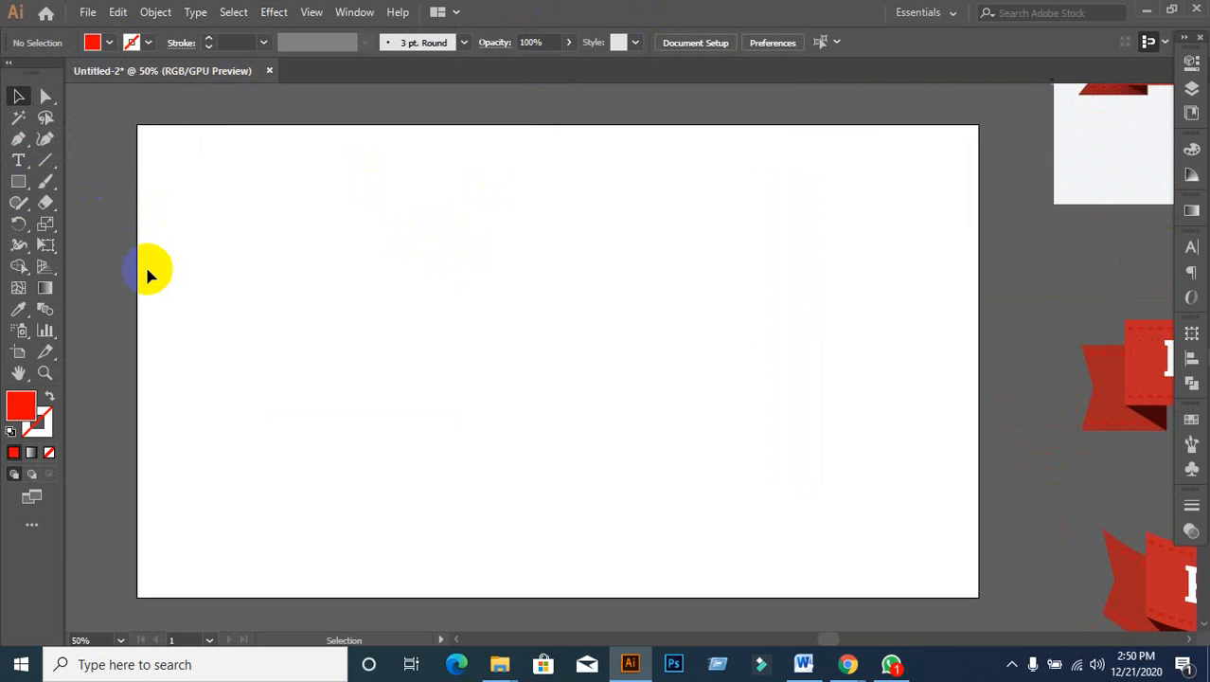
# Step: Draw a red rectangle left of the artboard's center, discarding the first attempt
pyautogui.click(28, 188)
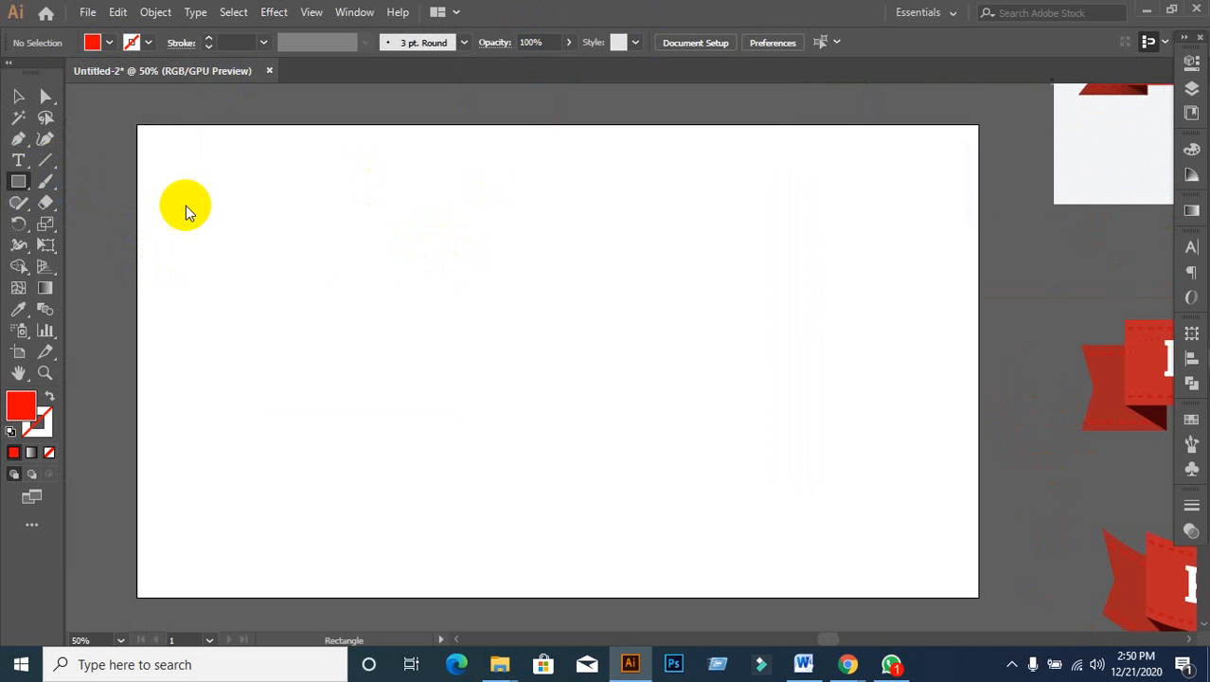
pyautogui.moveTo(394, 241); pyautogui.dragTo(629, 354)
pyautogui.press('Delete')
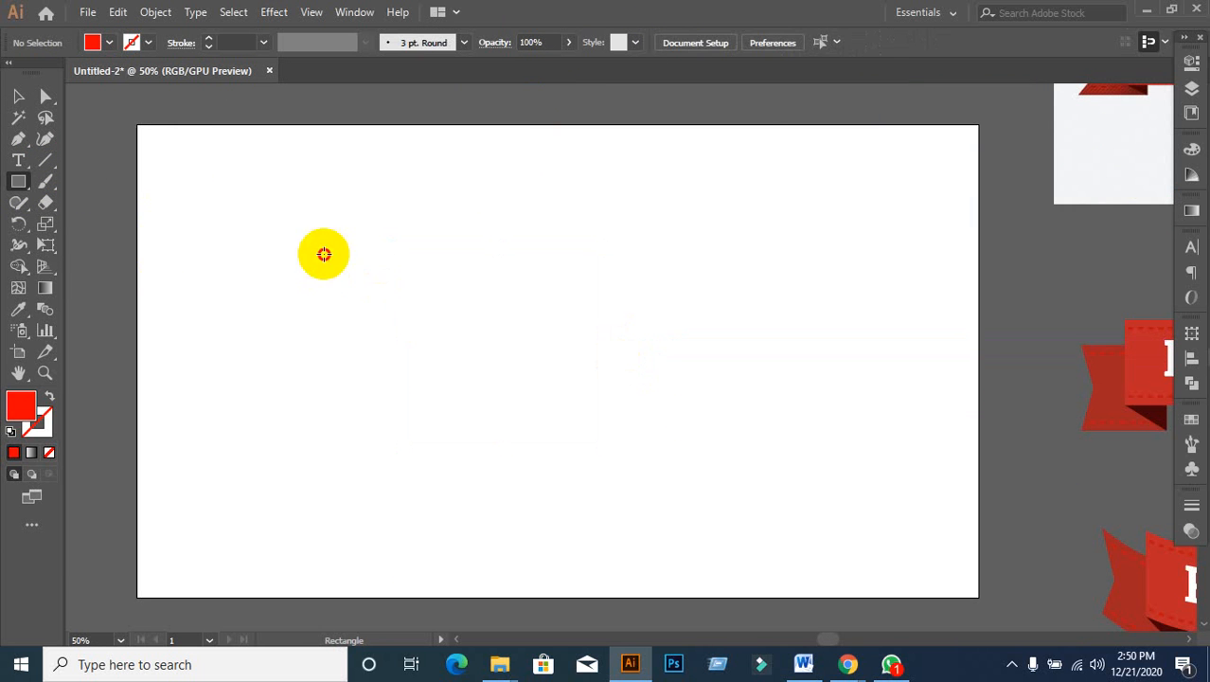
pyautogui.moveTo(324, 252); pyautogui.dragTo(574, 404)
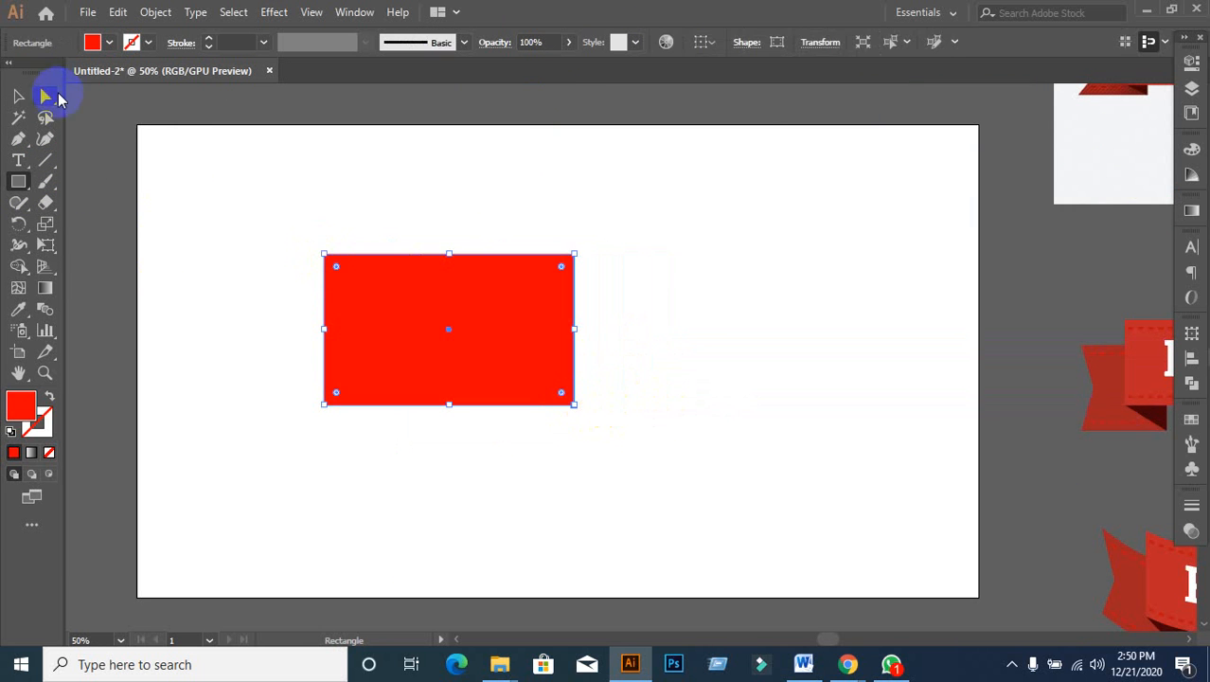
pyautogui.click(18, 97)
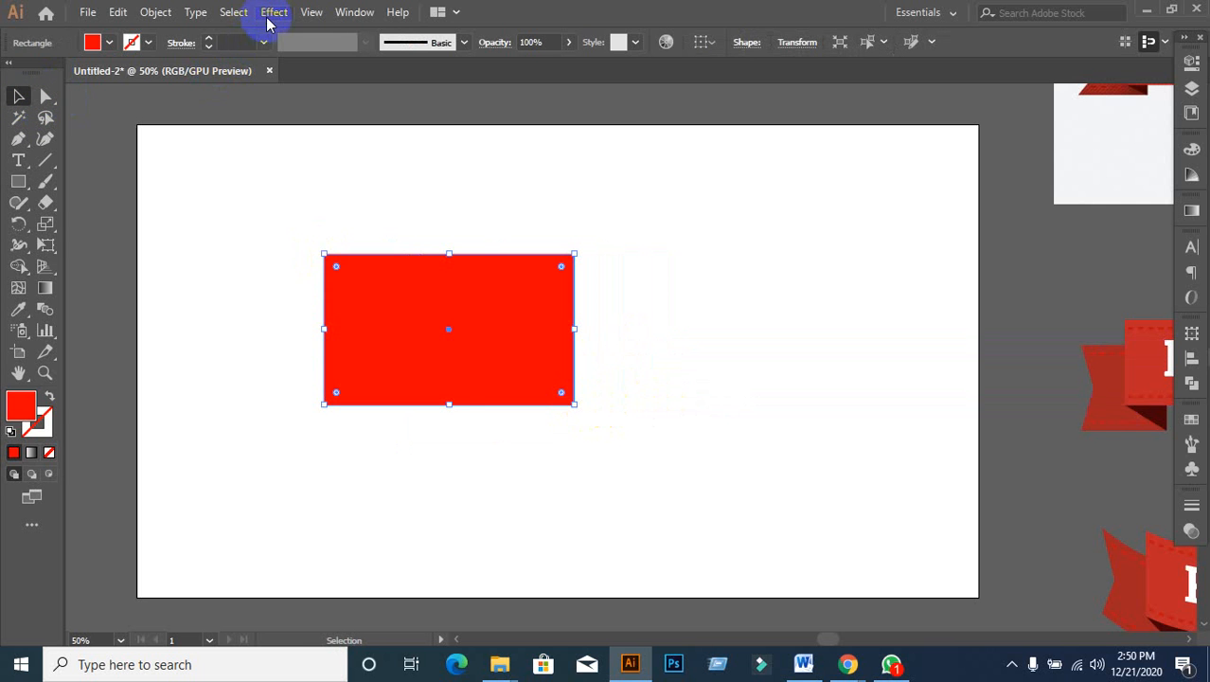
# Step: Try a previewed 3D Extrude & Bevel on the rectangle with a custom rotation of -10°, -44° and 0°
pyautogui.click(269, 16)
pyautogui.moveTo(348, 112)
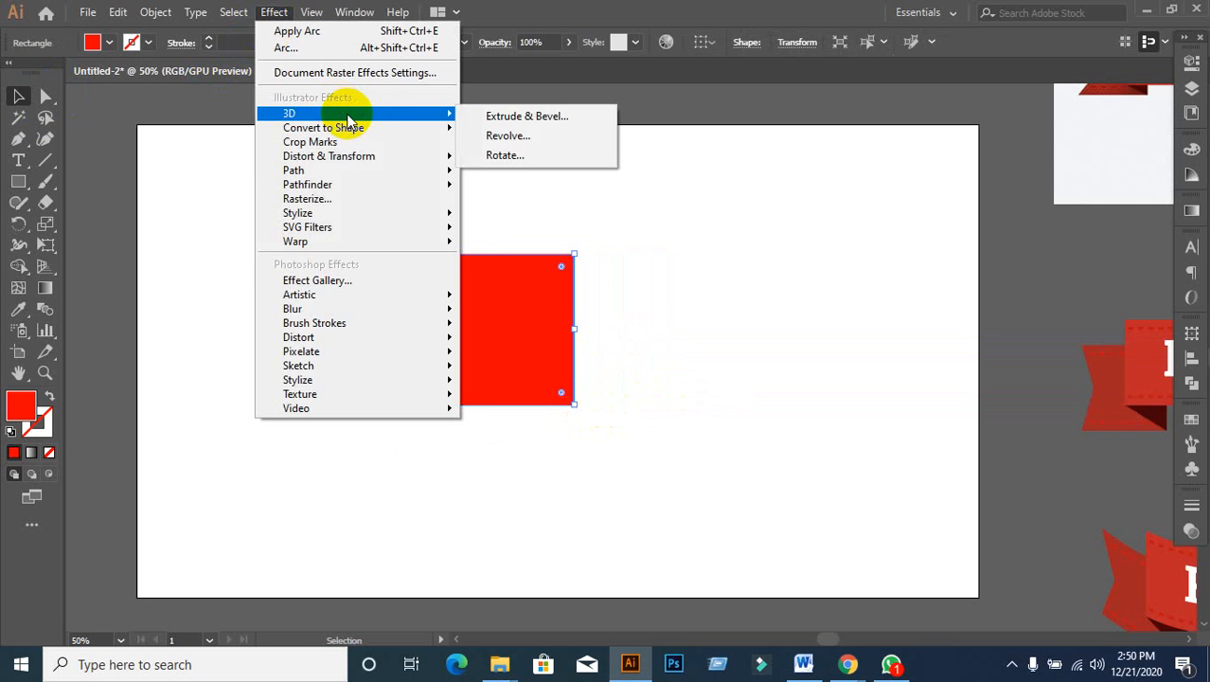
pyautogui.click(512, 117)
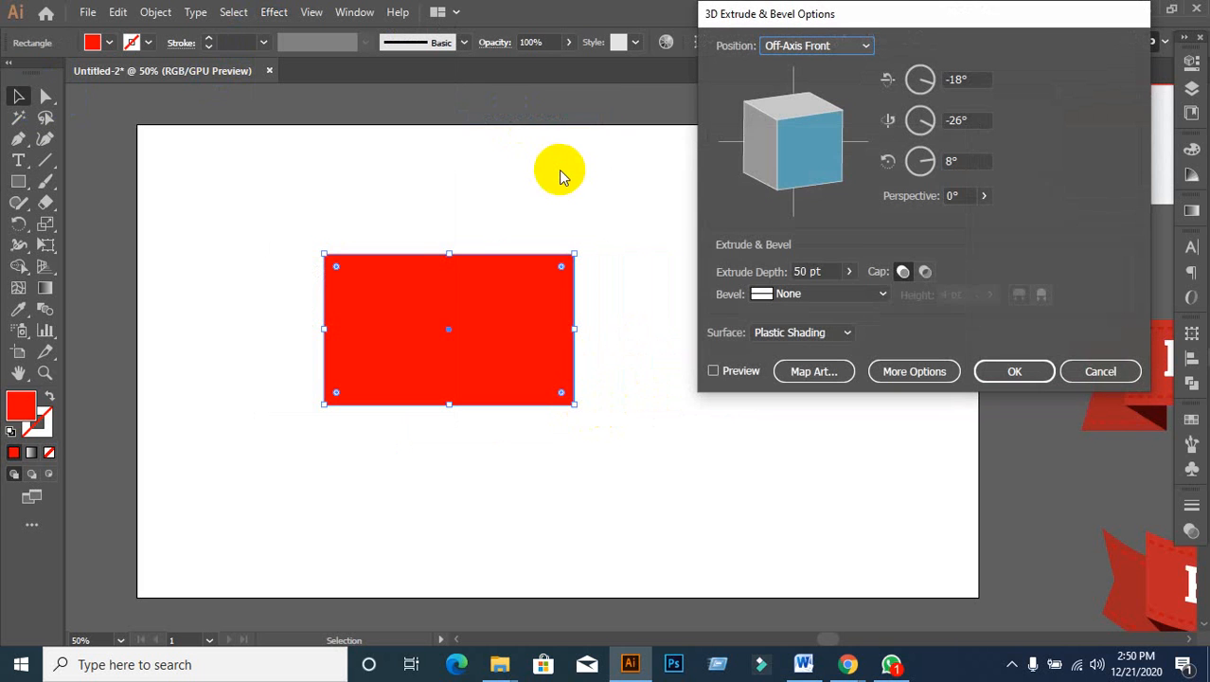
pyautogui.click(715, 370)
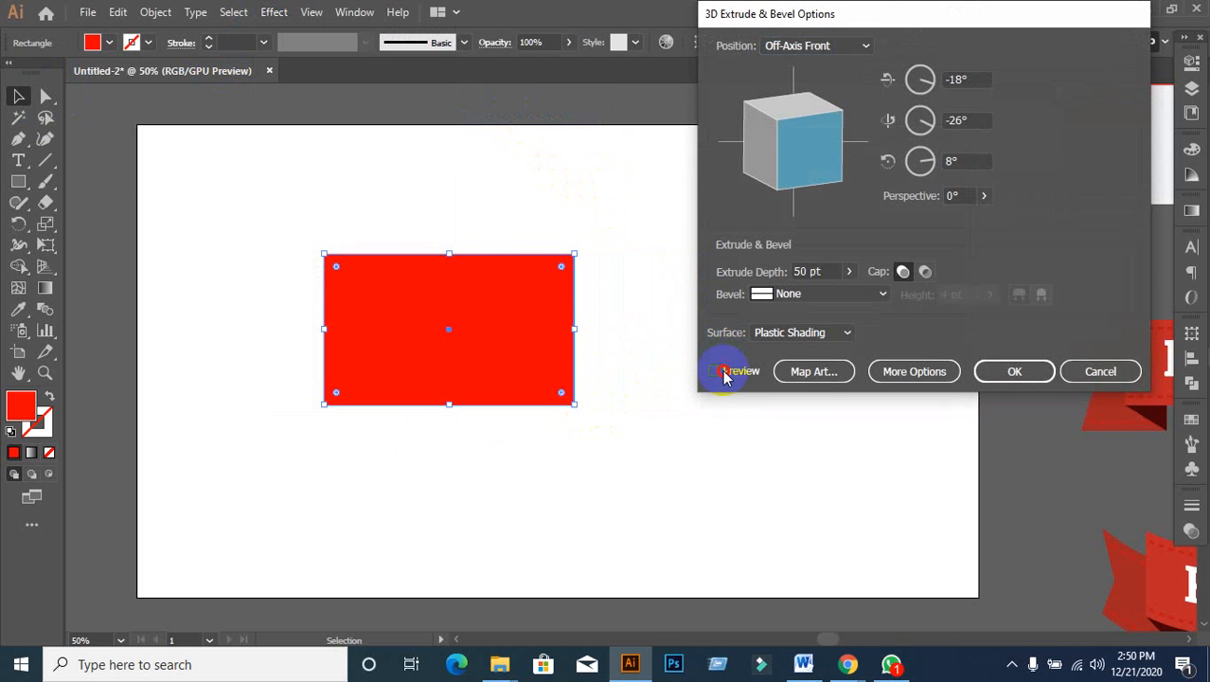
pyautogui.click(427, 352)
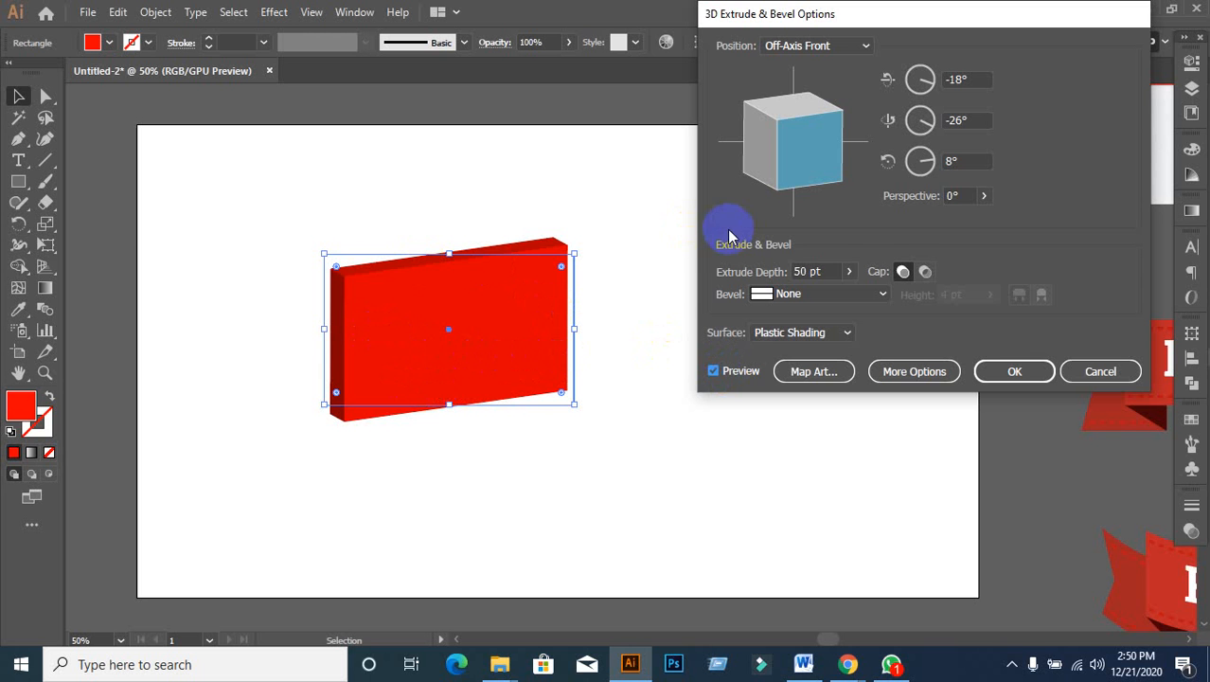
pyautogui.moveTo(833, 129); pyautogui.dragTo(891, 162)
pyautogui.click(970, 77)
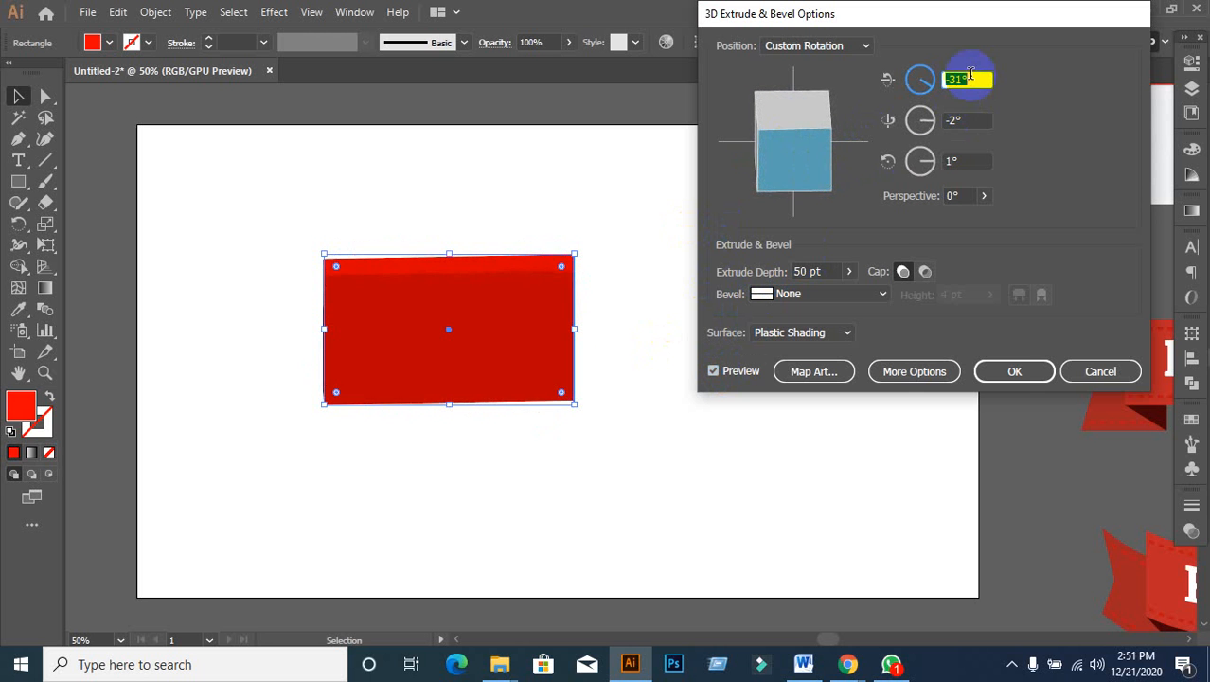
pyautogui.moveTo(794, 158); pyautogui.dragTo(824, 154)
pyautogui.click(958, 158)
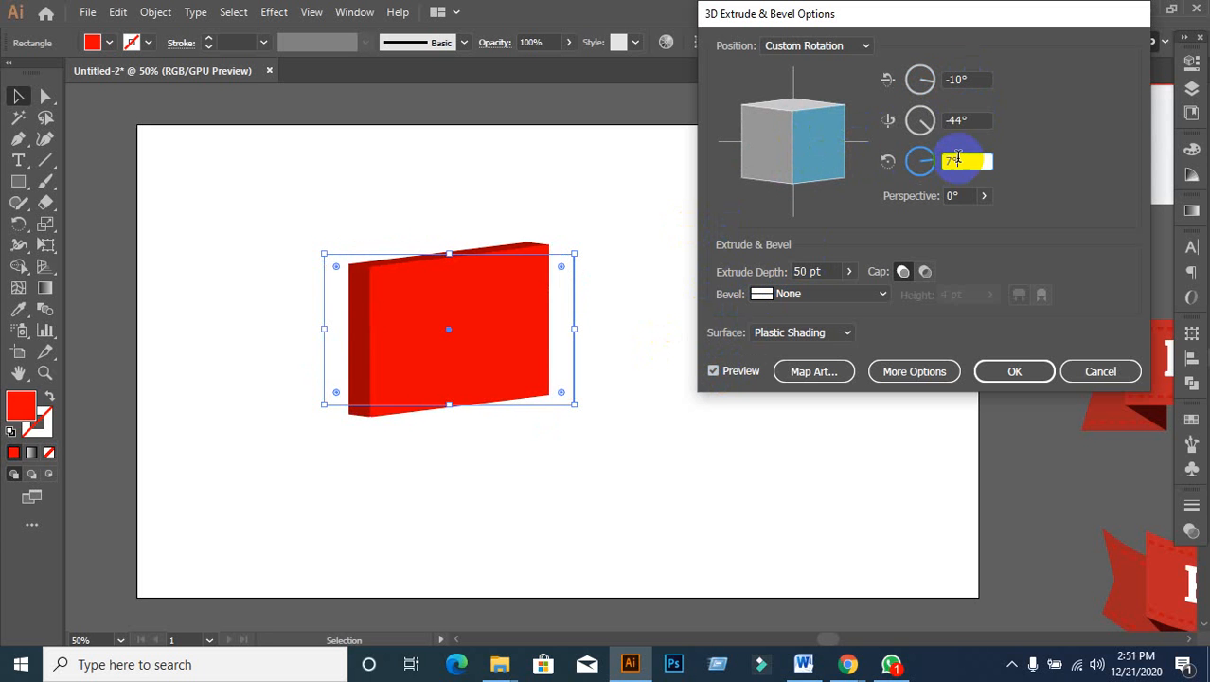
pyautogui.write('0')
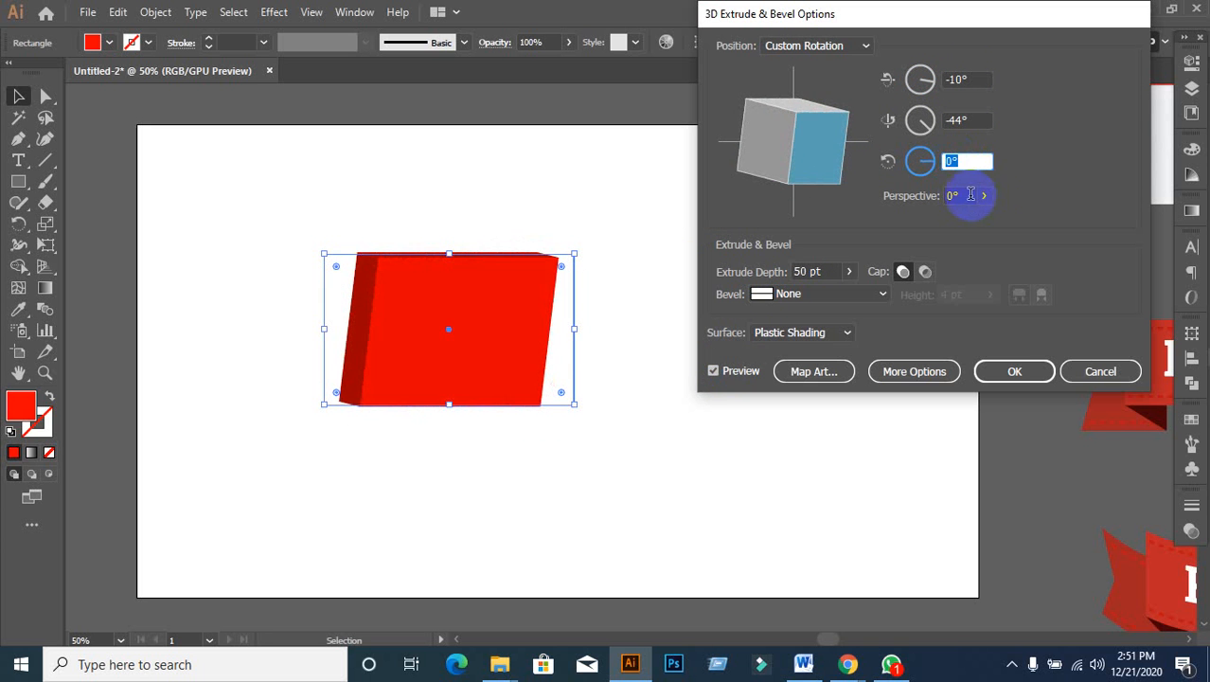
# Step: Try a 9° perspective on the extruded rectangle, return it to 0° and cancel the 3D effect
pyautogui.click(960, 195)
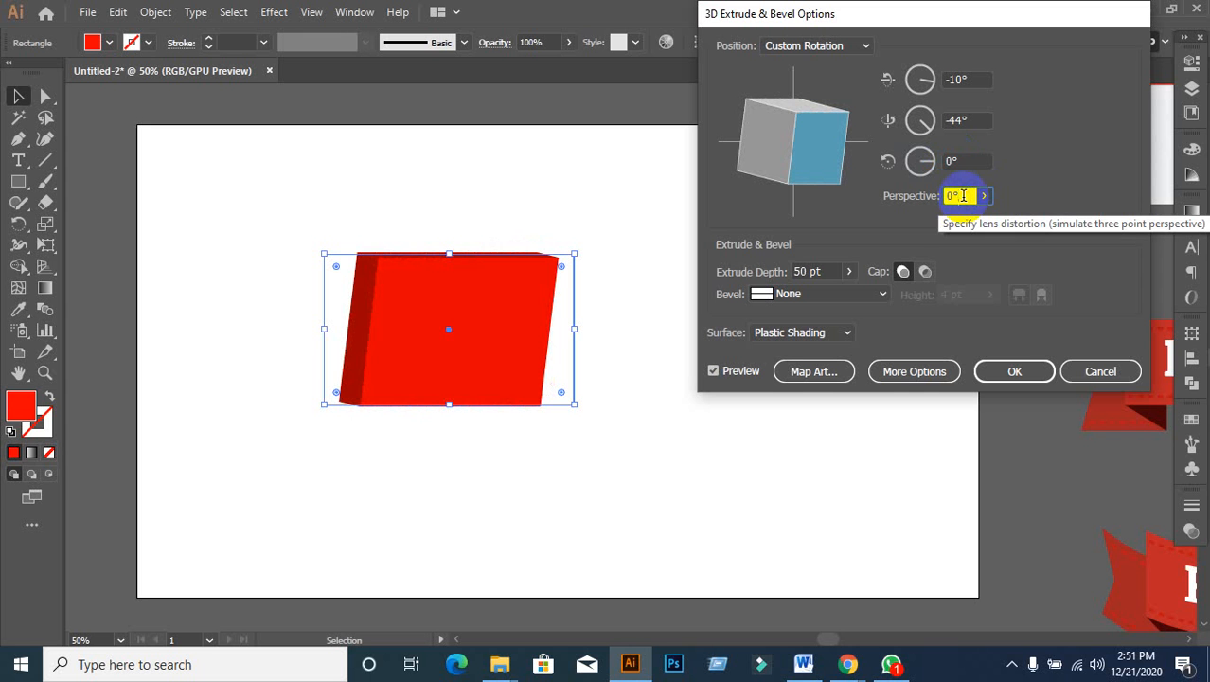
pyautogui.press('Up')
pyautogui.press('Up')
pyautogui.press('Up')
pyautogui.press('Up')
pyautogui.press('Up')
pyautogui.press('Up')
pyautogui.press('Up')
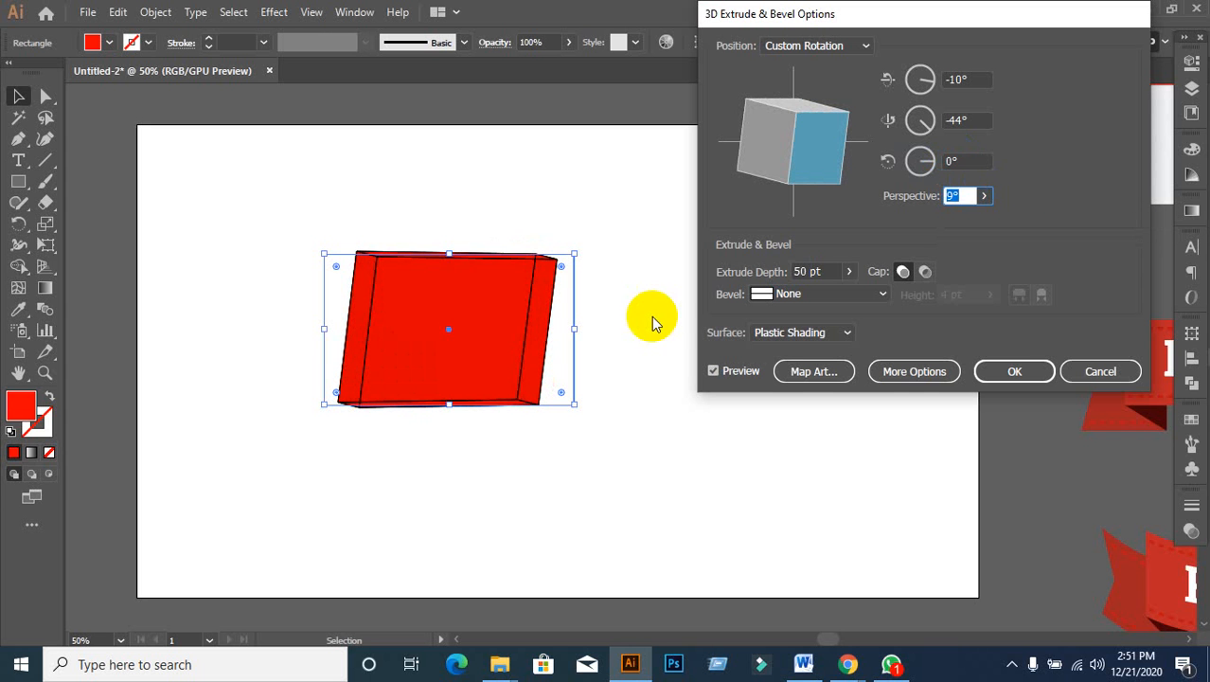
pyautogui.scroll(-7, 959, 195)
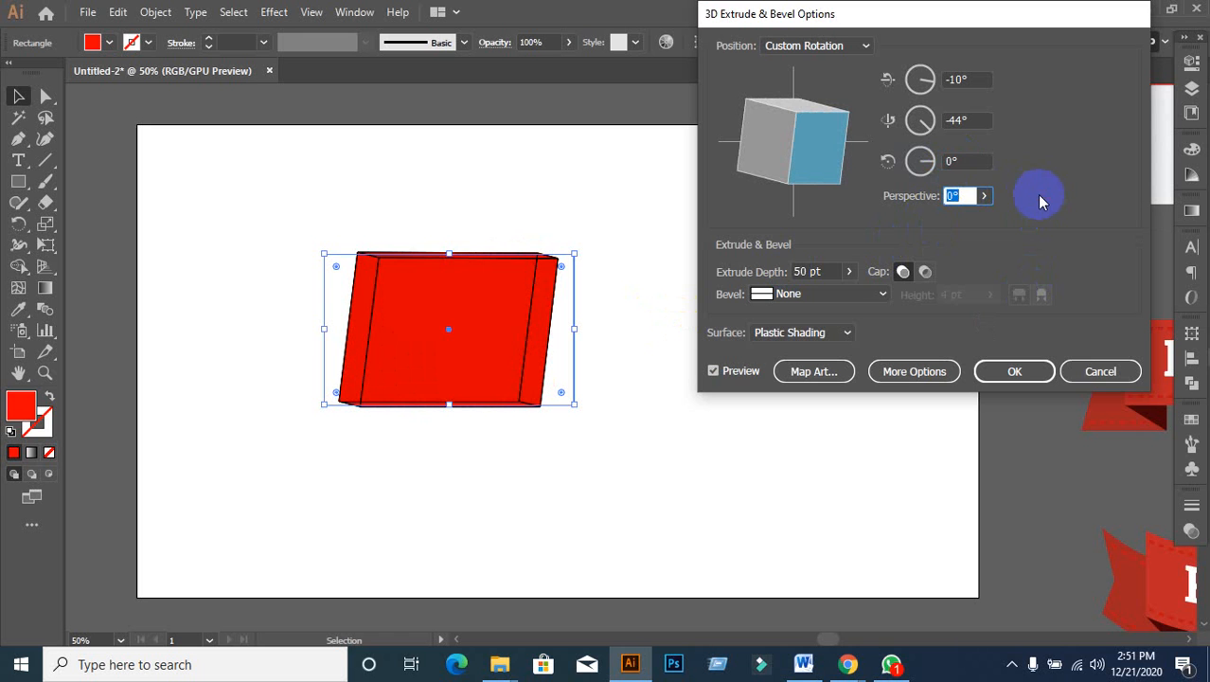
pyautogui.click(1084, 371)
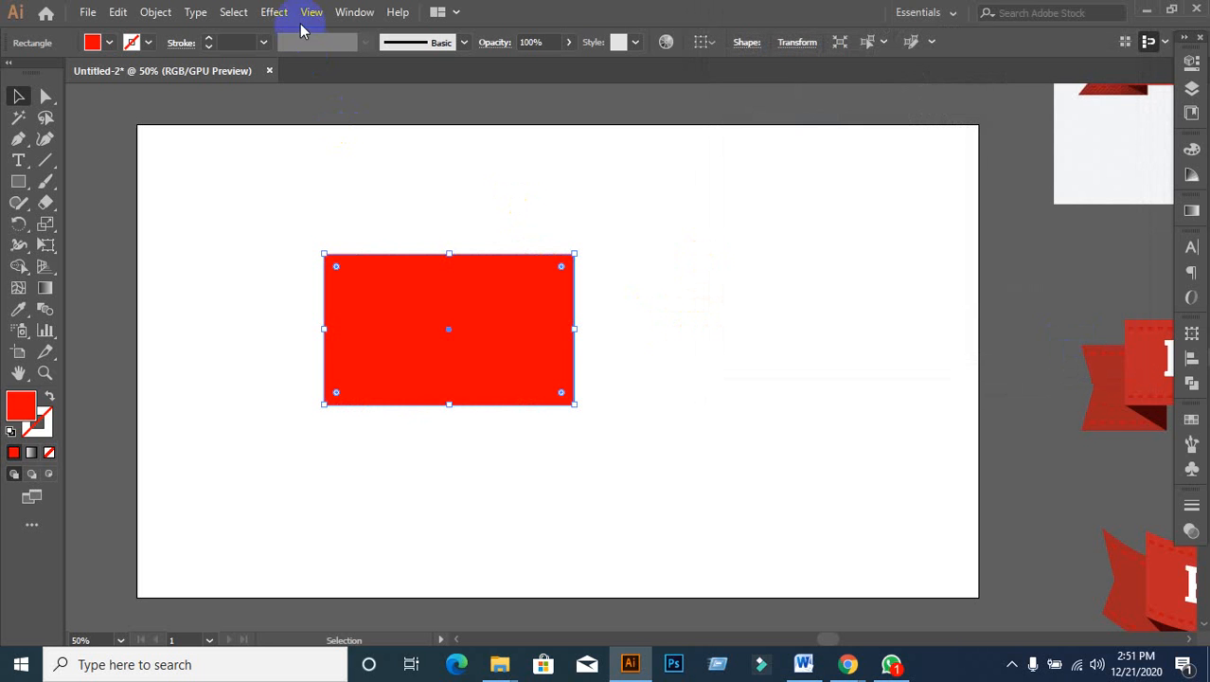
# Step: Apply 3D Extrude & Bevel to the rectangle in the Off-Axis Front position with a 200 pt extrude depth
pyautogui.click(271, 13)
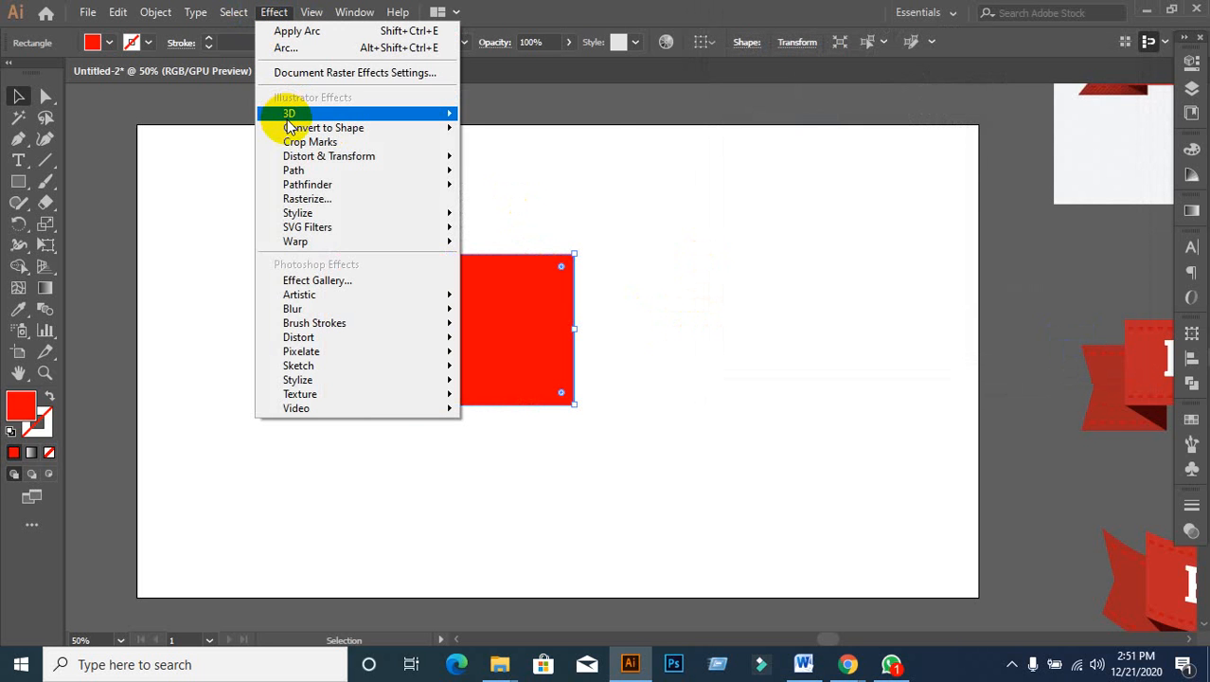
pyautogui.moveTo(289, 114)
pyautogui.click(494, 113)
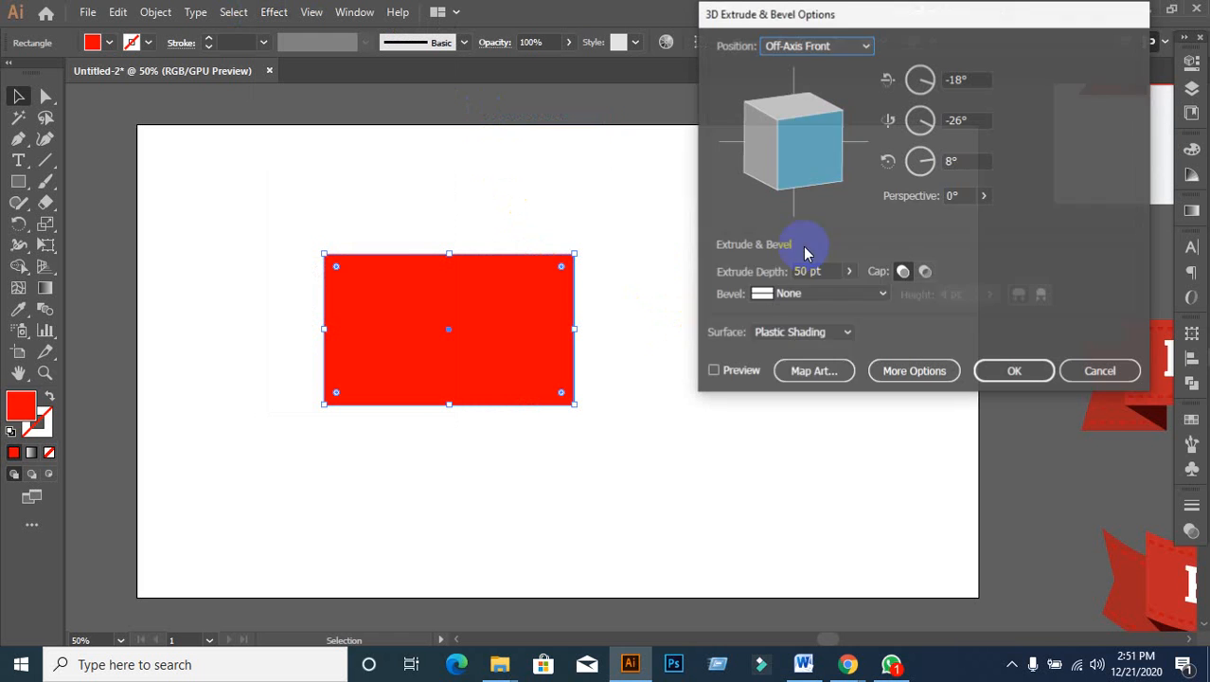
pyautogui.click(714, 370)
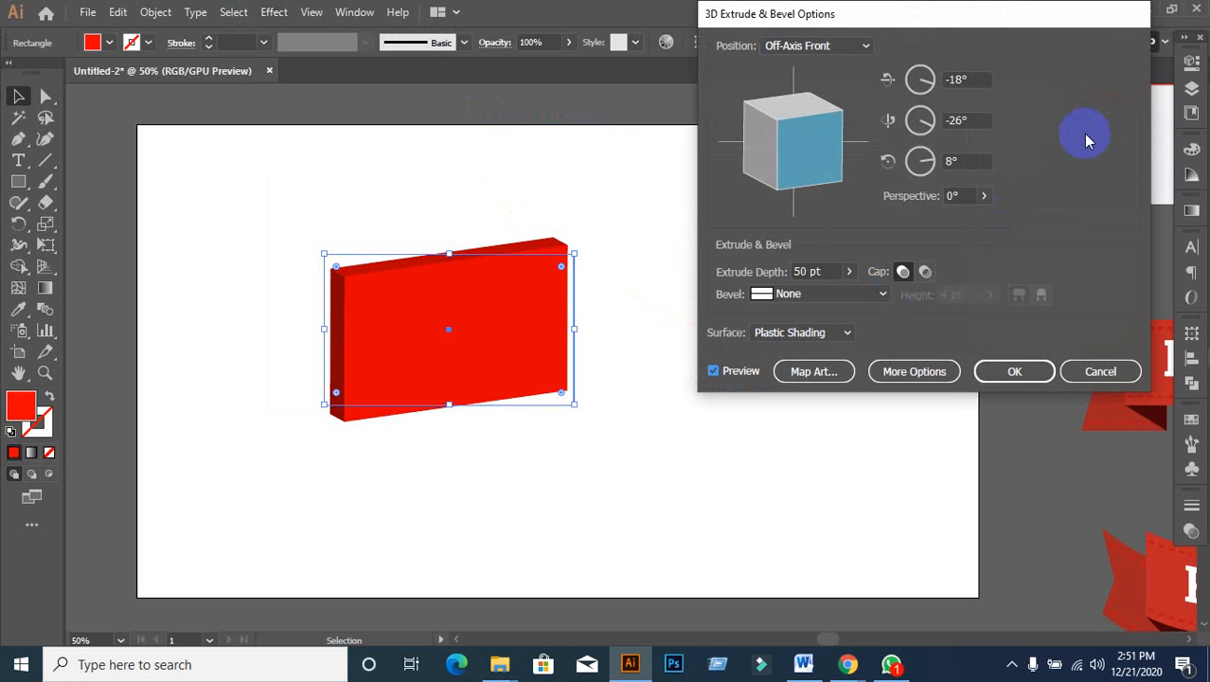
pyautogui.doubleClick(828, 272)
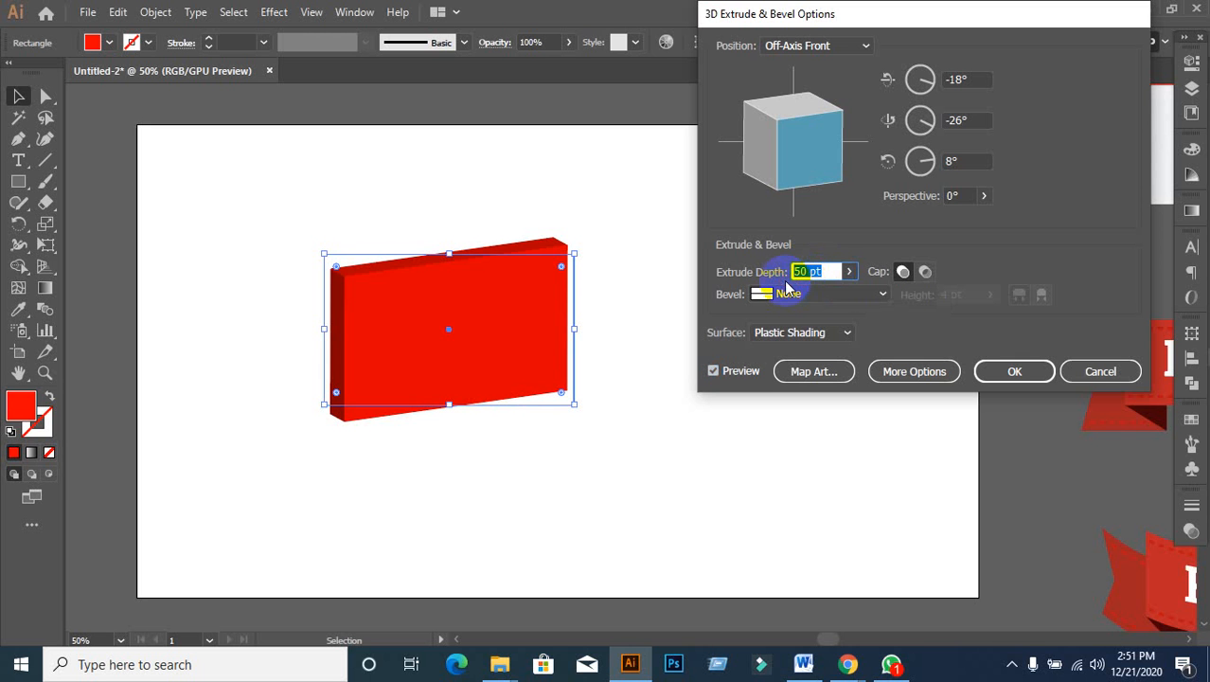
pyautogui.scroll(12, 833, 274)
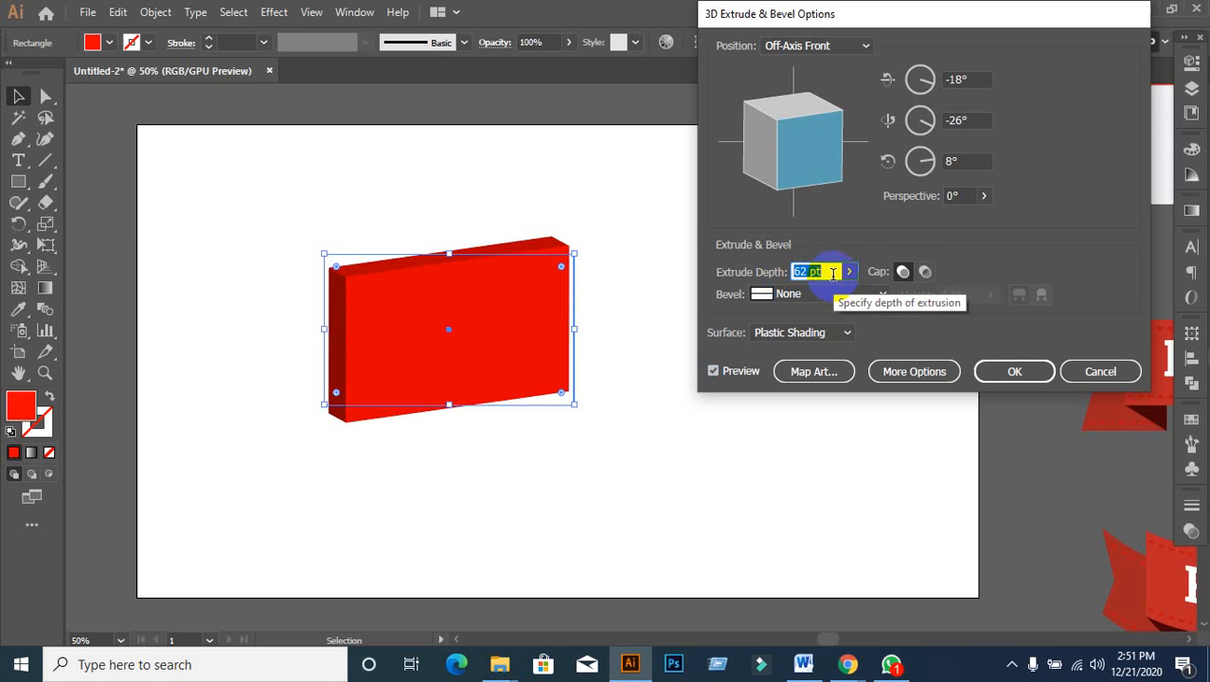
pyautogui.scroll(19, 834, 273)
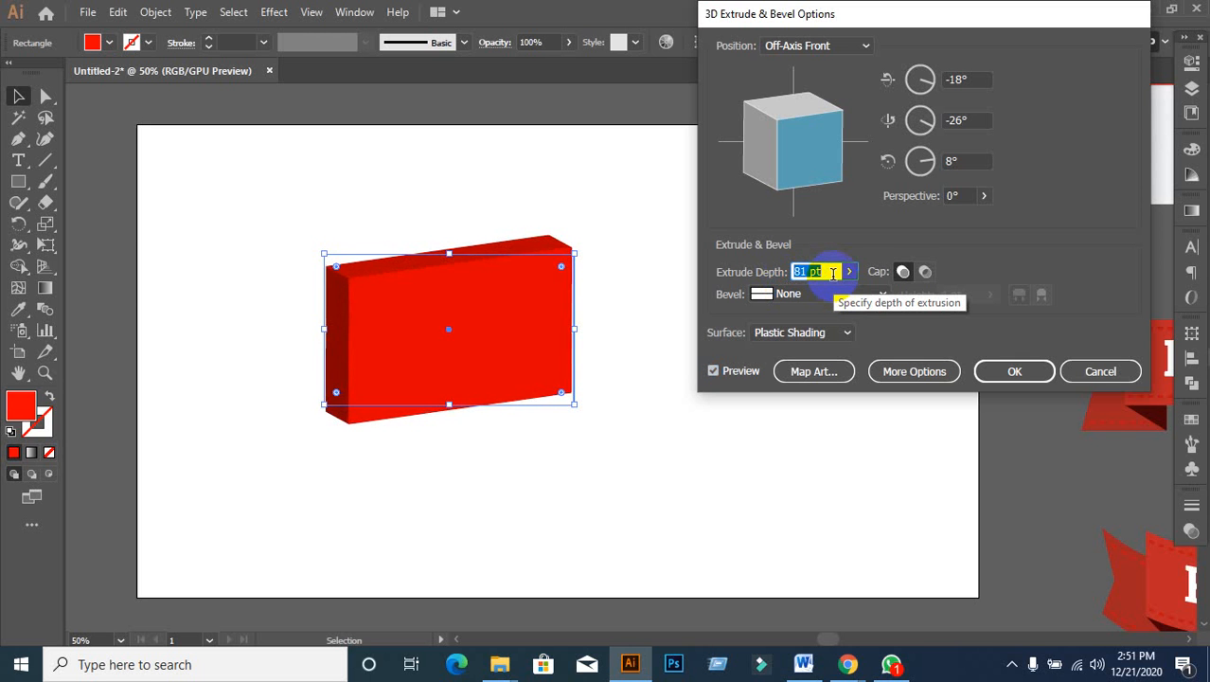
pyautogui.scroll(7, 834, 273)
pyautogui.scroll(2, 833, 272)
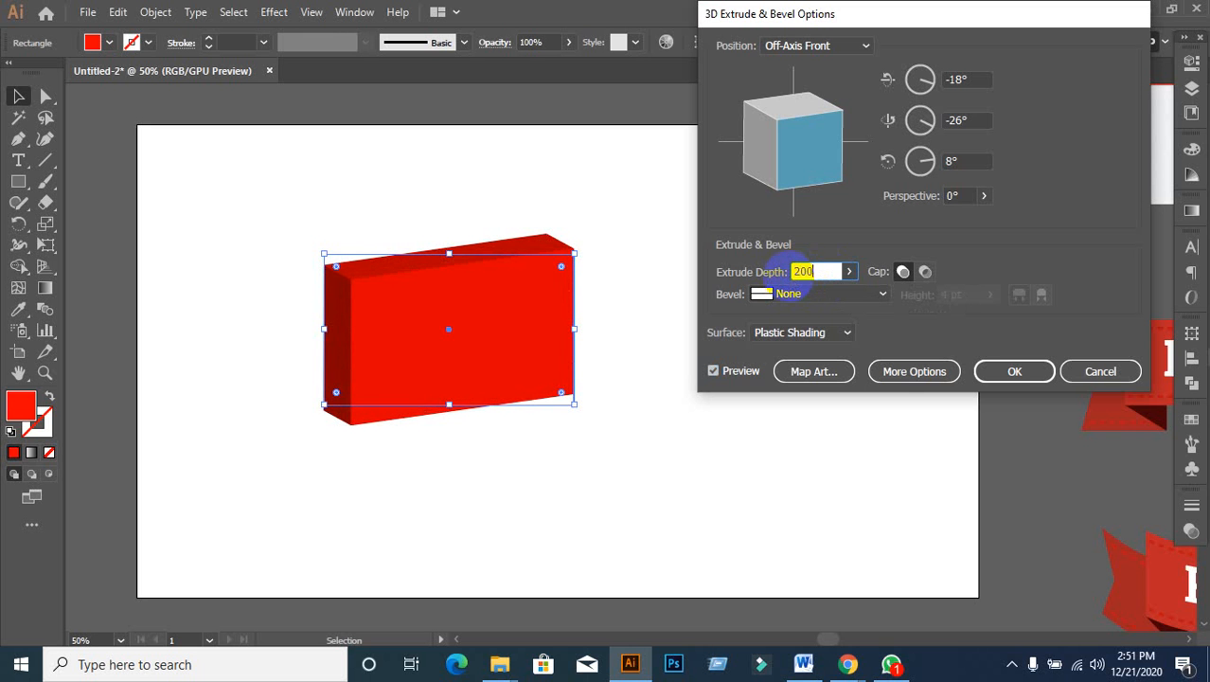
pyautogui.press('Return')
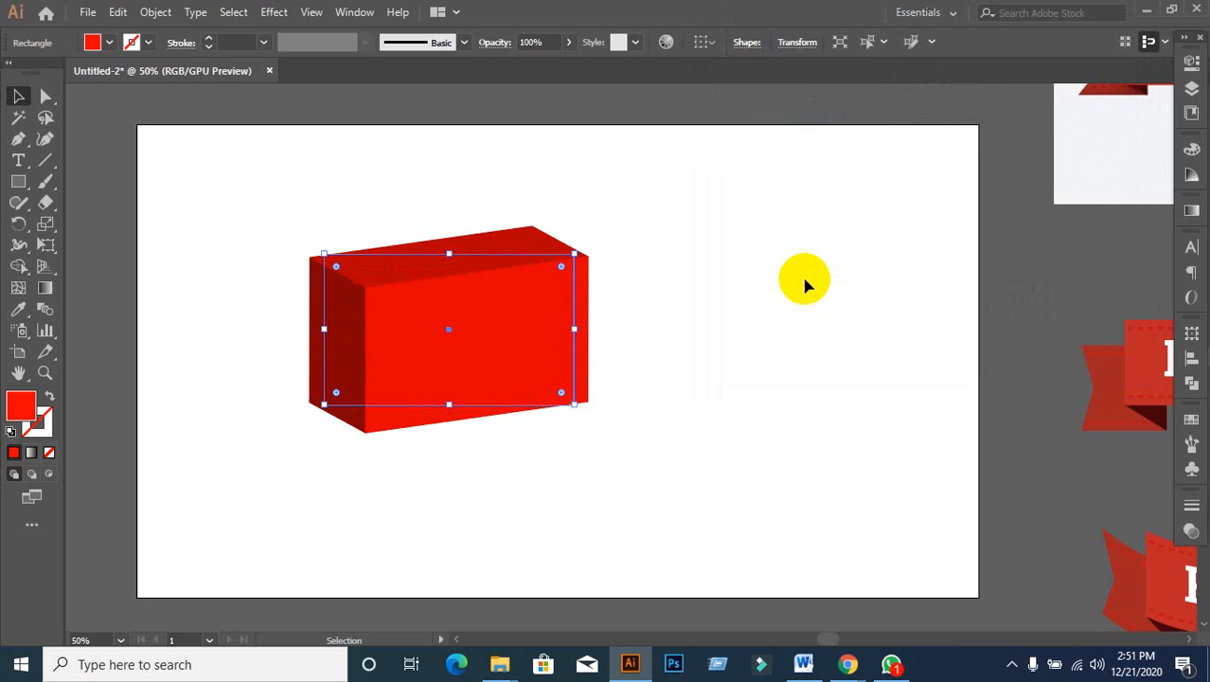
# Step: Try to choose 3D Extrude & Bevel again for the selected red box, and decline adding a second instance
pyautogui.click(441, 324)
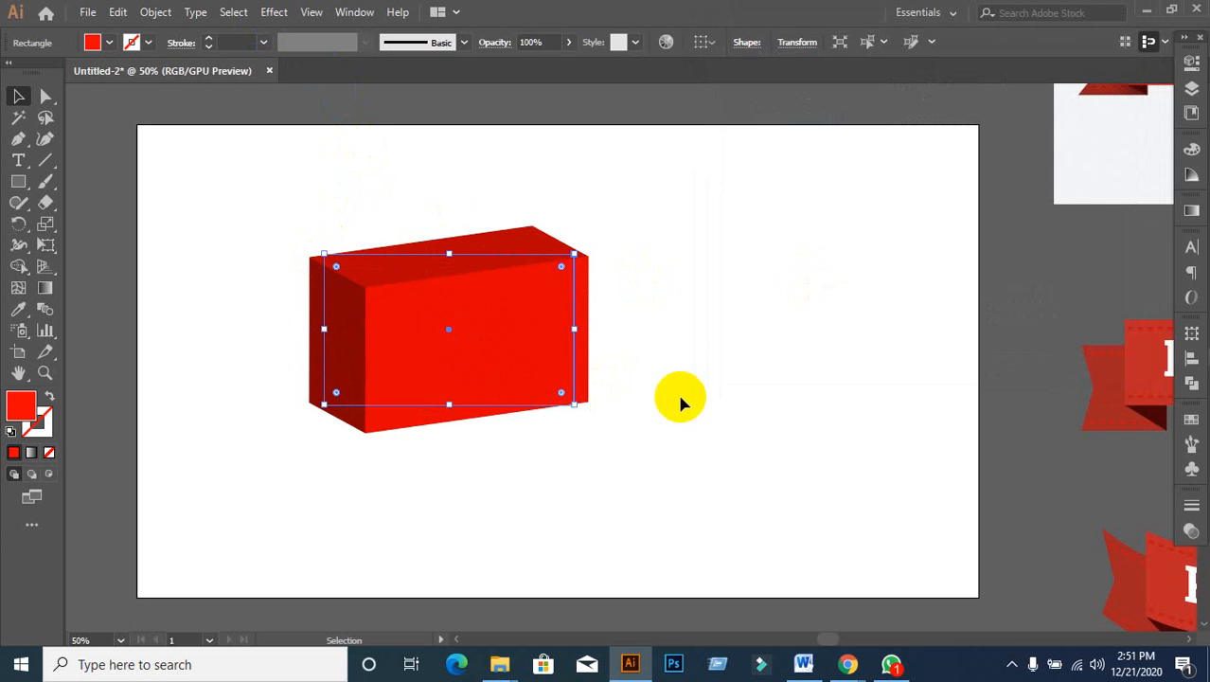
pyautogui.click(680, 404)
pyautogui.click(447, 356)
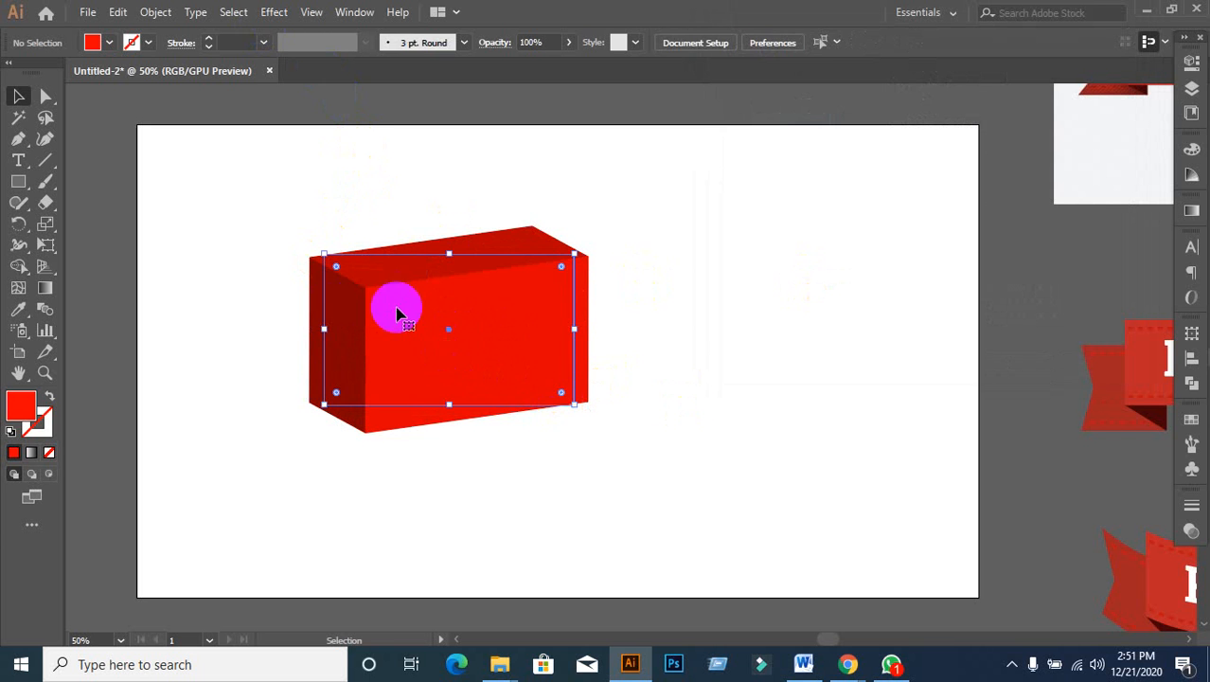
pyautogui.click(274, 12)
pyautogui.moveTo(312, 115)
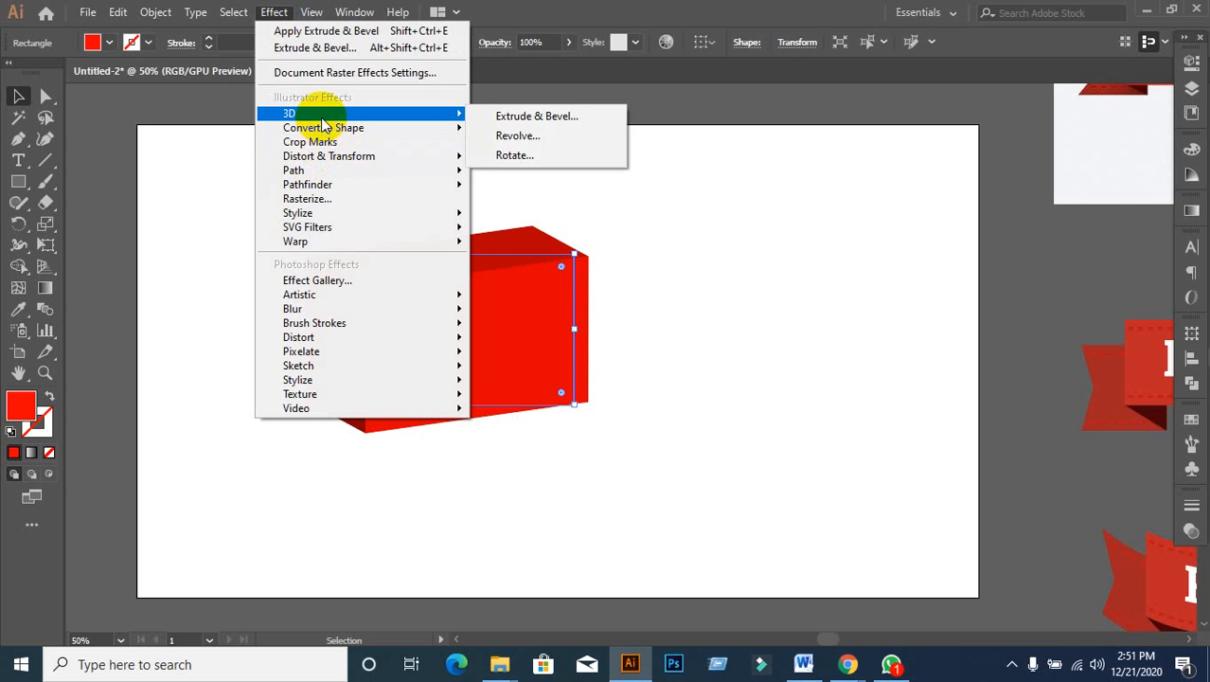
pyautogui.click(509, 116)
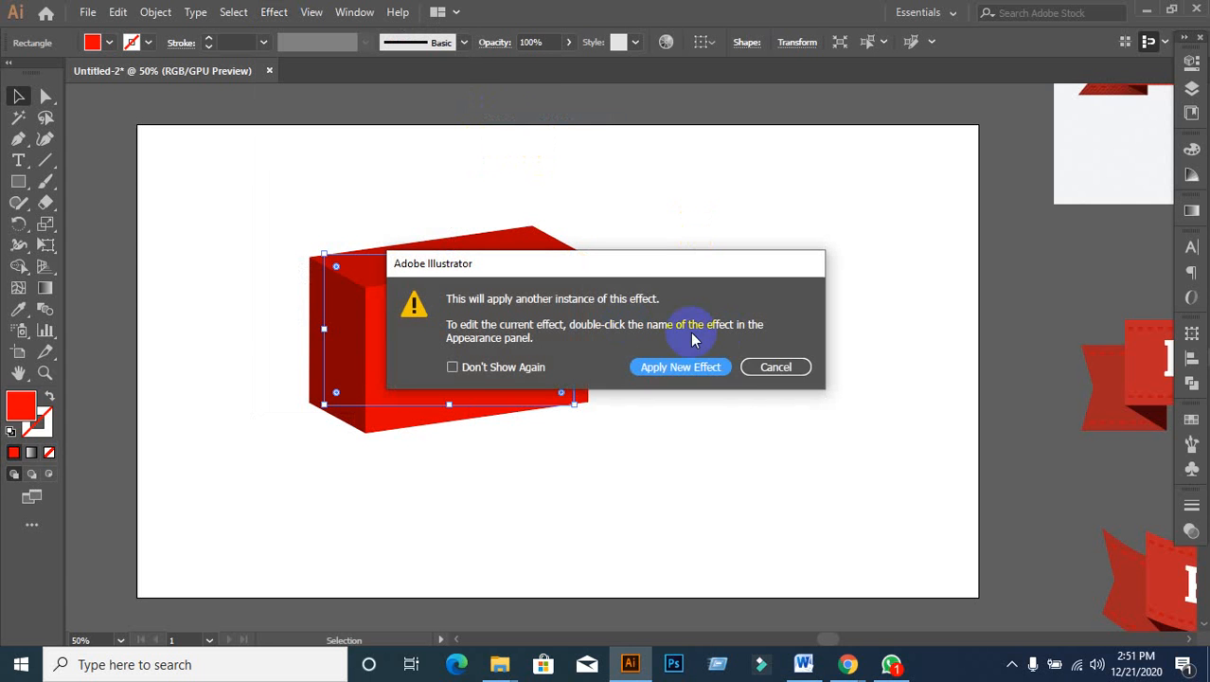
pyautogui.click(772, 371)
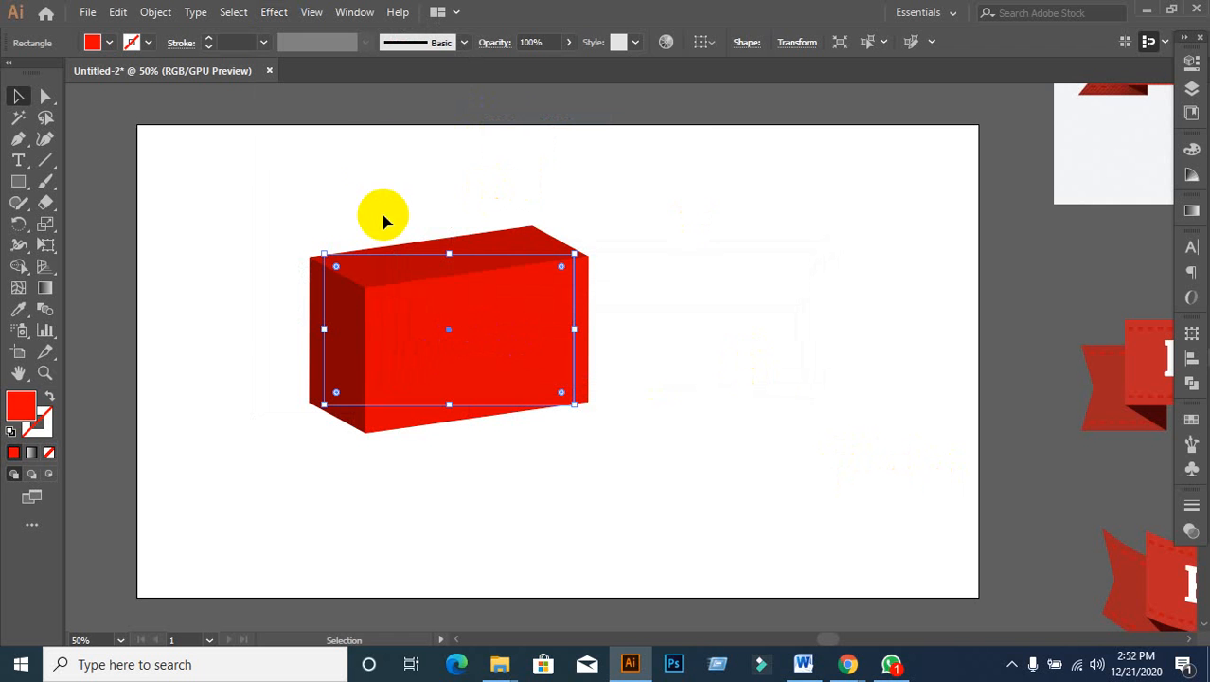
# Step: Show the red box's appearance attributes and open its existing 3D Extrude & Bevel effect for editing
pyautogui.click(564, 279)
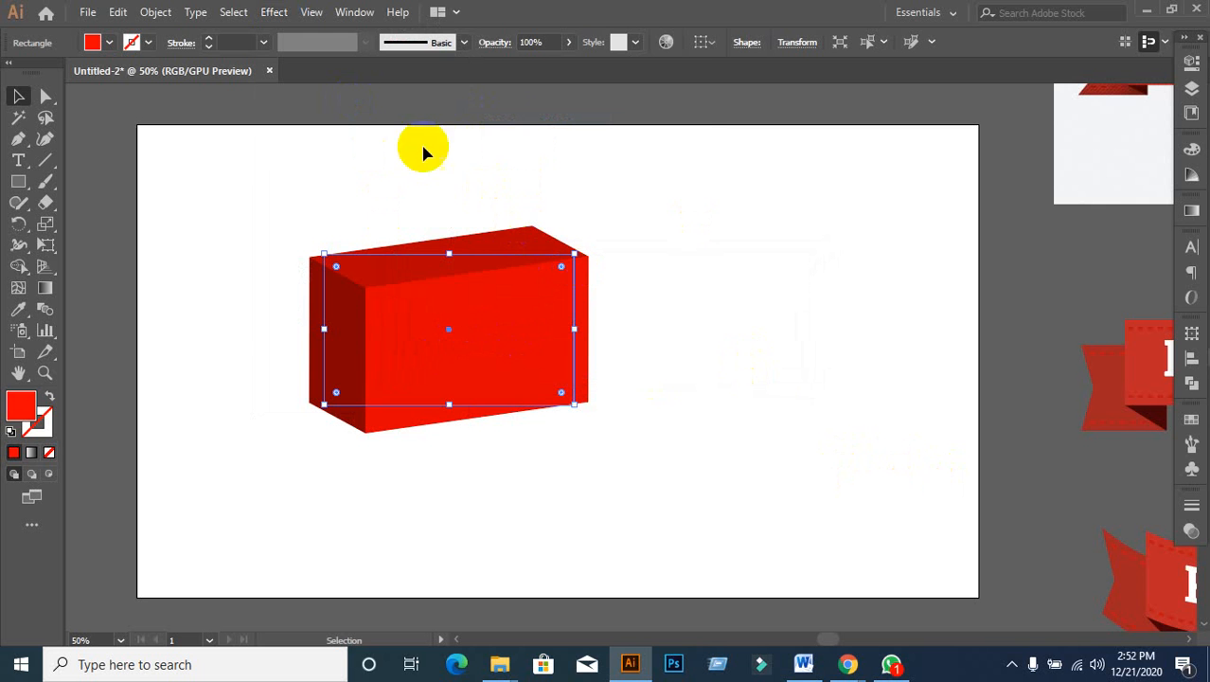
pyautogui.click(349, 19)
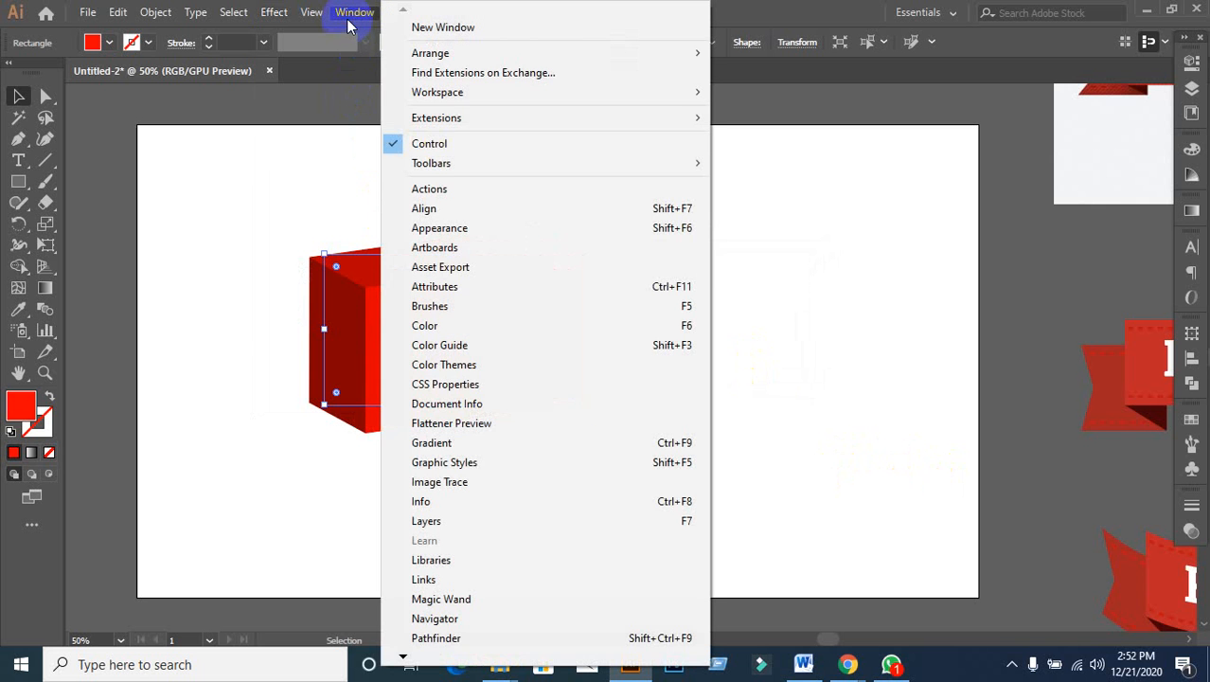
pyautogui.click(439, 228)
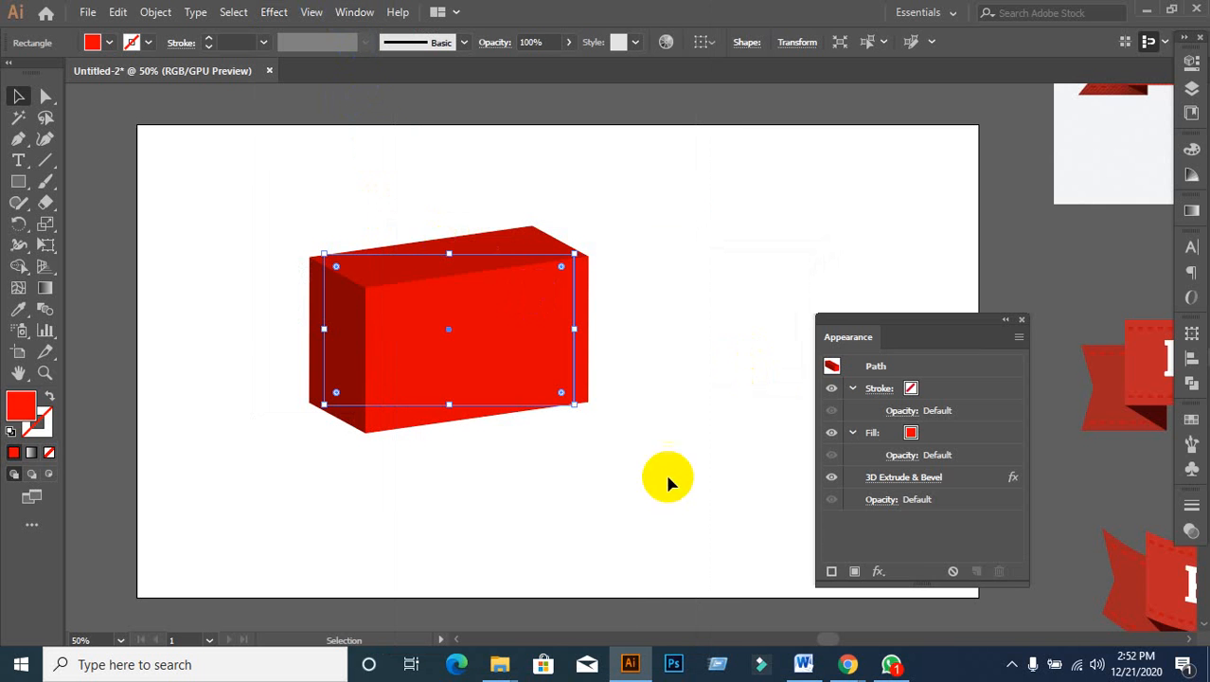
pyautogui.click(896, 480)
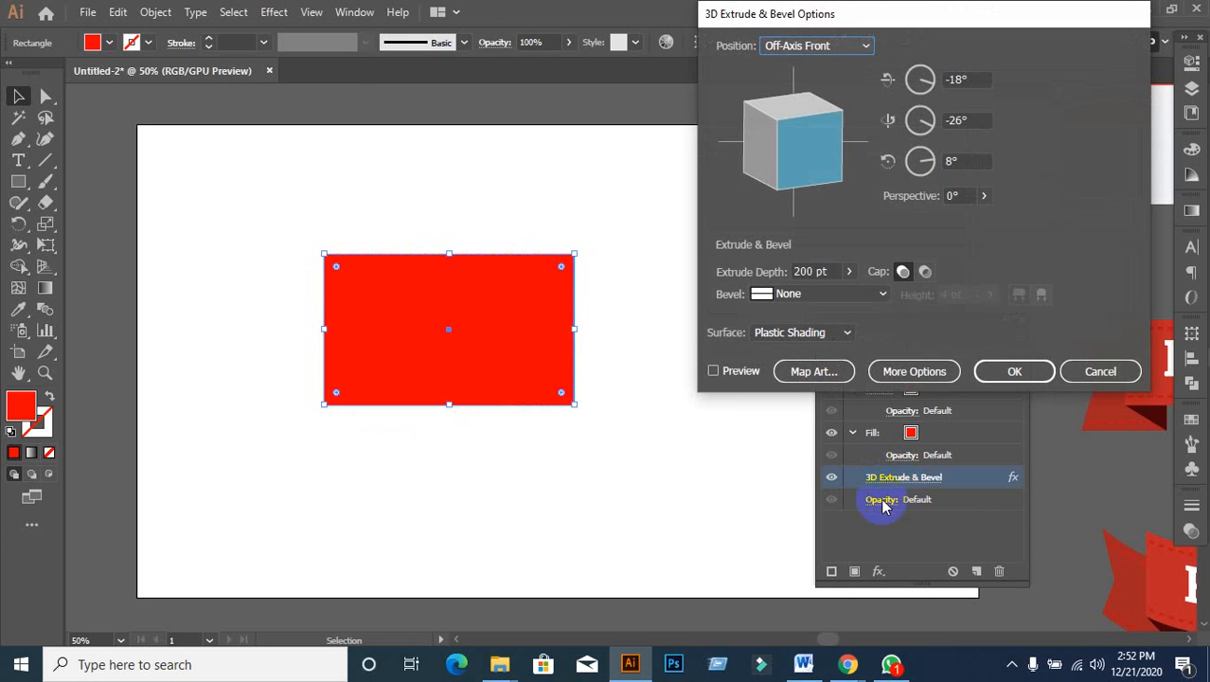
# Step: Turn on the preview of the rectangle's 3D extrusion and set the extrude depth to 137 pt
pyautogui.click(714, 371)
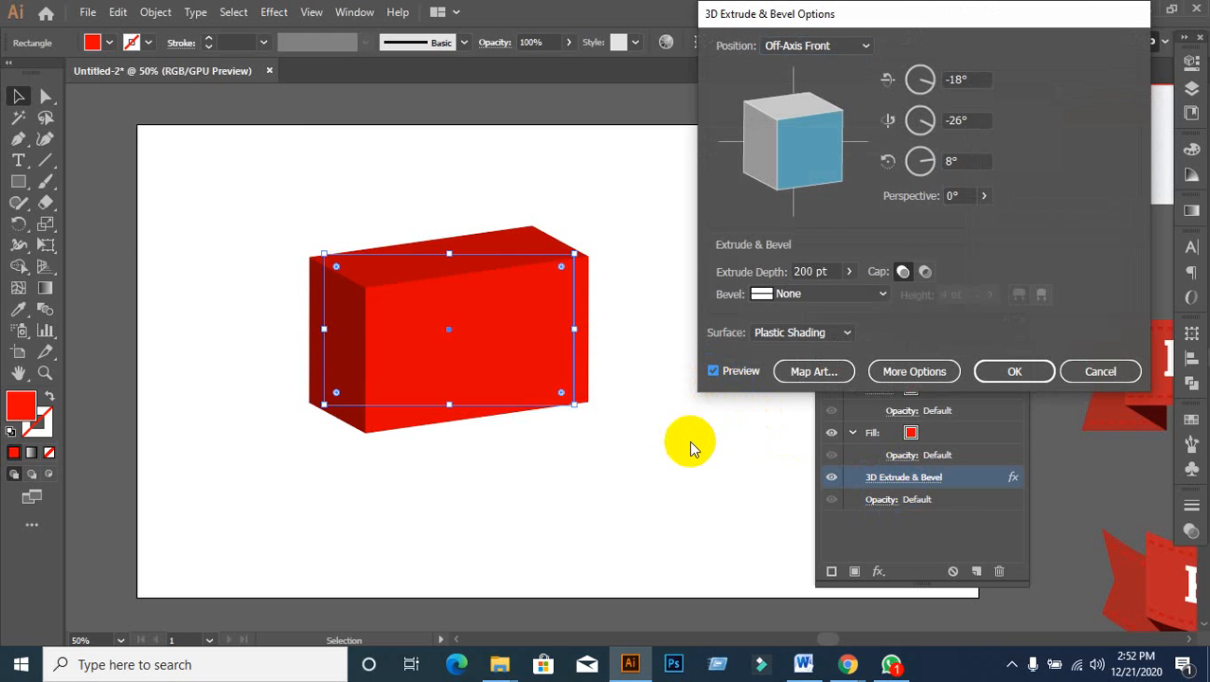
pyautogui.scroll(-9, 823, 273)
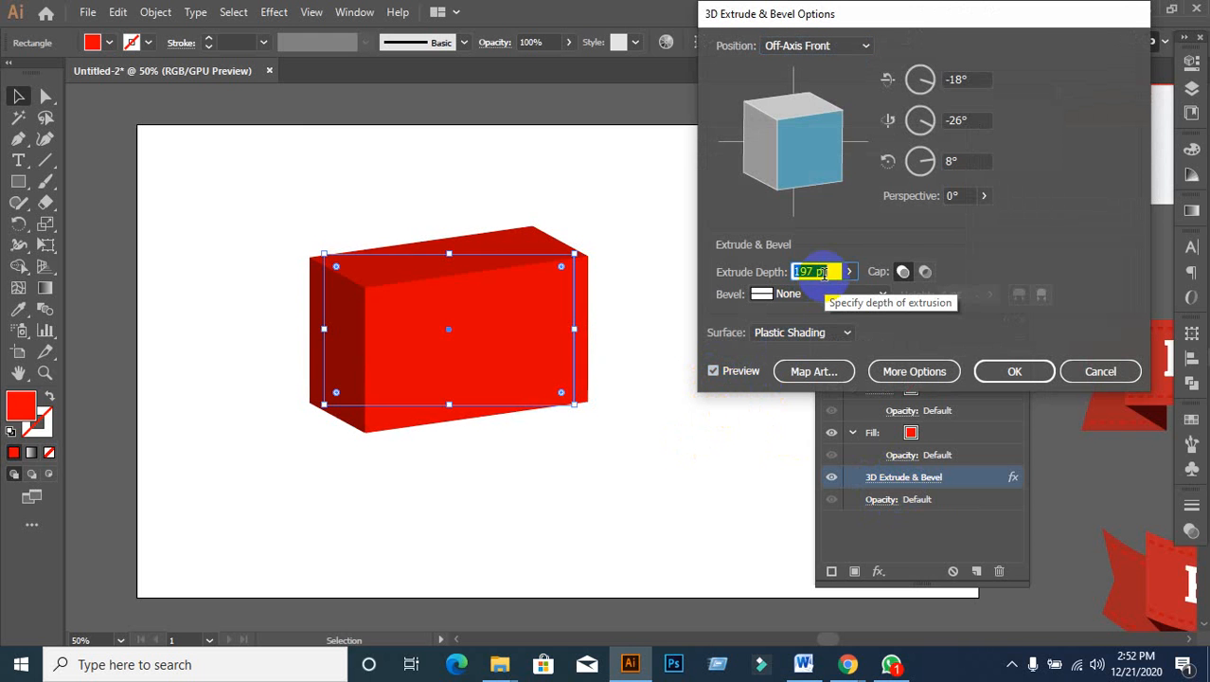
pyautogui.scroll(-8, 823, 273)
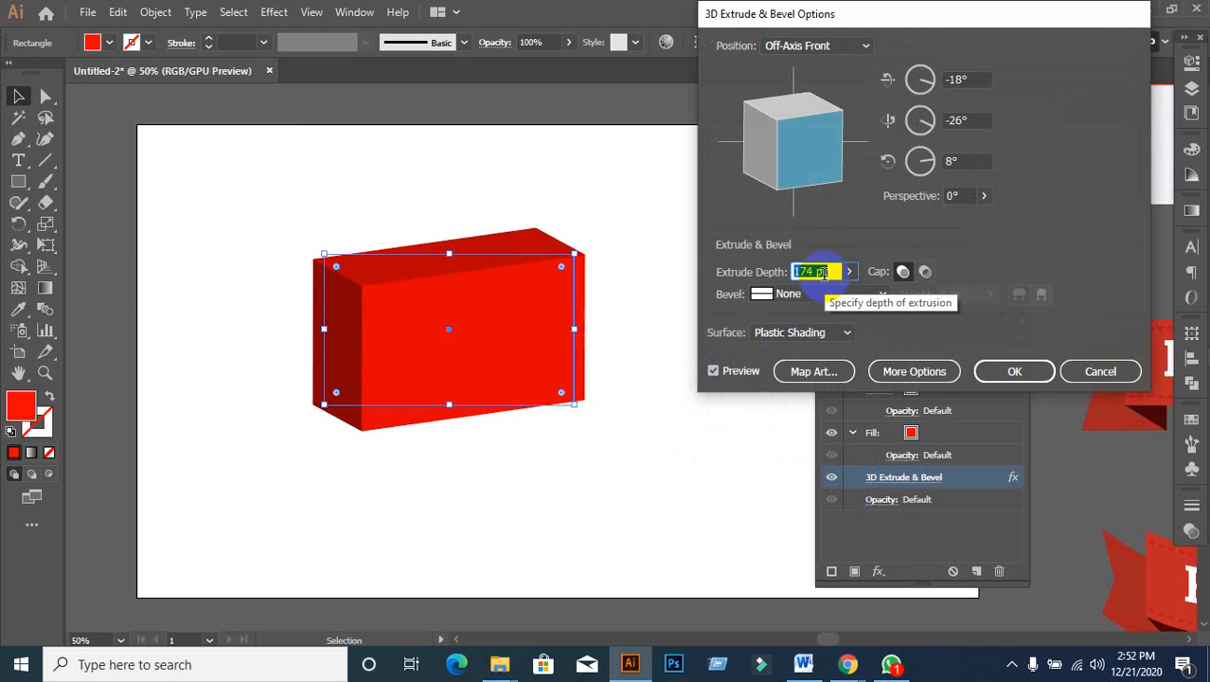
pyautogui.scroll(-20, 823, 273)
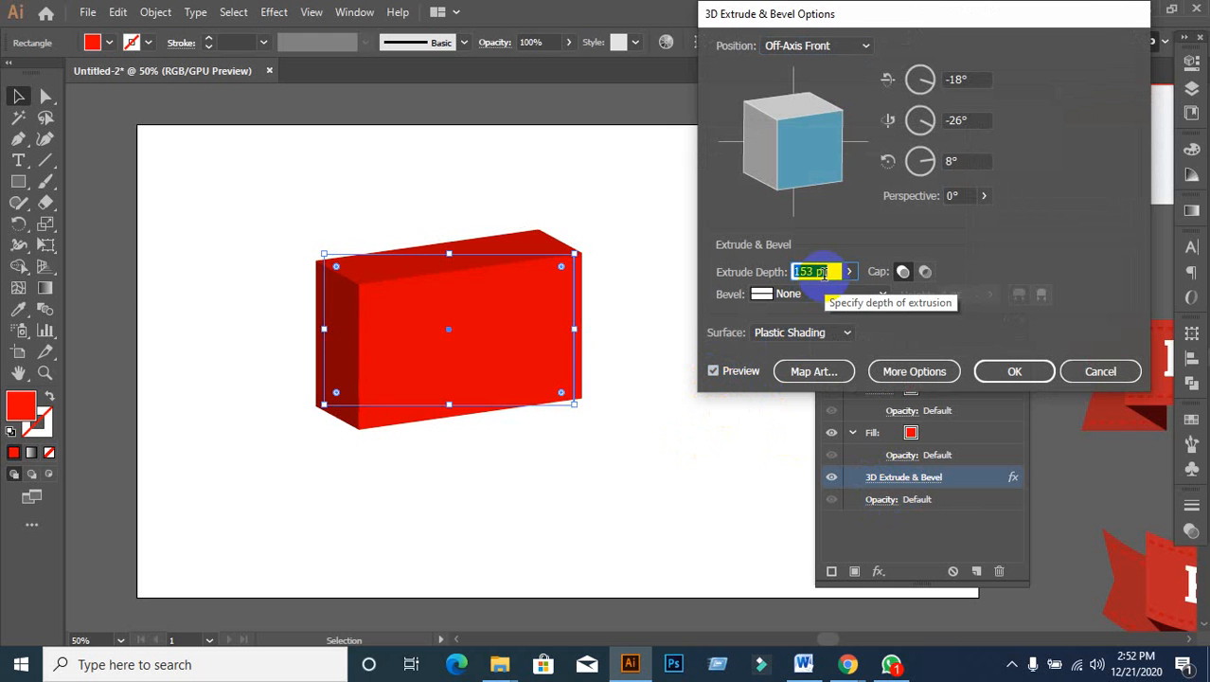
pyautogui.scroll(-16, 823, 272)
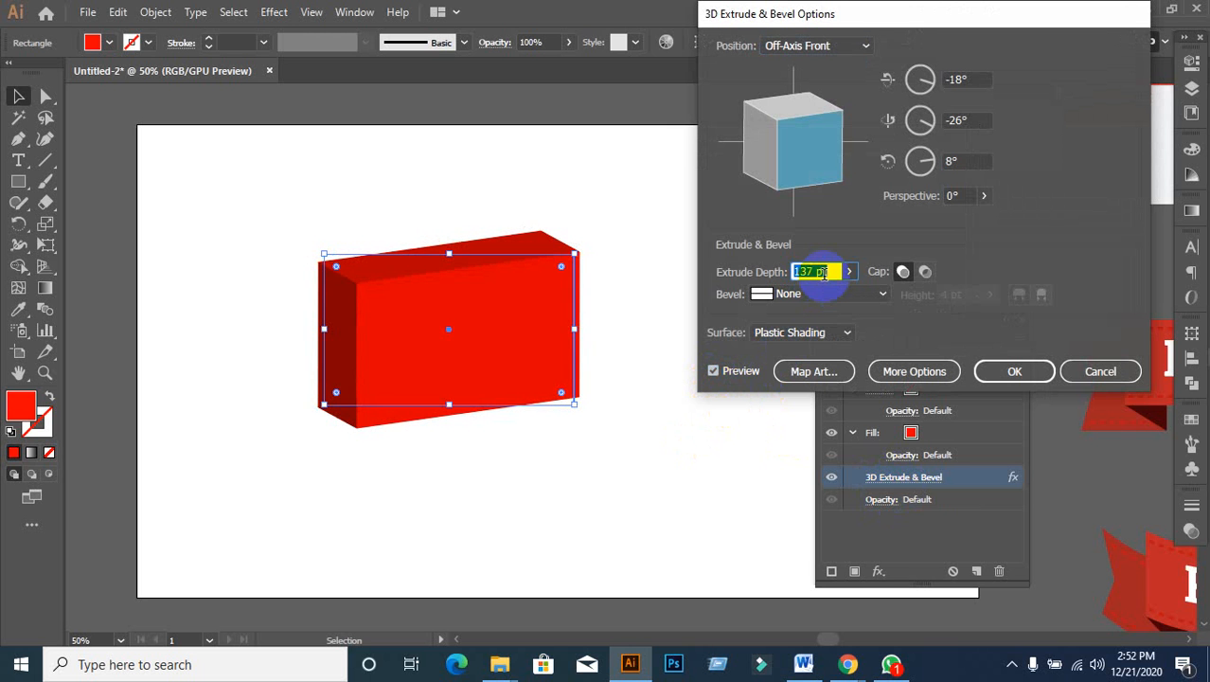
# Step: Try the hollow cap appearance on the extruded box and restore the solid cap
pyautogui.click(925, 273)
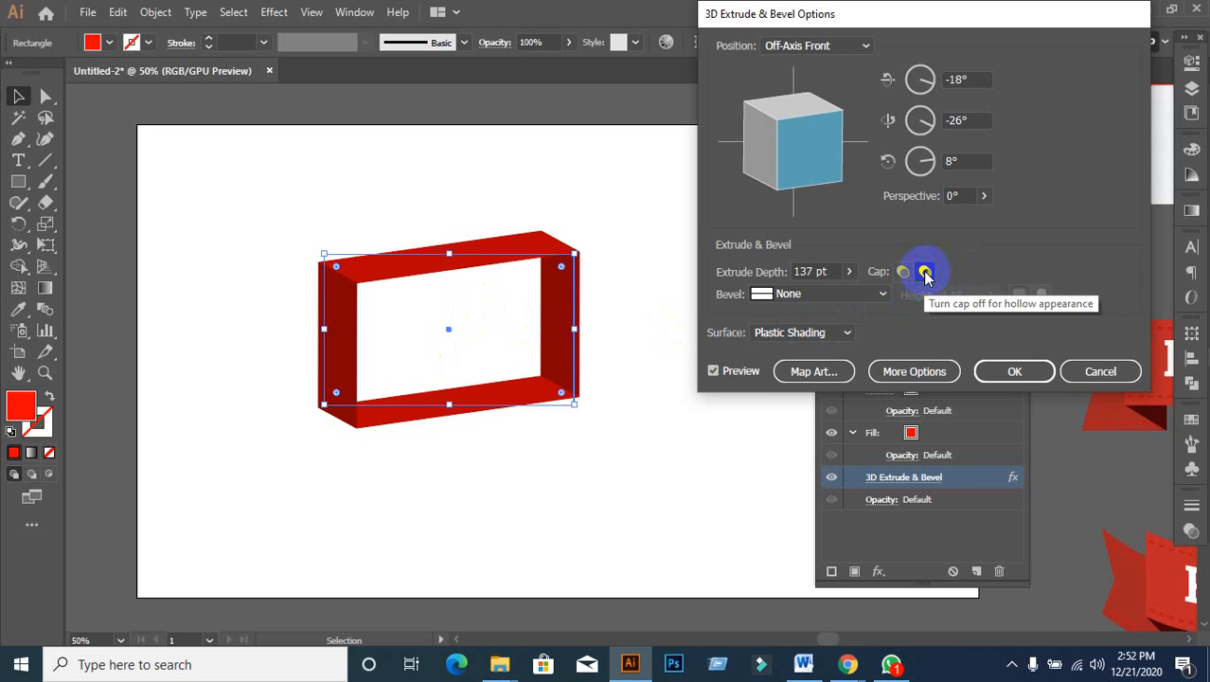
pyautogui.click(903, 271)
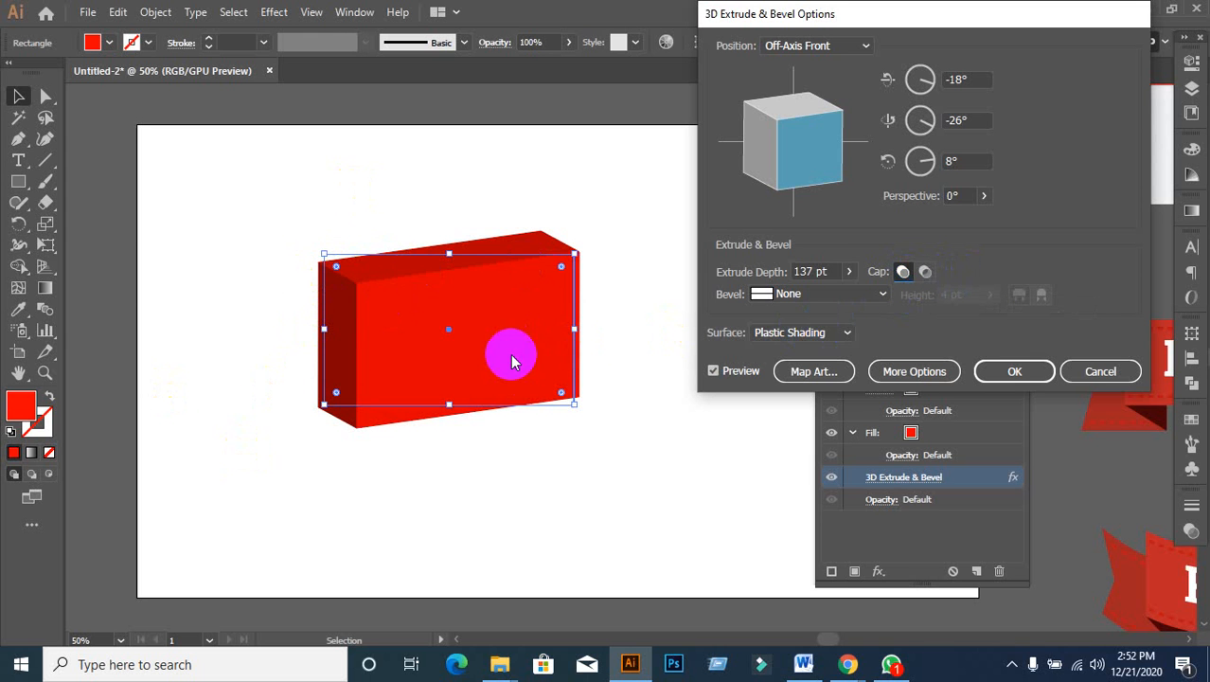
# Step: Try the Classic, Complex 1, Complex 2 and Complex 3 bevels on the extruded box
pyautogui.click(809, 297)
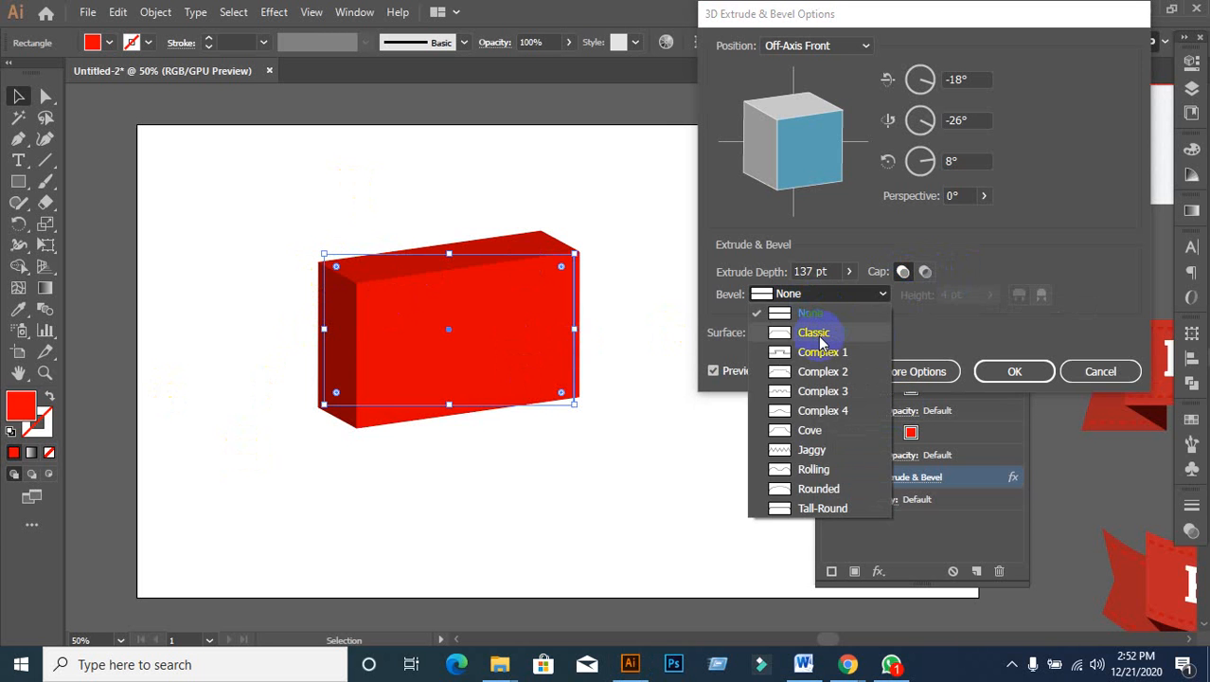
pyautogui.click(821, 328)
pyautogui.click(836, 299)
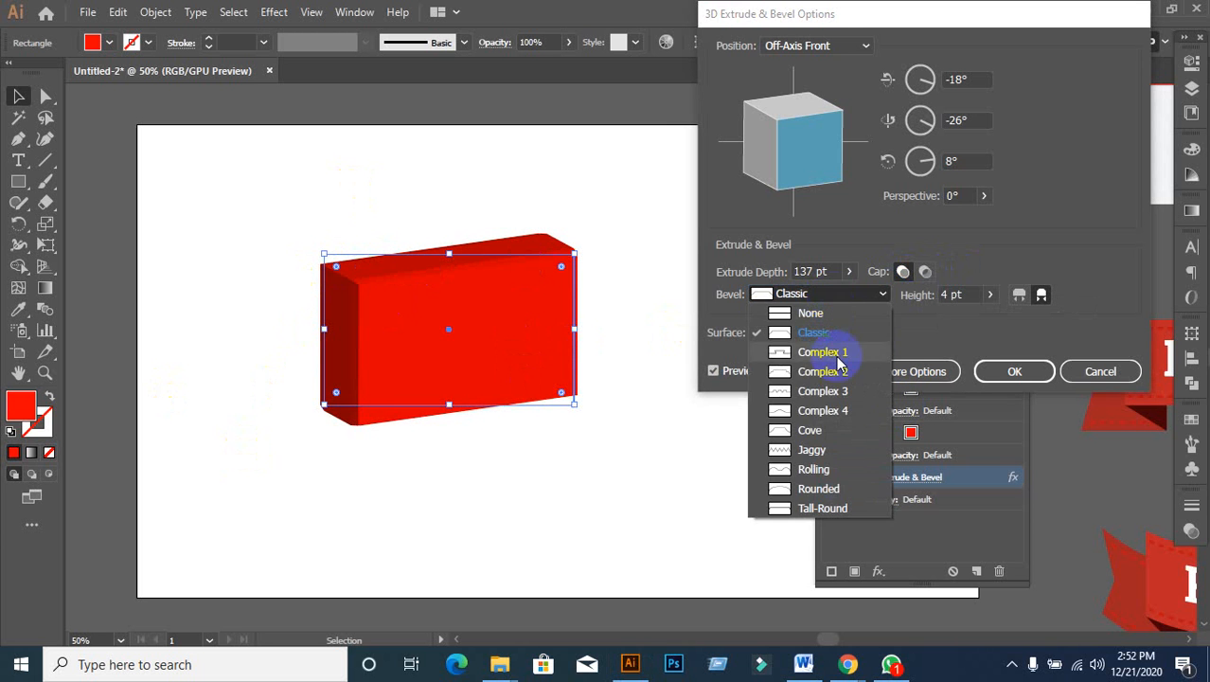
pyautogui.click(837, 349)
pyautogui.click(850, 303)
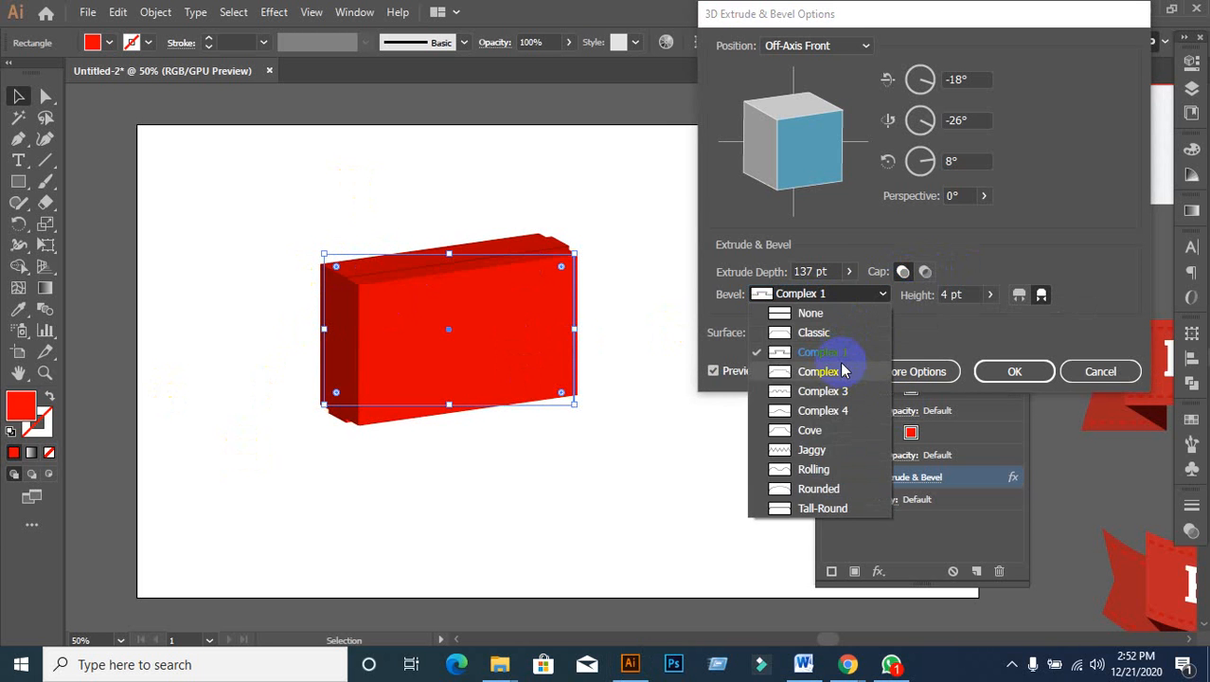
pyautogui.click(840, 368)
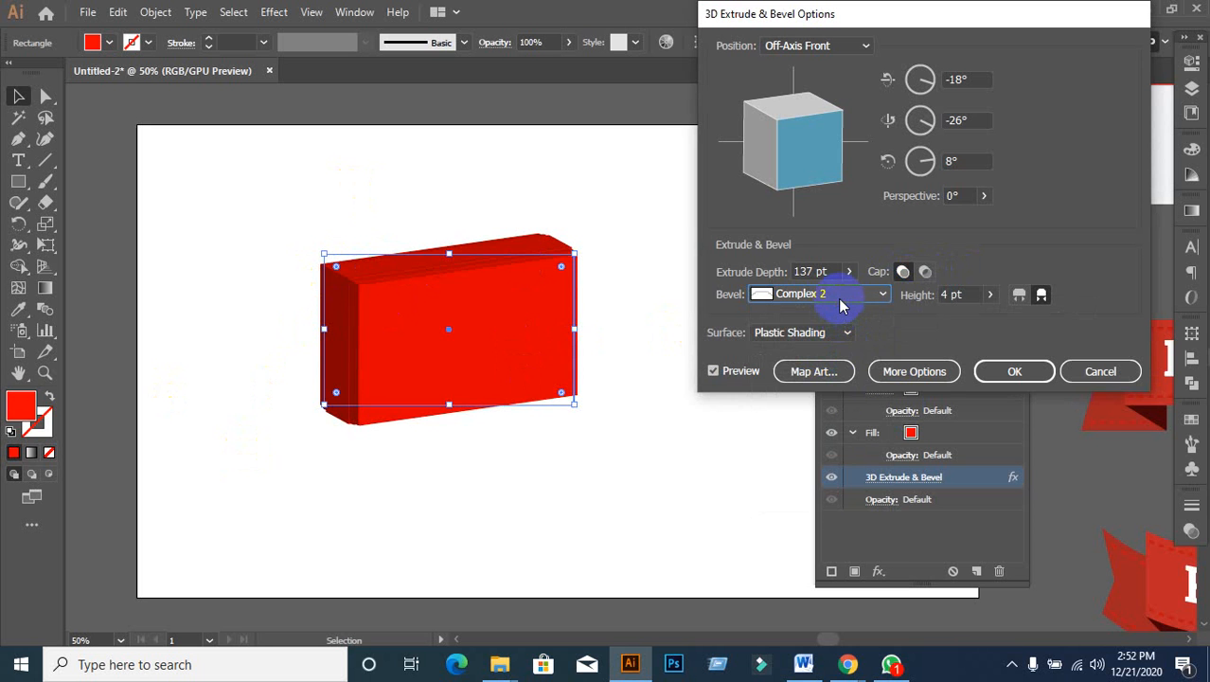
pyautogui.click(840, 305)
pyautogui.click(833, 392)
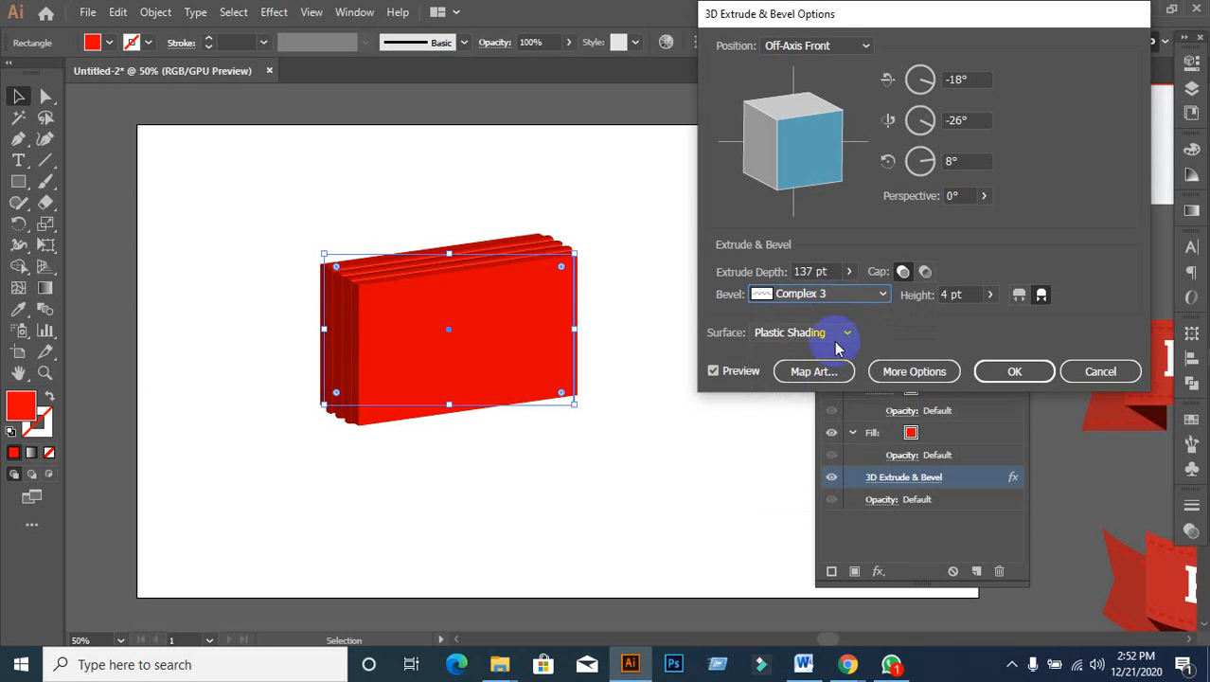
# Step: Try the Cove and Rounded bevels on the extruded box and return the bevel to None
pyautogui.click(837, 300)
pyautogui.click(830, 430)
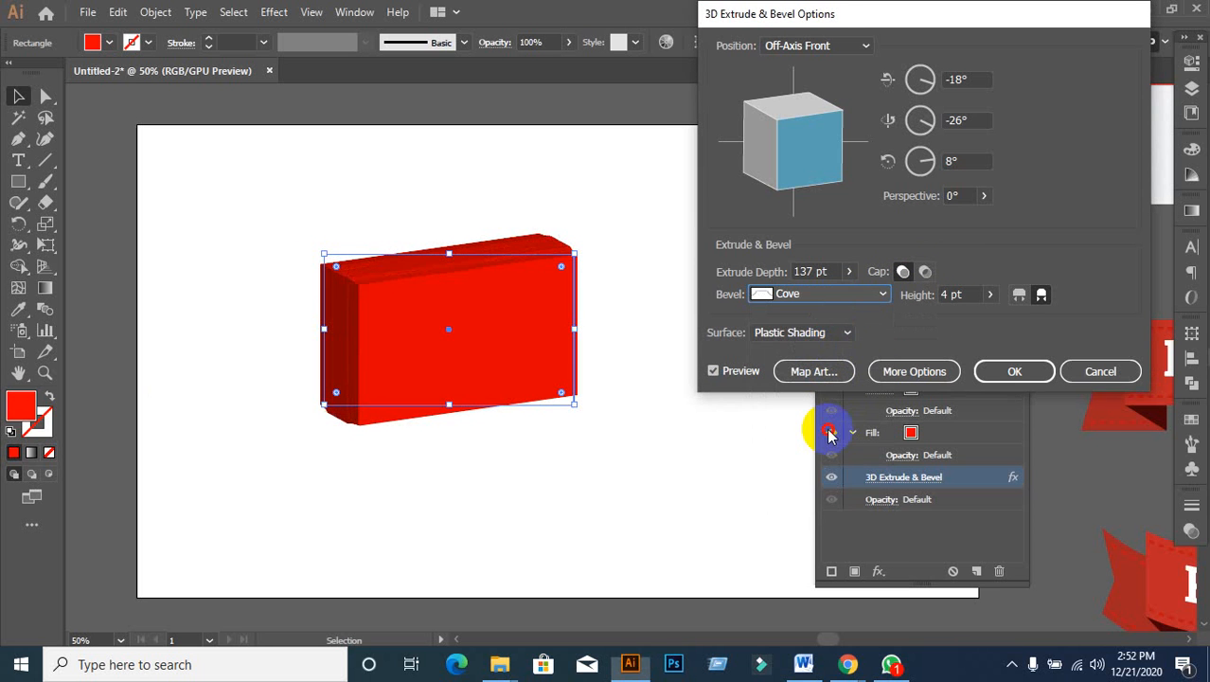
pyautogui.click(839, 301)
pyautogui.click(811, 487)
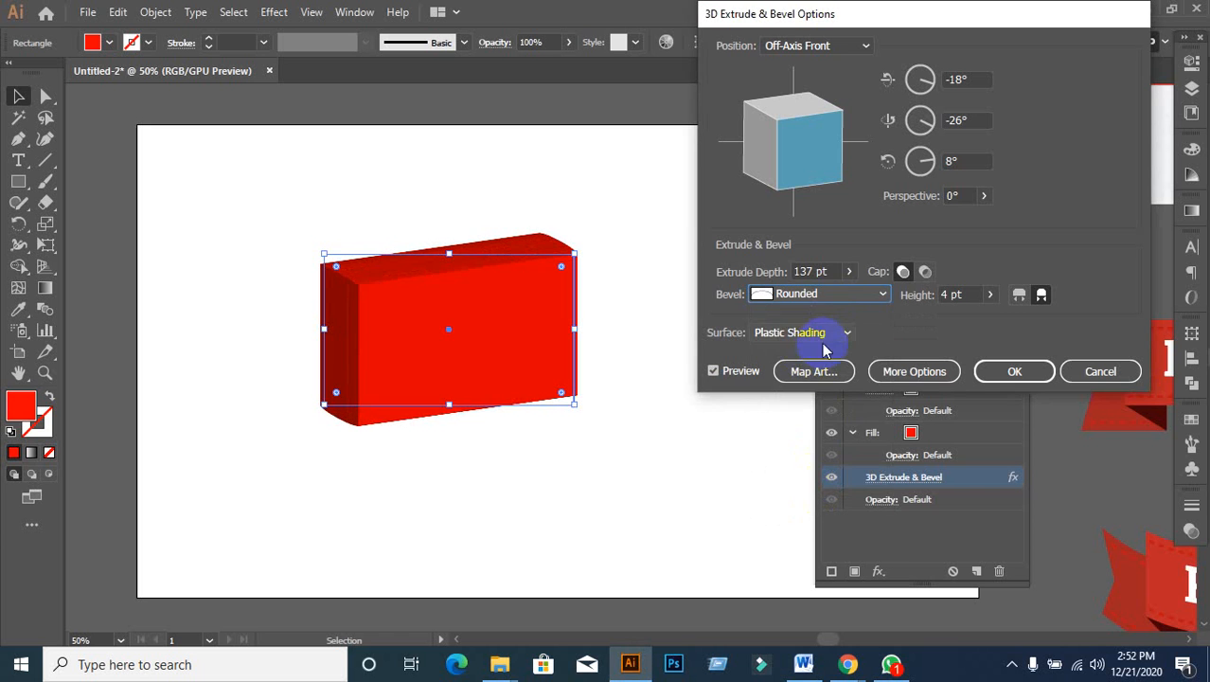
pyautogui.click(824, 303)
pyautogui.click(820, 316)
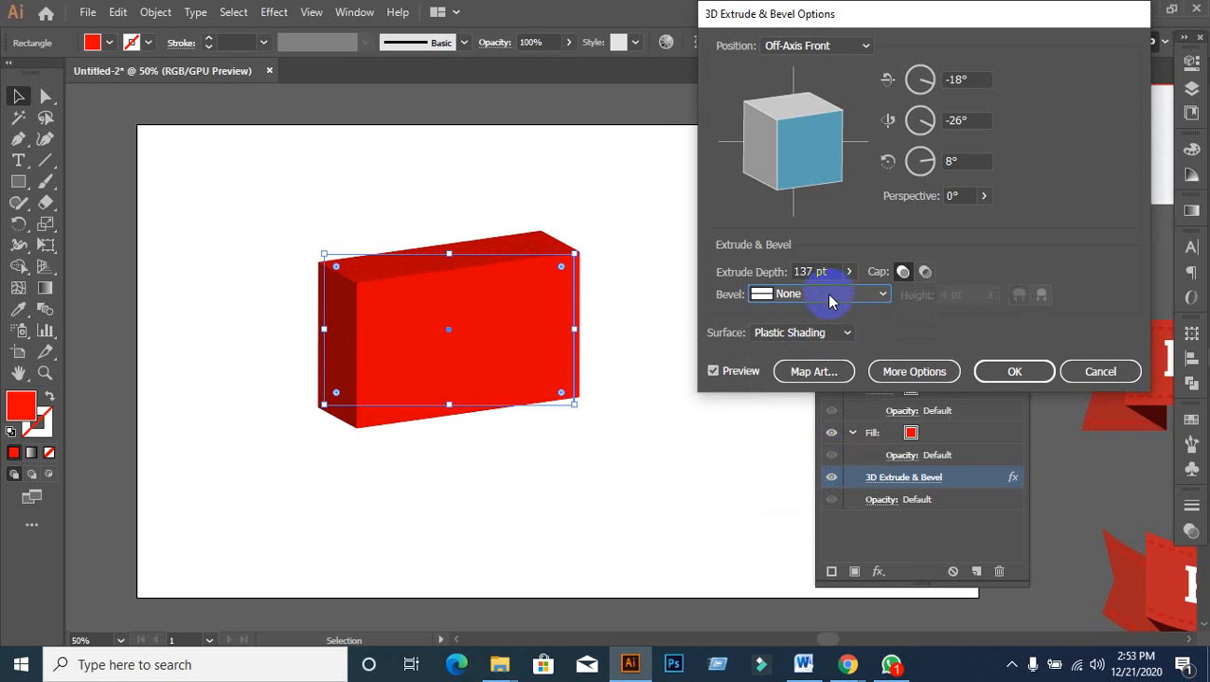
pyautogui.click(835, 296)
pyautogui.click(807, 487)
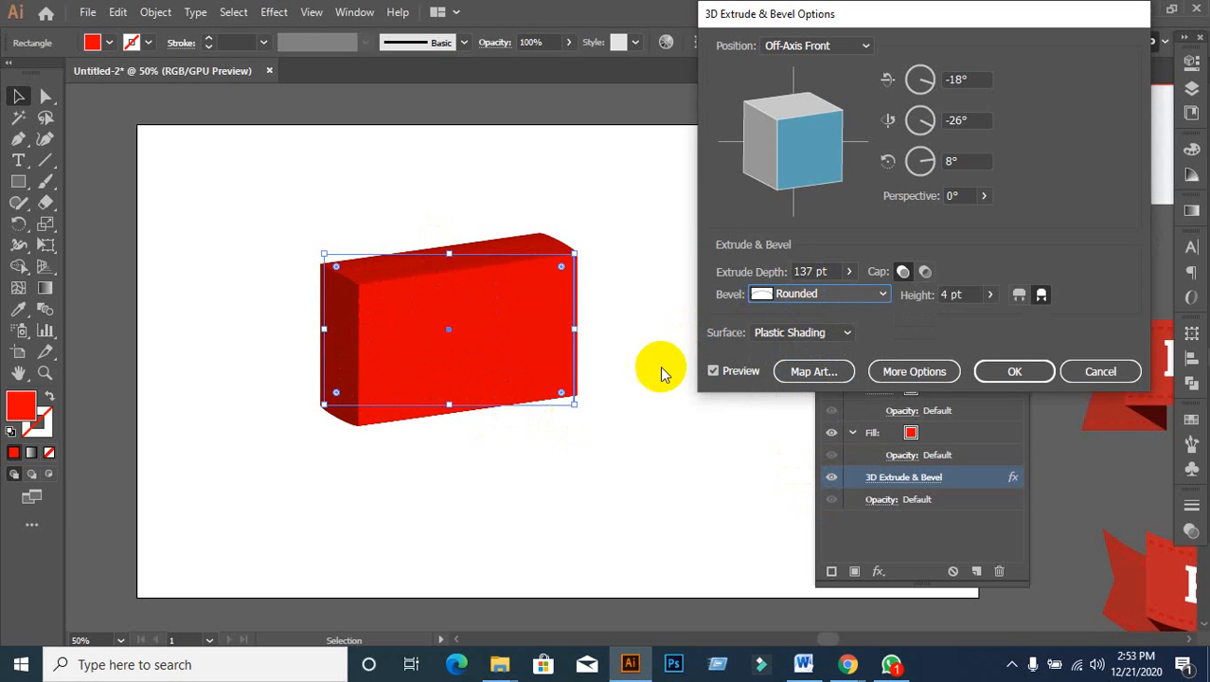
pyautogui.click(879, 299)
pyautogui.click(849, 318)
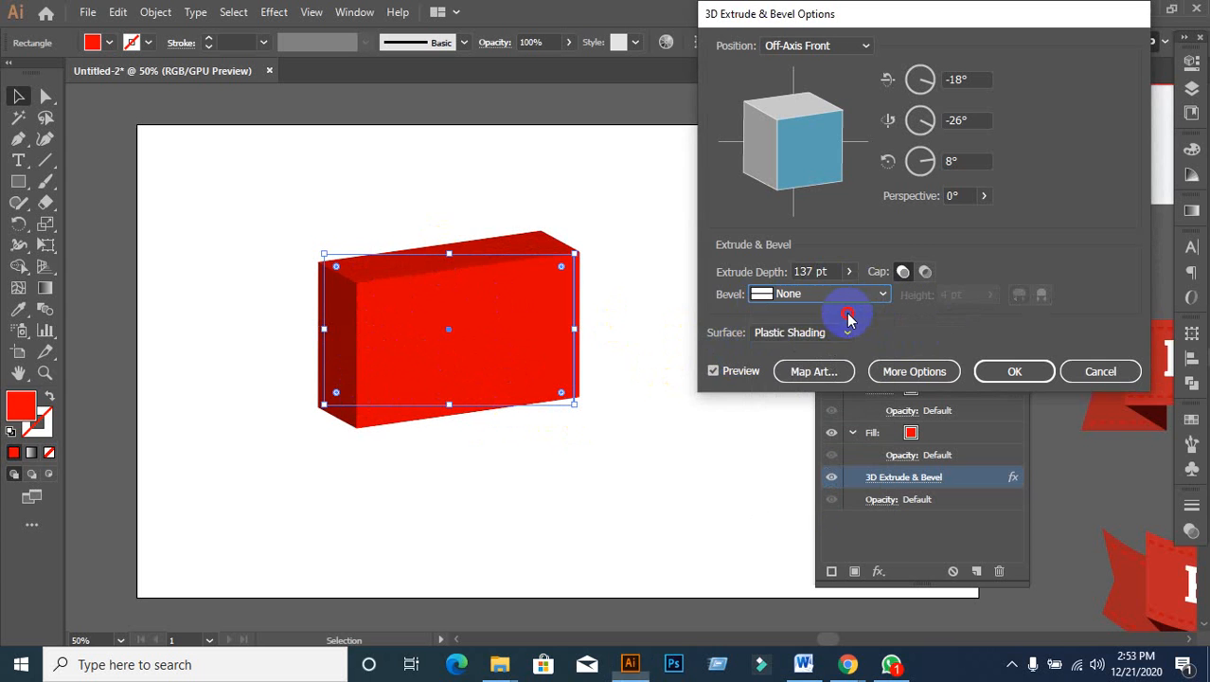
# Step: Try Diffuse Shading and No Shading on the box's surface and return it to Plastic Shading
pyautogui.click(783, 332)
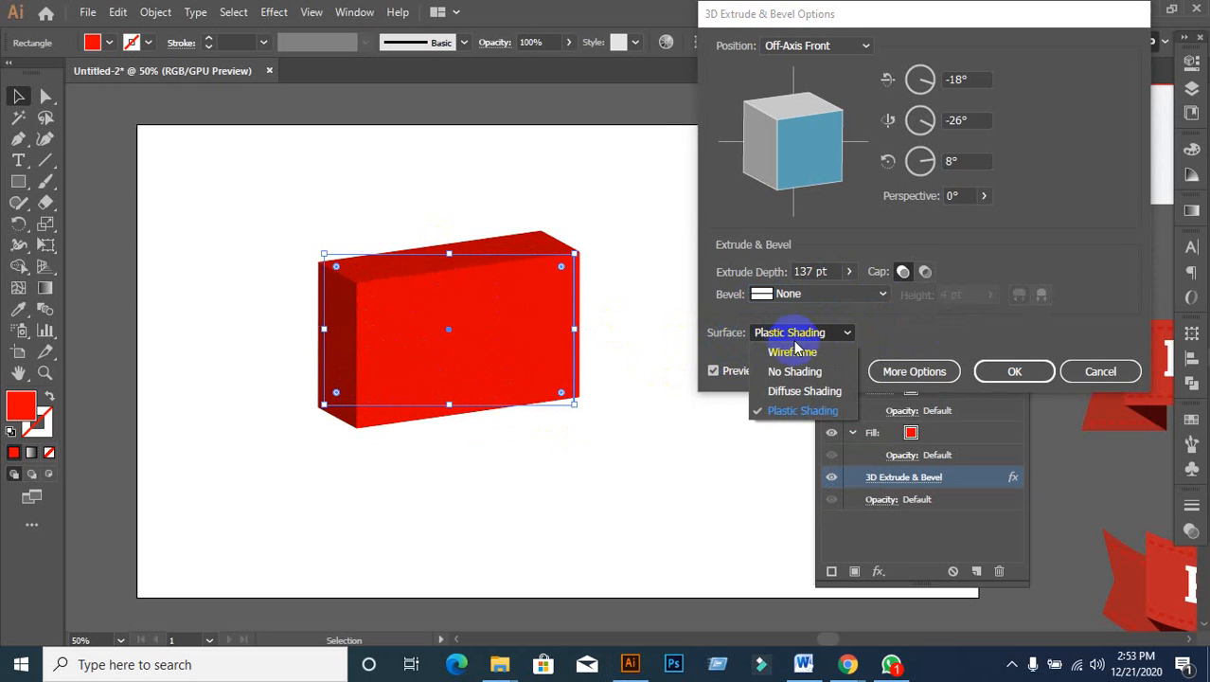
pyautogui.click(800, 391)
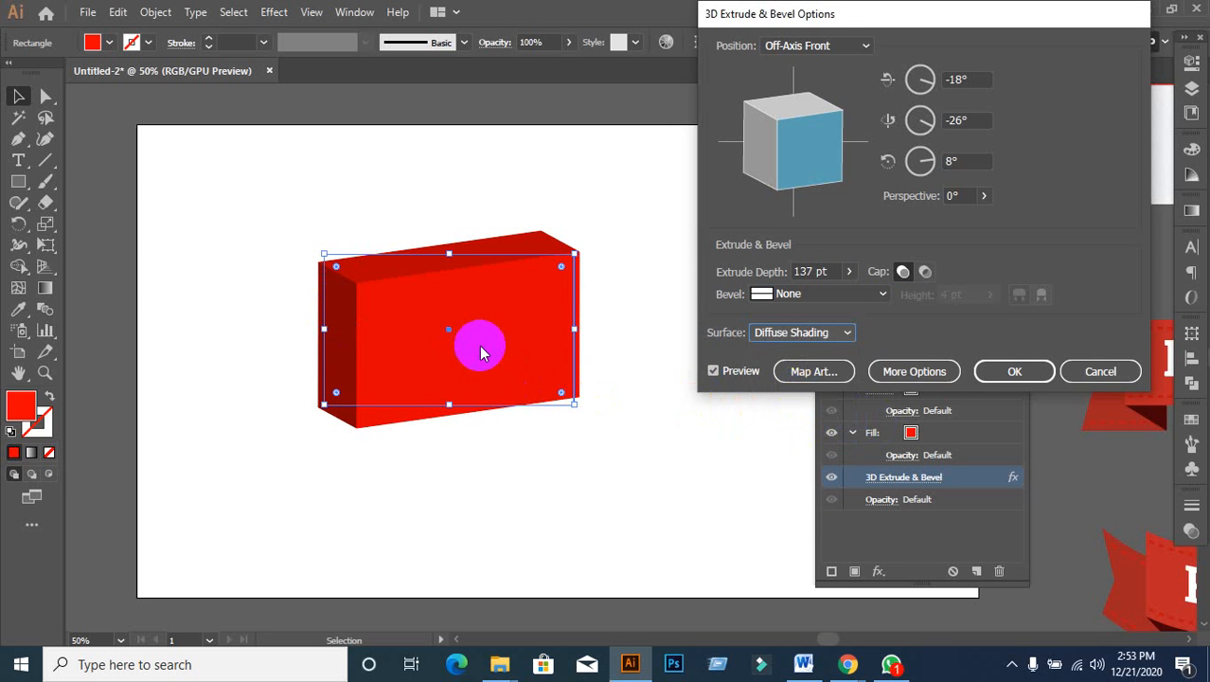
pyautogui.click(843, 334)
pyautogui.click(796, 371)
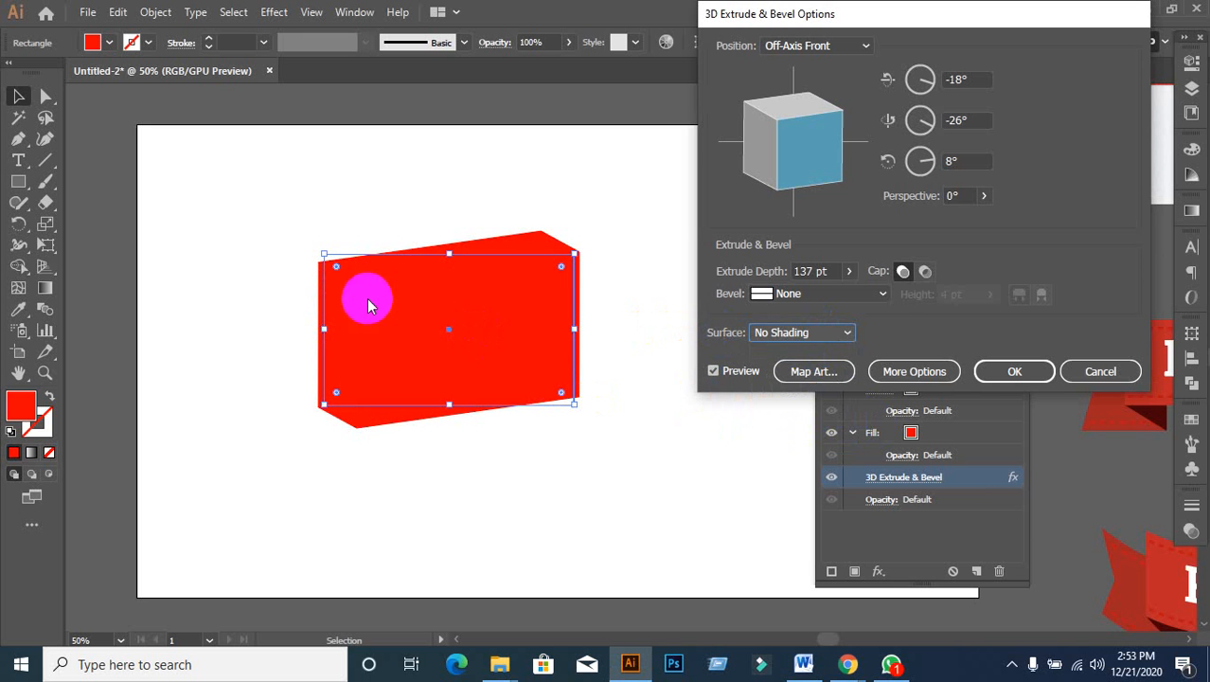
pyautogui.click(814, 333)
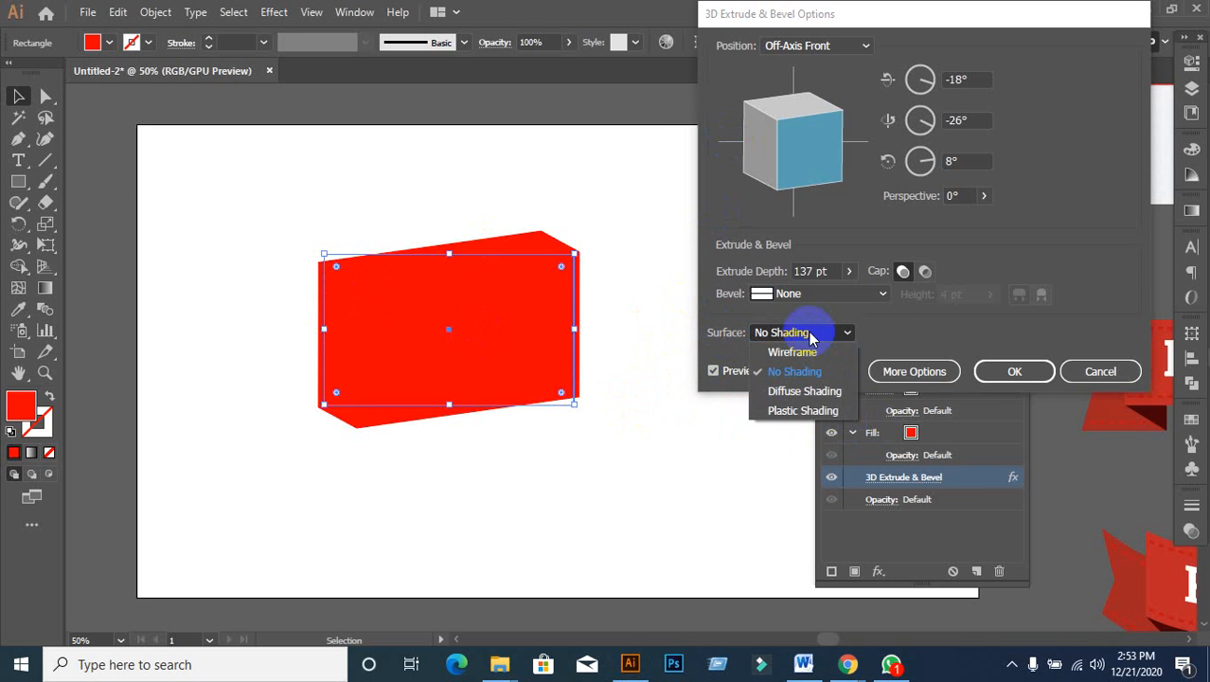
pyautogui.click(821, 411)
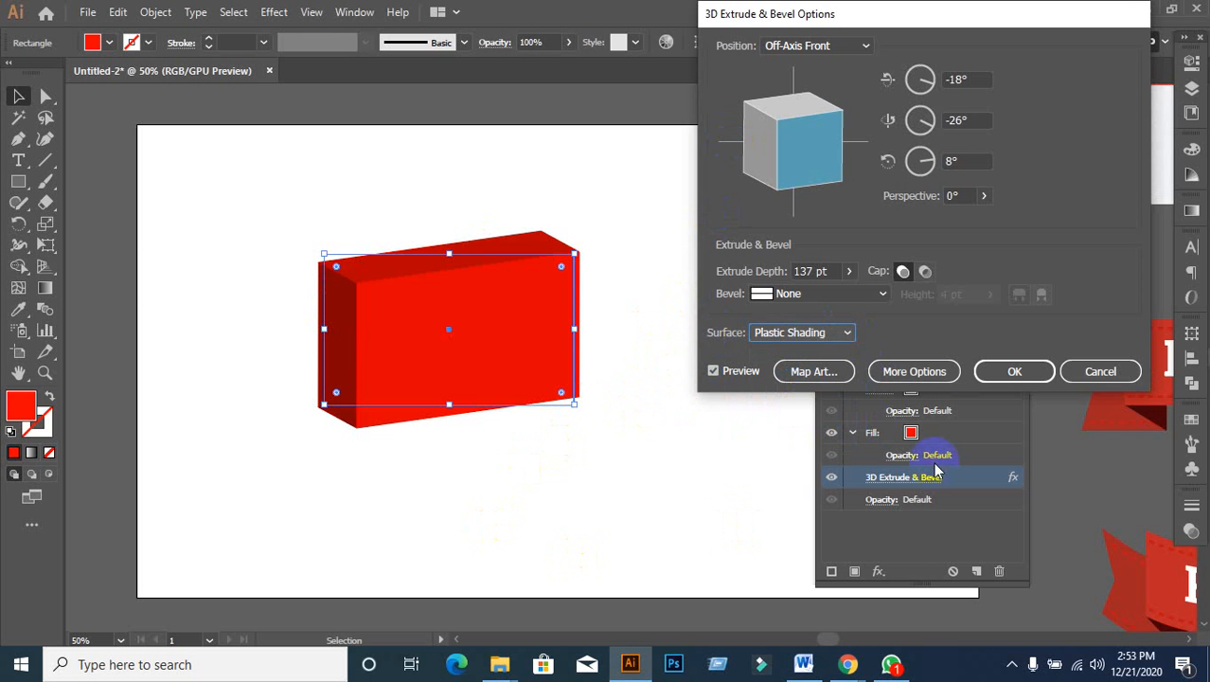
# Step: Show the additional surface options and try moving the light to the middle of the shading sphere and back
pyautogui.click(926, 374)
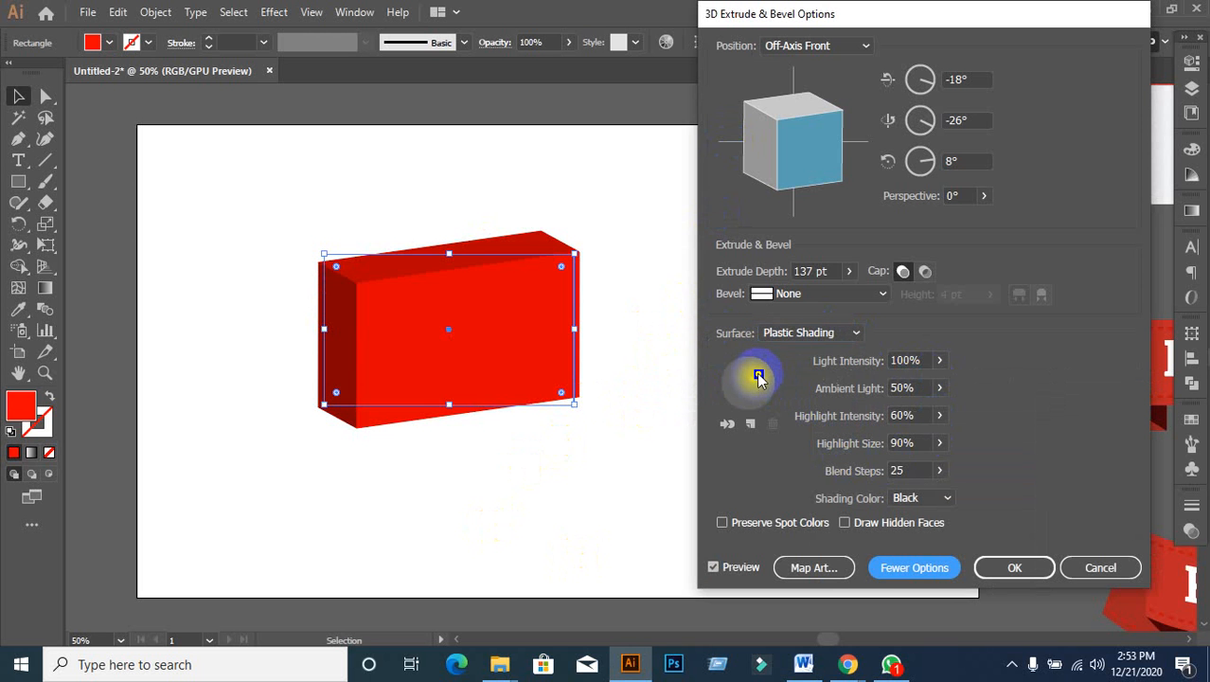
pyautogui.moveTo(754, 384); pyautogui.dragTo(745, 382)
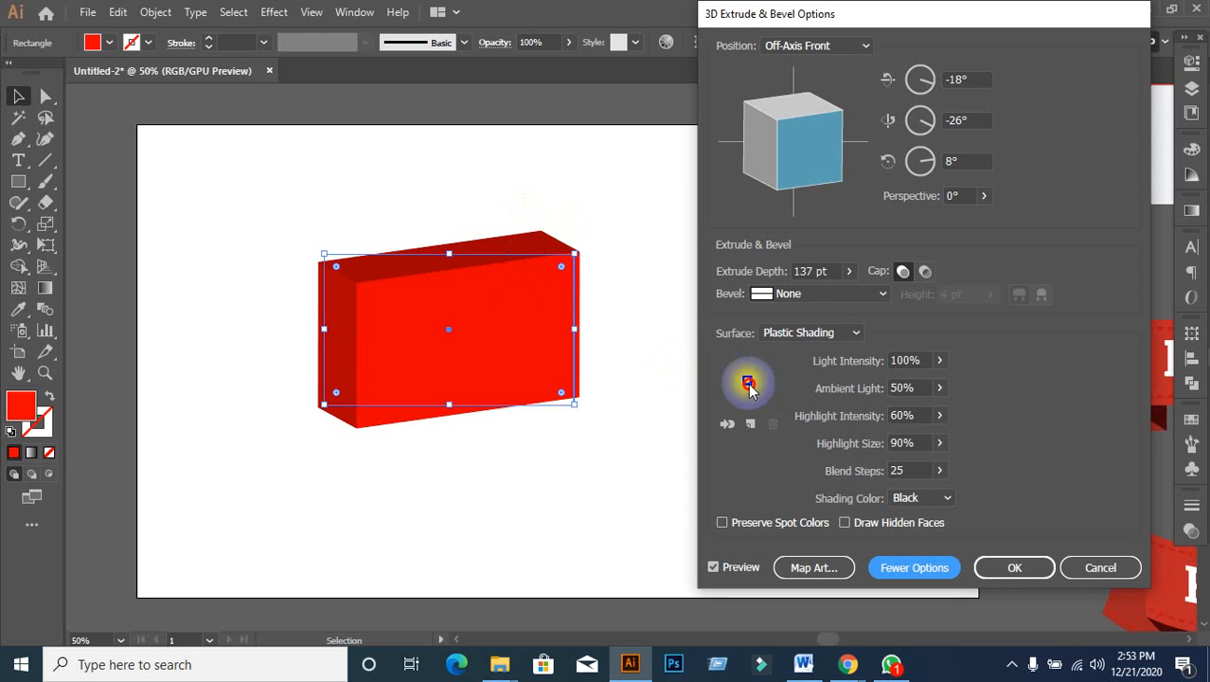
pyautogui.moveTo(748, 384)
pyautogui.mouseDown()
pyautogui.moveTo(726, 375)
pyautogui.moveTo(756, 371)
pyautogui.moveTo(764, 395)
pyautogui.moveTo(743, 396)
pyautogui.moveTo(757, 374)
pyautogui.mouseUp()
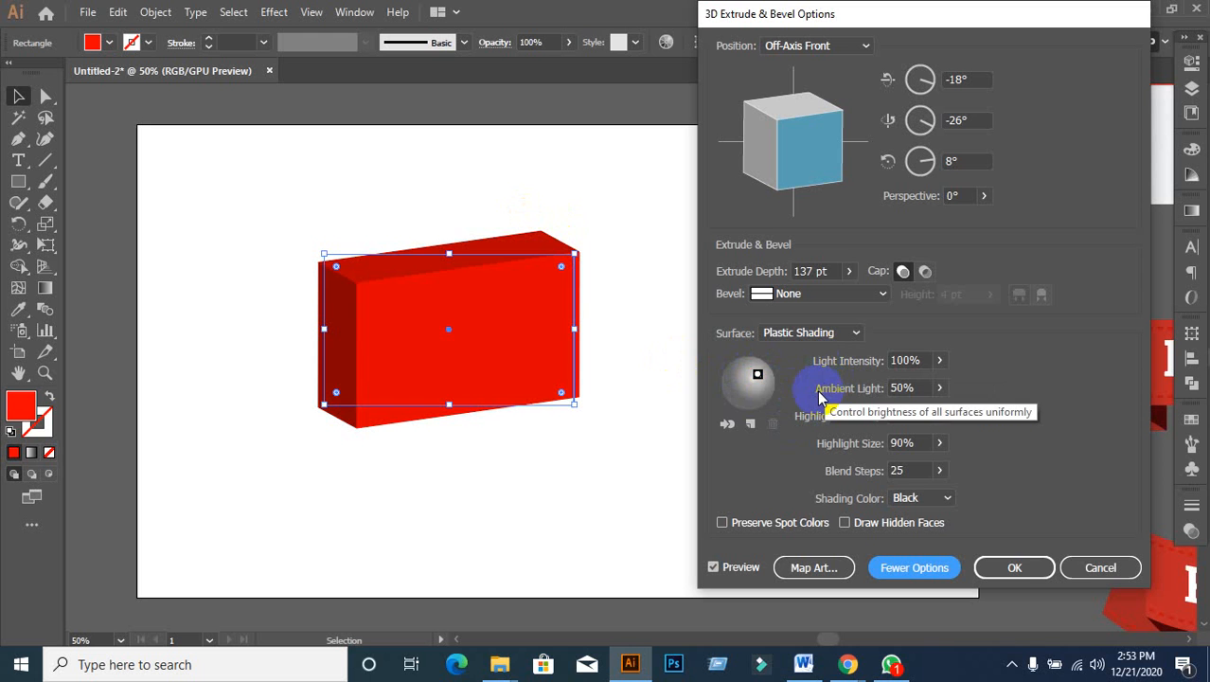
# Step: Try a second light on the shading sphere, varying the light positions and the light intensity, and delete the added light
pyautogui.click(753, 426)
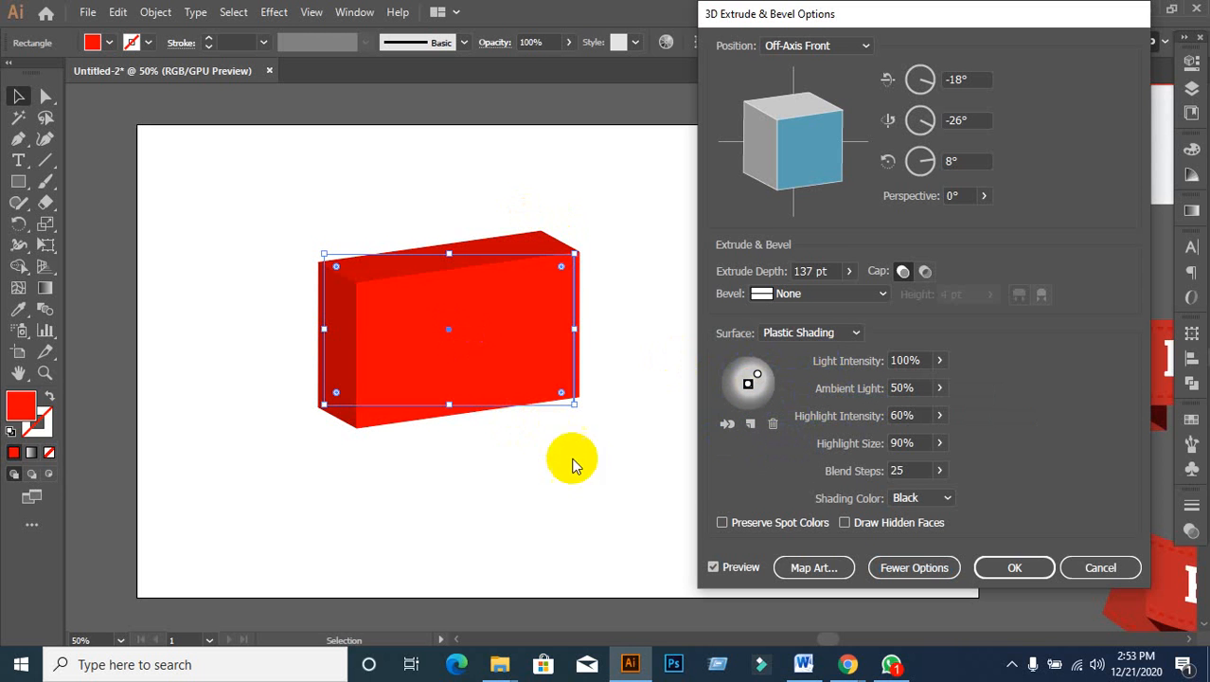
pyautogui.click(758, 377)
pyautogui.moveTo(766, 379)
pyautogui.mouseDown()
pyautogui.moveTo(760, 388)
pyautogui.moveTo(759, 366)
pyautogui.mouseUp()
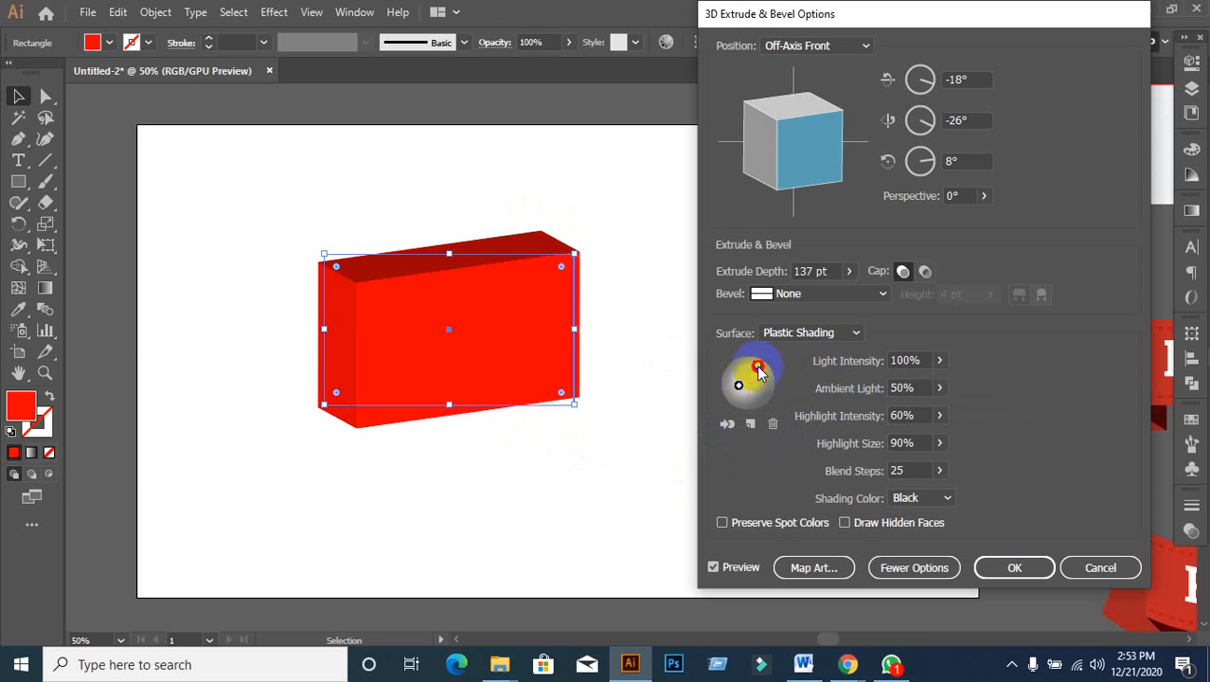
pyautogui.click(915, 361)
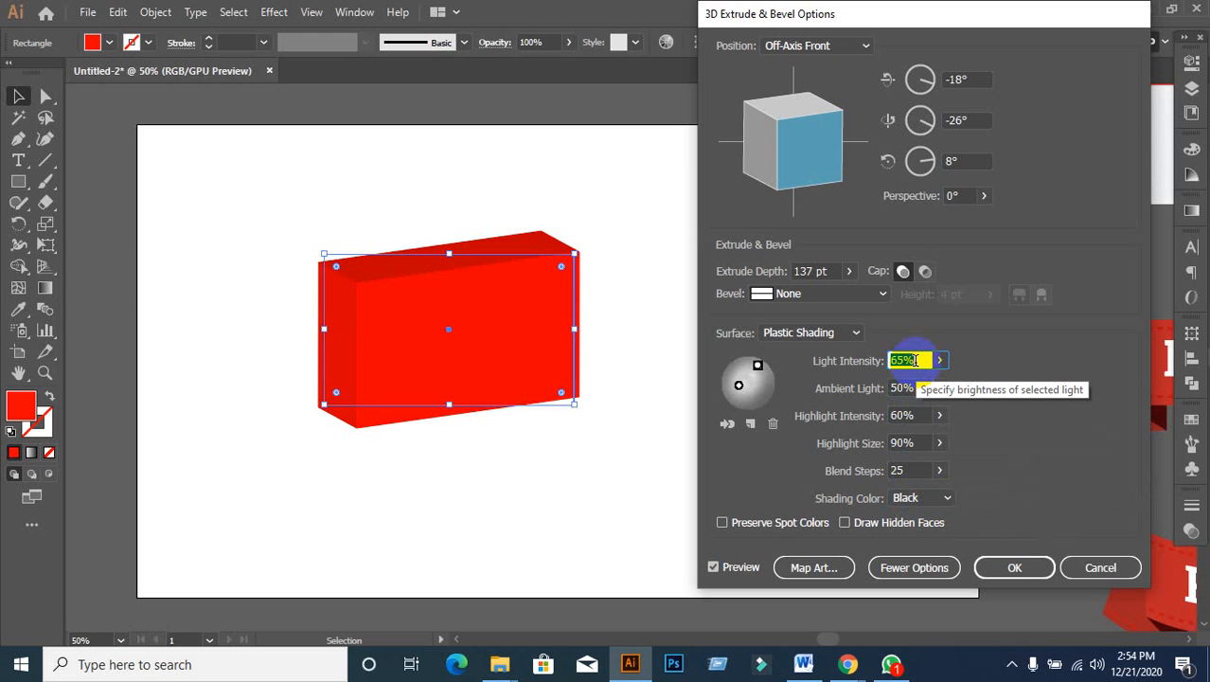
pyautogui.scroll(8, 915, 361)
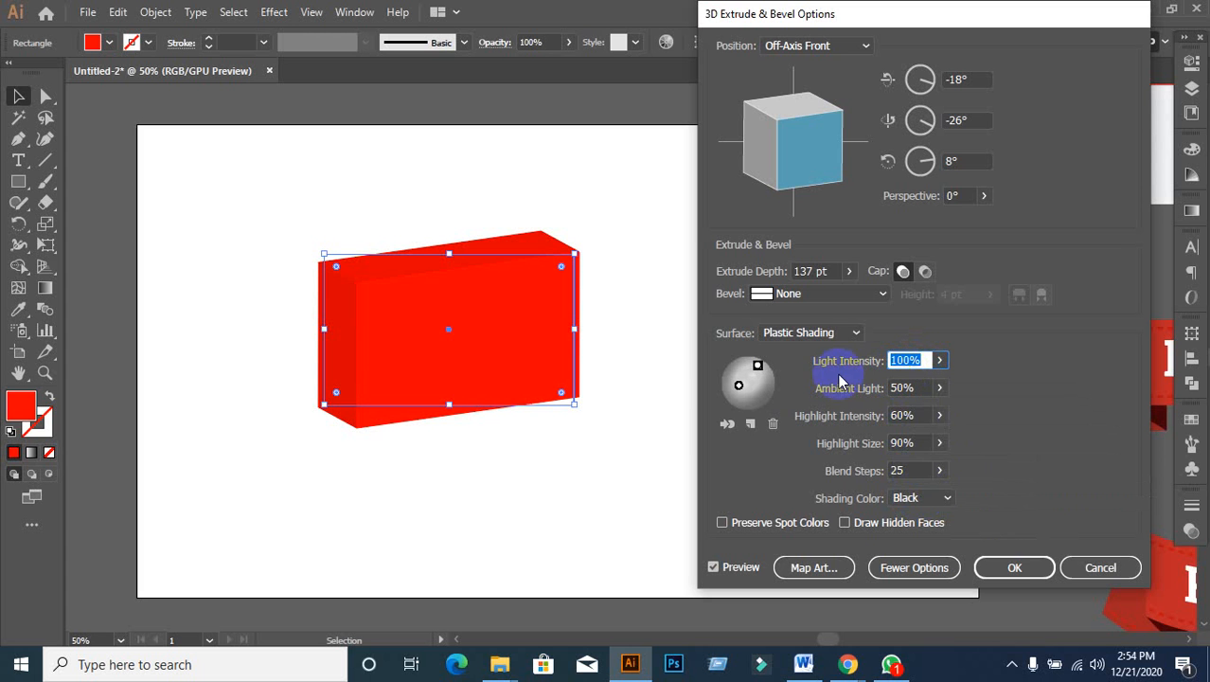
pyautogui.moveTo(750, 400); pyautogui.dragTo(751, 410)
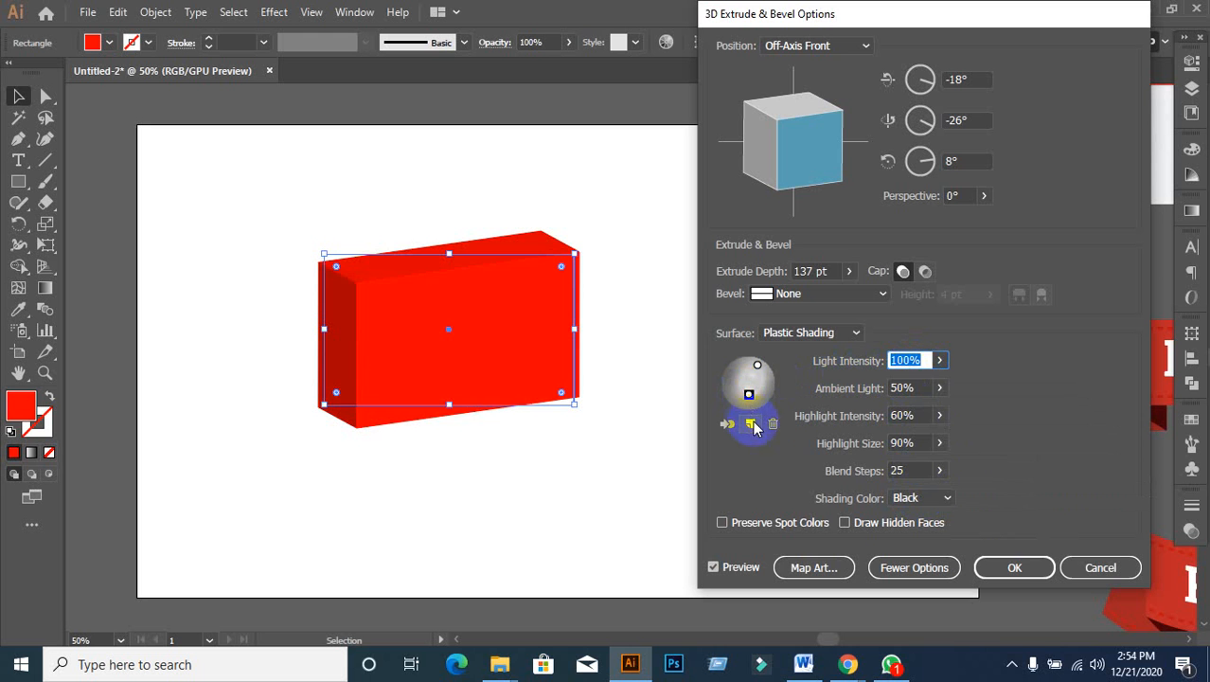
pyautogui.click(772, 423)
# Step: Move the remaining light near the center of the shading sphere and apply the 3D extrusion settings
pyautogui.moveTo(758, 365)
pyautogui.mouseDown()
pyautogui.moveTo(749, 354)
pyautogui.moveTo(750, 385)
pyautogui.mouseUp()
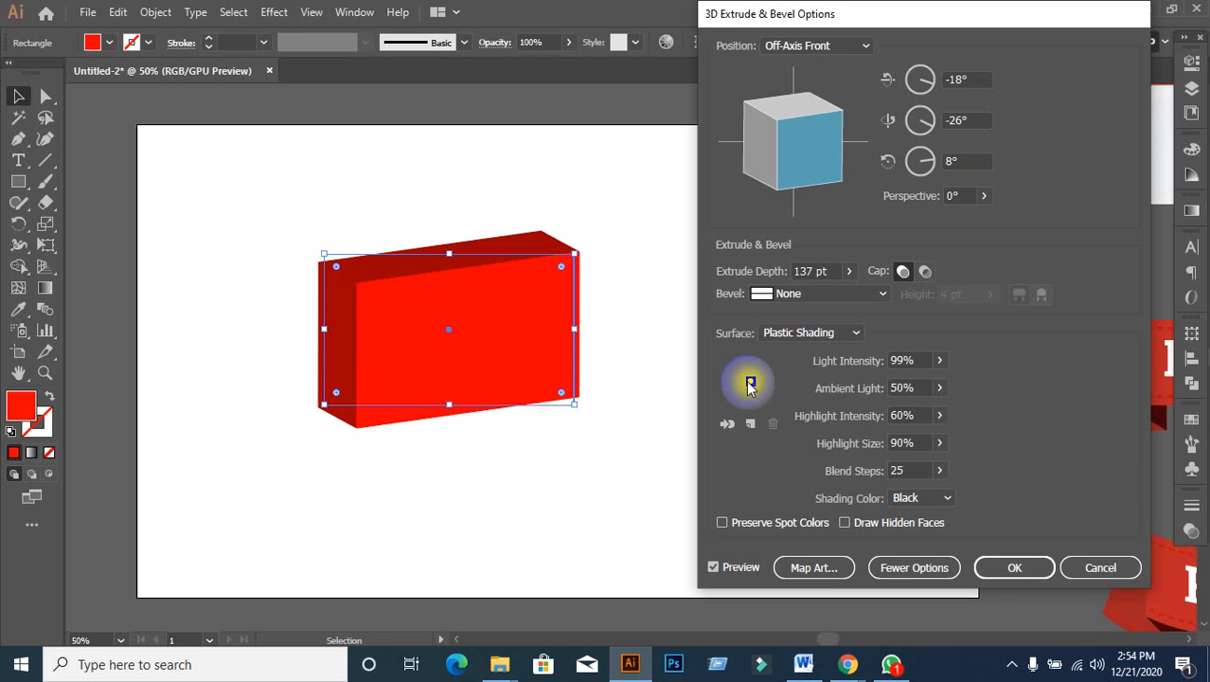
pyautogui.click(1014, 568)
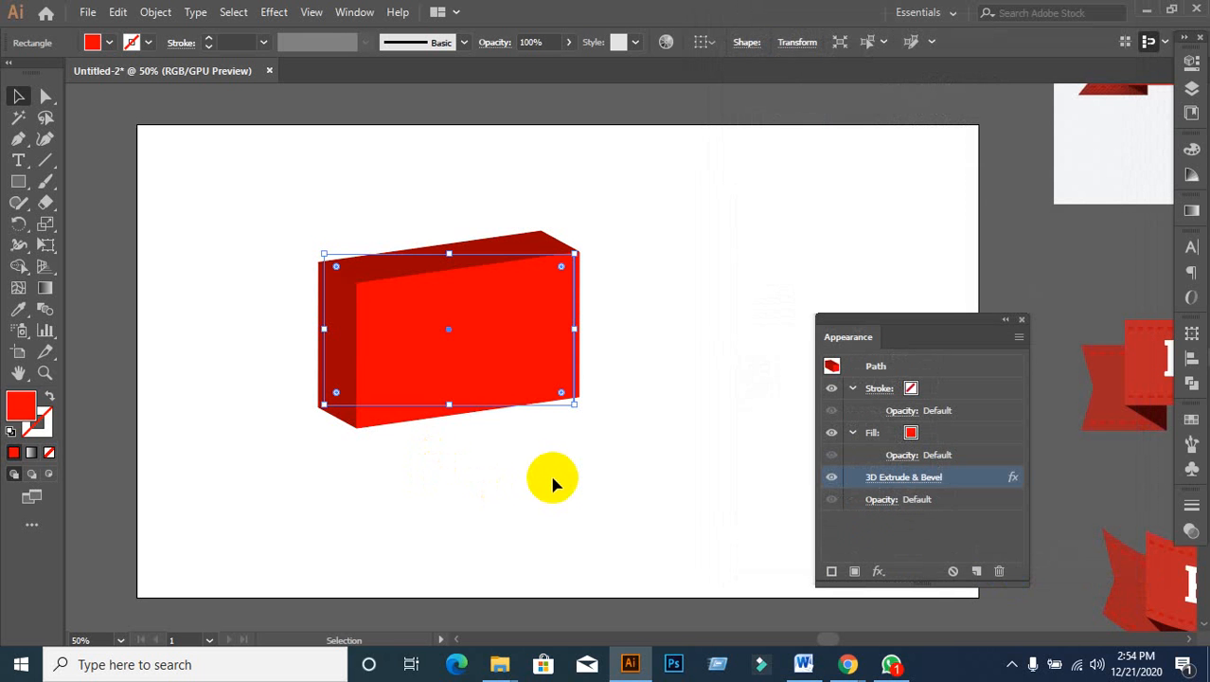
# Step: Expand the appearance of the 3D box, move it to the artboard's upper-right edge, and deselect it
pyautogui.click(168, 17)
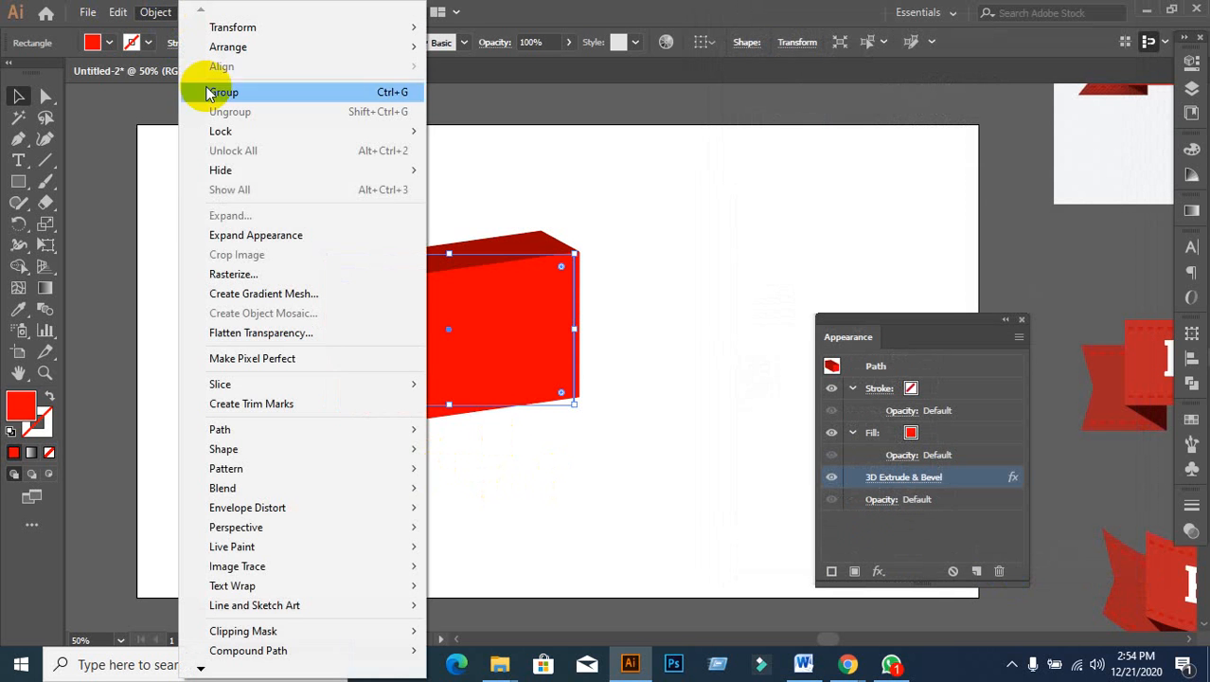
pyautogui.click(238, 236)
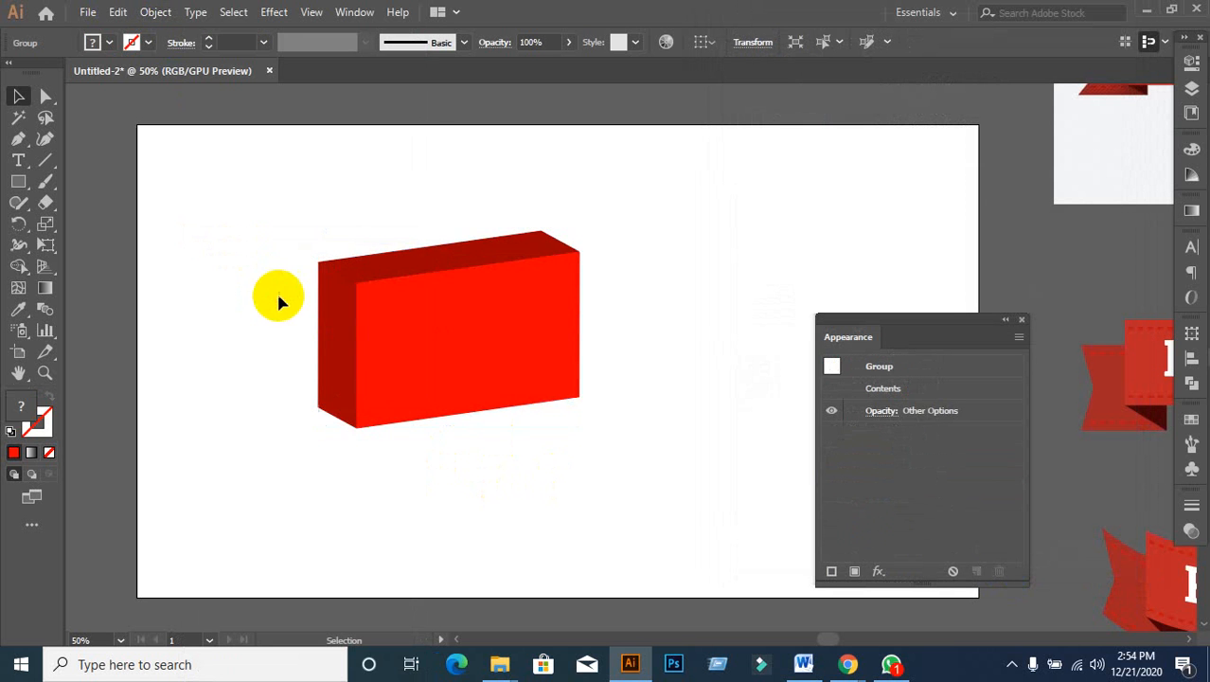
pyautogui.moveTo(413, 369); pyautogui.dragTo(880, 249)
pyautogui.click(616, 306)
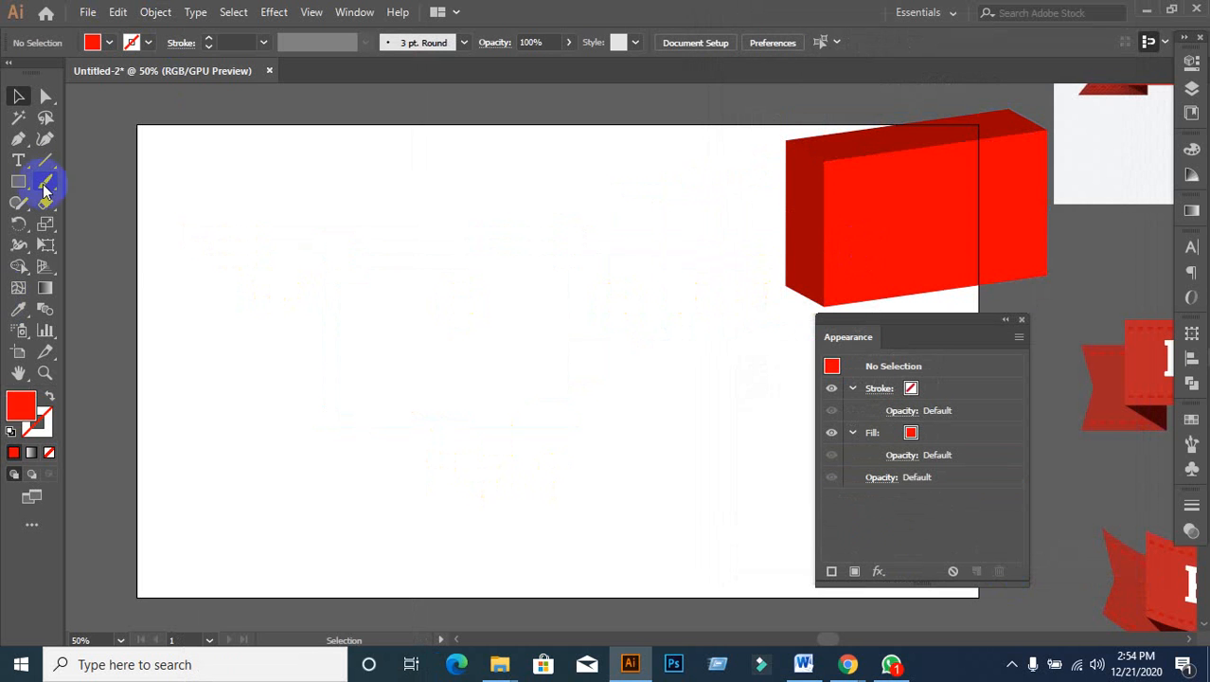
# Step: Draw a wide red rectangle on the artboard's left half, discarding the first square attempt, and deselect it
pyautogui.click(20, 184)
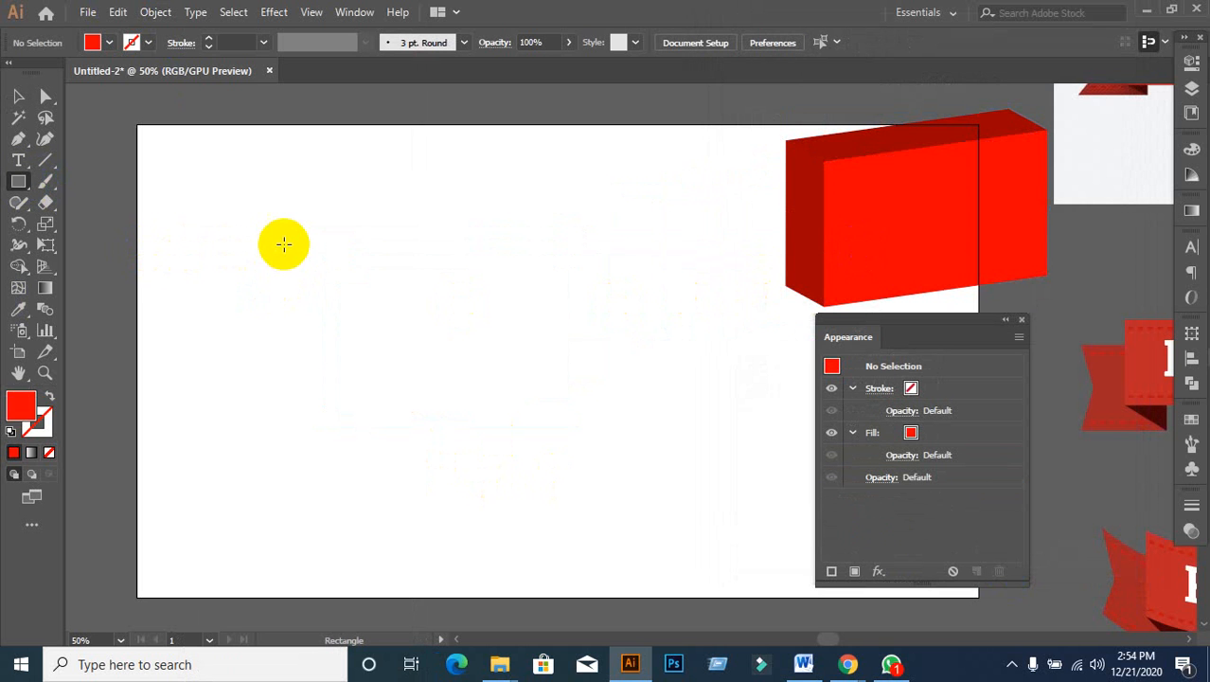
pyautogui.moveTo(232, 241); pyautogui.dragTo(471, 350)
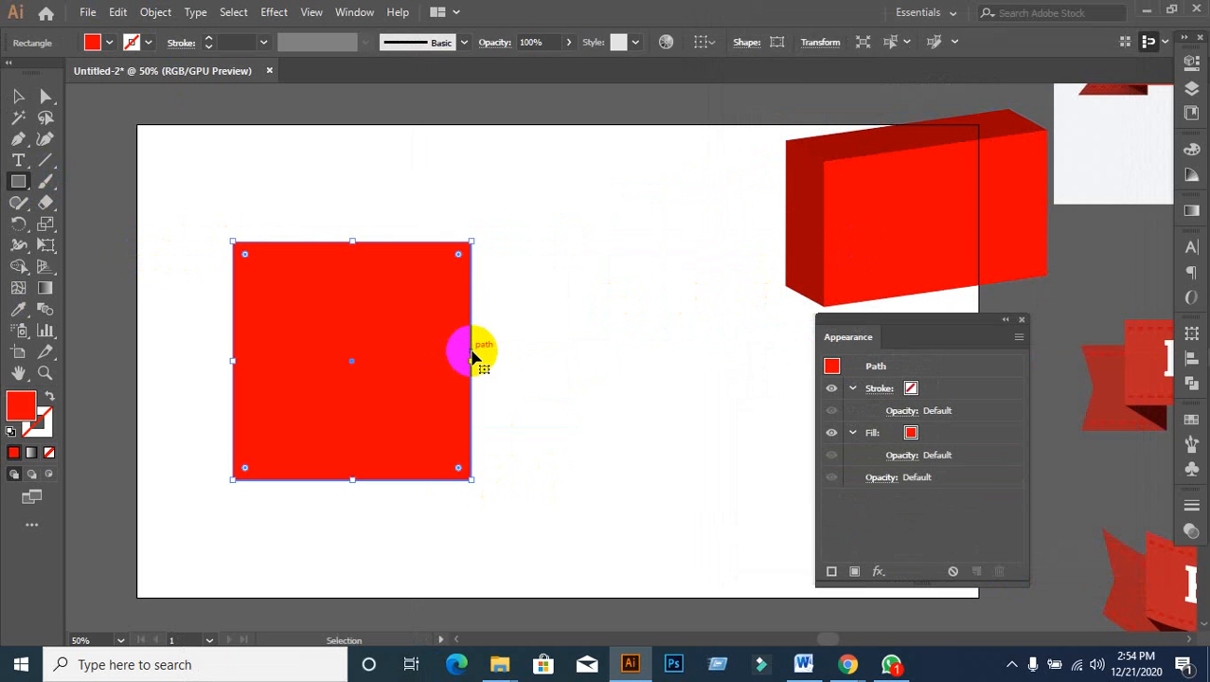
pyautogui.press('Delete')
pyautogui.moveTo(264, 219); pyautogui.dragTo(569, 397)
pyautogui.click(18, 95)
pyautogui.click(86, 152)
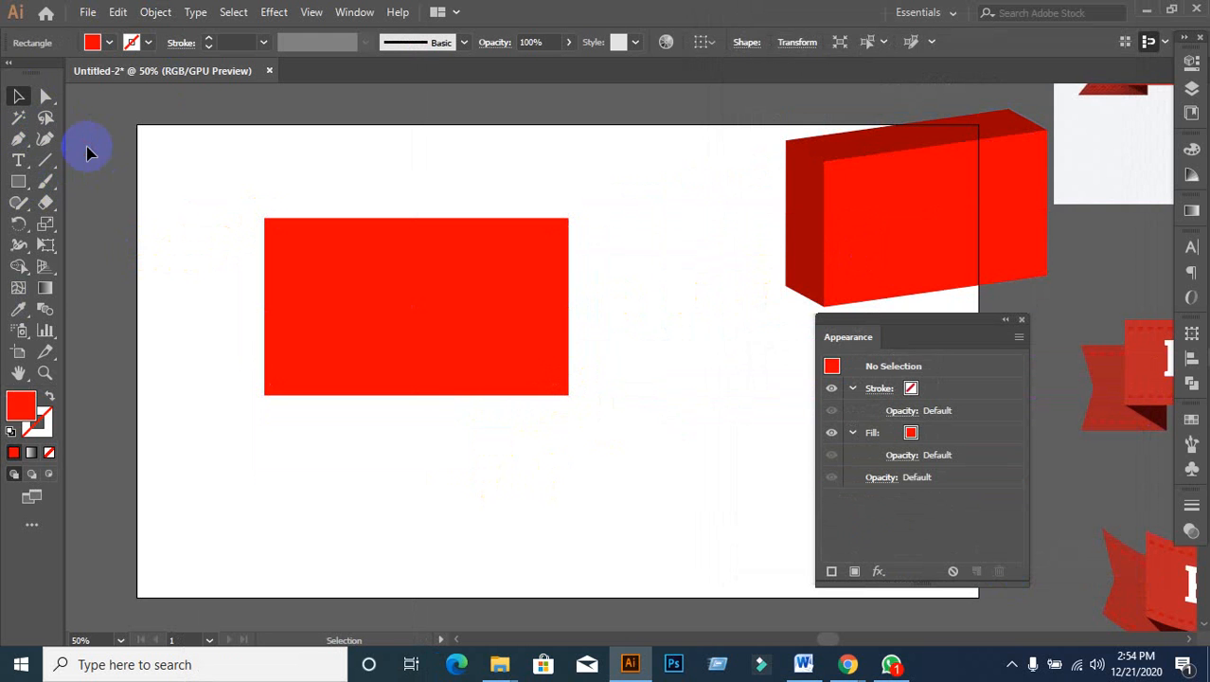
# Step: Draw a circle from its center inside the red rectangle, fill it white, and deselect it
pyautogui.moveTo(29, 194); pyautogui.dragTo(106, 224)
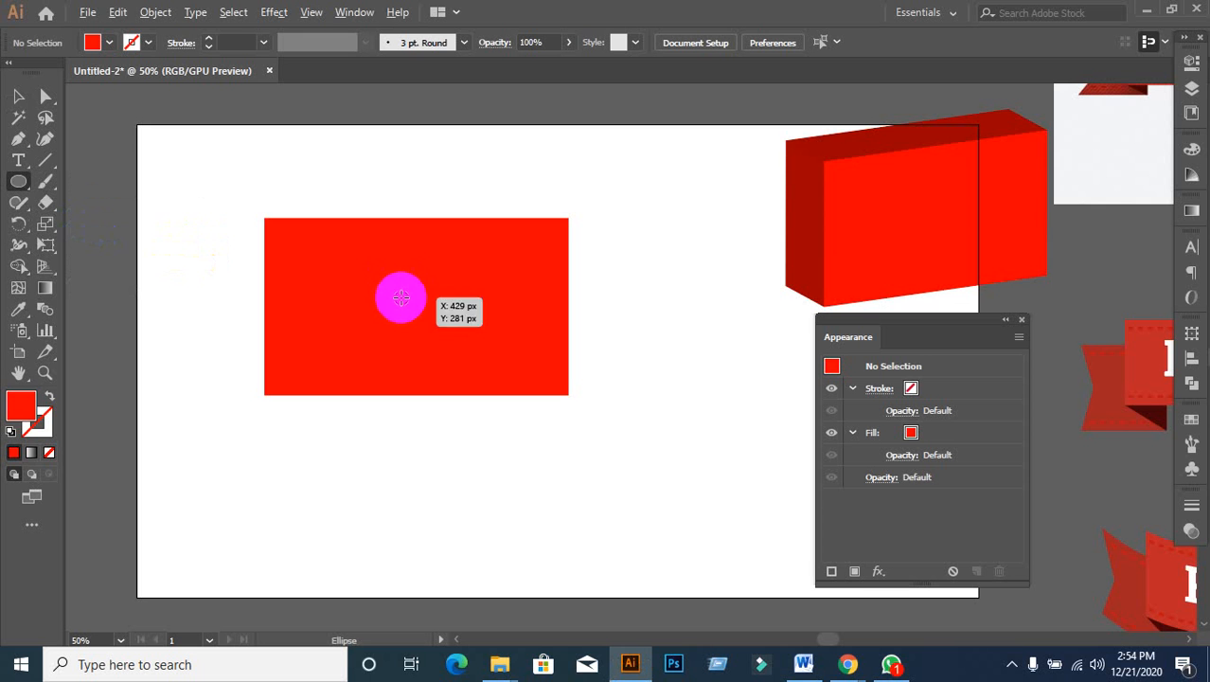
pyautogui.moveTo(401, 297); pyautogui.dragTo(442, 337)
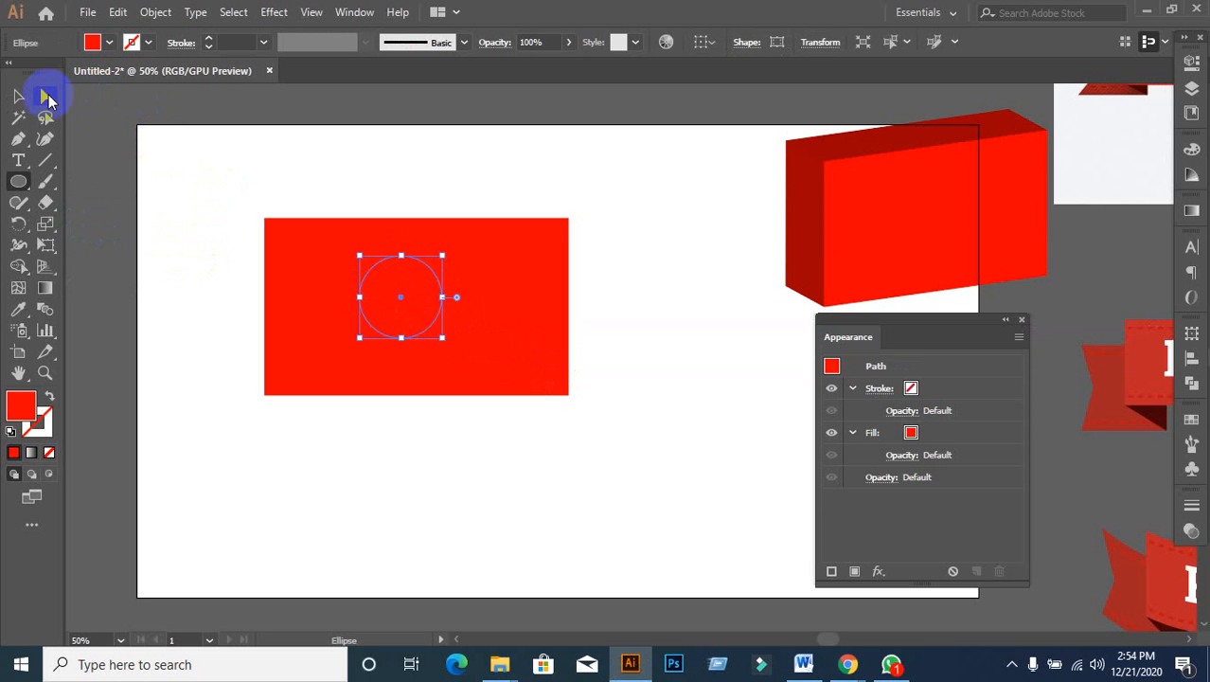
pyautogui.click(18, 96)
pyautogui.click(106, 44)
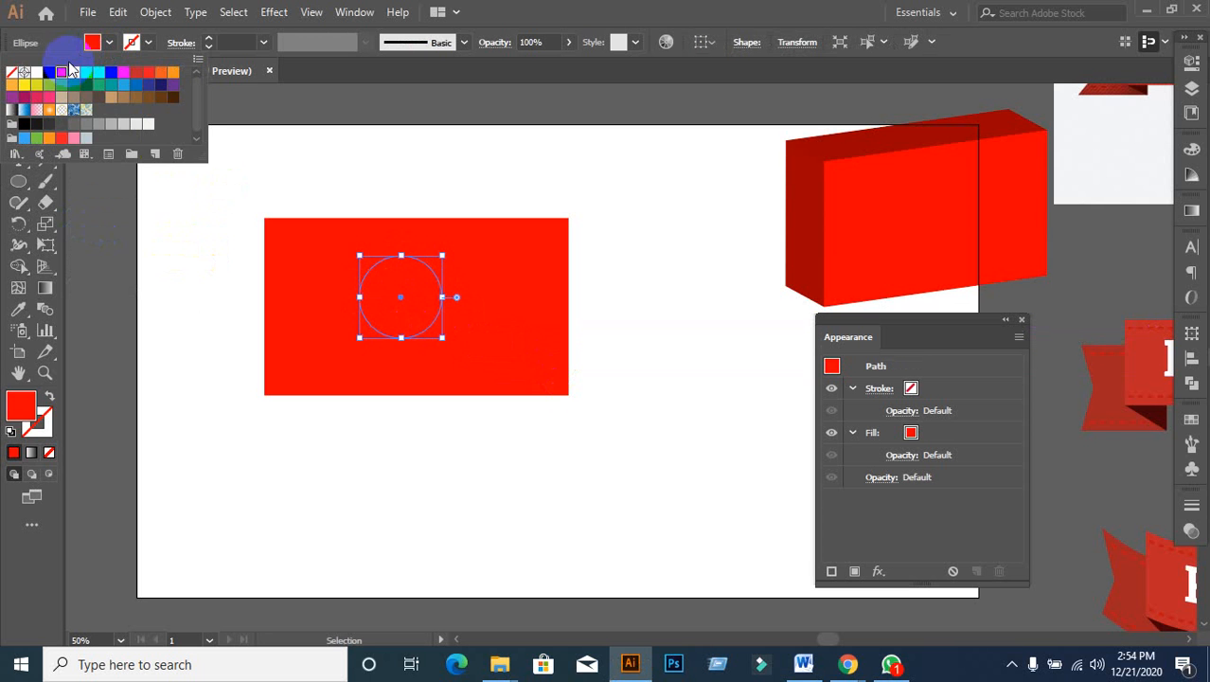
pyautogui.click(38, 75)
pyautogui.click(297, 171)
pyautogui.click(438, 357)
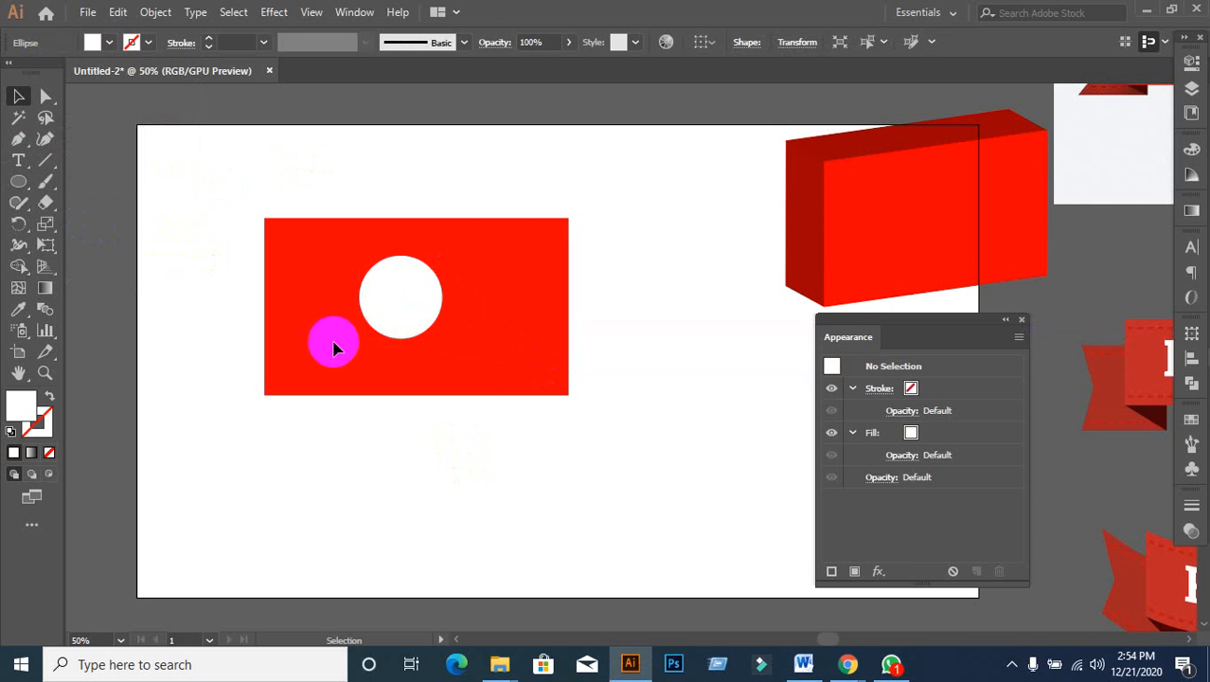
# Step: Move the white circle lower within the rectangle, then align both shapes to each other's vertical and horizontal centers and deselect them
pyautogui.moveTo(384, 303); pyautogui.dragTo(411, 326)
pyautogui.keyDown('shift'); pyautogui.click(484, 371); pyautogui.keyUp('shift')
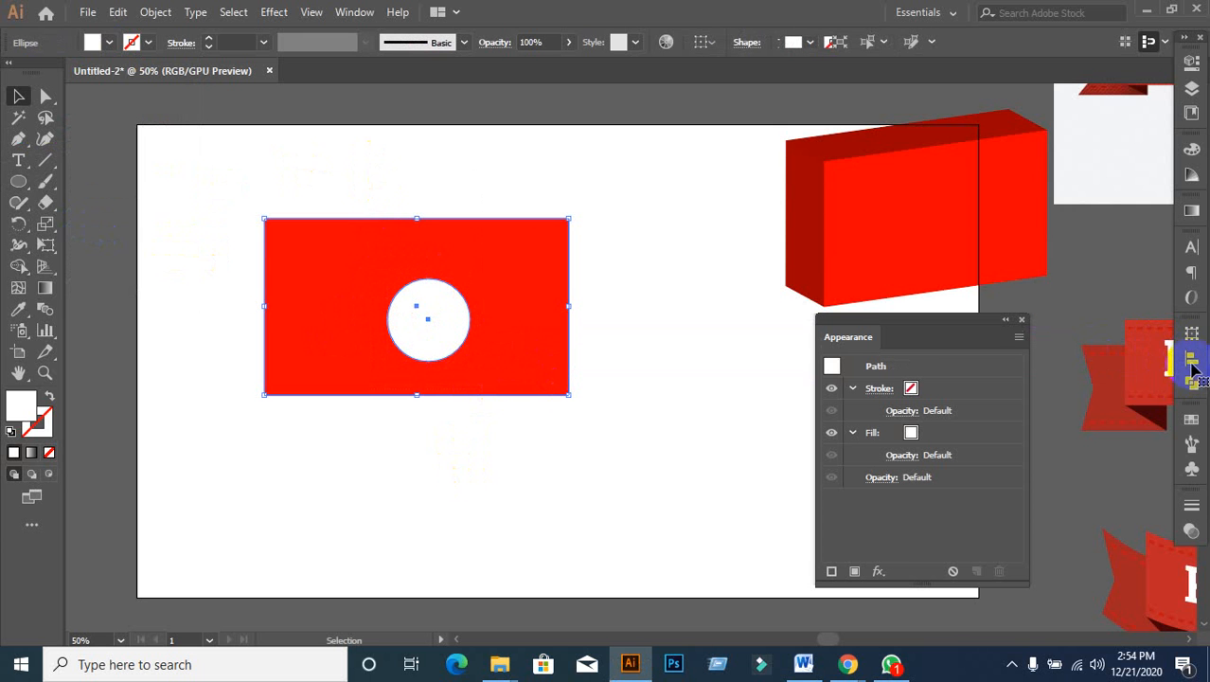
pyautogui.click(1192, 360)
pyautogui.click(1192, 360)
pyautogui.click(1195, 364)
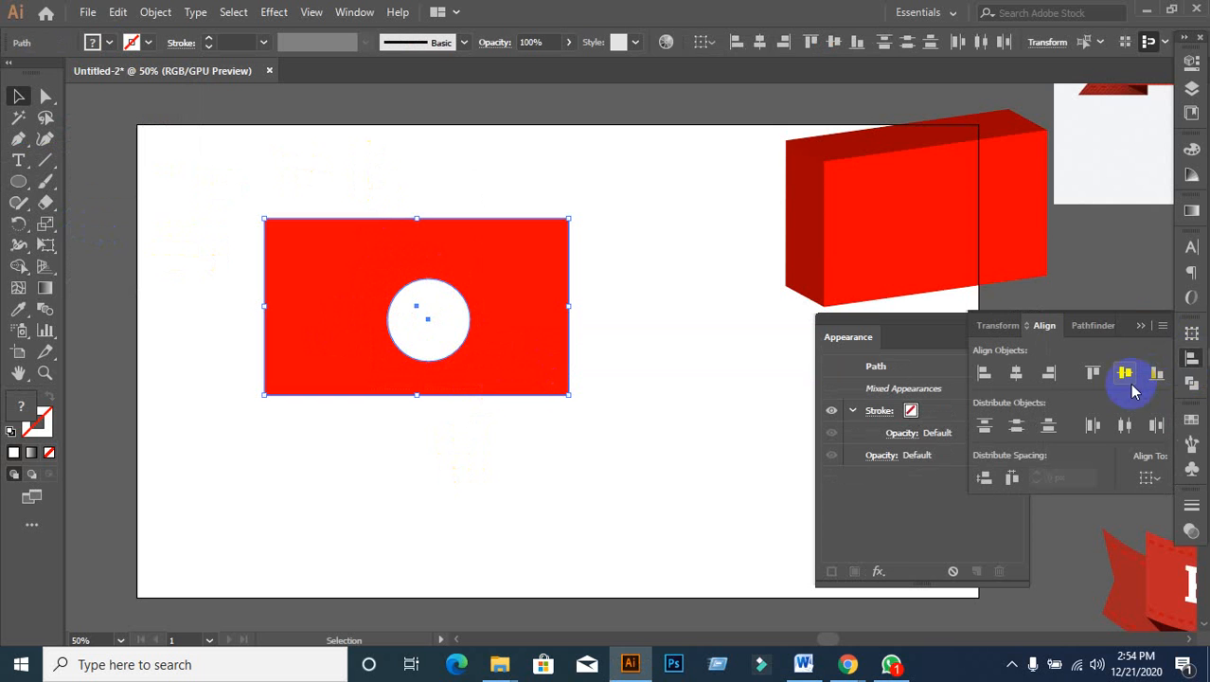
pyautogui.click(1125, 373)
pyautogui.click(1017, 373)
pyautogui.click(692, 381)
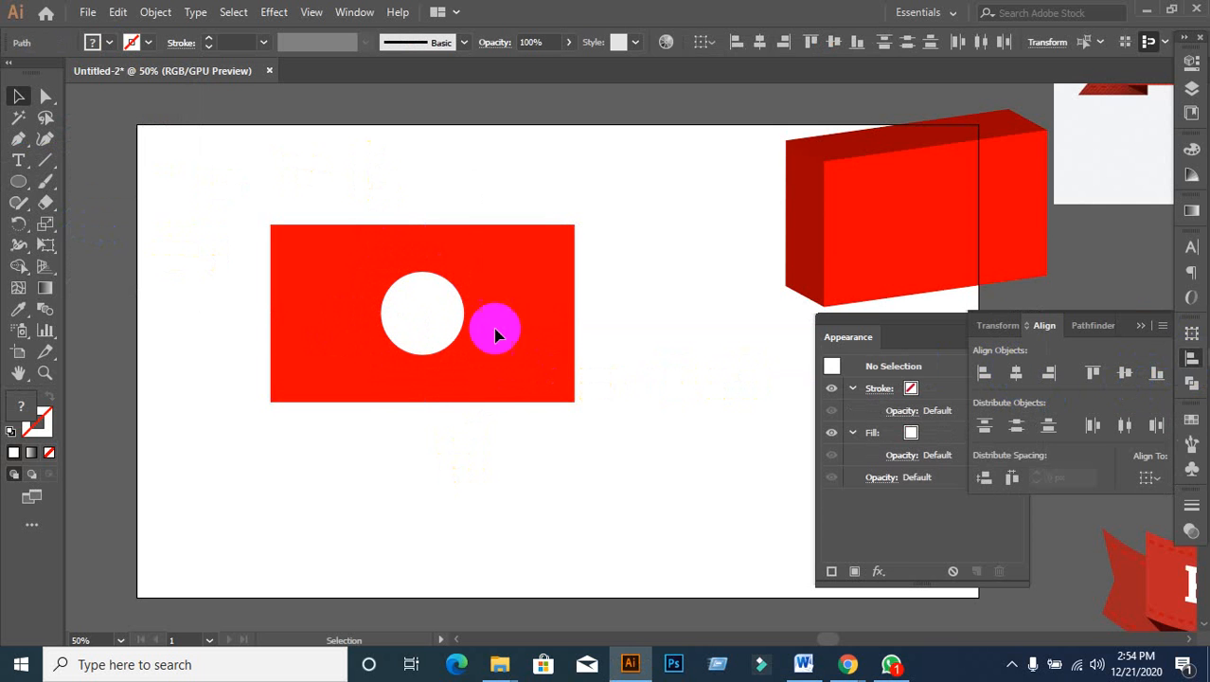
pyautogui.moveTo(345, 174); pyautogui.dragTo(440, 428)
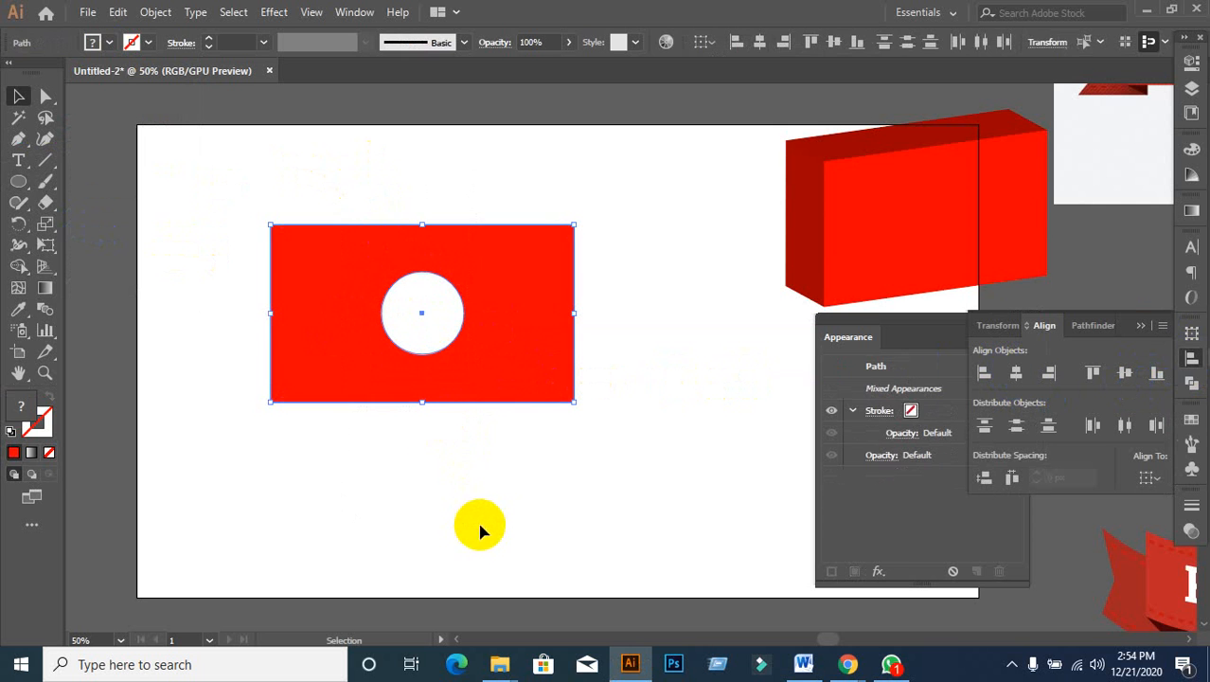
pyautogui.click(494, 485)
# Step: Change the circle's fill to green and deselect it
pyautogui.click(425, 313)
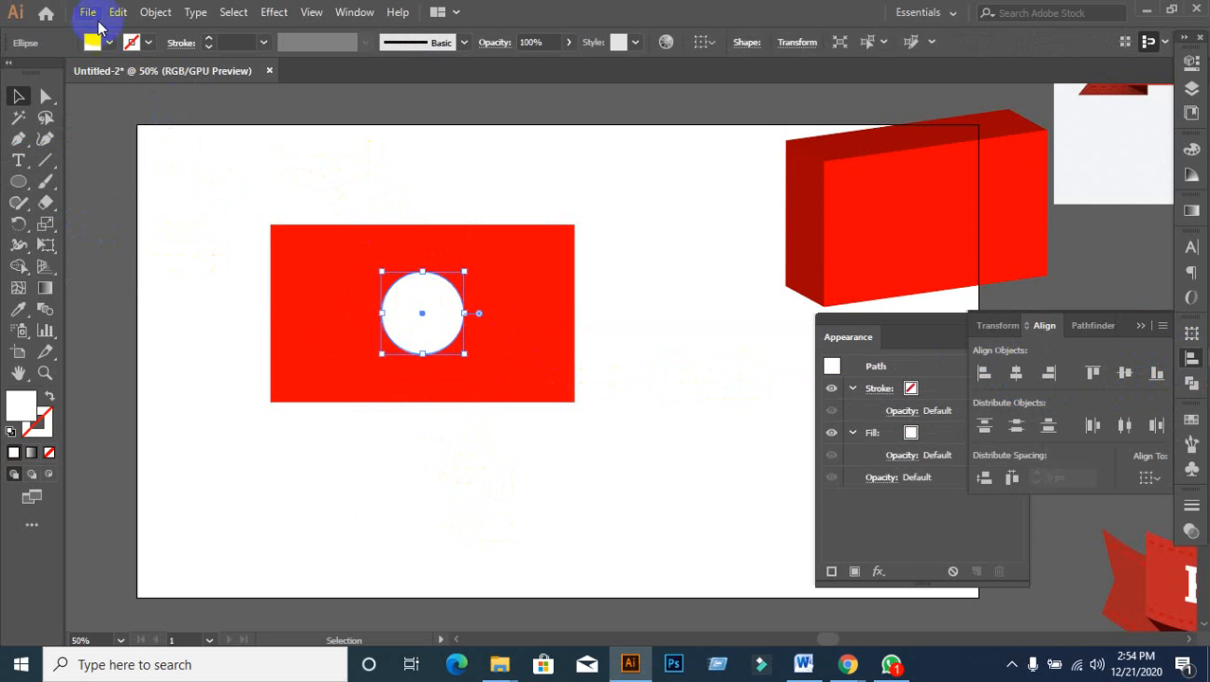
pyautogui.click(107, 44)
pyautogui.click(89, 74)
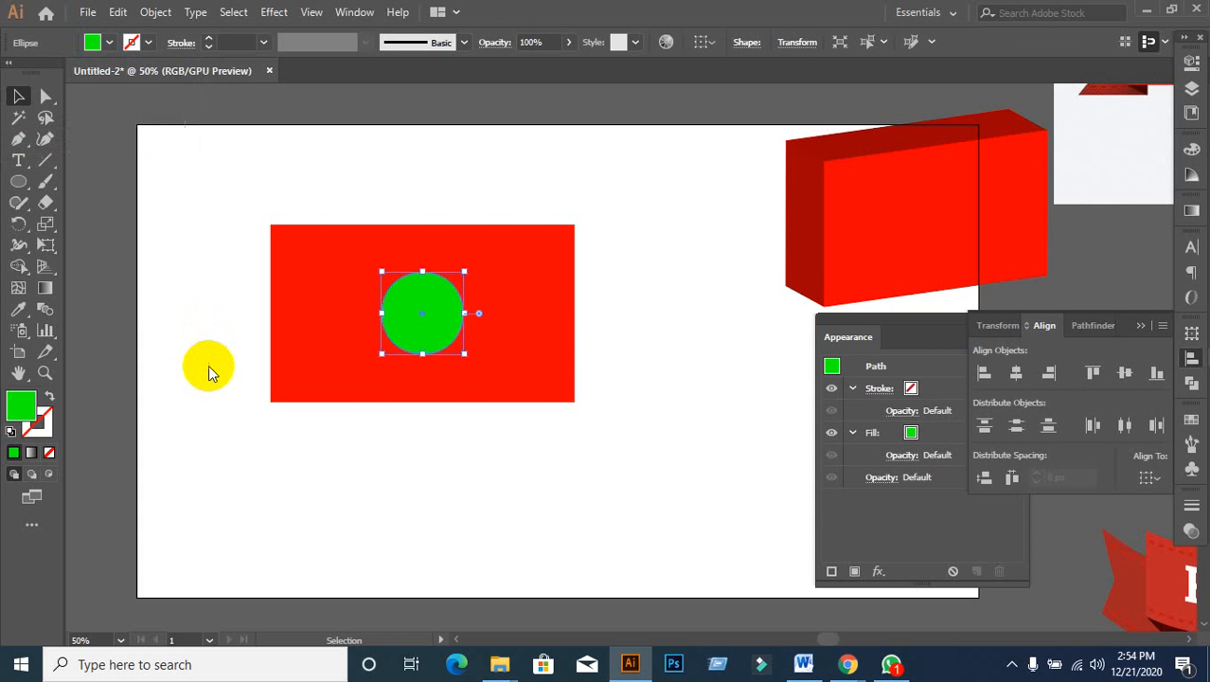
pyautogui.click(173, 256)
# Step: Cut the green circle out of the red rectangle with the Shape Builder tool and deselect the result
pyautogui.moveTo(162, 202); pyautogui.dragTo(656, 483)
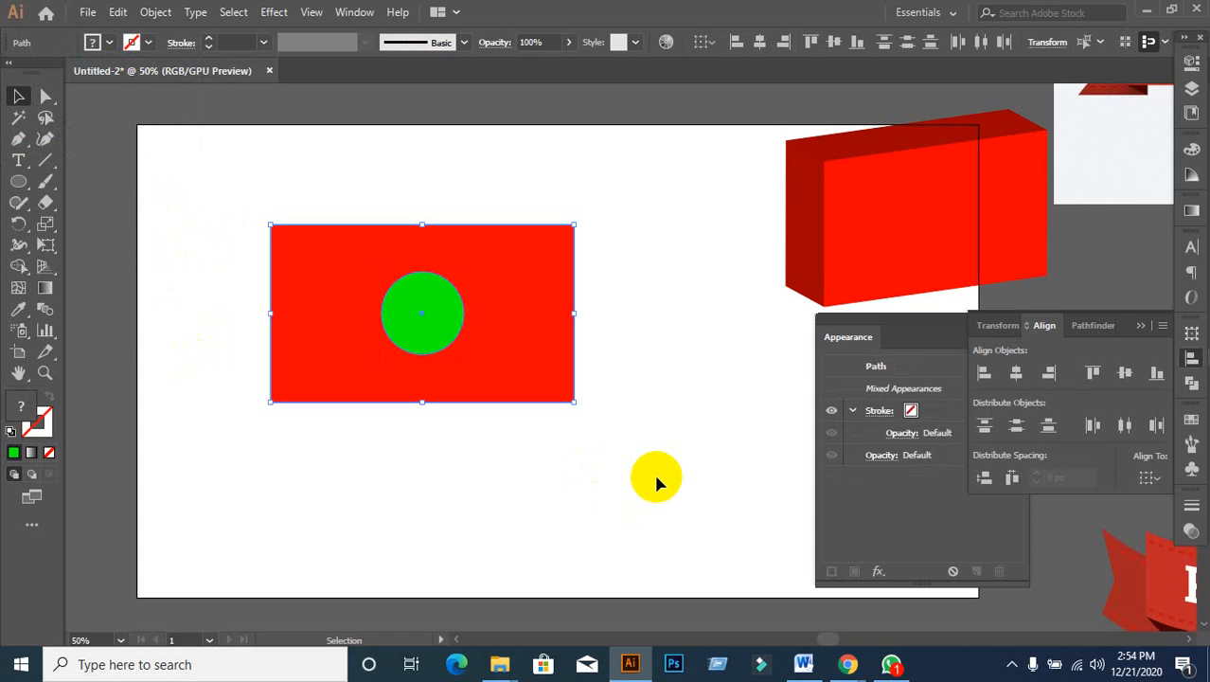
pyautogui.click(1192, 389)
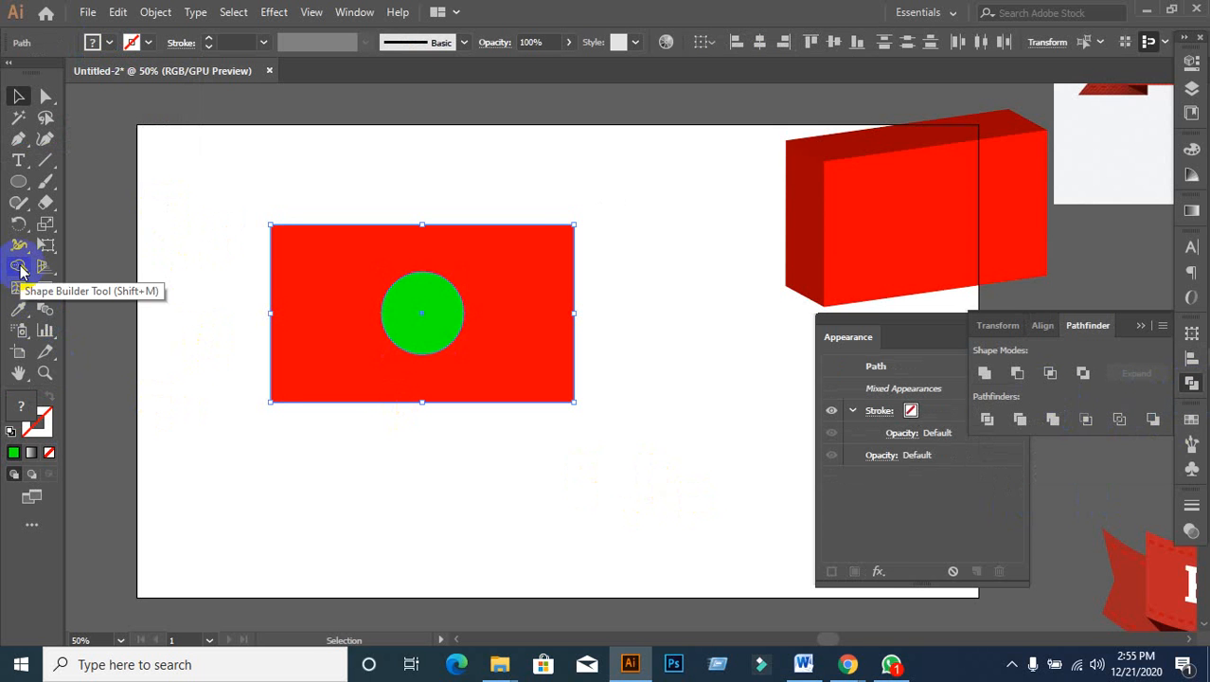
pyautogui.click(21, 268)
pyautogui.keyDown('alt'); pyautogui.click(403, 320); pyautogui.keyUp('alt')
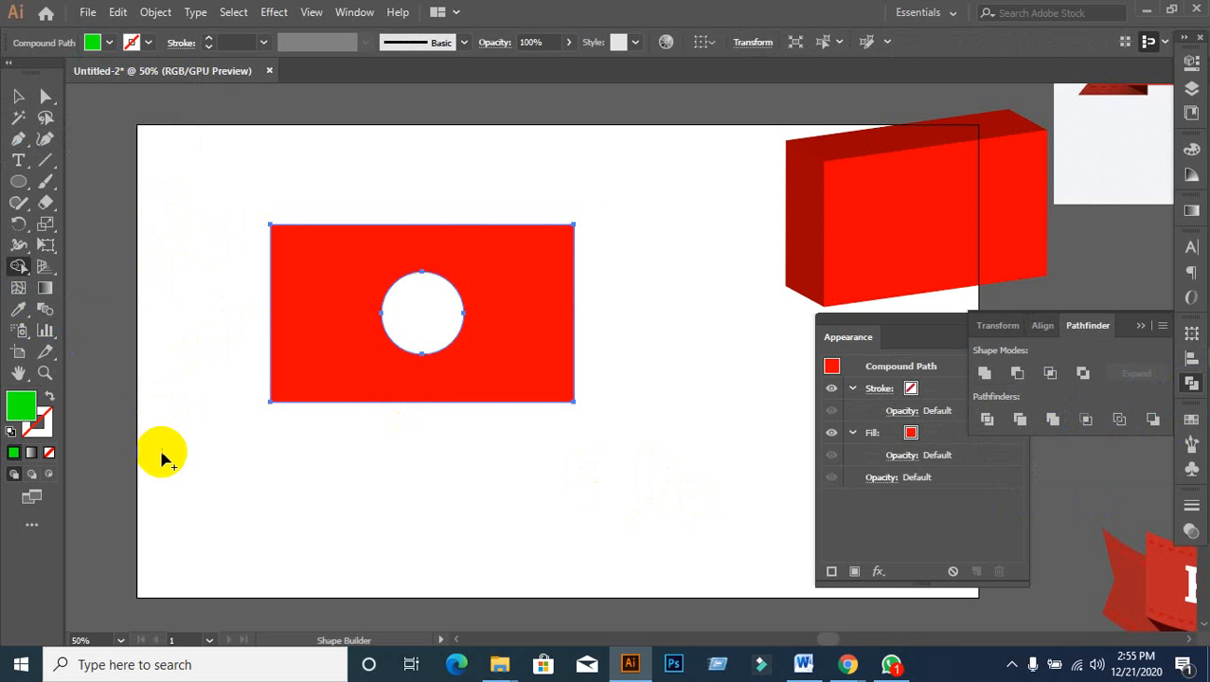
pyautogui.click(18, 96)
pyautogui.click(209, 190)
# Step: Start the 3D Extrude & Bevel effect on the rectangle with the hole and turn on its preview
pyautogui.click(502, 398)
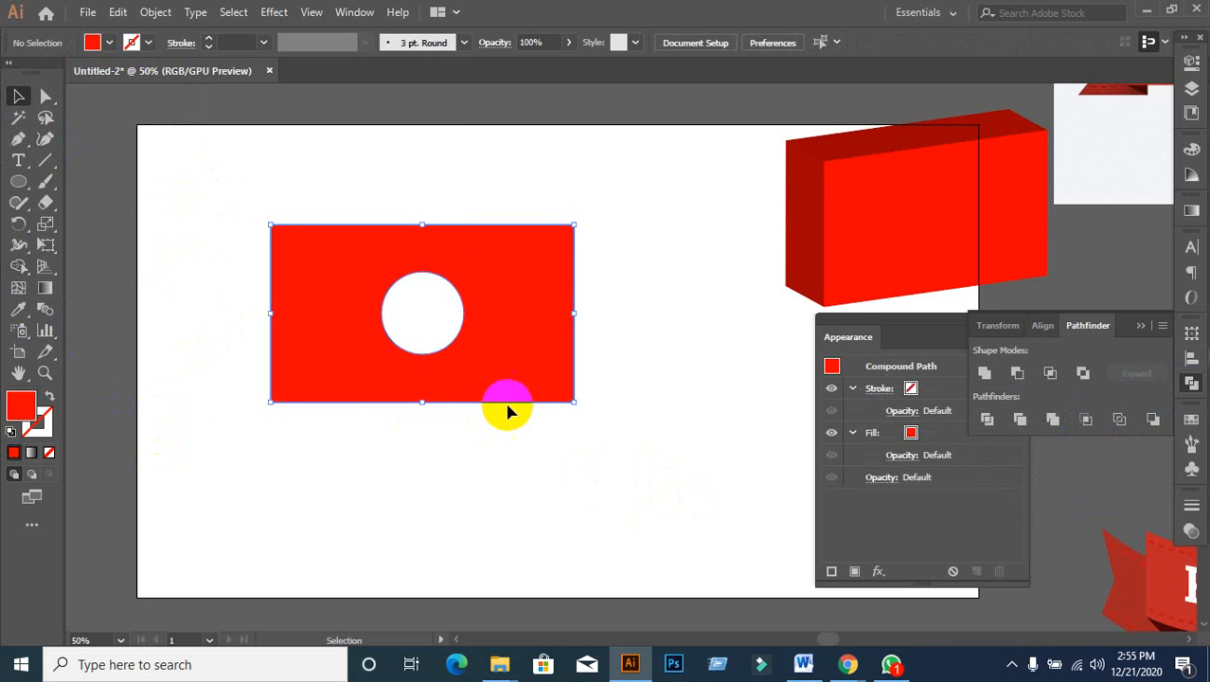
pyautogui.click(273, 13)
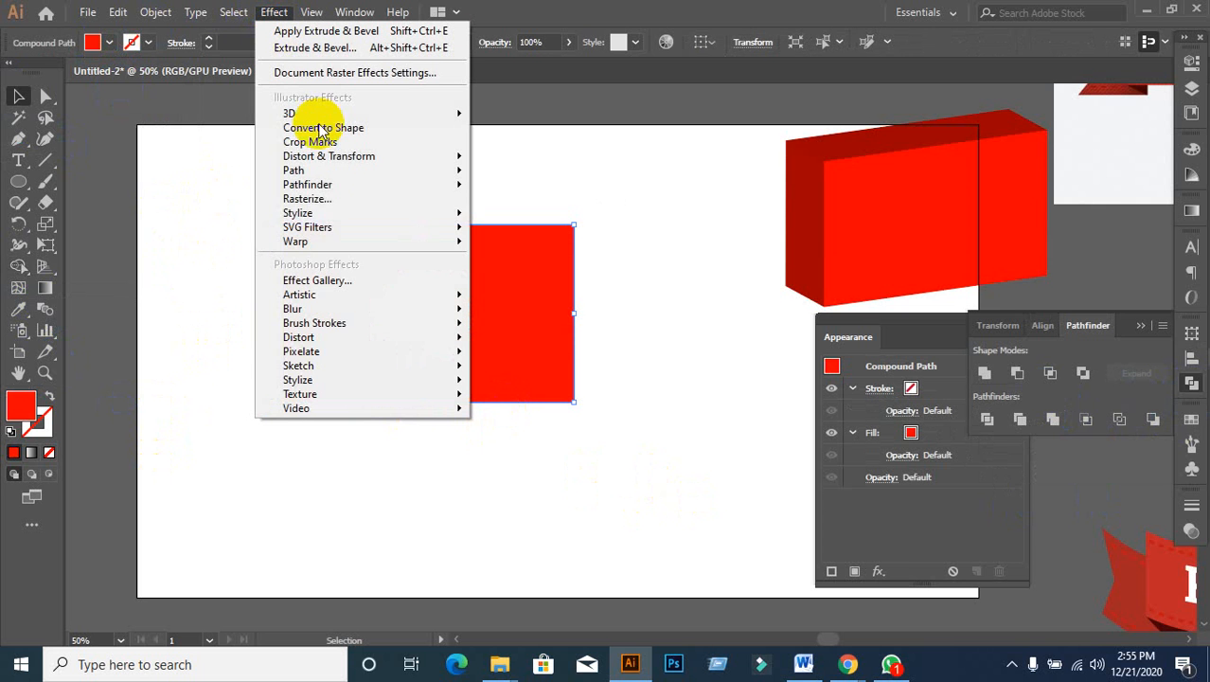
pyautogui.moveTo(319, 124)
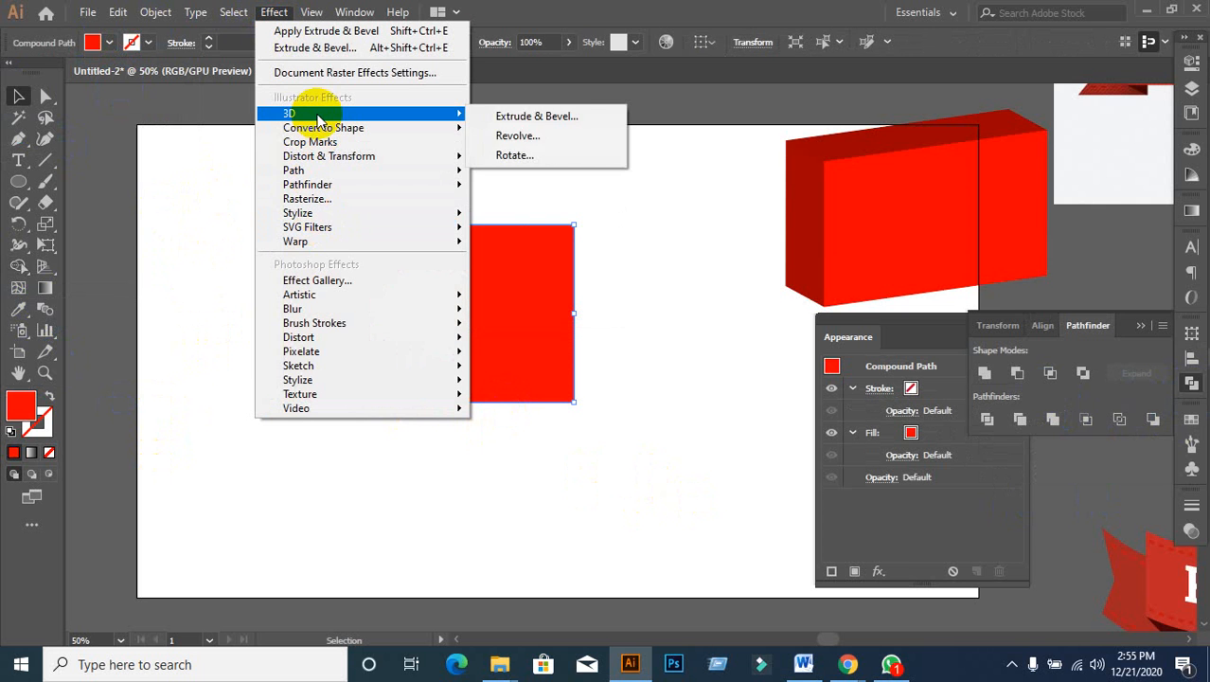
pyautogui.click(569, 119)
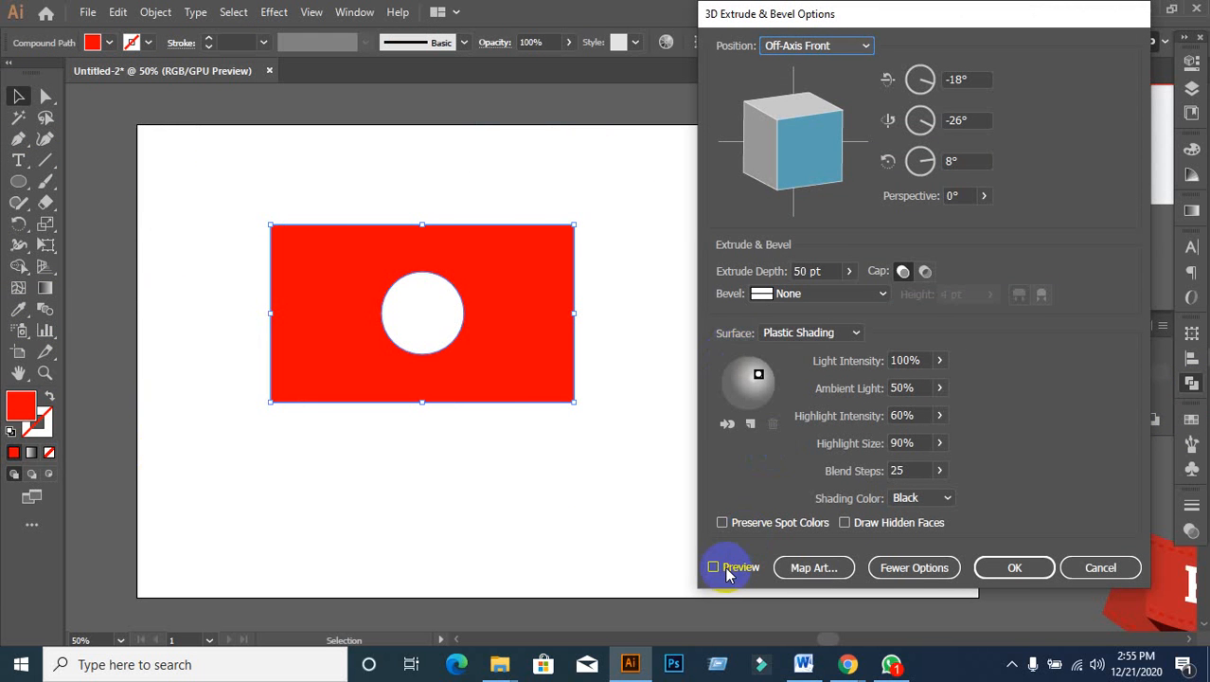
pyautogui.click(716, 567)
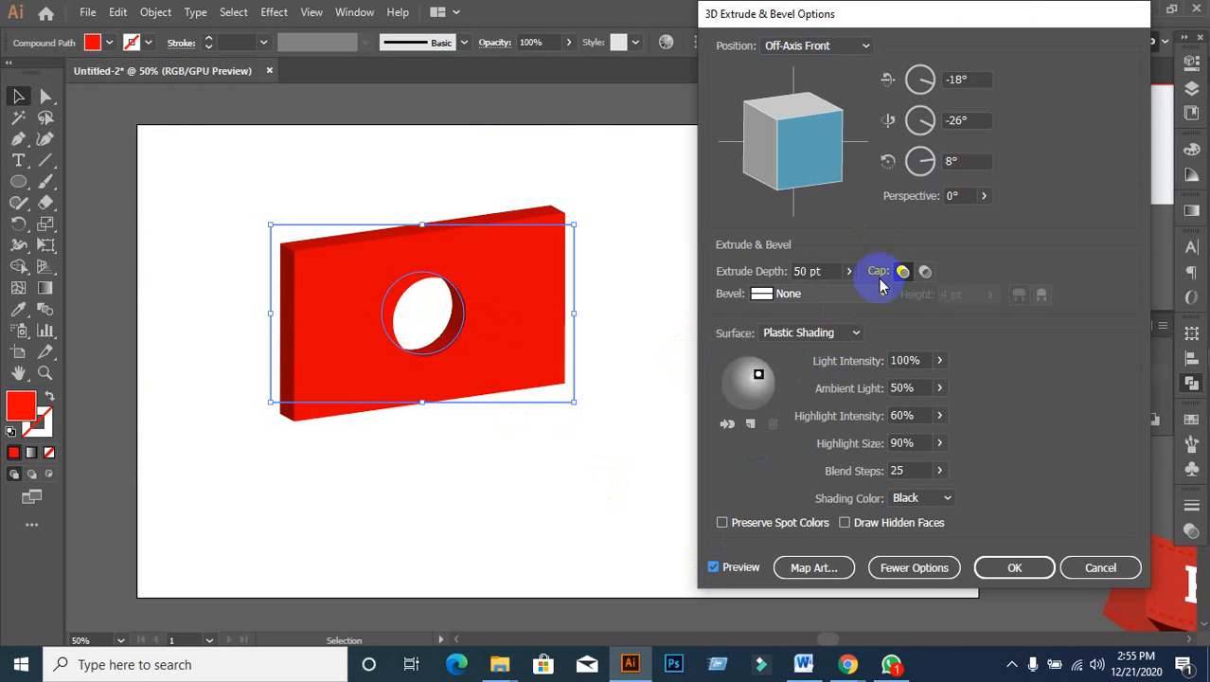
# Step: Try the Off-Axis Back, Off-Axis Top, and Off-Axis Bottom position presets on the extruded shape
pyautogui.click(838, 45)
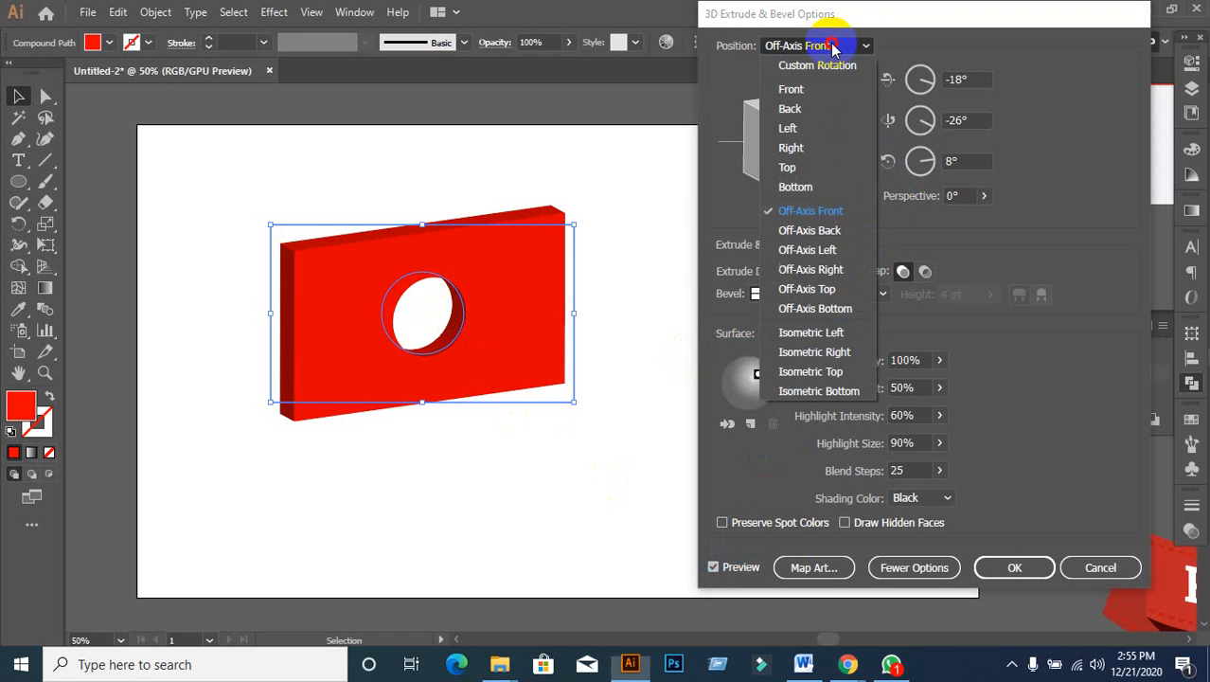
pyautogui.click(809, 232)
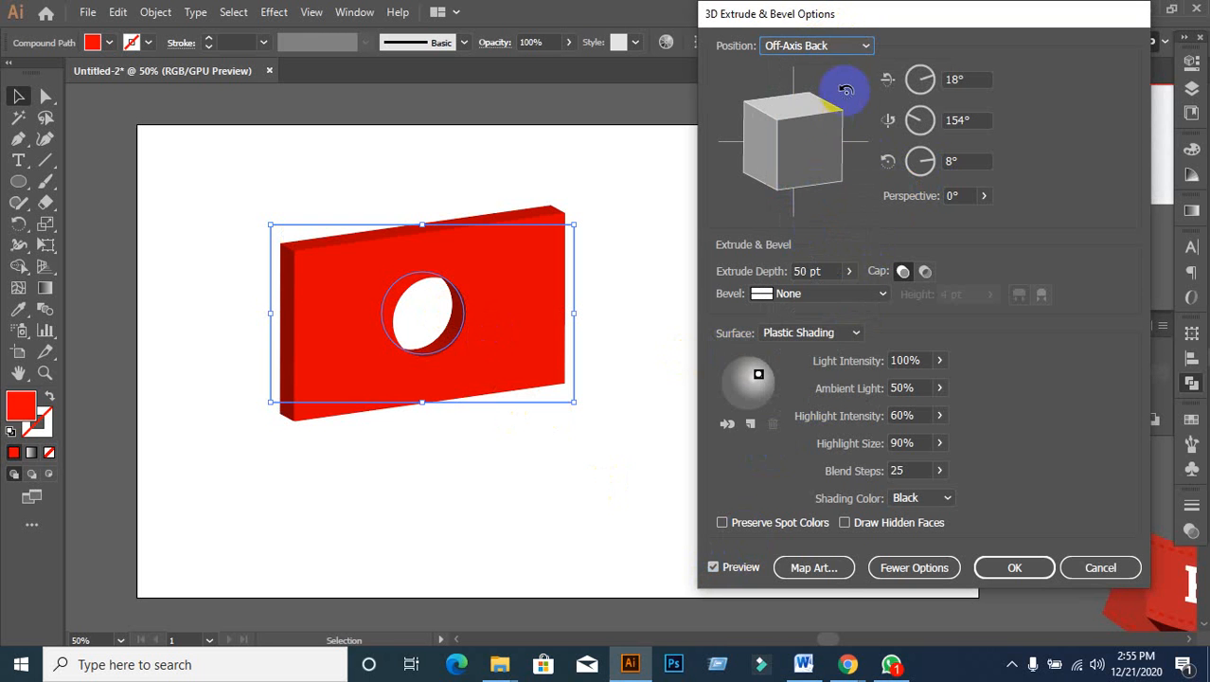
pyautogui.click(846, 46)
pyautogui.click(807, 290)
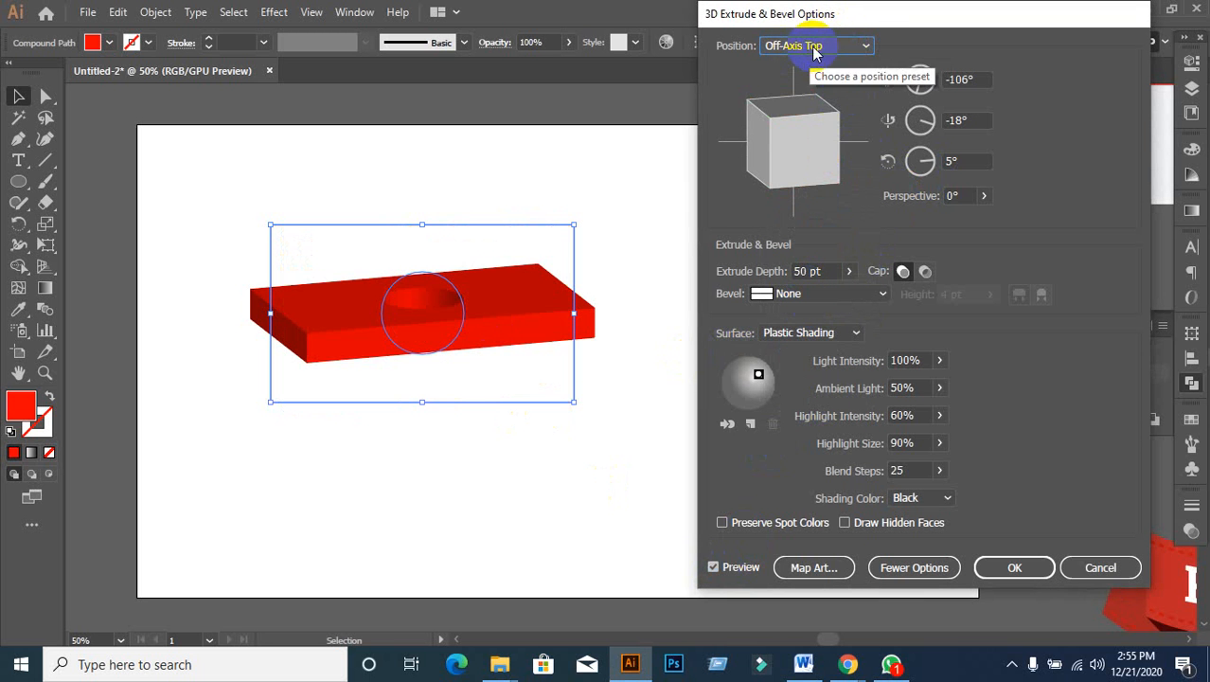
pyautogui.click(798, 47)
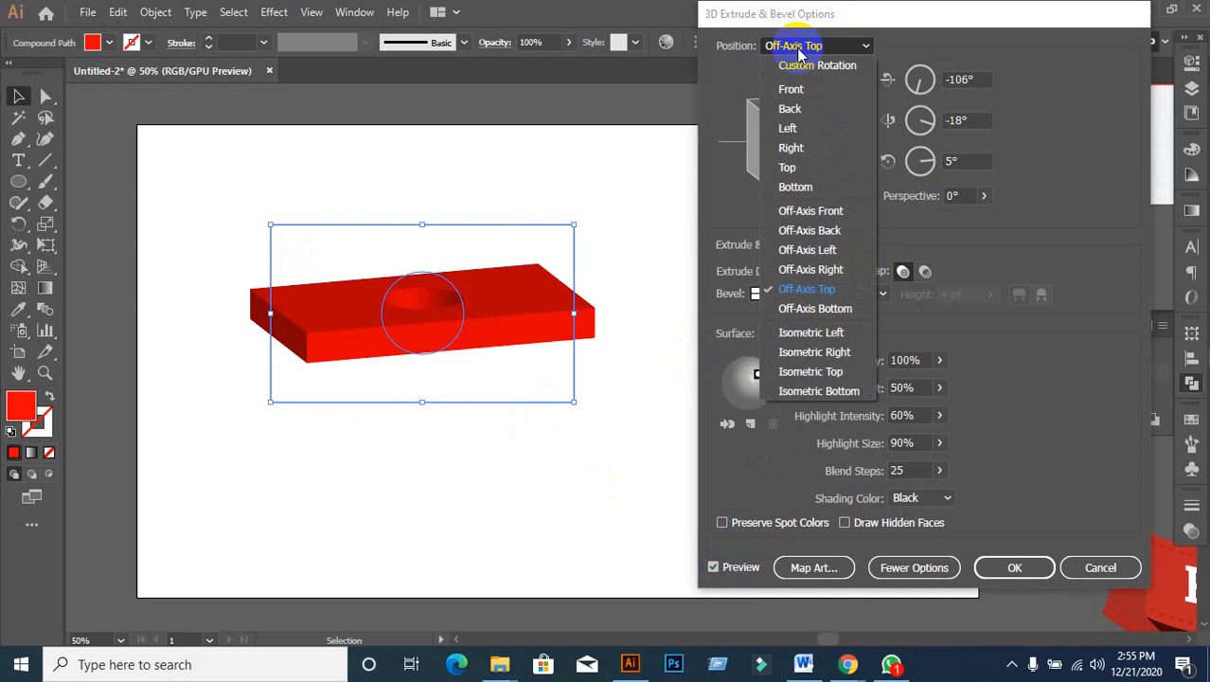
pyautogui.click(802, 305)
# Step: Try the Isometric Left, Isometric Right, and Isometric Top position presets on the extruded shape
pyautogui.click(837, 52)
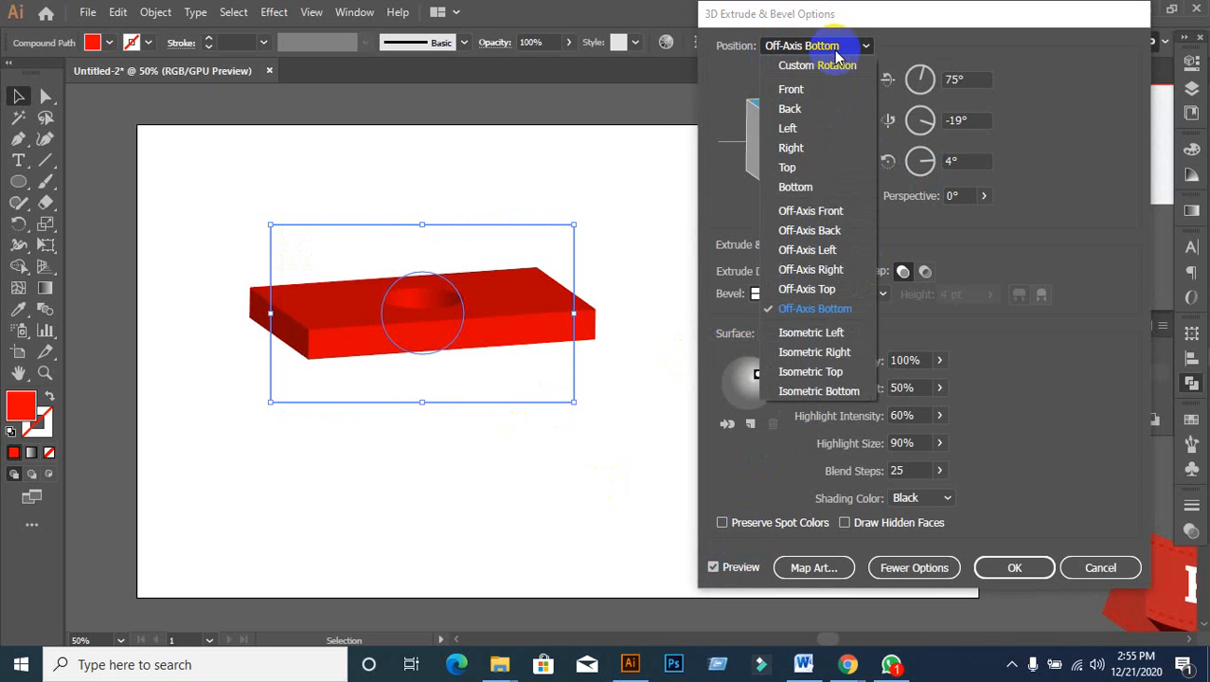
pyautogui.click(795, 333)
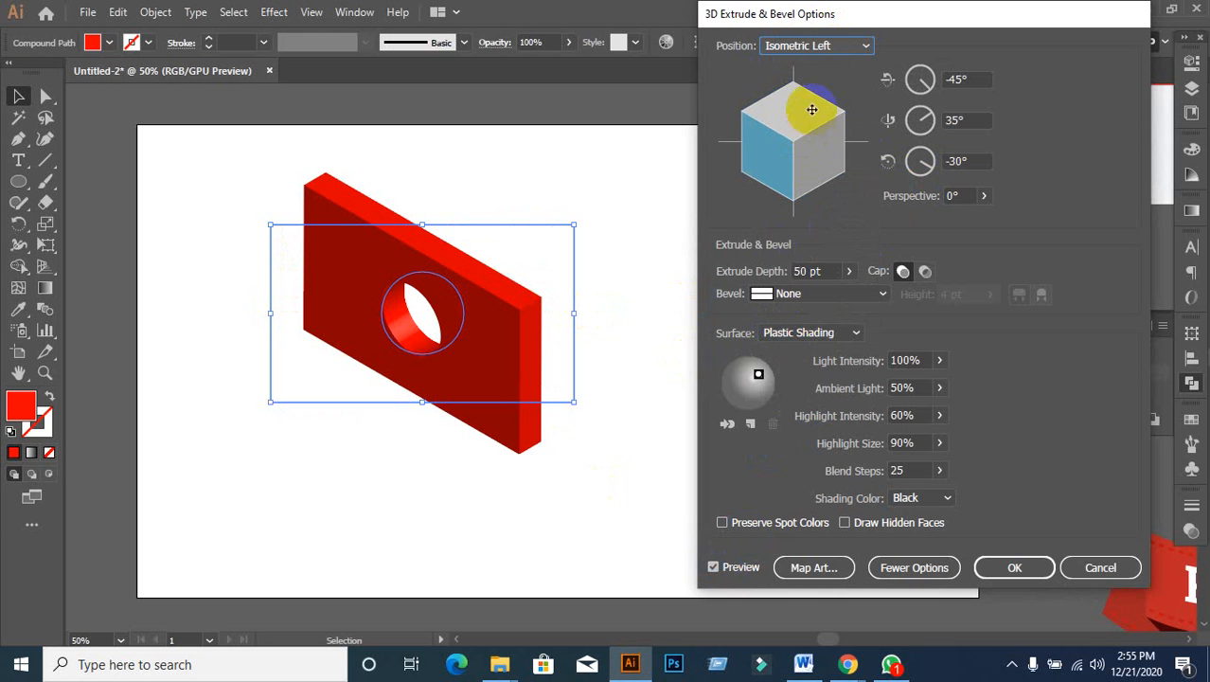
pyautogui.click(829, 45)
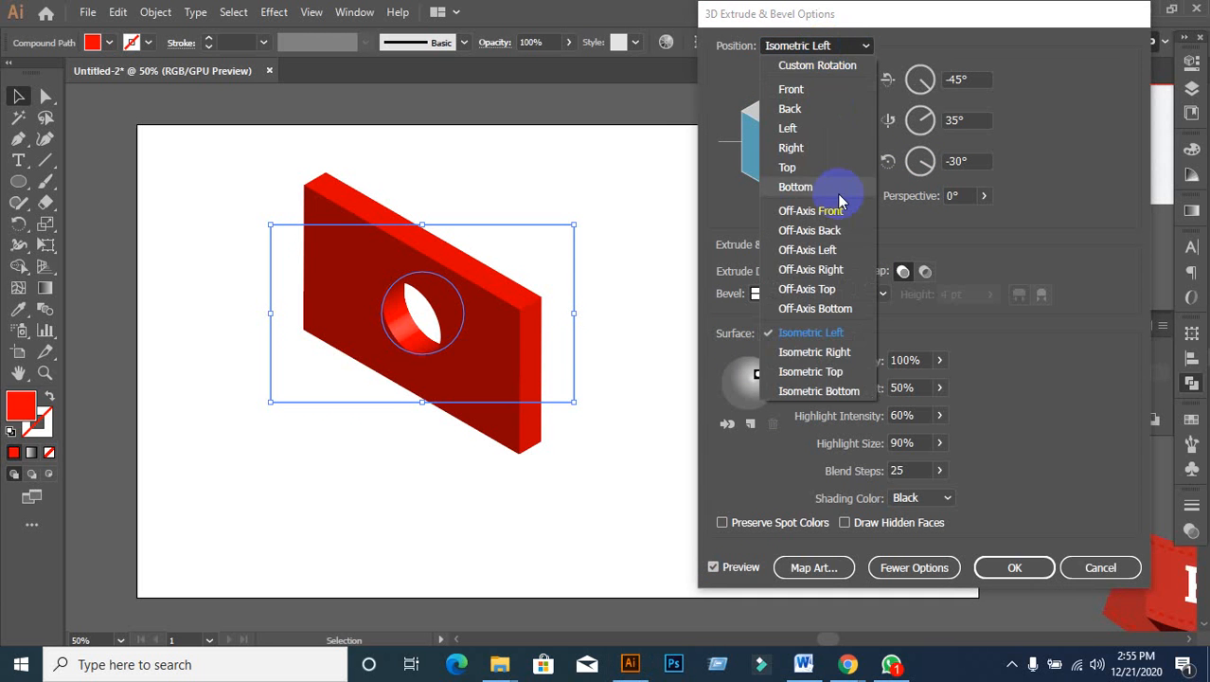
pyautogui.click(839, 347)
pyautogui.click(851, 47)
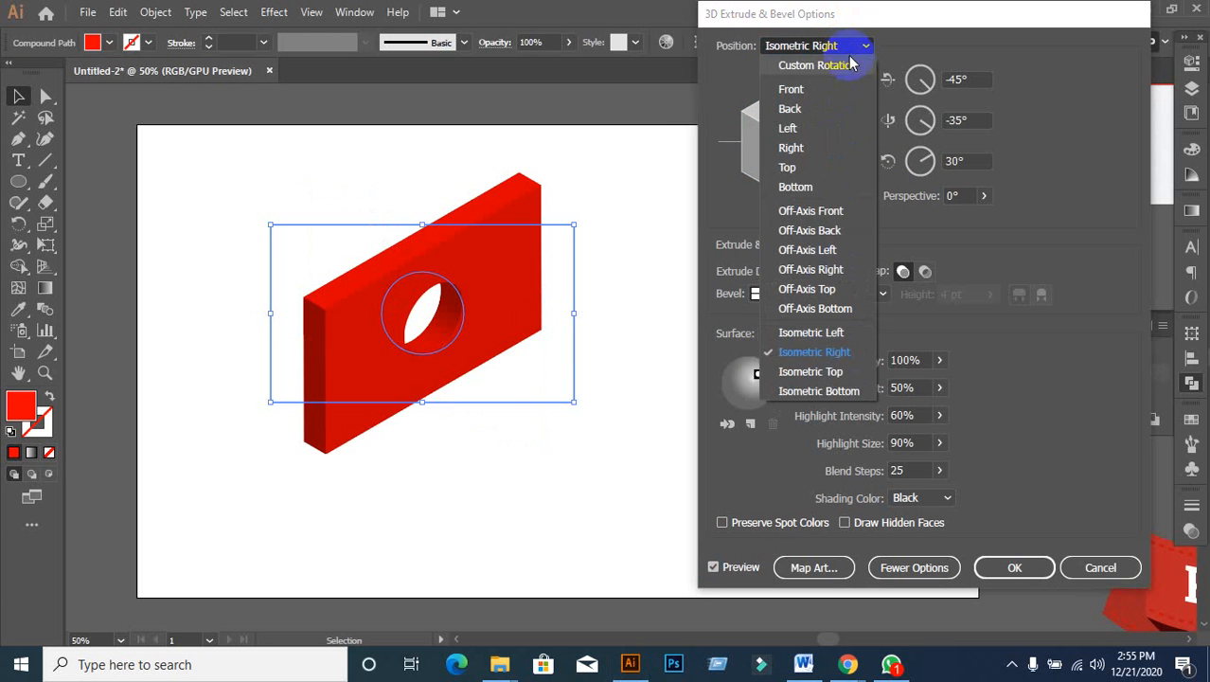
pyautogui.click(811, 494)
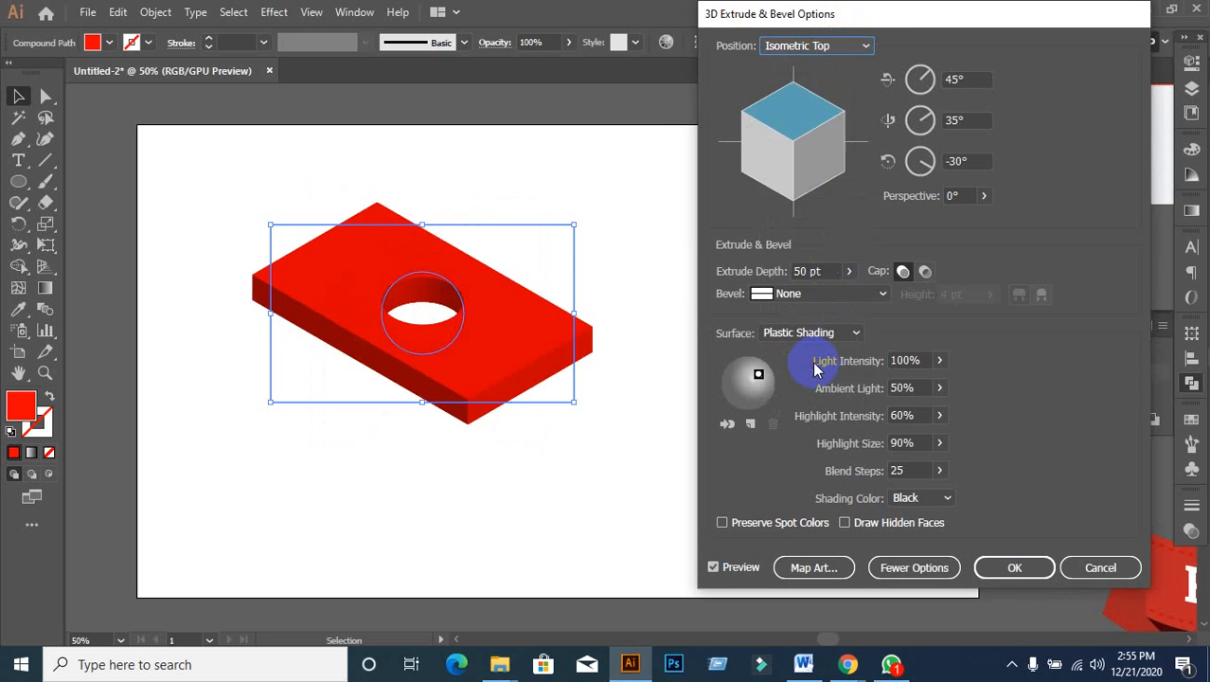
# Step: Compare the Off-Axis Front and Front position presets and return the extruded shape to Off-Axis Front
pyautogui.click(832, 45)
pyautogui.click(829, 212)
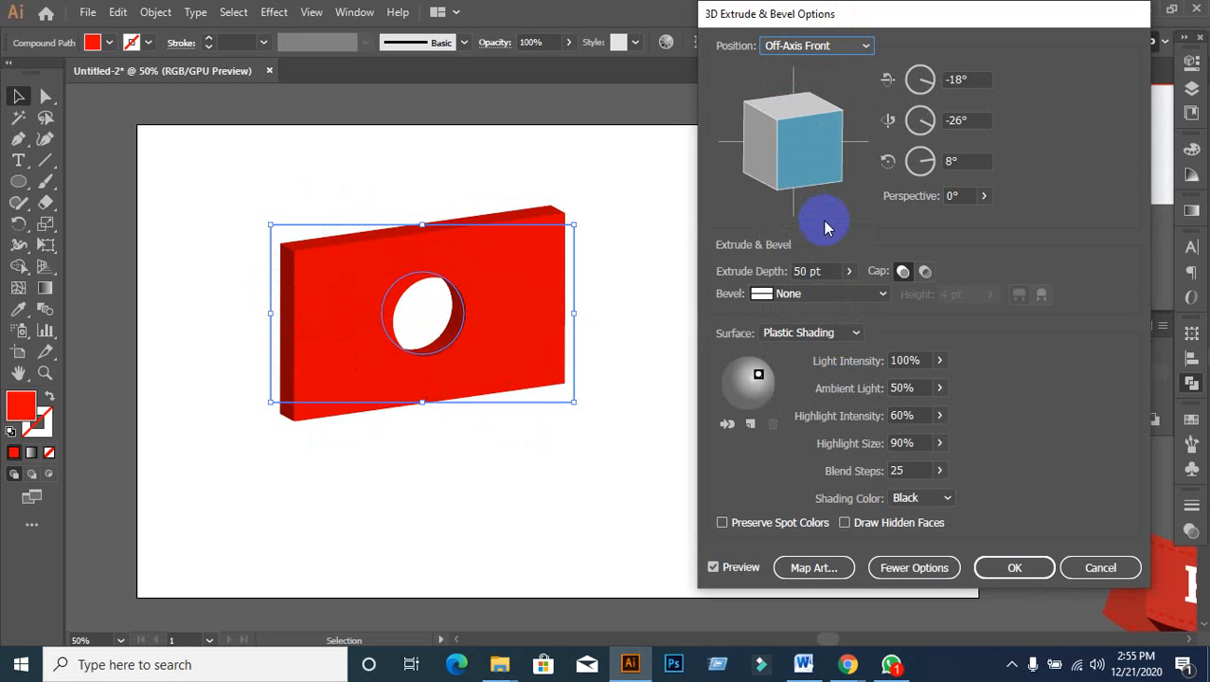
pyautogui.click(855, 49)
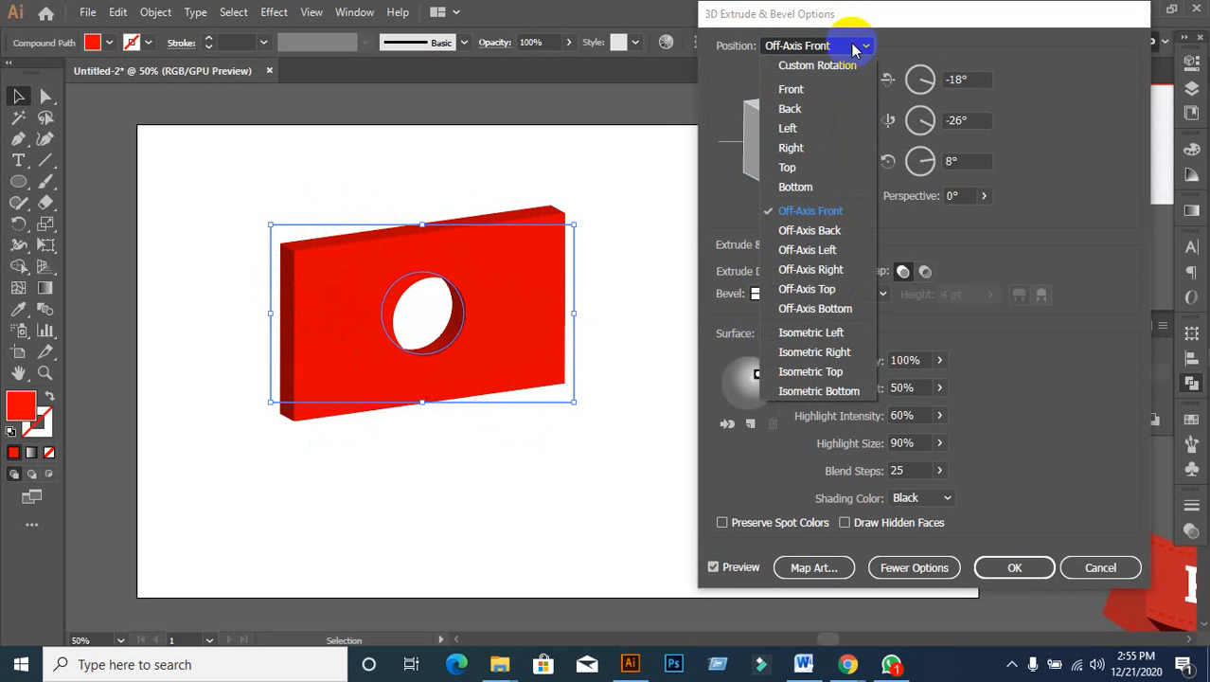
pyautogui.click(793, 89)
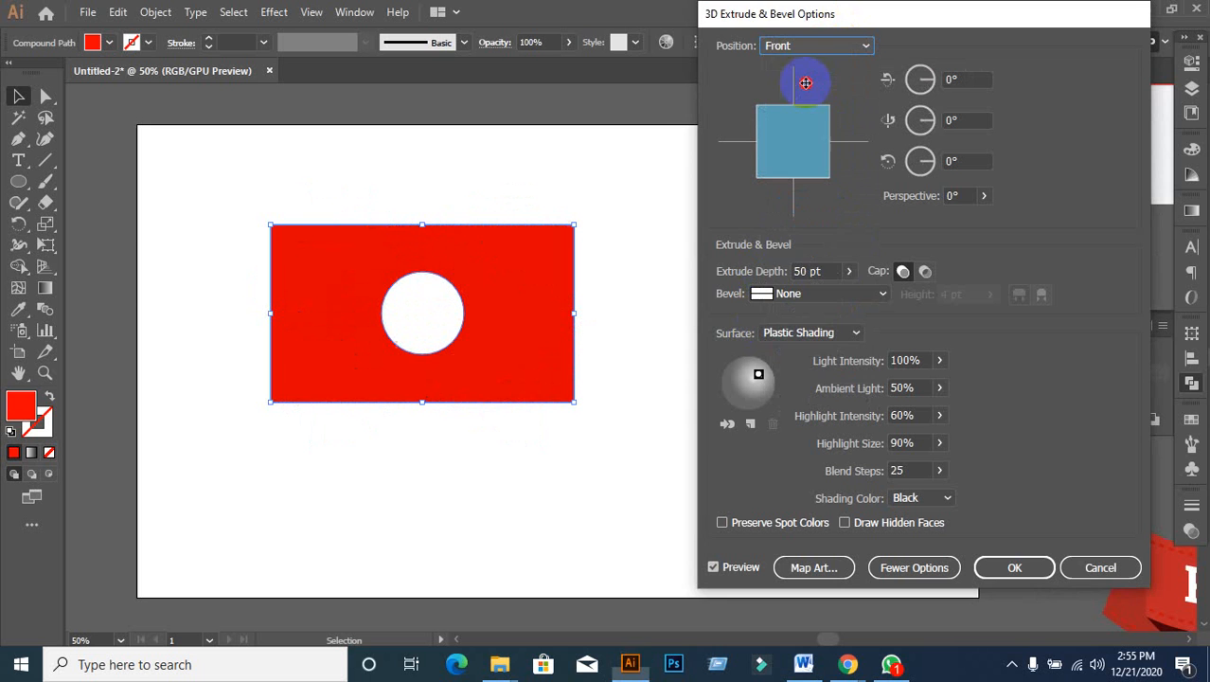
pyautogui.click(837, 45)
pyautogui.click(813, 216)
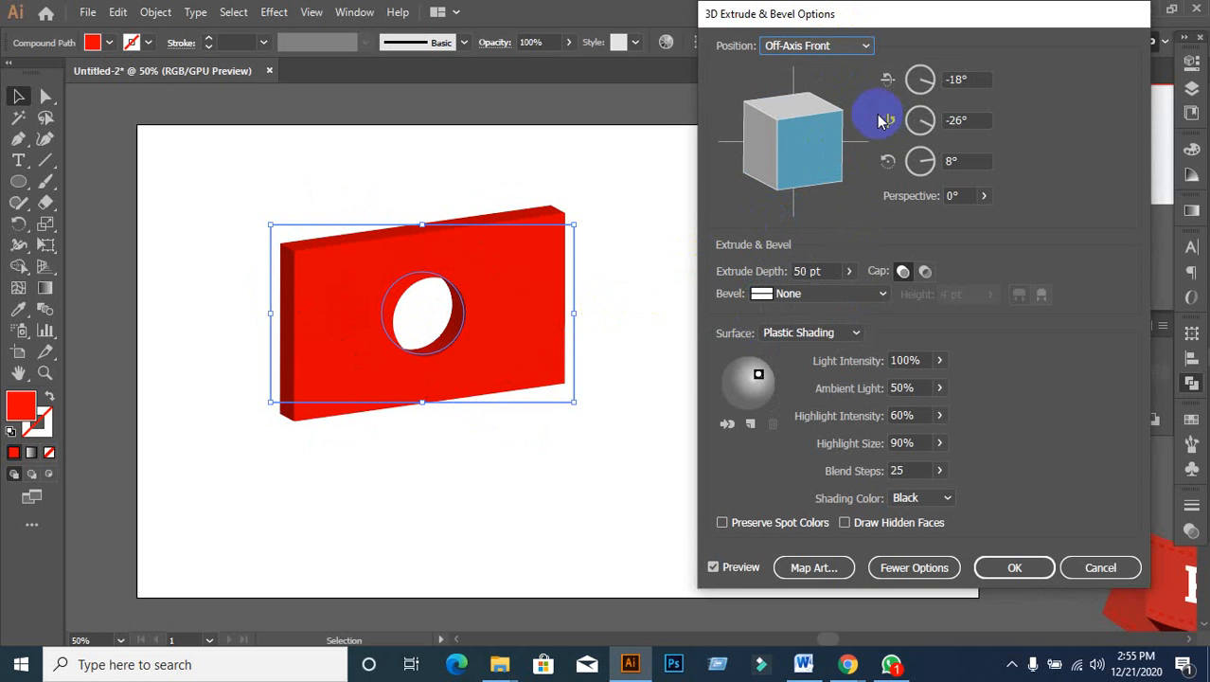
# Step: Rotate the extruded shape freely to a custom rotation of -15°, -40°, and 0°
pyautogui.moveTo(802, 132); pyautogui.dragTo(816, 156)
pyautogui.click(969, 80)
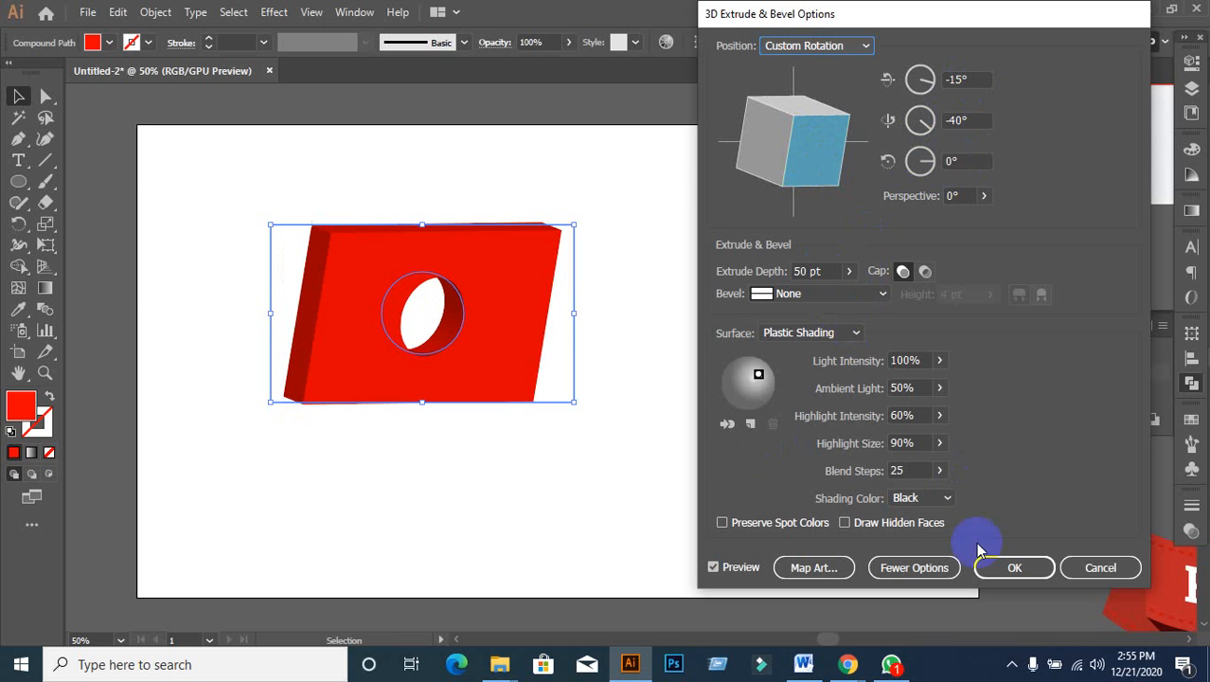
# Step: Apply the 3D extrusion to the rectangle with the circular hole and expand its appearance
pyautogui.click(1014, 568)
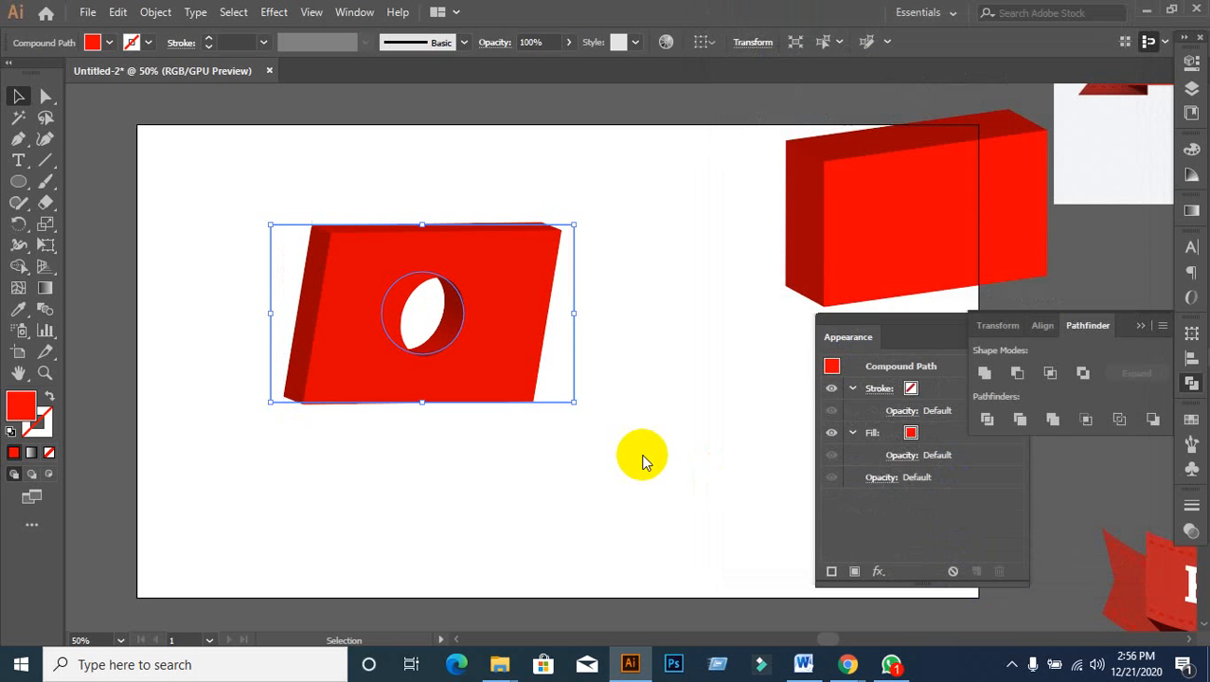
pyautogui.click(602, 457)
pyautogui.click(487, 335)
pyautogui.click(161, 11)
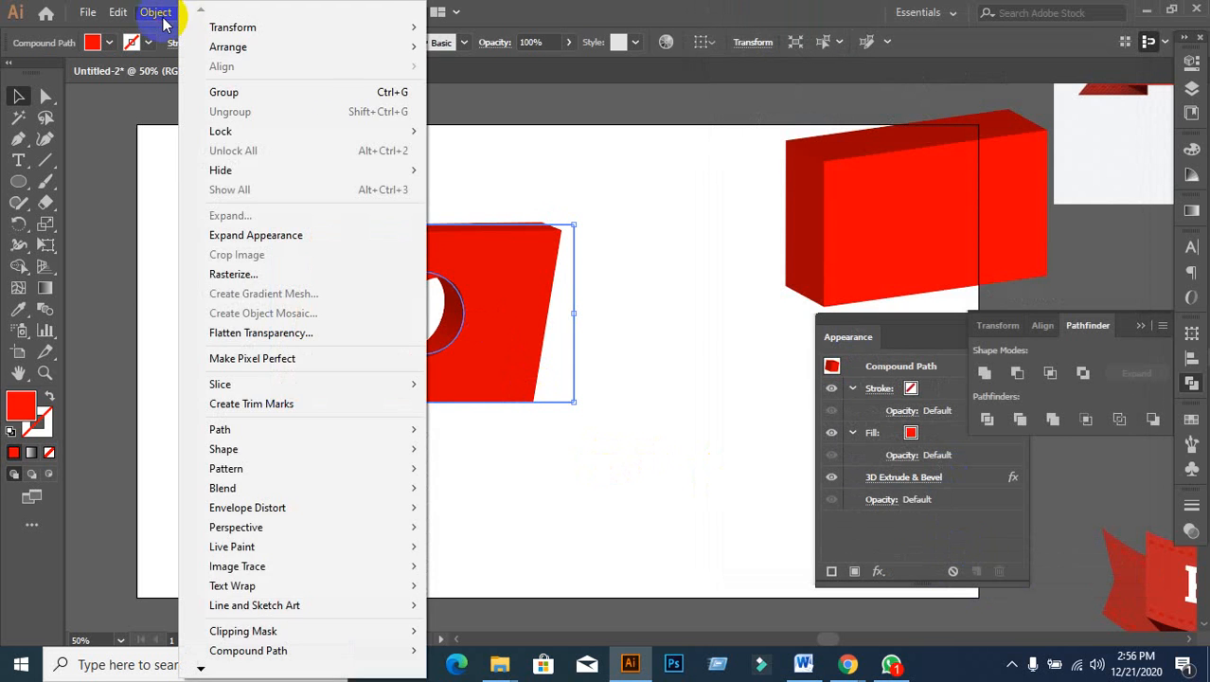
pyautogui.click(270, 235)
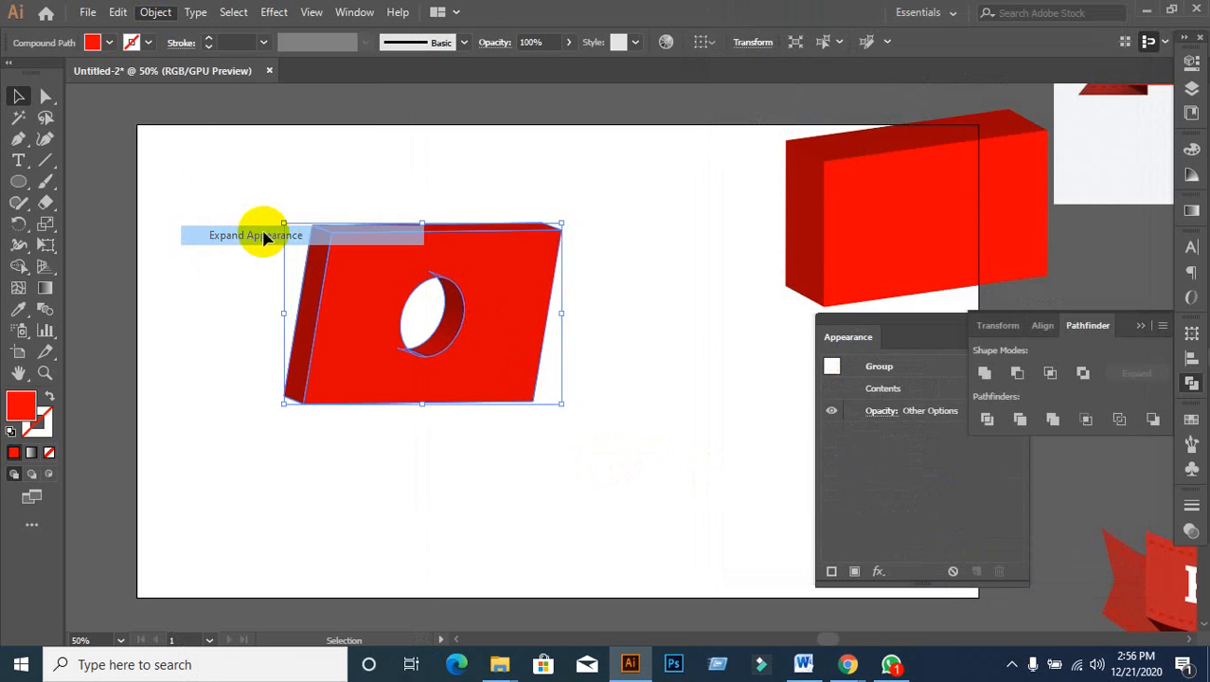
pyautogui.click(658, 400)
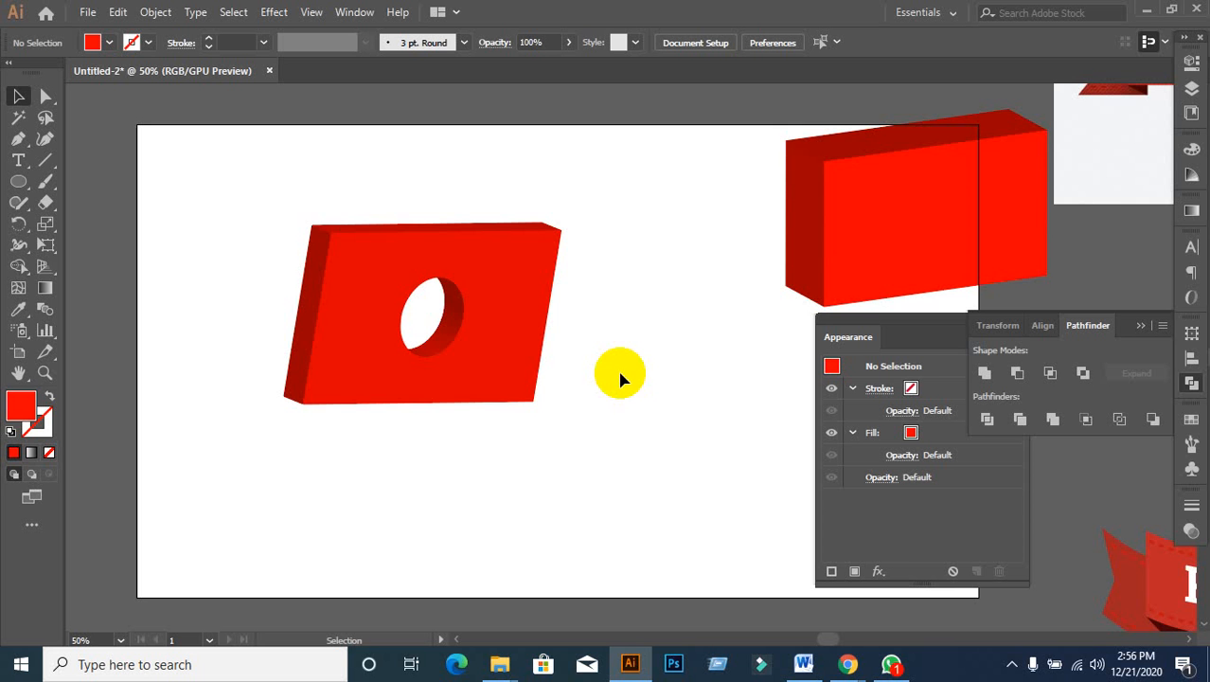
# Step: Move the expanded holed shape up beside the plain extruded box to free the lower artboard
pyautogui.moveTo(541, 298); pyautogui.dragTo(721, 211)
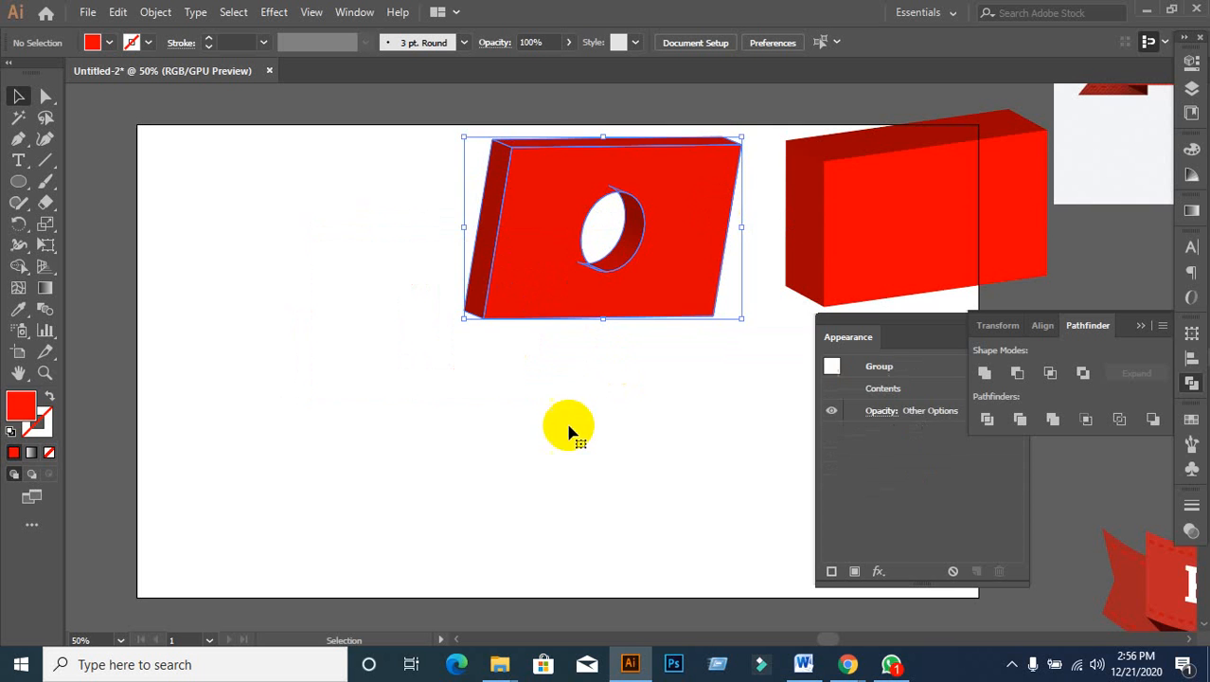
pyautogui.click(512, 473)
pyautogui.moveTo(524, 245); pyautogui.dragTo(499, 221)
pyautogui.click(429, 295)
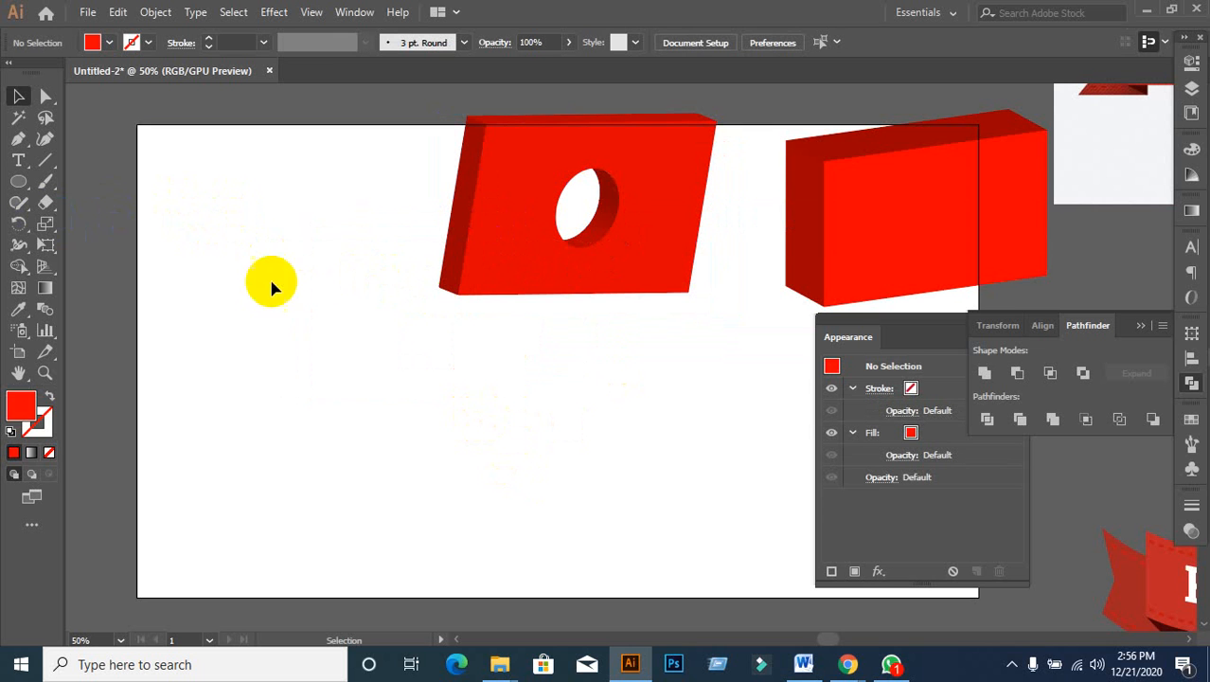
# Step: Add the text LEDP on the empty lower part of the artboard and enlarge it to about 270 pt
pyautogui.click(19, 160)
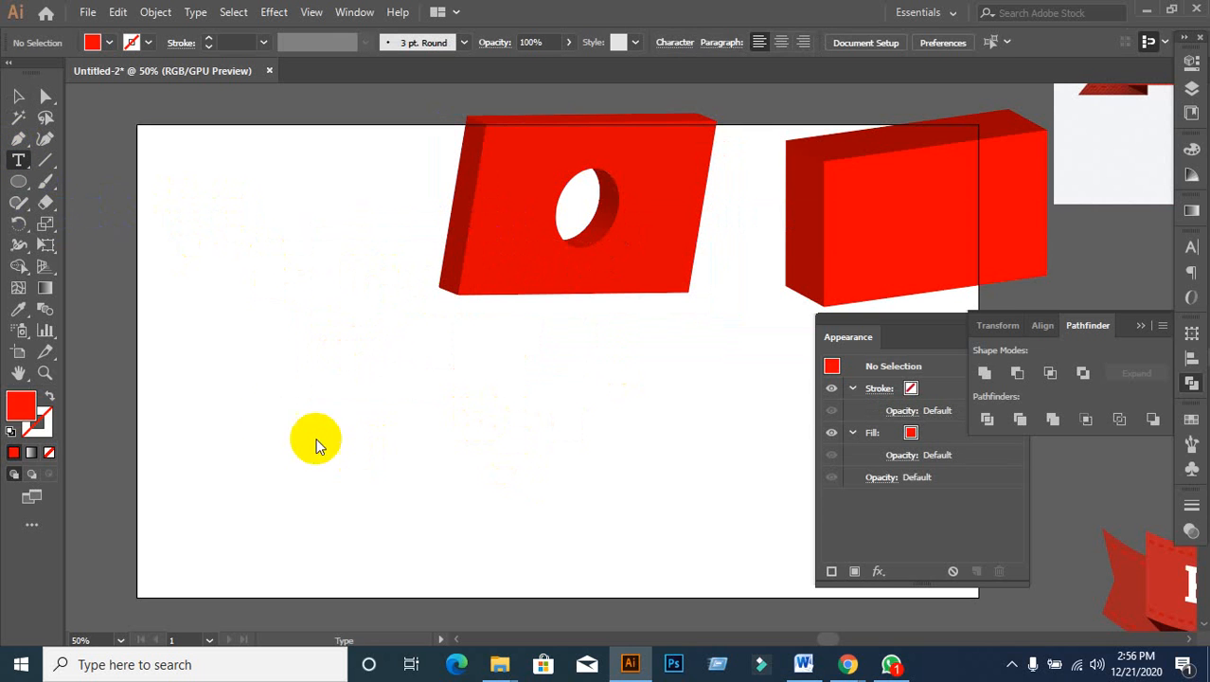
pyautogui.click(274, 412)
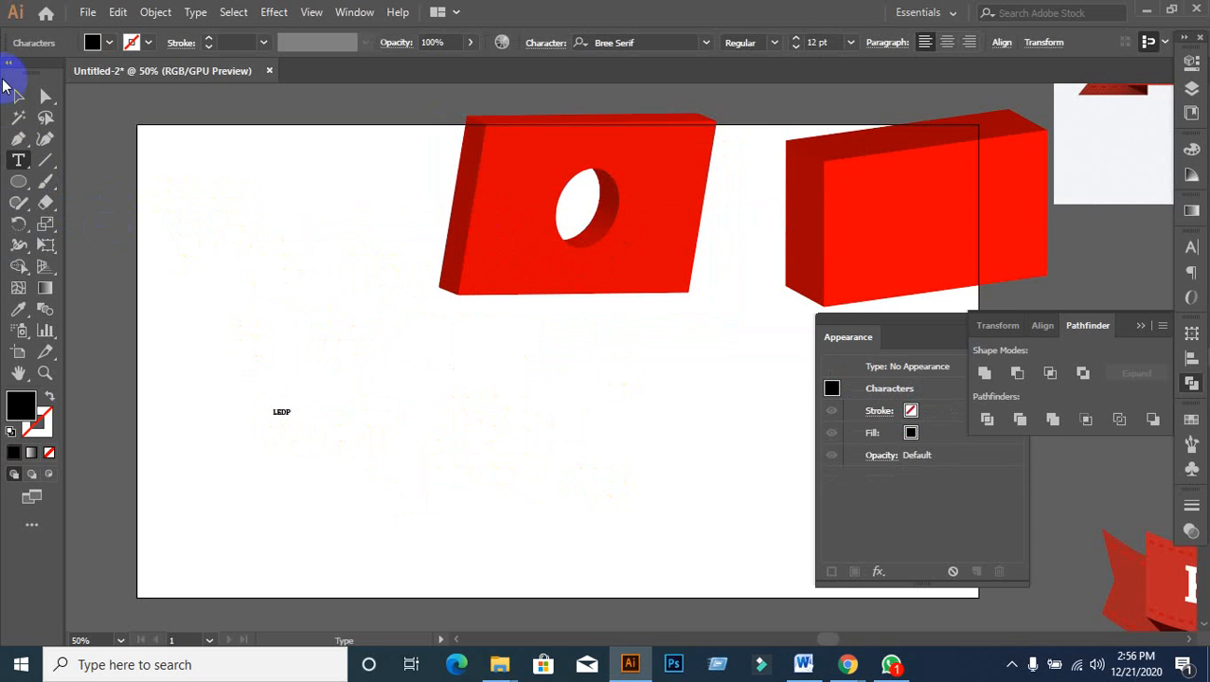
pyautogui.click(18, 95)
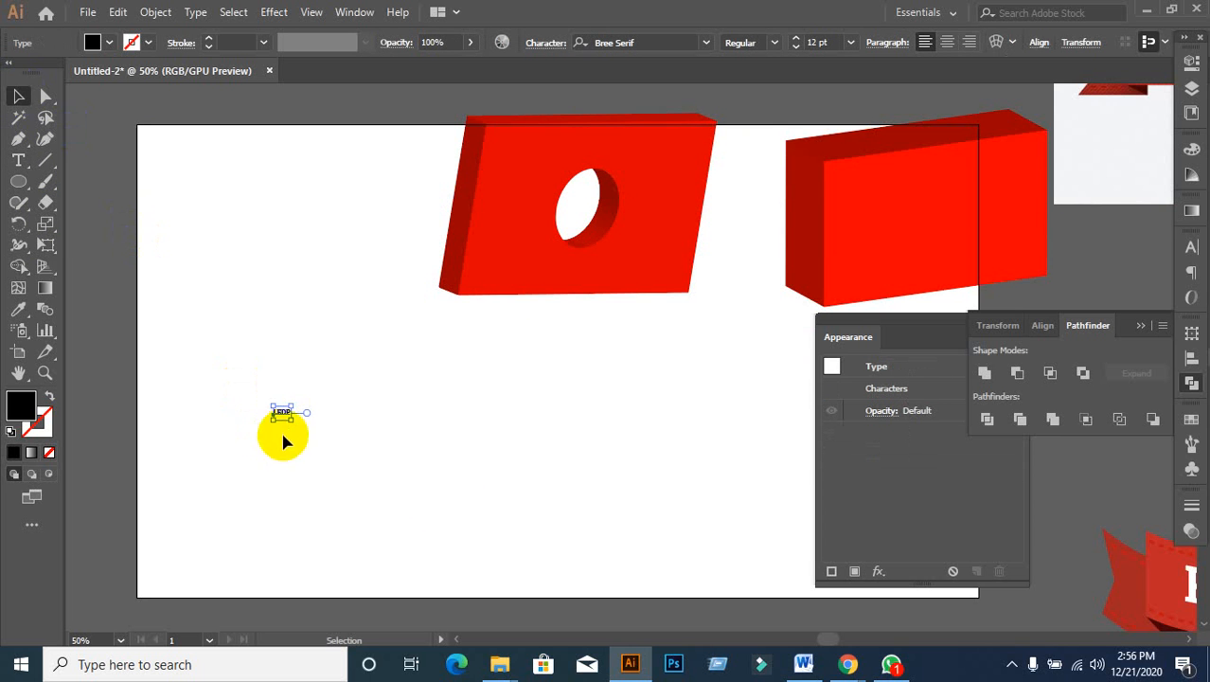
pyautogui.moveTo(289, 418); pyautogui.dragTo(533, 530)
pyautogui.scroll(-3, 559, 512)
pyautogui.moveTo(454, 445); pyautogui.dragTo(400, 394)
pyautogui.moveTo(476, 414); pyautogui.dragTo(607, 479)
# Step: Set the font of the LEDP text to Montserrat SemiBold
pyautogui.click(1192, 248)
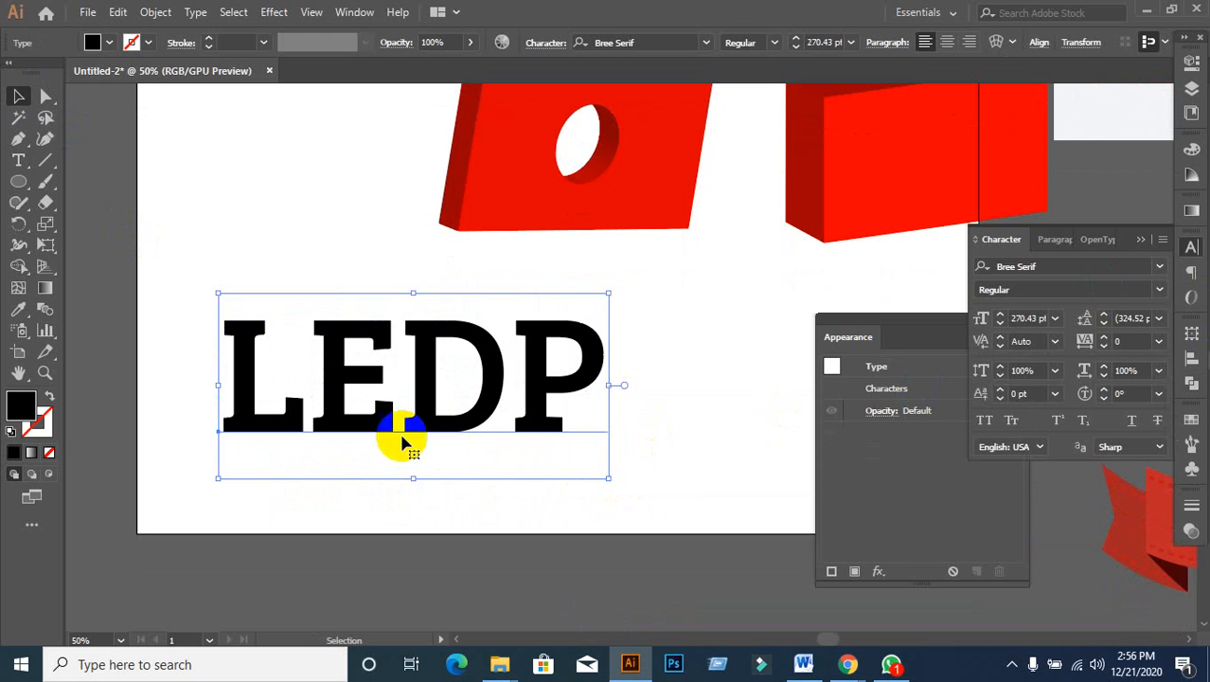
pyautogui.click(1052, 266)
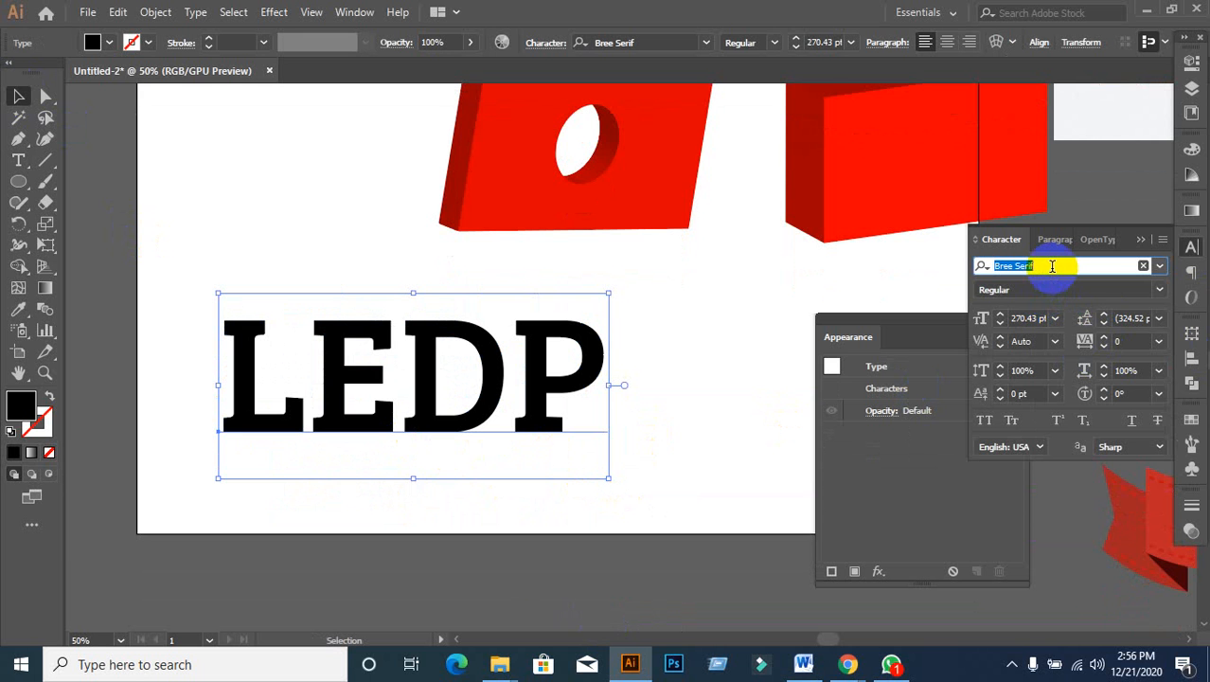
pyautogui.write('mo0n')
pyautogui.press('BackSpace')
pyautogui.press('BackSpace')
pyautogui.press('BackSpace')
pyautogui.press('BackSpace')
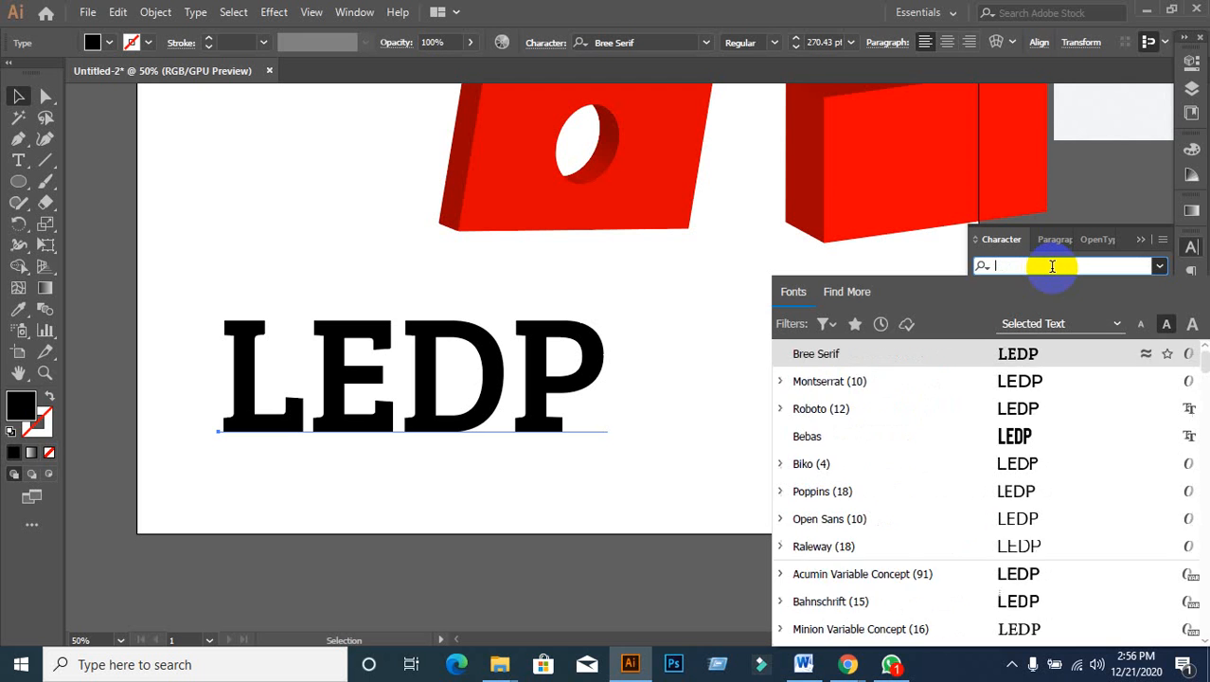
pyautogui.write('mon')
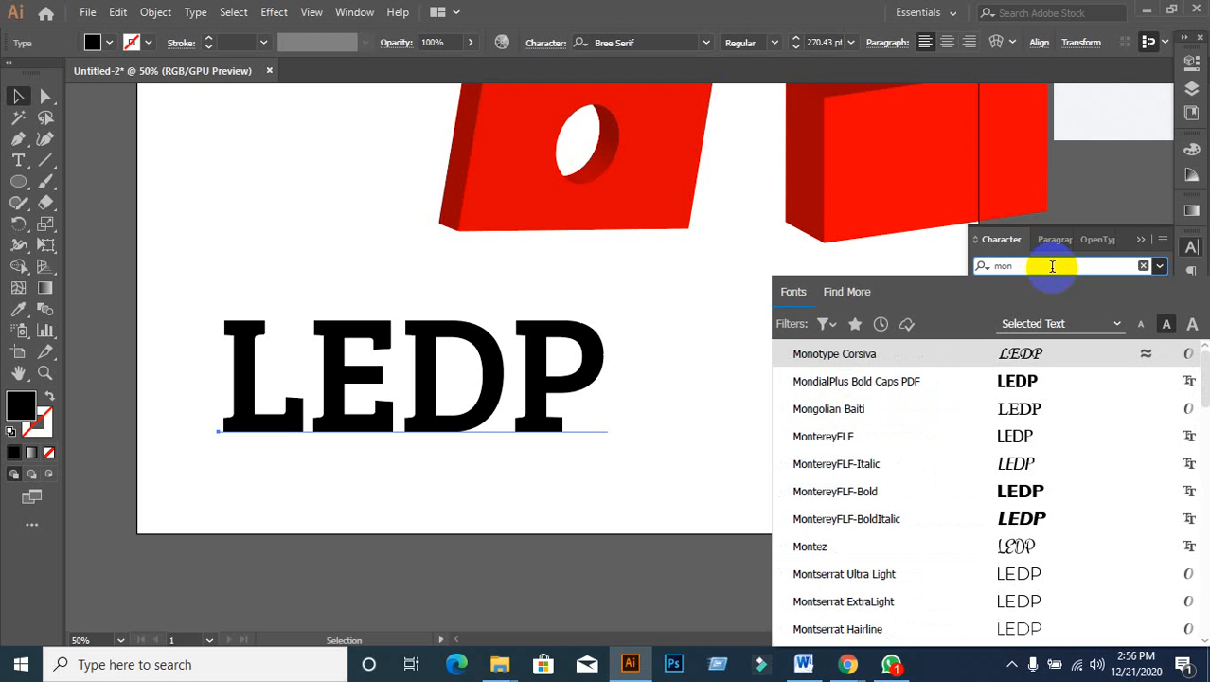
pyautogui.click(838, 573)
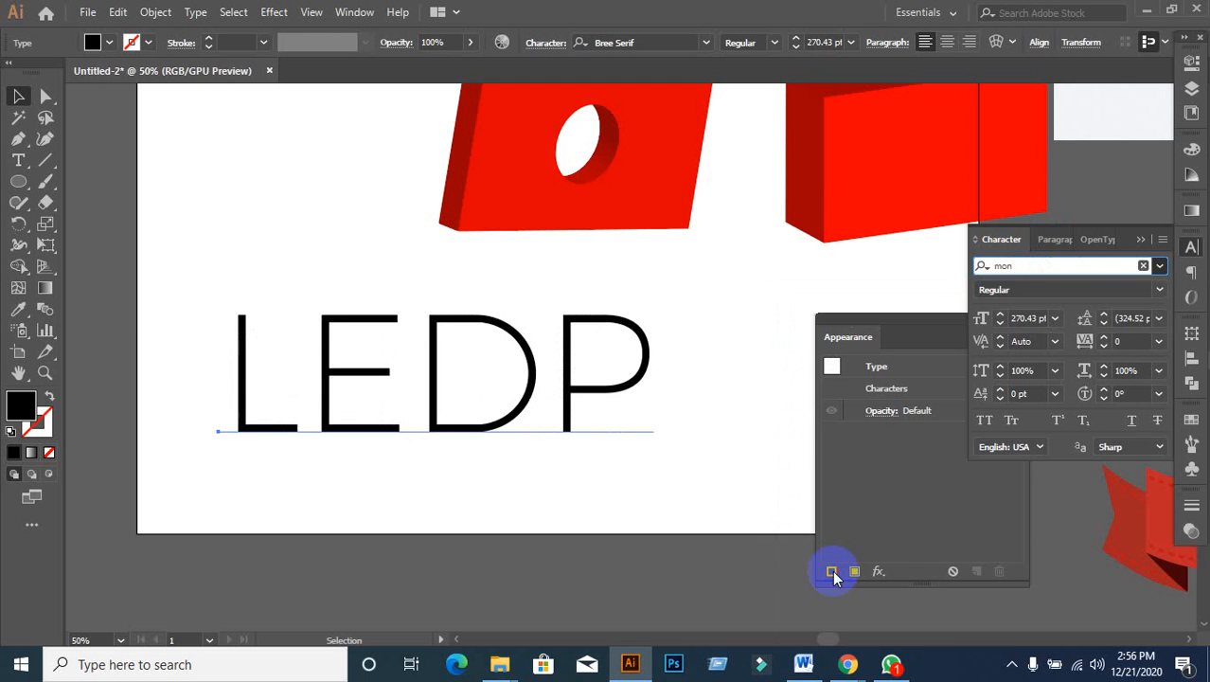
pyautogui.click(1161, 292)
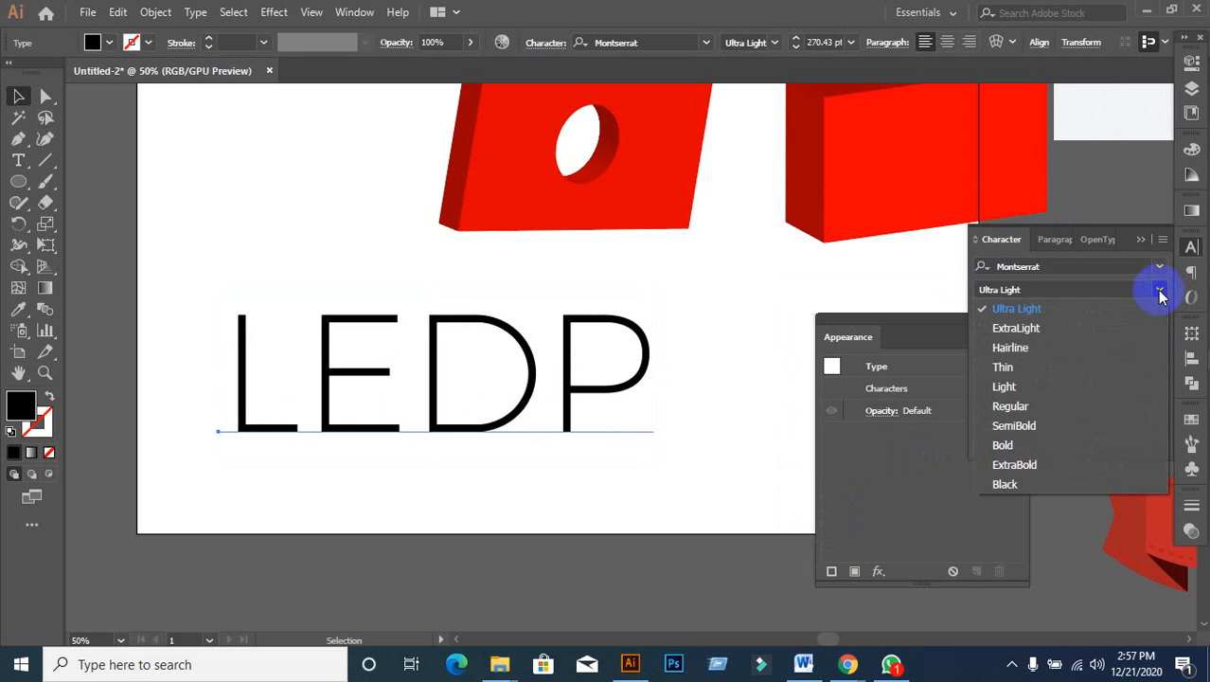
pyautogui.click(1014, 426)
# Step: Move the holed shape partly off the artboard's upper edge and shift the LEDP text up into the freed space
pyautogui.scroll(1, 636, 289)
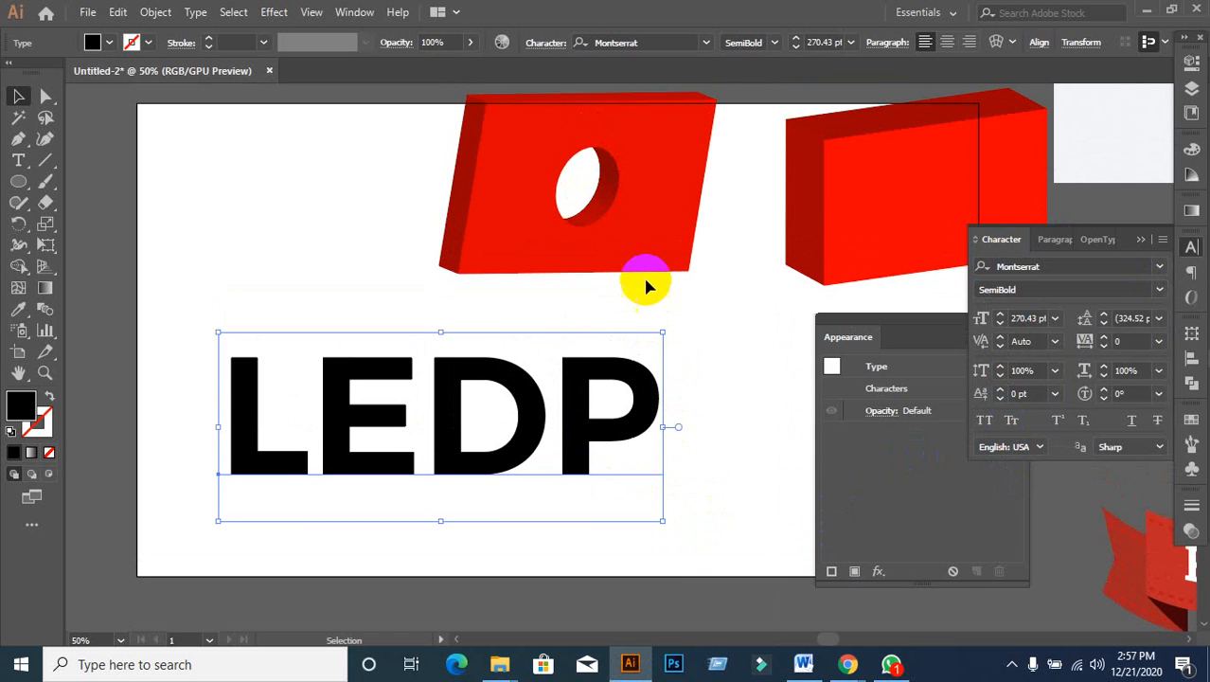
pyautogui.moveTo(636, 268); pyautogui.dragTo(699, 174)
pyautogui.click(715, 319)
pyautogui.moveTo(600, 455); pyautogui.dragTo(596, 389)
pyautogui.click(542, 527)
# Step: Convert the LEDP text to outlines and fill the letters with the red swatch
pyautogui.moveTo(189, 234); pyautogui.dragTo(445, 457)
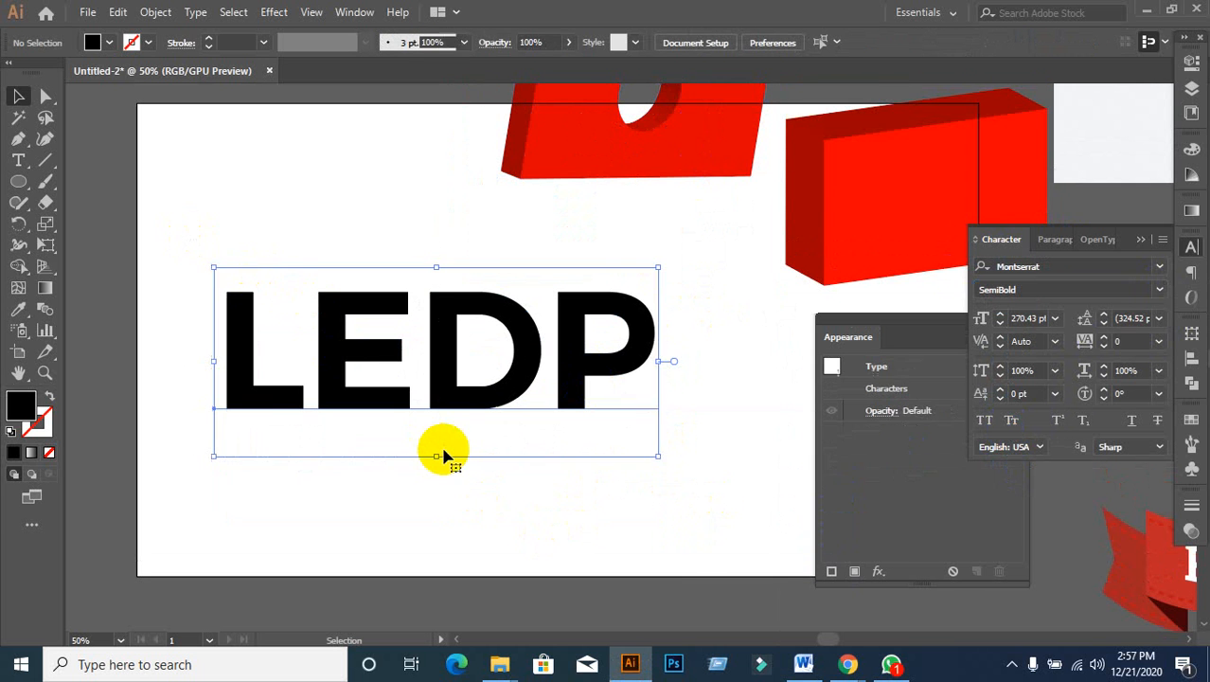
pyautogui.rightClick(445, 457)
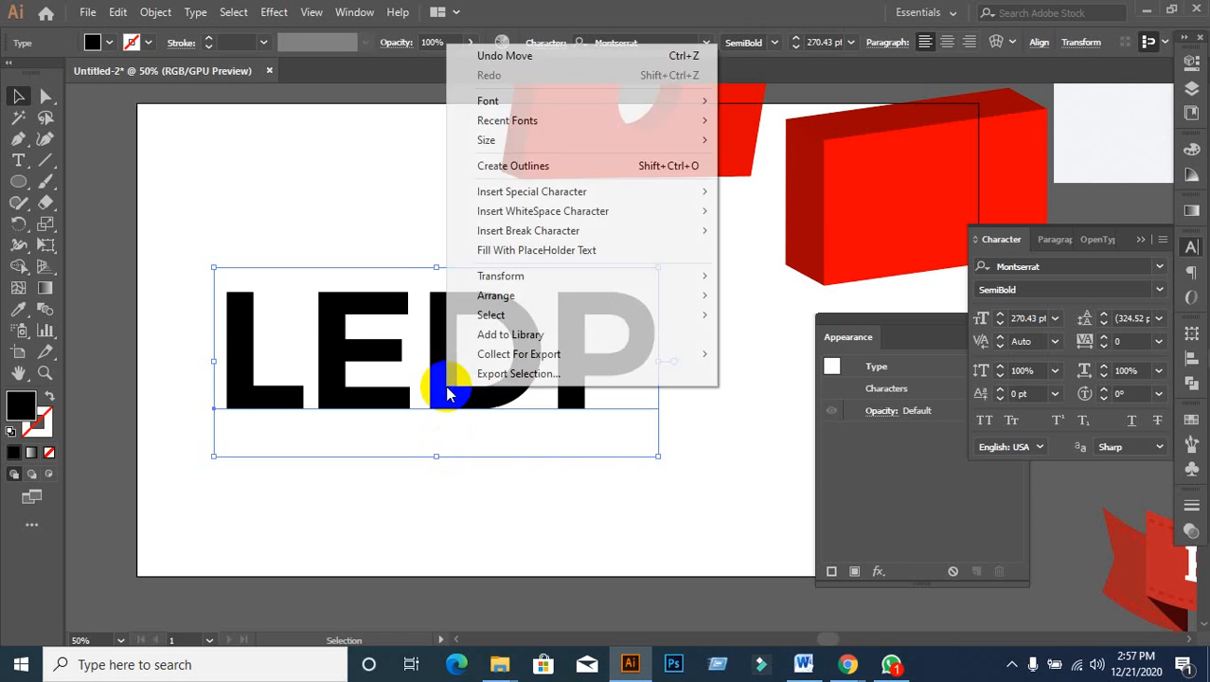
pyautogui.click(547, 162)
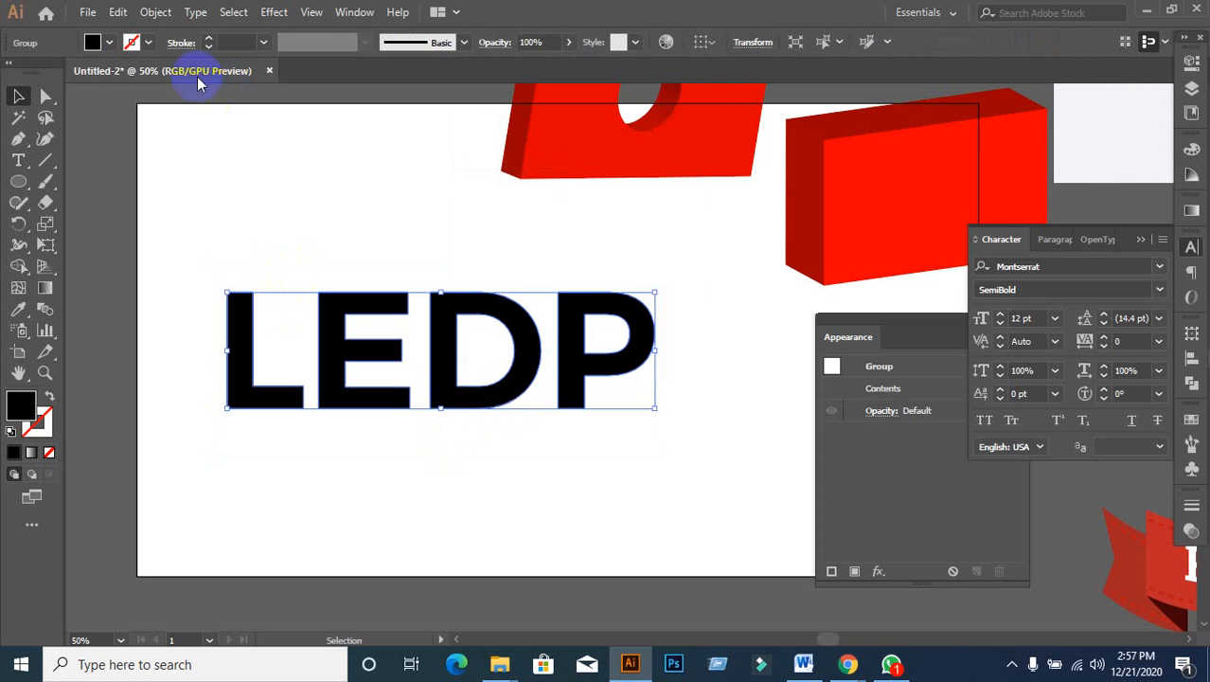
pyautogui.click(1191, 422)
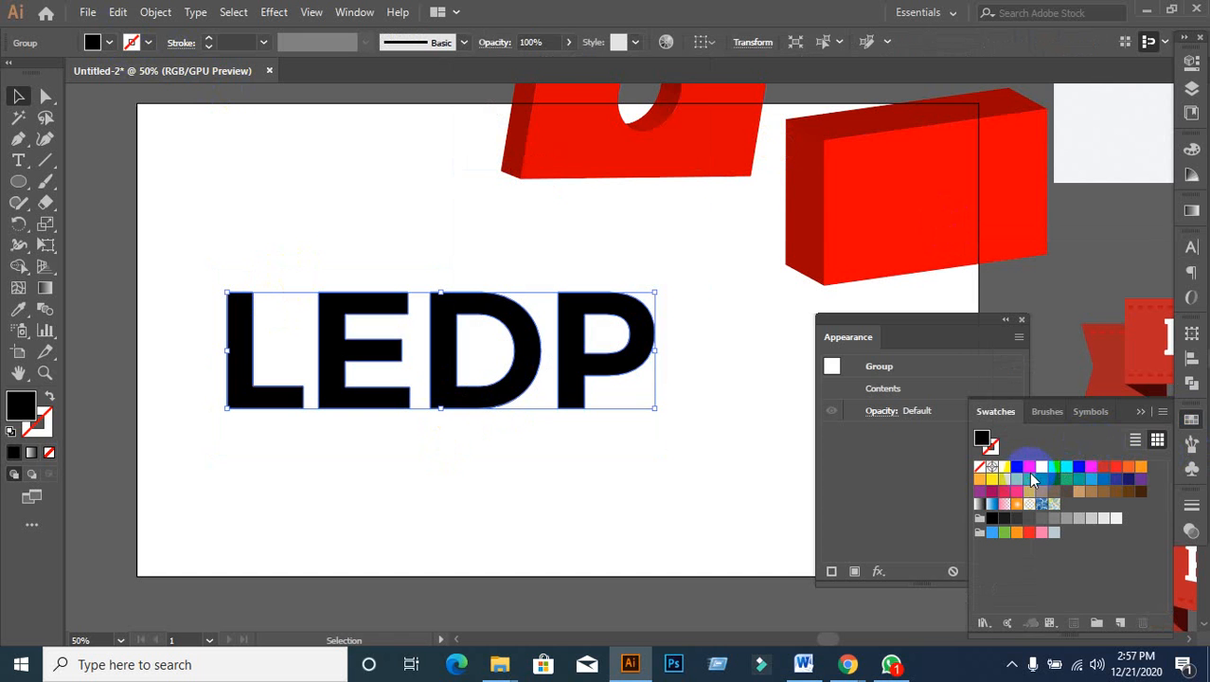
pyautogui.click(1029, 471)
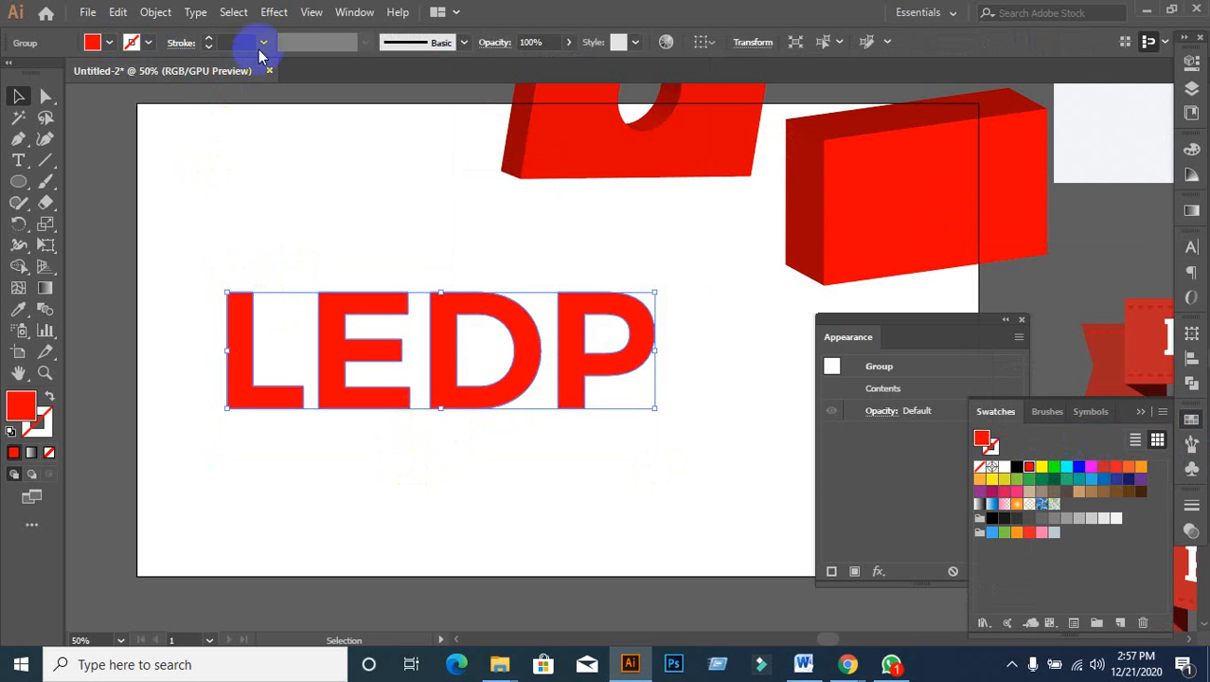
# Step: Start a 3D Extrude & Bevel effect on the red LEDP letters with the preview enabled
pyautogui.click(273, 12)
pyautogui.moveTo(292, 118)
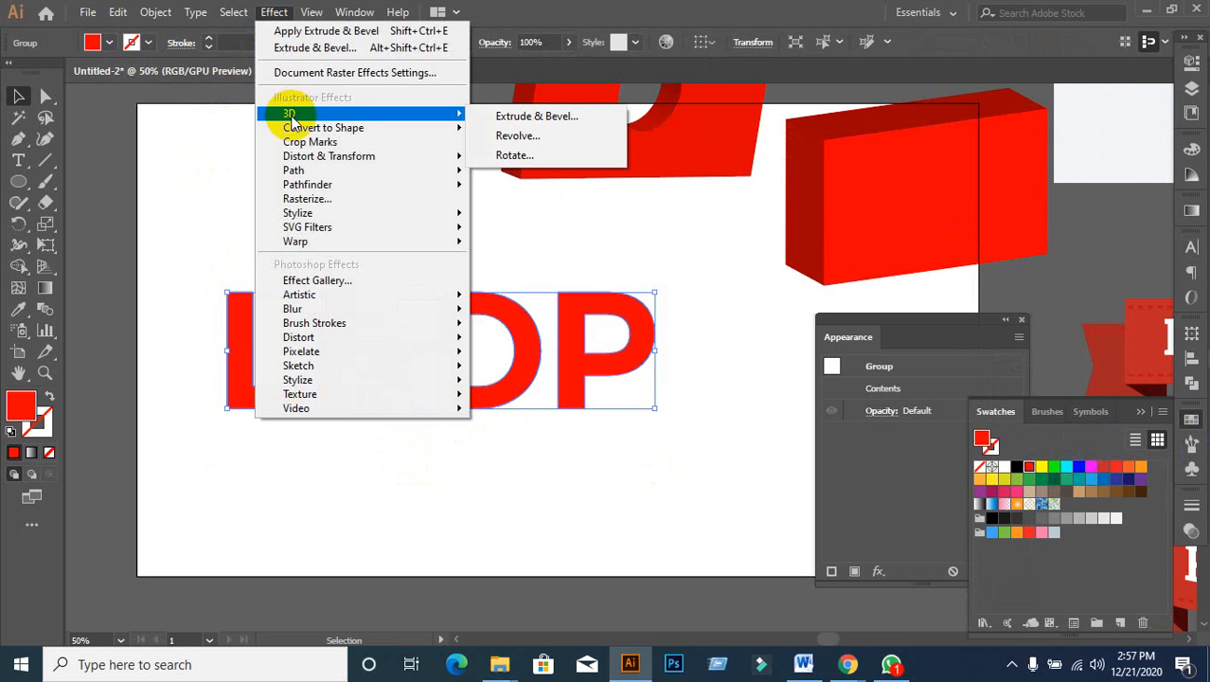
pyautogui.click(530, 116)
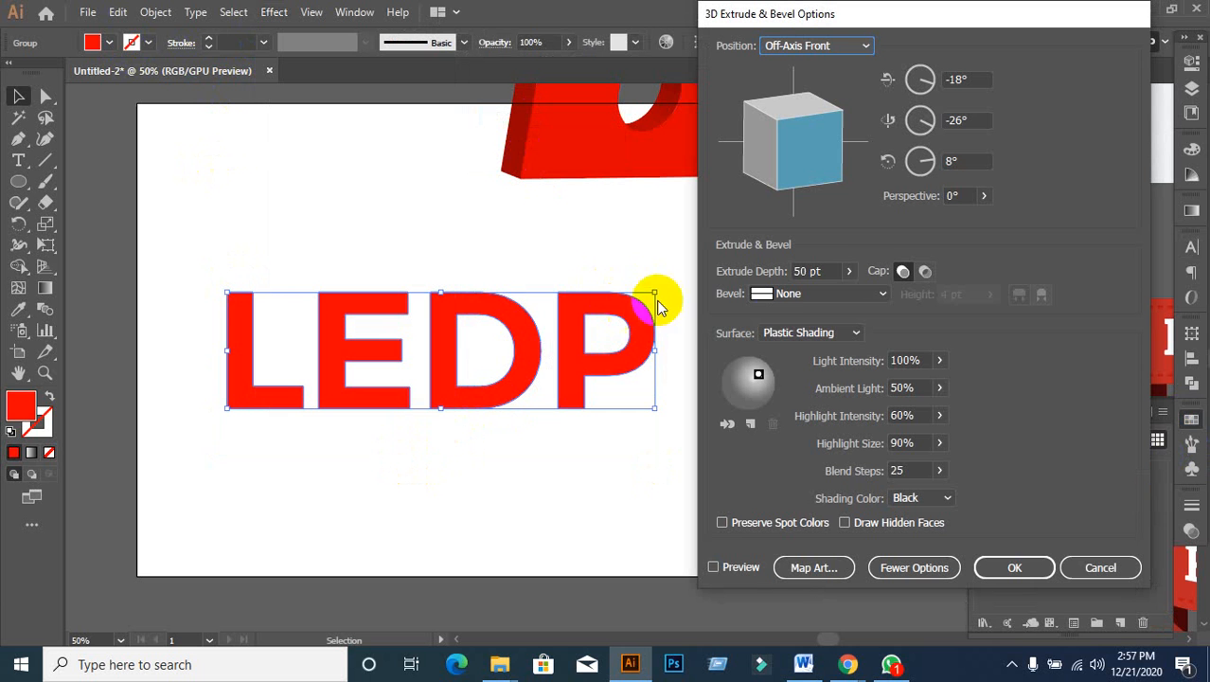
pyautogui.click(715, 566)
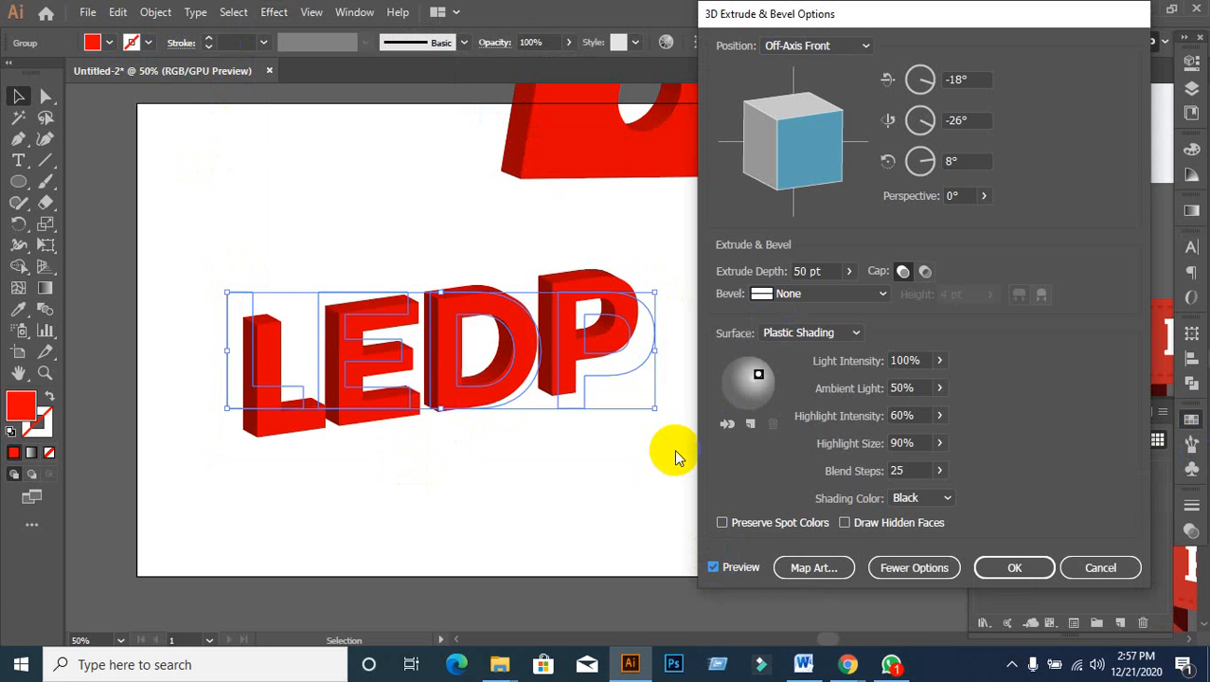
# Step: Try greater extrude depths on the LEDP letters, up to at least 160 pt, and settle on 135 pt
pyautogui.click(822, 271)
pyautogui.press('Up')
pyautogui.press('Up')
pyautogui.press('Up')
pyautogui.press('Up')
pyautogui.press('Up')
pyautogui.press('Up')
pyautogui.press('Up')
pyautogui.press('Up')
pyautogui.press('Up')
pyautogui.press('Up')
pyautogui.press('Up')
pyautogui.press('Up')
pyautogui.press('Up')
pyautogui.press('Up')
pyautogui.press('Up')
pyautogui.press('Up')
pyautogui.press('Up')
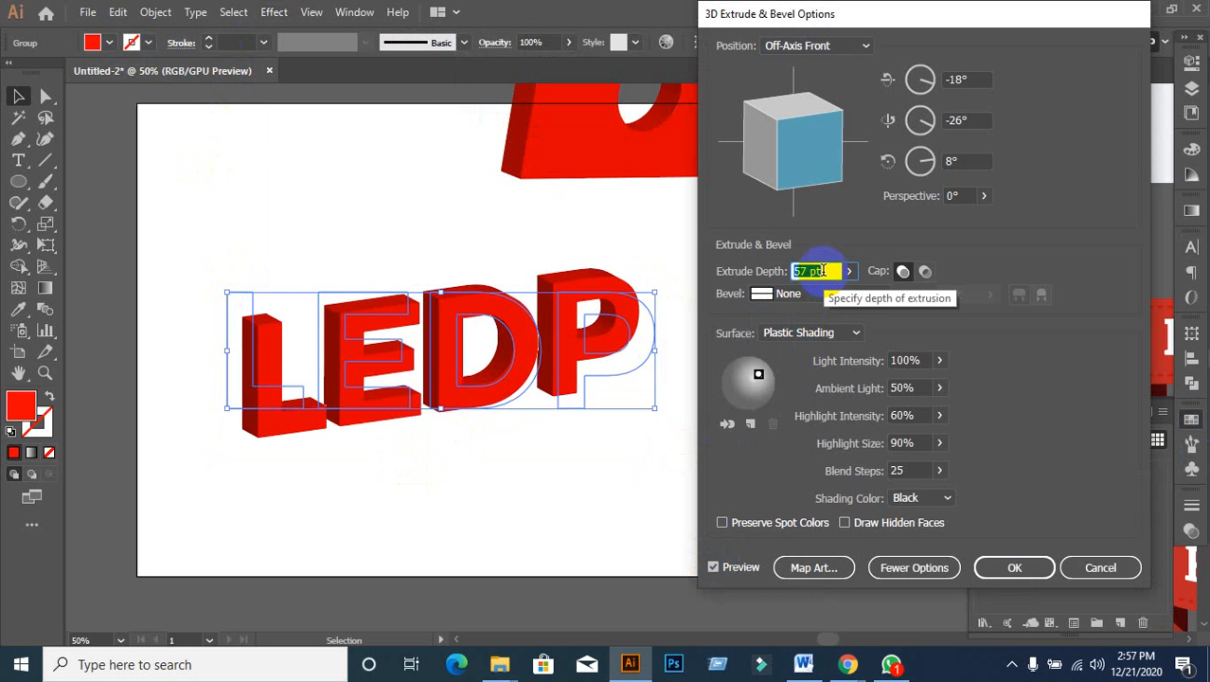
pyautogui.press('Up')
pyautogui.press('Up')
pyautogui.press('Up')
pyautogui.press('Up')
pyautogui.press('Up')
pyautogui.press('Up')
pyautogui.press('Up')
pyautogui.press('Up')
pyautogui.press('Up')
pyautogui.press('Up')
pyautogui.press('Up')
pyautogui.press('Up')
pyautogui.press('Up')
pyautogui.press('Up')
pyautogui.press('Up')
pyautogui.press('Up')
pyautogui.press('Up')
pyautogui.press('Up')
pyautogui.press('Up')
pyautogui.press('Up')
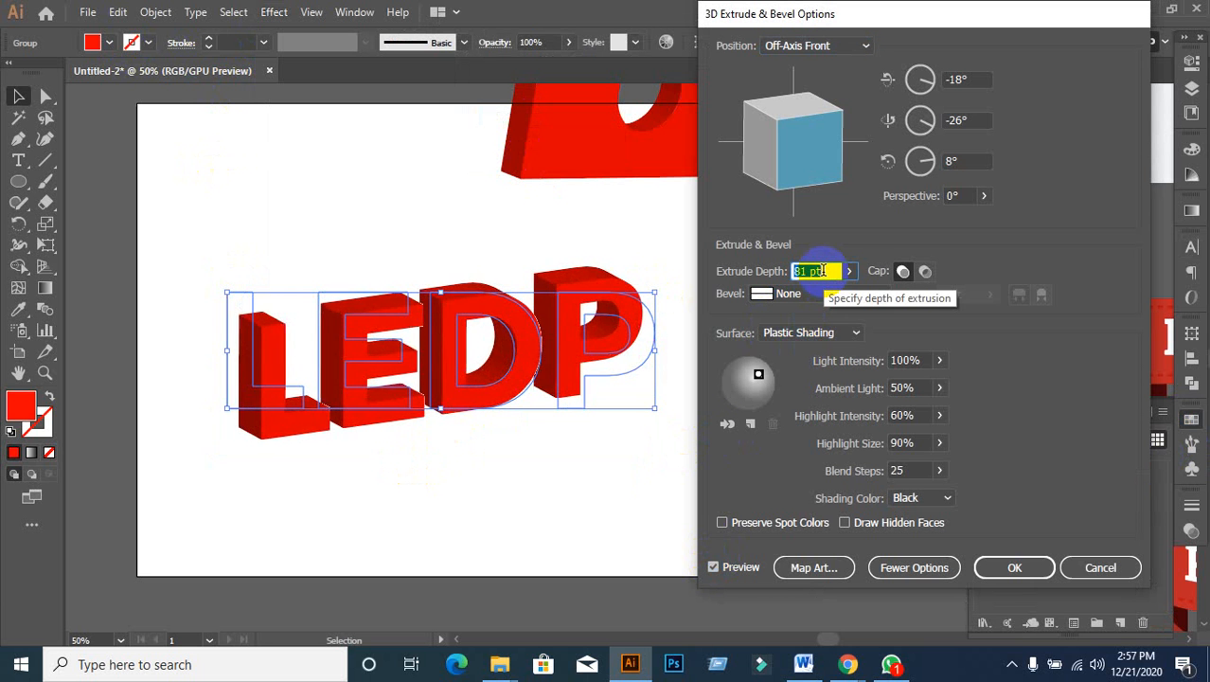
pyautogui.press('Up')
pyautogui.press('Up')
pyautogui.press('Up')
pyautogui.press('Up')
pyautogui.press('Up')
pyautogui.press('Up')
pyautogui.press('Up')
pyautogui.press('Up')
pyautogui.press('Up')
pyautogui.press('Up')
pyautogui.press('Up')
pyautogui.press('Up')
pyautogui.press('Up')
pyautogui.press('Up')
pyautogui.press('Up')
pyautogui.press('Up')
pyautogui.press('Up')
pyautogui.press('Up')
pyautogui.press('Up')
pyautogui.press('Up')
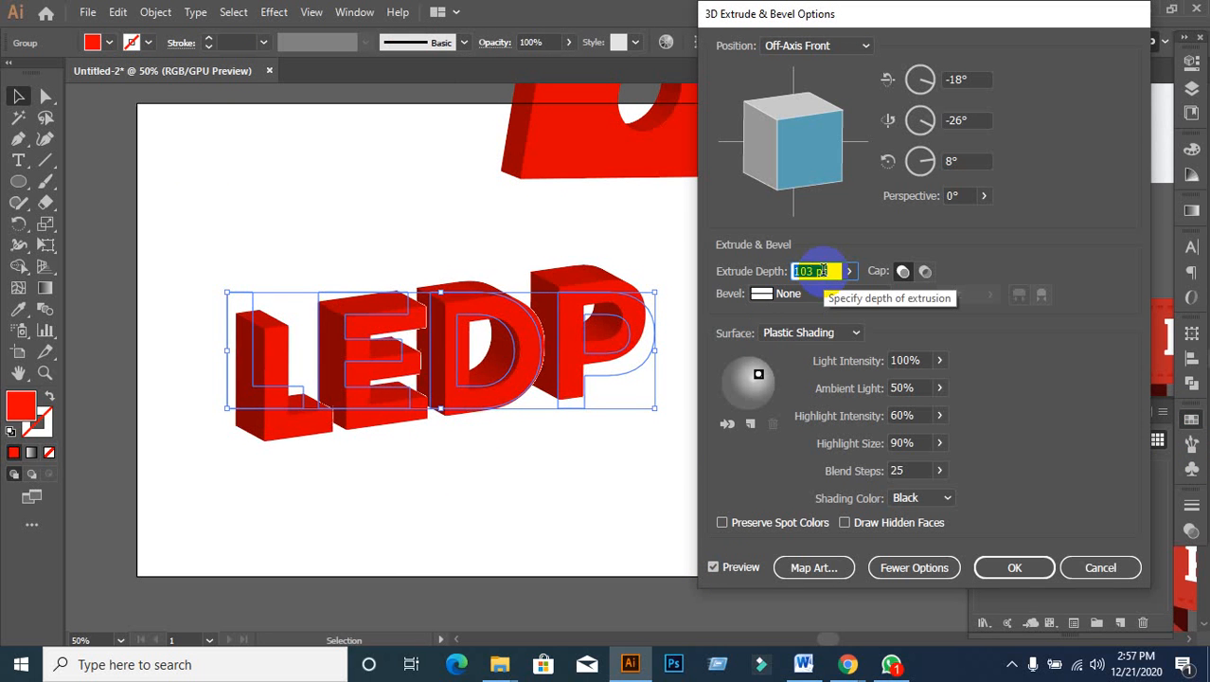
pyautogui.press('Up')
pyautogui.press('Up')
pyautogui.press('Up')
pyautogui.press('Up')
pyautogui.press('Up')
pyautogui.press('Up')
pyautogui.press('Up')
pyautogui.press('Up')
pyautogui.press('Up')
pyautogui.press('Up')
pyautogui.press('Up')
pyautogui.press('Up')
pyautogui.press('Up')
pyautogui.press('Up')
pyautogui.press('Up')
pyautogui.press('Up')
pyautogui.press('Up')
pyautogui.press('Up')
pyautogui.press('Up')
pyautogui.press('Up')
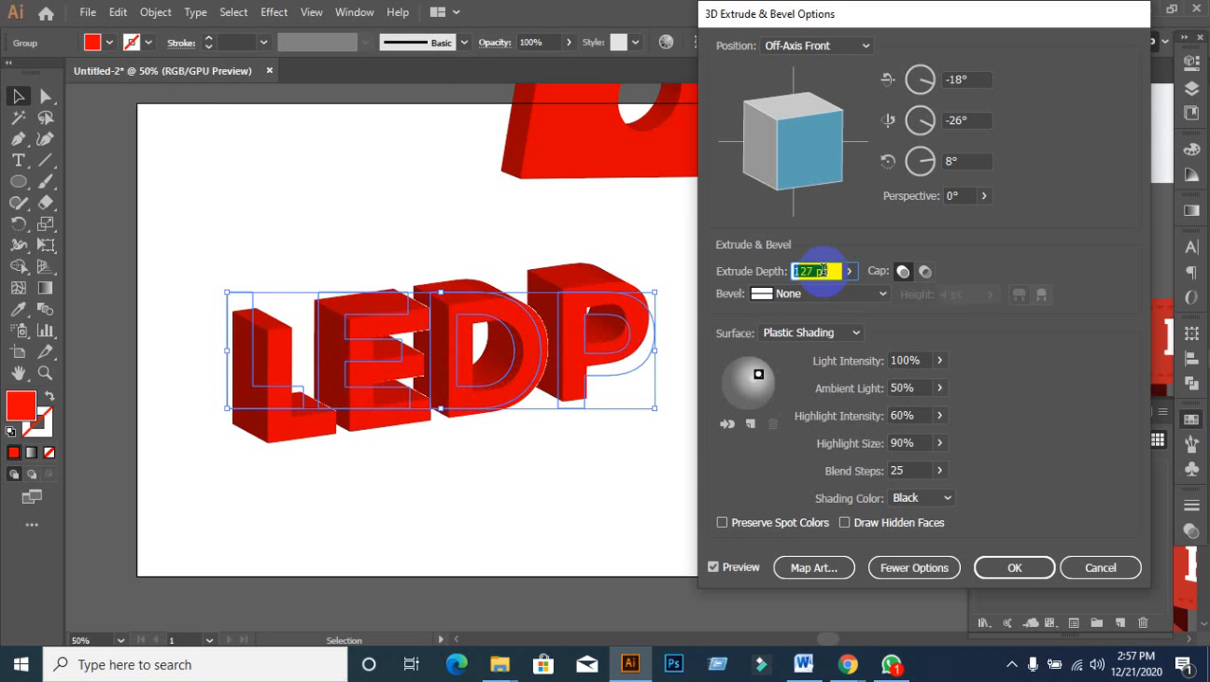
pyautogui.press('Up')
pyautogui.press('Up')
pyautogui.press('Up')
pyautogui.press('Up')
pyautogui.press('Up')
pyautogui.press('Up')
pyautogui.press('Up')
pyautogui.press('Up')
pyautogui.press('Up')
pyautogui.press('Up')
pyautogui.press('Up')
pyautogui.press('Up')
pyautogui.press('Up')
pyautogui.press('Up')
pyautogui.press('Up')
pyautogui.press('Up')
pyautogui.press('Up')
pyautogui.press('Up')
pyautogui.press('Up')
pyautogui.press('Up')
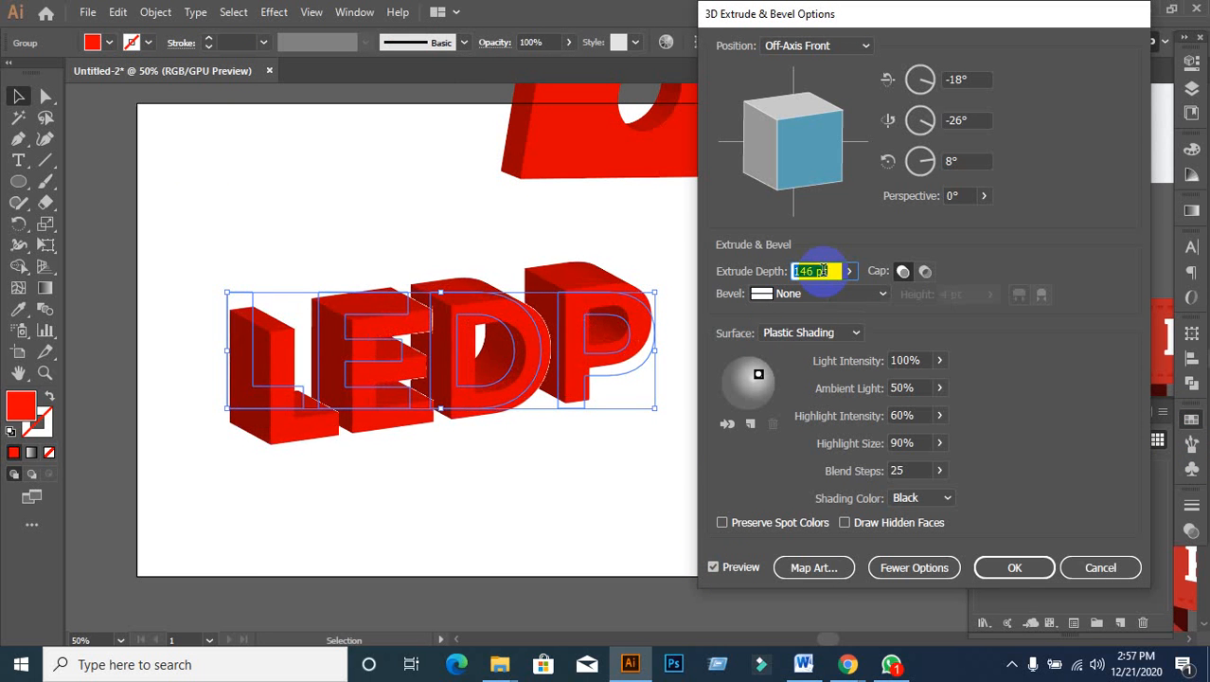
pyautogui.press('Down')
pyautogui.press('Down')
pyautogui.press('Down')
pyautogui.press('Down')
pyautogui.press('Down')
pyautogui.press('Down')
pyautogui.press('Down')
pyautogui.press('Down')
pyautogui.press('Down')
pyautogui.press('Down')
pyautogui.press('Down')
pyautogui.press('Down')
pyautogui.press('Down')
pyautogui.press('Down')
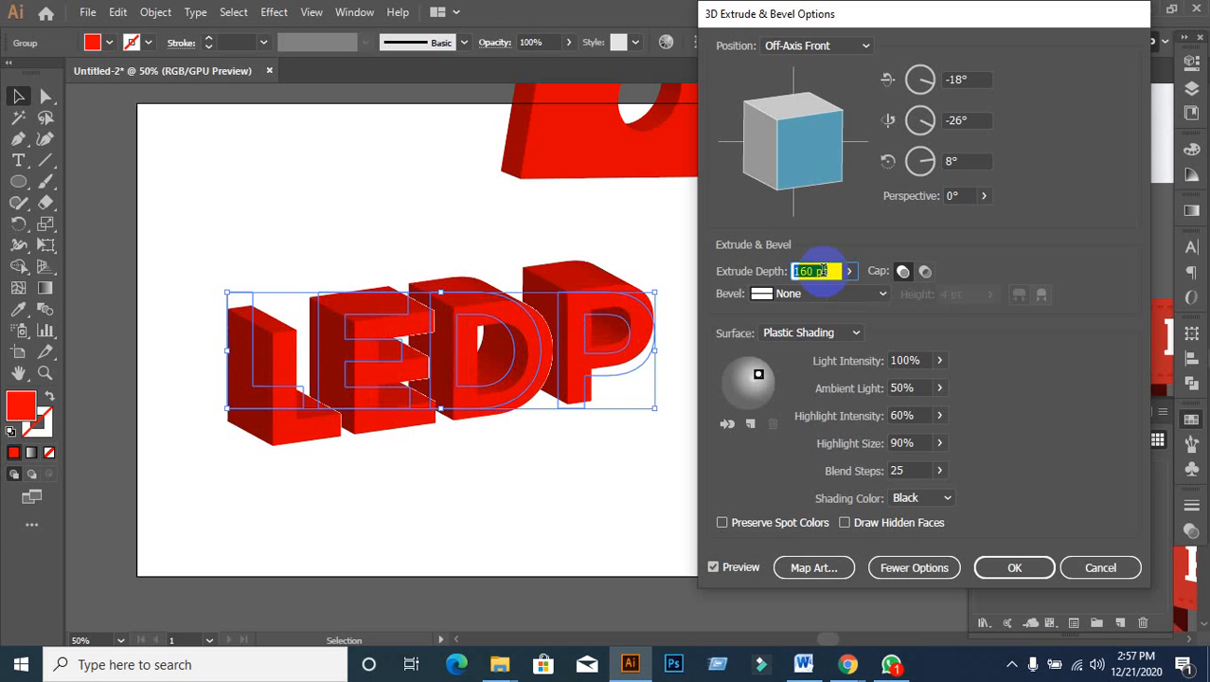
pyautogui.press('Down')
pyautogui.press('Down')
pyautogui.press('Down')
pyautogui.press('Down')
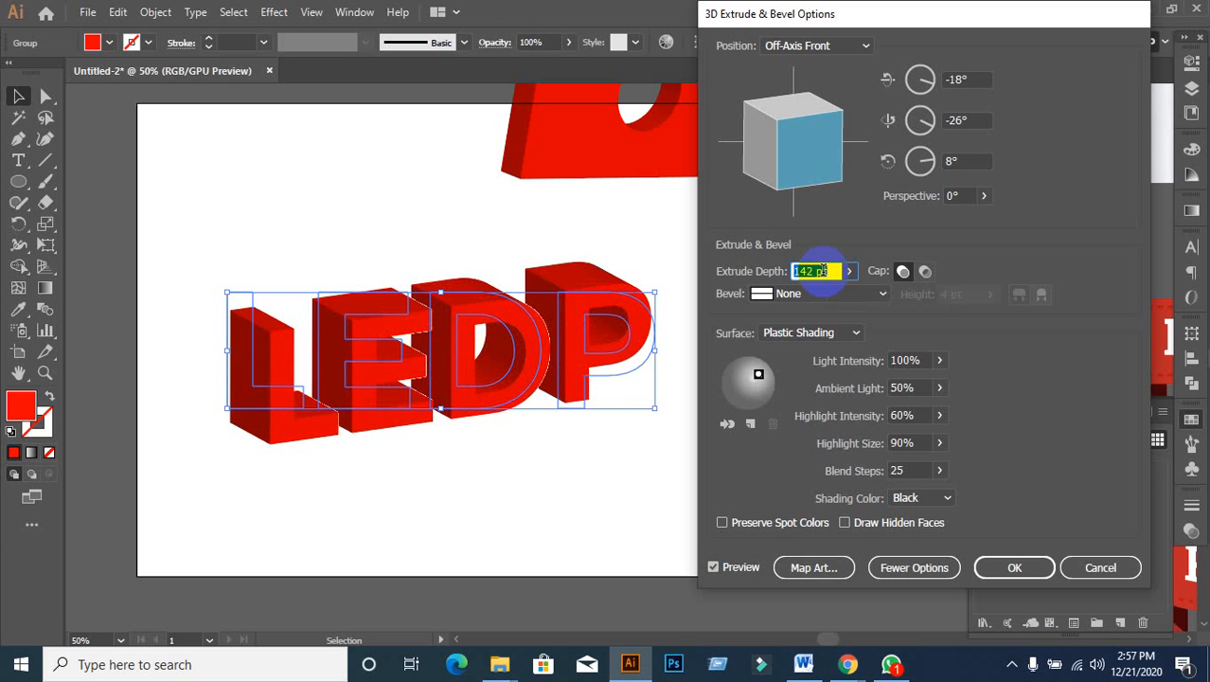
pyautogui.press('Down')
pyautogui.press('Down')
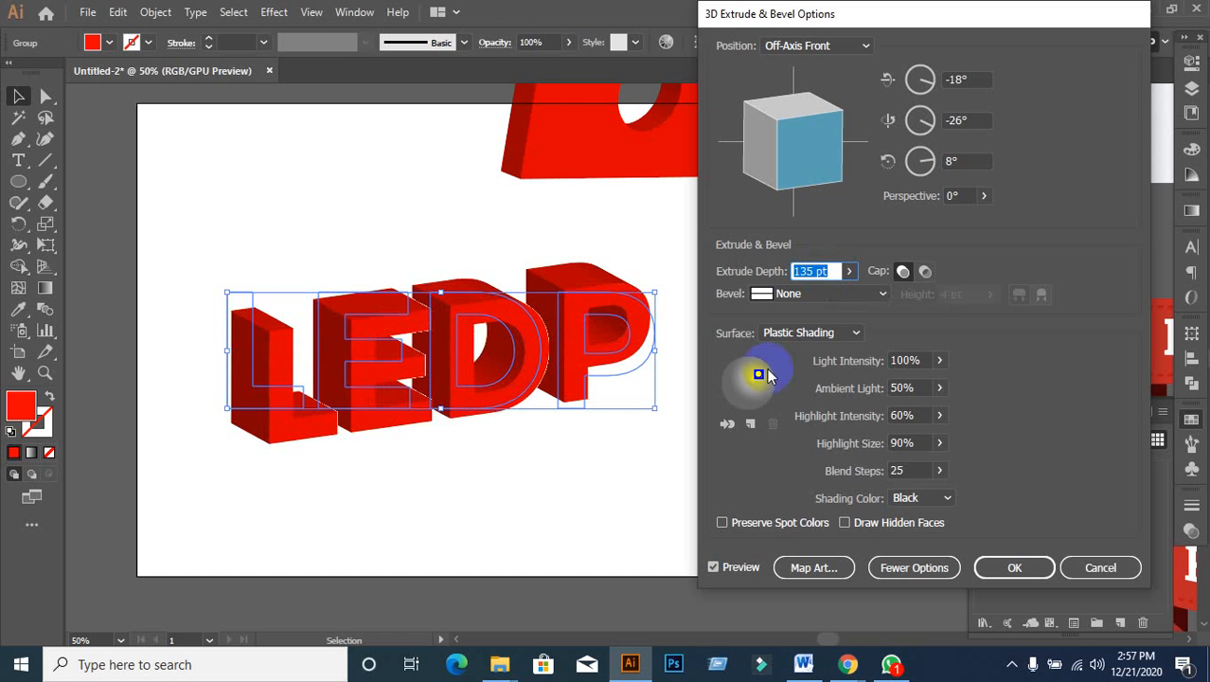
# Step: Apply the 3D Extrude & Bevel effect to the LEDP letters and expand their appearance
pyautogui.click(994, 568)
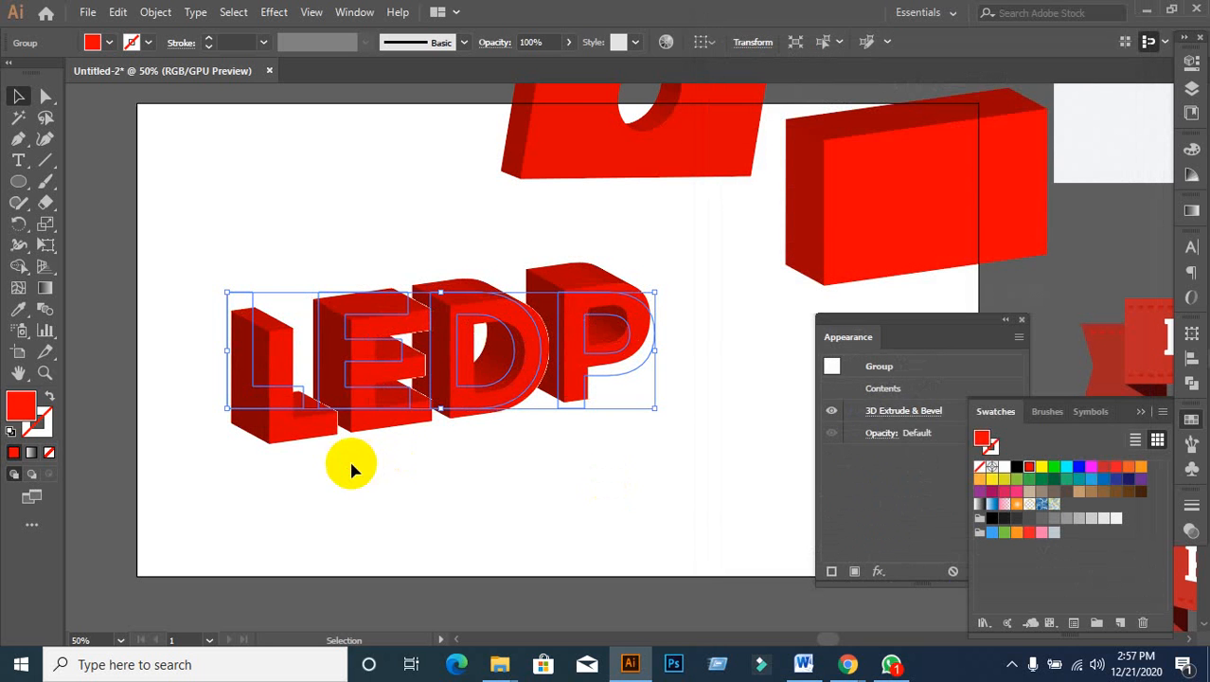
pyautogui.click(200, 372)
pyautogui.moveTo(203, 257); pyautogui.dragTo(530, 441)
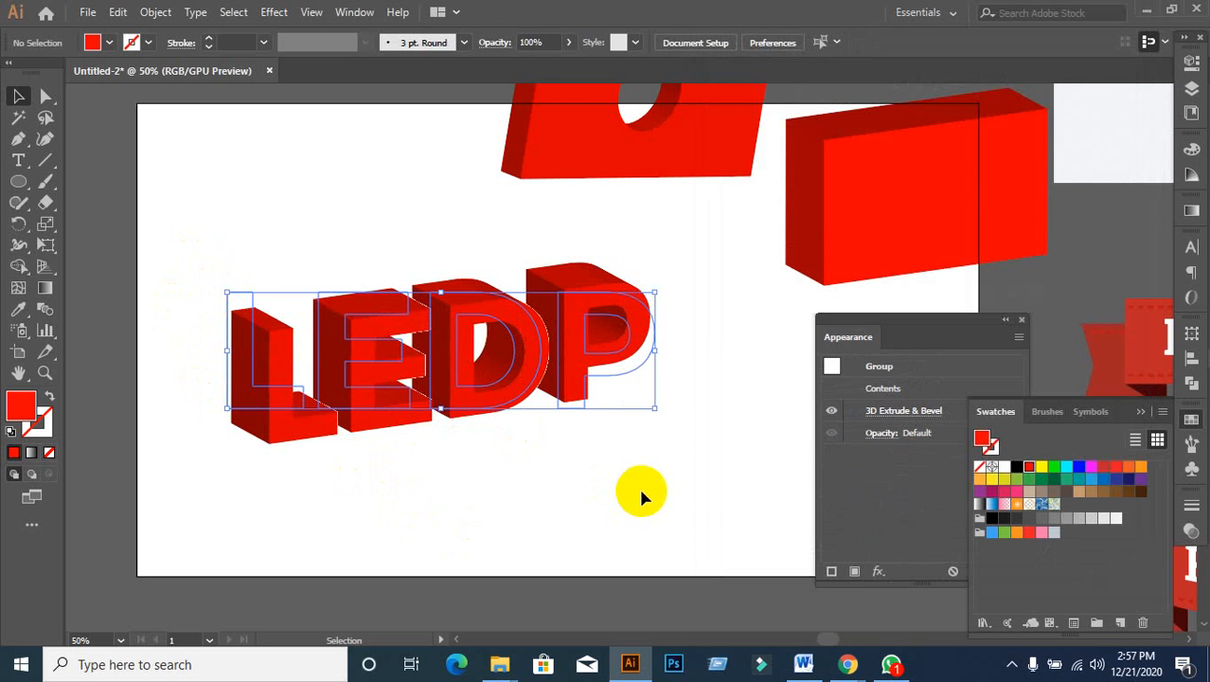
pyautogui.click(156, 13)
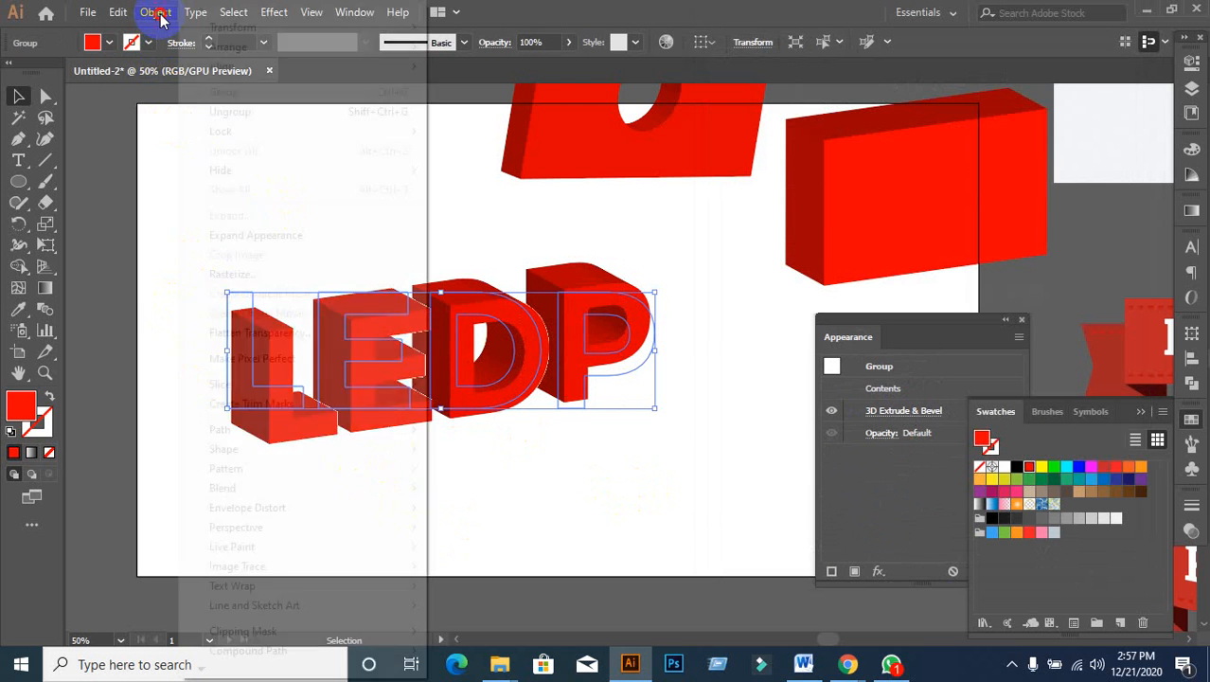
pyautogui.click(249, 237)
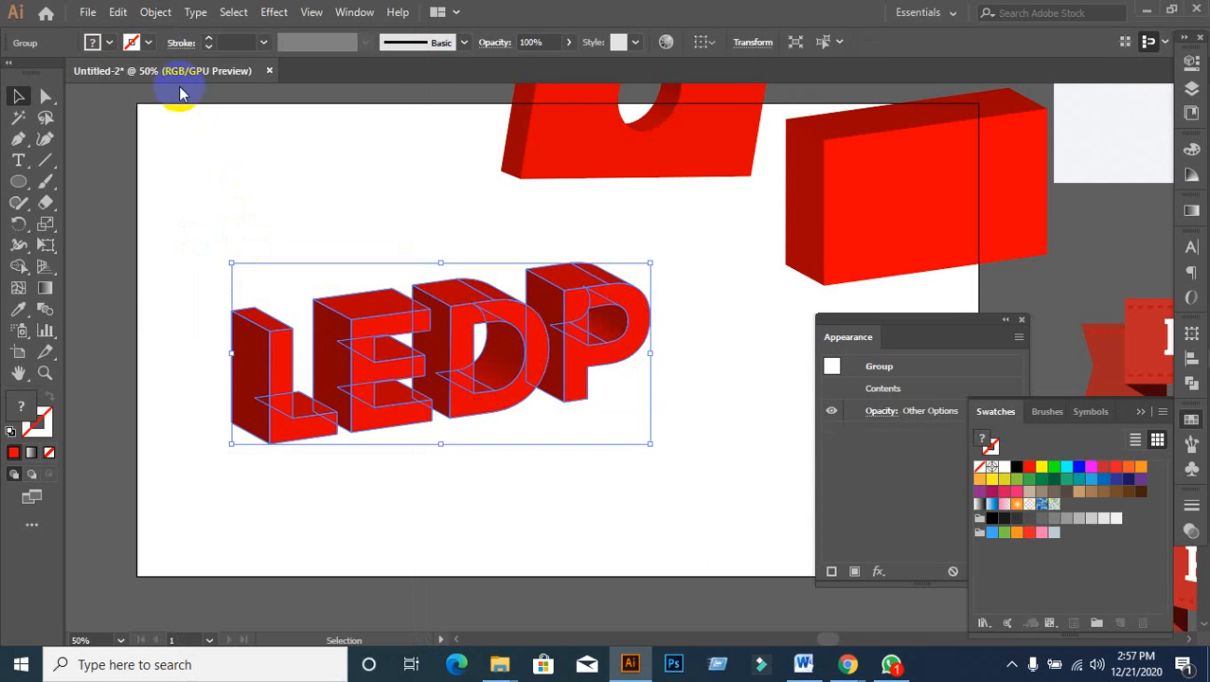
pyautogui.click(156, 12)
pyautogui.press('Escape')
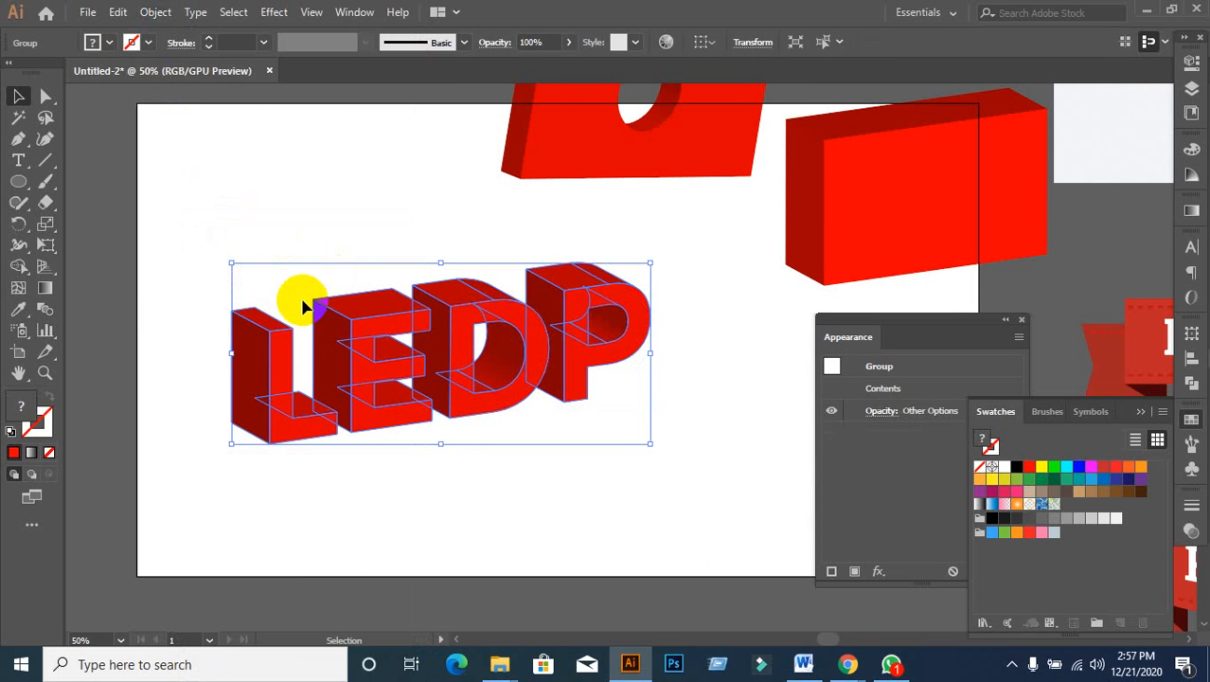
# Step: Ungroup the expanded LEDP artwork so that each 3D letter can be selected separately
pyautogui.click(257, 310)
pyautogui.click(269, 352)
pyautogui.rightClick(278, 362)
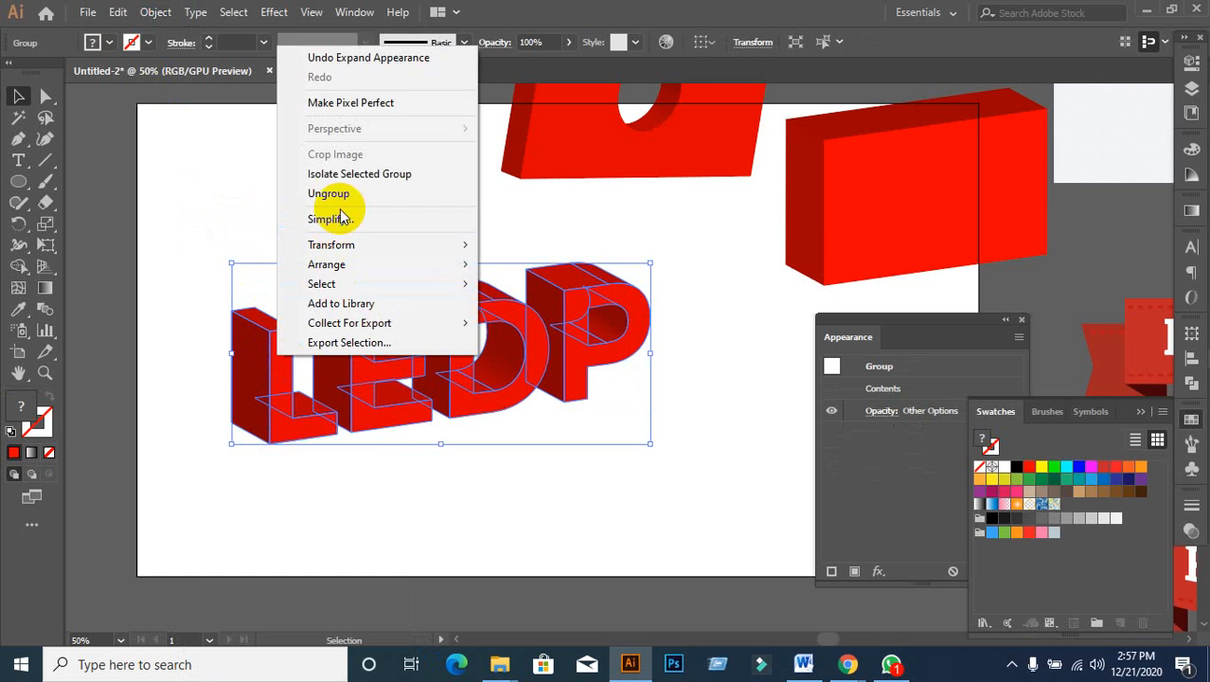
pyautogui.click(332, 194)
pyautogui.click(270, 190)
pyautogui.click(299, 369)
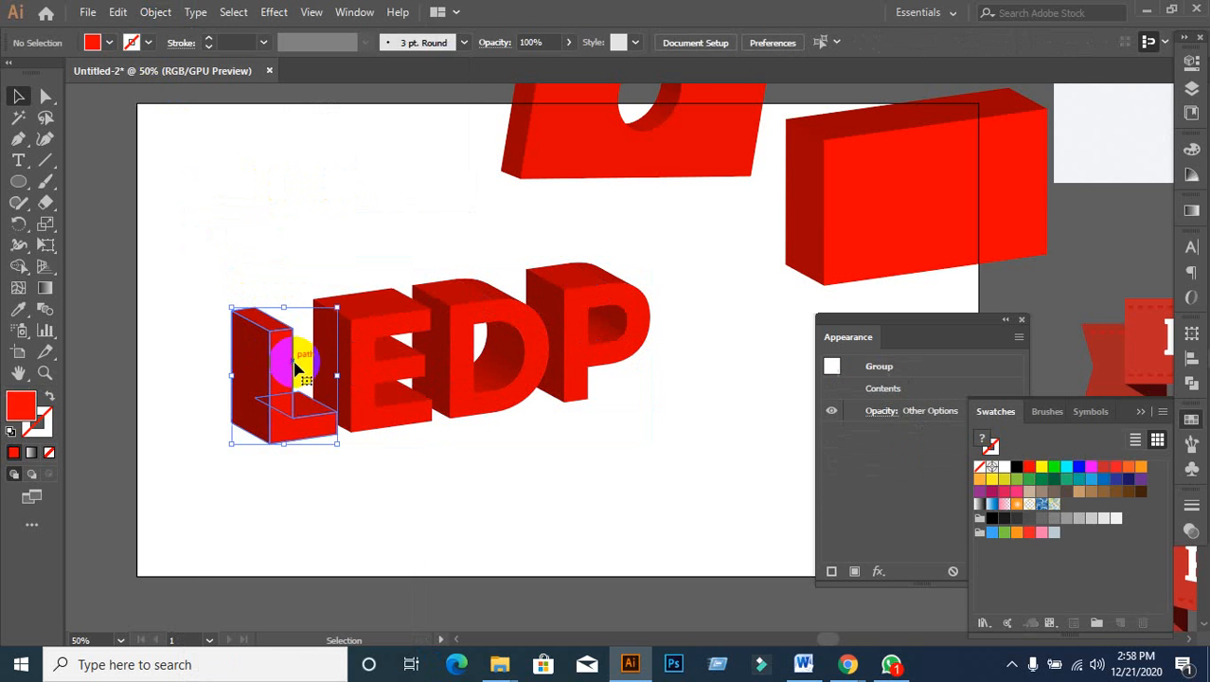
pyautogui.click(383, 482)
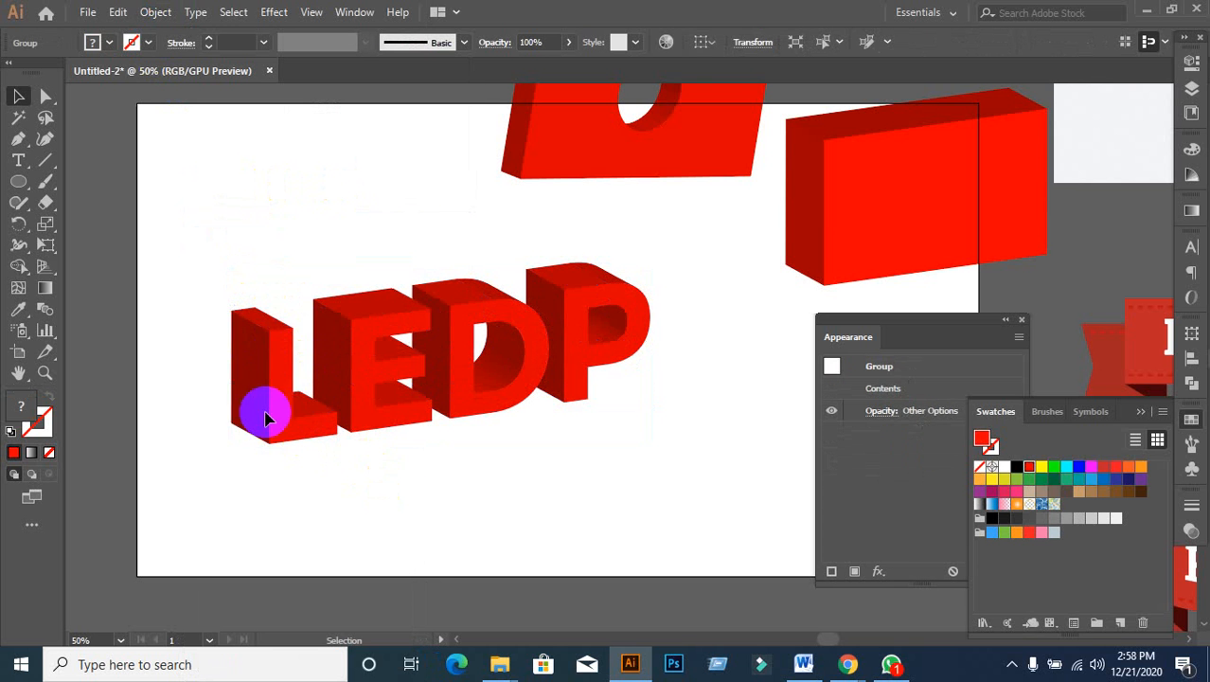
# Step: Ungroup the 3D letter L repeatedly until its faces are separate paths
pyautogui.click(272, 380)
pyautogui.rightClick(273, 380)
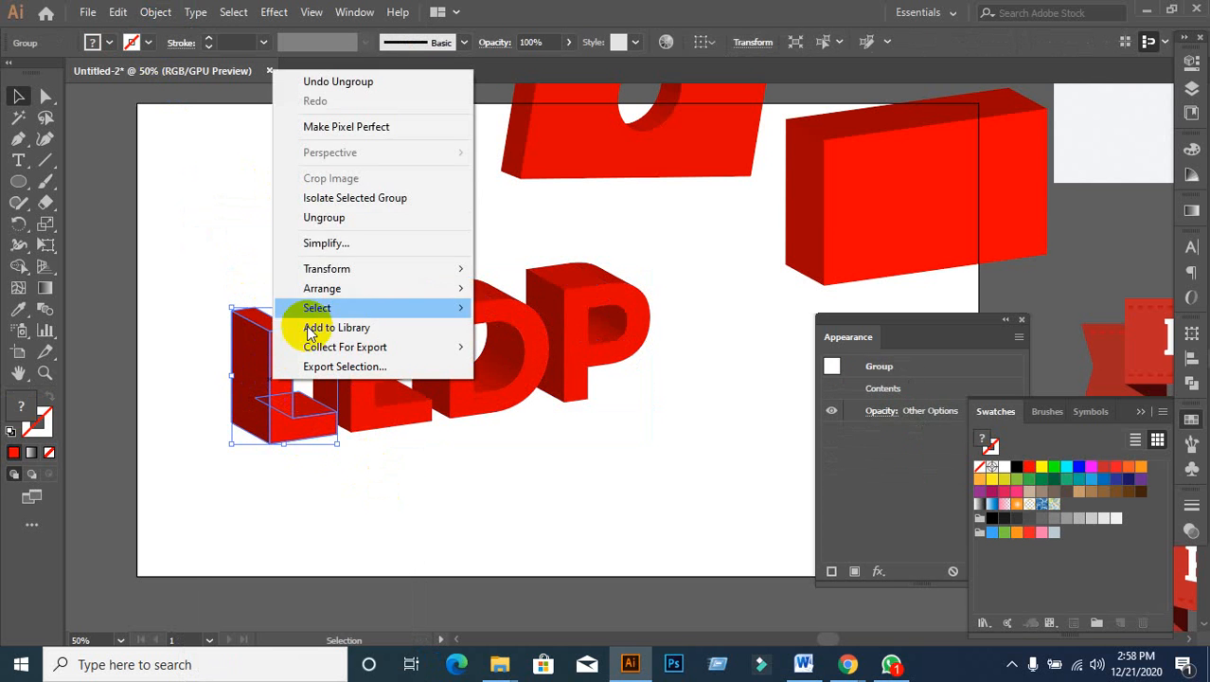
pyautogui.click(324, 217)
pyautogui.rightClick(282, 377)
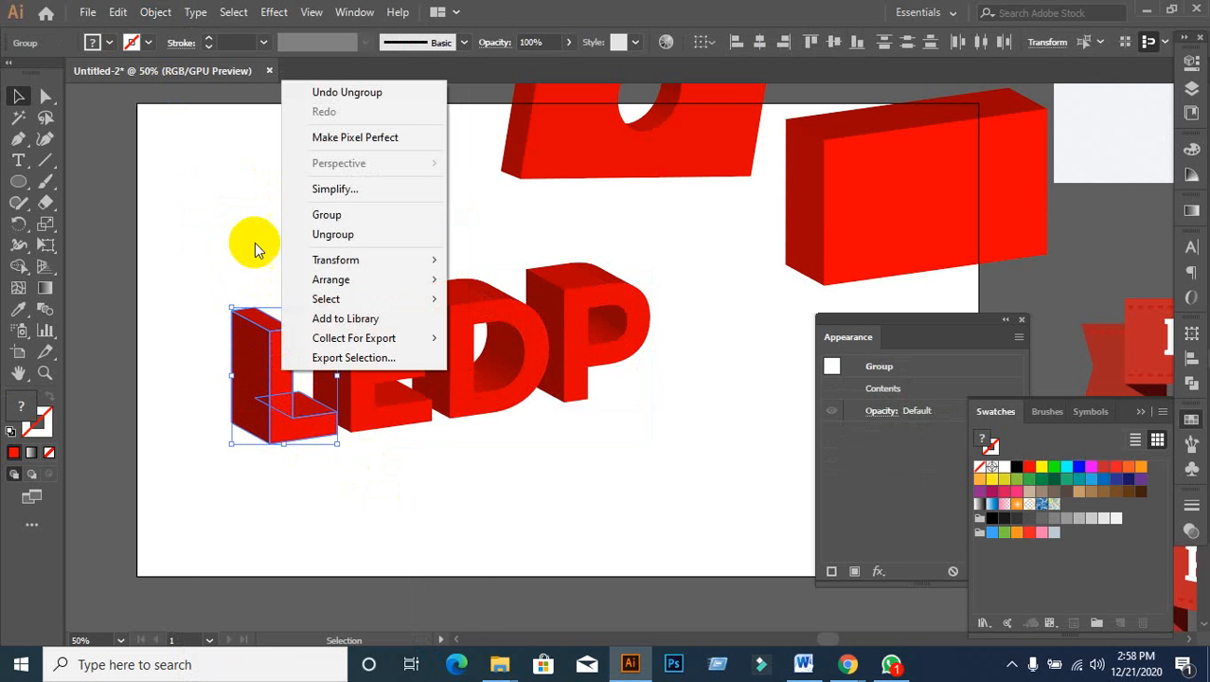
pyautogui.click(326, 234)
pyautogui.rightClick(296, 355)
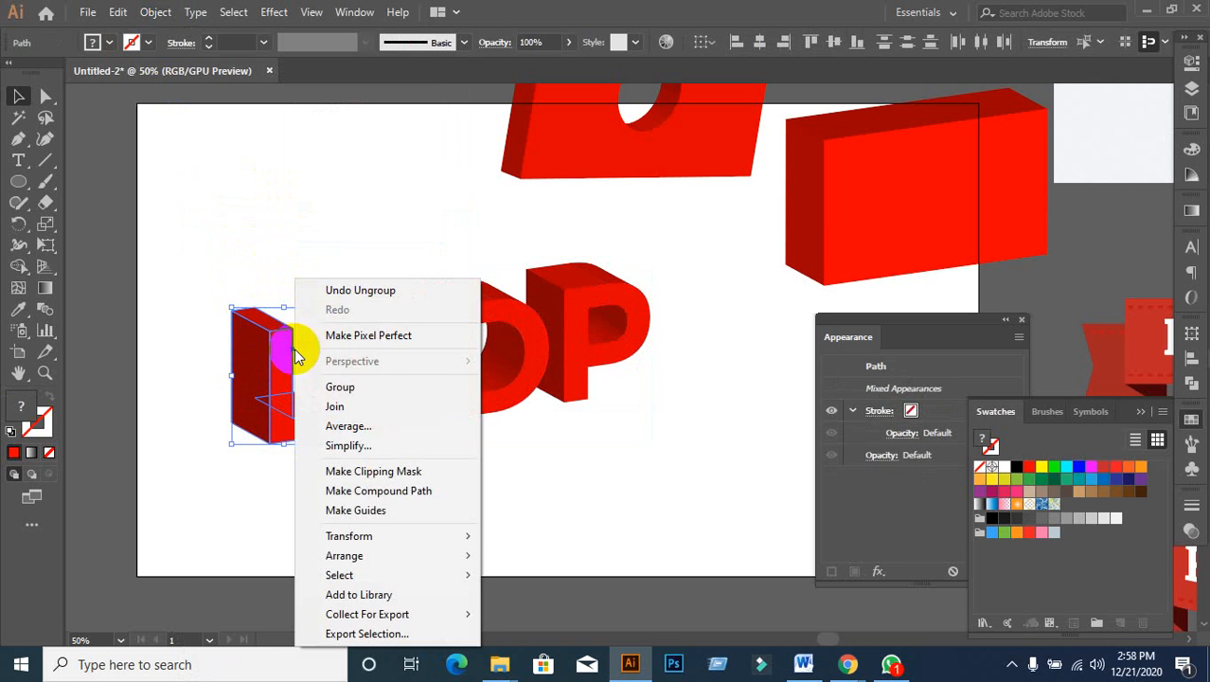
pyautogui.click(378, 491)
# Step: Ungroup the 3D letter E twice to separate its front face from its sides
pyautogui.click(370, 358)
pyautogui.rightClick(371, 363)
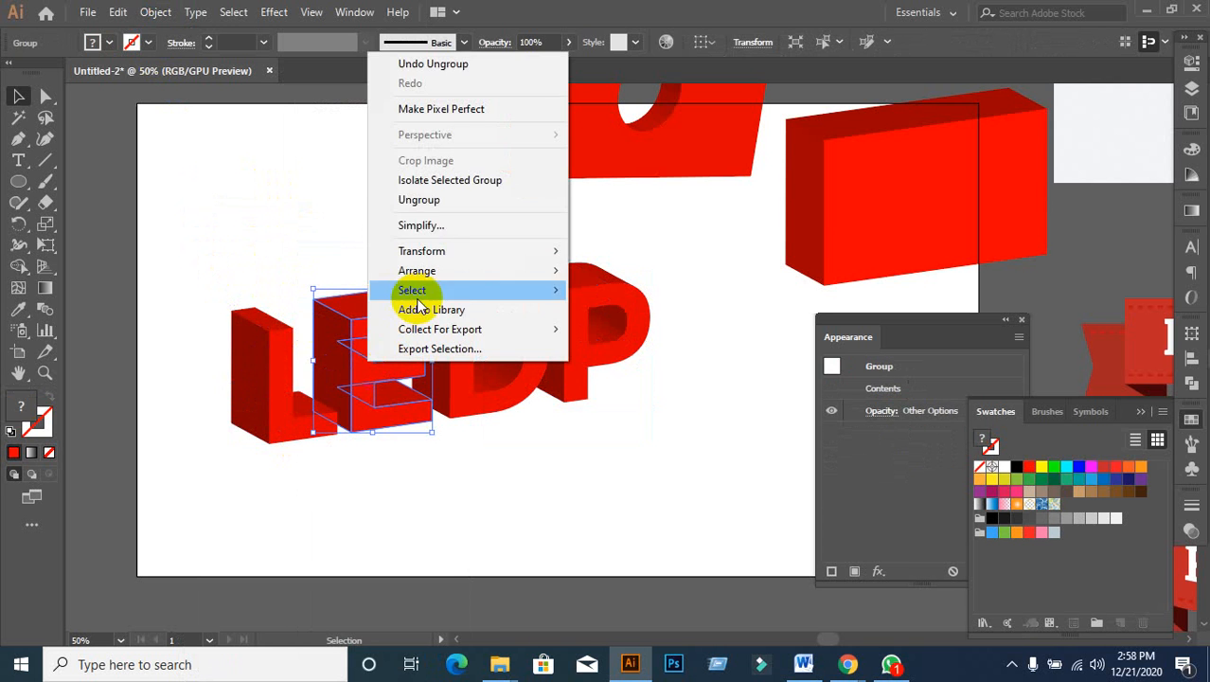
pyautogui.click(436, 203)
pyautogui.rightClick(390, 357)
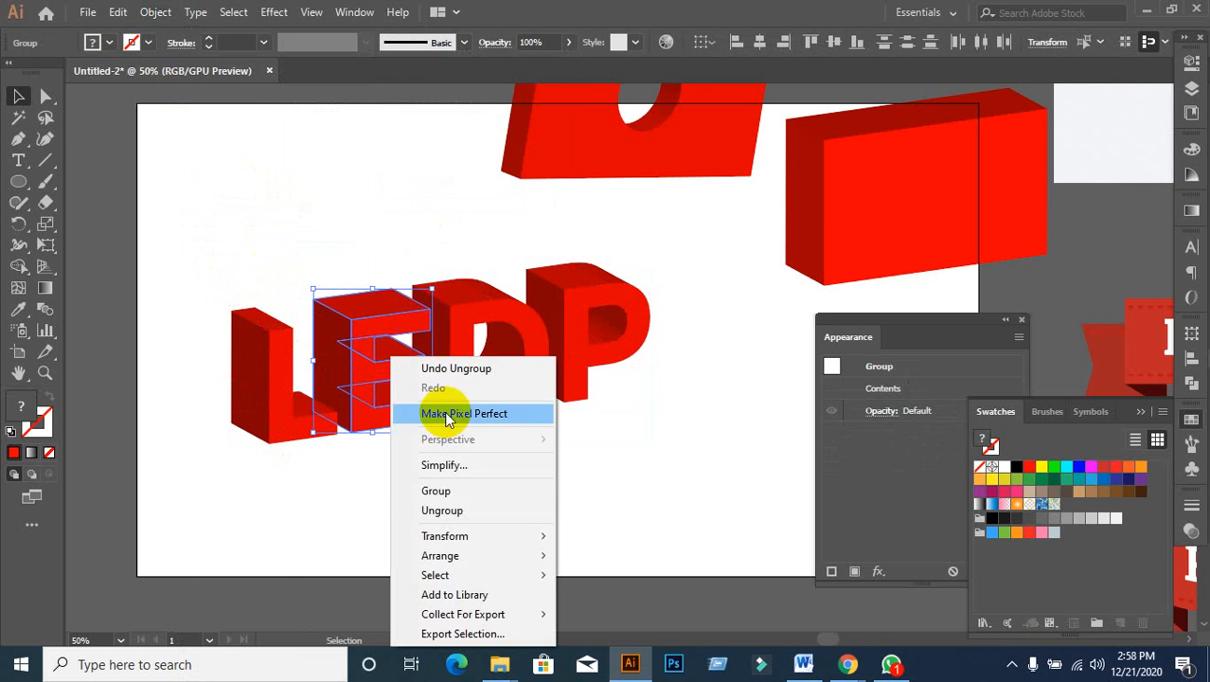
pyautogui.click(454, 506)
pyautogui.rightClick(375, 369)
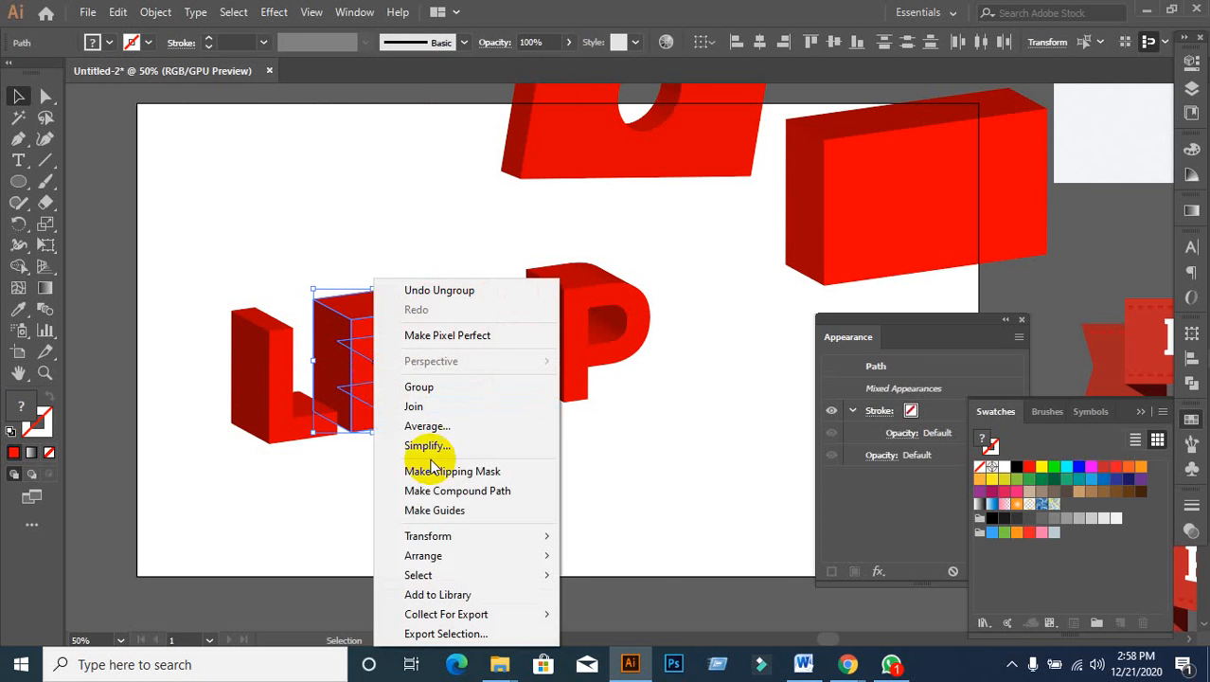
pyautogui.click(338, 203)
# Step: Ungroup the 3D letter D, test-move its front face away from the sides, and undo the move
pyautogui.click(467, 318)
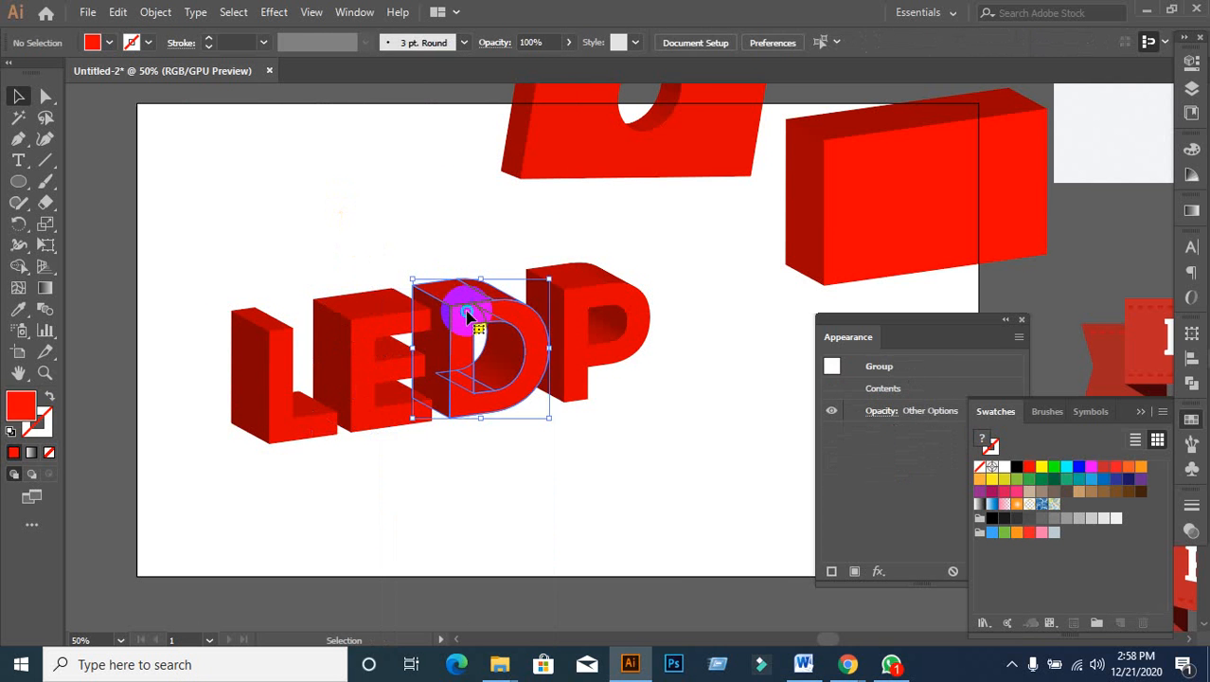
pyautogui.rightClick(467, 314)
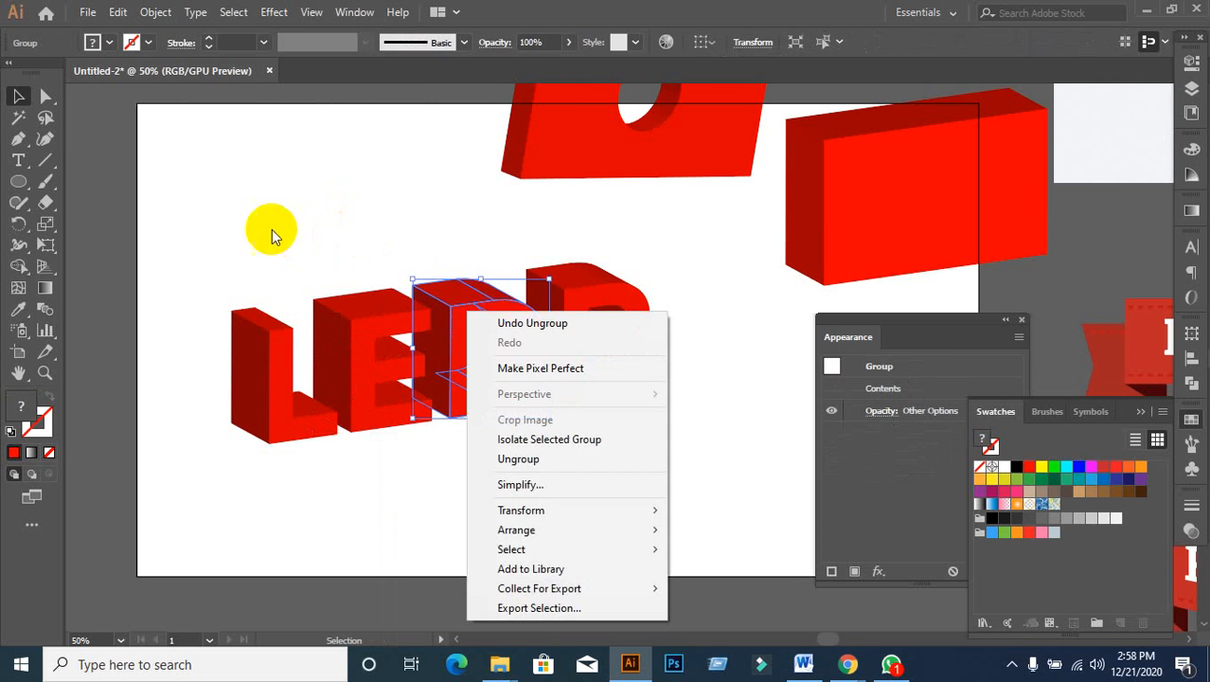
pyautogui.click(543, 462)
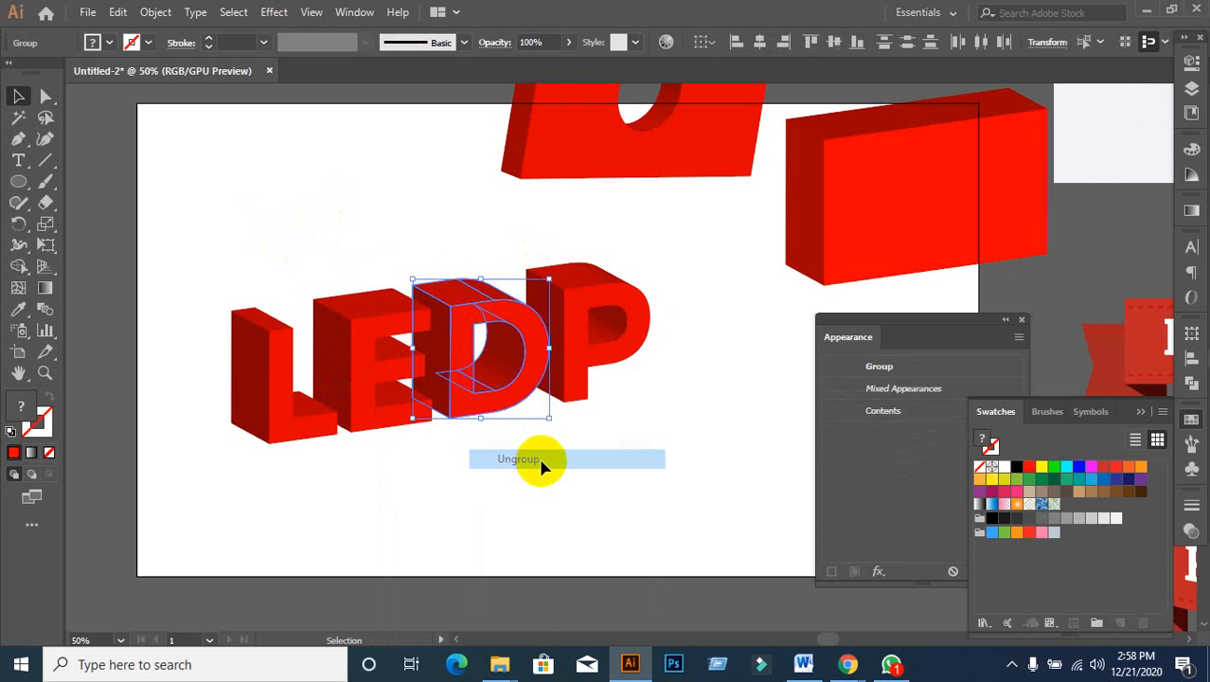
pyautogui.rightClick(524, 400)
pyautogui.click(583, 488)
pyautogui.moveTo(500, 397); pyautogui.dragTo(587, 469)
pyautogui.hotkey('ctrl', 'z')
# Step: Ungroup the 3D letter P, test-move its front face off the sides, undo the move, and clear the selection
pyautogui.click(611, 335)
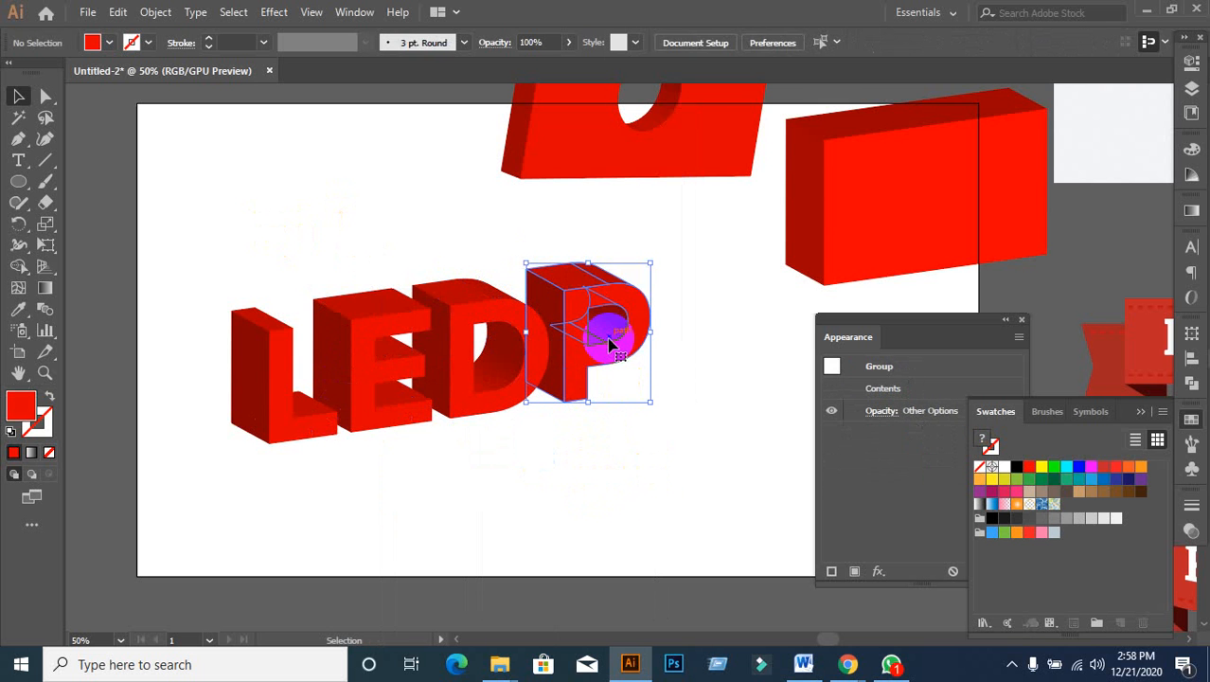
pyautogui.rightClick(611, 335)
pyautogui.click(629, 176)
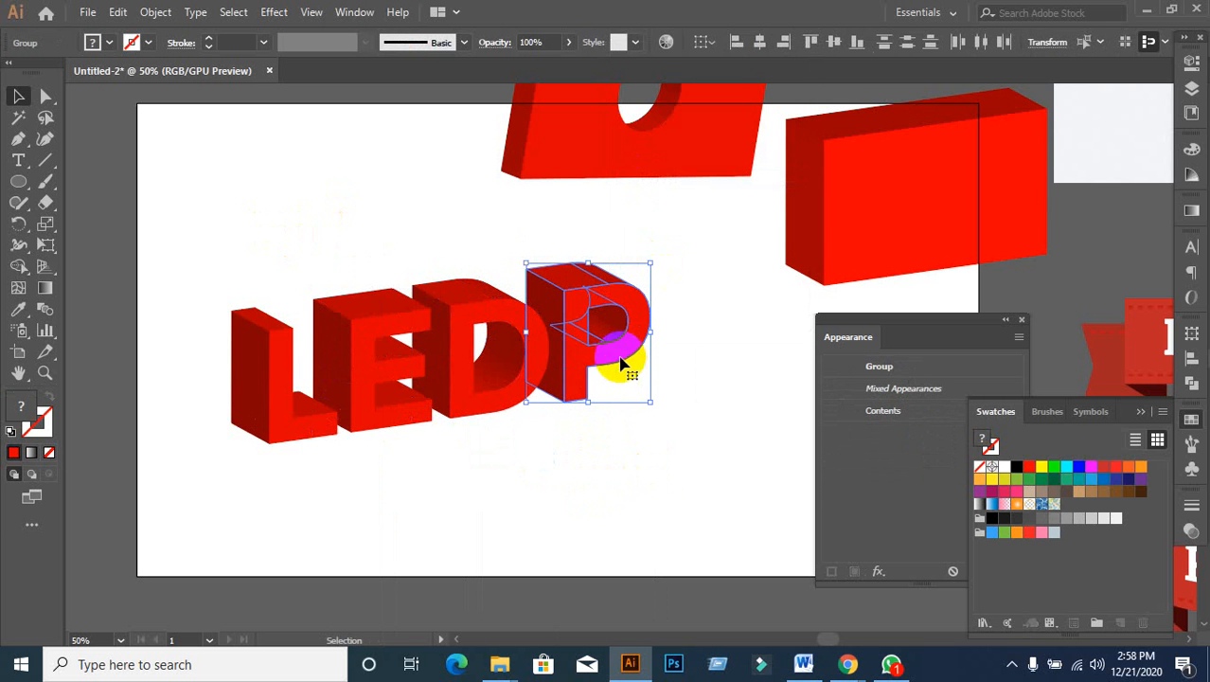
pyautogui.rightClick(618, 357)
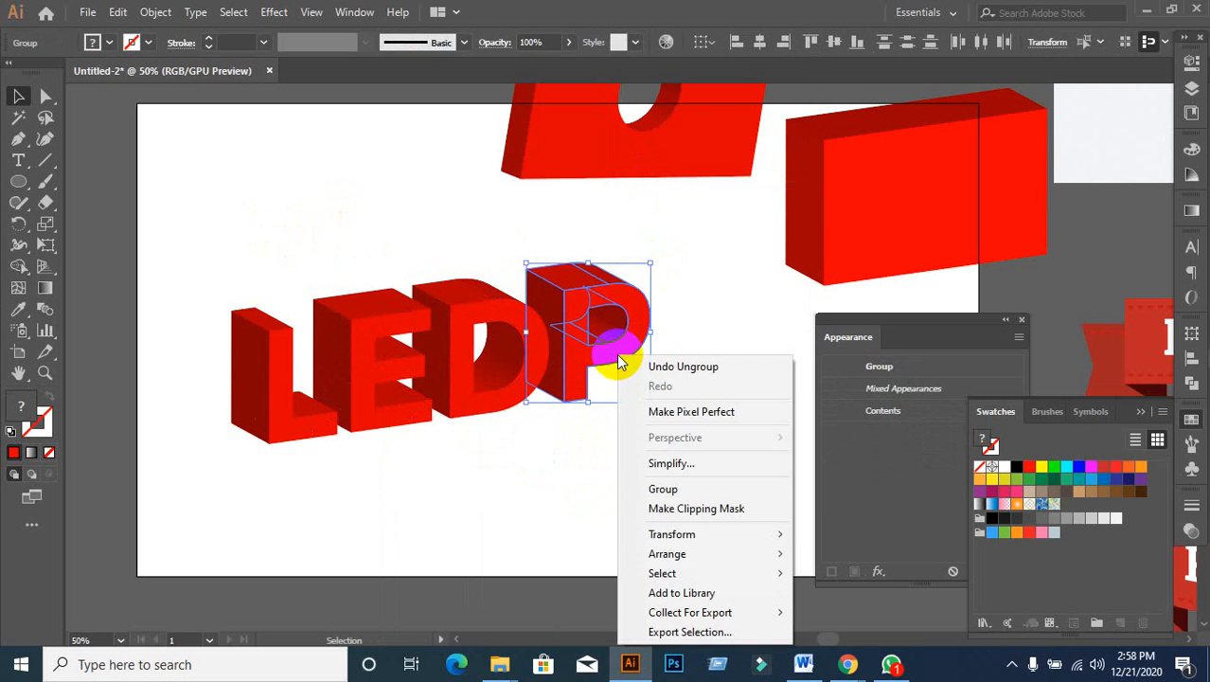
pyautogui.click(540, 500)
pyautogui.moveTo(587, 393); pyautogui.dragTo(640, 475)
pyautogui.hotkey('ctrl', 'z')
pyautogui.click(407, 488)
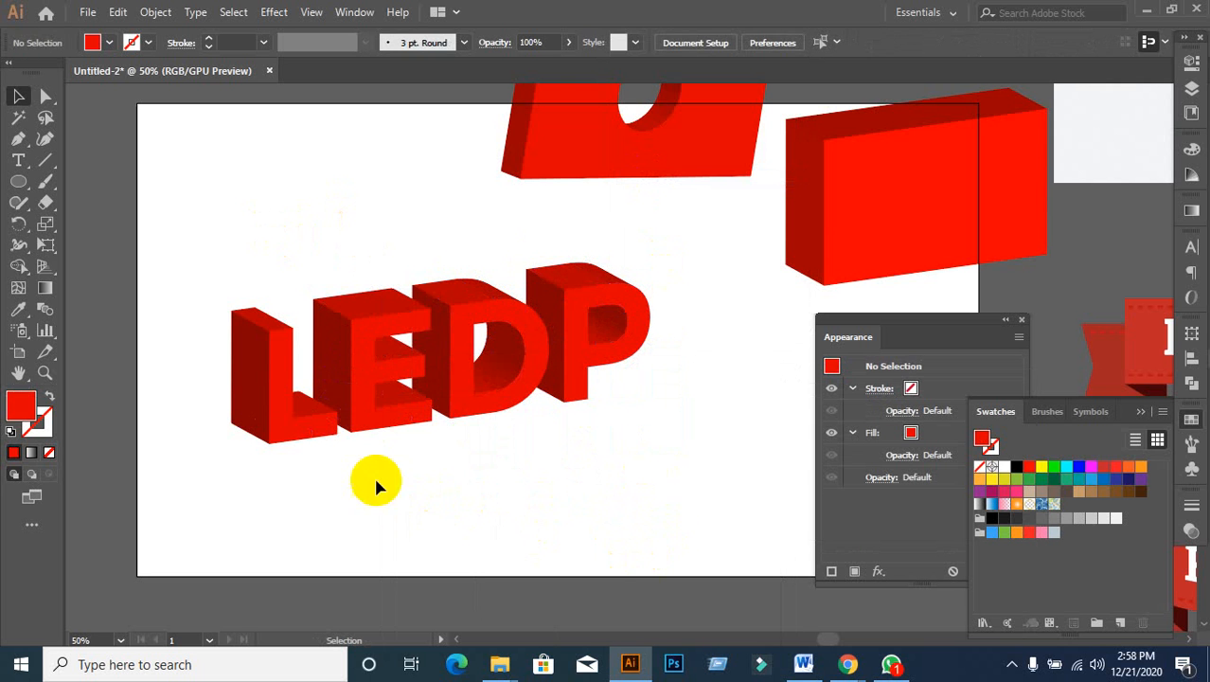
pyautogui.click(305, 433)
pyautogui.click(322, 457)
pyautogui.click(298, 431)
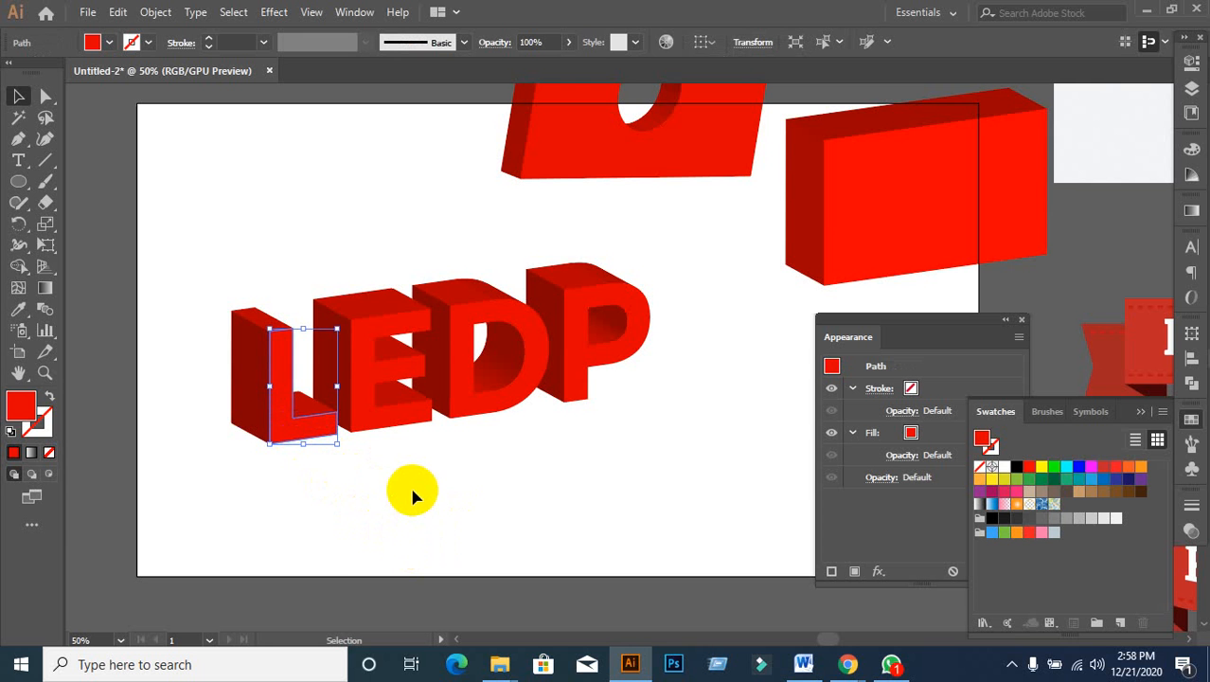
pyautogui.click(405, 509)
# Step: Fill the front faces of the L, E, D and P together with the yellow swatch
pyautogui.click(285, 419)
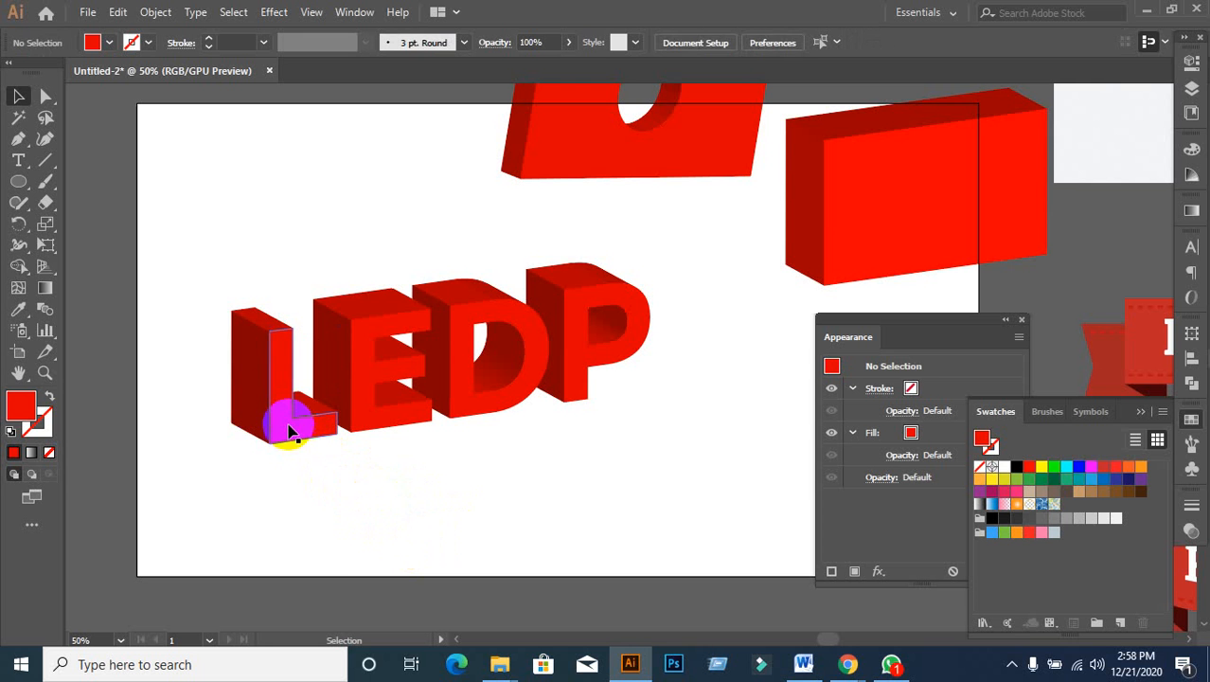
pyautogui.keyDown('shift'); pyautogui.click(355, 422); pyautogui.keyUp('shift')
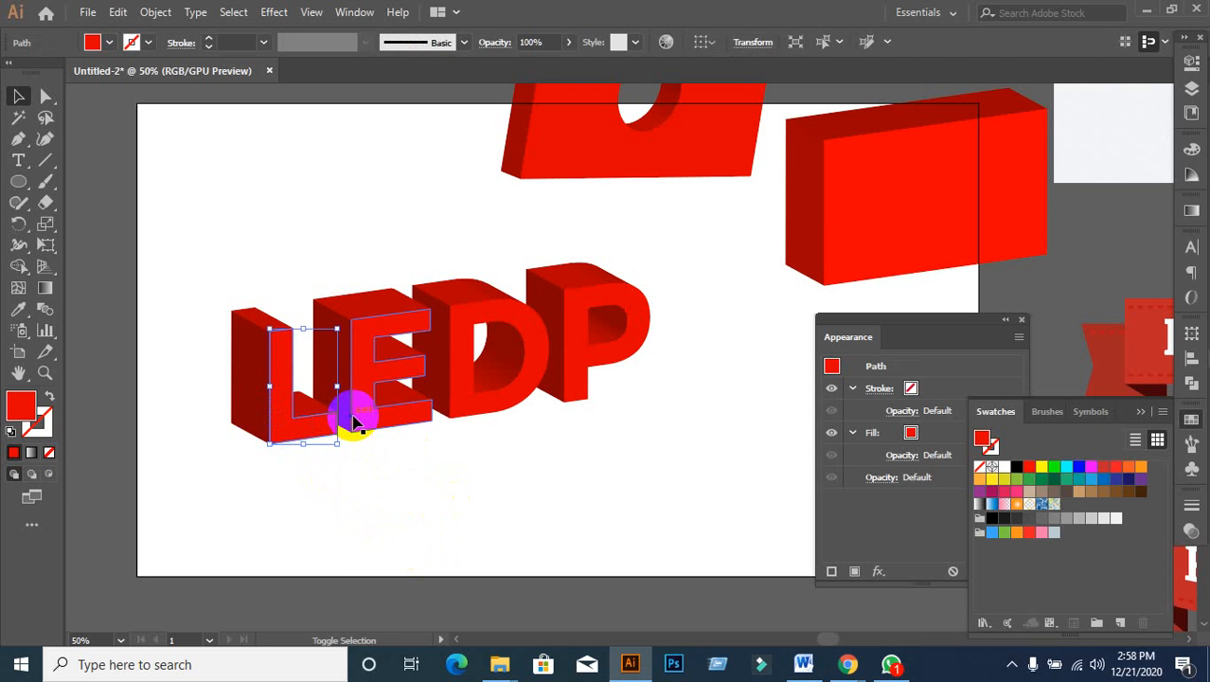
pyautogui.keyDown('shift'); pyautogui.click(489, 409); pyautogui.keyUp('shift')
pyautogui.keyDown('shift'); pyautogui.click(576, 378); pyautogui.keyUp('shift')
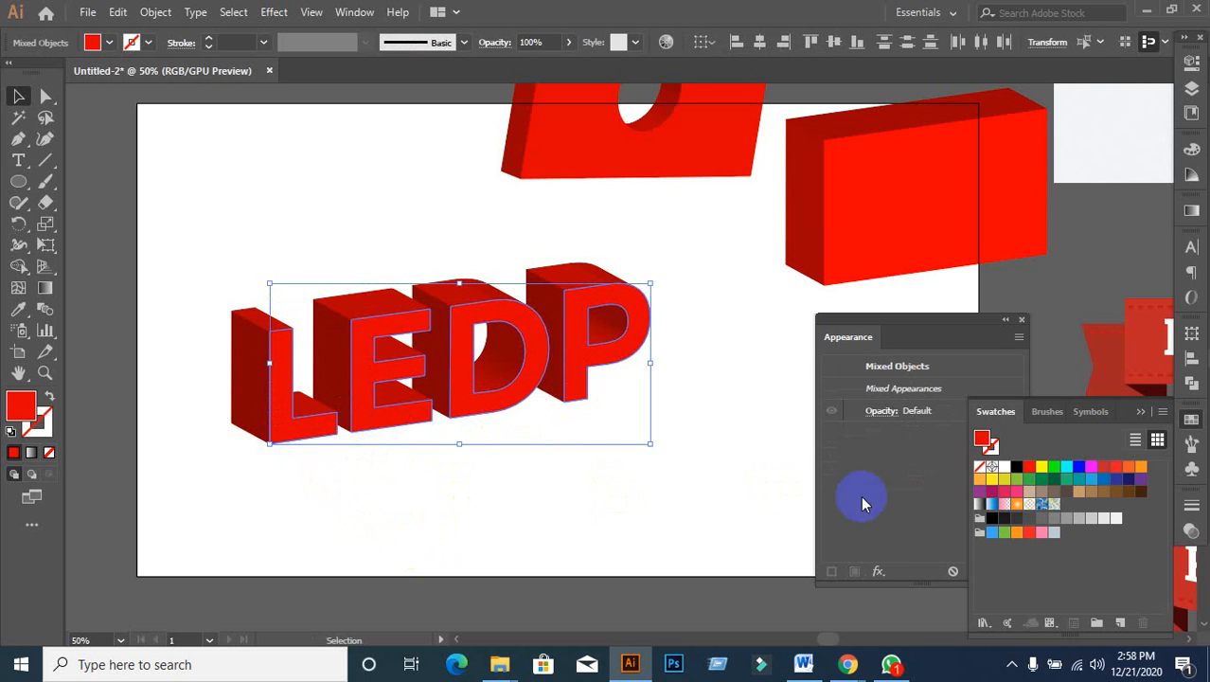
pyautogui.click(1042, 466)
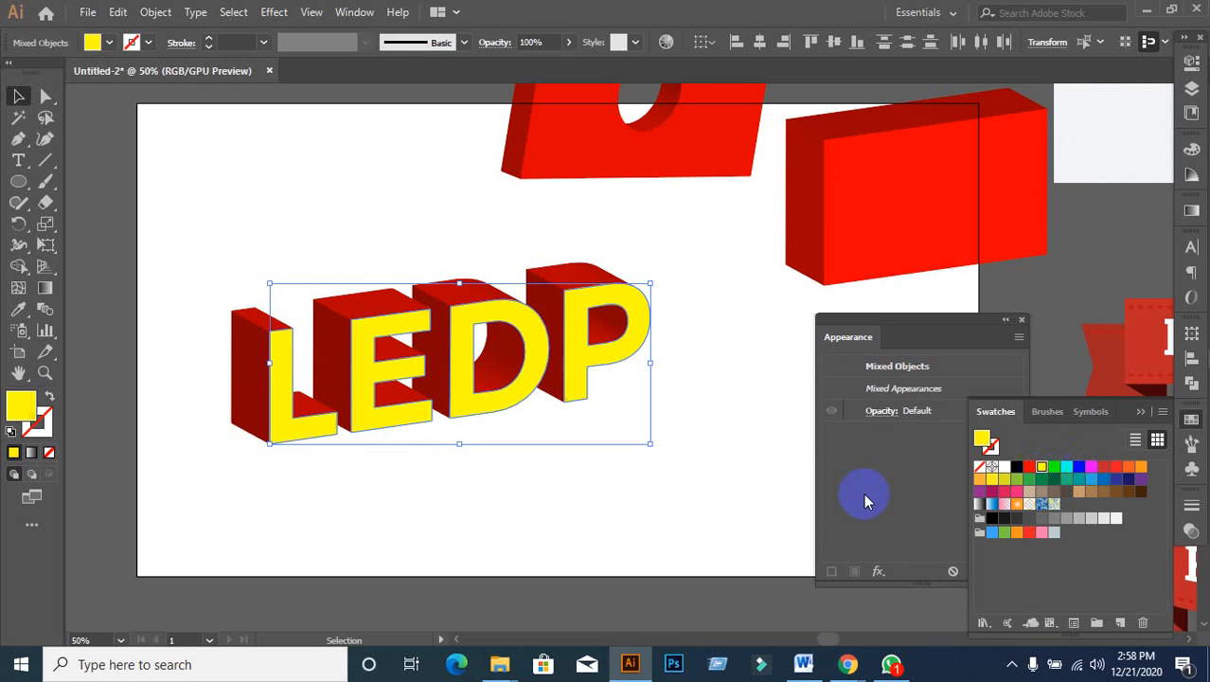
pyautogui.click(597, 502)
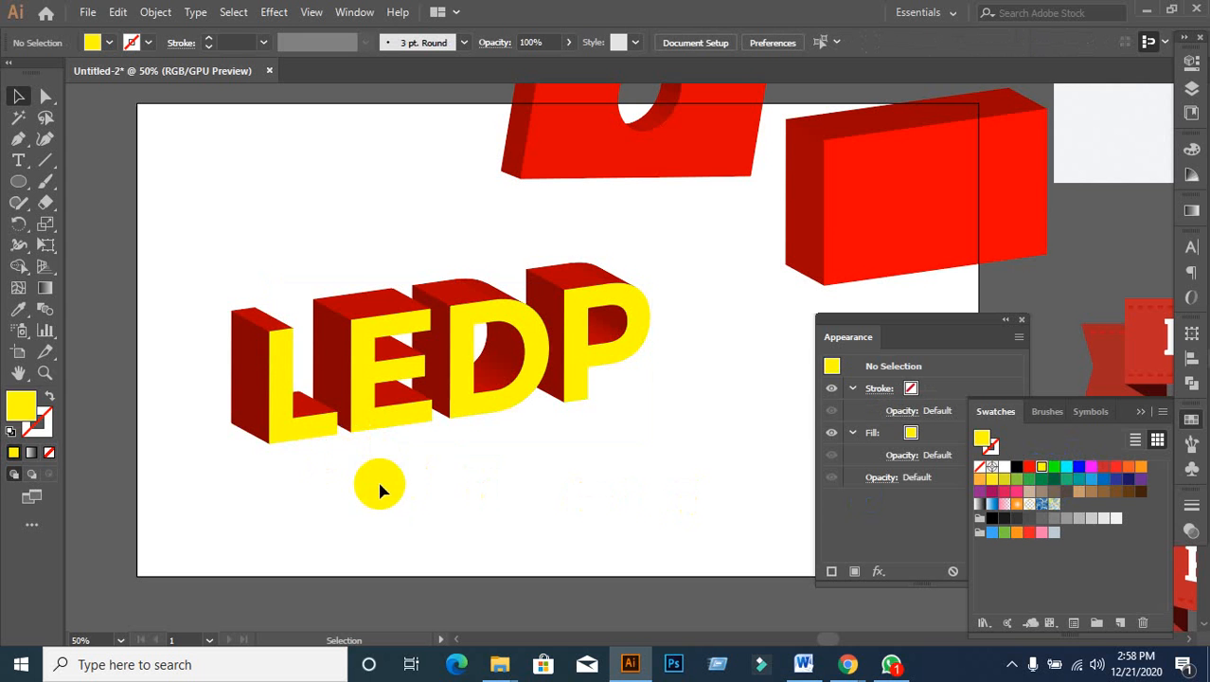
# Step: Try selecting the yellow front faces letter by letter, starting from the L, and clear the selection
pyautogui.click(312, 428)
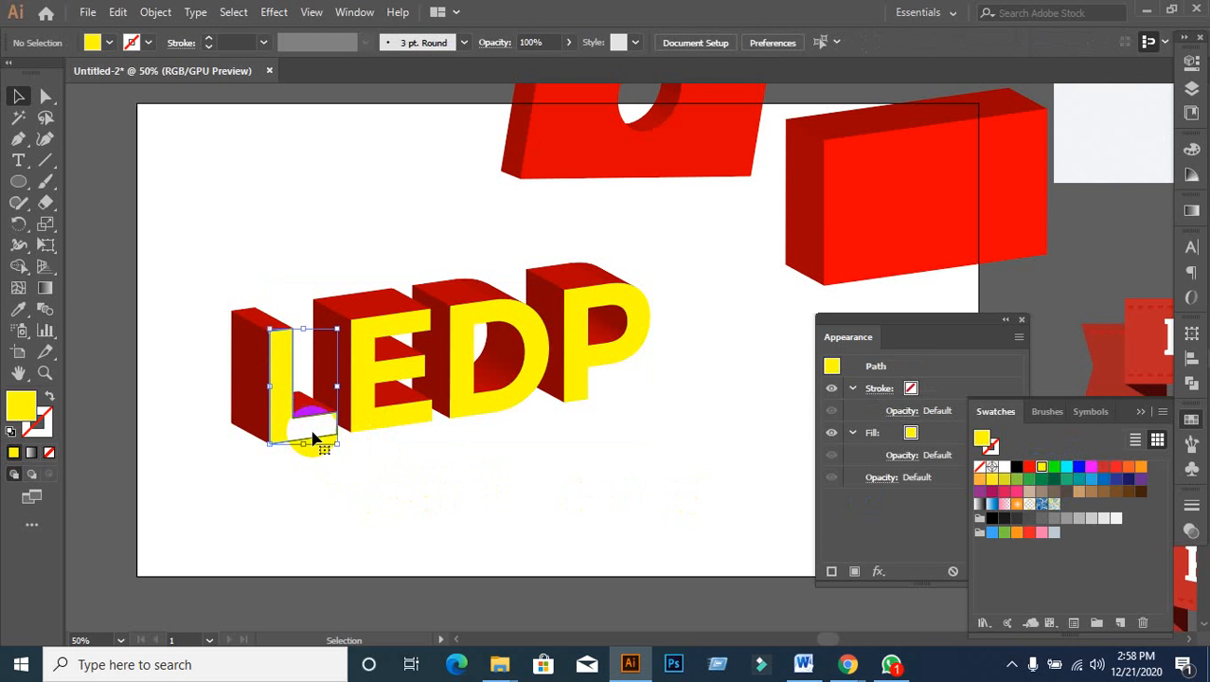
pyautogui.click(419, 502)
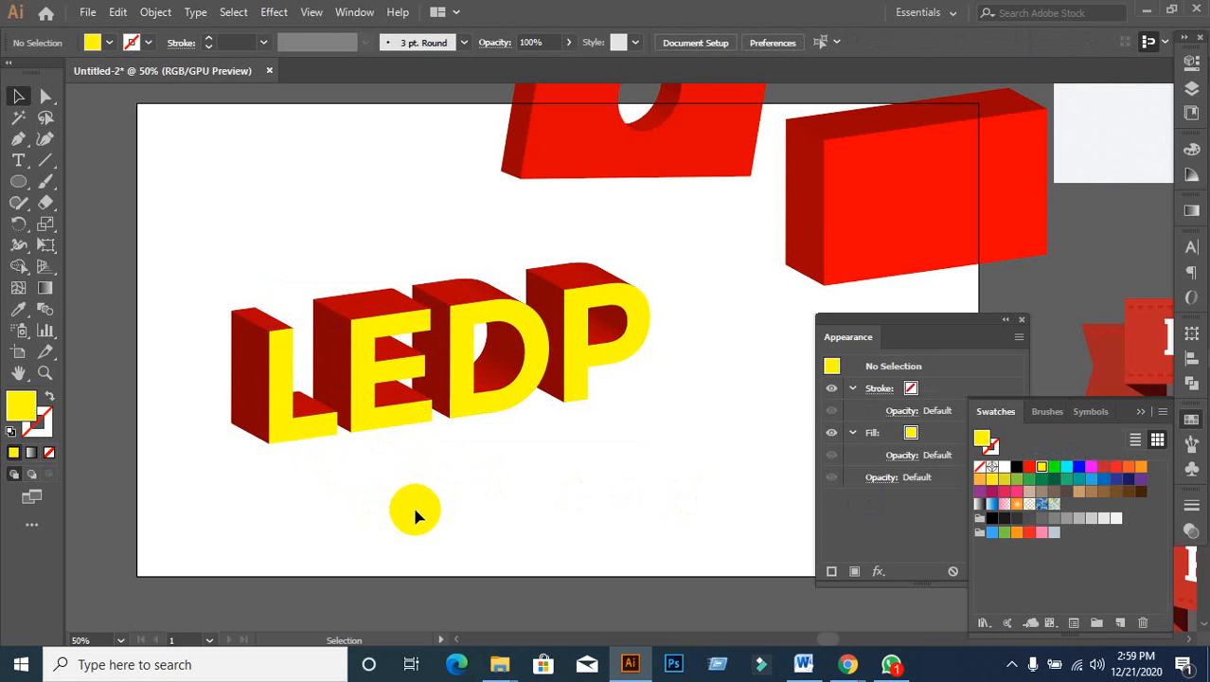
pyautogui.click(271, 411)
pyautogui.click(407, 428)
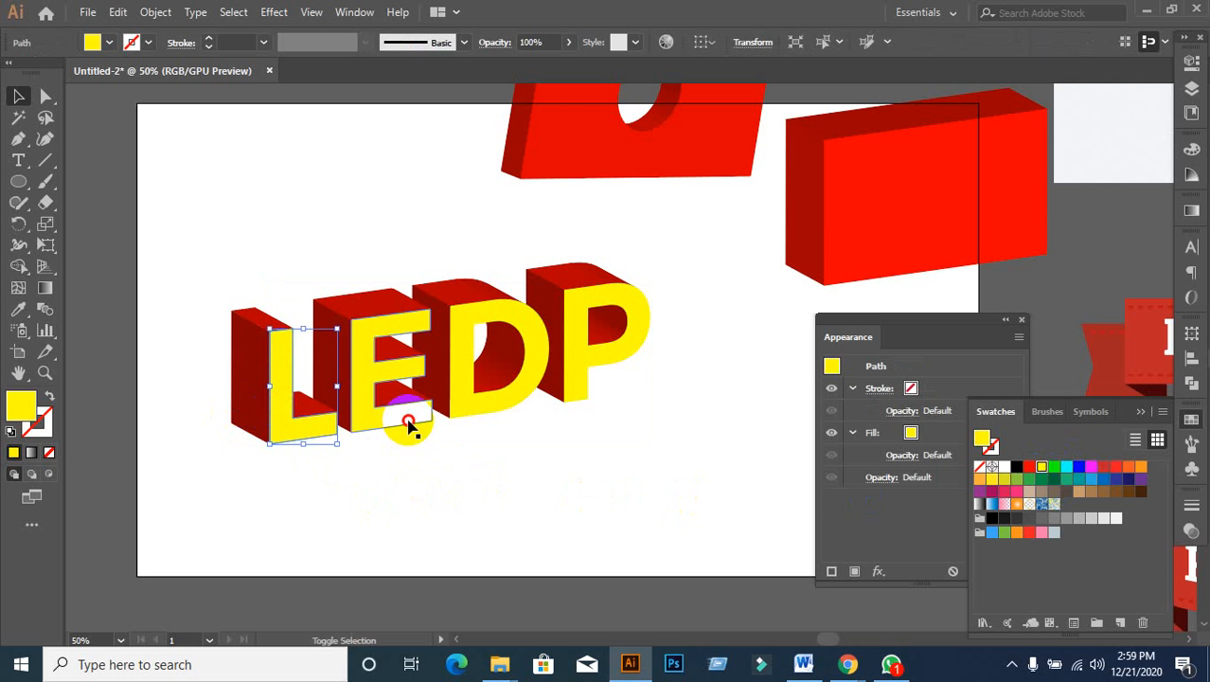
pyautogui.keyDown('shift'); pyautogui.click(473, 411); pyautogui.keyUp('shift')
pyautogui.click(567, 469)
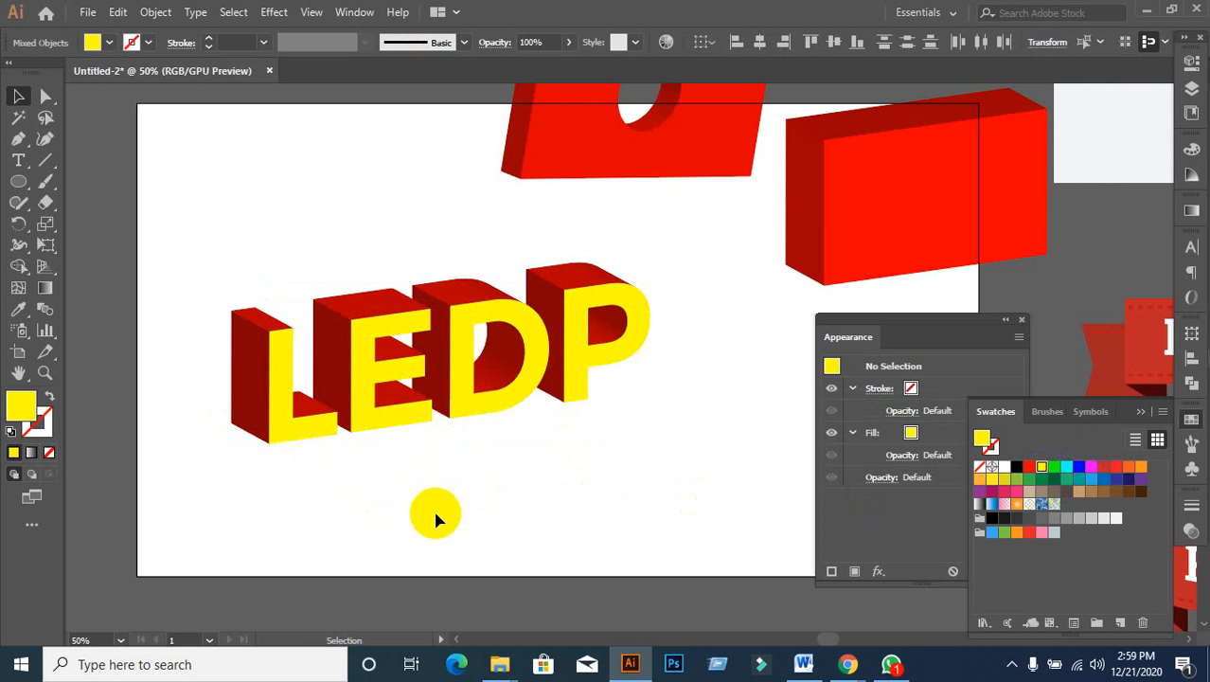
# Step: Select all objects that share the fill color of the L's yellow front face
pyautogui.click(307, 428)
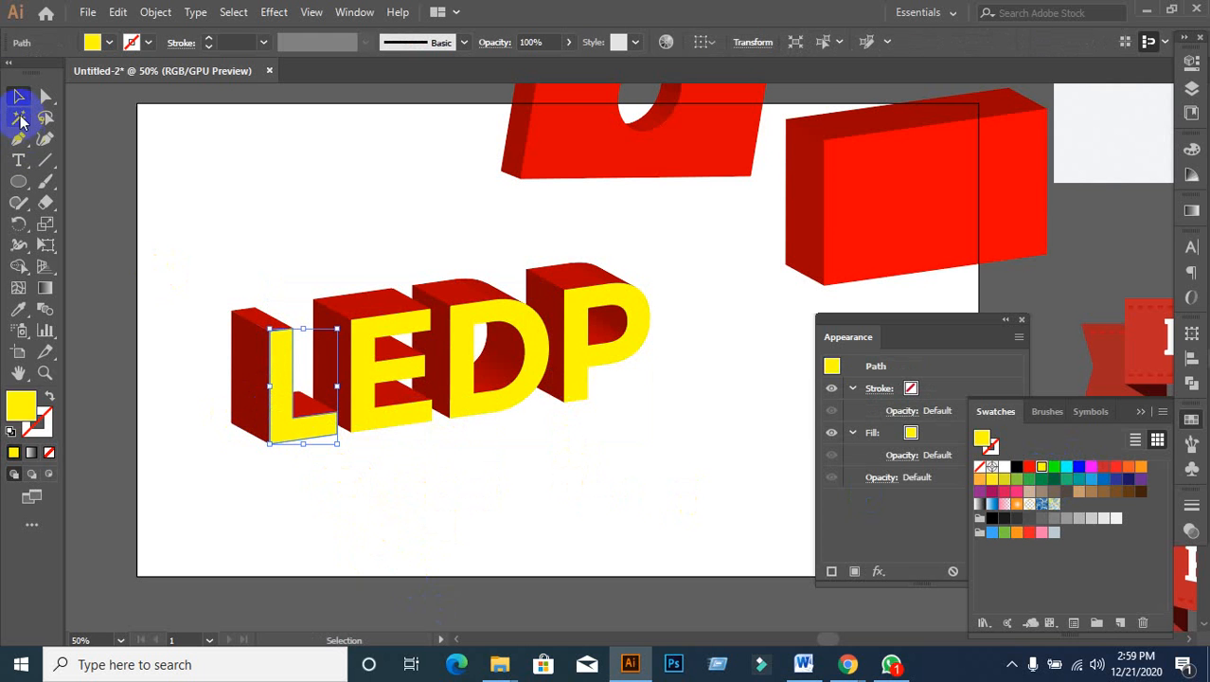
pyautogui.click(232, 13)
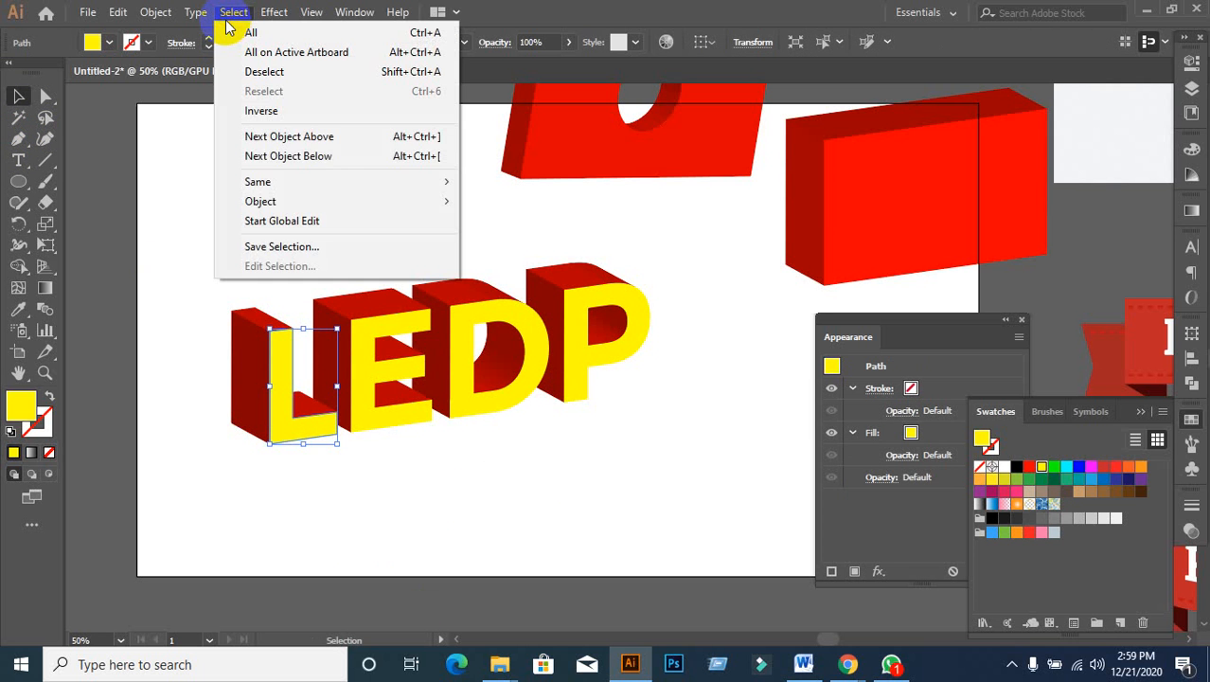
pyautogui.moveTo(258, 181)
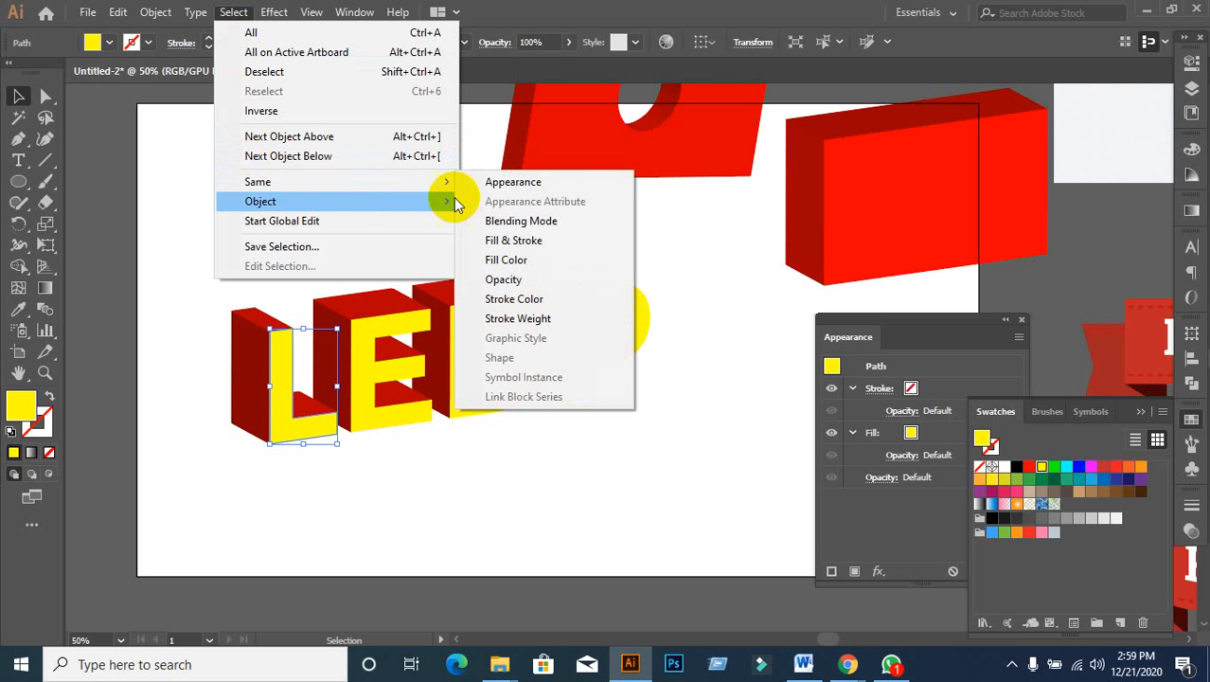
pyautogui.click(504, 262)
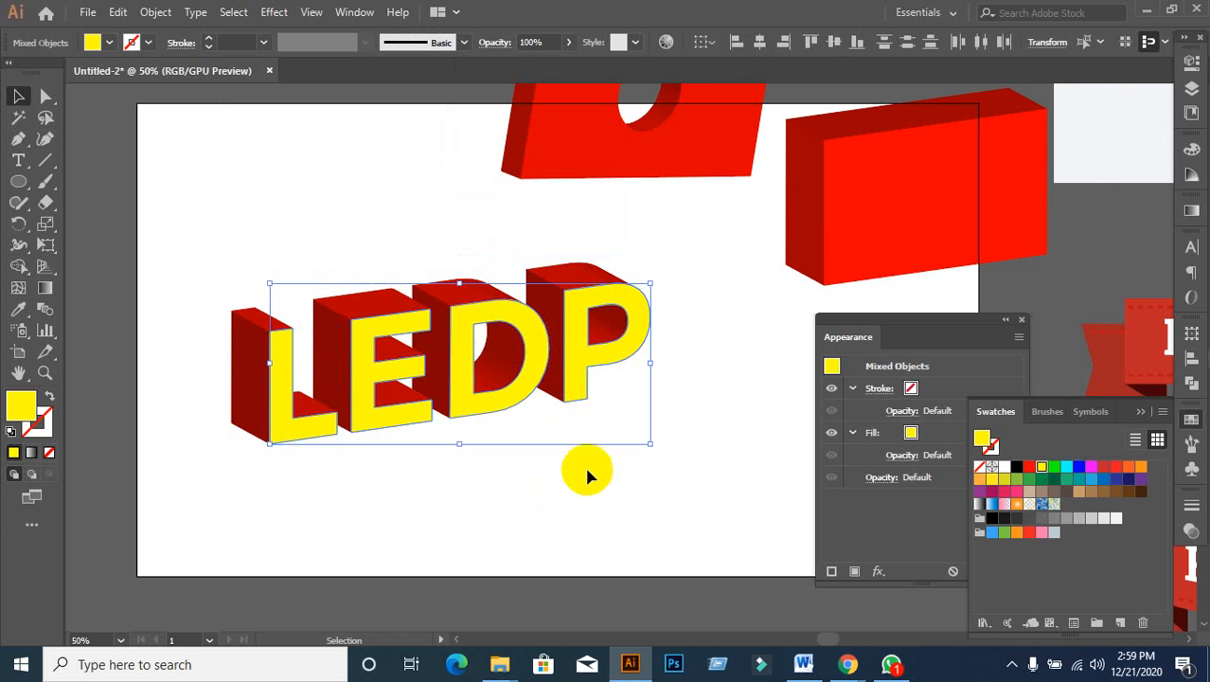
# Step: Try moving the selected yellow front faces away from the letter sides, undo the move, and clear the selection
pyautogui.moveTo(578, 379); pyautogui.dragTo(597, 431)
pyautogui.hotkey('ctrl', 'z')
pyautogui.click(324, 318)
pyautogui.click(285, 408)
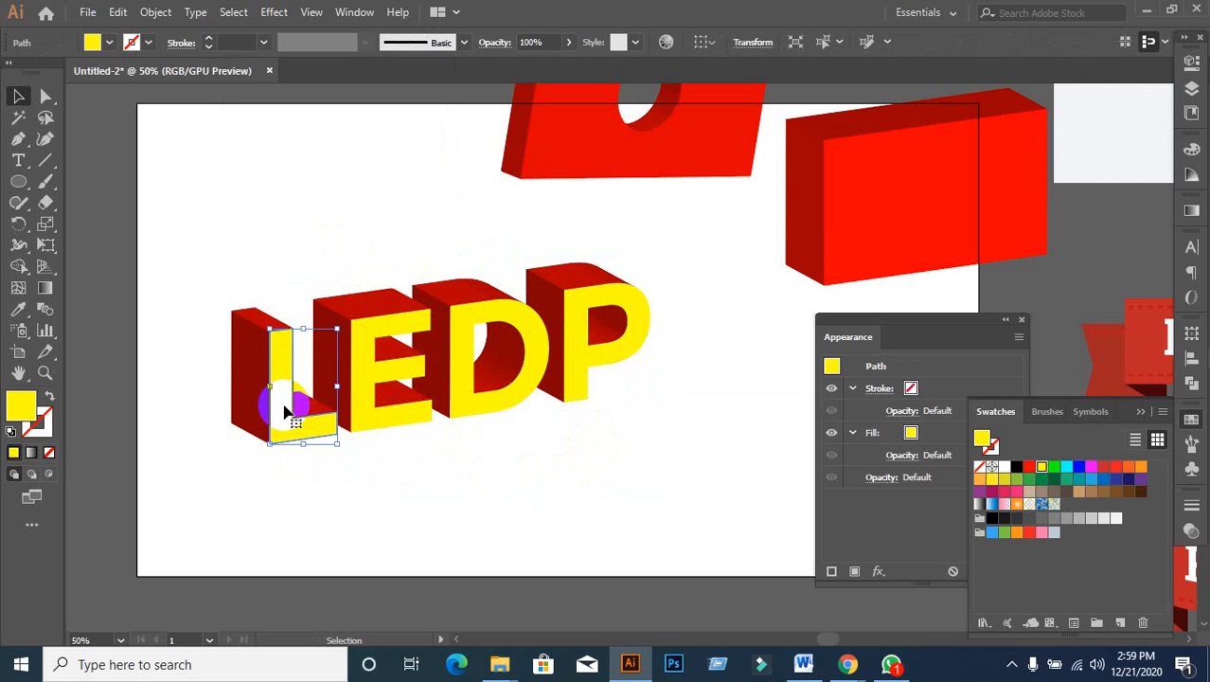
pyautogui.click(234, 12)
pyautogui.click(228, 72)
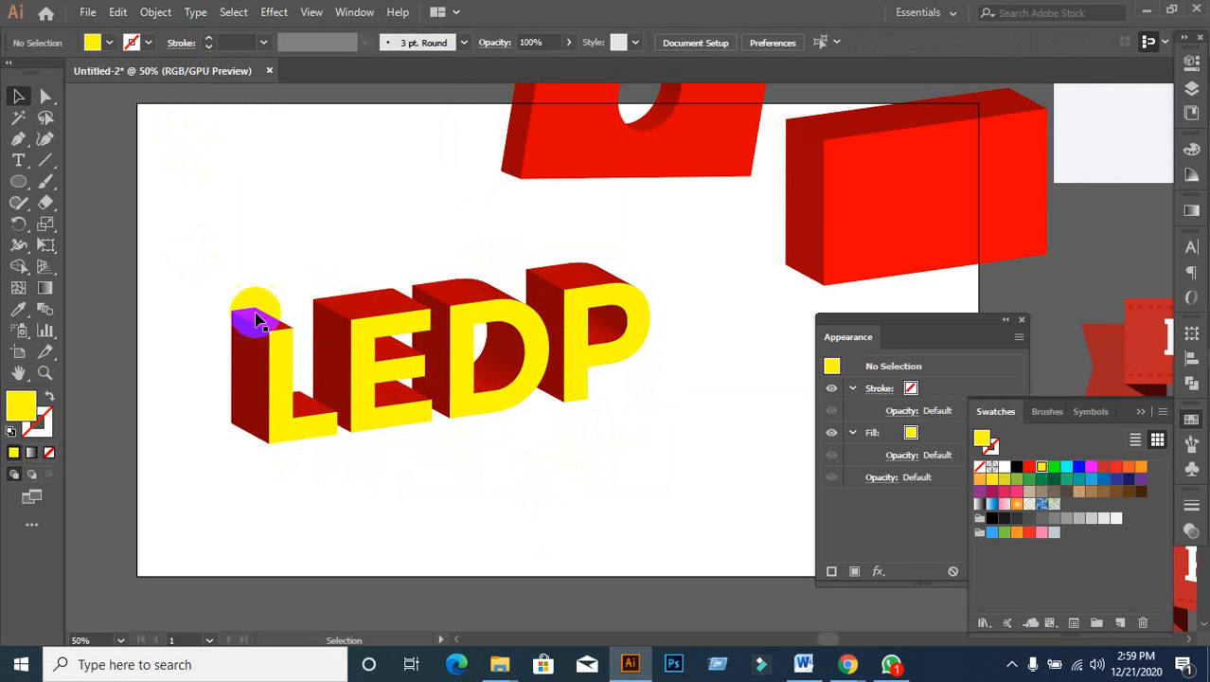
pyautogui.click(284, 366)
pyautogui.click(251, 262)
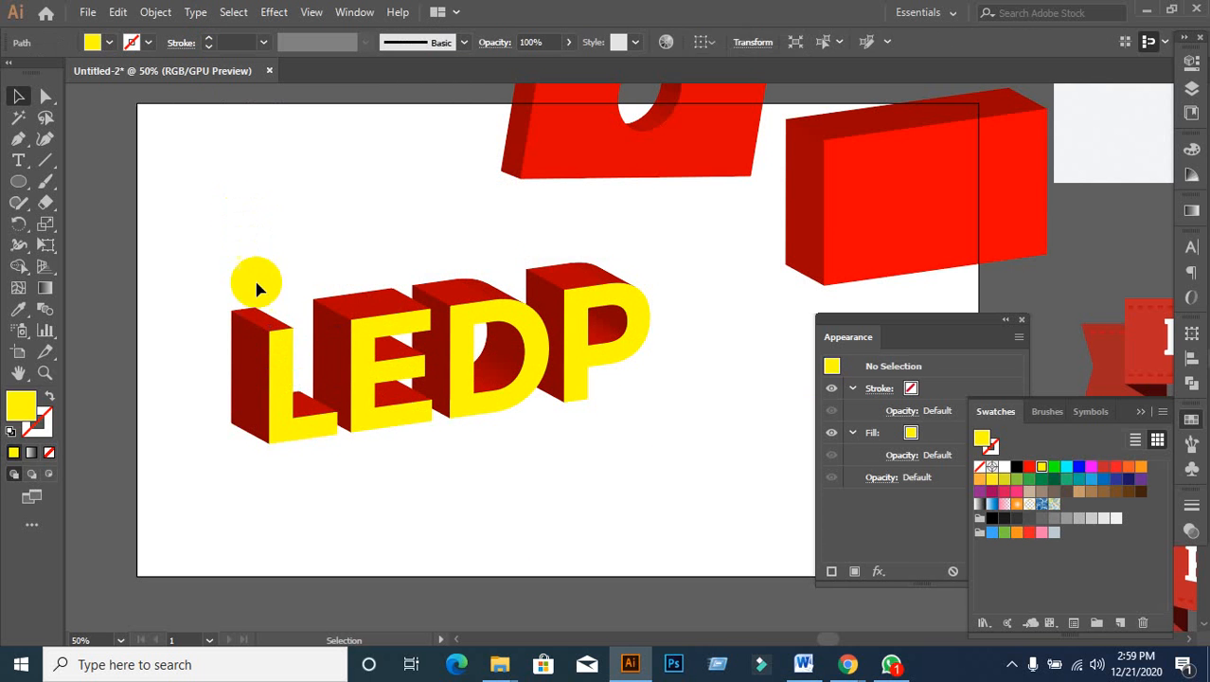
# Step: Select every object with the same fill color as the L's yellow front face
pyautogui.click(282, 350)
pyautogui.click(237, 13)
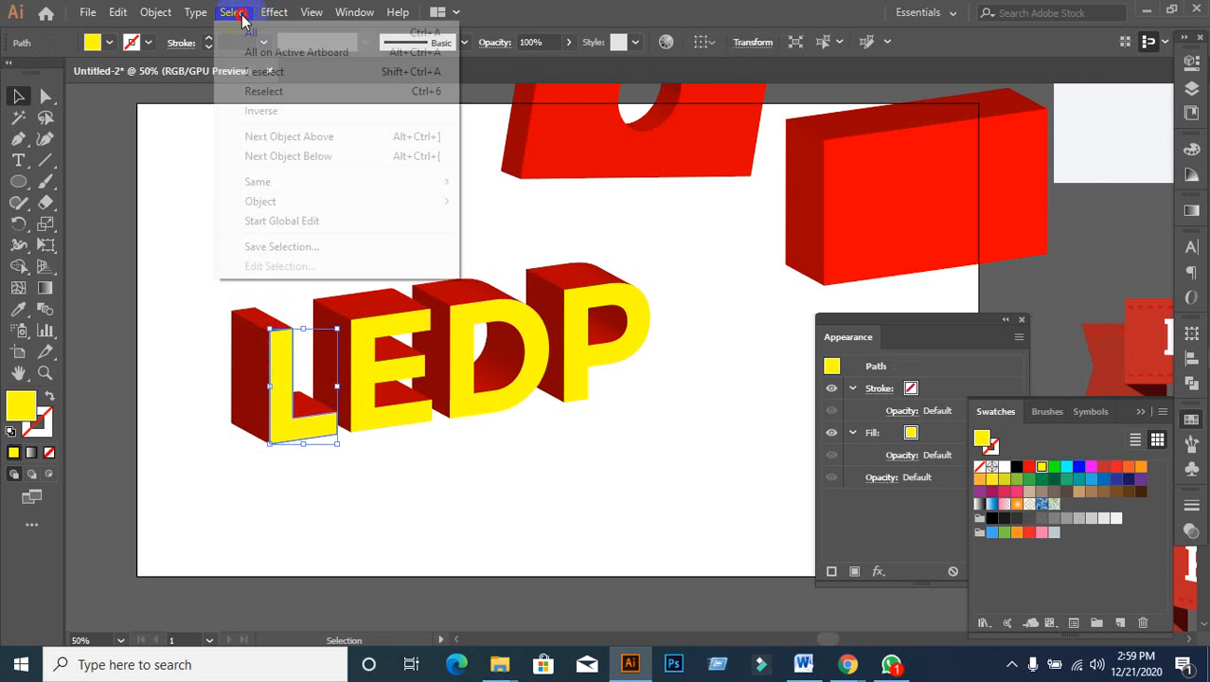
pyautogui.moveTo(308, 183)
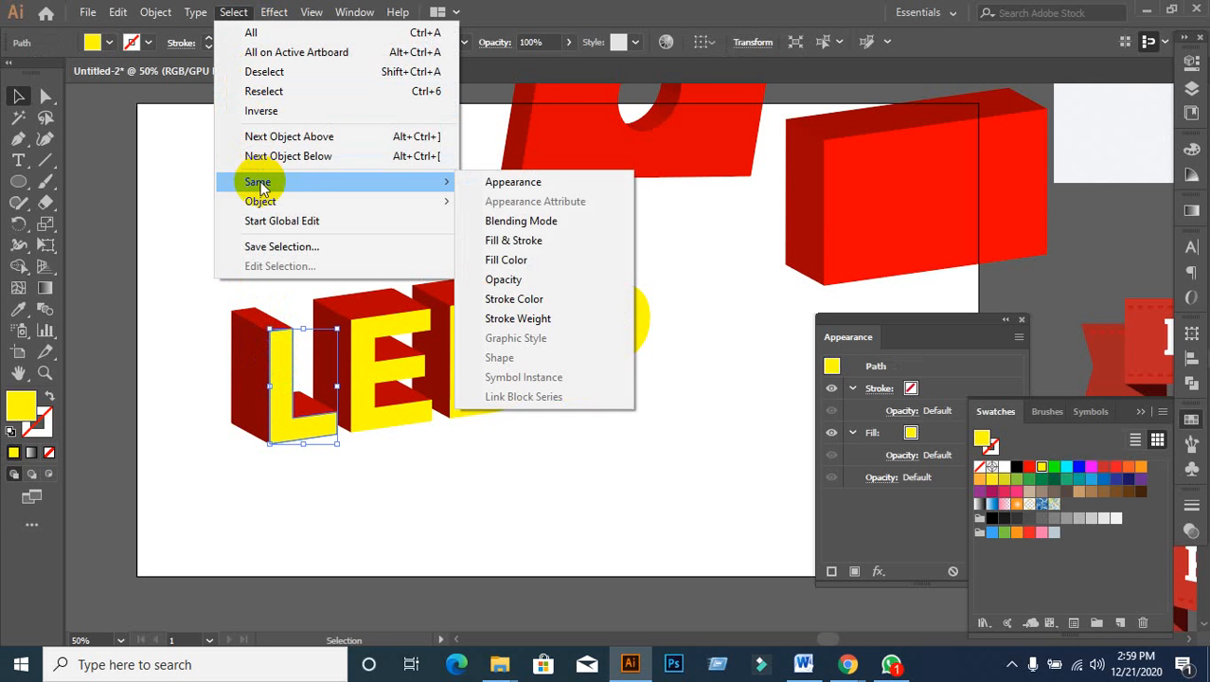
pyautogui.click(524, 260)
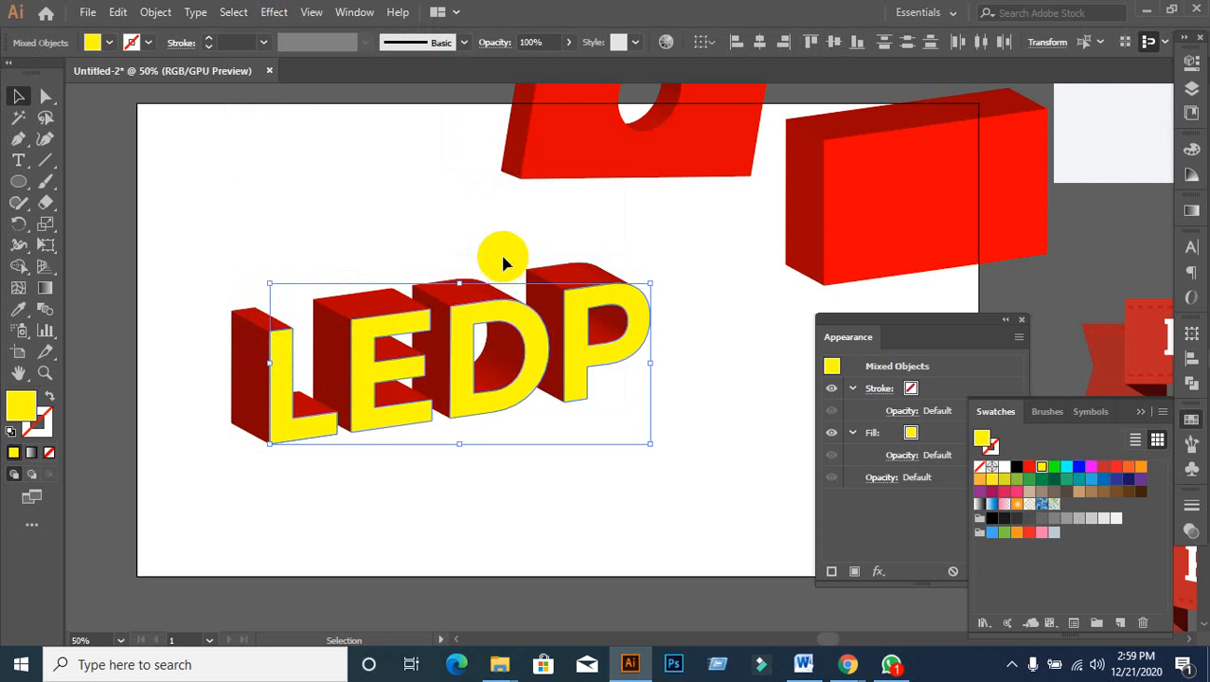
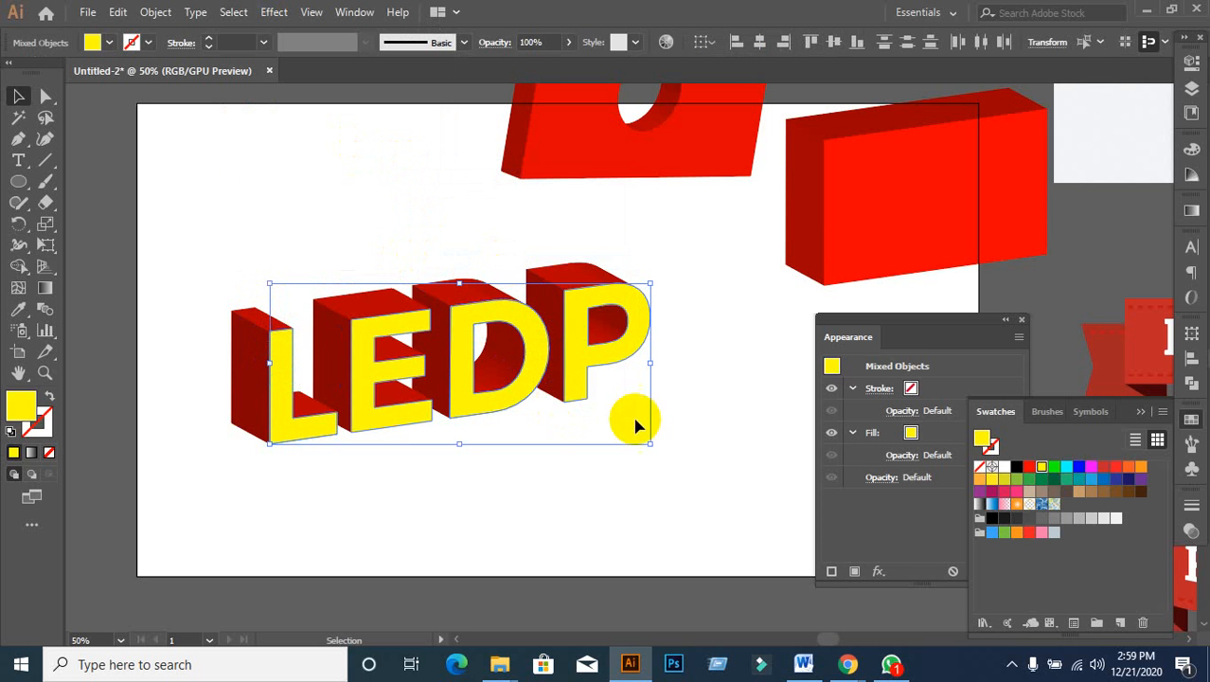
# Step: Try the White, Black gradient on the selected front faces, undo it, and delete the faces
pyautogui.click(980, 505)
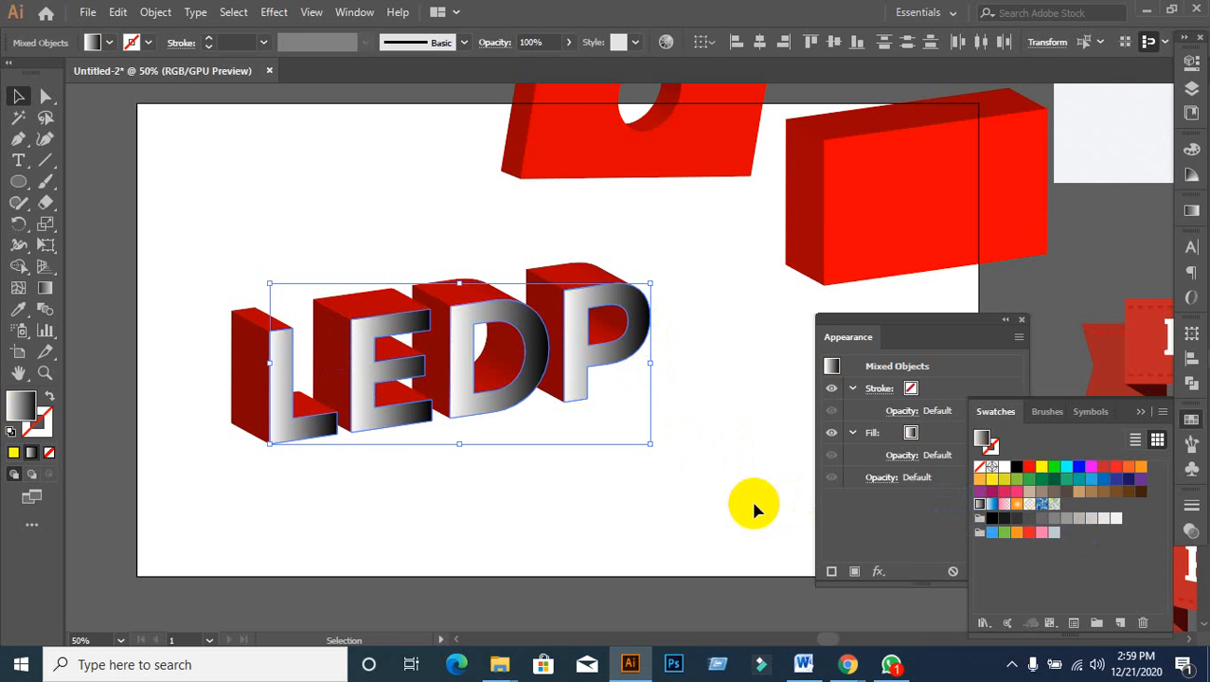
pyautogui.hotkey('ctrl', 'z')
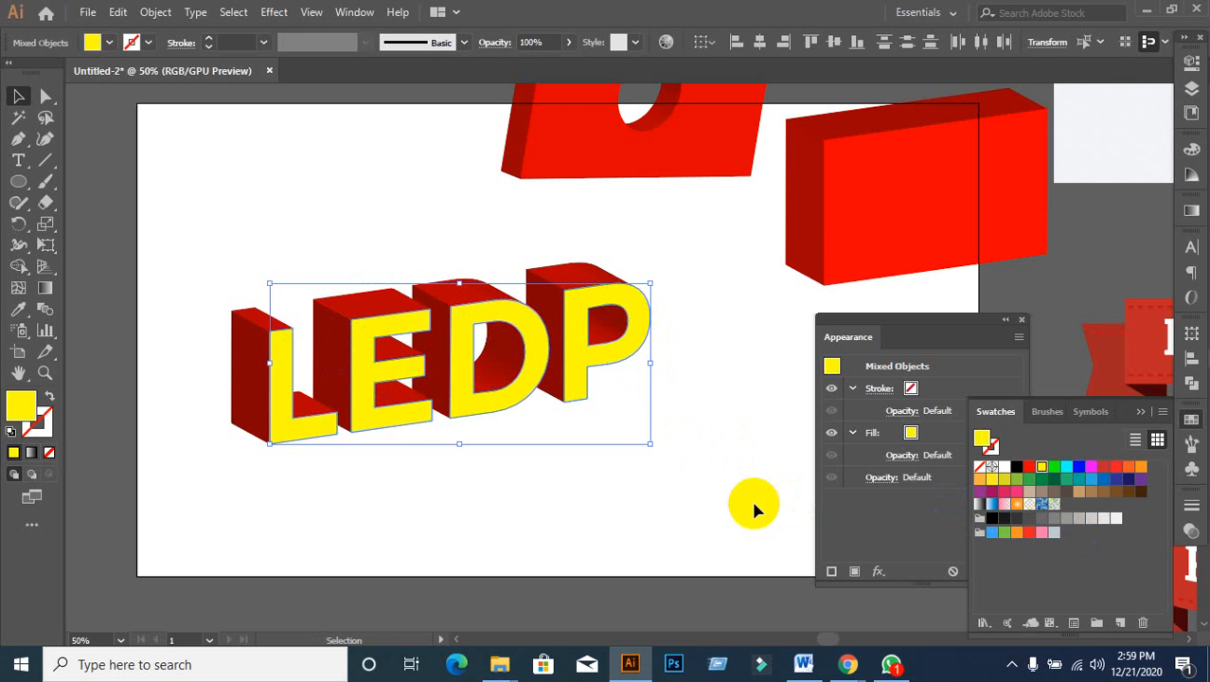
pyautogui.press('Delete')
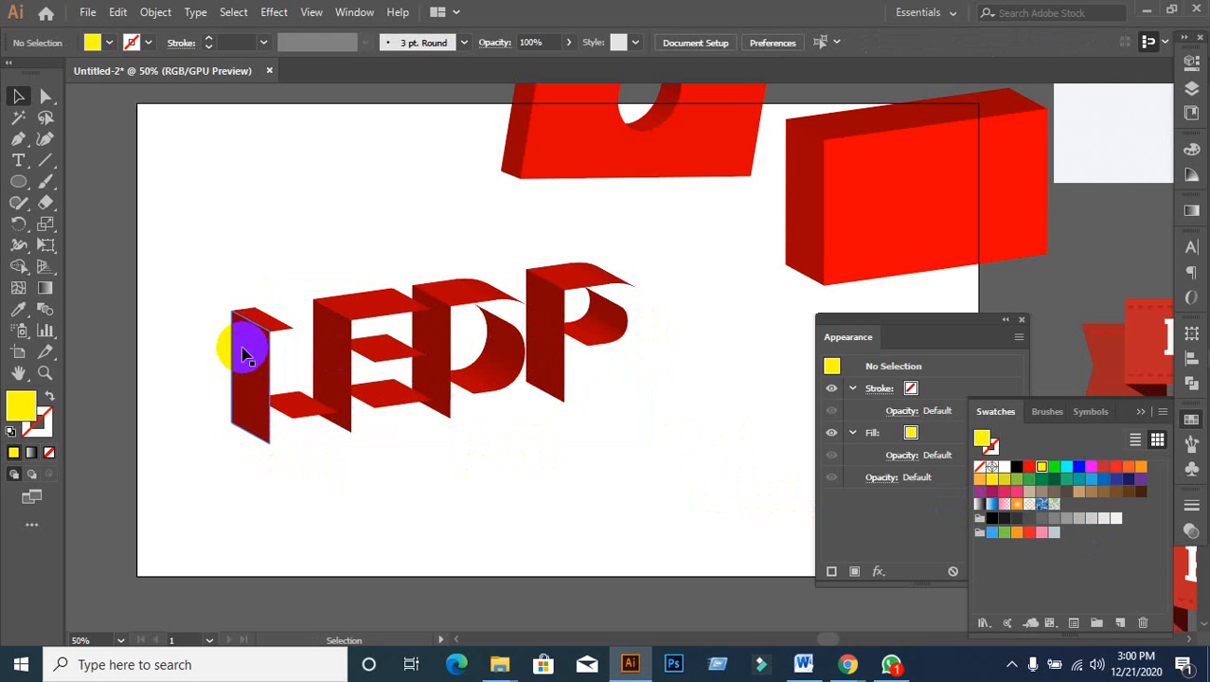
# Step: Unite the side faces of the L into a compound shape with Pathfinder and expand it
pyautogui.moveTo(225, 296); pyautogui.dragTo(334, 480)
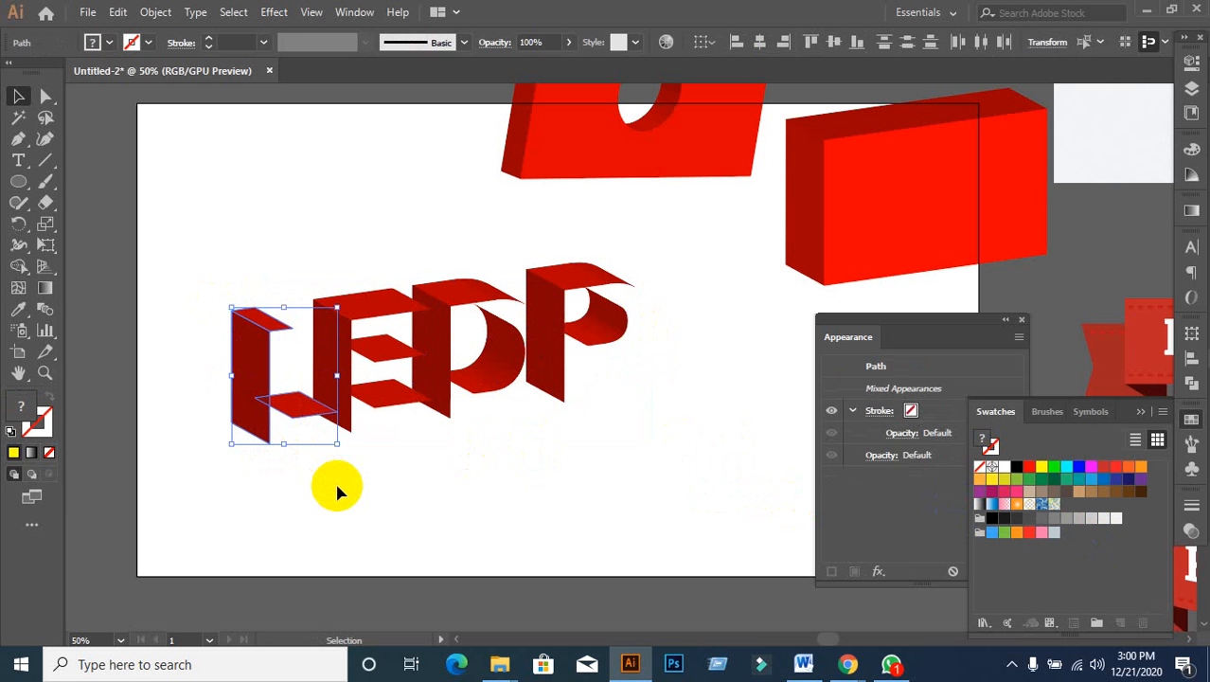
pyautogui.click(1193, 380)
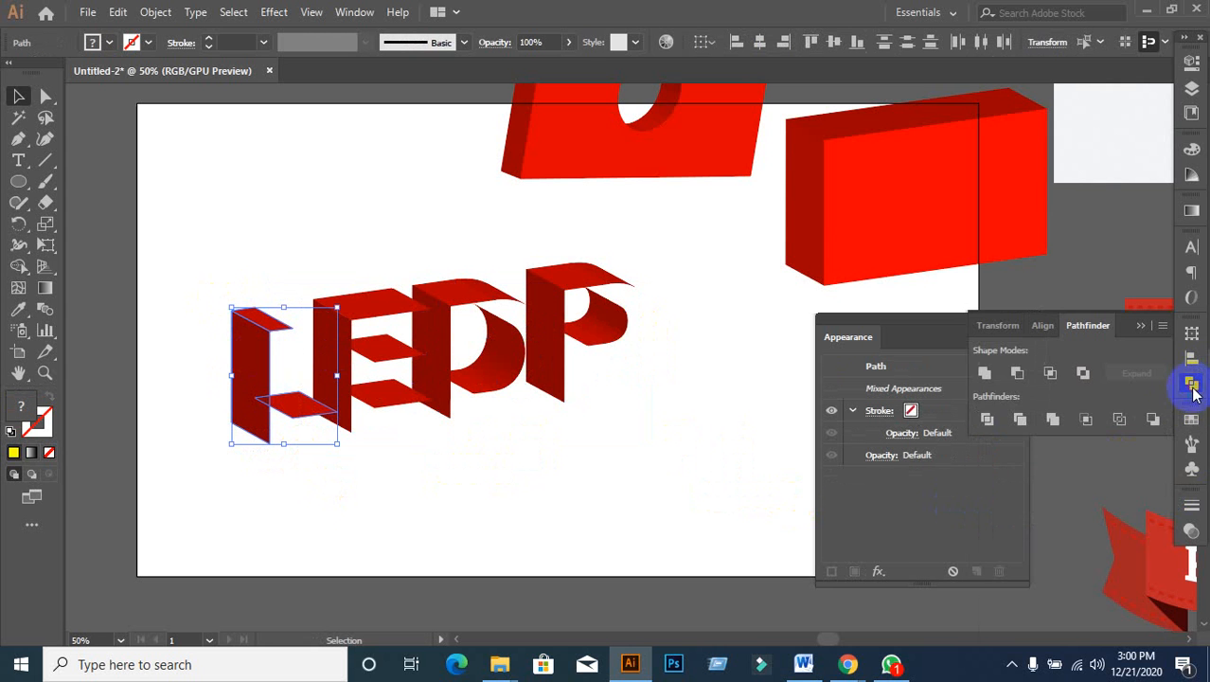
pyautogui.keyDown('alt'); pyautogui.click(984, 374); pyautogui.keyUp('alt')
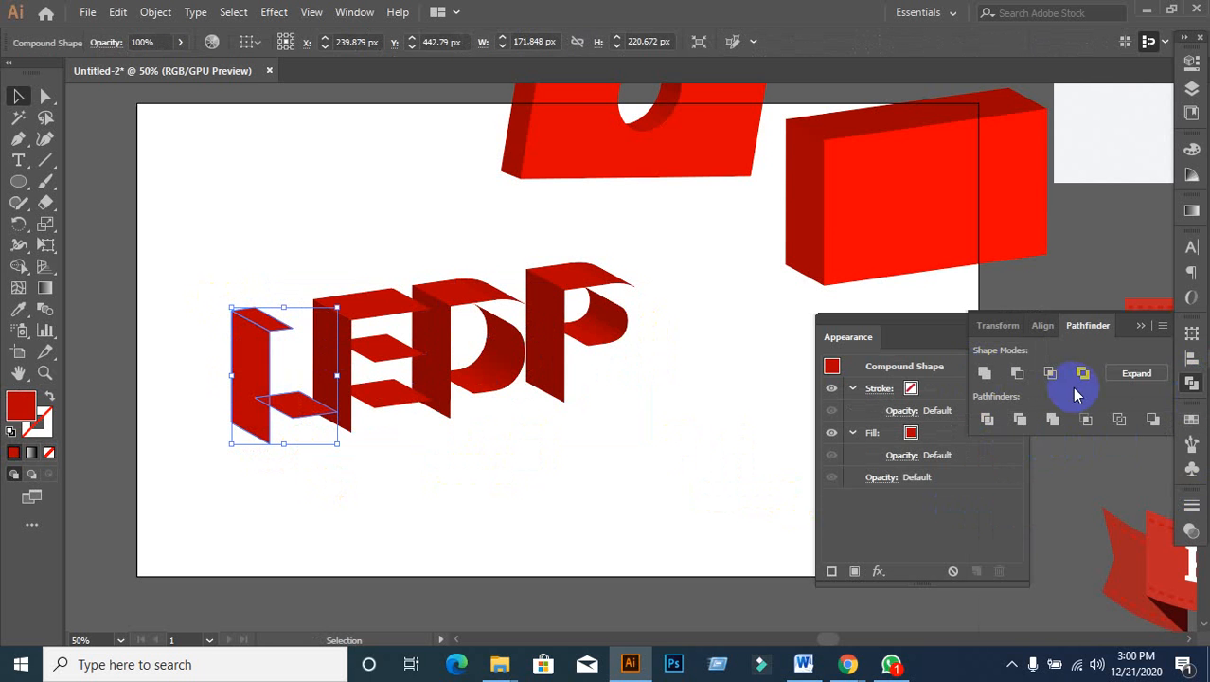
pyautogui.click(1138, 374)
pyautogui.click(587, 451)
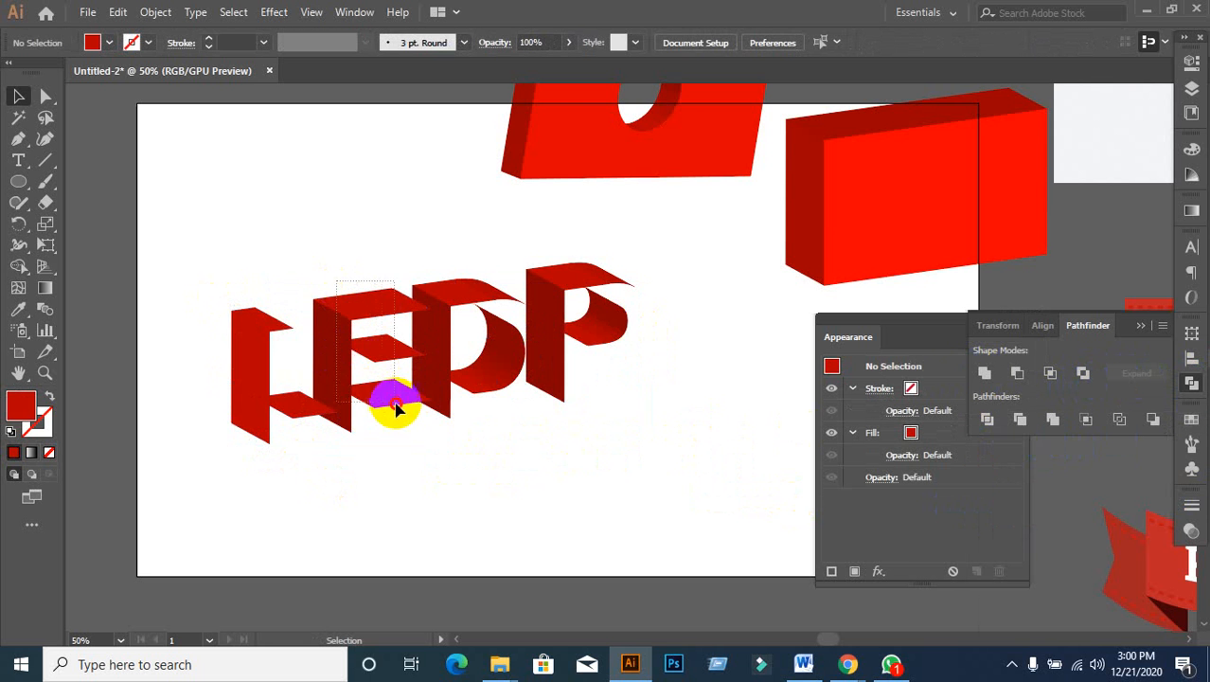
# Step: Unite the side faces of the E into a compound shape and expand it
pyautogui.click(407, 432)
pyautogui.click(494, 503)
pyautogui.moveTo(343, 278); pyautogui.dragTo(392, 479)
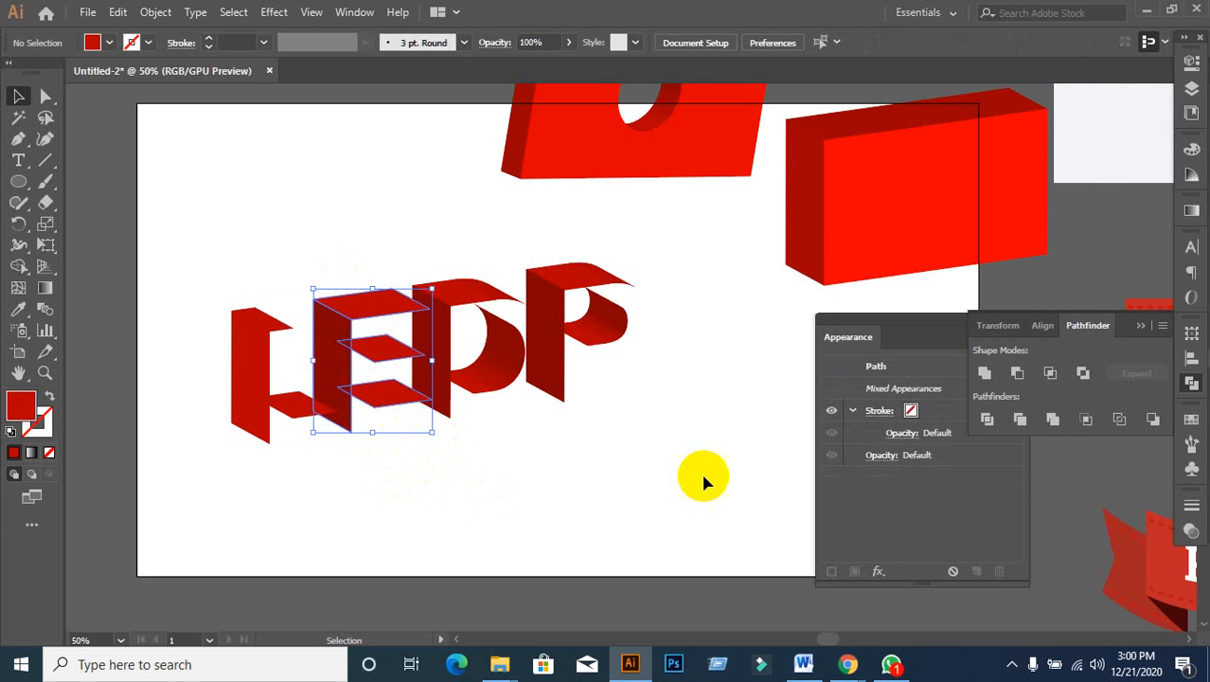
pyautogui.keyDown('alt'); pyautogui.click(988, 375); pyautogui.keyUp('alt')
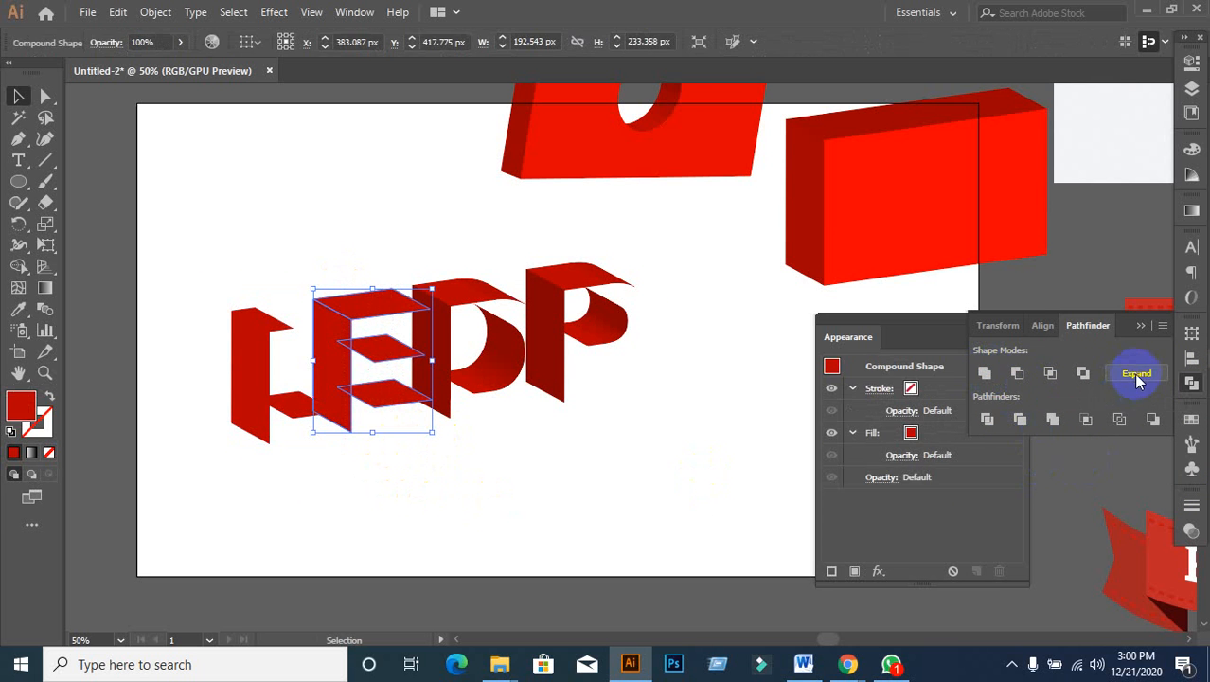
pyautogui.click(1137, 375)
pyautogui.click(446, 276)
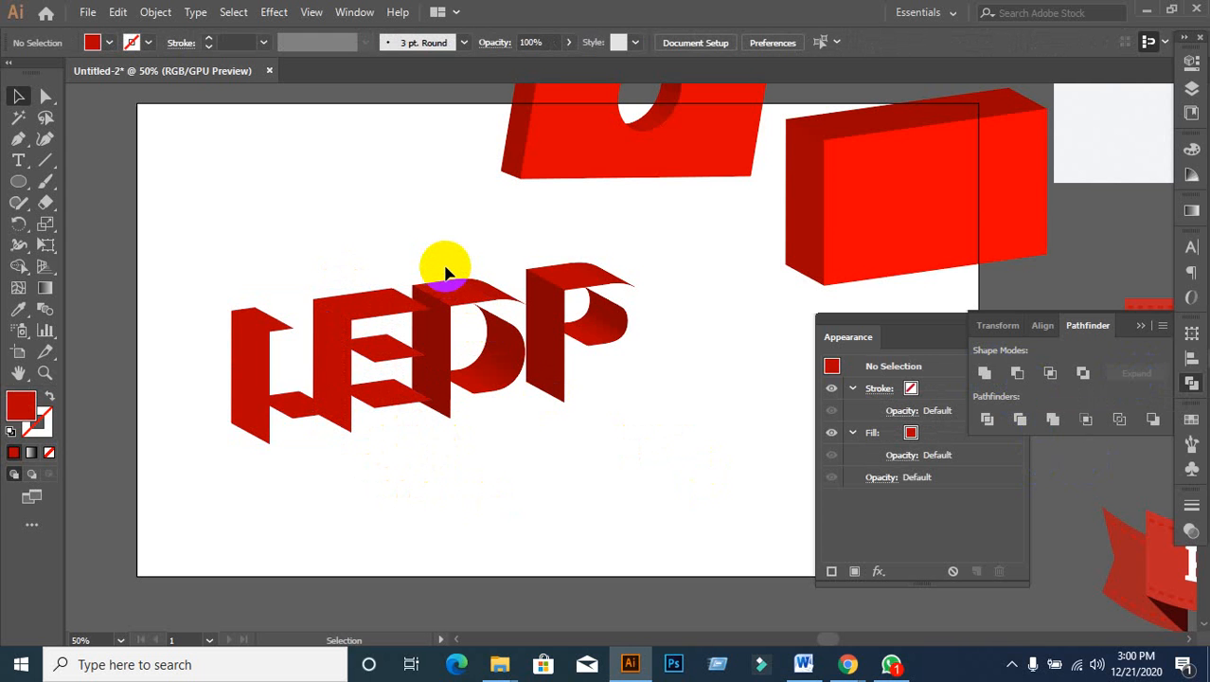
# Step: Select only the D's side faces, unite them into a compound shape, and expand it
pyautogui.moveTo(444, 268); pyautogui.dragTo(503, 439)
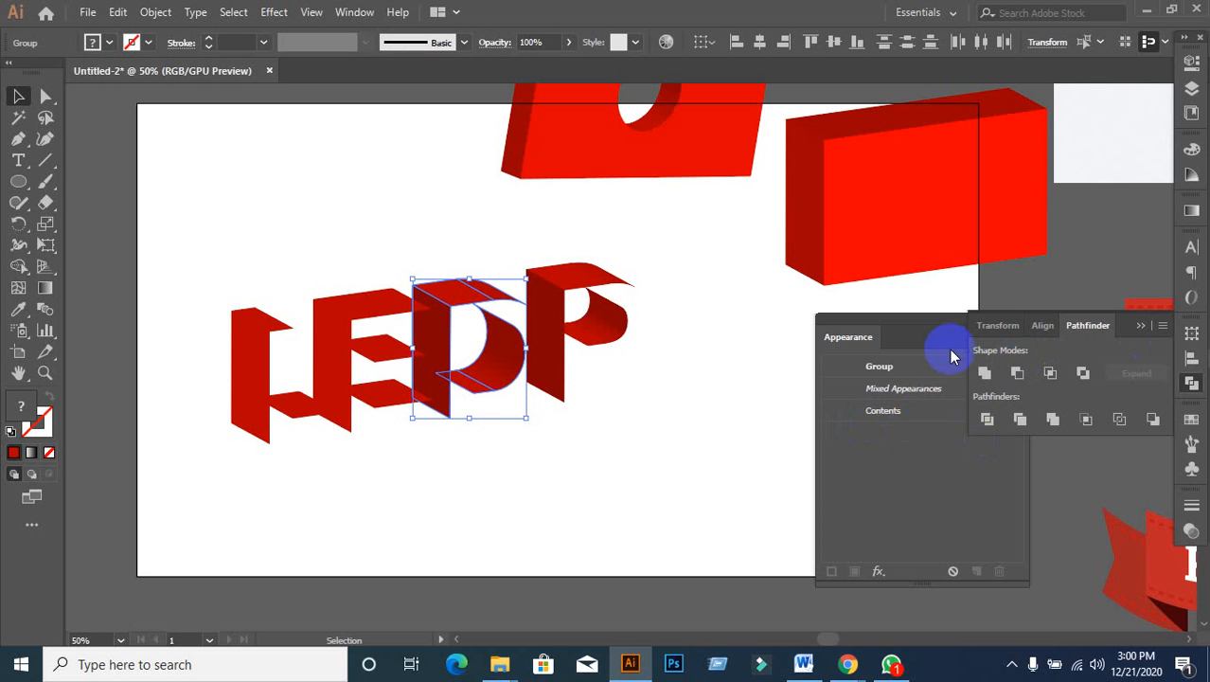
pyautogui.click(706, 423)
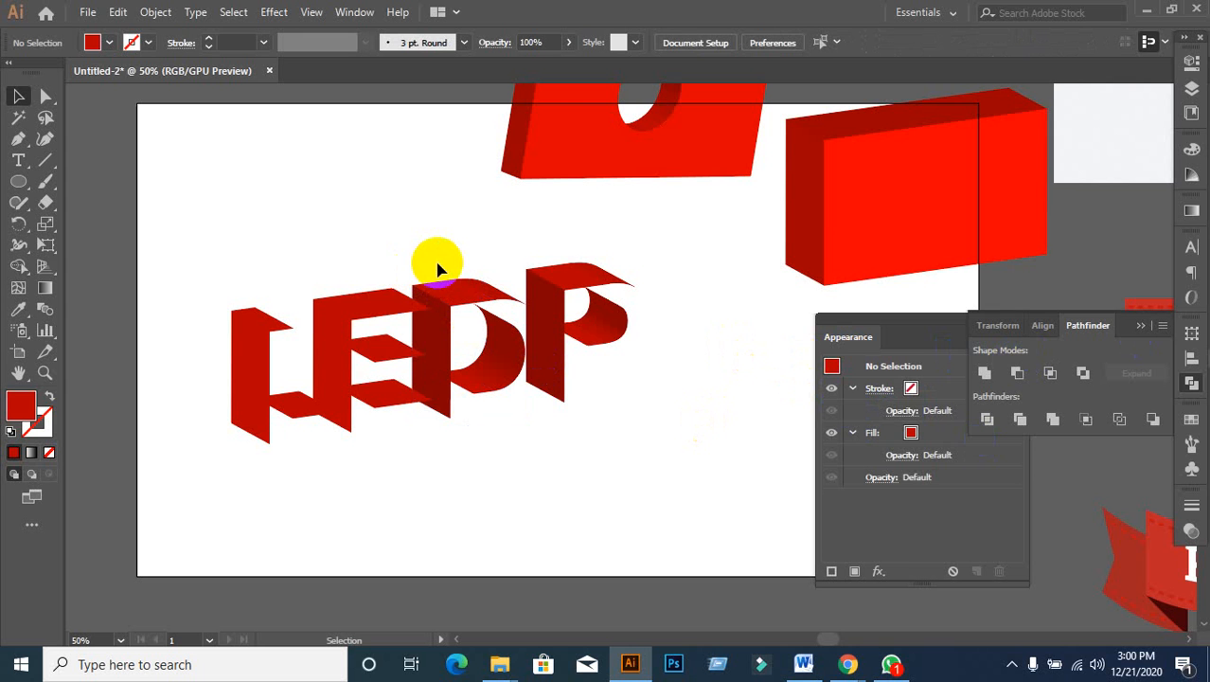
pyautogui.moveTo(428, 263); pyautogui.dragTo(478, 339)
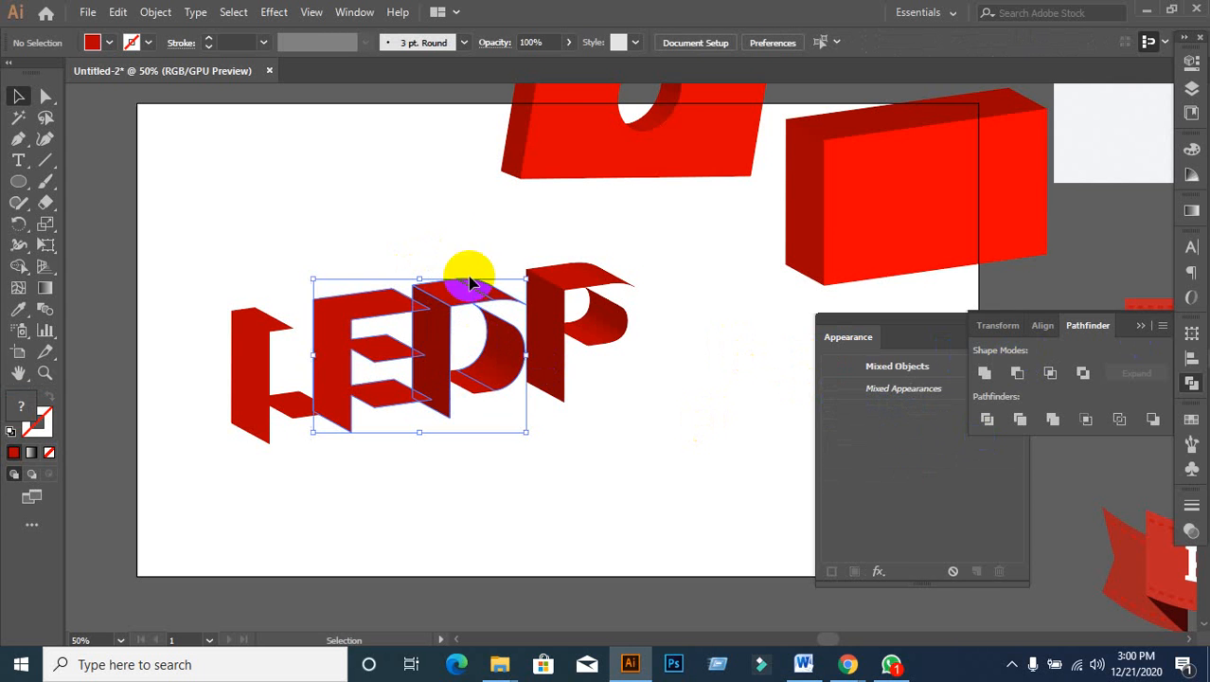
pyautogui.click(436, 211)
pyautogui.moveTo(439, 256); pyautogui.dragTo(494, 426)
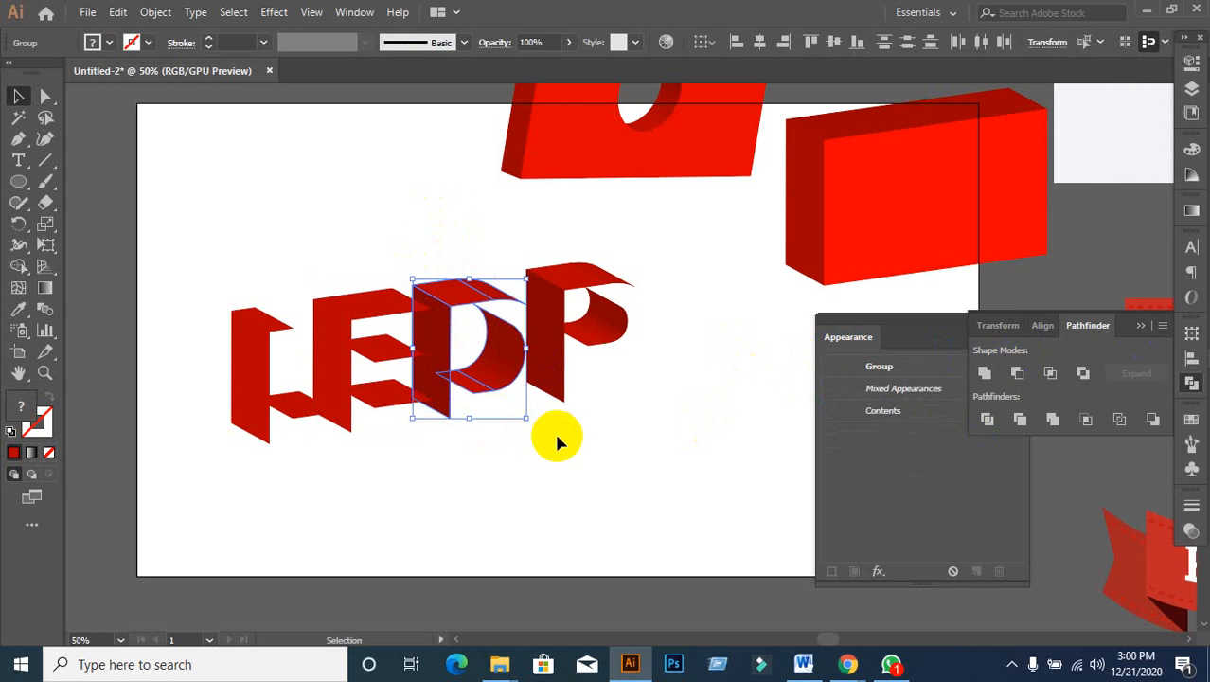
pyautogui.keyDown('alt'); pyautogui.click(986, 375); pyautogui.keyUp('alt')
pyautogui.click(1136, 375)
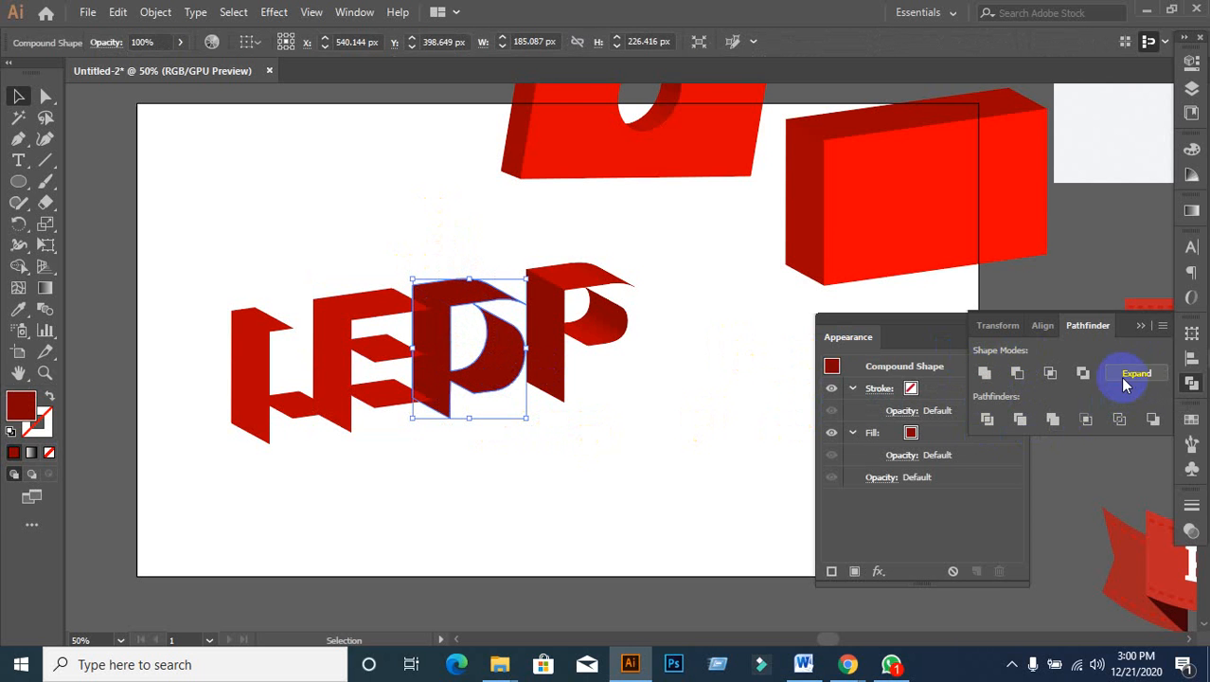
pyautogui.click(734, 379)
# Step: Unite the side faces of the P into a compound shape and expand it
pyautogui.moveTo(546, 254); pyautogui.dragTo(625, 431)
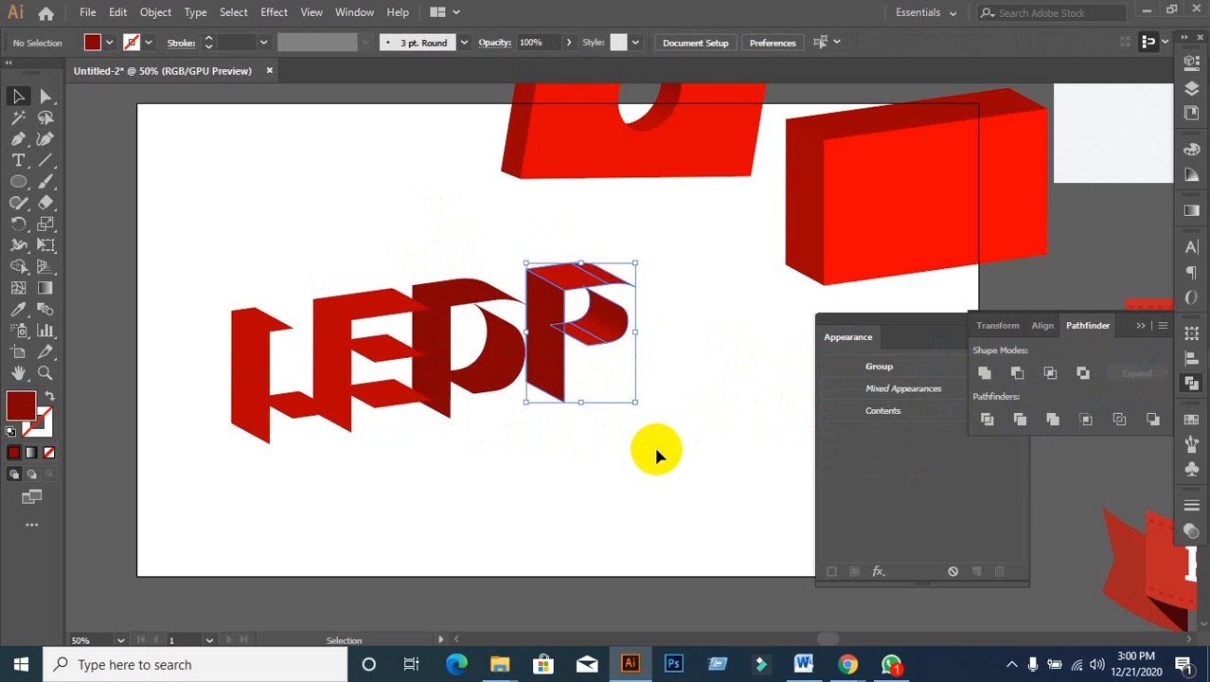
pyautogui.click(986, 409)
pyautogui.keyDown('alt'); pyautogui.click(986, 374); pyautogui.keyUp('alt')
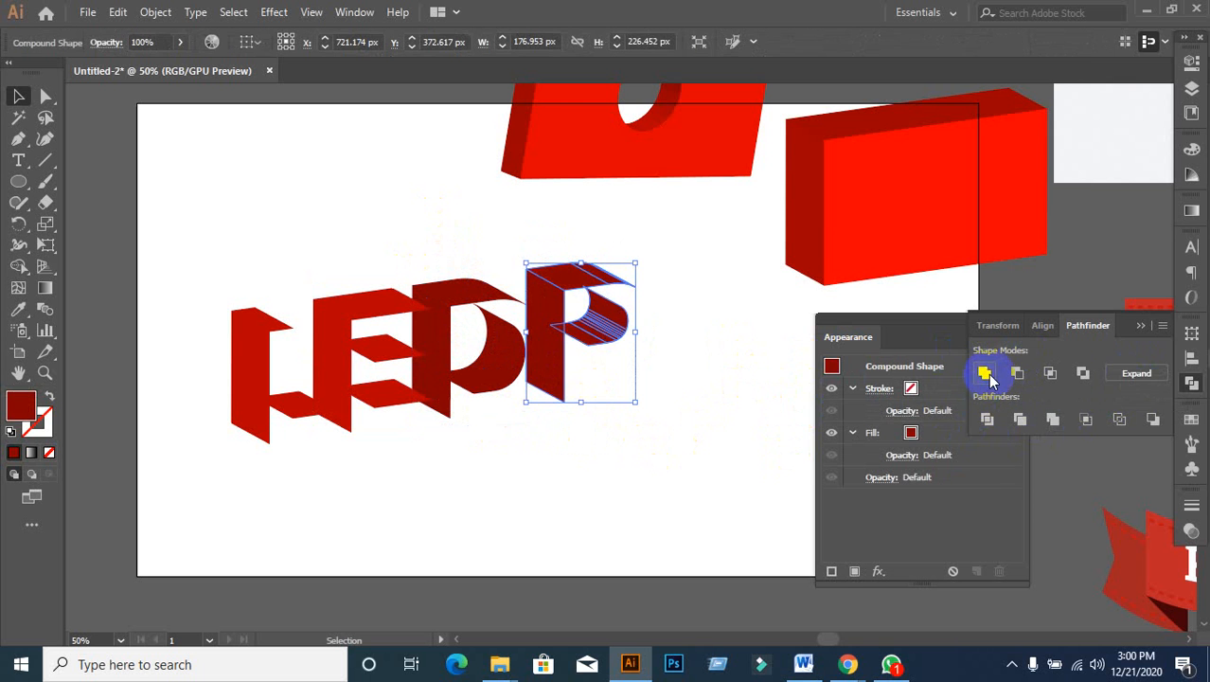
pyautogui.click(1134, 375)
pyautogui.click(657, 446)
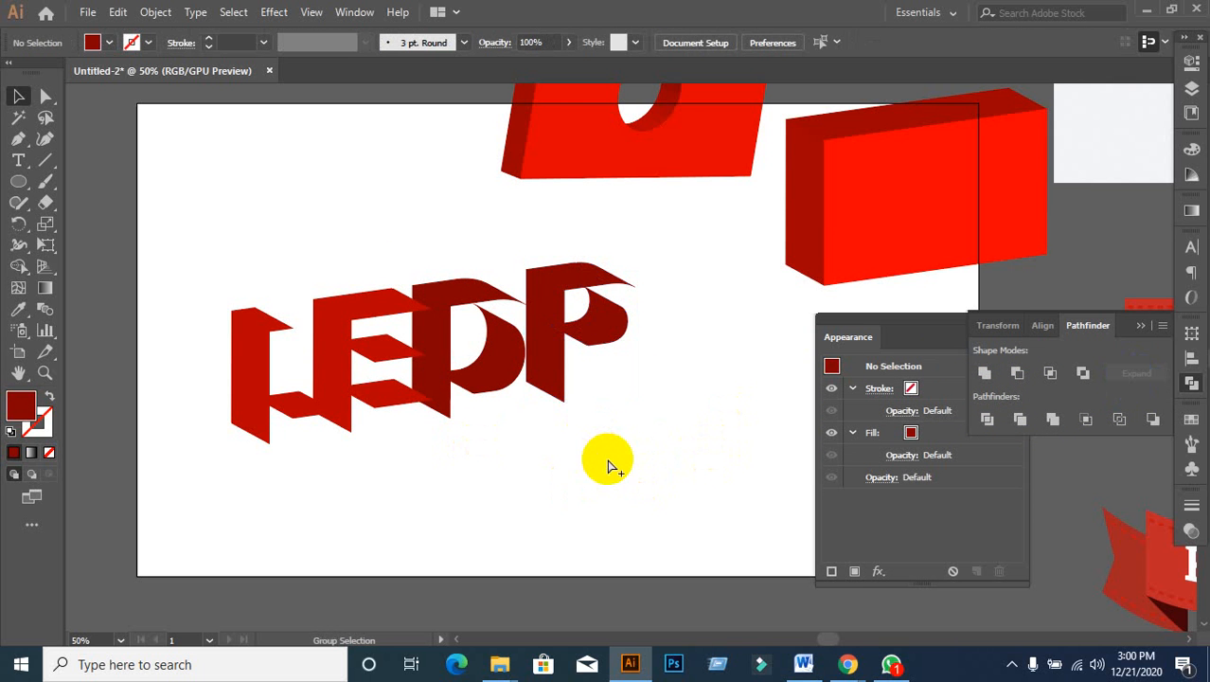
pyautogui.click(269, 412)
pyautogui.click(383, 483)
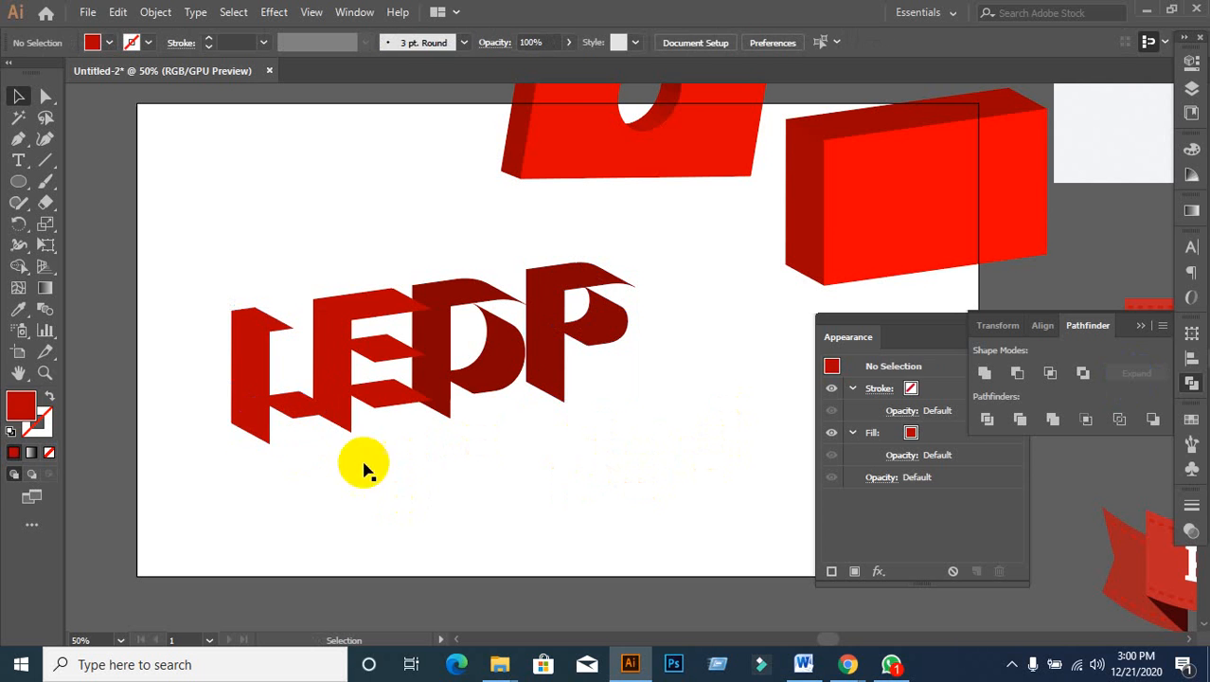
pyautogui.click(339, 393)
pyautogui.click(238, 401)
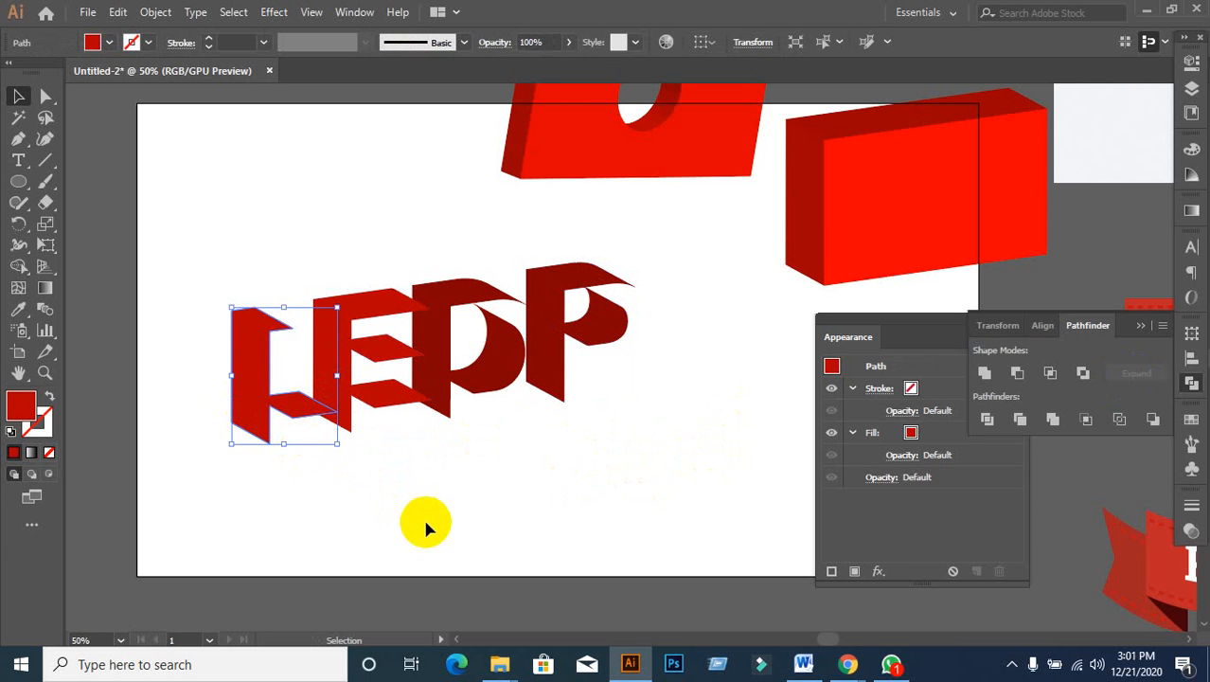
pyautogui.click(242, 366)
pyautogui.click(204, 289)
# Step: Unite the side shapes of all four letters into a single compound shape and expand it
pyautogui.moveTo(205, 284); pyautogui.dragTo(698, 467)
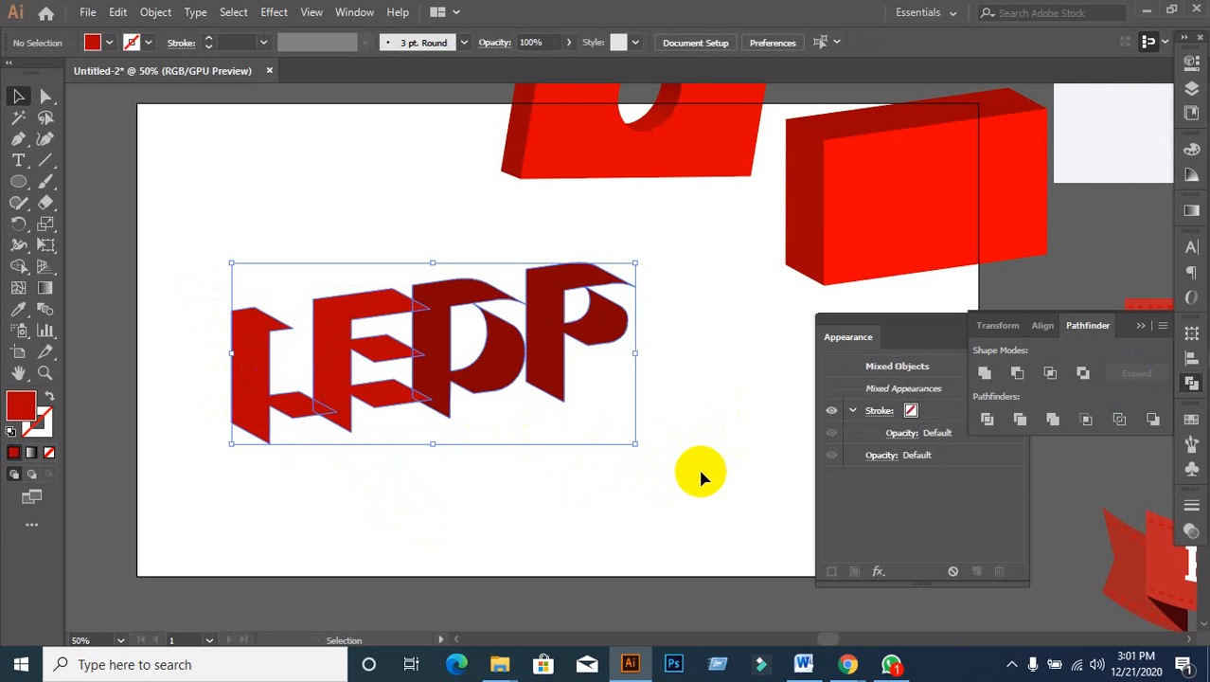
pyautogui.keyDown('alt'); pyautogui.click(983, 375); pyautogui.keyUp('alt')
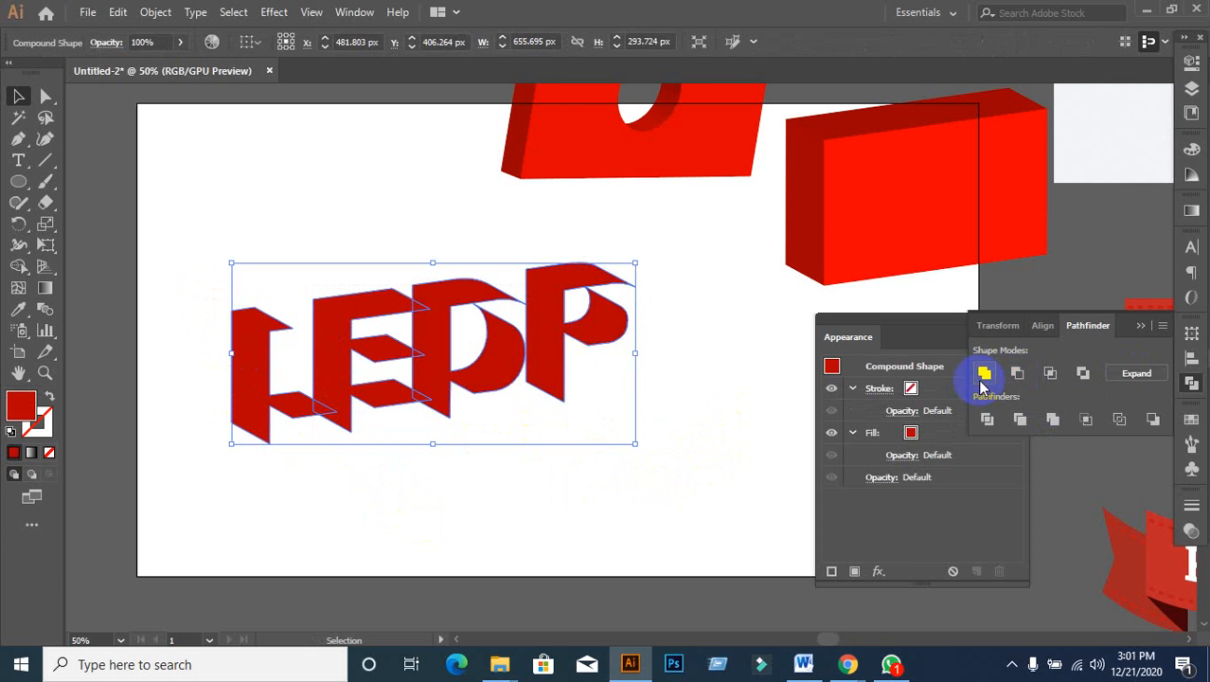
pyautogui.click(1139, 376)
pyautogui.click(653, 451)
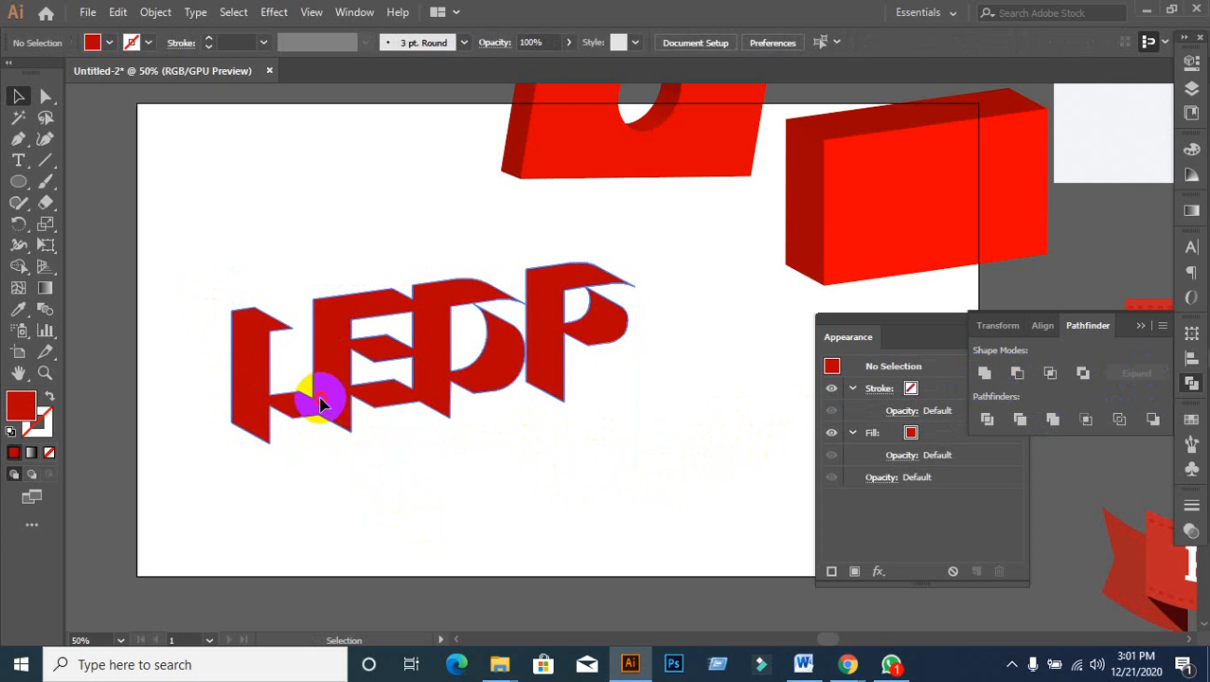
# Step: Fill the united LEDP side shape with the White, Black gradient swatch
pyautogui.click(319, 397)
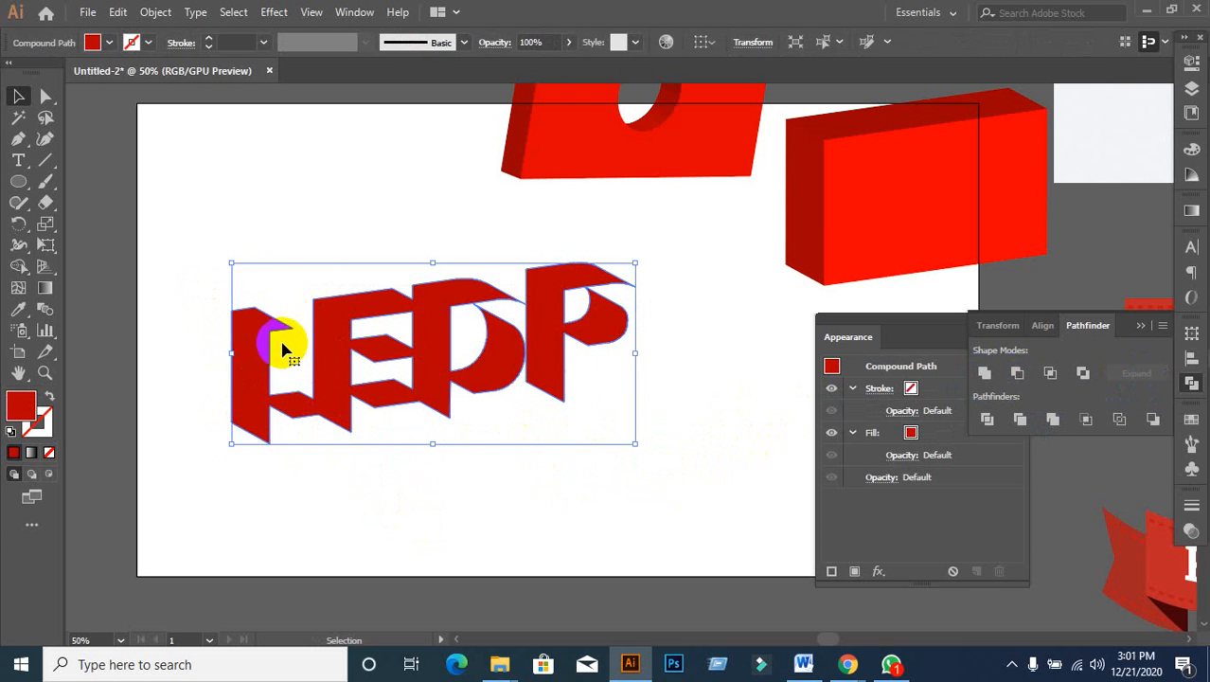
pyautogui.click(1193, 421)
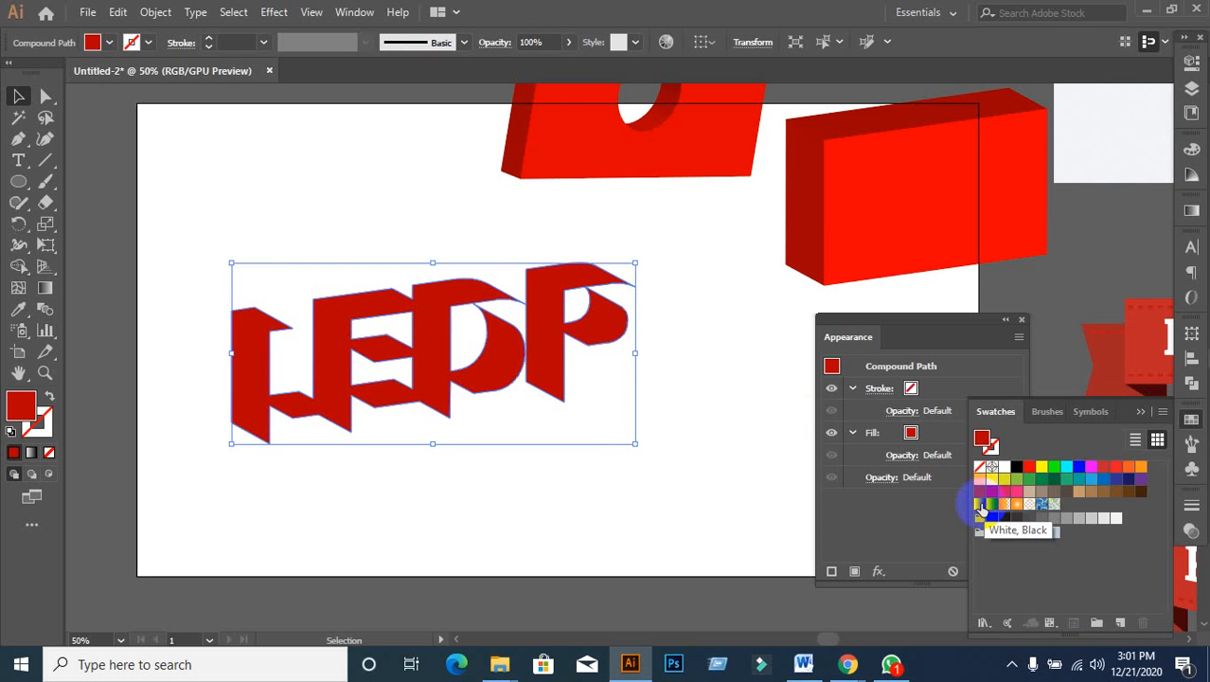
pyautogui.click(981, 509)
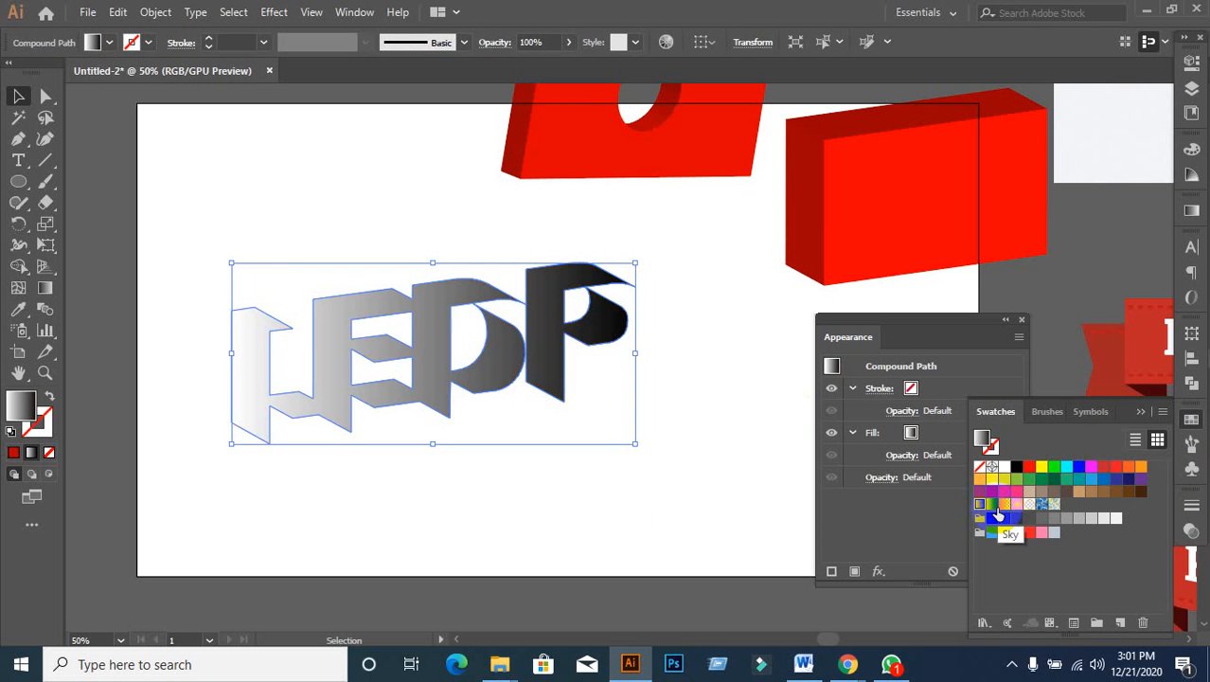
# Step: Redirect the gradient with the Gradient tool so it runs steeply upward from white below the E to black above the D
pyautogui.click(45, 288)
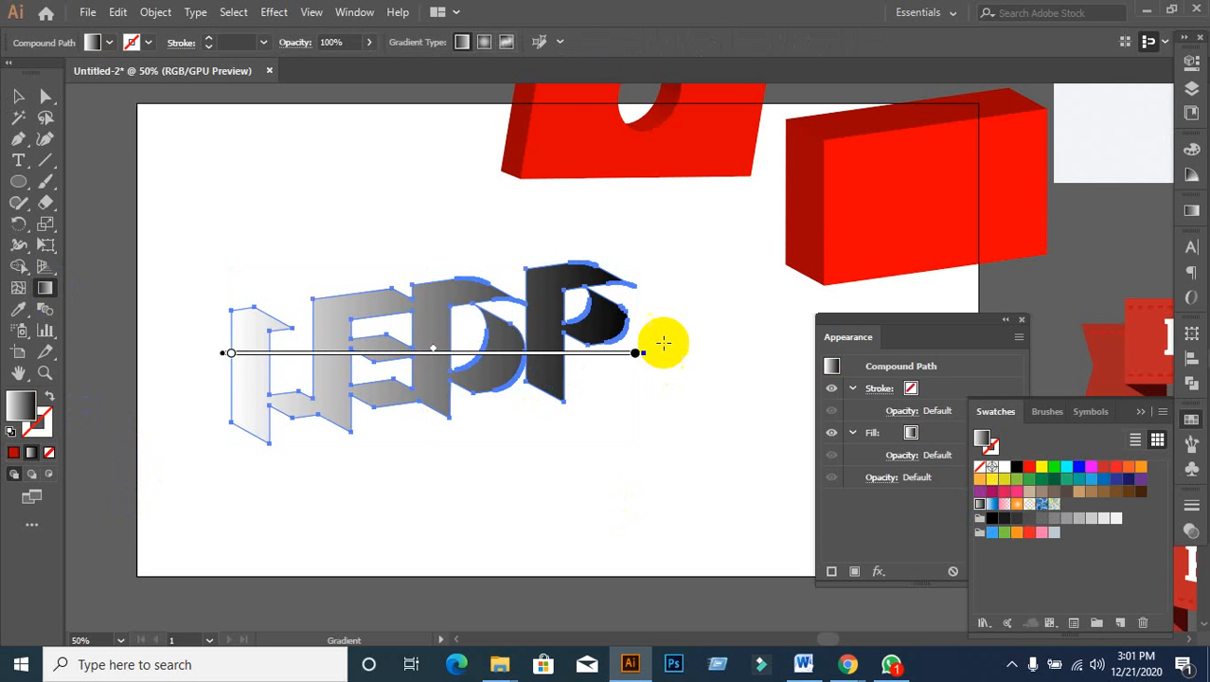
pyautogui.moveTo(655, 293); pyautogui.dragTo(123, 455)
pyautogui.moveTo(180, 311)
pyautogui.mouseDown()
pyautogui.moveTo(257, 308)
pyautogui.moveTo(661, 391)
pyautogui.mouseUp()
pyautogui.moveTo(367, 477); pyautogui.dragTo(460, 209)
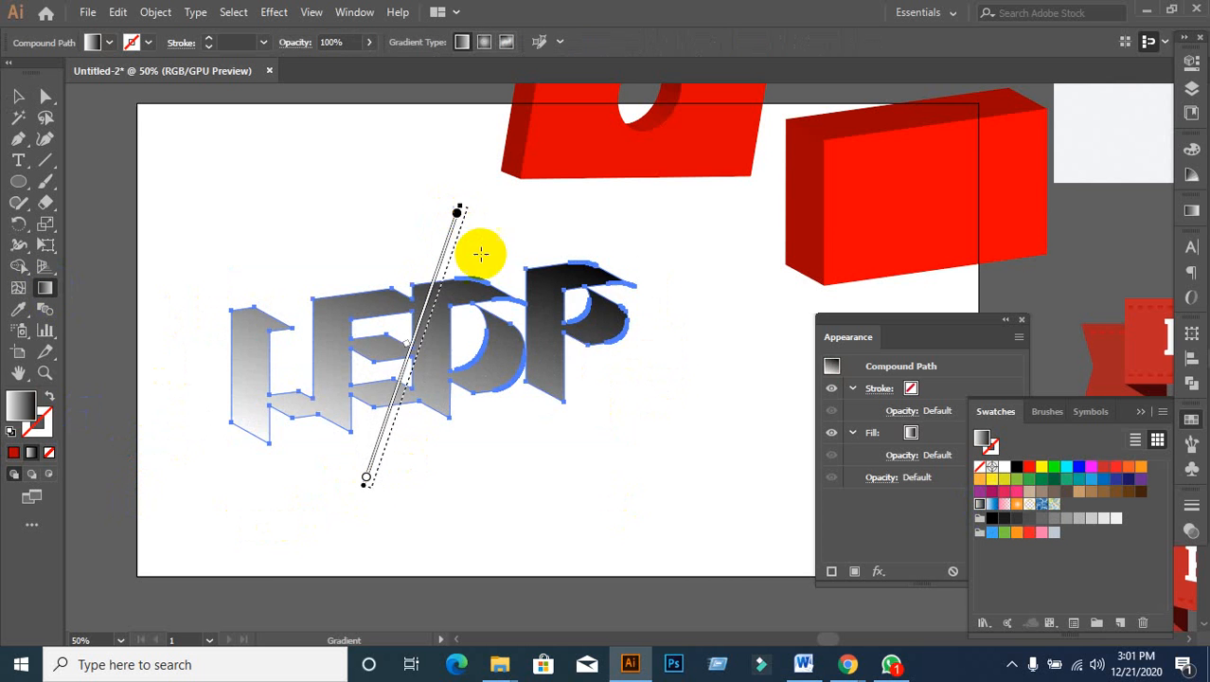
# Step: Show the hidden yellow LEDP front faces again and bring them in front of the gradient-filled sides
pyautogui.hotkey('ctrl', 'alt', '3')
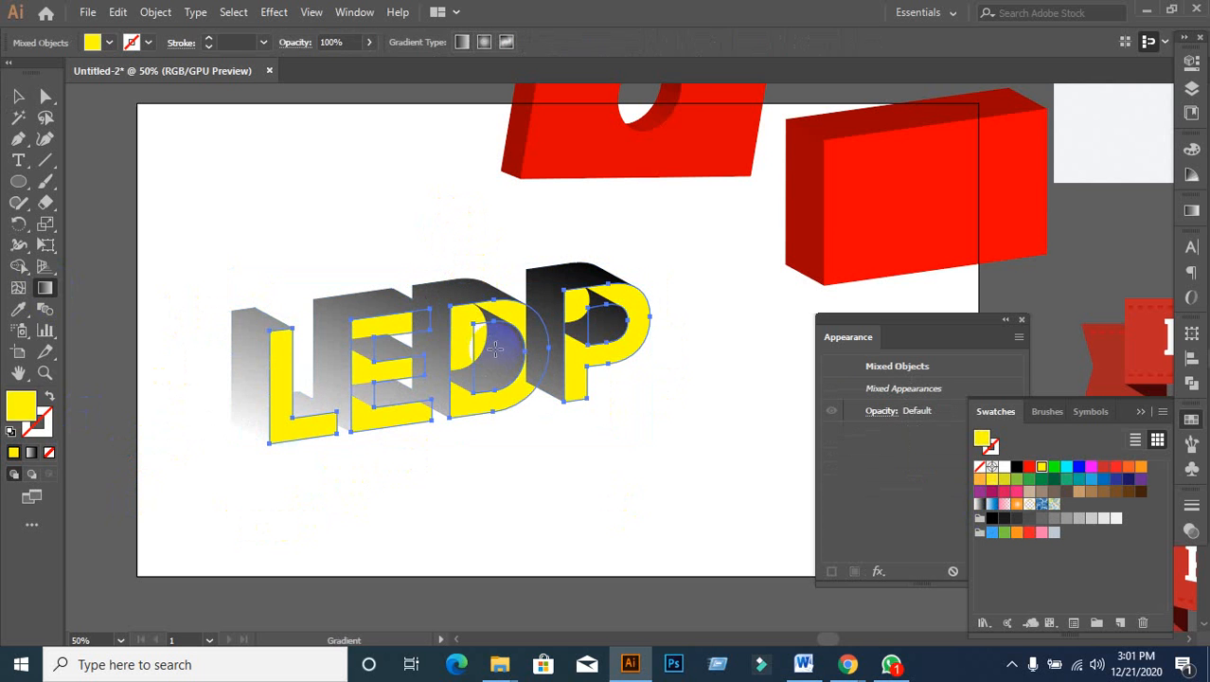
pyautogui.click(17, 93)
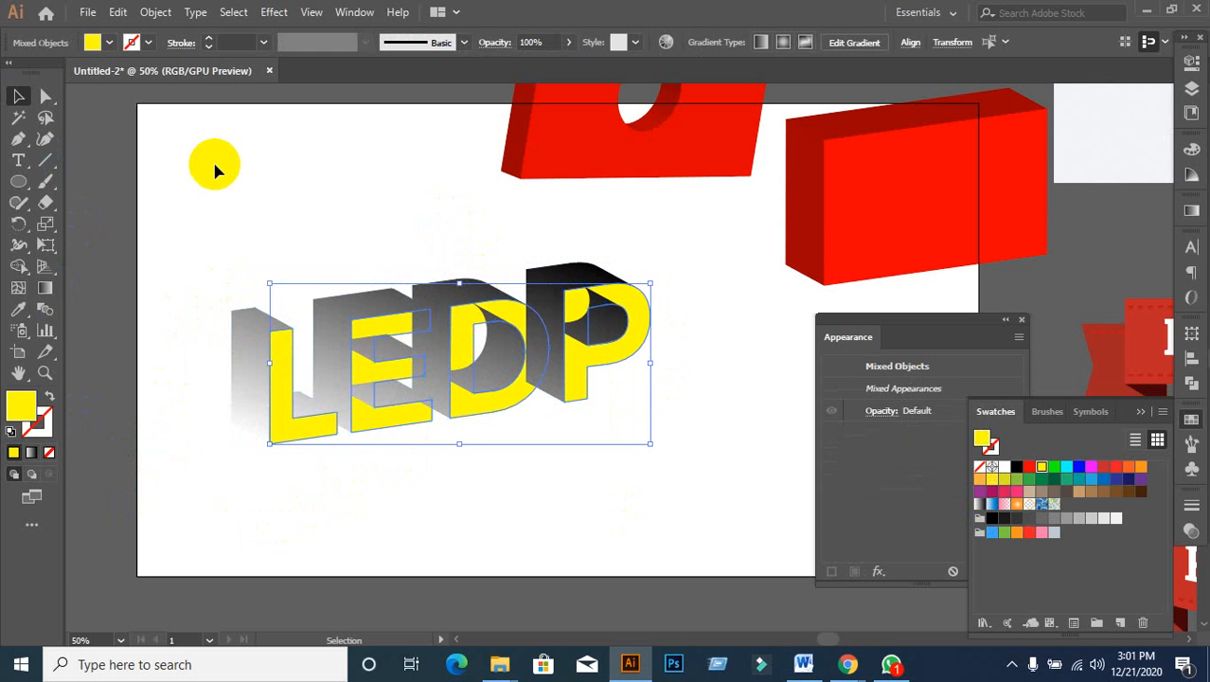
pyautogui.press('ctrl')
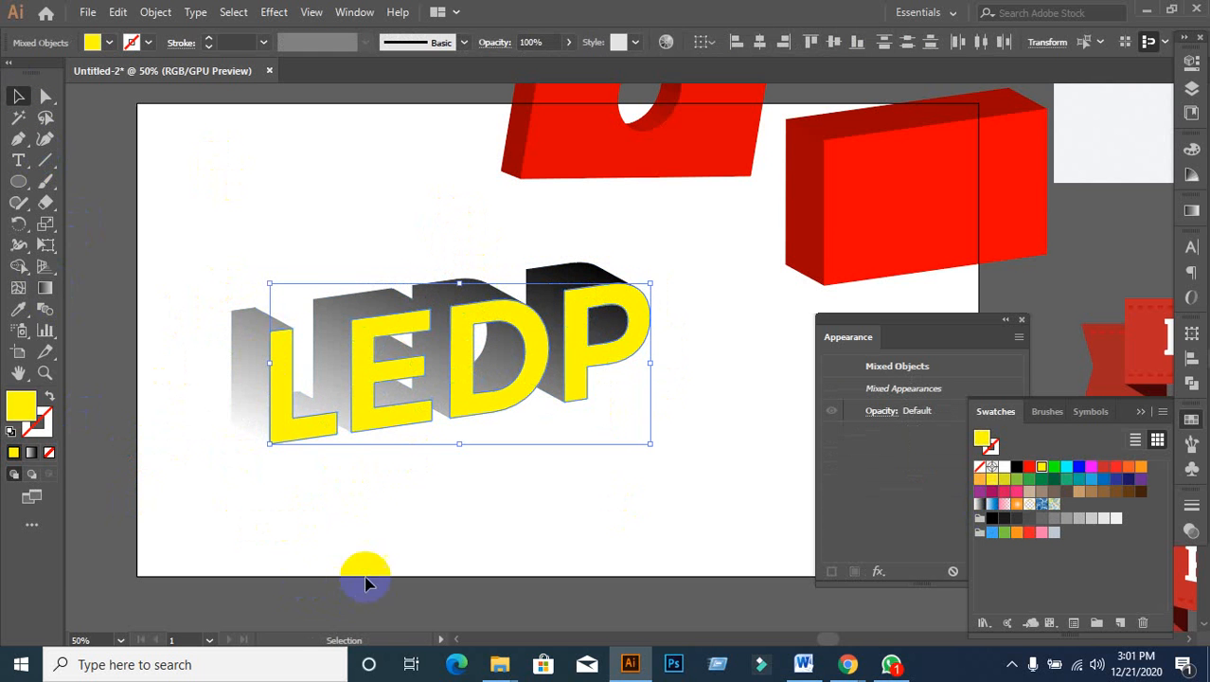
pyautogui.click(364, 520)
# Step: Move the whole 3D LEDP artwork to the artboard's upper-left edge and the red box with the hole above the plain red box
pyautogui.scroll(-1, 422, 460)
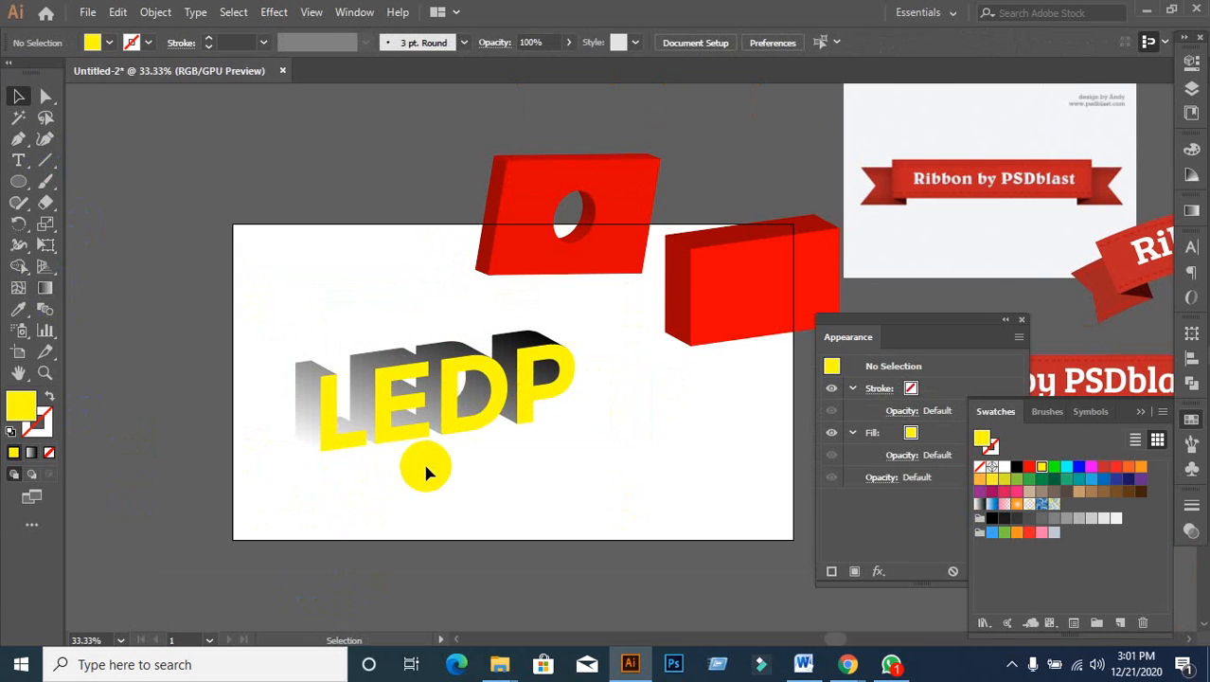
pyautogui.moveTo(263, 339); pyautogui.dragTo(696, 462)
pyautogui.click(575, 516)
pyautogui.moveTo(270, 333); pyautogui.dragTo(633, 507)
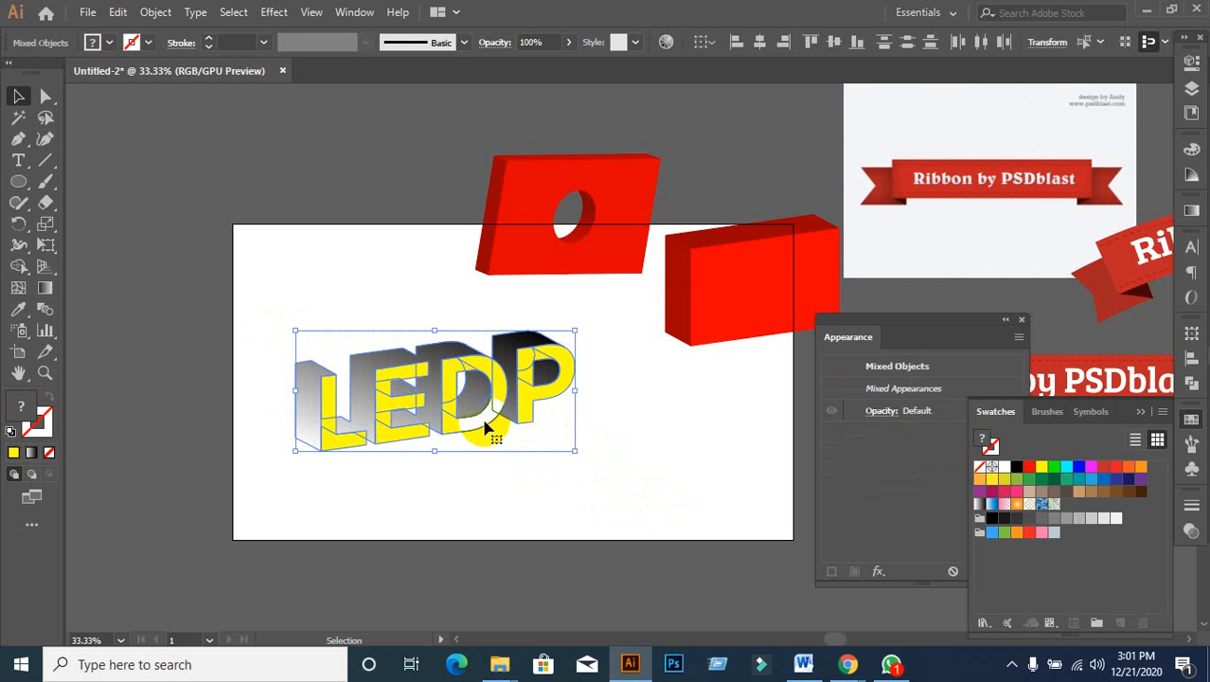
pyautogui.moveTo(484, 428); pyautogui.dragTo(399, 209)
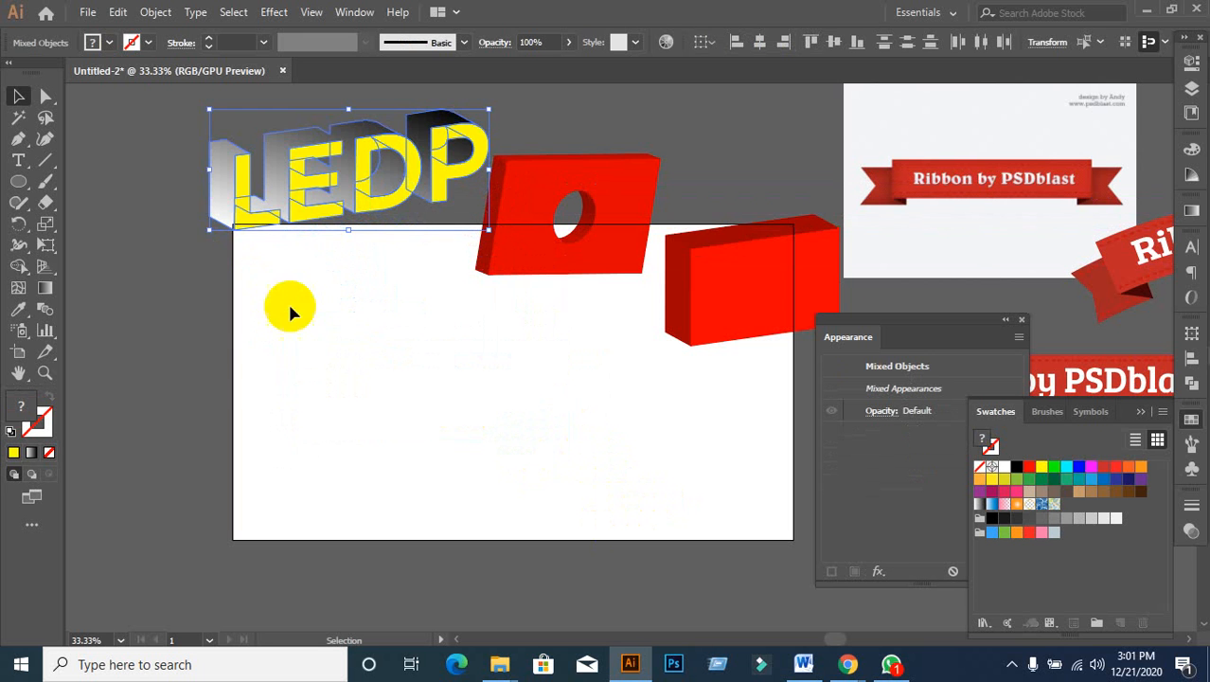
pyautogui.click(200, 410)
pyautogui.scroll(1, 386, 376)
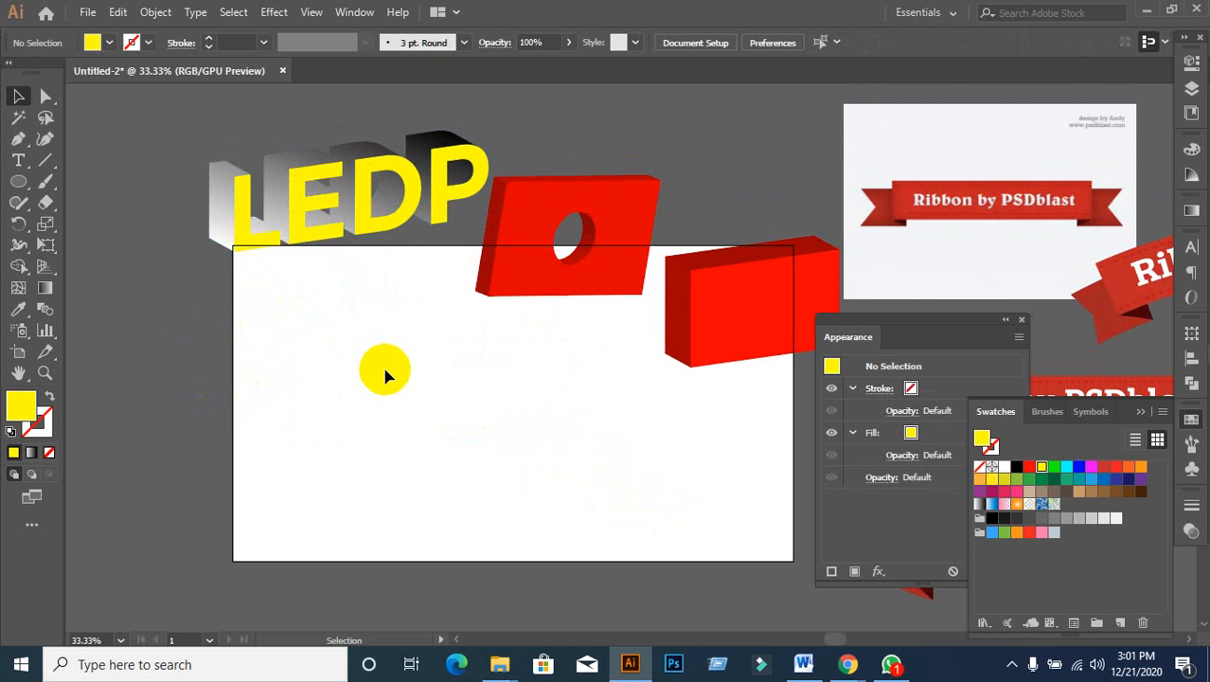
pyautogui.moveTo(500, 238); pyautogui.dragTo(679, 172)
pyautogui.click(500, 310)
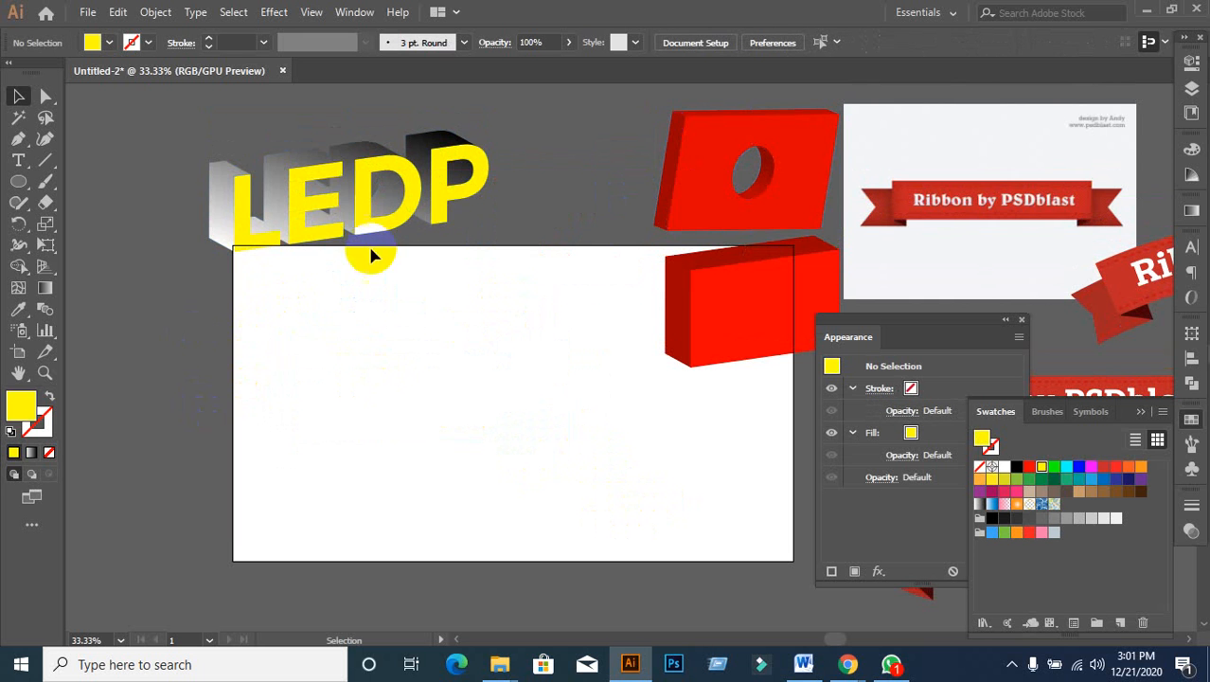
# Step: Select the front faces and sides of the 3D LEDP together and move them up, clear of the artboard
pyautogui.moveTo(168, 127); pyautogui.dragTo(573, 199)
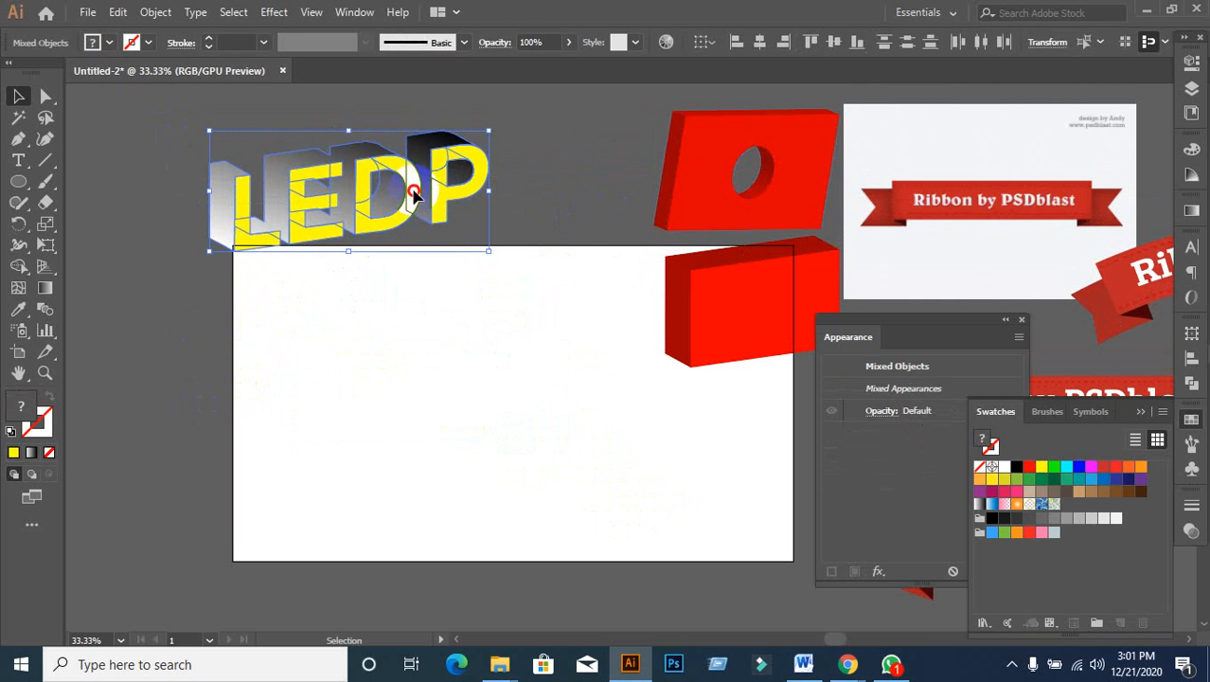
pyautogui.moveTo(414, 188); pyautogui.dragTo(420, 163)
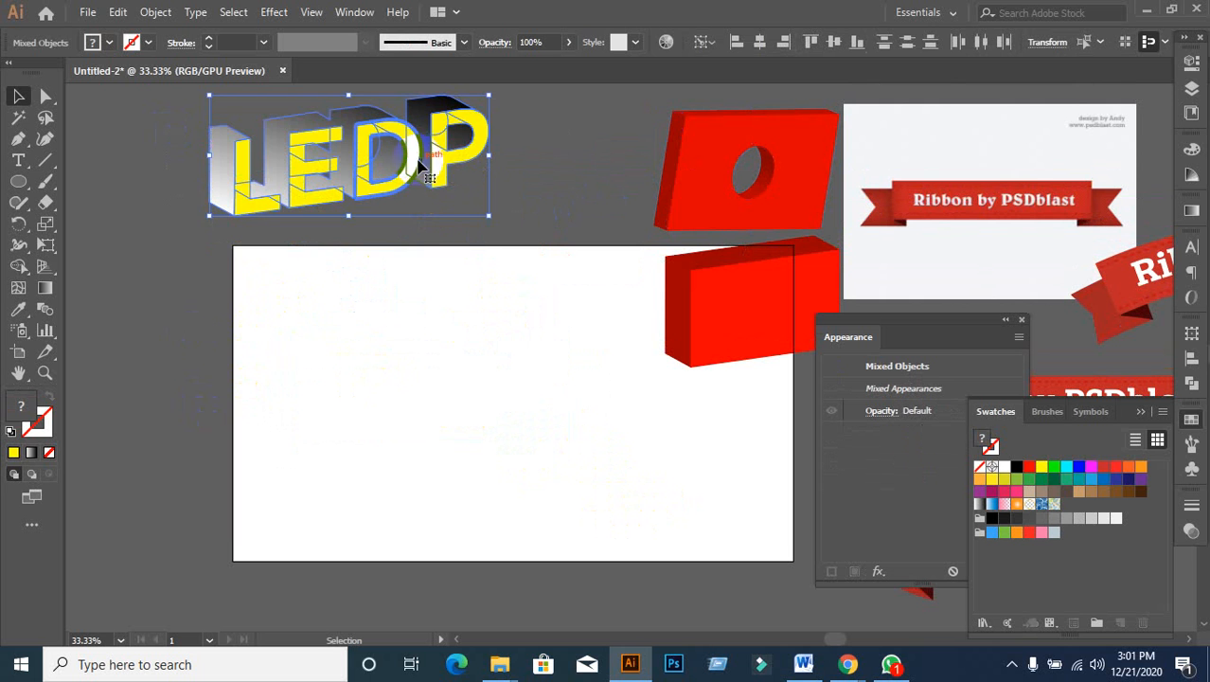
pyautogui.click(455, 313)
pyautogui.hotkey('ctrl', 'z')
pyautogui.click(462, 334)
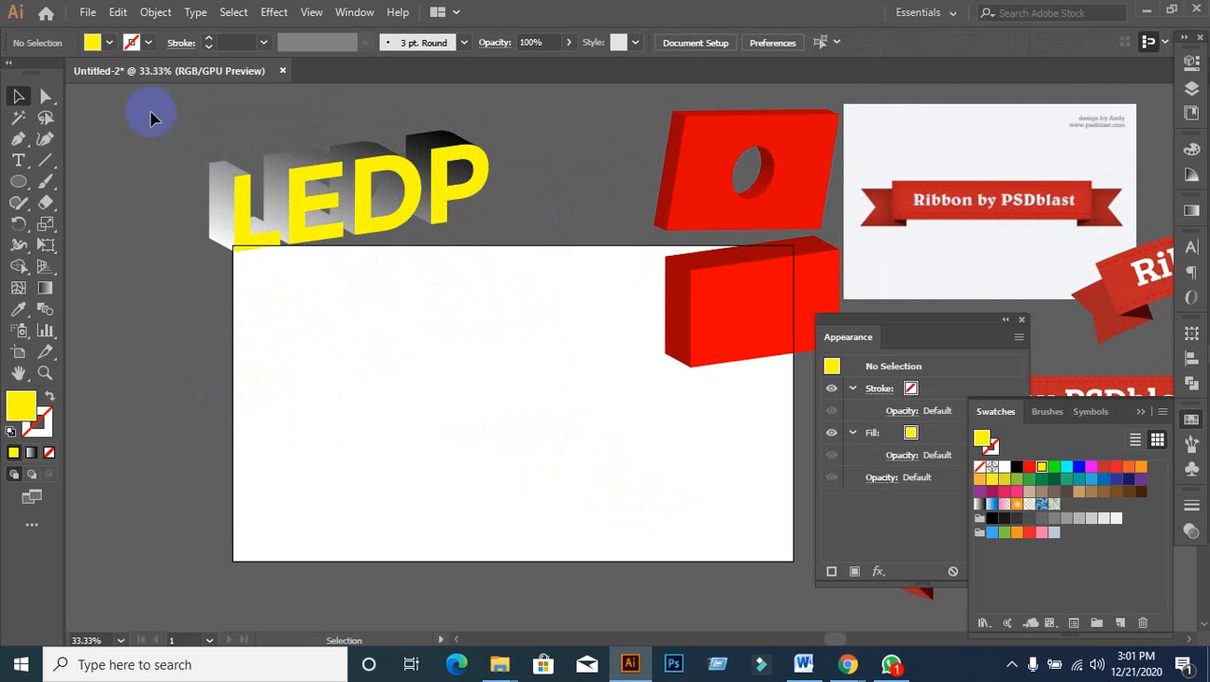
pyautogui.moveTo(474, 216); pyautogui.dragTo(486, 170)
pyautogui.click(476, 276)
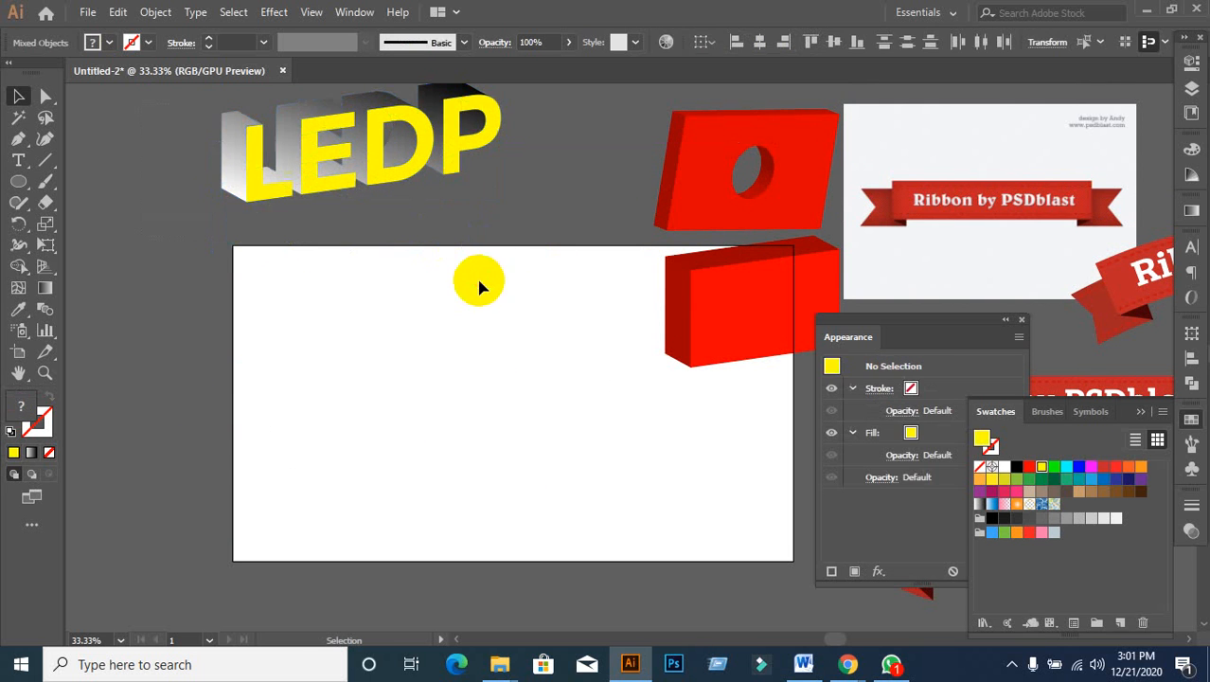
# Step: Draw a yellow square on the empty artboard with the Rectangle tool and delete it
pyautogui.click(21, 180)
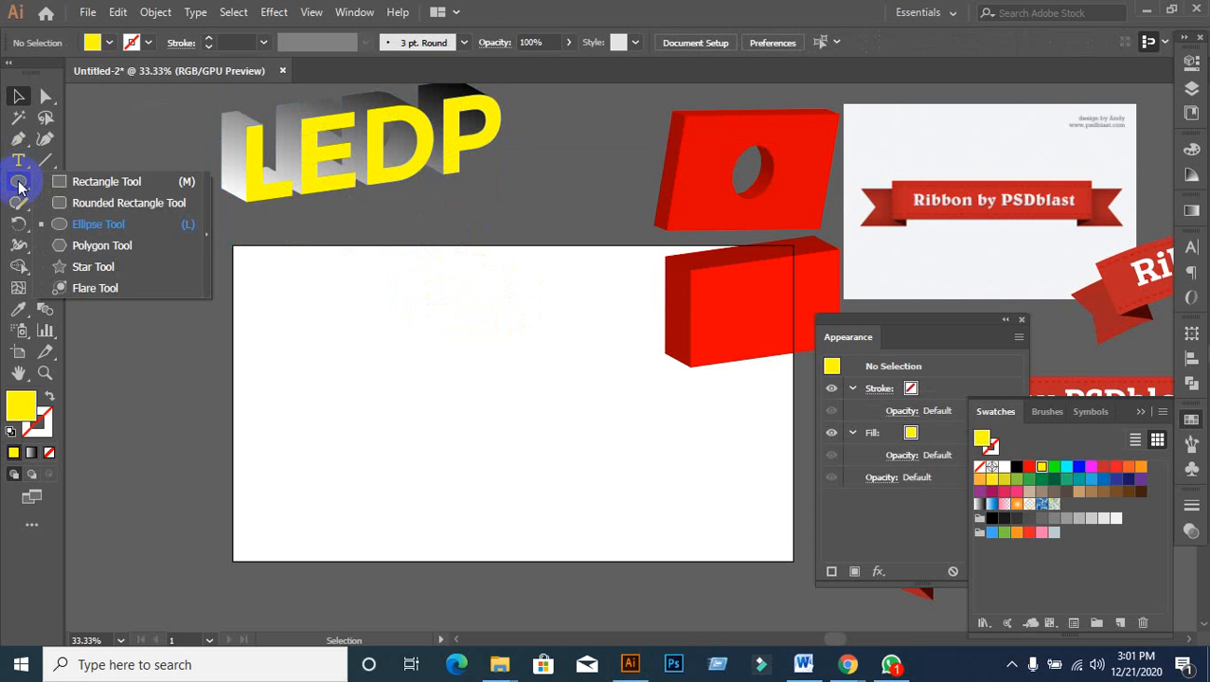
pyautogui.click(124, 180)
pyautogui.scroll(1, 496, 387)
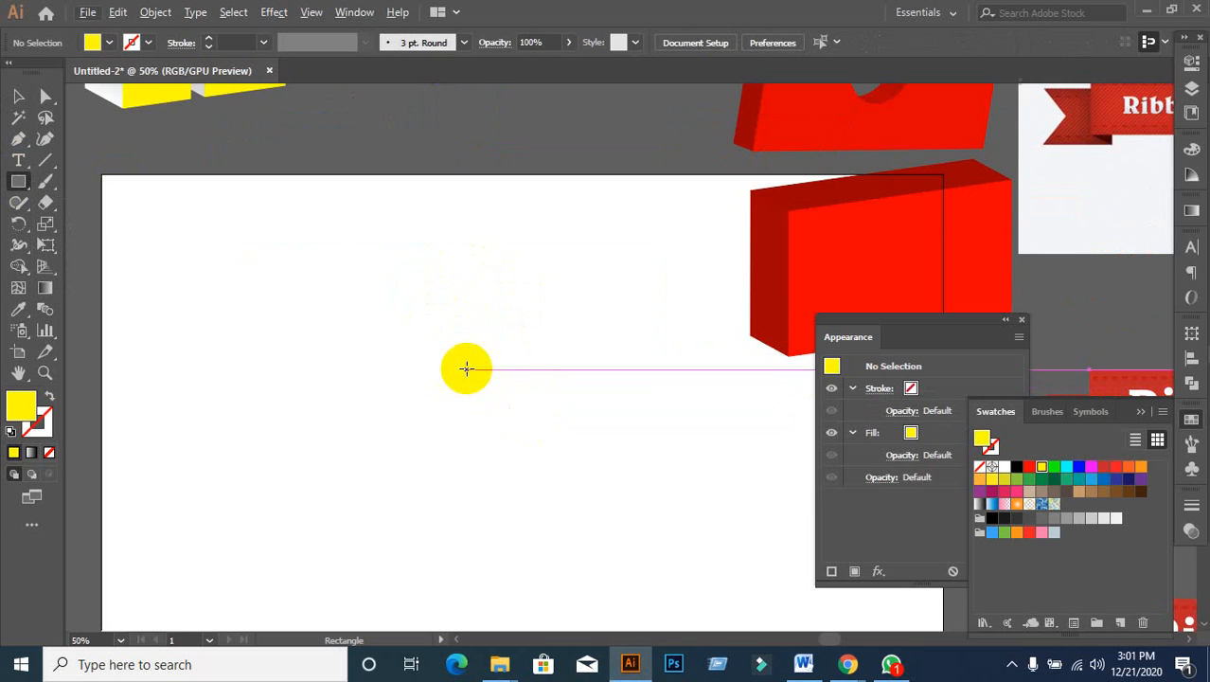
pyautogui.scroll(-1, 466, 367)
pyautogui.moveTo(462, 374); pyautogui.dragTo(441, 286)
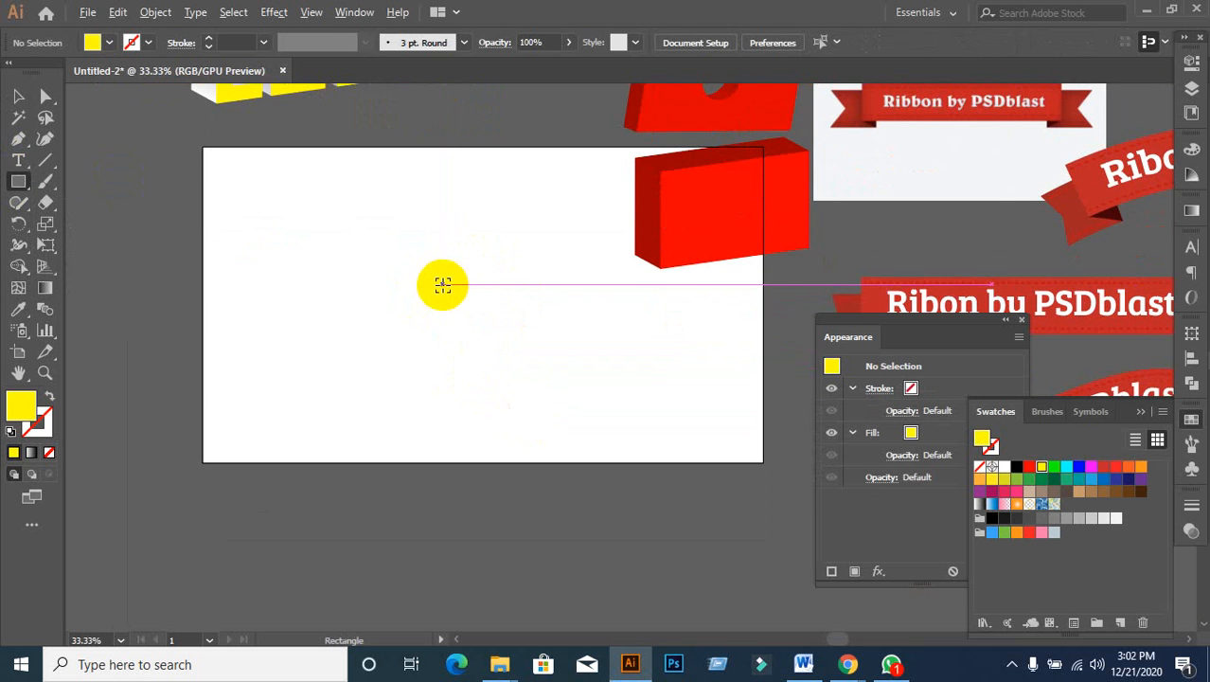
pyautogui.scroll(1, 441, 291)
pyautogui.moveTo(293, 116); pyautogui.dragTo(555, 368)
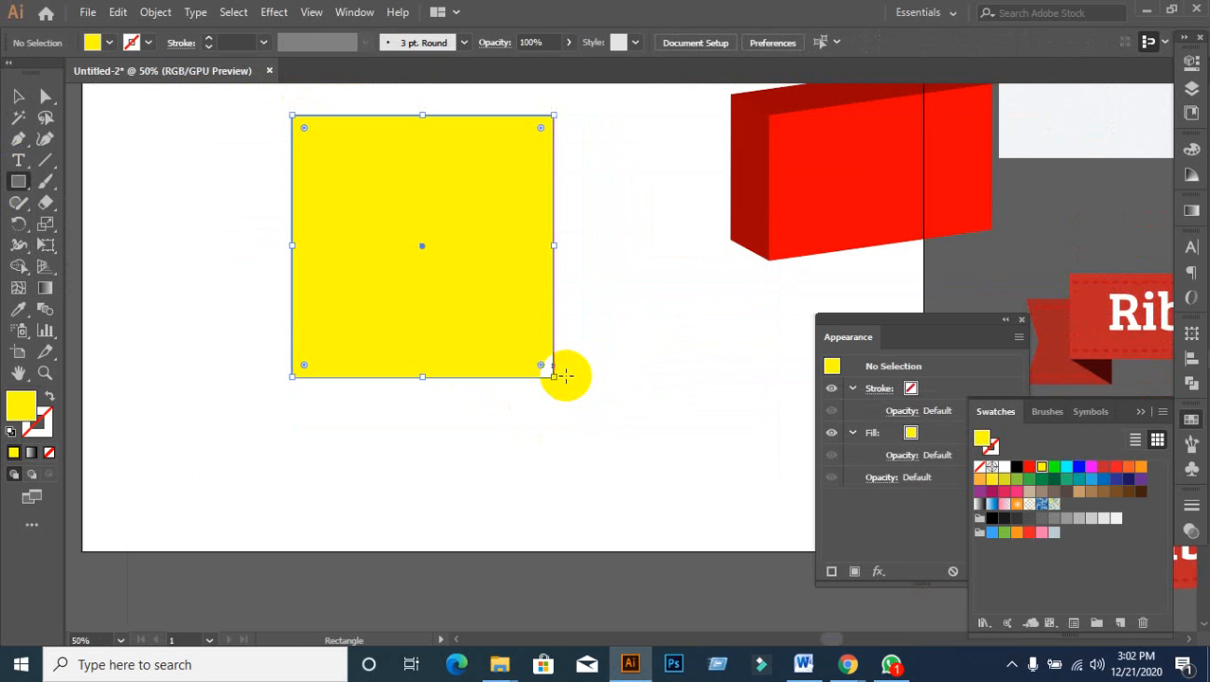
pyautogui.press('Delete')
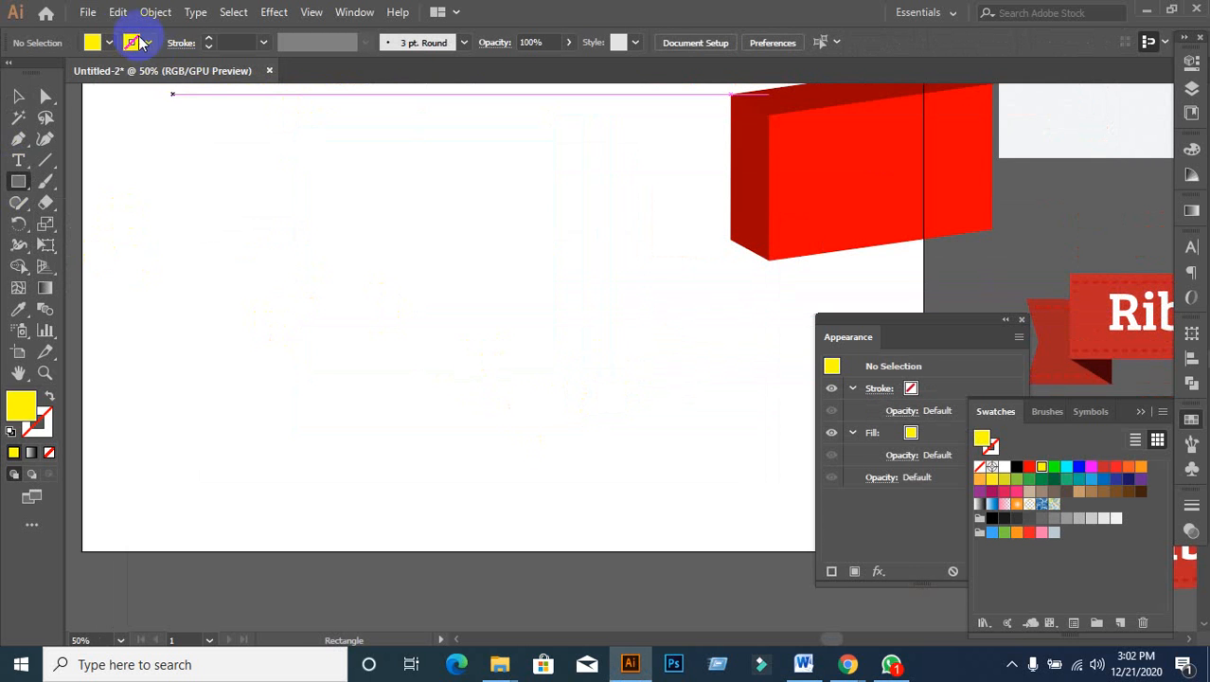
# Step: Set the fill to red and draw a wide rectangle in the artboard's left half, discarding a taller first attempt
pyautogui.click(109, 42)
pyautogui.click(55, 75)
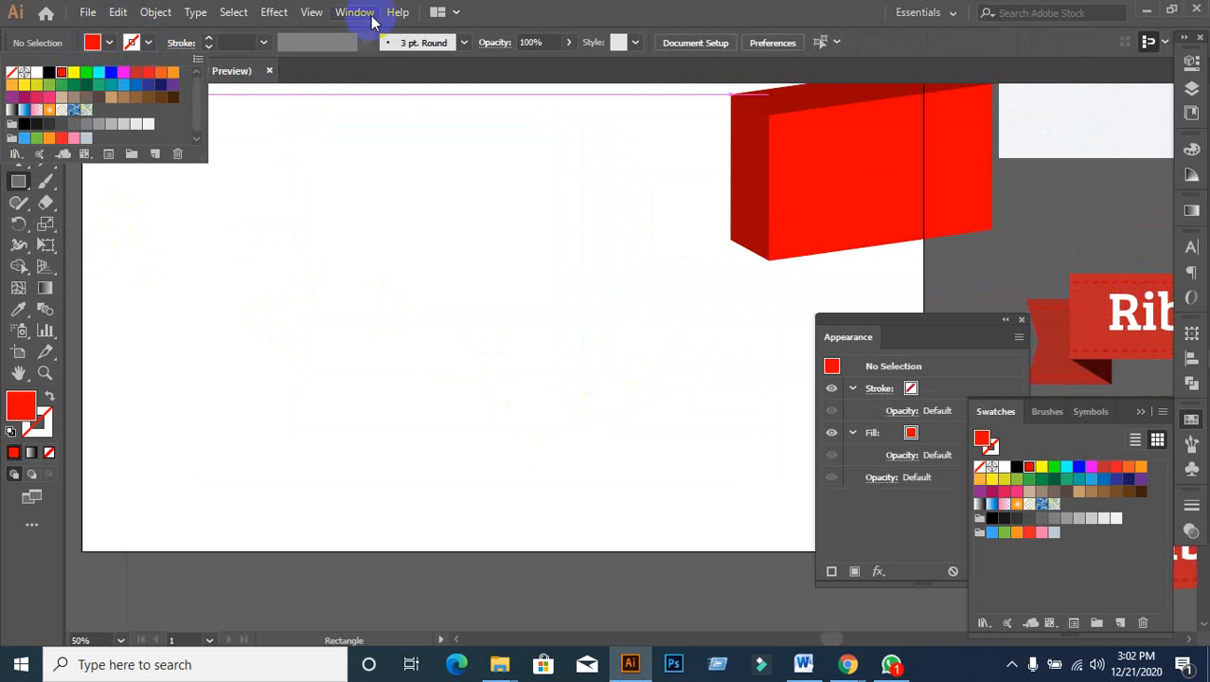
pyautogui.moveTo(194, 158); pyautogui.dragTo(397, 435)
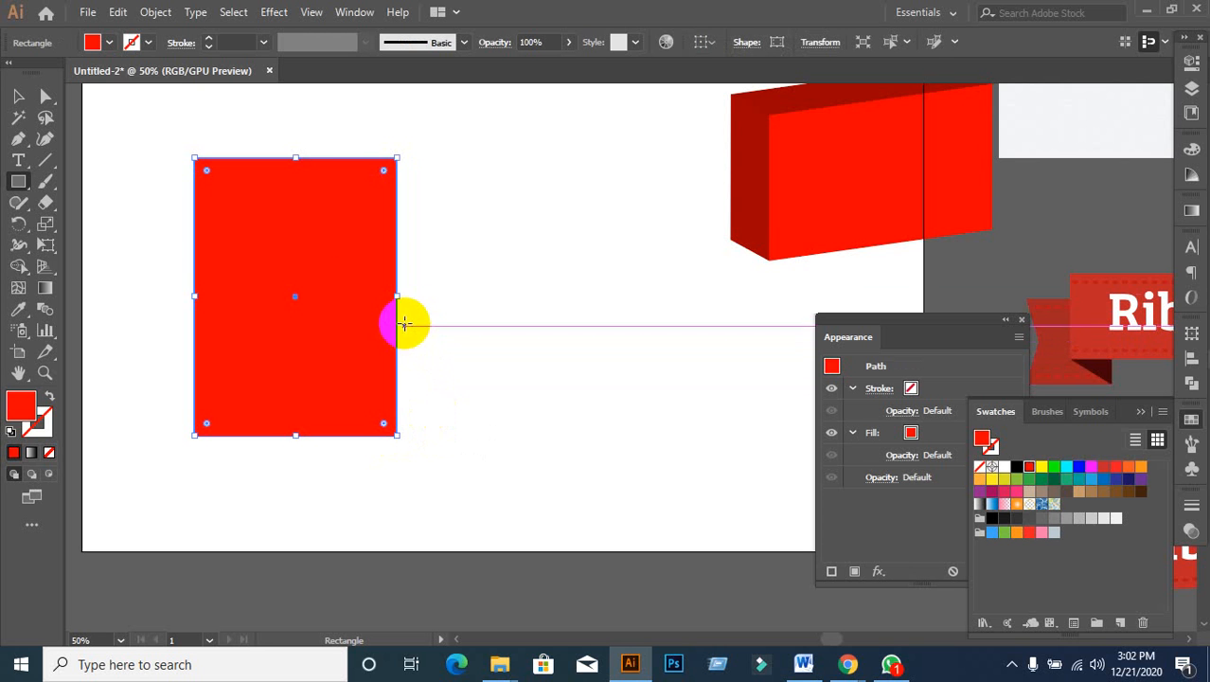
pyautogui.click(336, 289)
pyautogui.press('Delete')
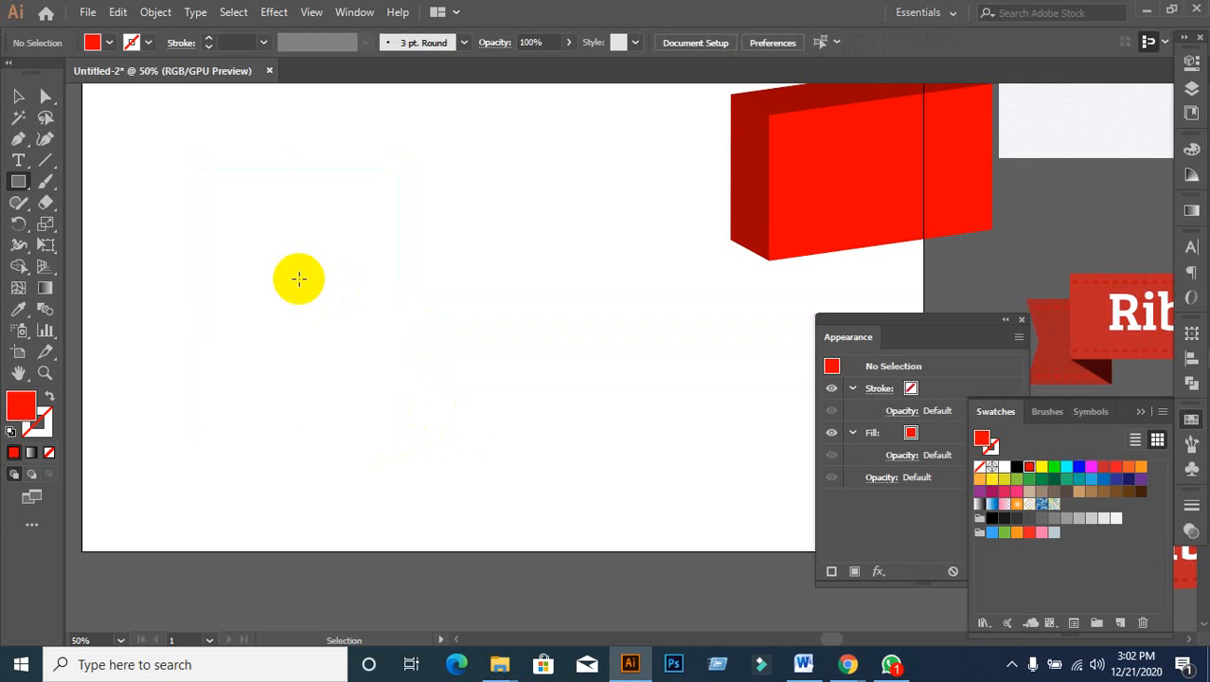
pyautogui.moveTo(194, 215)
pyautogui.mouseDown()
pyautogui.moveTo(299, 305)
pyautogui.moveTo(445, 385)
pyautogui.mouseUp()
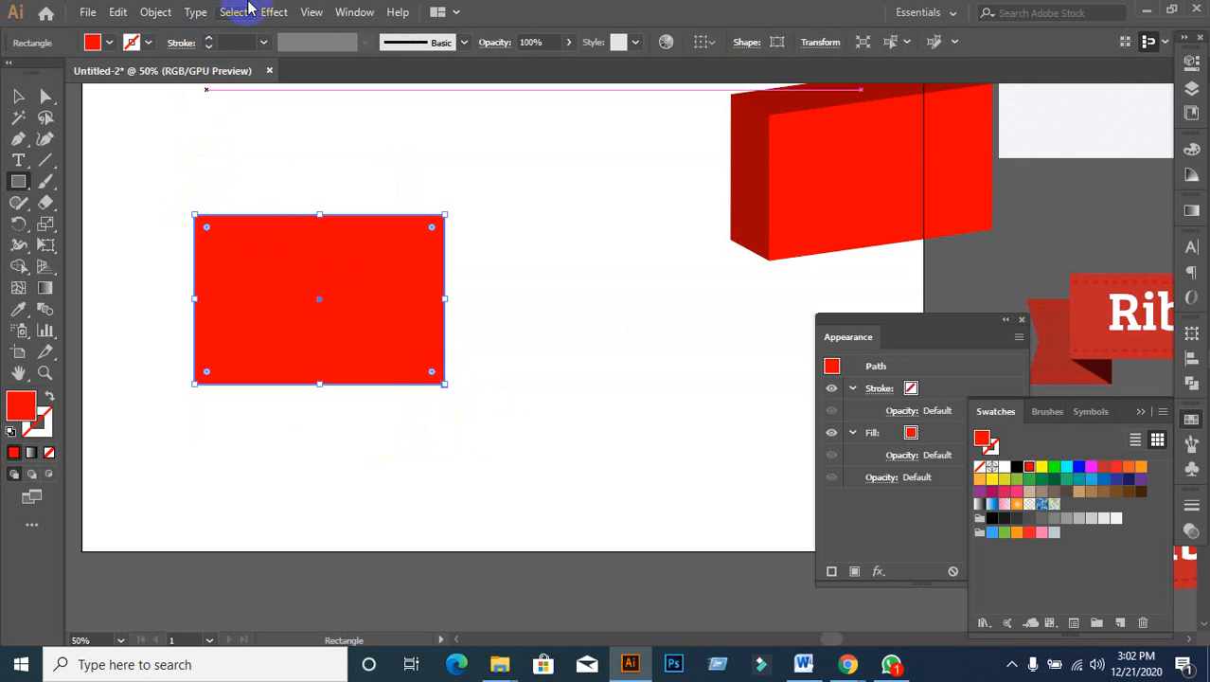
# Step: Open the 3D Extrude & Bevel options for the red rectangle and dismiss them without applying the effect
pyautogui.click(273, 12)
pyautogui.moveTo(313, 112)
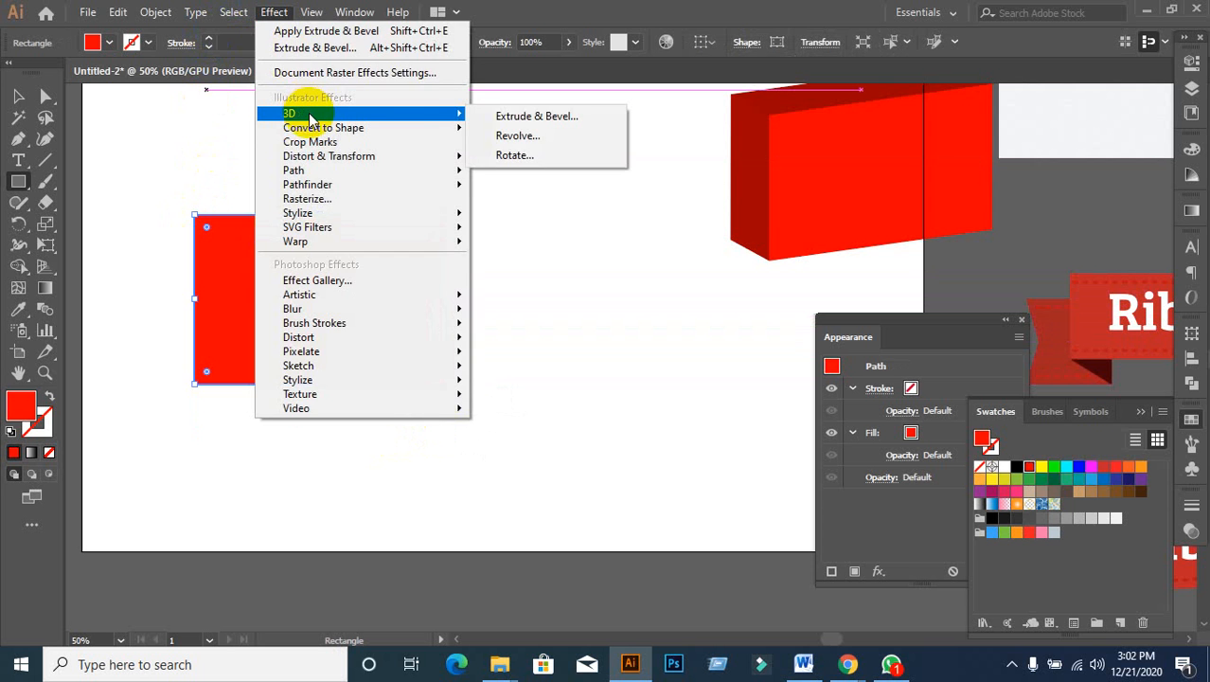
pyautogui.click(498, 116)
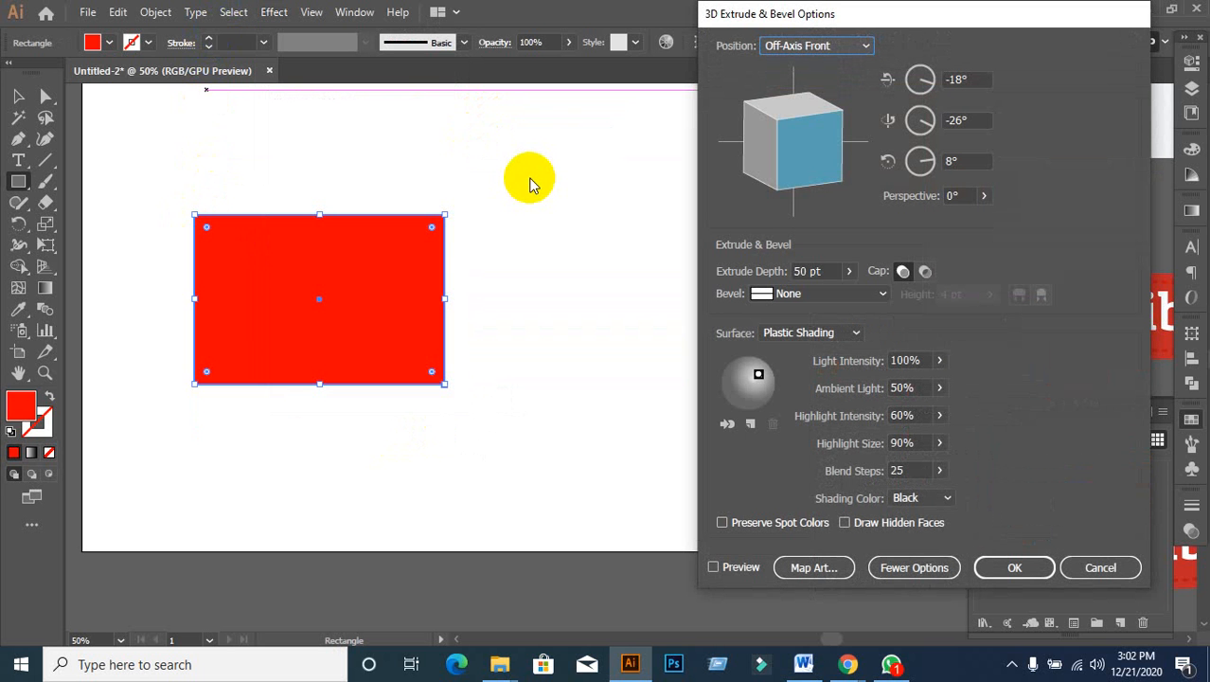
pyautogui.click(1100, 567)
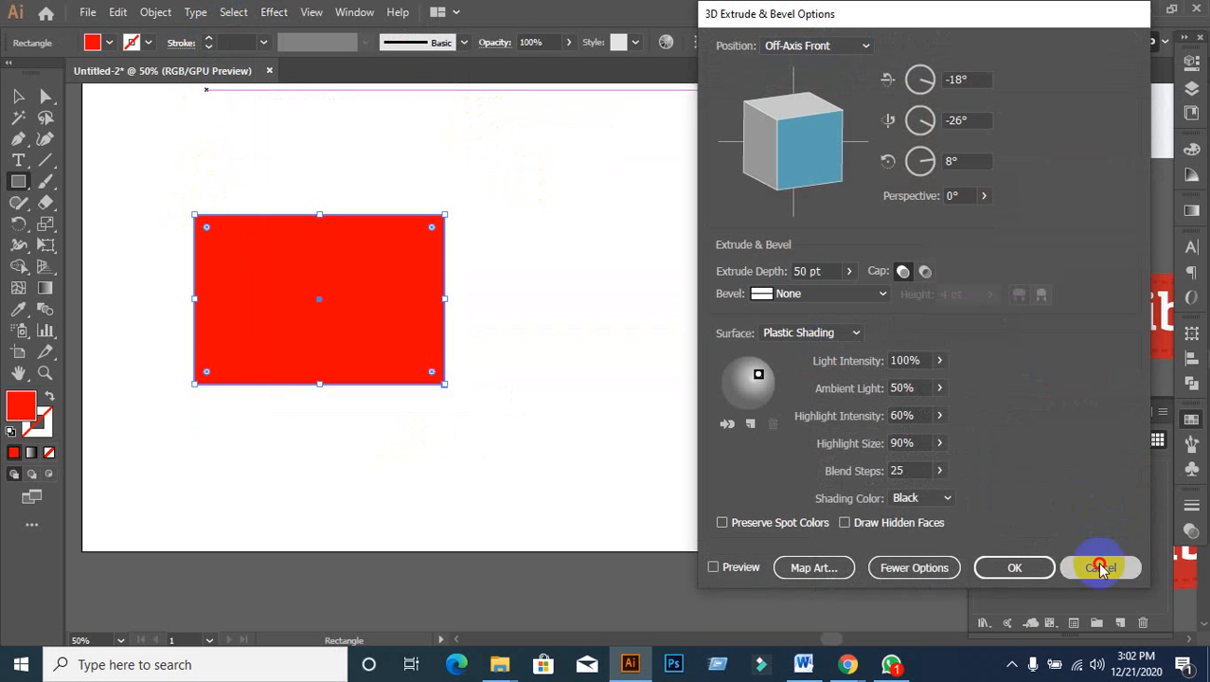
# Step: Move the flat red rectangle toward the right side of the artboard, overlapping the extruded red box
pyautogui.click(21, 98)
pyautogui.moveTo(324, 303); pyautogui.dragTo(666, 234)
pyautogui.click(345, 341)
pyautogui.hotkey('ctrl', '-')
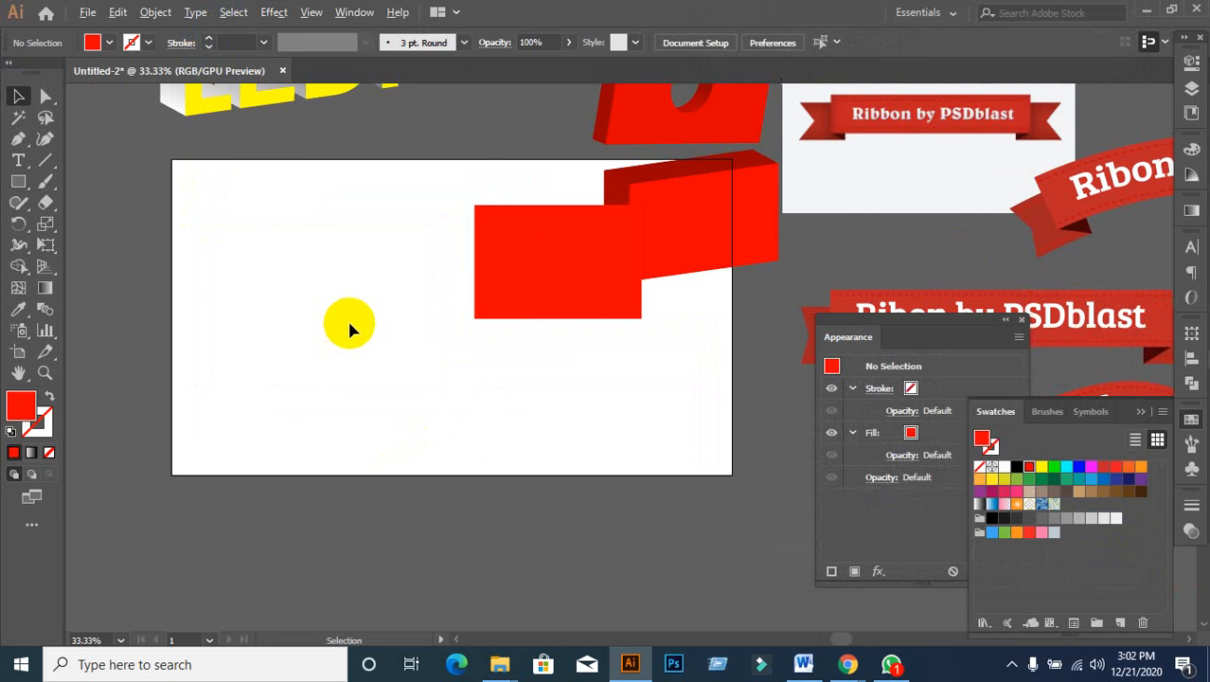
pyautogui.moveTo(410, 379); pyautogui.dragTo(239, 381)
# Step: Add the point text LEDP, scale it up to about 191 pt and move it to the artboard's left side
pyautogui.click(14, 159)
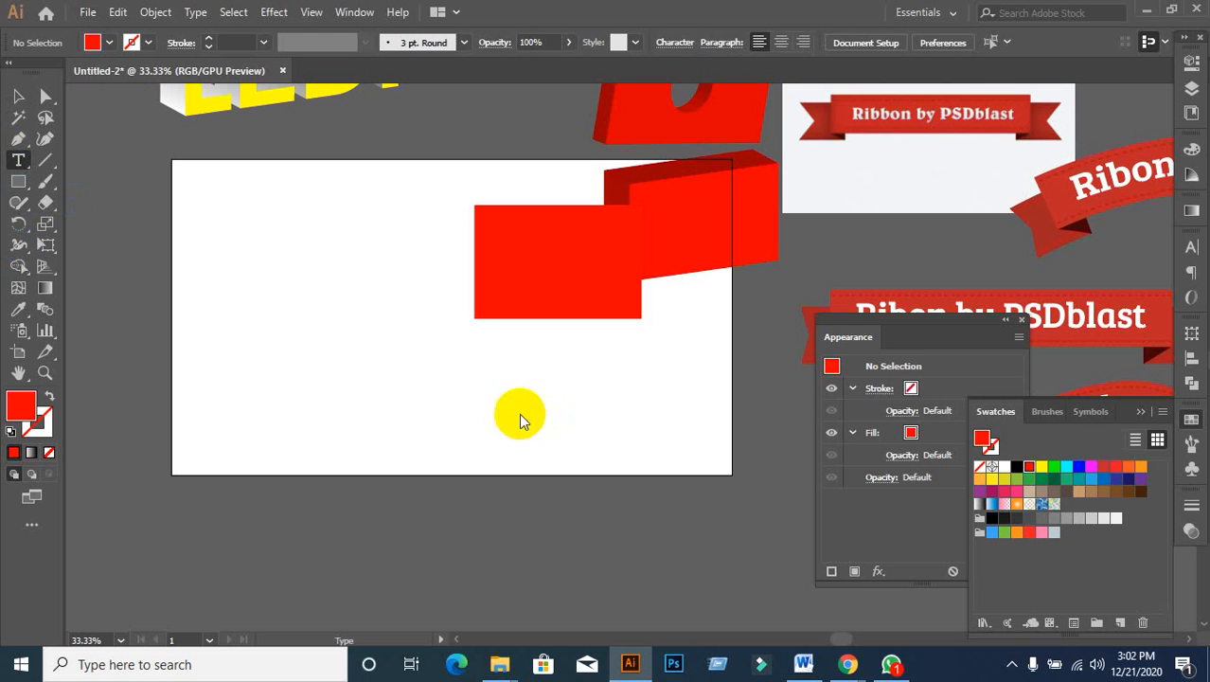
pyautogui.click(273, 304)
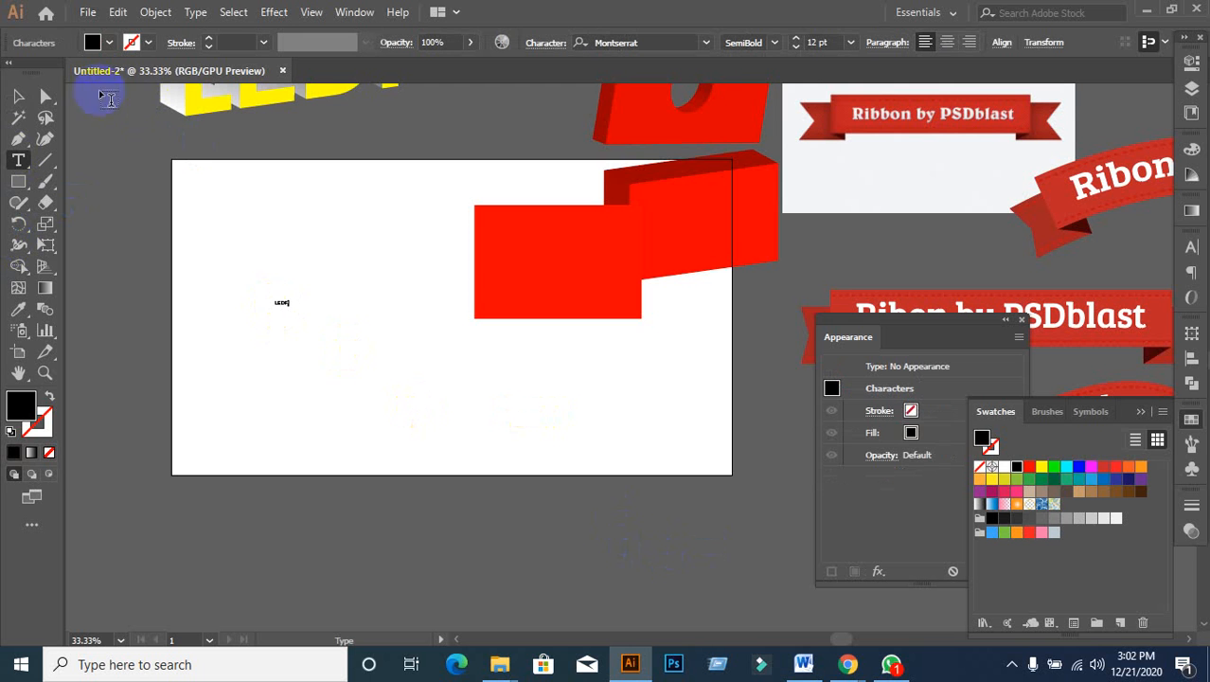
pyautogui.click(18, 96)
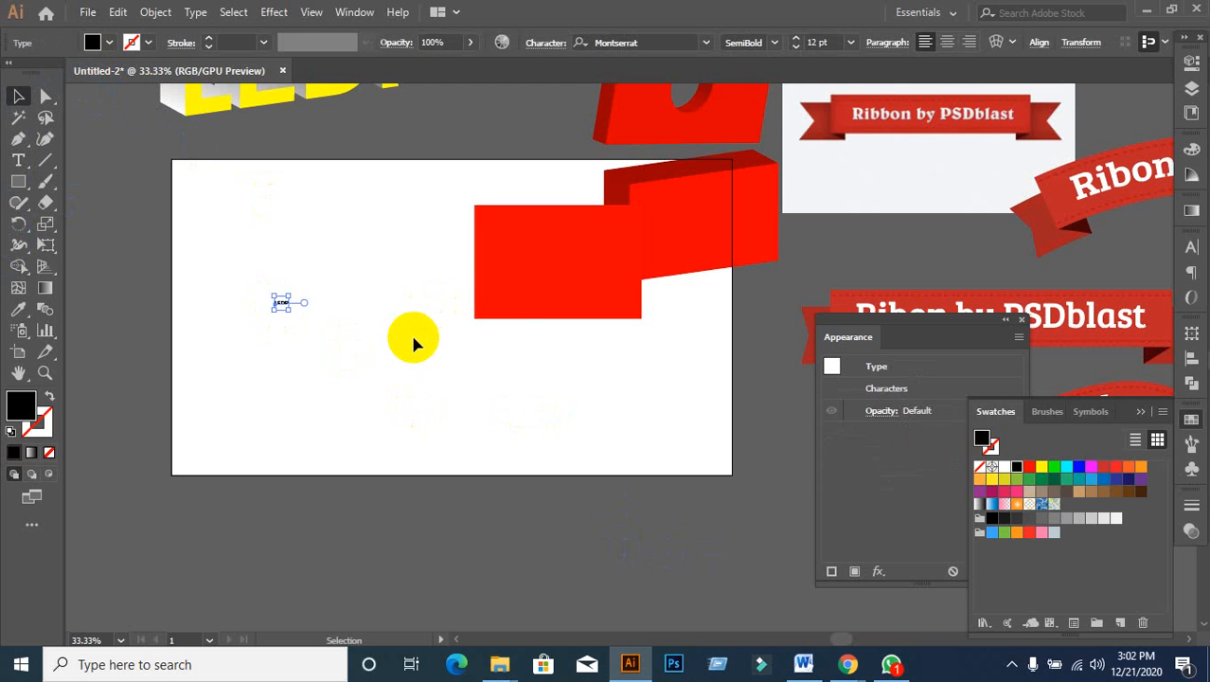
pyautogui.moveTo(290, 305); pyautogui.dragTo(484, 389)
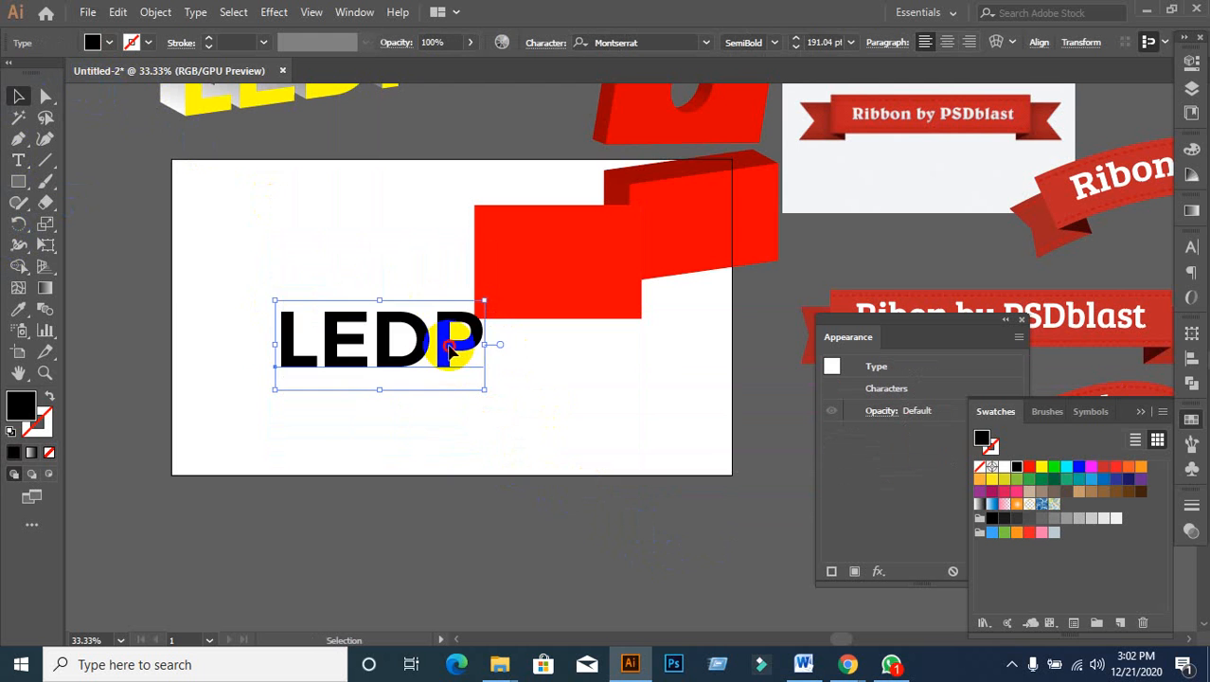
pyautogui.moveTo(452, 351); pyautogui.dragTo(357, 284)
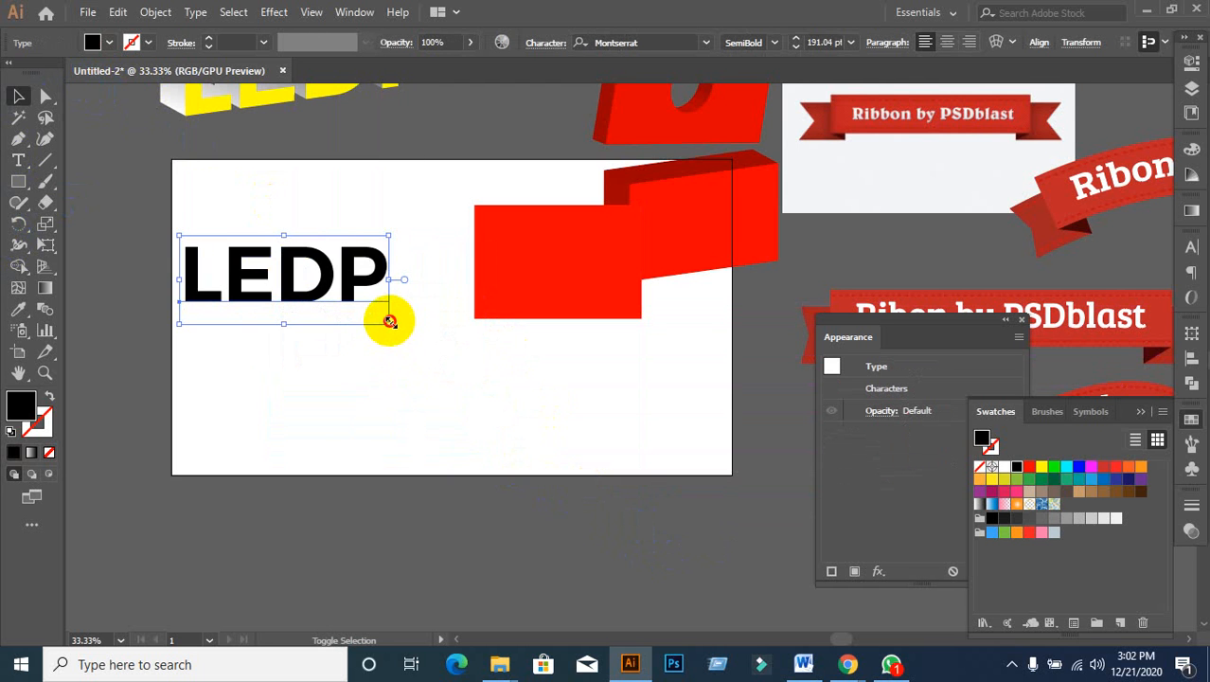
# Step: Enlarge the LEDP text to about 346 pt in the artboard's lower left and move the flat red rectangle up, clear of it
pyautogui.moveTo(389, 322); pyautogui.dragTo(559, 396)
pyautogui.moveTo(497, 330); pyautogui.dragTo(508, 422)
pyautogui.moveTo(588, 265); pyautogui.dragTo(554, 195)
pyautogui.moveTo(516, 365); pyautogui.dragTo(502, 386)
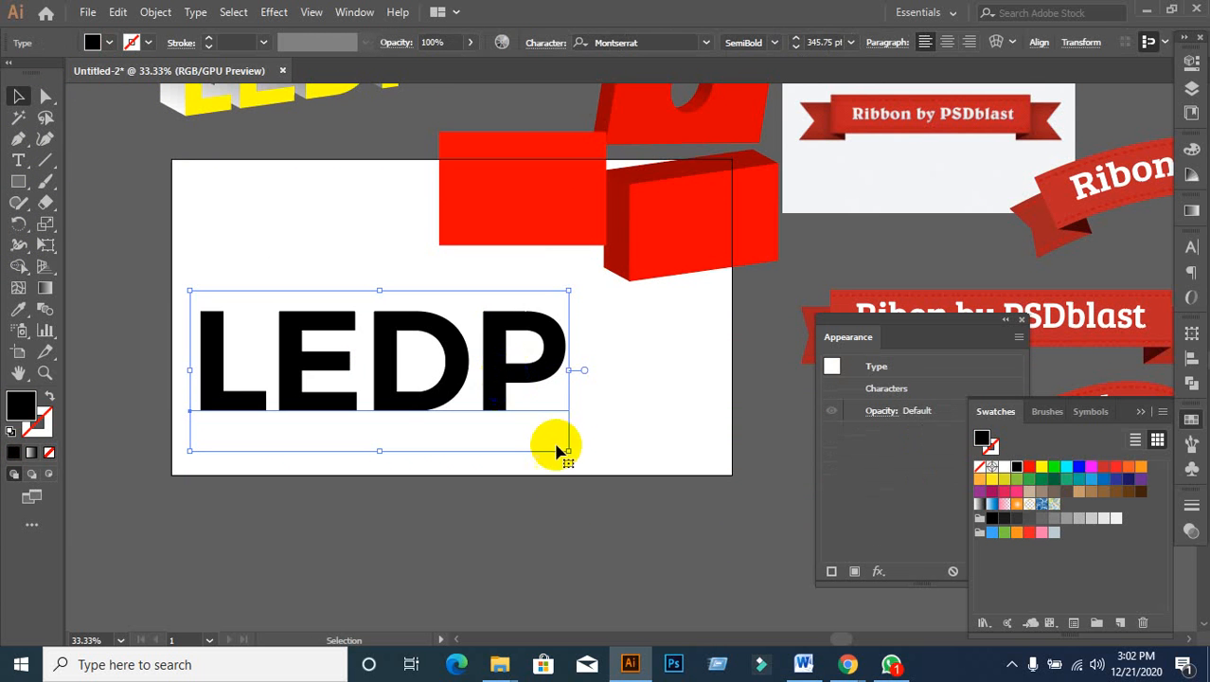
# Step: Scale the LEDP text down to about 143 pt and convert it to outlines
pyautogui.moveTo(568, 456); pyautogui.dragTo(387, 358)
pyautogui.rightClick(324, 332)
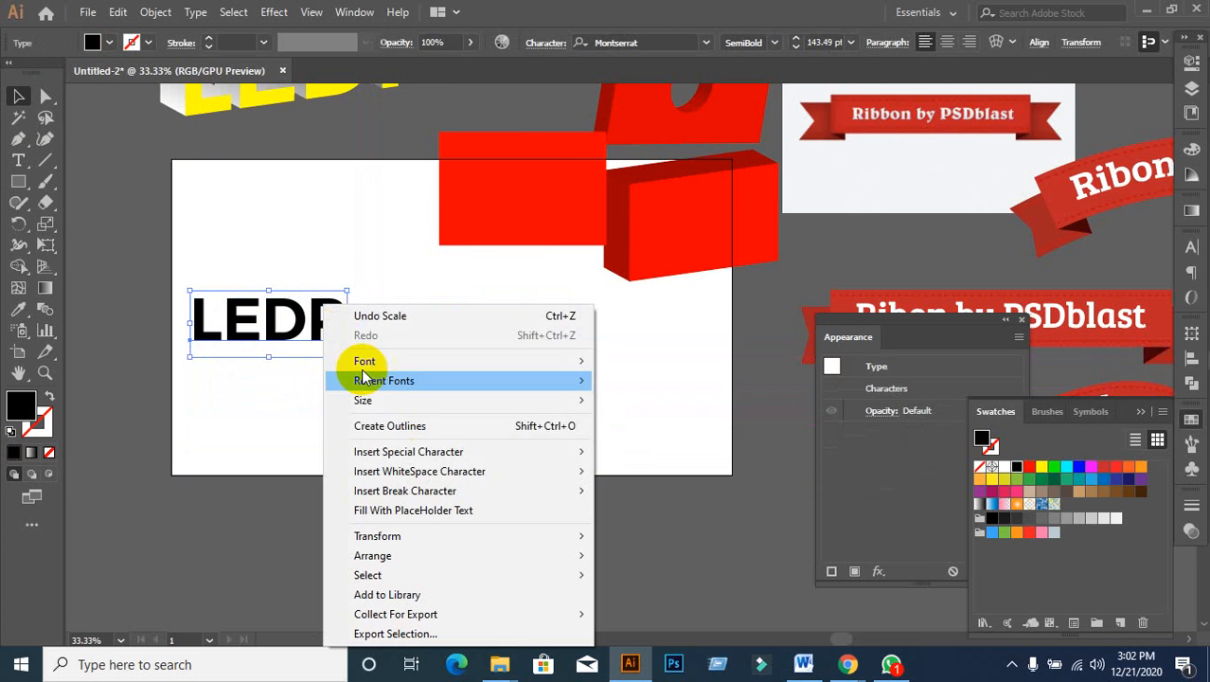
pyautogui.click(384, 428)
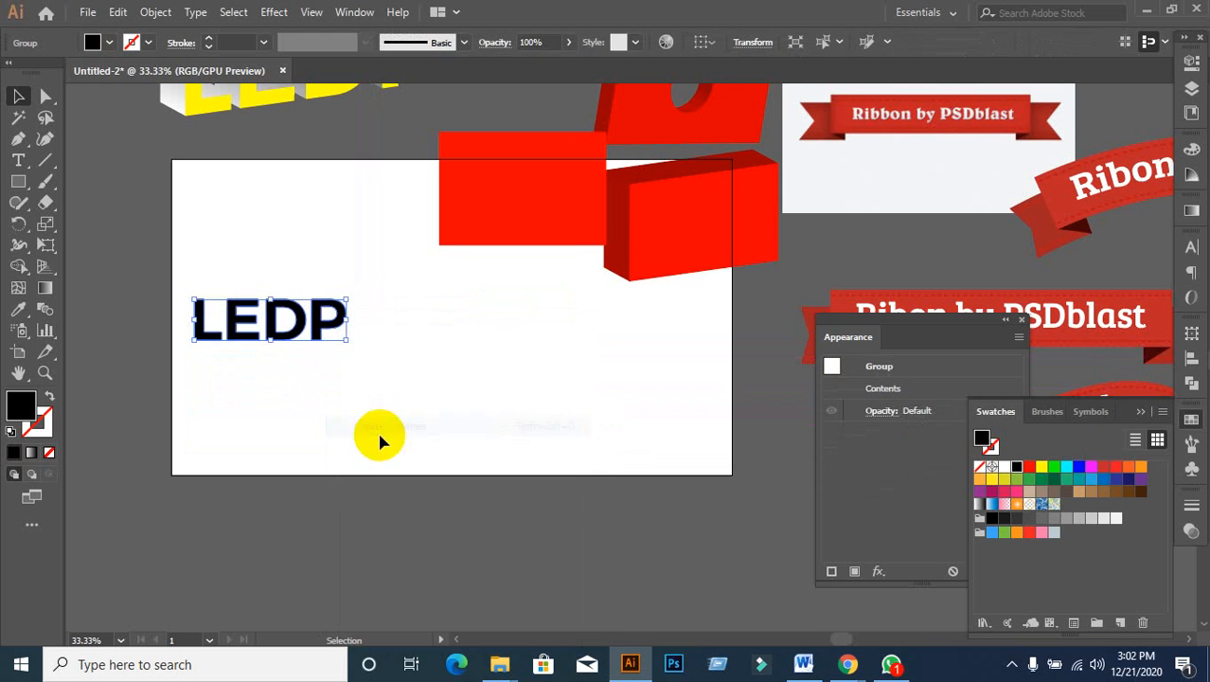
pyautogui.click(1190, 451)
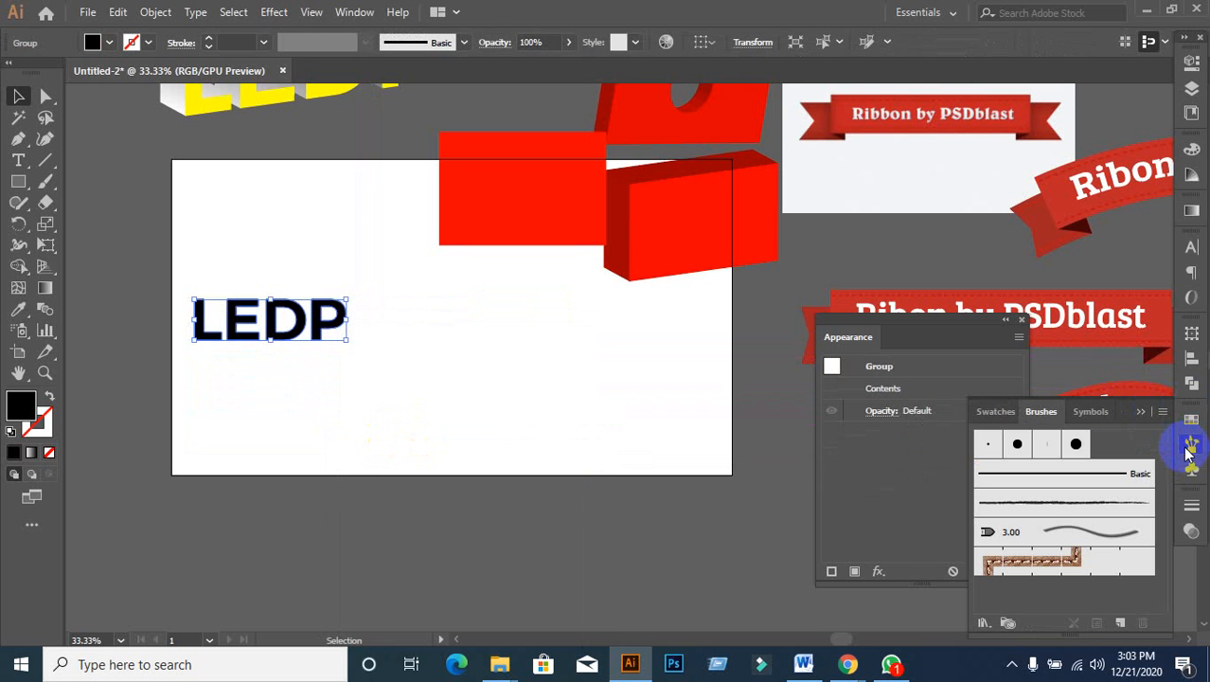
pyautogui.click(1089, 413)
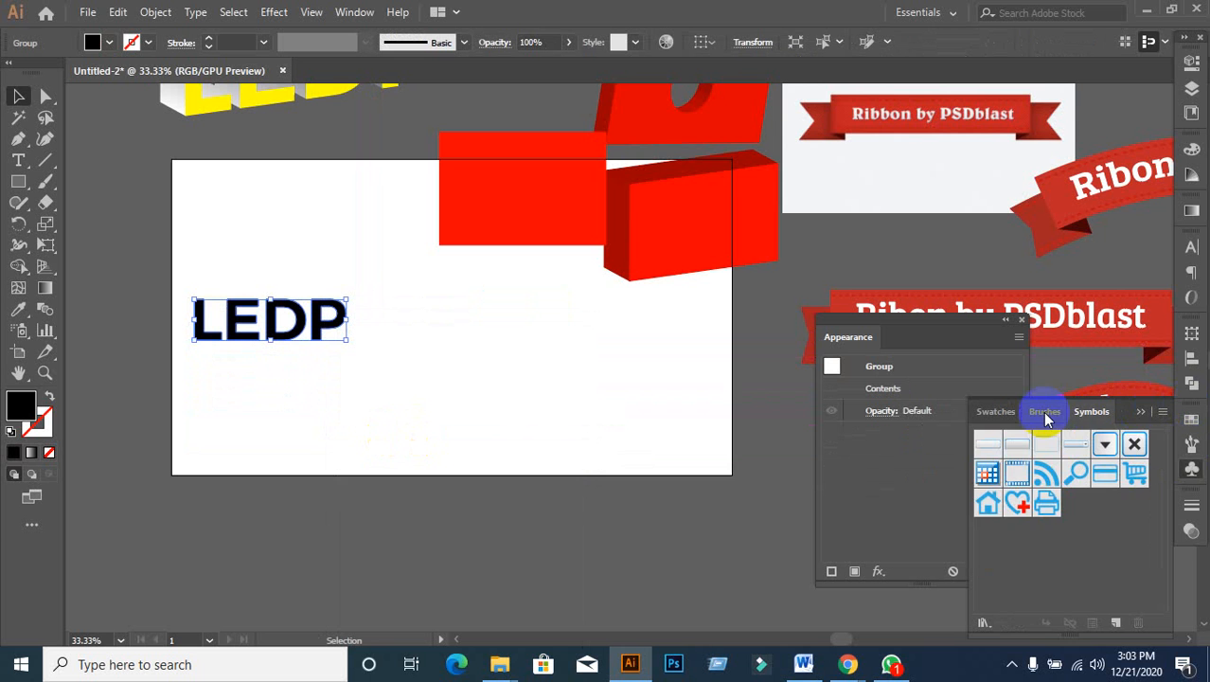
pyautogui.click(1093, 414)
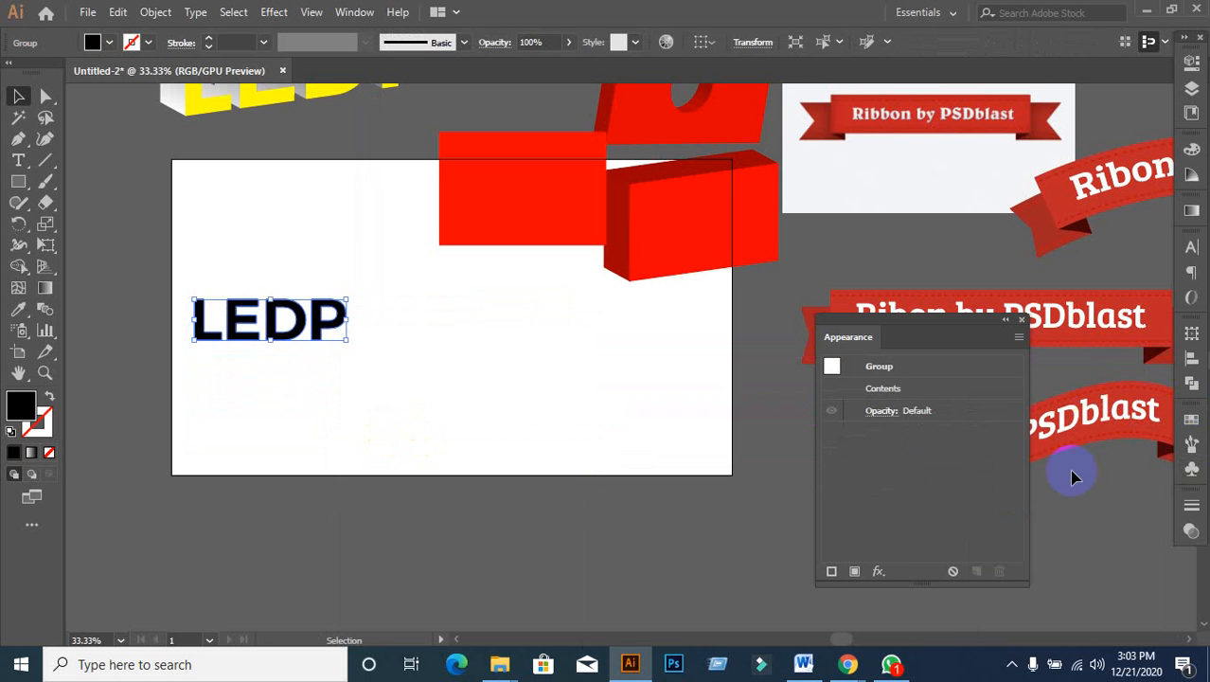
pyautogui.click(1192, 451)
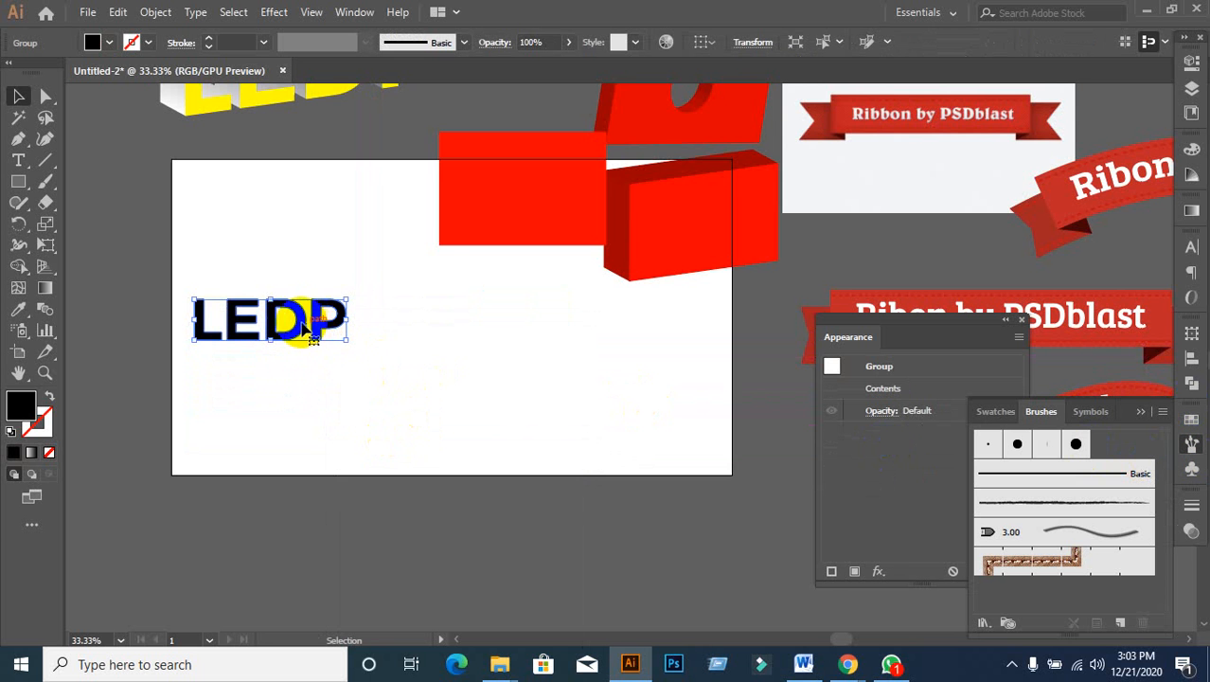
pyautogui.moveTo(305, 327)
pyautogui.mouseDown()
pyautogui.moveTo(386, 411)
pyautogui.moveTo(695, 487)
pyautogui.moveTo(702, 454)
pyautogui.moveTo(1051, 483)
pyautogui.moveTo(1085, 553)
pyautogui.mouseUp()
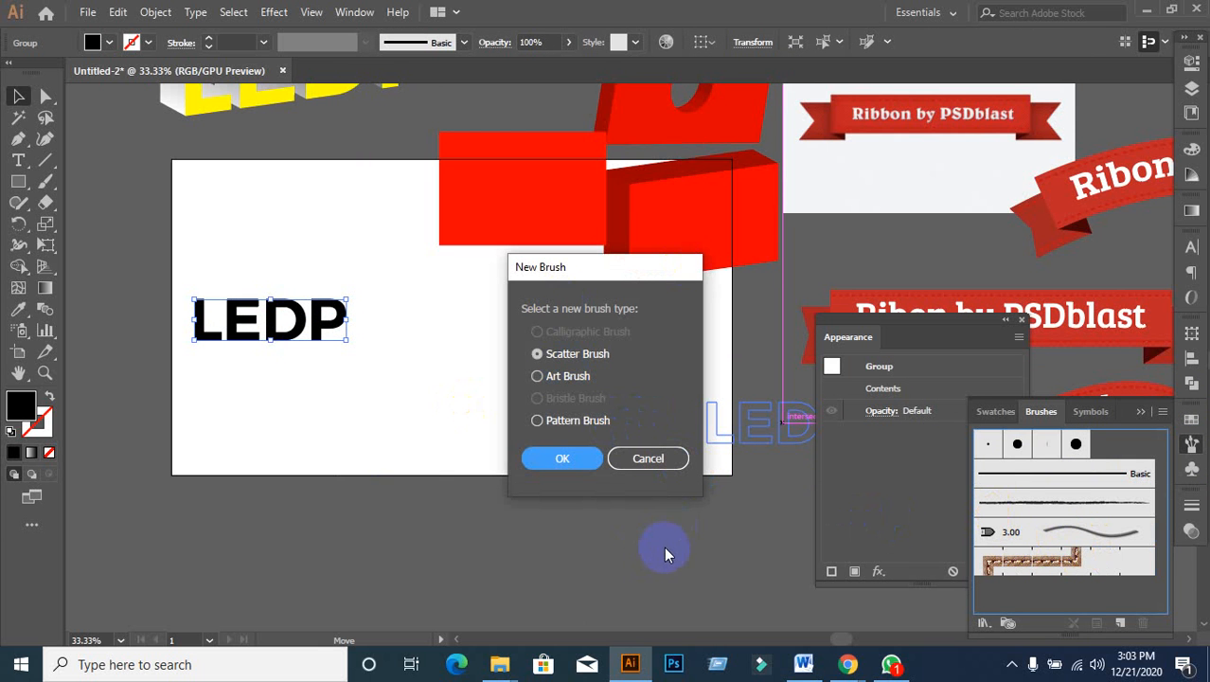
pyautogui.click(651, 457)
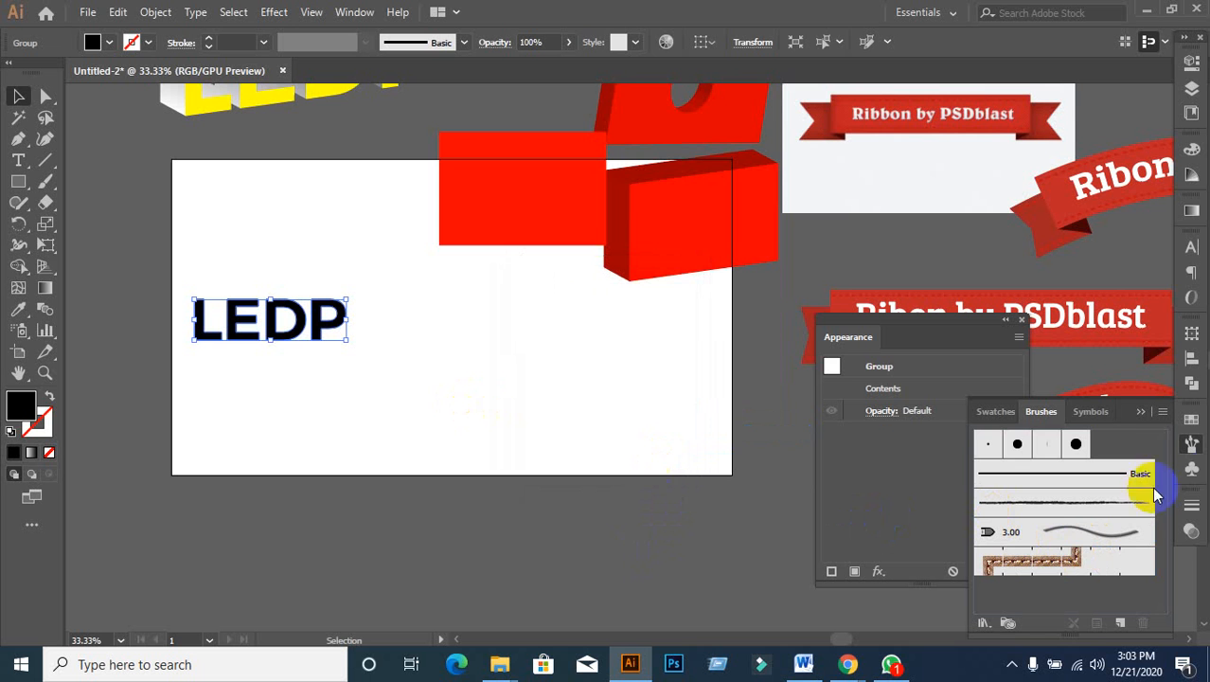
# Step: Save the outlined LEDP text as a new dynamic Movie Clip symbol named New Symbol
pyautogui.click(1094, 412)
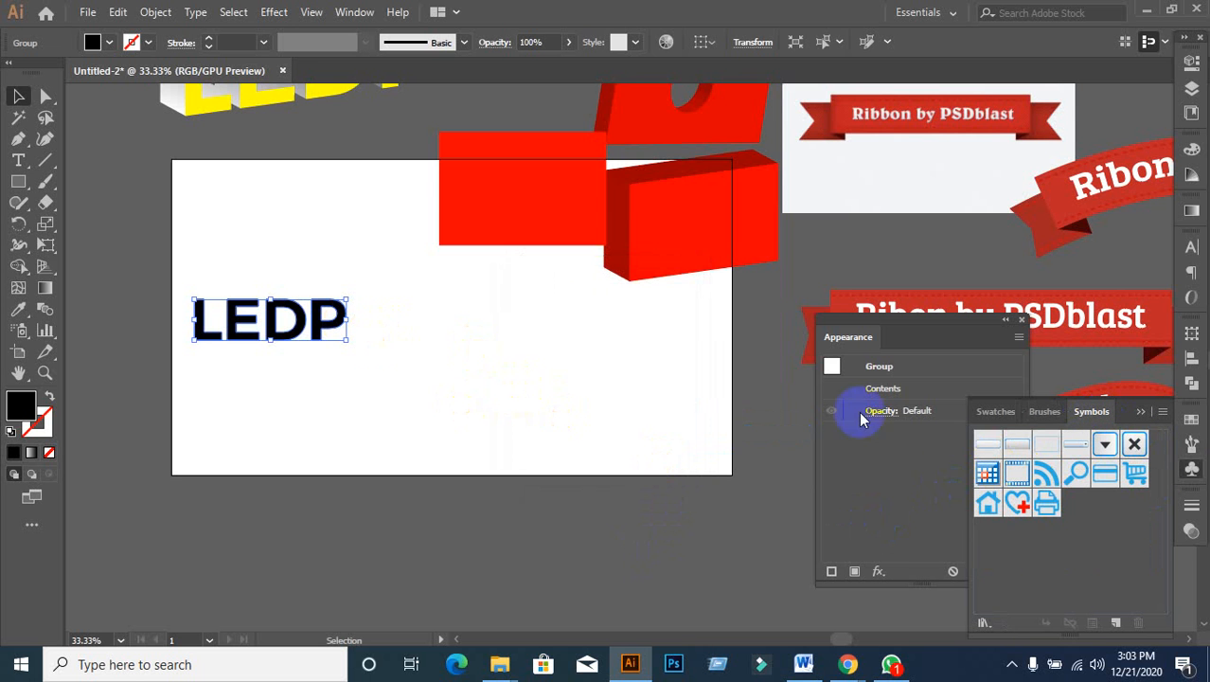
pyautogui.click(1089, 413)
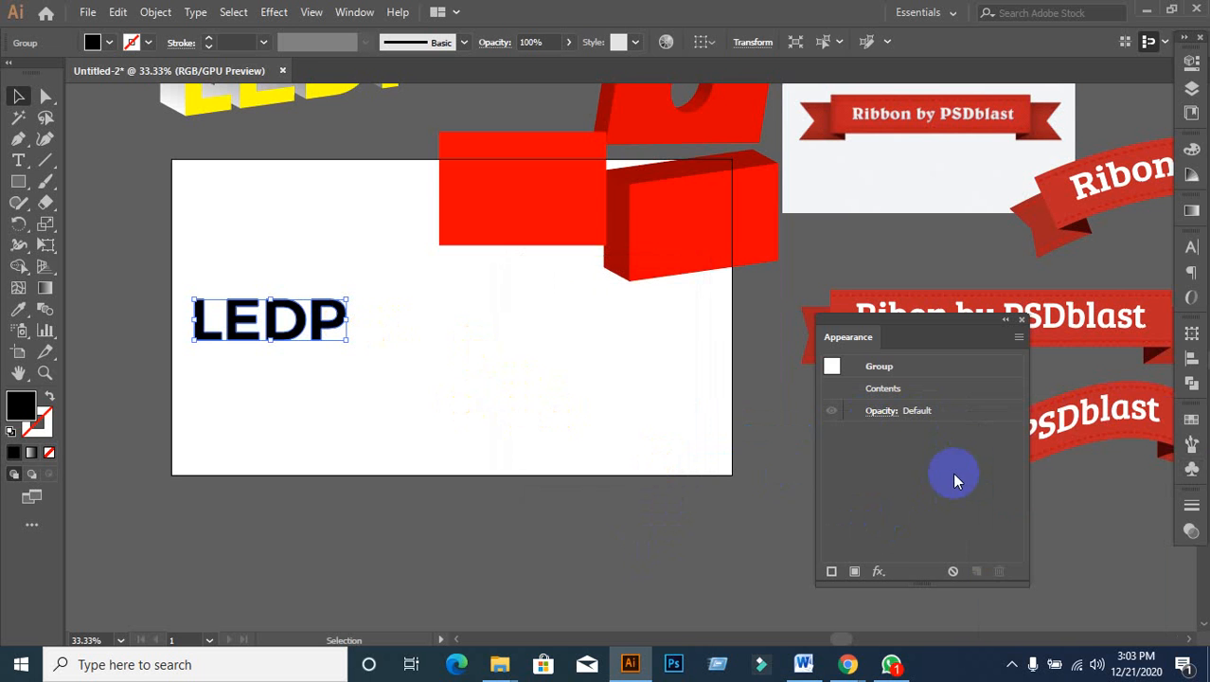
pyautogui.click(1192, 444)
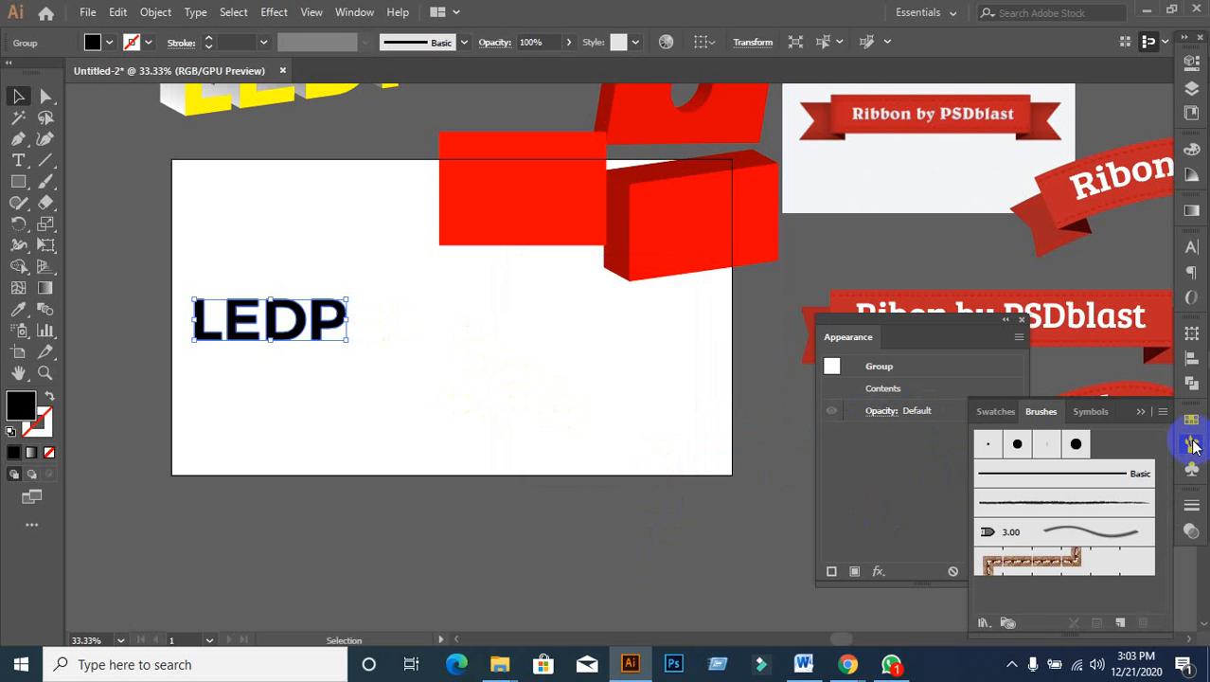
pyautogui.click(1089, 412)
pyautogui.moveTo(289, 343); pyautogui.dragTo(1061, 533)
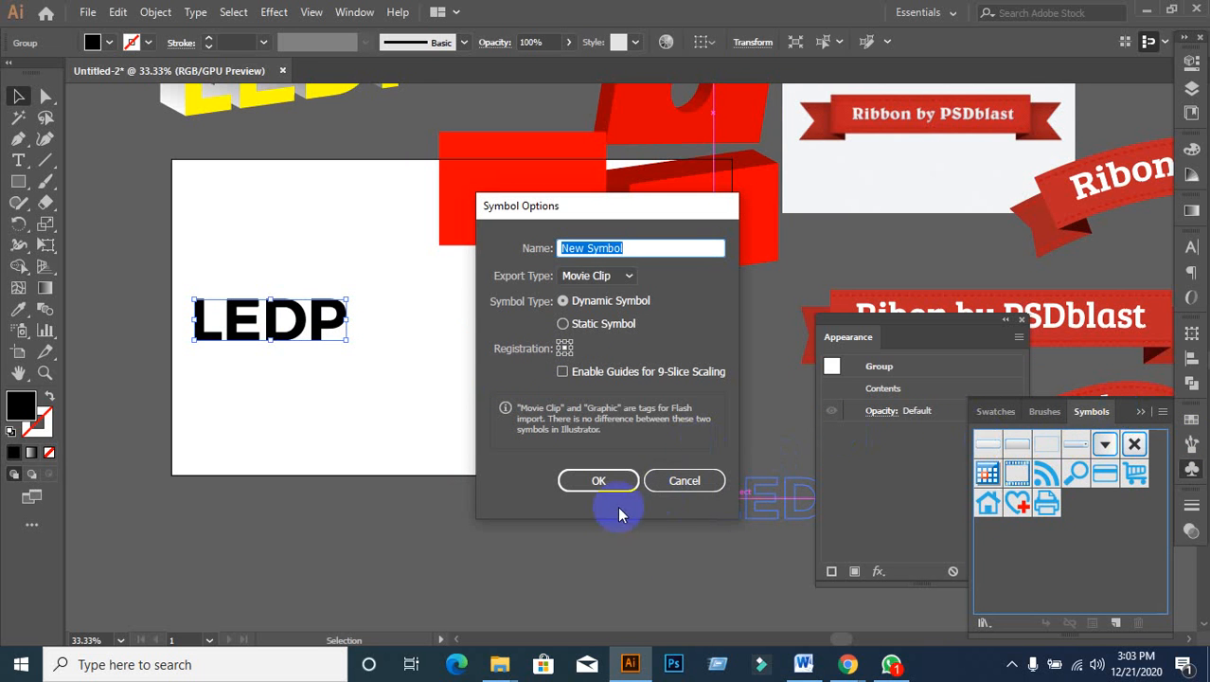
pyautogui.click(603, 483)
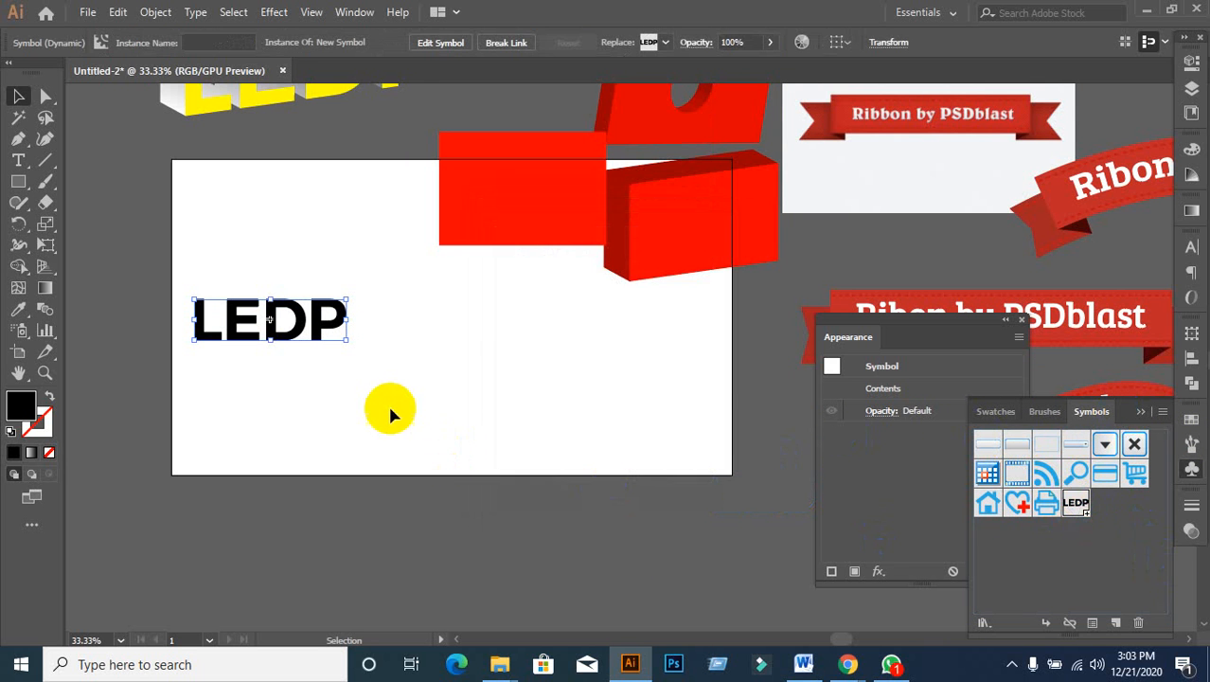
# Step: Delete the LEDP symbol instance from the artboard and move the flat red rectangle to the artboard's left-centre area
pyautogui.click(374, 424)
pyautogui.moveTo(190, 278); pyautogui.dragTo(466, 455)
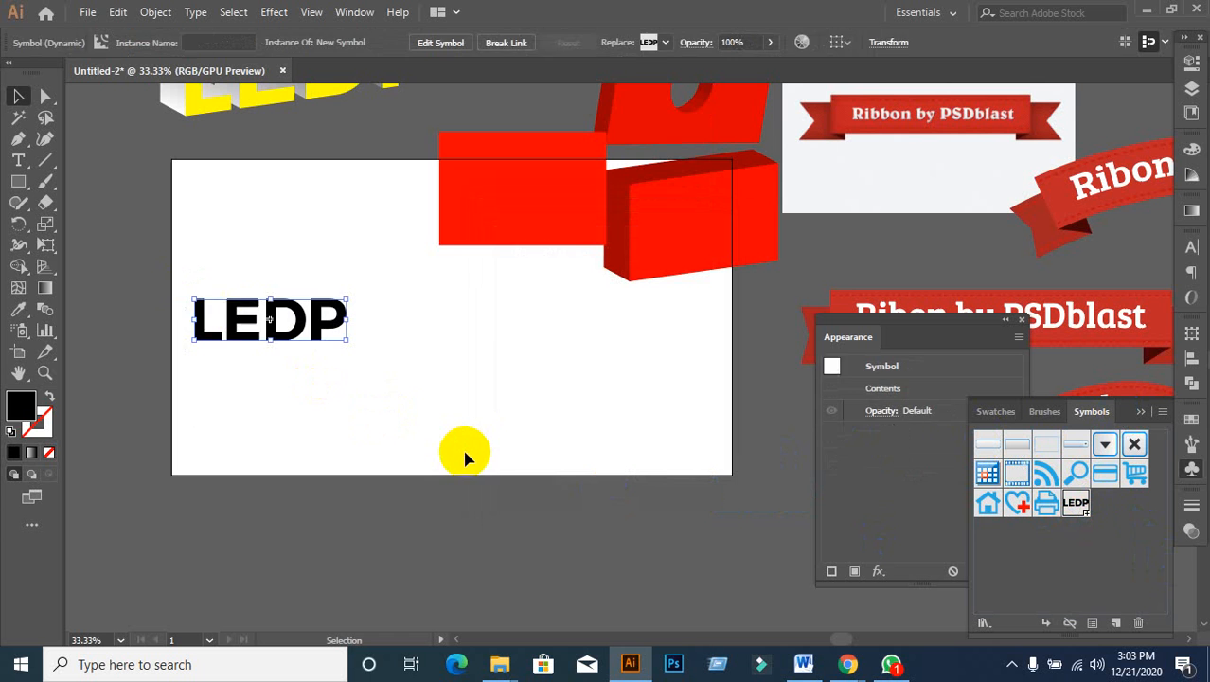
pyautogui.press('Delete')
pyautogui.moveTo(490, 222); pyautogui.dragTo(313, 361)
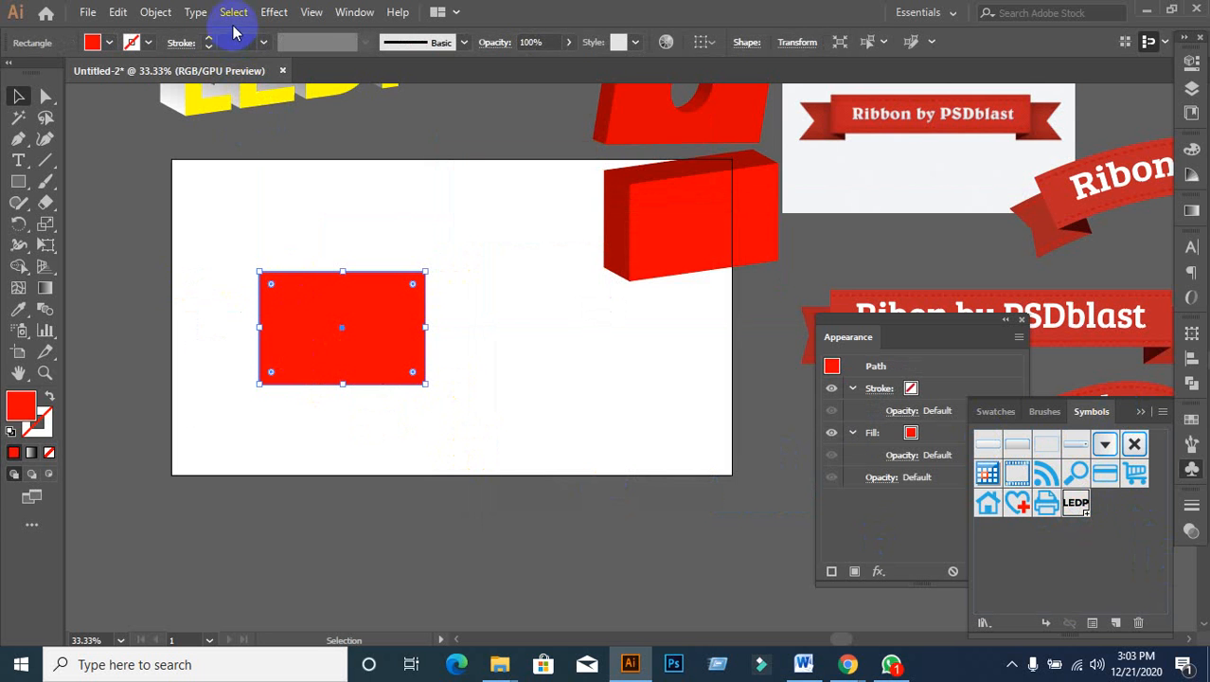
# Step: Try a deeper 3D Extrude & Bevel on the flat red rectangle and undo the effect
pyautogui.click(272, 13)
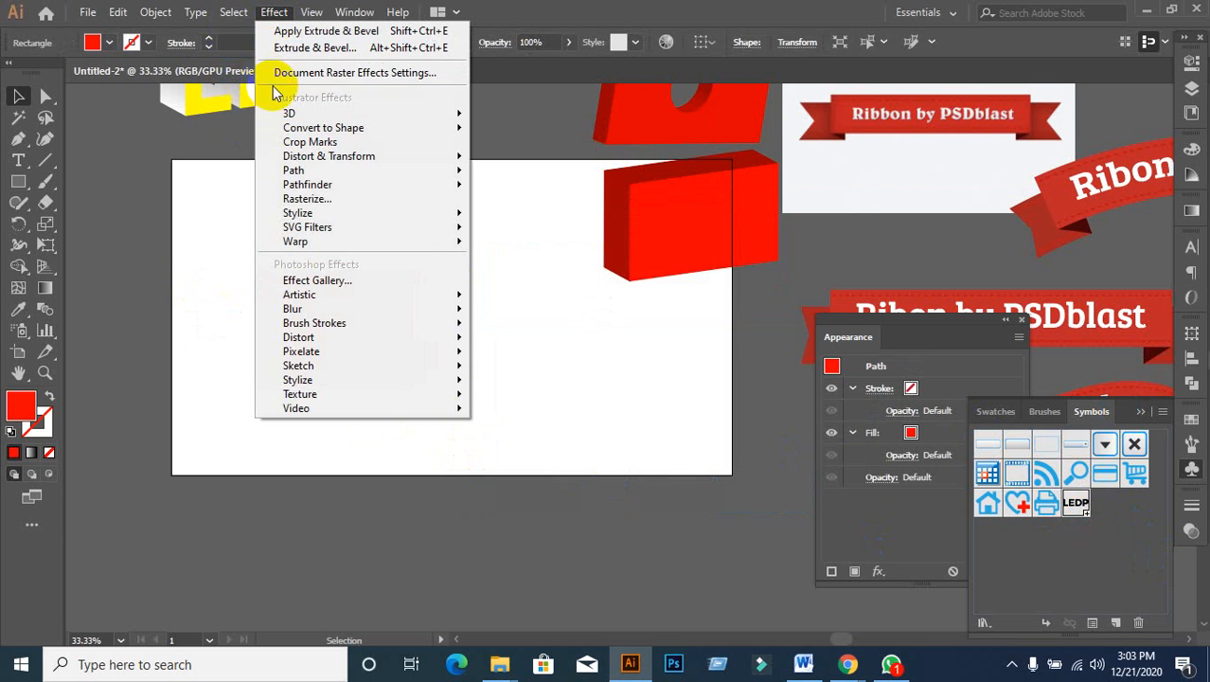
pyautogui.moveTo(285, 113)
pyautogui.click(566, 120)
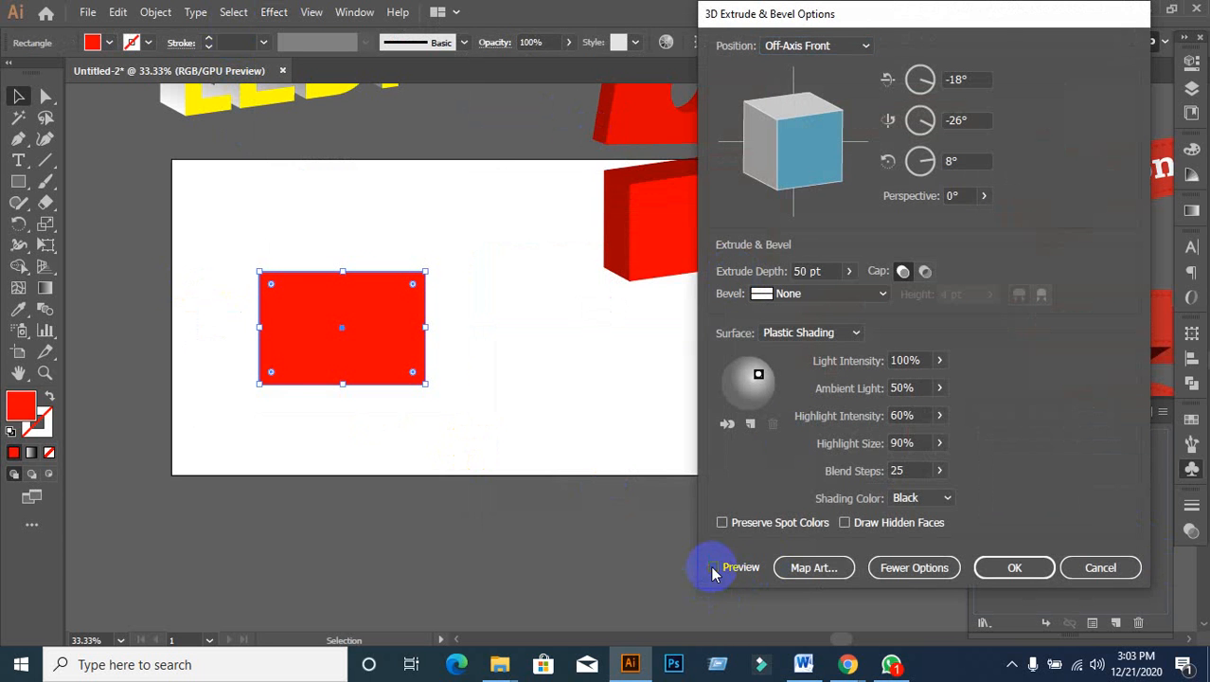
pyautogui.click(714, 568)
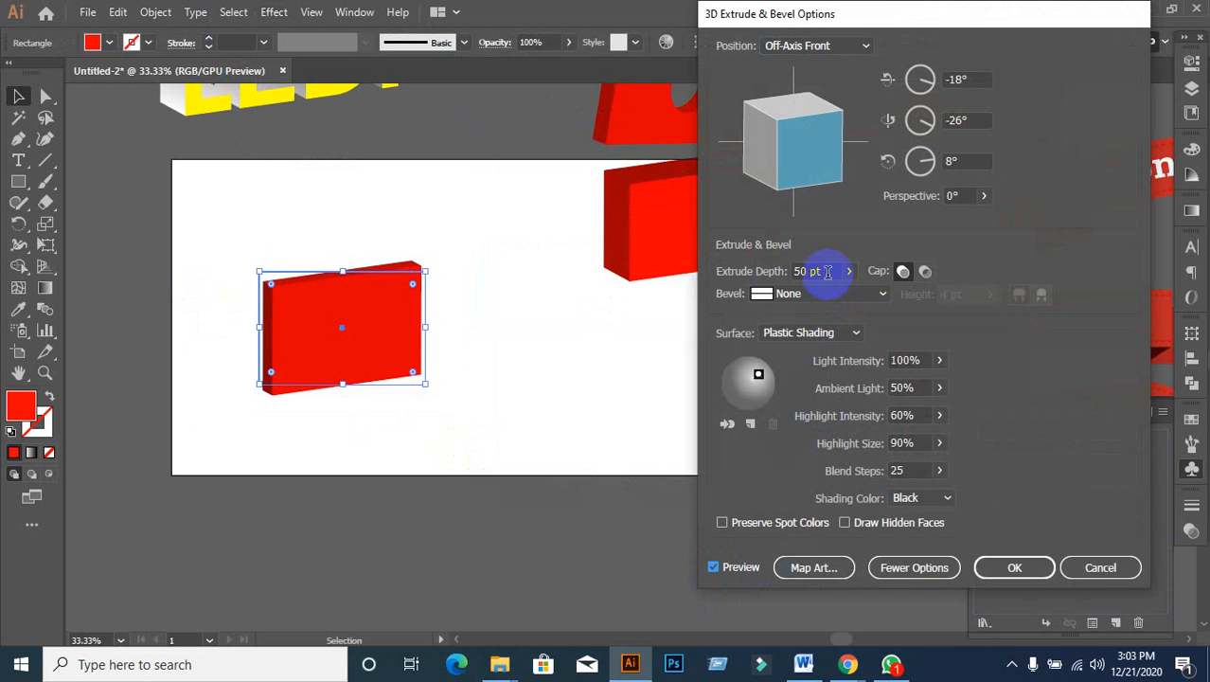
pyautogui.press('Up')
pyautogui.press('Up')
pyautogui.press('Up')
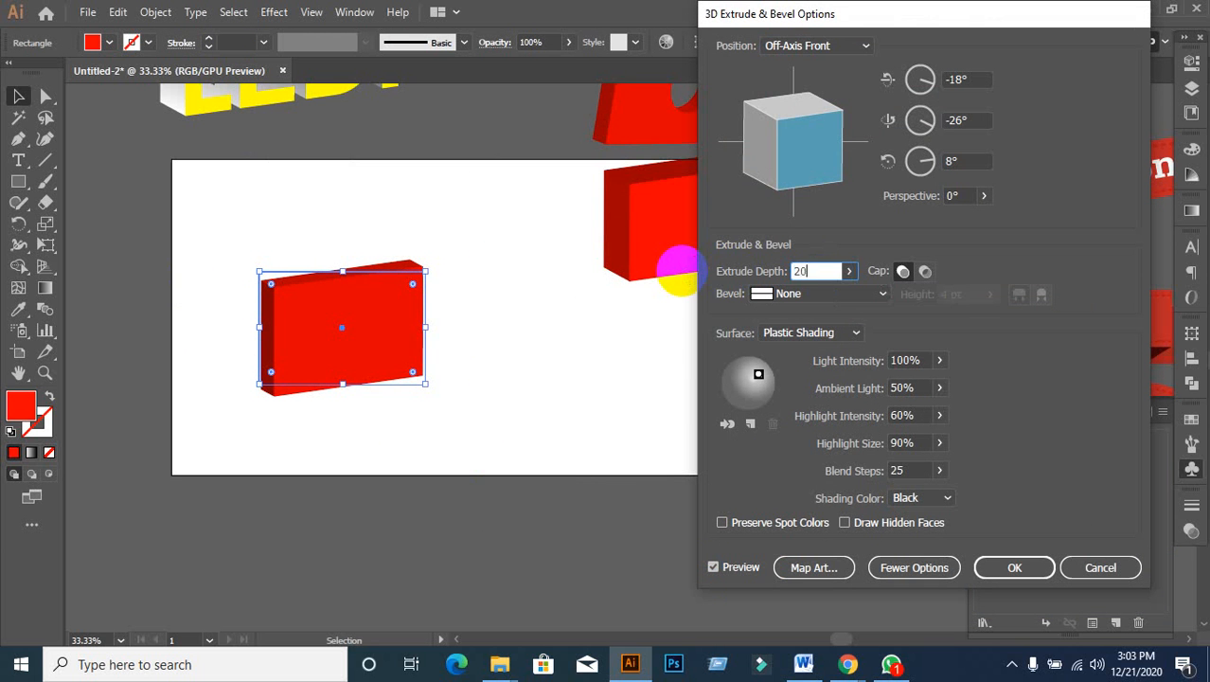
pyautogui.press('Return')
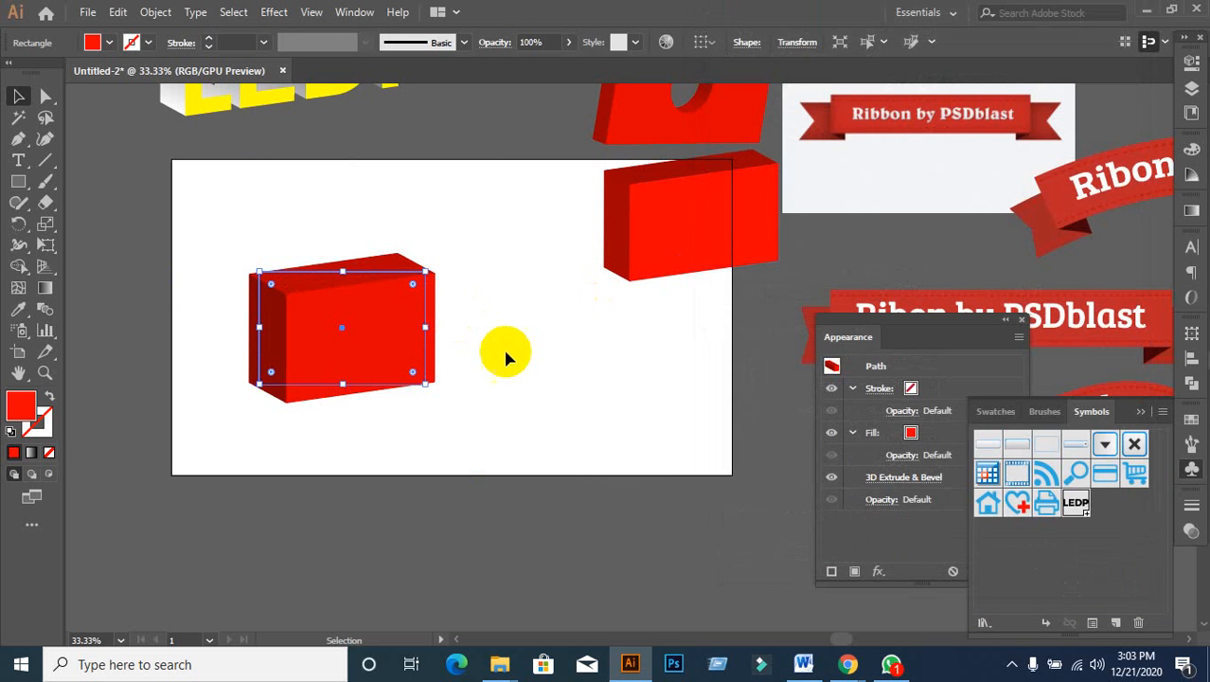
pyautogui.hotkey('ctrl', 'z')
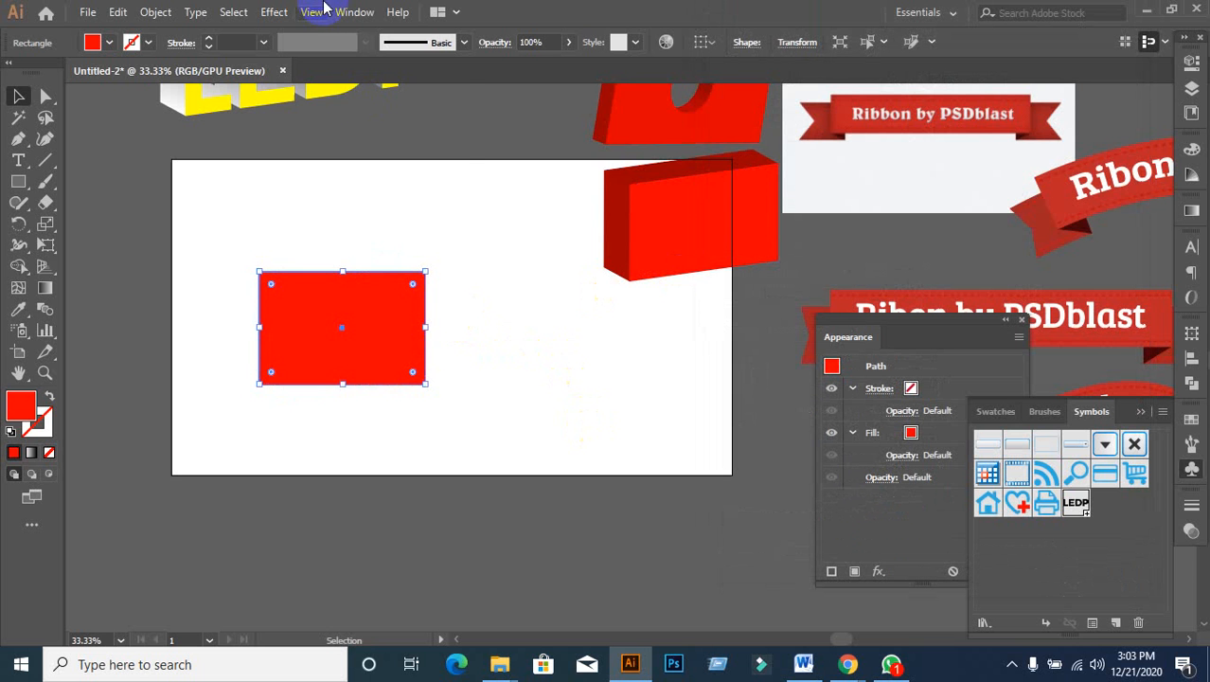
# Step: Set up a previewed 3D Extrude & Bevel on the flat red rectangle with an extrude depth of 200 pt
pyautogui.click(276, 14)
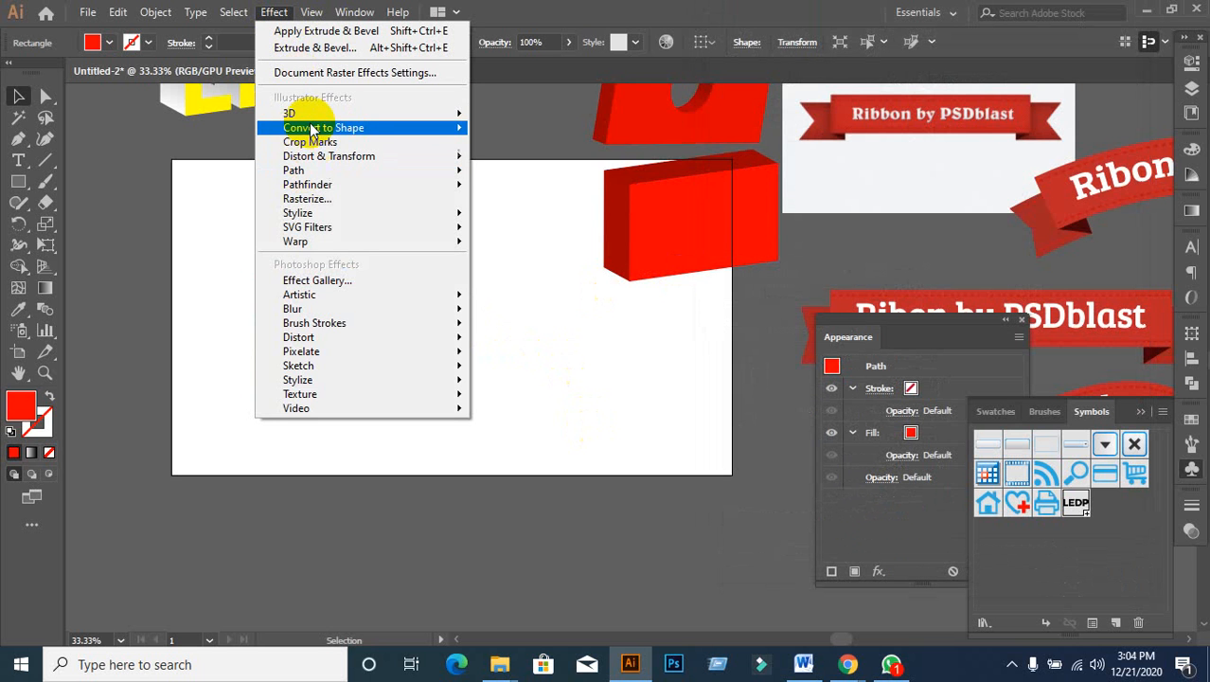
pyautogui.moveTo(313, 128)
pyautogui.click(516, 114)
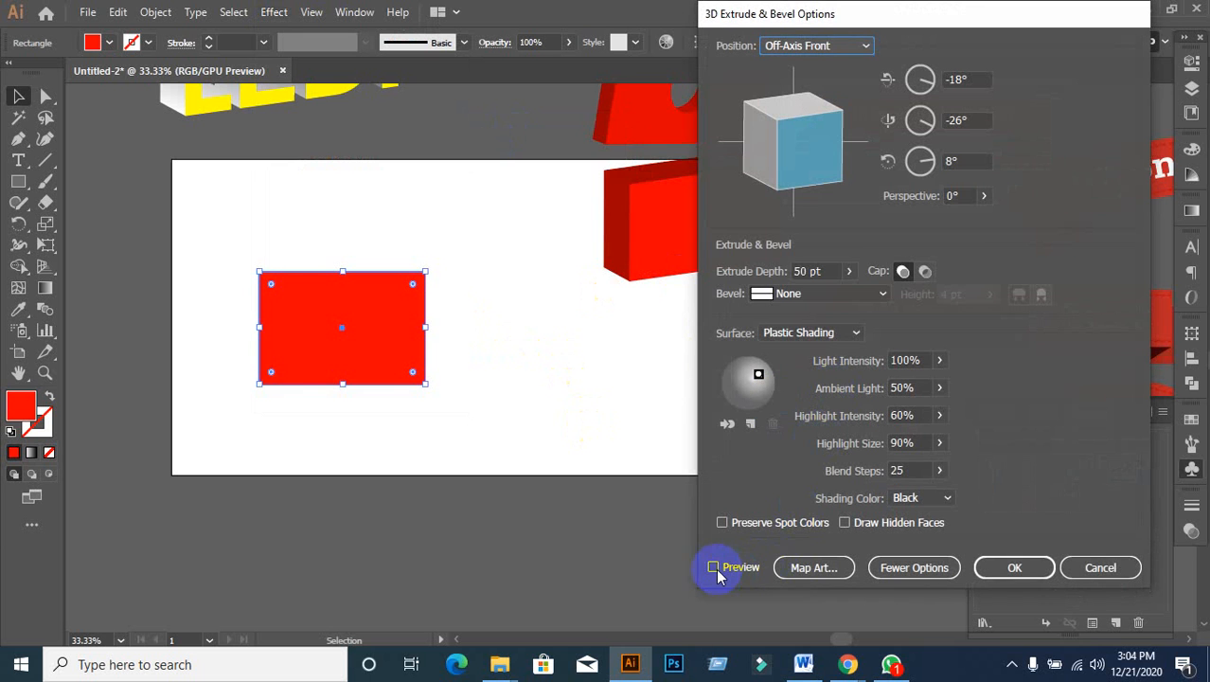
pyautogui.click(715, 568)
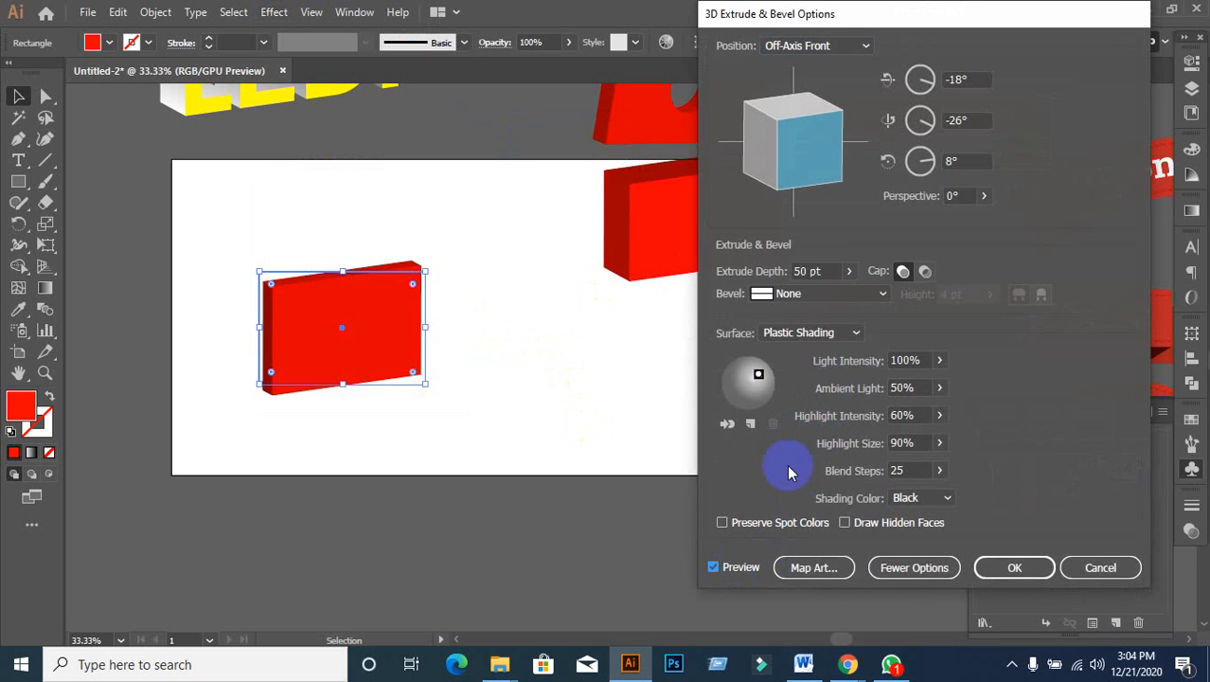
pyautogui.click(814, 272)
pyautogui.write('2')
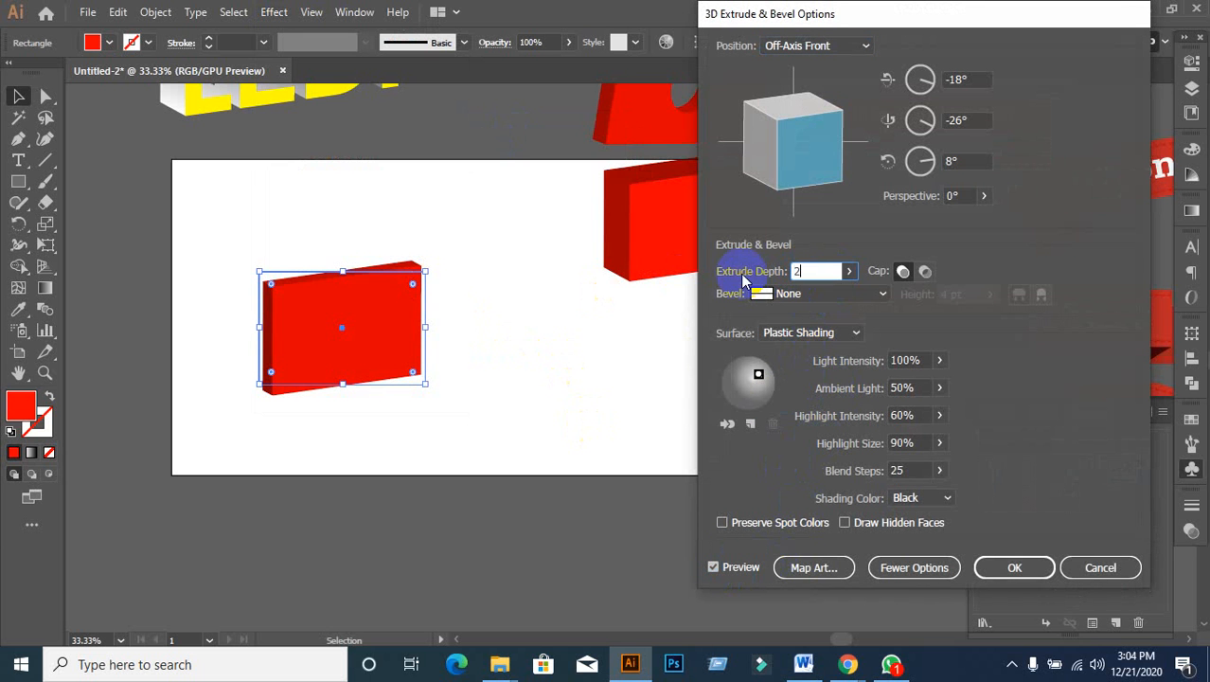
pyautogui.write('00')
pyautogui.click(816, 567)
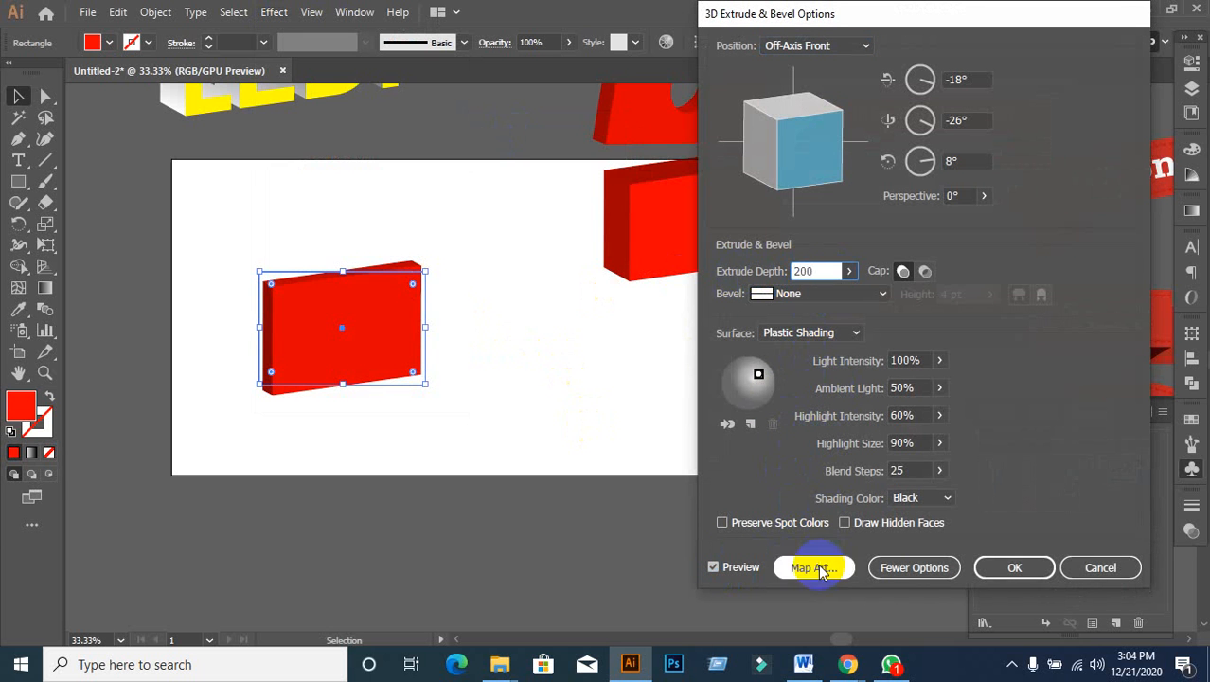
pyautogui.click(965, 161)
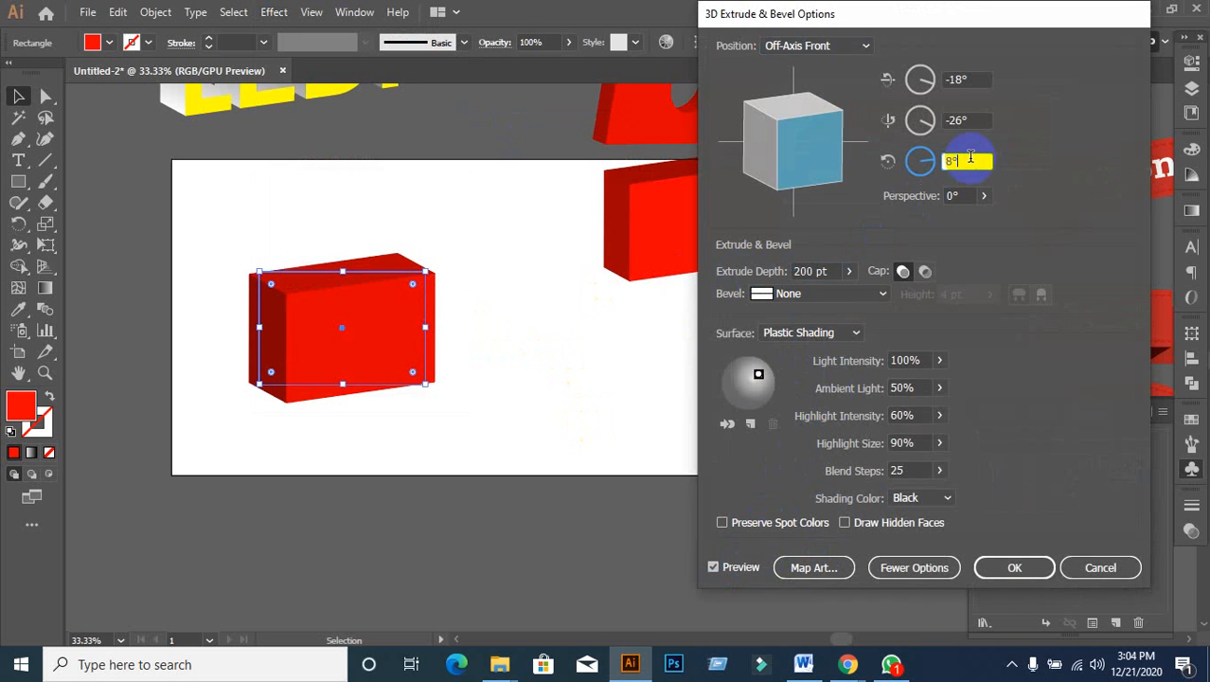
pyautogui.click(726, 426)
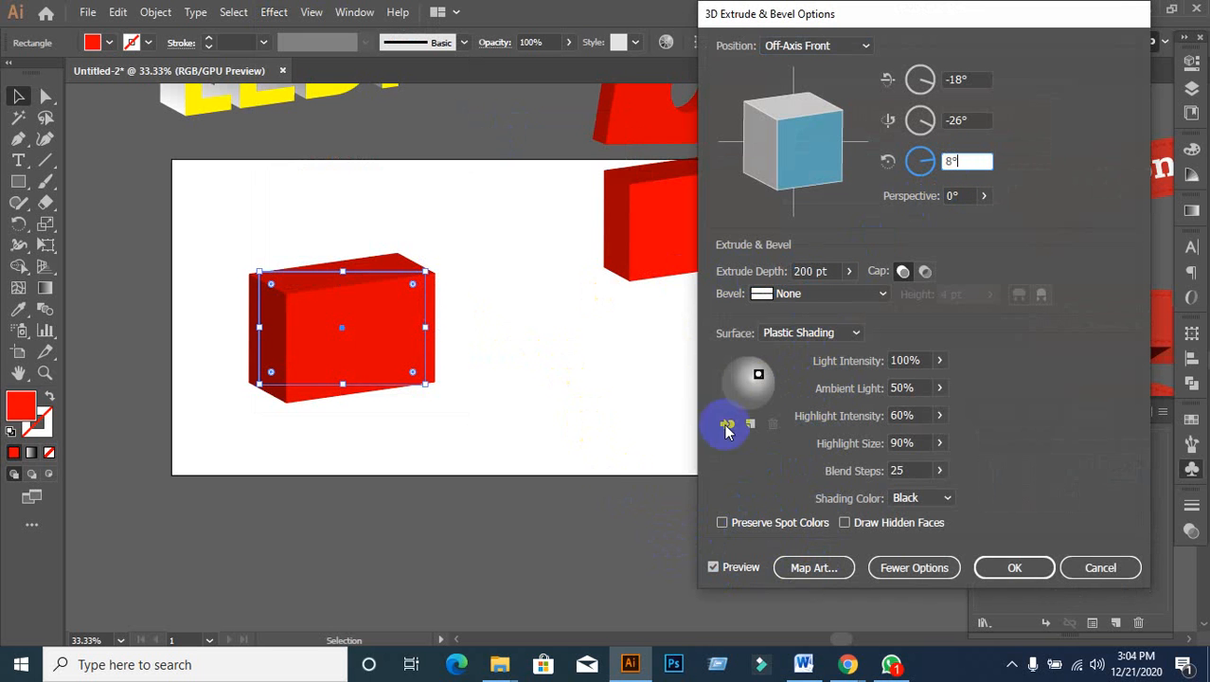
# Step: Open Map Art for the extruded box, review the available symbols and cycle through all its surfaces back to the first
pyautogui.click(815, 568)
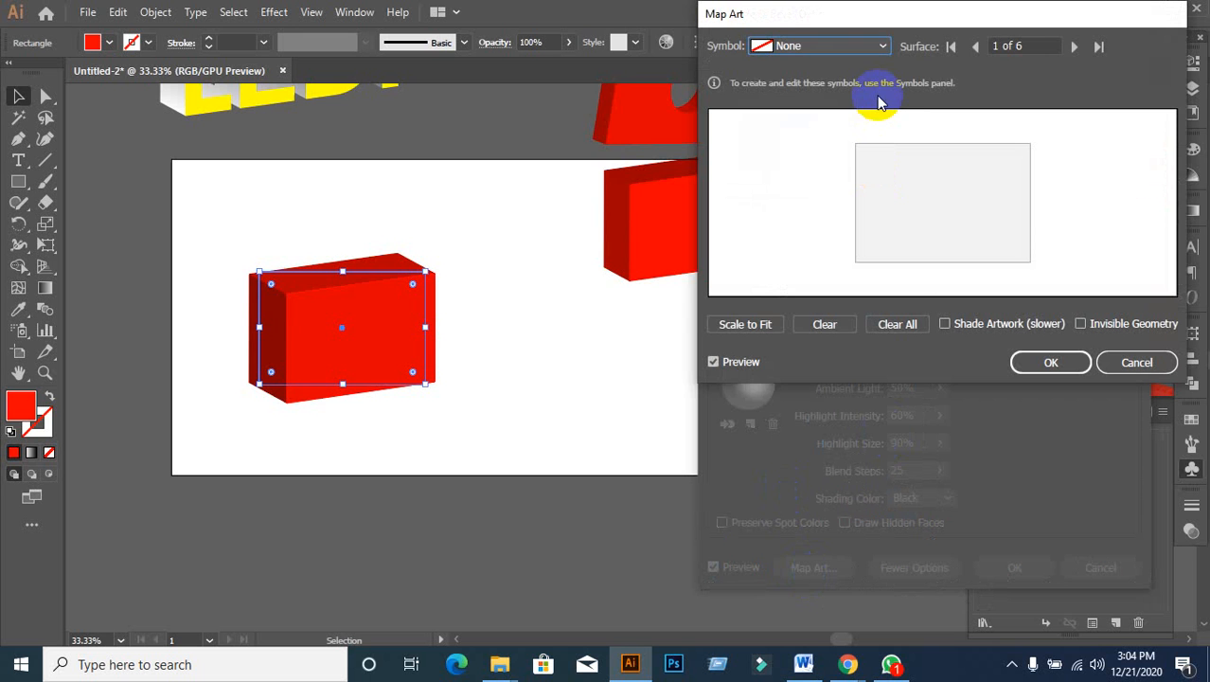
pyautogui.click(873, 44)
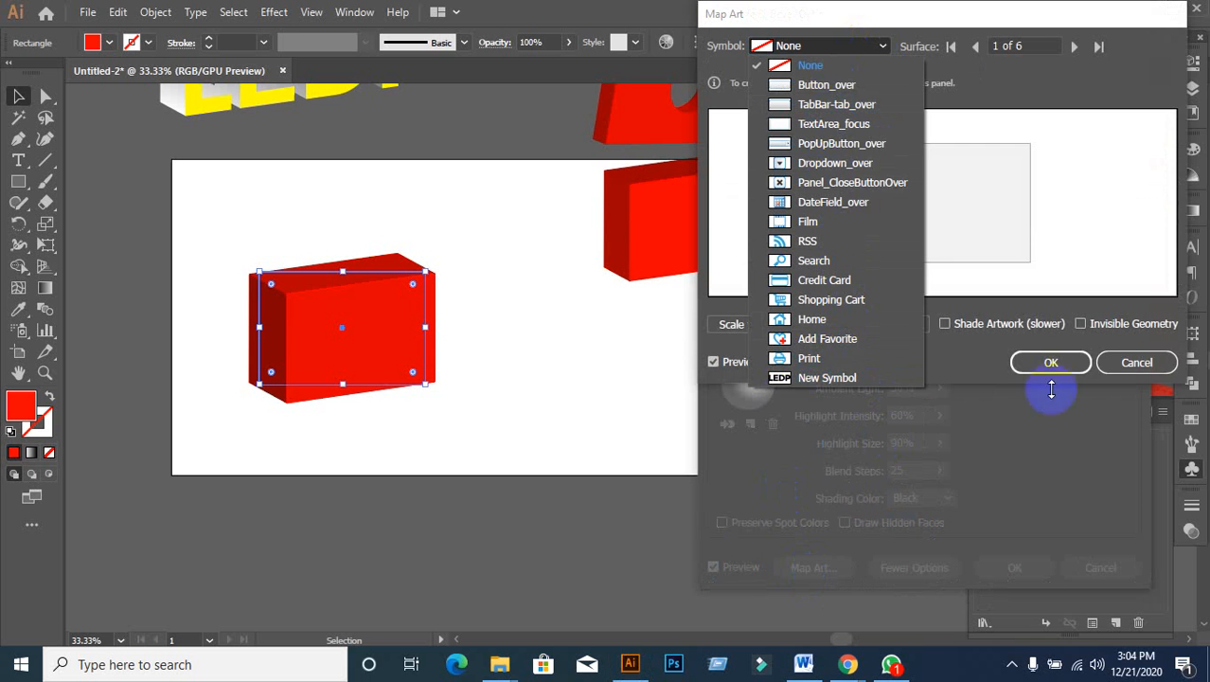
pyautogui.click(1121, 372)
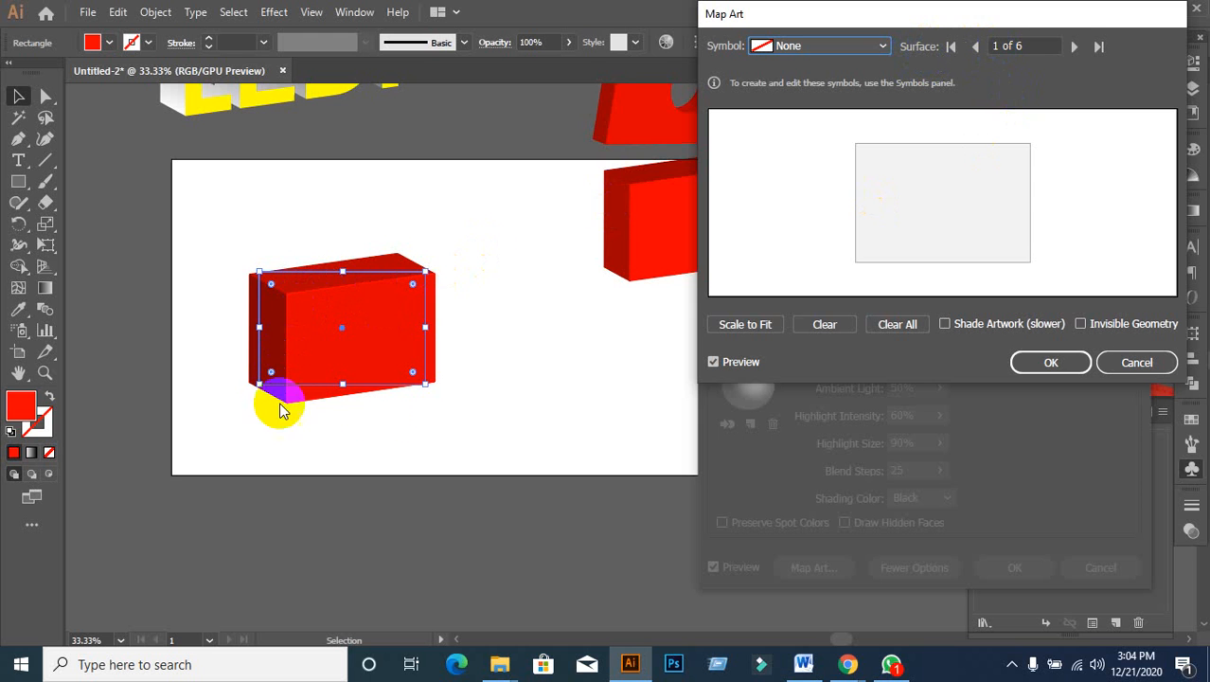
pyautogui.click(1079, 46)
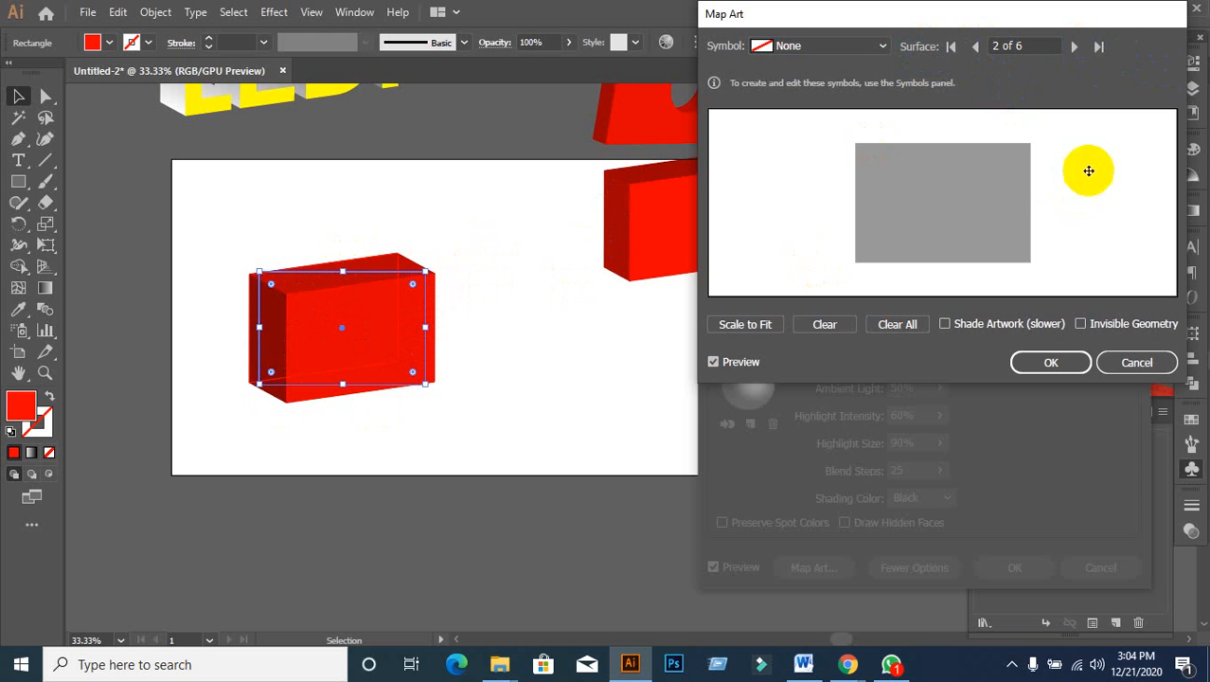
pyautogui.click(1079, 50)
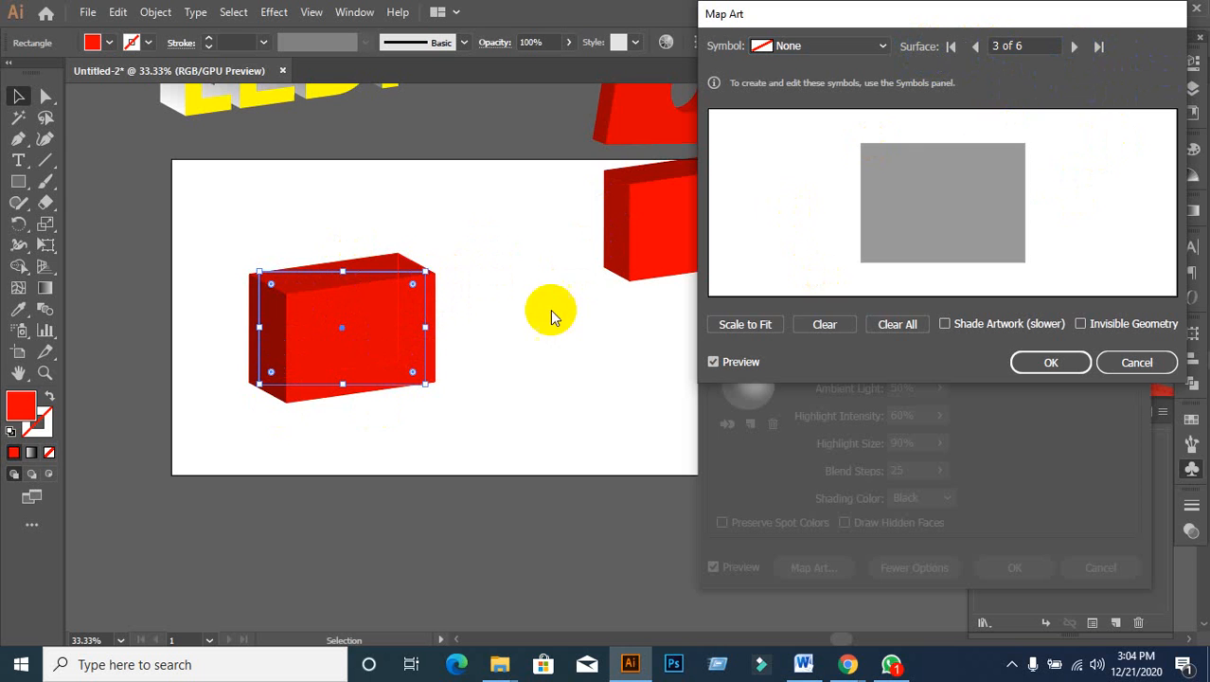
pyautogui.click(1075, 47)
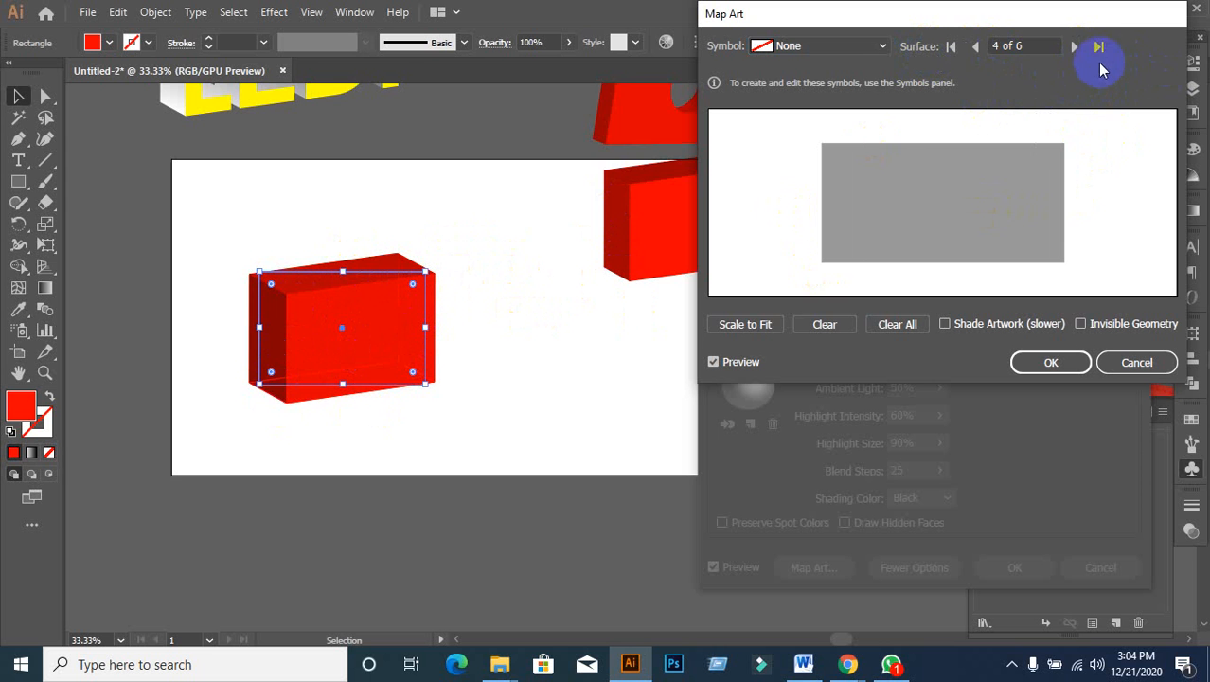
pyautogui.click(1075, 46)
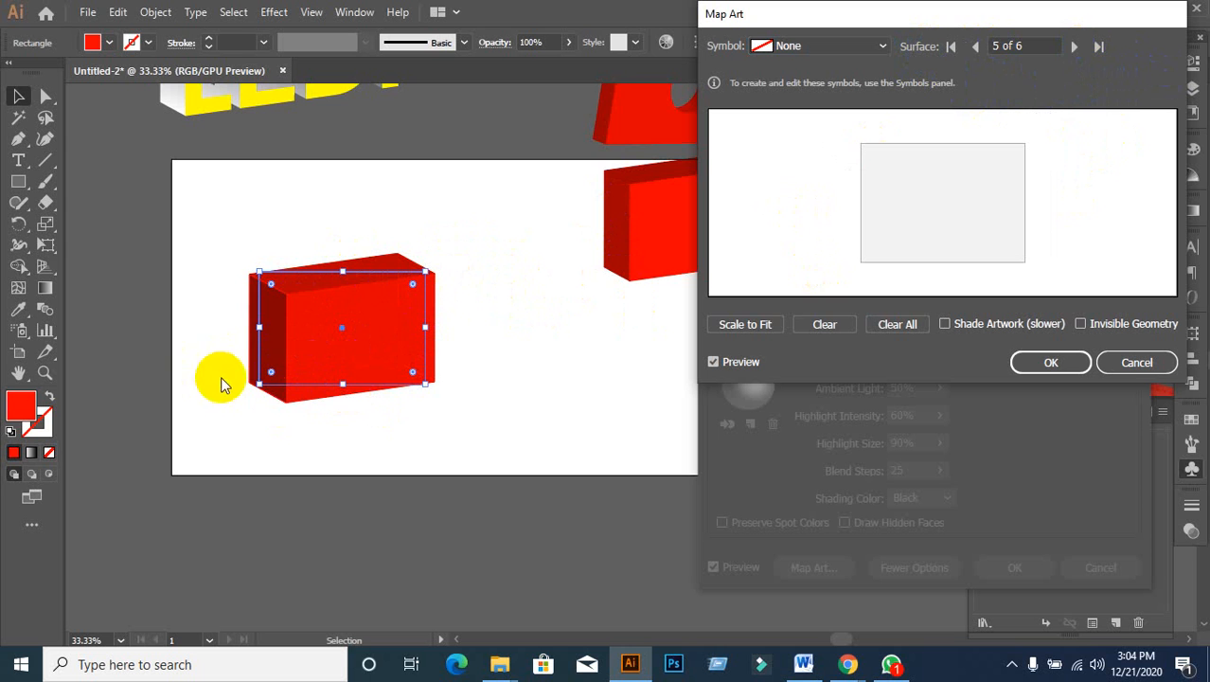
pyautogui.click(1072, 54)
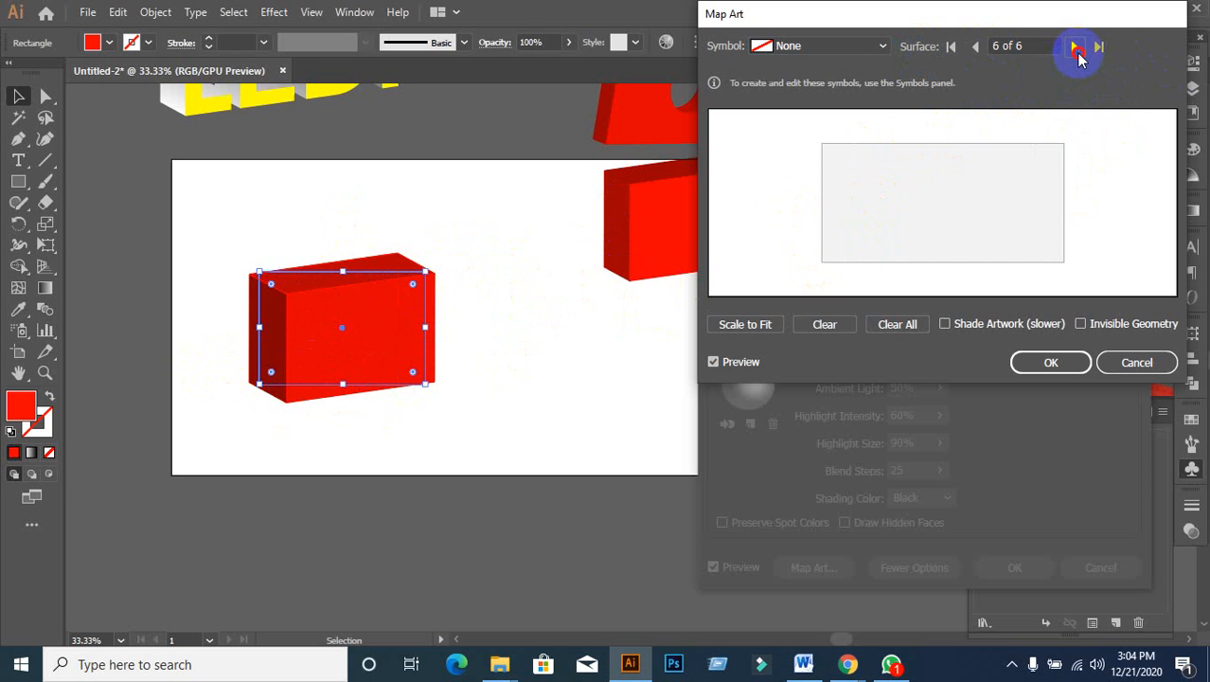
pyautogui.click(1076, 49)
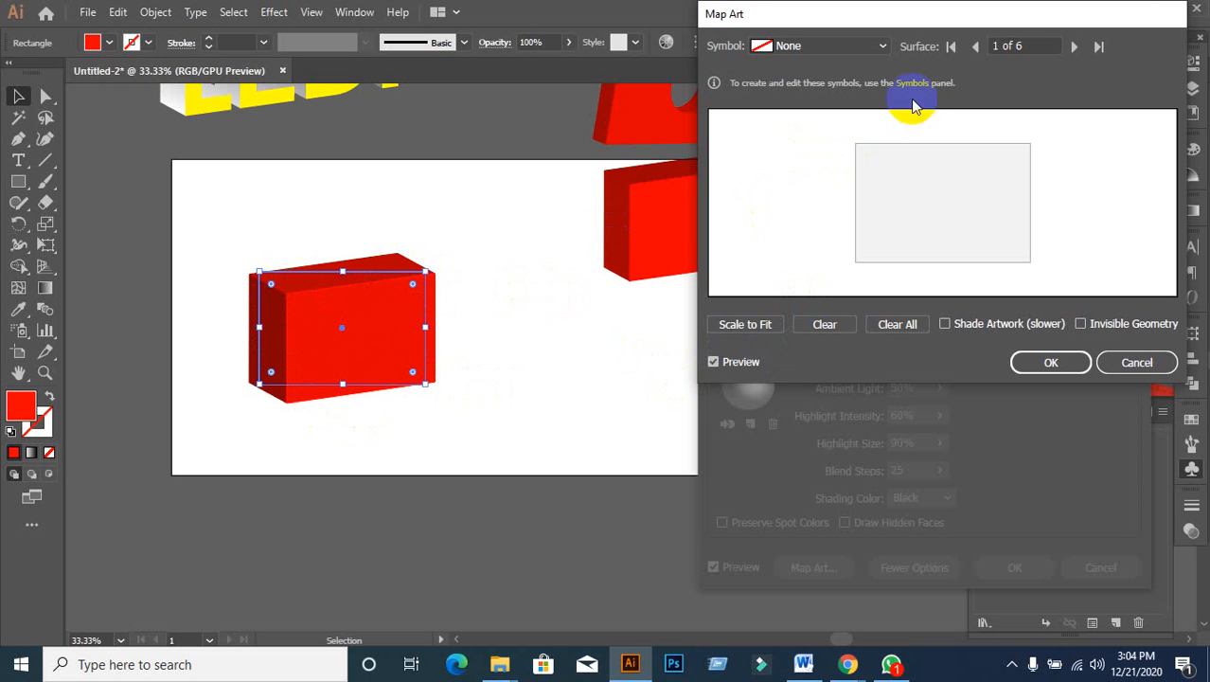
# Step: Map the LEDP New Symbol onto surface 1 of the box, shrink it slightly and centre it within the face
pyautogui.click(882, 47)
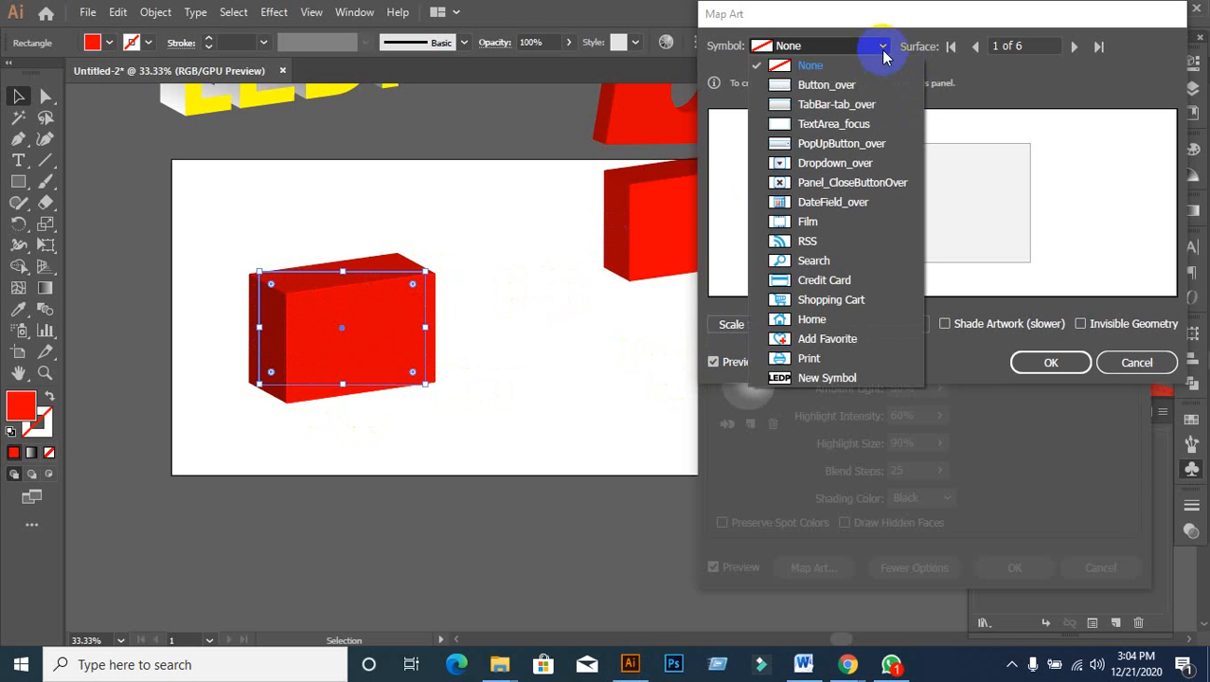
pyautogui.click(825, 378)
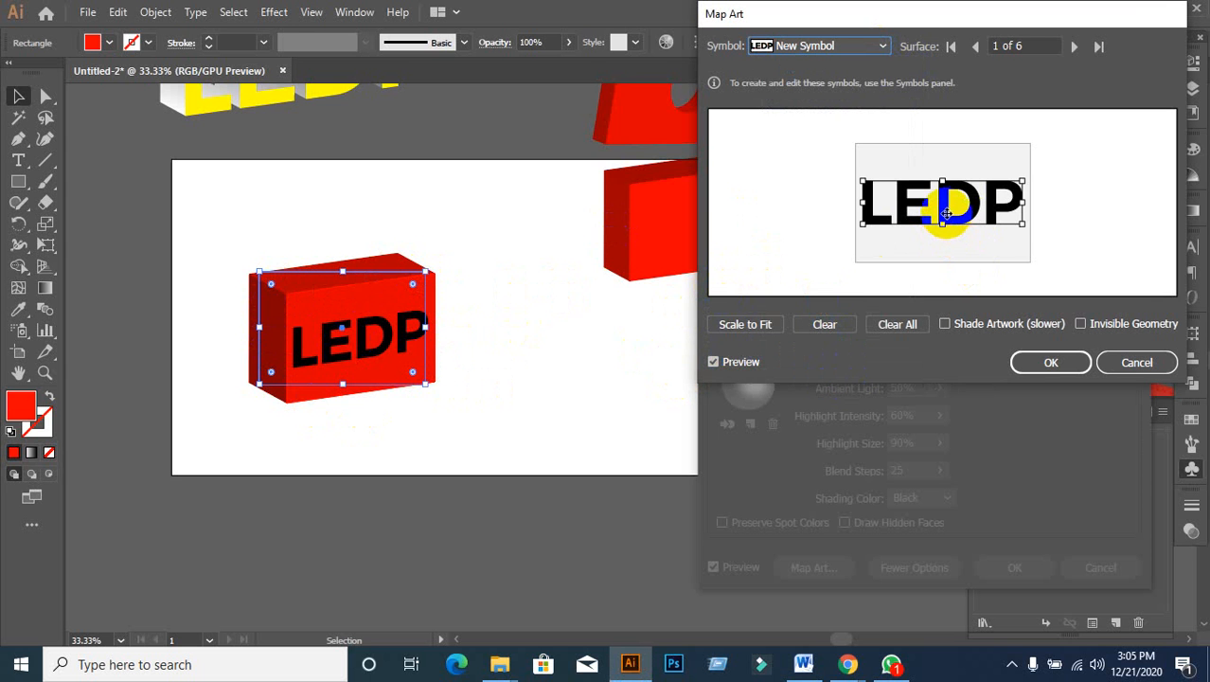
pyautogui.moveTo(946, 214); pyautogui.dragTo(939, 214)
pyautogui.moveTo(865, 182)
pyautogui.mouseDown()
pyautogui.moveTo(895, 198)
pyautogui.moveTo(877, 193)
pyautogui.mouseUp()
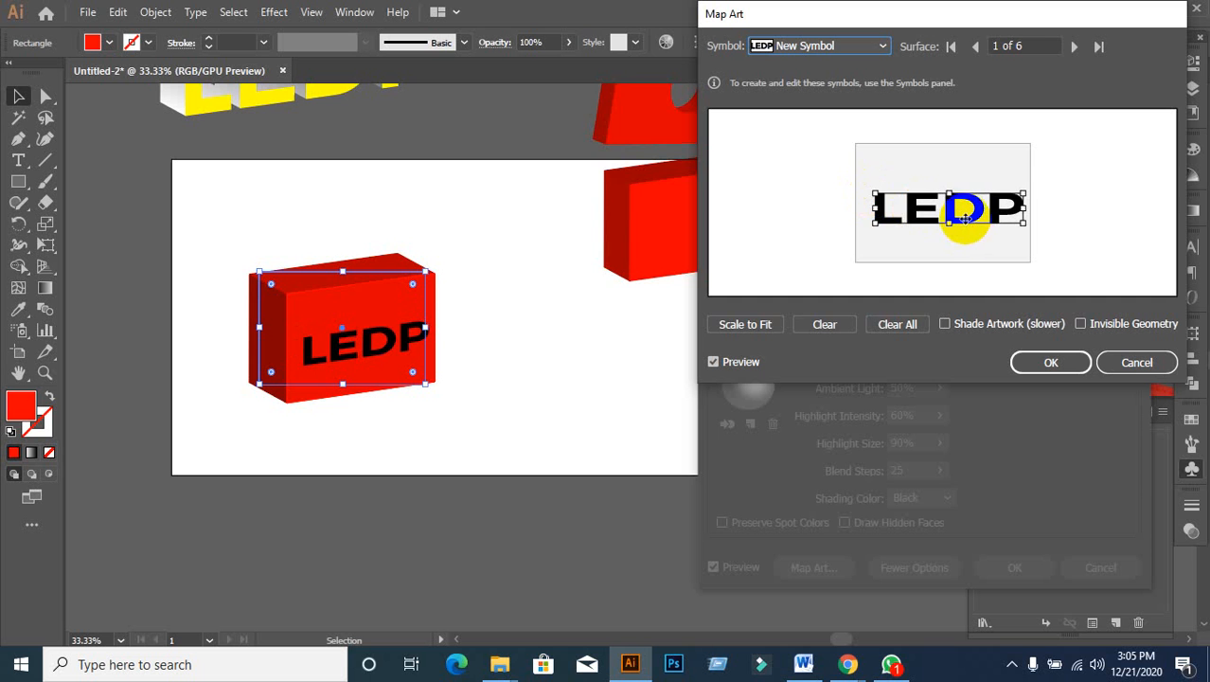
pyautogui.moveTo(966, 216); pyautogui.dragTo(1068, 84)
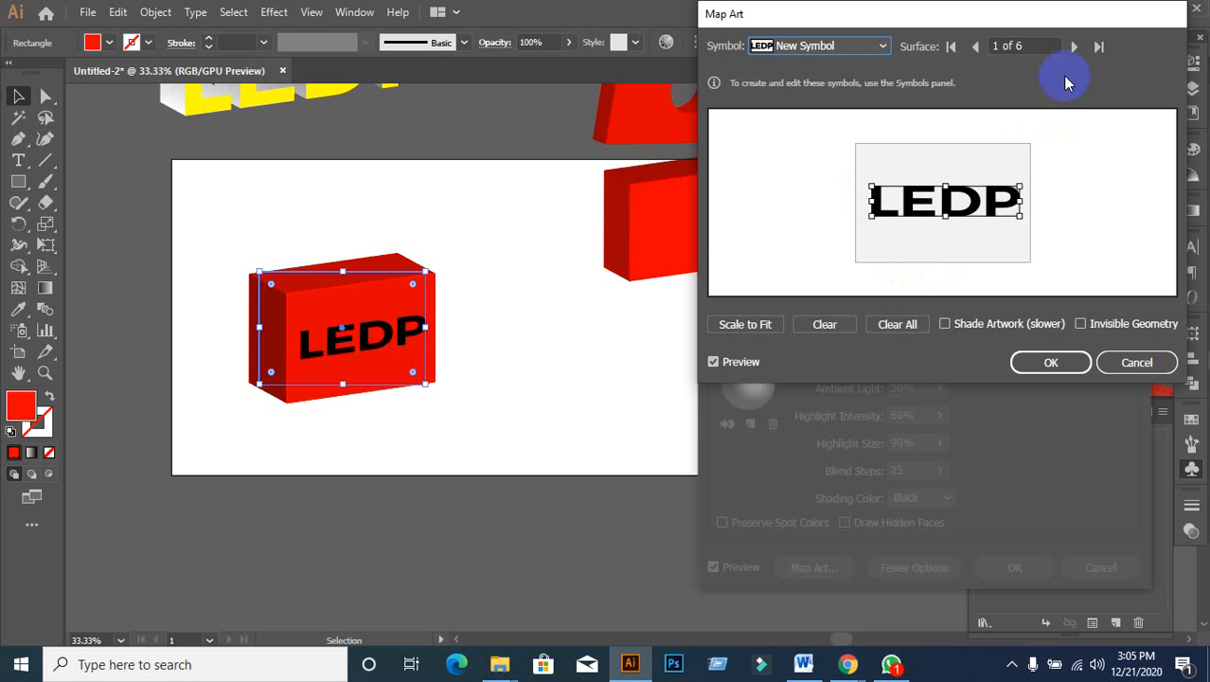
# Step: Map the LEDP New Symbol onto surface 5 of the box, shrink it to fit the side face and rotate it diagonally
pyautogui.click(1076, 46)
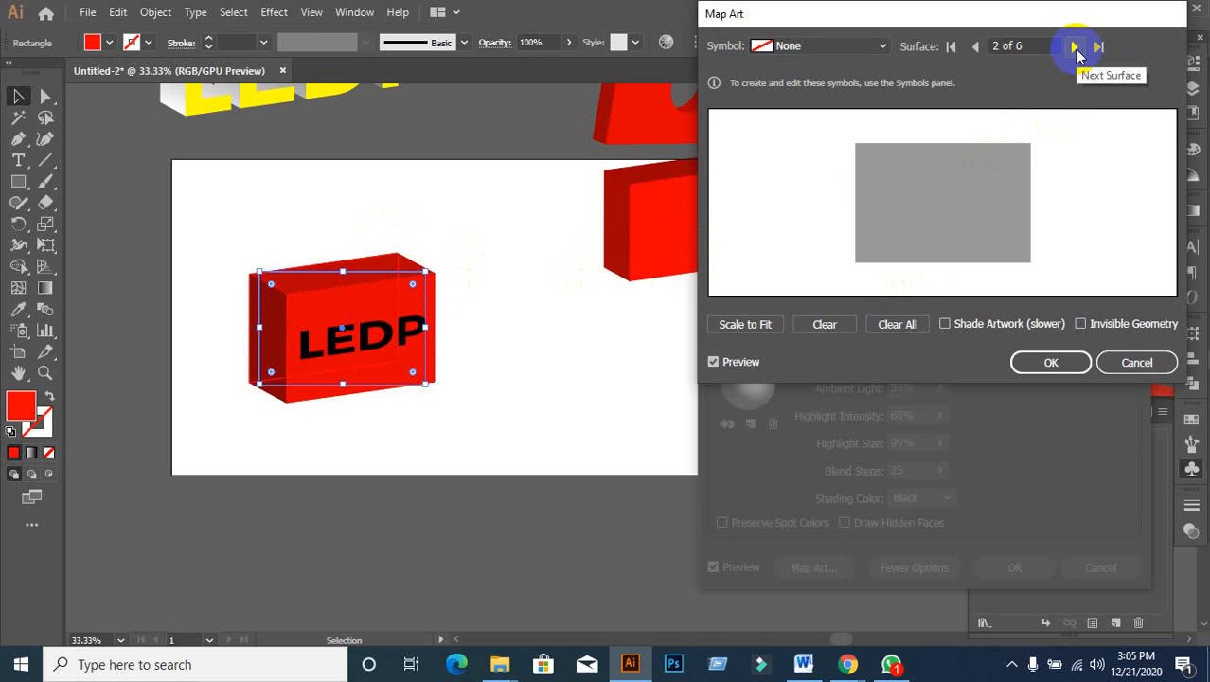
pyautogui.click(1076, 46)
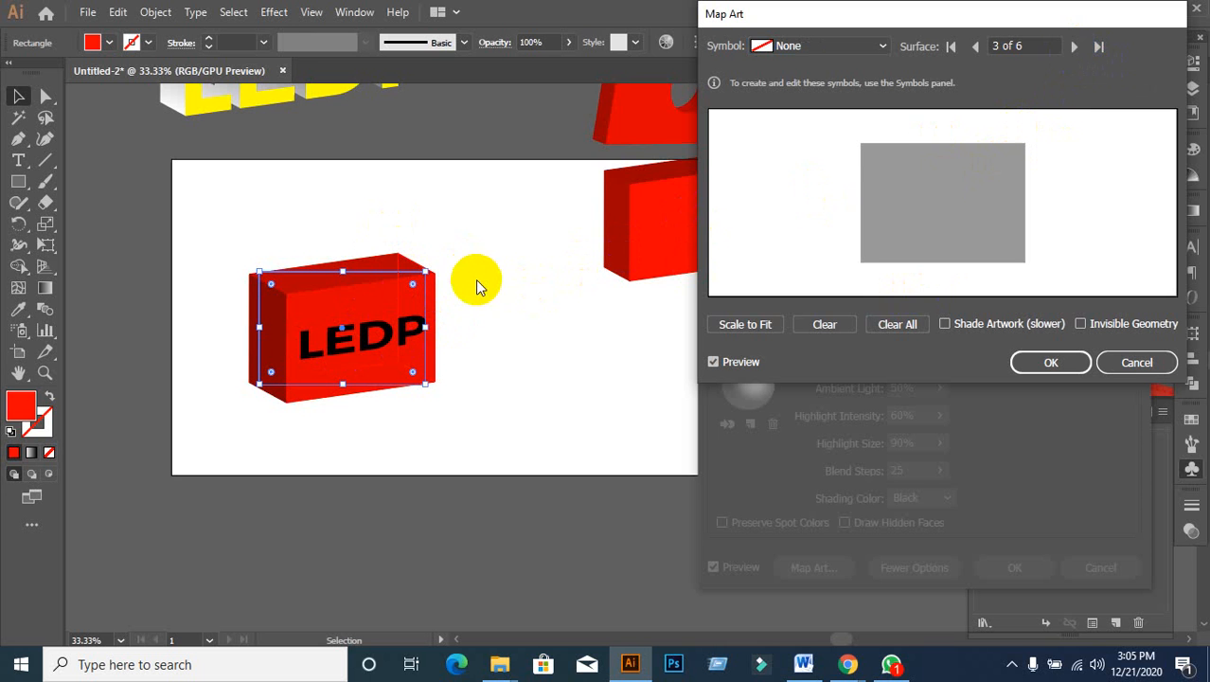
pyautogui.click(1076, 46)
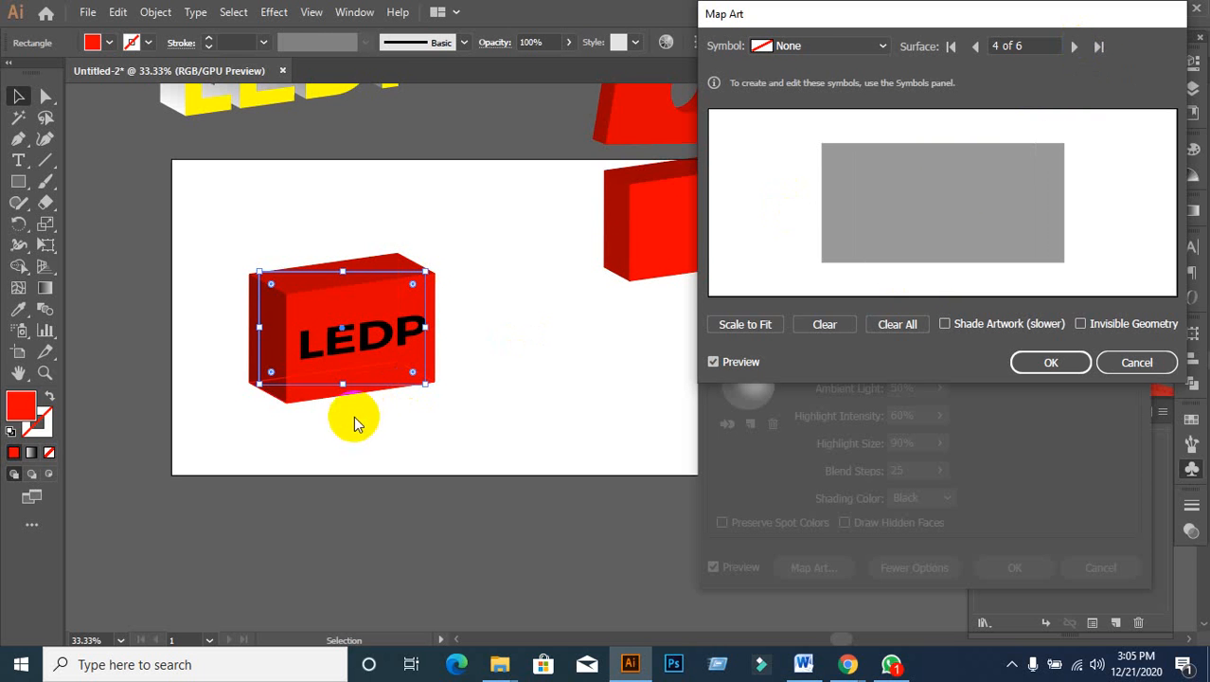
pyautogui.click(1075, 46)
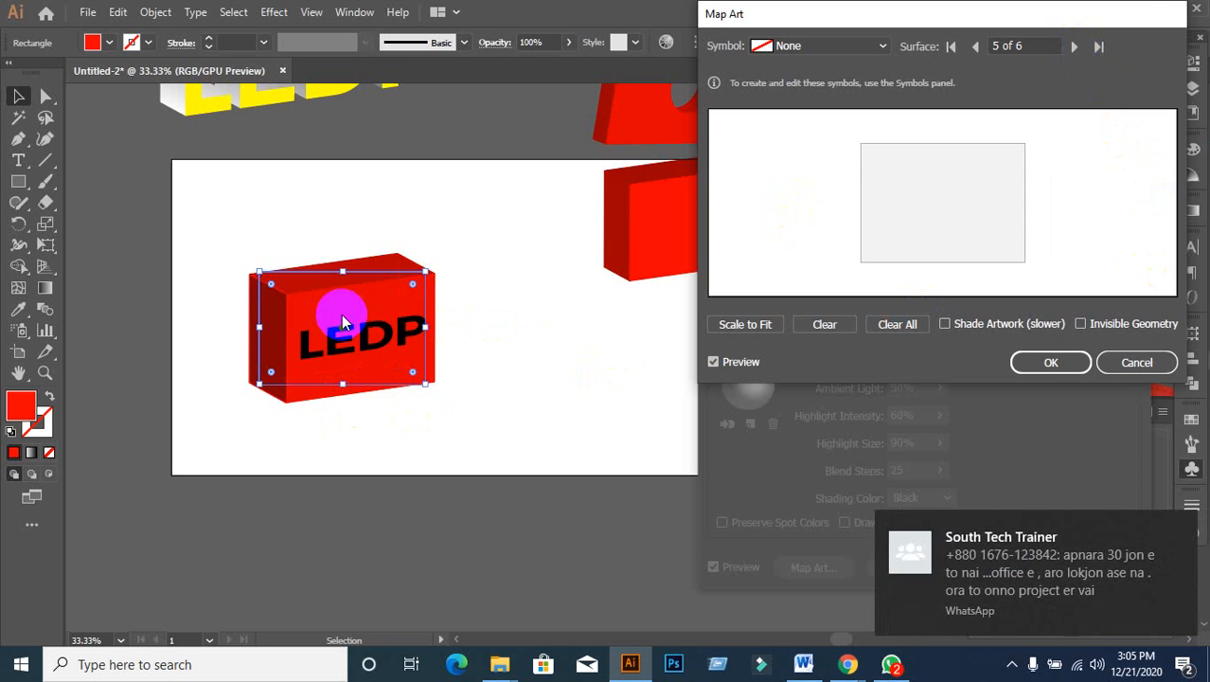
pyautogui.click(881, 47)
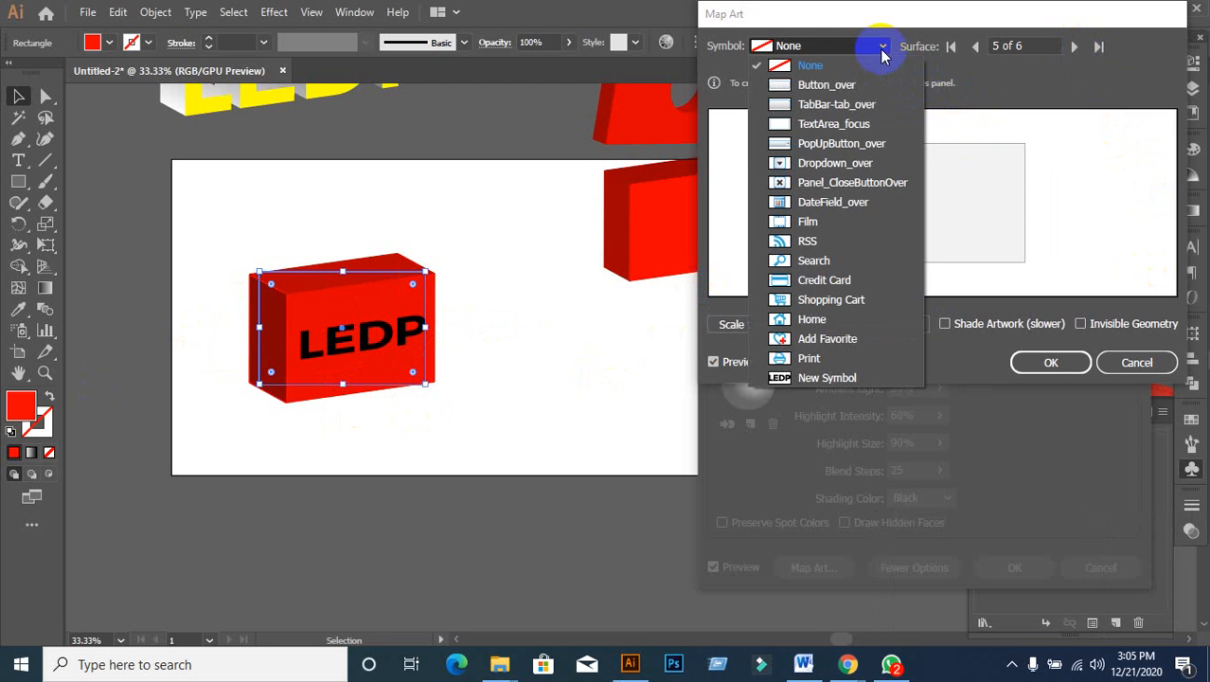
pyautogui.click(810, 378)
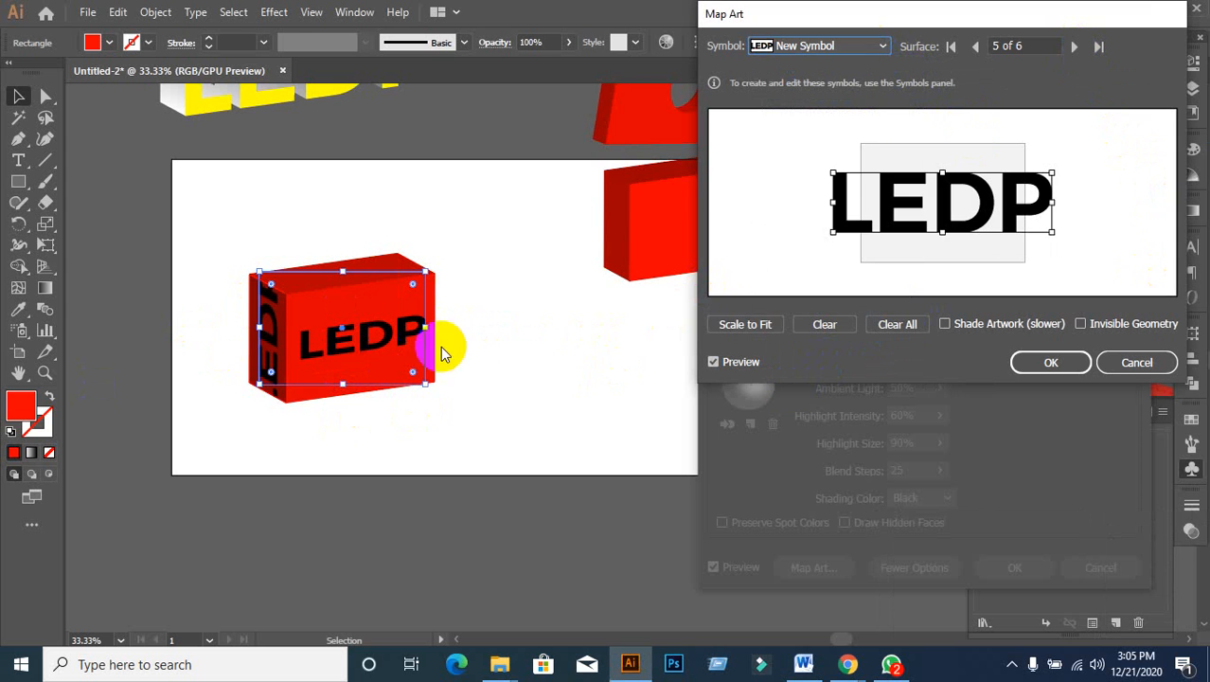
pyautogui.moveTo(831, 172); pyautogui.dragTo(877, 190)
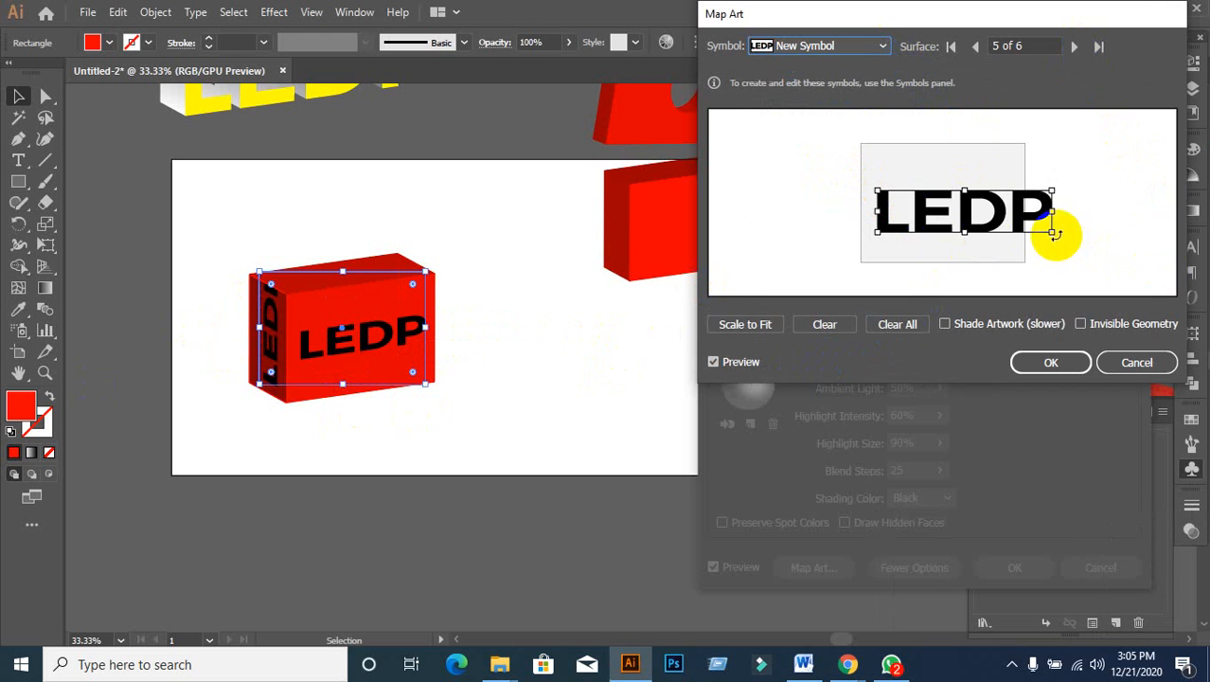
pyautogui.moveTo(1051, 231); pyautogui.dragTo(954, 199)
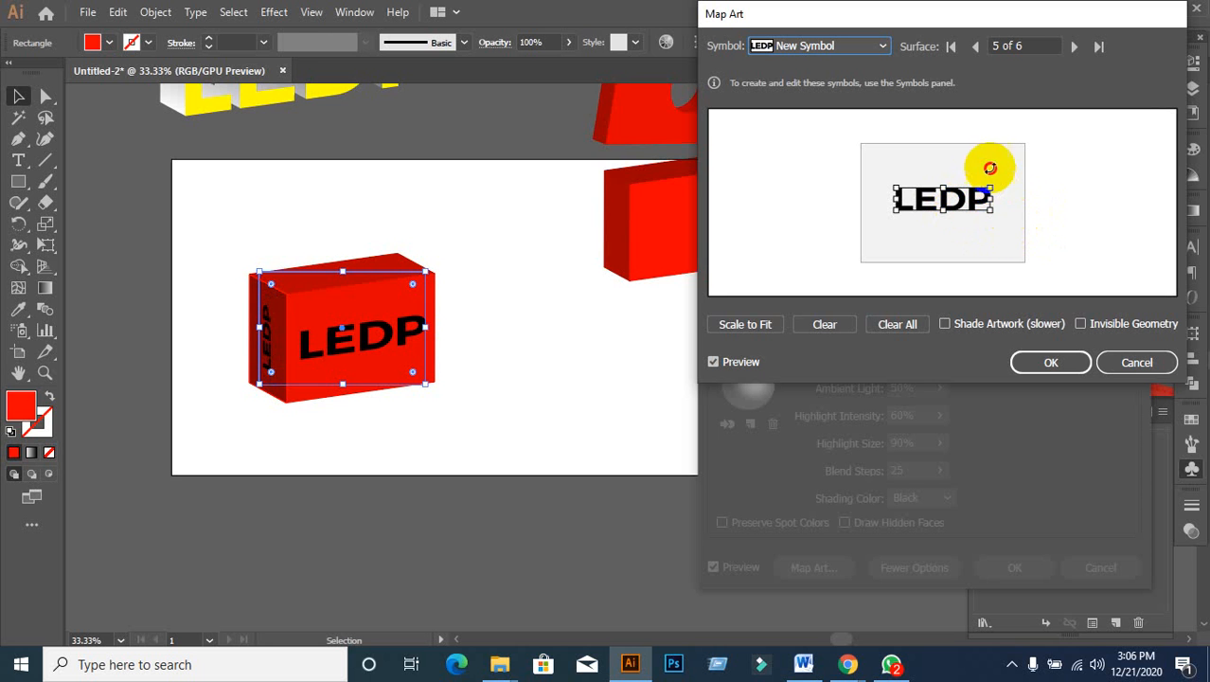
pyautogui.moveTo(889, 218)
pyautogui.mouseDown()
pyautogui.moveTo(873, 190)
pyautogui.moveTo(891, 203)
pyautogui.moveTo(881, 239)
pyautogui.mouseUp()
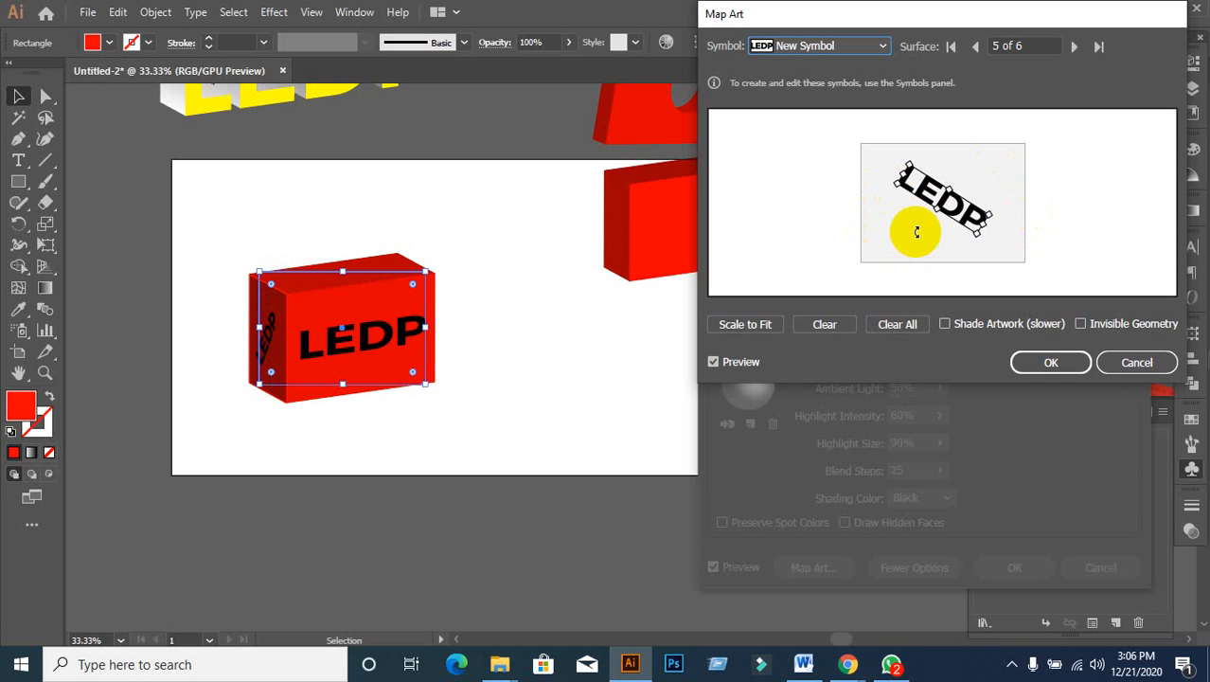
# Step: Map the LEDP New Symbol onto surface 6, shrink it slightly, and apply the mapped art with the 3D extrusion
pyautogui.click(1076, 48)
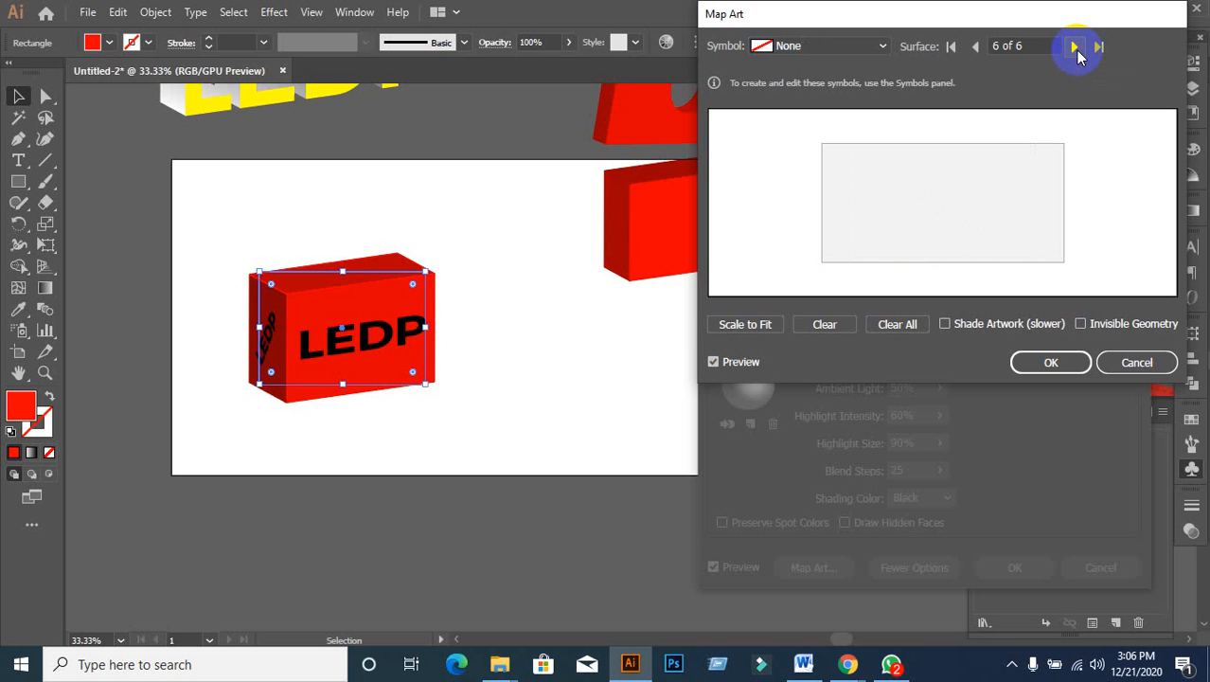
pyautogui.click(885, 54)
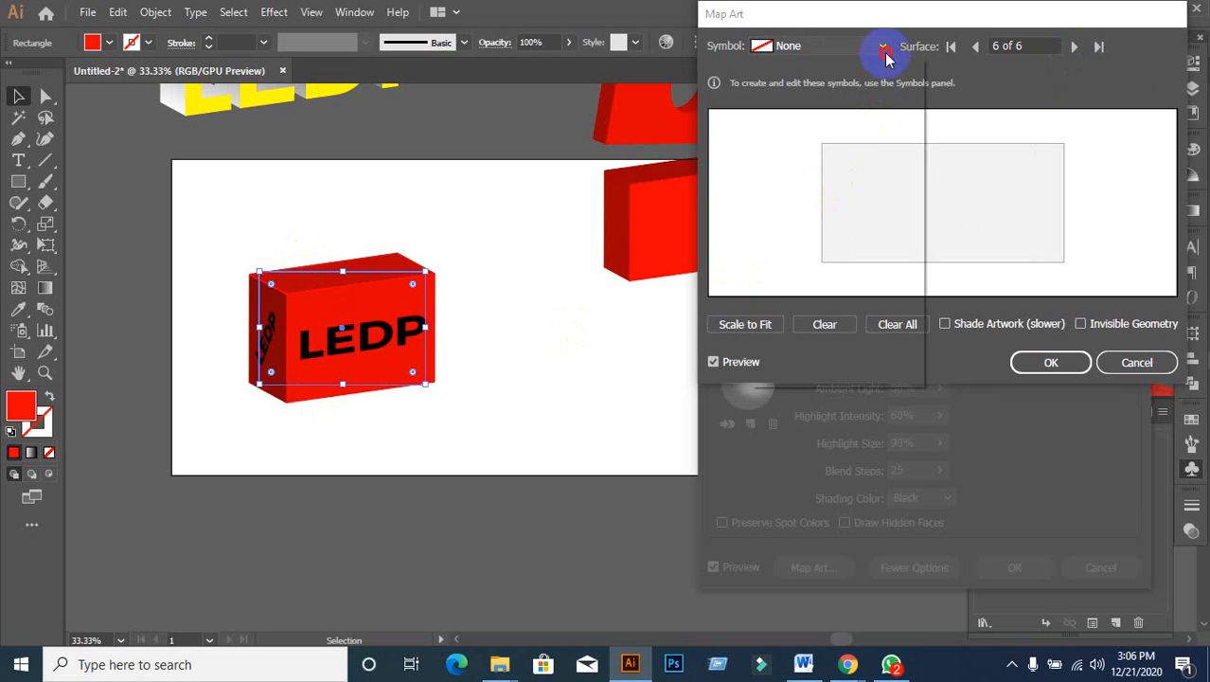
pyautogui.click(816, 375)
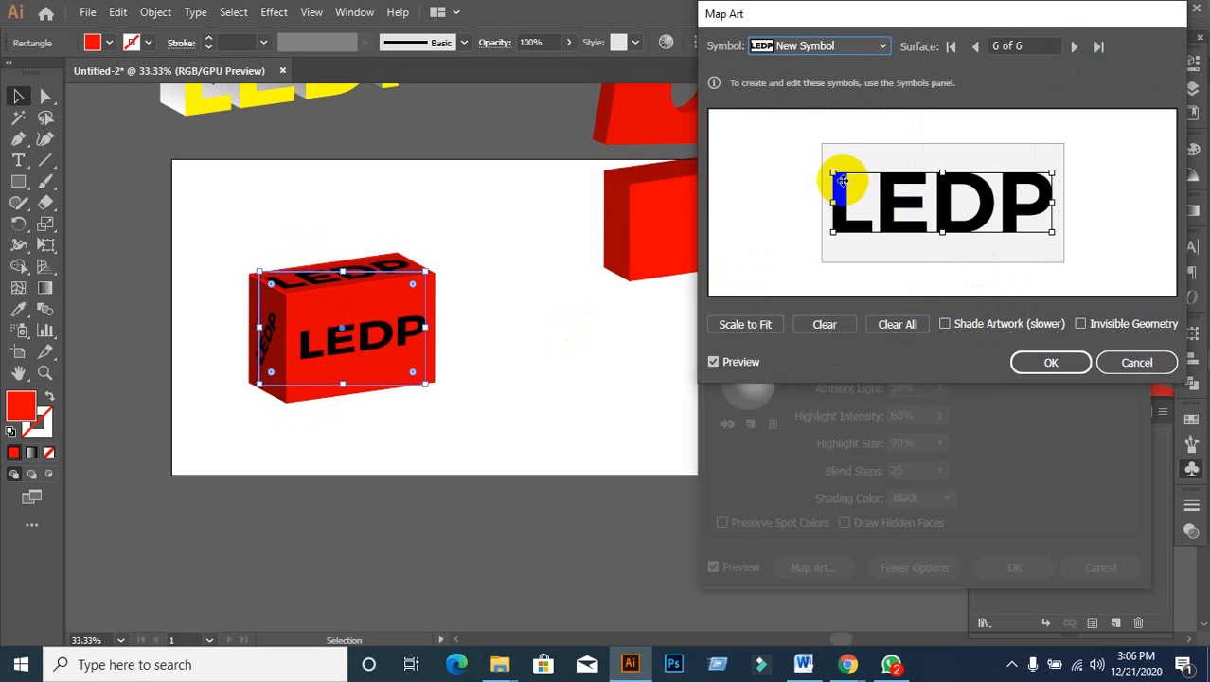
pyautogui.moveTo(835, 172); pyautogui.dragTo(840, 176)
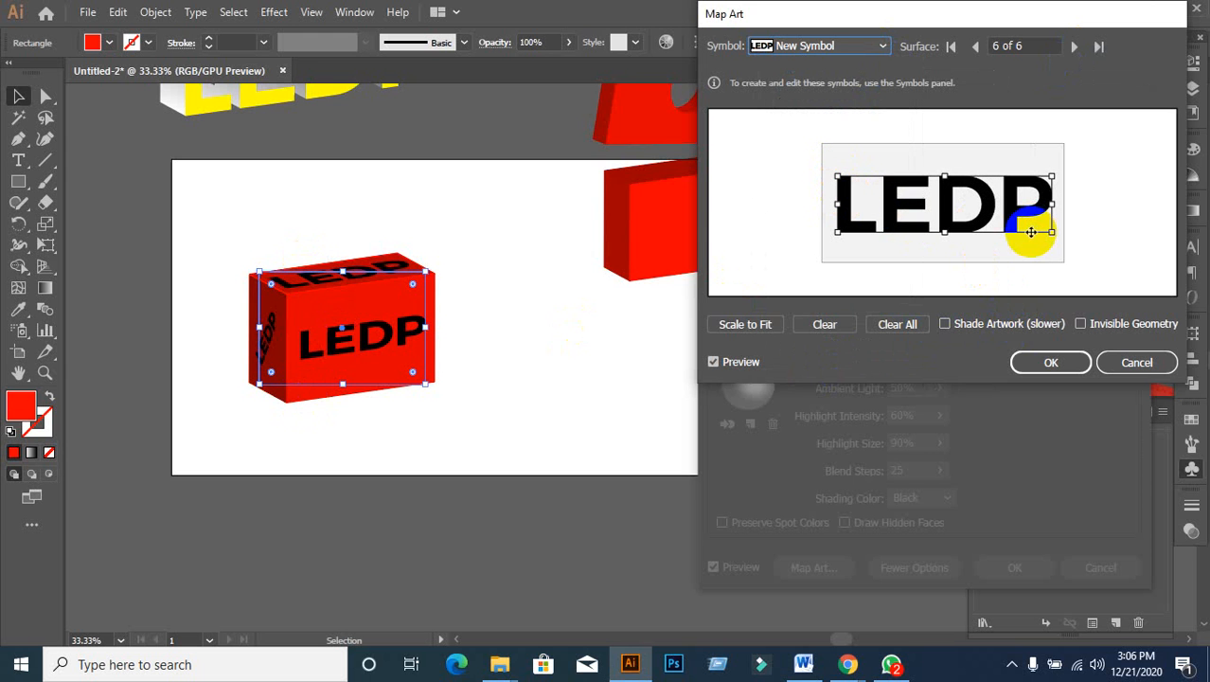
pyautogui.click(1050, 365)
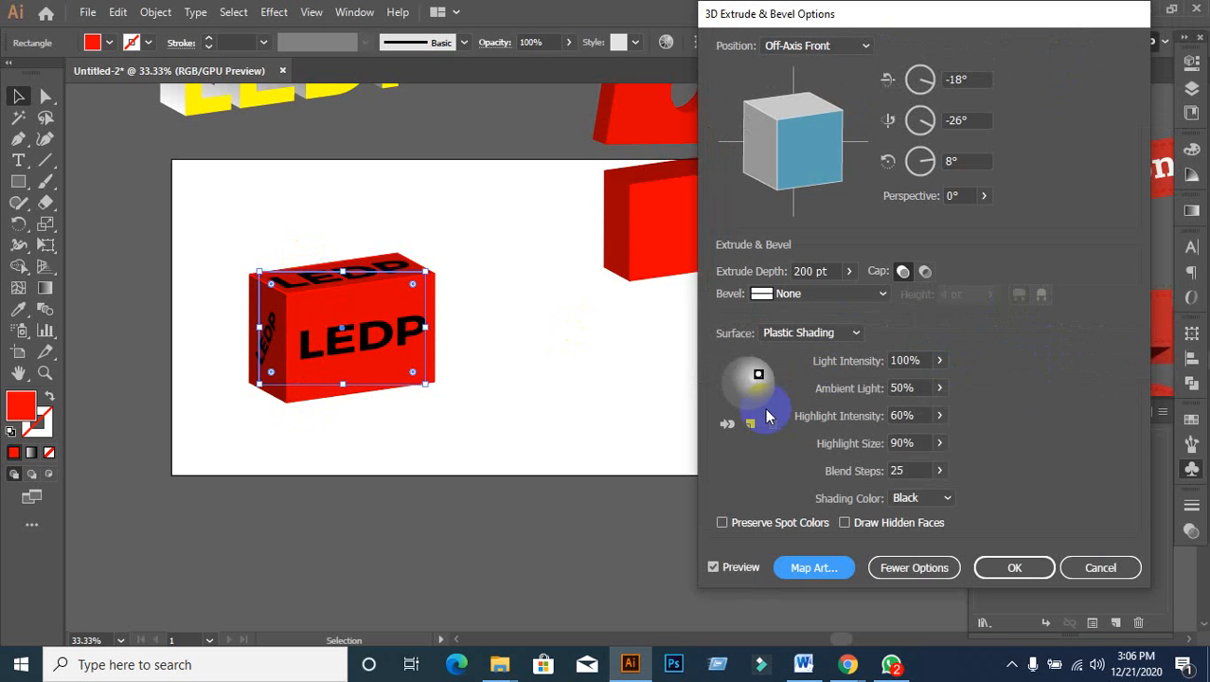
pyautogui.click(1023, 571)
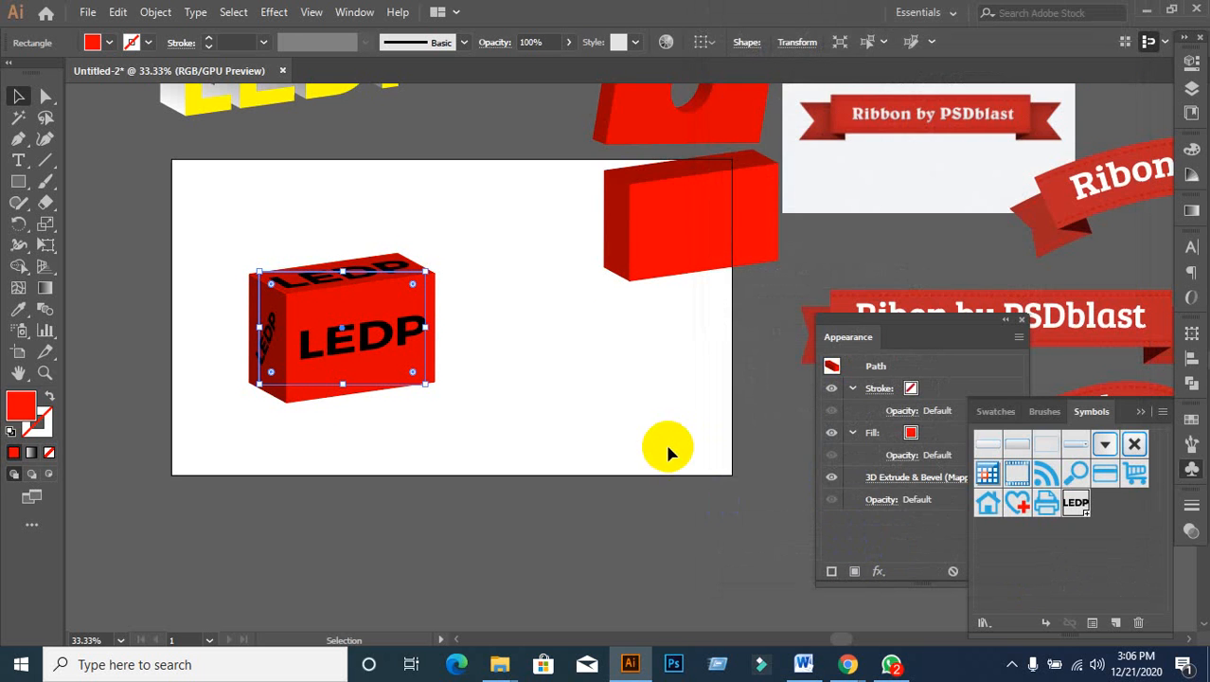
# Step: Expand the appearance of the LEDP-mapped box and move it to the artboard's lower-right edge, below the plain red box
pyautogui.click(665, 440)
pyautogui.click(375, 354)
pyautogui.moveTo(376, 354); pyautogui.dragTo(554, 363)
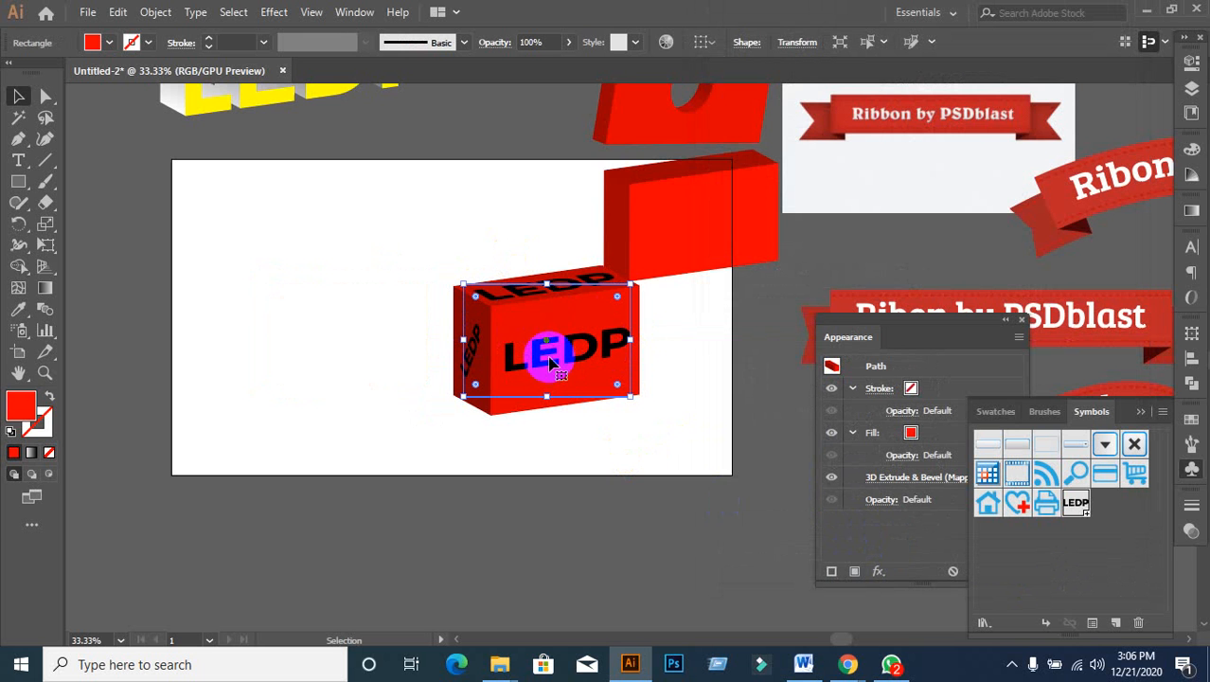
pyautogui.click(157, 14)
pyautogui.click(208, 231)
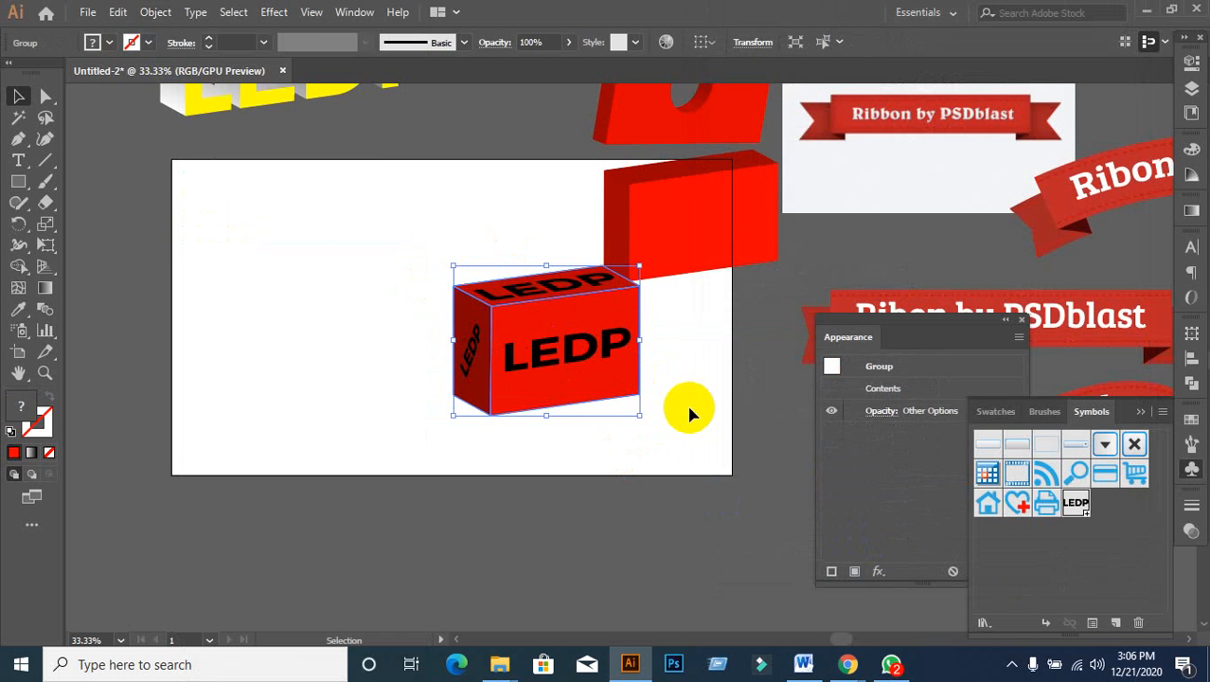
pyautogui.moveTo(587, 370); pyautogui.dragTo(733, 443)
pyautogui.click(271, 312)
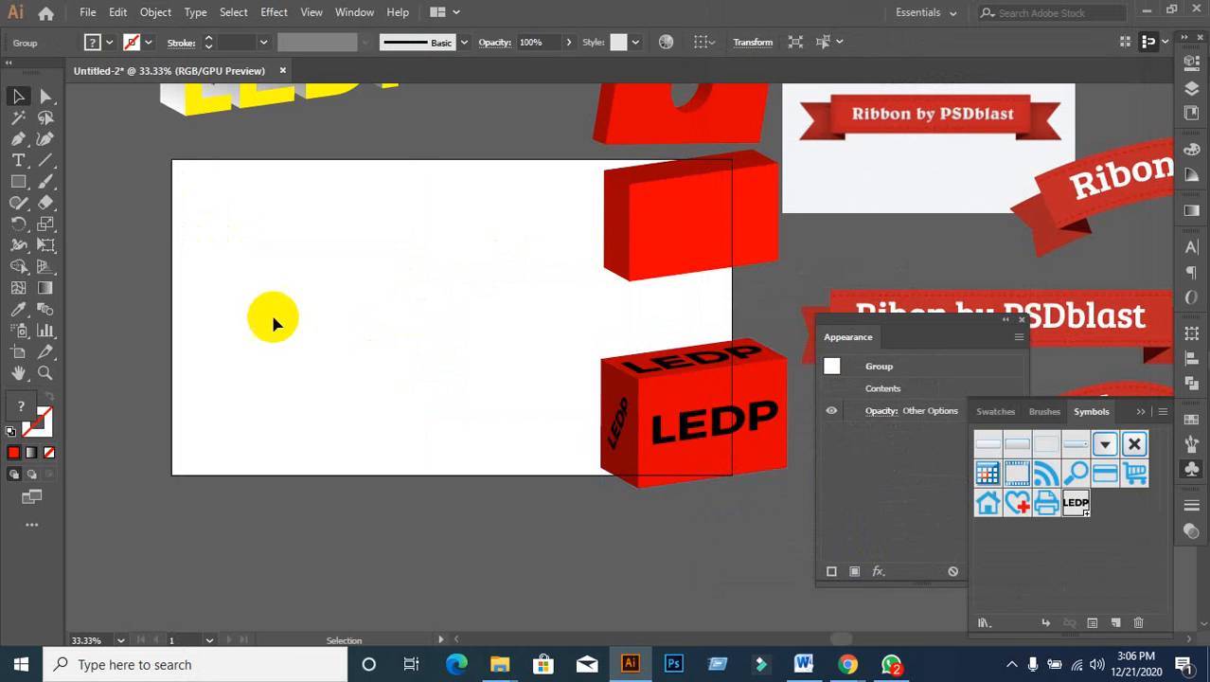
# Step: Draw a small red square near the artboard's upper left and duplicate it downward into an evenly spaced column of six
pyautogui.click(22, 185)
pyautogui.moveTo(253, 191); pyautogui.dragTo(284, 282)
pyautogui.press('v')
pyautogui.hotkey('ctrl', 'd')
pyautogui.hotkey('ctrl', 'd')
pyautogui.hotkey('ctrl', 'd')
pyautogui.hotkey('ctrl', 'd')
pyautogui.click(398, 360)
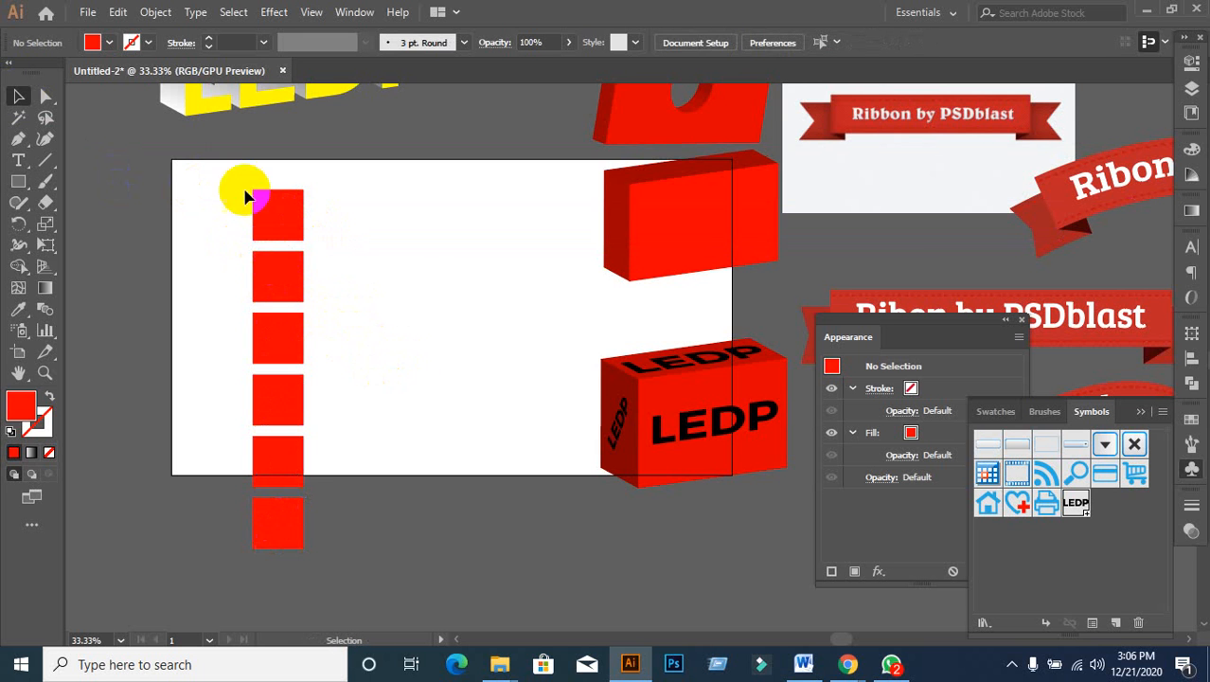
# Step: Duplicate the column of red squares sideways three times to form a grid of four columns by six rows
pyautogui.moveTo(244, 197); pyautogui.dragTo(386, 551)
pyautogui.keyDown('alt'); pyautogui.keyDown('shift'); pyautogui.moveTo(272, 338); pyautogui.dragTo(338, 338); pyautogui.keyUp('shift'); pyautogui.keyUp('alt')
pyautogui.hotkey('ctrl', 'd')
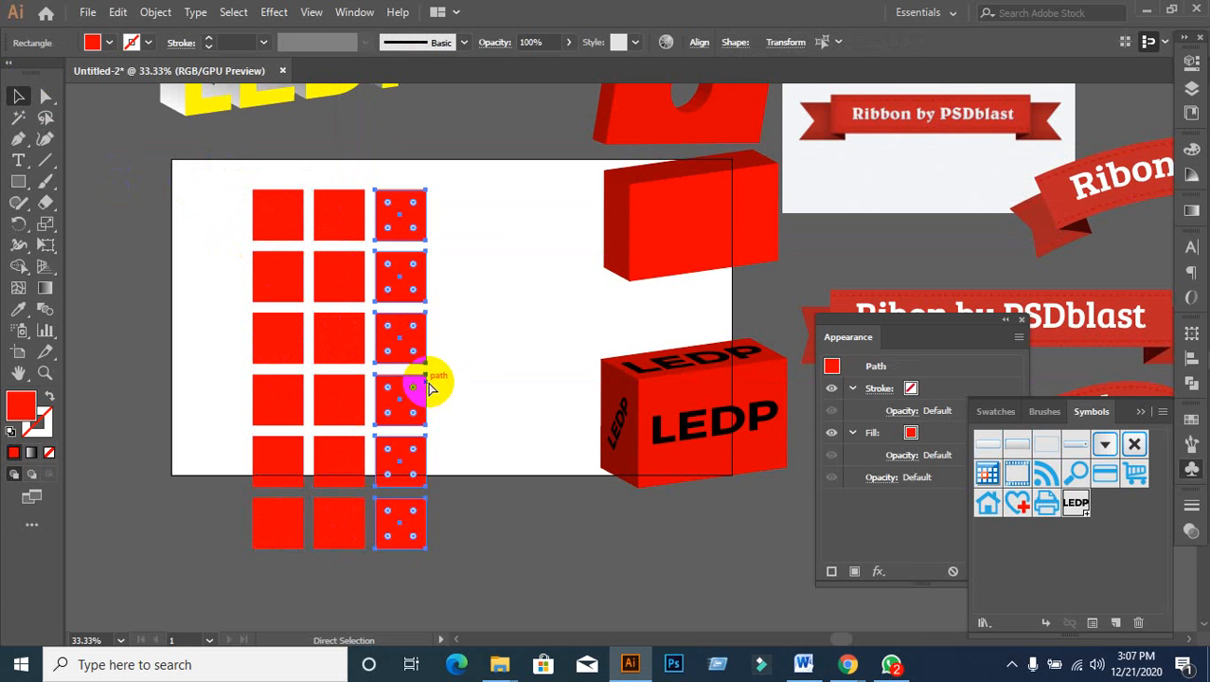
pyautogui.hotkey('ctrl', 'd')
# Step: Fill the grid's first column of squares with green and the second column with cyan
pyautogui.moveTo(216, 175); pyautogui.dragTo(292, 566)
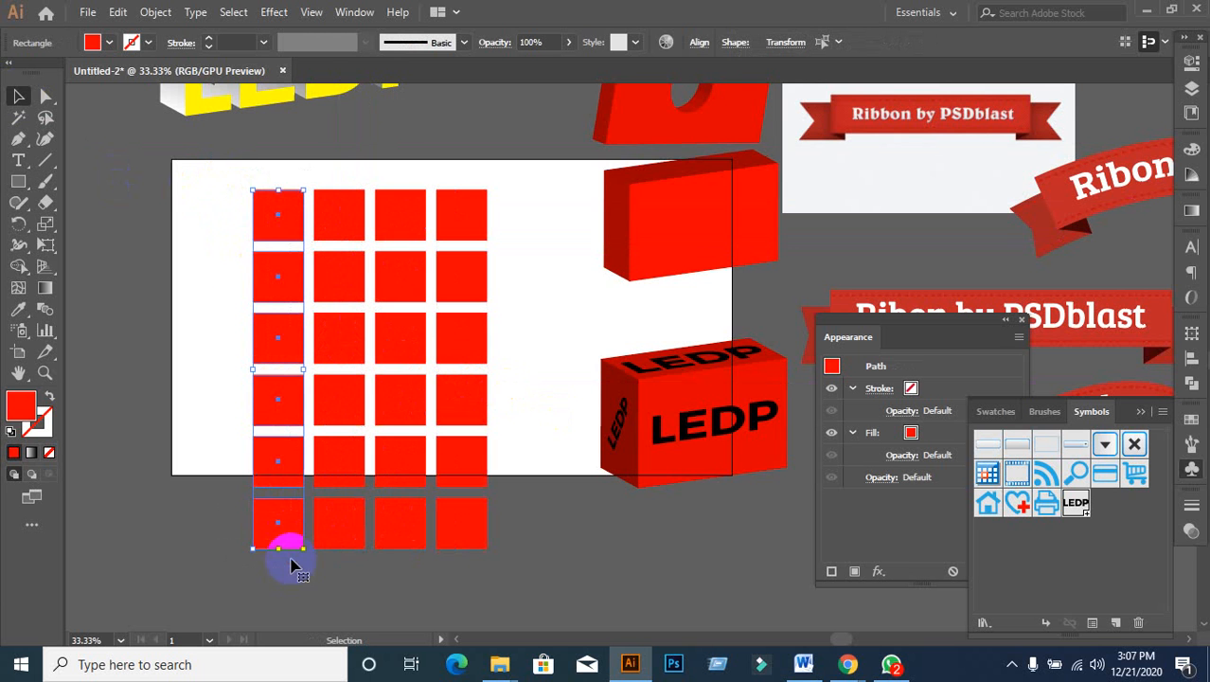
pyautogui.click(104, 44)
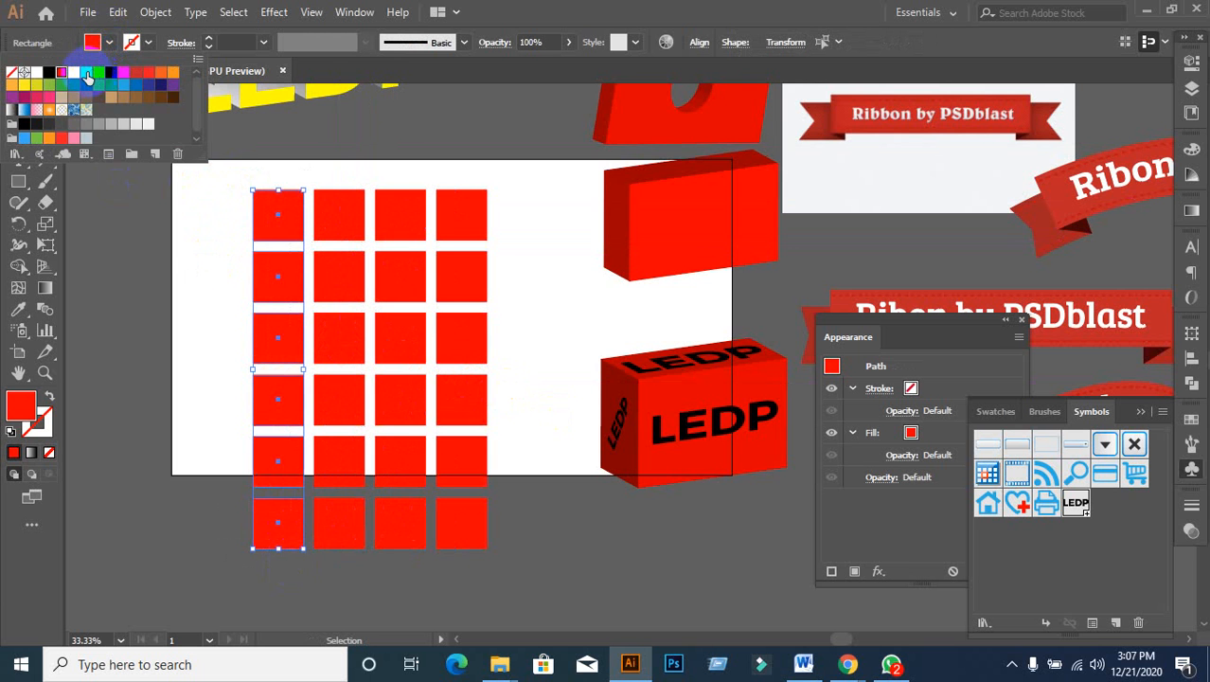
pyautogui.click(87, 73)
pyautogui.moveTo(322, 173); pyautogui.dragTo(343, 583)
pyautogui.click(109, 44)
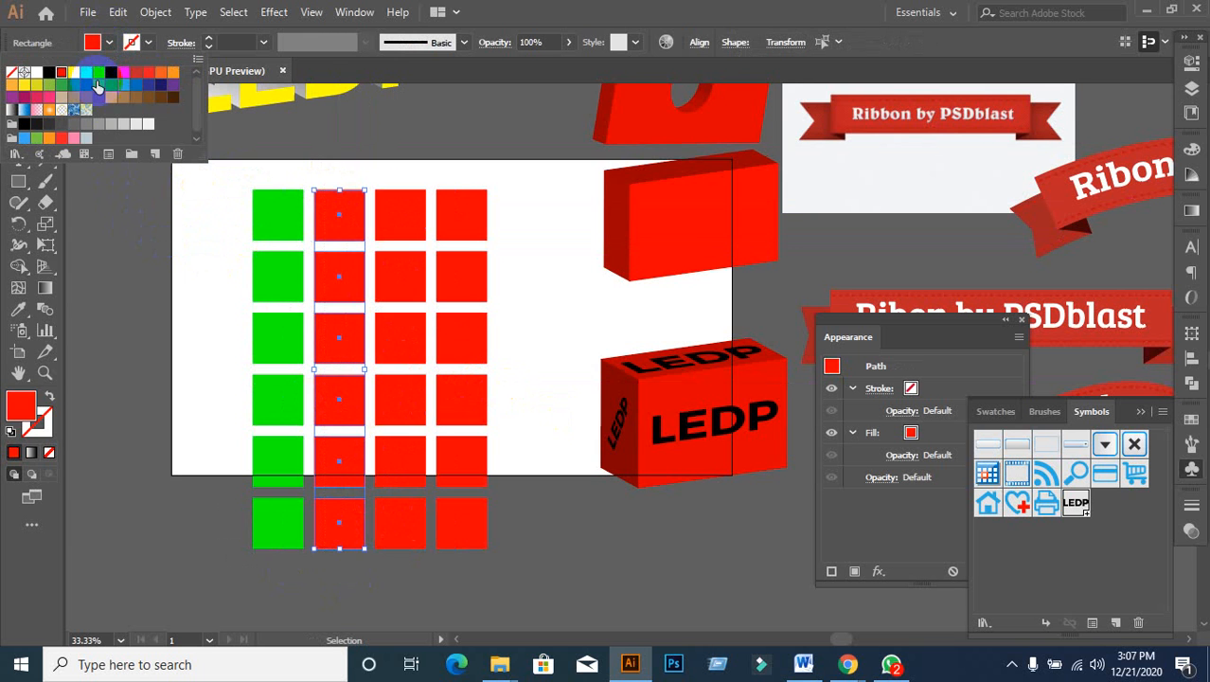
pyautogui.click(101, 73)
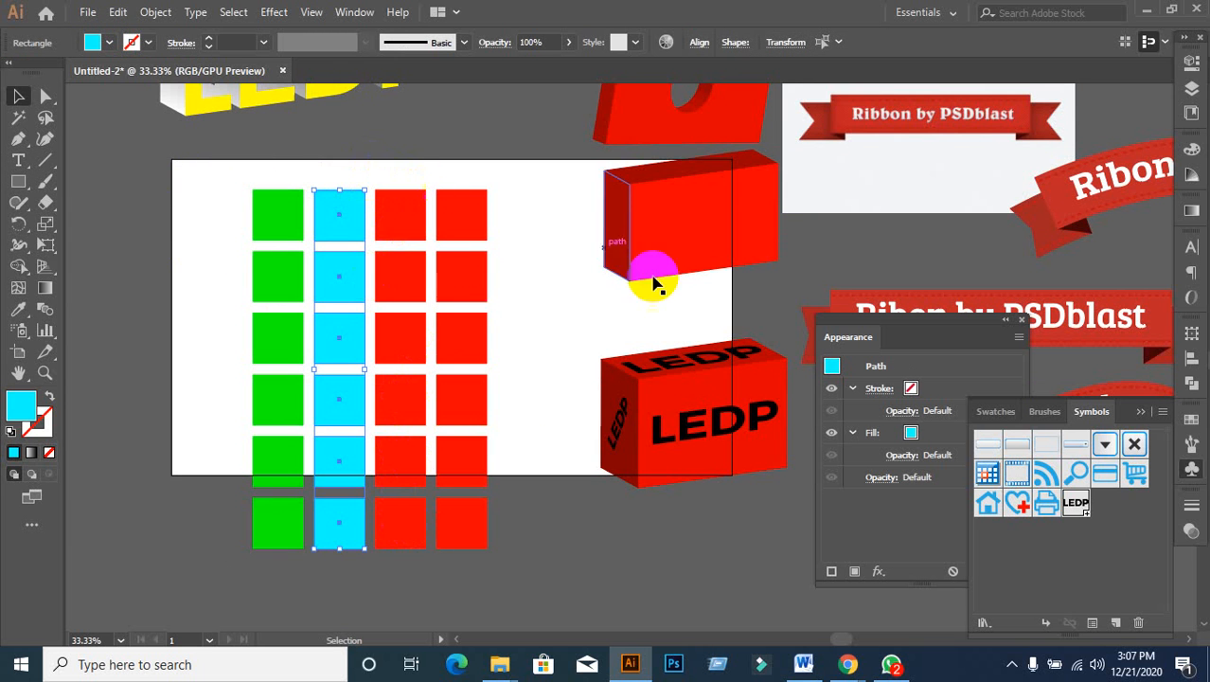
# Step: Fill the grid's third column of squares with green and the fourth column with yellow
pyautogui.moveTo(398, 166); pyautogui.dragTo(424, 582)
pyautogui.click(111, 43)
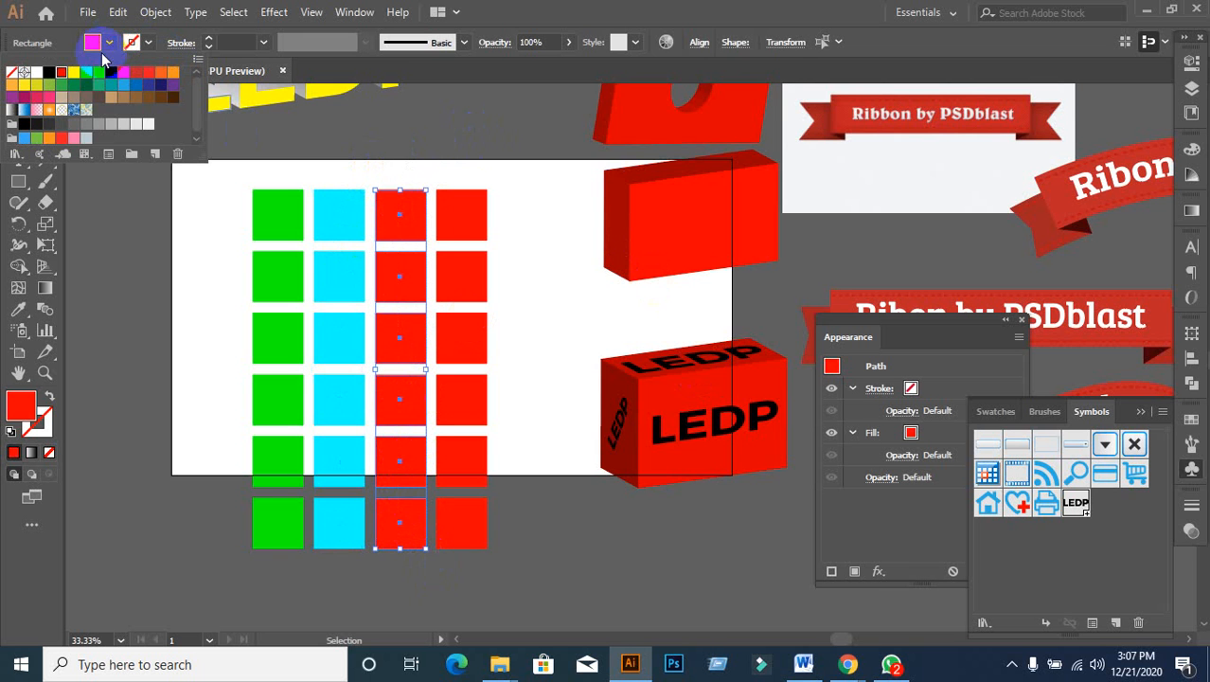
pyautogui.click(87, 76)
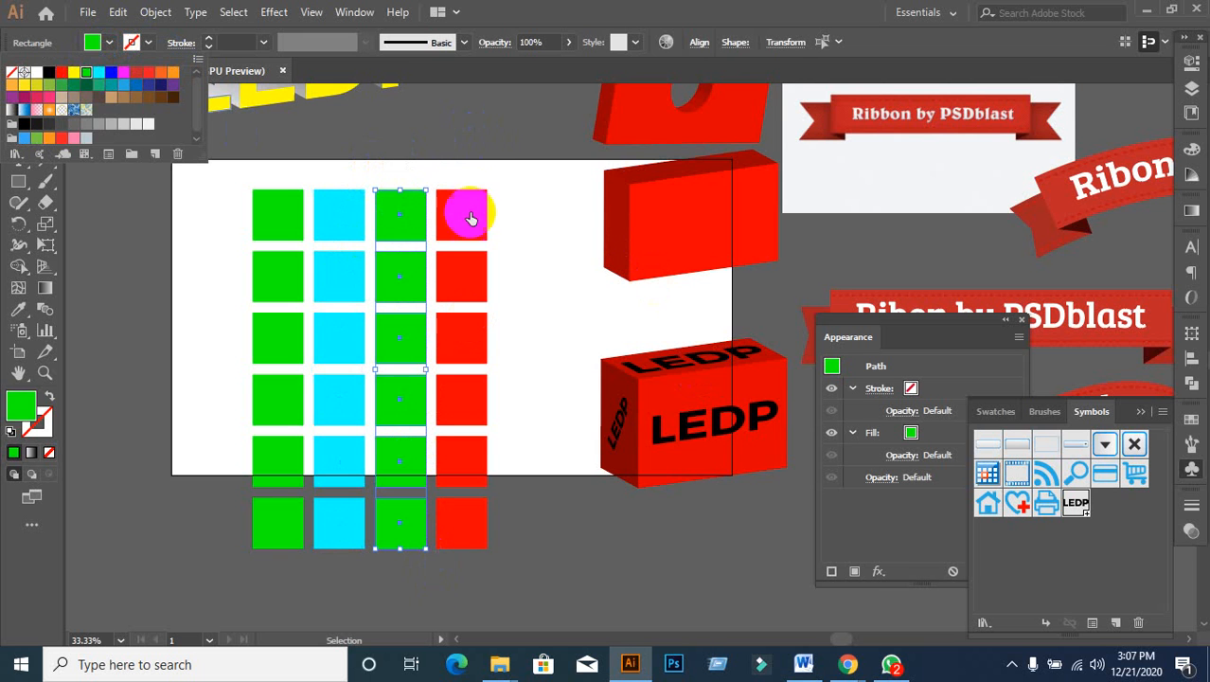
pyautogui.click(454, 182)
pyautogui.moveTo(455, 182); pyautogui.dragTo(554, 581)
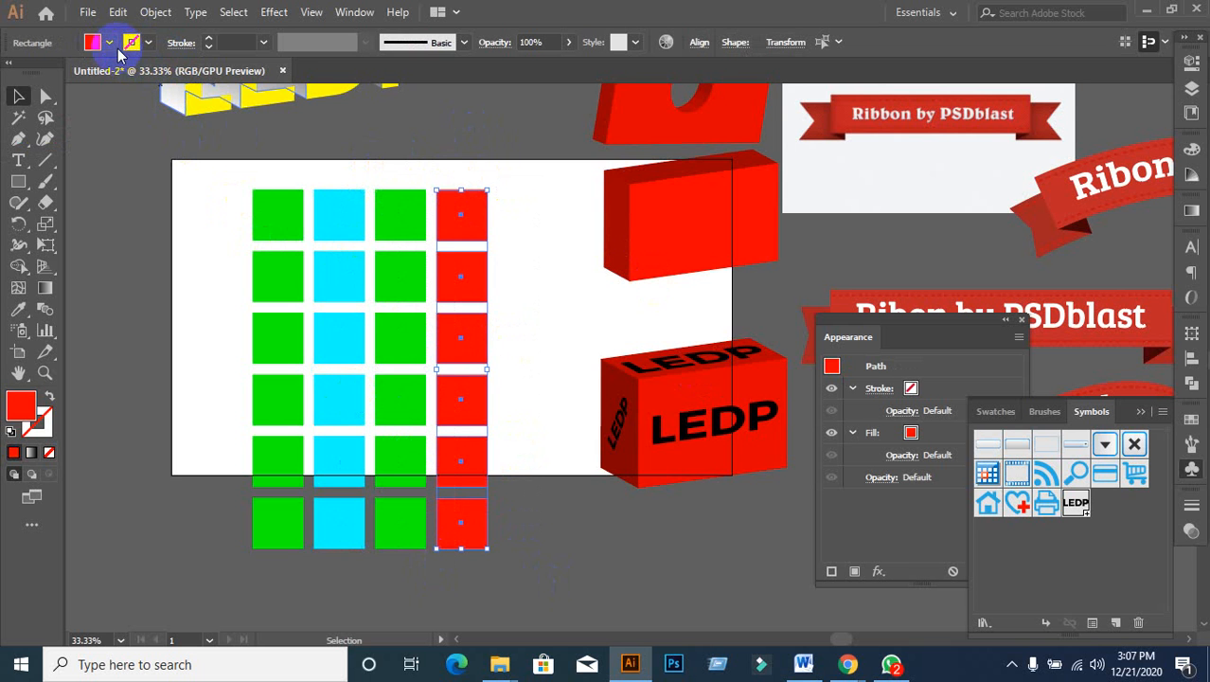
pyautogui.click(112, 44)
pyautogui.click(76, 76)
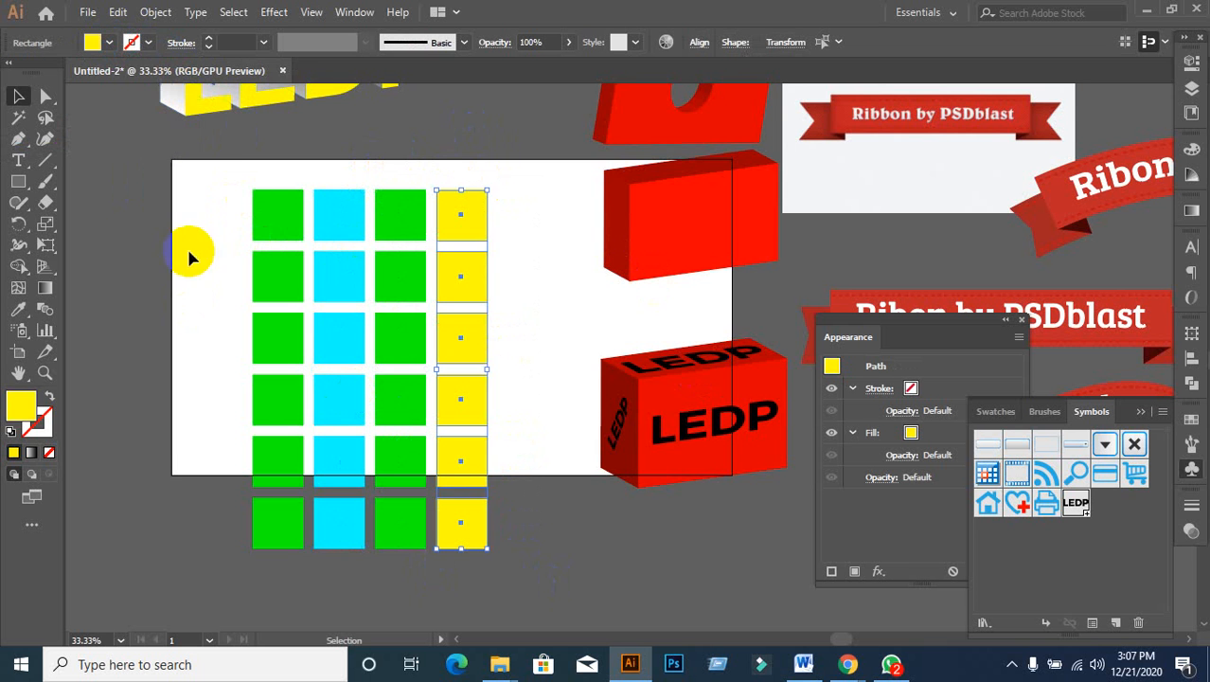
# Step: Delete the whole four-column grid of green, cyan and yellow squares from the artboard
pyautogui.moveTo(210, 173); pyautogui.dragTo(546, 564)
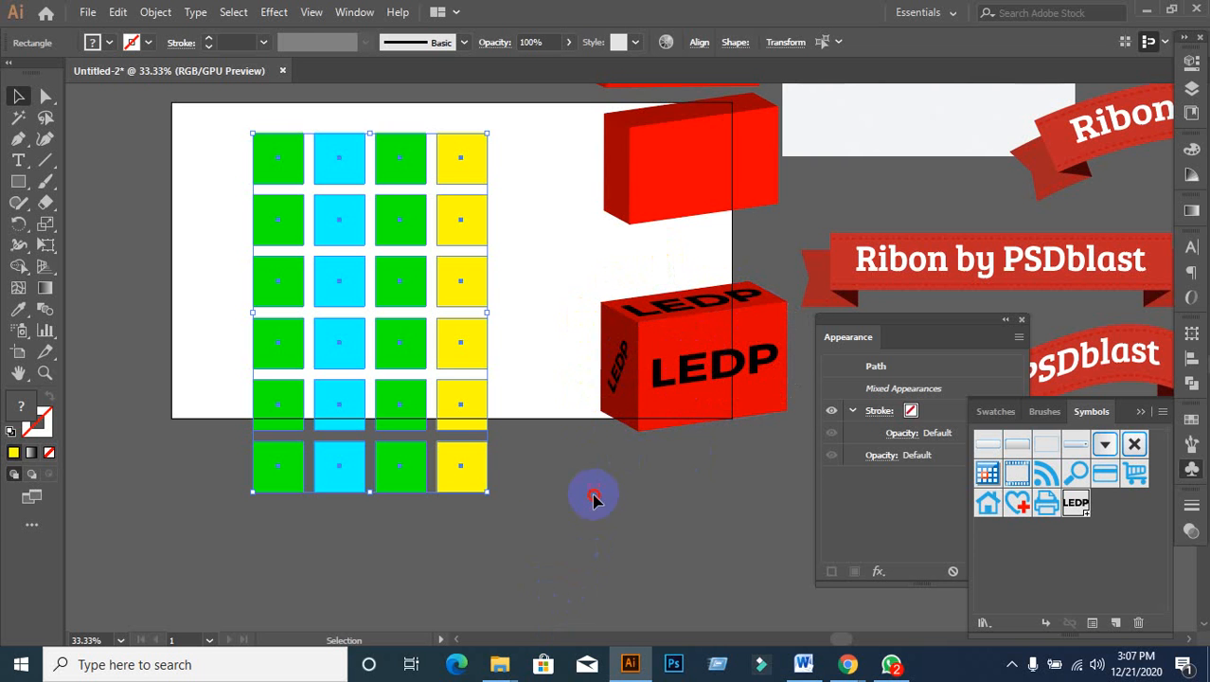
pyautogui.click(503, 519)
pyautogui.scroll(2, 520, 531)
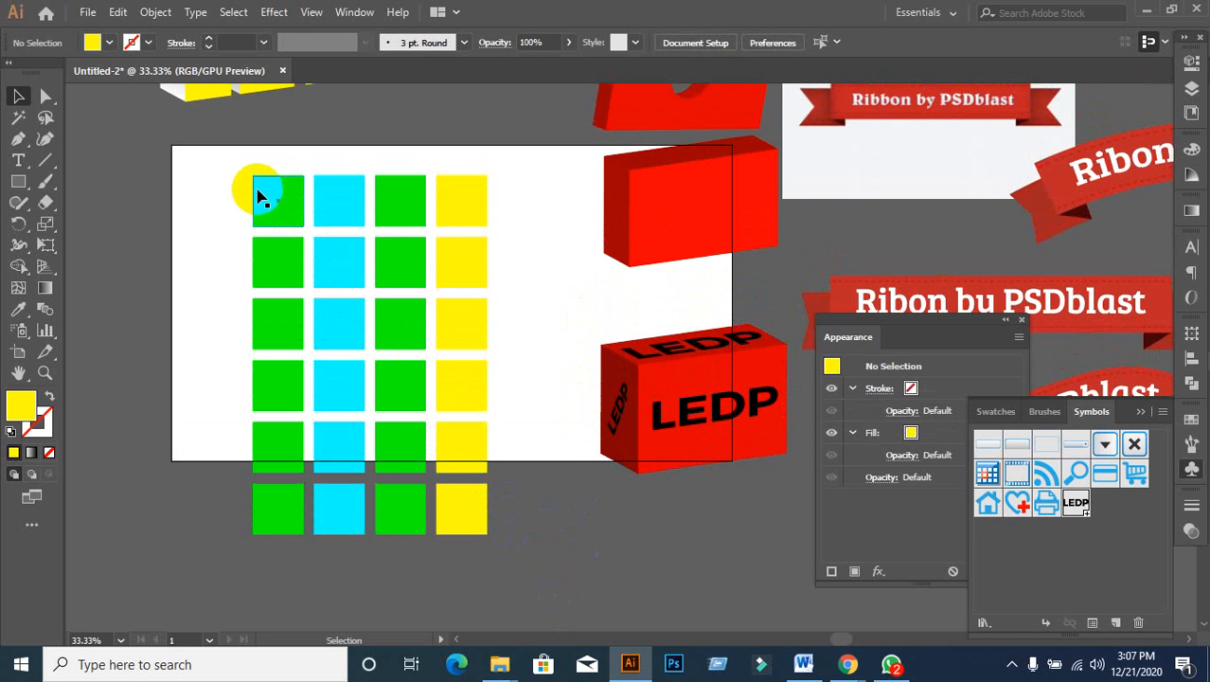
pyautogui.moveTo(238, 174); pyautogui.dragTo(541, 567)
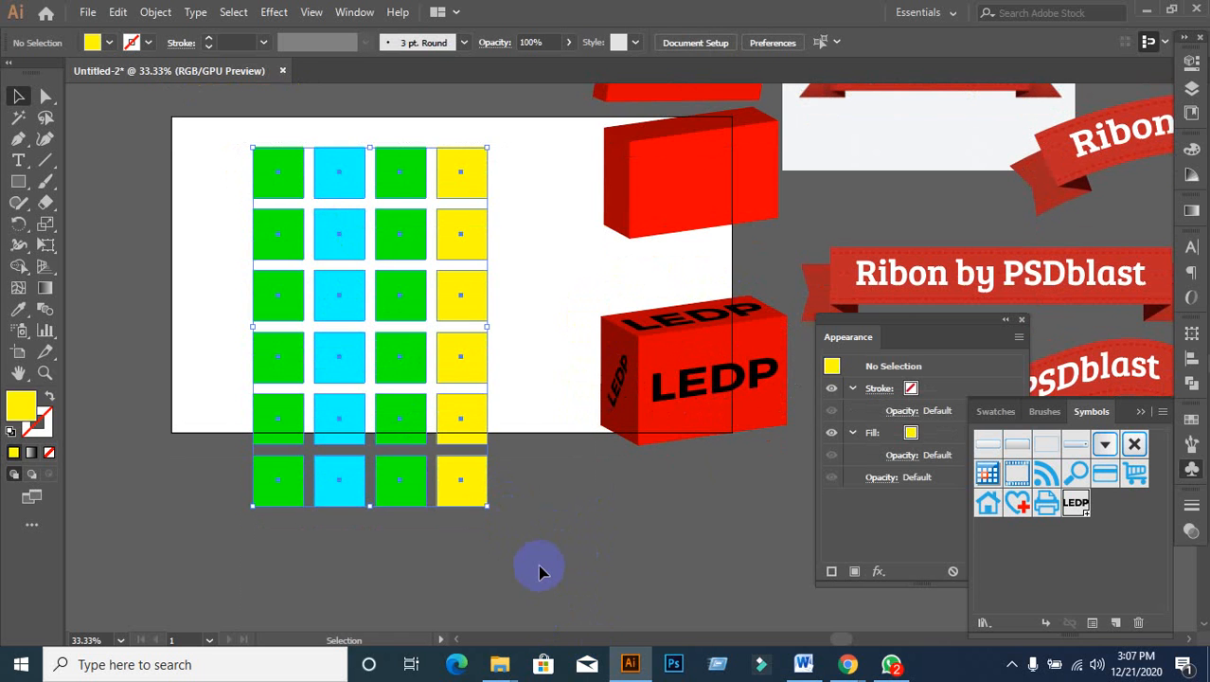
pyautogui.press('Delete')
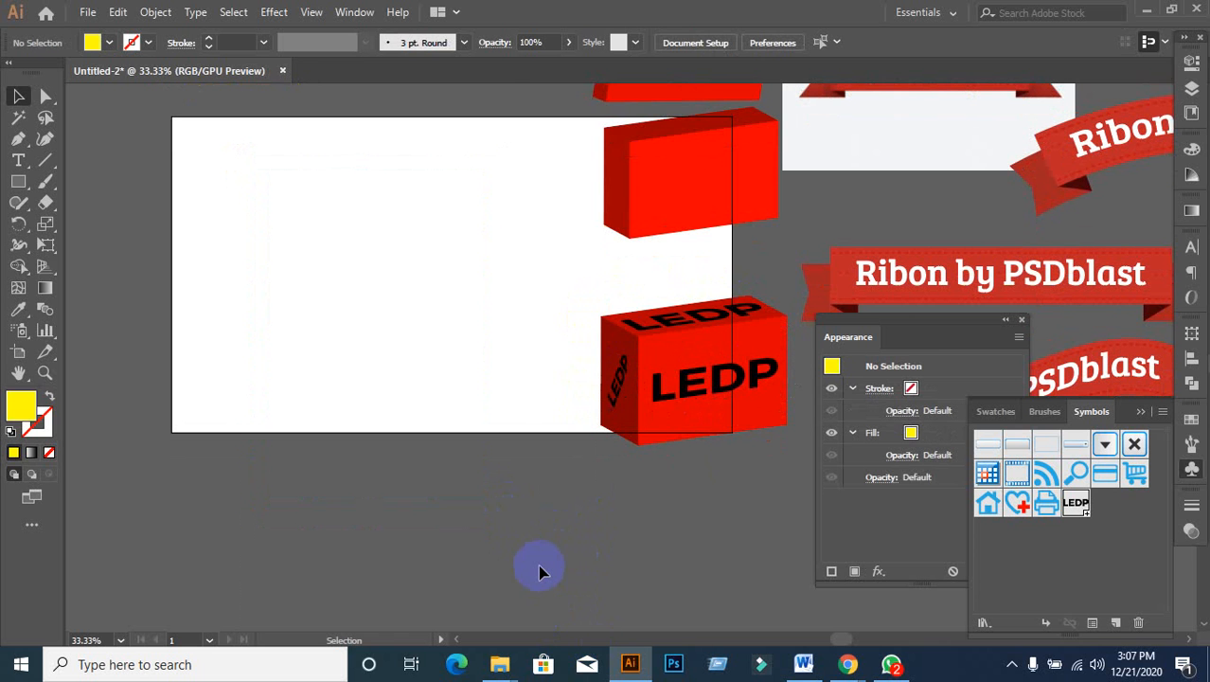
# Step: Move the red LEDP box and the plain red box outward to clear most of the artboard
pyautogui.moveTo(663, 409); pyautogui.dragTo(729, 516)
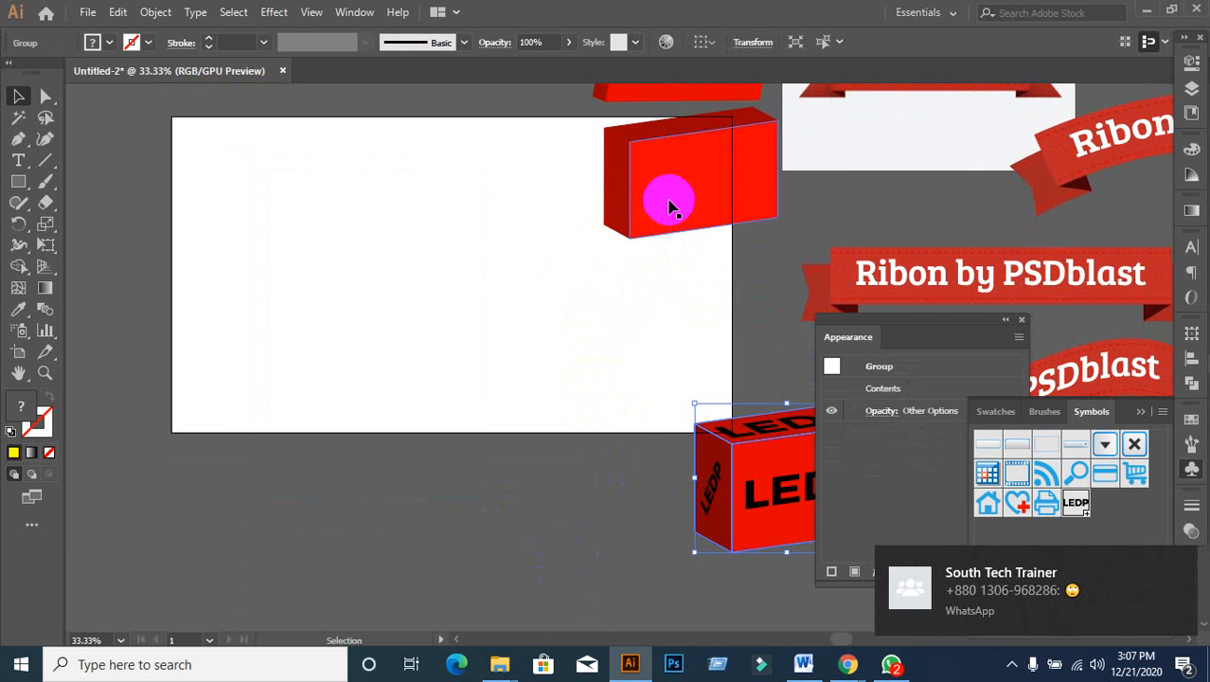
pyautogui.moveTo(664, 194); pyautogui.dragTo(770, 194)
pyautogui.click(891, 662)
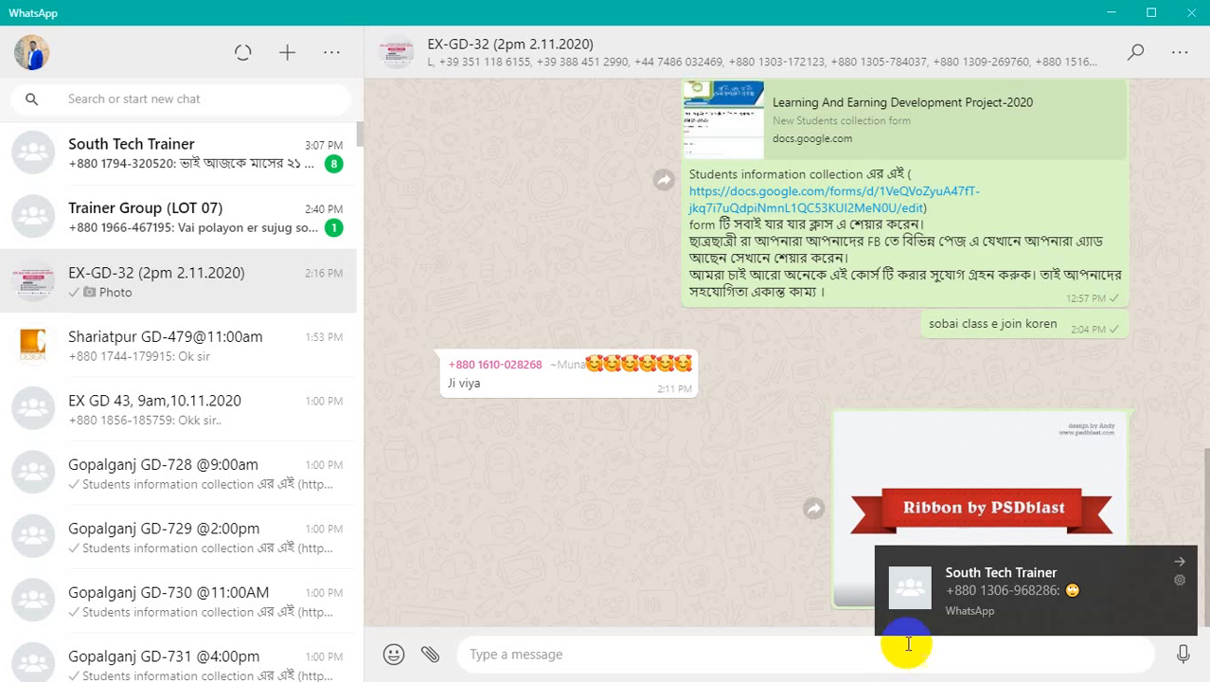
pyautogui.click(1193, 15)
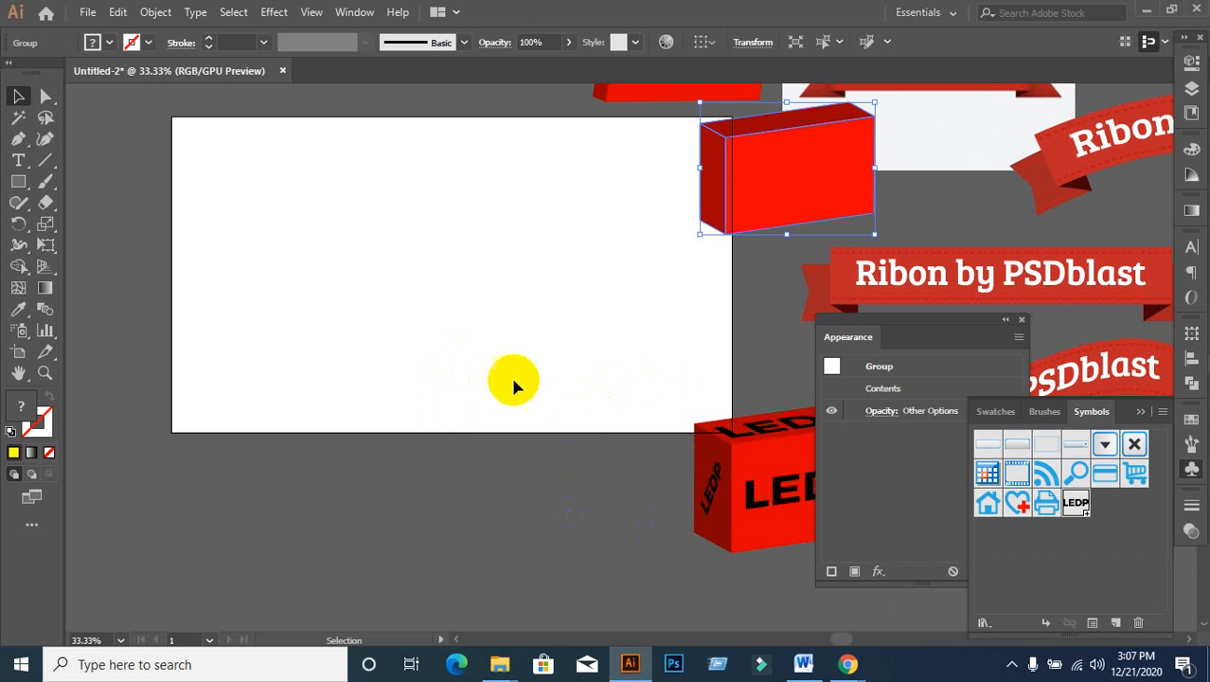
# Step: Deselect the boxes and set the drawing colours to no fill with a black stroke
pyautogui.click(284, 366)
pyautogui.moveTo(284, 366); pyautogui.dragTo(316, 370)
pyautogui.scroll(1, 504, 347)
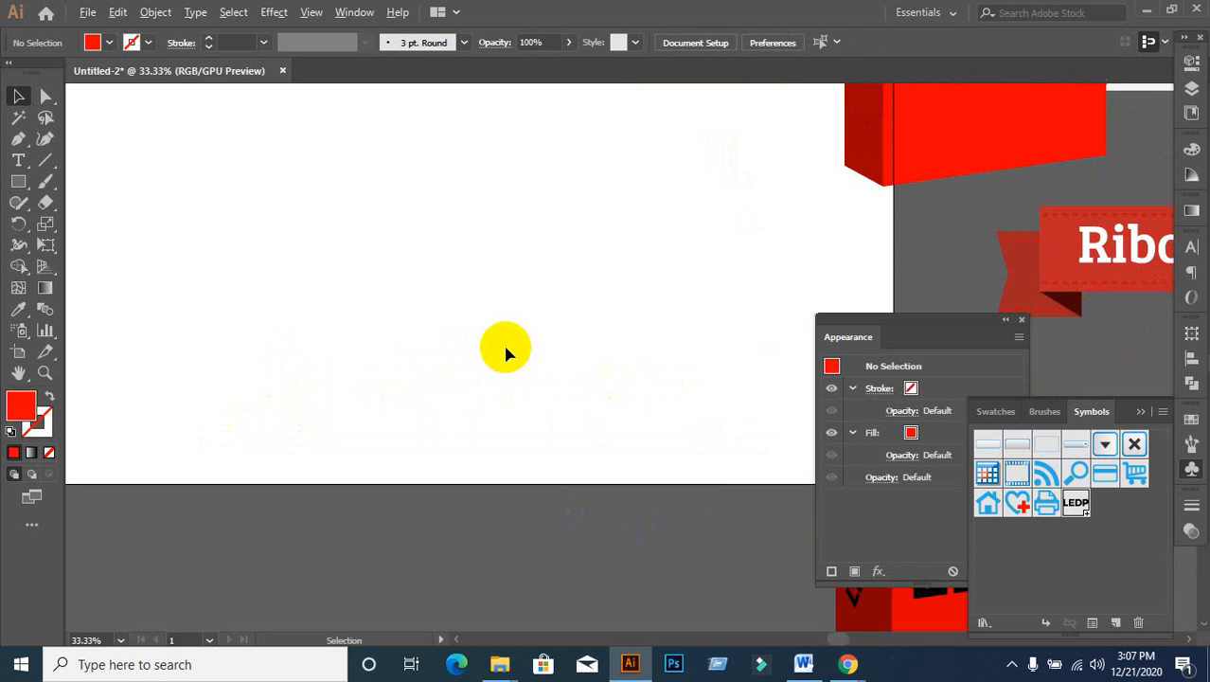
pyautogui.scroll(-2, 271, 370)
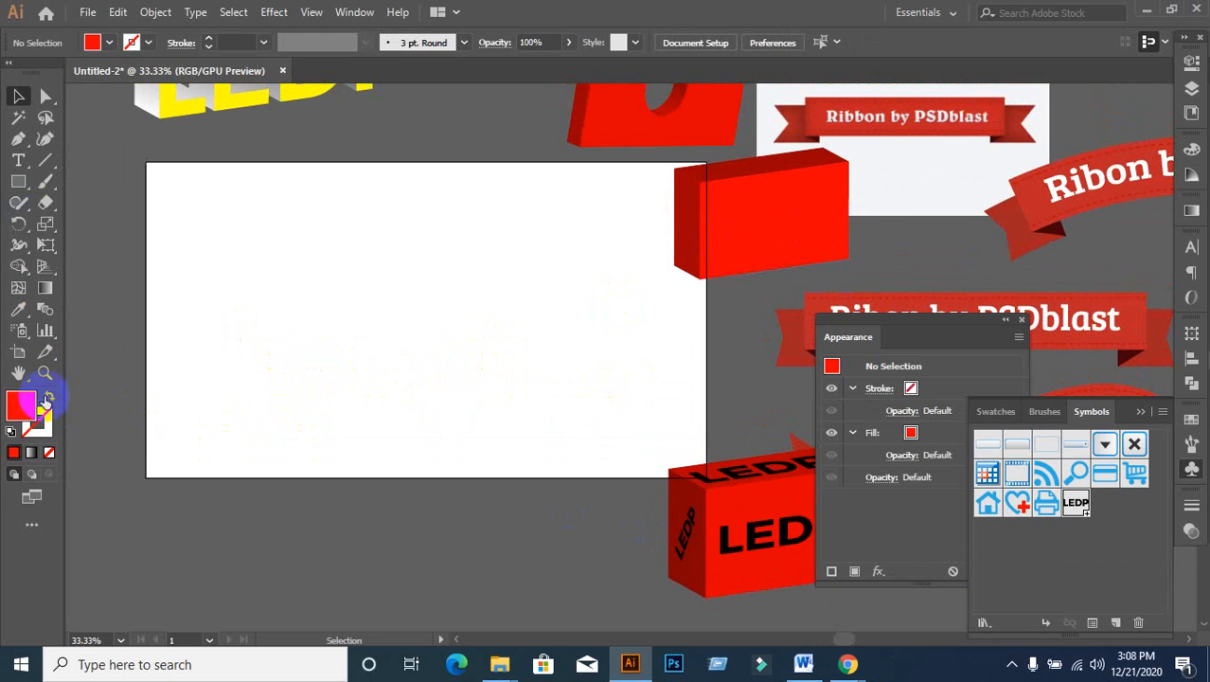
pyautogui.click(46, 398)
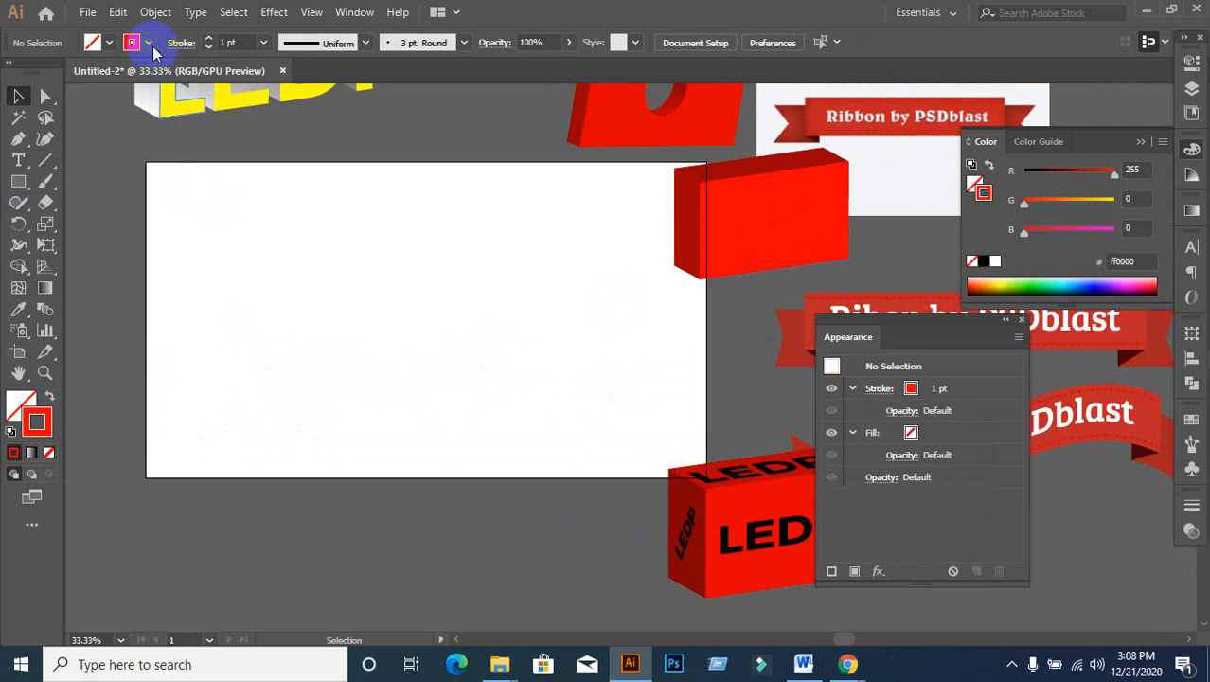
pyautogui.click(137, 42)
pyautogui.click(48, 72)
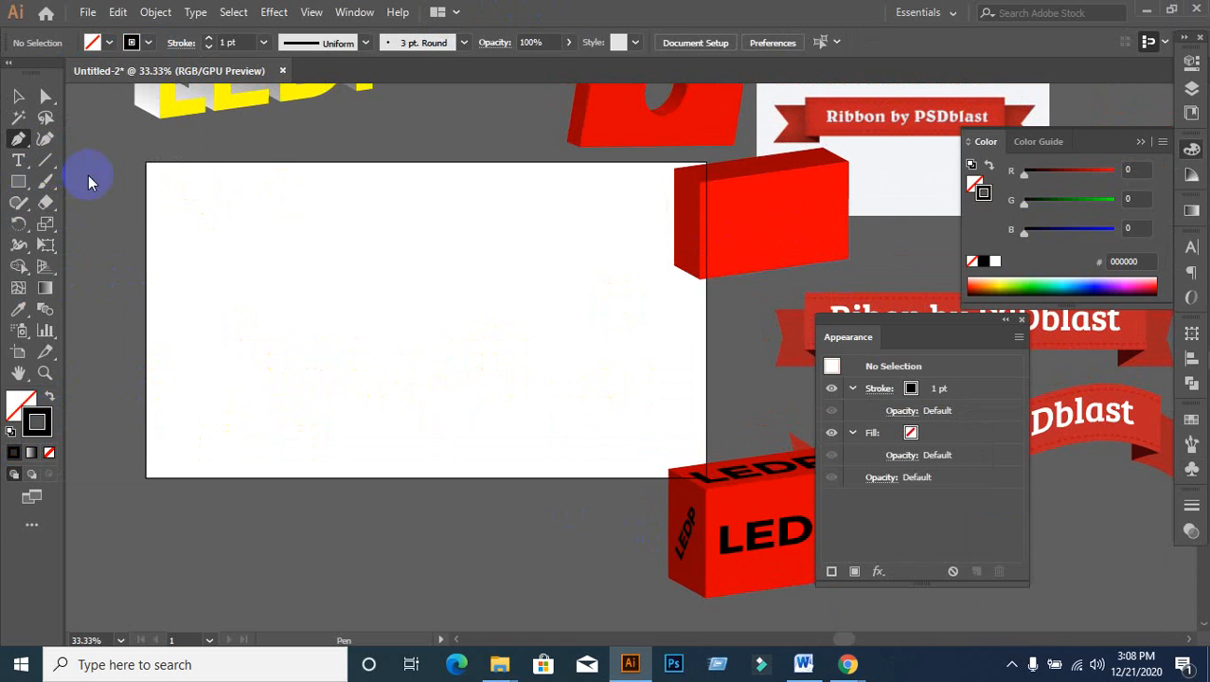
# Step: Draw a straight horizontal line about 1007 px long across the artboard's middle with the Pen tool and set its stroke weight to 100 pt
pyautogui.click(197, 310)
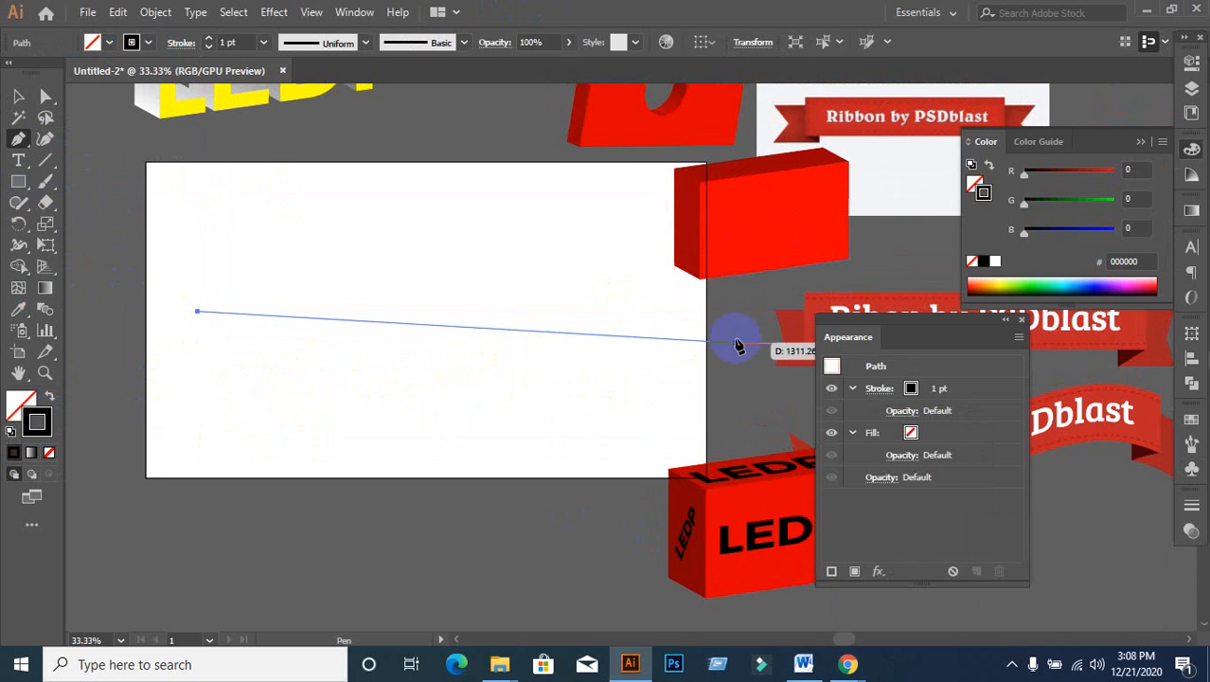
pyautogui.click(607, 325)
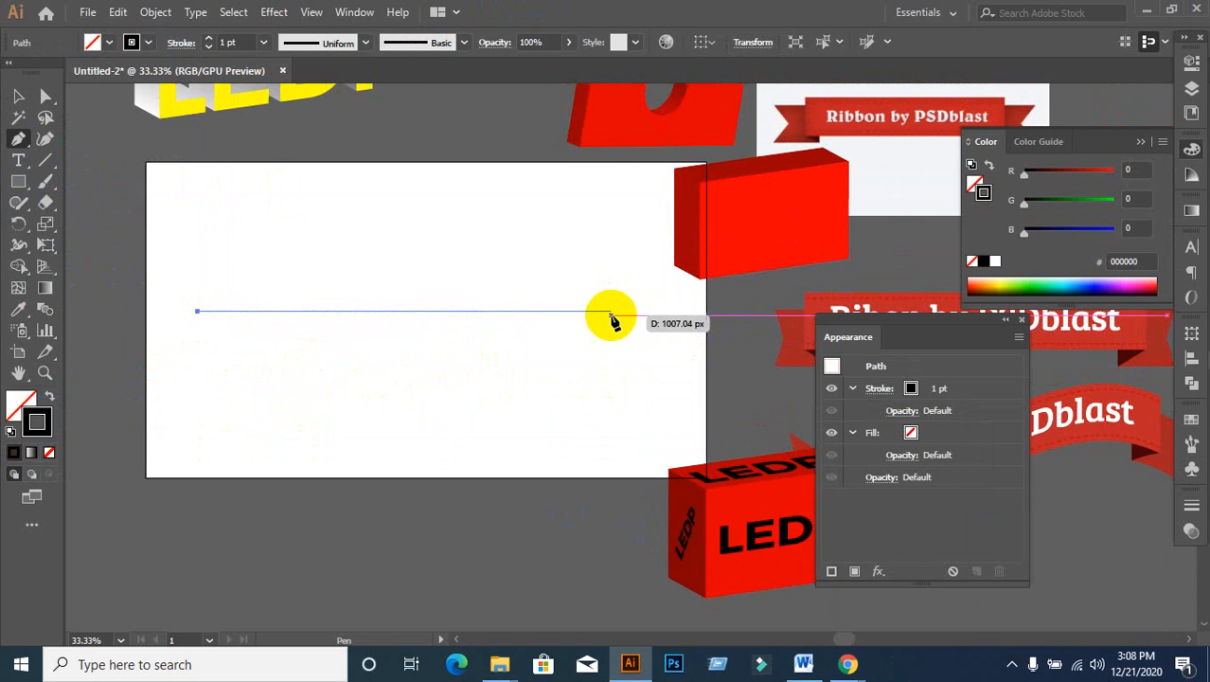
pyautogui.click(611, 312)
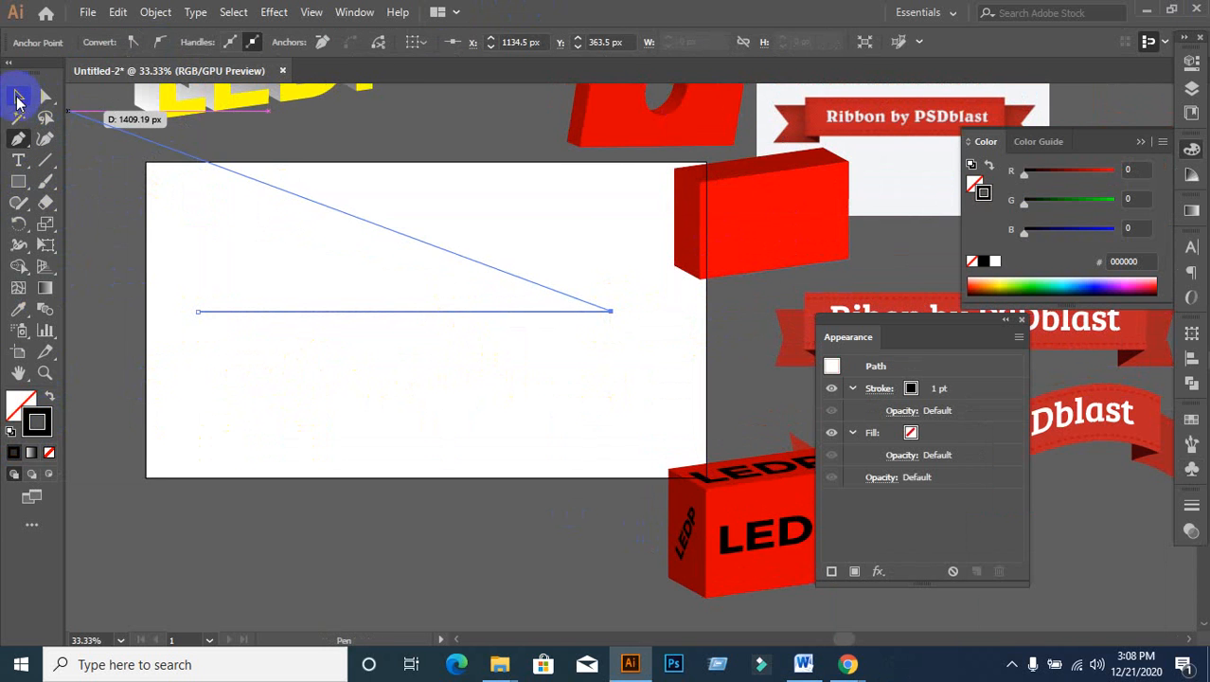
pyautogui.click(18, 96)
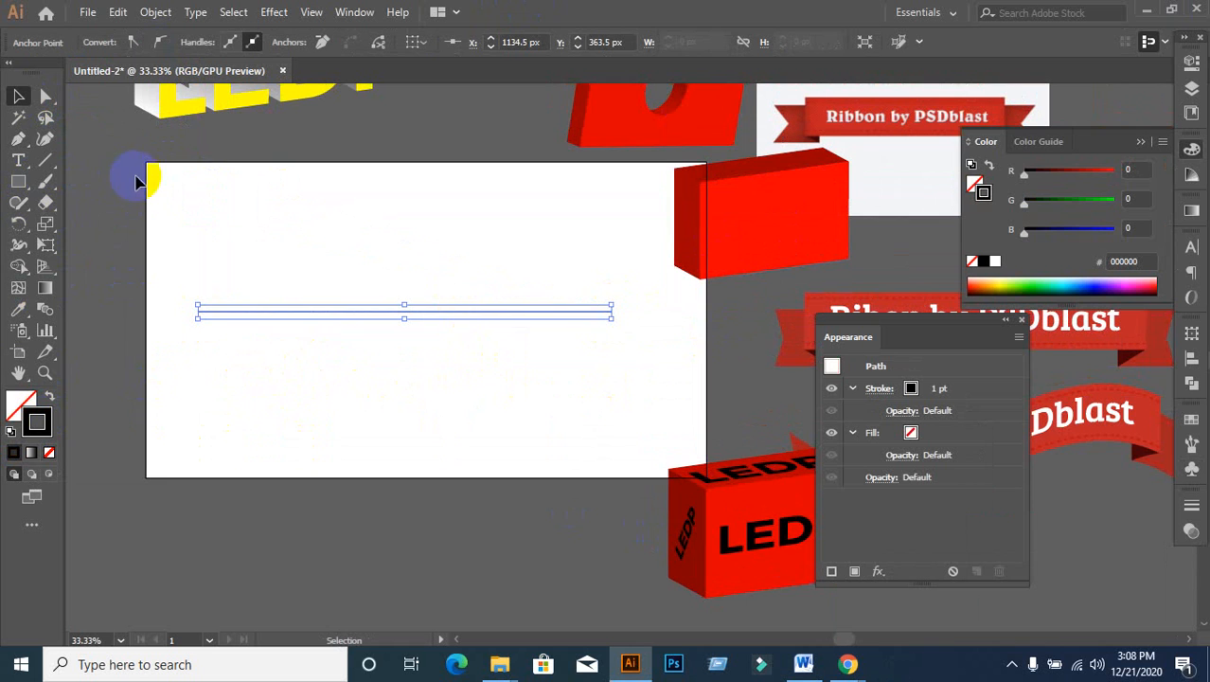
pyautogui.click(1190, 509)
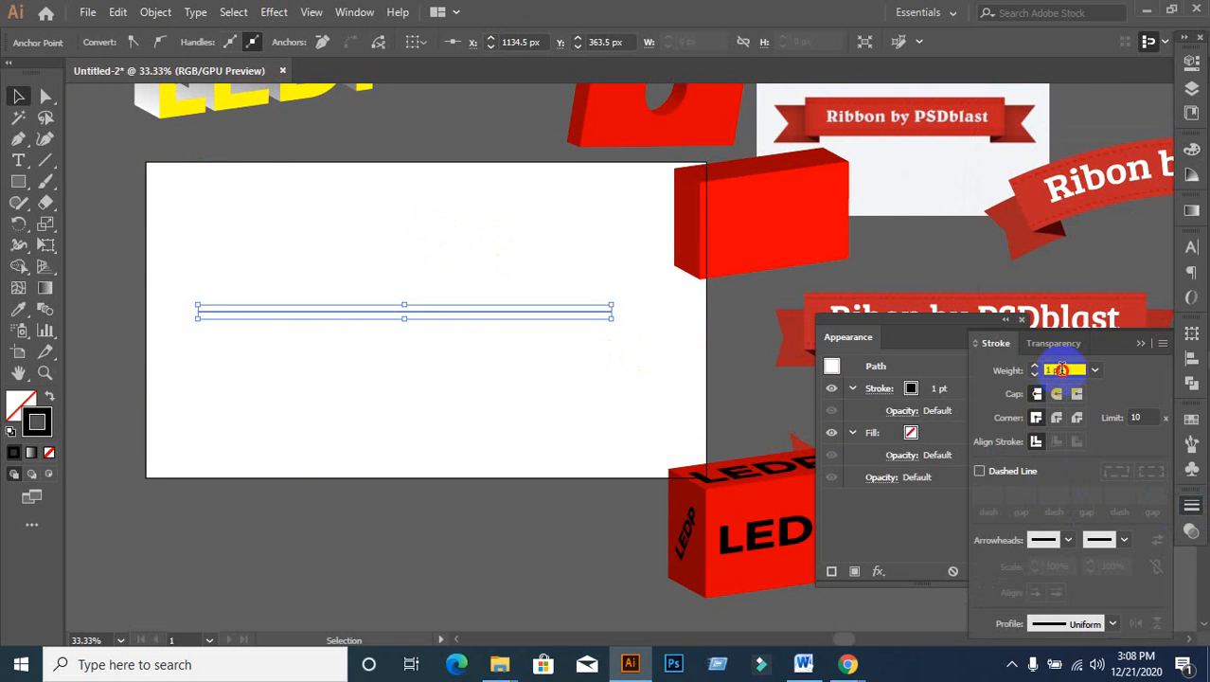
pyautogui.click(1062, 370)
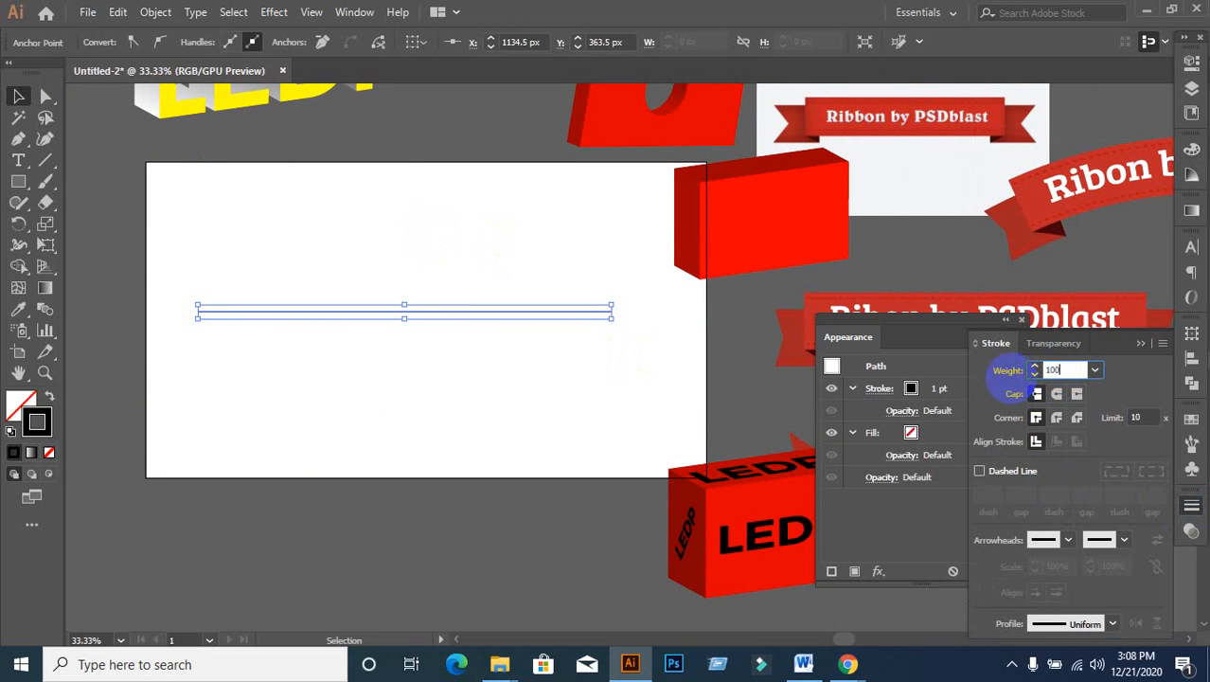
pyautogui.press('Return')
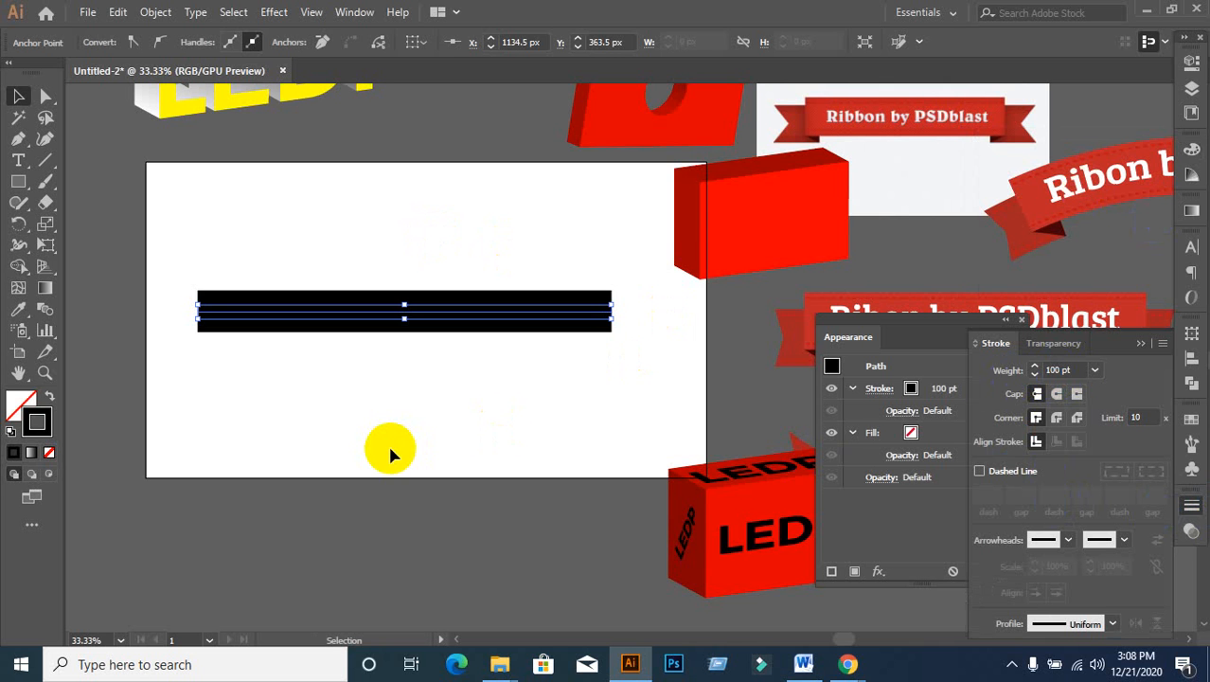
# Step: Paste a copy of the thick black line in place in front and colour its stroke white (ffffff)
pyautogui.hotkey('ctrl', 'c')
pyautogui.hotkey('ctrl', 'f')
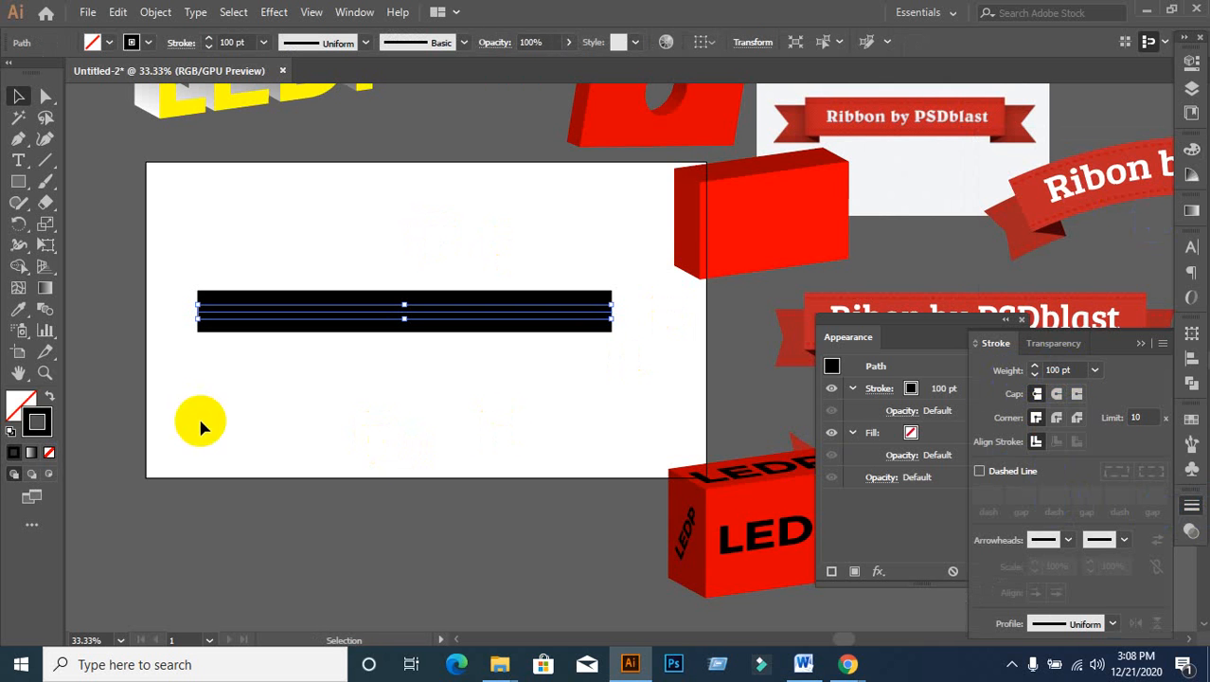
pyautogui.doubleClick(47, 438)
pyautogui.moveTo(432, 424)
pyautogui.mouseDown()
pyautogui.moveTo(513, 395)
pyautogui.moveTo(373, 219)
pyautogui.mouseUp()
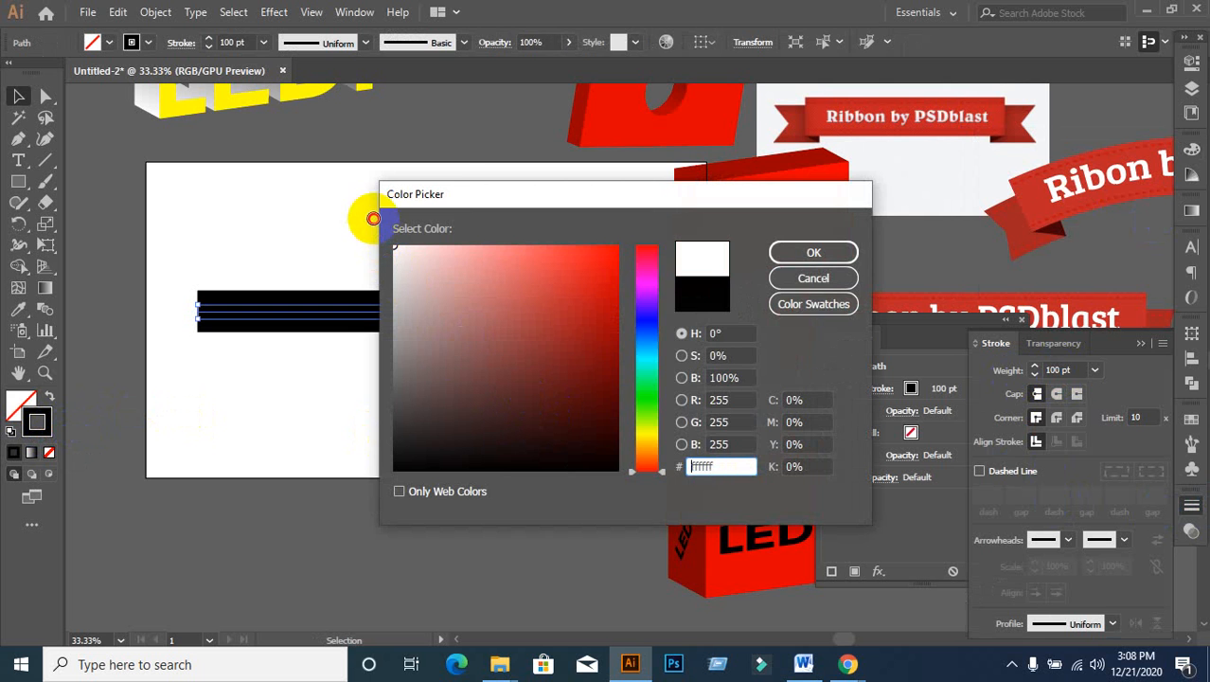
pyautogui.click(842, 252)
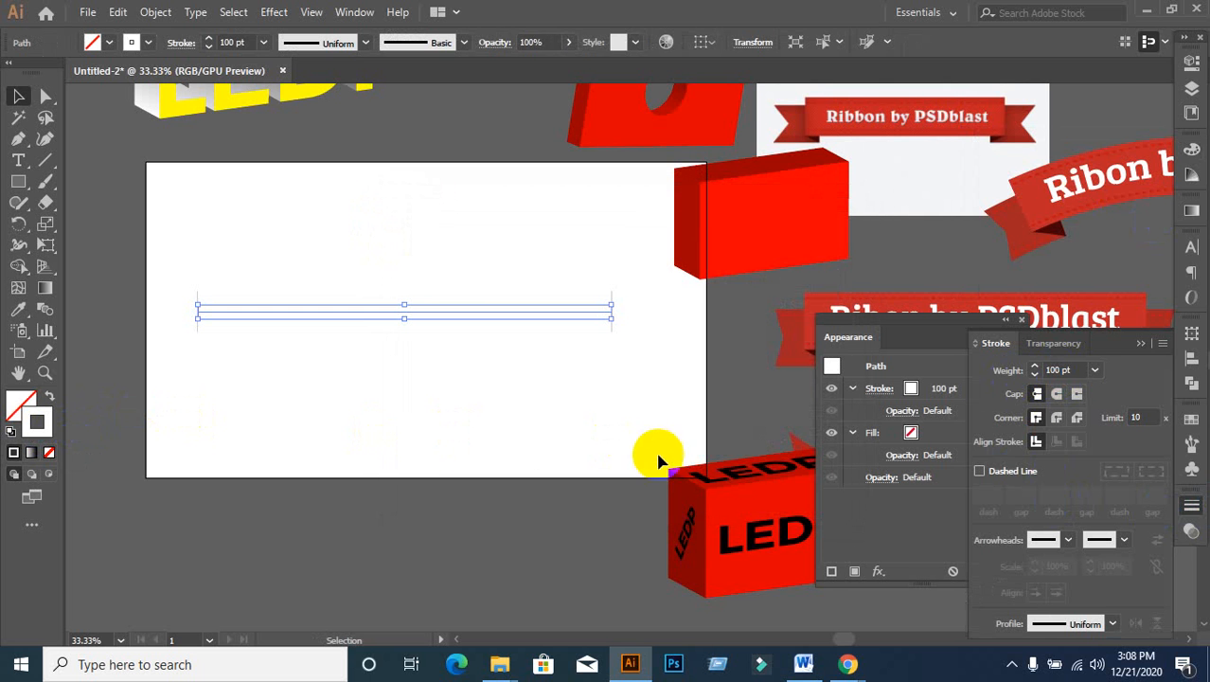
# Step: Set the white line's stroke weight to 90 pt and make it dashed with 6 pt dashes and 6 pt gaps
pyautogui.click(1053, 370)
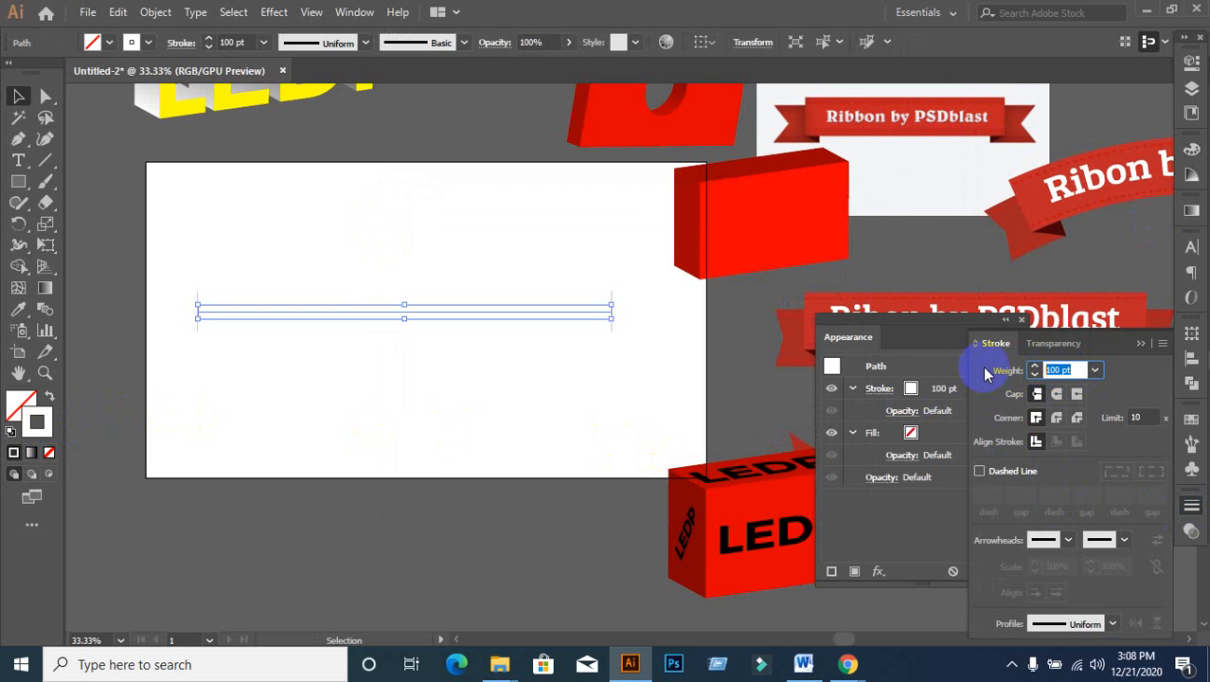
pyautogui.write('90')
pyautogui.press('Return')
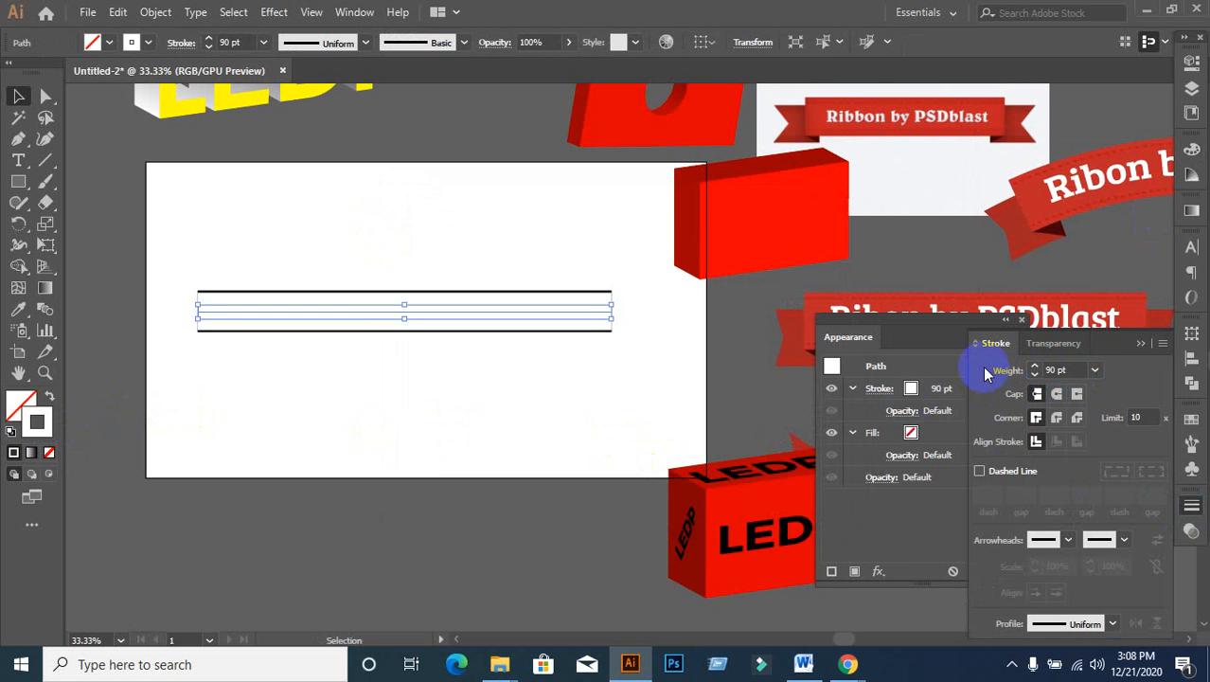
pyautogui.click(980, 472)
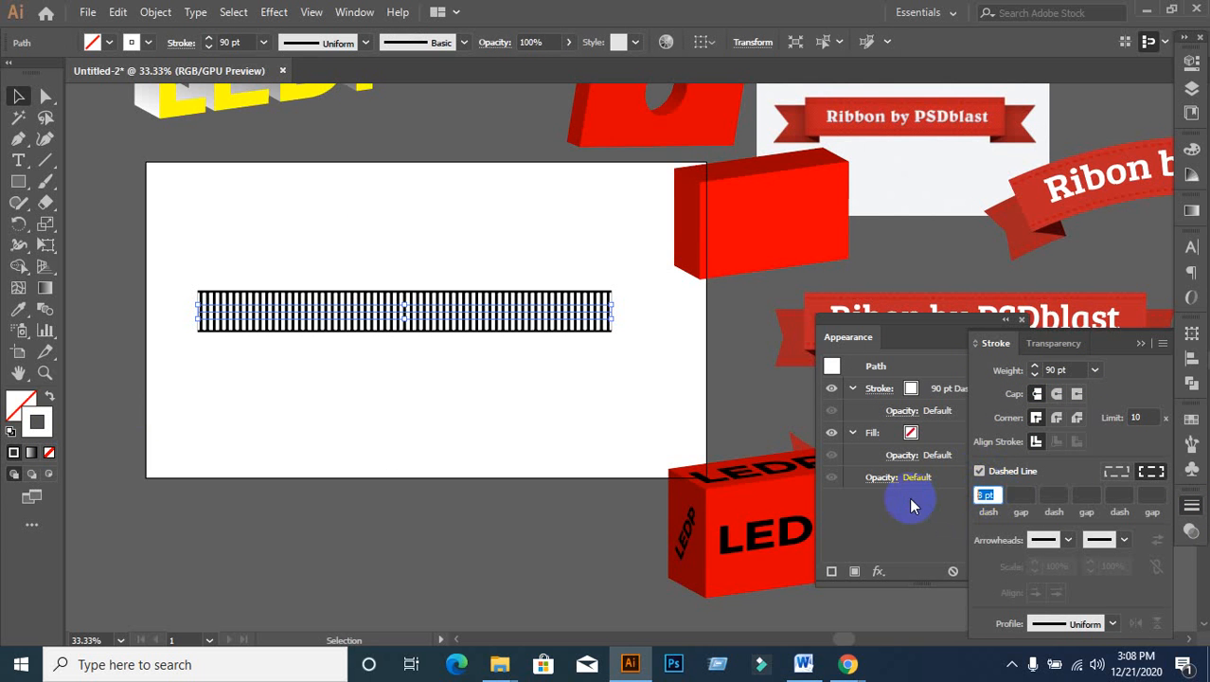
pyautogui.write('6')
pyautogui.press('Tab')
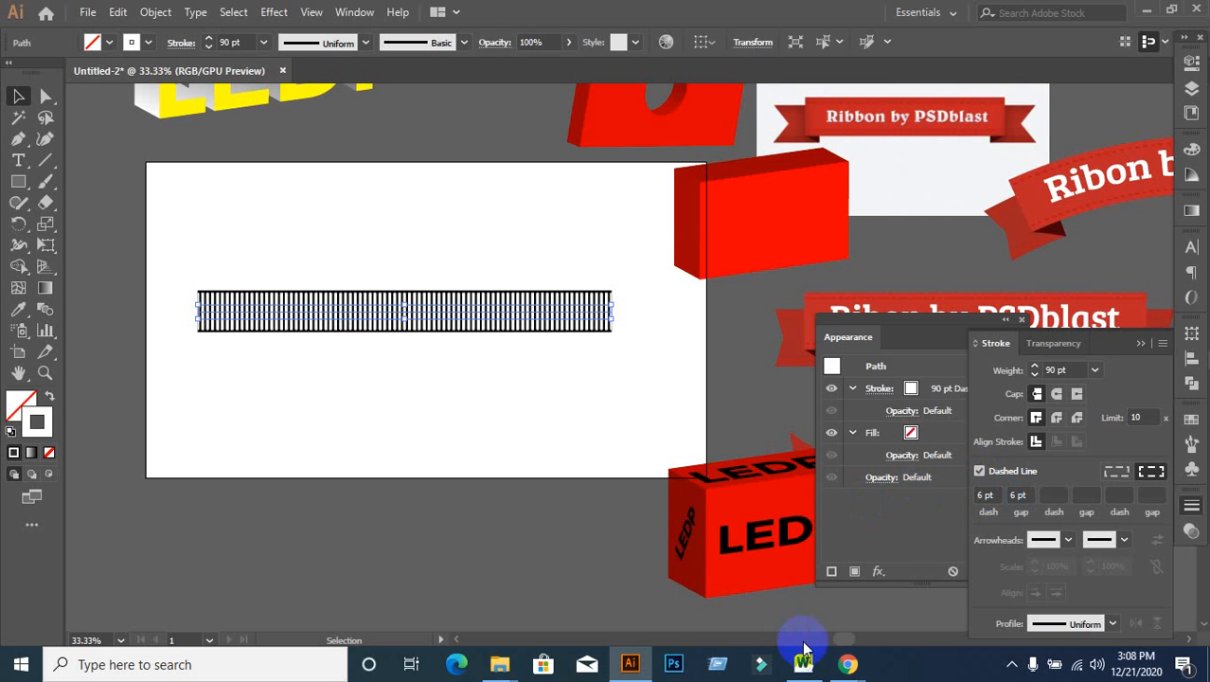
# Step: Duplicate the dashed white line in place in front and colour the copy's stroke black (000000)
pyautogui.doubleClick(43, 432)
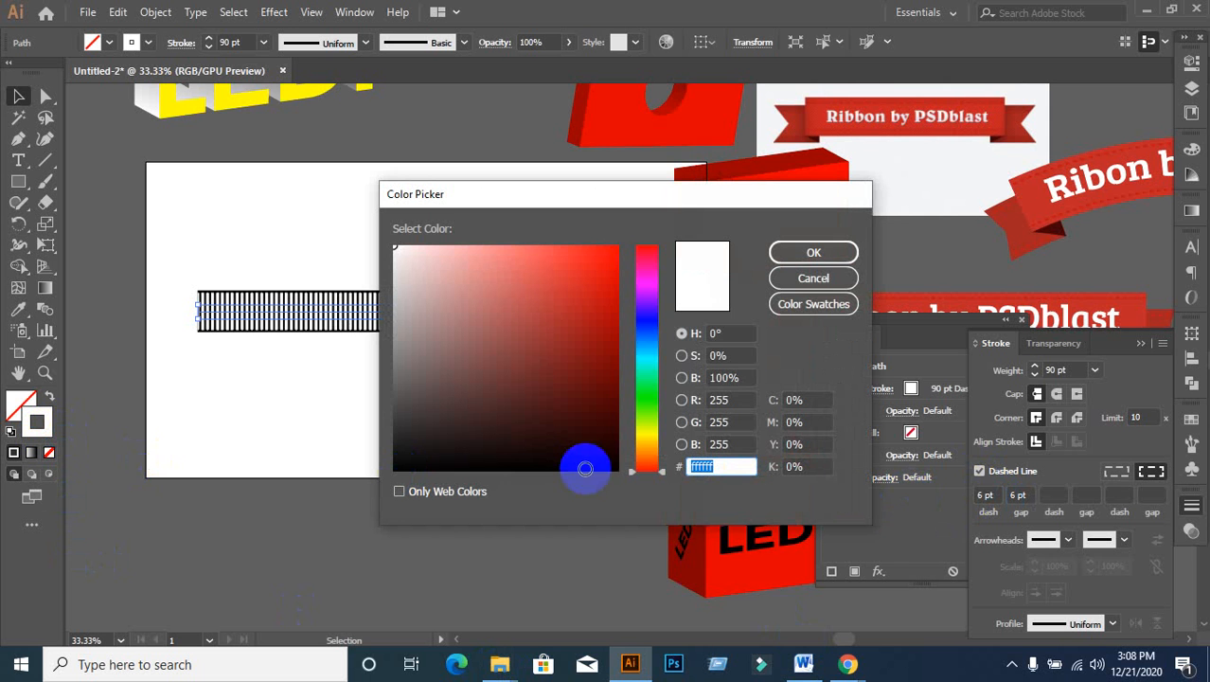
pyautogui.click(802, 284)
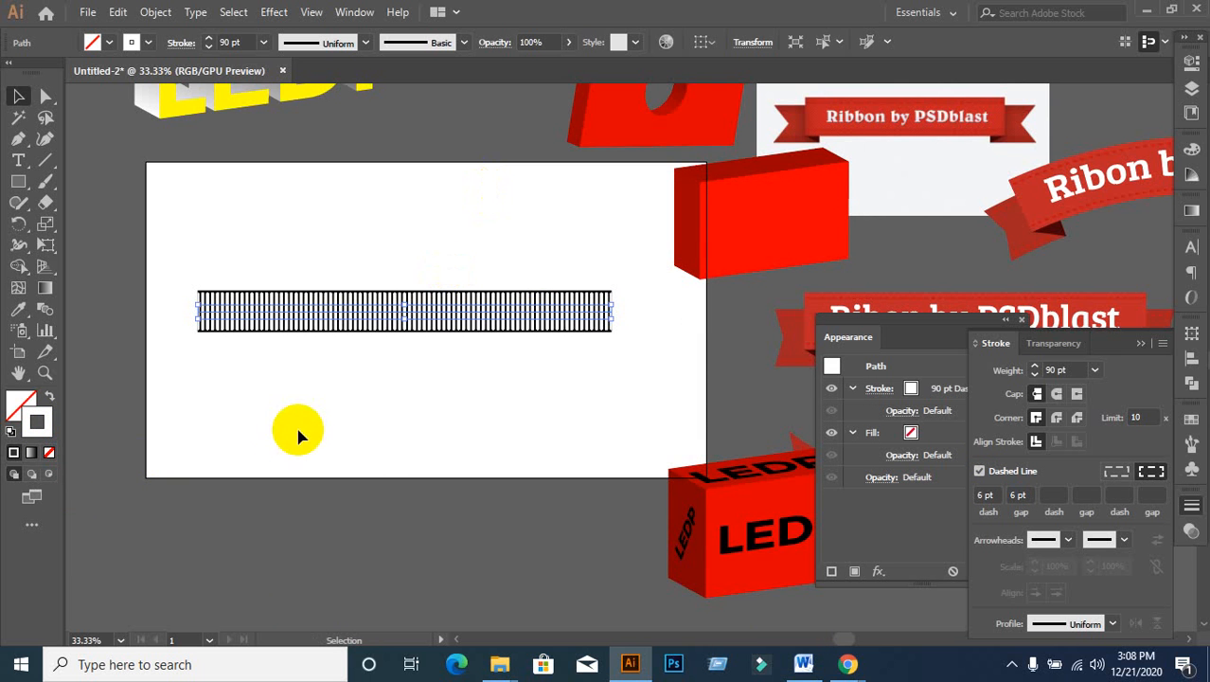
pyautogui.doubleClick(49, 431)
pyautogui.click(383, 472)
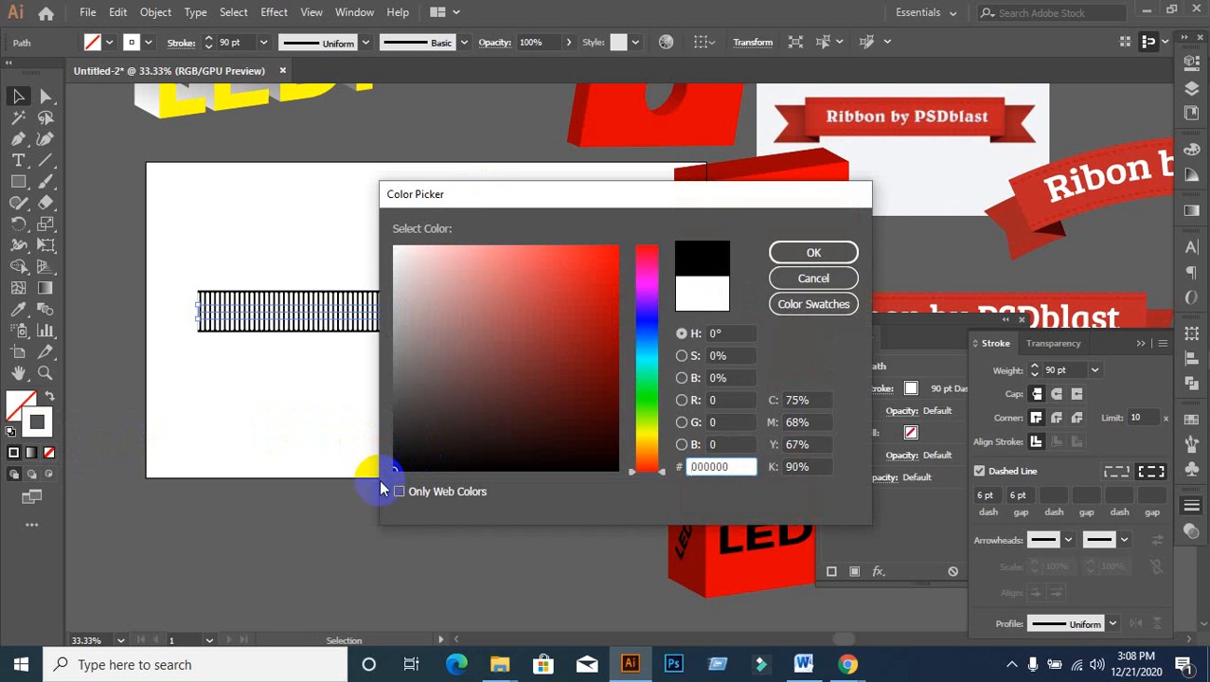
pyautogui.click(794, 252)
# Step: Turn off dashes on the black front copy and set its stroke weight to 80 pt
pyautogui.click(1021, 494)
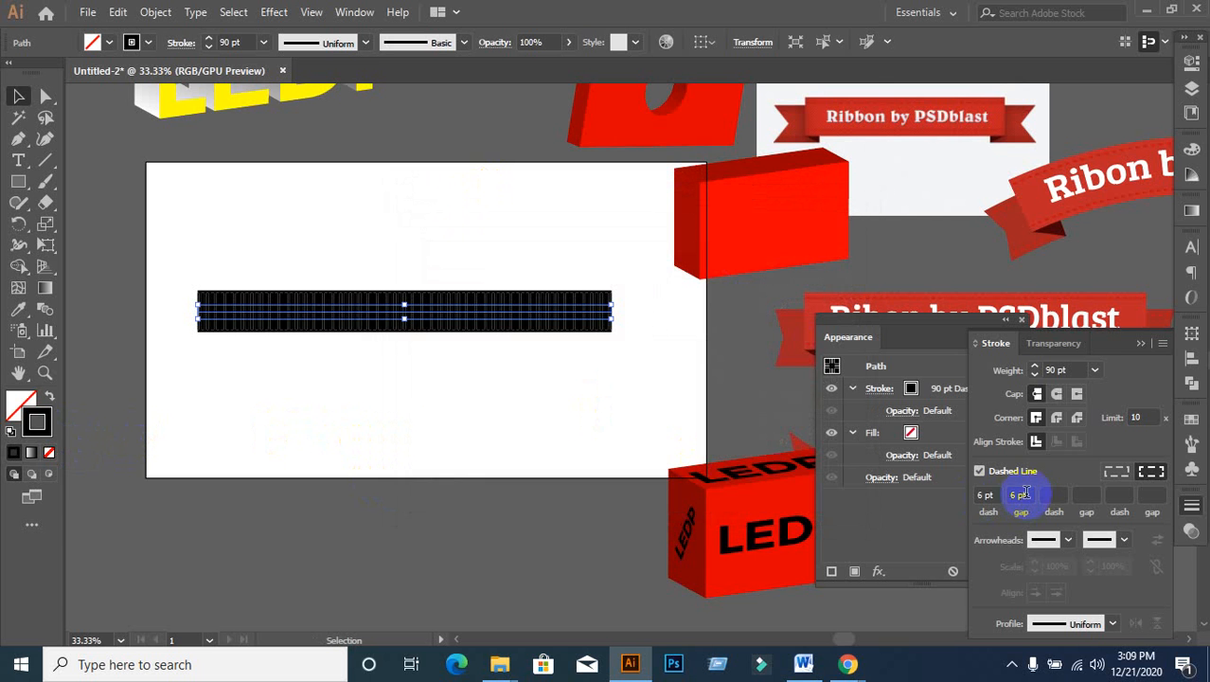
pyautogui.click(979, 470)
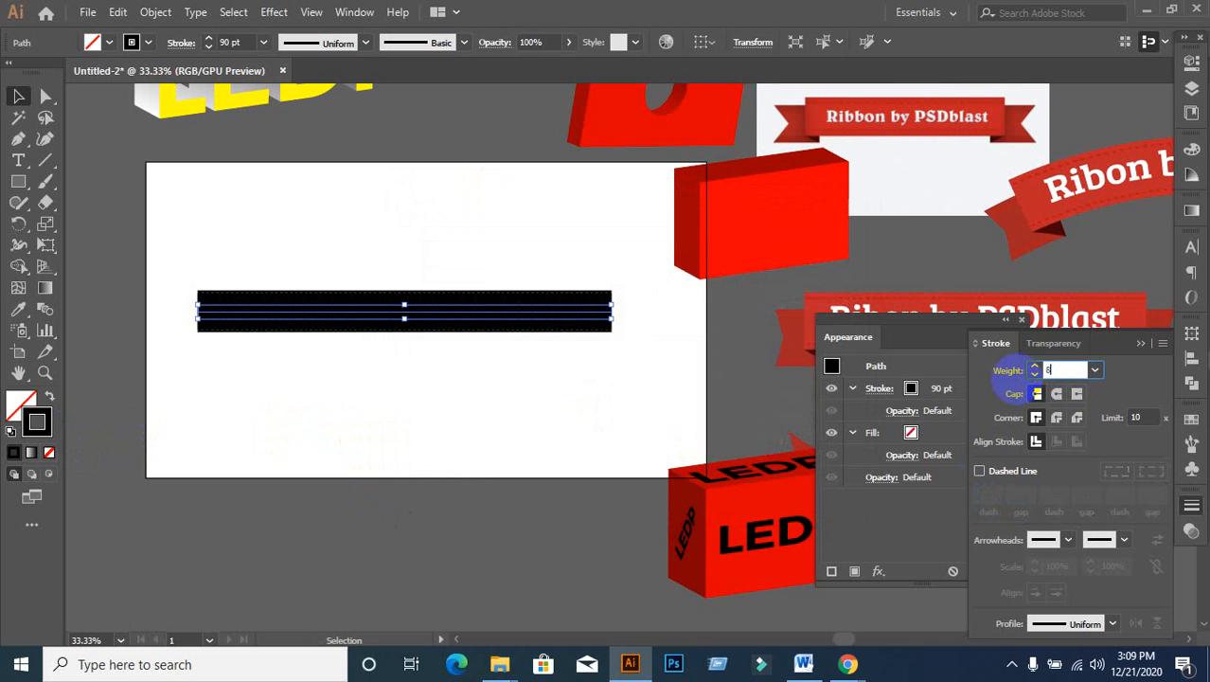
pyautogui.write('80')
pyautogui.press('Return')
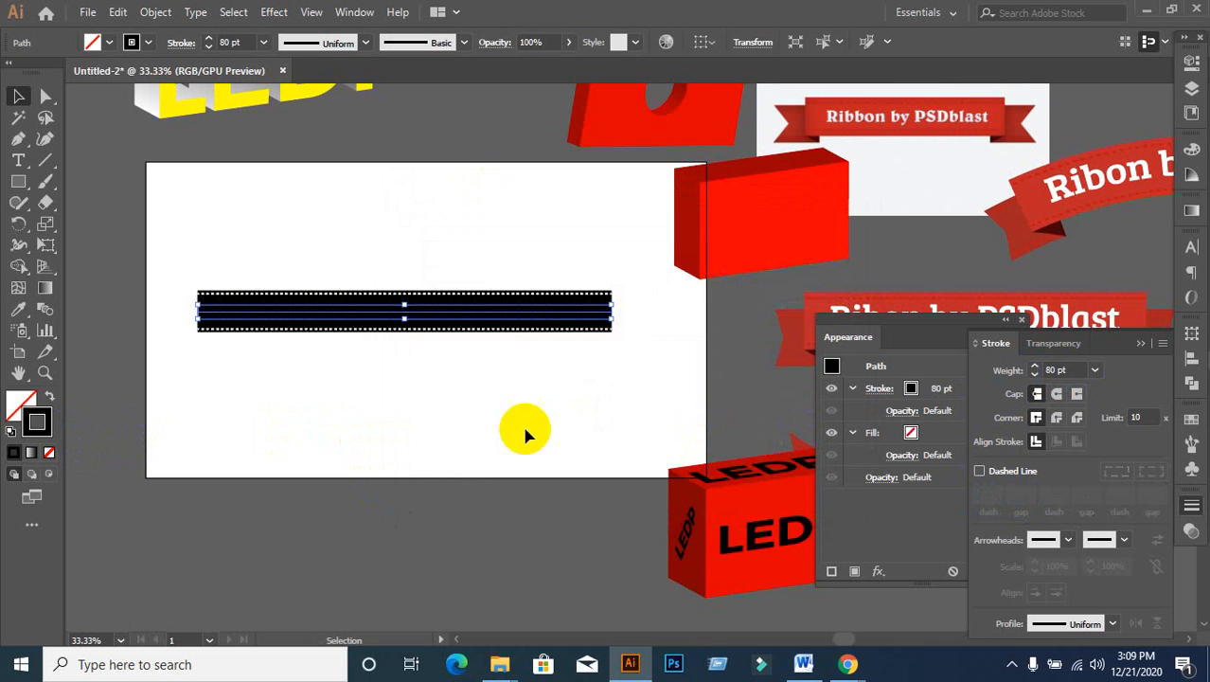
# Step: Duplicate the 80 pt black line in place in front and colour the copy's stroke white (ffffff)
pyautogui.hotkey('ctrl', 'c')
pyautogui.hotkey('ctrl', 'f')
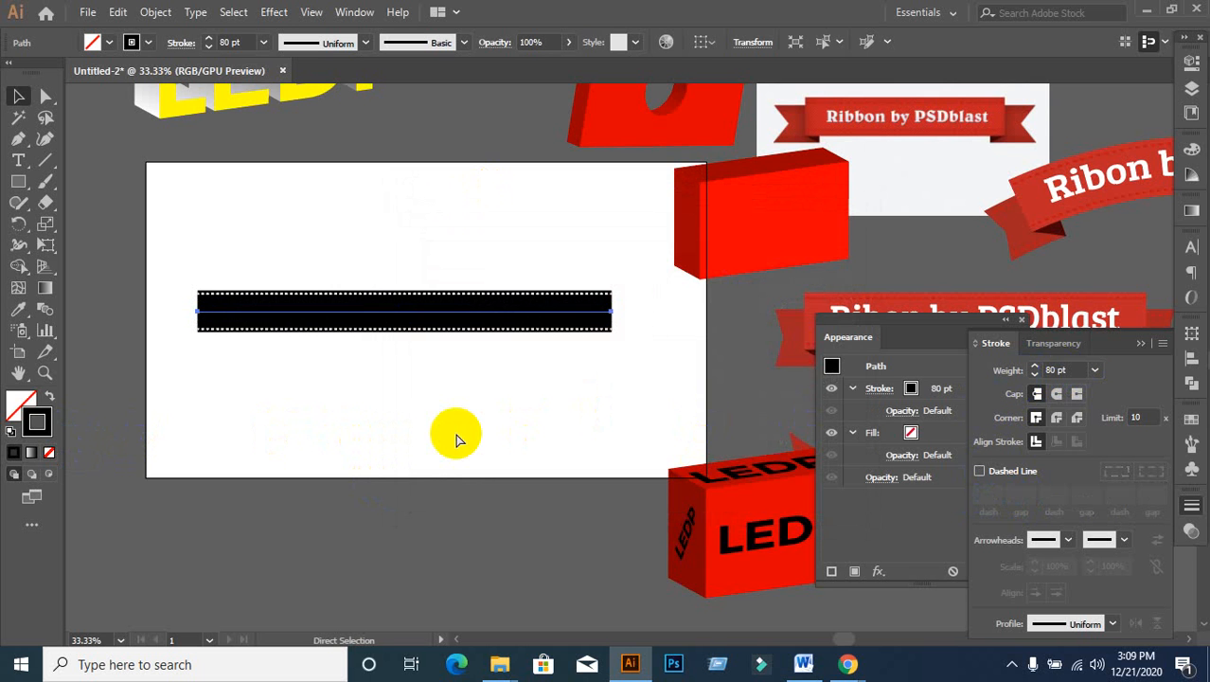
pyautogui.doubleClick(40, 429)
pyautogui.moveTo(447, 392); pyautogui.dragTo(380, 228)
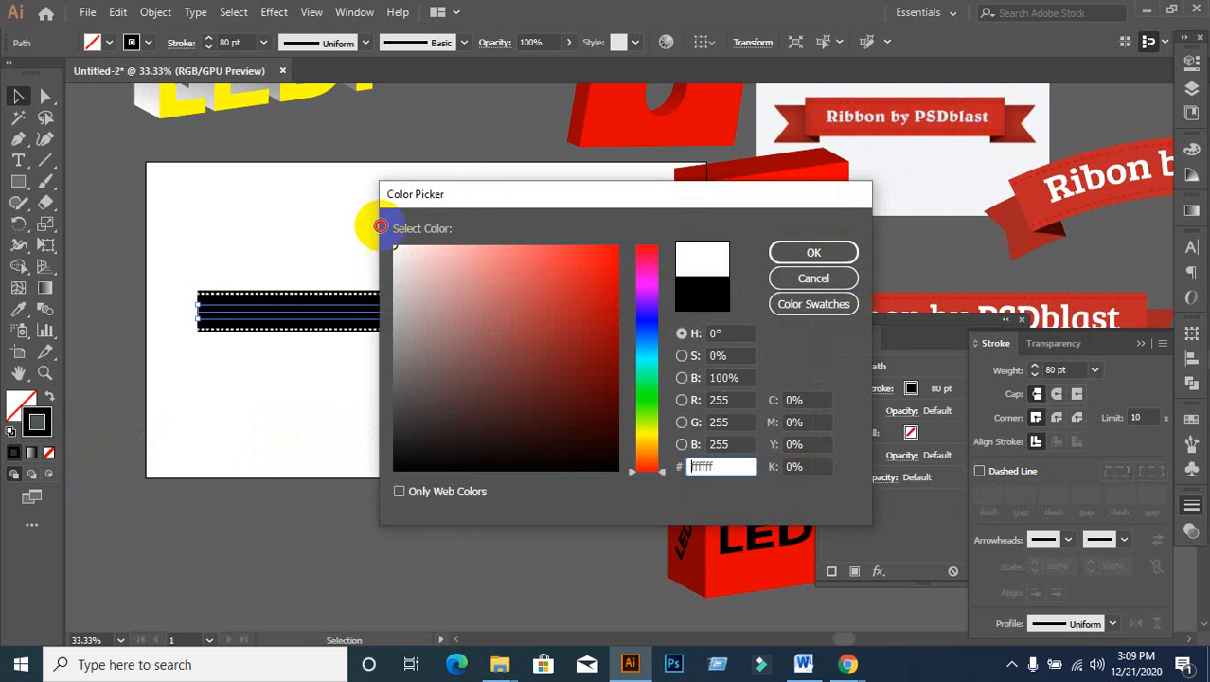
pyautogui.click(795, 254)
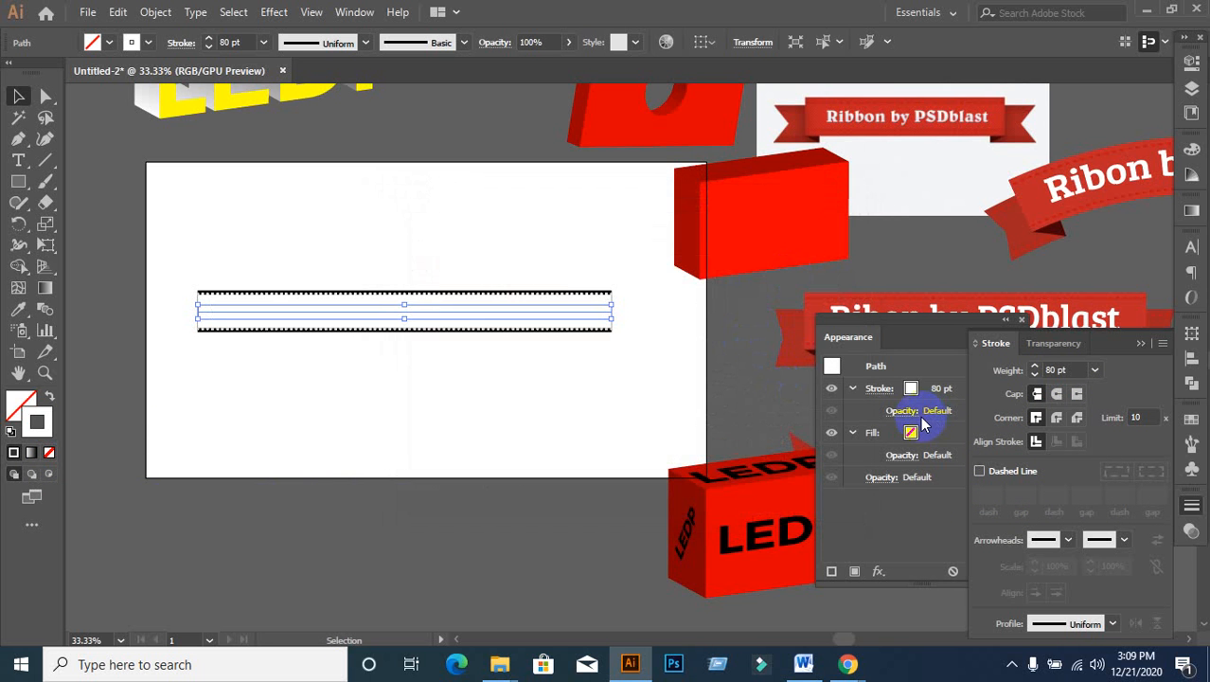
# Step: Set the white front copy's stroke weight to 70 pt and make it dashed with 70 pt dashes and 6 pt gaps
pyautogui.click(1071, 369)
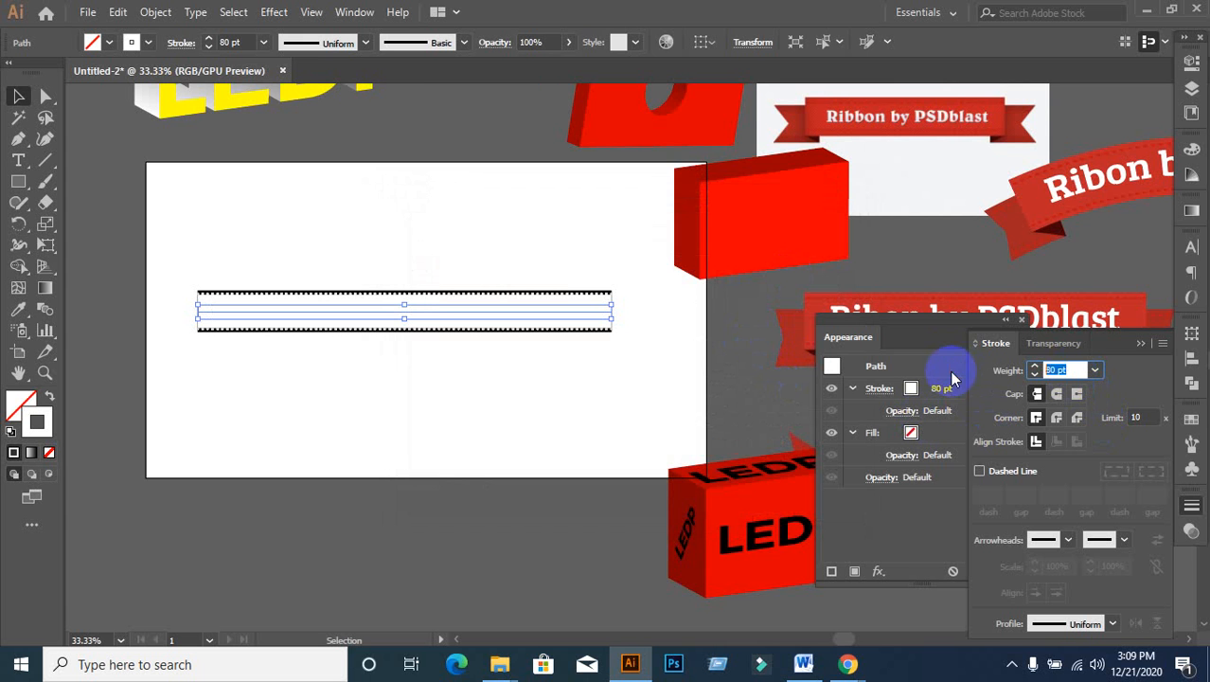
pyautogui.write('70')
pyautogui.press('Return')
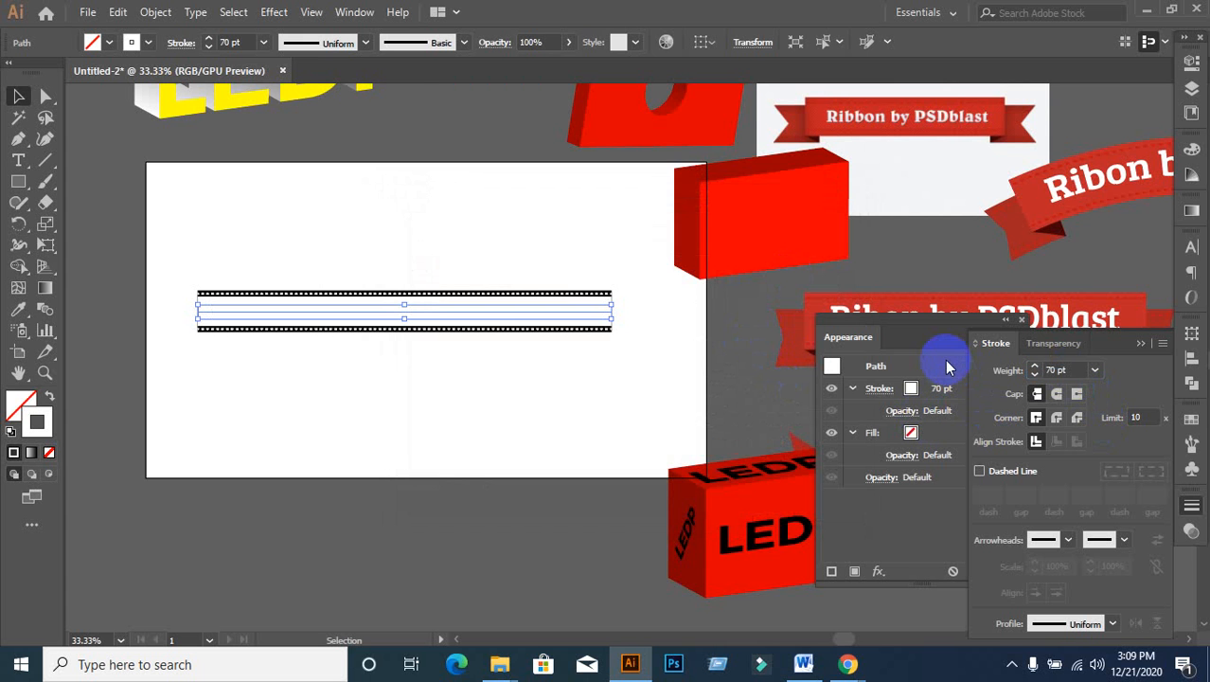
pyautogui.click(979, 471)
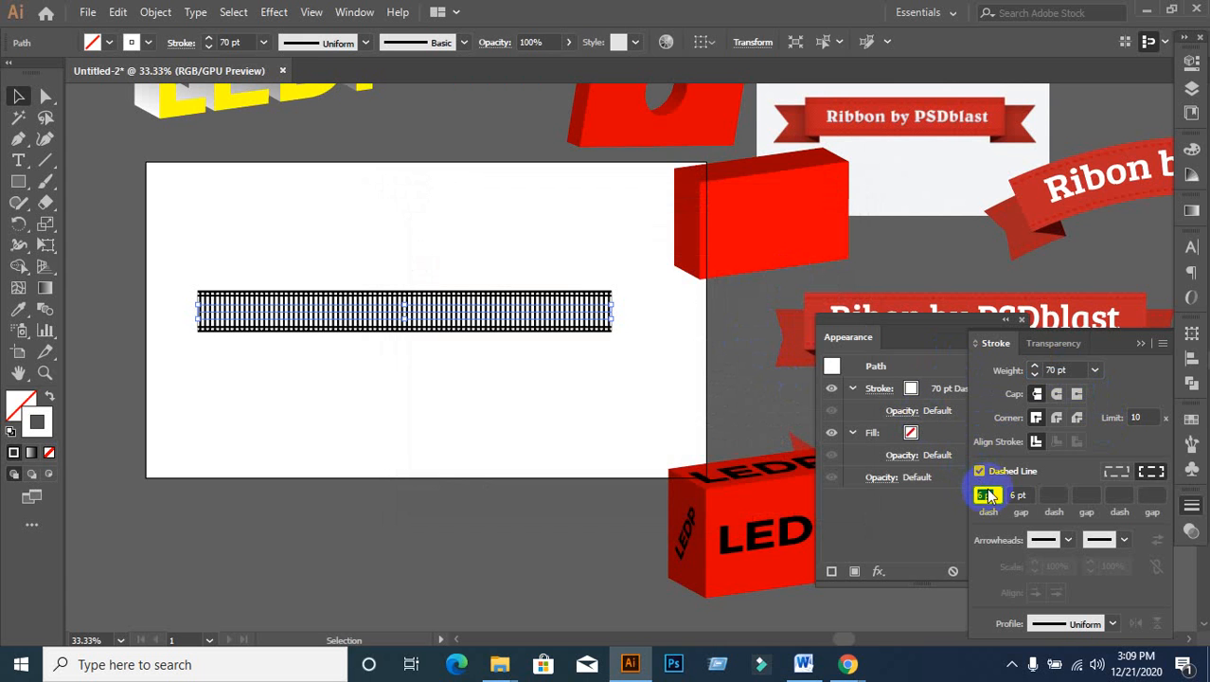
pyautogui.click(983, 494)
pyautogui.write('70')
pyautogui.press('Return')
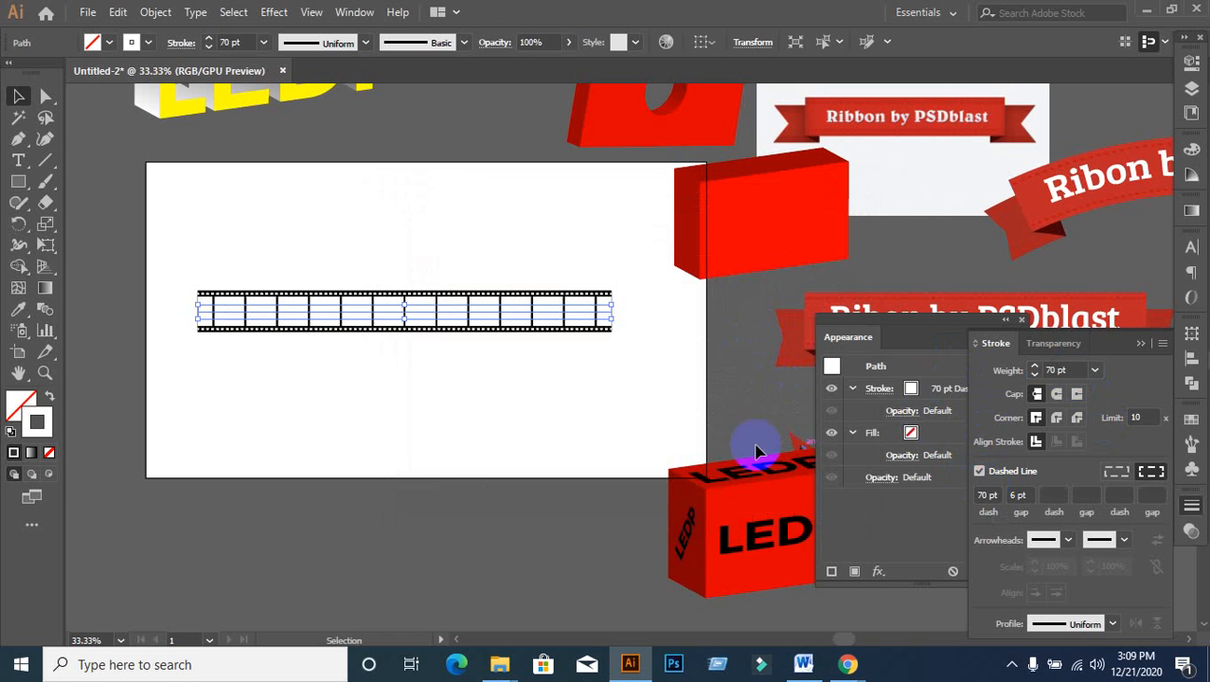
# Step: Save all the stacked film-strip lines together as a new dynamic Movie Clip symbol with the default options
pyautogui.click(534, 424)
pyautogui.moveTo(184, 256); pyautogui.dragTo(465, 446)
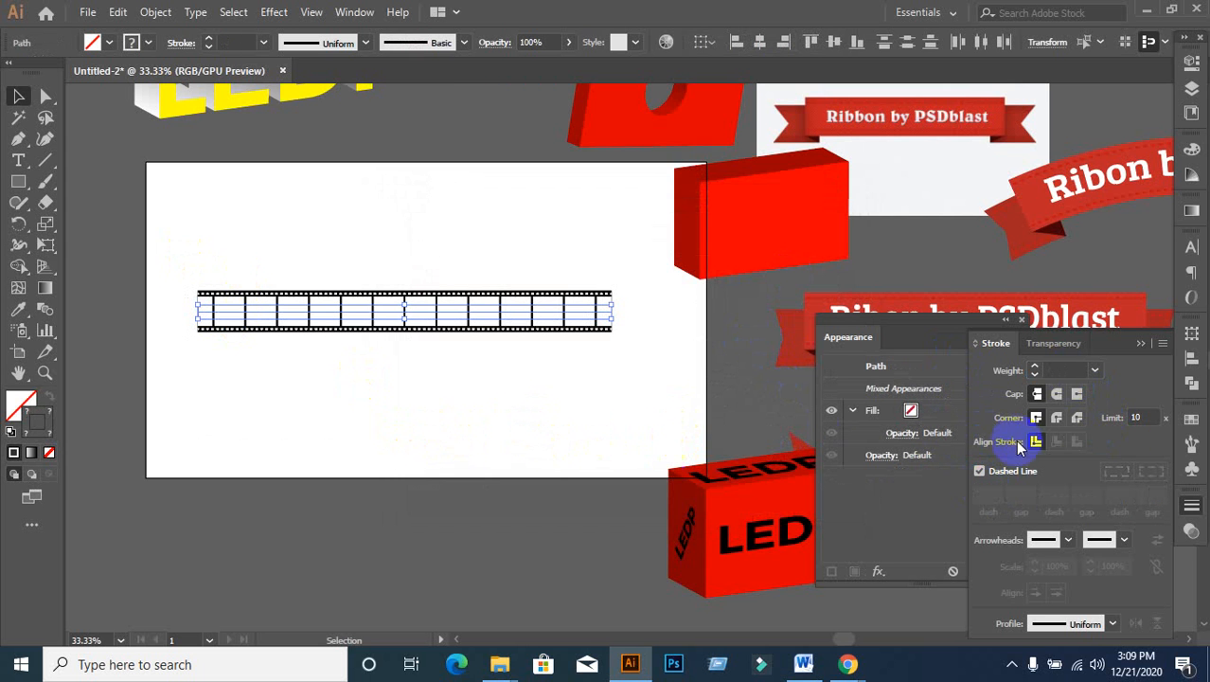
pyautogui.click(1192, 445)
pyautogui.click(1090, 413)
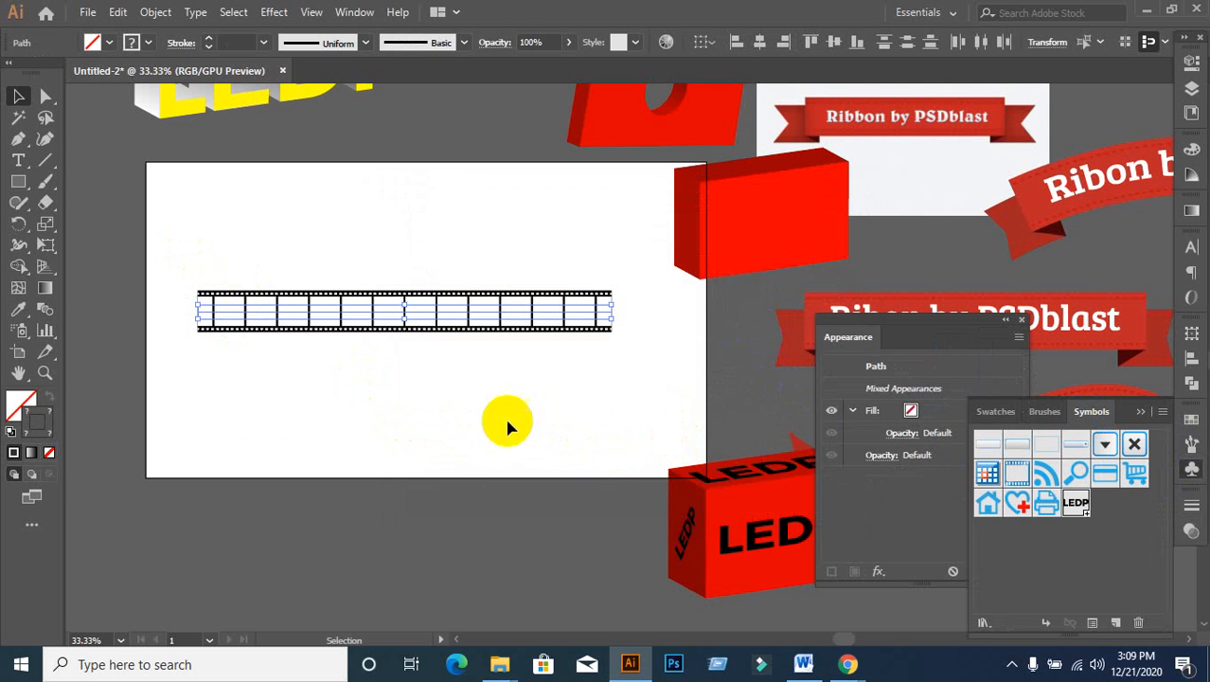
pyautogui.moveTo(416, 317); pyautogui.dragTo(1063, 547)
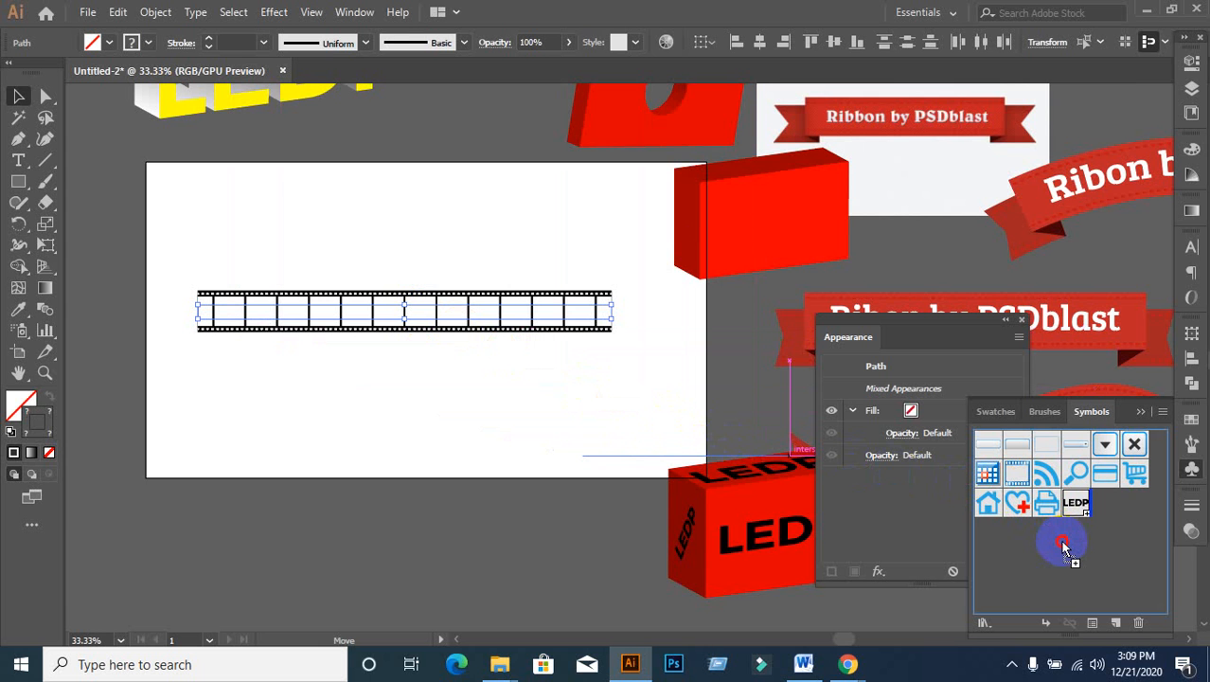
pyautogui.moveTo(1064, 547); pyautogui.dragTo(1063, 547)
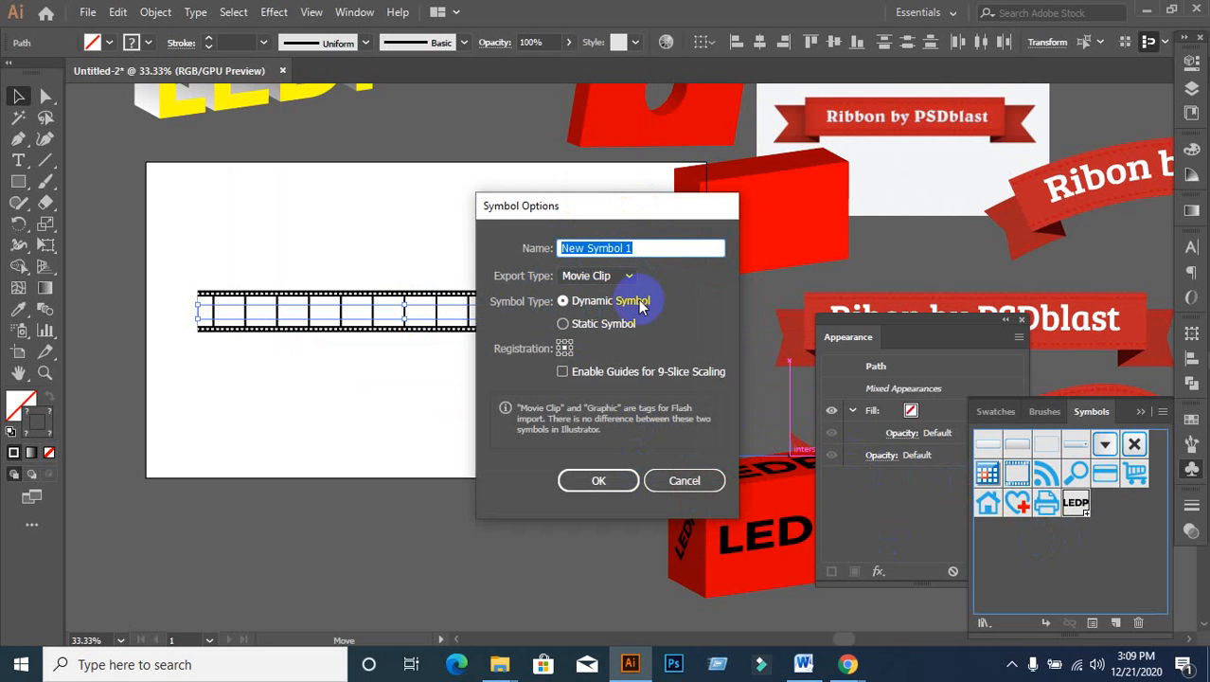
pyautogui.click(616, 482)
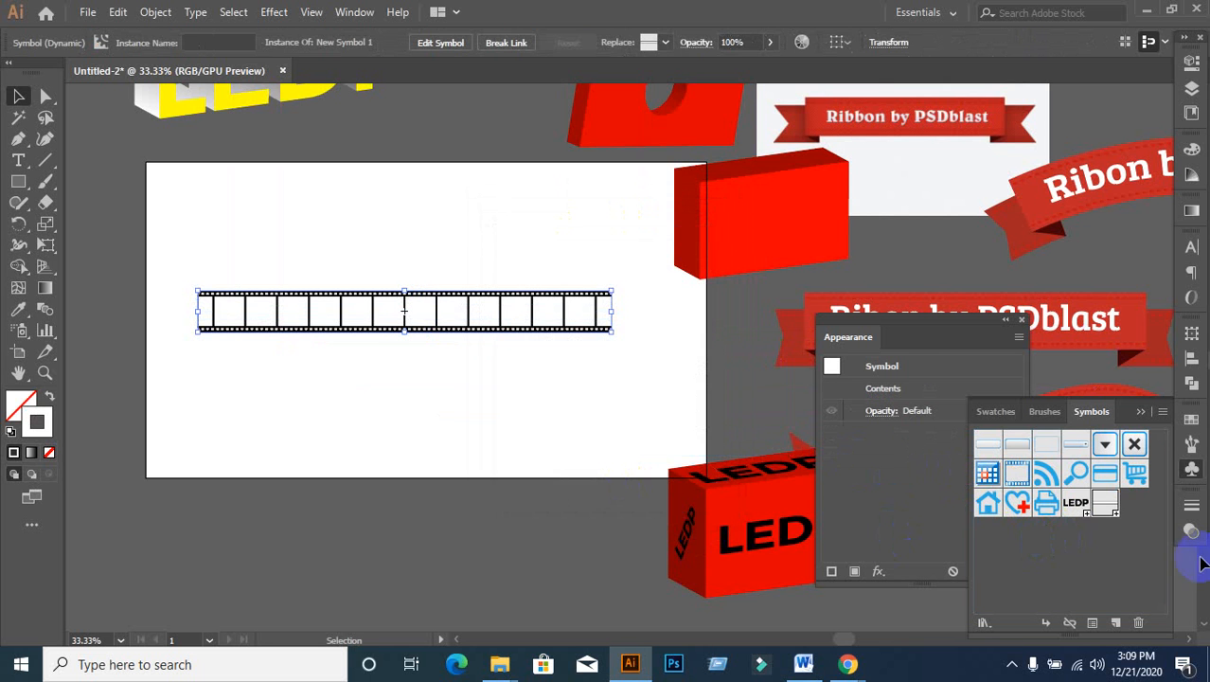
pyautogui.click(286, 254)
pyautogui.click(351, 313)
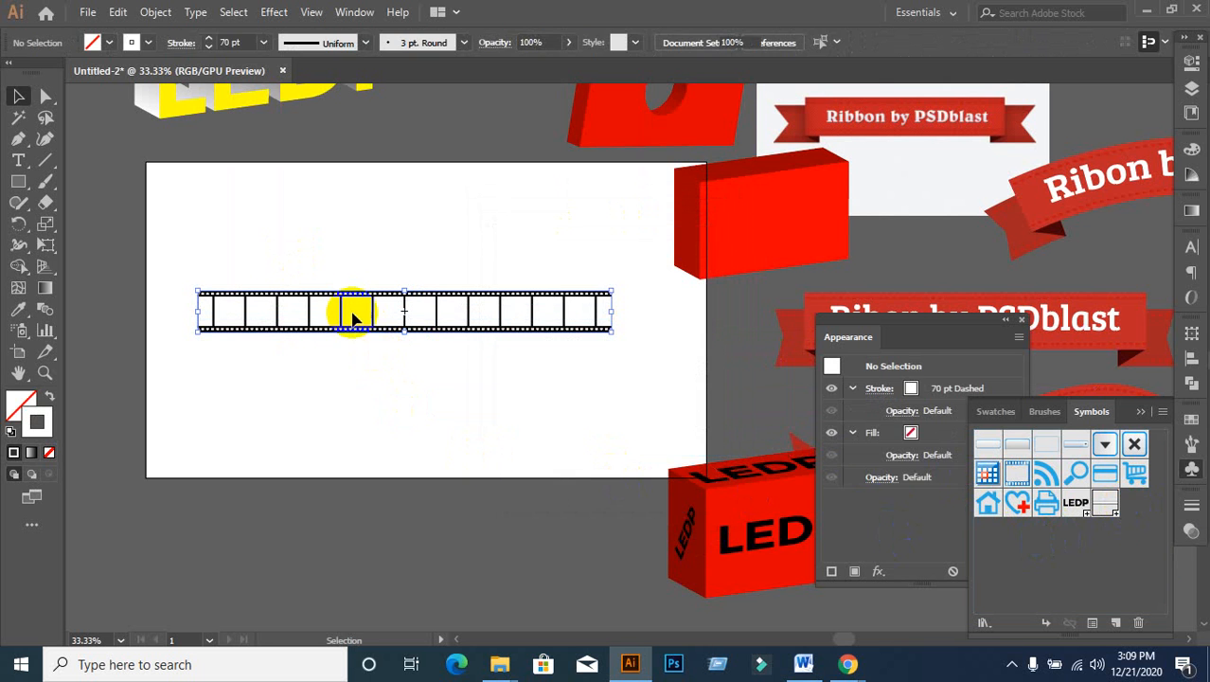
pyautogui.click(400, 181)
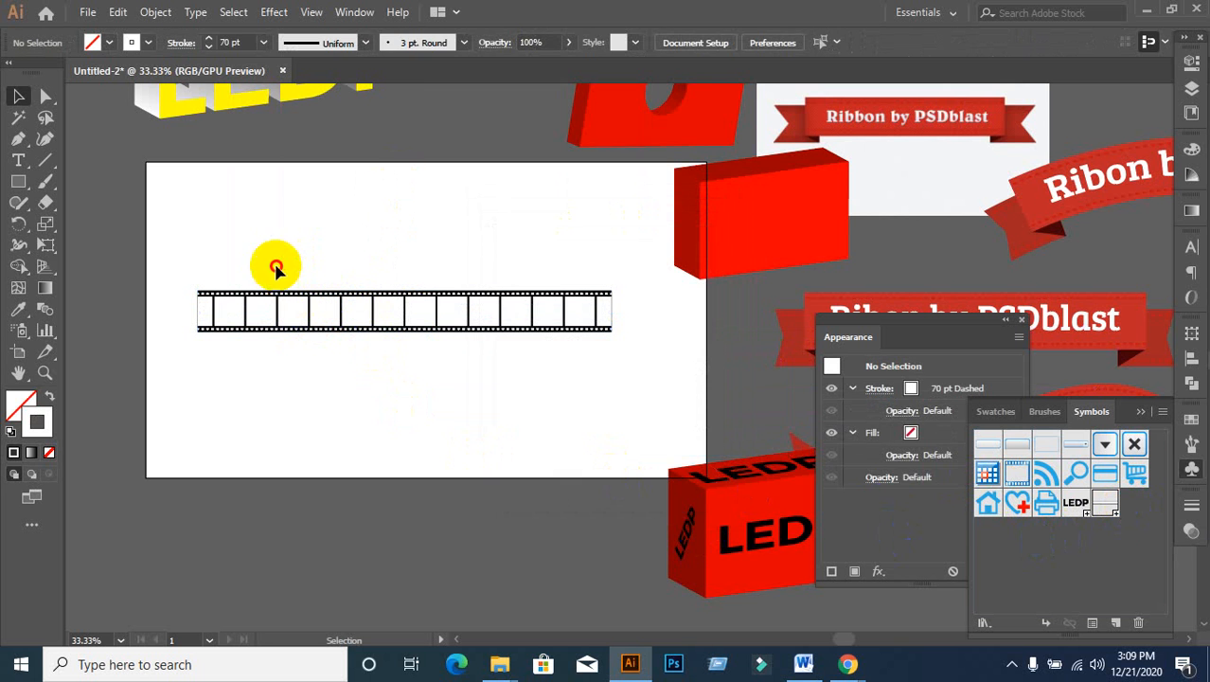
pyautogui.click(379, 295)
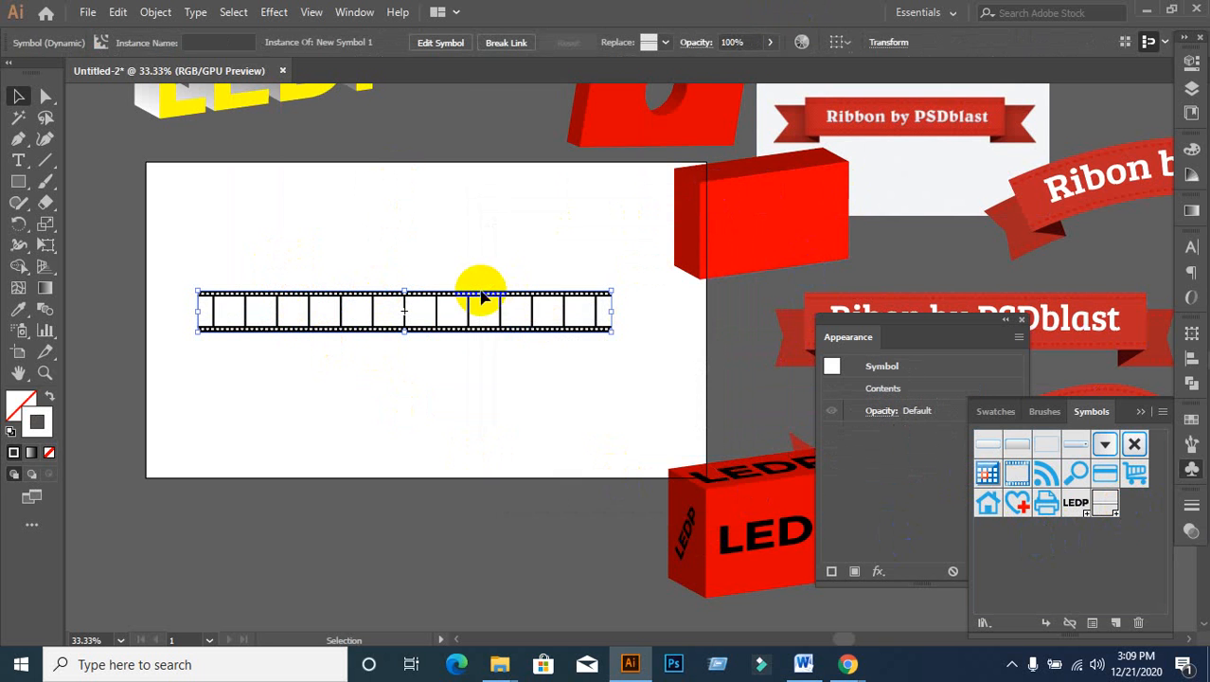
pyautogui.click(356, 395)
pyautogui.moveTo(174, 272); pyautogui.dragTo(754, 425)
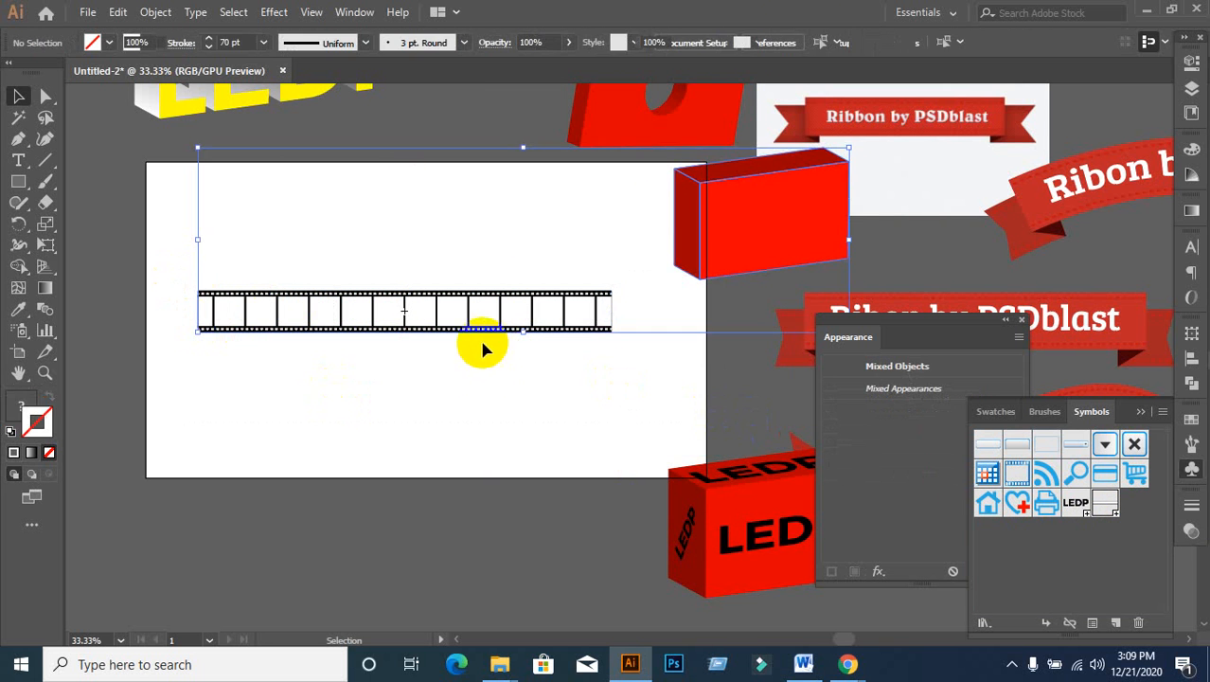
pyautogui.click(485, 367)
pyautogui.click(453, 378)
pyautogui.click(452, 330)
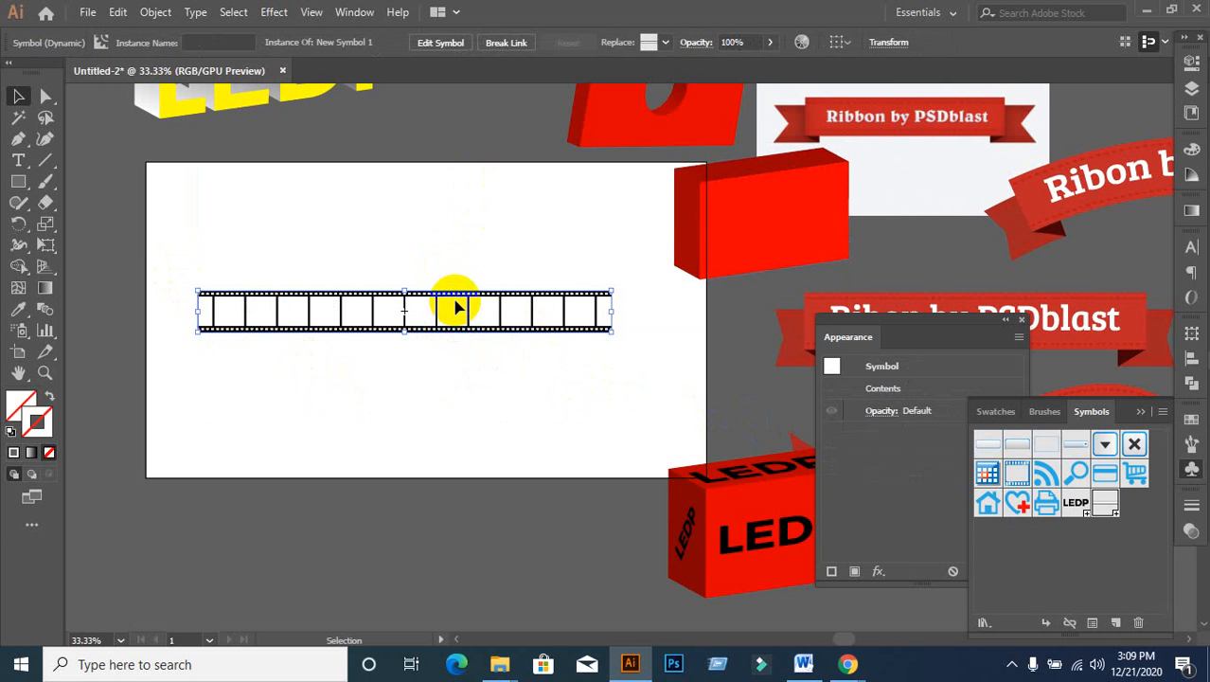
pyautogui.click(405, 344)
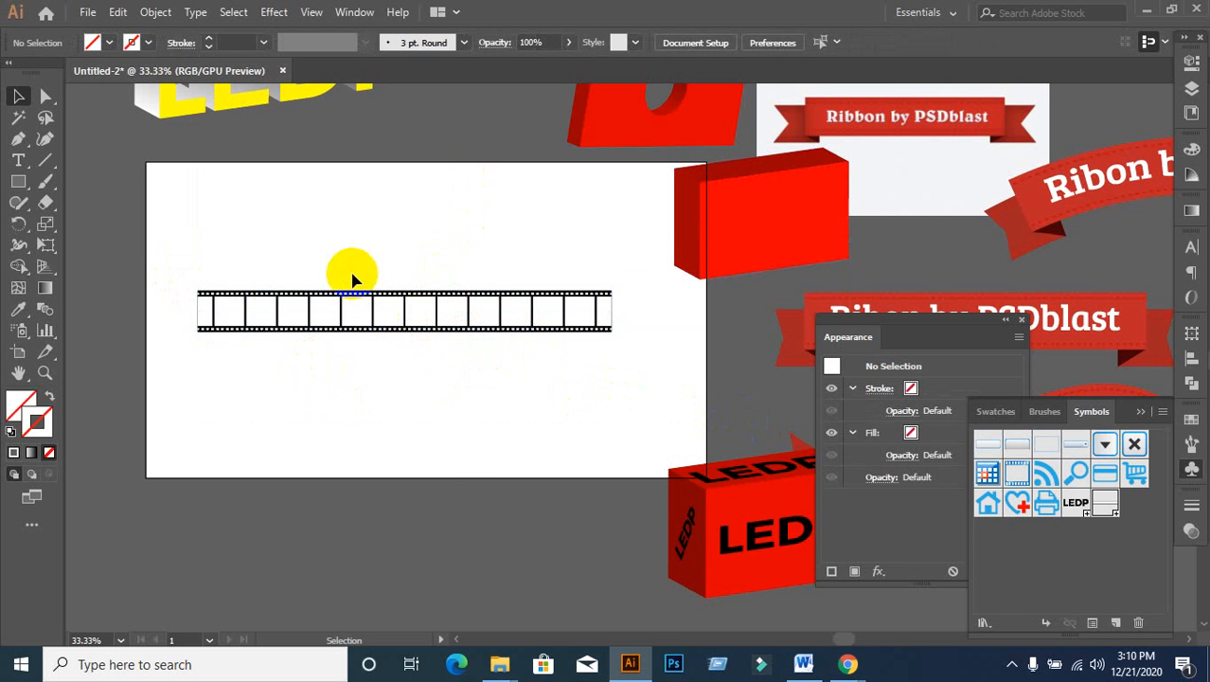
# Step: Move the film-strip symbol up to the upper edge of the artboard and deselect it
pyautogui.scroll(2, 381, 321)
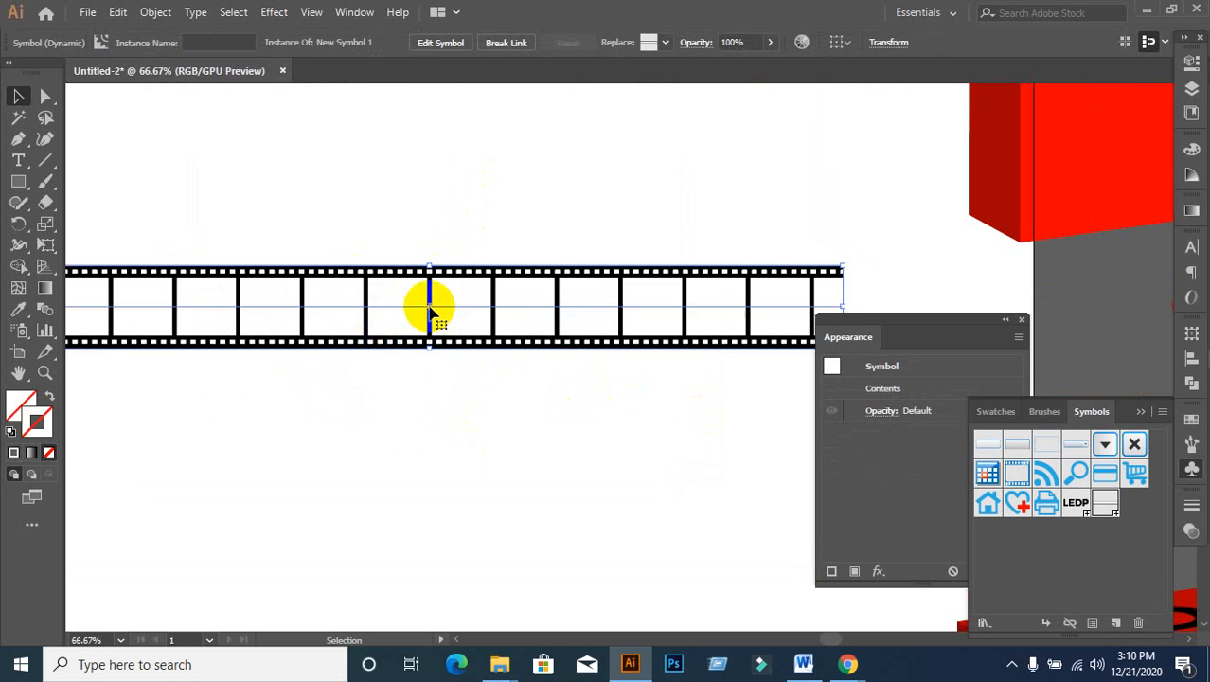
pyautogui.moveTo(430, 309); pyautogui.dragTo(436, 104)
pyautogui.scroll(-3, 526, 247)
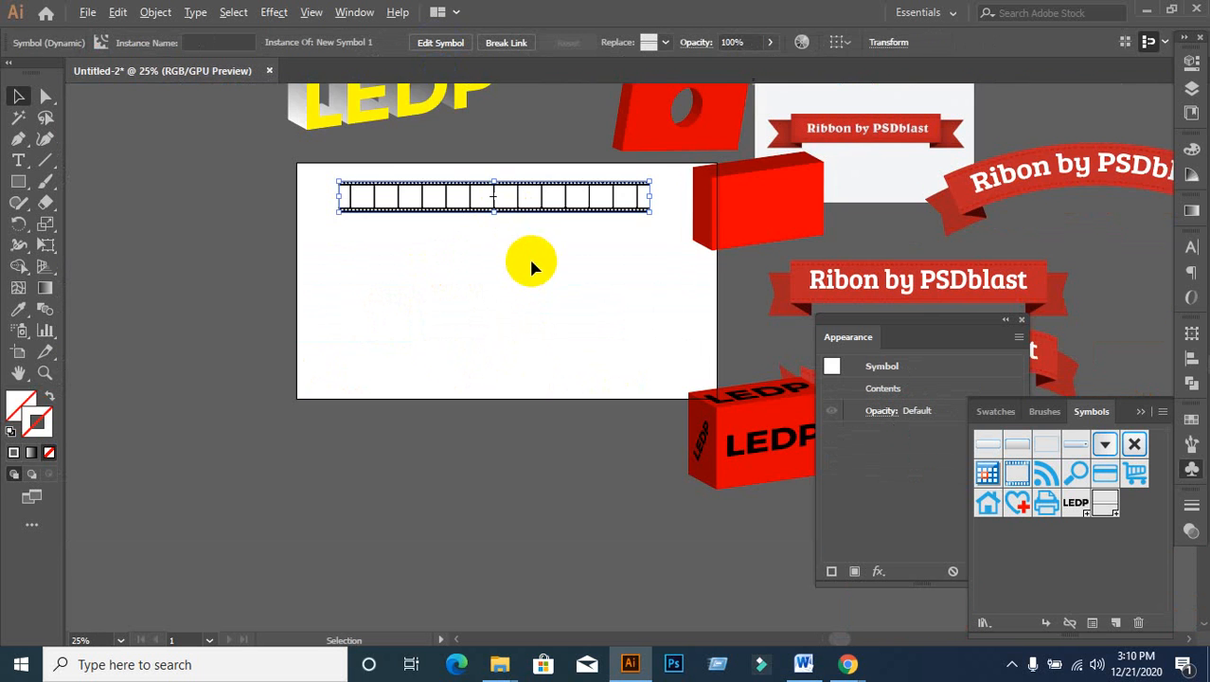
pyautogui.click(458, 331)
pyautogui.moveTo(458, 332); pyautogui.dragTo(372, 307)
# Step: Draw an open S-shaped wave across the artboard below the film strip with the Pen tool, using a 1 pt black stroke and no fill
pyautogui.scroll(2, 332, 263)
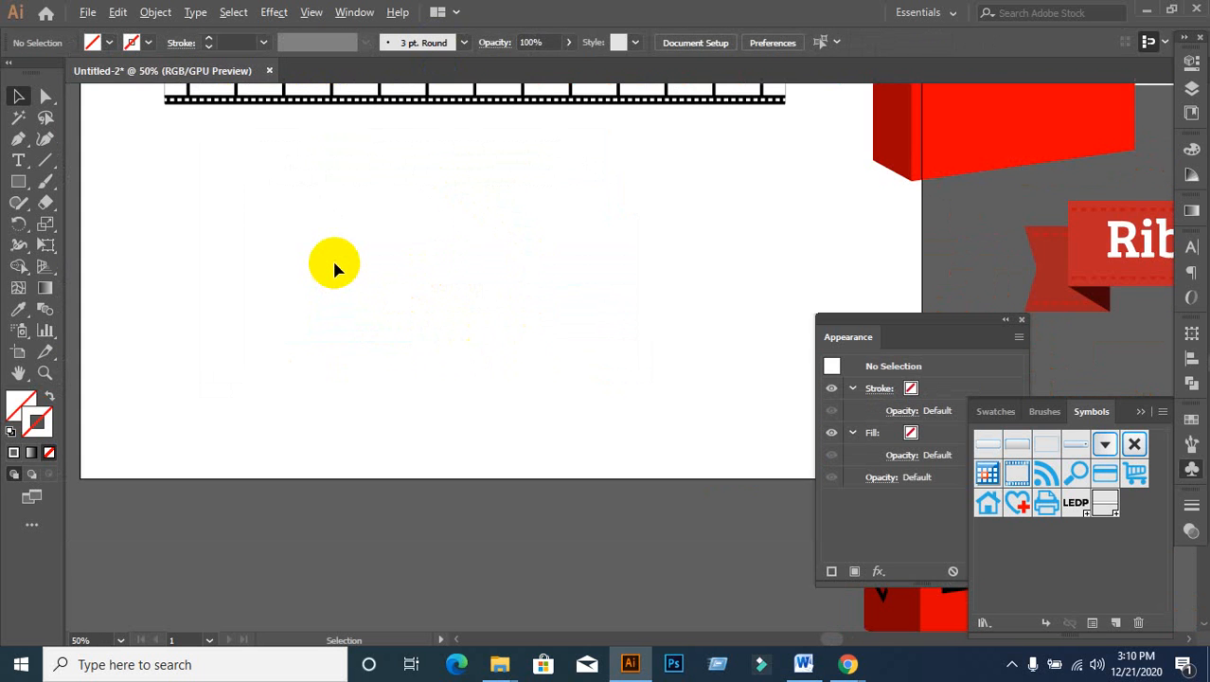
pyautogui.click(18, 140)
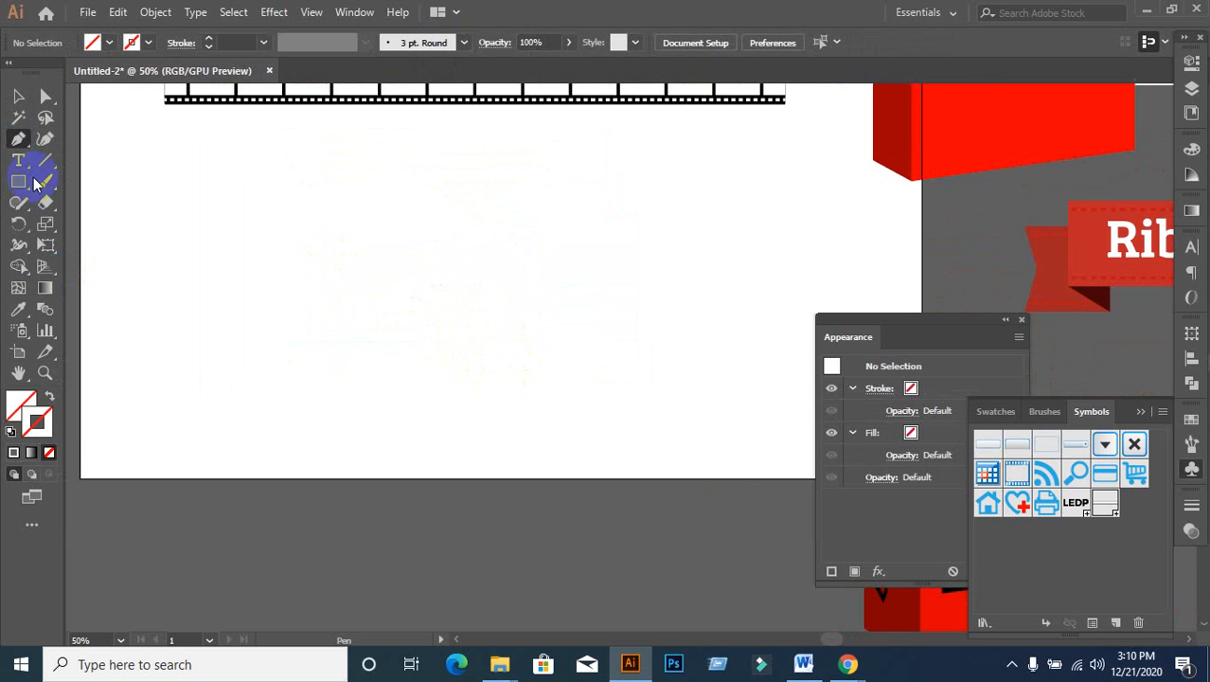
pyautogui.click(14, 455)
pyautogui.click(147, 42)
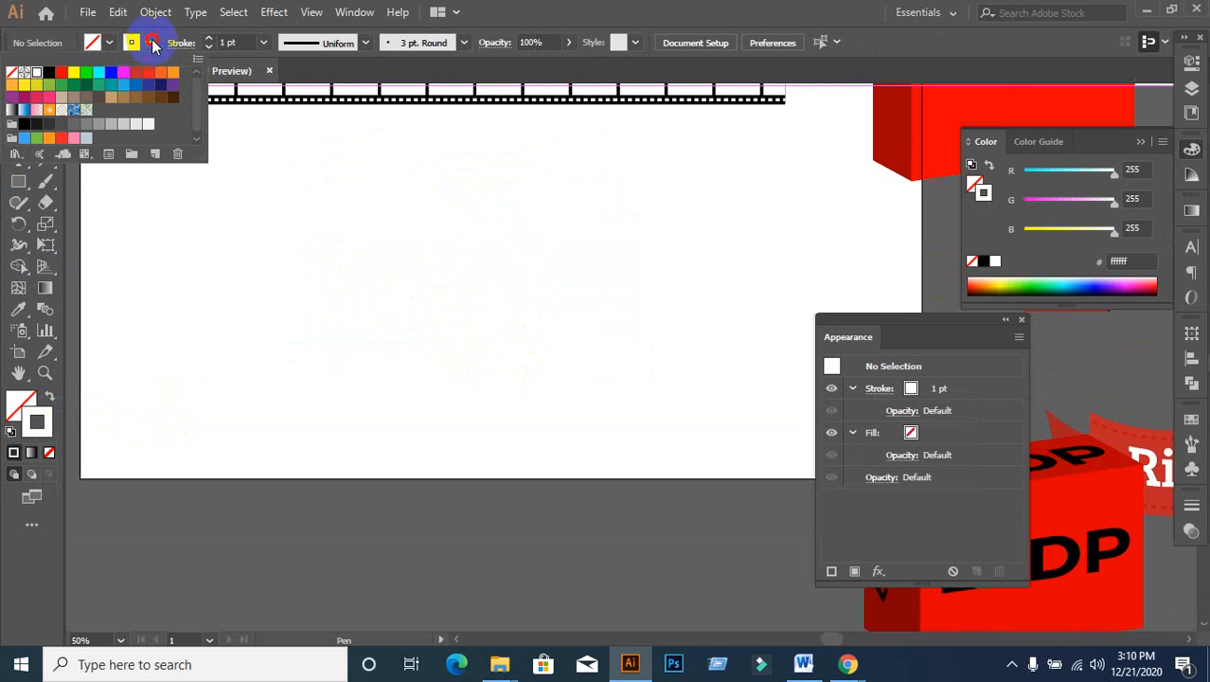
pyautogui.click(50, 75)
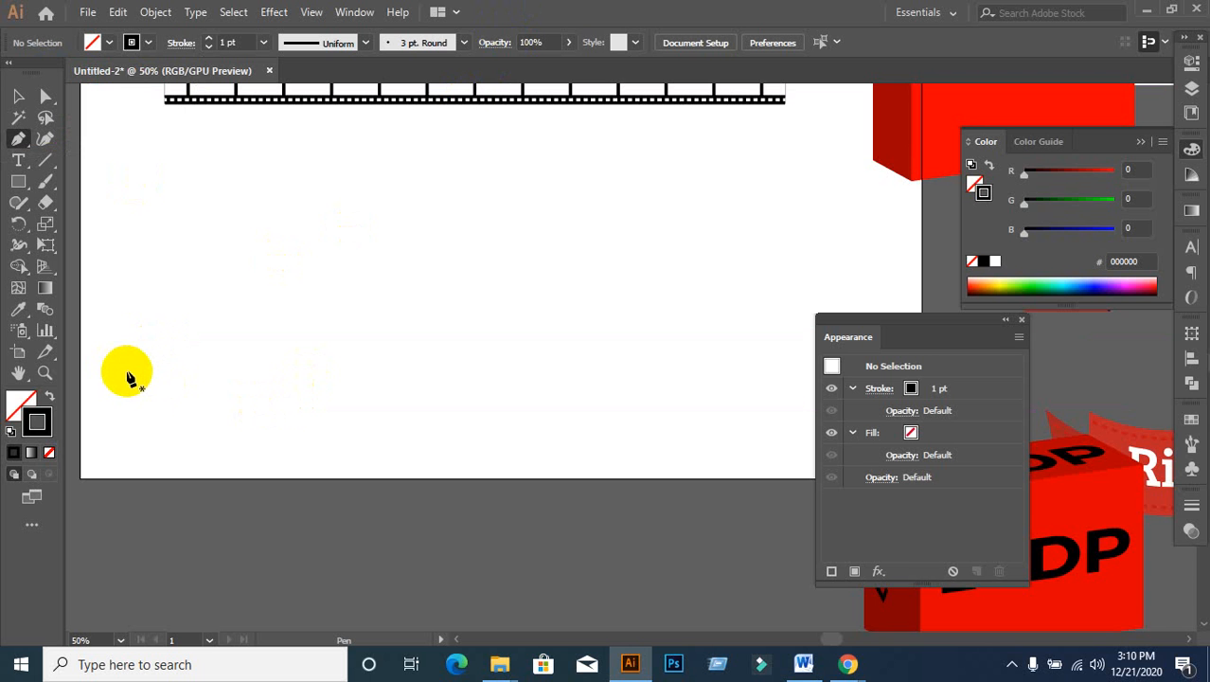
pyautogui.click(105, 399)
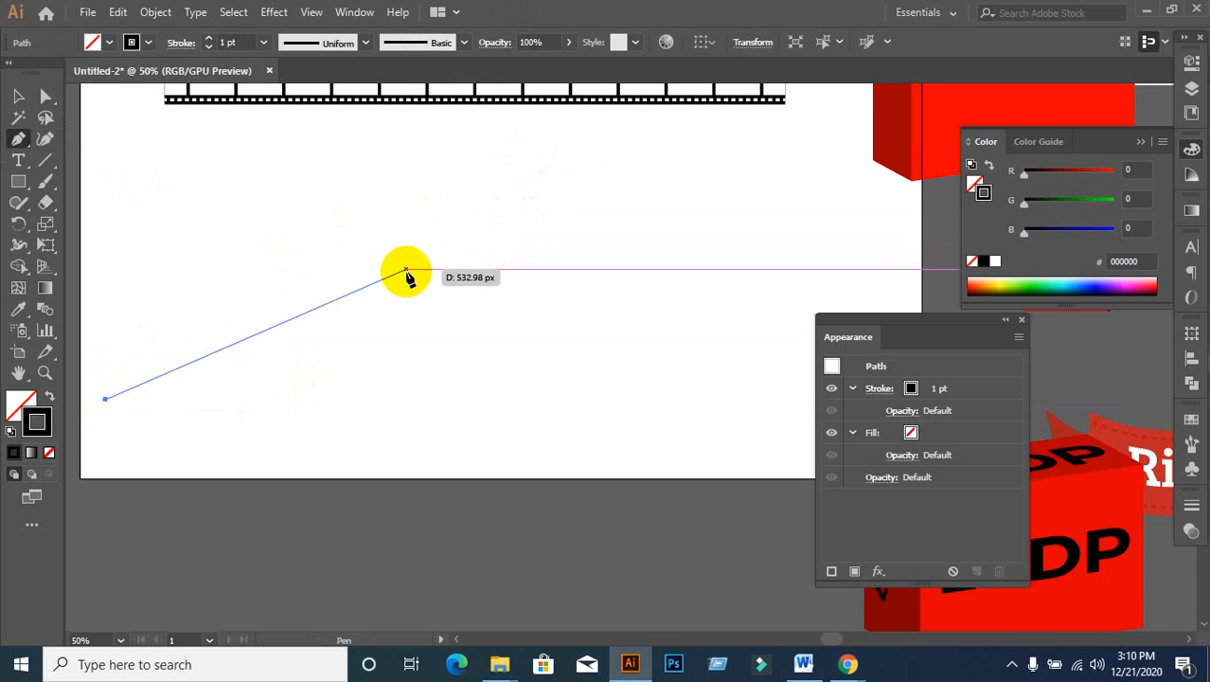
pyautogui.moveTo(398, 268); pyautogui.dragTo(593, 353)
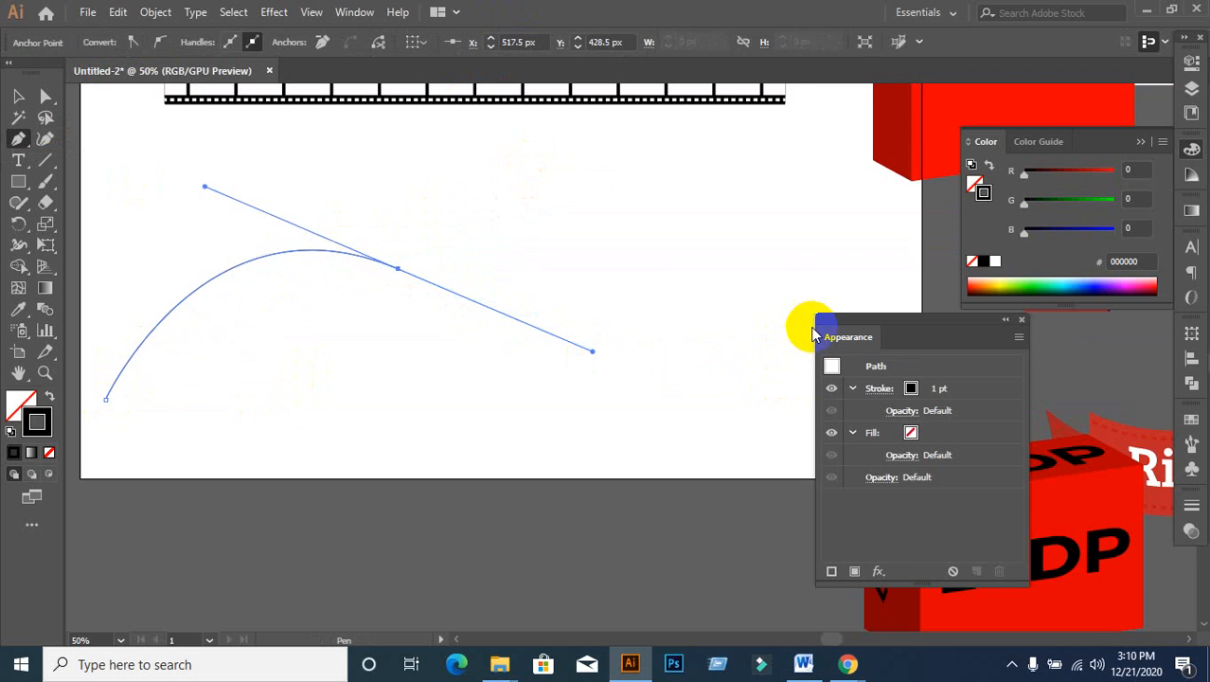
pyautogui.click(1028, 323)
pyautogui.moveTo(851, 352); pyautogui.dragTo(933, 308)
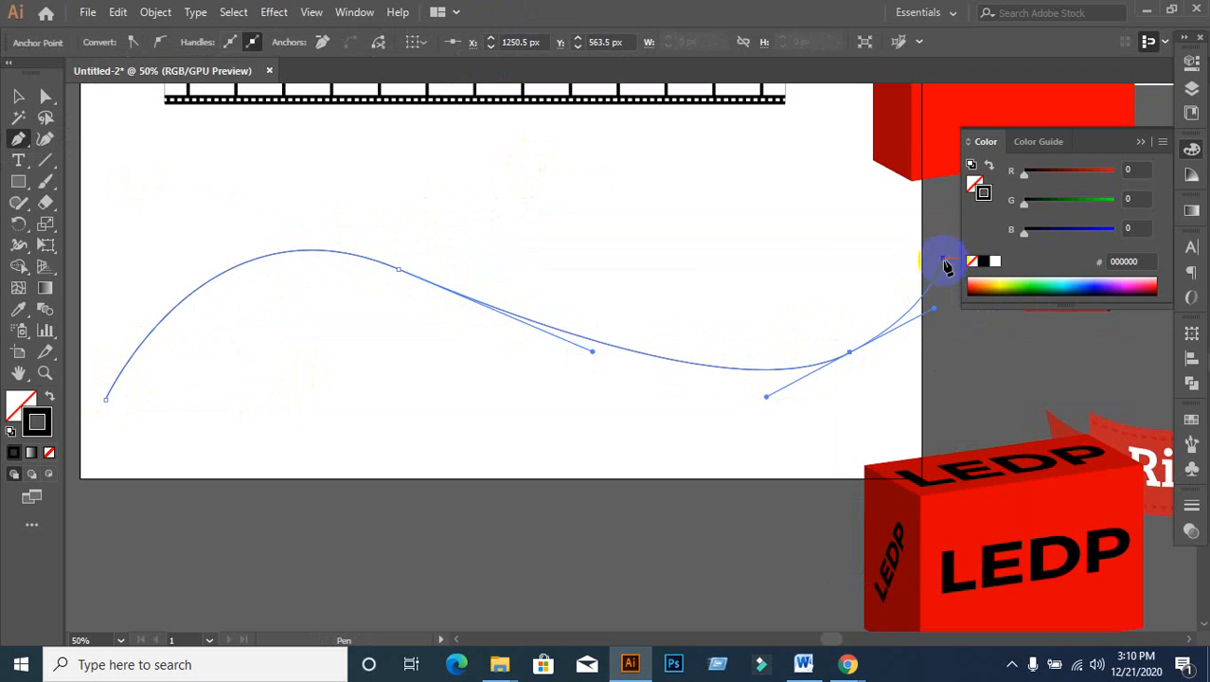
pyautogui.click(954, 254)
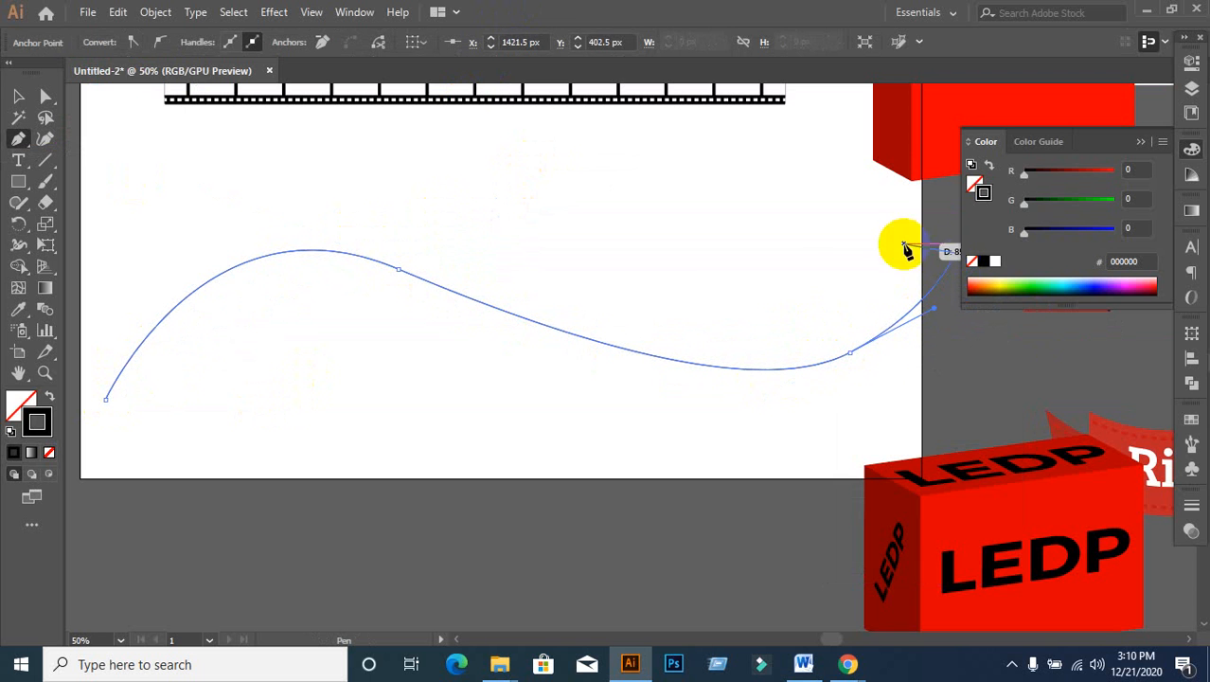
pyautogui.click(19, 96)
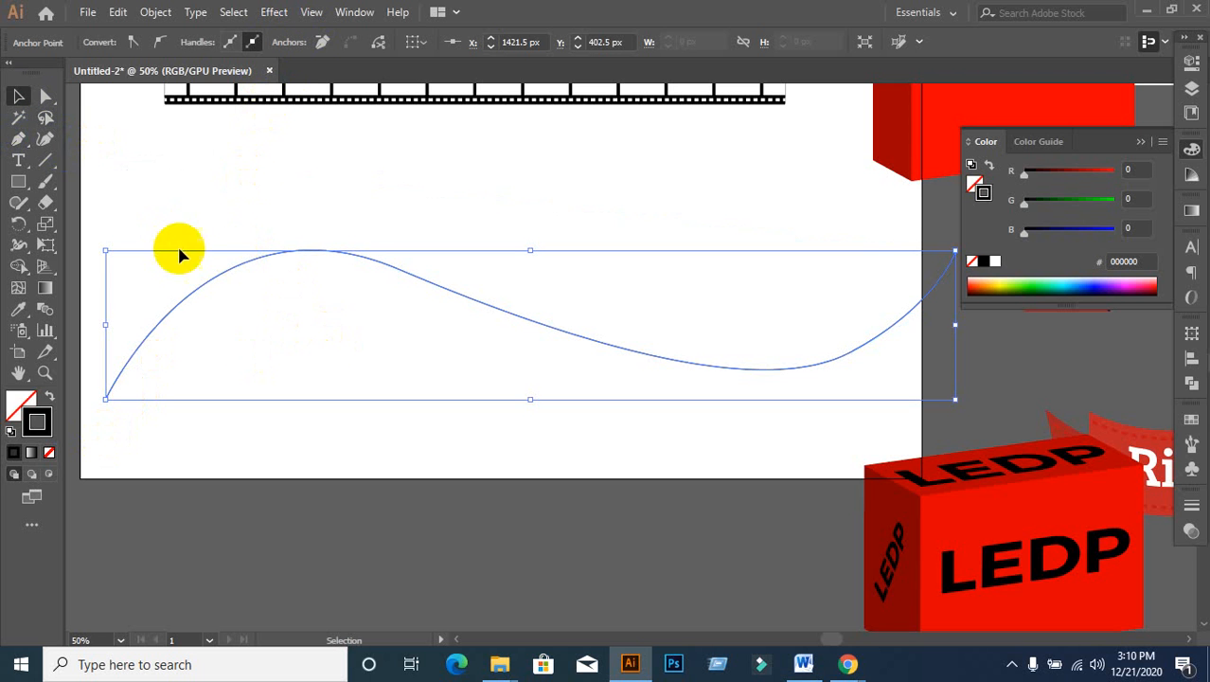
# Step: Apply 3D Extrude & Bevel to the wavy path with preview on and an extrude depth of 130 pt
pyautogui.click(287, 14)
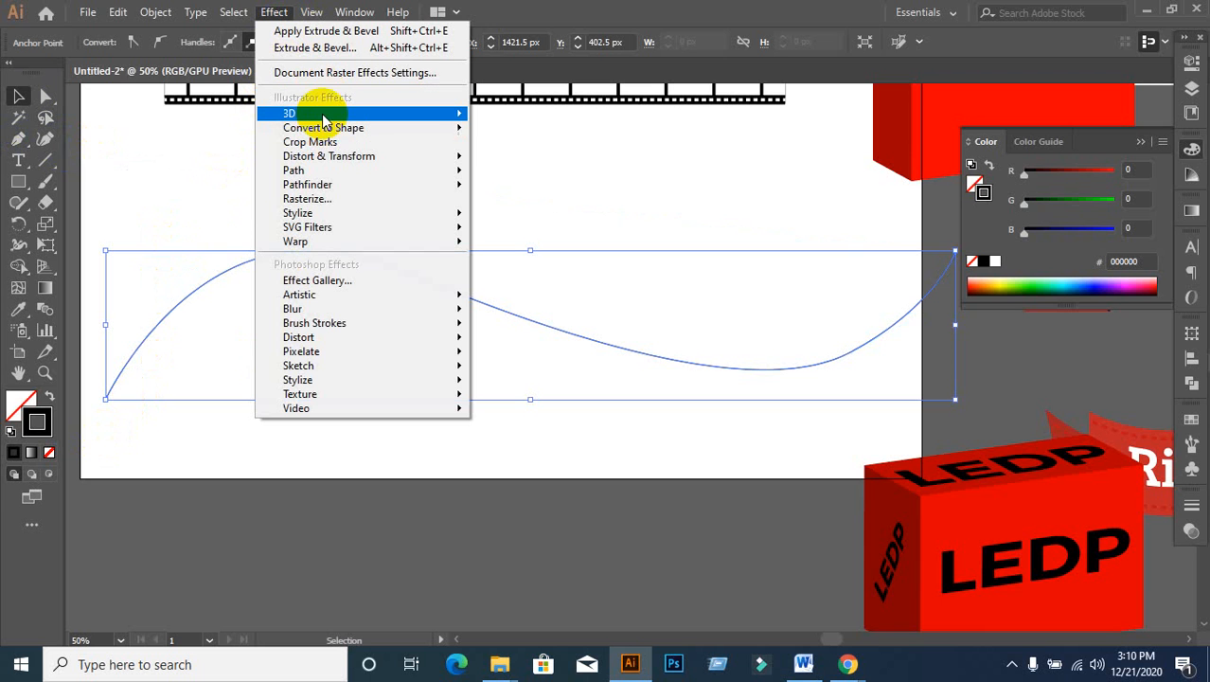
pyautogui.moveTo(322, 117)
pyautogui.click(508, 116)
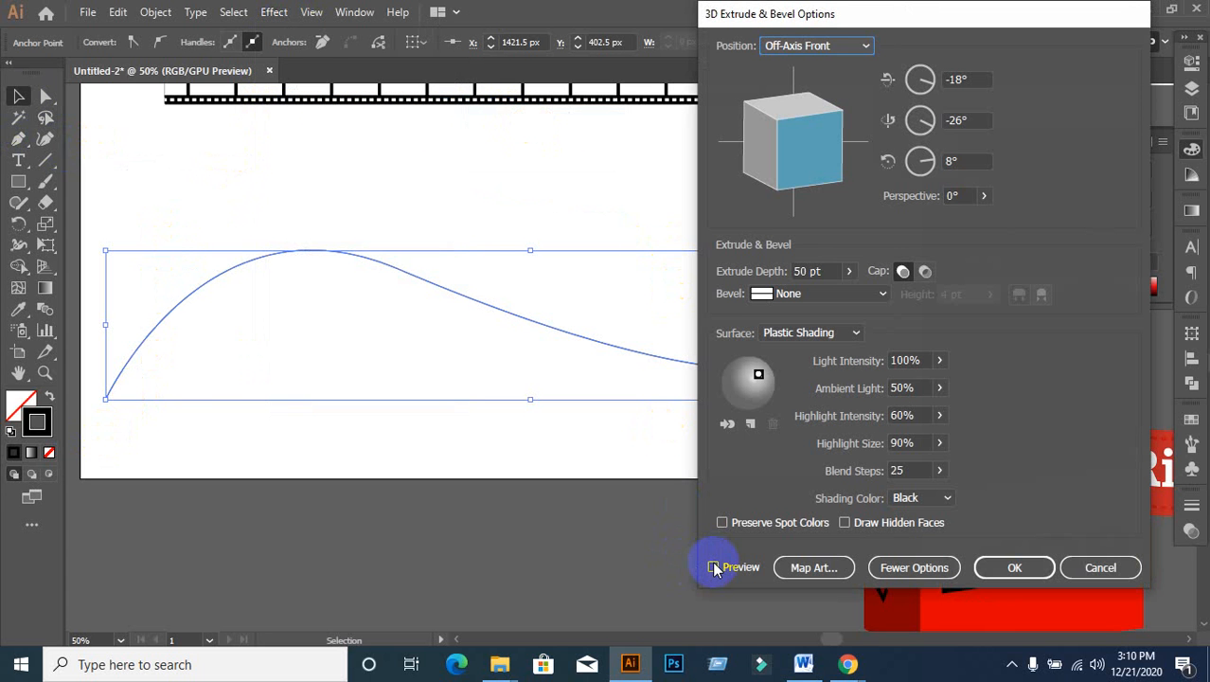
pyautogui.click(715, 567)
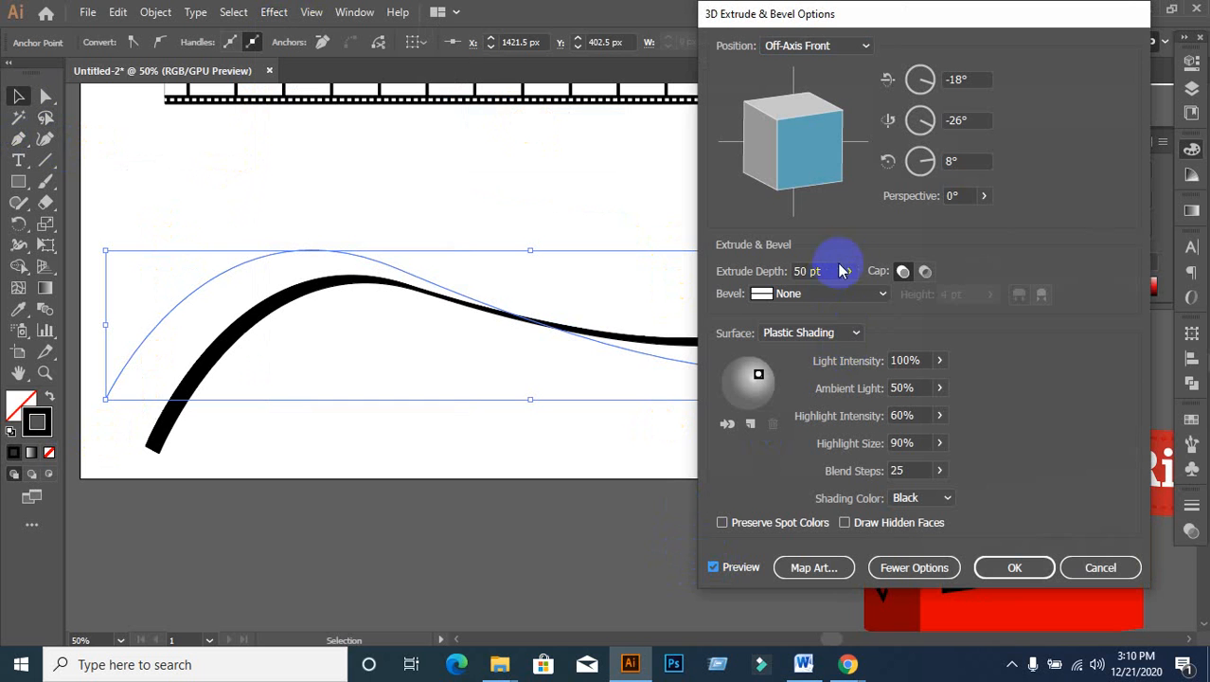
pyautogui.press('Up')
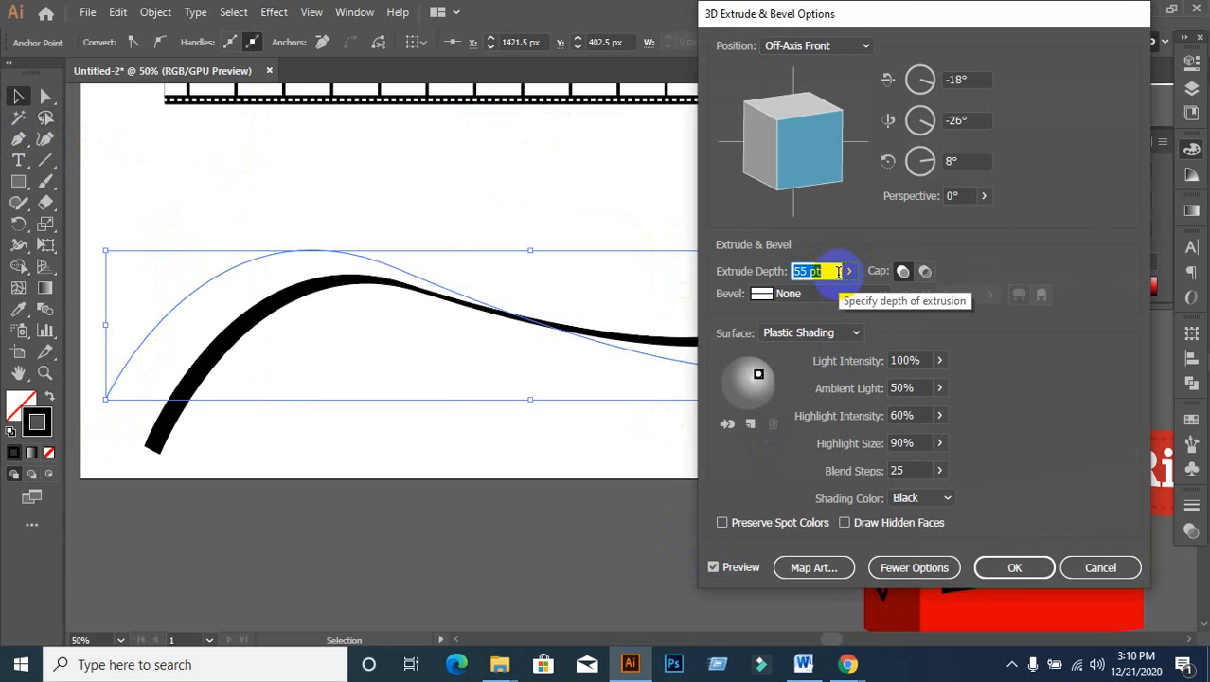
pyautogui.press('Up')
pyautogui.press('Up')
pyautogui.press('Up')
pyautogui.press('Up')
pyautogui.press('Up')
pyautogui.press('Up')
pyautogui.press('Up')
pyautogui.press('Up')
pyautogui.press('Up')
pyautogui.press('Up')
pyautogui.press('Up')
pyautogui.press('Up')
pyautogui.press('Up')
pyautogui.press('Up')
pyautogui.press('Up')
pyautogui.press('Up')
pyautogui.press('Up')
pyautogui.press('Up')
pyautogui.press('Up')
pyautogui.press('Up')
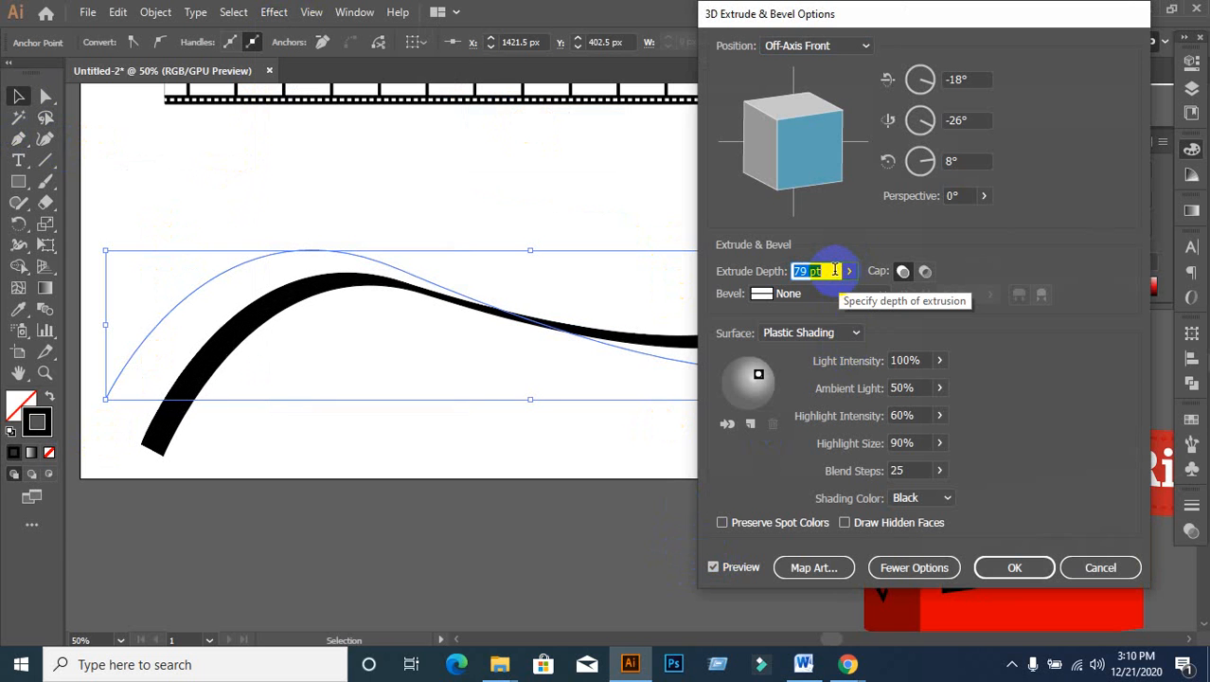
pyautogui.press('Up')
pyautogui.press('Up')
pyautogui.press('Up')
pyautogui.press('Up')
pyautogui.press('Up')
pyautogui.press('Up')
pyautogui.press('Up')
pyautogui.press('Up')
pyautogui.press('Up')
pyautogui.press('Up')
pyautogui.press('Up')
pyautogui.press('Up')
pyautogui.press('Up')
pyautogui.press('Up')
pyautogui.press('Up')
pyautogui.press('Up')
pyautogui.press('Up')
pyautogui.press('Up')
pyautogui.press('Up')
pyautogui.press('Up')
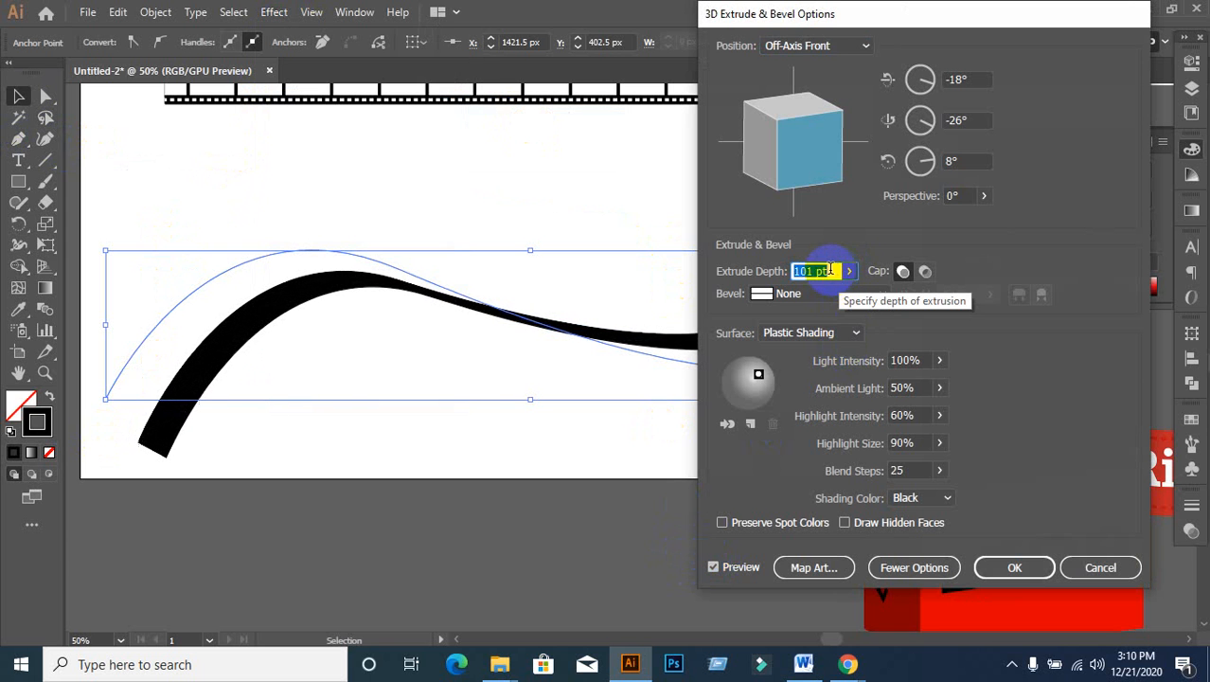
pyautogui.press('Up')
pyautogui.press('Up')
pyautogui.press('Up')
pyautogui.press('Up')
pyautogui.press('Up')
pyautogui.press('Up')
pyautogui.press('Up')
pyautogui.press('Up')
pyautogui.press('Up')
pyautogui.press('Up')
pyautogui.press('Up')
pyautogui.press('Up')
pyautogui.press('Up')
pyautogui.press('Up')
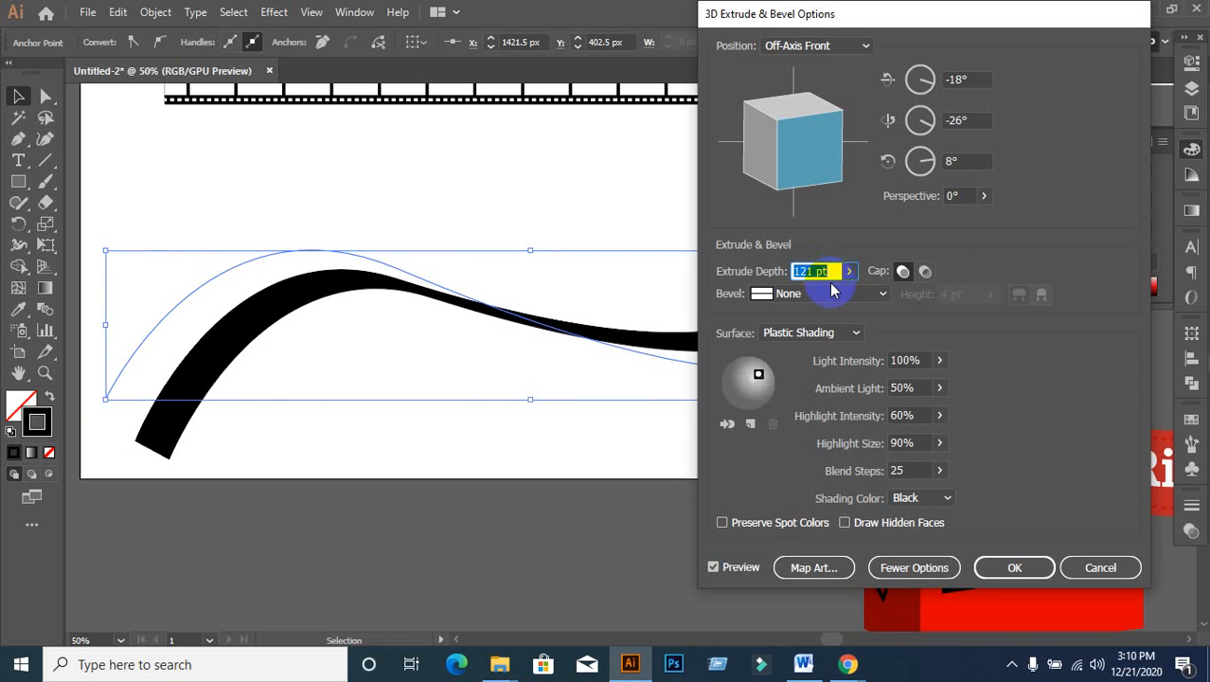
pyautogui.press('Up')
pyautogui.press('Up')
pyautogui.press('Up')
pyautogui.press('Up')
pyautogui.press('Up')
pyautogui.press('Up')
pyautogui.press('Up')
pyautogui.press('Up')
pyautogui.press('Up')
pyautogui.press('Up')
pyautogui.press('Up')
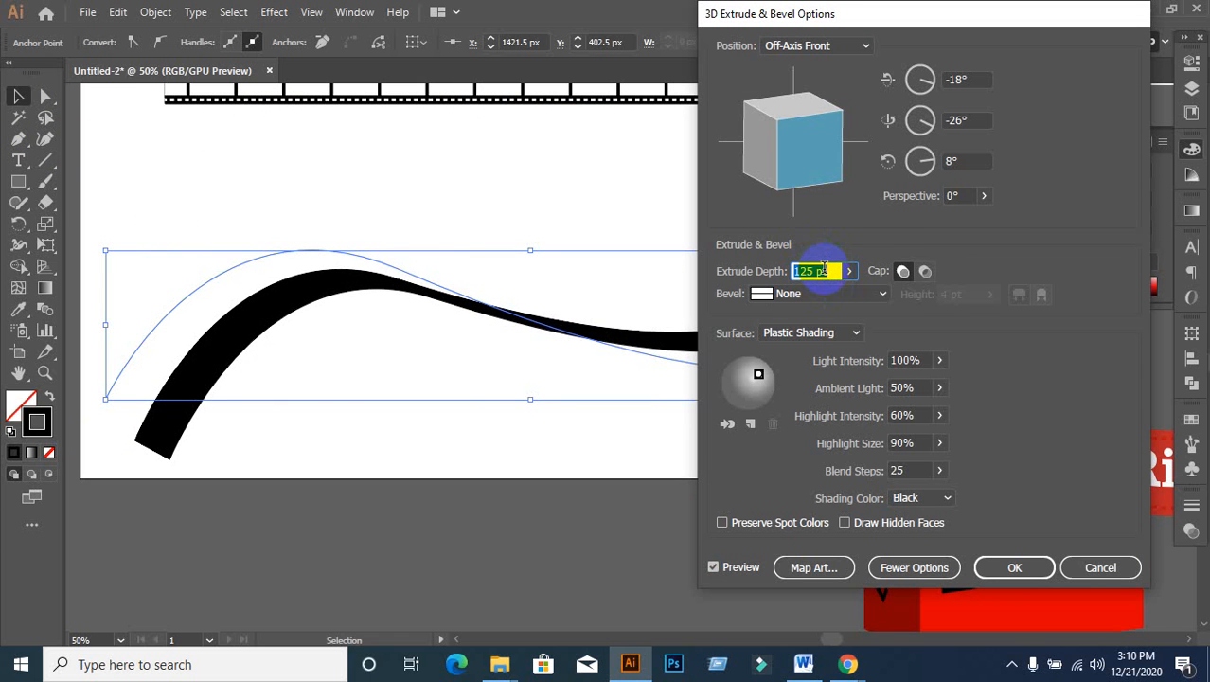
pyautogui.press('Down')
pyautogui.press('Down')
pyautogui.press('Down')
pyautogui.press('Down')
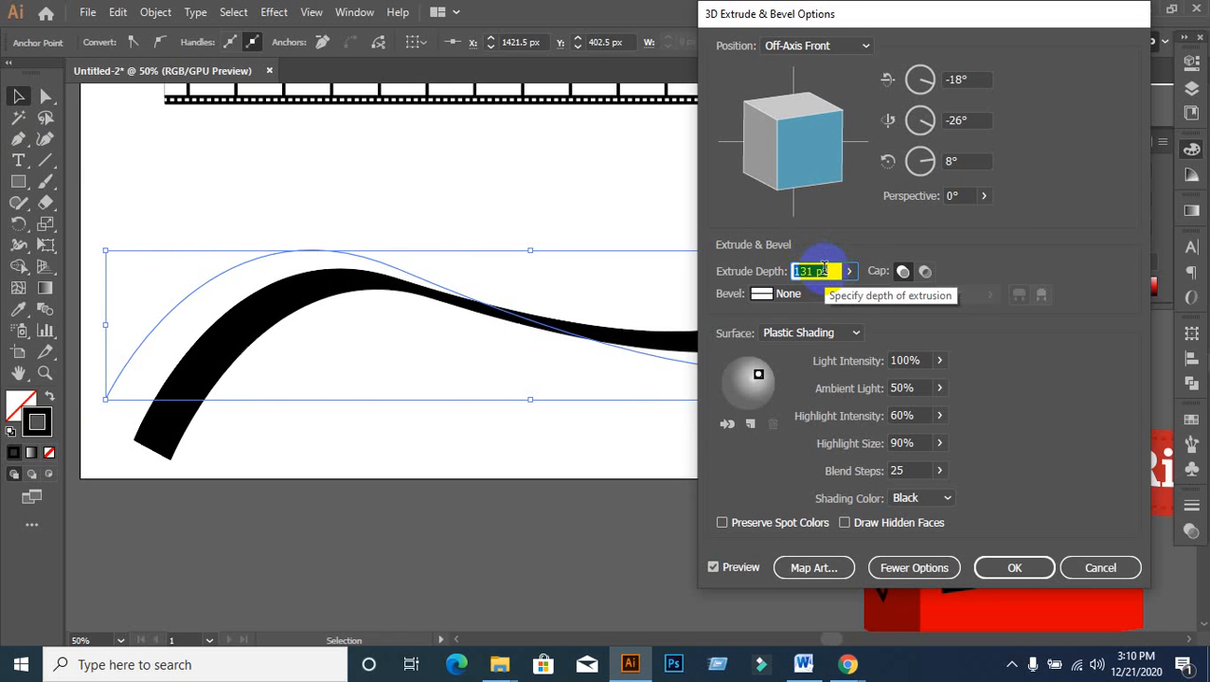
# Step: Set the extruded wave's rotation around the vertical axis to -5°
pyautogui.click(977, 120)
pyautogui.press('Up')
pyautogui.press('Up')
pyautogui.press('Up')
pyautogui.press('Up')
pyautogui.press('Up')
pyautogui.press('Up')
pyautogui.press('Up')
pyautogui.press('Up')
pyautogui.press('Up')
pyautogui.press('Up')
pyautogui.press('Up')
pyautogui.press('Up')
pyautogui.press('Up')
pyautogui.press('Up')
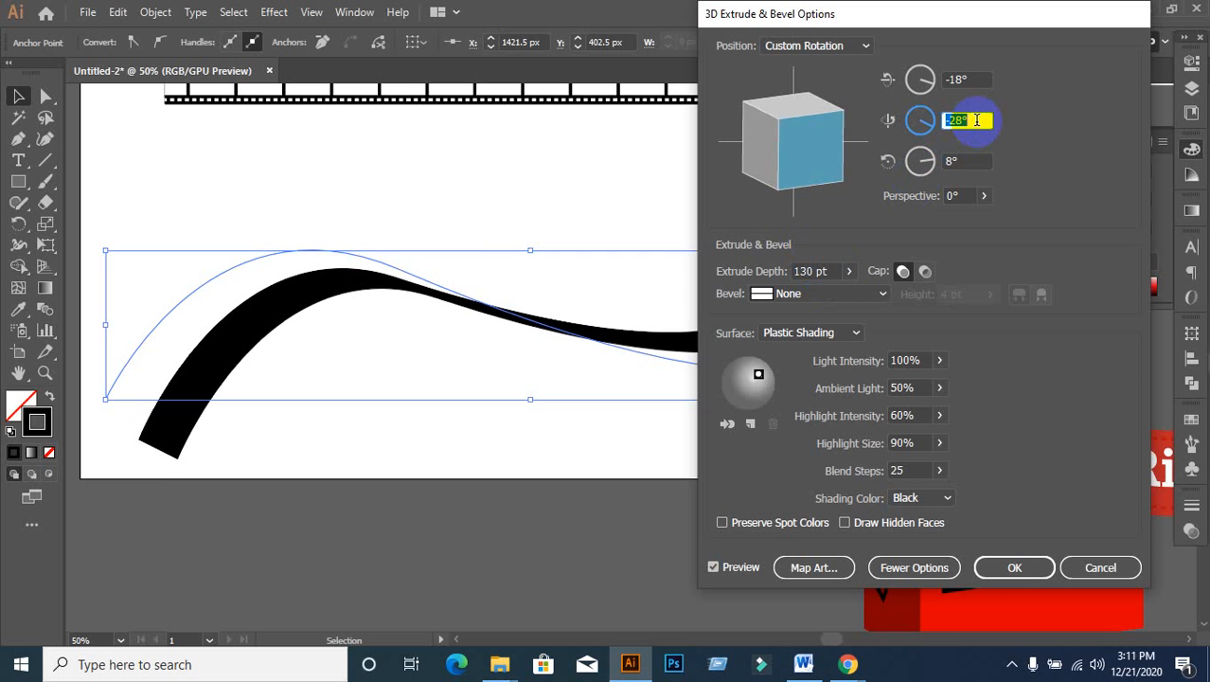
pyautogui.press('Up')
pyautogui.press('Up')
pyautogui.press('Up')
pyautogui.press('Up')
pyautogui.press('Up')
pyautogui.press('Up')
pyautogui.press('Up')
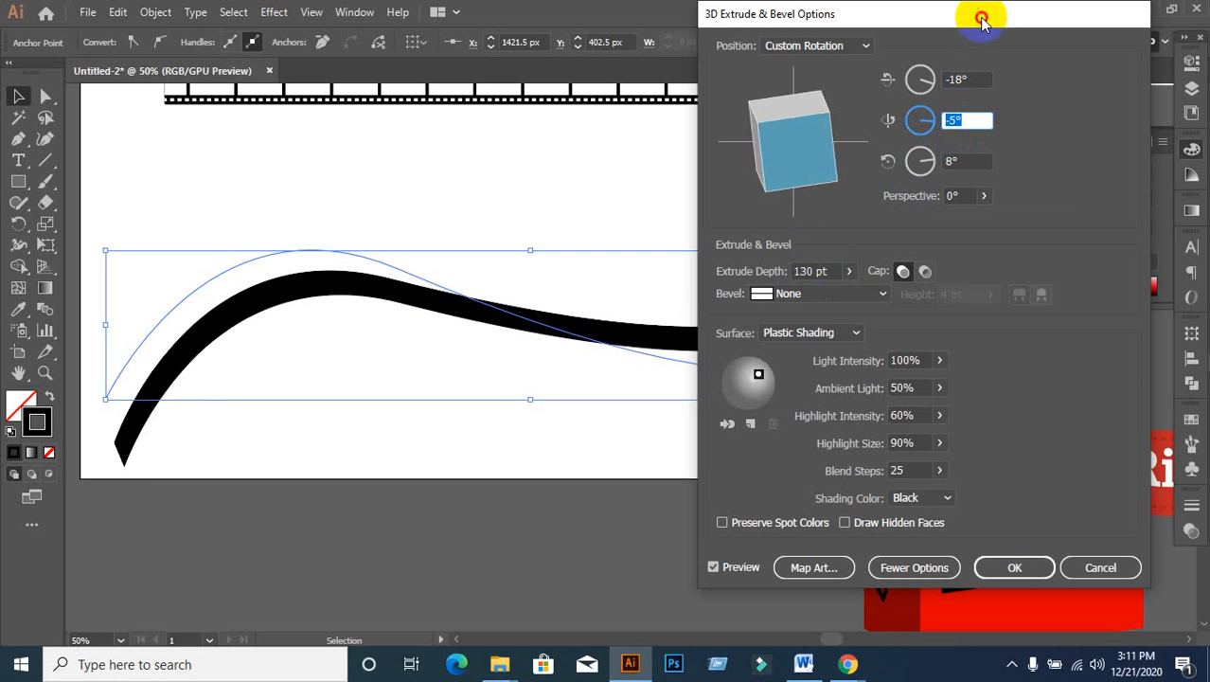
pyautogui.moveTo(981, 16); pyautogui.dragTo(896, 71)
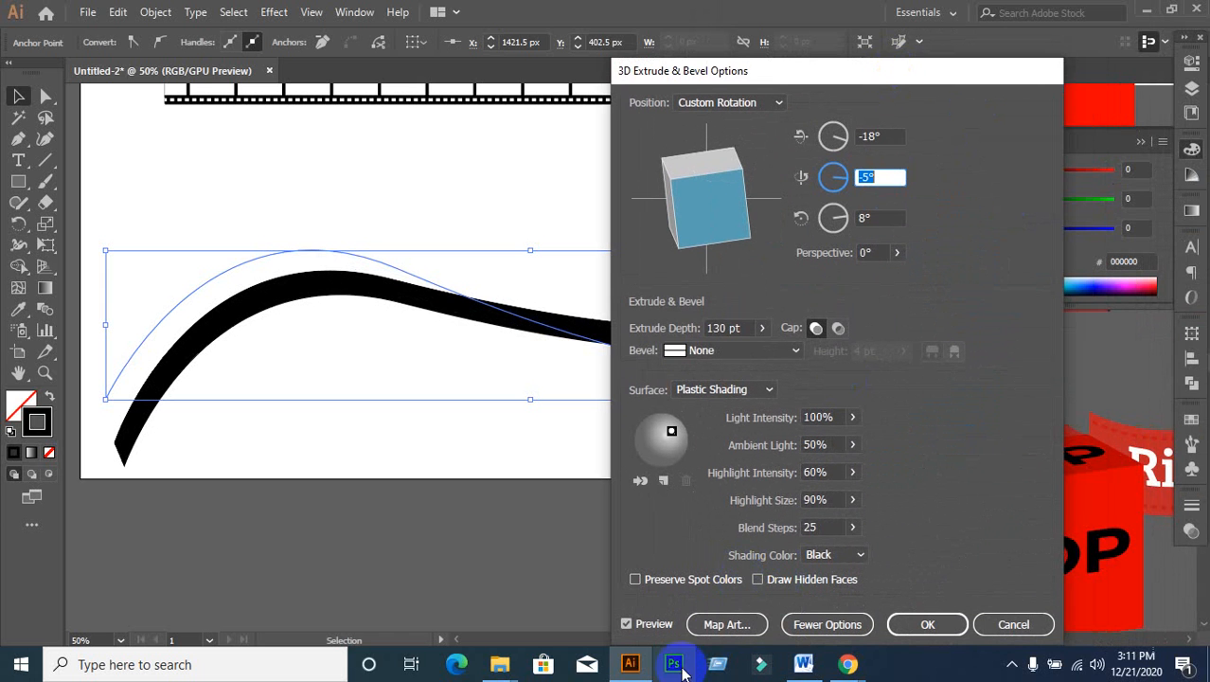
pyautogui.click(735, 625)
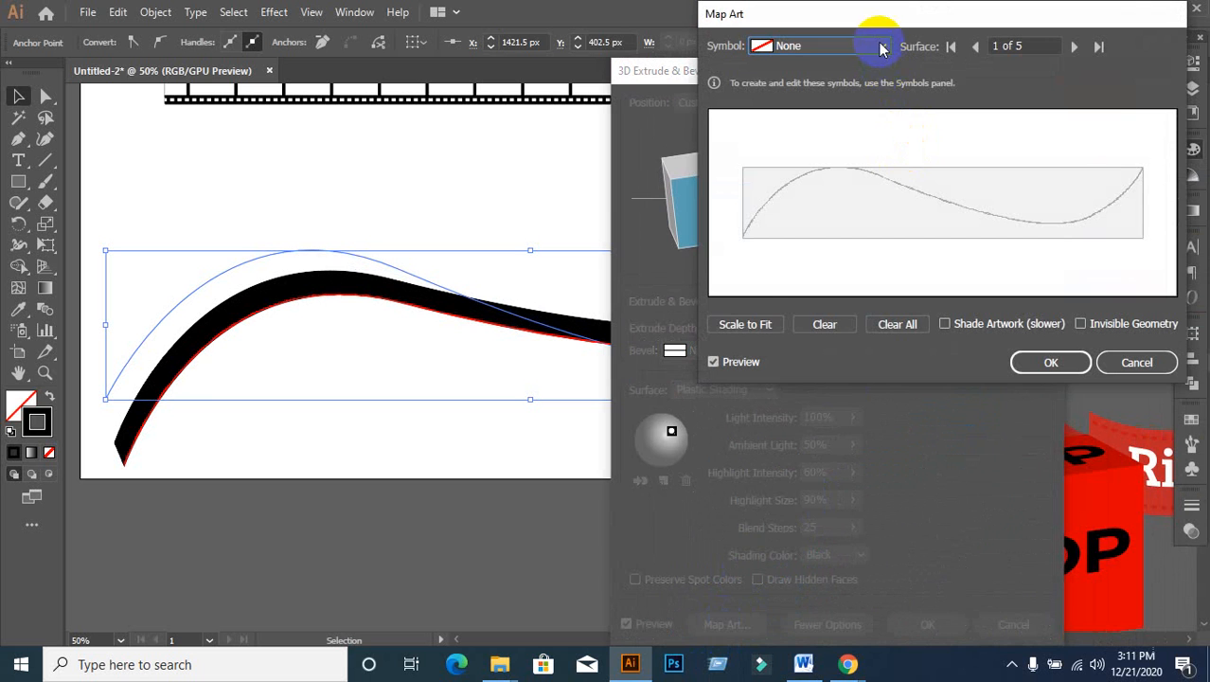
pyautogui.click(881, 49)
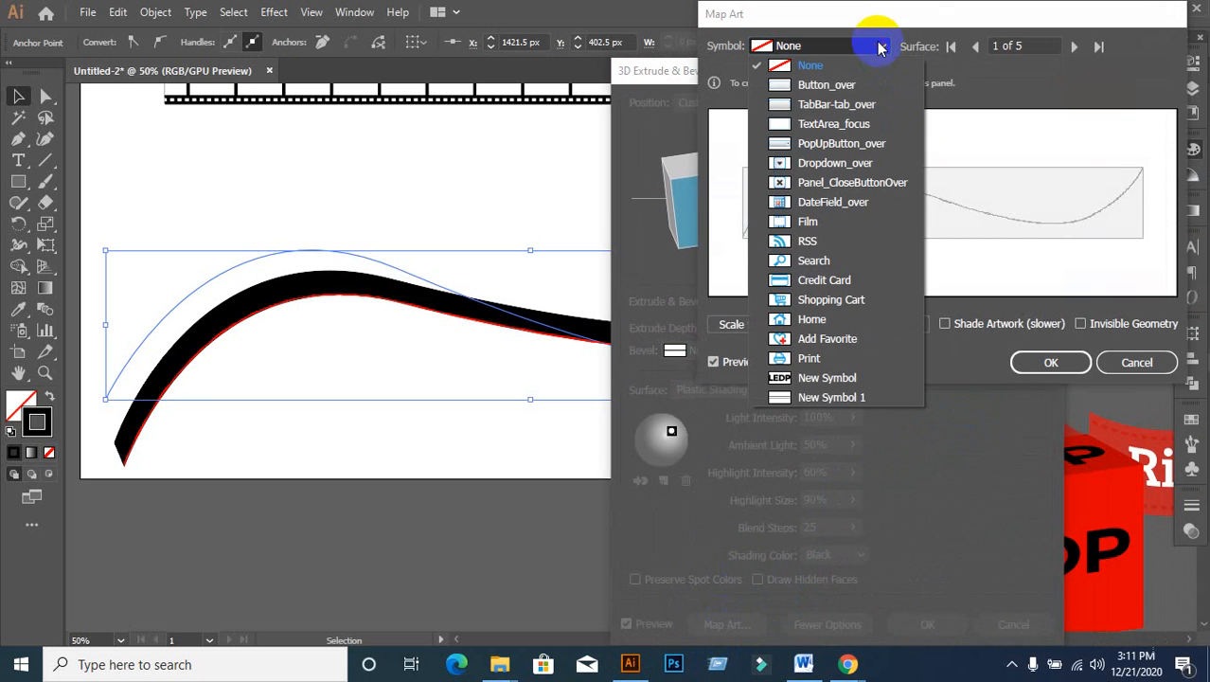
pyautogui.click(808, 397)
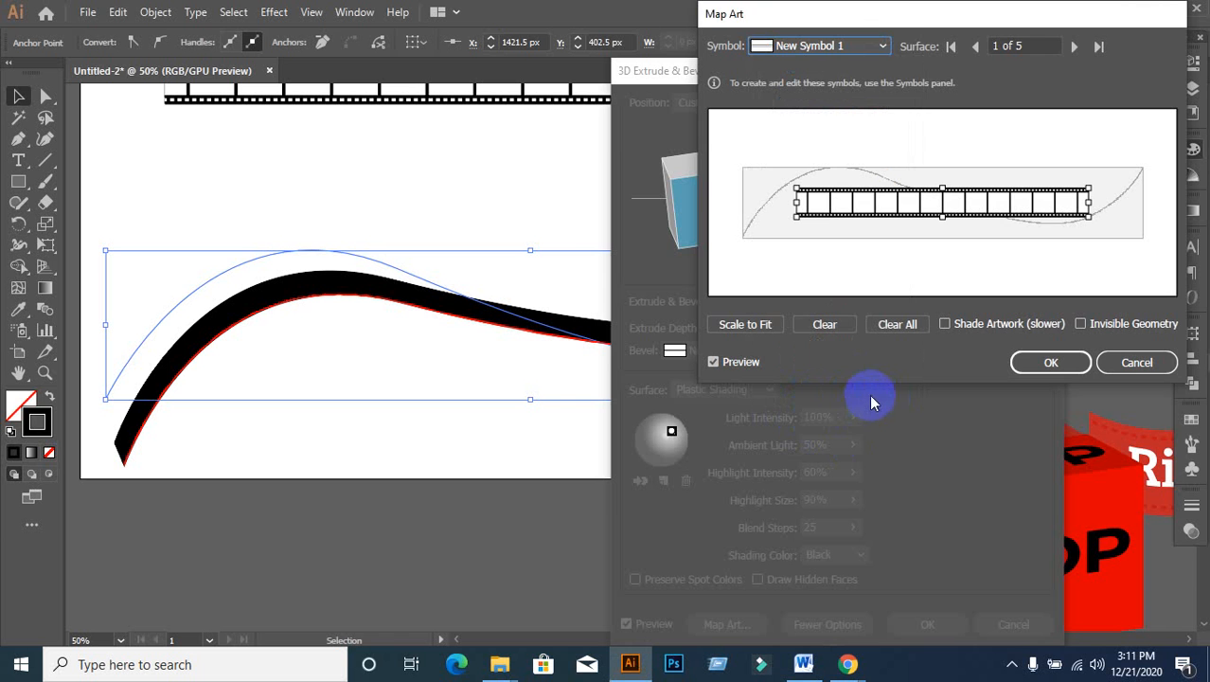
pyautogui.moveTo(912, 17); pyautogui.dragTo(791, 140)
pyautogui.click(1016, 486)
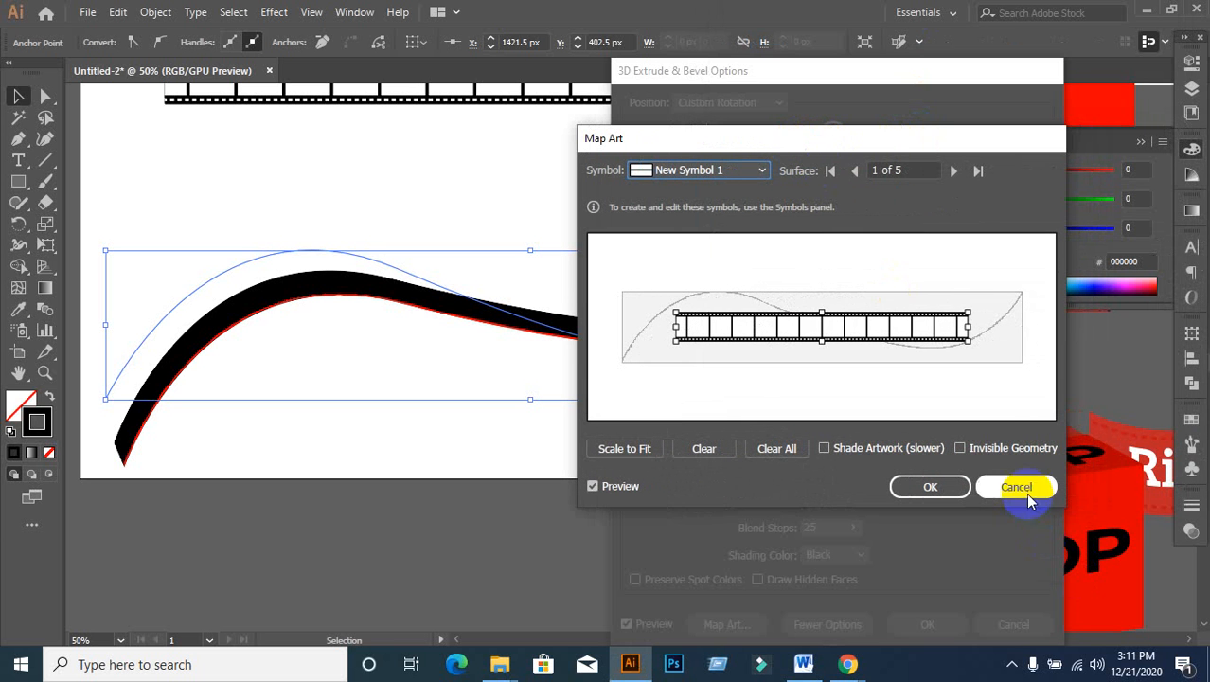
pyautogui.click(729, 624)
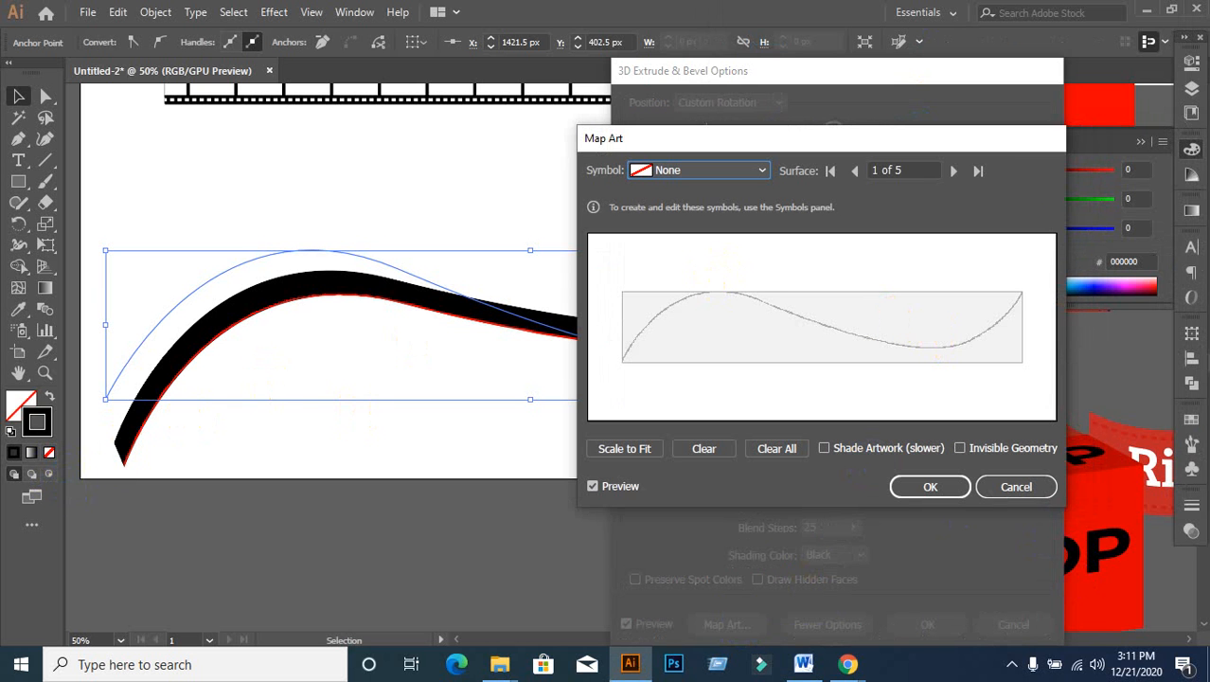
pyautogui.click(954, 171)
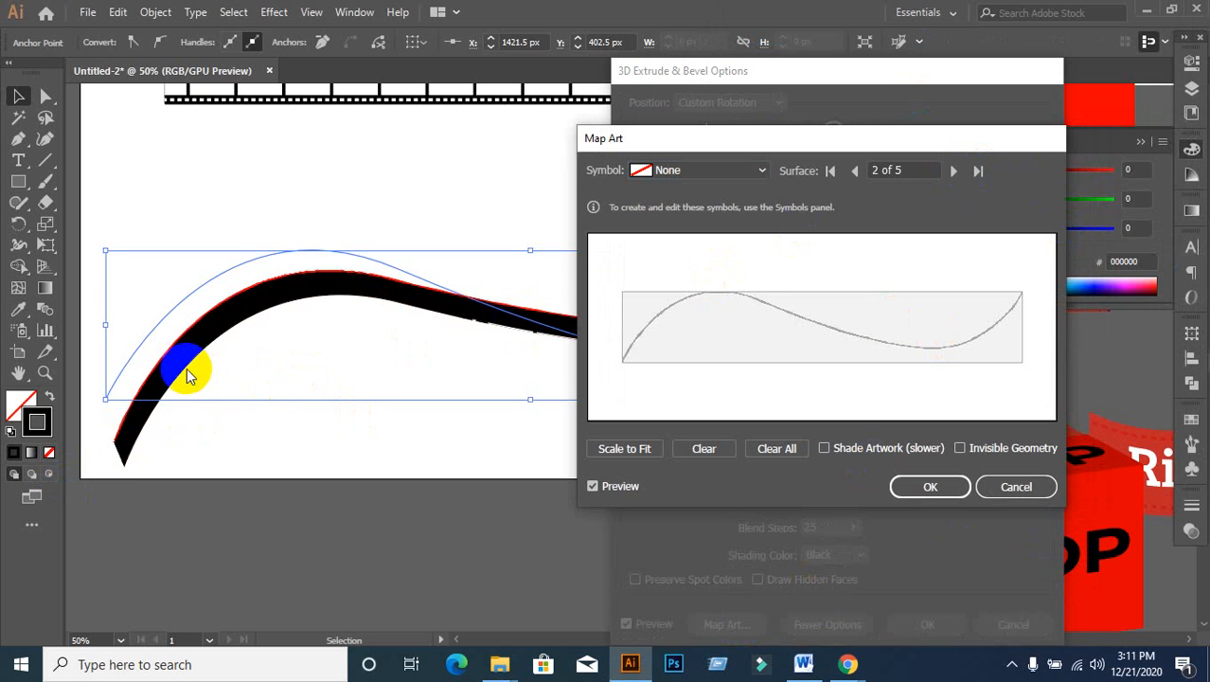
pyautogui.click(954, 171)
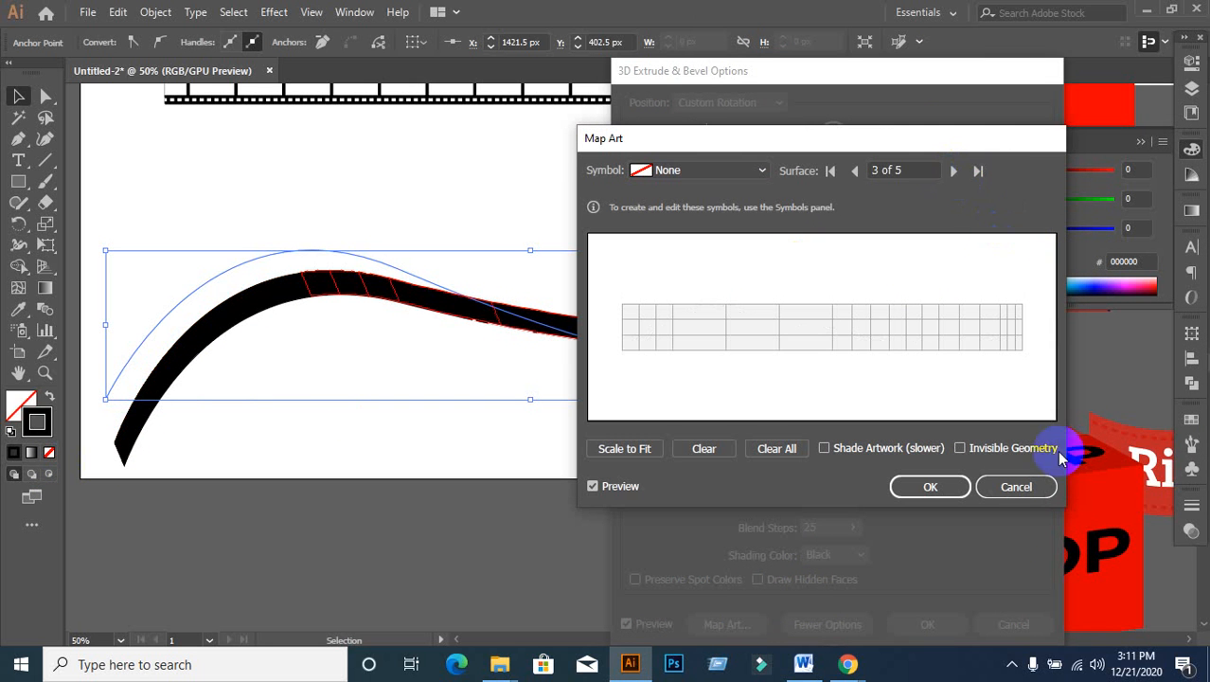
pyautogui.click(1021, 483)
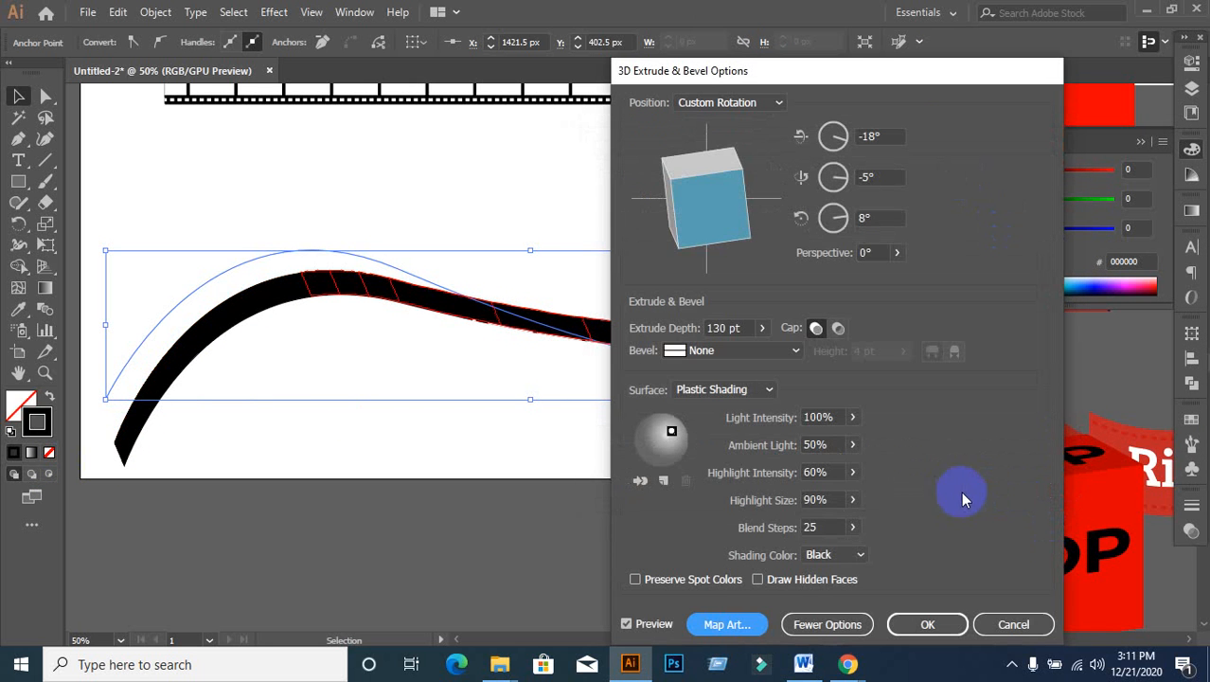
# Step: Map the film-strip symbol New Symbol 1 onto surface 4 of 5 of the extruded wave
pyautogui.click(727, 626)
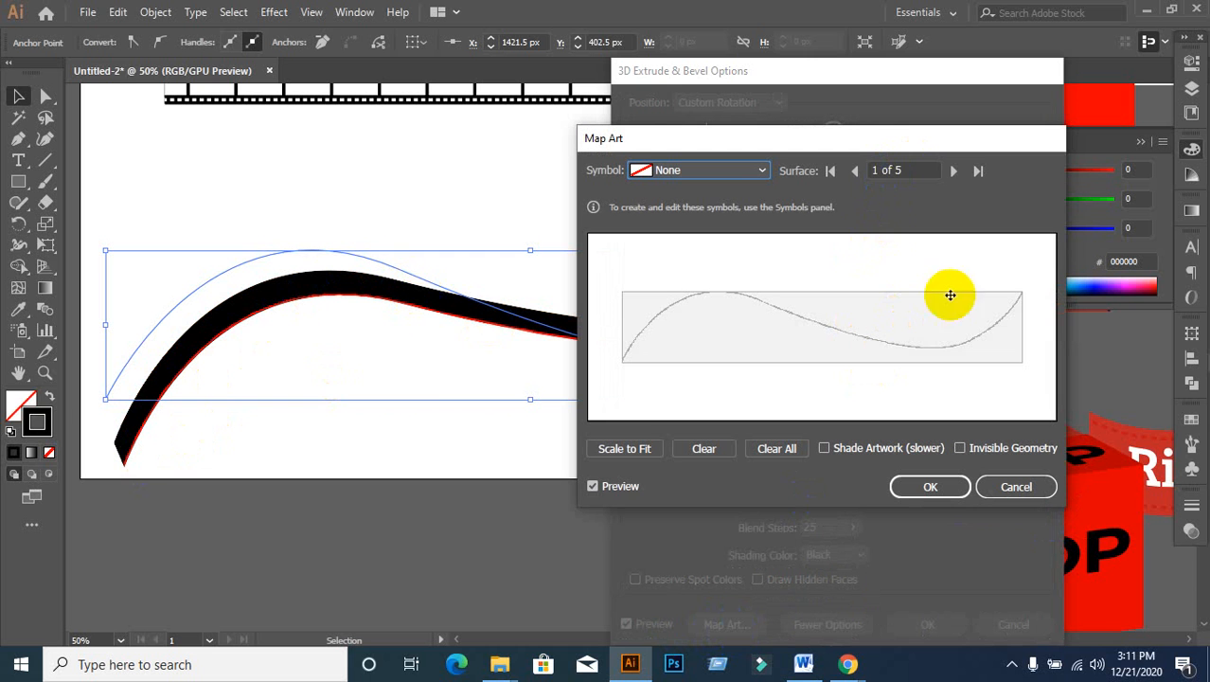
pyautogui.click(952, 170)
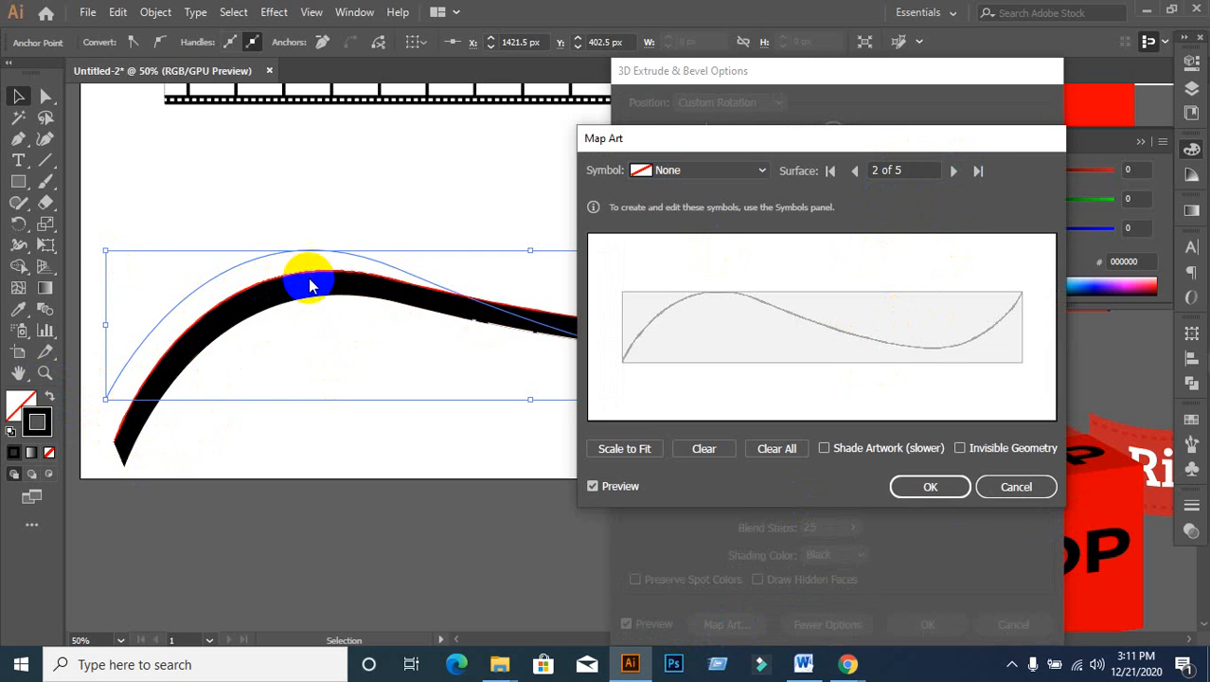
pyautogui.click(952, 171)
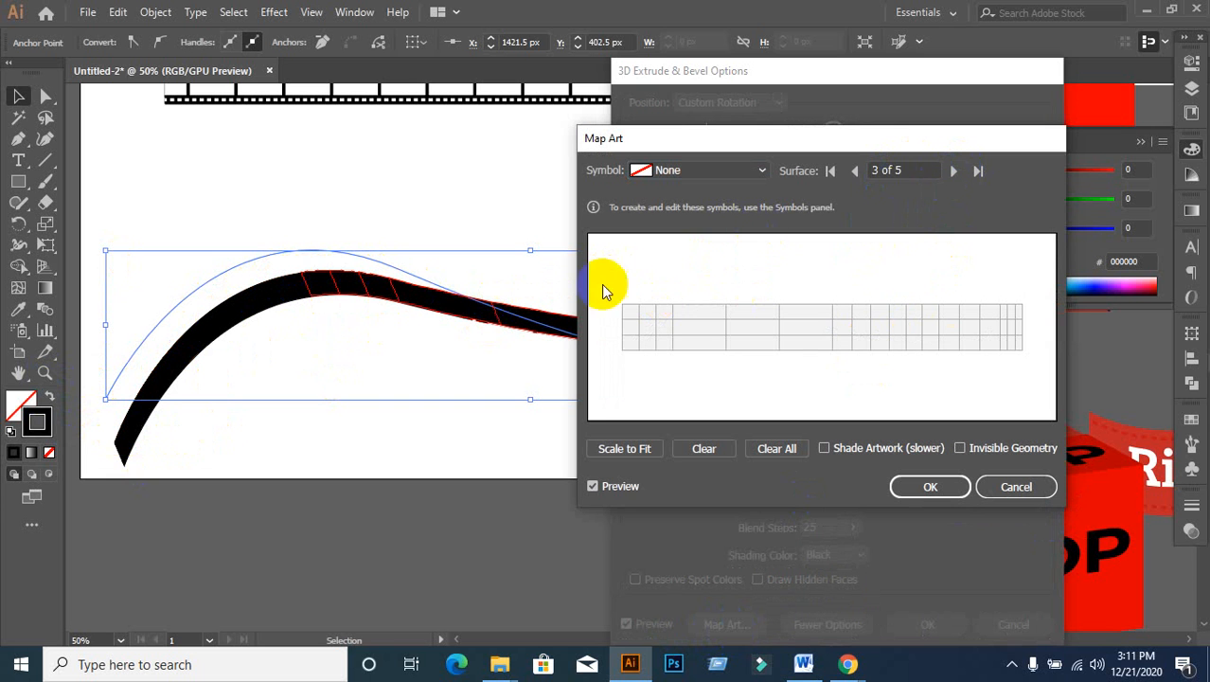
pyautogui.click(953, 169)
pyautogui.moveTo(812, 139); pyautogui.dragTo(1094, 223)
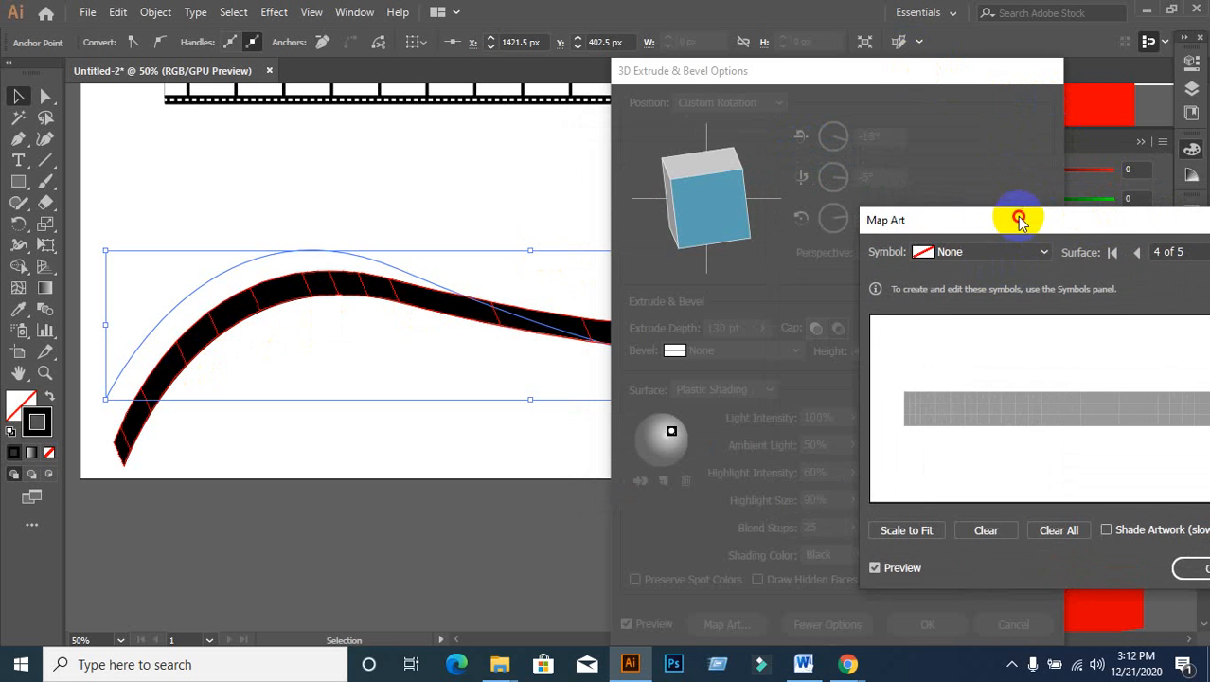
pyautogui.moveTo(1019, 220); pyautogui.dragTo(852, 210)
pyautogui.click(1069, 244)
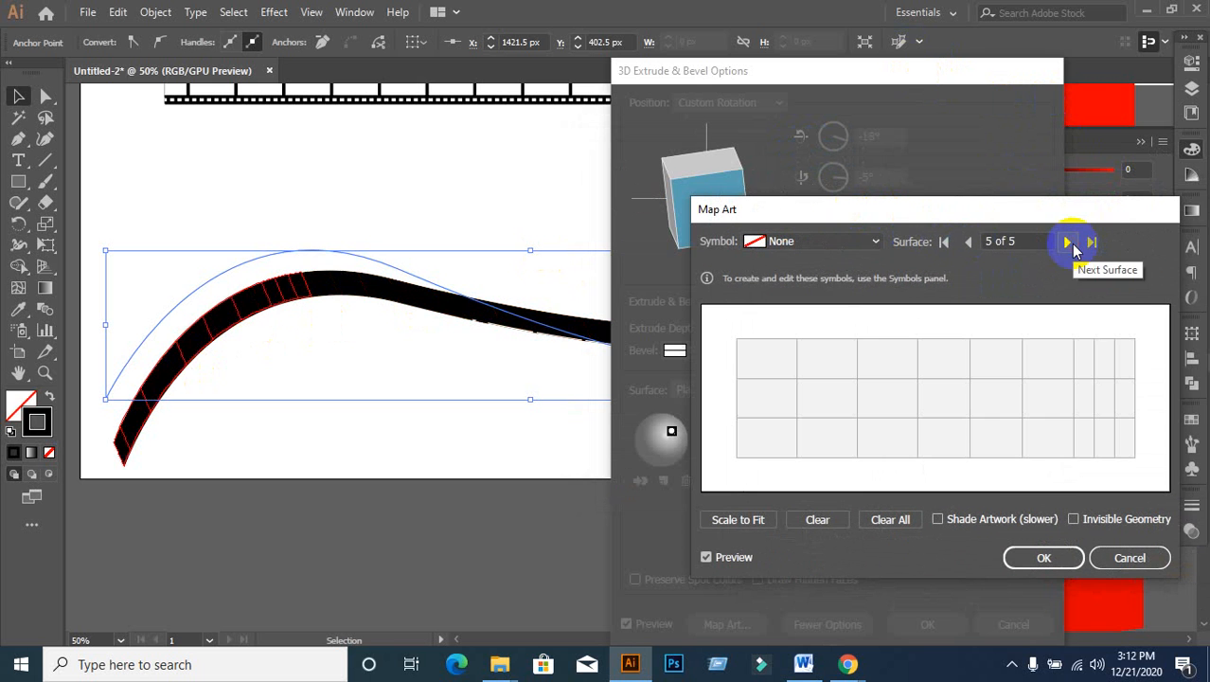
pyautogui.click(990, 242)
pyautogui.click(966, 244)
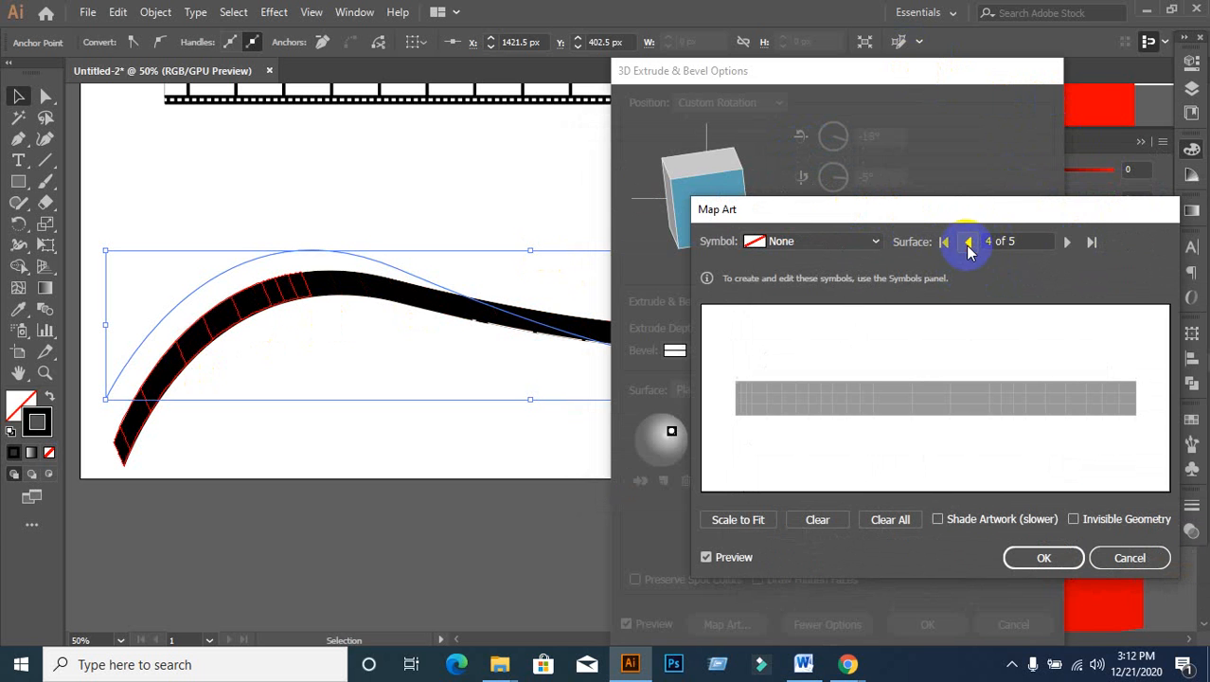
pyautogui.click(872, 242)
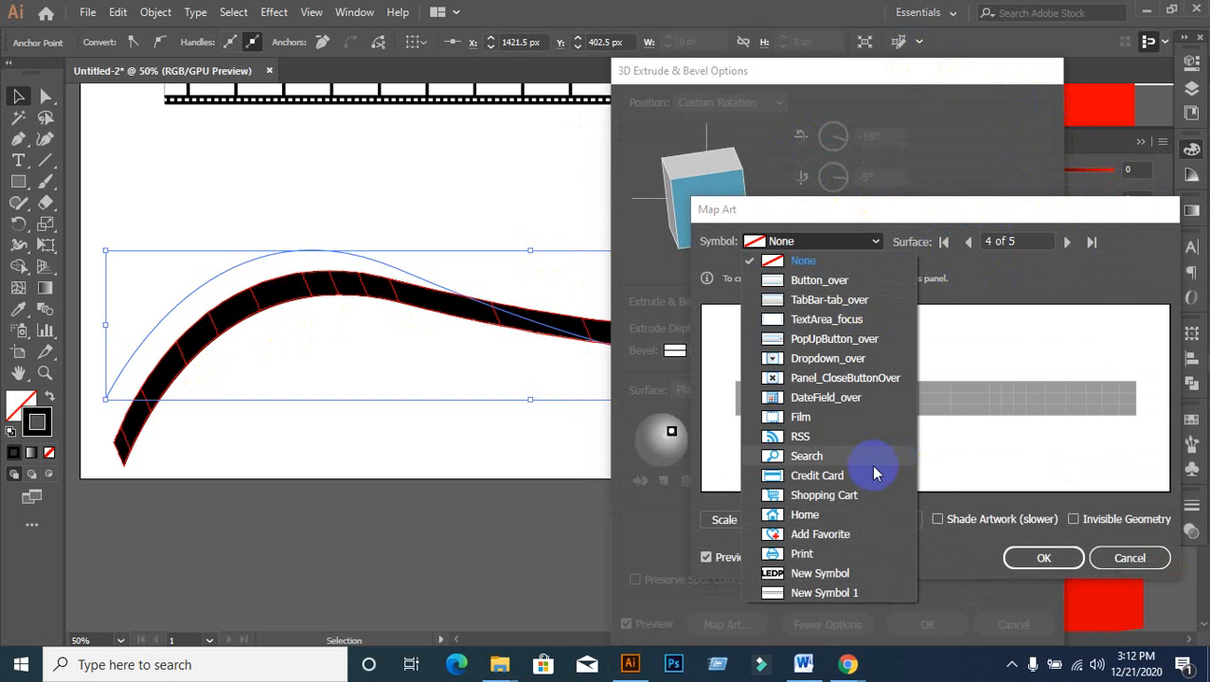
pyautogui.click(794, 593)
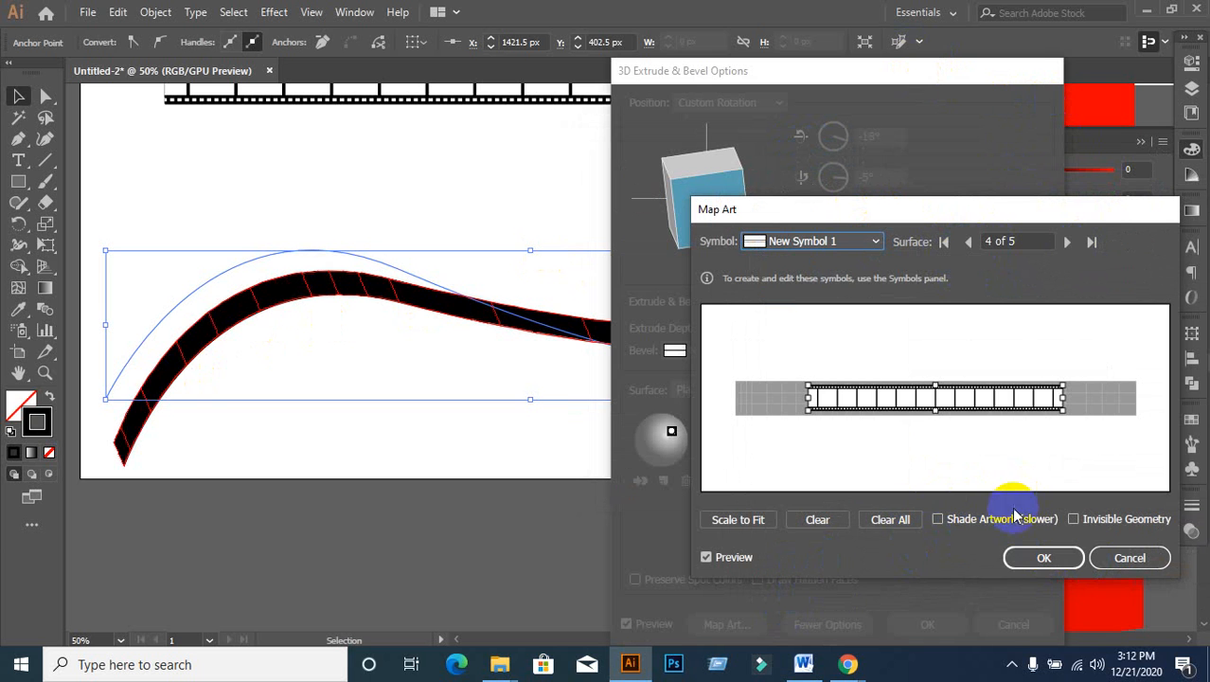
# Step: Enable Invisible Geometry for the mapped art to hide the black extruded body
pyautogui.click(1073, 520)
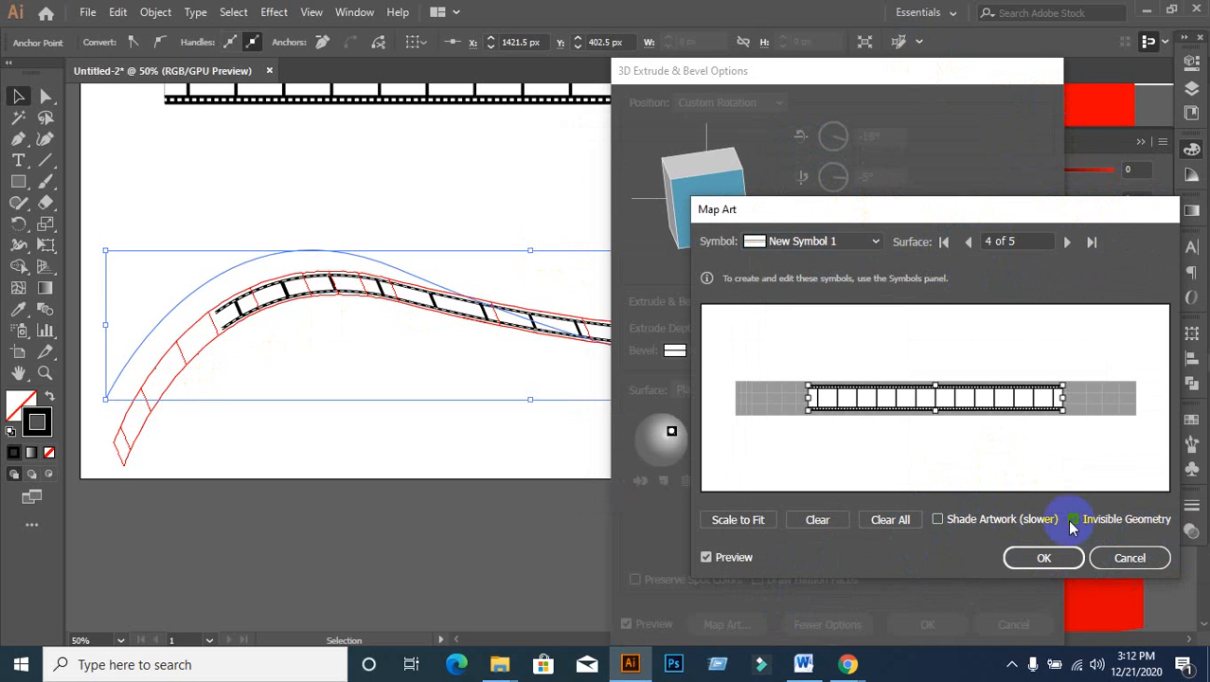
pyautogui.click(1073, 520)
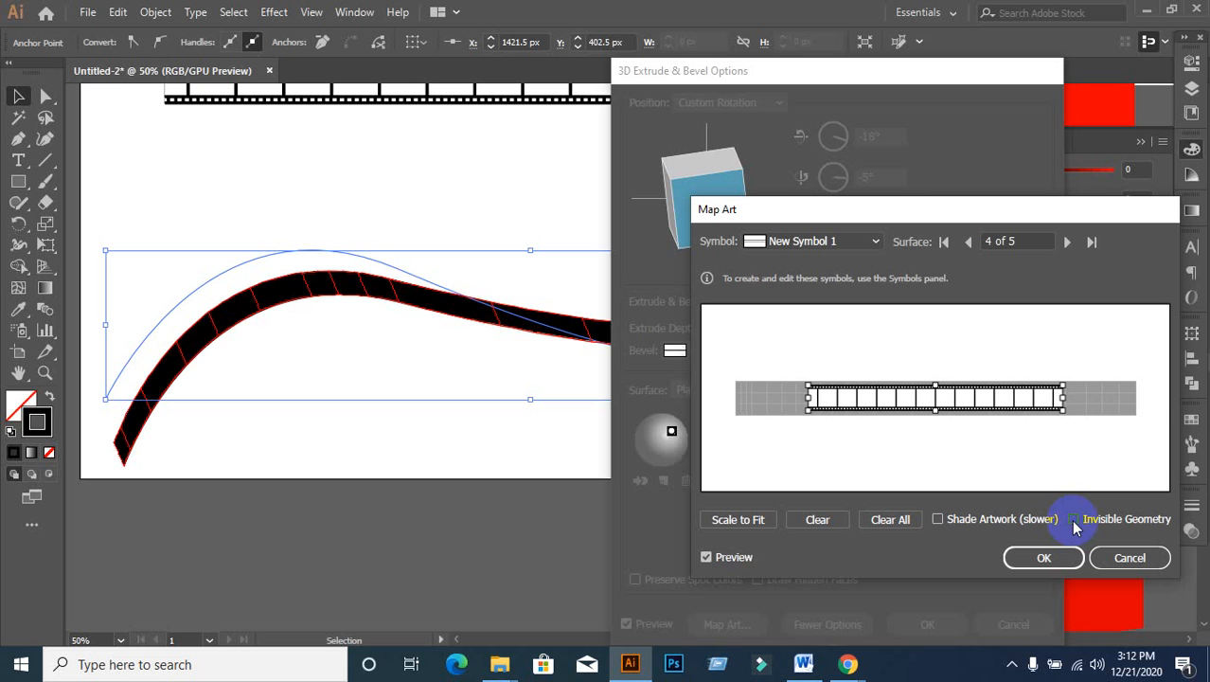
pyautogui.click(1073, 520)
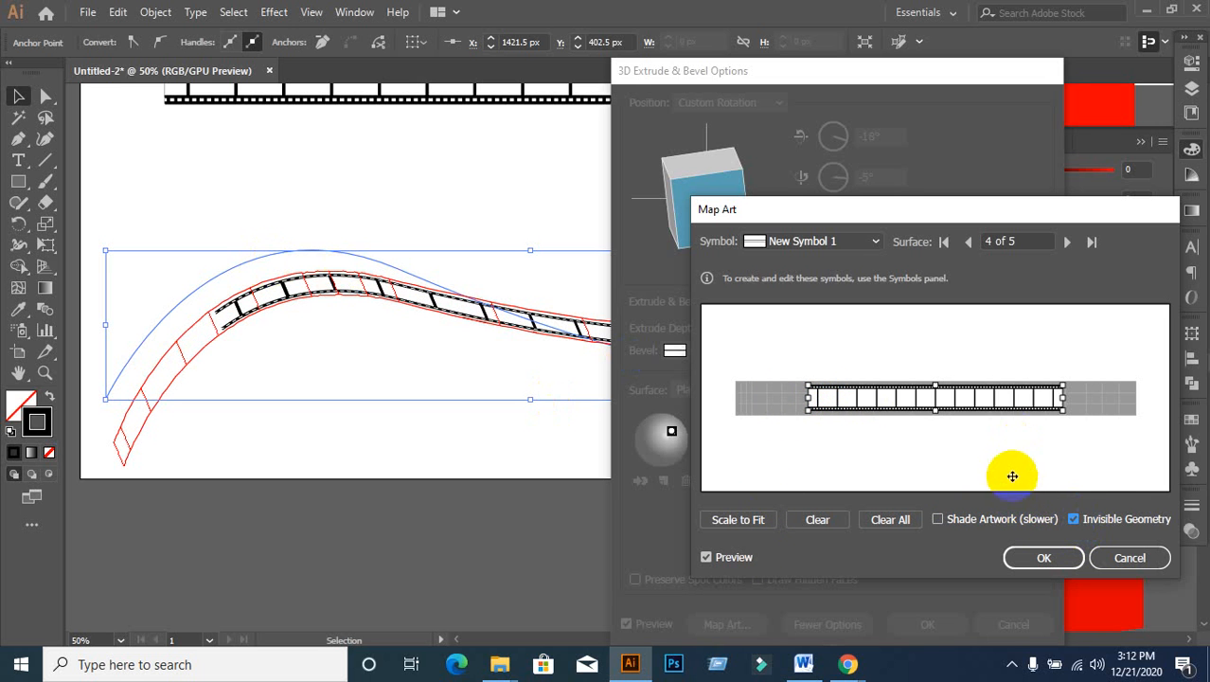
pyautogui.click(1075, 520)
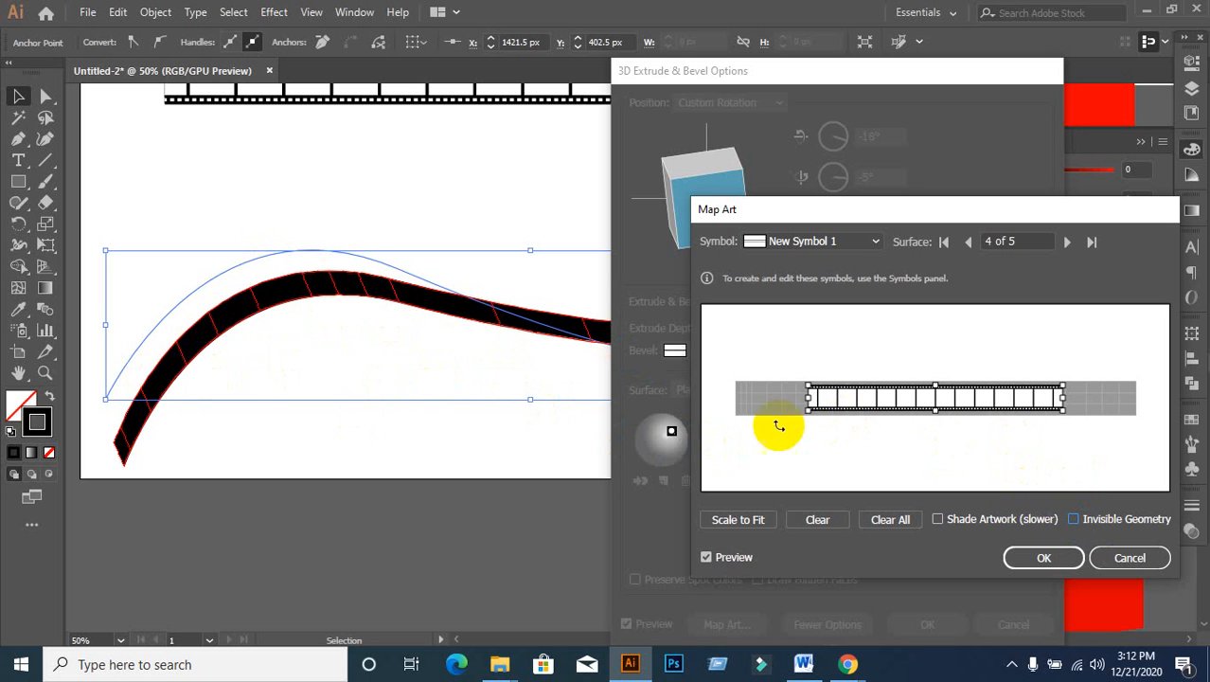
pyautogui.click(1075, 519)
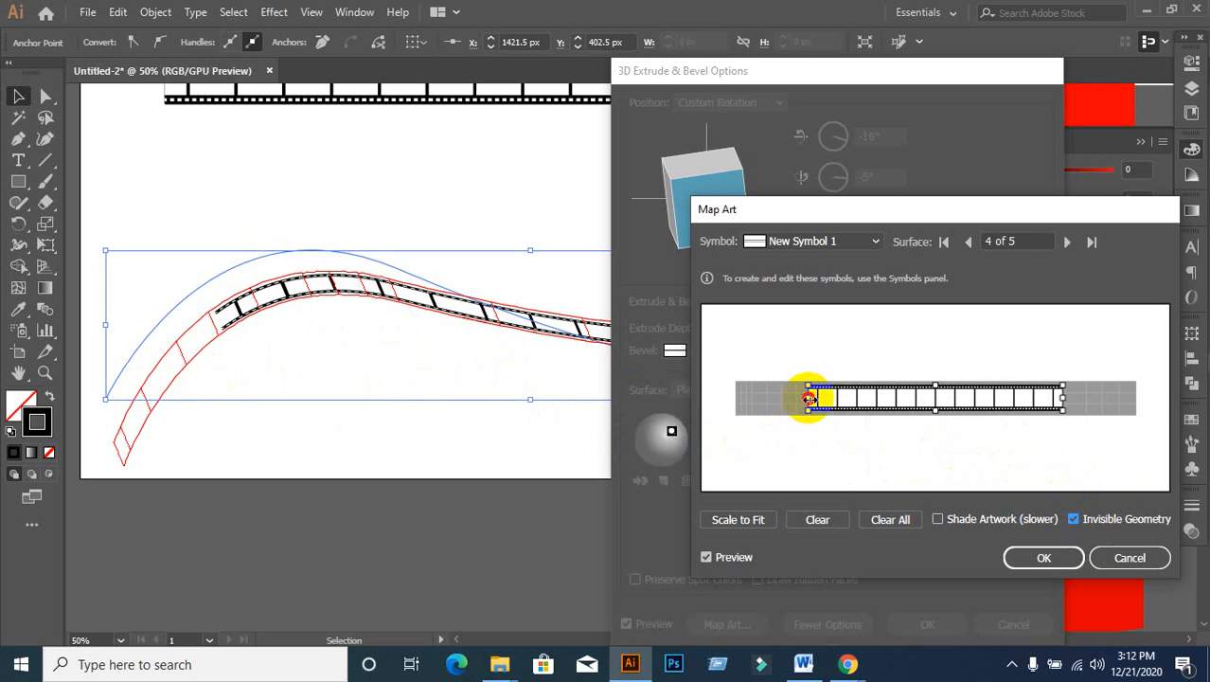
# Step: Stretch the mapped film strip to span the full length and height of the wave's surface, and accept the mapping
pyautogui.moveTo(810, 398); pyautogui.dragTo(740, 394)
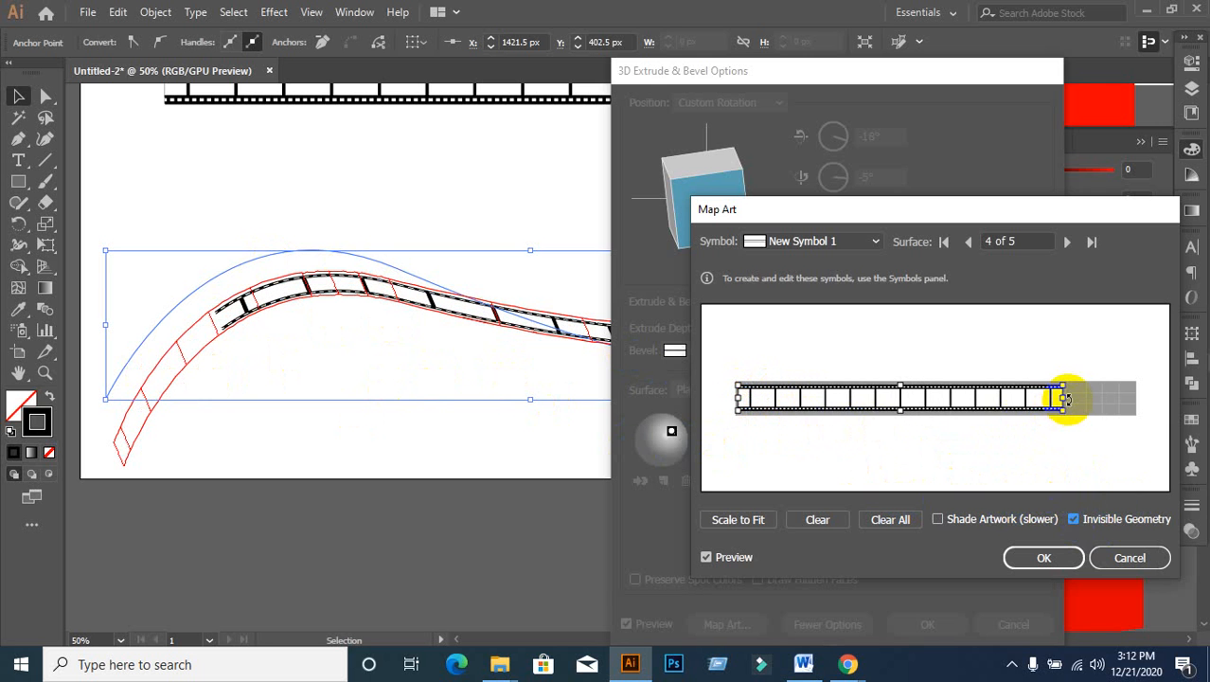
pyautogui.moveTo(1065, 399); pyautogui.dragTo(1133, 397)
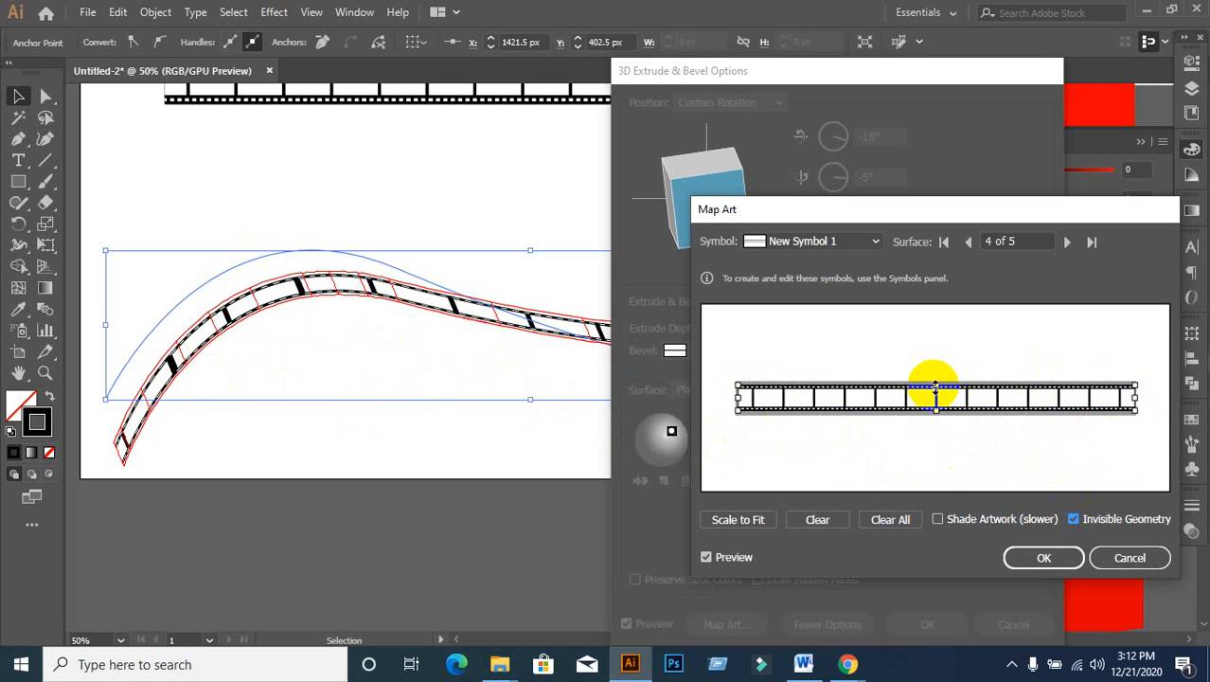
pyautogui.moveTo(935, 387); pyautogui.dragTo(935, 417)
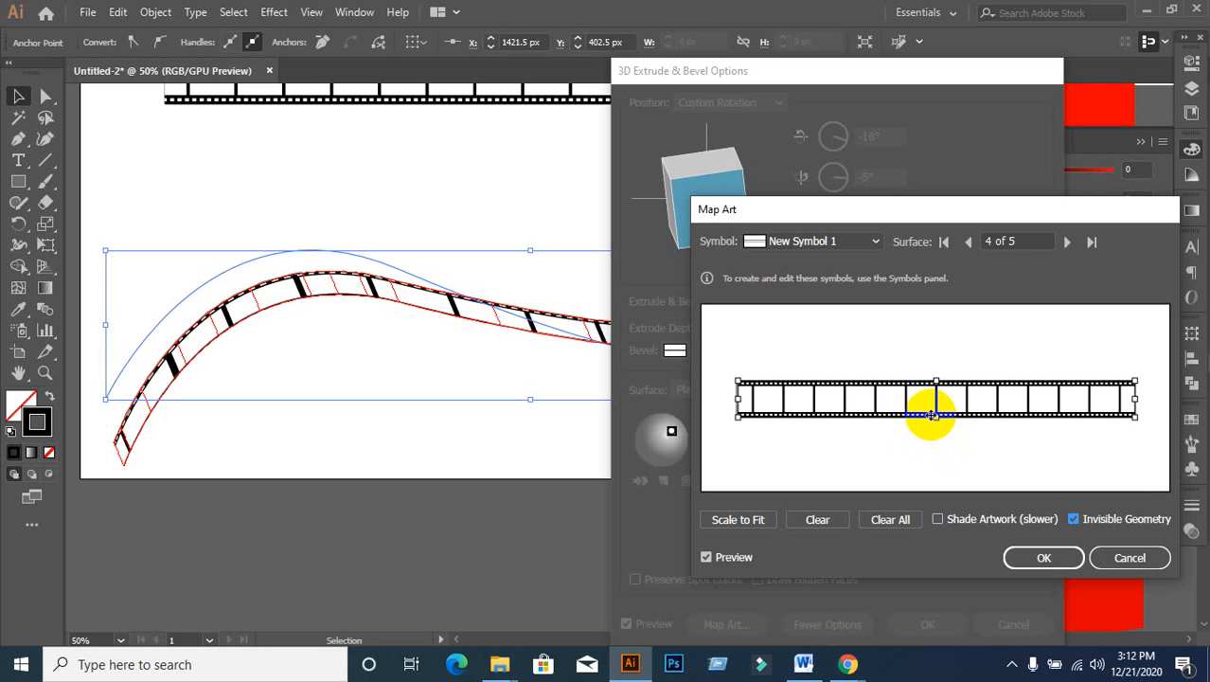
pyautogui.moveTo(938, 418); pyautogui.dragTo(937, 414)
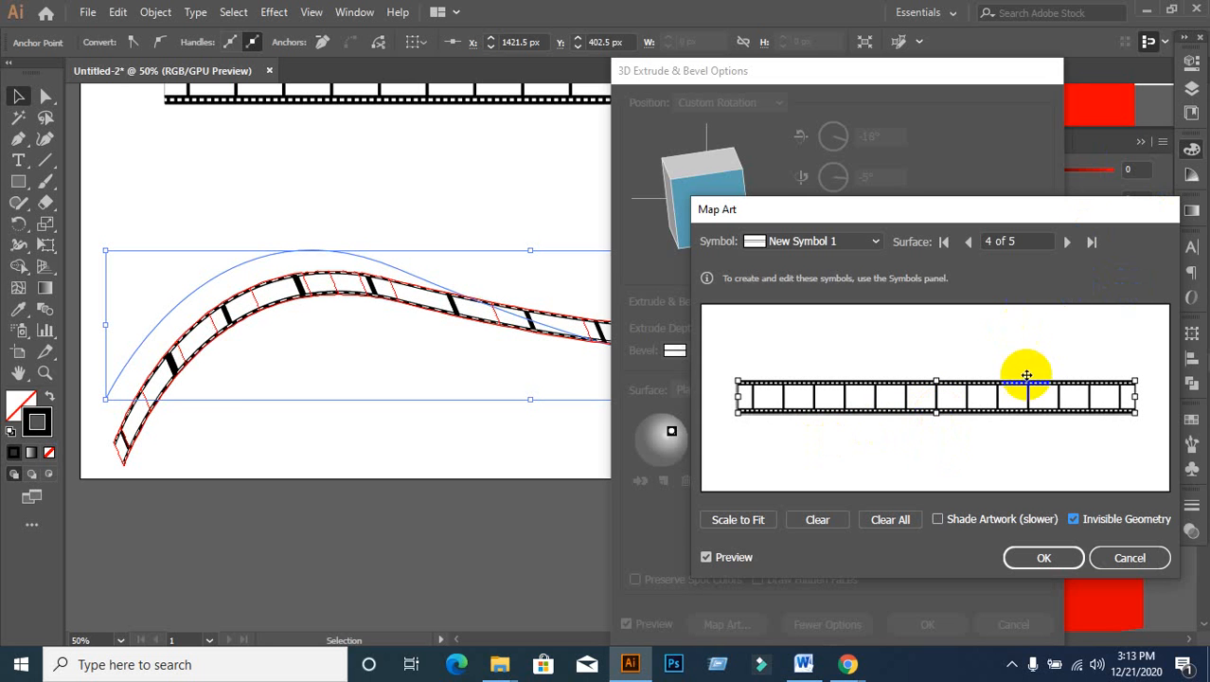
pyautogui.click(1044, 557)
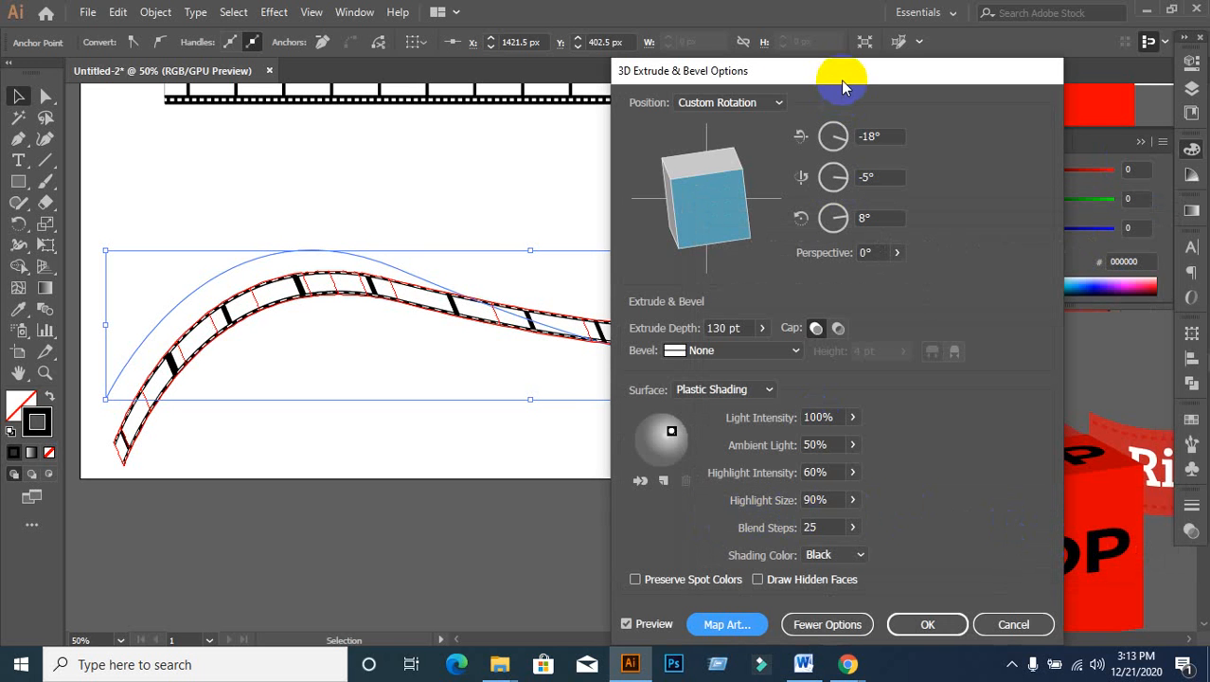
# Step: Apply the 3D Extrude & Bevel settings to the wavy path and deselect it
pyautogui.moveTo(841, 80); pyautogui.dragTo(923, 54)
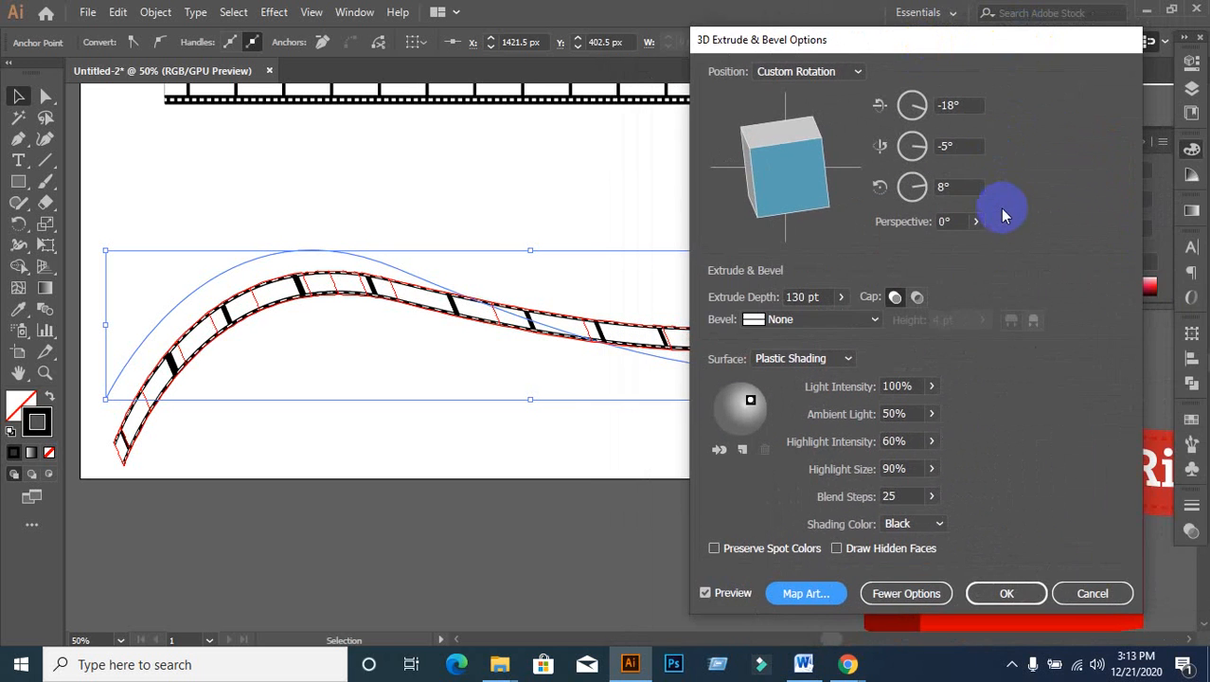
pyautogui.click(1002, 594)
pyautogui.click(526, 471)
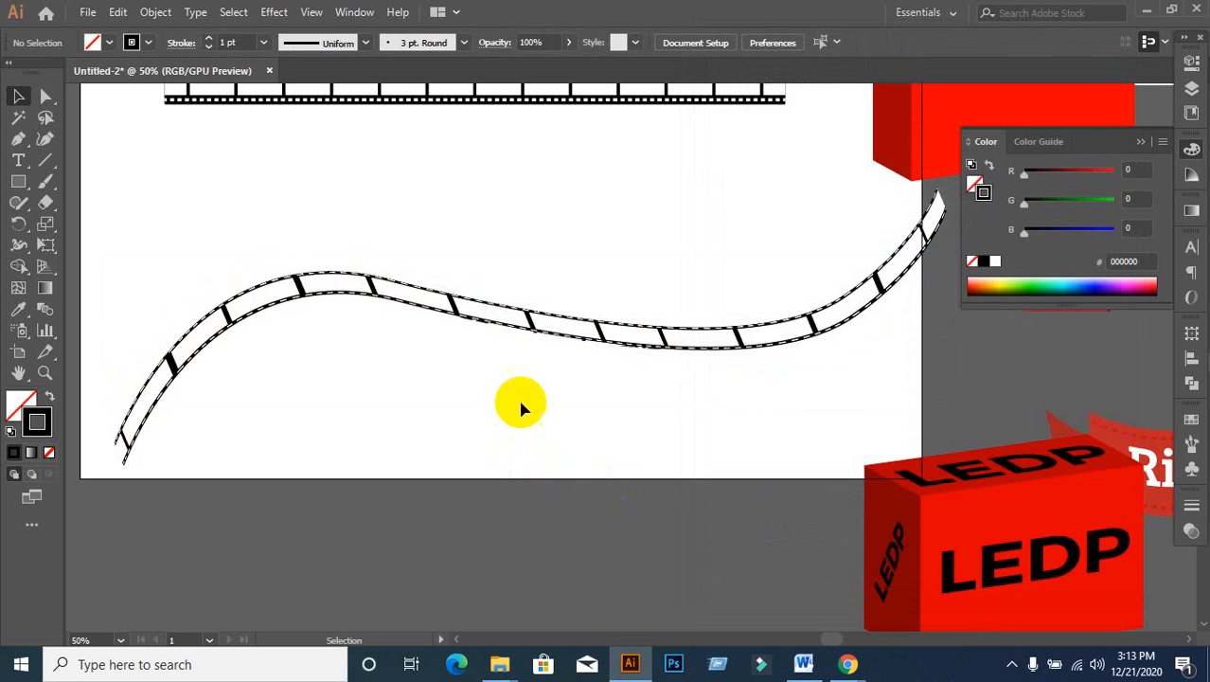
# Step: Expand the appearance of the wavy film strip into editable artwork and deselect it
pyautogui.hotkey('ctrl', '-')
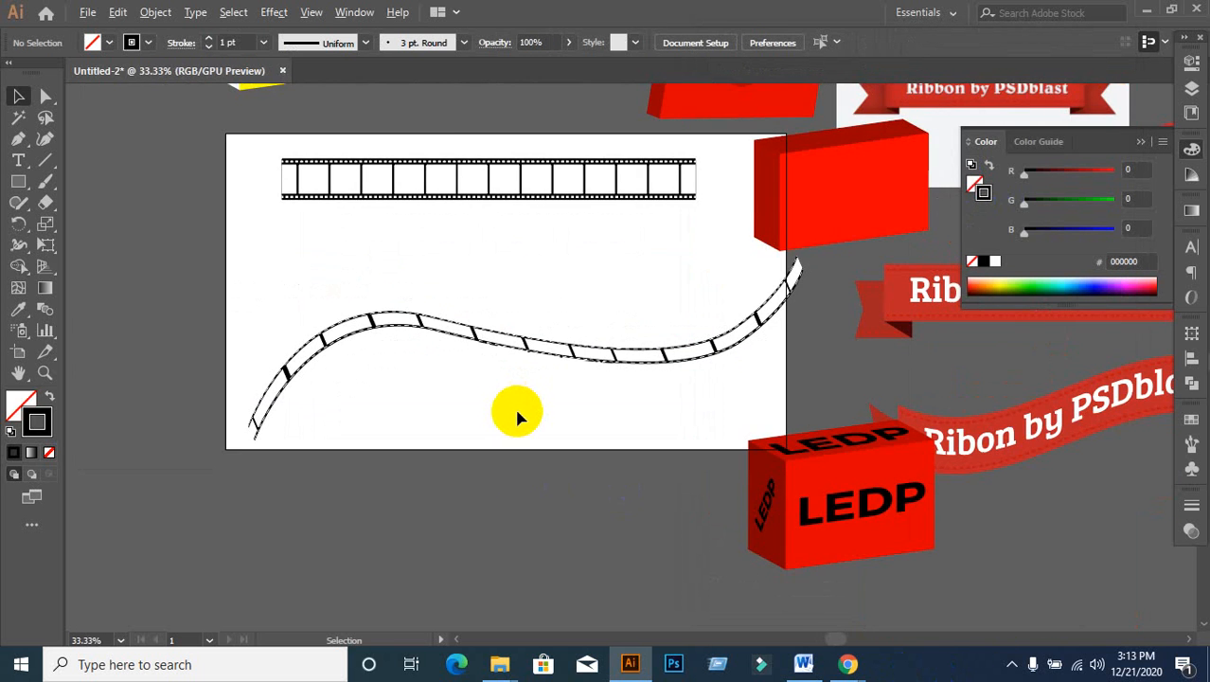
pyautogui.moveTo(293, 263); pyautogui.dragTo(524, 540)
pyautogui.click(163, 14)
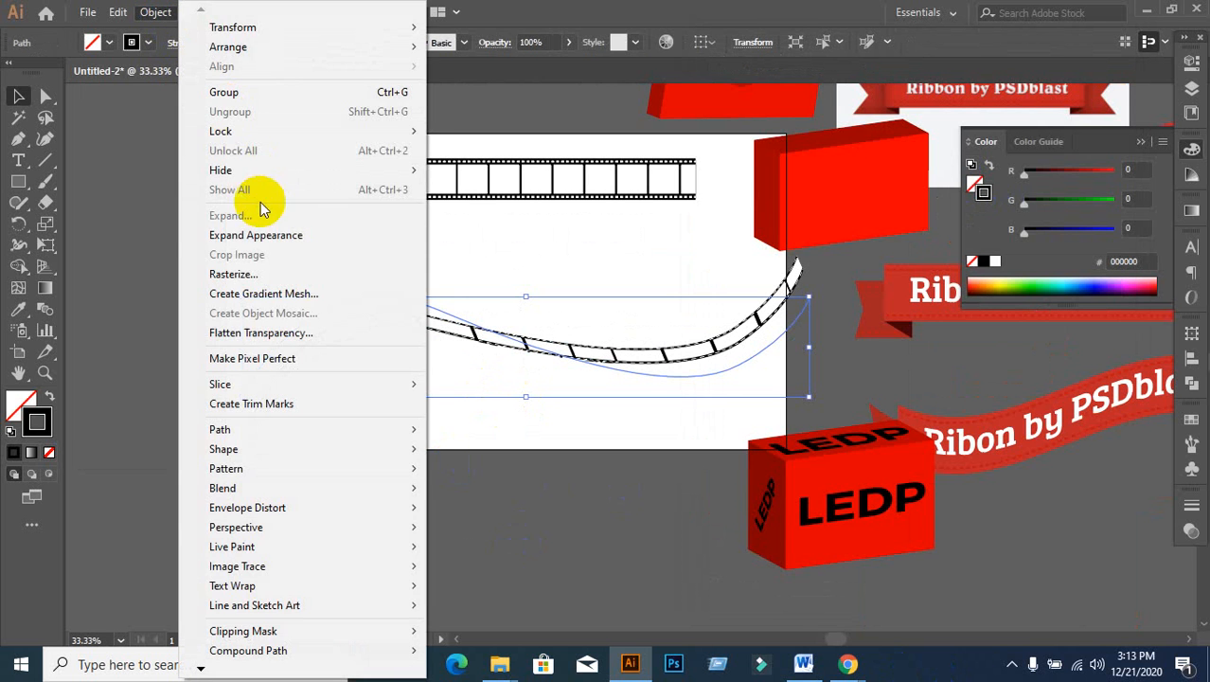
pyautogui.click(242, 235)
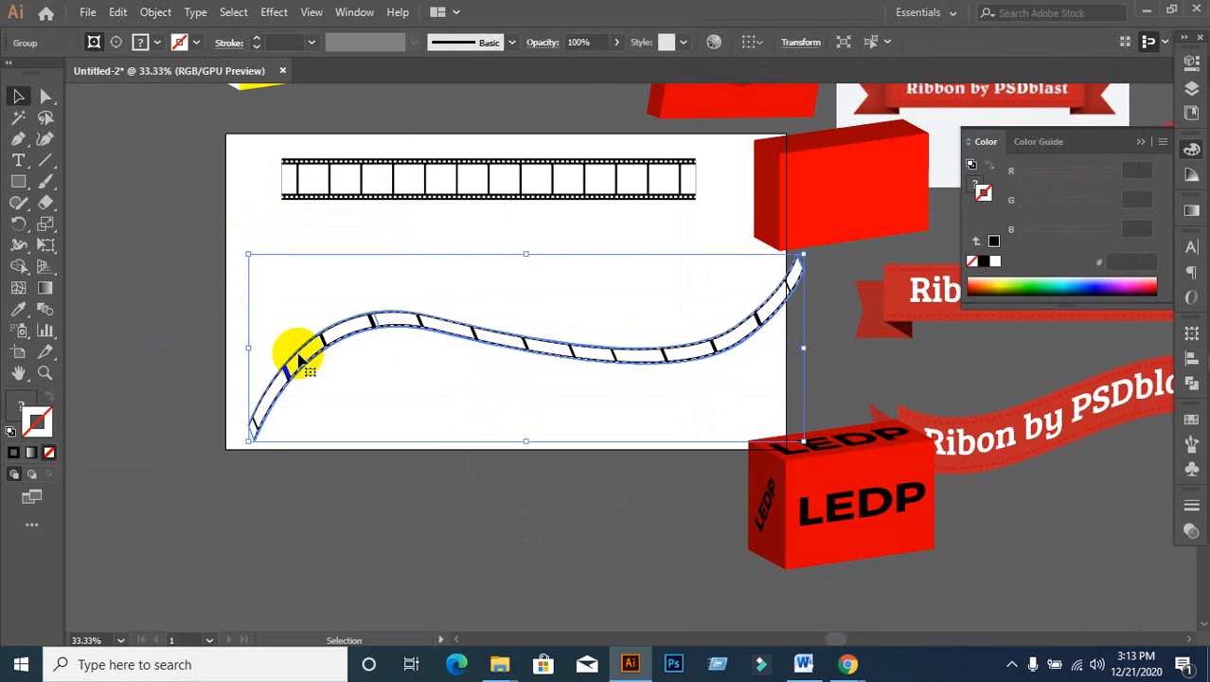
pyautogui.click(462, 529)
# Step: Move the expanded wavy film strip up and left so it extends beyond the artboard's left edge
pyautogui.moveTo(316, 292); pyautogui.dragTo(393, 392)
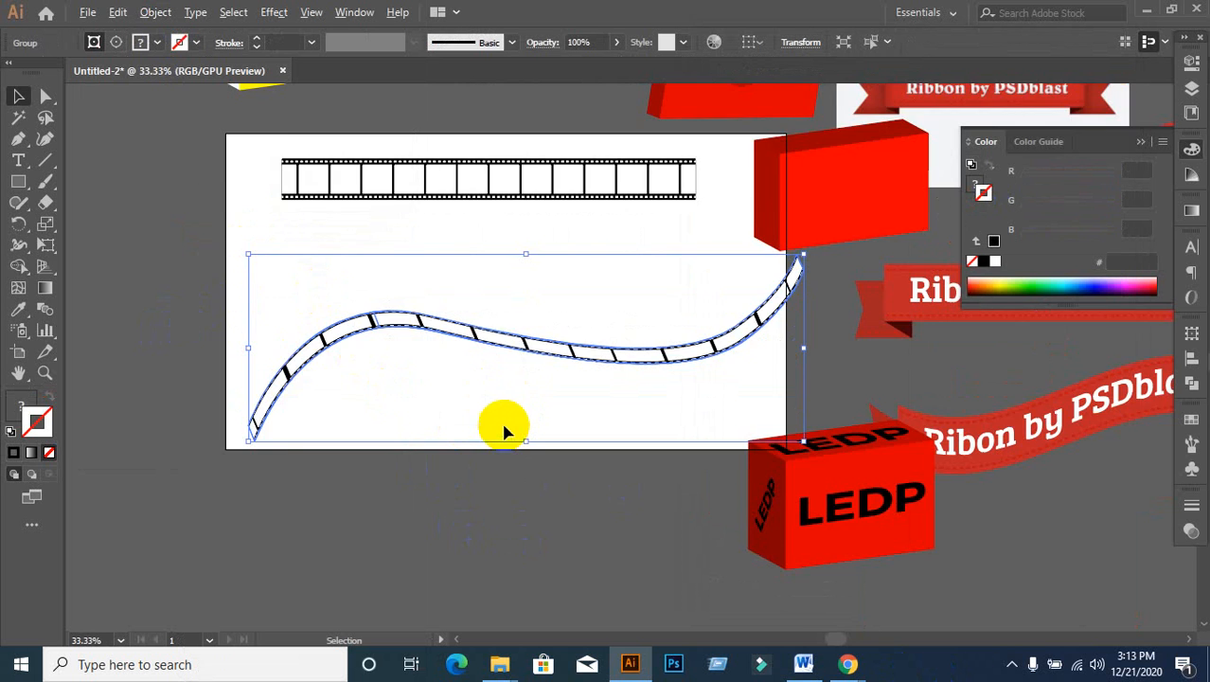
pyautogui.hotkey('ctrl', '-')
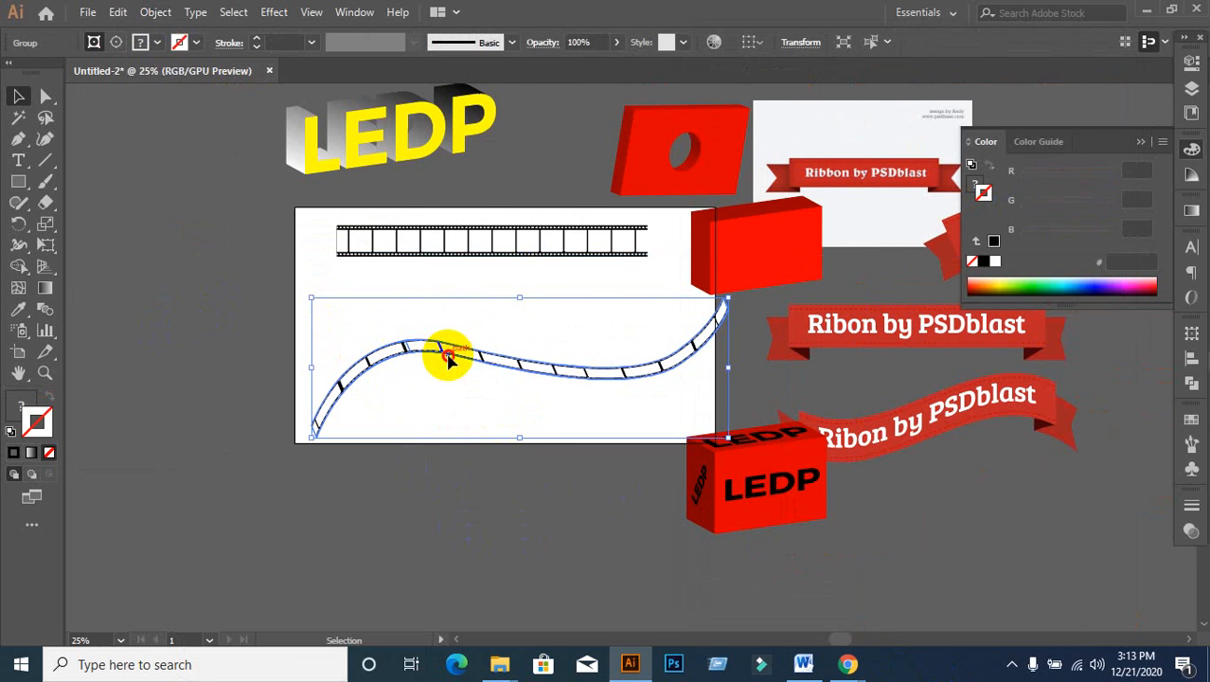
pyautogui.moveTo(449, 354); pyautogui.dragTo(156, 207)
pyautogui.click(248, 338)
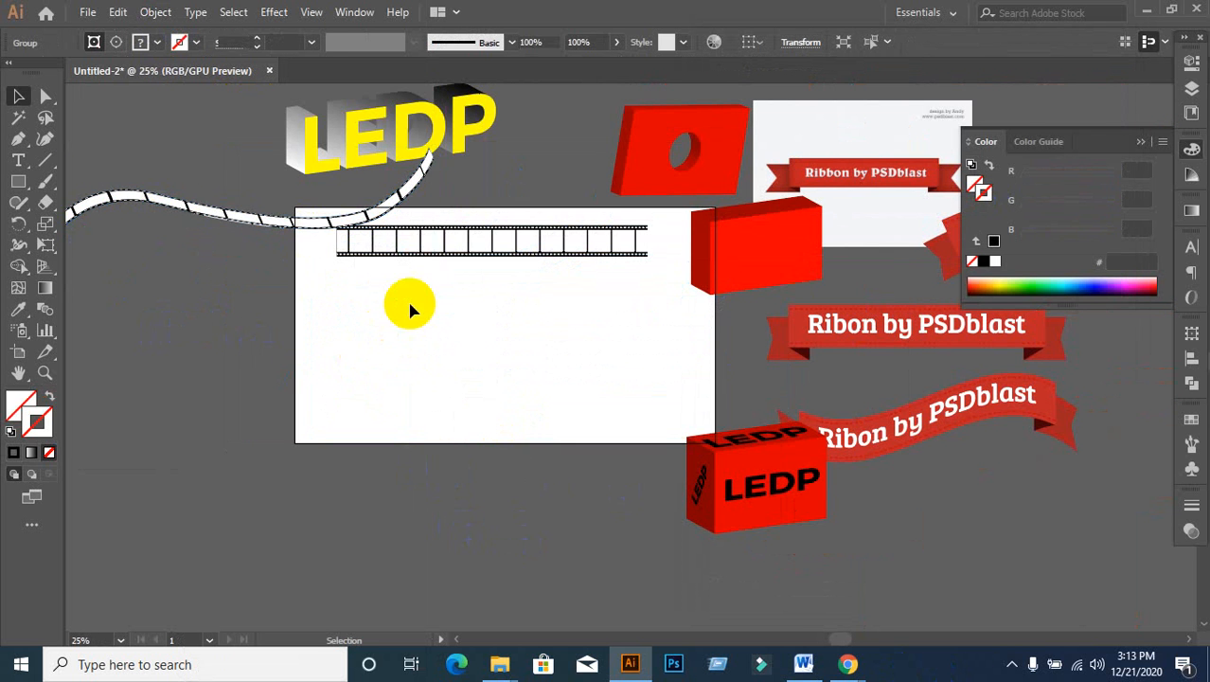
# Step: Select the moved wavy film strip overlapping the artboard's upper-left corner for a closer view
pyautogui.hotkey('ctrl', '-')
pyautogui.hotkey('ctrl', '+')
pyautogui.hotkey('ctrl', '+')
pyautogui.moveTo(256, 194); pyautogui.dragTo(251, 314)
pyautogui.hotkey('ctrl', '+')
pyautogui.hotkey('ctrl', '+')
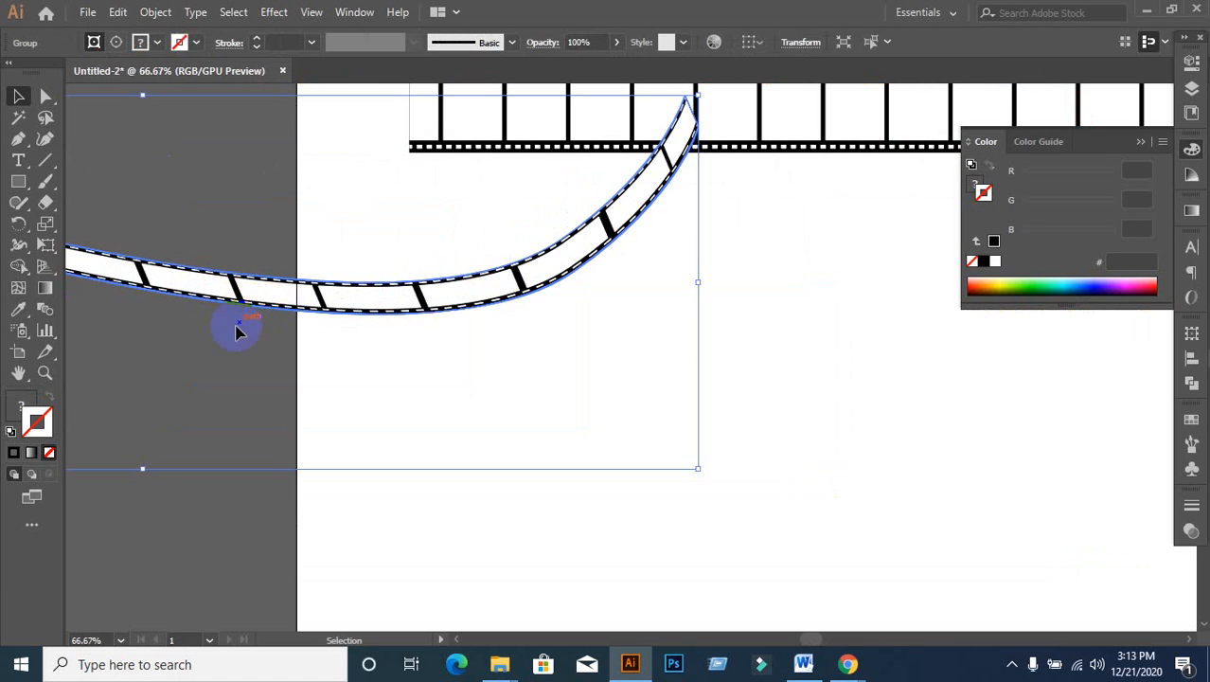
pyautogui.click(216, 359)
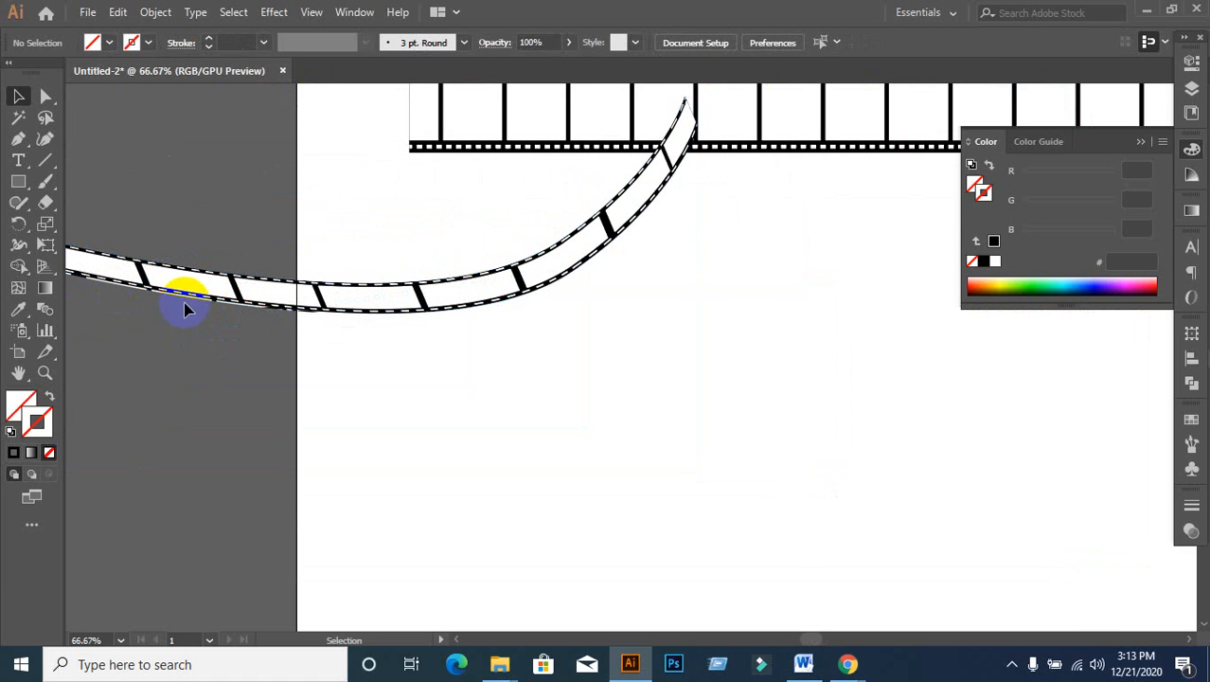
pyautogui.scroll(-2, 254, 343)
pyautogui.moveTo(256, 346); pyautogui.dragTo(177, 243)
pyautogui.click(376, 401)
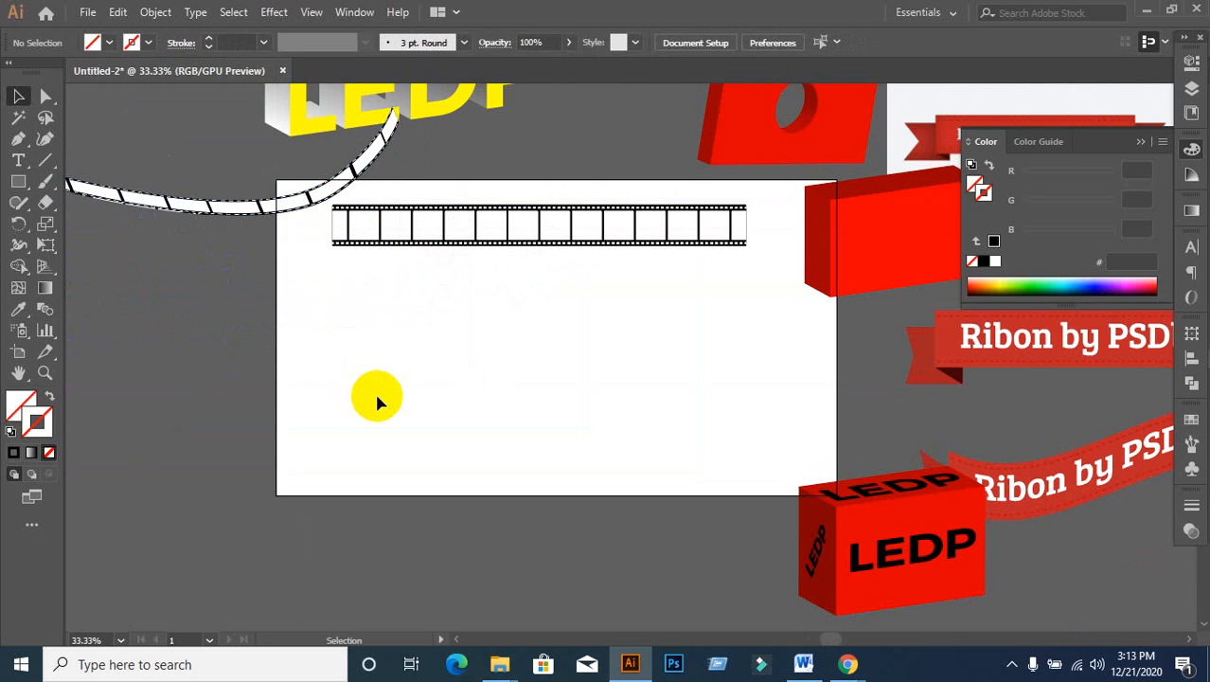
# Step: Open the 3D Extrude & Bevel options to look at them and close them without applying anything
pyautogui.click(278, 15)
pyautogui.moveTo(331, 113)
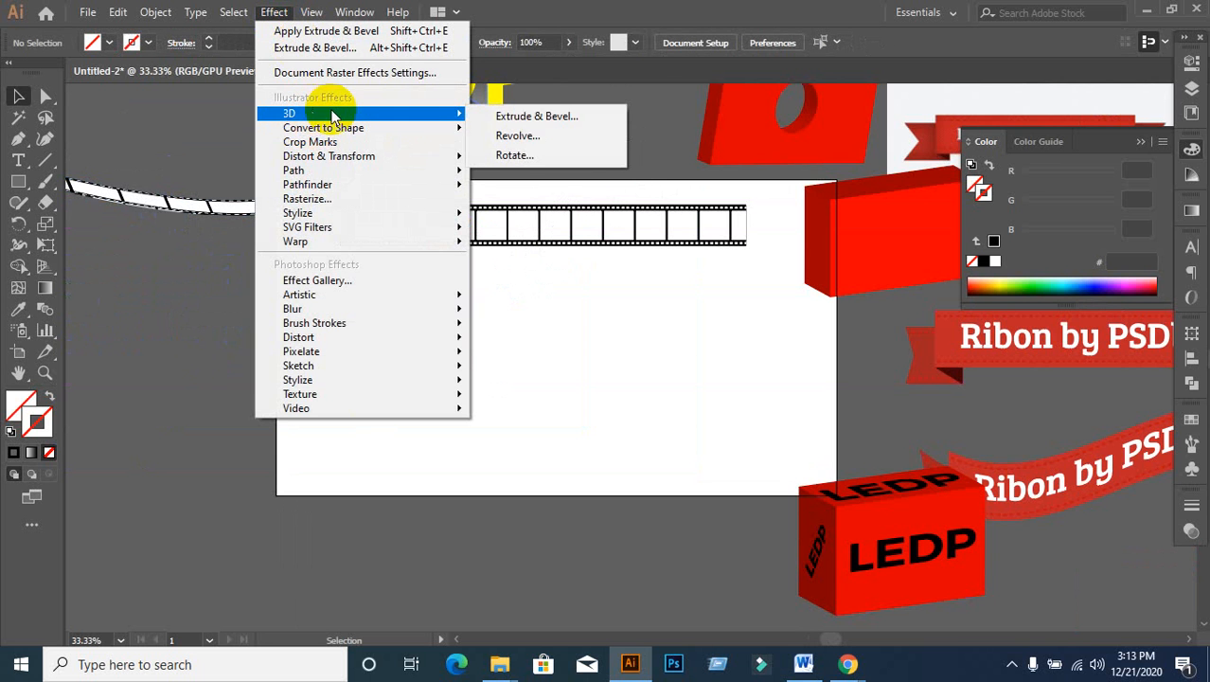
pyautogui.click(555, 116)
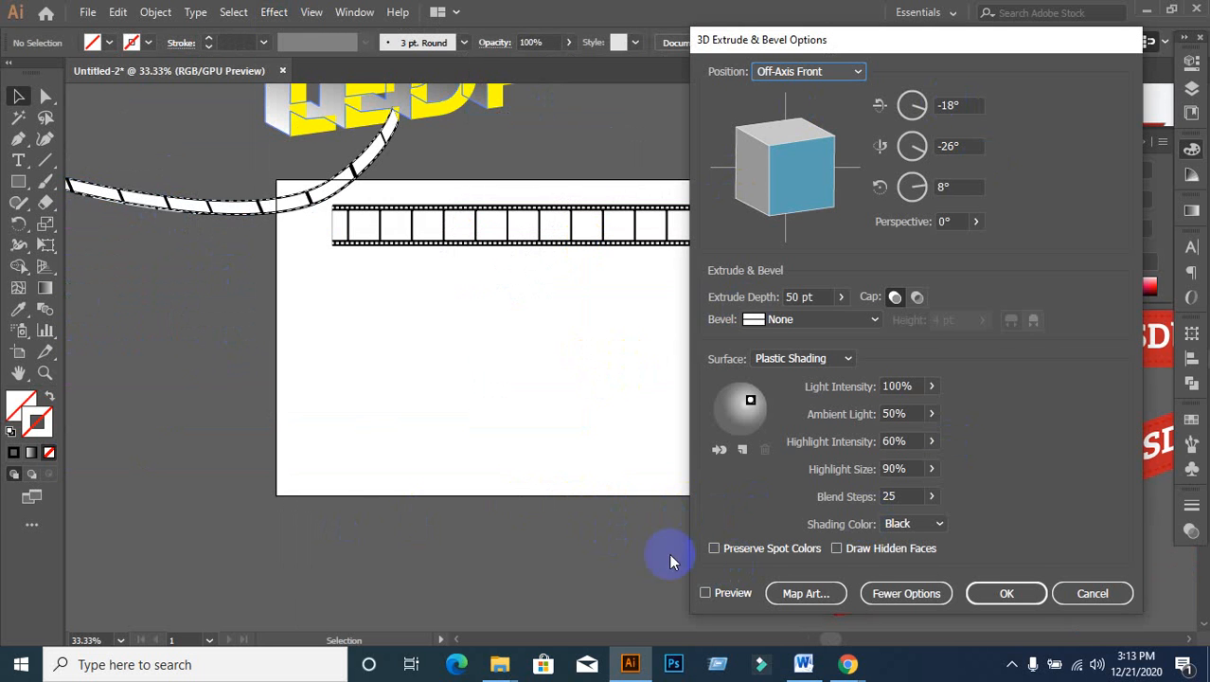
pyautogui.click(1092, 593)
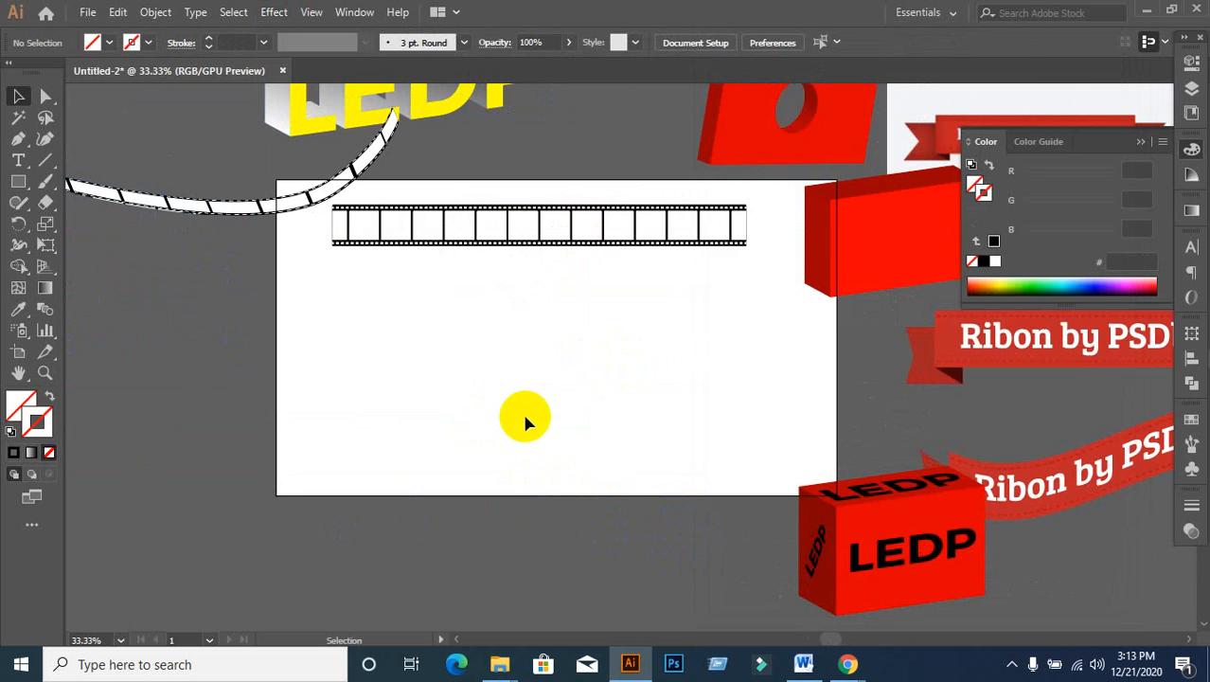
pyautogui.click(277, 12)
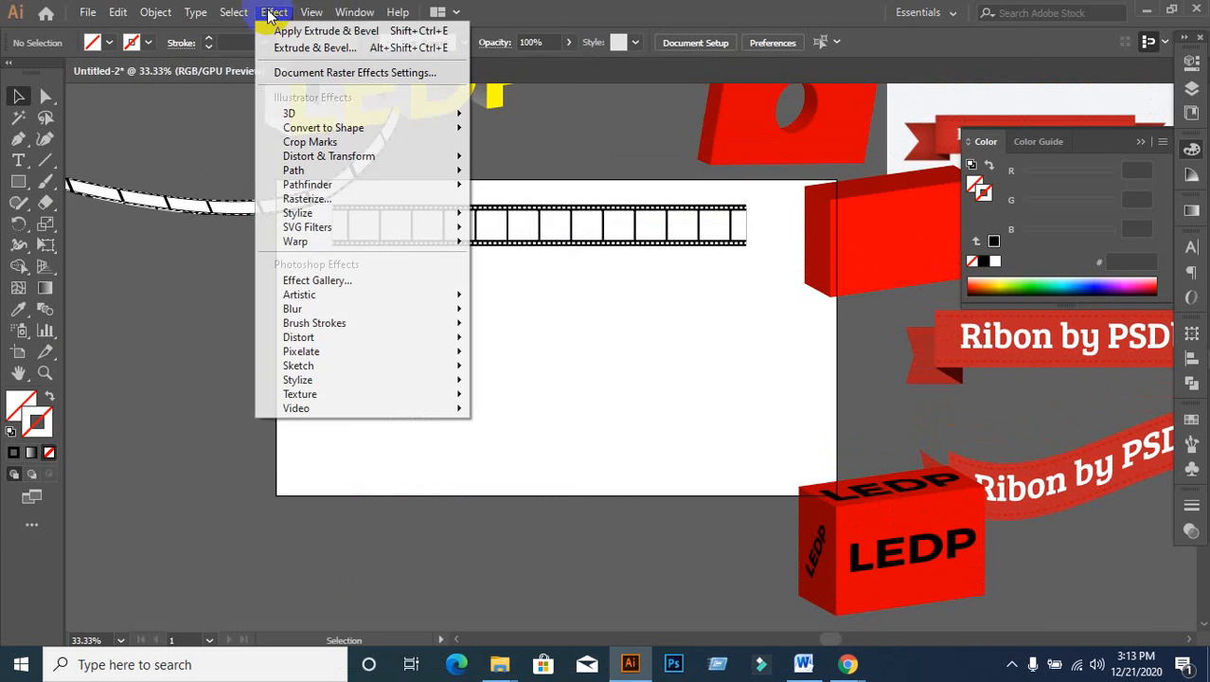
pyautogui.moveTo(292, 113)
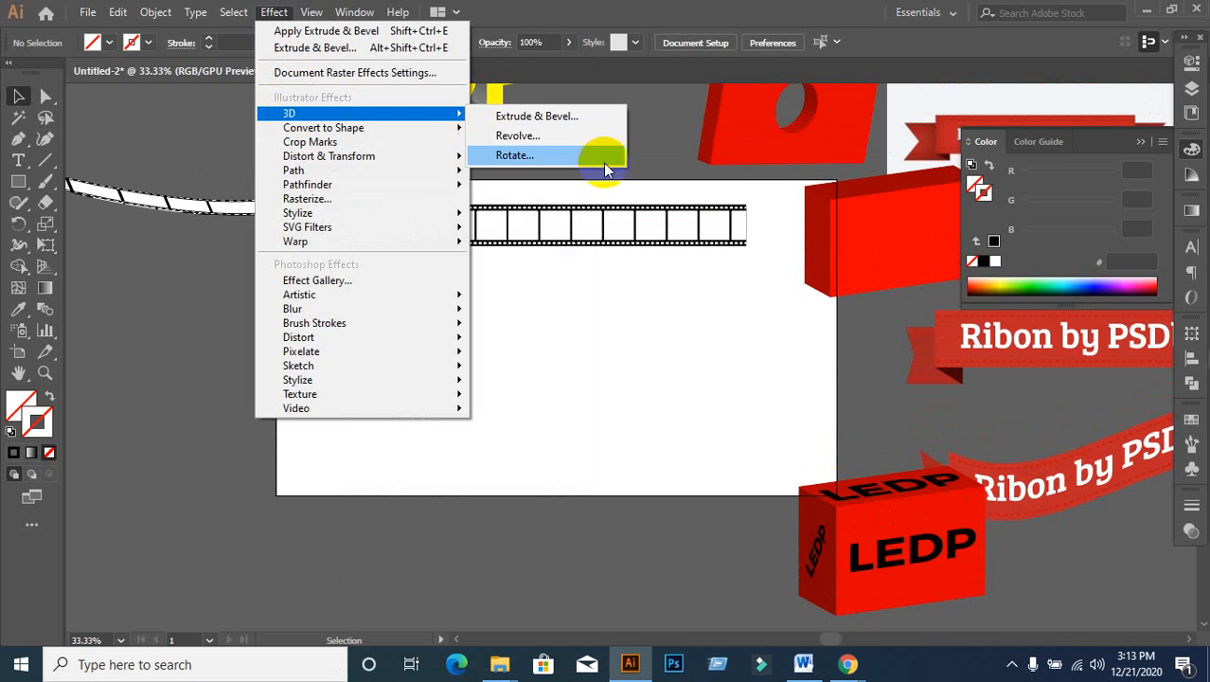
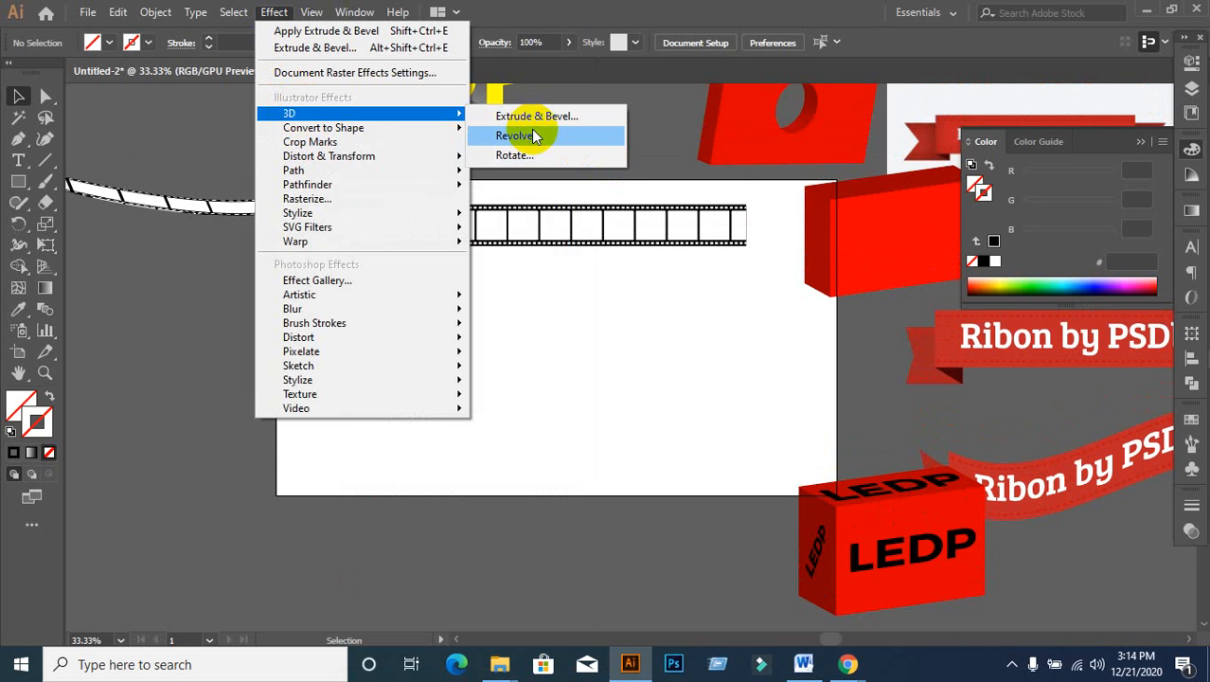
pyautogui.click(628, 7)
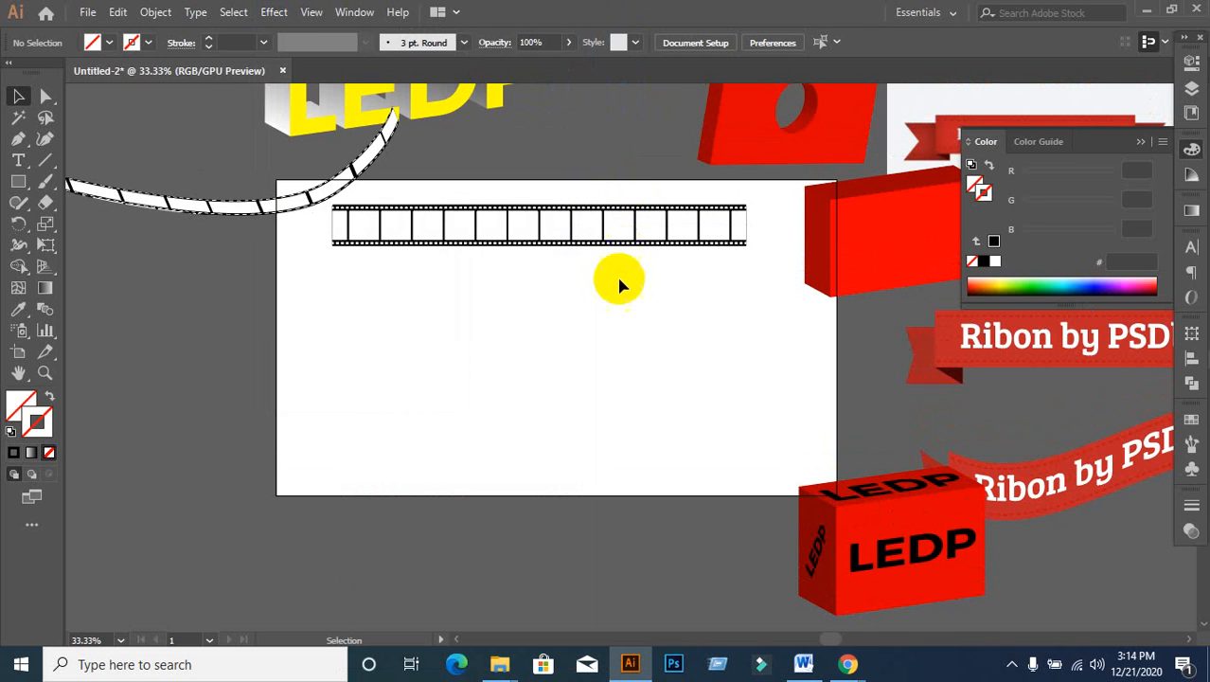
pyautogui.click(560, 236)
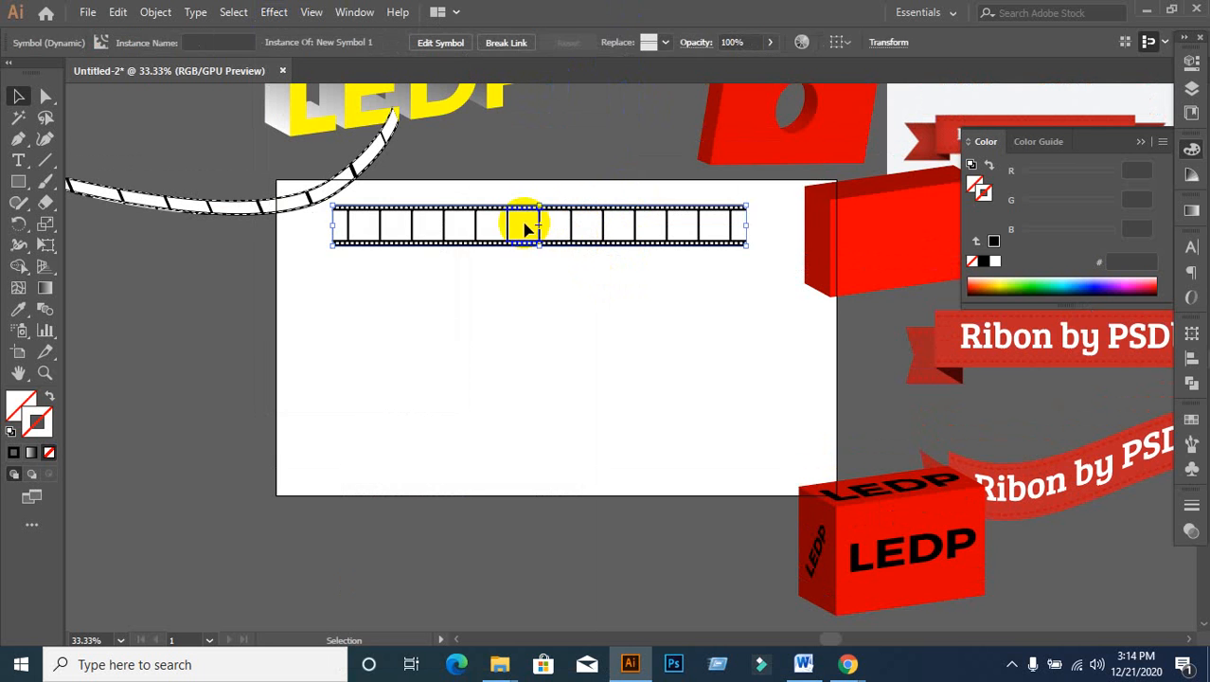
pyautogui.click(522, 424)
# Step: Draw a tall upright rectangle on the artboard below the straight film strip and fill it with red
pyautogui.scroll(-3, 511, 407)
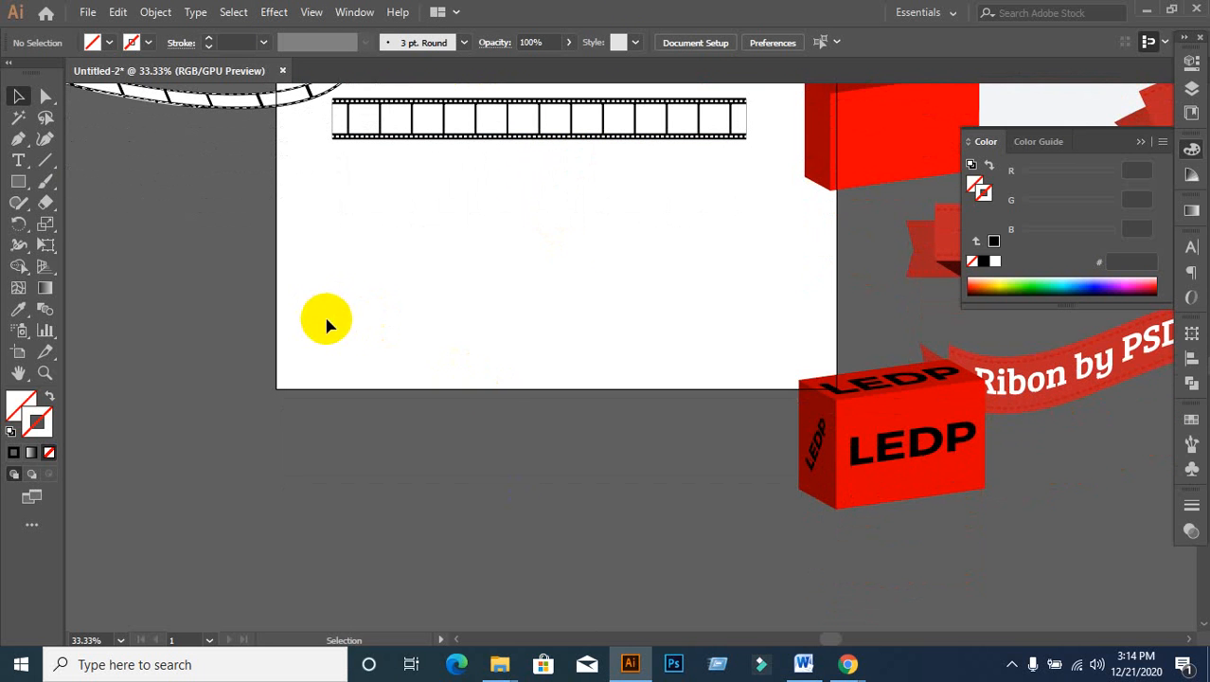
pyautogui.click(18, 181)
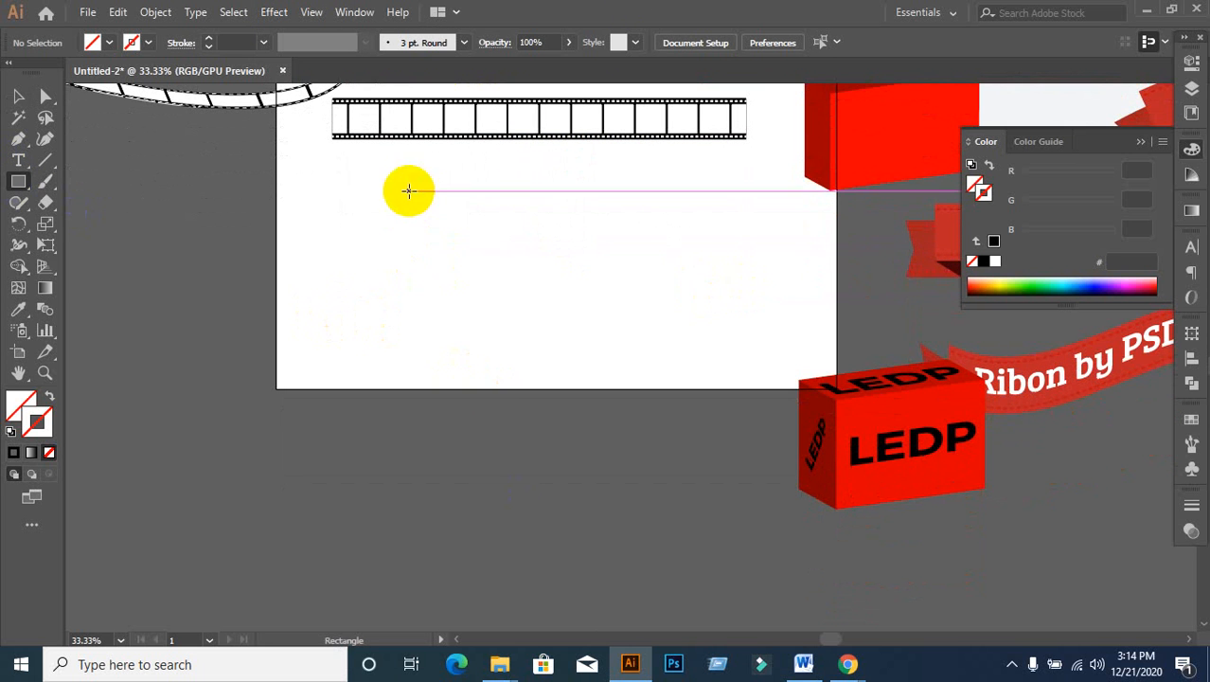
pyautogui.moveTo(408, 191); pyautogui.dragTo(502, 364)
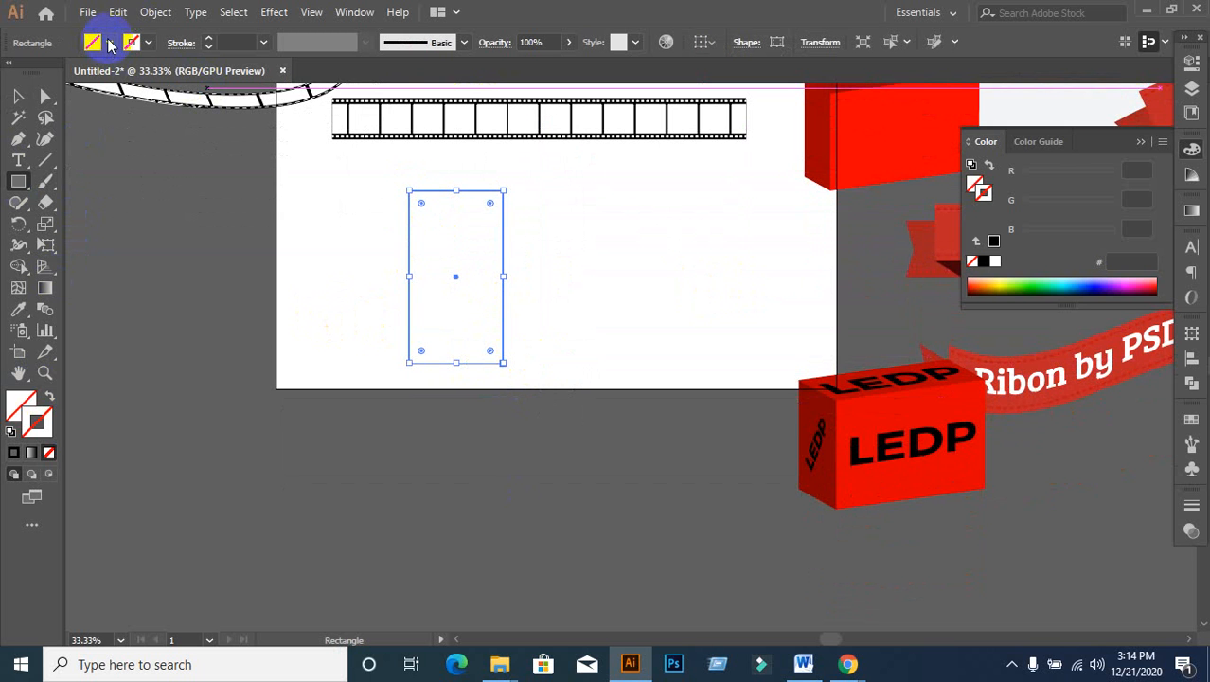
pyautogui.click(110, 44)
pyautogui.click(62, 78)
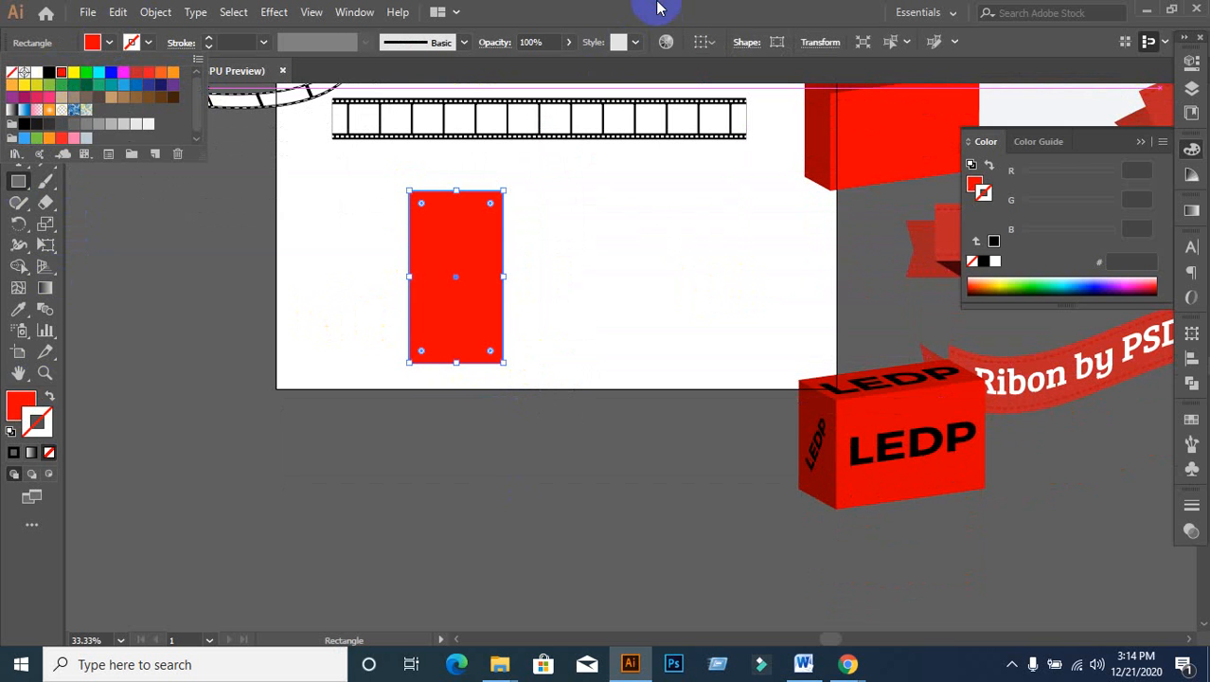
pyautogui.click(650, 8)
# Step: Start the 3D Revolve effect on the red rectangle and turn on its preview
pyautogui.click(274, 12)
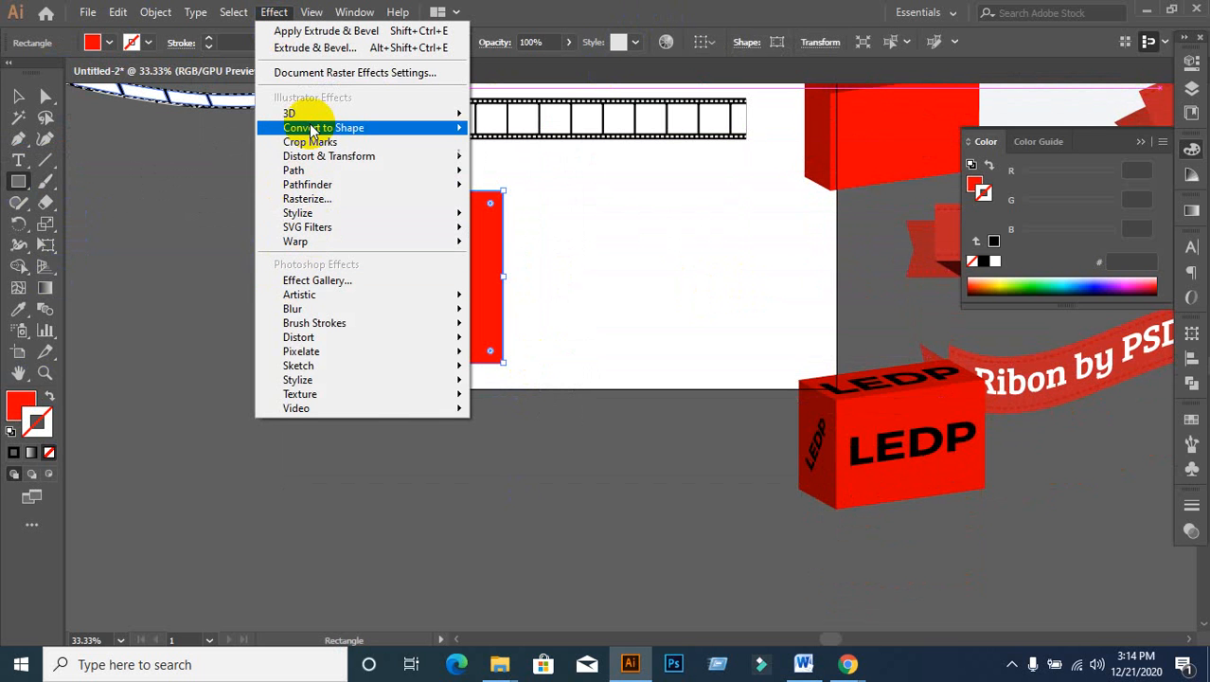
pyautogui.click(510, 138)
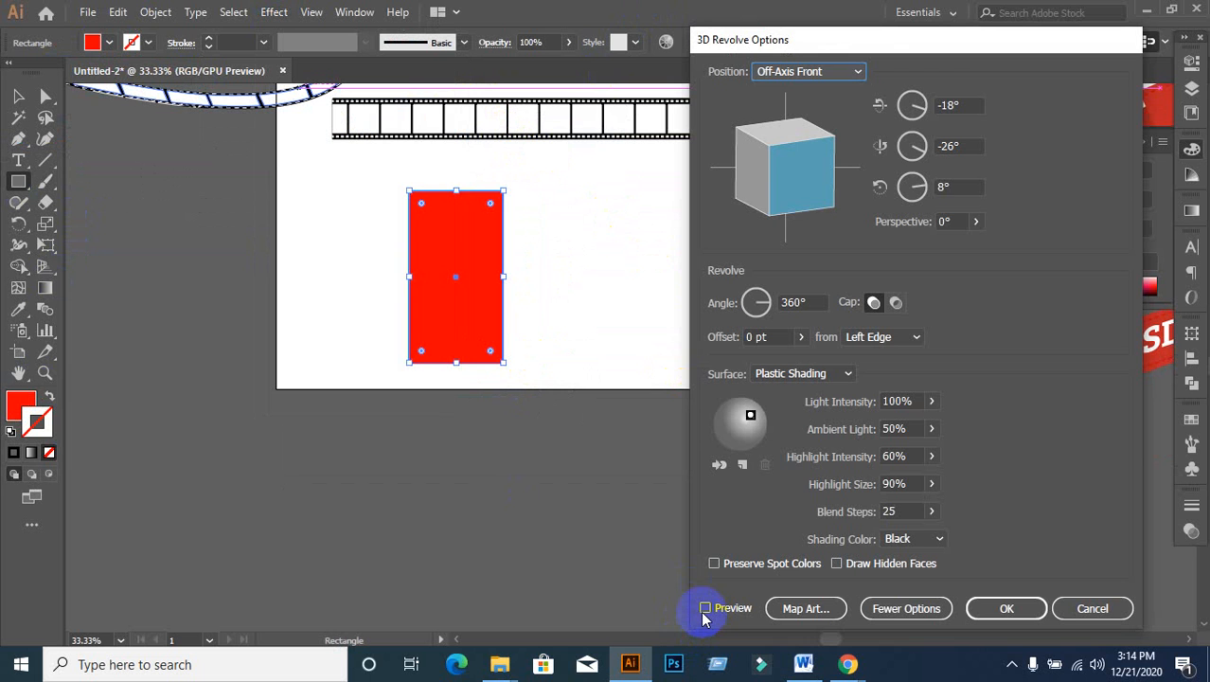
pyautogui.click(706, 609)
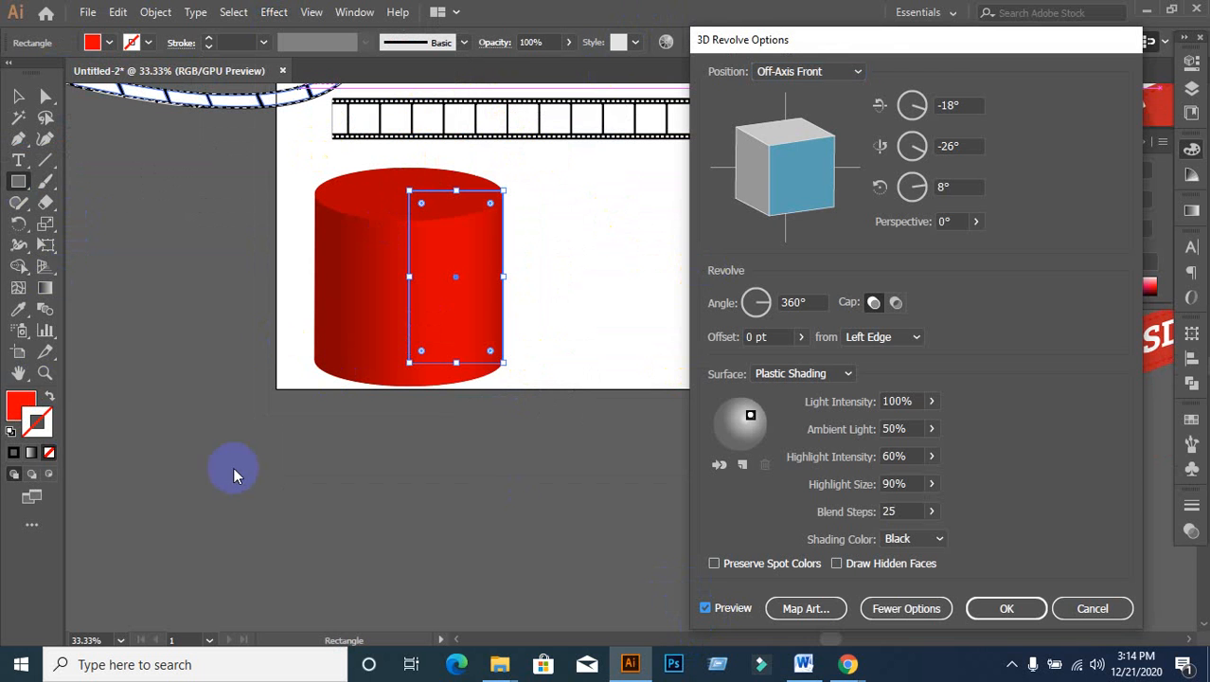
# Step: Lower the revolve angle gradually to 227° to preview a partly open cylinder
pyautogui.click(814, 300)
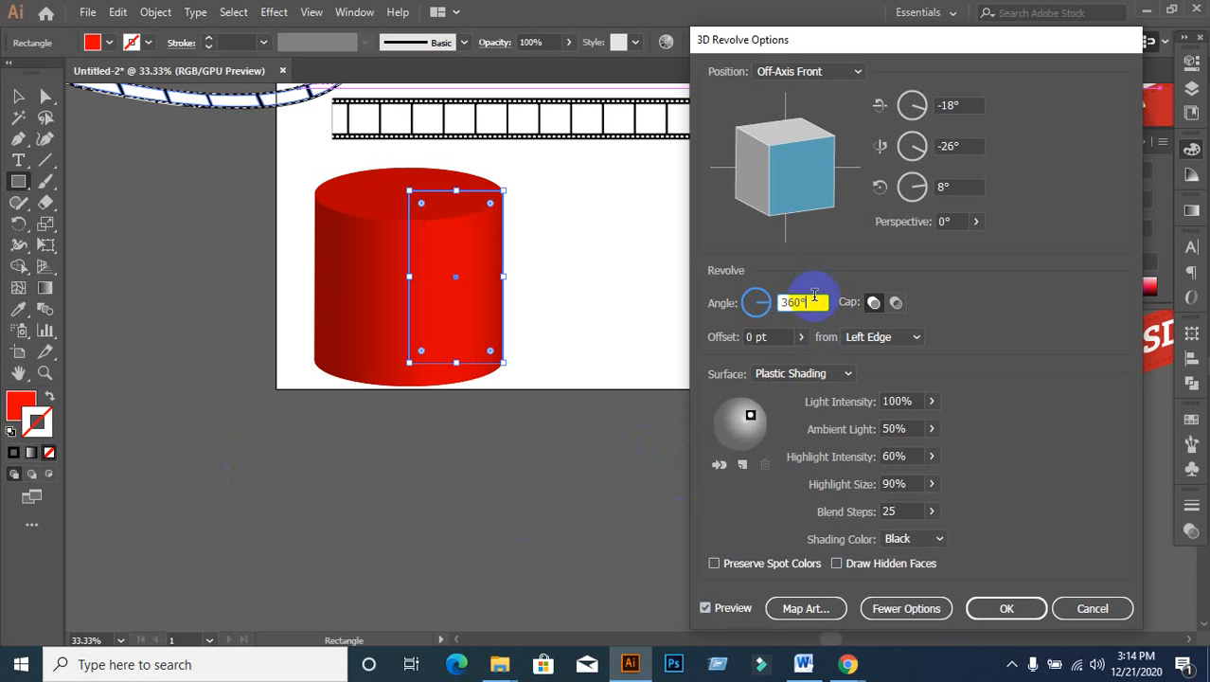
pyautogui.press('Down')
pyautogui.press('Down')
pyautogui.press('Down')
pyautogui.press('Down')
pyautogui.press('Down')
pyautogui.press('Down')
pyautogui.press('Down')
pyautogui.press('Down')
pyautogui.press('Down')
pyautogui.press('Down')
pyautogui.press('Down')
pyautogui.press('Down')
pyautogui.press('Down')
pyautogui.press('Down')
pyautogui.press('Down')
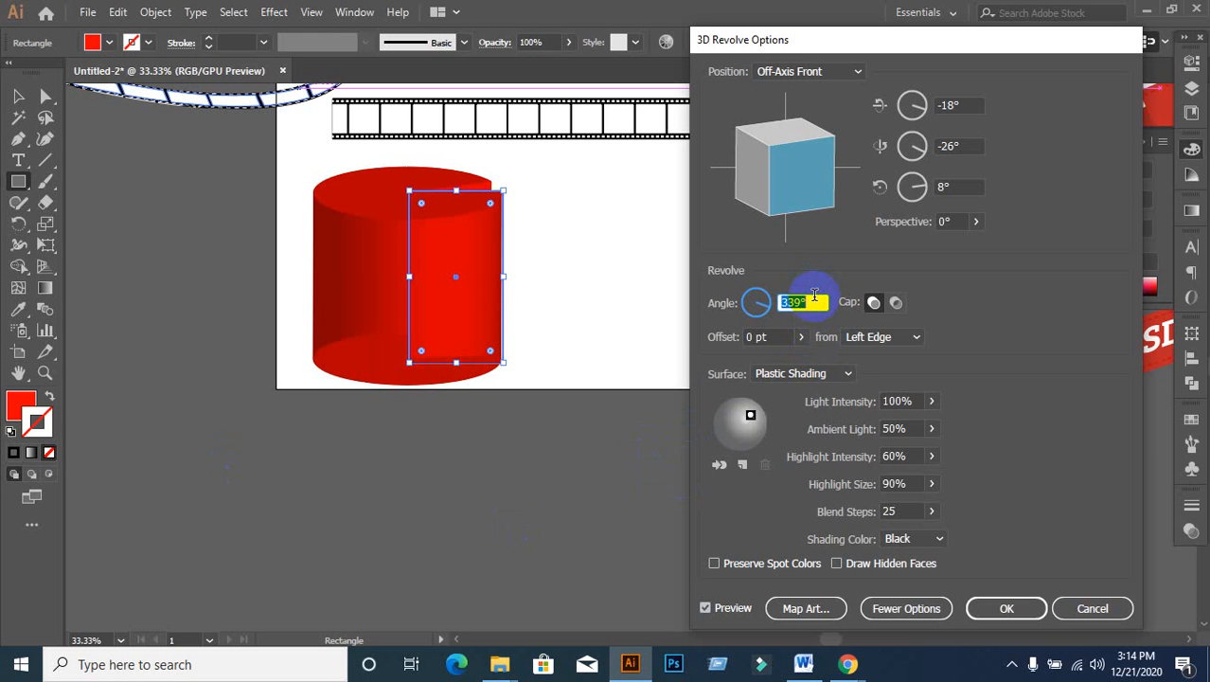
pyautogui.press('Down')
pyautogui.press('Down')
pyautogui.press('Down')
pyautogui.press('Down')
pyautogui.press('Down')
pyautogui.press('Down')
pyautogui.press('Down')
pyautogui.press('Down')
pyautogui.press('Down')
pyautogui.press('Down')
pyautogui.press('Down')
pyautogui.press('Down')
pyautogui.press('Down')
pyautogui.press('Down')
pyautogui.press('Down')
pyautogui.press('Down')
pyautogui.press('Down')
pyautogui.press('Down')
pyautogui.press('Down')
pyautogui.press('Down')
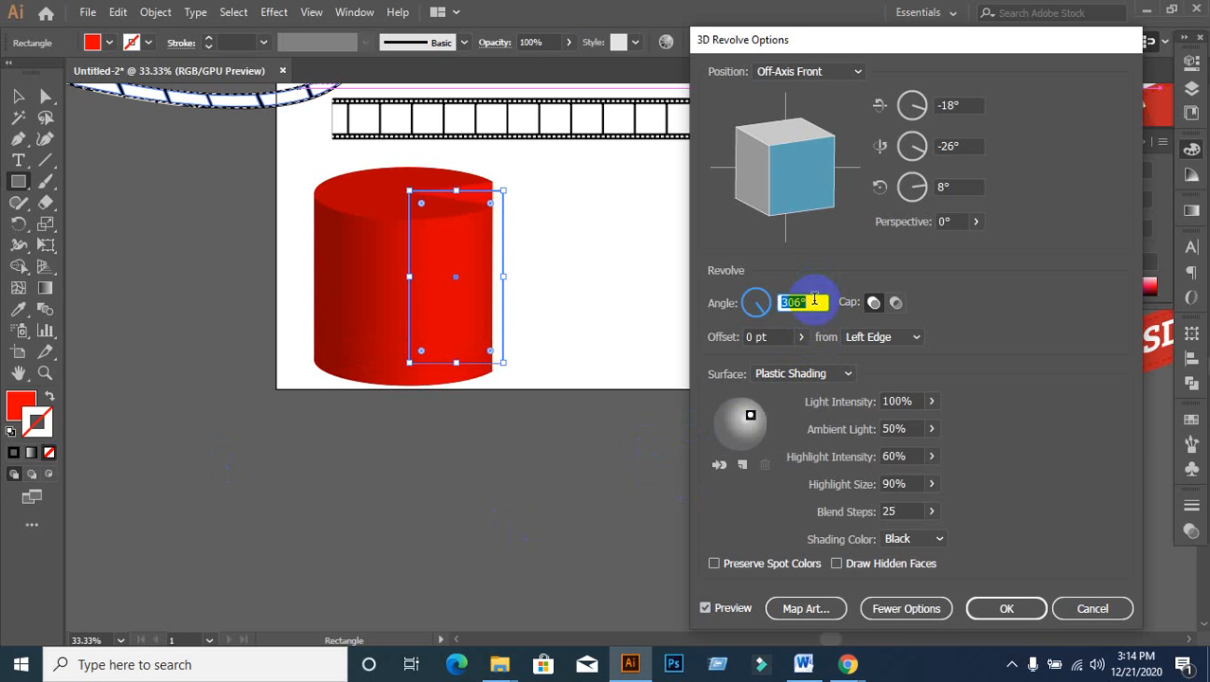
pyautogui.press('Down')
pyautogui.press('Down')
pyautogui.press('Down')
pyautogui.press('Down')
pyautogui.press('Down')
pyautogui.press('Down')
pyautogui.press('Down')
pyautogui.press('Down')
pyautogui.press('Down')
pyautogui.press('Down')
pyautogui.press('Down')
pyautogui.press('Down')
pyautogui.press('Down')
pyautogui.press('Down')
pyautogui.press('Down')
pyautogui.press('Down')
pyautogui.press('Down')
pyautogui.press('Down')
pyautogui.press('Down')
pyautogui.press('Down')
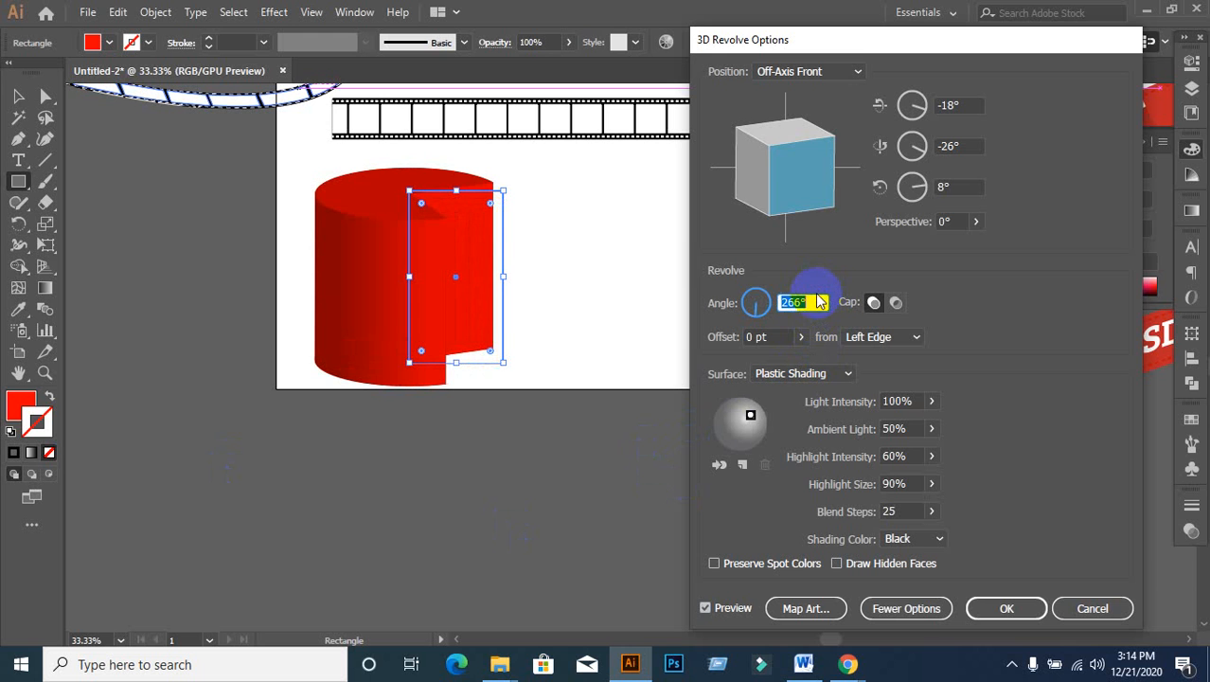
pyautogui.press('Down')
pyautogui.press('Down')
pyautogui.press('Down')
pyautogui.press('Down')
pyautogui.press('Down')
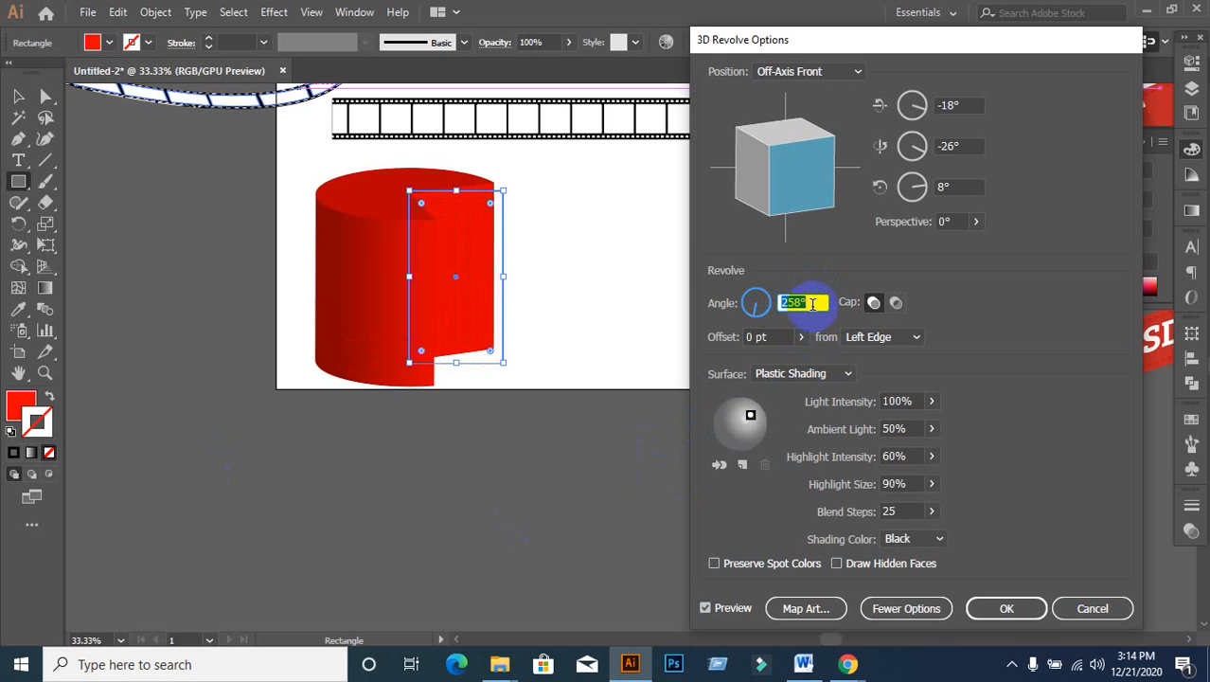
pyautogui.press('Down')
pyautogui.press('Down')
pyautogui.press('Down')
pyautogui.press('Down')
pyautogui.press('Down')
pyautogui.press('Down')
pyautogui.press('Down')
pyautogui.press('Down')
pyautogui.press('Down')
pyautogui.press('Down')
pyautogui.press('Down')
pyautogui.press('Down')
pyautogui.press('Down')
pyautogui.press('Down')
pyautogui.press('Down')
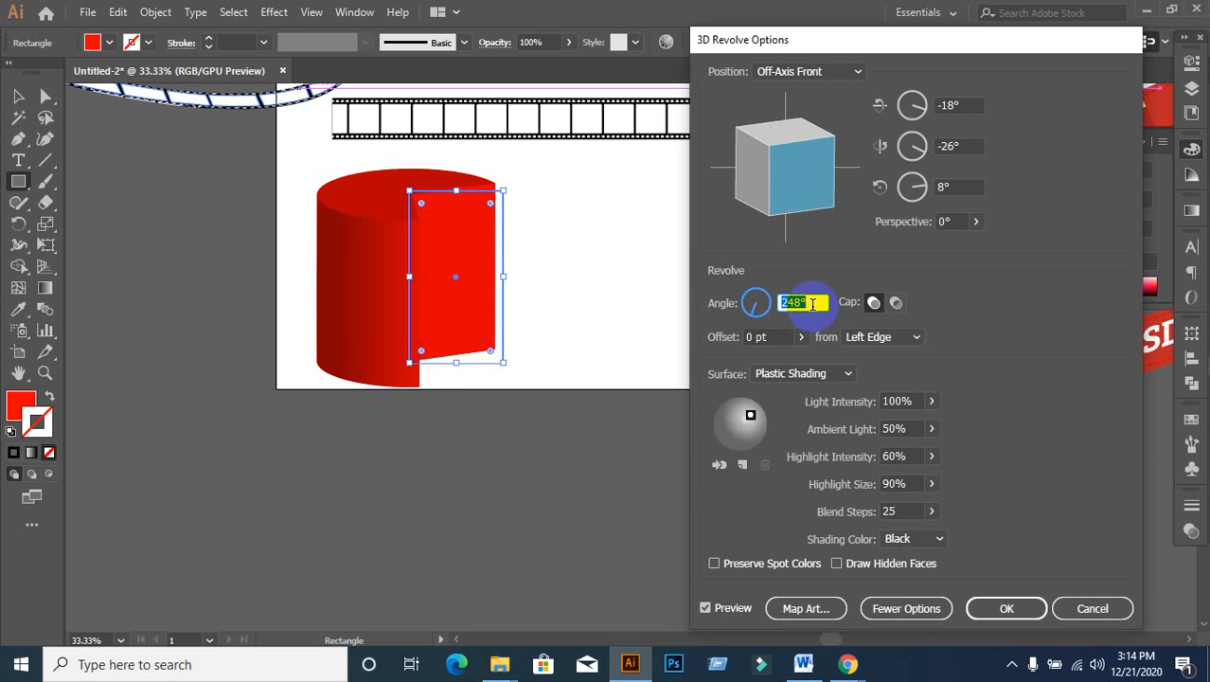
pyautogui.press('Down')
pyautogui.press('Down')
pyautogui.press('Down')
pyautogui.press('Down')
pyautogui.press('Down')
pyautogui.press('Down')
pyautogui.press('Down')
pyautogui.press('Down')
pyautogui.press('Down')
pyautogui.press('Down')
pyautogui.press('Down')
pyautogui.press('Down')
pyautogui.press('Down')
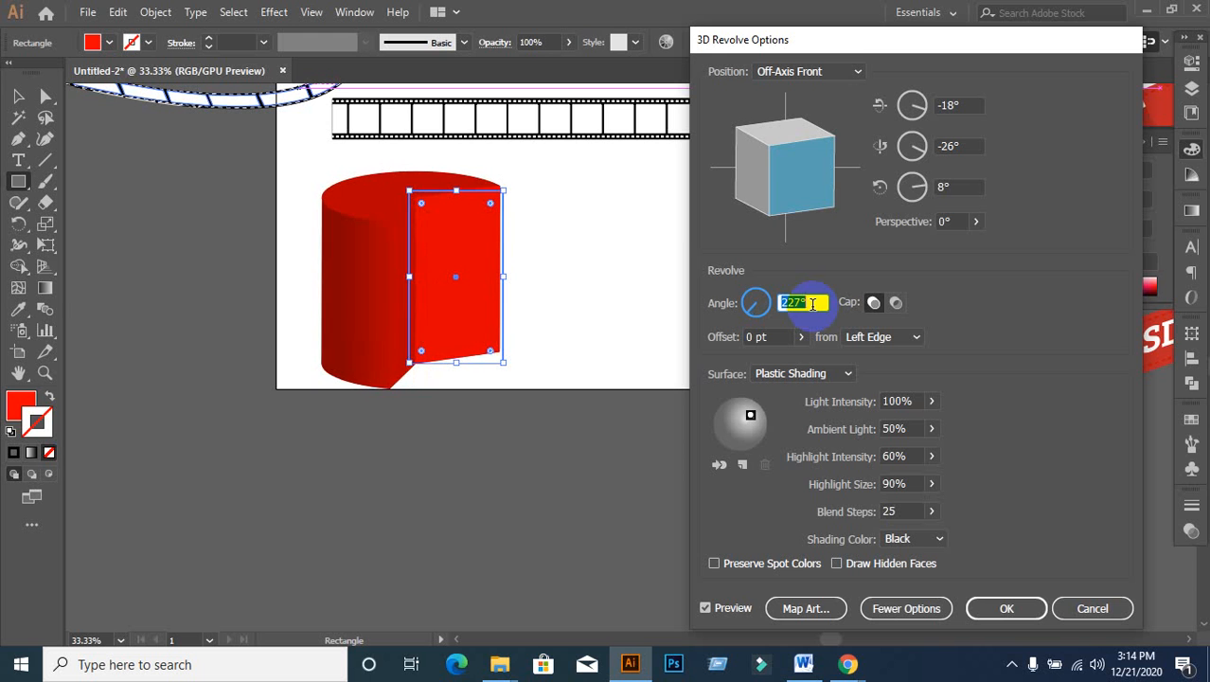
# Step: Set the revolve angle to 360° and apply the 3D Revolve effect to the rectangle
pyautogui.press('Up')
pyautogui.press('Up')
pyautogui.press('Up')
pyautogui.press('Up')
pyautogui.press('Up')
pyautogui.press('Up')
pyautogui.press('Up')
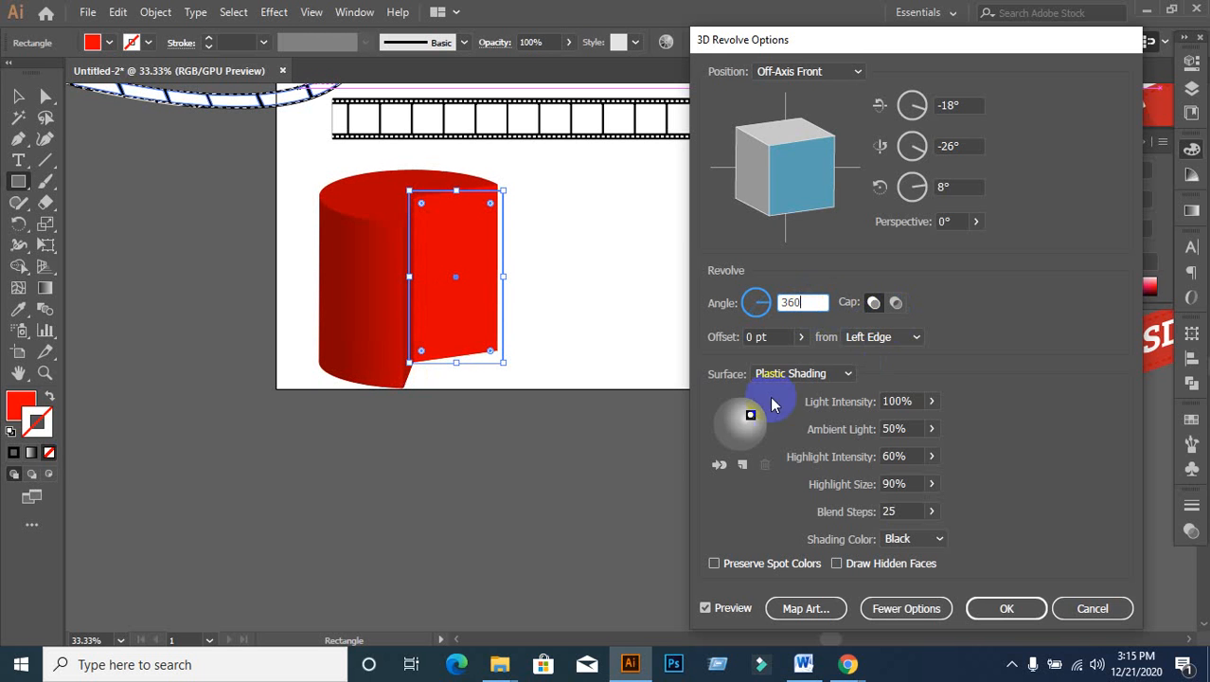
pyautogui.click(705, 608)
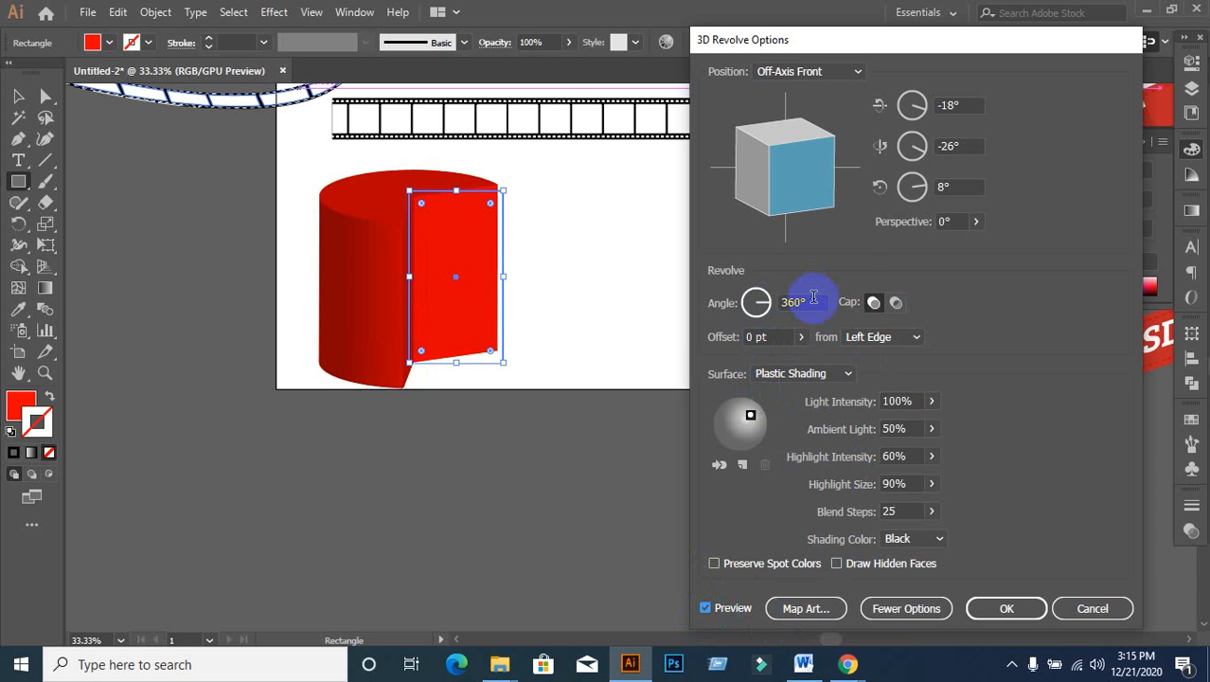
pyautogui.click(950, 148)
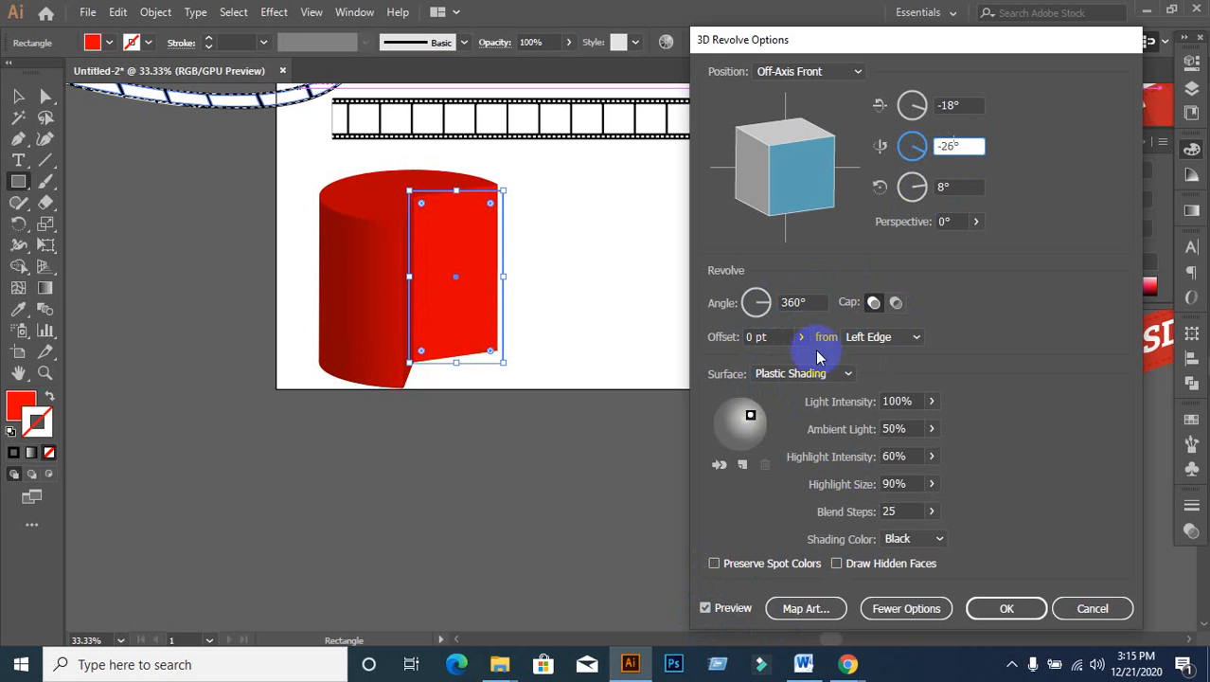
pyautogui.click(810, 304)
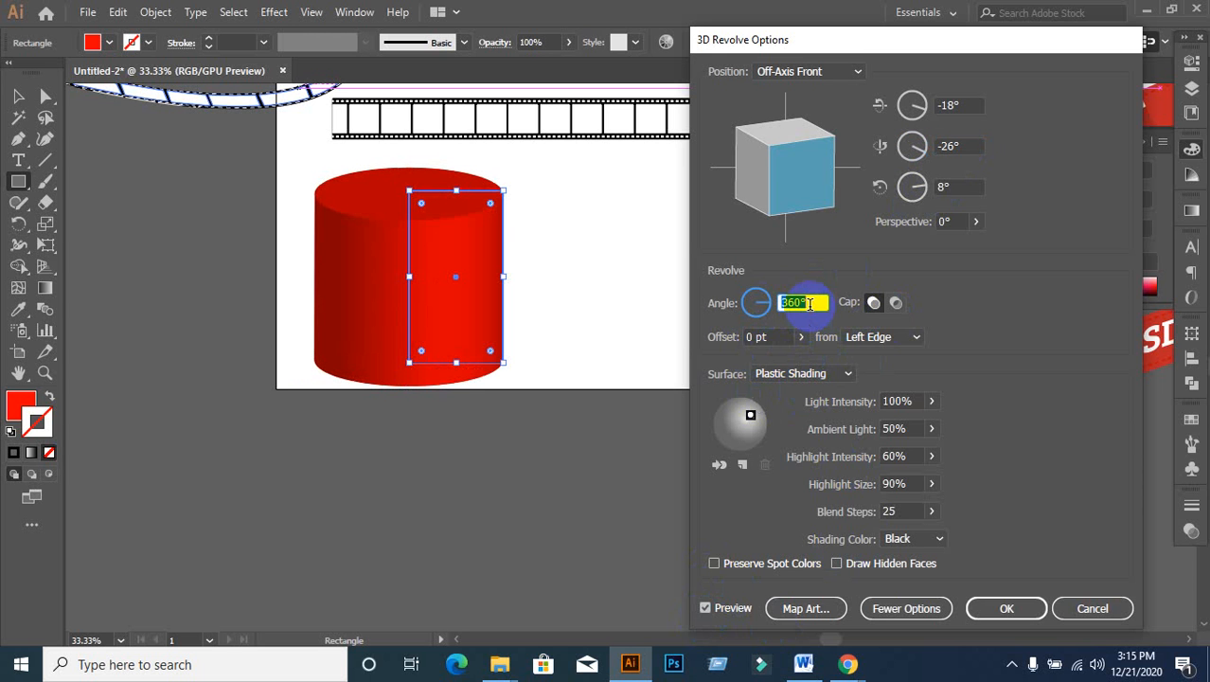
pyautogui.click(707, 608)
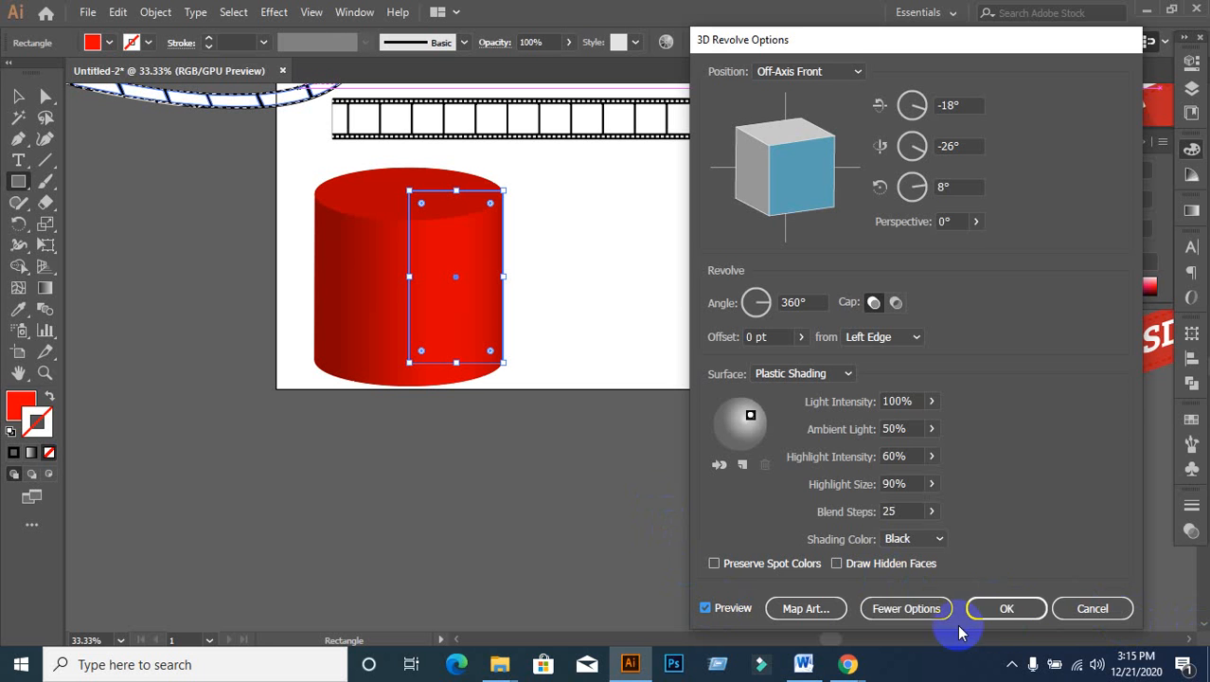
pyautogui.click(1009, 607)
pyautogui.click(492, 413)
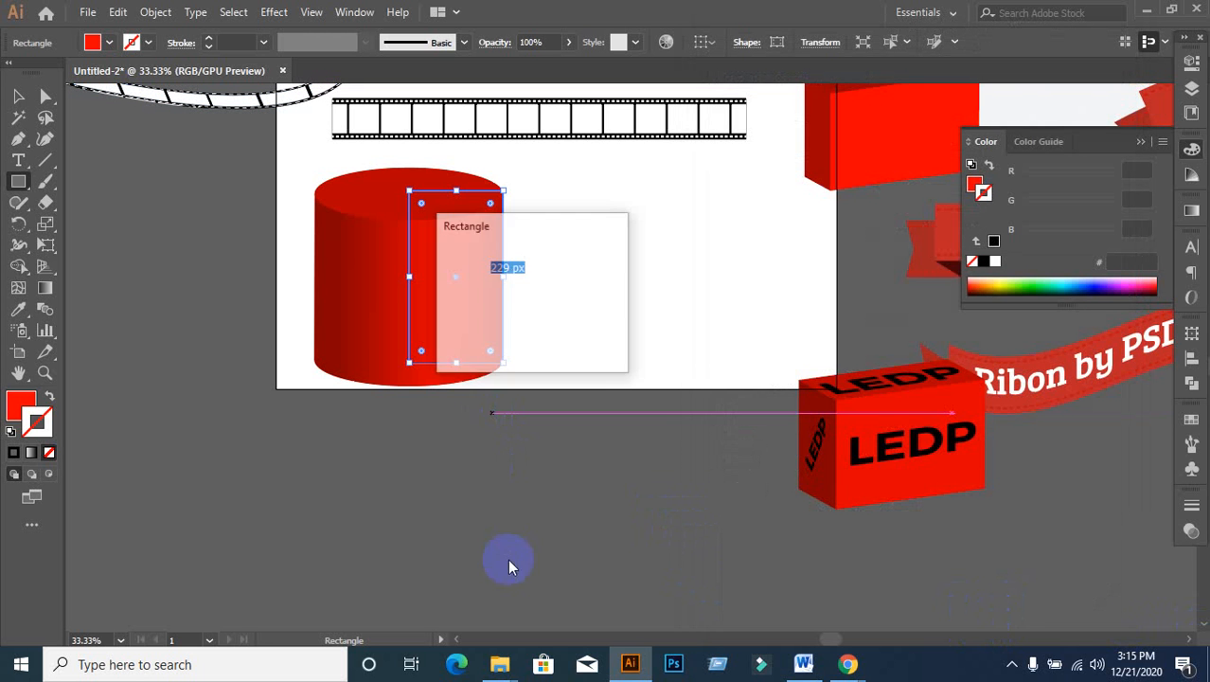
pyautogui.click(575, 335)
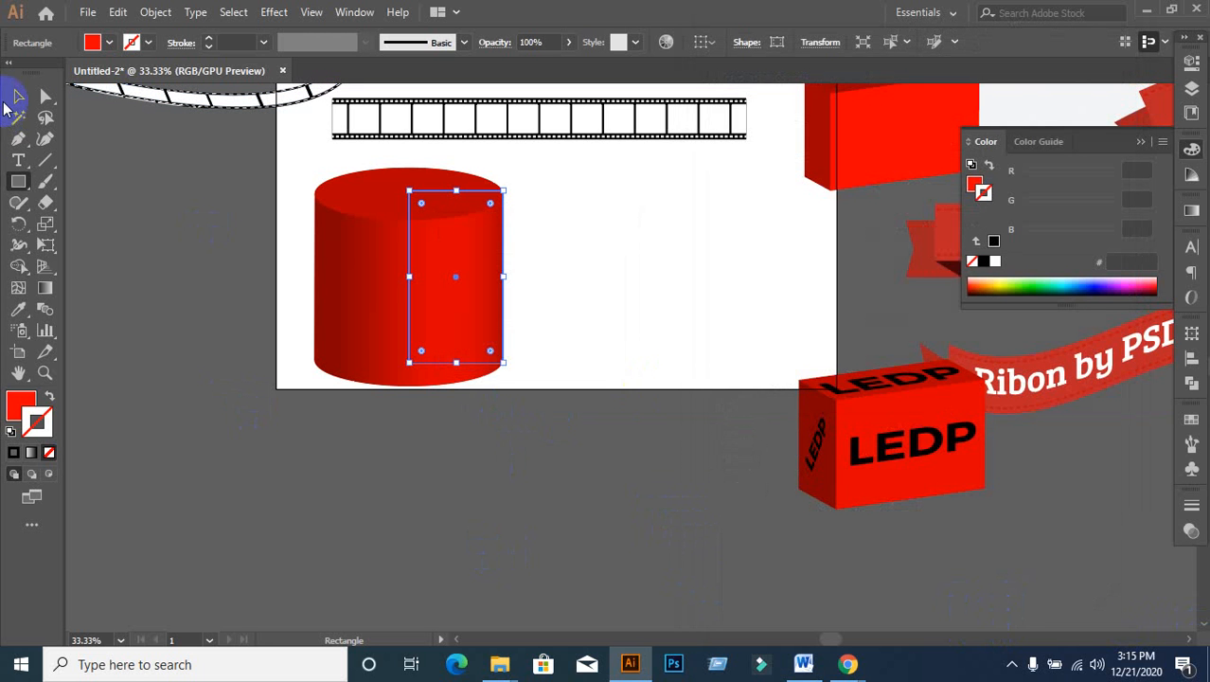
# Step: Move the red cylinder off the artboard to the empty canvas beyond its lower left corner
pyautogui.click(19, 96)
pyautogui.click(209, 374)
pyautogui.moveTo(413, 303); pyautogui.dragTo(113, 583)
pyautogui.click(263, 286)
# Step: Draw a quarter-circle arc with the Arc tool, starting below the film strip and ending just past the artboard's lower edge
pyautogui.click(44, 169)
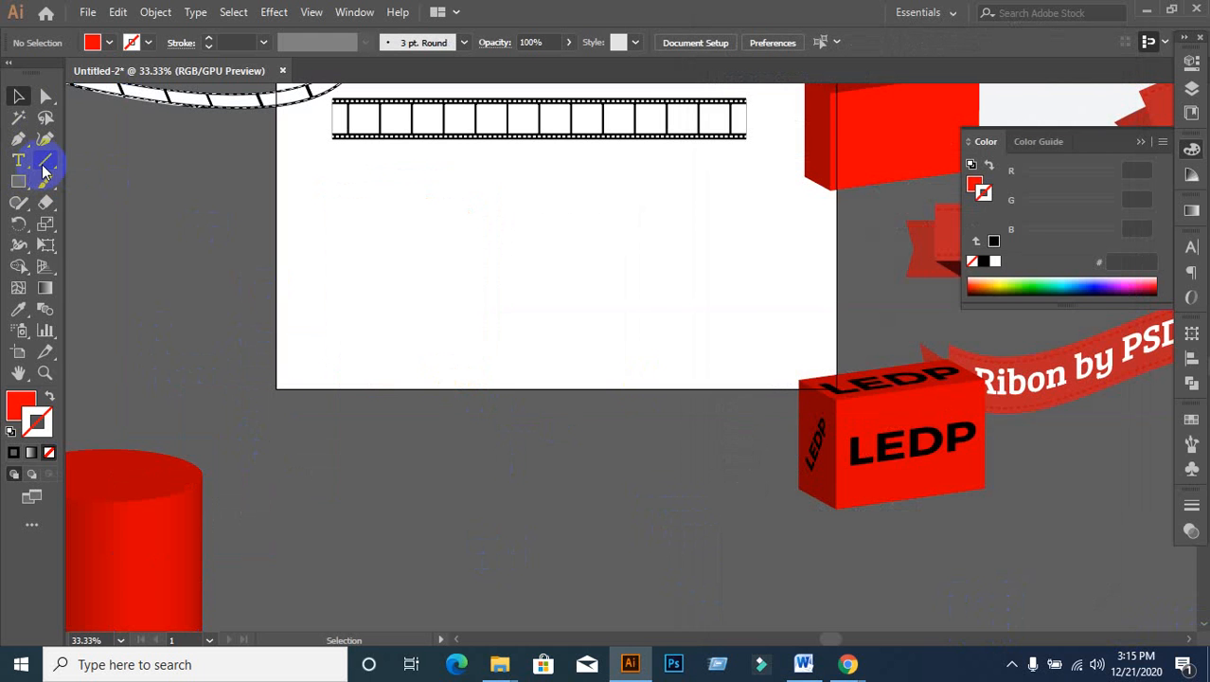
pyautogui.click(117, 181)
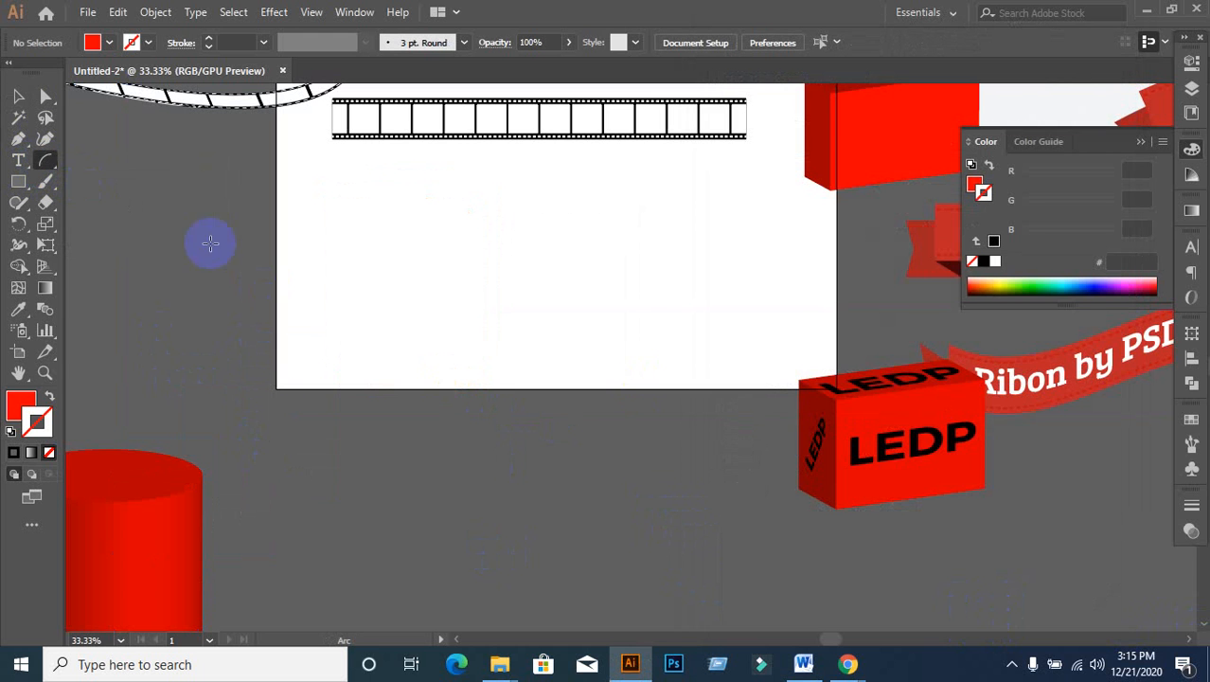
pyautogui.moveTo(551, 215)
pyautogui.mouseDown()
pyautogui.moveTo(652, 397)
pyautogui.moveTo(739, 404)
pyautogui.mouseUp()
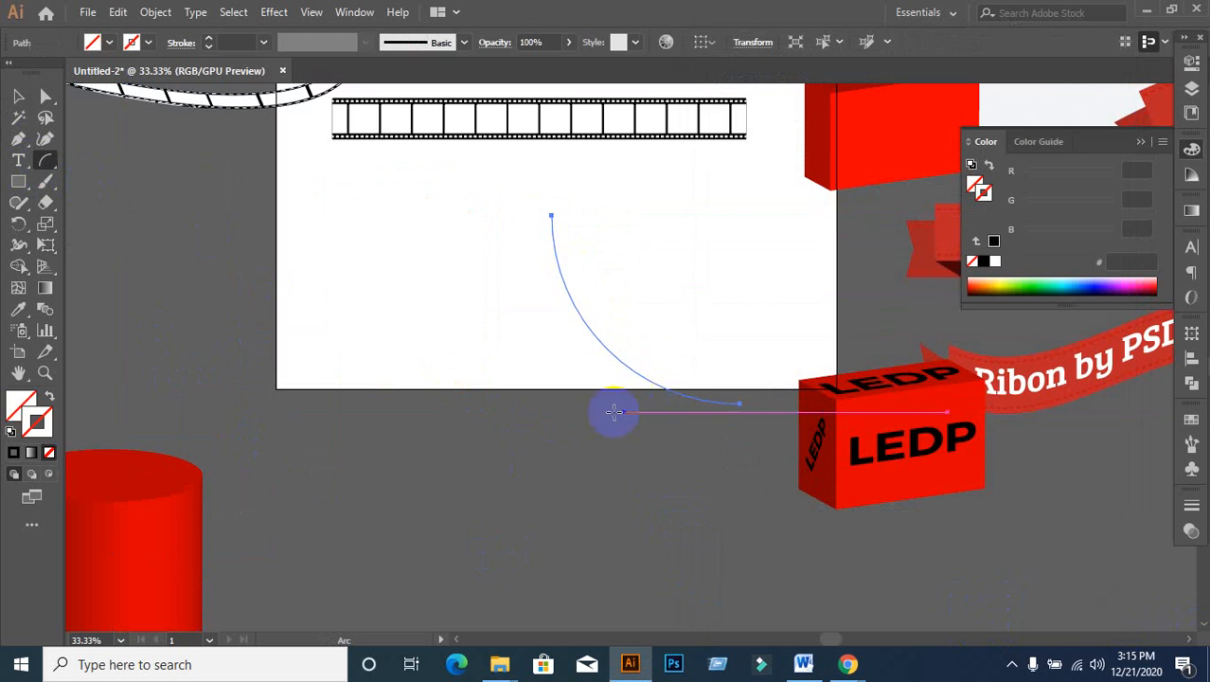
pyautogui.click(18, 95)
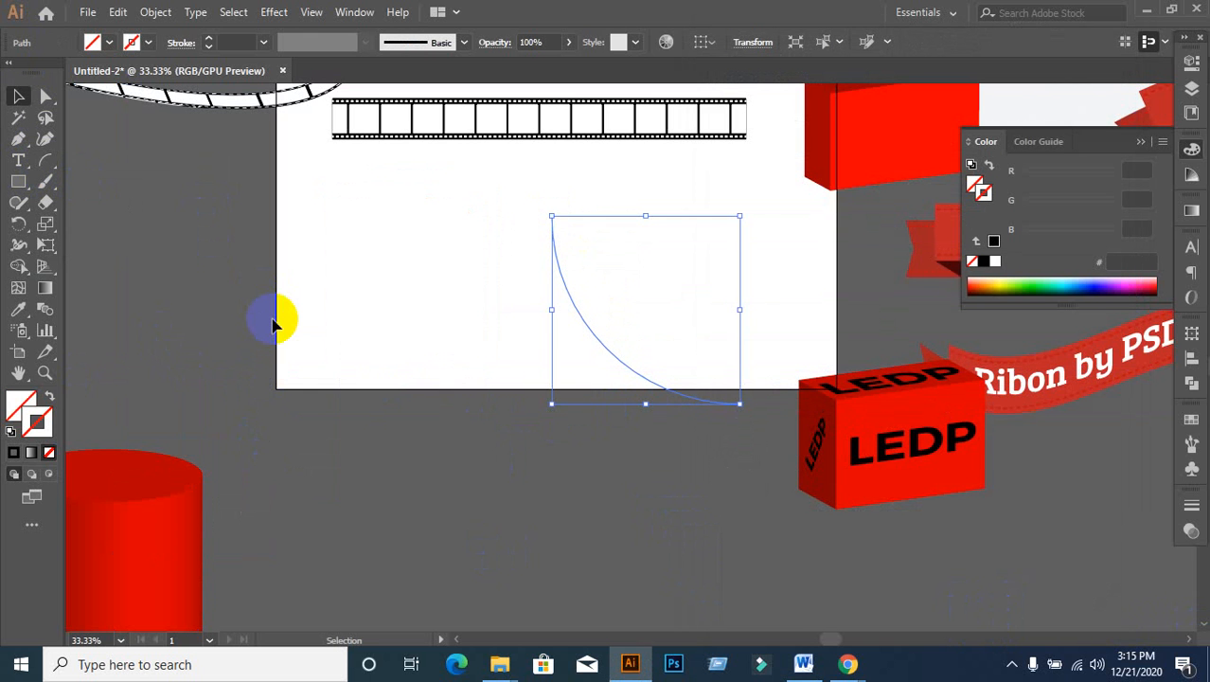
pyautogui.click(272, 12)
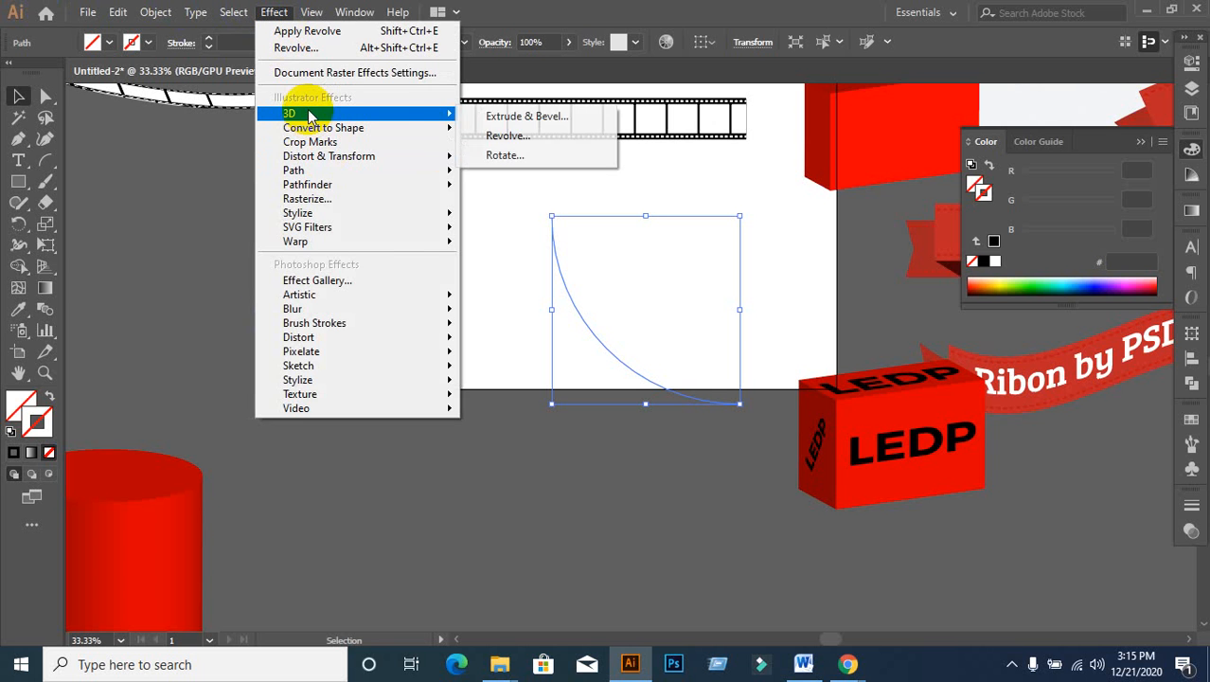
pyautogui.click(492, 137)
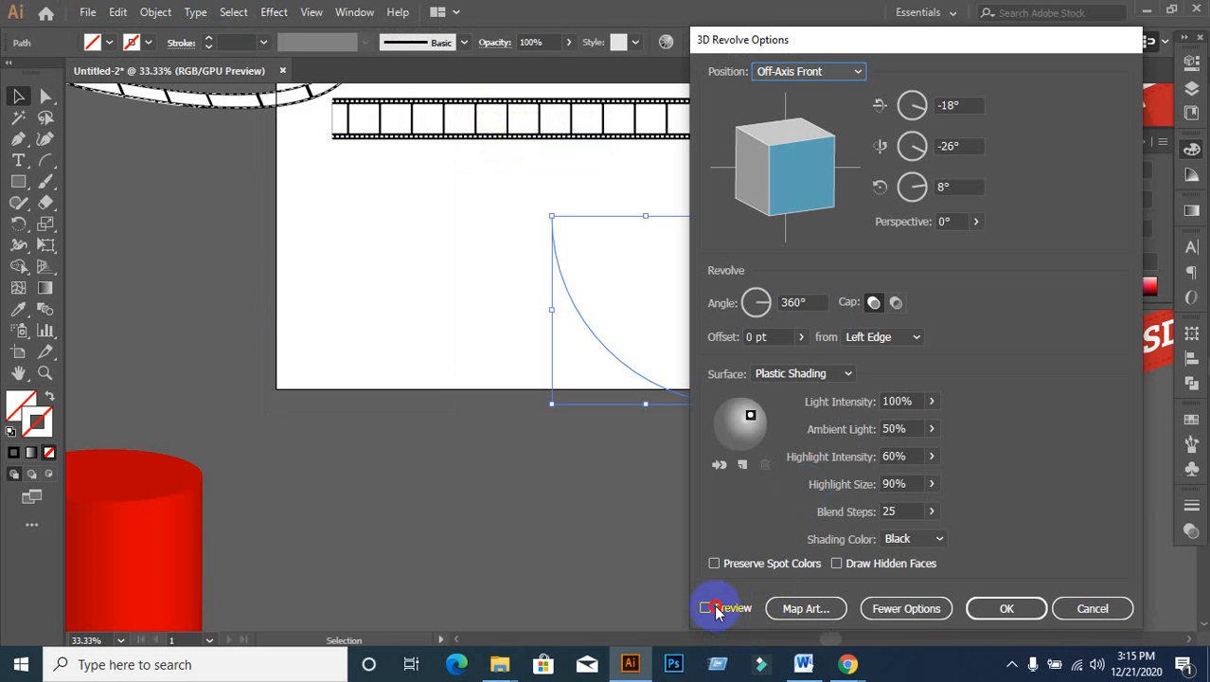
pyautogui.click(717, 609)
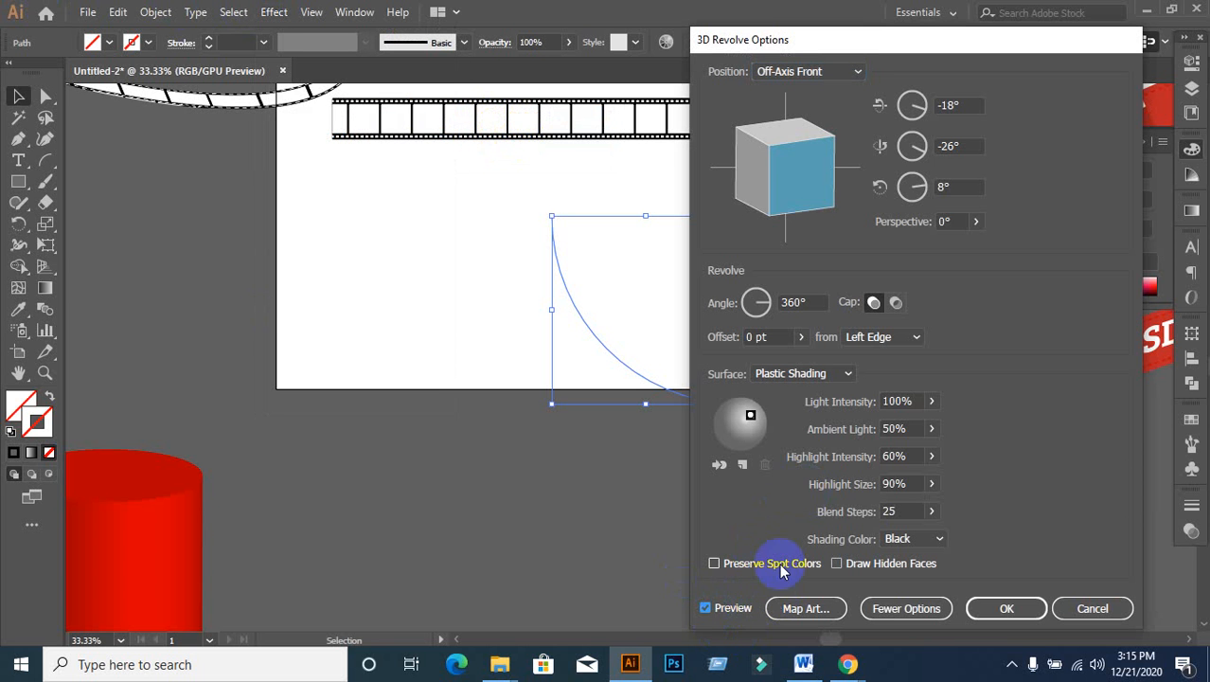
pyautogui.click(776, 604)
pyautogui.click(1092, 608)
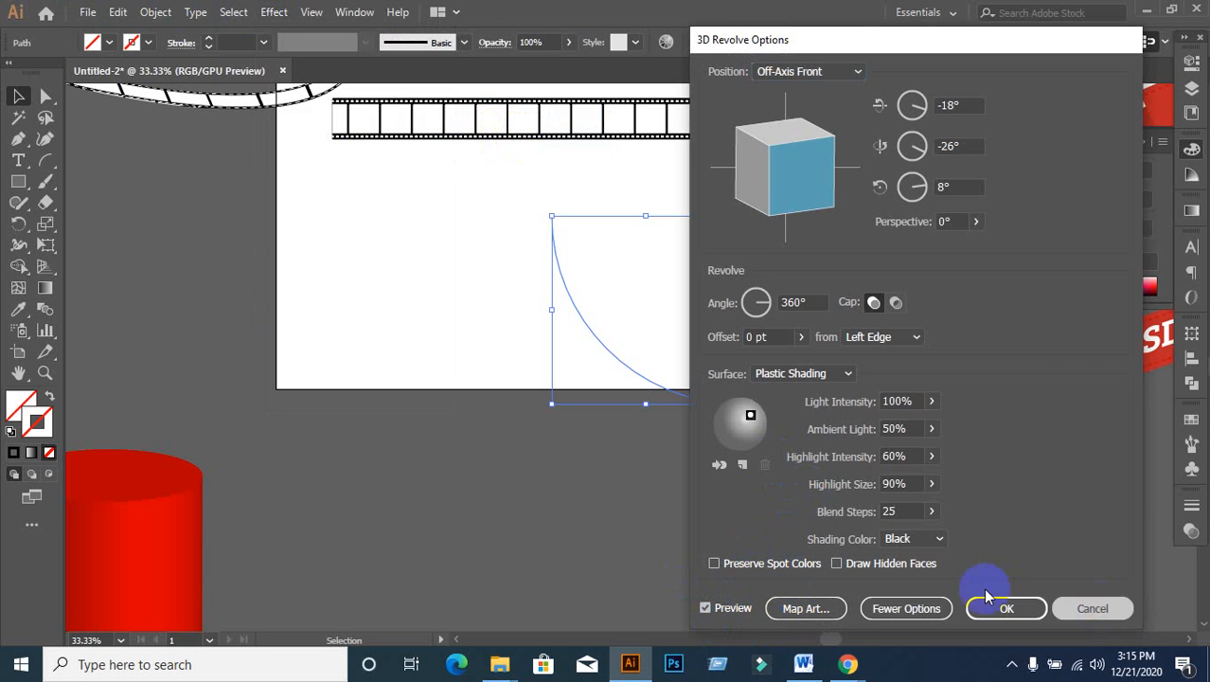
# Step: Give the arc below the film strip a red stroke and reselect it
pyautogui.click(148, 41)
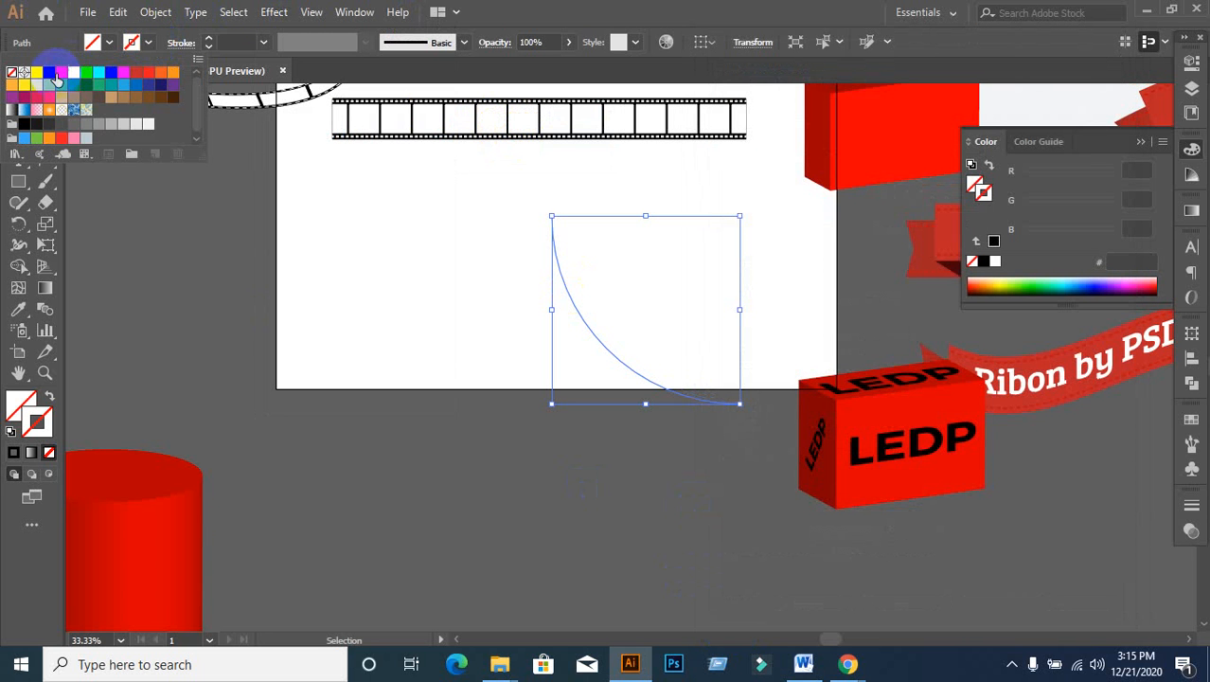
pyautogui.click(59, 74)
pyautogui.click(378, 342)
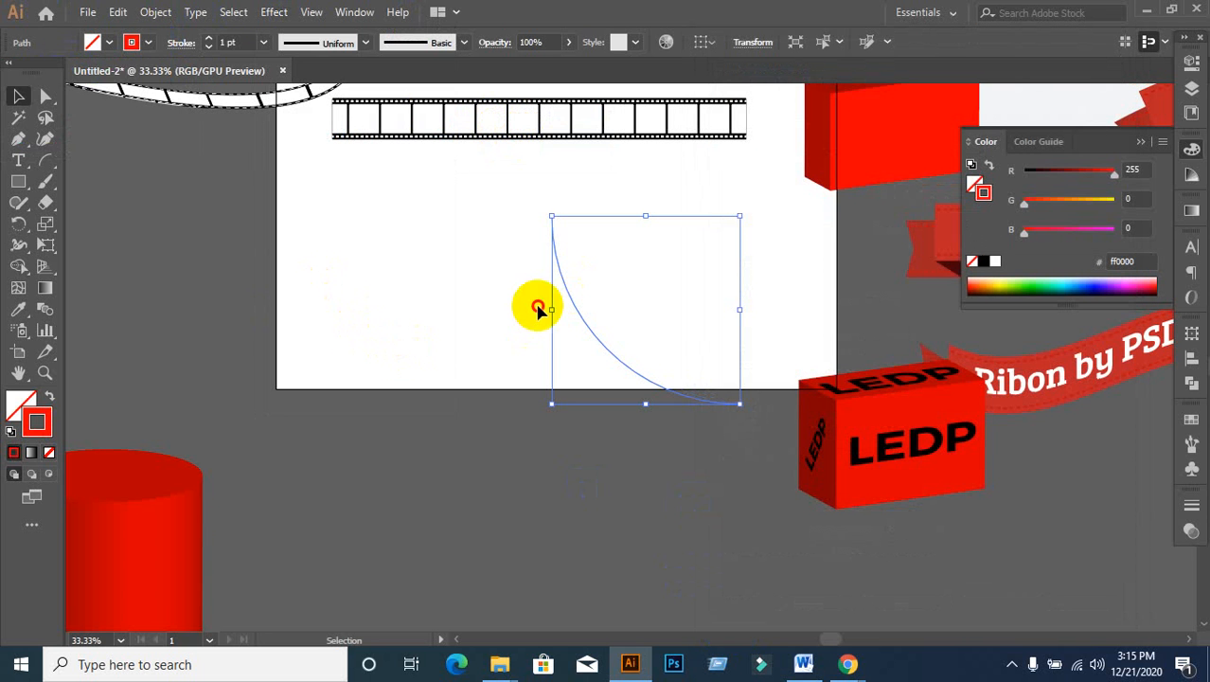
pyautogui.click(537, 305)
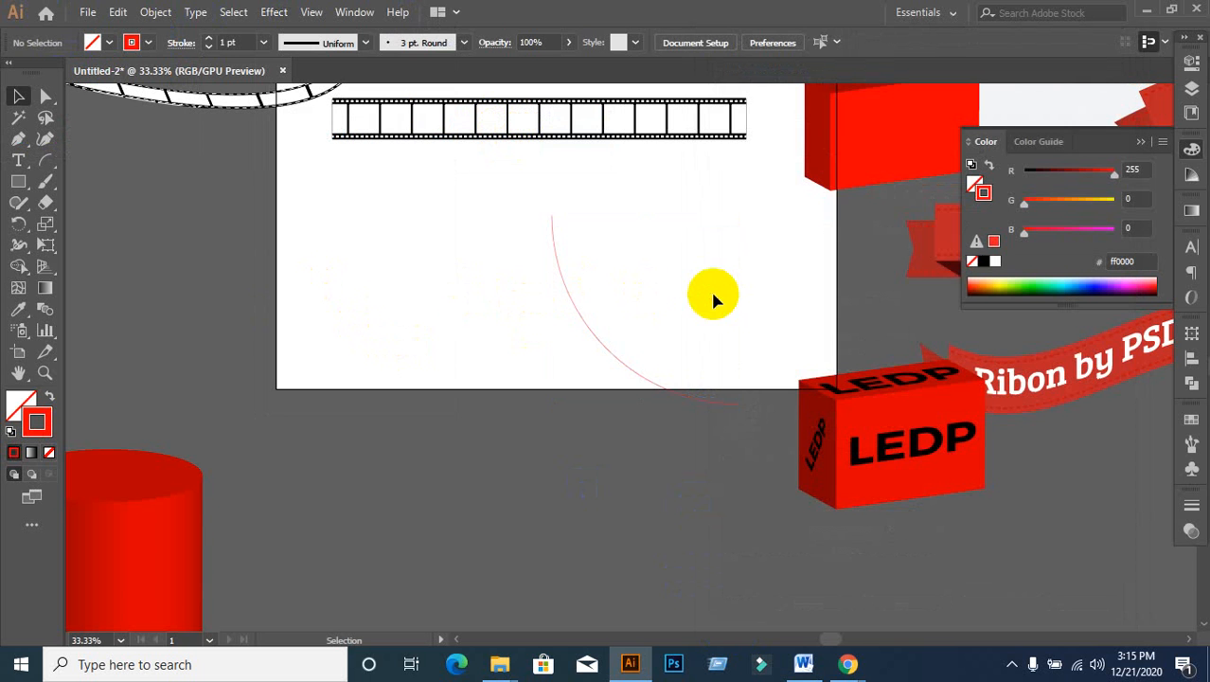
pyautogui.moveTo(626, 223); pyautogui.dragTo(555, 309)
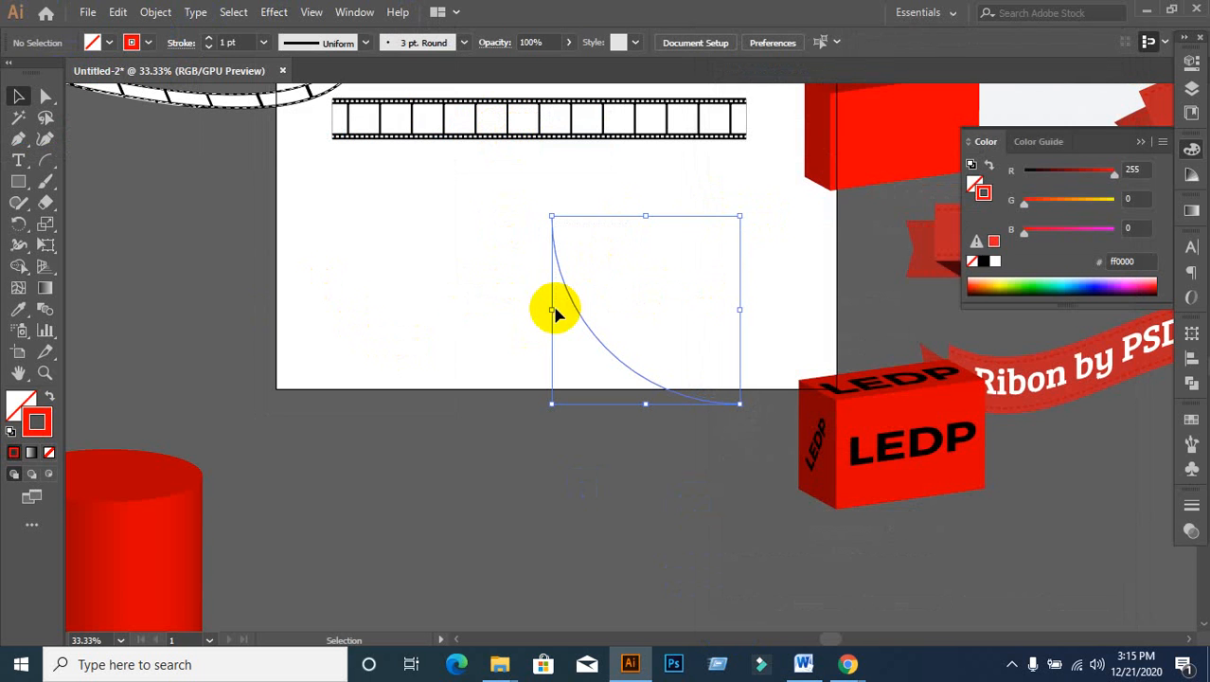
# Step: Preview a 360° 3D Revolve of the red arc around its left edge, keeping the artwork in view beside the dialog
pyautogui.click(272, 13)
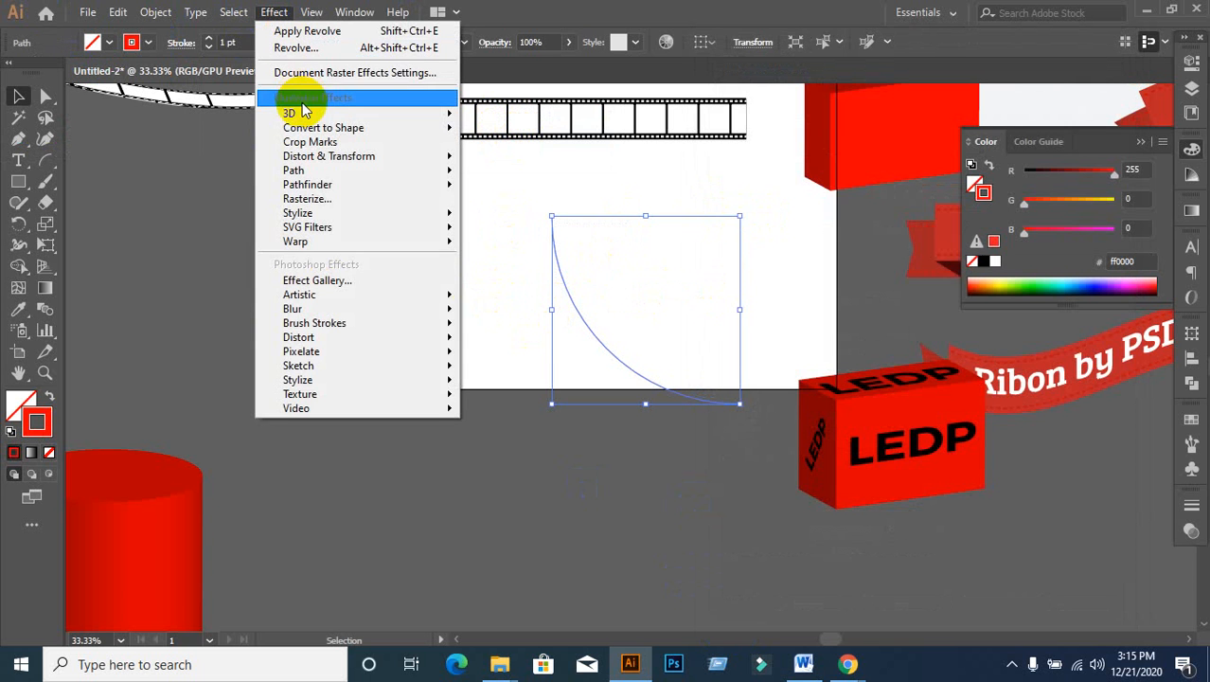
pyautogui.moveTo(303, 115)
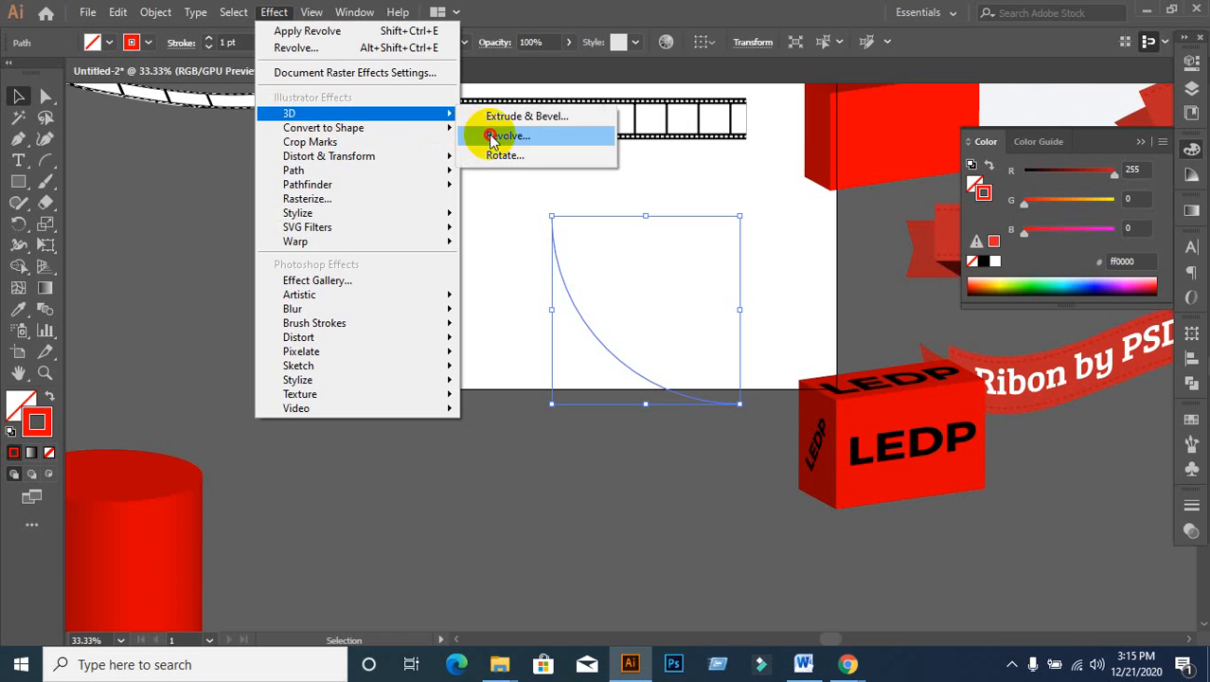
pyautogui.click(489, 135)
pyautogui.click(705, 608)
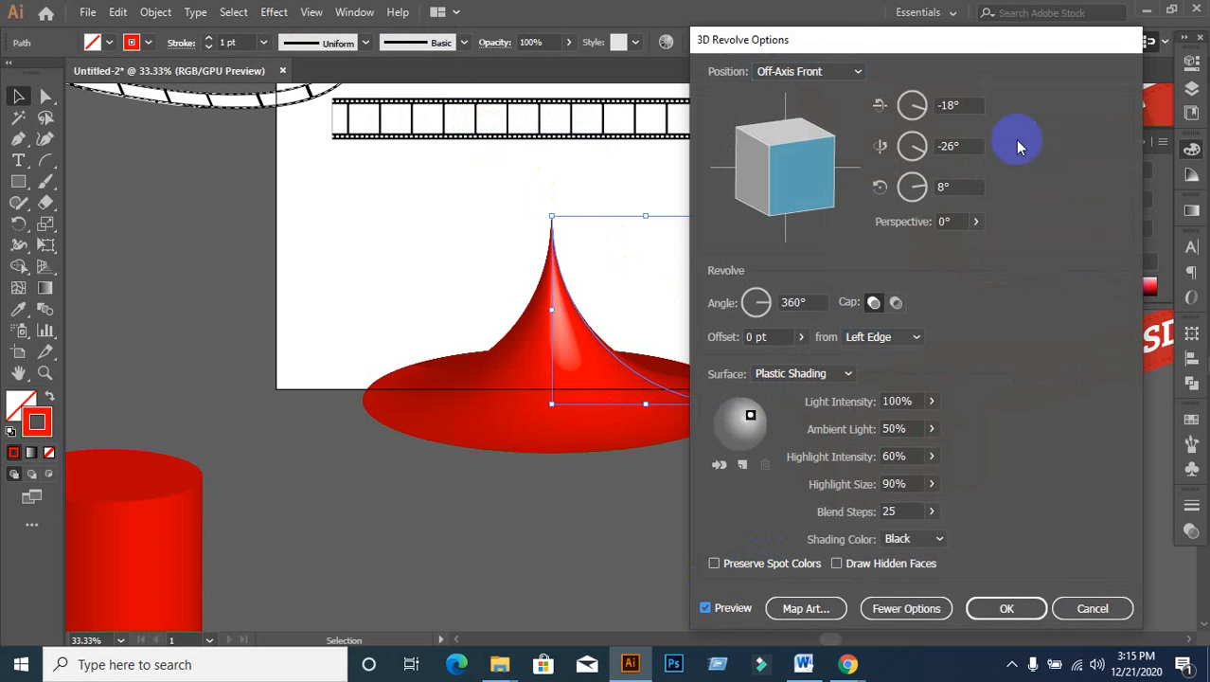
pyautogui.moveTo(975, 42); pyautogui.dragTo(1073, 54)
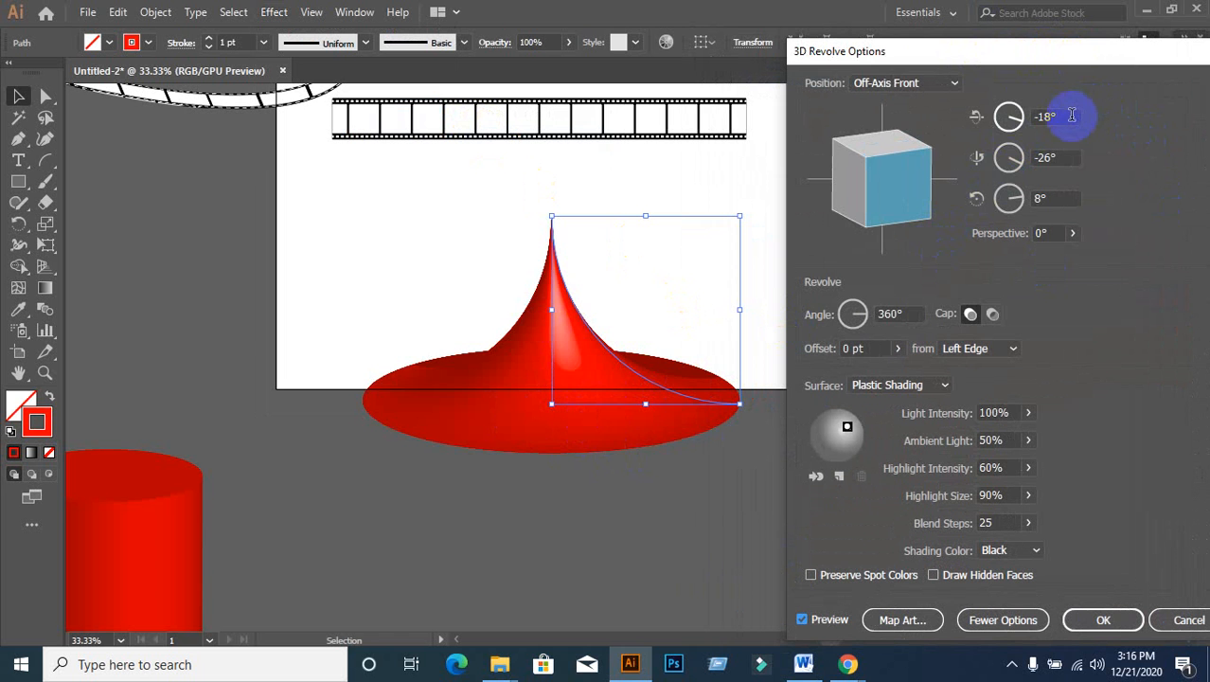
# Step: Try a custom rotation of 58°, -13° and -64° on the revolved arc, toggle the cap style, and cancel the effect
pyautogui.moveTo(906, 176); pyautogui.dragTo(900, 213)
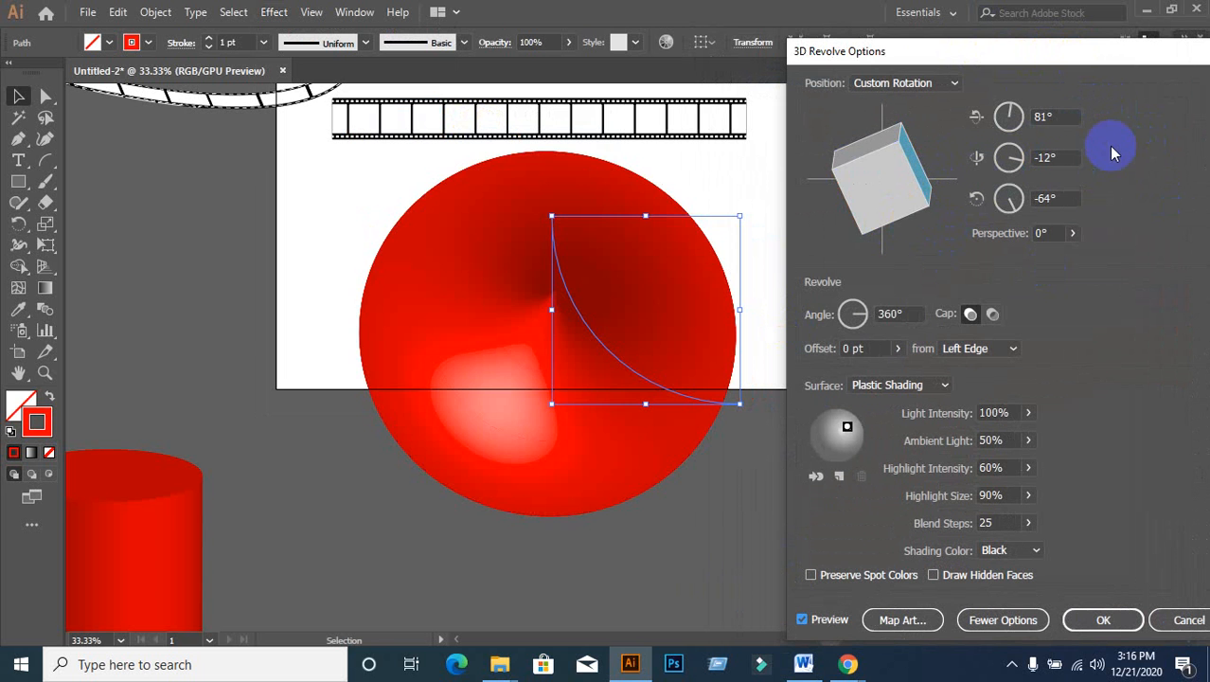
pyautogui.click(1061, 115)
pyautogui.scroll(-14, 1067, 116)
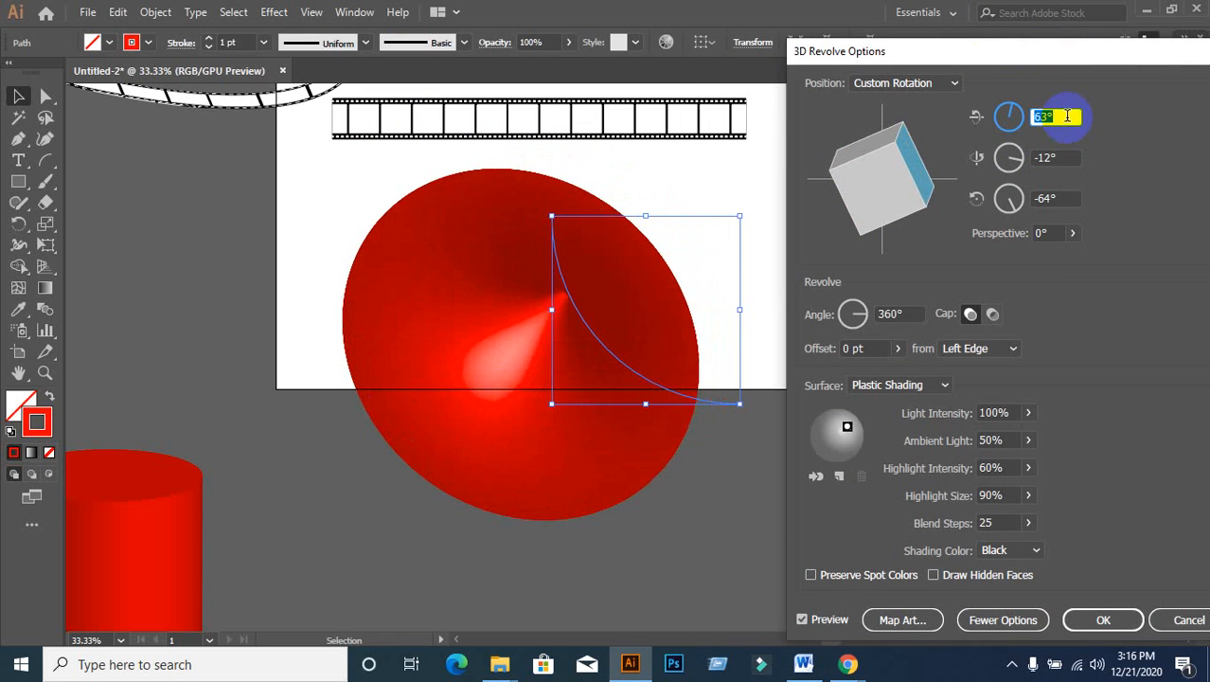
pyautogui.scroll(-3, 1057, 155)
pyautogui.scroll(2, 1058, 156)
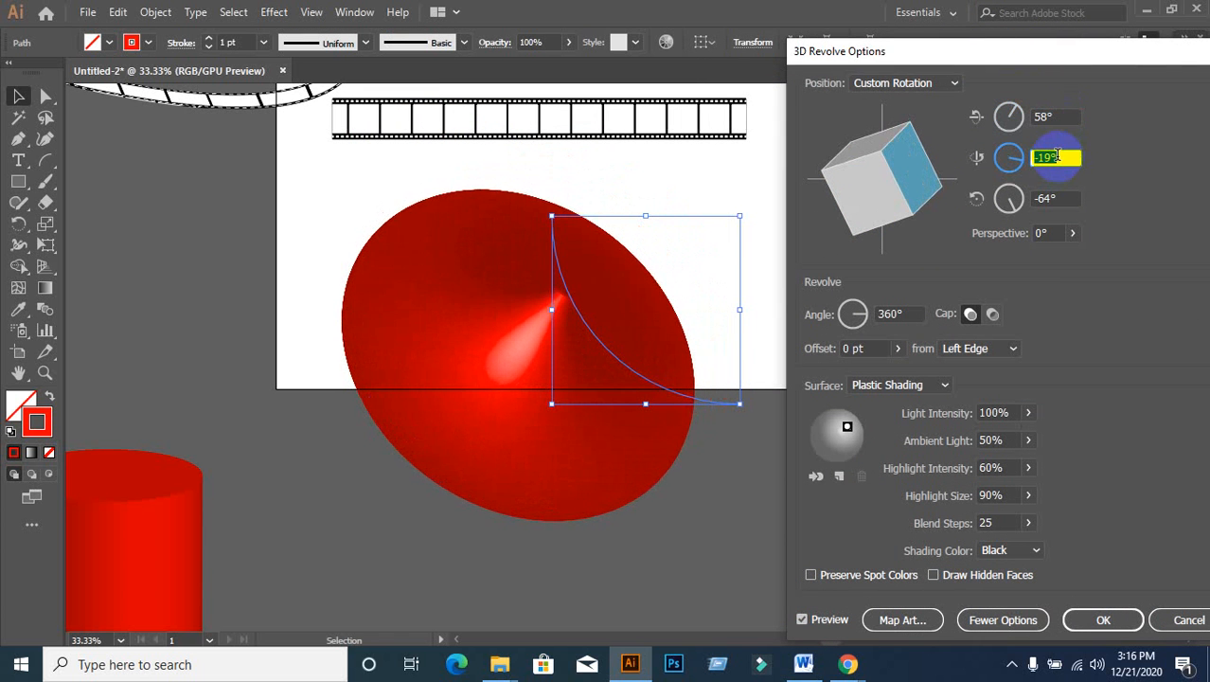
pyautogui.click(990, 316)
pyautogui.click(968, 316)
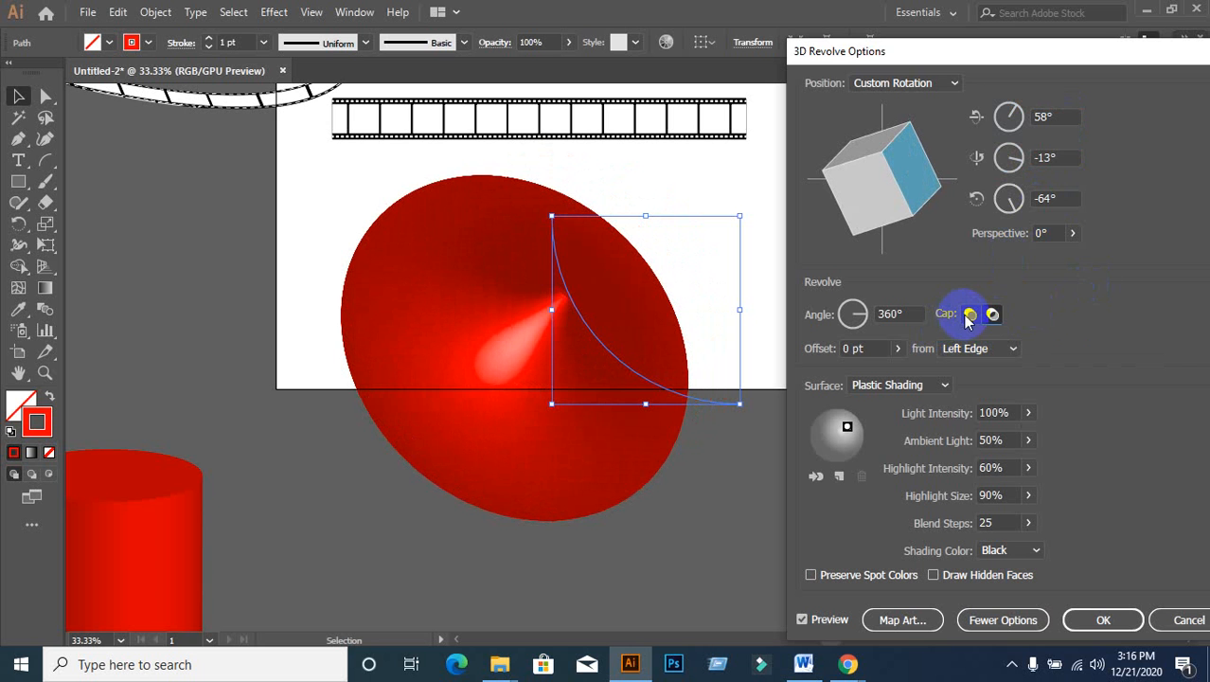
pyautogui.click(1108, 620)
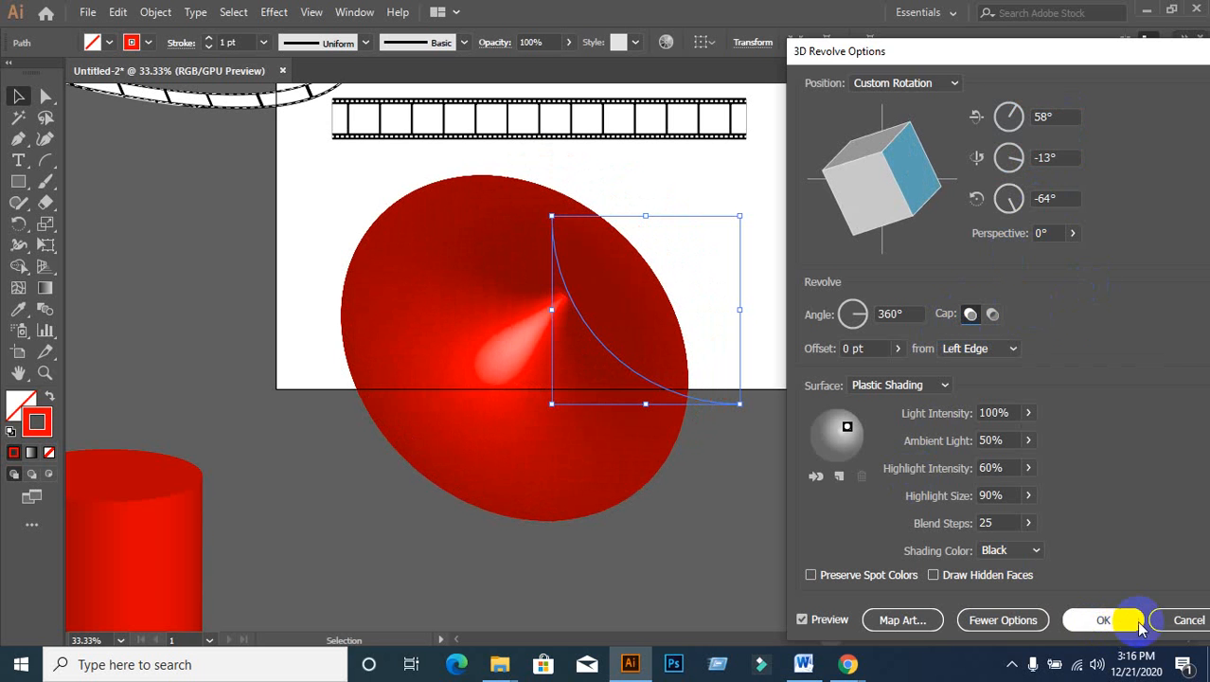
pyautogui.click(1186, 619)
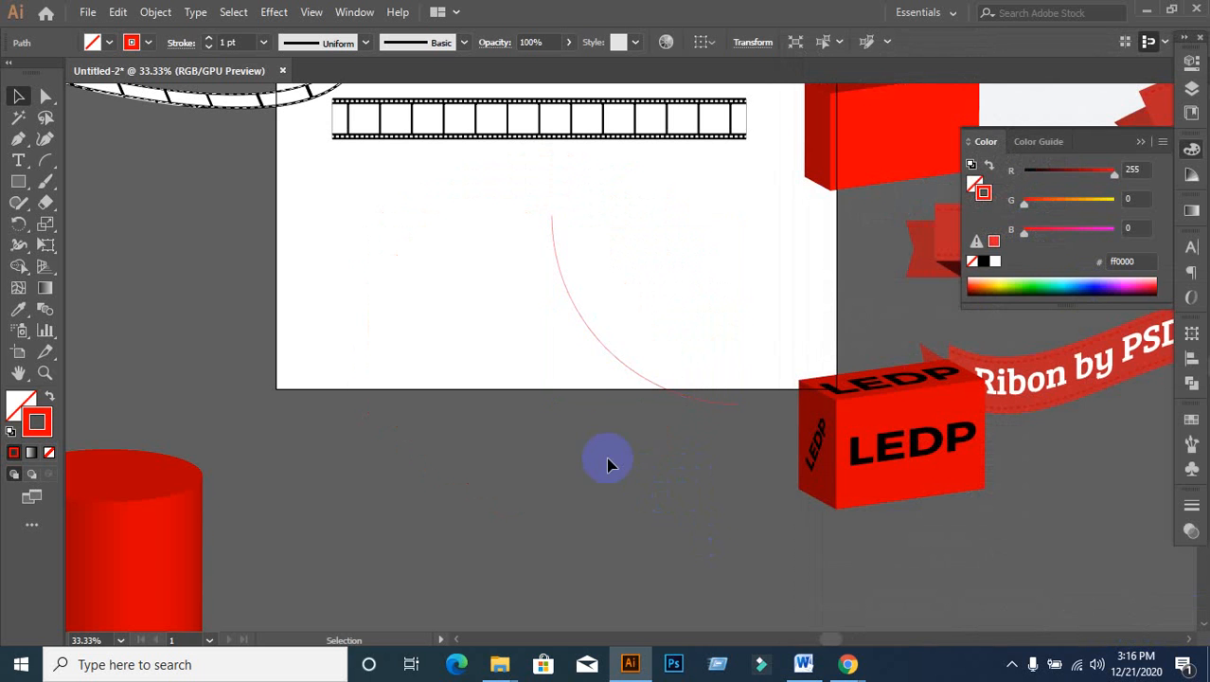
# Step: Delete the red arc from the artboard
pyautogui.click(608, 464)
pyautogui.moveTo(686, 298); pyautogui.dragTo(448, 451)
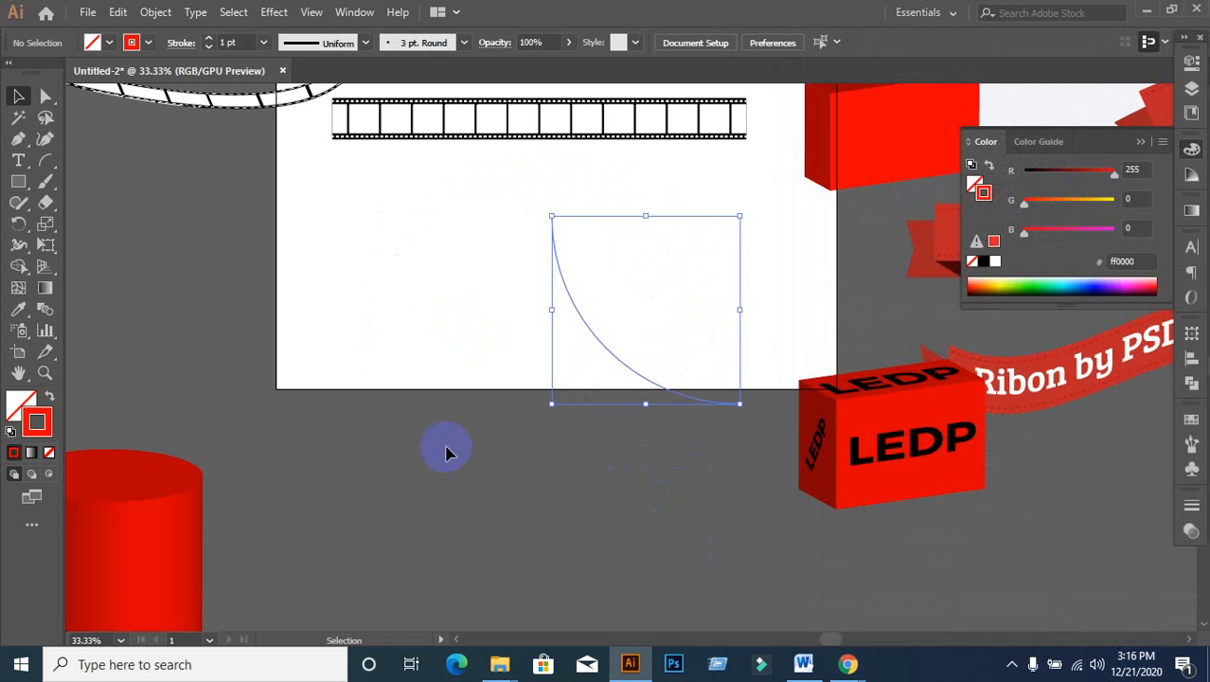
pyautogui.press('Delete')
# Step: Move the straight film strip up off the artboard, just above its upper edge, and deselect it
pyautogui.scroll(5, 608, 230)
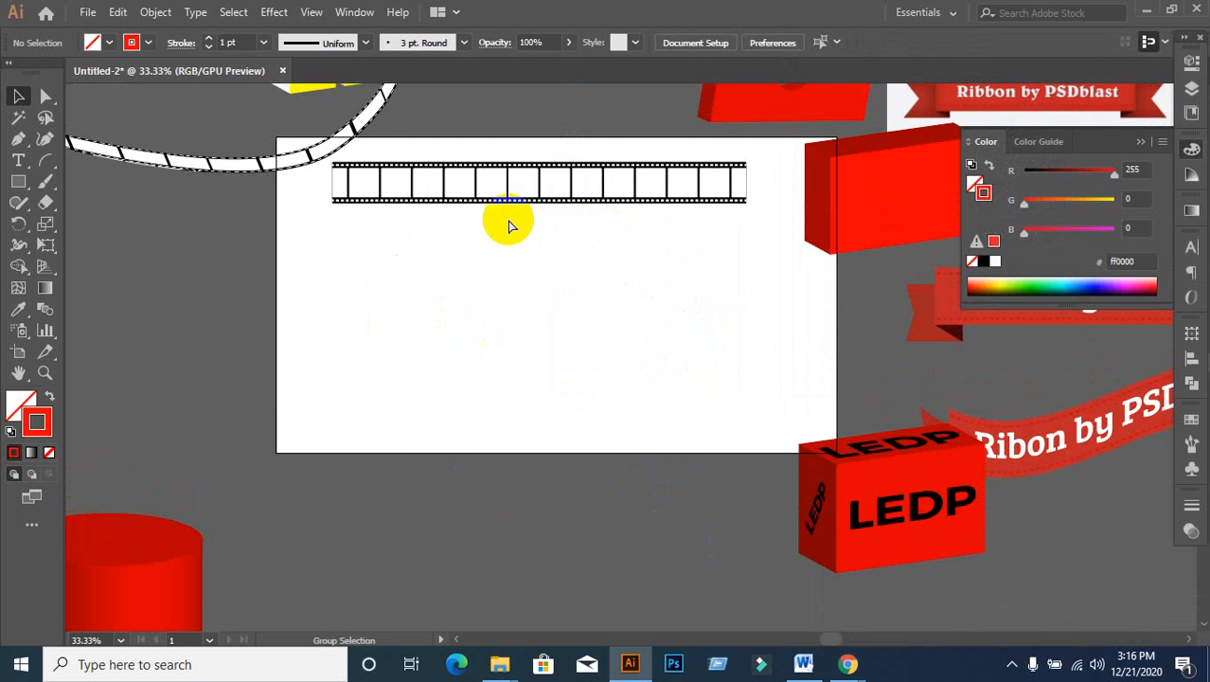
pyautogui.moveTo(559, 184); pyautogui.dragTo(575, 104)
pyautogui.click(581, 324)
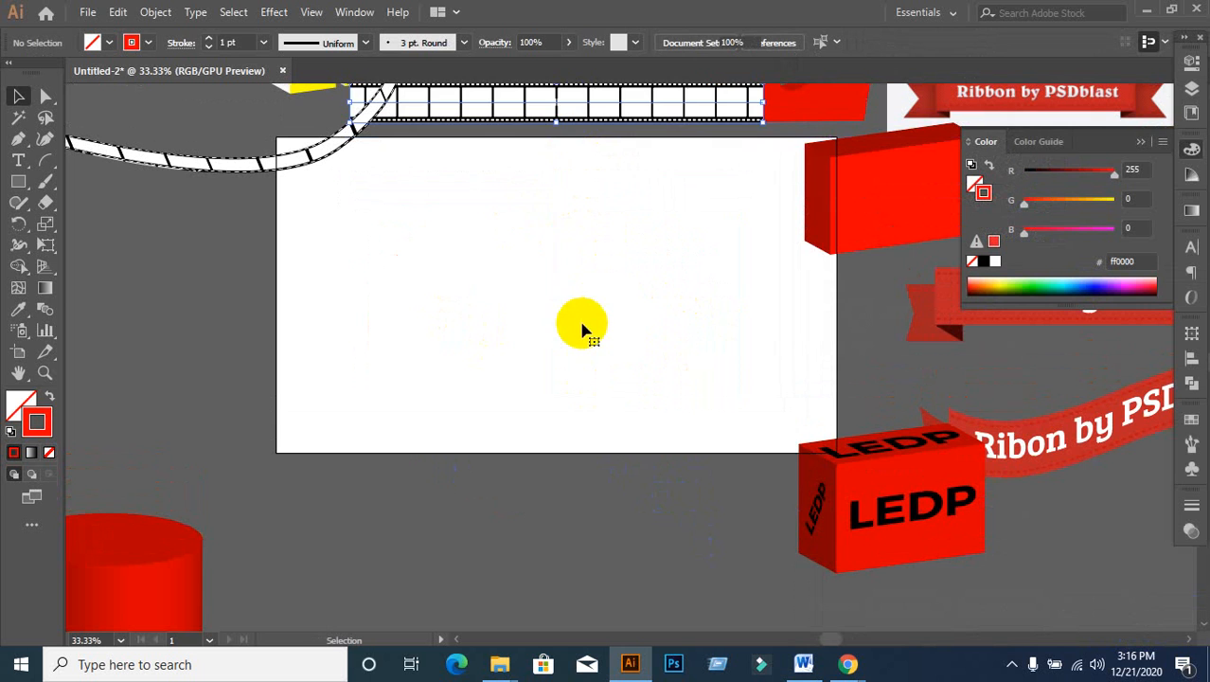
# Step: Draw a circle with red fill and no stroke near the middle of the artboard using the Ellipse tool
pyautogui.click(23, 186)
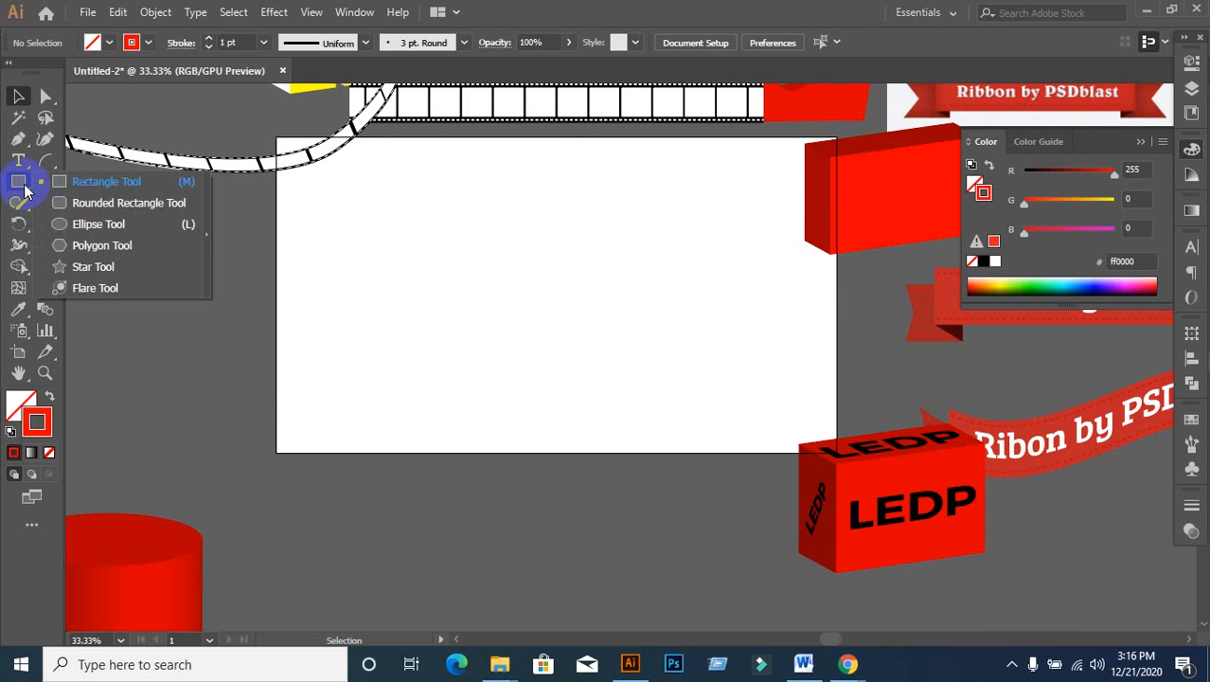
pyautogui.click(49, 405)
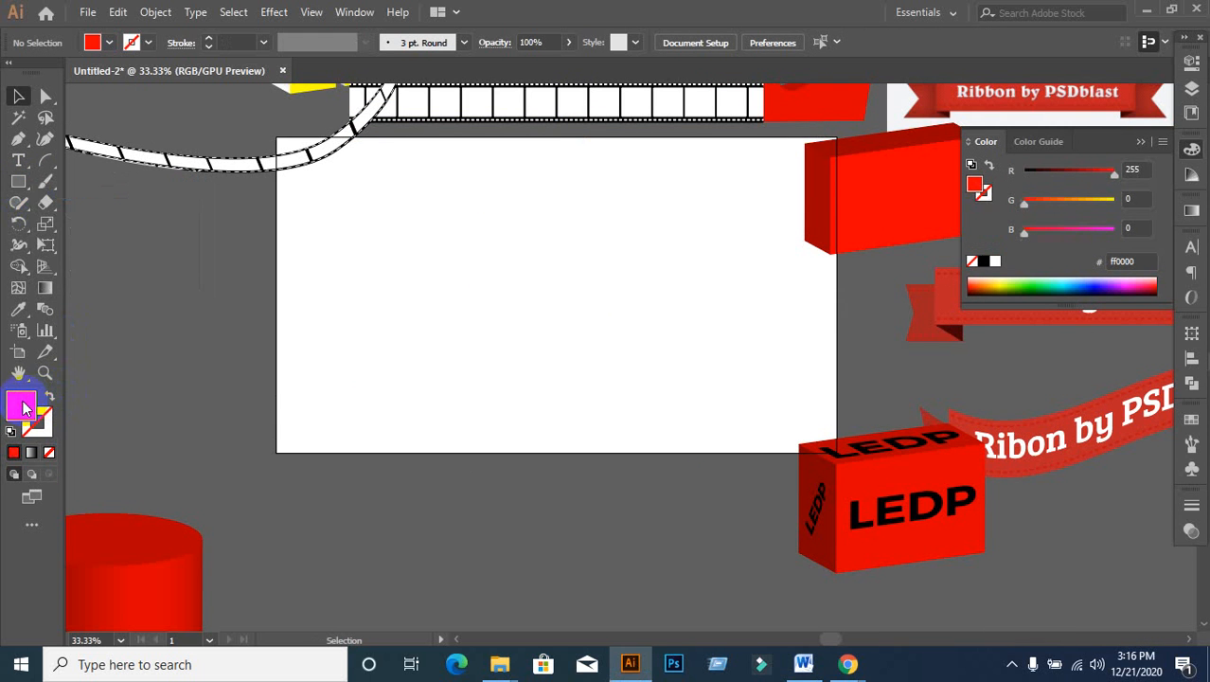
pyautogui.moveTo(23, 186); pyautogui.dragTo(81, 219)
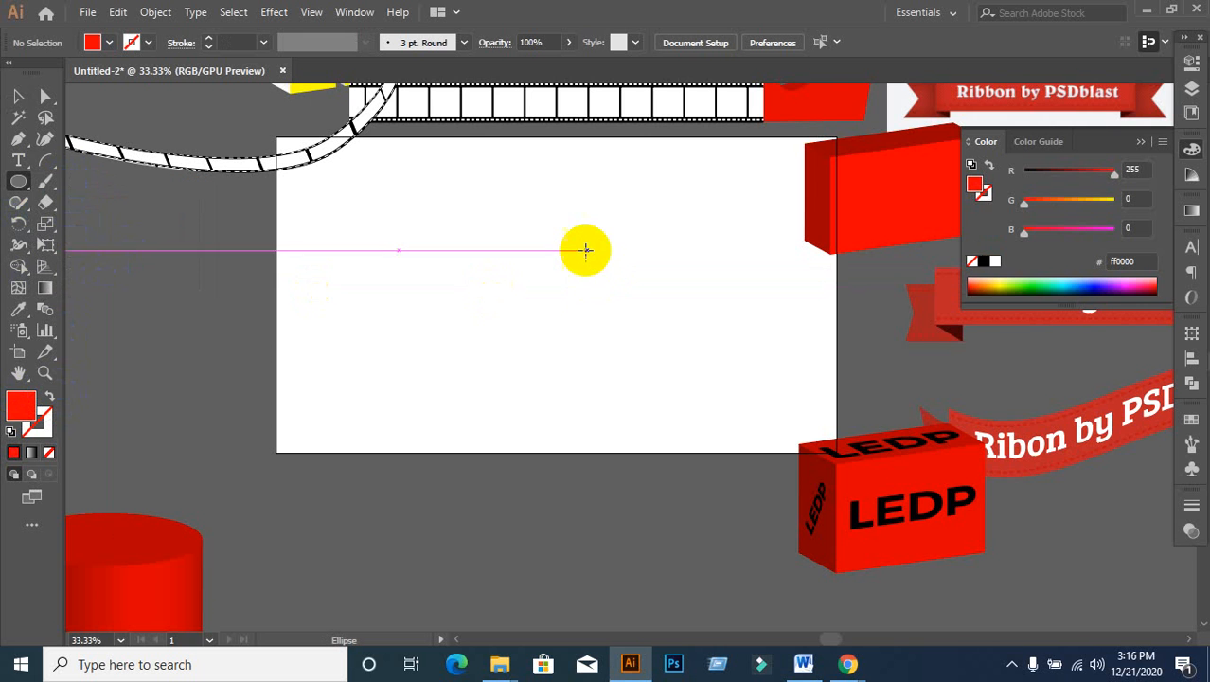
pyautogui.moveTo(464, 200); pyautogui.dragTo(634, 353)
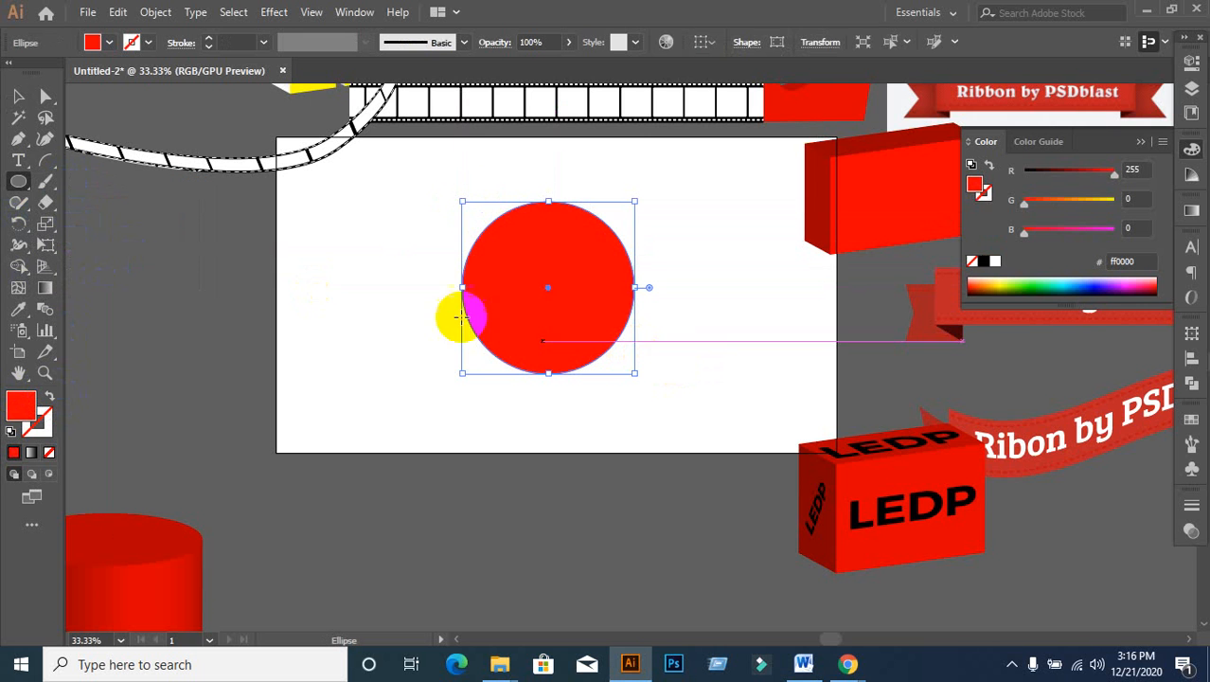
# Step: Apply a 3D Revolve effect to the red circle with a 360° angle, Off-Axis Front position and zero offset from the left edge
pyautogui.click(18, 98)
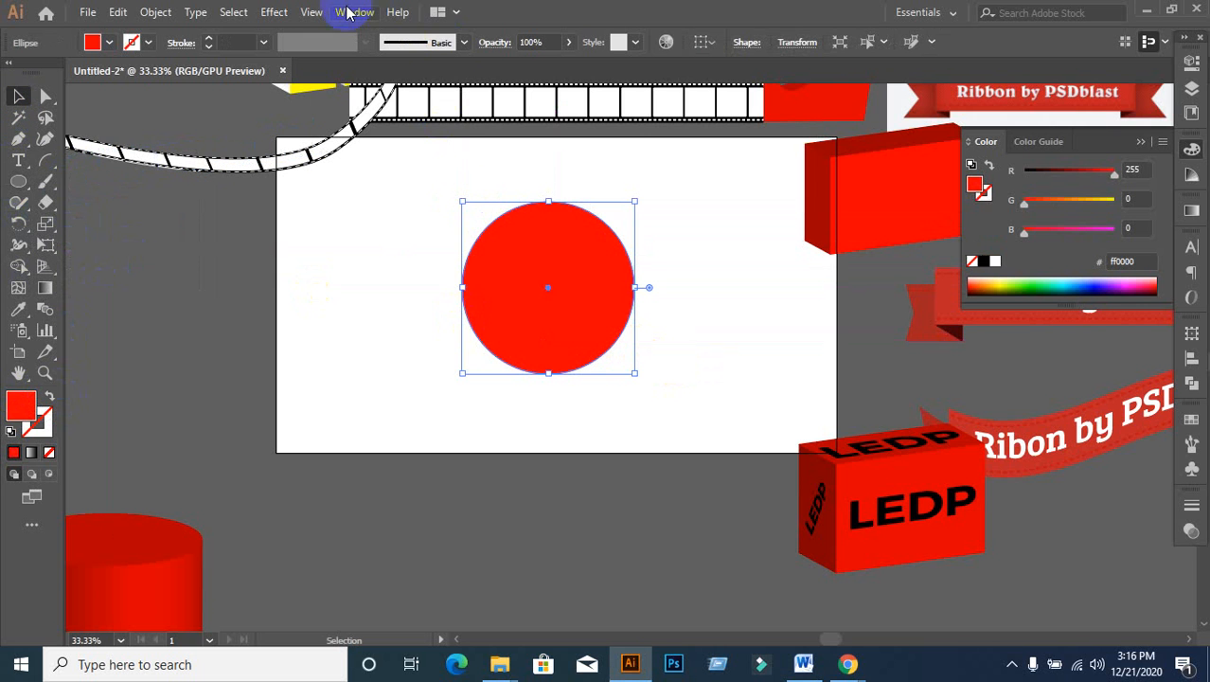
pyautogui.click(314, 15)
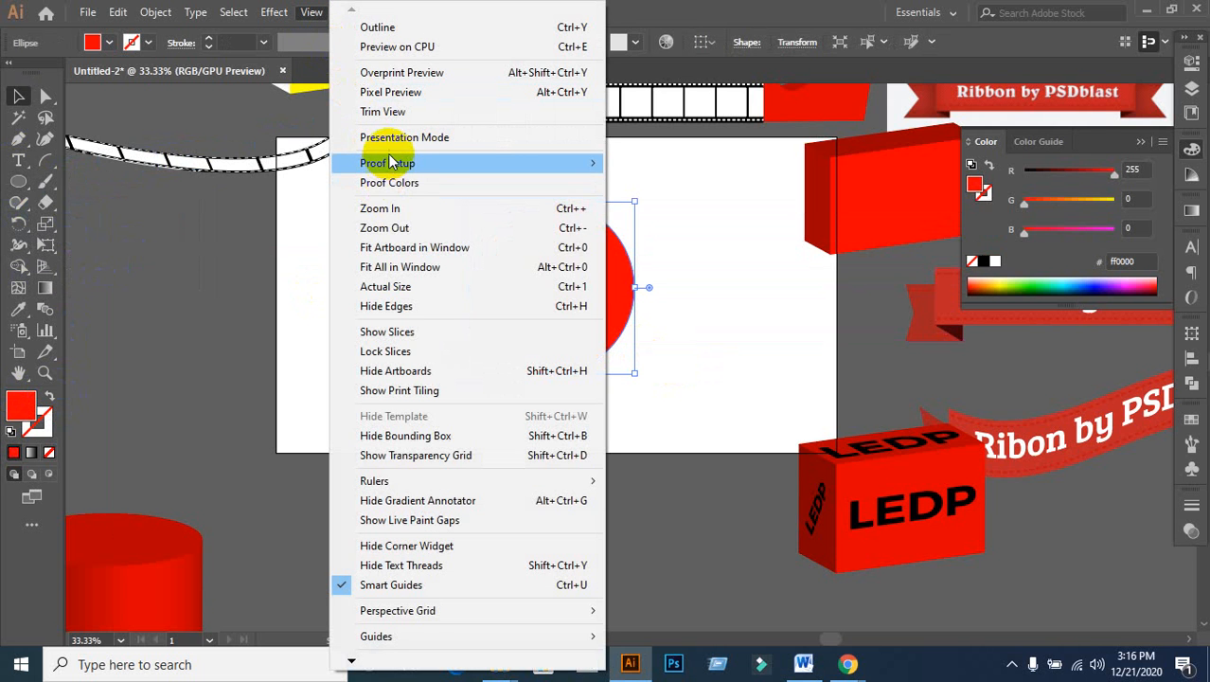
pyautogui.moveTo(390, 163)
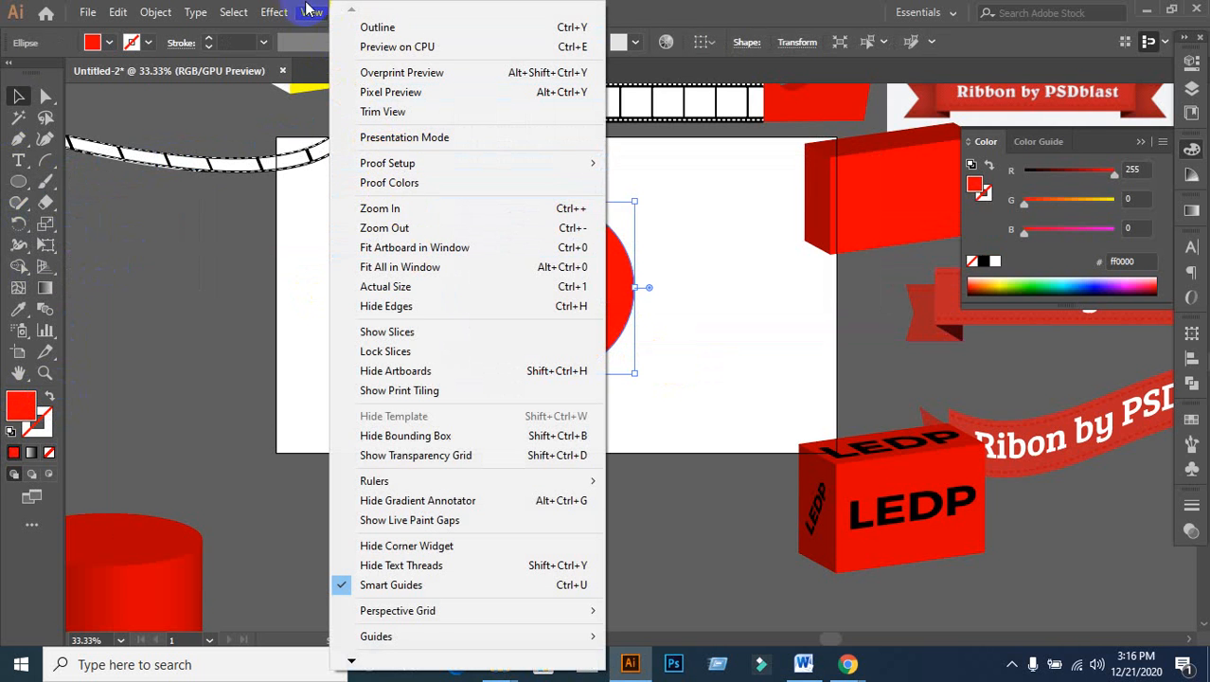
pyautogui.moveTo(273, 12)
pyautogui.moveTo(300, 113)
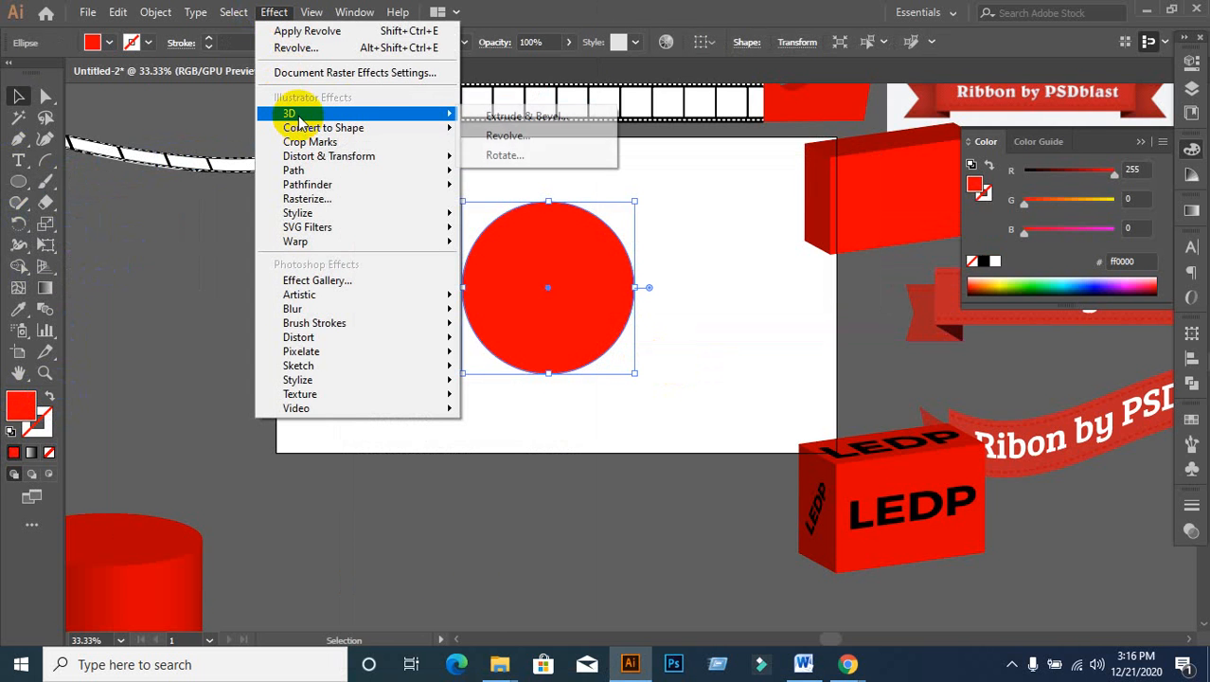
pyautogui.click(573, 140)
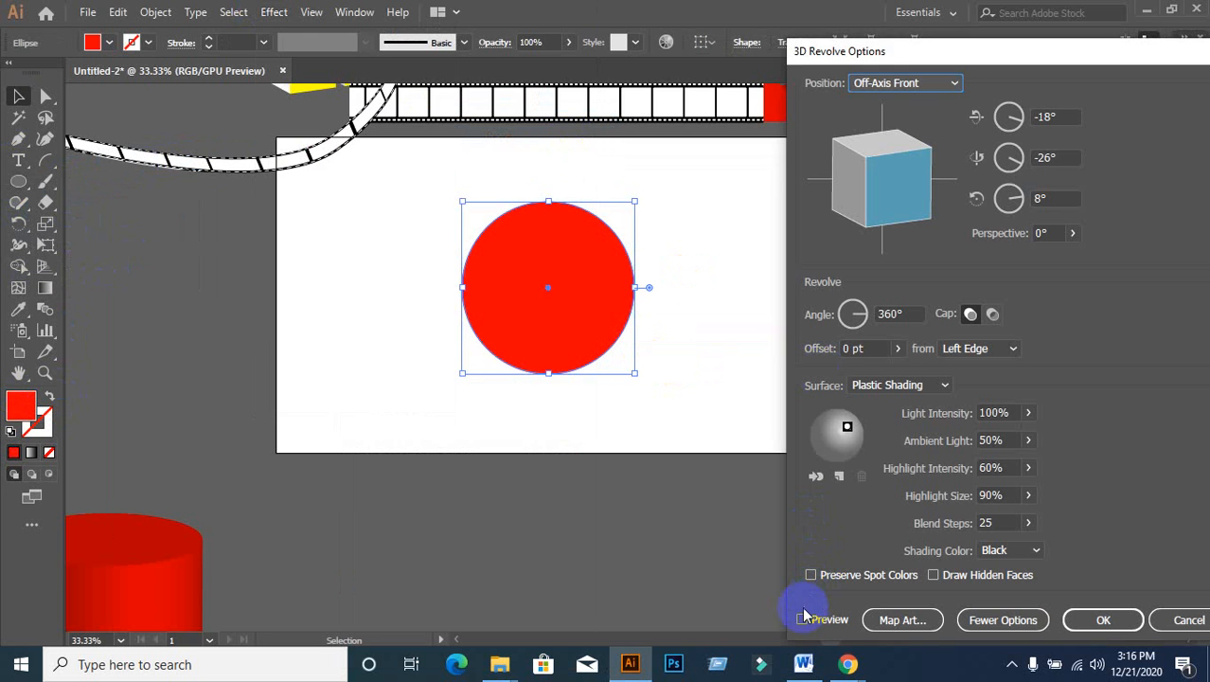
pyautogui.click(807, 620)
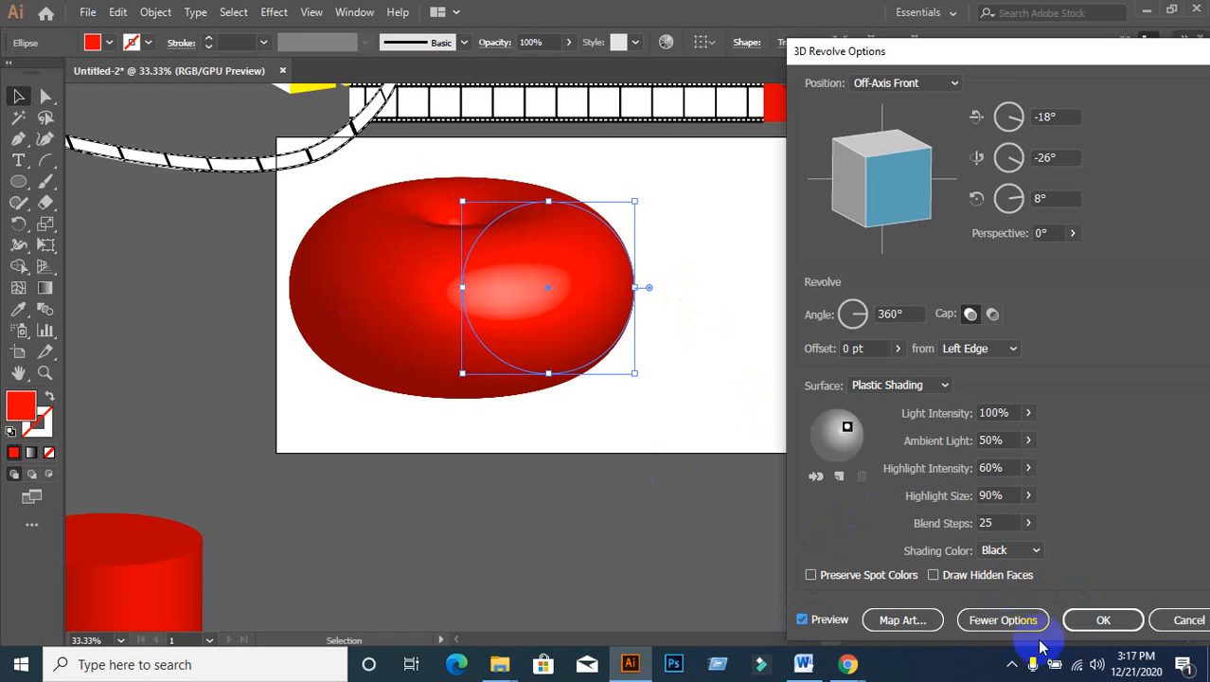
pyautogui.click(1106, 622)
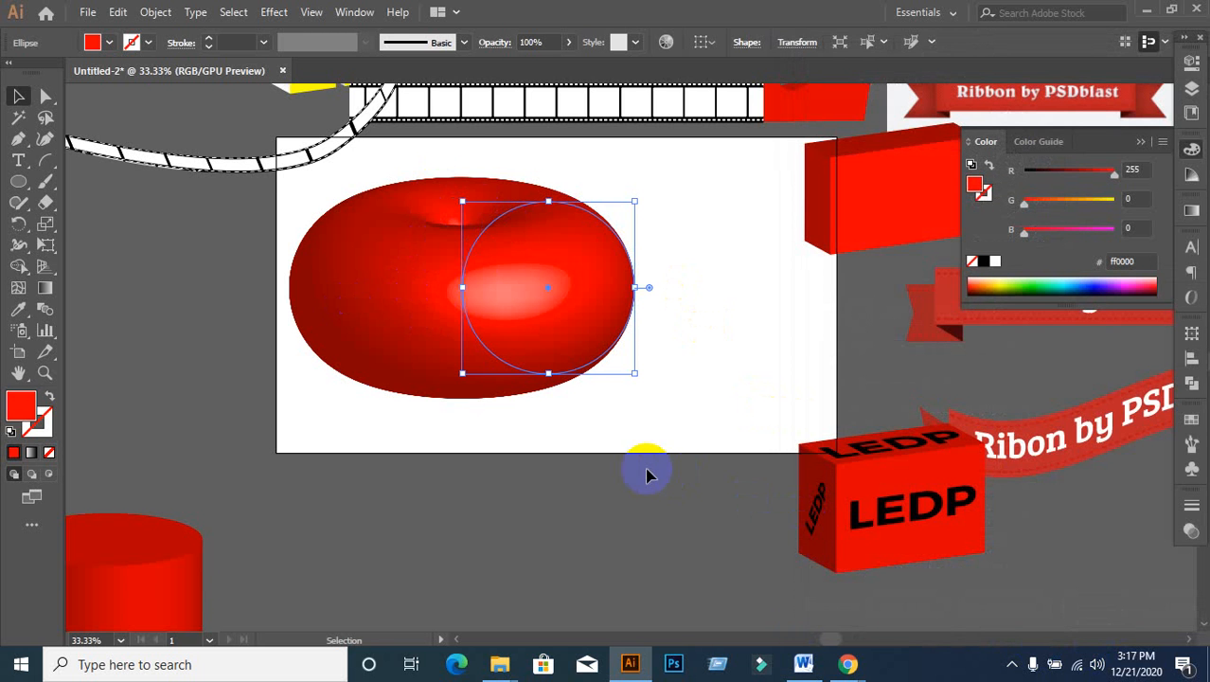
pyautogui.click(643, 474)
# Step: Switch to the Pen tool with nothing selected and set no fill and a red stroke
pyautogui.click(18, 144)
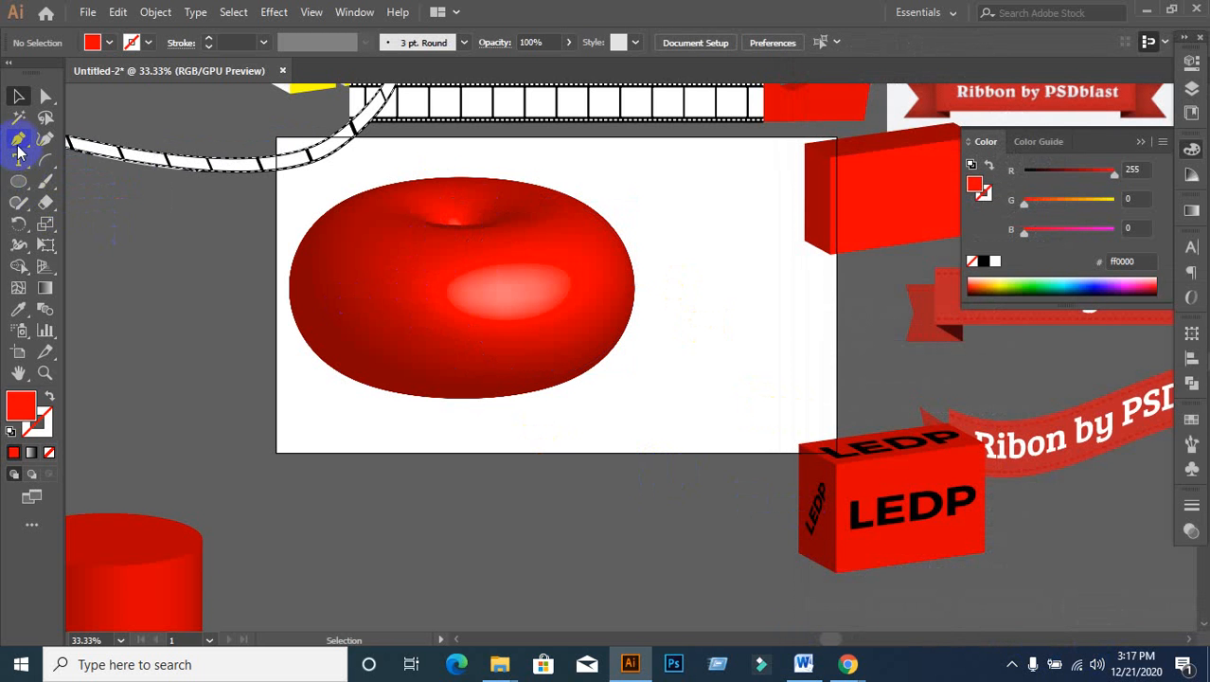
pyautogui.moveTo(18, 144)
pyautogui.mouseDown()
pyautogui.moveTo(45, 159)
pyautogui.moveTo(76, 149)
pyautogui.mouseUp()
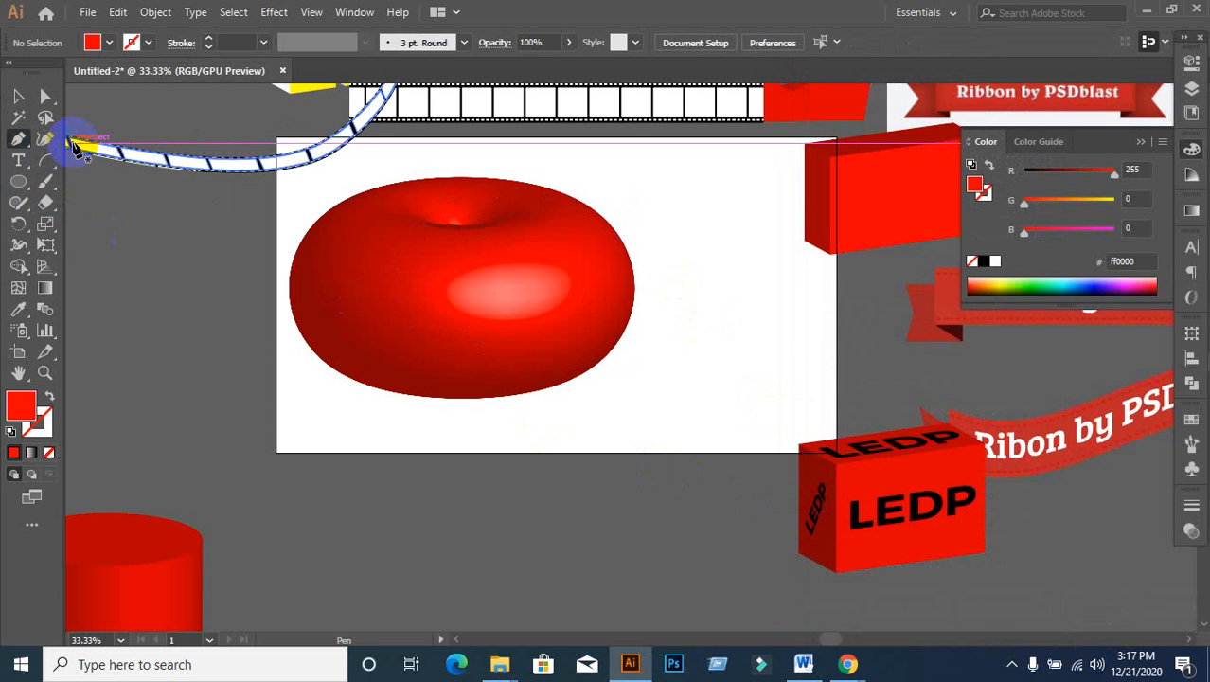
pyautogui.click(40, 423)
pyautogui.click(16, 453)
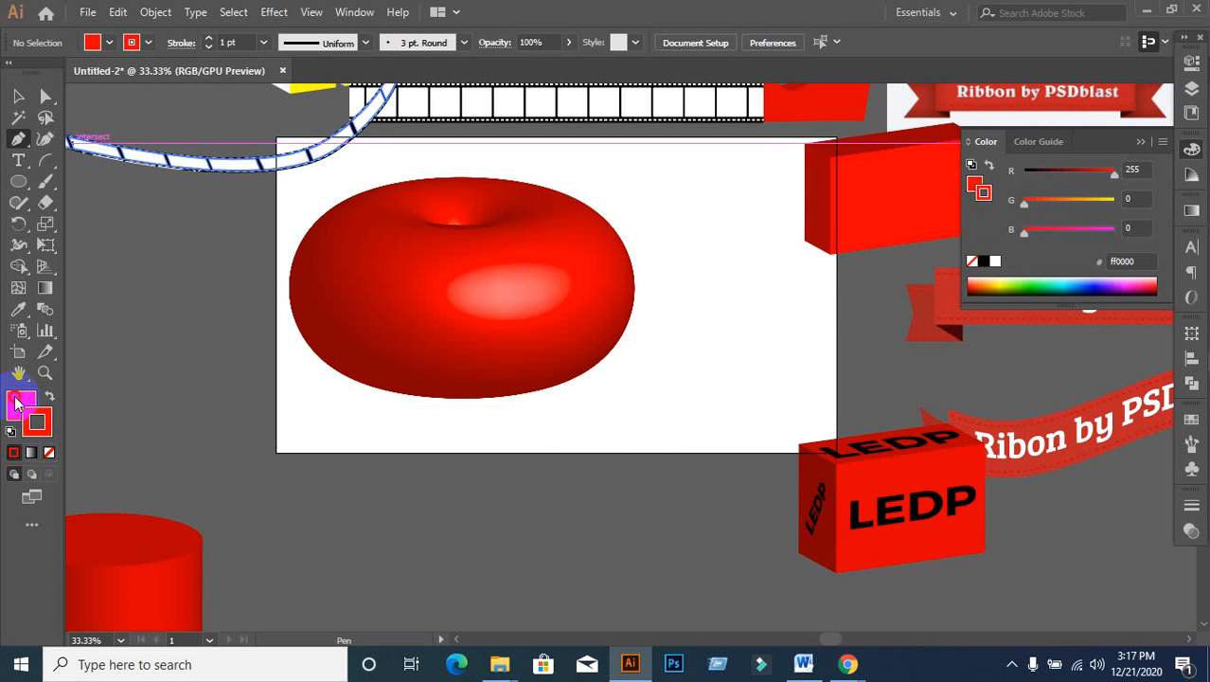
pyautogui.click(17, 403)
pyautogui.click(49, 453)
pyautogui.click(38, 428)
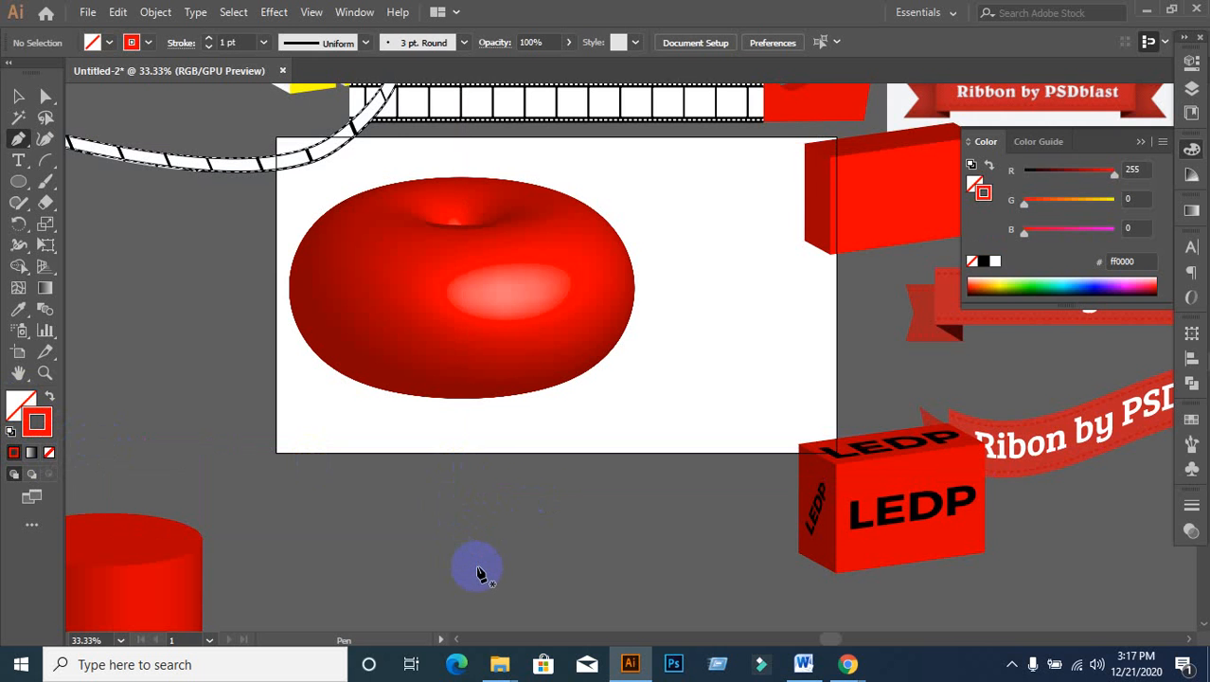
# Step: Draw a short, slightly curved vertical path below the artboard with the Pen tool
pyautogui.click(477, 568)
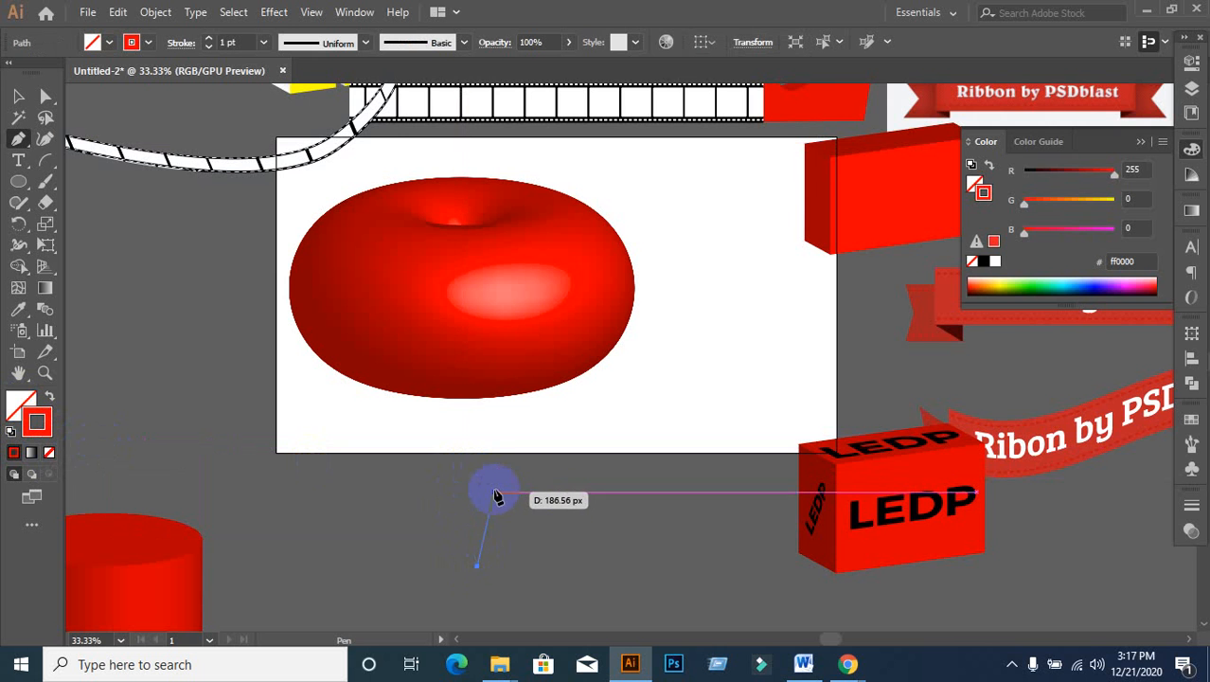
pyautogui.moveTo(483, 498); pyautogui.dragTo(508, 479)
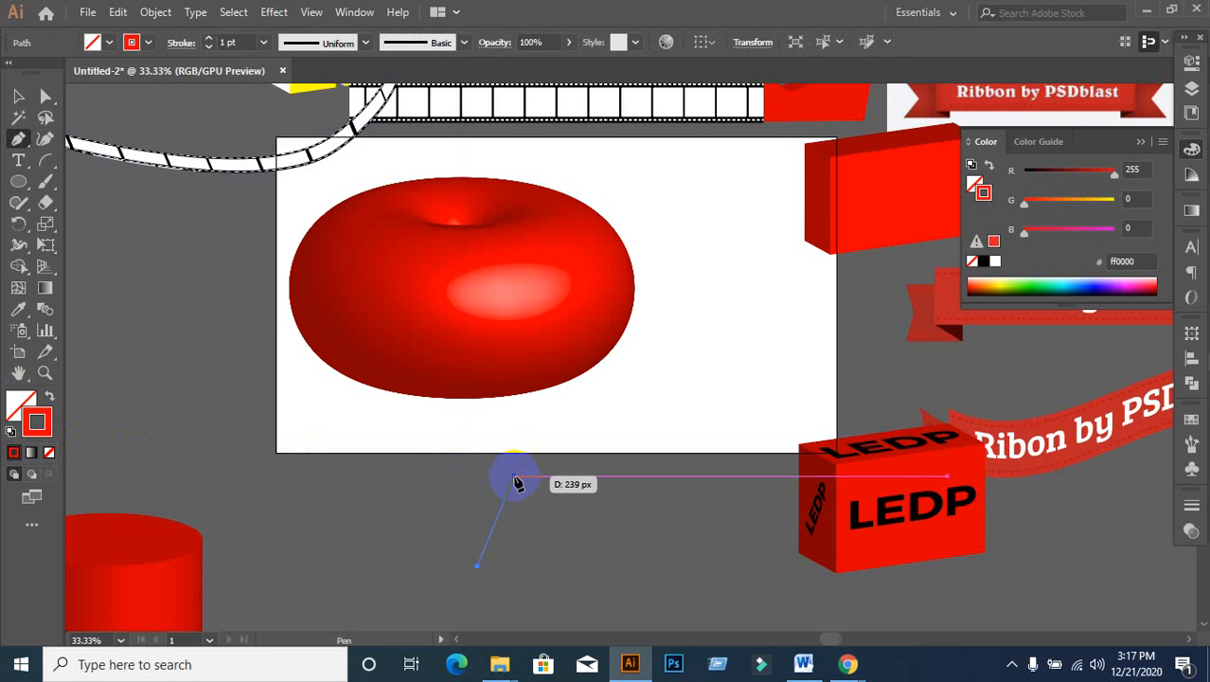
pyautogui.scroll(2, 507, 478)
pyautogui.scroll(-1, 427, 481)
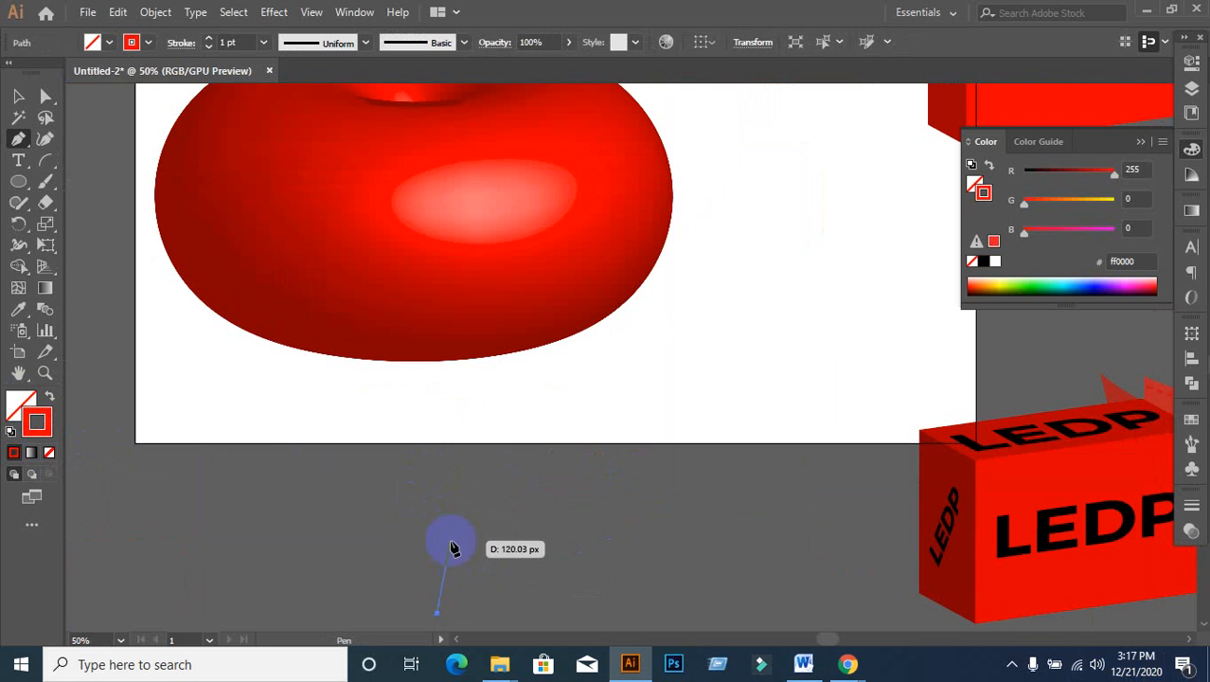
pyautogui.moveTo(436, 520); pyautogui.dragTo(454, 471)
pyautogui.click(16, 96)
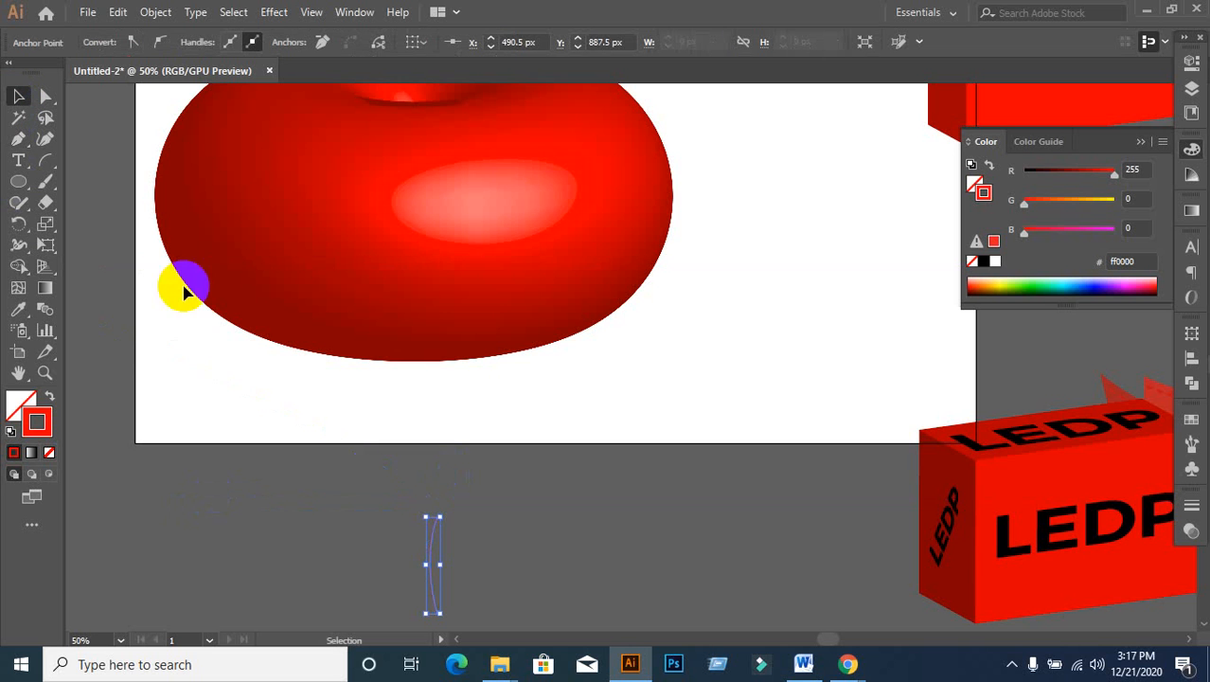
# Step: Set the curved path's stroke weight to 20 pt, move it a little up and to the left, and deselect it
pyautogui.click(332, 513)
pyautogui.click(436, 546)
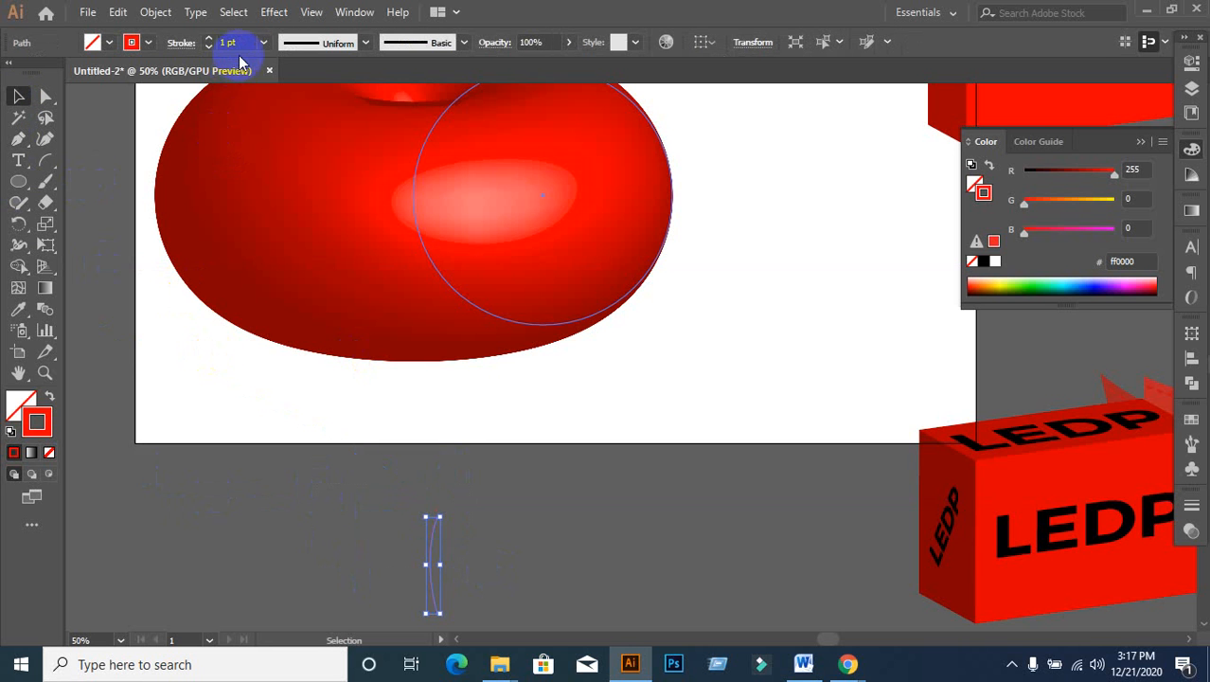
pyautogui.scroll(2, 241, 42)
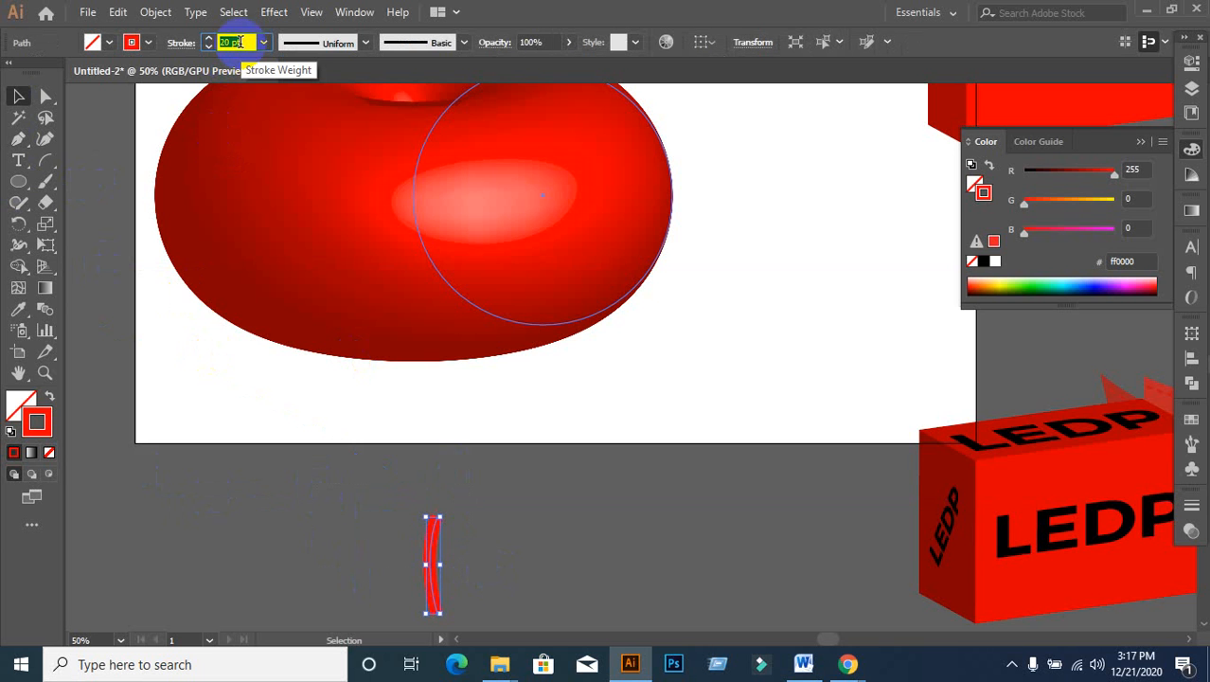
pyautogui.scroll(-3, 573, 541)
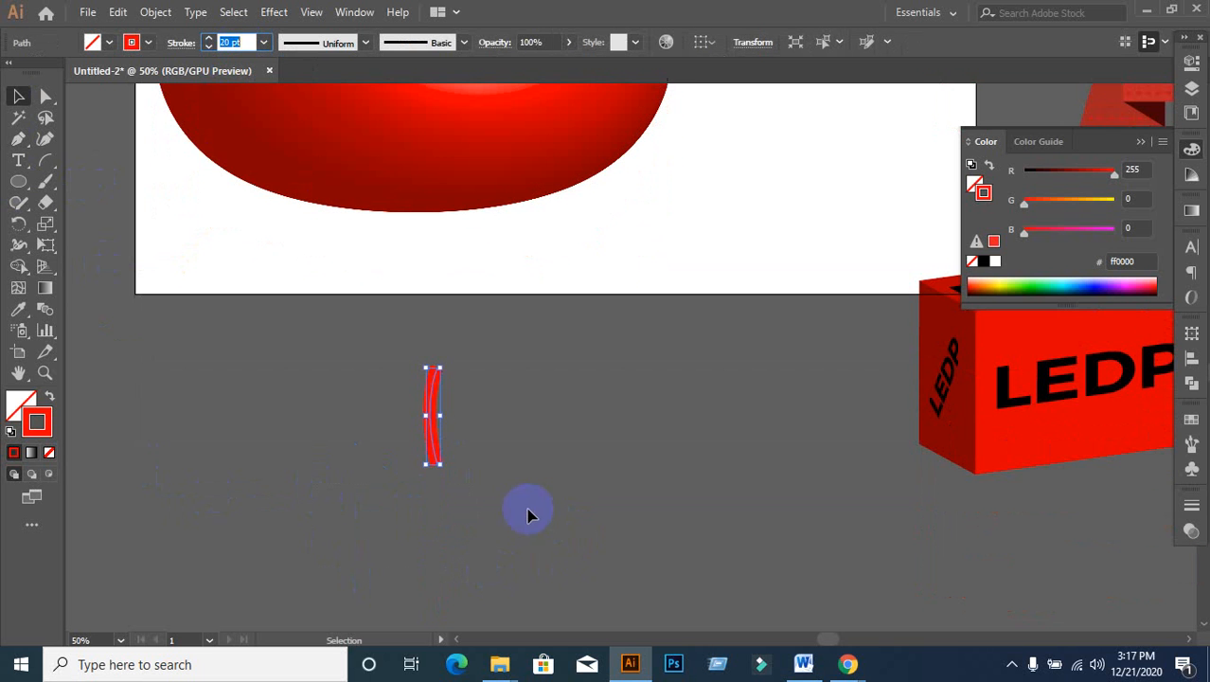
pyautogui.click(532, 511)
pyautogui.moveTo(431, 439); pyautogui.dragTo(365, 407)
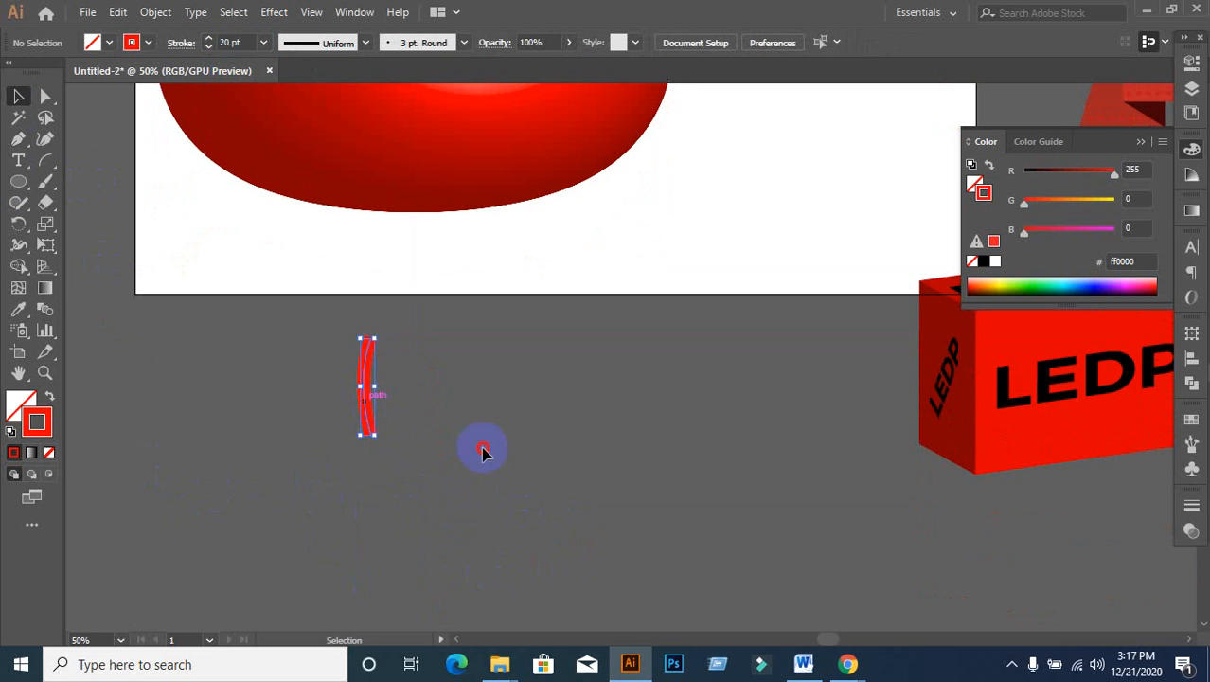
pyautogui.click(410, 481)
# Step: Draw a wide, flat ellipse beside the curved path and swap its colours to red fill and no stroke
pyautogui.moveTo(19, 185); pyautogui.dragTo(79, 223)
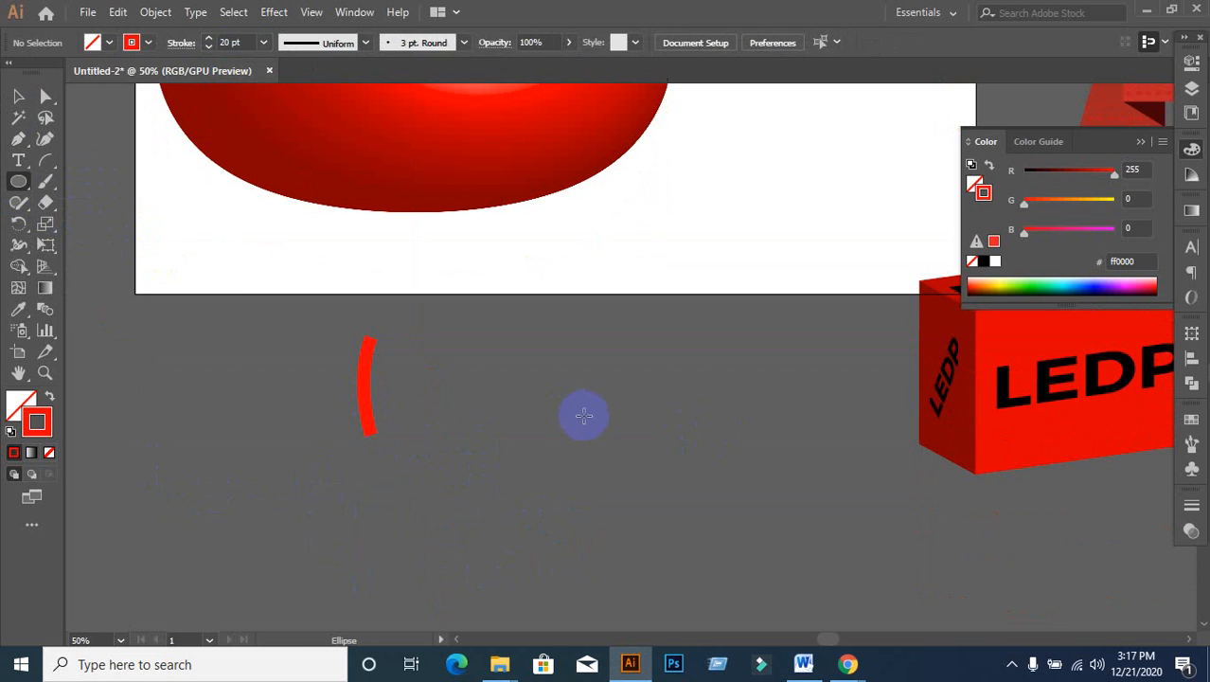
pyautogui.moveTo(481, 363); pyautogui.dragTo(622, 411)
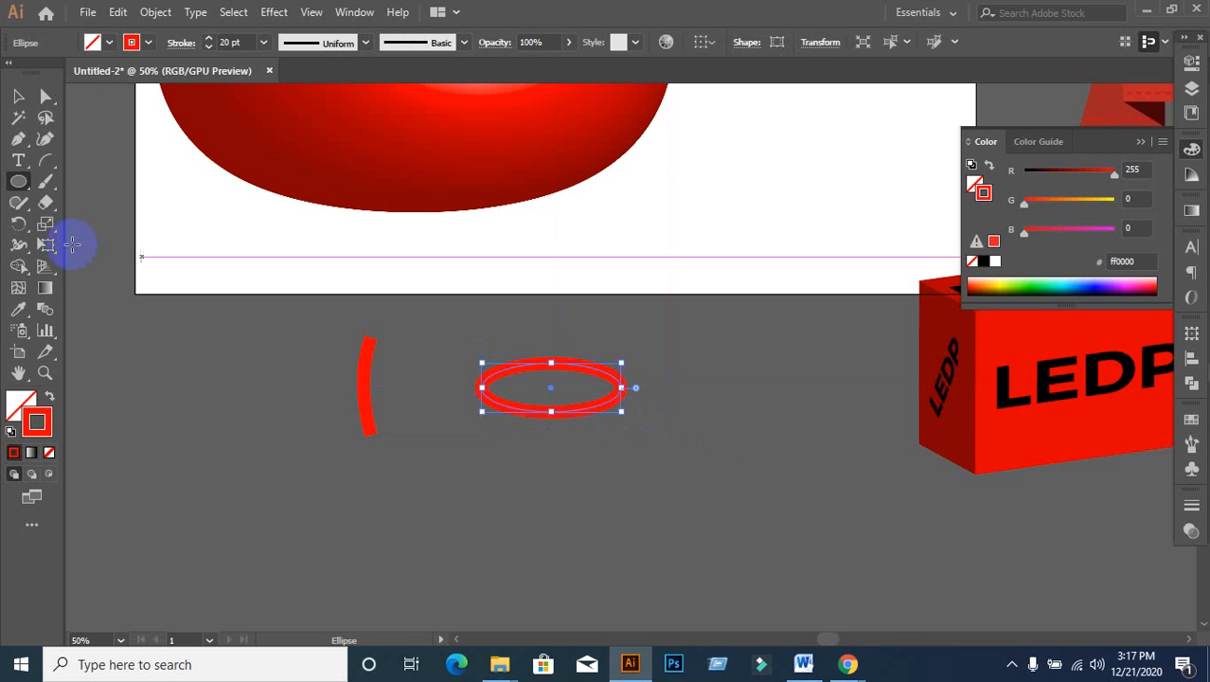
pyautogui.click(18, 96)
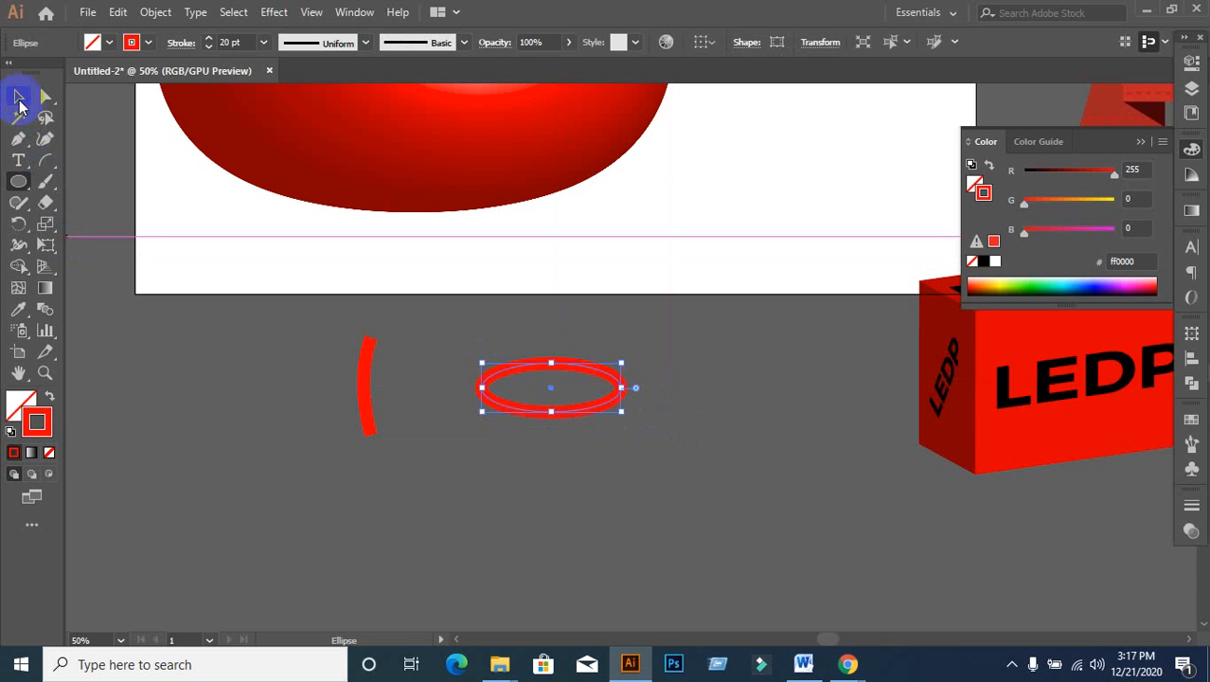
pyautogui.click(51, 397)
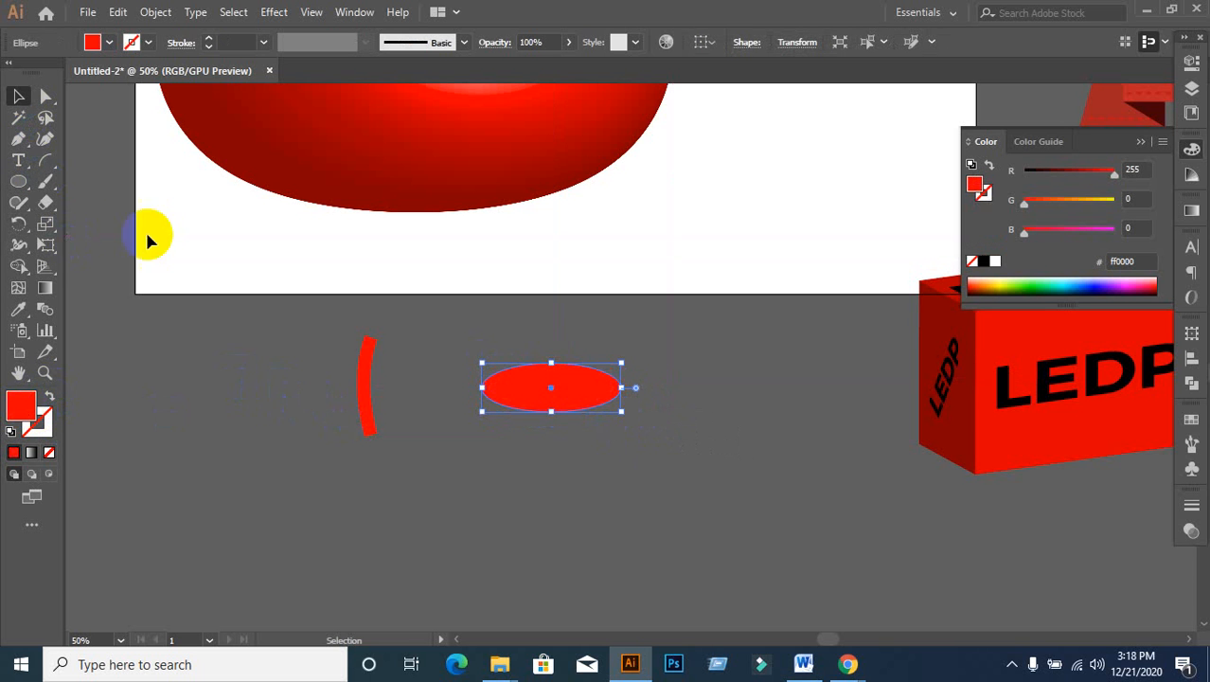
# Step: Try removing the ellipse's left and right end points with the Delete Anchor Point tool
pyautogui.click(29, 152)
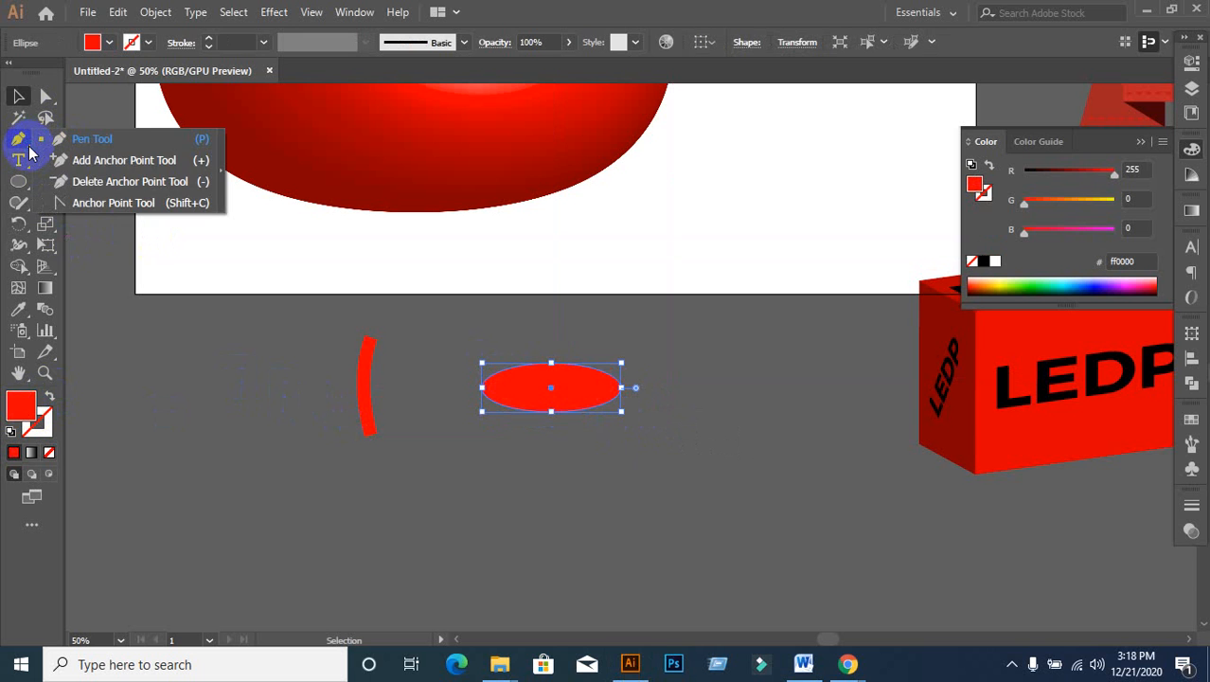
pyautogui.click(104, 185)
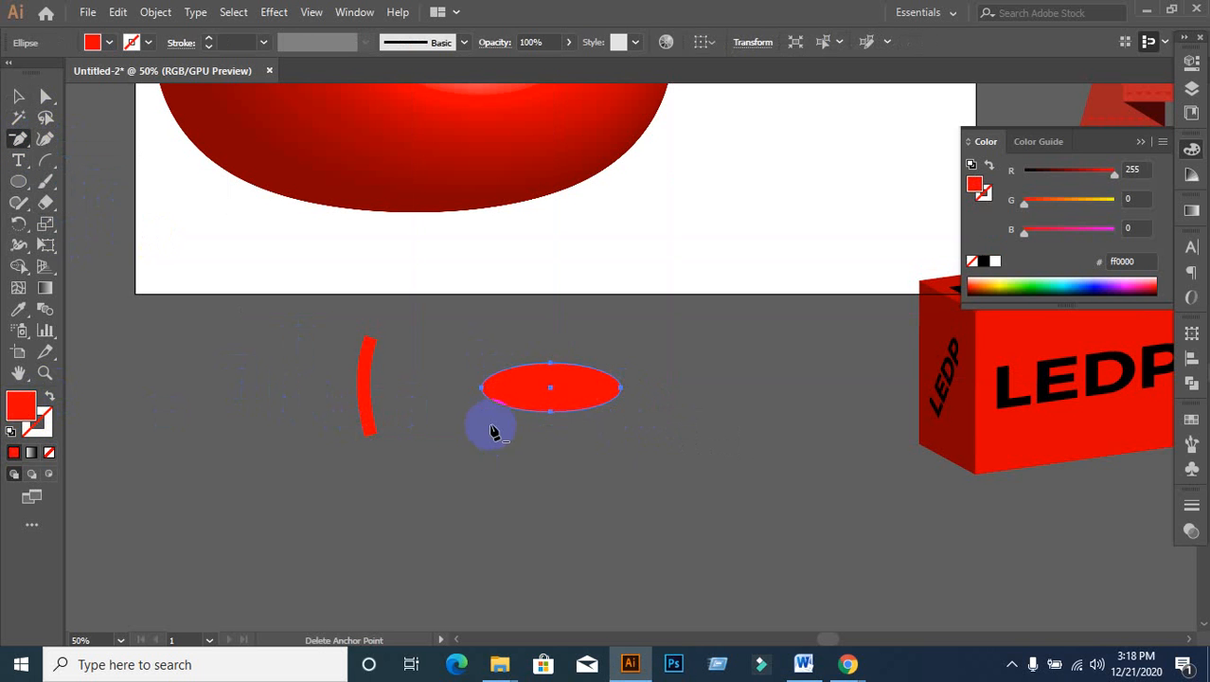
pyautogui.click(483, 394)
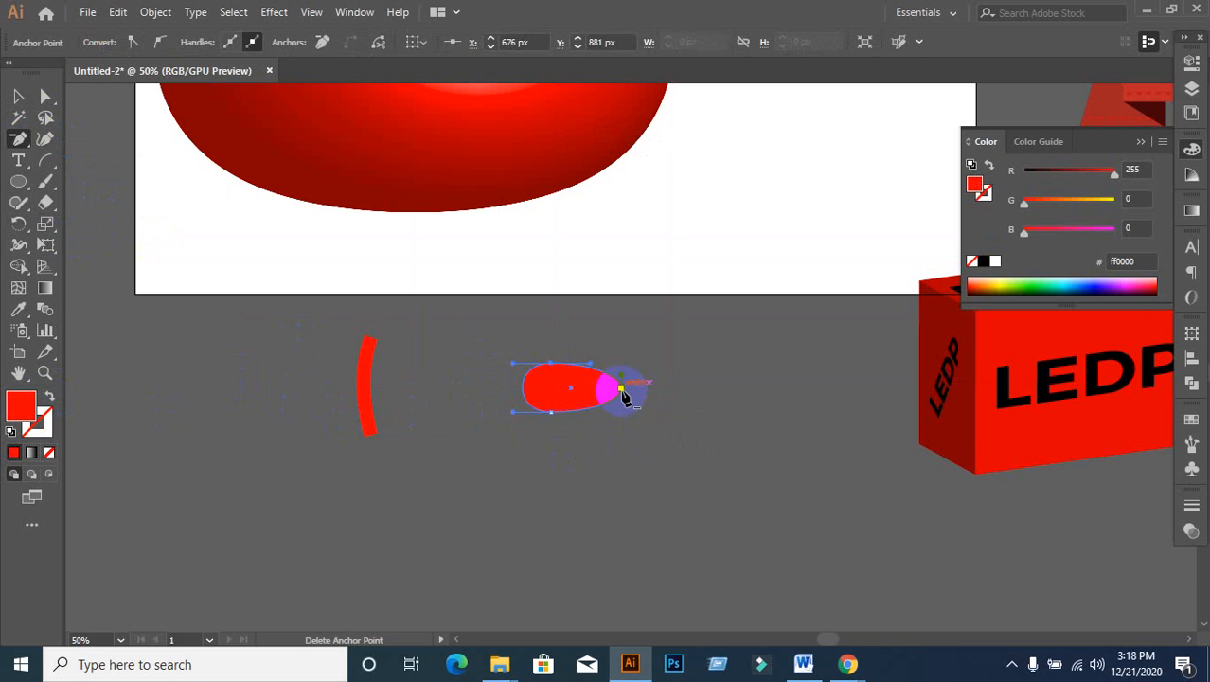
pyautogui.click(621, 389)
# Step: Undo the anchor point and fill changes on the ellipse and delete the ellipse
pyautogui.hotkey('ctrl', 'z')
pyautogui.hotkey('ctrl', 'z')
pyautogui.hotkey('ctrl', 'z')
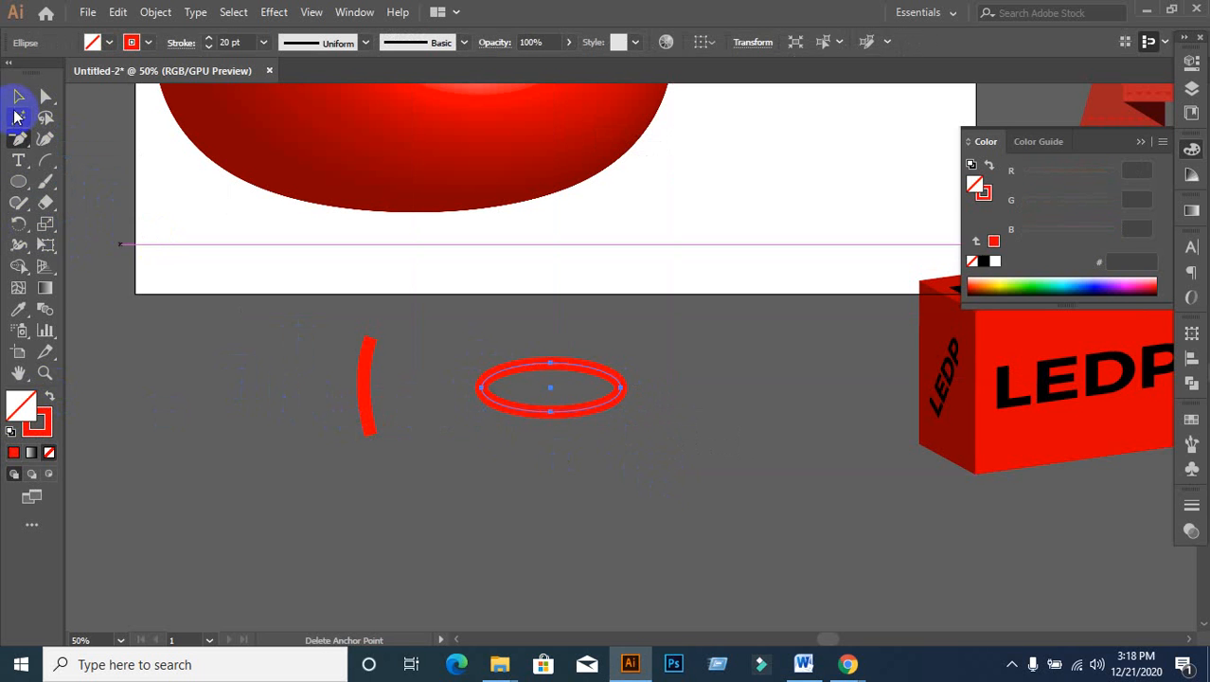
pyautogui.click(18, 97)
pyautogui.press('Delete')
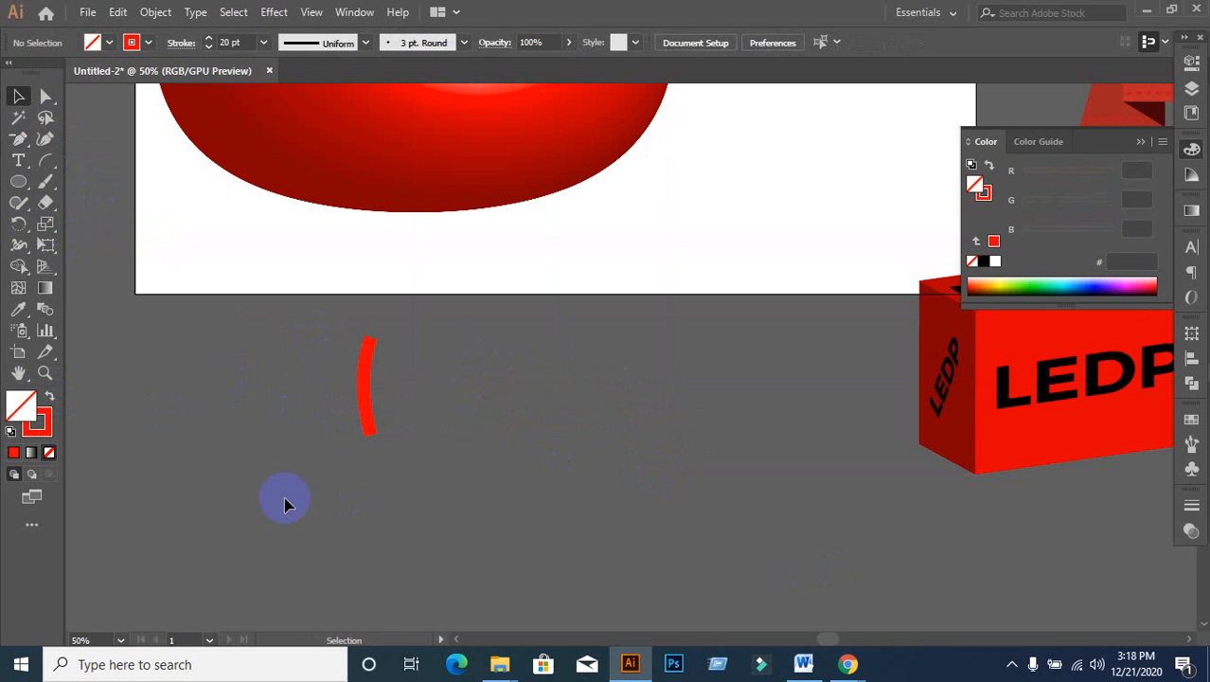
# Step: Draw a red-filled circle about 181 px across beside the curved path and duplicate it horizontally so the two circles overlap
pyautogui.click(50, 400)
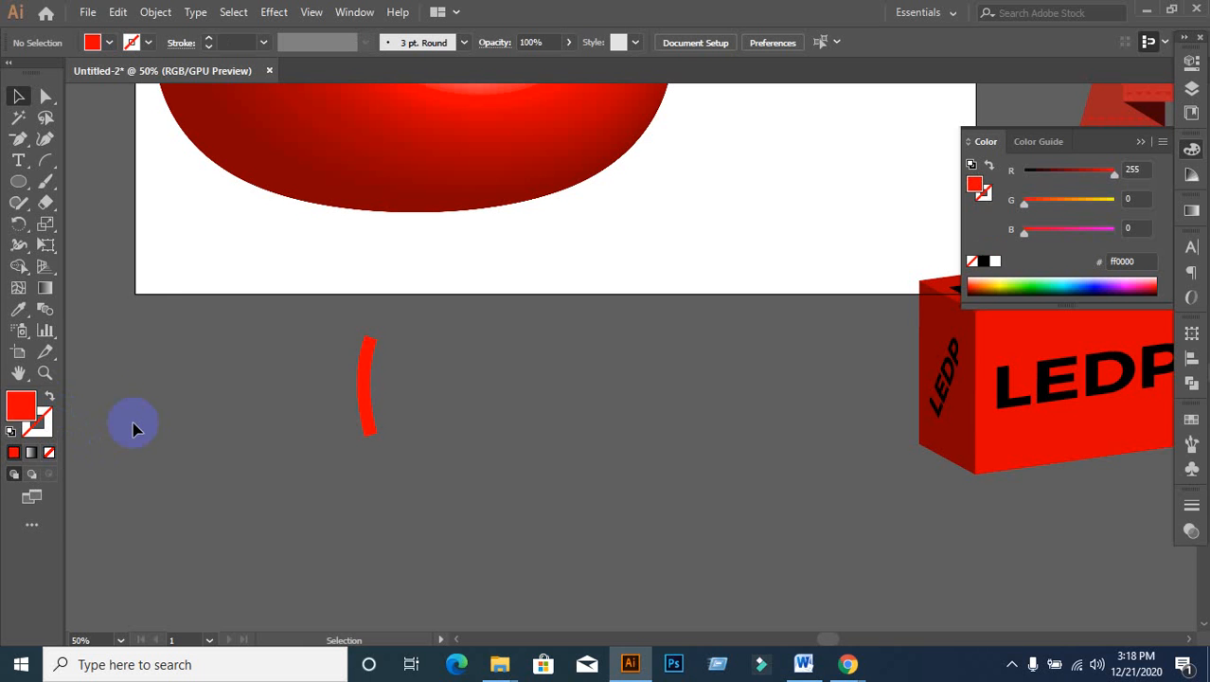
pyautogui.click(18, 182)
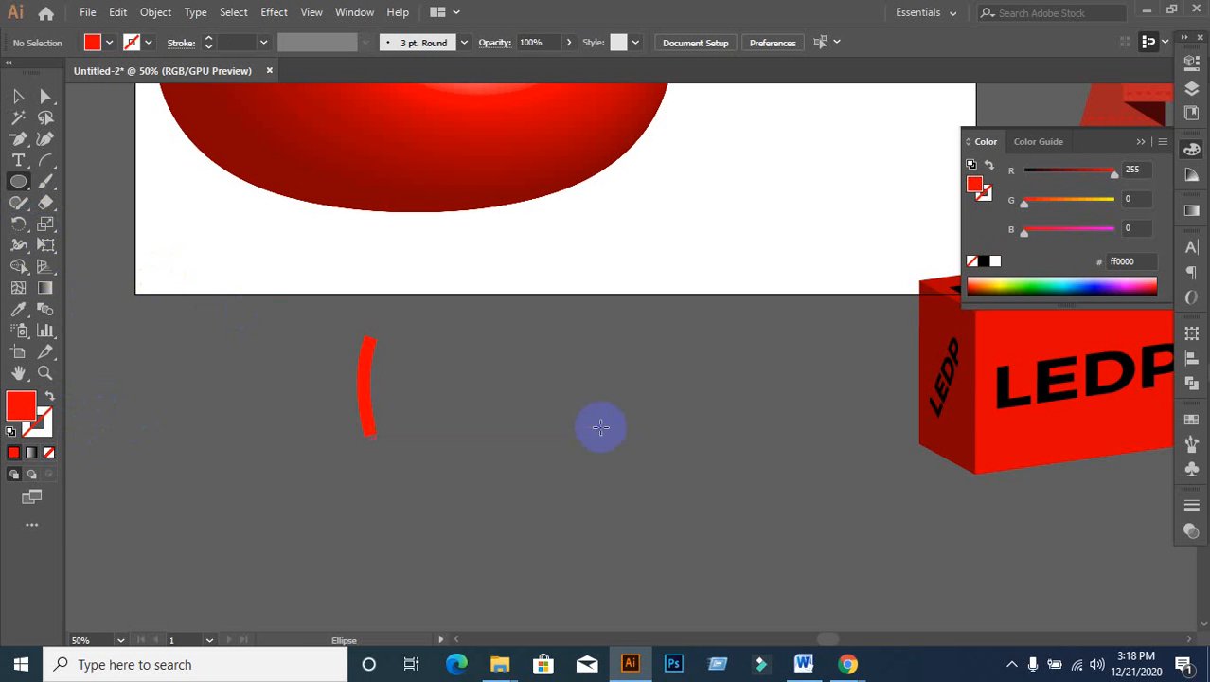
pyautogui.moveTo(522, 351); pyautogui.dragTo(634, 462)
pyautogui.click(17, 98)
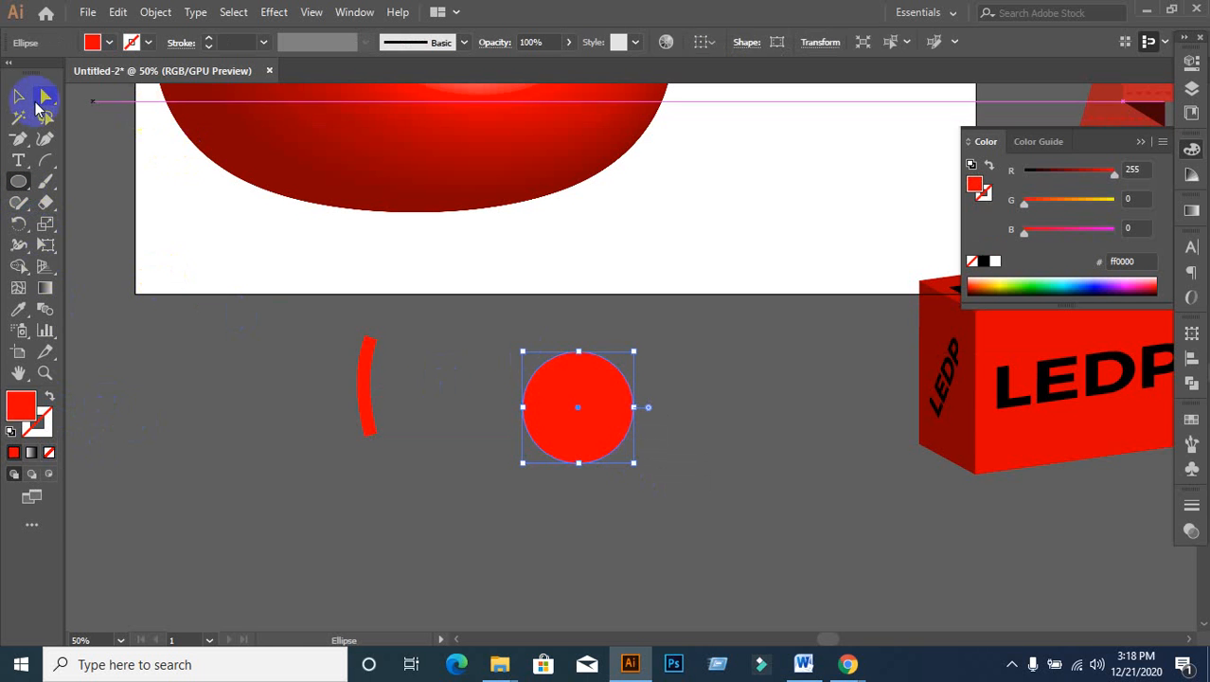
pyautogui.moveTo(600, 408); pyautogui.dragTo(667, 425)
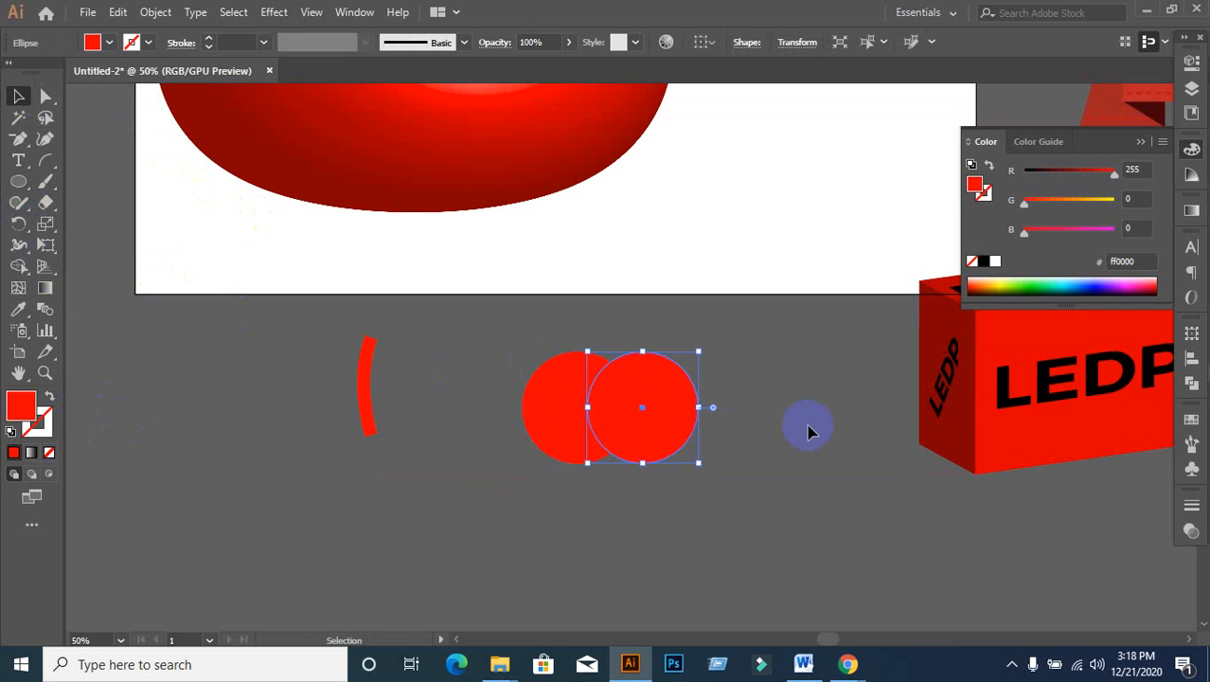
pyautogui.click(807, 428)
# Step: Remove the outer parts of both circles with Shape Builder and move the remaining lens shape closer to the curved path
pyautogui.moveTo(519, 359); pyautogui.dragTo(661, 461)
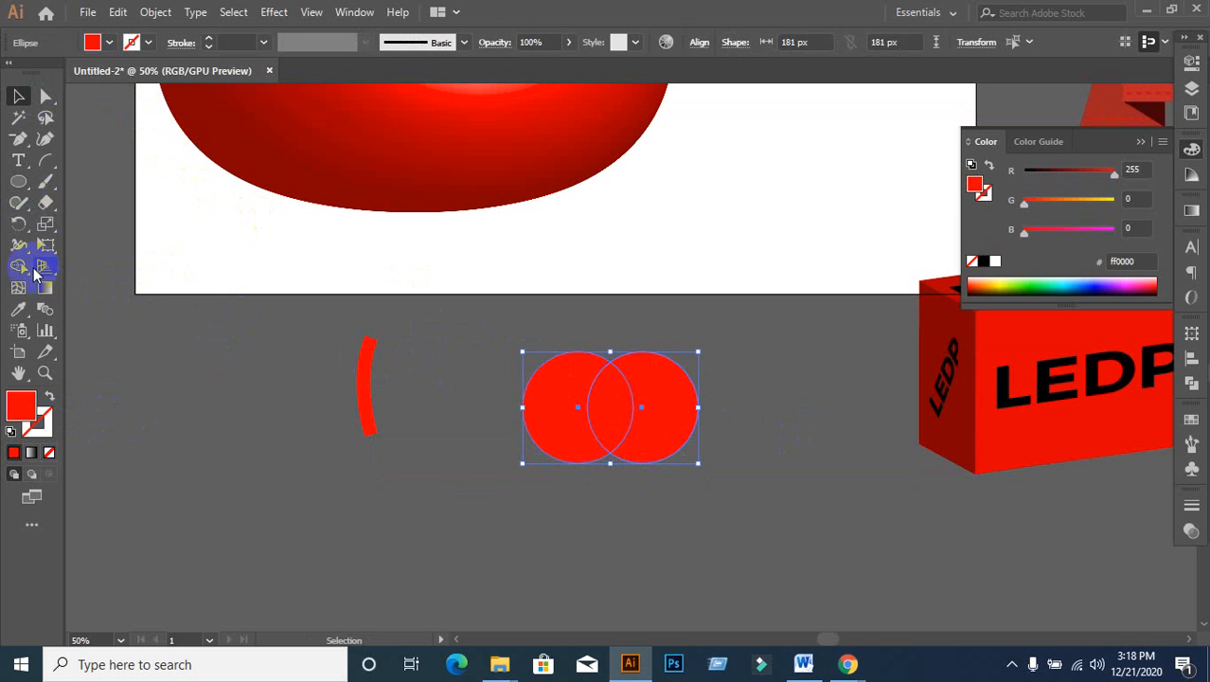
pyautogui.click(20, 268)
pyautogui.keyDown('alt'); pyautogui.click(672, 404); pyautogui.keyUp('alt')
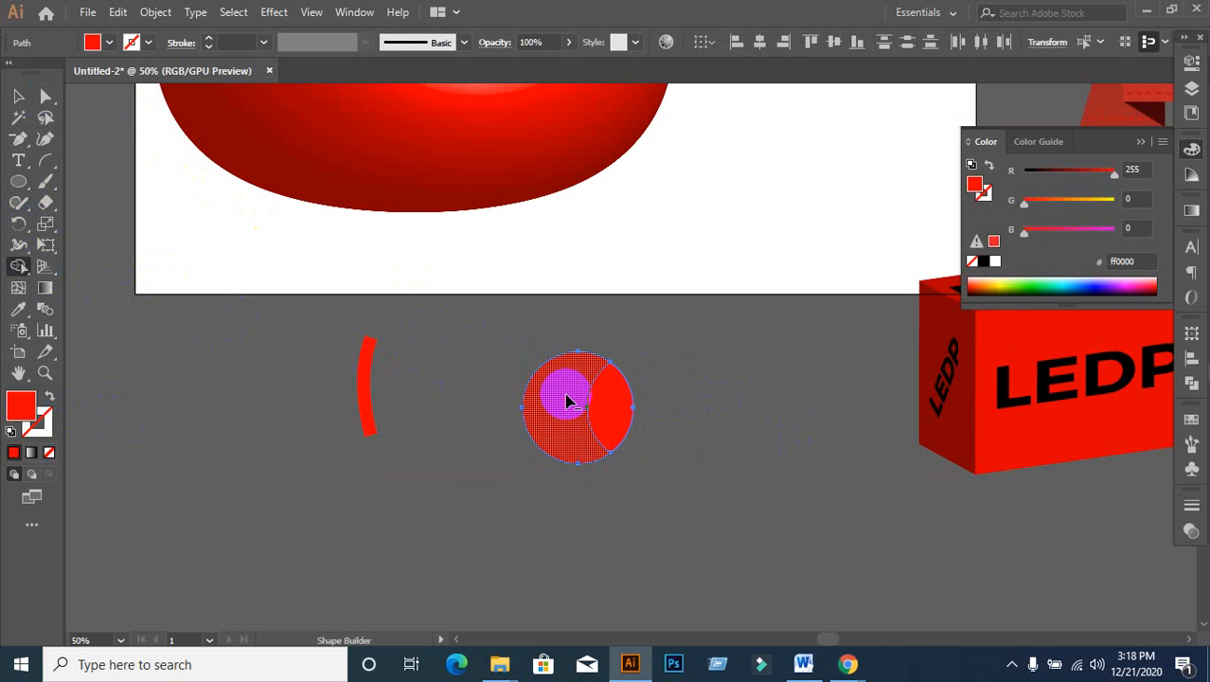
pyautogui.keyDown('alt'); pyautogui.click(566, 402); pyautogui.keyUp('alt')
pyautogui.click(18, 96)
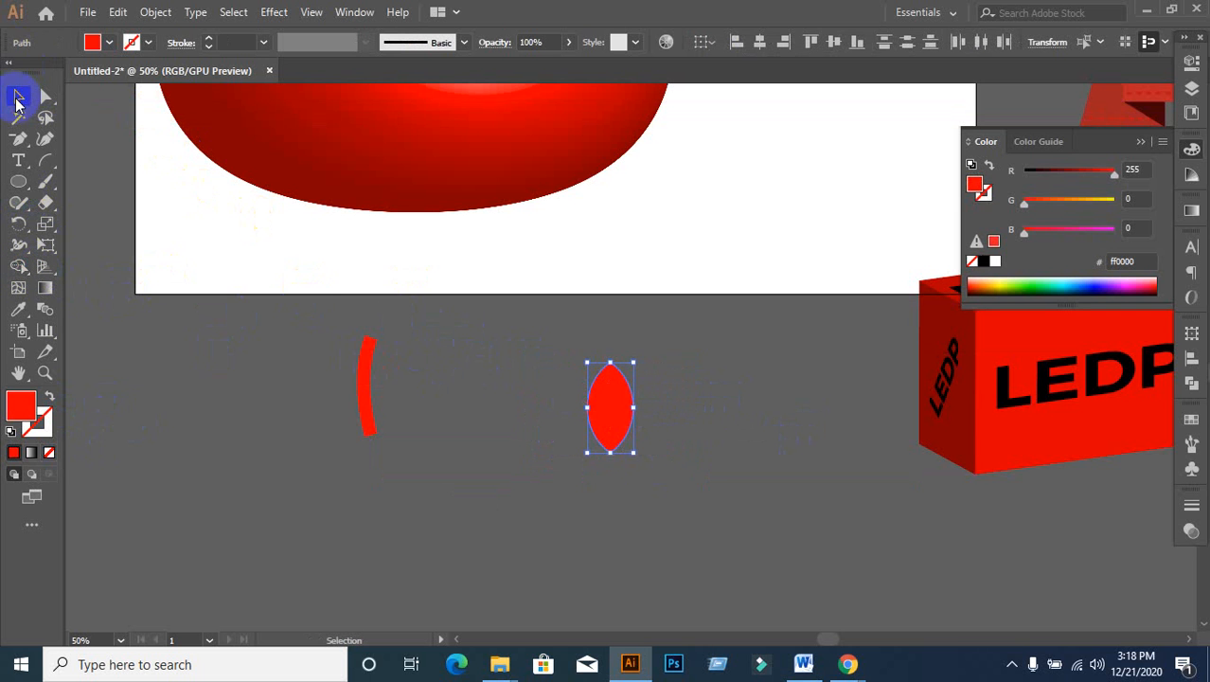
pyautogui.moveTo(621, 429); pyautogui.dragTo(498, 429)
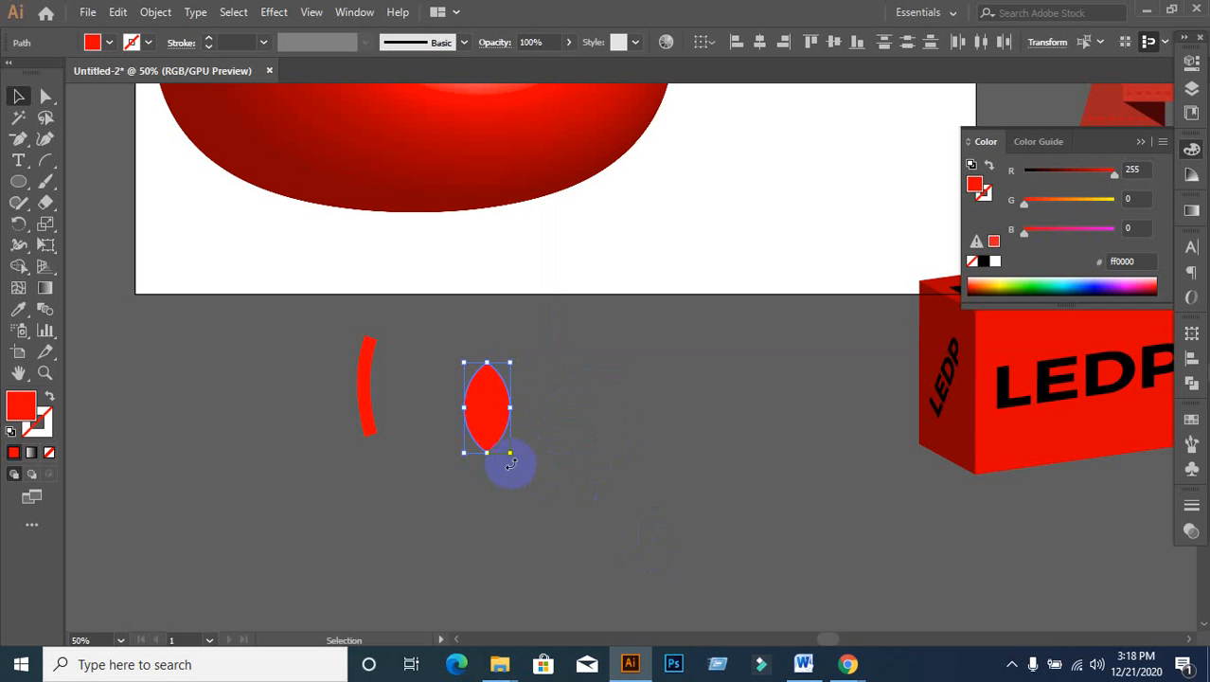
# Step: Bend the lens shape's lower-left edge inward by adjusting the direction handle of its bottom anchor point
pyautogui.scroll(4, 476, 469)
pyautogui.scroll(-1, 489, 460)
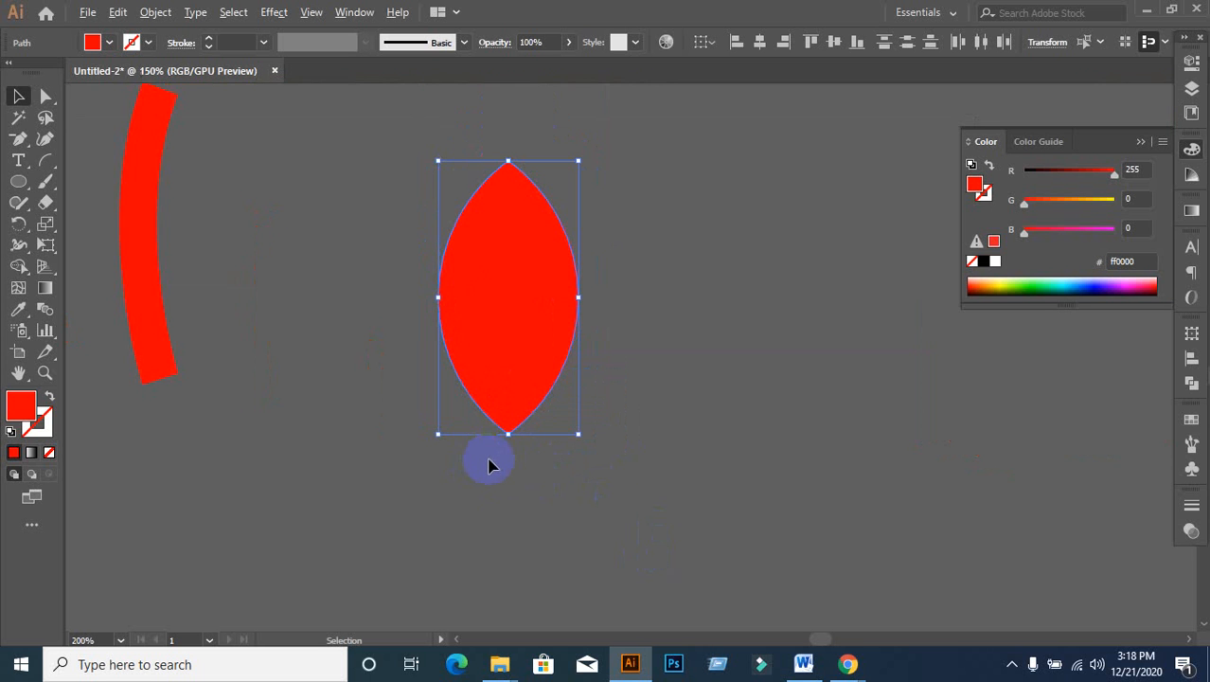
pyautogui.click(46, 95)
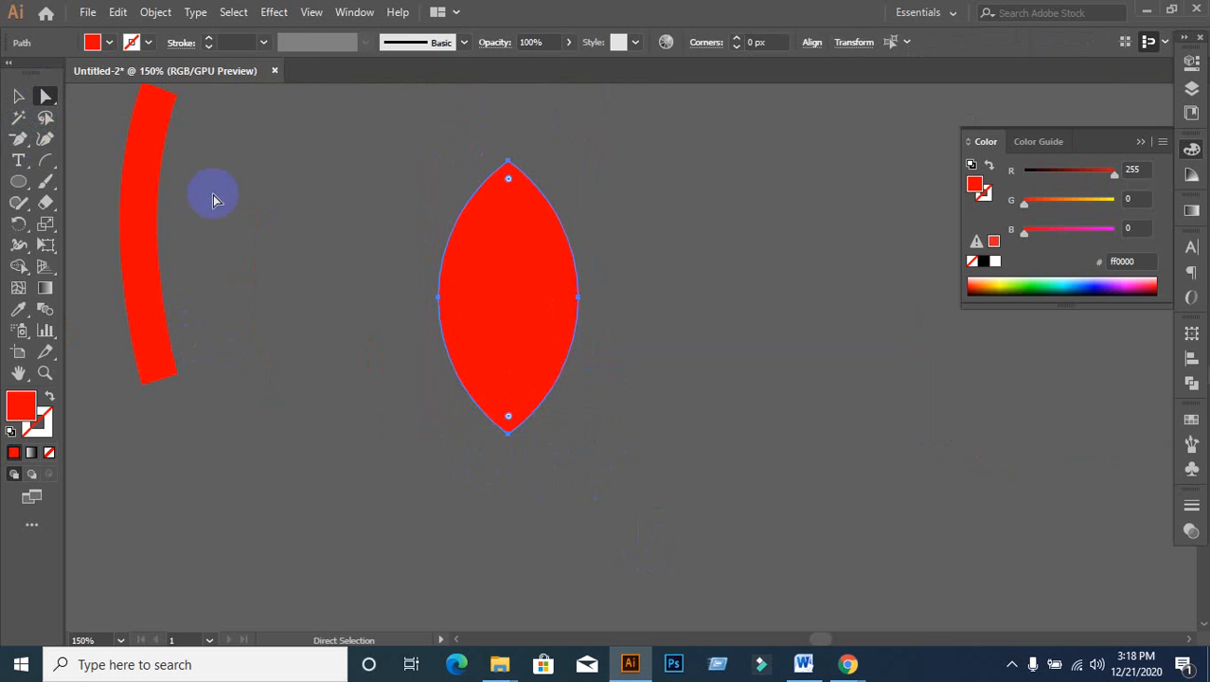
pyautogui.moveTo(460, 489); pyautogui.dragTo(638, 385)
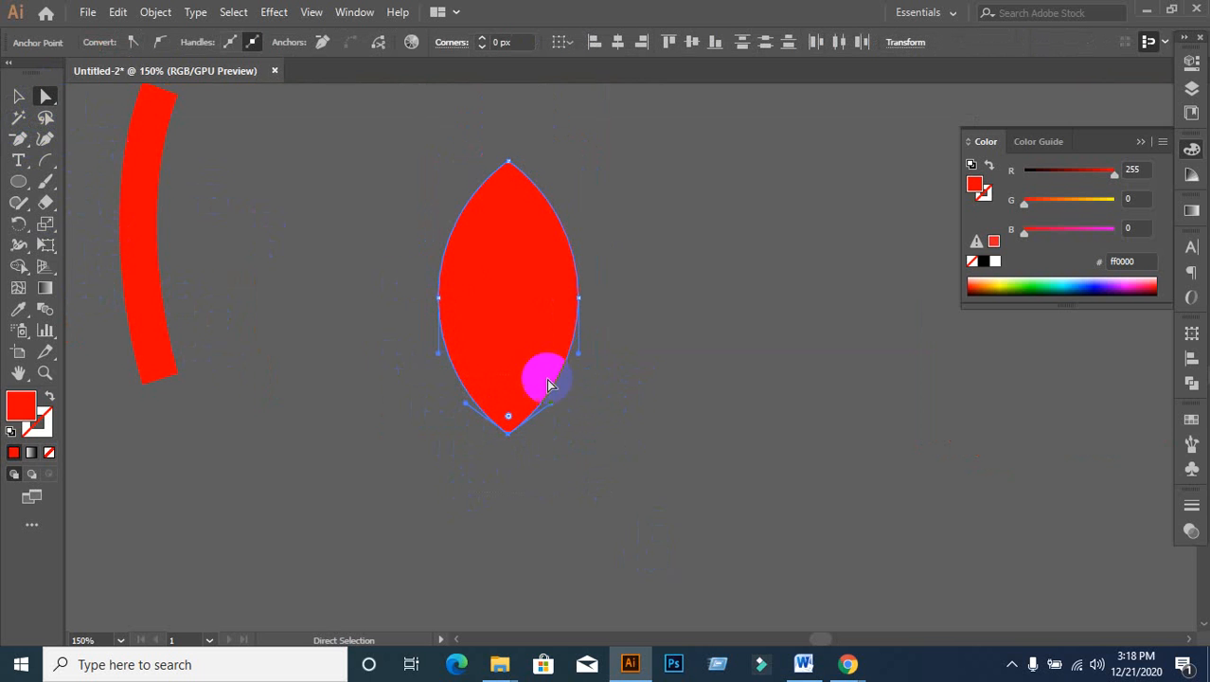
pyautogui.moveTo(471, 406); pyautogui.dragTo(484, 375)
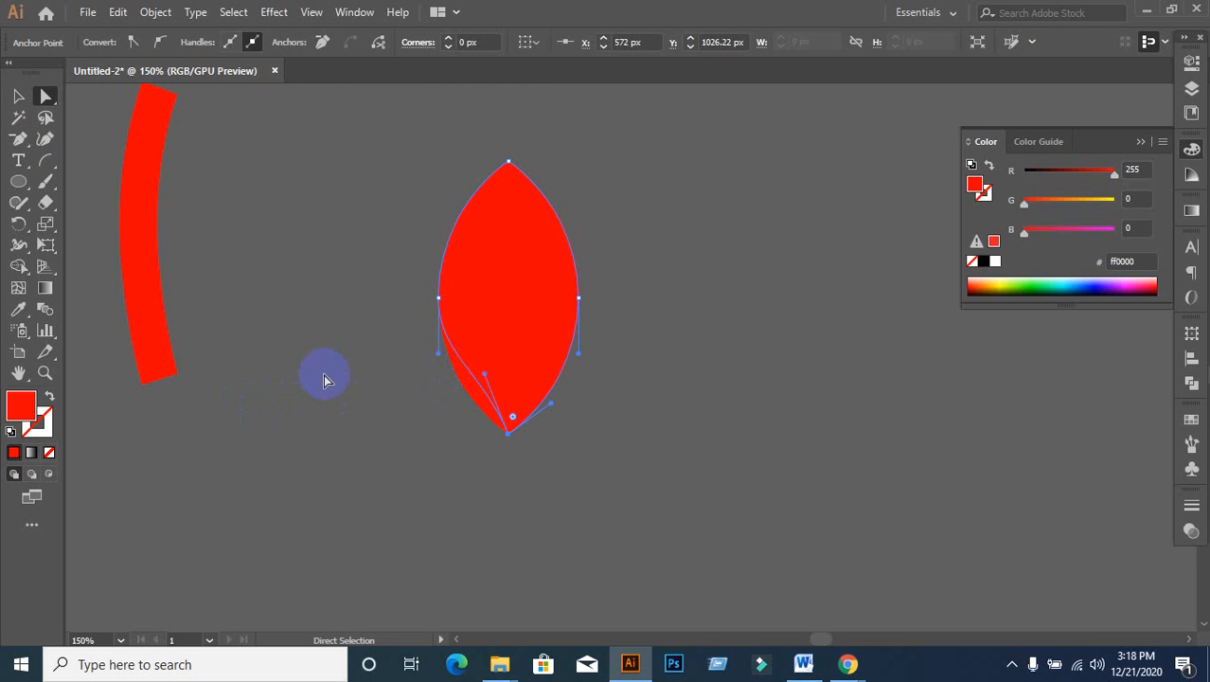
# Step: Move the reshaped lens to the right, partly off the unmodified lens beneath it
pyautogui.click(18, 96)
pyautogui.click(329, 338)
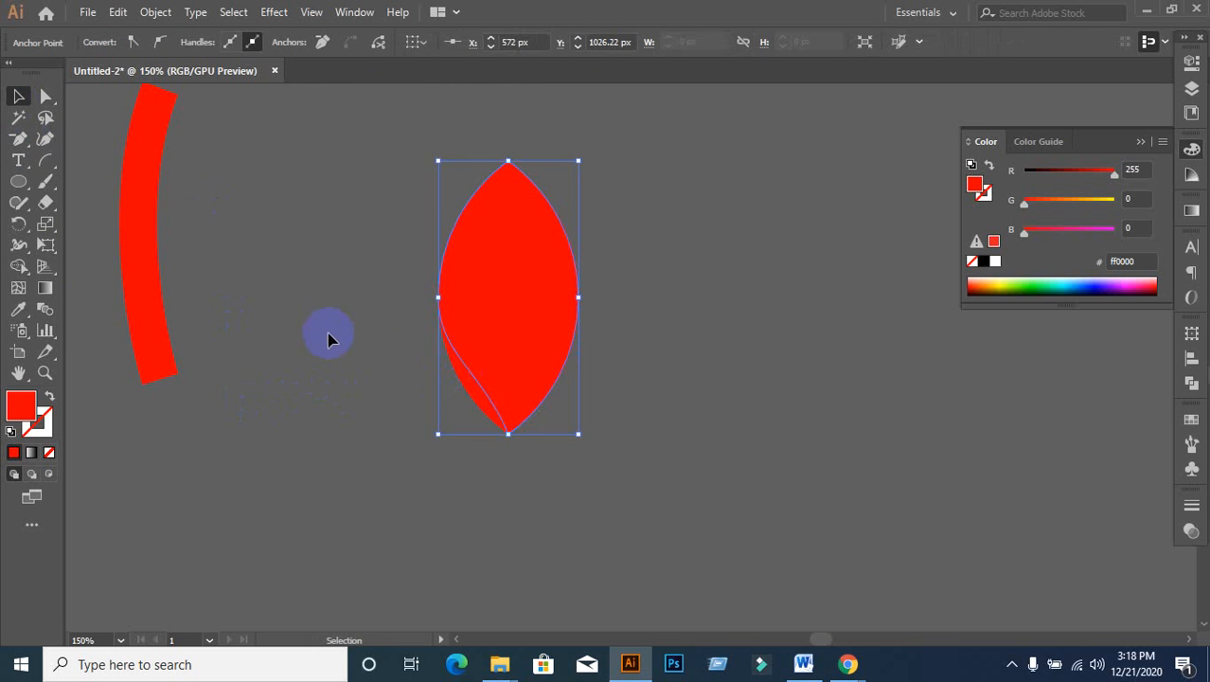
pyautogui.moveTo(505, 391); pyautogui.dragTo(598, 391)
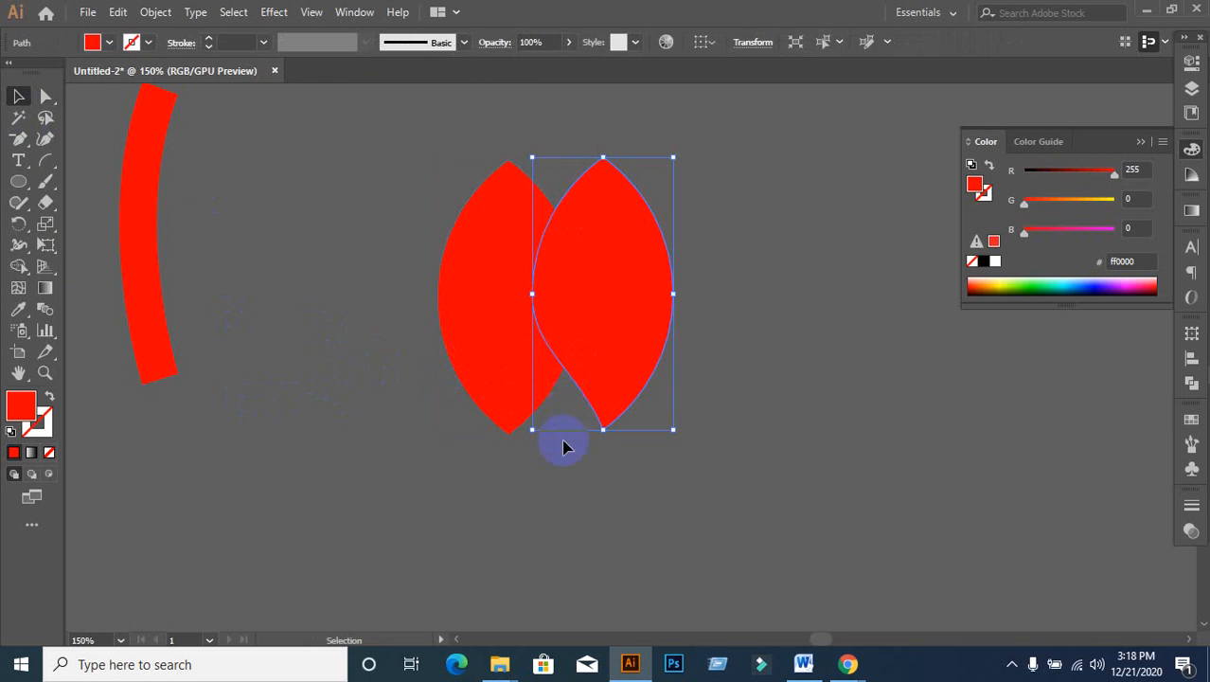
# Step: Move the reshaped lens close to the curved path and delete the unmodified lens
pyautogui.moveTo(611, 316); pyautogui.dragTo(277, 317)
pyautogui.moveTo(481, 392); pyautogui.dragTo(606, 360)
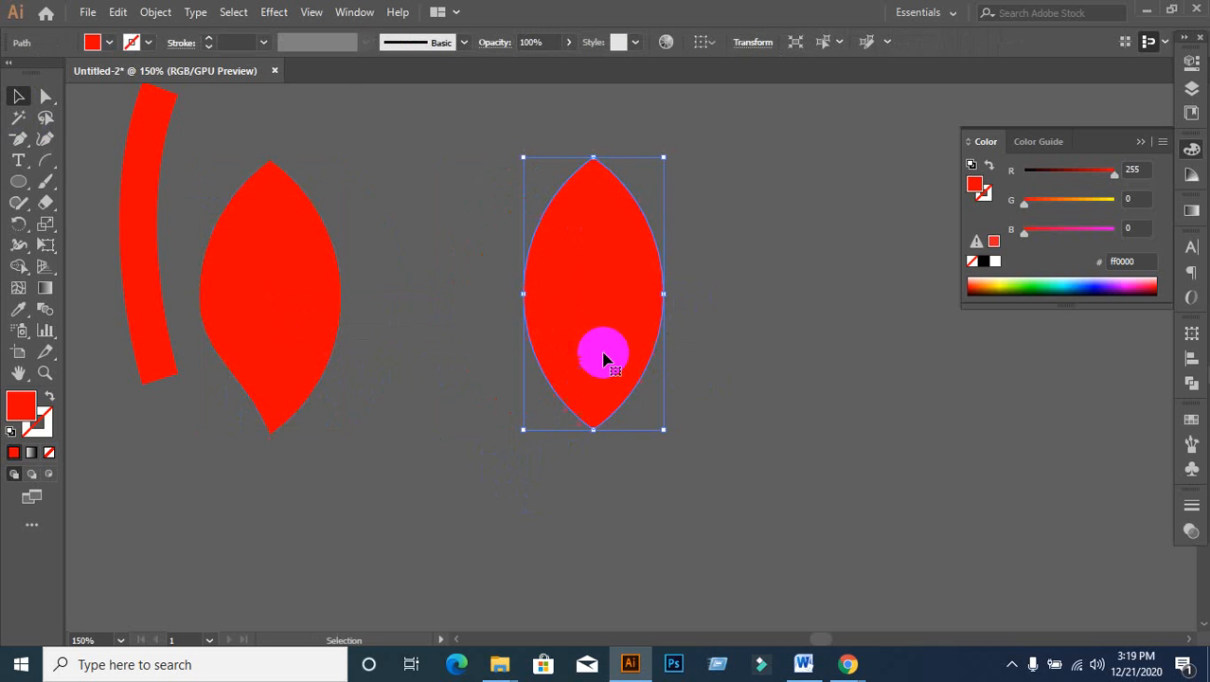
pyautogui.press('Delete')
pyautogui.hotkey('ctrl', '-')
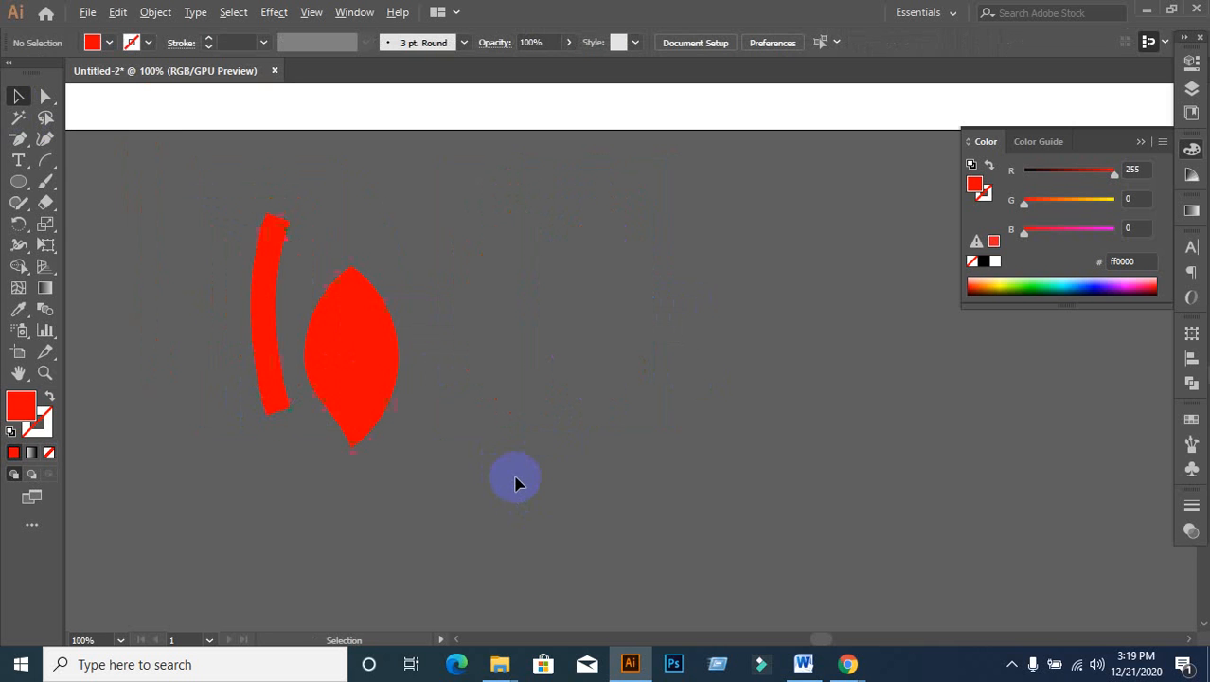
# Step: Rotate the reshaped lens to lie horizontally and place its blunt end against the curved path's inner edge
pyautogui.click(384, 386)
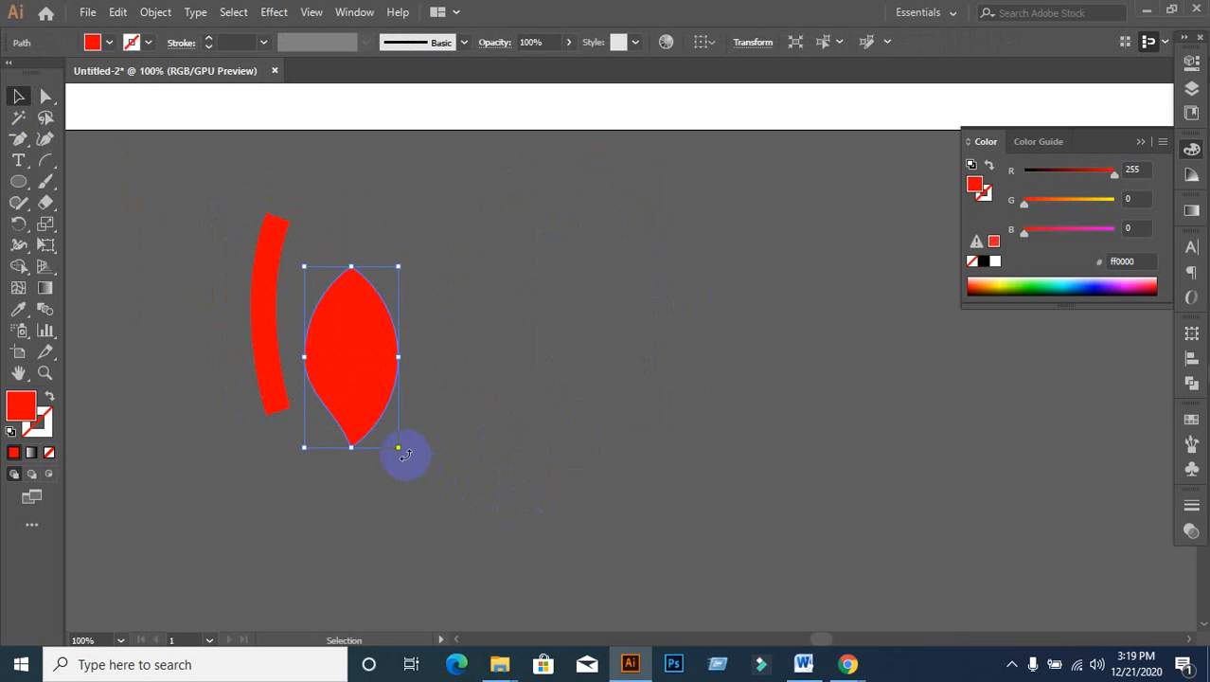
pyautogui.moveTo(406, 455); pyautogui.dragTo(516, 308)
pyautogui.click(473, 476)
pyautogui.moveTo(342, 382); pyautogui.dragTo(361, 308)
pyautogui.moveTo(510, 421); pyautogui.dragTo(628, 424)
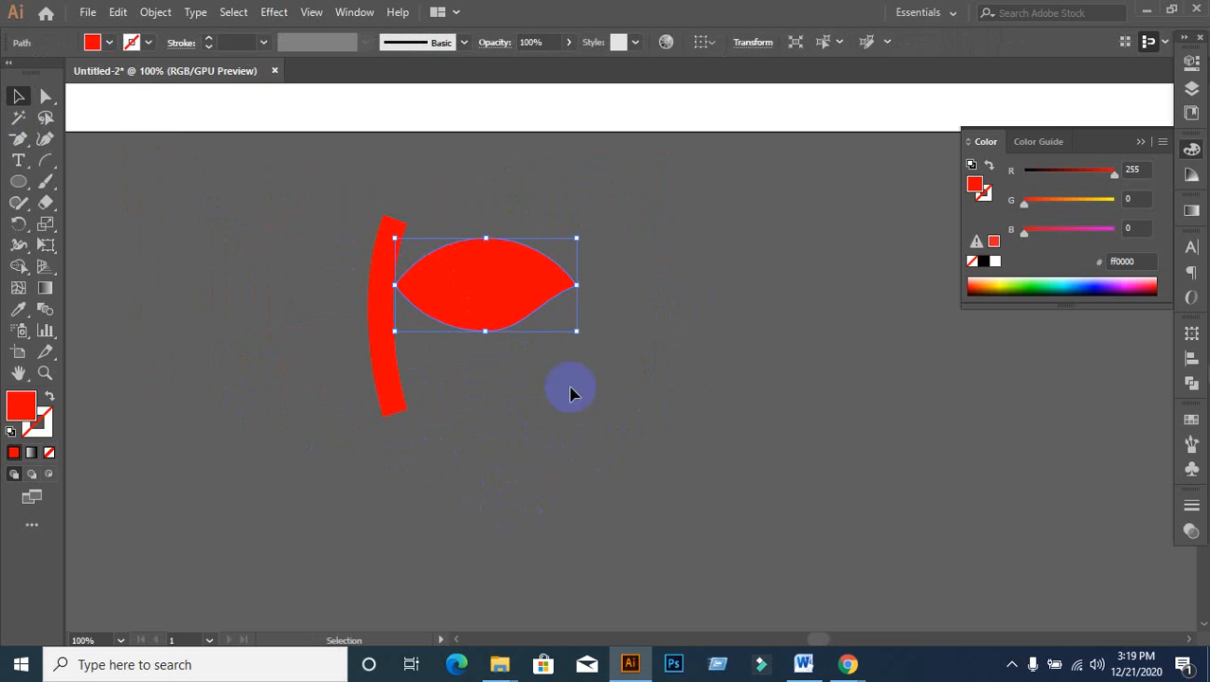
# Step: Scale the horizontal lens down to about three quarters and shift it slightly to meet the curved path as a leaf
pyautogui.moveTo(579, 237); pyautogui.dragTo(531, 265)
pyautogui.click(539, 432)
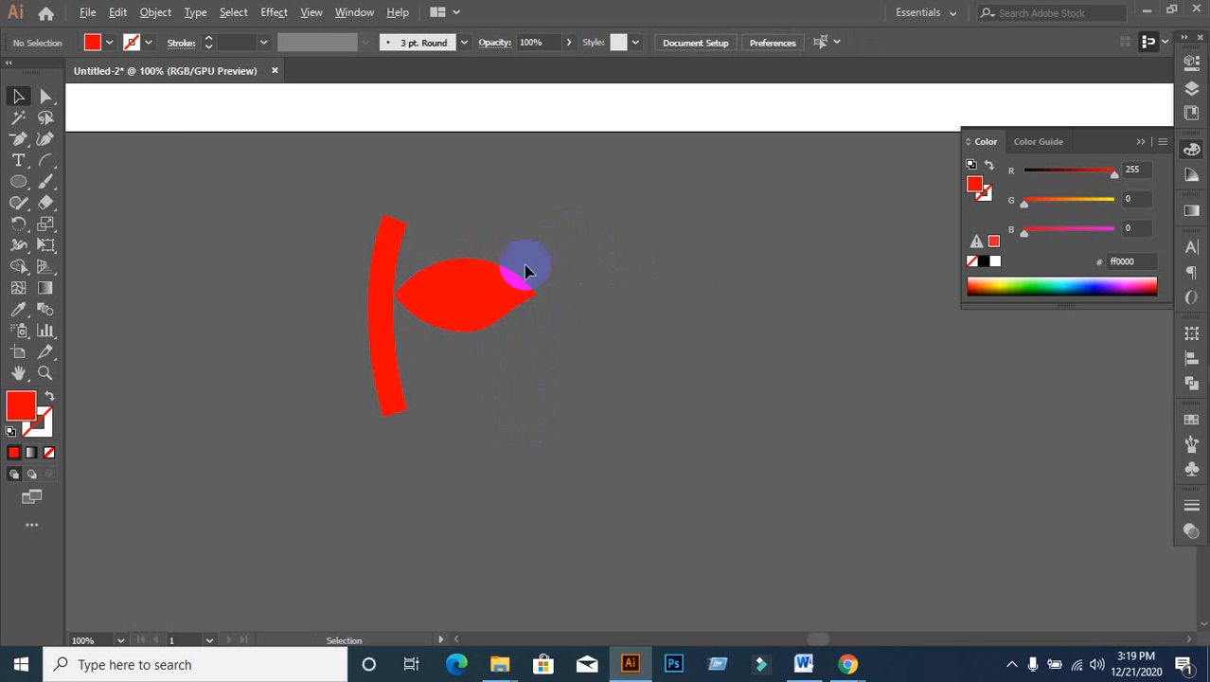
pyautogui.scroll(1, 502, 345)
pyautogui.moveTo(446, 275)
pyautogui.mouseDown()
pyautogui.moveTo(432, 279)
pyautogui.moveTo(445, 290)
pyautogui.mouseUp()
pyautogui.scroll(3, 405, 378)
pyautogui.scroll(-2, 421, 448)
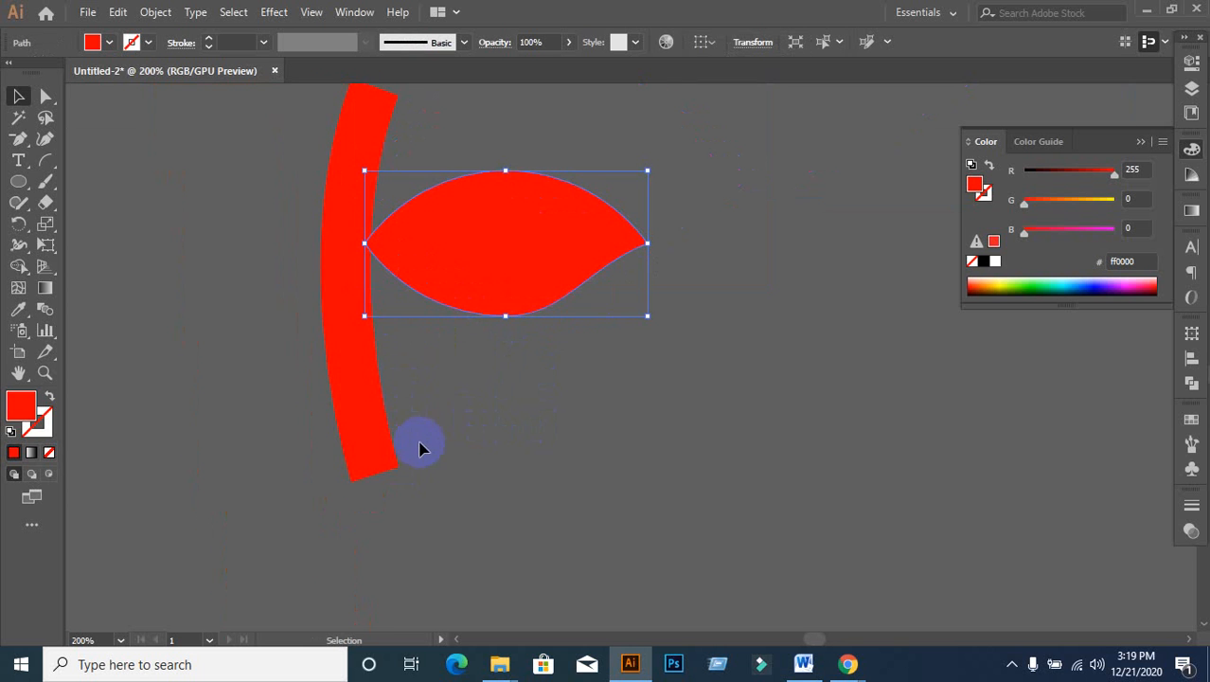
# Step: Expand the curved path's 20 pt stroke into a filled stem shape
pyautogui.click(225, 458)
pyautogui.moveTo(273, 372); pyautogui.dragTo(619, 515)
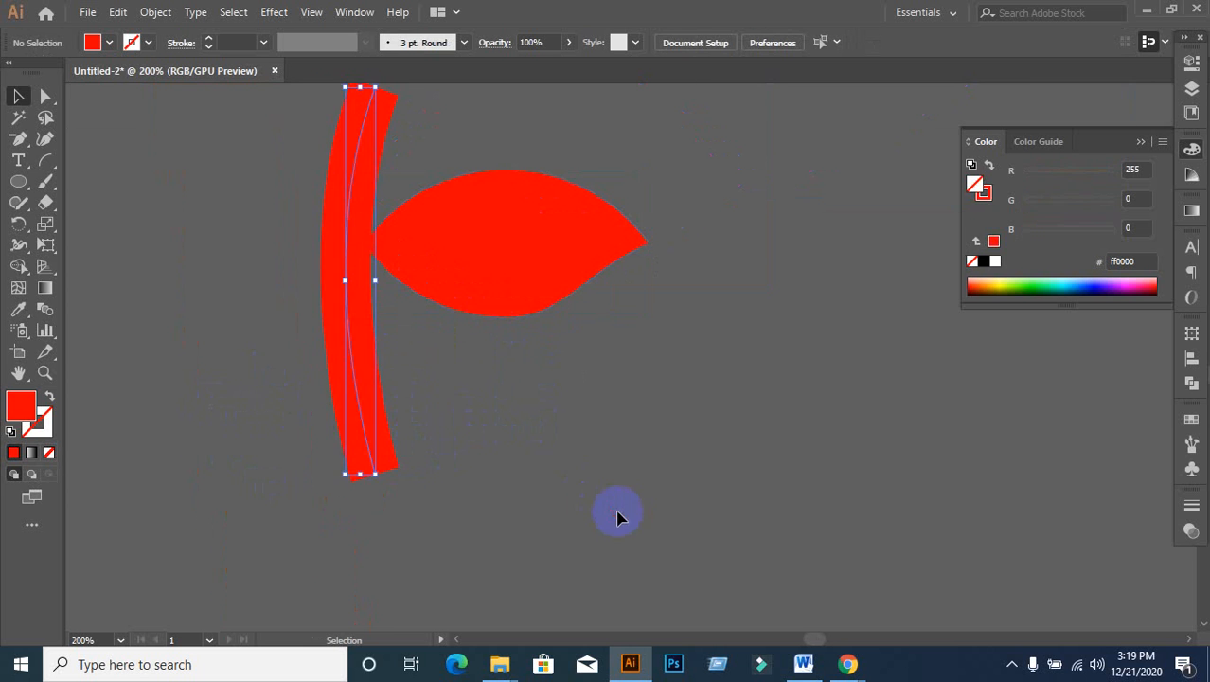
pyautogui.click(1195, 505)
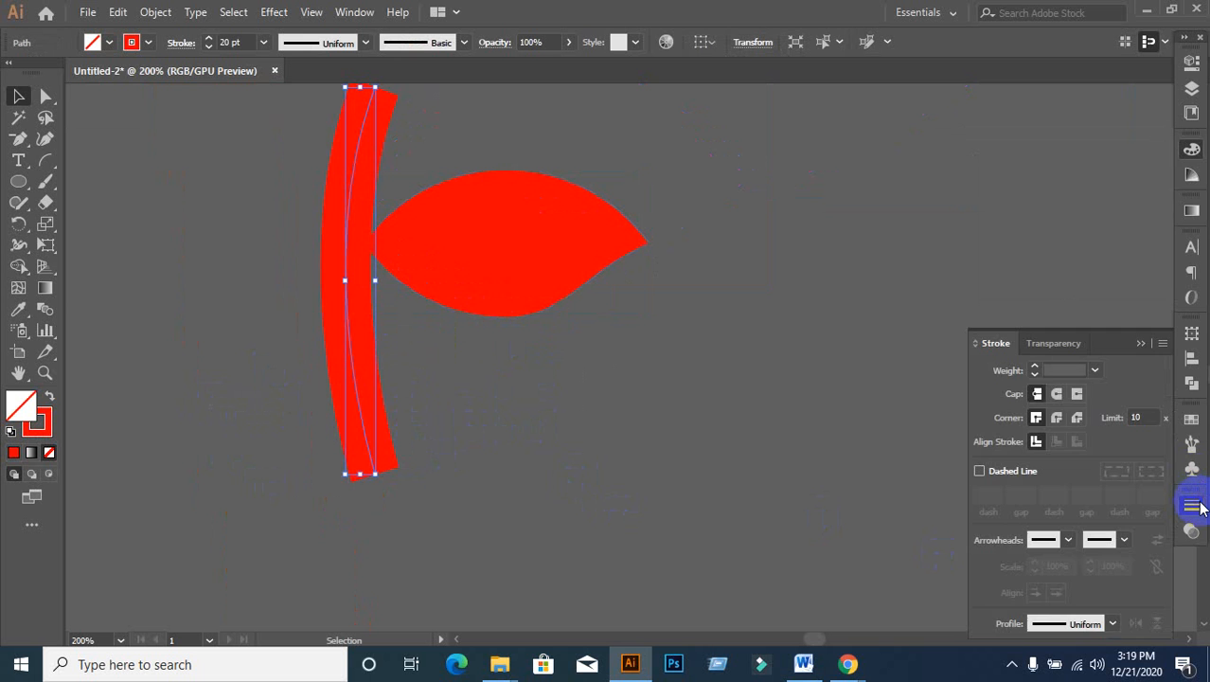
pyautogui.click(1186, 508)
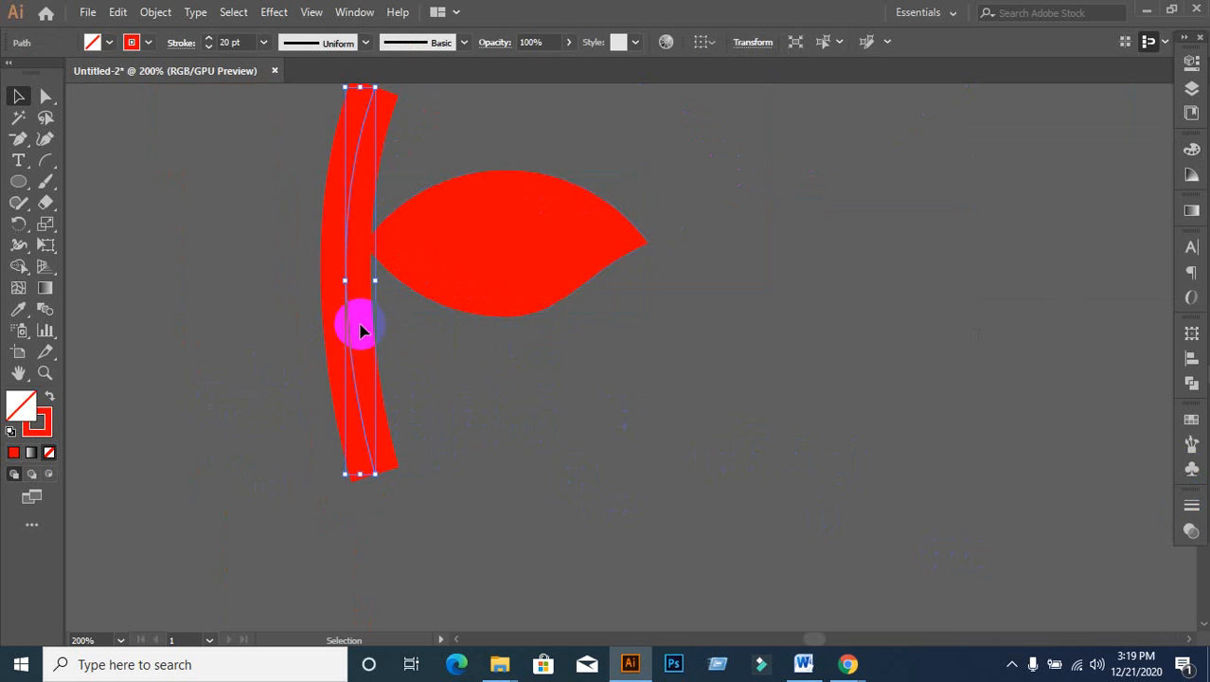
pyautogui.moveTo(241, 345); pyautogui.dragTo(519, 525)
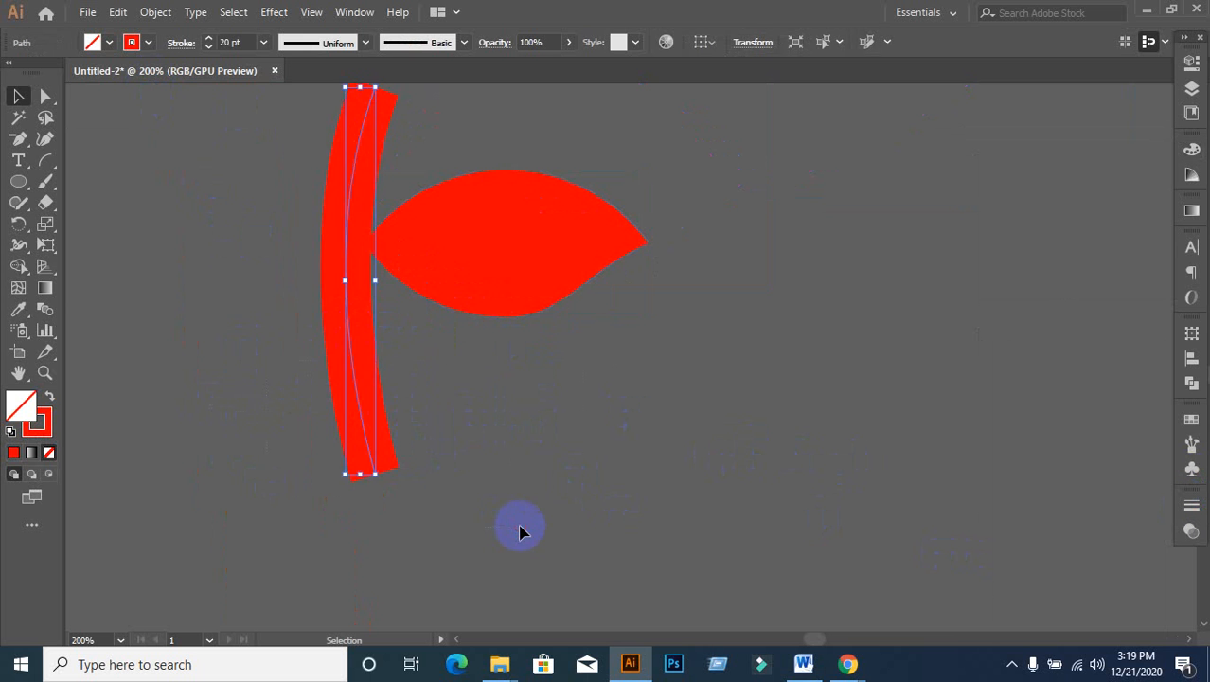
pyautogui.click(119, 13)
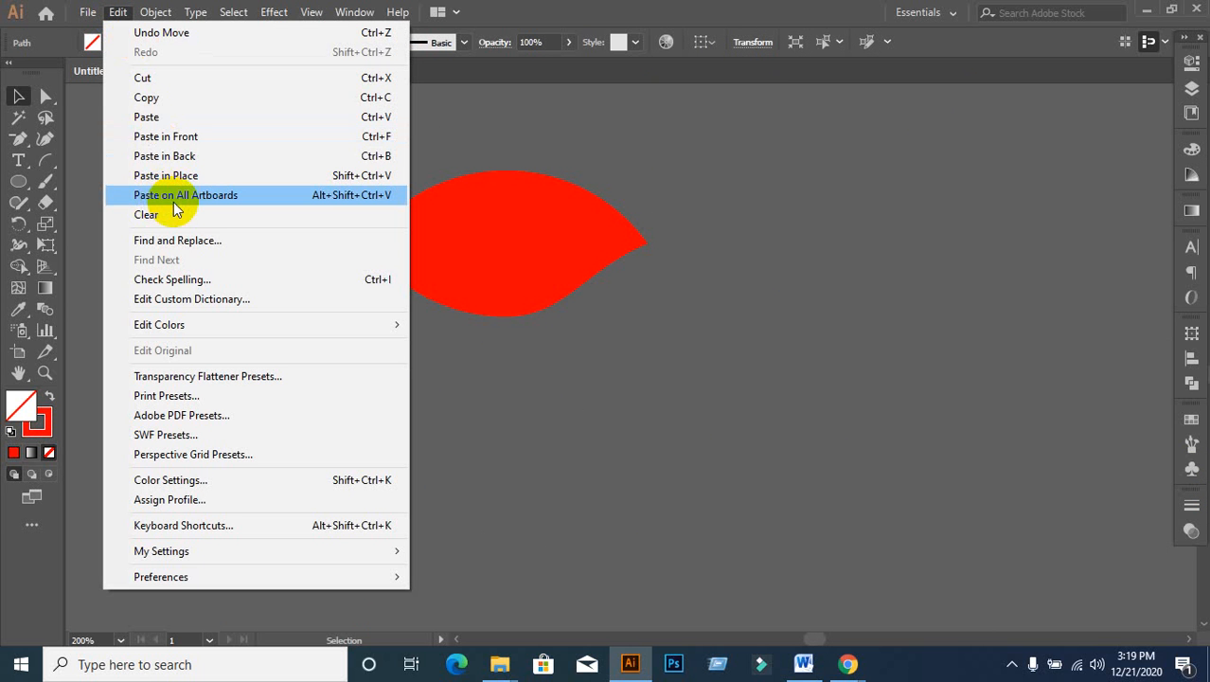
pyautogui.moveTo(159, 17)
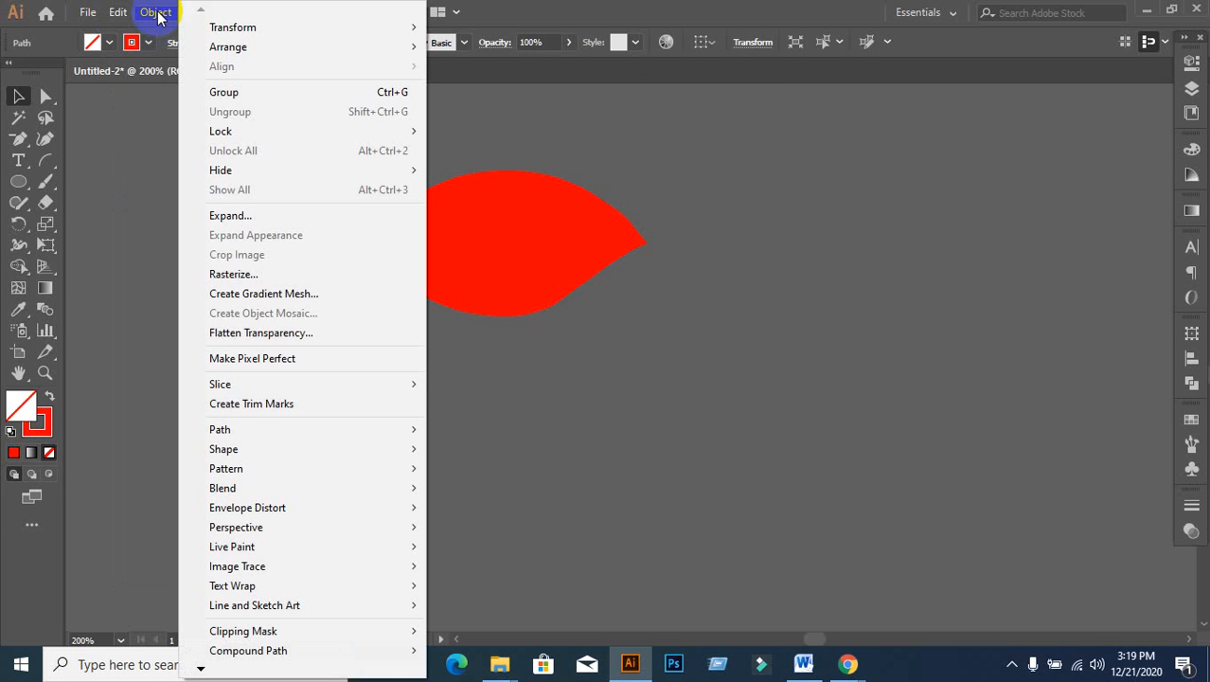
pyautogui.click(230, 216)
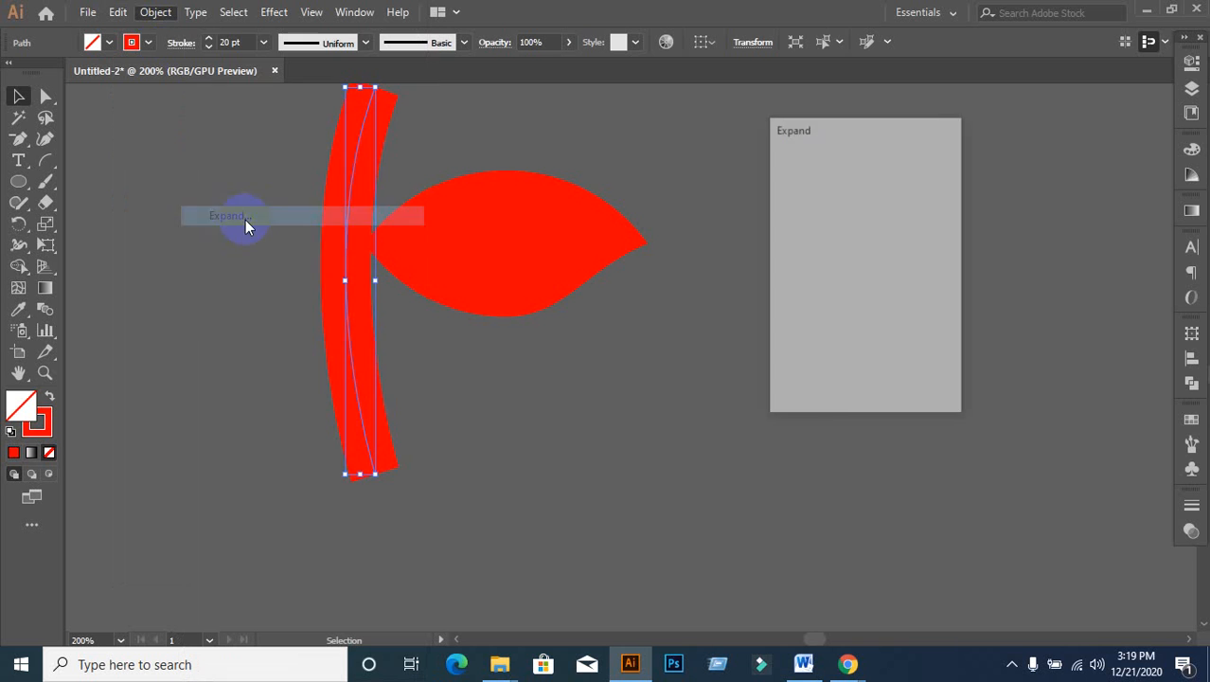
pyautogui.click(799, 384)
pyautogui.click(577, 282)
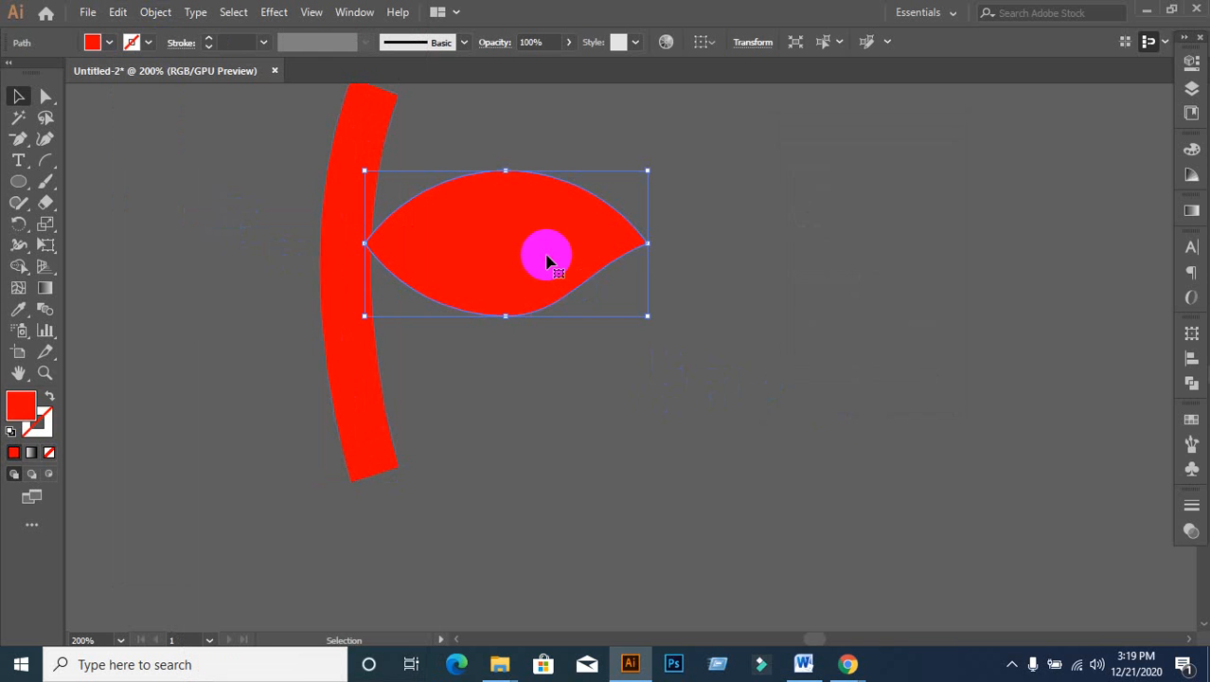
pyautogui.click(372, 395)
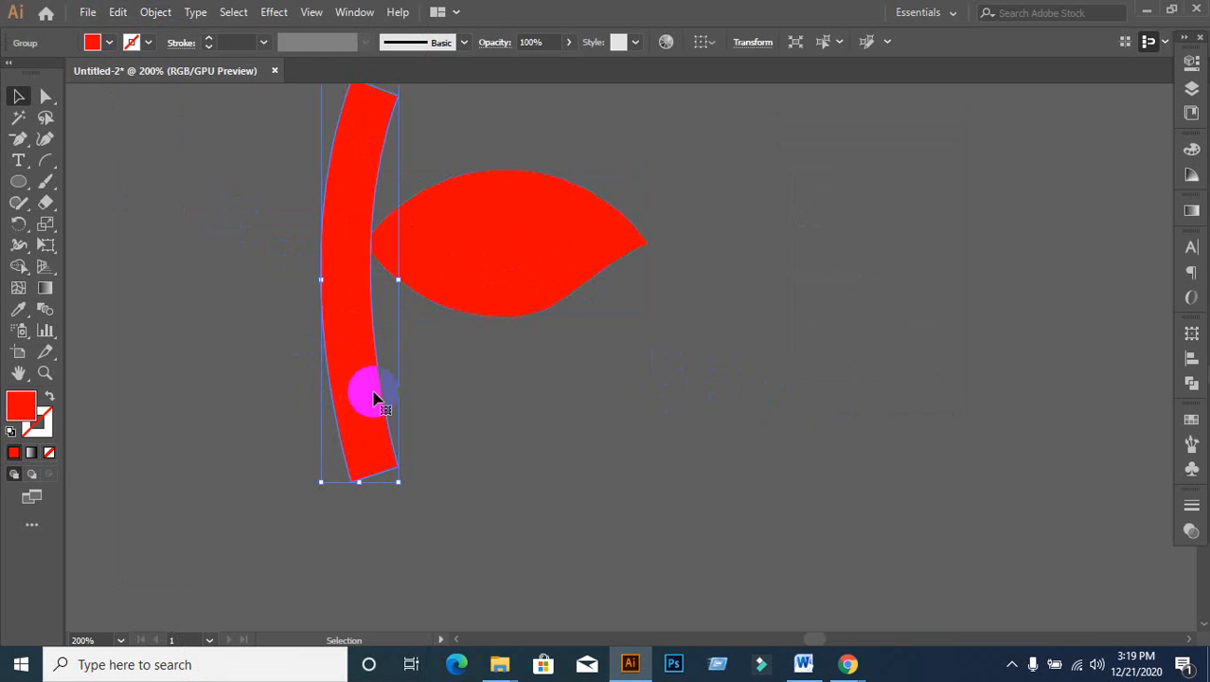
# Step: Tilt the leaf clockwise by about 18 degrees and reposition it so its tip touches the stem's inner edge
pyautogui.moveTo(431, 265); pyautogui.dragTo(436, 311)
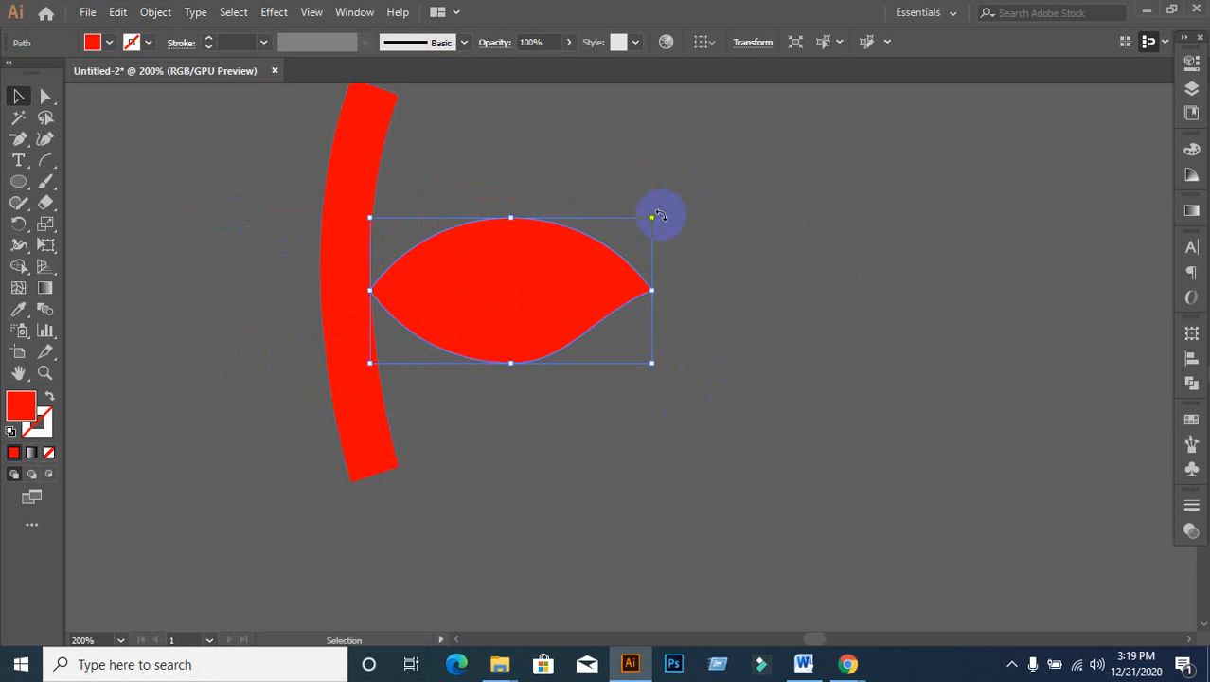
pyautogui.moveTo(661, 216); pyautogui.dragTo(661, 275)
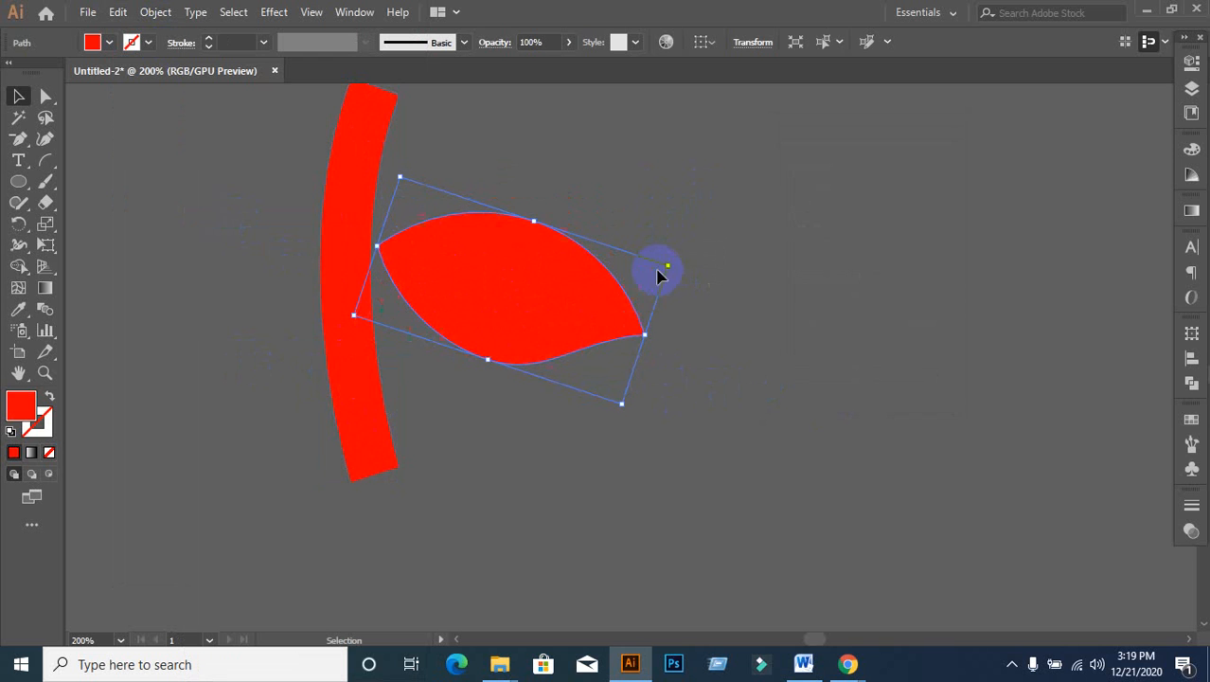
pyautogui.moveTo(486, 289); pyautogui.dragTo(484, 275)
pyautogui.click(599, 359)
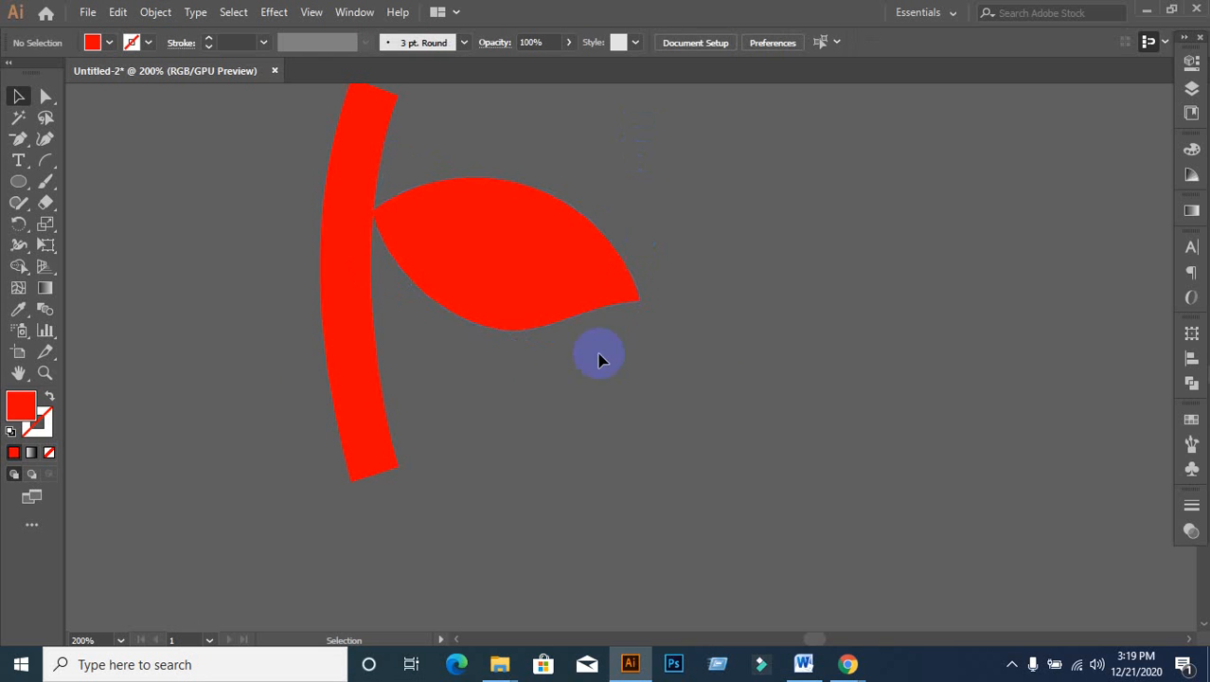
pyautogui.click(504, 296)
pyautogui.moveTo(219, 182); pyautogui.dragTo(469, 281)
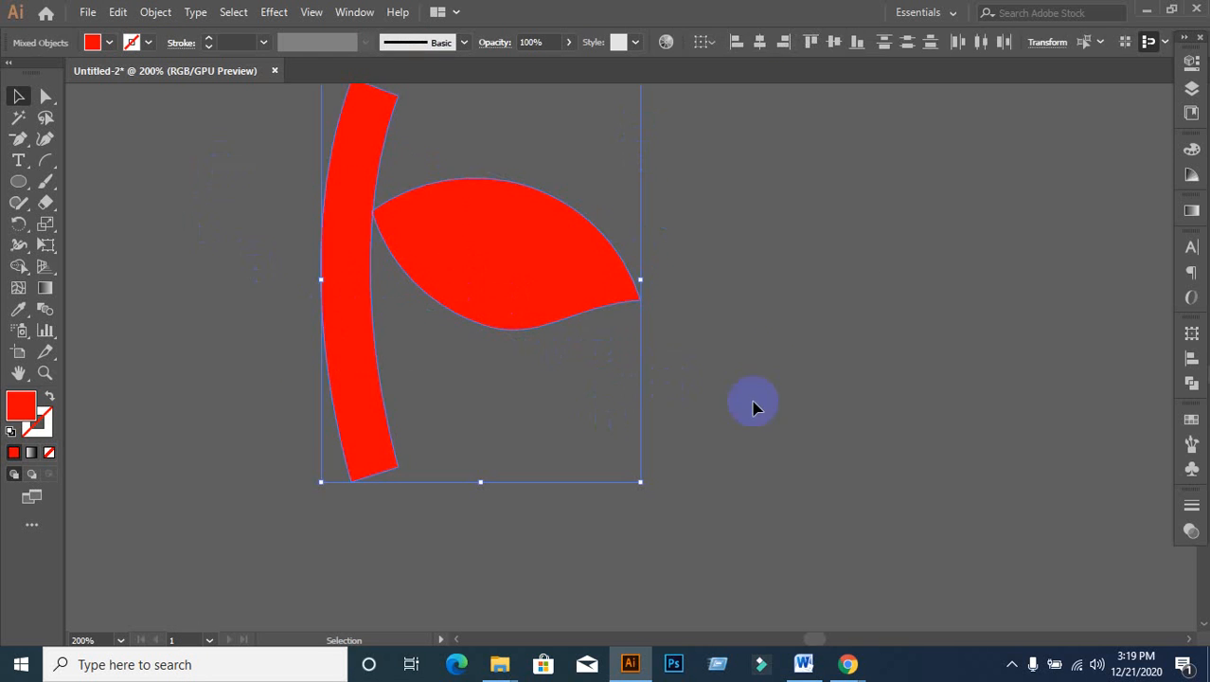
pyautogui.click(758, 348)
pyautogui.scroll(-1, 758, 350)
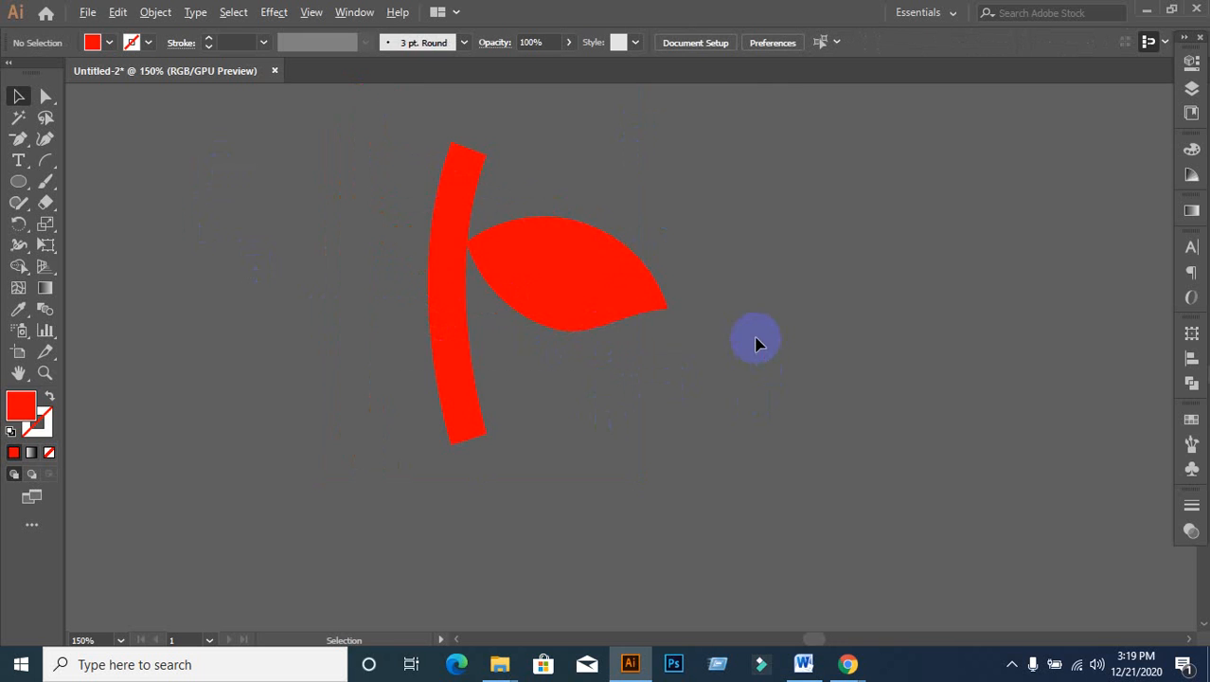
# Step: Fill the expanded stem with a dark brown swatch
pyautogui.click(469, 337)
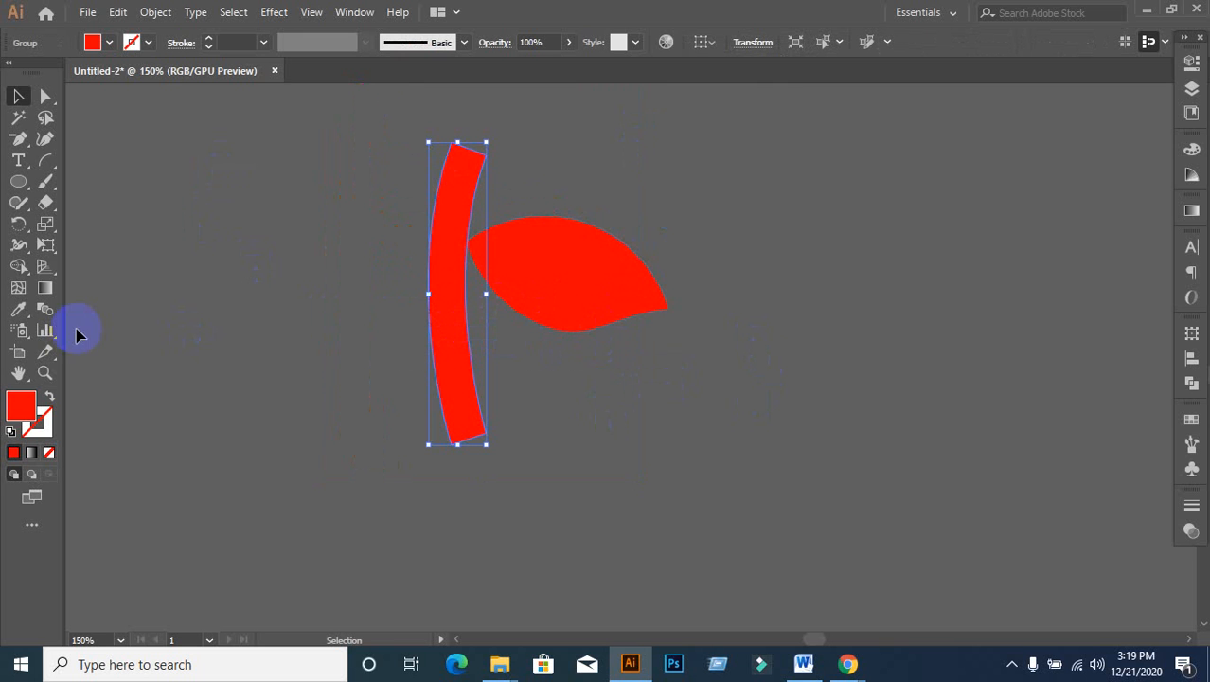
pyautogui.click(112, 43)
pyautogui.click(160, 97)
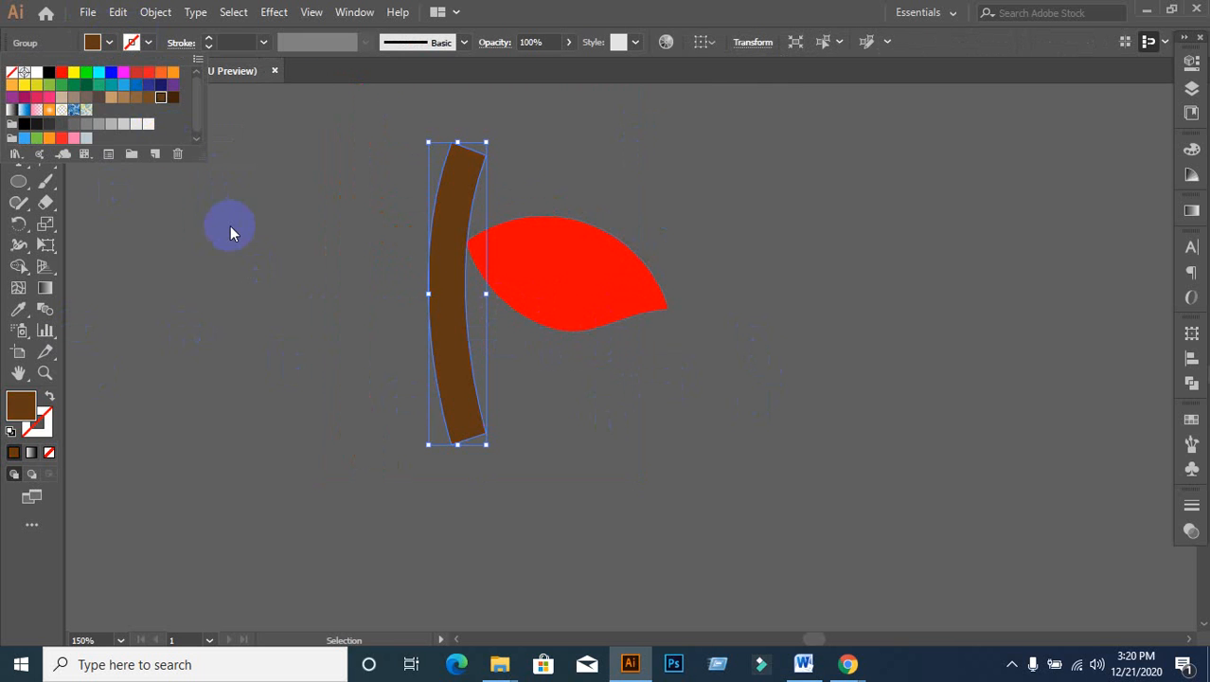
pyautogui.click(230, 229)
pyautogui.click(256, 268)
# Step: Fill the leaf with a dark green swatch
pyautogui.click(524, 276)
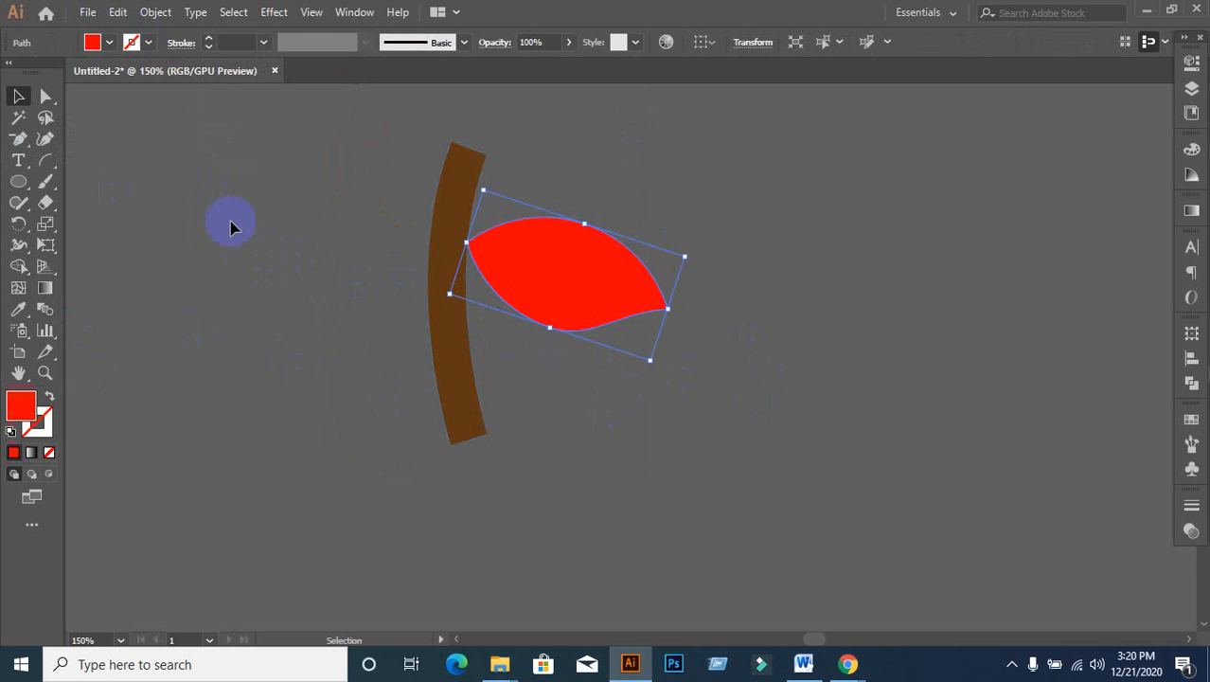
pyautogui.click(111, 47)
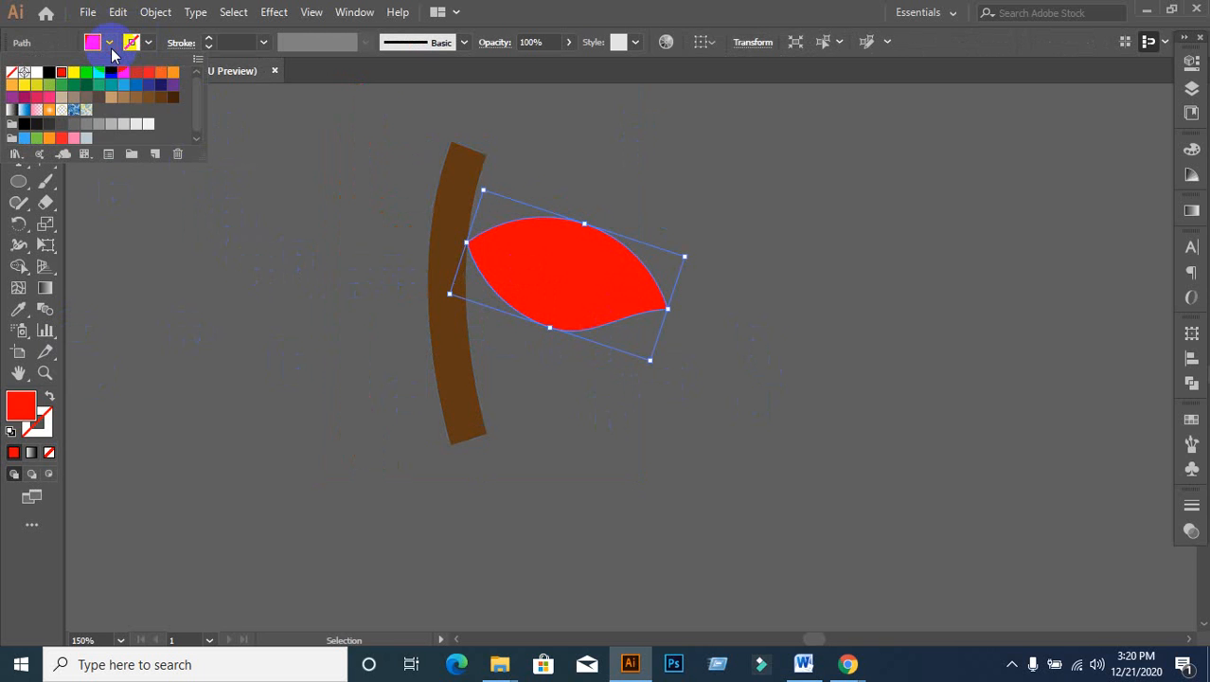
pyautogui.click(96, 99)
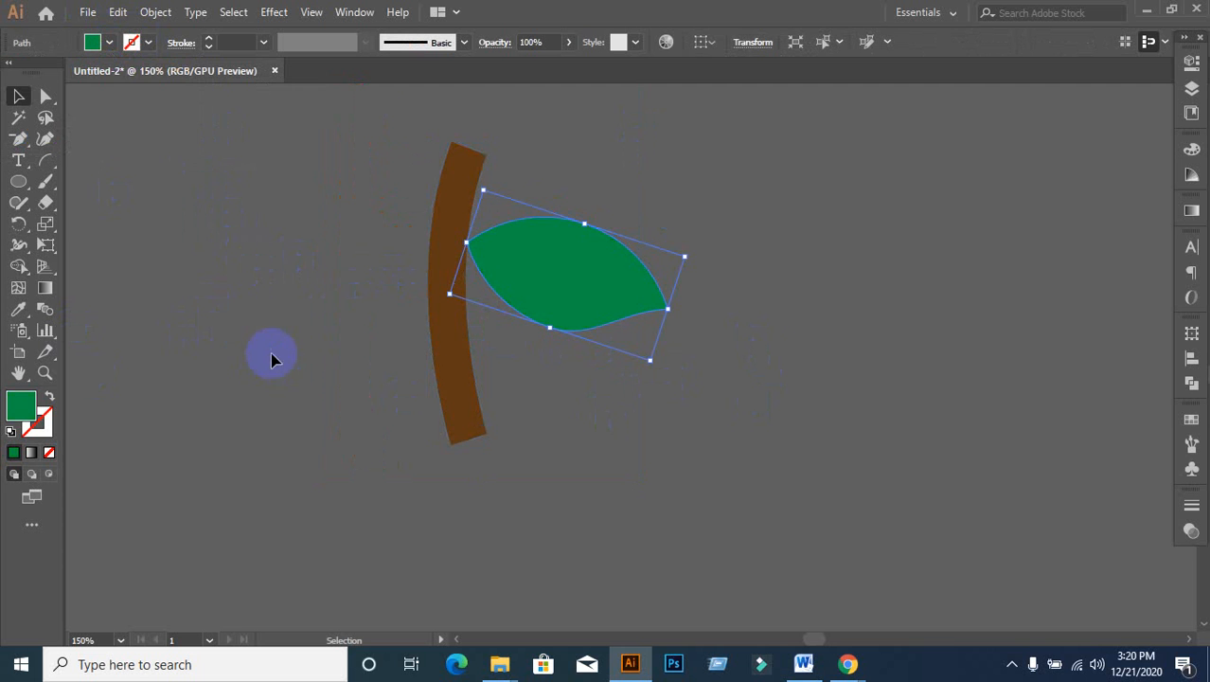
pyautogui.scroll(-3, 303, 358)
pyautogui.scroll(3, 304, 351)
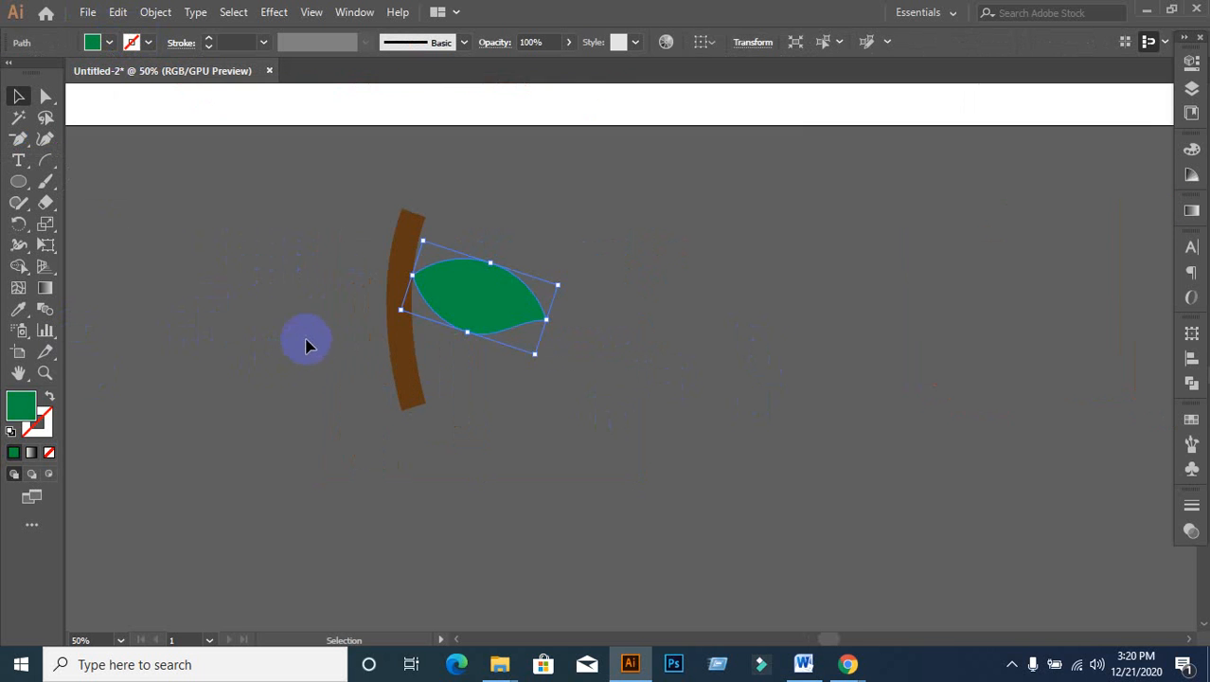
pyautogui.click(625, 414)
pyautogui.click(535, 282)
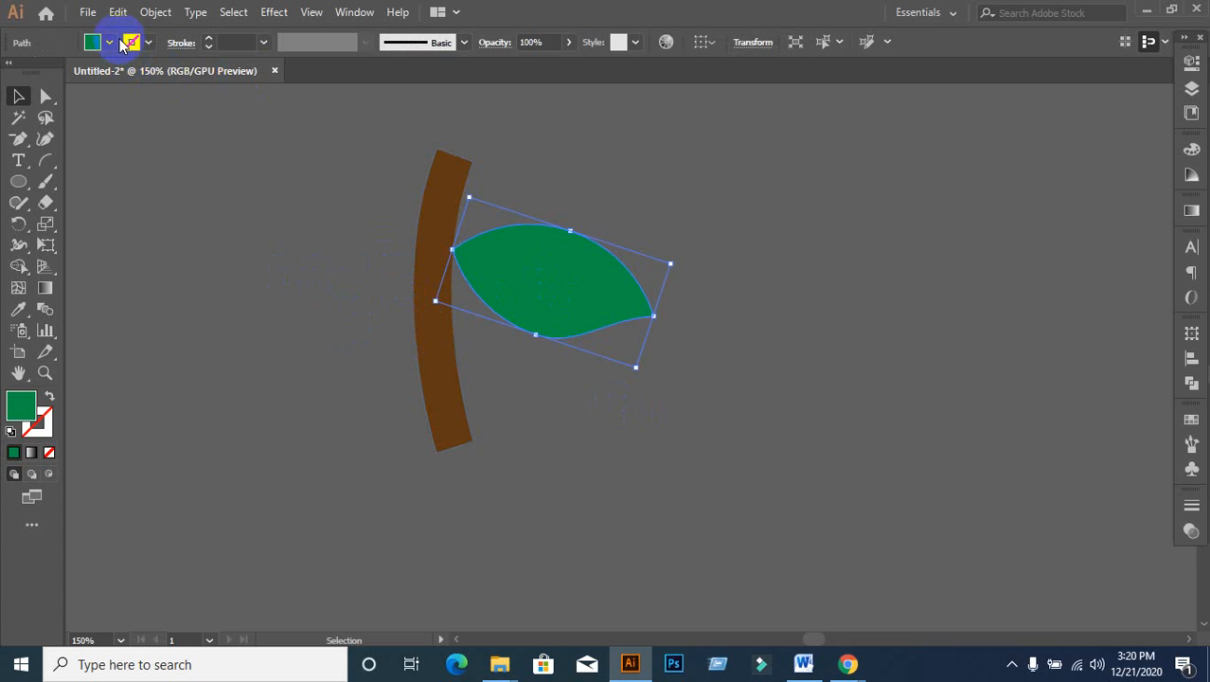
pyautogui.click(226, 270)
# Step: Move the stem and leaf together onto the red revolved apple, setting the stem's base in its top hollow
pyautogui.scroll(-4, 374, 295)
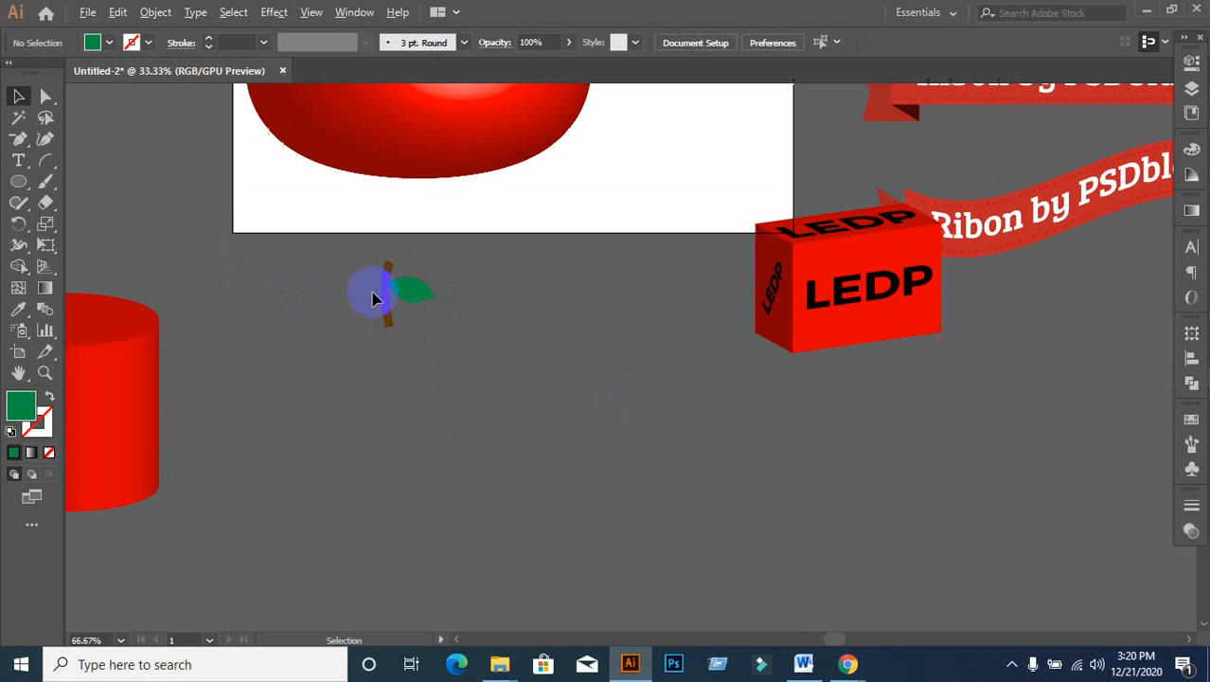
pyautogui.scroll(5, 566, 337)
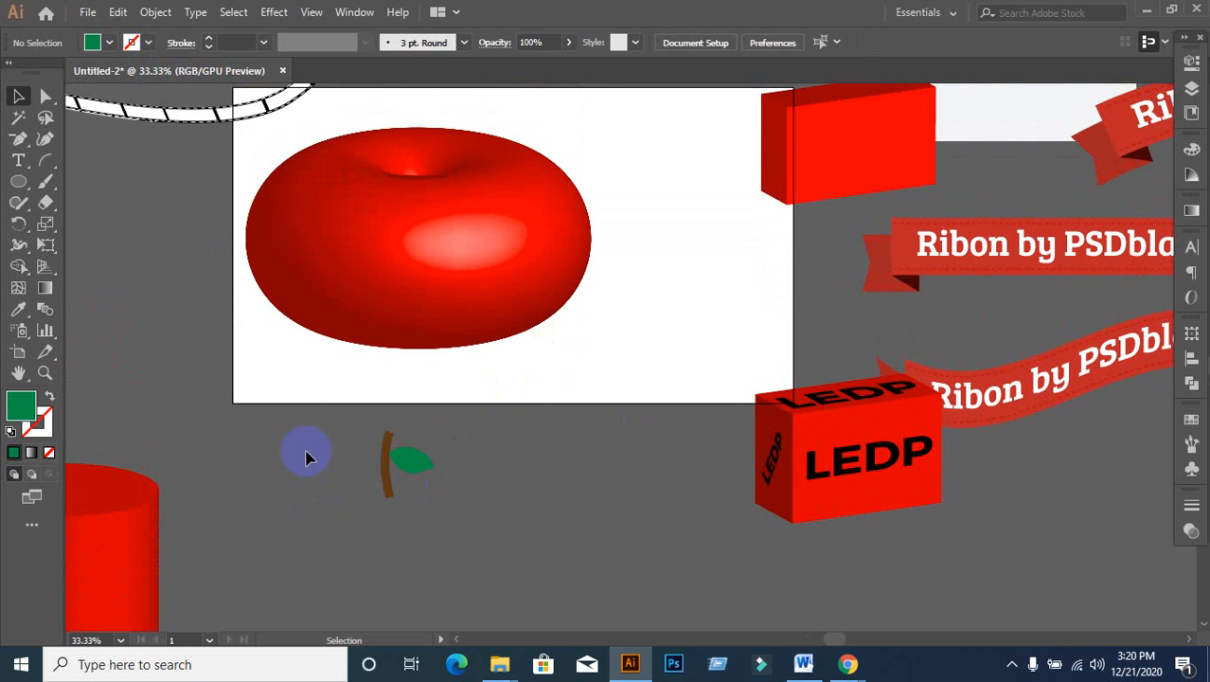
pyautogui.click(423, 480)
pyautogui.moveTo(420, 466); pyautogui.dragTo(456, 145)
pyautogui.scroll(3, 509, 177)
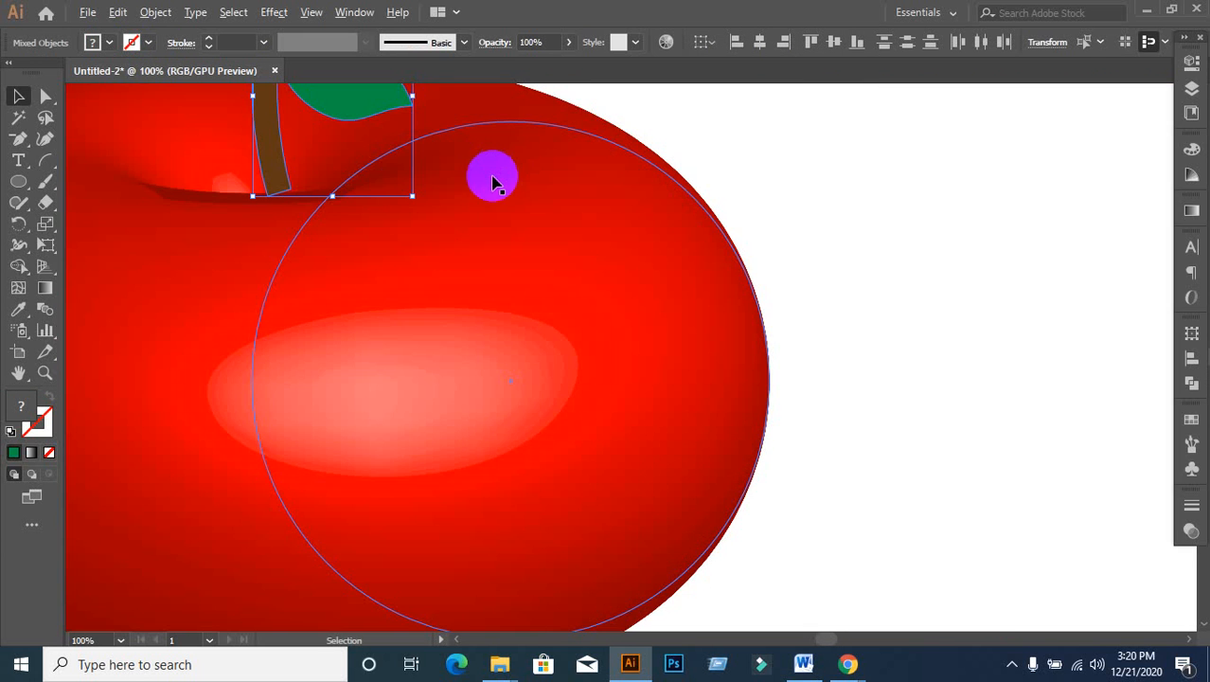
pyautogui.scroll(-1, 497, 200)
pyautogui.moveTo(450, 189); pyautogui.dragTo(473, 294)
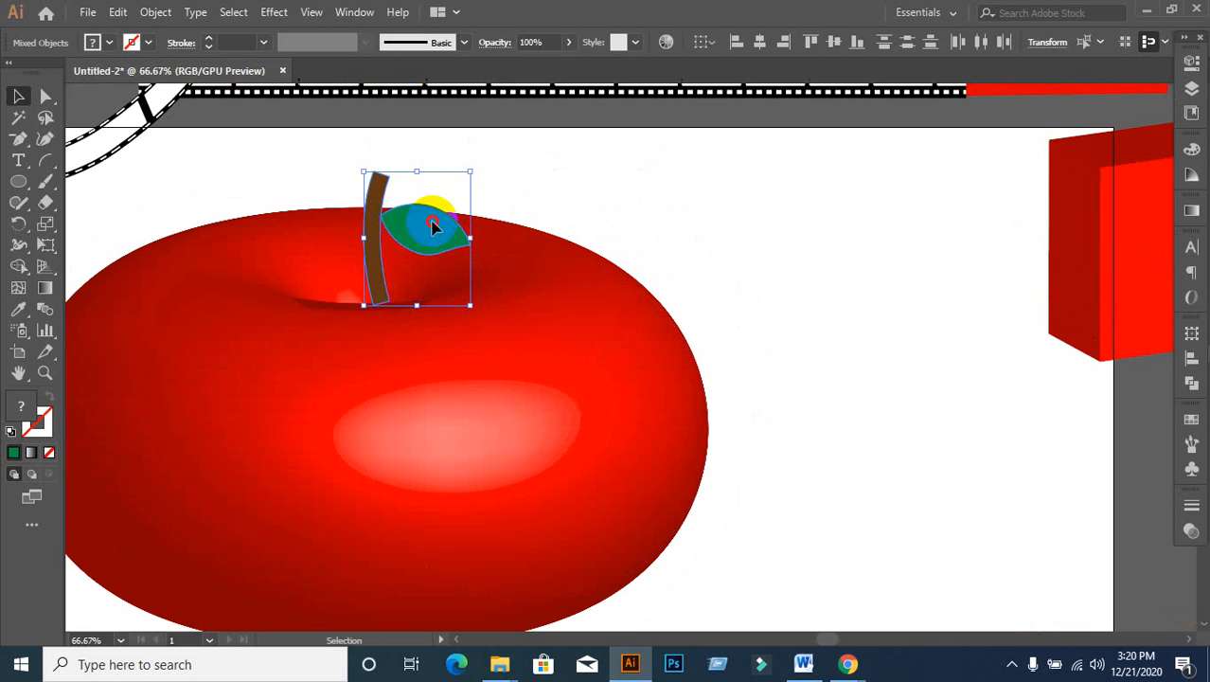
pyautogui.moveTo(432, 220); pyautogui.dragTo(420, 232)
pyautogui.click(688, 225)
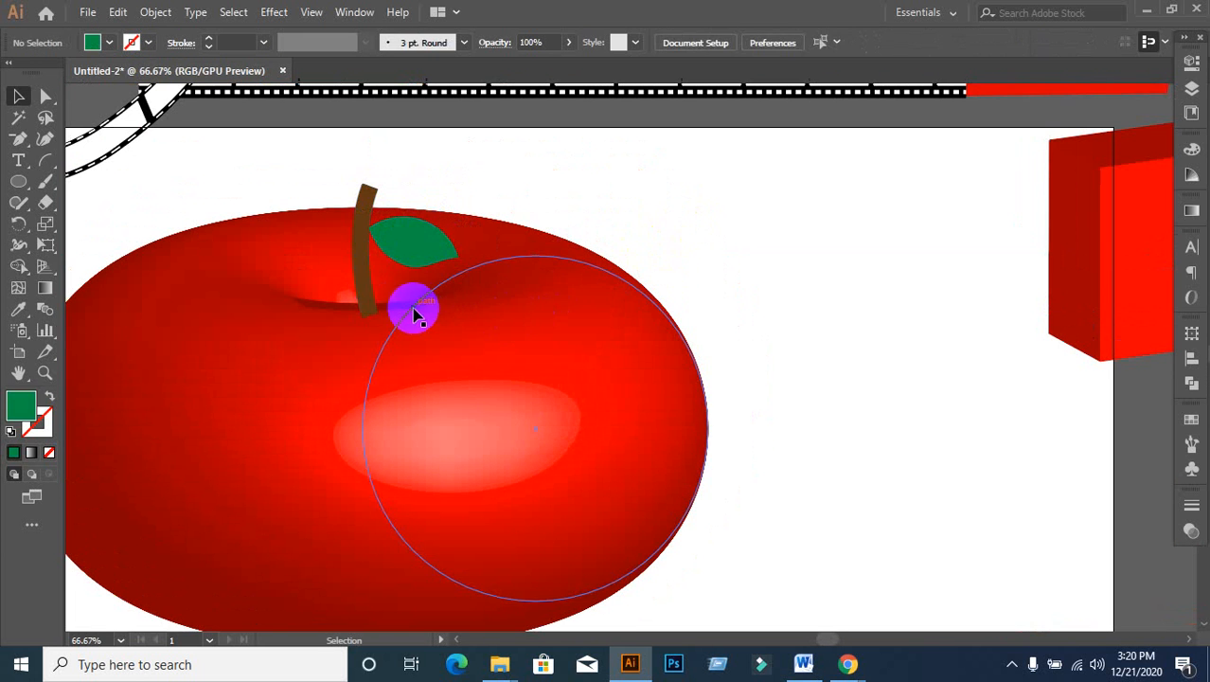
# Step: Group the leaf and stem and raise the group slightly so the stem's base sits in the apple's top hollow
pyautogui.click(559, 241)
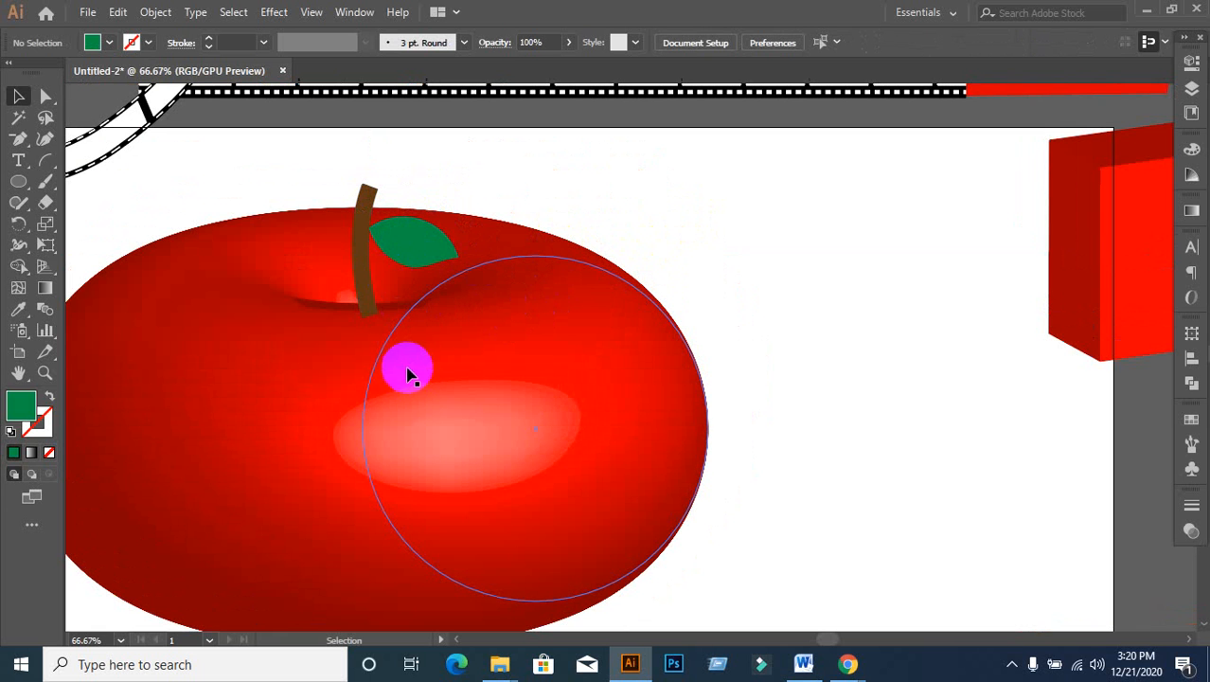
pyautogui.click(352, 428)
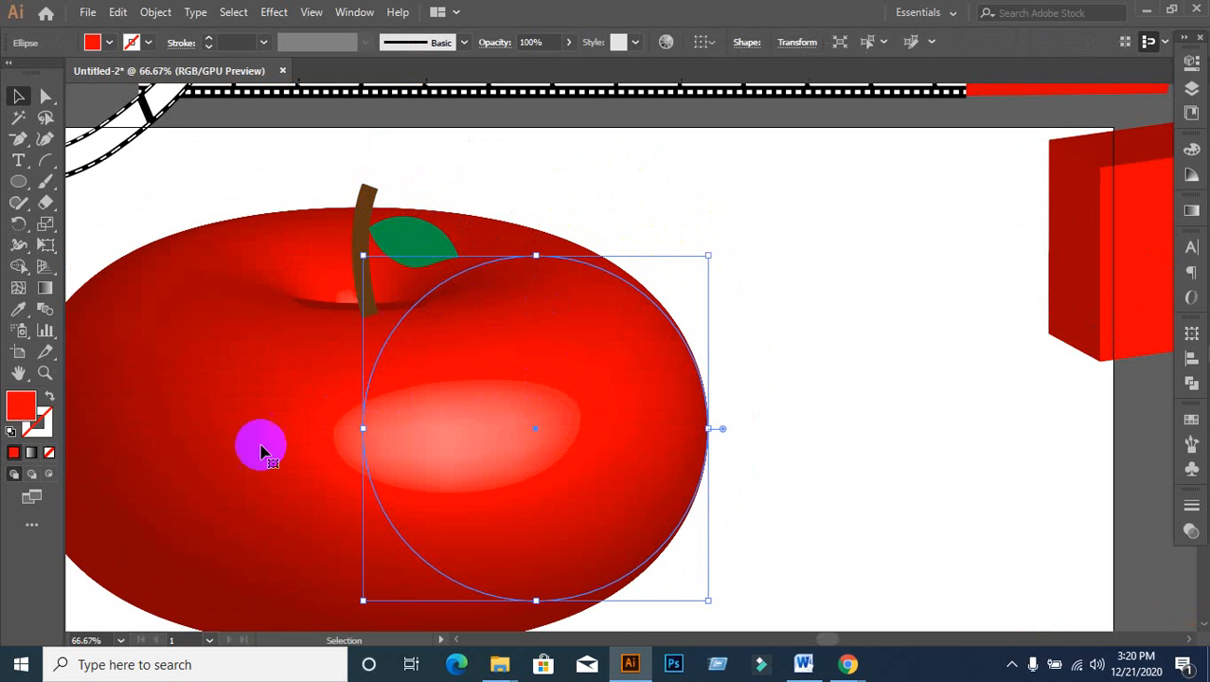
pyautogui.click(420, 238)
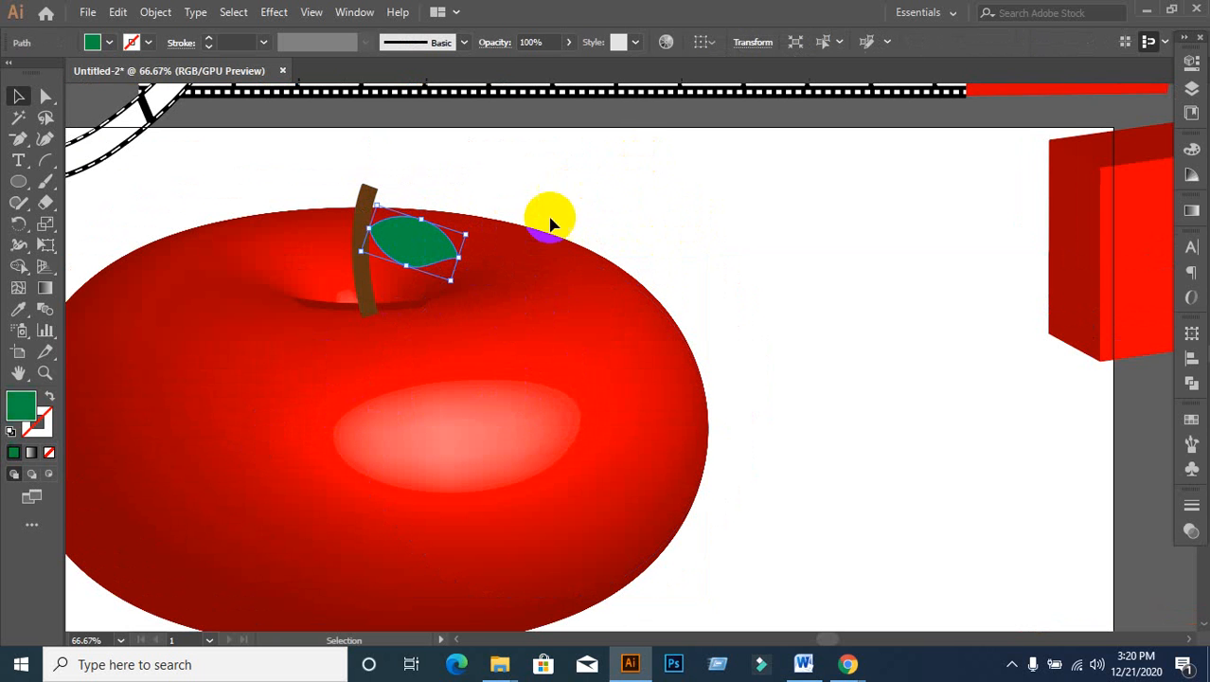
pyautogui.keyDown('shift'); pyautogui.click(365, 313); pyautogui.keyUp('shift')
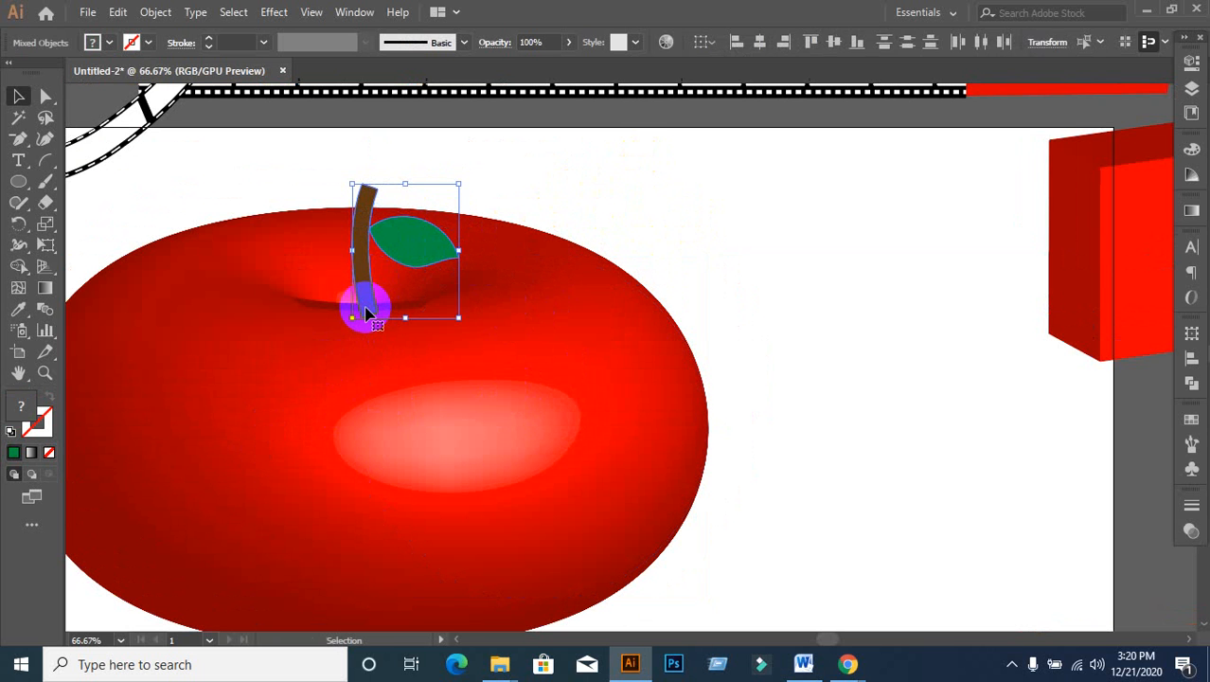
pyautogui.moveTo(366, 313); pyautogui.dragTo(358, 284)
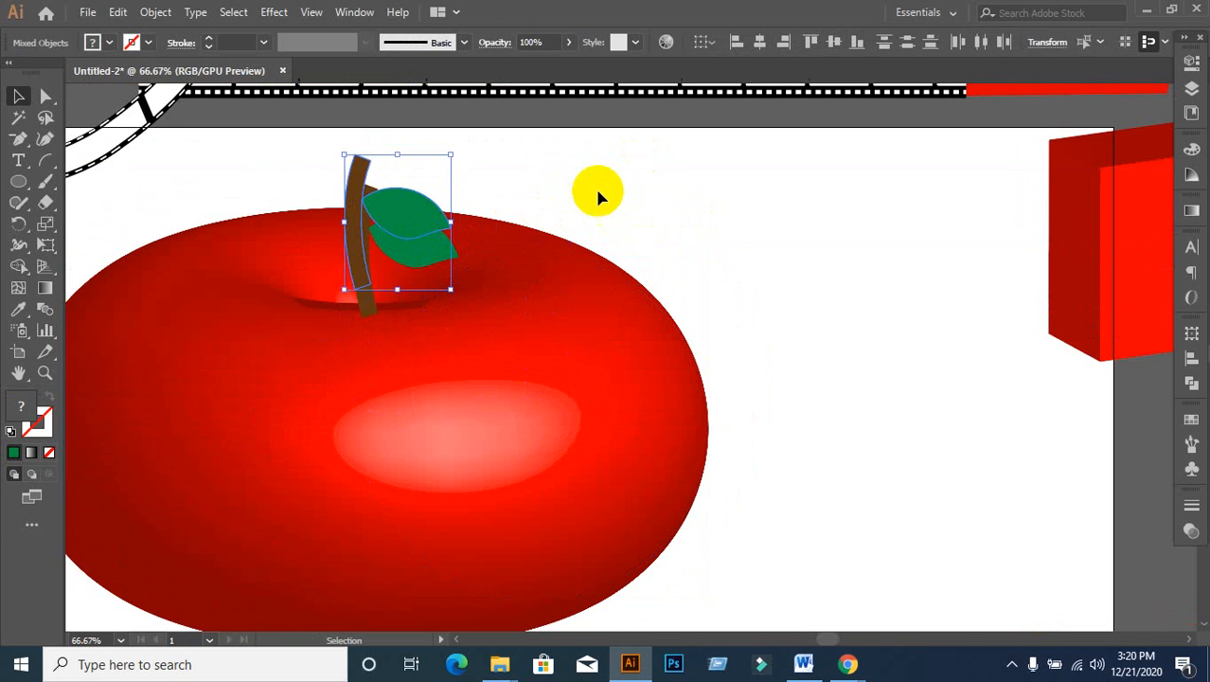
pyautogui.hotkey('ctrl', 'z')
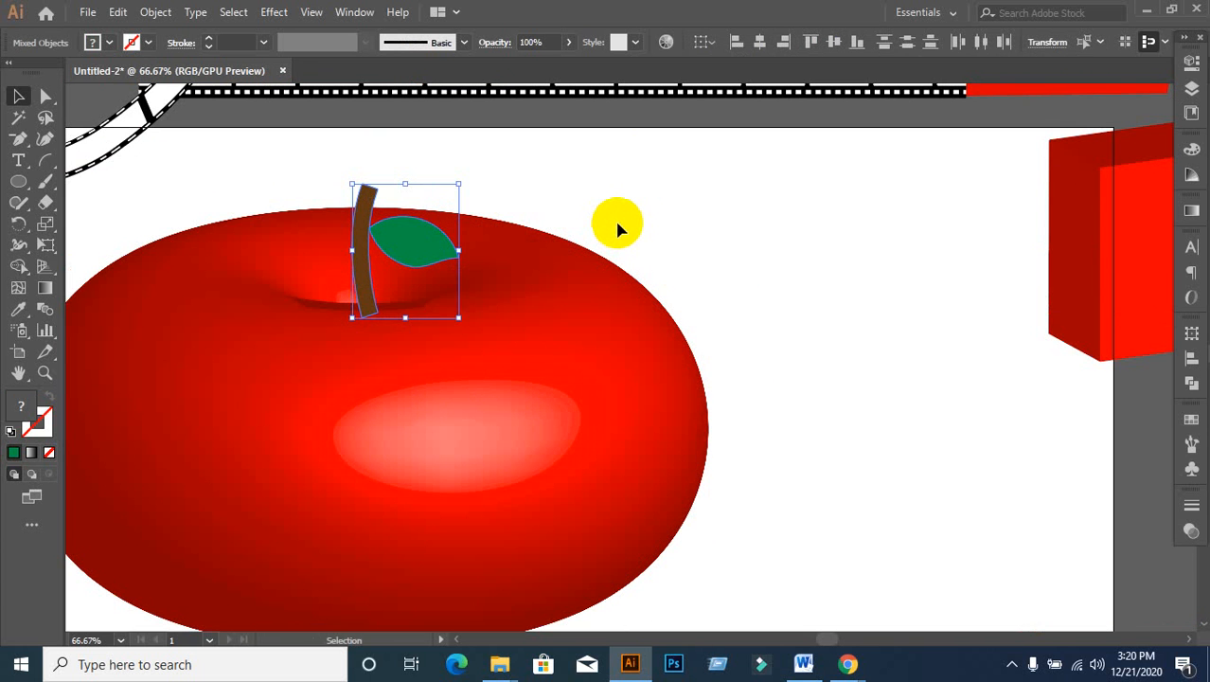
pyautogui.click(615, 217)
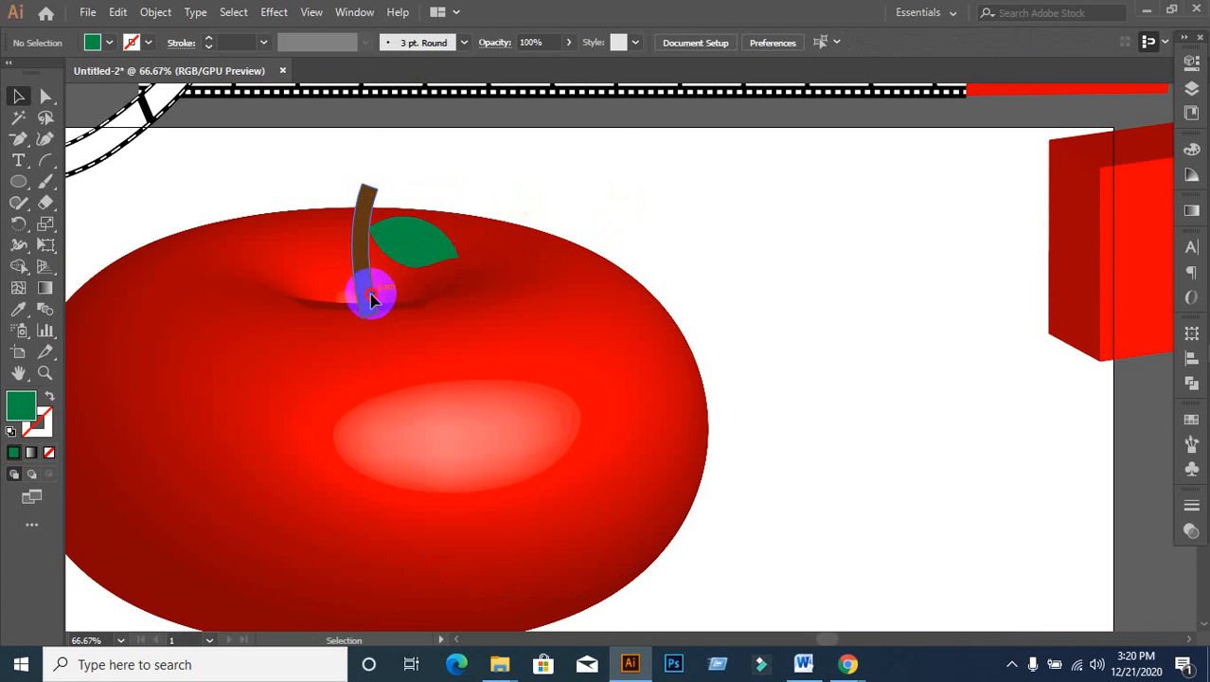
pyautogui.moveTo(367, 292); pyautogui.dragTo(366, 267)
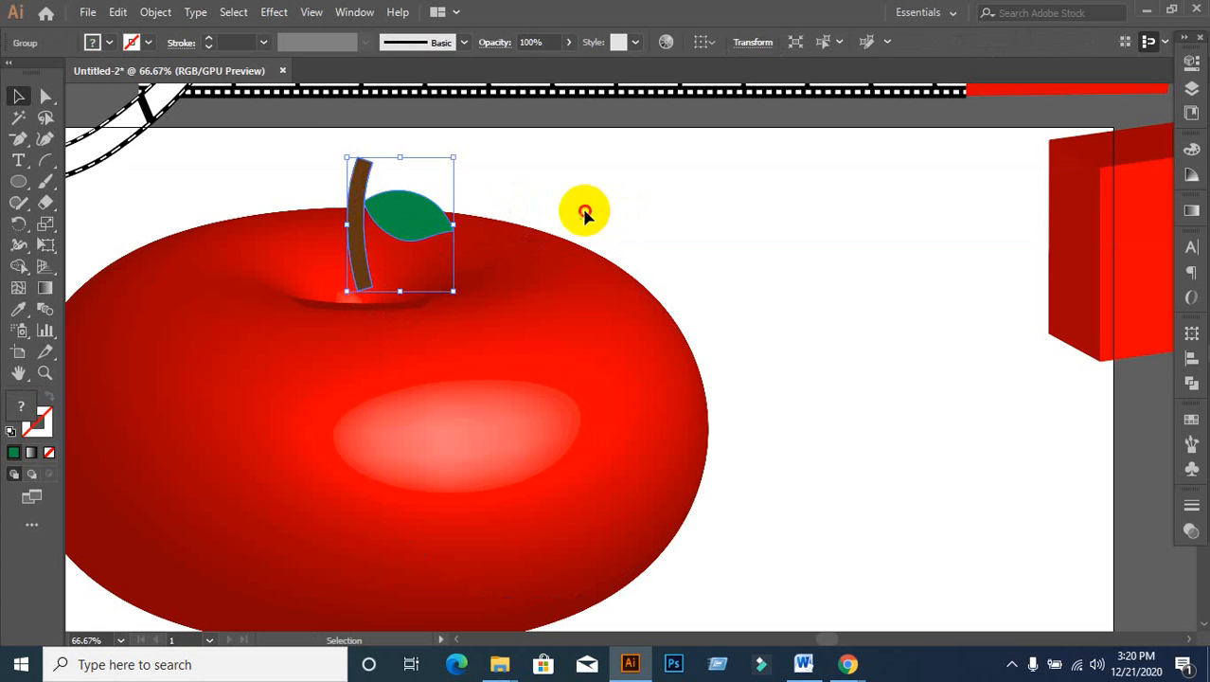
pyautogui.click(664, 230)
# Step: Duplicate the red revolved apple diagonally down to its lower right and expand the copy's appearance
pyautogui.scroll(-1, 695, 248)
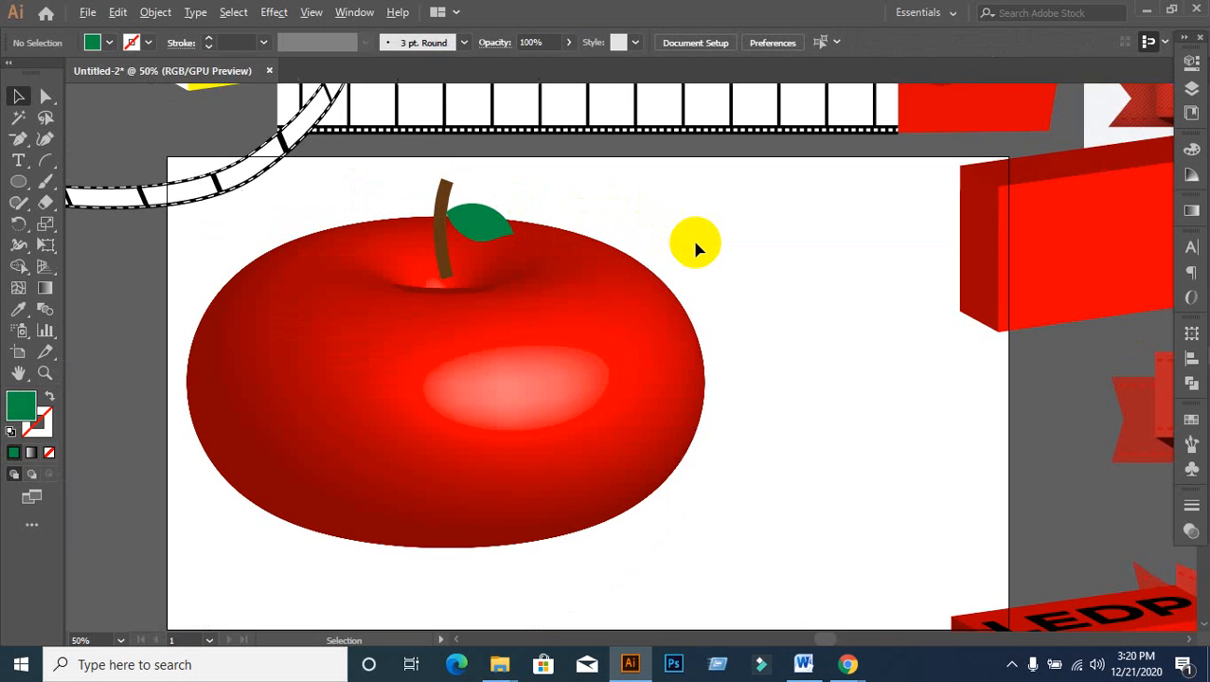
pyautogui.moveTo(798, 288); pyautogui.dragTo(730, 196)
pyautogui.click(451, 323)
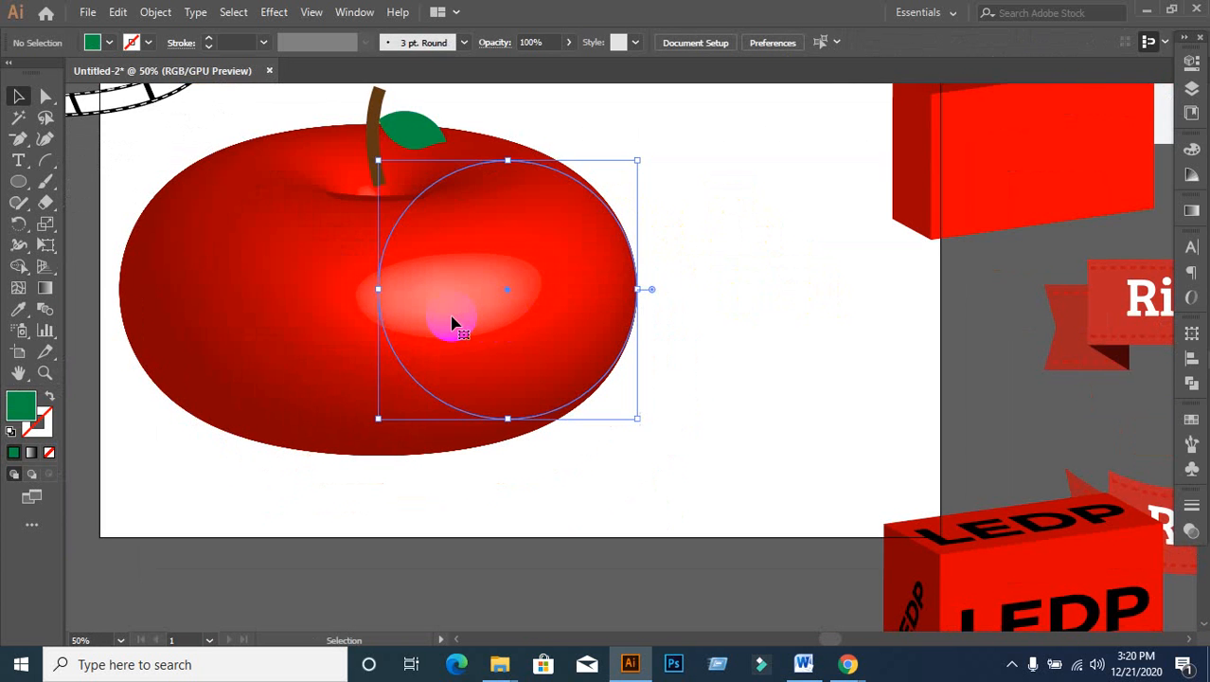
pyautogui.moveTo(449, 324); pyautogui.dragTo(626, 476)
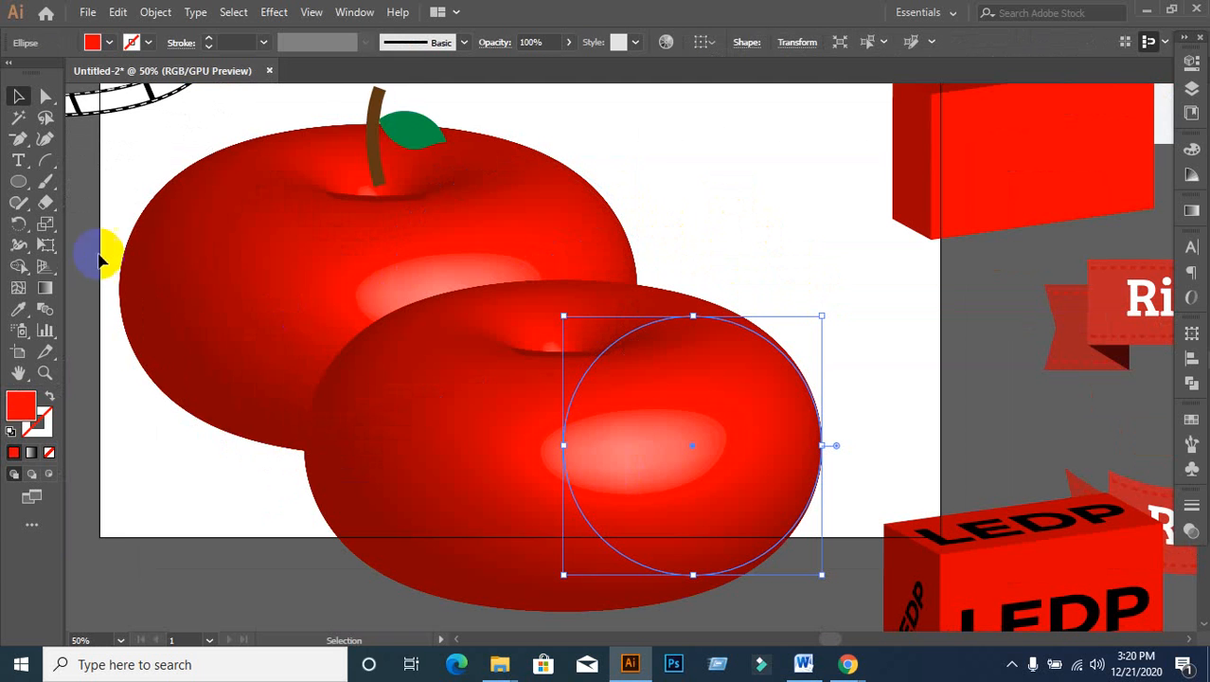
pyautogui.click(155, 11)
pyautogui.click(238, 234)
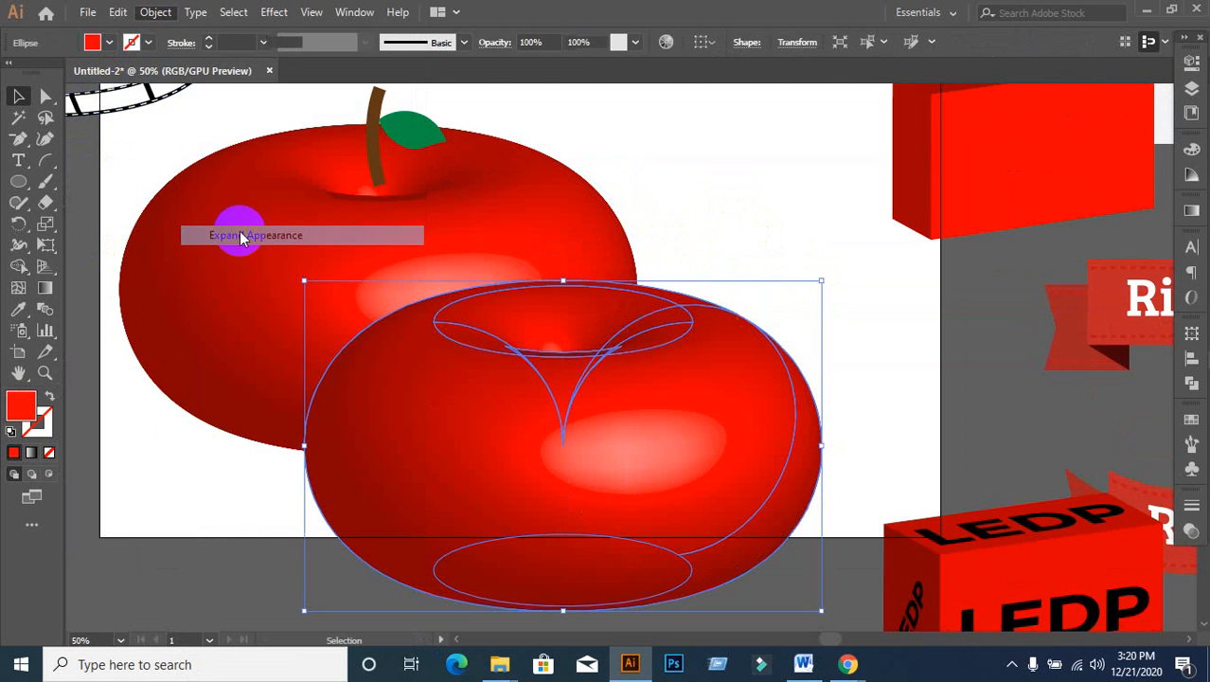
pyautogui.click(156, 11)
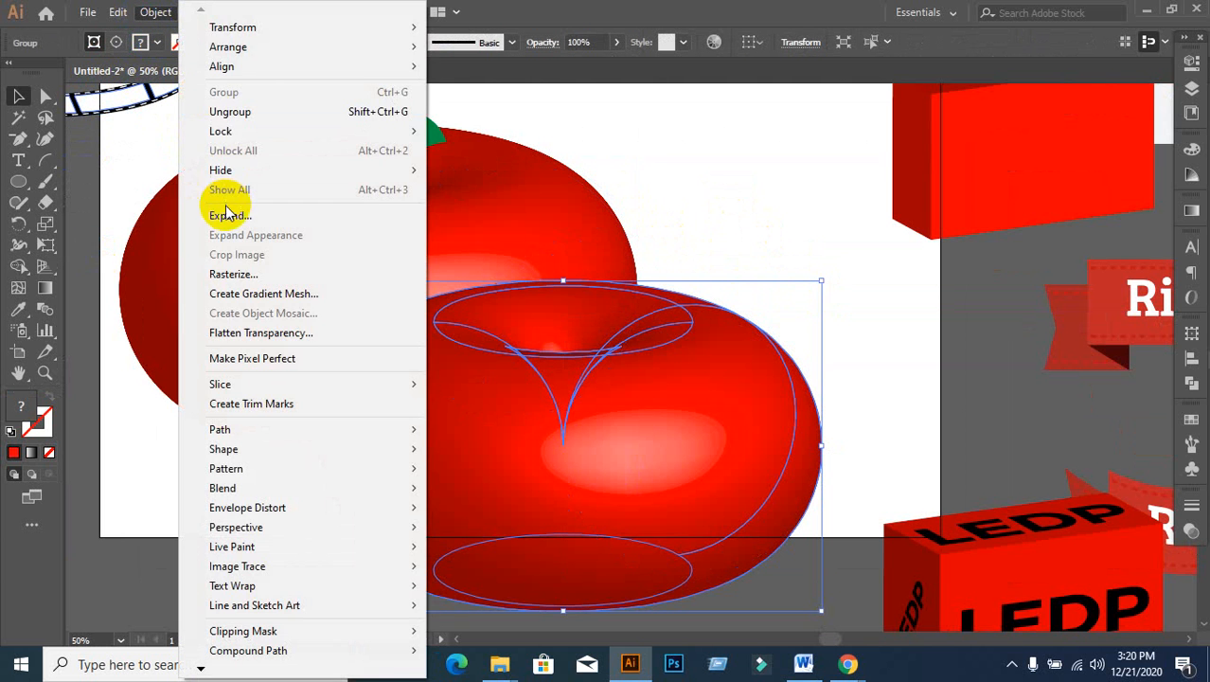
pyautogui.click(251, 235)
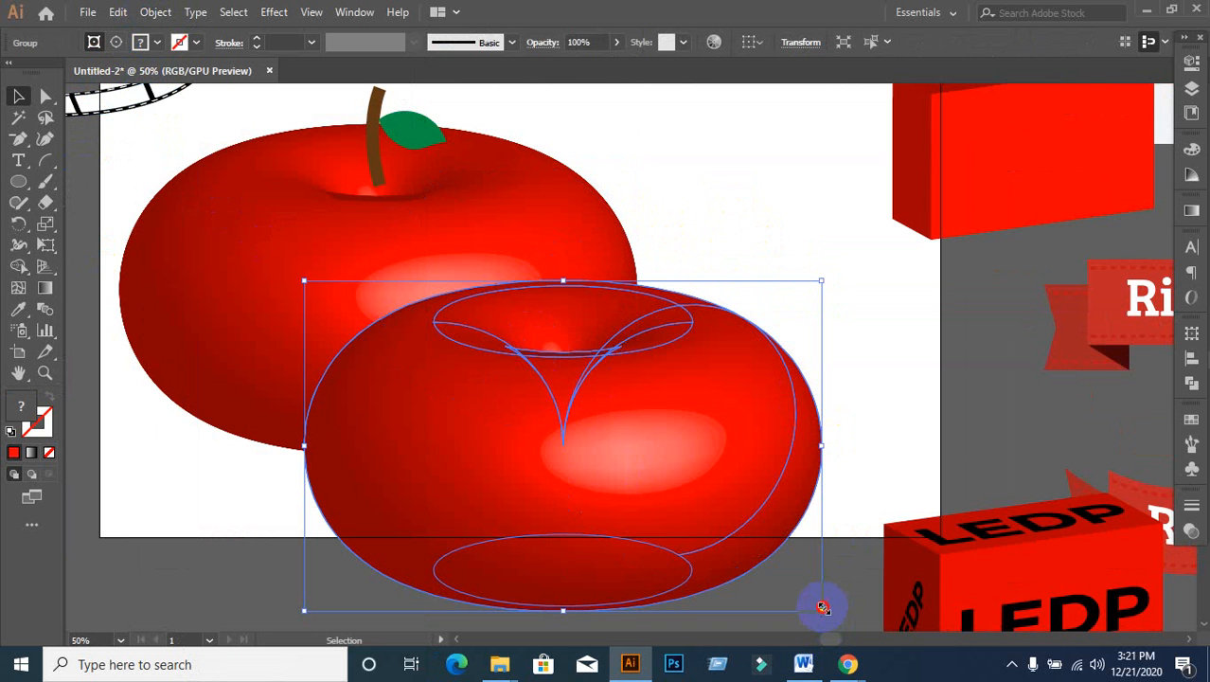
# Step: Scale the expanded apple copy down to about half size and place it in the empty space beside the large apple
pyautogui.moveTo(823, 607); pyautogui.dragTo(900, 486)
pyautogui.rightClick(739, 331)
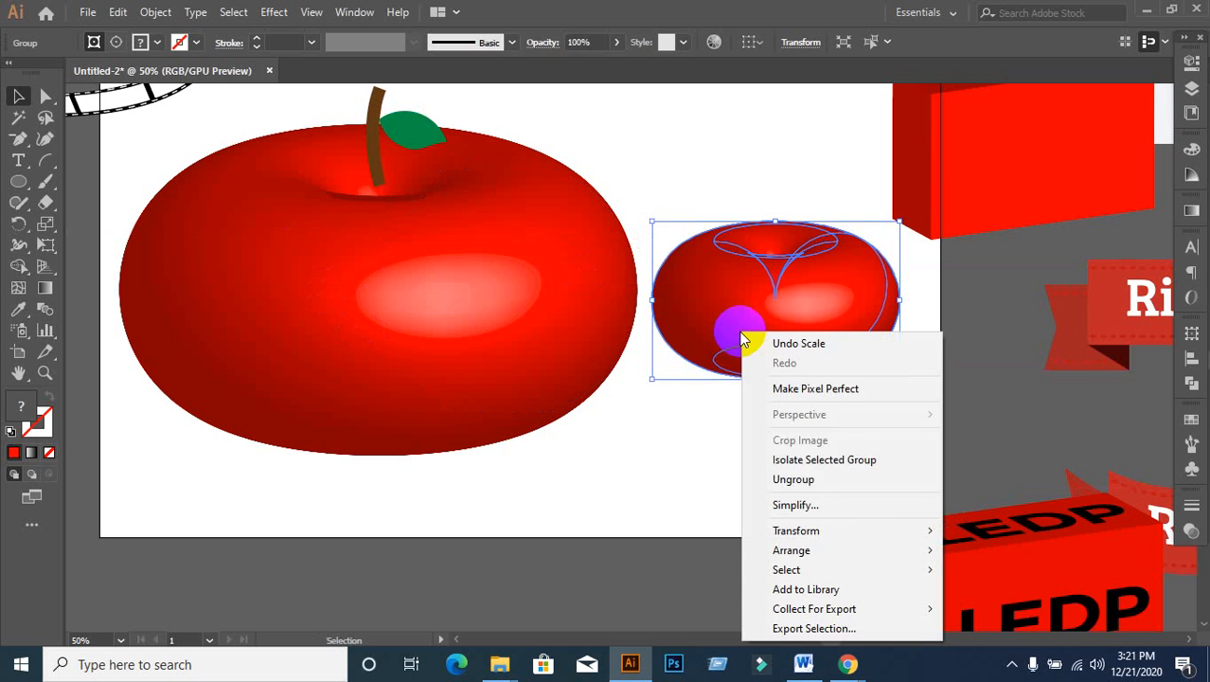
pyautogui.click(676, 487)
pyautogui.moveTo(811, 298); pyautogui.dragTo(807, 343)
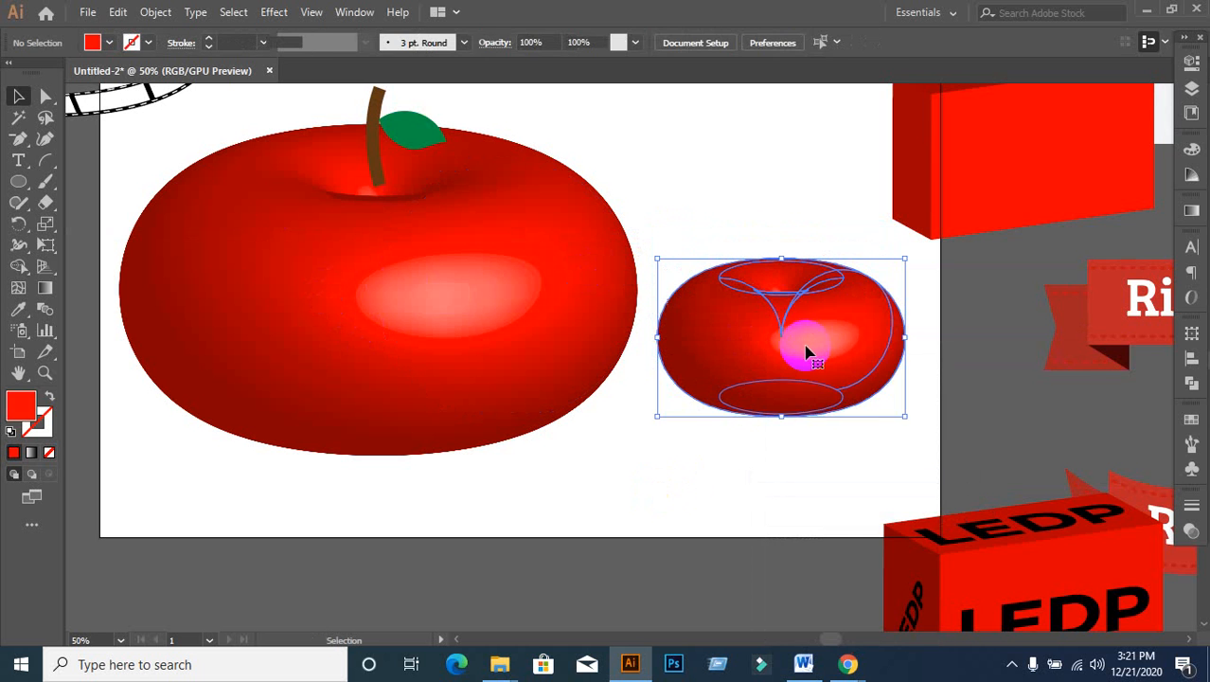
# Step: Ungroup the small expanded apple so its shaded pieces can be selected separately
pyautogui.rightClick(795, 336)
pyautogui.click(848, 477)
pyautogui.click(670, 514)
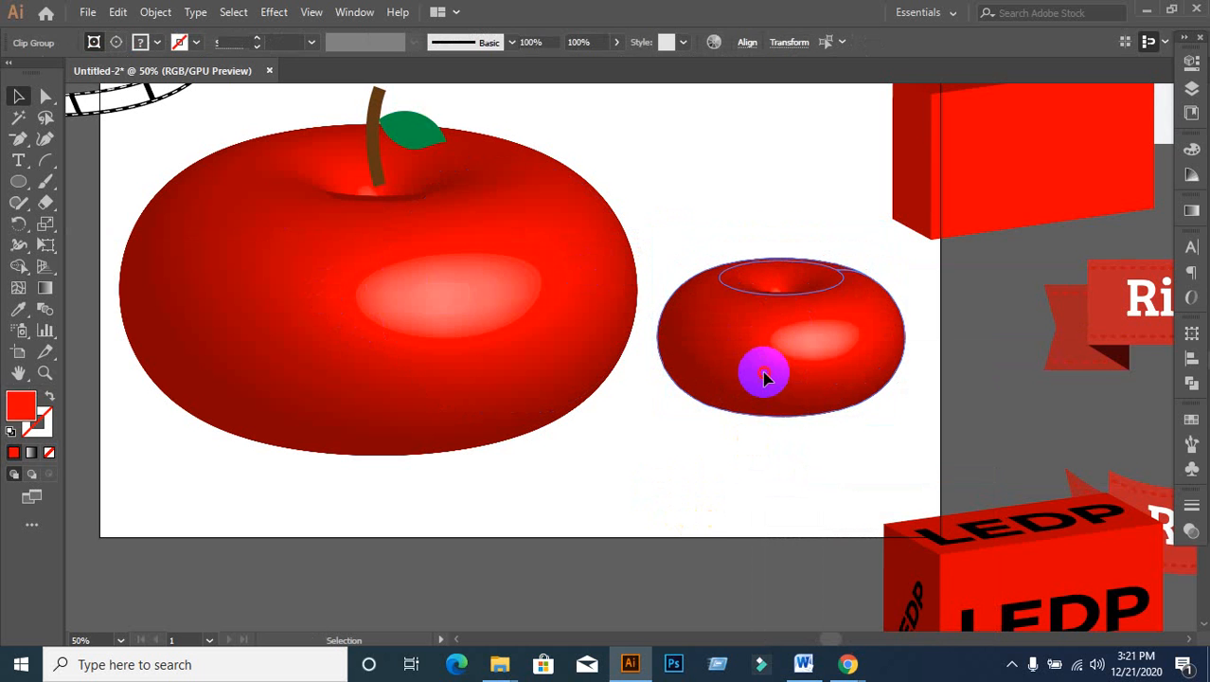
pyautogui.rightClick(764, 374)
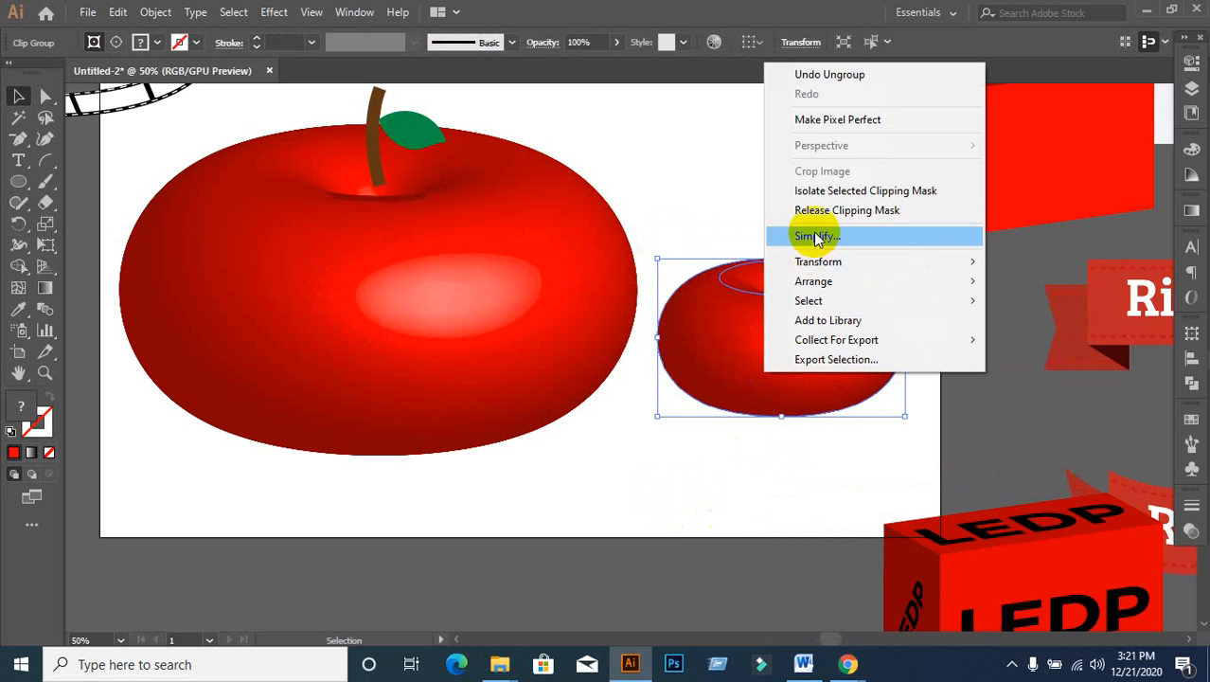
pyautogui.click(702, 458)
# Step: Move the funnel-shaped inner piece from the small apple's hollow onto the large apple, at the base of the stem
pyautogui.moveTo(792, 284); pyautogui.dragTo(398, 237)
pyautogui.click(627, 159)
pyautogui.scroll(1, 367, 154)
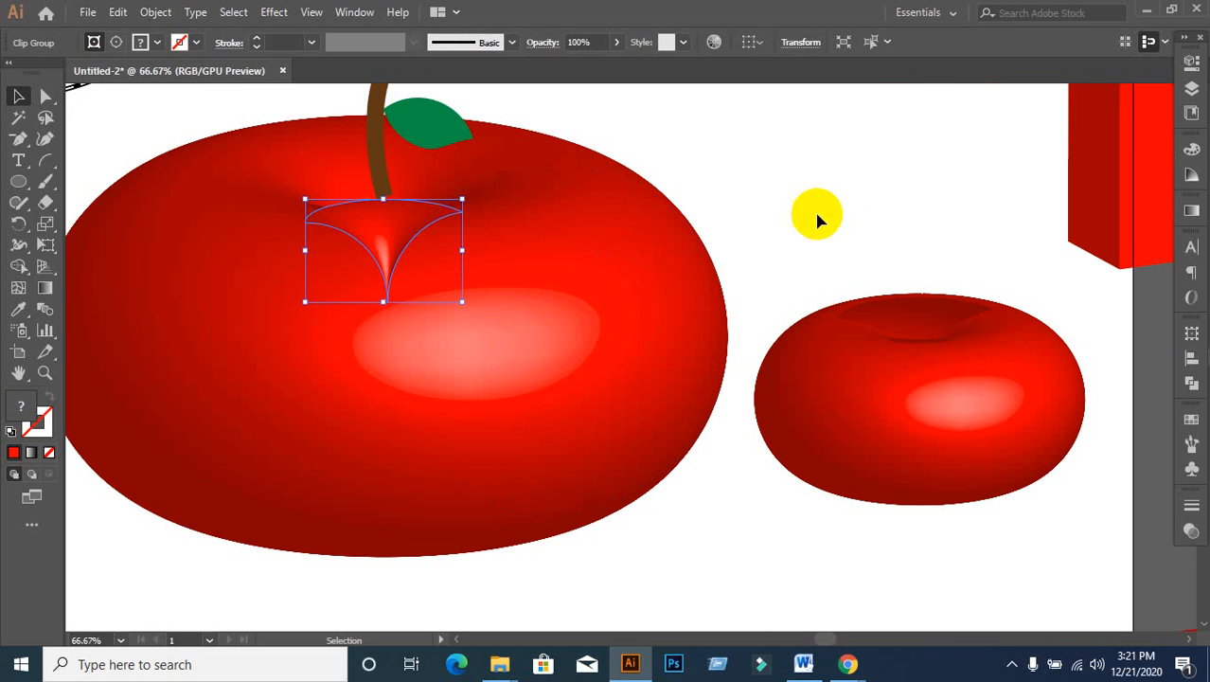
pyautogui.click(788, 206)
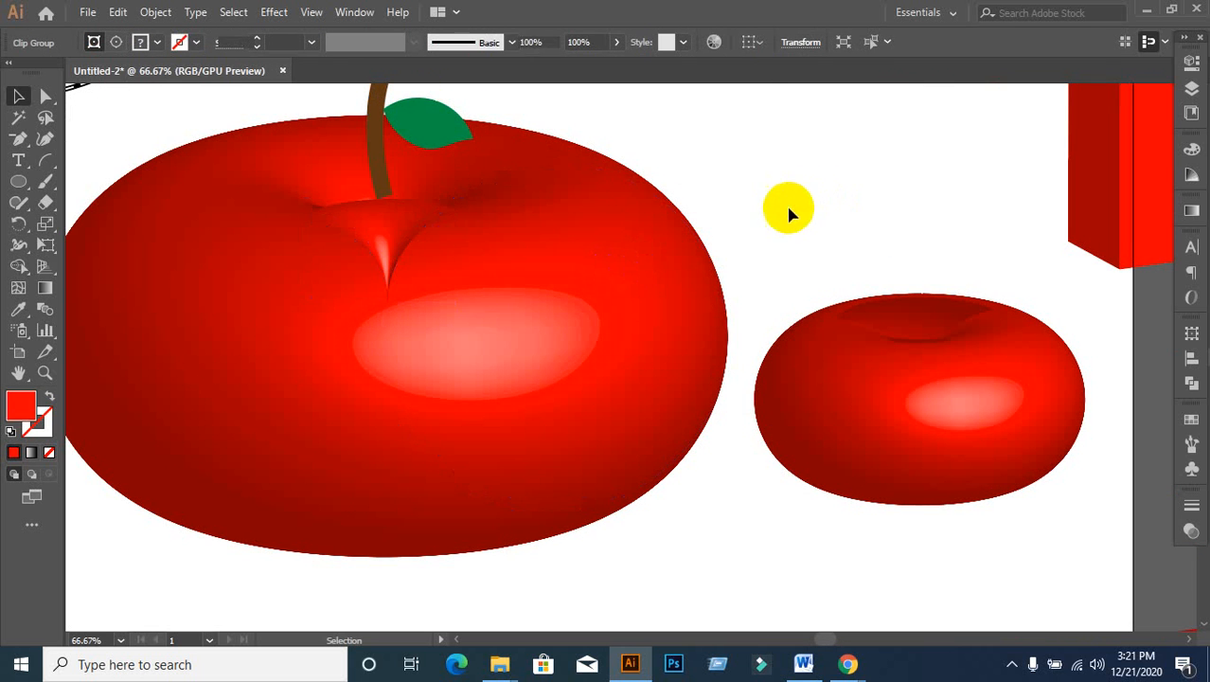
pyautogui.click(382, 252)
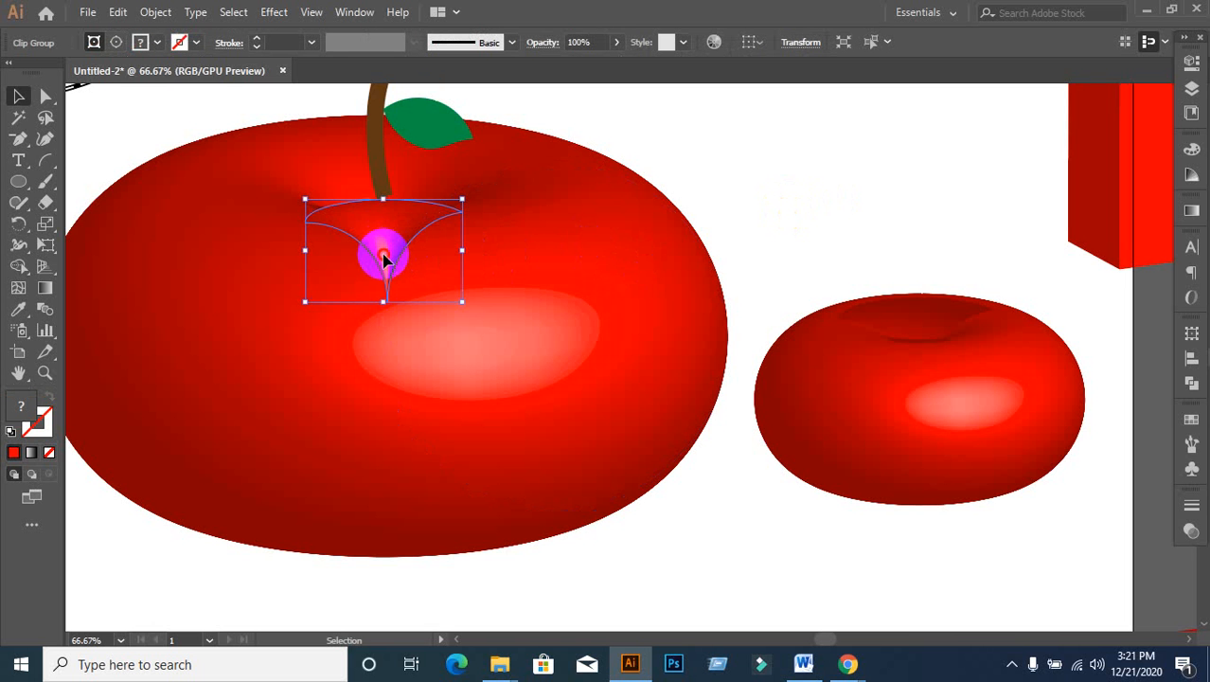
pyautogui.moveTo(384, 258); pyautogui.dragTo(380, 242)
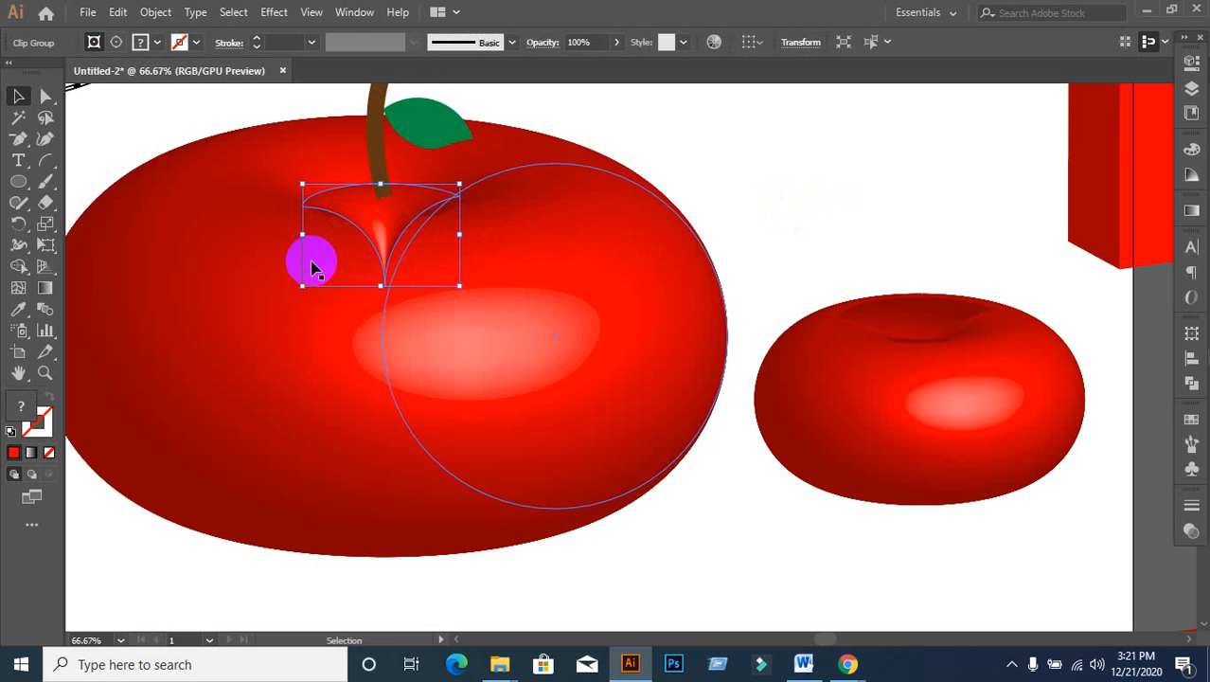
# Step: Enlarge the funnel-shaped piece about 1.8 times, bring it to the front and set its top edge just under the hollow
pyautogui.moveTo(303, 236); pyautogui.dragTo(124, 247)
pyautogui.hotkey('ctrl', 'z')
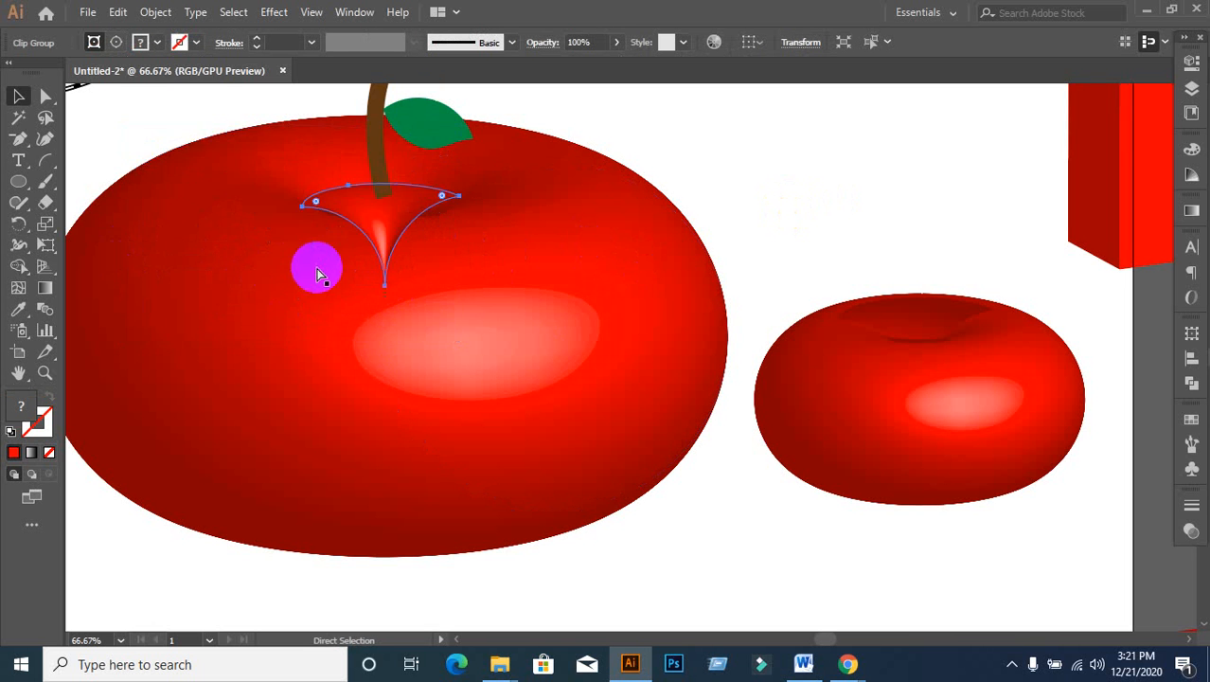
pyautogui.moveTo(461, 287); pyautogui.dragTo(521, 327)
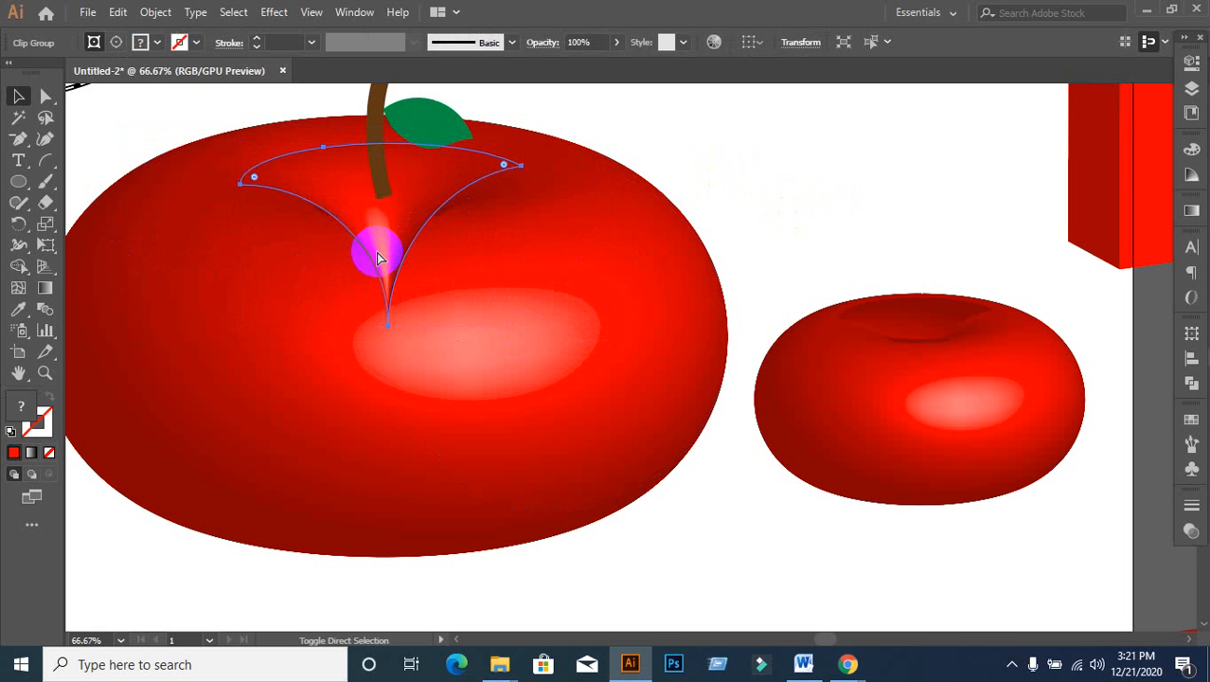
pyautogui.hotkey('ctrl', 'shift', ']')
pyautogui.moveTo(368, 255)
pyautogui.mouseDown()
pyautogui.moveTo(373, 240)
pyautogui.moveTo(364, 256)
pyautogui.moveTo(359, 243)
pyautogui.moveTo(388, 260)
pyautogui.moveTo(387, 249)
pyautogui.moveTo(387, 267)
pyautogui.mouseUp()
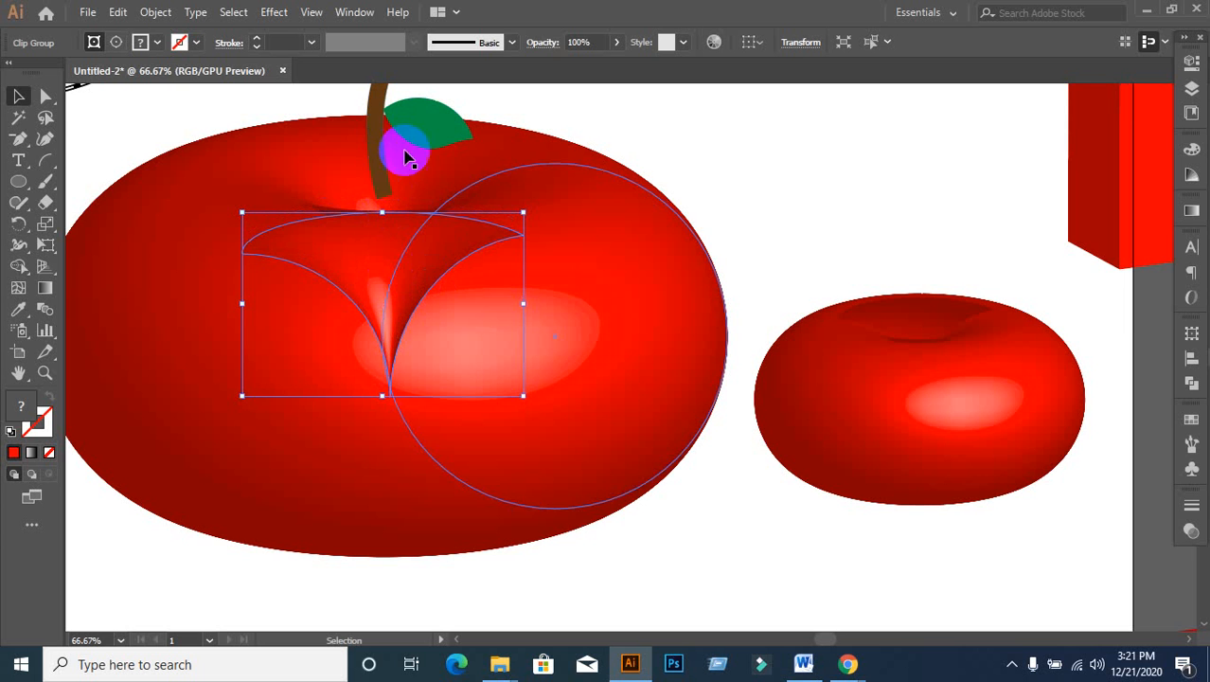
# Step: Try to stretch the grouped stem and leaf upward
pyautogui.scroll(3, 402, 224)
pyautogui.click(382, 242)
pyautogui.scroll(2, 397, 229)
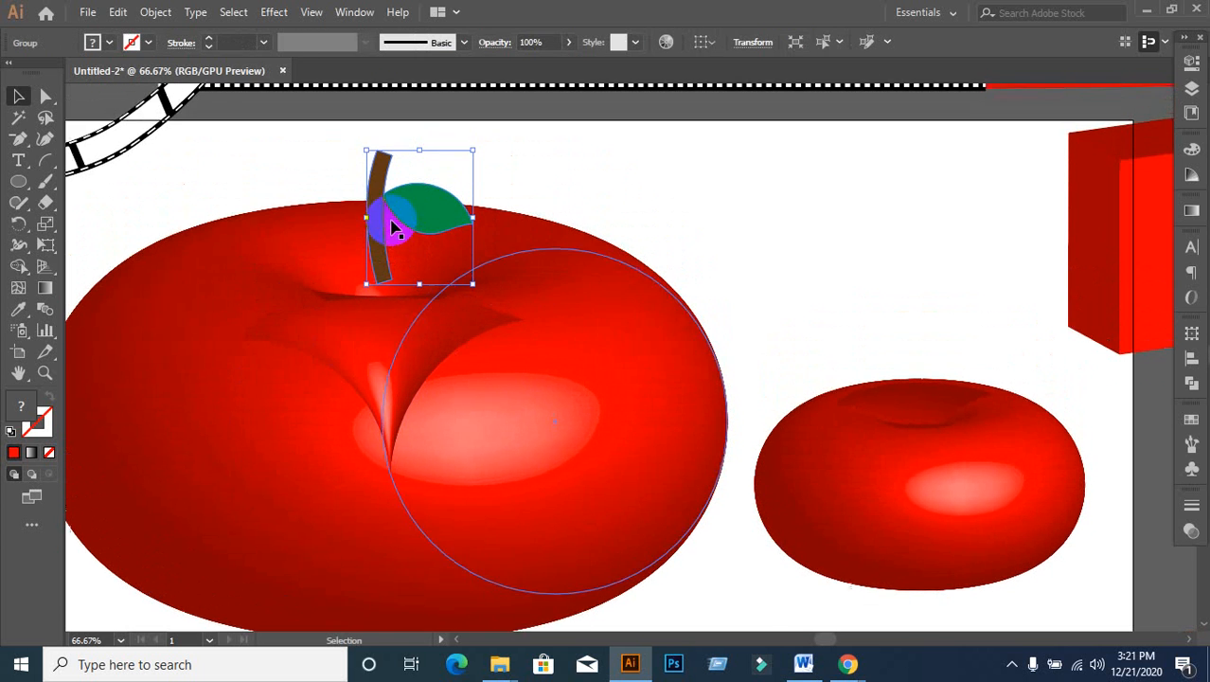
pyautogui.moveTo(419, 172); pyautogui.dragTo(423, 108)
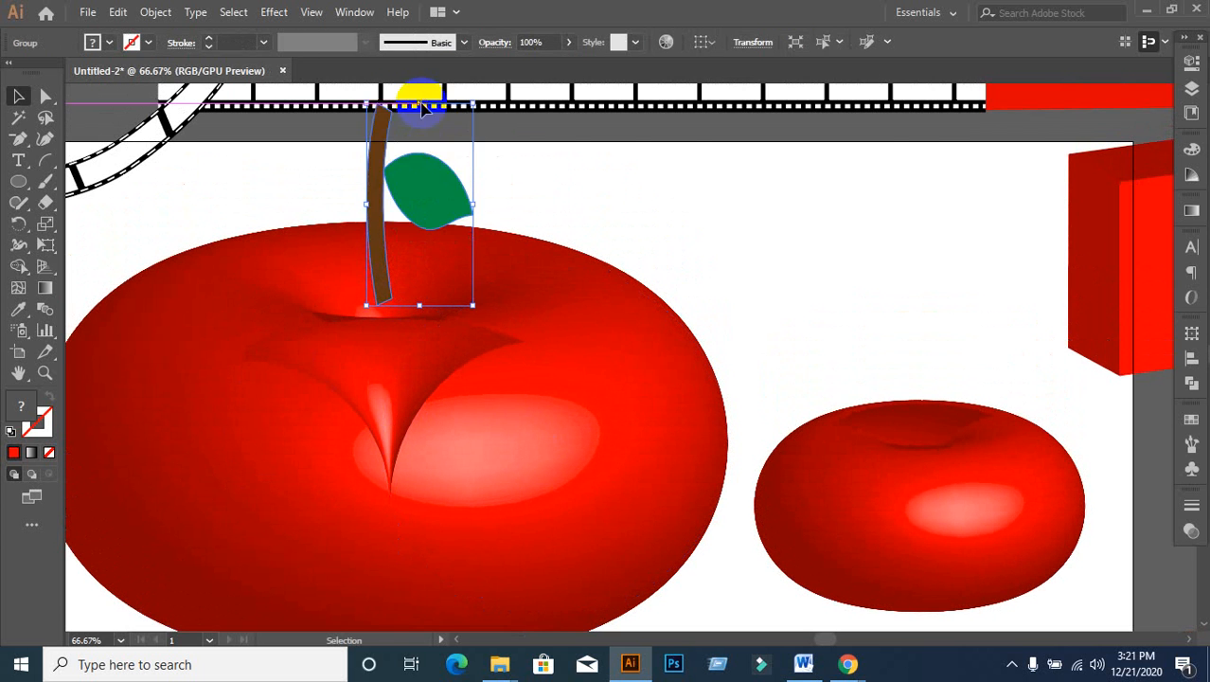
pyautogui.hotkey('ctrl', 'z')
pyautogui.scroll(3, 461, 235)
# Step: Ungroup the stem and leaf so each can be edited separately
pyautogui.click(600, 257)
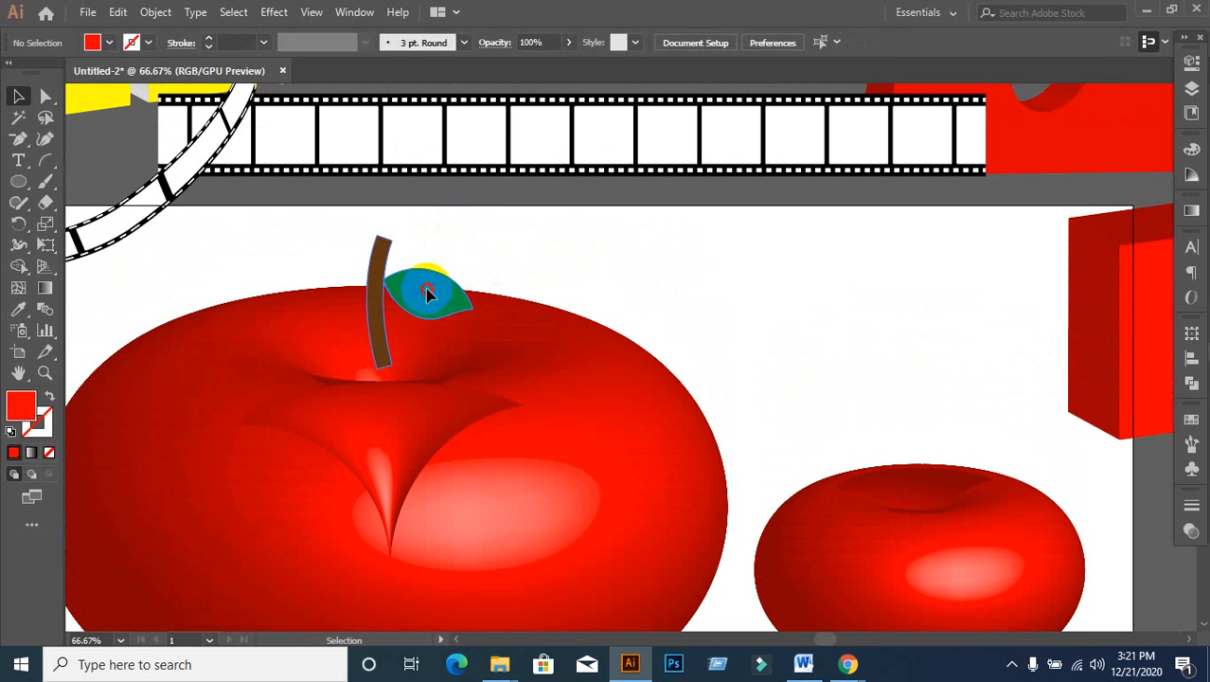
pyautogui.click(424, 289)
pyautogui.rightClick(427, 293)
pyautogui.click(514, 435)
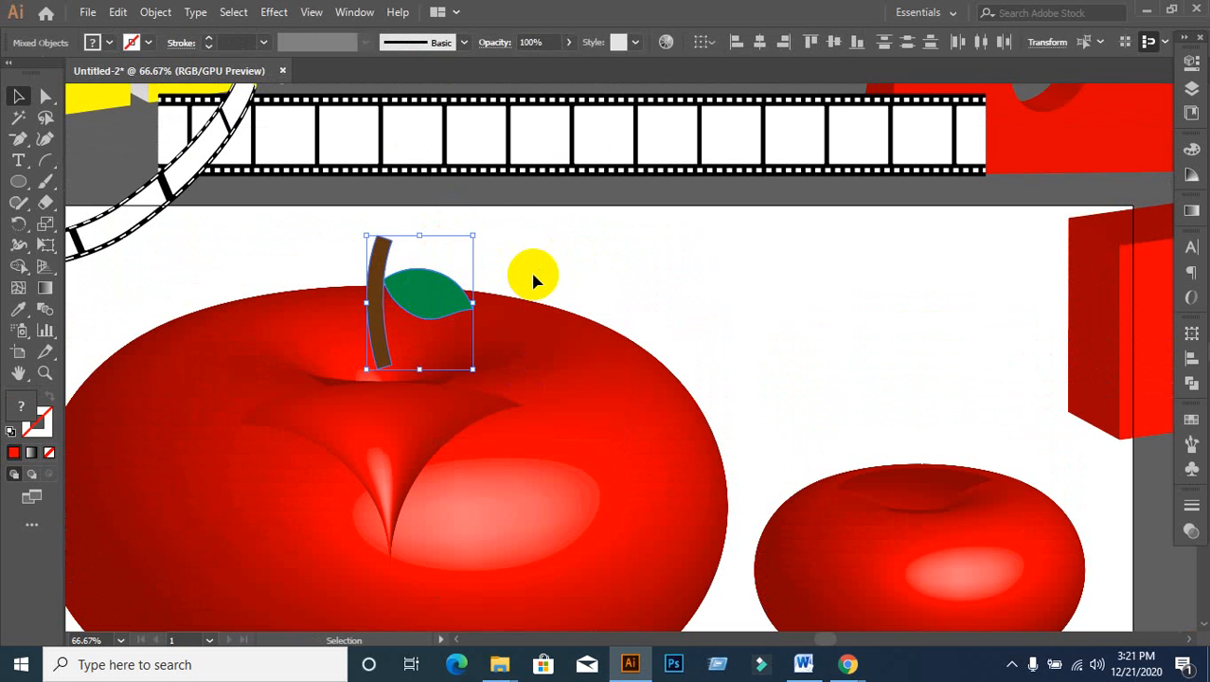
pyautogui.click(414, 251)
# Step: Stretch only the brown stem upward to about one and a half times its height, keeping its base in place
pyautogui.click(387, 266)
pyautogui.moveTo(380, 234); pyautogui.dragTo(381, 172)
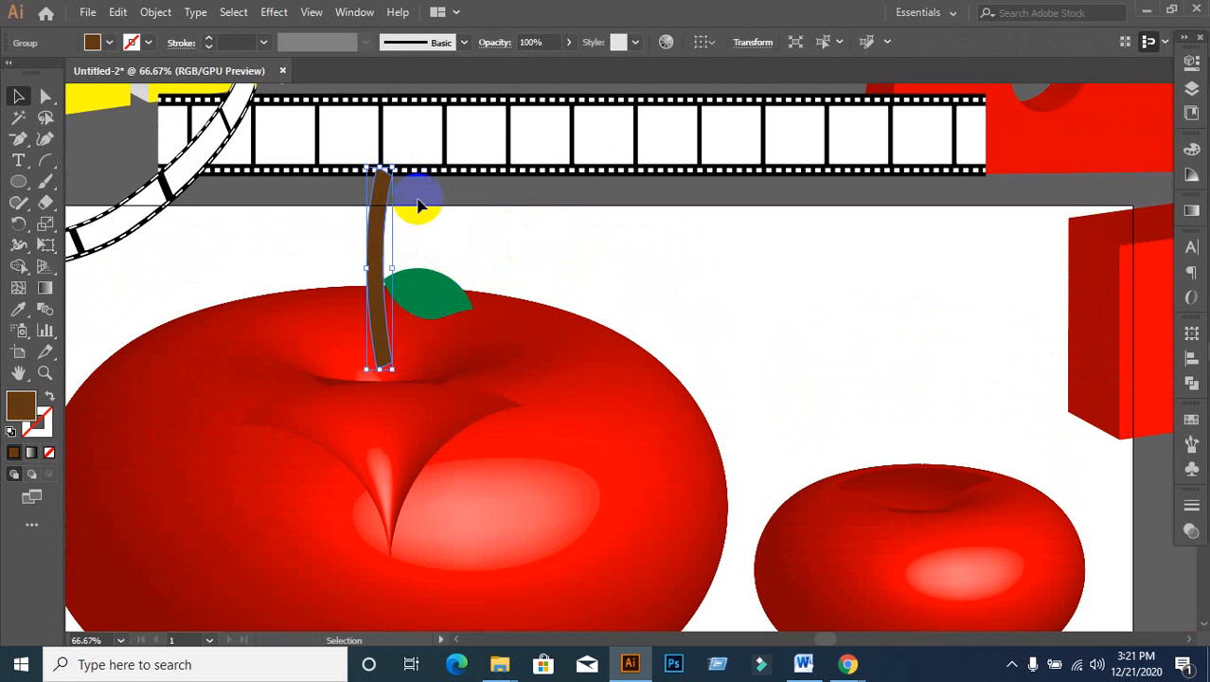
pyautogui.click(471, 271)
# Step: Move the leaf and lengthened stem down together so the stem's base tucks behind the funnel-shaped piece
pyautogui.click(405, 294)
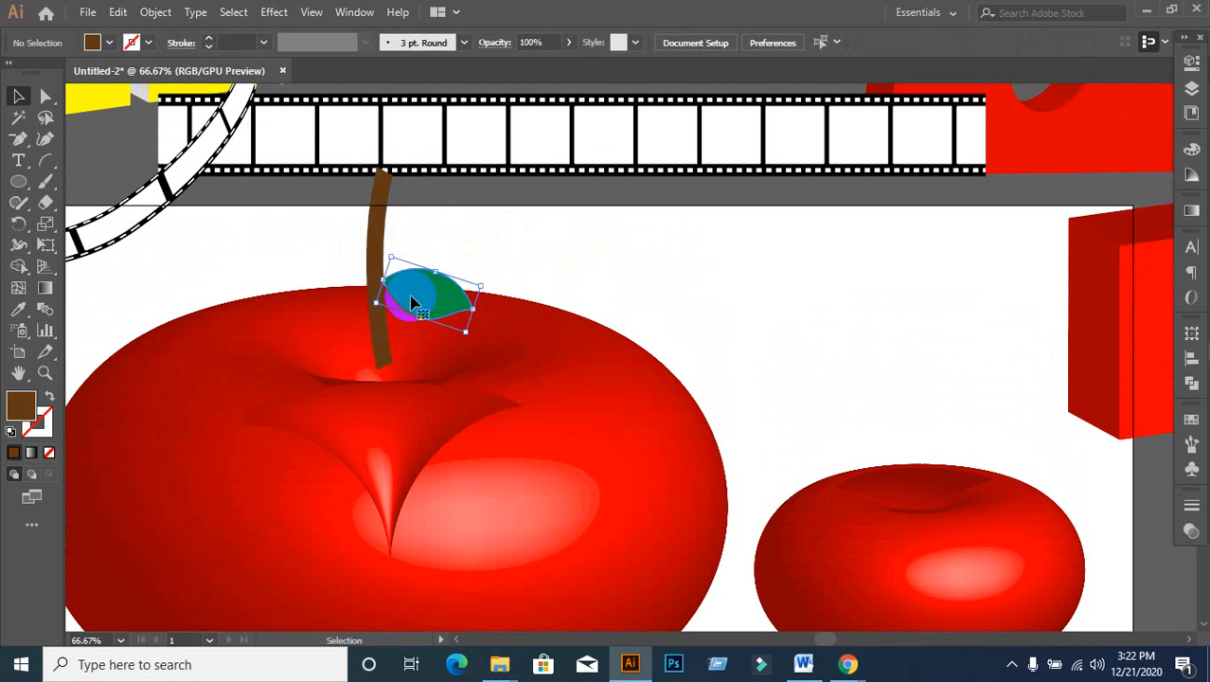
pyautogui.keyDown('shift'); pyautogui.click(376, 254); pyautogui.keyUp('shift')
pyautogui.moveTo(418, 286); pyautogui.dragTo(420, 322)
pyautogui.click(622, 269)
pyautogui.scroll(-1, 642, 272)
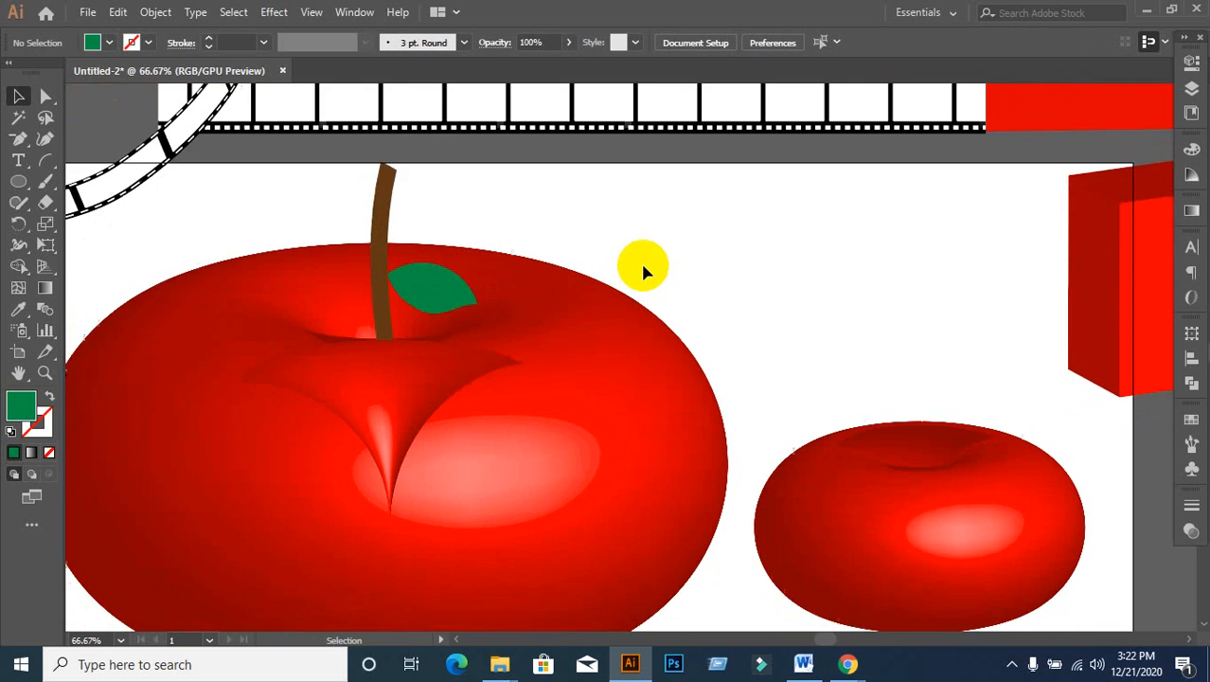
# Step: Set the blending mode of the funnel-shaped piece to Color Burn
pyautogui.click(378, 392)
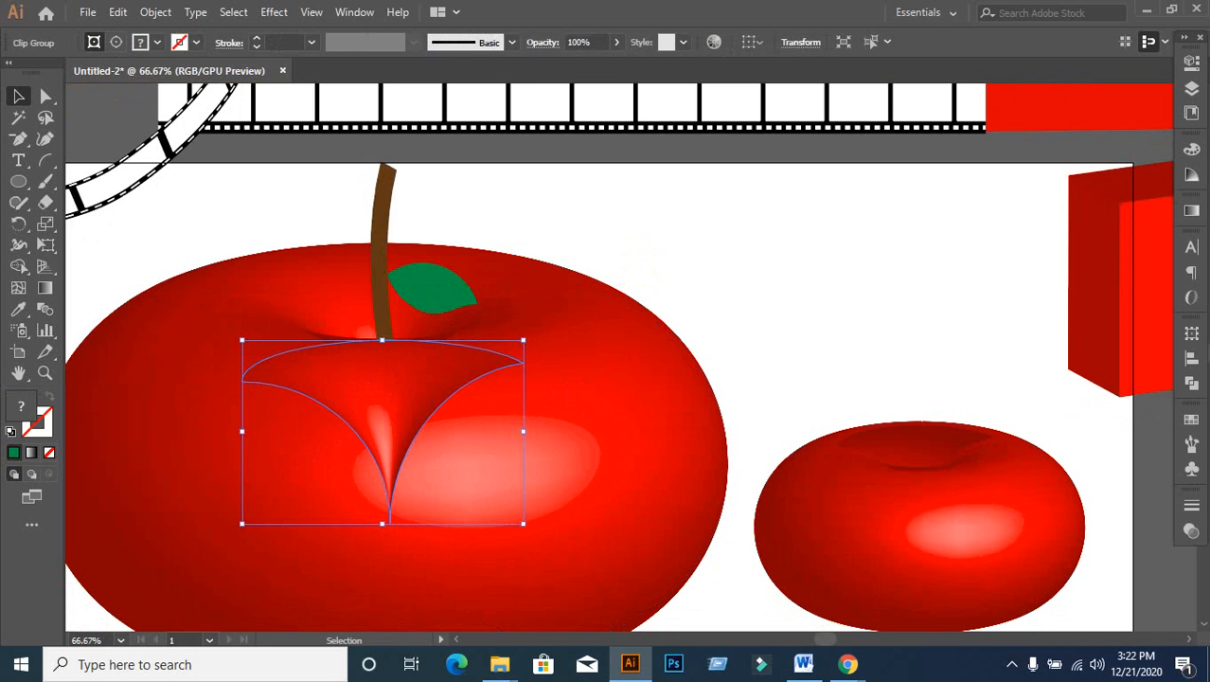
pyautogui.click(1193, 508)
pyautogui.click(1018, 524)
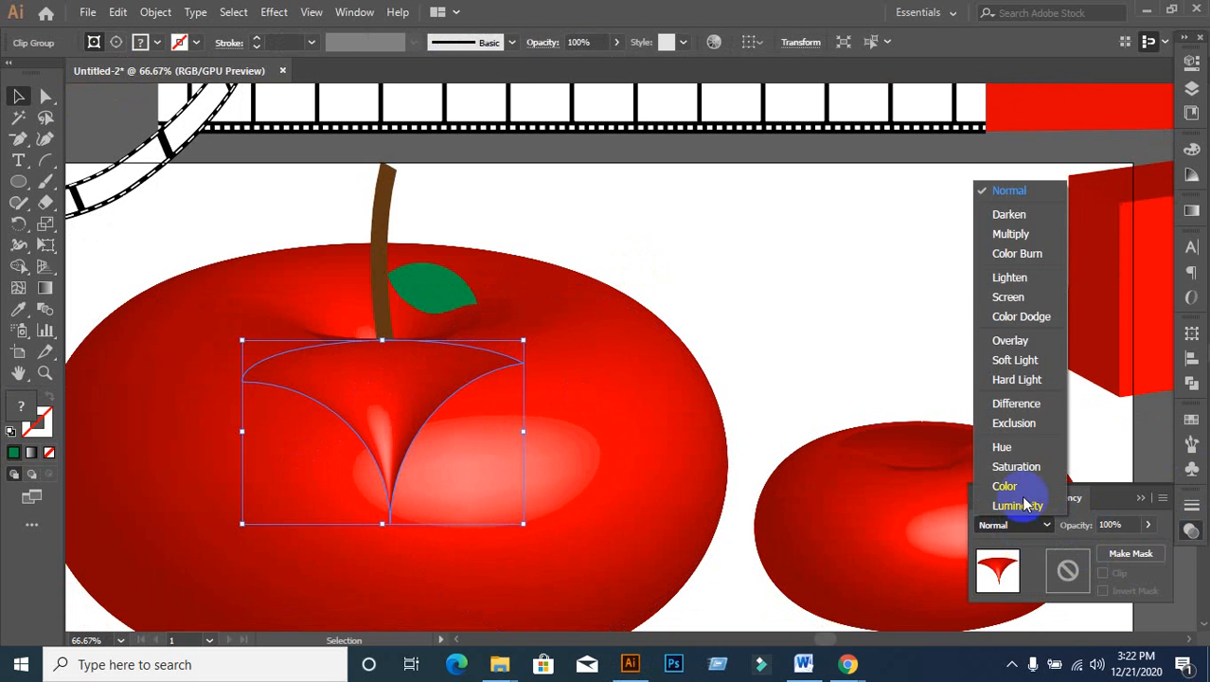
pyautogui.click(1018, 254)
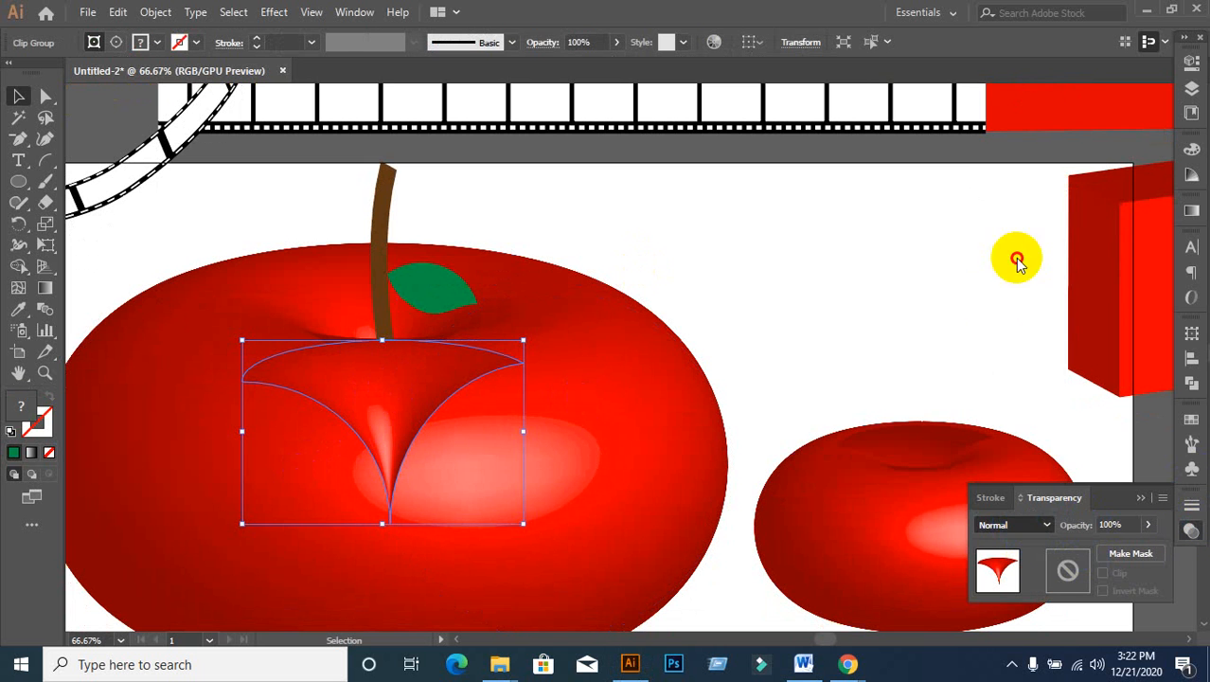
# Step: Undo the last stem-and-leaf move, and remove the funnel-shaped piece from the large apple
pyautogui.click(762, 260)
pyautogui.hotkey('ctrl', 'z')
pyautogui.hotkey('ctrl', 'z')
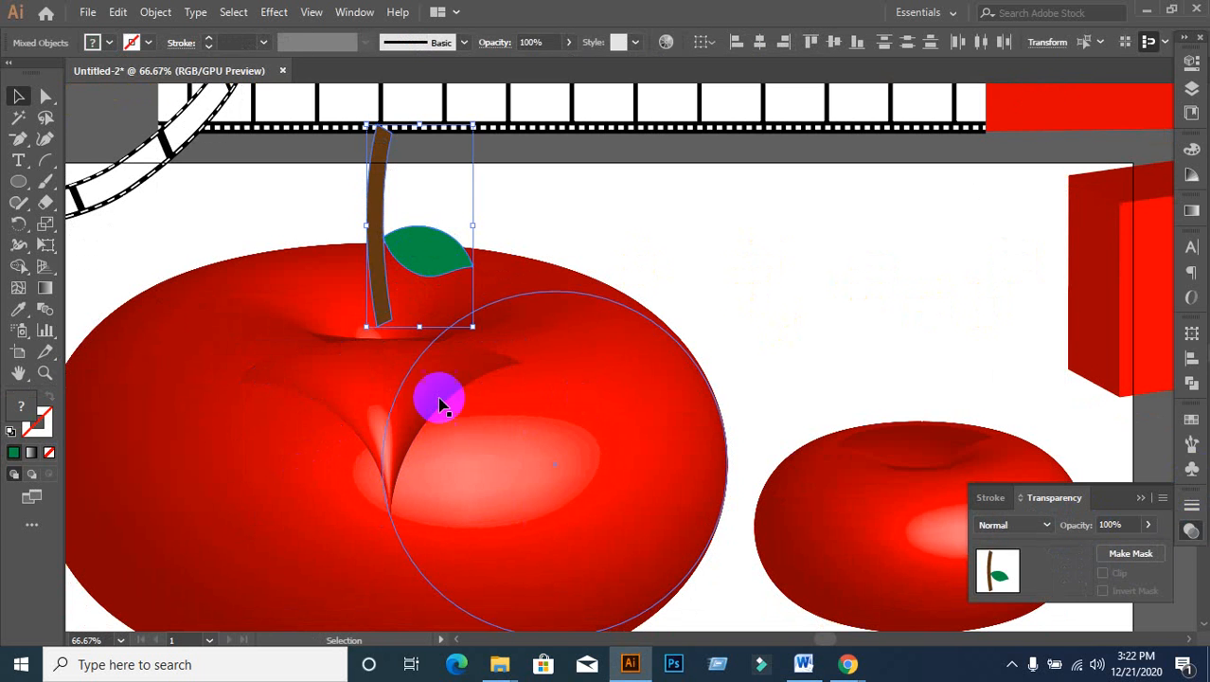
pyautogui.moveTo(368, 390); pyautogui.dragTo(729, 278)
pyautogui.scroll(-2, 650, 409)
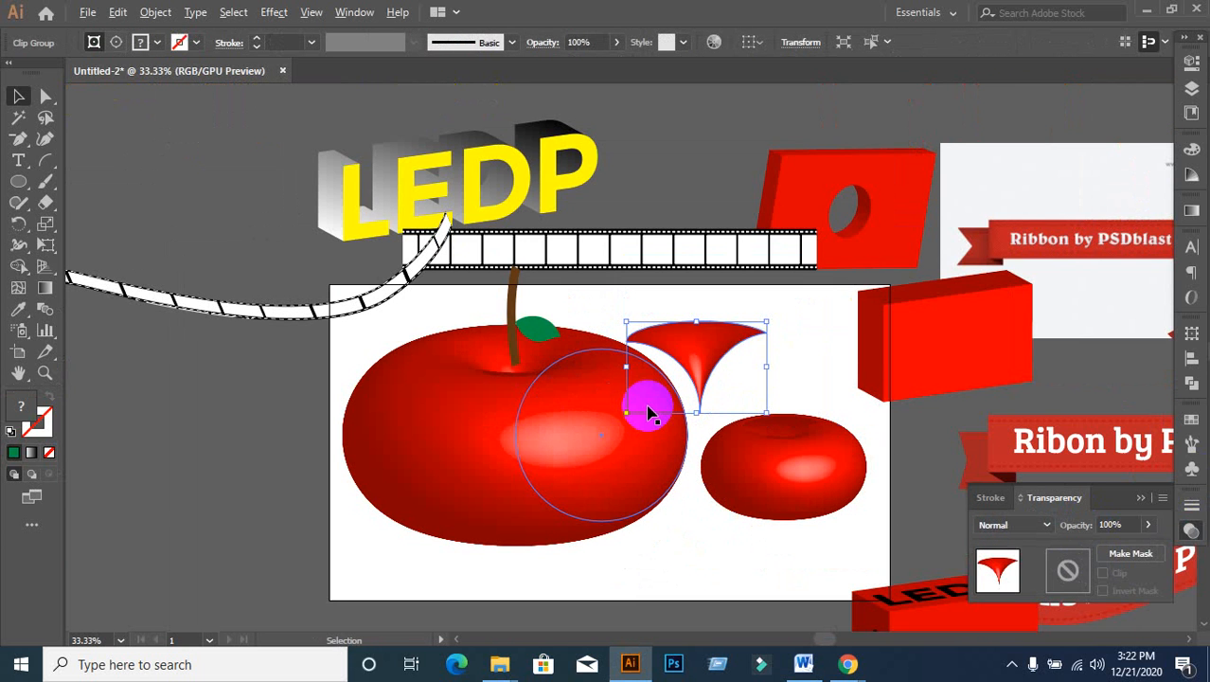
pyautogui.press('Delete')
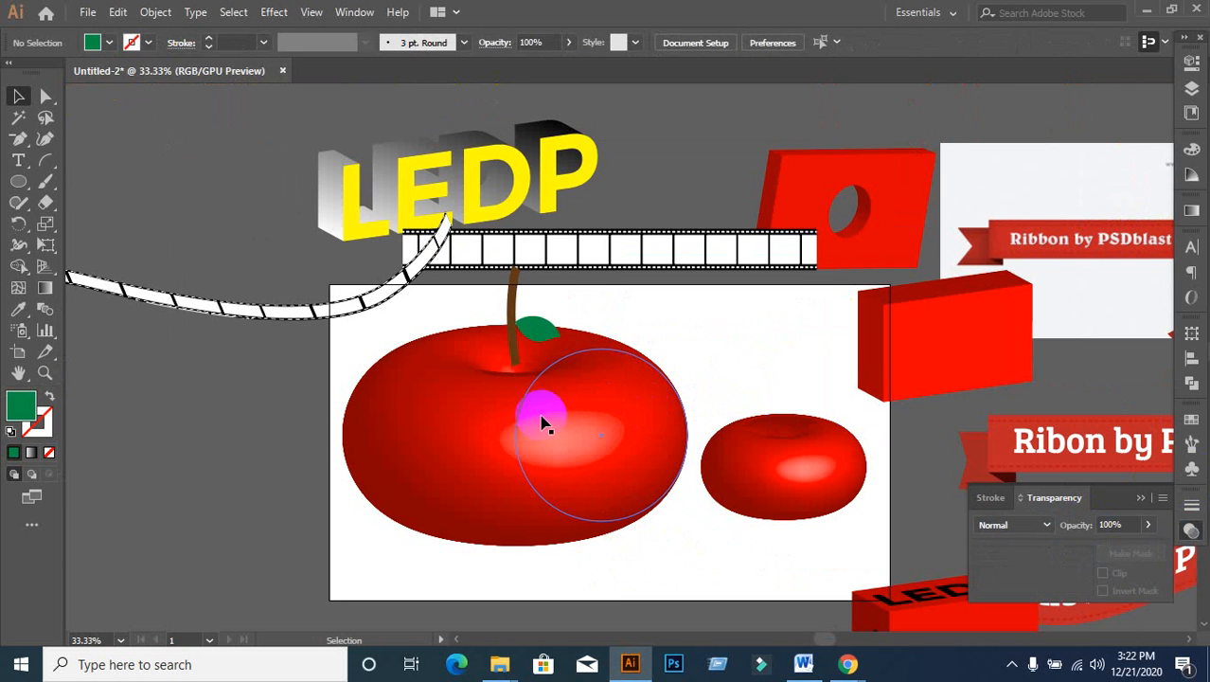
# Step: Group the green leaf and the brown stem together
pyautogui.click(528, 331)
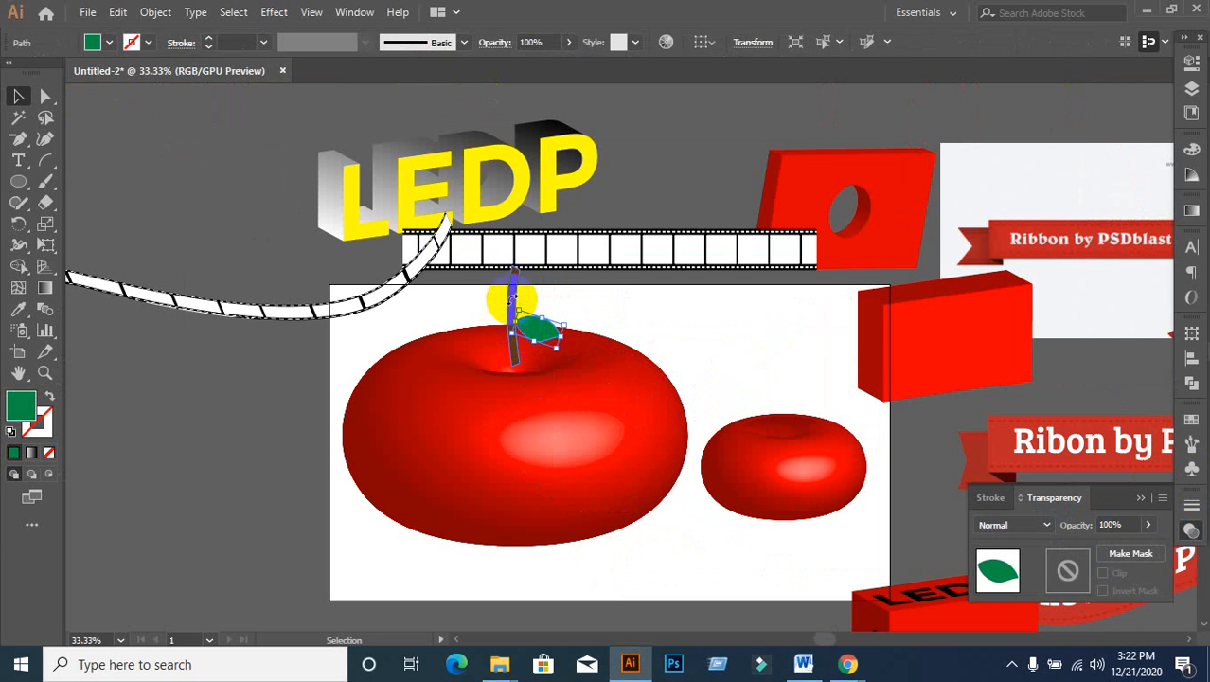
pyautogui.keyDown('shift'); pyautogui.click(516, 297); pyautogui.keyUp('shift')
pyautogui.hotkey('ctrl', 'g')
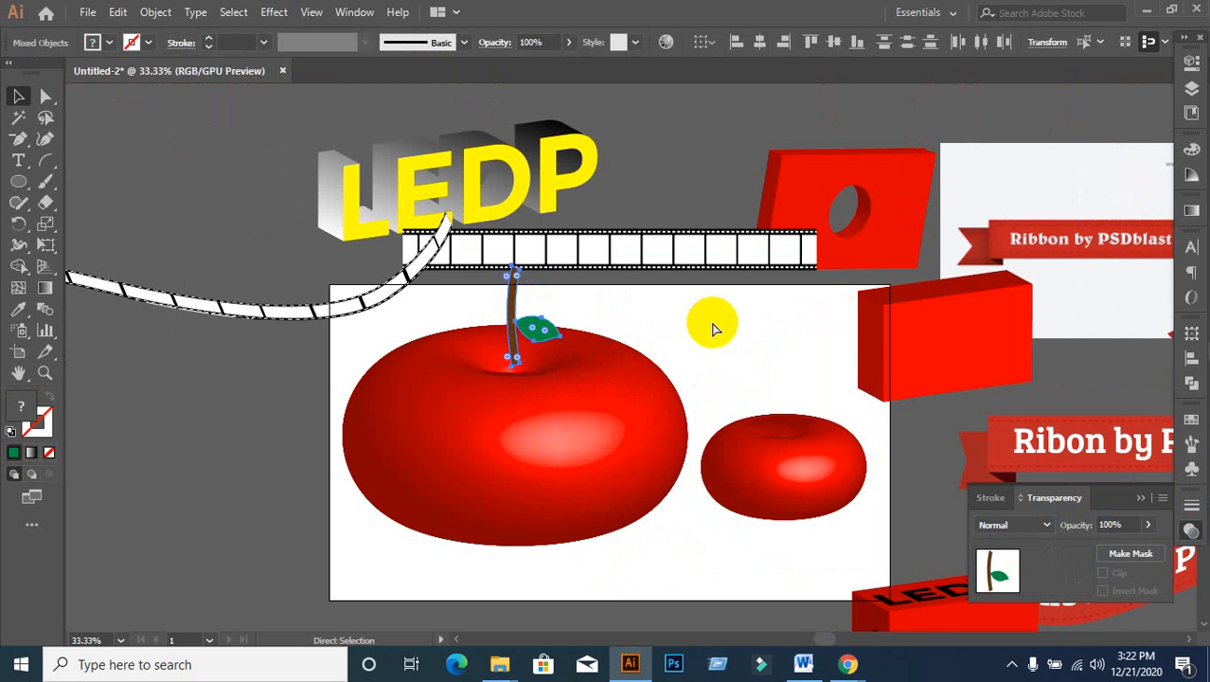
# Step: Bring the stem-and-leaf group to the front and place it with the stem's base inside the apple's hollow
pyautogui.moveTo(552, 333); pyautogui.dragTo(550, 310)
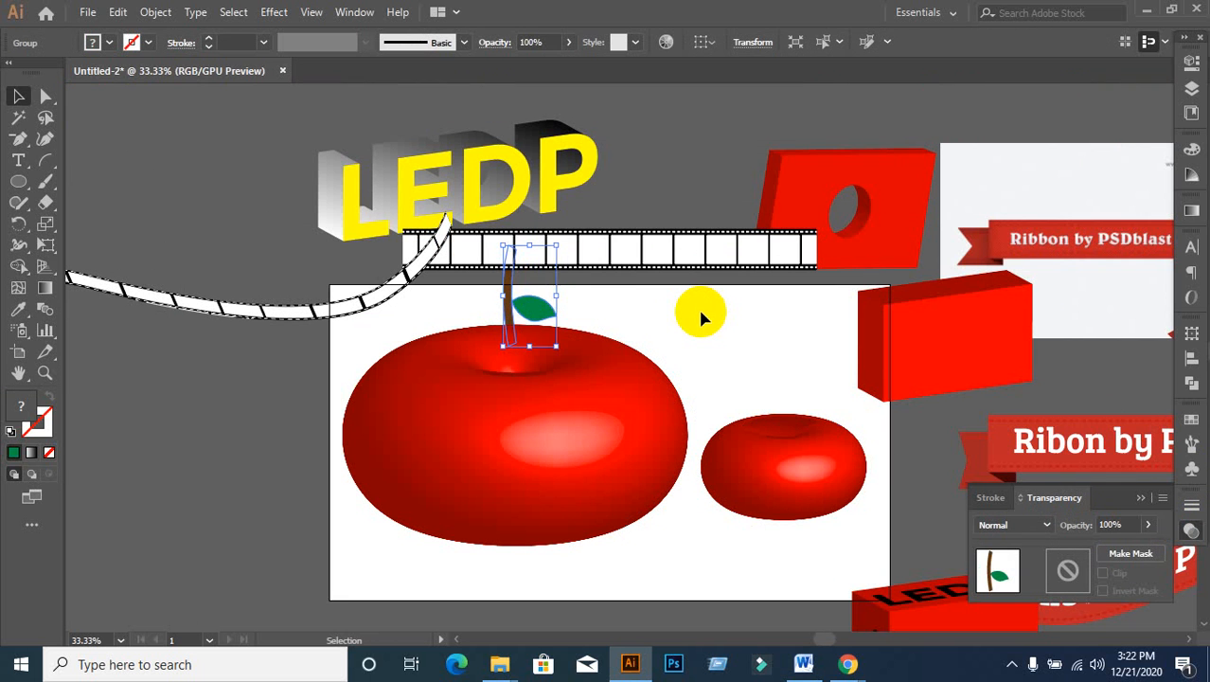
pyautogui.hotkey('ctrl', 'shift', ']')
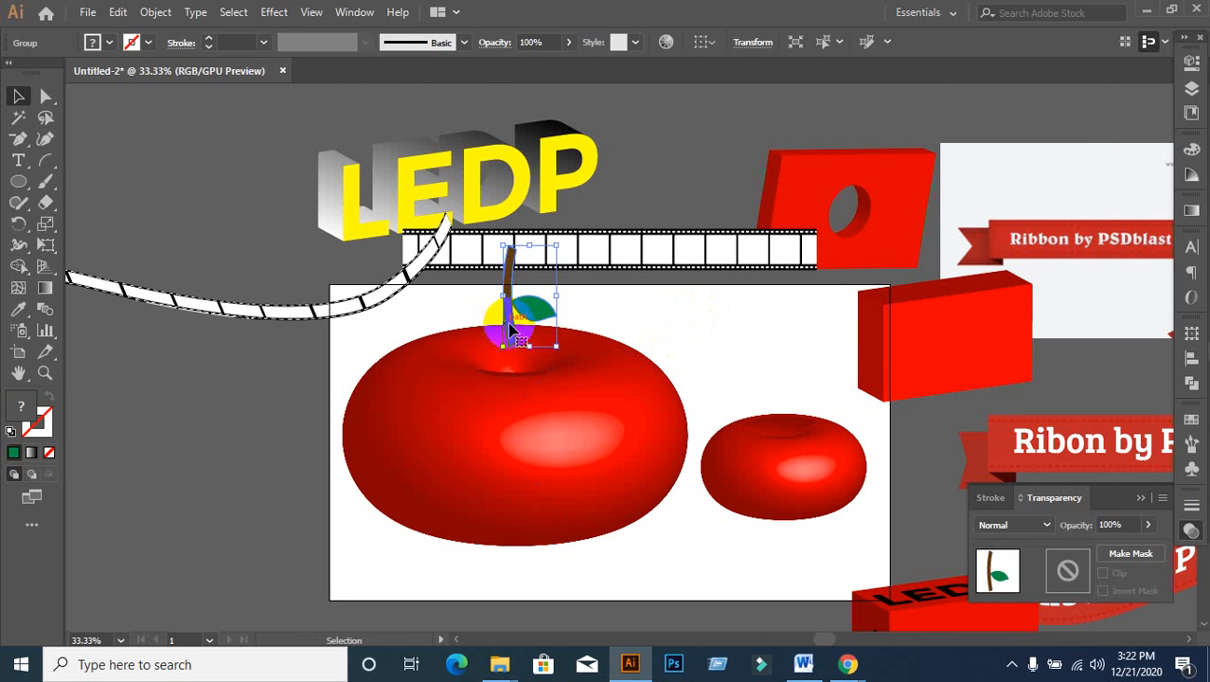
pyautogui.moveTo(512, 330); pyautogui.dragTo(512, 356)
# Step: Expand the appearance of the large revolved apple into editable artwork
pyautogui.click(517, 453)
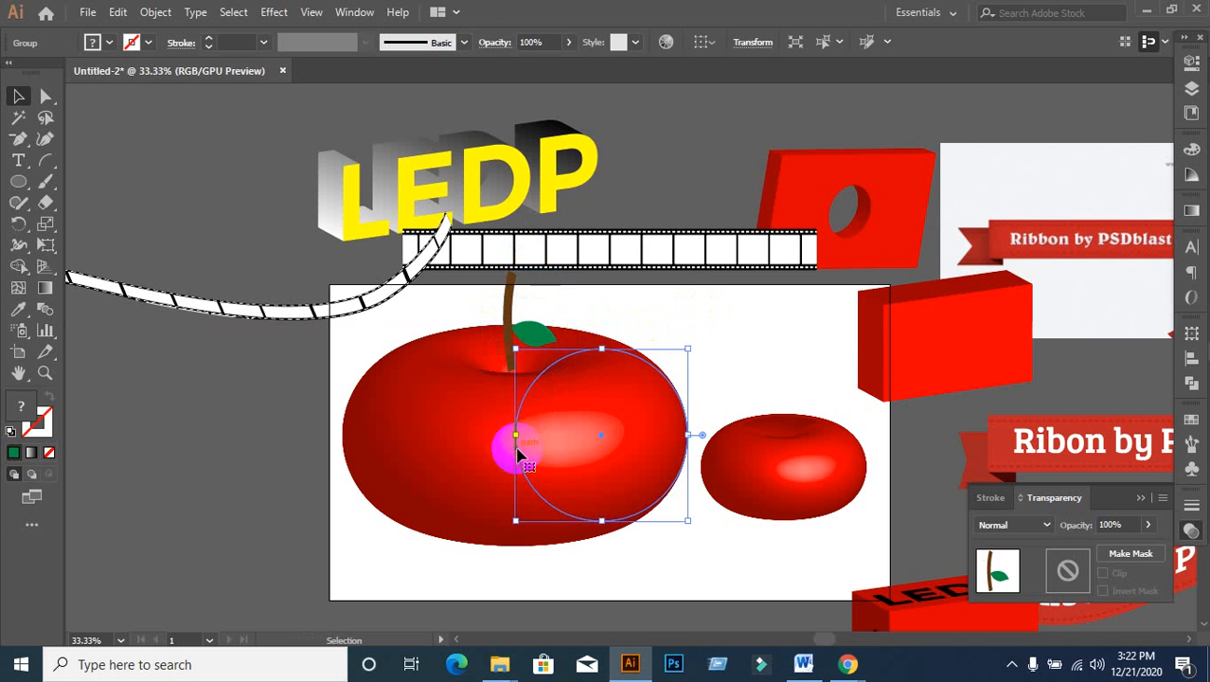
pyautogui.rightClick(517, 451)
pyautogui.click(394, 423)
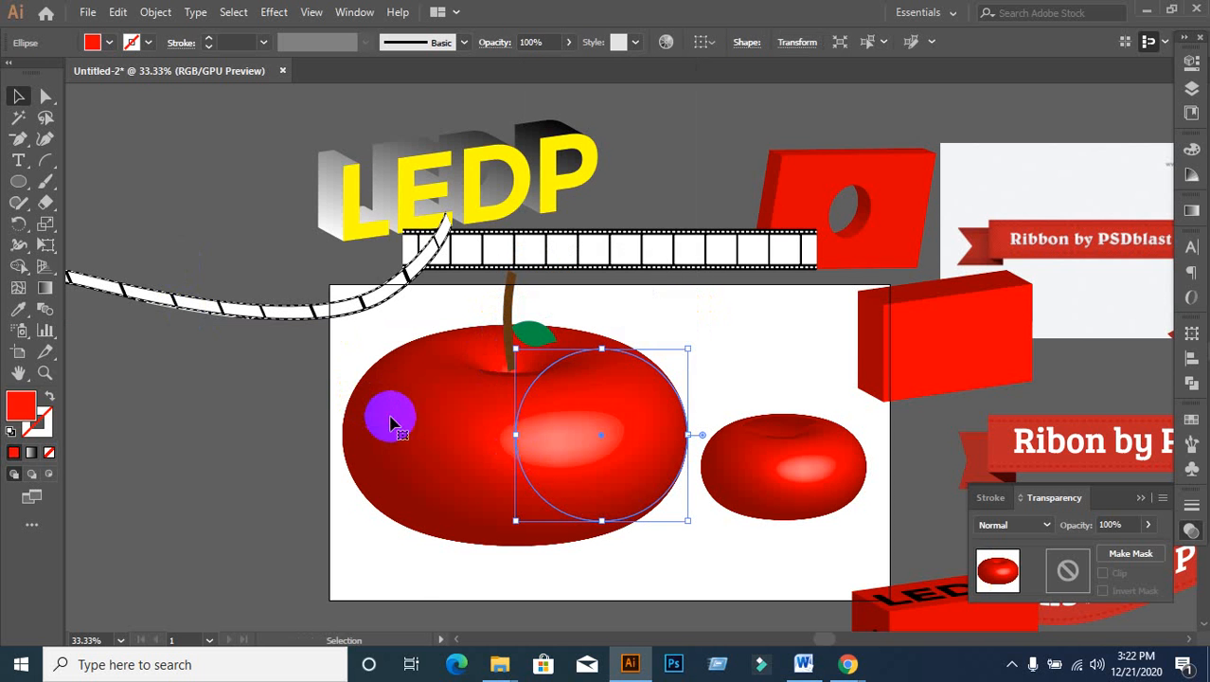
pyautogui.click(155, 12)
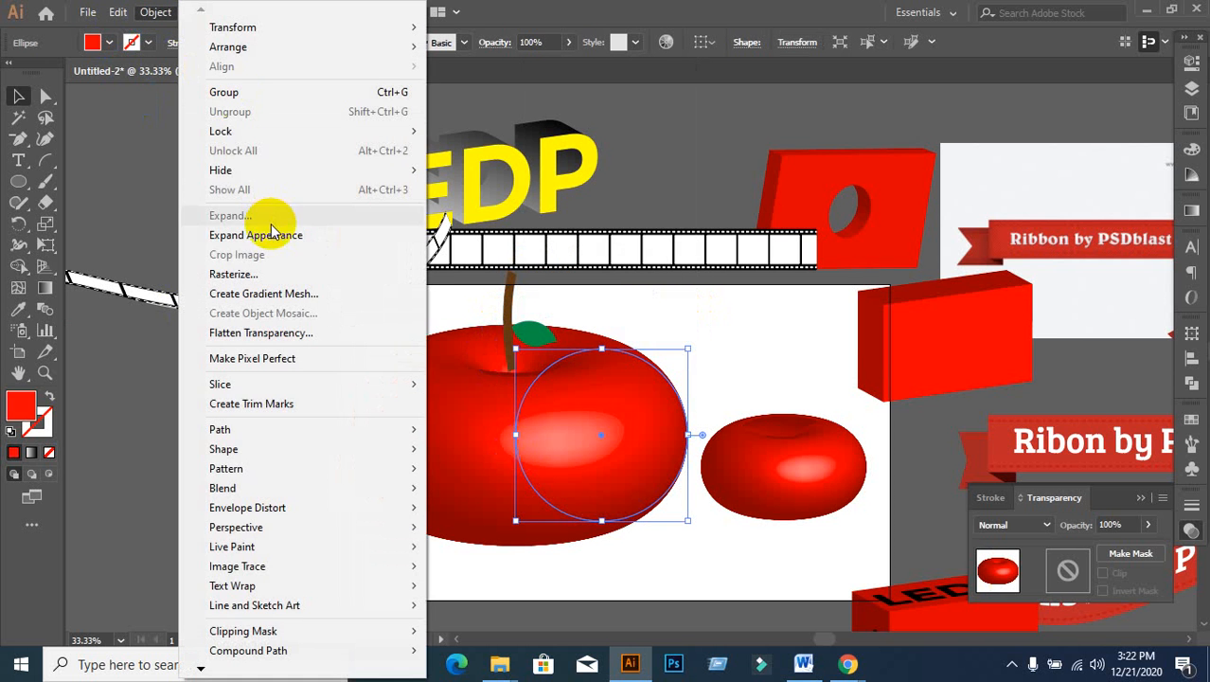
pyautogui.click(268, 241)
pyautogui.click(167, 16)
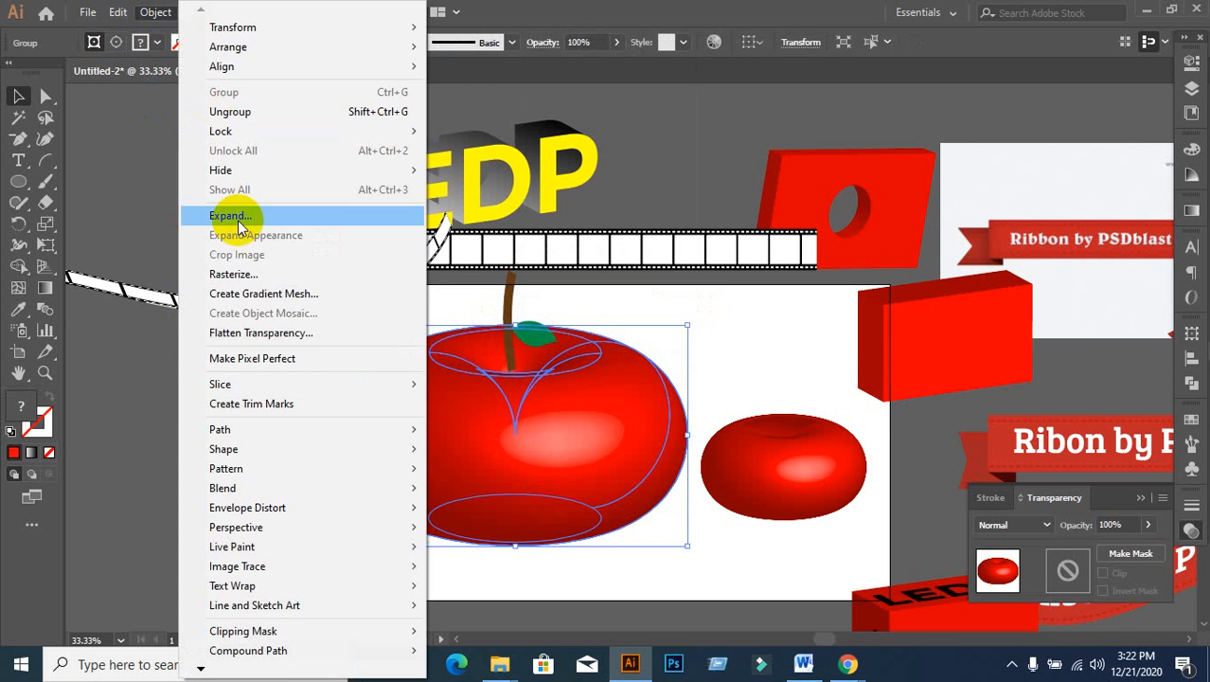
pyautogui.press('Escape')
pyautogui.click(219, 489)
# Step: Ungroup the large apple's expanded artwork twice so its surface pieces can be selected separately
pyautogui.click(545, 470)
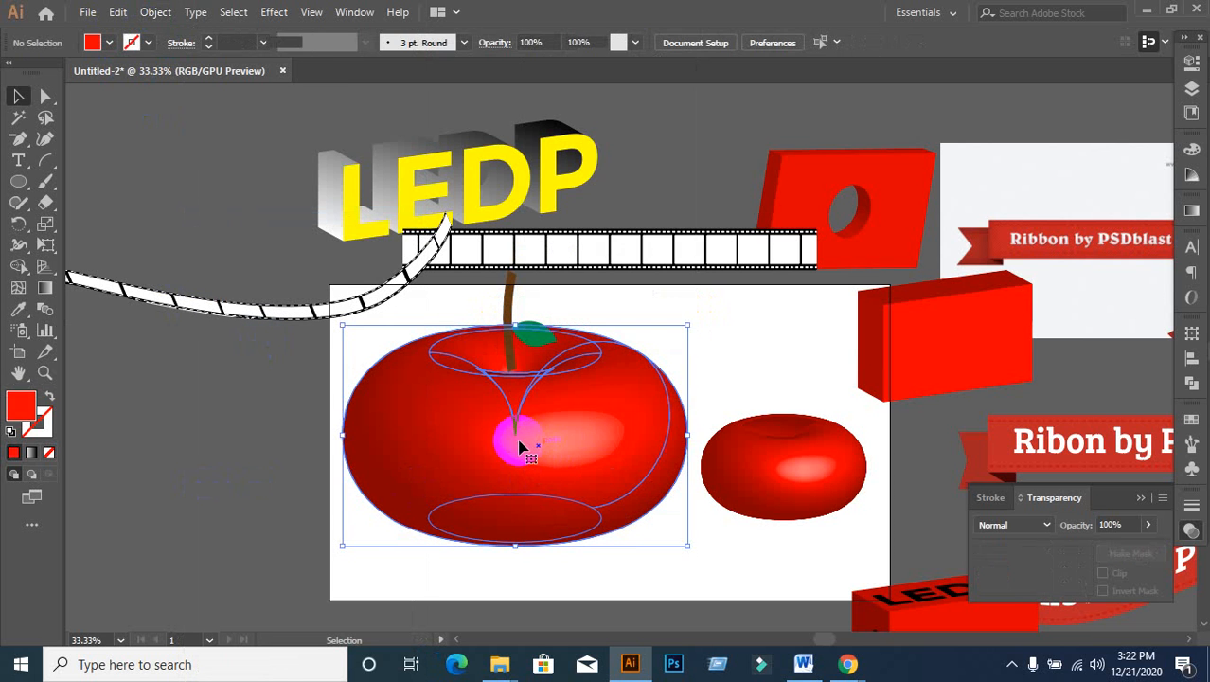
pyautogui.rightClick(498, 440)
pyautogui.click(554, 275)
pyautogui.click(159, 478)
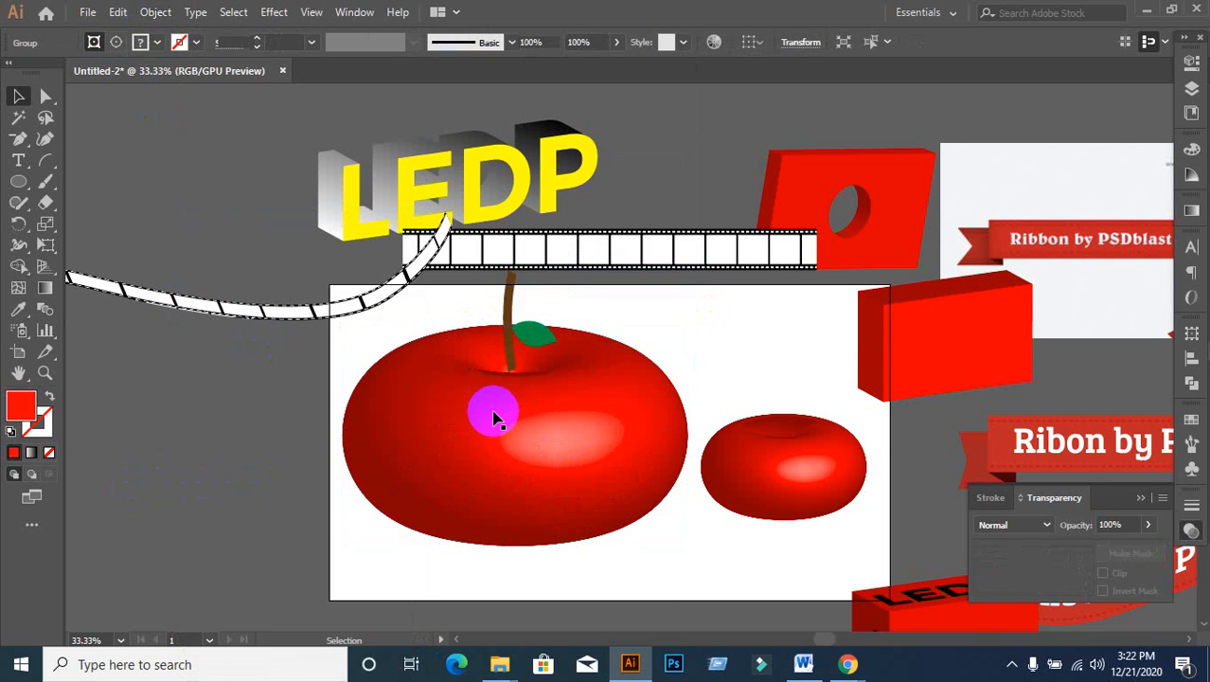
pyautogui.scroll(2, 494, 411)
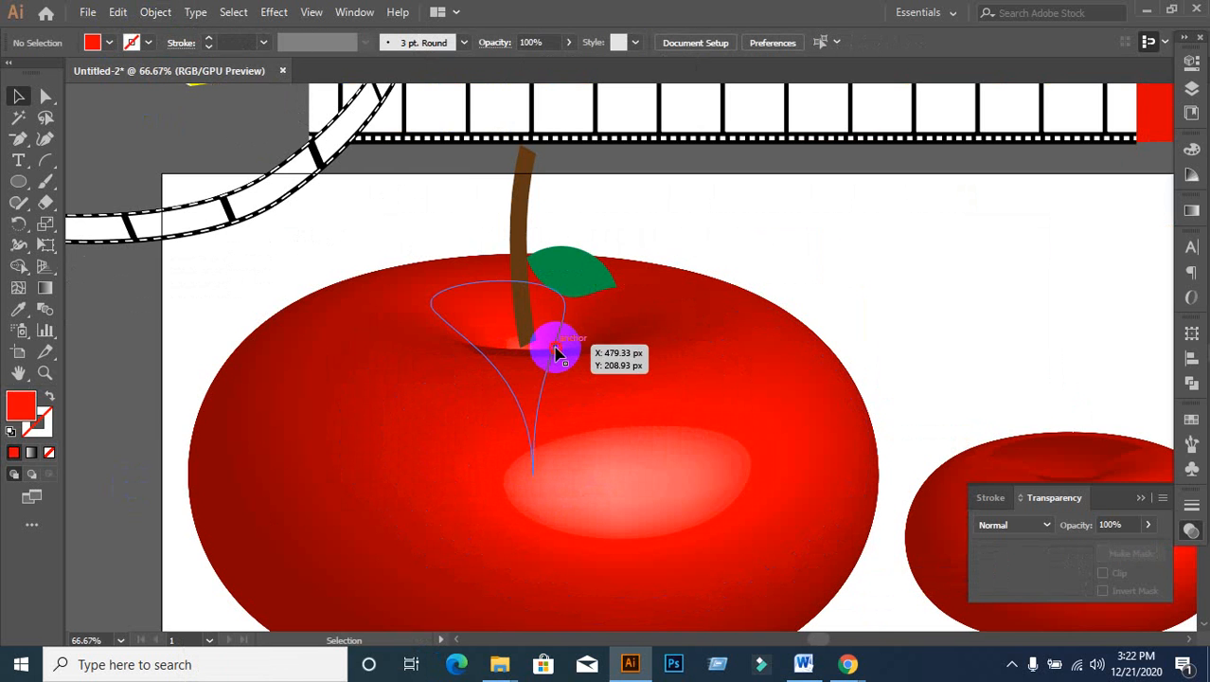
pyautogui.click(557, 353)
pyautogui.rightClick(549, 344)
pyautogui.click(699, 197)
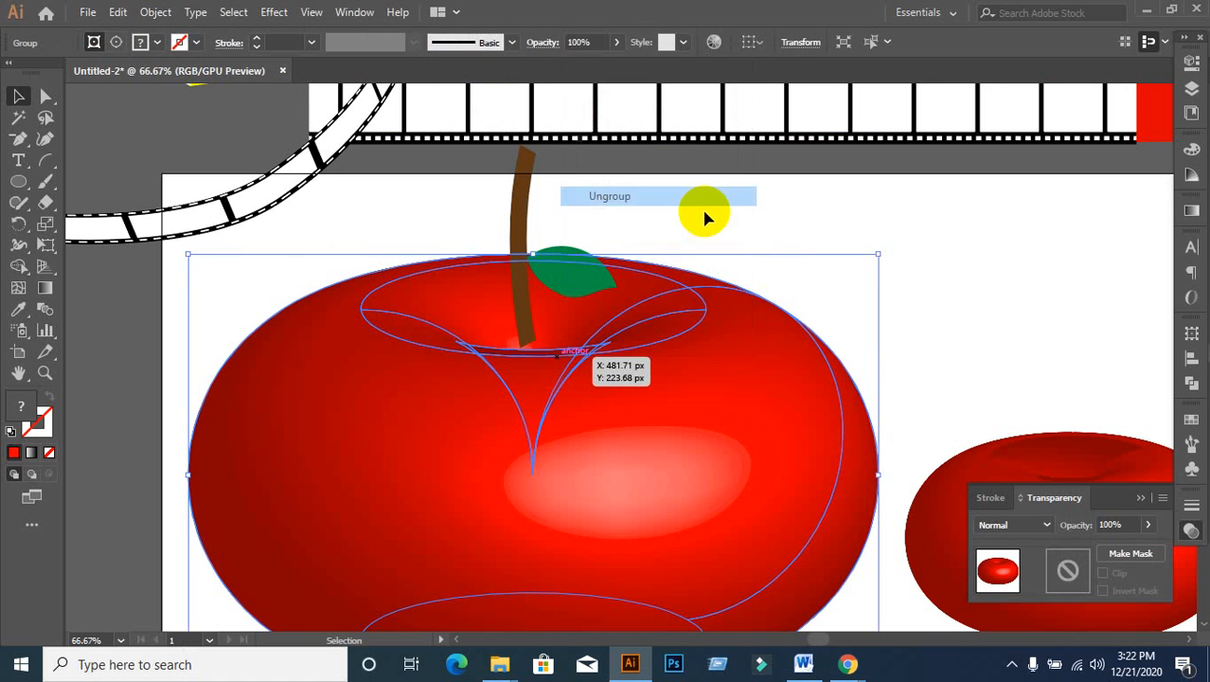
pyautogui.click(710, 258)
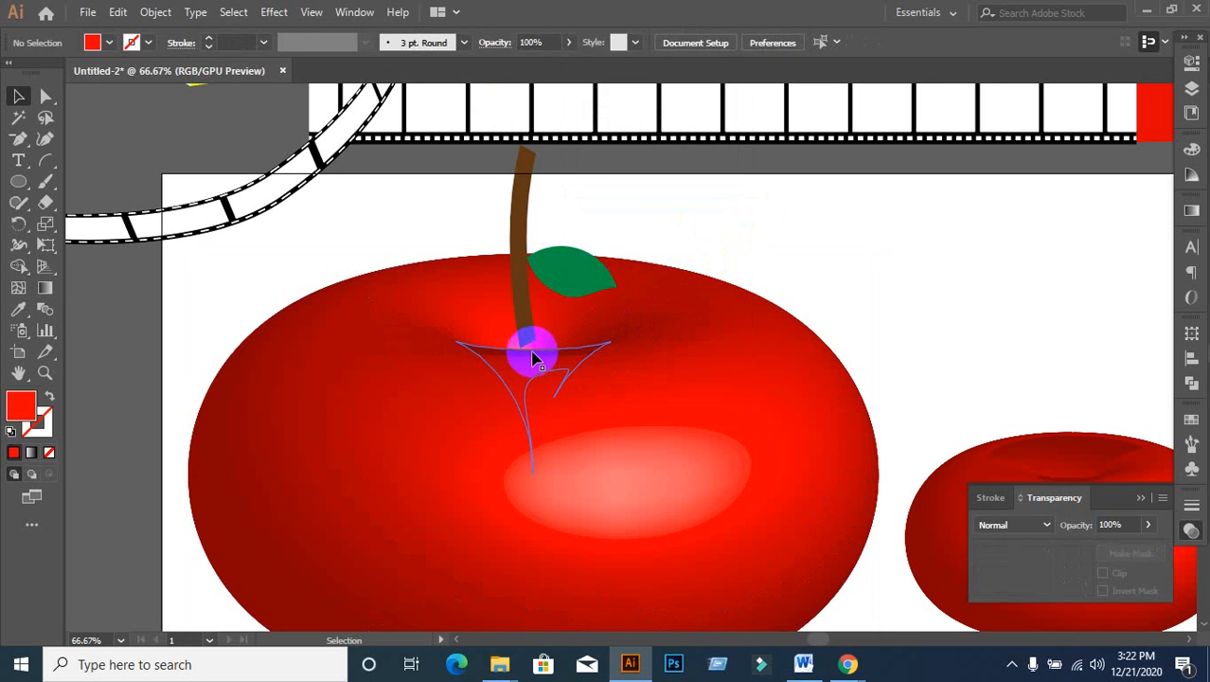
# Step: Try bringing the small dark red triangular piece below the hollow to the front
pyautogui.click(534, 358)
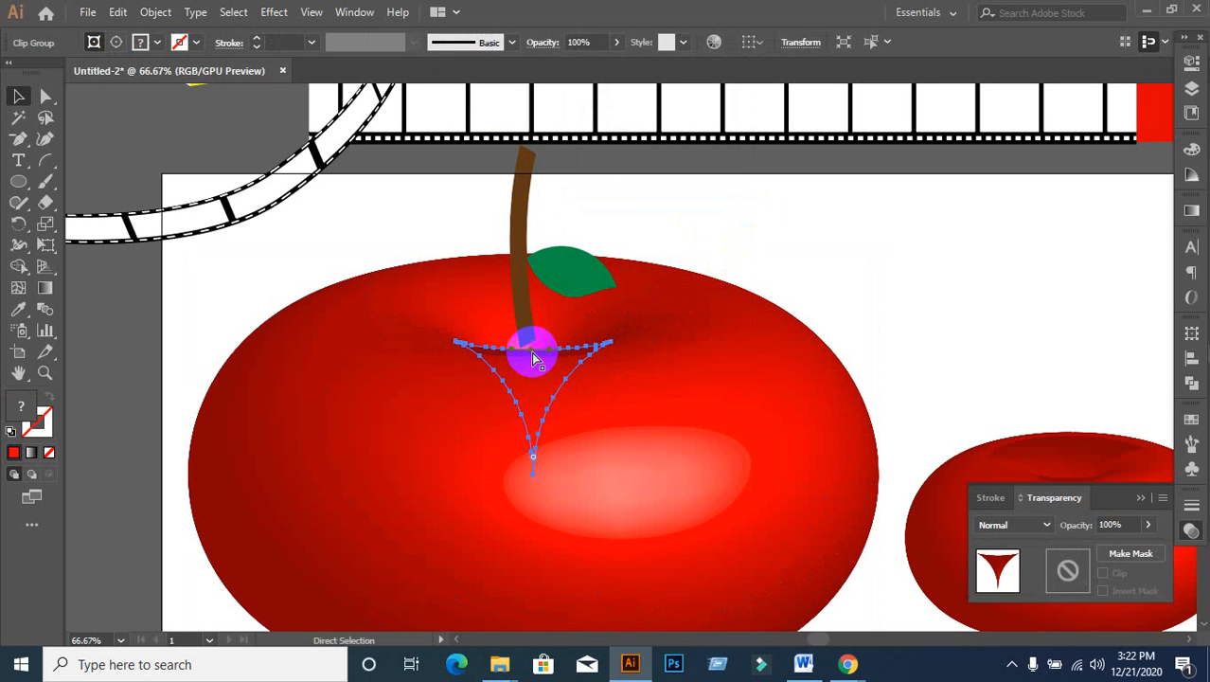
pyautogui.hotkey('ctrl', 'shift', ']')
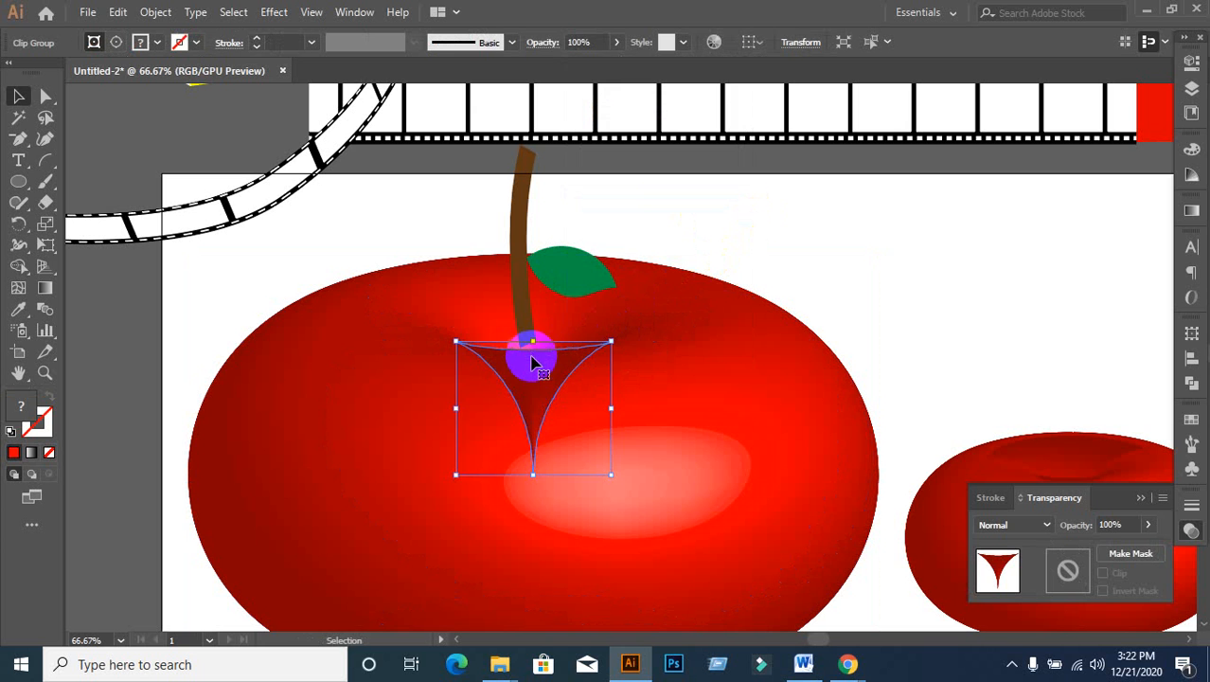
pyautogui.hotkey('ctrl', 'z')
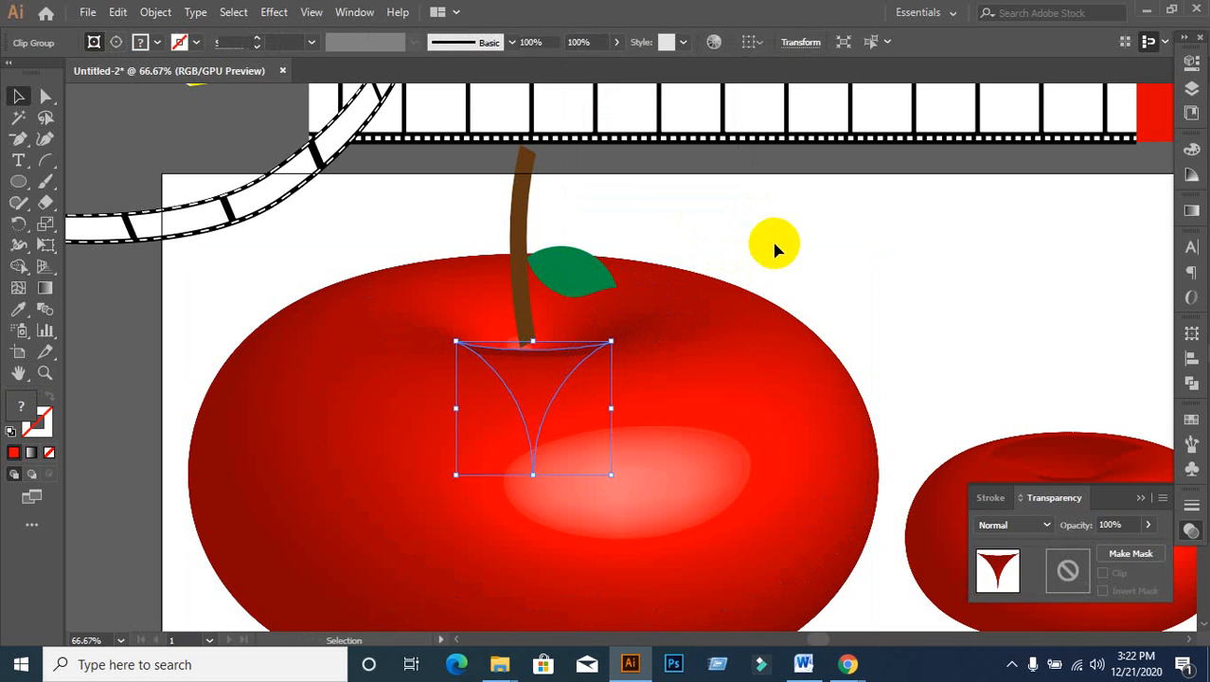
pyautogui.click(775, 247)
# Step: Move the stem-and-leaf group down slightly so the stem's base overlaps the front rim of the hollow
pyautogui.click(582, 278)
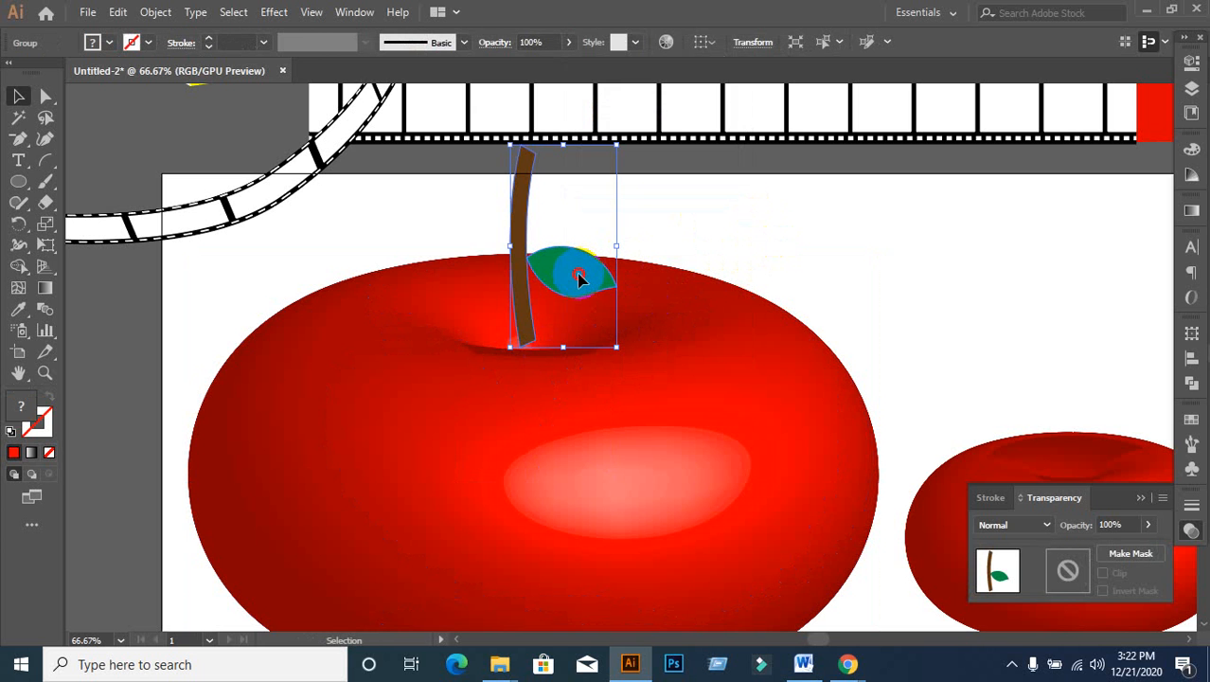
pyautogui.moveTo(580, 277); pyautogui.dragTo(581, 295)
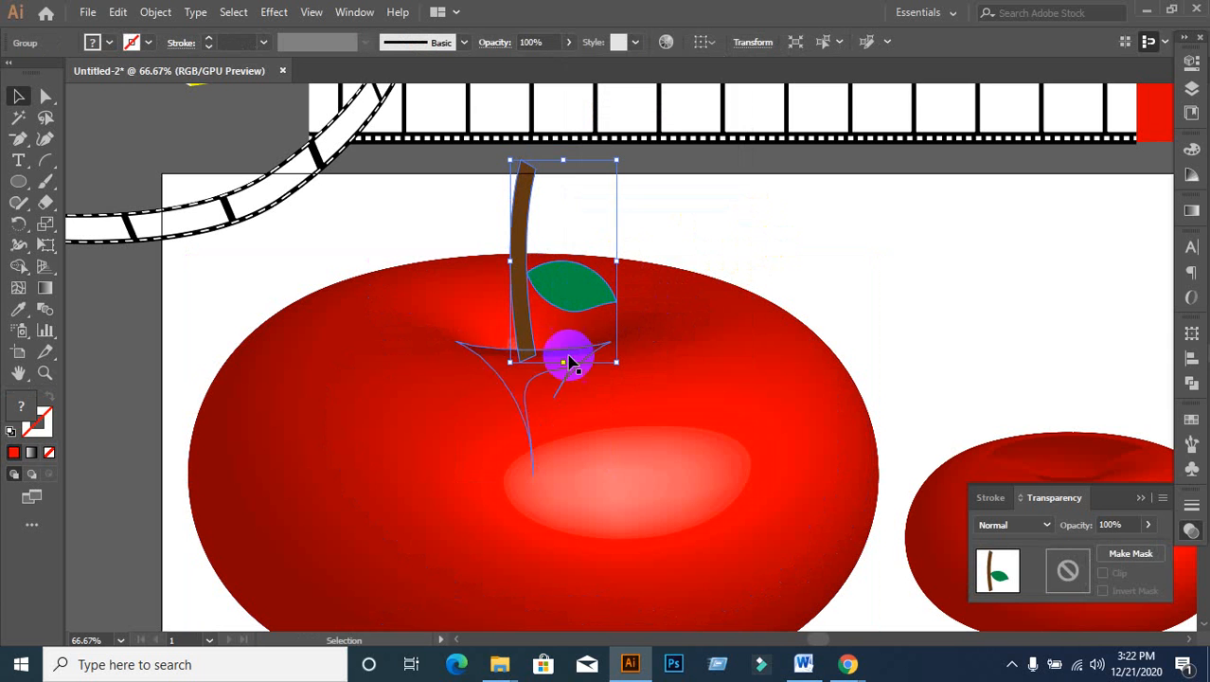
pyautogui.click(557, 407)
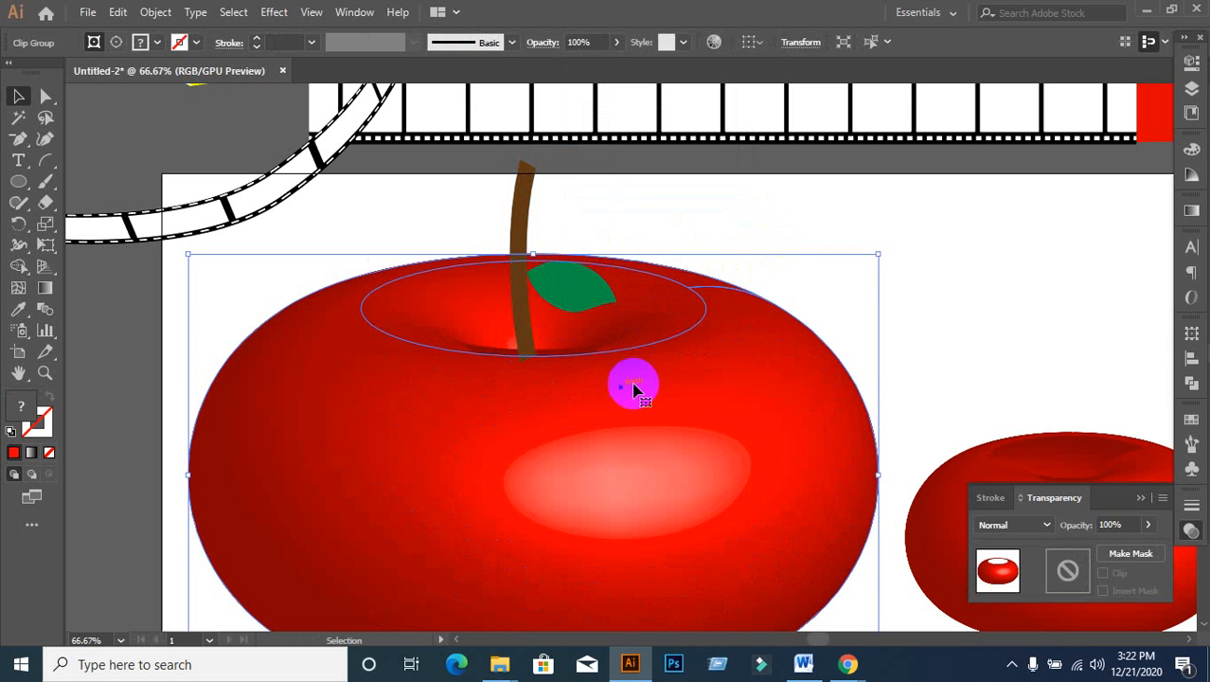
pyautogui.click(850, 269)
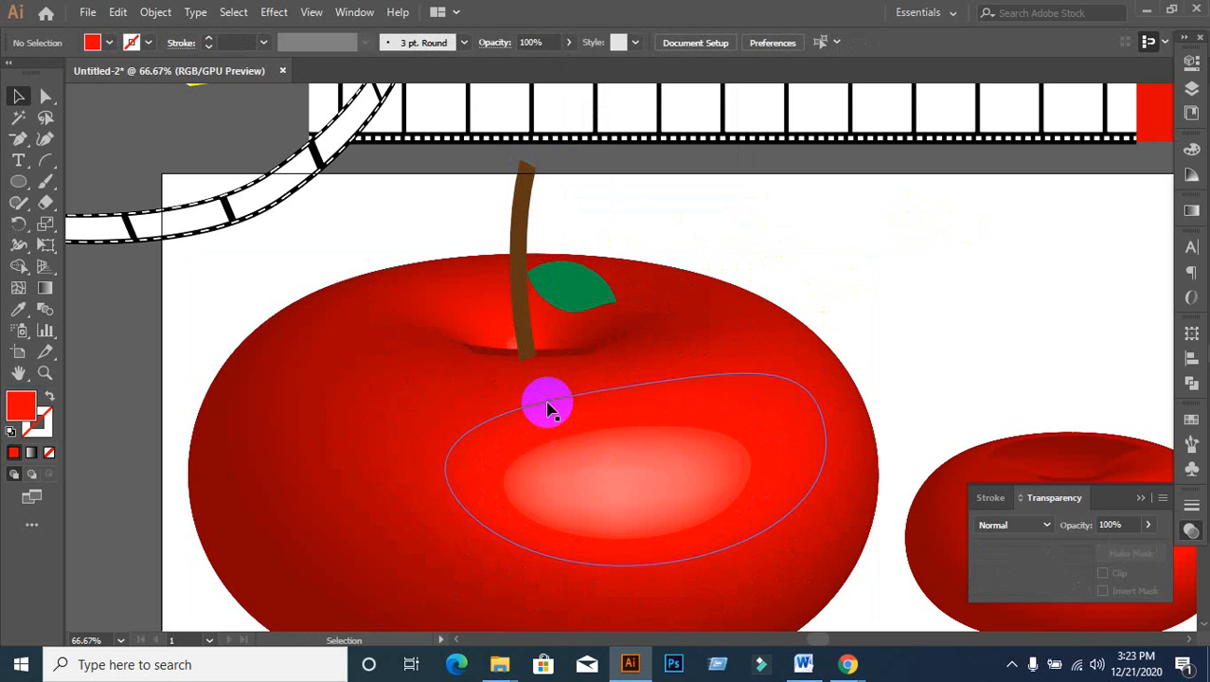
# Step: Release the clipping mask of the large apple's outer body and ungroup its shading bands
pyautogui.moveTo(547, 398); pyautogui.dragTo(572, 361)
pyautogui.rightClick(574, 361)
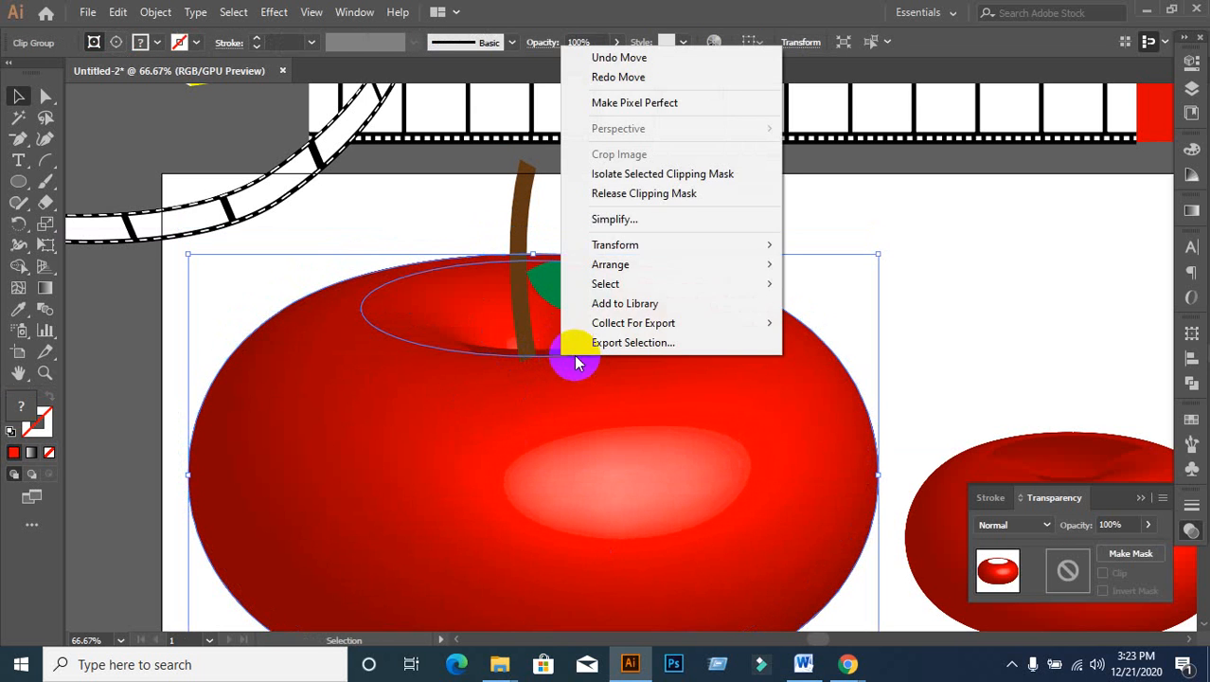
pyautogui.click(684, 194)
pyautogui.rightClick(526, 389)
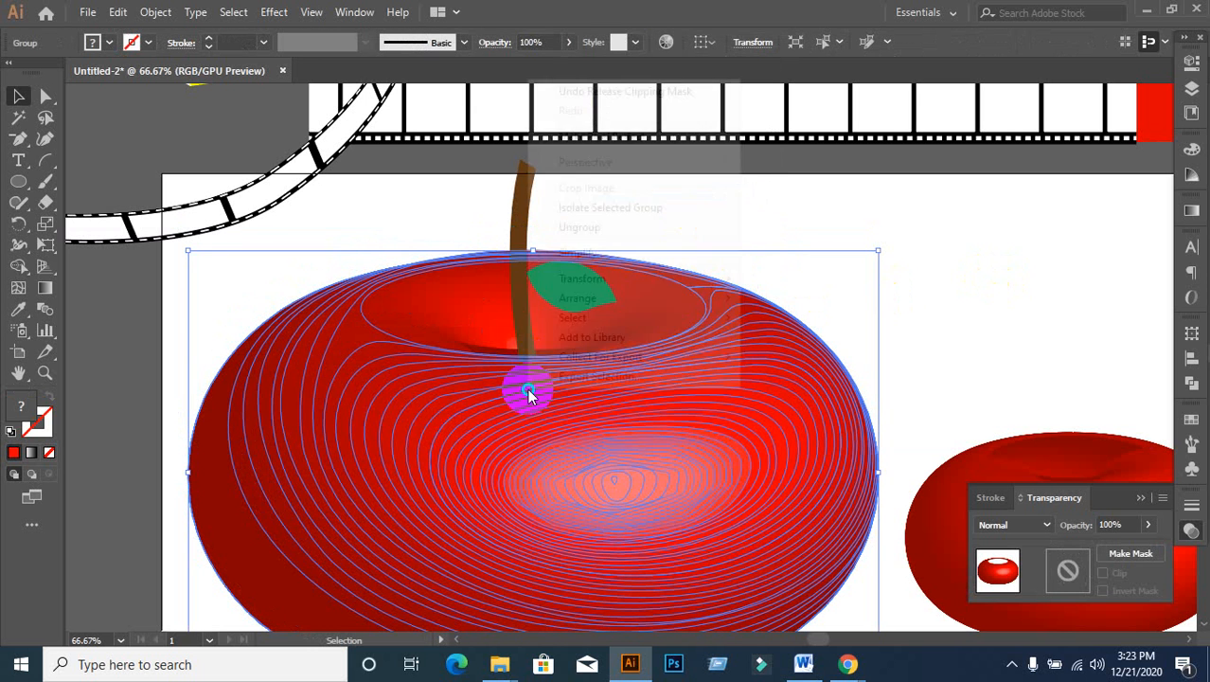
pyautogui.click(595, 228)
pyautogui.click(767, 283)
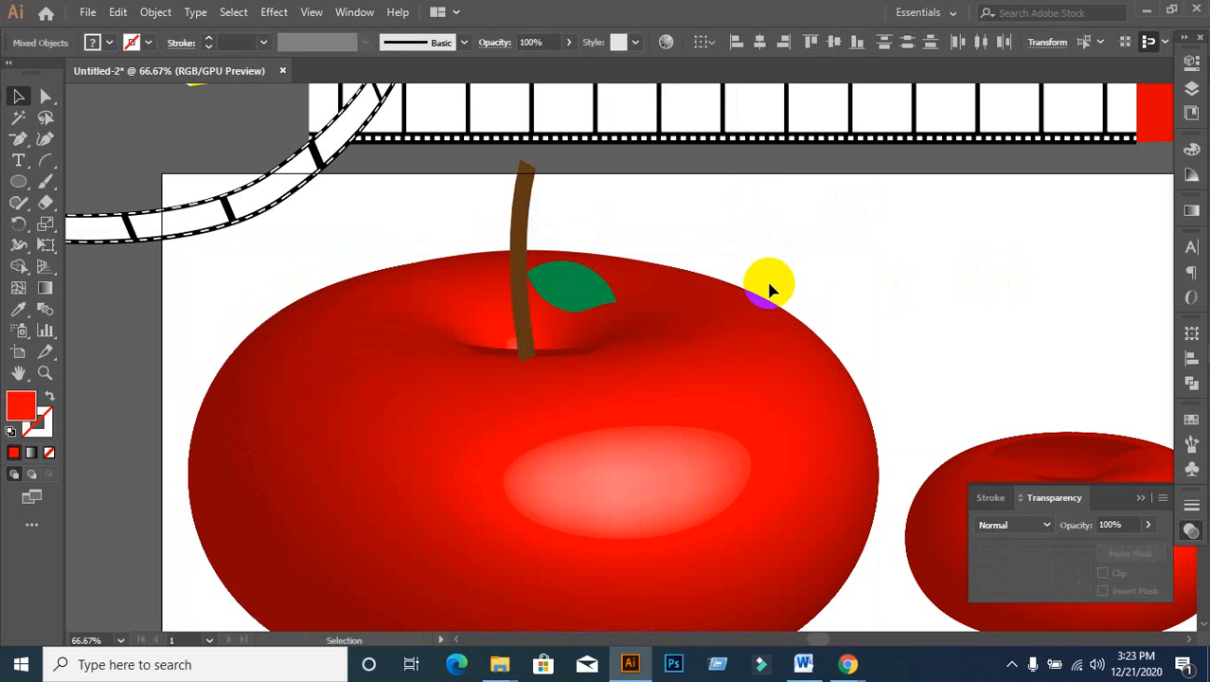
# Step: Inspect the individual shading bands on the apple's front and the commands available for them
pyautogui.click(534, 419)
pyautogui.rightClick(534, 419)
pyautogui.click(866, 269)
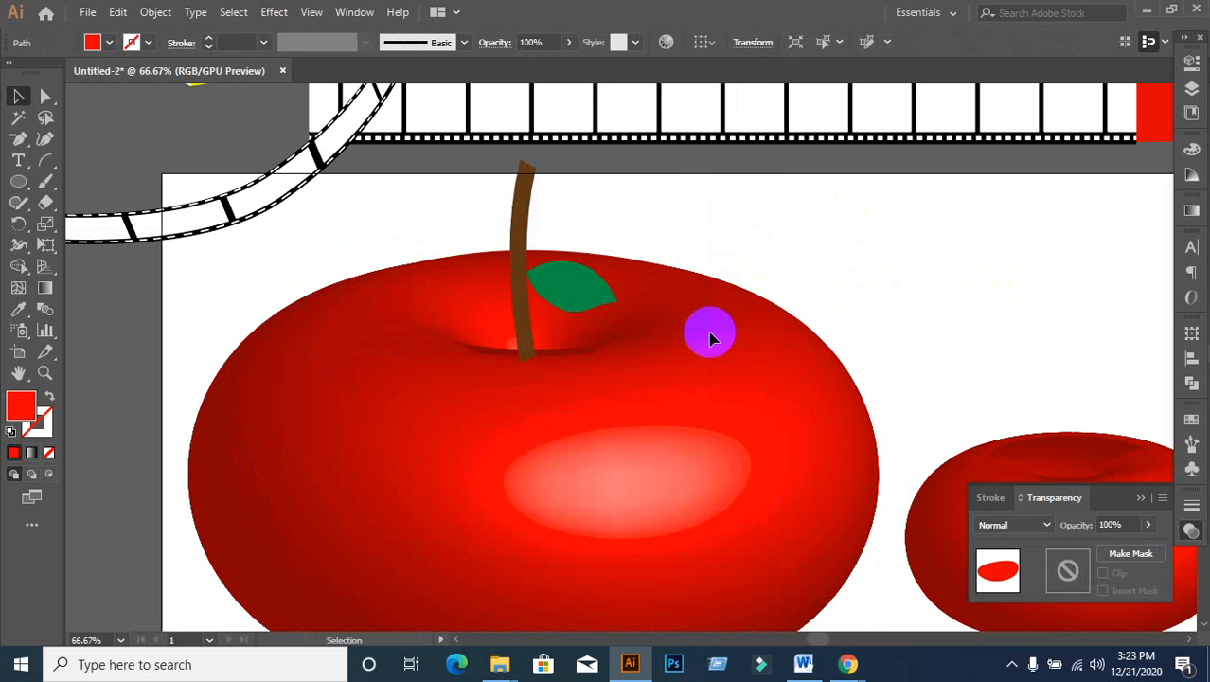
pyautogui.click(510, 396)
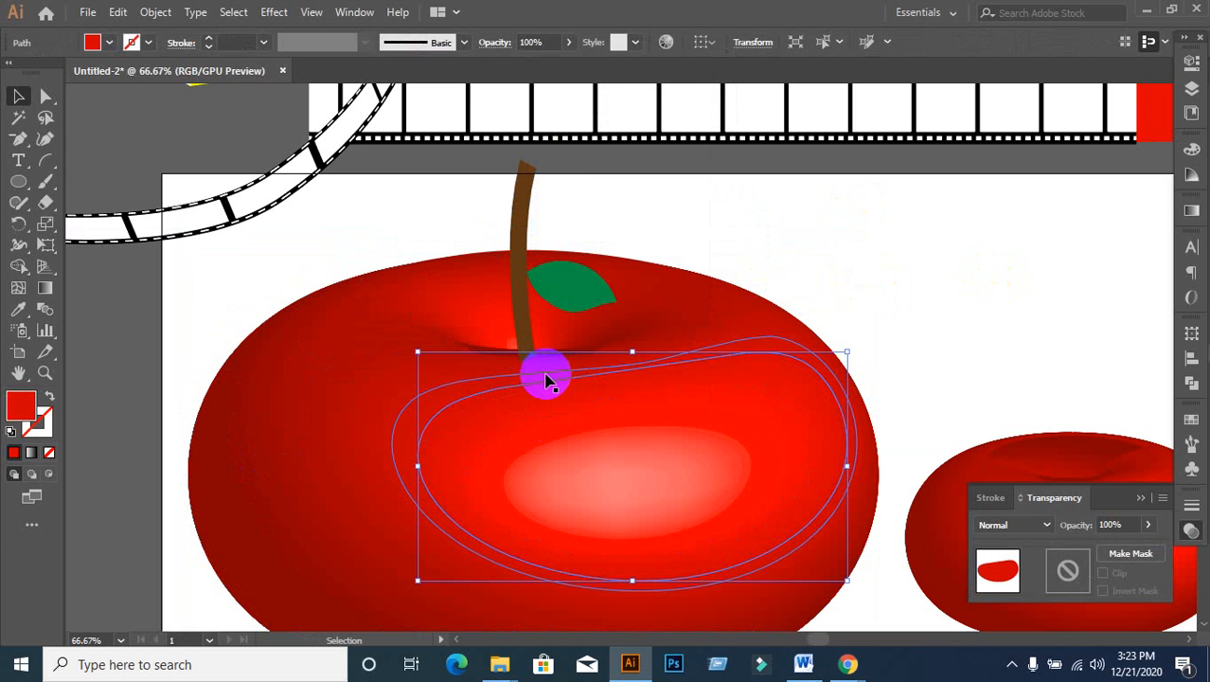
pyautogui.rightClick(548, 379)
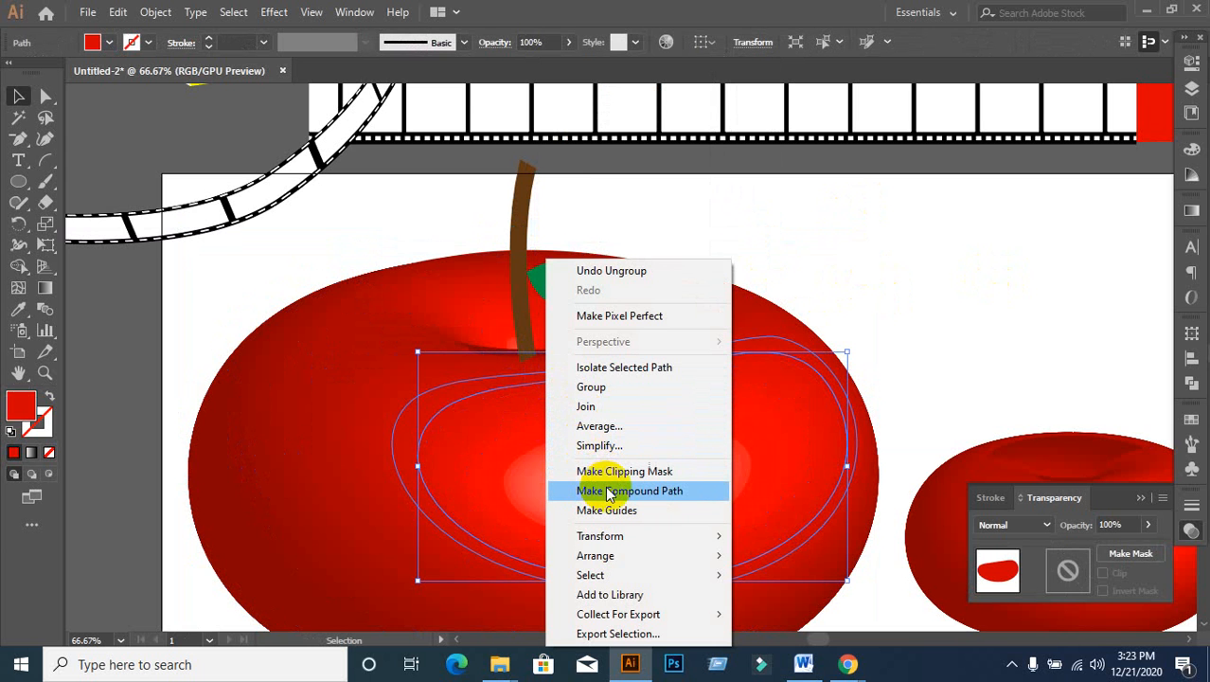
pyautogui.click(811, 262)
# Step: Move the small dark red triangular piece out from under the hollow to the blank area beyond the apple's upper right side
pyautogui.moveTo(512, 368); pyautogui.dragTo(563, 359)
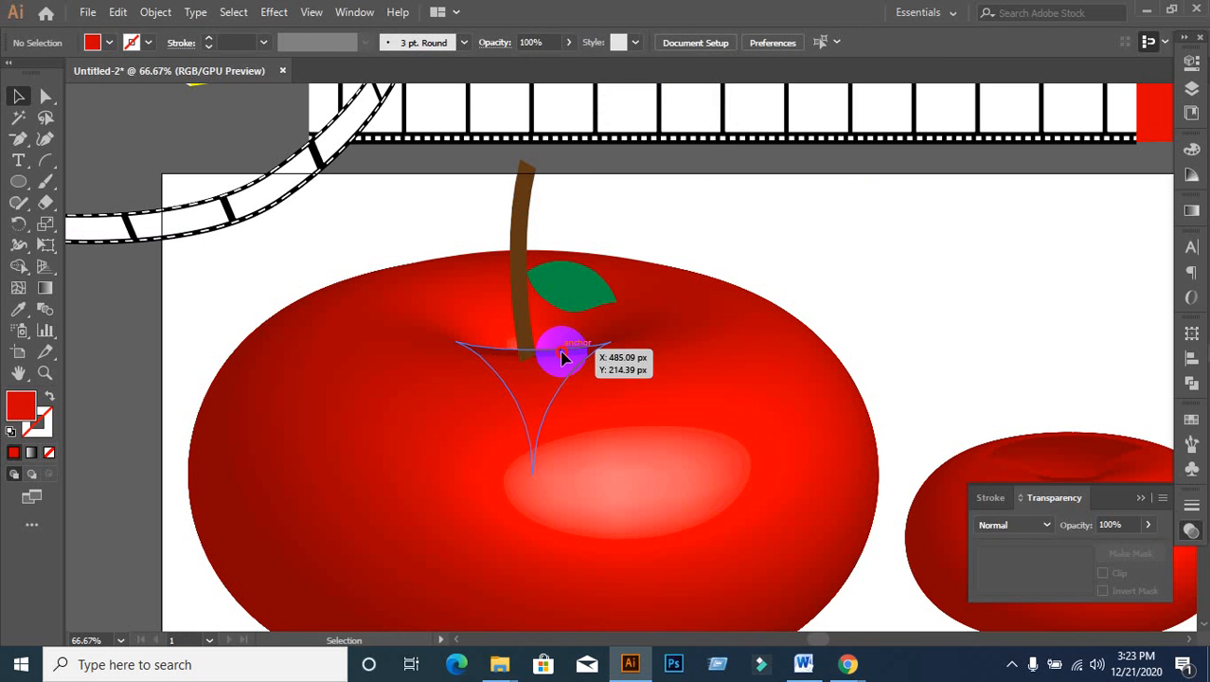
pyautogui.click(562, 353)
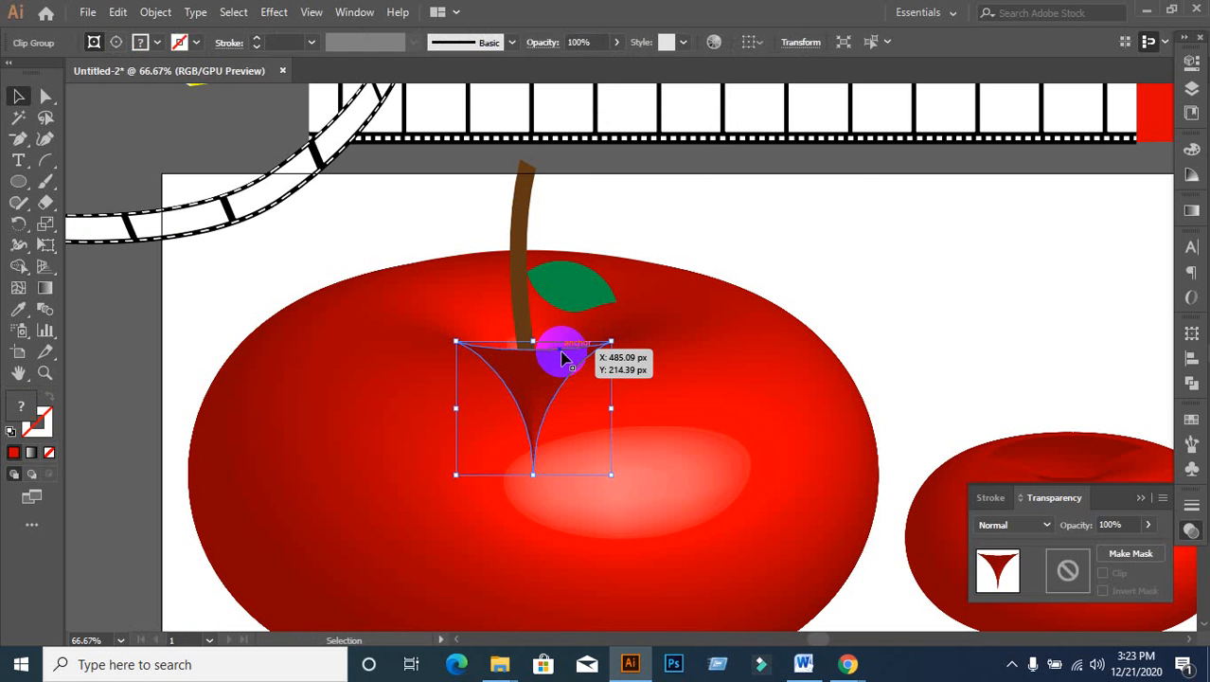
pyautogui.click(864, 244)
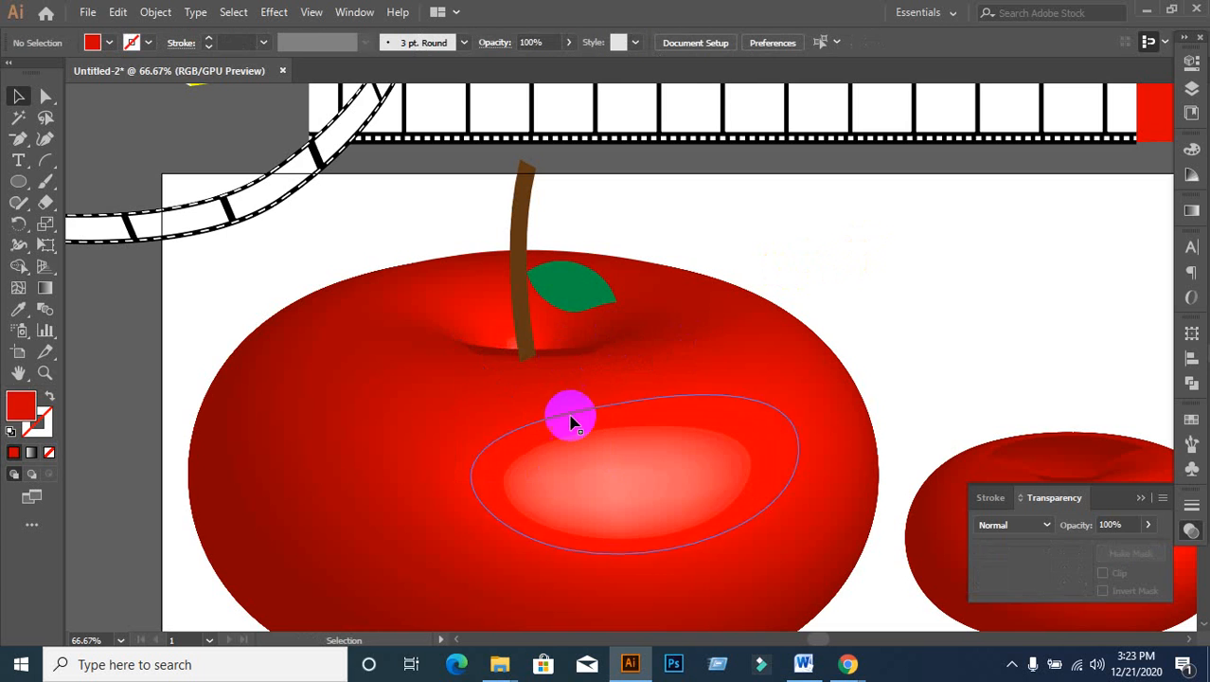
pyautogui.scroll(2, 472, 433)
pyautogui.moveTo(617, 317); pyautogui.dragTo(643, 258)
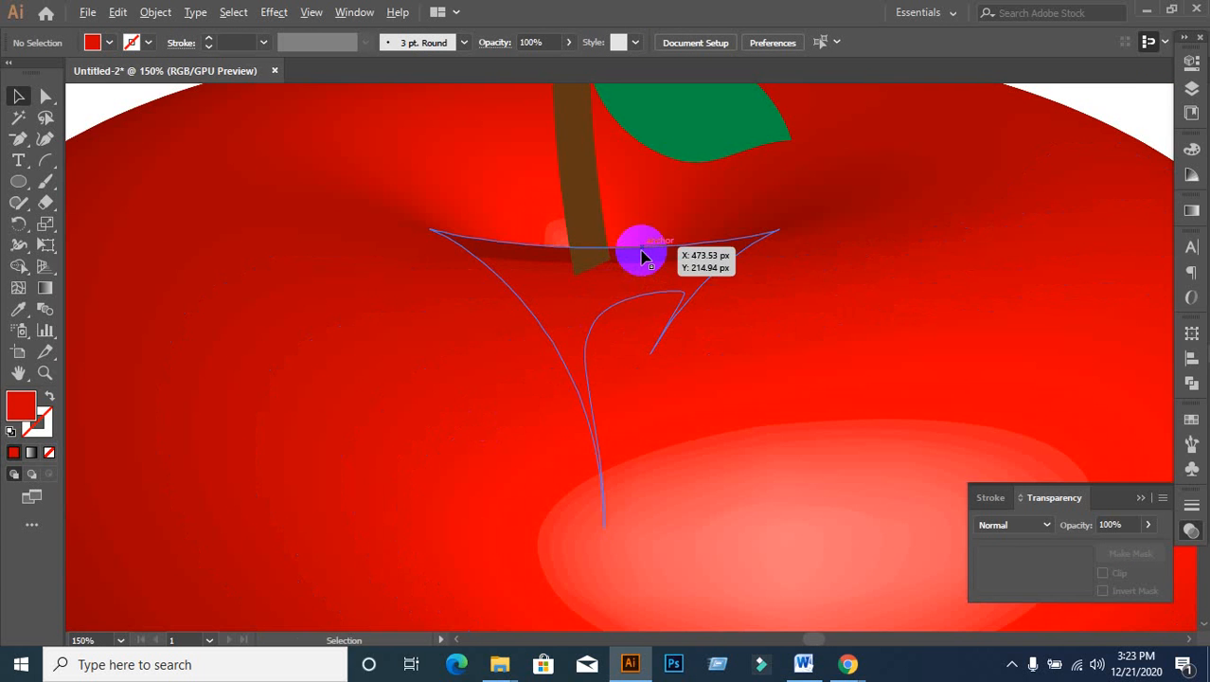
pyautogui.scroll(-2, 641, 257)
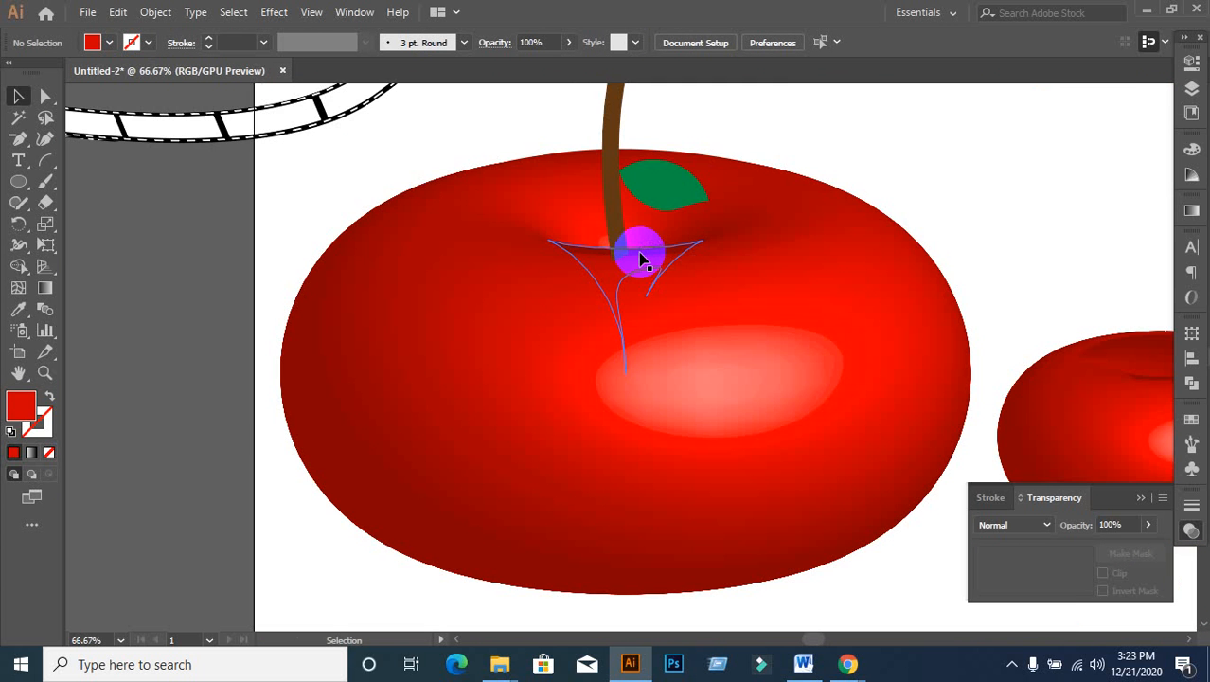
pyautogui.moveTo(641, 258); pyautogui.dragTo(1011, 174)
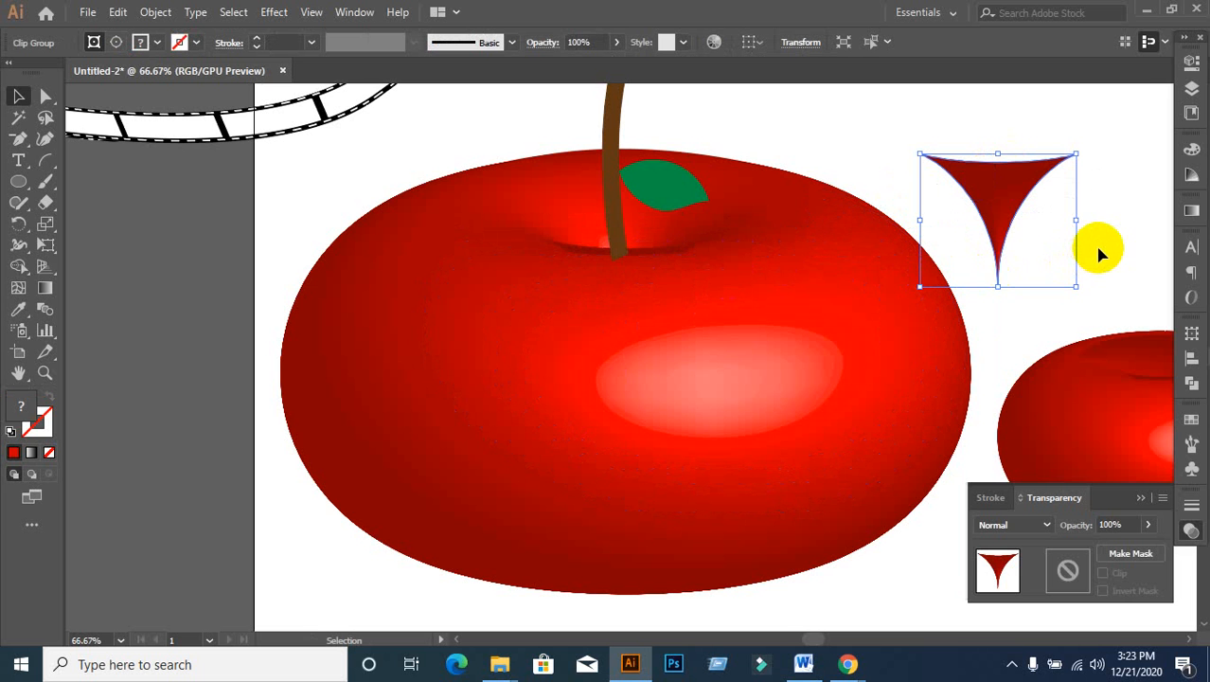
# Step: Undo the last move and place the dark red triangular piece with a slightly offset duplicate beyond the apple's upper right side
pyautogui.hotkey('ctrl', 'z')
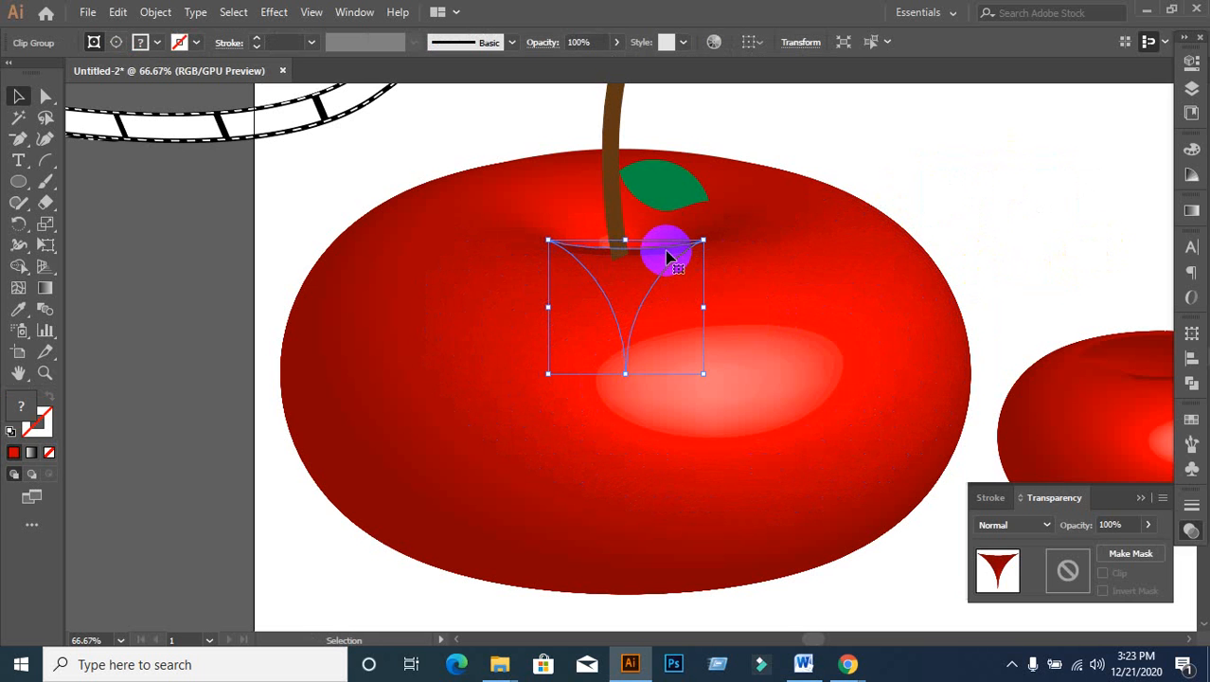
pyautogui.scroll(2, 668, 256)
pyautogui.moveTo(653, 258); pyautogui.dragTo(1057, 129)
pyautogui.hotkey('ctrl', '-')
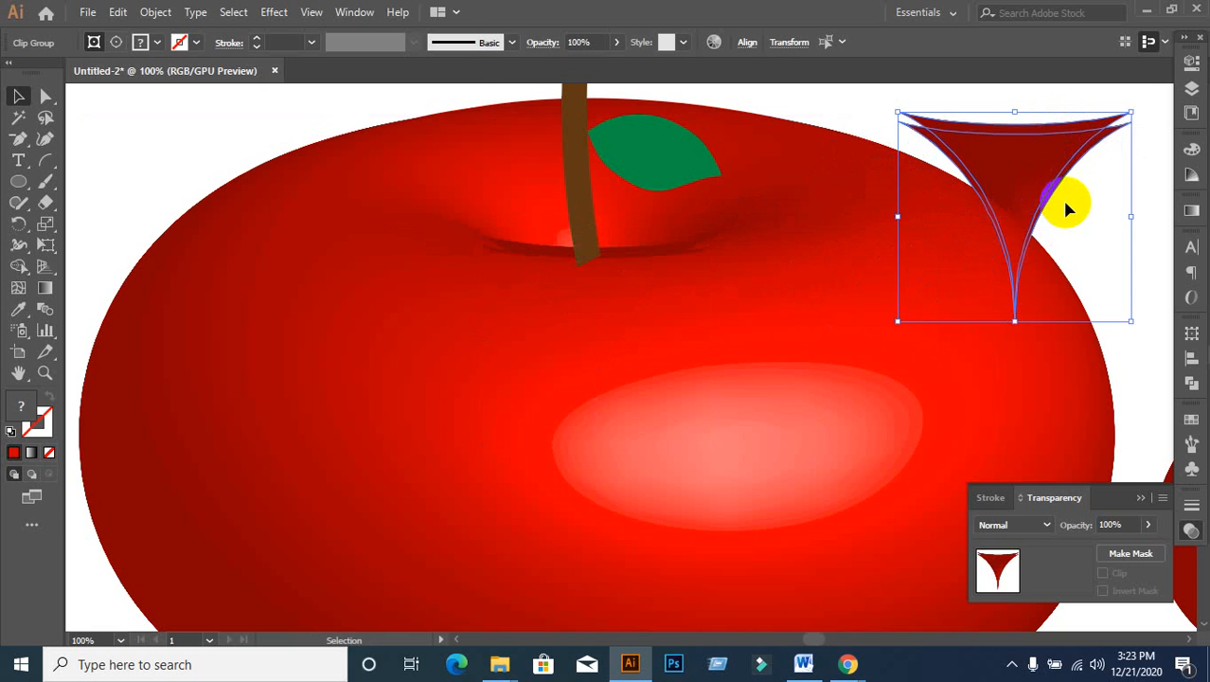
pyautogui.moveTo(1065, 202); pyautogui.dragTo(837, 278)
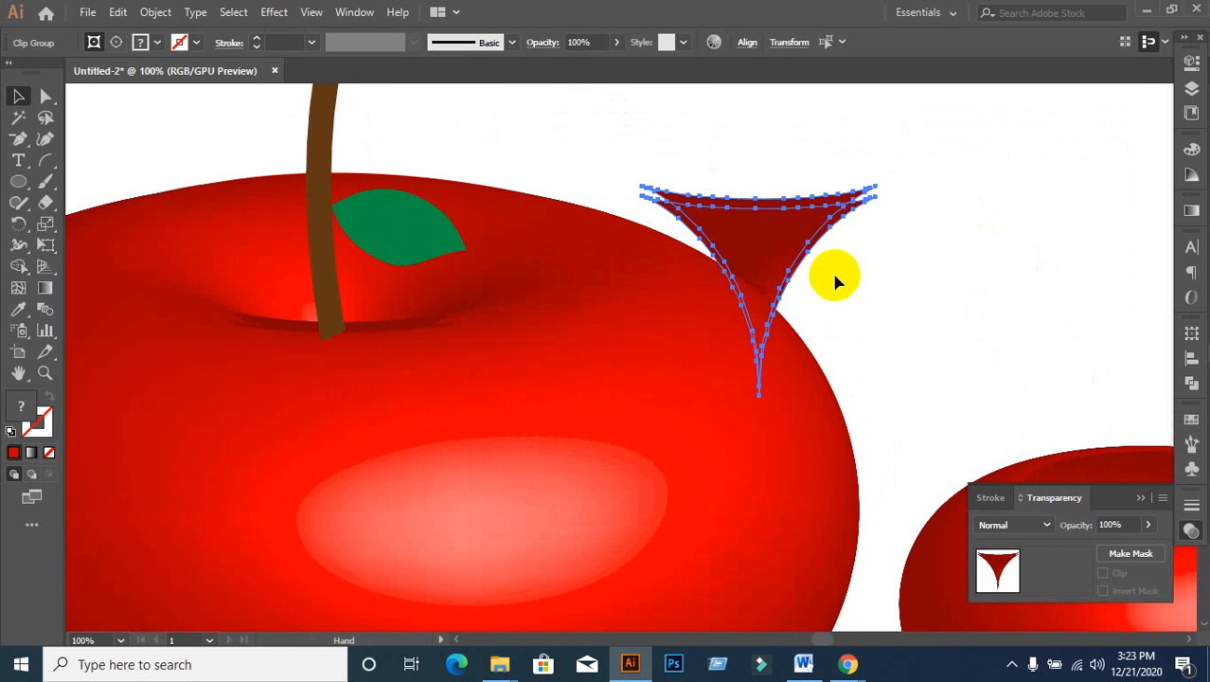
# Step: Subtract the front triangular piece from the one behind it with Minus Front, leaving a thin curved sliver
pyautogui.click(19, 268)
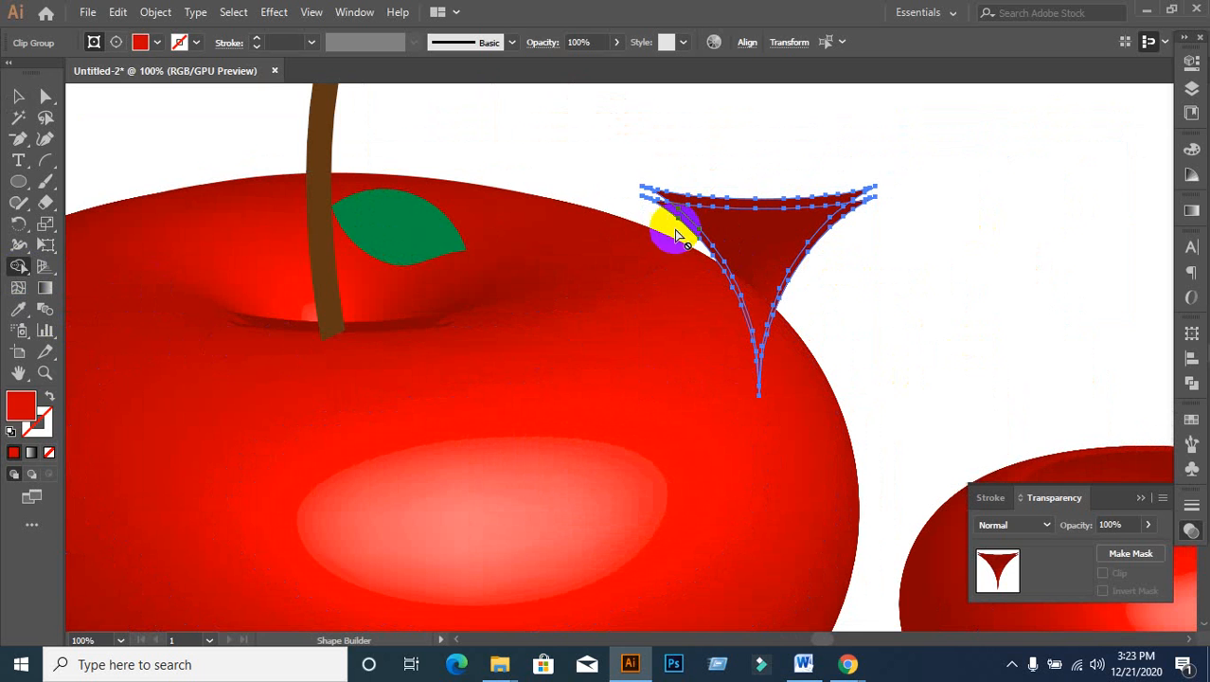
pyautogui.click(19, 97)
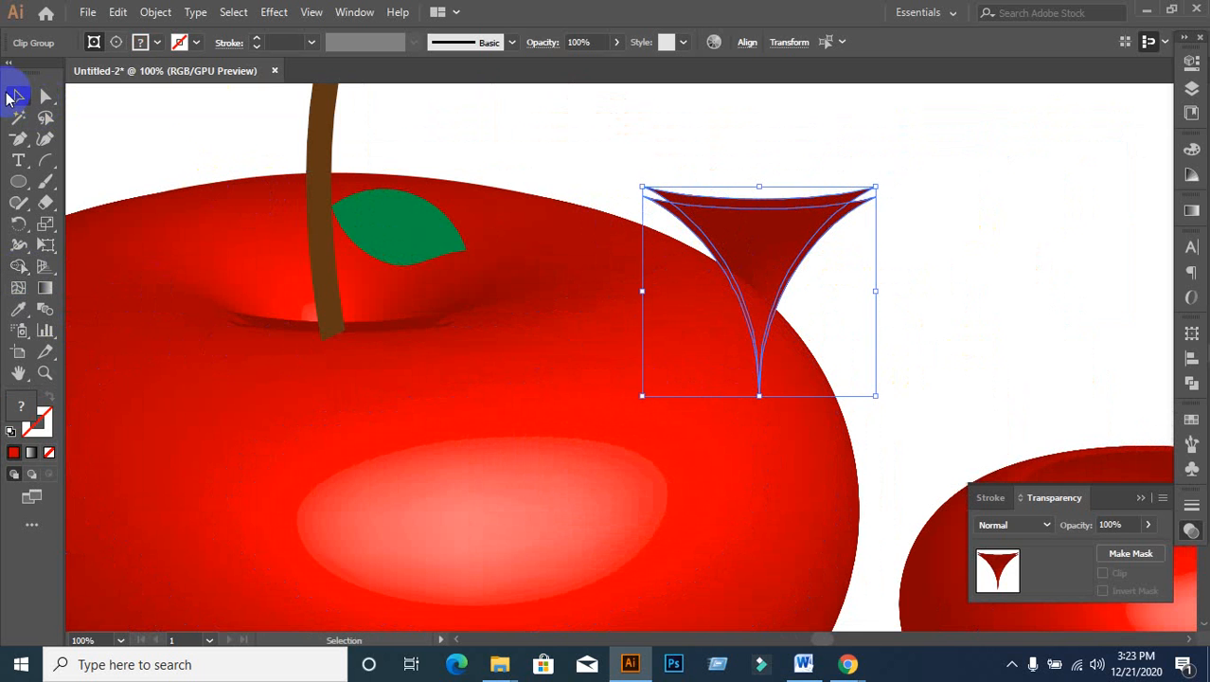
pyautogui.click(1194, 388)
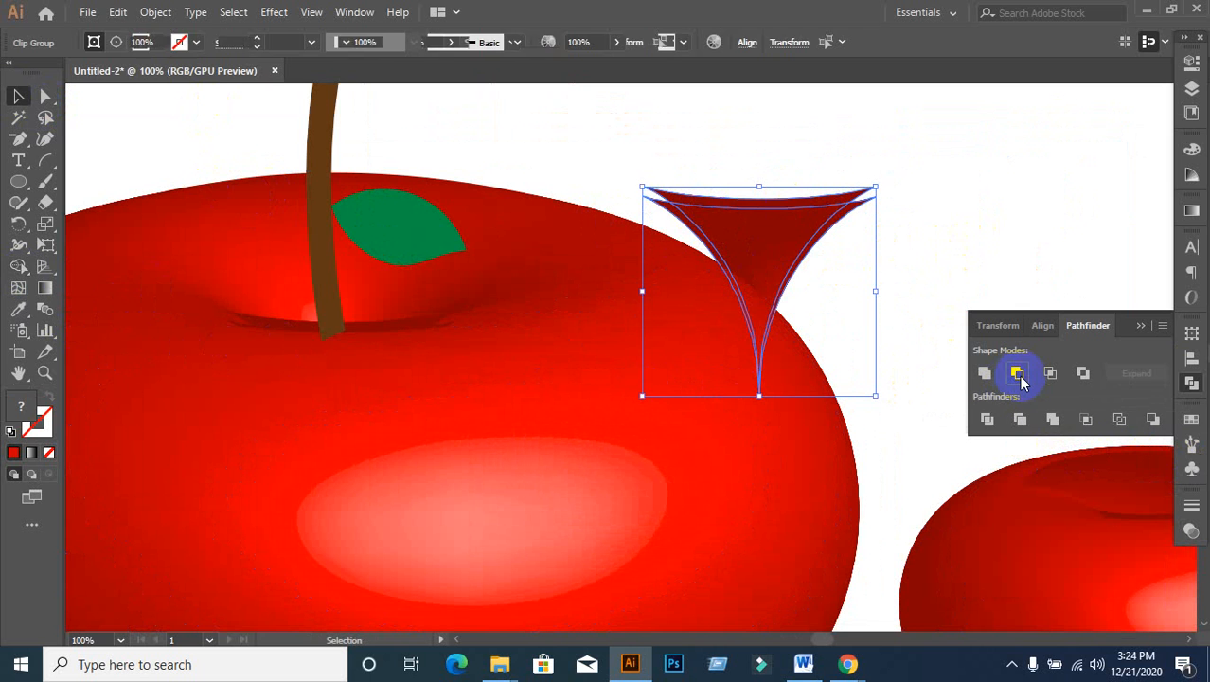
pyautogui.click(1018, 374)
pyautogui.click(1138, 374)
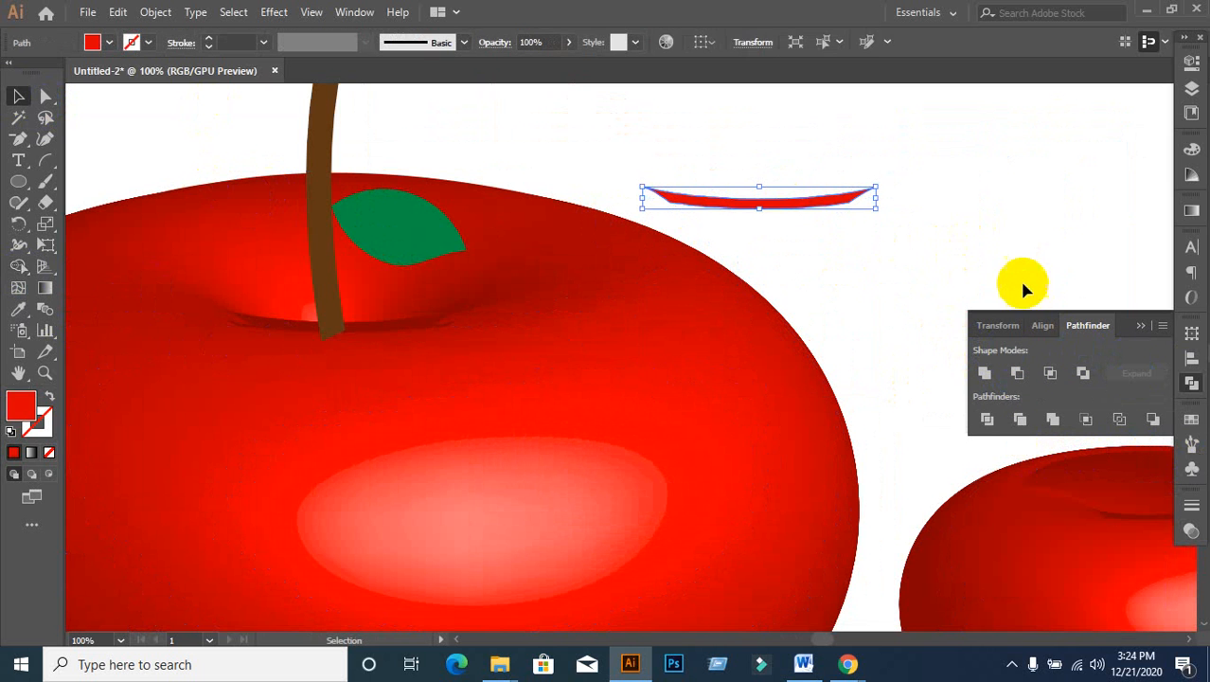
# Step: Move the curved sliver onto the front rim of the hollow so it covers the stem's base
pyautogui.click(783, 271)
pyautogui.moveTo(775, 214); pyautogui.dragTo(352, 341)
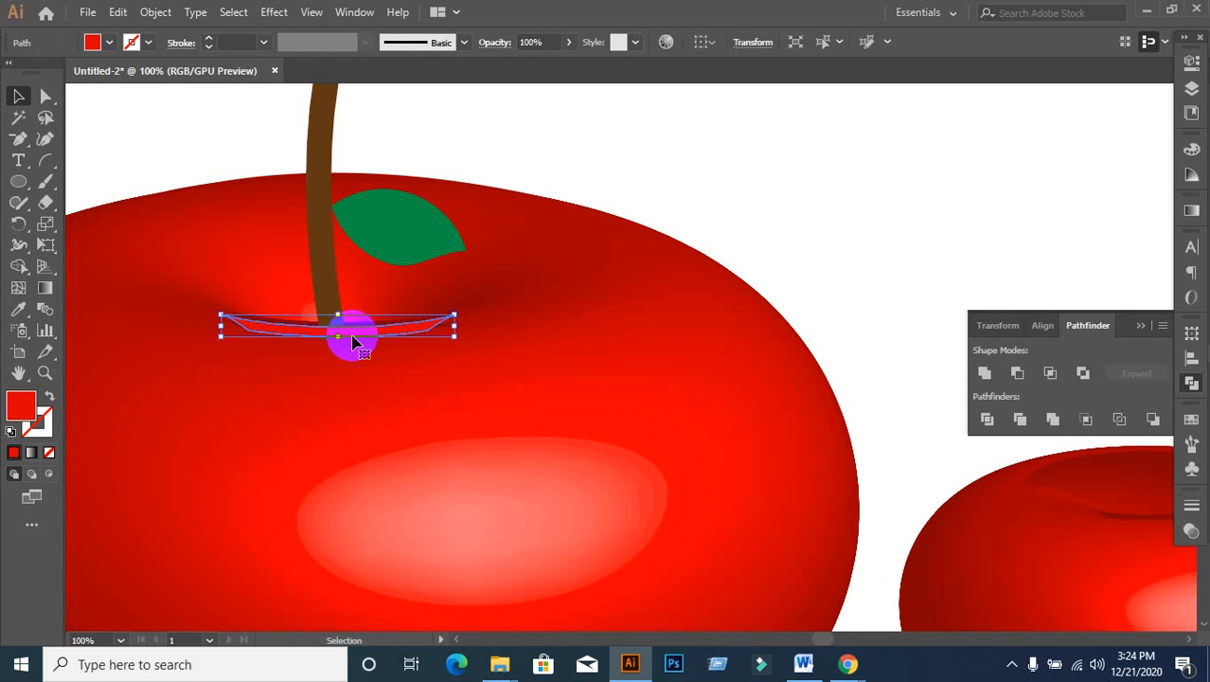
pyautogui.click(644, 180)
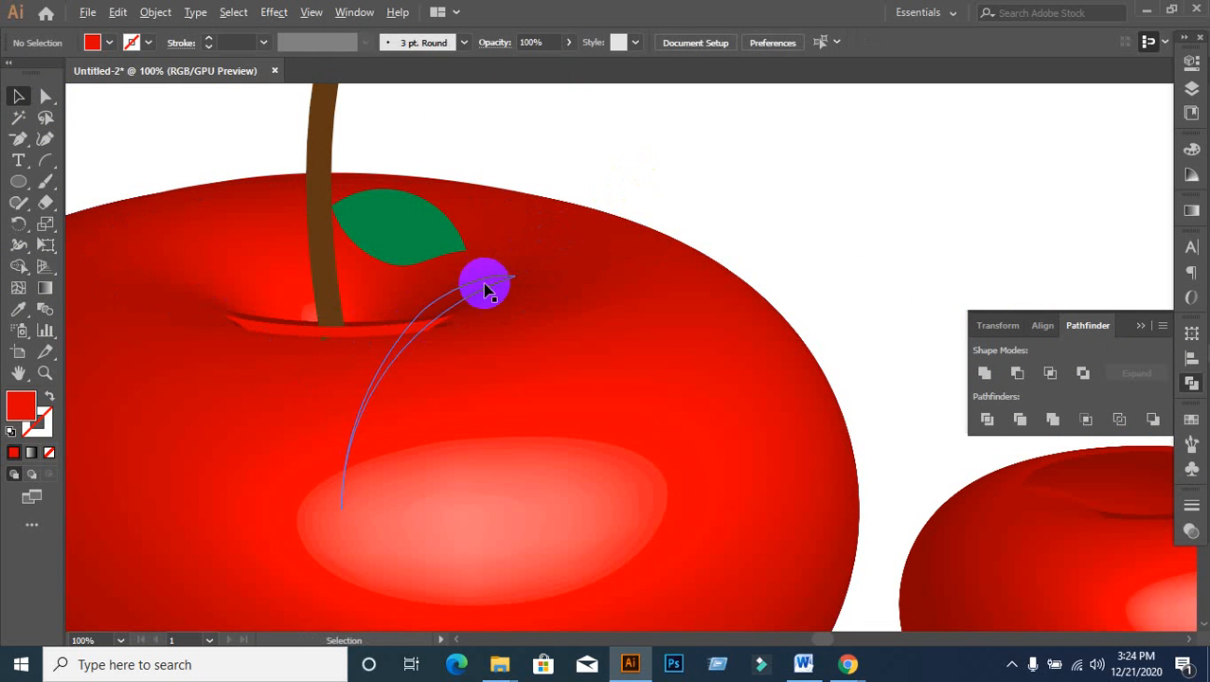
# Step: Stretch the rim sliver slightly taller while keeping its width
pyautogui.scroll(1, 484, 284)
pyautogui.moveTo(376, 448); pyautogui.dragTo(539, 374)
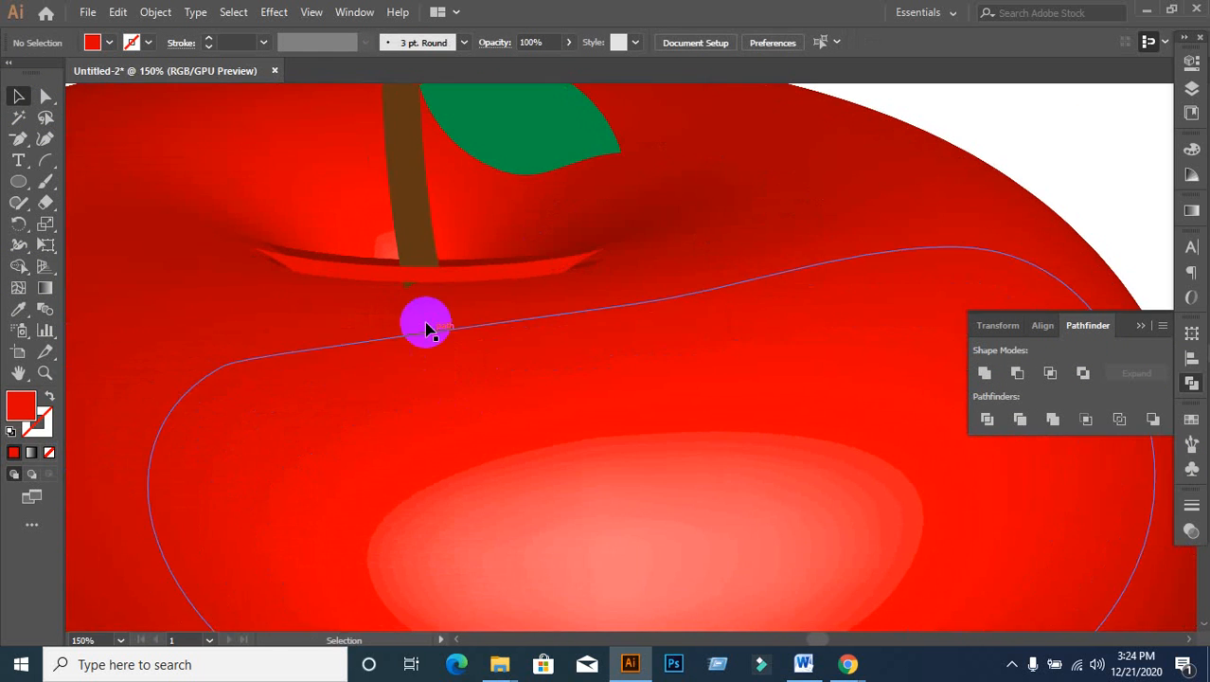
pyautogui.click(424, 279)
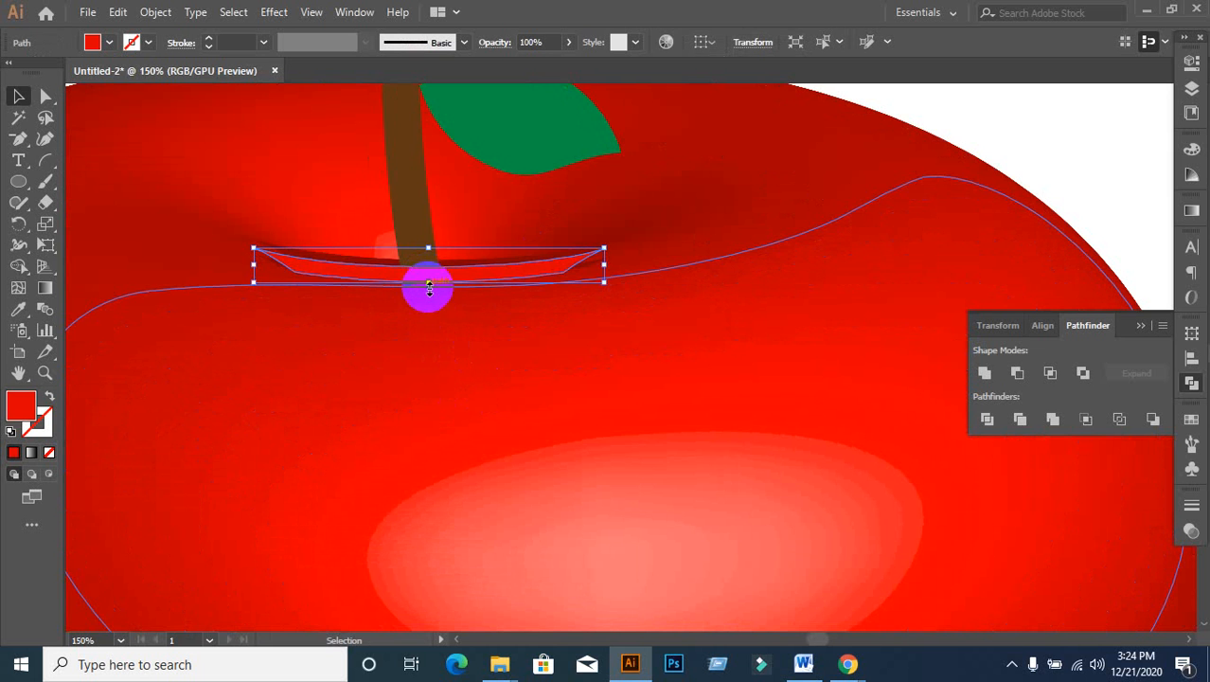
pyautogui.moveTo(427, 284); pyautogui.dragTo(471, 272)
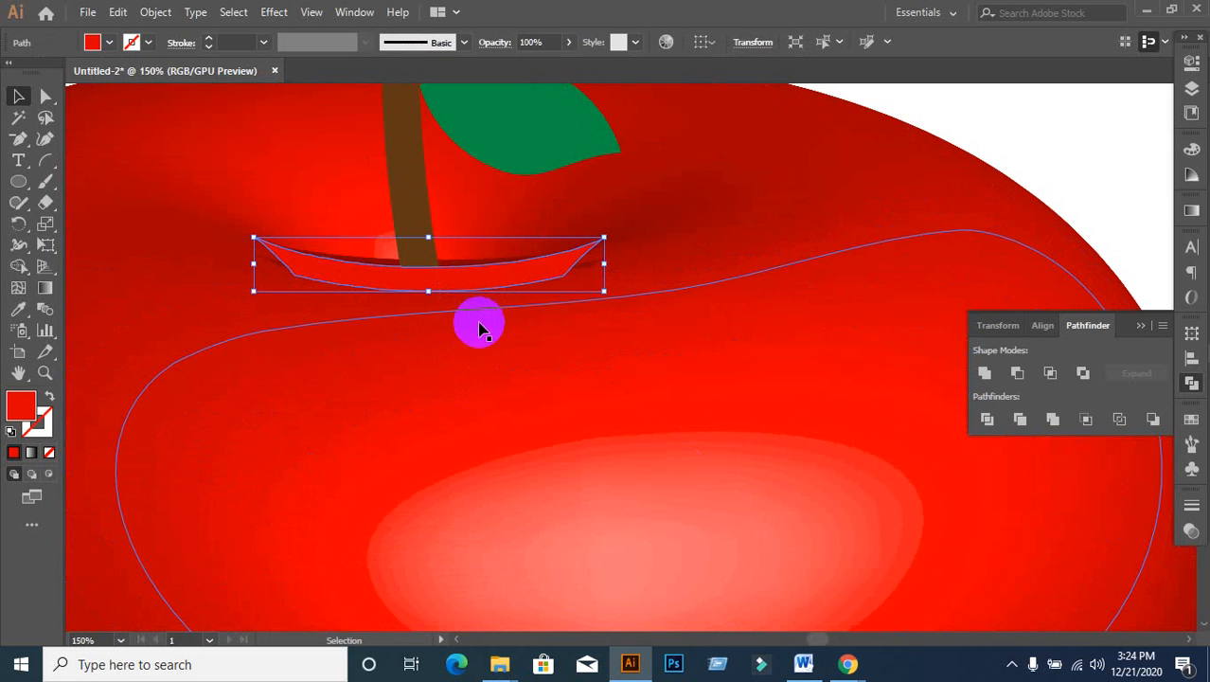
# Step: Recolour the rim sliver dark red with the Eyedropper to match the apple's shading
pyautogui.click(16, 312)
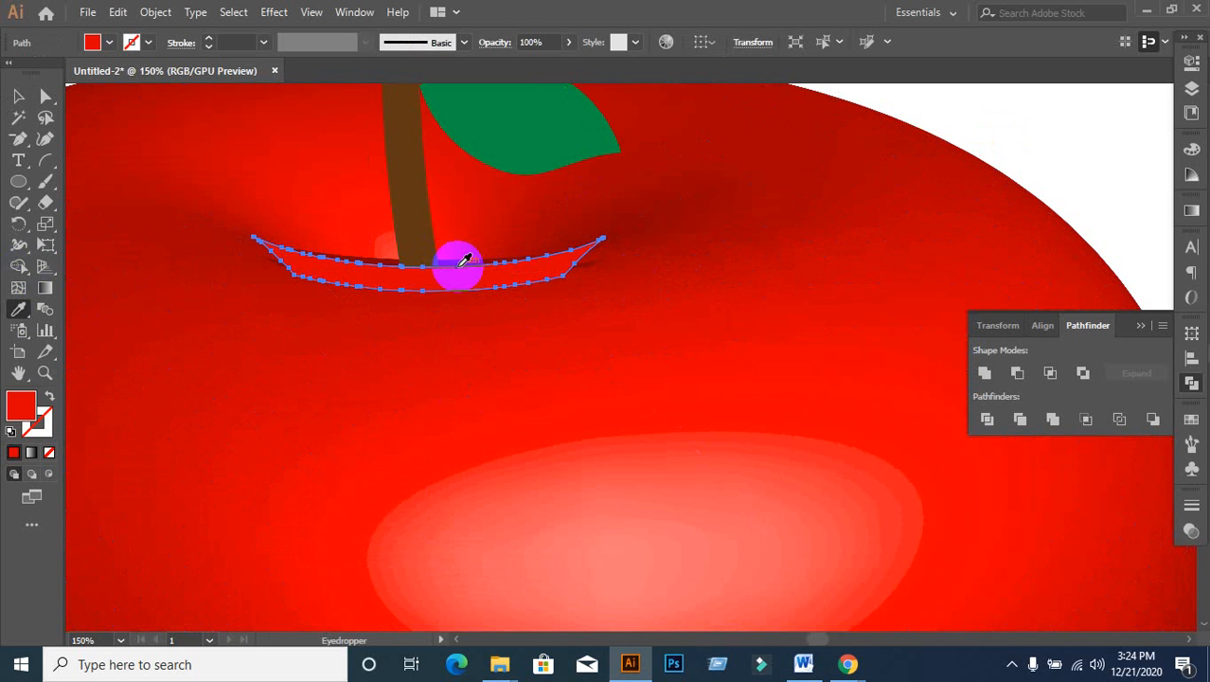
pyautogui.click(305, 289)
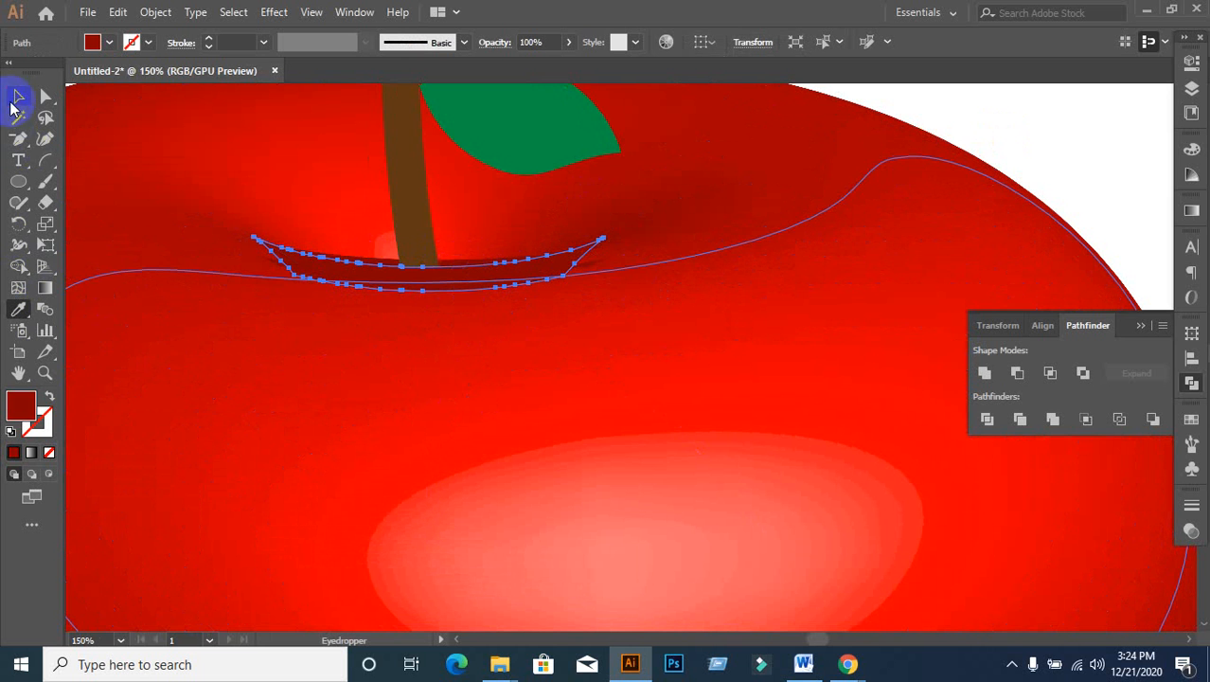
pyautogui.click(13, 100)
pyautogui.click(1028, 113)
# Step: Nudge the stem-and-leaf group slightly down so its base sits behind the rim sliver
pyautogui.scroll(-2, 680, 250)
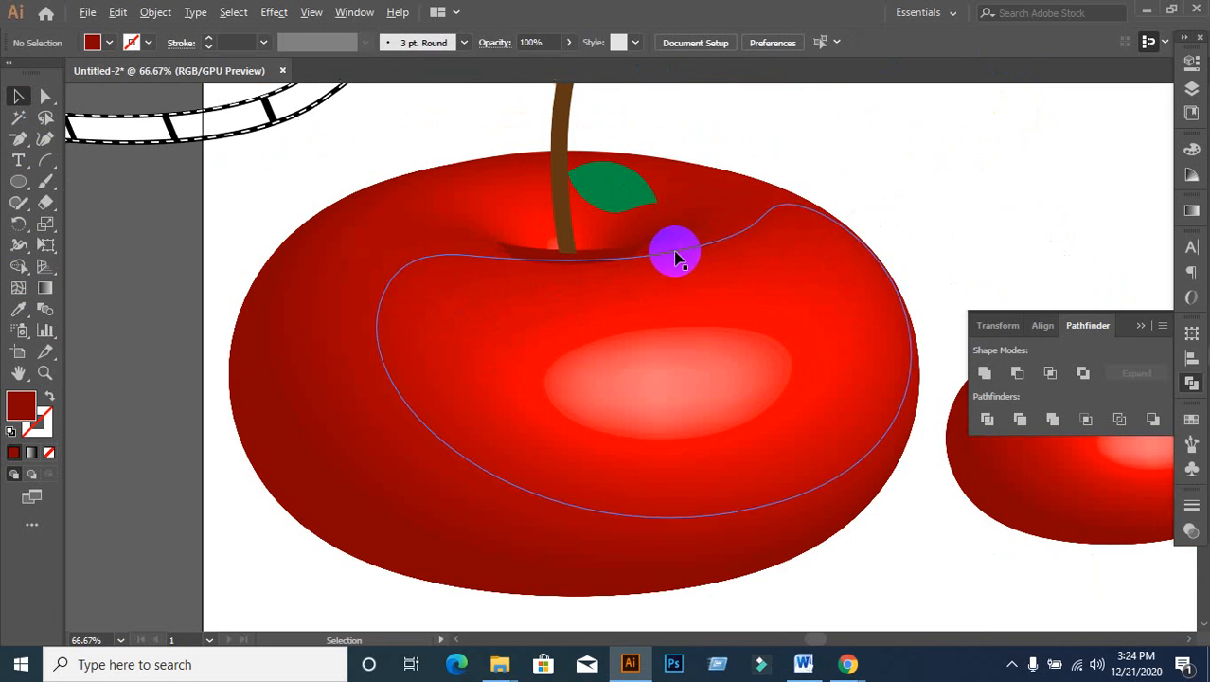
pyautogui.scroll(2, 907, 151)
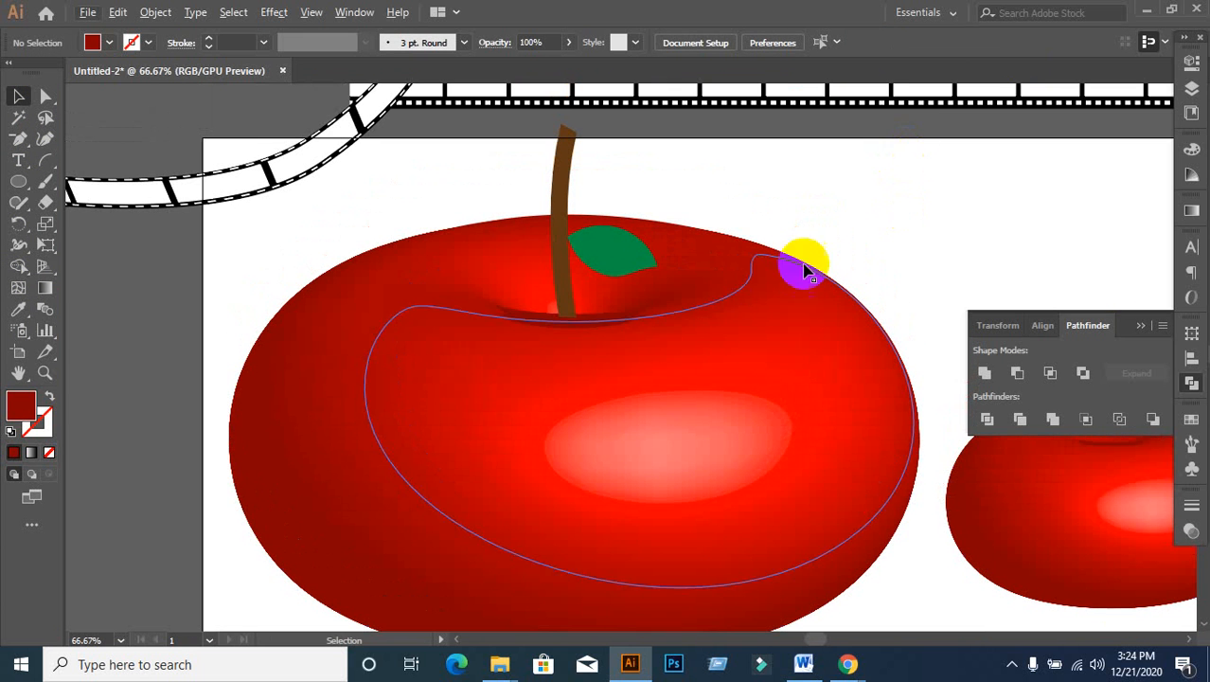
pyautogui.click(569, 249)
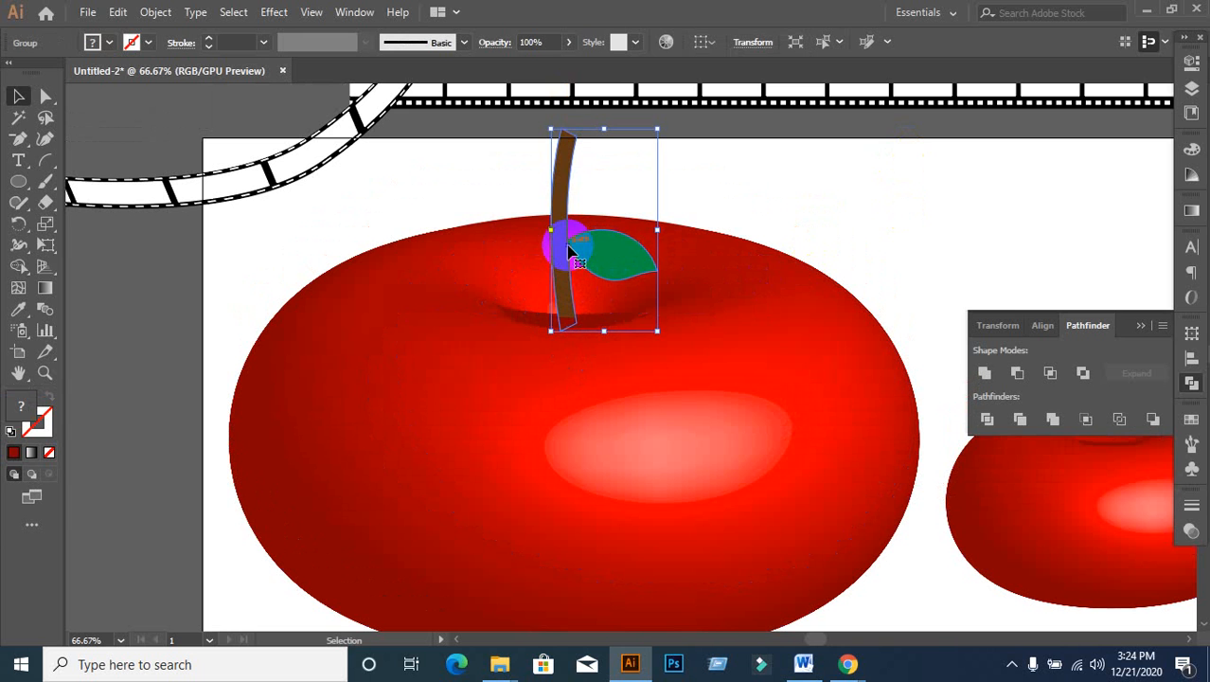
pyautogui.click(848, 201)
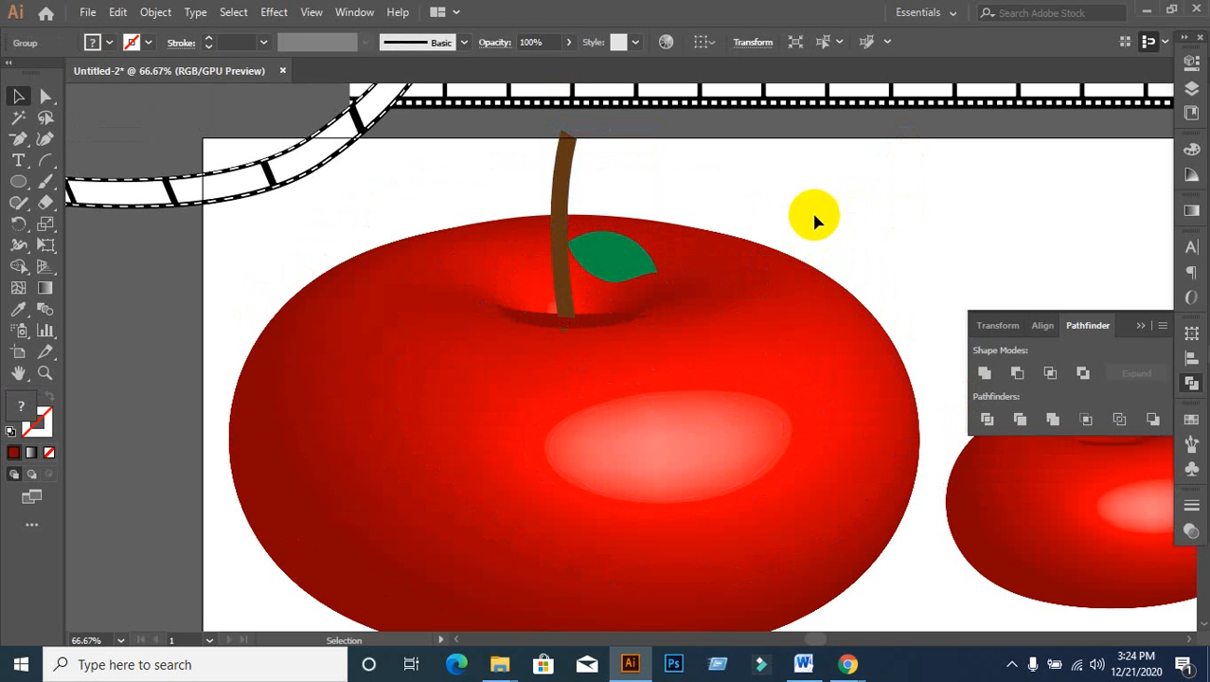
pyautogui.click(564, 306)
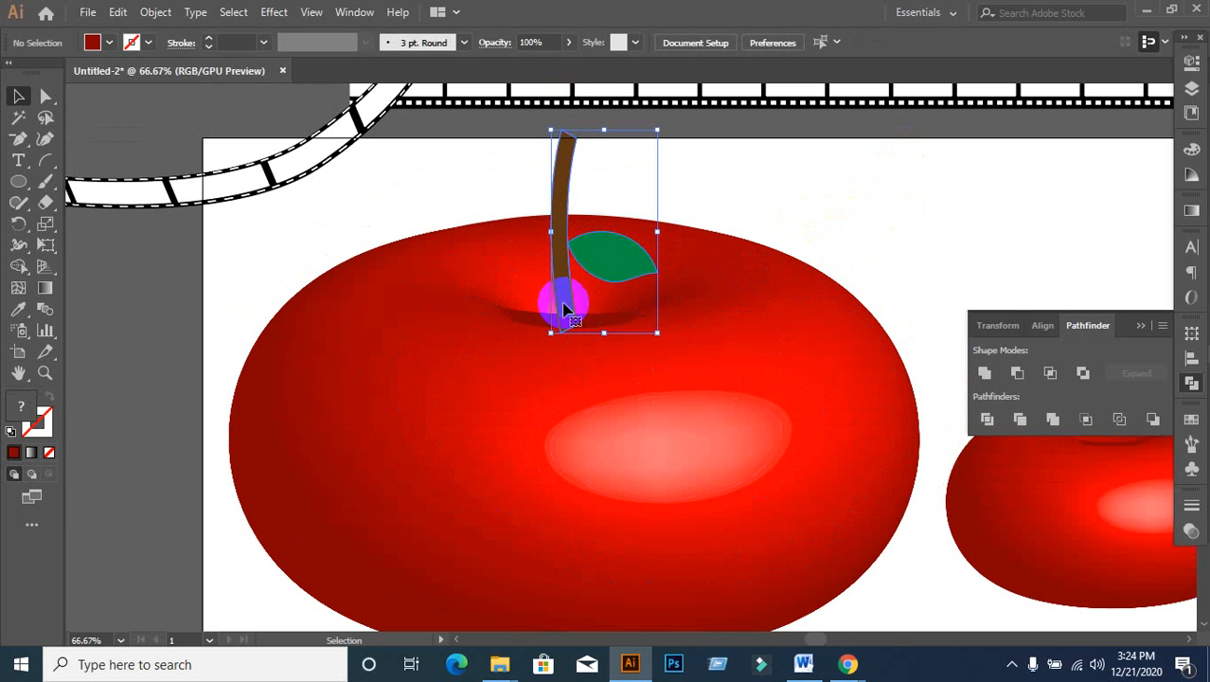
pyautogui.click(933, 190)
pyautogui.scroll(-2, 710, 469)
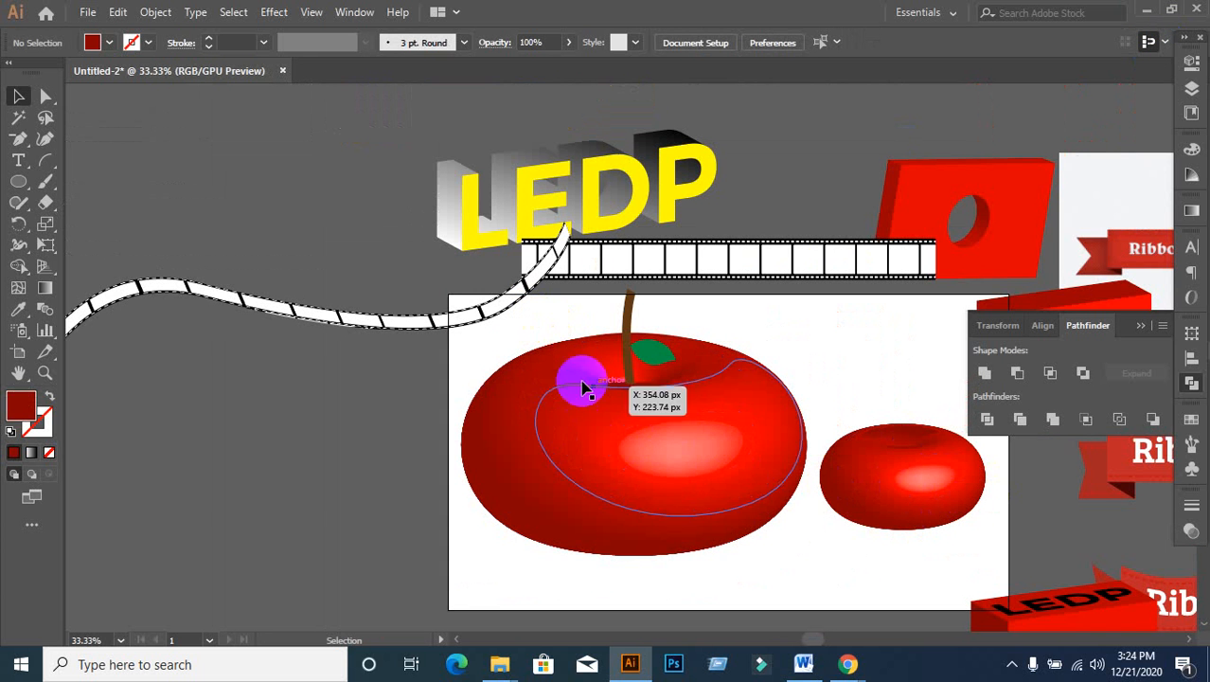
pyautogui.moveTo(568, 327); pyautogui.dragTo(378, 454)
pyautogui.click(431, 415)
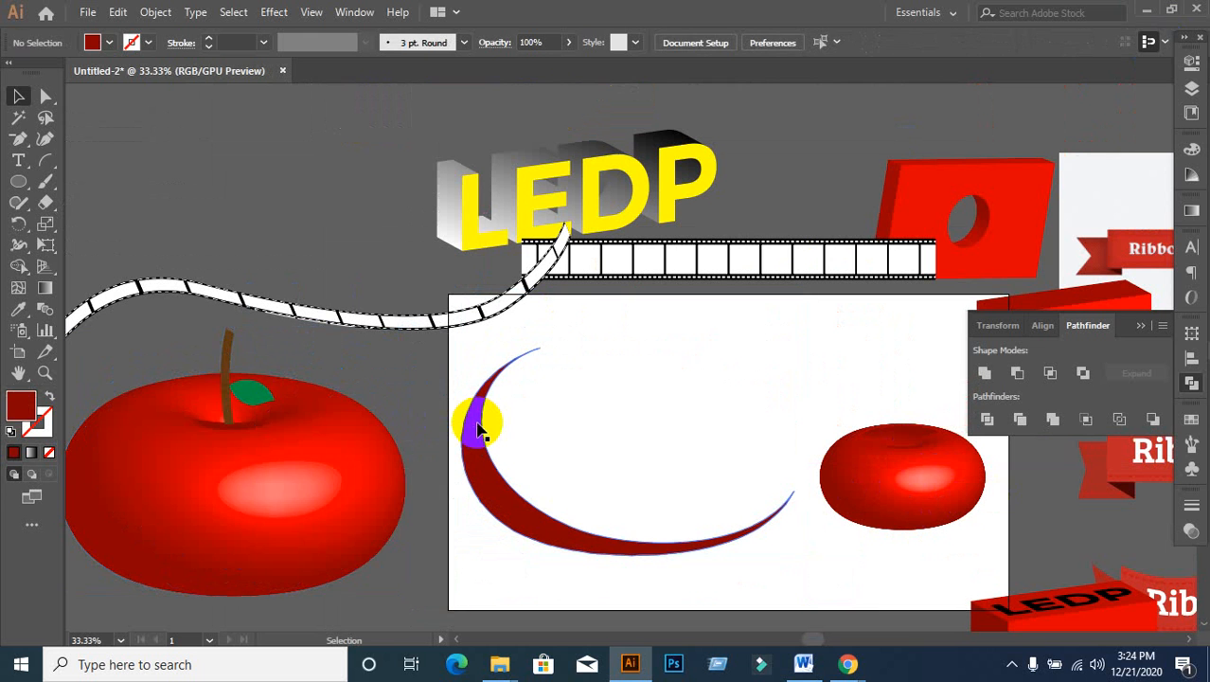
pyautogui.hotkey('ctrl', 'z')
pyautogui.click(296, 464)
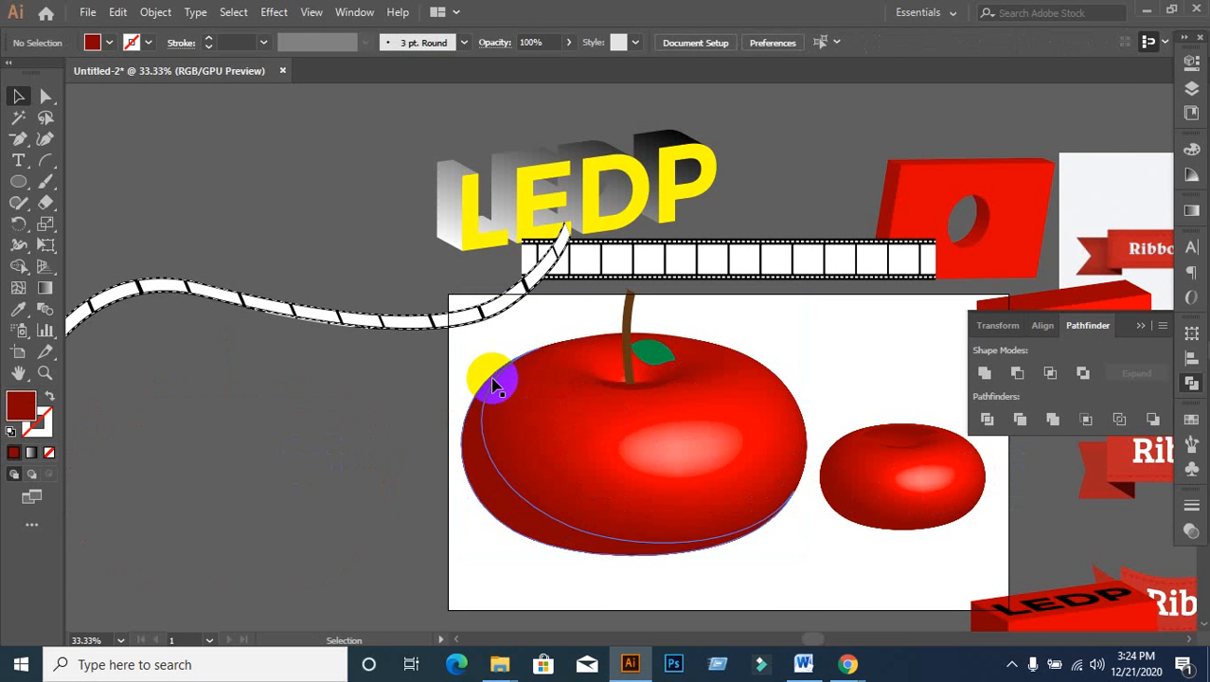
# Step: Move all pieces of the large apple off the artboard's left side and the small apple to the pasteboard above it
pyautogui.moveTo(475, 339); pyautogui.dragTo(790, 550)
pyautogui.moveTo(711, 481); pyautogui.dragTo(379, 548)
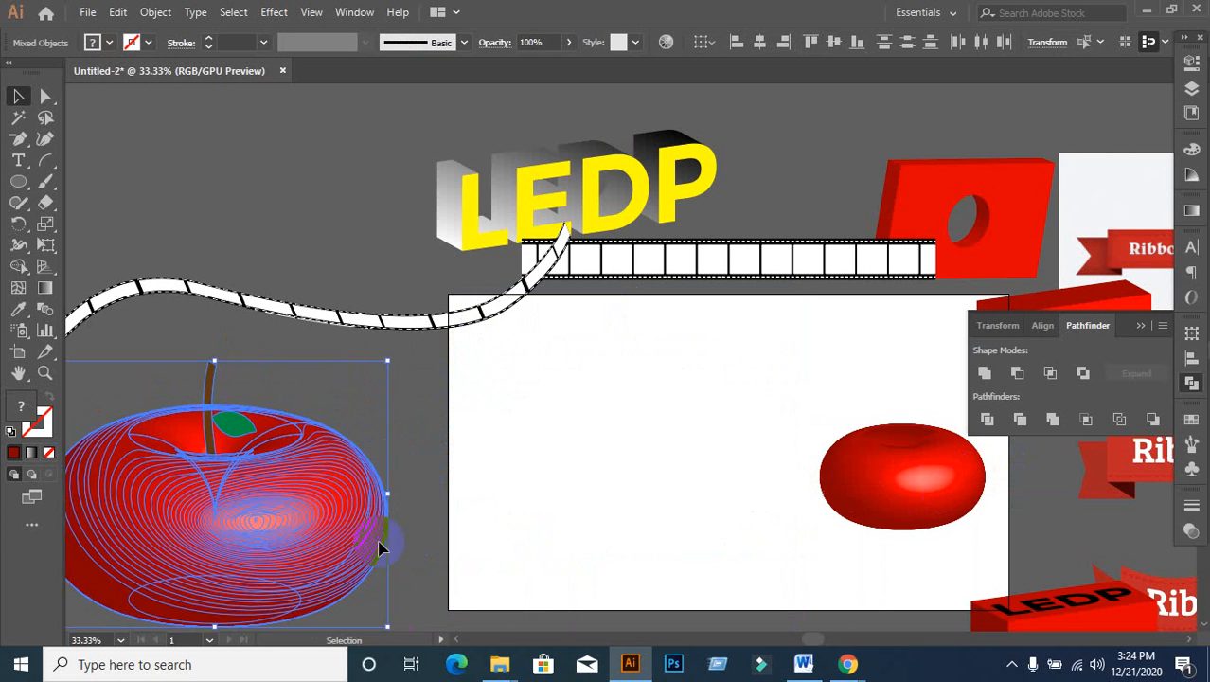
pyautogui.click(640, 512)
pyautogui.moveTo(950, 487); pyautogui.dragTo(199, 164)
# Step: Shift the wavy filmstrip up and to the left, clear of the artboard
pyautogui.scroll(-2, 691, 398)
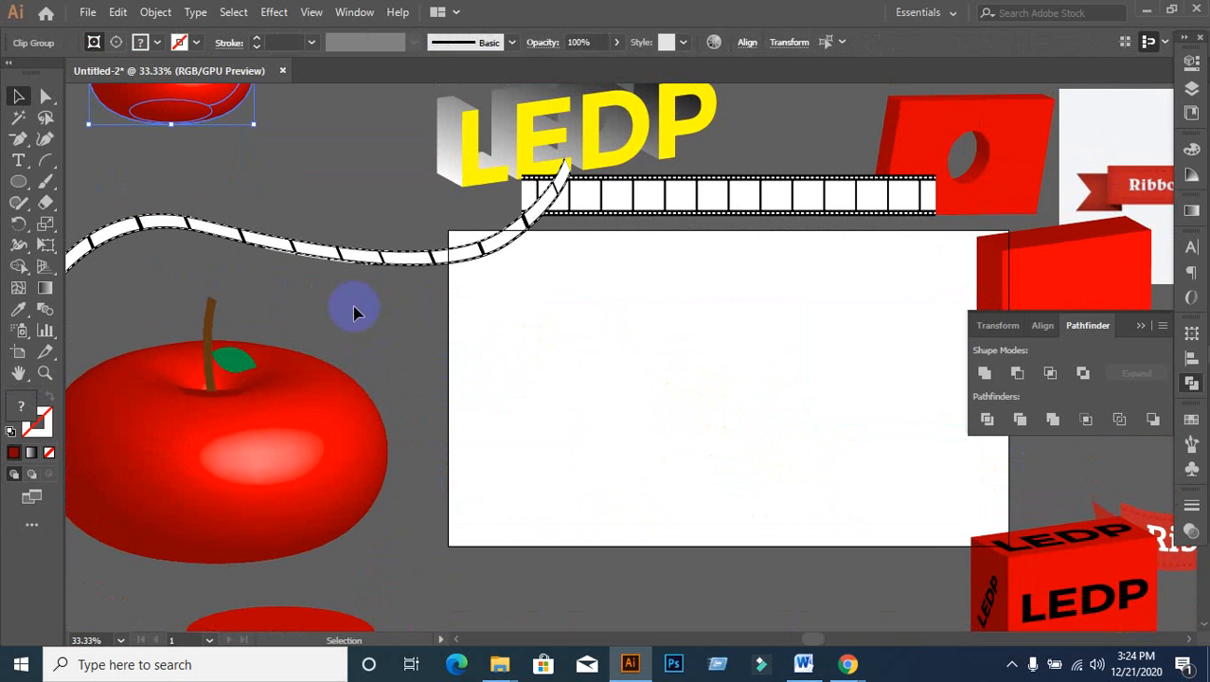
pyautogui.click(357, 263)
pyautogui.moveTo(357, 257); pyautogui.dragTo(291, 185)
pyautogui.click(394, 314)
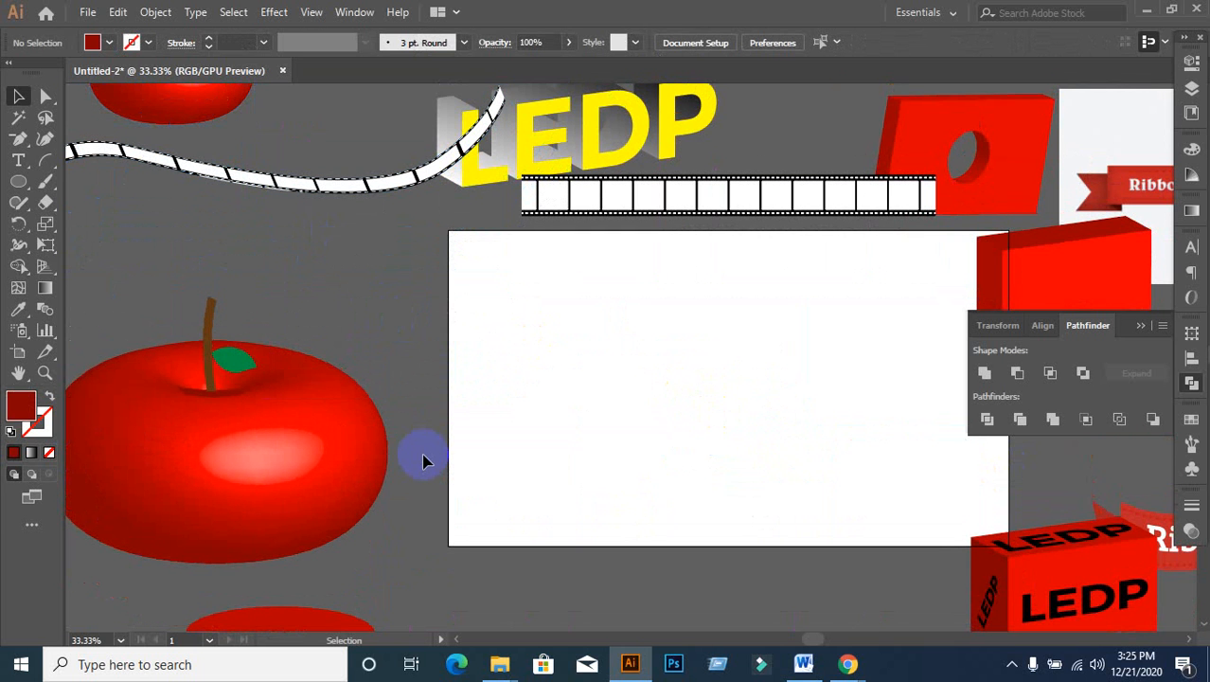
# Step: Switch to Chrome and open the Google home page in a new tab
pyautogui.click(737, 578)
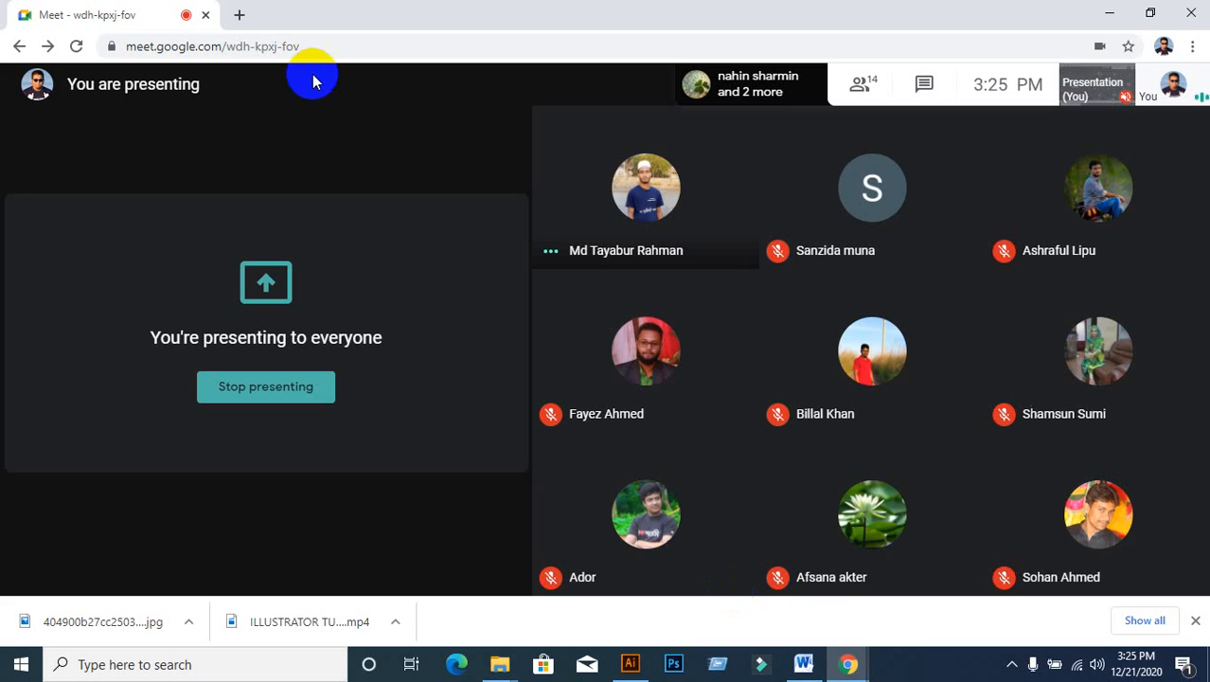
pyautogui.click(238, 14)
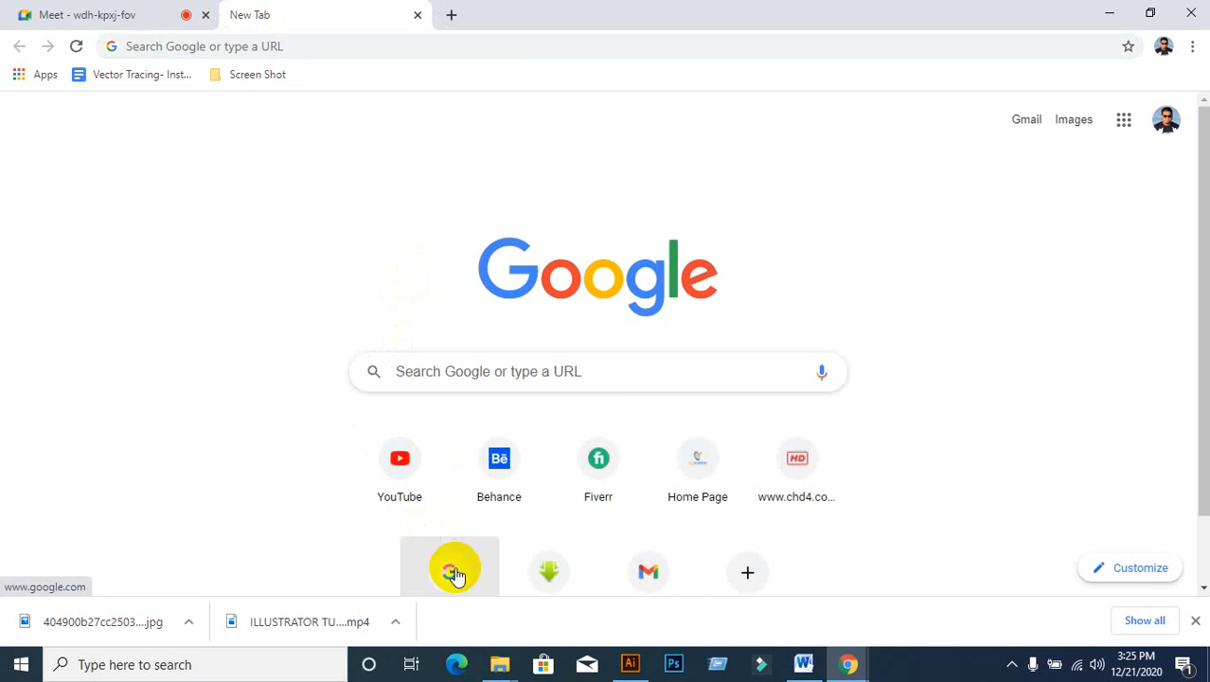
pyautogui.click(453, 570)
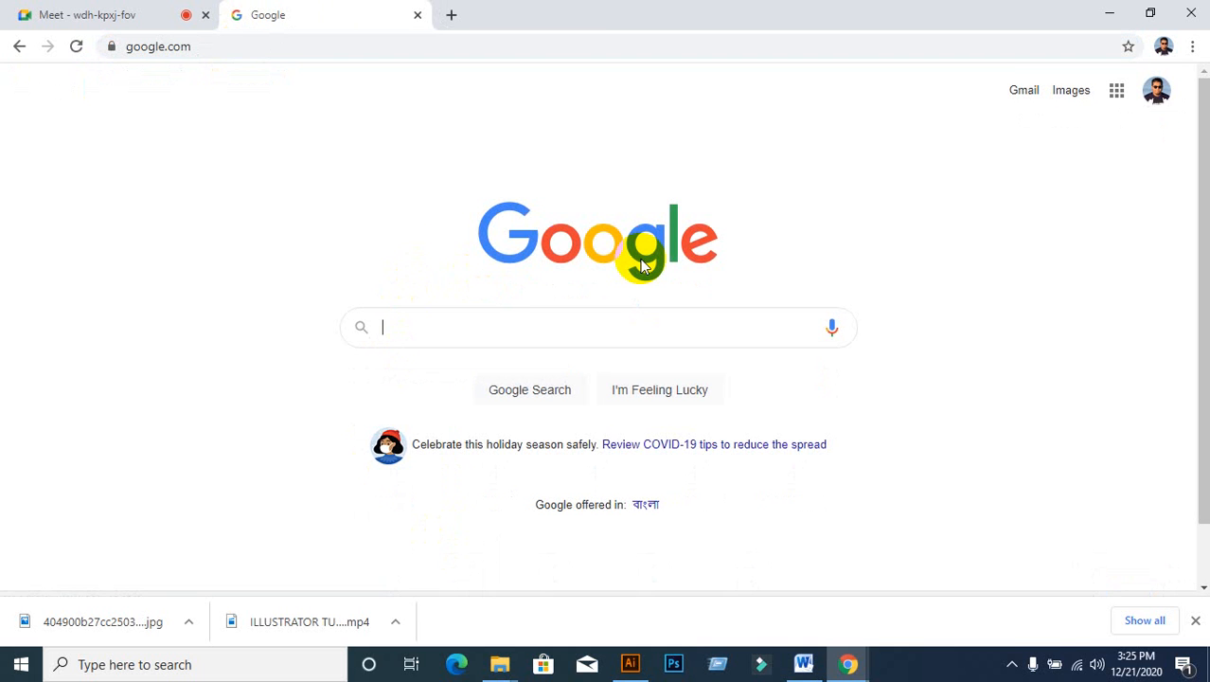
# Step: Search Google for "bottle image" and browse the image results for a reference bottle
pyautogui.write('boottel')
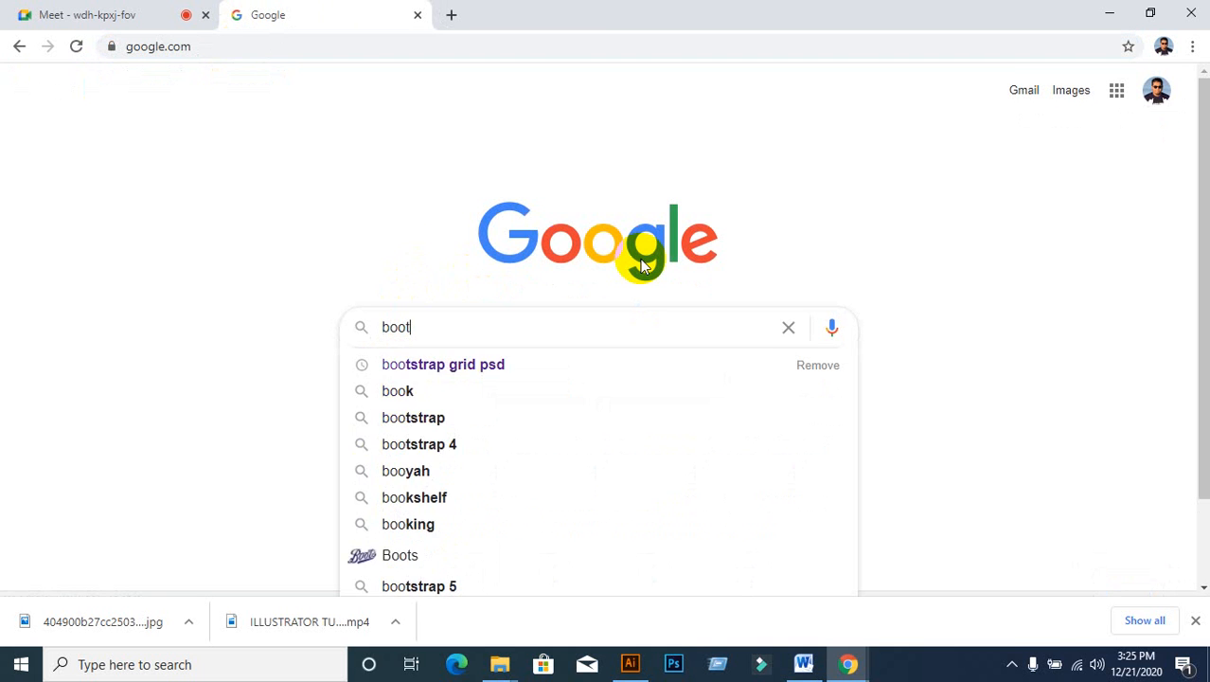
pyautogui.press('BackSpace')
pyautogui.press('BackSpace')
pyautogui.press('BackSpace')
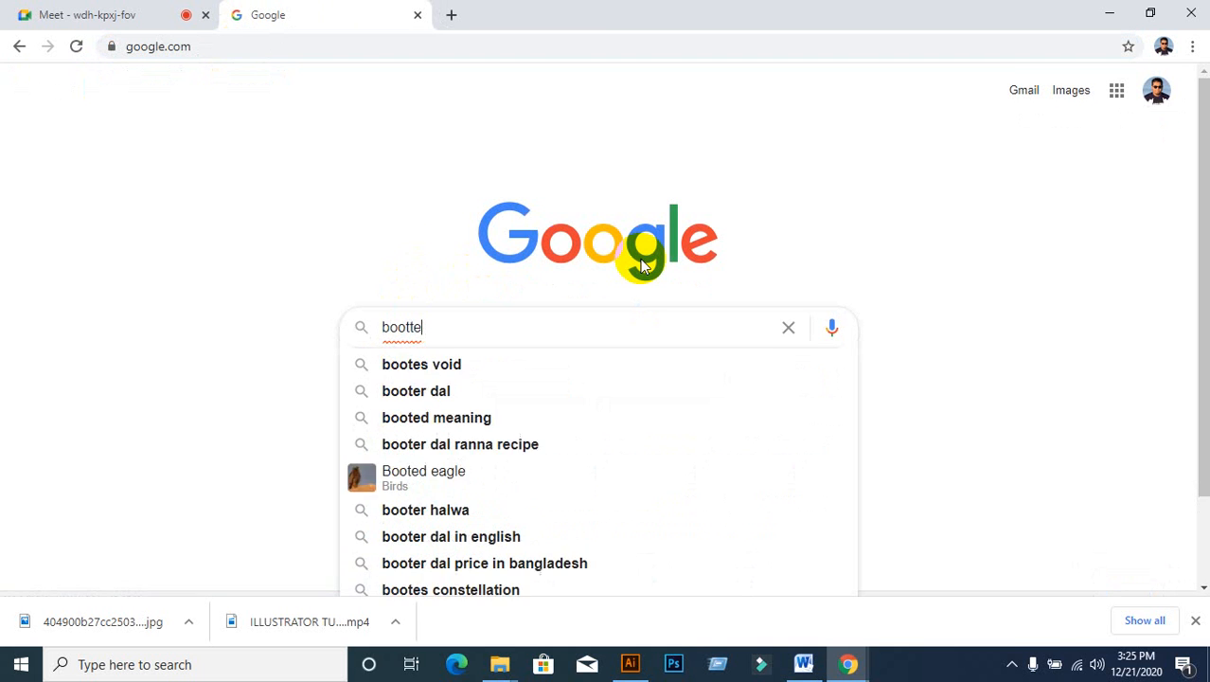
pyautogui.press('BackSpace')
pyautogui.press('BackSpace')
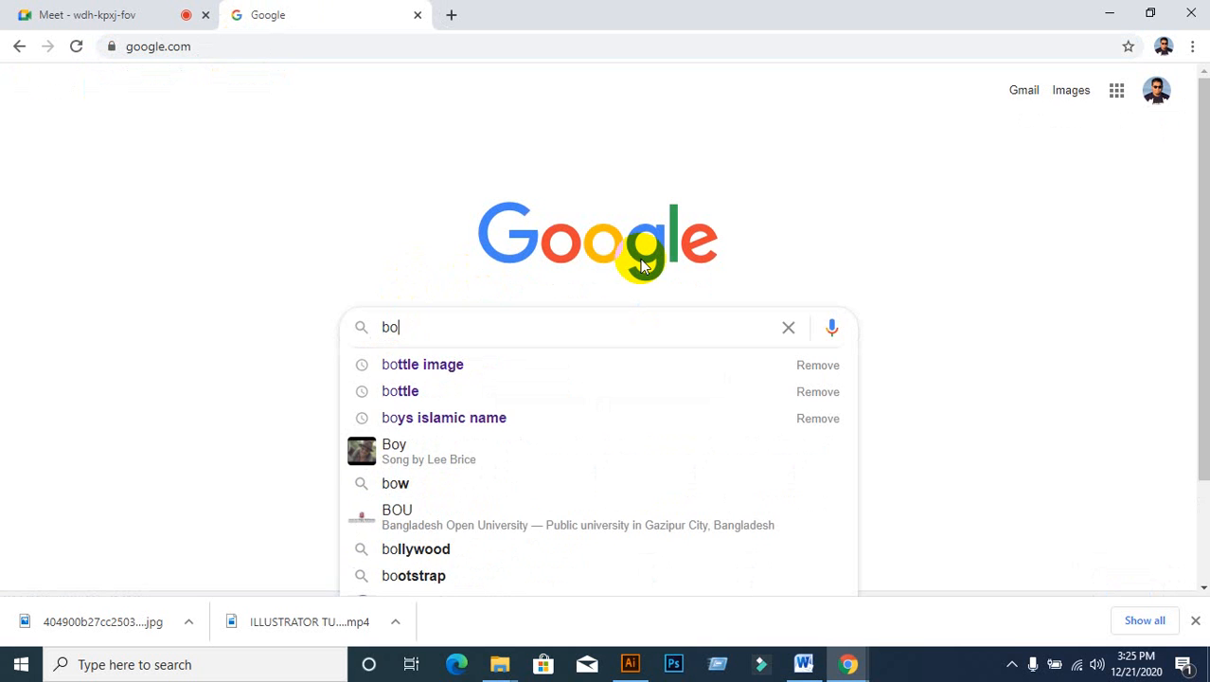
pyautogui.write('ttle')
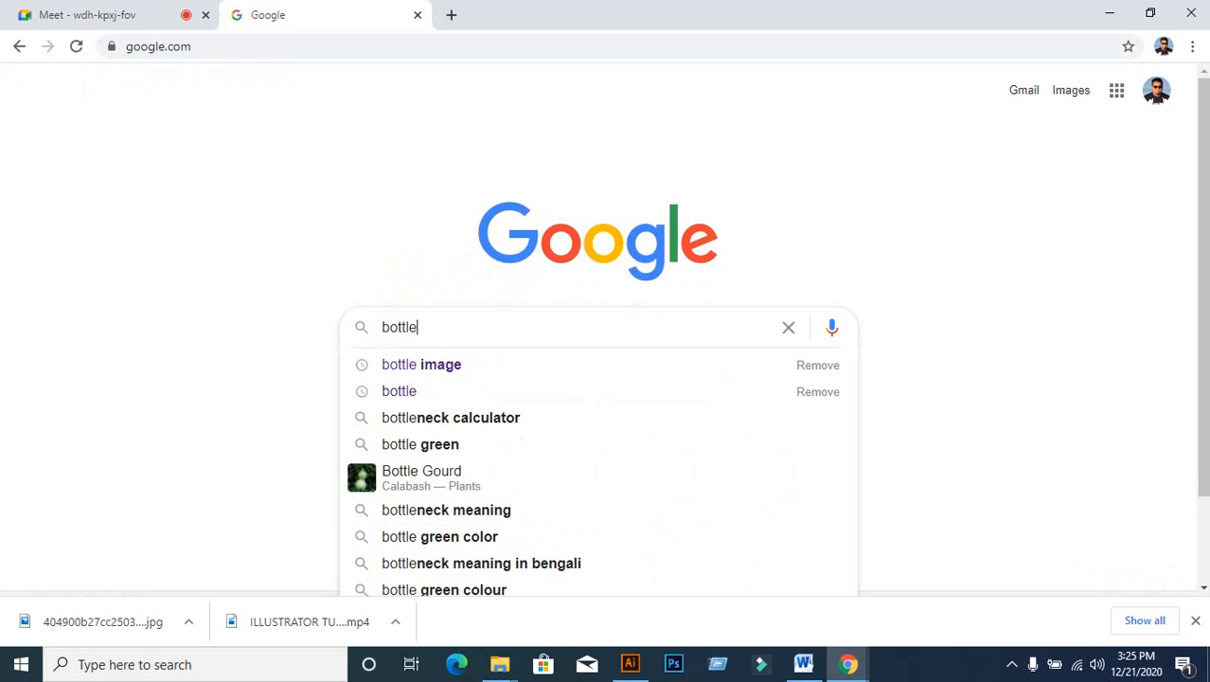
pyautogui.click(419, 365)
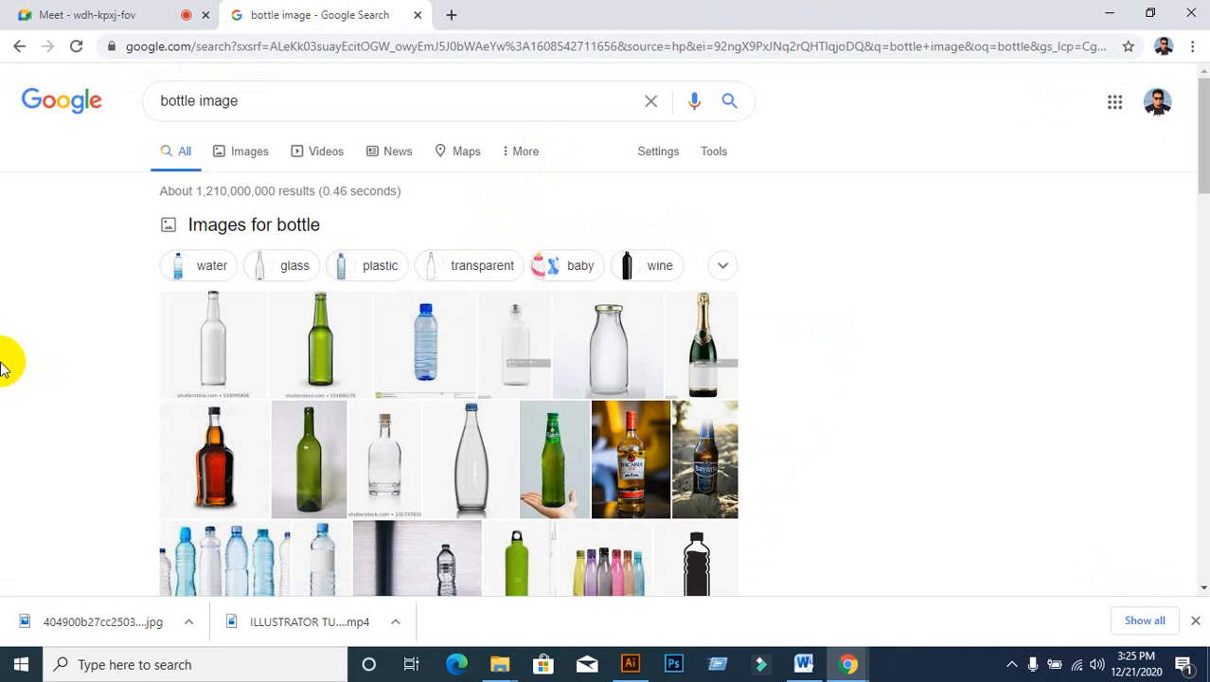
pyautogui.click(239, 154)
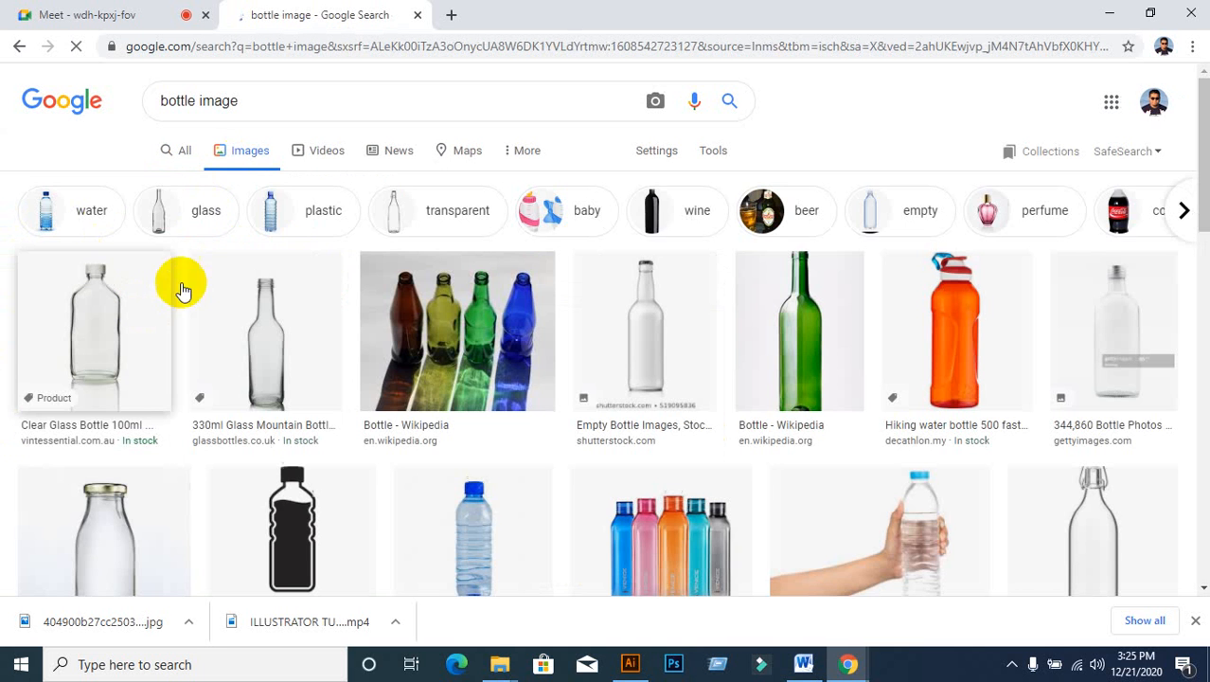
pyautogui.scroll(-10, 375, 301)
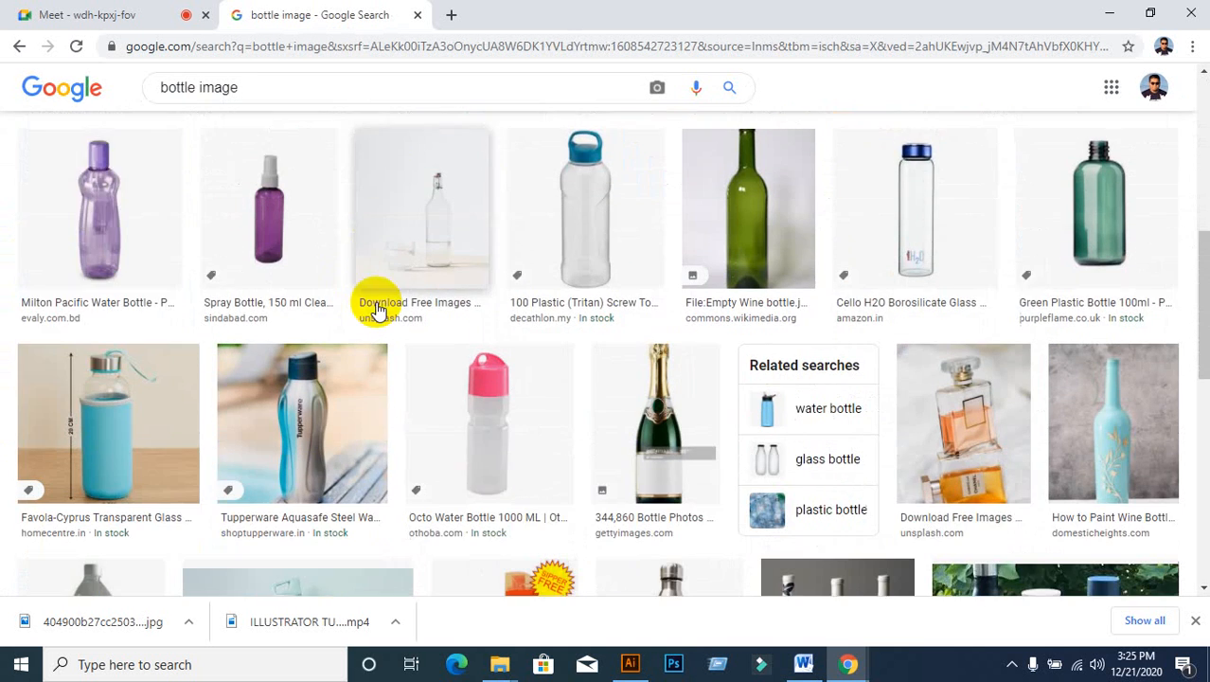
# Step: Look through further bottle image results for a reference bottle with a clear side profile
pyautogui.scroll(1, 375, 298)
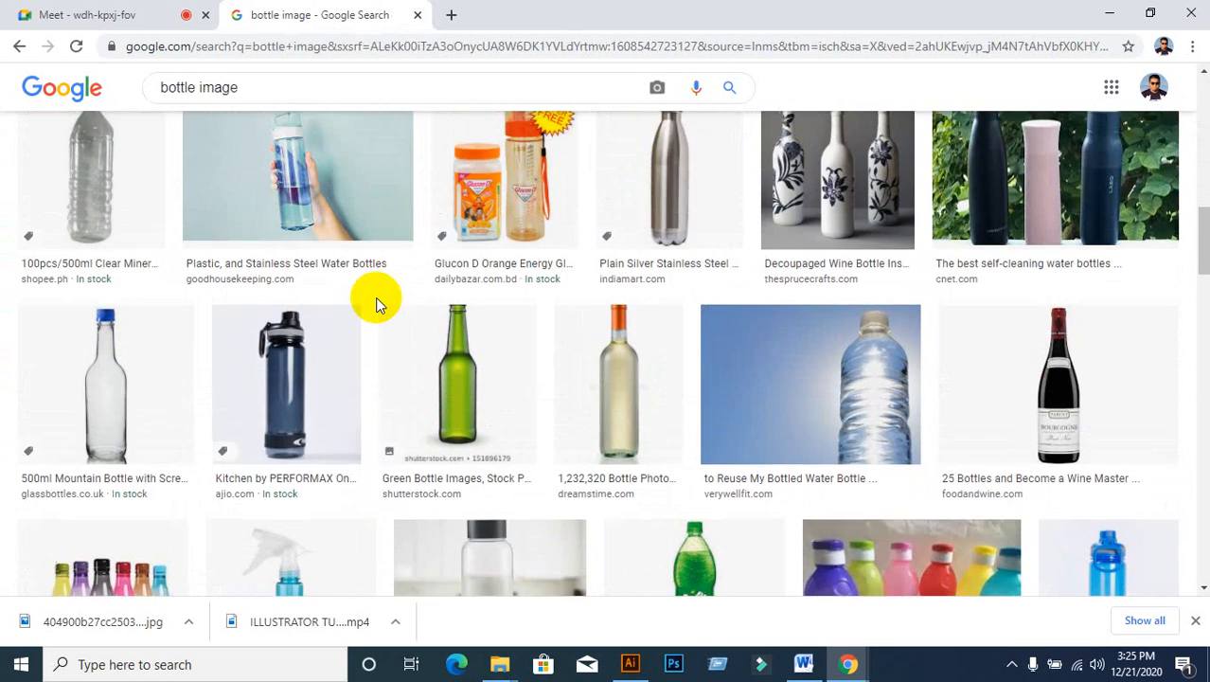
pyautogui.scroll(-2, 375, 297)
pyautogui.scroll(3, 375, 298)
pyautogui.scroll(-5, 375, 303)
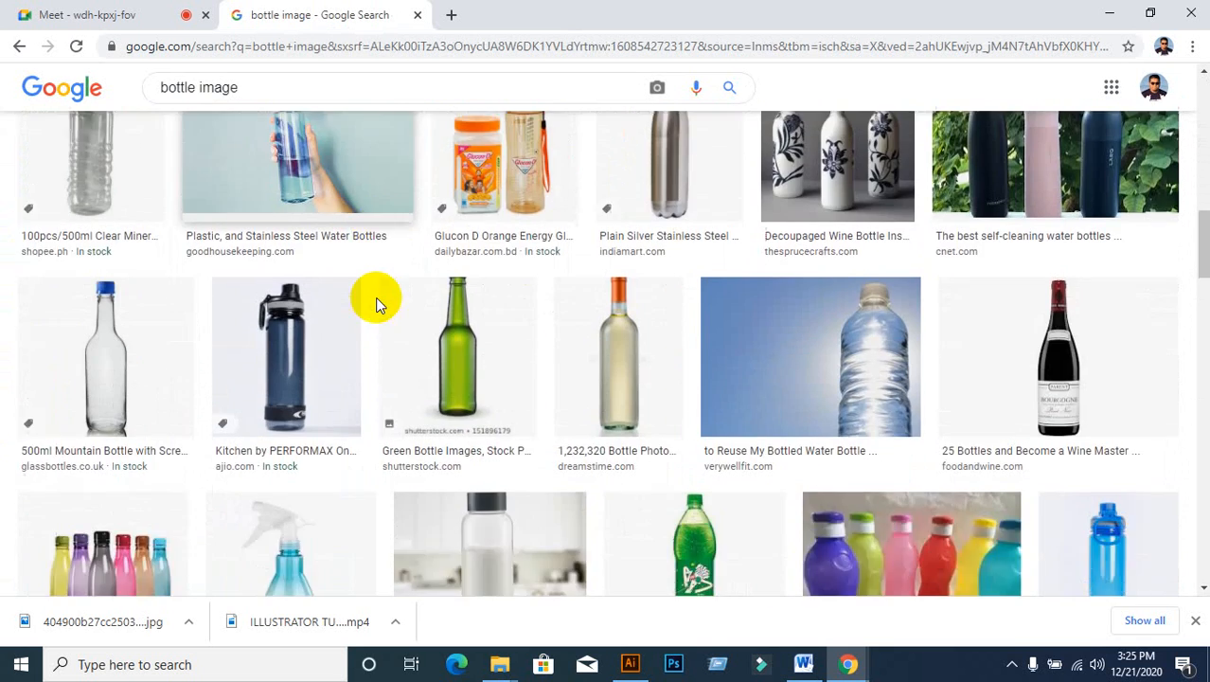
pyautogui.scroll(-2, 375, 303)
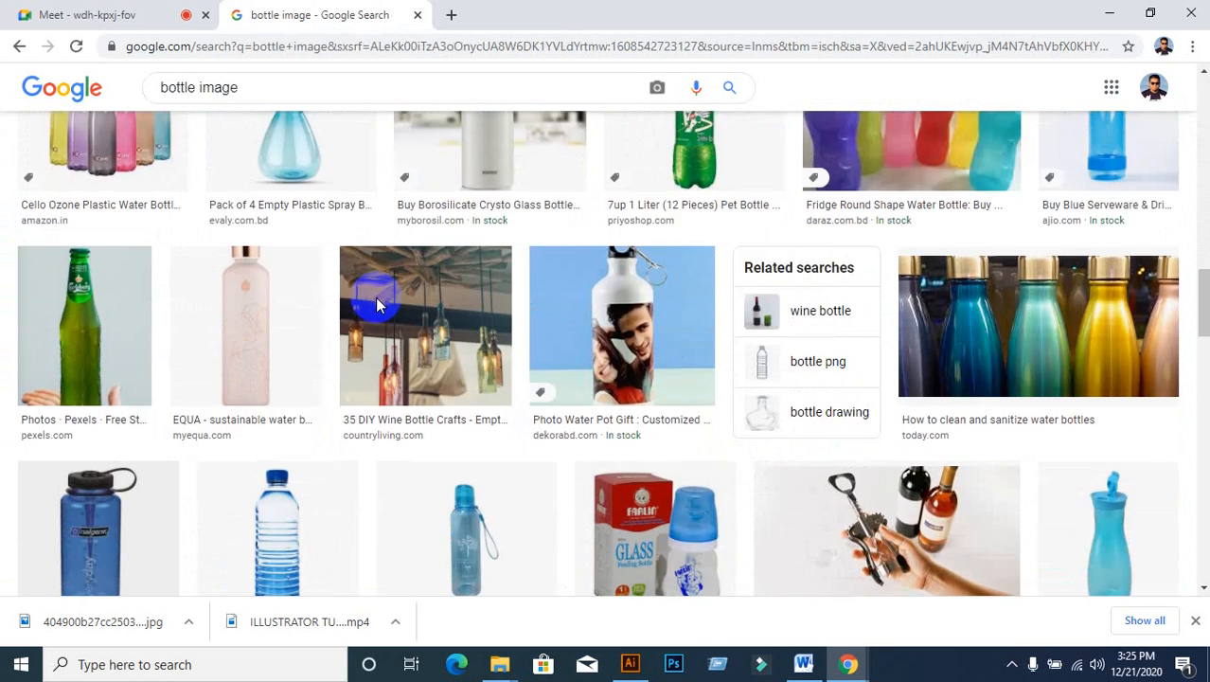
pyautogui.scroll(-3, 375, 303)
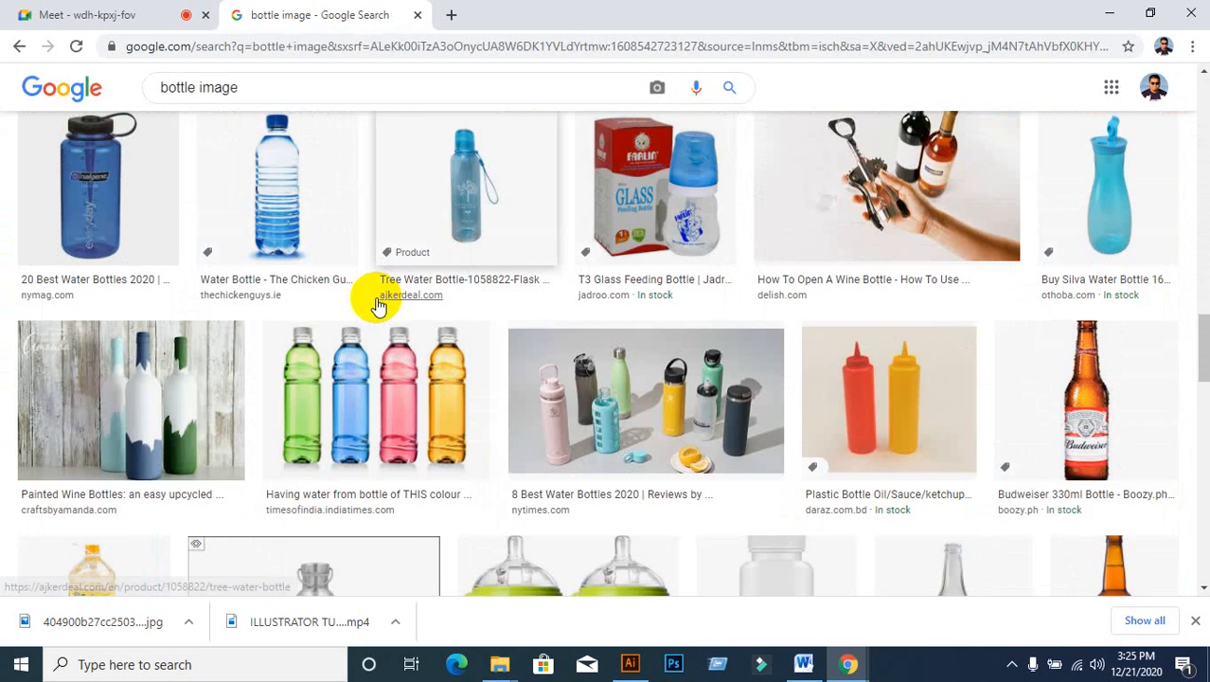
pyautogui.scroll(-3, 377, 305)
pyautogui.scroll(-3, 377, 306)
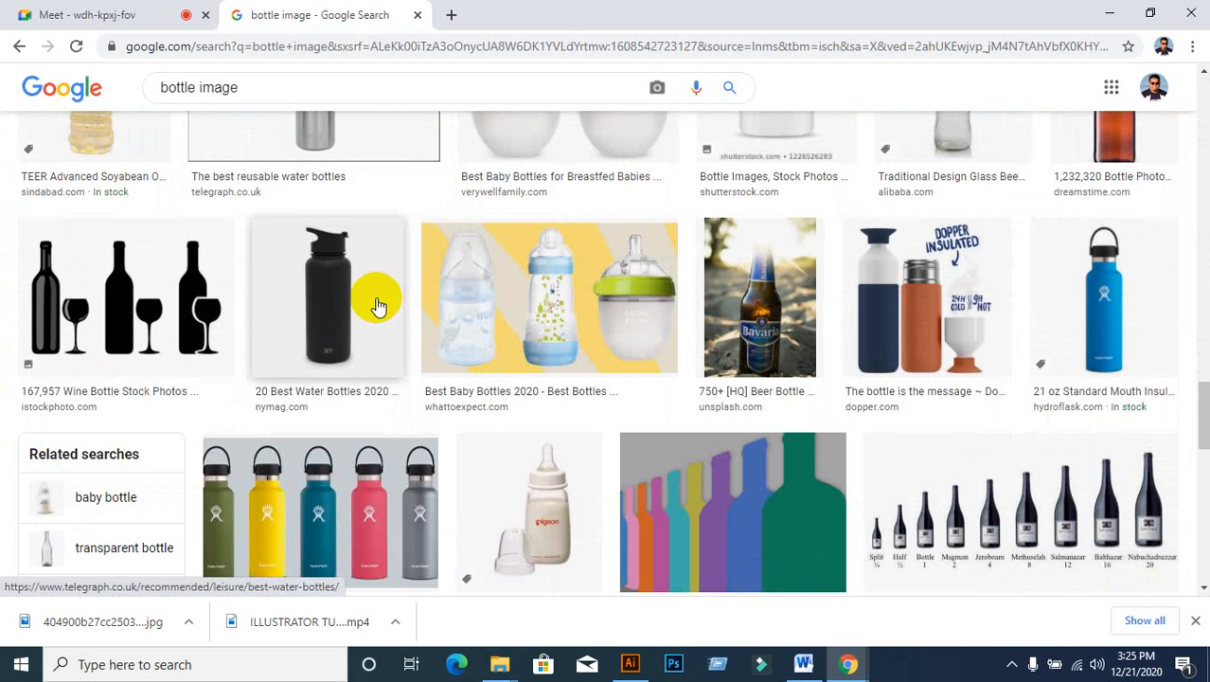
pyautogui.scroll(-4, 377, 306)
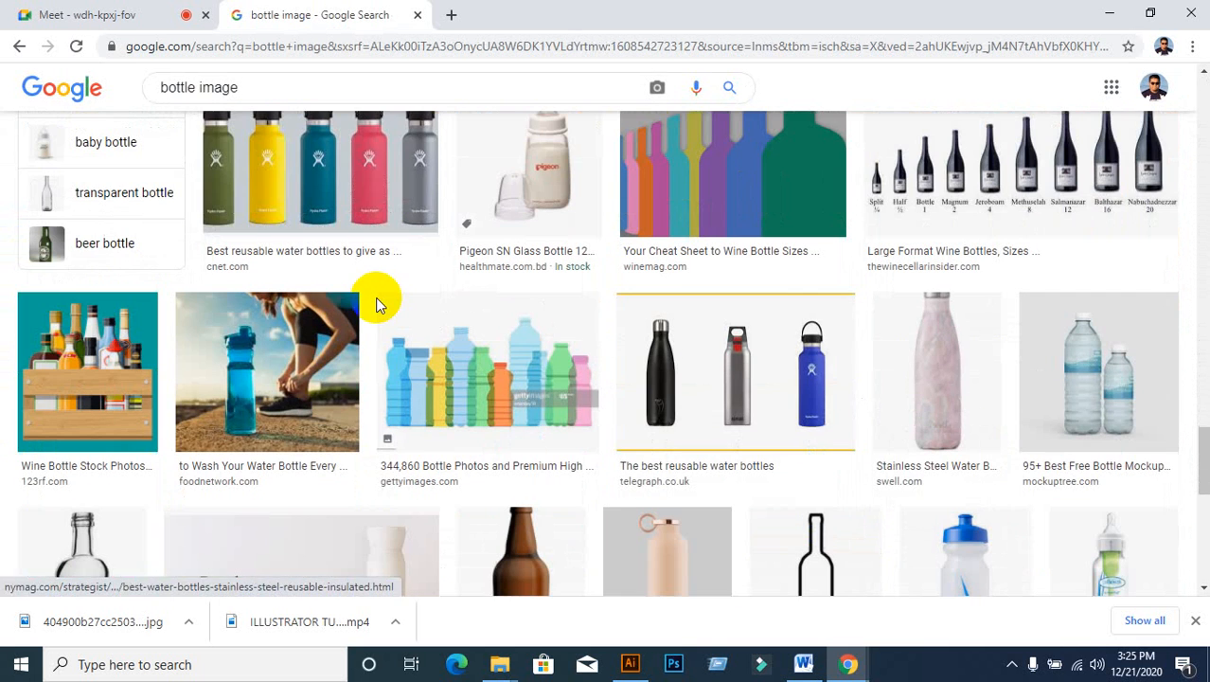
# Step: Copy the Telegraph image of three reusable water bottles and paste it into the Illustrator document
pyautogui.click(751, 394)
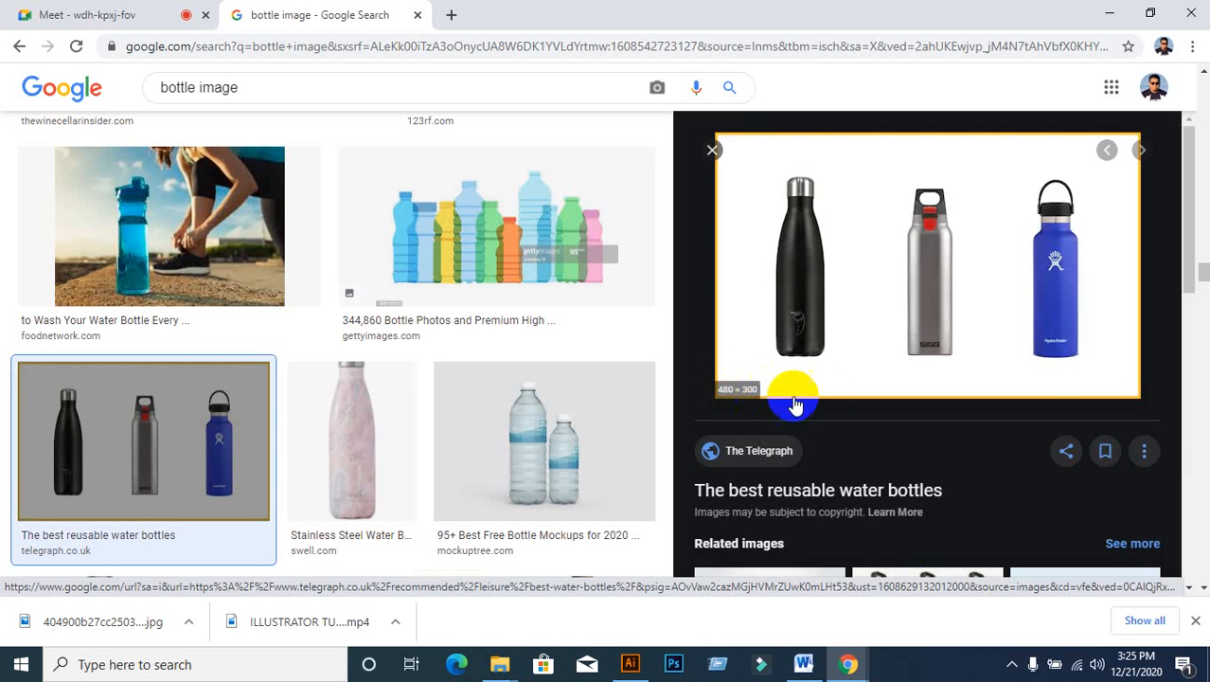
pyautogui.rightClick(805, 253)
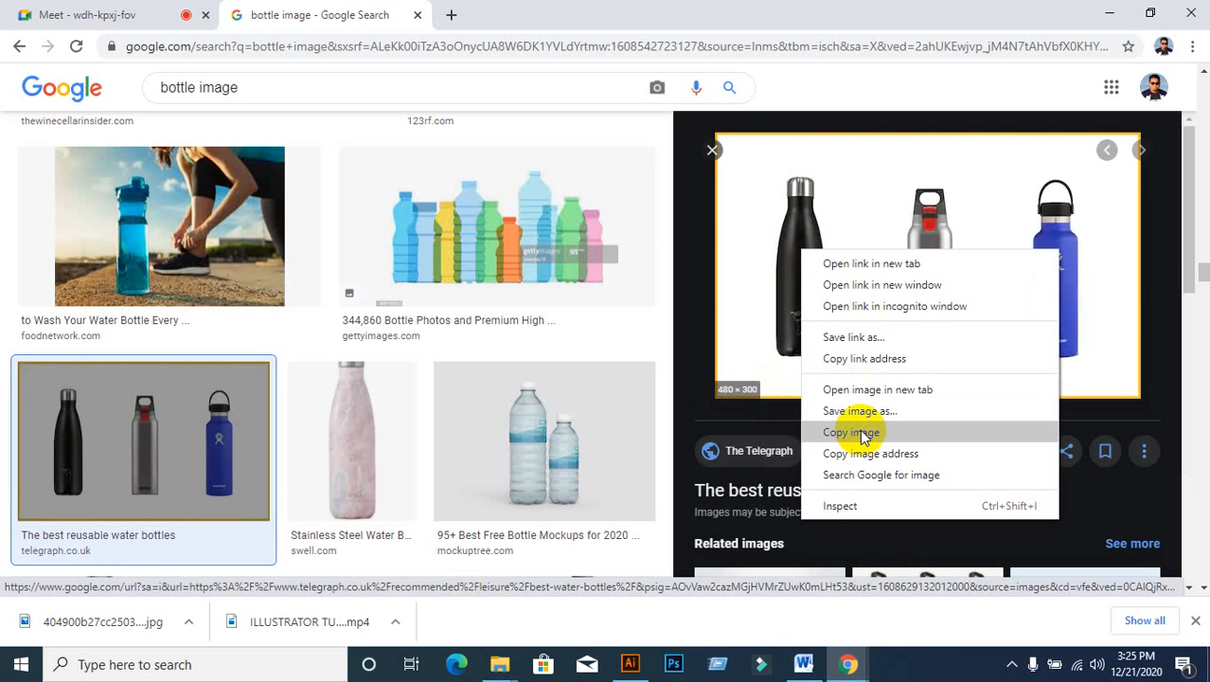
pyautogui.click(851, 432)
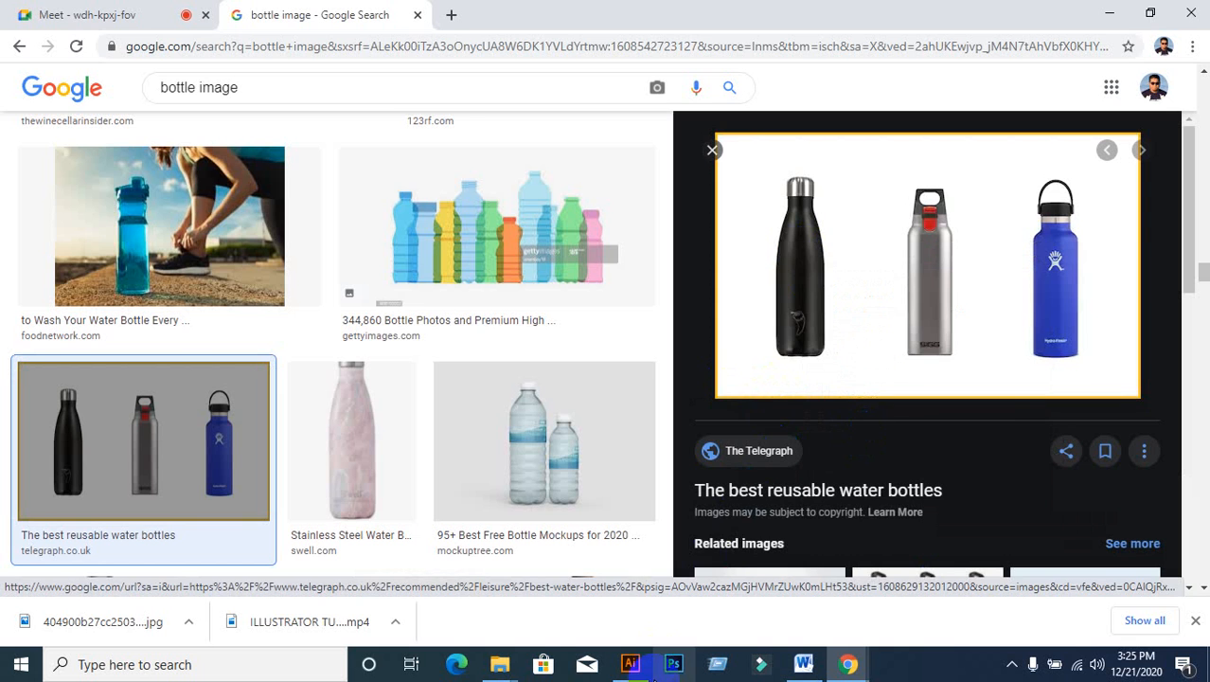
pyautogui.click(630, 664)
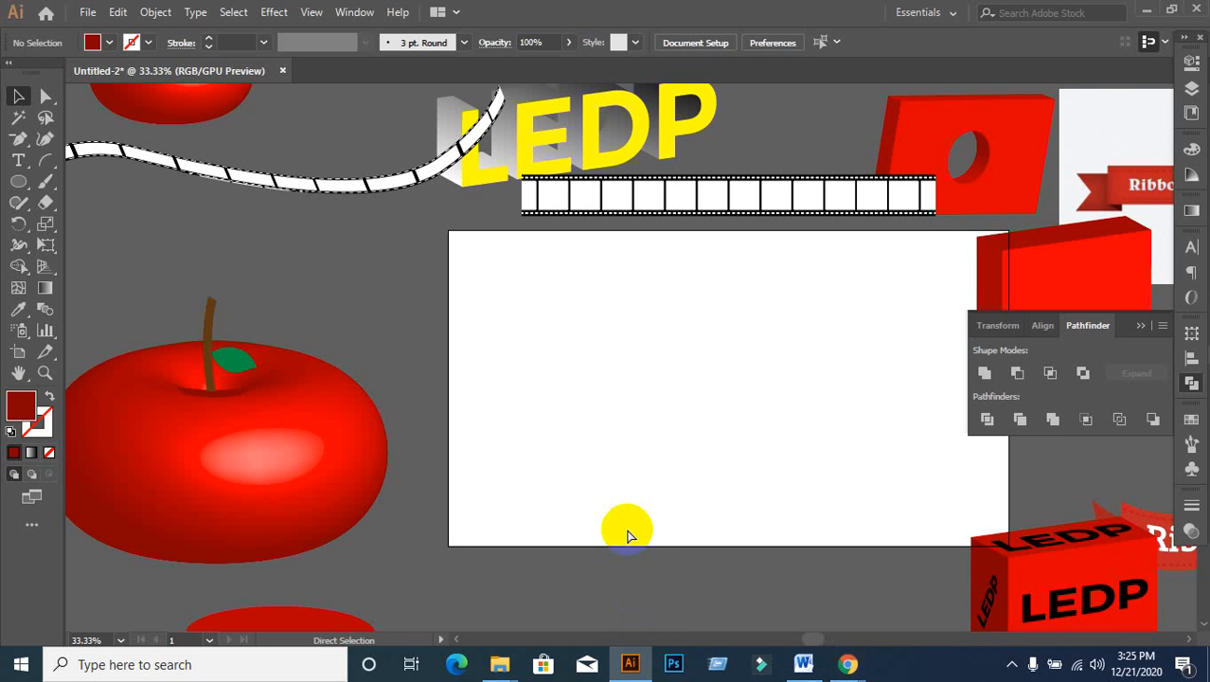
pyautogui.hotkey('ctrl', 'v')
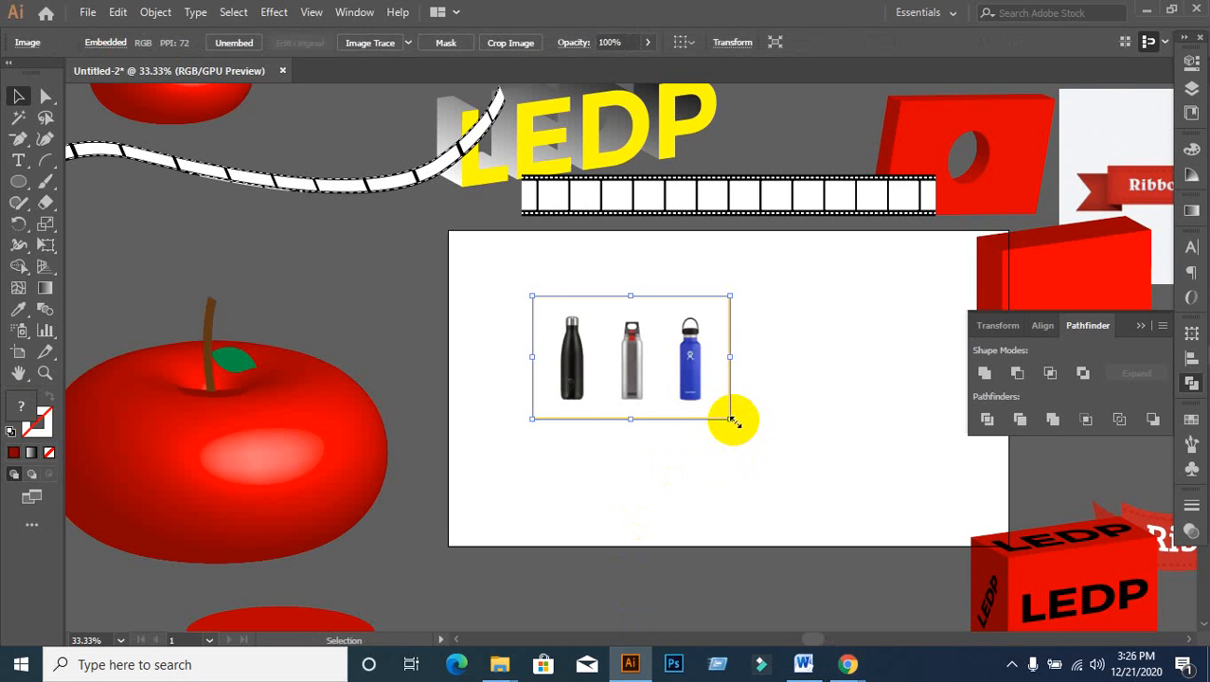
# Step: Enlarge the pasted bottle image and position it within the artboard, clearing the Pathfinder panel out of the way
pyautogui.moveTo(730, 419); pyautogui.dragTo(951, 563)
pyautogui.scroll(1, 727, 519)
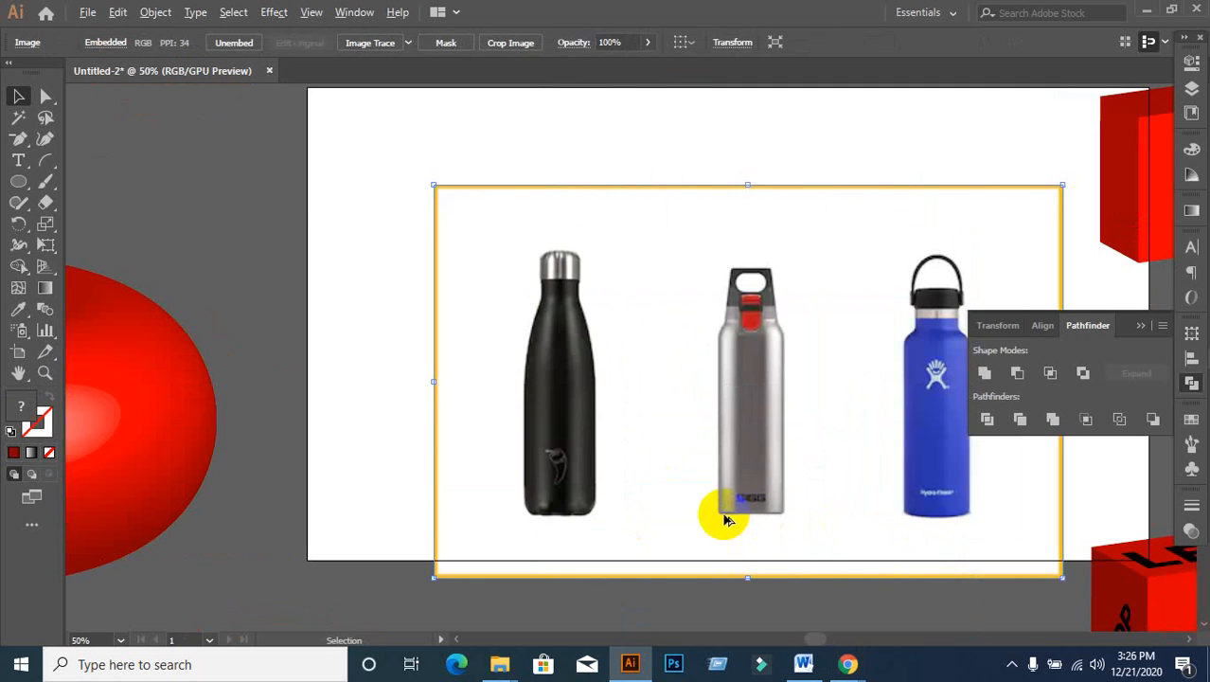
pyautogui.moveTo(708, 506); pyautogui.dragTo(684, 441)
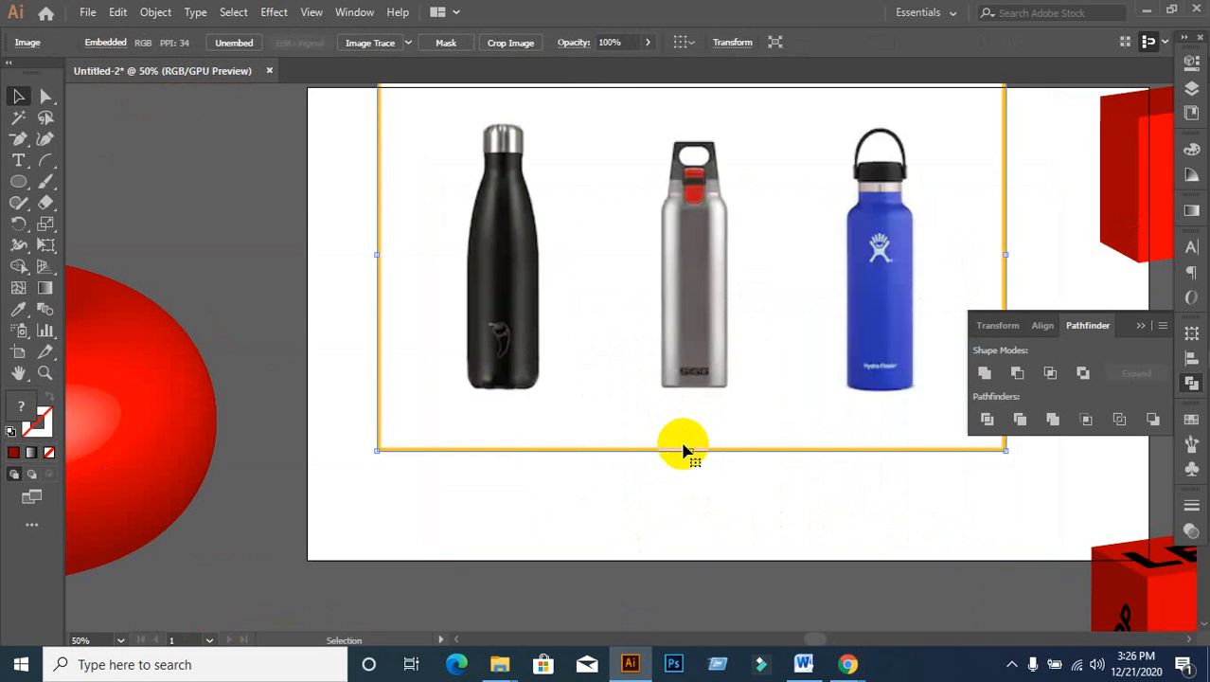
pyautogui.click(684, 497)
pyautogui.click(635, 360)
pyautogui.moveTo(621, 330); pyautogui.dragTo(629, 405)
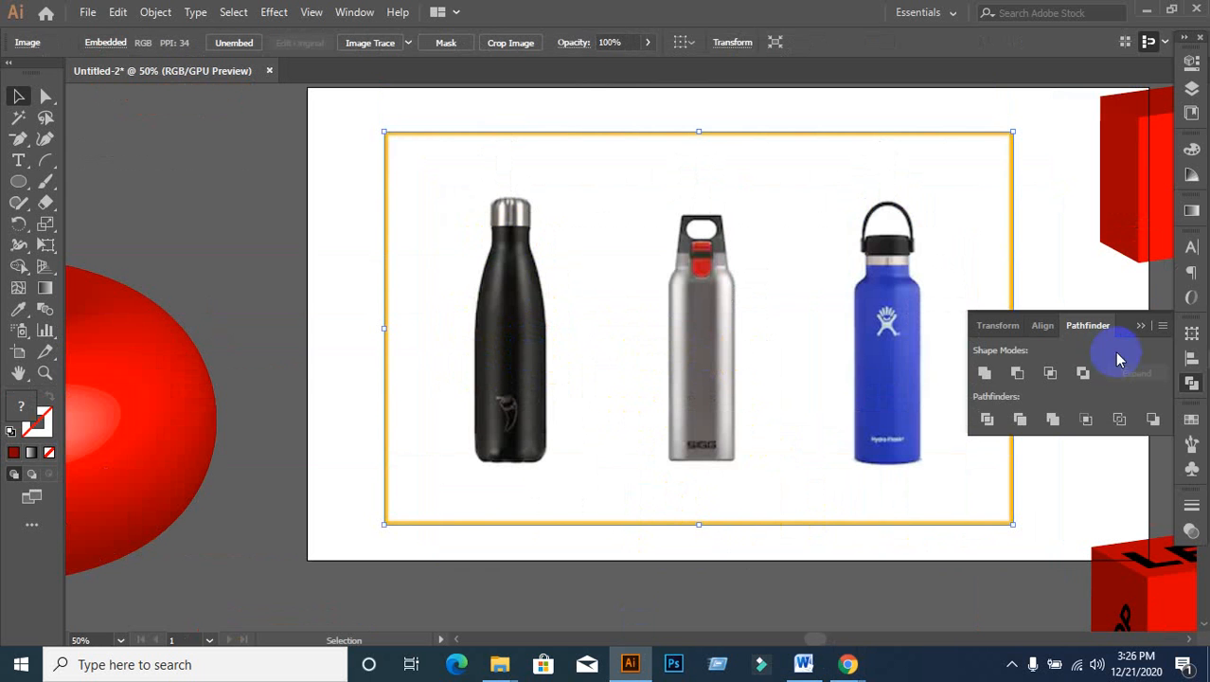
pyautogui.click(1141, 327)
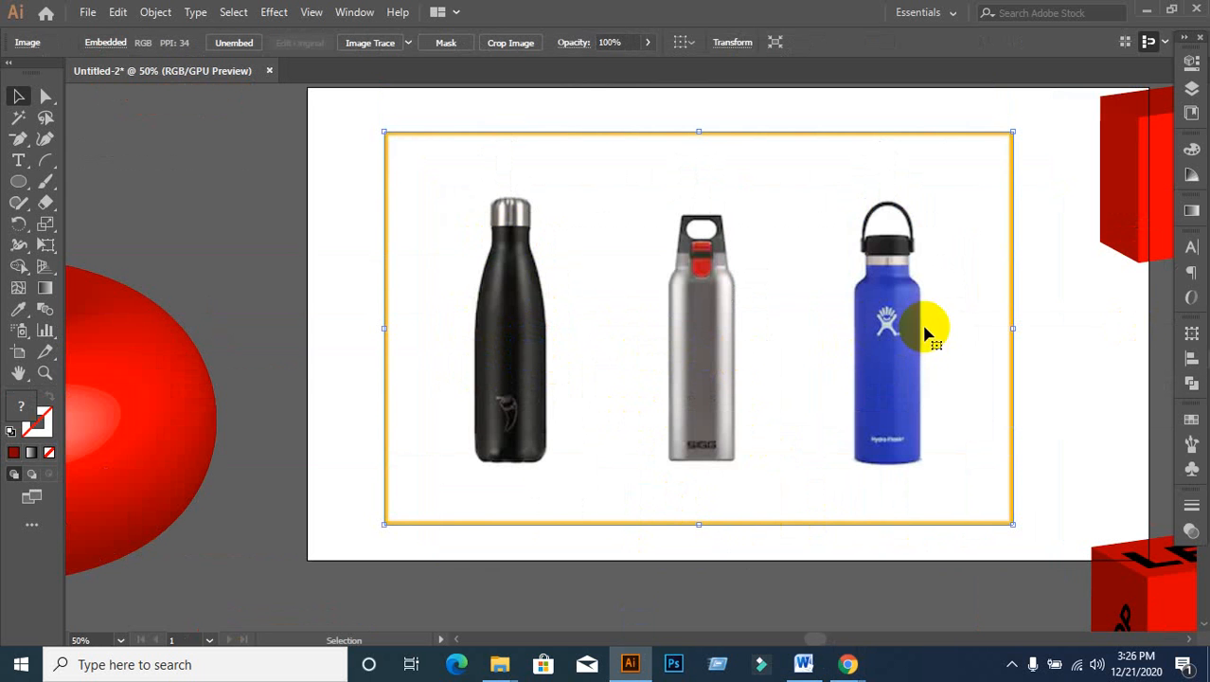
# Step: Crop the image so that only the black bottle remains
pyautogui.rightClick(627, 329)
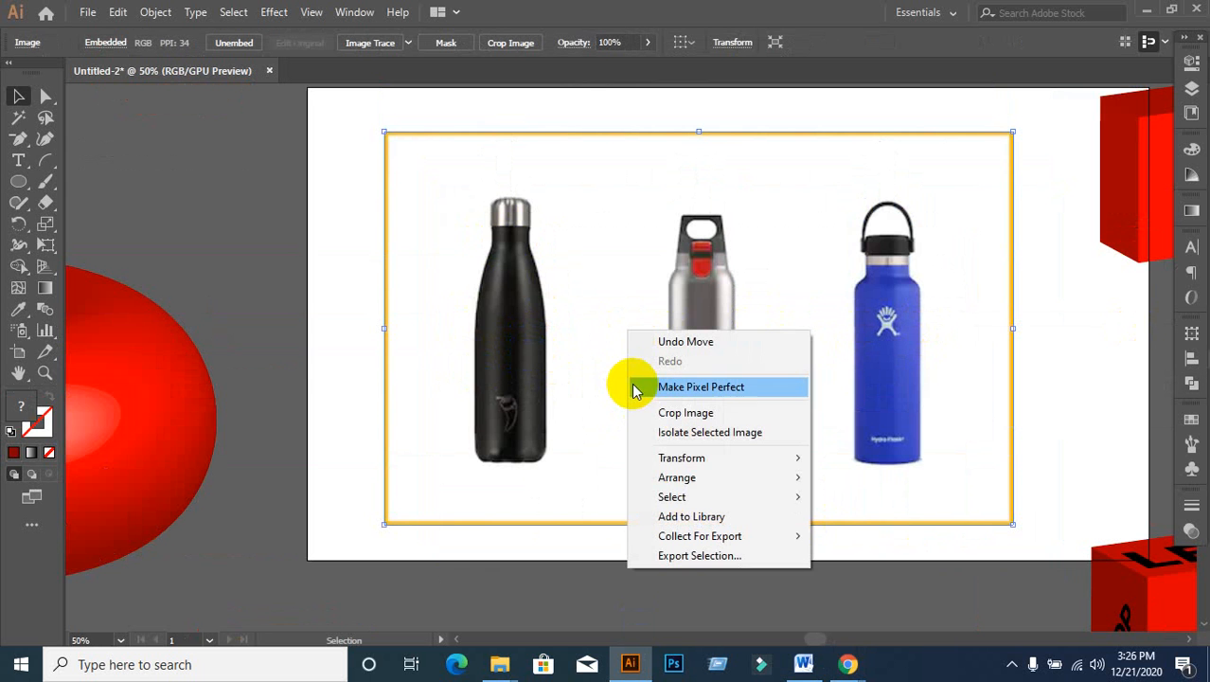
pyautogui.click(669, 417)
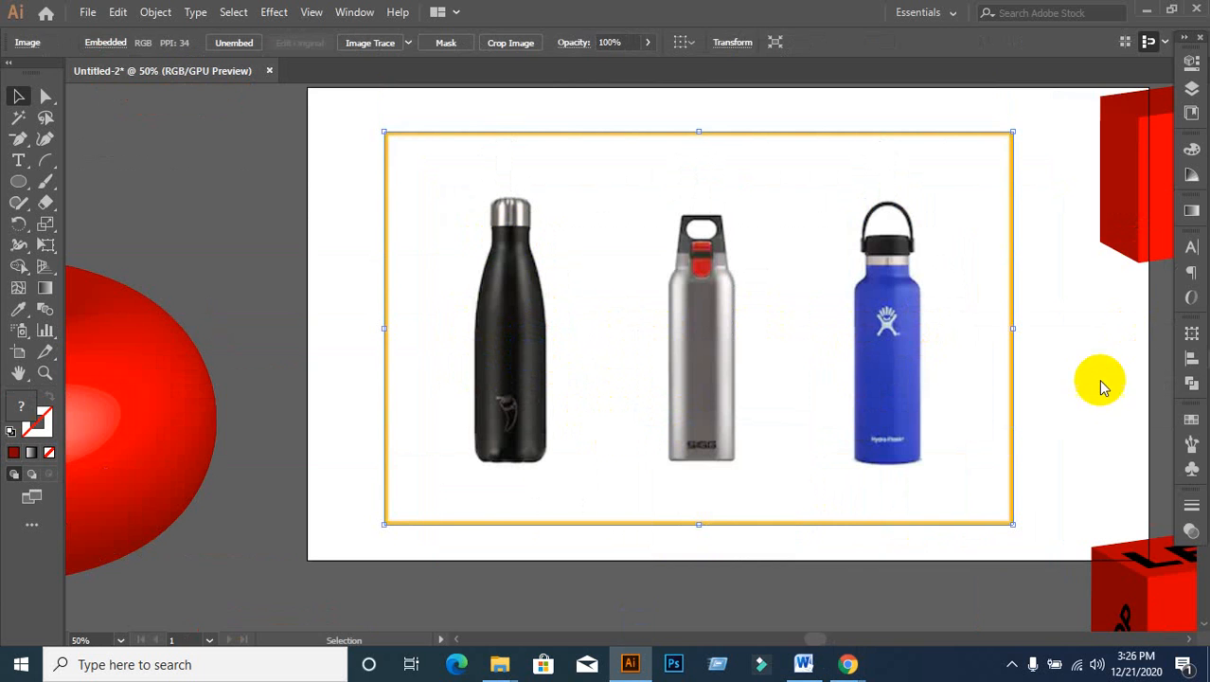
pyautogui.moveTo(1012, 327); pyautogui.dragTo(643, 322)
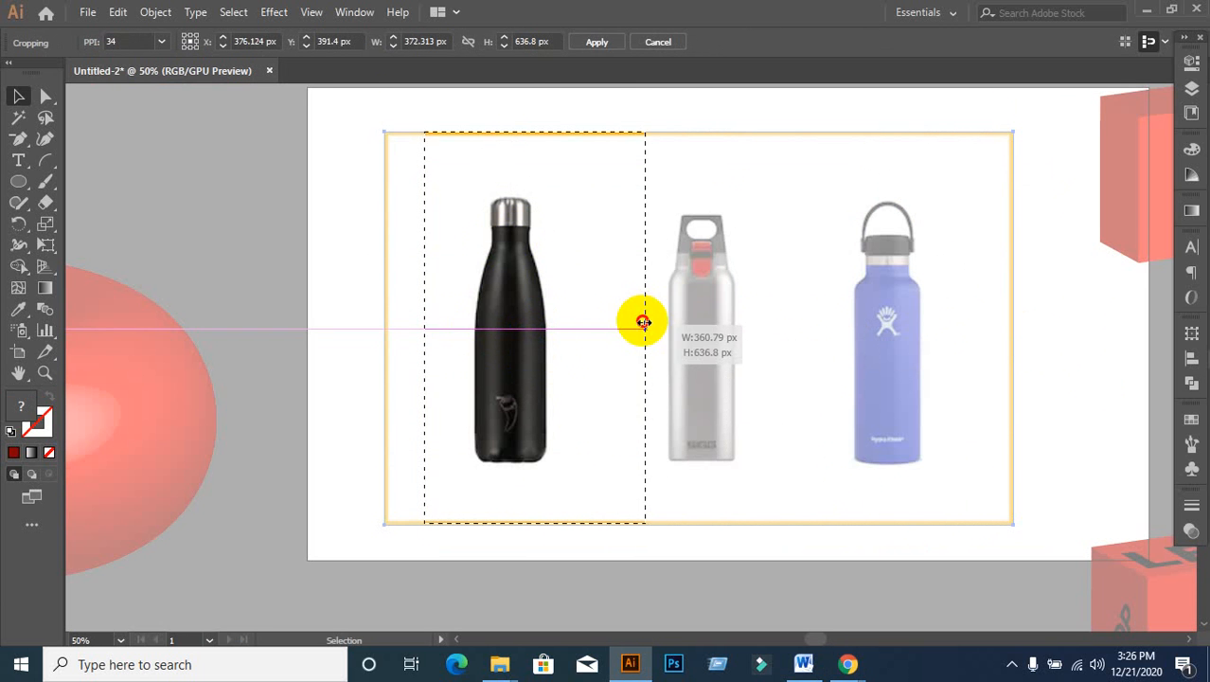
pyautogui.click(591, 44)
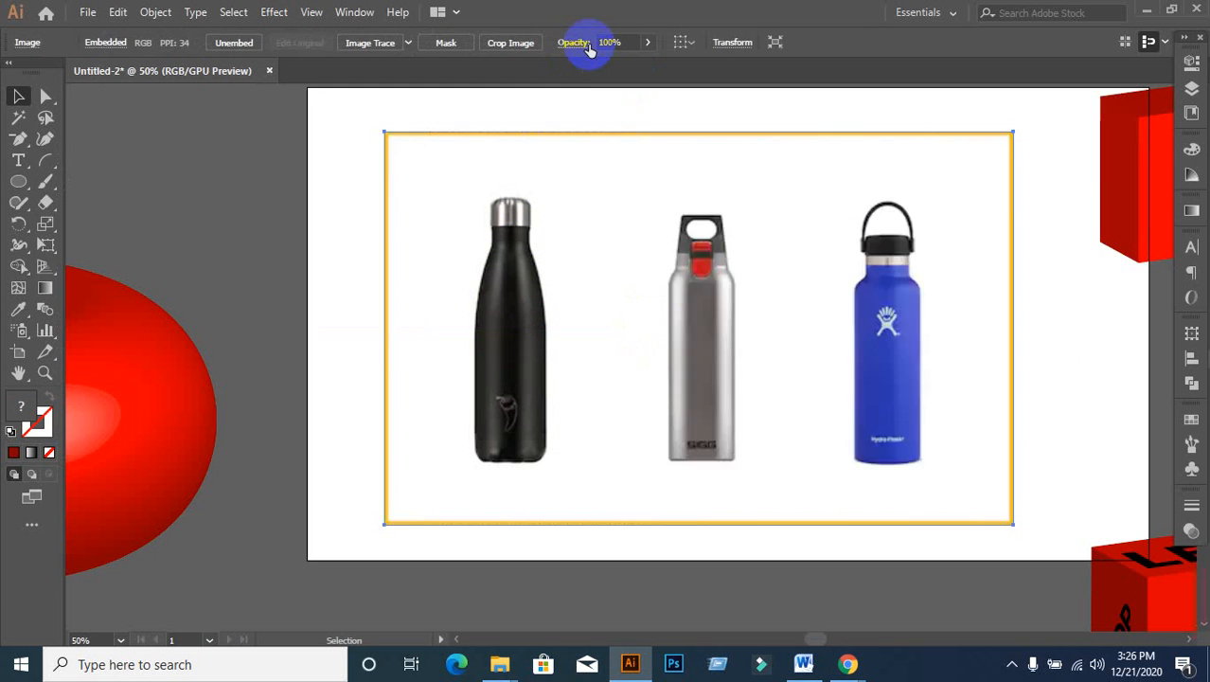
pyautogui.click(829, 373)
pyautogui.moveTo(540, 339); pyautogui.dragTo(817, 324)
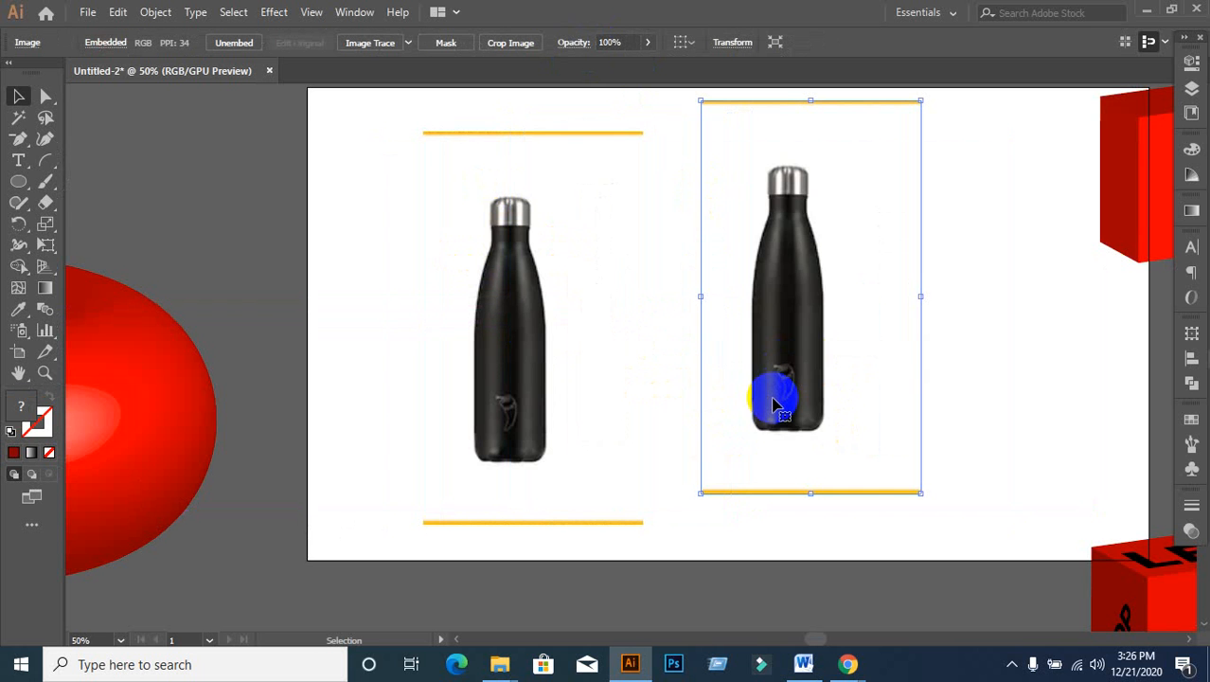
pyautogui.press('Delete')
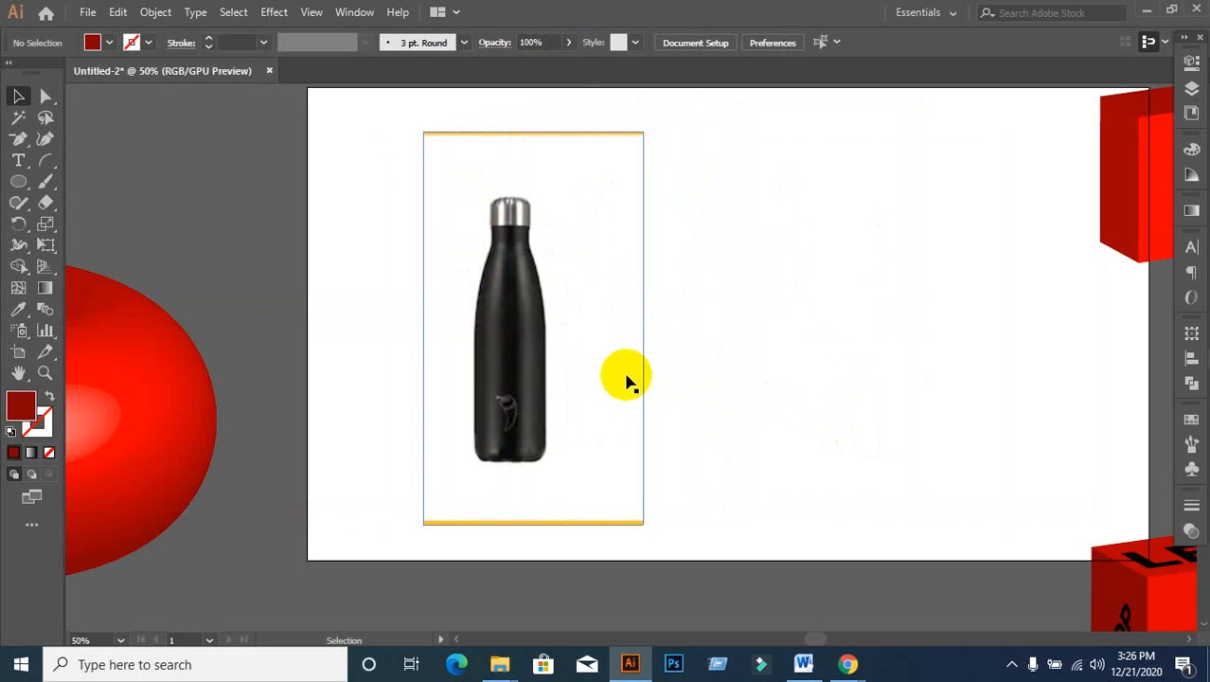
pyautogui.hotkey('ctrl', 'x')
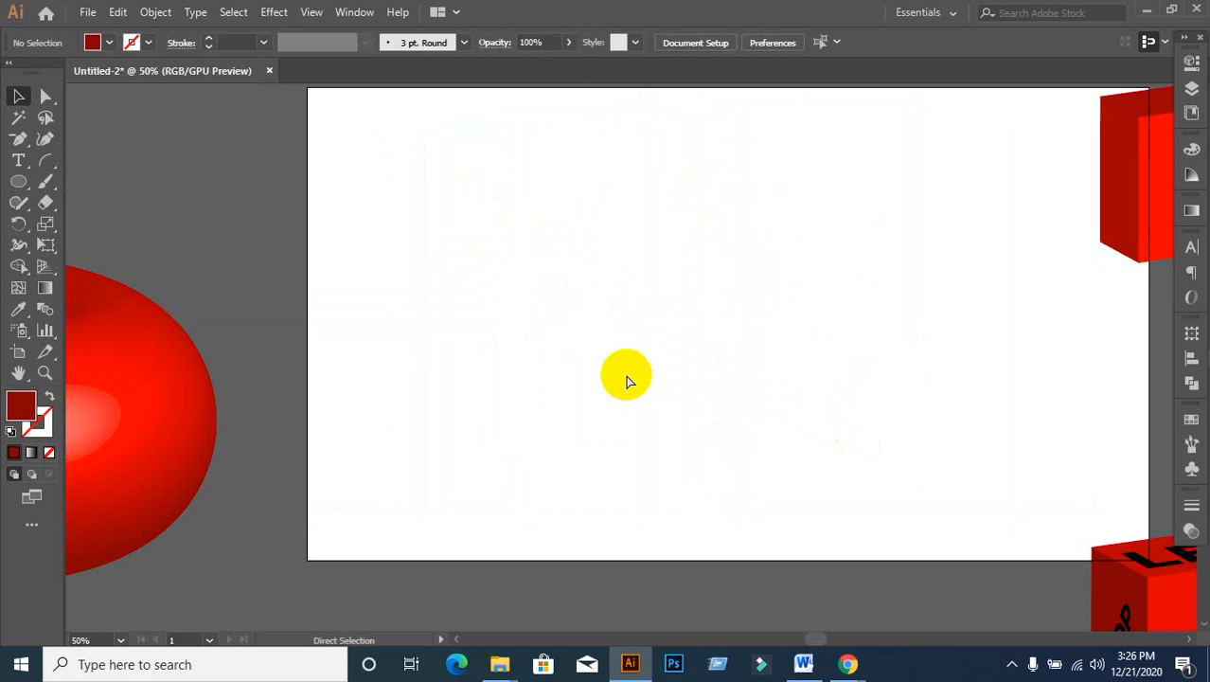
pyautogui.hotkey('ctrl', 'z')
# Step: Set up the Pen tool with no fill and the dark red colour #850000 as the stroke
pyautogui.scroll(2, 548, 351)
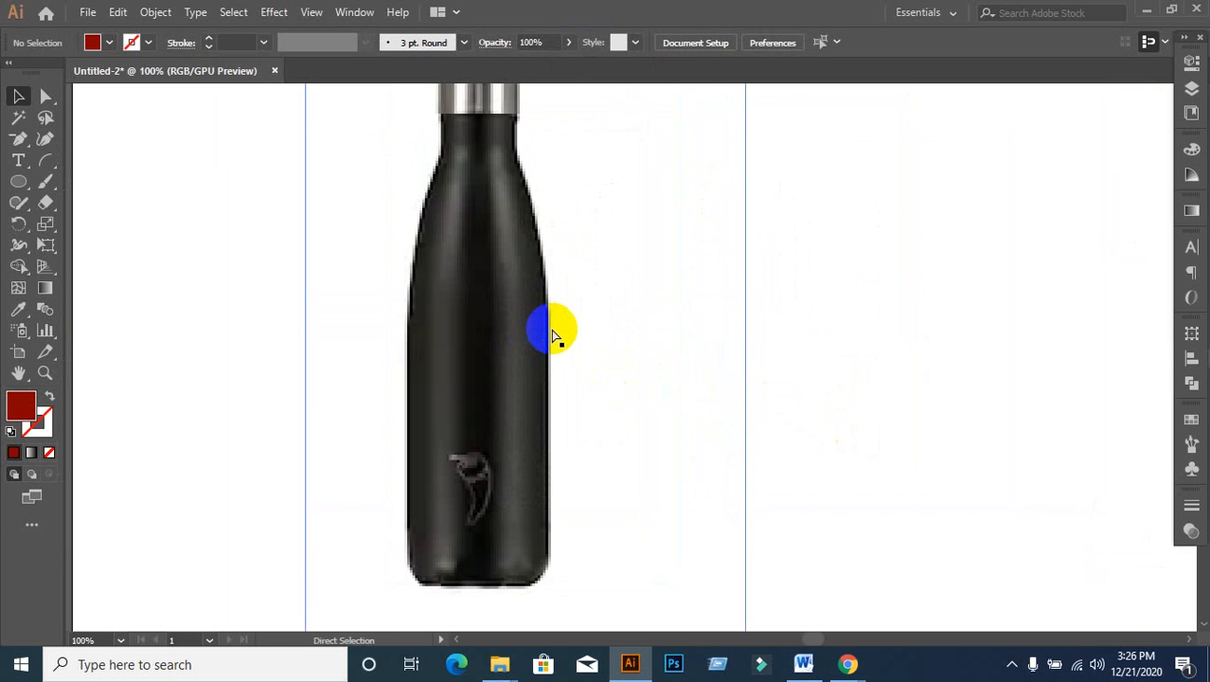
pyautogui.scroll(-1, 643, 298)
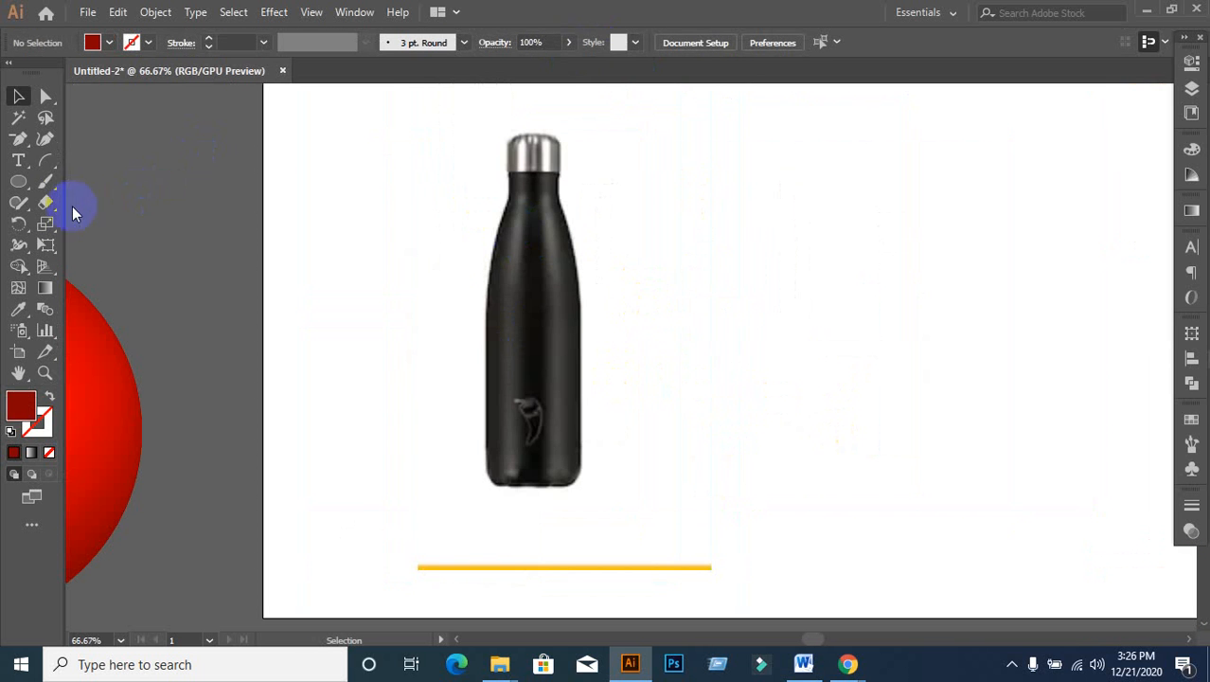
pyautogui.click(18, 138)
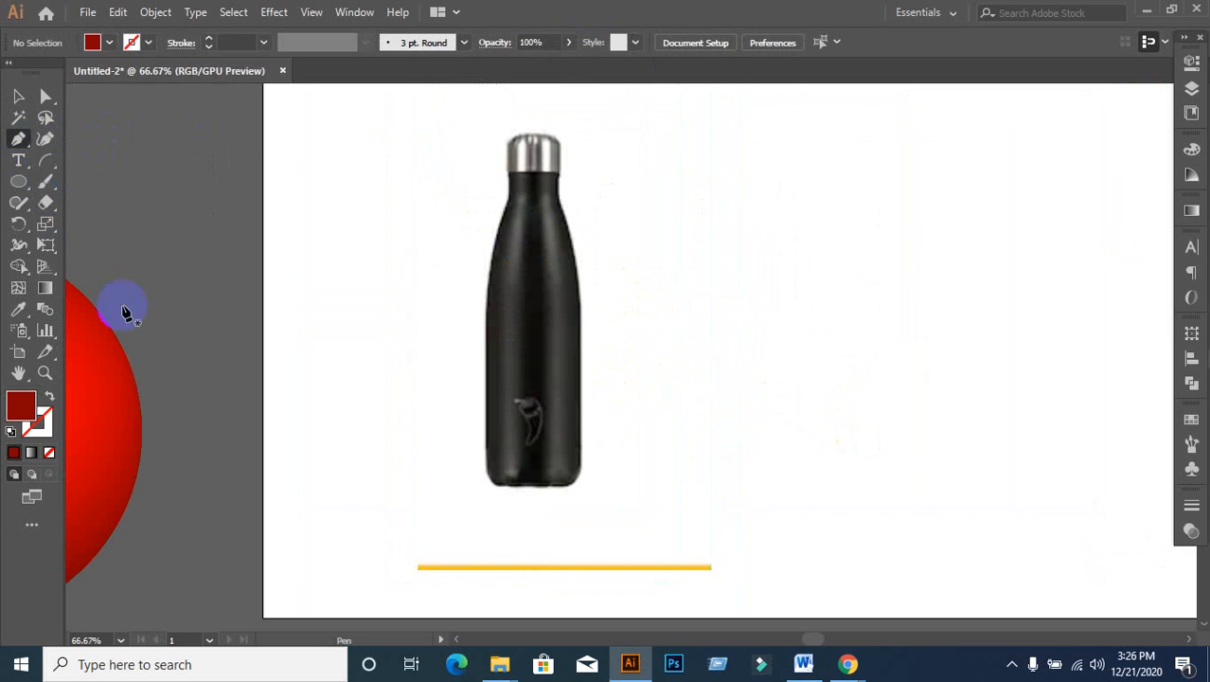
pyautogui.click(49, 396)
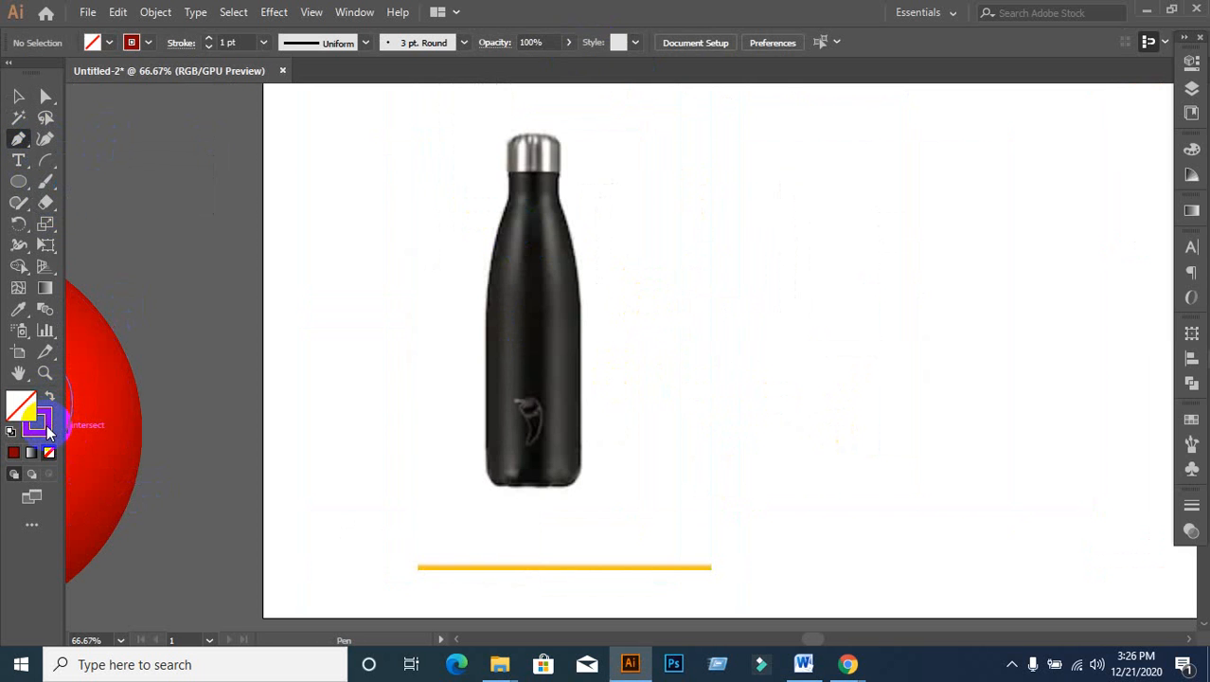
pyautogui.click(48, 428)
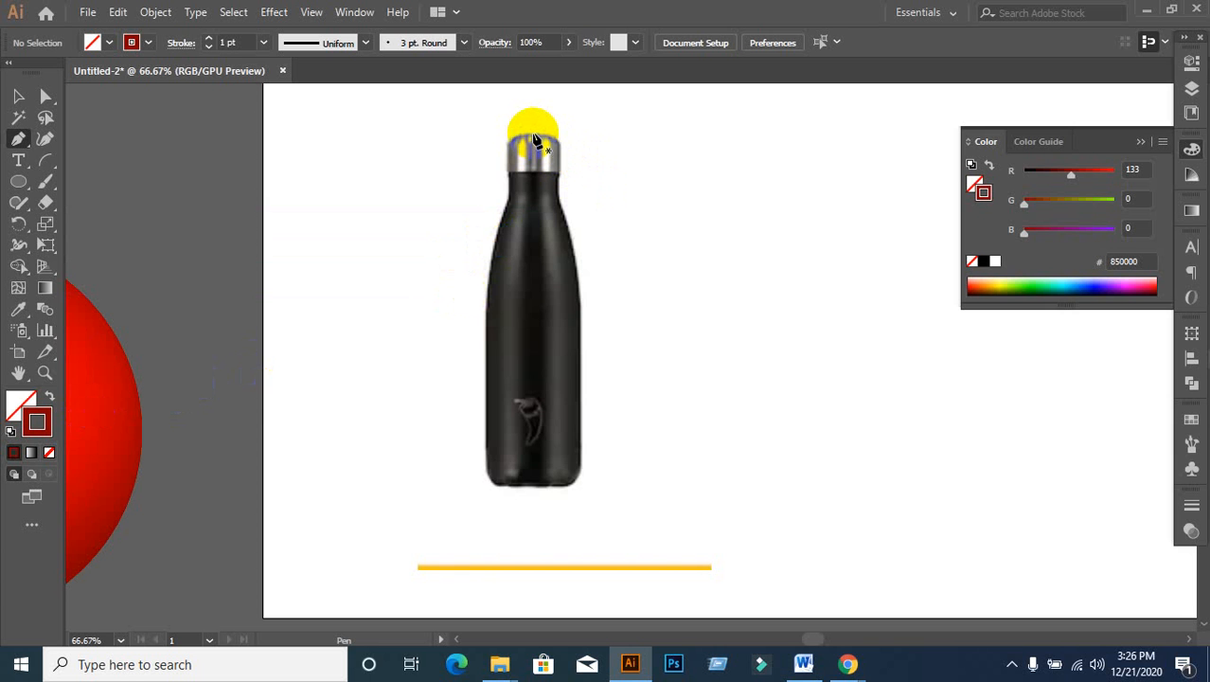
# Step: Trace the right half of the bottle's outline from the cap's top centre around the cap, neck and shoulder to the body
pyautogui.click(533, 135)
pyautogui.scroll(1, 564, 153)
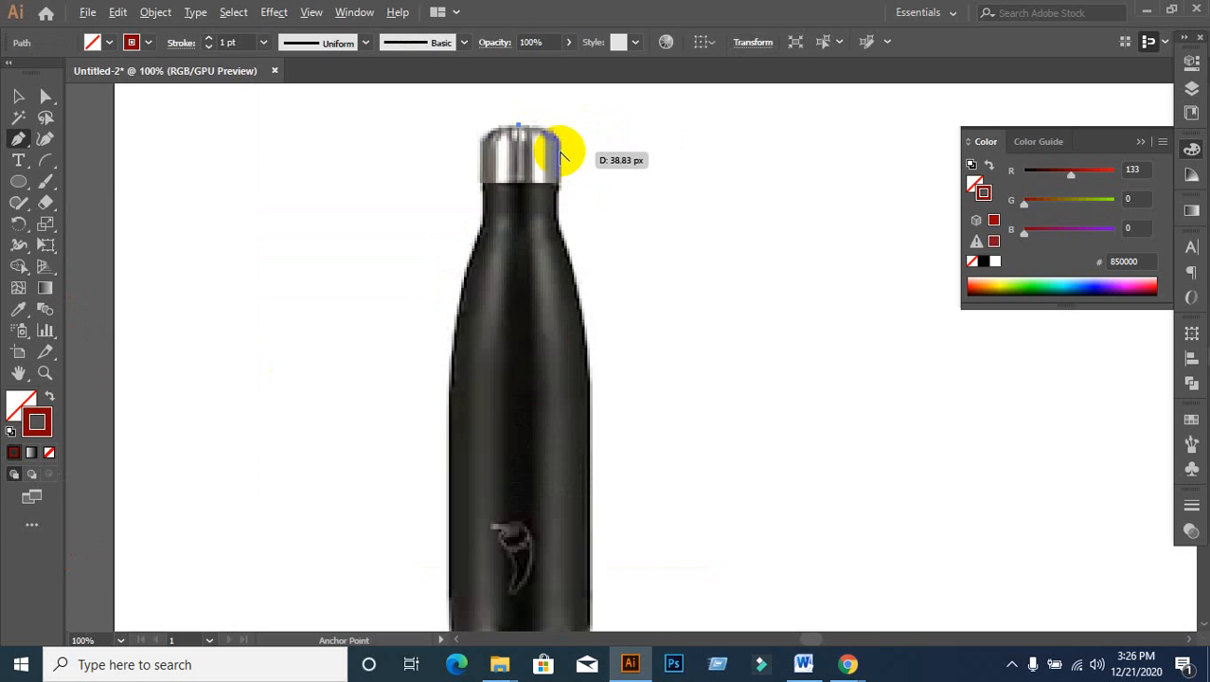
pyautogui.moveTo(559, 147); pyautogui.dragTo(567, 252)
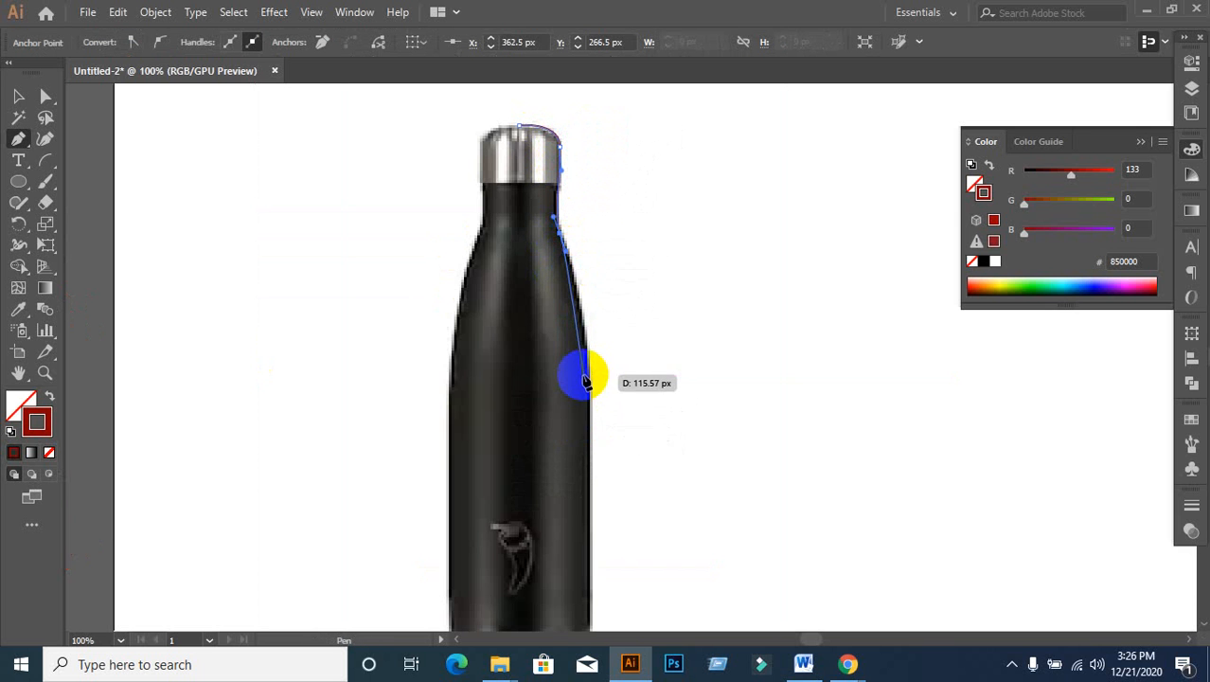
pyautogui.moveTo(588, 378); pyautogui.dragTo(591, 468)
# Step: Continue the path down the bottle's right side and around the rounded bottom corner to the base's centre, and end it there
pyautogui.press('space')
pyautogui.moveTo(627, 512); pyautogui.dragTo(616, 303)
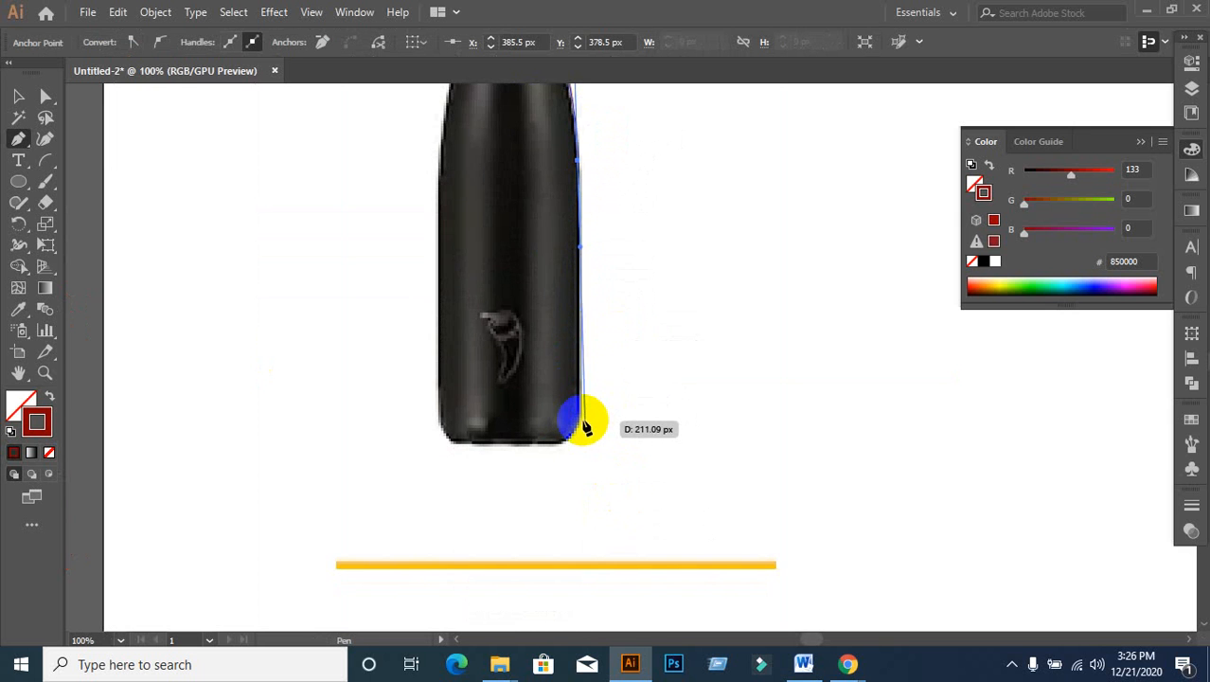
pyautogui.click(582, 423)
pyautogui.moveTo(580, 422); pyautogui.dragTo(658, 489)
pyautogui.press('space')
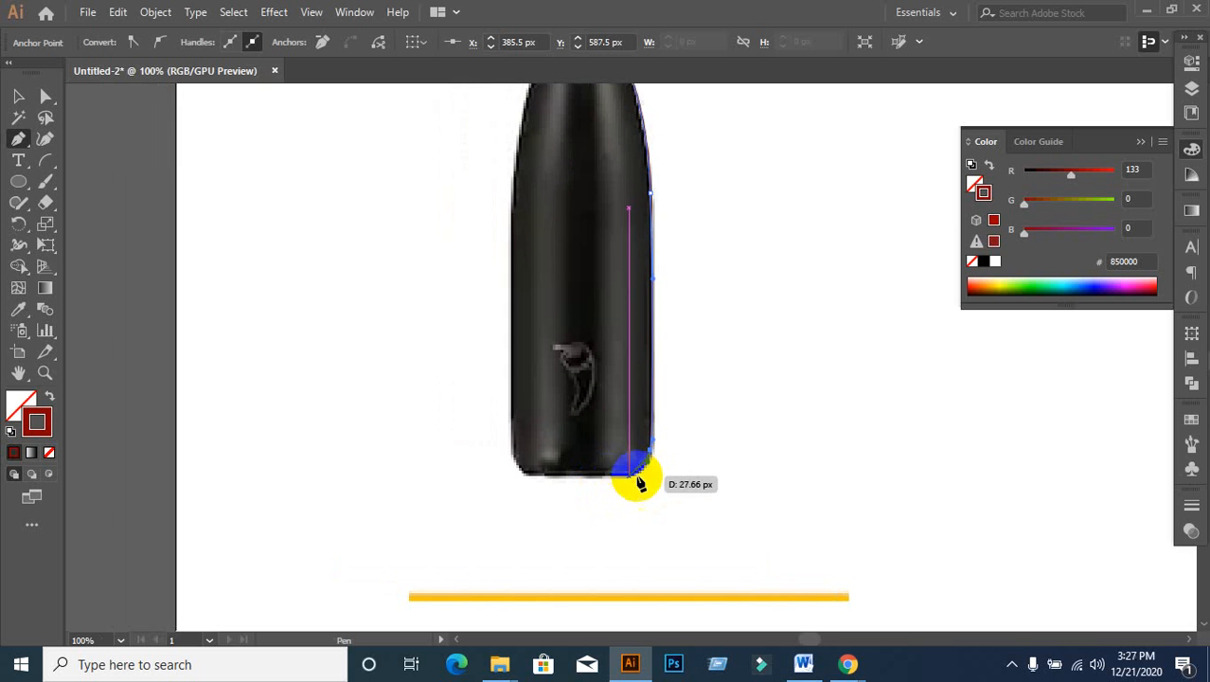
pyautogui.click(628, 481)
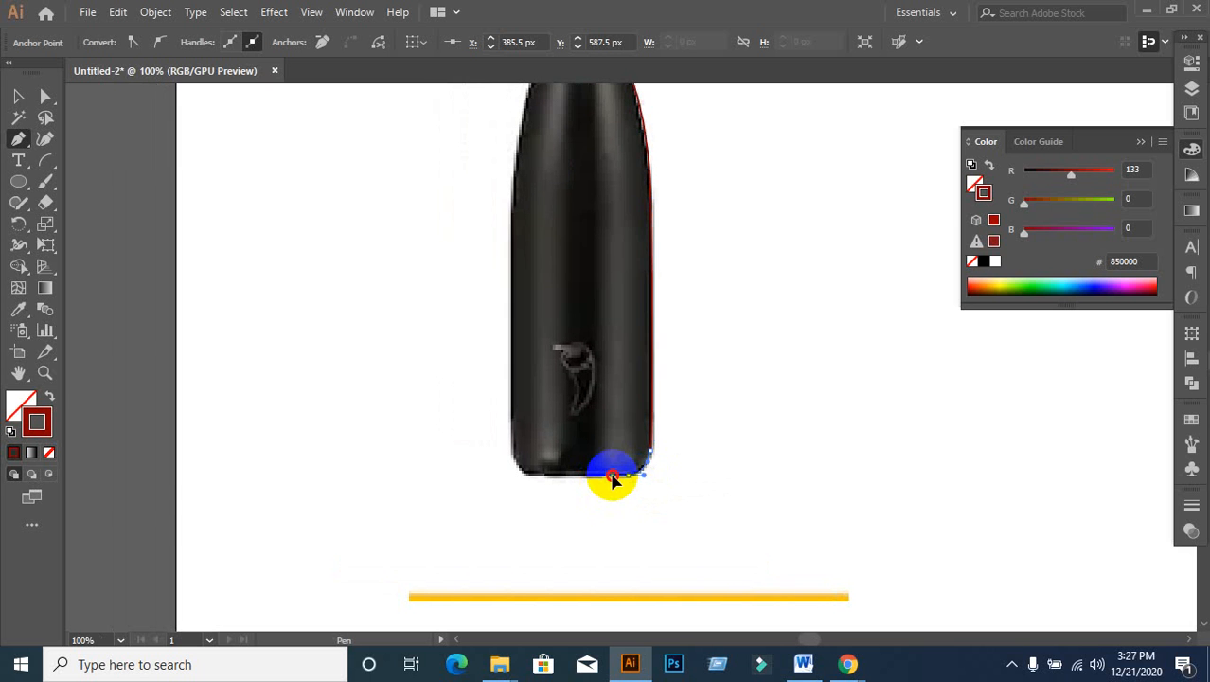
pyautogui.scroll(-1, 633, 490)
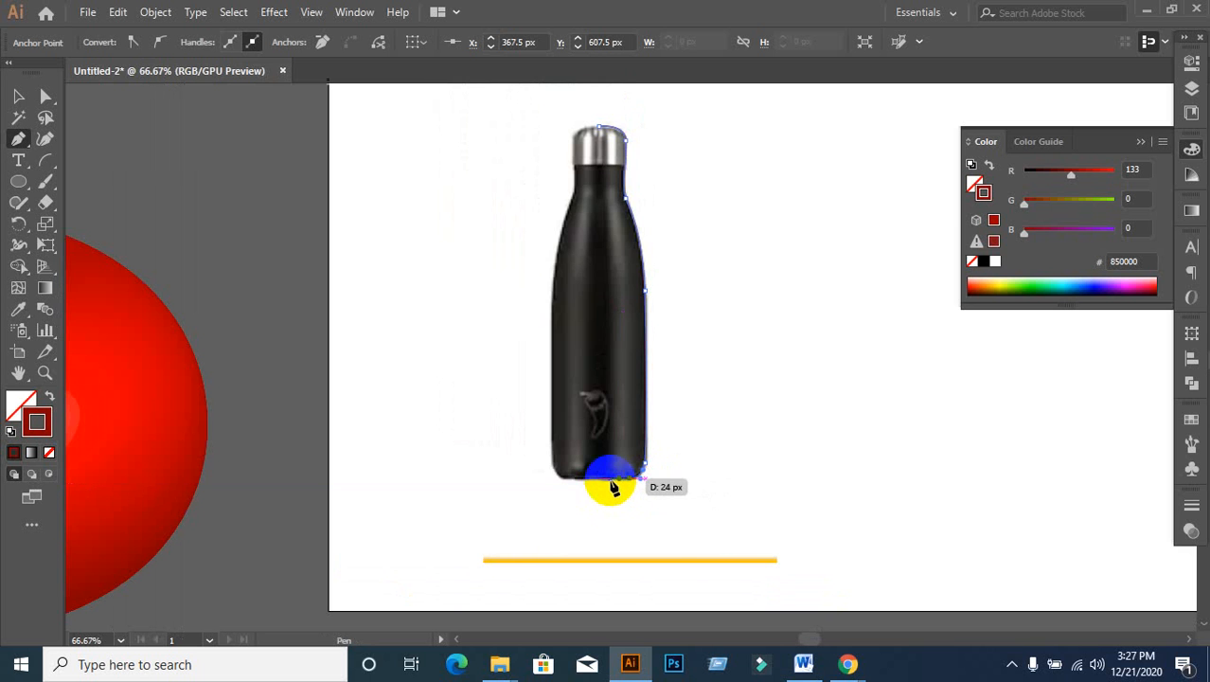
pyautogui.click(603, 483)
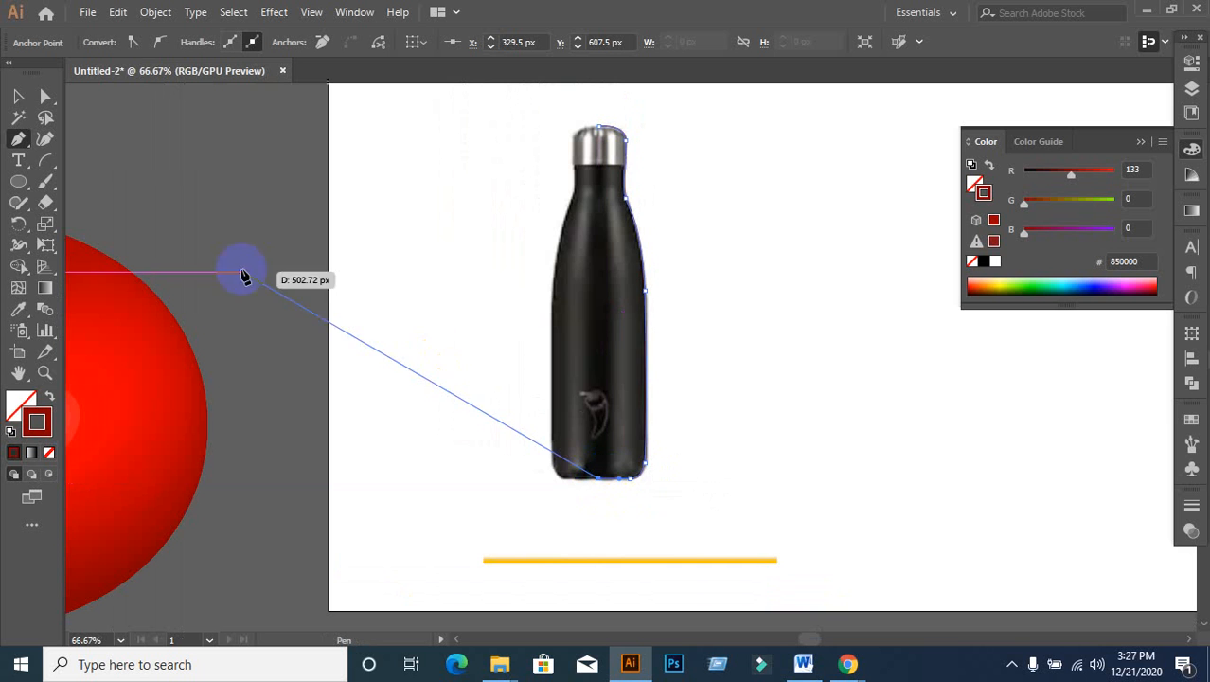
pyautogui.click(16, 99)
pyautogui.click(725, 216)
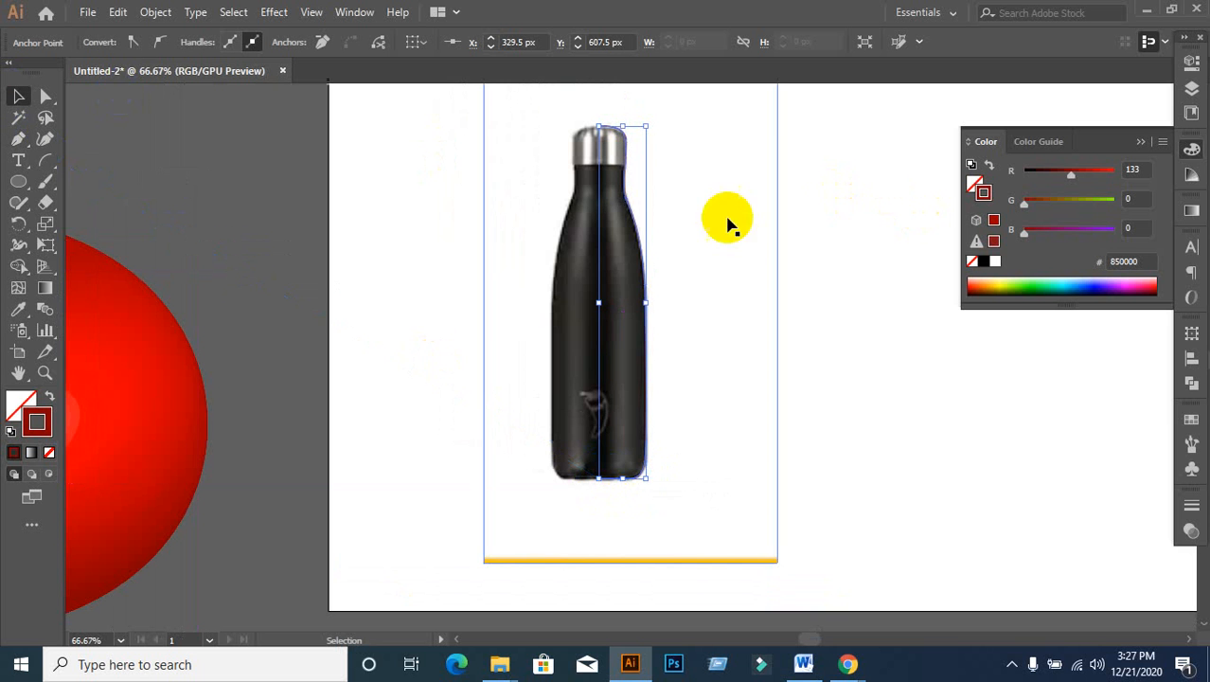
# Step: Move the traced half-bottle path off the reference image to the empty artboard area on its right
pyautogui.moveTo(640, 210); pyautogui.dragTo(956, 290)
pyautogui.moveTo(806, 303); pyautogui.dragTo(624, 286)
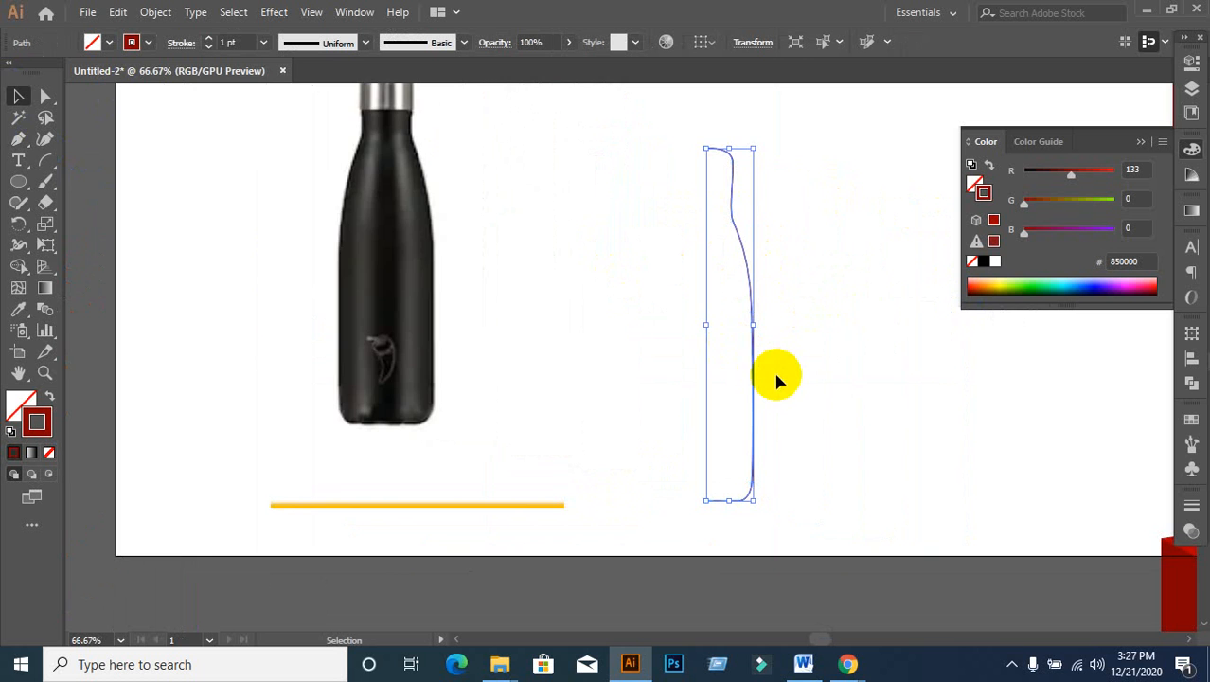
pyautogui.scroll(-1, 779, 346)
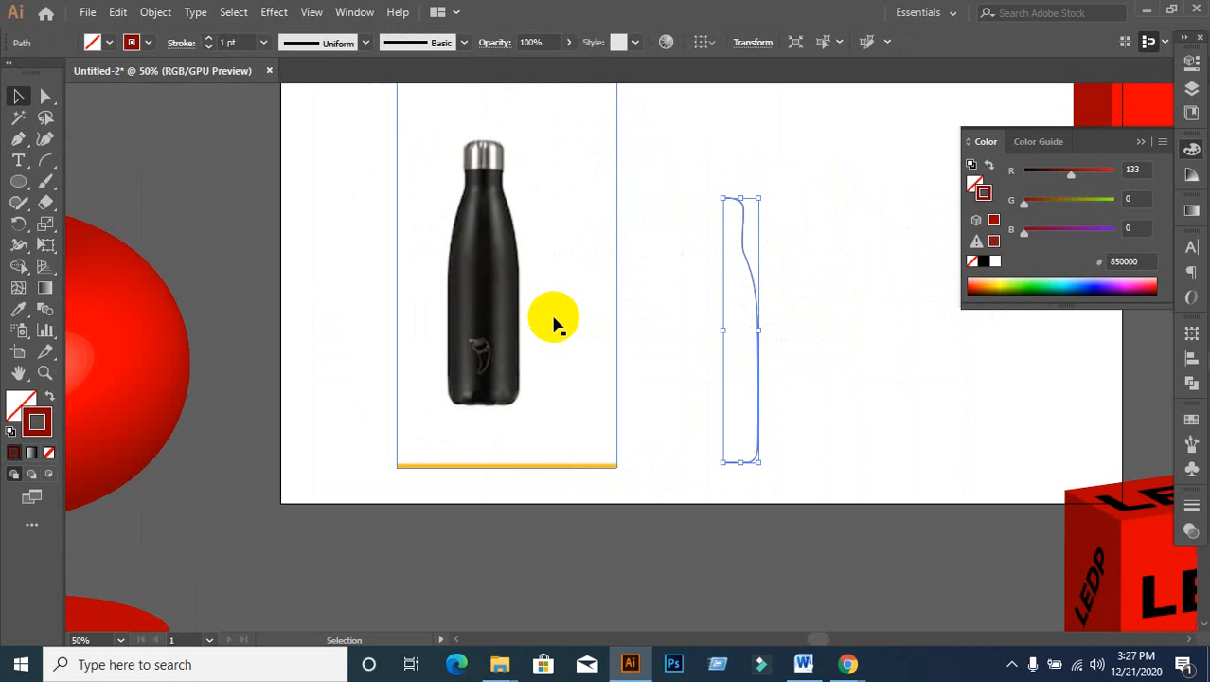
pyautogui.click(355, 329)
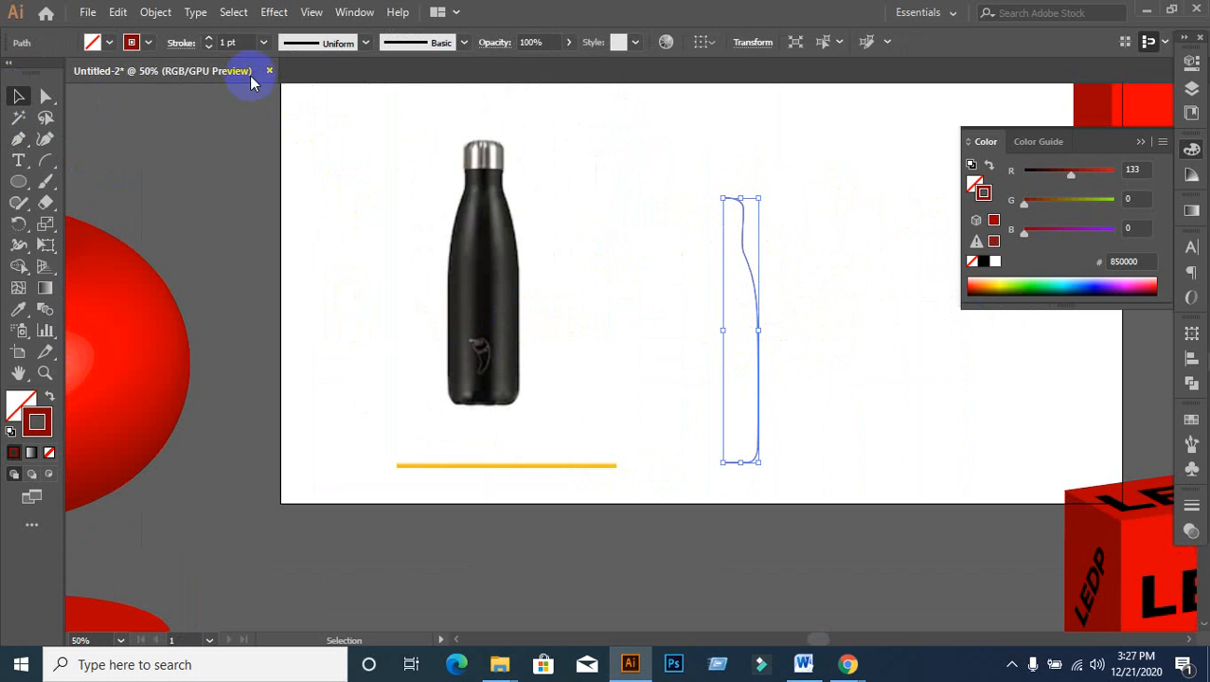
# Step: Apply the 3D Revolve effect to the half-bottle path with a 360° angle from the left edge, with the preview on
pyautogui.click(270, 14)
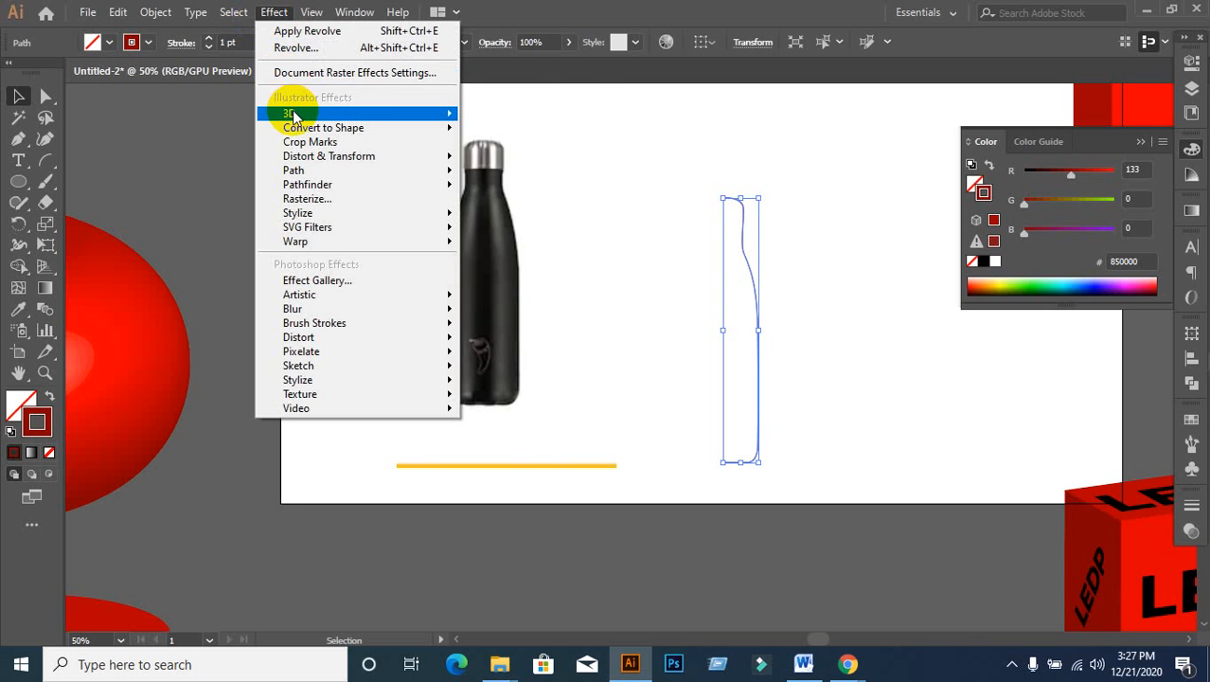
pyautogui.moveTo(303, 113)
pyautogui.click(519, 139)
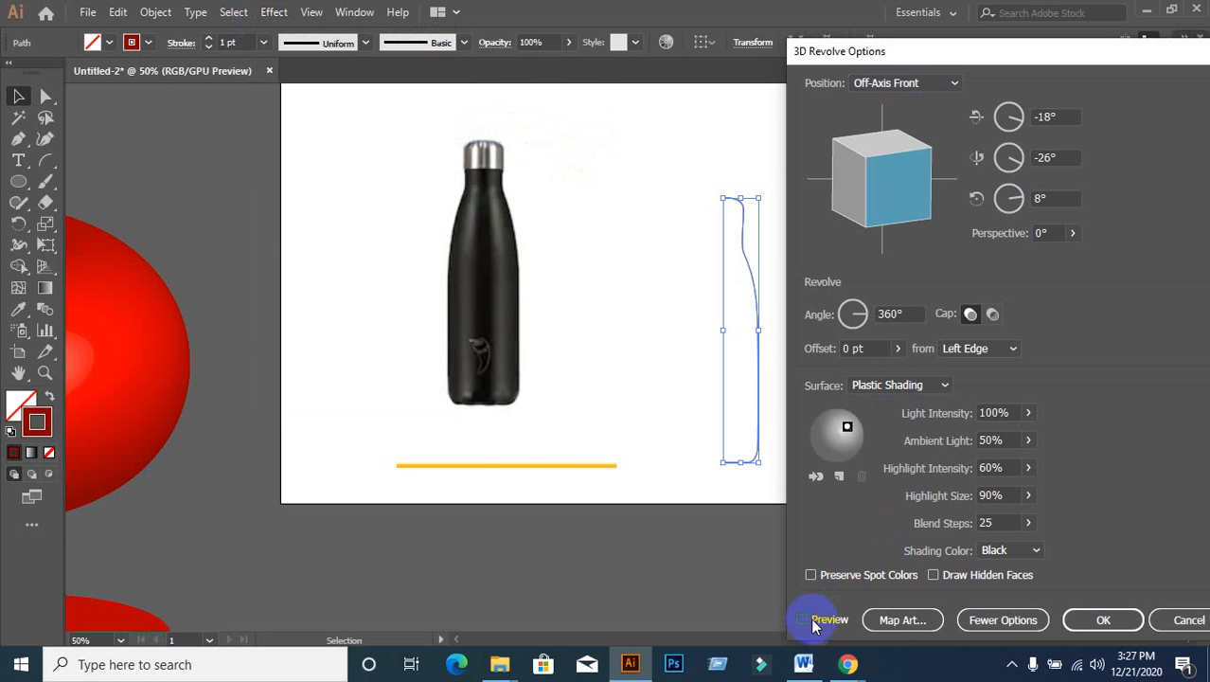
pyautogui.click(805, 619)
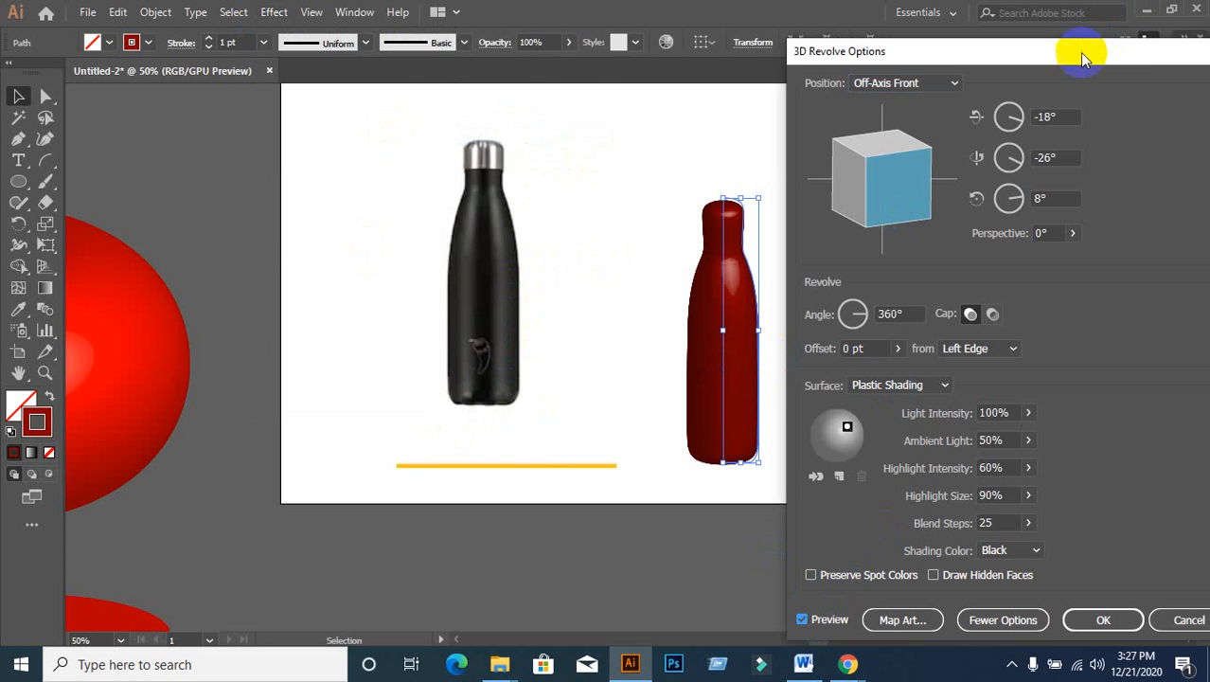
pyautogui.moveTo(1080, 54); pyautogui.dragTo(1104, 16)
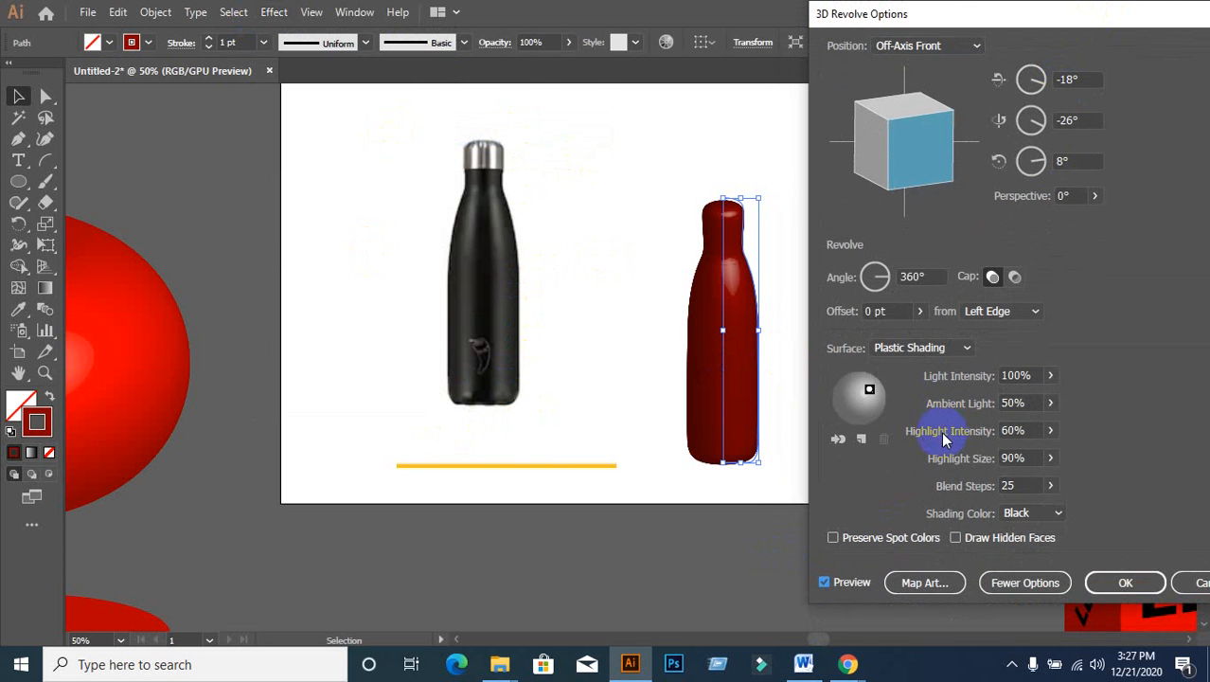
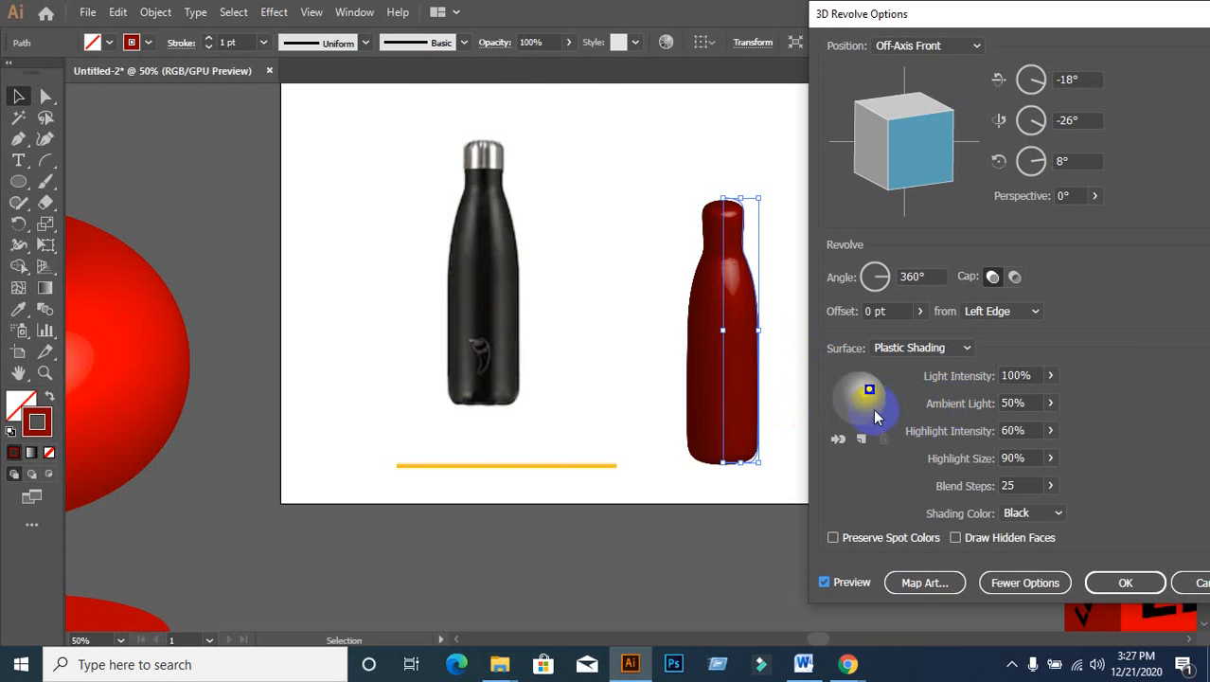
# Step: Lower the light on the shading sphere to mid-height, add a second light, and spread the two towards opposite sides
pyautogui.moveTo(872, 392)
pyautogui.mouseDown()
pyautogui.moveTo(868, 411)
pyautogui.moveTo(868, 398)
pyautogui.mouseUp()
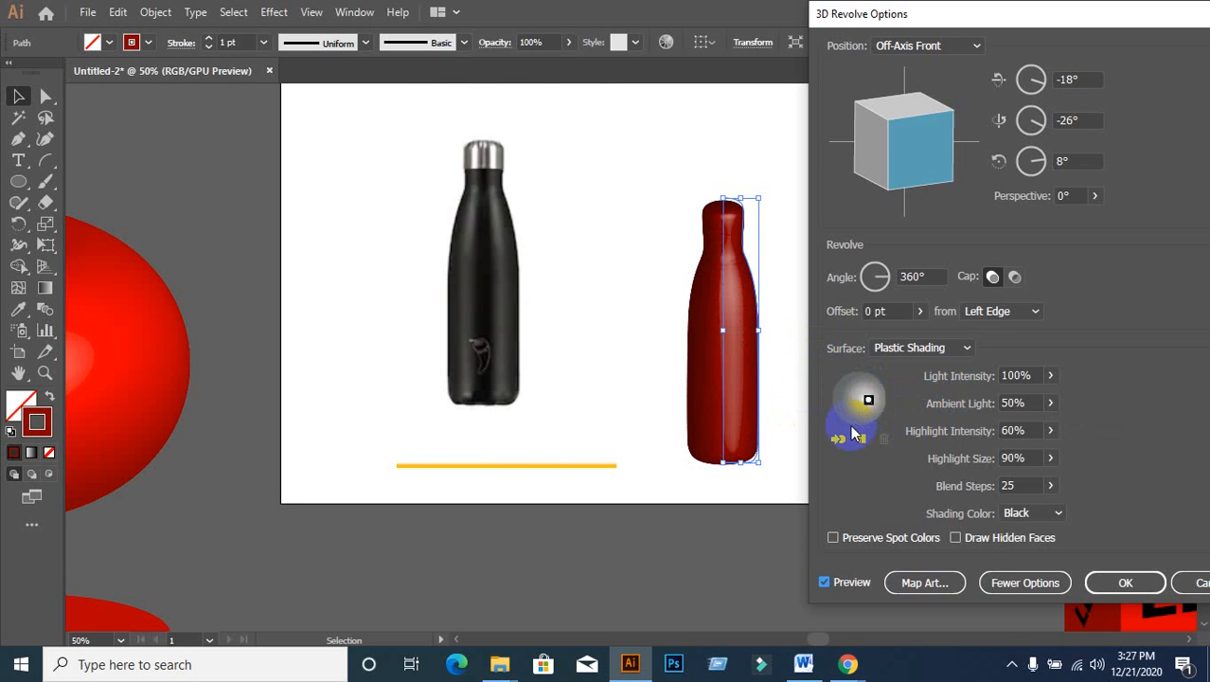
pyautogui.click(862, 439)
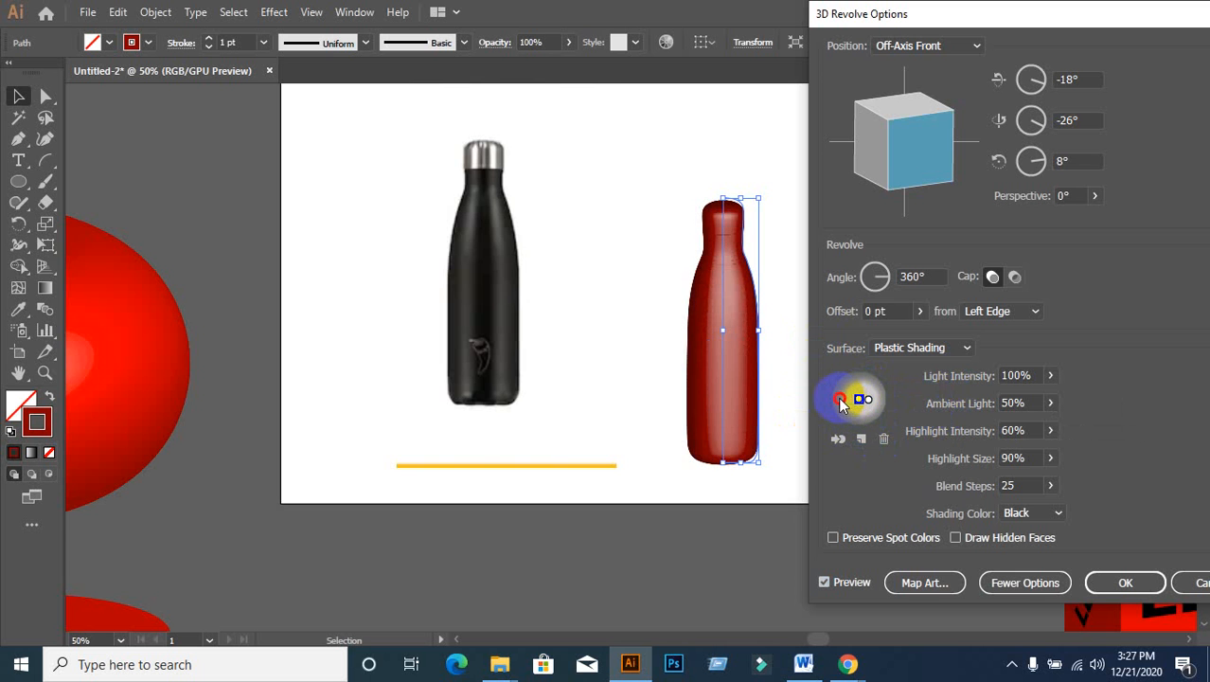
pyautogui.moveTo(842, 403)
pyautogui.mouseDown()
pyautogui.moveTo(882, 404)
pyautogui.moveTo(844, 403)
pyautogui.mouseUp()
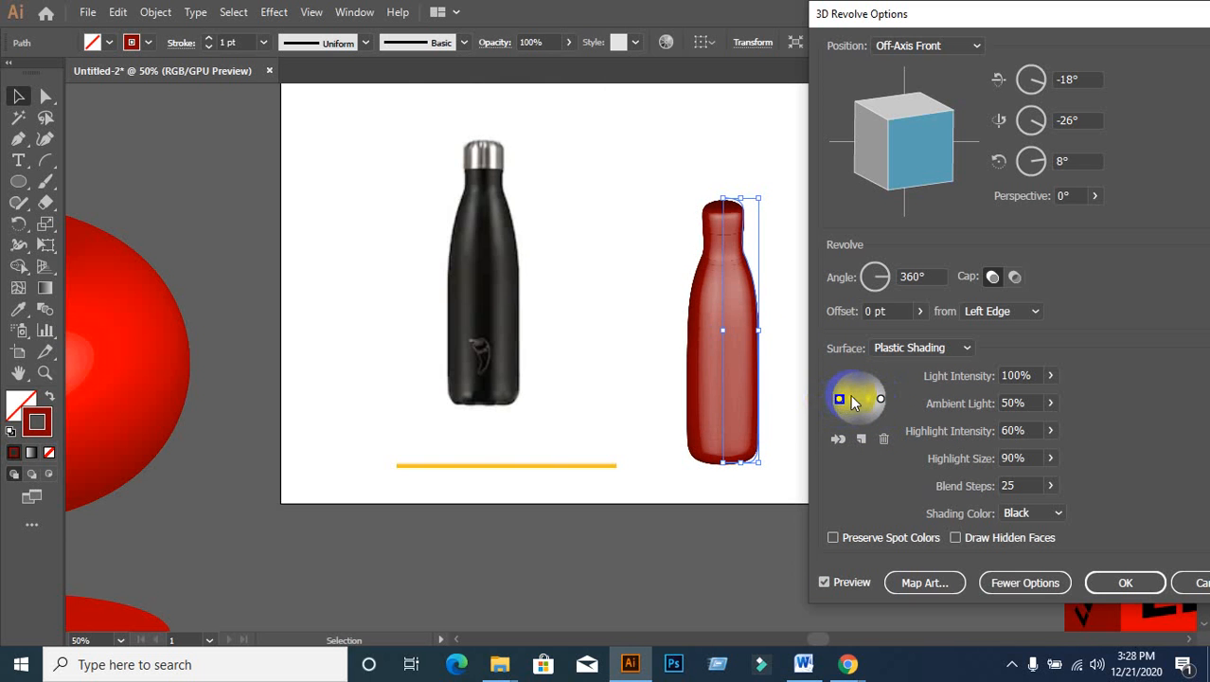
# Step: Set the left light's intensity to 93% and move that light out to the shading sphere's left edge
pyautogui.doubleClick(1028, 377)
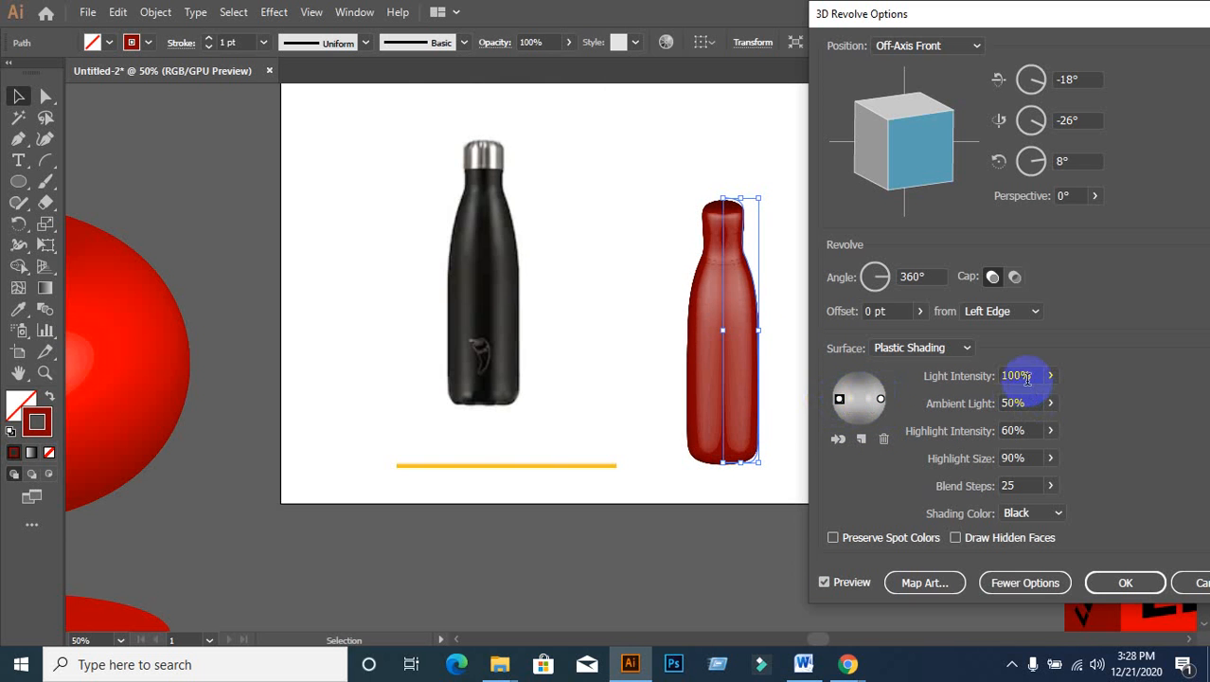
pyautogui.press('Down')
pyautogui.press('Down')
pyautogui.press('Down')
pyautogui.press('Down')
pyautogui.press('Down')
pyautogui.press('Down')
pyautogui.press('Down')
pyautogui.press('Down')
pyautogui.press('Down')
pyautogui.press('Down')
pyautogui.press('Down')
pyautogui.press('Down')
pyautogui.press('Down')
pyautogui.press('Down')
pyautogui.press('Down')
pyautogui.press('Down')
pyautogui.press('Down')
pyautogui.press('Down')
pyautogui.press('Down')
pyautogui.press('Down')
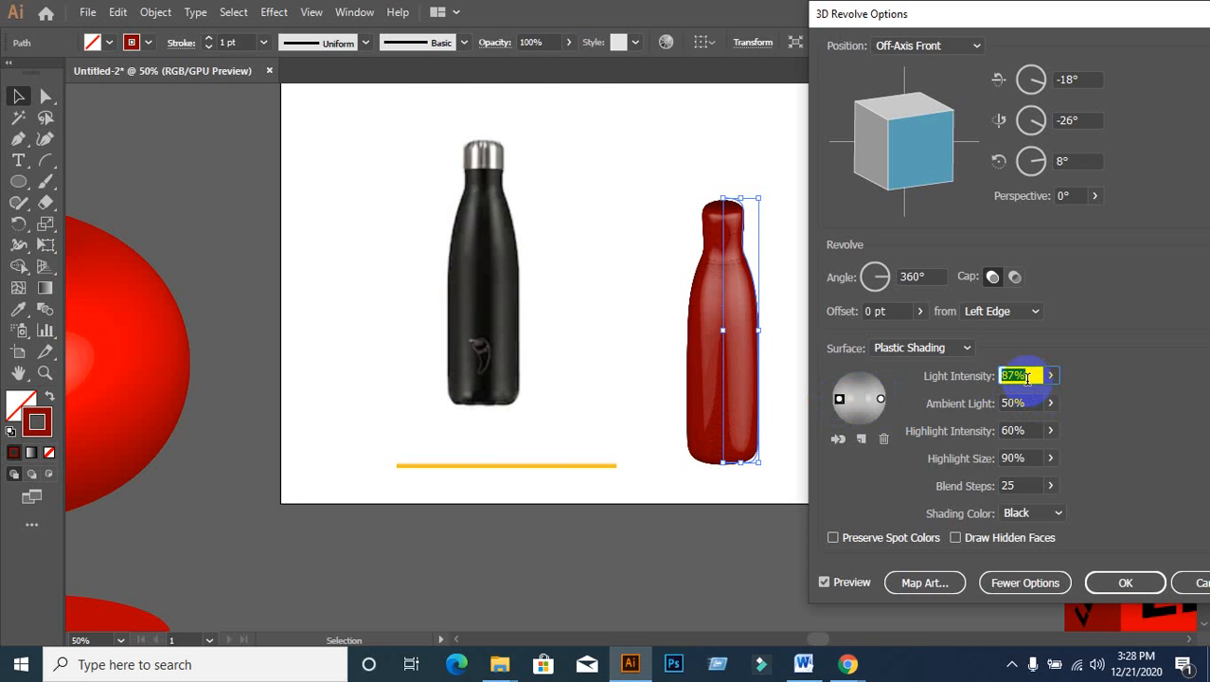
pyautogui.press('Up')
pyautogui.press('Up')
pyautogui.press('Up')
pyautogui.press('Up')
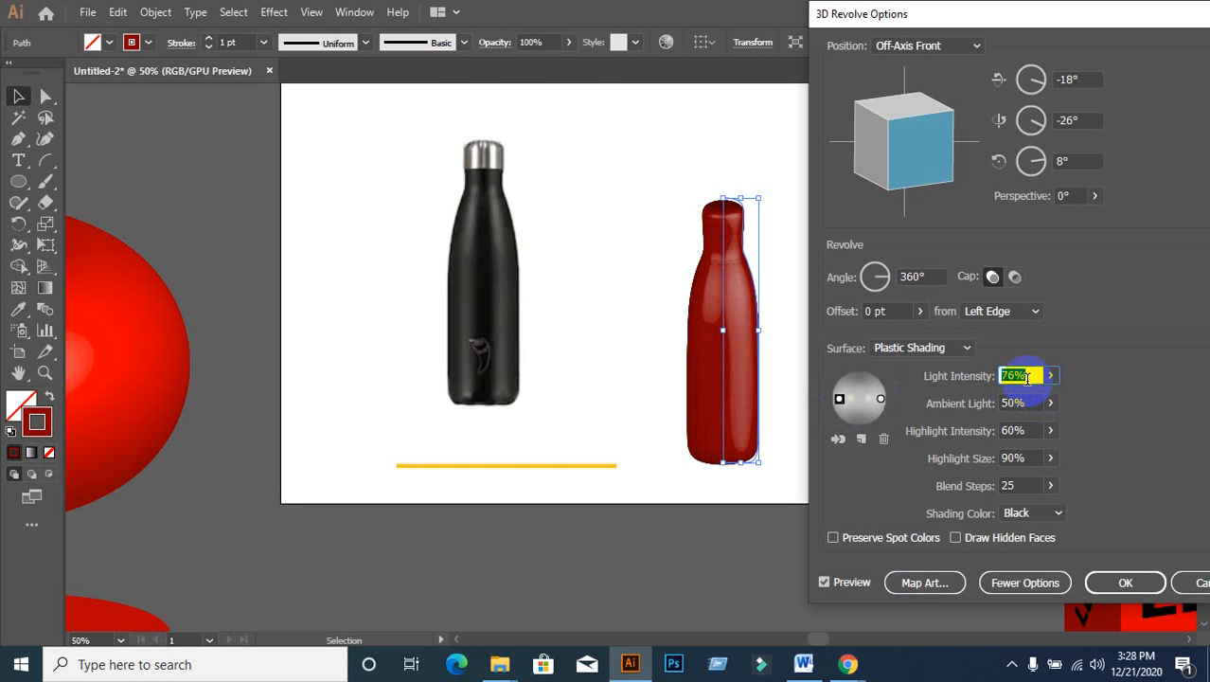
pyautogui.press('Up')
pyautogui.press('Up')
pyautogui.press('Up')
pyautogui.press('Up')
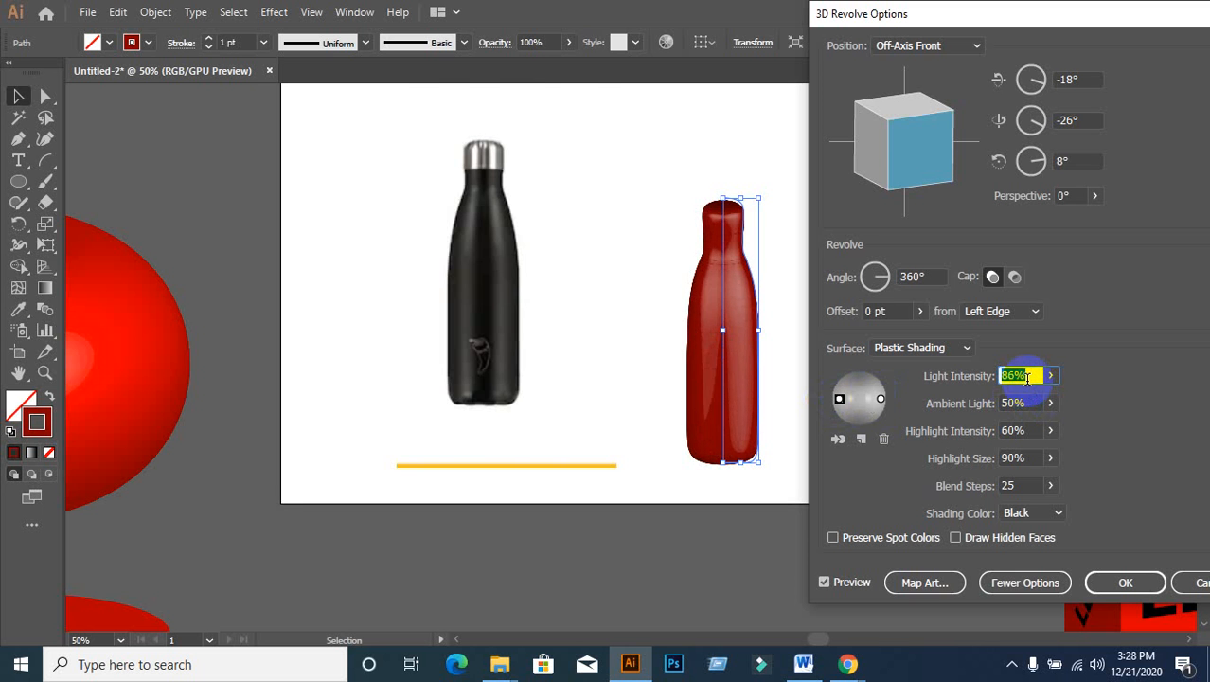
pyautogui.press('Up')
pyautogui.press('Up')
pyautogui.press('Up')
pyautogui.press('Up')
pyautogui.press('Up')
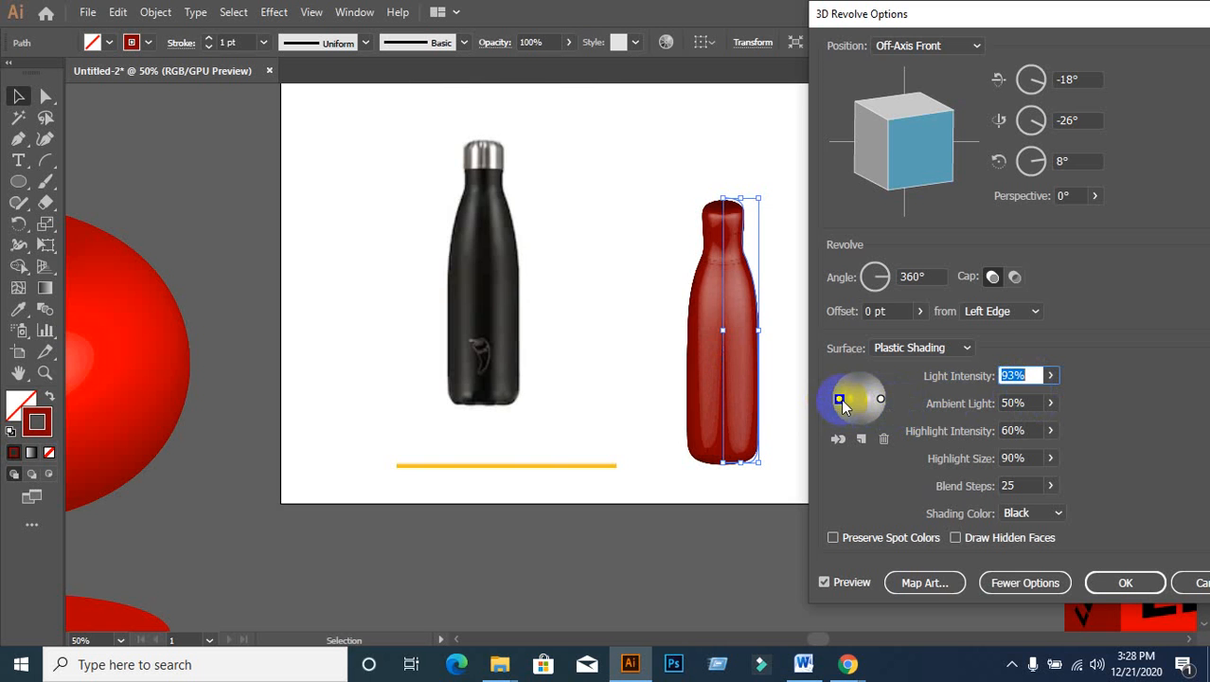
pyautogui.moveTo(839, 402)
pyautogui.mouseDown()
pyautogui.moveTo(828, 405)
pyautogui.moveTo(848, 434)
pyautogui.moveTo(880, 409)
pyautogui.moveTo(835, 405)
pyautogui.moveTo(907, 401)
pyautogui.moveTo(841, 425)
pyautogui.moveTo(832, 406)
pyautogui.mouseUp()
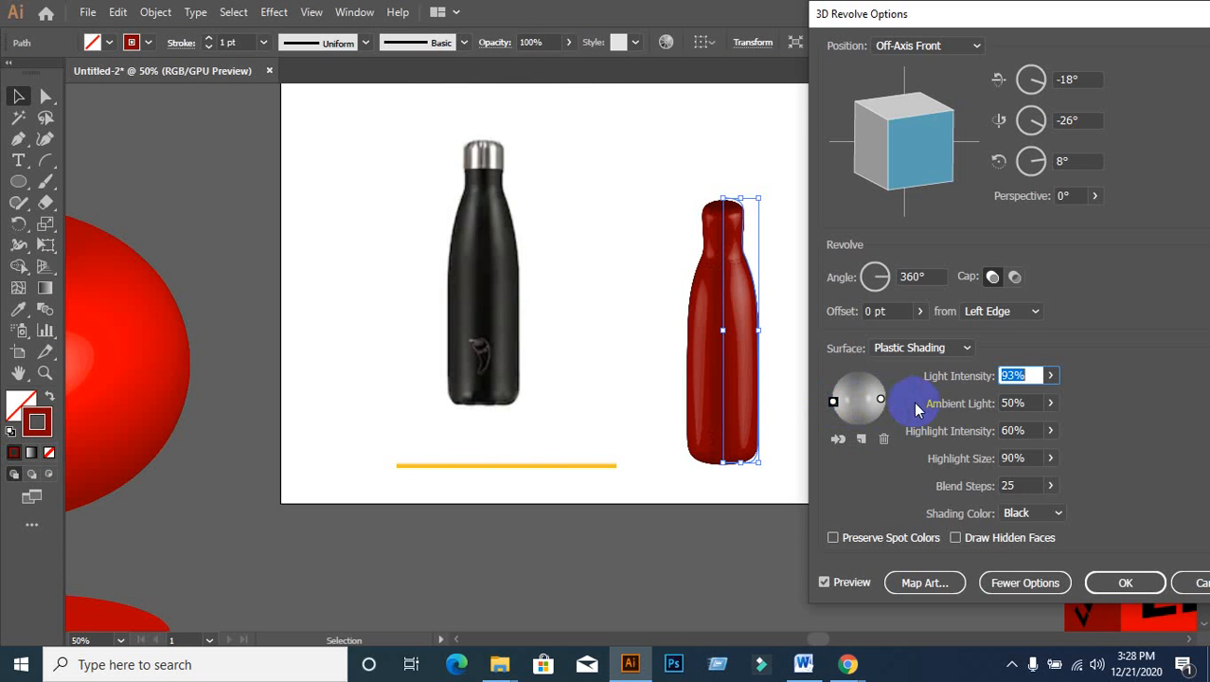
# Step: Move the right light out to the shading sphere's right edge and try lower intensities before setting it back to 100%
pyautogui.click(880, 403)
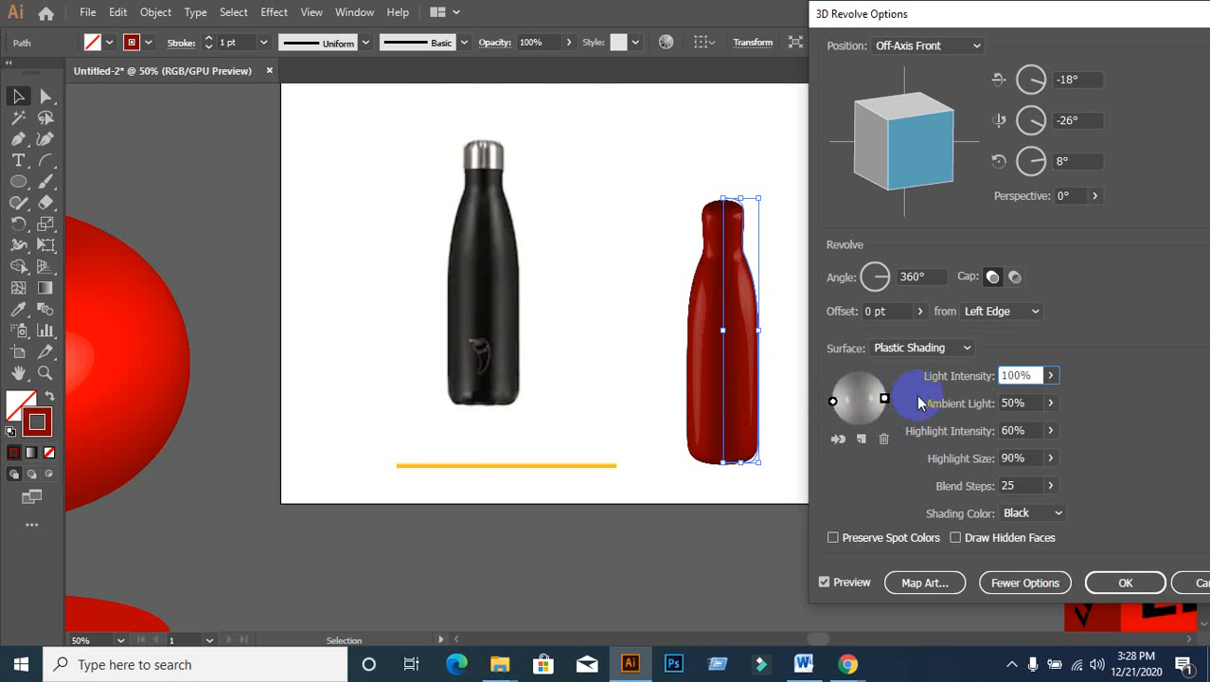
pyautogui.click(1025, 376)
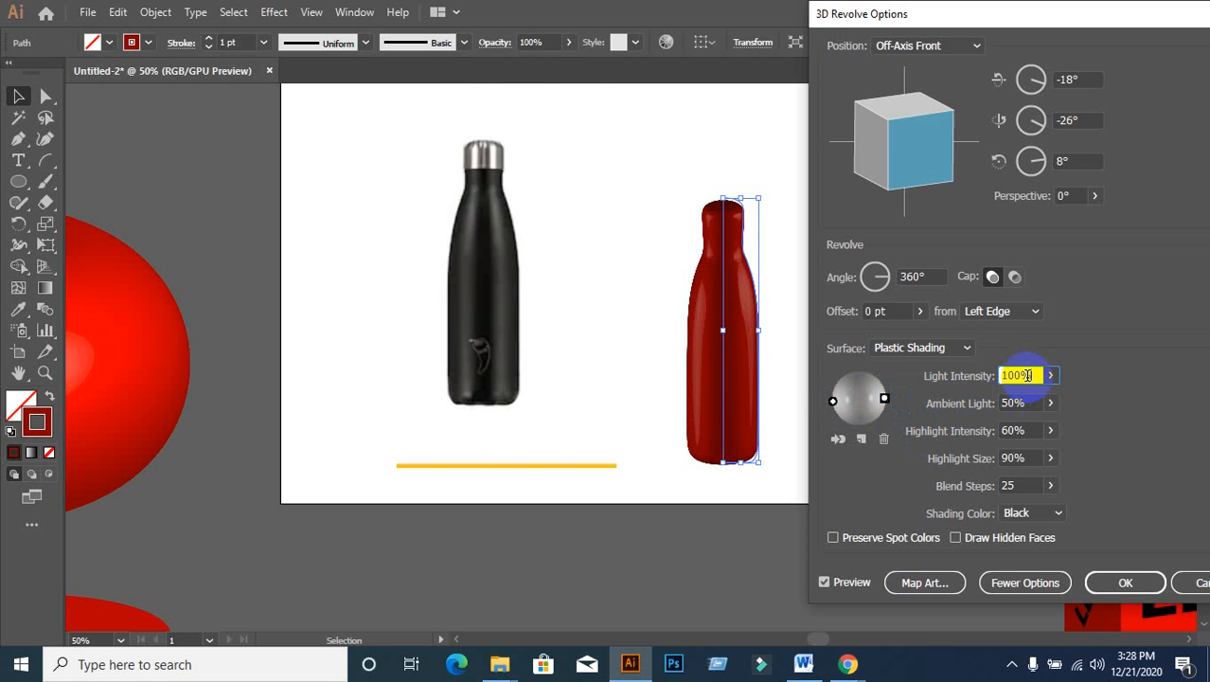
pyautogui.press('Down')
pyautogui.press('Down')
pyautogui.press('Down')
pyautogui.press('Down')
pyautogui.press('Down')
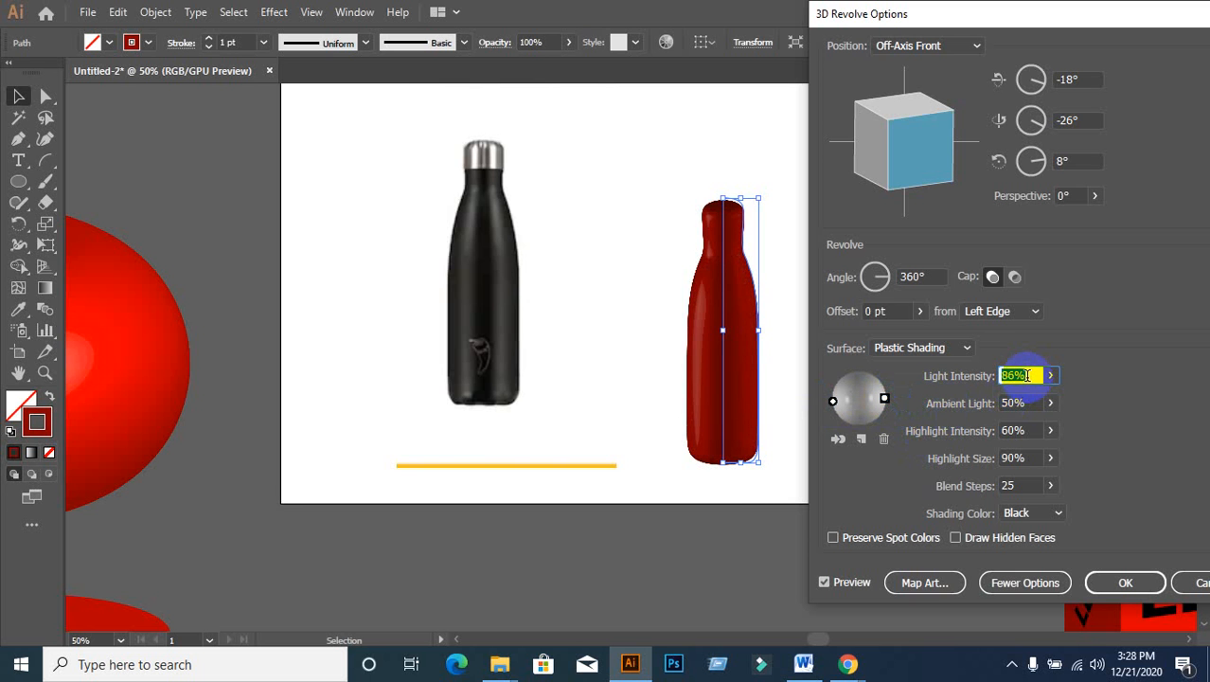
pyautogui.press('Up')
pyautogui.press('Up')
pyautogui.press('Up')
pyautogui.press('Up')
pyautogui.press('Up')
pyautogui.press('Up')
pyautogui.press('Up')
pyautogui.press('Up')
pyautogui.press('Up')
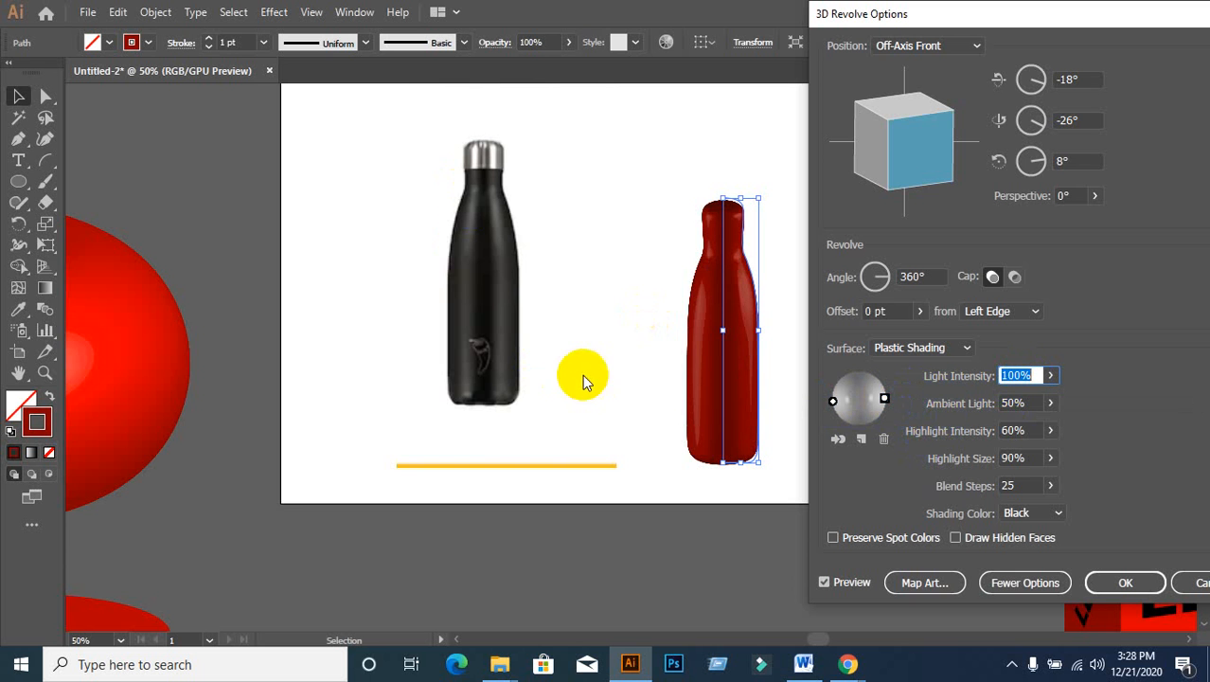
# Step: Delete the left light and move the remaining light to the centre of the shading sphere
pyautogui.moveTo(830, 401); pyautogui.dragTo(851, 404)
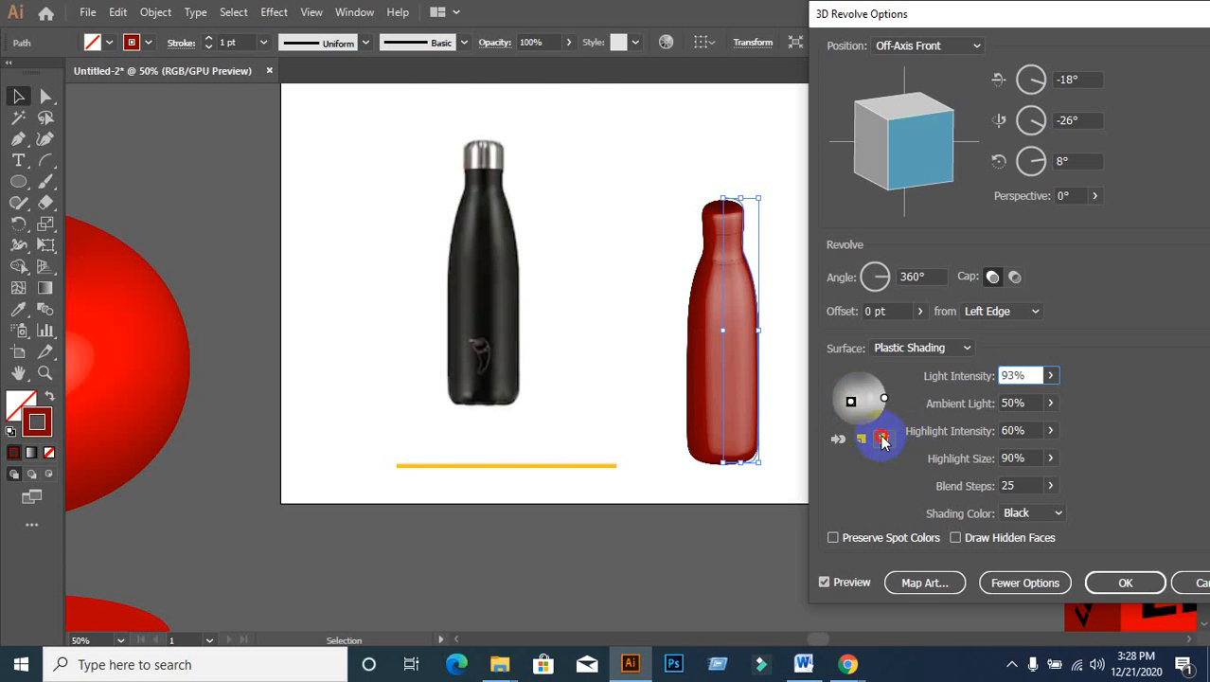
pyautogui.click(881, 437)
pyautogui.click(885, 400)
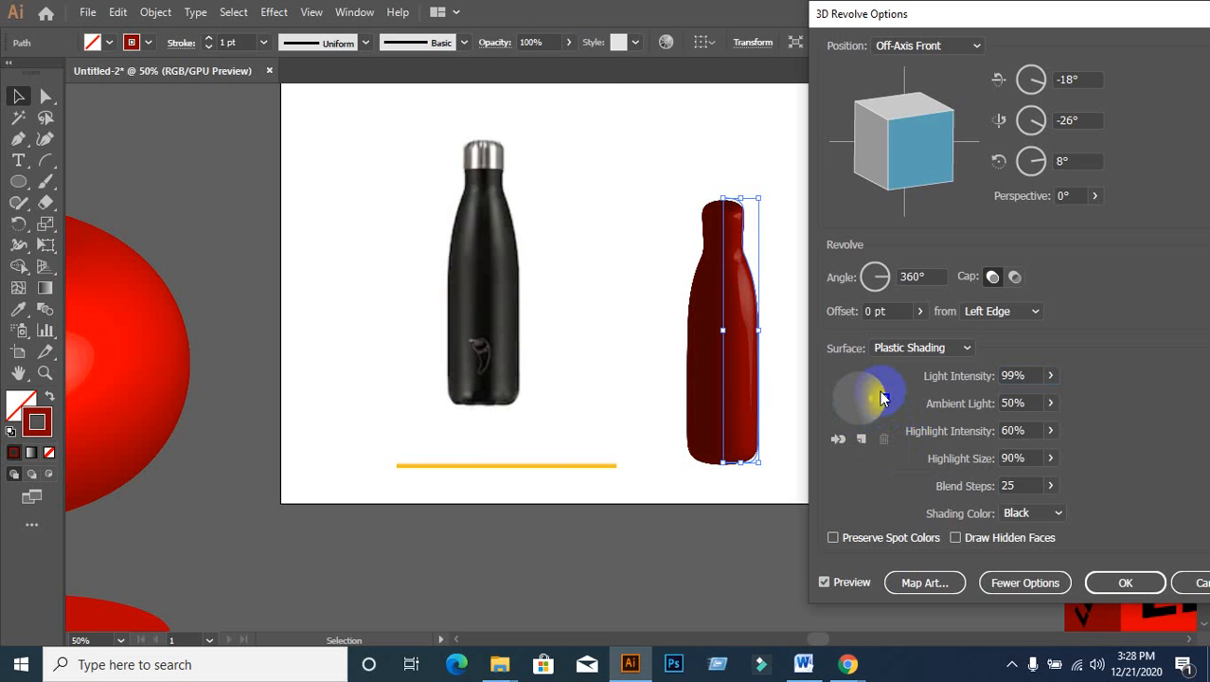
pyautogui.moveTo(883, 402)
pyautogui.mouseDown()
pyautogui.moveTo(841, 397)
pyautogui.moveTo(857, 405)
pyautogui.mouseUp()
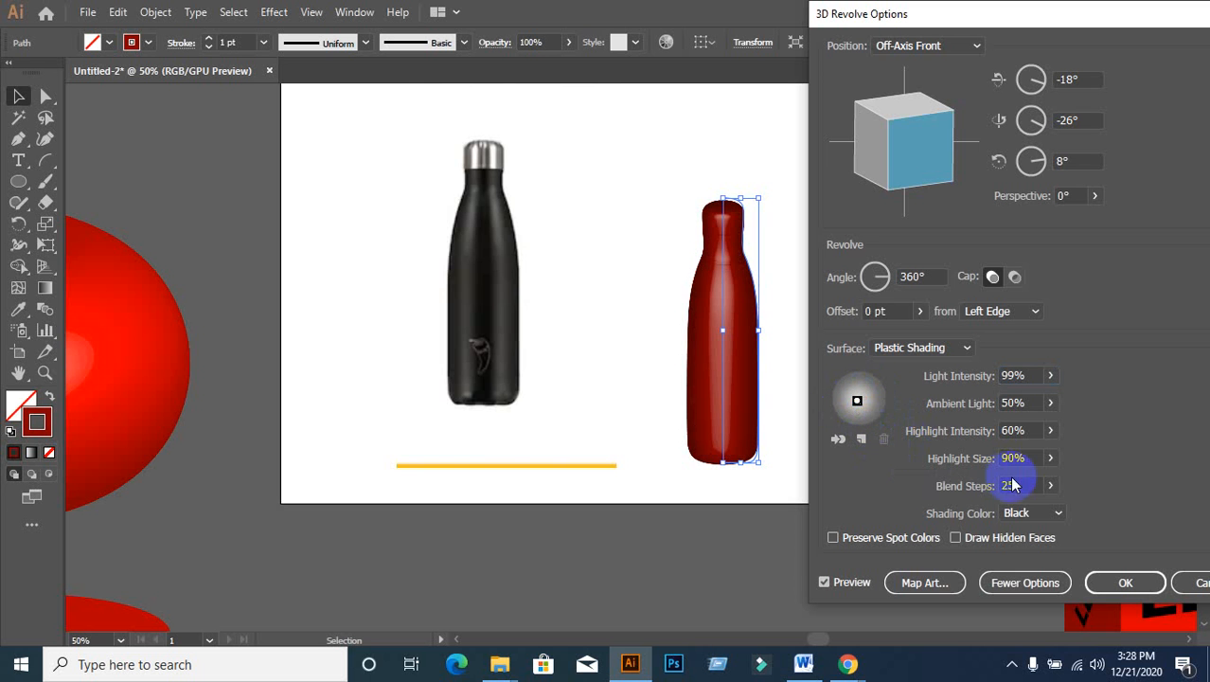
# Step: Set the remaining light's intensity to 88% and apply the revolve settings
pyautogui.click(1023, 379)
pyautogui.doubleClick(1027, 377)
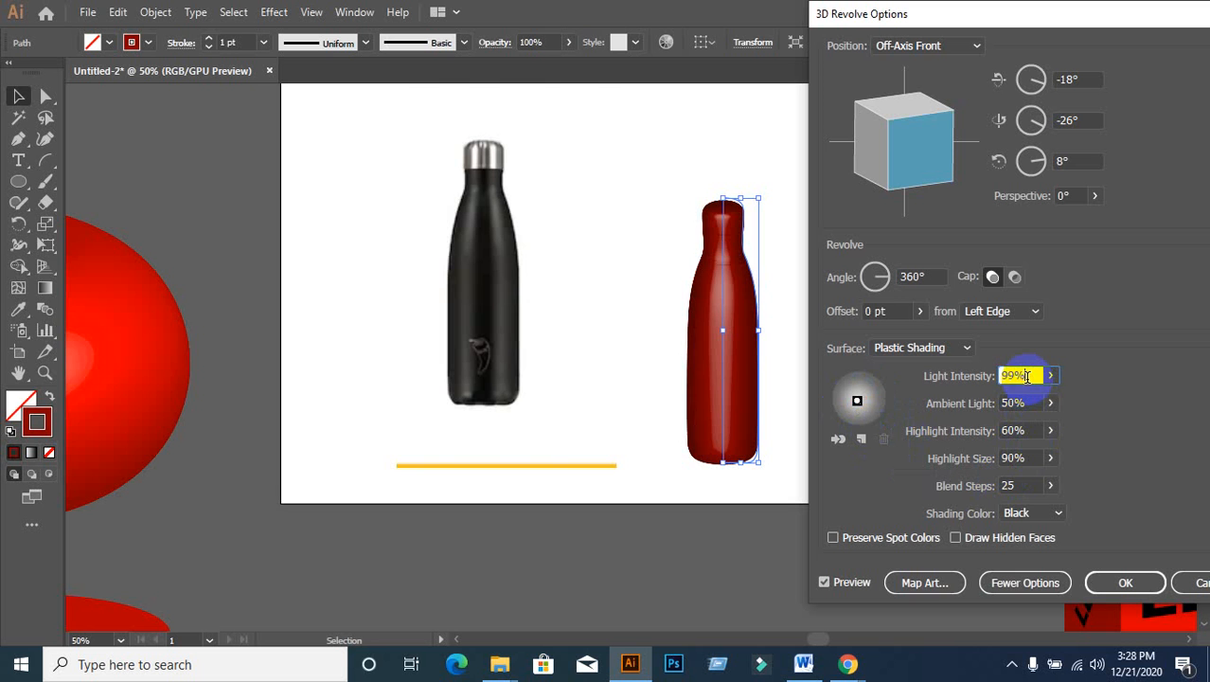
pyautogui.scroll(-6, 1027, 377)
pyautogui.scroll(-12, 1027, 377)
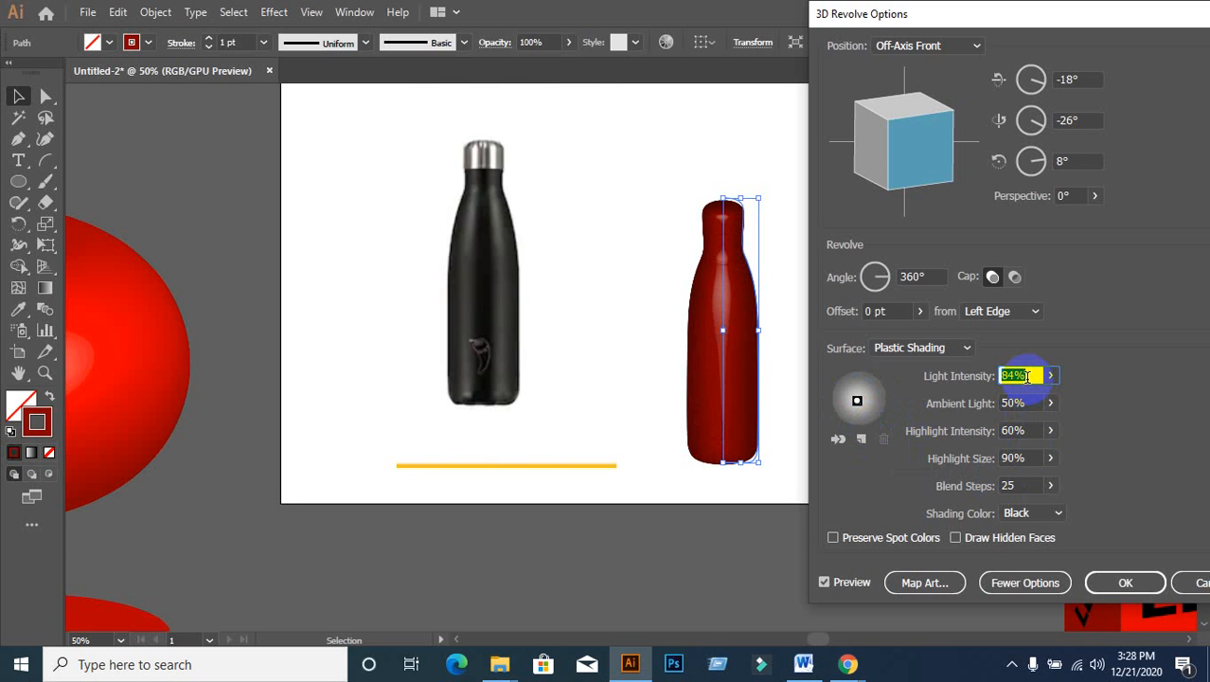
pyautogui.scroll(7, 1028, 376)
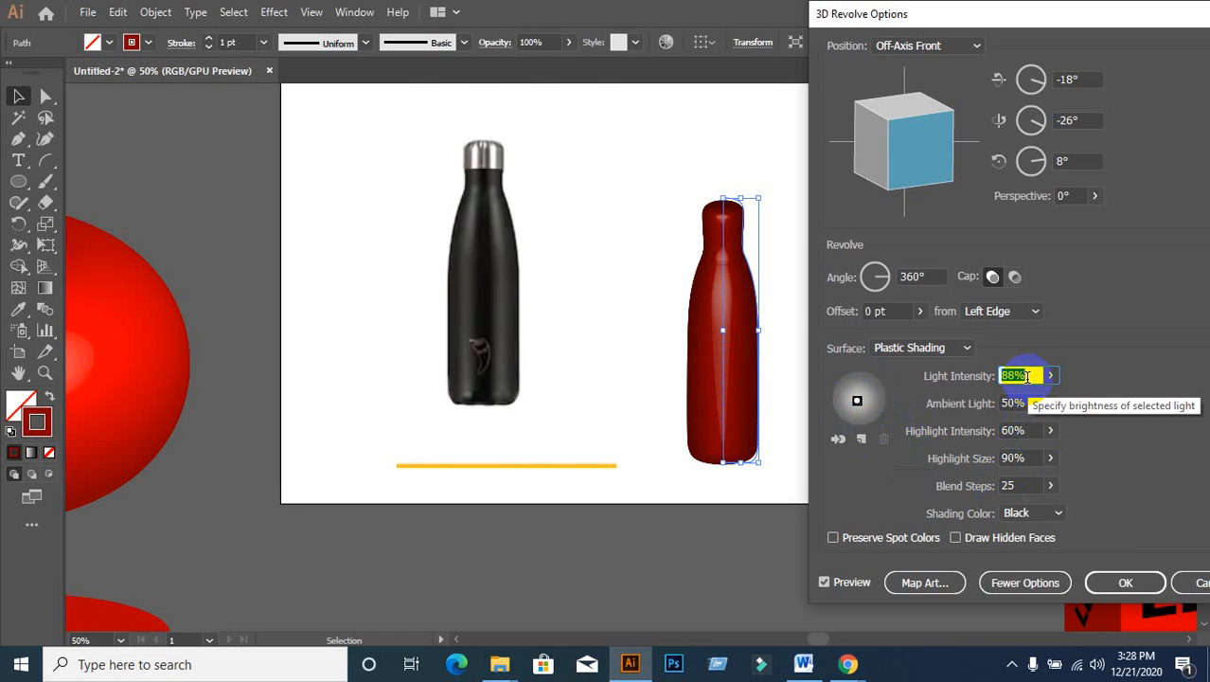
pyautogui.click(1113, 585)
pyautogui.press('Return')
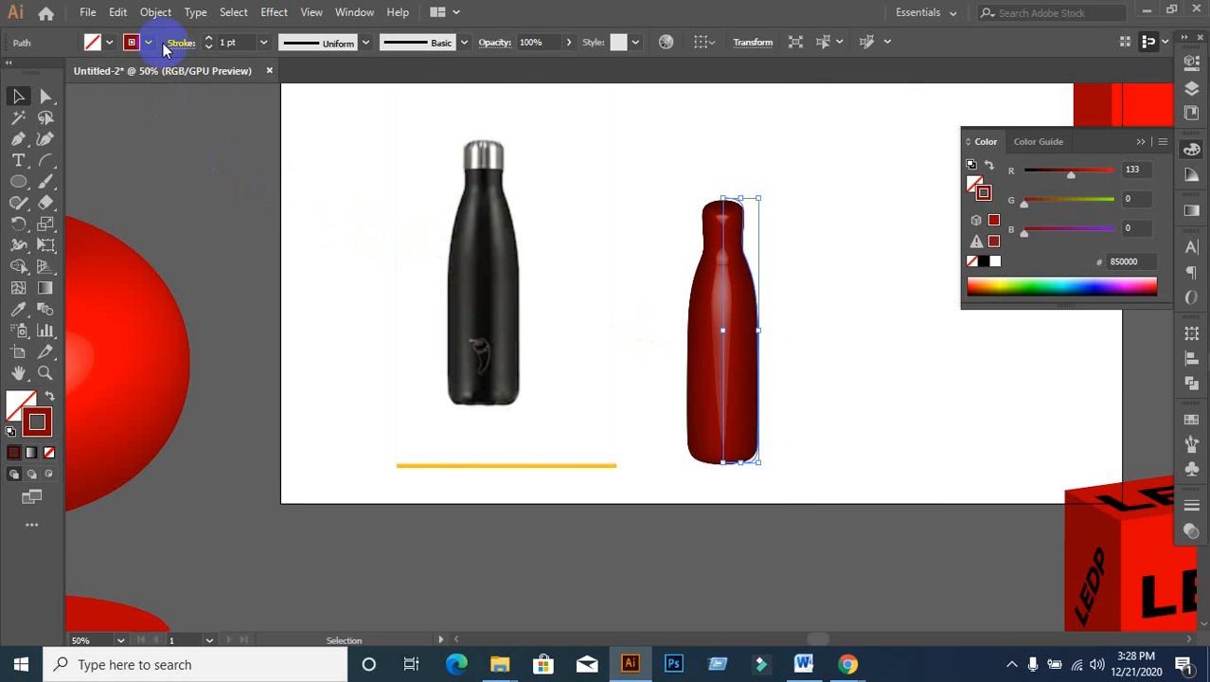
# Step: Recolour the revolved bottle by changing its stroke to the dark blue swatch #2e3192, and deselect it
pyautogui.click(131, 41)
pyautogui.click(158, 85)
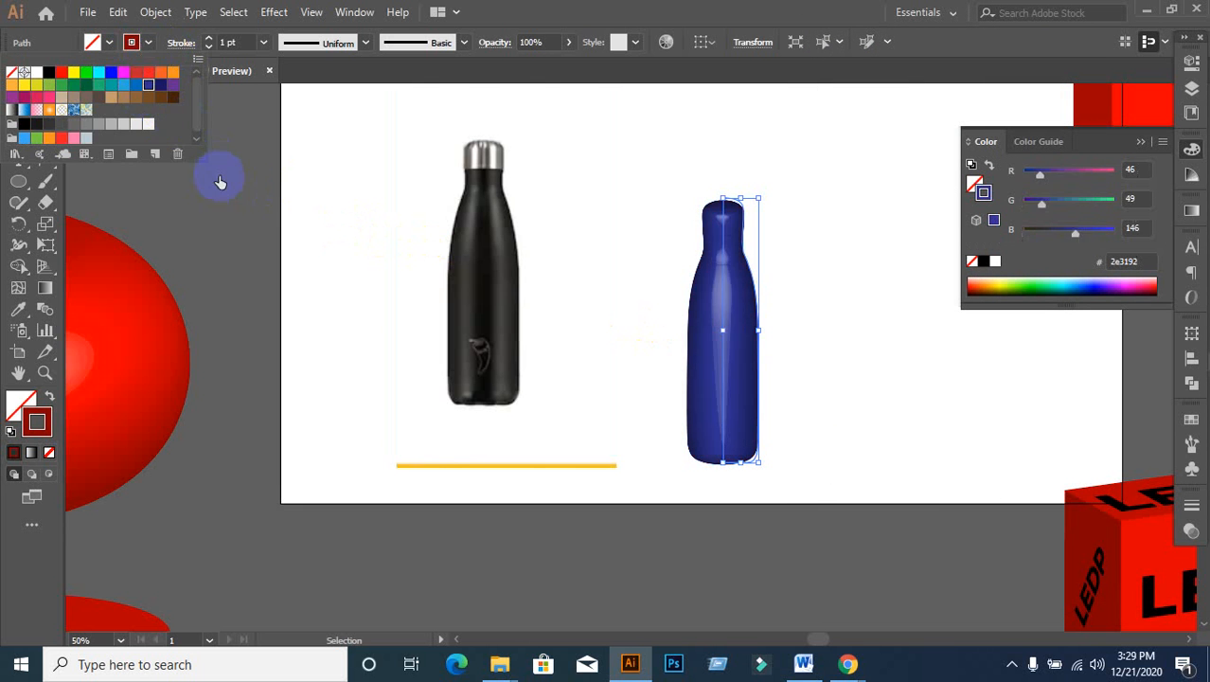
pyautogui.click(283, 238)
pyautogui.click(324, 278)
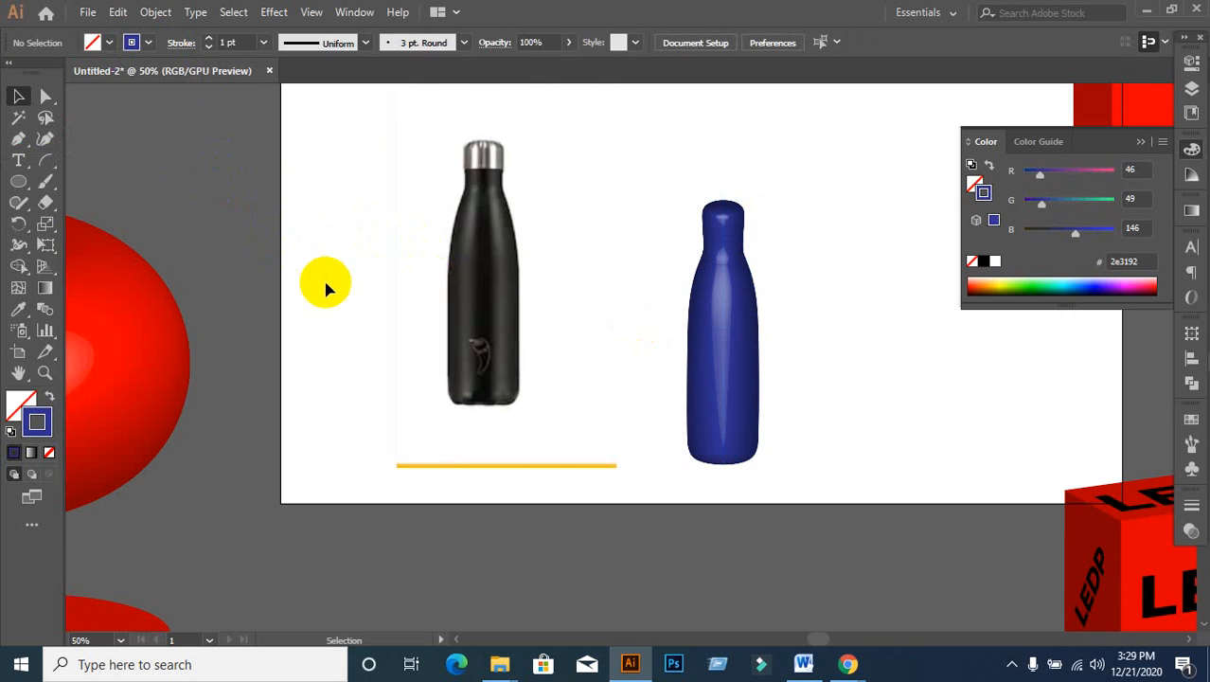
# Step: Reposition the blue bottle so that it stands level with the black reference bottle, a little to its right
pyautogui.click(658, 274)
pyautogui.click(750, 421)
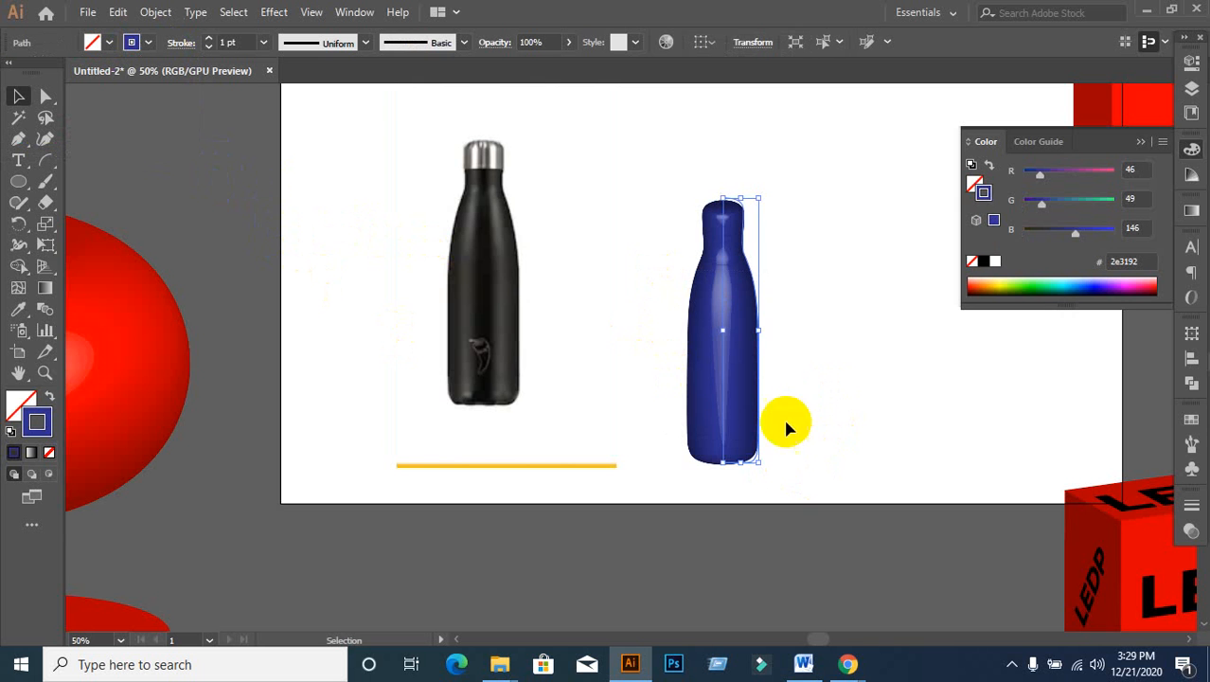
pyautogui.moveTo(725, 377); pyautogui.dragTo(677, 313)
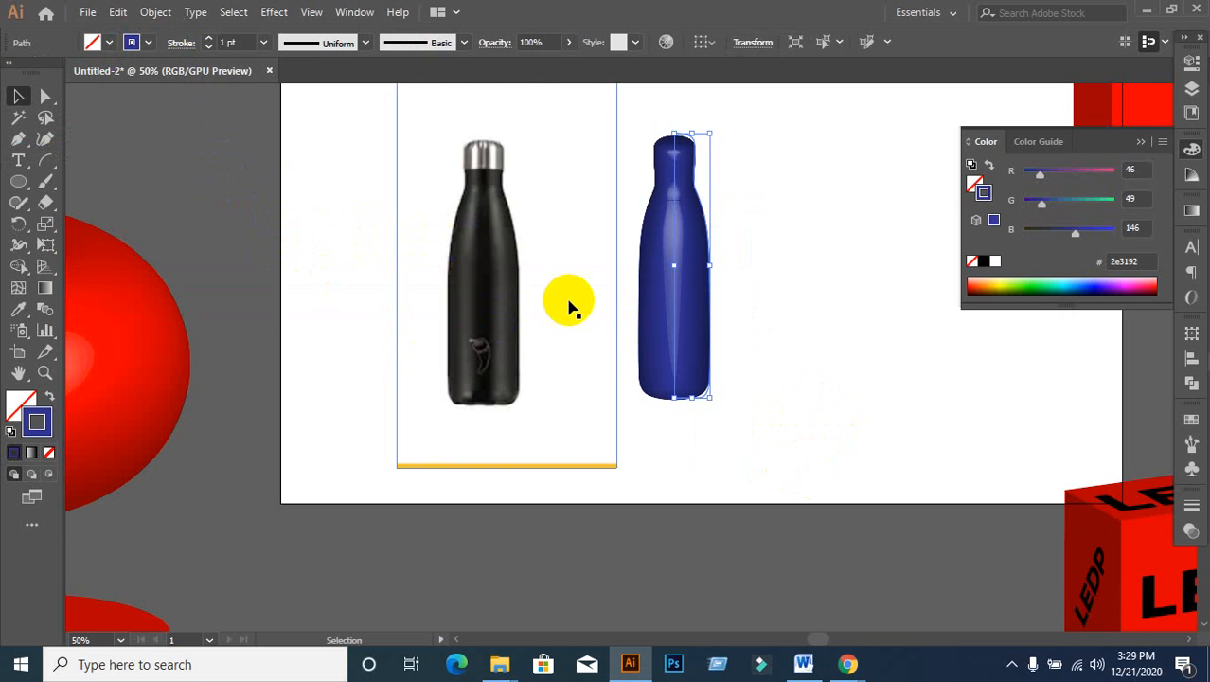
pyautogui.click(810, 346)
pyautogui.click(697, 220)
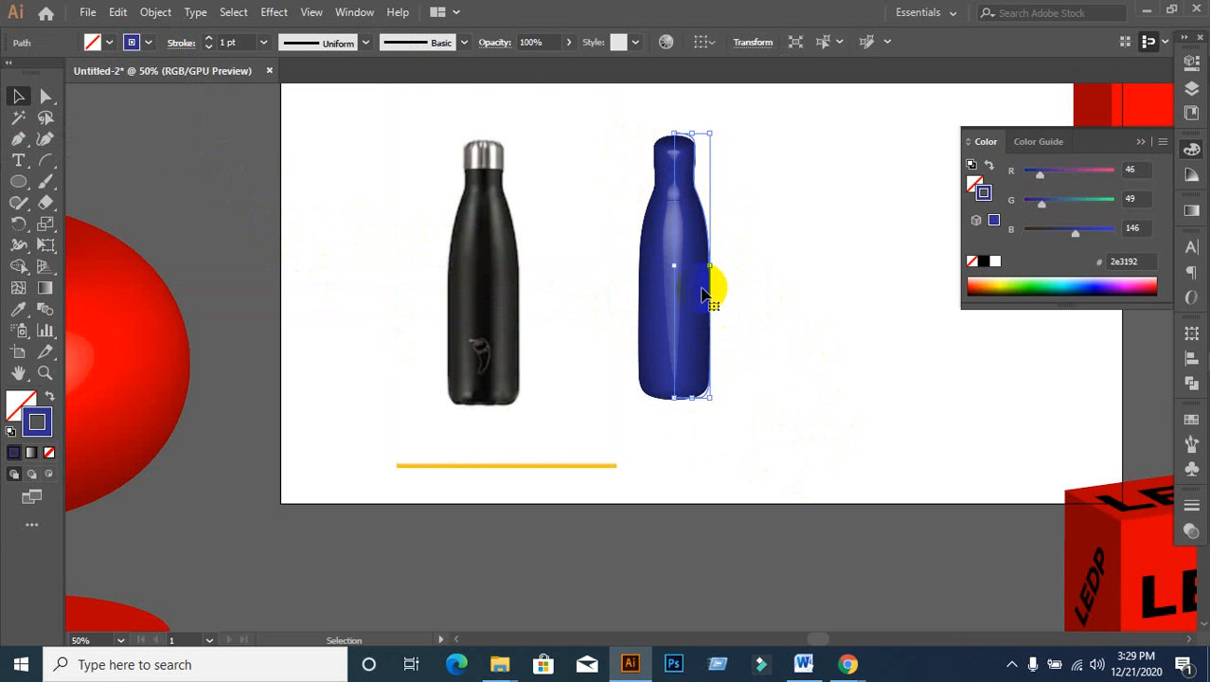
pyautogui.moveTo(675, 301); pyautogui.dragTo(748, 299)
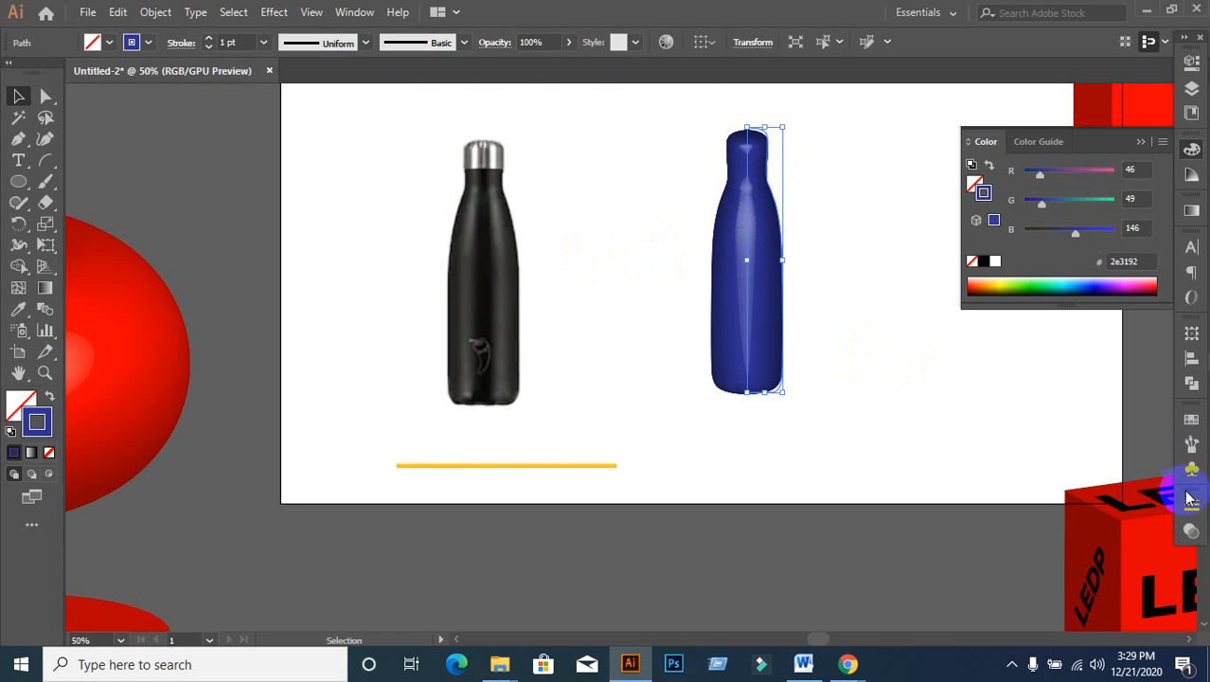
# Step: Reopen the blue bottle's 3D Revolve settings from its appearance attributes, turn on the preview and open Map Art
pyautogui.click(355, 12)
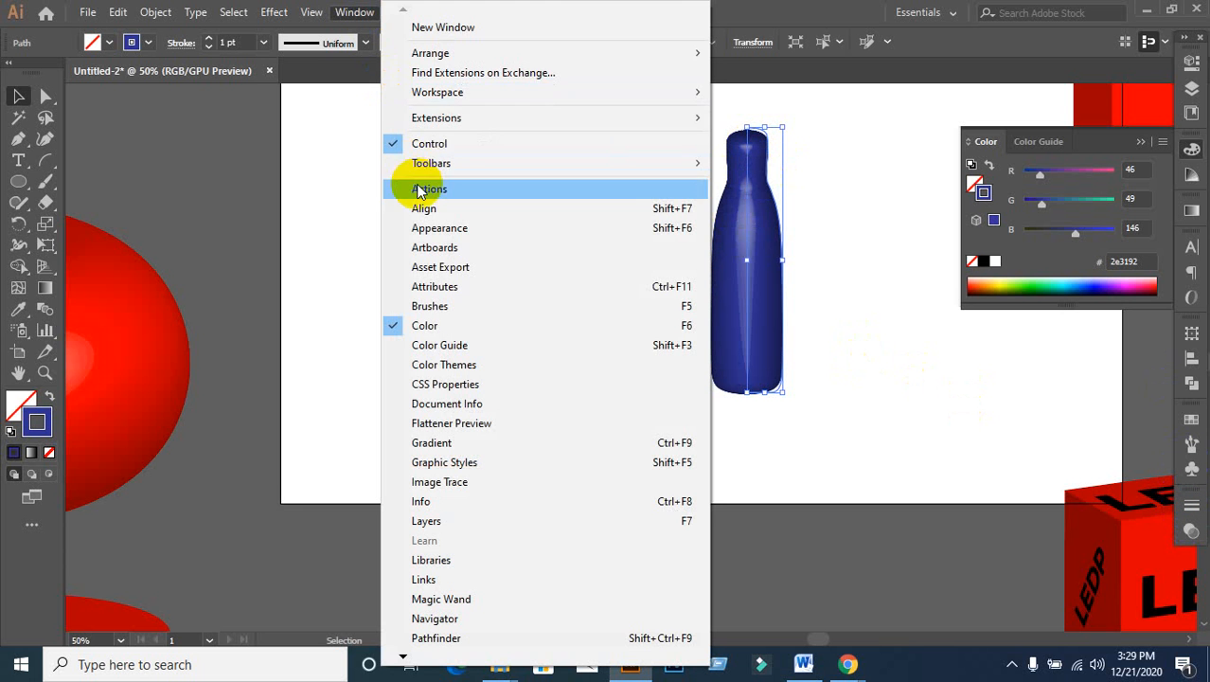
pyautogui.click(445, 228)
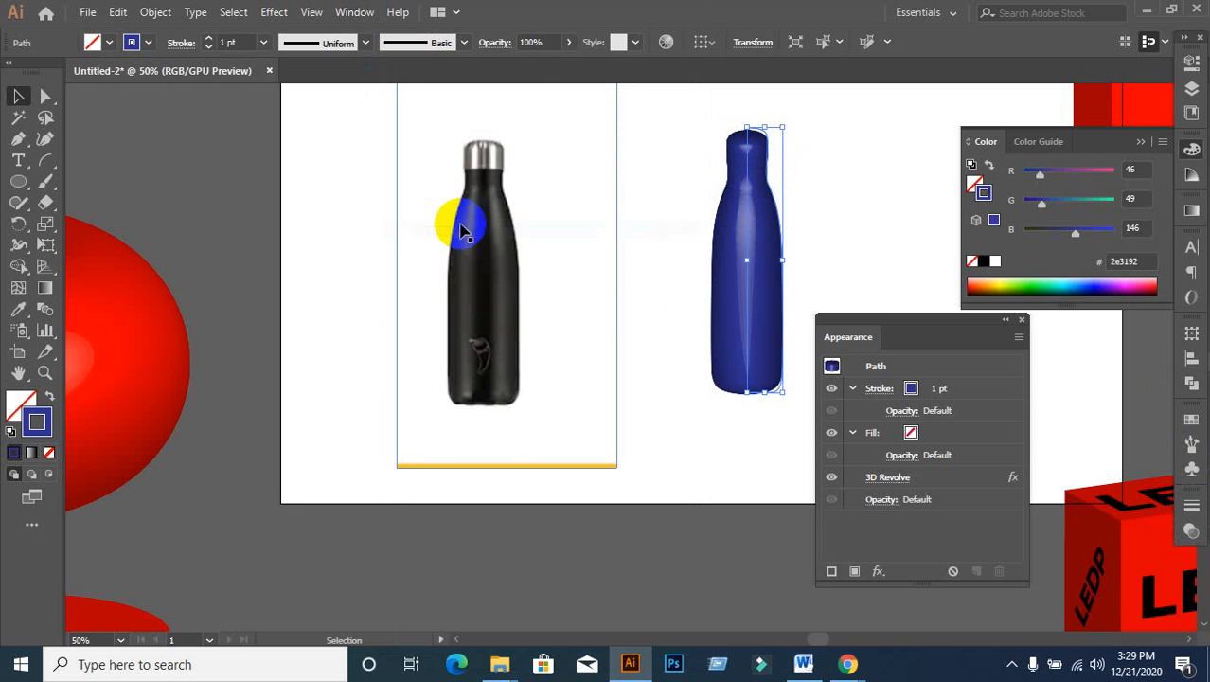
pyautogui.click(898, 479)
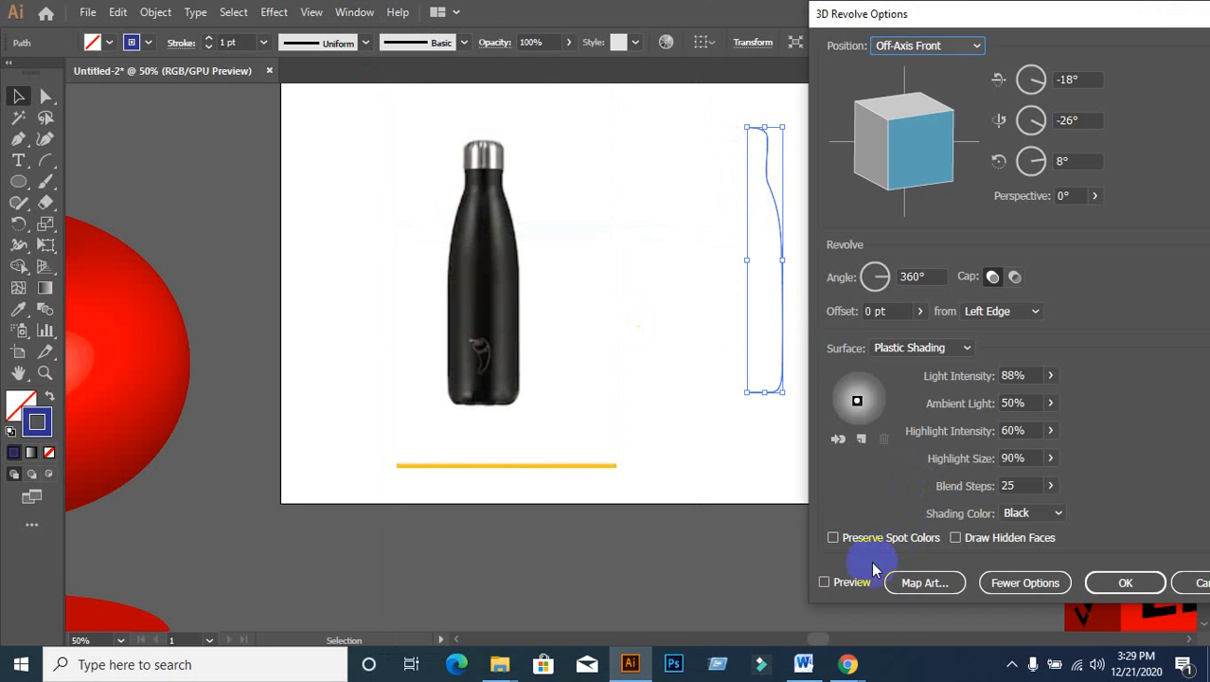
pyautogui.click(837, 589)
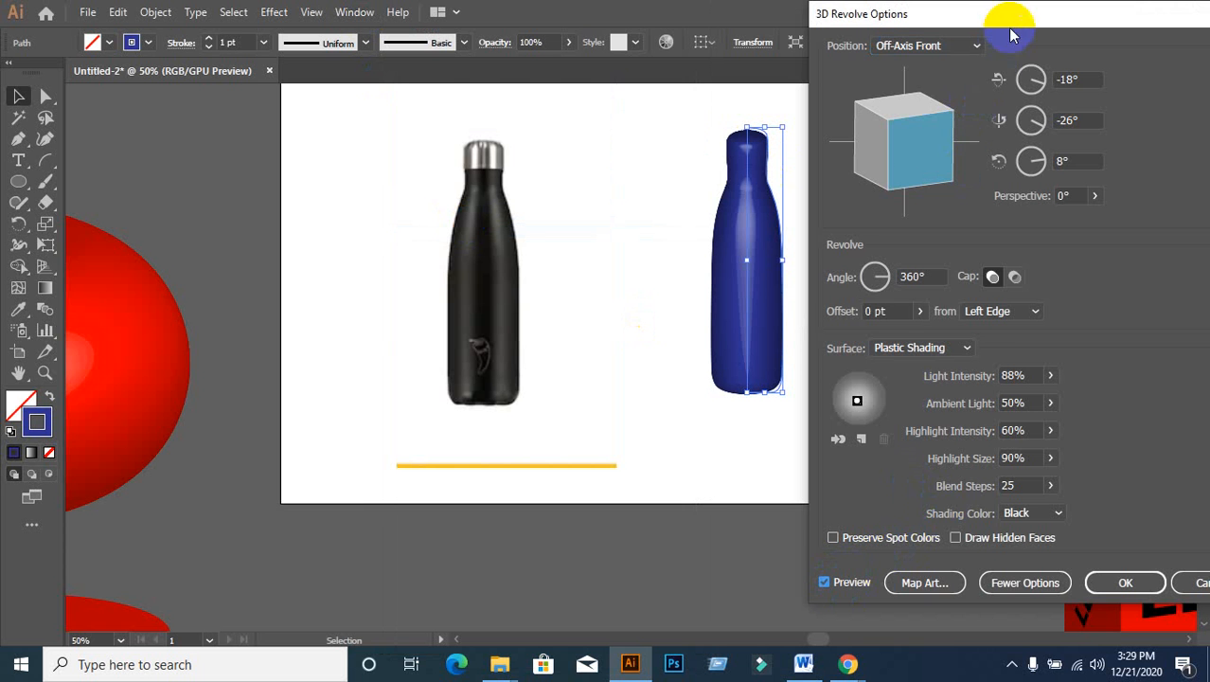
pyautogui.moveTo(1015, 22); pyautogui.dragTo(1067, 47)
pyautogui.click(983, 606)
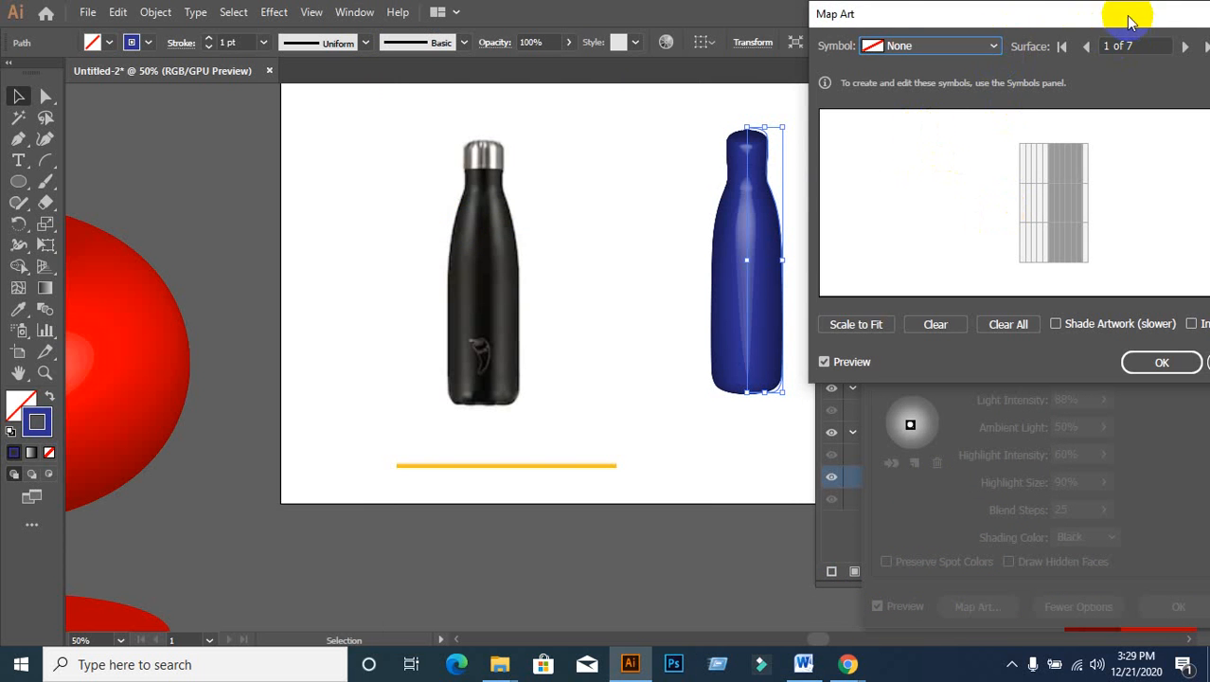
pyautogui.moveTo(1126, 23); pyautogui.dragTo(915, 354)
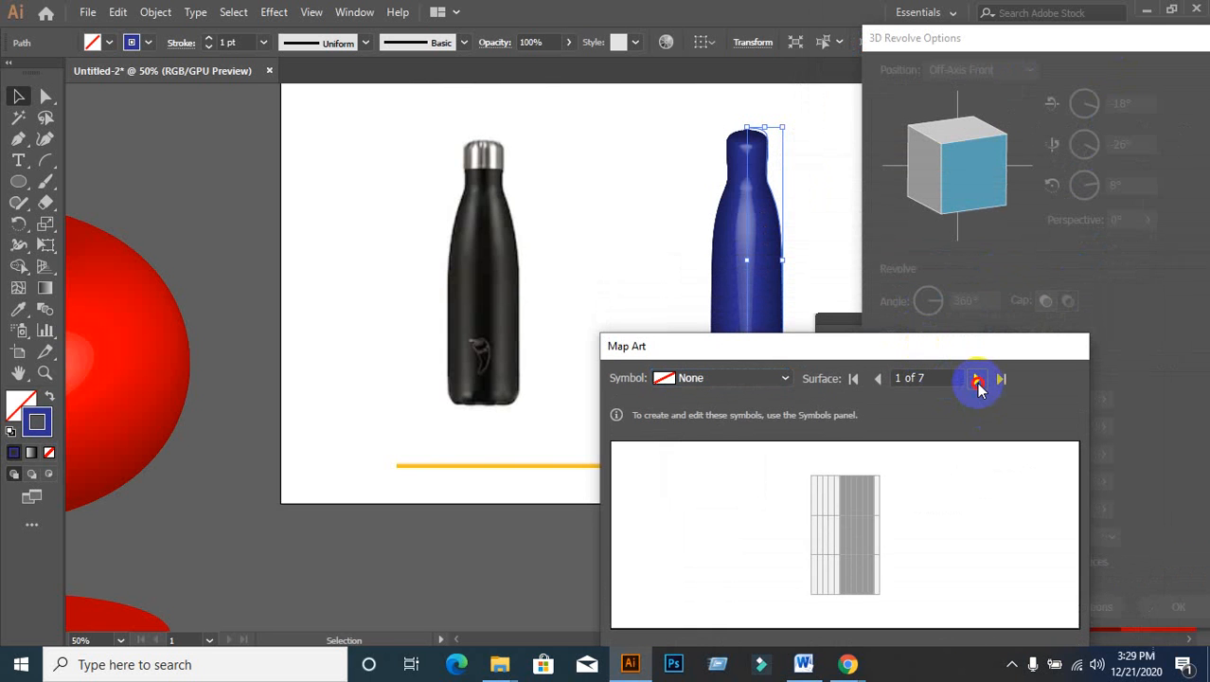
# Step: Step through the bottle's surfaces in Map Art to examine which part each one covers, and close the revolve settings
pyautogui.click(976, 379)
pyautogui.click(977, 380)
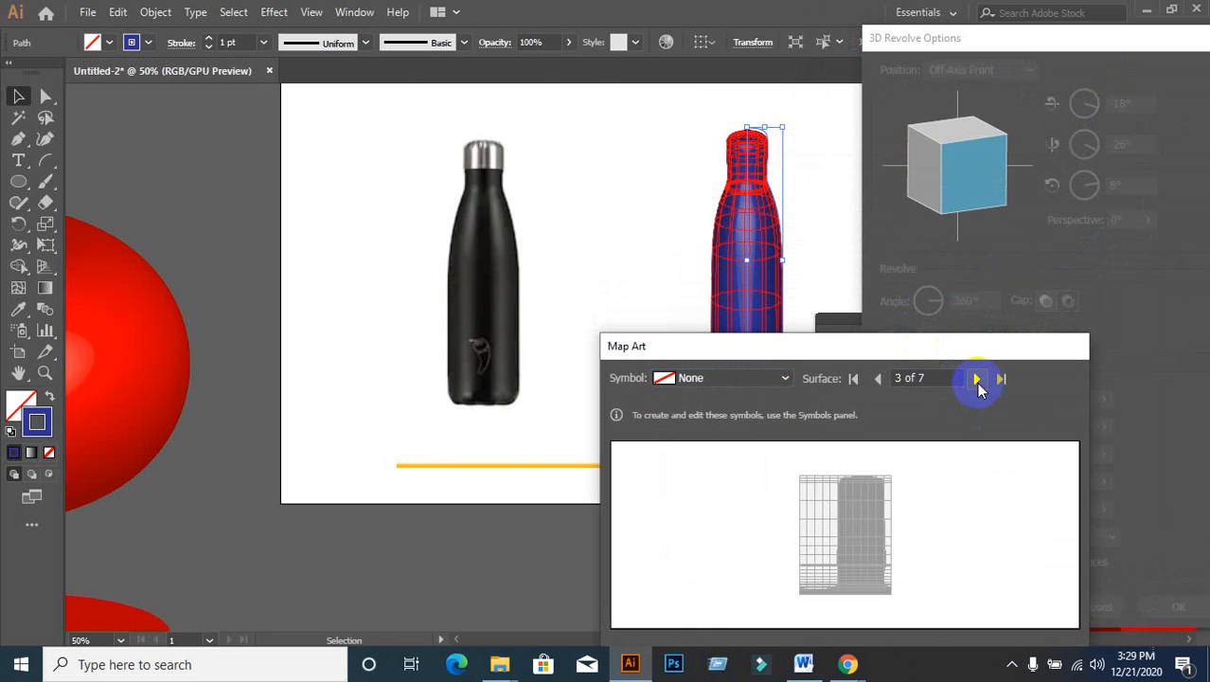
pyautogui.click(976, 380)
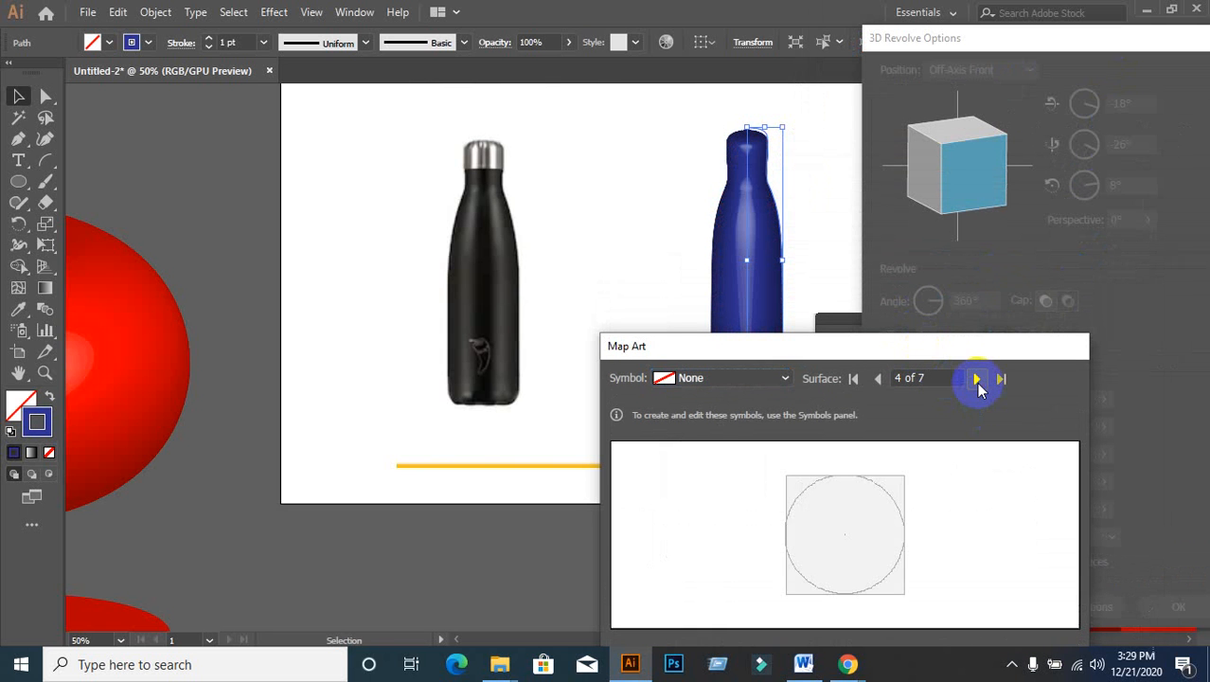
pyautogui.click(979, 383)
pyautogui.click(978, 382)
pyautogui.click(978, 382)
pyautogui.click(978, 383)
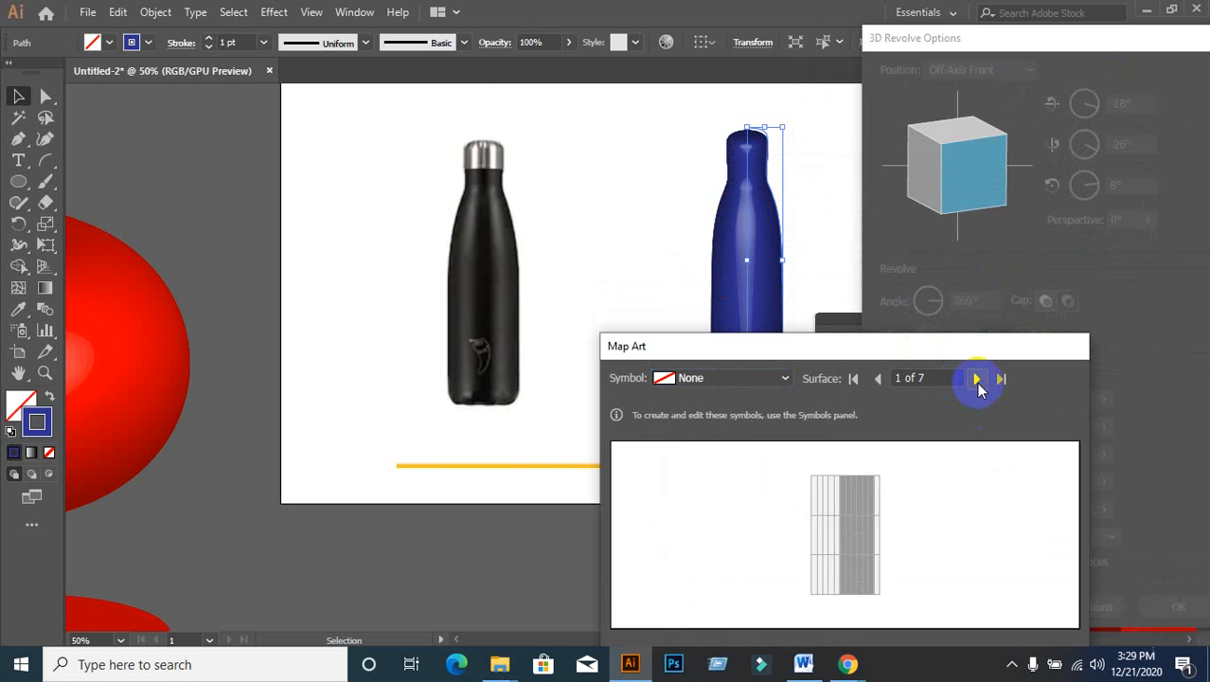
pyautogui.click(978, 382)
pyautogui.click(979, 382)
pyautogui.click(978, 382)
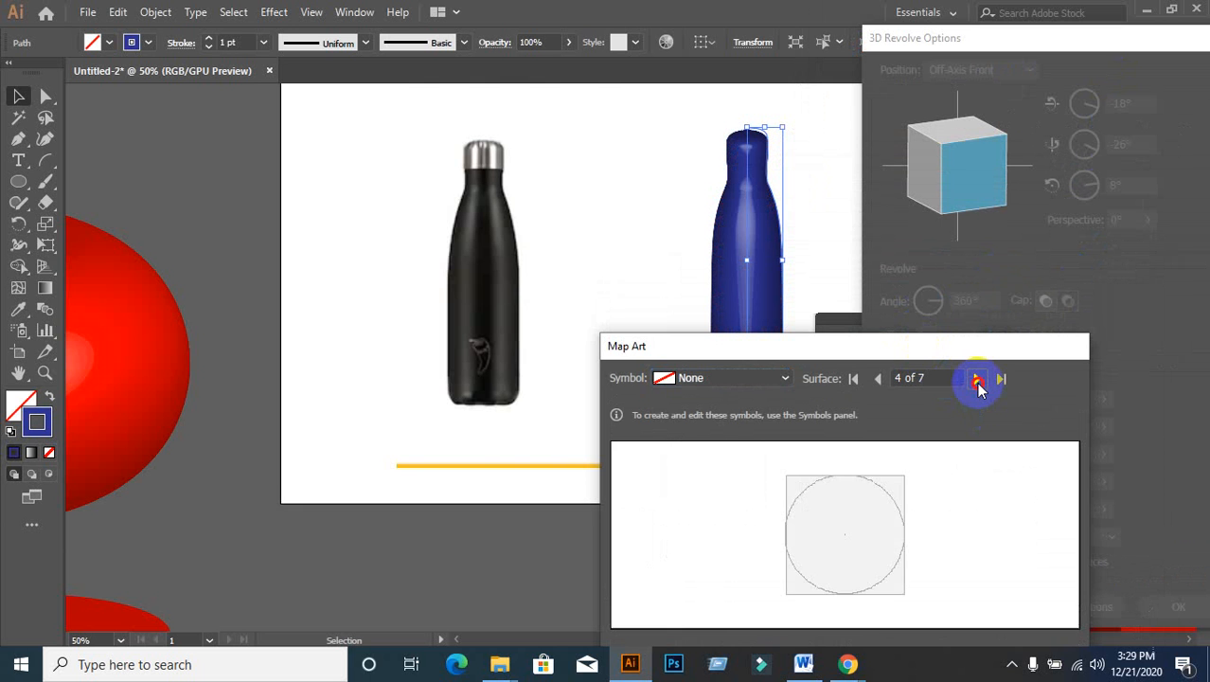
pyautogui.click(979, 383)
pyautogui.click(978, 382)
pyautogui.click(978, 382)
pyautogui.click(978, 382)
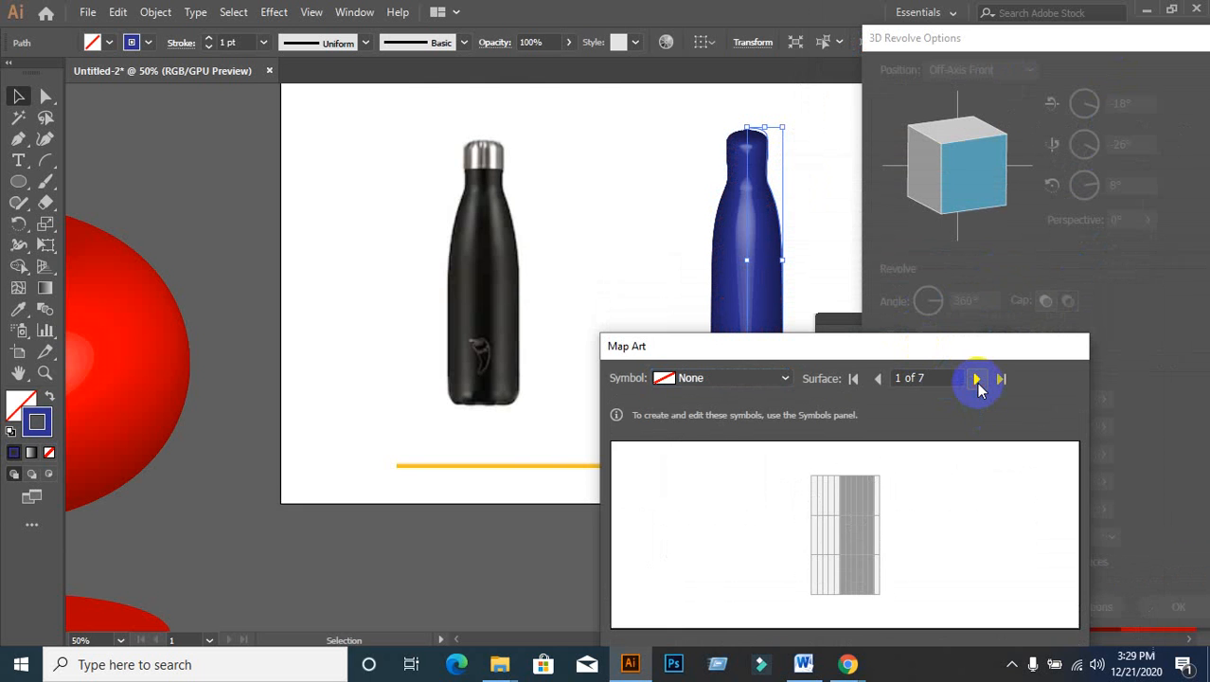
pyautogui.click(979, 383)
pyautogui.click(977, 383)
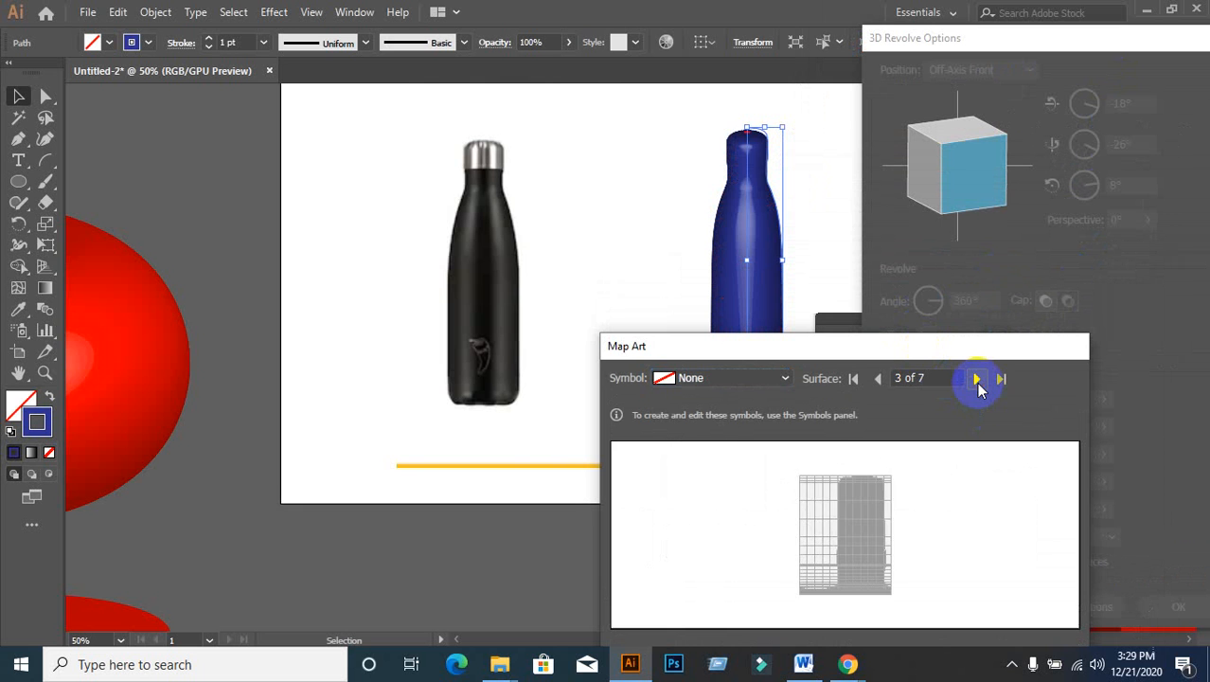
pyautogui.click(978, 382)
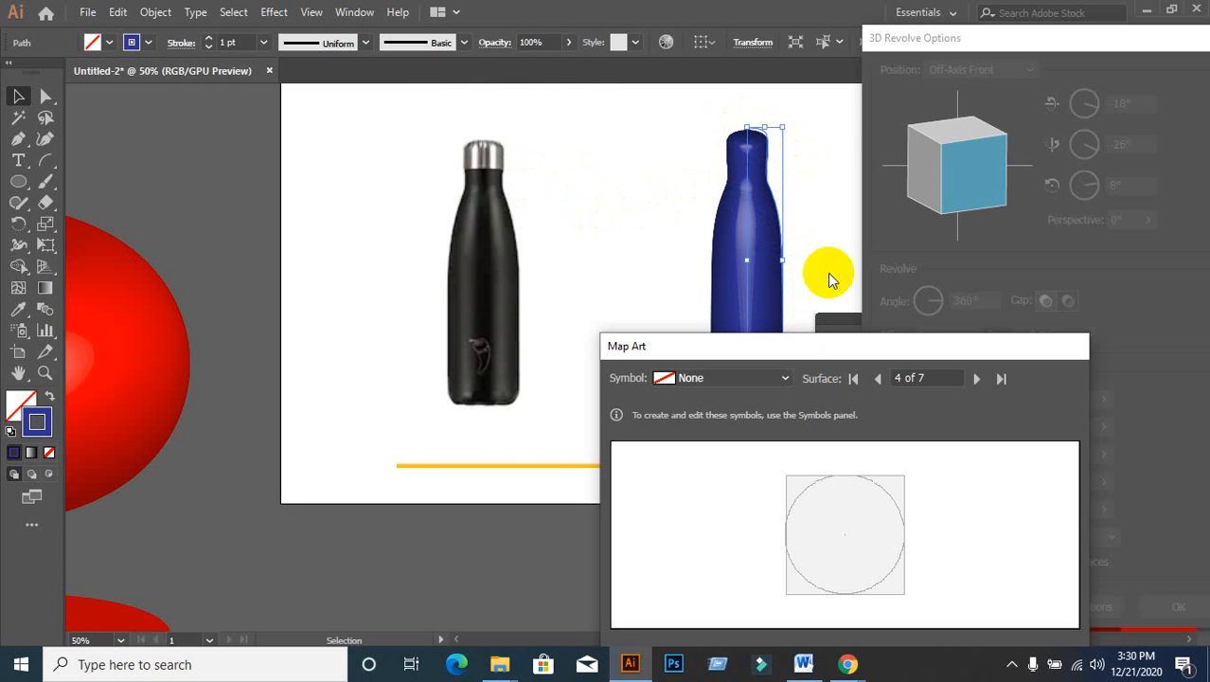
pyautogui.click(878, 378)
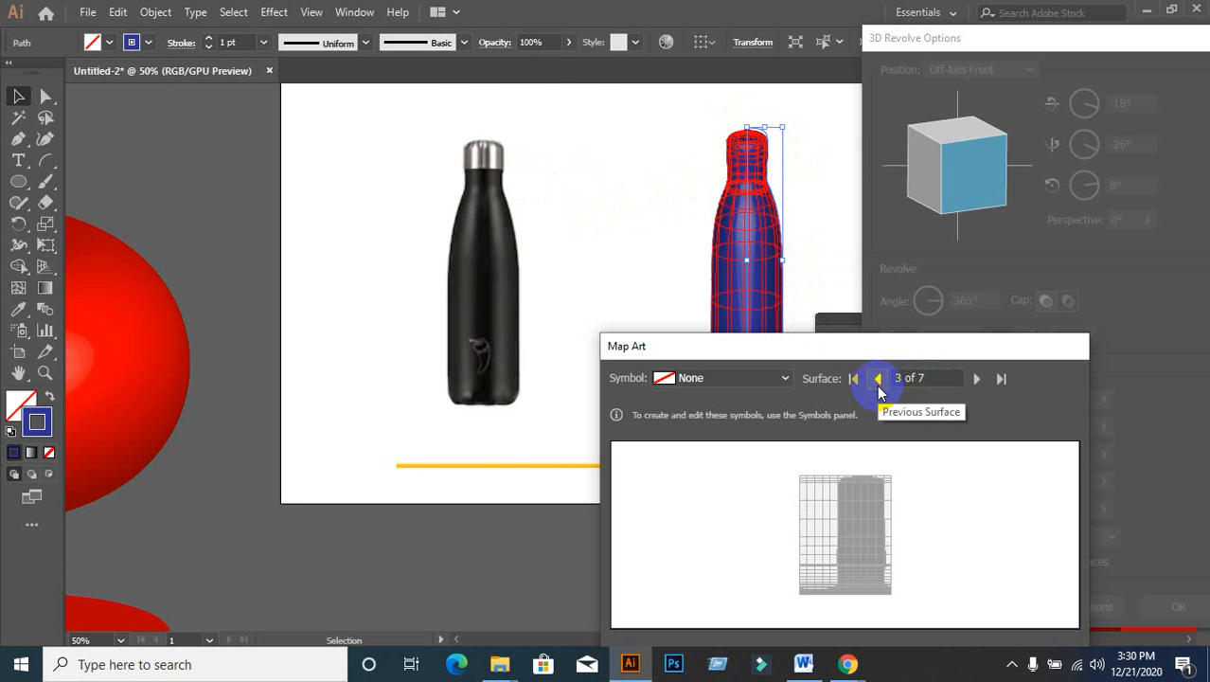
pyautogui.click(879, 381)
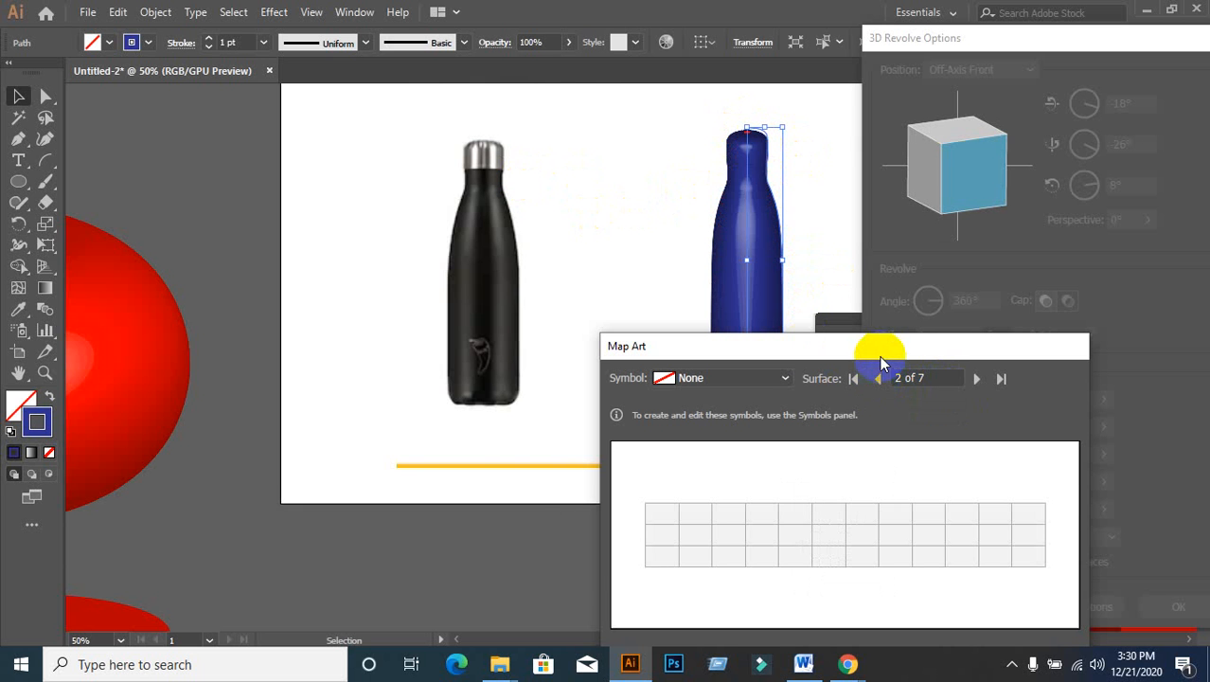
pyautogui.click(991, 520)
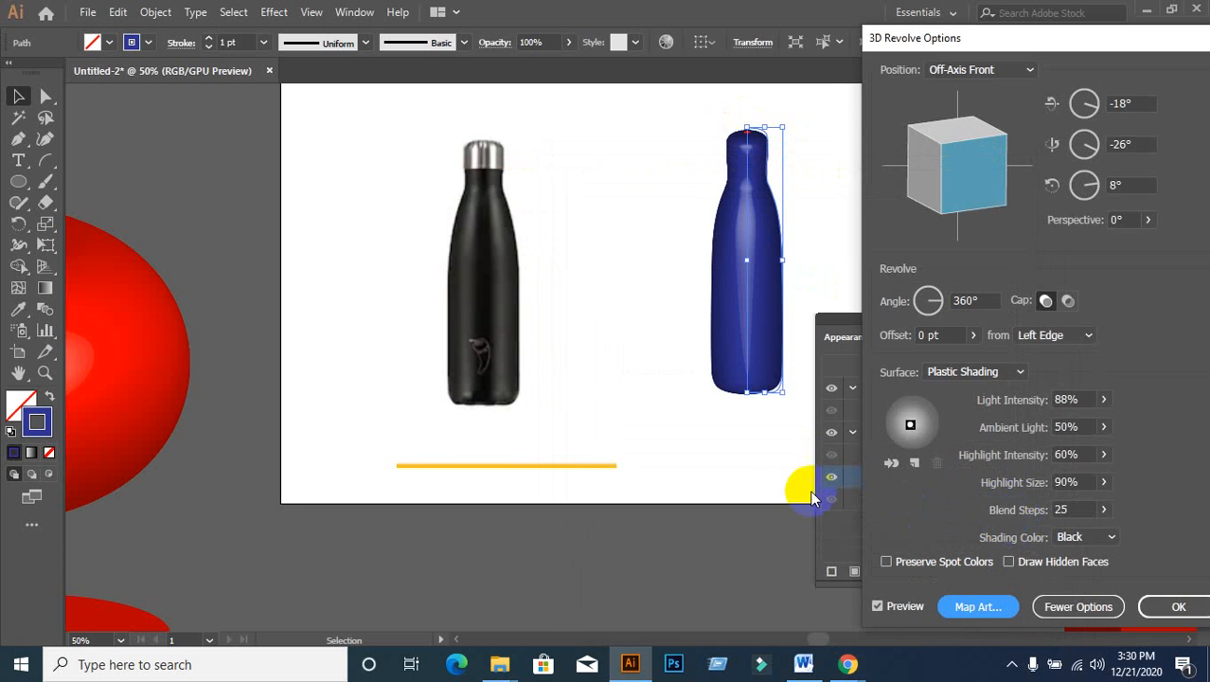
pyautogui.click(1179, 607)
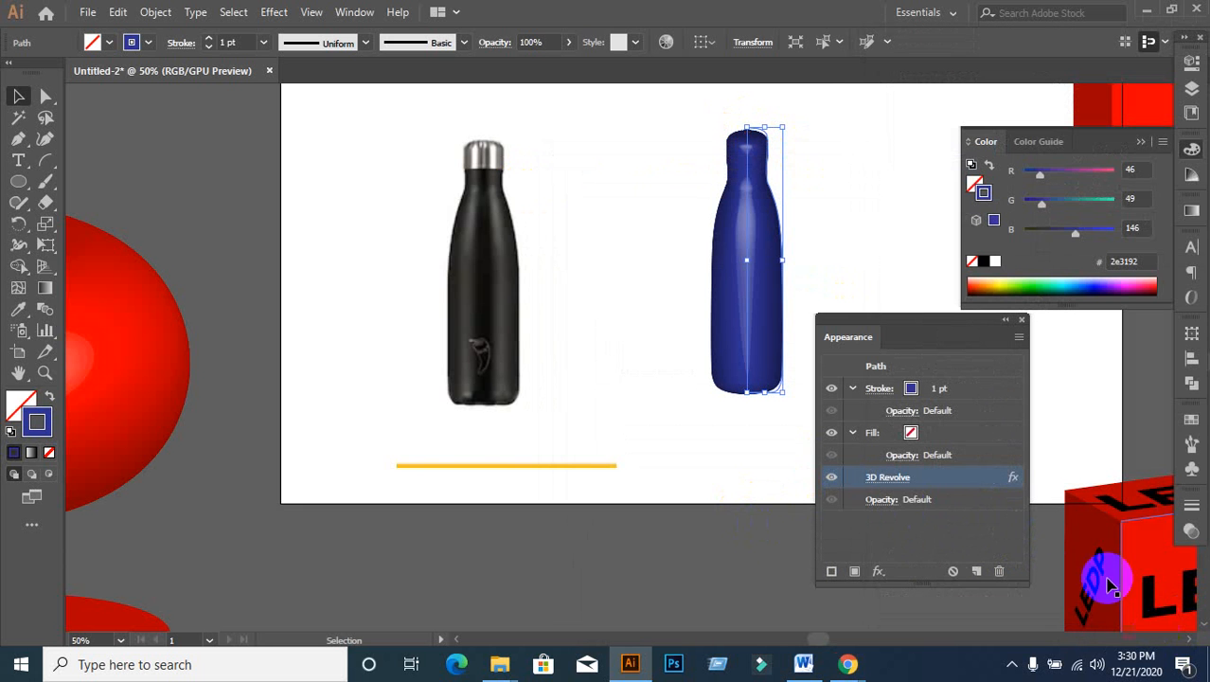
# Step: Deselect the blue bottle and delete the black bottle reference image
pyautogui.click(661, 227)
pyautogui.click(767, 370)
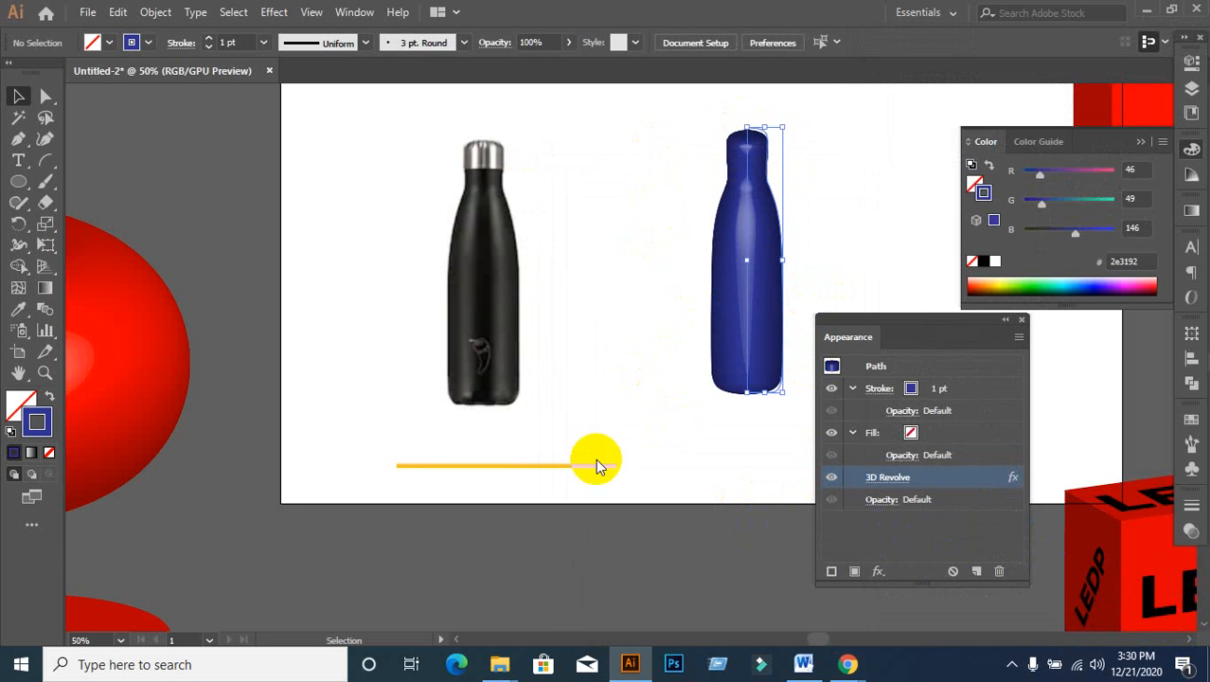
pyautogui.click(680, 456)
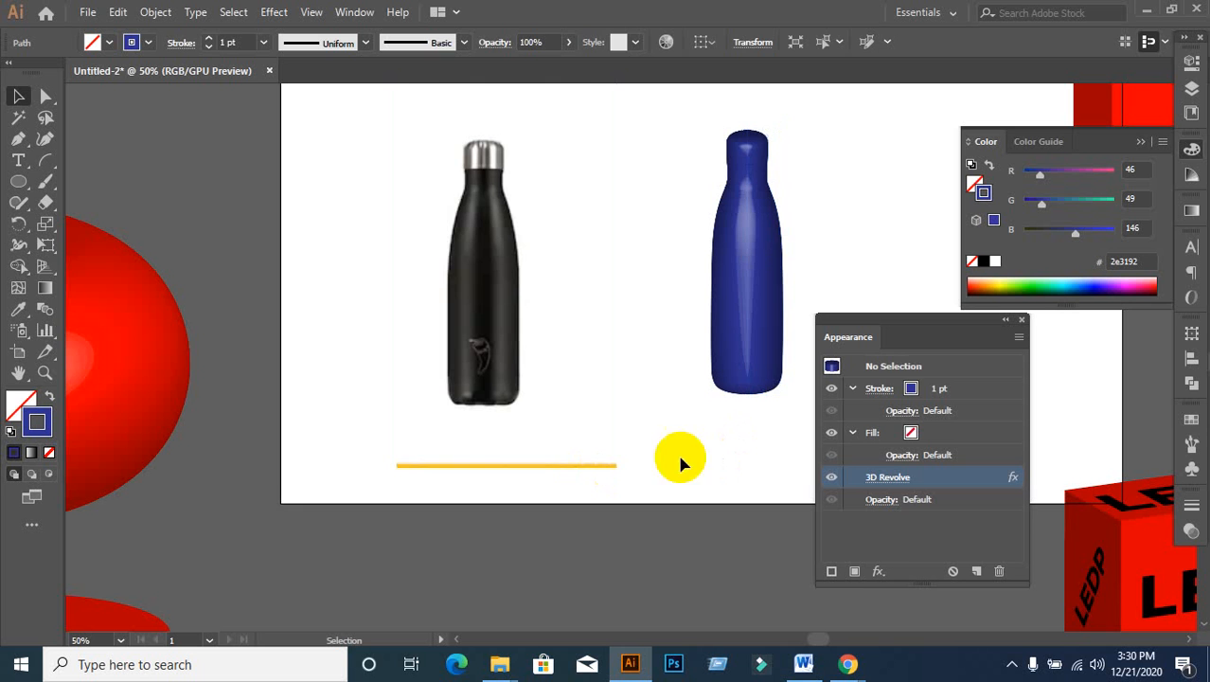
pyautogui.click(471, 322)
pyautogui.press('Delete')
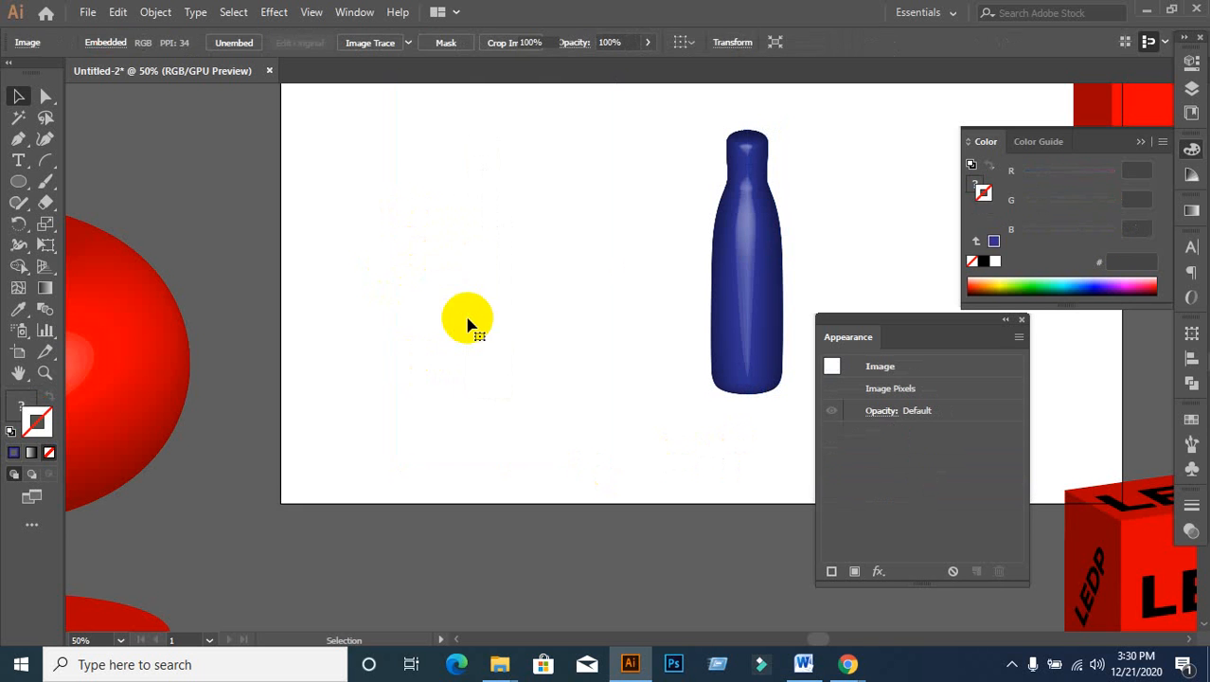
pyautogui.click(737, 203)
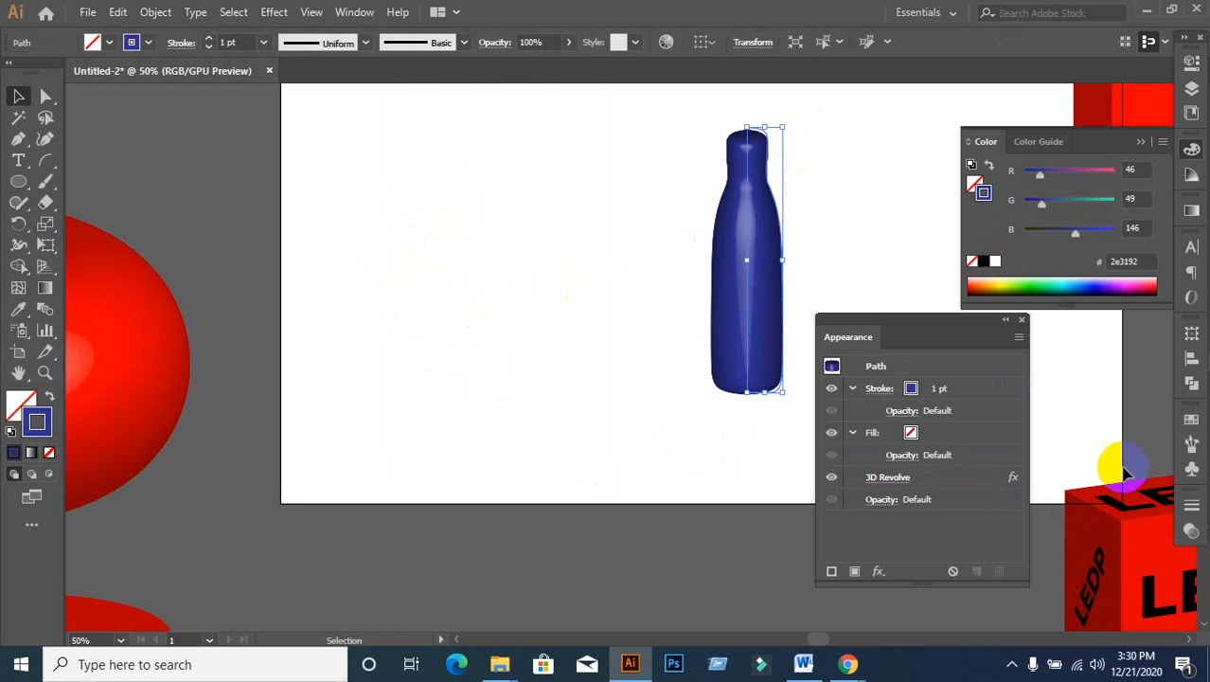
pyautogui.click(354, 12)
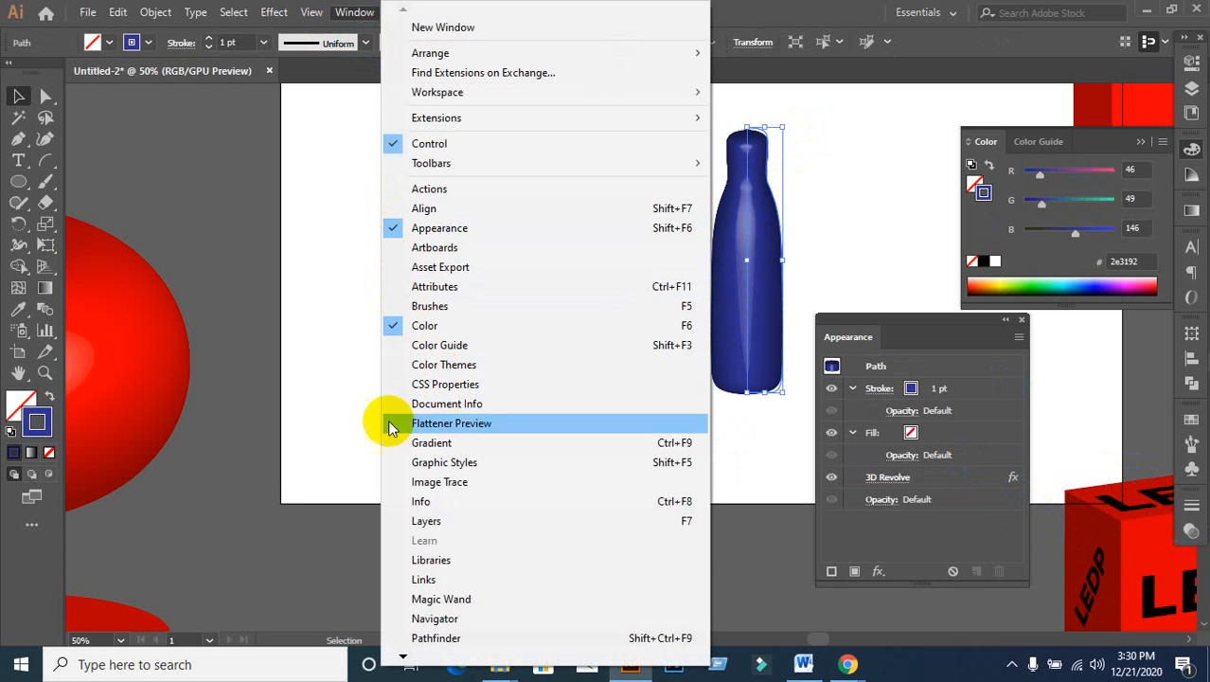
pyautogui.click(334, 355)
# Step: Draw a small square to the left of the blue bottle and give it no stroke and a light grey fill
pyautogui.moveTo(18, 188); pyautogui.dragTo(94, 180)
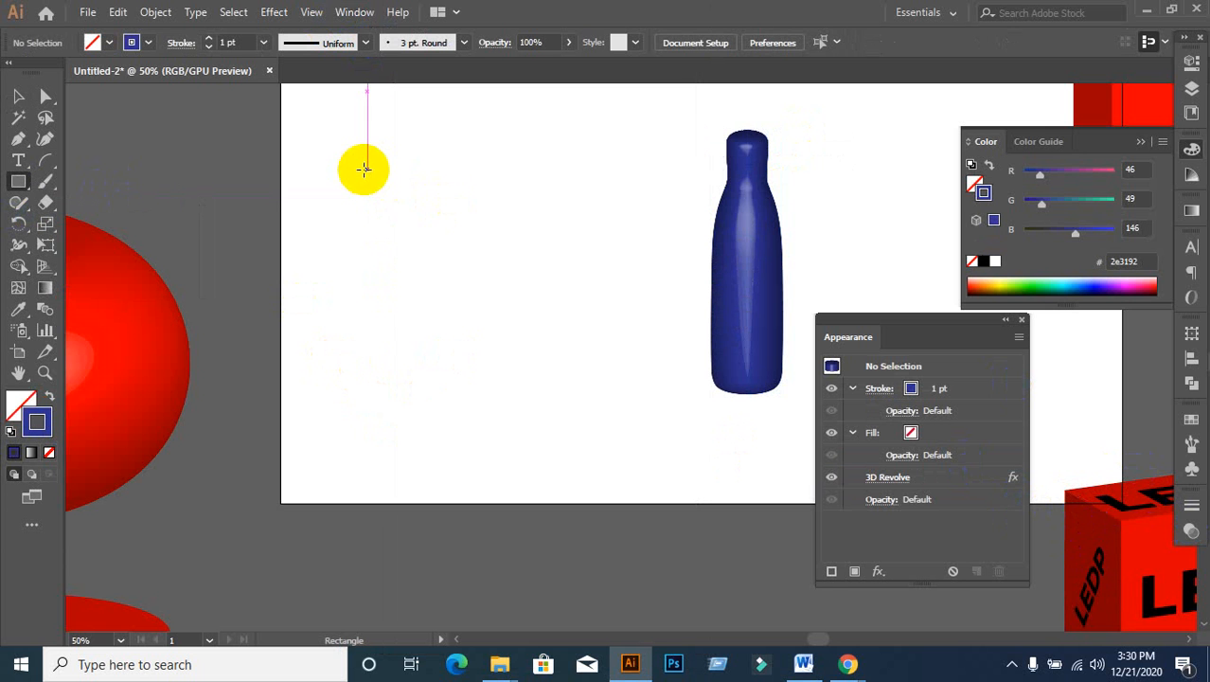
pyautogui.moveTo(365, 169); pyautogui.dragTo(438, 240)
pyautogui.click(147, 43)
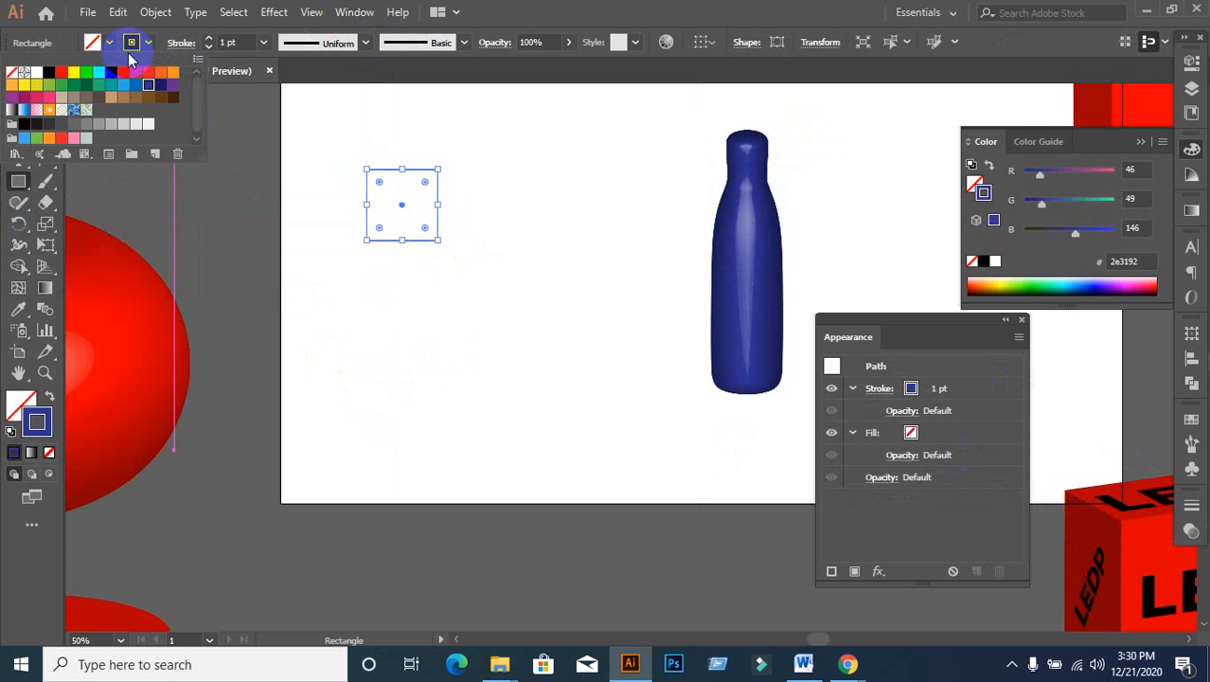
pyautogui.click(11, 72)
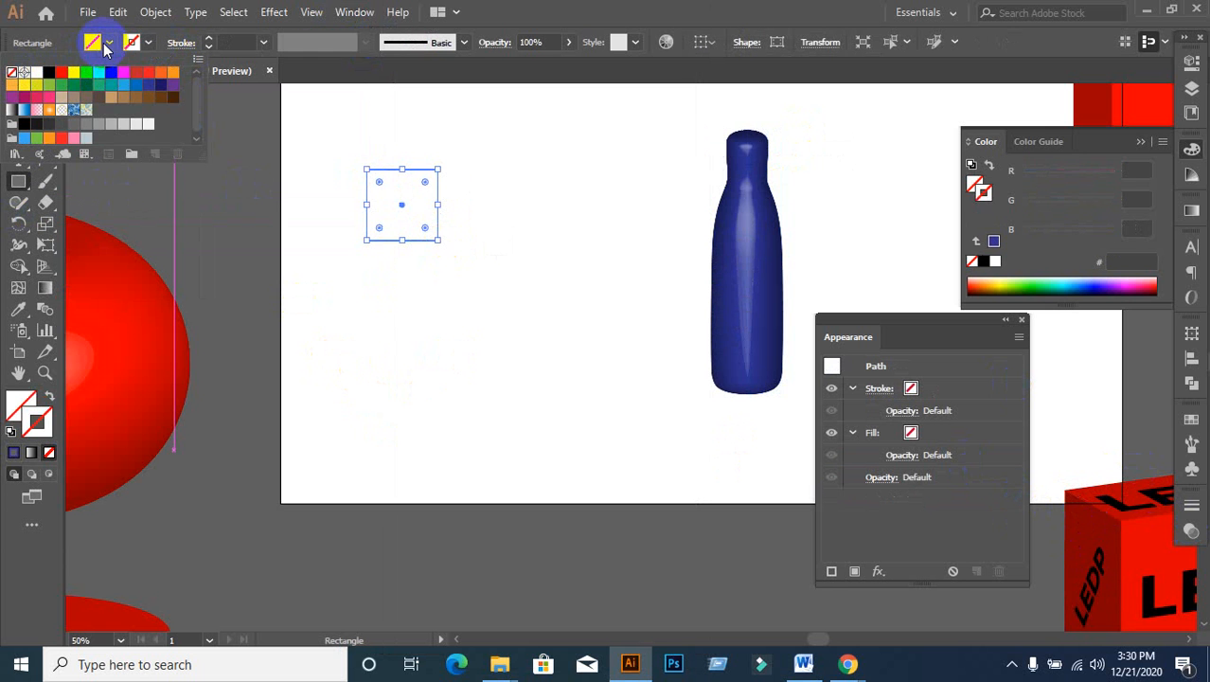
pyautogui.click(103, 43)
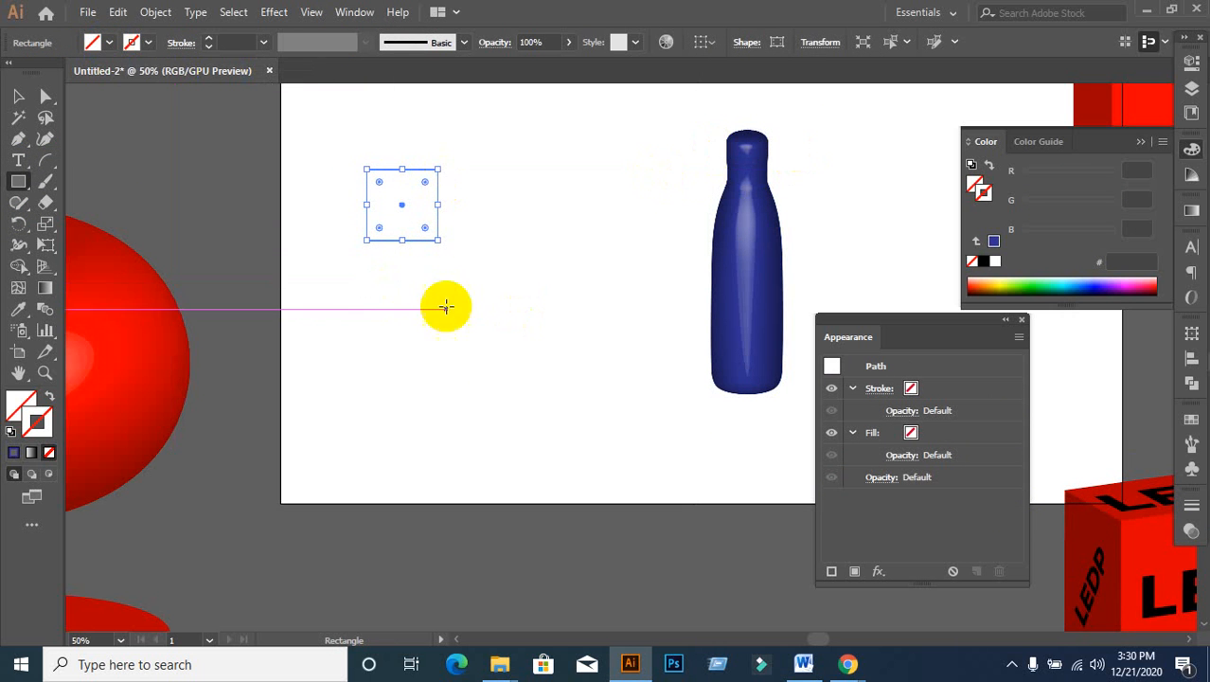
pyautogui.click(109, 43)
pyautogui.click(137, 123)
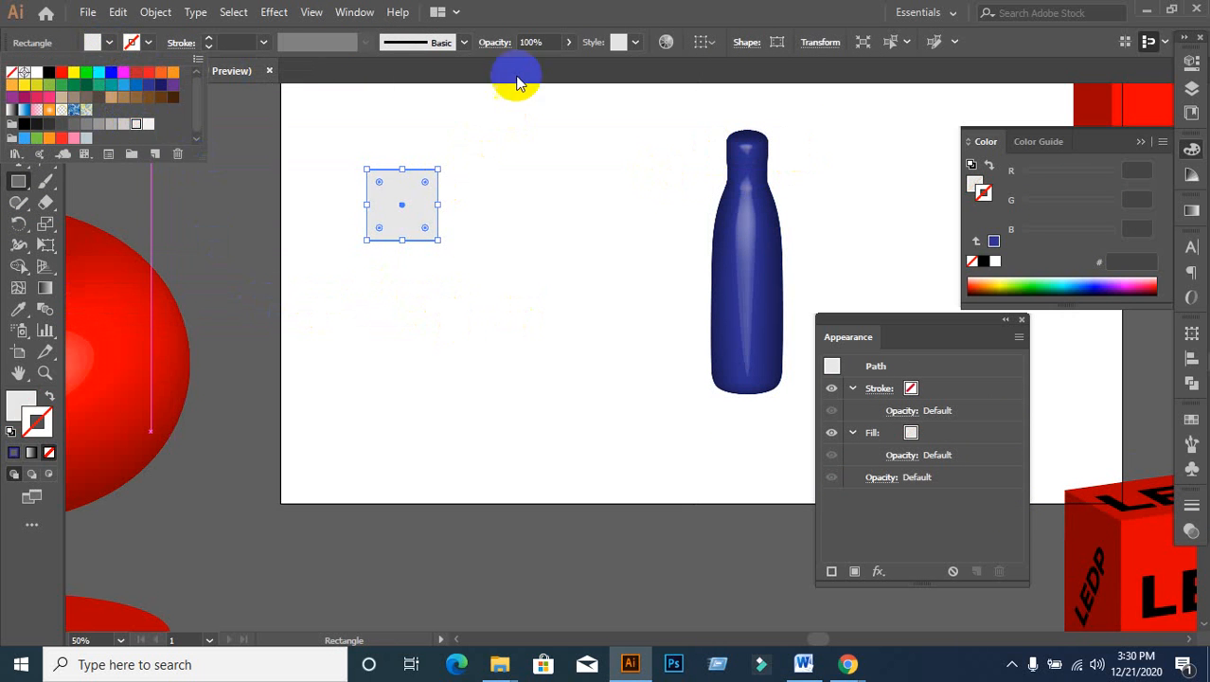
pyautogui.click(565, 8)
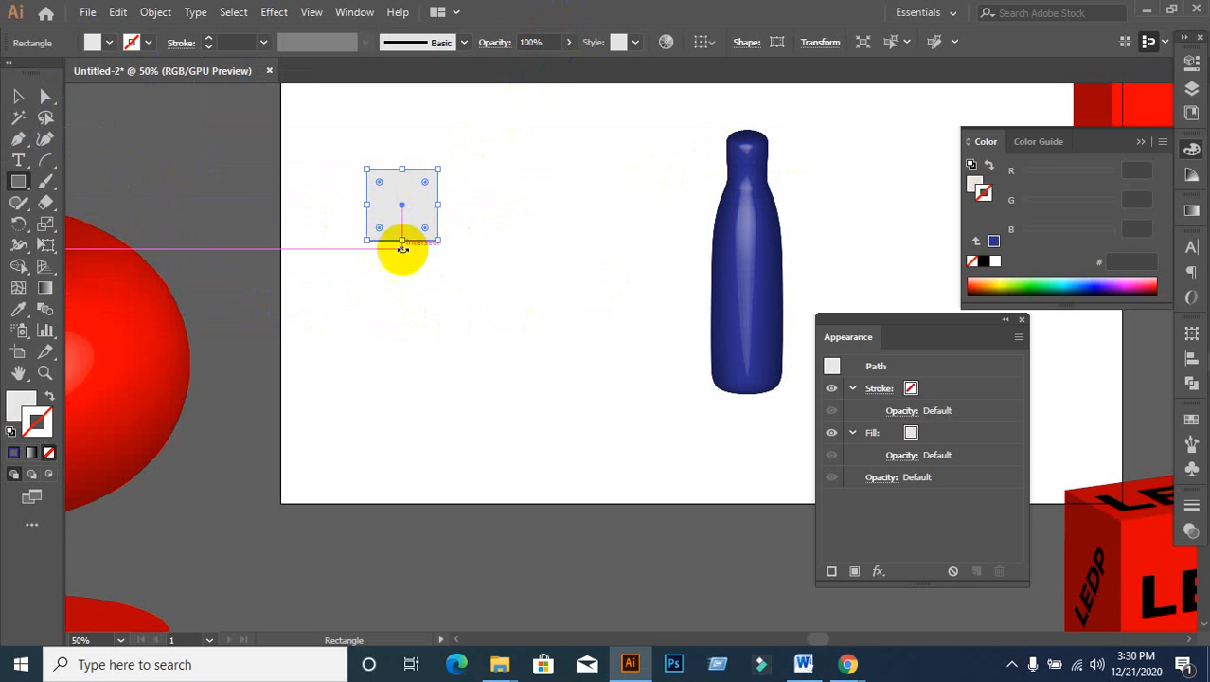
# Step: Reopen the blue bottle's 3D Revolve settings with the preview on, and look through the symbols available in Map Art
pyautogui.click(21, 99)
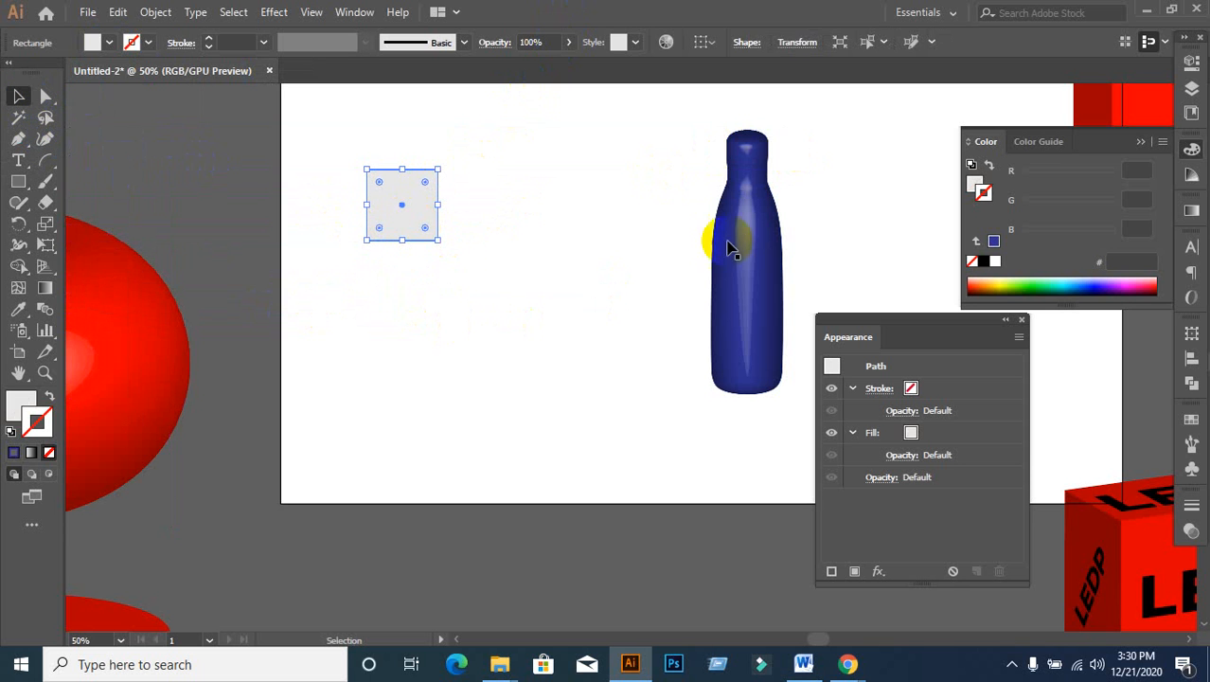
pyautogui.click(762, 248)
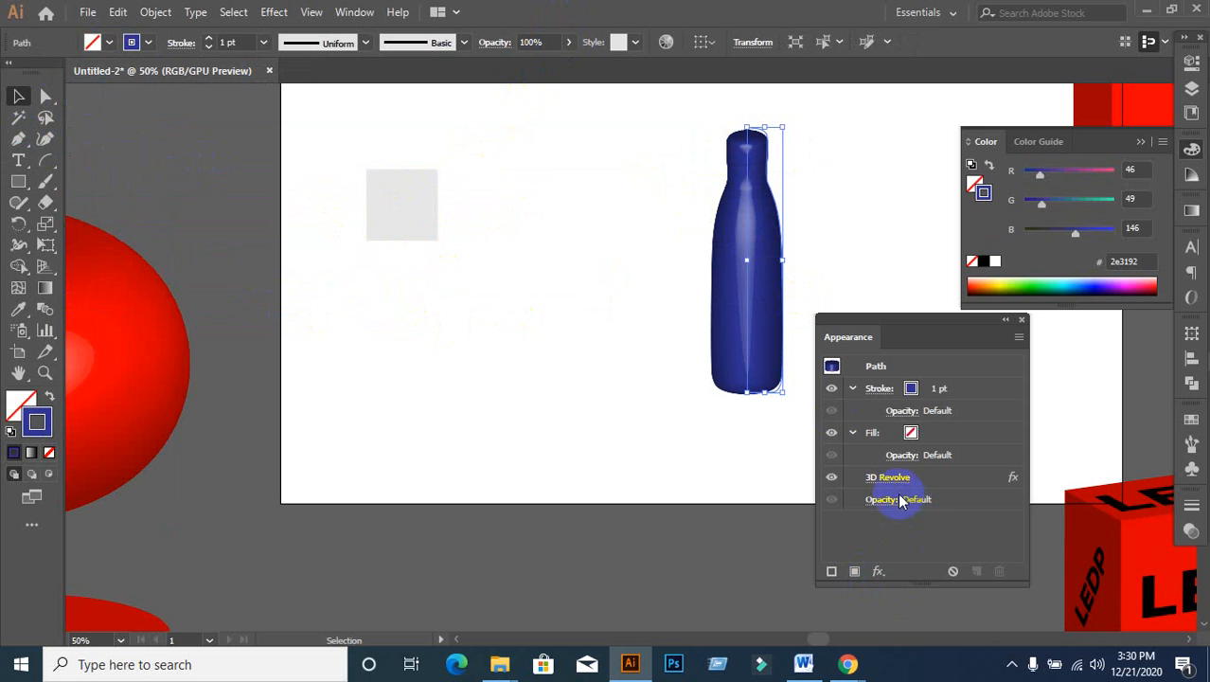
pyautogui.click(886, 478)
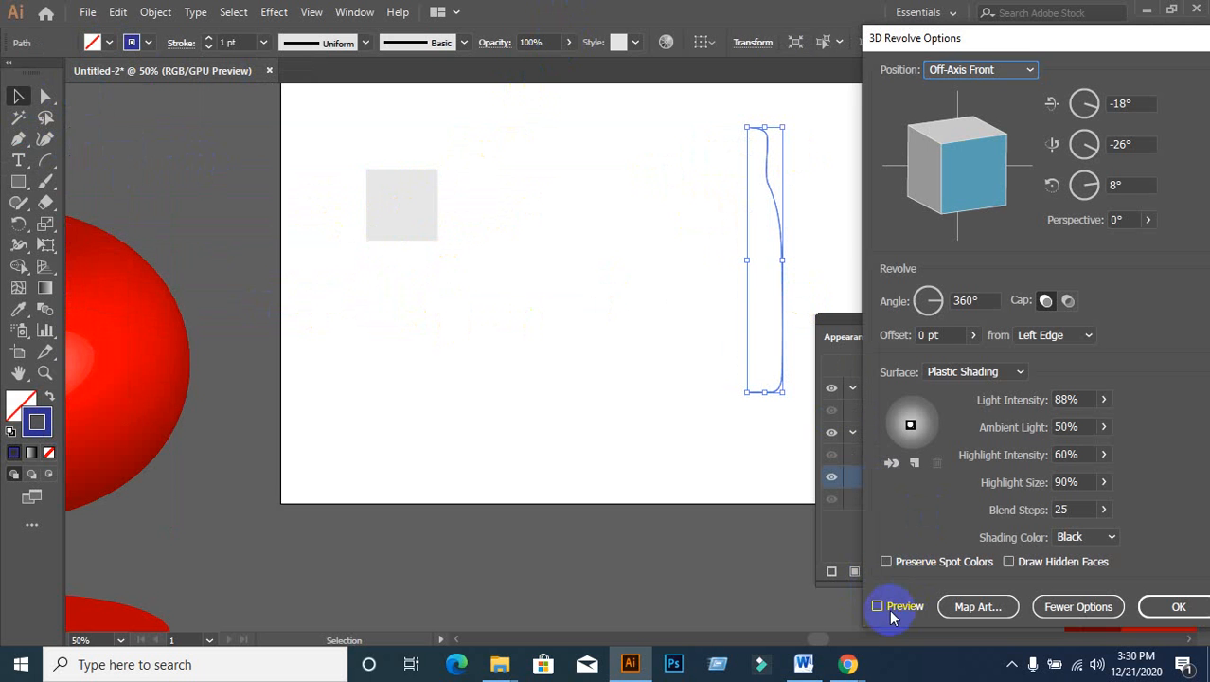
pyautogui.click(878, 606)
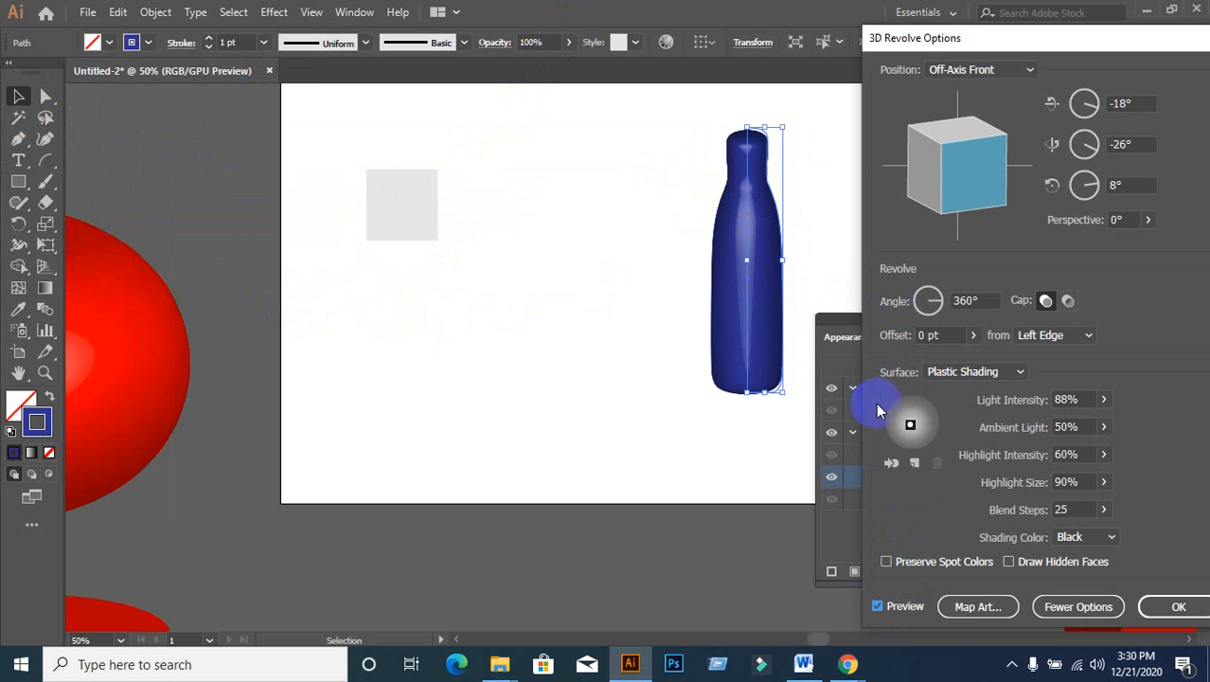
pyautogui.click(959, 607)
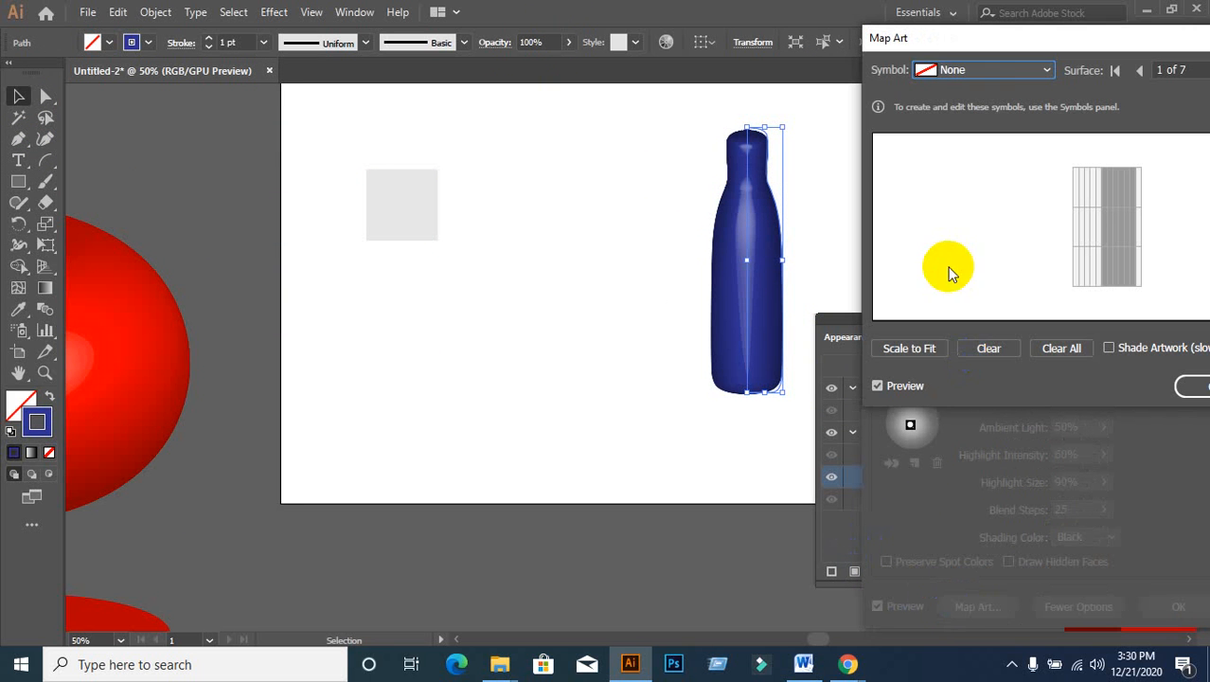
pyautogui.click(1002, 75)
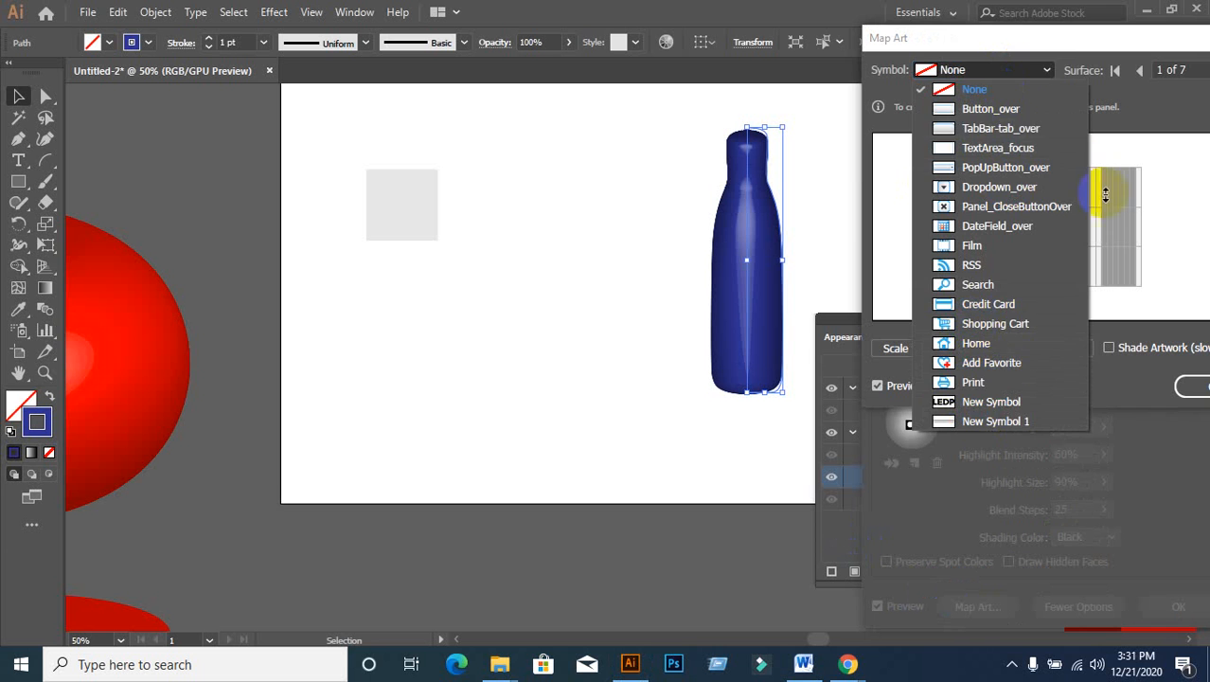
pyautogui.click(1075, 47)
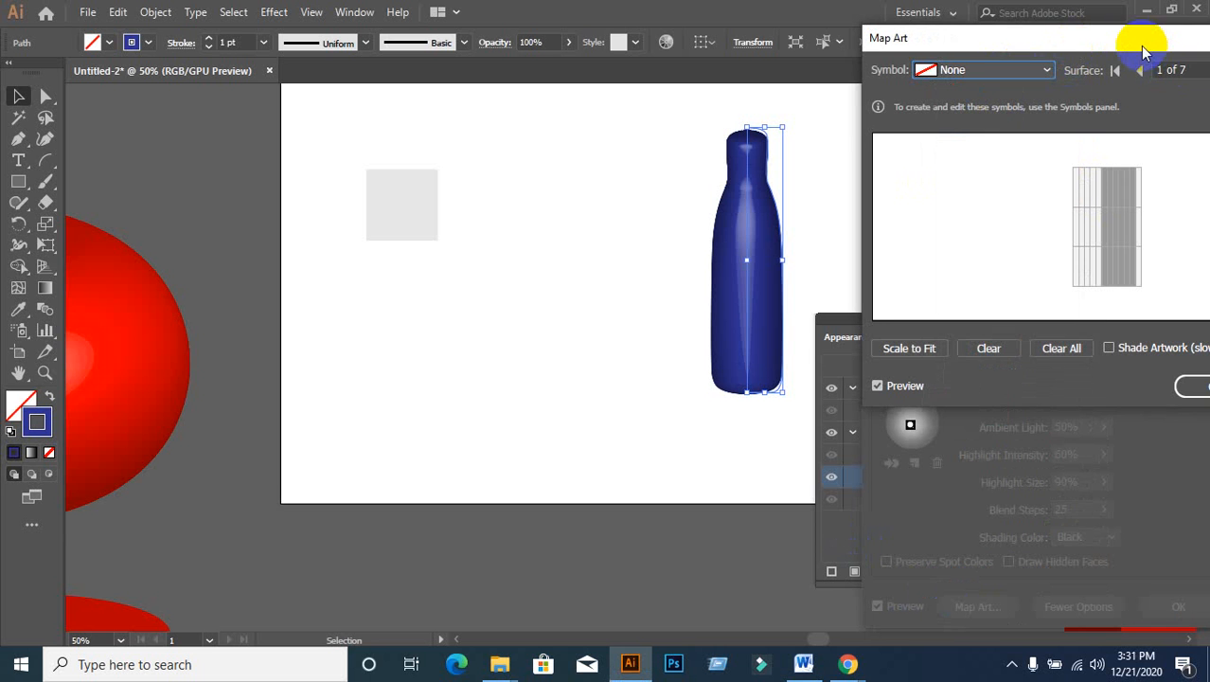
pyautogui.moveTo(1143, 42); pyautogui.dragTo(1075, 67)
# Step: Step through the bottle's seven Map Art surfaces to examine which part each one covers, and close the revolve settings
pyautogui.click(1169, 97)
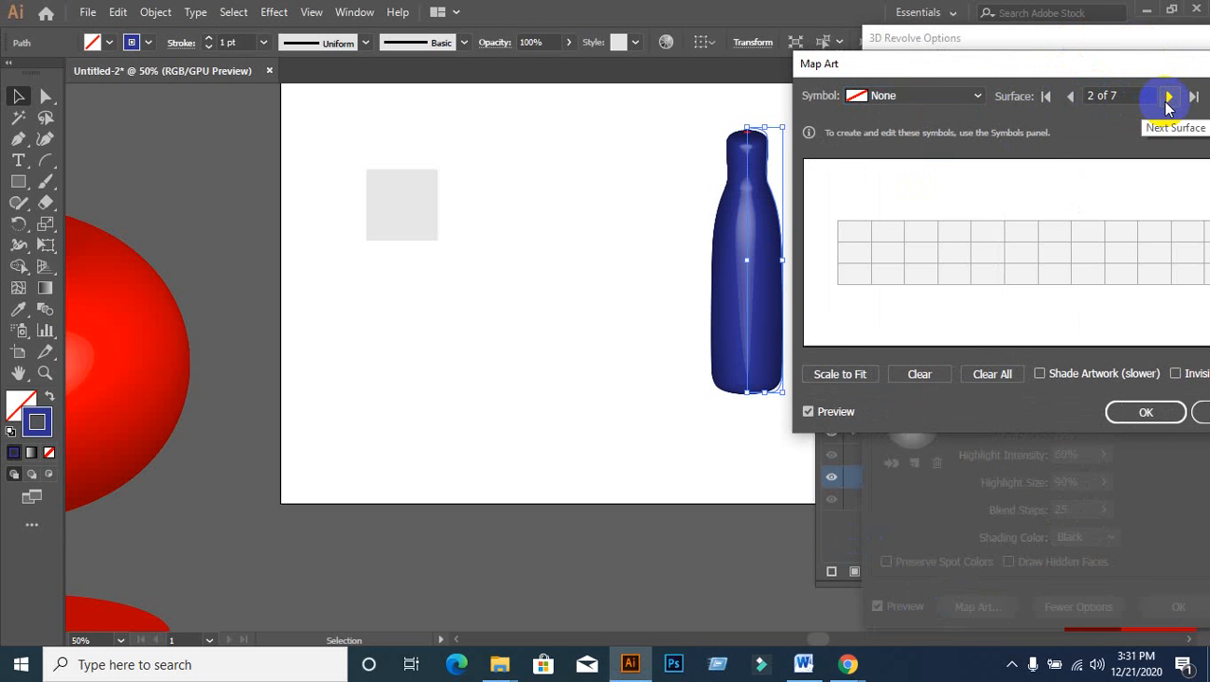
pyautogui.click(1167, 99)
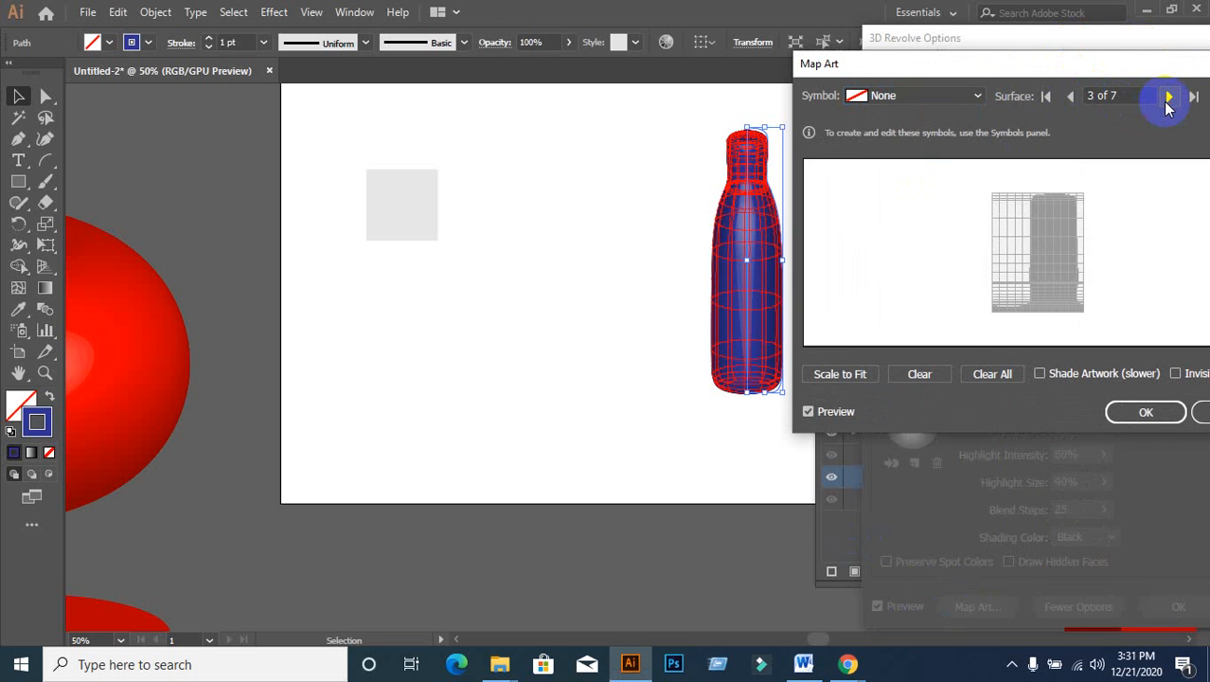
pyautogui.click(1071, 97)
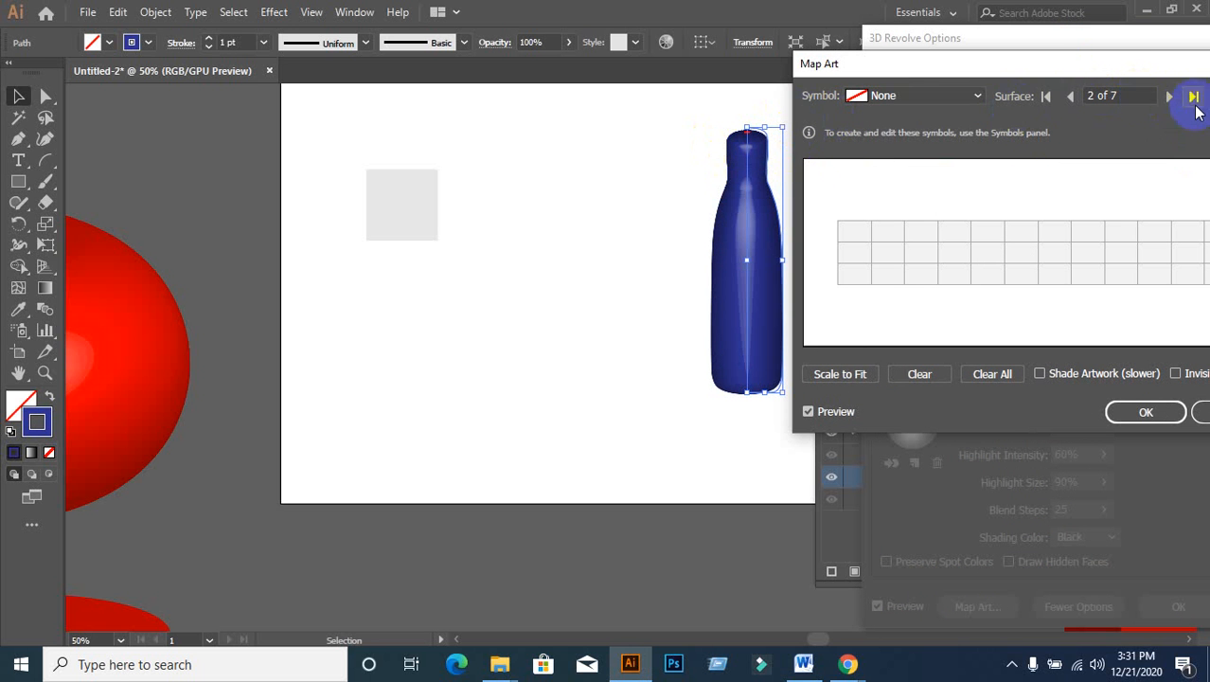
pyautogui.click(1174, 102)
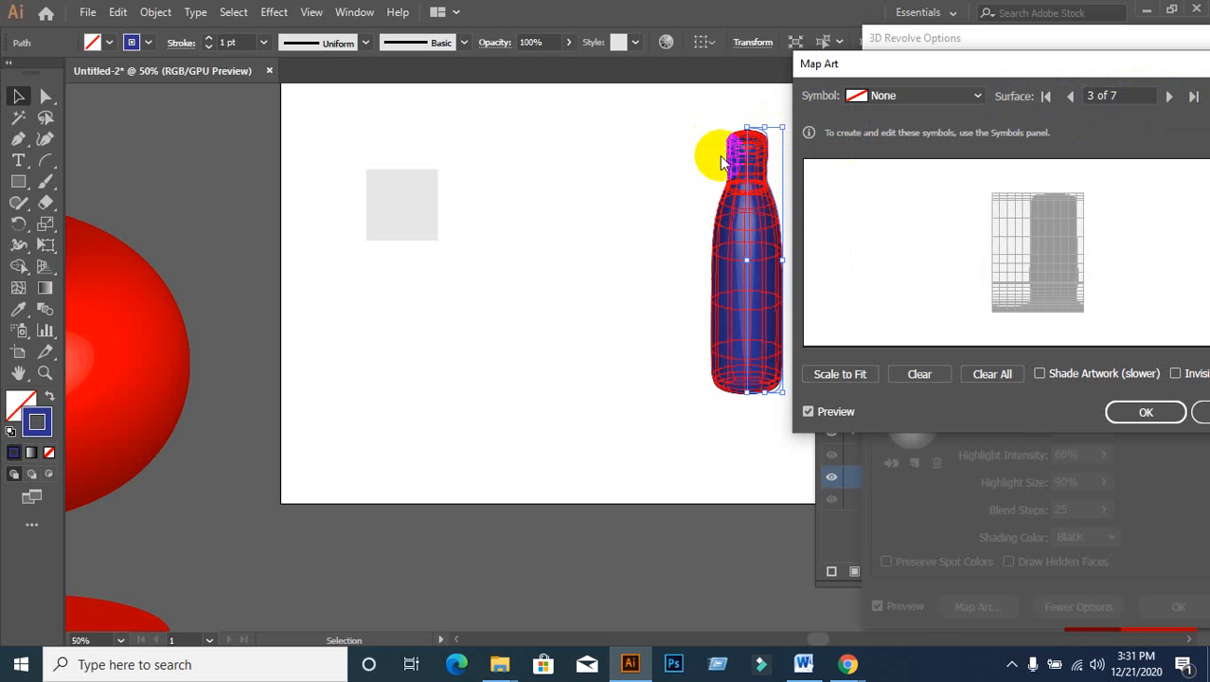
pyautogui.click(1169, 98)
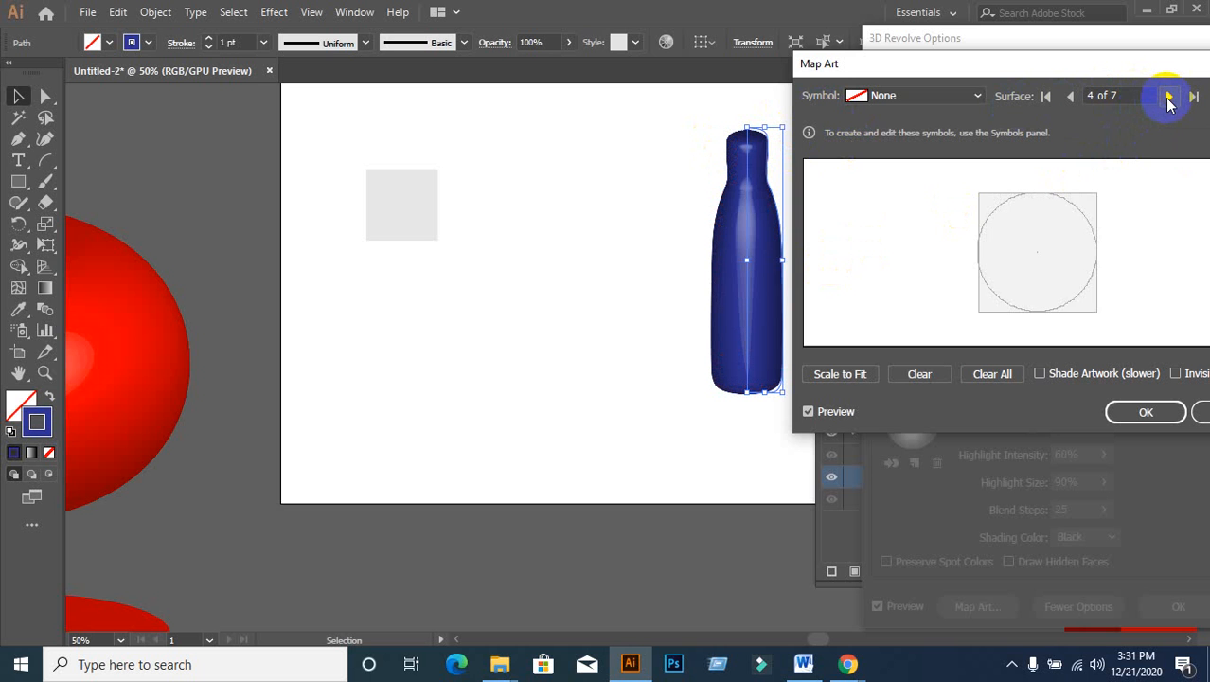
pyautogui.click(1170, 98)
pyautogui.click(1170, 98)
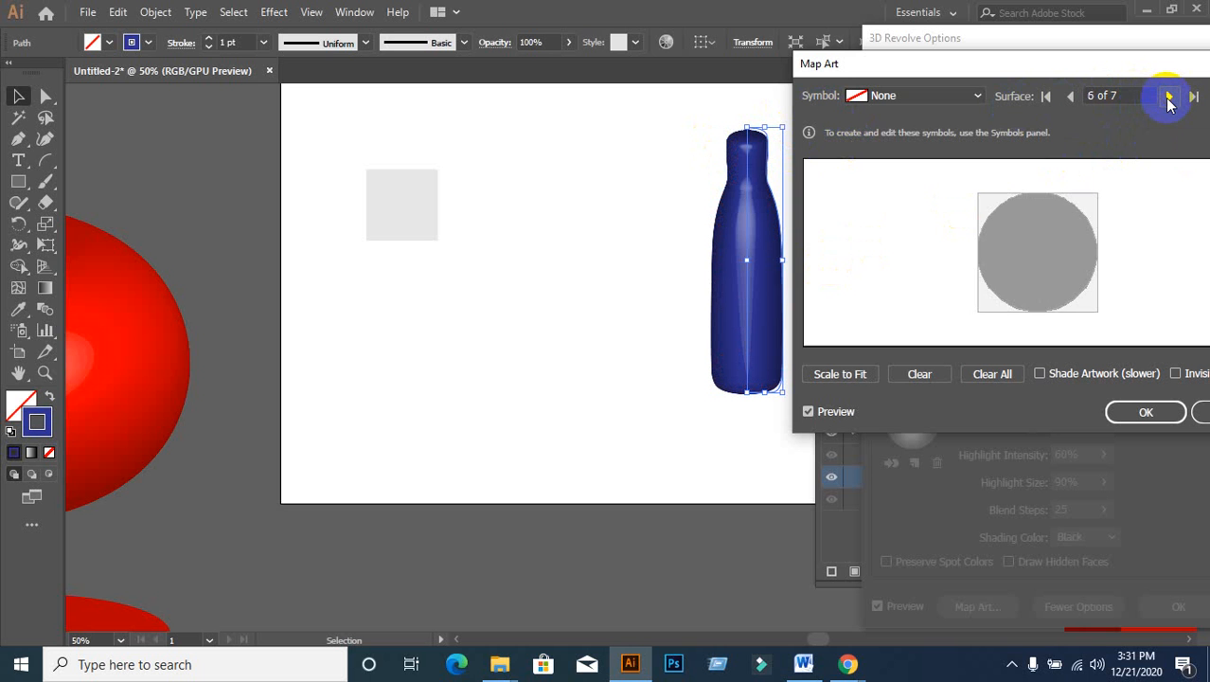
pyautogui.click(1170, 98)
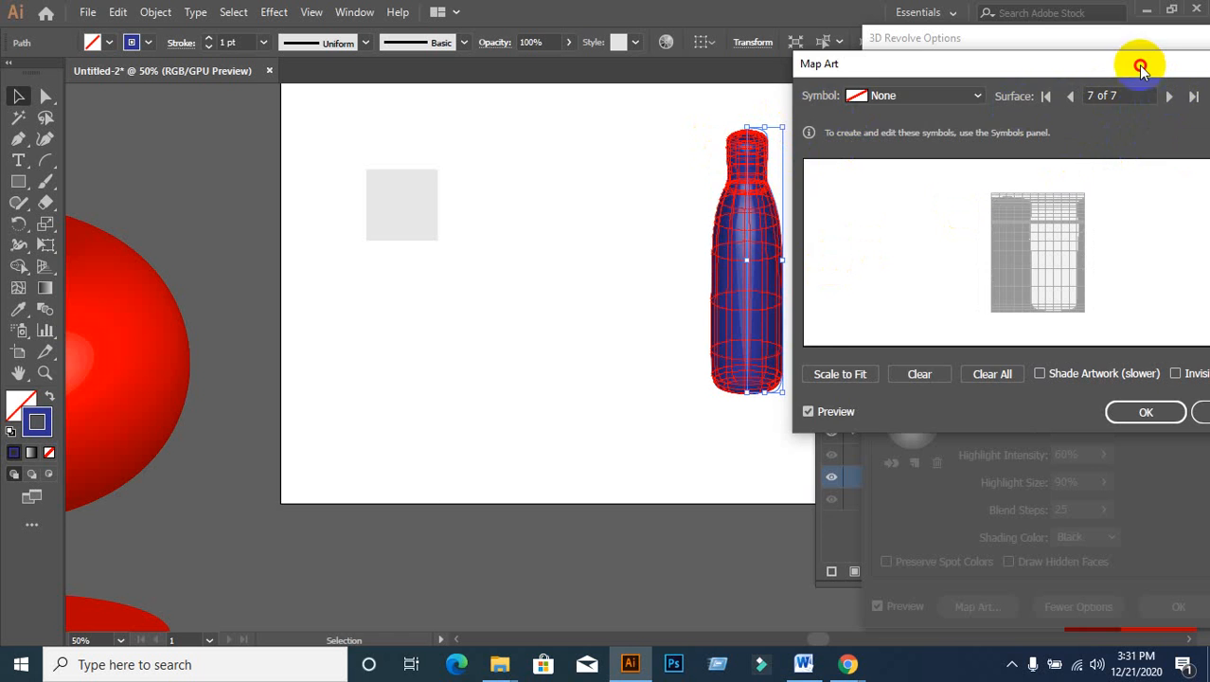
pyautogui.moveTo(1140, 60); pyautogui.dragTo(613, 152)
pyautogui.click(706, 507)
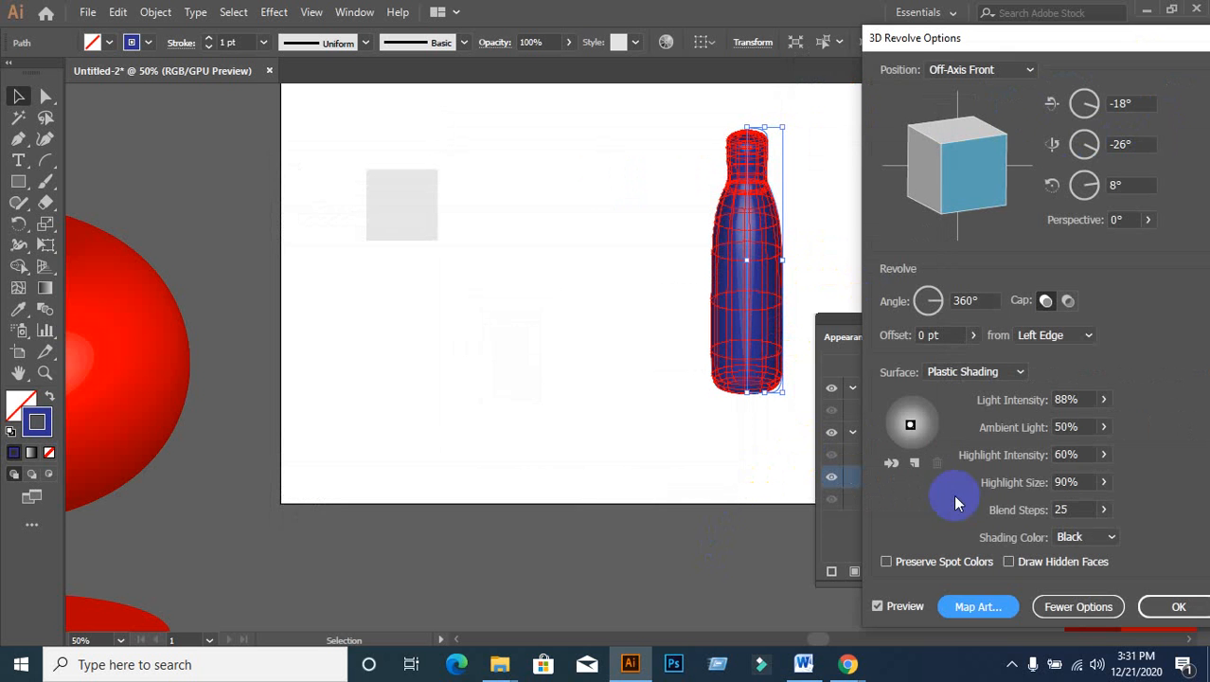
pyautogui.click(1178, 609)
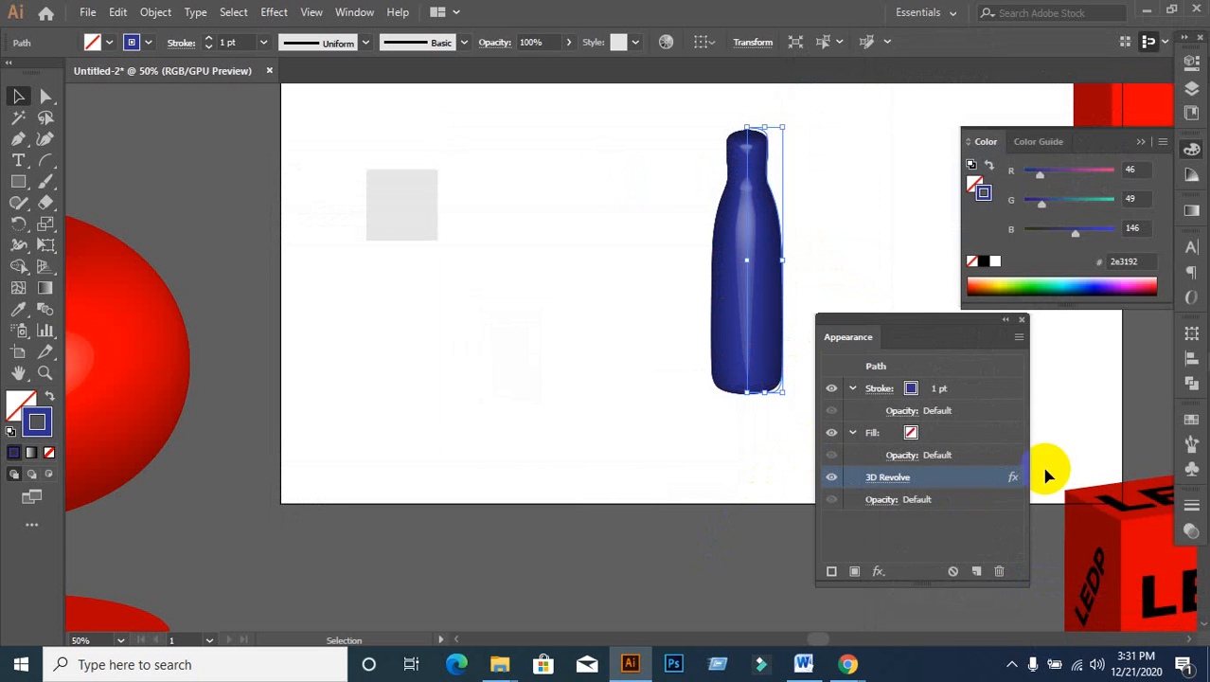
# Step: Close the appearance attributes and delete both the blue bottle and the light grey square from the artboard
pyautogui.click(1021, 321)
pyautogui.click(863, 428)
pyautogui.moveTo(599, 169); pyautogui.dragTo(835, 465)
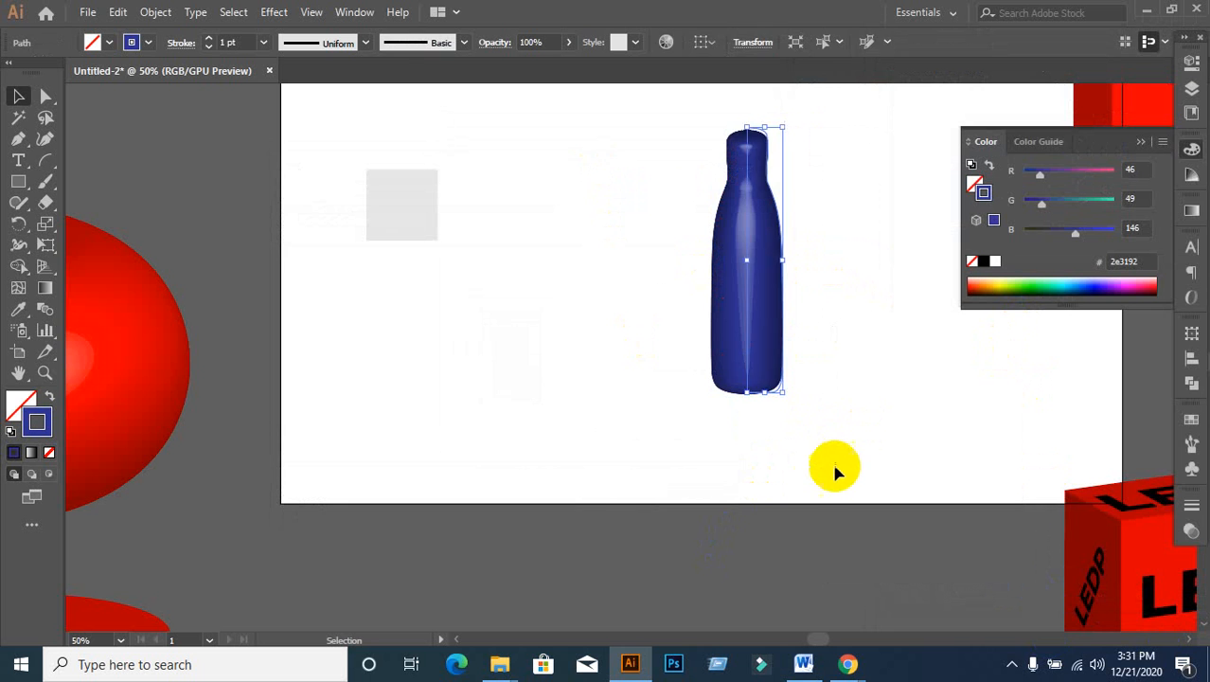
pyautogui.press('Delete')
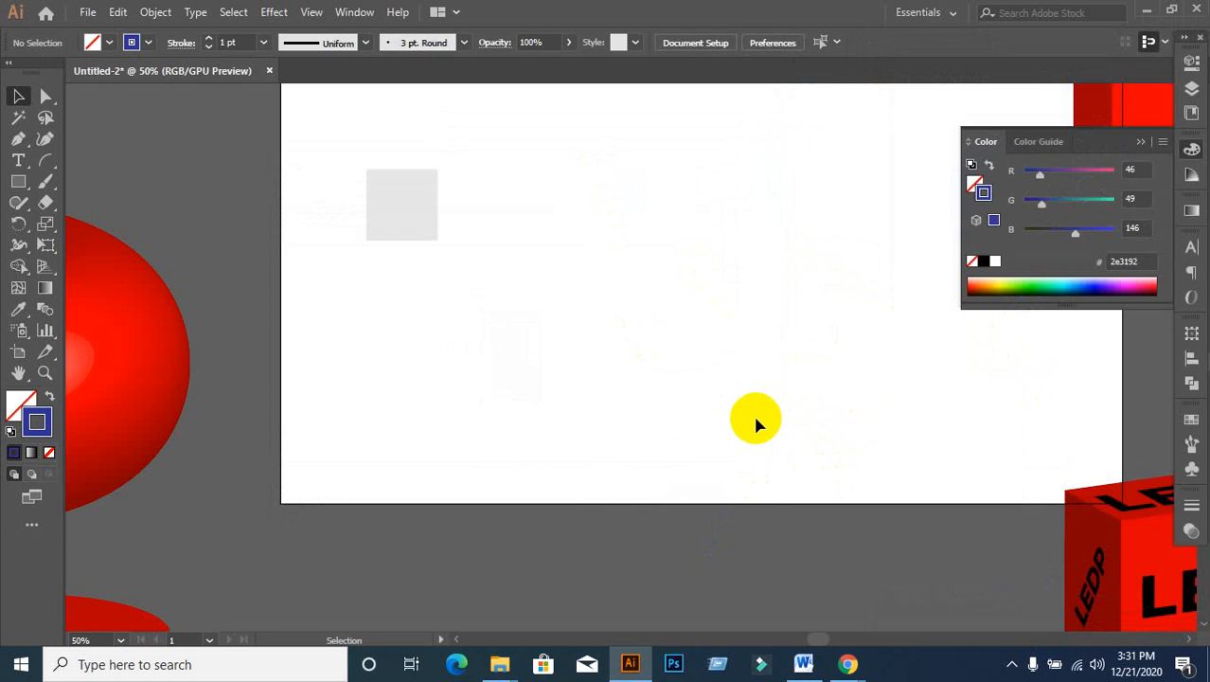
pyautogui.moveTo(753, 412); pyautogui.dragTo(704, 467)
pyautogui.moveTo(381, 272); pyautogui.dragTo(511, 293)
pyautogui.press('Delete')
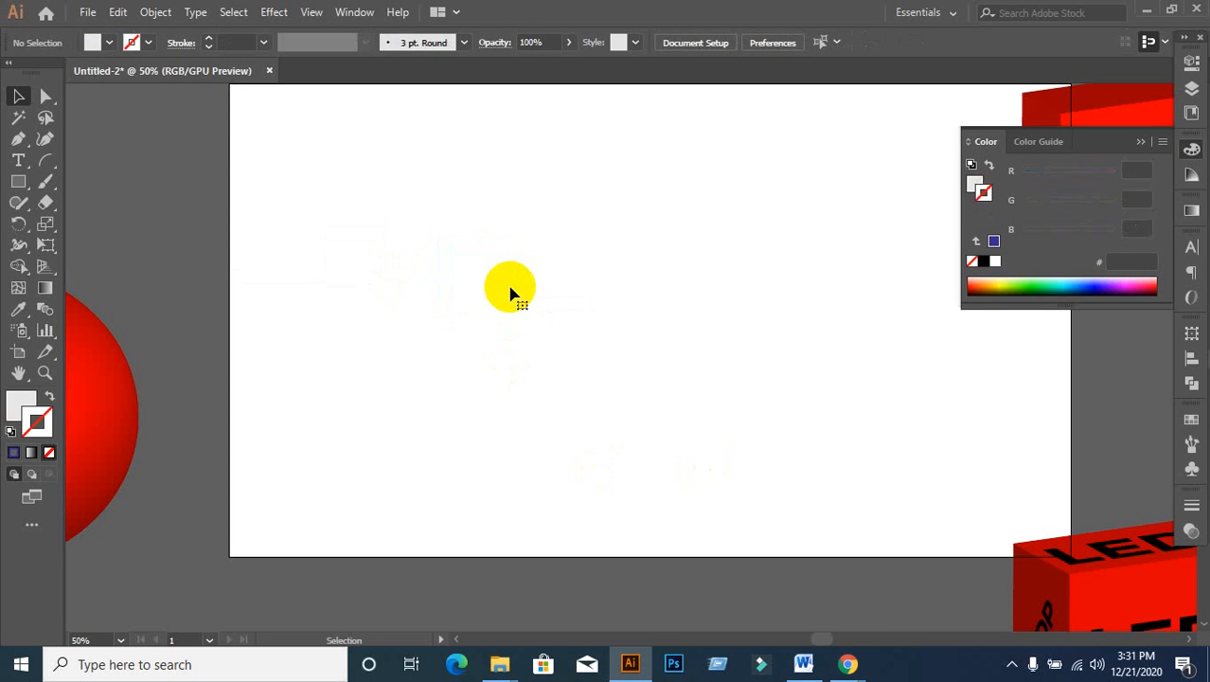
# Step: Draw a small light grey square without a stroke near the artboard's upper-left corner
pyautogui.scroll(-1, 514, 303)
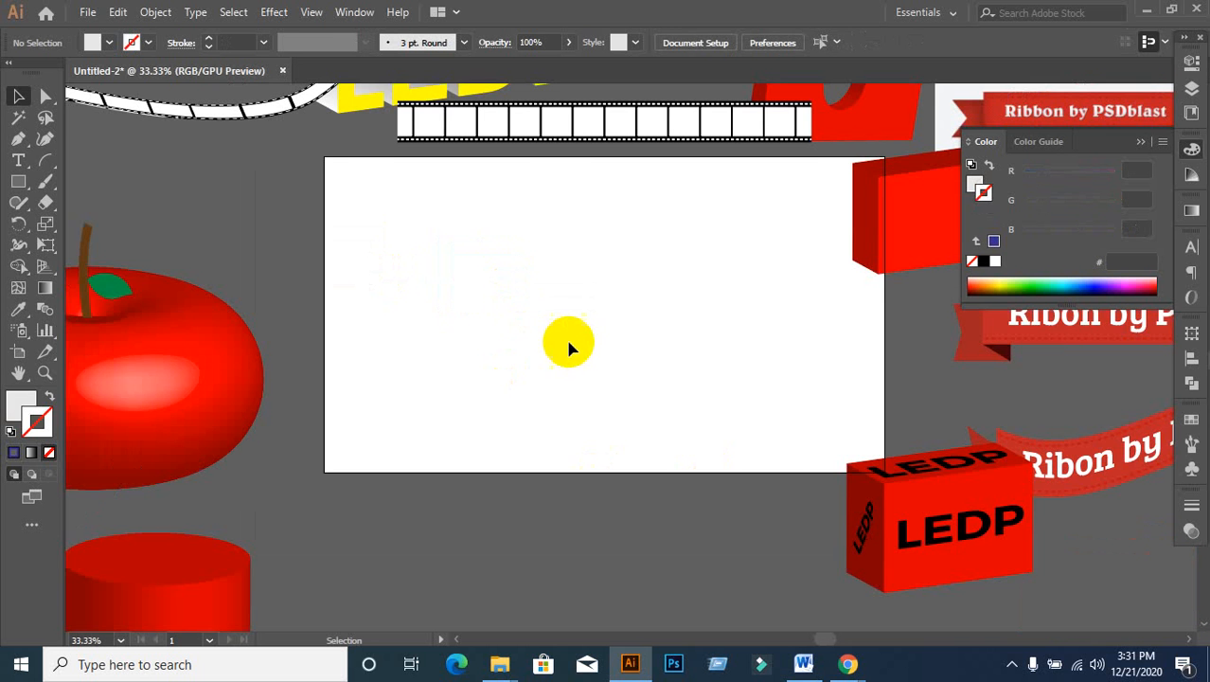
pyautogui.moveTo(574, 345); pyautogui.dragTo(507, 340)
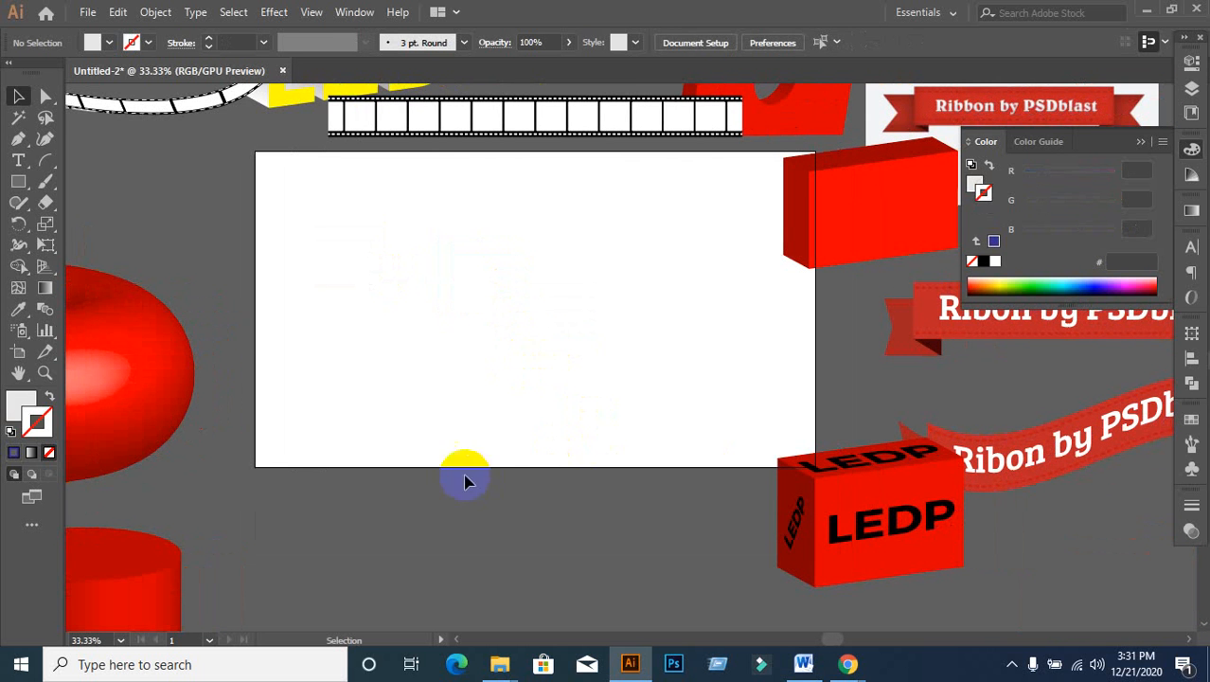
pyautogui.click(19, 183)
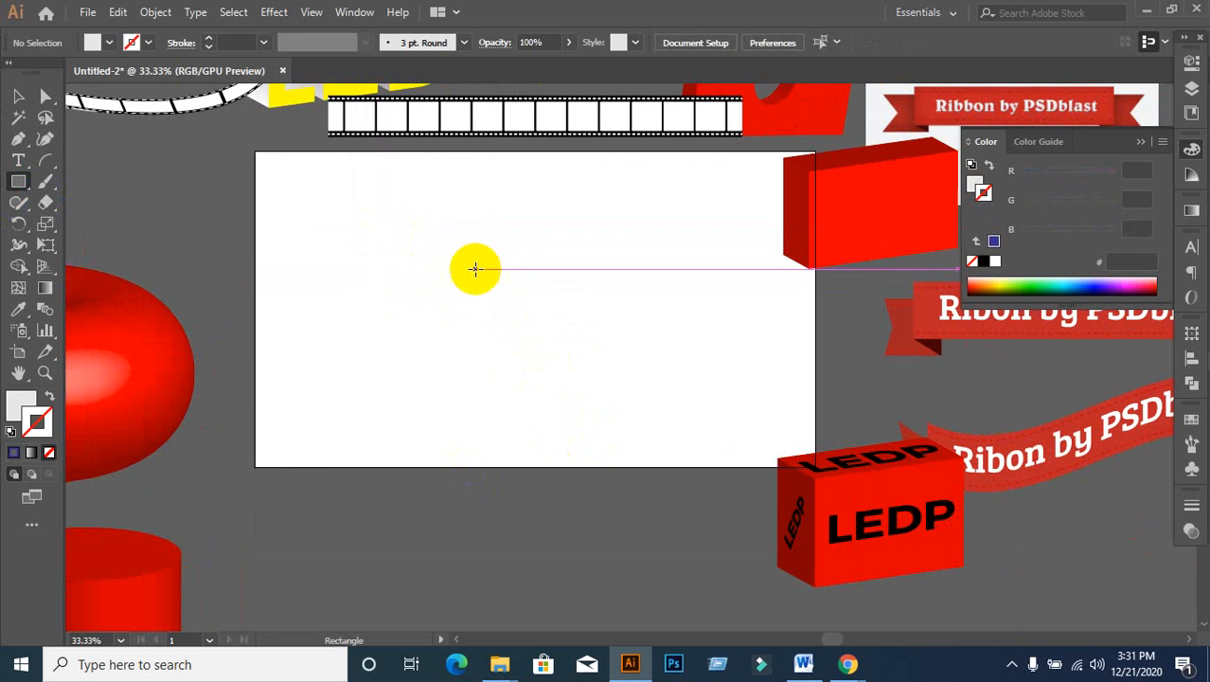
pyautogui.moveTo(333, 196); pyautogui.dragTo(357, 219)
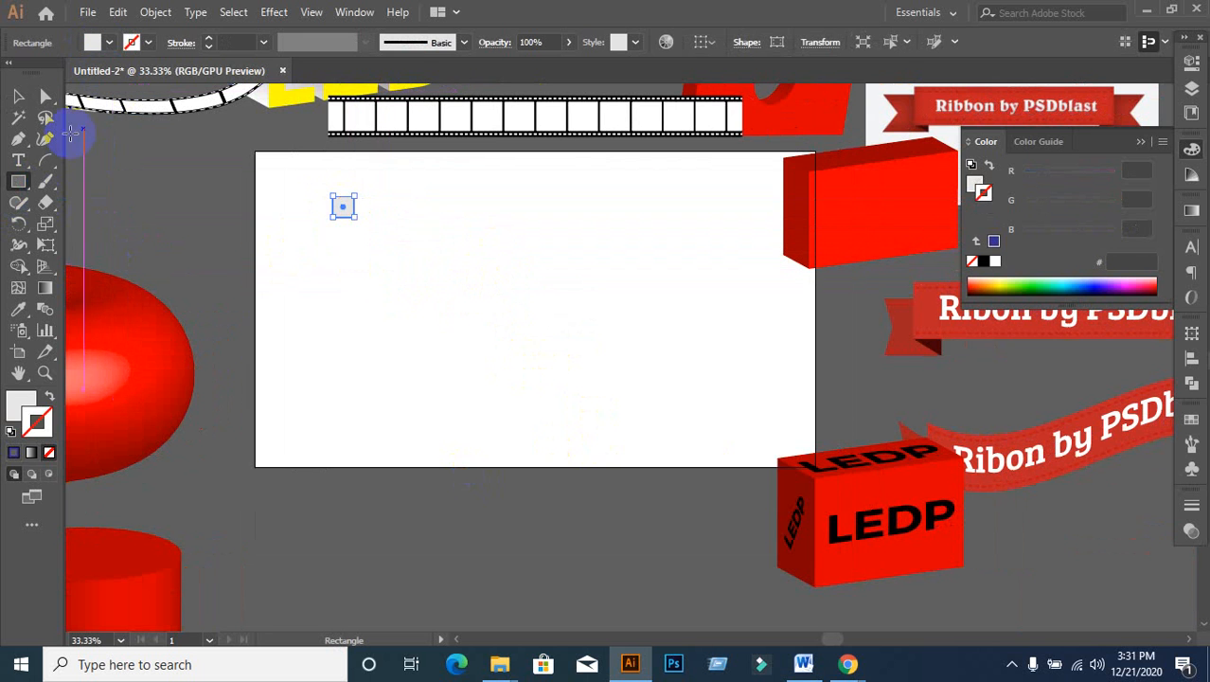
pyautogui.click(19, 95)
# Step: Copy the small square just below itself and repeat the duplication to form a vertical column of nine evenly spaced squares
pyautogui.scroll(1, 219, 201)
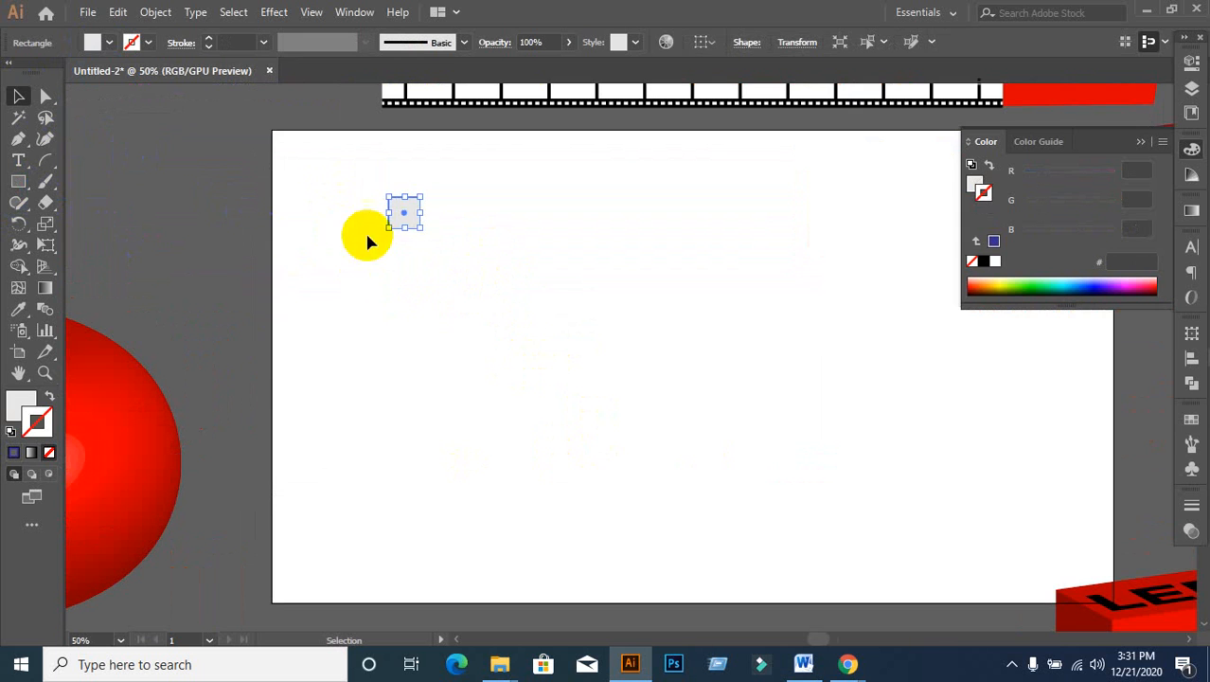
pyautogui.moveTo(415, 218); pyautogui.dragTo(417, 256)
pyautogui.hotkey('ctrl', 'd')
pyautogui.hotkey('ctrl', 'd')
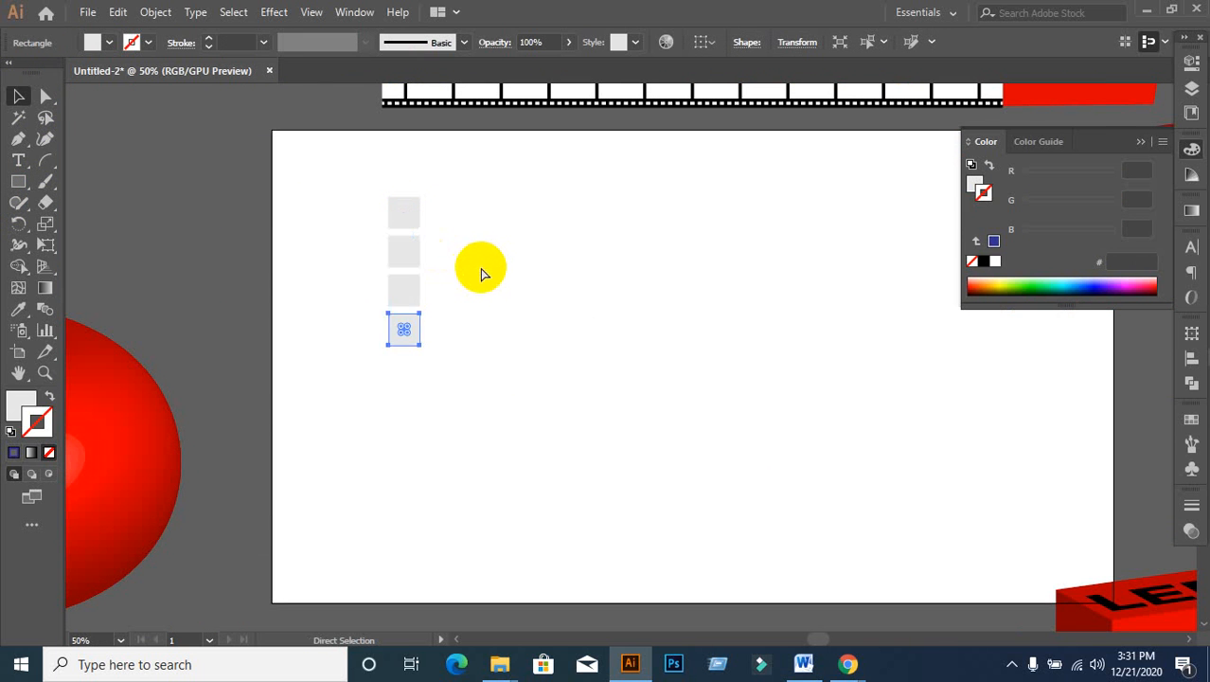
pyautogui.hotkey('ctrl', 'd')
pyautogui.hotkey('ctrl', 'd')
pyautogui.hotkey('ctrl', 'd')
pyautogui.hotkey('ctrl', 'd')
pyautogui.hotkey('ctrl', 'd')
pyautogui.hotkey('ctrl', '-')
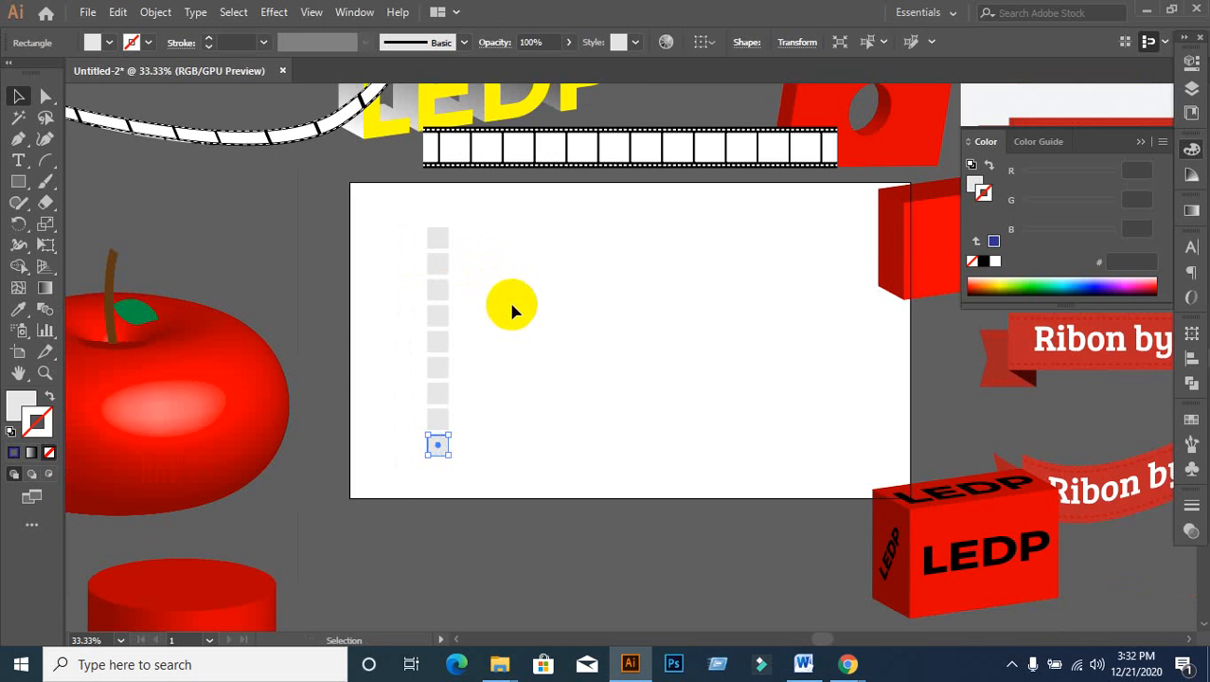
pyautogui.moveTo(405, 227); pyautogui.dragTo(532, 482)
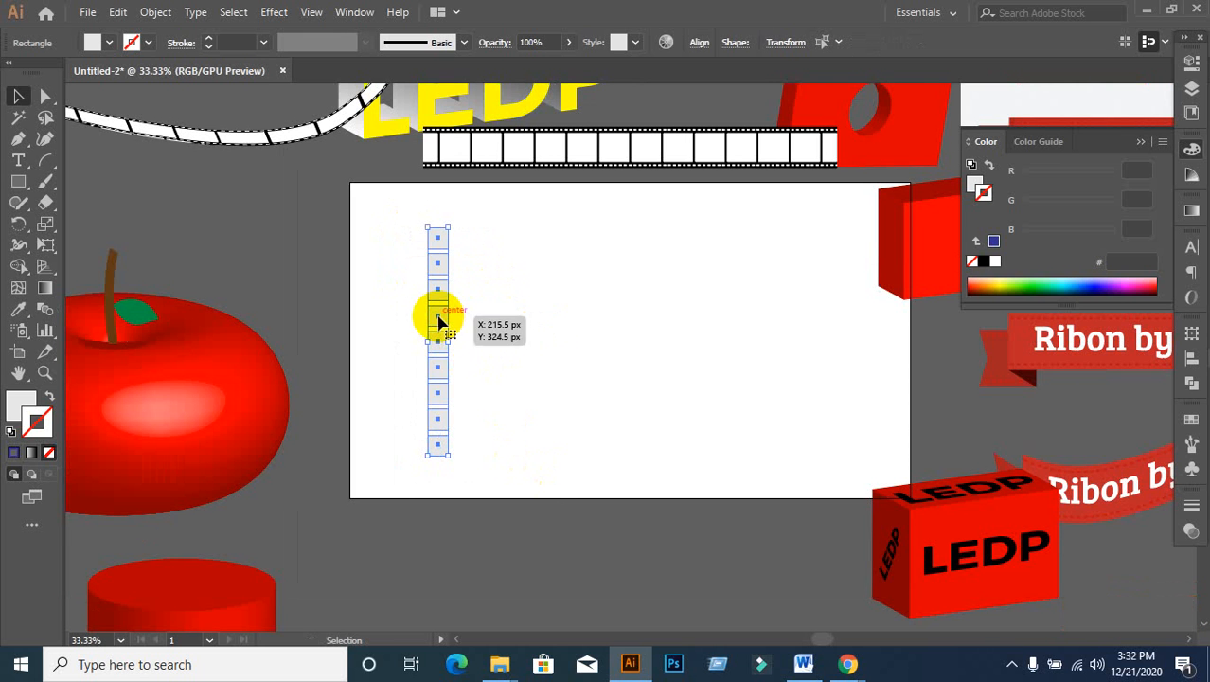
pyautogui.moveTo(439, 323); pyautogui.dragTo(470, 318)
pyautogui.hotkey('ctrl', 'z')
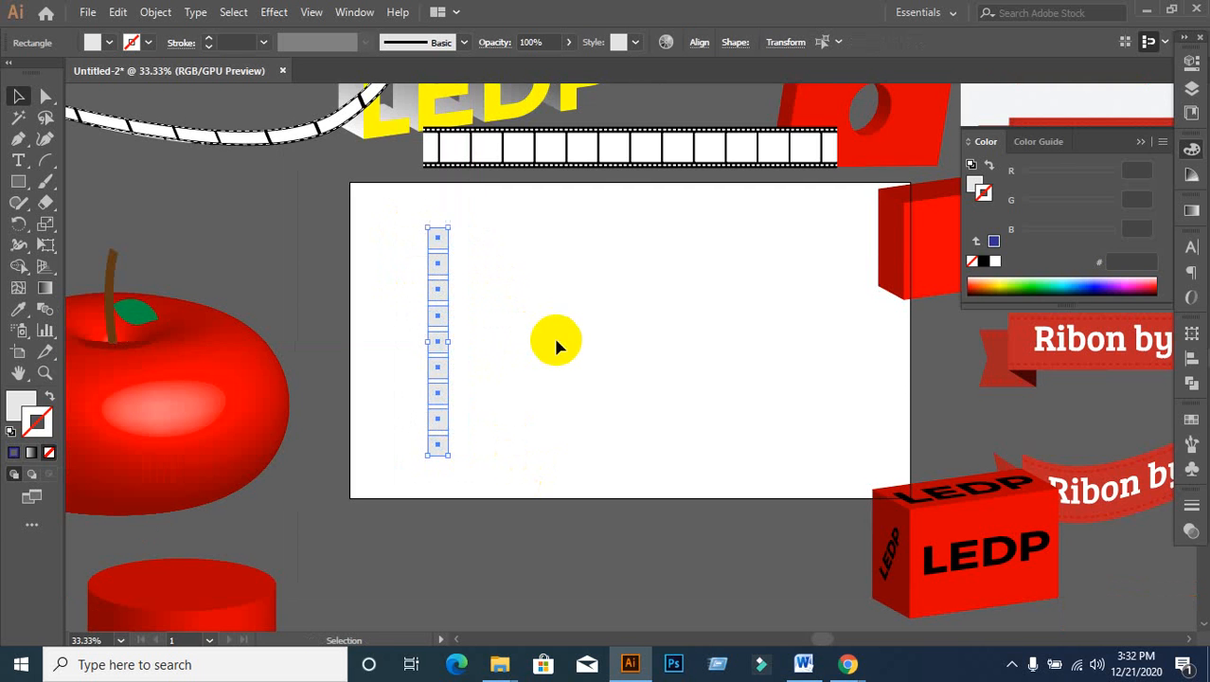
pyautogui.scroll(1, 470, 319)
pyautogui.click(524, 330)
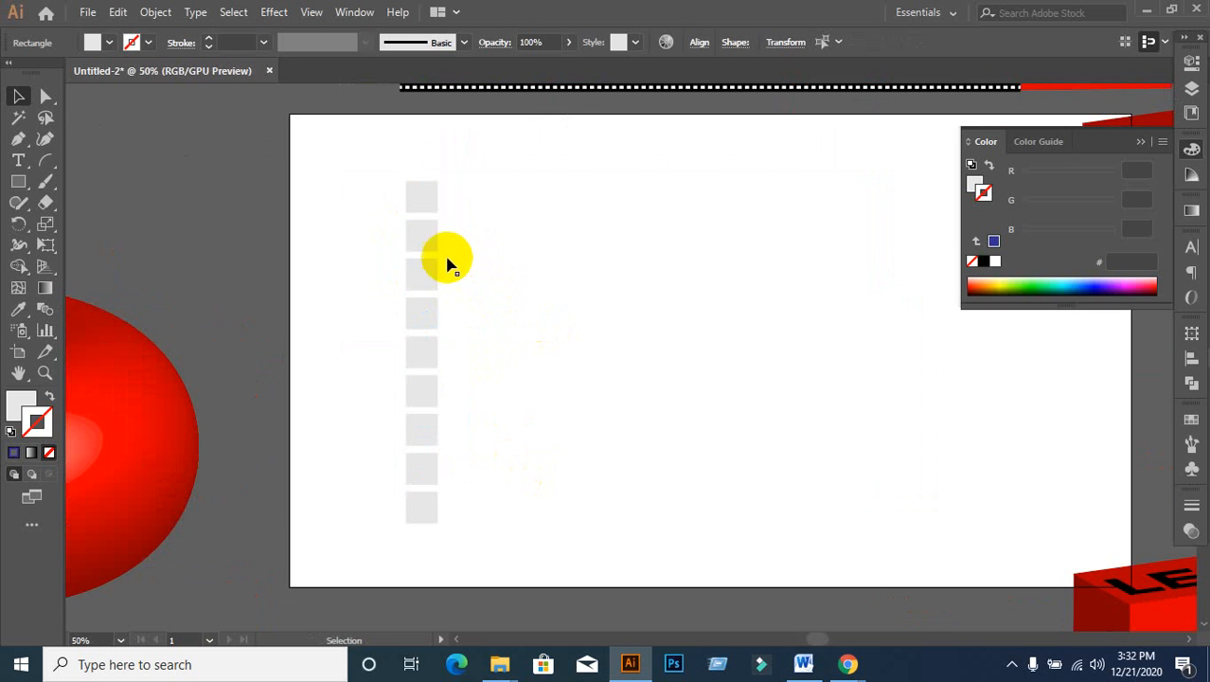
# Step: Copy the whole column of squares just to its right and repeat the duplication to form a grid six columns wide
pyautogui.click(431, 246)
pyautogui.moveTo(415, 213); pyautogui.dragTo(527, 513)
pyautogui.moveTo(434, 349); pyautogui.dragTo(479, 351)
pyautogui.moveTo(476, 352); pyautogui.dragTo(478, 352)
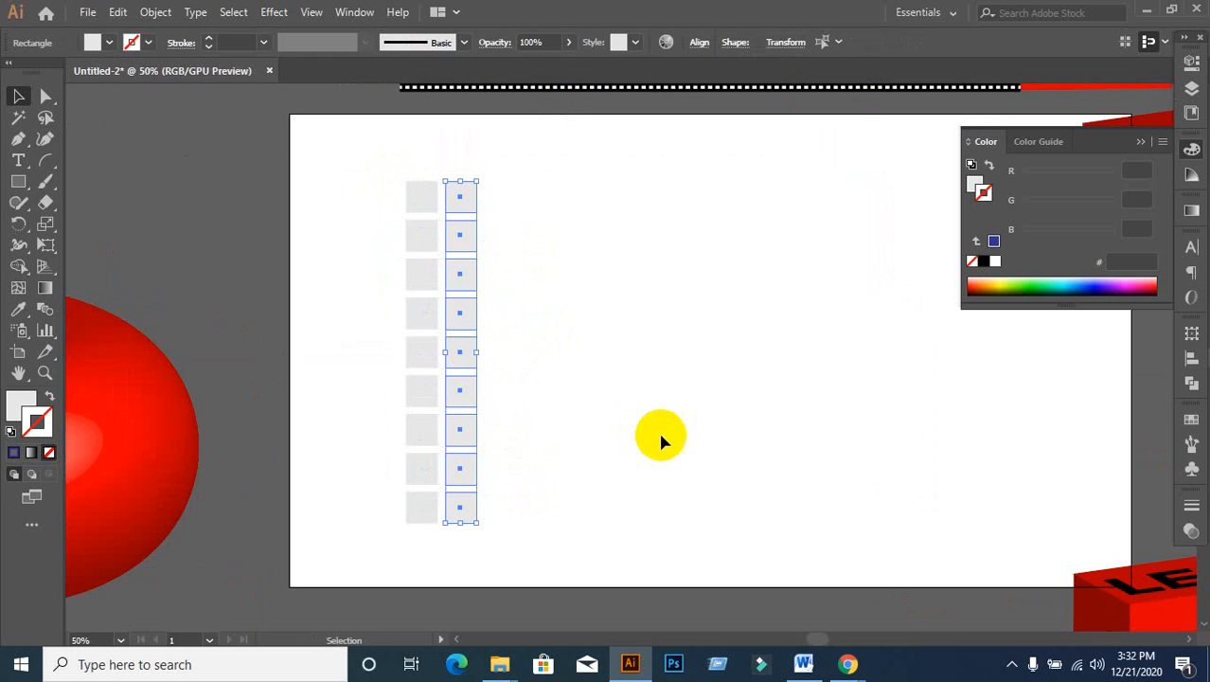
pyautogui.hotkey('ctrl', 'd')
pyautogui.hotkey('ctrl', 'd')
pyautogui.hotkey('ctrl', 'd')
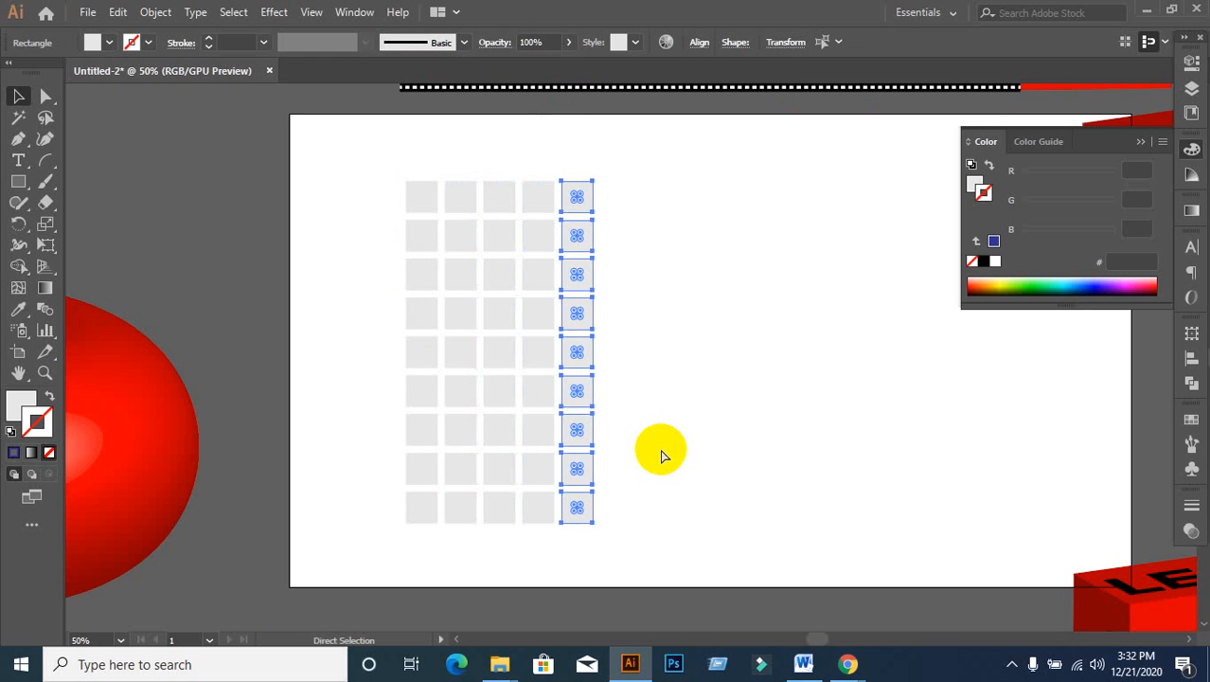
pyautogui.hotkey('ctrl', 'd')
pyautogui.click(695, 457)
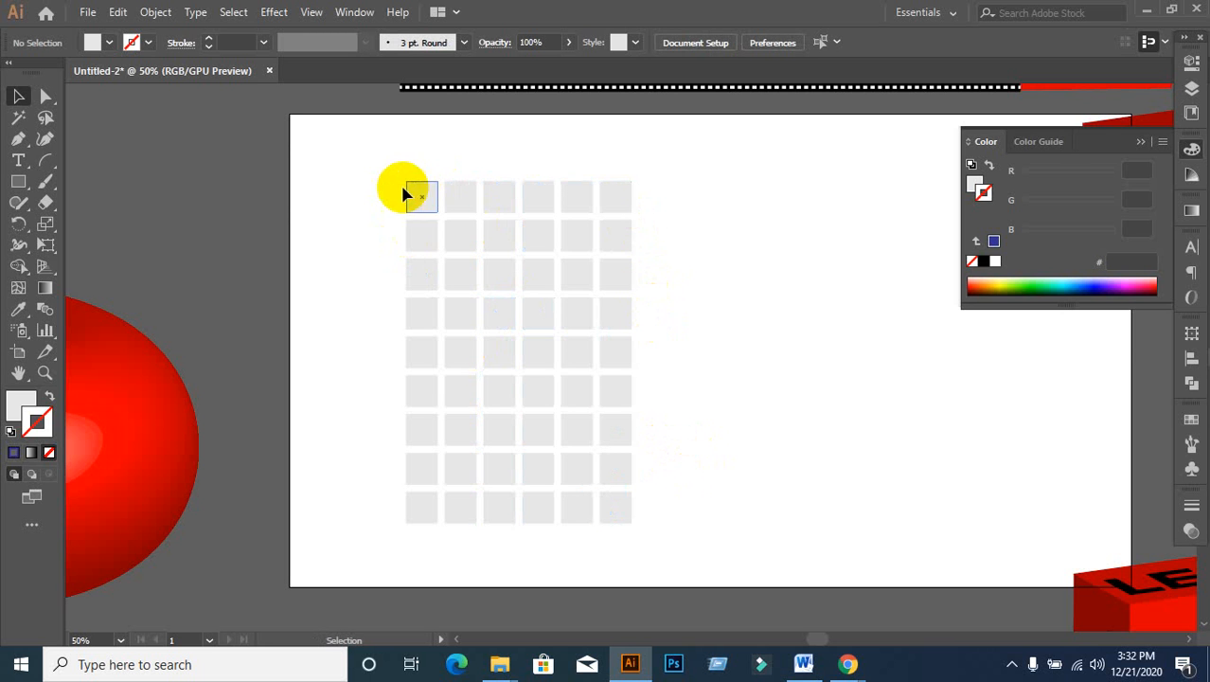
# Step: Select the six squares in the grid's bottom row and give them a new fill colour from the swatches
pyautogui.moveTo(389, 177); pyautogui.dragTo(432, 576)
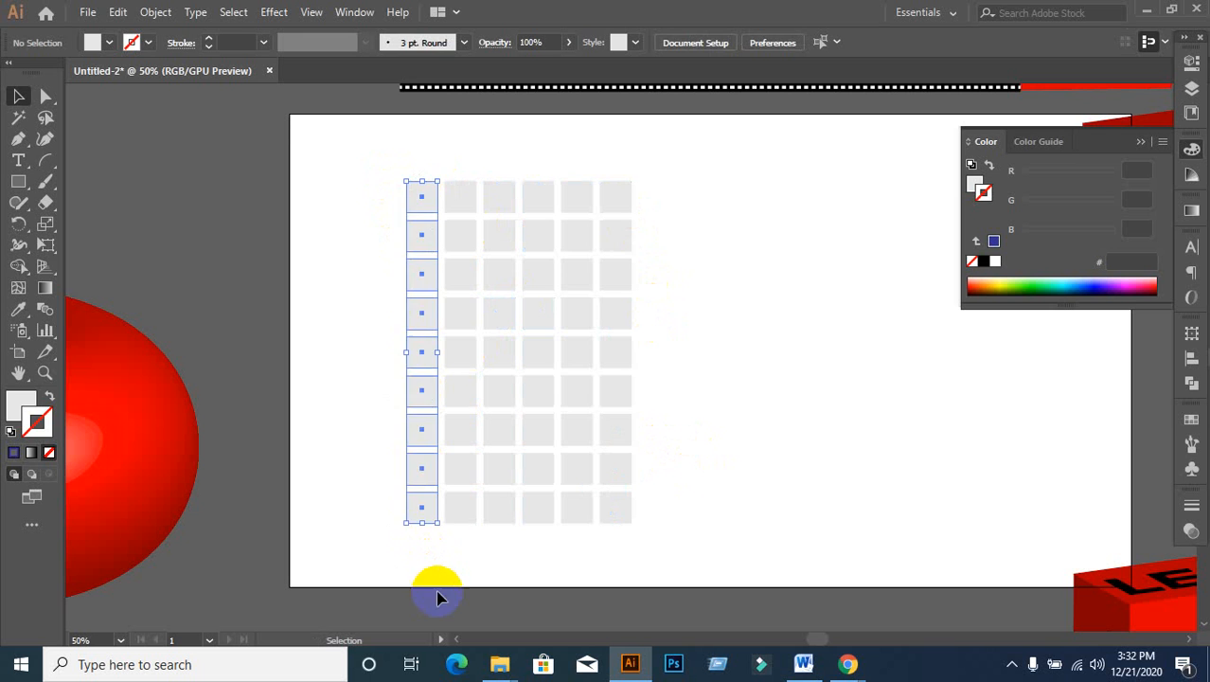
pyautogui.click(431, 576)
pyautogui.moveTo(386, 518); pyautogui.dragTo(662, 536)
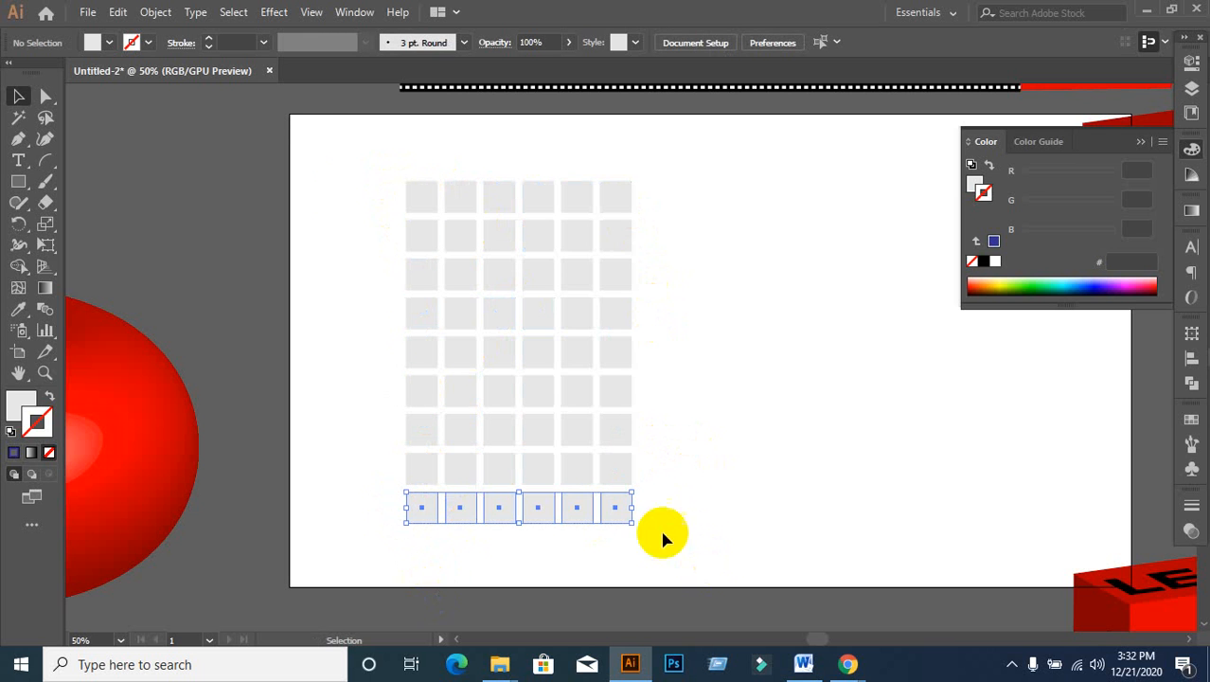
pyautogui.click(111, 45)
pyautogui.click(51, 74)
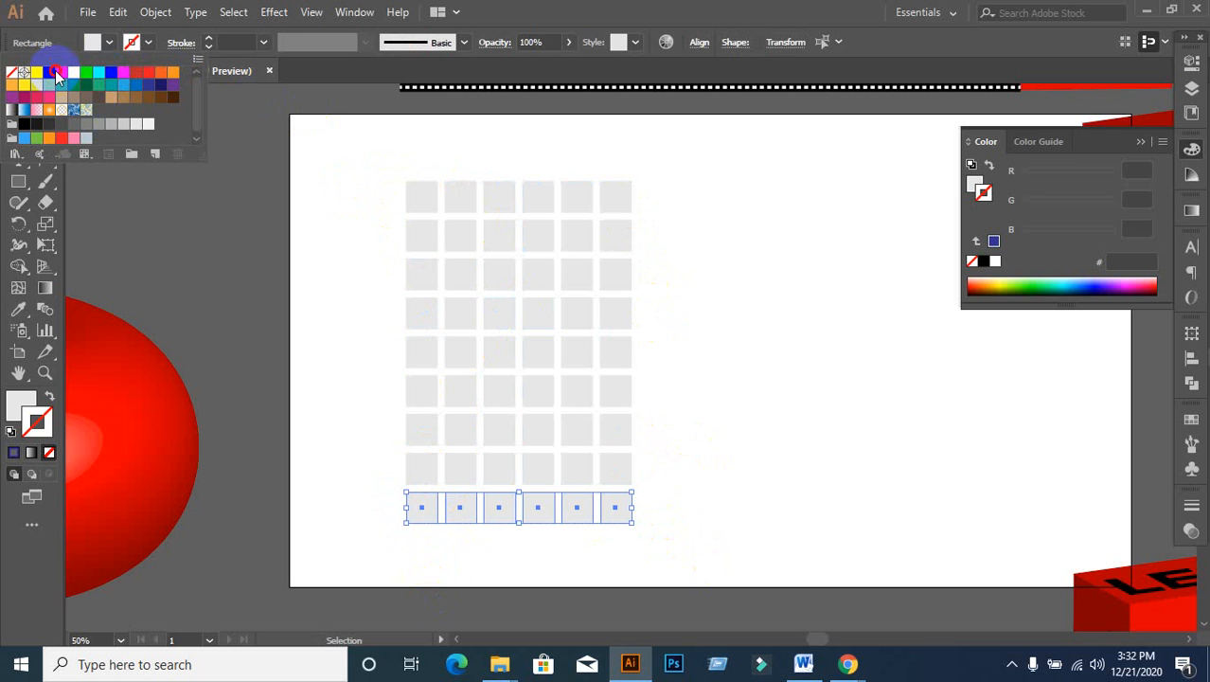
# Step: Fill the grid's bottom row of squares with red and the row directly above it with green from the swatches
pyautogui.click(57, 72)
pyautogui.click(284, 324)
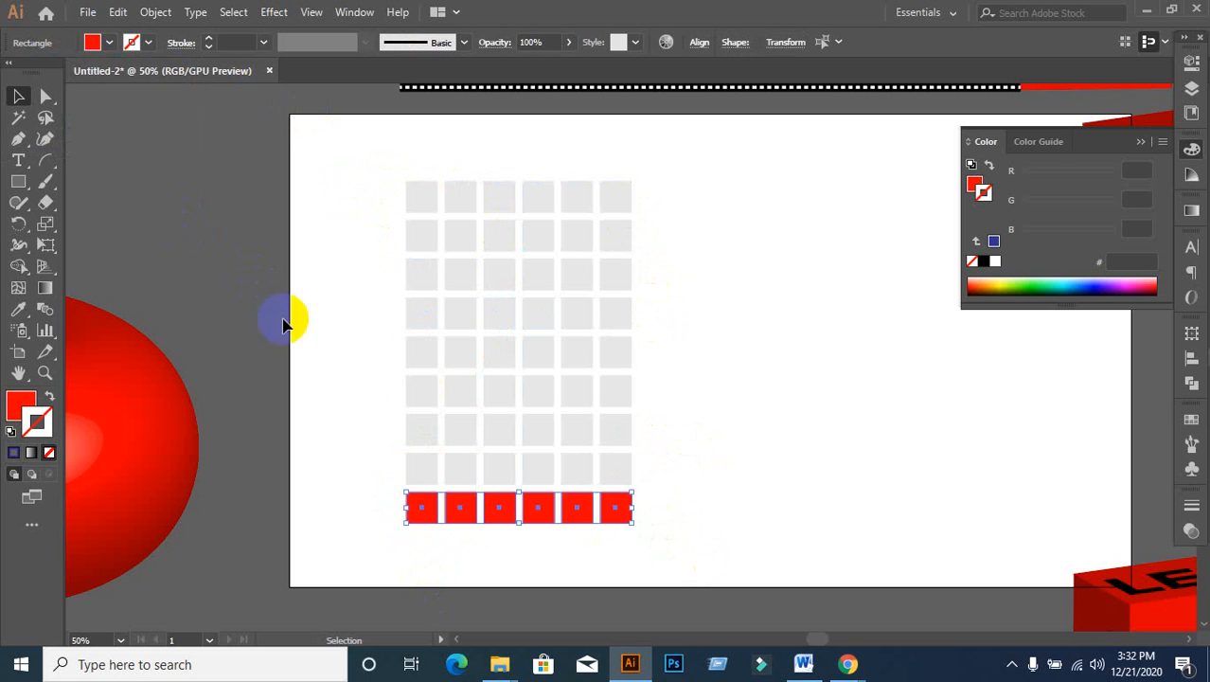
pyautogui.moveTo(379, 478); pyautogui.dragTo(691, 474)
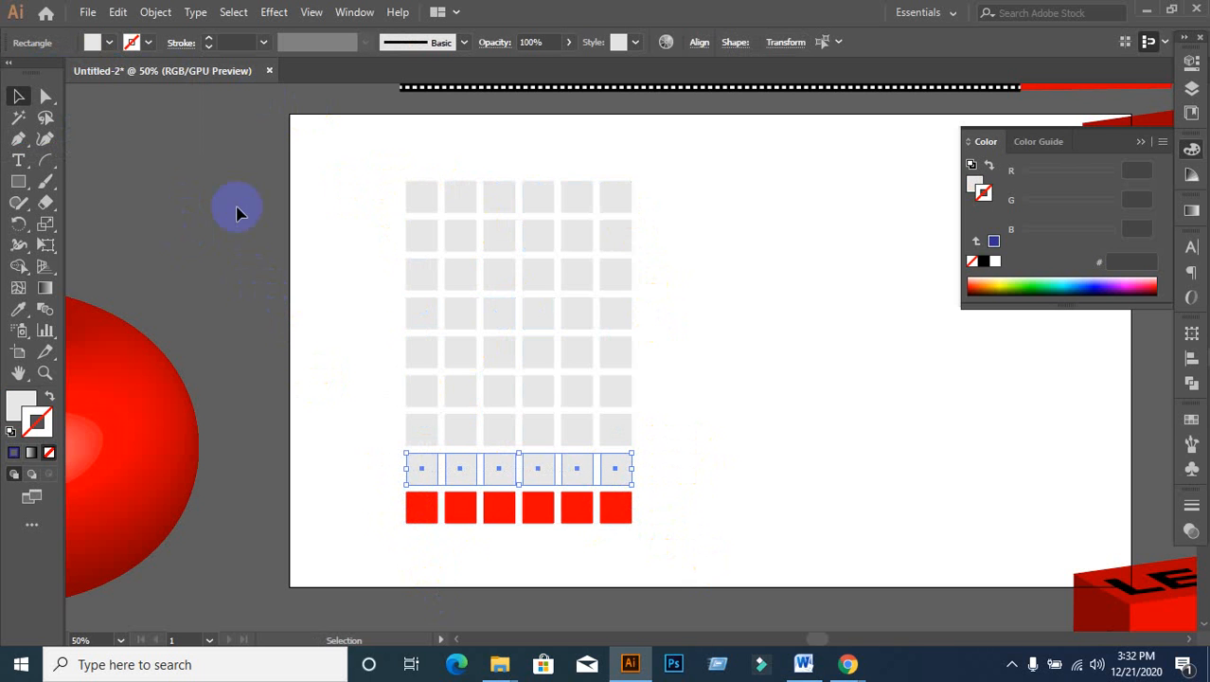
pyautogui.click(110, 44)
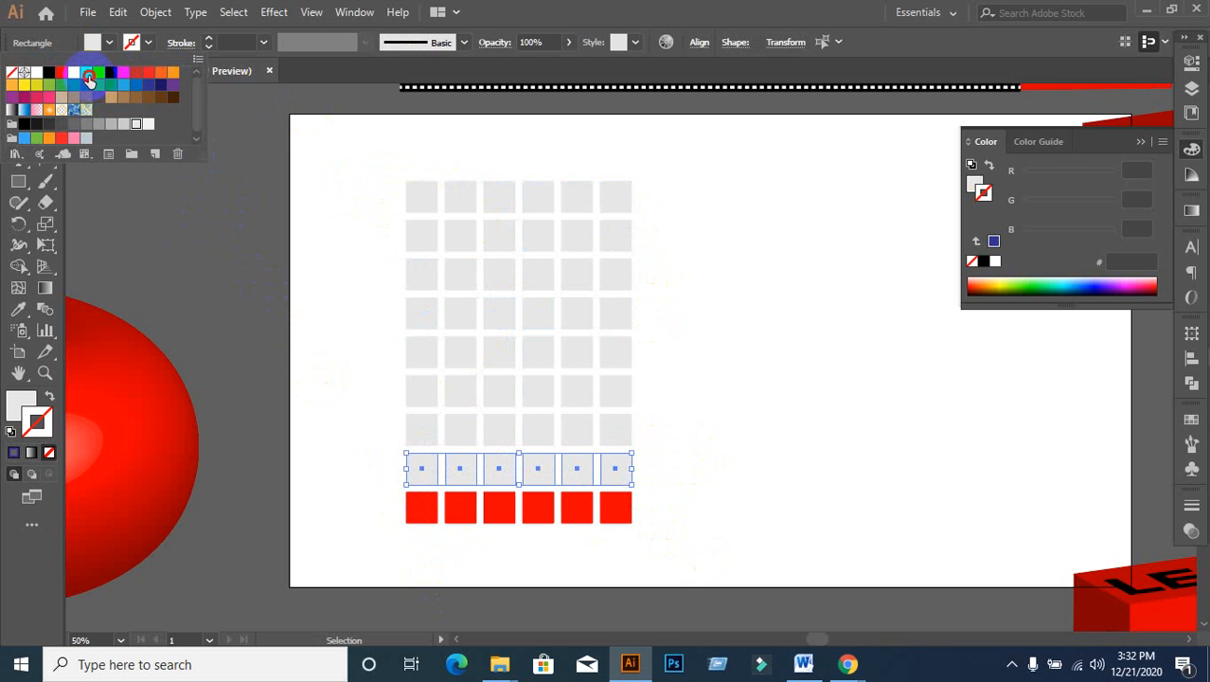
pyautogui.click(88, 80)
pyautogui.click(229, 287)
# Step: Select the six squares in the row directly above the green one and fill them with blue
pyautogui.moveTo(396, 422); pyautogui.dragTo(671, 428)
pyautogui.click(110, 44)
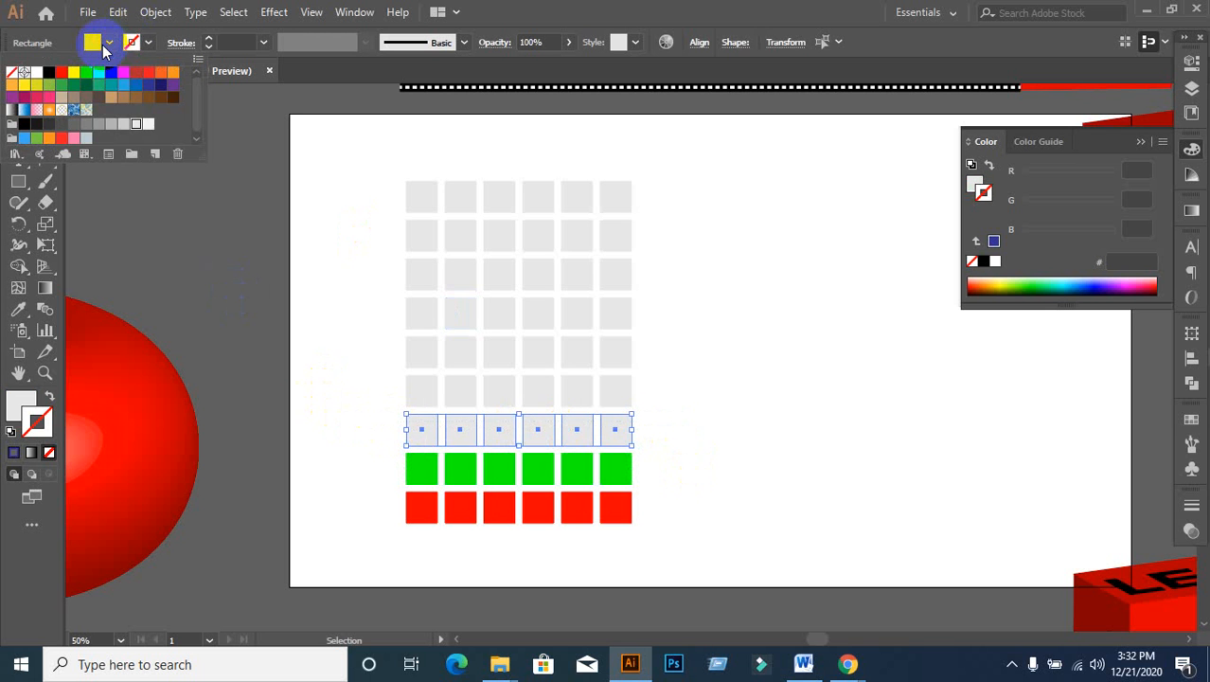
pyautogui.click(114, 80)
pyautogui.click(363, 398)
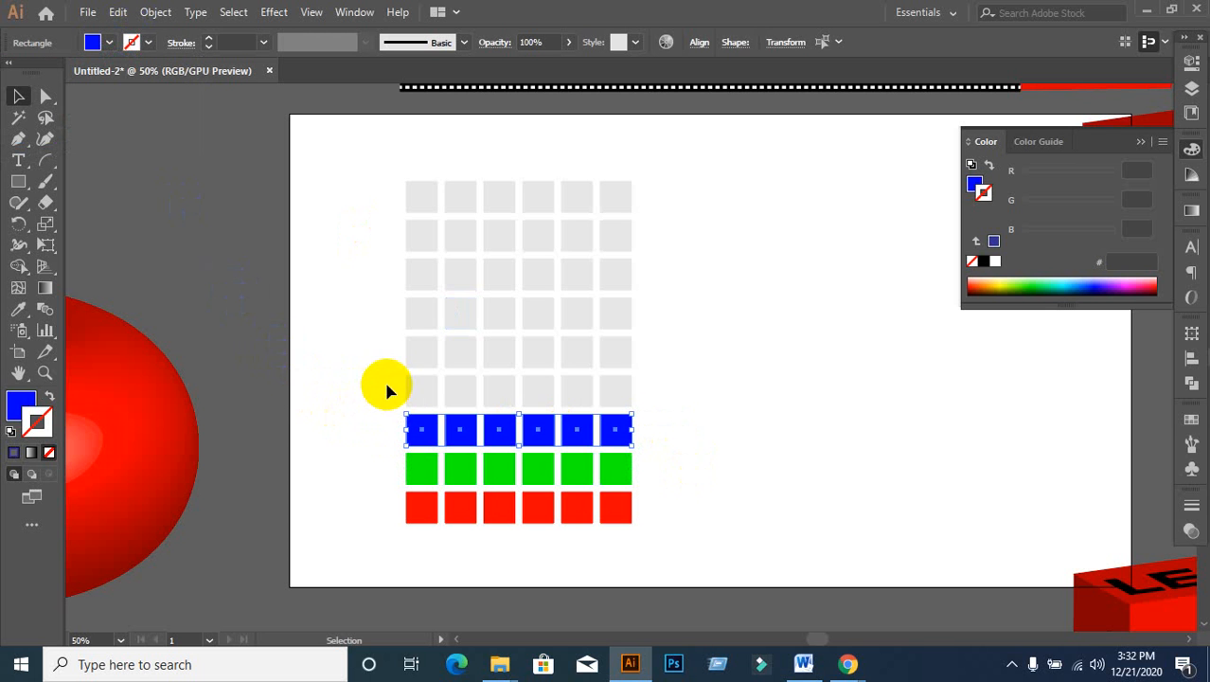
# Step: Select the six squares in the row directly above the blue one and fill them with magenta
pyautogui.moveTo(386, 388); pyautogui.dragTo(677, 422)
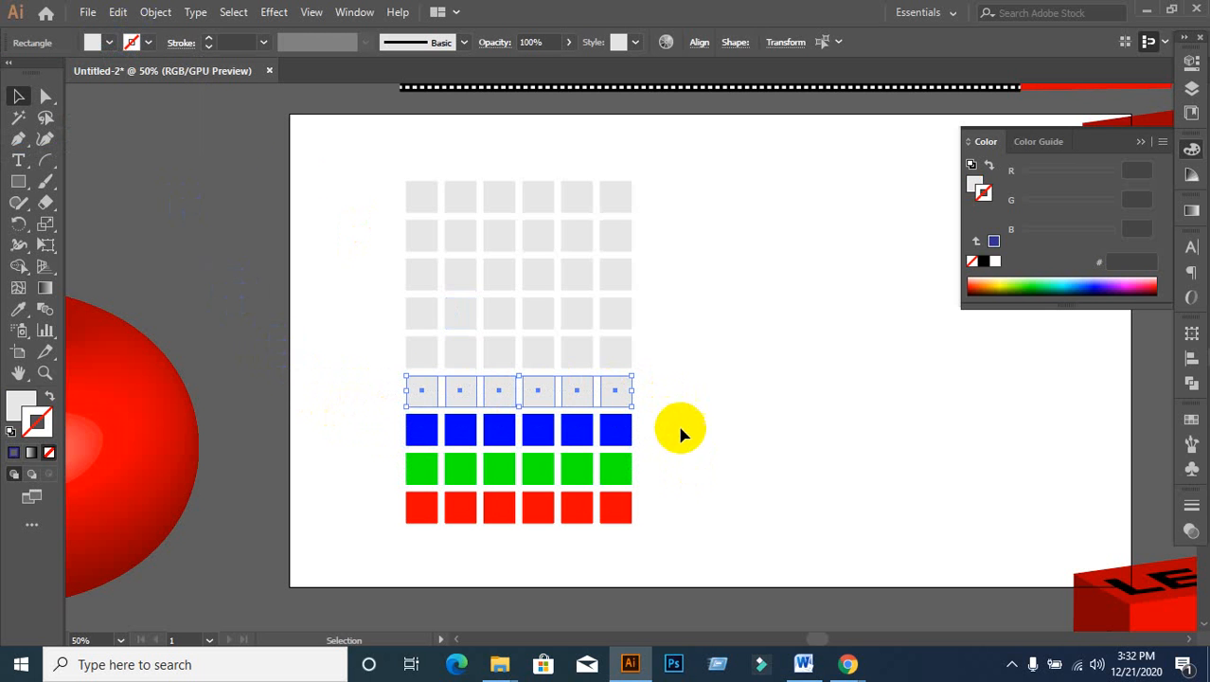
pyautogui.click(110, 43)
pyautogui.click(156, 101)
pyautogui.click(336, 357)
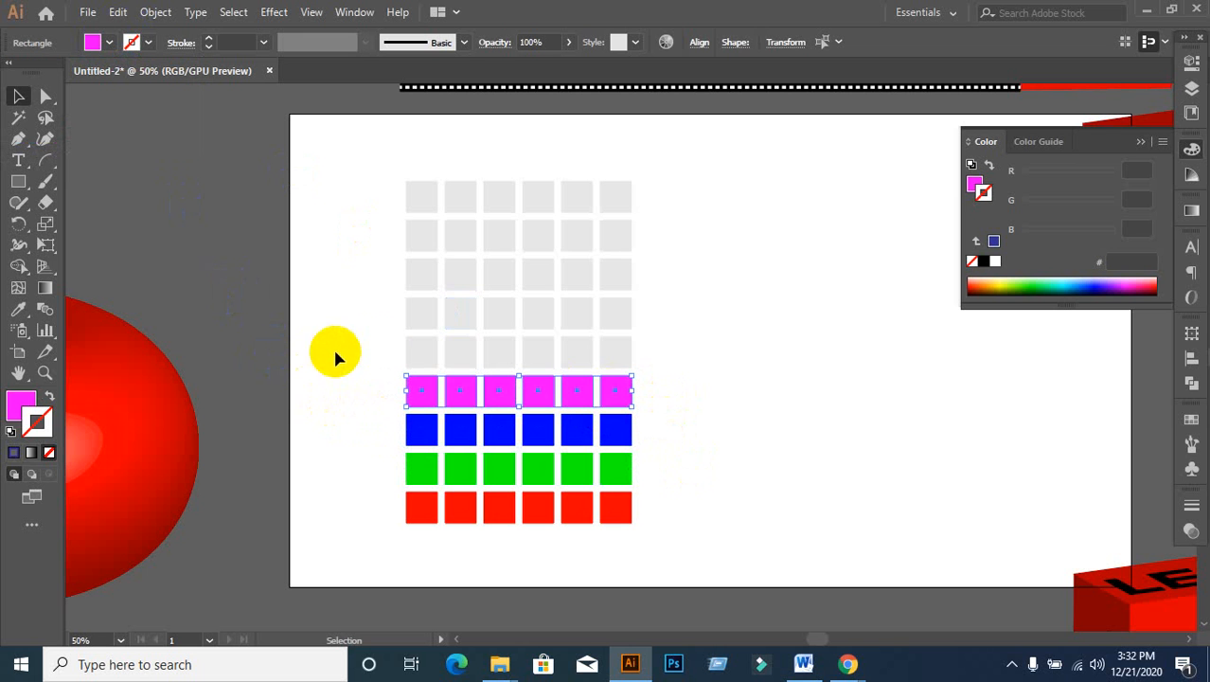
# Step: Select the six light grey squares in the row directly above the magenta one
pyautogui.moveTo(375, 346); pyautogui.dragTo(676, 359)
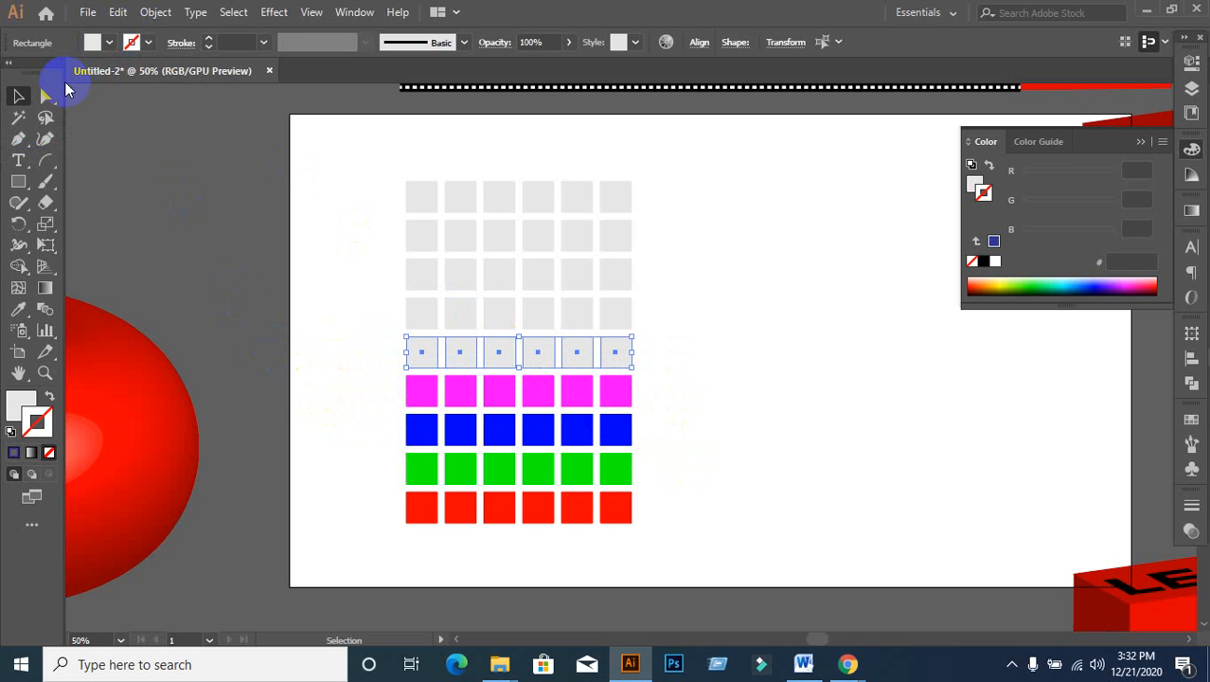
# Step: Fill the selected row of squares with dark red and the grey row directly above it with yellow
pyautogui.click(108, 44)
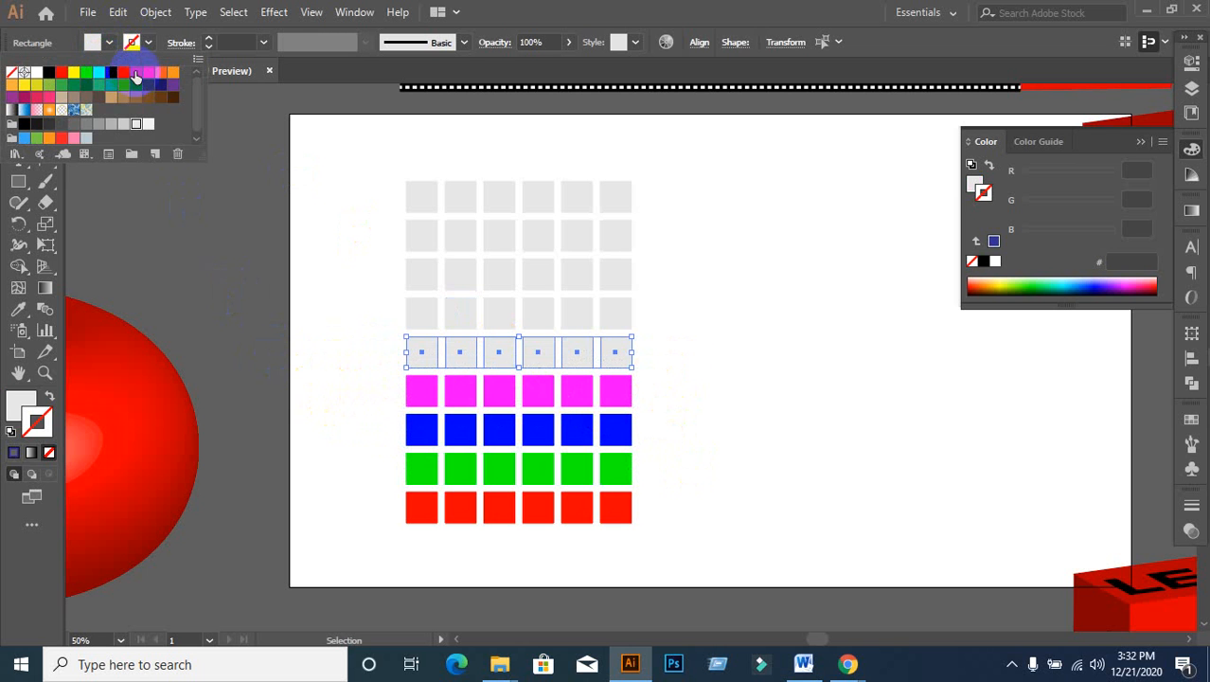
pyautogui.click(135, 74)
pyautogui.click(339, 316)
pyautogui.moveTo(370, 315); pyautogui.dragTo(674, 327)
pyautogui.click(108, 45)
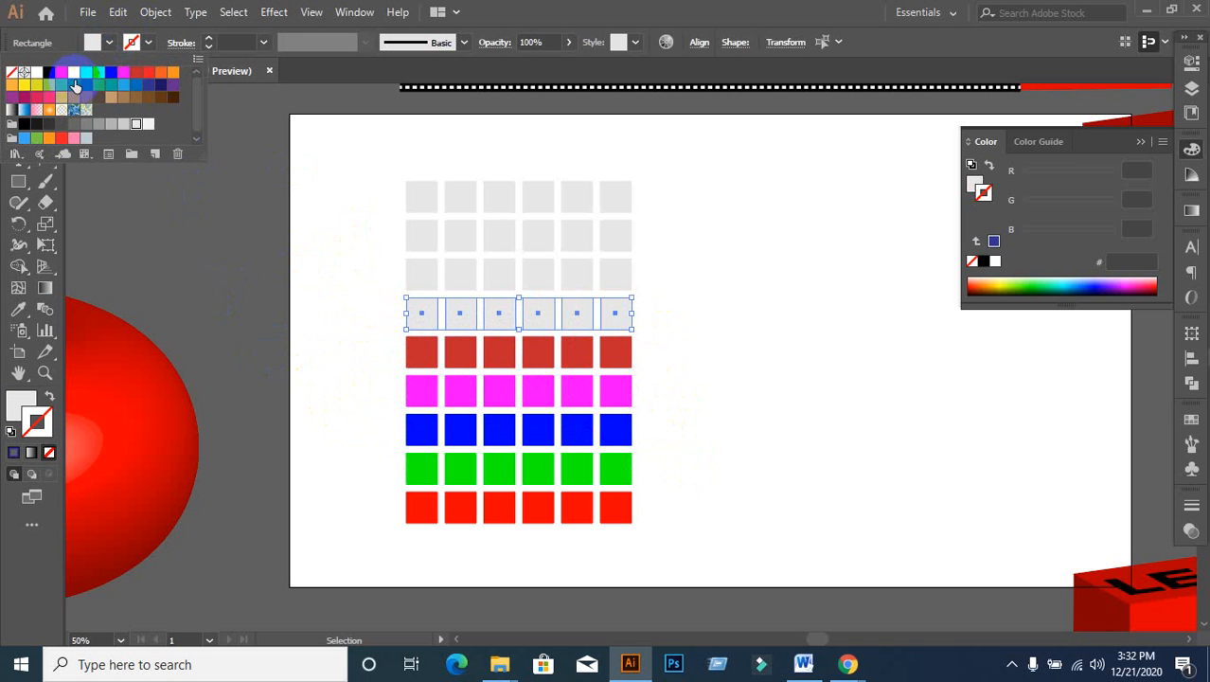
pyautogui.click(339, 250)
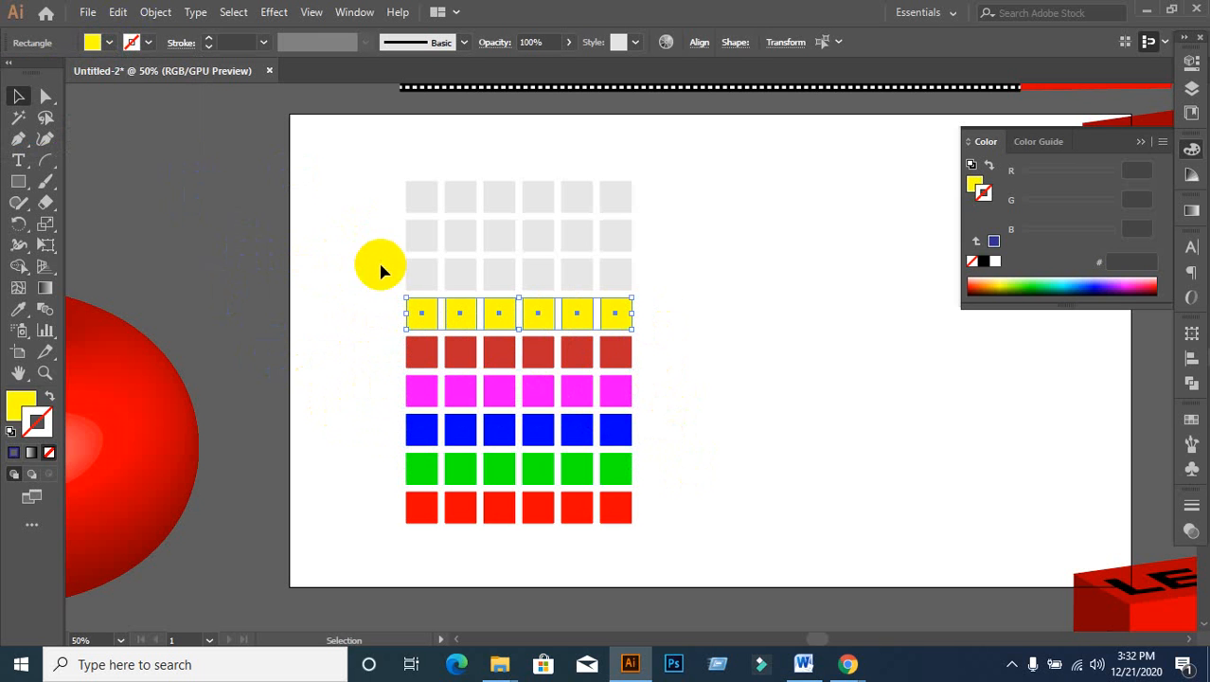
# Step: Fill the grey row of squares directly above the yellow row with orange
pyautogui.moveTo(396, 274); pyautogui.dragTo(667, 281)
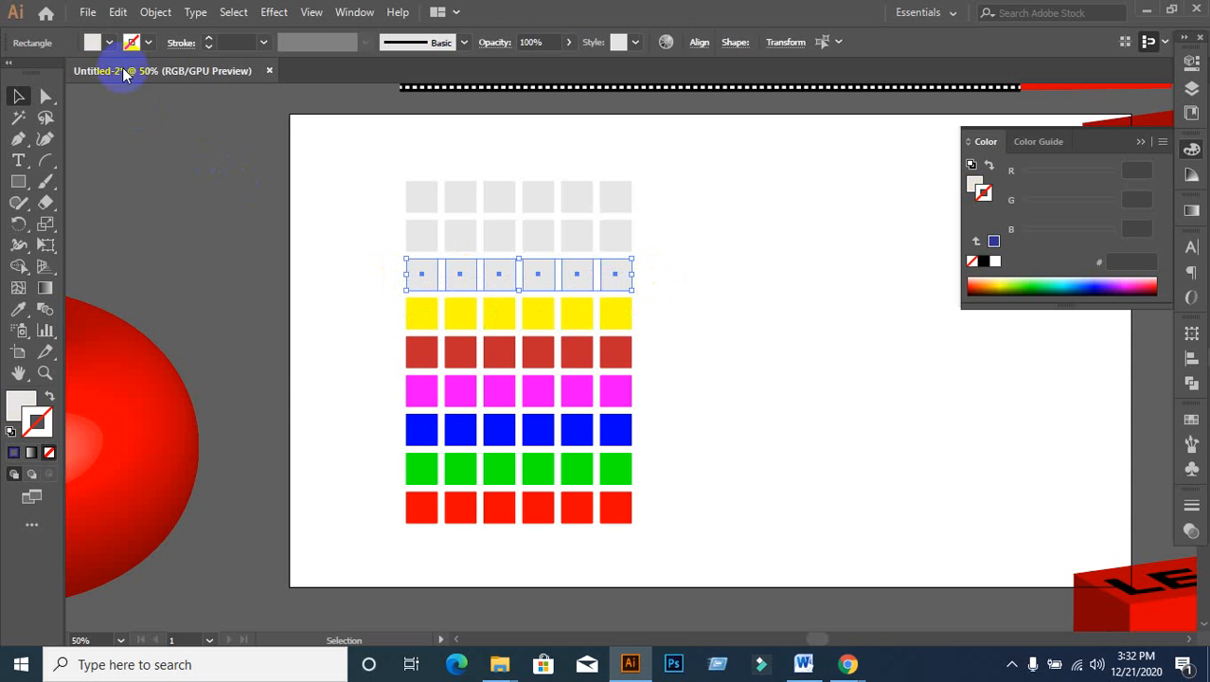
pyautogui.click(110, 45)
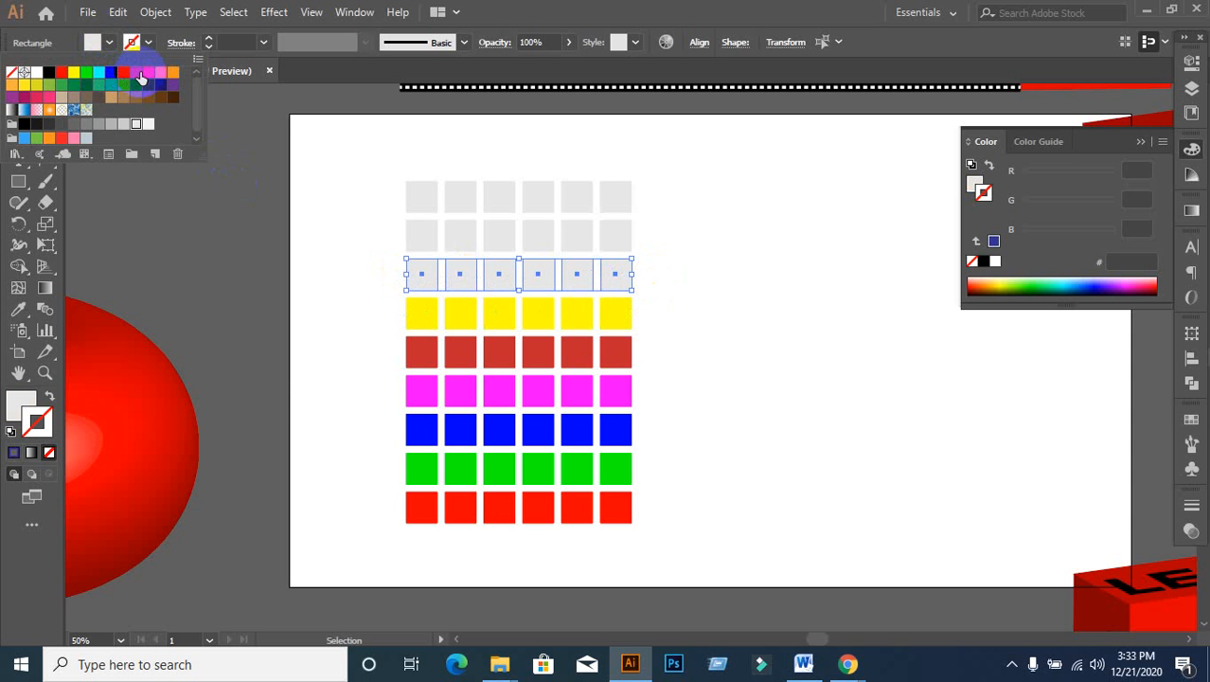
pyautogui.click(124, 73)
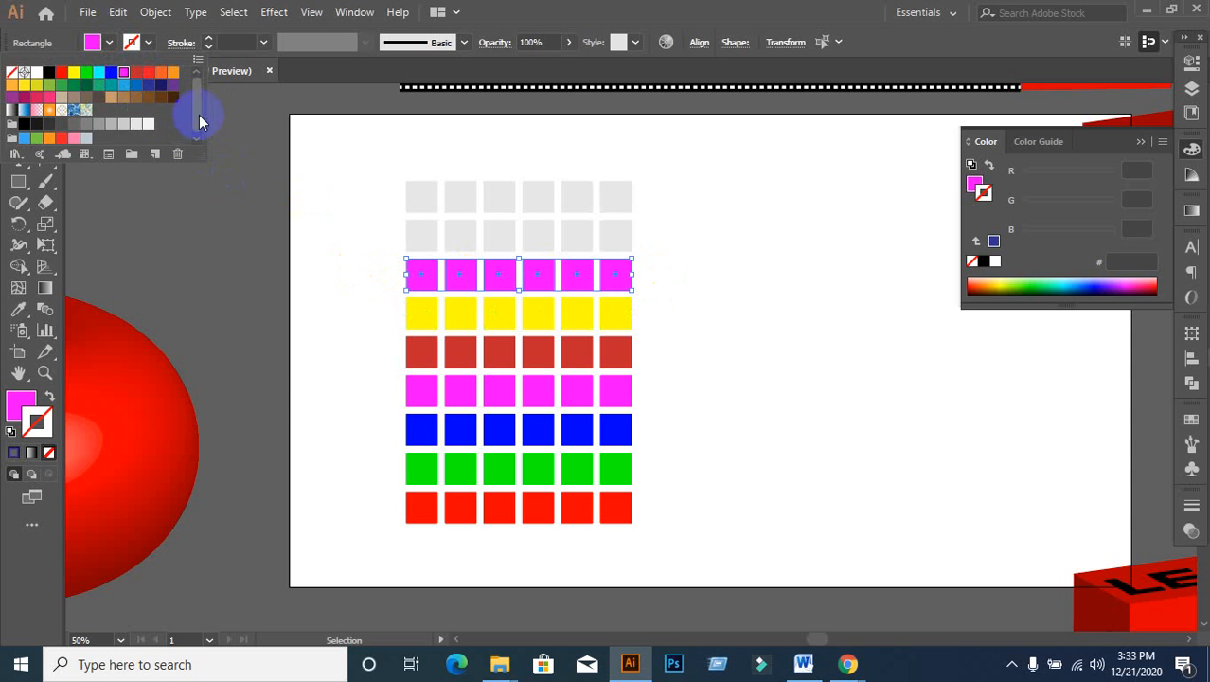
pyautogui.click(171, 80)
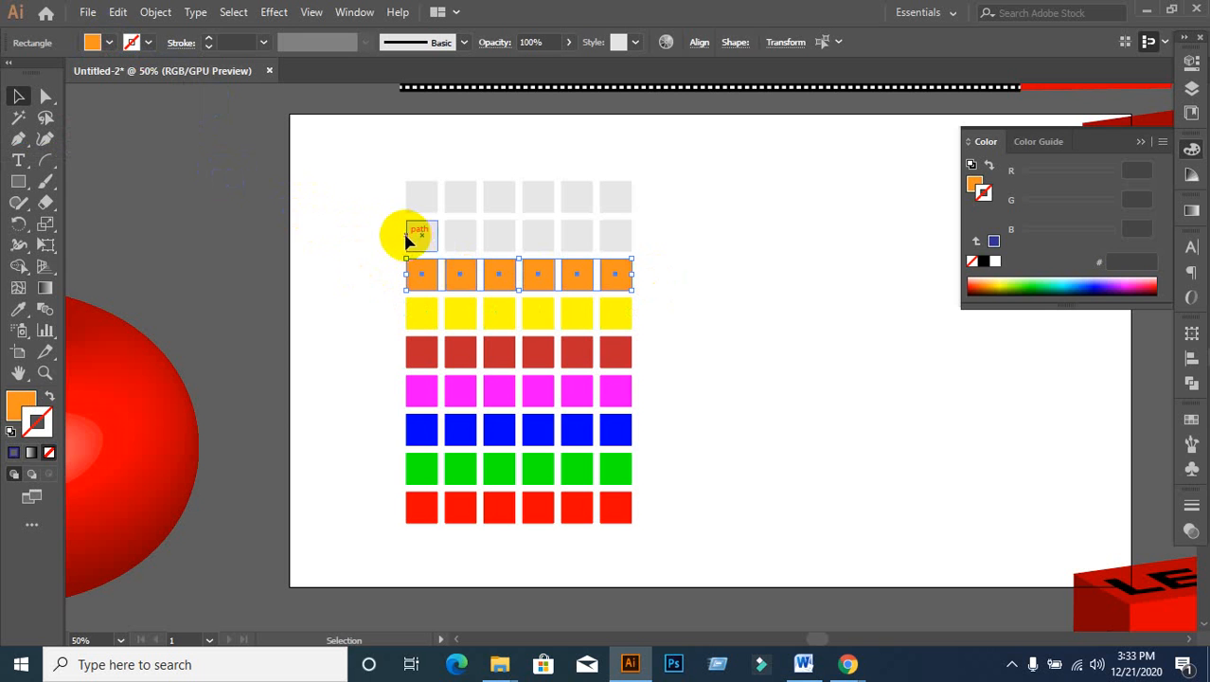
# Step: Fill the row of squares directly above the orange row with dark magenta-purple
pyautogui.moveTo(427, 234); pyautogui.dragTo(669, 227)
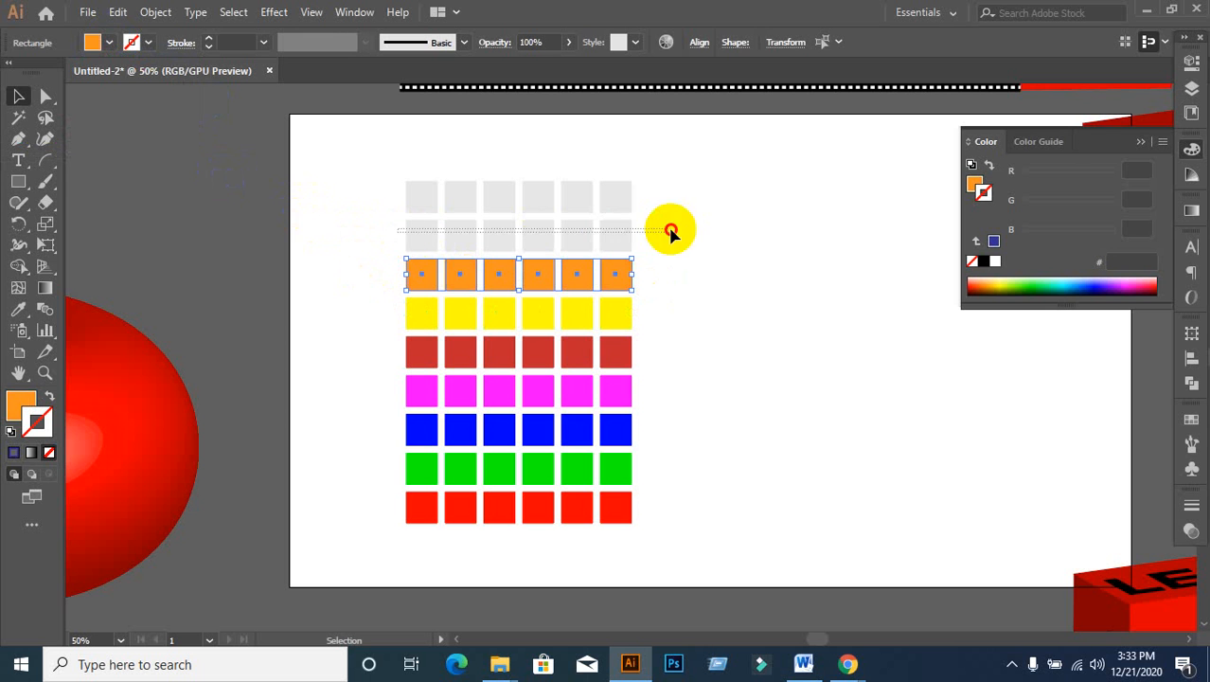
pyautogui.click(109, 44)
pyautogui.click(86, 73)
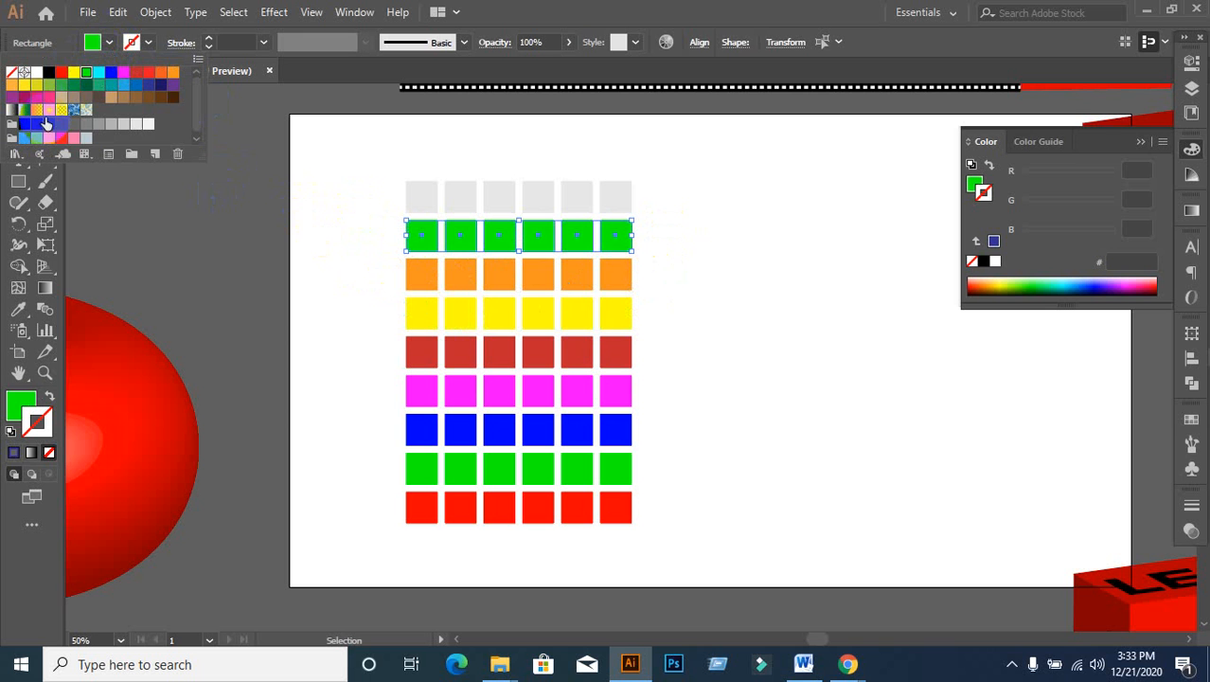
pyautogui.click(25, 97)
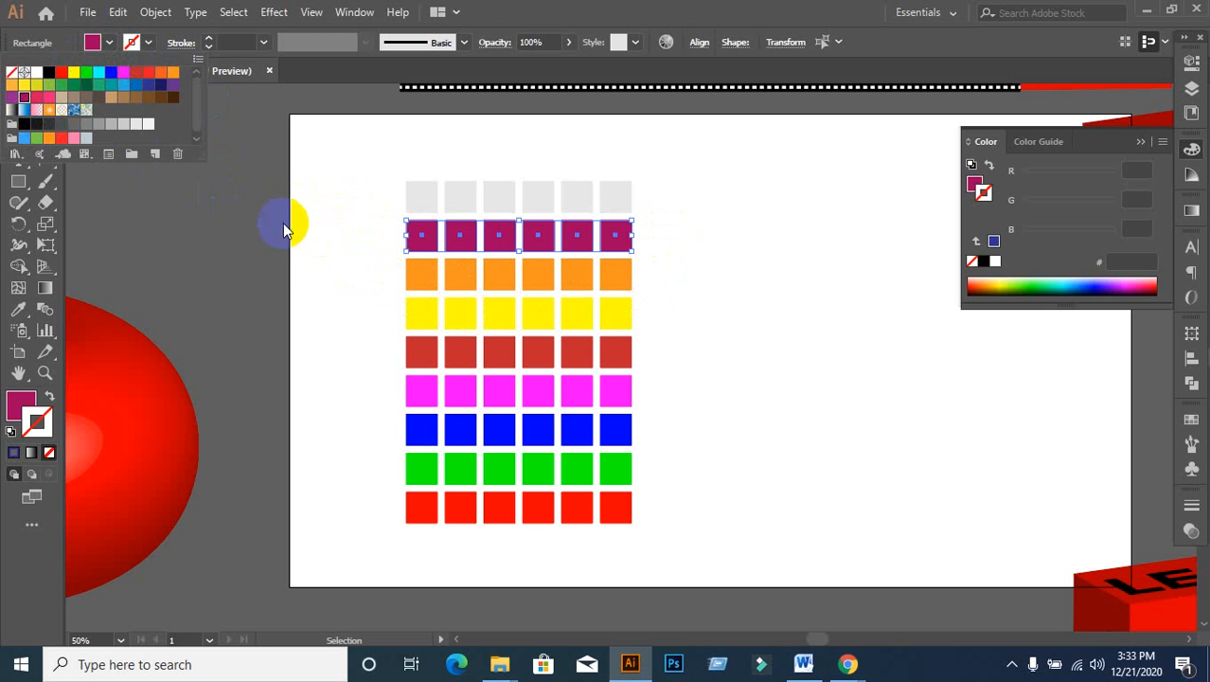
pyautogui.click(661, 204)
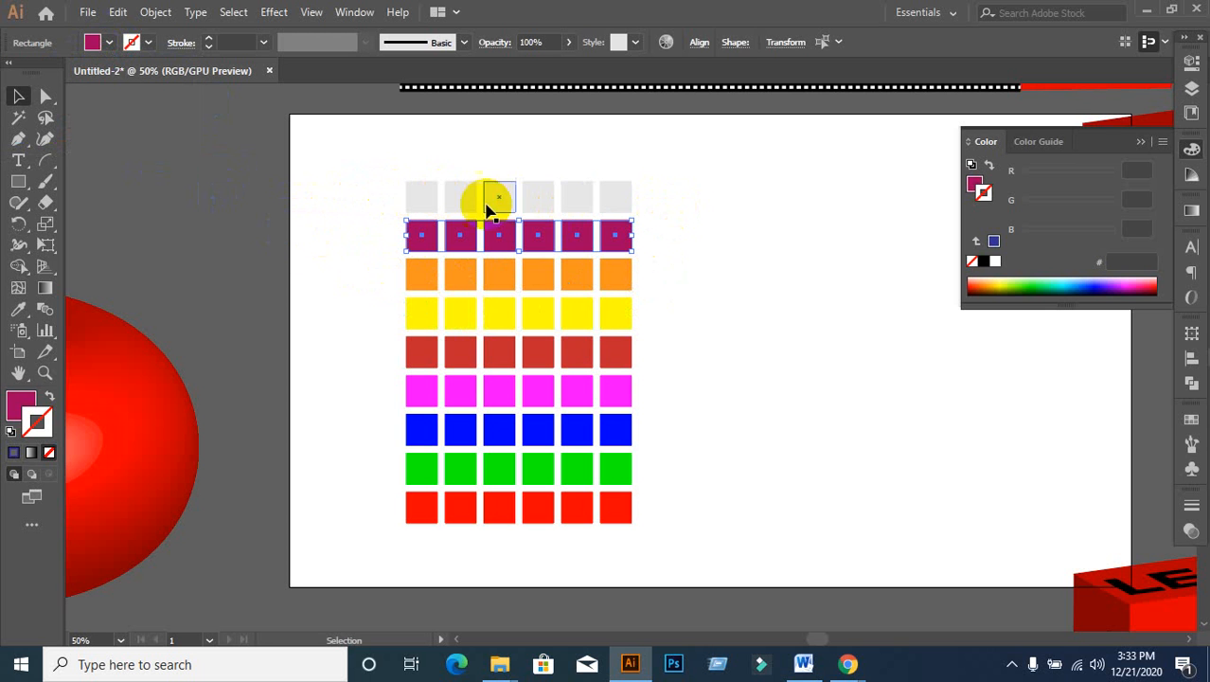
# Step: Fill the topmost row of squares with dark navy blue and deselect it
pyautogui.moveTo(388, 197); pyautogui.dragTo(663, 203)
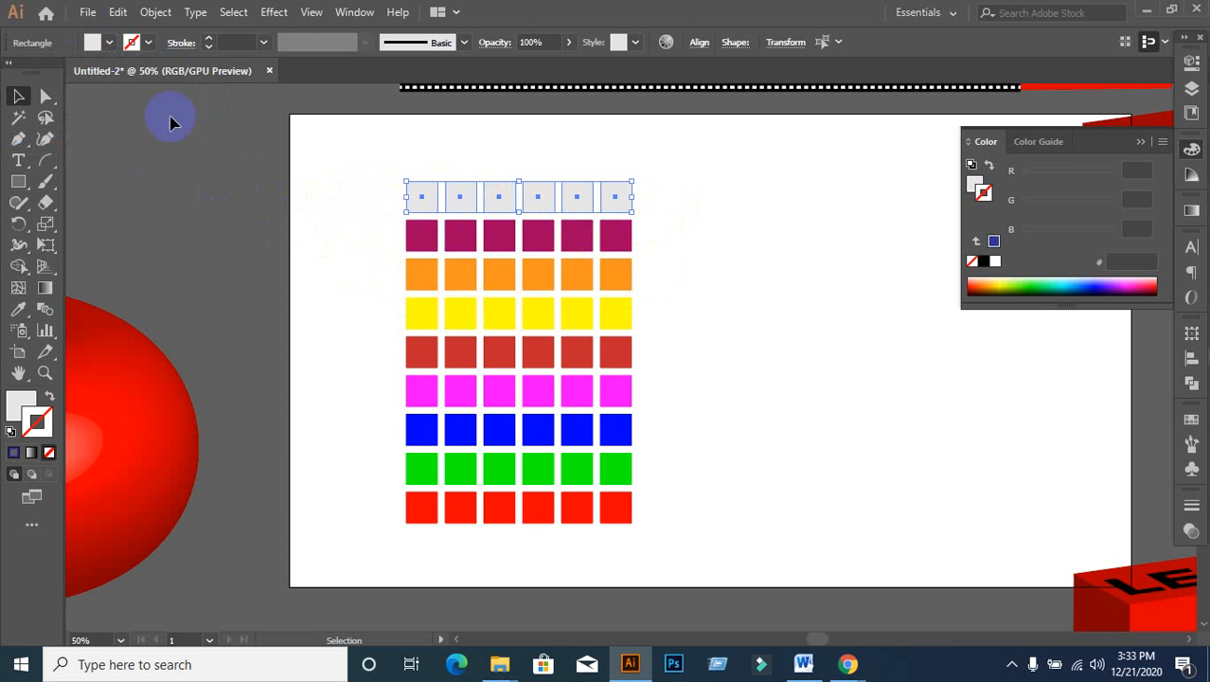
pyautogui.click(110, 43)
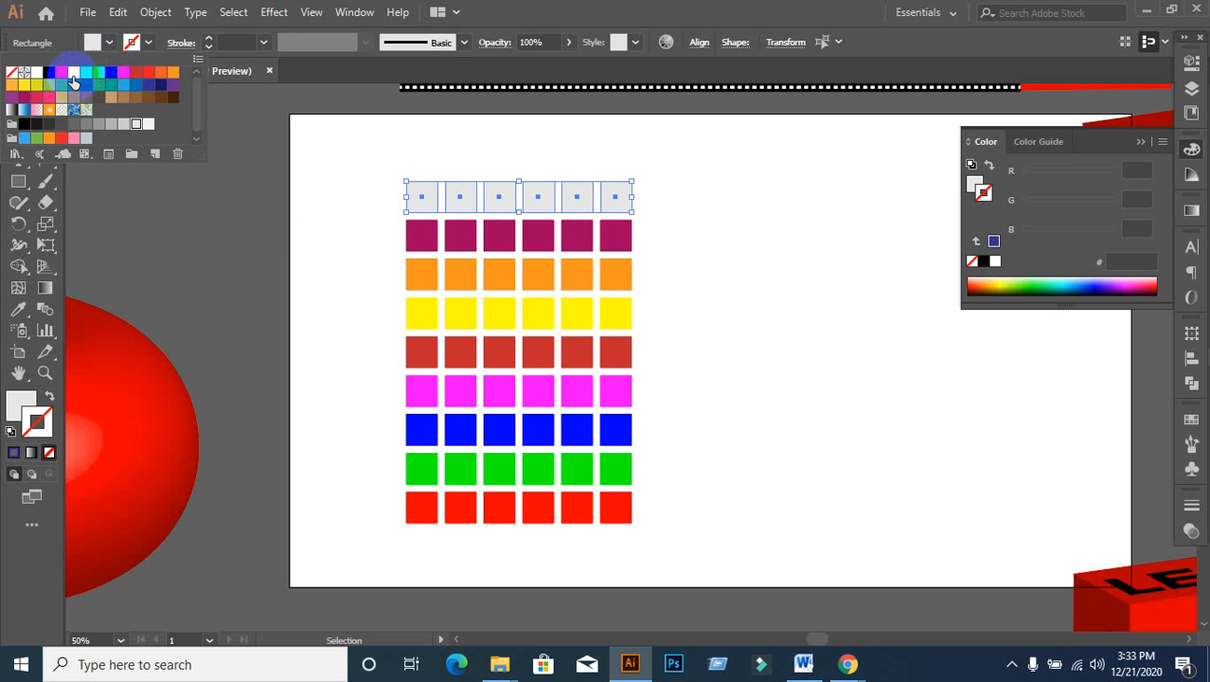
pyautogui.click(160, 95)
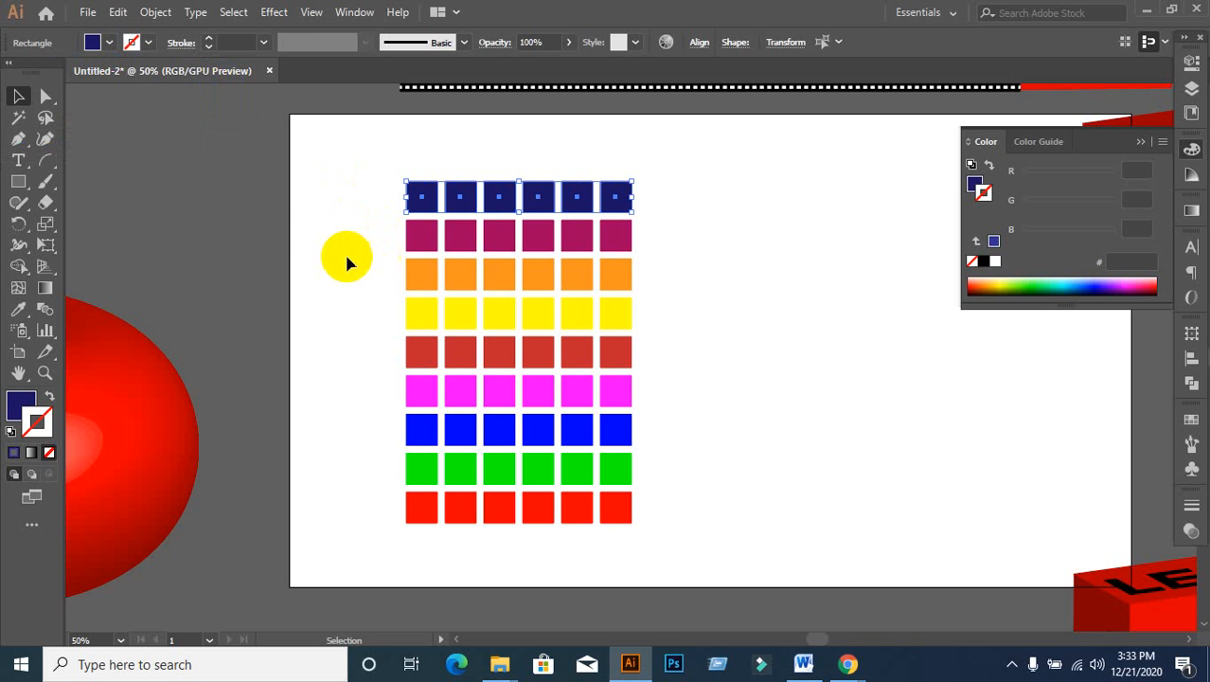
pyautogui.click(327, 322)
# Step: Select all the coloured squares on the artboard and group them into one object
pyautogui.scroll(-1, 680, 469)
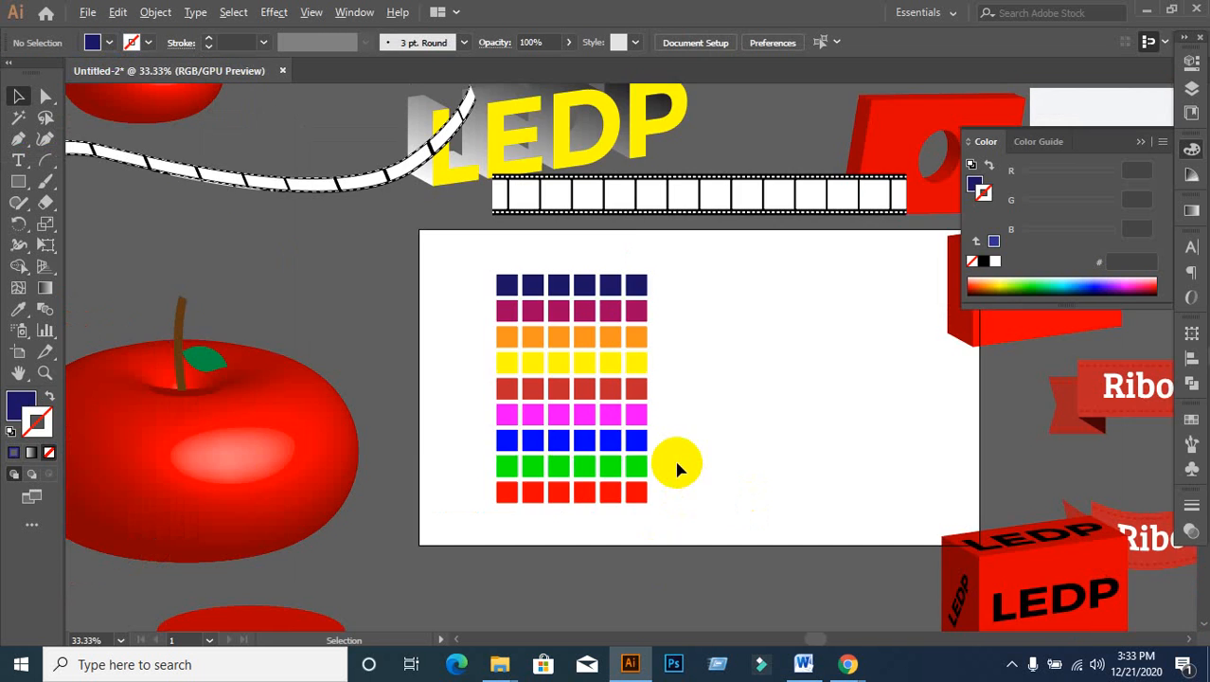
pyautogui.moveTo(723, 461); pyautogui.dragTo(647, 435)
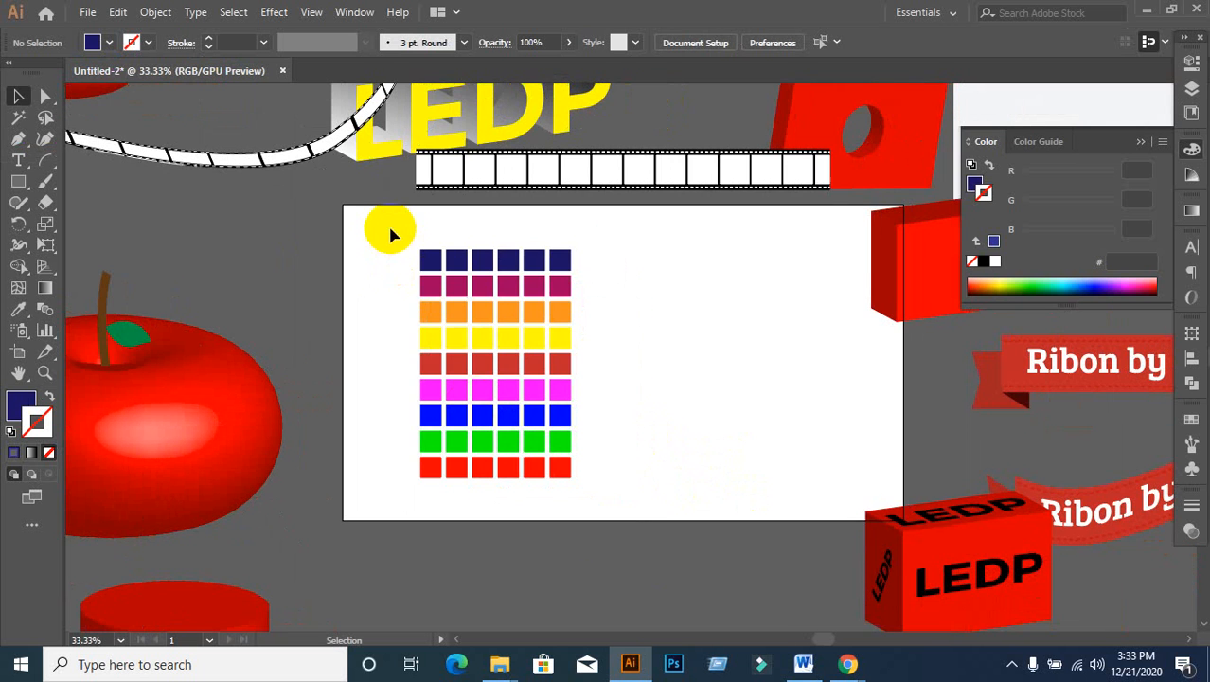
pyautogui.moveTo(390, 227); pyautogui.dragTo(669, 550)
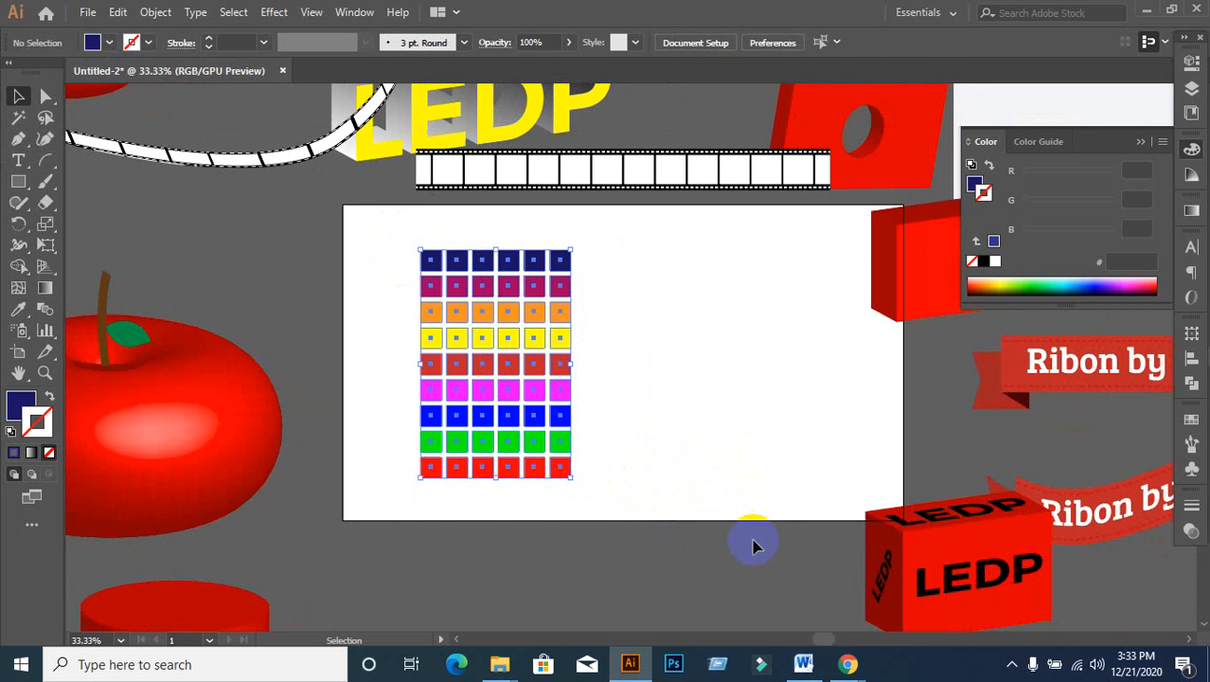
pyautogui.click(735, 481)
pyautogui.click(483, 466)
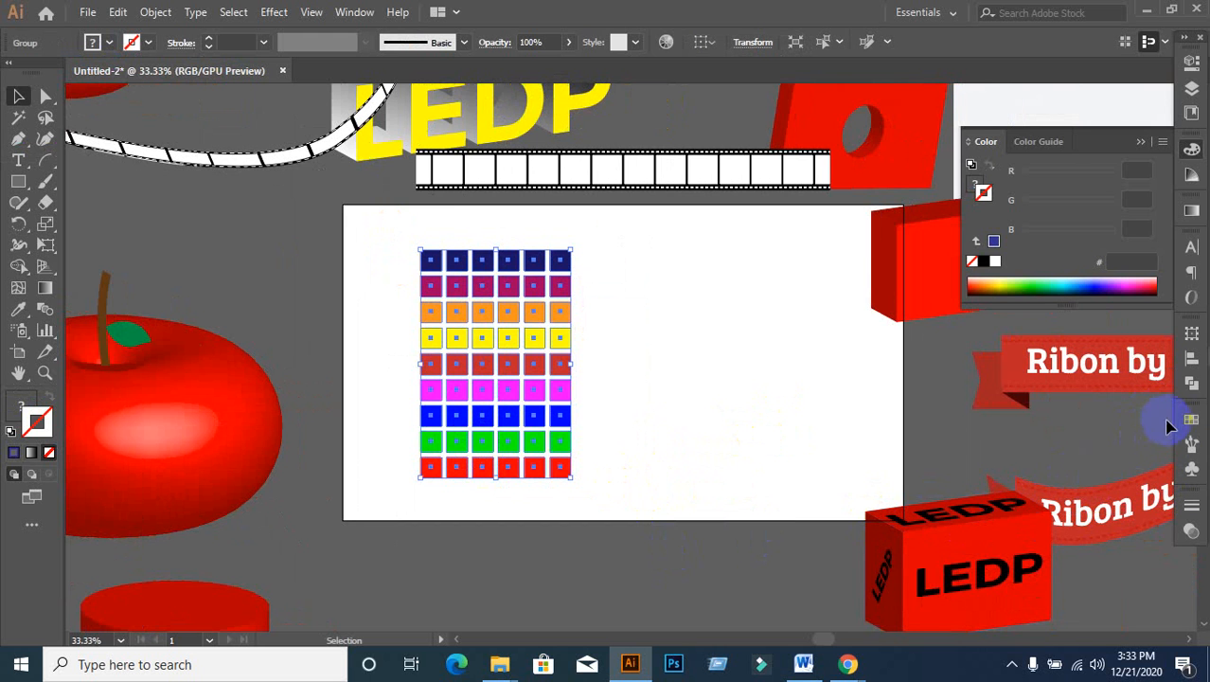
# Step: Save the grouped grid of coloured squares as a new symbol, keeping the default symbol options
pyautogui.click(1192, 332)
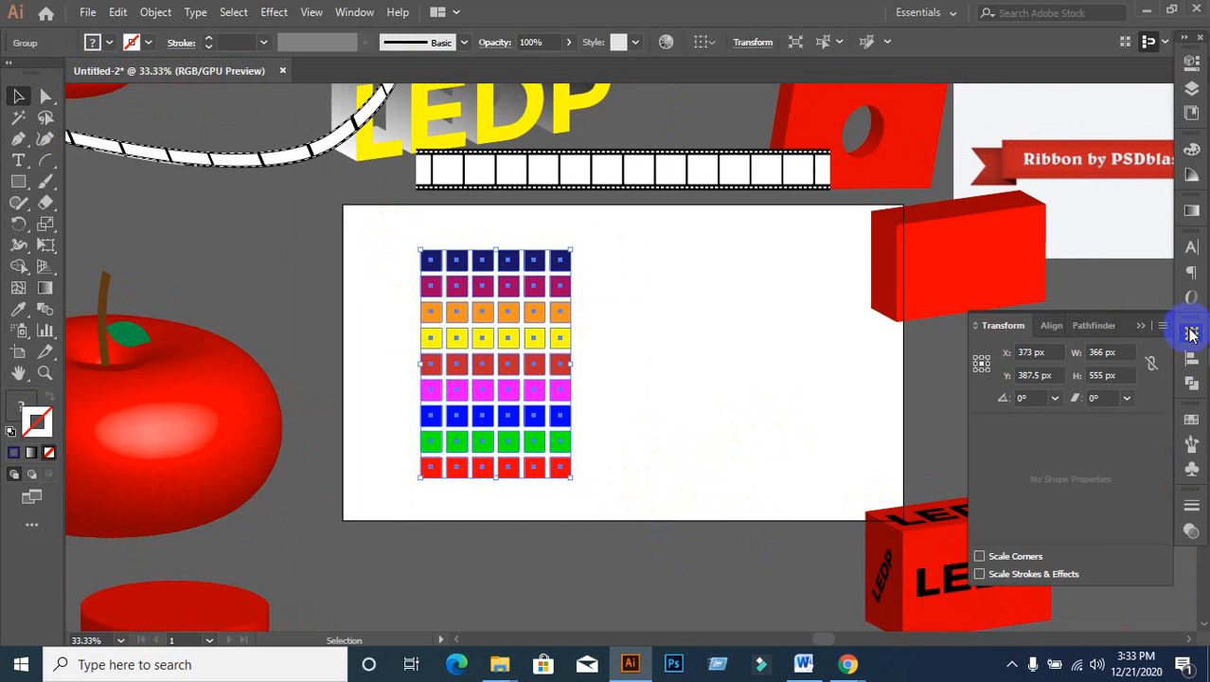
pyautogui.click(1104, 334)
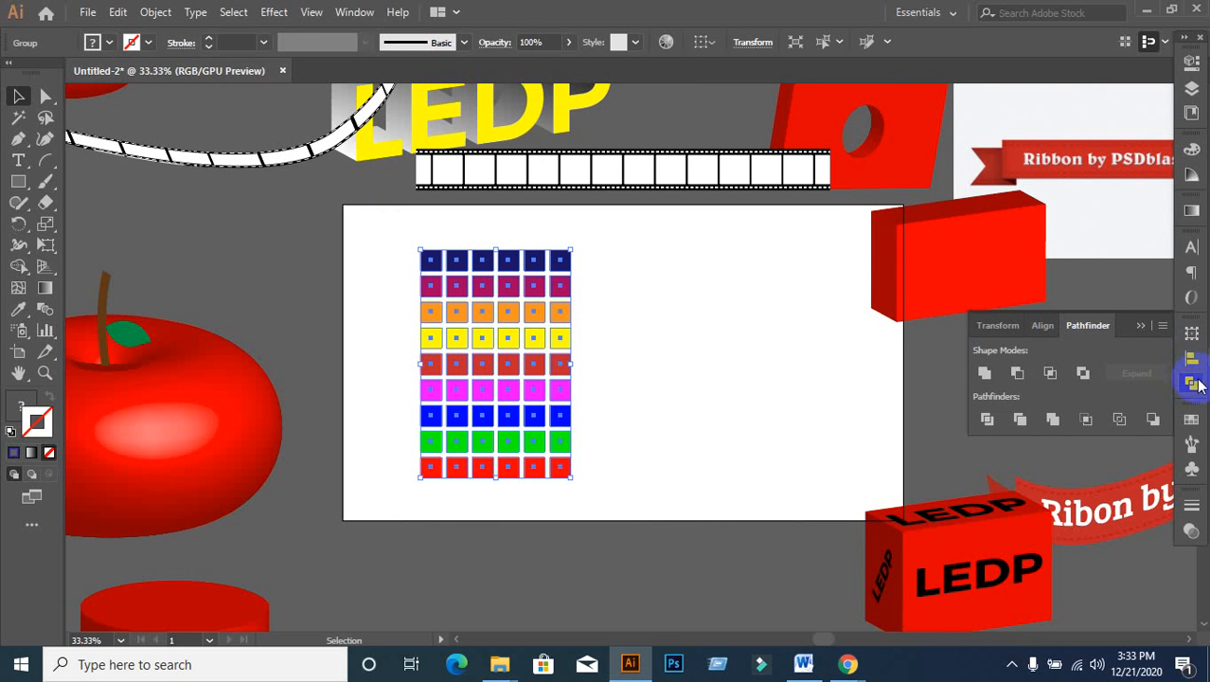
pyautogui.click(1192, 375)
pyautogui.click(1193, 336)
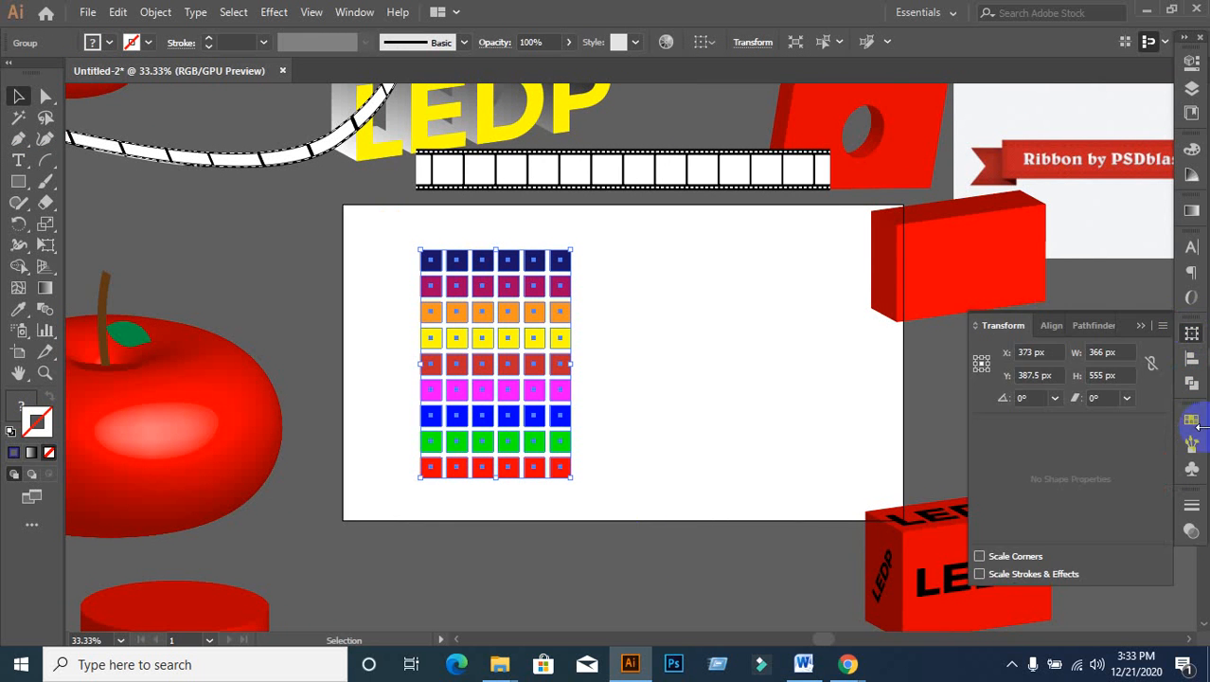
pyautogui.click(1192, 443)
pyautogui.click(1104, 413)
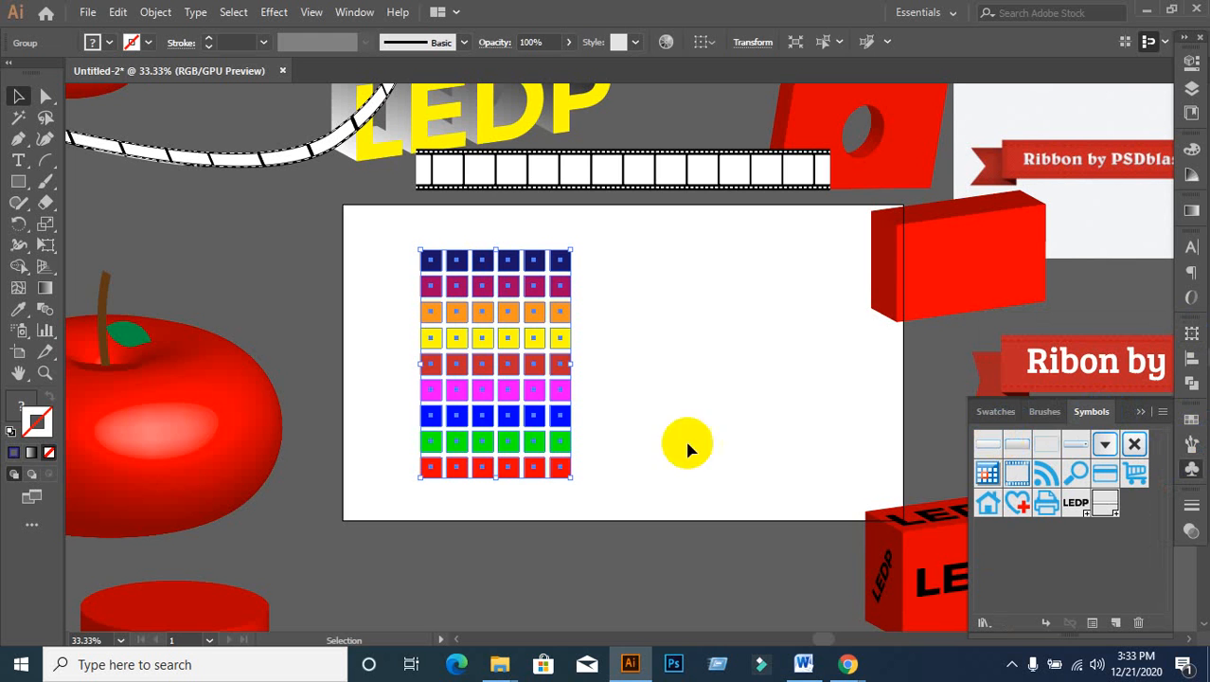
pyautogui.moveTo(488, 349); pyautogui.dragTo(1074, 545)
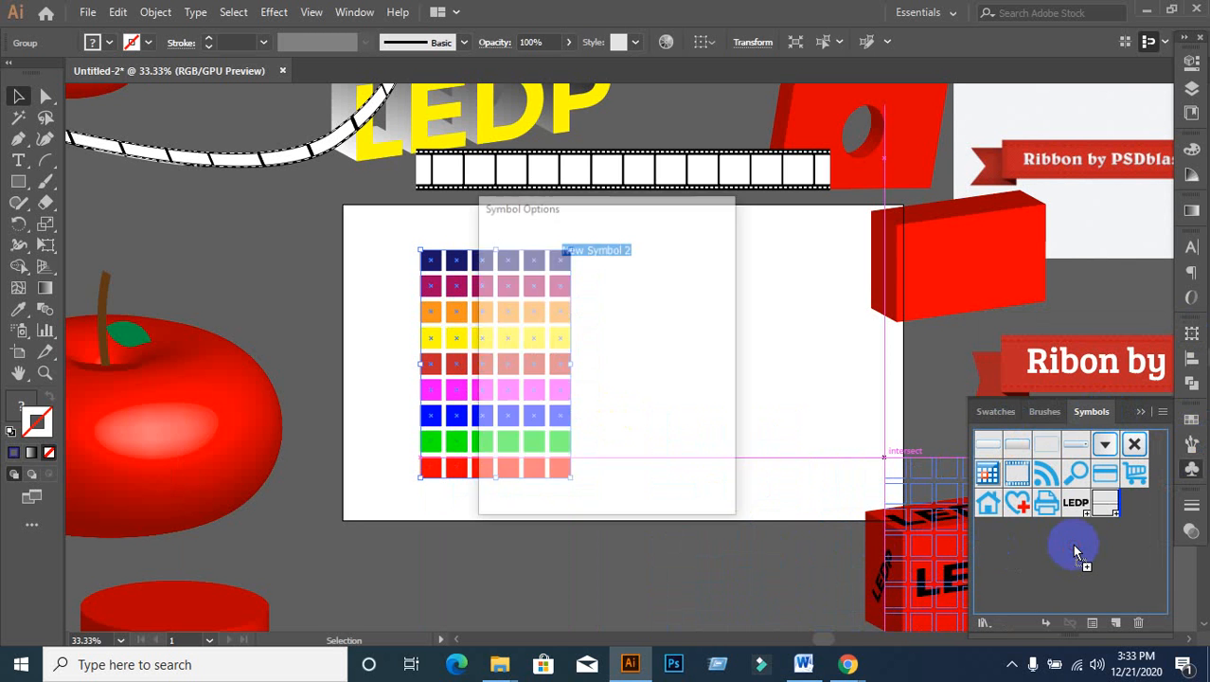
pyautogui.click(590, 481)
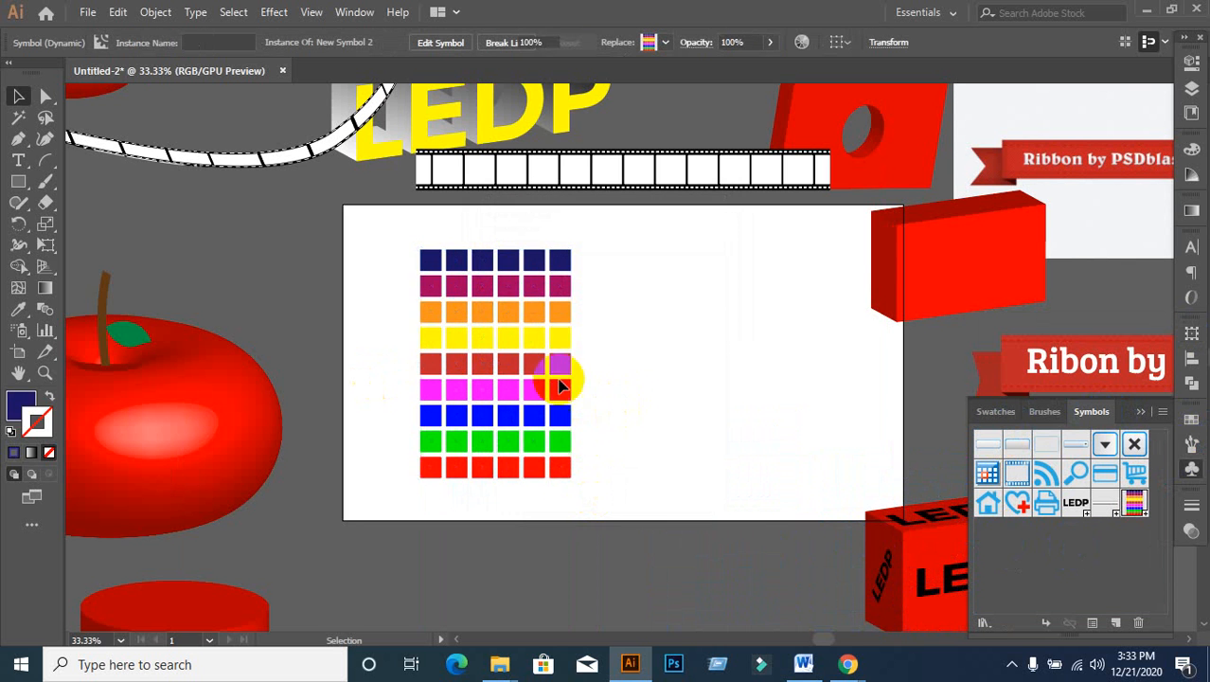
# Step: Delete the coloured grid instance from the artboard
pyautogui.click(375, 265)
pyautogui.moveTo(388, 222); pyautogui.dragTo(531, 451)
pyautogui.press('Delete')
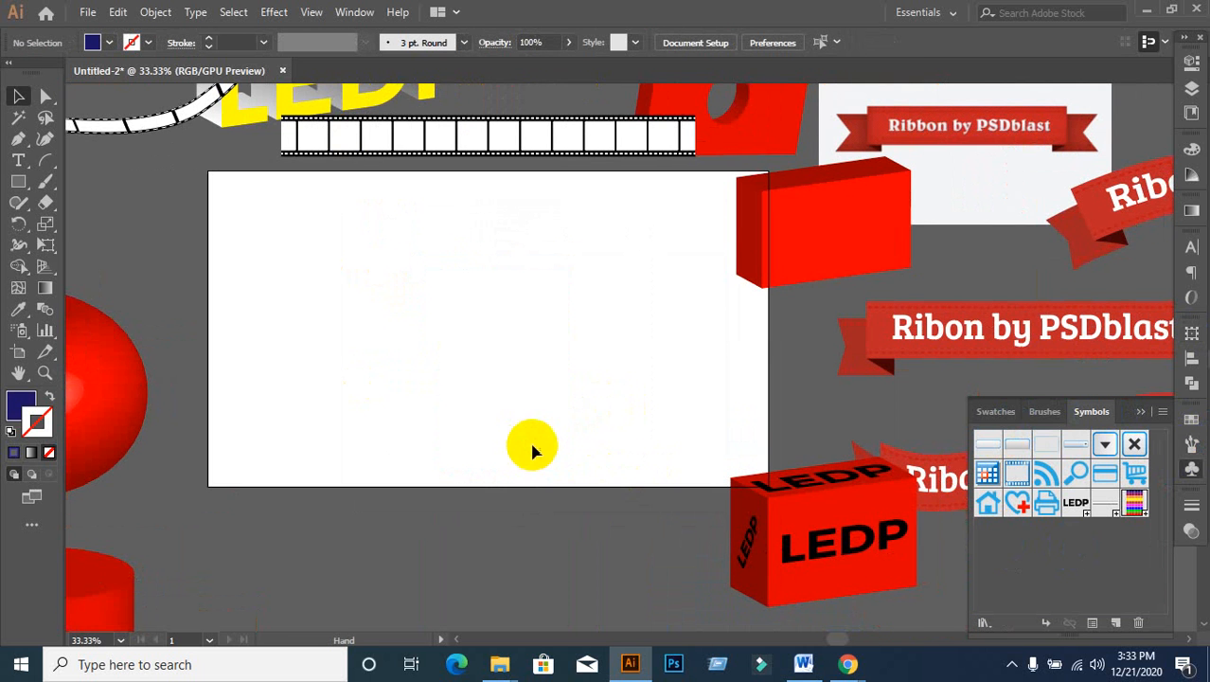
# Step: Draw a large navy circle with the Ellipse tool in the middle of the empty artboard
pyautogui.moveTo(26, 189); pyautogui.dragTo(95, 219)
pyautogui.moveTo(394, 229); pyautogui.dragTo(634, 428)
pyautogui.click(19, 96)
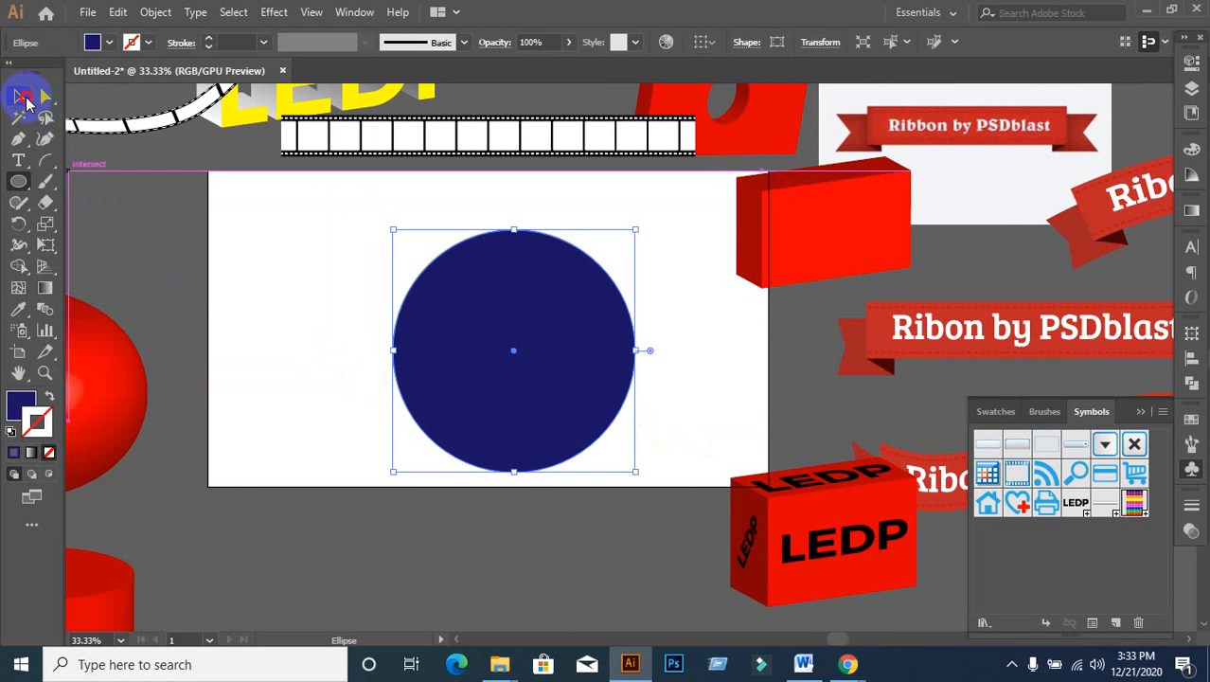
# Step: Try deleting the circle's left anchor point with Direct Selection, and undo the deletion
pyautogui.moveTo(45, 95); pyautogui.dragTo(78, 97)
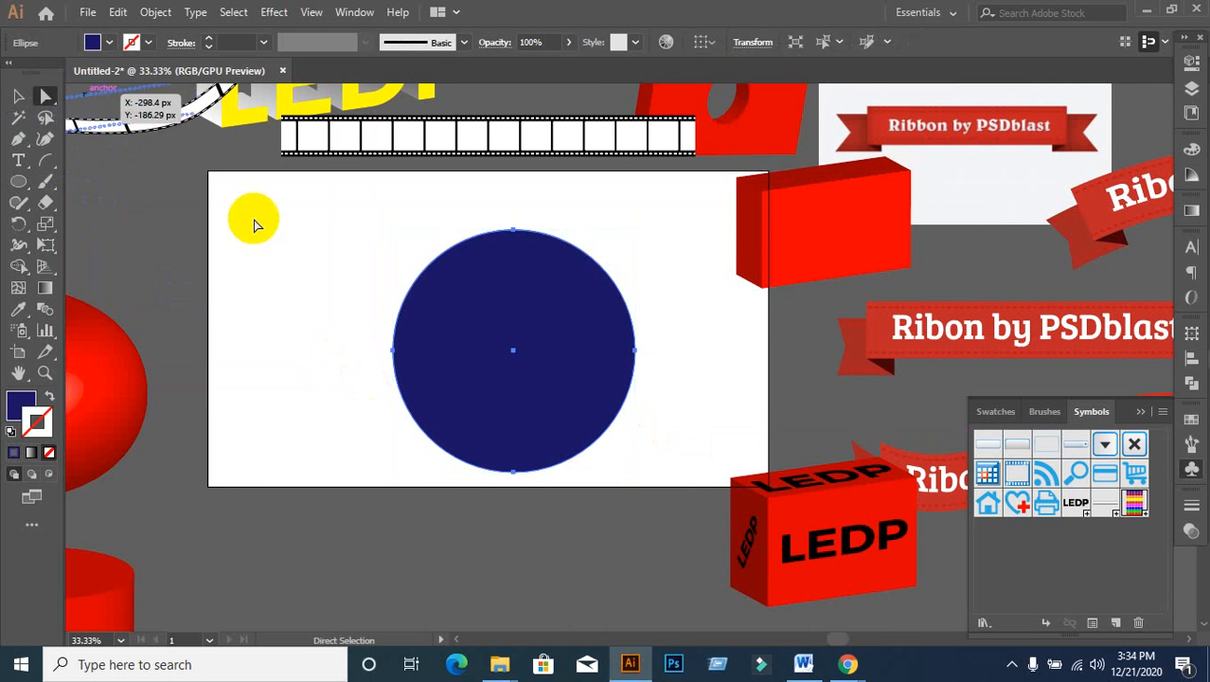
pyautogui.click(396, 352)
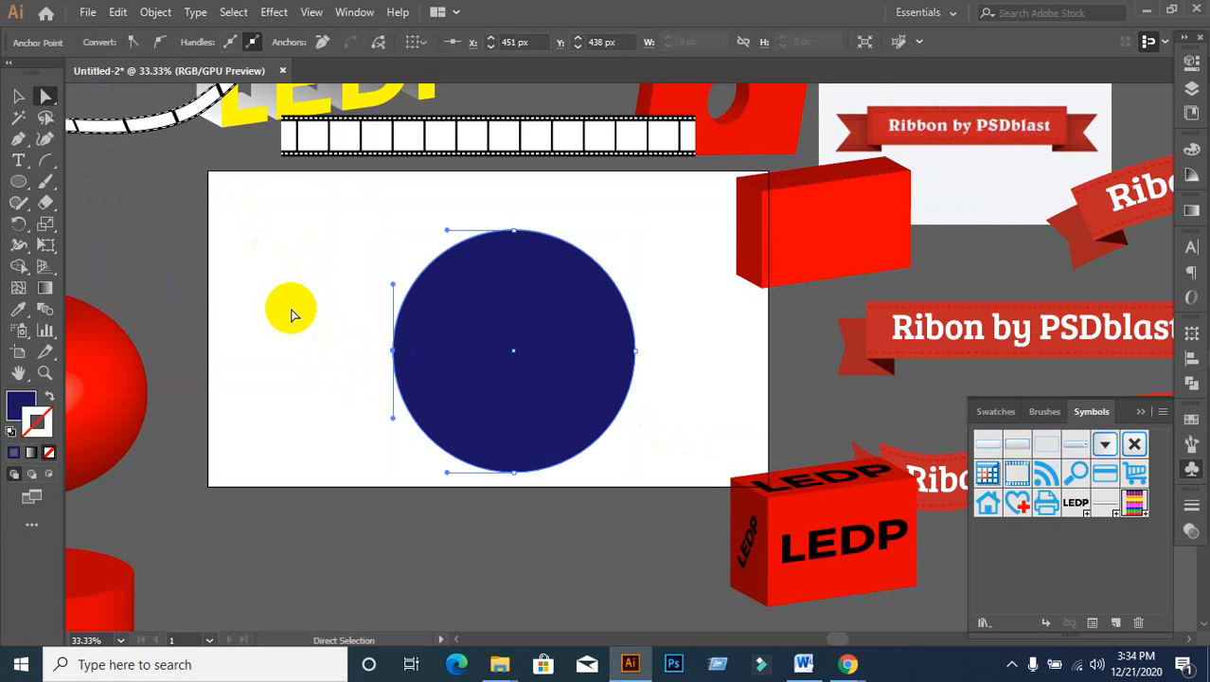
pyautogui.press('Delete')
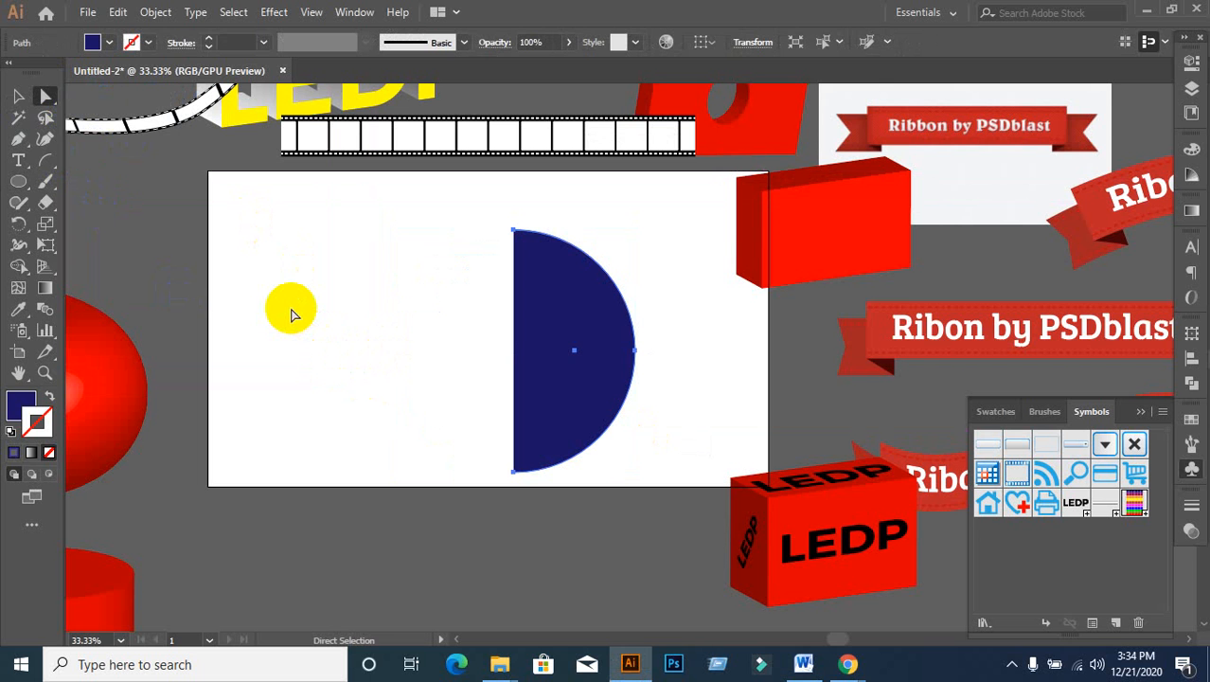
pyautogui.hotkey('ctrl', 'z')
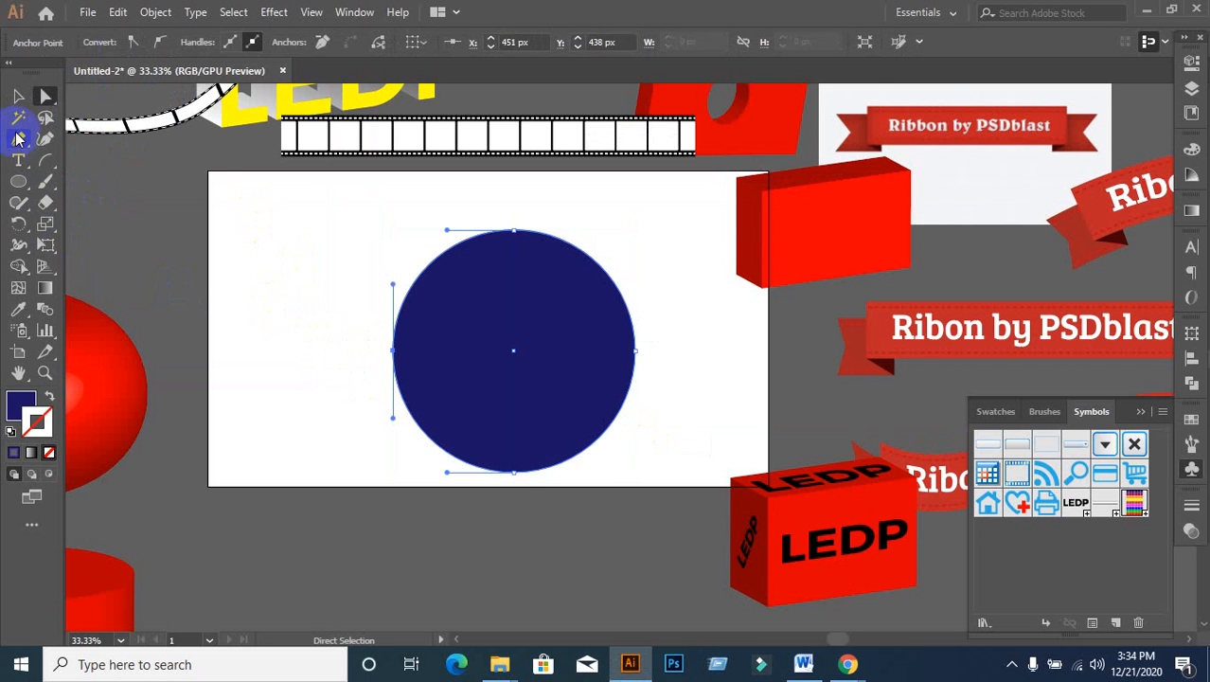
# Step: Try removing the circle's left anchor point with the Delete Anchor Point tool, and undo the removal
pyautogui.moveTo(18, 139); pyautogui.dragTo(111, 179)
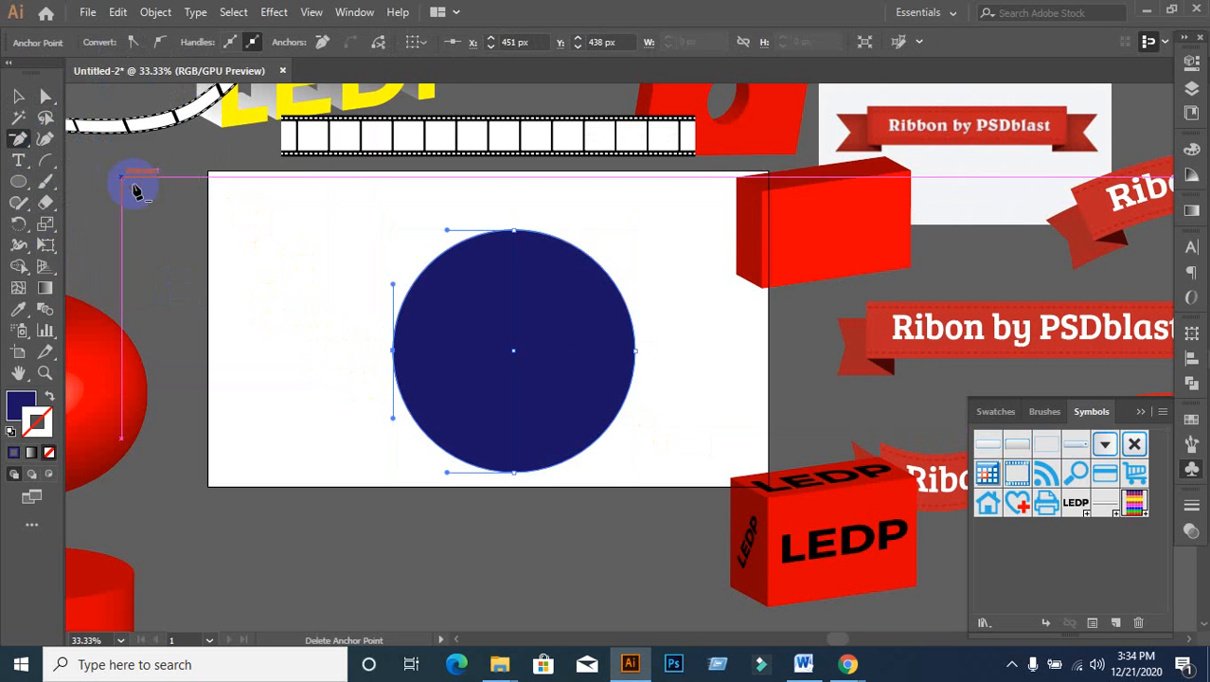
pyautogui.click(393, 350)
pyautogui.hotkey('ctrl', 'z')
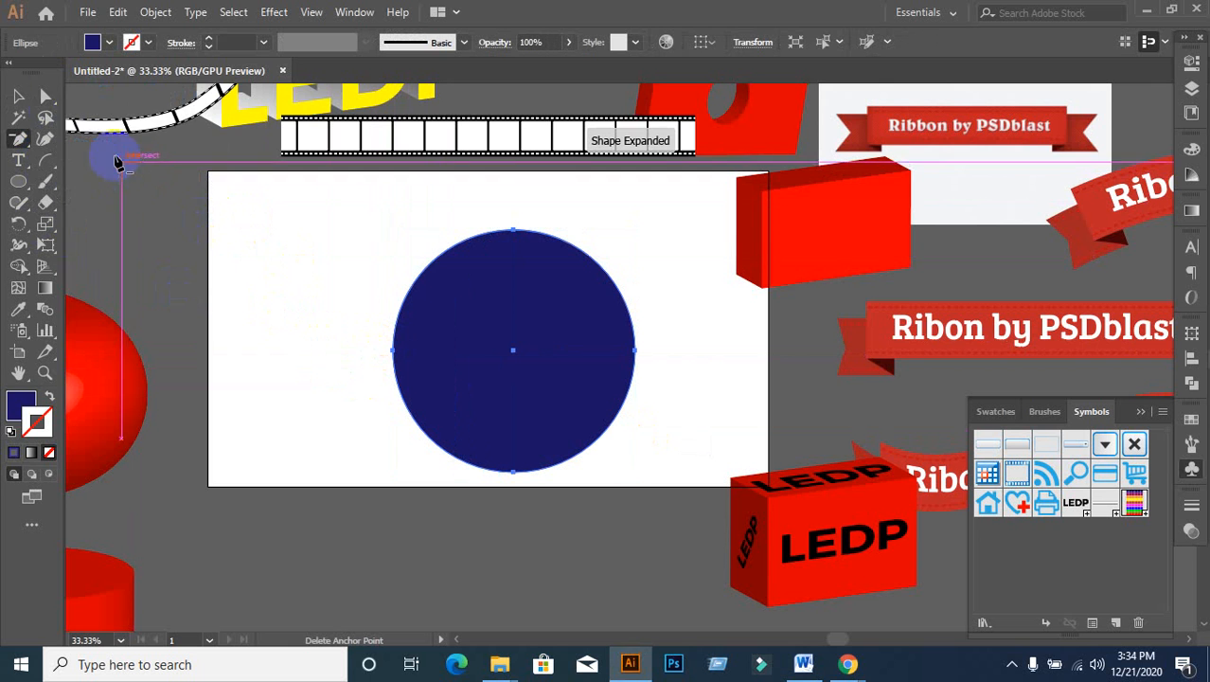
# Step: Cut the circle down to its right half by deleting its left anchor point with Direct Selection
pyautogui.moveTo(46, 98); pyautogui.dragTo(144, 96)
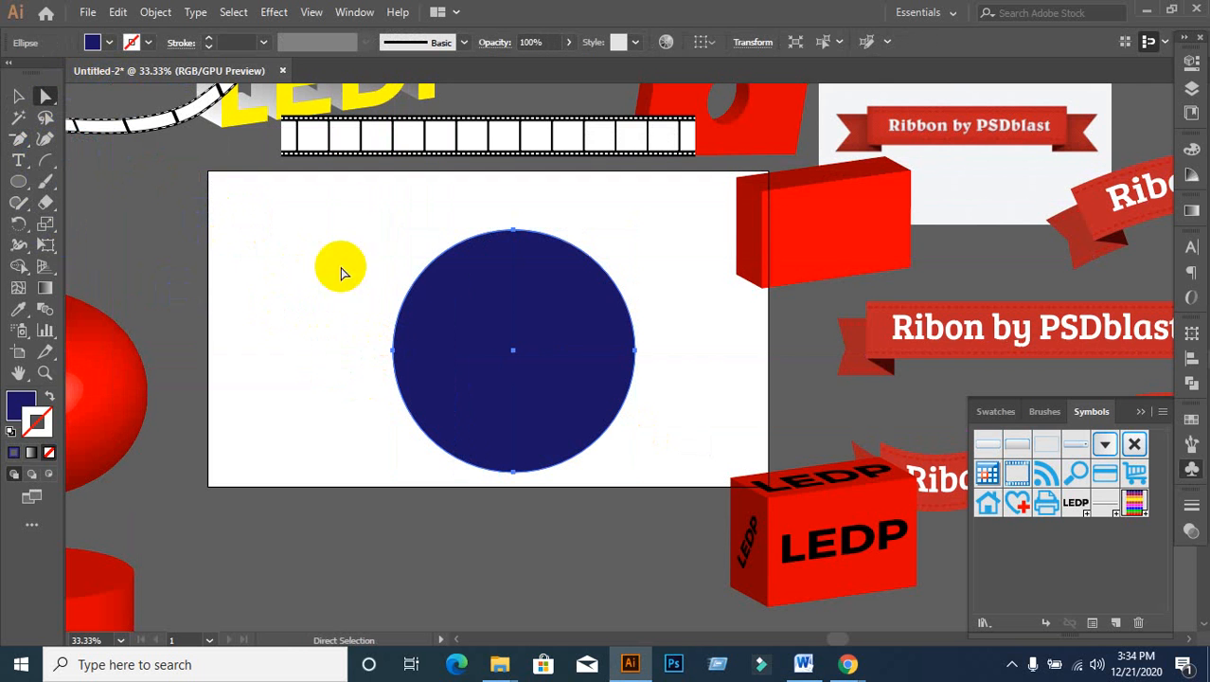
pyautogui.click(381, 349)
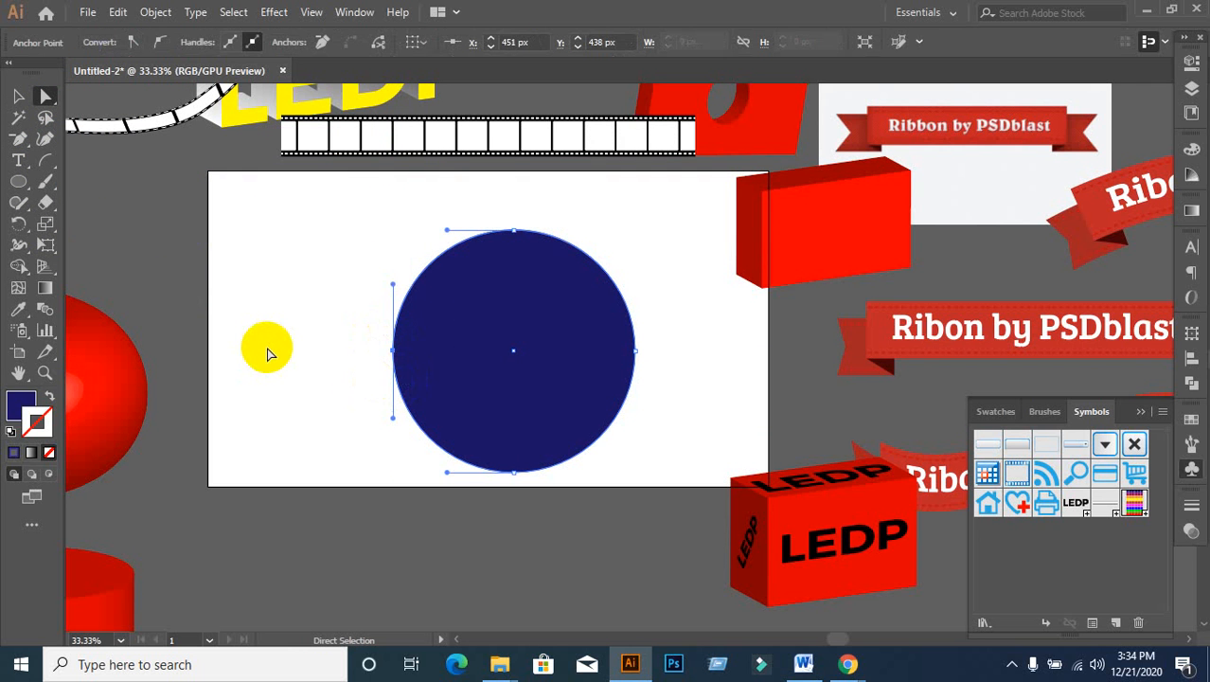
pyautogui.press('Delete')
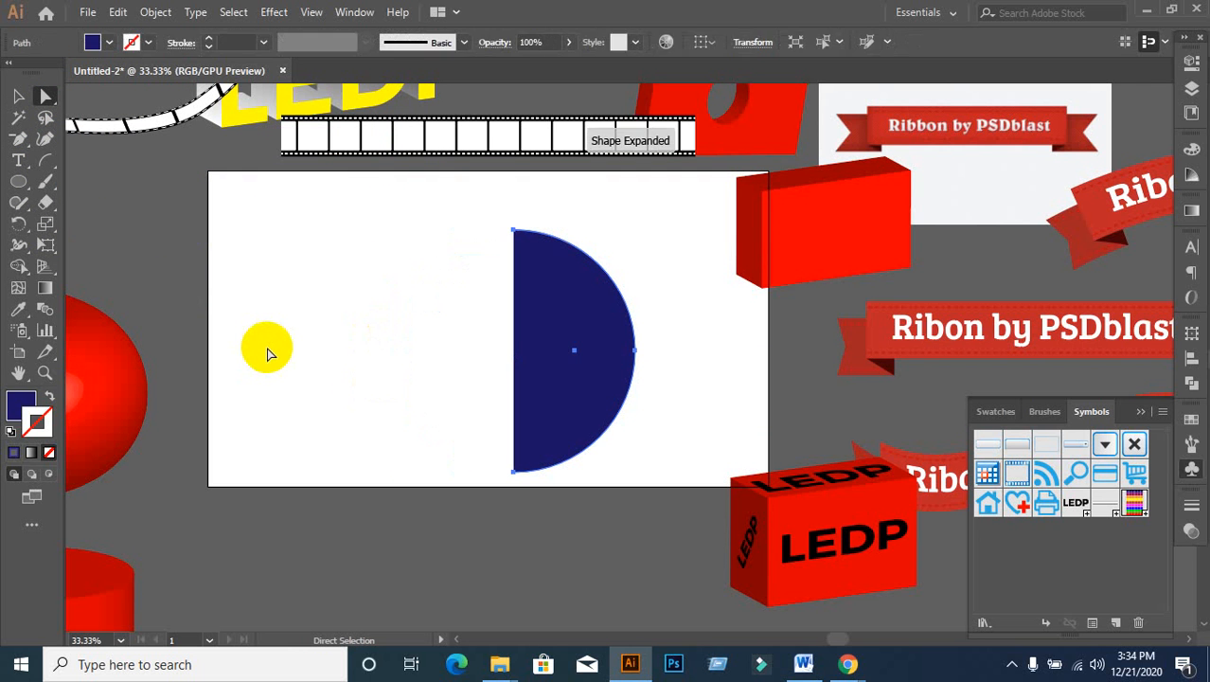
# Step: Swap the half circle's fill and stroke to inspect it as an outline, and swap them back to a navy fill without stroke
pyautogui.click(18, 95)
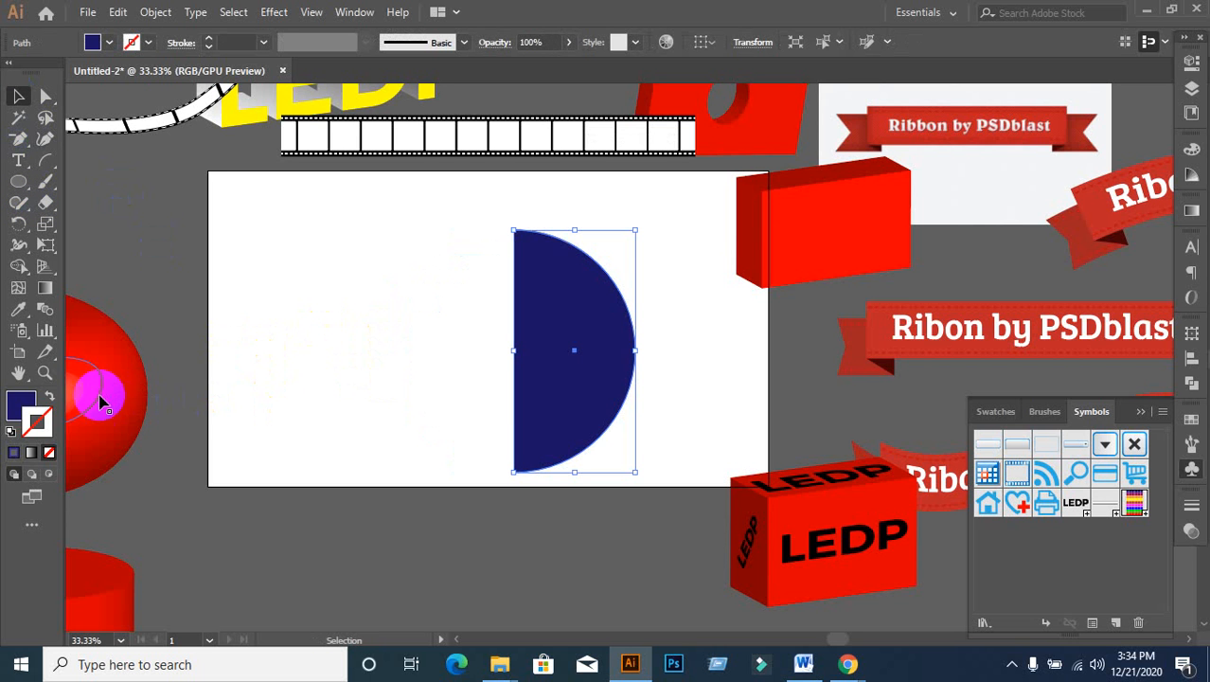
pyautogui.click(51, 396)
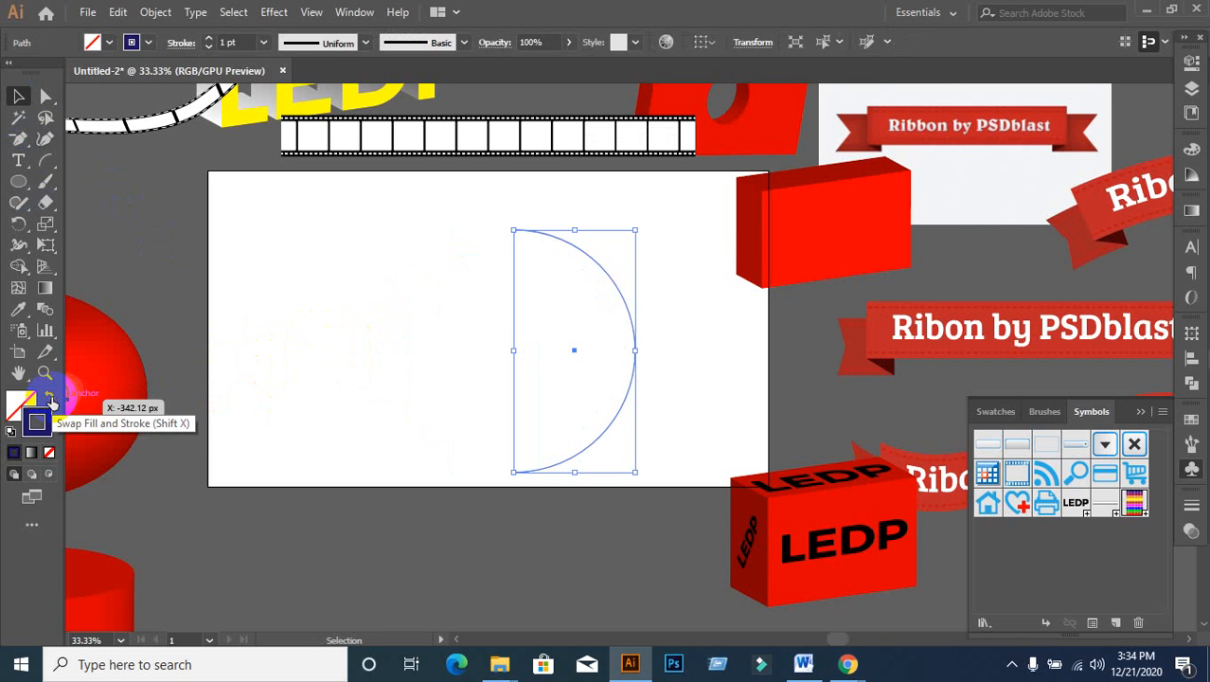
pyautogui.click(51, 397)
pyautogui.click(52, 397)
pyautogui.click(399, 357)
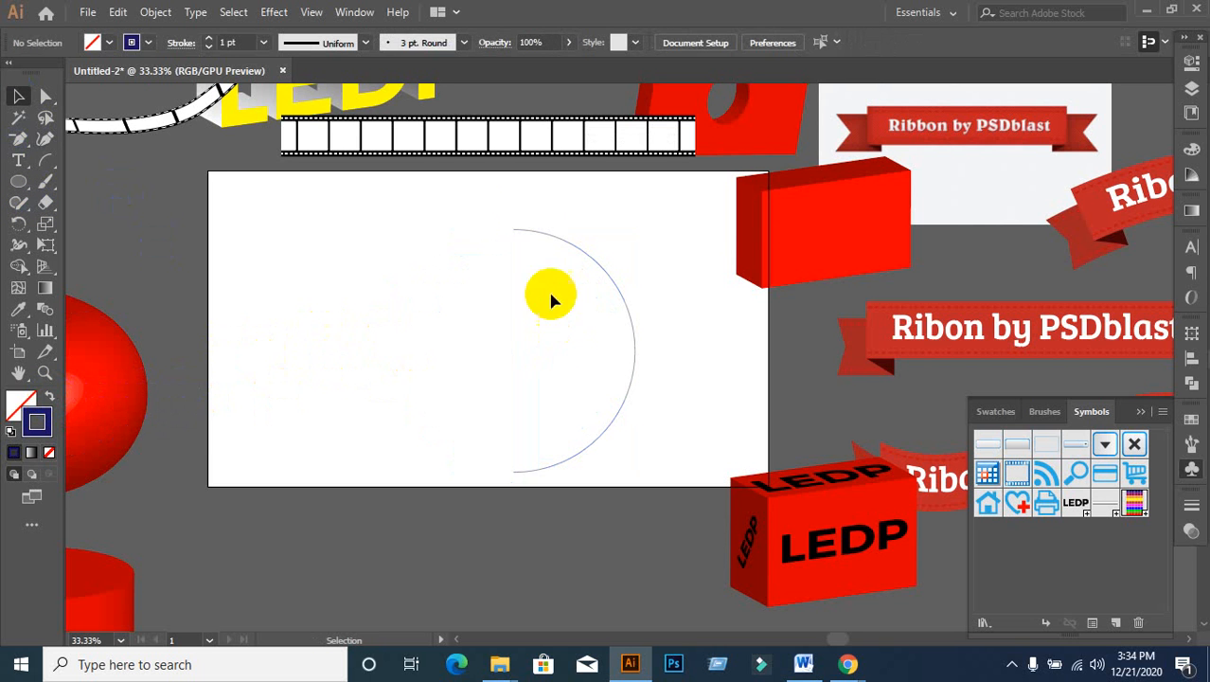
pyautogui.click(519, 411)
pyautogui.click(52, 396)
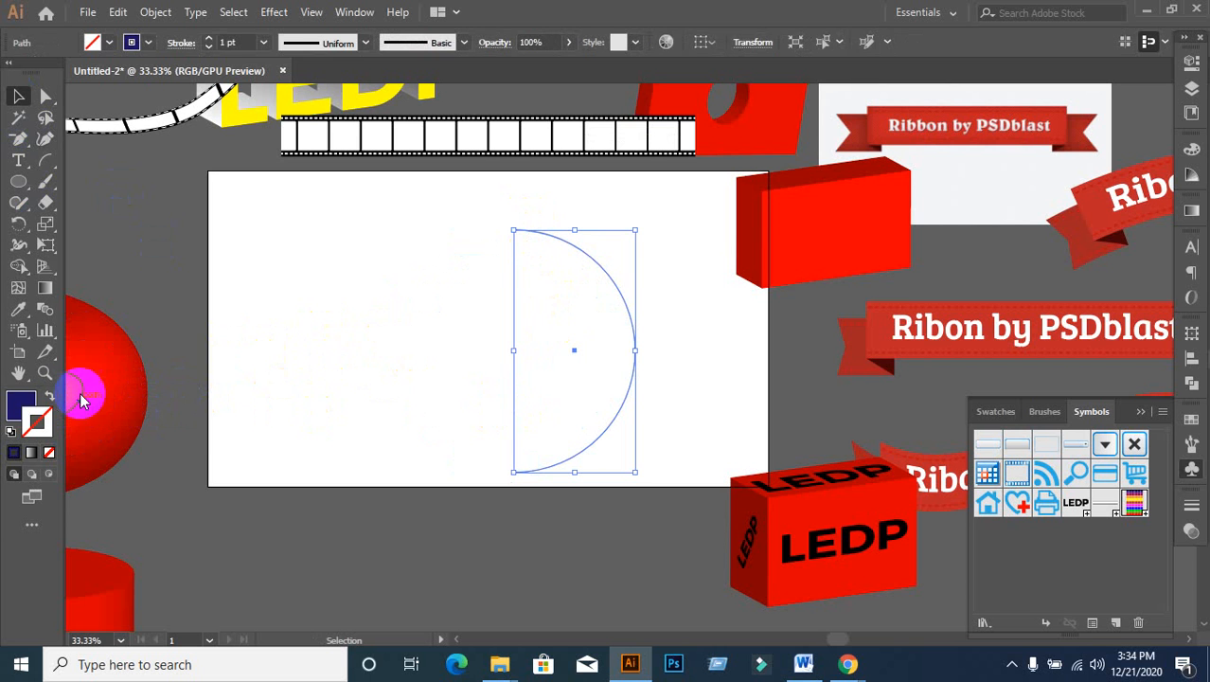
pyautogui.moveTo(405, 248); pyautogui.dragTo(708, 475)
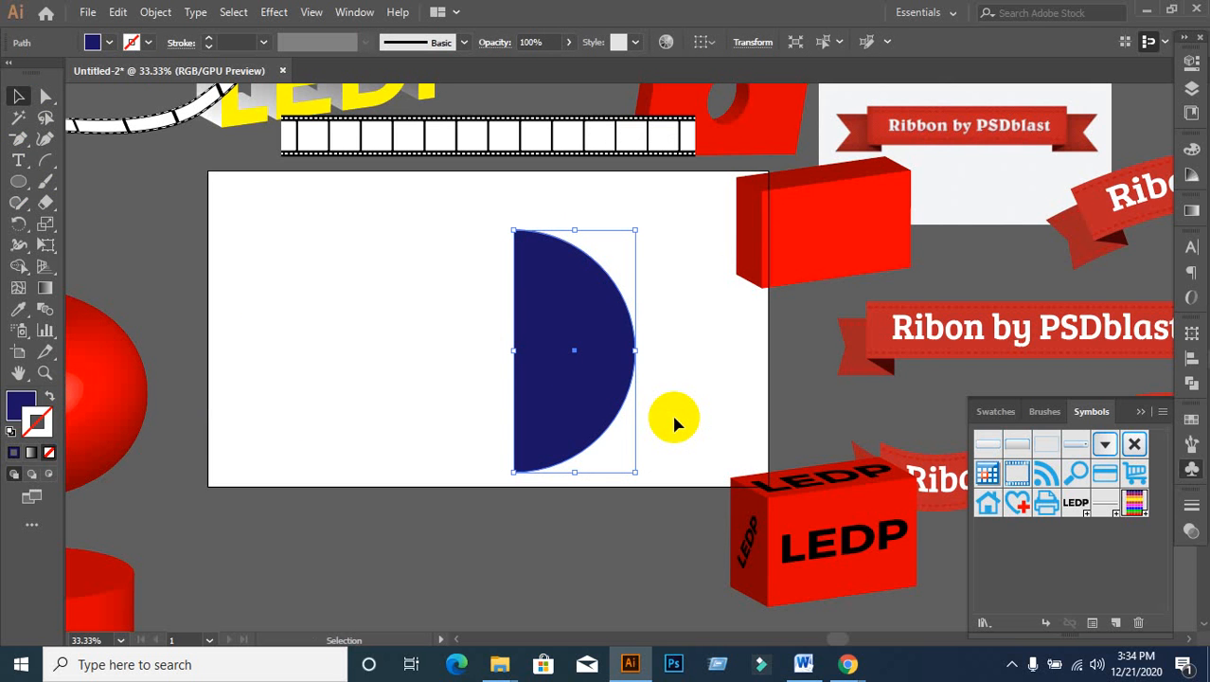
pyautogui.click(414, 284)
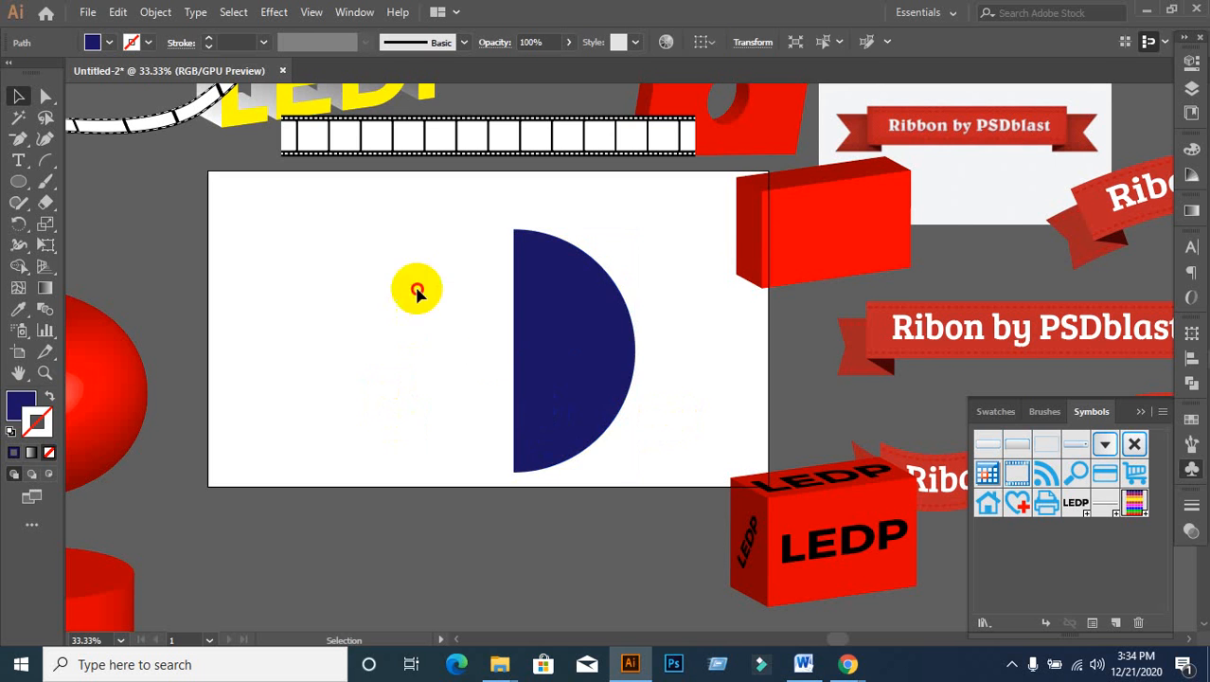
# Step: Join the half circle's open ends and move the shape slightly to the left on the artboard
pyautogui.rightClick(554, 378)
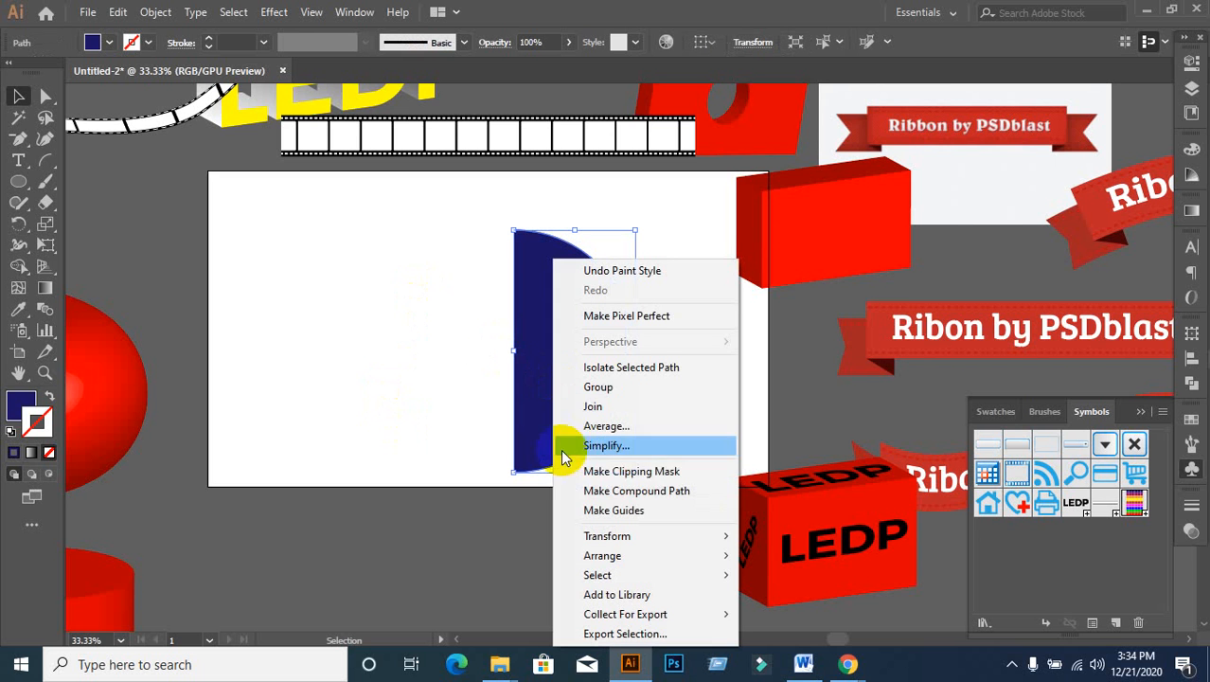
pyautogui.click(615, 410)
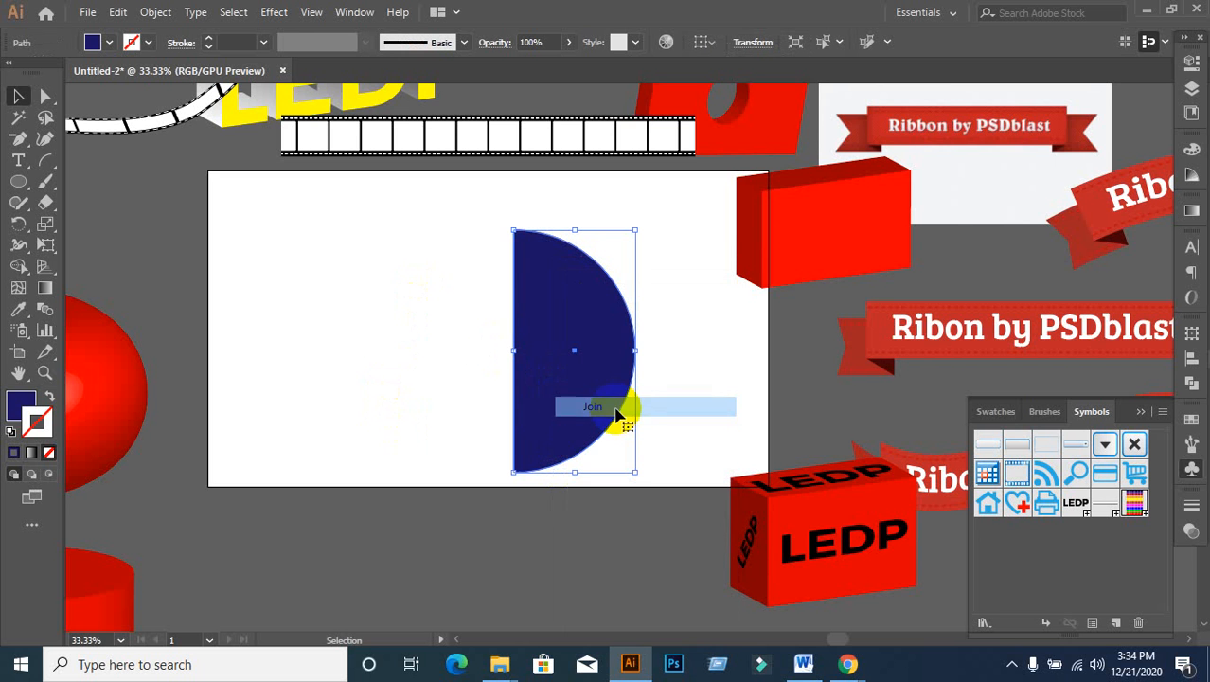
pyautogui.click(455, 367)
pyautogui.moveTo(555, 381); pyautogui.dragTo(529, 379)
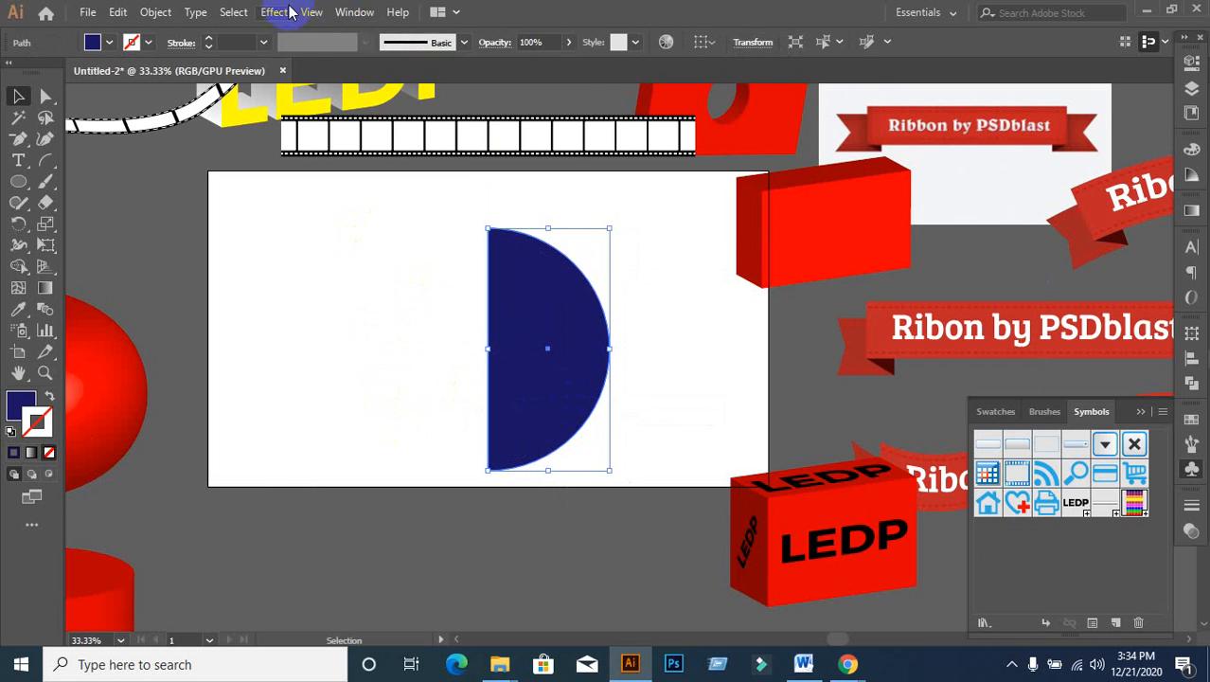
# Step: Start a 3D Revolve effect on the half circle with a 360° angle from the left edge, and preview it
pyautogui.click(277, 13)
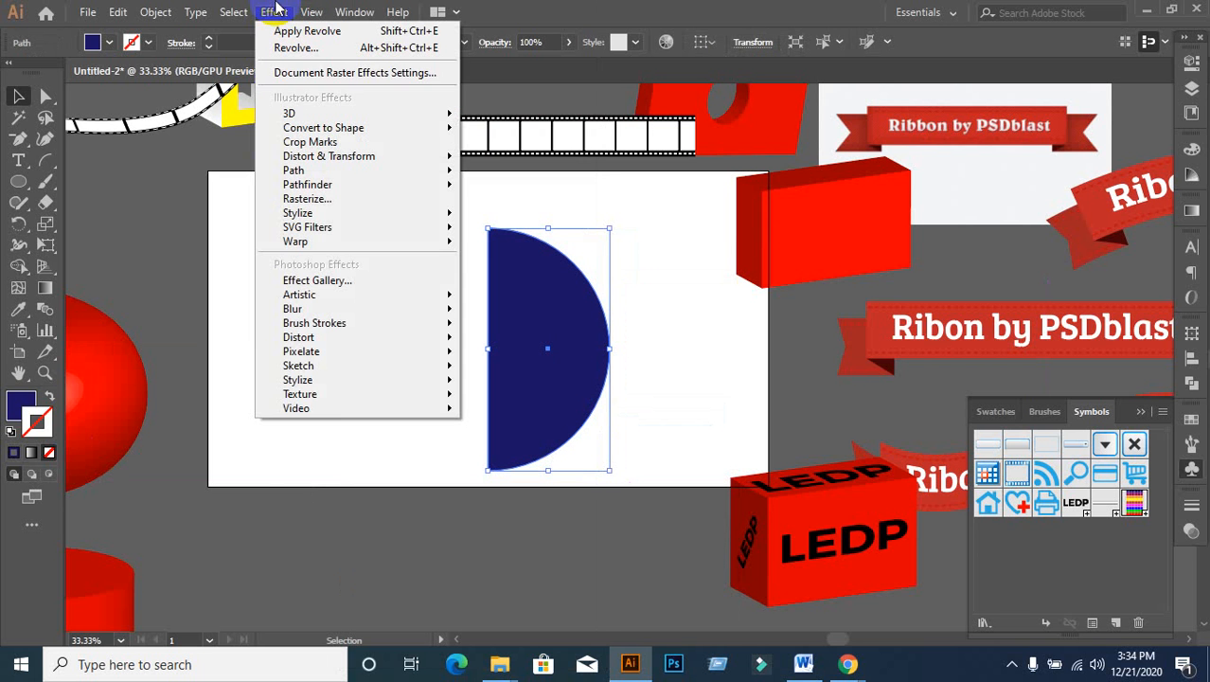
pyautogui.moveTo(296, 113)
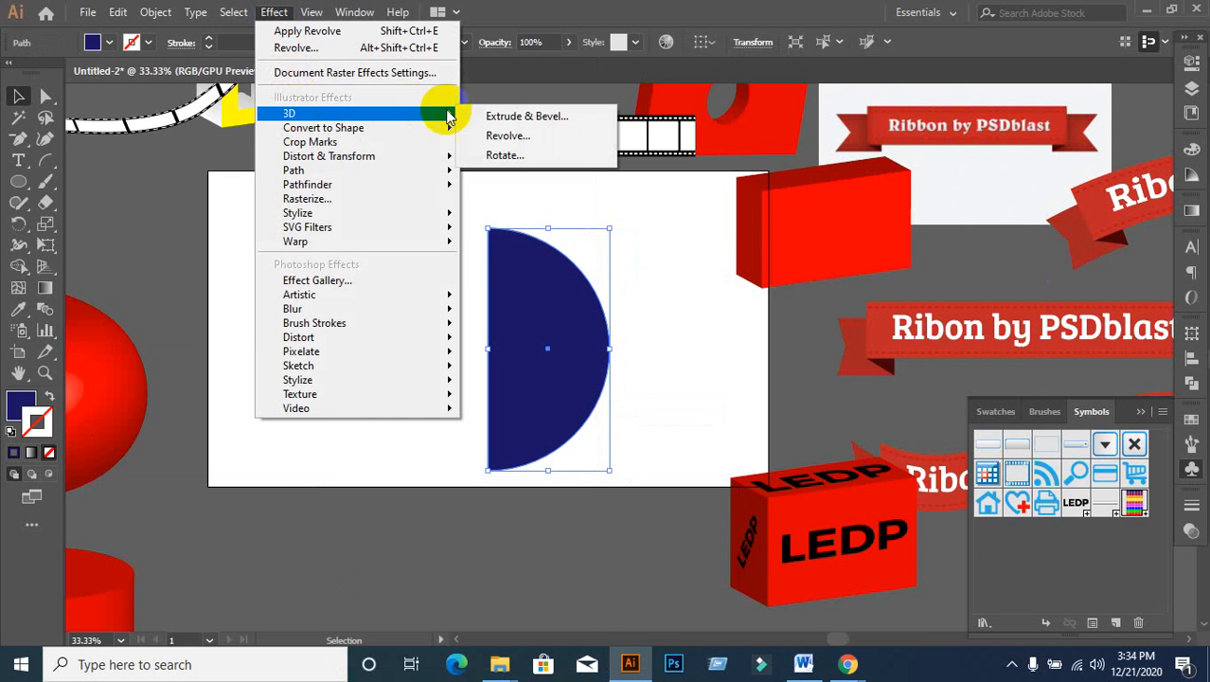
pyautogui.click(492, 135)
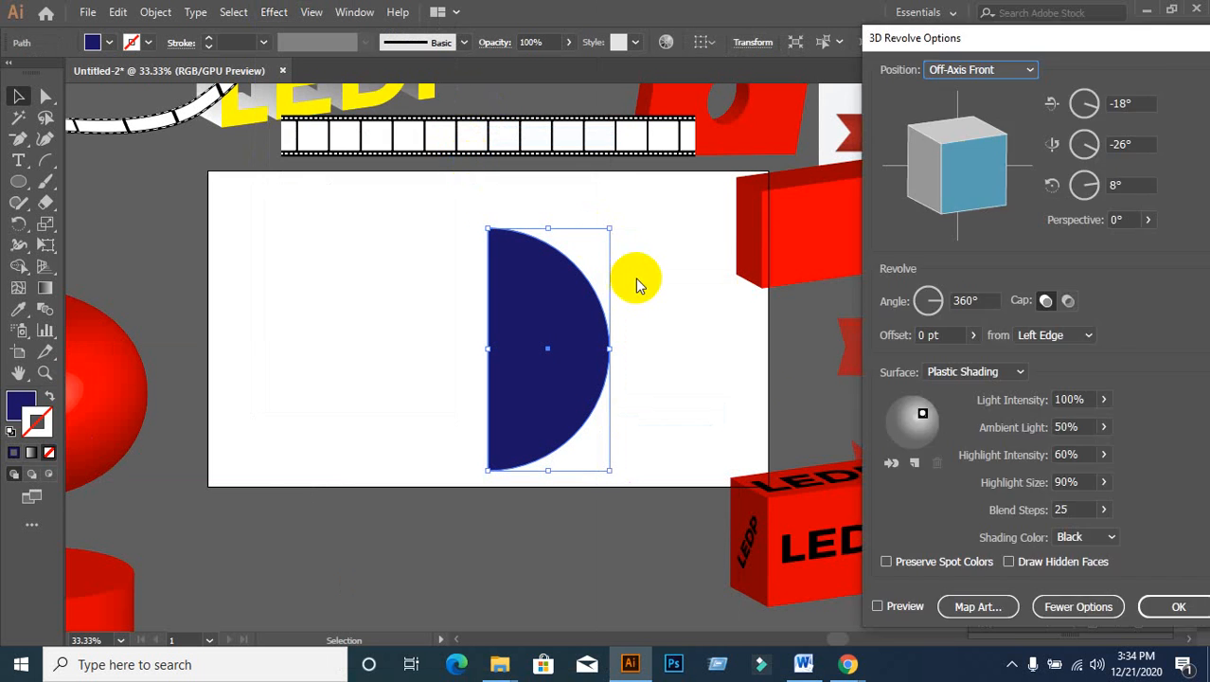
pyautogui.click(877, 606)
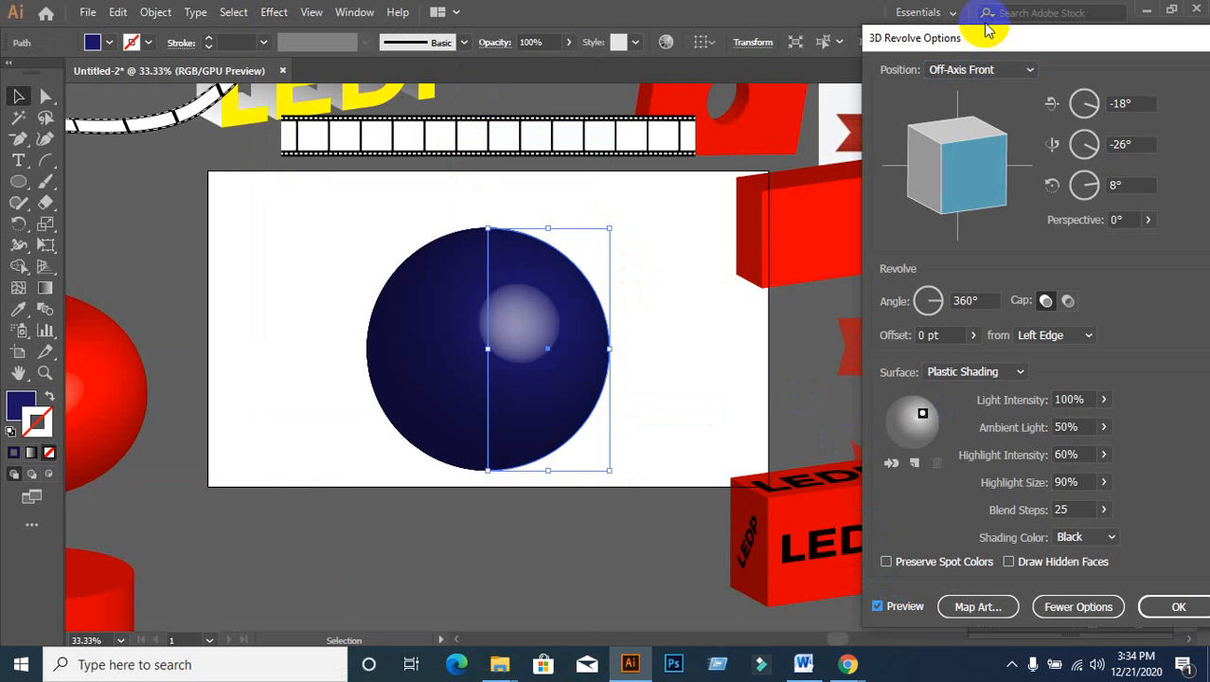
pyautogui.moveTo(1004, 38)
pyautogui.mouseDown()
pyautogui.moveTo(397, 154)
pyautogui.moveTo(568, 45)
pyautogui.moveTo(171, 64)
pyautogui.moveTo(935, 45)
pyautogui.mouseUp()
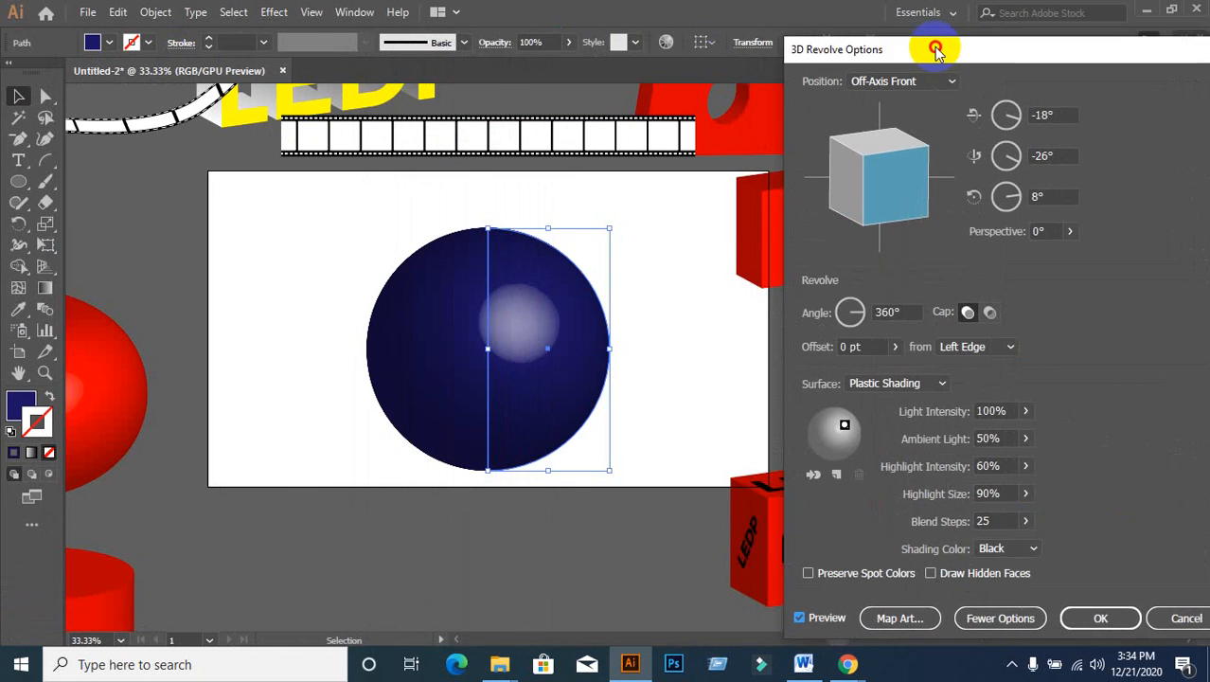
# Step: Map the colour grid symbol New Symbol 2 onto the revolved sphere's surface
pyautogui.click(898, 618)
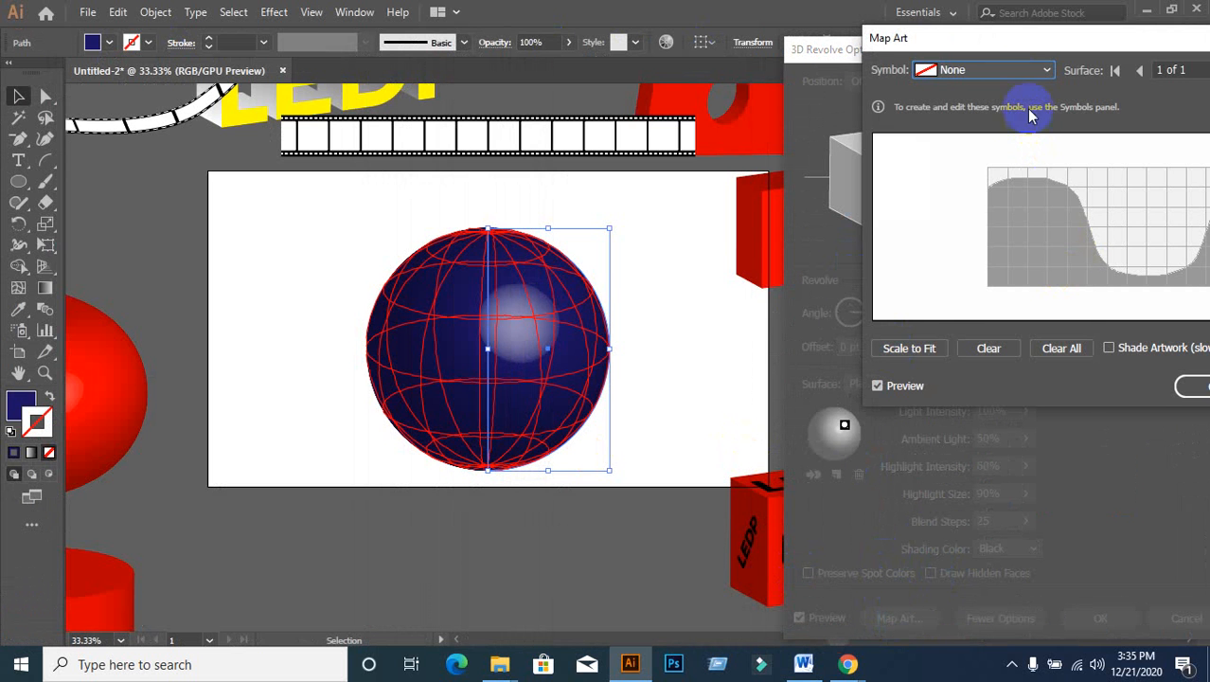
pyautogui.click(1017, 80)
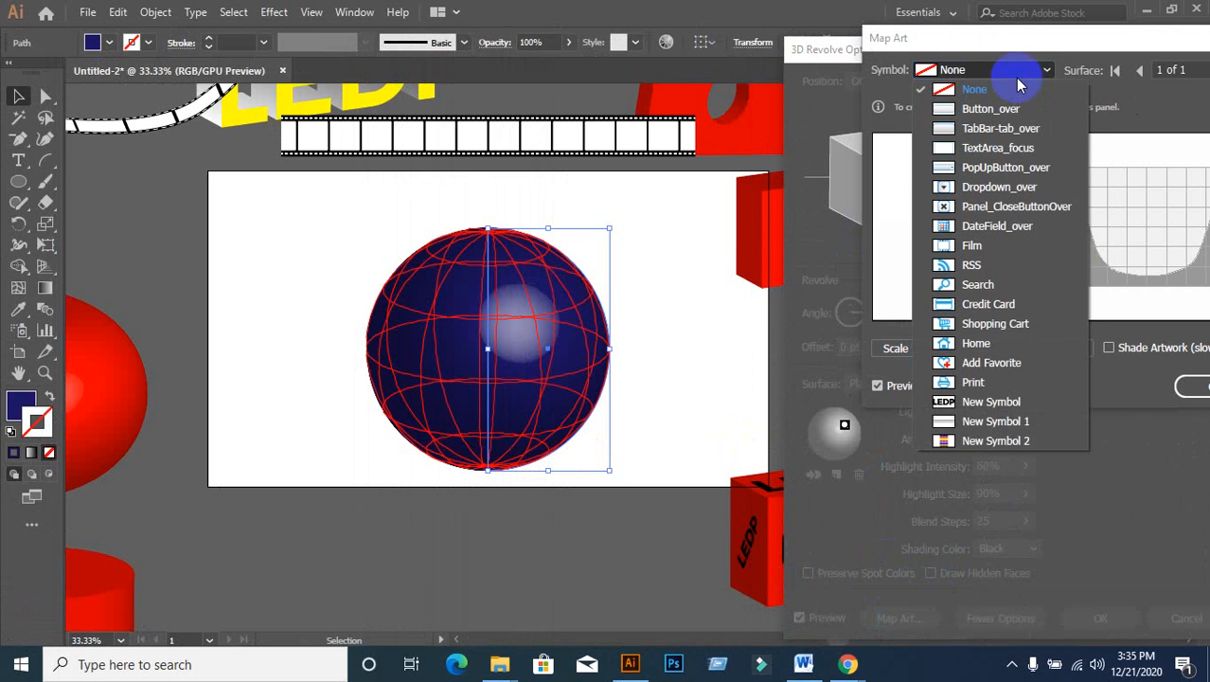
pyautogui.click(979, 445)
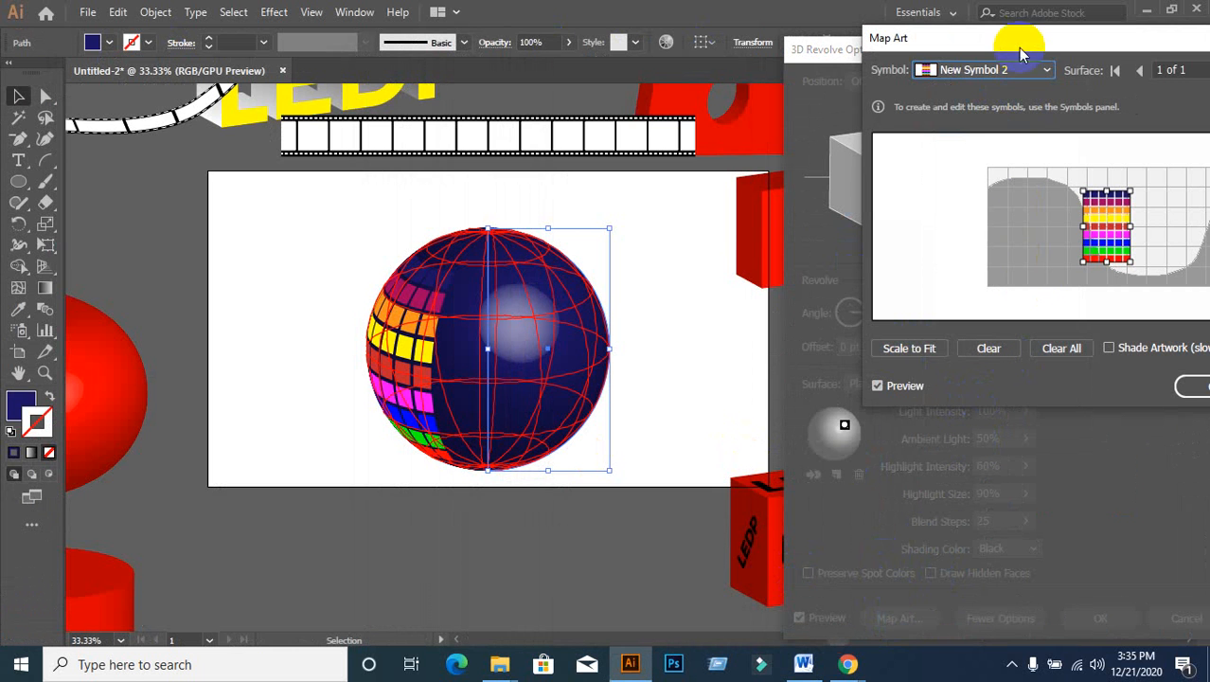
pyautogui.moveTo(1005, 38); pyautogui.dragTo(888, 38)
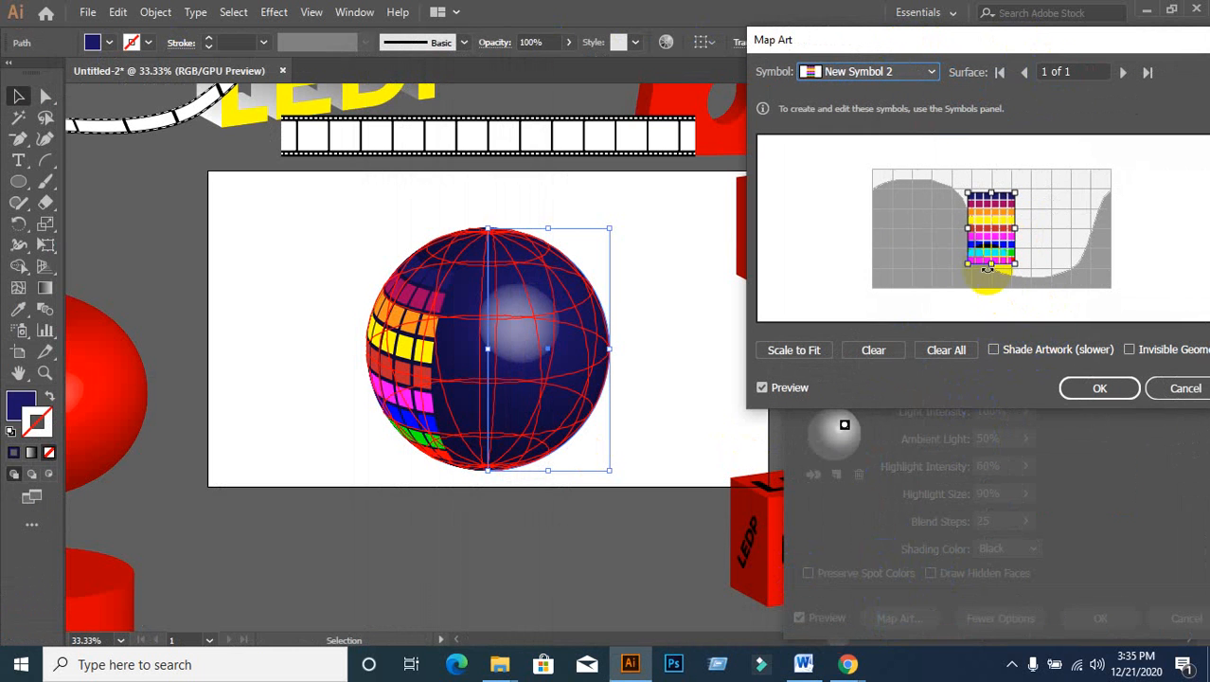
# Step: Shift the mapped symbol right, rotate it diagonally and stretch it lengthwise across the sphere's visible area
pyautogui.moveTo(987, 250); pyautogui.dragTo(1010, 246)
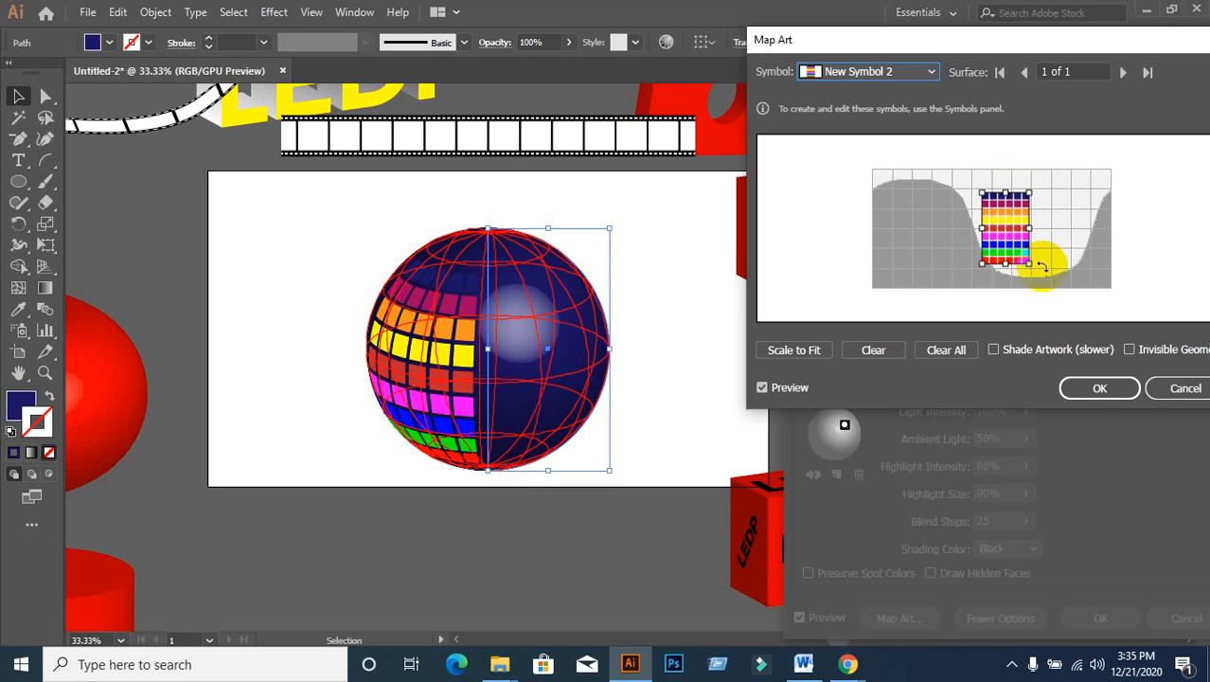
pyautogui.moveTo(1030, 273); pyautogui.dragTo(1053, 265)
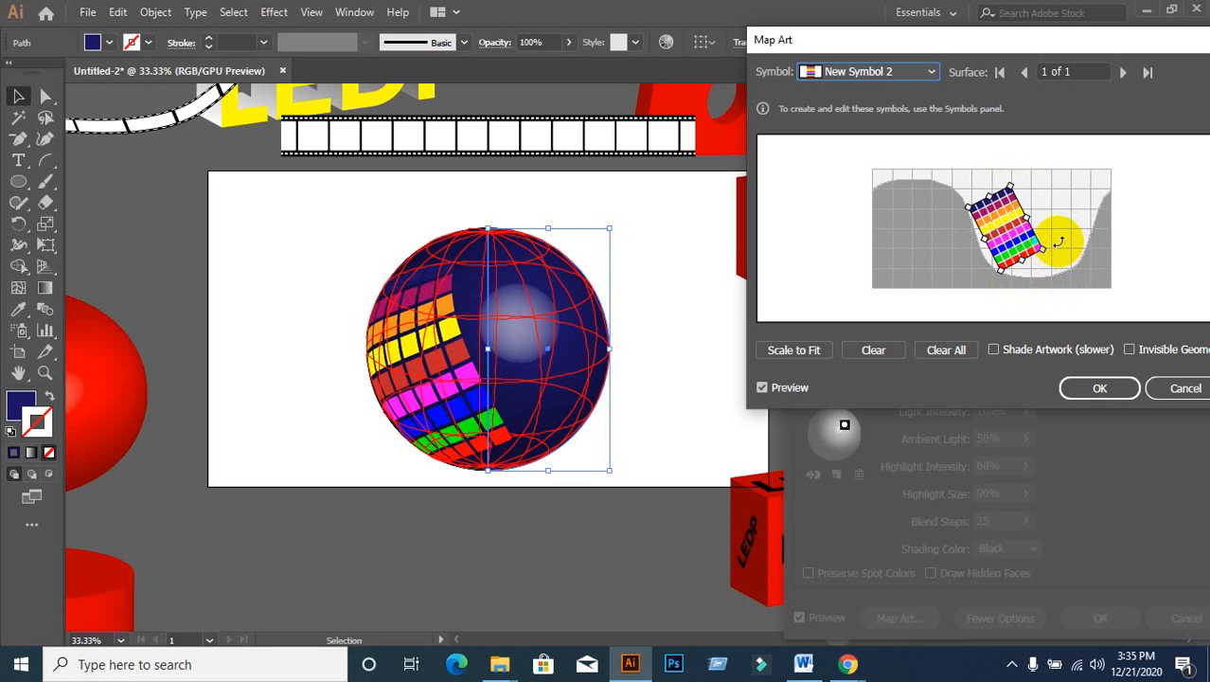
pyautogui.moveTo(1048, 257); pyautogui.dragTo(1021, 278)
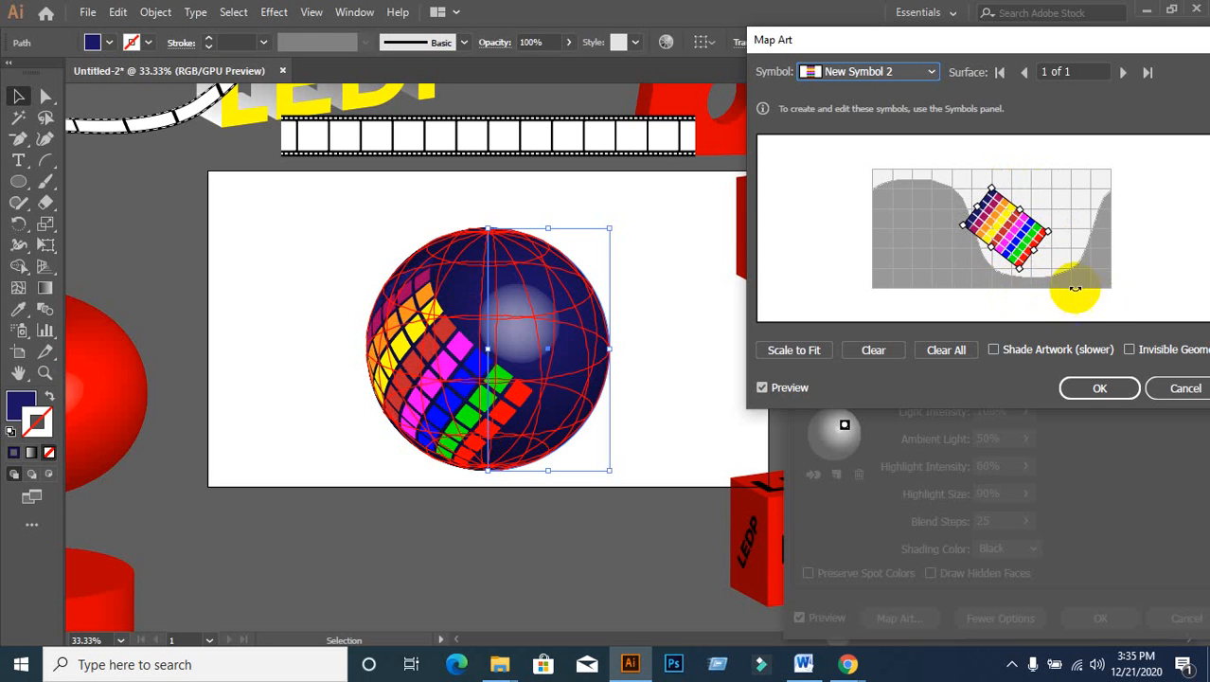
pyautogui.moveTo(1036, 248); pyautogui.dragTo(1073, 284)
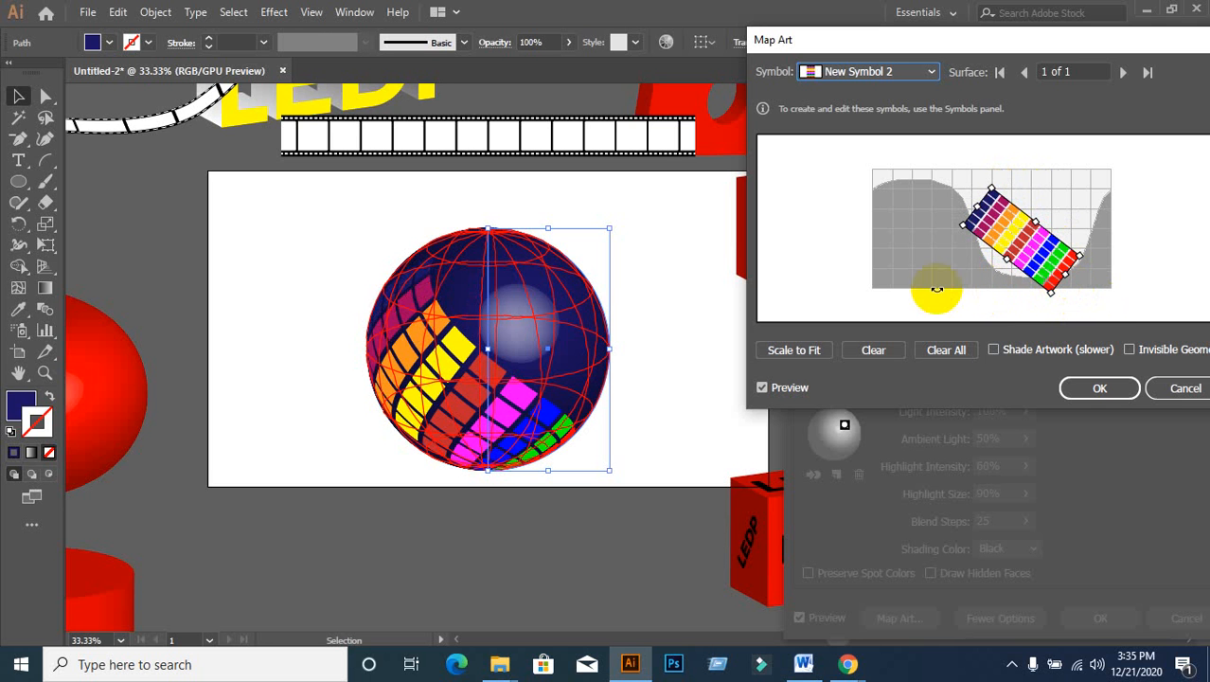
# Step: Turn on invisible geometry for the mapped art and apply both the mapping and the 3D Revolve effect
pyautogui.click(1129, 351)
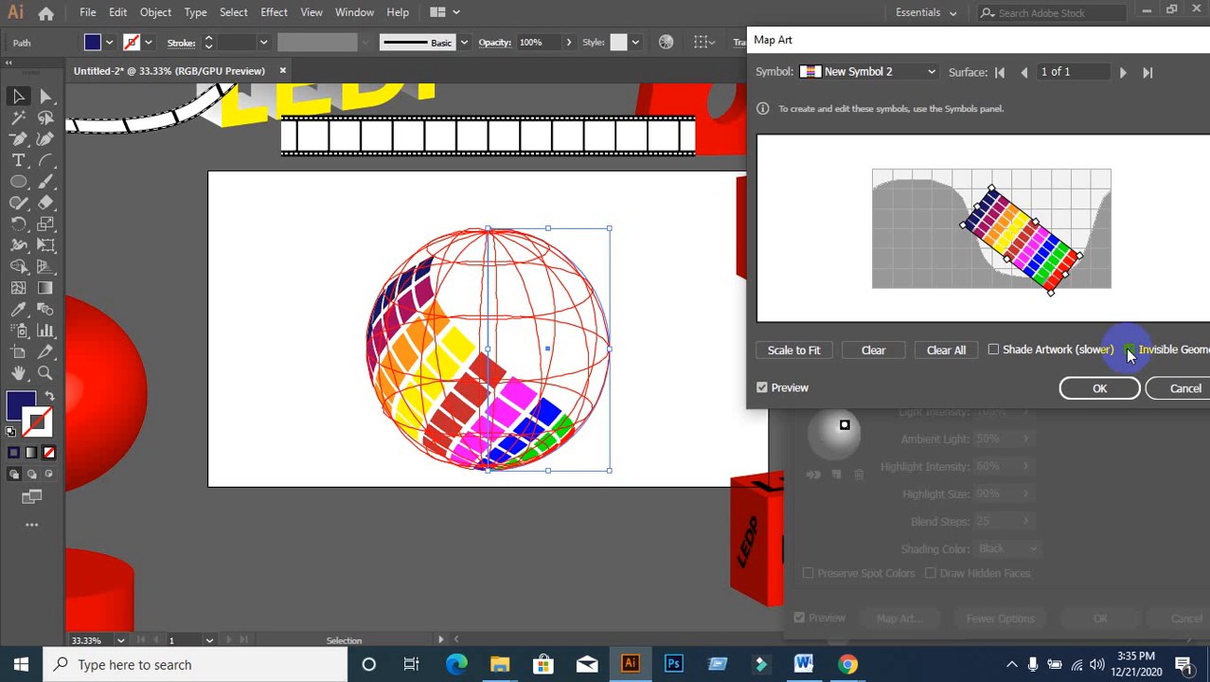
pyautogui.moveTo(1013, 39); pyautogui.dragTo(930, 30)
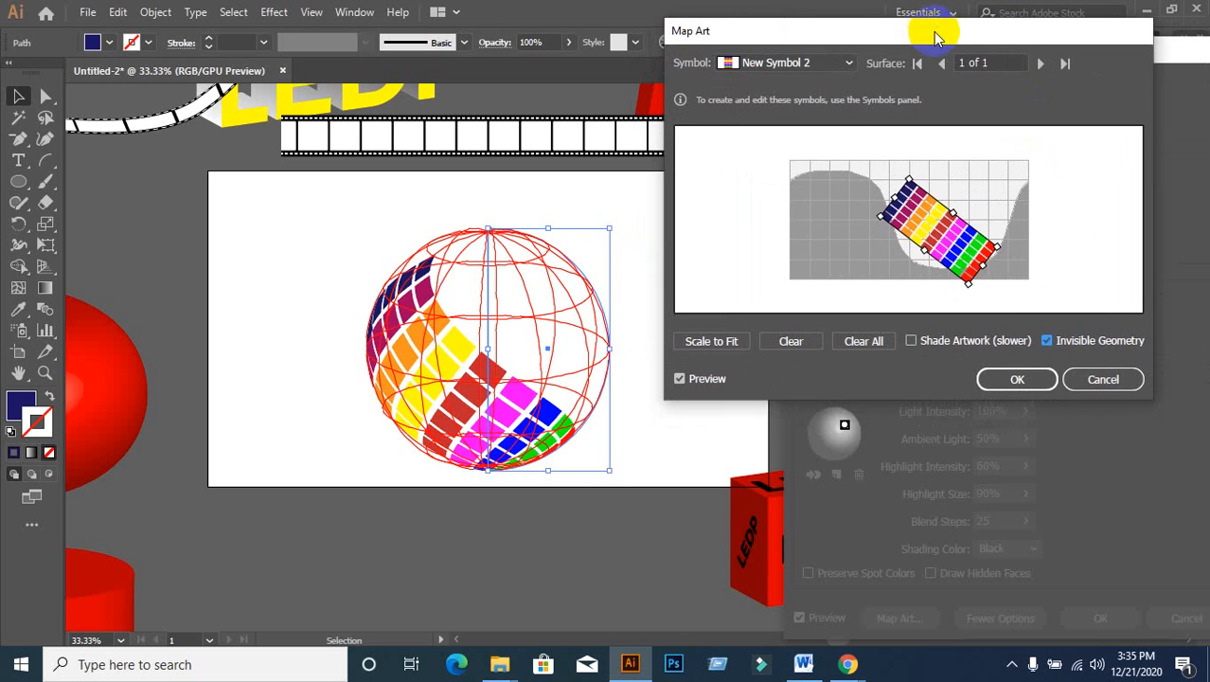
pyautogui.click(1017, 381)
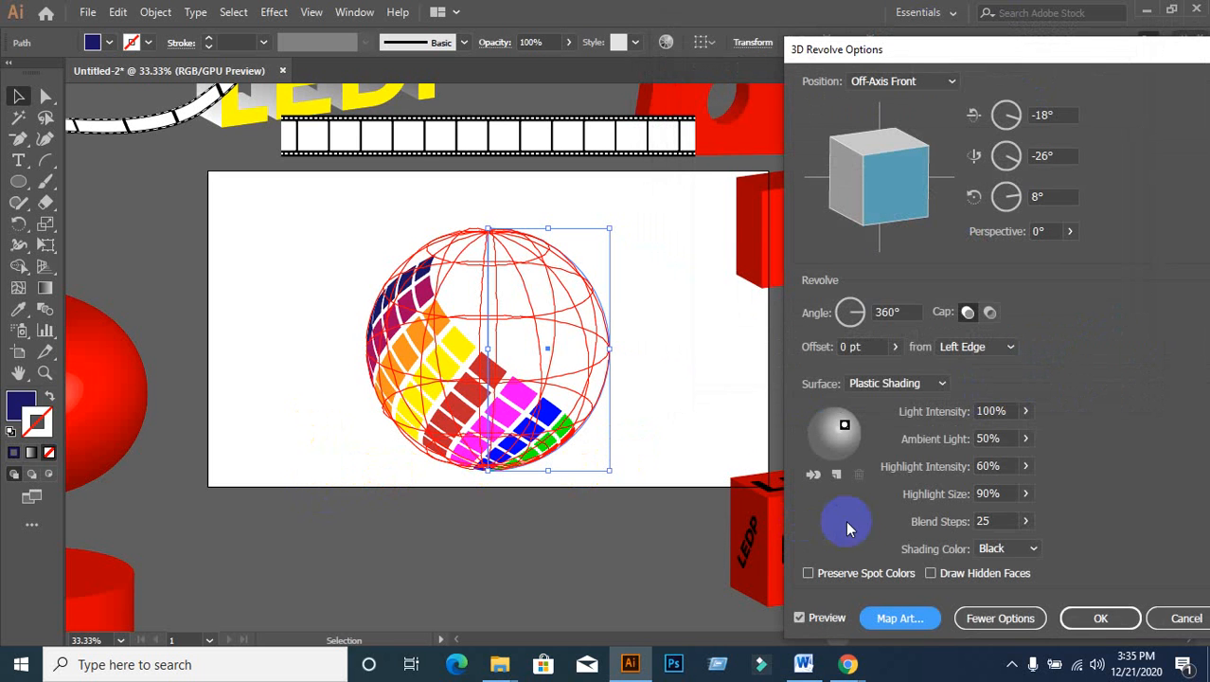
pyautogui.click(1100, 618)
pyautogui.click(464, 548)
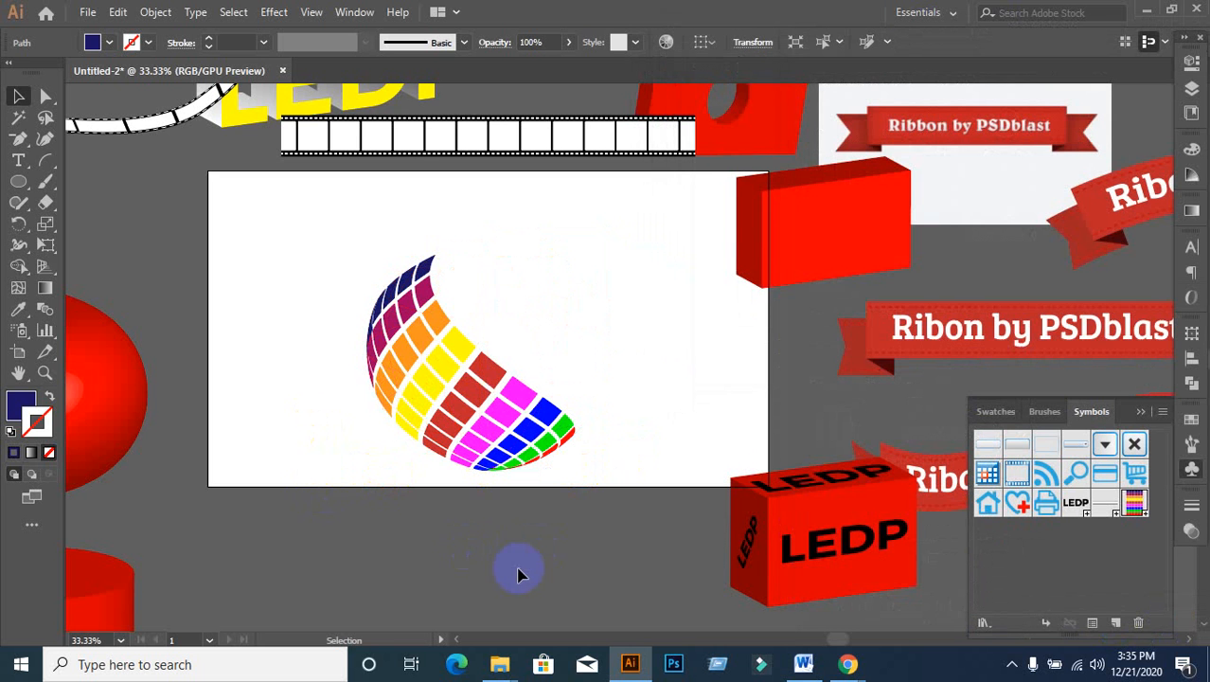
# Step: Expand the appearance of the revolved artwork
pyautogui.moveTo(324, 262); pyautogui.dragTo(632, 540)
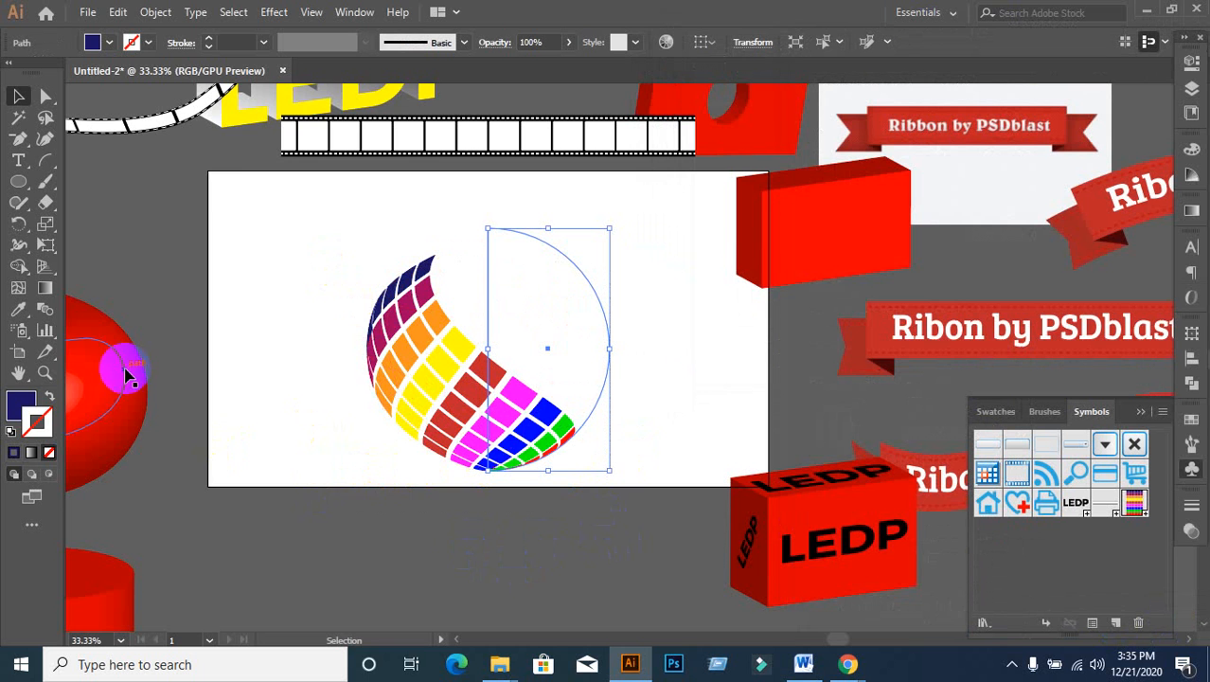
pyautogui.click(157, 13)
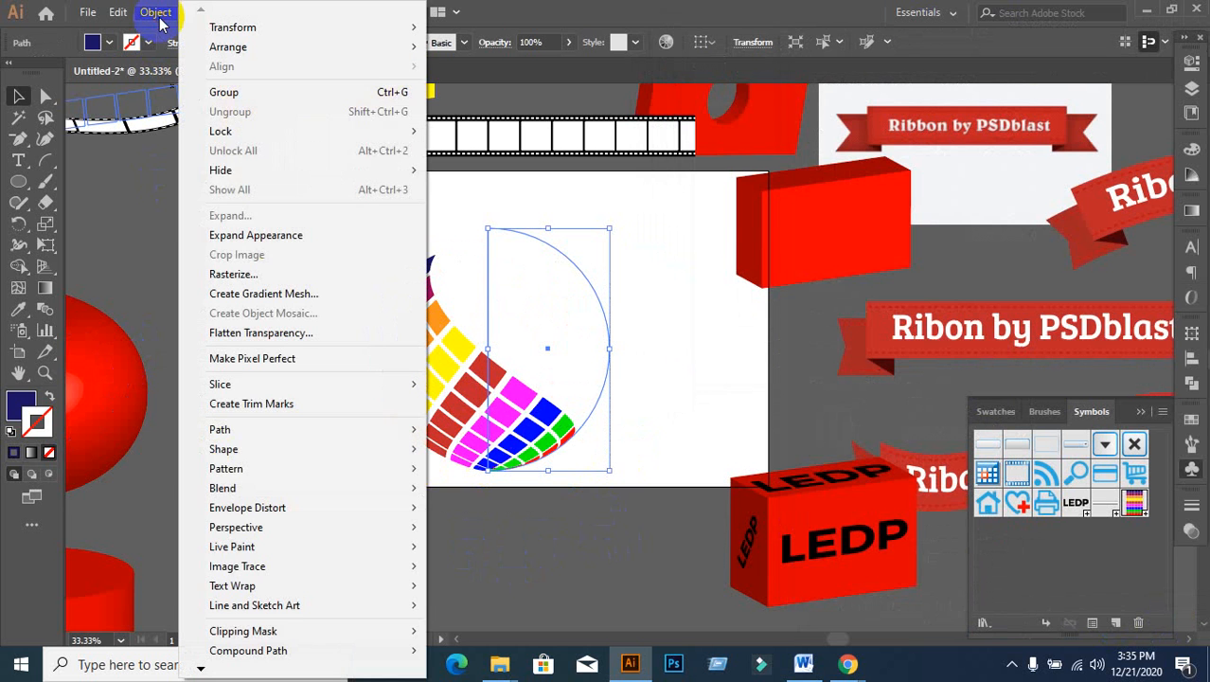
pyautogui.click(216, 233)
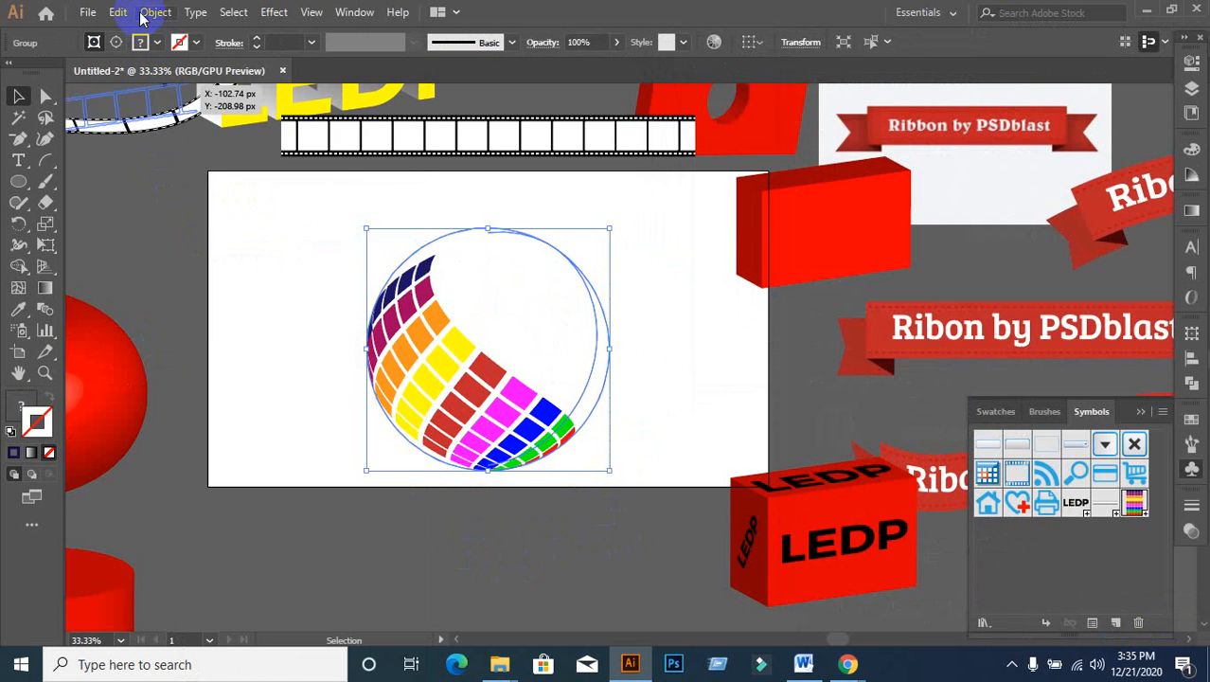
pyautogui.click(155, 11)
pyautogui.click(237, 217)
pyautogui.click(275, 278)
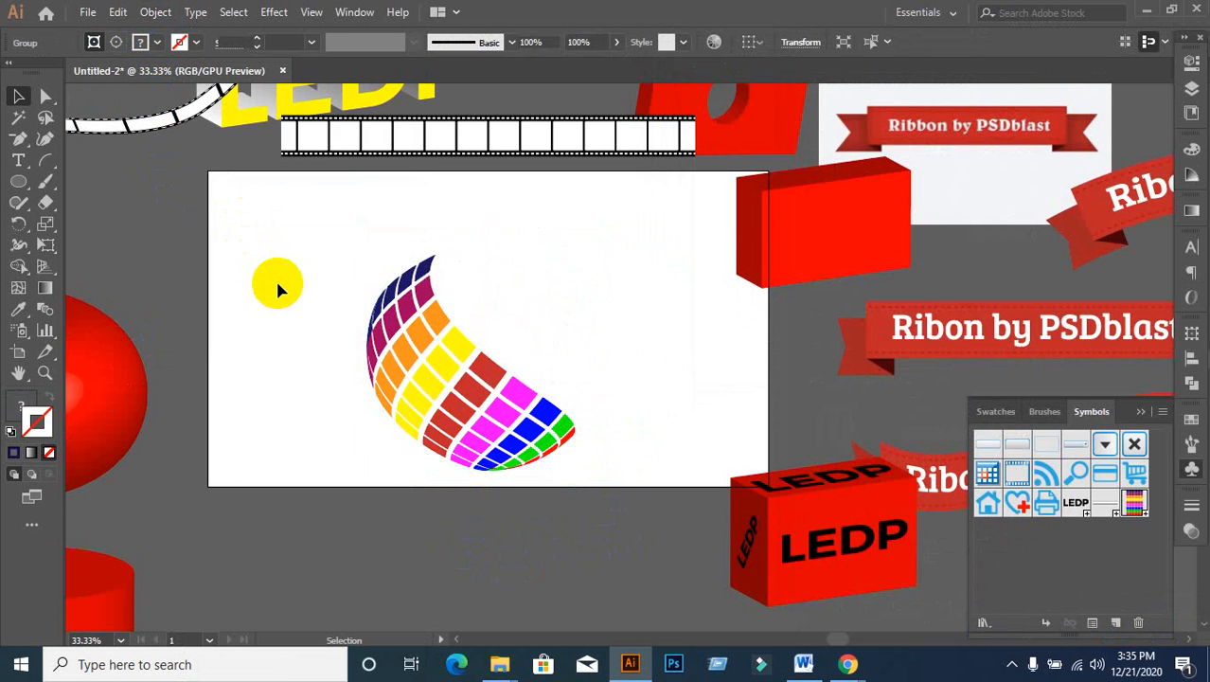
# Step: Ungroup the expanded colour grid artwork
pyautogui.moveTo(327, 229); pyautogui.dragTo(627, 519)
pyautogui.click(627, 519)
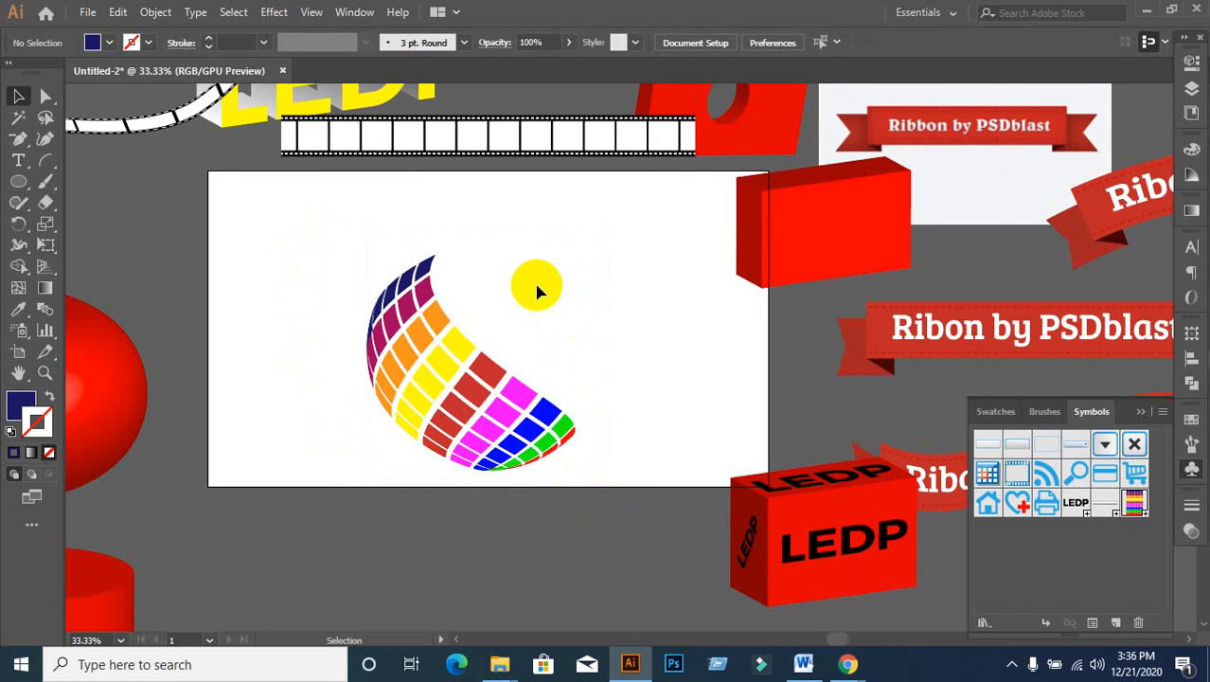
pyautogui.moveTo(537, 289); pyautogui.dragTo(652, 311)
pyautogui.click(552, 354)
pyautogui.click(401, 332)
pyautogui.rightClick(402, 332)
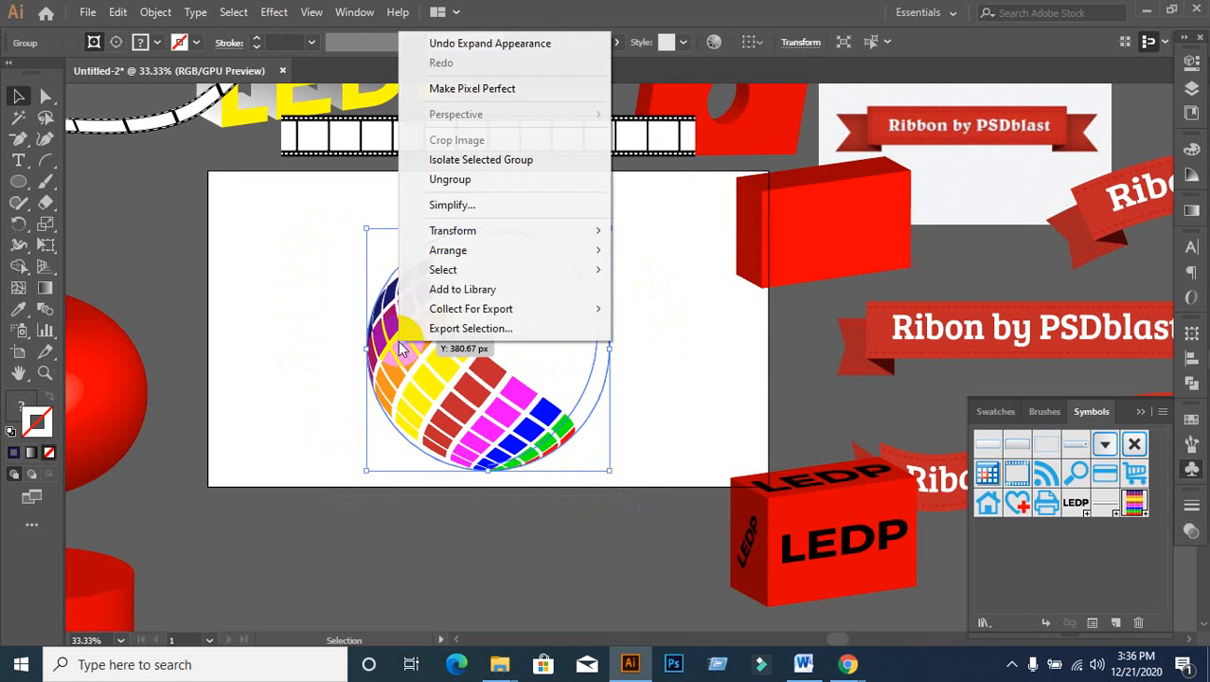
pyautogui.click(494, 178)
pyautogui.click(500, 303)
# Step: Try deleting an unwanted part of the ungrouped artwork, and undo the deletion
pyautogui.moveTo(500, 303); pyautogui.dragTo(683, 289)
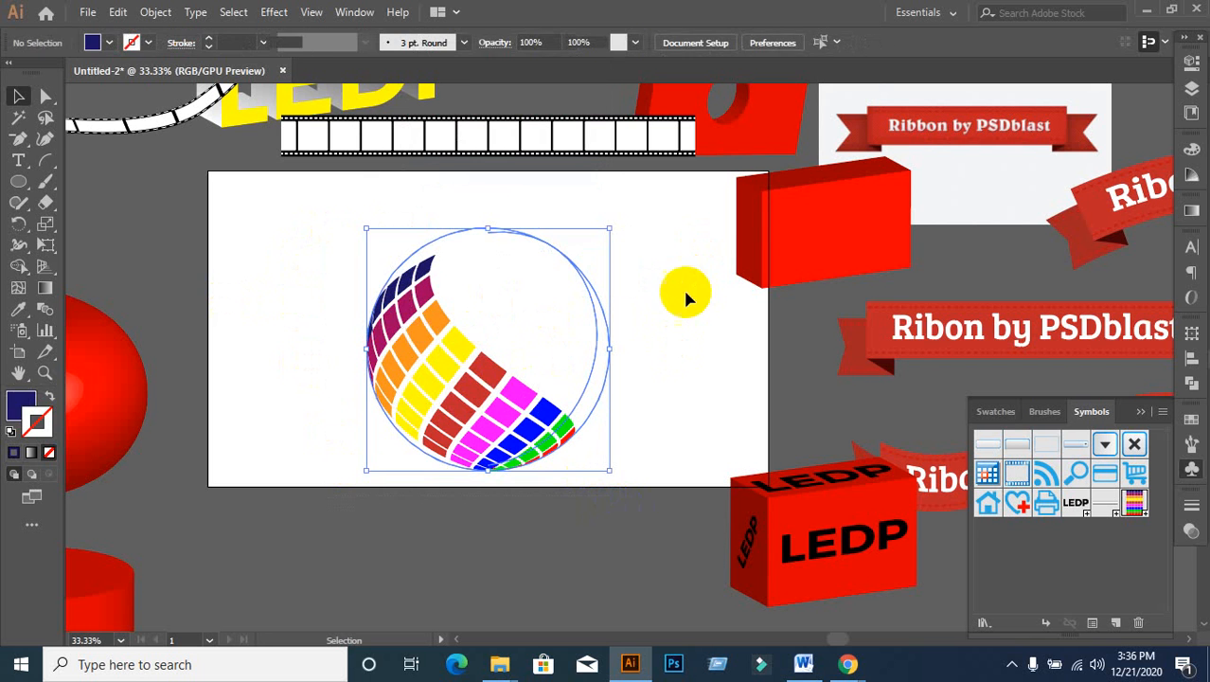
pyautogui.press('Delete')
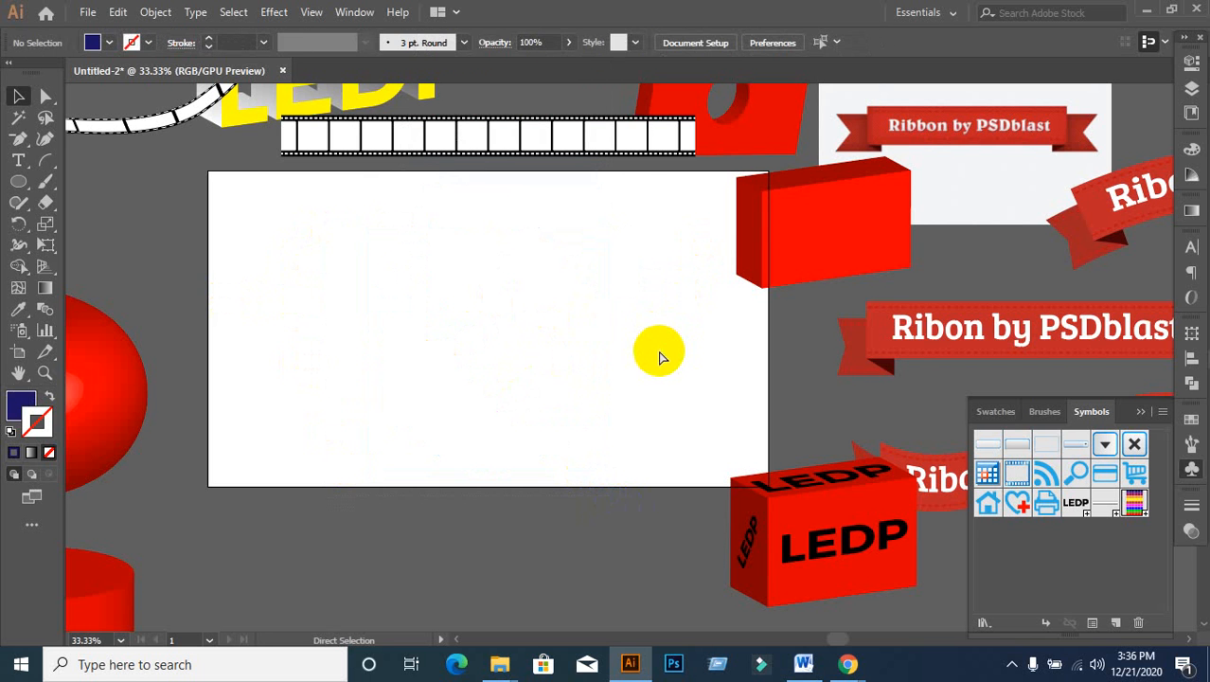
pyautogui.hotkey('ctrl', 'z')
# Step: Ungroup the revolved colour grid artwork again and release its clipping mask
pyautogui.rightClick(432, 370)
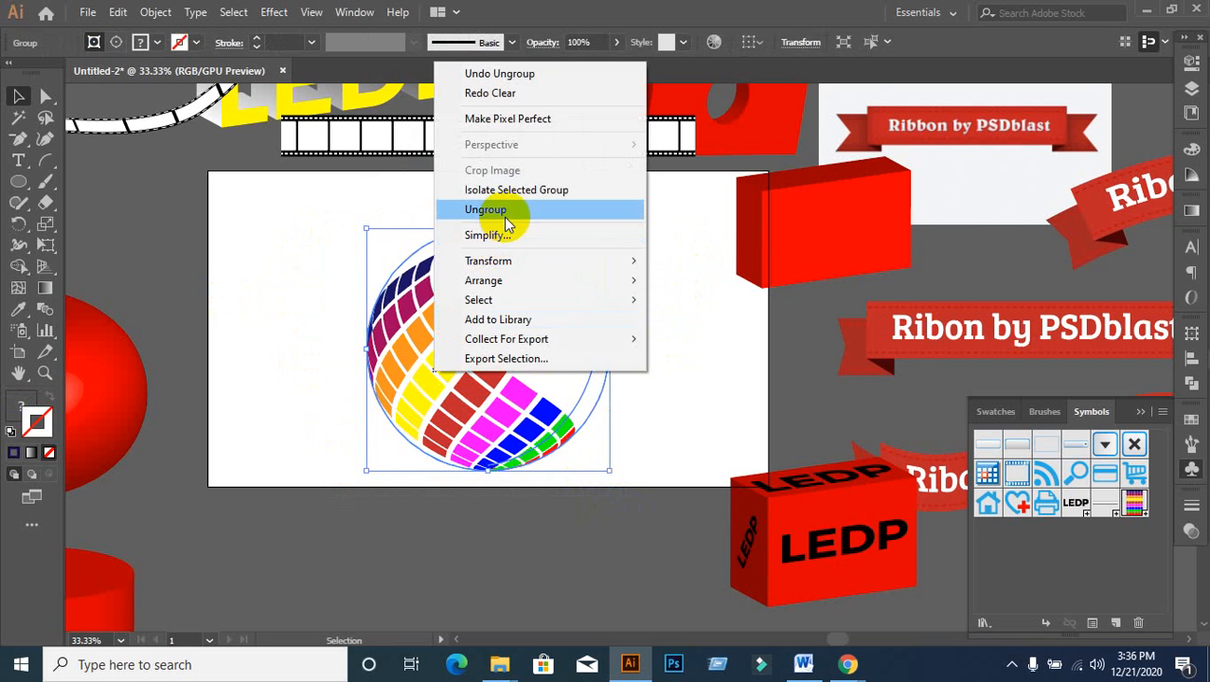
pyautogui.click(504, 211)
pyautogui.click(235, 334)
pyautogui.rightClick(433, 358)
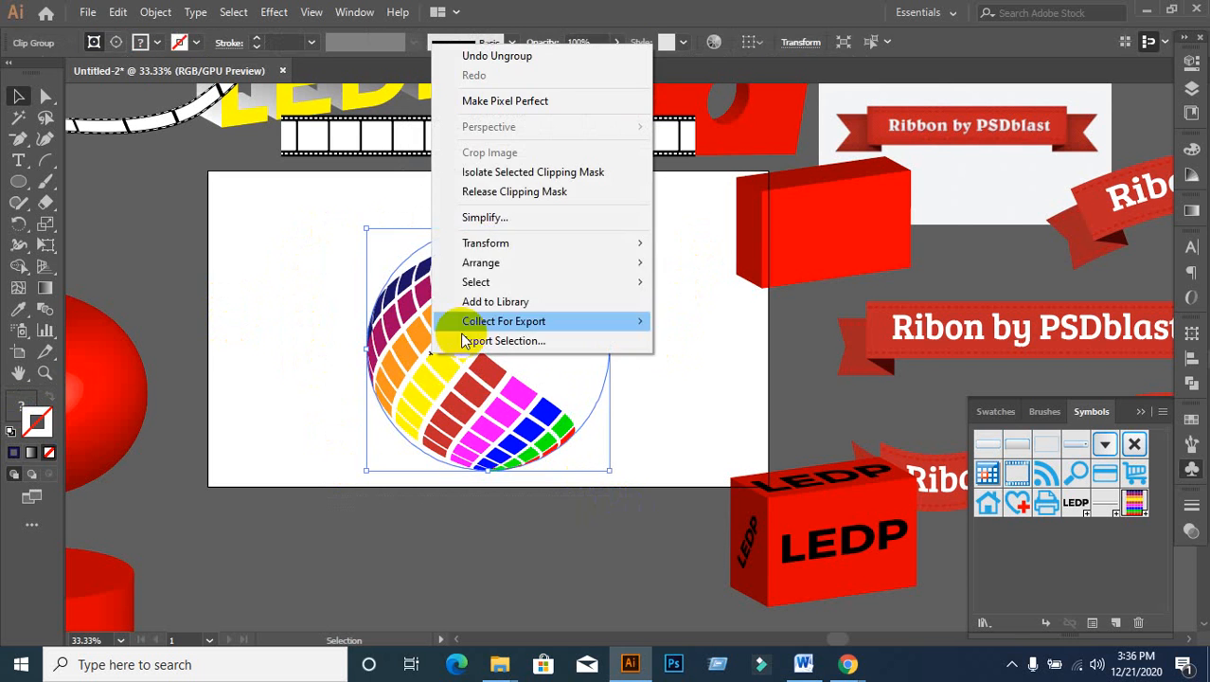
pyautogui.click(516, 190)
# Step: Delete the leftover invisible sphere surface beside the colour grid
pyautogui.click(523, 288)
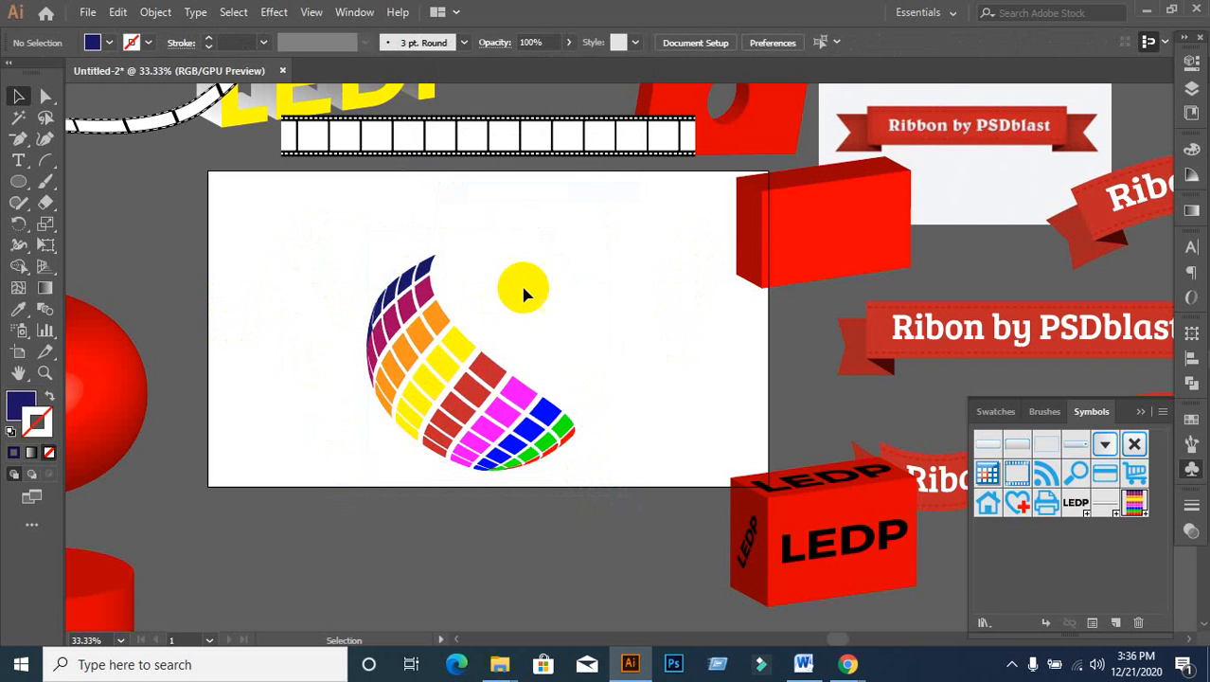
pyautogui.moveTo(541, 283); pyautogui.dragTo(628, 269)
pyautogui.press('Delete')
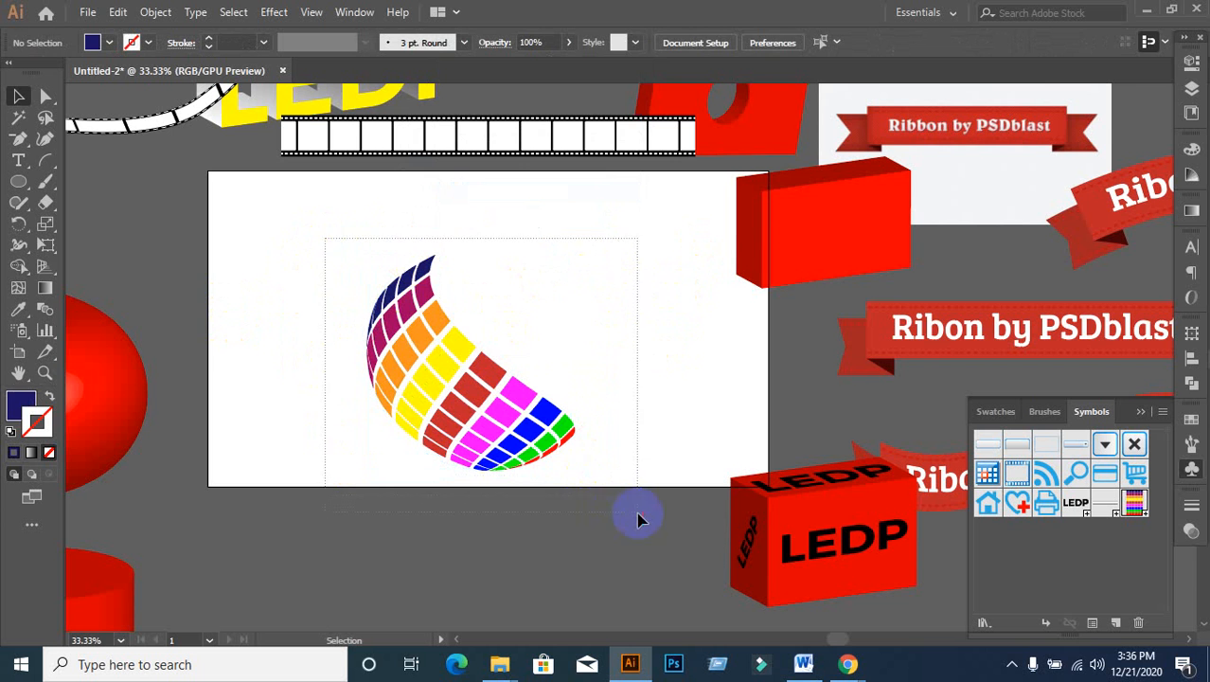
# Step: Move the colour grid logo below the artboard and the red 3D box off its right edge to clear the artboard
pyautogui.click(493, 452)
pyautogui.moveTo(483, 439); pyautogui.dragTo(450, 606)
pyautogui.scroll(-5, 668, 432)
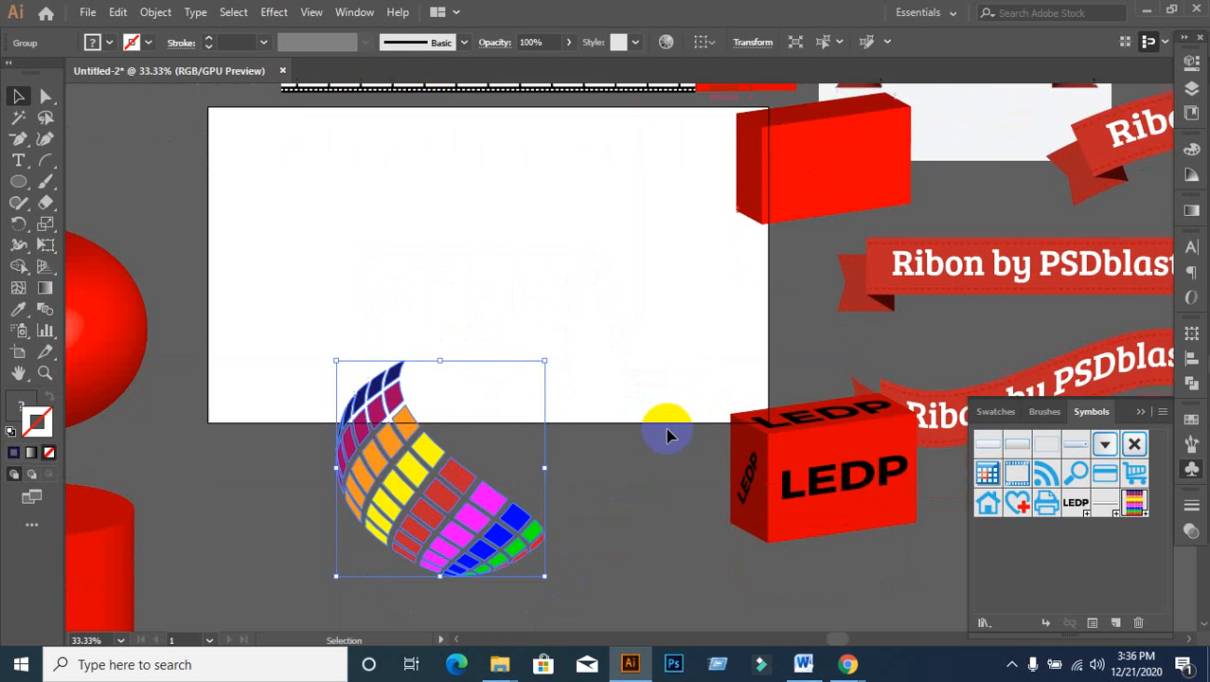
pyautogui.moveTo(464, 506); pyautogui.dragTo(502, 601)
pyautogui.scroll(7, 611, 383)
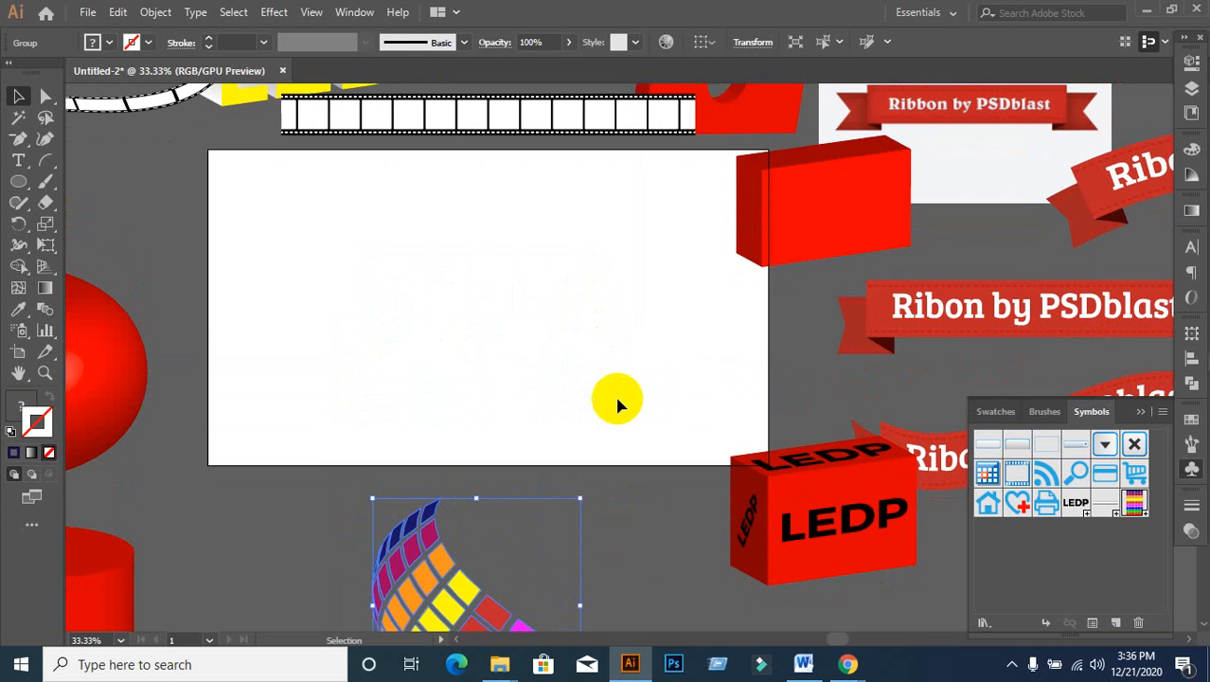
pyautogui.scroll(-3, 594, 413)
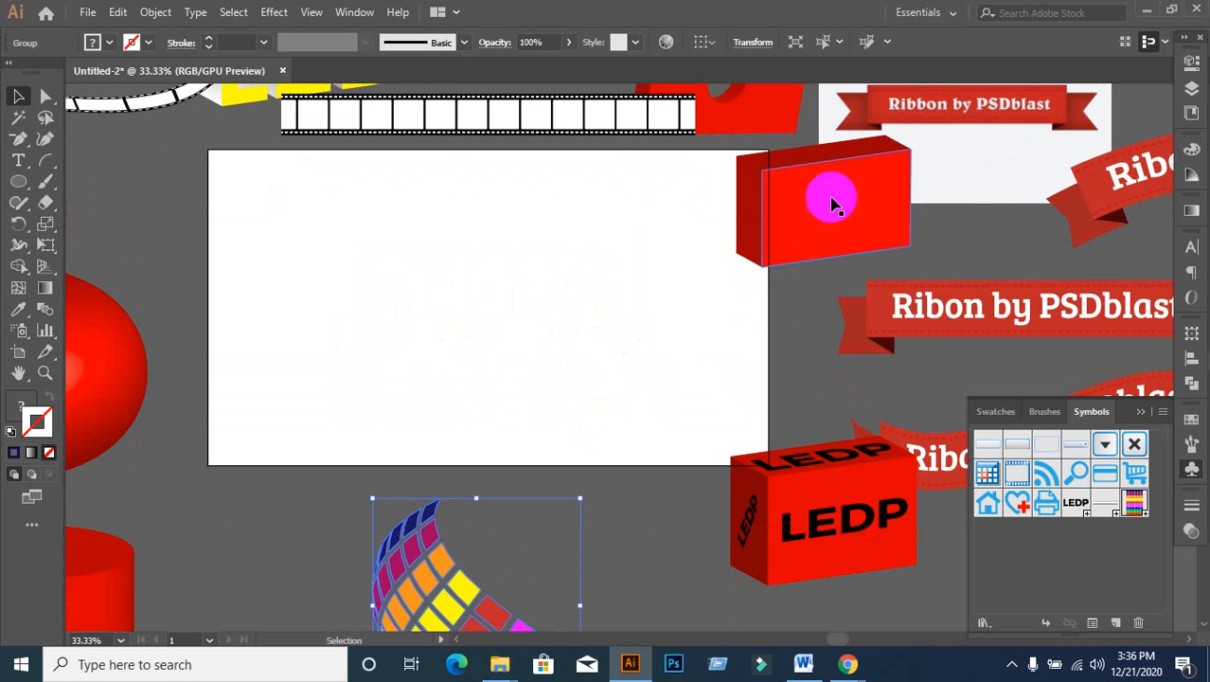
pyautogui.moveTo(832, 194); pyautogui.dragTo(955, 224)
pyautogui.click(597, 324)
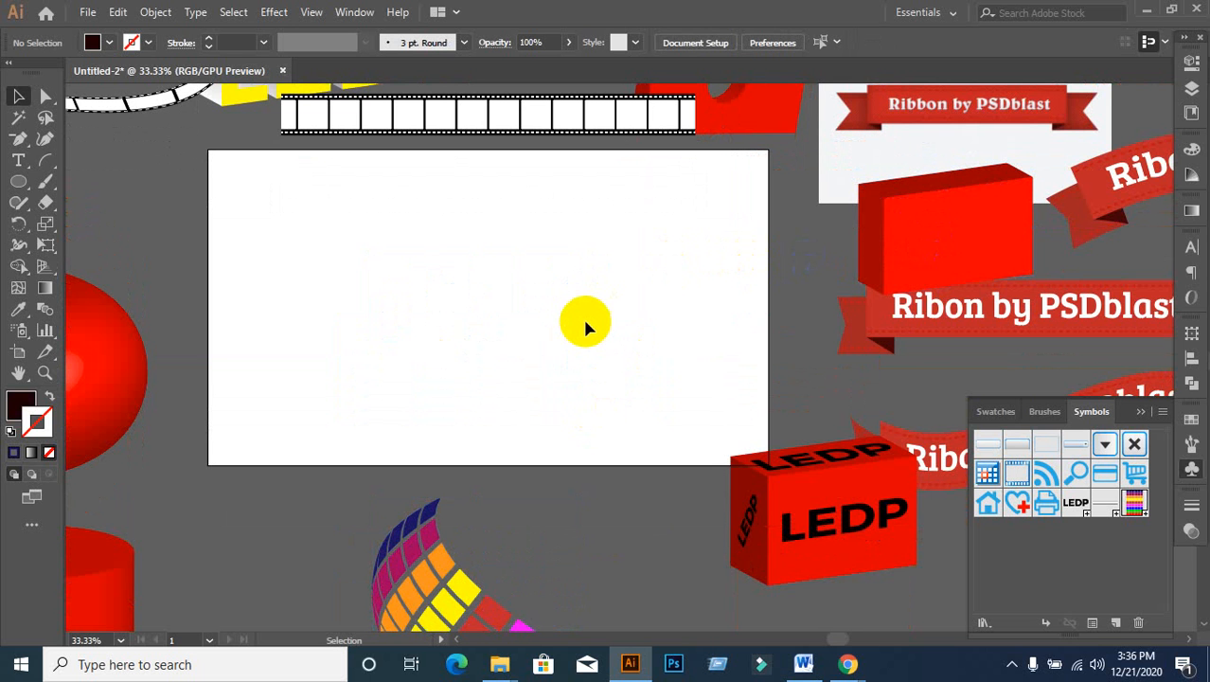
# Step: Draw a dark filled circle in the middle of the empty artboard with the Ellipse tool
pyautogui.click(18, 181)
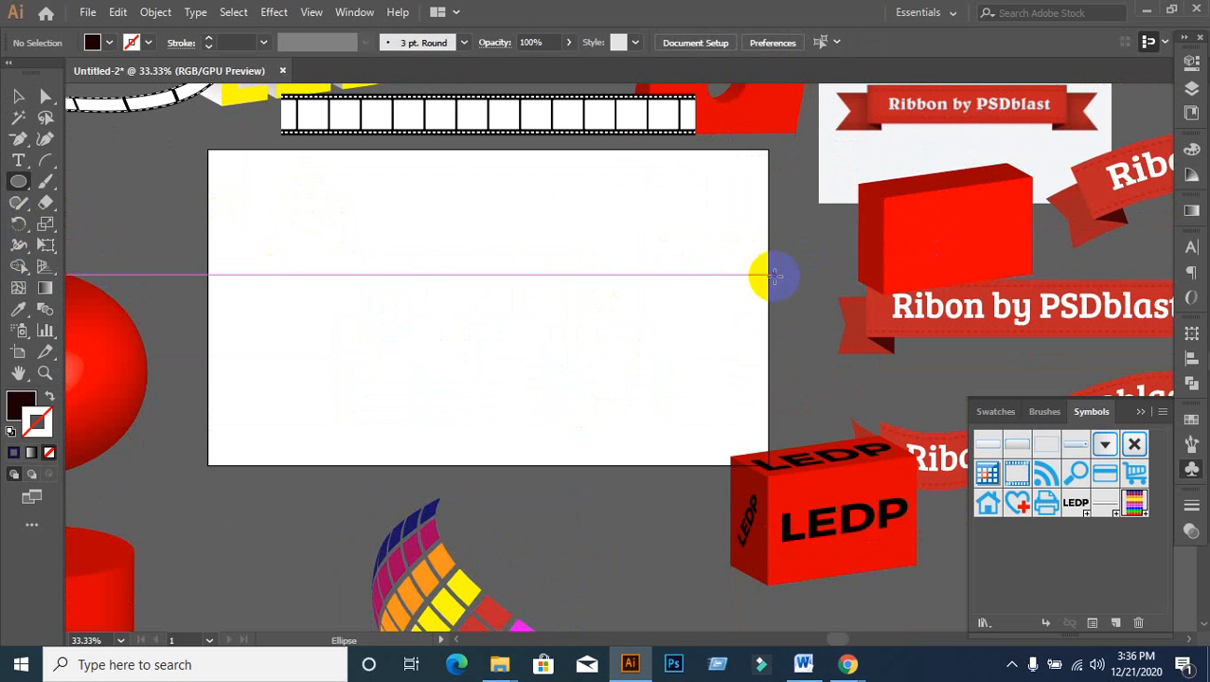
pyautogui.scroll(1, 464, 256)
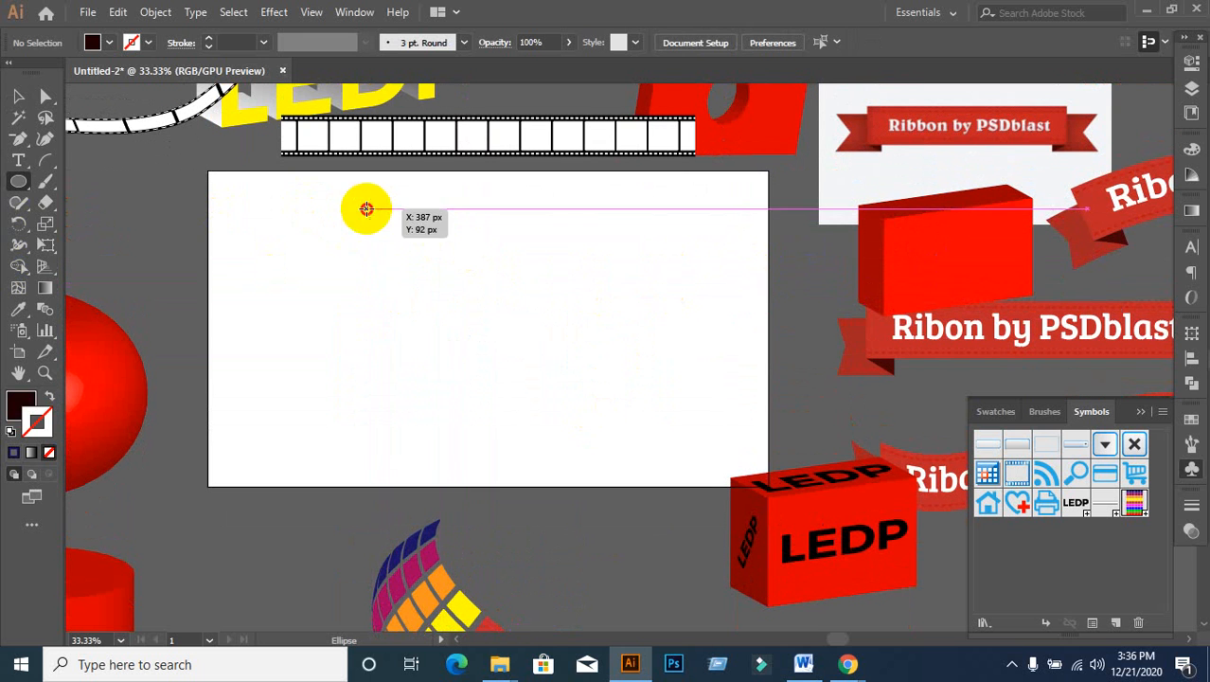
pyautogui.moveTo(366, 208)
pyautogui.mouseDown()
pyautogui.moveTo(589, 395)
pyautogui.moveTo(591, 432)
pyautogui.mouseUp()
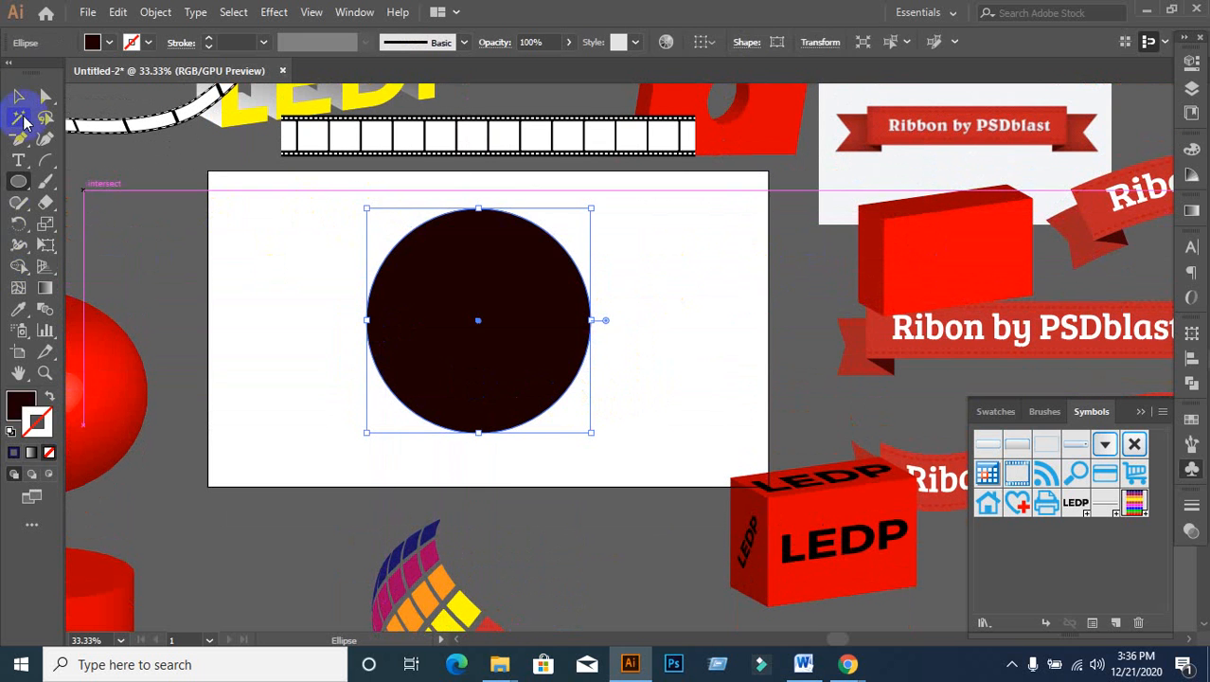
pyautogui.click(21, 97)
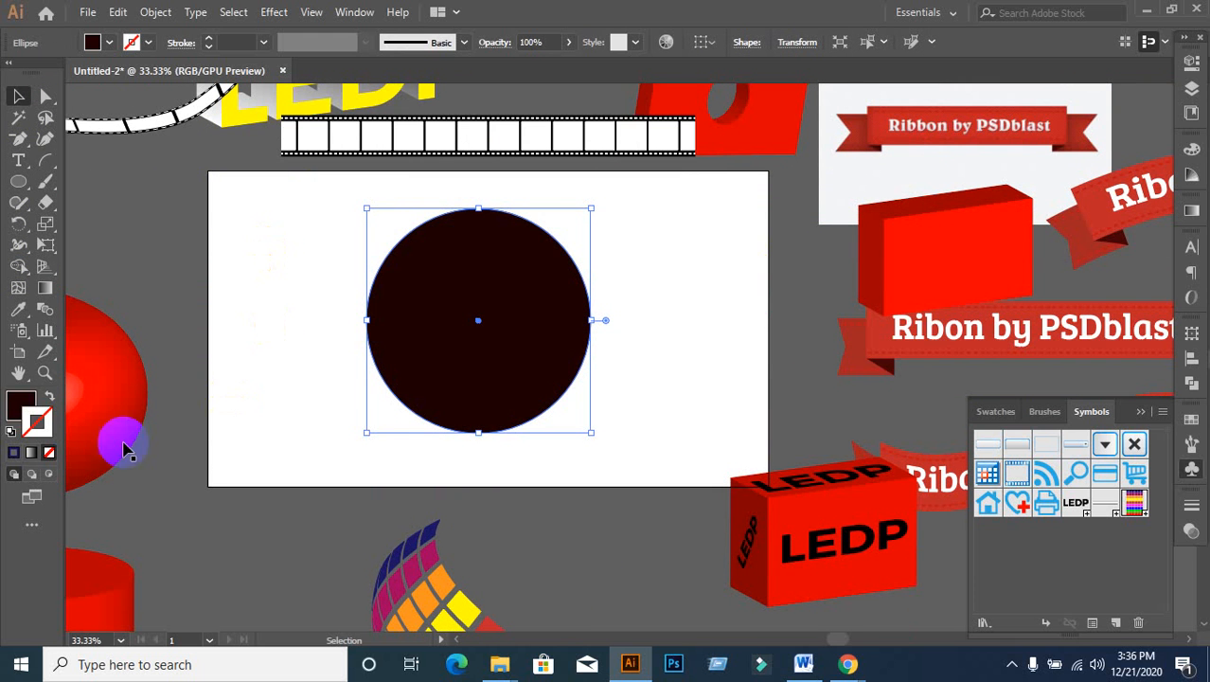
# Step: Fill the circle with a radial black-and-white gradient, reversed to put black in the centre, and keep the stroke at none
pyautogui.click(34, 454)
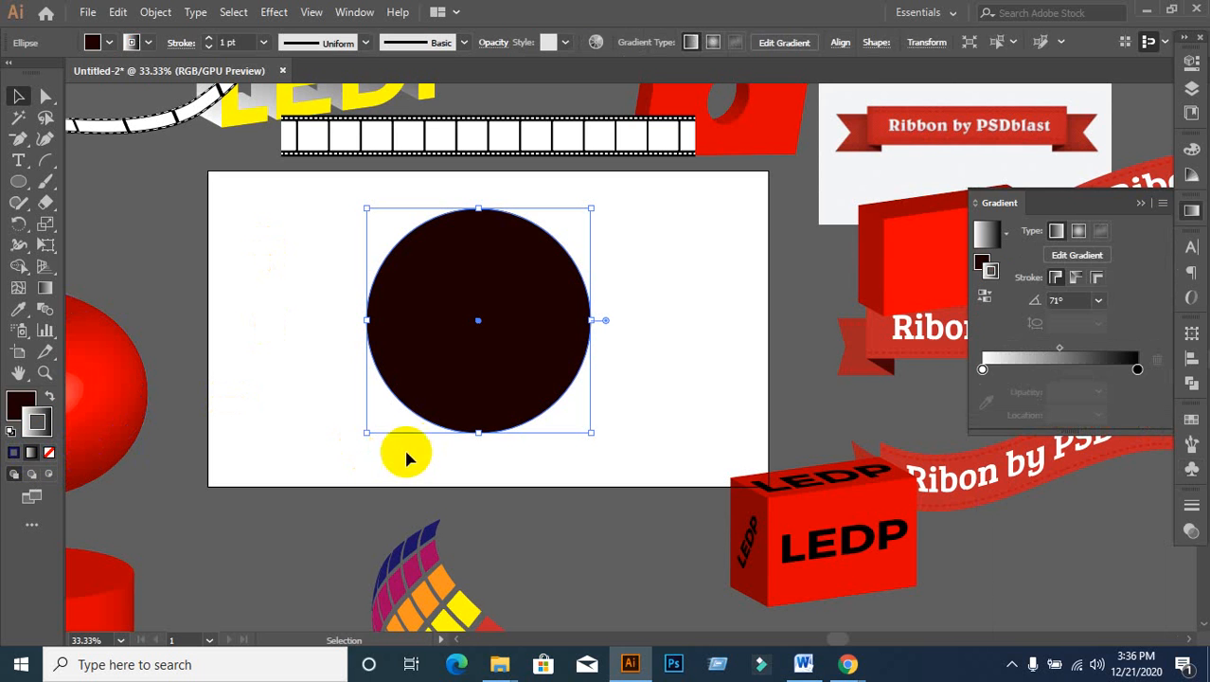
pyautogui.click(47, 453)
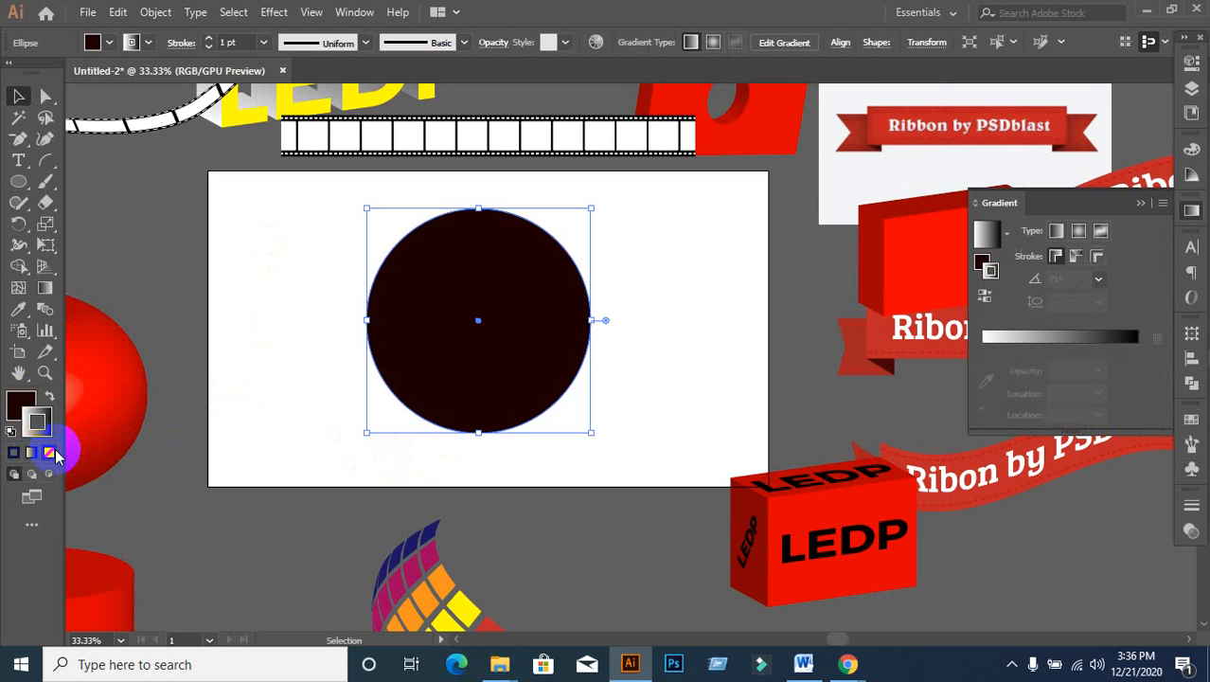
pyautogui.click(13, 428)
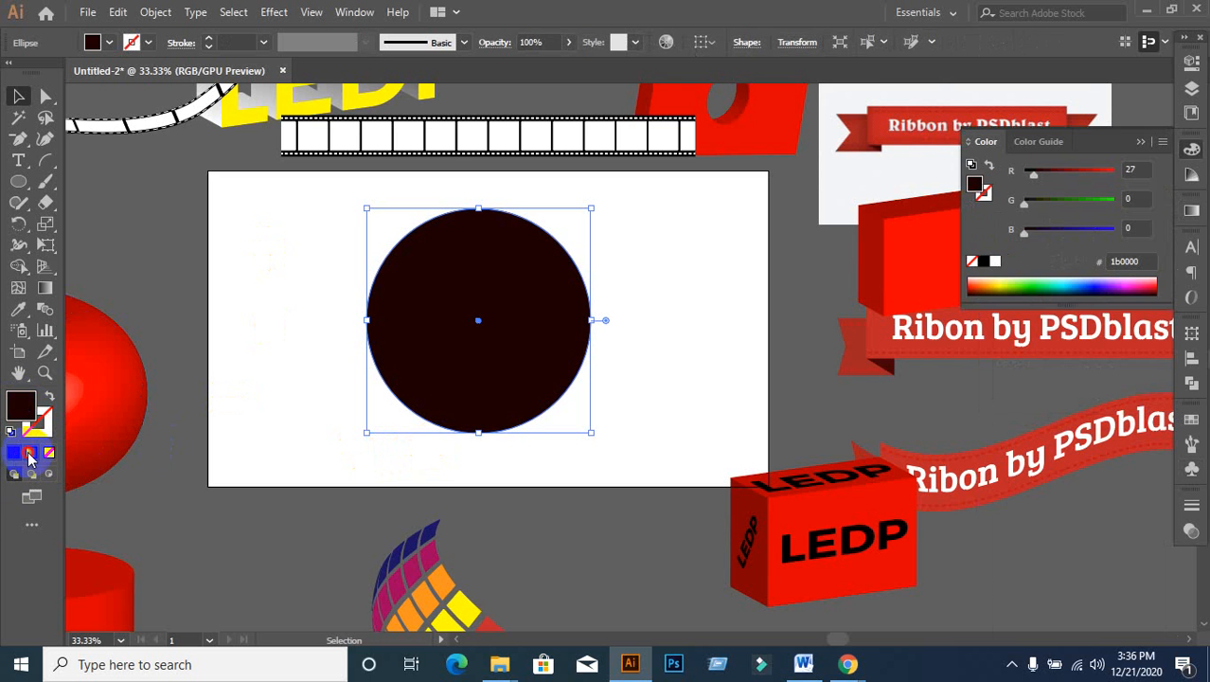
pyautogui.click(33, 454)
pyautogui.click(1099, 232)
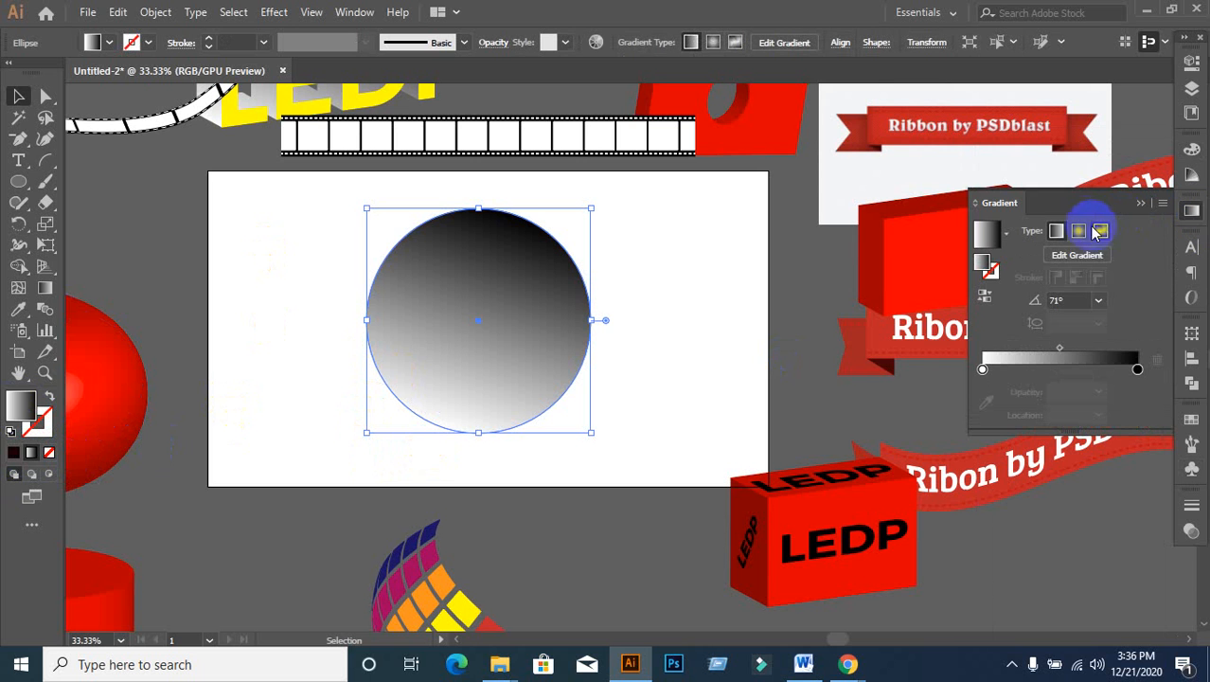
pyautogui.click(1081, 232)
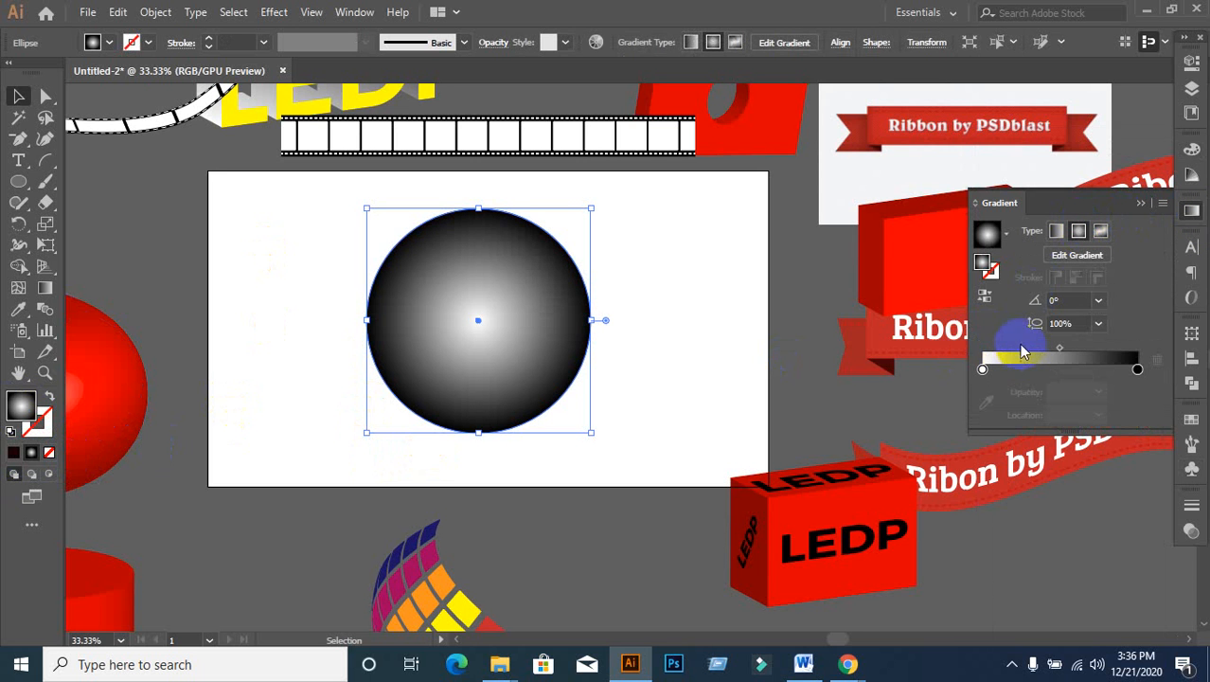
pyautogui.click(985, 298)
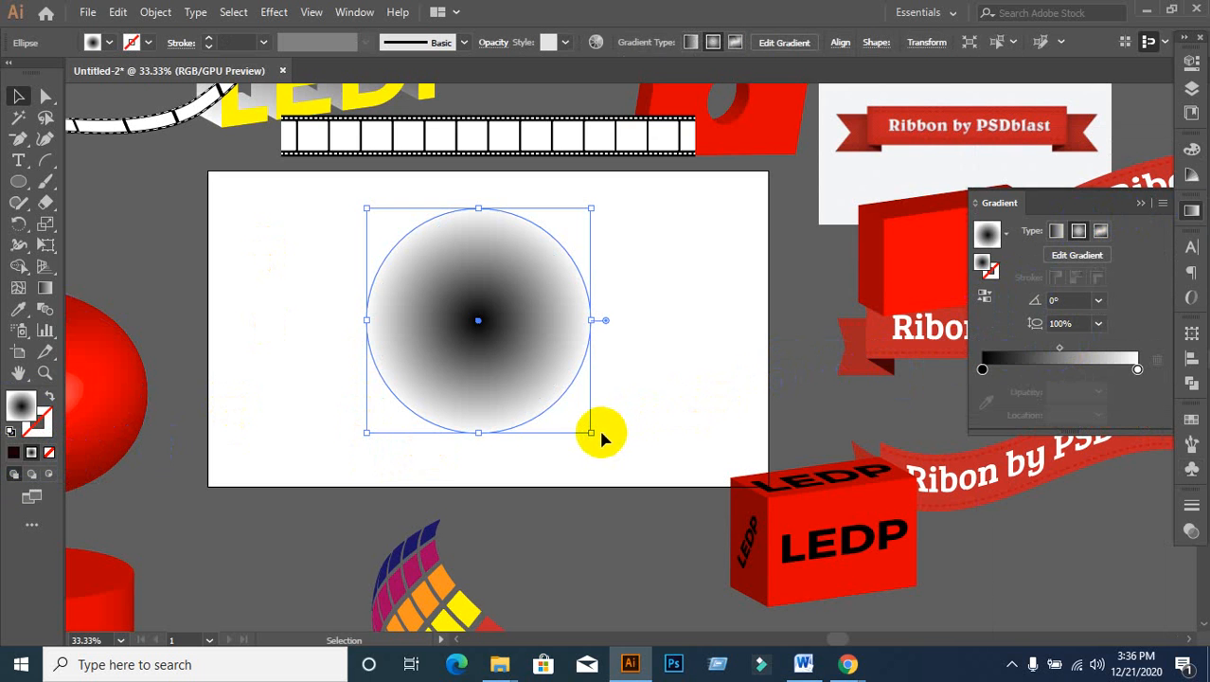
# Step: Enlarge the gradient circle proportionally about its centre to nearly the artboard's height and keep it selected
pyautogui.moveTo(594, 434); pyautogui.dragTo(631, 455)
pyautogui.click(684, 393)
pyautogui.click(502, 352)
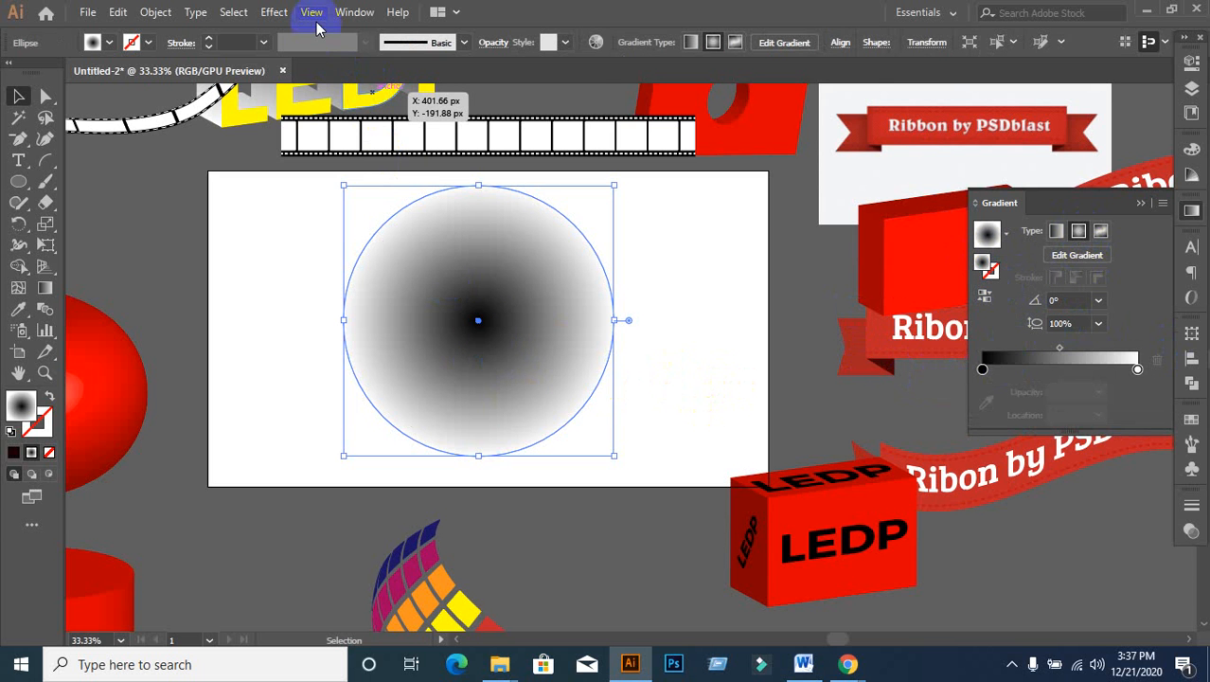
pyautogui.click(314, 13)
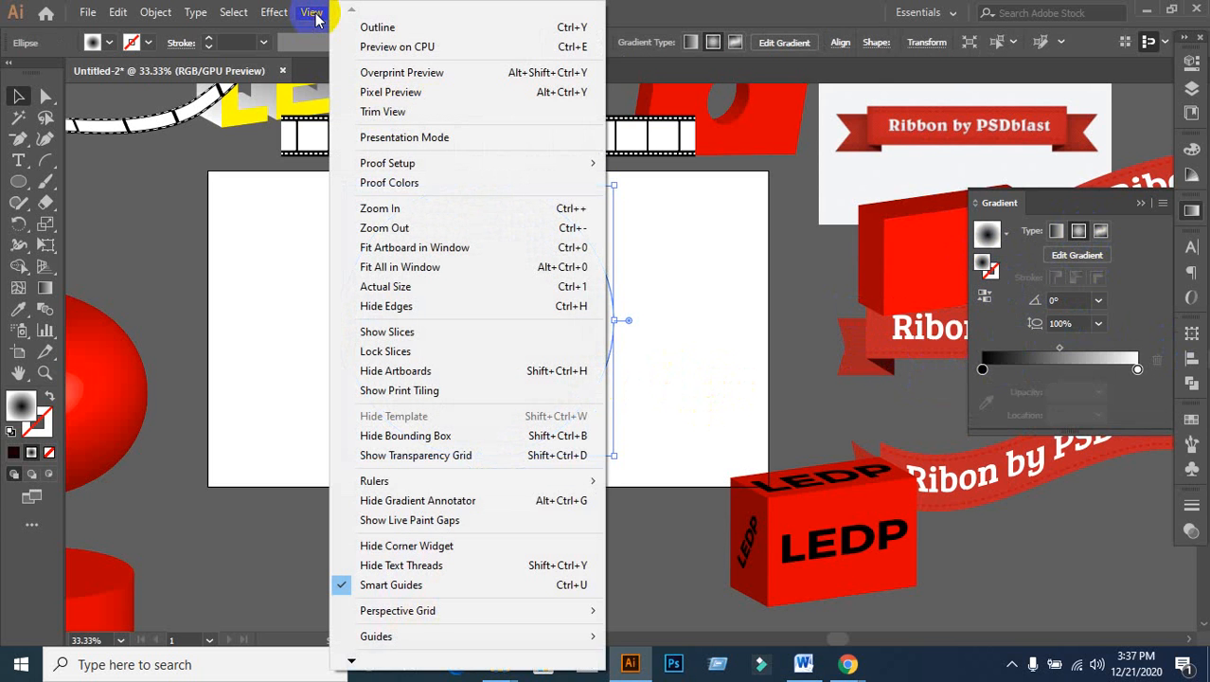
pyautogui.click(313, 12)
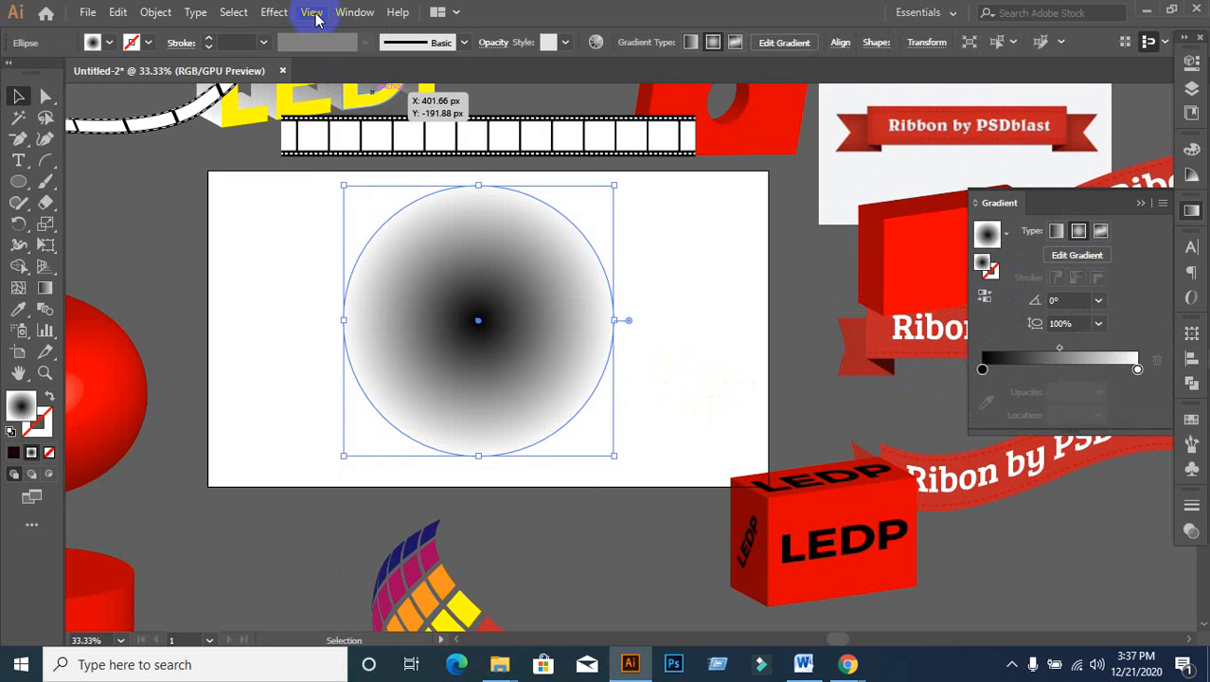
pyautogui.click(313, 12)
pyautogui.click(312, 12)
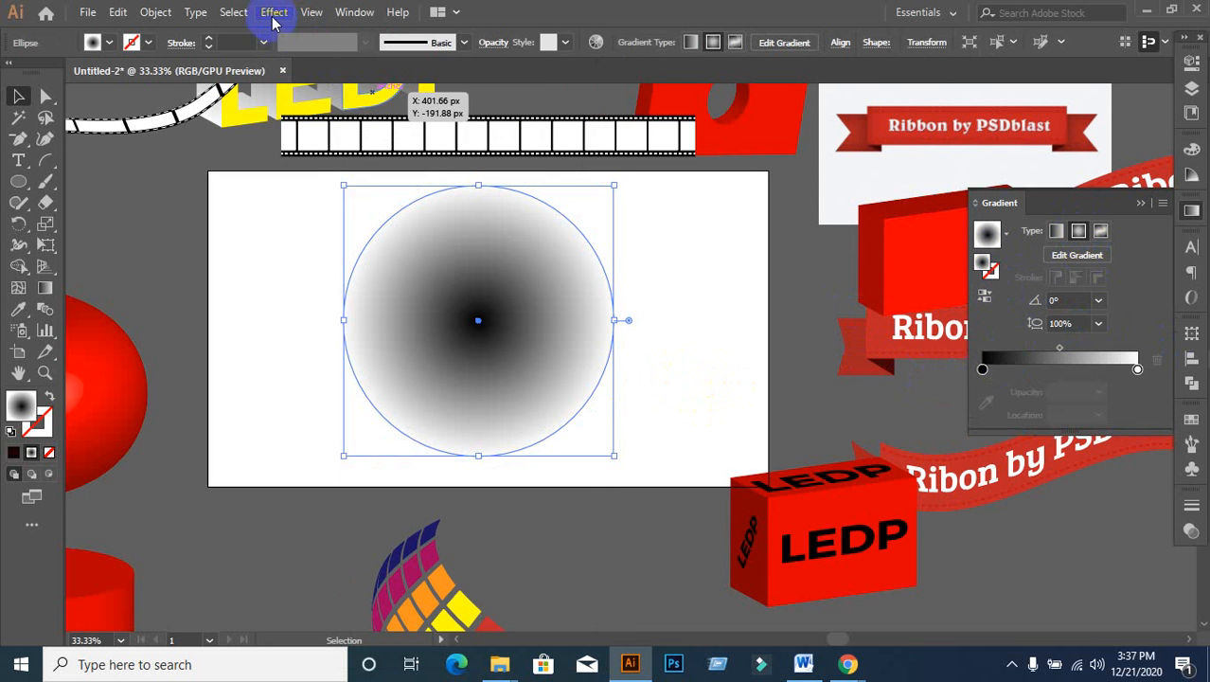
# Step: Apply a Color Halftone effect to the circle with a maximum radius of 60 pixels and all four channel angles at 300
pyautogui.click(273, 15)
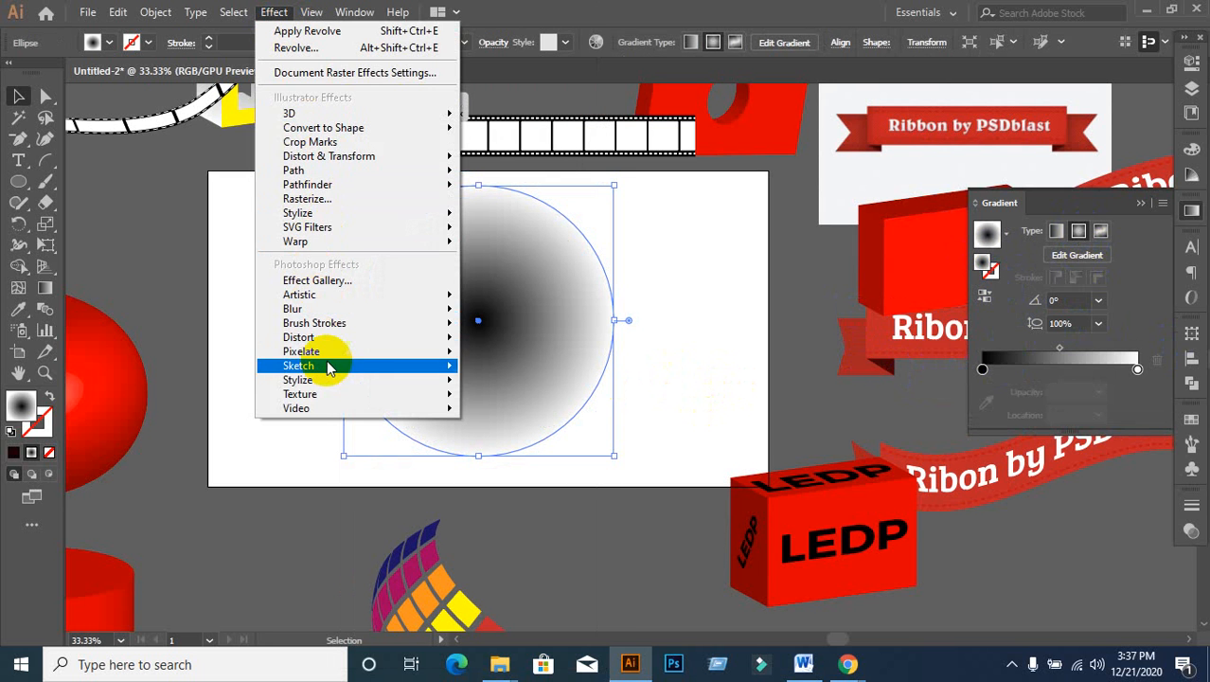
pyautogui.moveTo(325, 356)
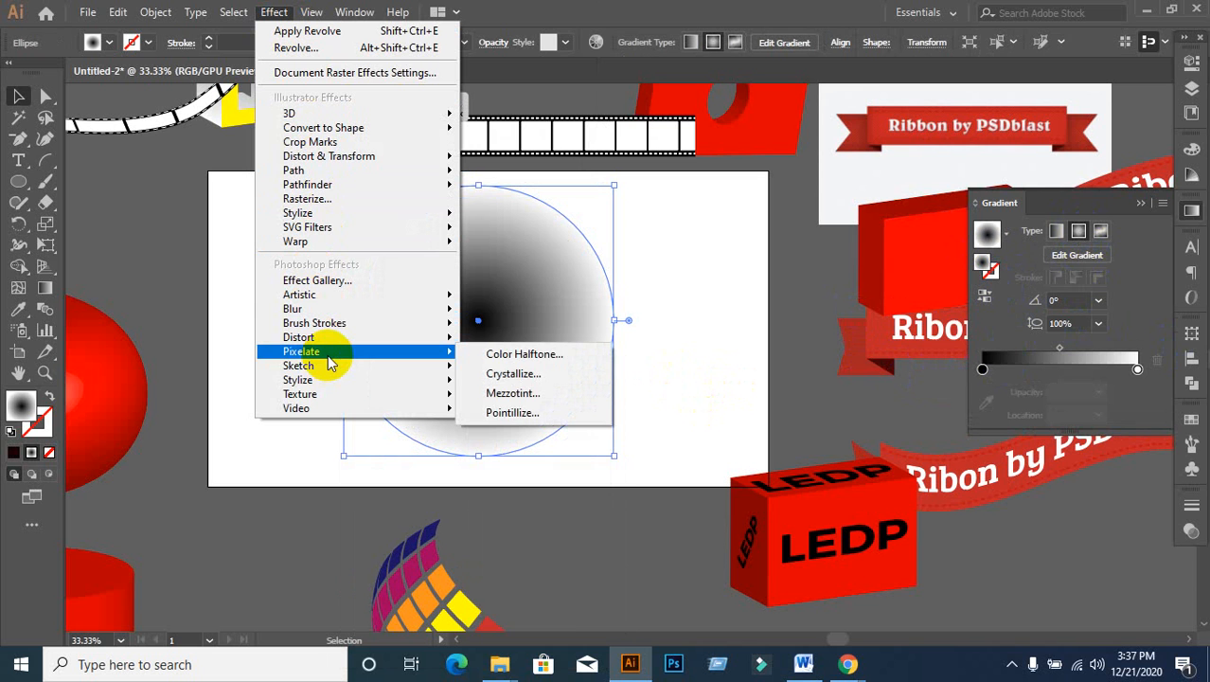
pyautogui.click(543, 364)
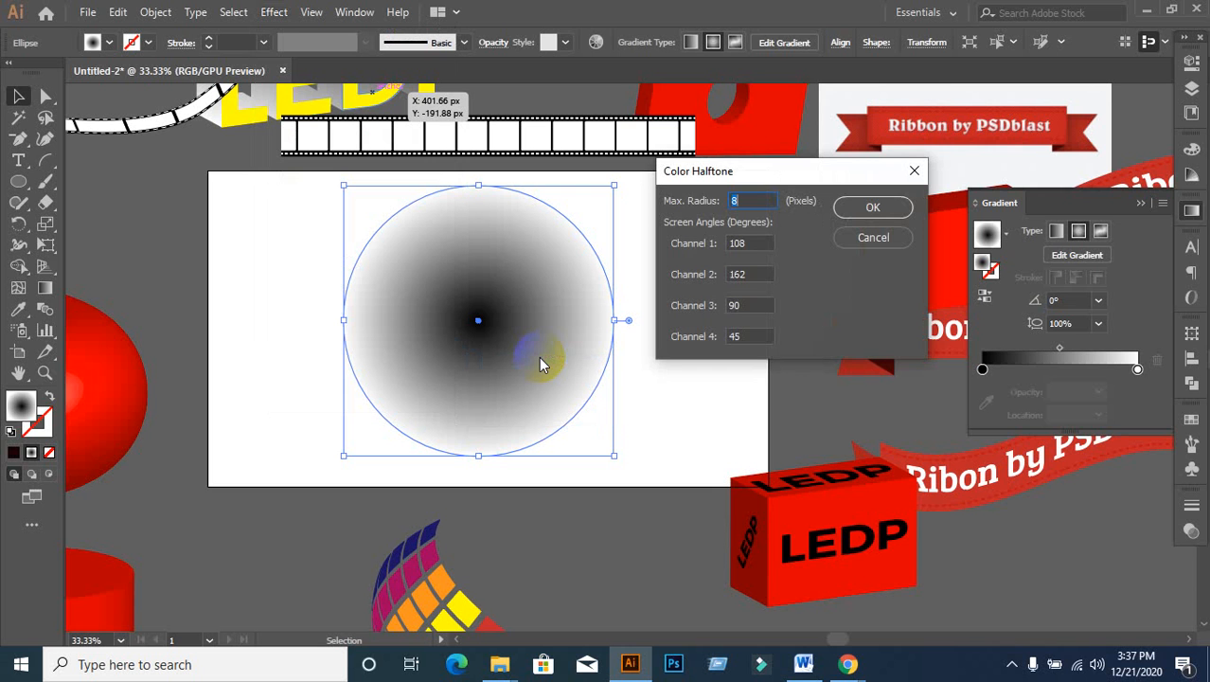
pyautogui.click(681, 244)
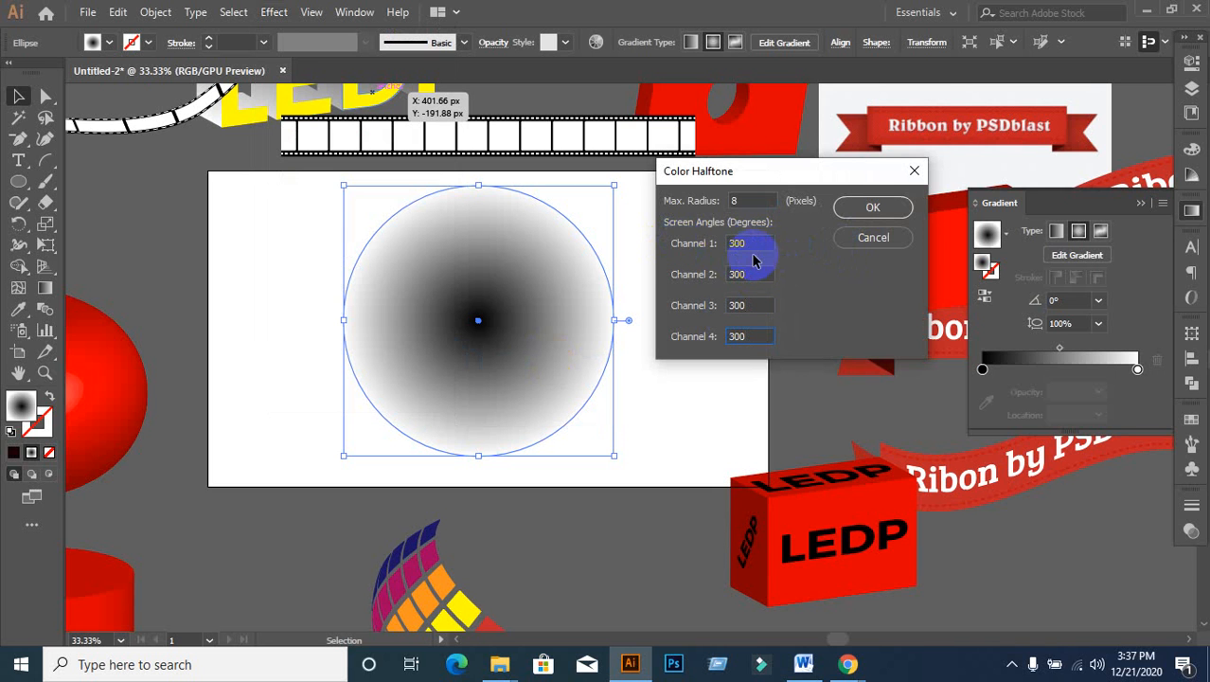
pyautogui.moveTo(753, 205); pyautogui.dragTo(708, 201)
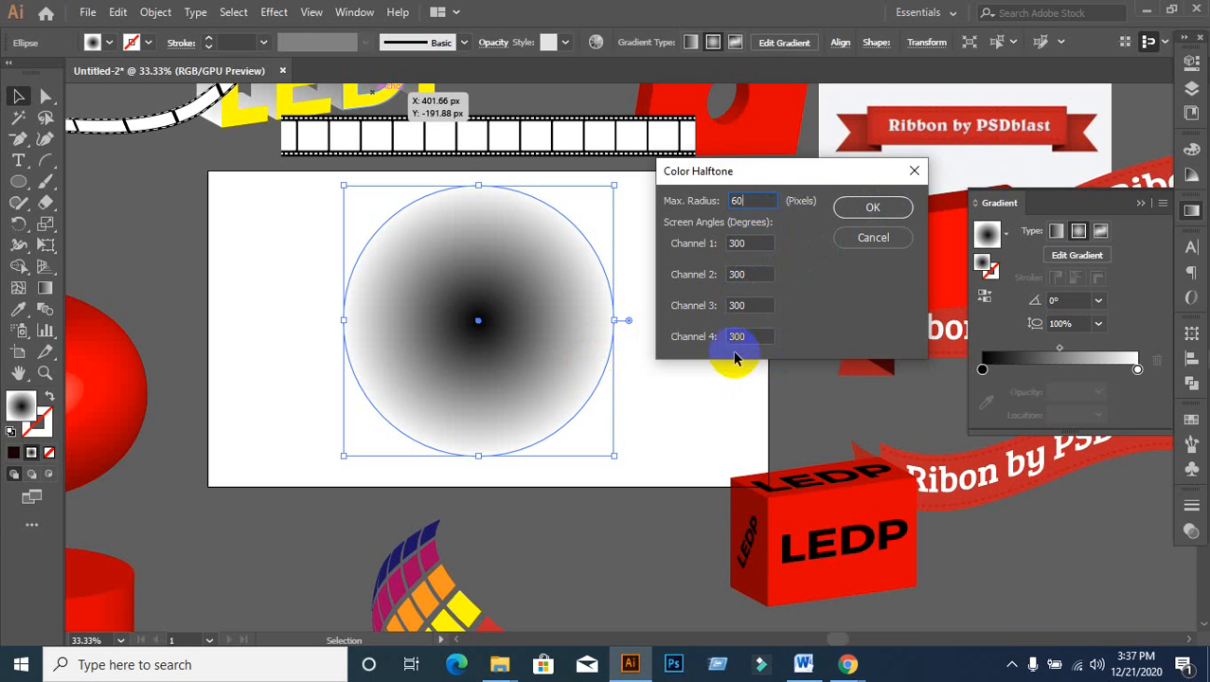
pyautogui.click(749, 202)
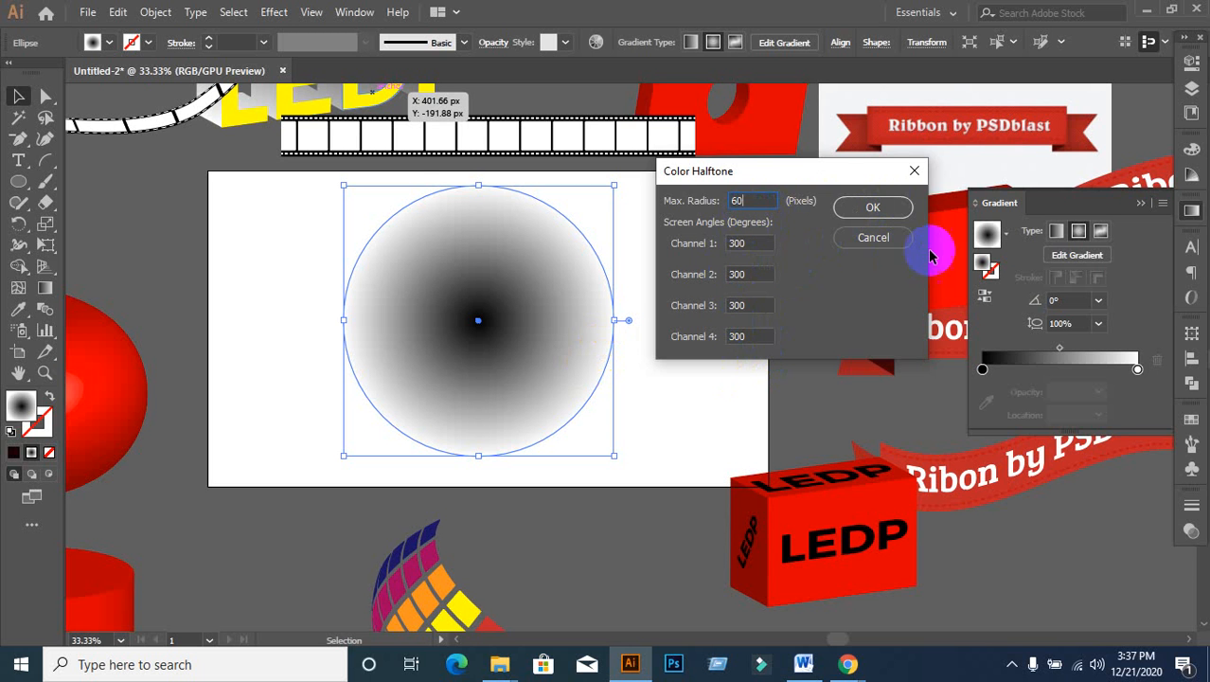
pyautogui.click(871, 207)
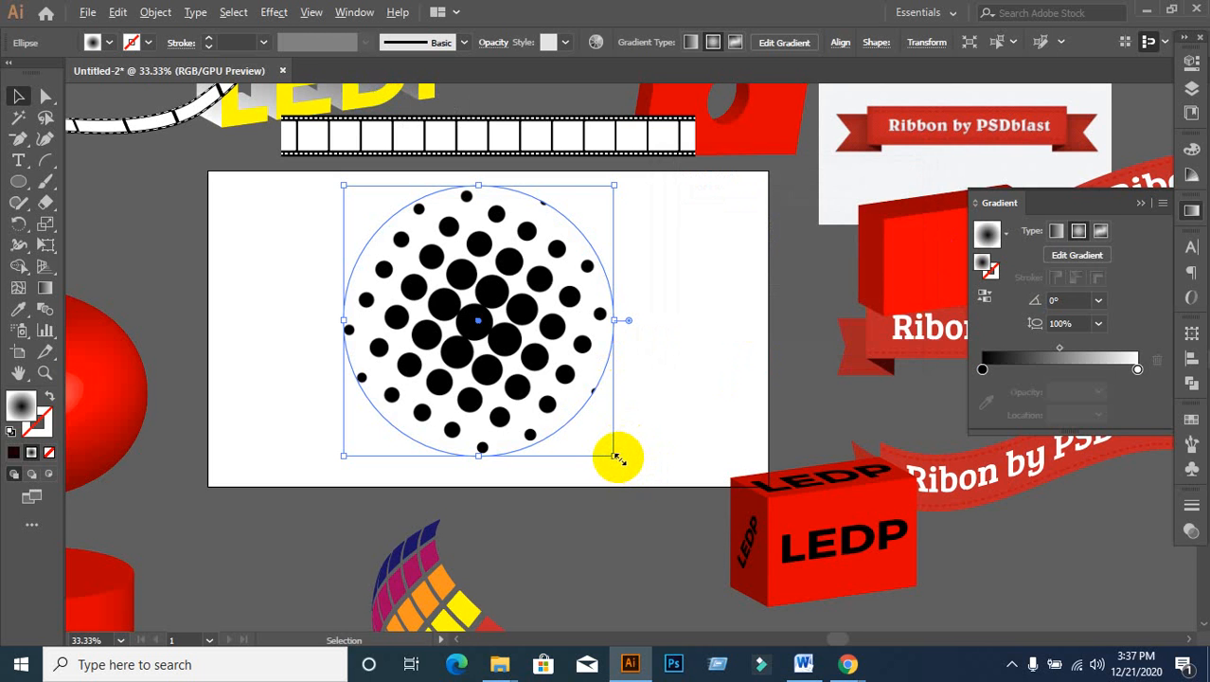
# Step: Try enlarging the halftone circle beyond the artboard twice, undo each scaling, and reselect the circle
pyautogui.moveTo(617, 458); pyautogui.dragTo(719, 561)
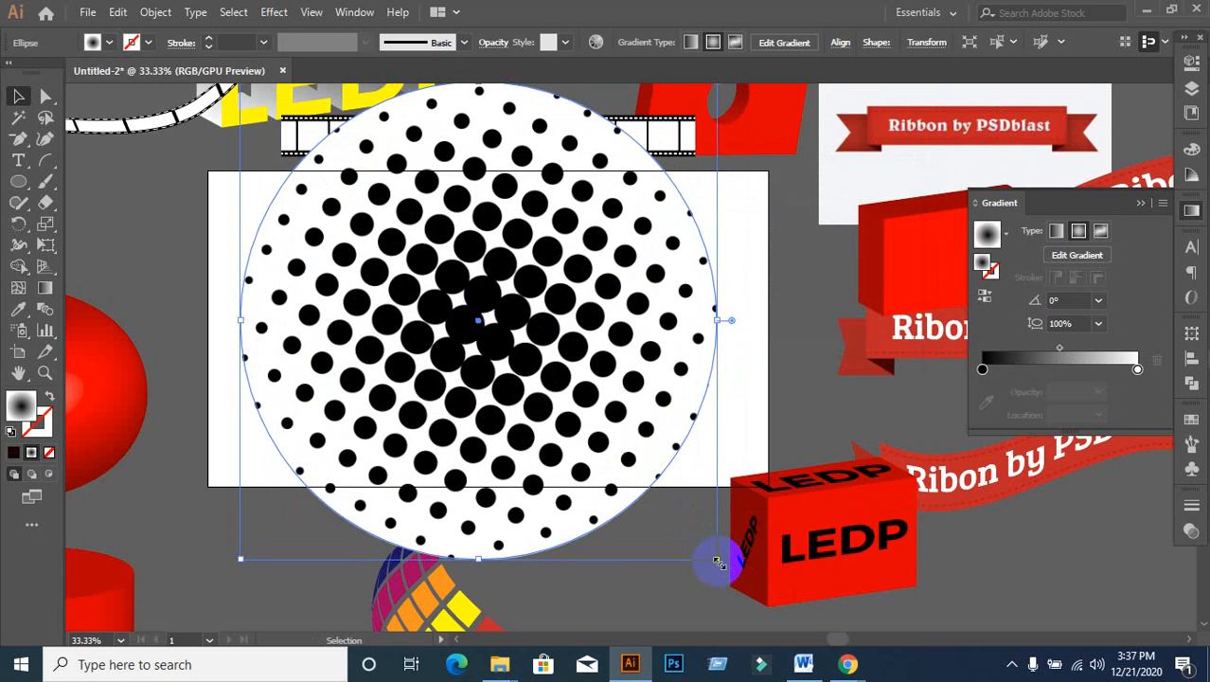
pyautogui.press('a')
pyautogui.press('ctrl')
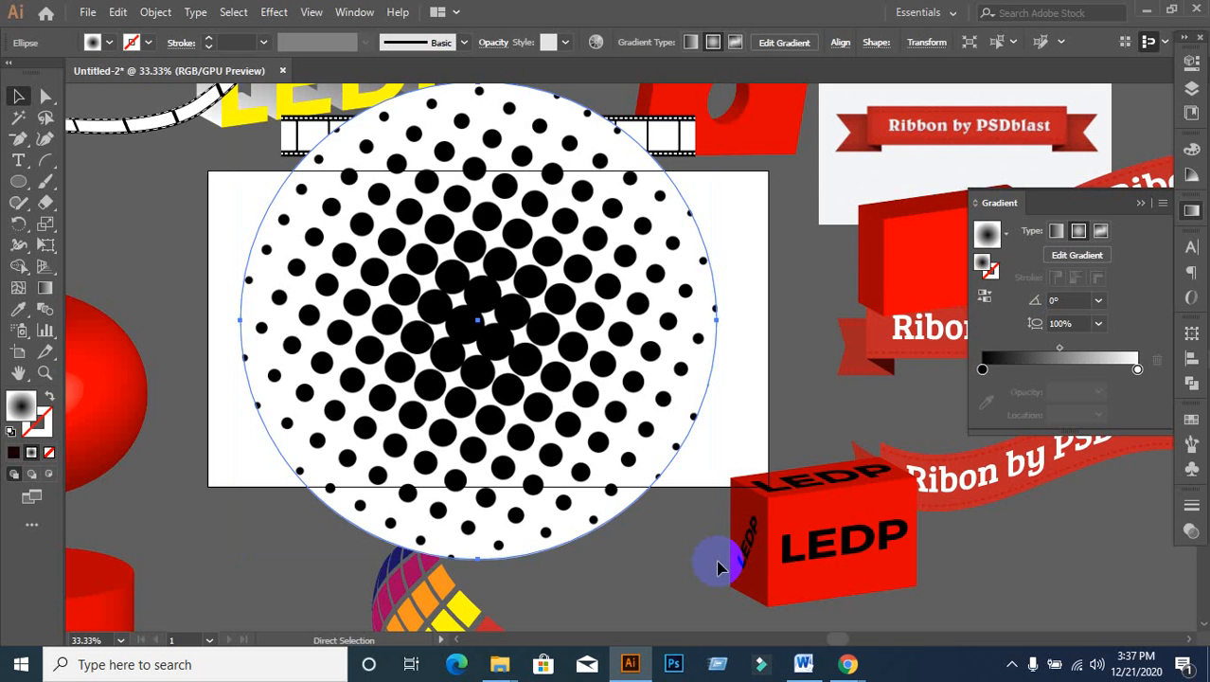
pyautogui.hotkey('ctrl', 'z')
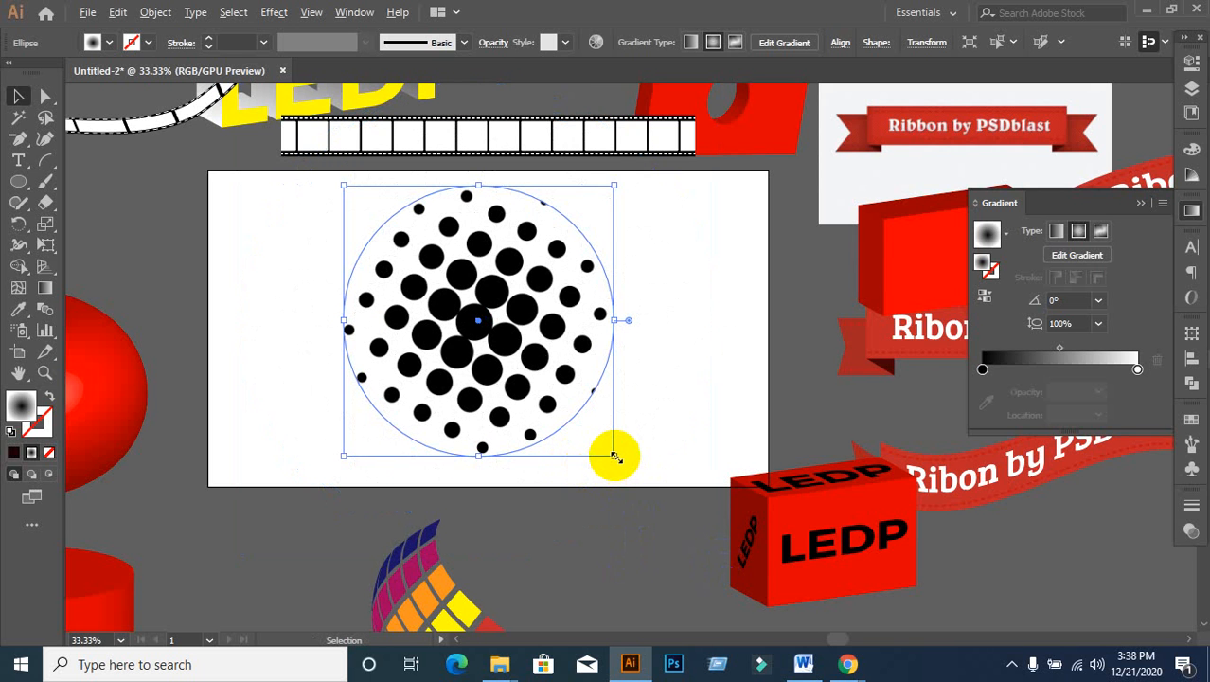
pyautogui.moveTo(616, 457); pyautogui.dragTo(741, 567)
pyautogui.press('ctrl')
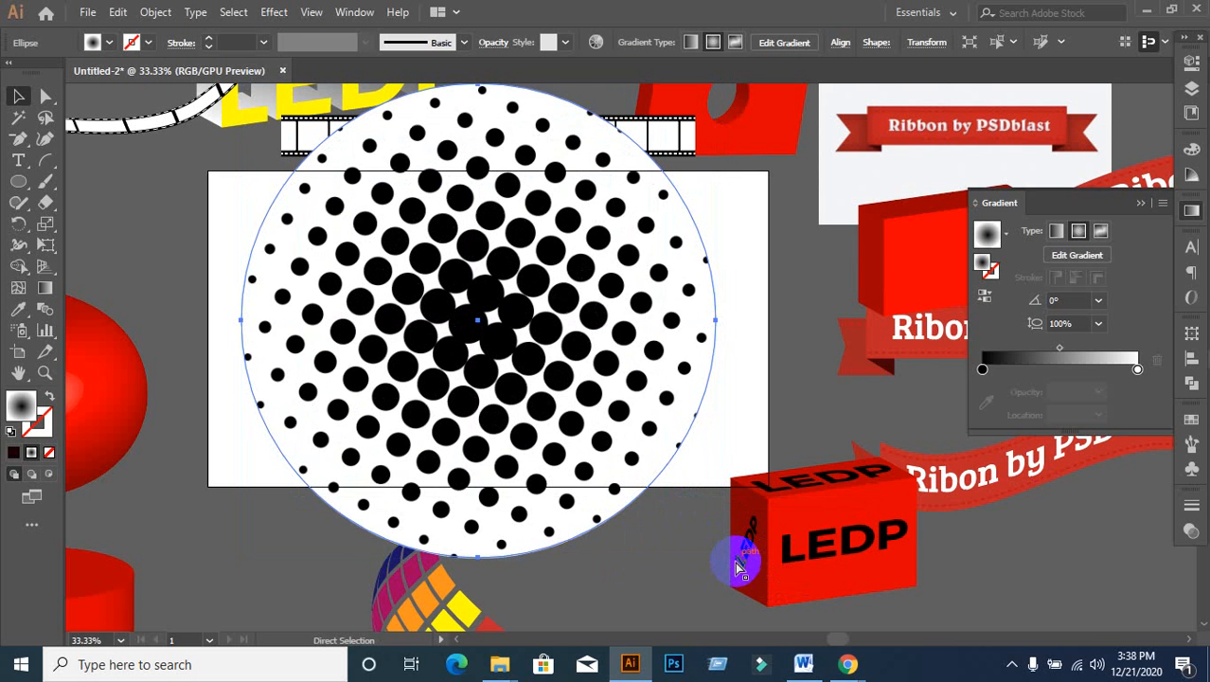
pyautogui.hotkey('ctrl', 'z')
pyautogui.click(504, 338)
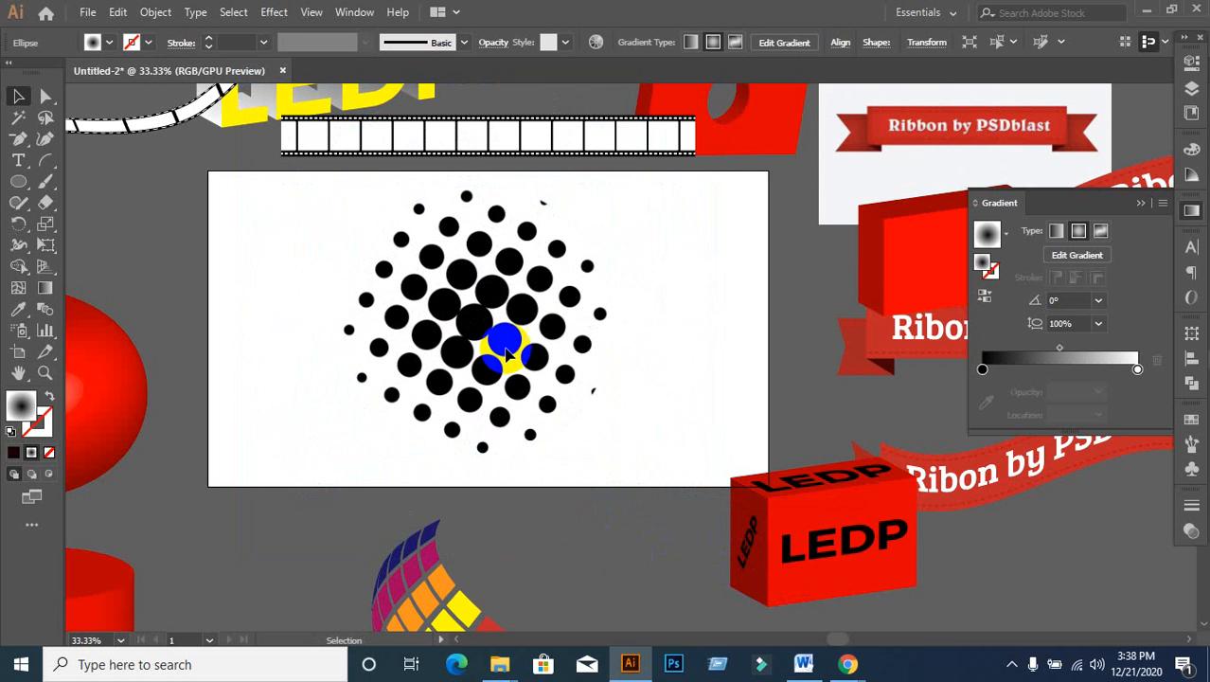
pyautogui.click(550, 408)
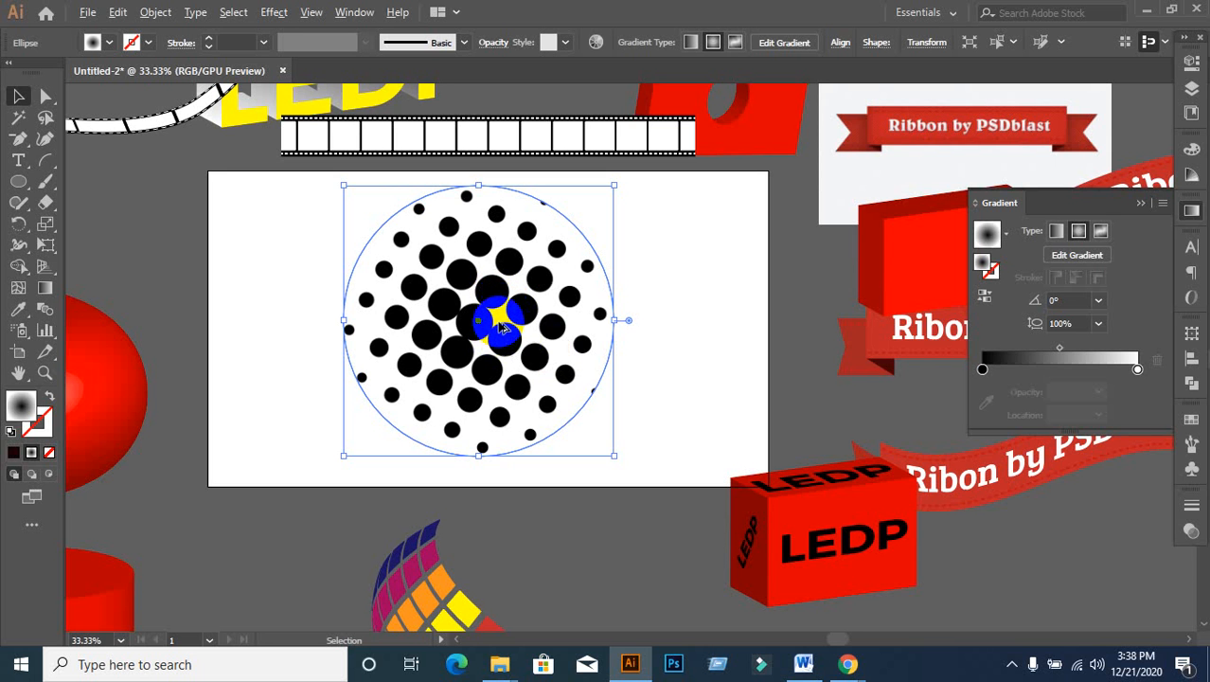
# Step: Enlarge the halftone circle proportionally in stages until it is slightly wider than the artboard
pyautogui.moveTo(614, 455); pyautogui.dragTo(702, 529)
pyautogui.hotkey('ctrl', 'z')
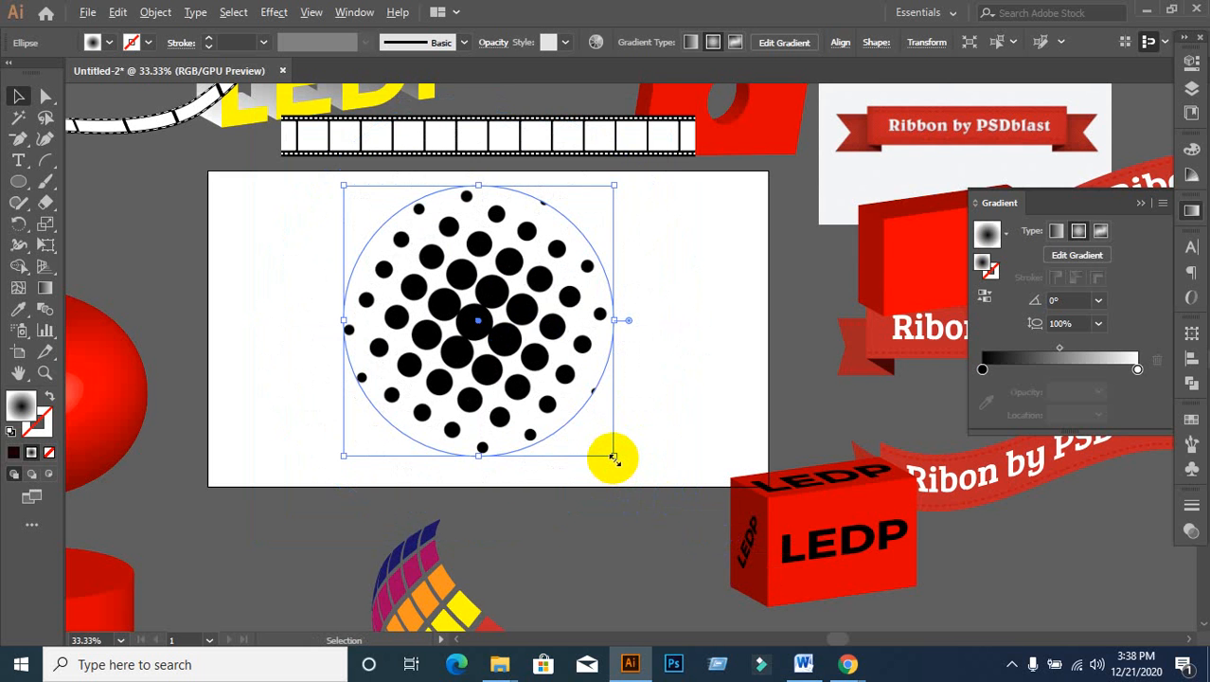
pyautogui.moveTo(613, 458); pyautogui.dragTo(712, 553)
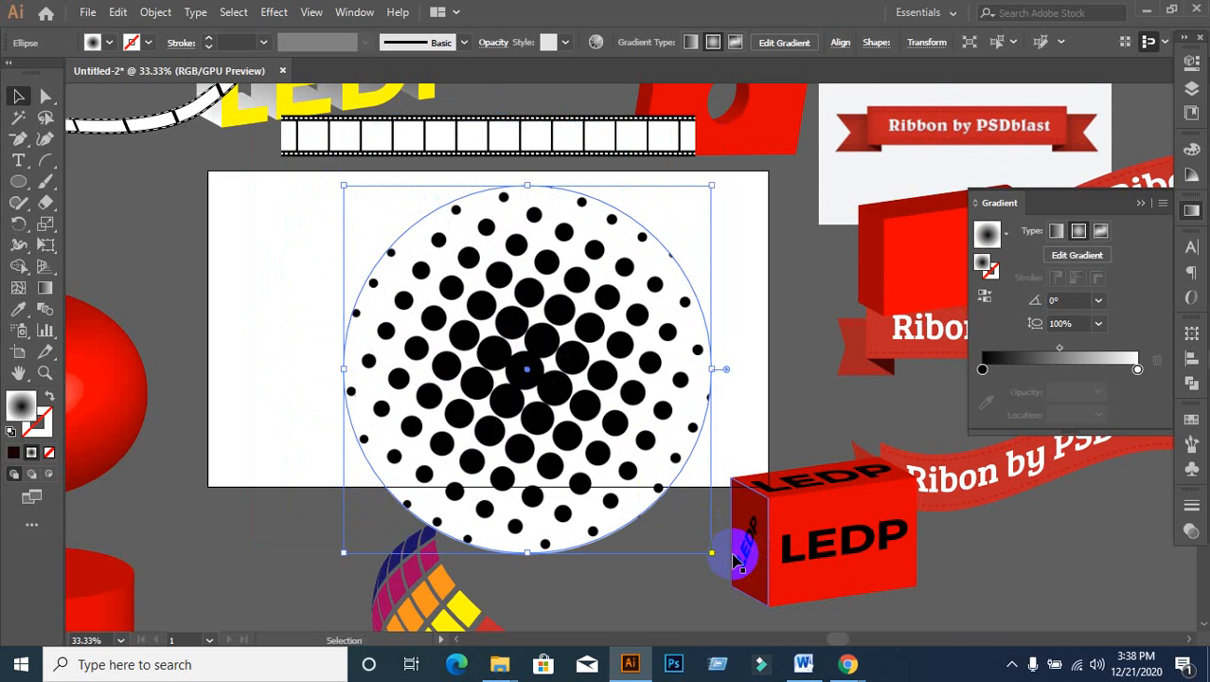
pyautogui.scroll(-3, 629, 460)
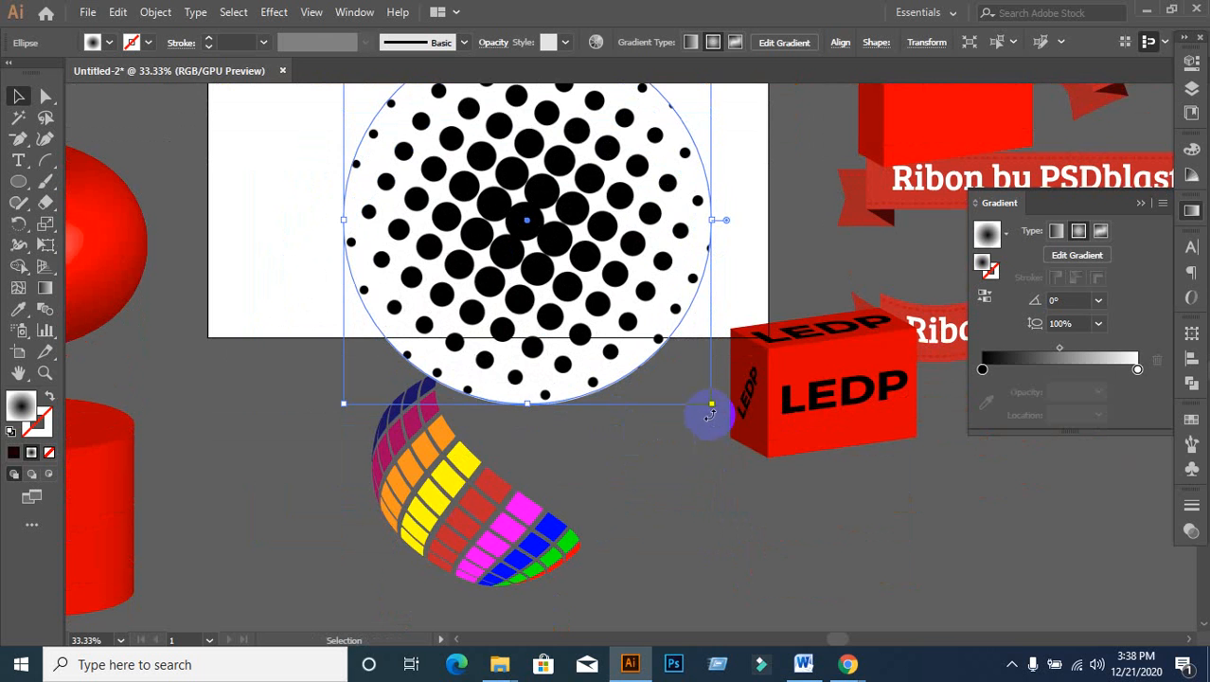
pyautogui.moveTo(711, 404); pyautogui.dragTo(684, 455)
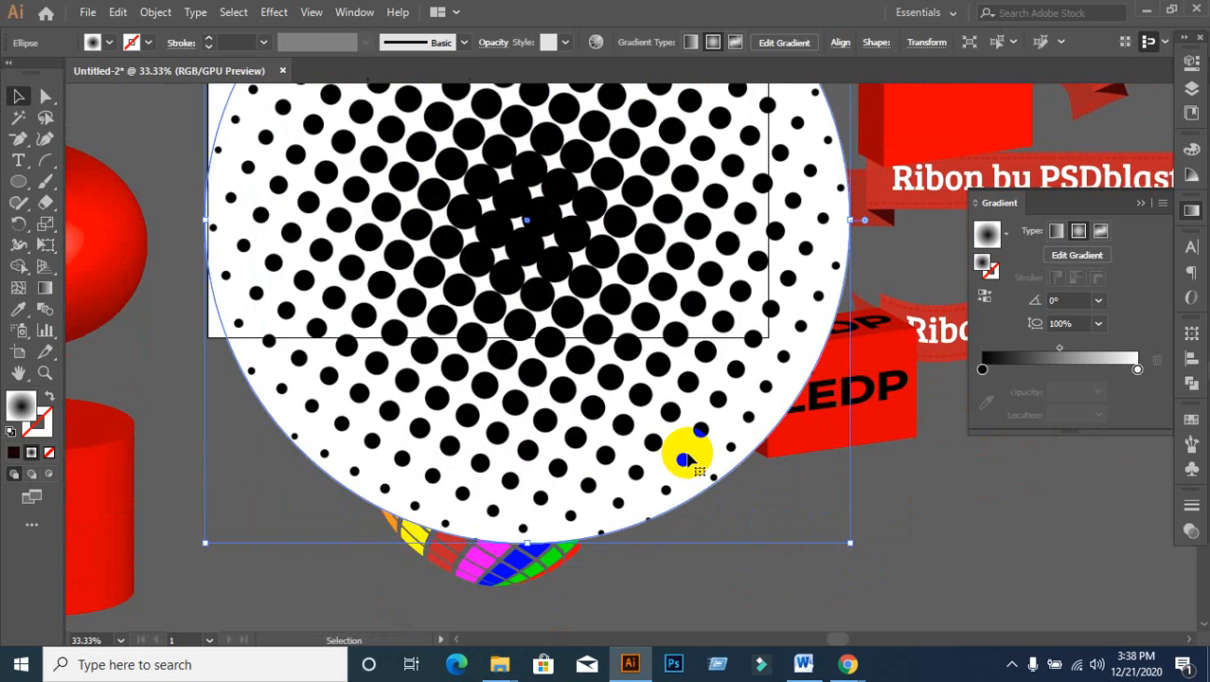
# Step: Move the enlarged halftone circle off the artboard to the empty canvas below the ribbons
pyautogui.scroll(-1, 688, 456)
pyautogui.moveTo(824, 474); pyautogui.dragTo(587, 382)
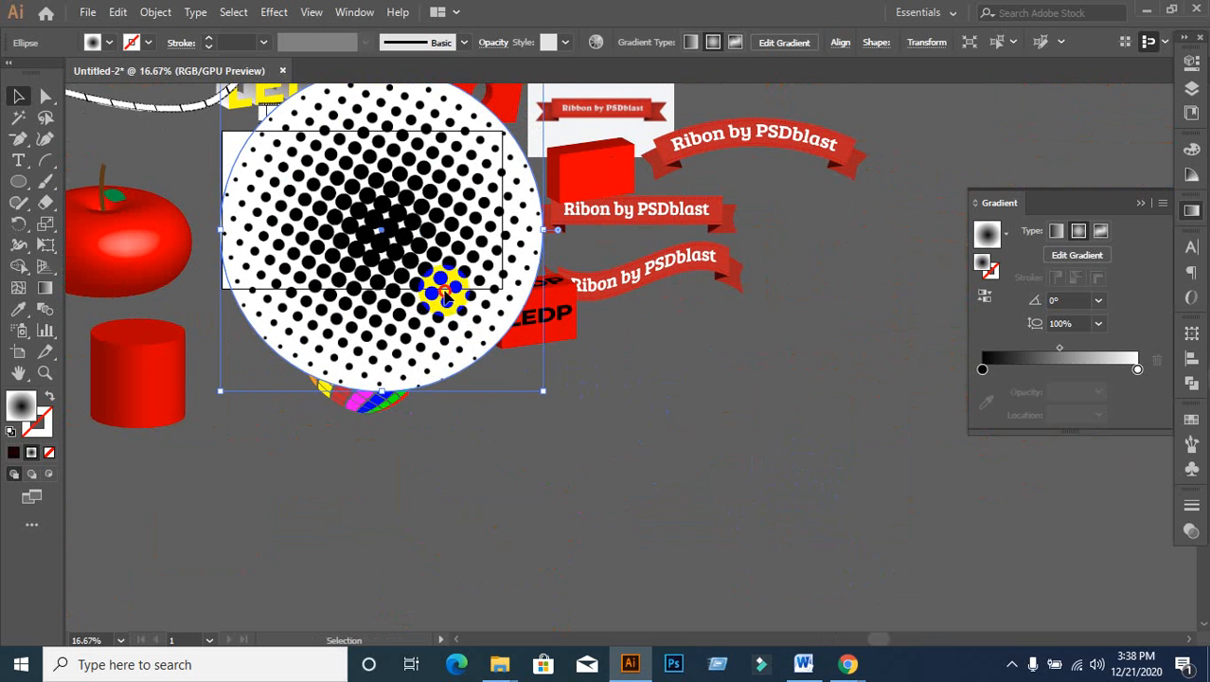
pyautogui.moveTo(440, 282); pyautogui.dragTo(802, 526)
pyautogui.moveTo(1021, 545); pyautogui.dragTo(878, 465)
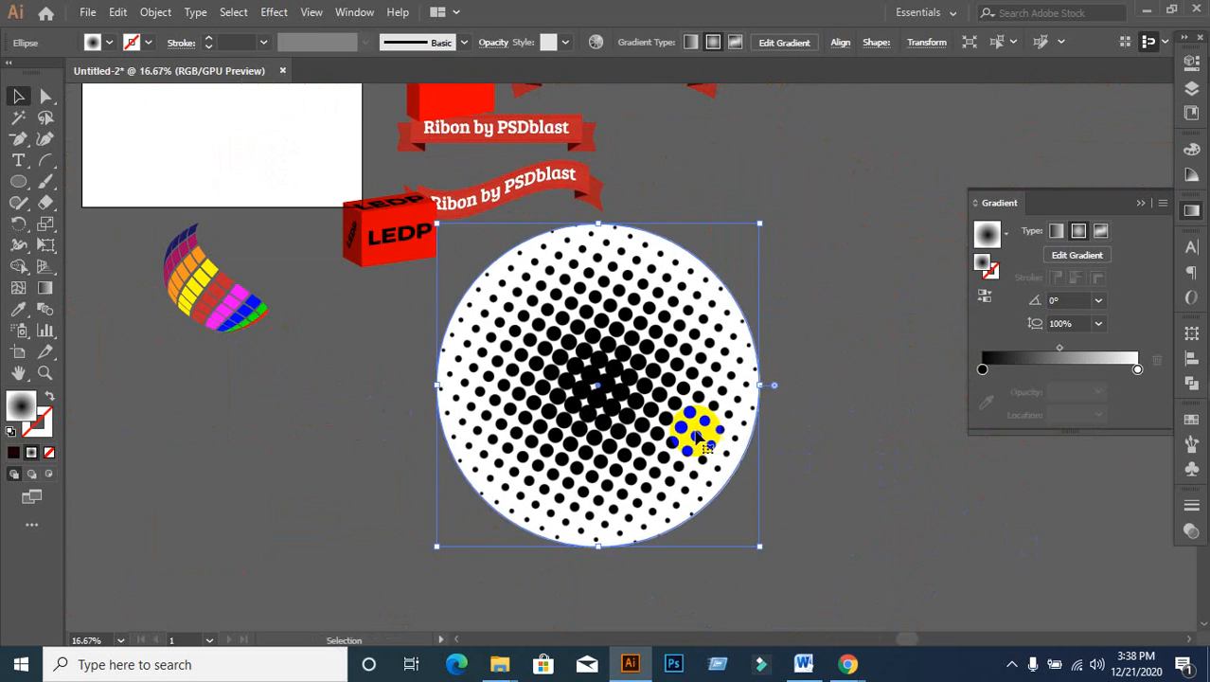
pyautogui.moveTo(696, 432); pyautogui.dragTo(657, 458)
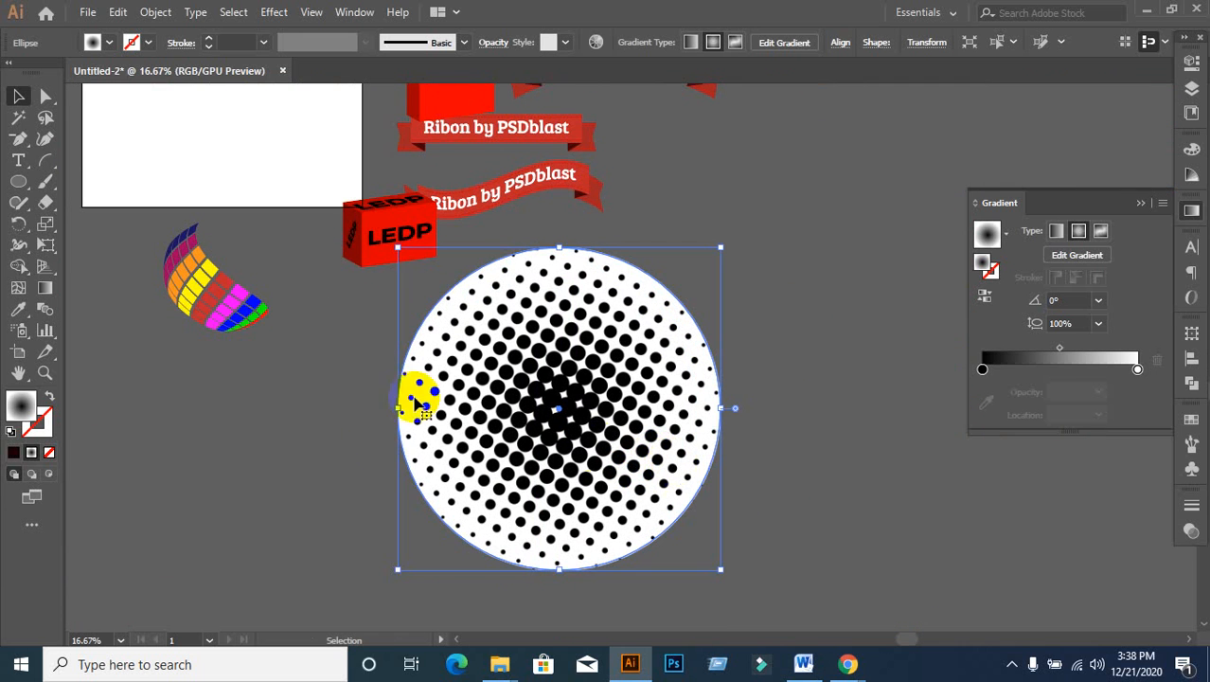
# Step: Expand the halftone circle's appearance and image-trace it with the High Fidelity Photo preset
pyautogui.click(156, 12)
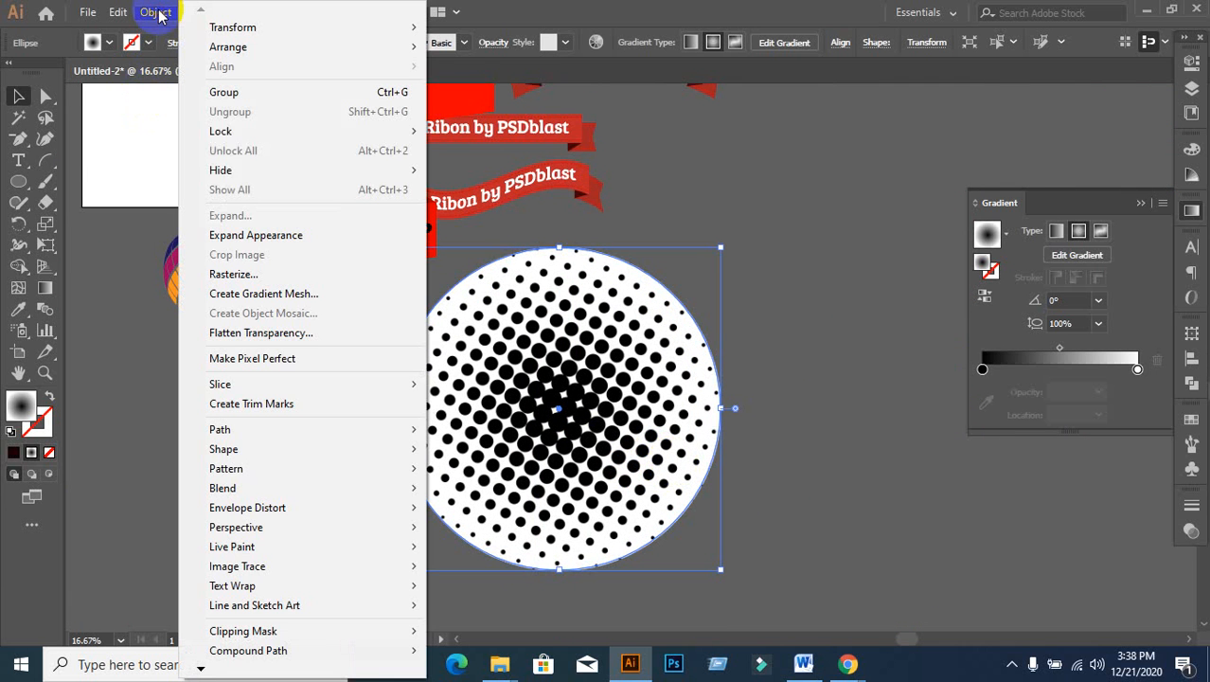
pyautogui.click(254, 237)
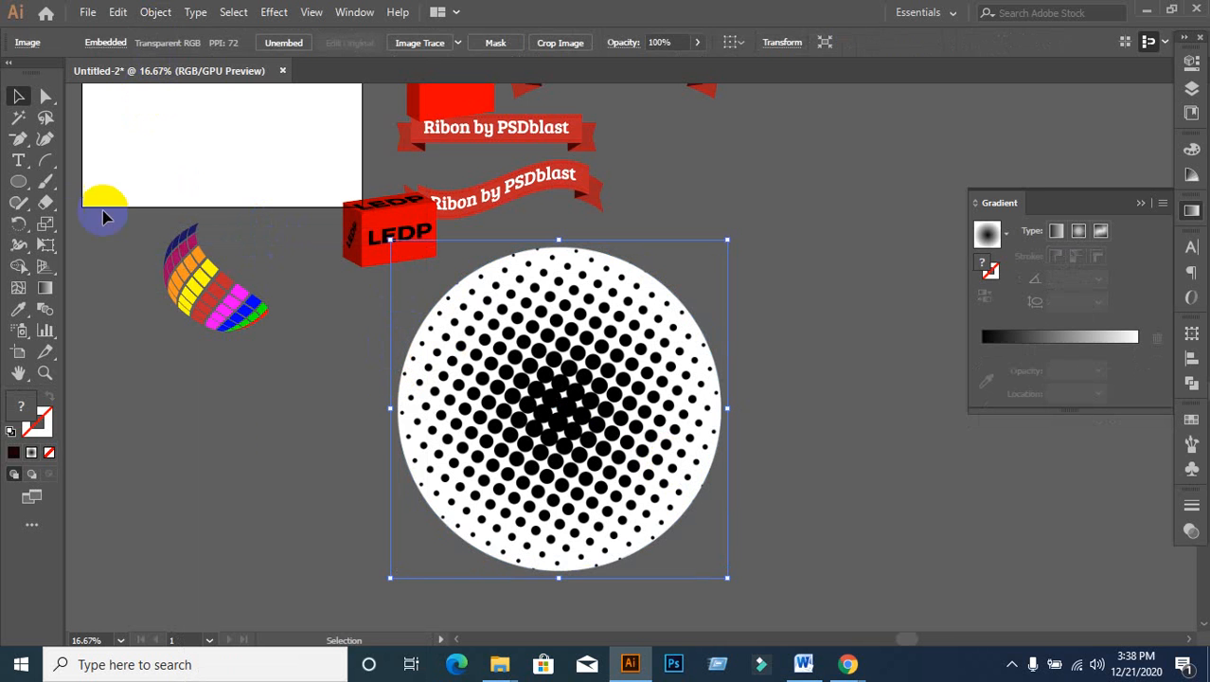
pyautogui.click(281, 472)
pyautogui.click(483, 265)
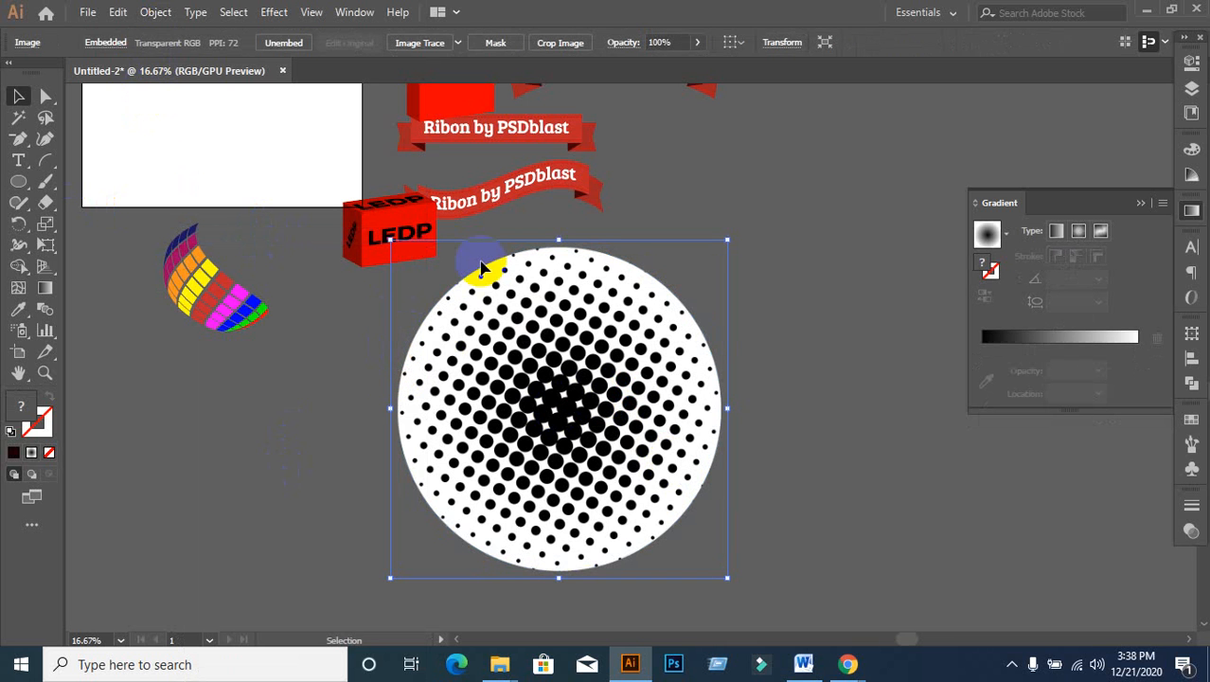
pyautogui.click(457, 43)
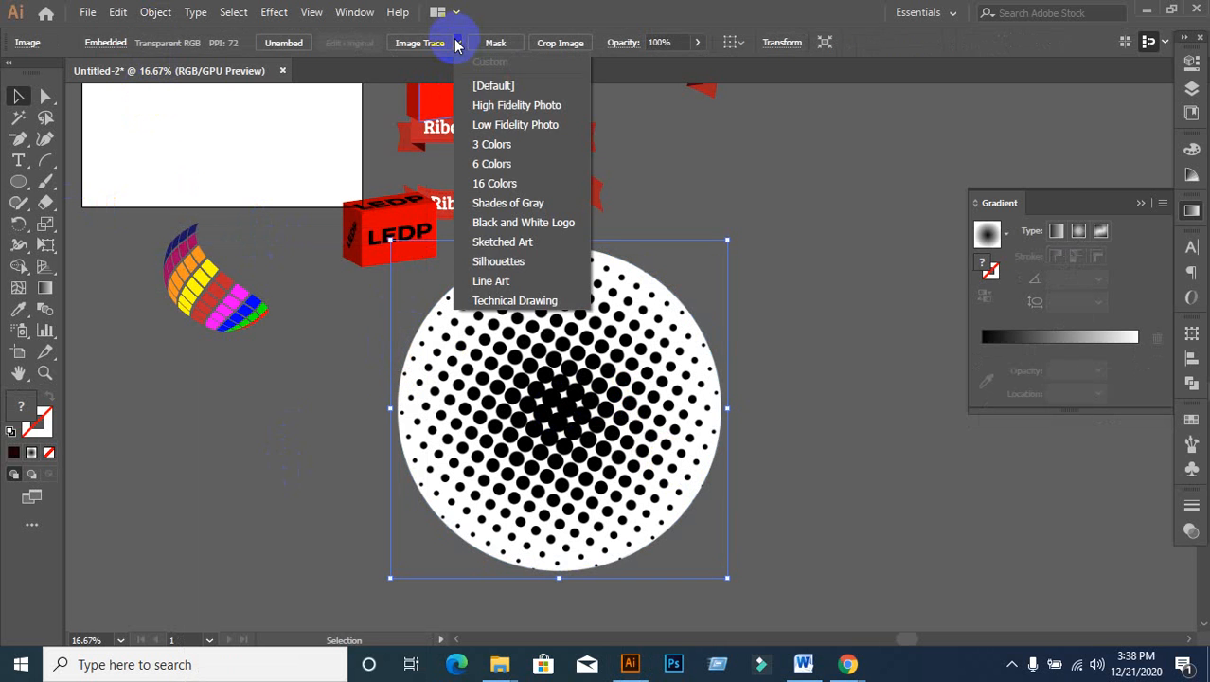
pyautogui.click(511, 110)
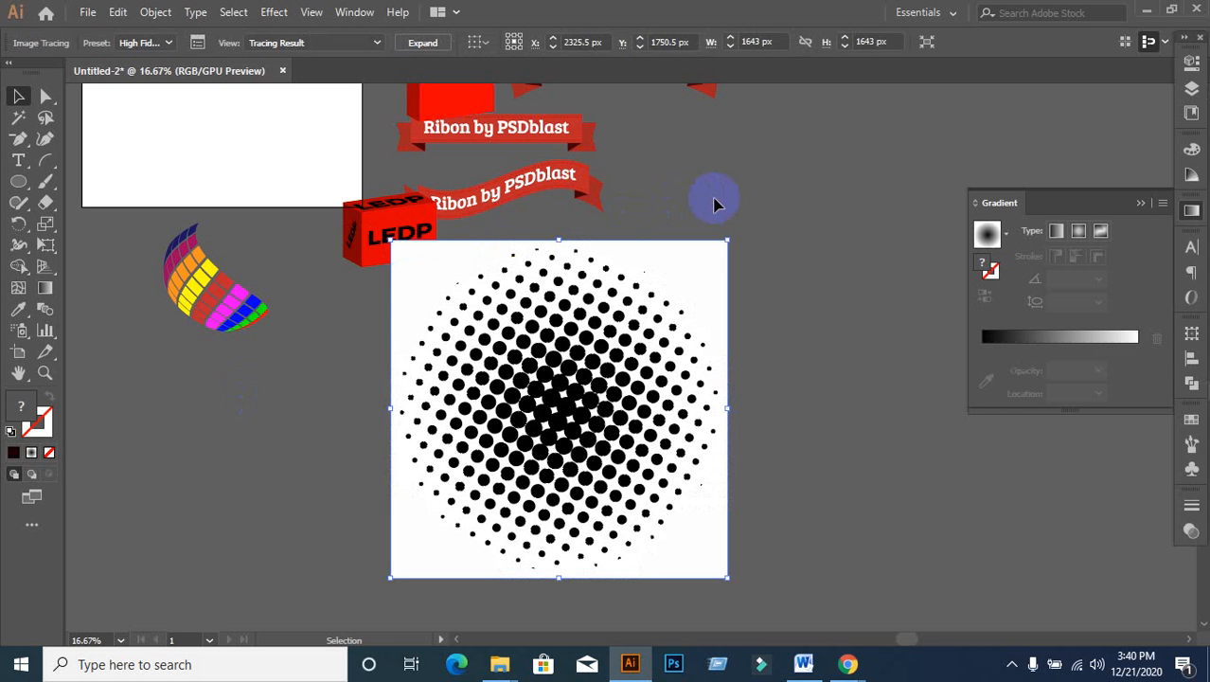
# Step: Move the traced halftone clear of the LEDP box and expand the tracing into editable paths
pyautogui.click(697, 254)
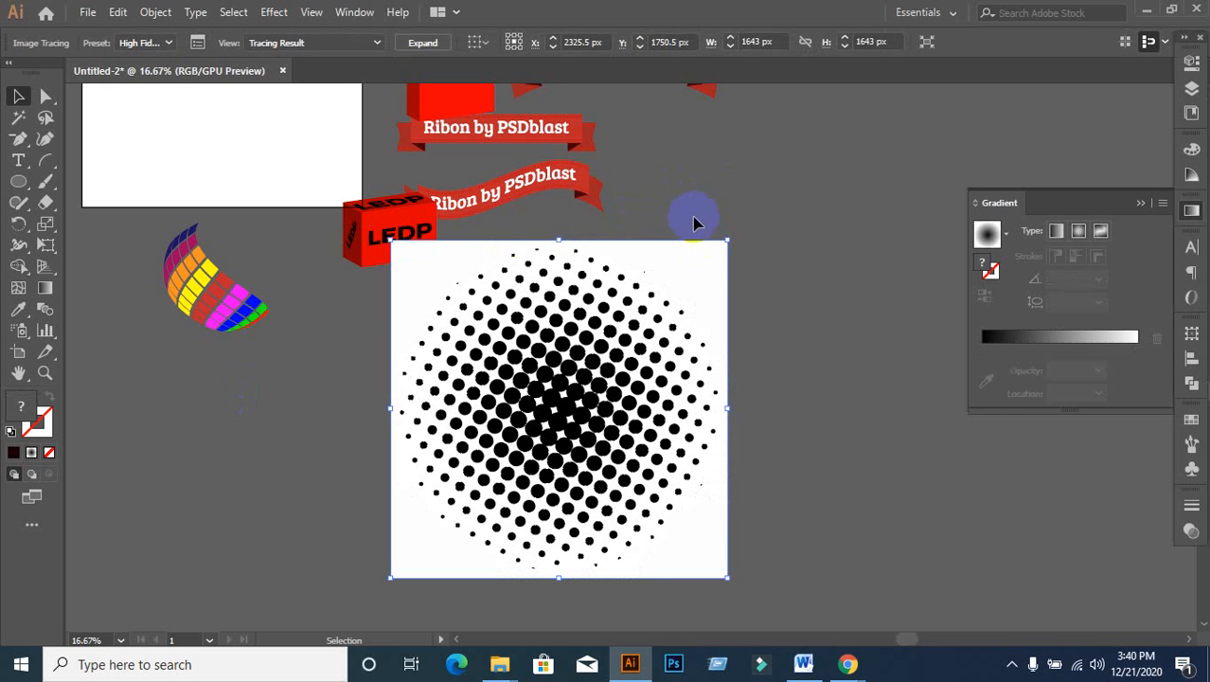
pyautogui.rightClick(542, 347)
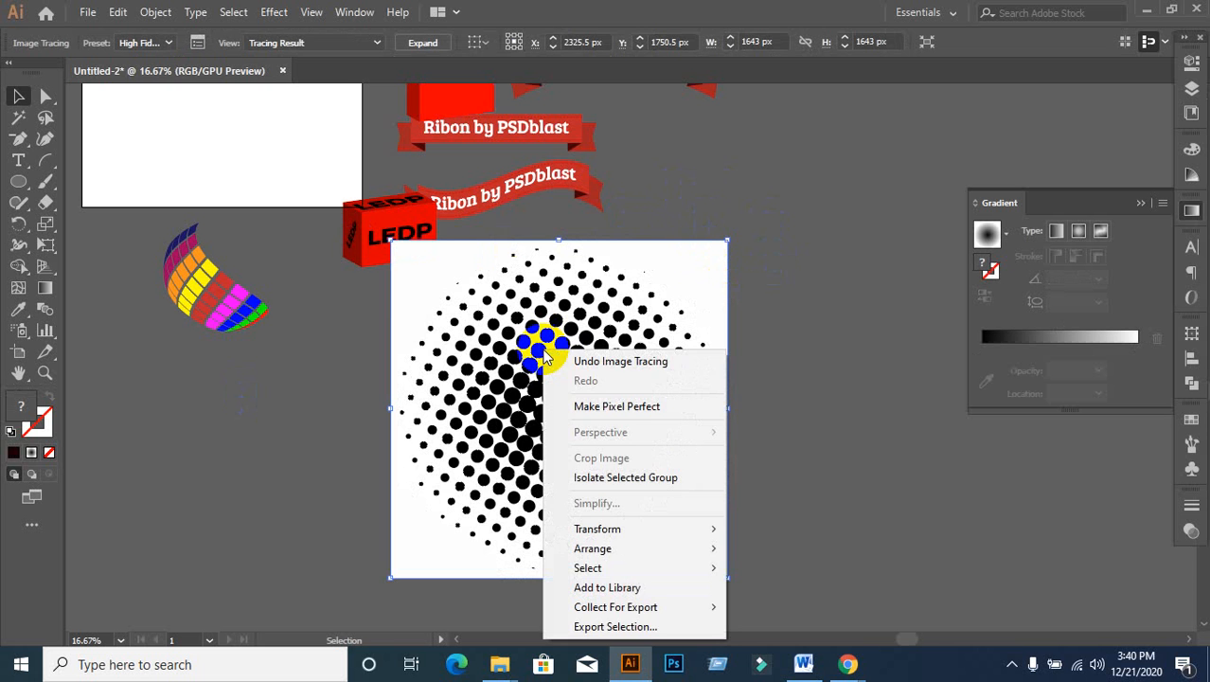
pyautogui.click(748, 170)
pyautogui.moveTo(687, 292)
pyautogui.mouseDown()
pyautogui.moveTo(814, 248)
pyautogui.moveTo(899, 257)
pyautogui.mouseUp()
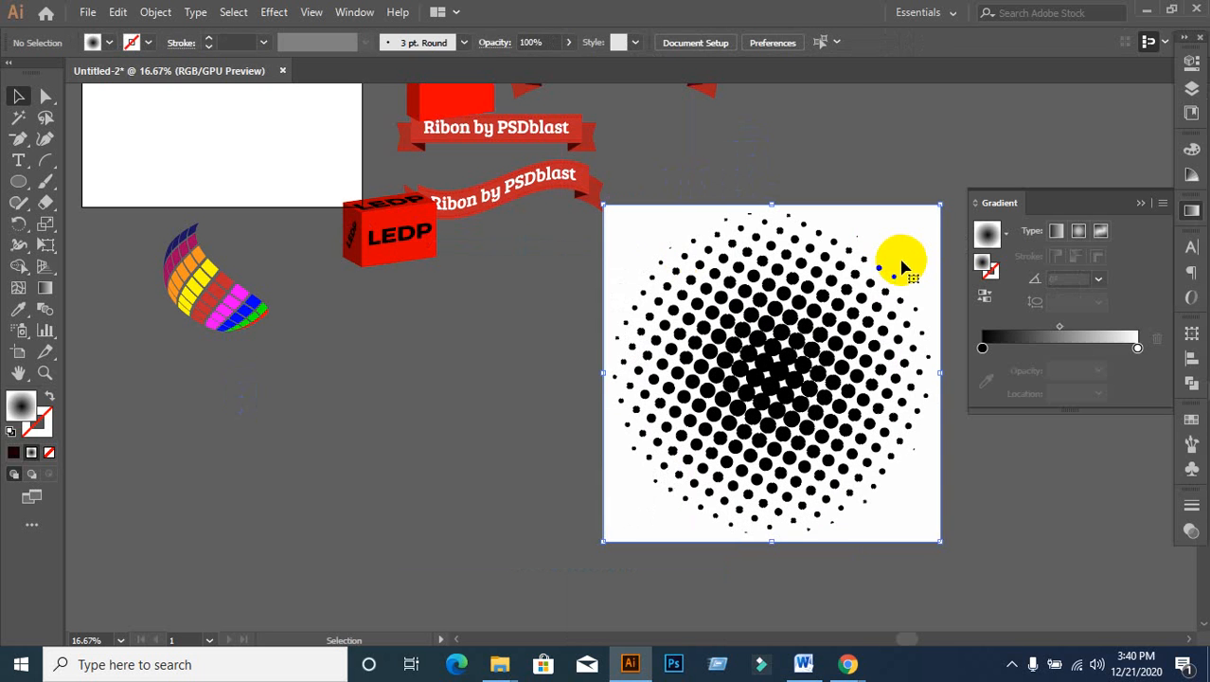
pyautogui.rightClick(860, 278)
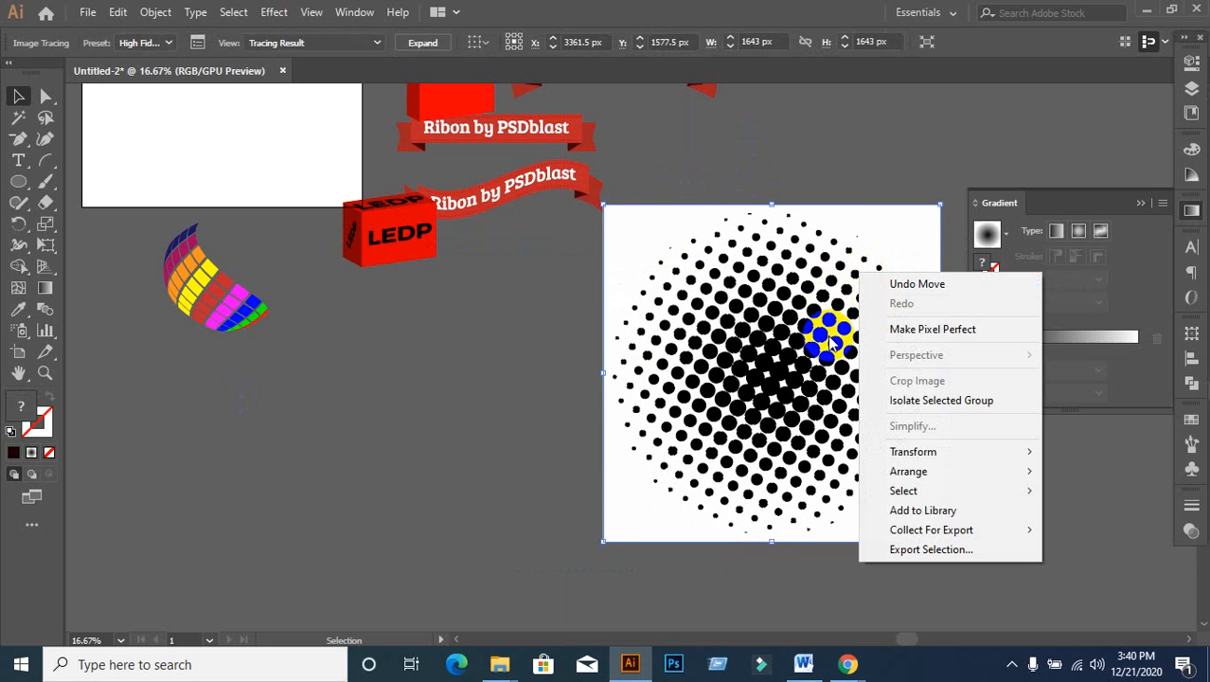
pyautogui.click(472, 438)
pyautogui.click(723, 393)
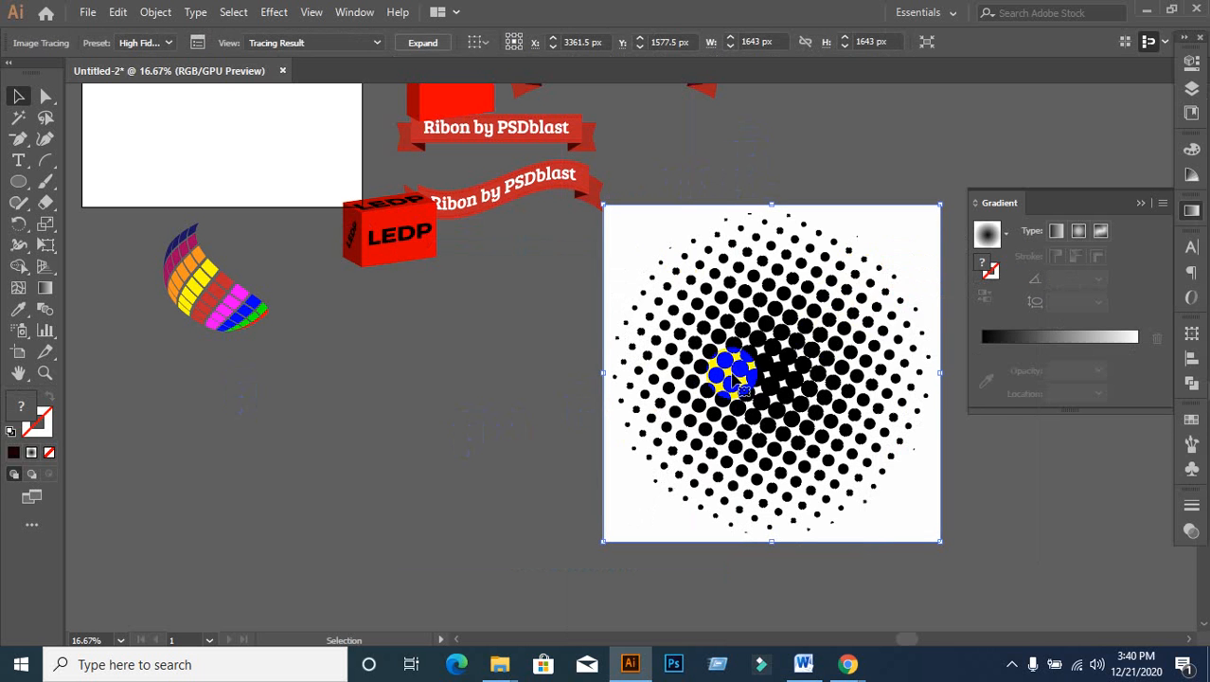
pyautogui.rightClick(733, 375)
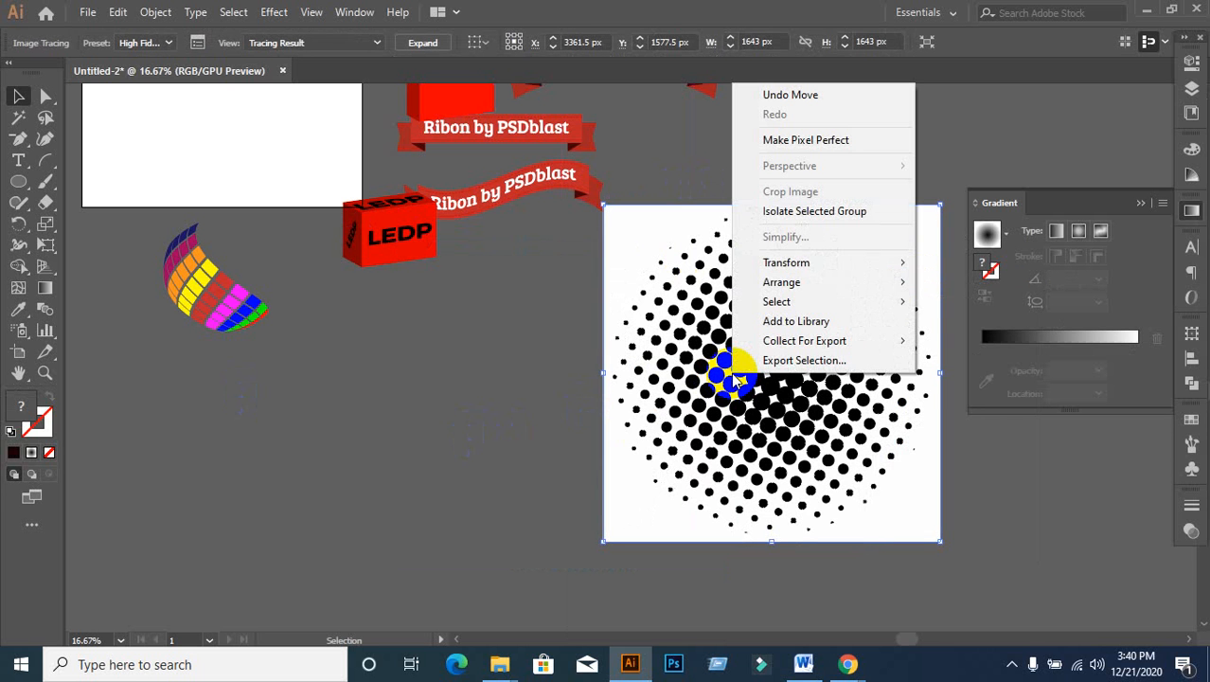
pyautogui.click(557, 465)
pyautogui.moveTo(701, 405)
pyautogui.mouseDown()
pyautogui.moveTo(640, 422)
pyautogui.moveTo(625, 407)
pyautogui.mouseUp()
pyautogui.scroll(2, 607, 369)
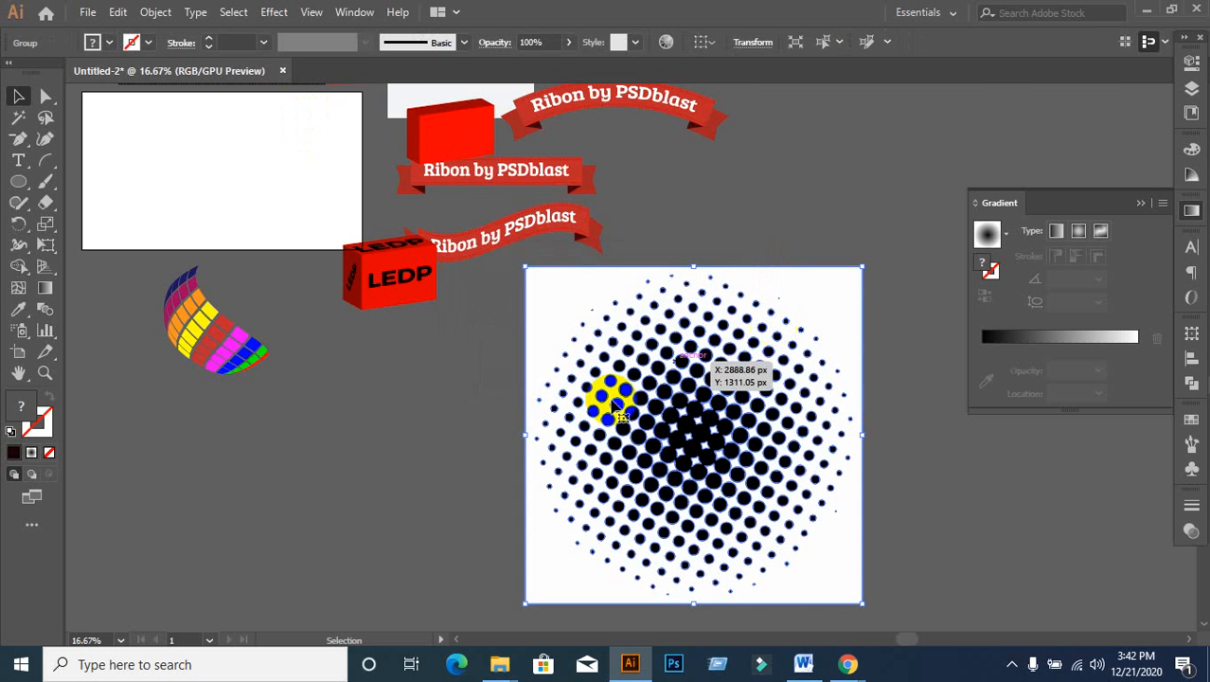
# Step: Ungroup the expanded halftone and delete the white square background behind the dots
pyautogui.rightClick(784, 371)
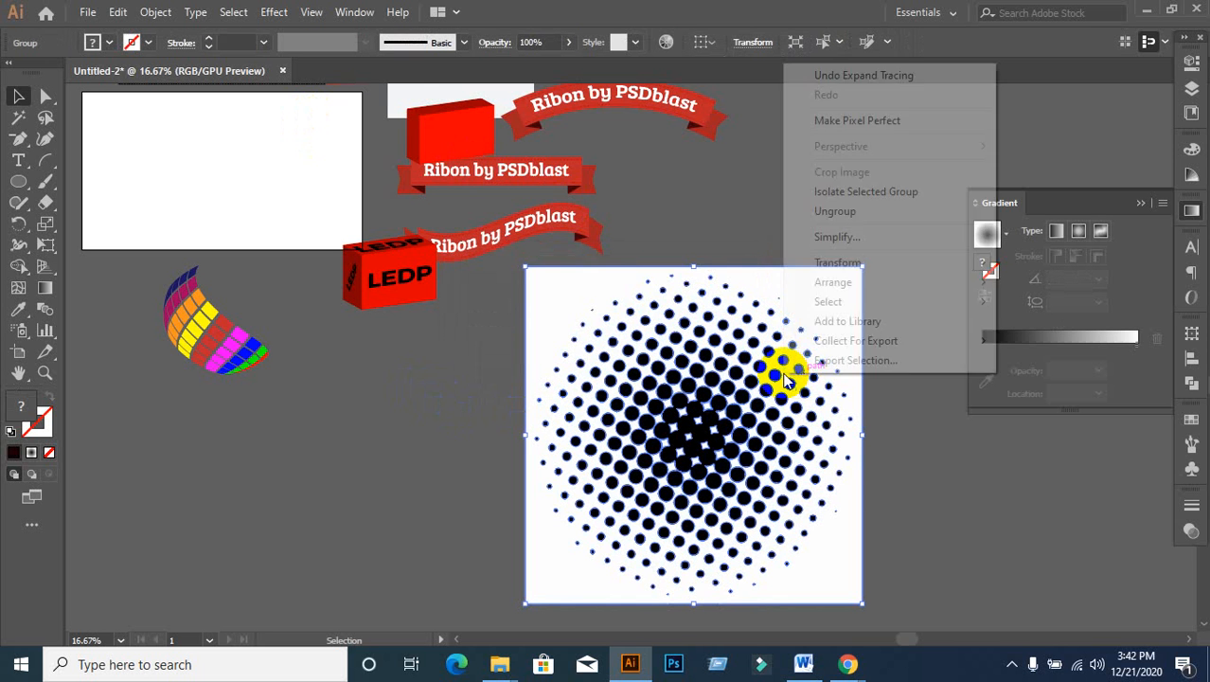
pyautogui.click(836, 212)
pyautogui.click(826, 281)
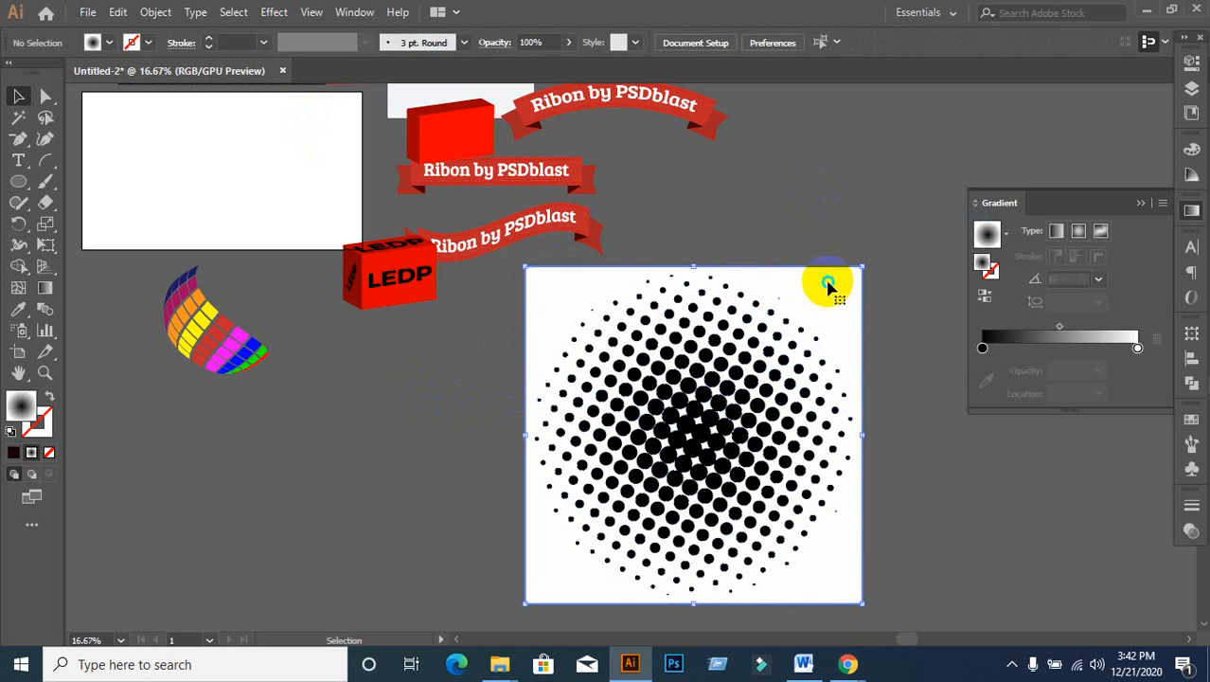
pyautogui.rightClick(829, 287)
pyautogui.click(819, 244)
pyautogui.moveTo(844, 273); pyautogui.dragTo(956, 87)
pyautogui.press('Delete')
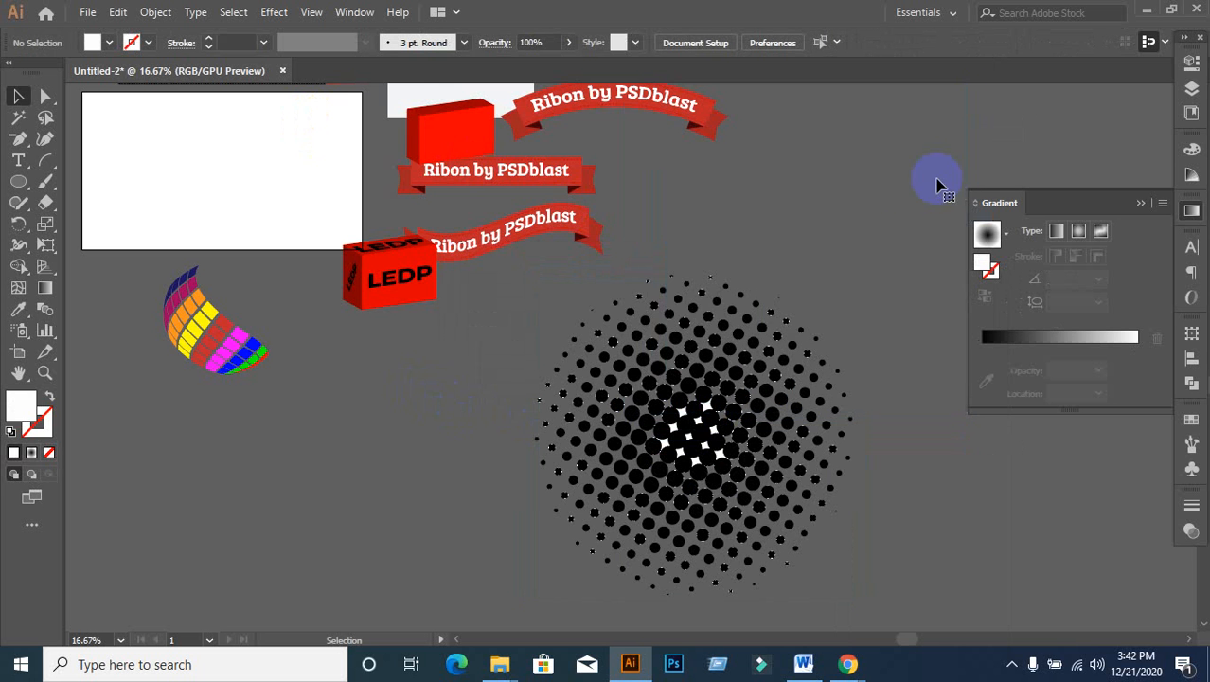
# Step: Select the white gaps between the central dots by their shared fill colour and delete them
pyautogui.scroll(6, 703, 447)
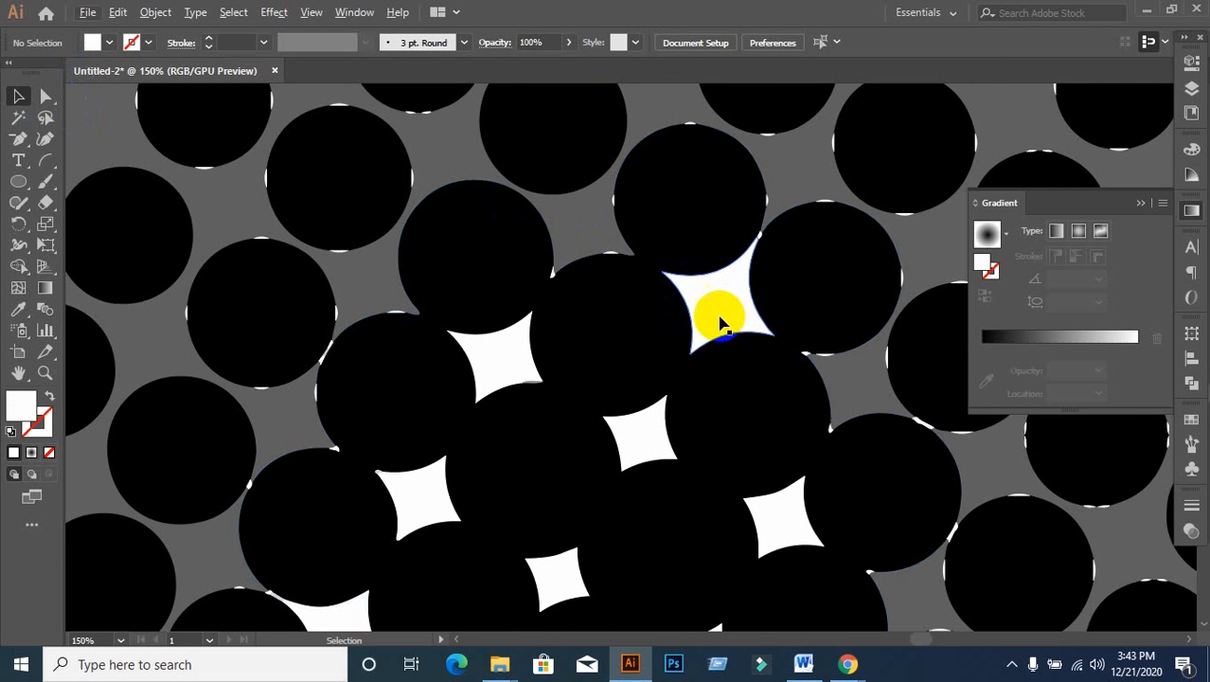
pyautogui.click(725, 307)
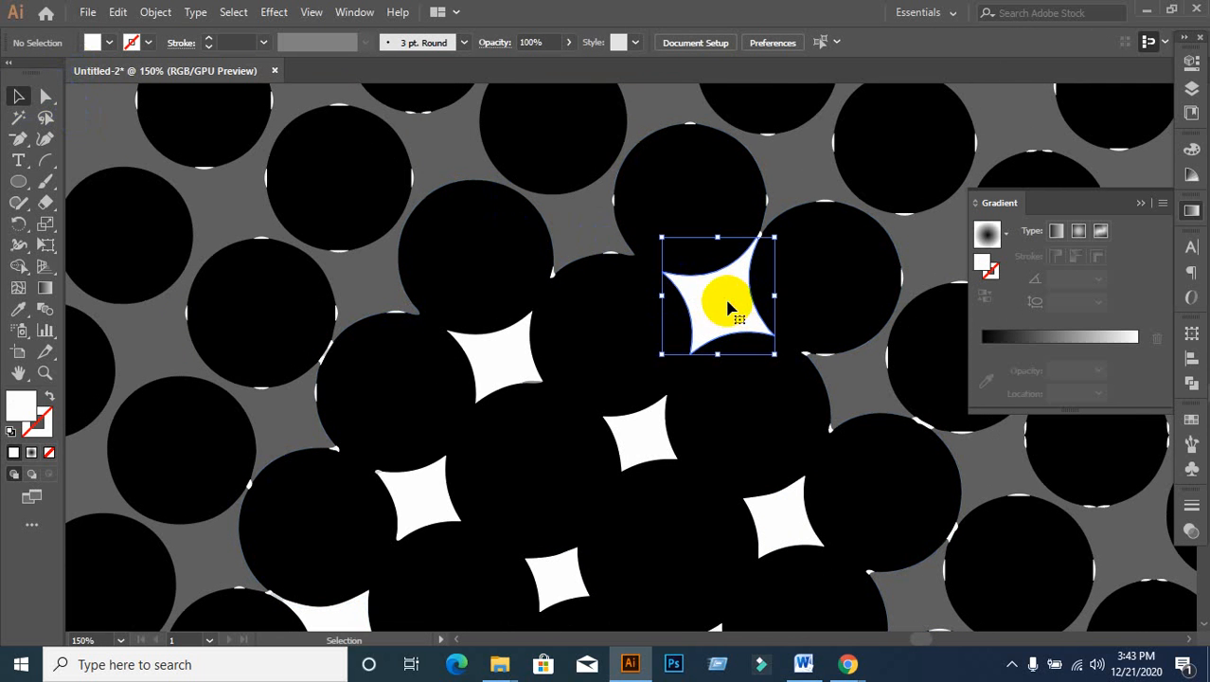
pyautogui.click(233, 13)
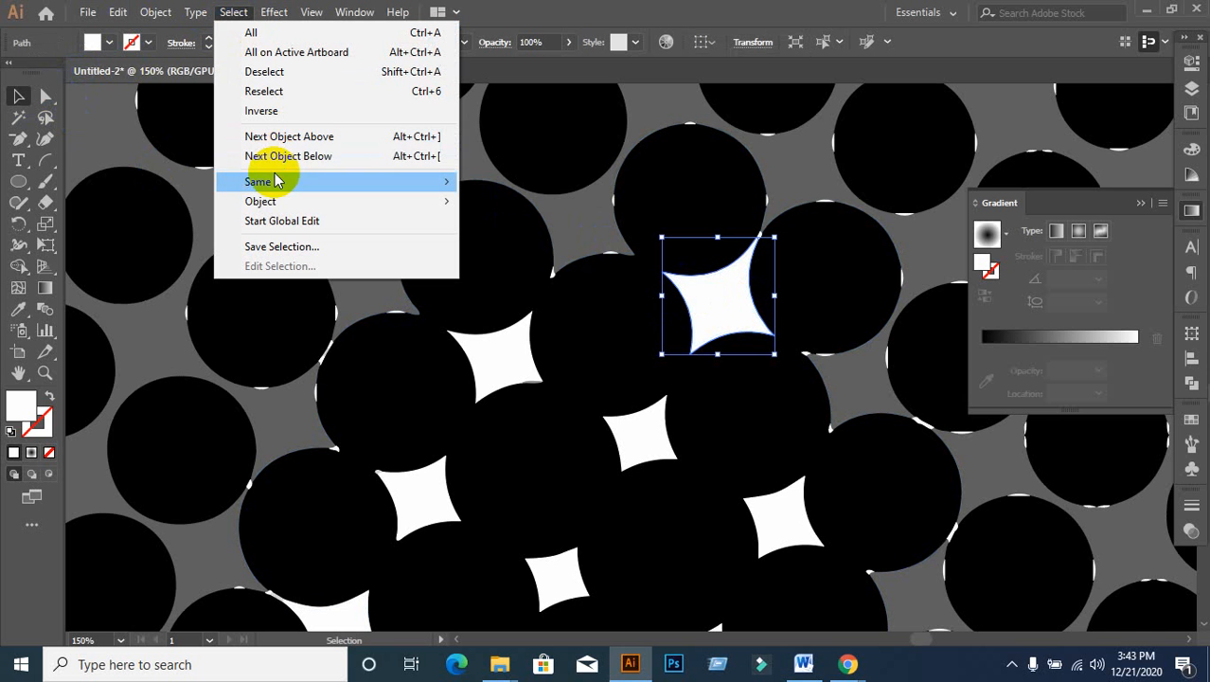
pyautogui.moveTo(243, 180)
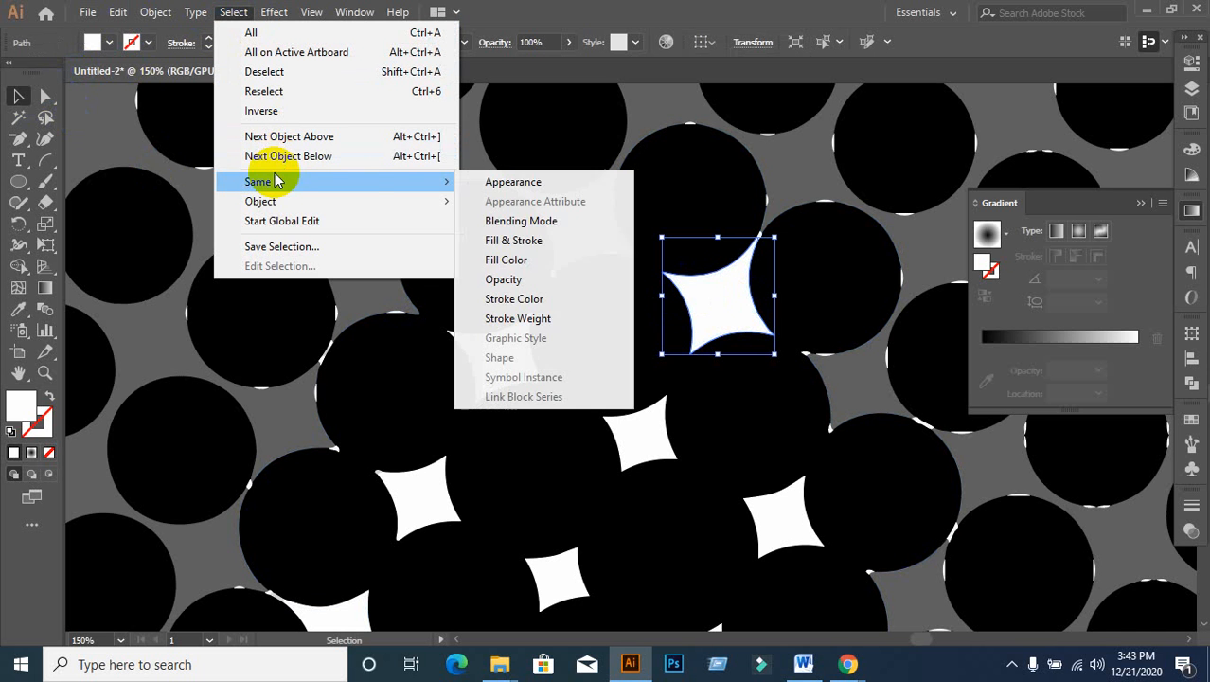
pyautogui.click(522, 262)
pyautogui.scroll(-3, 716, 270)
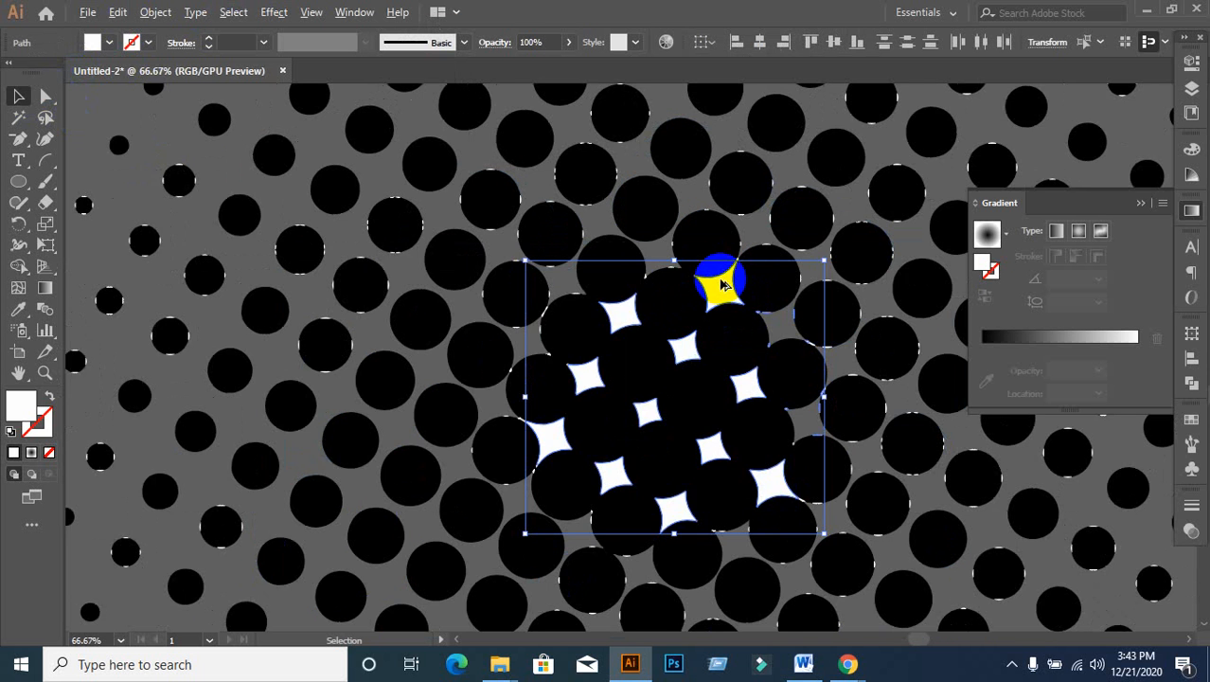
pyautogui.press('Delete')
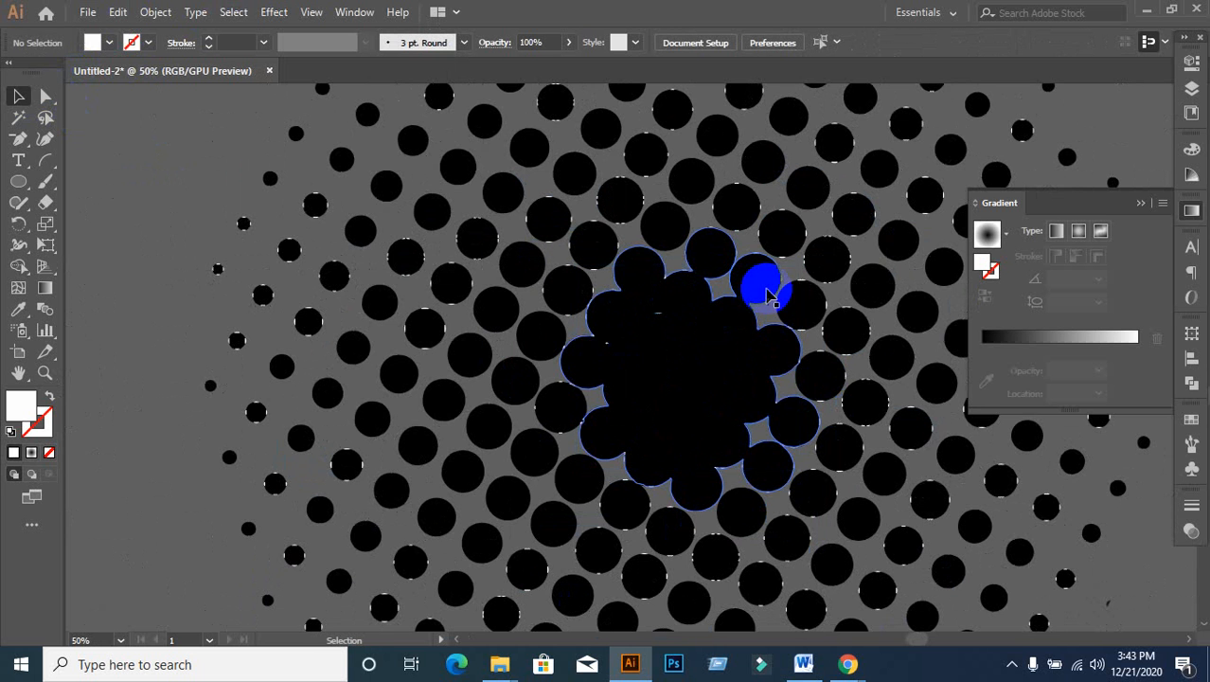
pyautogui.scroll(6, 248, 227)
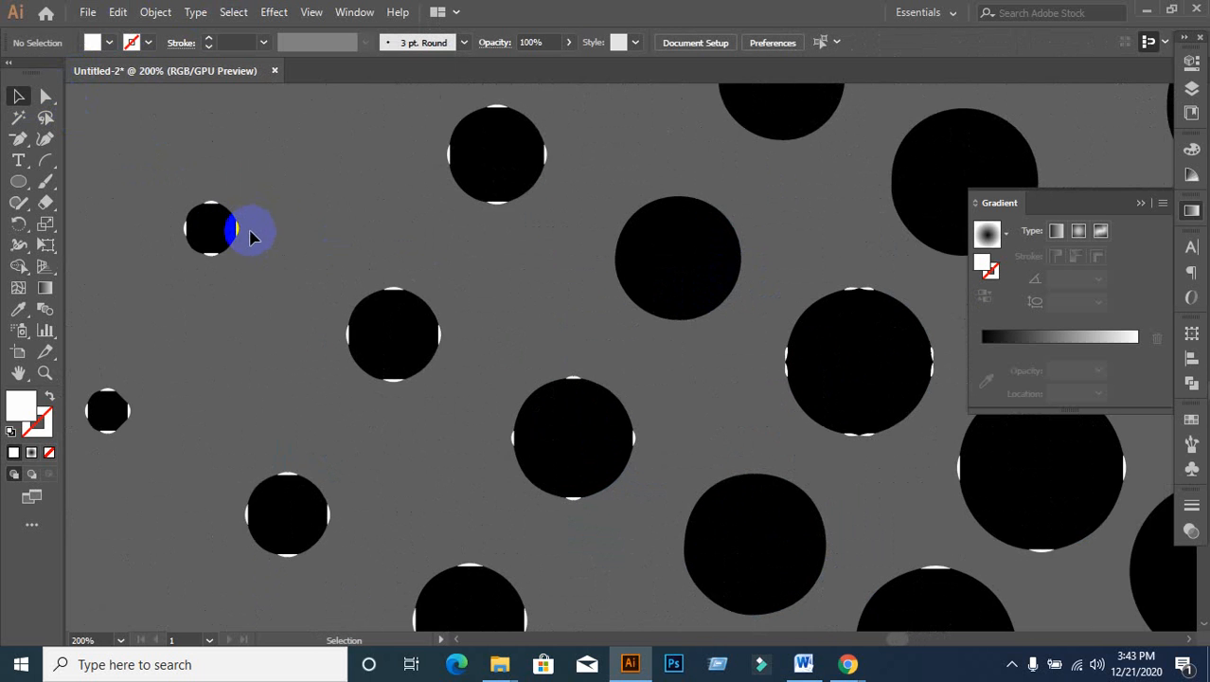
pyautogui.moveTo(233, 232); pyautogui.dragTo(315, 246)
pyautogui.hotkey('ctrl', 'z')
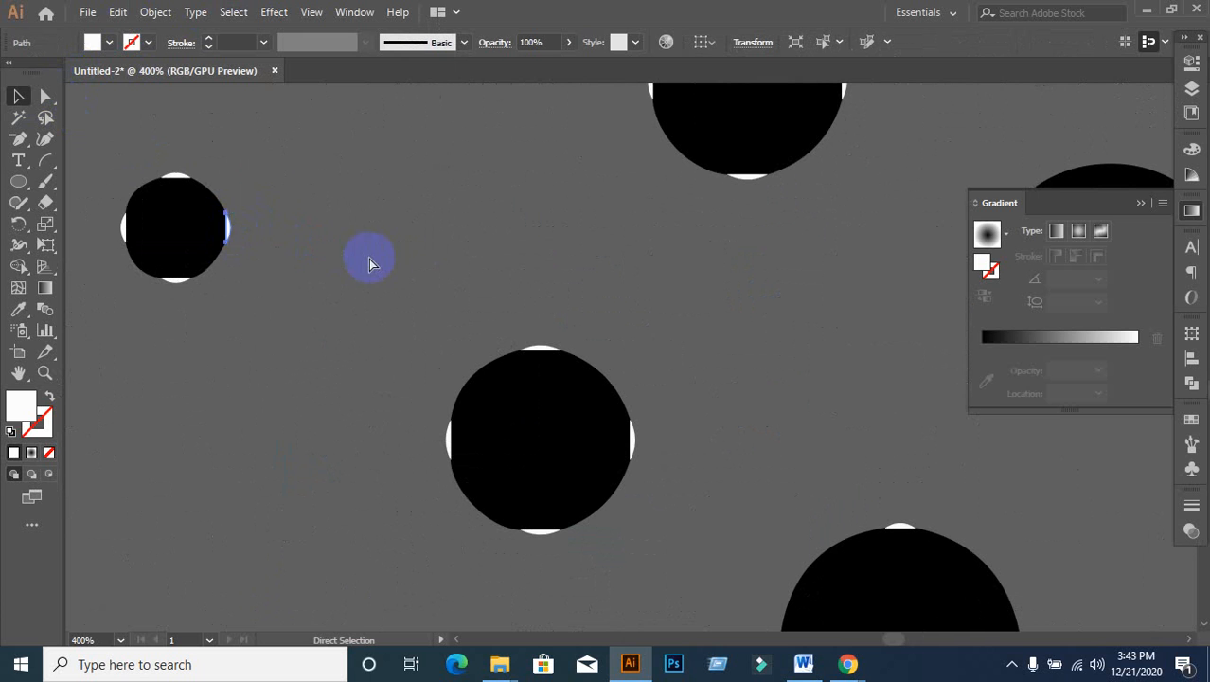
# Step: Select the leftover white slivers around the dots with the Magic Wand and delete them
pyautogui.click(24, 152)
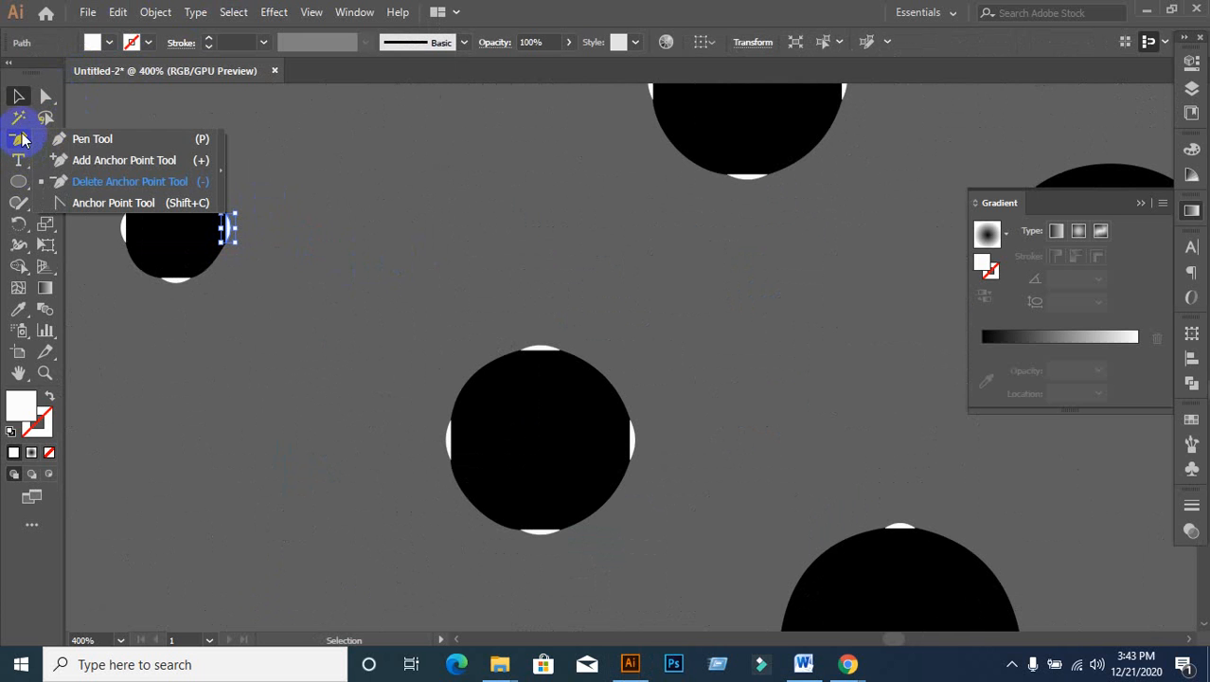
pyautogui.click(18, 118)
pyautogui.click(255, 263)
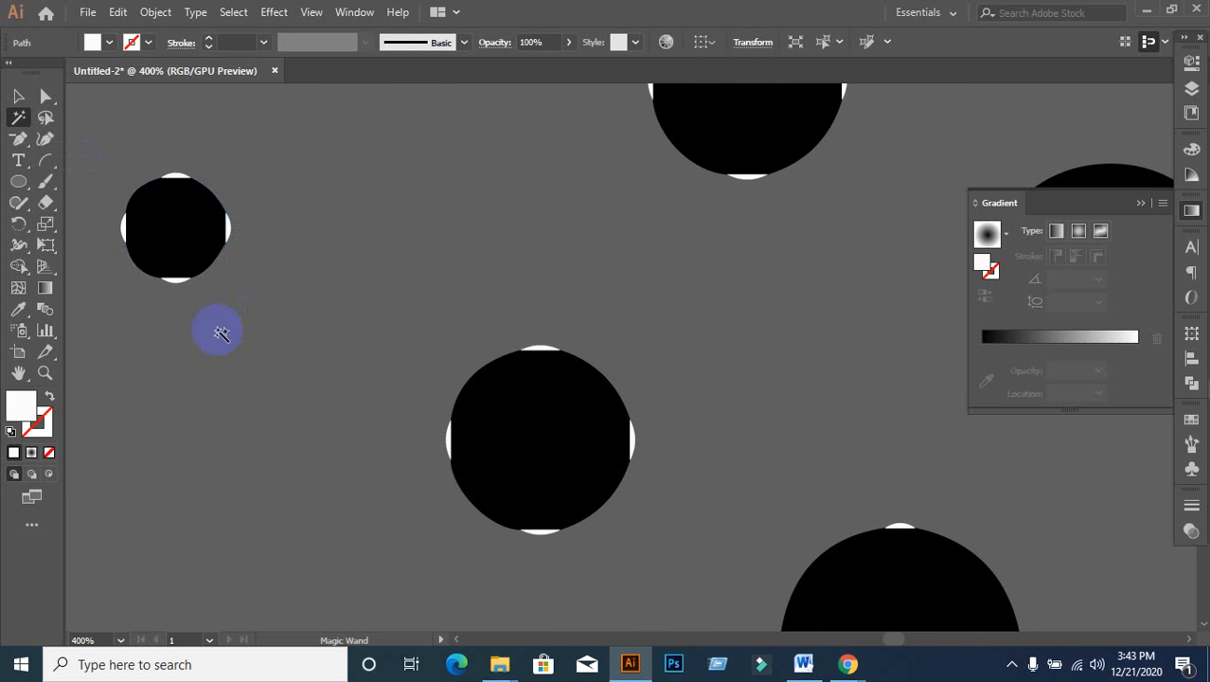
pyautogui.click(174, 291)
pyautogui.click(175, 289)
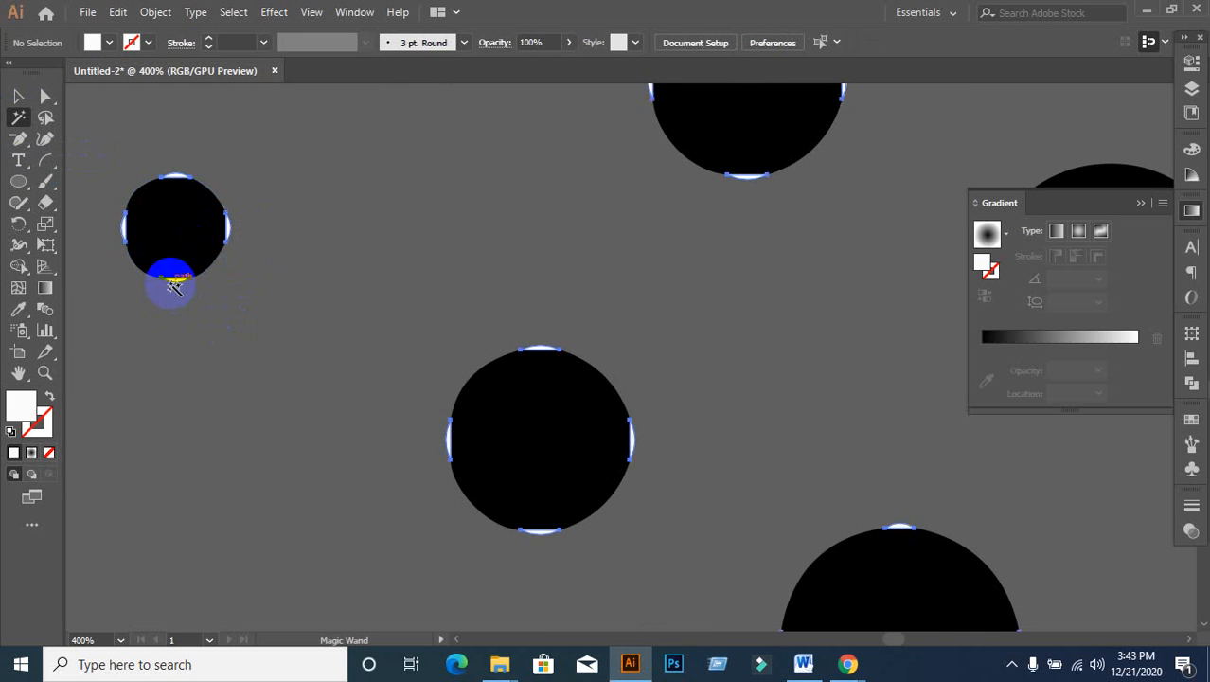
pyautogui.scroll(-4, 274, 306)
pyautogui.scroll(-2, 274, 306)
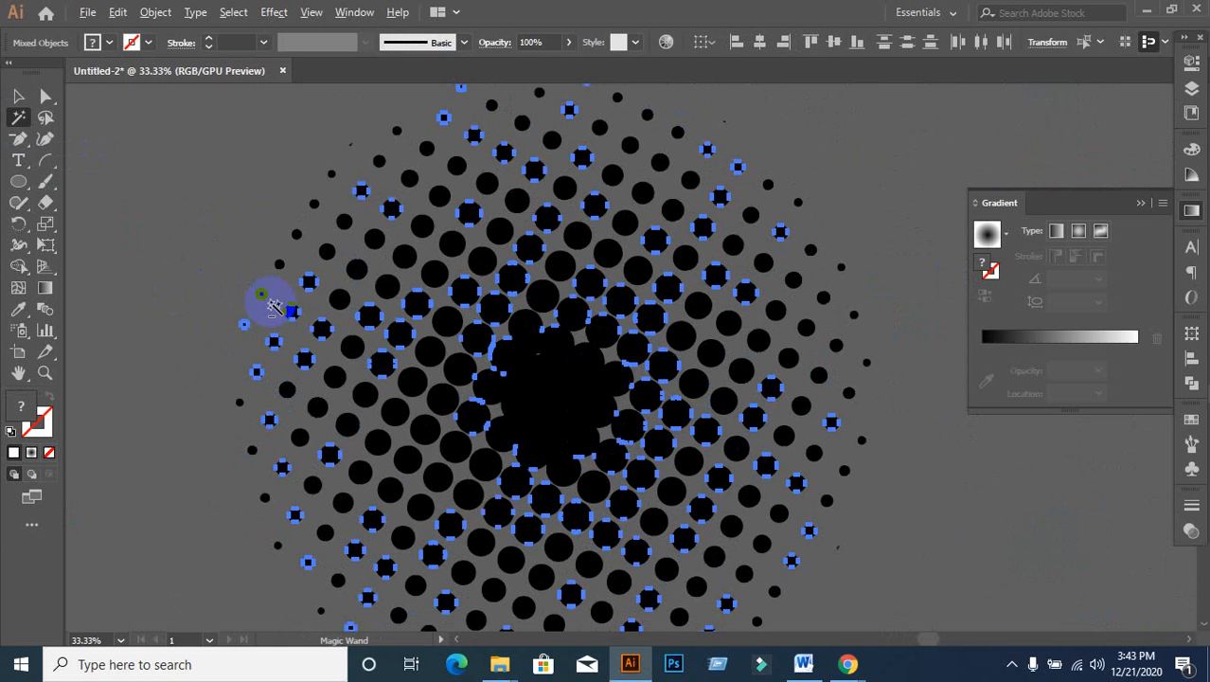
pyautogui.click(274, 305)
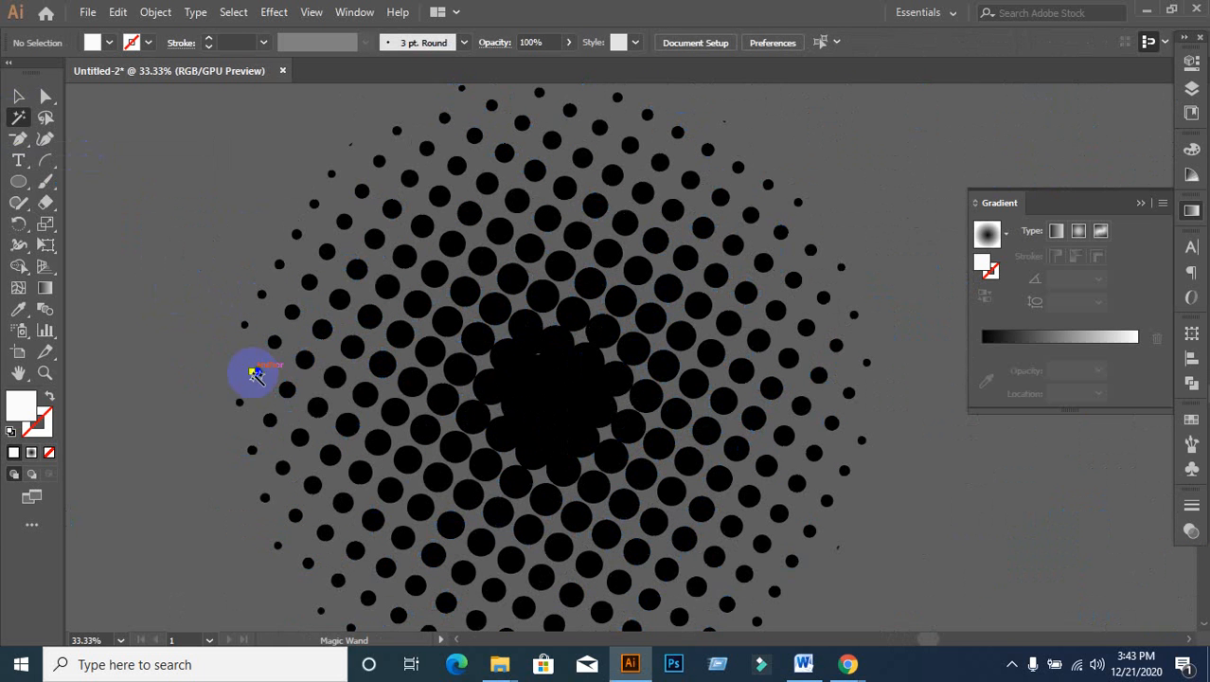
# Step: Try to select all the halftone dots and group them
pyautogui.scroll(-1, 238, 364)
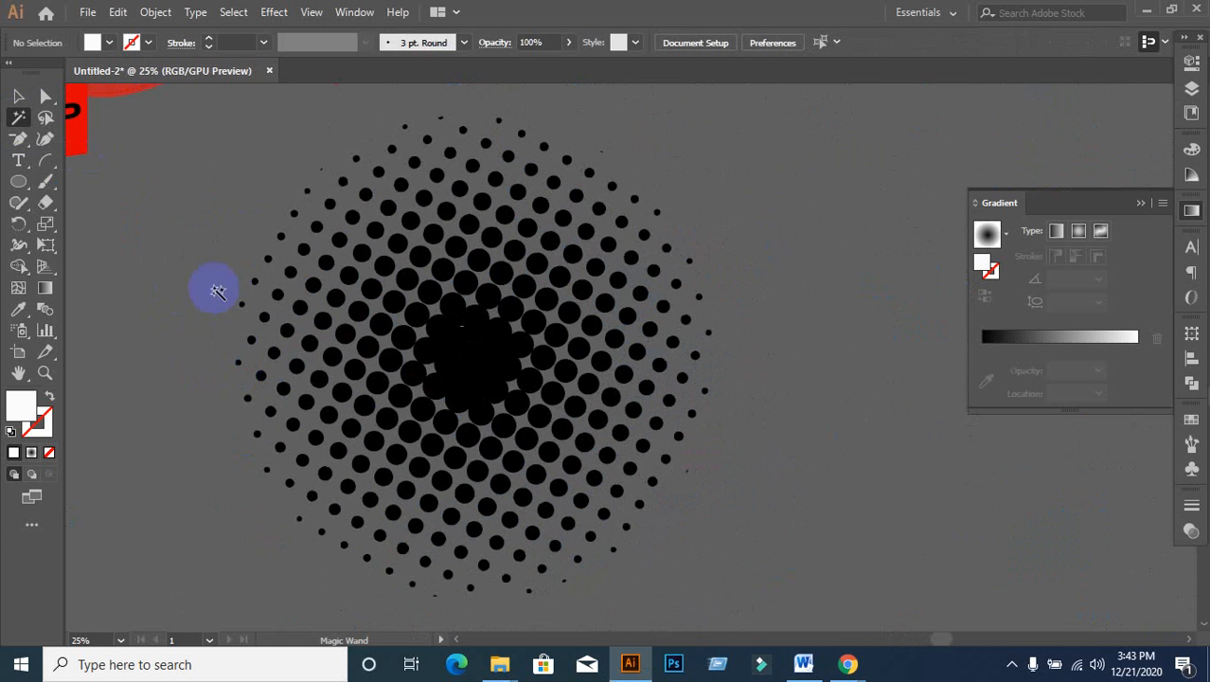
pyautogui.click(18, 96)
pyautogui.scroll(-1, 322, 251)
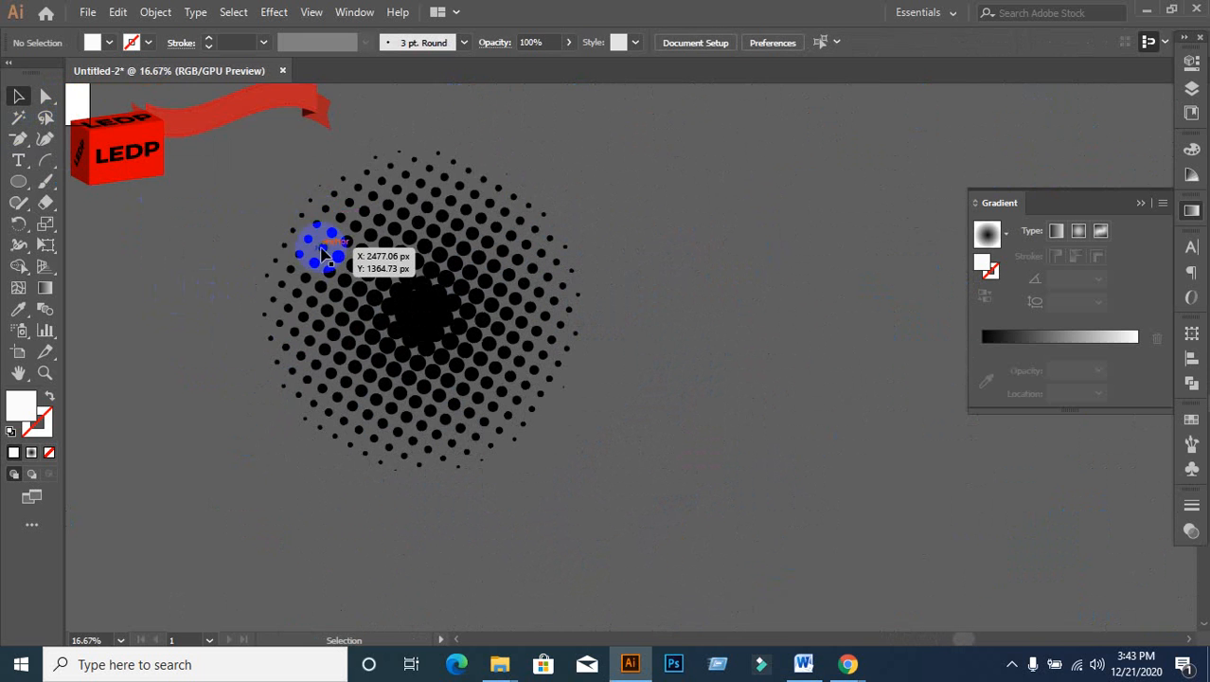
pyautogui.scroll(1, 280, 222)
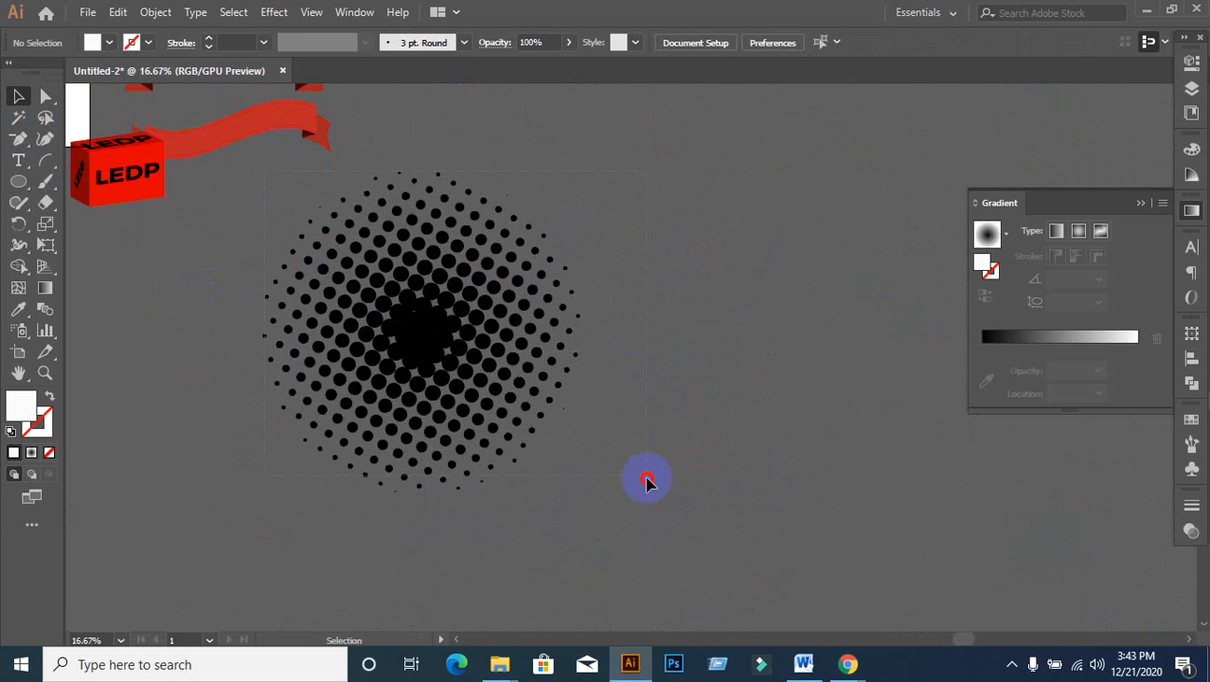
pyautogui.moveTo(647, 478); pyautogui.dragTo(671, 512)
pyautogui.hotkey('ctrl', 'g')
pyautogui.click(681, 464)
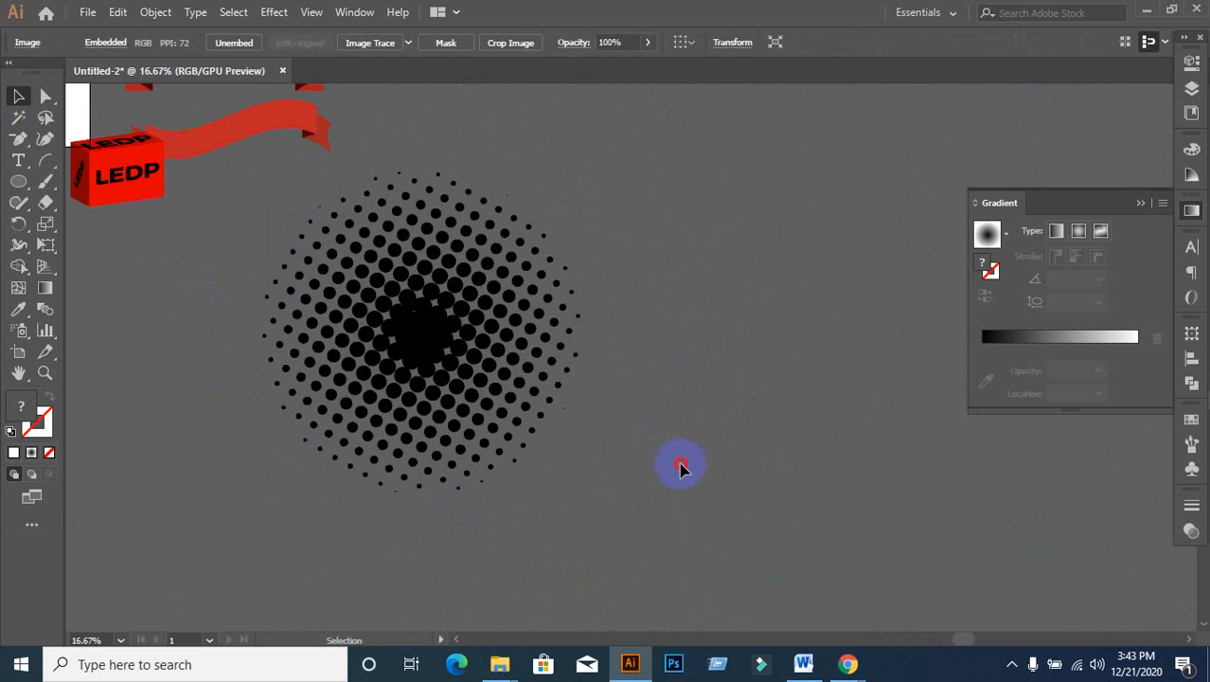
# Step: Try to move the ungrouped halftone dots together and undo the stray change
pyautogui.click(411, 335)
pyautogui.click(306, 231)
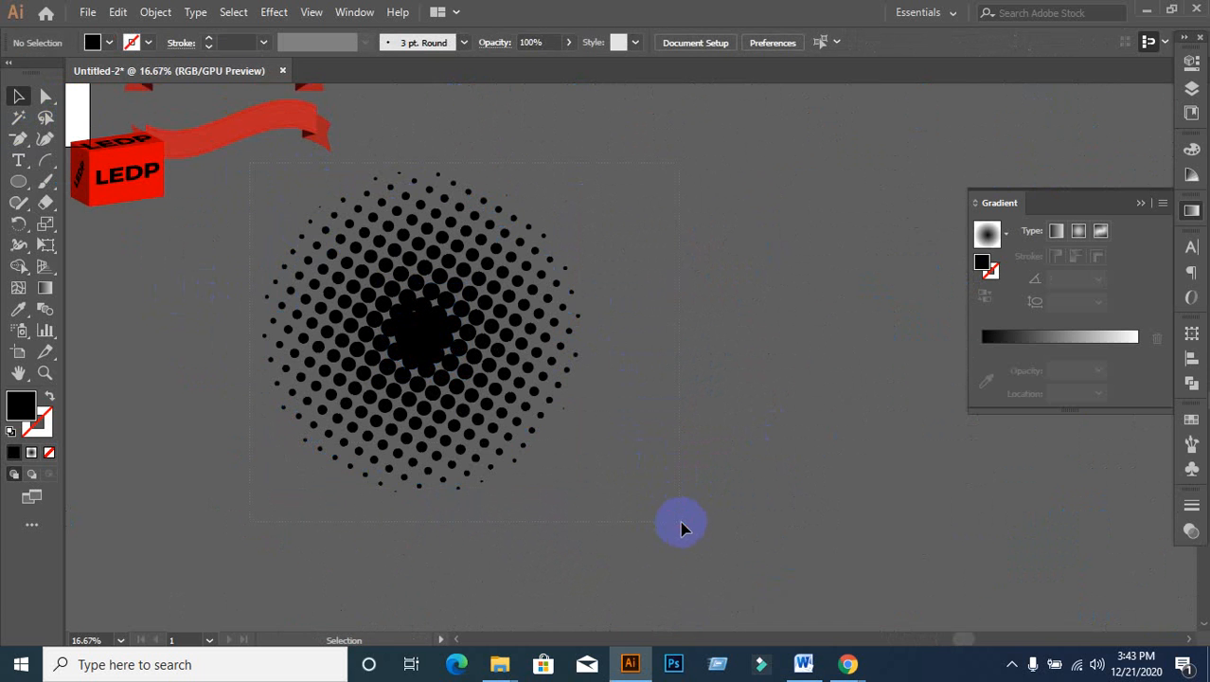
pyautogui.moveTo(681, 522); pyautogui.dragTo(685, 519)
pyautogui.hotkey('ctrl', 'z')
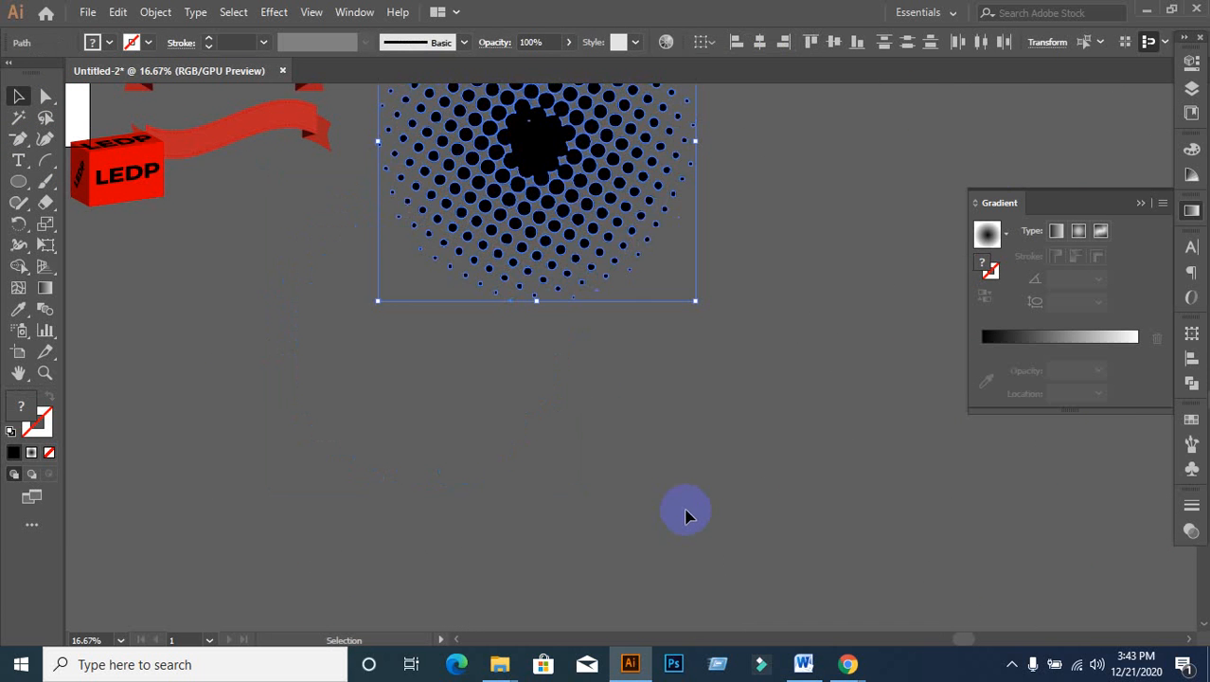
pyautogui.moveTo(515, 142); pyautogui.dragTo(521, 323)
pyautogui.click(369, 425)
pyautogui.hotkey('ctrl', 'z')
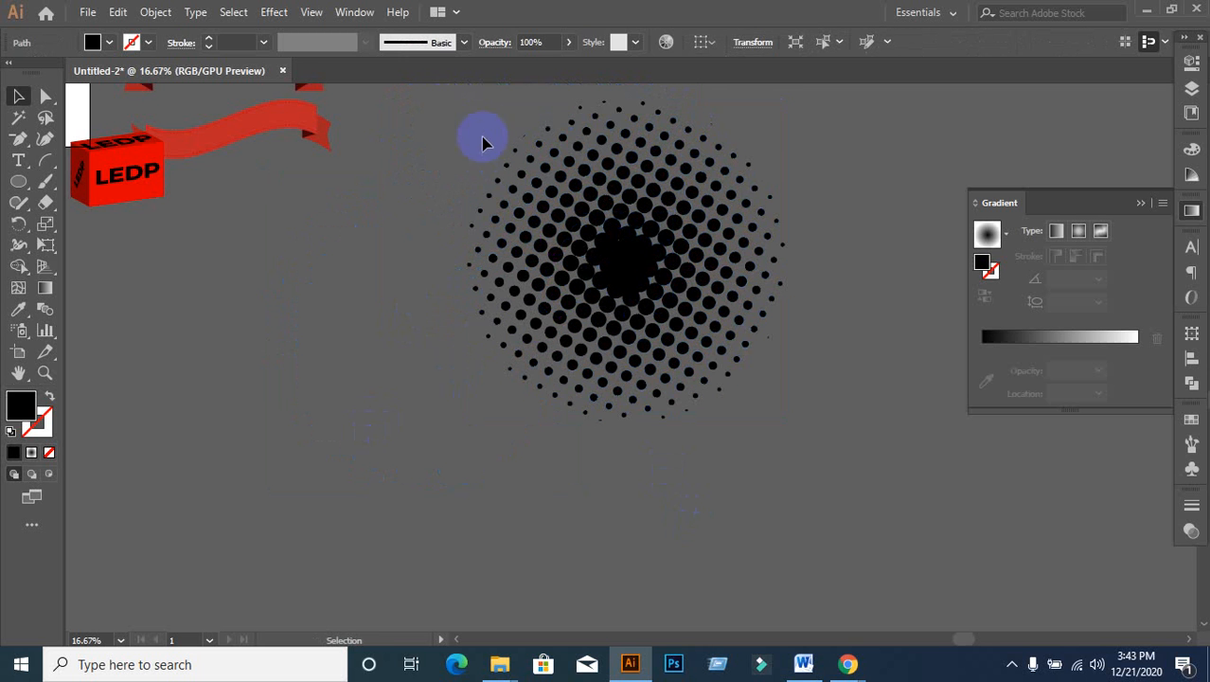
# Step: Try to cut and paste the left part of the halftone dots, and undo it
pyautogui.click(483, 142)
pyautogui.moveTo(481, 88); pyautogui.dragTo(662, 473)
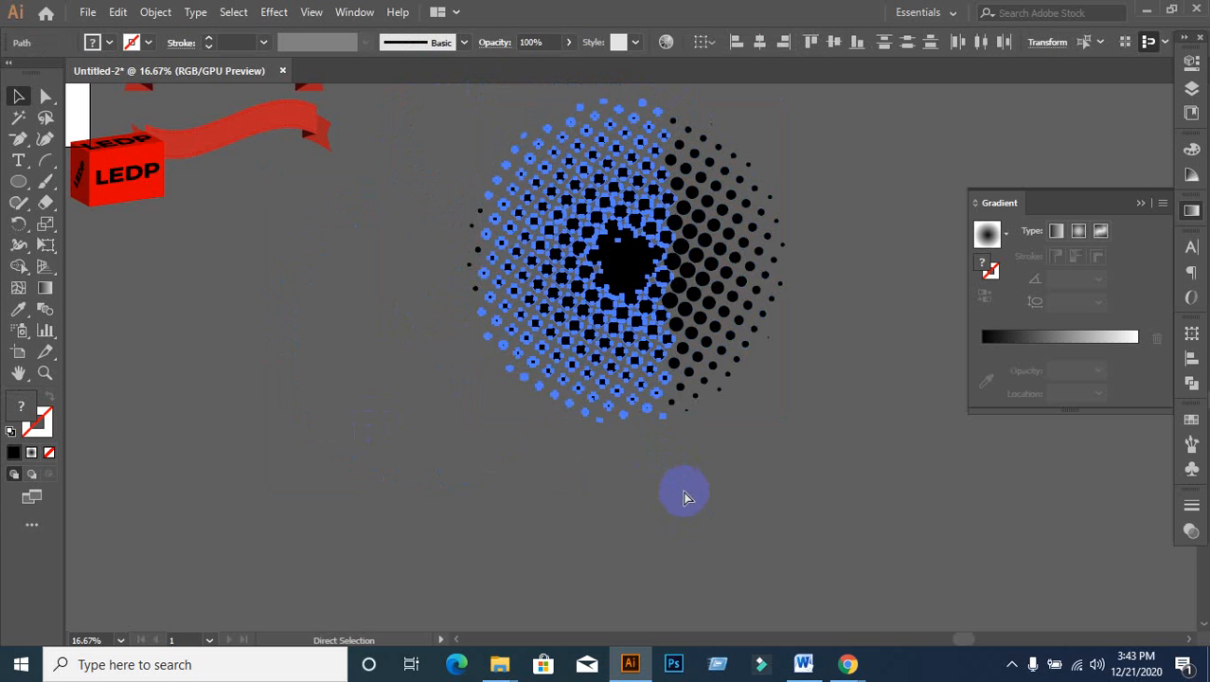
pyautogui.hotkey('ctrl', 'x')
pyautogui.hotkey('ctrl', 'v')
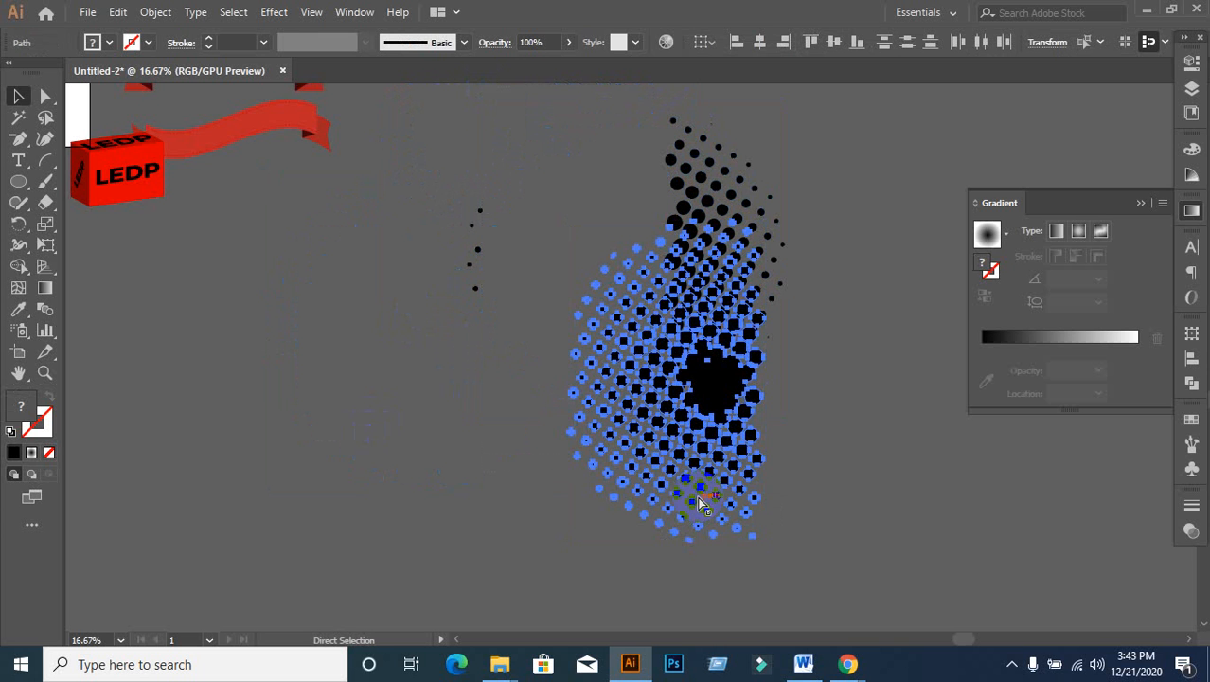
pyautogui.hotkey('ctrl', 'z')
pyautogui.click(779, 467)
# Step: Select all the dots of the halftone circle and group them
pyautogui.scroll(2, 621, 318)
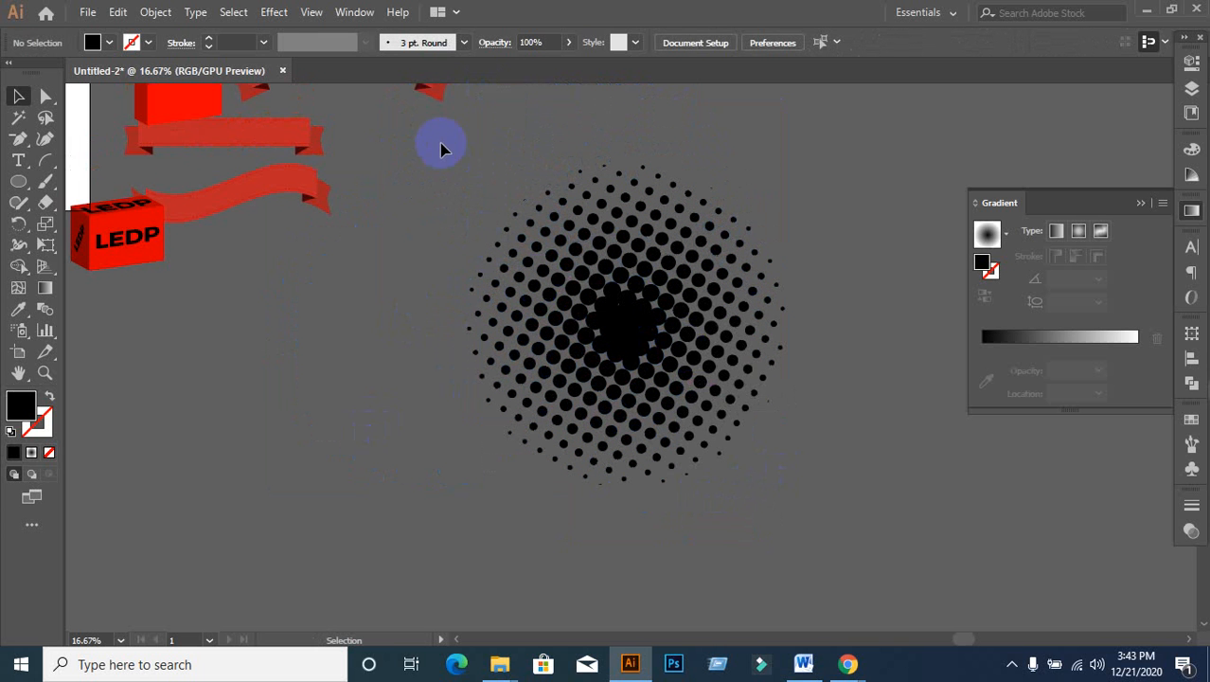
pyautogui.hotkey('ctrl', 'a')
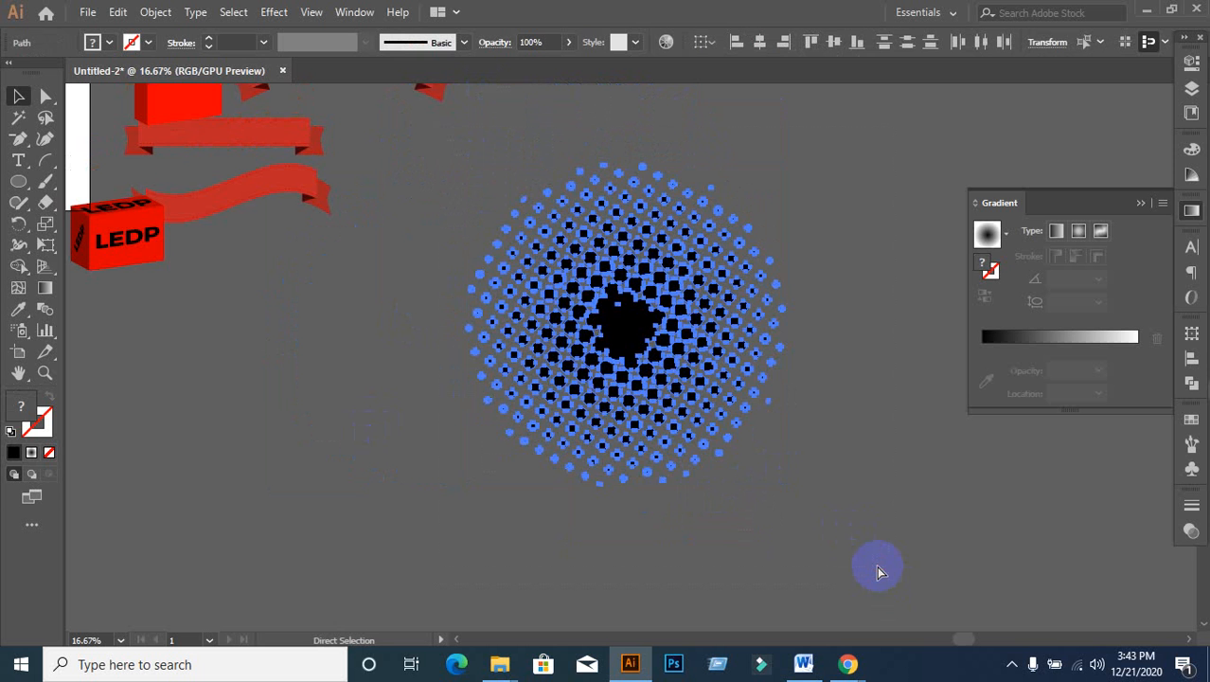
pyautogui.hotkey('ctrl', 'g')
pyautogui.click(864, 559)
# Step: Move the grouped halftone to the left and scale it down to about 1196 × 1205 px
pyautogui.click(632, 332)
pyautogui.moveTo(632, 332); pyautogui.dragTo(495, 345)
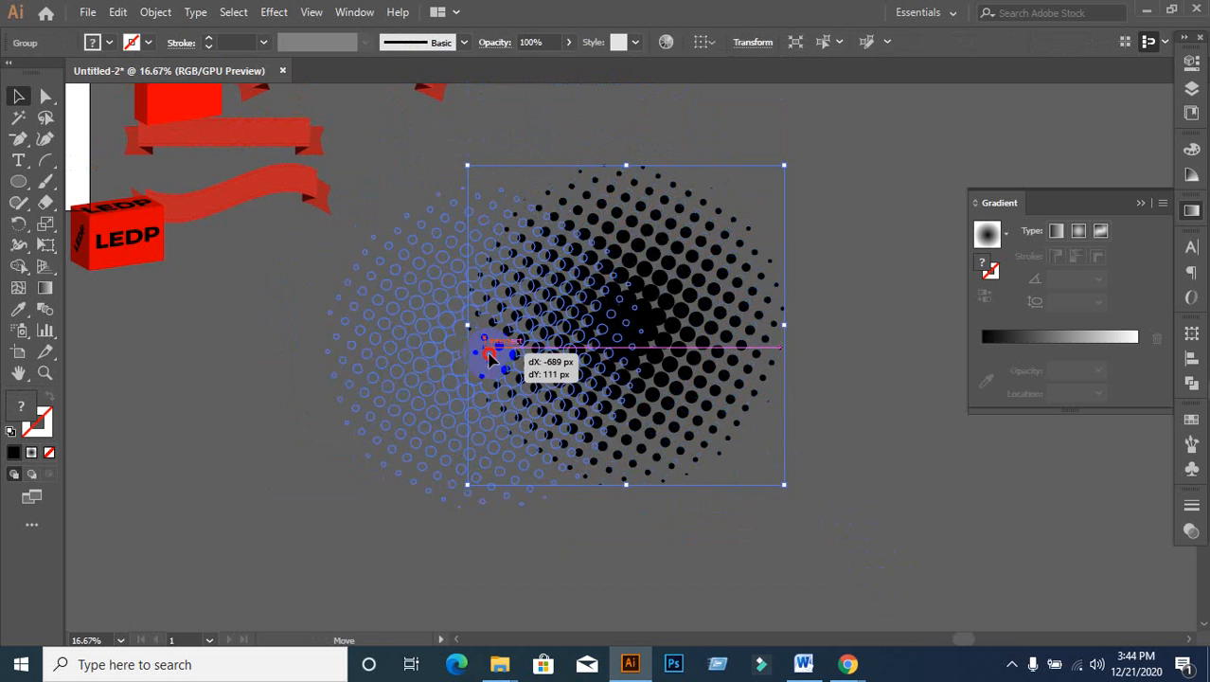
pyautogui.click(683, 397)
pyautogui.click(476, 354)
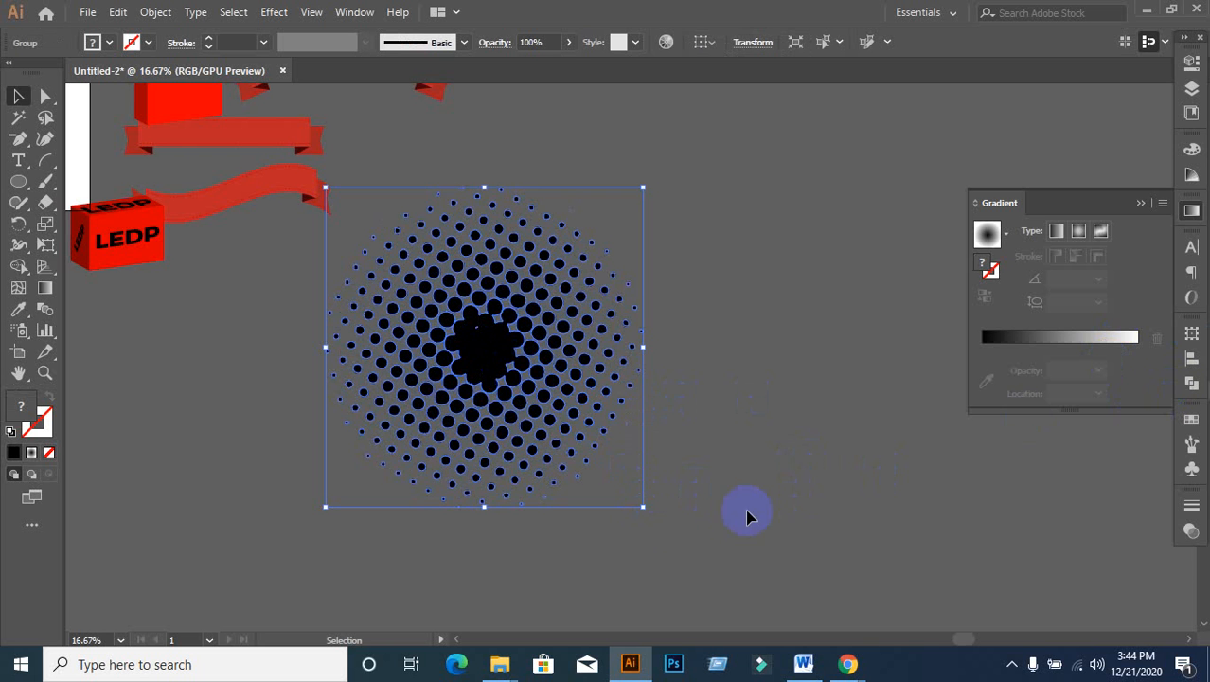
pyautogui.moveTo(644, 506); pyautogui.dragTo(570, 436)
pyautogui.click(608, 465)
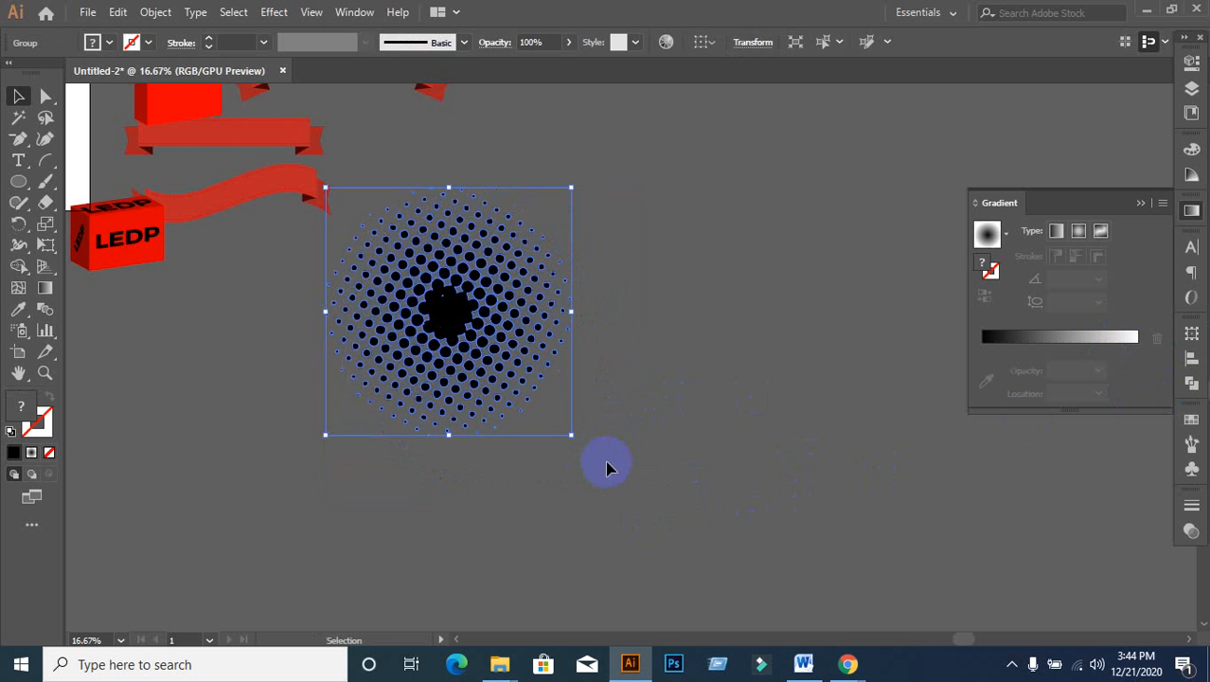
pyautogui.moveTo(466, 317); pyautogui.dragTo(516, 330)
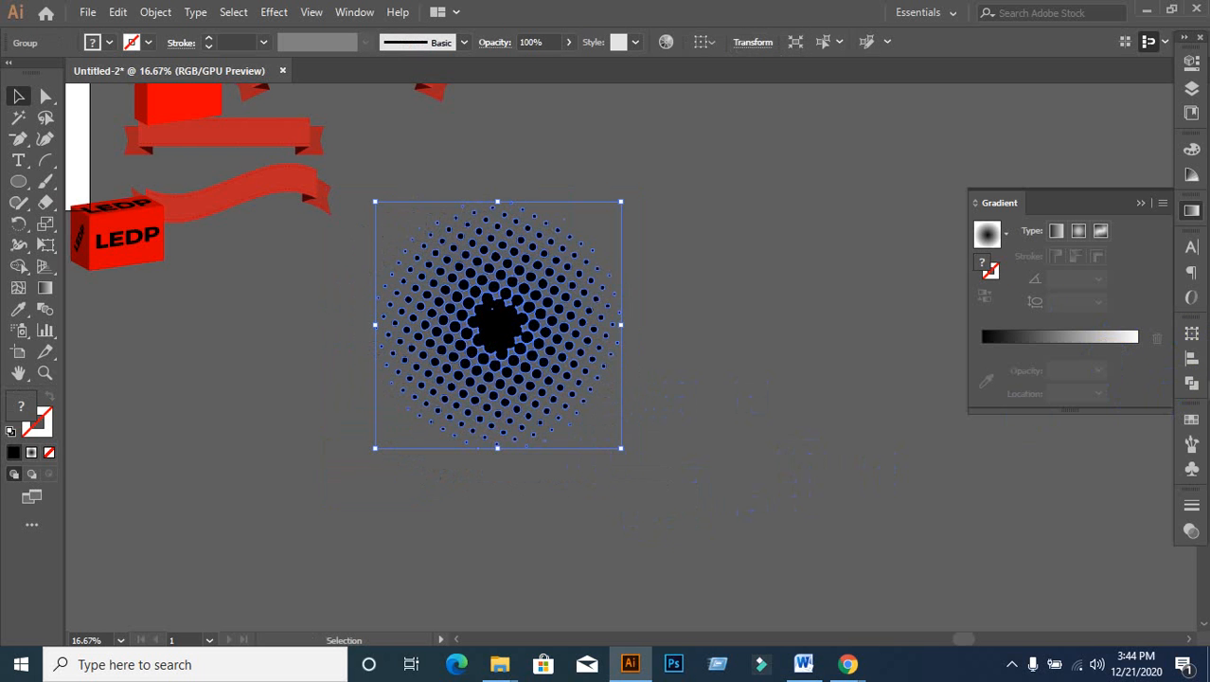
# Step: Save the halftone group as a dynamic Movie Clip symbol and move its instance up and to the right
pyautogui.click(1193, 382)
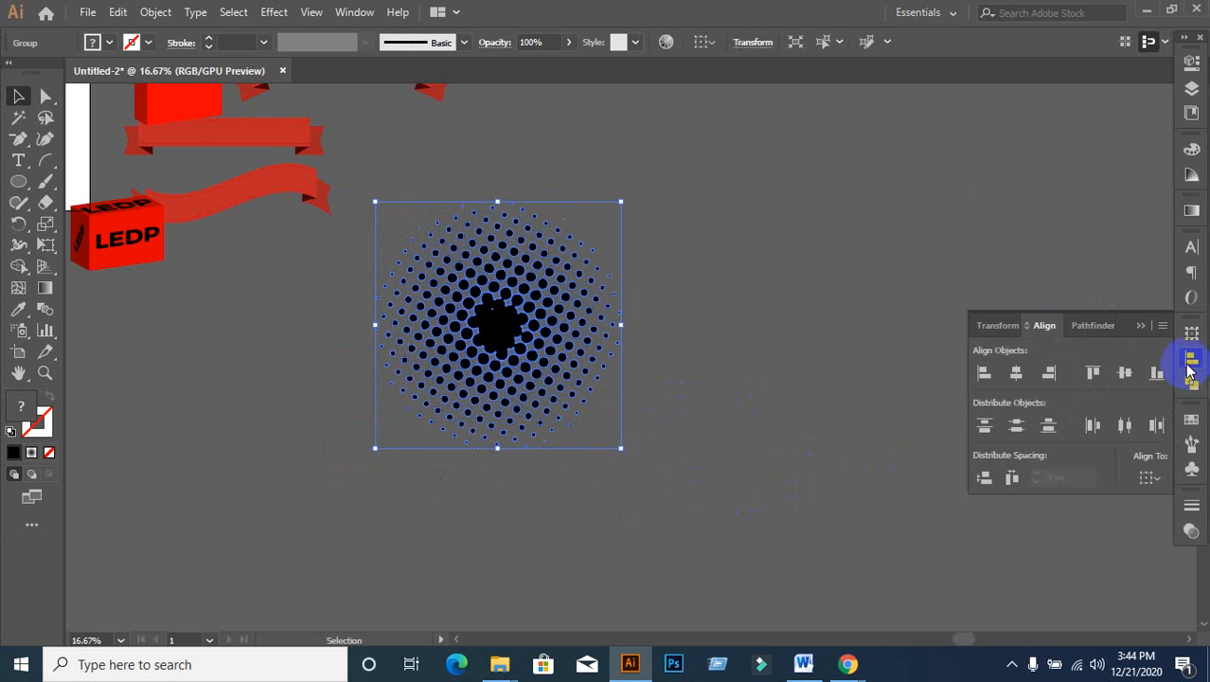
pyautogui.click(1191, 367)
pyautogui.click(1190, 330)
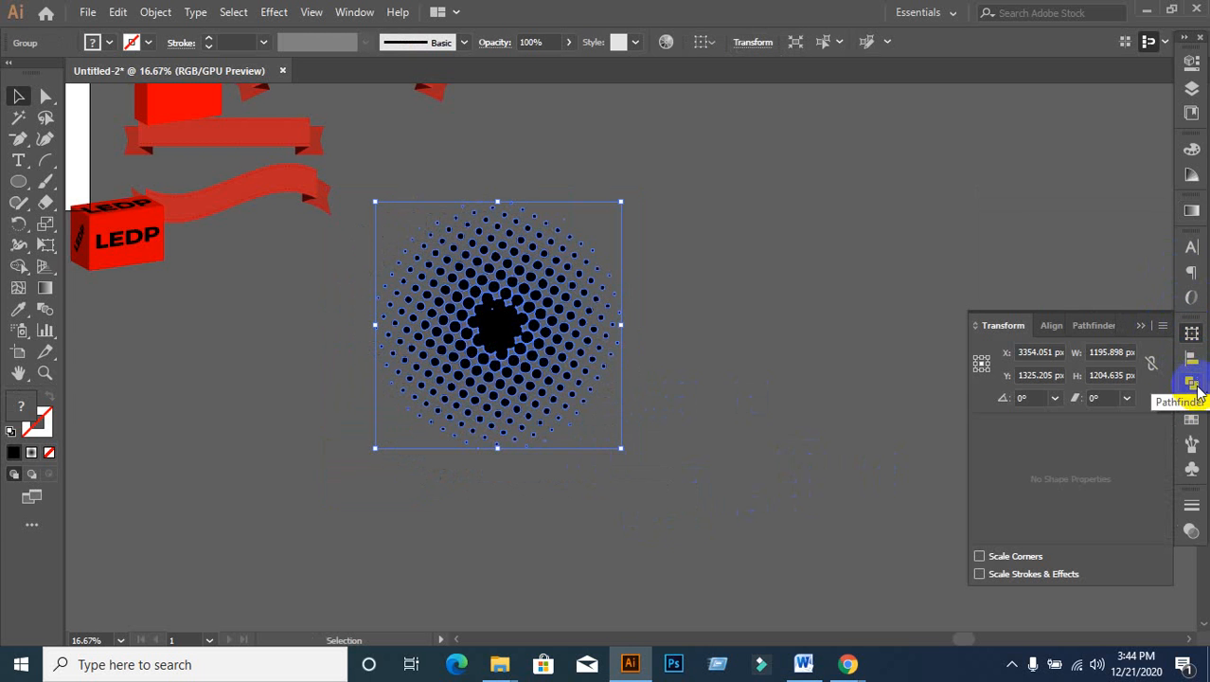
pyautogui.click(1192, 444)
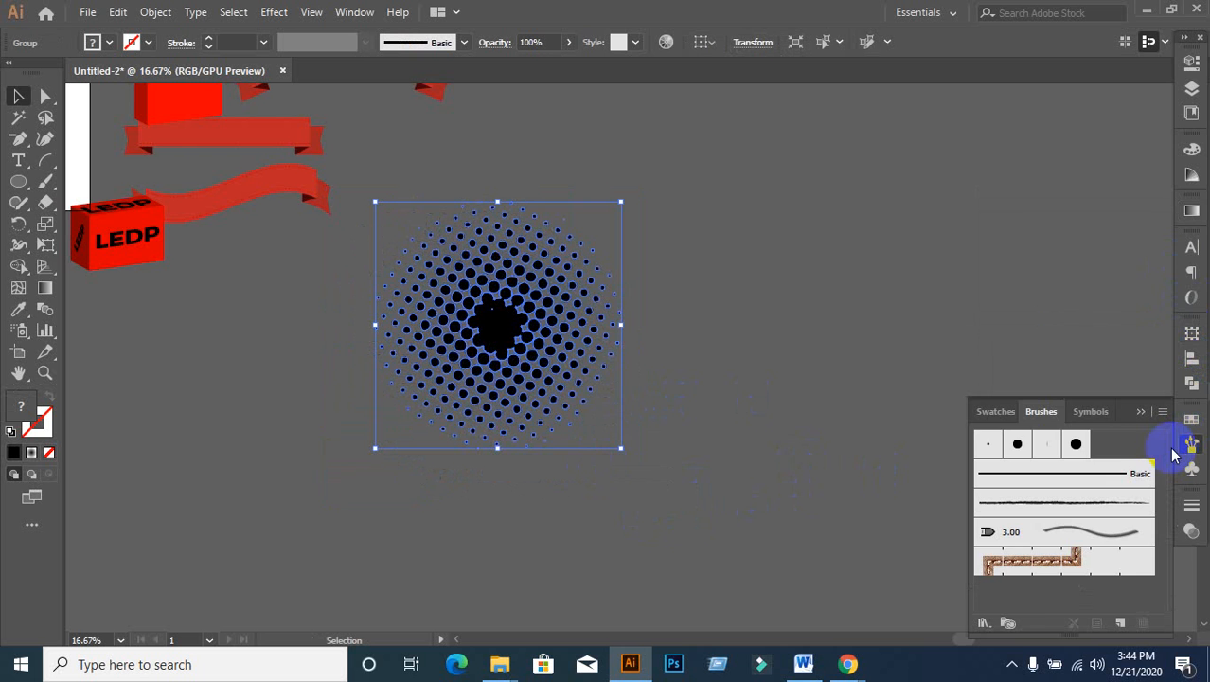
pyautogui.click(1101, 412)
pyautogui.moveTo(489, 338); pyautogui.dragTo(1073, 572)
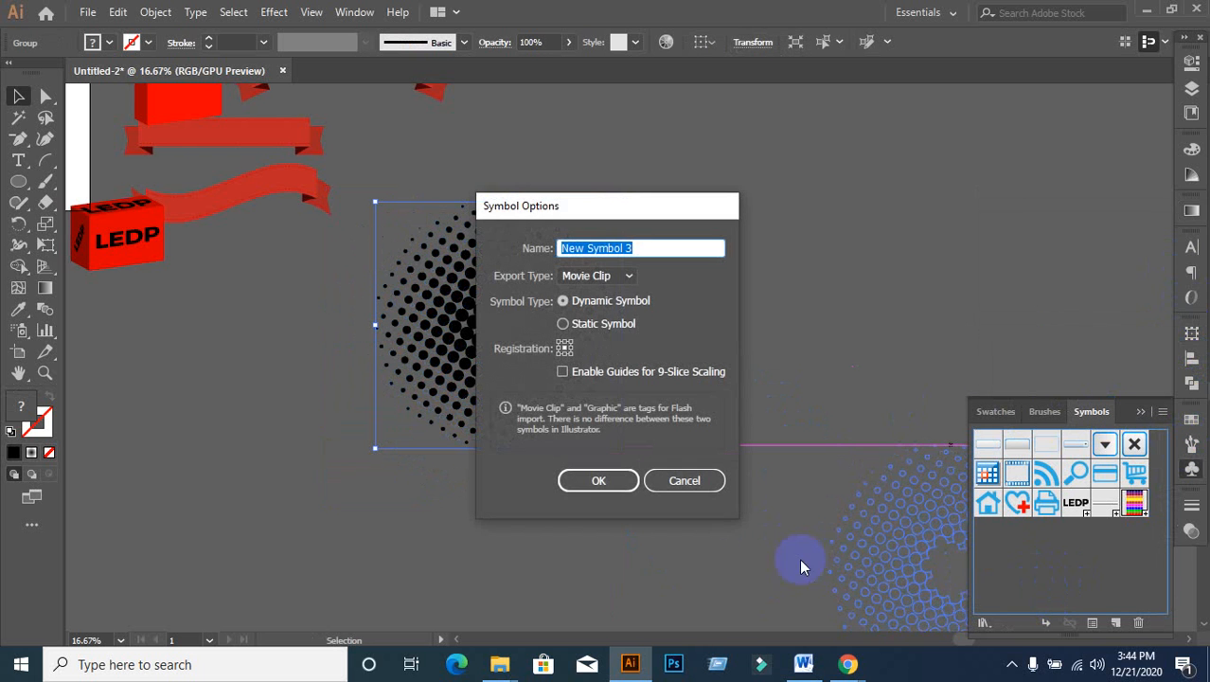
pyautogui.click(599, 481)
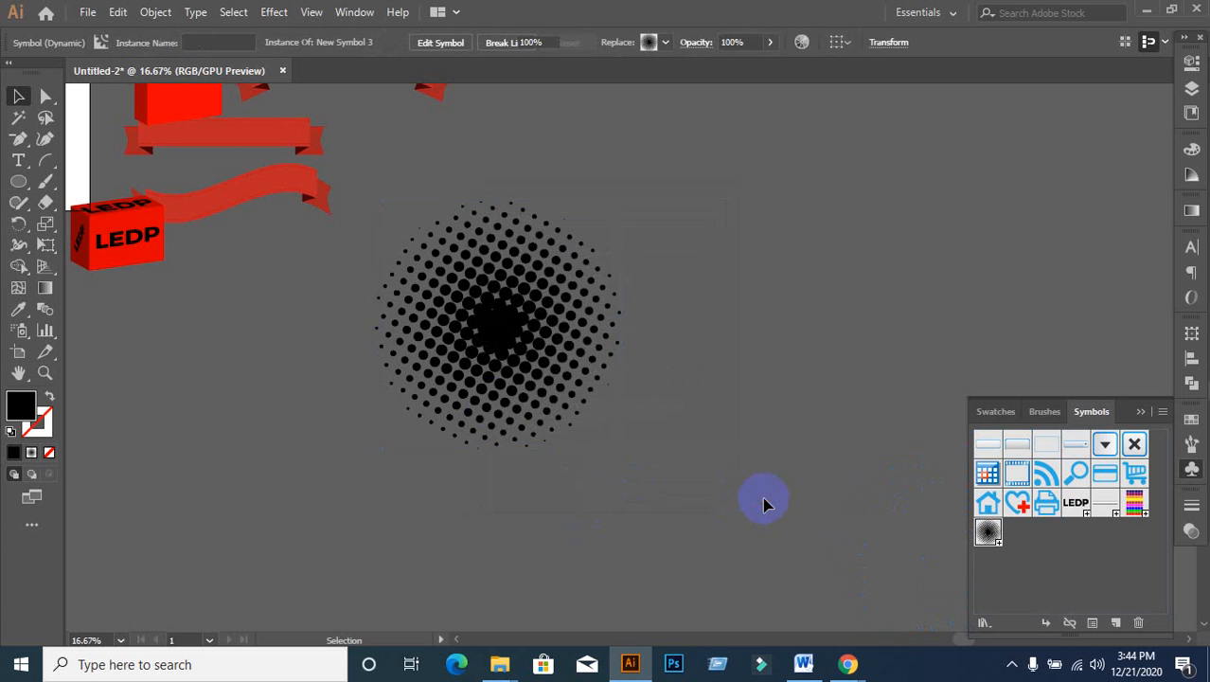
pyautogui.moveTo(489, 332); pyautogui.dragTo(652, 254)
pyautogui.click(570, 440)
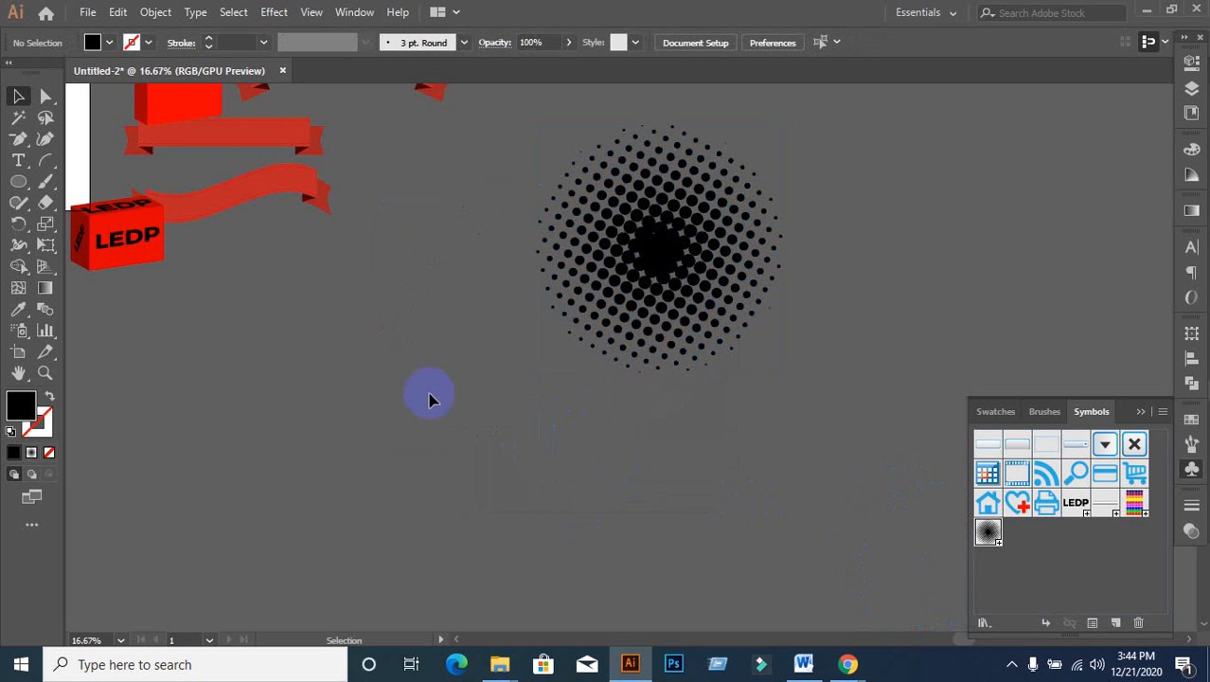
# Step: Draw a black circle below and left of the halftone and delete its left anchor point to leave a half circle
pyautogui.hotkey('ctrl', '-')
pyautogui.scroll(1, 339, 405)
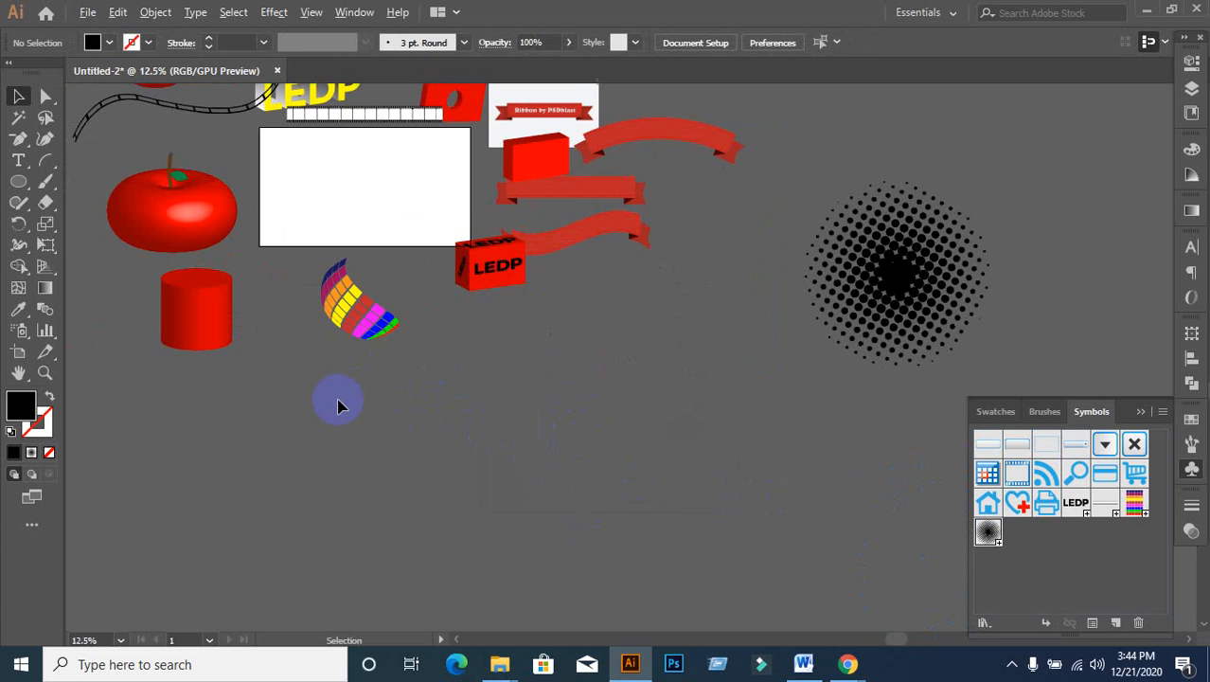
pyautogui.scroll(1, 438, 263)
pyautogui.scroll(2, 411, 246)
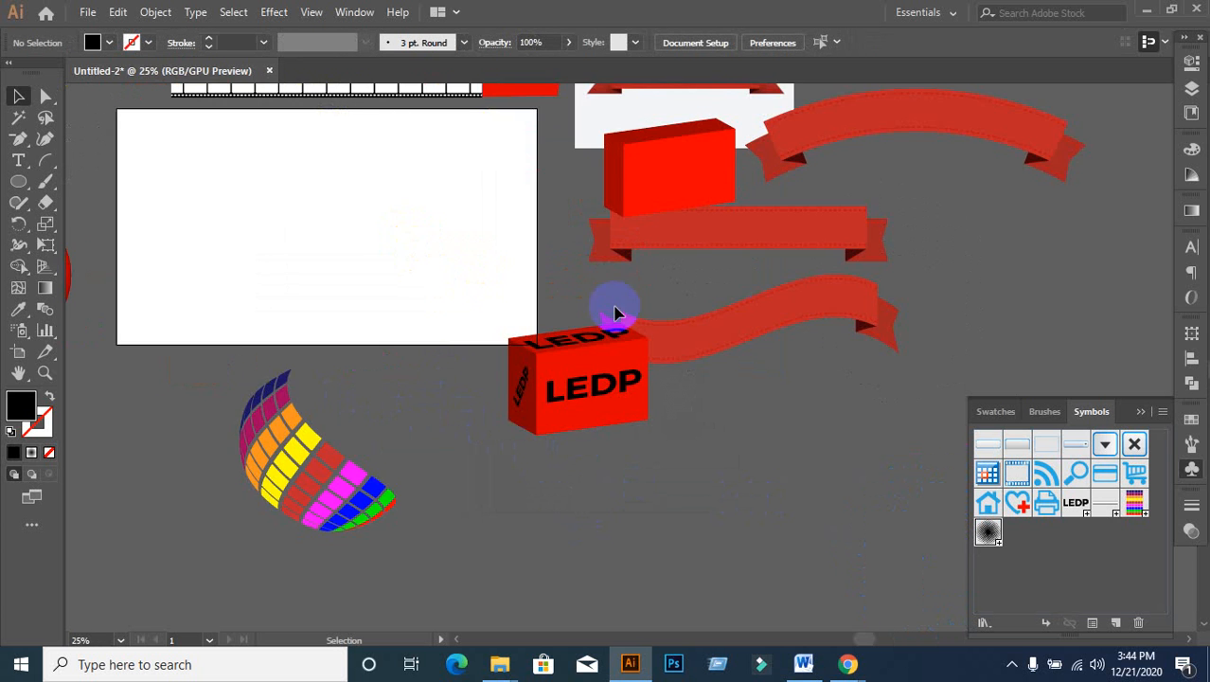
pyautogui.scroll(-1, 616, 311)
pyautogui.moveTo(820, 439); pyautogui.dragTo(565, 532)
pyautogui.click(17, 181)
pyautogui.click(46, 96)
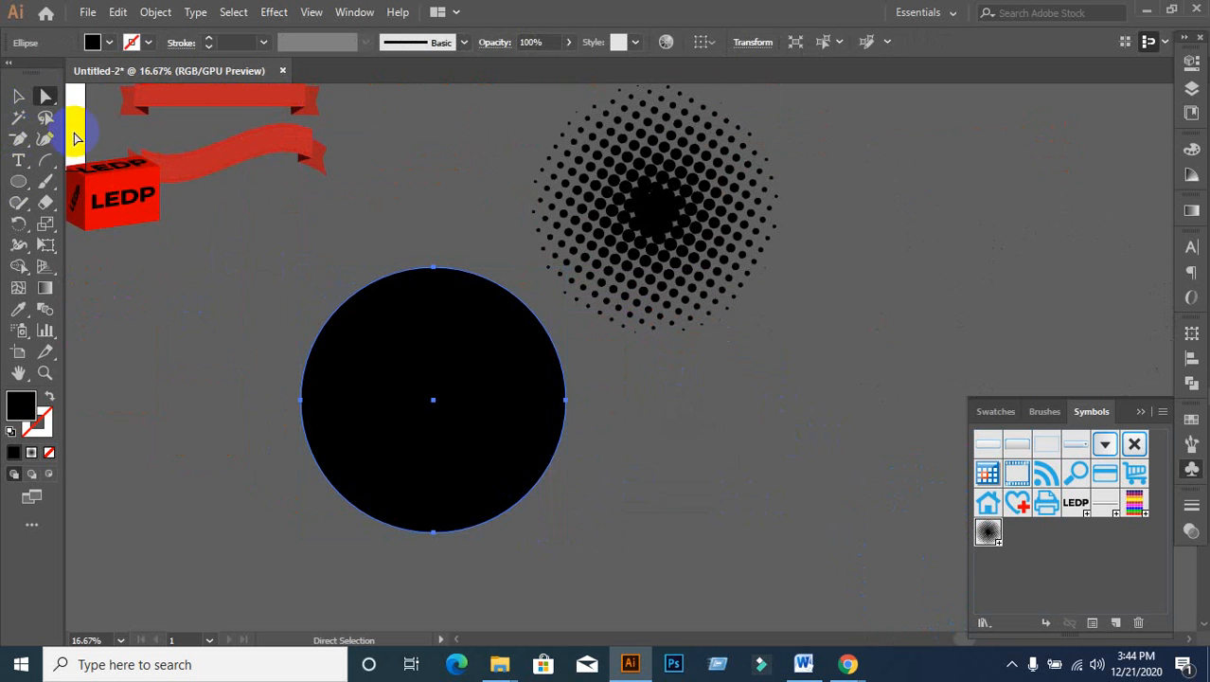
pyautogui.moveTo(284, 383); pyautogui.dragTo(324, 445)
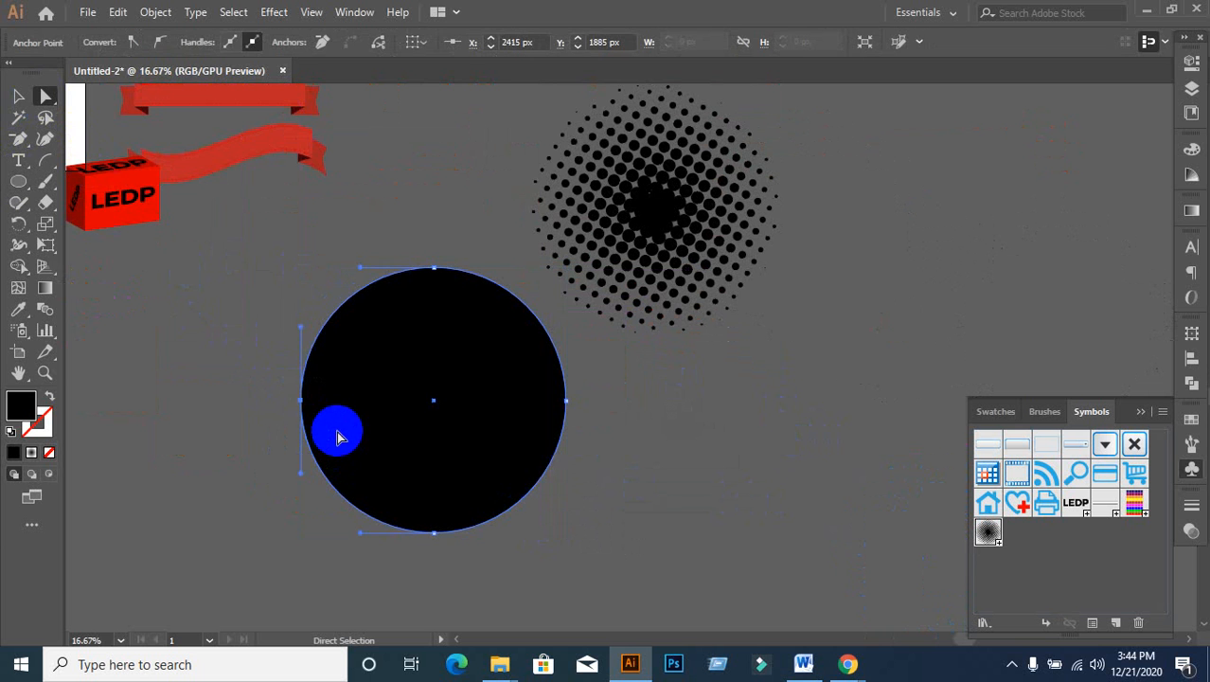
pyautogui.press('Delete')
# Step: Fill the half circle with red from the swatches and keep it selected
pyautogui.click(18, 95)
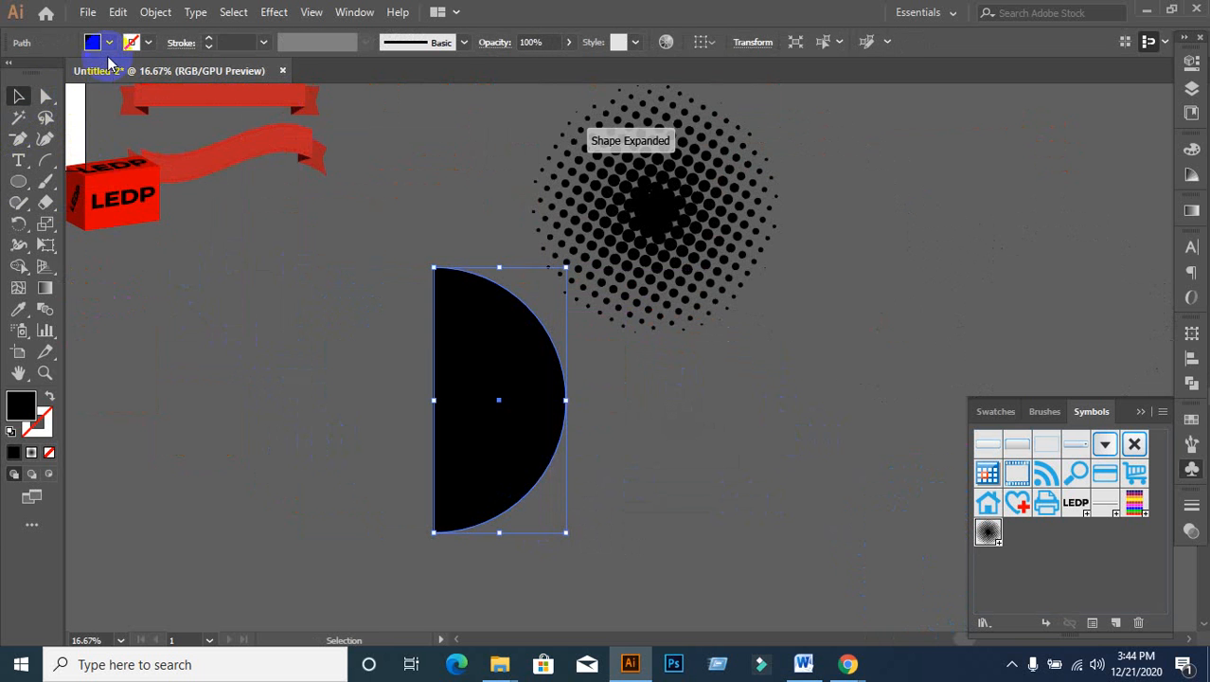
pyautogui.click(109, 44)
pyautogui.click(61, 72)
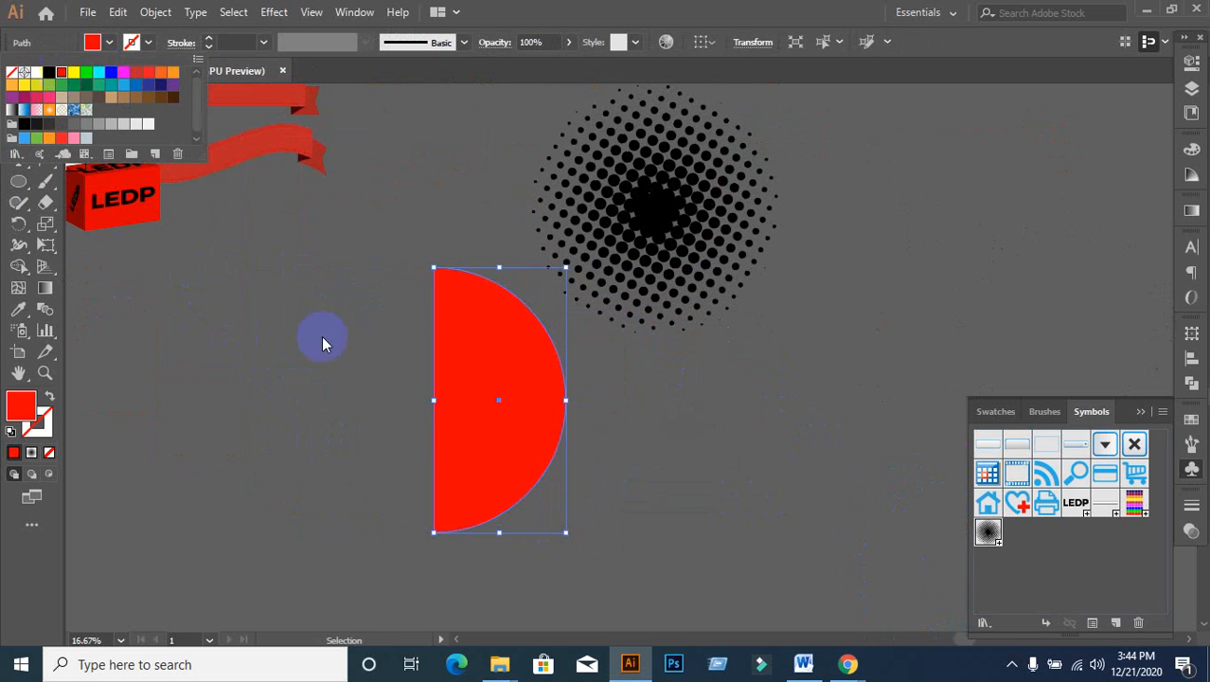
pyautogui.click(374, 417)
pyautogui.moveTo(352, 351); pyautogui.dragTo(465, 500)
pyautogui.click(507, 465)
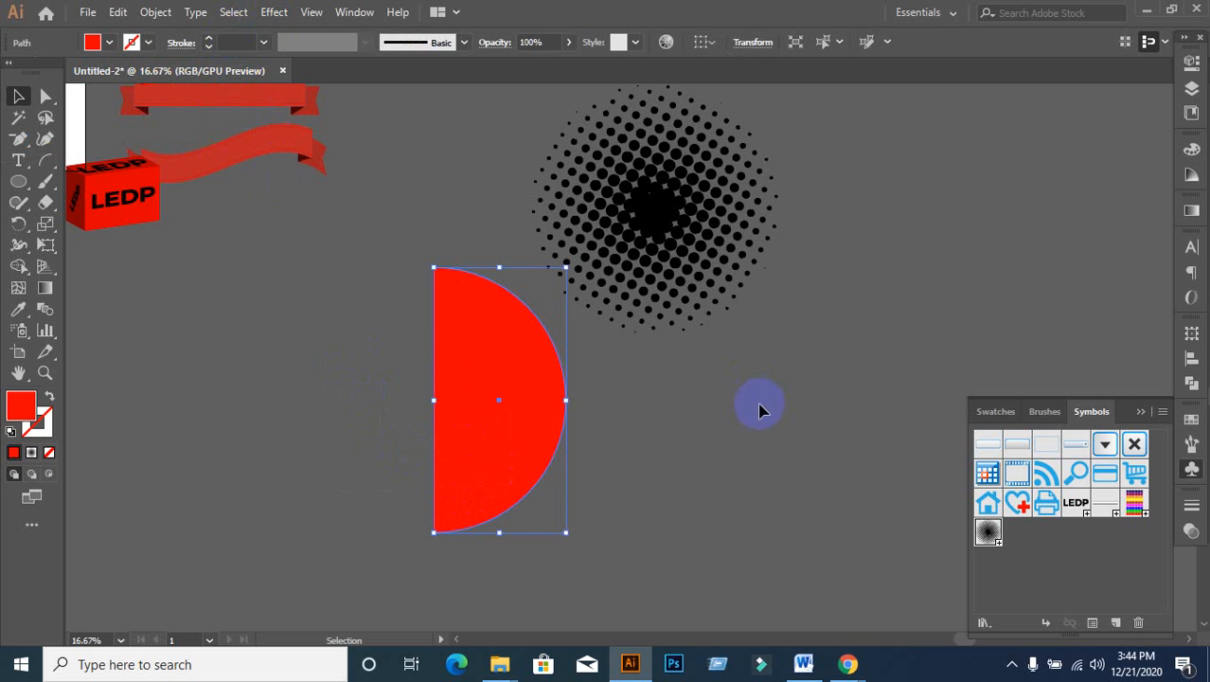
# Step: Switch to the Google Meet call in Chrome, mute the microphone and return to Illustrator
pyautogui.moveTo(849, 658)
pyautogui.click(677, 592)
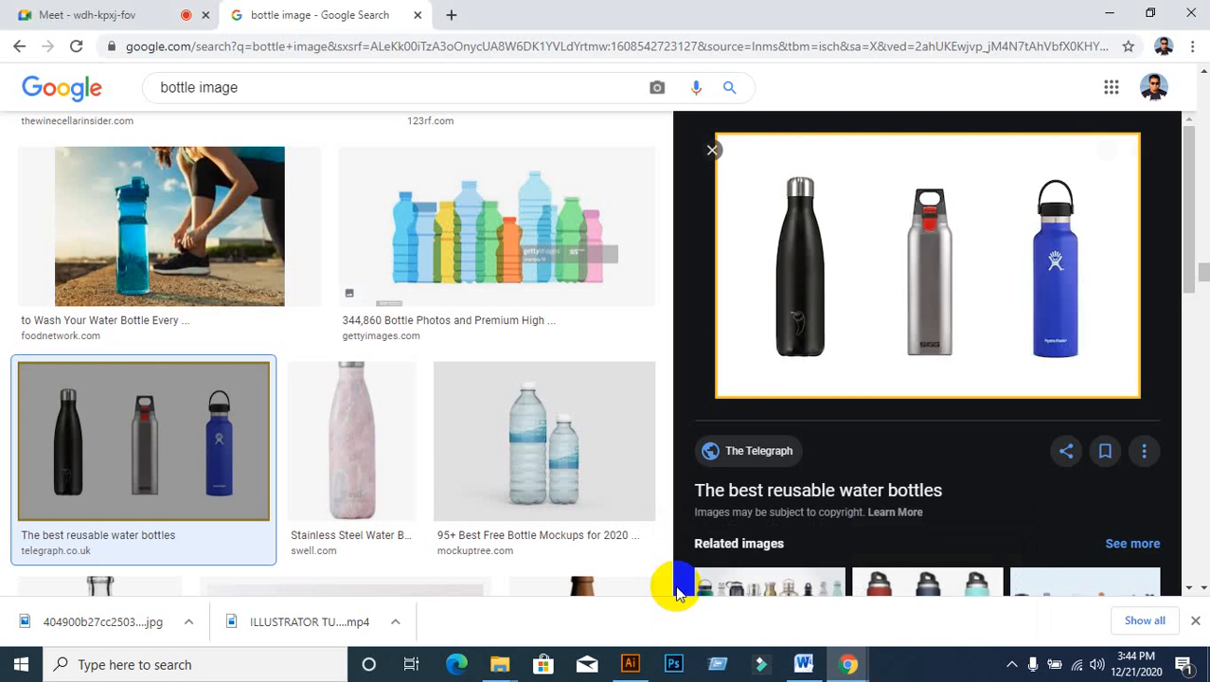
pyautogui.click(95, 14)
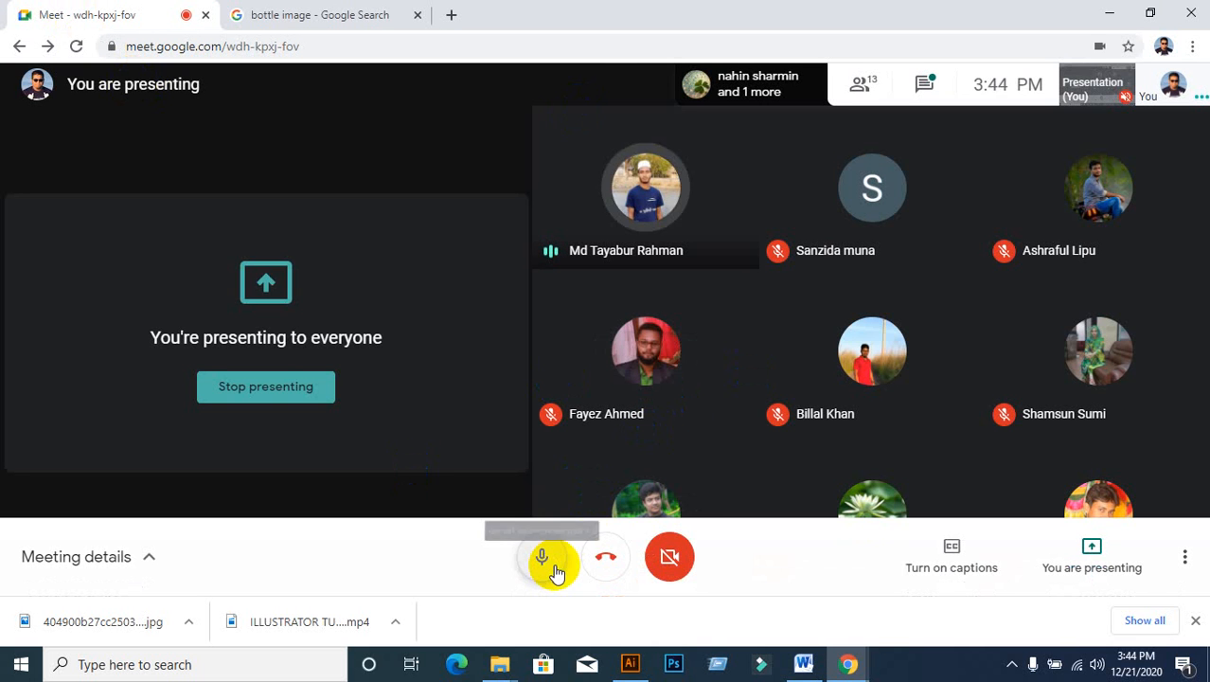
pyautogui.click(555, 569)
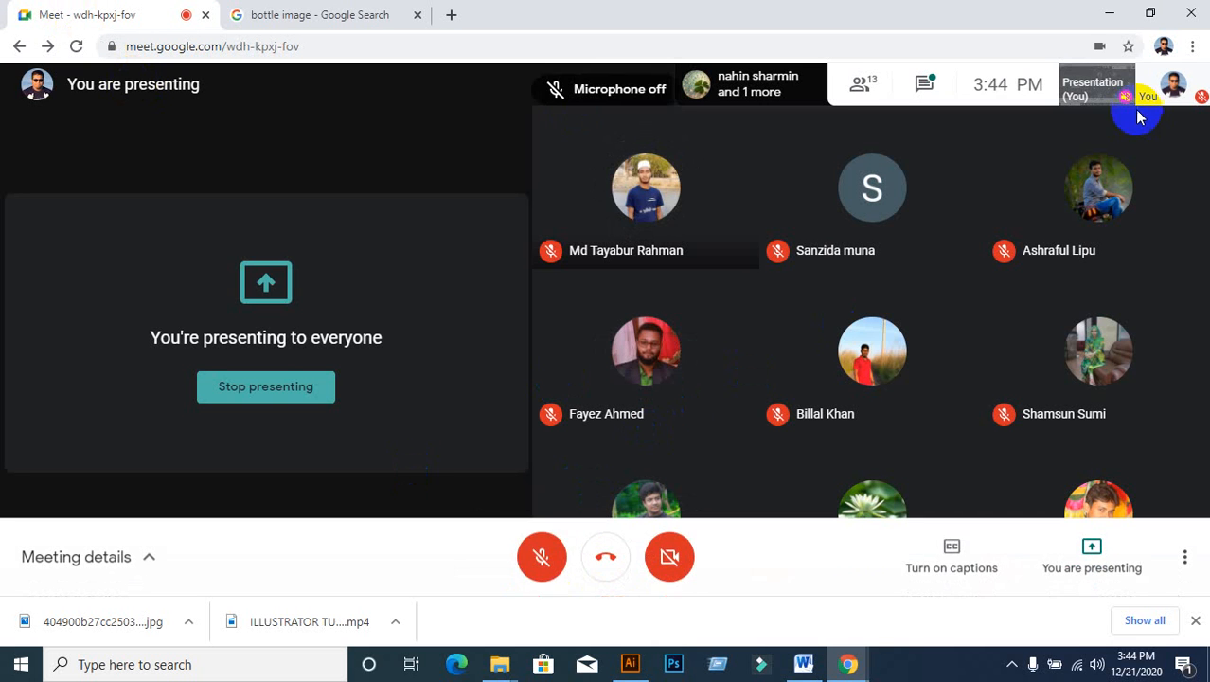
pyautogui.click(1109, 14)
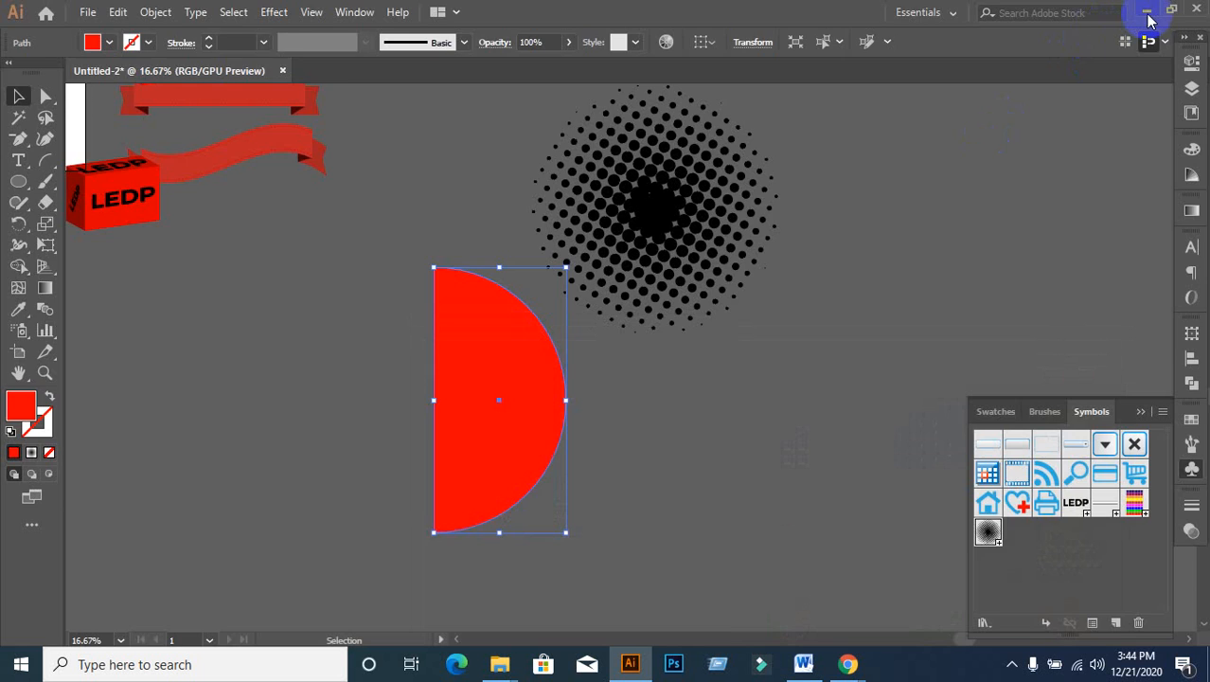
# Step: Go back to the Google Meet call, unmute the microphone and return to the Illustrator drawing
pyautogui.click(1146, 11)
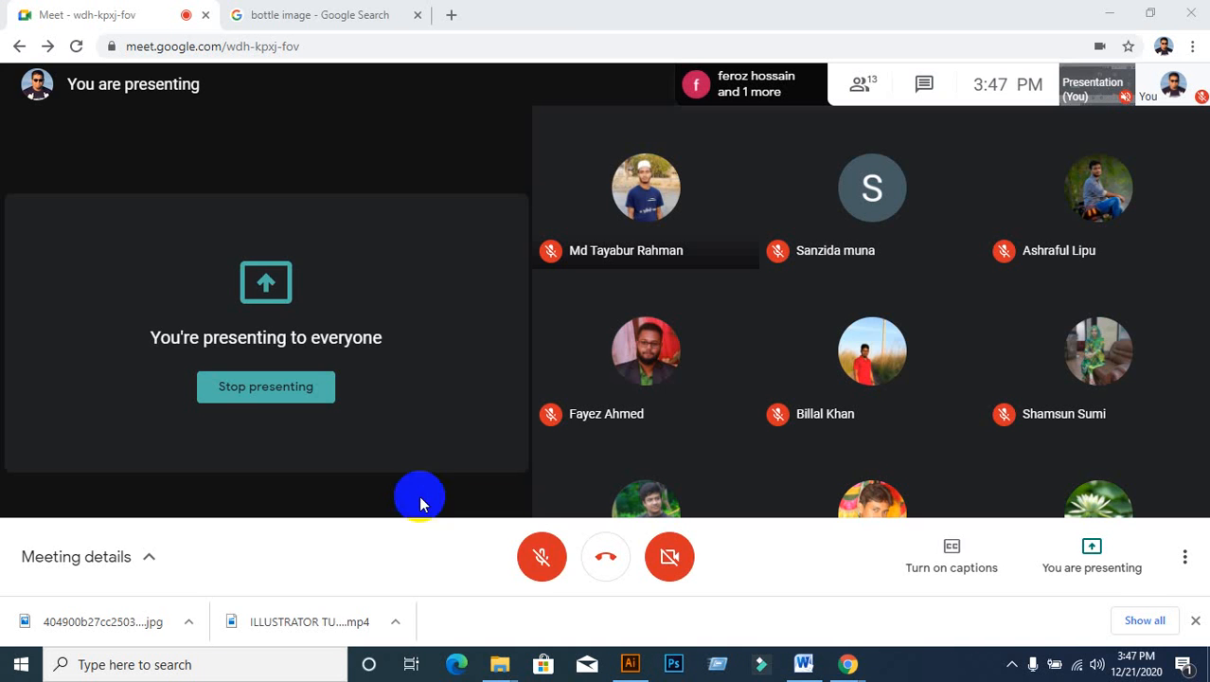
pyautogui.click(542, 557)
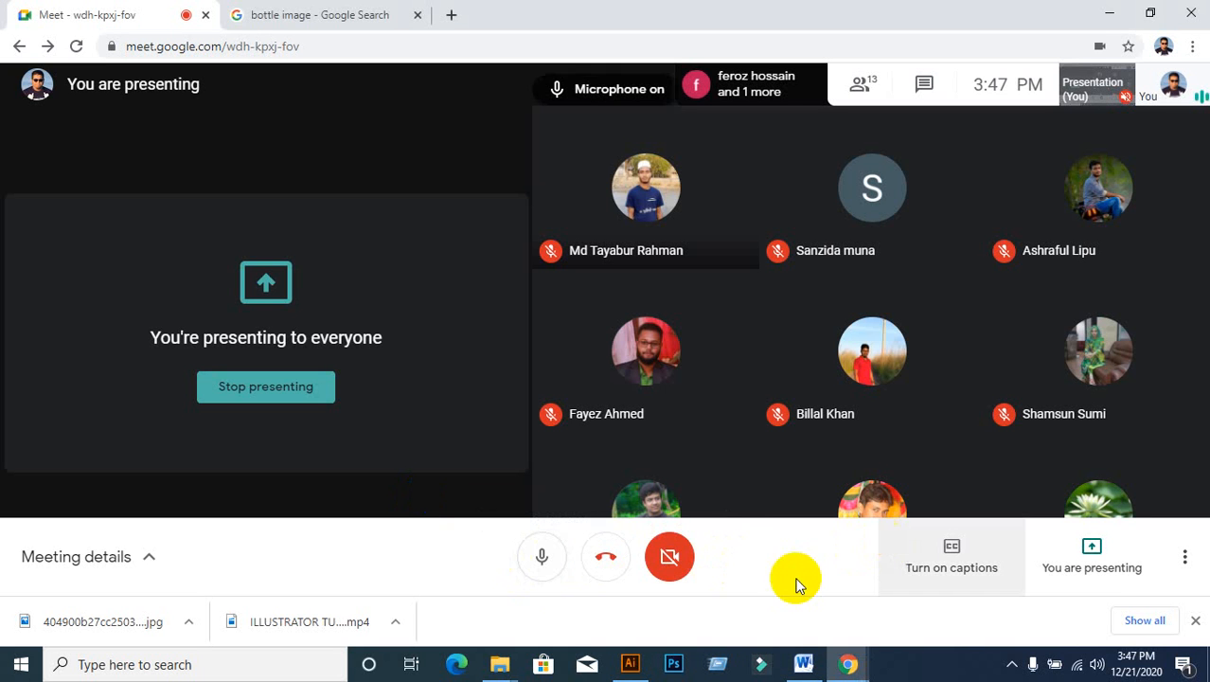
pyautogui.click(629, 664)
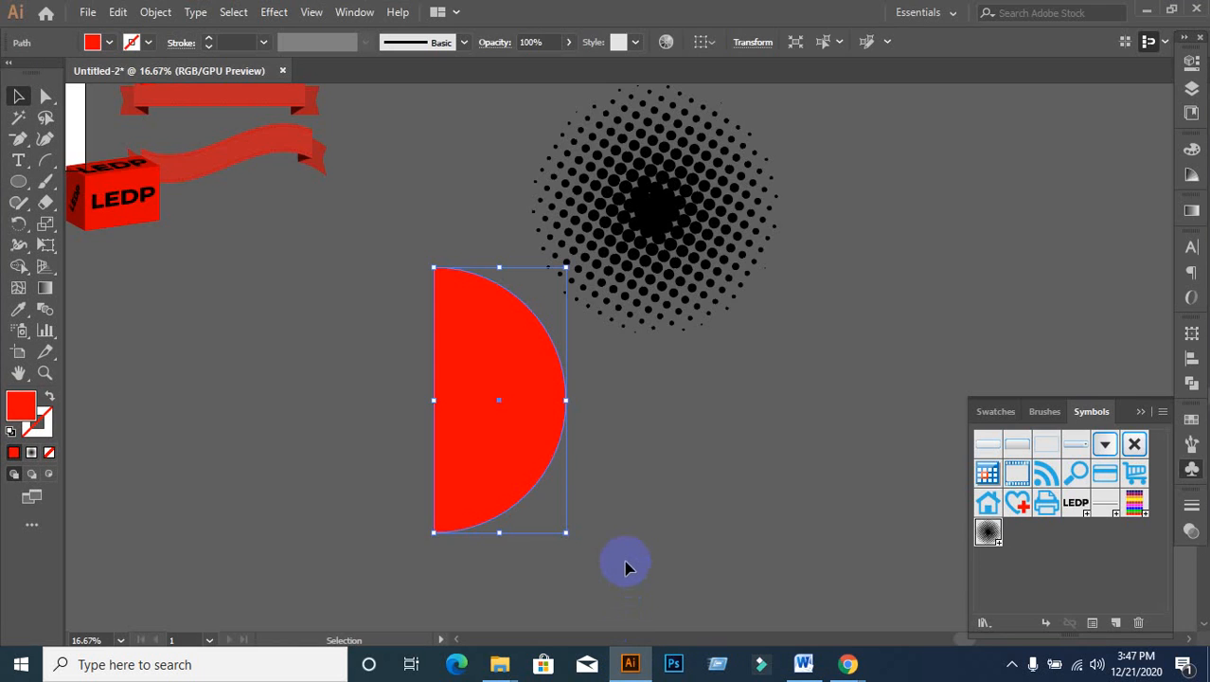
# Step: Move the red half circle to the empty area right of the halftone and deselect it
pyautogui.click(852, 536)
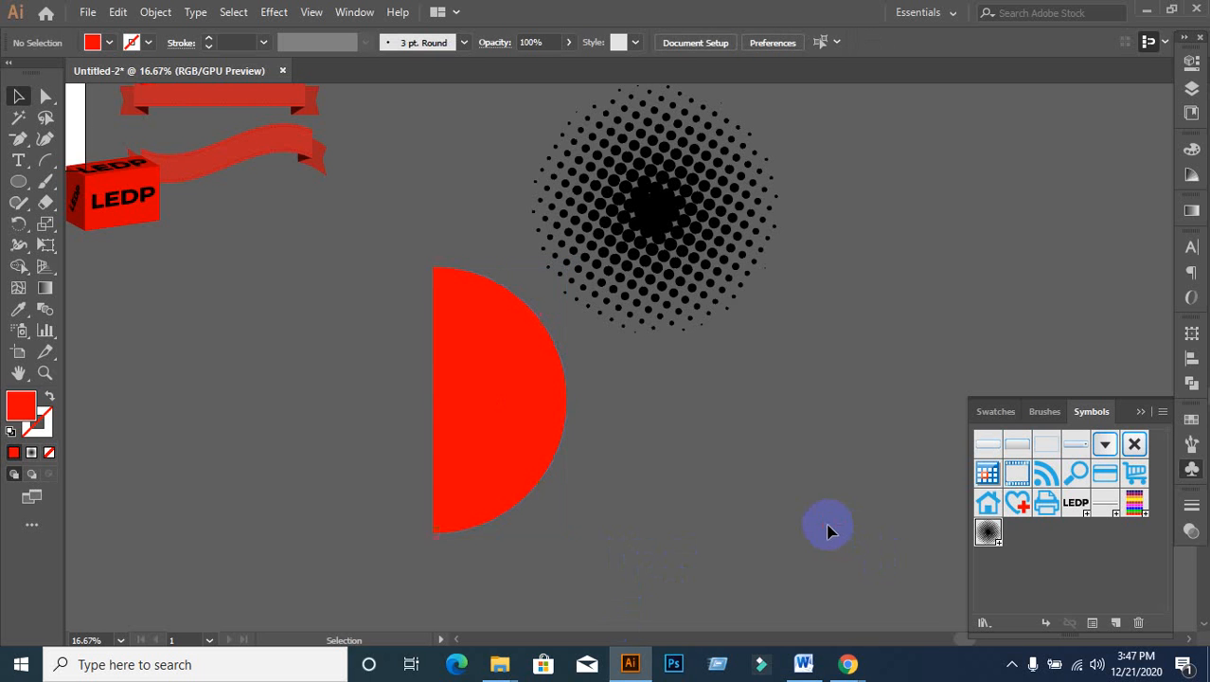
pyautogui.click(465, 360)
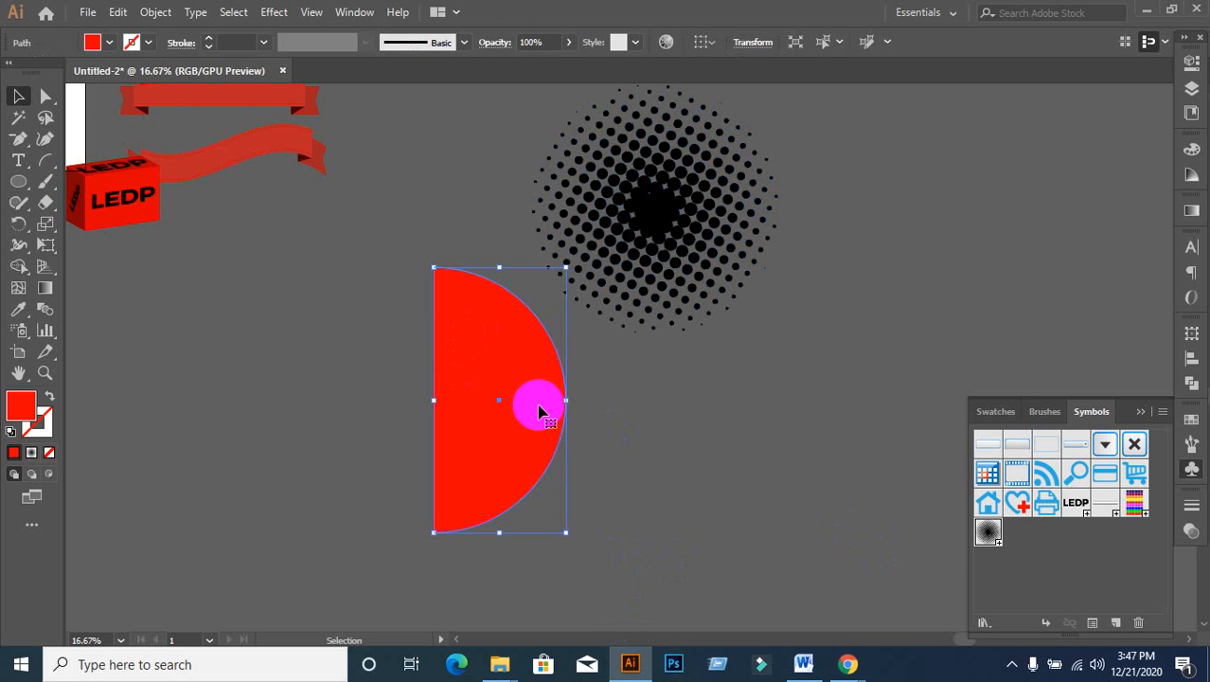
pyautogui.moveTo(538, 411); pyautogui.dragTo(933, 358)
pyautogui.click(786, 426)
# Step: Draw a quarter-circle arc below and left of the halftone with the Arc tool and give it a red ff0000 stroke
pyautogui.rightClick(45, 157)
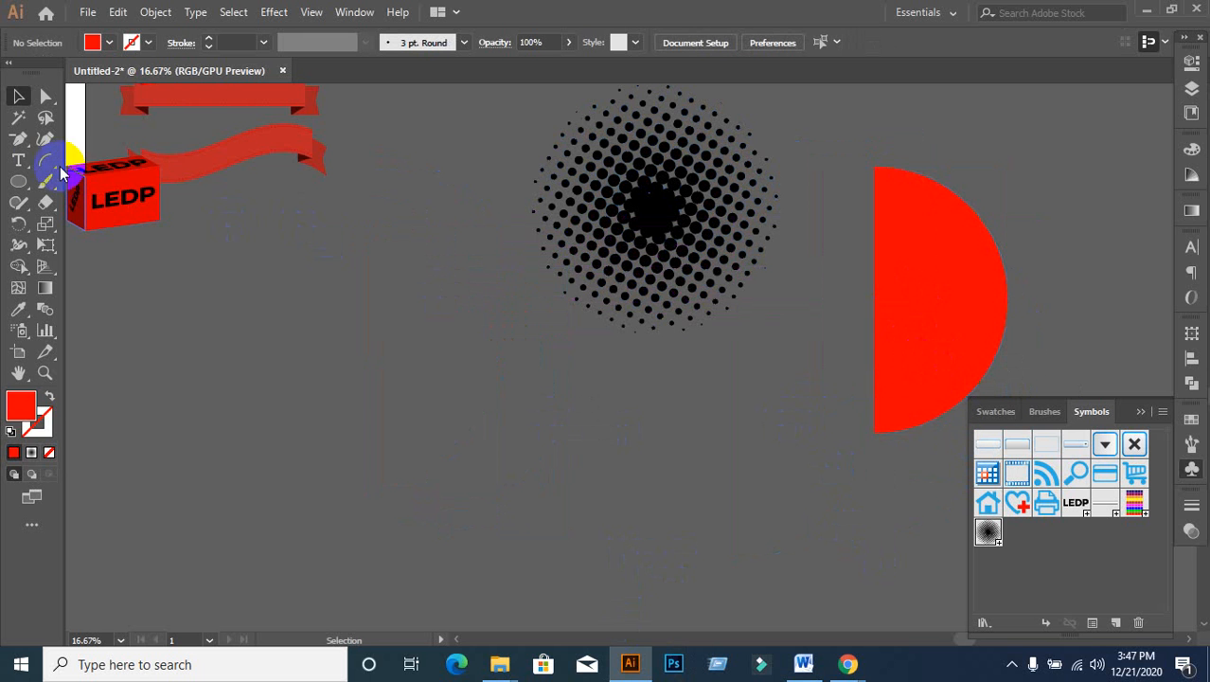
pyautogui.click(62, 170)
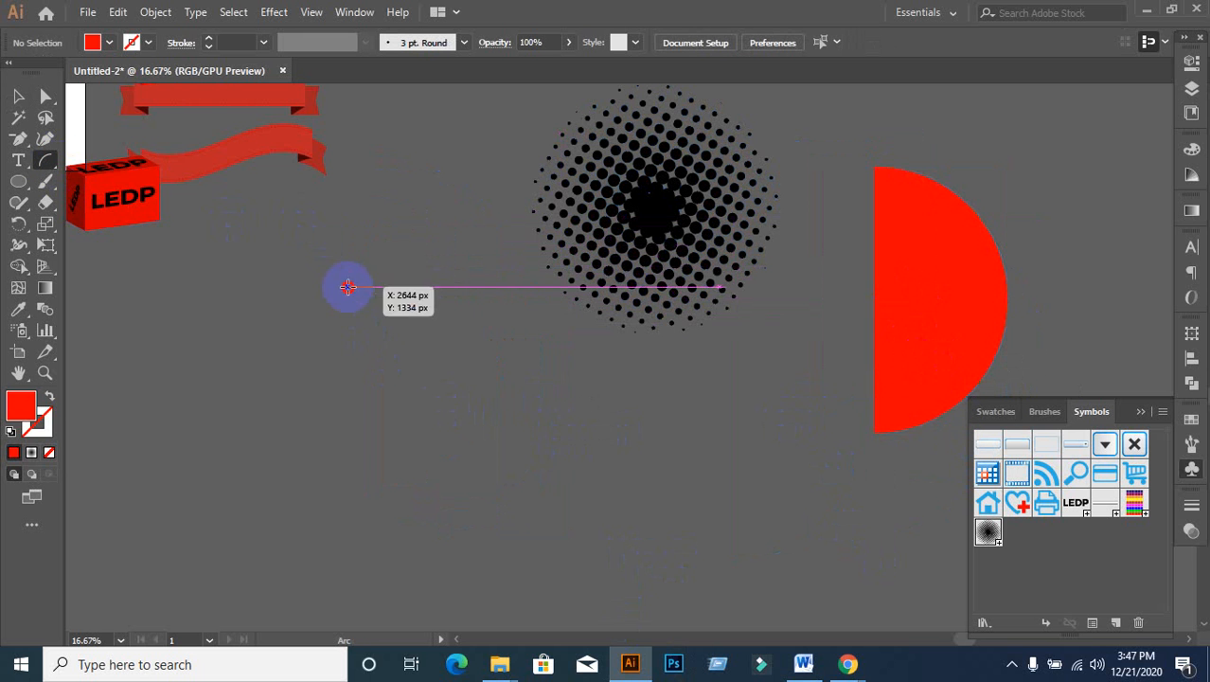
pyautogui.moveTo(348, 287); pyautogui.dragTo(574, 514)
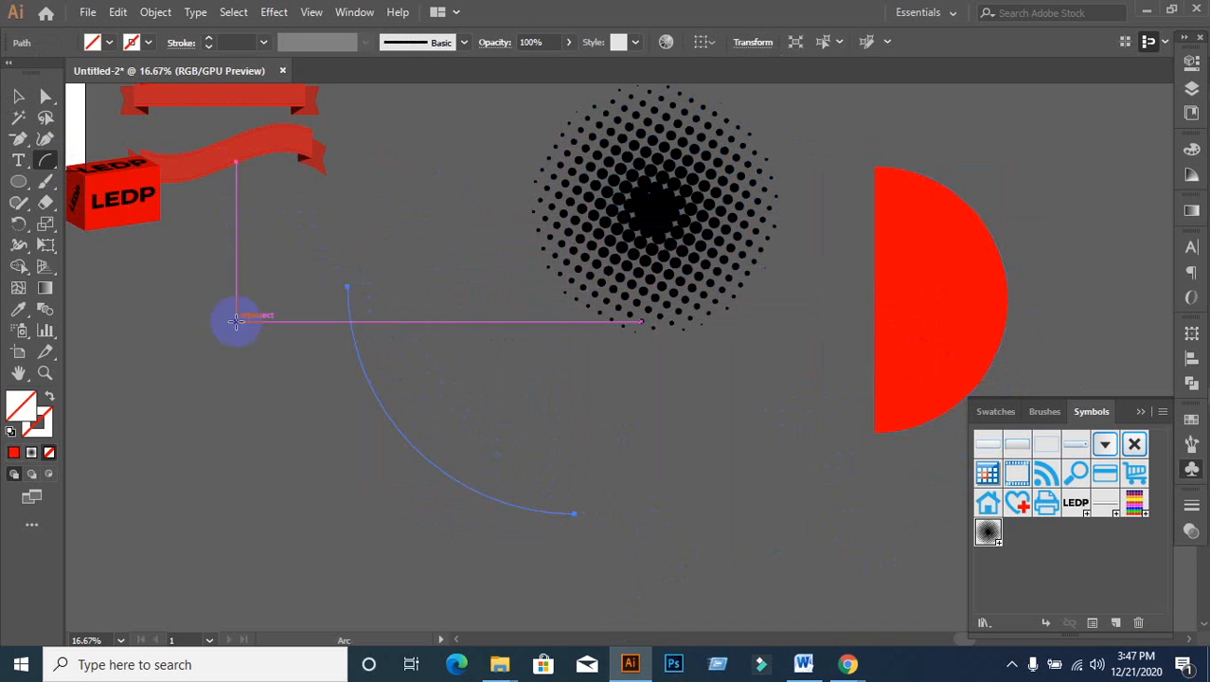
pyautogui.click(31, 430)
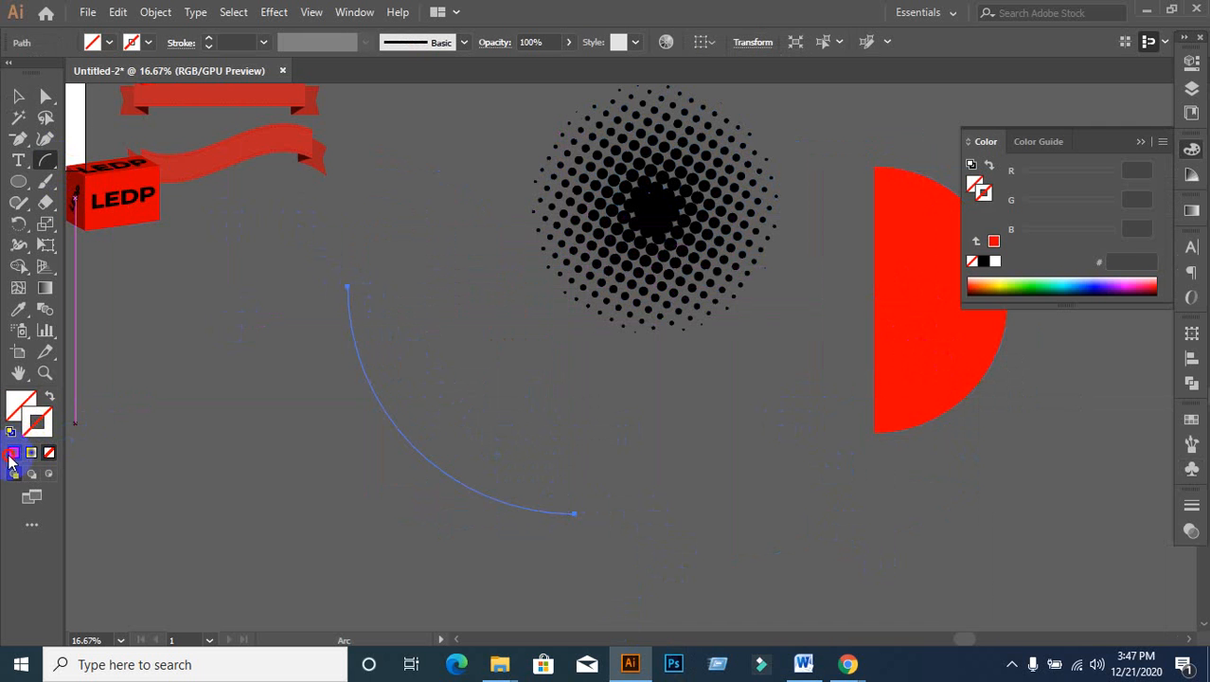
pyautogui.click(12, 453)
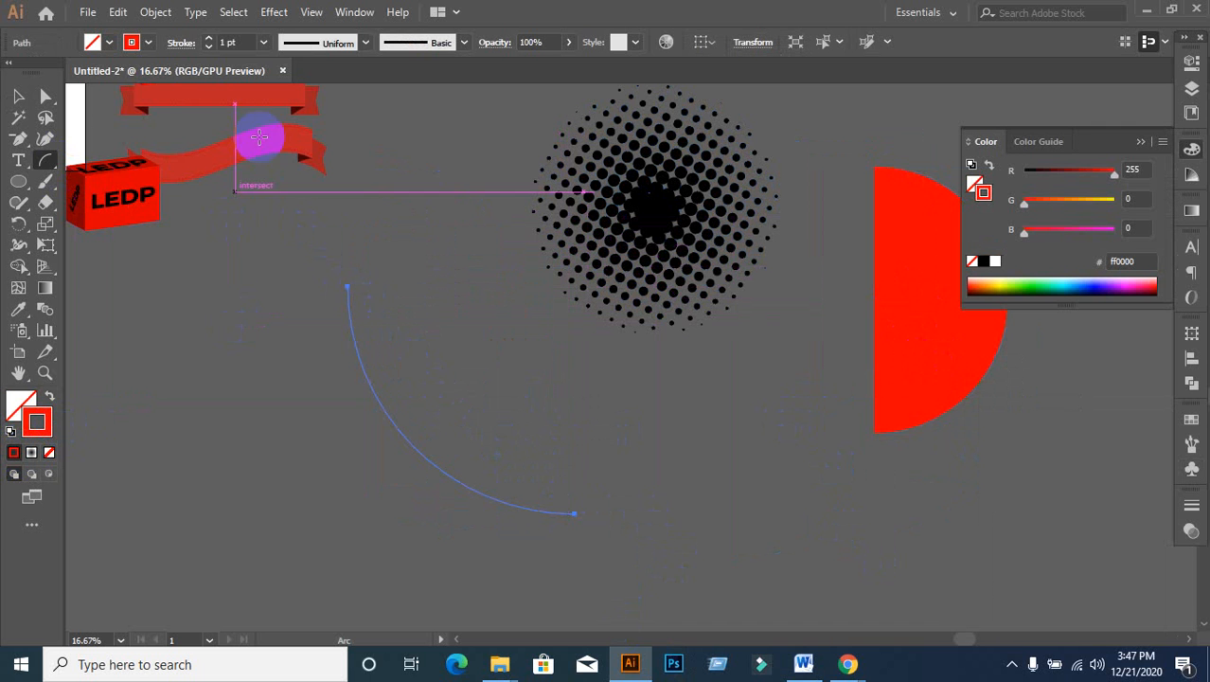
pyautogui.click(273, 12)
pyautogui.moveTo(305, 114)
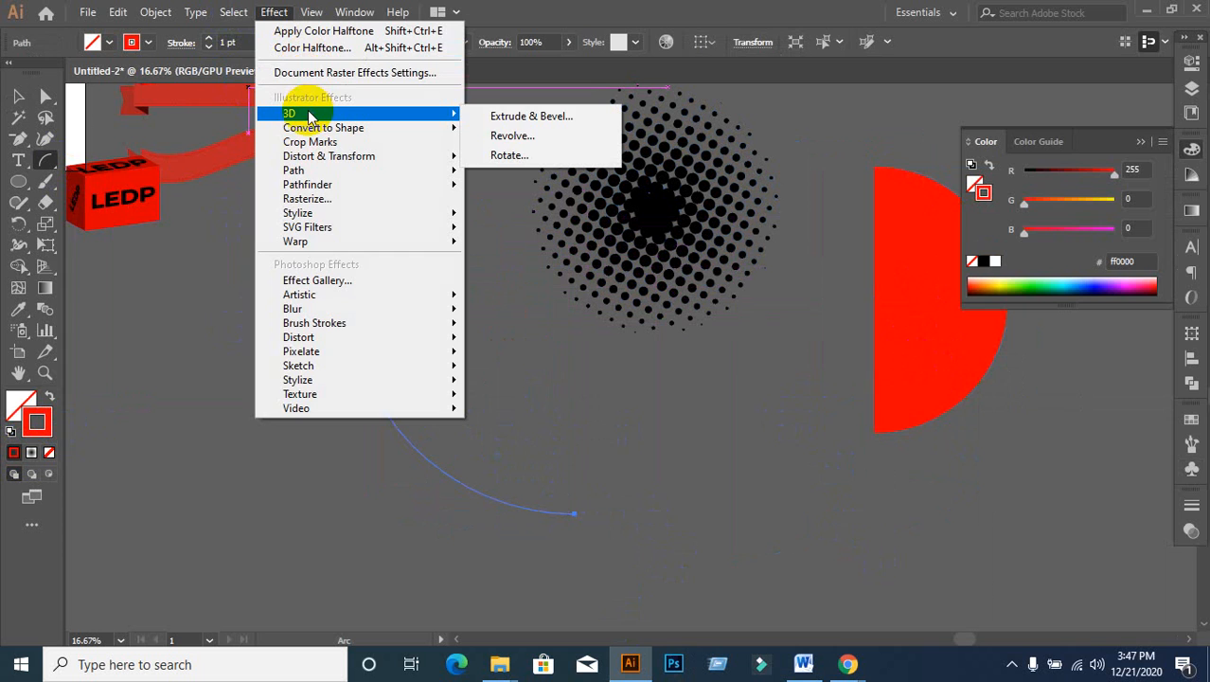
pyautogui.click(502, 136)
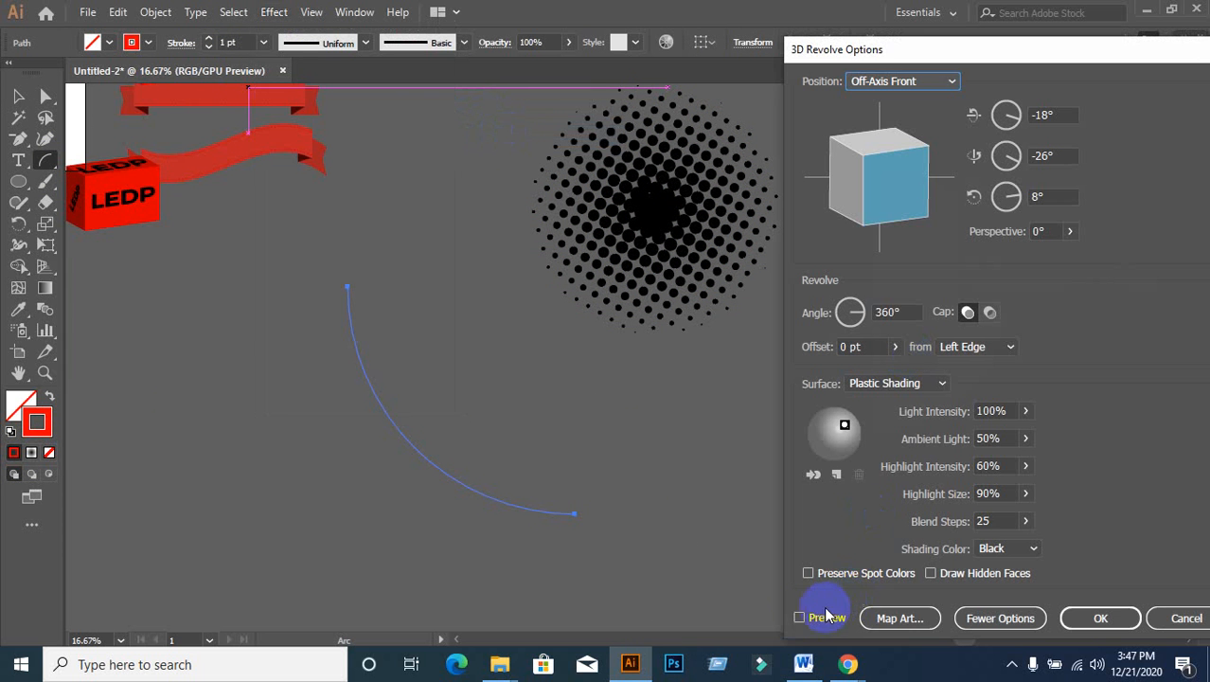
pyautogui.click(827, 616)
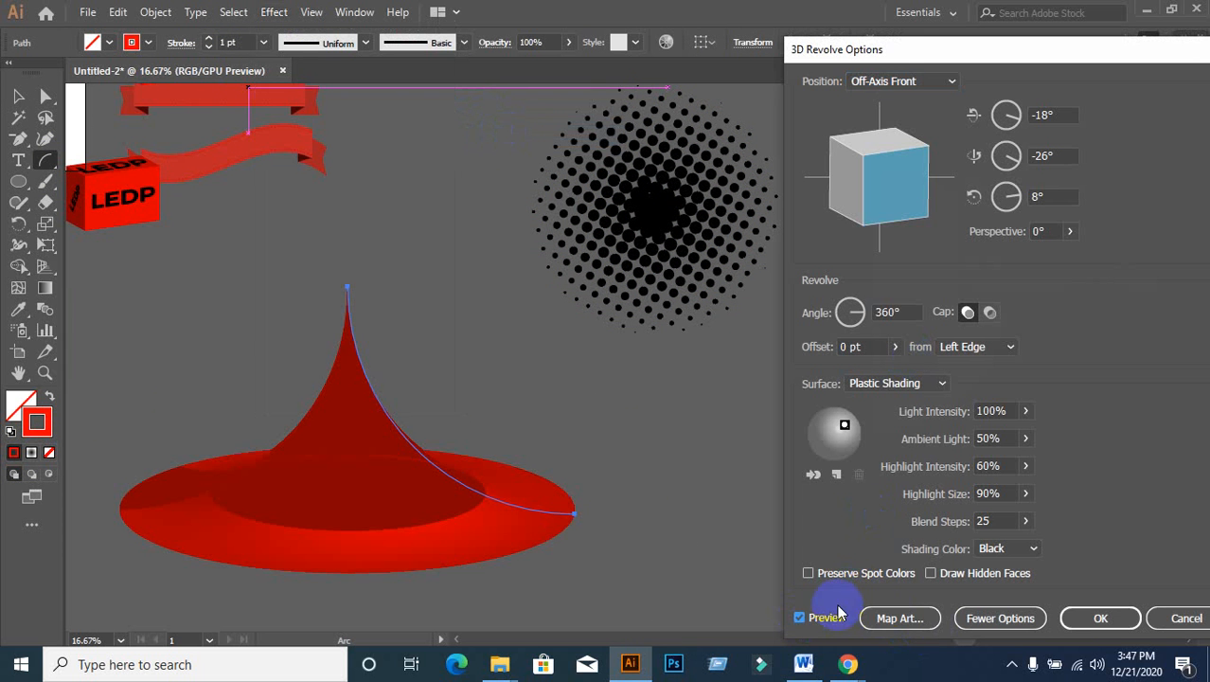
pyautogui.moveTo(905, 194)
pyautogui.mouseDown()
pyautogui.moveTo(924, 195)
pyautogui.moveTo(871, 194)
pyautogui.moveTo(882, 191)
pyautogui.mouseUp()
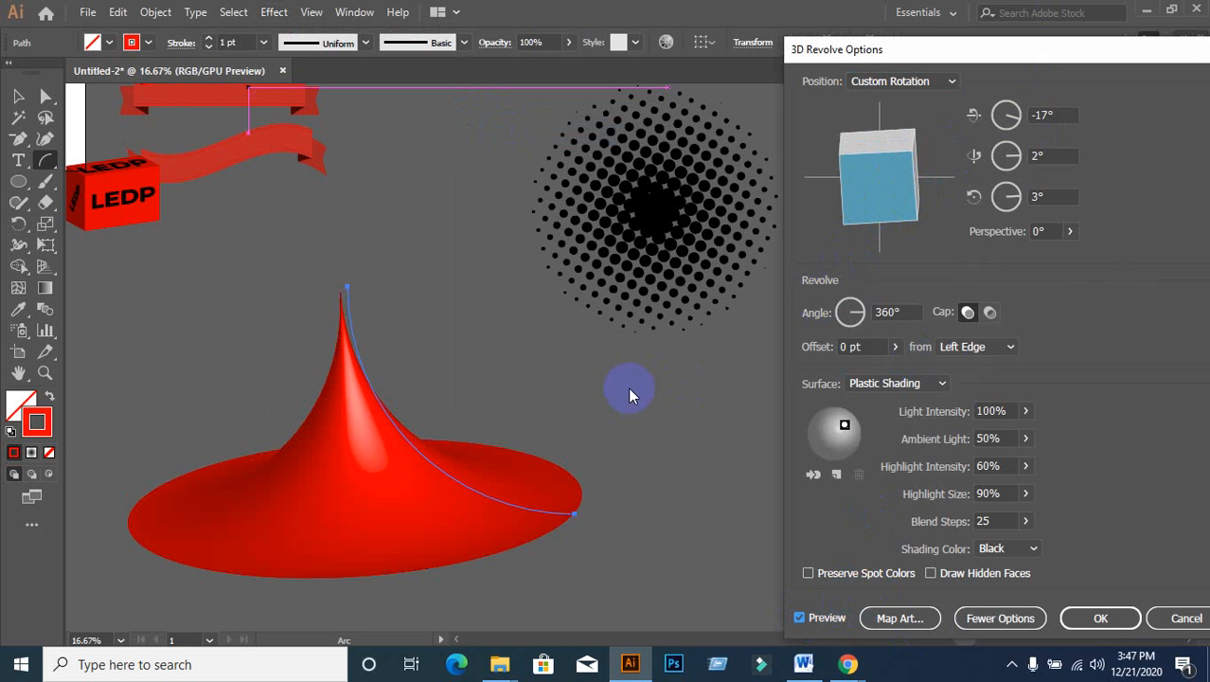
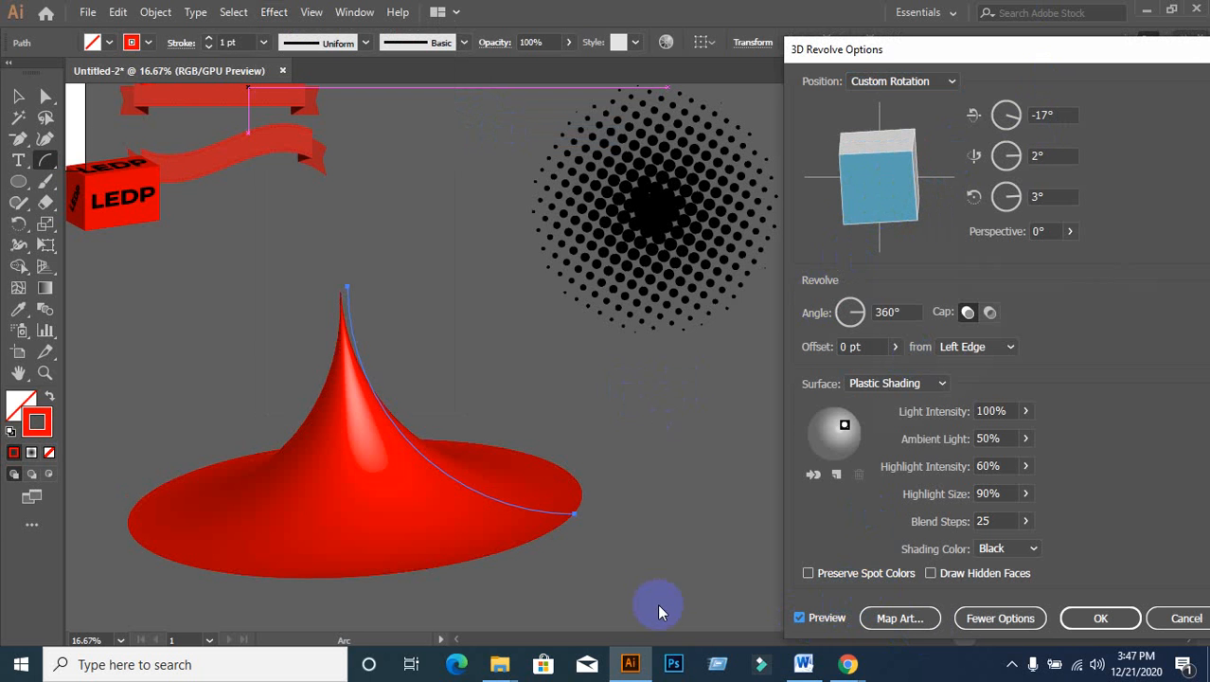
pyautogui.click(1184, 618)
# Step: Add the halftone to the symbols as a dynamic movie clip named New Symbol 4 and deselect it
pyautogui.click(21, 97)
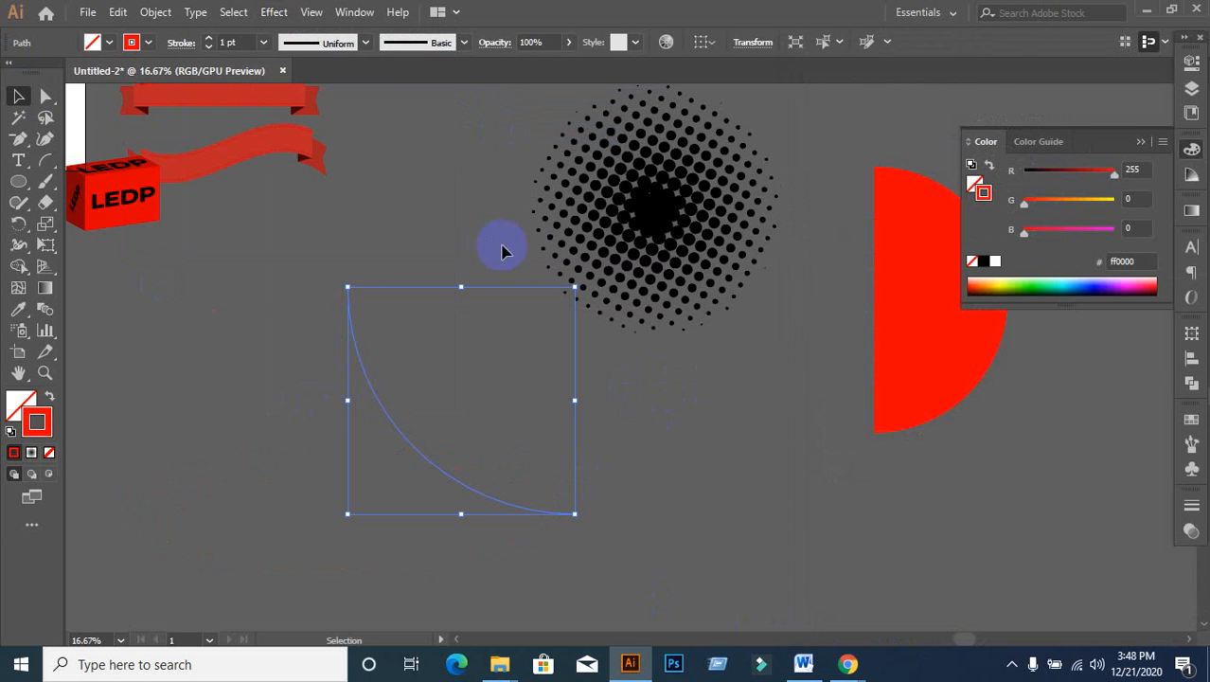
pyautogui.click(640, 216)
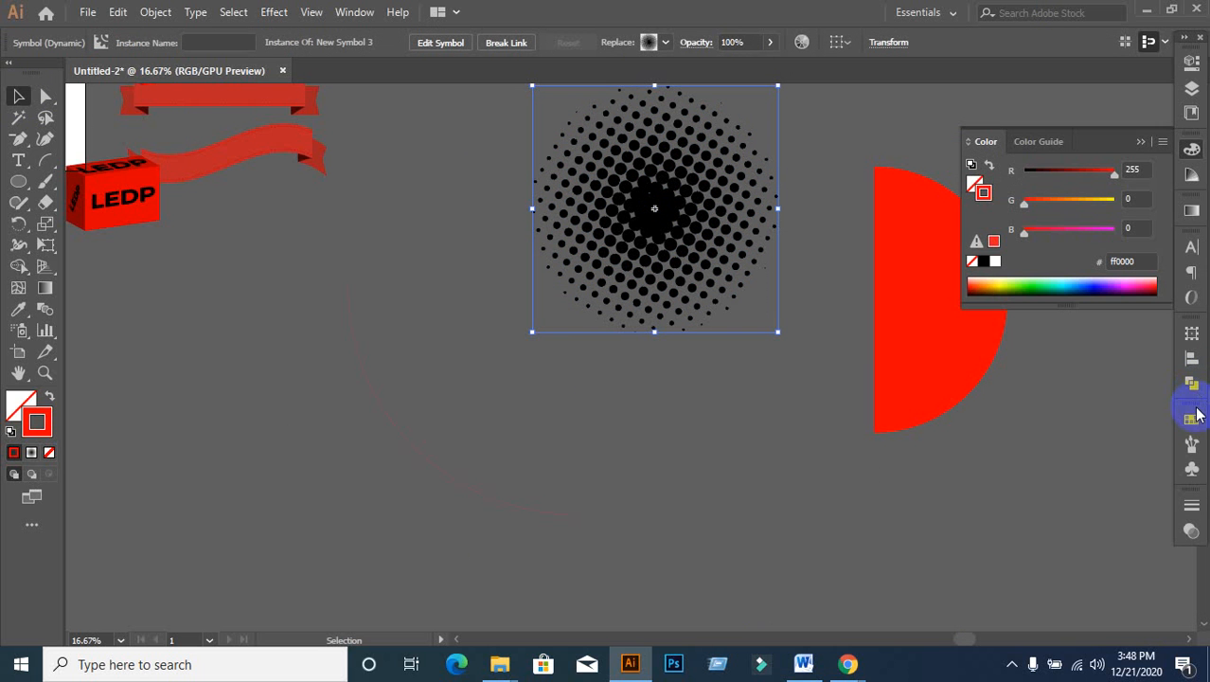
pyautogui.click(1192, 443)
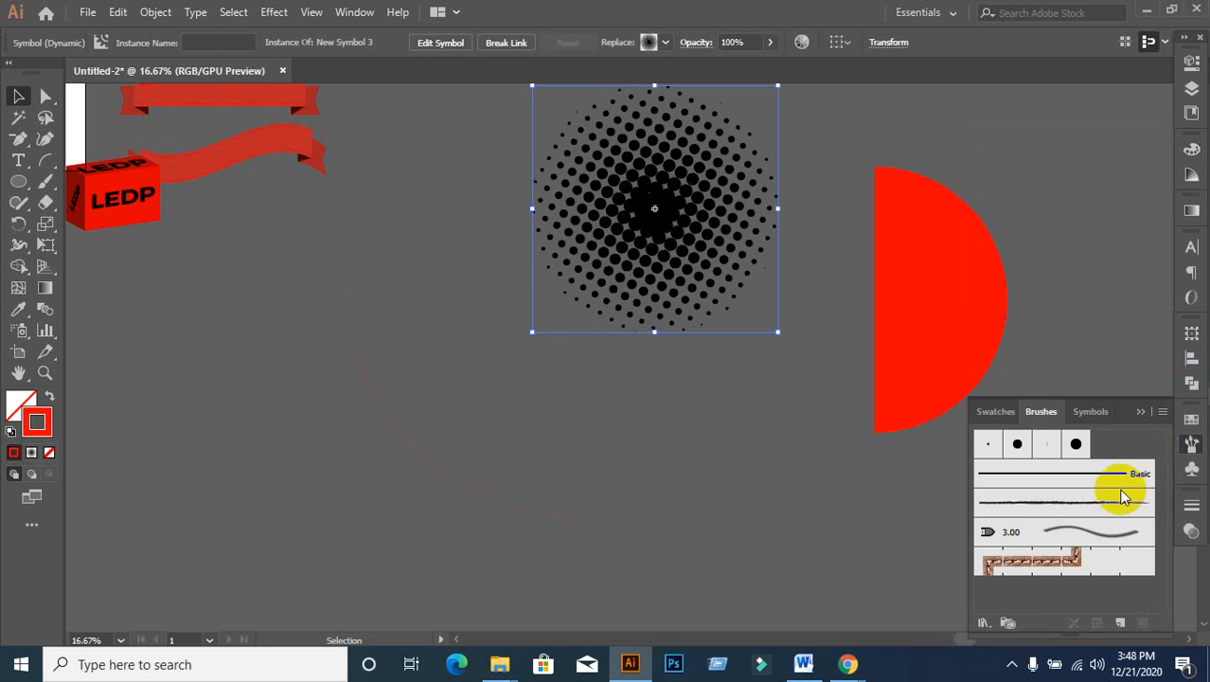
pyautogui.click(1091, 411)
pyautogui.moveTo(600, 206); pyautogui.dragTo(1095, 566)
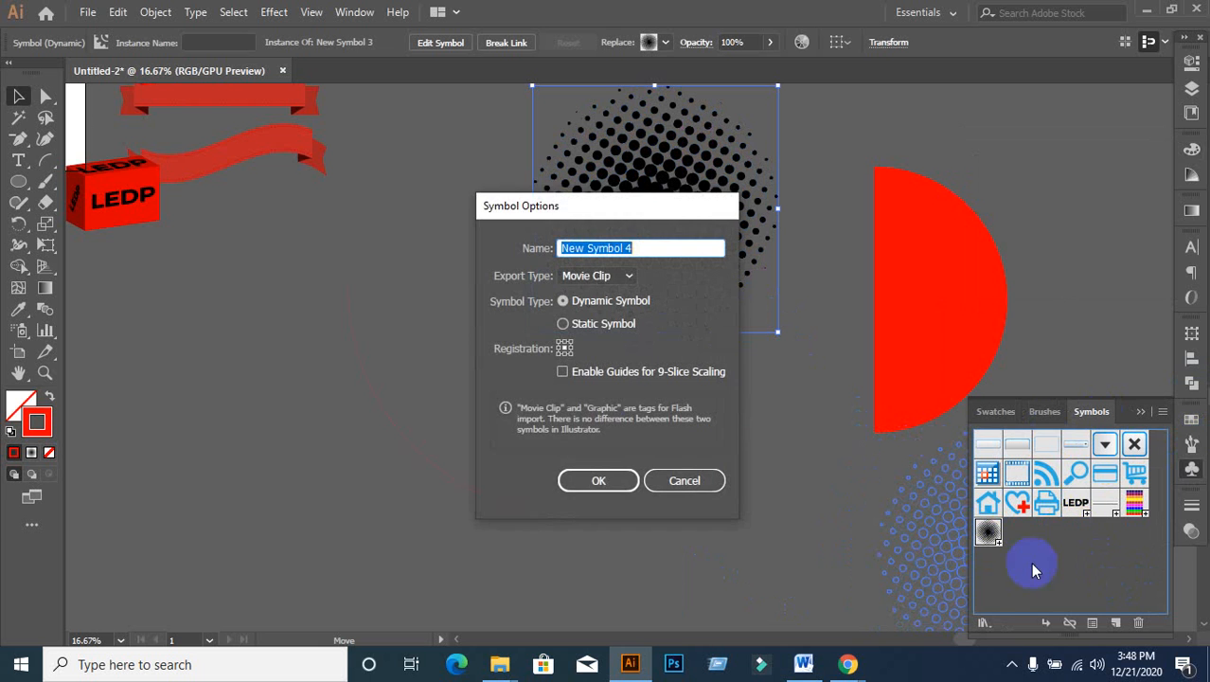
pyautogui.click(589, 477)
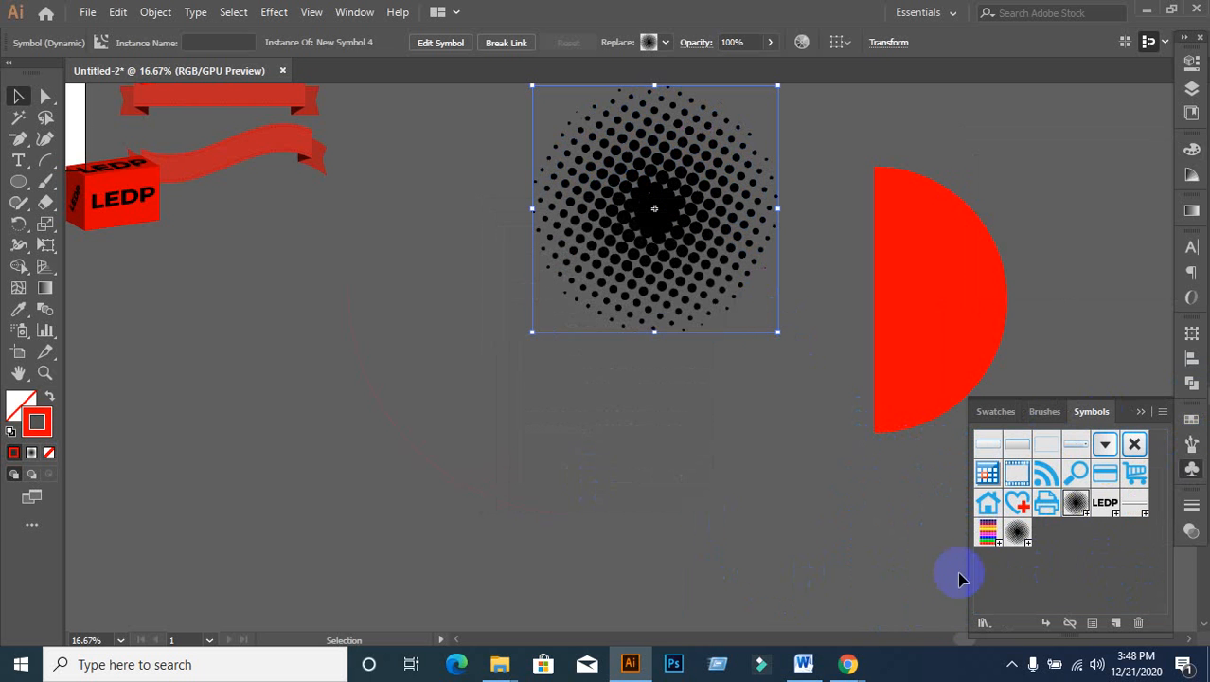
pyautogui.click(595, 526)
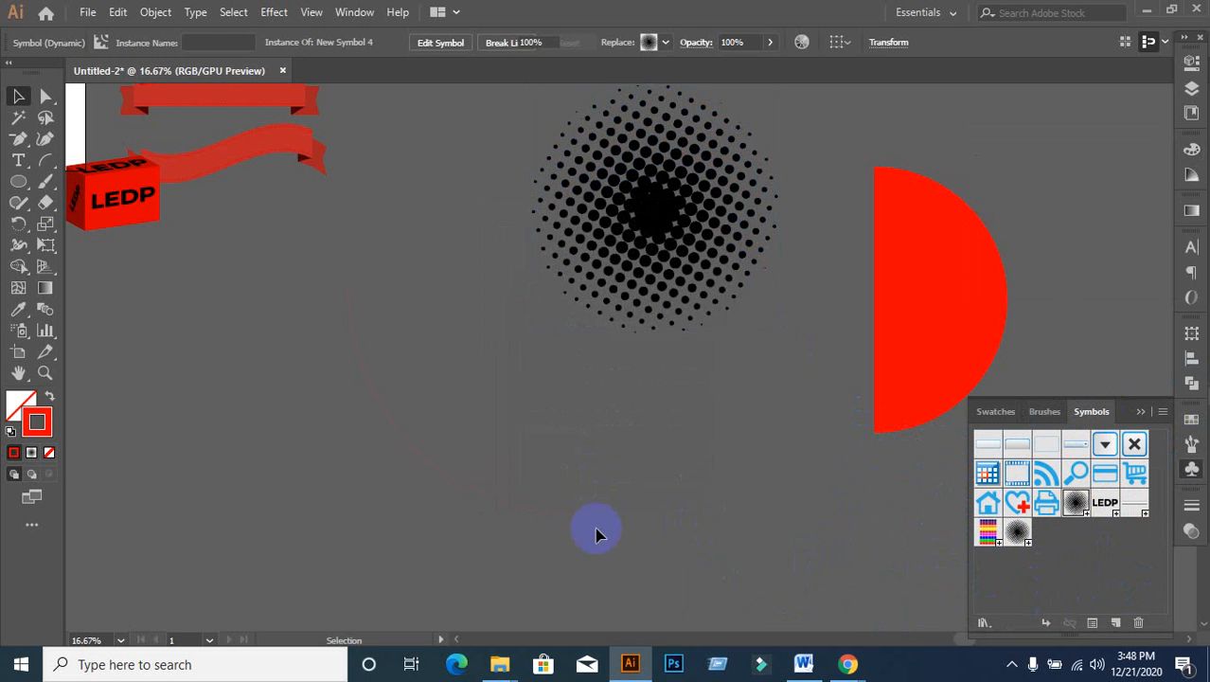
# Step: Apply a previewed 360° 3D Revolve to the red arc, with a custom rotation of -22°, 29° and -10°
pyautogui.click(40, 162)
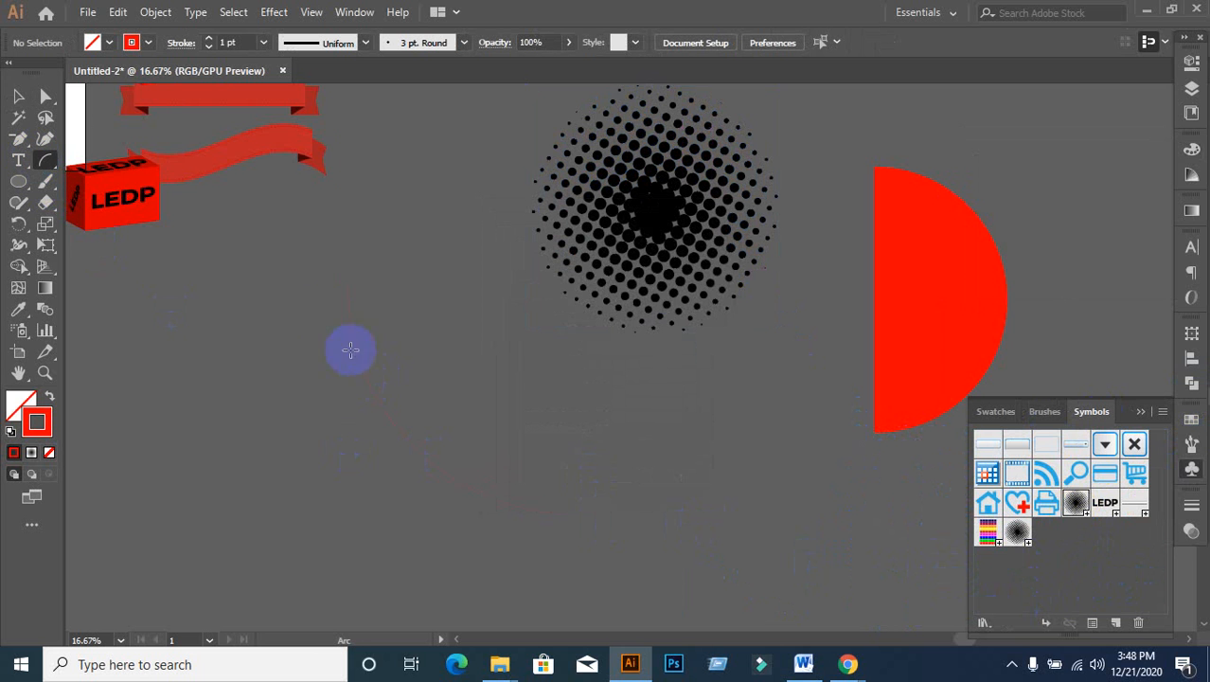
pyautogui.click(19, 97)
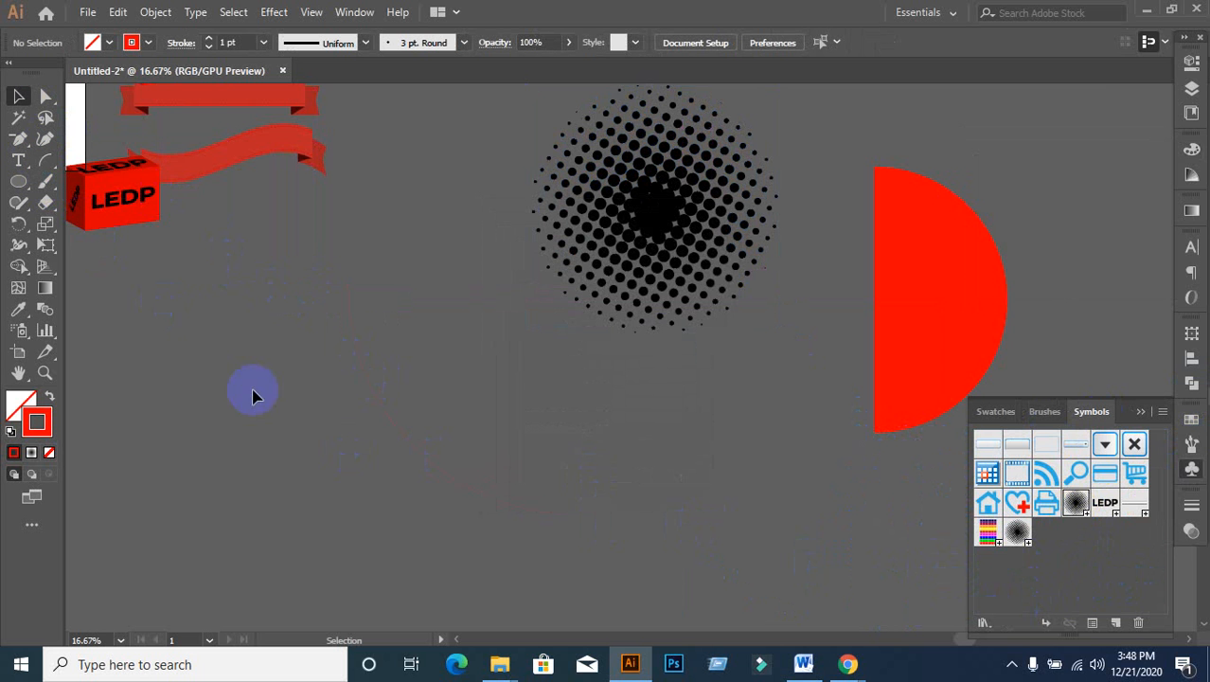
pyautogui.click(455, 354)
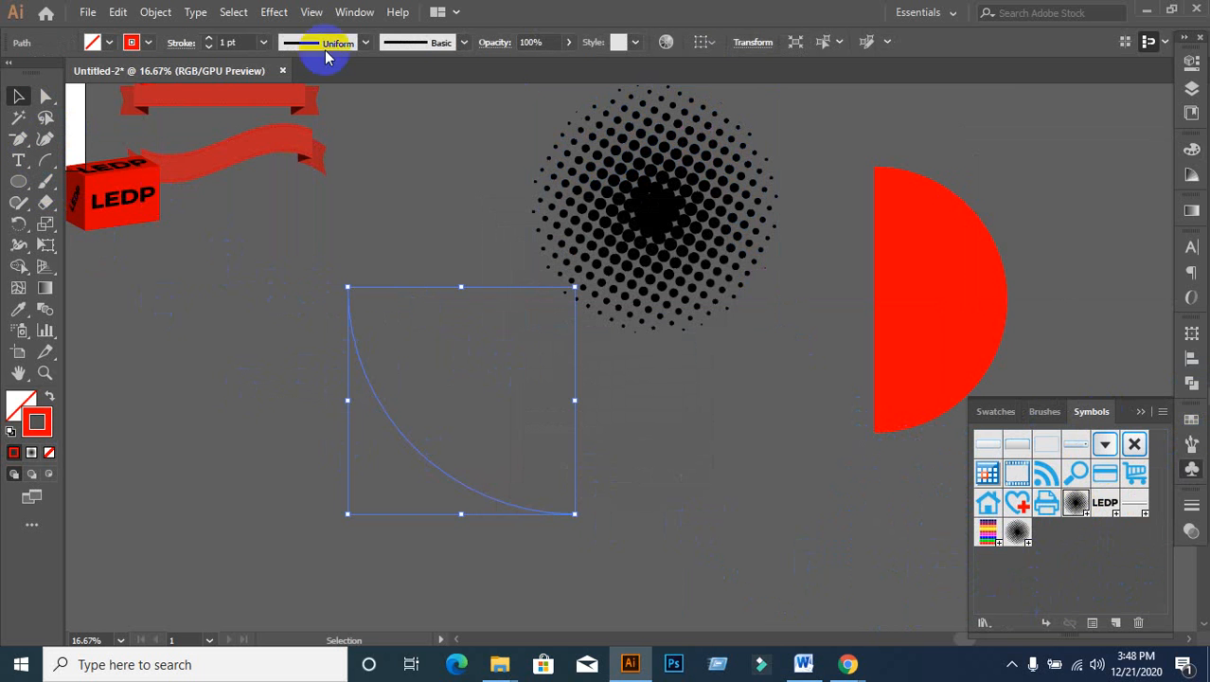
pyautogui.click(276, 11)
pyautogui.moveTo(272, 12)
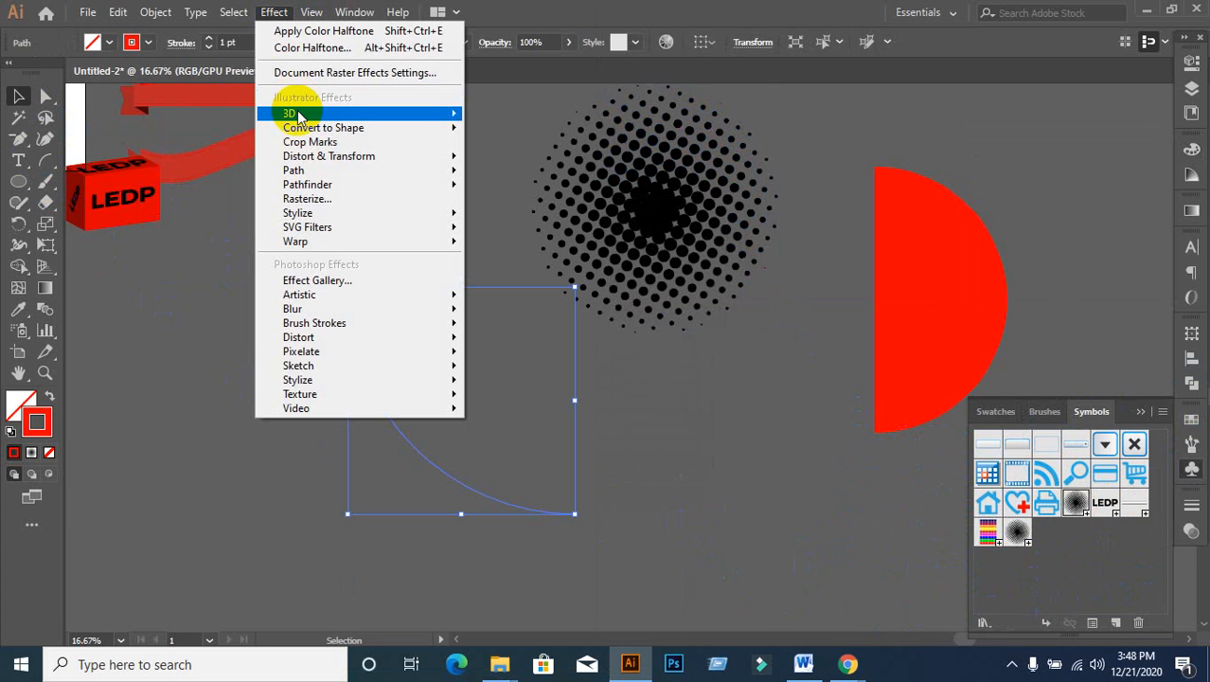
pyautogui.moveTo(284, 114)
pyautogui.click(512, 137)
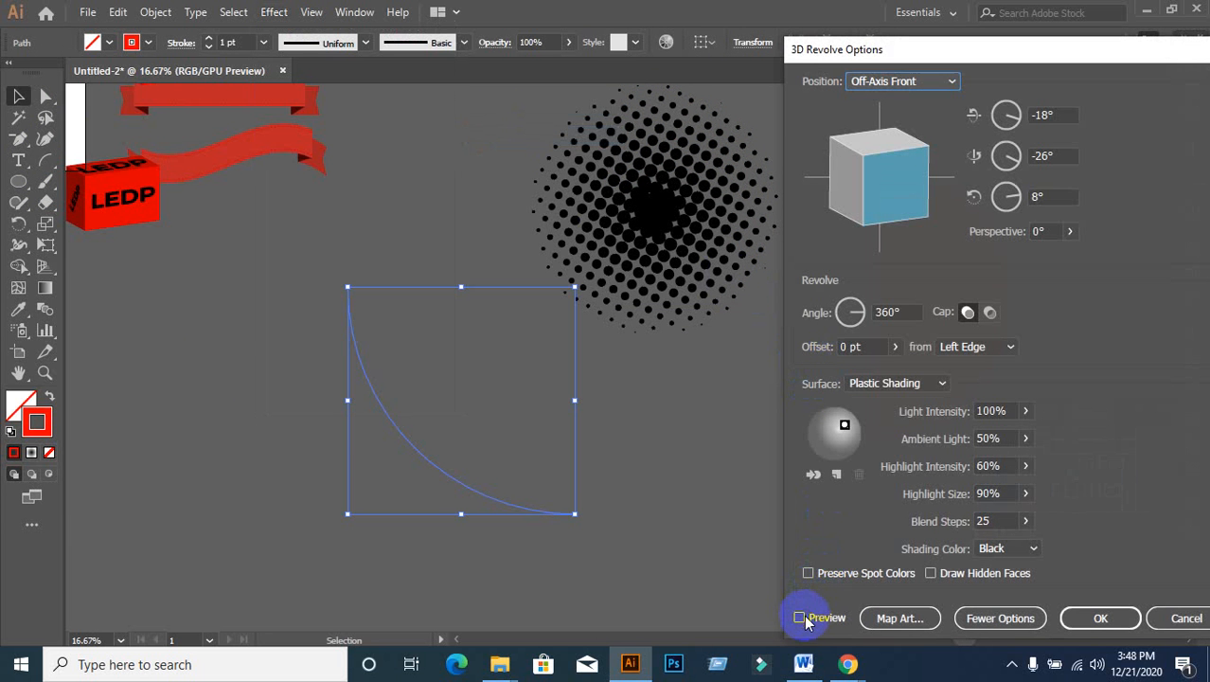
pyautogui.click(802, 618)
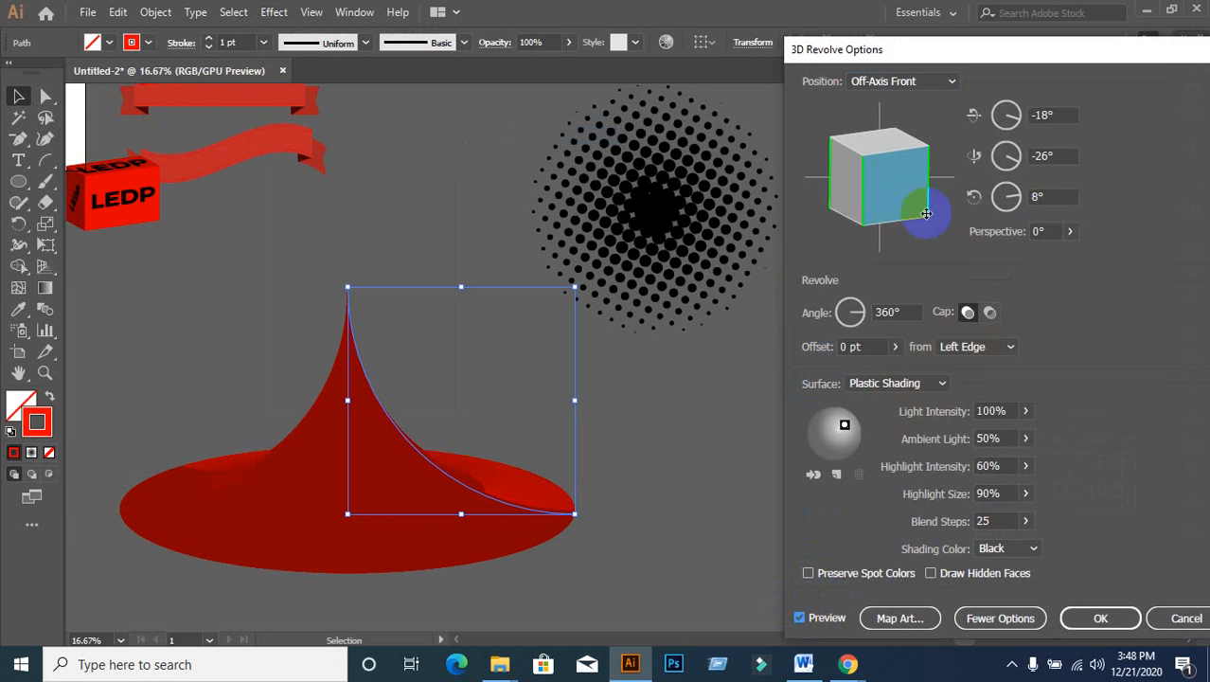
pyautogui.moveTo(926, 213)
pyautogui.mouseDown()
pyautogui.moveTo(862, 182)
pyautogui.moveTo(898, 159)
pyautogui.moveTo(935, 165)
pyautogui.moveTo(920, 220)
pyautogui.moveTo(857, 211)
pyautogui.moveTo(896, 205)
pyautogui.moveTo(888, 192)
pyautogui.mouseUp()
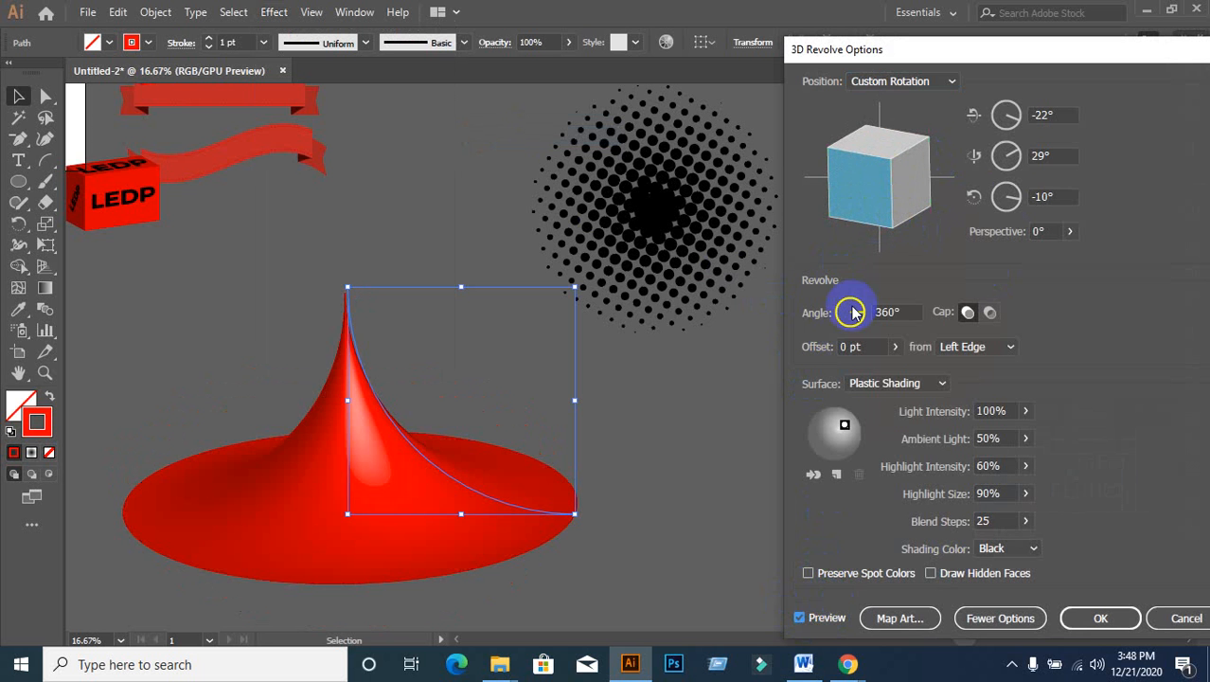
# Step: Map New Symbol 2 onto surface 1 of the revolved shape and place it within the shaded area
pyautogui.click(901, 622)
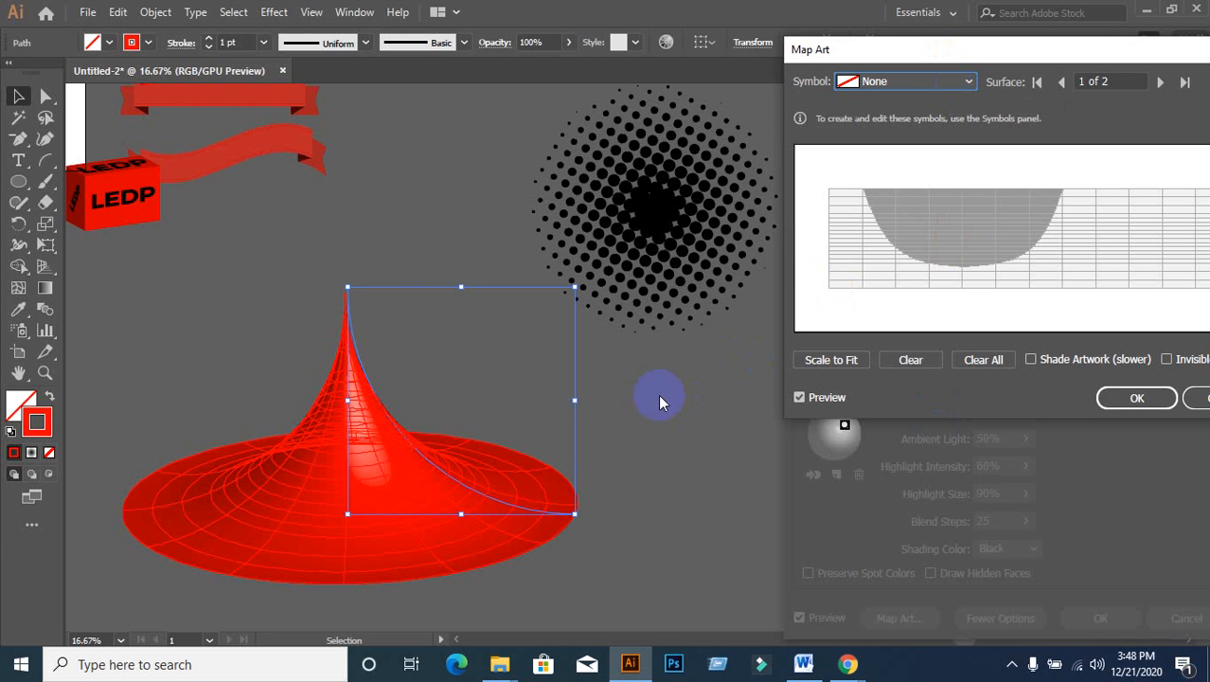
pyautogui.click(1164, 87)
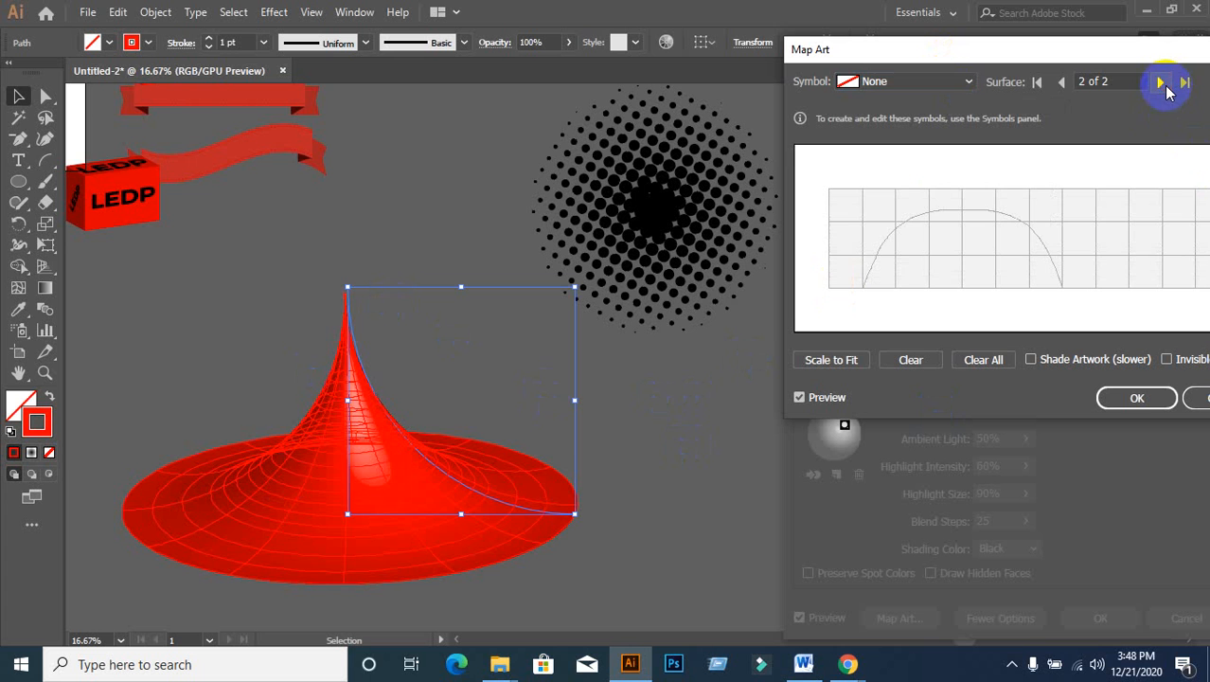
pyautogui.click(1061, 84)
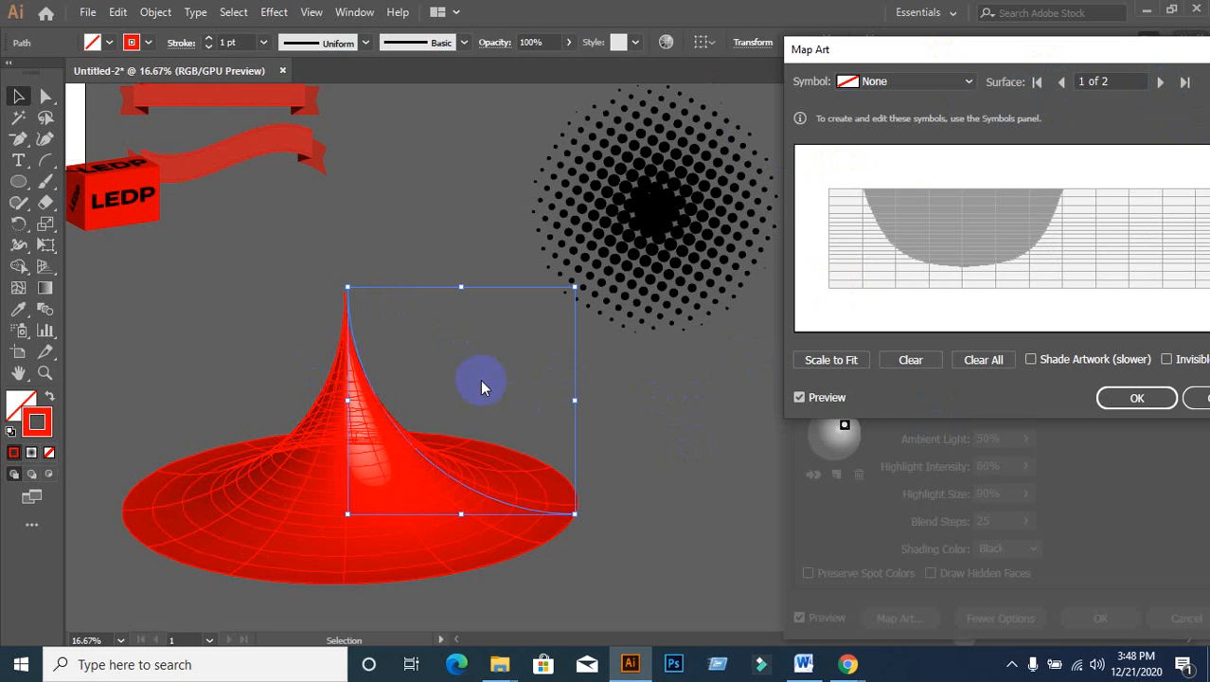
pyautogui.click(956, 84)
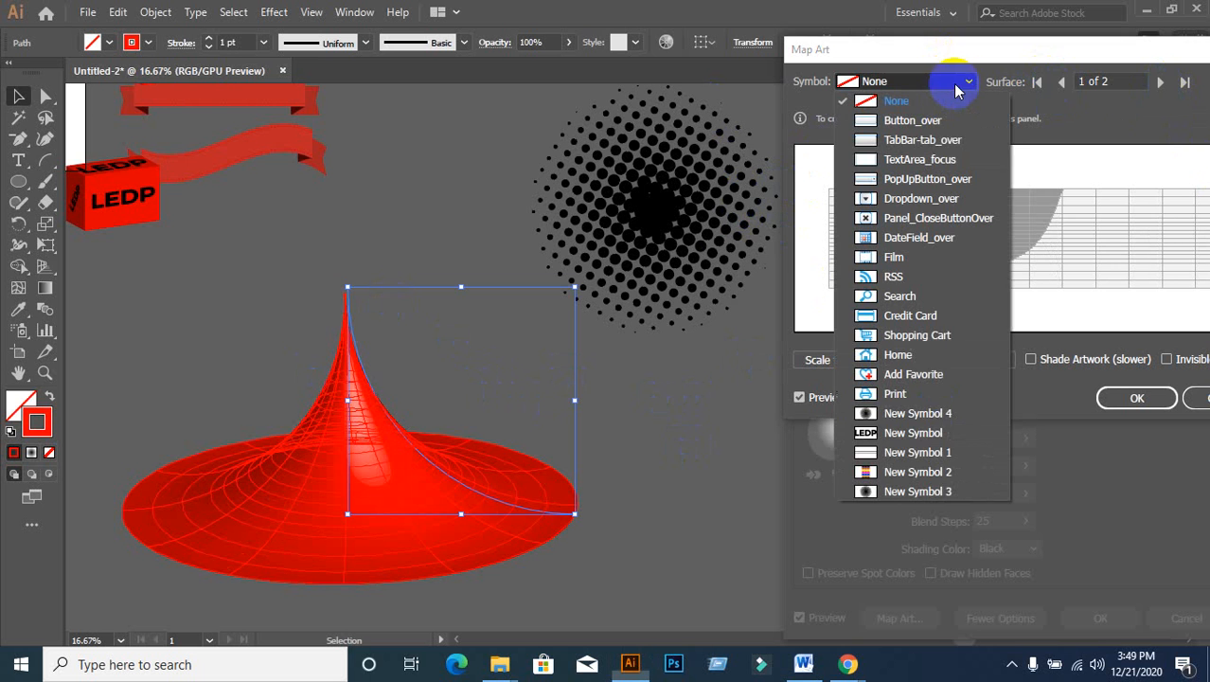
pyautogui.click(872, 472)
pyautogui.moveTo(1029, 239); pyautogui.dragTo(943, 229)
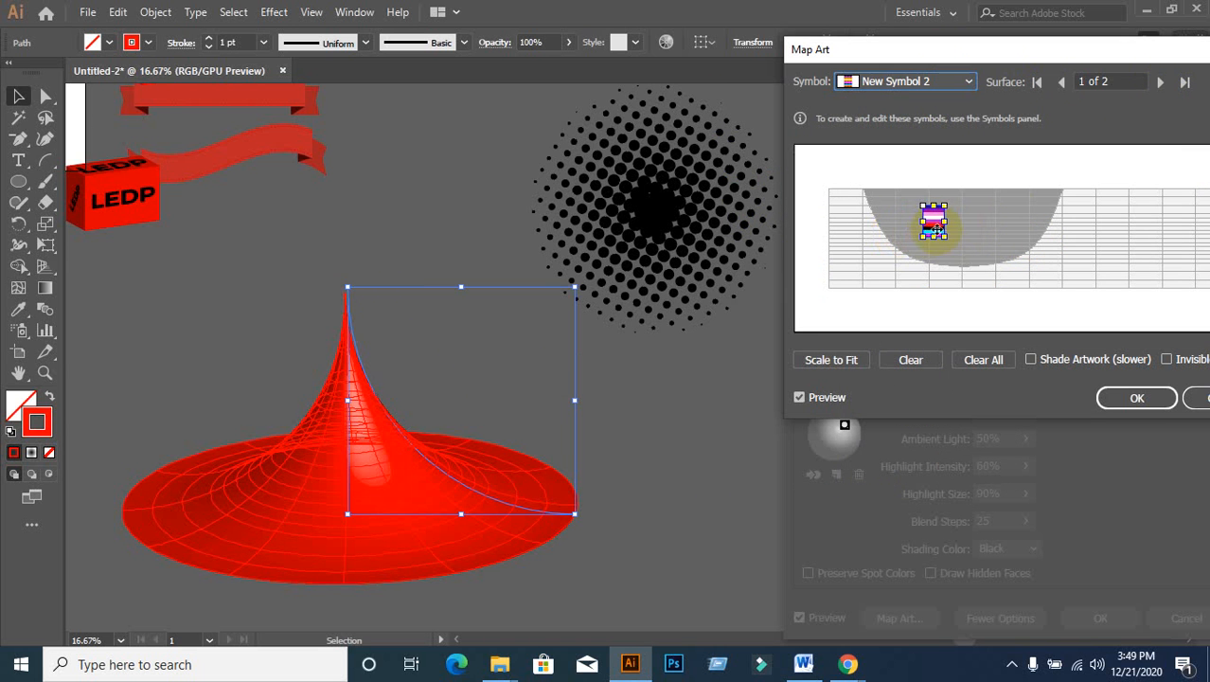
# Step: Map New Symbol 2 onto surface 2 of the revolved shape and enlarge it over the visible-area outline
pyautogui.click(1160, 82)
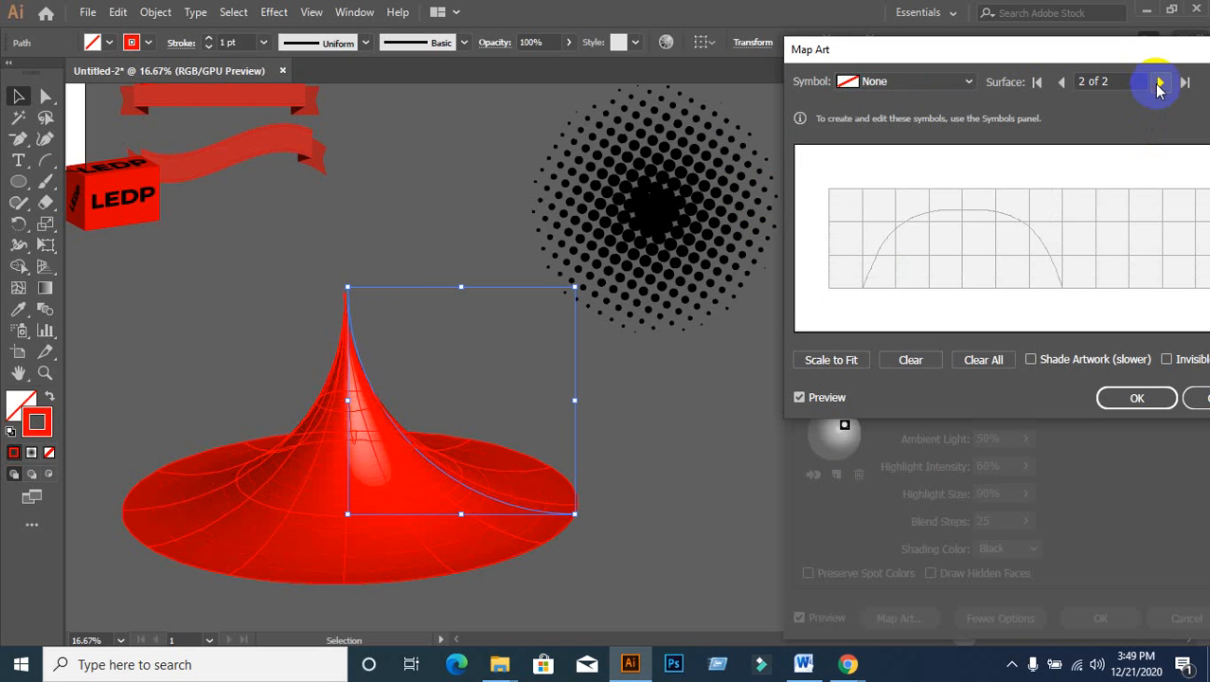
pyautogui.click(964, 82)
pyautogui.click(887, 473)
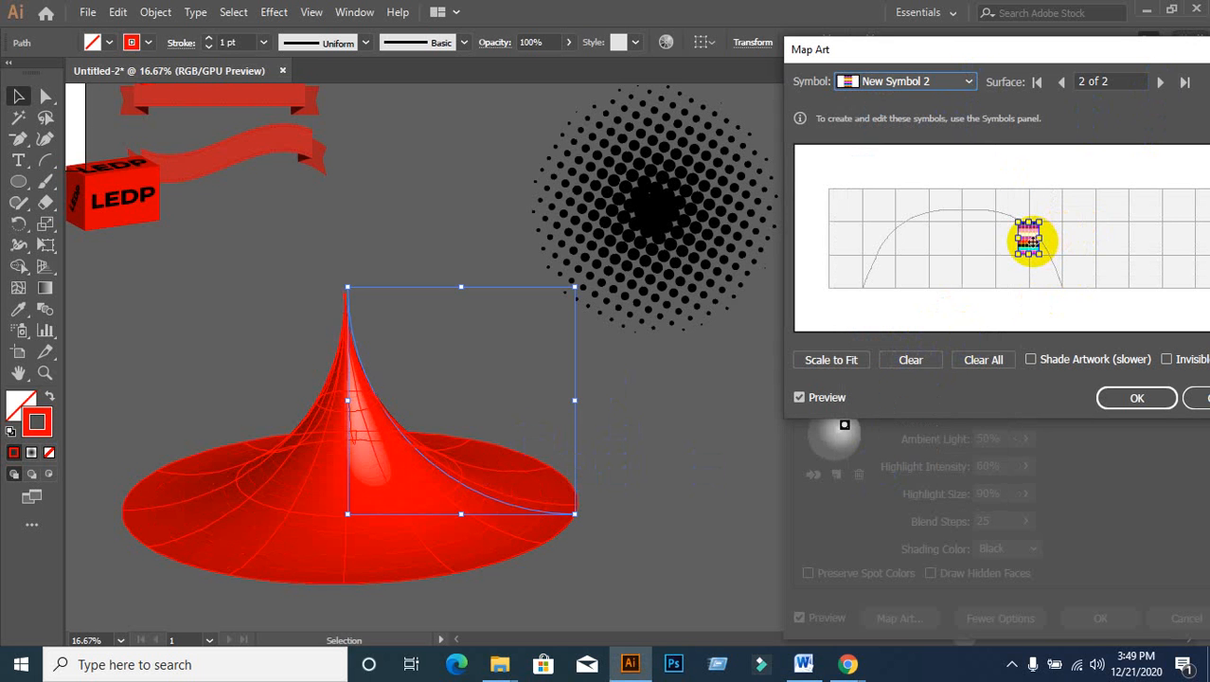
pyautogui.moveTo(1030, 242); pyautogui.dragTo(1036, 305)
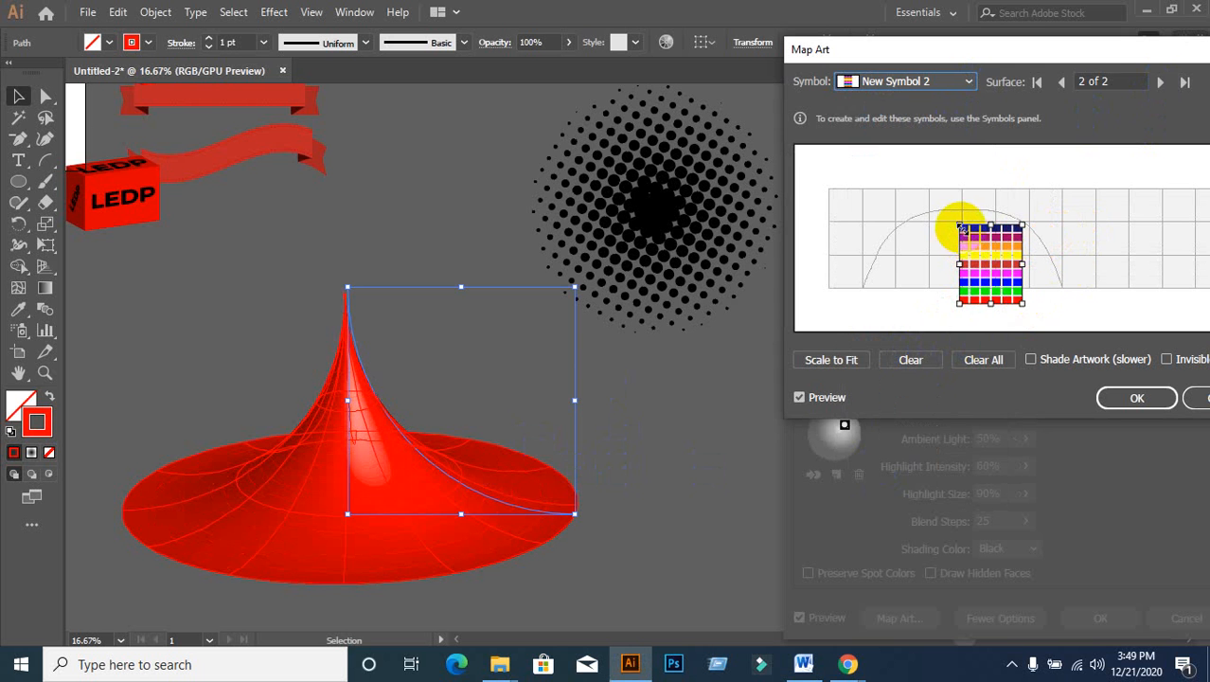
pyautogui.moveTo(961, 226); pyautogui.dragTo(862, 168)
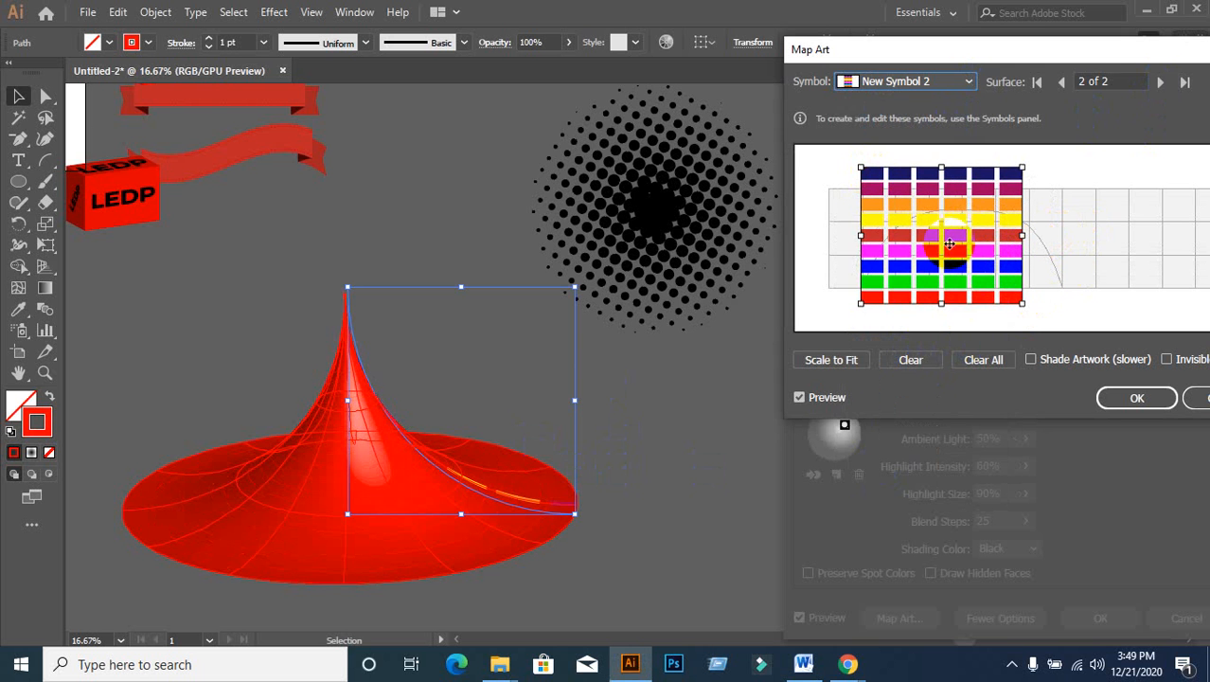
# Step: Stretch and reposition the mapped symbol on surface 2, reduce its width and height, and accept the mapping
pyautogui.moveTo(996, 267); pyautogui.dragTo(1159, 245)
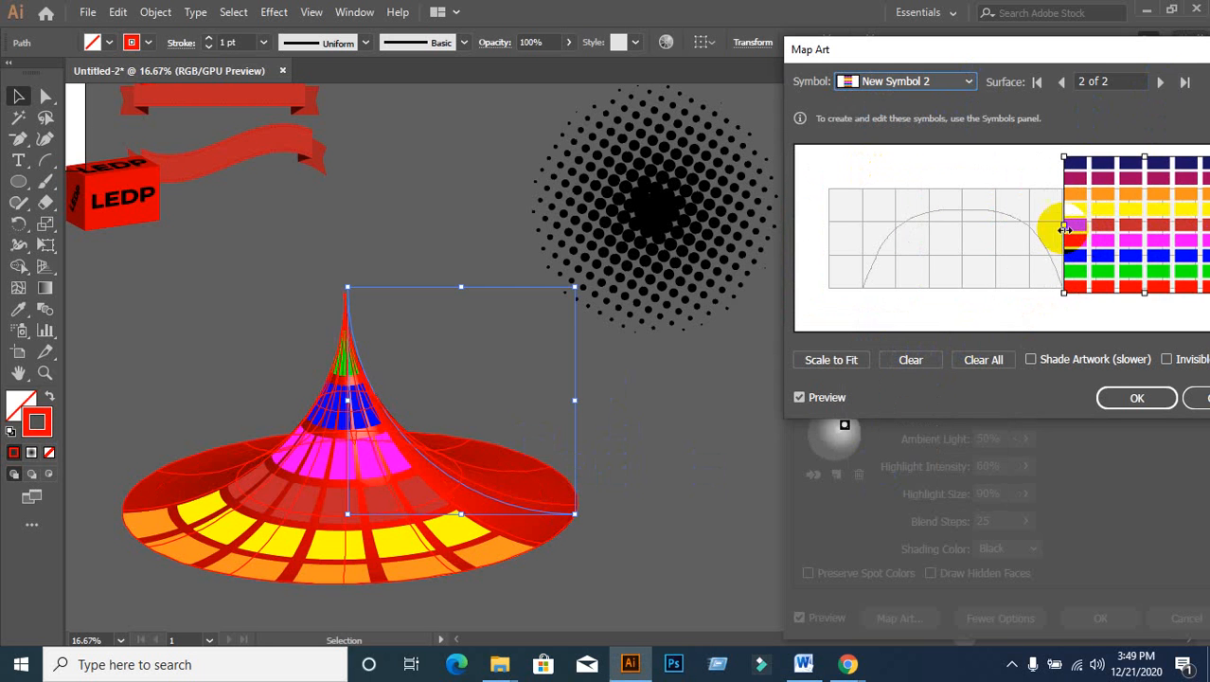
pyautogui.moveTo(1066, 224); pyautogui.dragTo(883, 226)
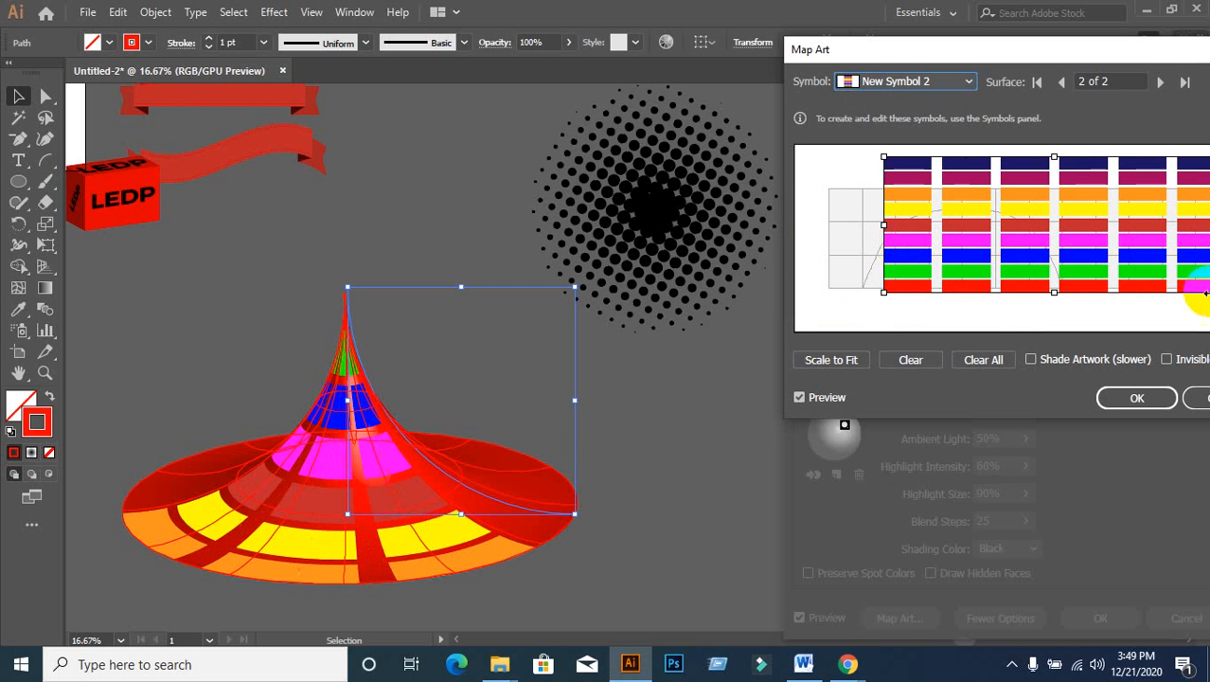
pyautogui.moveTo(1079, 228); pyautogui.dragTo(1034, 264)
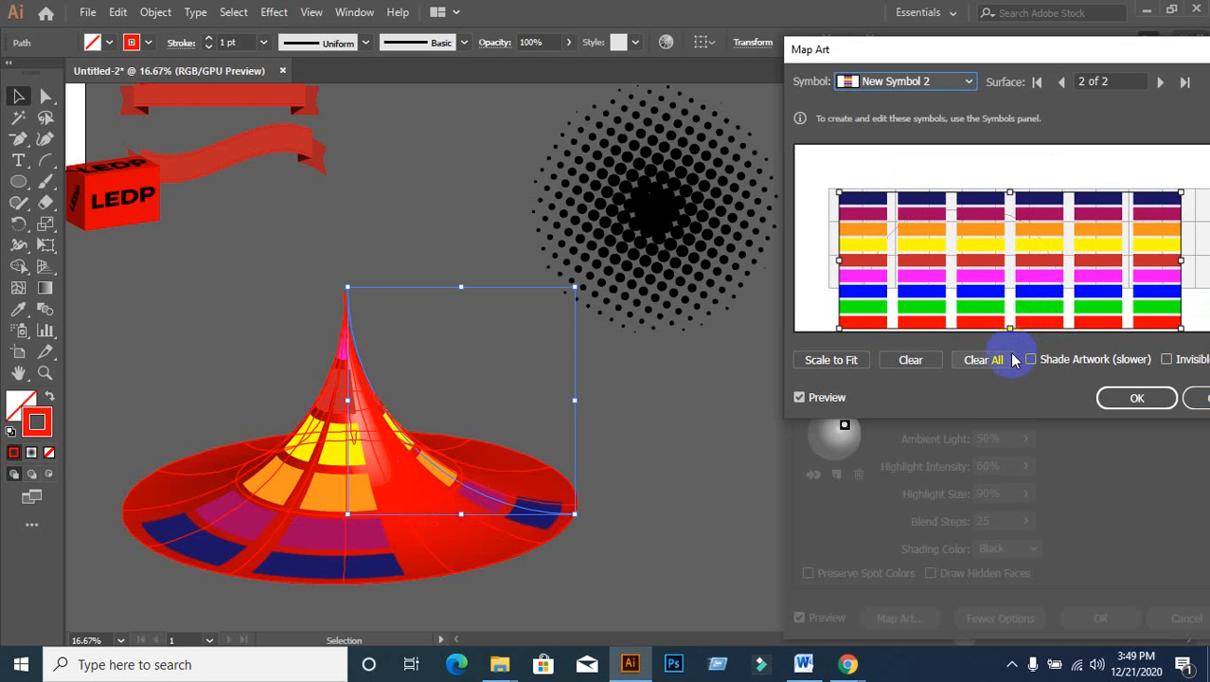
pyautogui.moveTo(1184, 261); pyautogui.dragTo(1089, 260)
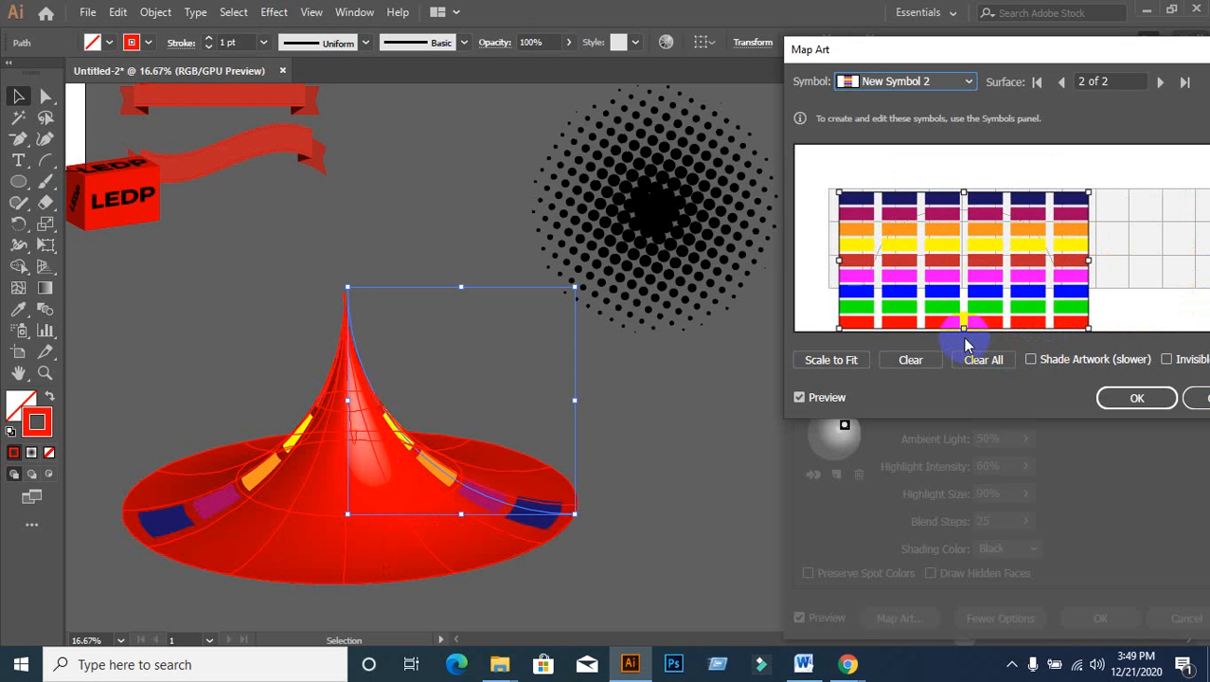
pyautogui.moveTo(966, 331); pyautogui.dragTo(1000, 254)
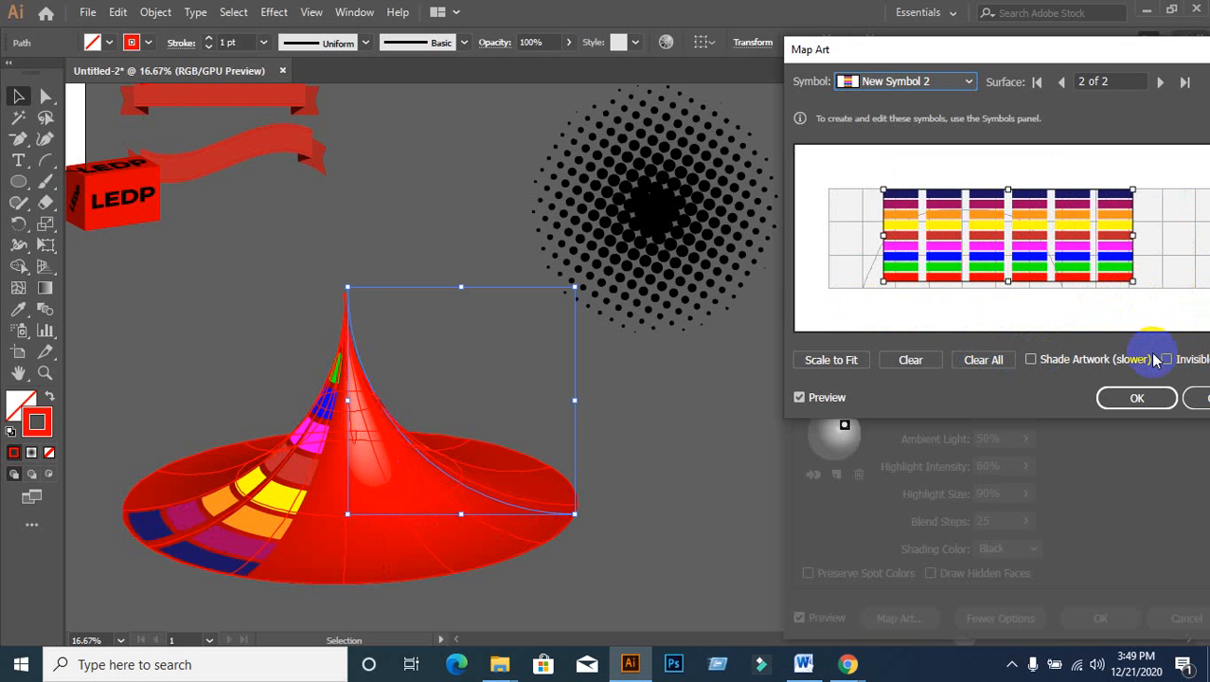
pyautogui.click(1165, 405)
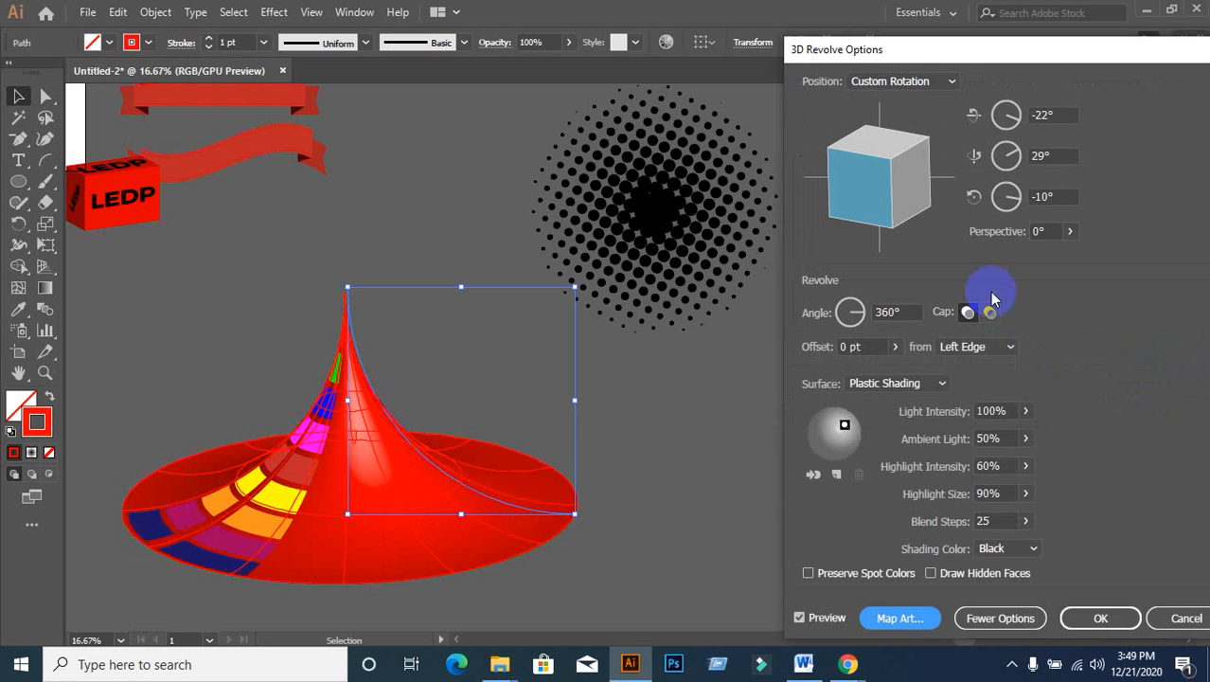
# Step: Recheck the art mapping of surface 1, then discard the mapping changes and the arc's 3D Revolve
pyautogui.click(917, 617)
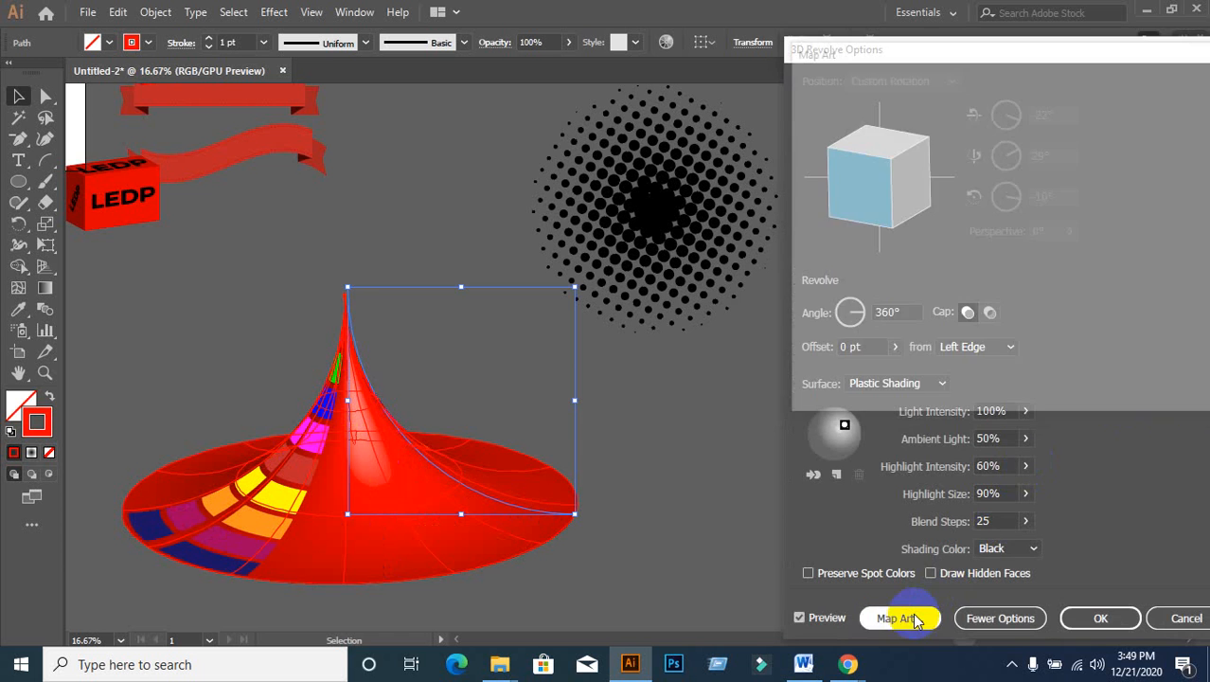
pyautogui.click(947, 90)
pyautogui.click(945, 87)
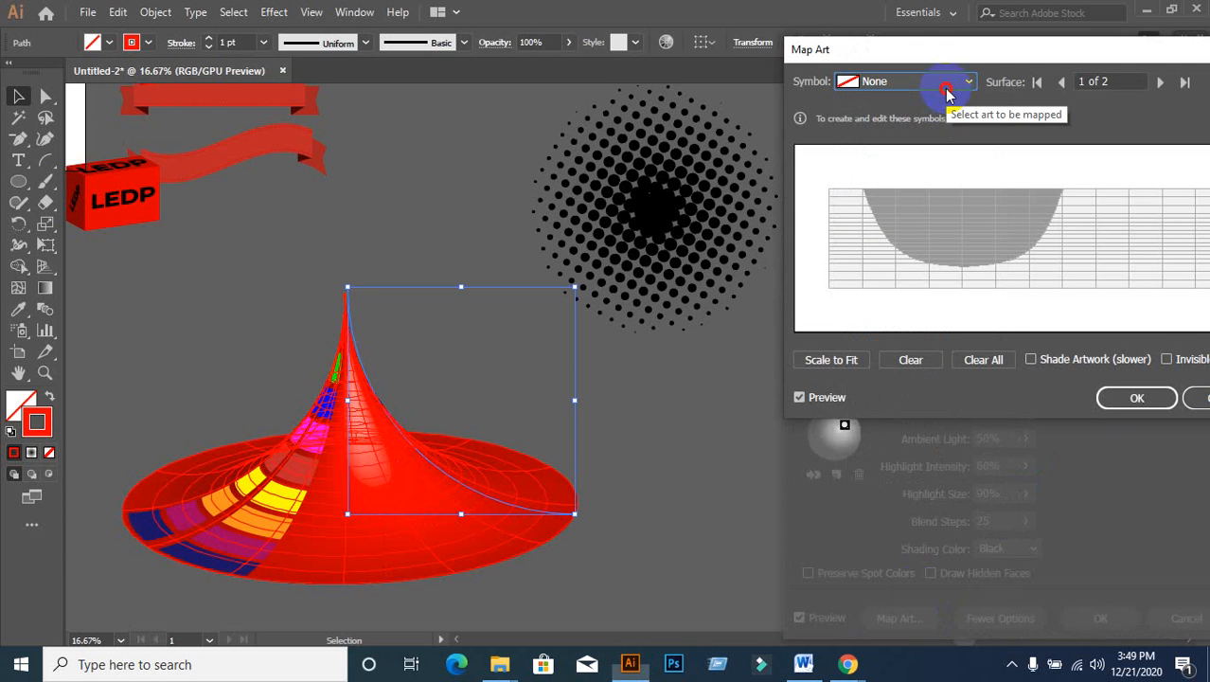
pyautogui.click(1199, 399)
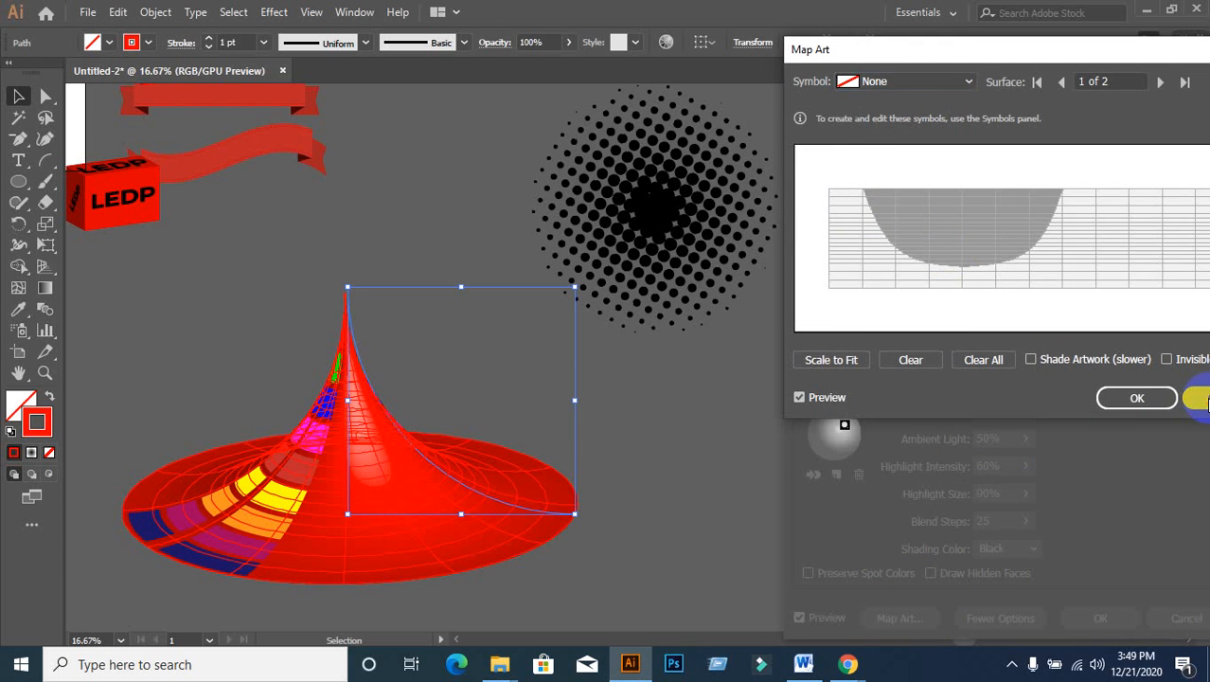
pyautogui.click(1184, 618)
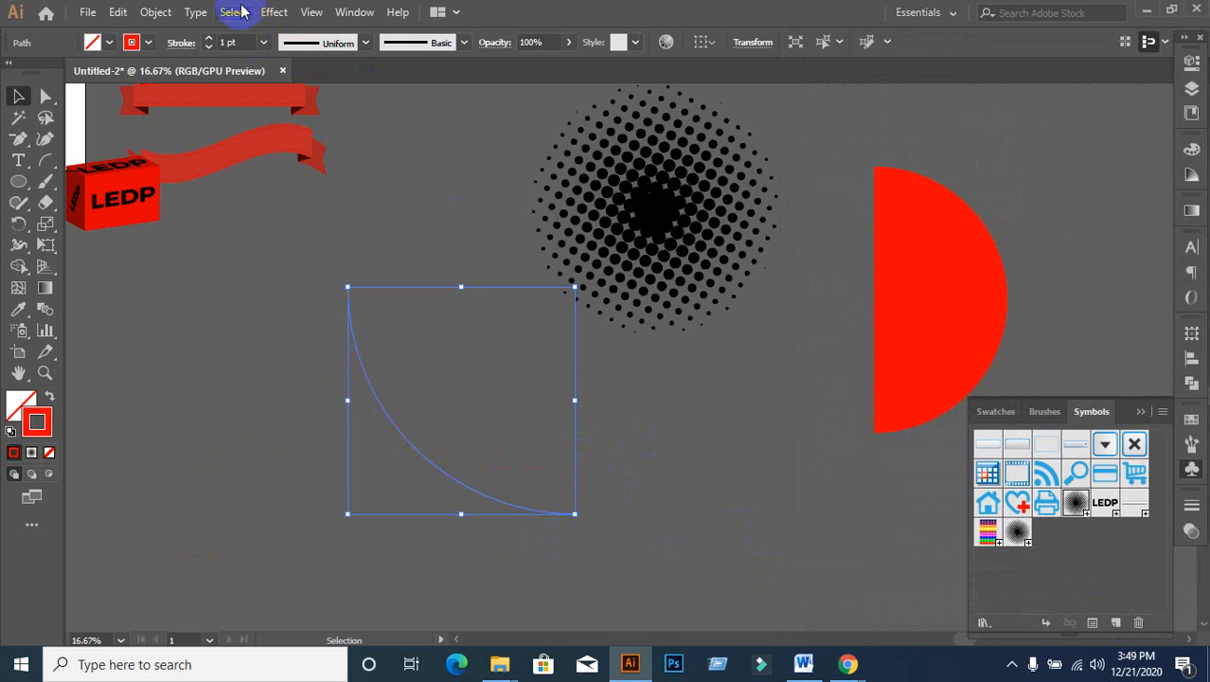
# Step: Delete the arc and move the red half circle into its place below and left of the halftone
pyautogui.click(216, 290)
pyautogui.click(482, 493)
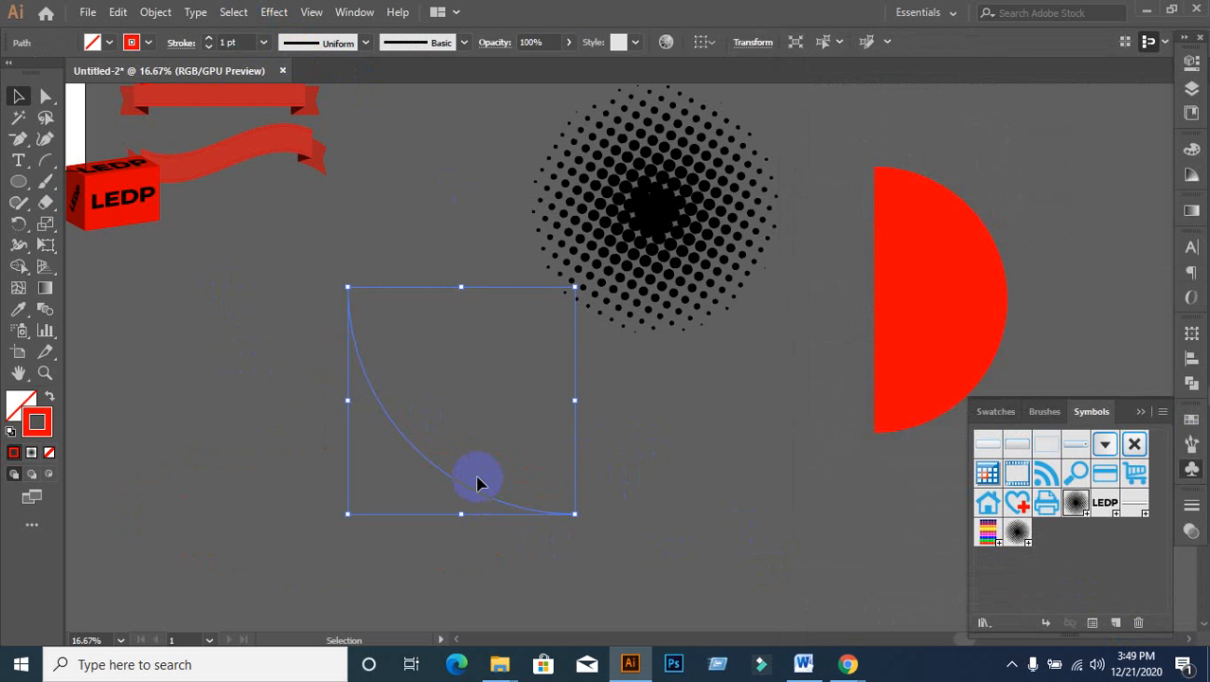
pyautogui.click(479, 483)
pyautogui.moveTo(962, 304); pyautogui.dragTo(400, 359)
# Step: Set up a previewed 360° 3D Revolve of the red half circle in the Off-Axis Front position
pyautogui.click(269, 11)
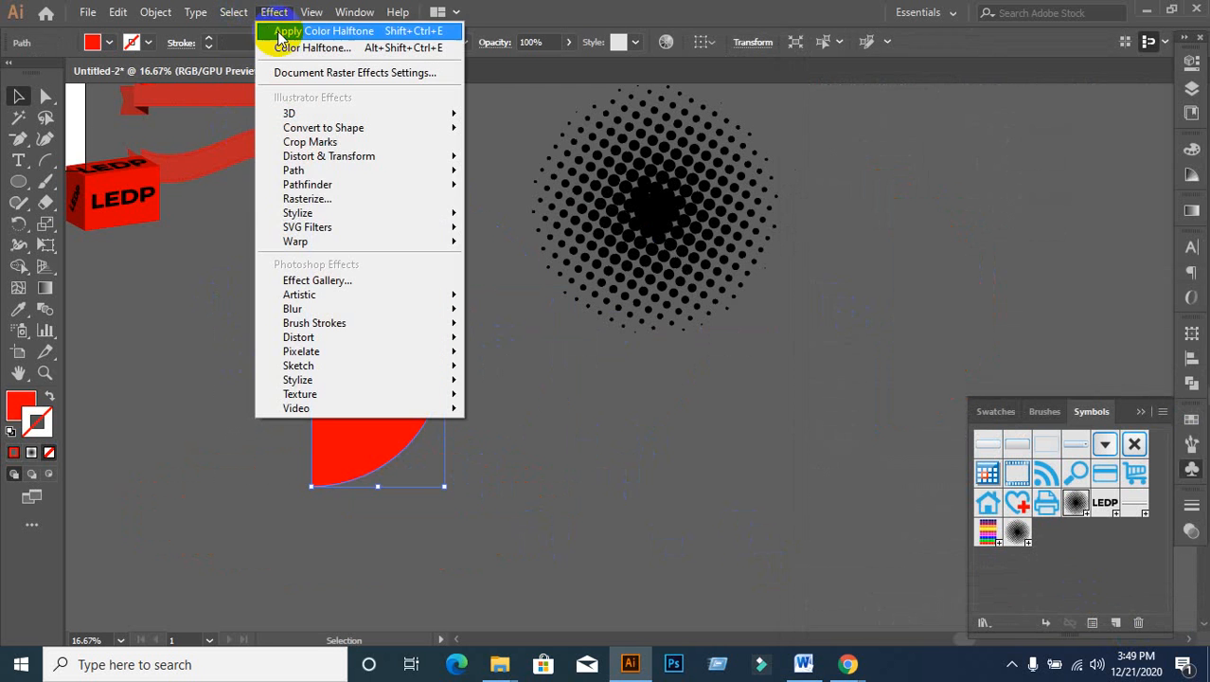
pyautogui.moveTo(295, 230)
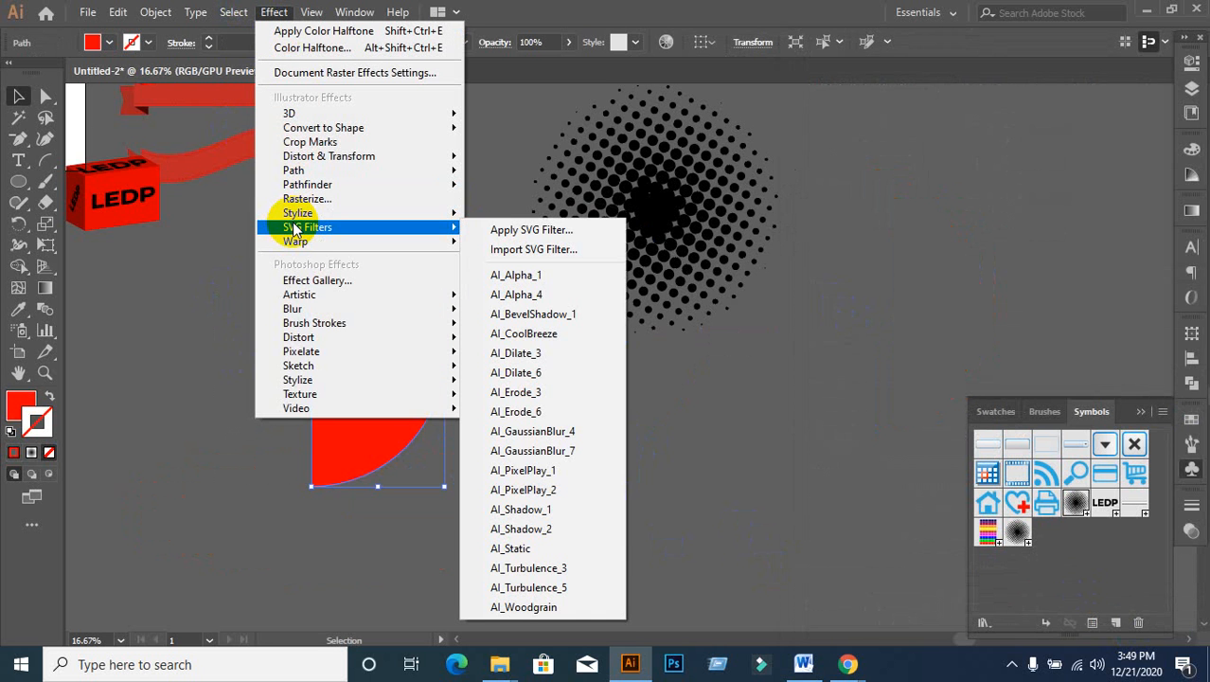
pyautogui.moveTo(294, 113)
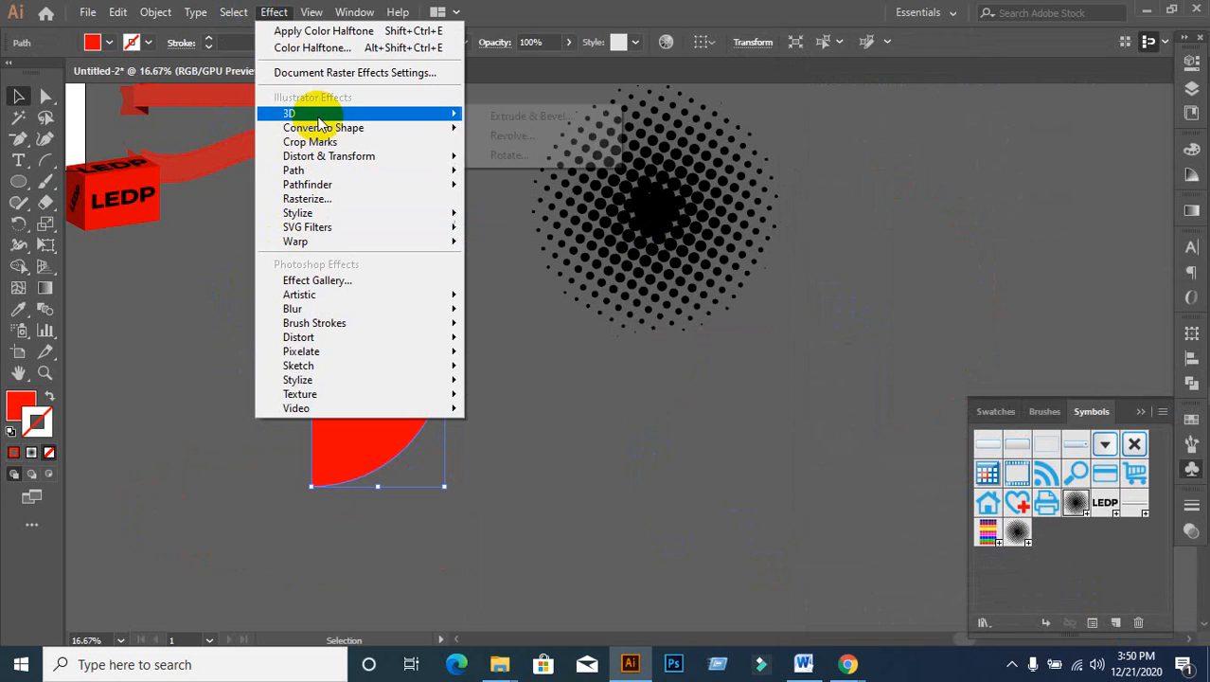
pyautogui.click(484, 142)
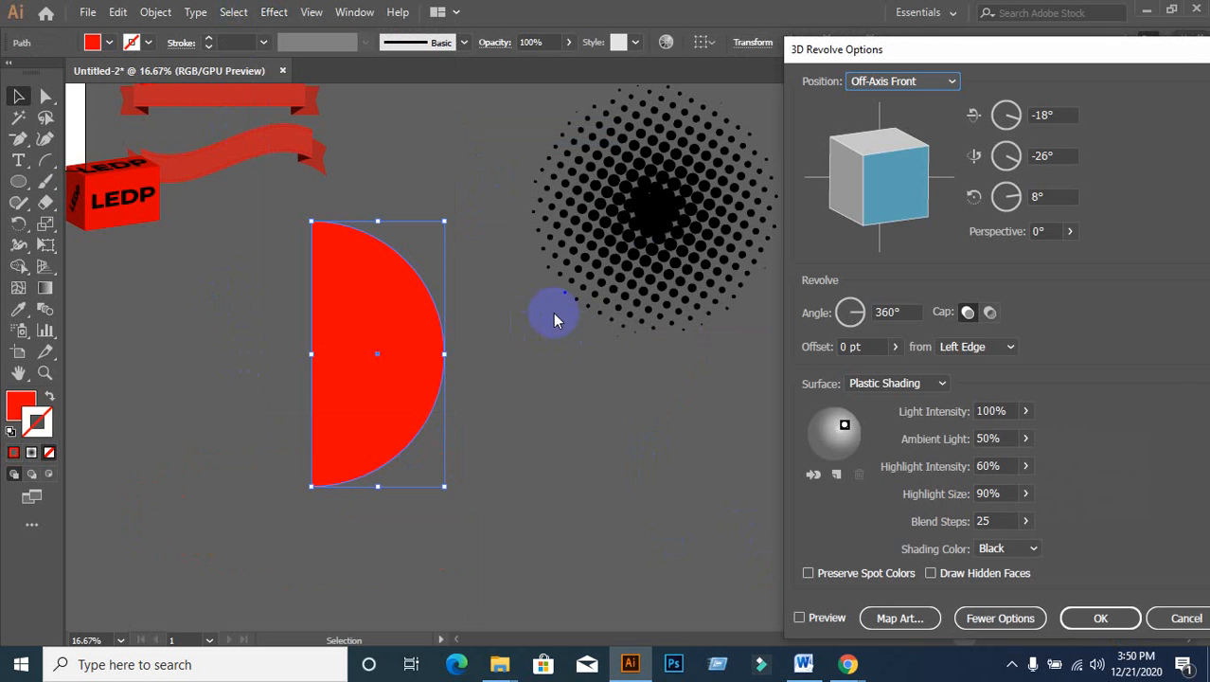
pyautogui.click(799, 617)
# Step: Map New Symbol 3 onto the sphere's surface, enlarge the halftone and position it across the shaded and unshaded areas
pyautogui.click(887, 617)
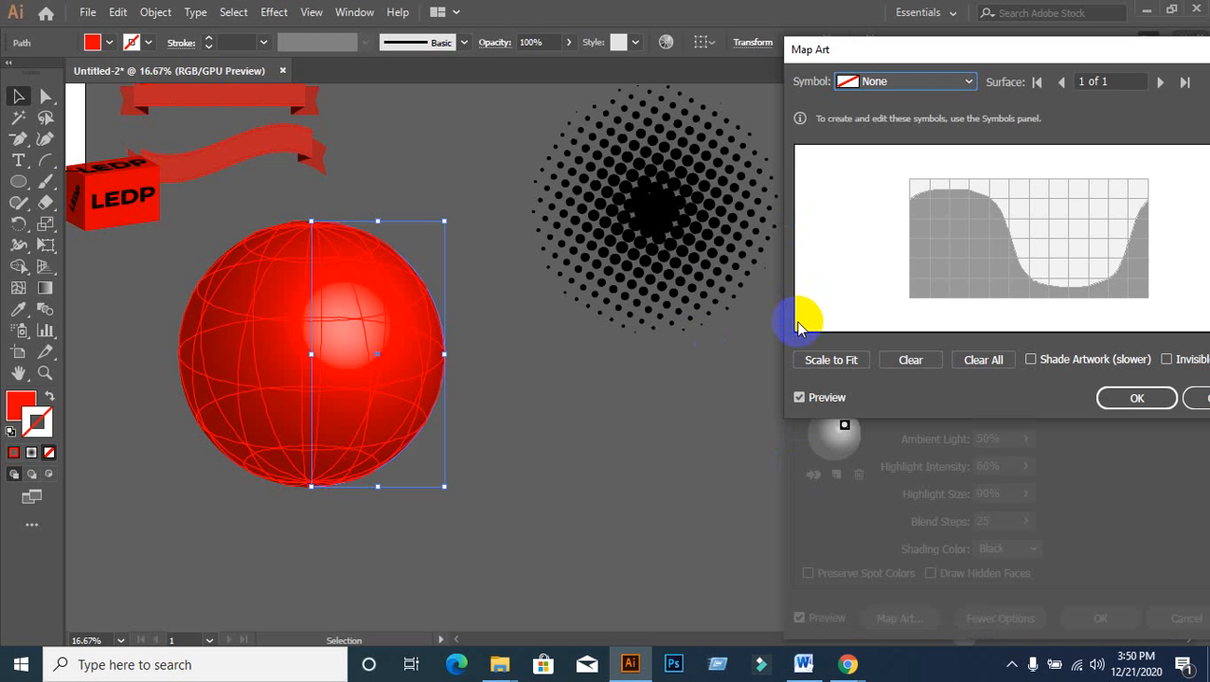
pyautogui.click(914, 83)
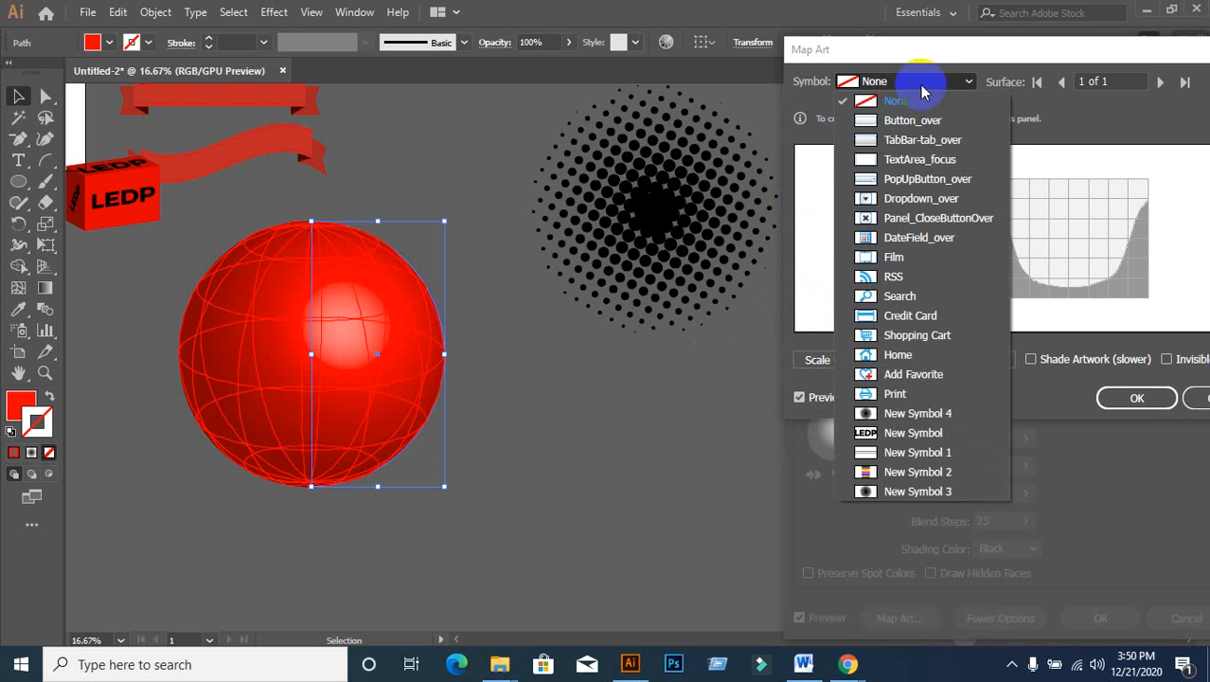
pyautogui.click(884, 491)
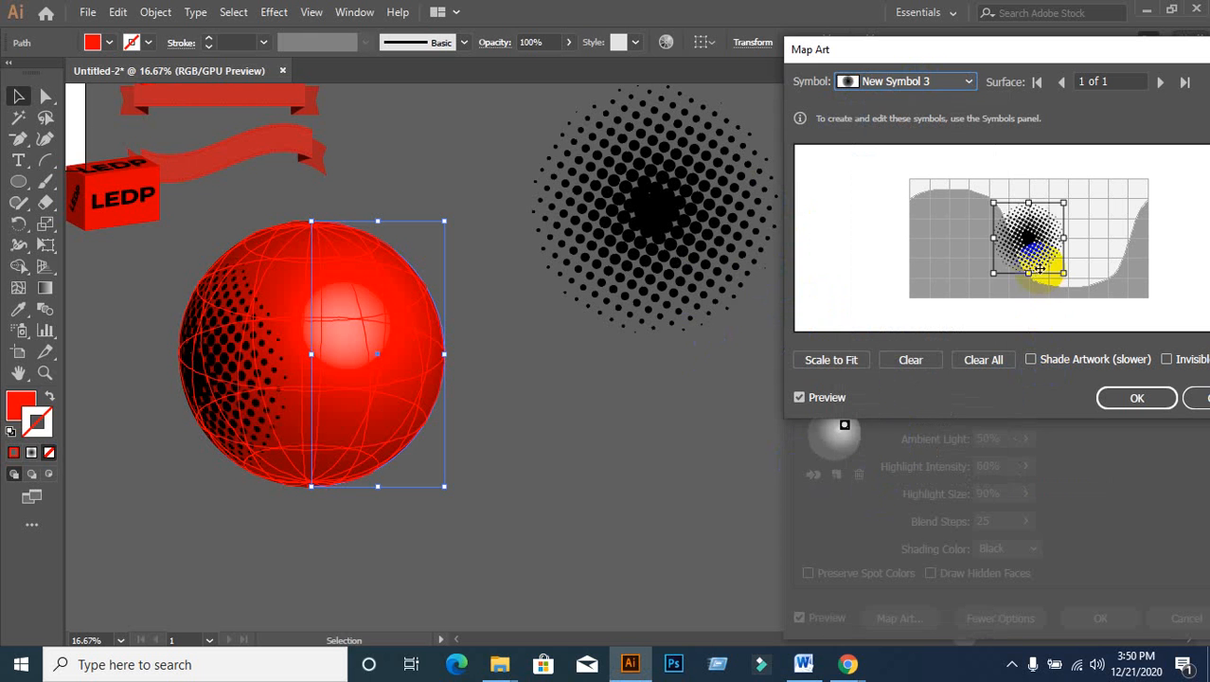
pyautogui.moveTo(1026, 253)
pyautogui.mouseDown()
pyautogui.moveTo(988, 248)
pyautogui.moveTo(1089, 274)
pyautogui.moveTo(1108, 307)
pyautogui.mouseUp()
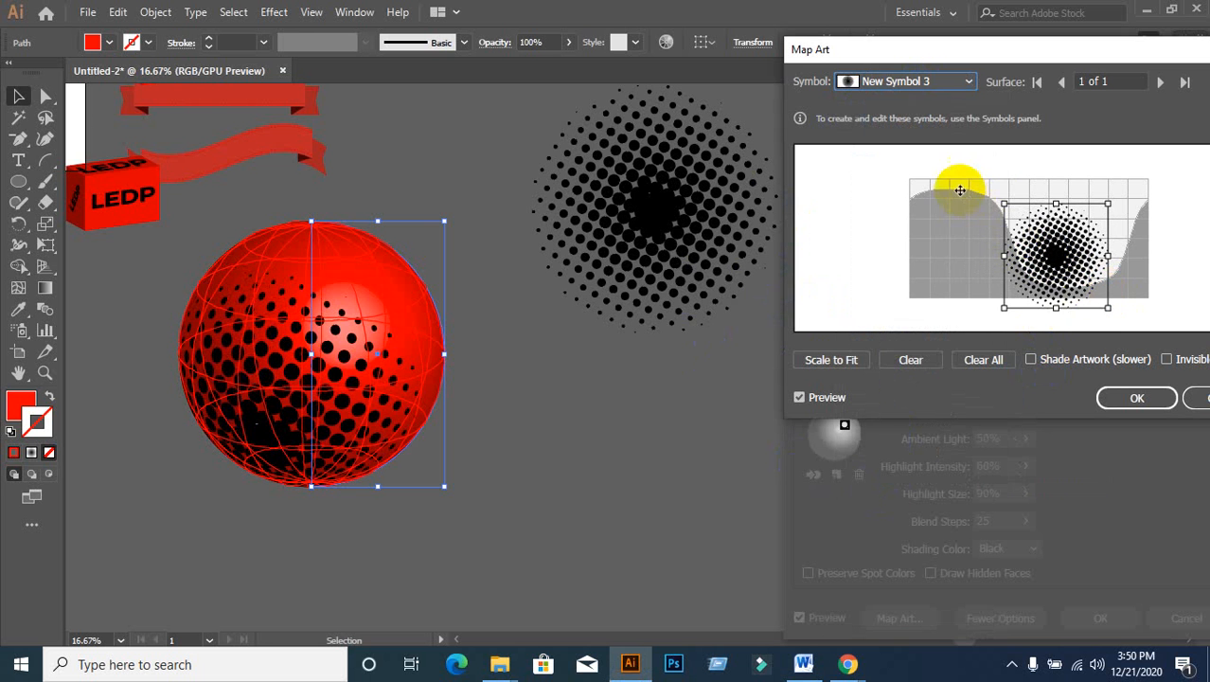
pyautogui.moveTo(1005, 207); pyautogui.dragTo(983, 182)
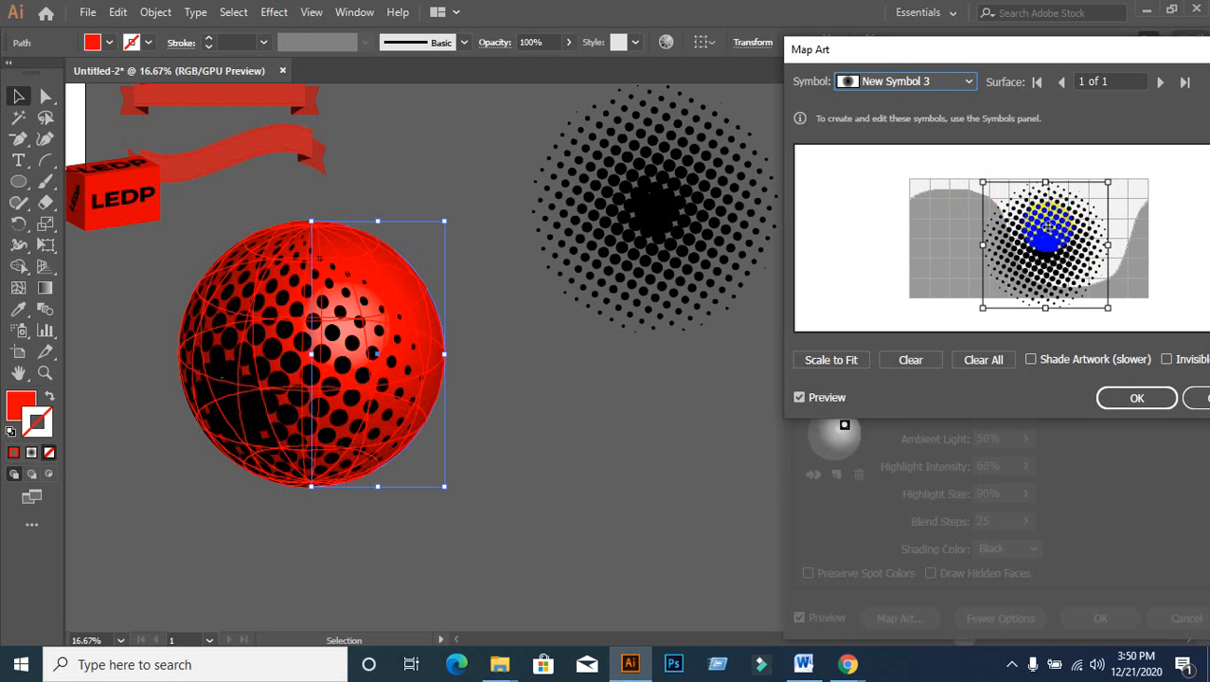
pyautogui.moveTo(1063, 230); pyautogui.dragTo(1056, 225)
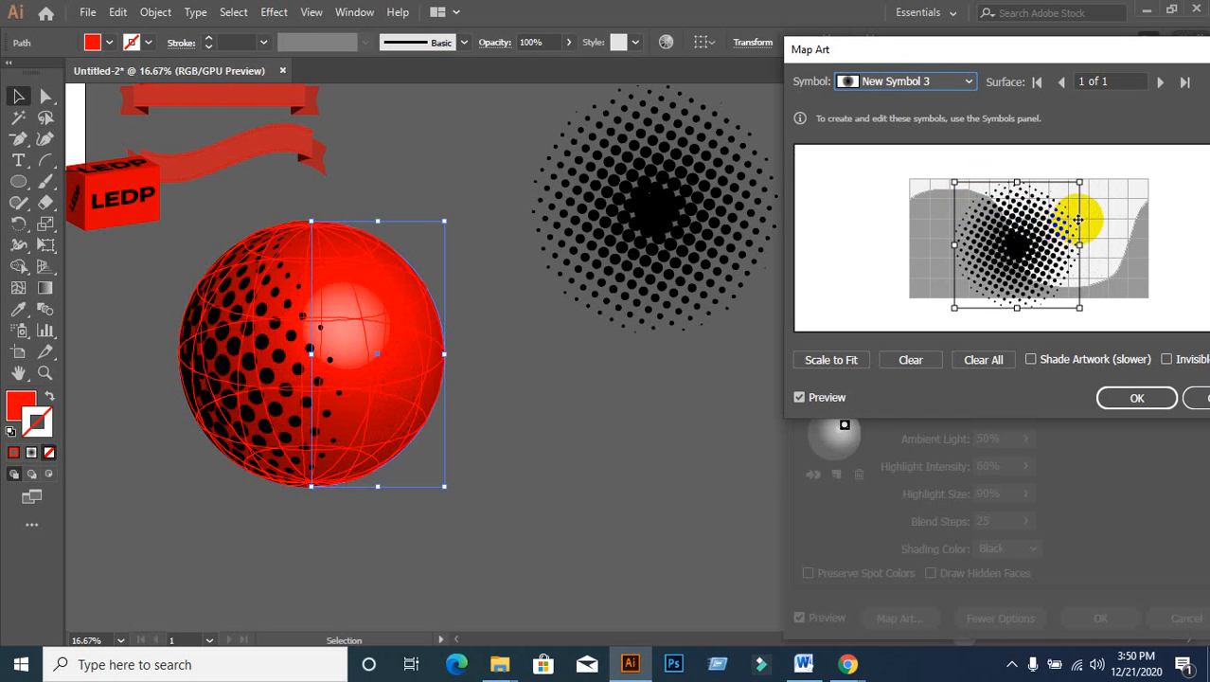
pyautogui.moveTo(1080, 181); pyautogui.dragTo(1069, 194)
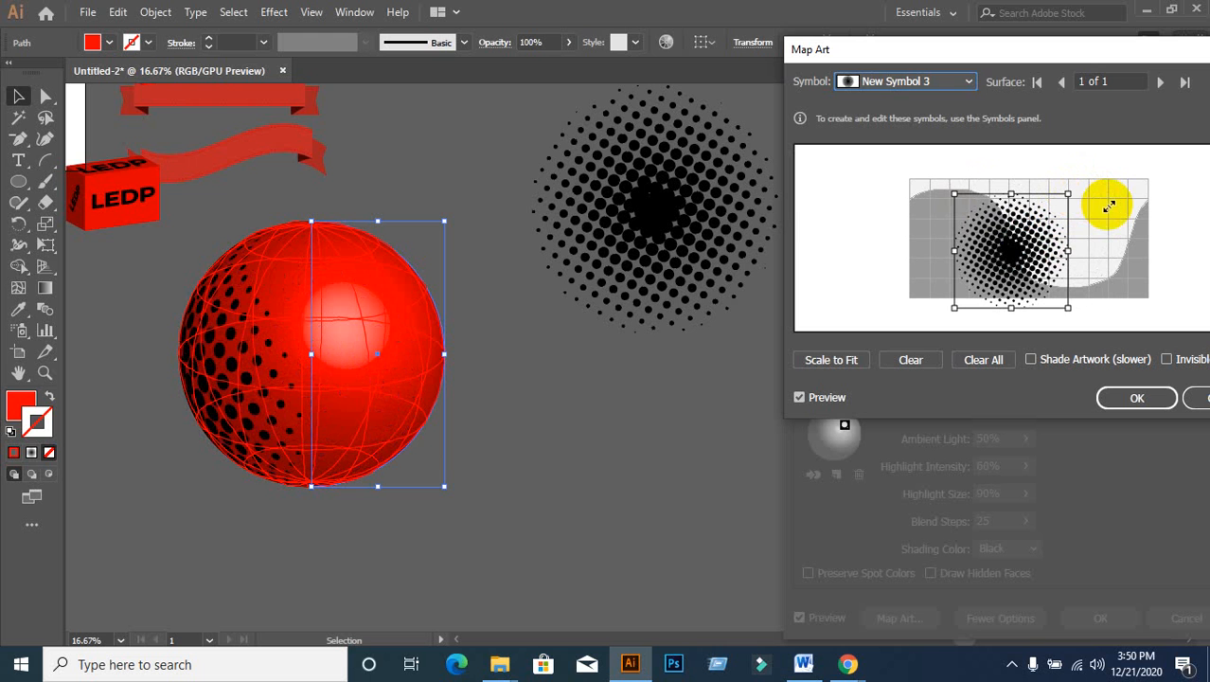
# Step: Make the sphere's geometry invisible so only the mapped halftone shows, apply the 3D Revolve and deselect it
pyautogui.click(1168, 360)
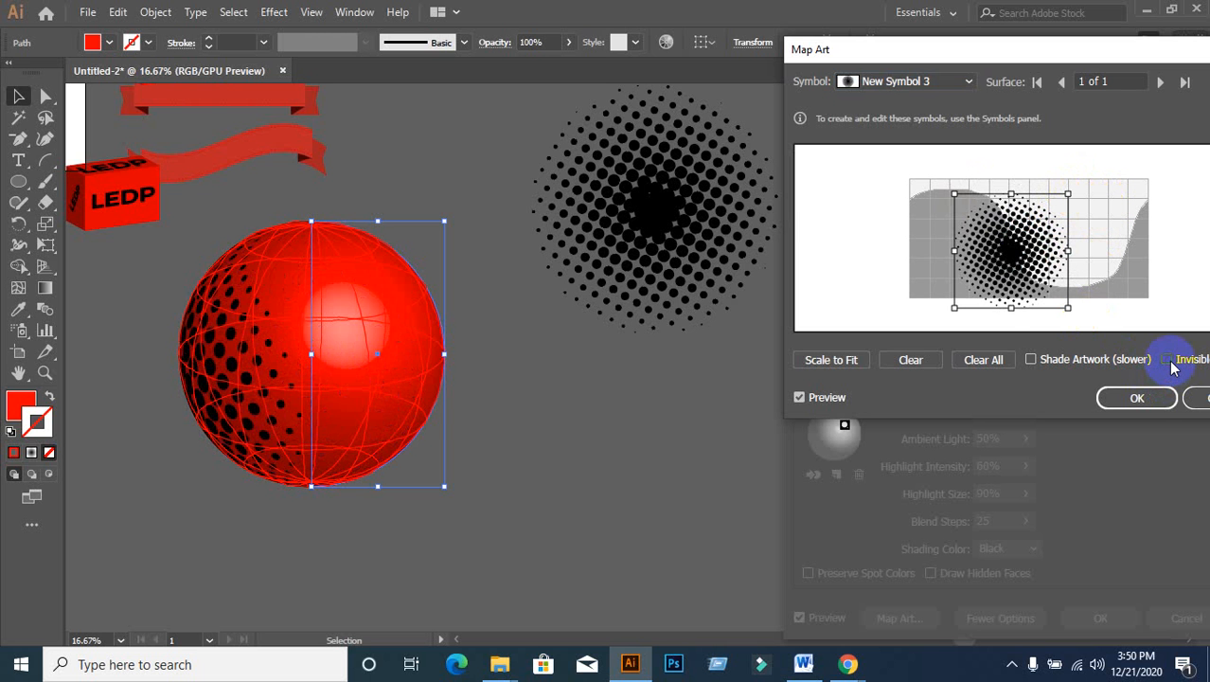
pyautogui.click(1129, 398)
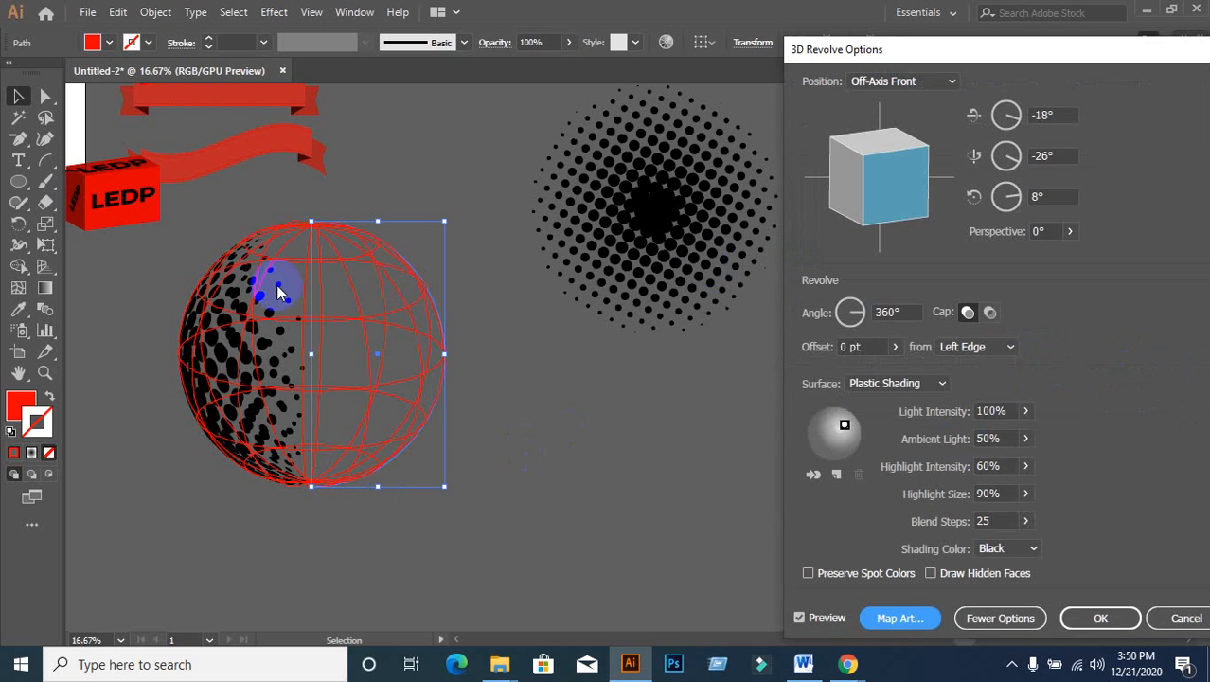
pyautogui.click(1097, 617)
pyautogui.click(514, 530)
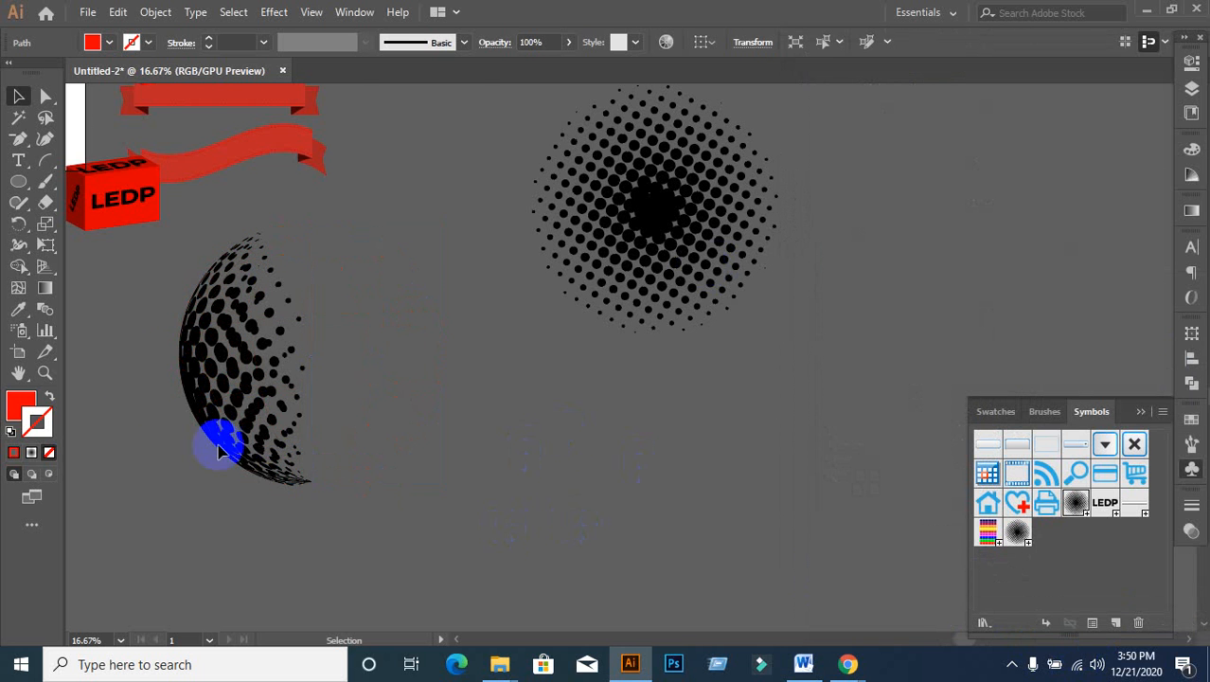
# Step: Zoom in on the mapped halftone and undo the 3D Revolve on the half circle
pyautogui.scroll(3, 166, 360)
pyautogui.scroll(-1, 327, 369)
pyautogui.scroll(-2, 327, 369)
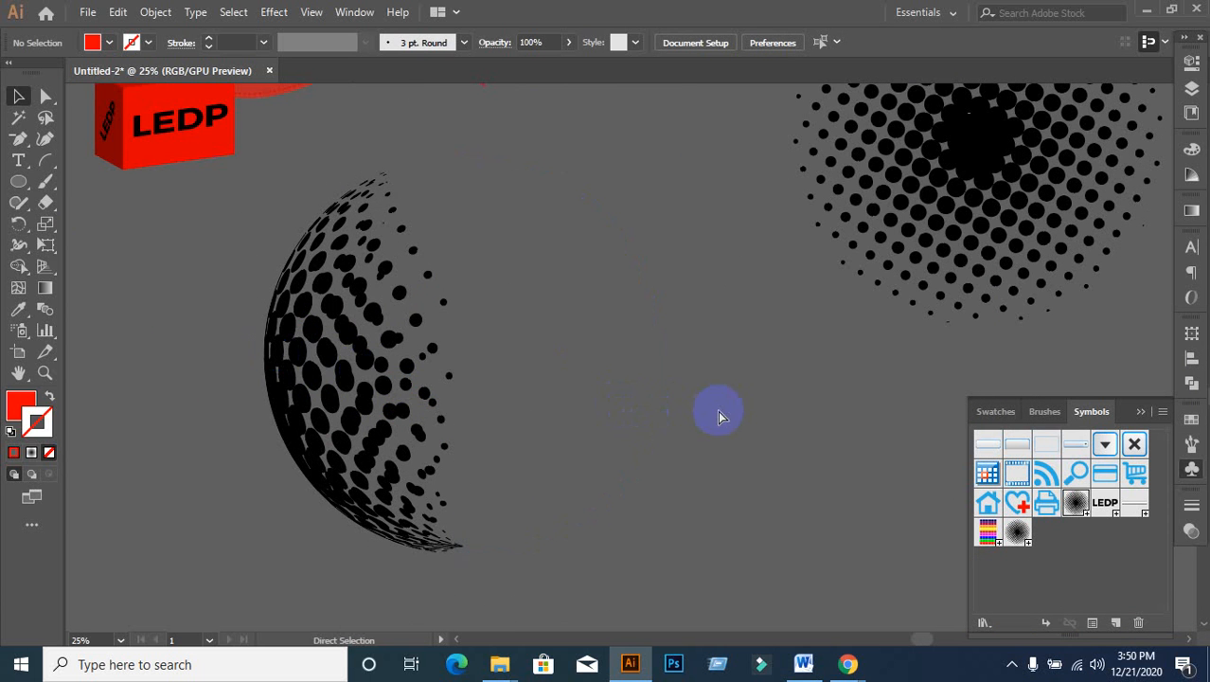
pyautogui.hotkey('ctrl', 'z')
pyautogui.hotkey('ctrl', 'z')
pyautogui.hotkey('ctrl', 'shift', 'z')
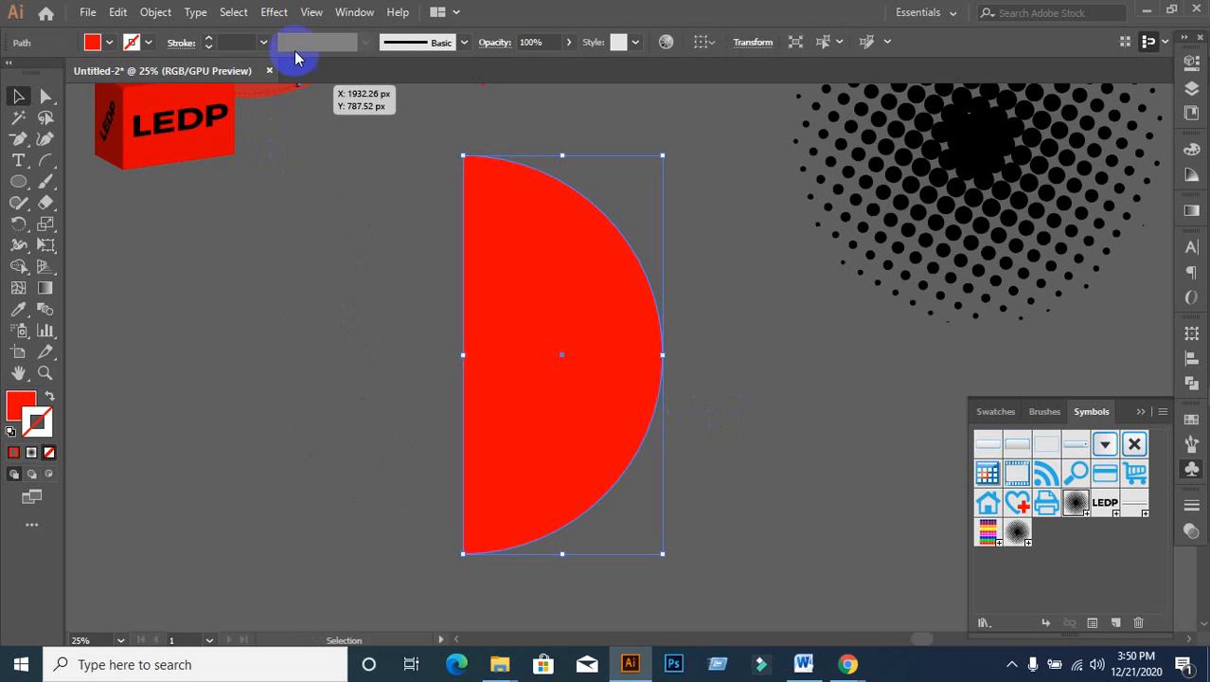
# Step: Set up a previewed 3D Revolve of the red half circle and map New Symbol 4 onto the sphere's surface
pyautogui.click(274, 12)
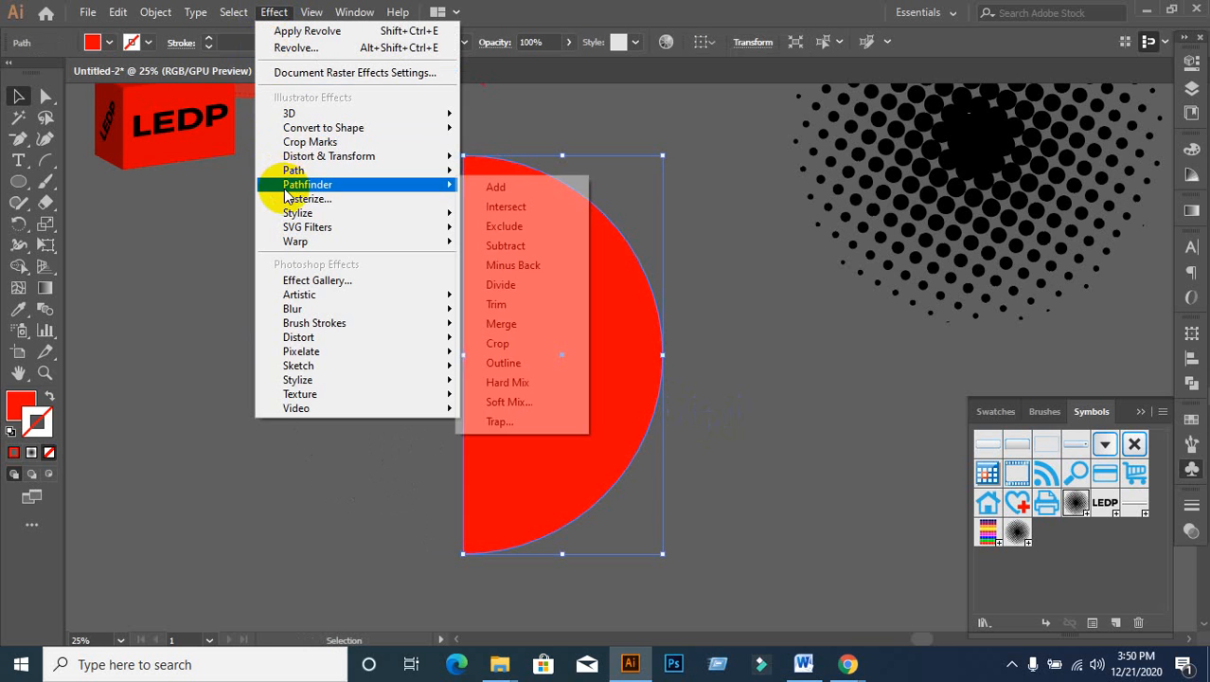
pyautogui.moveTo(298, 133)
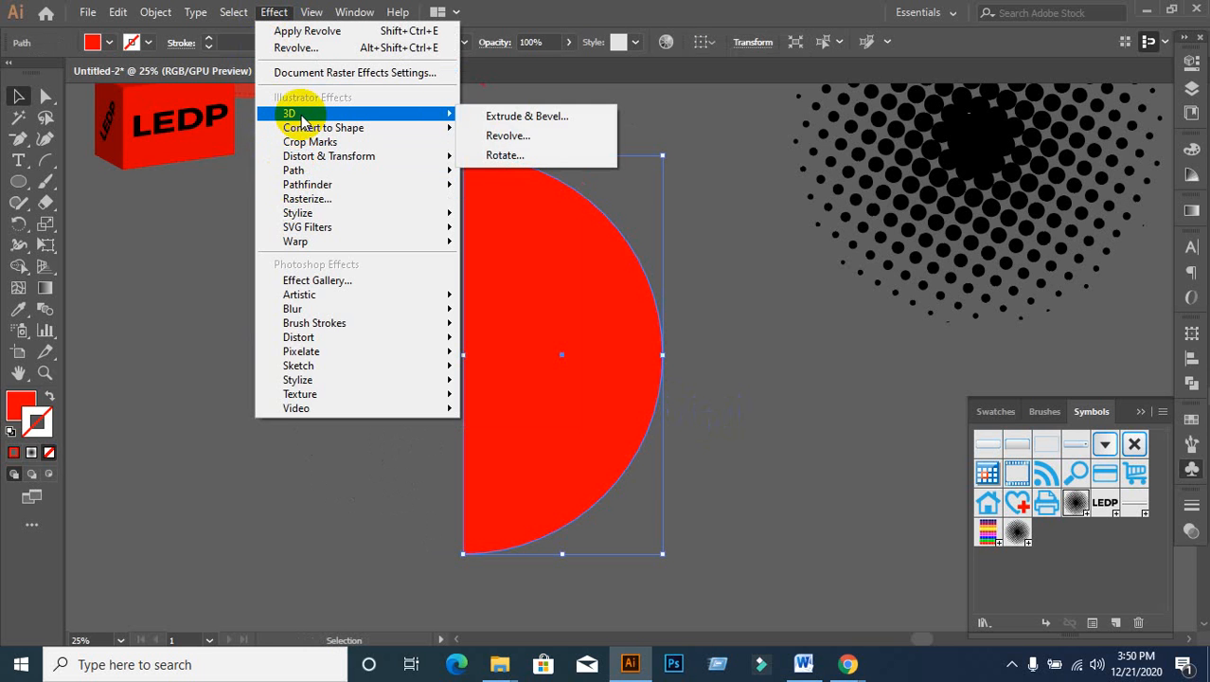
pyautogui.click(478, 138)
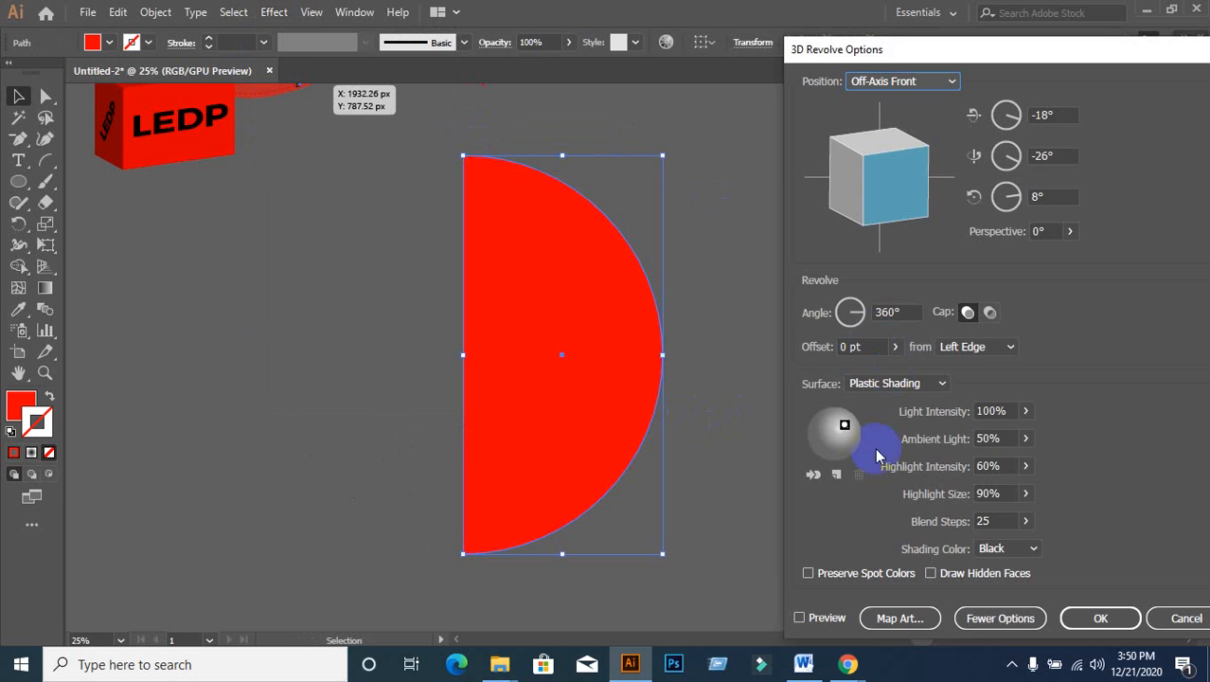
pyautogui.click(802, 618)
pyautogui.click(903, 618)
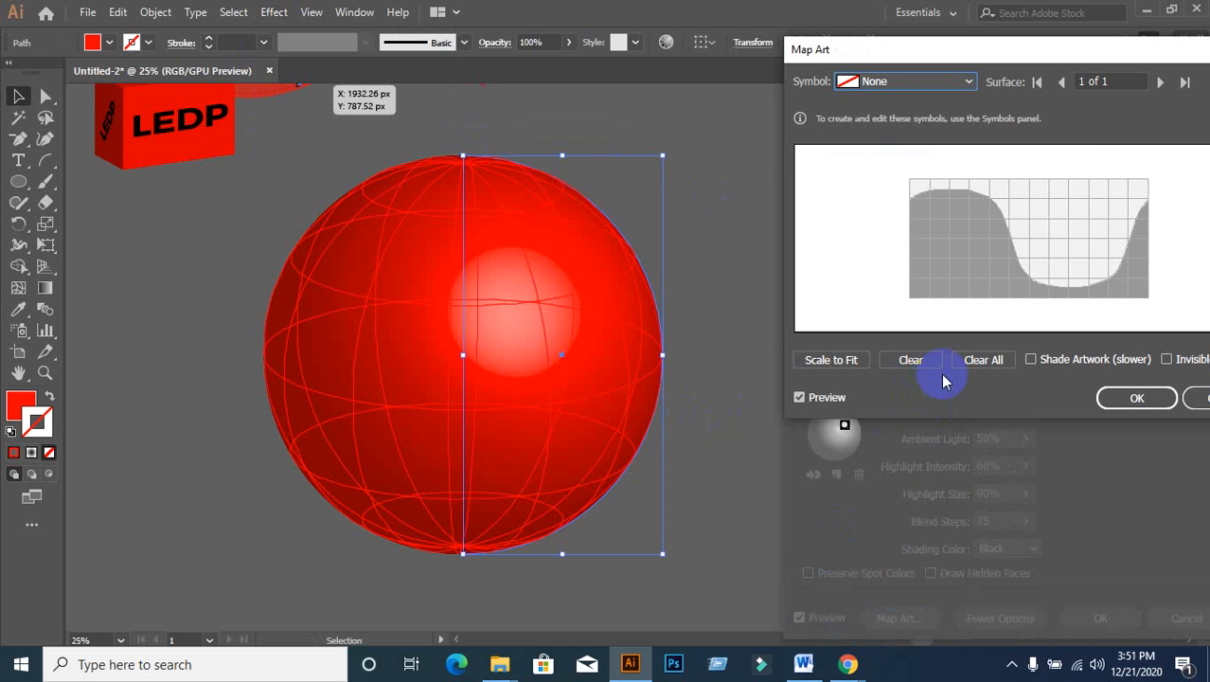
pyautogui.click(962, 84)
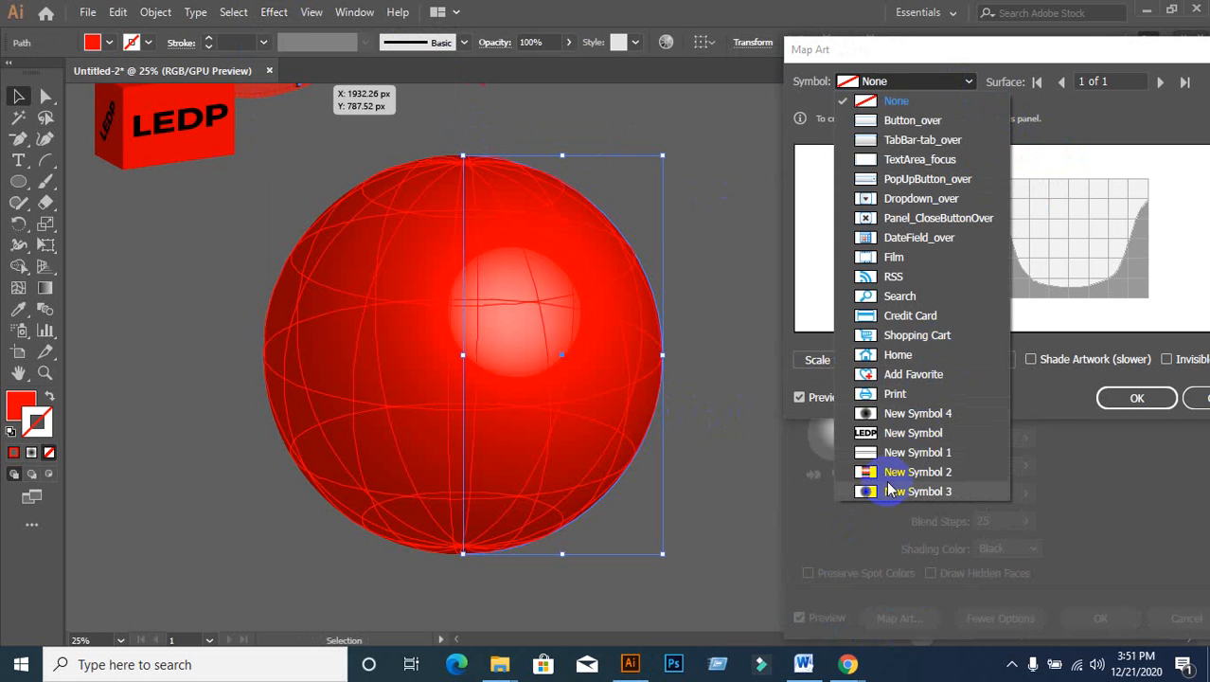
pyautogui.click(886, 413)
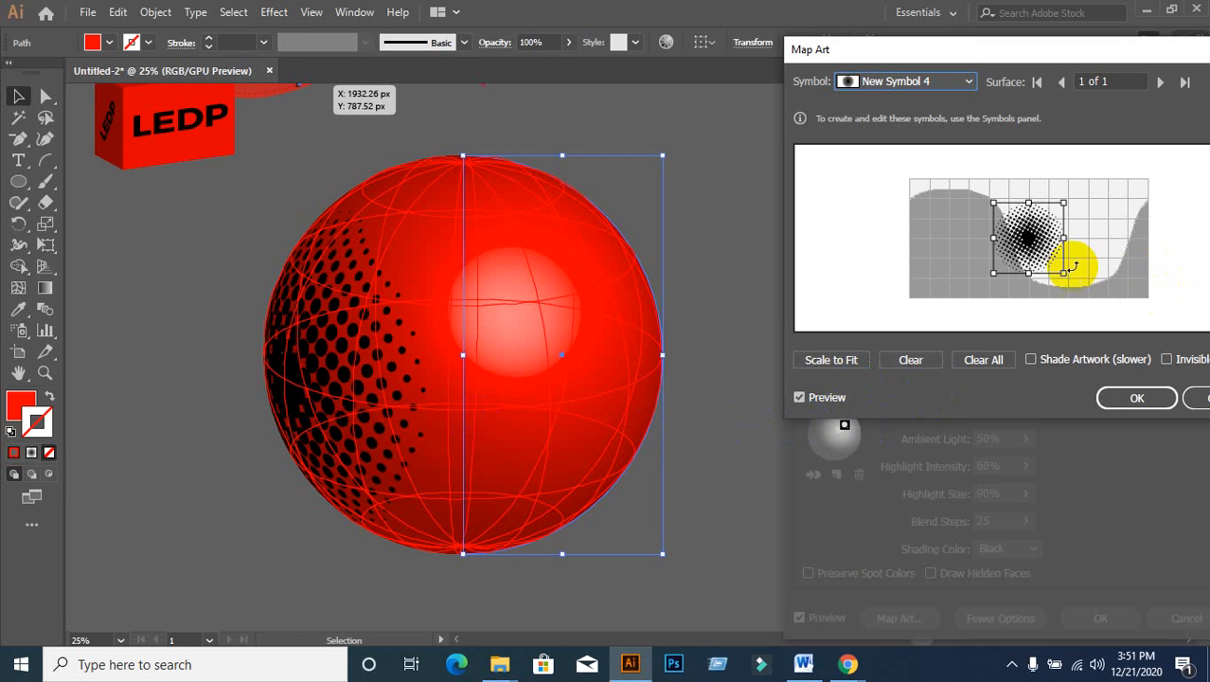
# Step: Reposition the halftone on the sphere's surface map and make the sphere's geometry invisible
pyautogui.moveTo(1042, 244); pyautogui.dragTo(1033, 245)
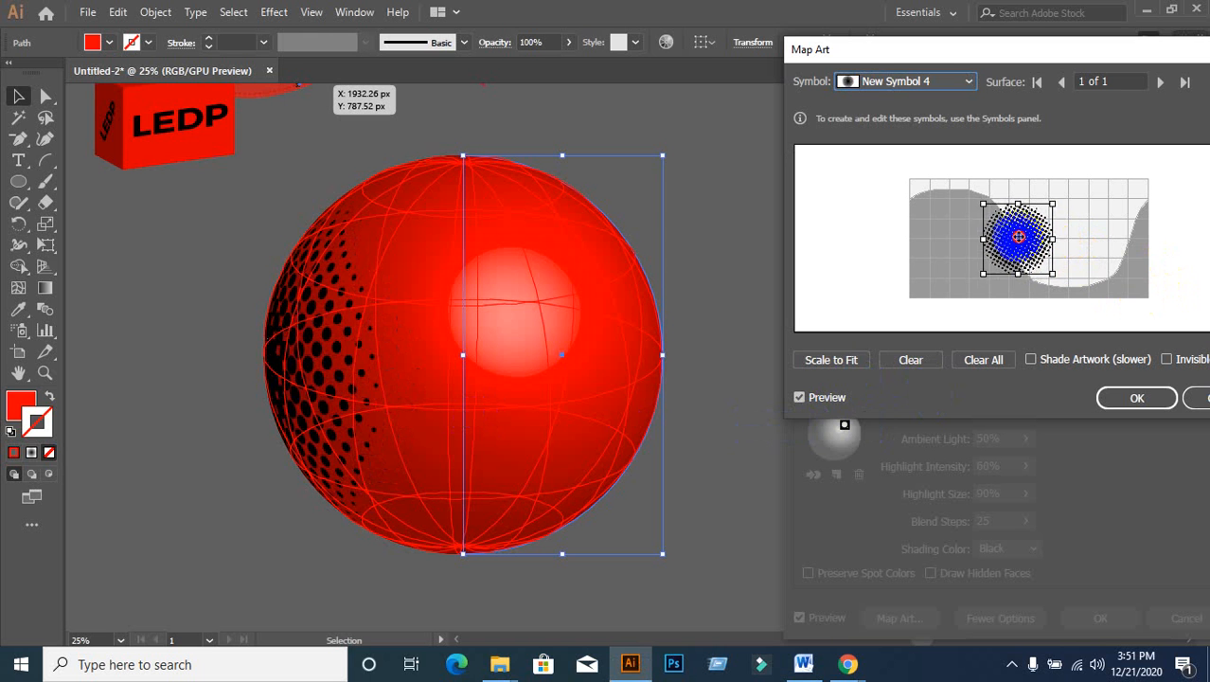
pyautogui.moveTo(1019, 237); pyautogui.dragTo(1010, 246)
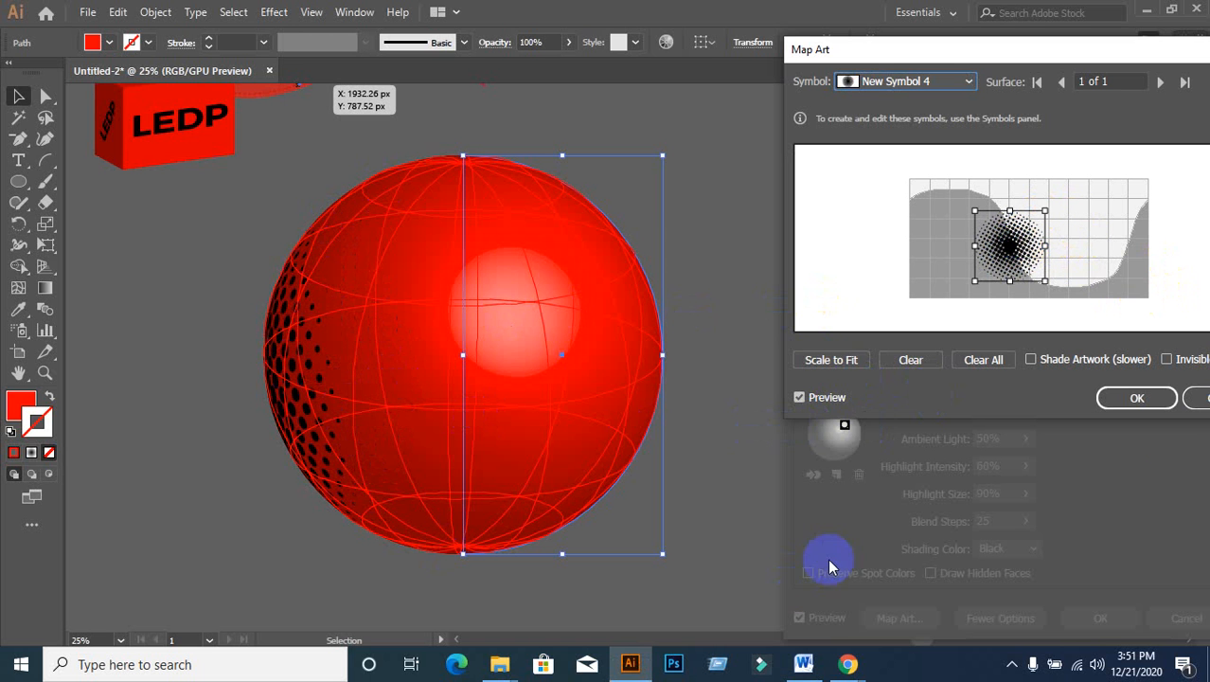
pyautogui.click(1168, 361)
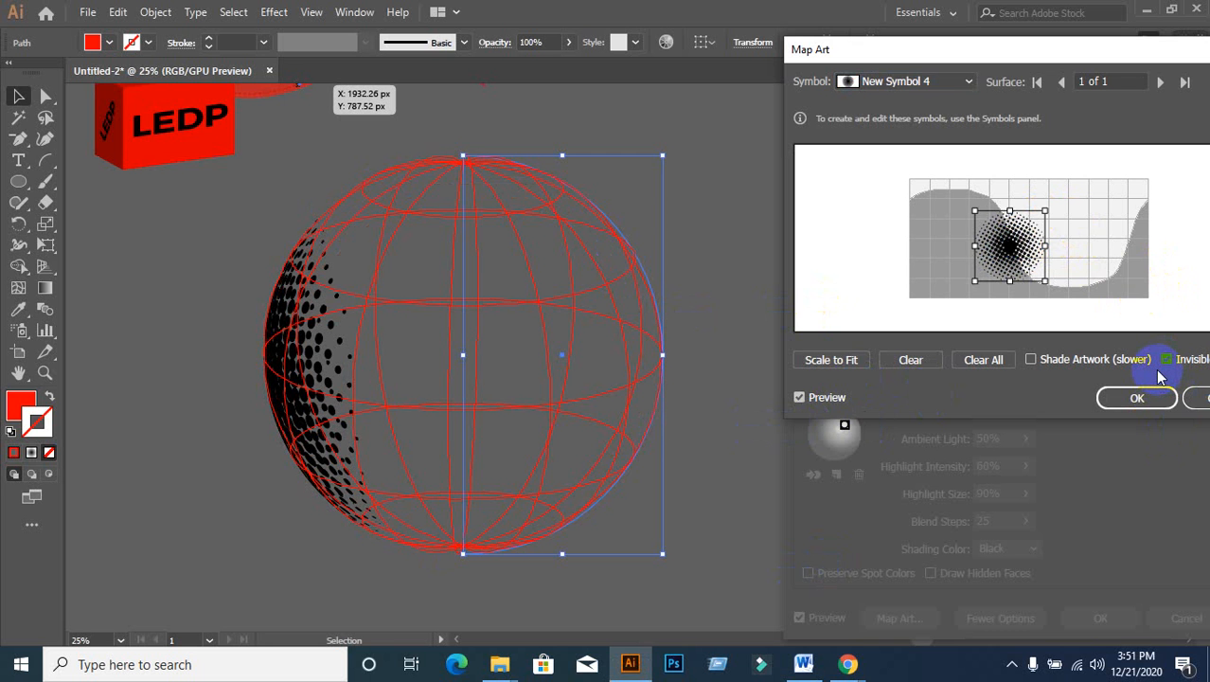
pyautogui.moveTo(1052, 248)
pyautogui.mouseDown()
pyautogui.moveTo(1042, 240)
pyautogui.moveTo(1053, 228)
pyautogui.mouseUp()
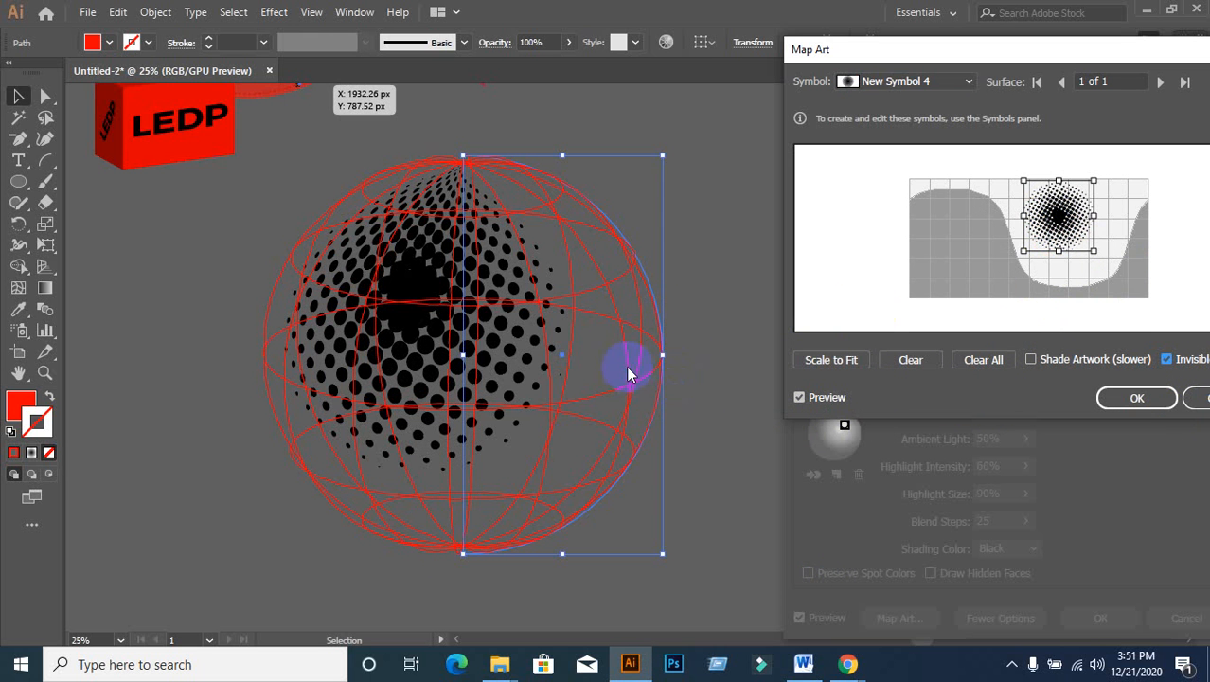
# Step: Enlarge the halftone, place it along the sphere's lower-right edge, and apply the mapped 3D Revolve
pyautogui.moveTo(1023, 237); pyautogui.dragTo(978, 192)
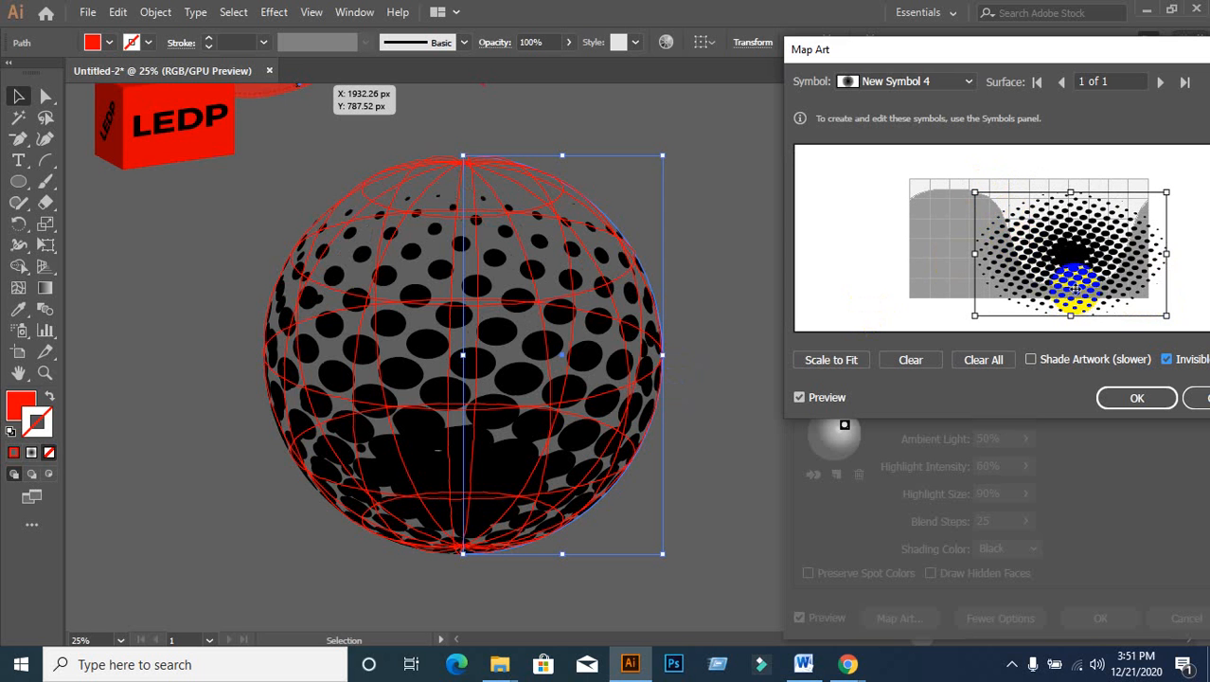
pyautogui.moveTo(973, 191); pyautogui.dragTo(1061, 217)
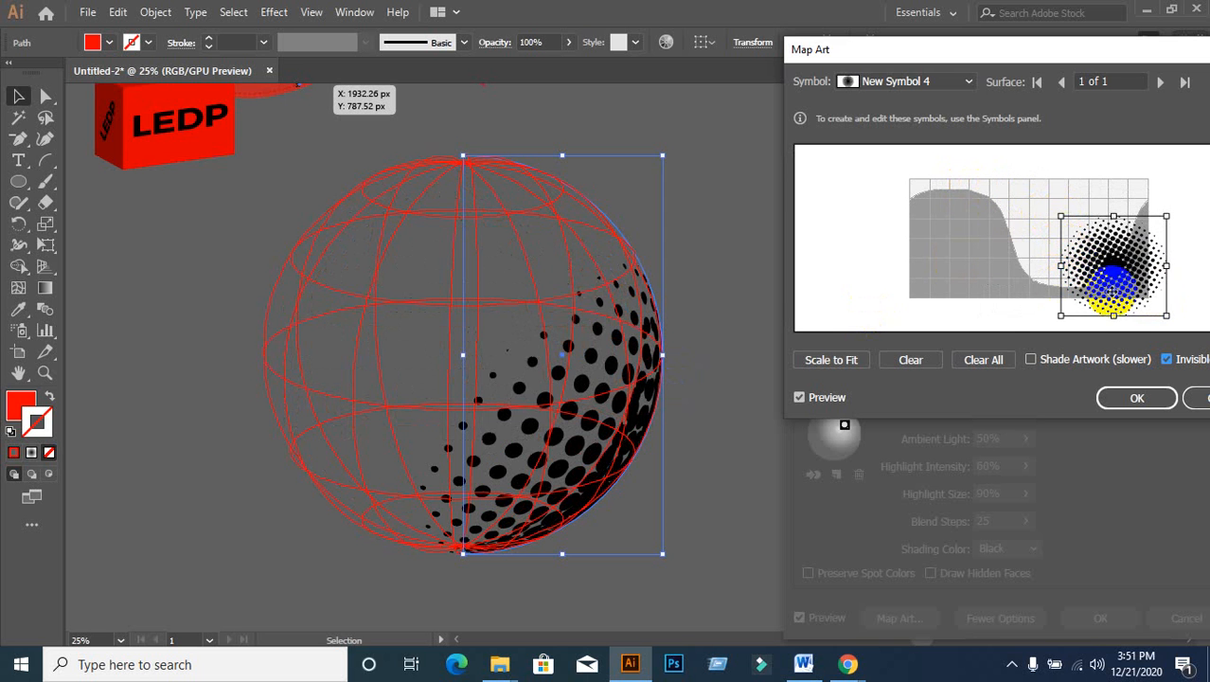
pyautogui.moveTo(1117, 263); pyautogui.dragTo(1140, 273)
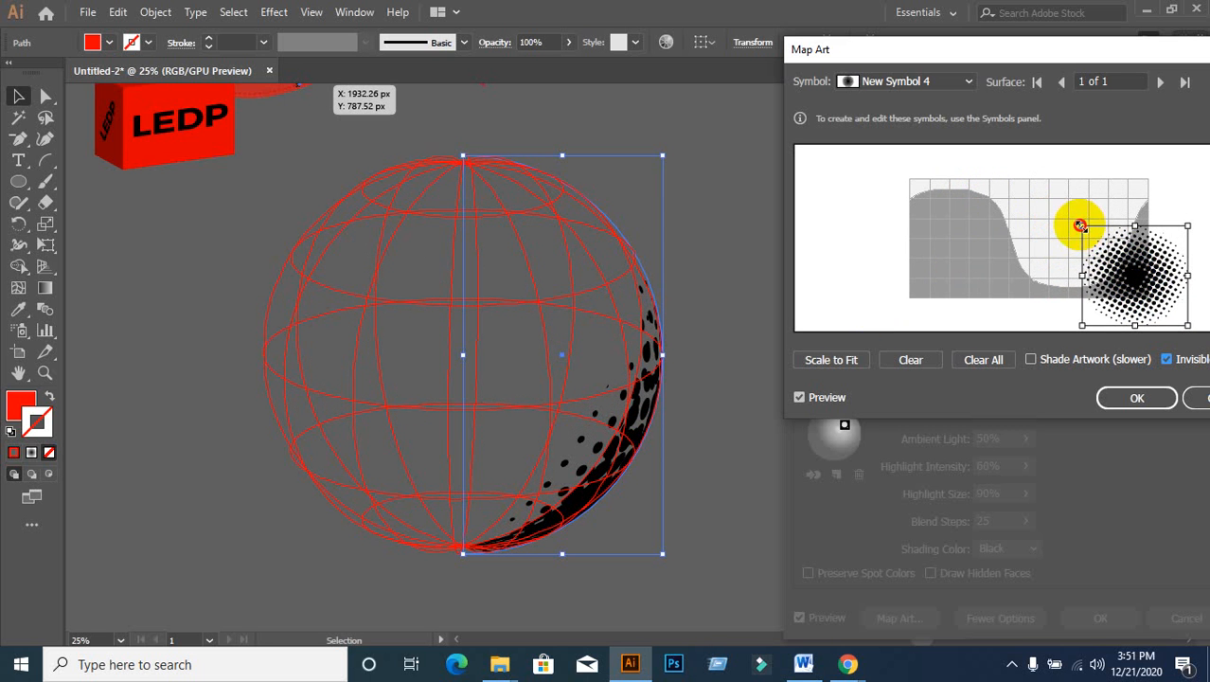
pyautogui.moveTo(1081, 225); pyautogui.dragTo(1049, 212)
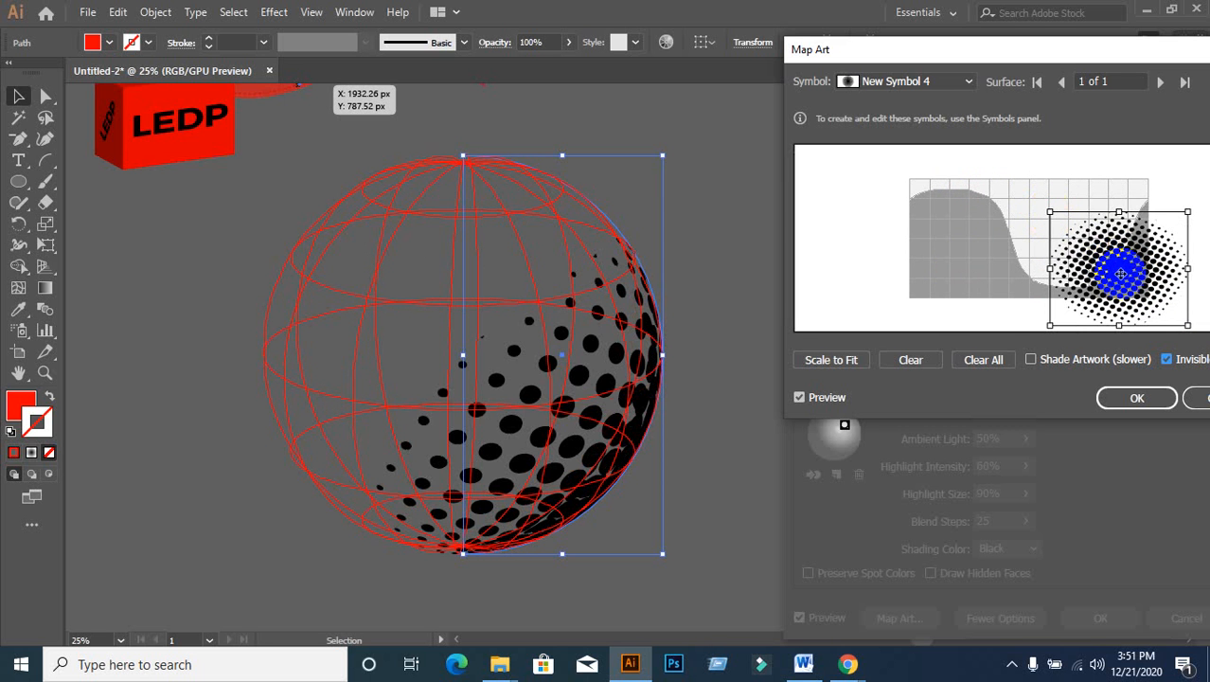
pyautogui.moveTo(1120, 274); pyautogui.dragTo(1127, 282)
pyautogui.click(1134, 399)
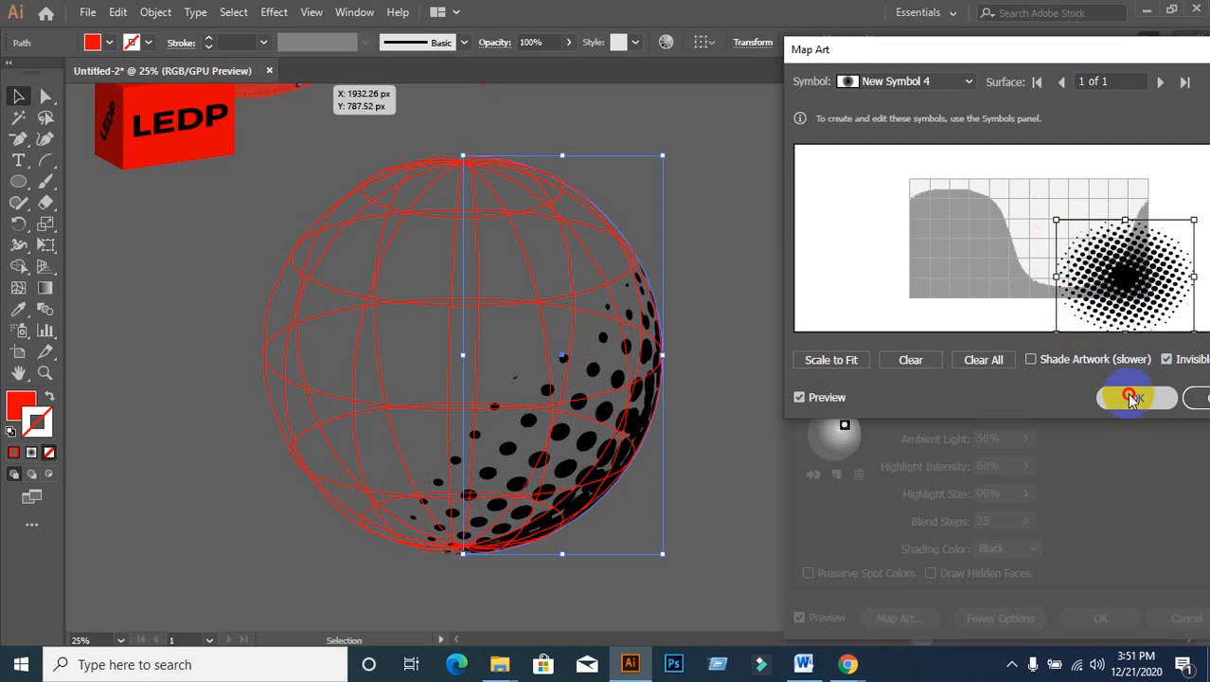
pyautogui.click(1103, 618)
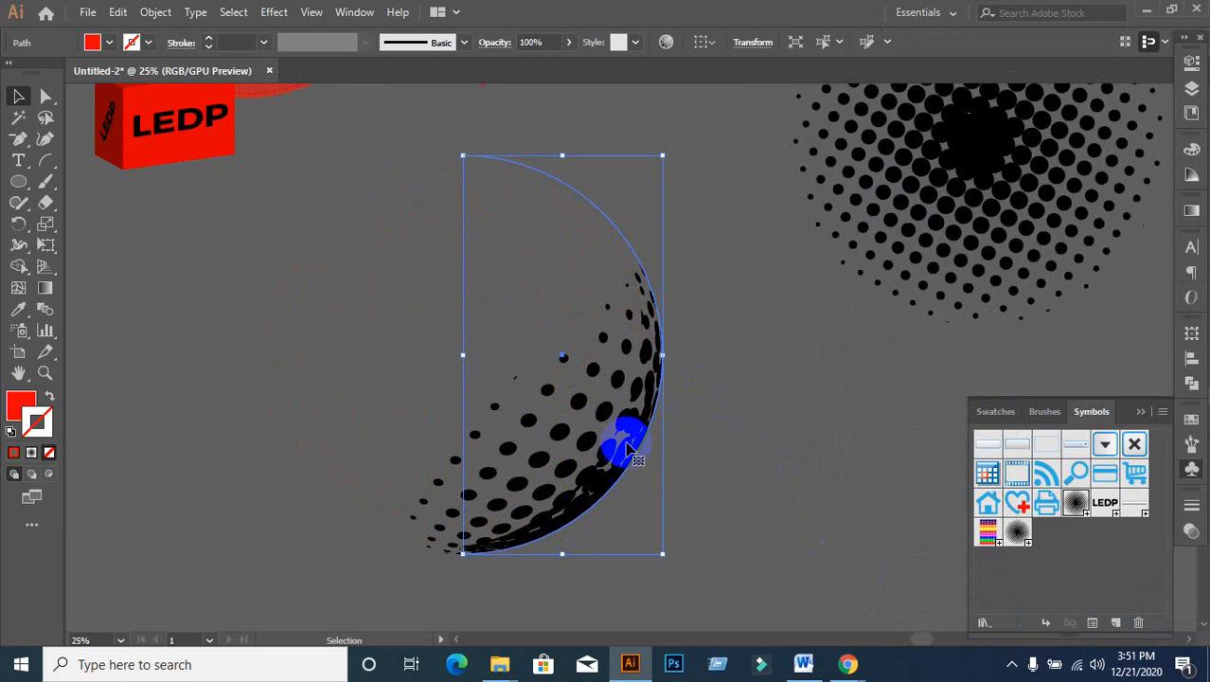
# Step: Expand the appearance of the revolved halftone and move the resulting group to the right, below the flat halftone circle
pyautogui.click(155, 12)
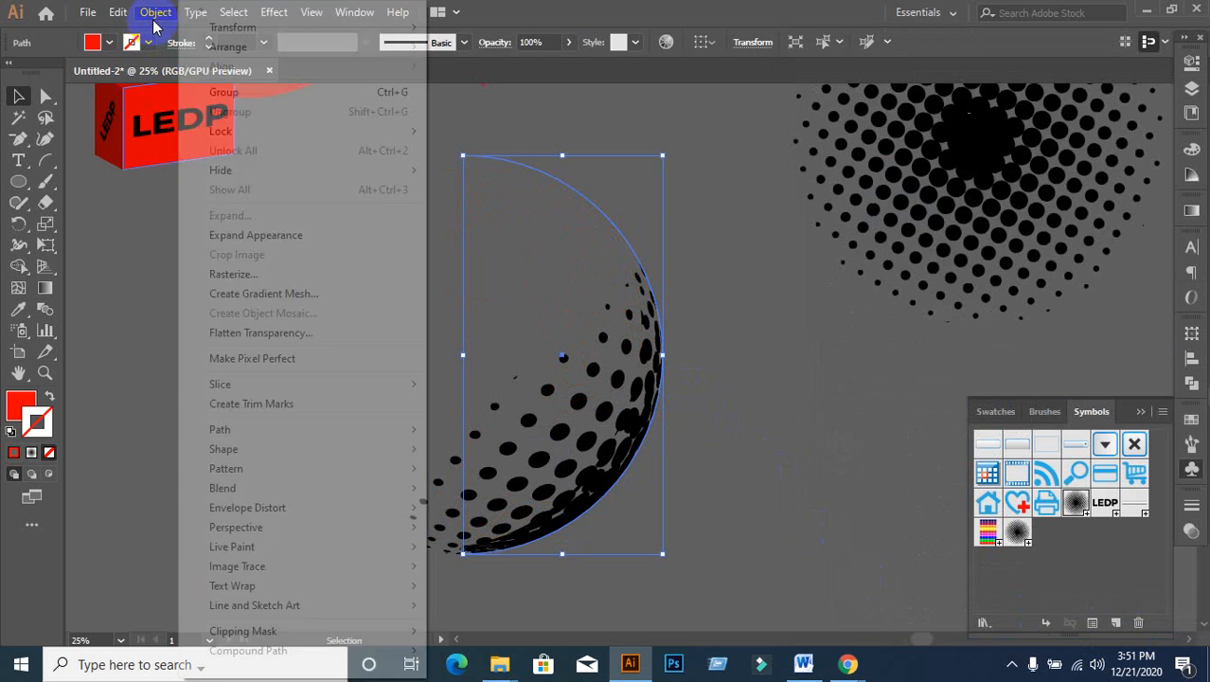
pyautogui.click(251, 236)
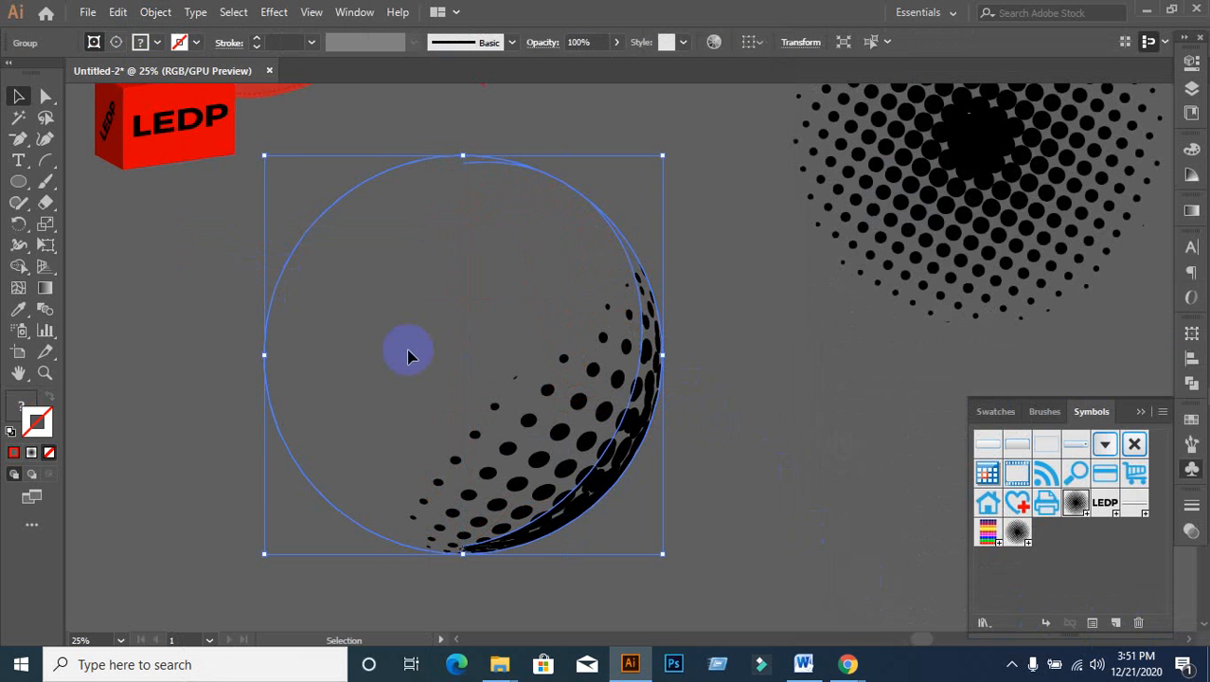
pyautogui.moveTo(608, 427); pyautogui.dragTo(850, 439)
pyautogui.click(398, 400)
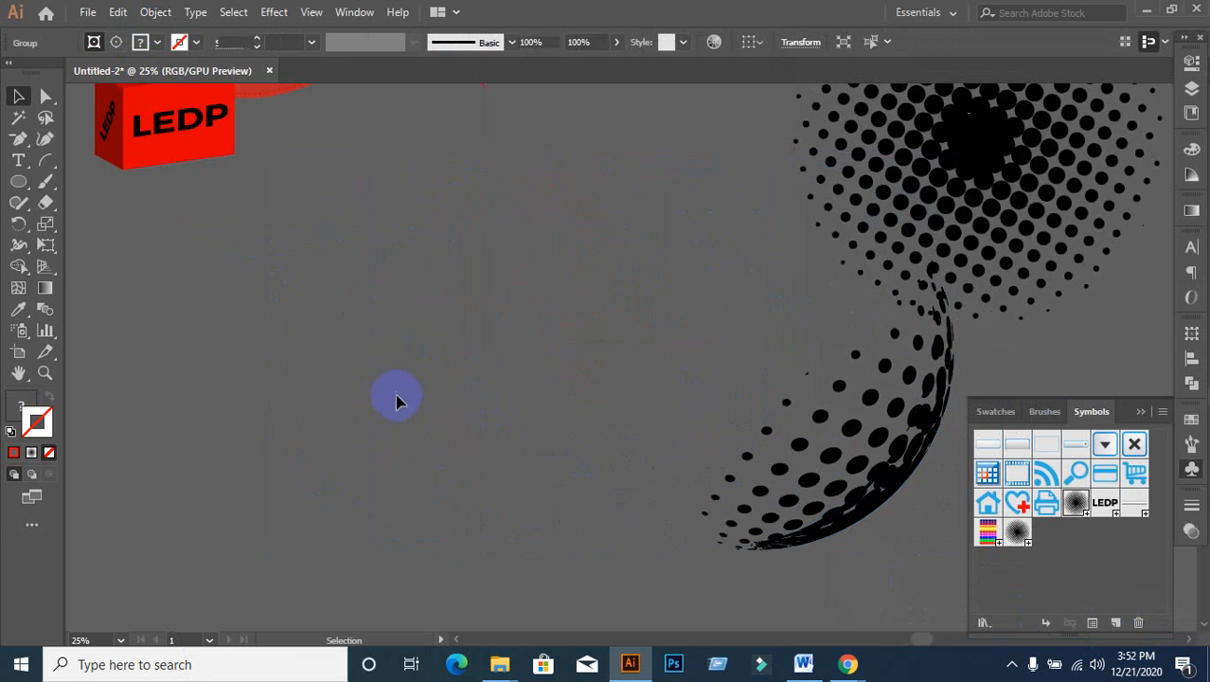
pyautogui.scroll(-1, 451, 395)
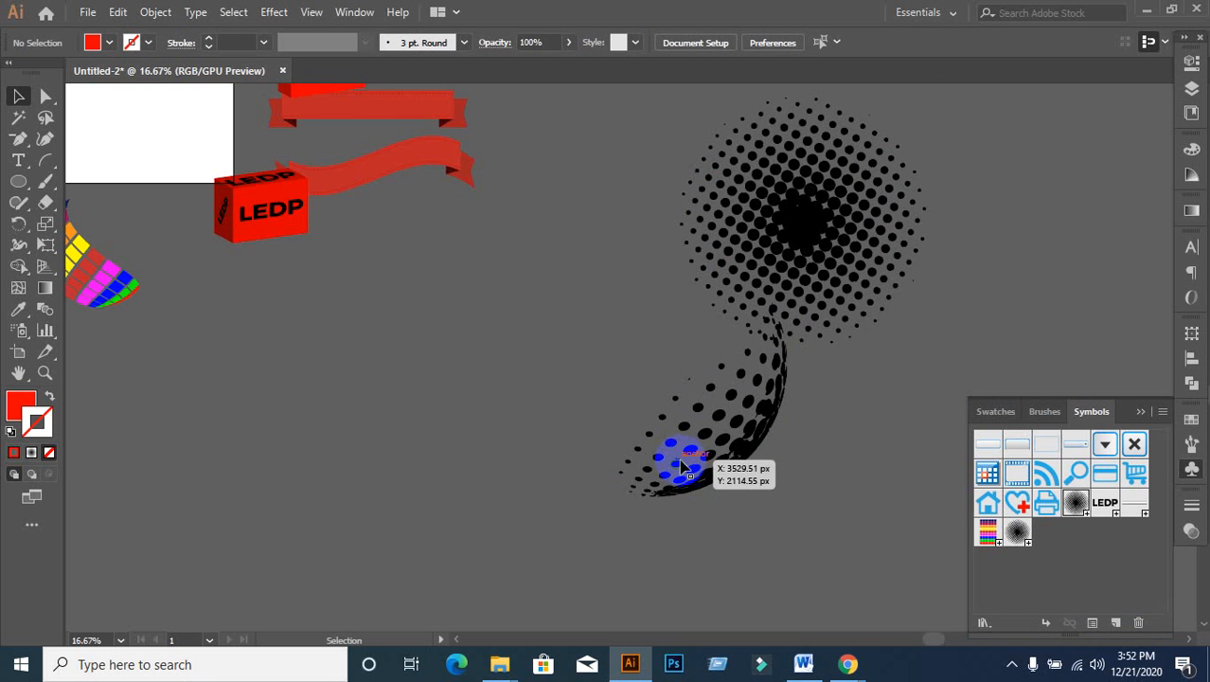
pyautogui.moveTo(690, 467); pyautogui.dragTo(899, 462)
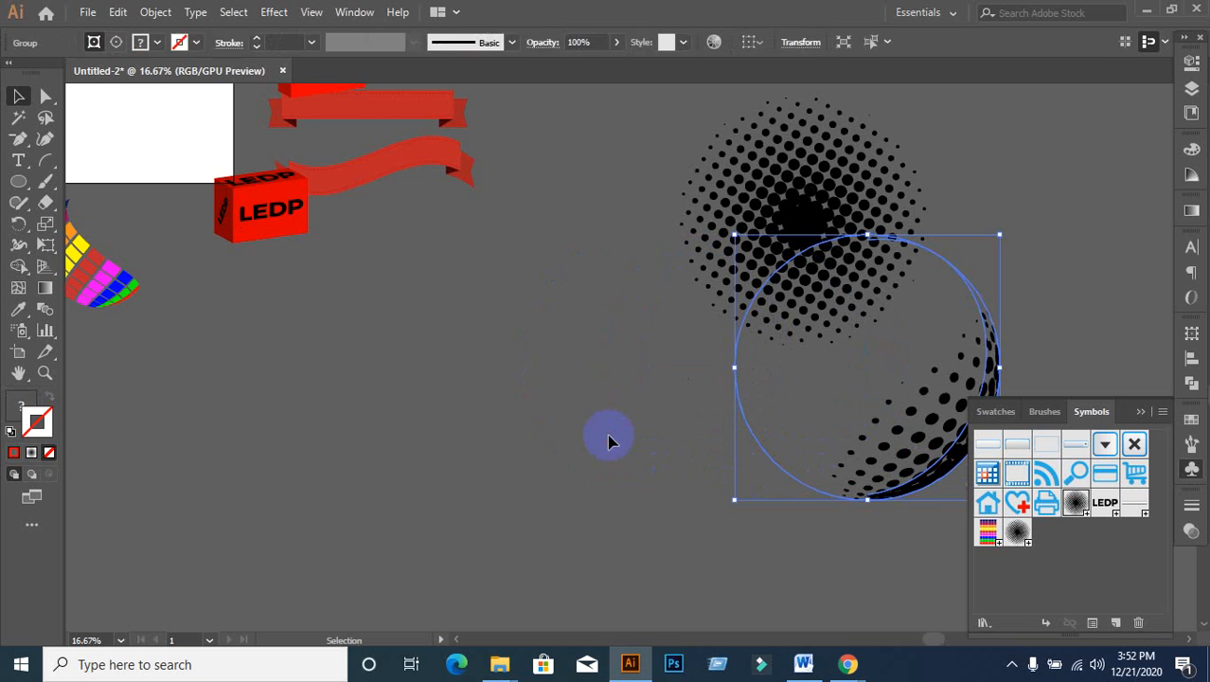
pyautogui.click(605, 438)
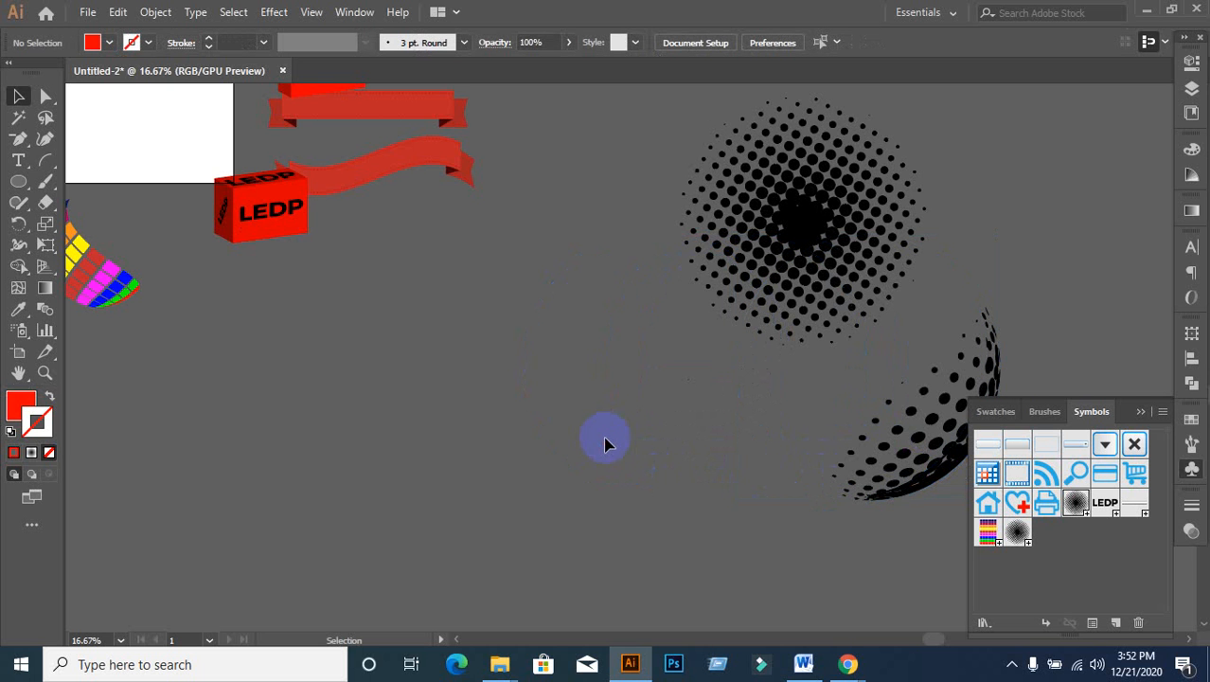
# Step: Draw a large circle with the Ellipse tool in the empty area below the LEDP box
pyautogui.click(18, 181)
pyautogui.click(86, 224)
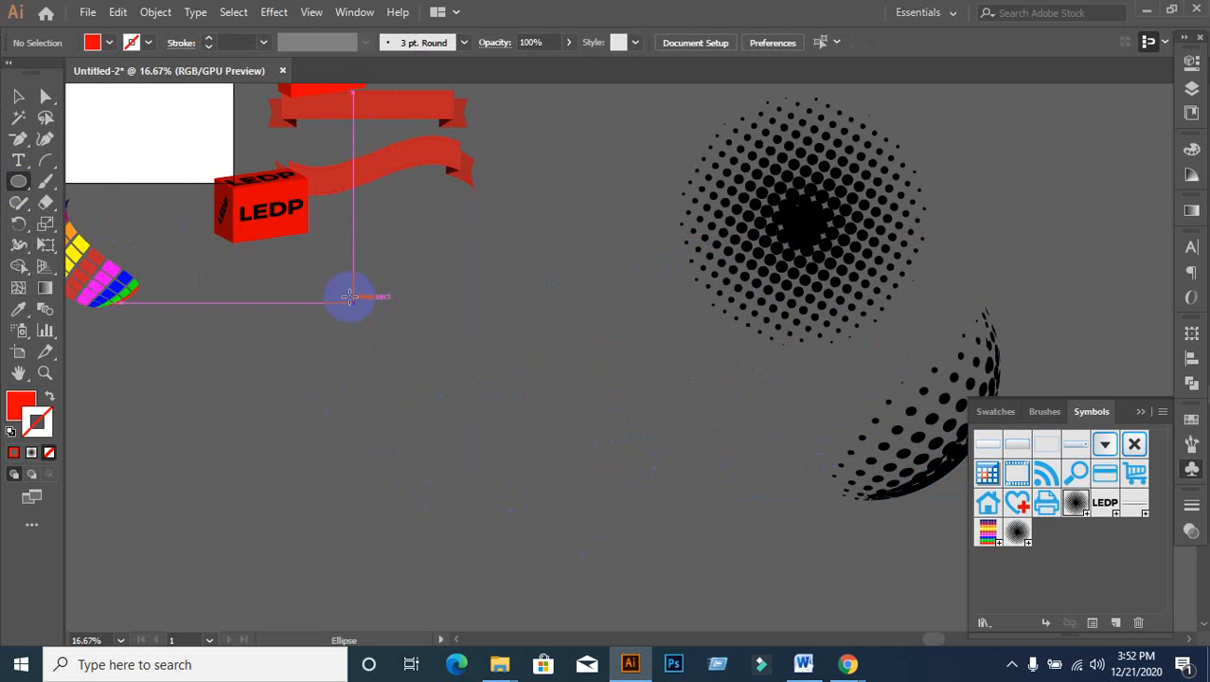
pyautogui.moveTo(348, 293)
pyautogui.mouseDown()
pyautogui.moveTo(530, 444)
pyautogui.moveTo(635, 551)
pyautogui.moveTo(675, 572)
pyautogui.mouseUp()
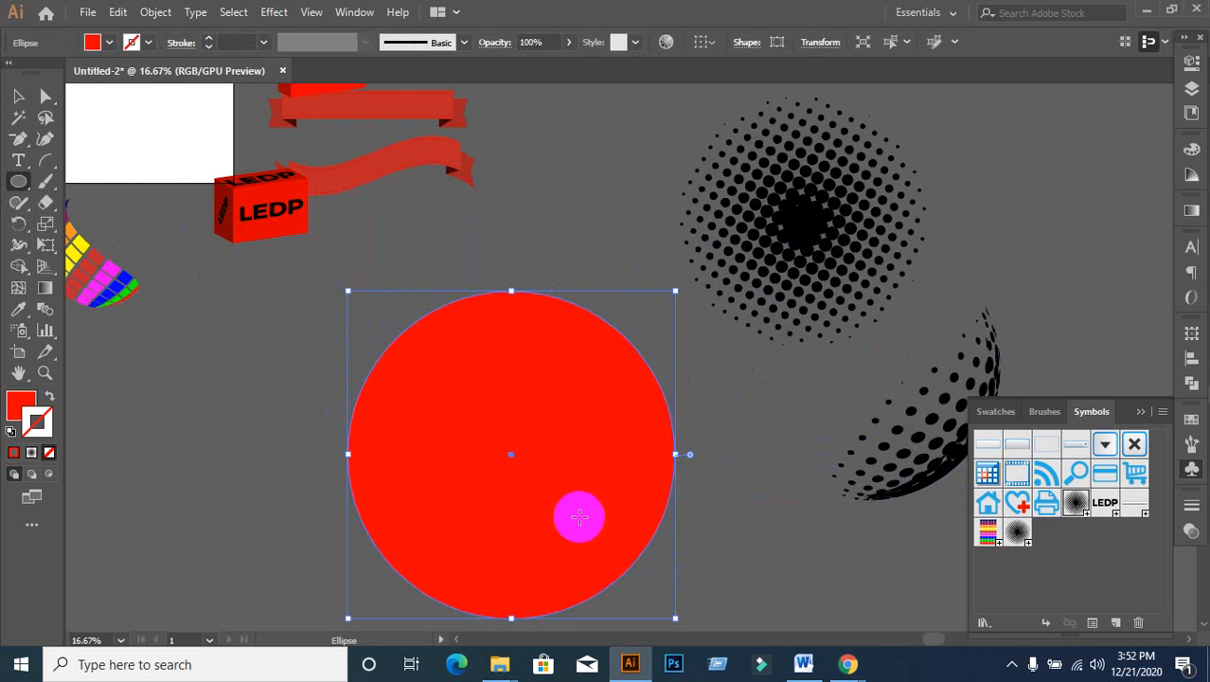
# Step: Remove the large circle's fill and give it a black 4 pt stroke
pyautogui.click(50, 397)
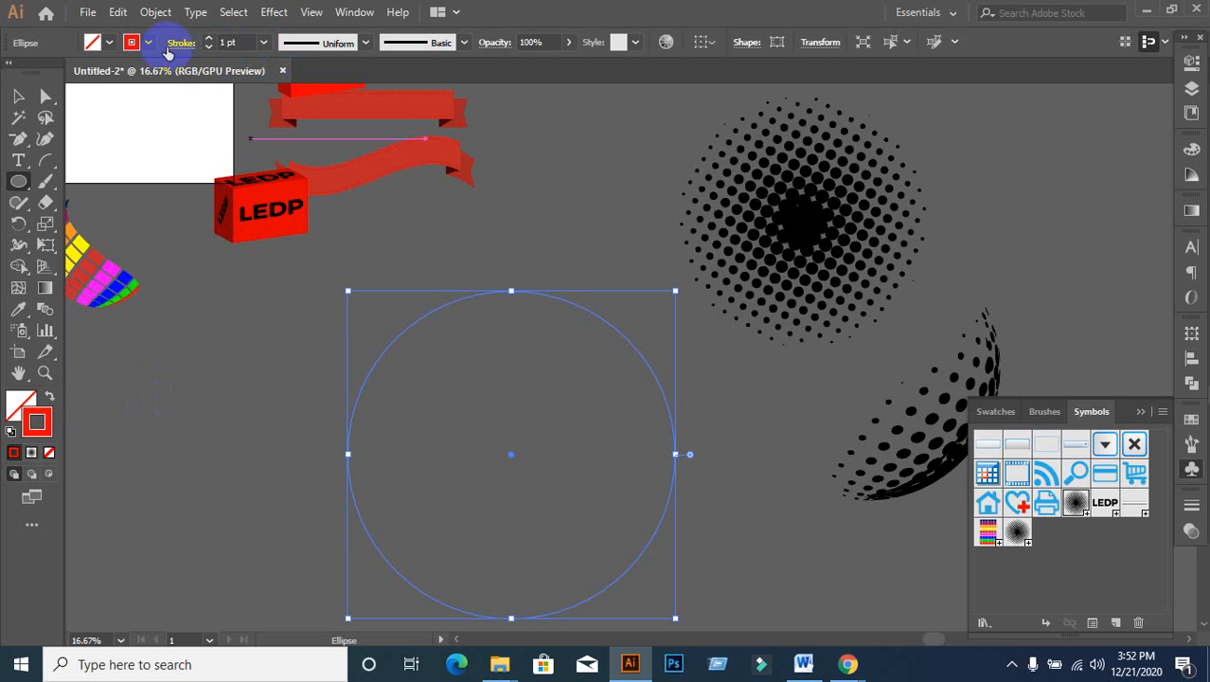
pyautogui.click(132, 43)
pyautogui.click(50, 73)
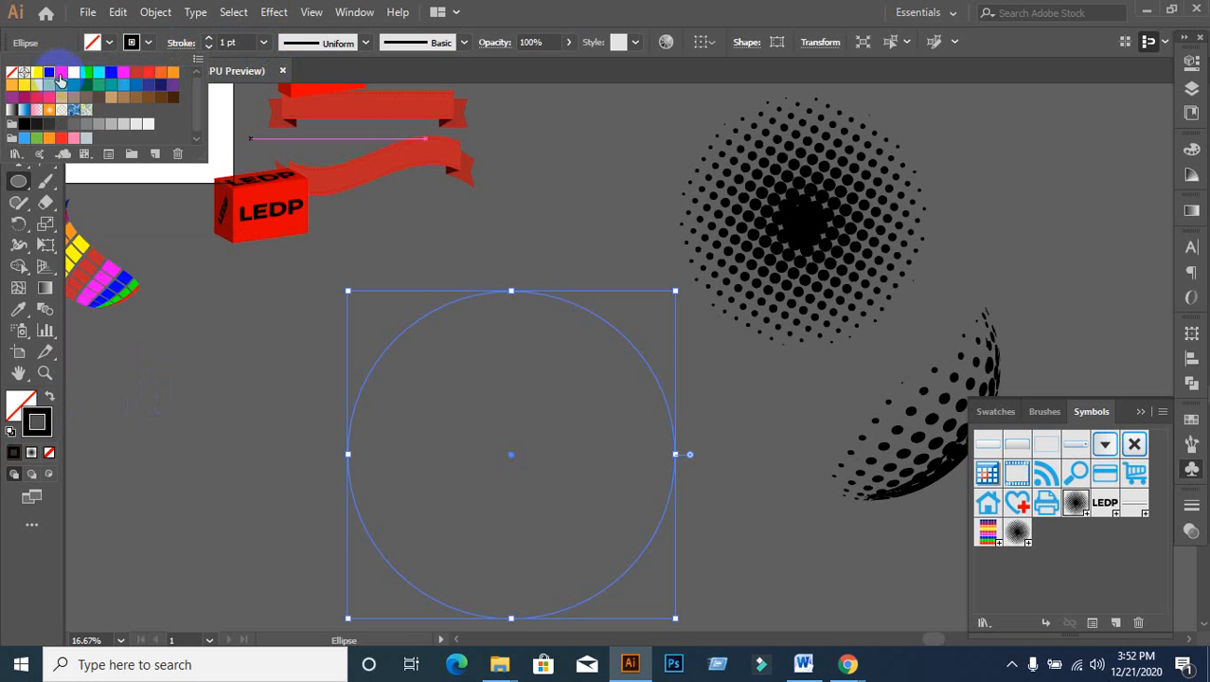
pyautogui.click(249, 43)
pyautogui.press('Up')
pyautogui.press('Up')
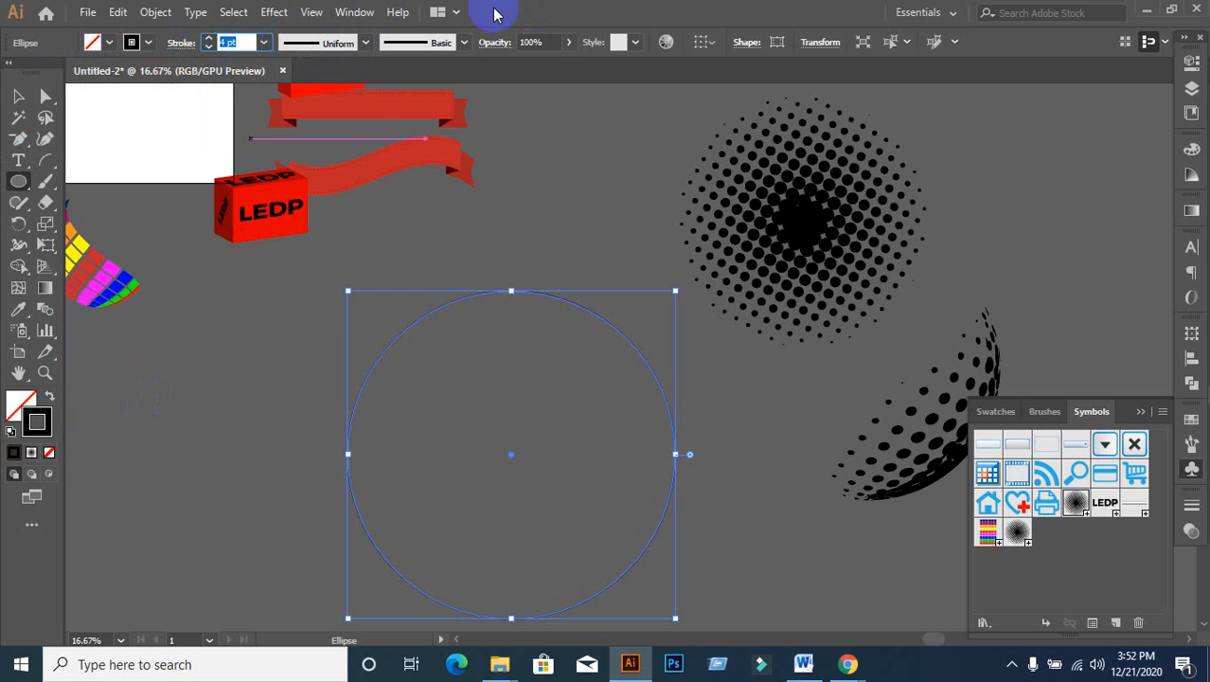
pyautogui.click(19, 97)
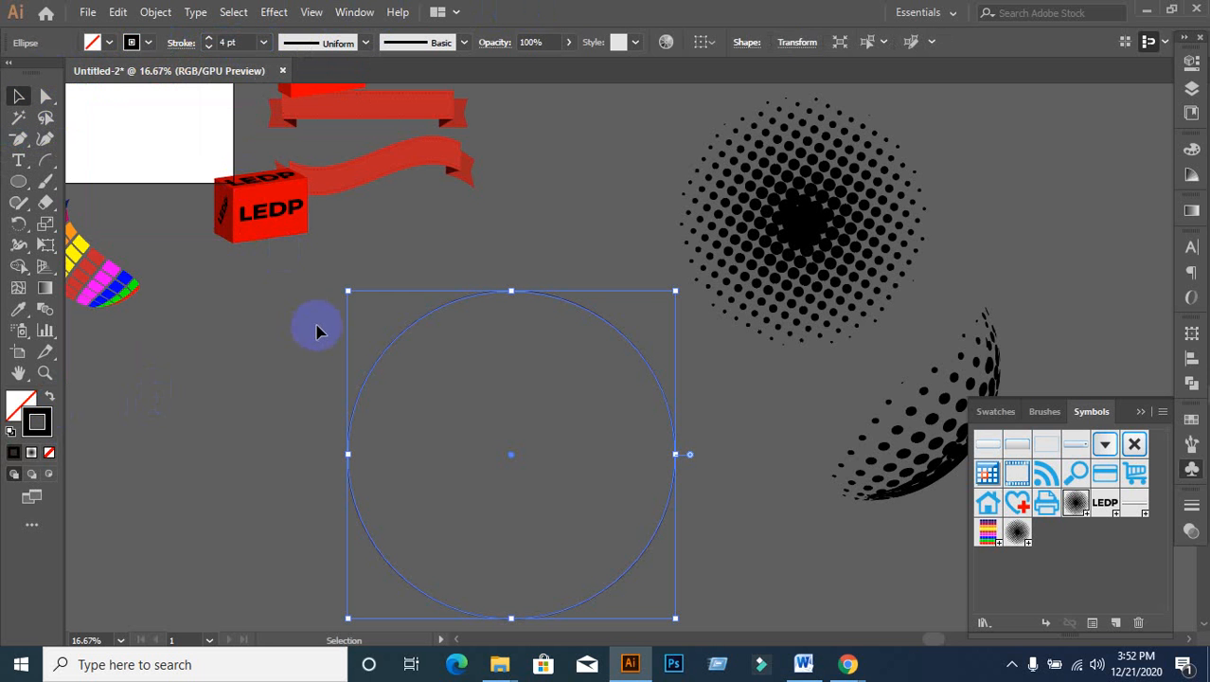
pyautogui.click(294, 397)
# Step: Create a small concentric copy of the large outlined circle at its centre
pyautogui.click(420, 447)
pyautogui.scroll(-1, 426, 426)
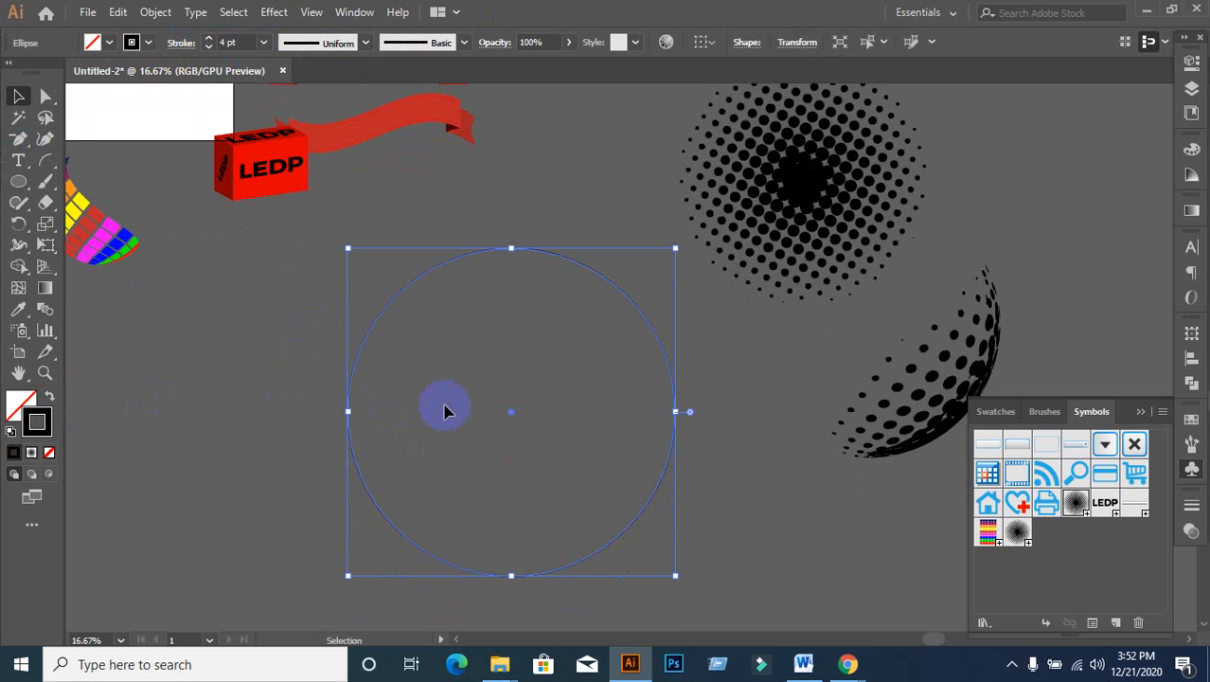
pyautogui.press('a')
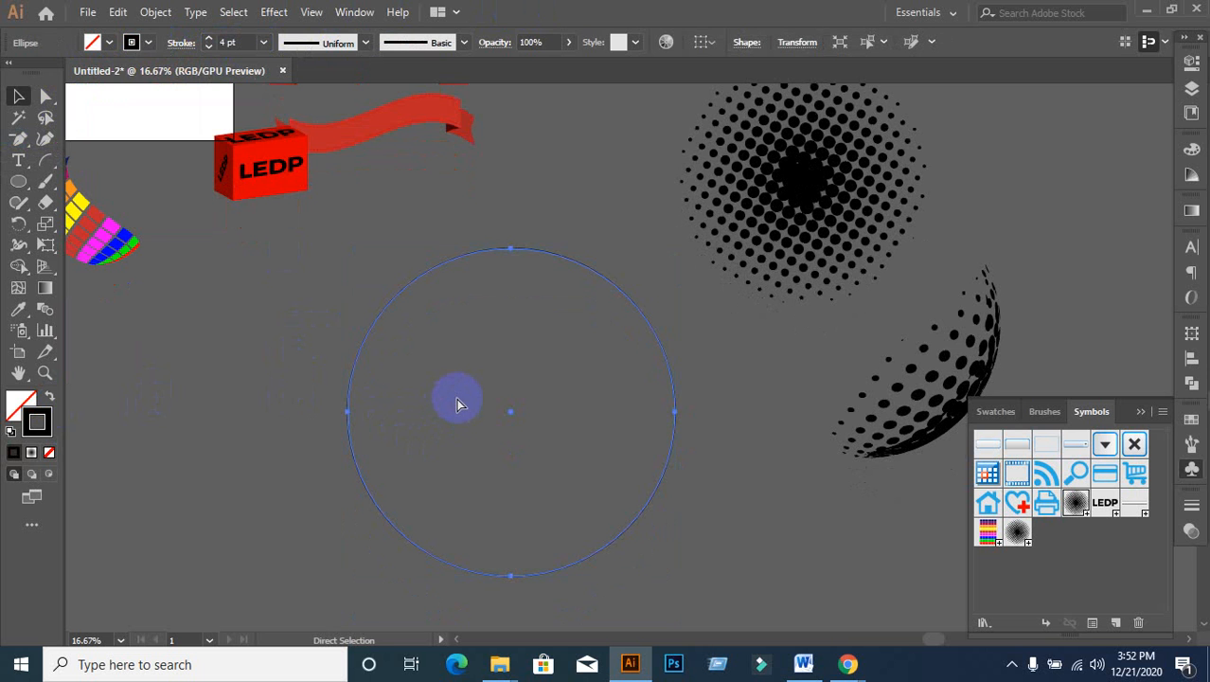
pyautogui.press('v')
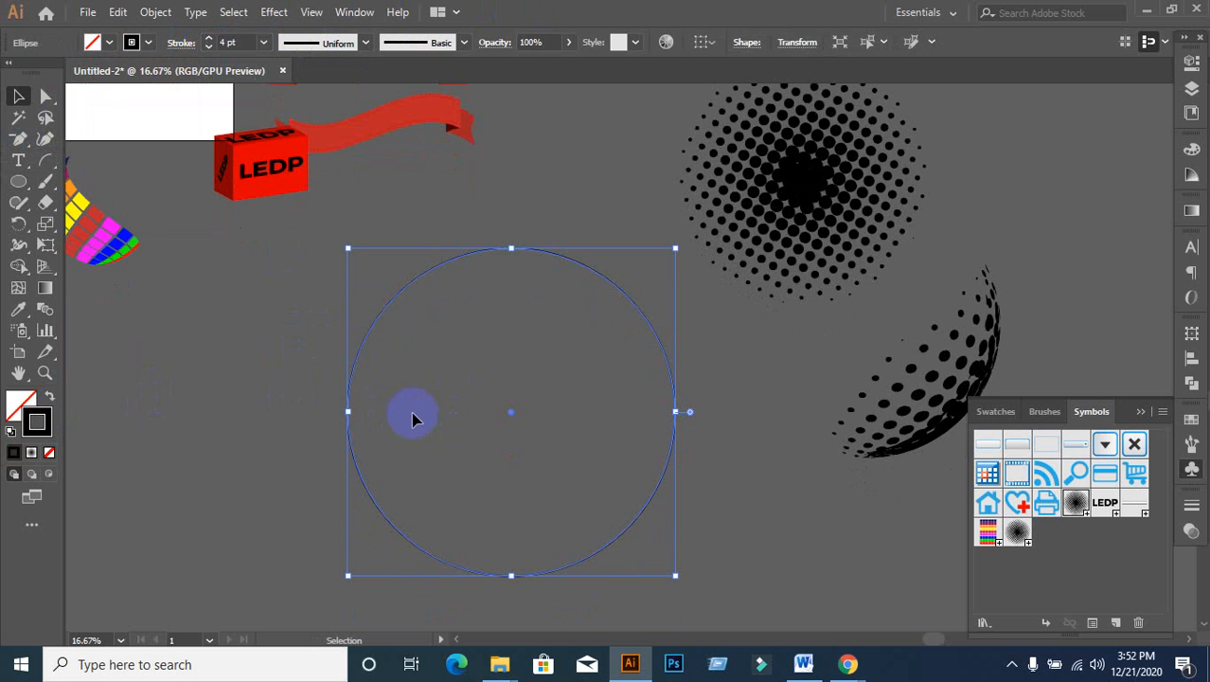
pyautogui.moveTo(677, 576); pyautogui.dragTo(541, 443)
pyautogui.click(564, 478)
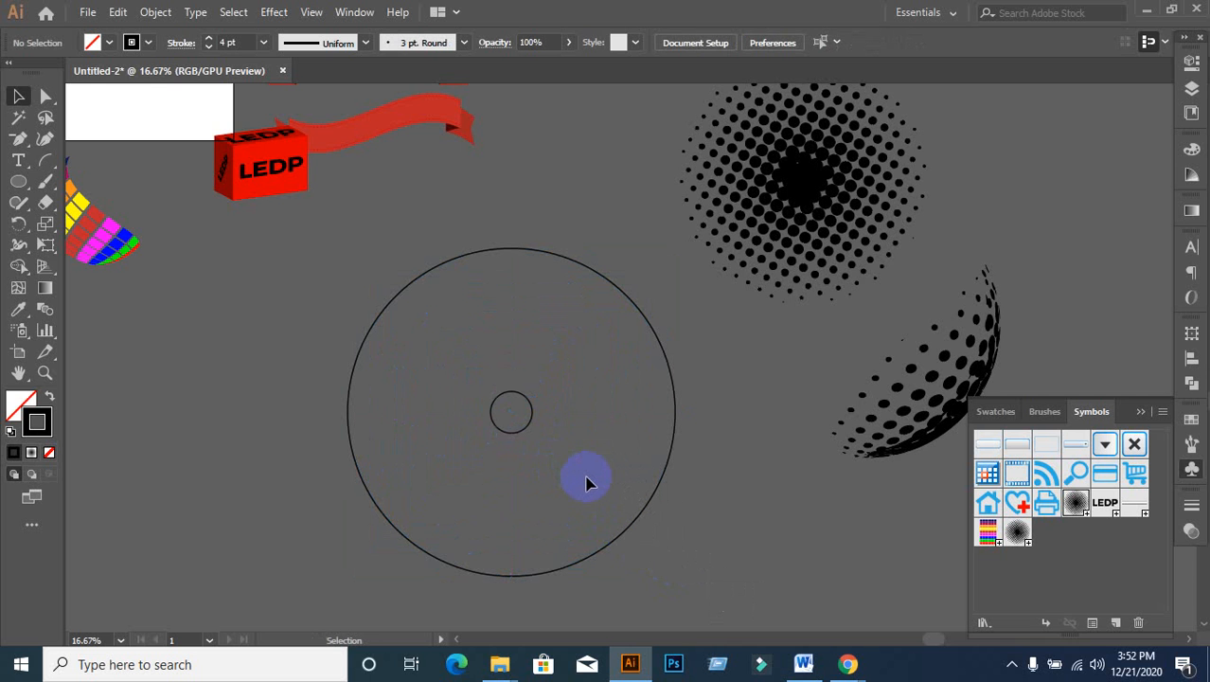
pyautogui.moveTo(486, 374); pyautogui.dragTo(551, 477)
pyautogui.click(551, 478)
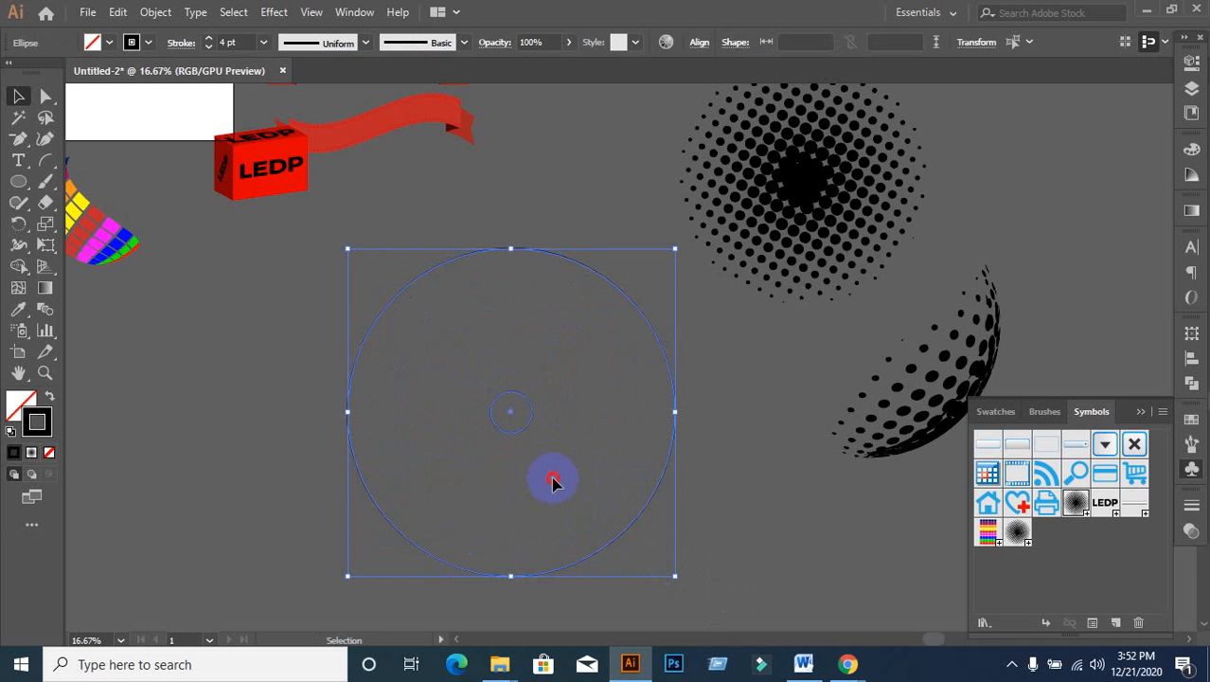
pyautogui.click(532, 433)
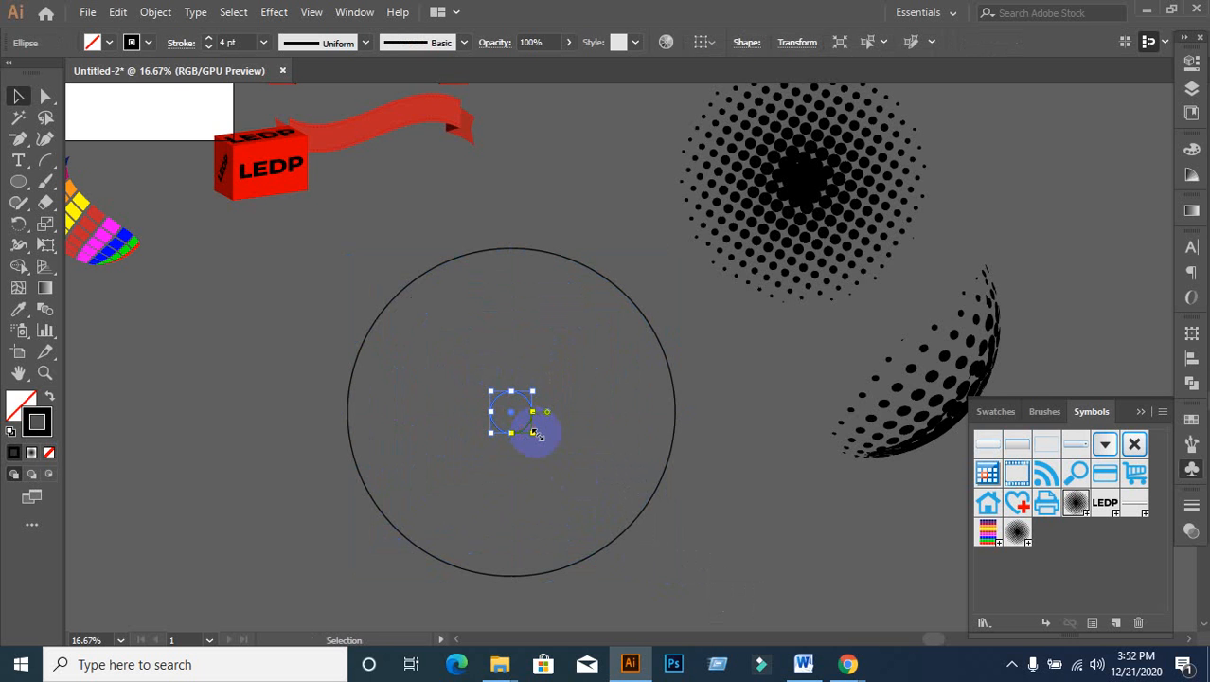
pyautogui.moveTo(534, 435)
pyautogui.mouseDown()
pyautogui.moveTo(530, 423)
pyautogui.moveTo(534, 435)
pyautogui.mouseUp()
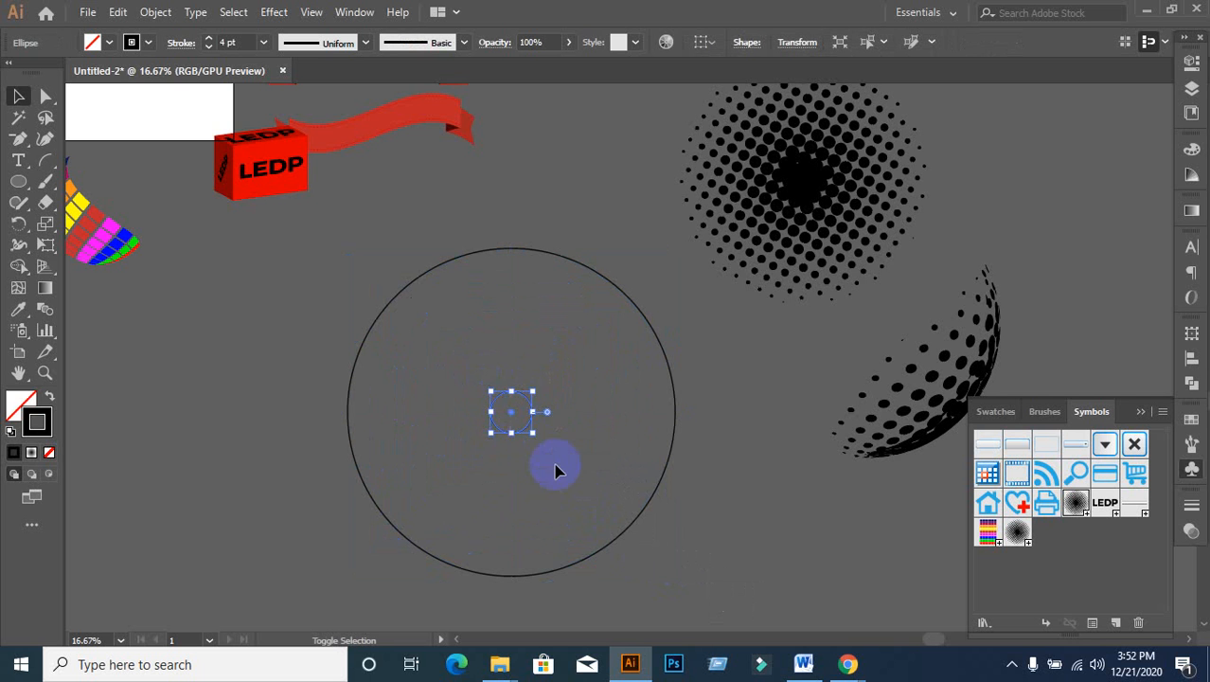
pyautogui.click(472, 409)
# Step: Give the large circle a dashed stroke with a first dash of 0 pt and a first gap of 30 pt
pyautogui.click(430, 319)
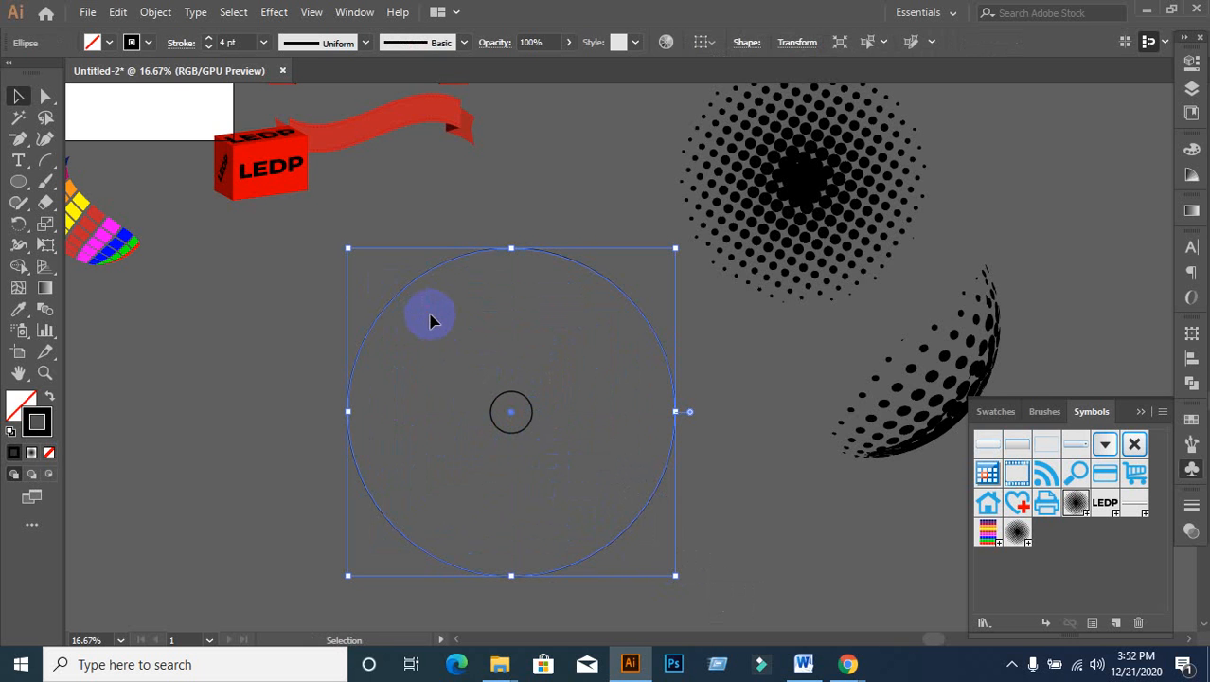
pyautogui.click(1191, 503)
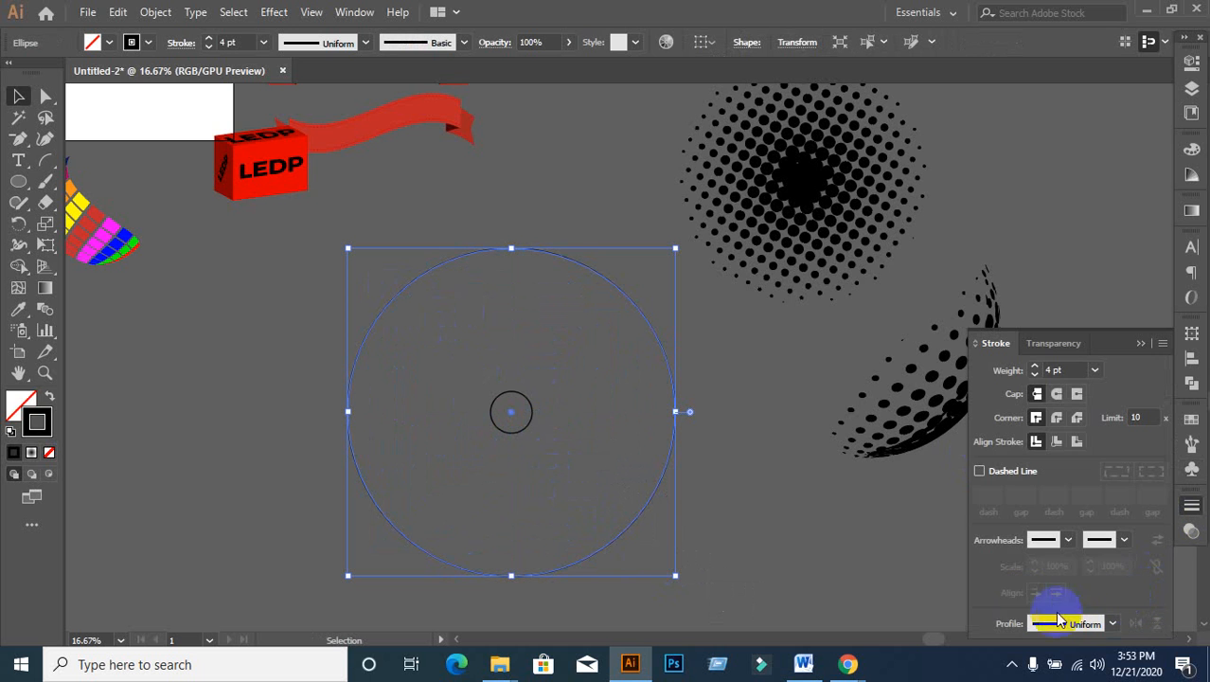
pyautogui.click(981, 470)
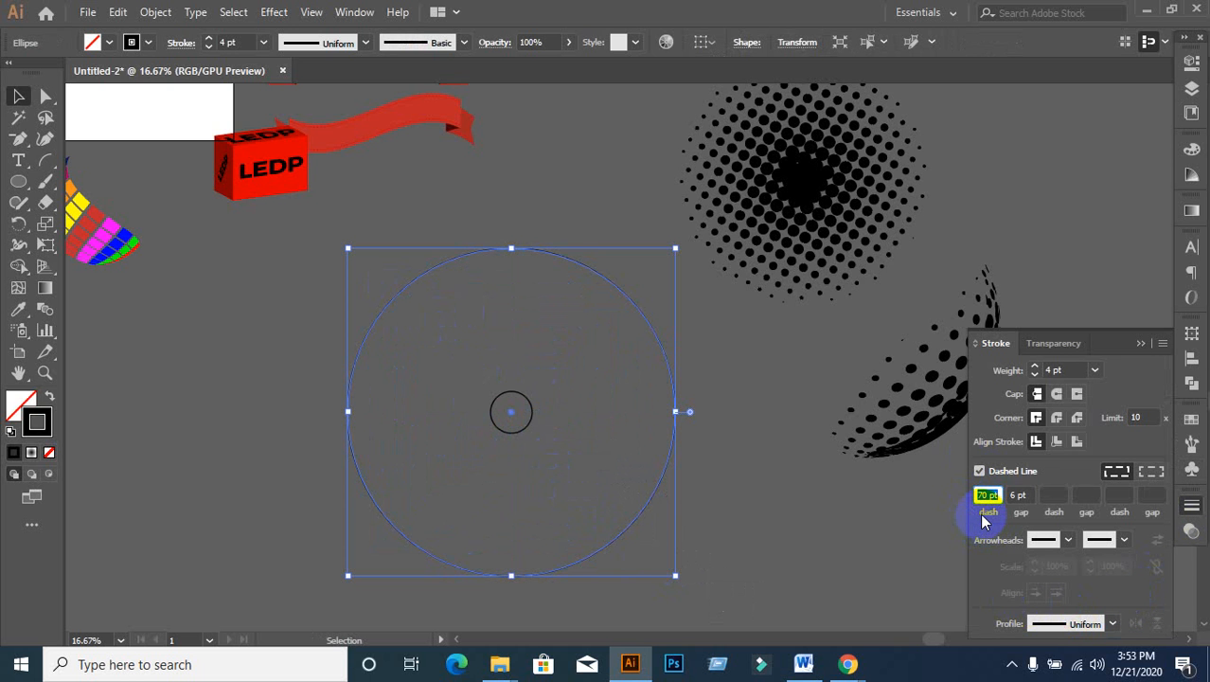
pyautogui.write('0')
pyautogui.click(1023, 494)
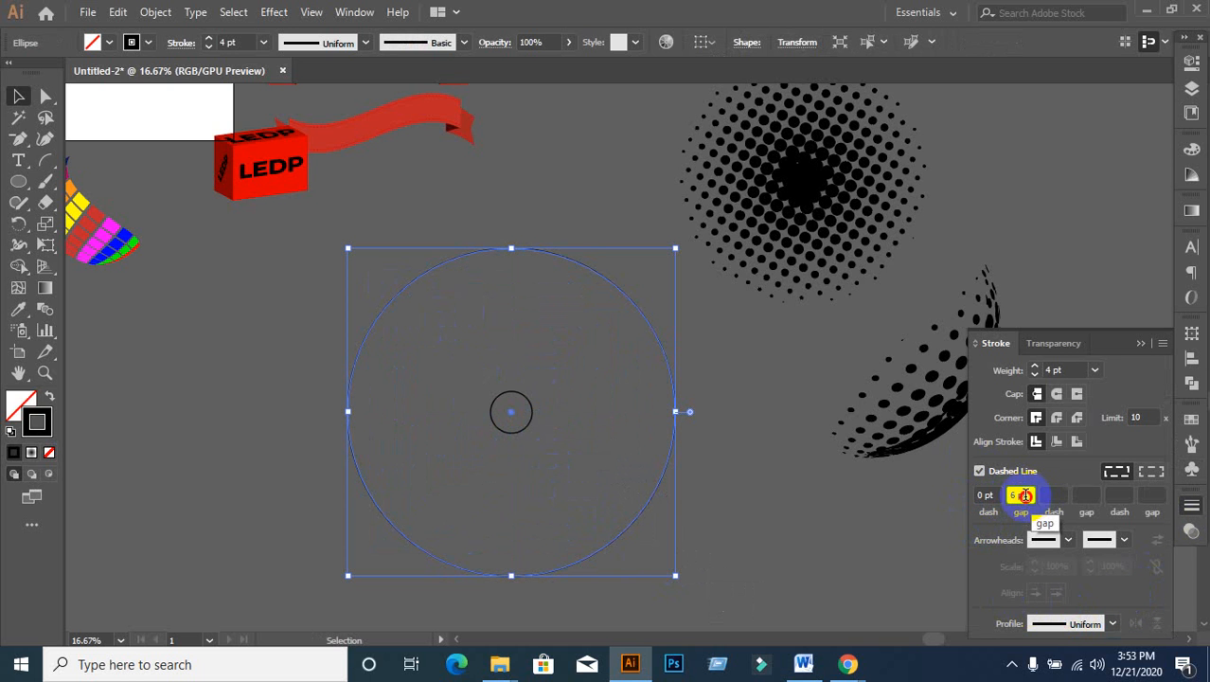
pyautogui.write('30')
# Step: Set the large circle's remaining two dash and gap pairs to 0 pt and 30 pt, with round caps and round joins
pyautogui.click(1054, 494)
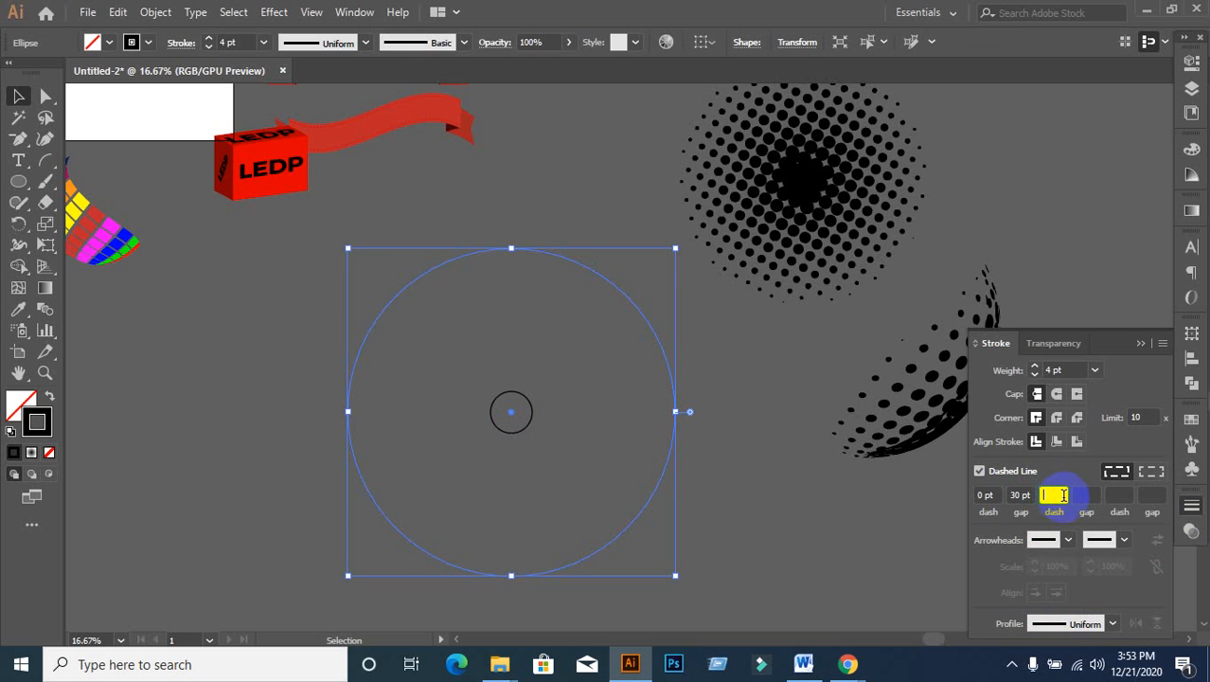
pyautogui.write('0')
pyautogui.click(1094, 495)
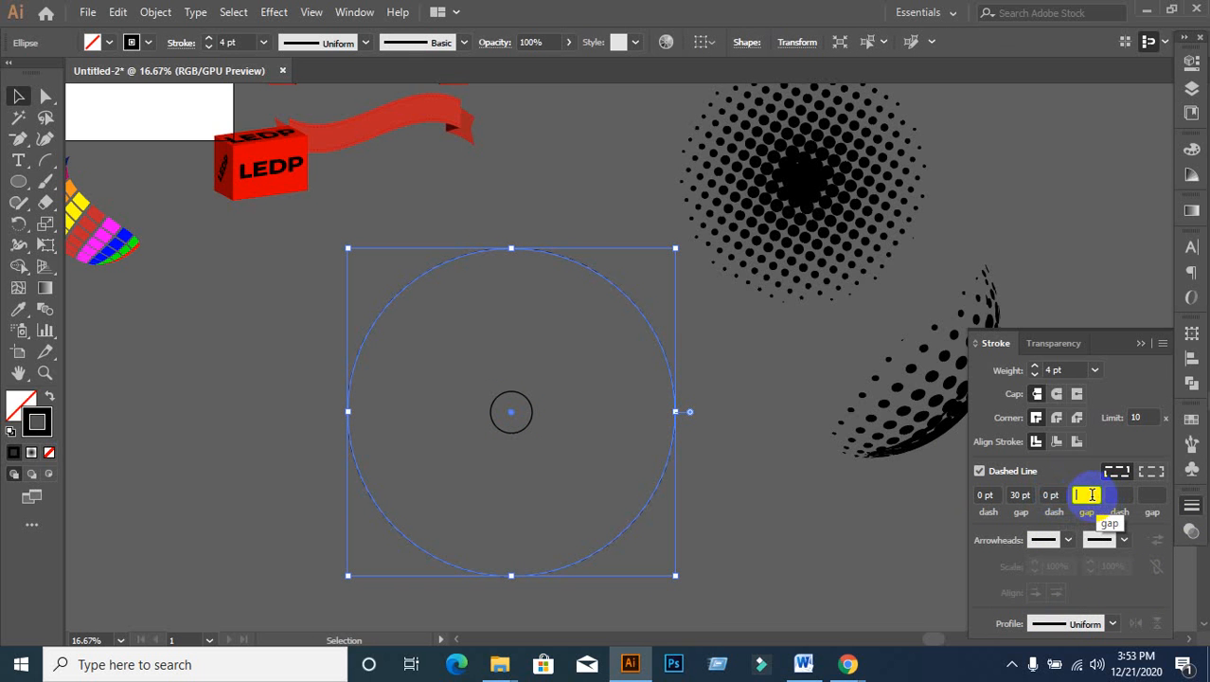
pyautogui.write('30')
pyautogui.click(1125, 494)
pyautogui.write('0')
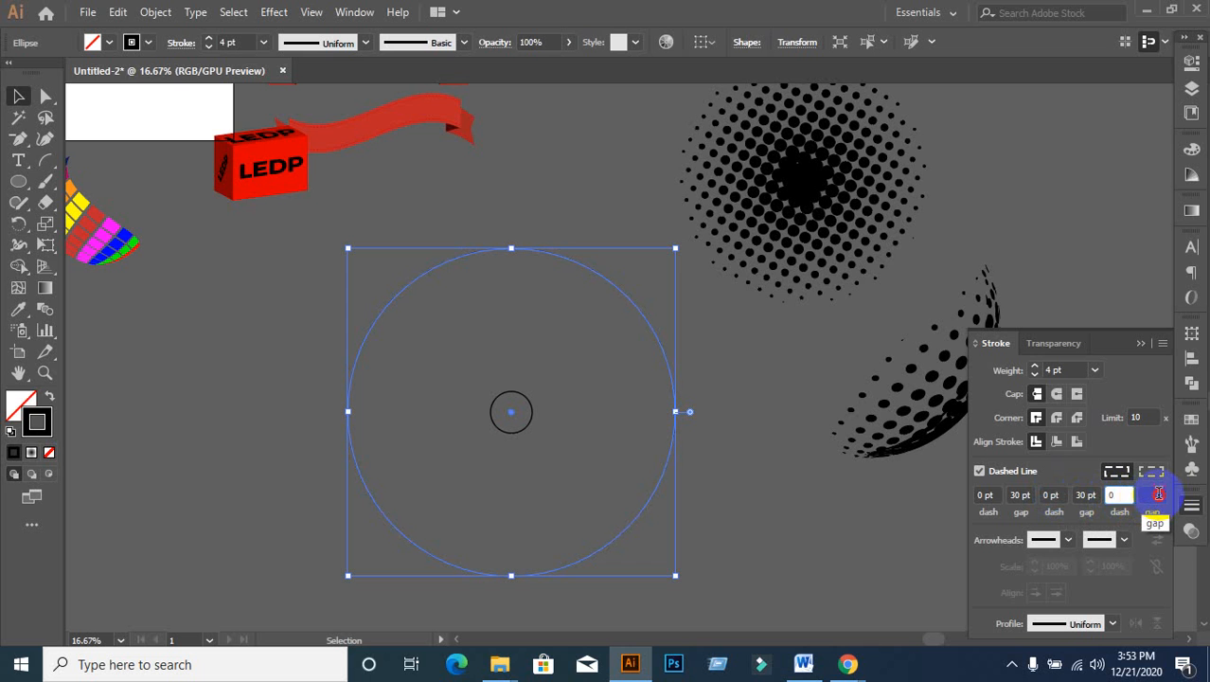
pyautogui.click(1155, 494)
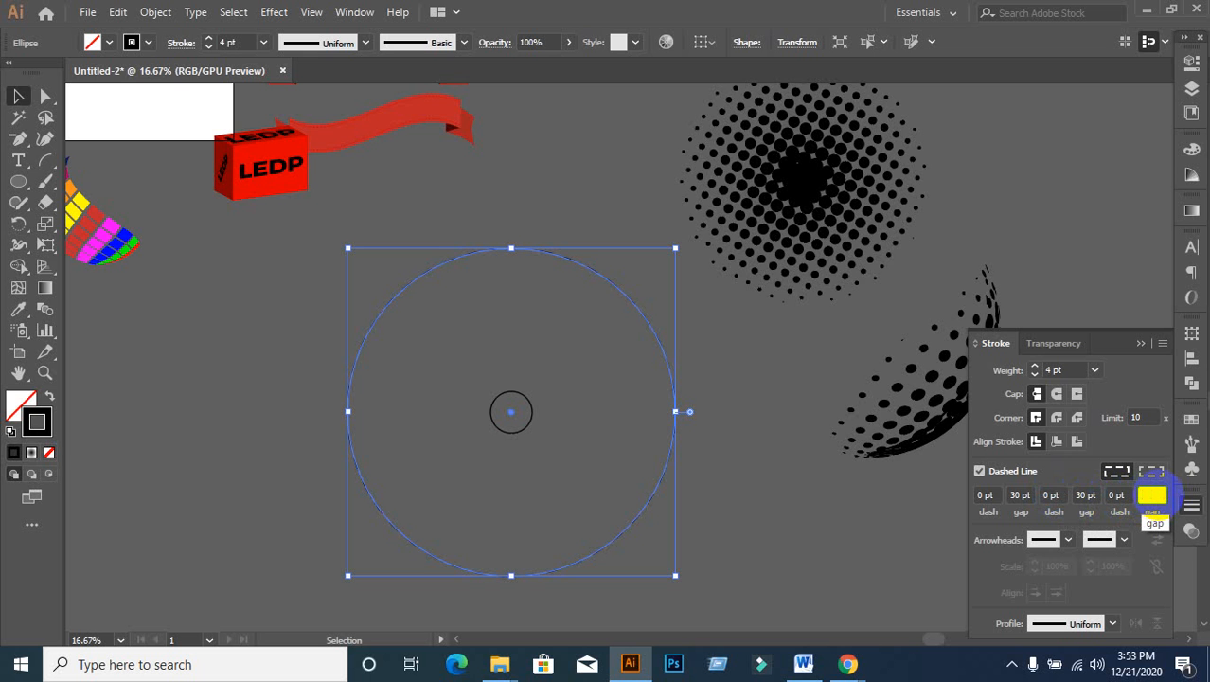
pyautogui.write('30')
pyautogui.click(1057, 393)
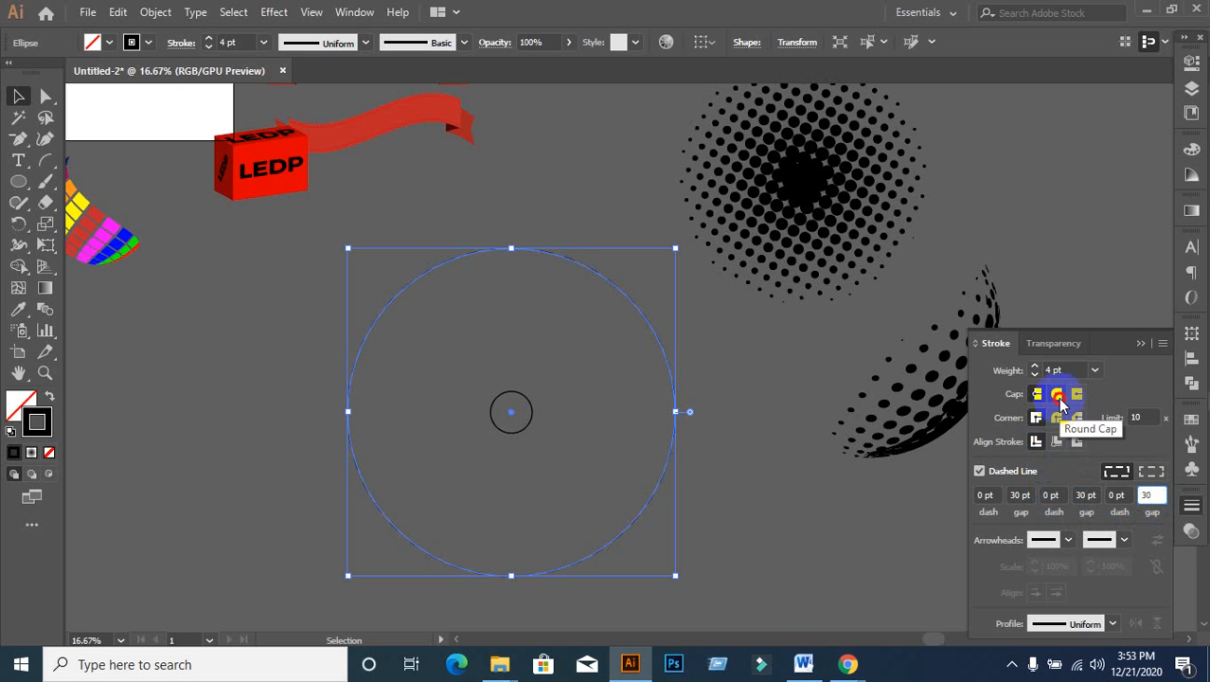
pyautogui.click(1057, 418)
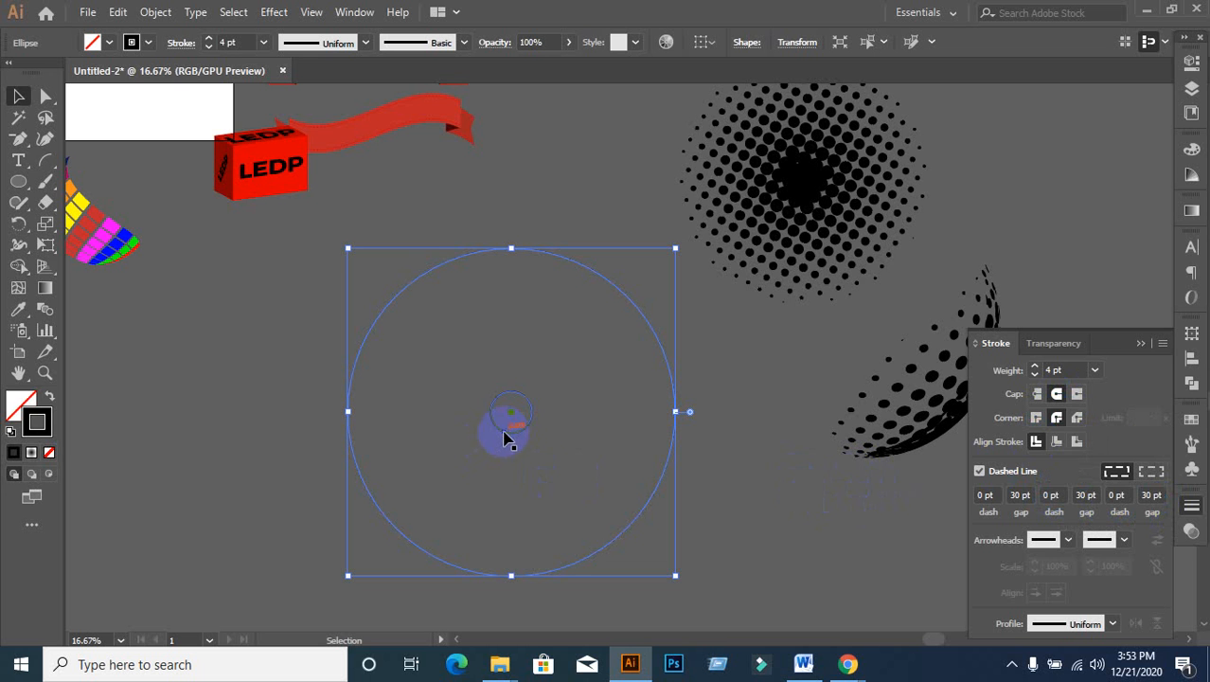
# Step: Give the small inner circle a 23 pt dashed stroke with round caps, round joins, 0 pt dashes and 30 pt gaps
pyautogui.click(502, 433)
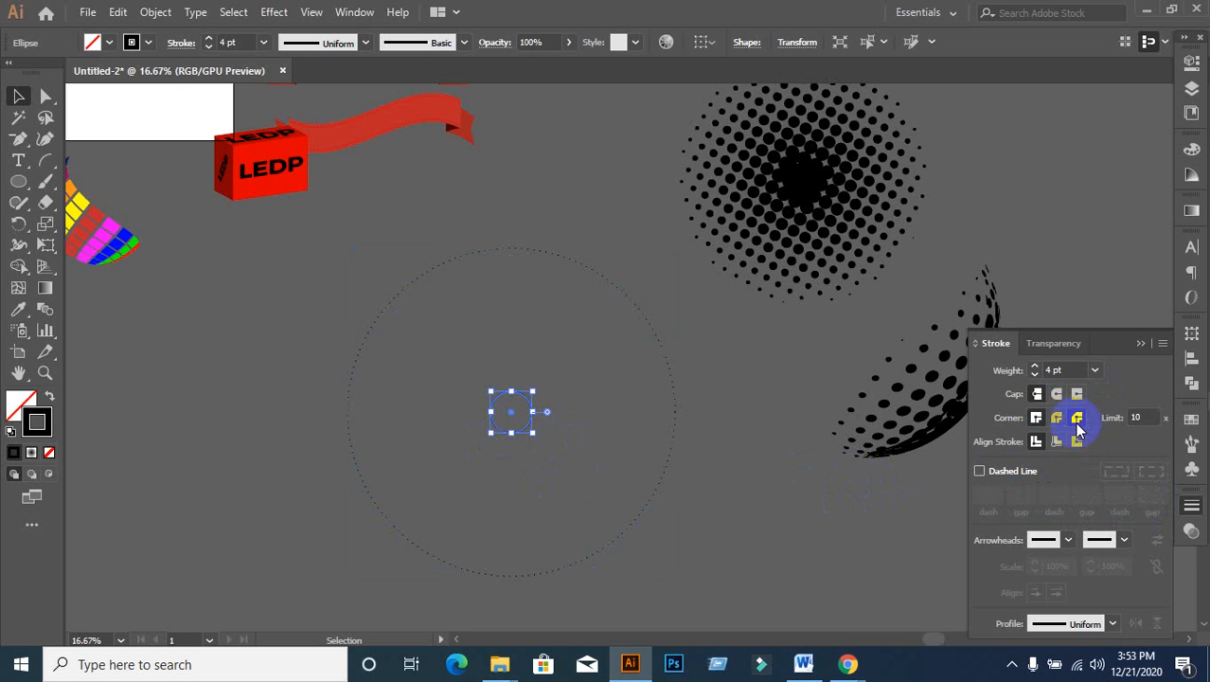
pyautogui.click(1056, 393)
pyautogui.click(1057, 417)
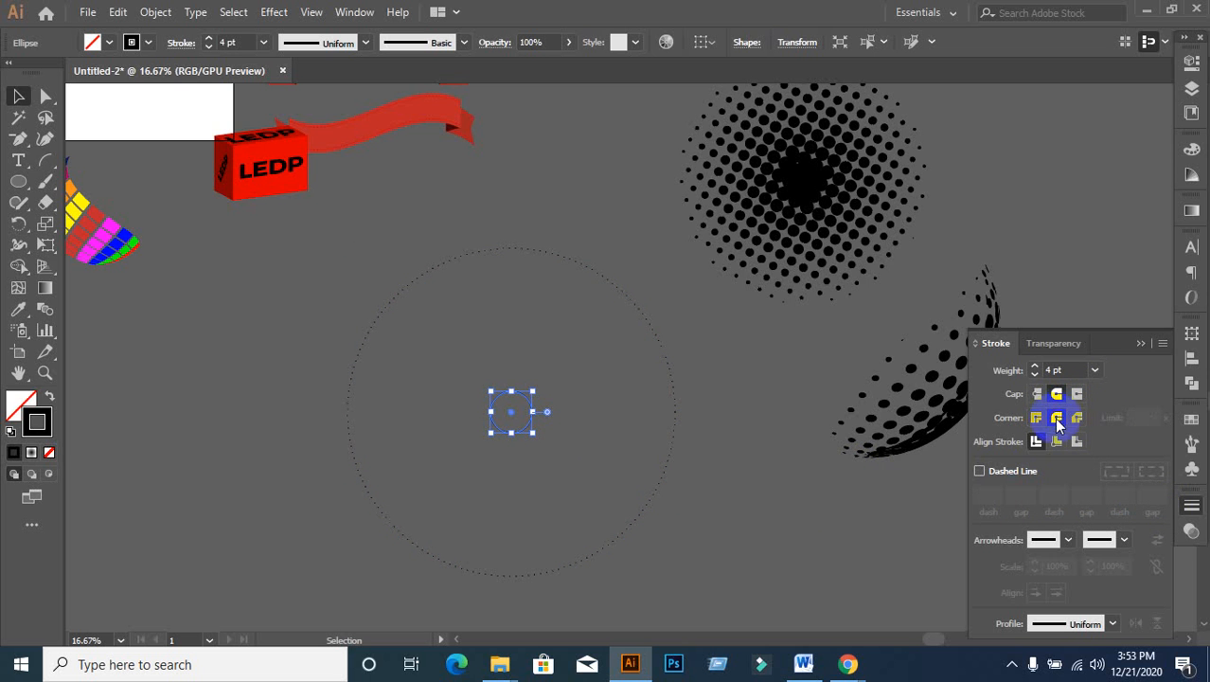
pyautogui.click(980, 472)
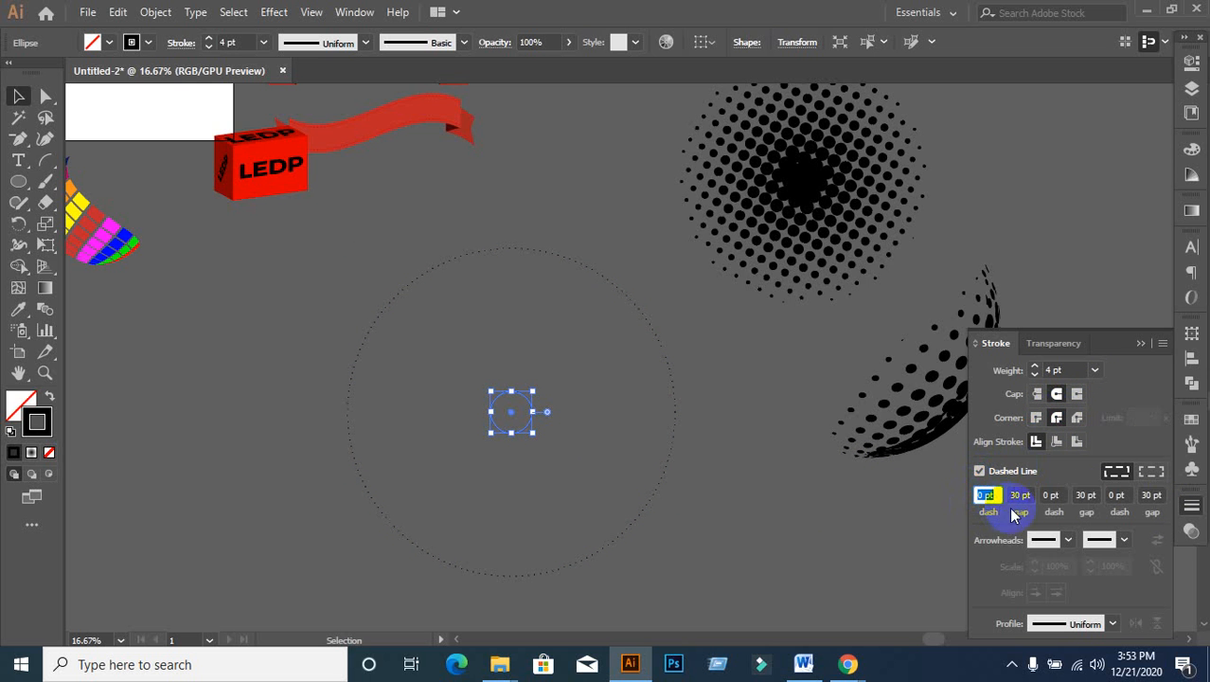
pyautogui.click(1067, 369)
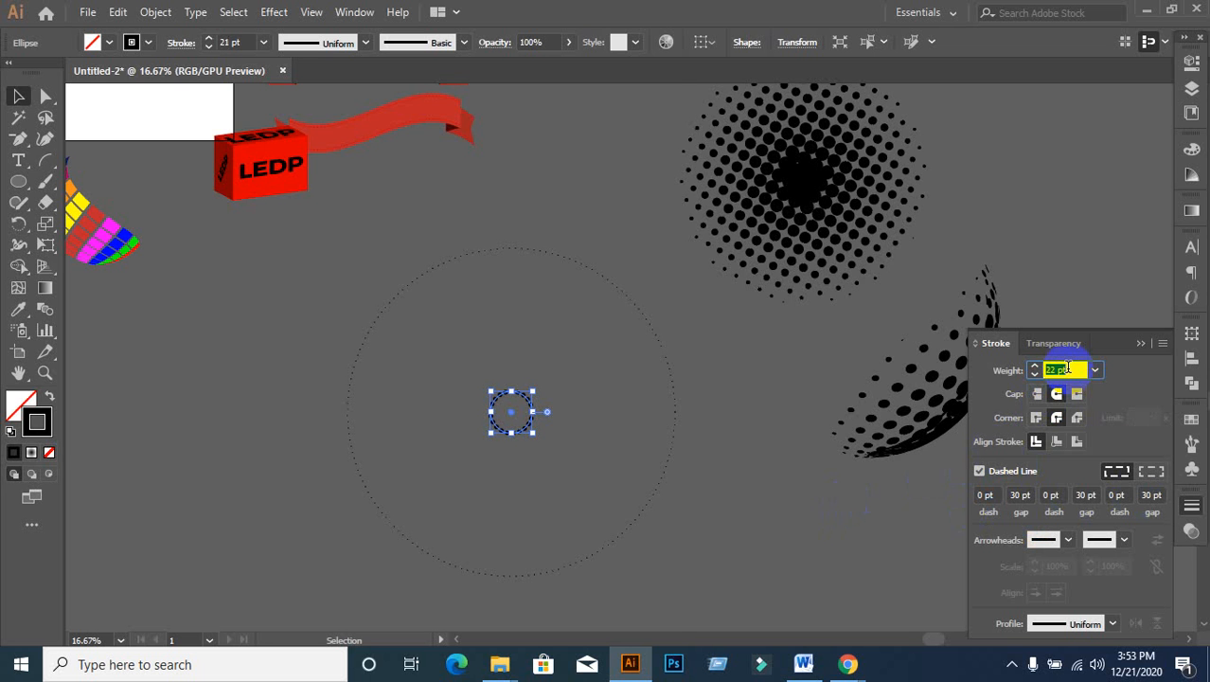
pyautogui.scroll(1, 526, 471)
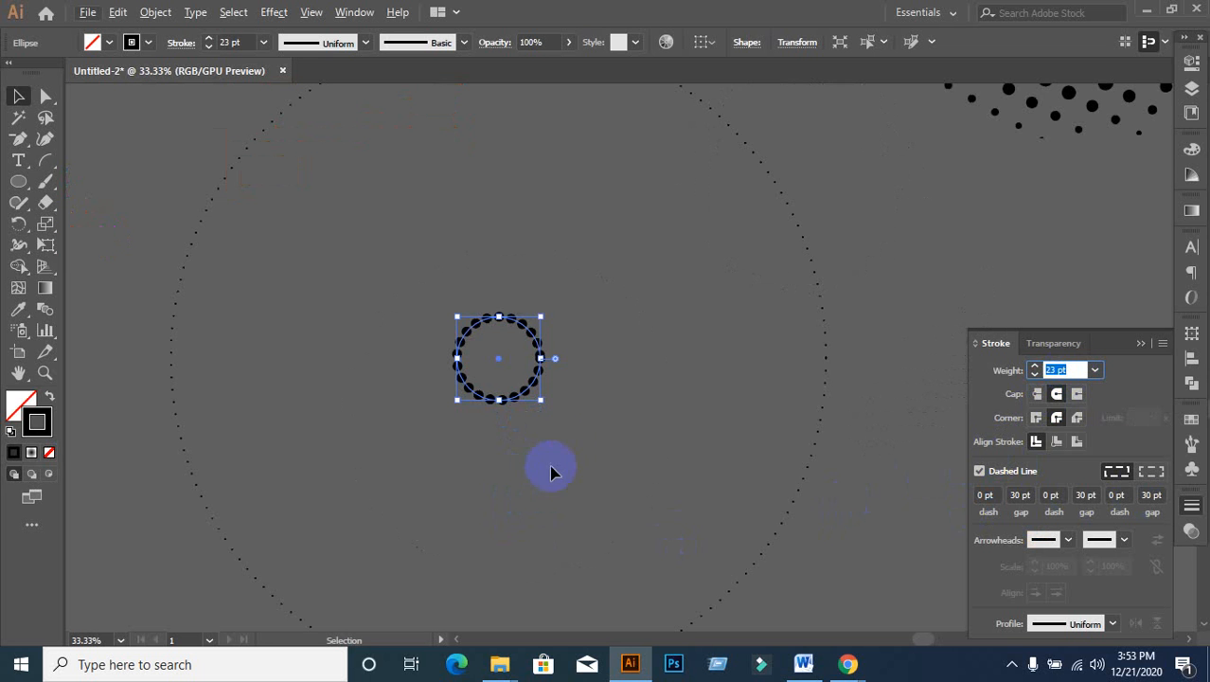
# Step: Shrink the small dotted circle proportionally around its centre to under half its width, and deselect it
pyautogui.moveTo(539, 401); pyautogui.dragTo(519, 377)
pyautogui.click(572, 448)
pyautogui.moveTo(415, 316); pyautogui.dragTo(593, 419)
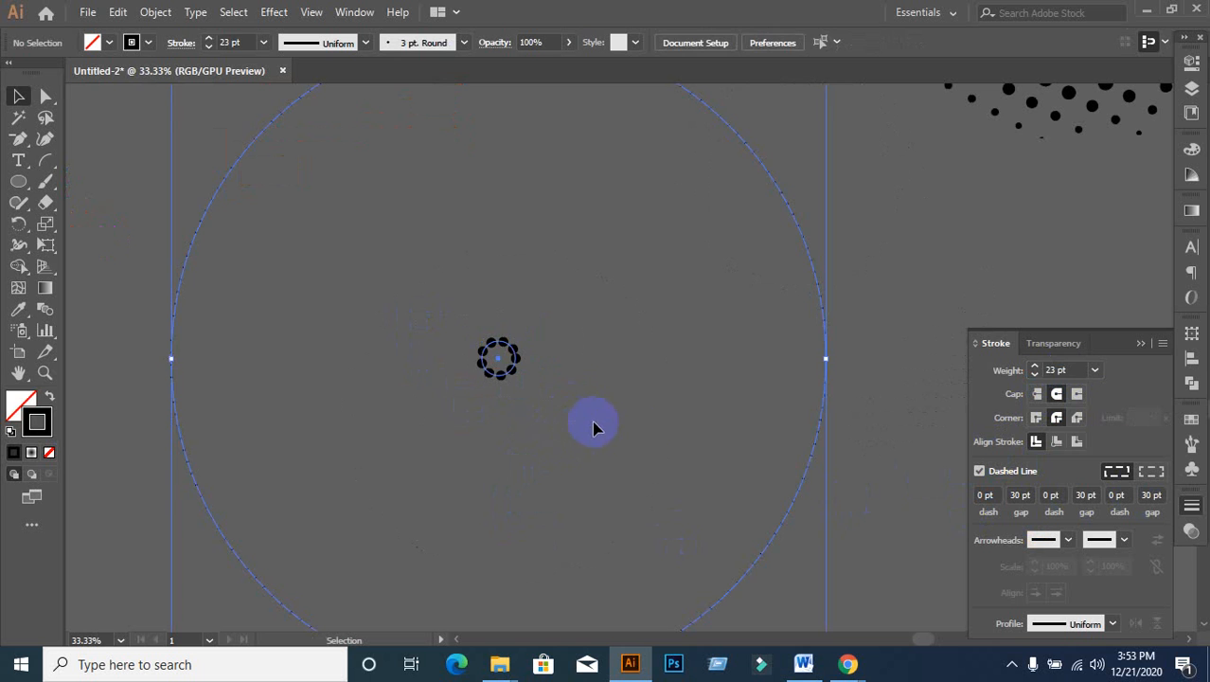
pyautogui.click(663, 423)
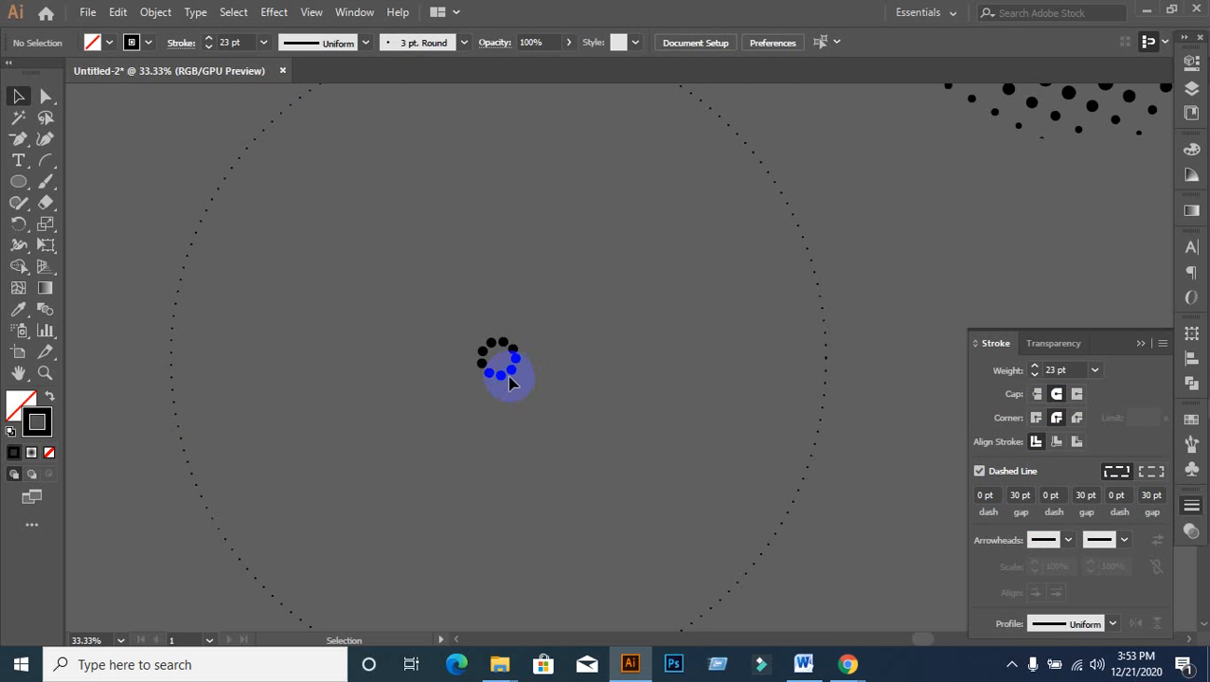
# Step: Try stroke weights of 26 pt and 21 pt on the small dotted circle, and return it to 23 pt
pyautogui.click(503, 372)
pyautogui.click(1079, 370)
pyautogui.write('26')
pyautogui.press('Return')
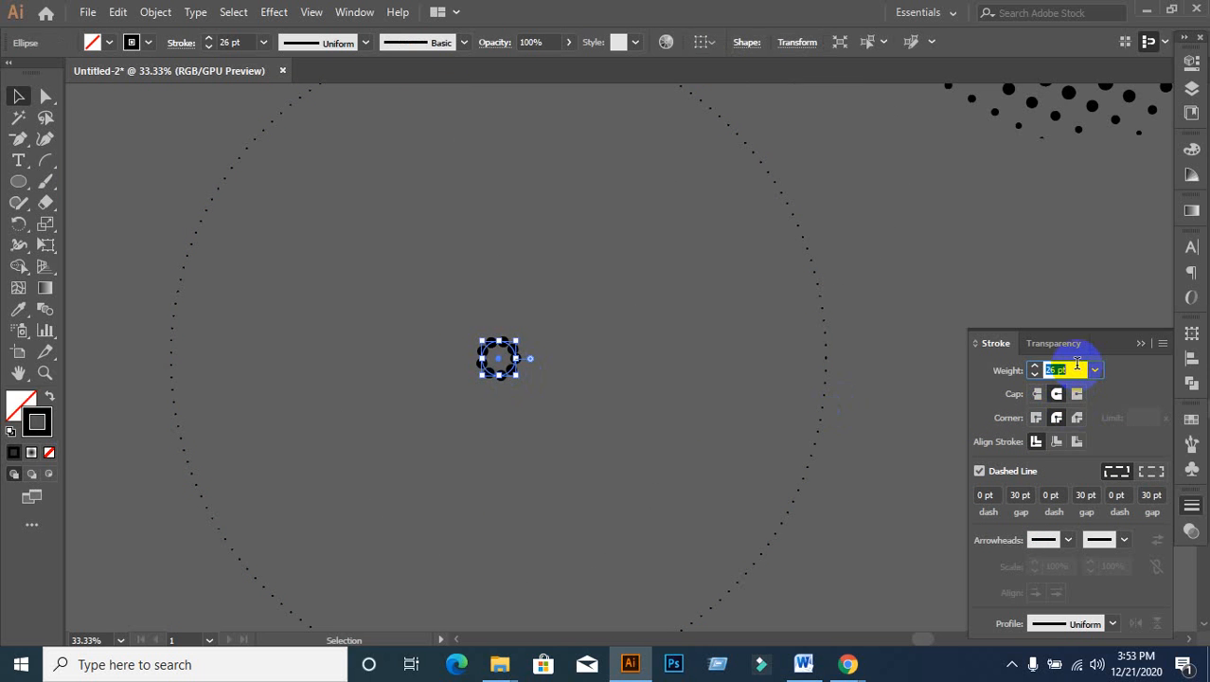
pyautogui.scroll(-5, 1078, 365)
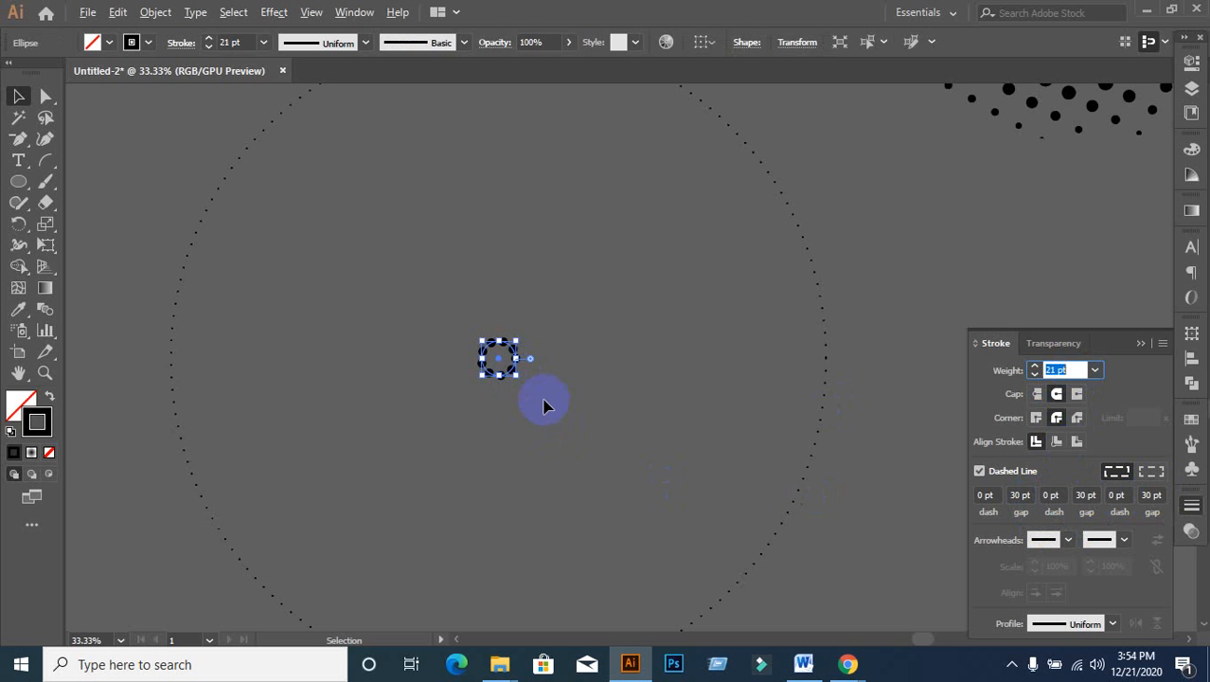
pyautogui.scroll(2, 544, 402)
pyautogui.scroll(-2, 533, 396)
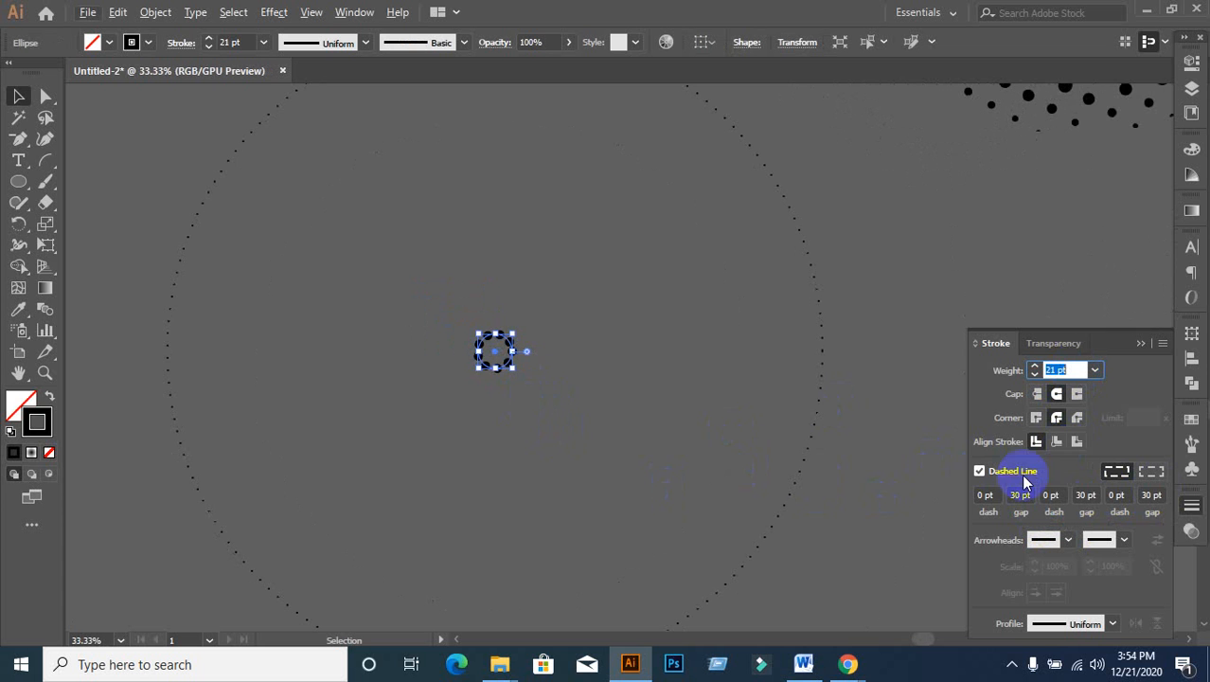
pyautogui.scroll(1, 515, 372)
pyautogui.scroll(-6, 528, 391)
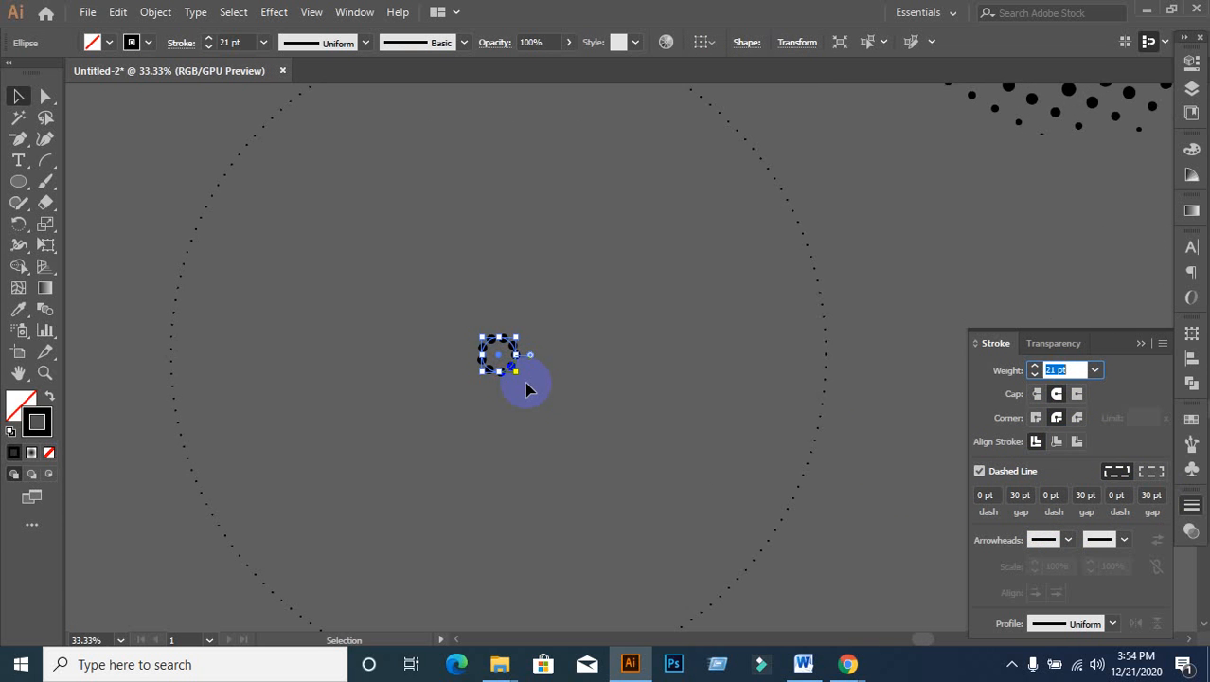
pyautogui.scroll(4, 549, 396)
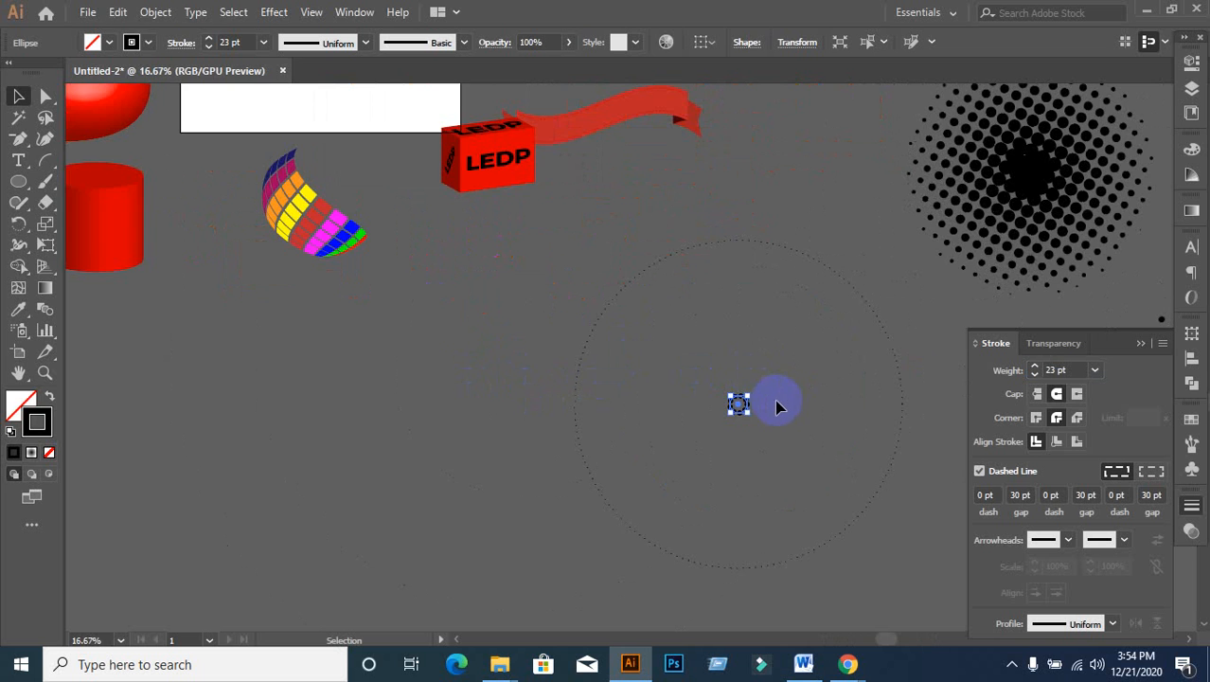
pyautogui.scroll(1, 774, 405)
pyautogui.scroll(-1, 769, 404)
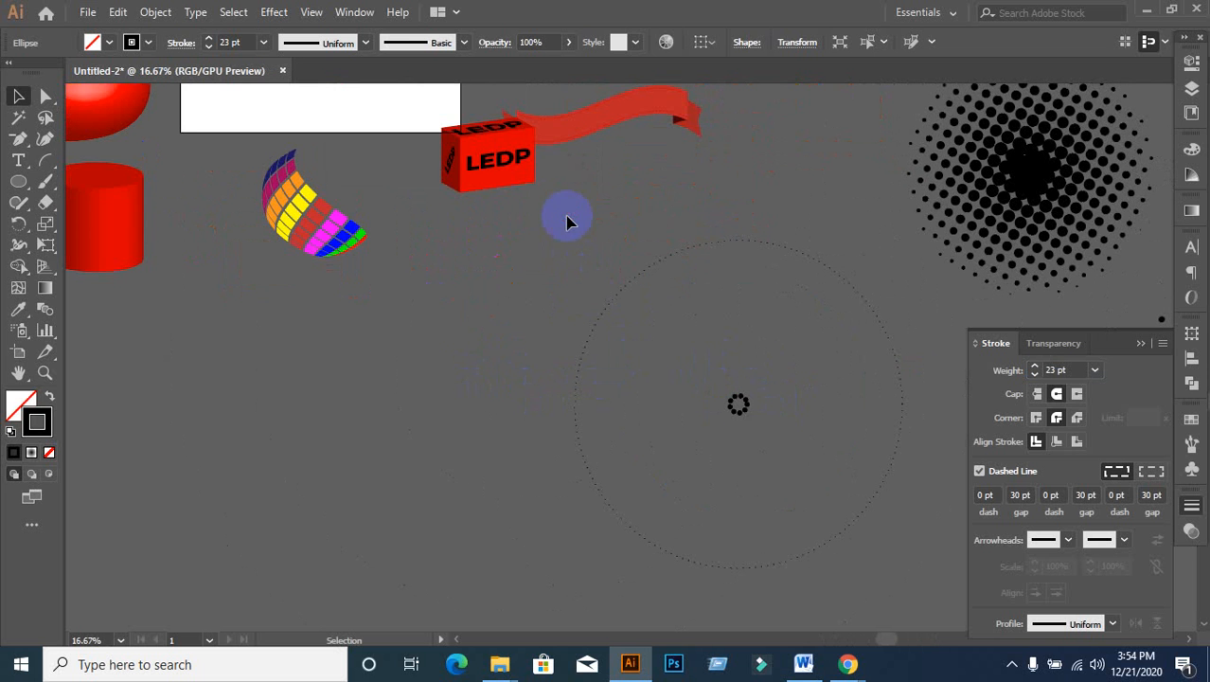
# Step: Scale both concentric dotted circles down together around their shared centre to about a third of their size
pyautogui.click(824, 535)
pyautogui.moveTo(554, 203); pyautogui.dragTo(922, 592)
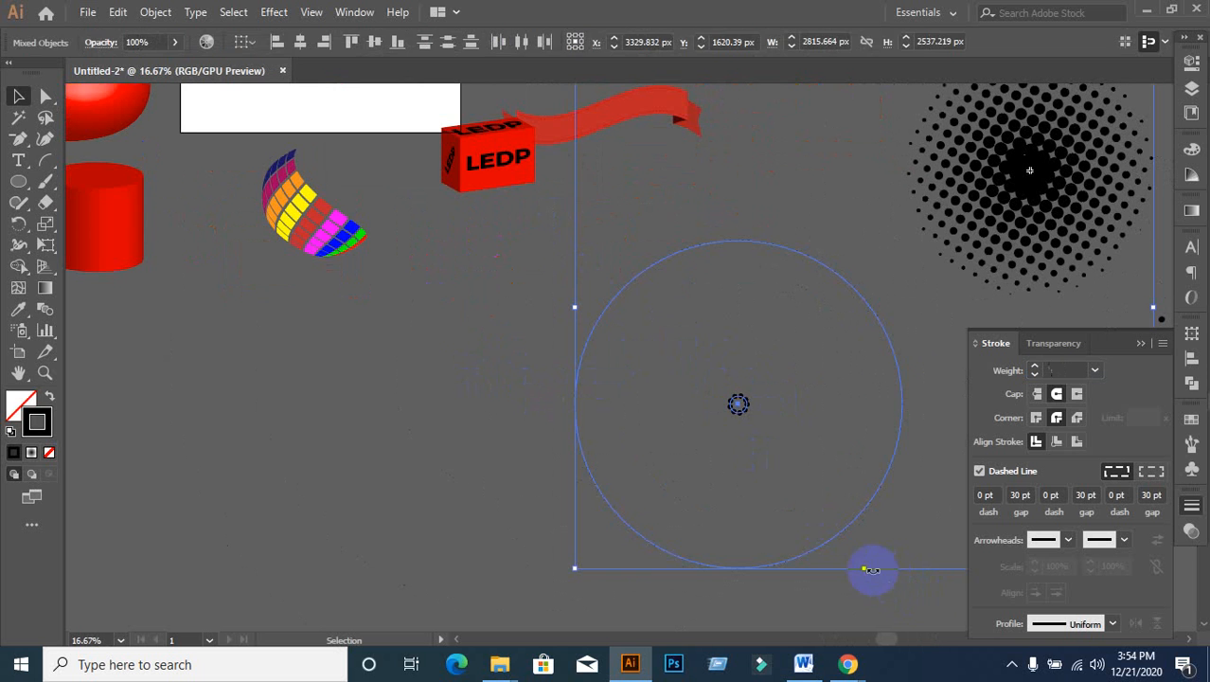
pyautogui.click(346, 449)
pyautogui.moveTo(725, 367); pyautogui.dragTo(793, 457)
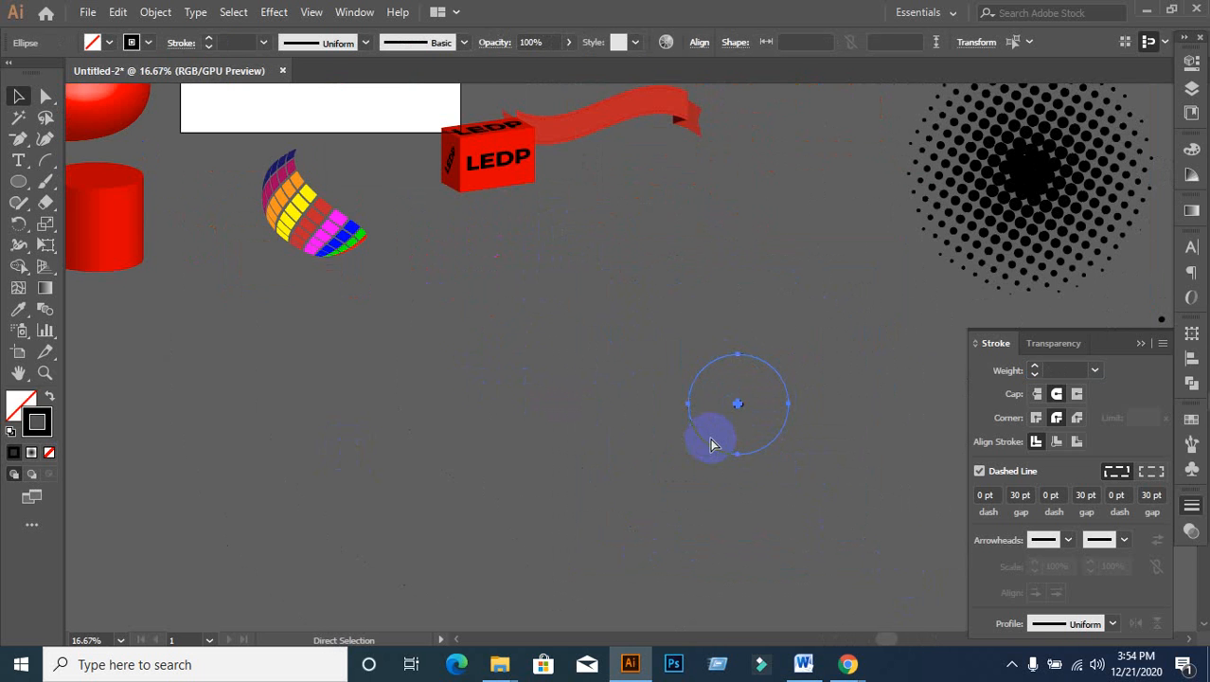
pyautogui.hotkey('ctrl', 'q')
pyautogui.click(775, 357)
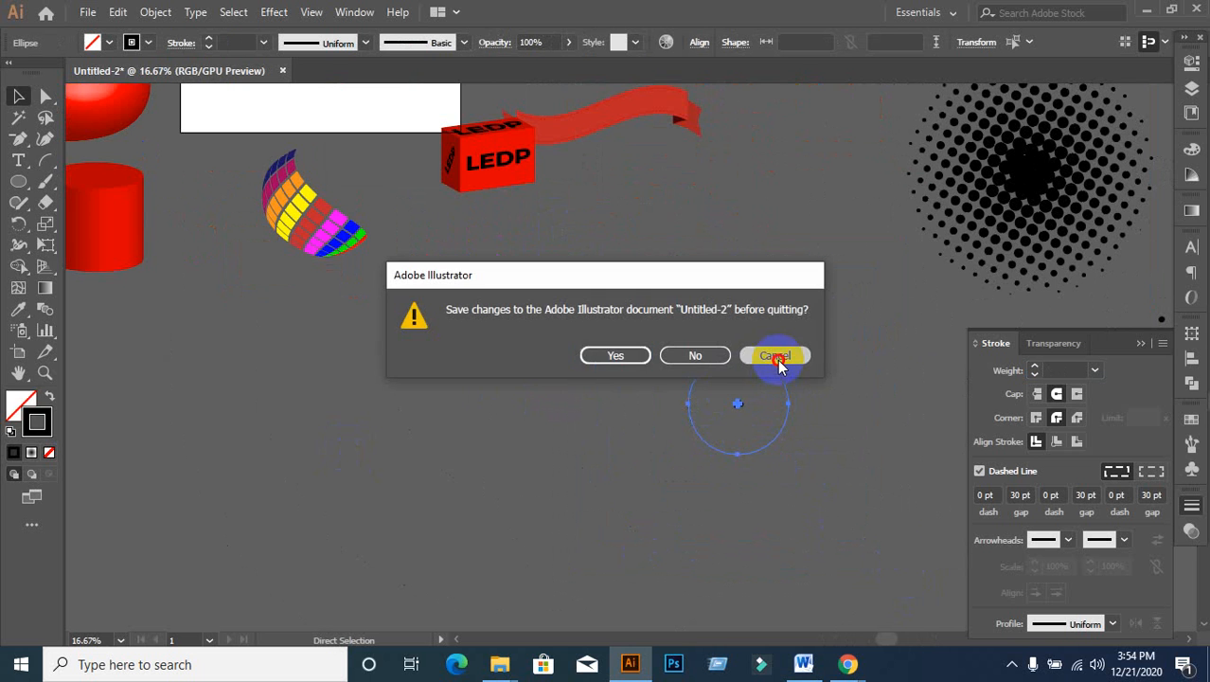
pyautogui.click(555, 511)
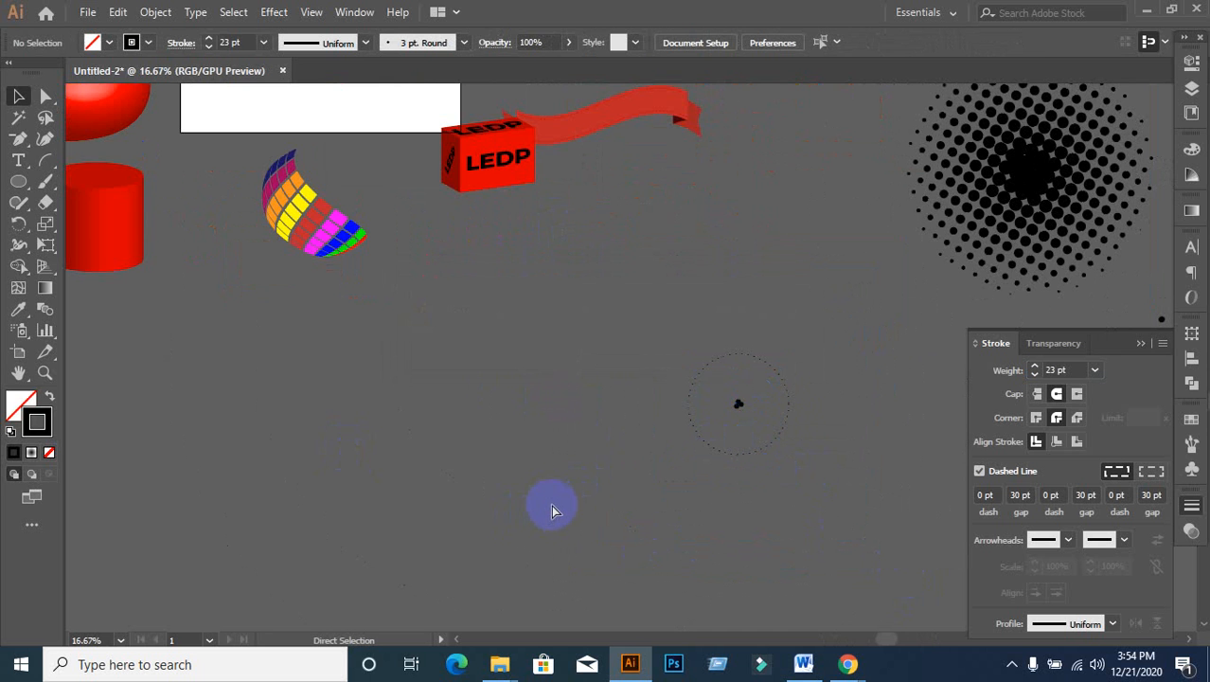
pyautogui.hotkey('ctrl', 'q')
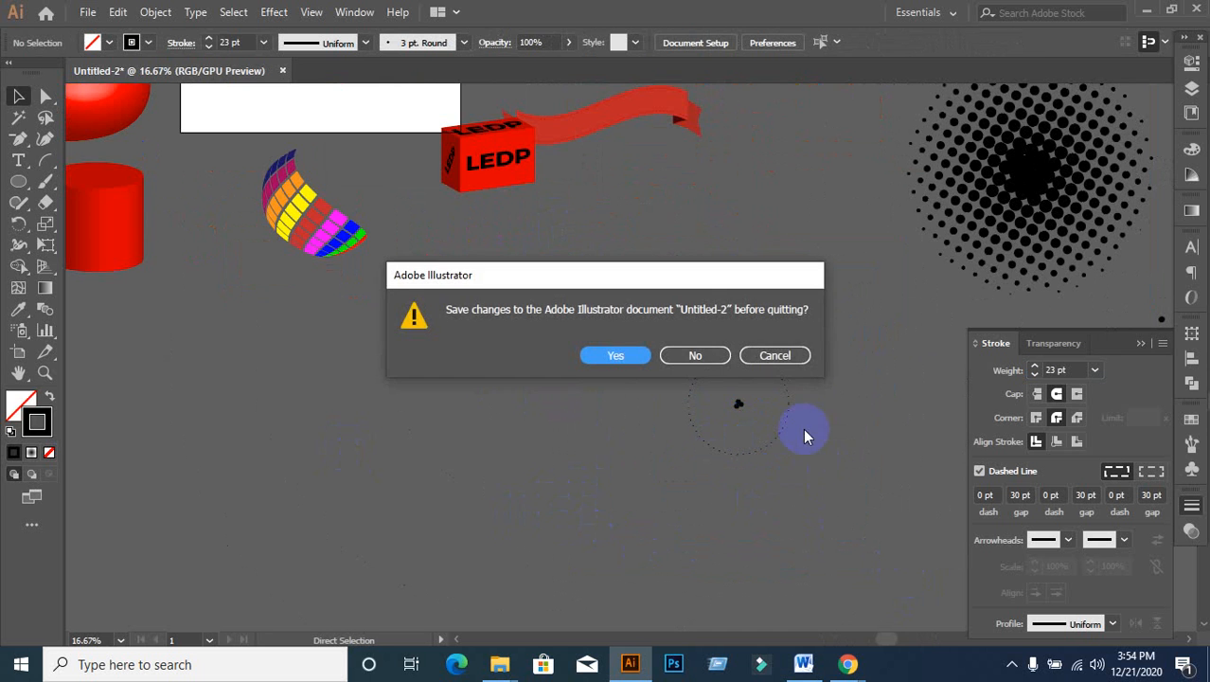
pyautogui.click(774, 355)
# Step: Move the pair of concentric dotted circles together from below the LEDP box onto the white artboard
pyautogui.hotkey('ctrl', '1')
pyautogui.scroll(-3, 544, 486)
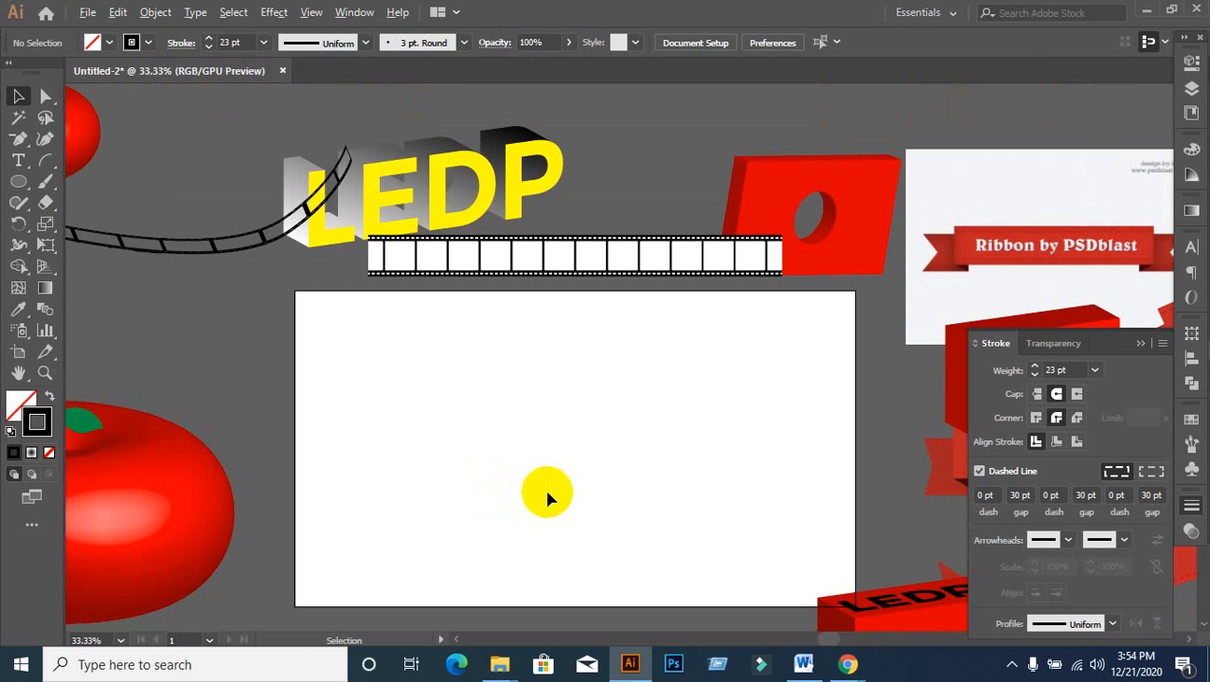
pyautogui.moveTo(599, 505); pyautogui.dragTo(500, 244)
pyautogui.scroll(-3, 737, 526)
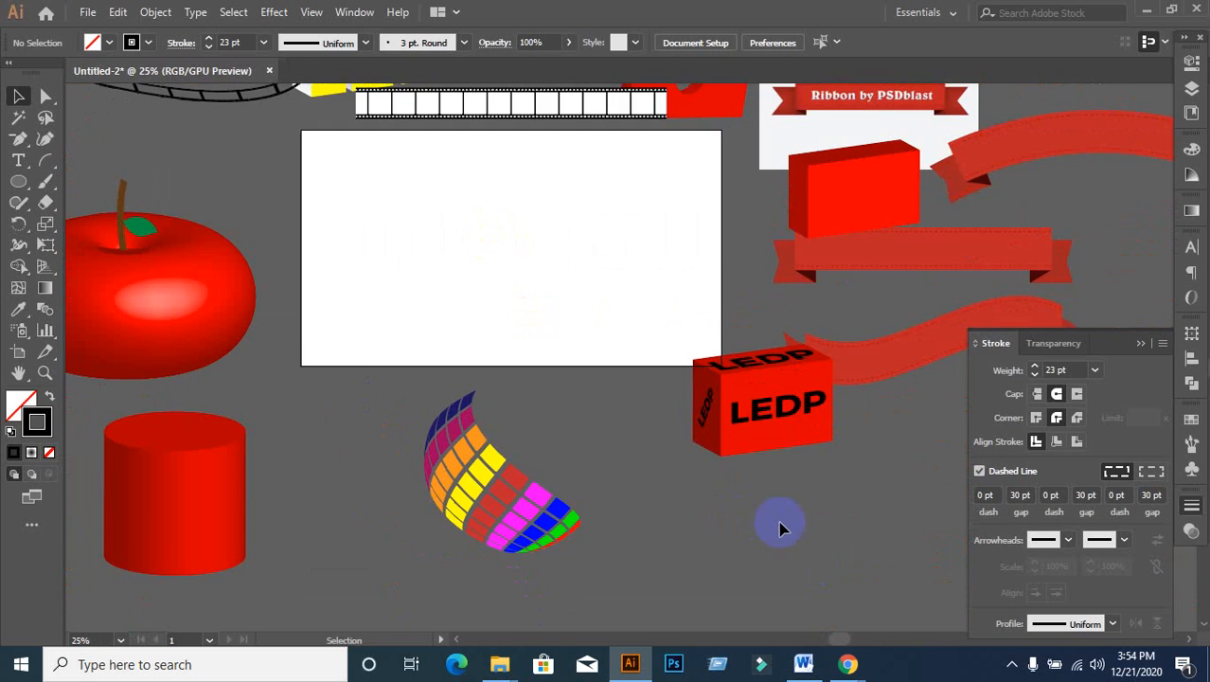
pyautogui.moveTo(817, 549); pyautogui.dragTo(573, 354)
pyautogui.moveTo(637, 394); pyautogui.dragTo(735, 488)
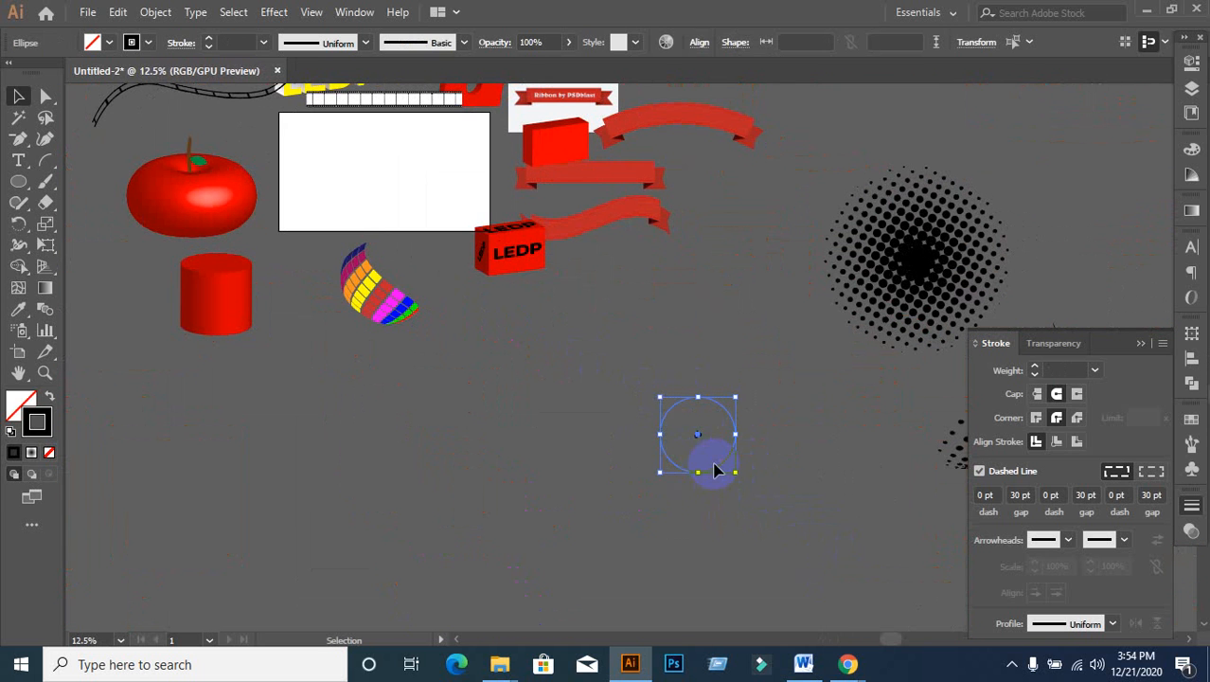
pyautogui.moveTo(719, 476); pyautogui.dragTo(431, 196)
pyautogui.scroll(1, 410, 156)
pyautogui.scroll(5, 414, 161)
pyautogui.moveTo(462, 252); pyautogui.dragTo(666, 364)
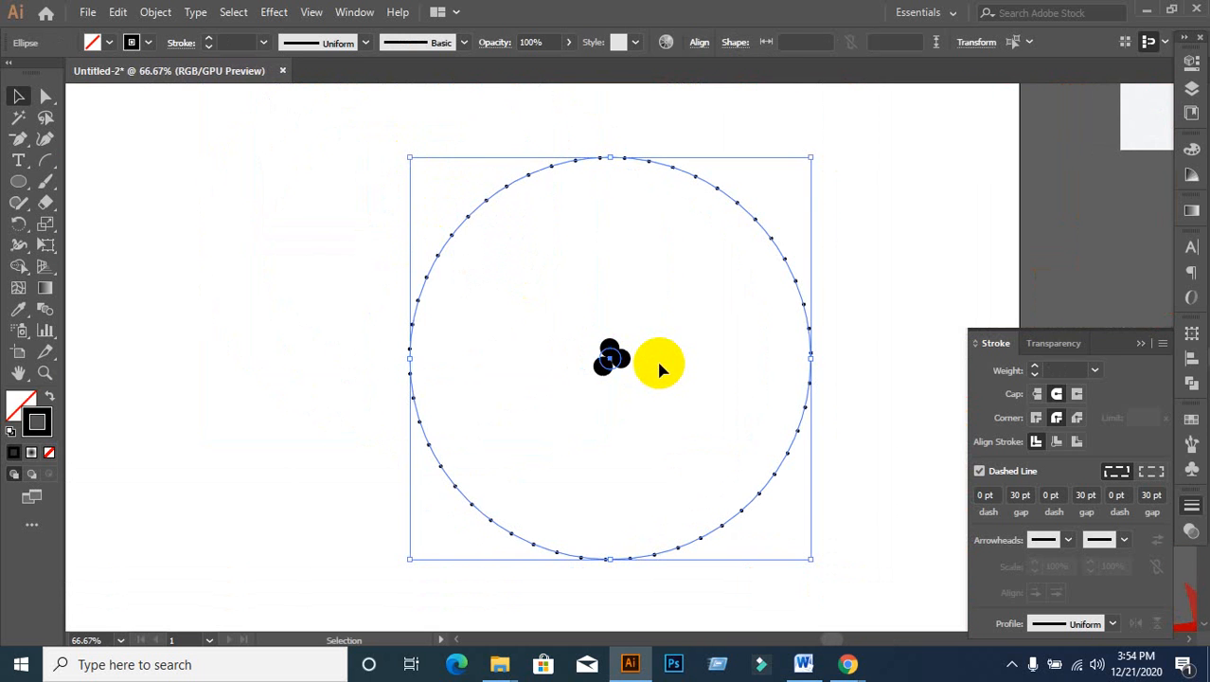
# Step: Try a 9 pt stroke weight on the small dotted circle in the middle, and delete that circle
pyautogui.click(614, 356)
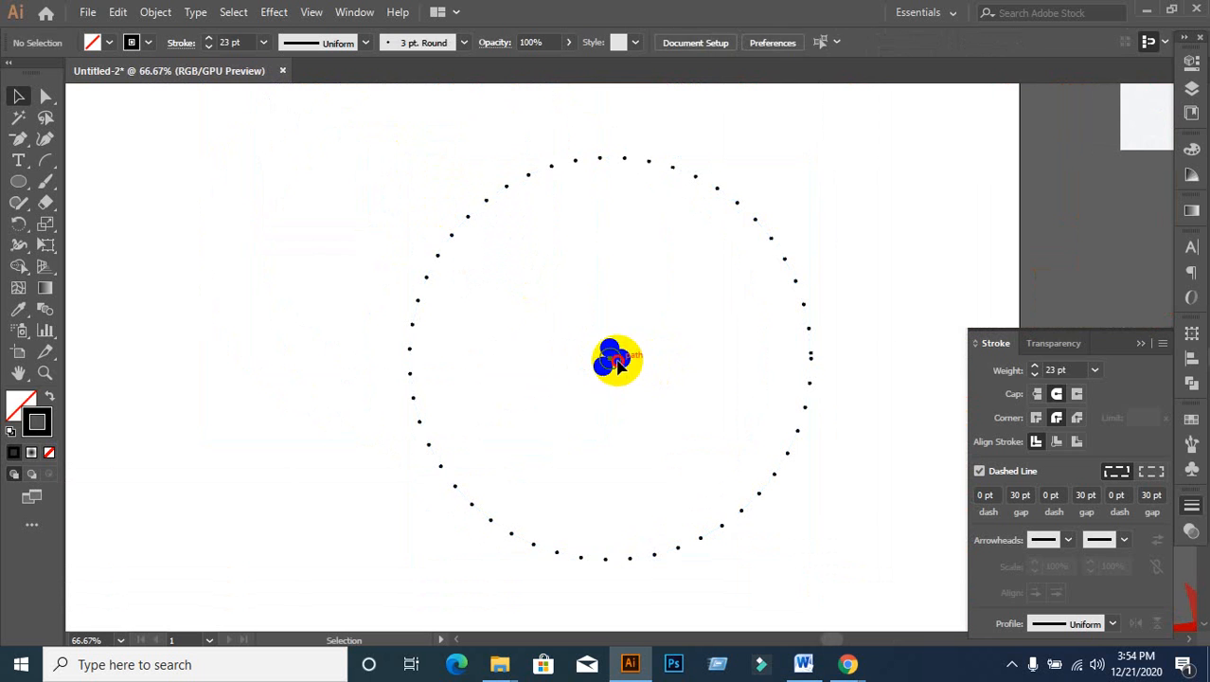
pyautogui.click(1077, 370)
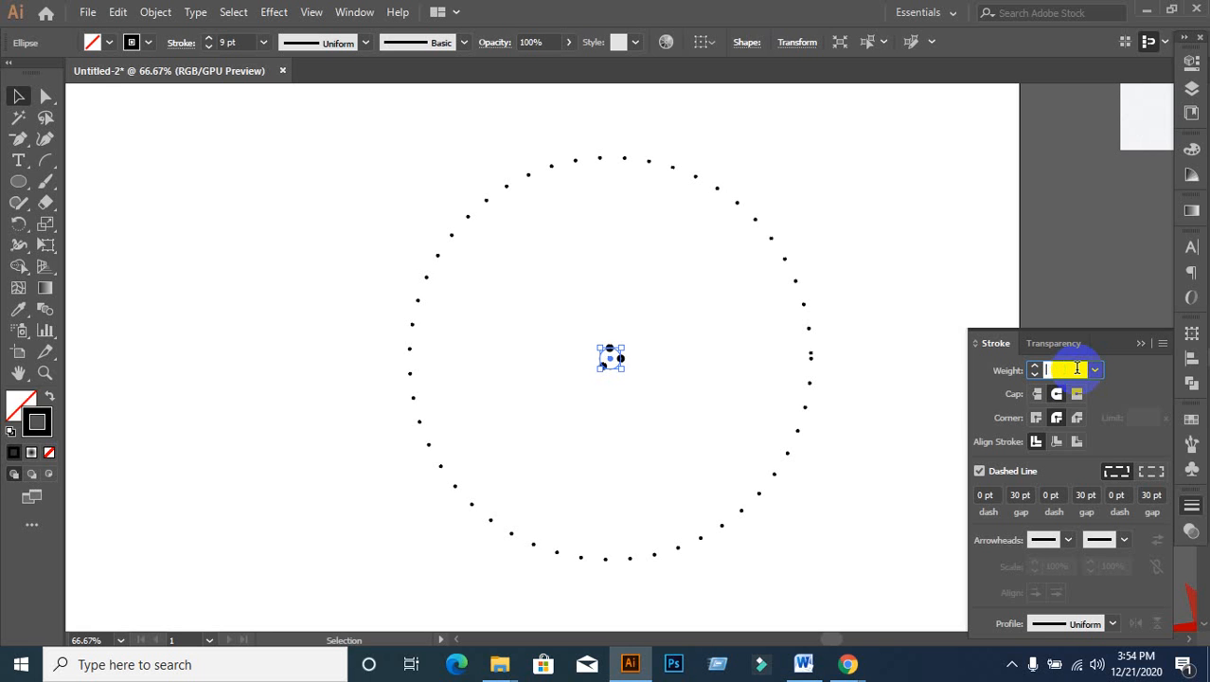
pyautogui.click(568, 343)
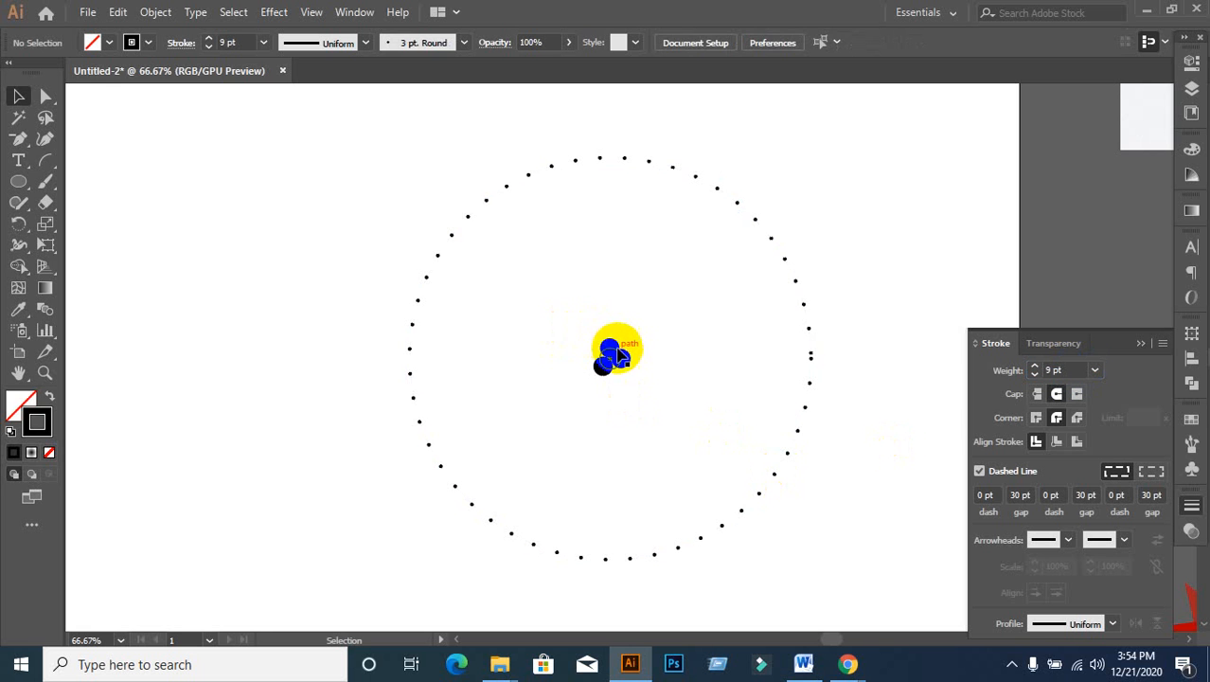
pyautogui.click(618, 360)
pyautogui.click(622, 400)
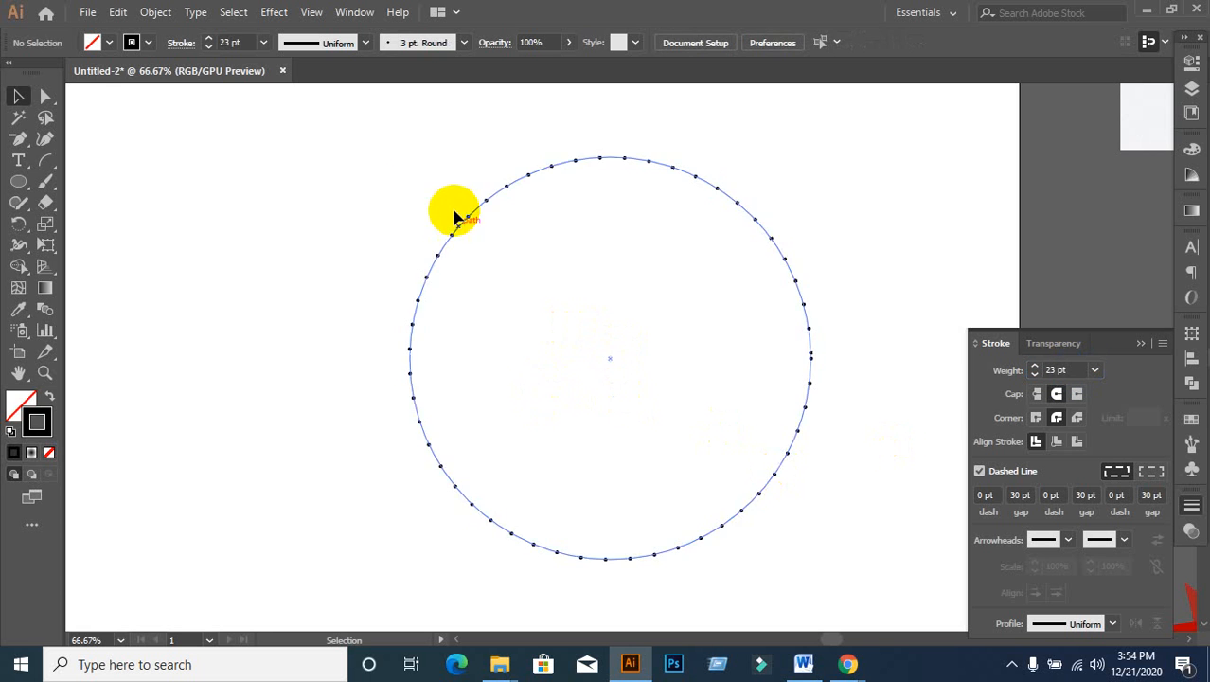
# Step: Duplicate the large dotted circle in place, scaling the copy around its centre to about a tenth, and give it a 14 pt stroke
pyautogui.moveTo(426, 182); pyautogui.dragTo(514, 335)
pyautogui.hotkey('ctrl', 'c')
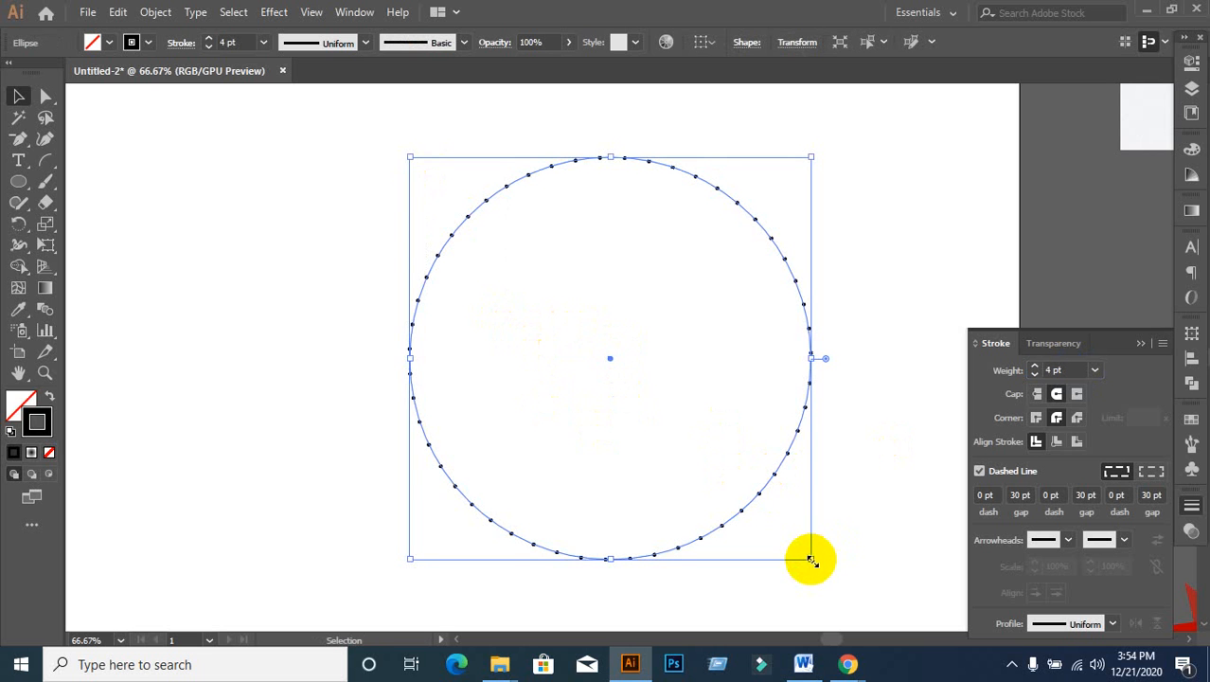
pyautogui.moveTo(812, 560); pyautogui.dragTo(638, 379)
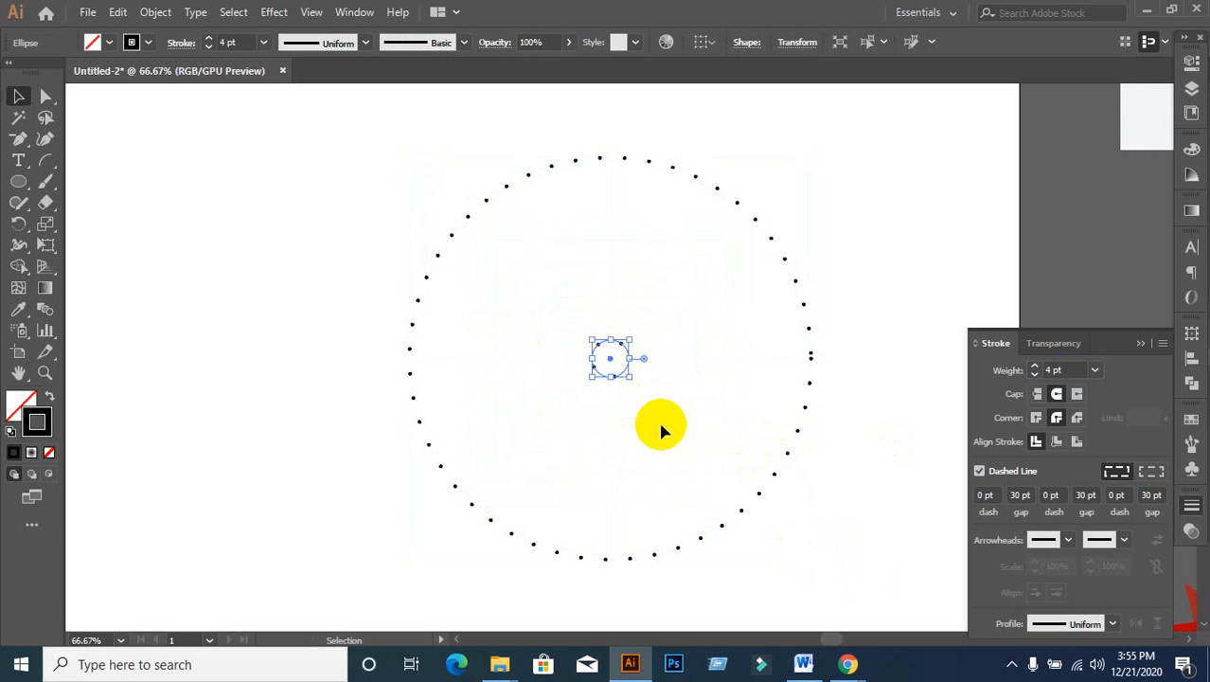
pyautogui.click(1047, 372)
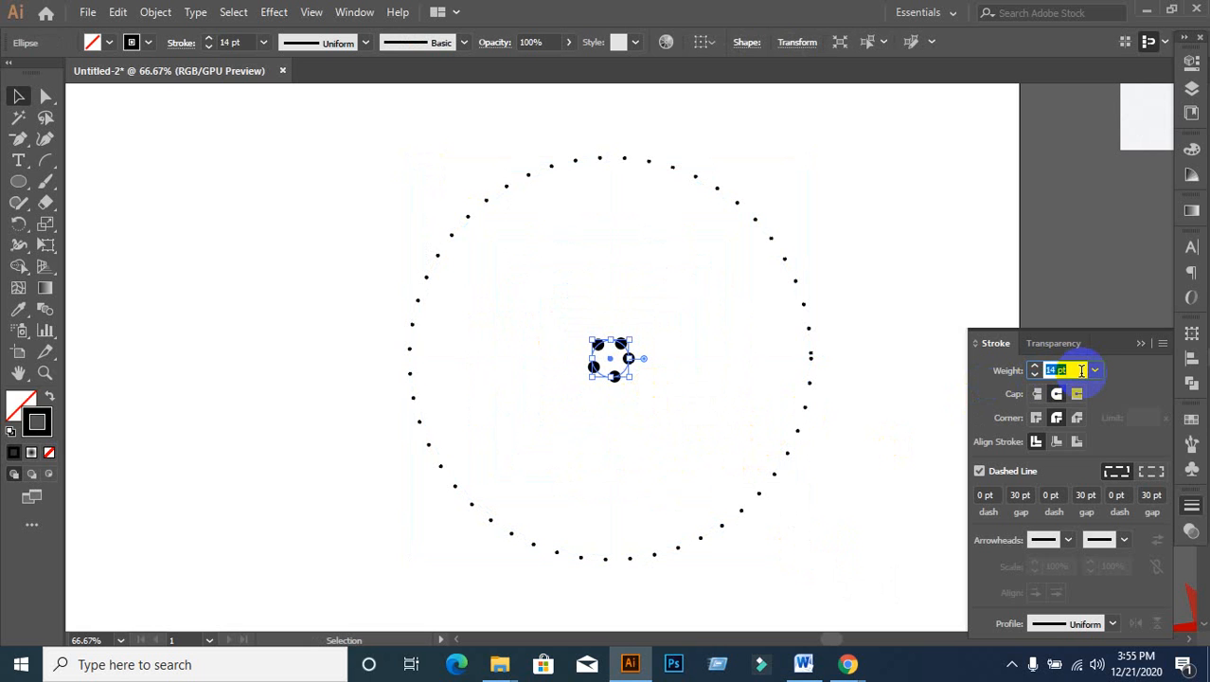
pyautogui.click(713, 379)
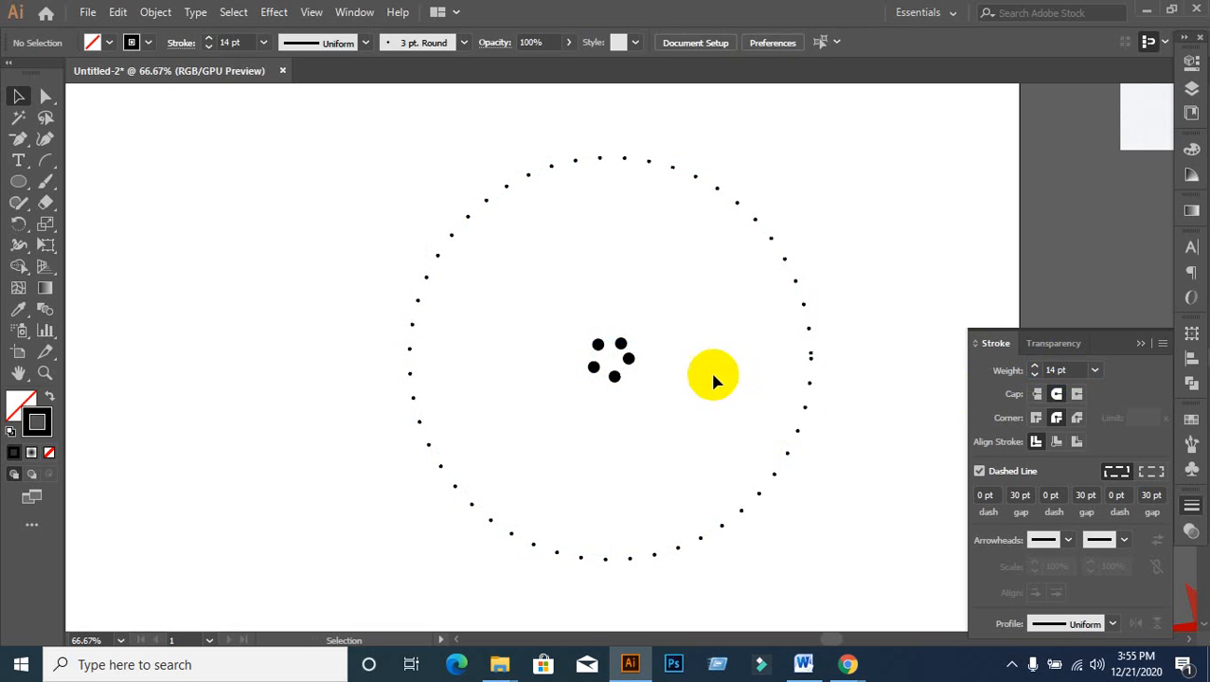
# Step: Try stroke weights of 18 pt and 17 pt on the small copied circle, and delete it
pyautogui.click(618, 377)
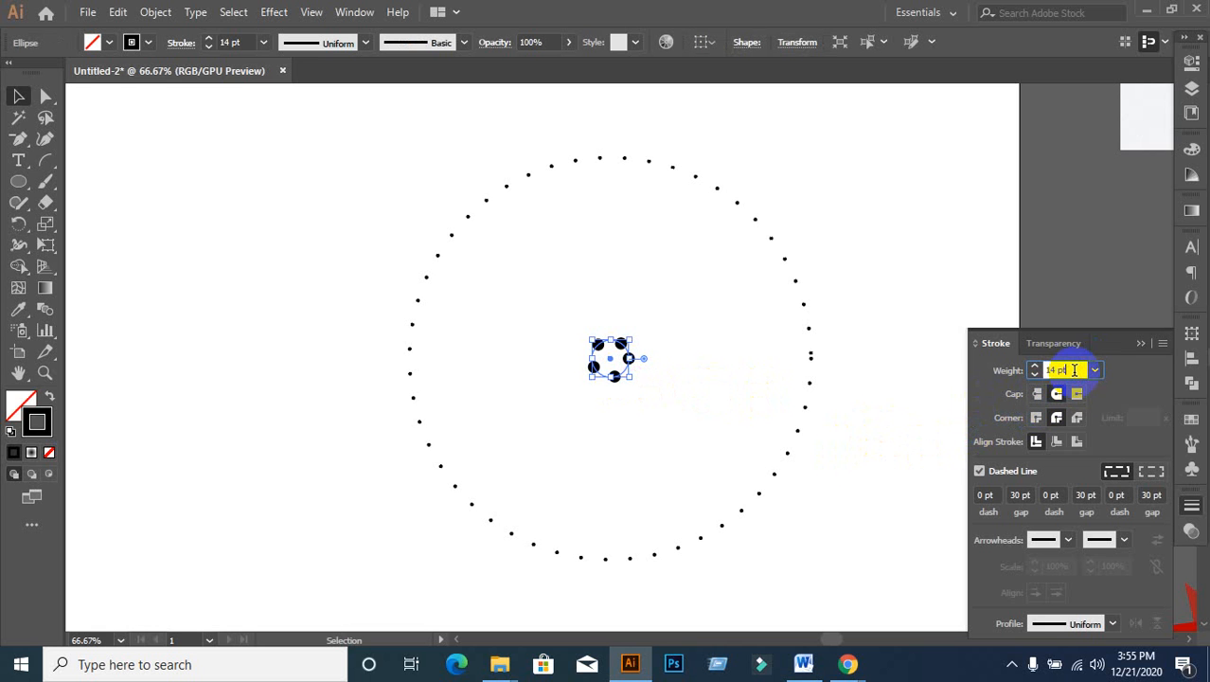
pyautogui.scroll(4, 1075, 370)
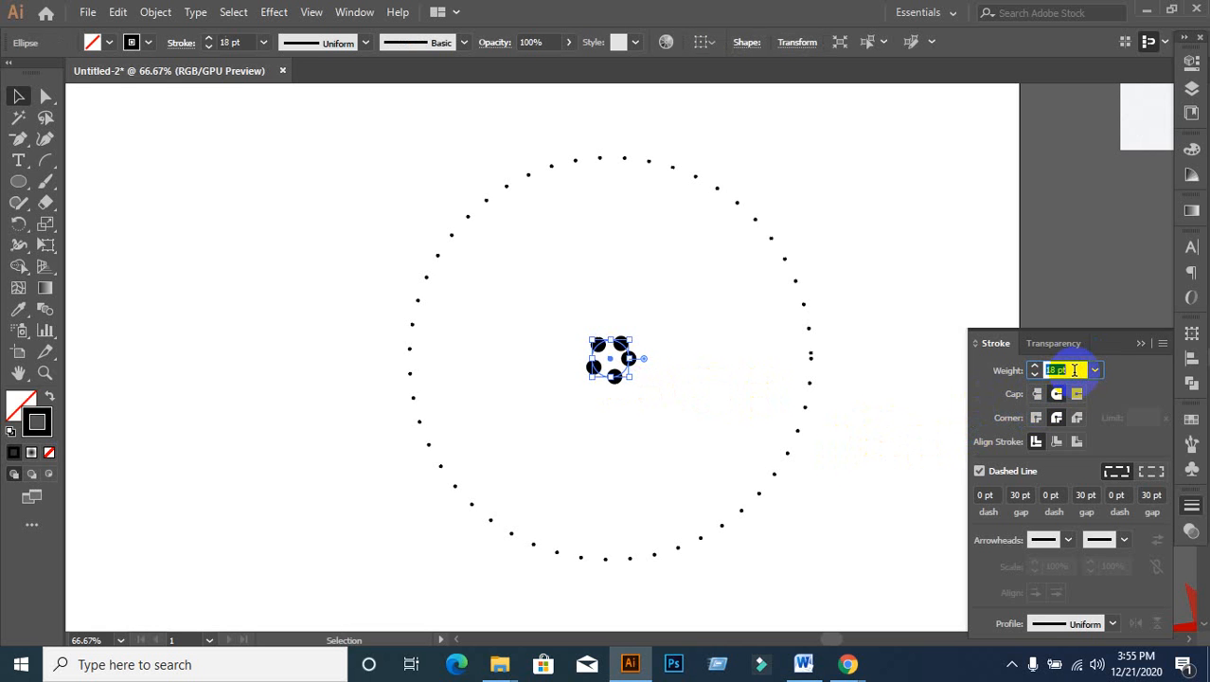
pyautogui.click(821, 182)
pyautogui.scroll(1, 613, 374)
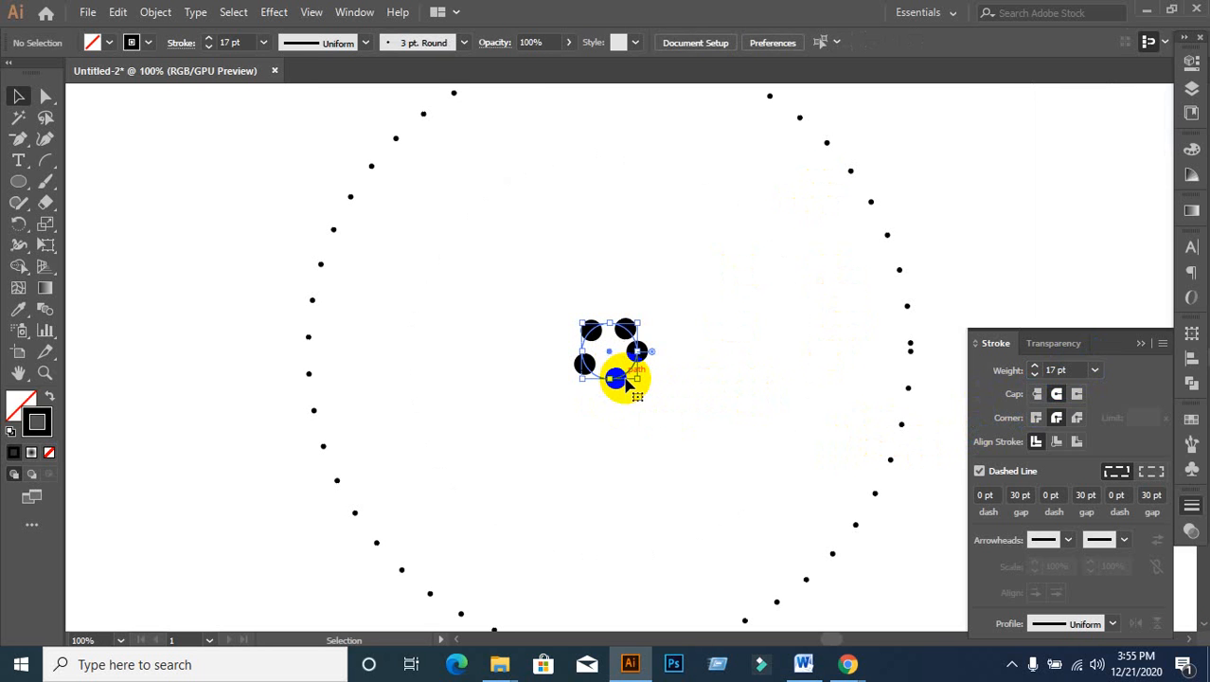
pyautogui.click(625, 381)
pyautogui.press('Delete')
# Step: Duplicate the large dotted circle in place, scaling the copy around its centre to about one seventh, and give it an 18 pt stroke
pyautogui.scroll(-2, 577, 379)
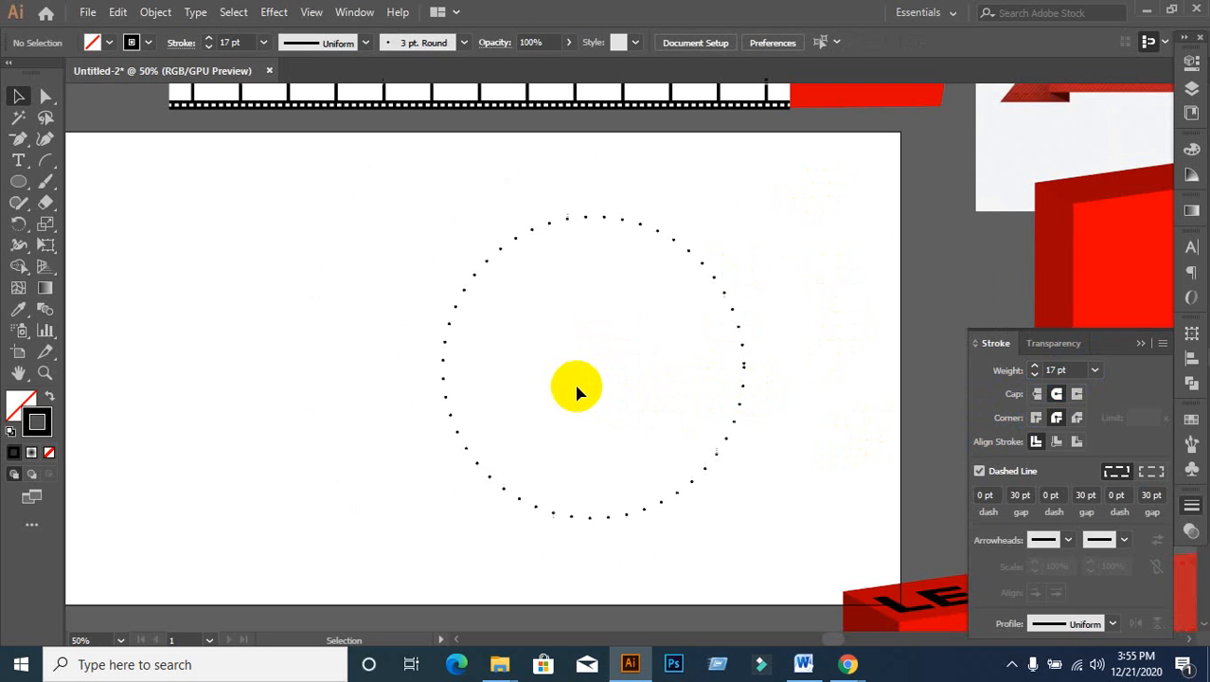
pyautogui.moveTo(459, 251); pyautogui.dragTo(572, 404)
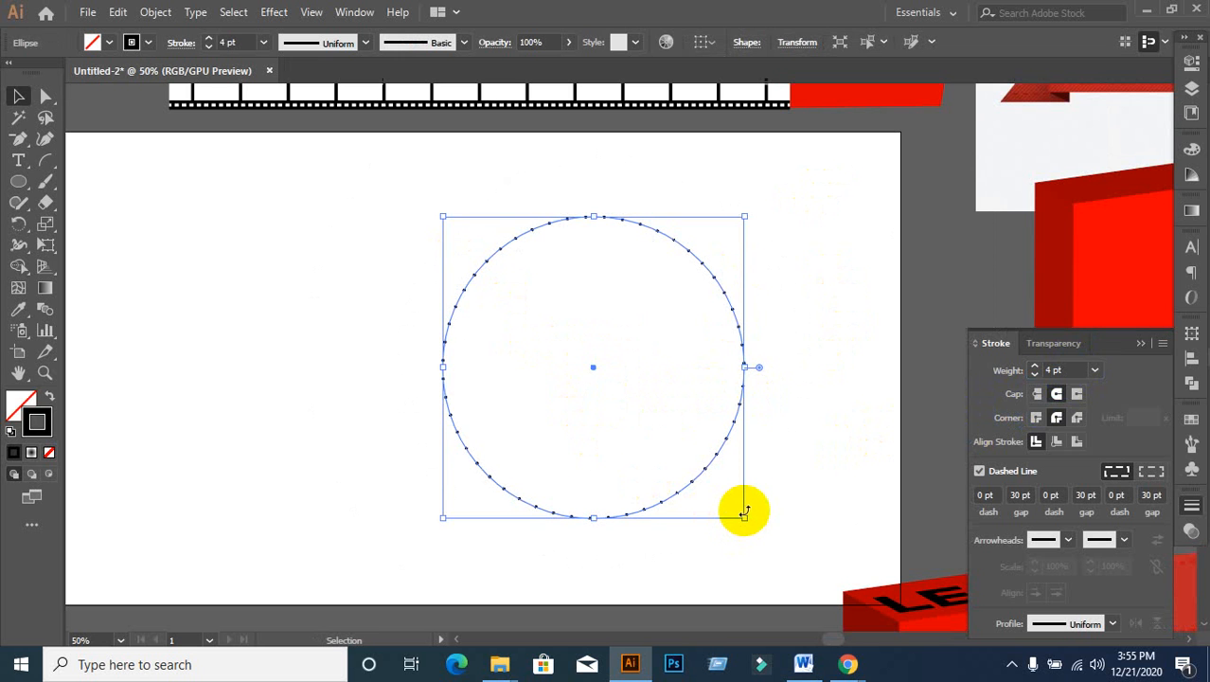
pyautogui.moveTo(744, 518); pyautogui.dragTo(625, 391)
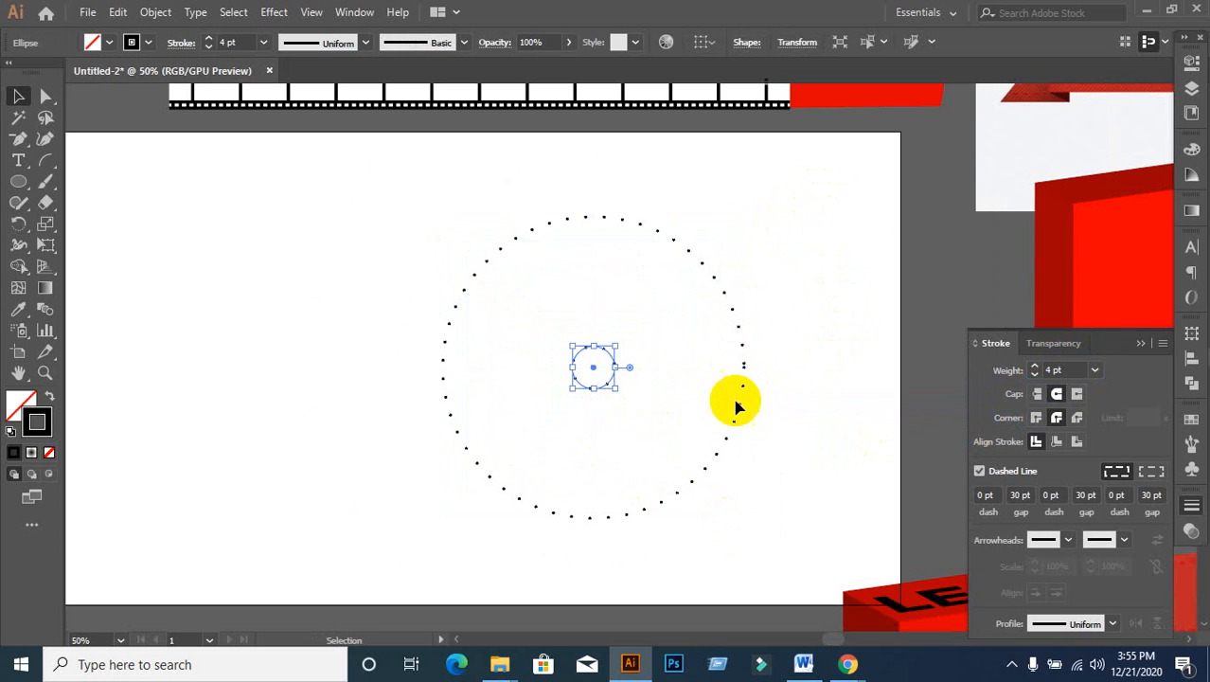
pyautogui.click(1069, 369)
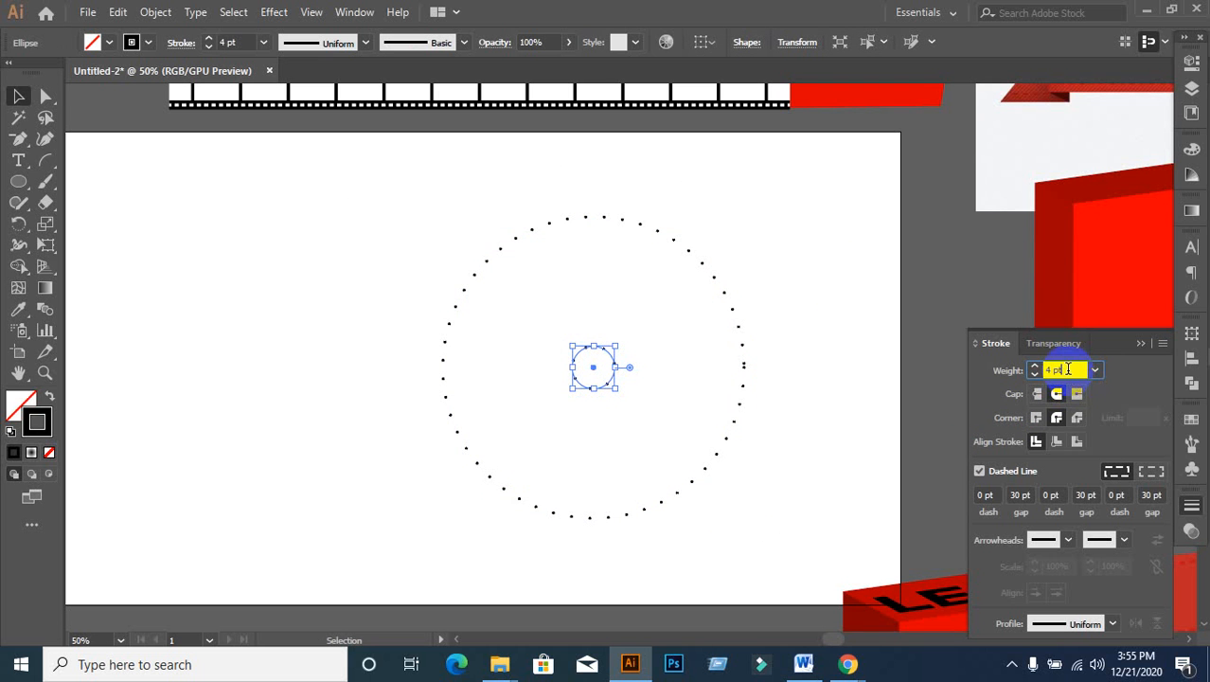
pyautogui.scroll(4, 1069, 370)
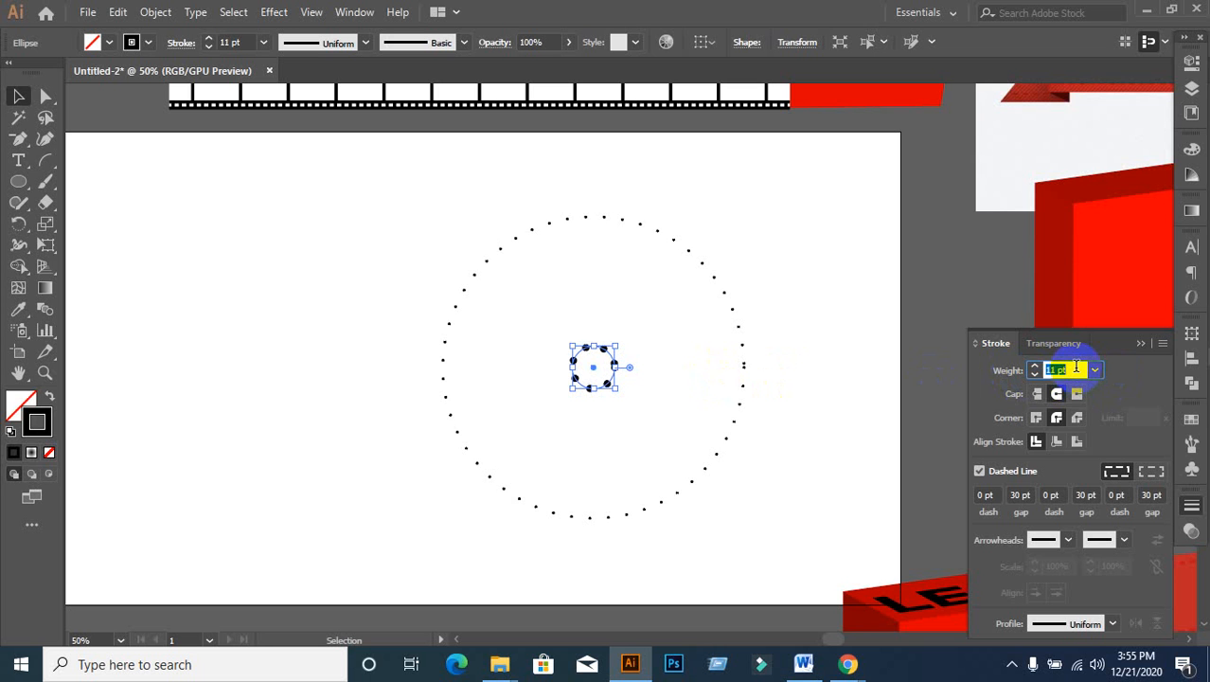
pyautogui.click(847, 394)
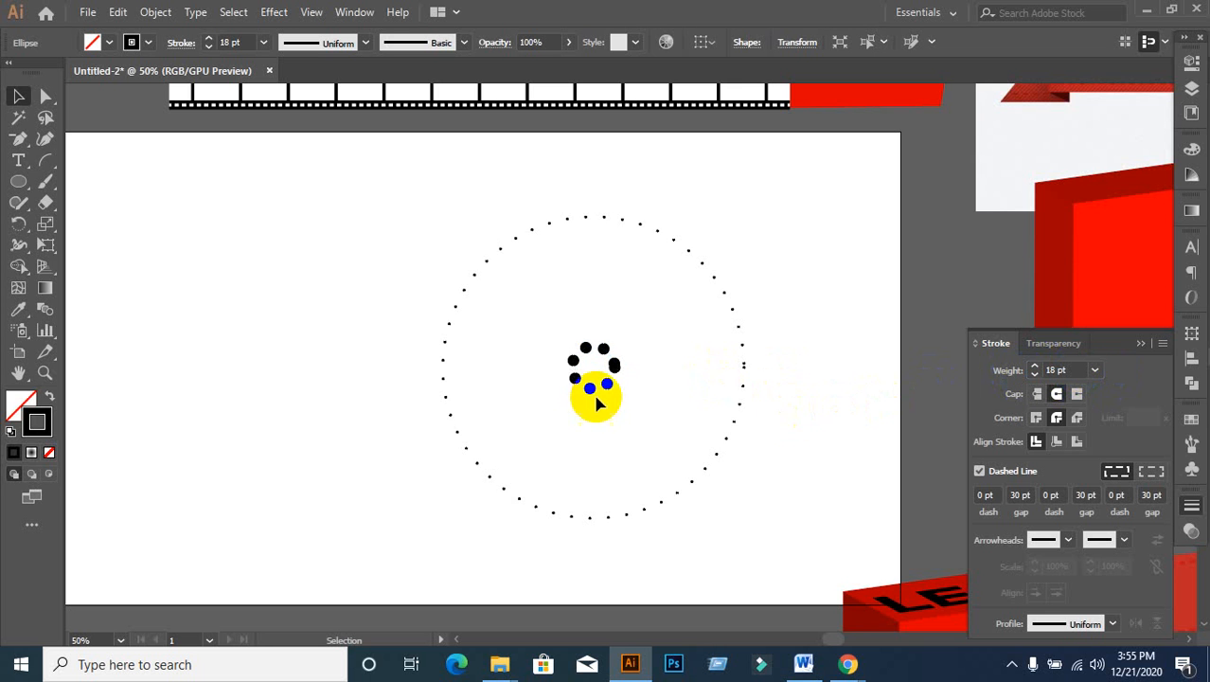
# Step: Try thinner stroke weights on the small dotted circle, going down to 2 pt and back up to 5 pt
pyautogui.scroll(4, 596, 396)
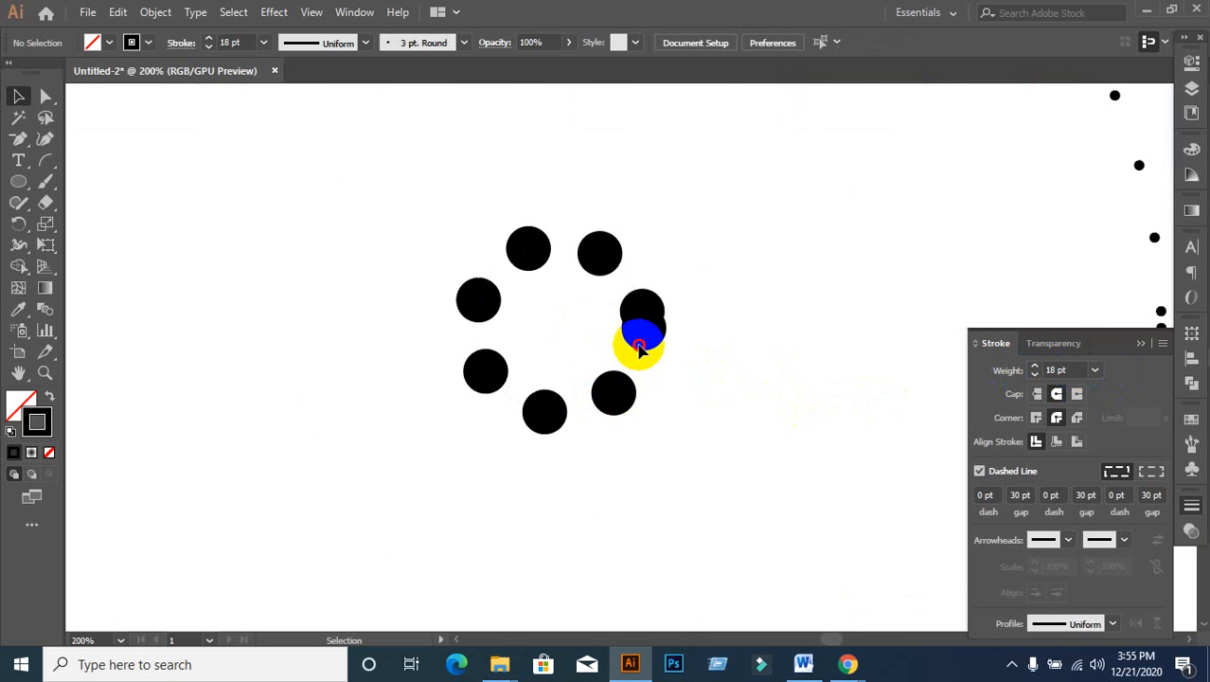
pyautogui.click(499, 349)
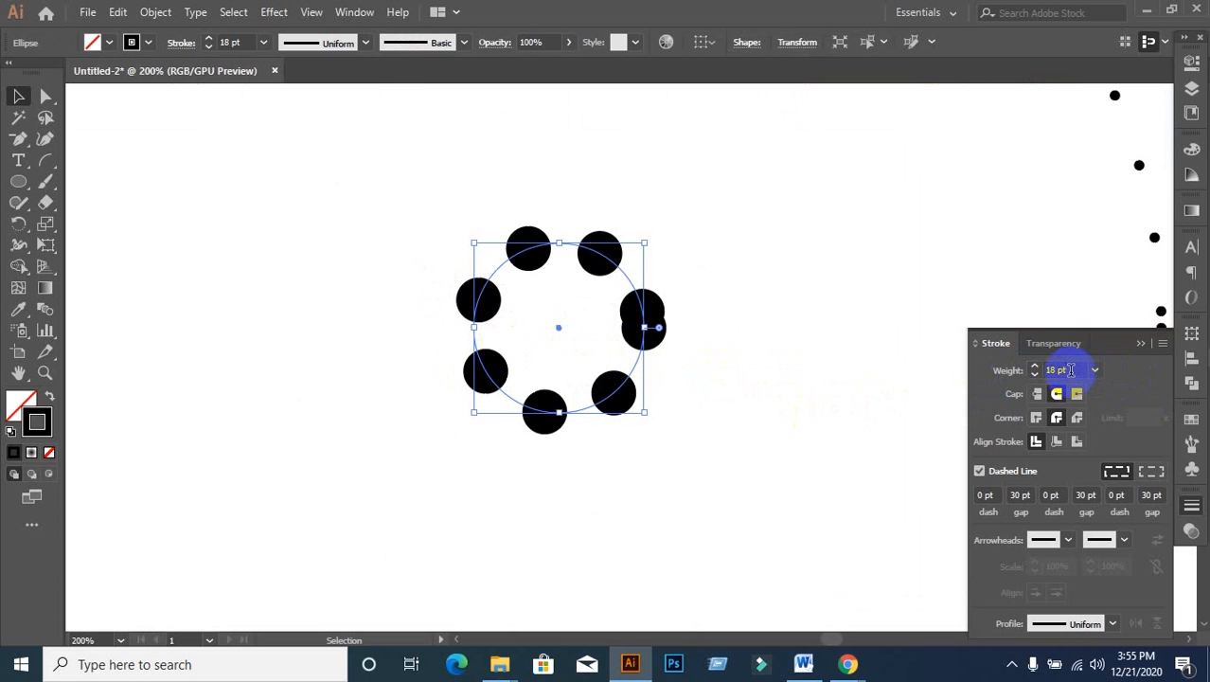
pyautogui.click(1071, 369)
pyautogui.press('Down')
pyautogui.press('Down')
pyautogui.press('Down')
pyautogui.press('Down')
pyautogui.press('Down')
pyautogui.press('Down')
pyautogui.press('Down')
pyautogui.press('Down')
pyautogui.press('Down')
pyautogui.press('Down')
pyautogui.press('Down')
pyautogui.press('Down')
pyautogui.press('Down')
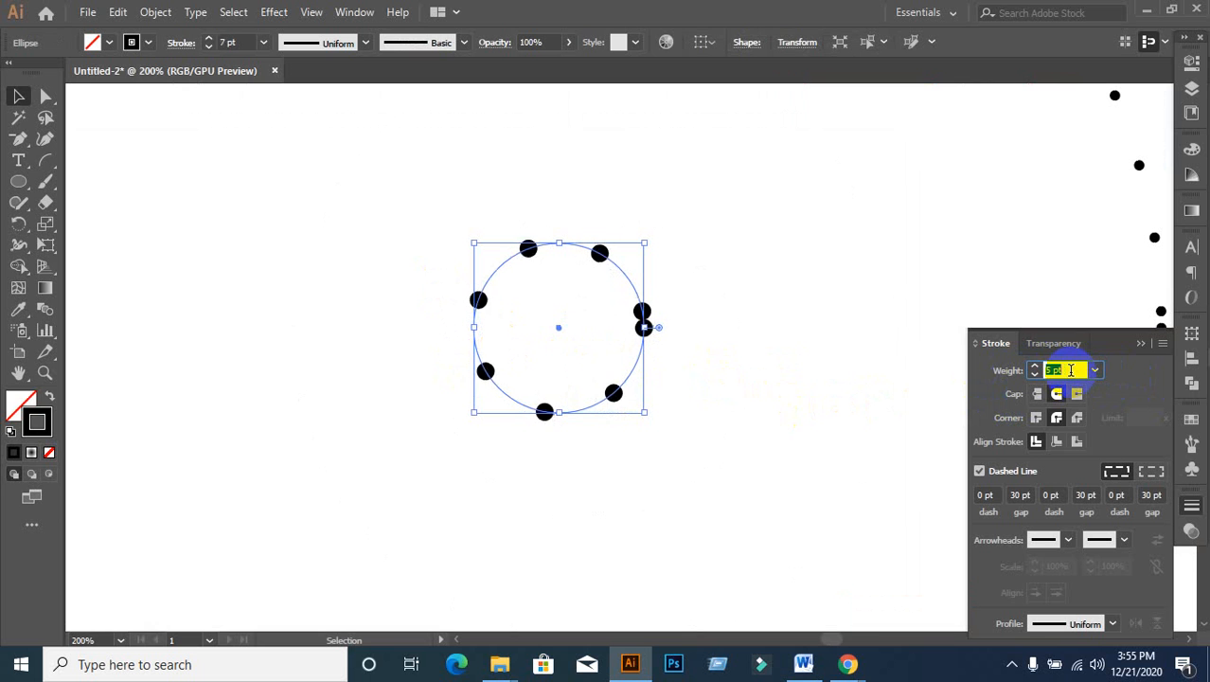
pyautogui.press('Down')
pyautogui.press('Down')
pyautogui.press('Down')
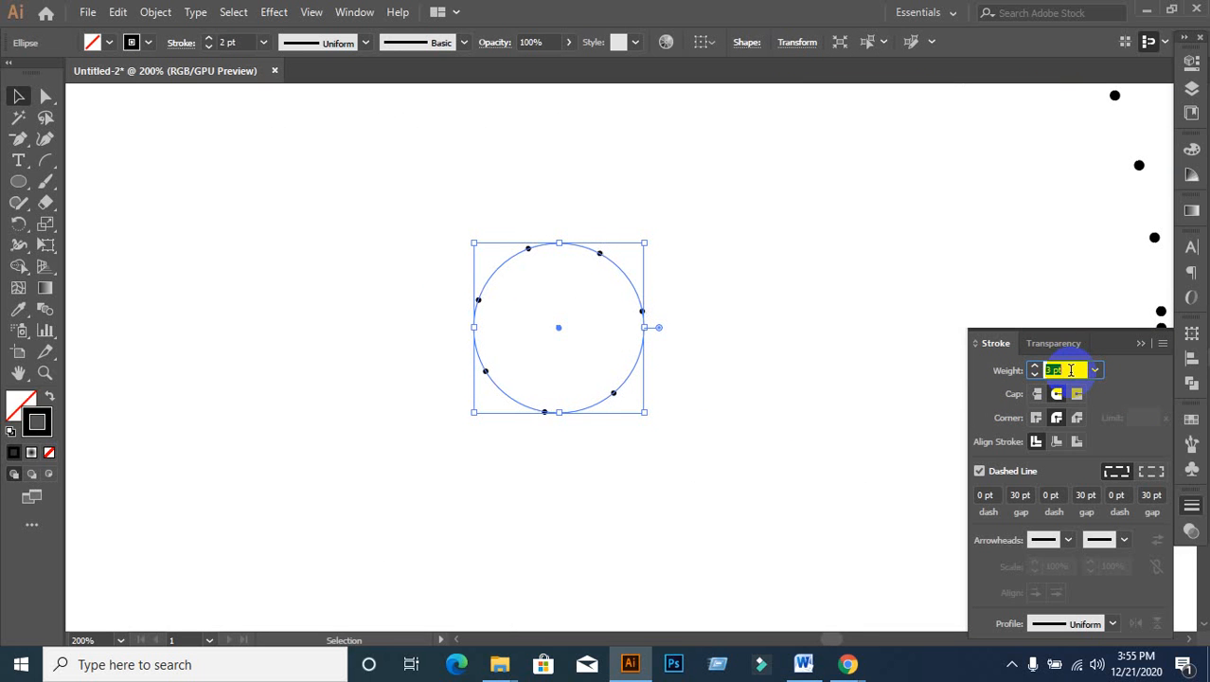
pyautogui.press('Up')
pyautogui.press('Up')
pyautogui.press('Up')
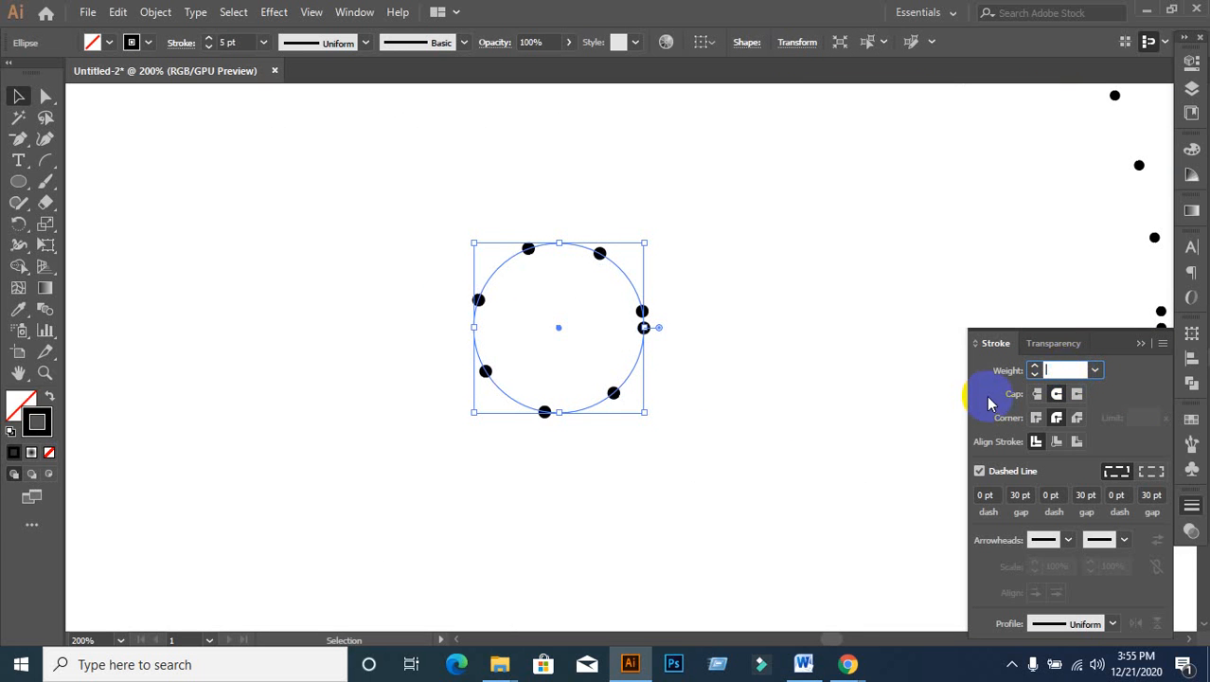
# Step: Set the small circle's stroke weight to 18 pt and clear its second and third dash and gap values
pyautogui.click(1023, 494)
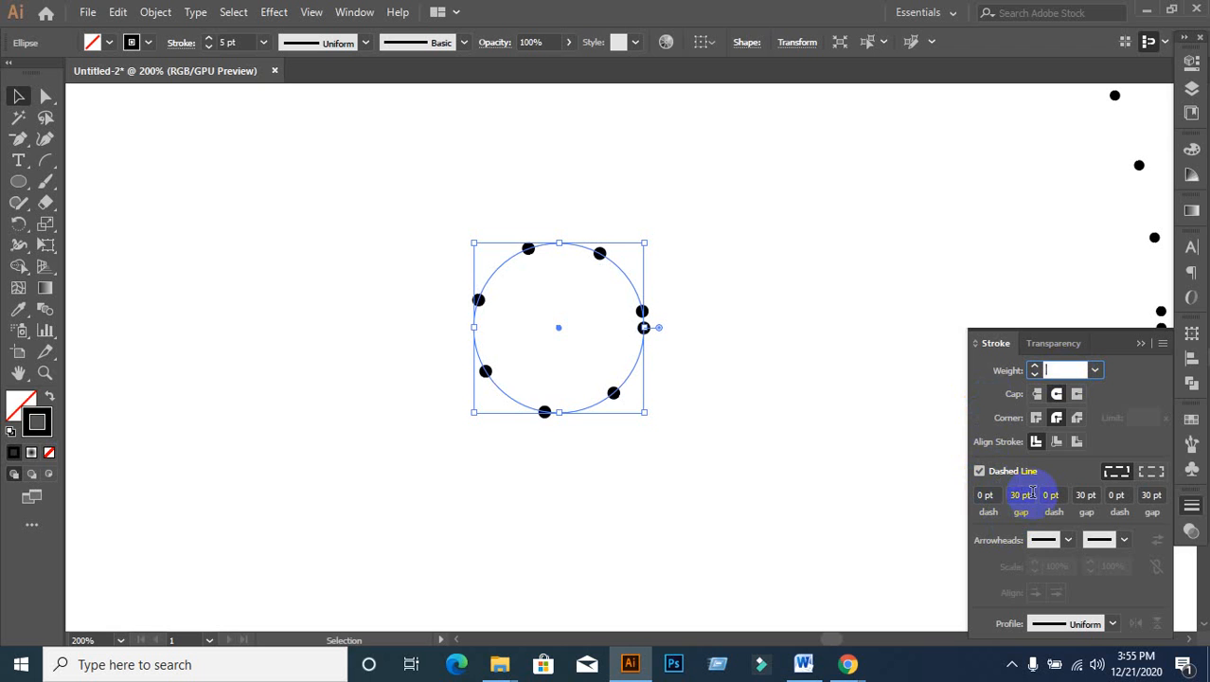
pyautogui.click(1157, 494)
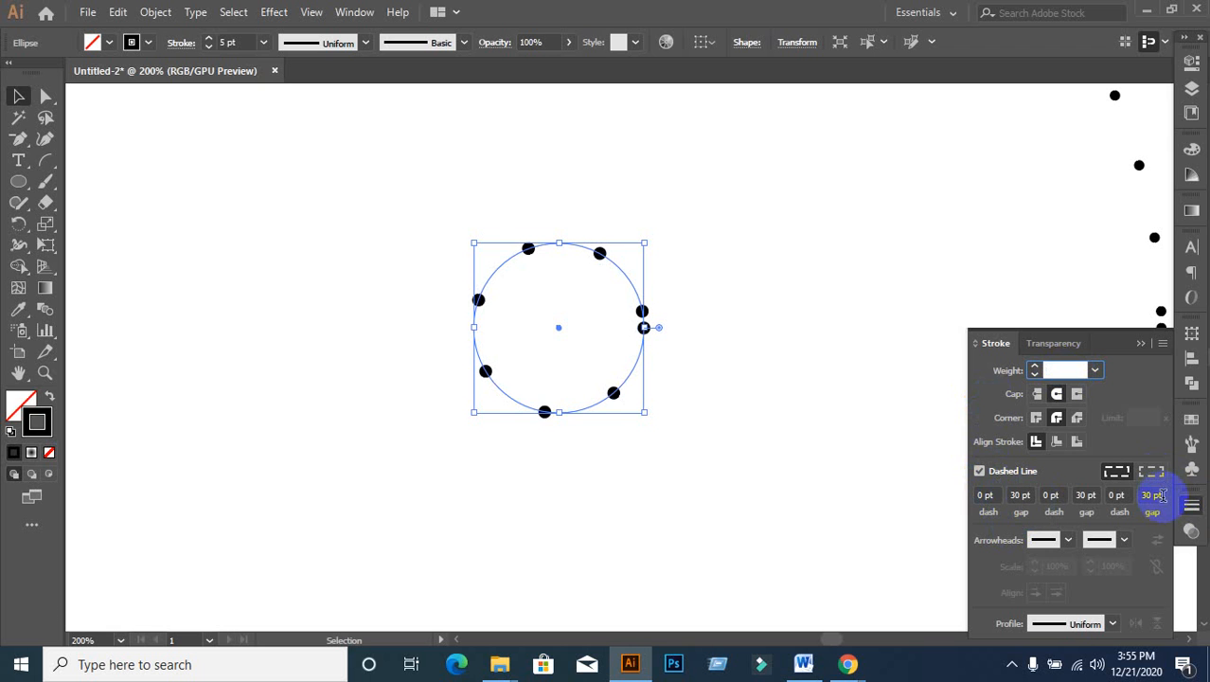
pyautogui.write('18')
pyautogui.press('Return')
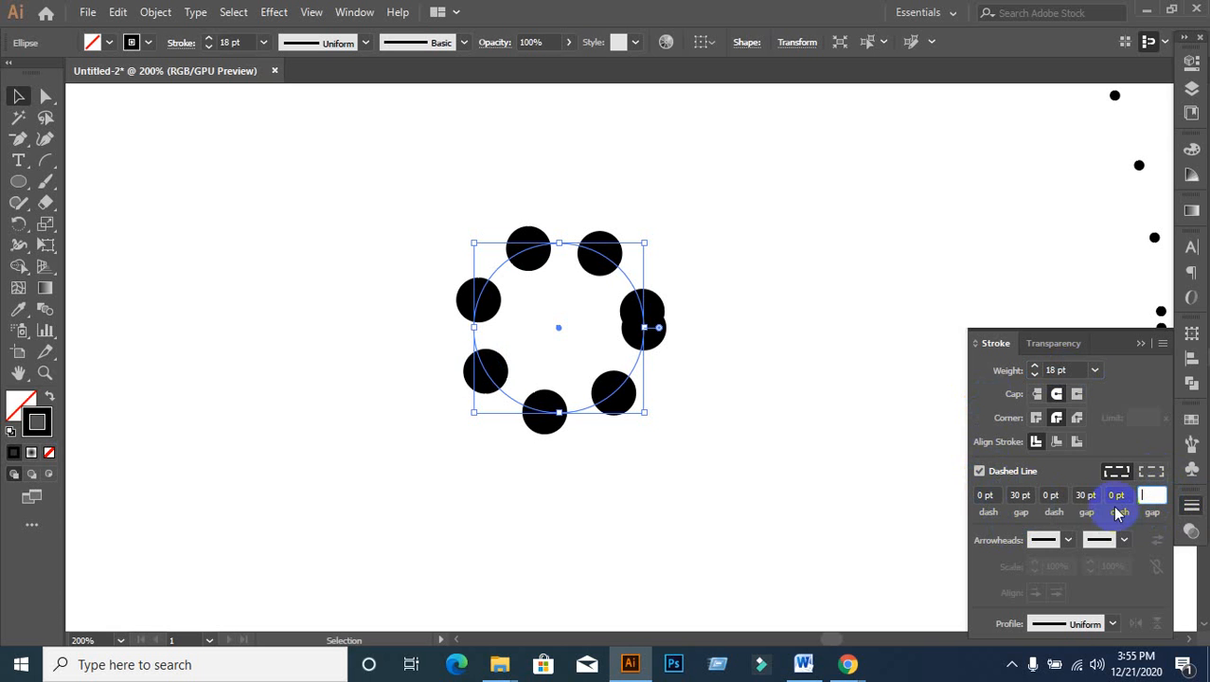
pyautogui.click(1119, 494)
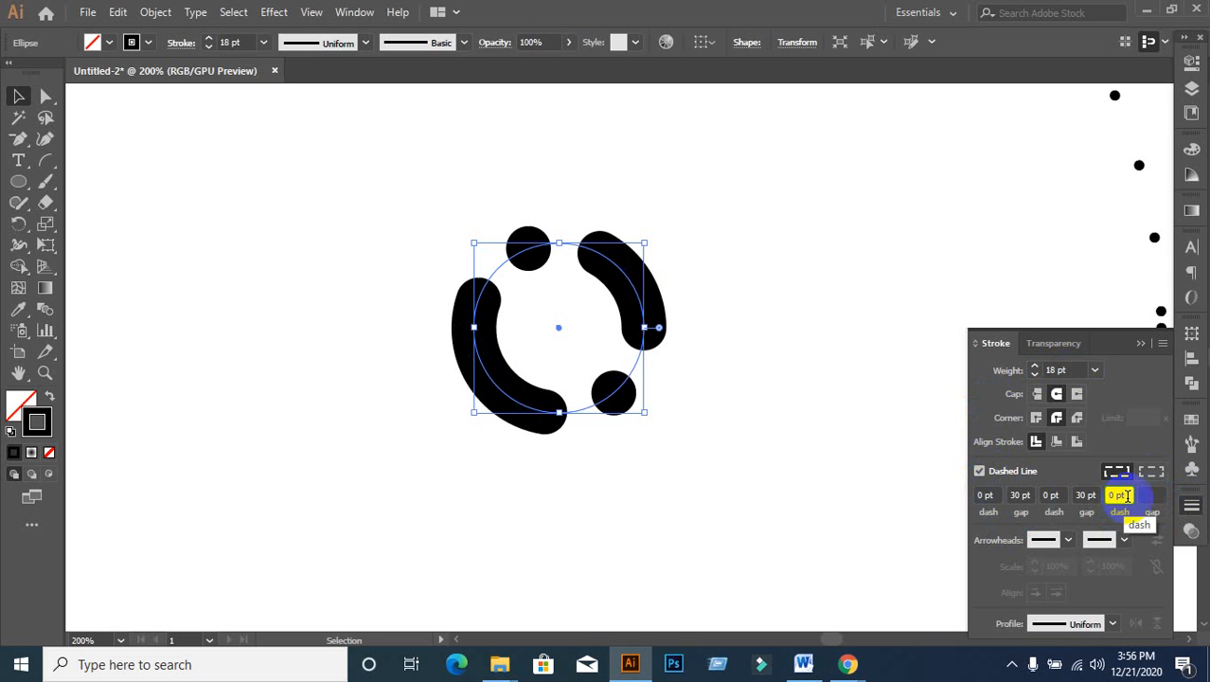
pyautogui.press('BackSpace')
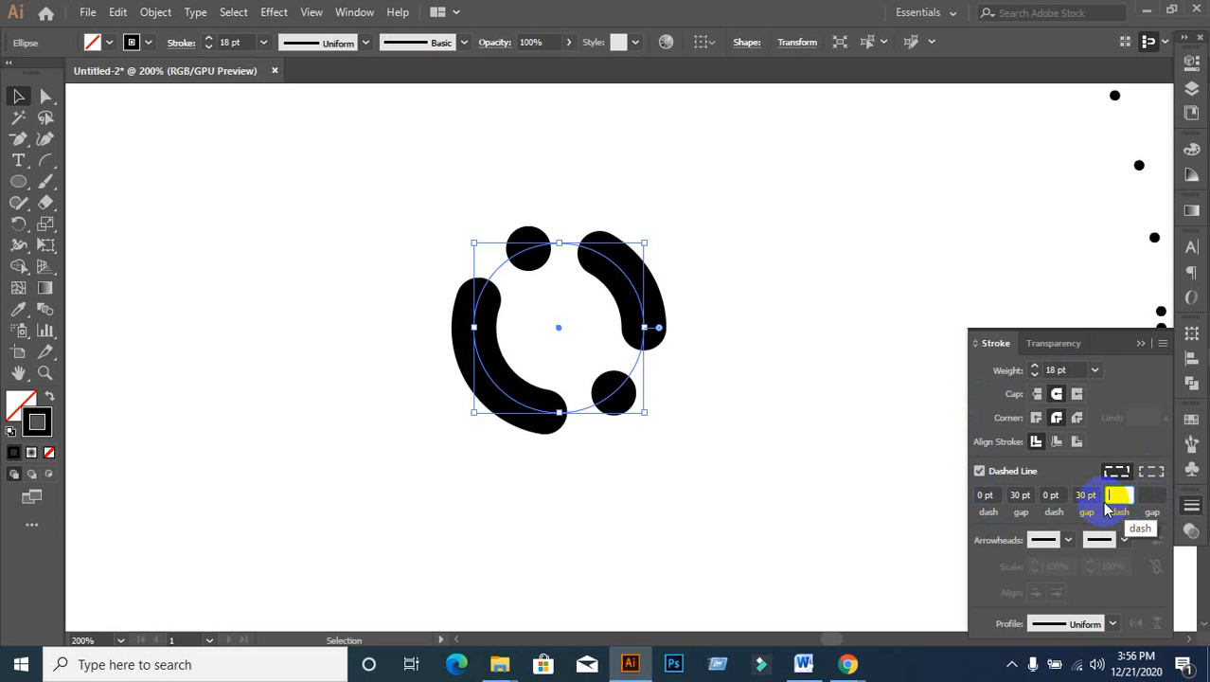
pyautogui.click(1089, 494)
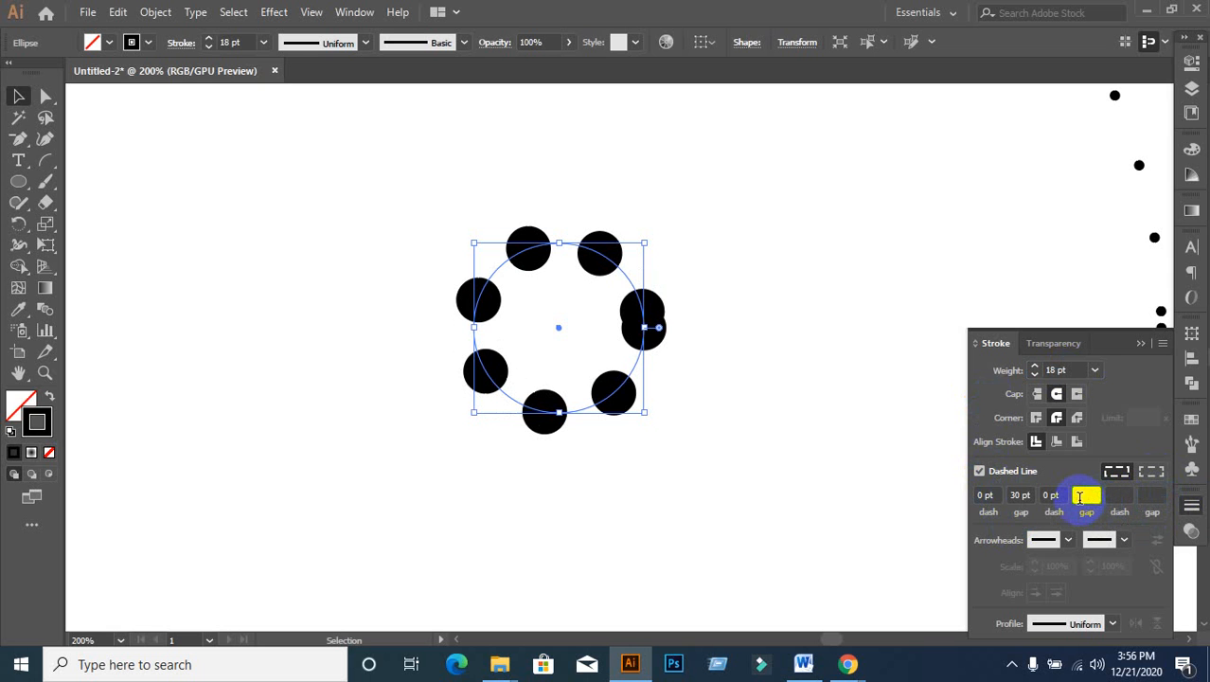
pyautogui.click(1062, 493)
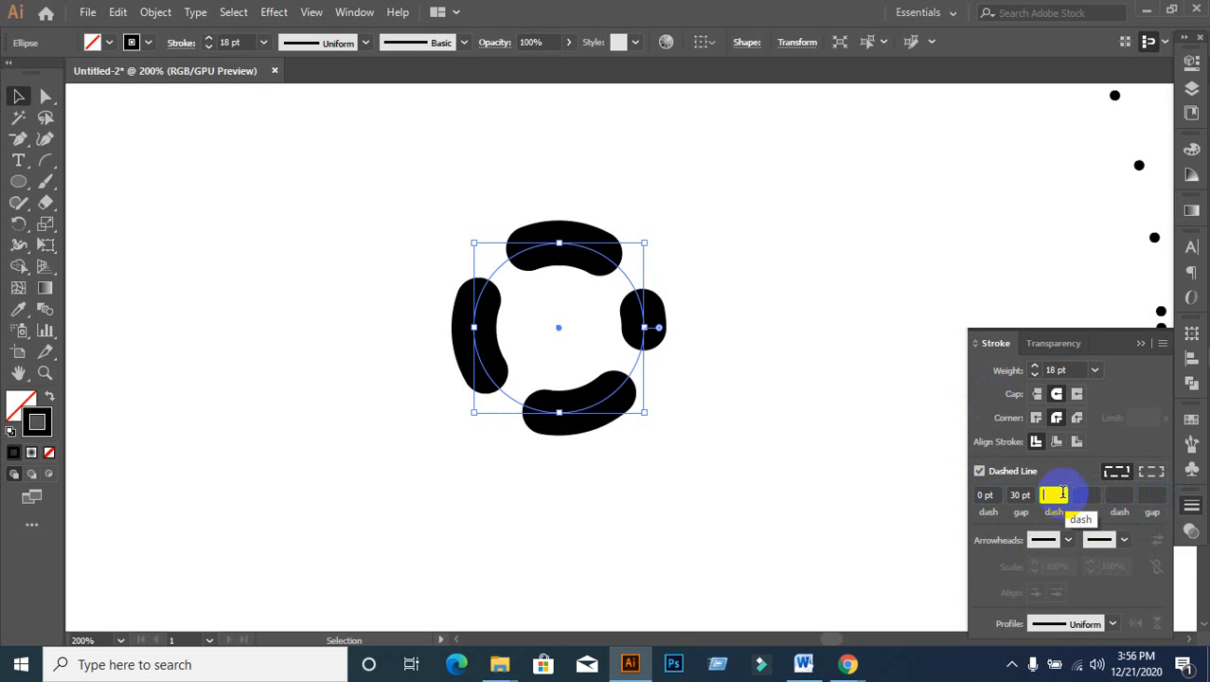
pyautogui.click(1023, 496)
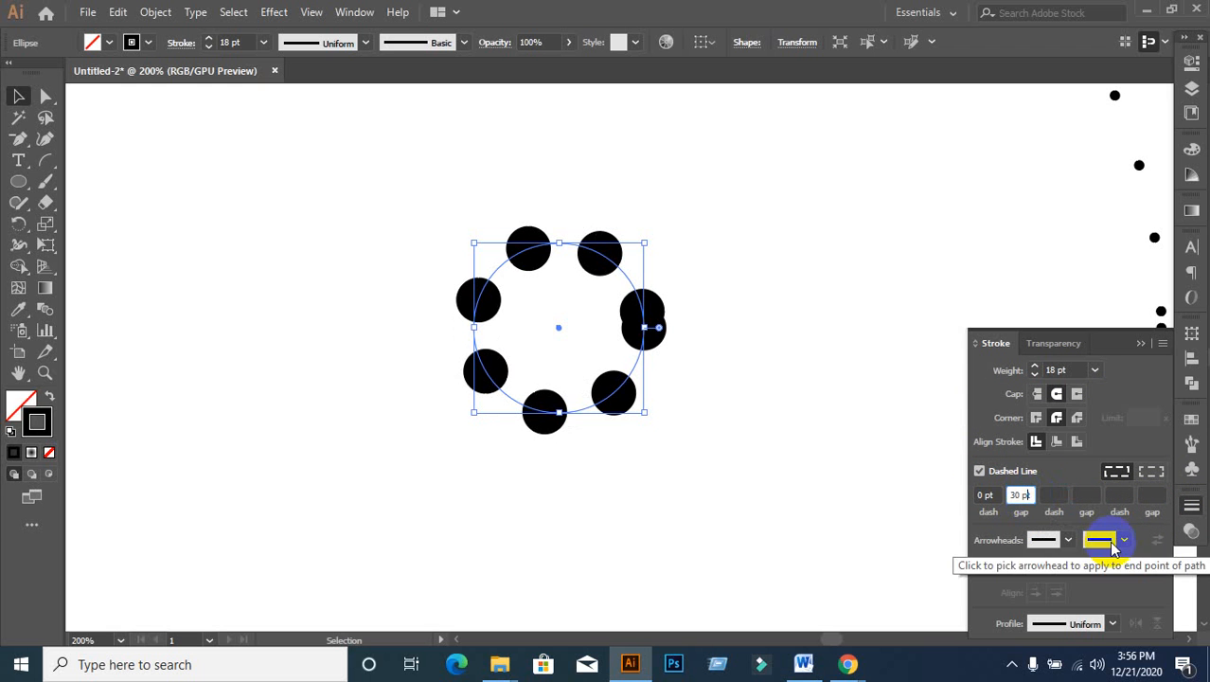
pyautogui.click(990, 492)
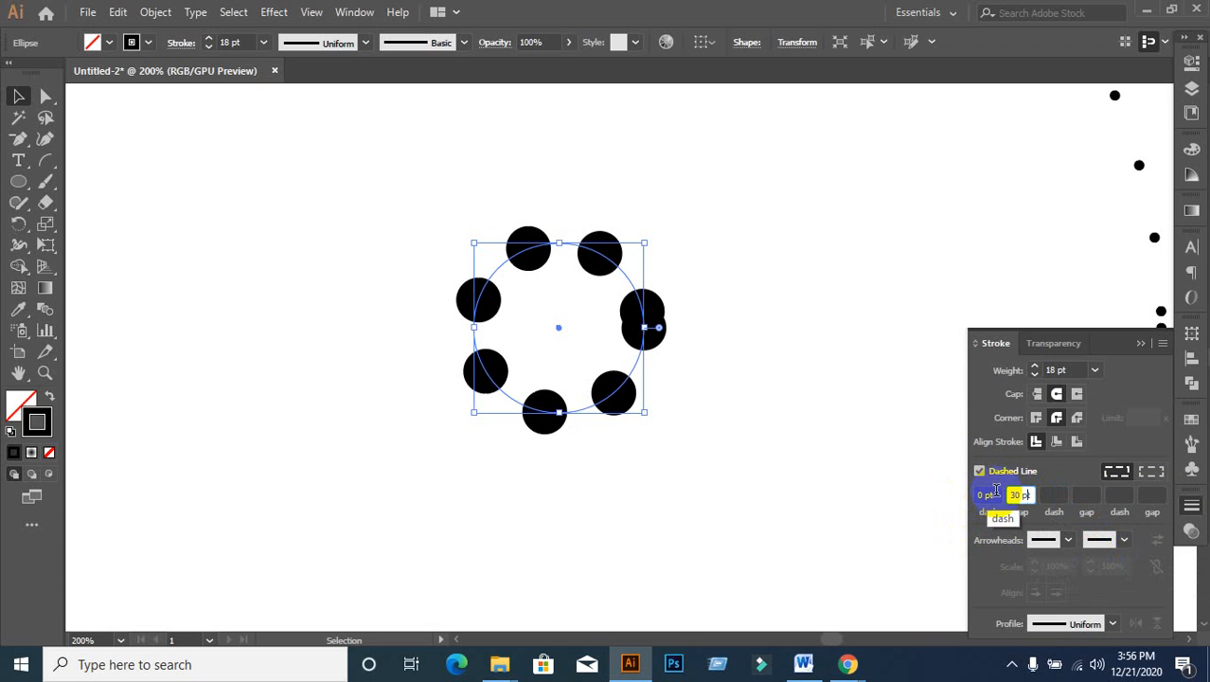
# Step: Set the small circle's remaining dash gap to 27 pt so its dots space evenly, and deselect it
pyautogui.click(1023, 493)
pyautogui.press('Down')
pyautogui.press('Down')
pyautogui.press('Down')
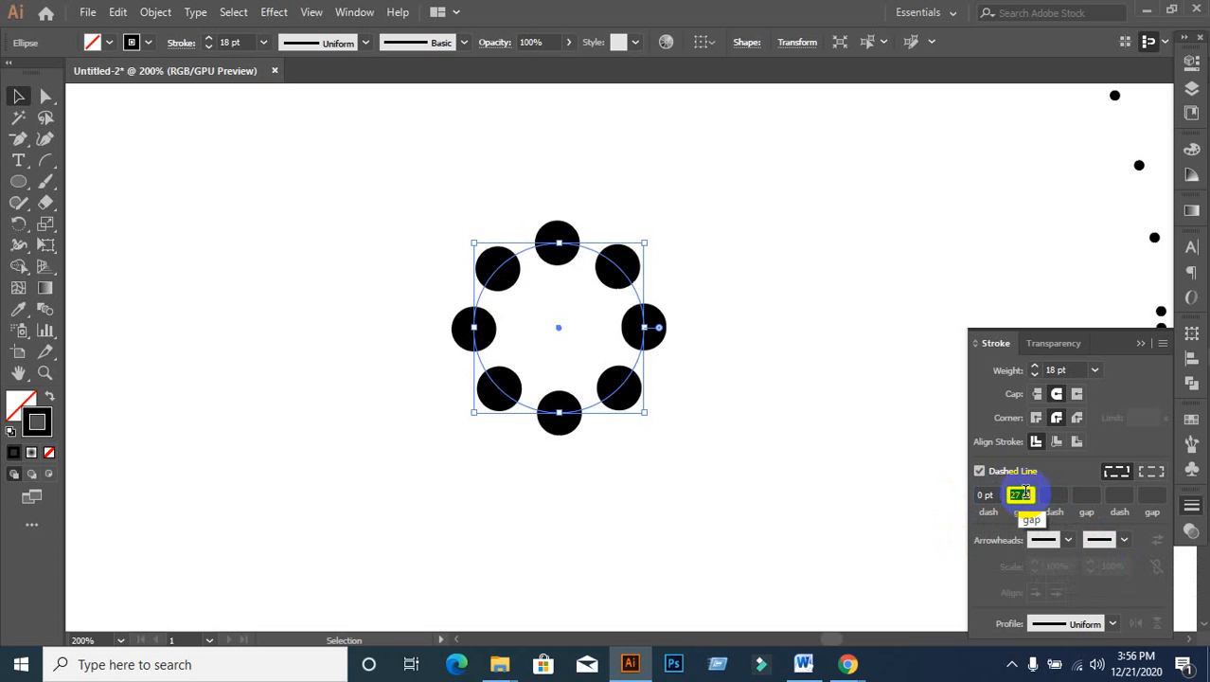
pyautogui.press('Down')
pyautogui.press('Up')
pyautogui.click(722, 409)
# Step: Select the large and small dotted circles together and make a blend between them
pyautogui.scroll(-3, 721, 409)
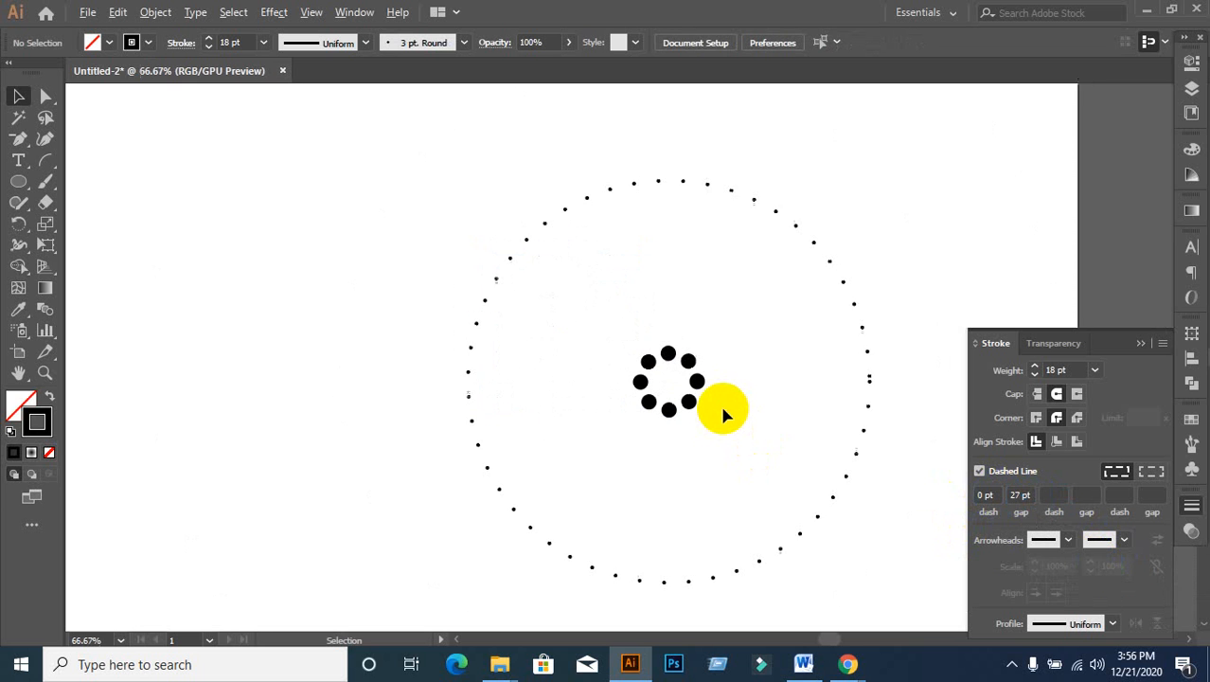
pyautogui.moveTo(742, 481); pyautogui.dragTo(592, 399)
pyautogui.scroll(-1, 668, 400)
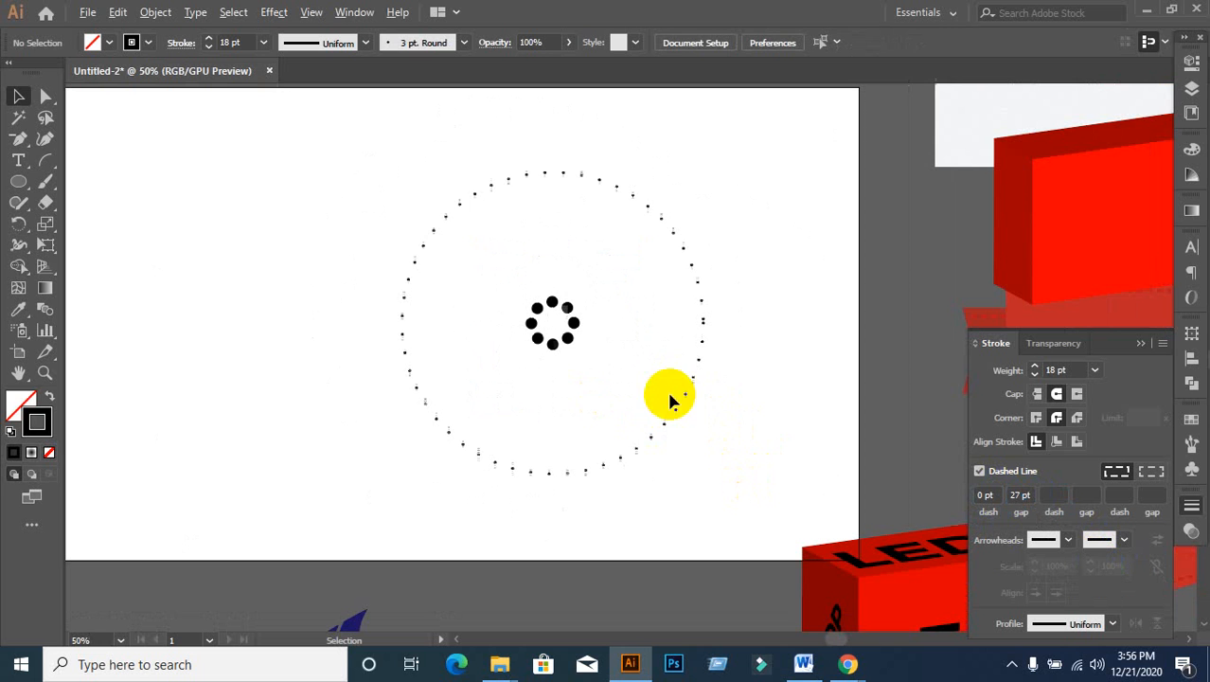
pyautogui.click(530, 341)
pyautogui.click(405, 299)
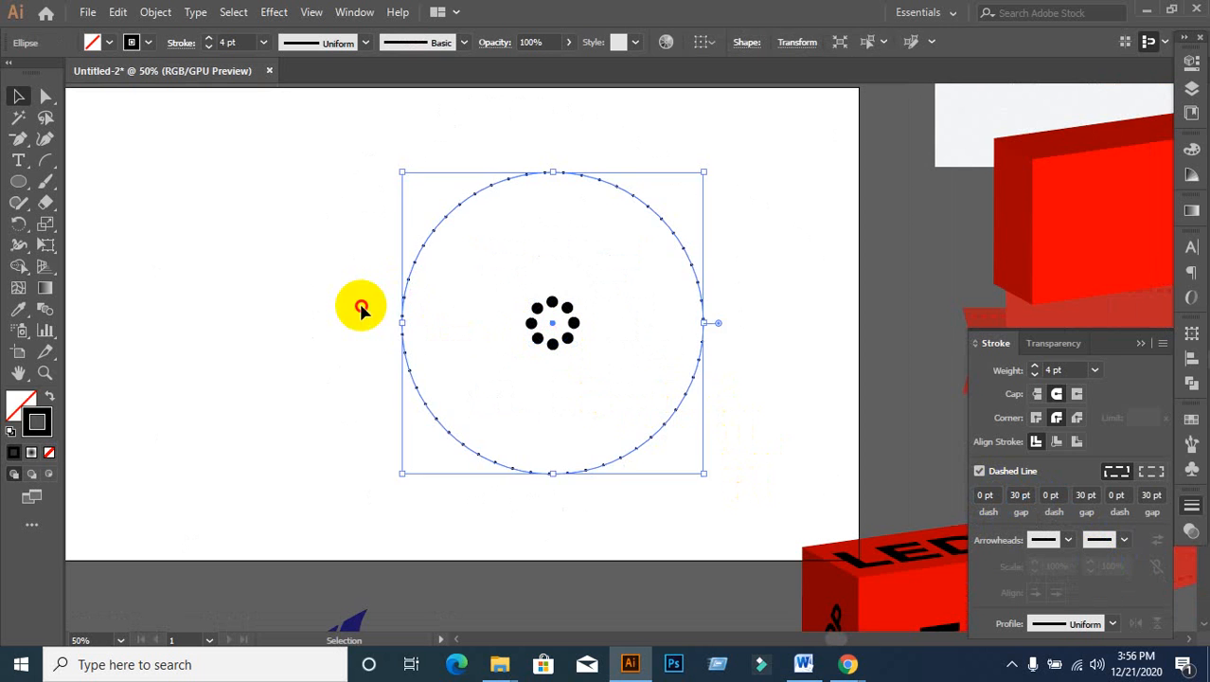
pyautogui.click(361, 306)
pyautogui.moveTo(371, 159); pyautogui.dragTo(722, 491)
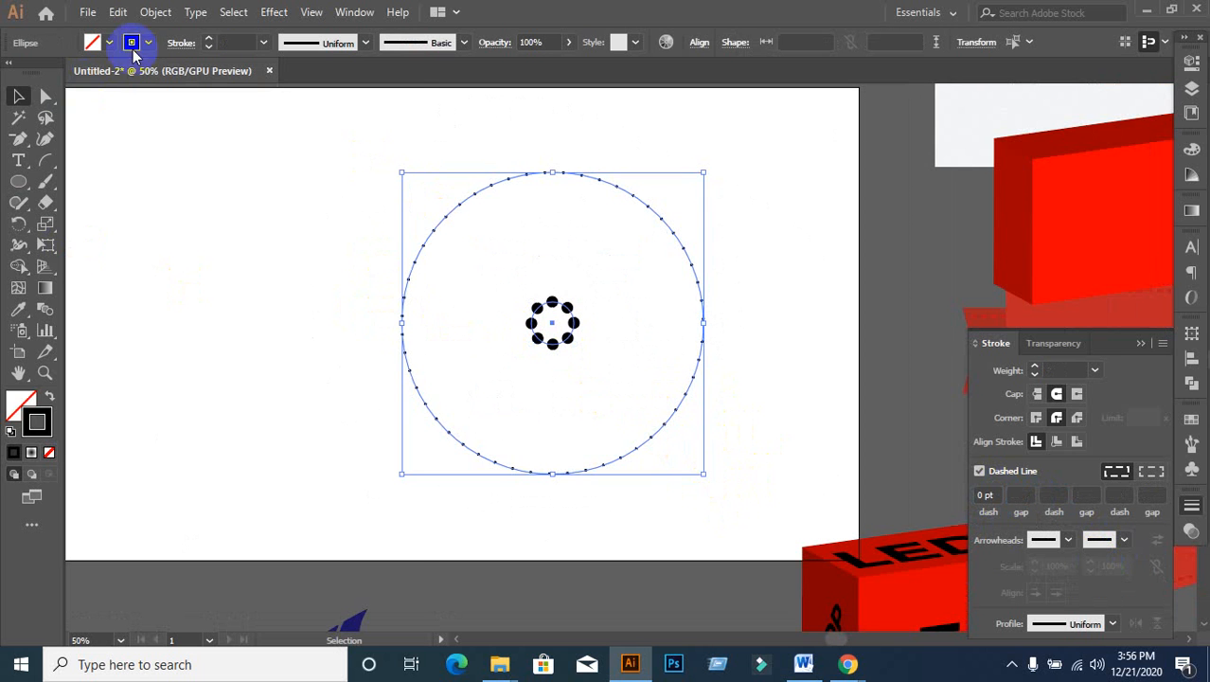
pyautogui.click(155, 11)
pyautogui.moveTo(226, 494)
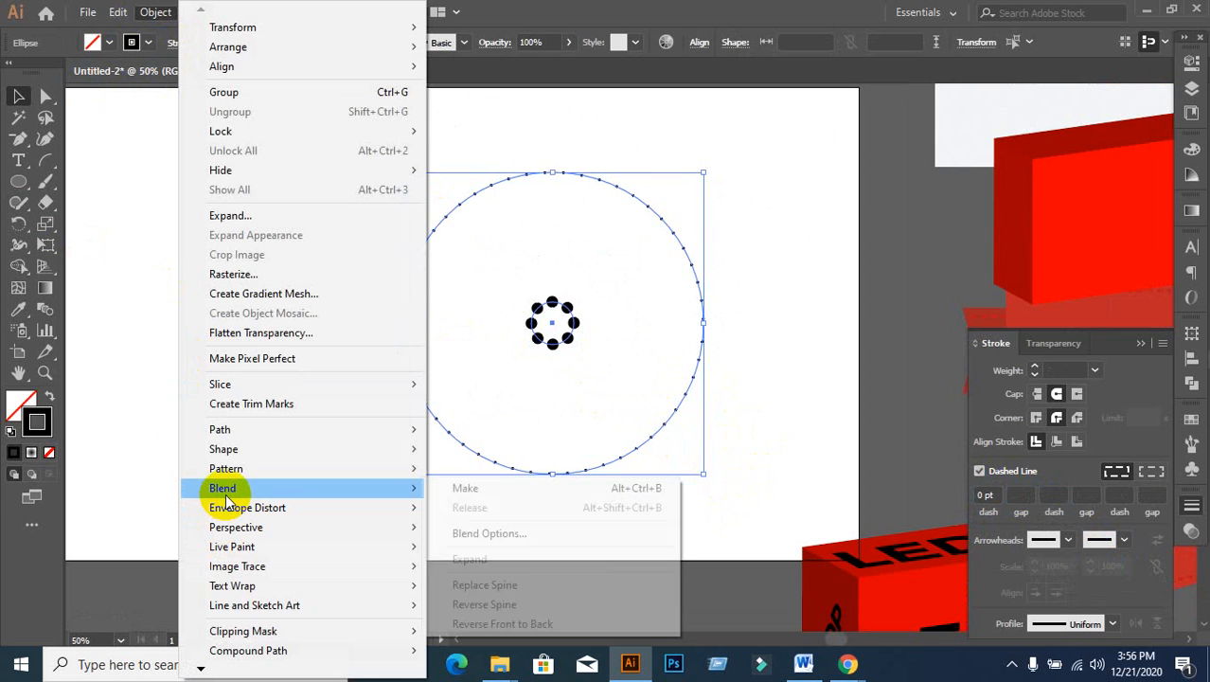
pyautogui.click(504, 489)
# Step: Set the blend spacing to 3 specified steps with preview on, trying 8 steps first, and deselect the blend
pyautogui.click(162, 11)
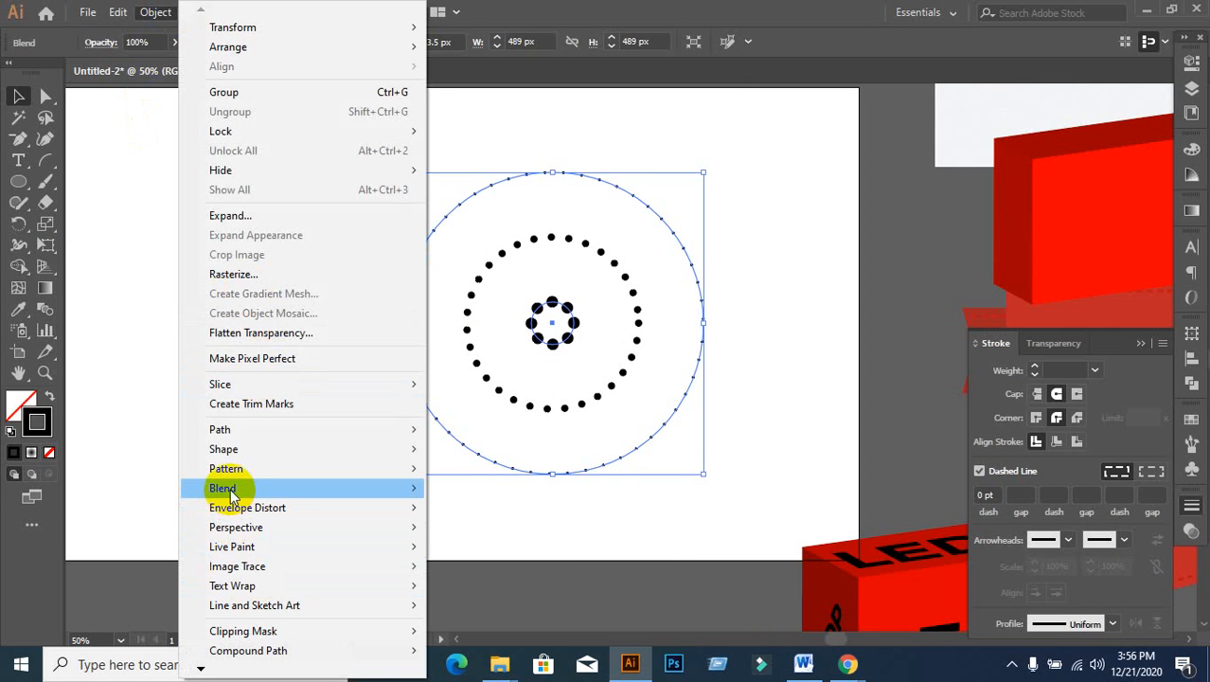
pyautogui.moveTo(230, 488)
pyautogui.click(507, 535)
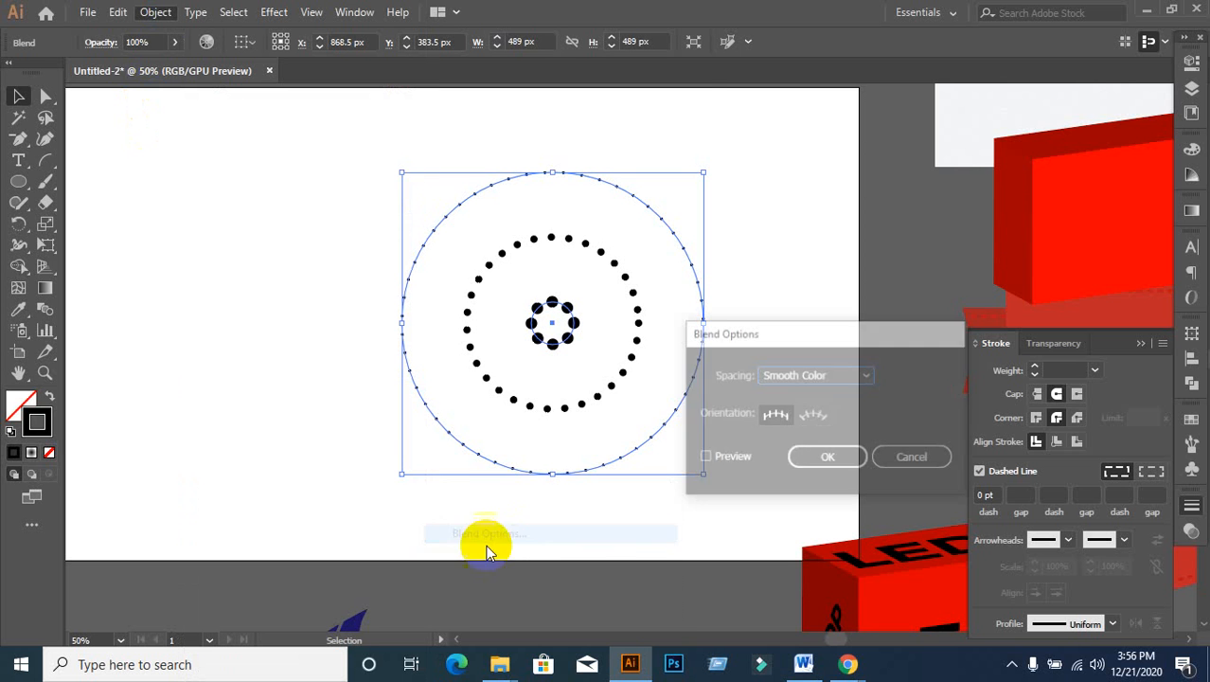
pyautogui.click(705, 458)
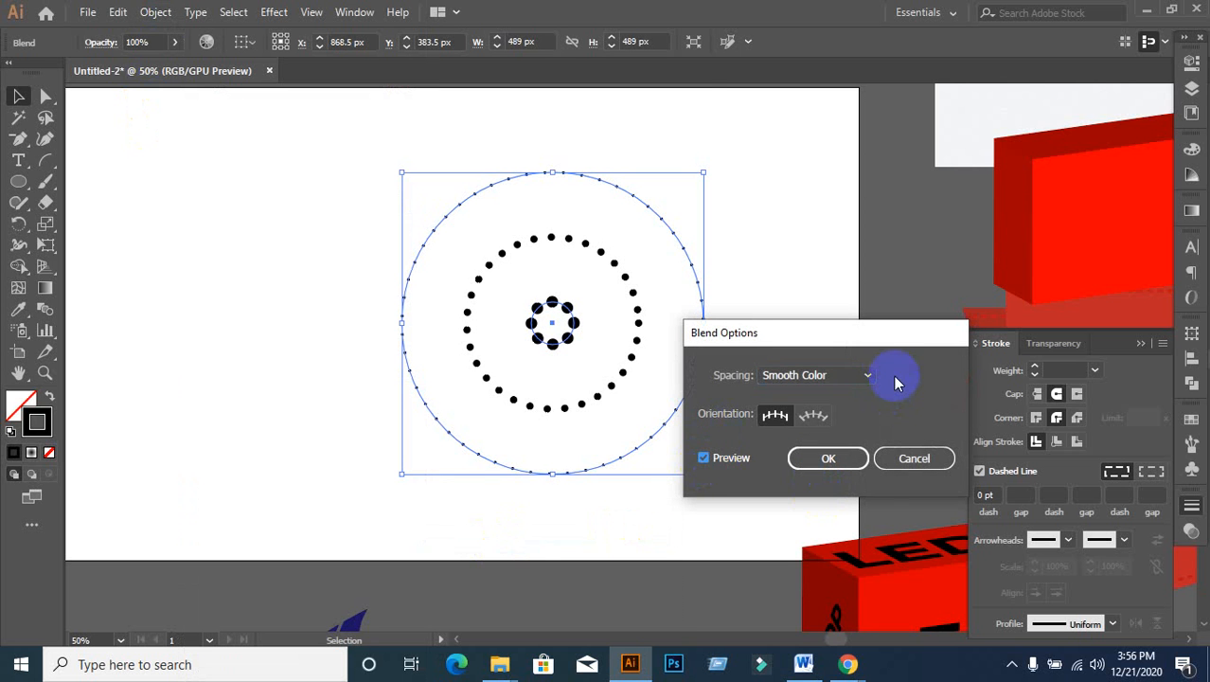
pyautogui.click(867, 376)
pyautogui.click(845, 408)
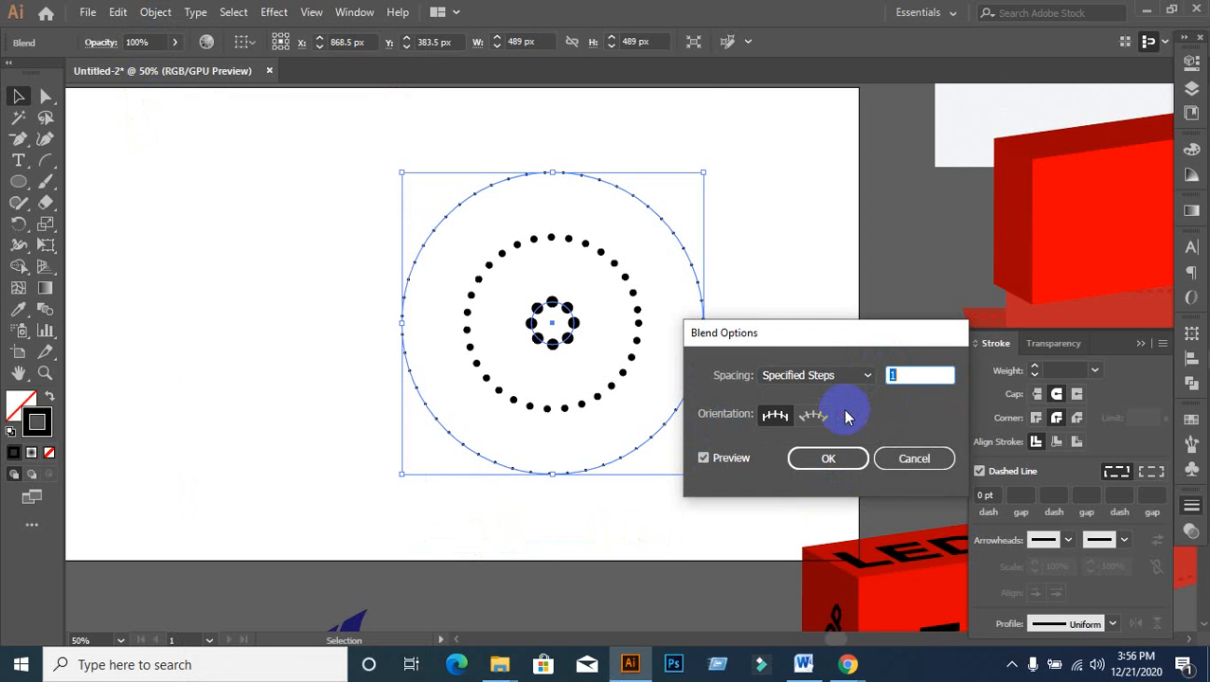
pyautogui.click(933, 373)
pyautogui.write('1')
pyautogui.scroll(7, 933, 374)
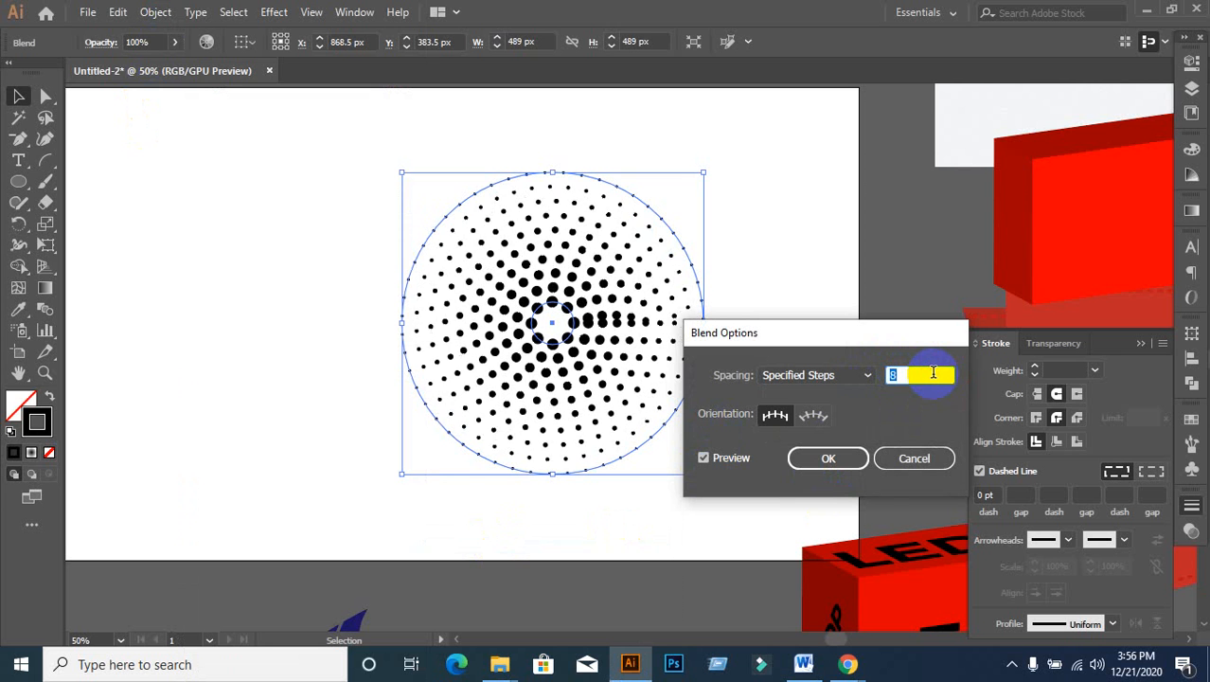
pyautogui.scroll(-2, 933, 373)
pyautogui.scroll(-3, 933, 373)
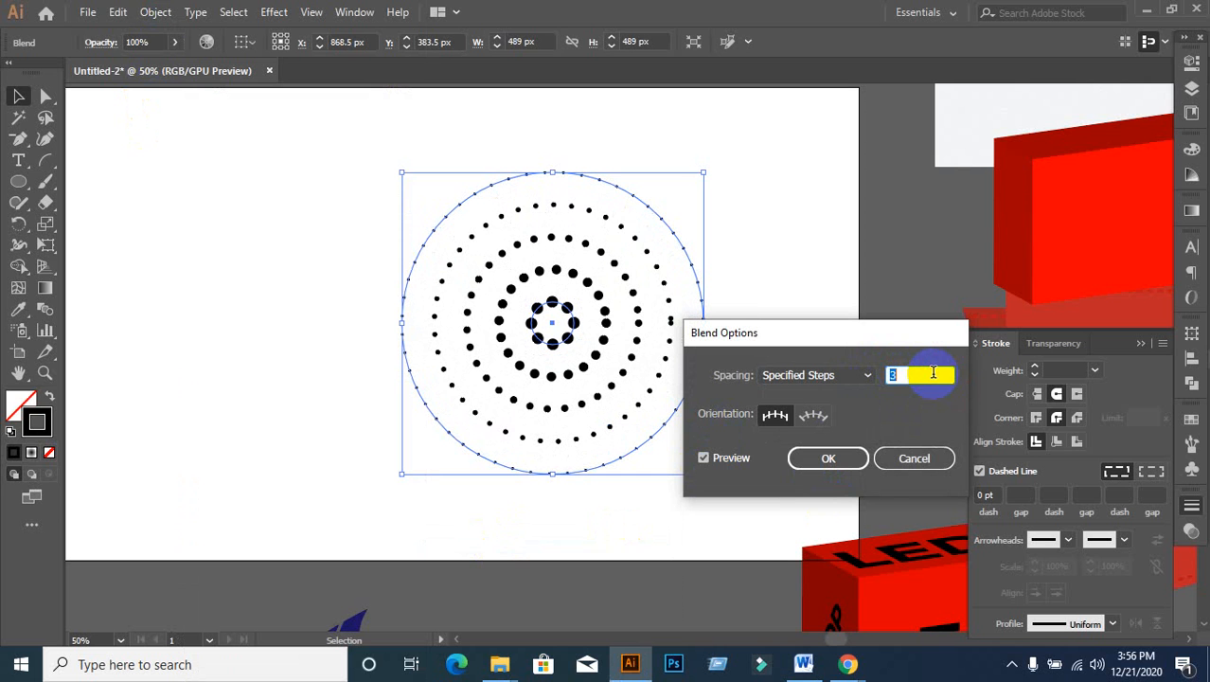
pyautogui.click(829, 457)
pyautogui.click(303, 147)
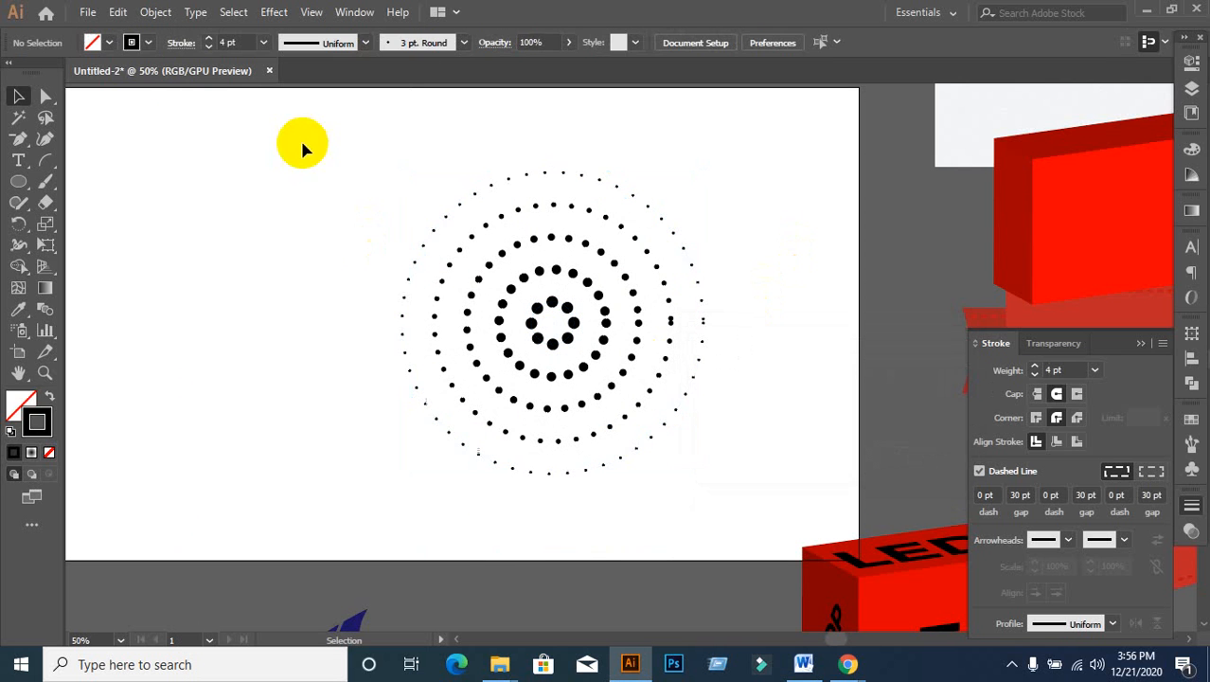
# Step: Examine the blend's two outermost dot rings up close at the point where each ring's dash pattern starts and ends
pyautogui.moveTo(323, 152); pyautogui.dragTo(812, 517)
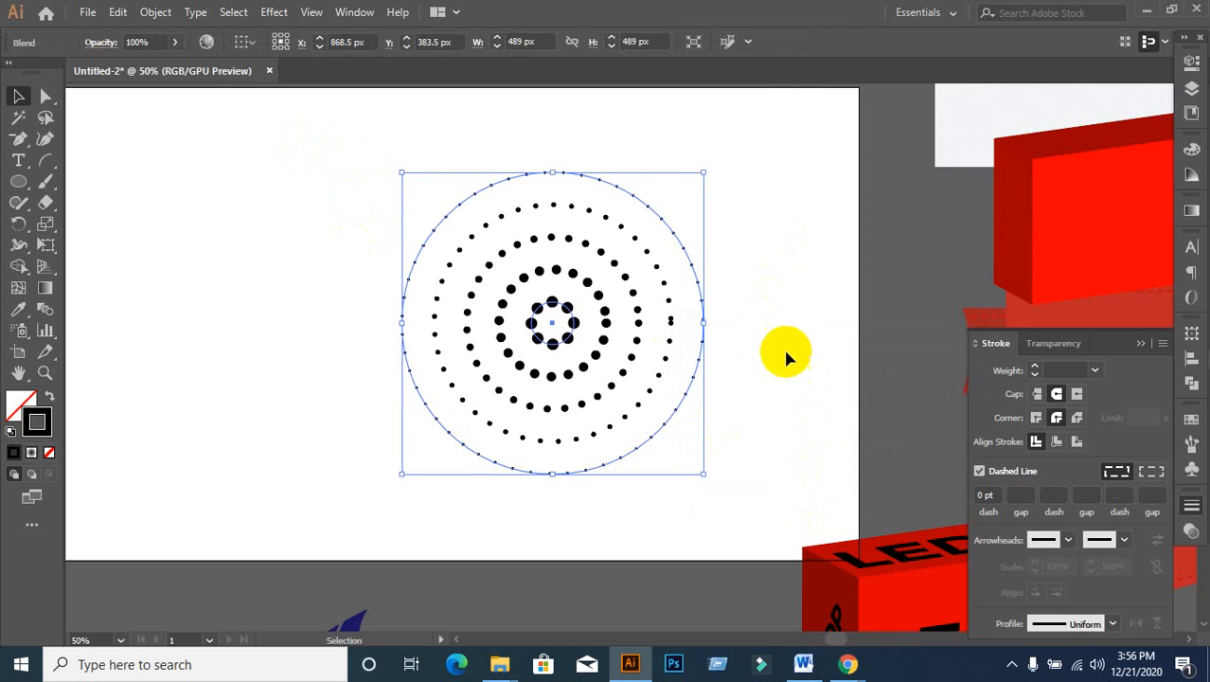
pyautogui.hotkey('ctrl', '=')
pyautogui.scroll(2, 765, 322)
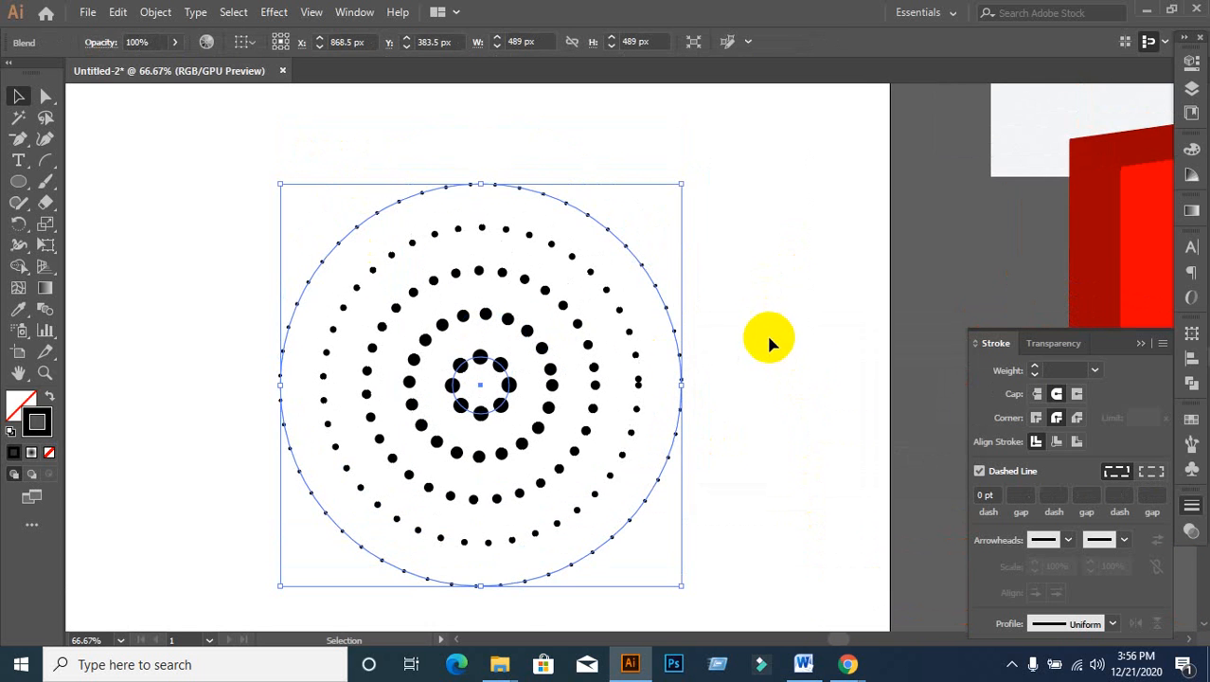
pyautogui.click(789, 388)
pyautogui.hotkey('ctrl', '=')
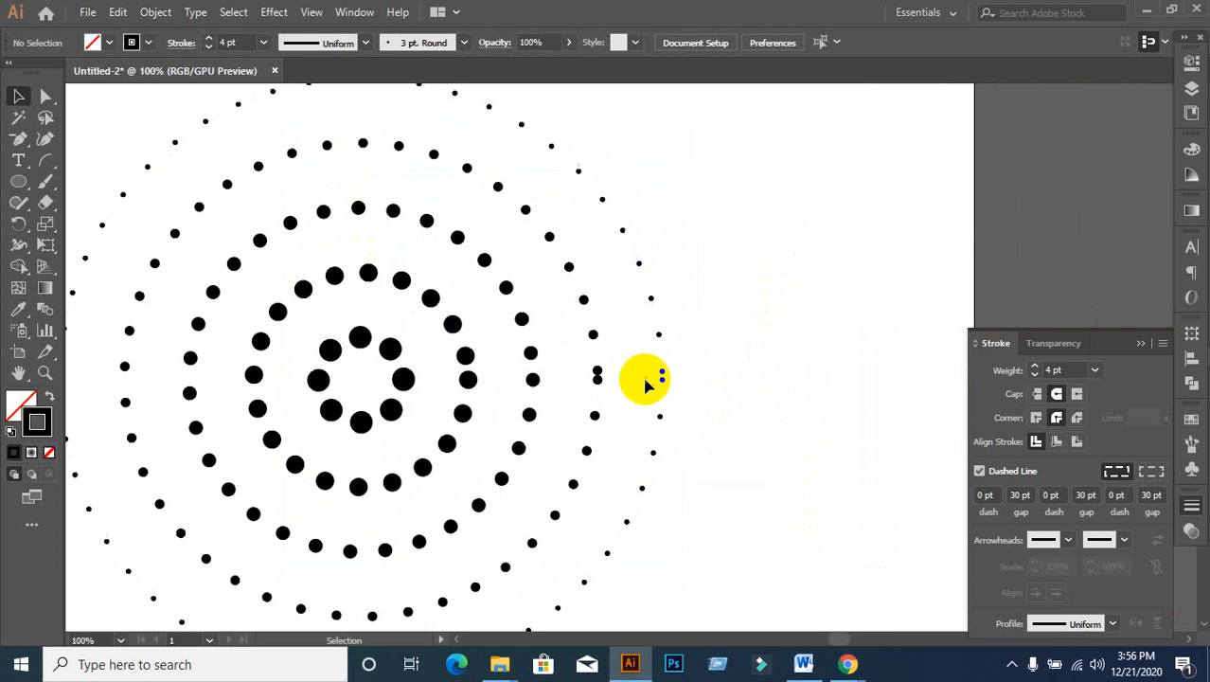
pyautogui.click(600, 374)
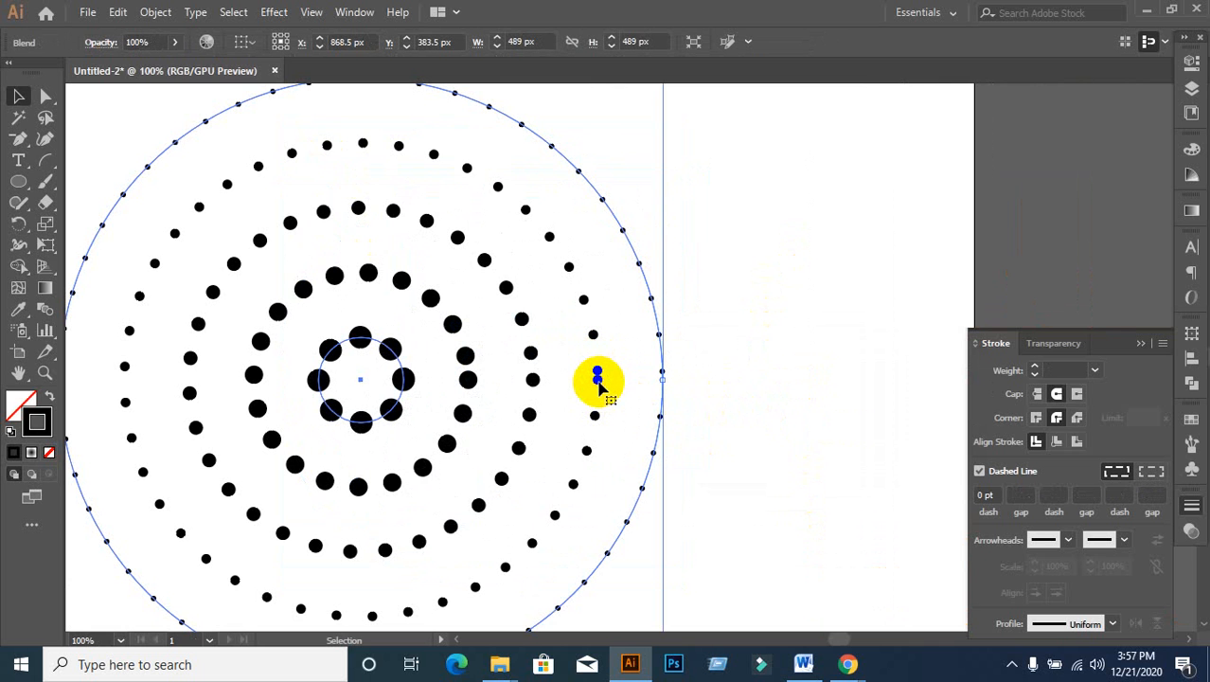
pyautogui.click(707, 383)
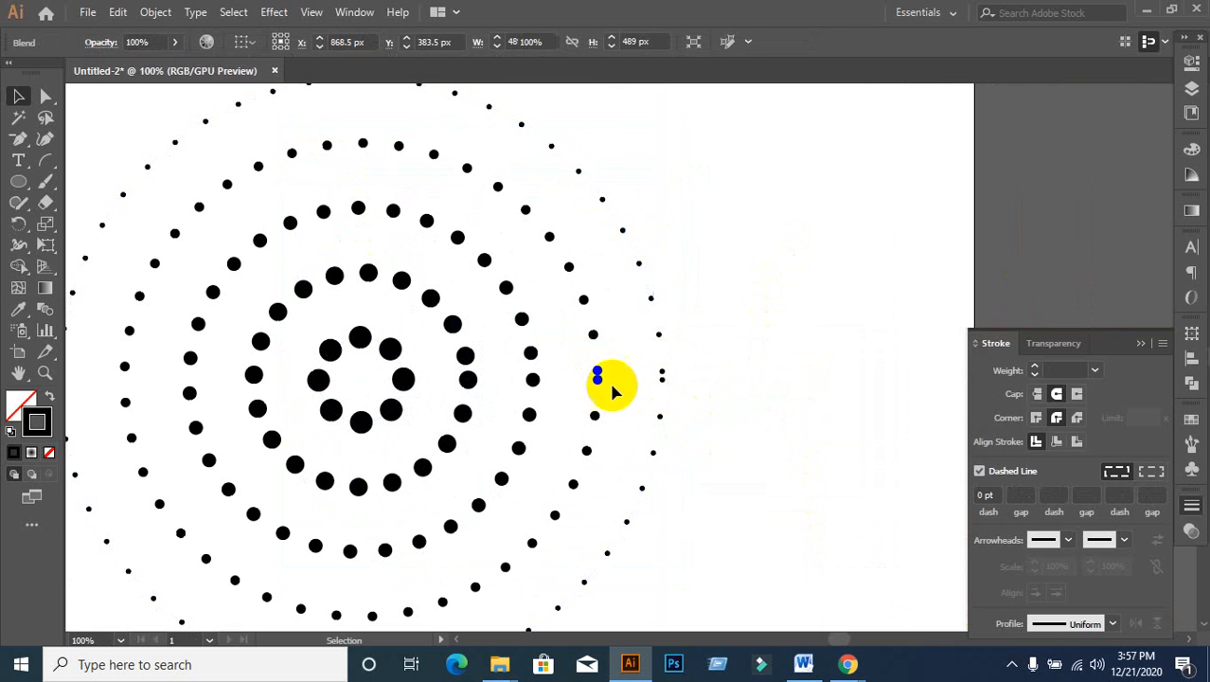
pyautogui.click(666, 379)
pyautogui.click(804, 437)
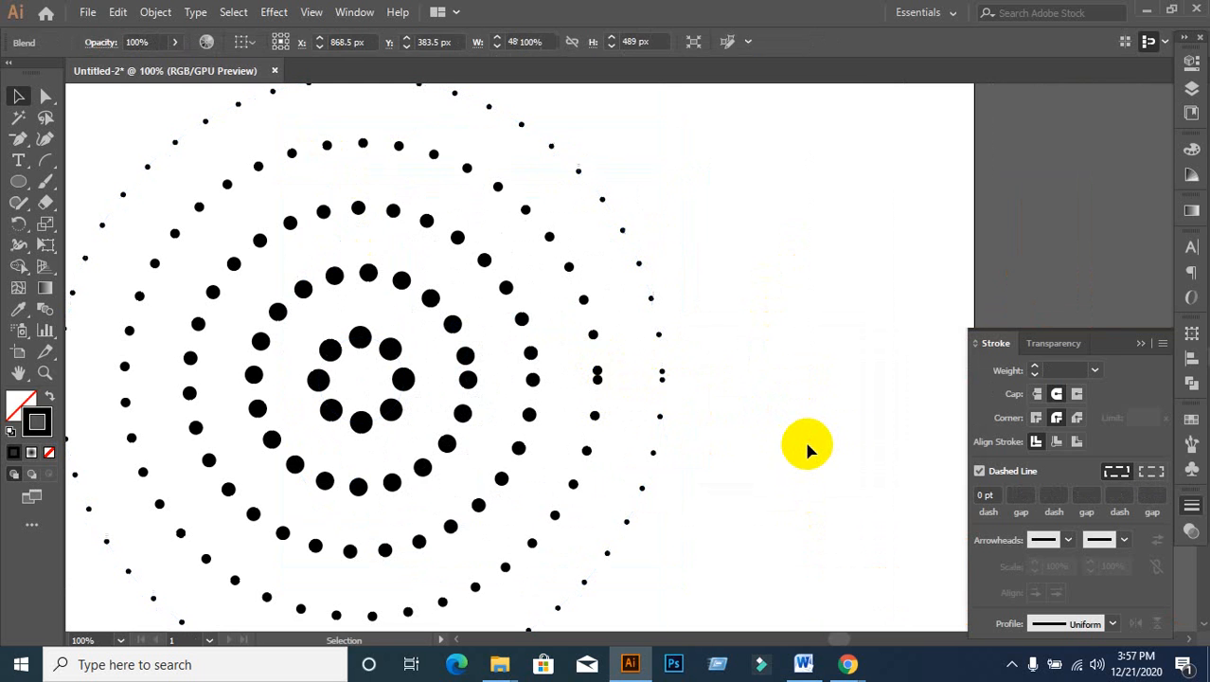
pyautogui.click(662, 379)
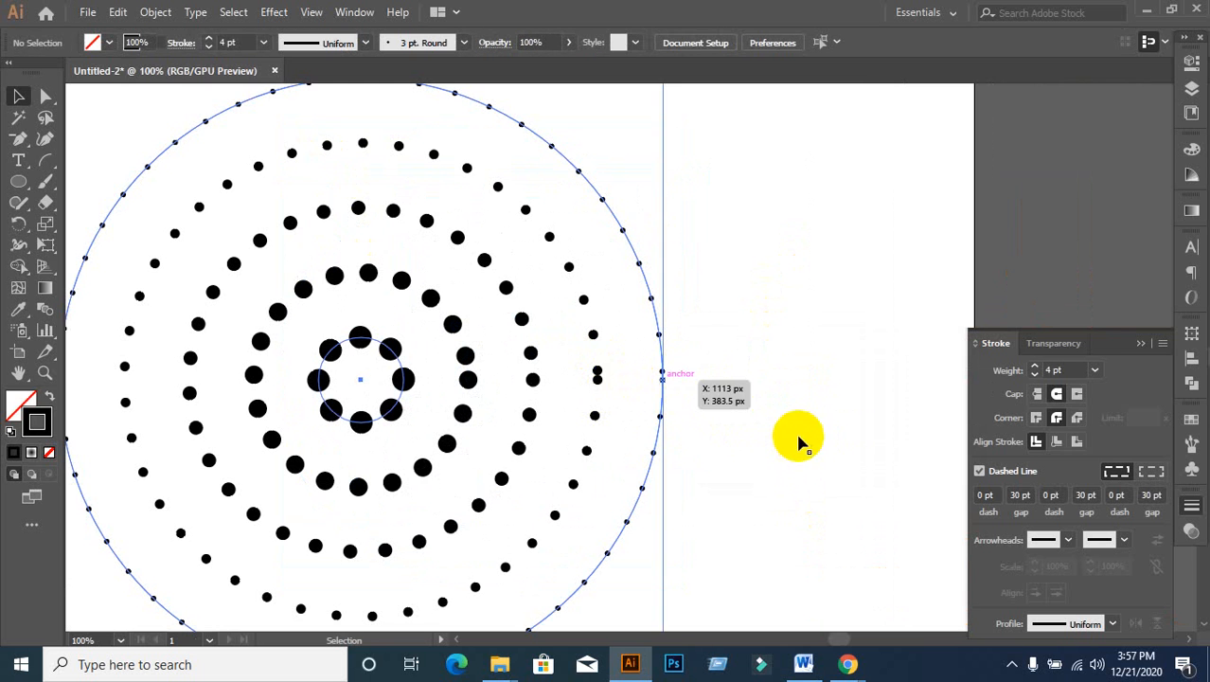
pyautogui.click(849, 456)
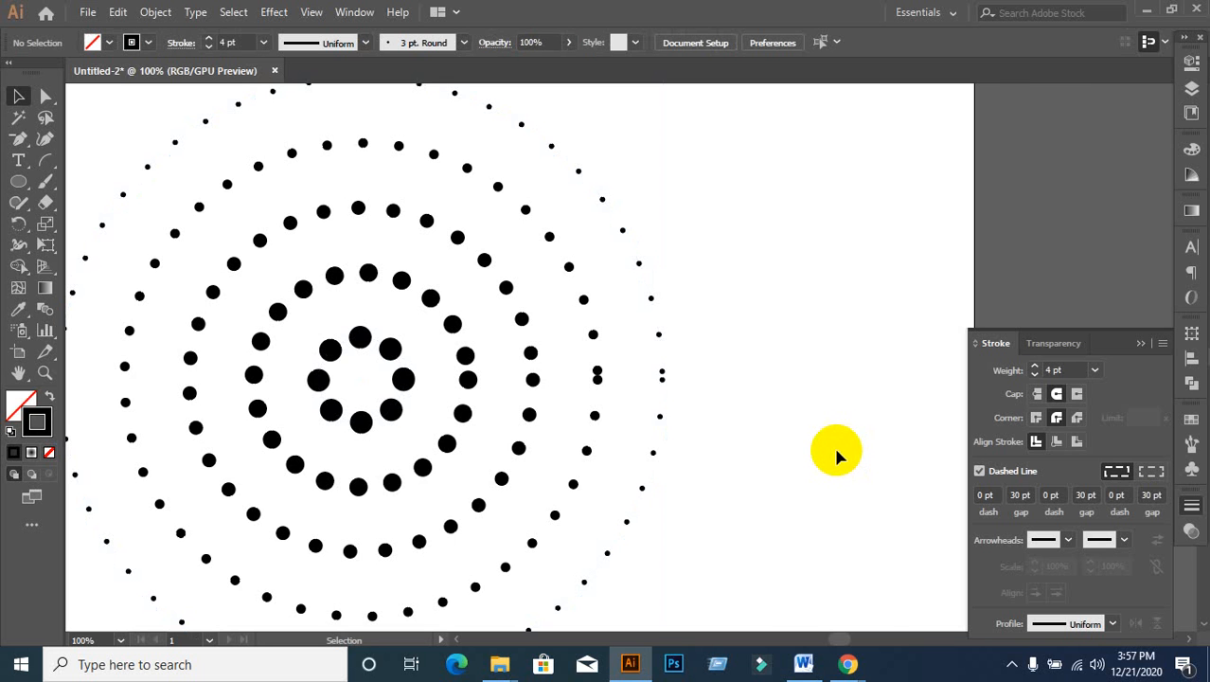
# Step: Select the whole dotted blend and expand it into separate circle paths
pyautogui.scroll(-2, 837, 450)
pyautogui.press('space')
pyautogui.moveTo(835, 449); pyautogui.dragTo(598, 375)
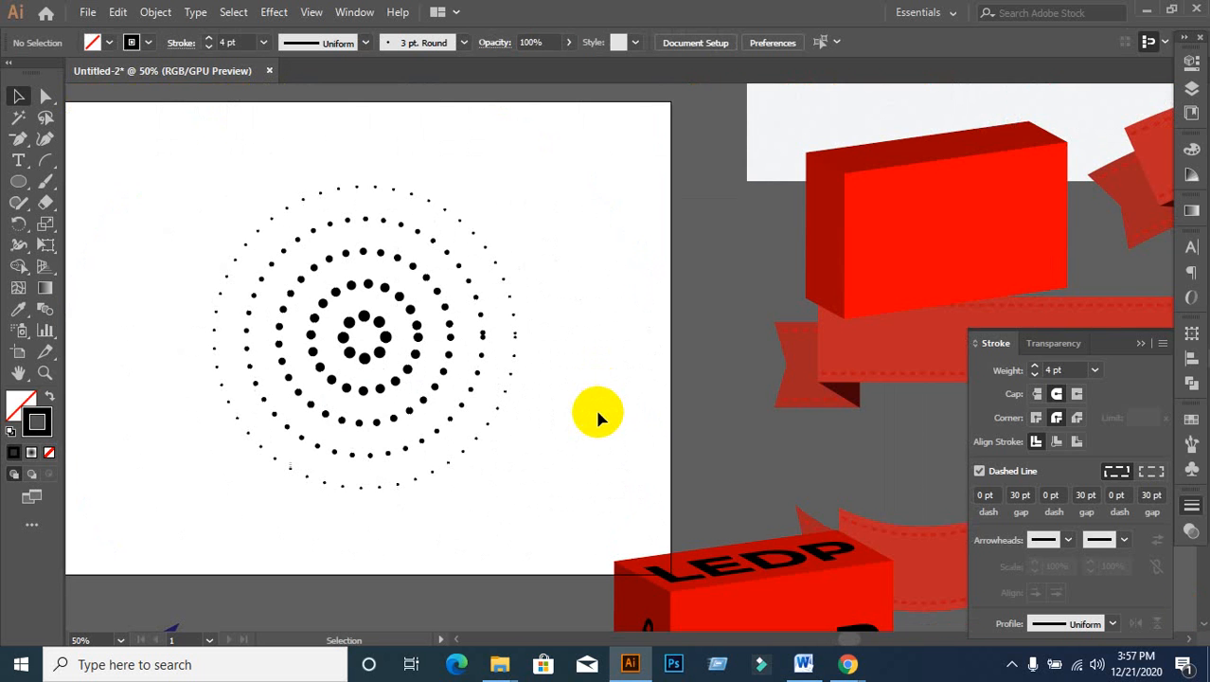
pyautogui.moveTo(181, 167); pyautogui.dragTo(595, 494)
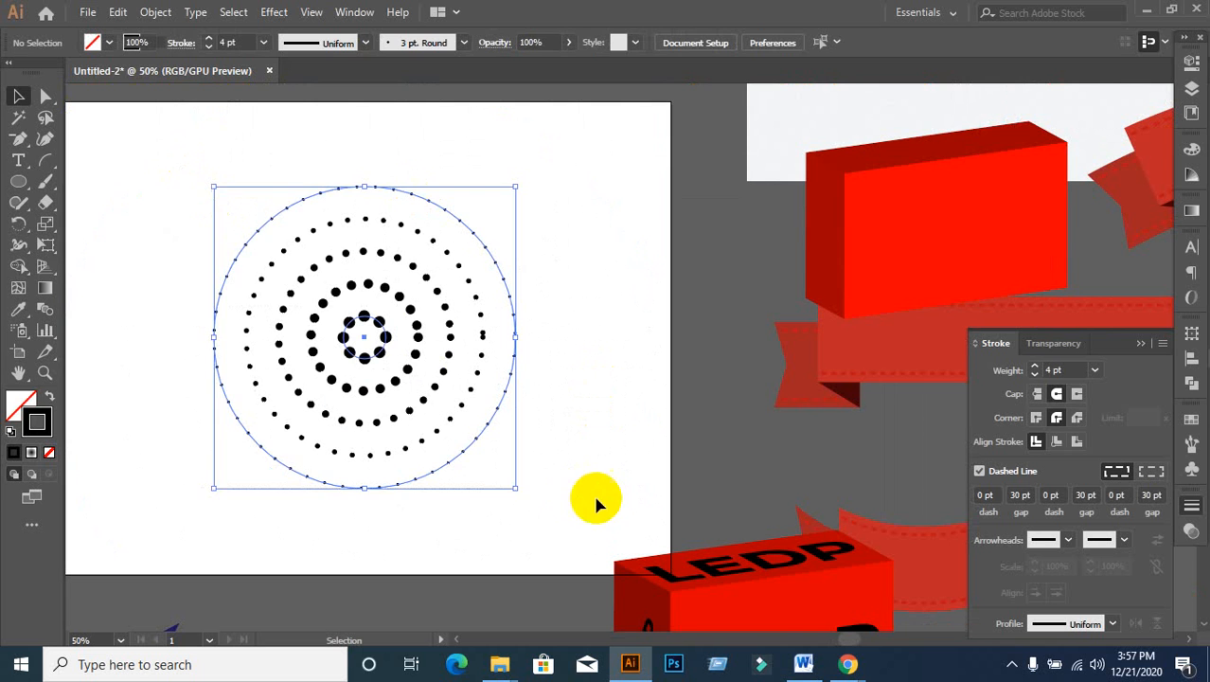
pyautogui.click(155, 12)
pyautogui.click(230, 213)
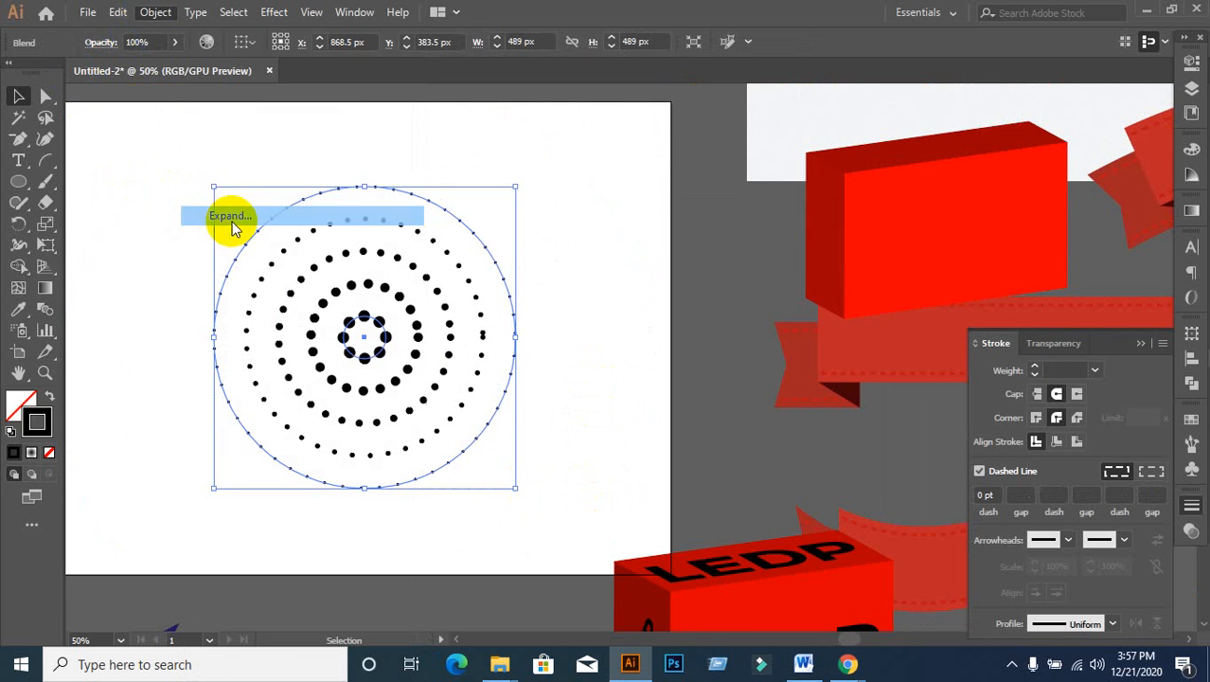
pyautogui.click(846, 377)
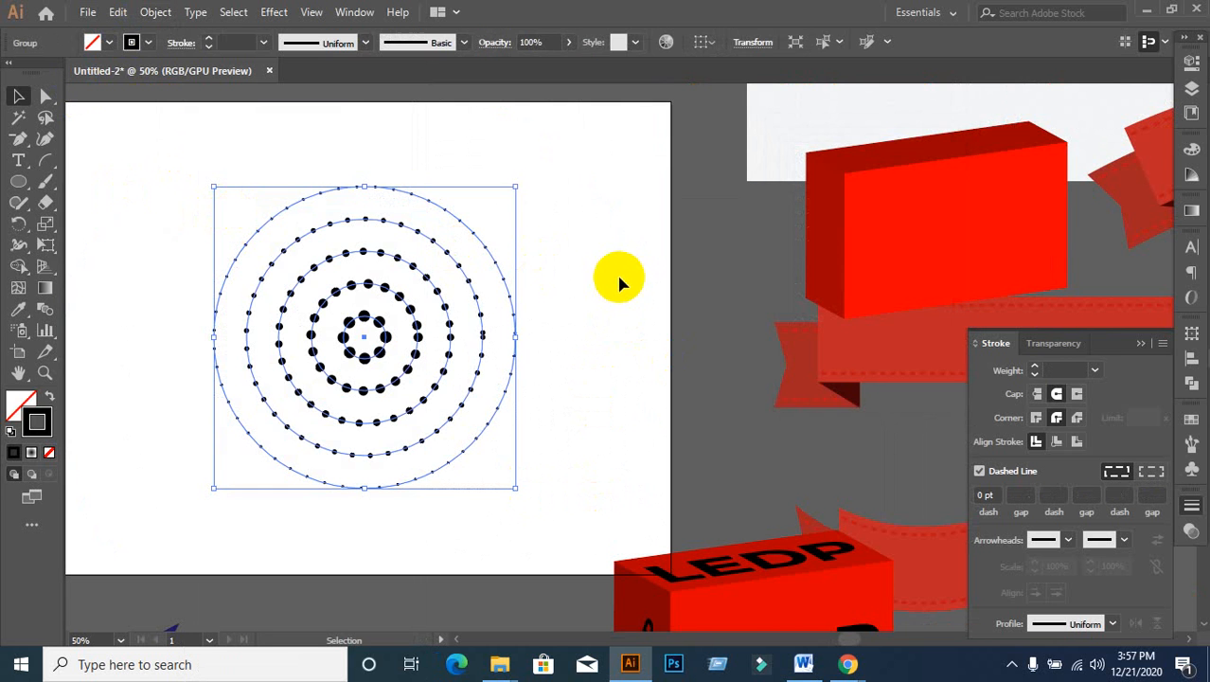
# Step: Ungroup the expanded dotted rings and deselect them
pyautogui.click(589, 333)
pyautogui.scroll(2, 535, 370)
pyautogui.click(489, 303)
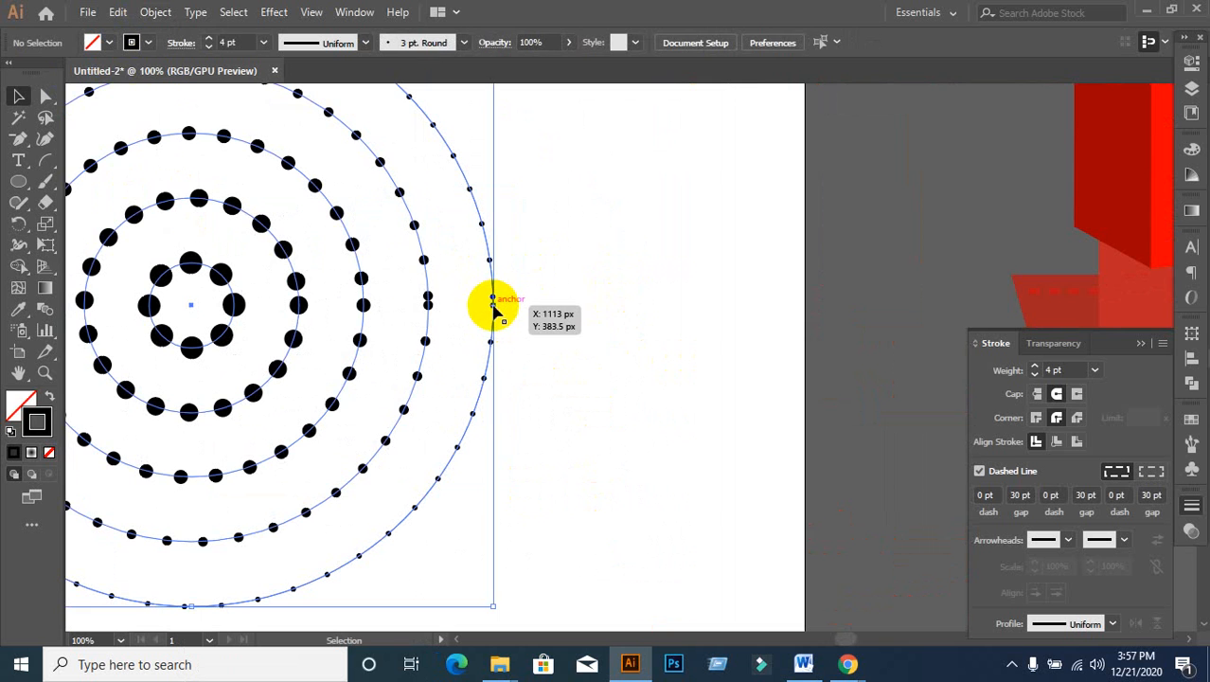
pyautogui.rightClick(493, 304)
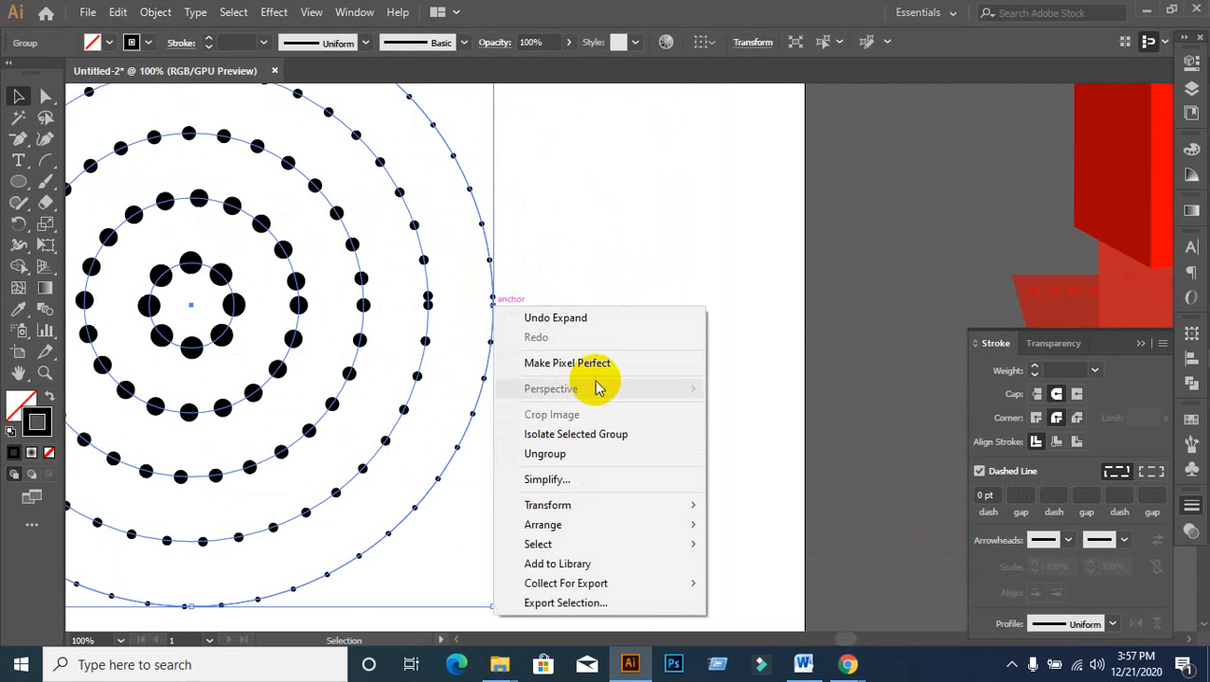
pyautogui.click(559, 454)
pyautogui.click(627, 166)
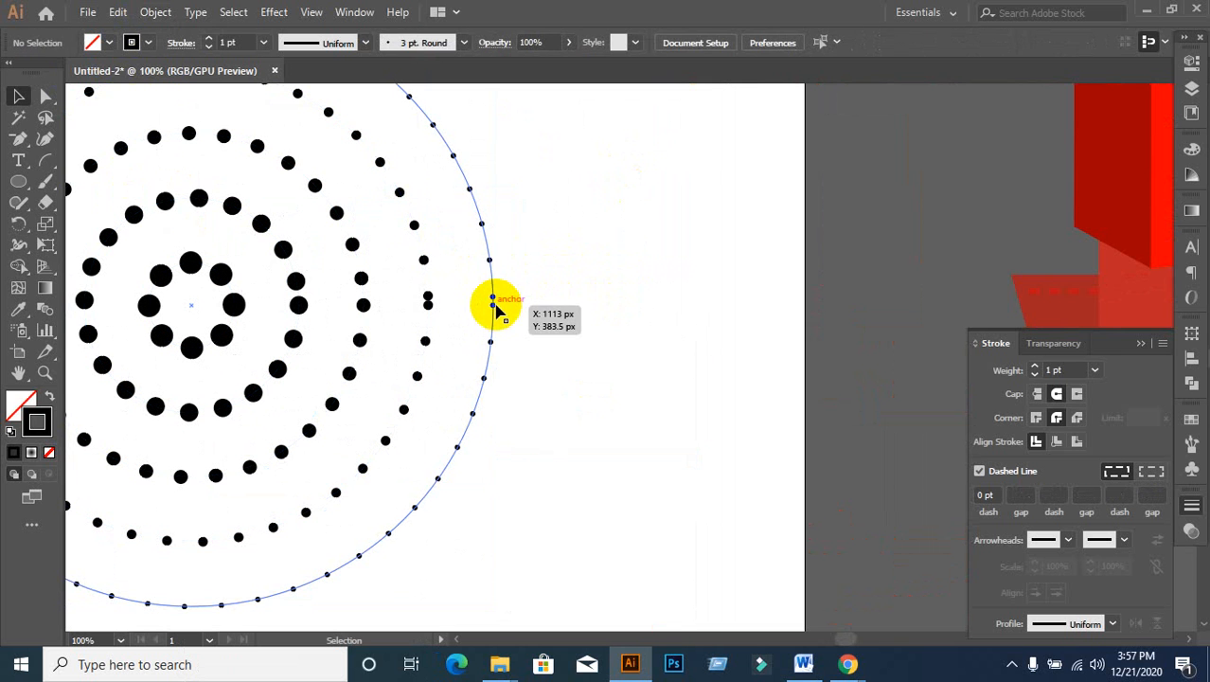
# Step: Check the outermost ring as a separate path, and look over the finished dotted circle beside the earlier halftone artwork
pyautogui.rightClick(495, 304)
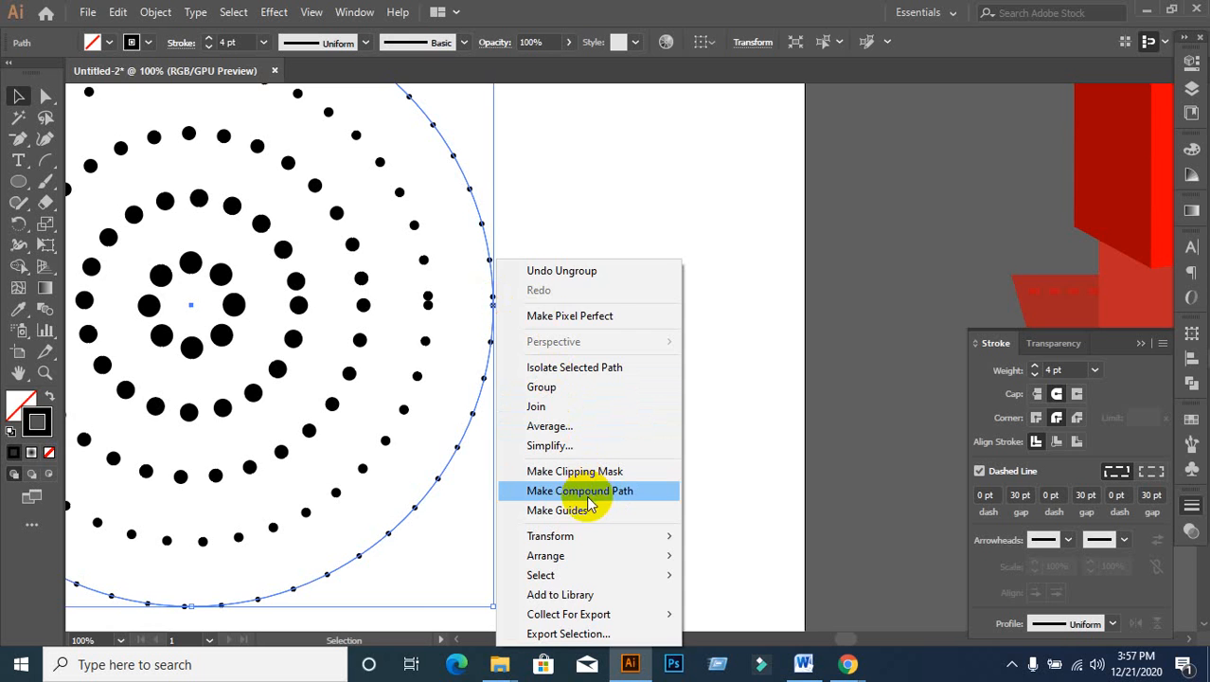
pyautogui.click(643, 210)
pyautogui.hotkey('ctrl', '-')
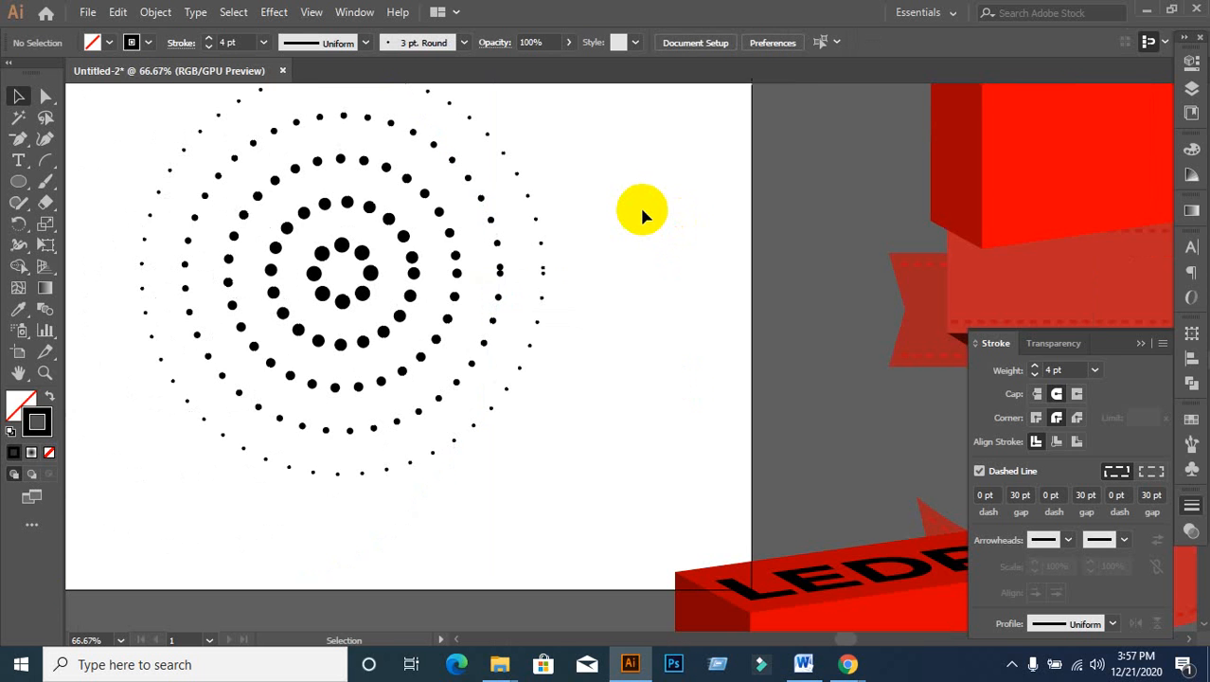
pyautogui.scroll(-1, 630, 236)
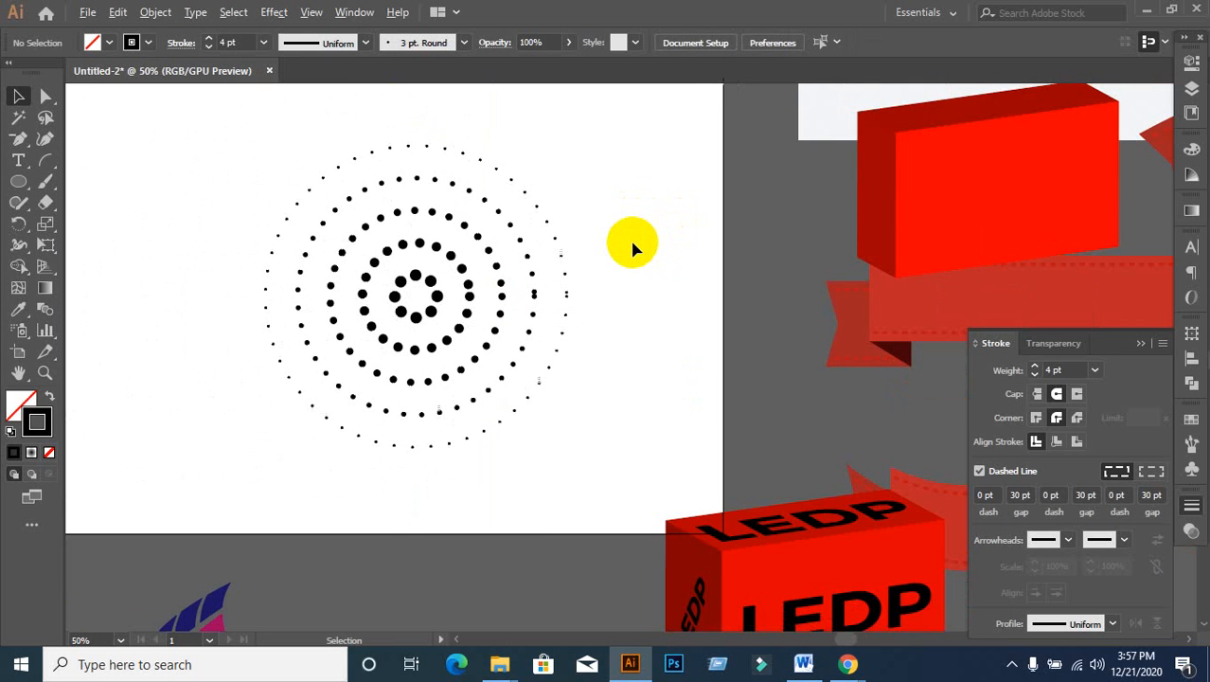
pyautogui.scroll(-3, 630, 238)
pyautogui.moveTo(933, 292); pyautogui.dragTo(474, 287)
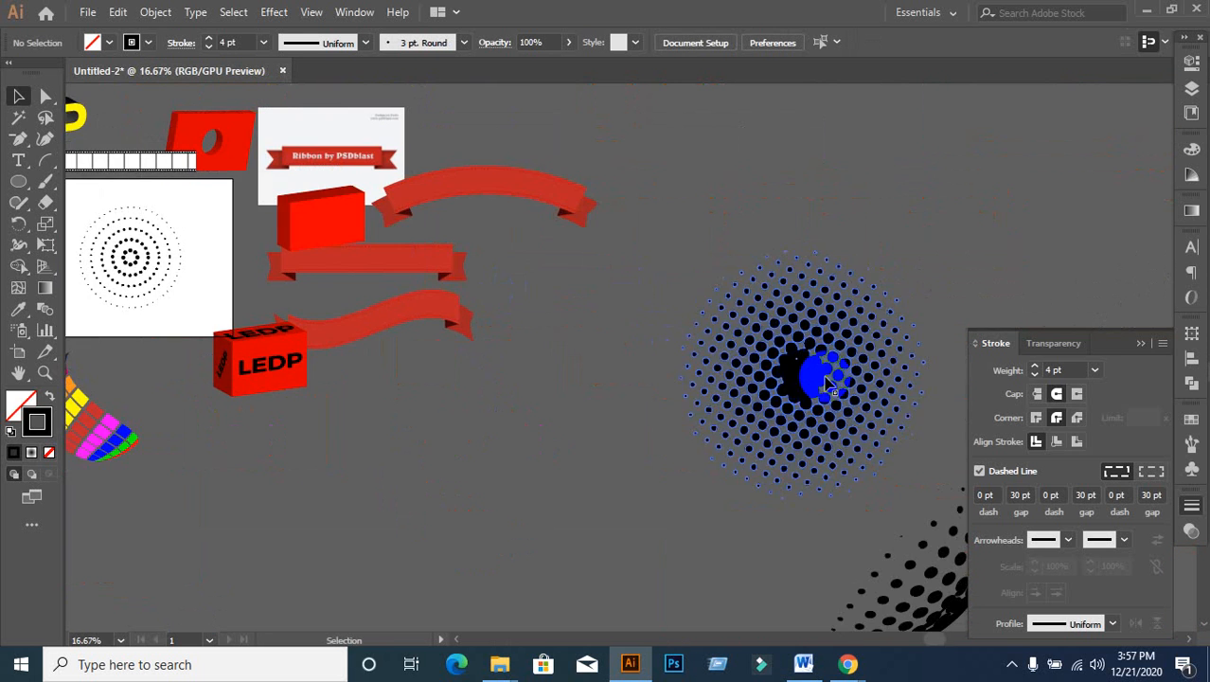
pyautogui.click(825, 375)
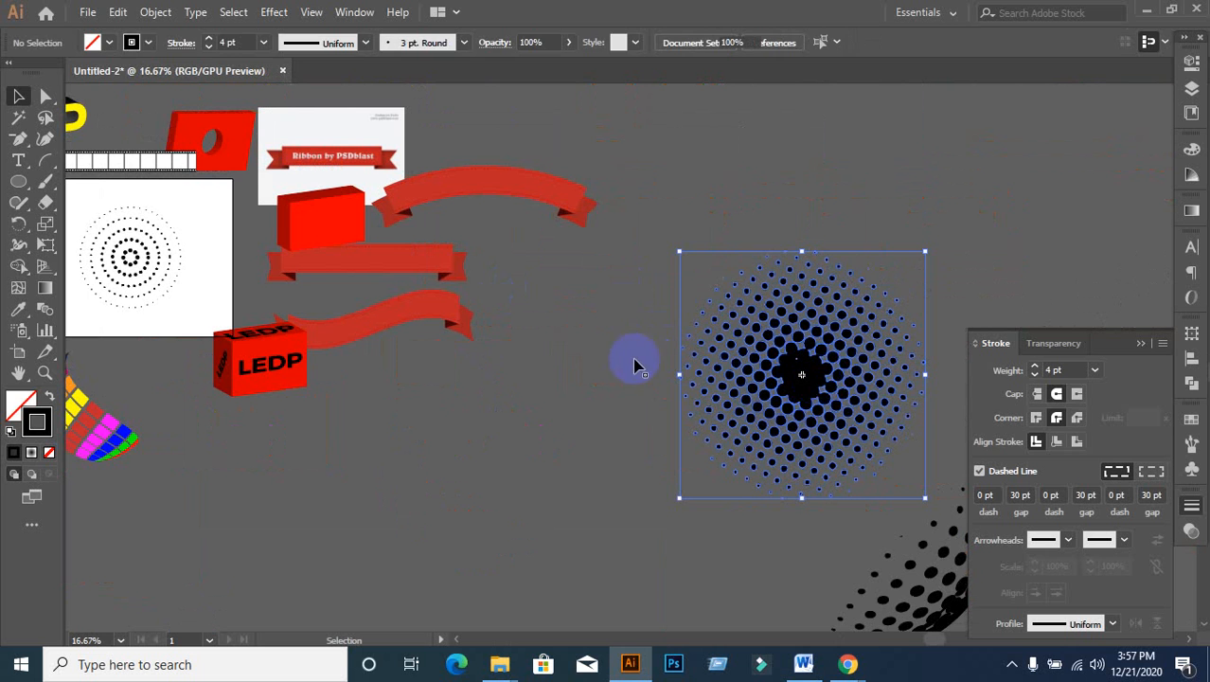
pyautogui.click(554, 387)
pyautogui.hscroll(-5, 464, 409)
pyautogui.click(417, 434)
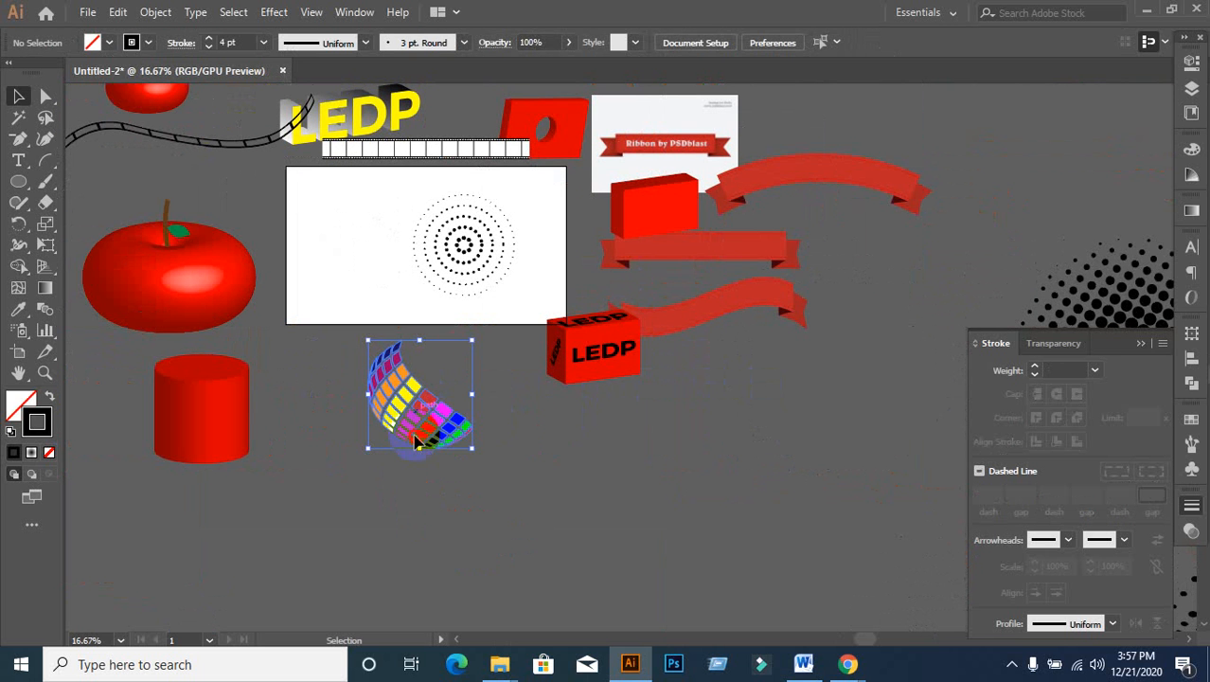
pyautogui.click(271, 309)
# Step: Draw a small circle on the artboard beside the dotted rings and fill it with green
pyautogui.click(19, 181)
pyautogui.moveTo(334, 199); pyautogui.dragTo(369, 232)
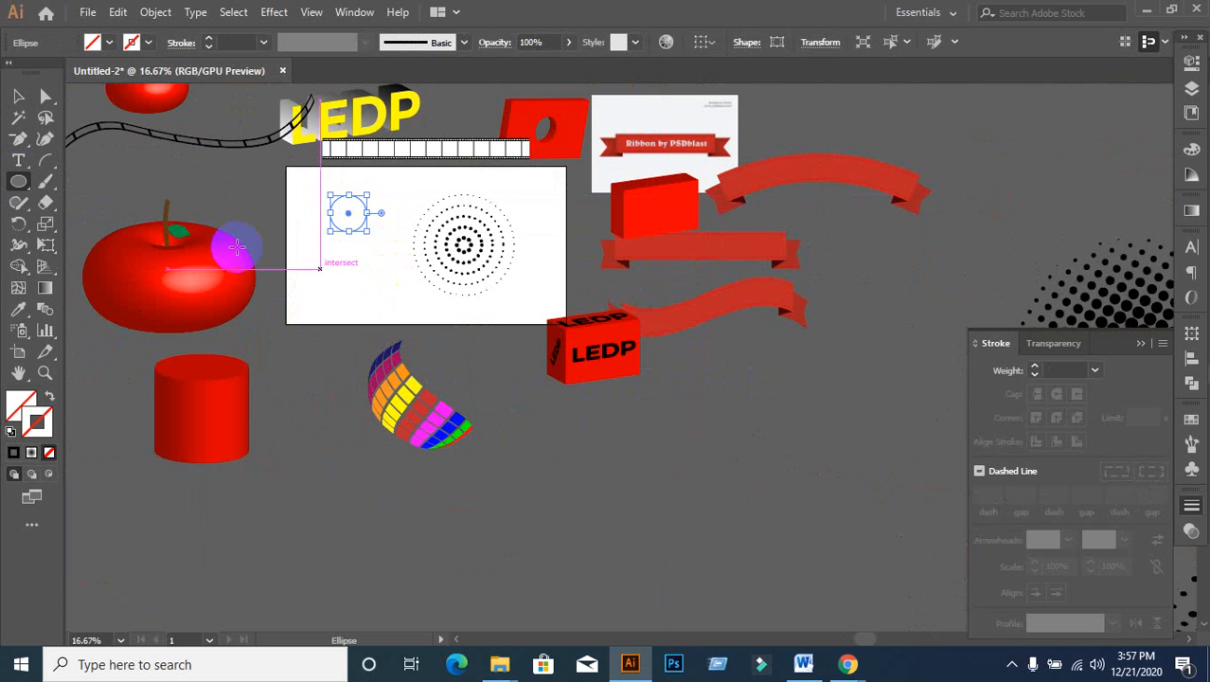
pyautogui.click(108, 44)
pyautogui.click(86, 73)
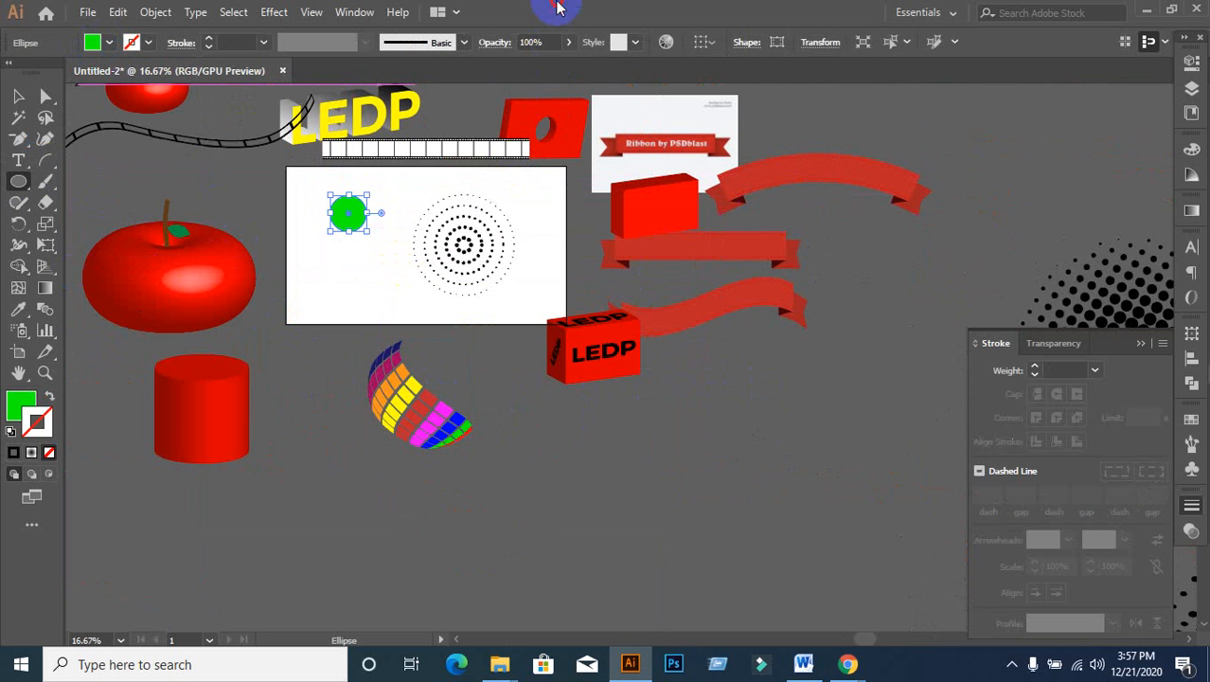
# Step: Duplicate the green circle directly below the original on the artboard
pyautogui.click(15, 99)
pyautogui.moveTo(355, 231); pyautogui.dragTo(354, 260)
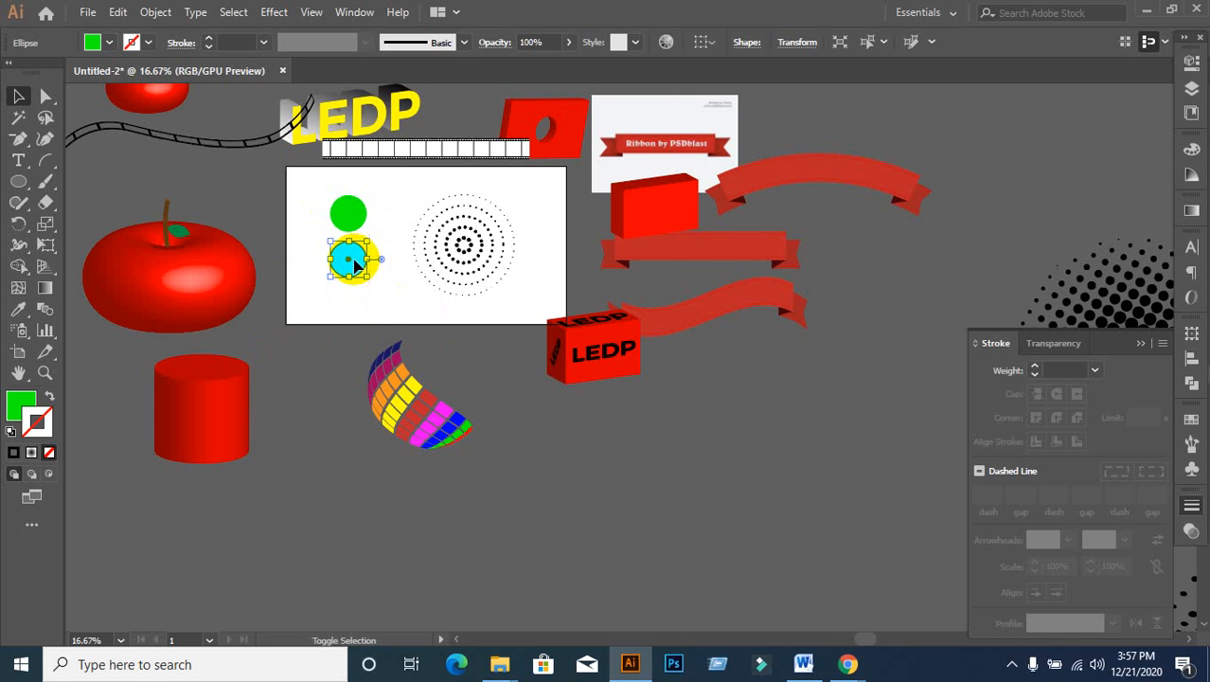
# Step: Examine the multicoloured tiled sphere segment below the artboard up close, and leave it deselected
pyautogui.click(401, 393)
pyautogui.scroll(2, 445, 453)
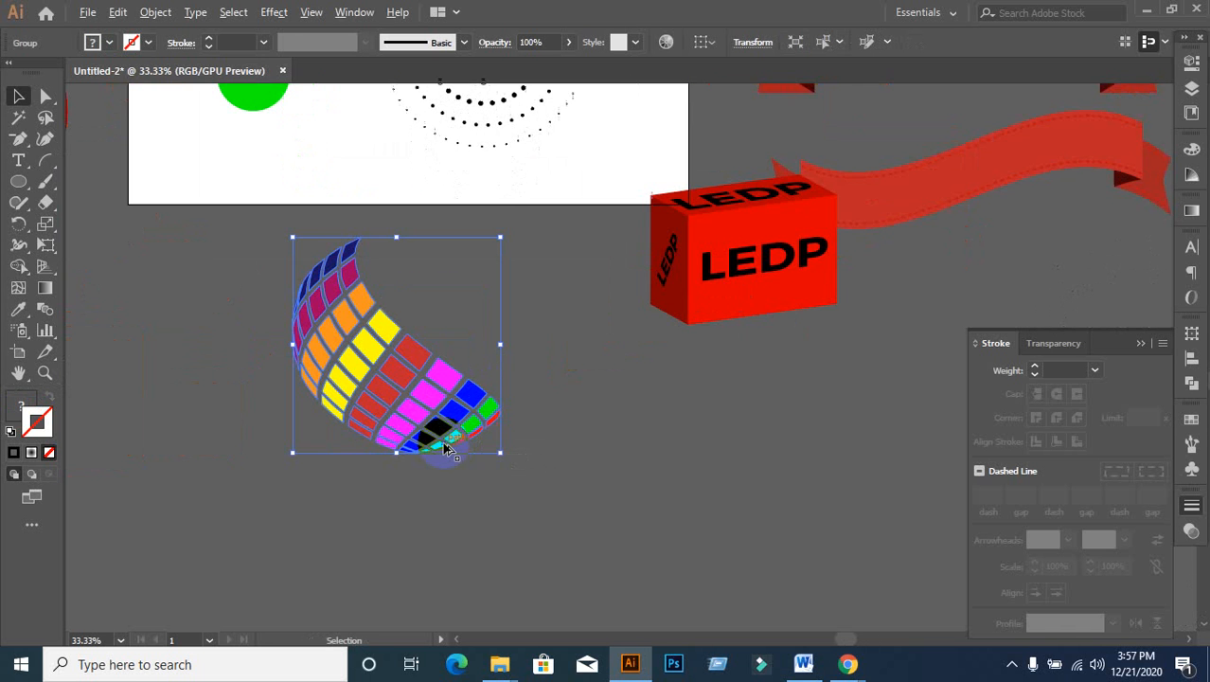
pyautogui.scroll(1, 400, 453)
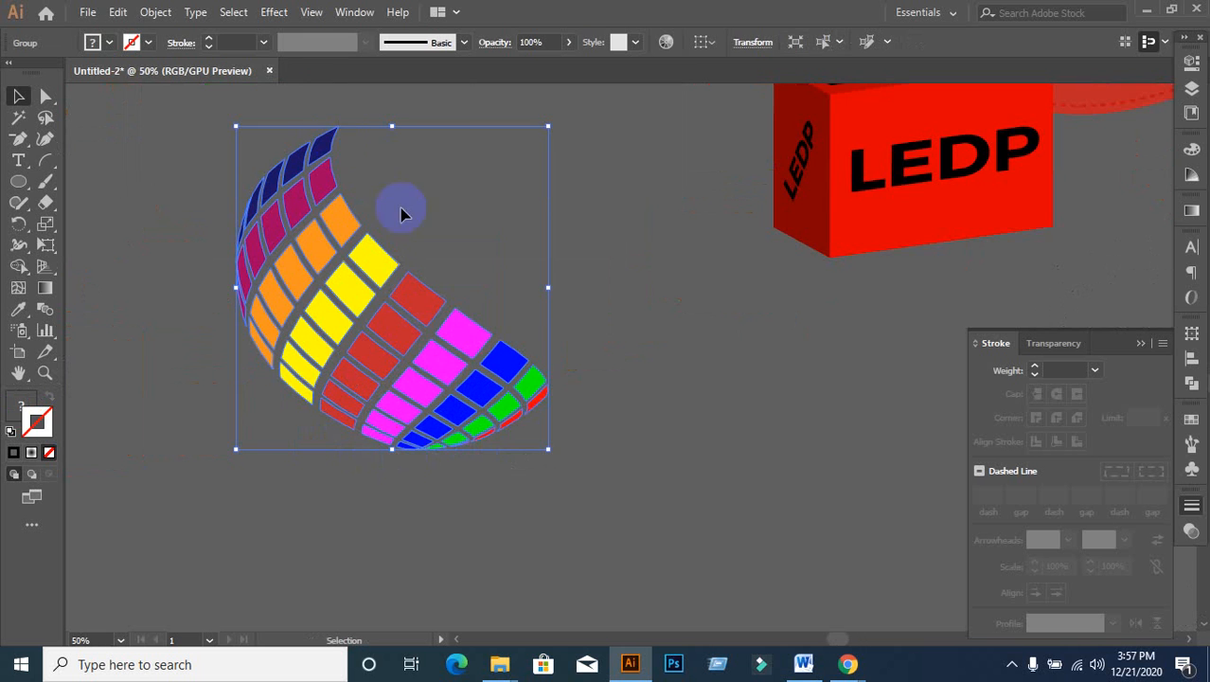
pyautogui.click(496, 536)
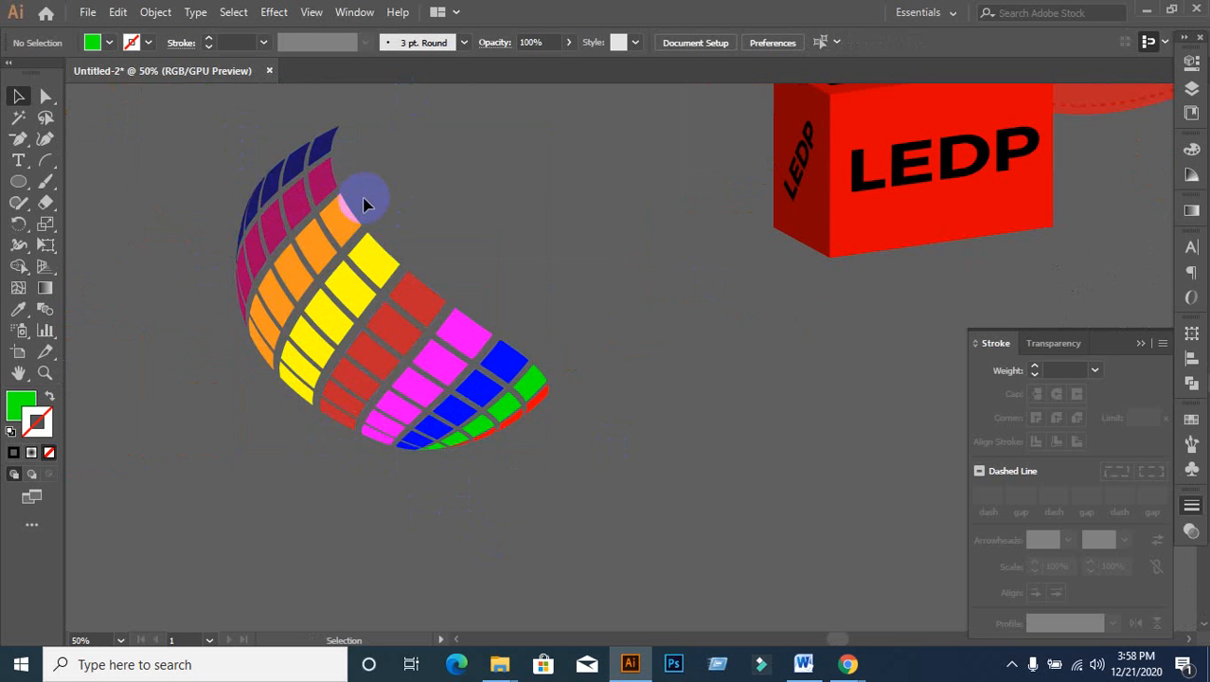
pyautogui.scroll(-5, 554, 251)
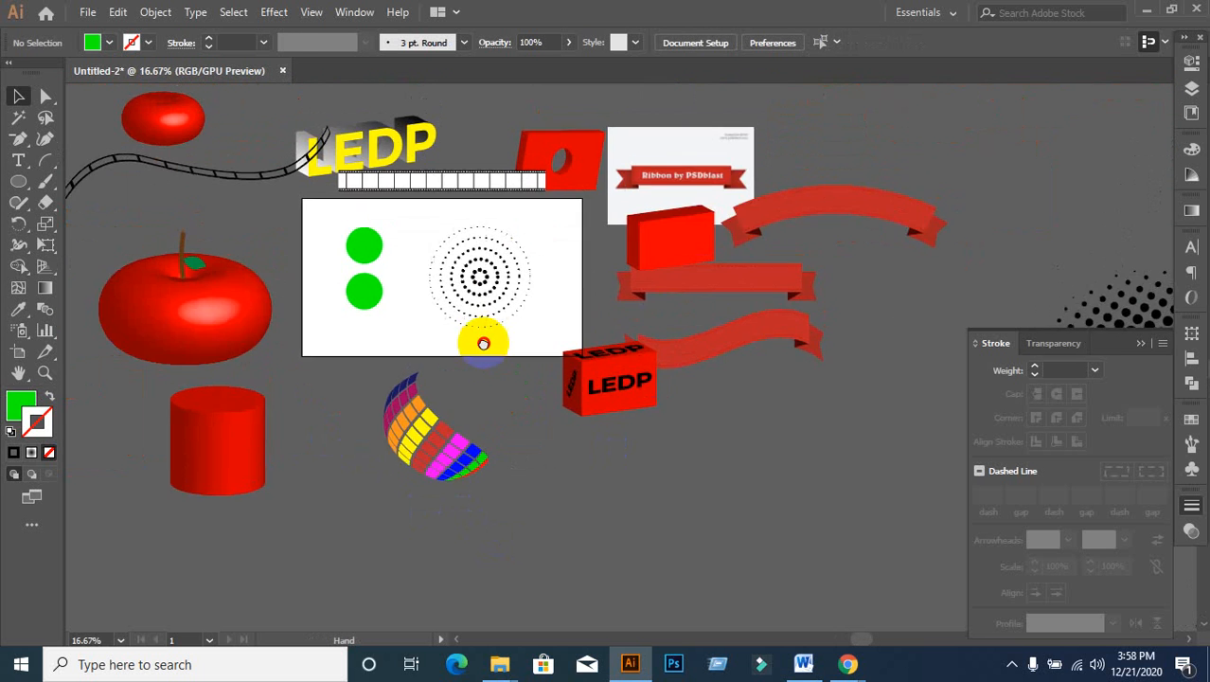
# Step: Look through the 3D effects and over the whole 3D, ribbon and dotted artwork, and switch to the Google Meet window
pyautogui.click(273, 21)
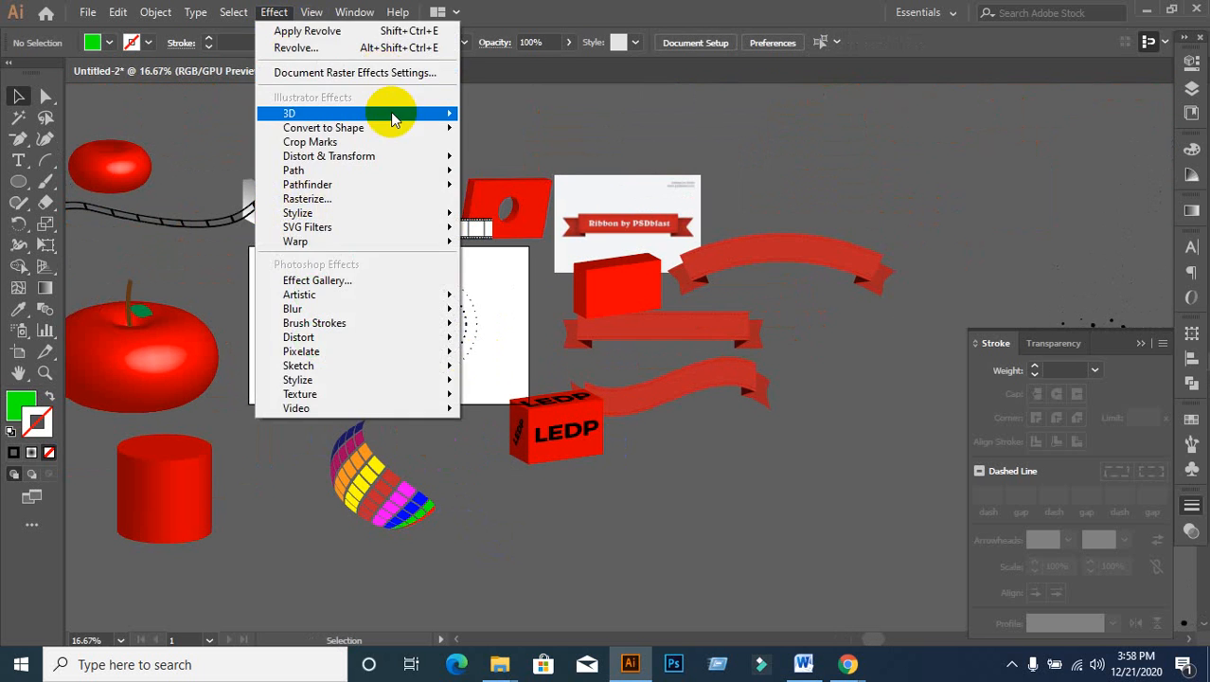
pyautogui.click(621, 113)
pyautogui.scroll(-1, 526, 232)
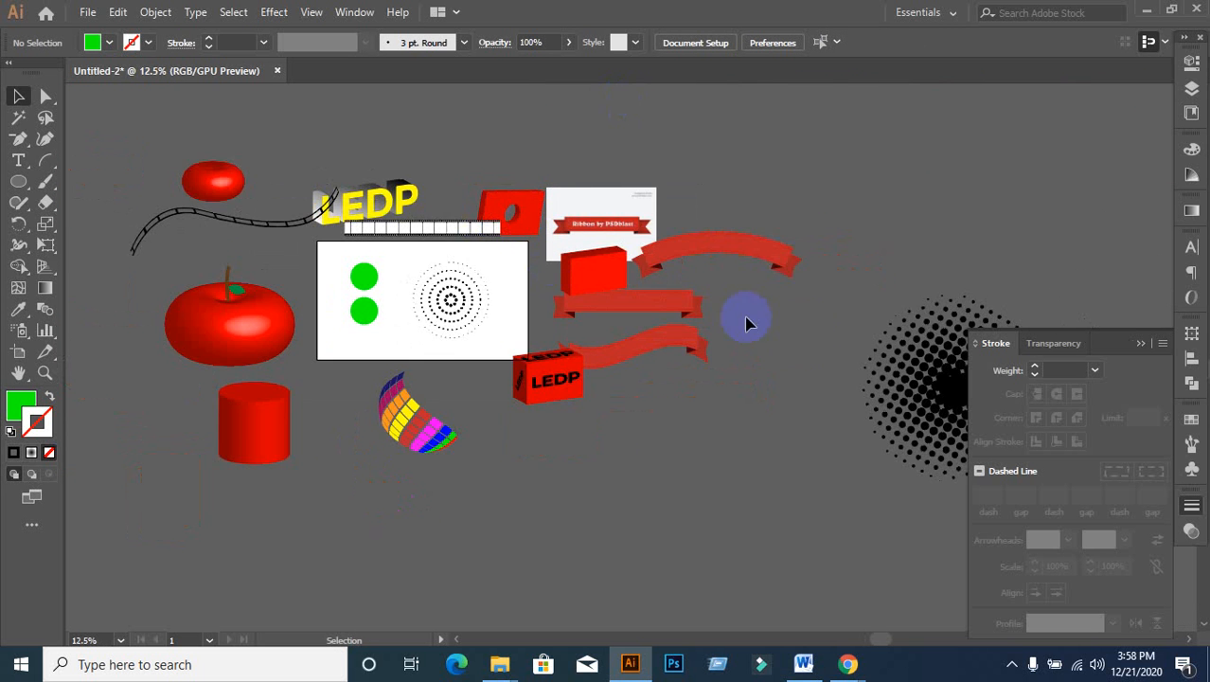
pyautogui.moveTo(803, 338); pyautogui.dragTo(810, 289)
pyautogui.scroll(1, 431, 248)
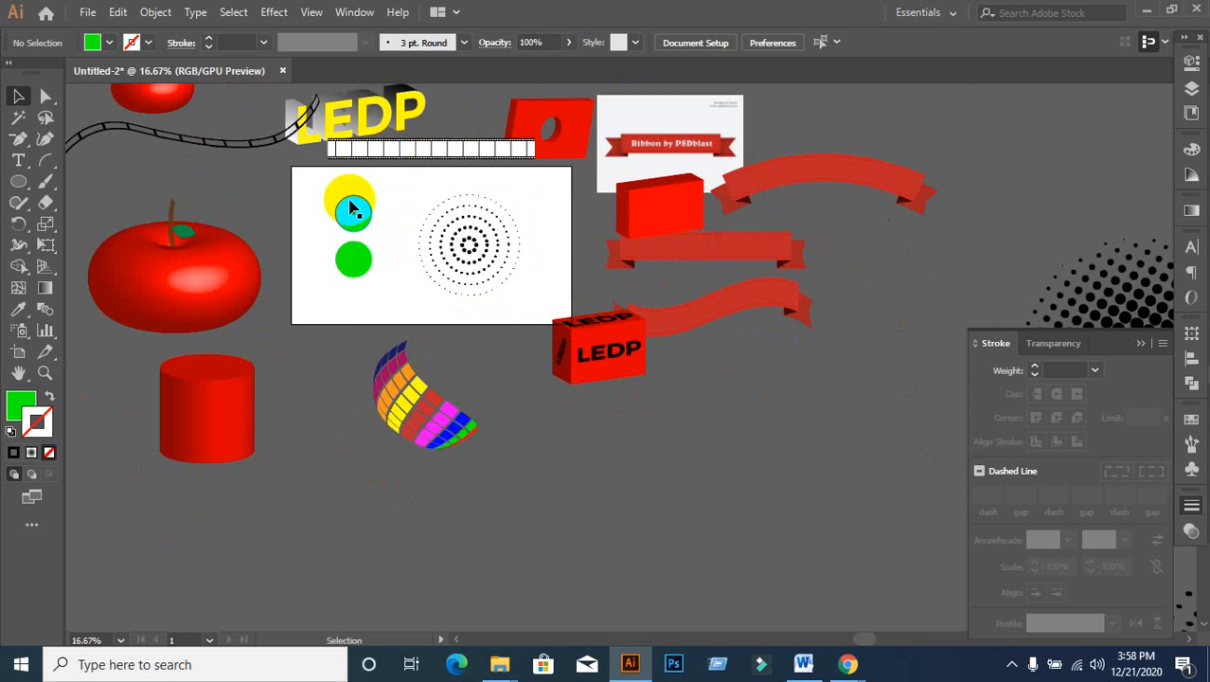
pyautogui.scroll(2, 338, 197)
pyautogui.scroll(-1, 418, 241)
pyautogui.click(1139, 9)
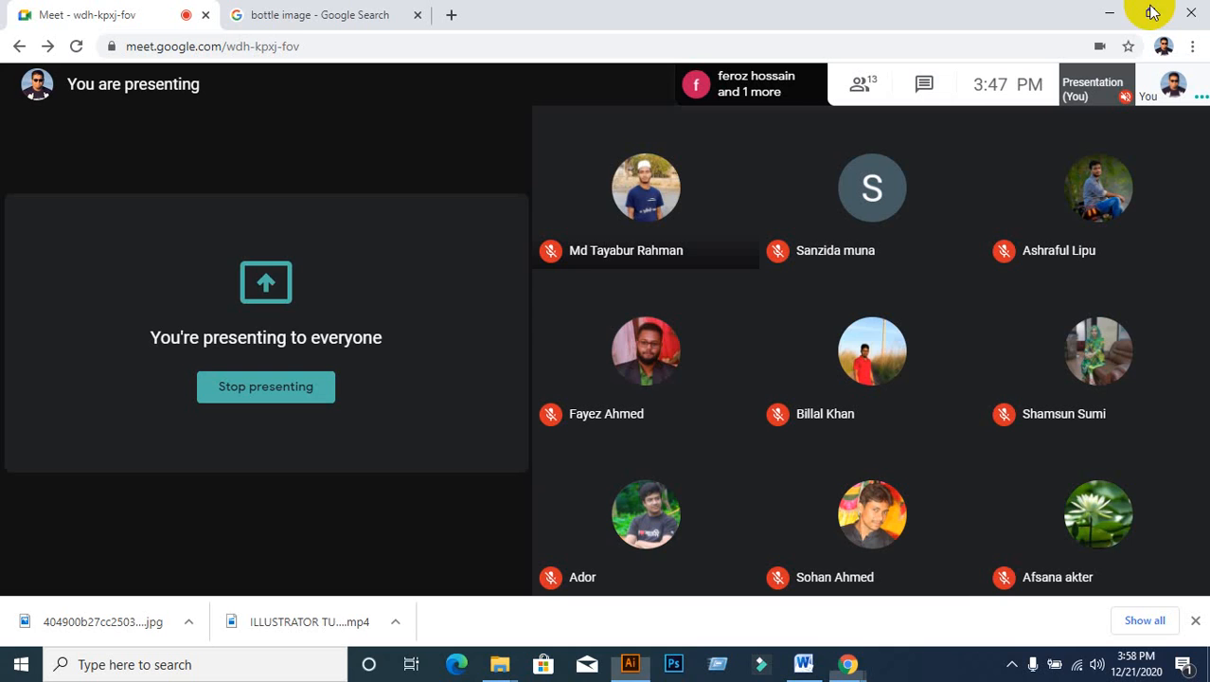